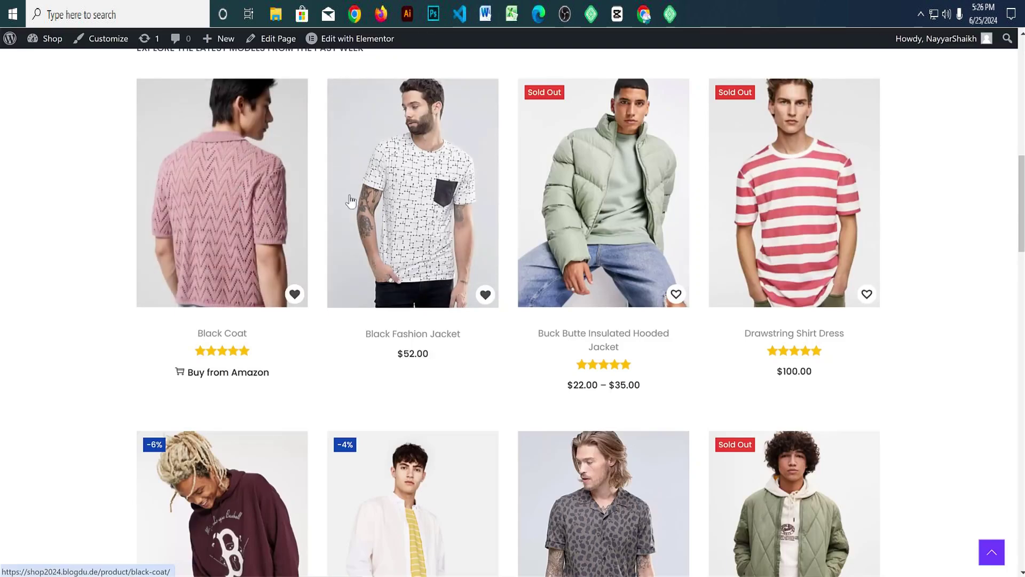
Step: Look through the store's home page down to the footer and the Shop page's product listing
{"action": "left_click_drag", "start_coordinate": [1021, 176], "coordinate": [1015, 504]}
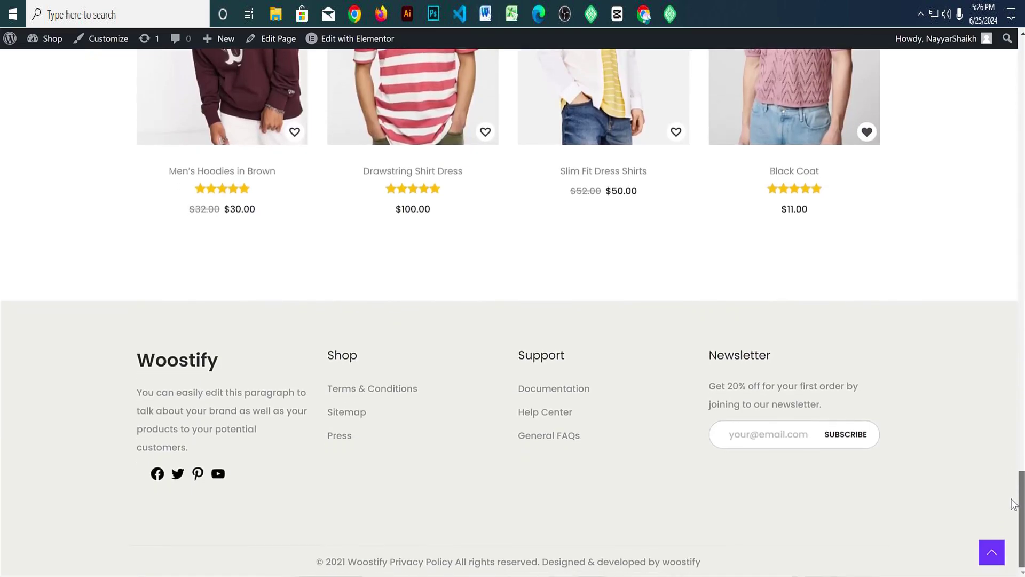
{"action": "left_click", "coordinate": [993, 551]}
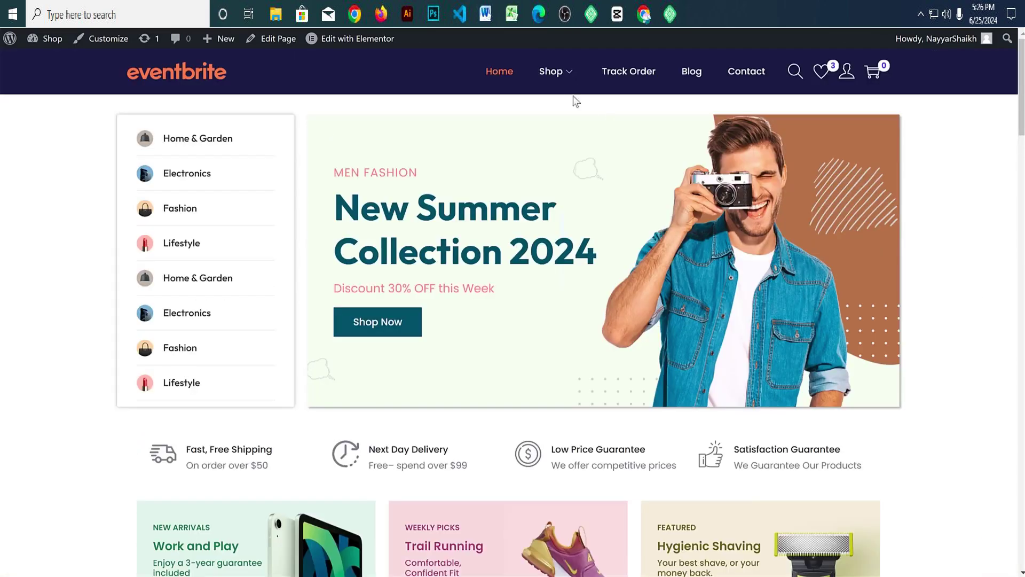
{"action": "left_click", "coordinate": [551, 71]}
{"action": "left_click_drag", "start_coordinate": [1020, 55], "coordinate": [1021, 238]}
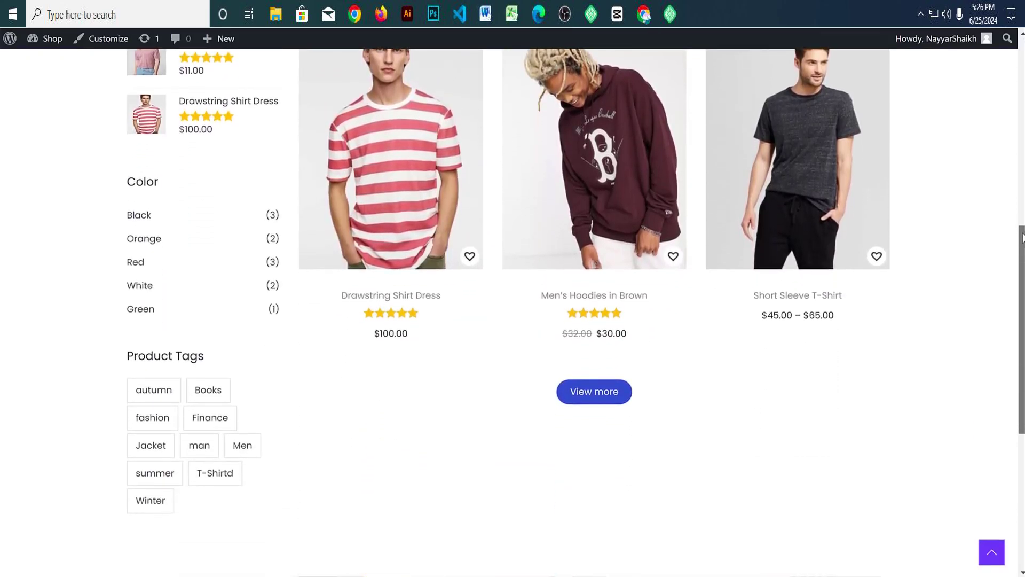
{"action": "left_click", "coordinate": [991, 551]}
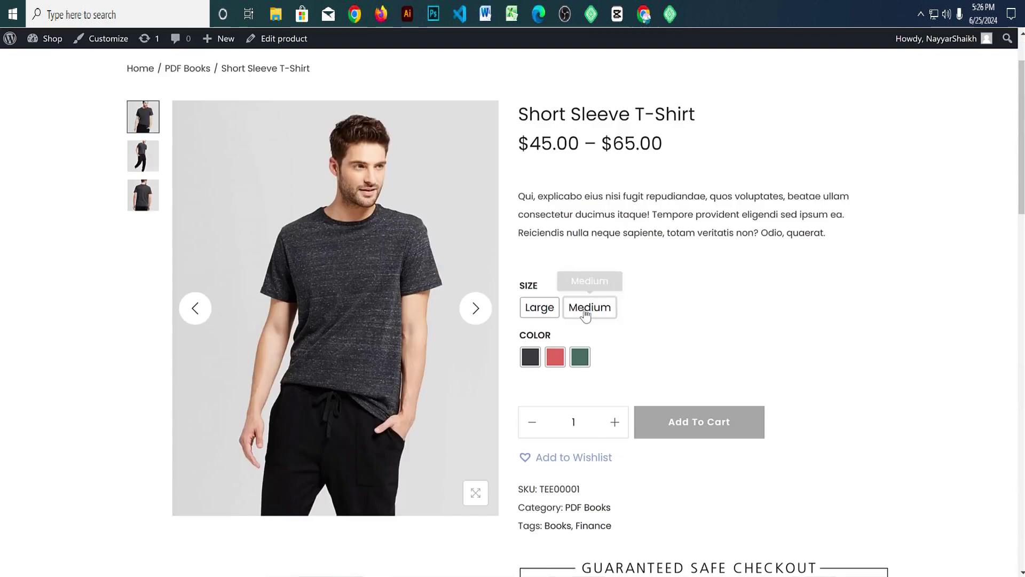
Step: Add the Short Sleeve T-Shirt in size Medium and color Red to the cart
{"action": "left_click", "coordinate": [586, 315]}
{"action": "left_click", "coordinate": [555, 357]}
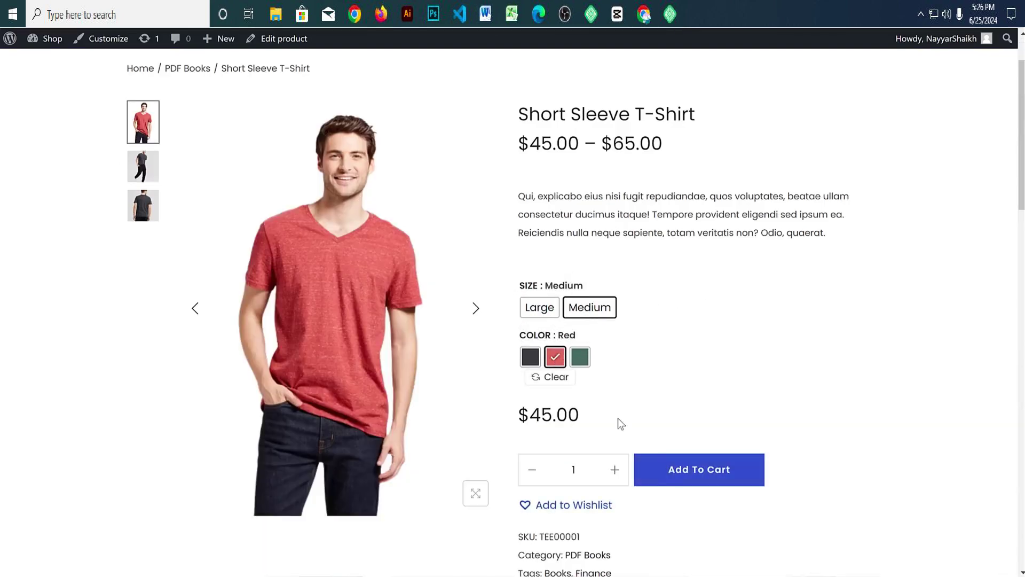
{"action": "left_click", "coordinate": [681, 482]}
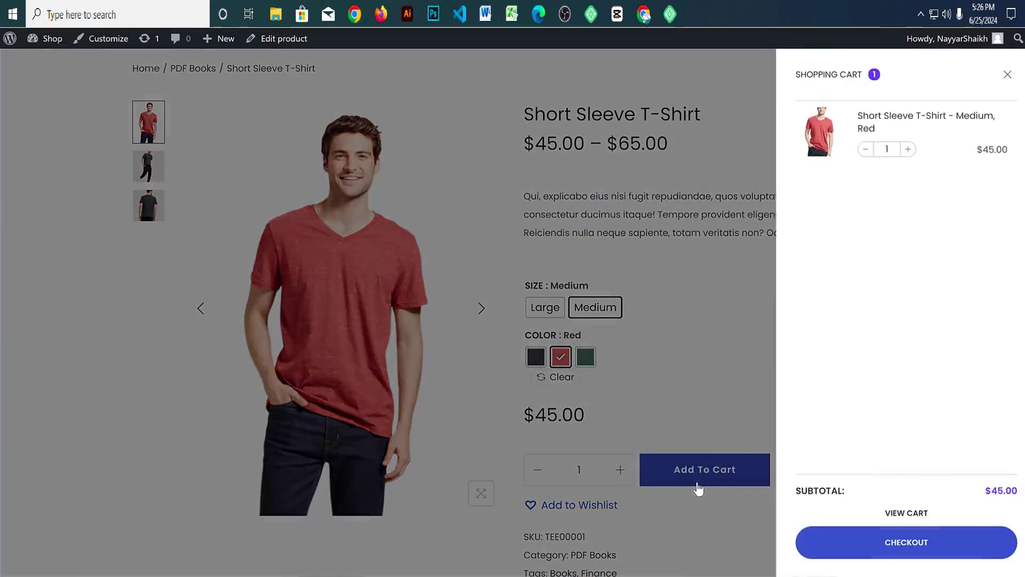
Step: View the cart with the red T-shirt and proceed to checkout
{"action": "left_click", "coordinate": [899, 513]}
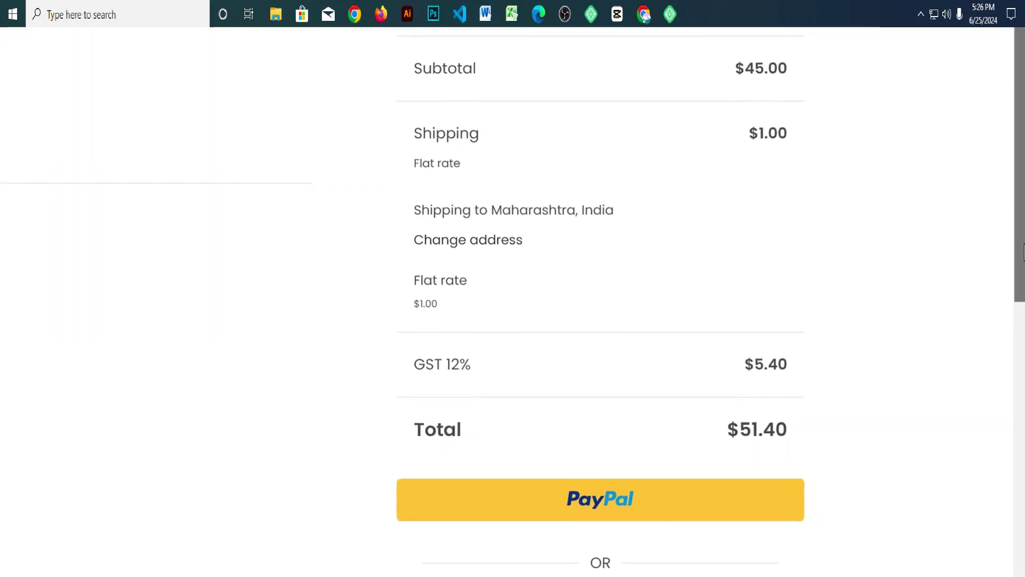
{"action": "scroll", "coordinate": [1023, 319], "scroll_direction": "down", "scroll_amount": 2}
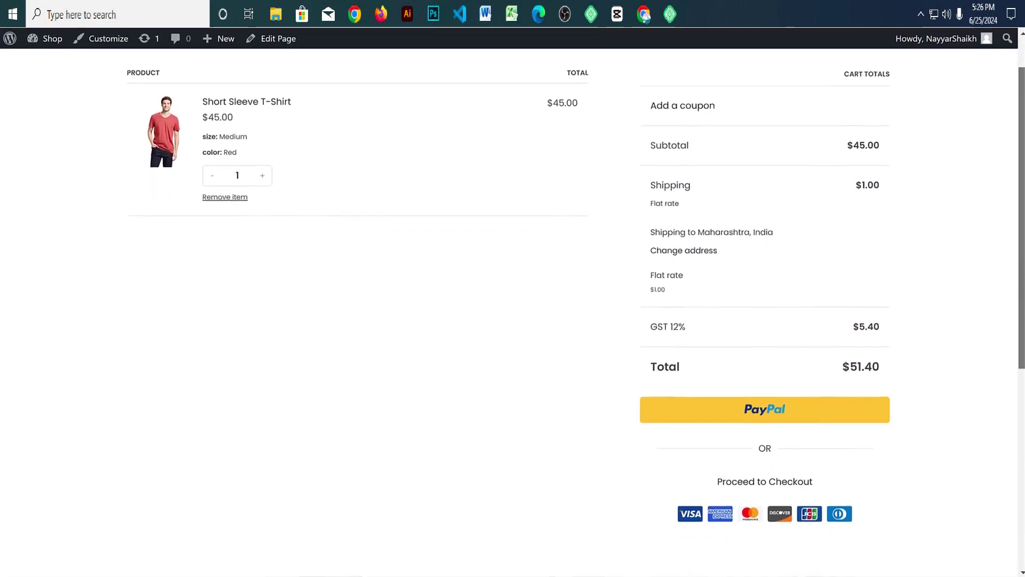
{"action": "left_click", "coordinate": [788, 448]}
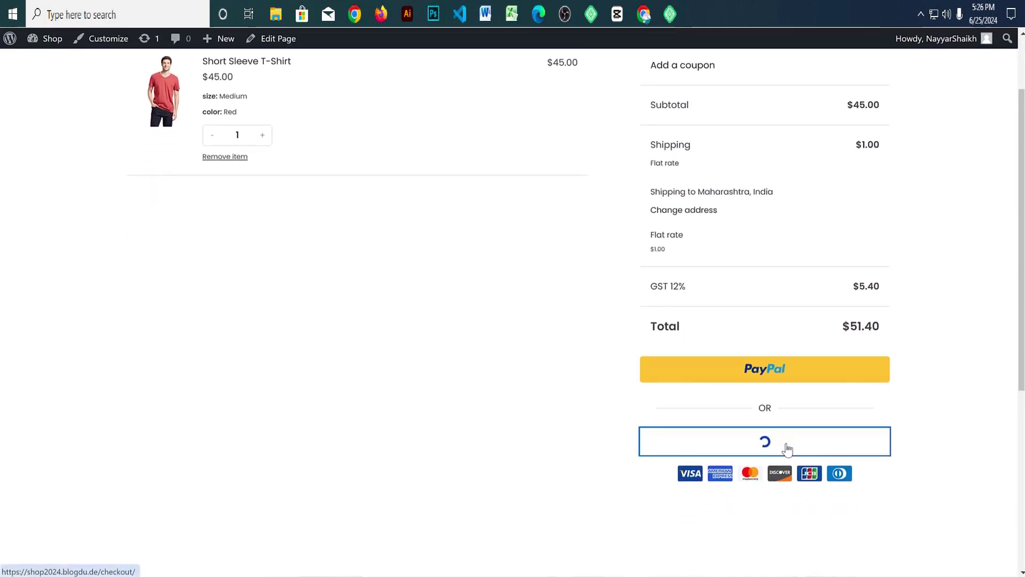
Step: Review the checkout form and choose Credit Card (Stripe) after trying the PayPal payment option
{"action": "scroll", "coordinate": [1023, 110], "scroll_direction": "down", "scroll_amount": 1}
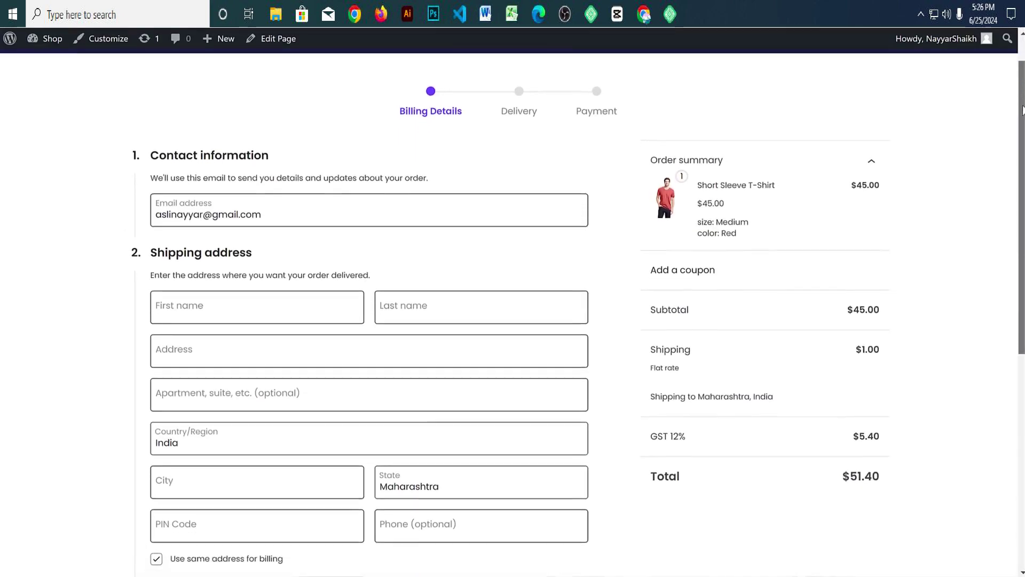
{"action": "left_click_drag", "start_coordinate": [1022, 110], "coordinate": [1022, 333]}
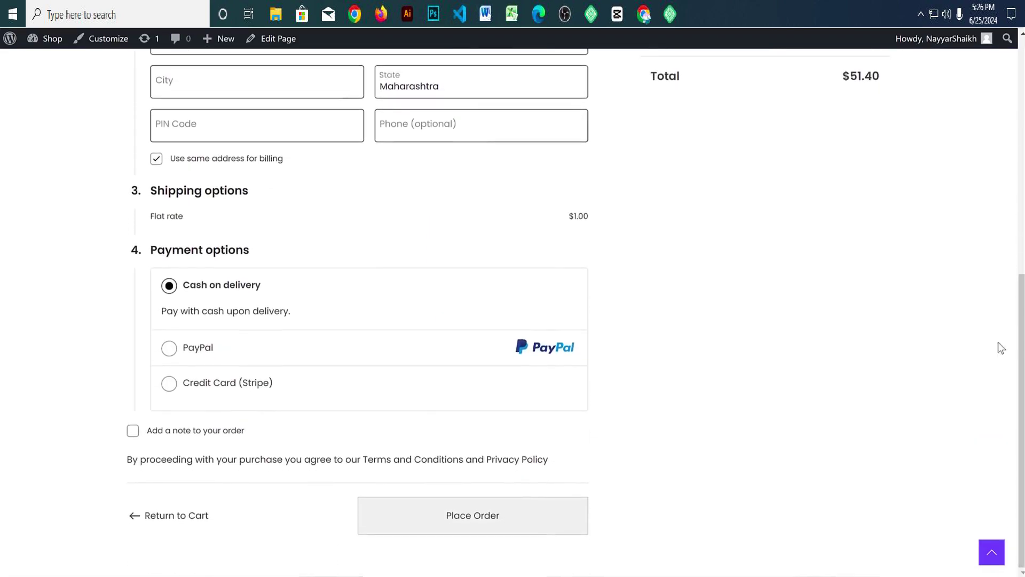
{"action": "left_click", "coordinate": [196, 349]}
{"action": "left_click", "coordinate": [169, 396]}
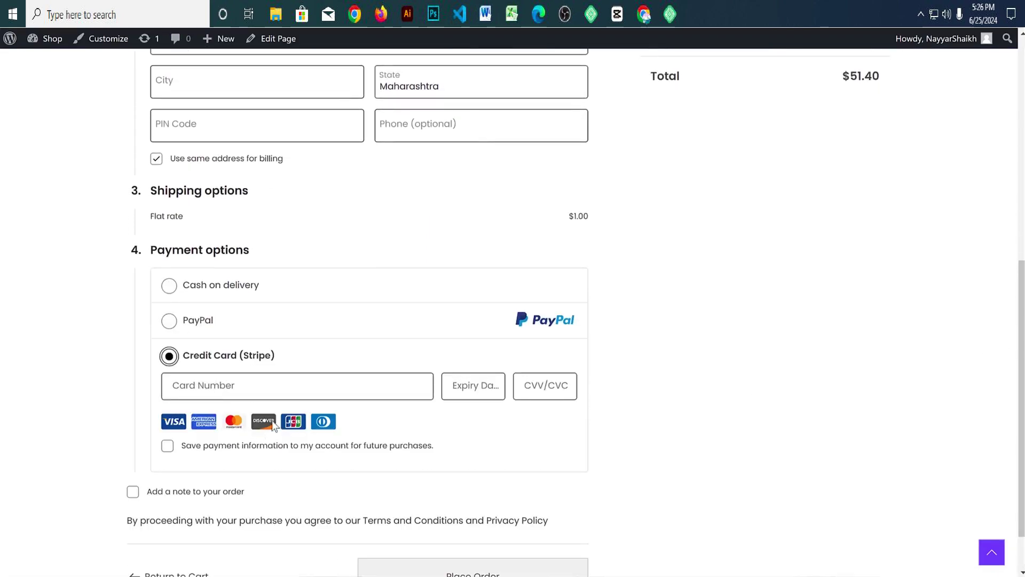
{"action": "scroll", "coordinate": [286, 409], "scroll_direction": "down", "scroll_amount": 1}
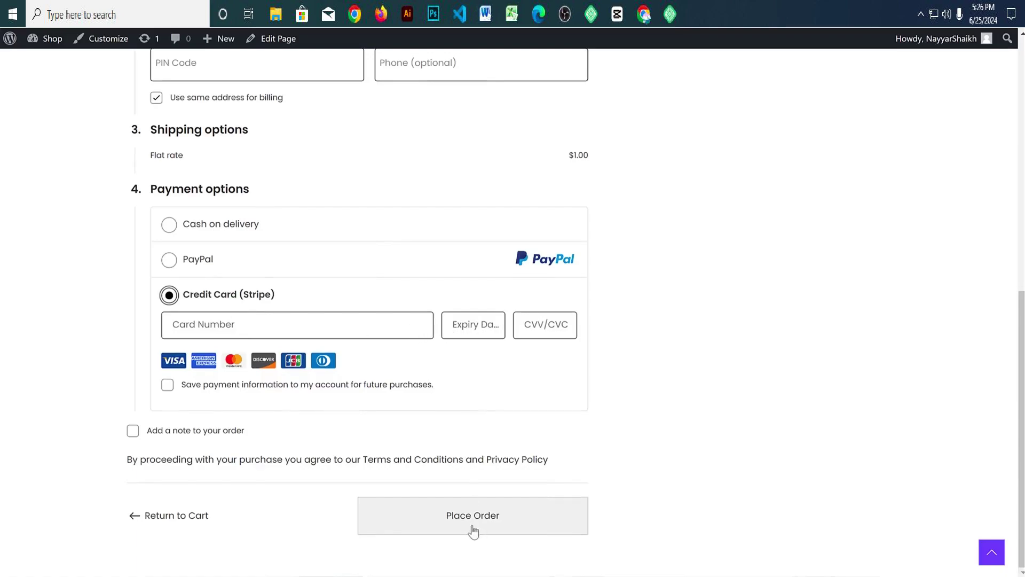
{"action": "left_click", "coordinate": [992, 553]}
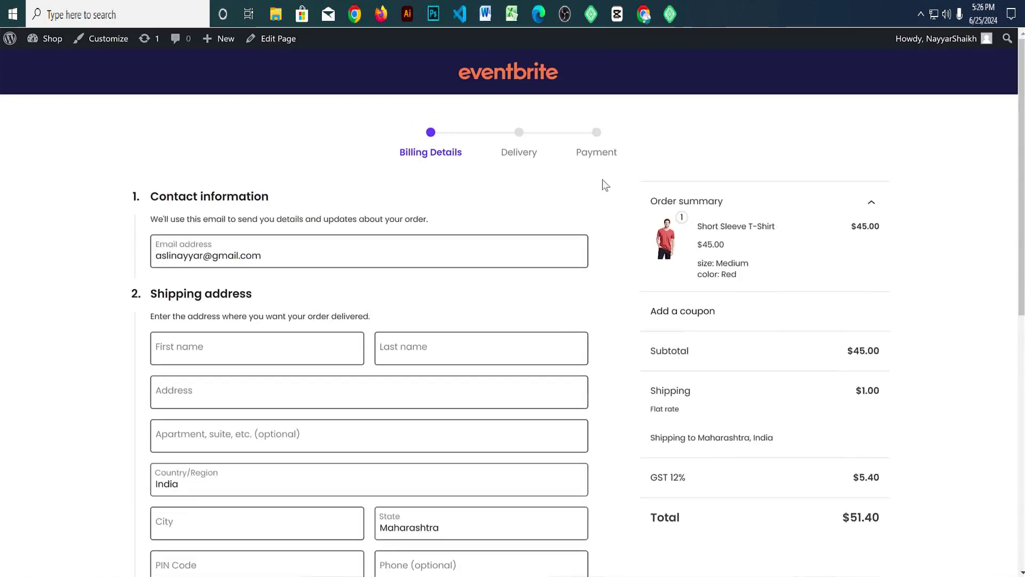
Step: Return to the store's home page and open the Track Order page
{"action": "left_click", "coordinate": [553, 79]}
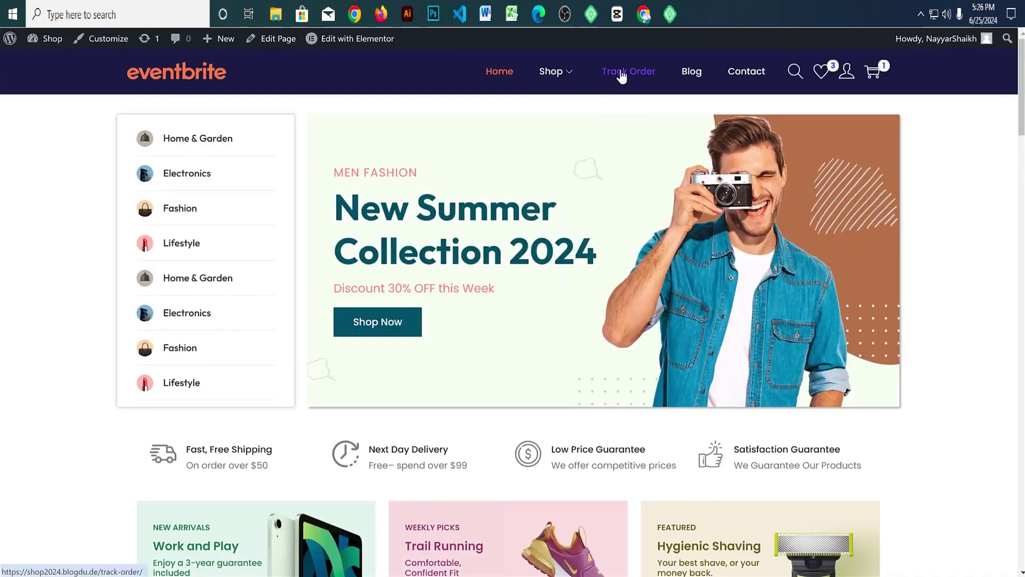
{"action": "left_click", "coordinate": [620, 69]}
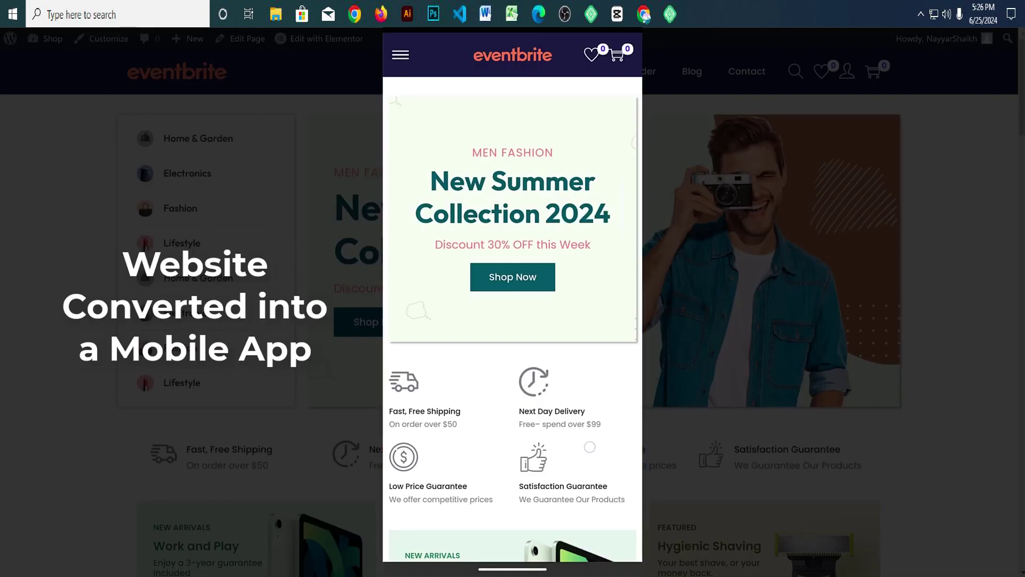
Step: Open the navigation menu in the mobile app version of the store and close it again
{"action": "left_click_drag", "start_coordinate": [593, 425], "coordinate": [593, 412]}
{"action": "left_click_drag", "start_coordinate": [534, 320], "coordinate": [534, 353]}
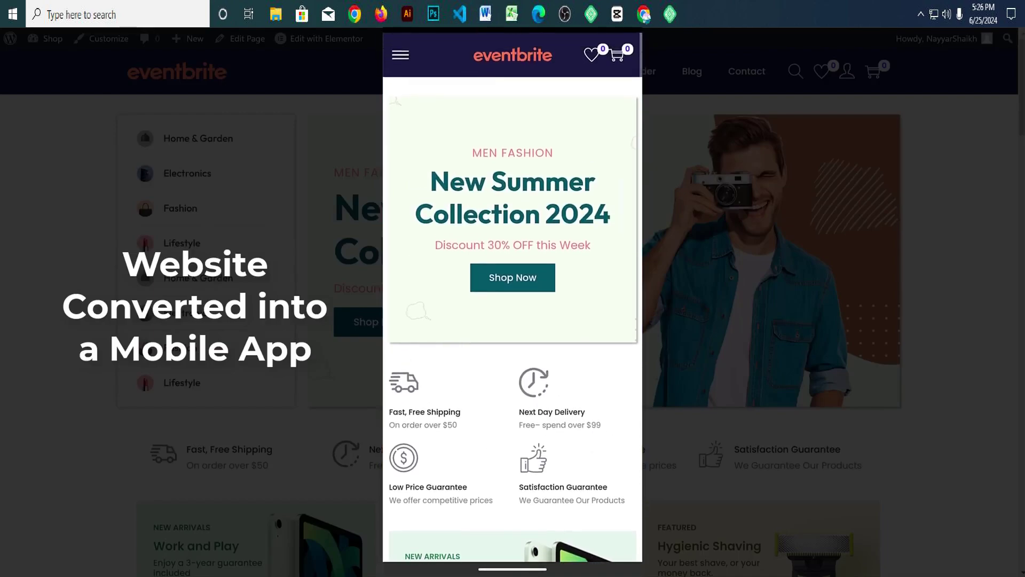
{"action": "left_click", "coordinate": [396, 54]}
{"action": "left_click", "coordinate": [636, 97]}
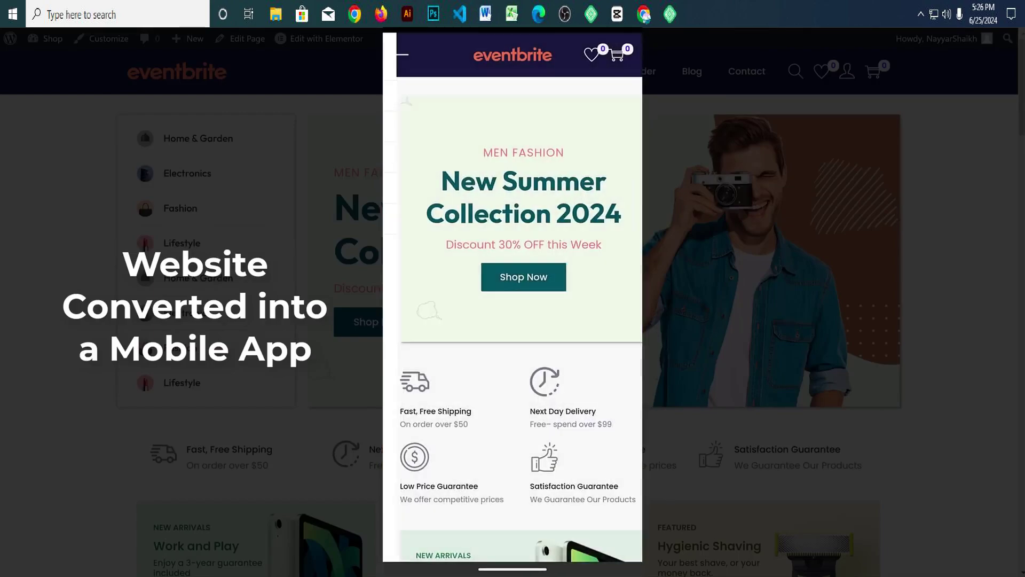
Step: Browse the mobile app's home page and open the Short Sleeve T-Shirt from the lower Featured Products section
{"action": "scroll", "coordinate": [513, 299], "scroll_direction": "down", "scroll_amount": 5}
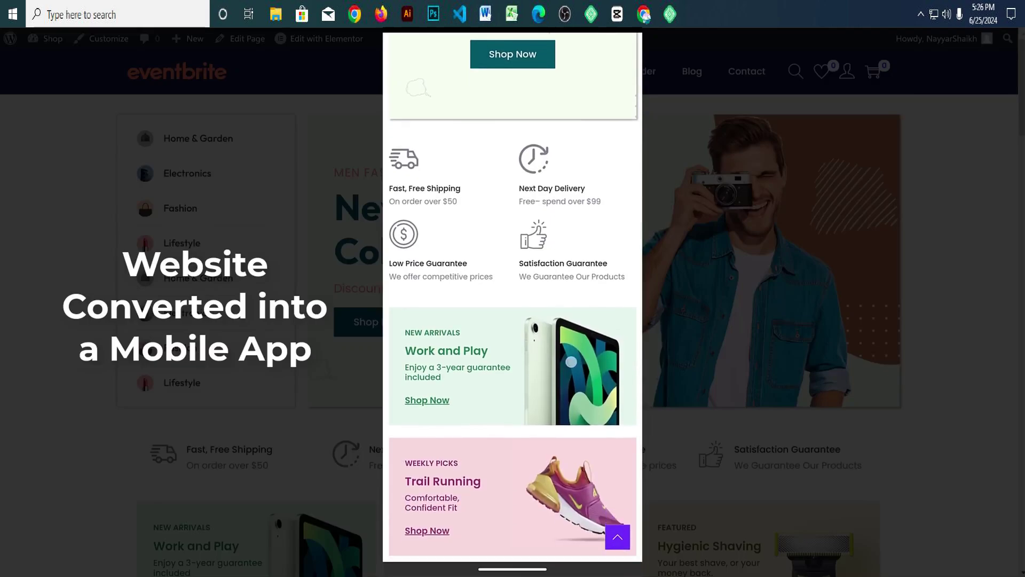
{"action": "scroll", "coordinate": [569, 397], "scroll_direction": "down", "scroll_amount": 6}
{"action": "scroll", "coordinate": [569, 397], "scroll_direction": "down", "scroll_amount": 6}
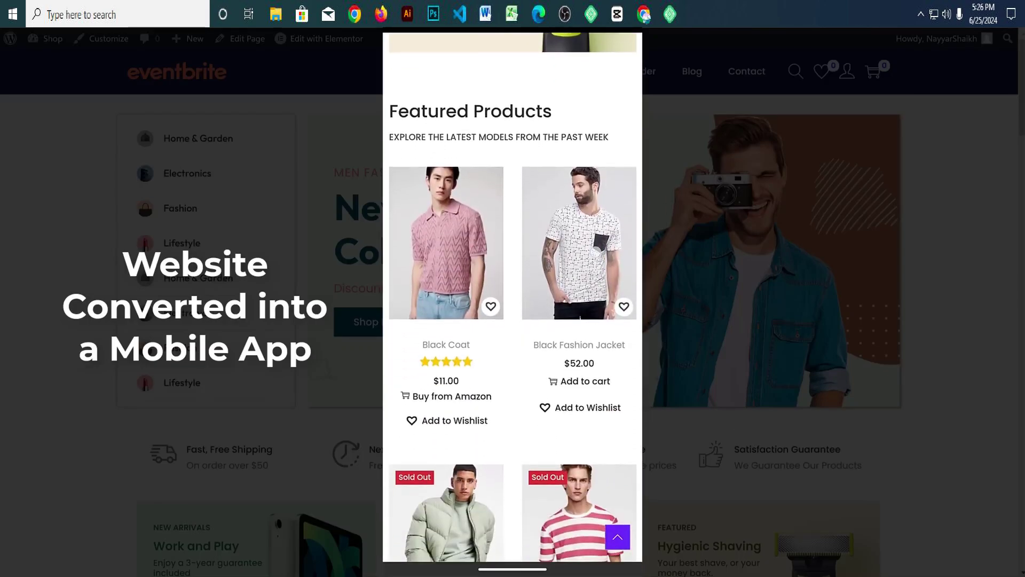
{"action": "scroll", "coordinate": [580, 425], "scroll_direction": "down", "scroll_amount": 10}
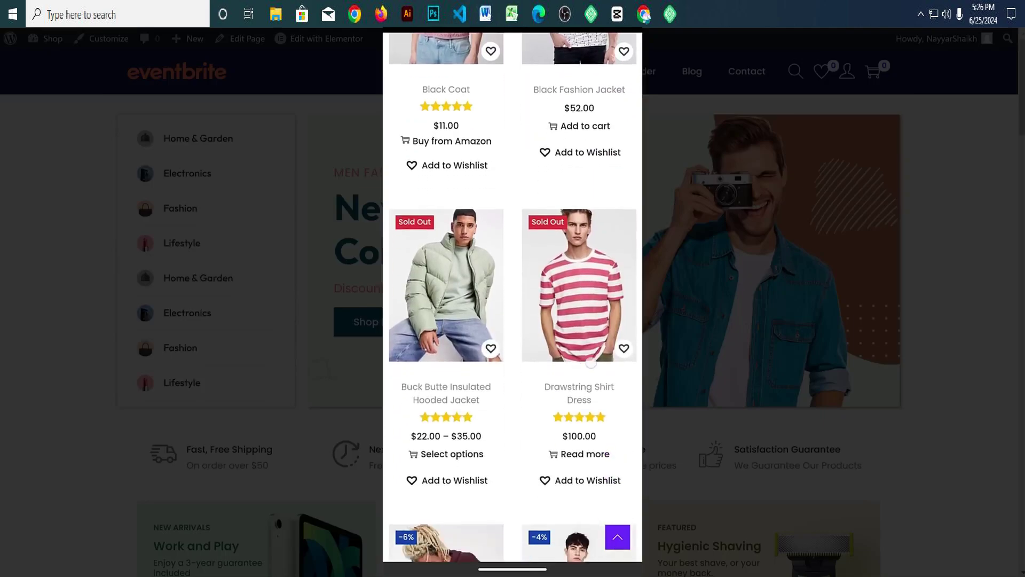
{"action": "scroll", "coordinate": [618, 307], "scroll_direction": "down", "scroll_amount": 12}
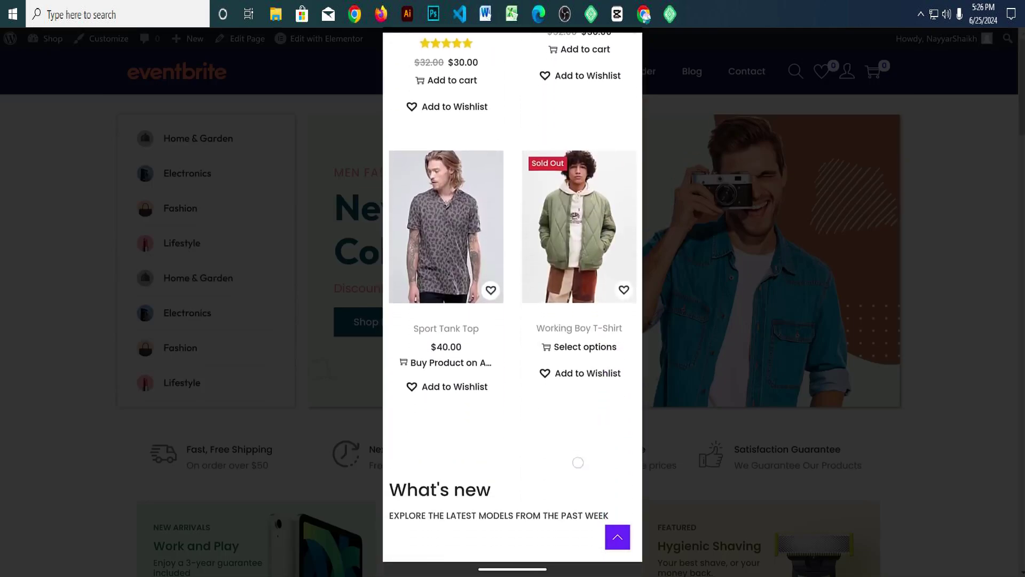
{"action": "scroll", "coordinate": [513, 296], "scroll_direction": "down", "scroll_amount": 12}
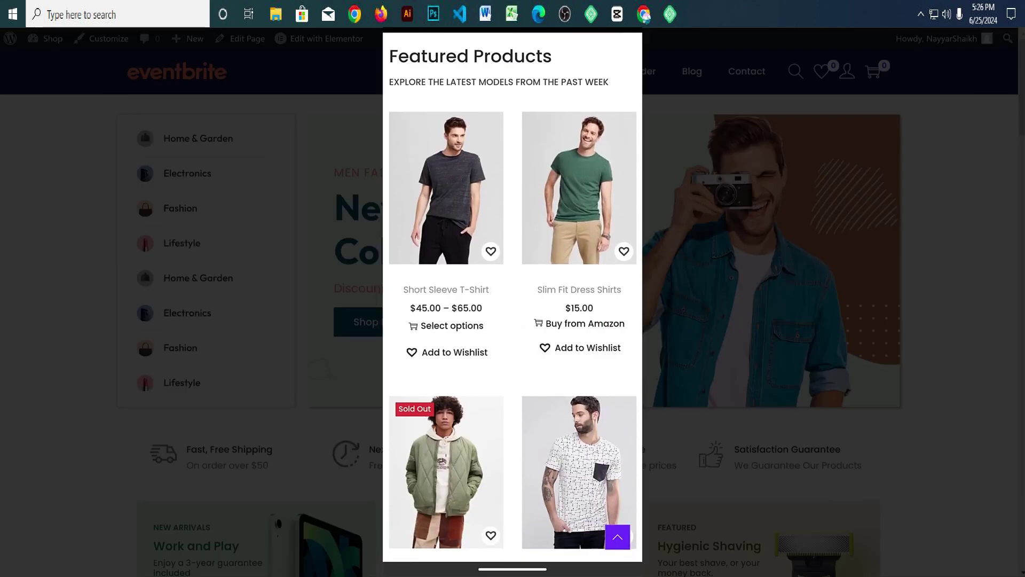
{"action": "left_click", "coordinate": [446, 186]}
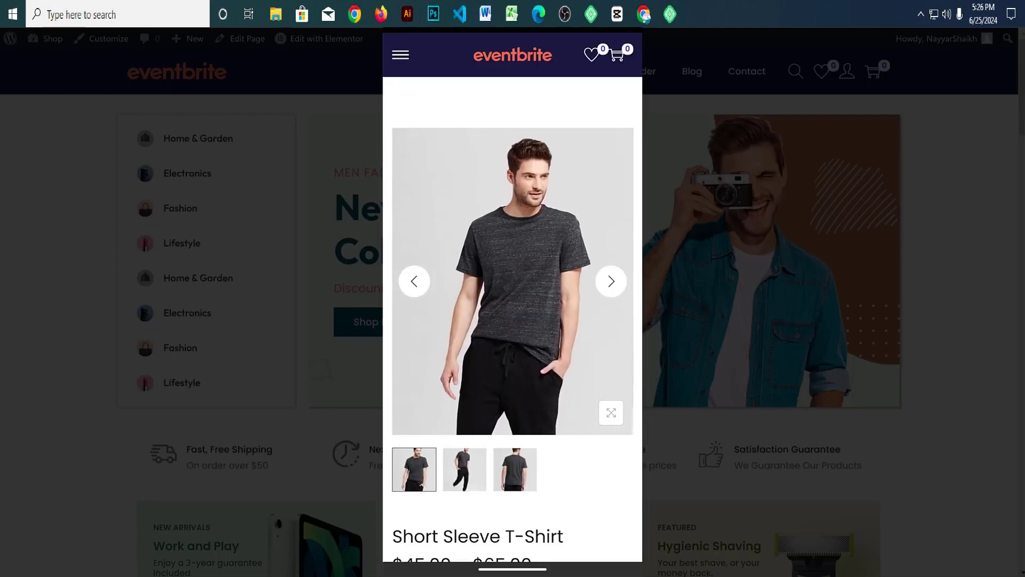
Step: Look through the Short Sleeve T-Shirt product page in the mobile app down to the footer
{"action": "scroll", "coordinate": [583, 440], "scroll_direction": "down", "scroll_amount": 6}
{"action": "scroll", "coordinate": [583, 440], "scroll_direction": "down", "scroll_amount": 15}
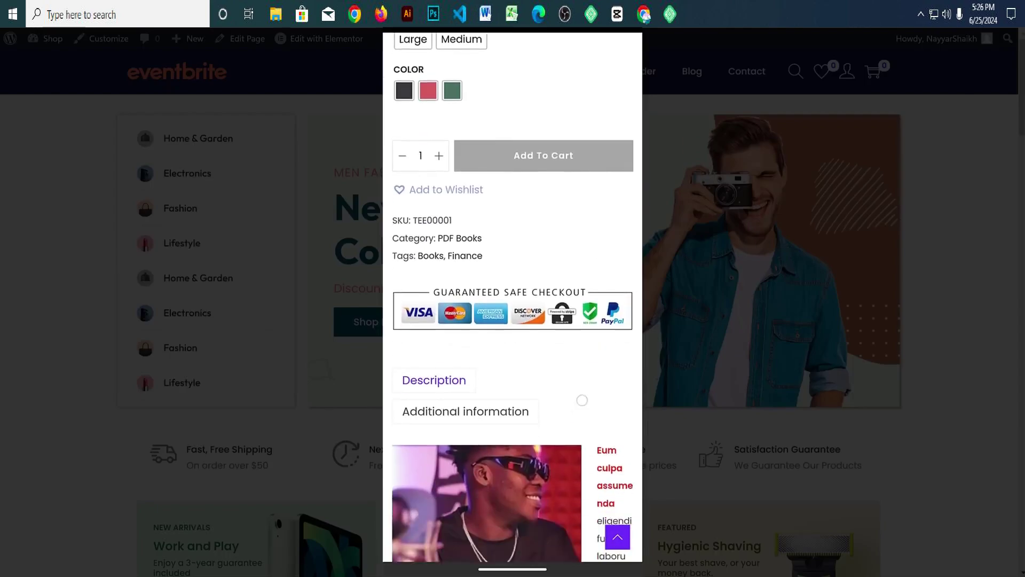
{"action": "scroll", "coordinate": [582, 441], "scroll_direction": "down", "scroll_amount": 8}
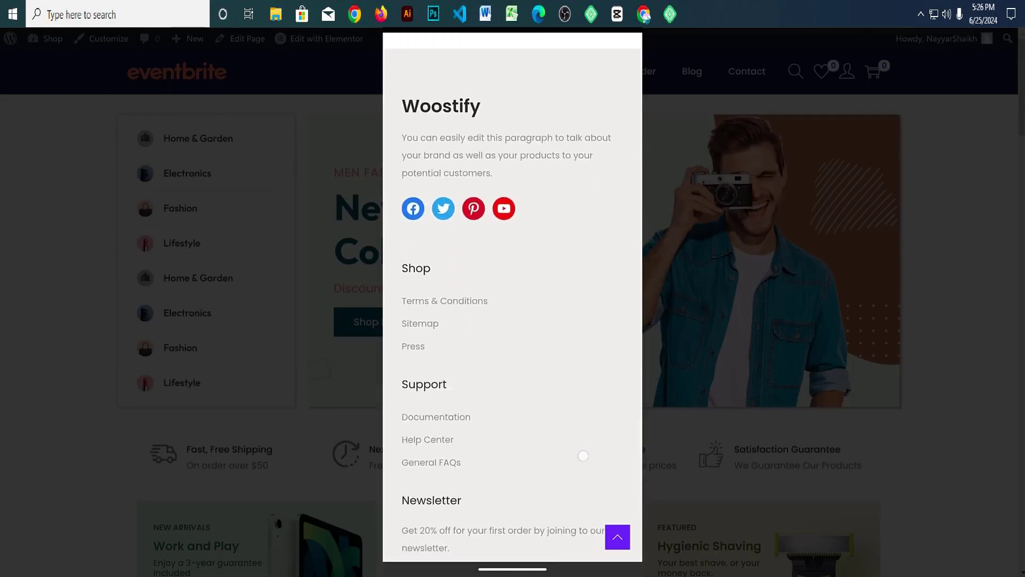
{"action": "scroll", "coordinate": [582, 440], "scroll_direction": "up", "scroll_amount": 10}
{"action": "scroll", "coordinate": [582, 440], "scroll_direction": "up", "scroll_amount": 15}
Step: Add the Short Sleeve T-Shirt in size Medium and color Green to the mobile app's cart
{"action": "scroll", "coordinate": [582, 441], "scroll_direction": "down", "scroll_amount": 6}
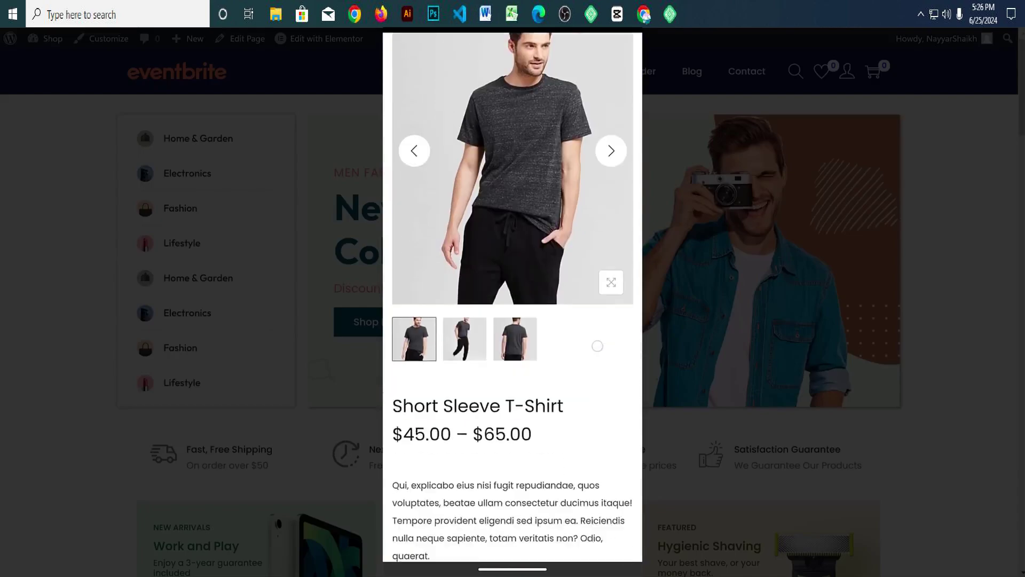
{"action": "left_click", "coordinate": [428, 348]}
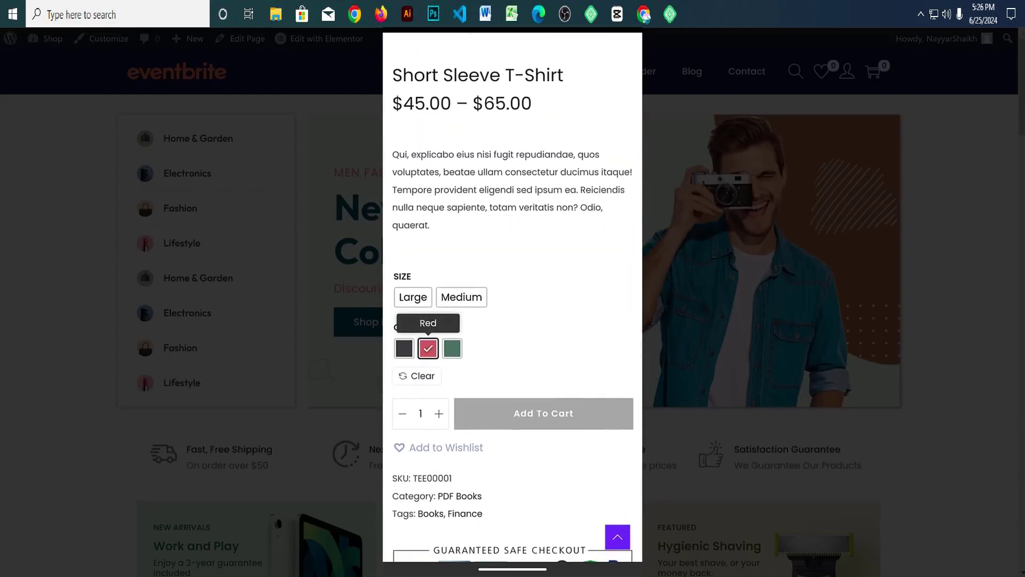
{"action": "left_click", "coordinate": [453, 348]}
{"action": "left_click", "coordinate": [462, 296]}
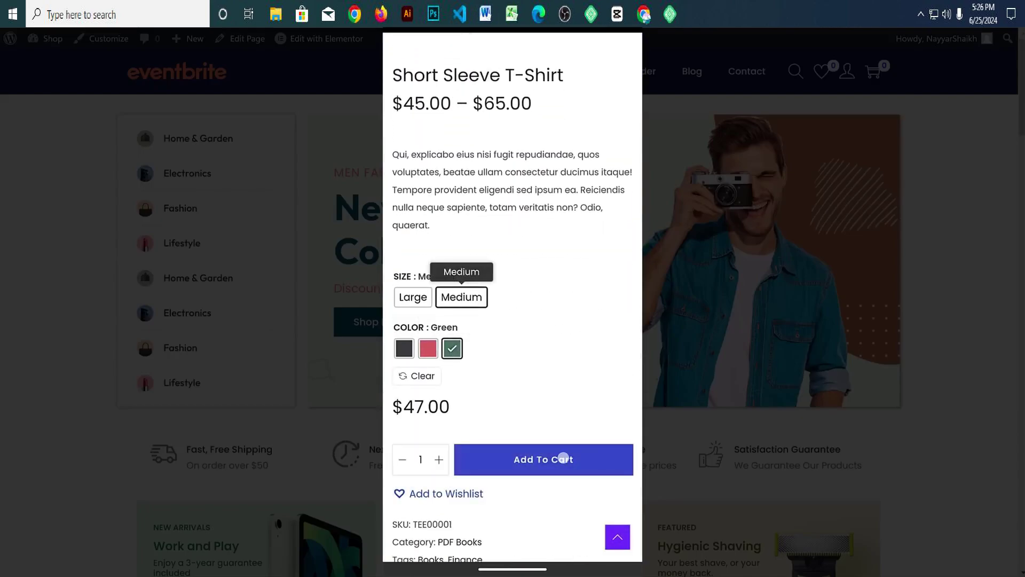
{"action": "left_click", "coordinate": [563, 457]}
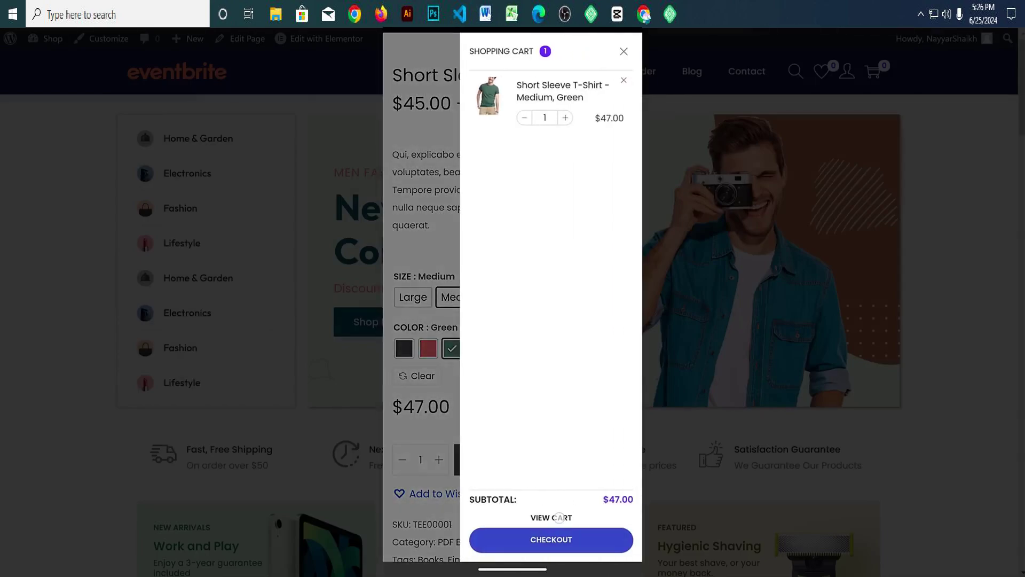
Step: View the mobile app's cart with the green T-shirt and proceed to checkout
{"action": "left_click", "coordinate": [559, 516]}
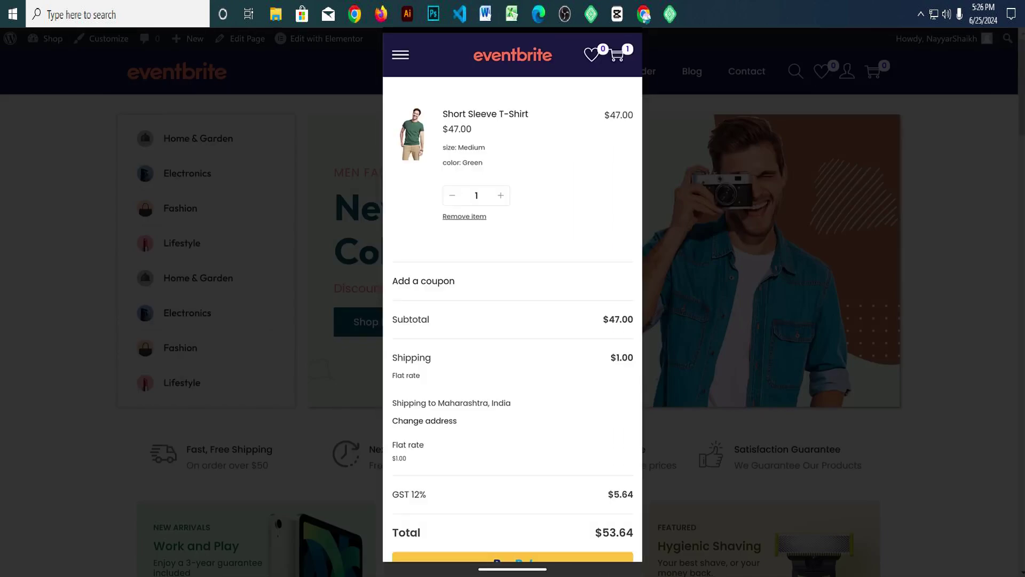
{"action": "scroll", "coordinate": [592, 466], "scroll_direction": "down", "scroll_amount": 2}
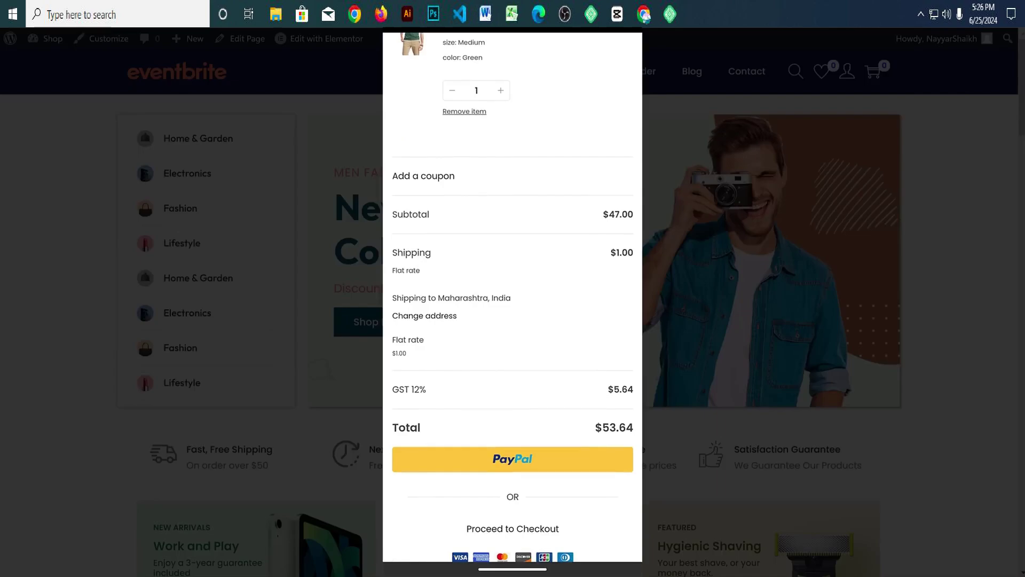
{"action": "scroll", "coordinate": [597, 427], "scroll_direction": "down", "scroll_amount": 3}
{"action": "left_click", "coordinate": [526, 368]}
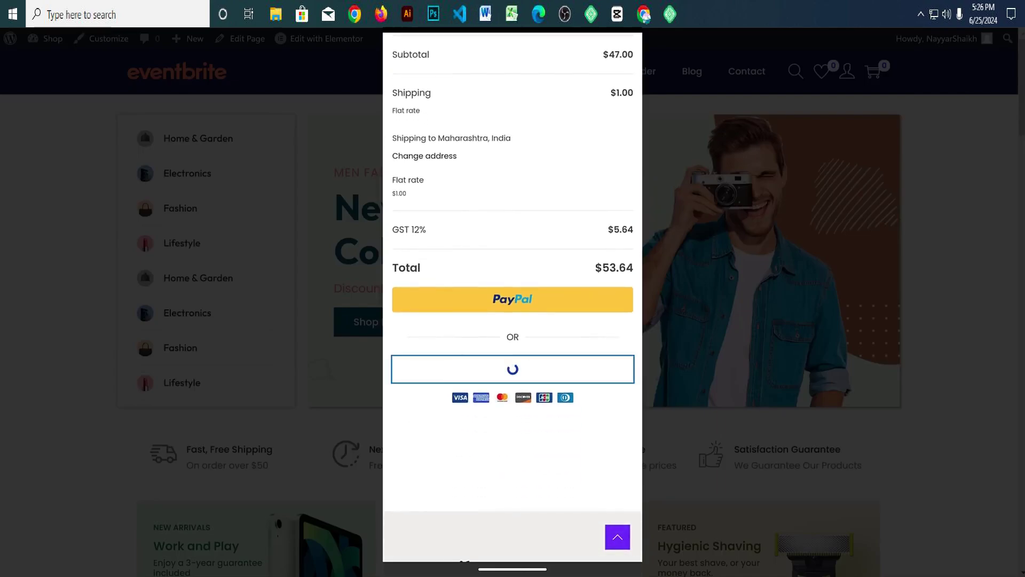
Step: Choose Credit Card (Stripe) as the payment option on the mobile app's checkout page
{"action": "scroll", "coordinate": [583, 399], "scroll_direction": "down", "scroll_amount": 9}
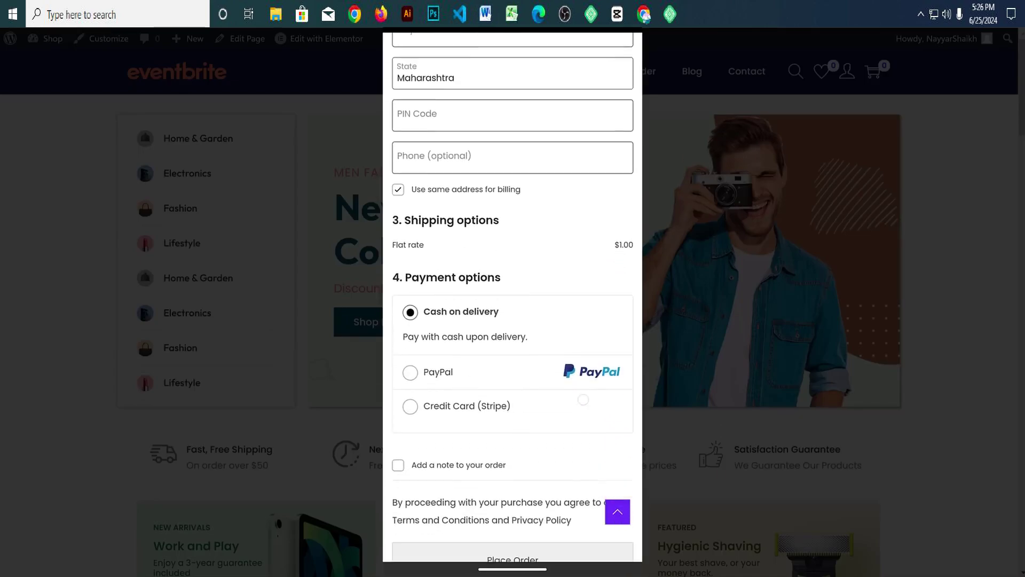
{"action": "left_click", "coordinate": [410, 372]}
{"action": "left_click", "coordinate": [526, 422]}
{"action": "scroll", "coordinate": [527, 421], "scroll_direction": "down", "scroll_amount": 2}
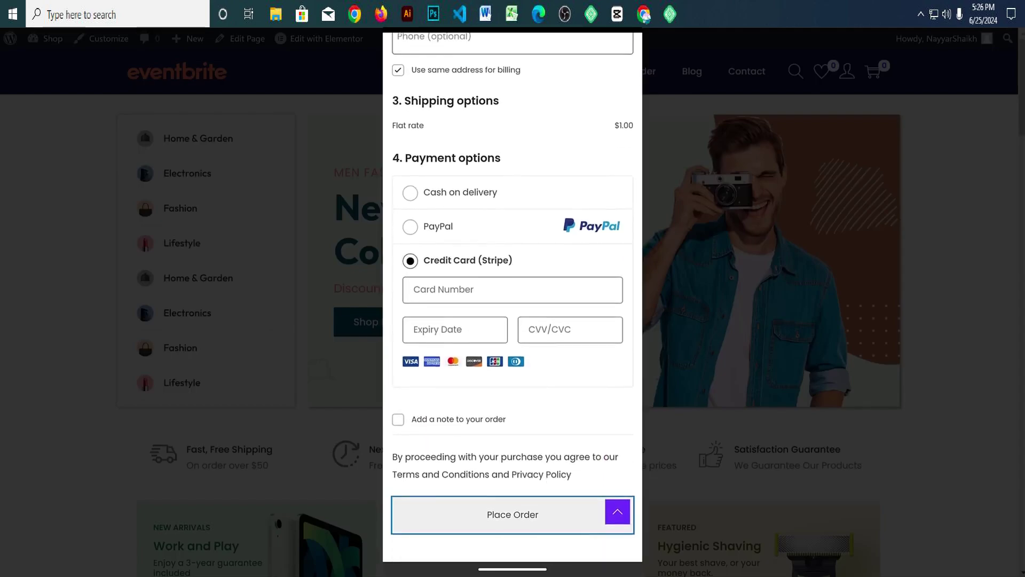
Step: Review the mobile app's checkout page back up to the order summary and return to the desktop store's home page
{"action": "scroll", "coordinate": [549, 530], "scroll_direction": "up", "scroll_amount": 15}
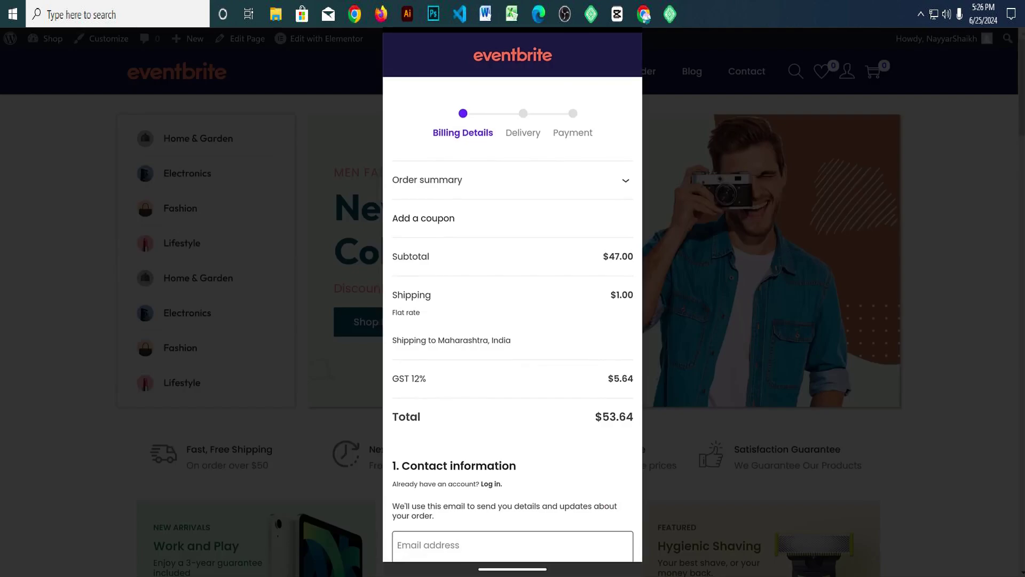
{"action": "key", "text": "Escape"}
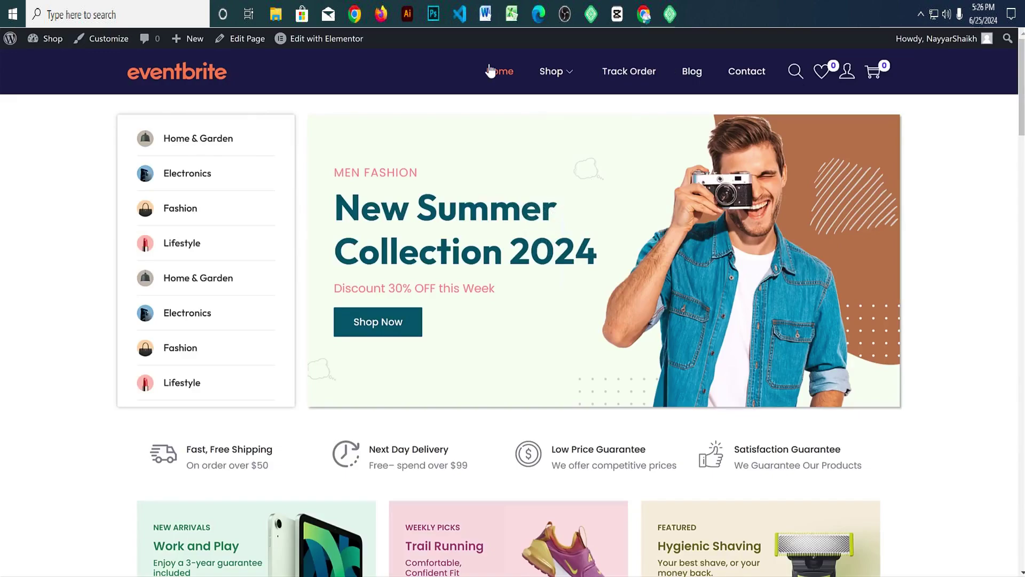
Step: Enter "shir" in the desktop store's product search and close the search without running it
{"action": "left_click", "coordinate": [796, 75]}
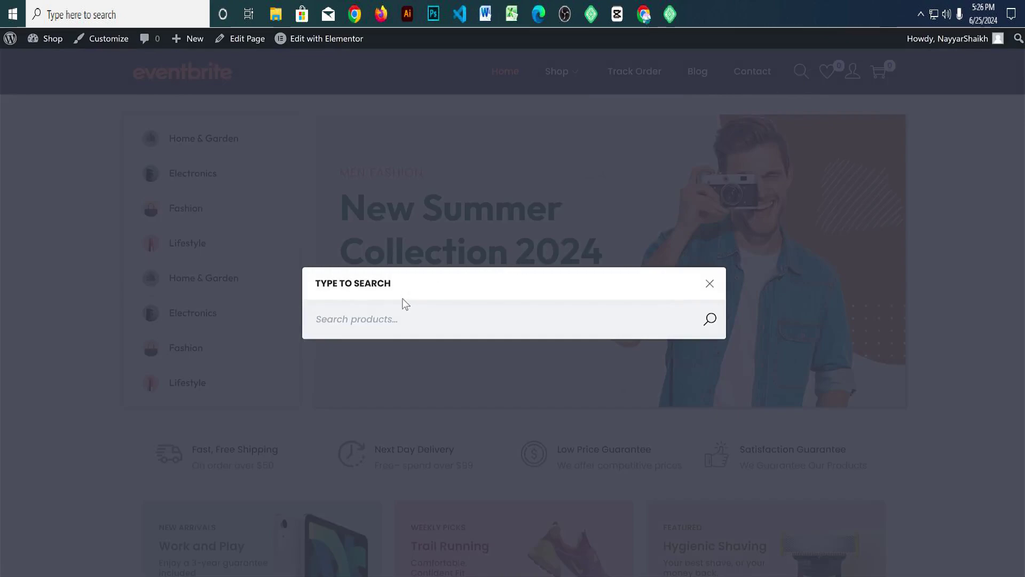
{"action": "type", "text": "shir"}
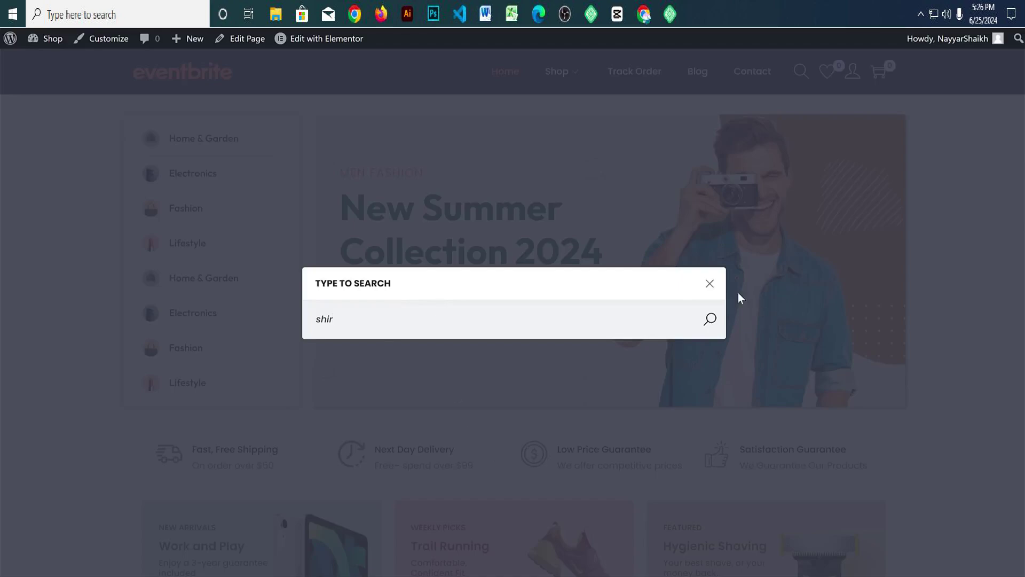
{"action": "left_click", "coordinate": [708, 285]}
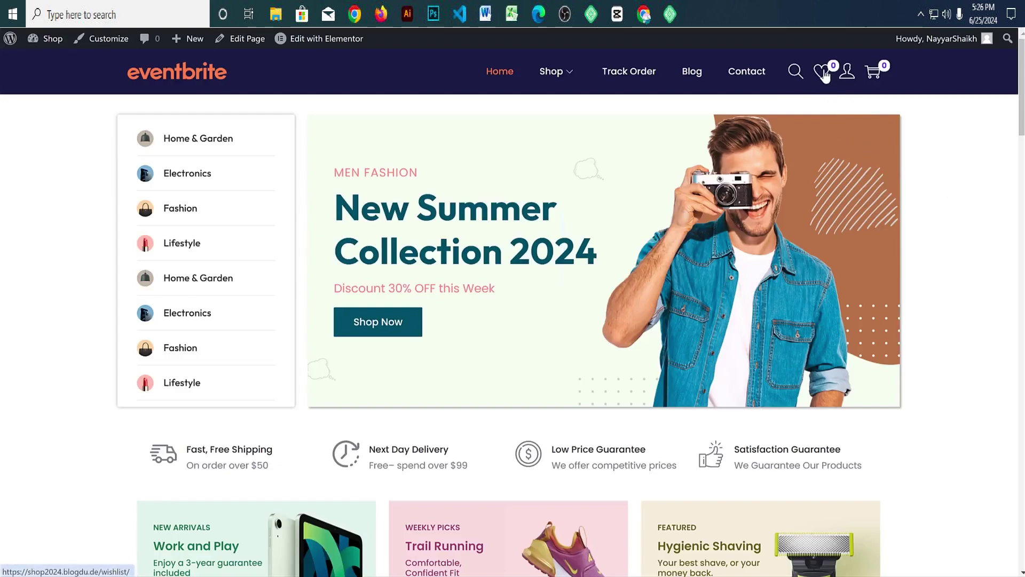
Step: View the Orders section of the account dashboard and return to the store's home page
{"action": "mouse_move", "coordinate": [851, 79]}
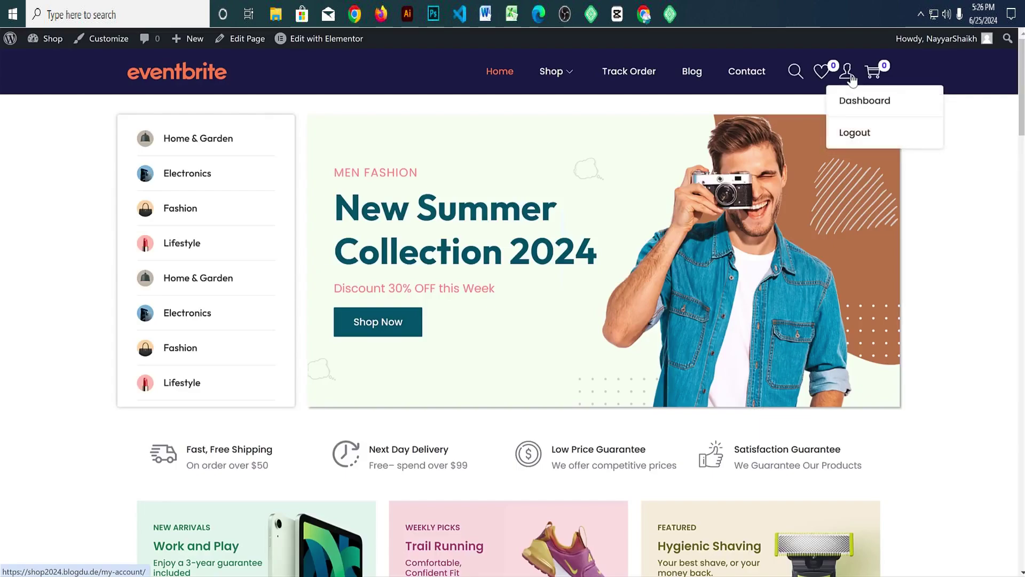
{"action": "left_click", "coordinate": [857, 109]}
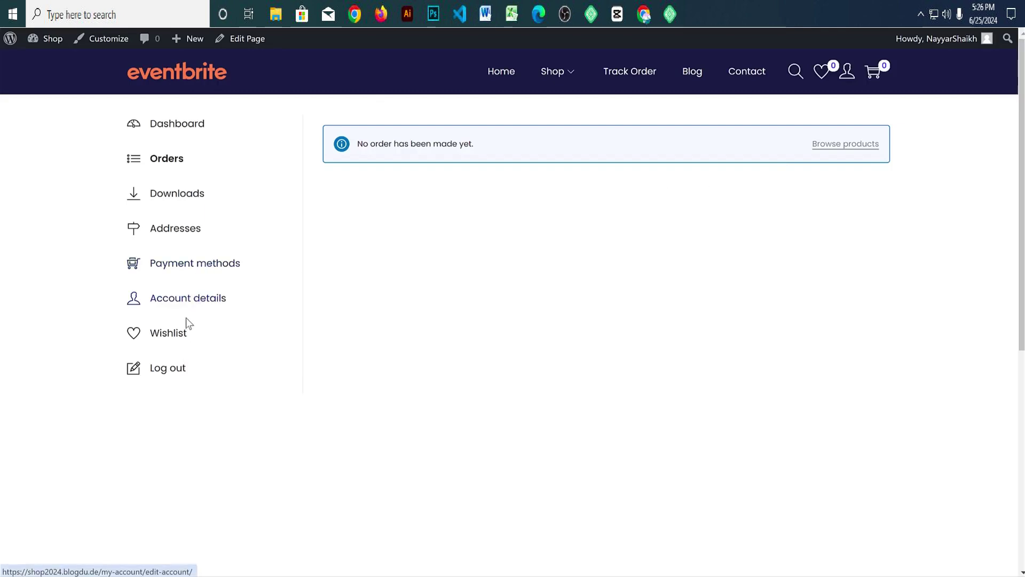
{"action": "mouse_move", "coordinate": [880, 85]}
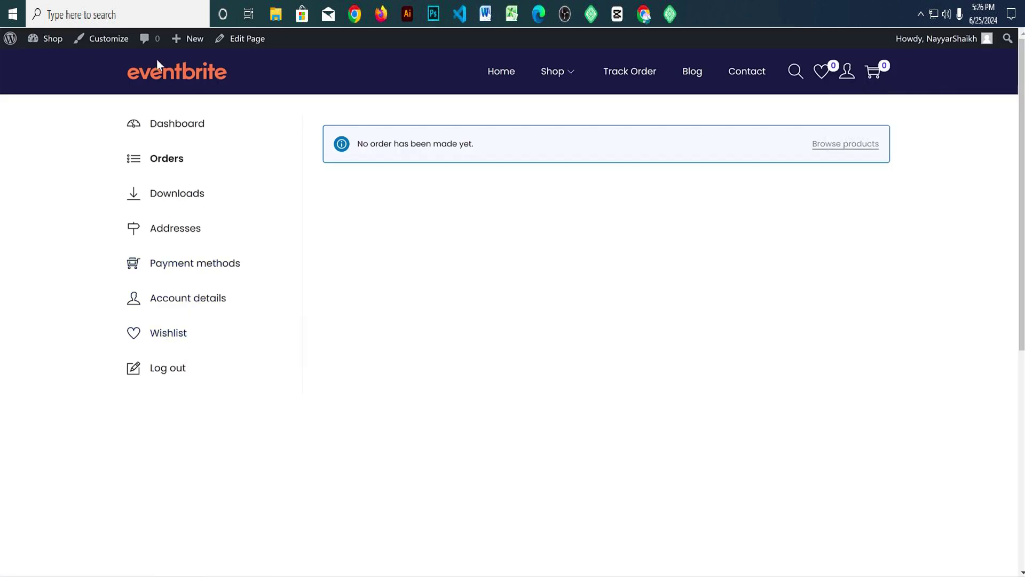
{"action": "left_click", "coordinate": [178, 73]}
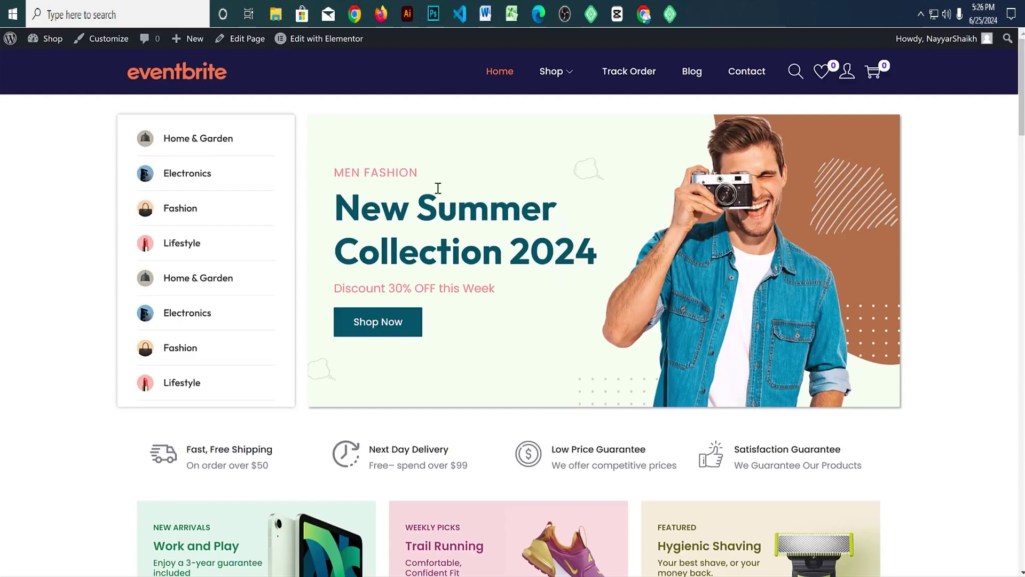
Step: Examine the home page's New Summer Collection 2024 banner text and the promotional sections below it
{"action": "left_click_drag", "start_coordinate": [331, 174], "coordinate": [435, 176]}
{"action": "left_click", "coordinate": [366, 211]}
{"action": "left_click_drag", "start_coordinate": [333, 288], "coordinate": [529, 291]}
{"action": "left_click", "coordinate": [530, 291]}
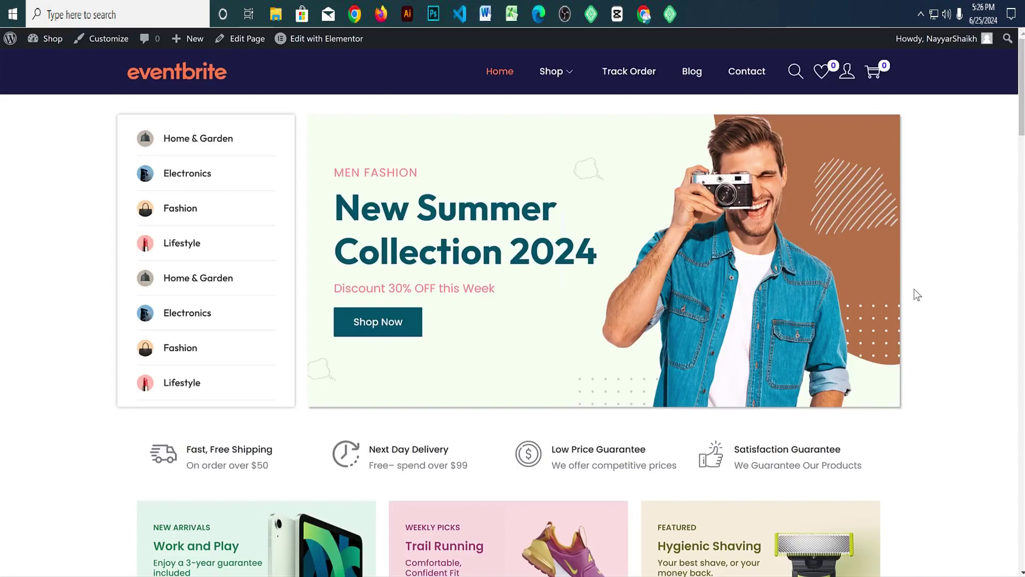
{"action": "scroll", "coordinate": [910, 297], "scroll_direction": "down", "scroll_amount": 2}
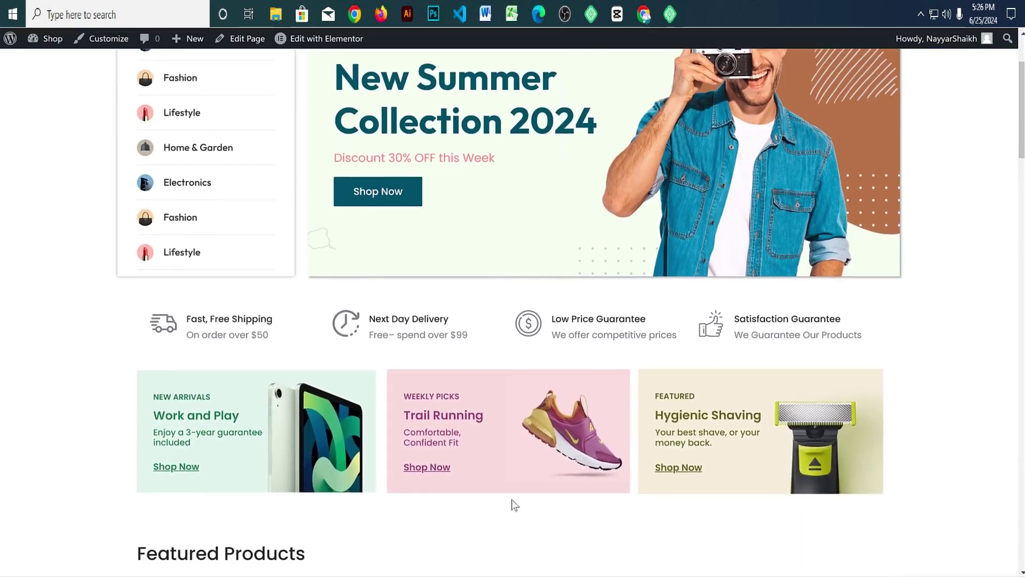
{"action": "scroll", "coordinate": [655, 176], "scroll_direction": "up", "scroll_amount": 2}
{"action": "scroll", "coordinate": [890, 297], "scroll_direction": "down", "scroll_amount": 7}
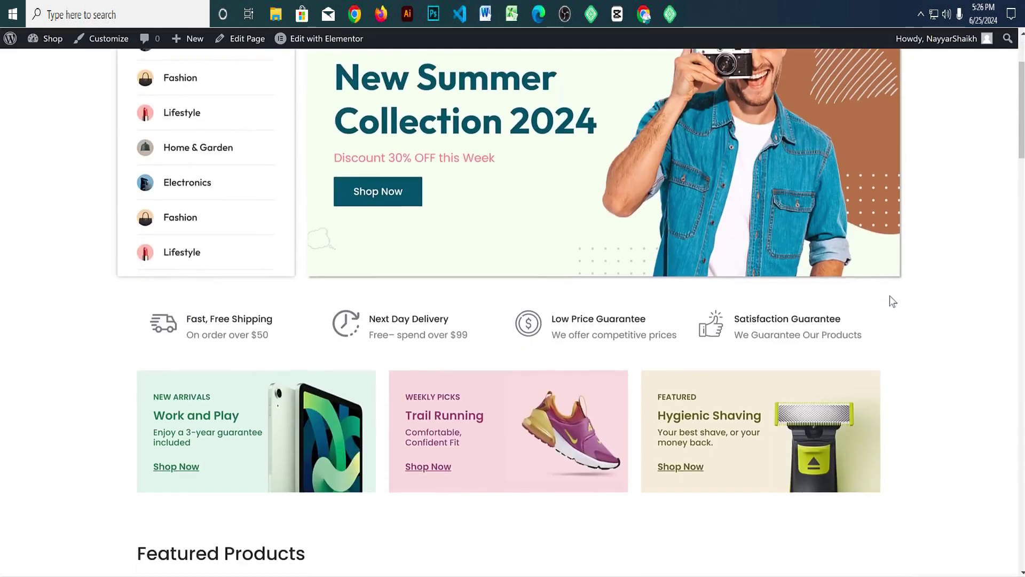
{"action": "scroll", "coordinate": [892, 300], "scroll_direction": "up", "scroll_amount": 7}
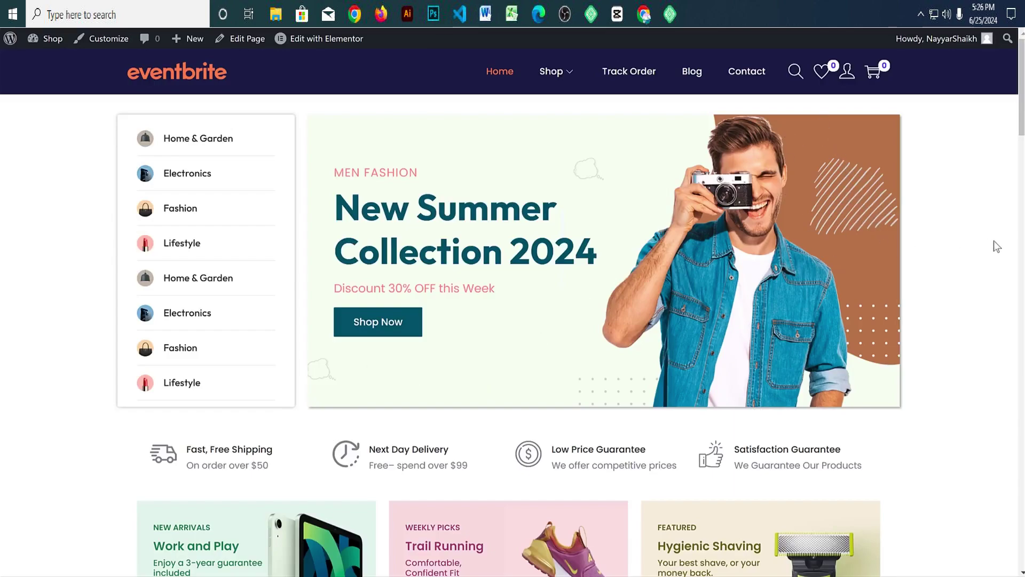
Step: Look through the home page's service highlights, promotional banners and Featured Products section
{"action": "scroll", "coordinate": [993, 289], "scroll_direction": "down", "scroll_amount": 2}
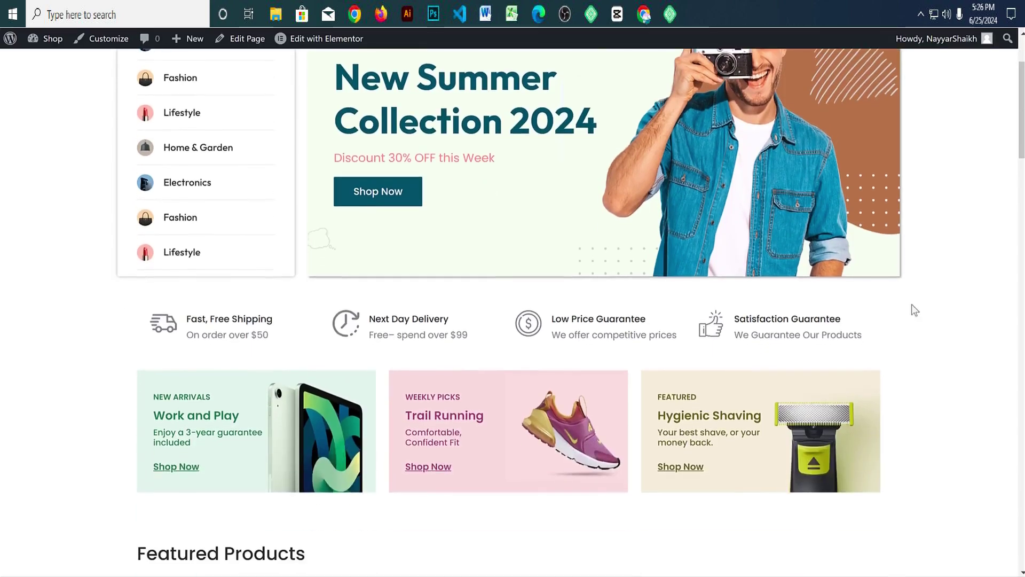
{"action": "left_click_drag", "start_coordinate": [186, 323], "coordinate": [273, 319]}
{"action": "left_click", "coordinate": [273, 320]}
{"action": "scroll", "coordinate": [972, 326], "scroll_direction": "down", "scroll_amount": 5}
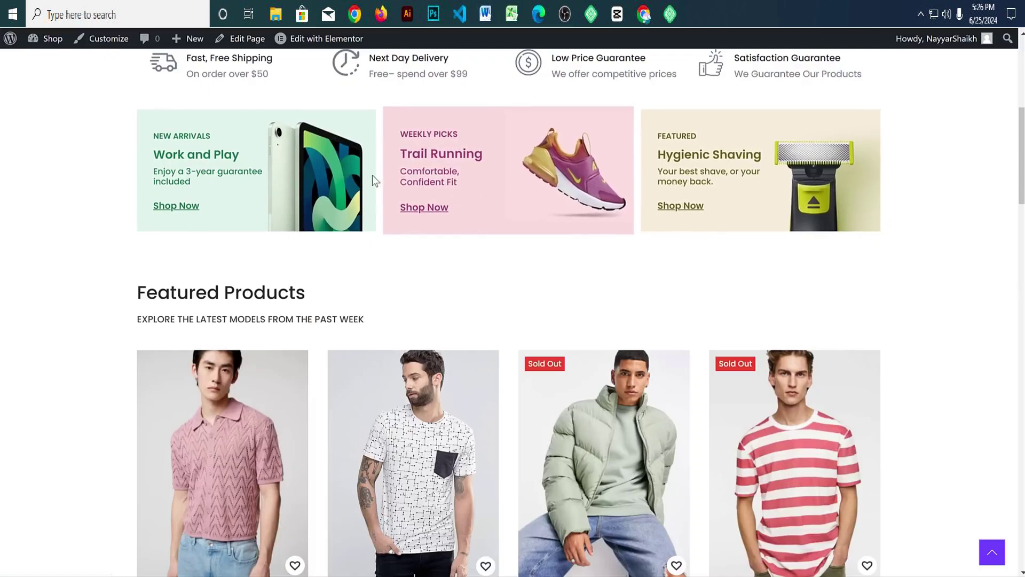
{"action": "scroll", "coordinate": [945, 261], "scroll_direction": "down", "scroll_amount": 3}
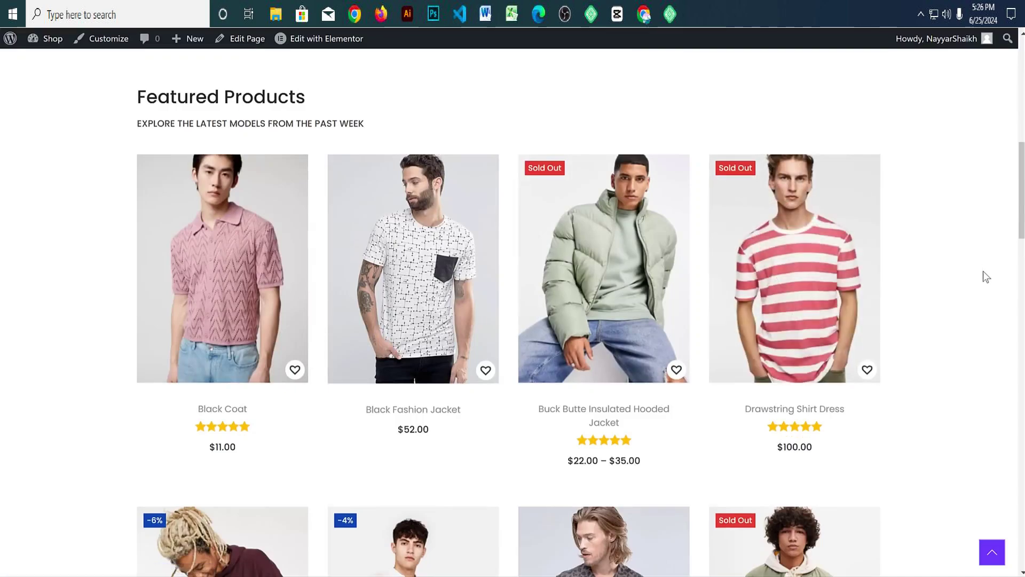
{"action": "scroll", "coordinate": [982, 270], "scroll_direction": "down", "scroll_amount": 1}
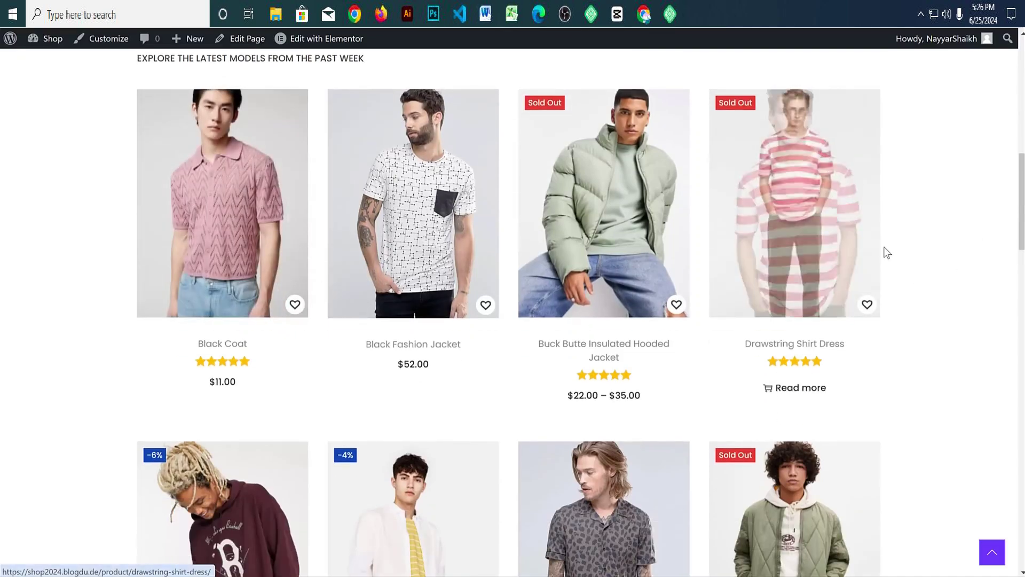
{"action": "scroll", "coordinate": [896, 254], "scroll_direction": "up", "scroll_amount": 1}
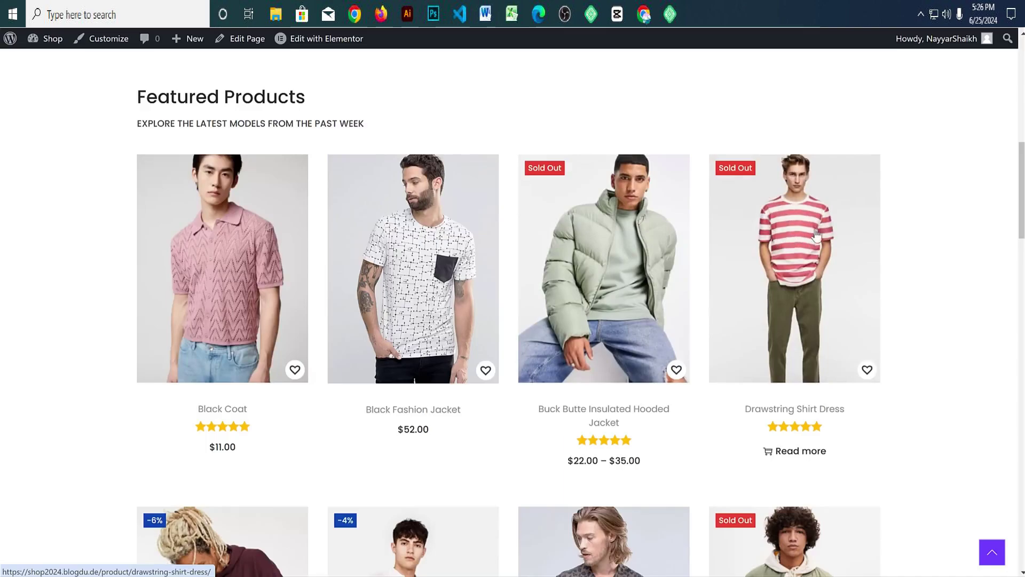
Step: View the Drawstring Shirt Dress product page and return to the Featured Products section
{"action": "left_click", "coordinate": [797, 222]}
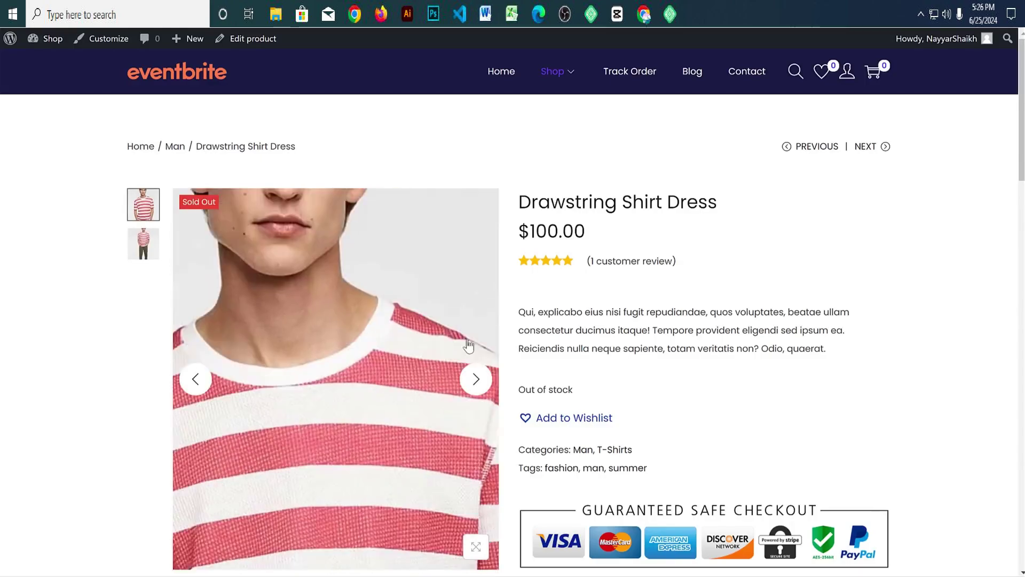
{"action": "scroll", "coordinate": [675, 368], "scroll_direction": "down", "scroll_amount": 5}
{"action": "scroll", "coordinate": [676, 370], "scroll_direction": "up", "scroll_amount": 5}
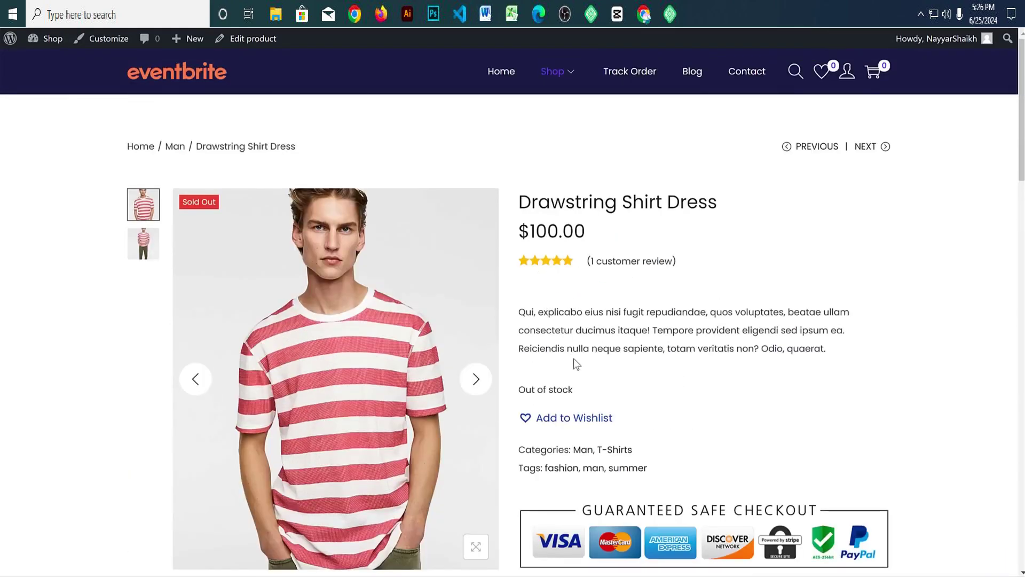
{"action": "key", "text": "alt+Left"}
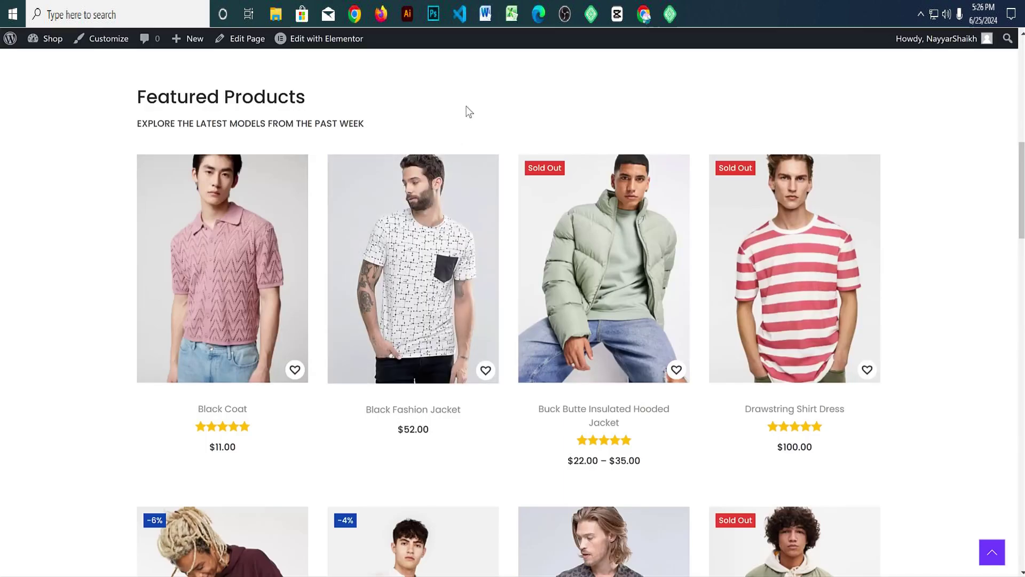
Step: Open the Black Fashion Jacket product page and examine the product's name and description
{"action": "left_click", "coordinate": [395, 246]}
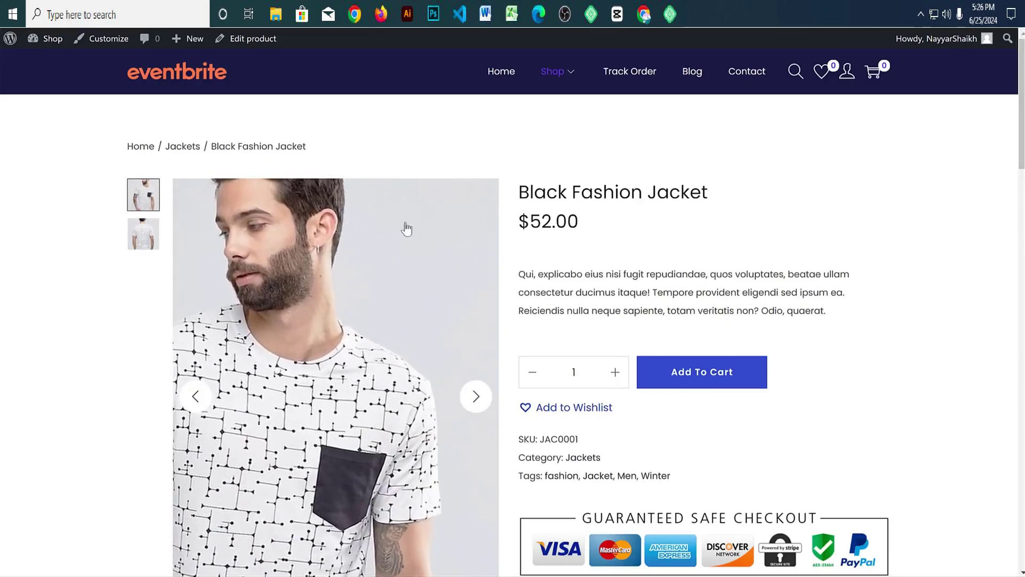
{"action": "left_click_drag", "start_coordinate": [515, 192], "coordinate": [731, 185]}
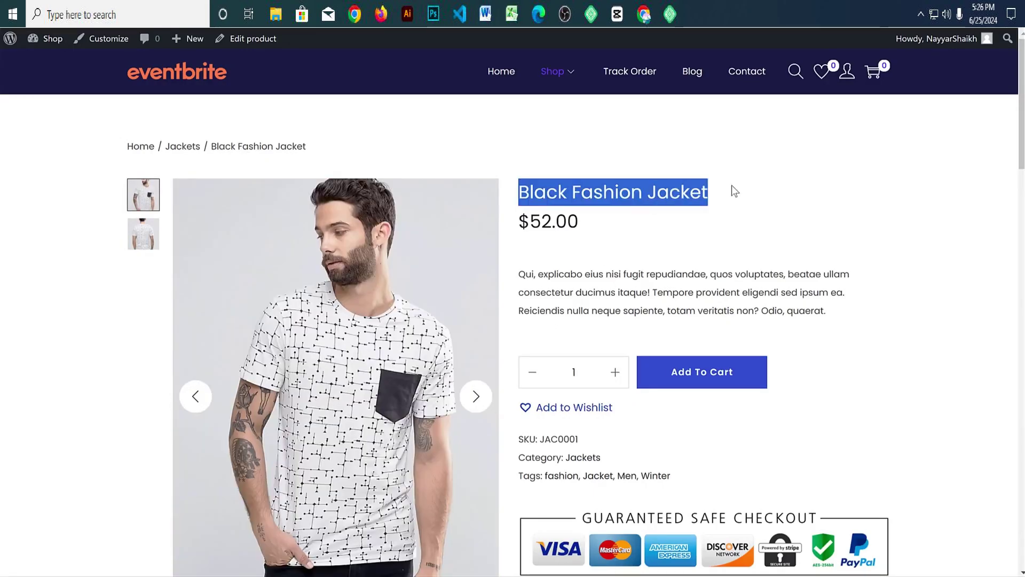
{"action": "left_click", "coordinate": [731, 185]}
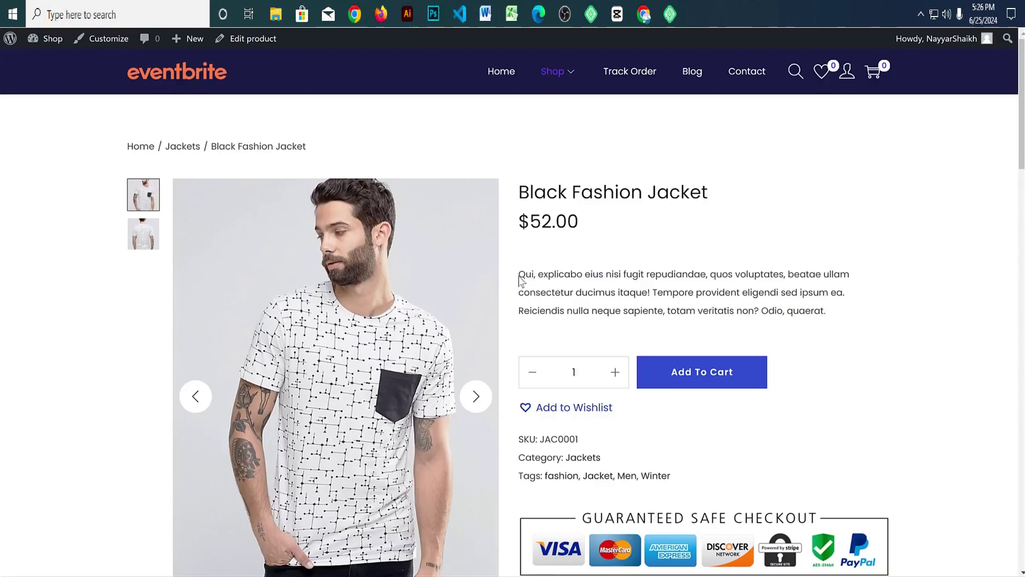
{"action": "left_click_drag", "start_coordinate": [521, 279], "coordinate": [812, 293]}
{"action": "left_click", "coordinate": [811, 293]}
{"action": "scroll", "coordinate": [809, 298], "scroll_direction": "down", "scroll_amount": 1}
Step: Try the quantity control, add one Black Fashion Jacket to the cart and remove it from the cart again
{"action": "left_click", "coordinate": [619, 319]}
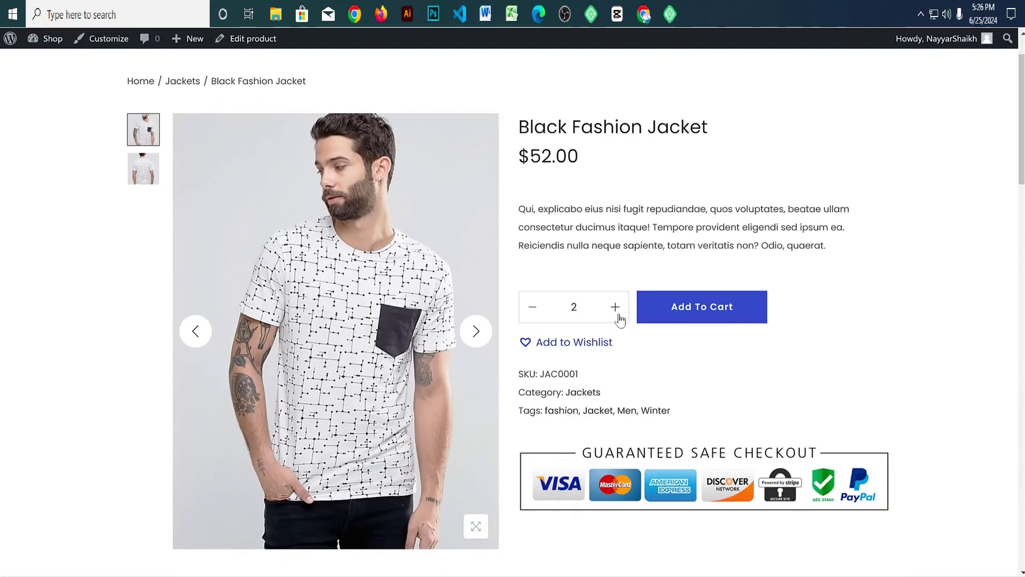
{"action": "left_click", "coordinate": [618, 313]}
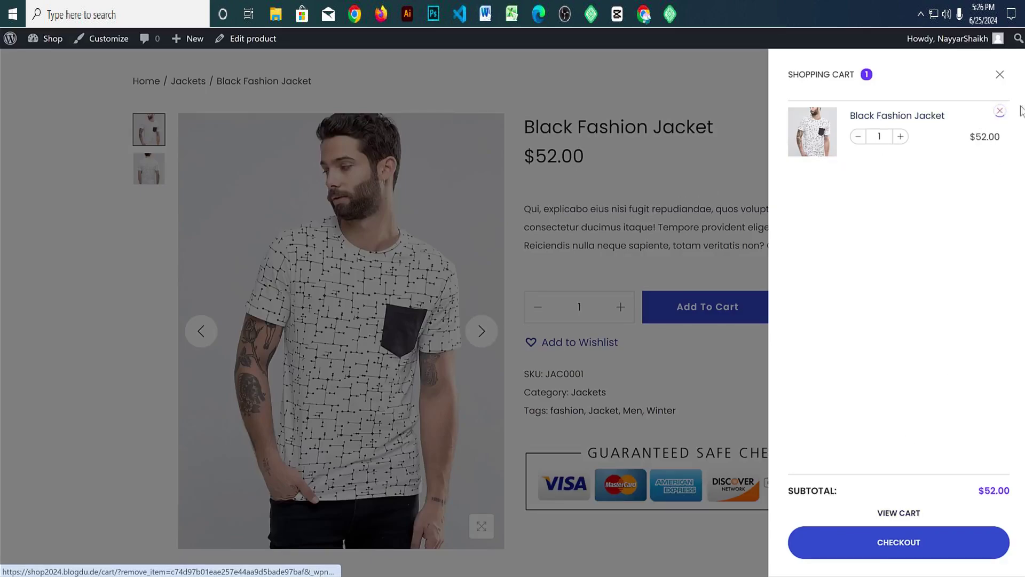
{"action": "left_click", "coordinate": [1000, 111]}
{"action": "left_click", "coordinate": [998, 75]}
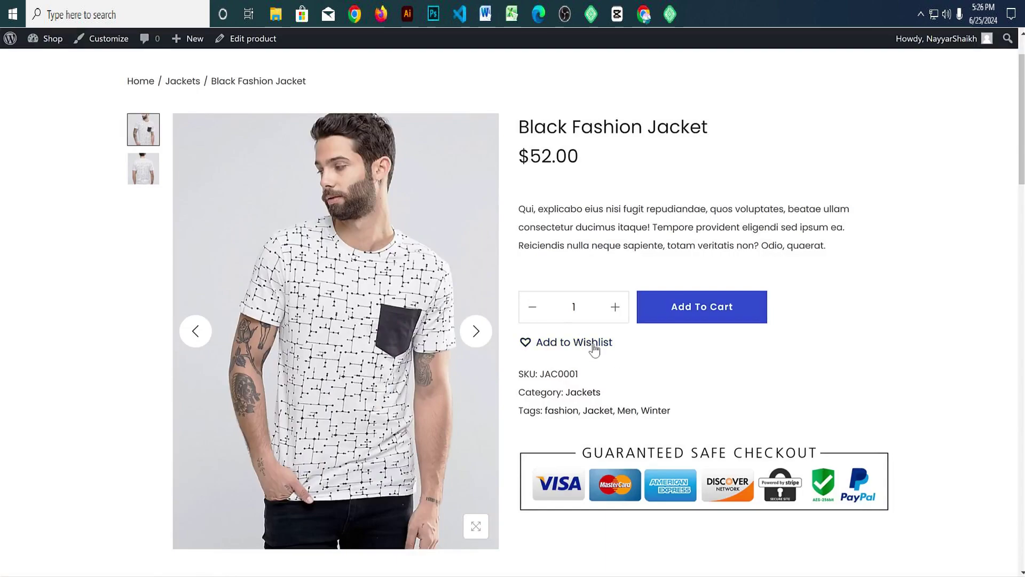
Step: Add the Black Fashion Jacket to the wishlist, view the Default wishlist page and return to the product page
{"action": "left_click", "coordinate": [576, 345]}
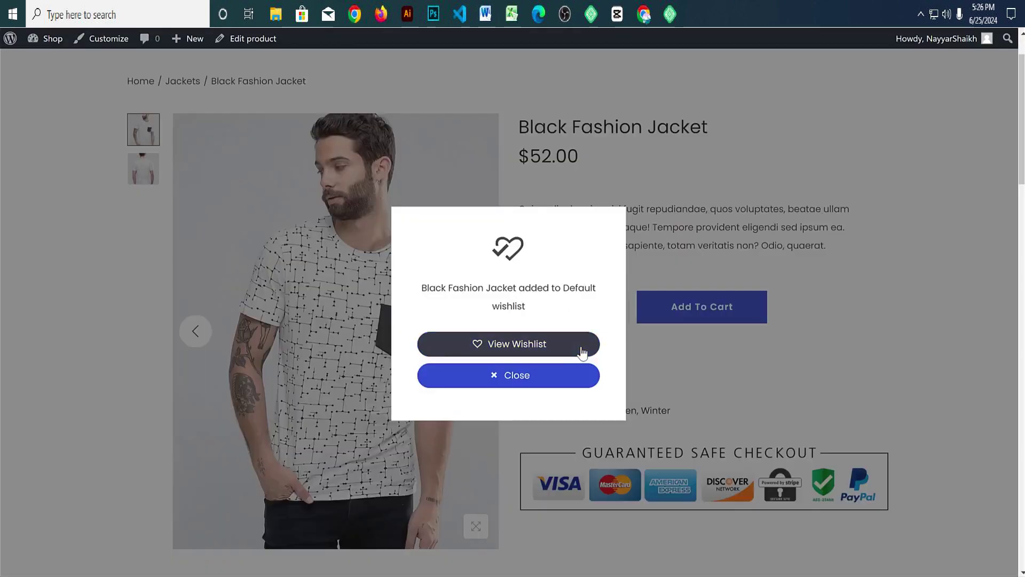
{"action": "left_click", "coordinate": [526, 375]}
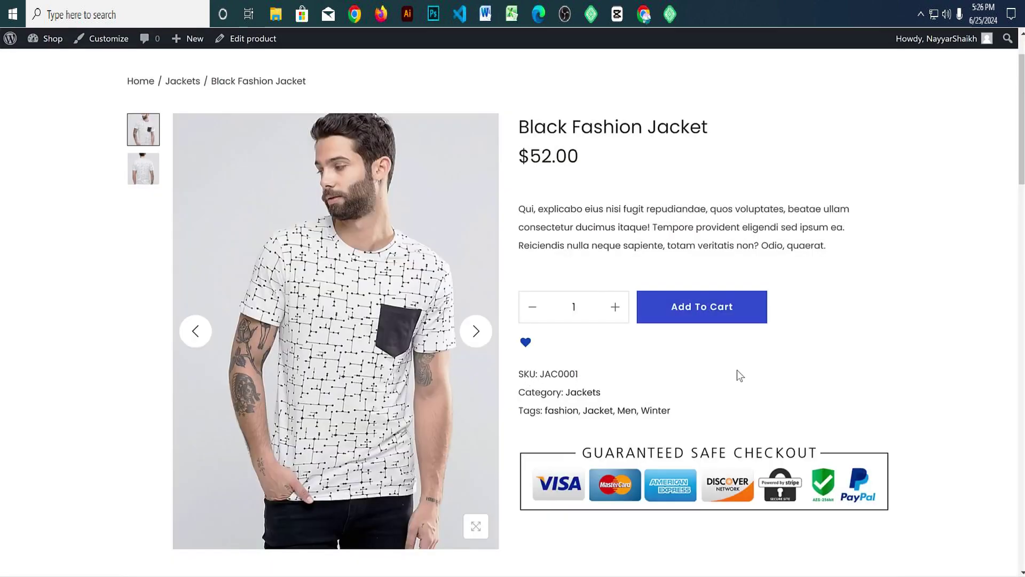
{"action": "scroll", "coordinate": [737, 369], "scroll_direction": "up", "scroll_amount": 2}
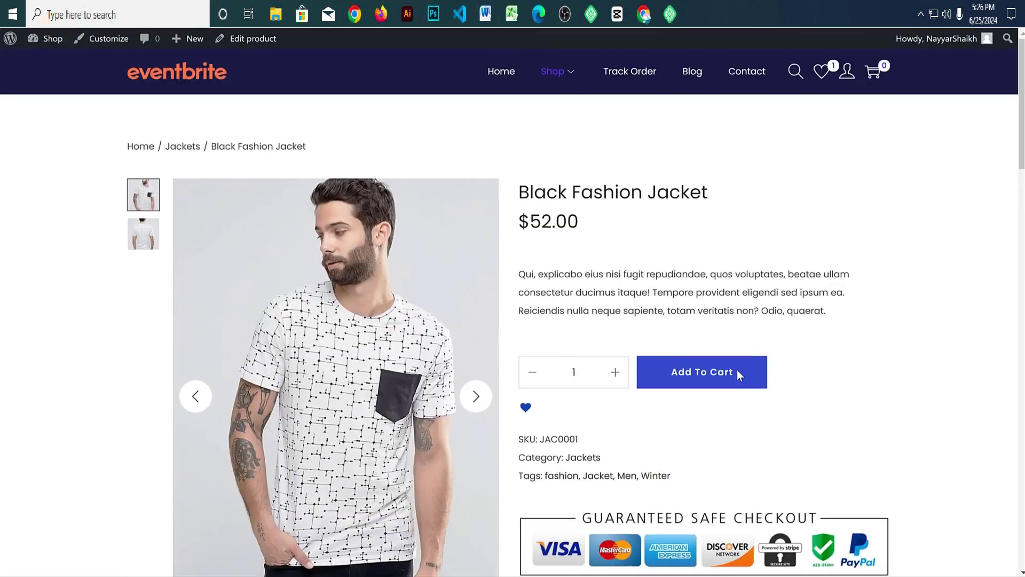
{"action": "left_click", "coordinate": [825, 75]}
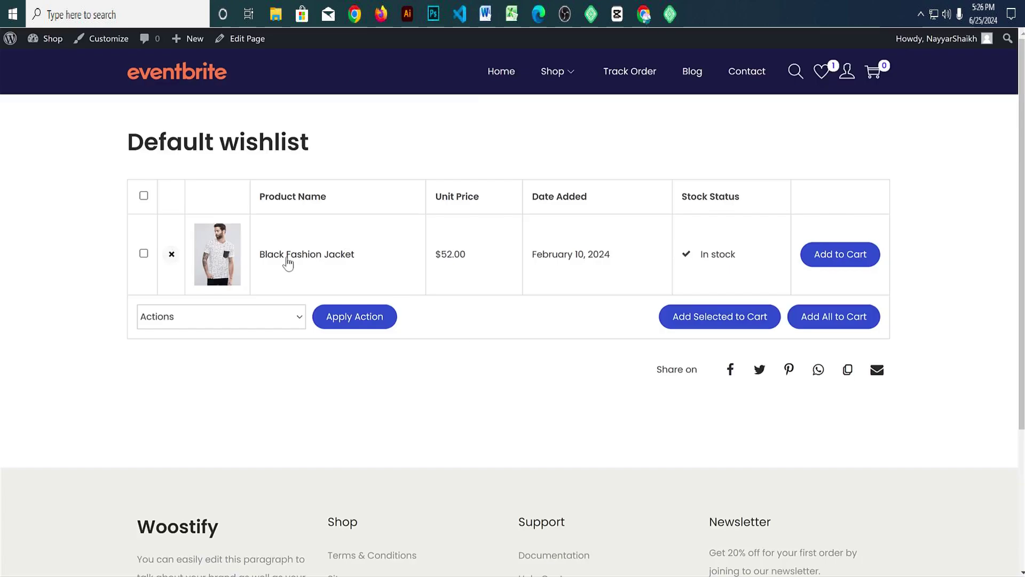
{"action": "left_click", "coordinate": [868, 255]}
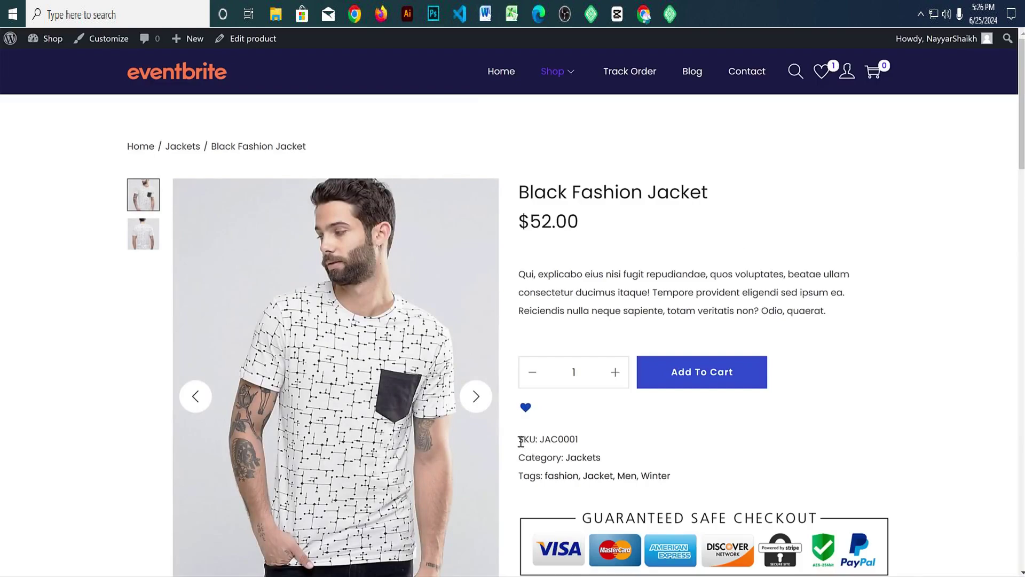
Step: Examine the Black Fashion Jacket's SKU, category, tags and safe checkout payment badges
{"action": "left_click_drag", "start_coordinate": [521, 441], "coordinate": [611, 442]}
{"action": "left_click", "coordinate": [613, 443]}
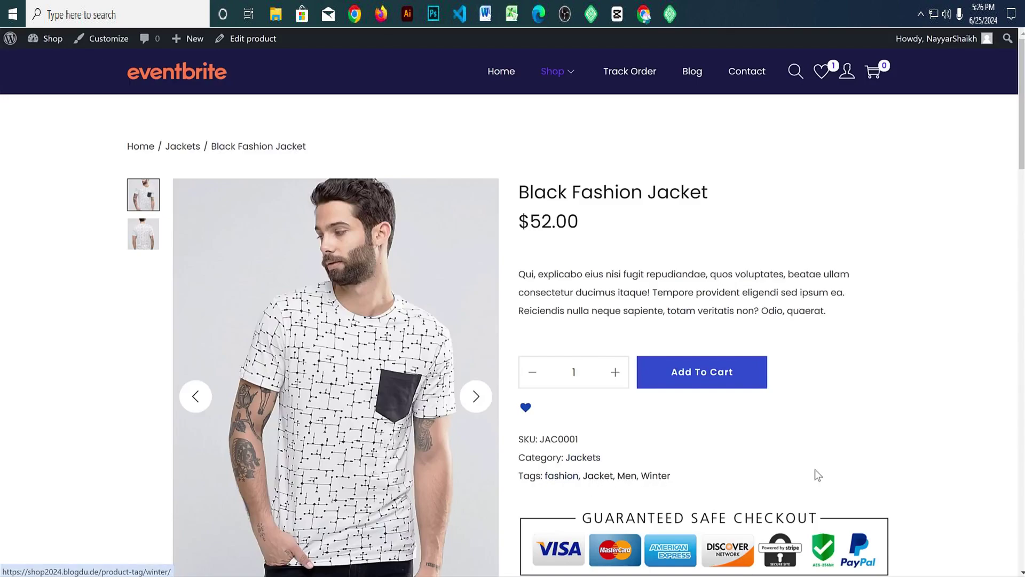
{"action": "scroll", "coordinate": [759, 449], "scroll_direction": "down", "scroll_amount": 2}
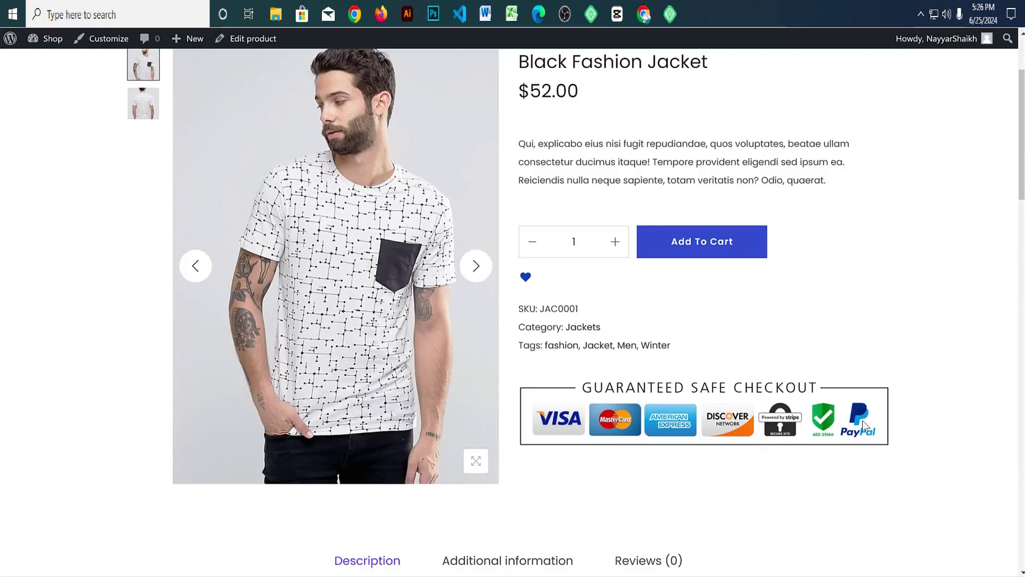
{"action": "scroll", "coordinate": [867, 405], "scroll_direction": "up", "scroll_amount": 1}
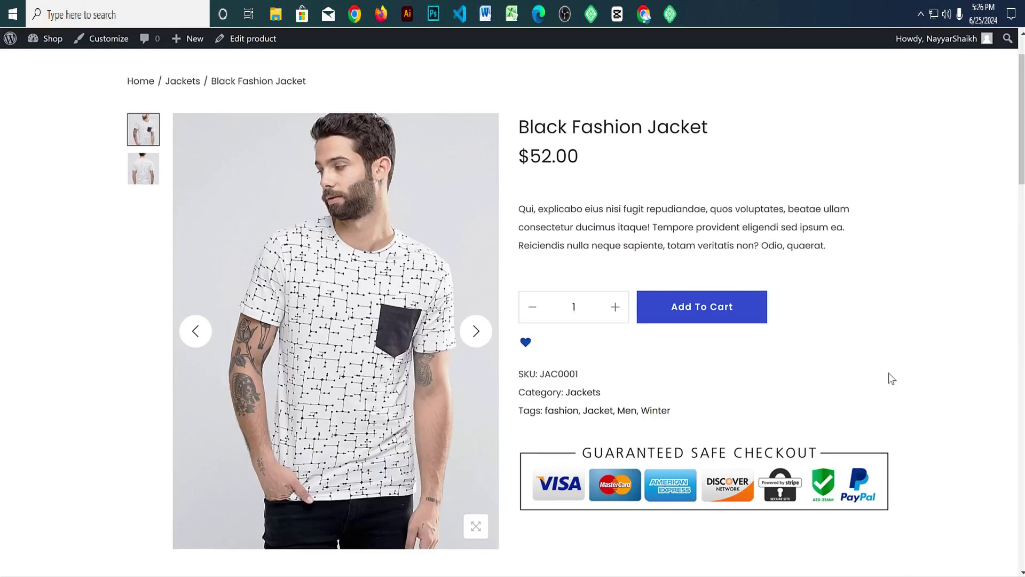
Step: Examine the Black Fashion Jacket's description, additional information and reviews sections and its related products
{"action": "scroll", "coordinate": [897, 368], "scroll_direction": "down", "scroll_amount": 6}
{"action": "scroll", "coordinate": [905, 365], "scroll_direction": "down", "scroll_amount": 2}
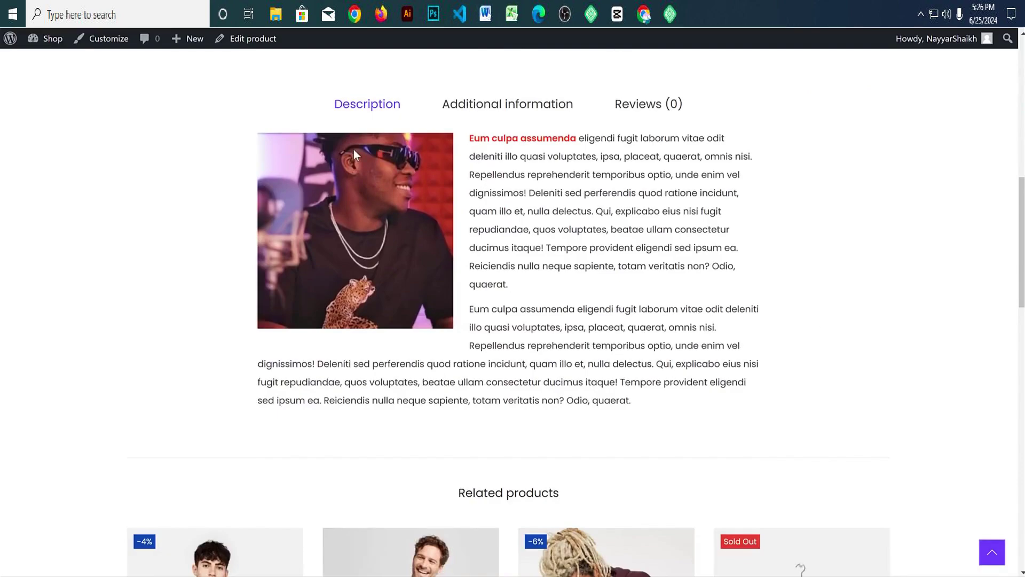
{"action": "left_click_drag", "start_coordinate": [470, 135], "coordinate": [665, 312]}
{"action": "left_click", "coordinate": [669, 314]}
{"action": "left_click", "coordinate": [518, 110]}
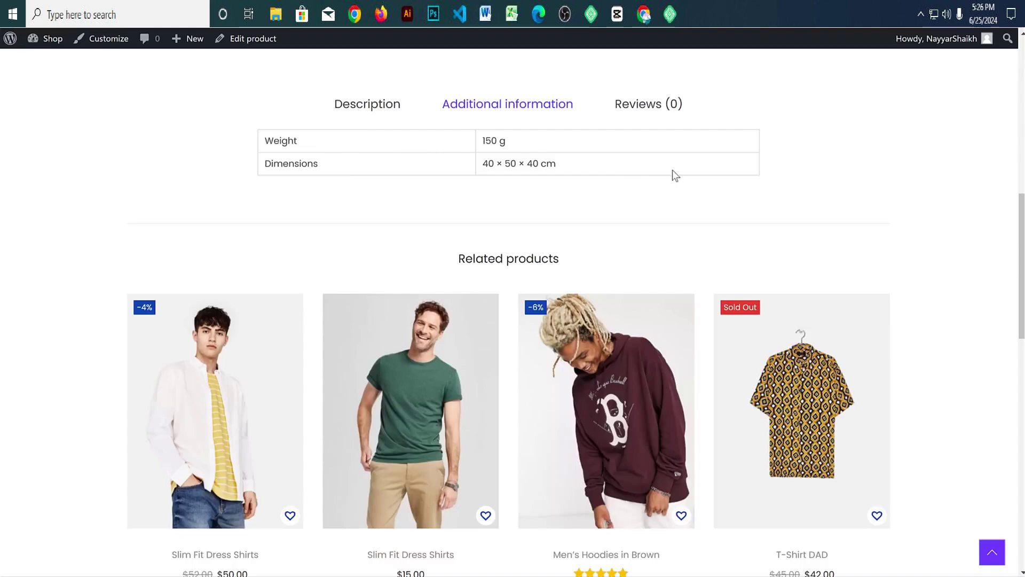
{"action": "left_click", "coordinate": [648, 110]}
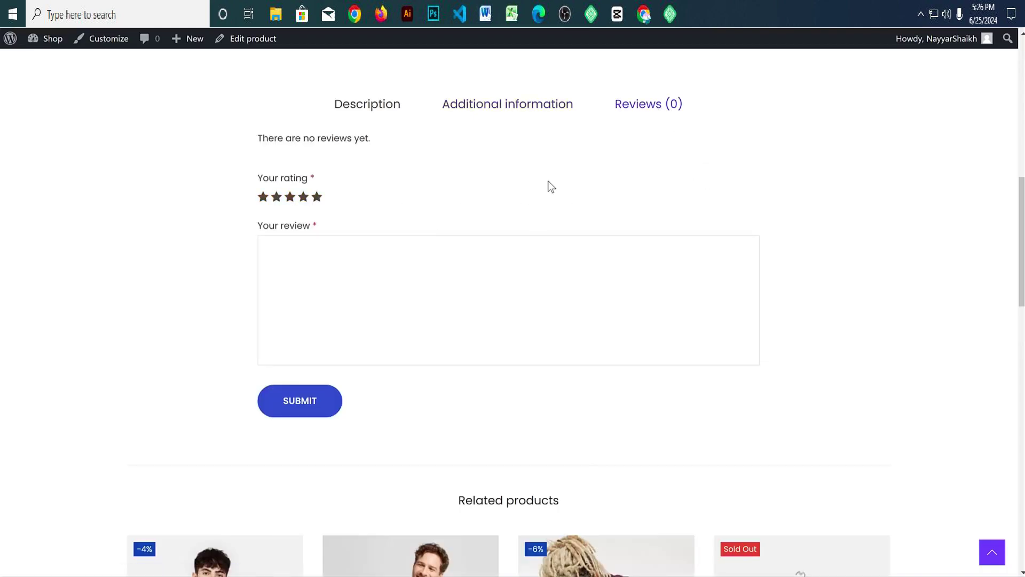
{"action": "left_click", "coordinate": [398, 109]}
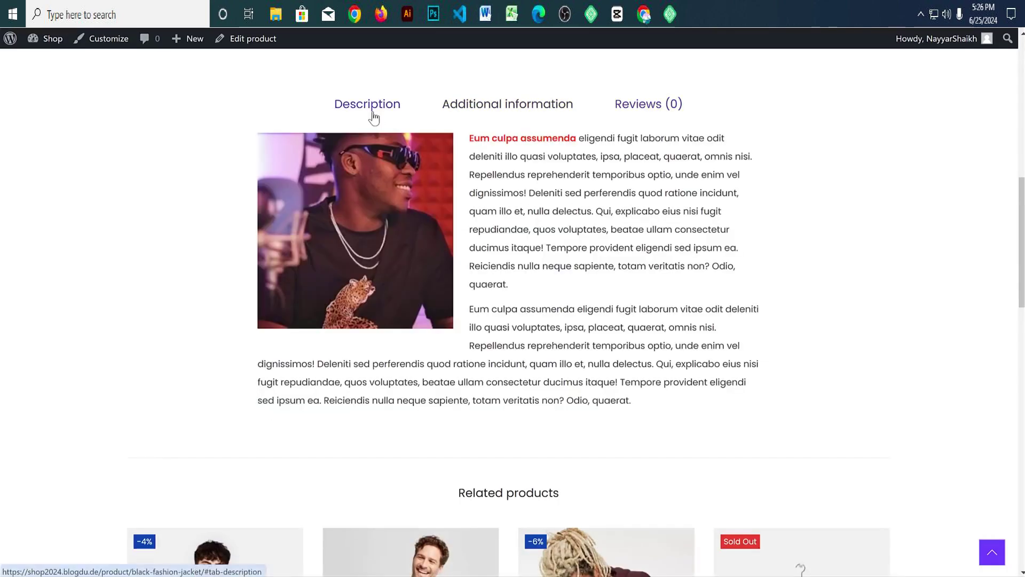
{"action": "left_click", "coordinate": [635, 111]}
{"action": "scroll", "coordinate": [665, 326], "scroll_direction": "down", "scroll_amount": 5}
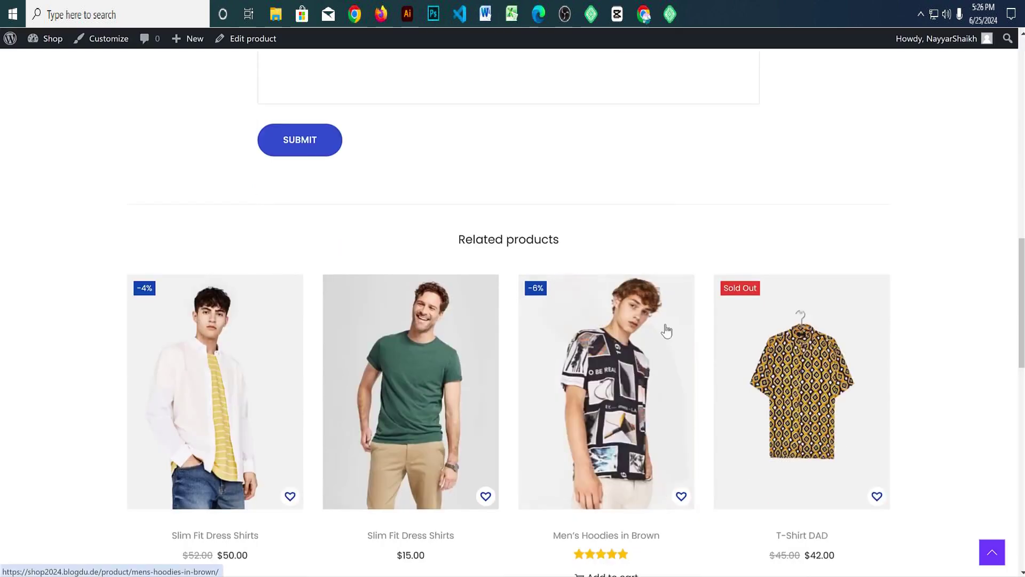
{"action": "scroll", "coordinate": [657, 348], "scroll_direction": "up", "scroll_amount": 7}
{"action": "scroll", "coordinate": [654, 343], "scroll_direction": "up", "scroll_amount": 8}
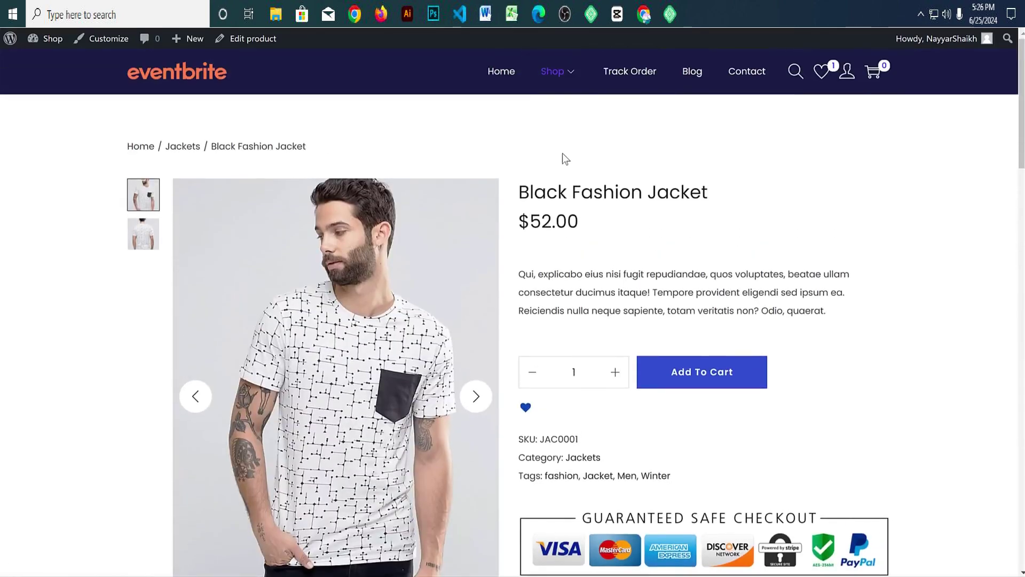
Step: Return to the store's home page and examine its featured products and What's new promotional banners
{"action": "key", "text": "alt+Left"}
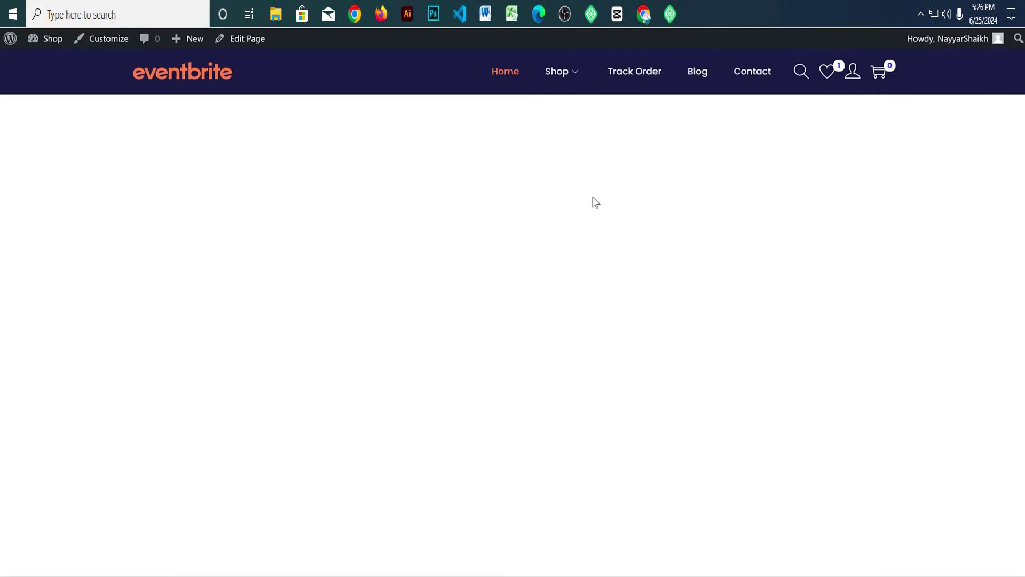
{"action": "scroll", "coordinate": [975, 222], "scroll_direction": "down", "scroll_amount": 10}
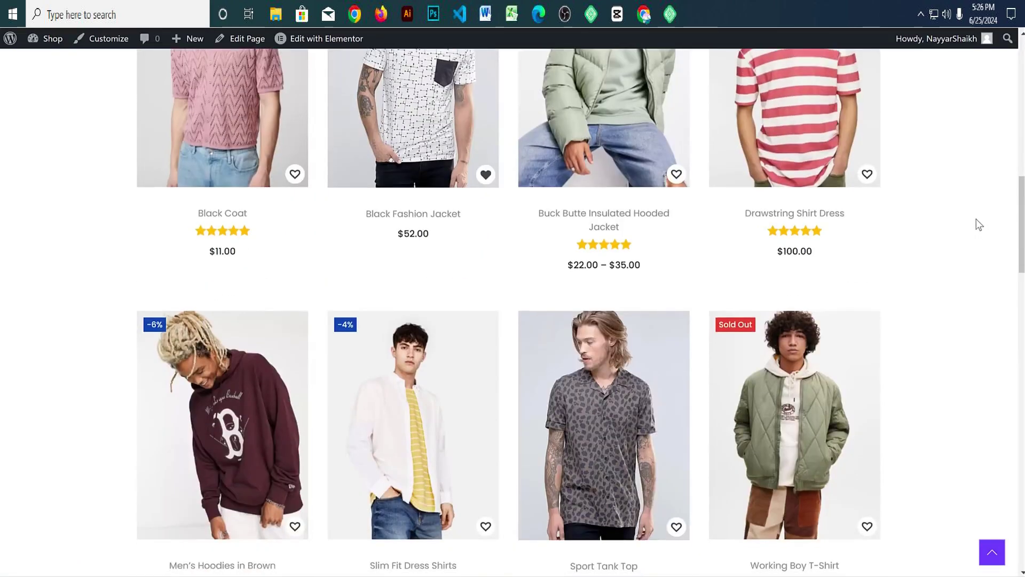
{"action": "scroll", "coordinate": [977, 223], "scroll_direction": "down", "scroll_amount": 6}
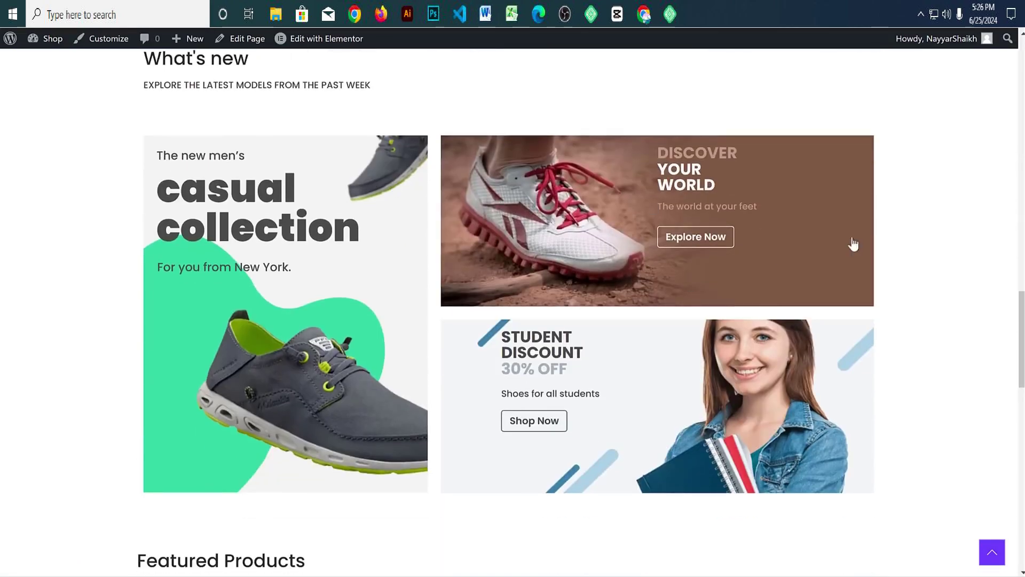
{"action": "scroll", "coordinate": [854, 244], "scroll_direction": "down", "scroll_amount": 6}
{"action": "scroll", "coordinate": [775, 248], "scroll_direction": "down", "scroll_amount": 3}
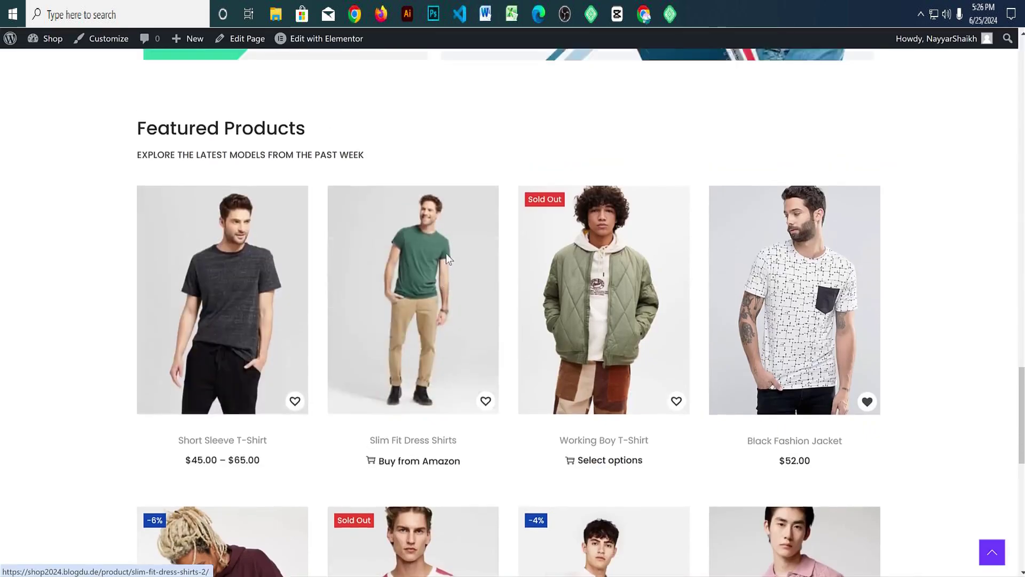
{"action": "scroll", "coordinate": [446, 253], "scroll_direction": "down", "scroll_amount": 10}
{"action": "scroll", "coordinate": [446, 253], "scroll_direction": "up", "scroll_amount": 15}
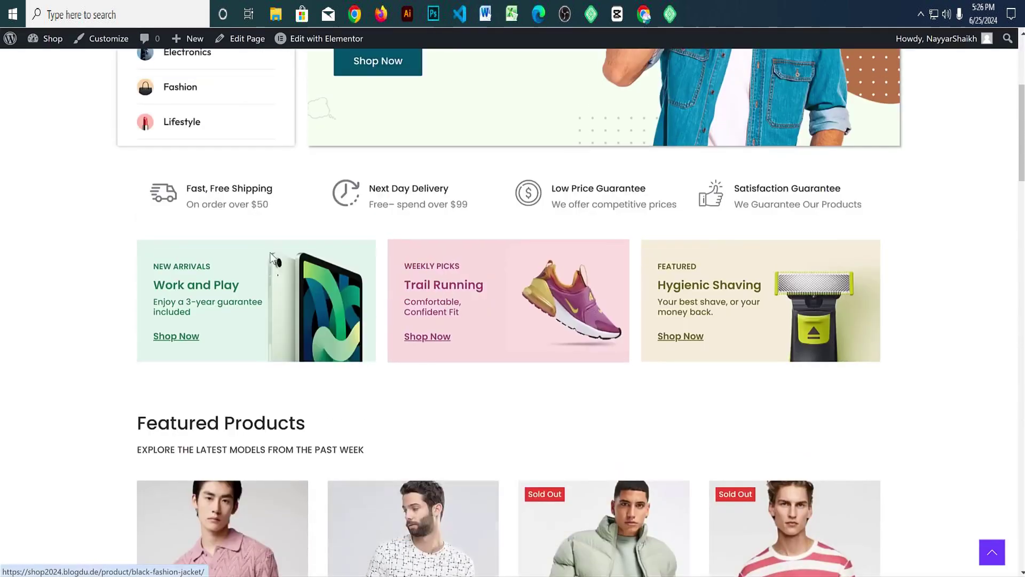
{"action": "scroll", "coordinate": [554, 285], "scroll_direction": "down", "scroll_amount": 15}
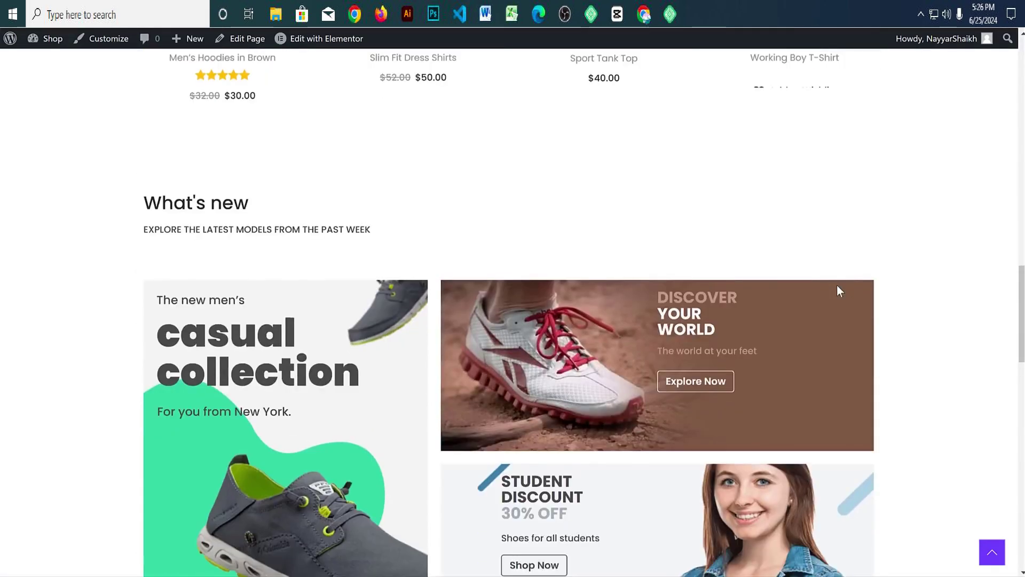
{"action": "scroll", "coordinate": [833, 289], "scroll_direction": "down", "scroll_amount": 2}
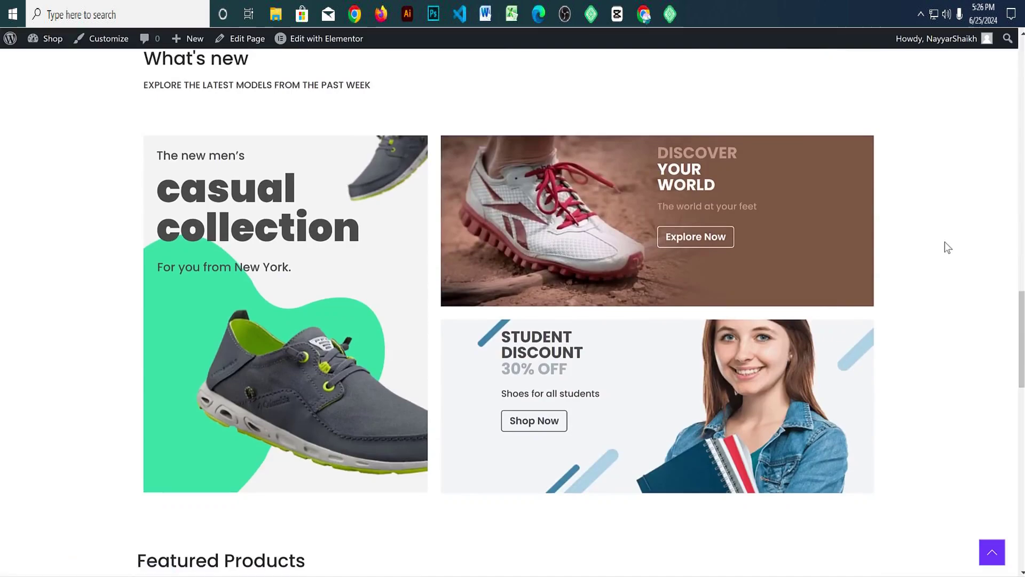
{"action": "scroll", "coordinate": [929, 283], "scroll_direction": "down", "scroll_amount": 1}
{"action": "scroll", "coordinate": [927, 280], "scroll_direction": "down", "scroll_amount": 5}
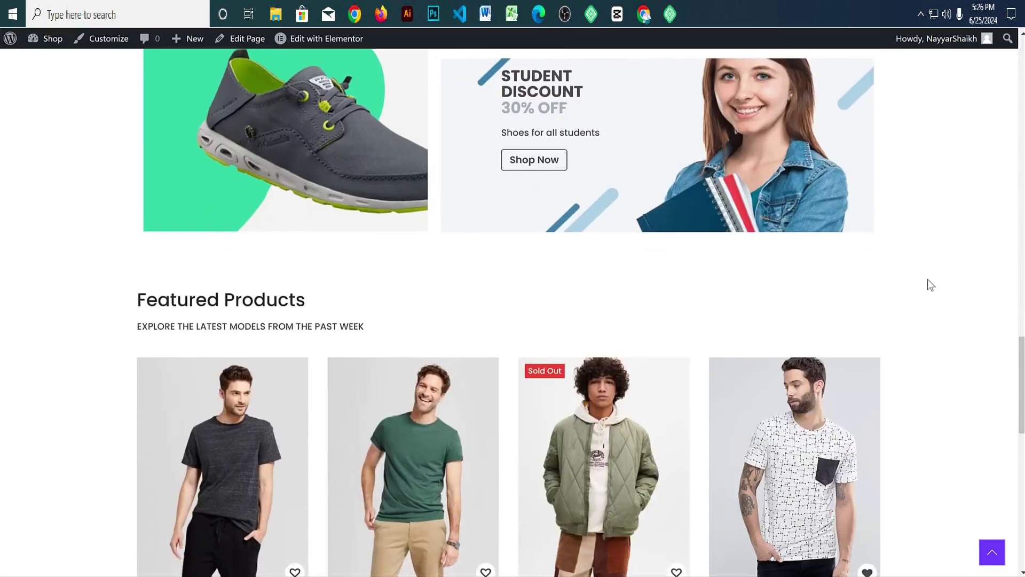
{"action": "scroll", "coordinate": [928, 279], "scroll_direction": "down", "scroll_amount": 2}
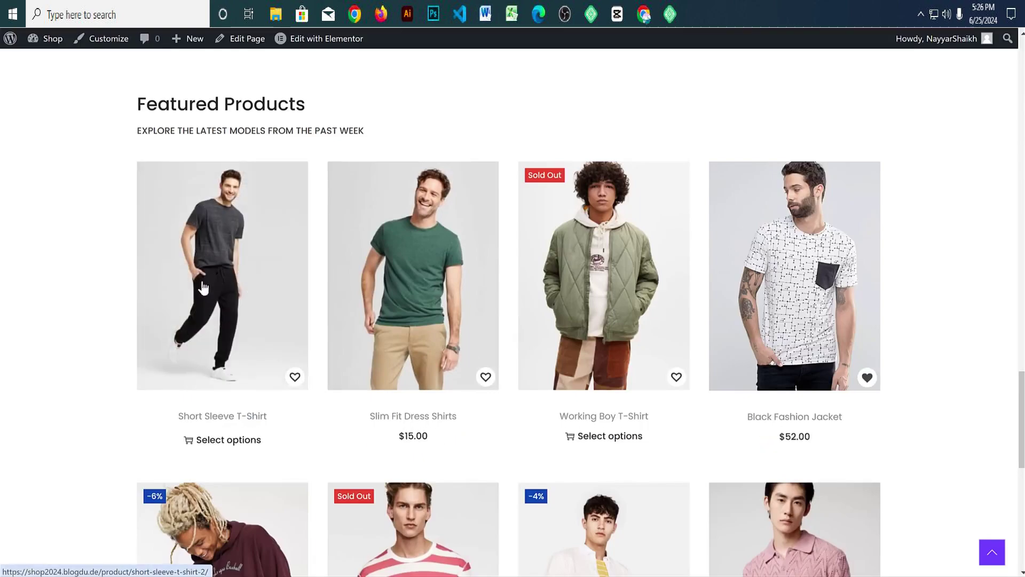
Step: Open the Short Sleeve T-Shirt from the home page's Featured Products and examine its size and color options
{"action": "left_click", "coordinate": [208, 252]}
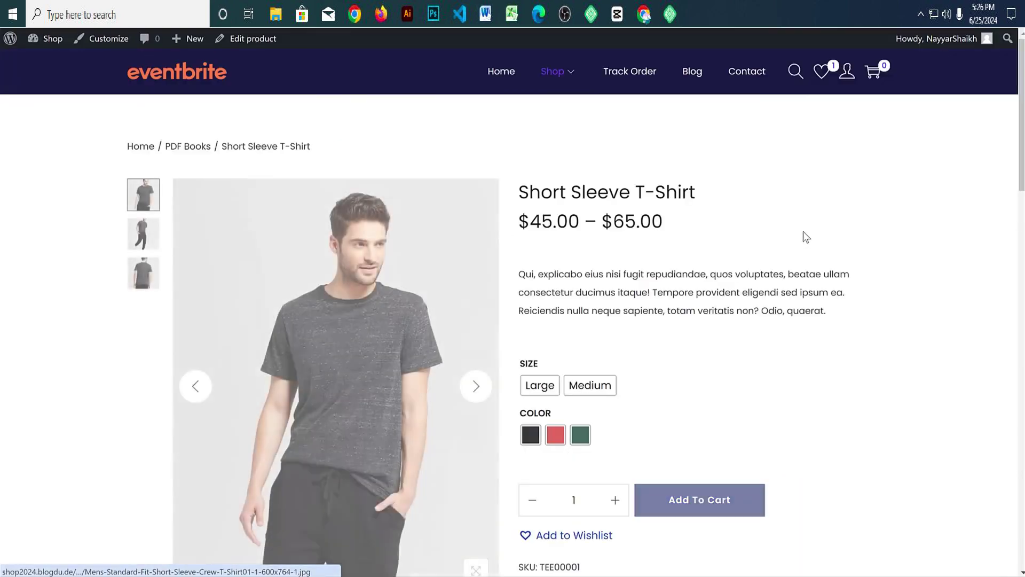
{"action": "scroll", "coordinate": [886, 233], "scroll_direction": "down", "scroll_amount": 2}
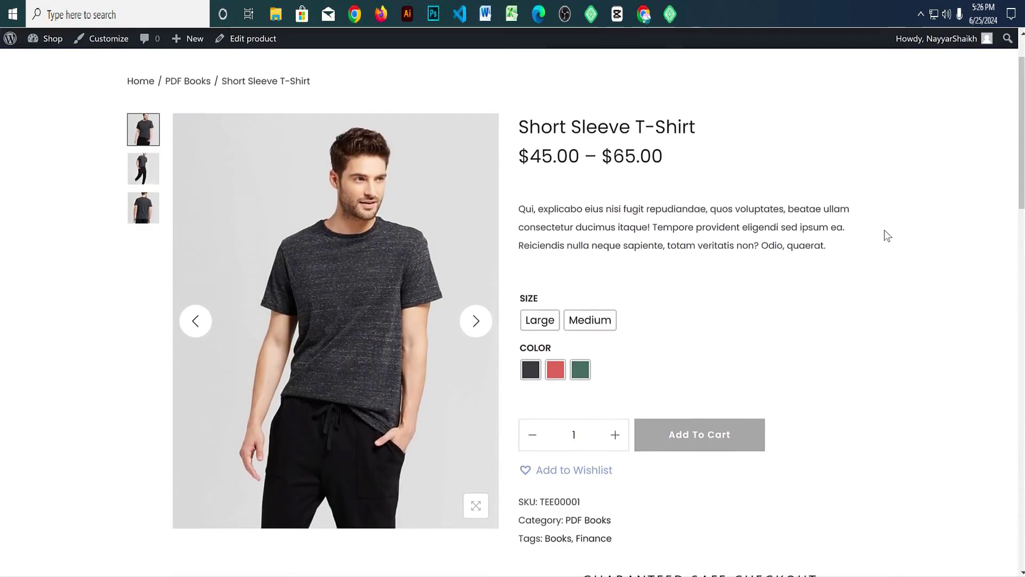
{"action": "scroll", "coordinate": [884, 229], "scroll_direction": "down", "scroll_amount": 1}
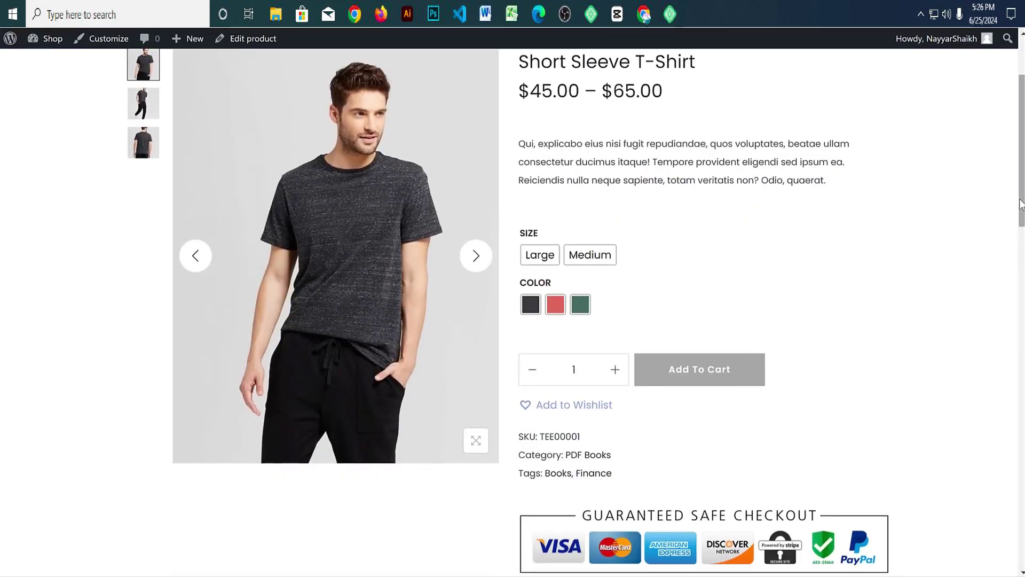
{"action": "scroll", "coordinate": [1021, 204], "scroll_direction": "up", "scroll_amount": 1}
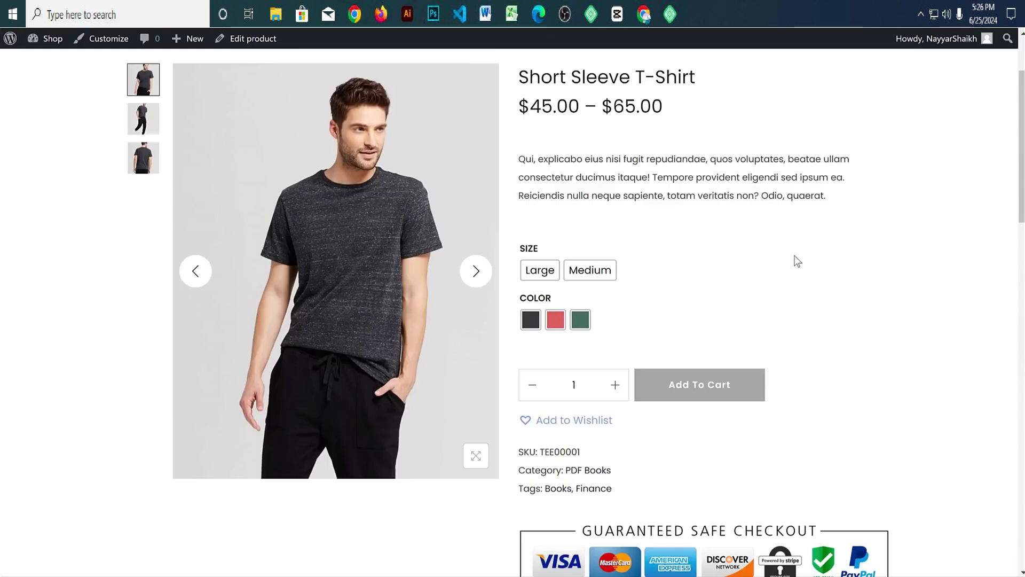
Step: Select the Large size and Red color for the Short Sleeve T-Shirt and highlight the variation's price
{"action": "left_click", "coordinate": [538, 272]}
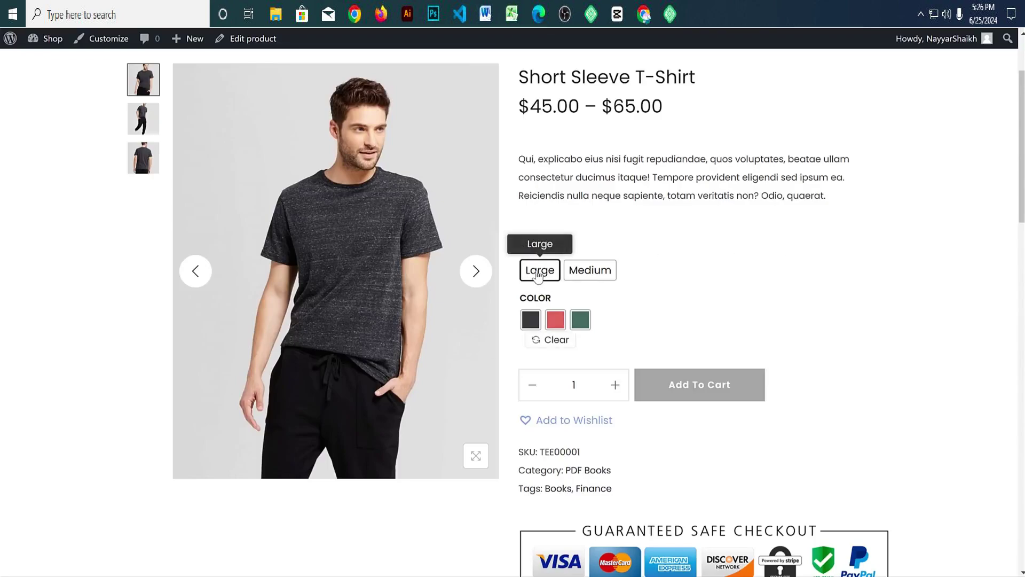
{"action": "left_click", "coordinate": [556, 323]}
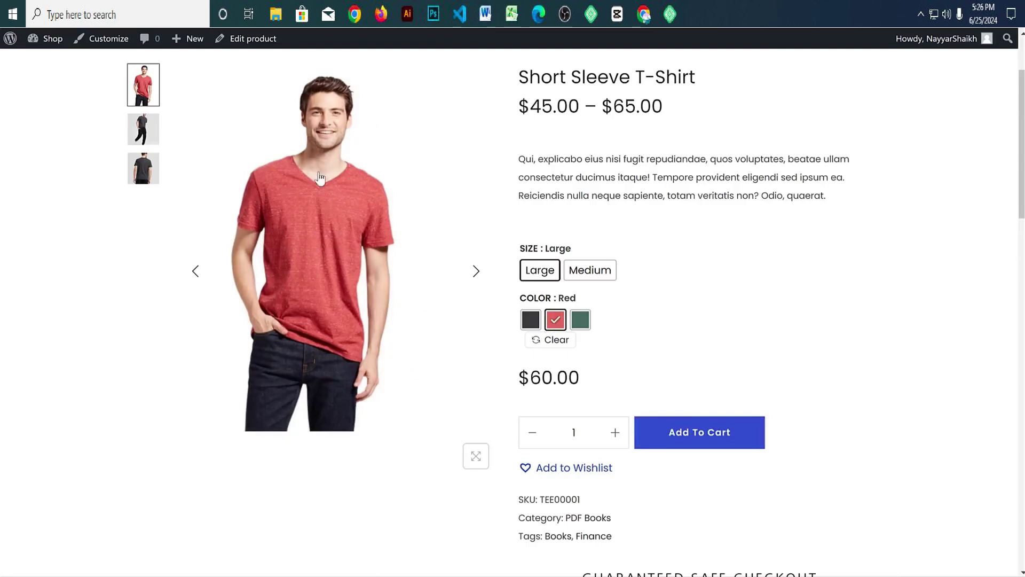
{"action": "scroll", "coordinate": [320, 178], "scroll_direction": "up", "scroll_amount": 2}
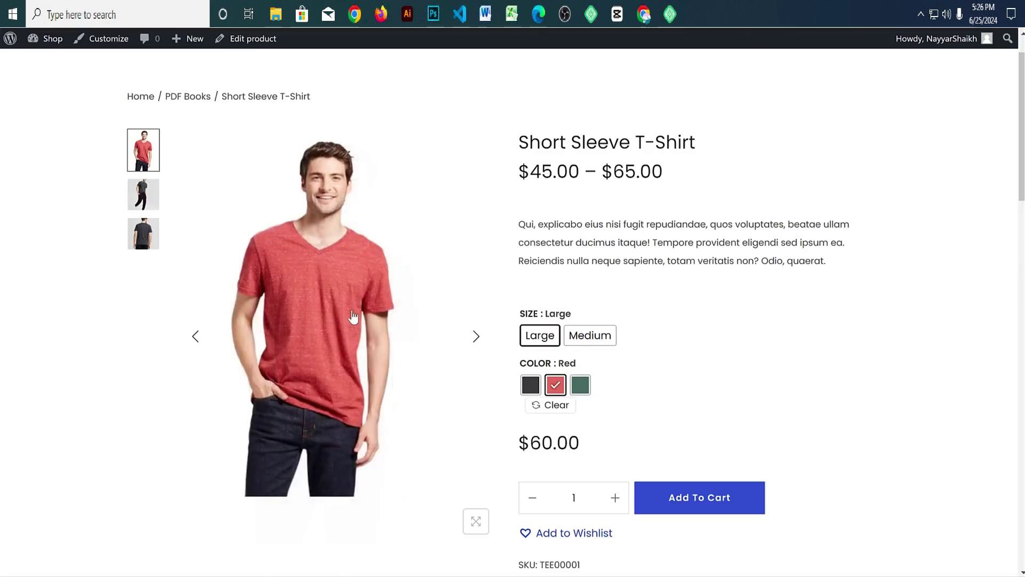
{"action": "left_click_drag", "start_coordinate": [582, 444], "coordinate": [513, 442]}
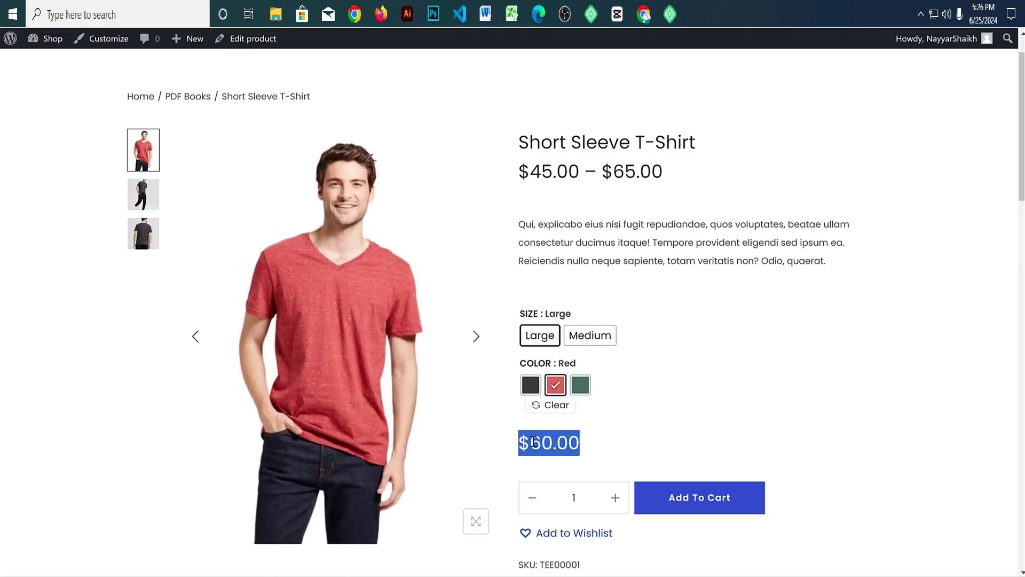
{"action": "left_click", "coordinate": [535, 441]}
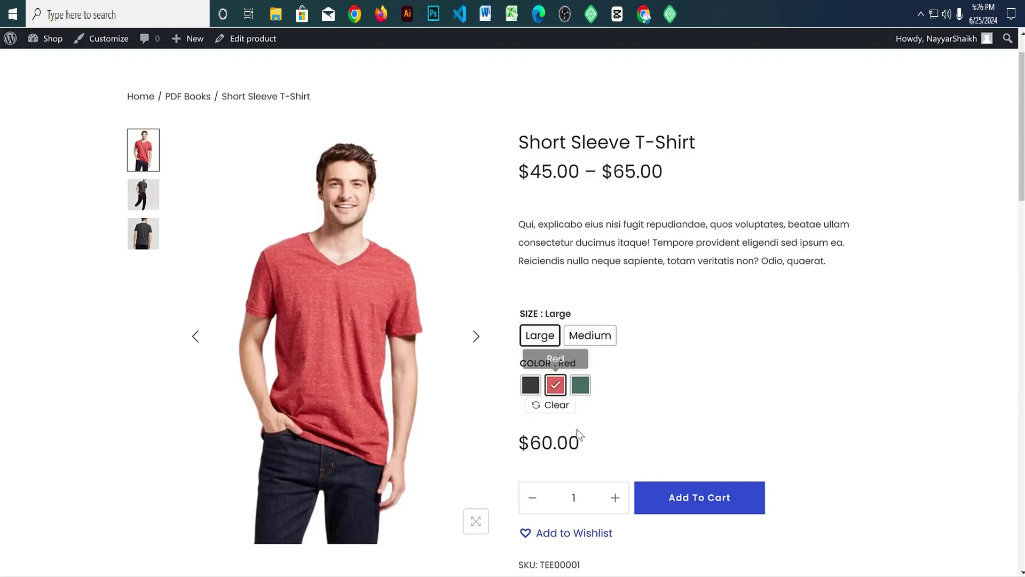
{"action": "left_click_drag", "start_coordinate": [581, 441], "coordinate": [512, 443]}
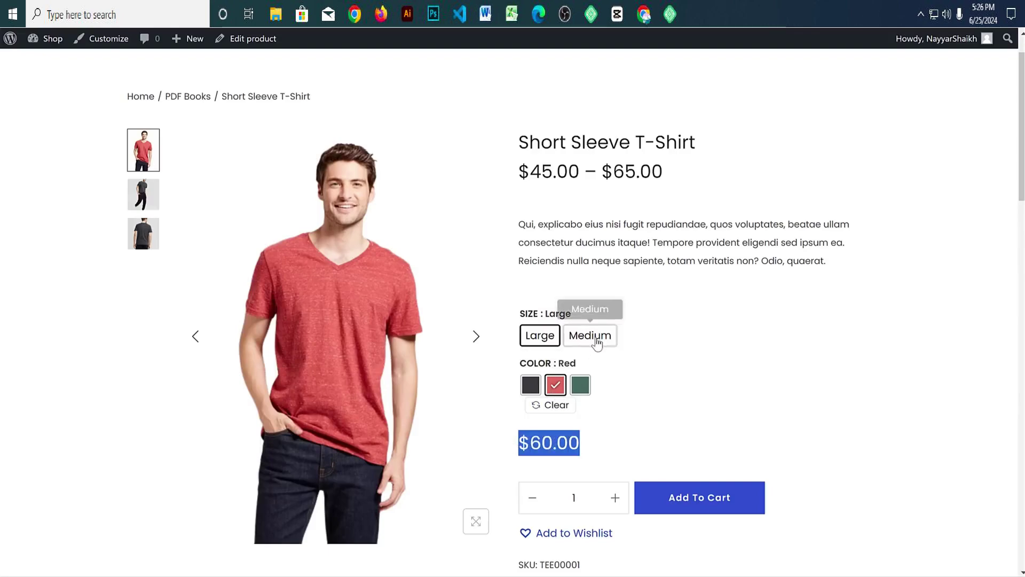
Step: Switch the Short Sleeve T-Shirt's color to Green and check that variation's price
{"action": "left_click", "coordinate": [580, 384]}
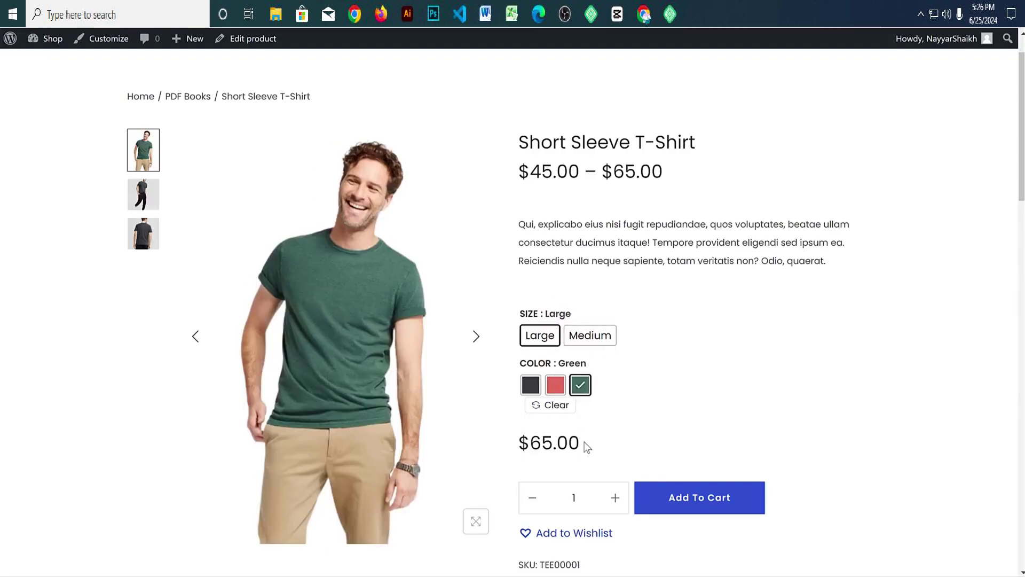
{"action": "left_click_drag", "start_coordinate": [582, 443], "coordinate": [522, 444]}
{"action": "left_click", "coordinate": [366, 343]}
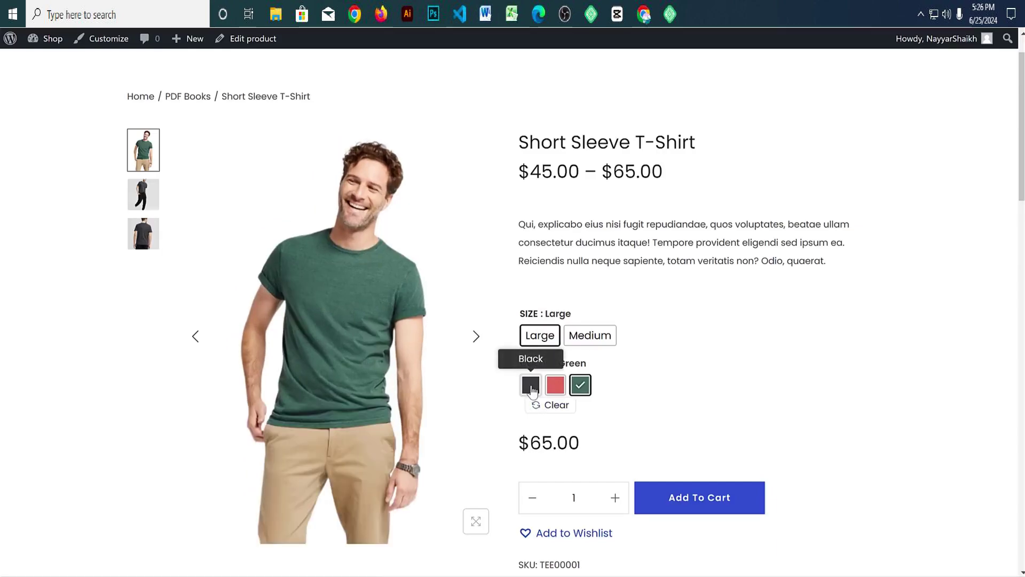
Step: Set the Short Sleeve T-Shirt to Medium, then to Red, highlighting the price of each variation
{"action": "left_click", "coordinate": [602, 341]}
{"action": "left_click_drag", "start_coordinate": [580, 443], "coordinate": [521, 443]}
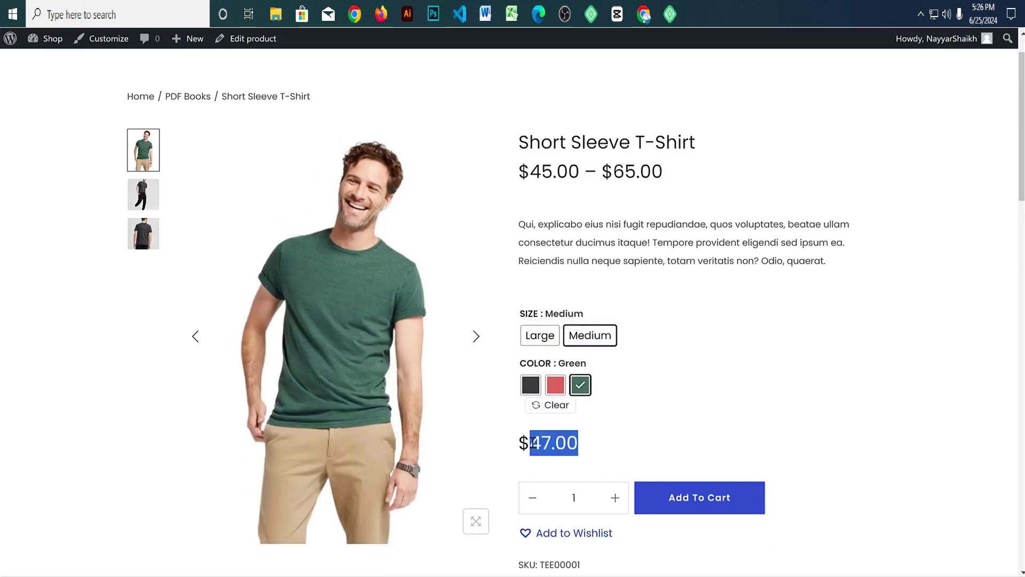
{"action": "left_click", "coordinate": [540, 427]}
{"action": "left_click", "coordinate": [553, 392]}
{"action": "left_click_drag", "start_coordinate": [599, 445], "coordinate": [533, 446]}
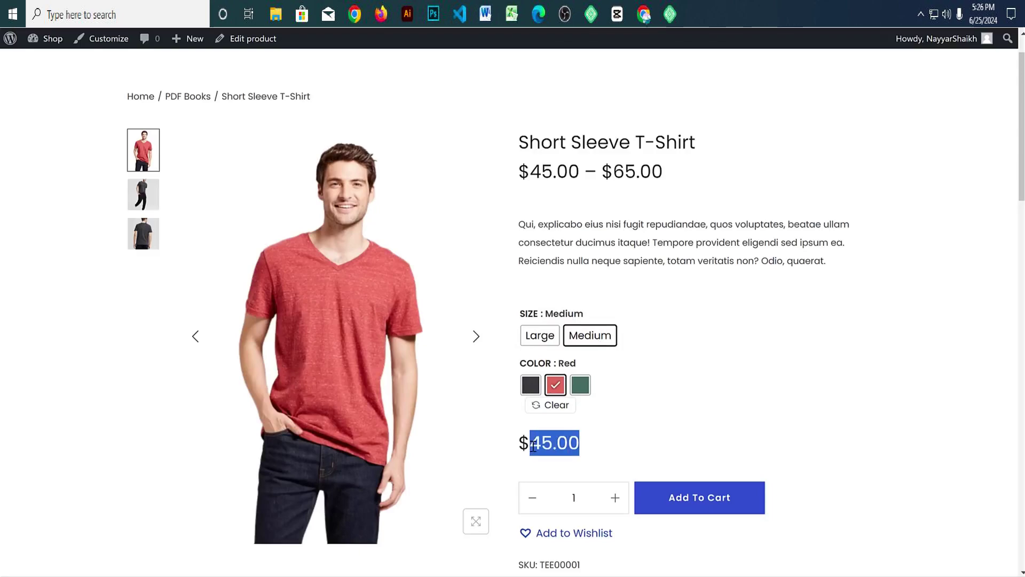
{"action": "left_click", "coordinate": [710, 342]}
Step: Add one Medium, Red Short Sleeve T-Shirt to the cart and close the shopping cart
{"action": "scroll", "coordinate": [606, 393], "scroll_direction": "down", "scroll_amount": 1}
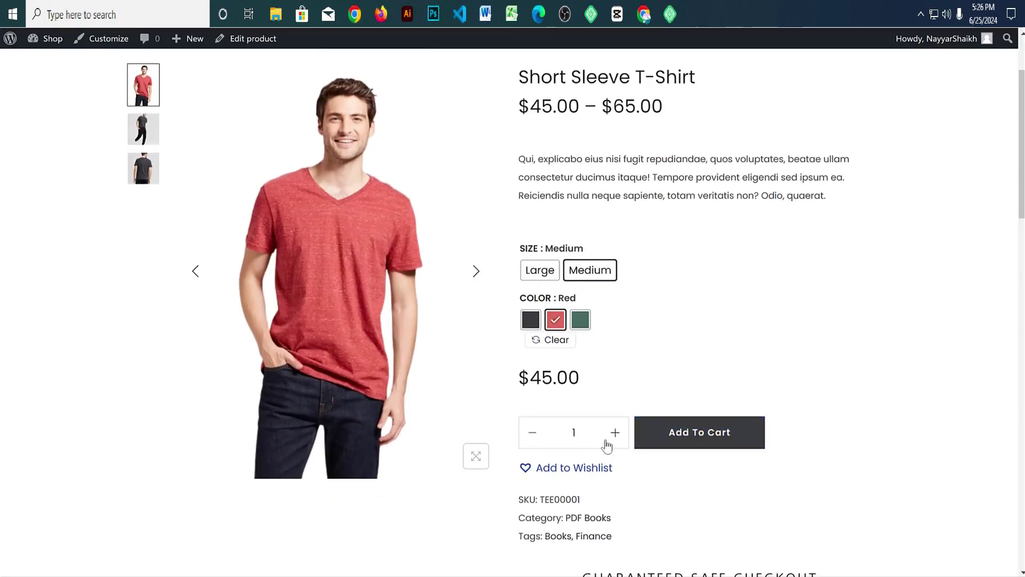
{"action": "left_click", "coordinate": [689, 443]}
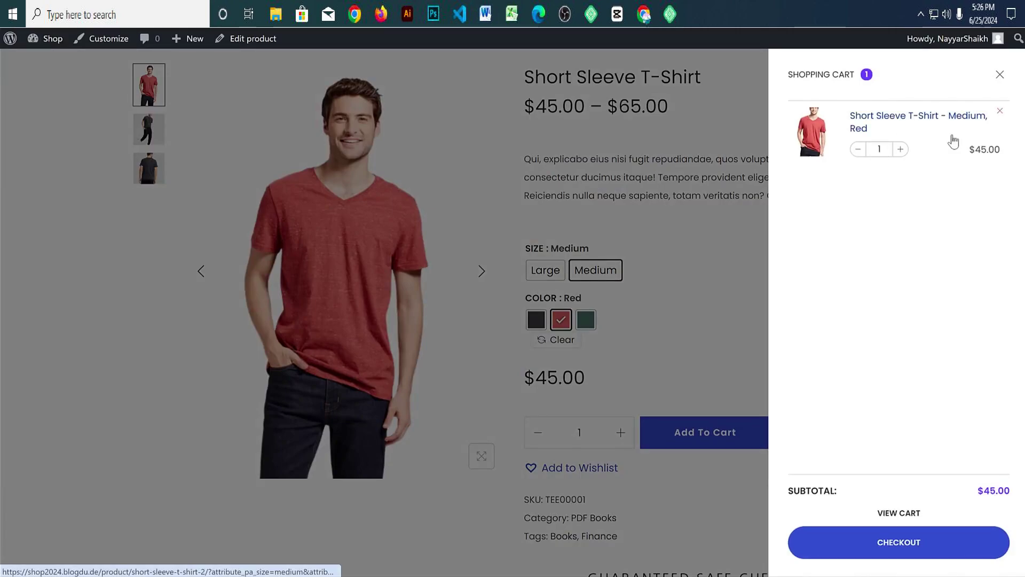
{"action": "left_click", "coordinate": [992, 81]}
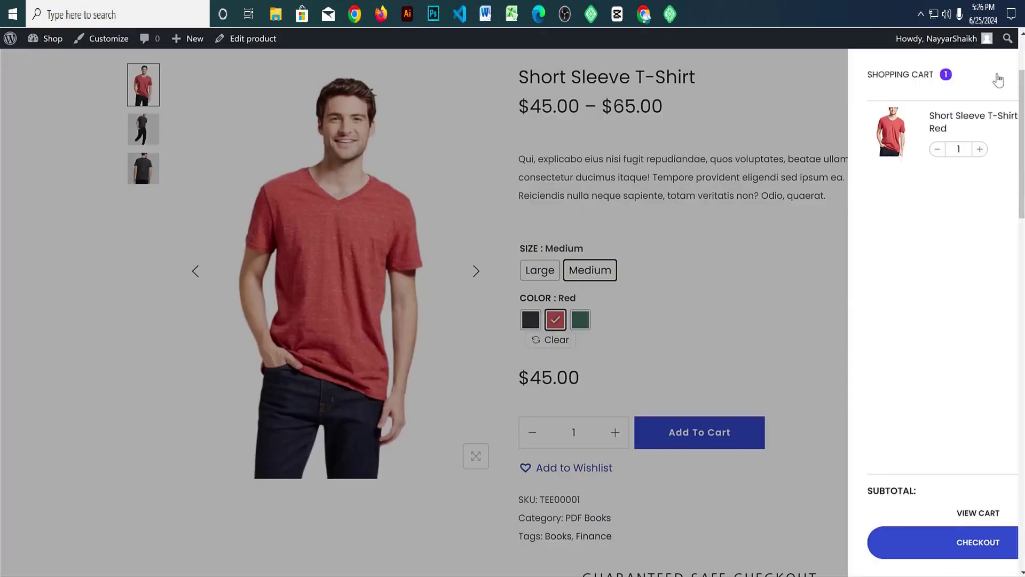
Step: View the rest of the Short Sleeve T-Shirt page through the footer and return to the store's home page
{"action": "scroll", "coordinate": [869, 237], "scroll_direction": "down", "scroll_amount": 2}
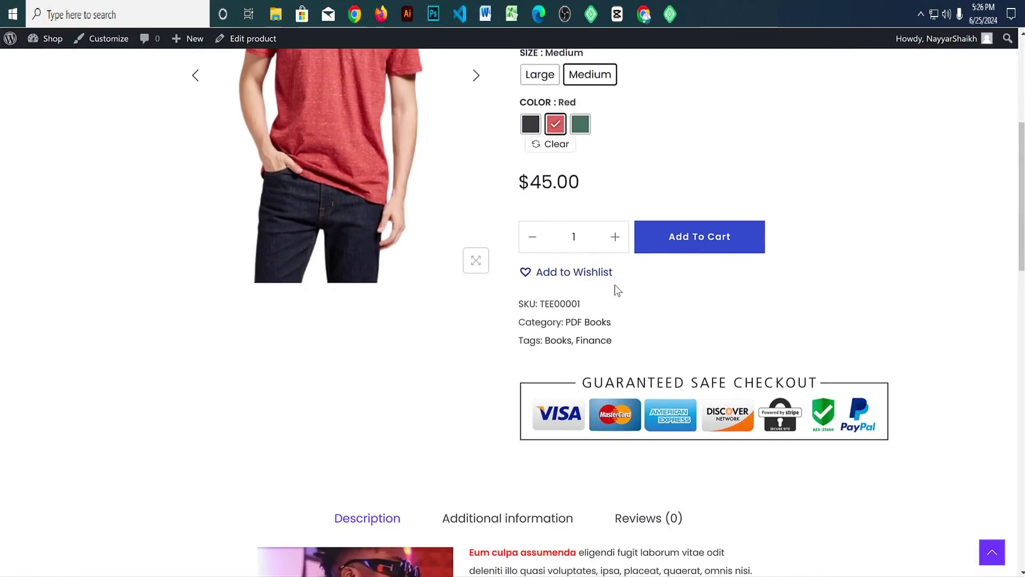
{"action": "scroll", "coordinate": [614, 284], "scroll_direction": "down", "scroll_amount": 15}
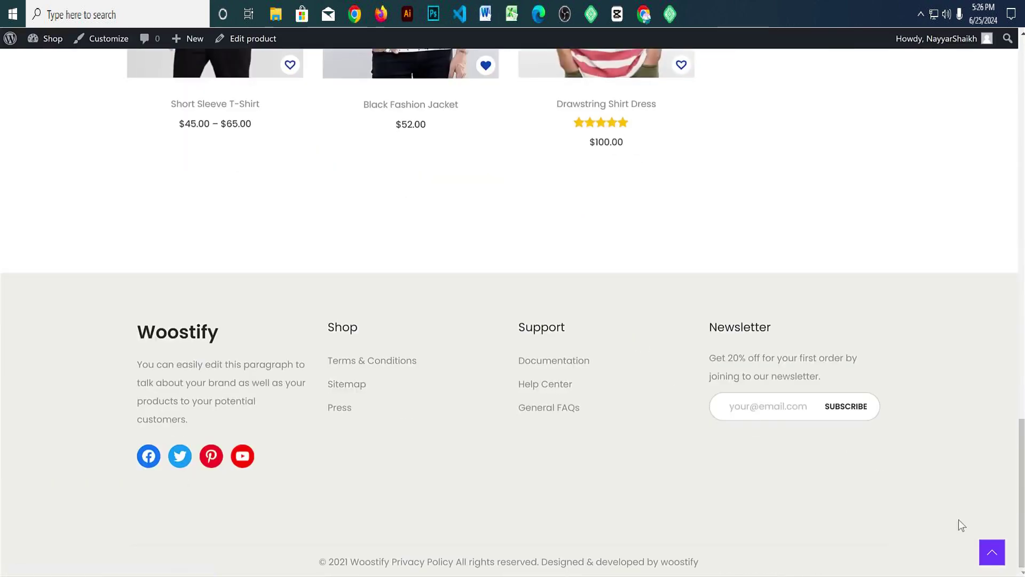
{"action": "left_click", "coordinate": [992, 551]}
{"action": "left_click", "coordinate": [206, 76]}
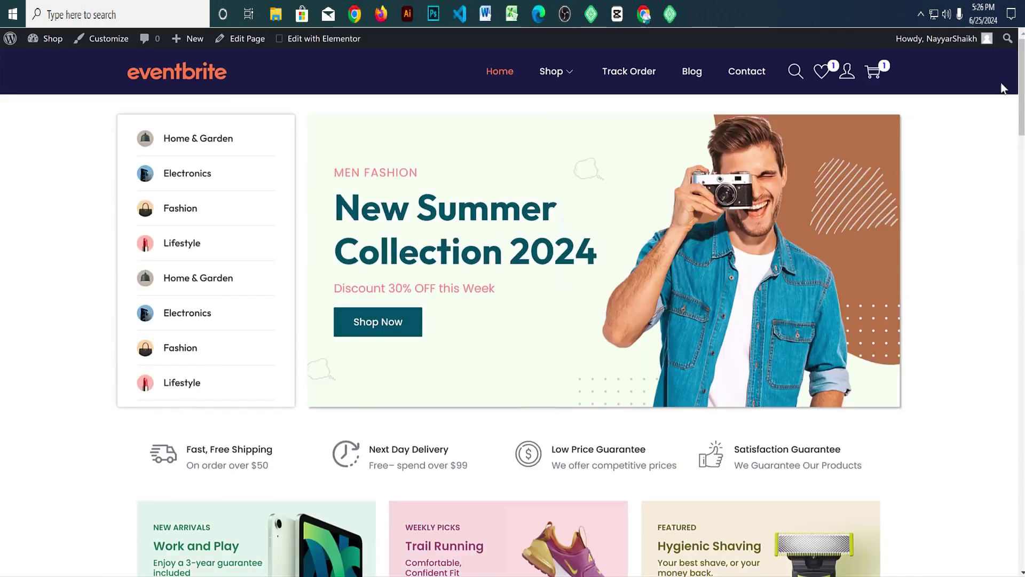
Step: View the home page down to the footer, highlighting the copyright line and the newsletter offer, and return to its beginning
{"action": "left_click_drag", "start_coordinate": [1017, 56], "coordinate": [1009, 496]}
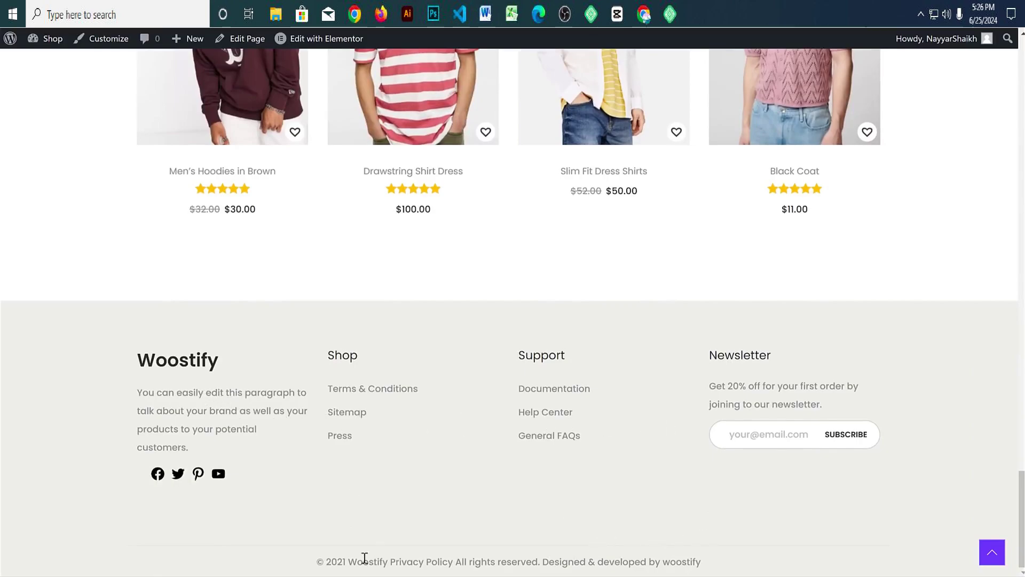
{"action": "left_click_drag", "start_coordinate": [309, 567], "coordinate": [723, 572]}
{"action": "left_click", "coordinate": [302, 566]}
{"action": "left_click_drag", "start_coordinate": [707, 382], "coordinate": [825, 406]}
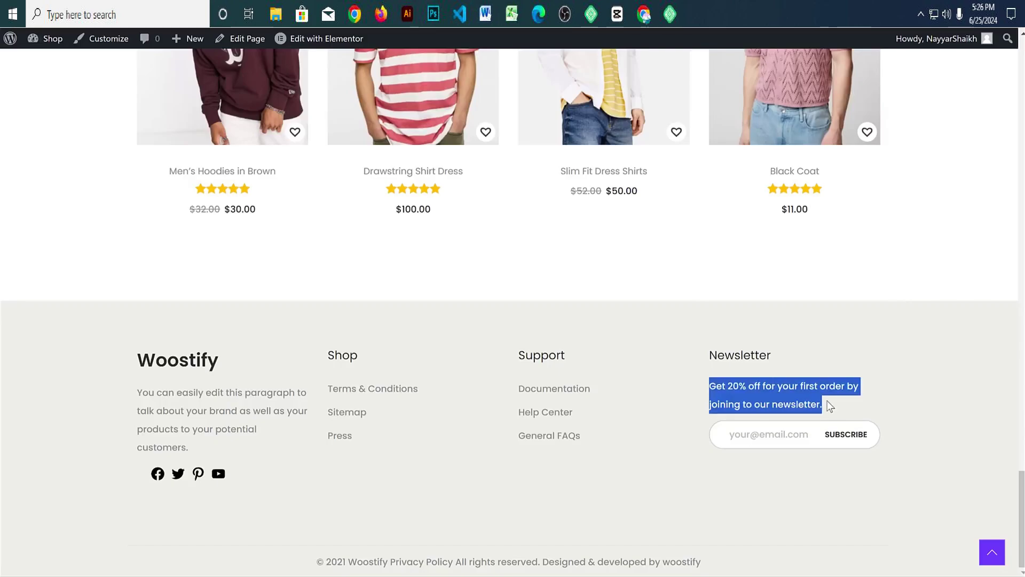
{"action": "left_click", "coordinate": [830, 406]}
{"action": "left_click", "coordinate": [998, 552]}
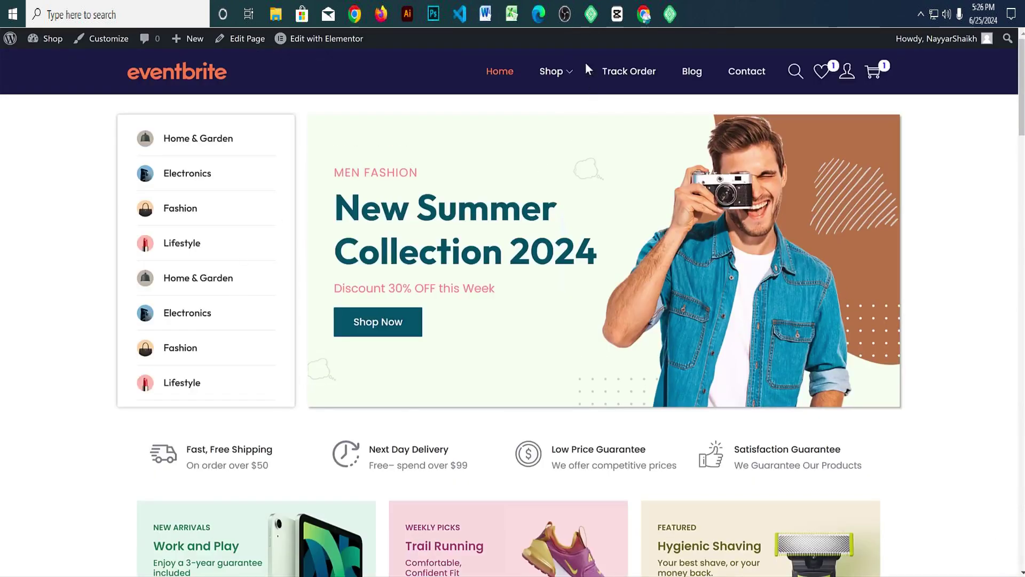
Step: Open the Shop page and look over its product listing
{"action": "left_click", "coordinate": [852, 278]}
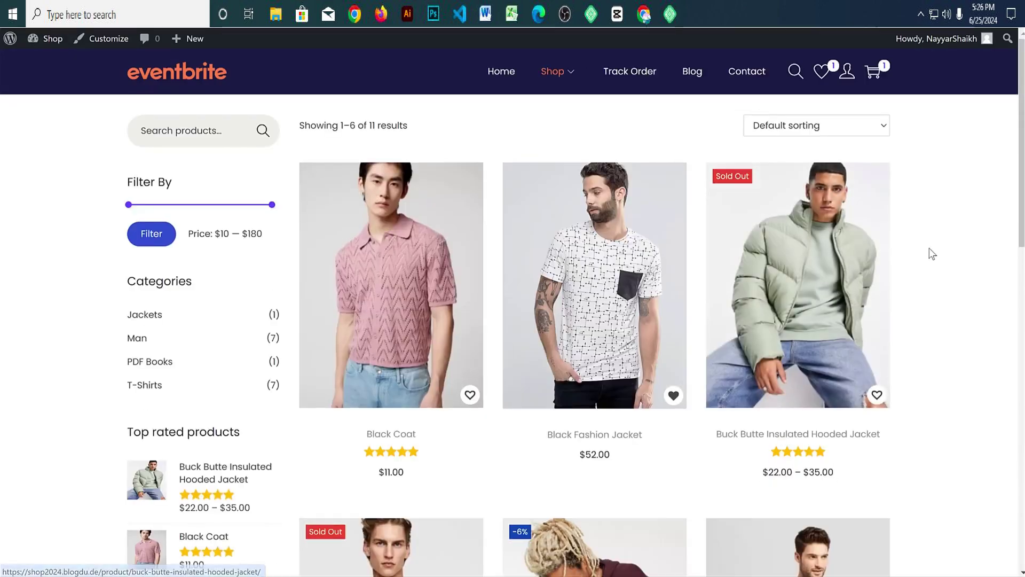
{"action": "scroll", "coordinate": [920, 232], "scroll_direction": "down", "scroll_amount": 10}
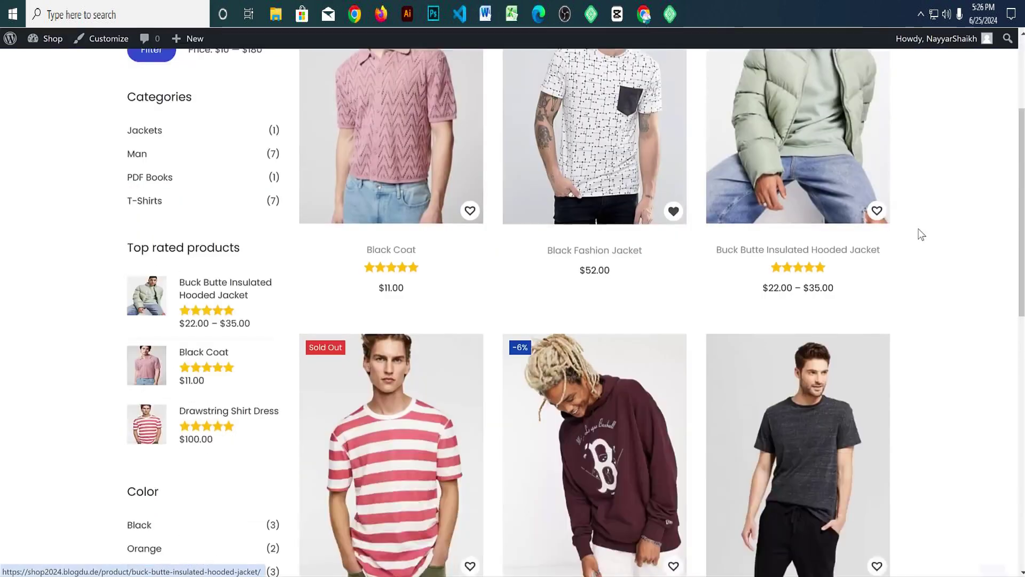
{"action": "scroll", "coordinate": [921, 235], "scroll_direction": "up", "scroll_amount": 10}
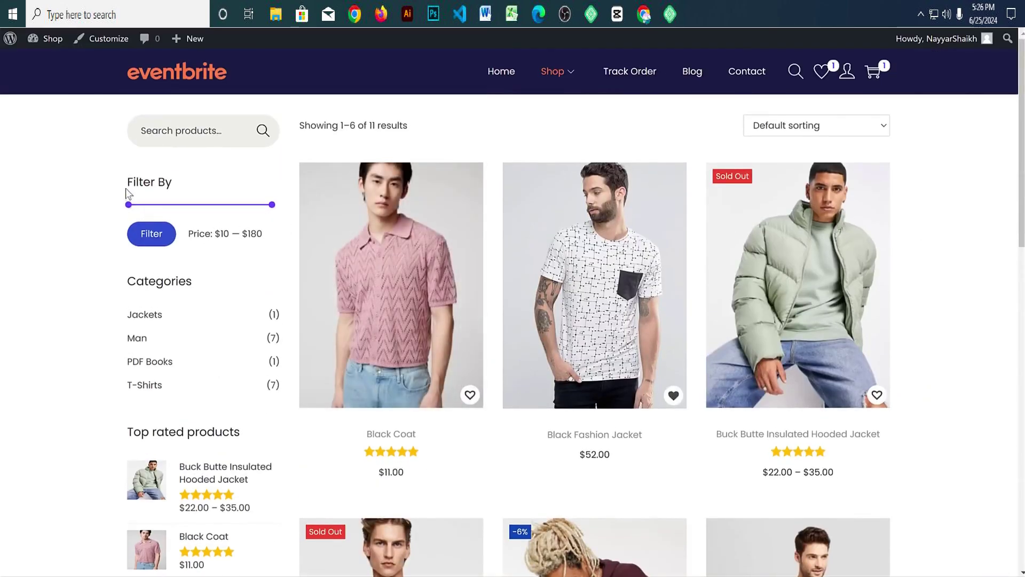
Step: Filter the shop's products to the $10 to $90 price range and look through the filtered listing
{"action": "left_click_drag", "start_coordinate": [126, 188], "coordinate": [186, 184]}
{"action": "left_click_drag", "start_coordinate": [271, 205], "coordinate": [195, 207]}
{"action": "mouse_move", "coordinate": [258, 232]}
{"action": "left_mouse_down"}
{"action": "mouse_move", "coordinate": [237, 231]}
{"action": "mouse_move", "coordinate": [249, 232]}
{"action": "left_mouse_up"}
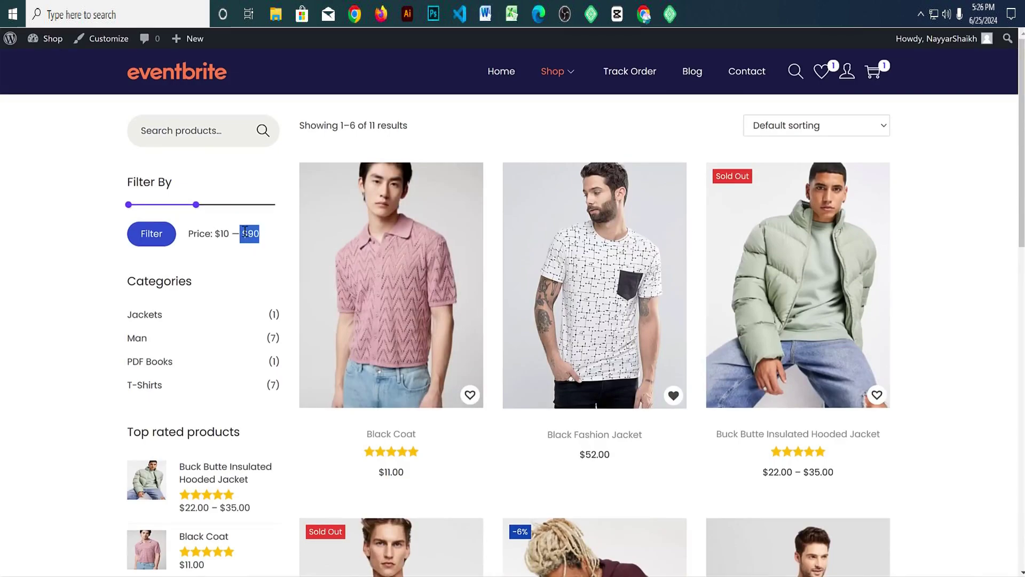
{"action": "left_click", "coordinate": [242, 231]}
{"action": "left_click", "coordinate": [166, 238]}
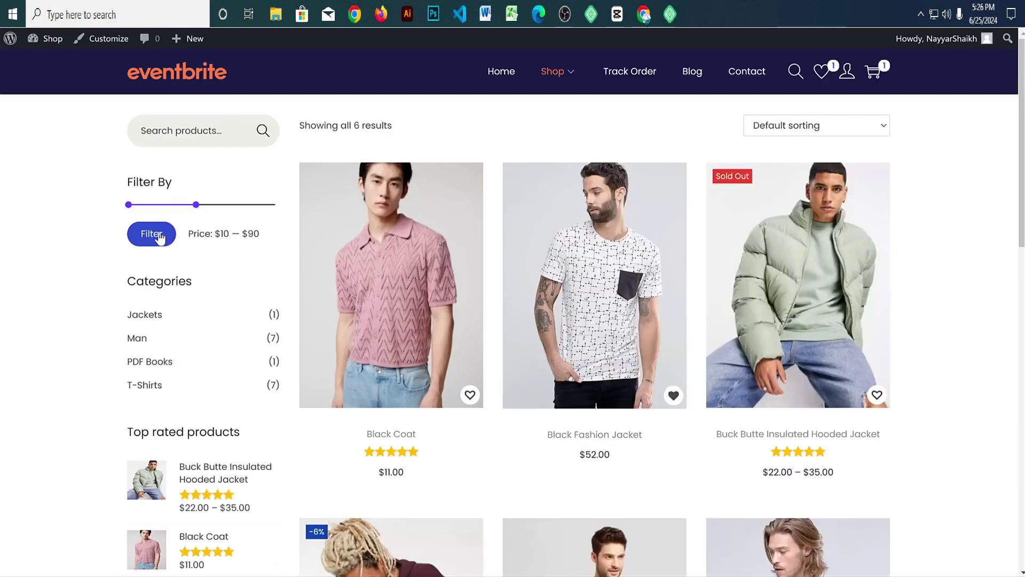
{"action": "scroll", "coordinate": [875, 283], "scroll_direction": "down", "scroll_amount": 5}
{"action": "scroll", "coordinate": [874, 295], "scroll_direction": "up", "scroll_amount": 5}
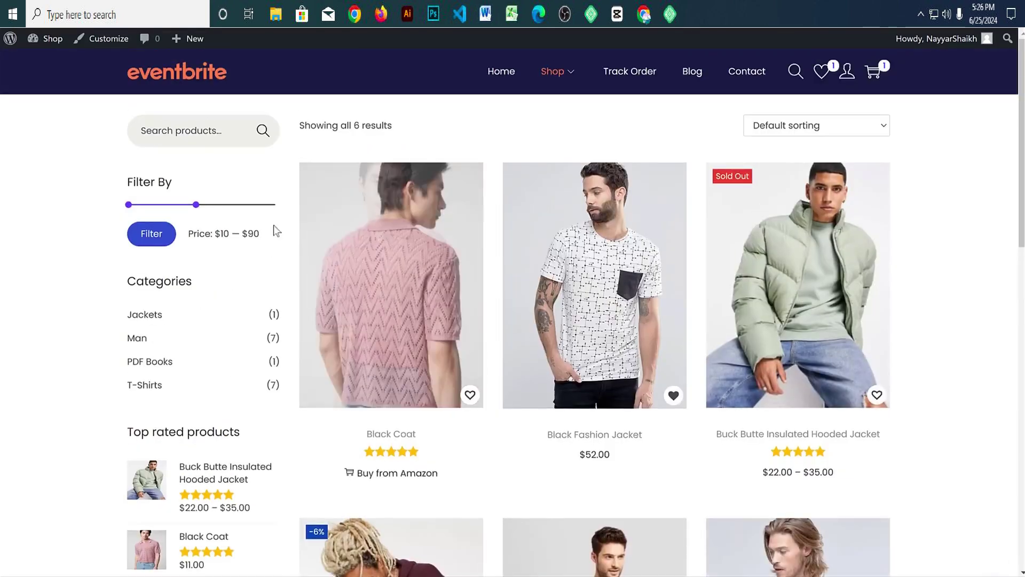
Step: Narrow the price filter to $10 to $40 and look through the filtered products
{"action": "left_click_drag", "start_coordinate": [195, 205], "coordinate": [155, 218]}
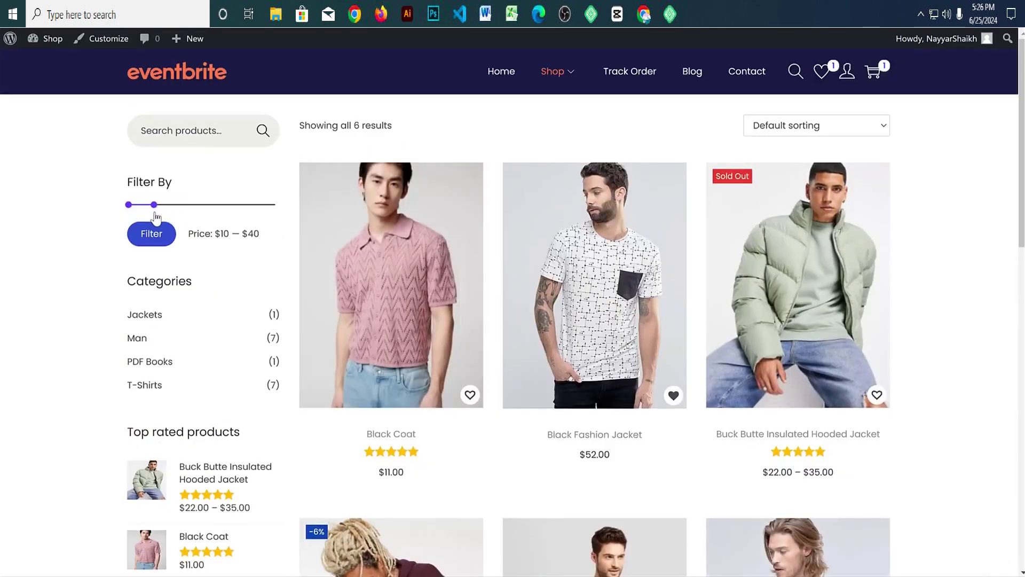
{"action": "left_click", "coordinate": [153, 235]}
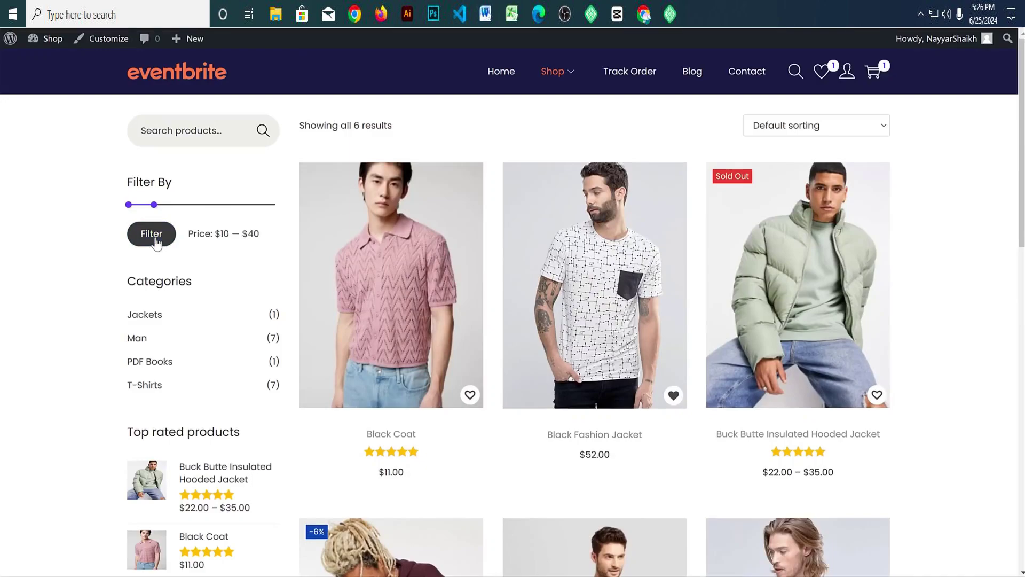
{"action": "scroll", "coordinate": [547, 409], "scroll_direction": "down", "scroll_amount": 5}
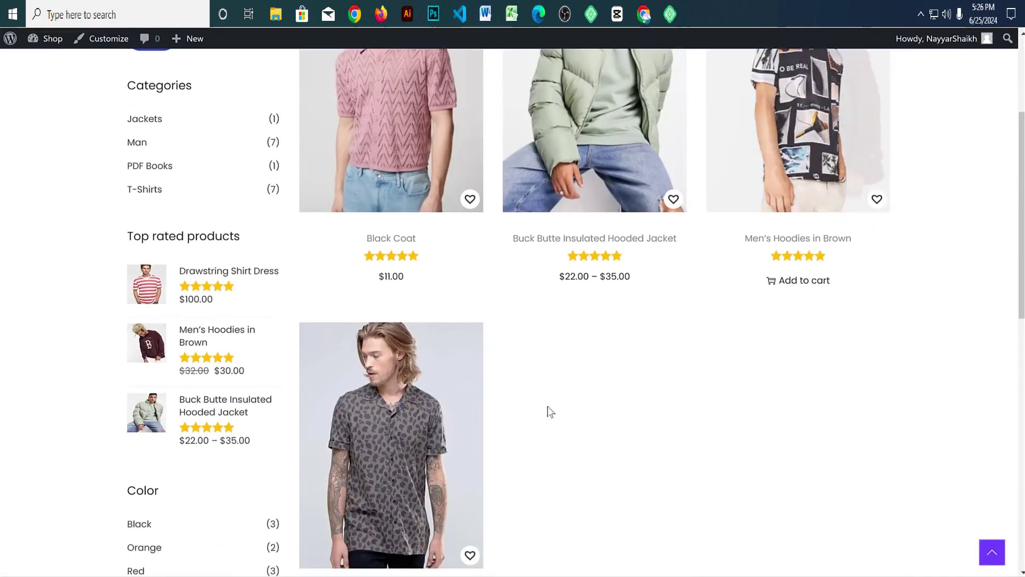
{"action": "scroll", "coordinate": [817, 320], "scroll_direction": "down", "scroll_amount": 2}
{"action": "scroll", "coordinate": [817, 321], "scroll_direction": "up", "scroll_amount": 7}
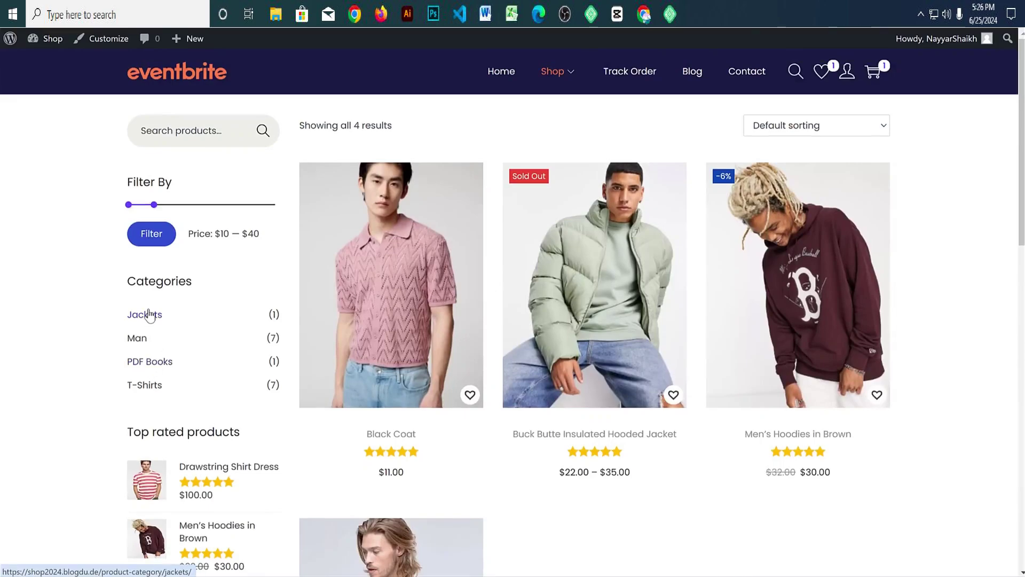
Step: Examine the shop's categories, top rated products, color filters and product tags, and place the cursor in the product search
{"action": "scroll", "coordinate": [235, 366], "scroll_direction": "down", "scroll_amount": 5}
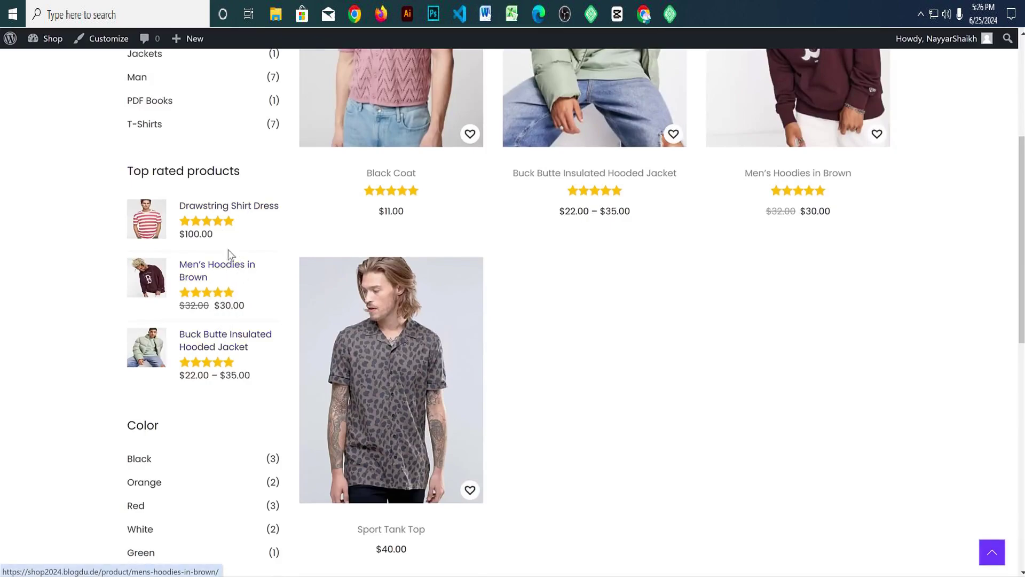
{"action": "scroll", "coordinate": [236, 282], "scroll_direction": "down", "scroll_amount": 7}
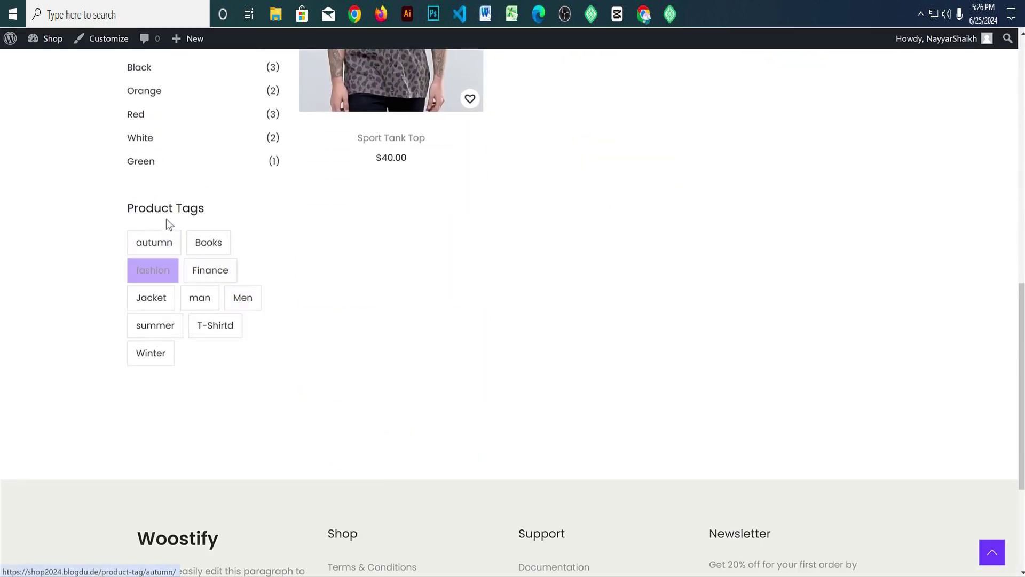
{"action": "left_click", "coordinate": [238, 316]}
{"action": "scroll", "coordinate": [243, 323], "scroll_direction": "up", "scroll_amount": 3}
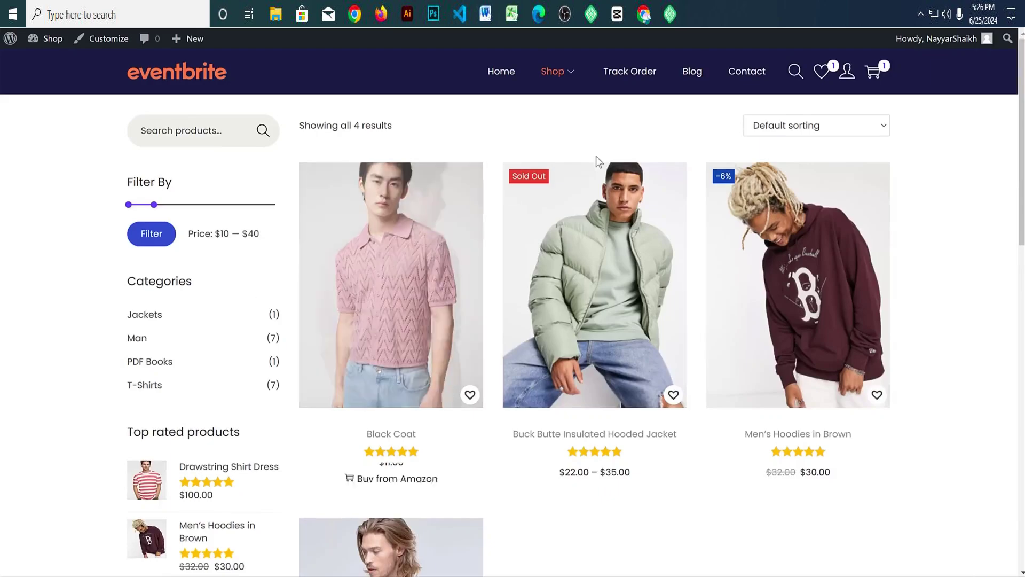
{"action": "left_click", "coordinate": [194, 123]}
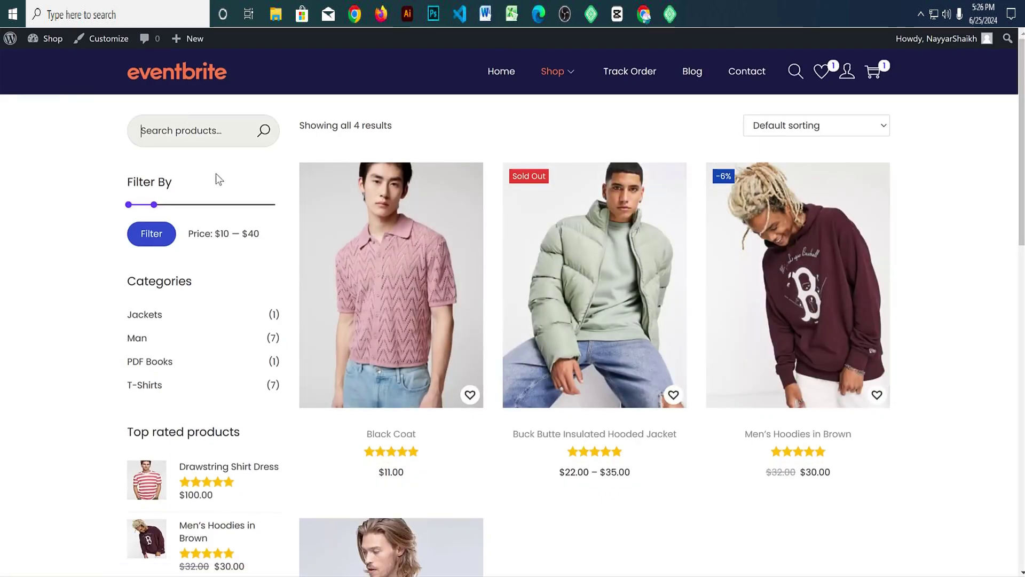
Step: View the Track Order page and open the Blog page to look over its posts
{"action": "left_click", "coordinate": [624, 82]}
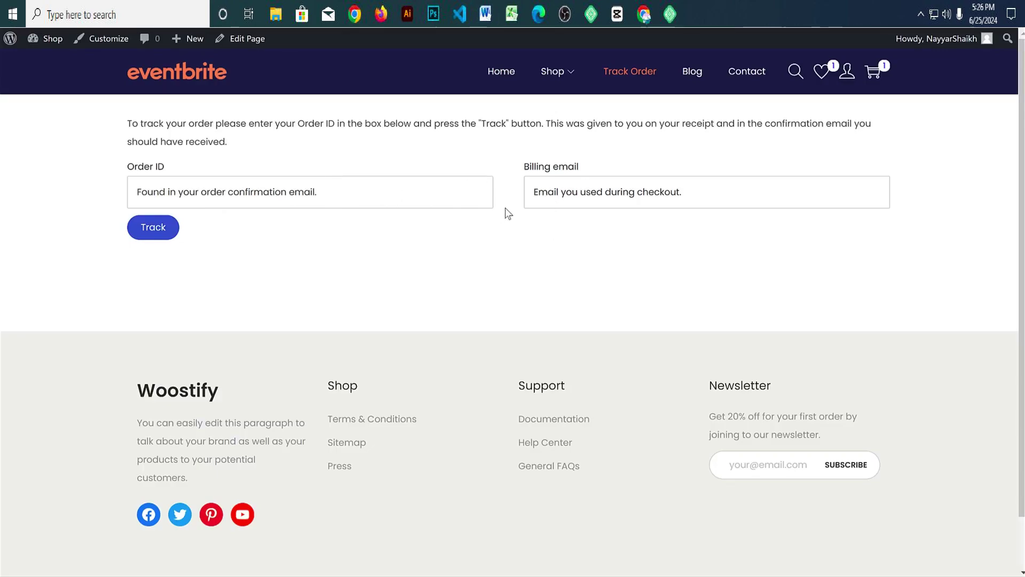
{"action": "left_click", "coordinate": [694, 74]}
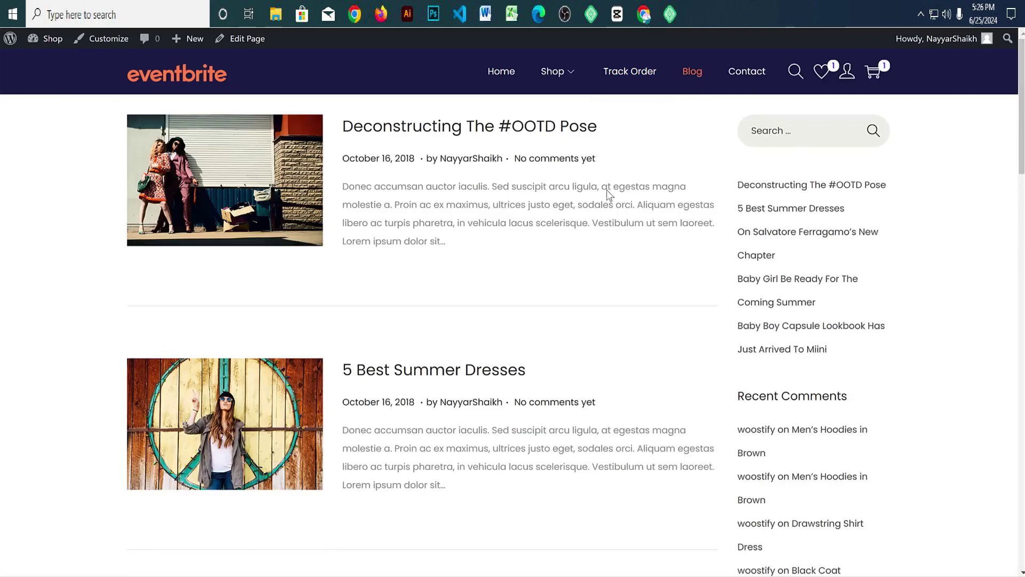
{"action": "scroll", "coordinate": [648, 230], "scroll_direction": "down", "scroll_amount": 8}
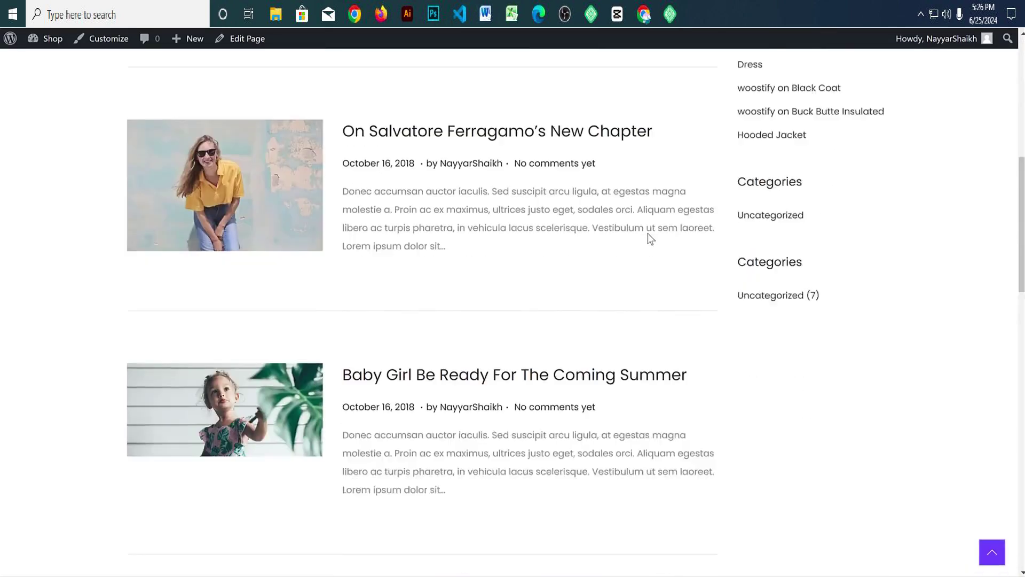
{"action": "scroll", "coordinate": [648, 235], "scroll_direction": "up", "scroll_amount": 8}
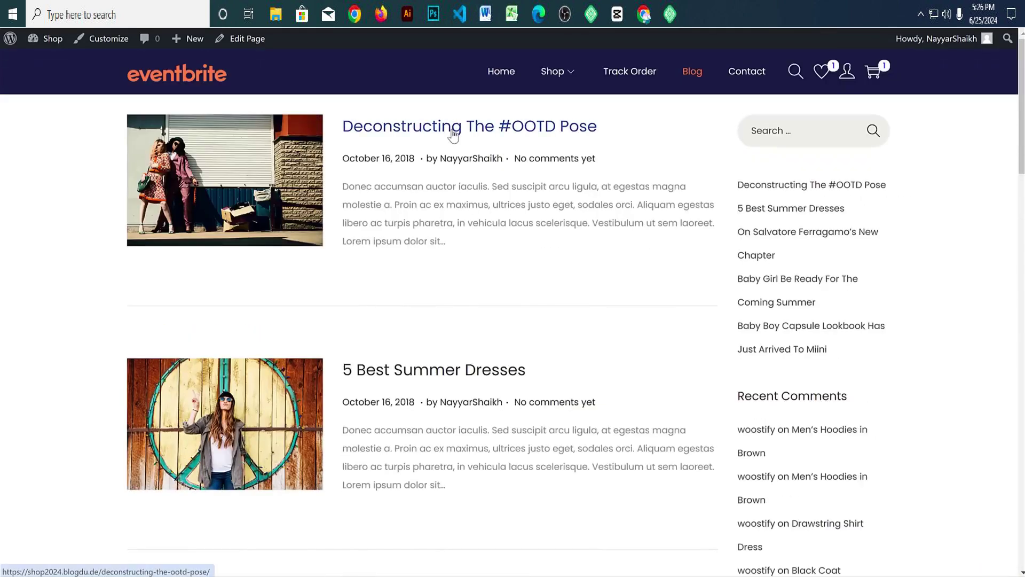
Step: Open the blog post "Deconstructing The #OOTD Pose" and view its content, related posts and reply form
{"action": "left_click", "coordinate": [453, 135]}
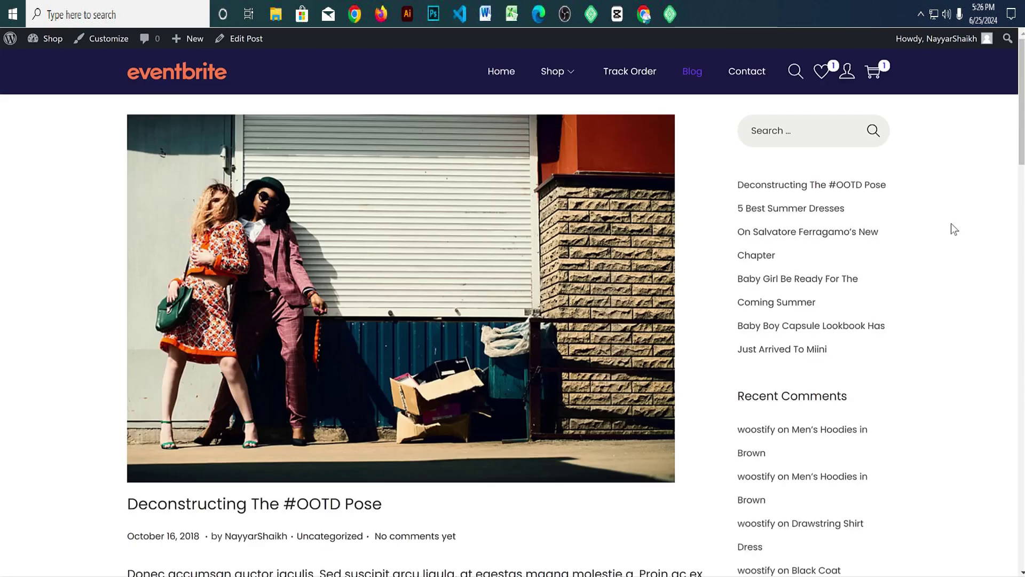
{"action": "scroll", "coordinate": [951, 238], "scroll_direction": "down", "scroll_amount": 15}
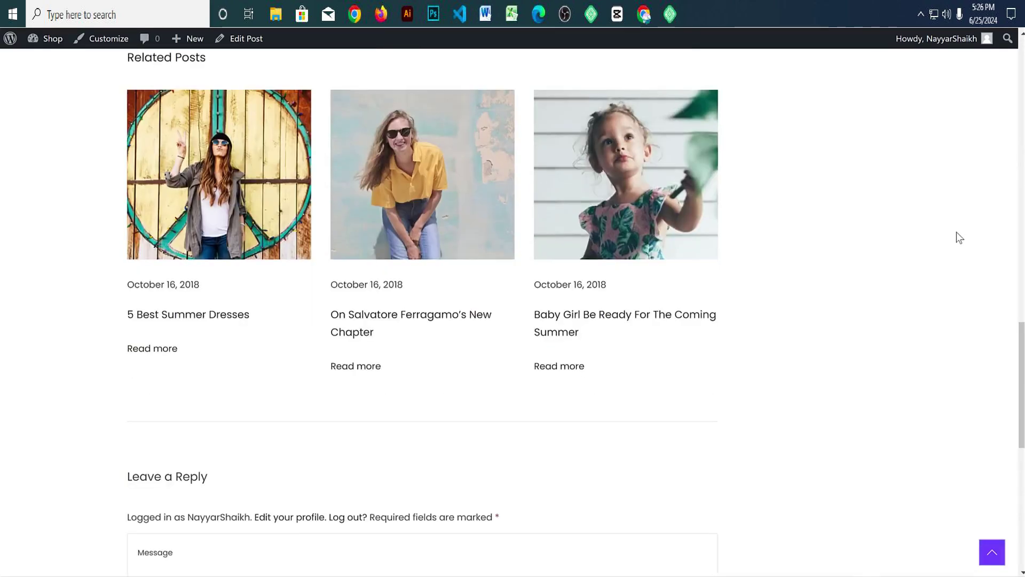
{"action": "scroll", "coordinate": [959, 238], "scroll_direction": "up", "scroll_amount": 15}
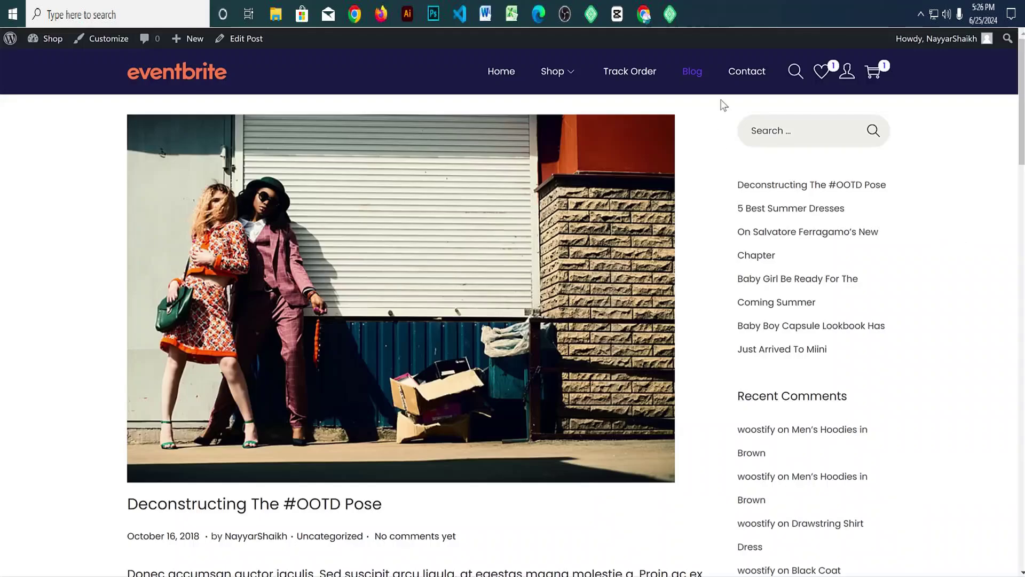
Step: Open the Contact page and examine its map, contact information and message form
{"action": "left_click", "coordinate": [755, 84]}
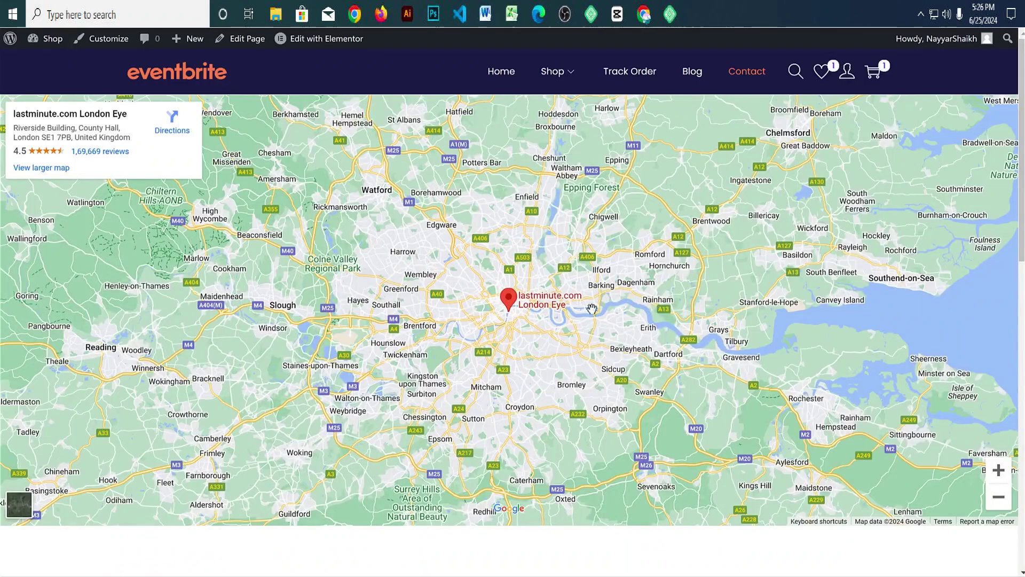
{"action": "scroll", "coordinate": [511, 302], "scroll_direction": "down", "scroll_amount": 5}
{"action": "scroll", "coordinate": [555, 309], "scroll_direction": "up", "scroll_amount": 5}
{"action": "scroll", "coordinate": [524, 303], "scroll_direction": "down", "scroll_amount": 5}
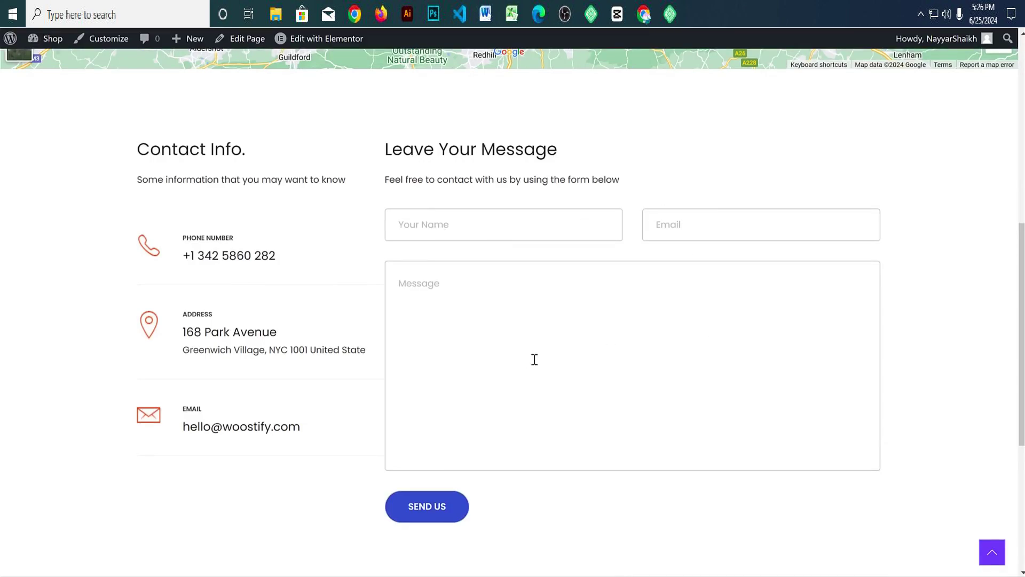
{"action": "scroll", "coordinate": [481, 401], "scroll_direction": "down", "scroll_amount": 2}
{"action": "scroll", "coordinate": [622, 388], "scroll_direction": "up", "scroll_amount": 10}
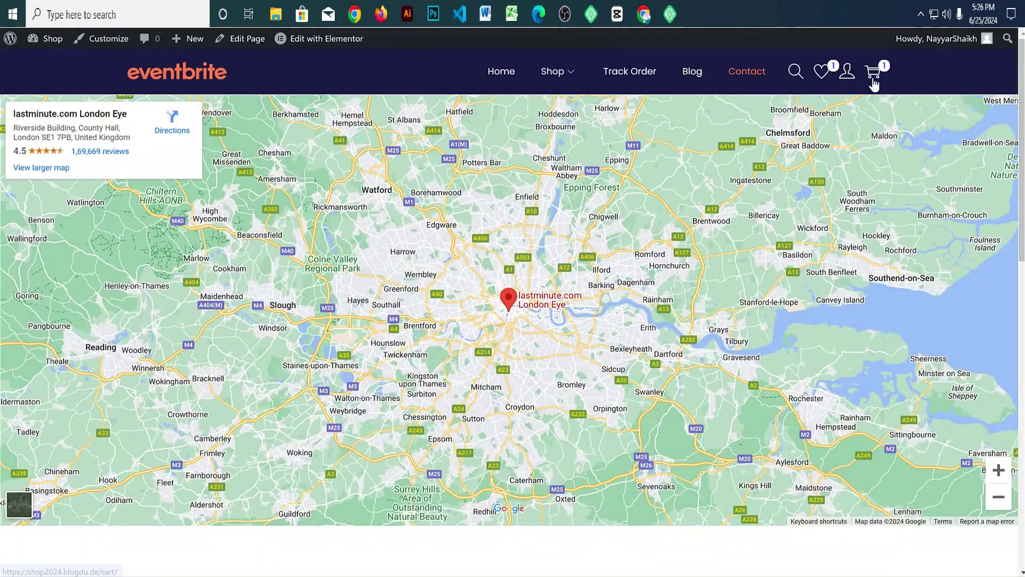
Step: Open the full cart page and highlight the Short Sleeve T-Shirt's size and color
{"action": "left_click", "coordinate": [874, 74]}
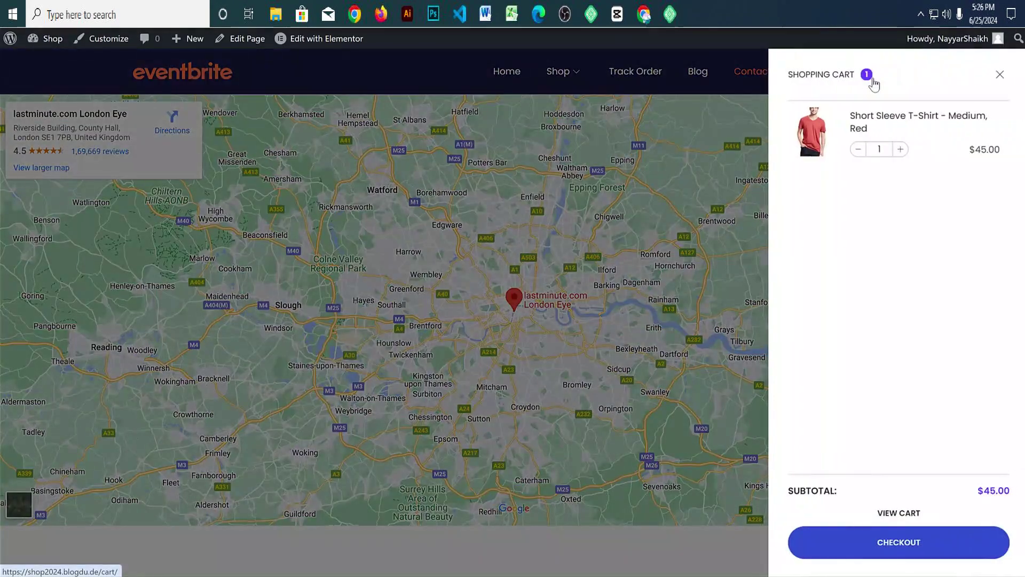
{"action": "left_click", "coordinate": [896, 523]}
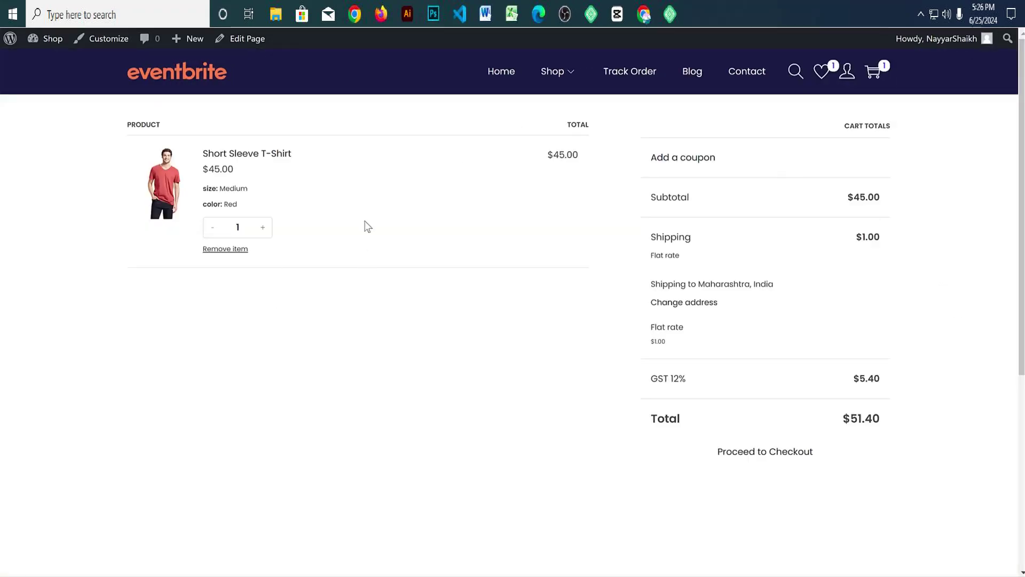
{"action": "left_click_drag", "start_coordinate": [208, 191], "coordinate": [230, 206]}
{"action": "left_click", "coordinate": [216, 179]}
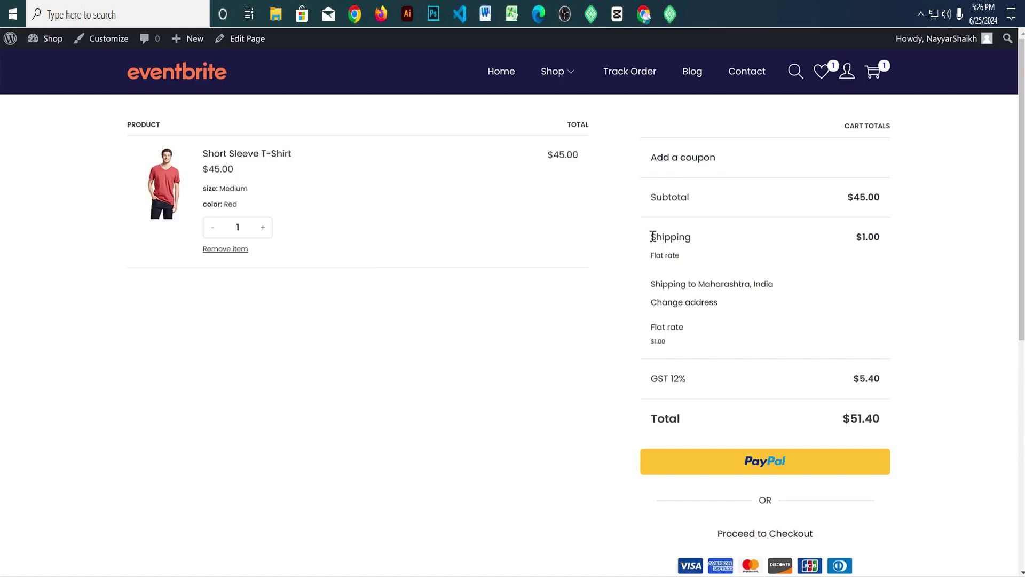
Step: Highlight the shipping charge and its destination in the cart totals
{"action": "left_click_drag", "start_coordinate": [650, 236], "coordinate": [692, 235]}
{"action": "left_click", "coordinate": [706, 287]}
{"action": "left_click_drag", "start_coordinate": [699, 282], "coordinate": [792, 283]}
{"action": "left_click", "coordinate": [794, 287]}
{"action": "left_click", "coordinate": [885, 238]}
Step: Highlight the GST line in the cart totals
{"action": "triple_click", "coordinate": [717, 382]}
{"action": "left_click", "coordinate": [716, 382]}
{"action": "left_click_drag", "start_coordinate": [653, 380], "coordinate": [700, 382]}
{"action": "left_click", "coordinate": [701, 374]}
{"action": "left_click_drag", "start_coordinate": [649, 379], "coordinate": [720, 382]}
{"action": "left_click", "coordinate": [668, 380]}
{"action": "left_click", "coordinate": [719, 382]}
{"action": "left_click_drag", "start_coordinate": [651, 380], "coordinate": [703, 386]}
{"action": "left_click", "coordinate": [698, 375]}
Step: Highlight the shipping state, open the cart's address change form, set the state to Andhra Pradesh and try to update the address
{"action": "left_click_drag", "start_coordinate": [698, 284], "coordinate": [750, 284]}
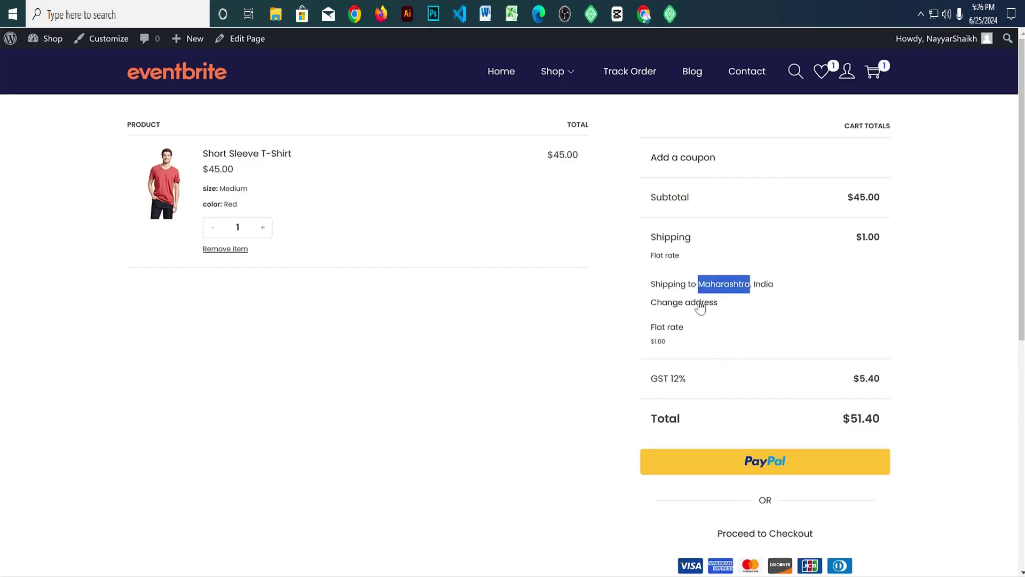
{"action": "left_click", "coordinate": [700, 304]}
{"action": "left_click", "coordinate": [721, 426]}
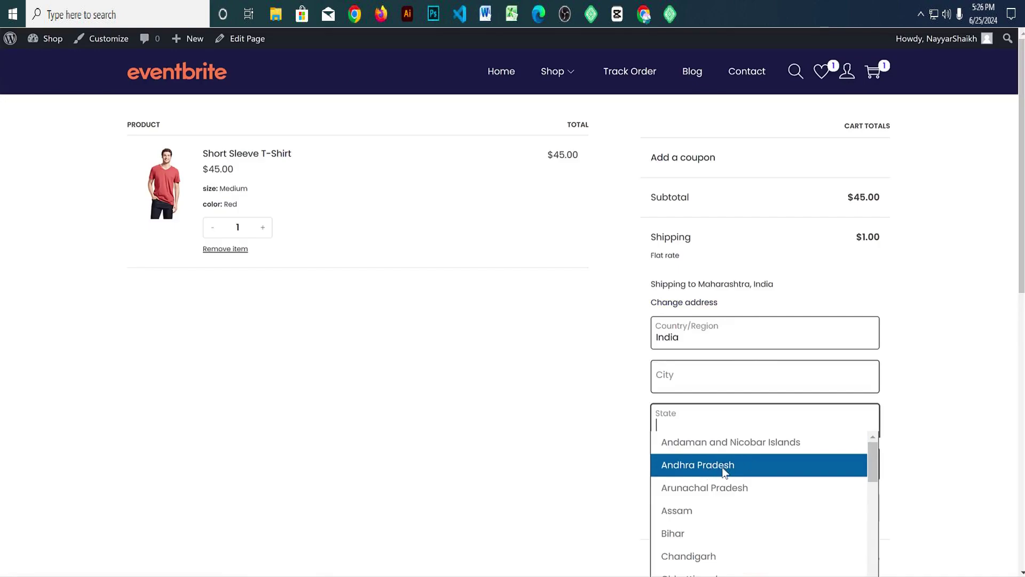
{"action": "left_click", "coordinate": [722, 529]}
{"action": "left_click", "coordinate": [745, 507]}
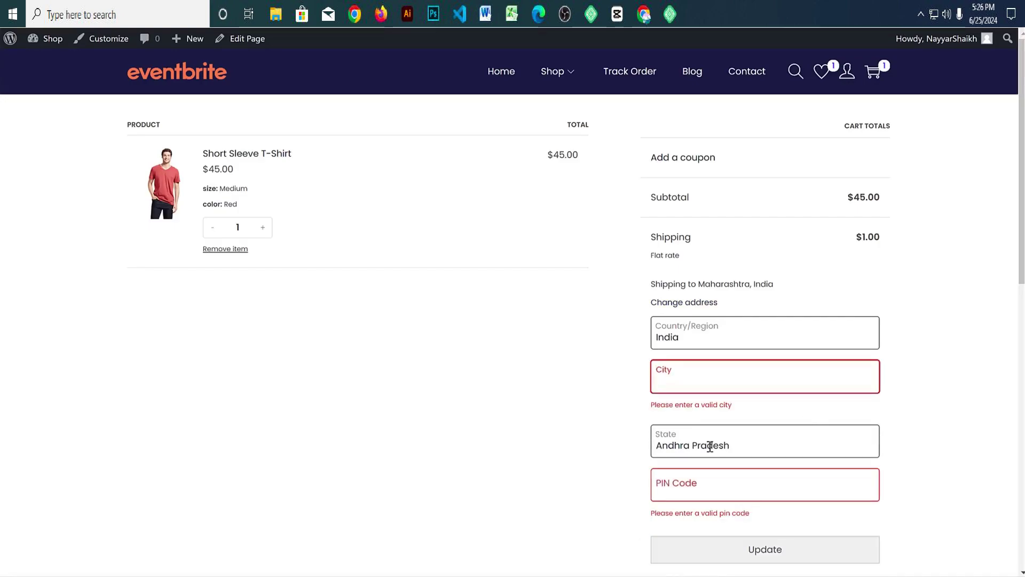
Step: Browse the state options in the cart's address form and reselect Andhra Pradesh
{"action": "left_click", "coordinate": [683, 380]}
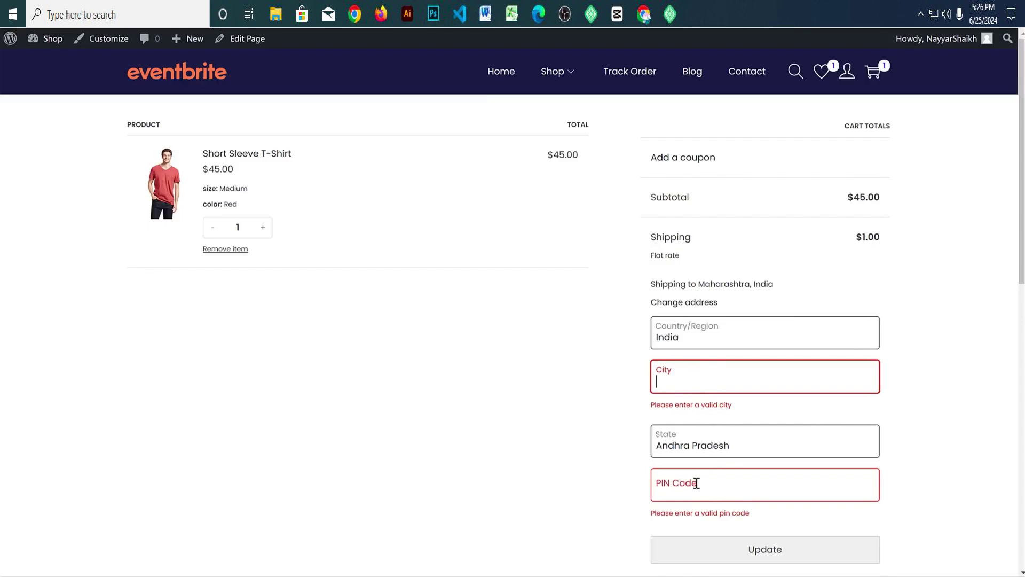
{"action": "left_click", "coordinate": [757, 440]}
{"action": "scroll", "coordinate": [757, 475], "scroll_direction": "down", "scroll_amount": 3}
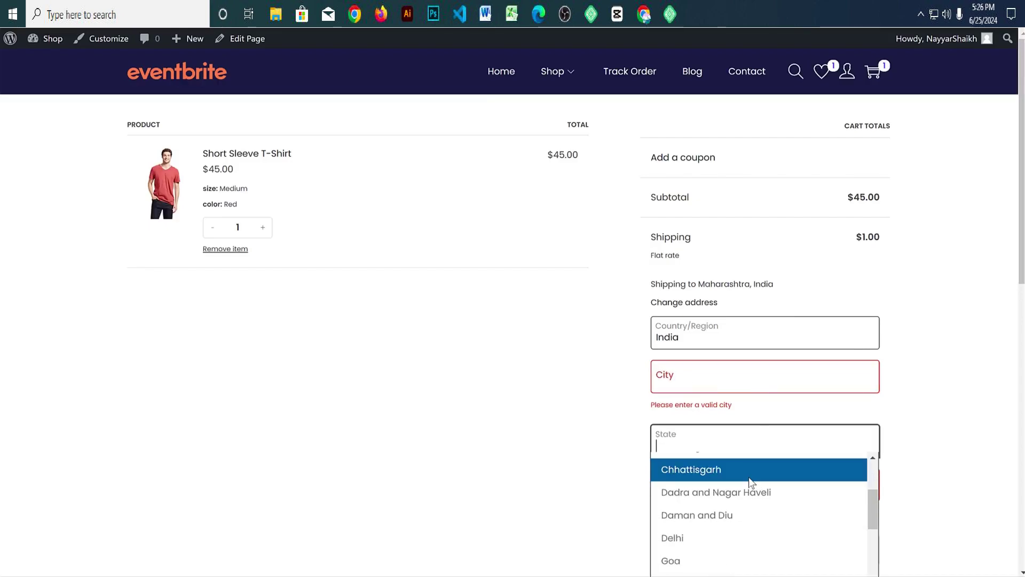
{"action": "scroll", "coordinate": [750, 476], "scroll_direction": "up", "scroll_amount": 3}
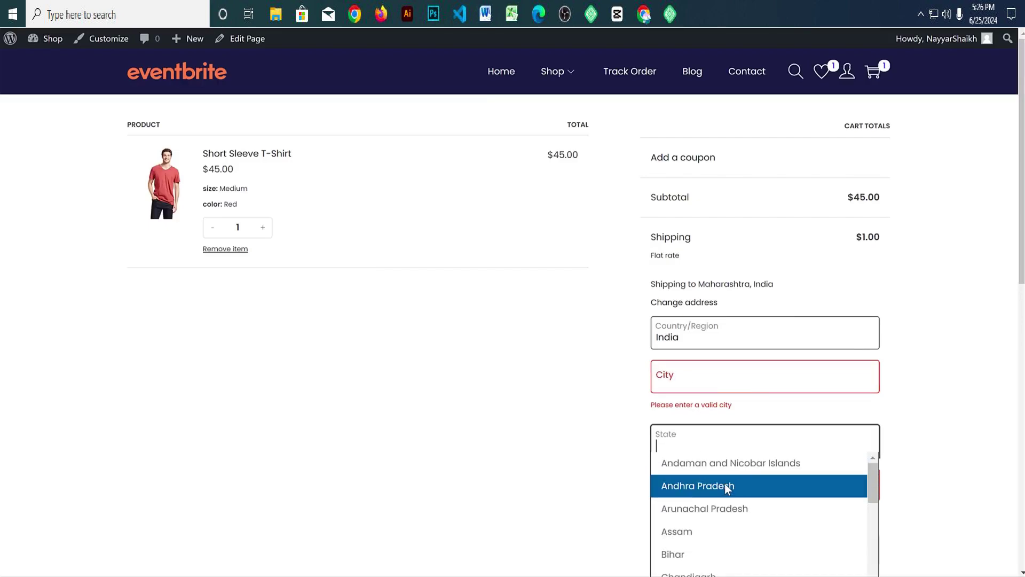
{"action": "left_click", "coordinate": [725, 484]}
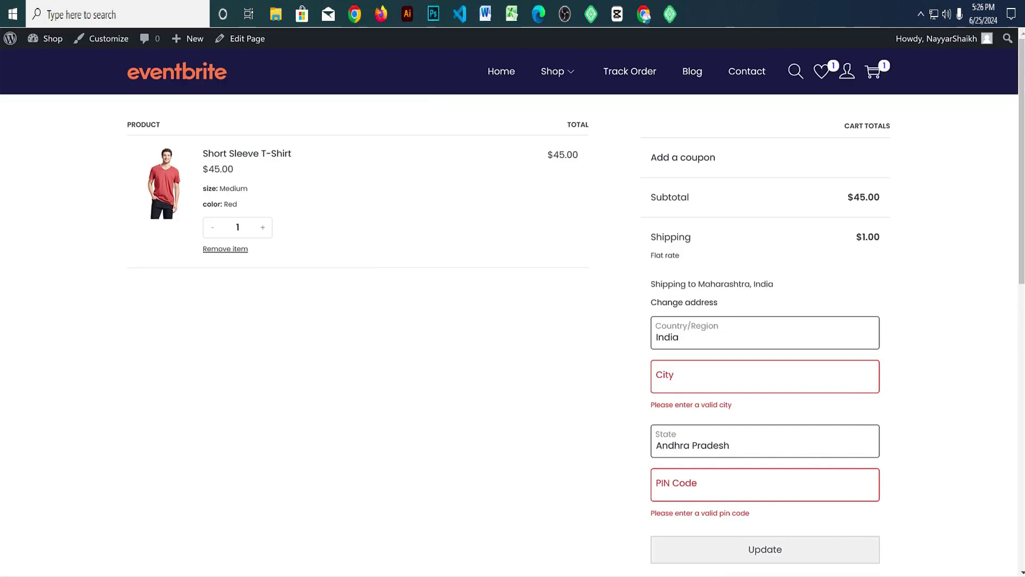
Step: Switch to the Google results for Amaravati PIN codes, open the first listed code and copy it for the cart's address form
{"action": "key", "text": "ctrl+Tab"}
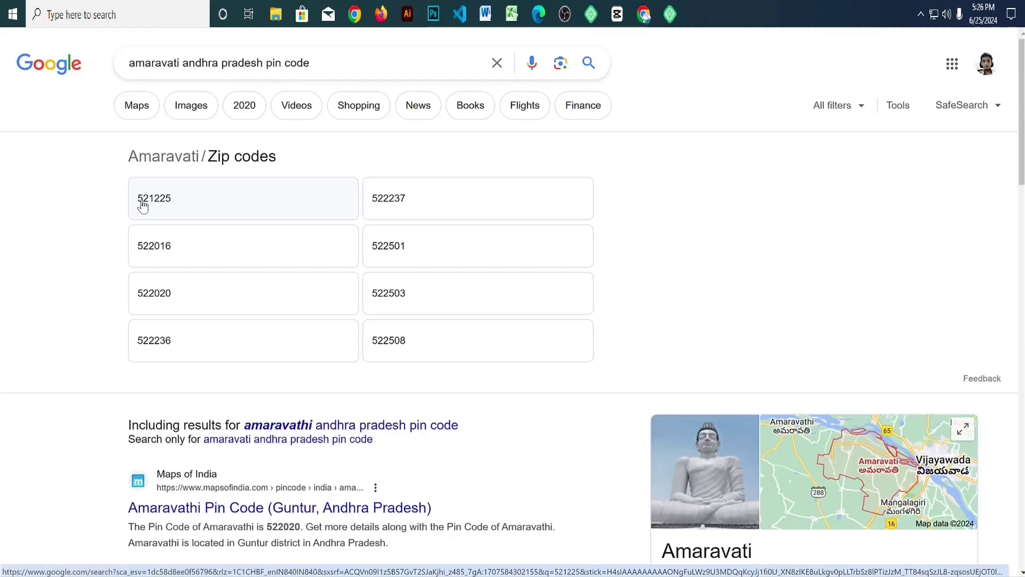
{"action": "left_click", "coordinate": [144, 206]}
{"action": "left_click_drag", "start_coordinate": [174, 62], "coordinate": [77, 63]}
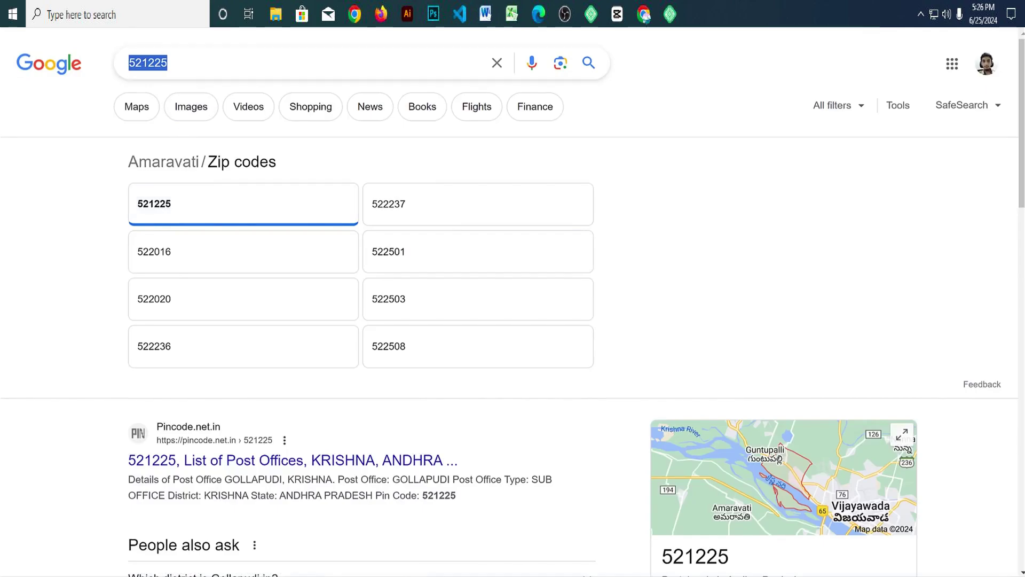
{"action": "key", "text": "alt+Tab"}
Step: Enter Amravati as the city and the copied postal code in the cart's address form, and update the shipping address
{"action": "left_click", "coordinate": [730, 380]}
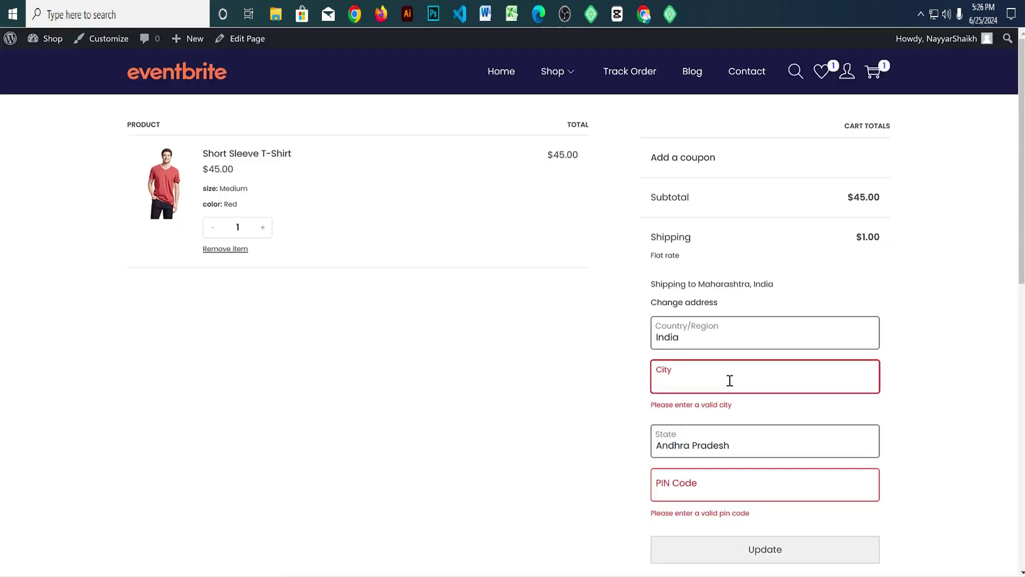
{"action": "type", "text": "Amravati"}
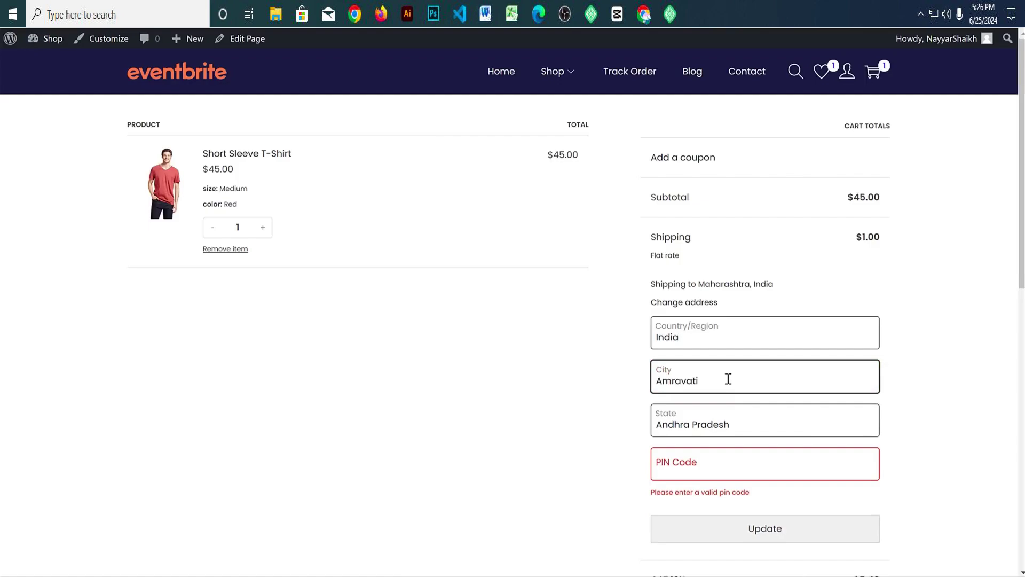
{"action": "left_click", "coordinate": [700, 473]}
{"action": "type", "text": "521225"}
{"action": "left_click", "coordinate": [791, 513]}
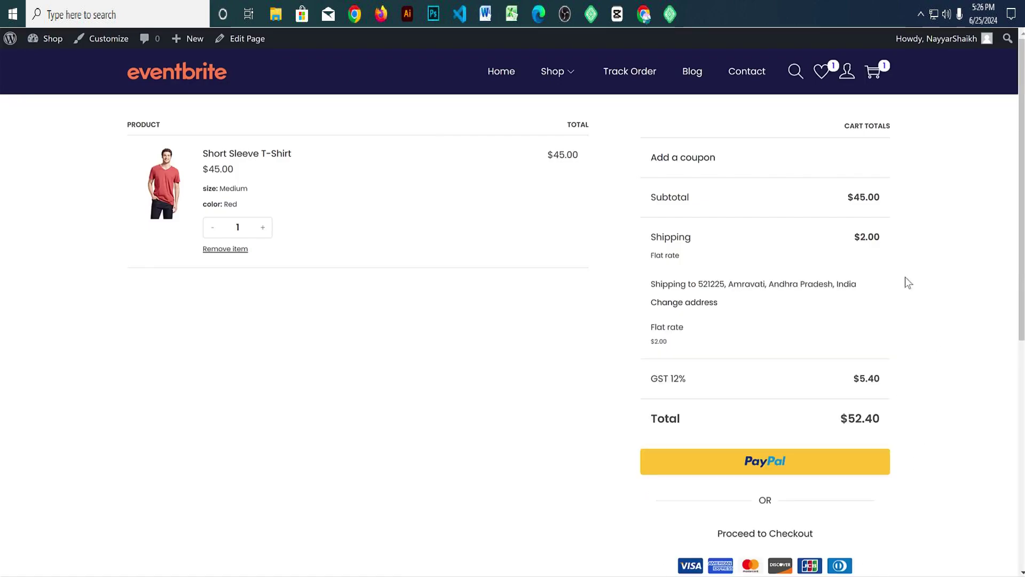
Step: Highlight the updated shipping charge and the shipping destination in the cart totals
{"action": "double_click", "coordinate": [876, 238]}
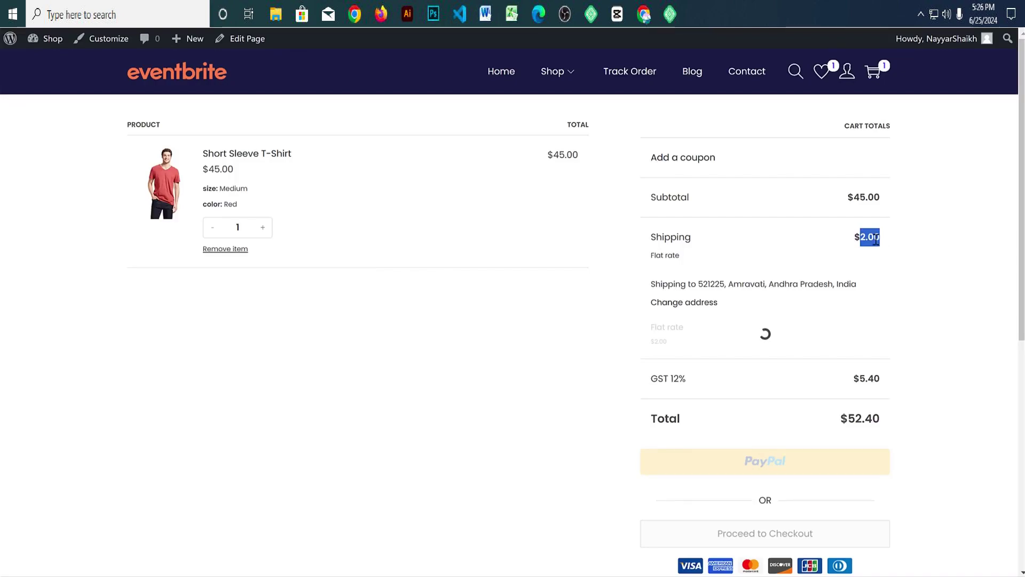
{"action": "left_click", "coordinate": [880, 239]}
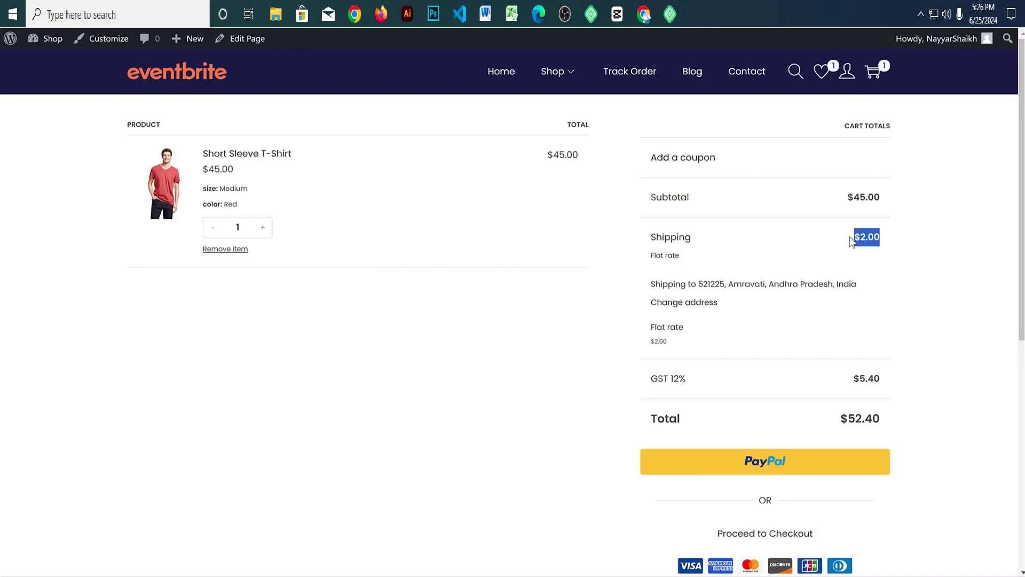
{"action": "left_click", "coordinate": [851, 242]}
{"action": "left_click_drag", "start_coordinate": [648, 284], "coordinate": [768, 309]}
{"action": "left_click", "coordinate": [765, 303]}
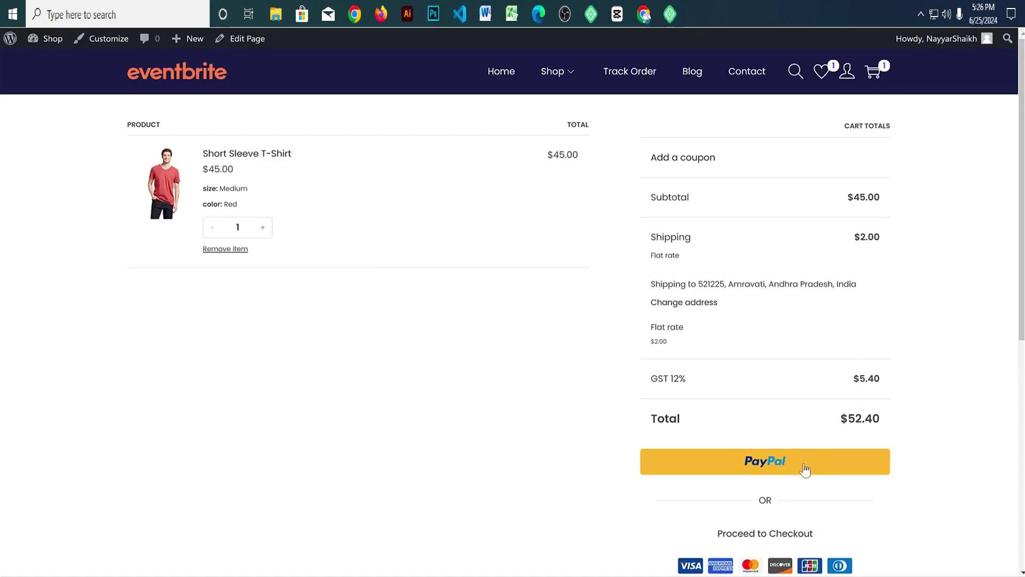
Step: Proceed to checkout from the cart and look through the contact, shipping and billing address sections
{"action": "scroll", "coordinate": [828, 465], "scroll_direction": "down", "scroll_amount": 2}
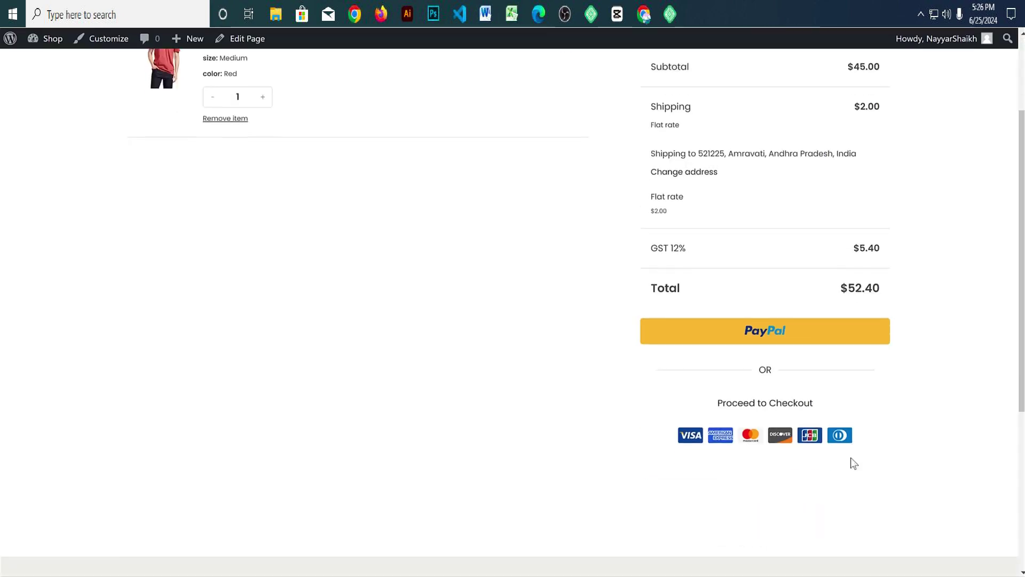
{"action": "left_click", "coordinate": [780, 404]}
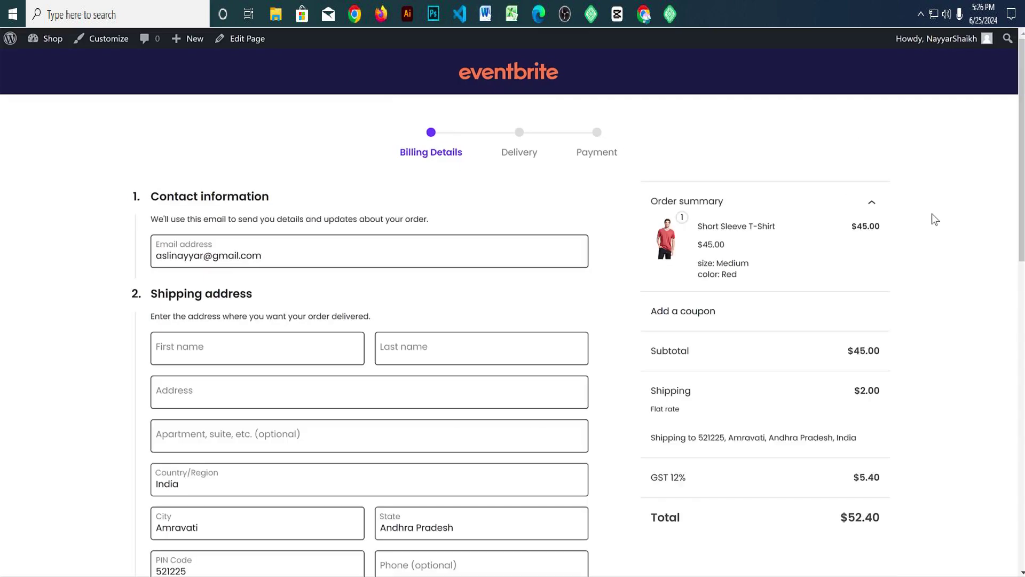
{"action": "scroll", "coordinate": [931, 219], "scroll_direction": "down", "scroll_amount": 2}
{"action": "scroll", "coordinate": [931, 235], "scroll_direction": "up", "scroll_amount": 2}
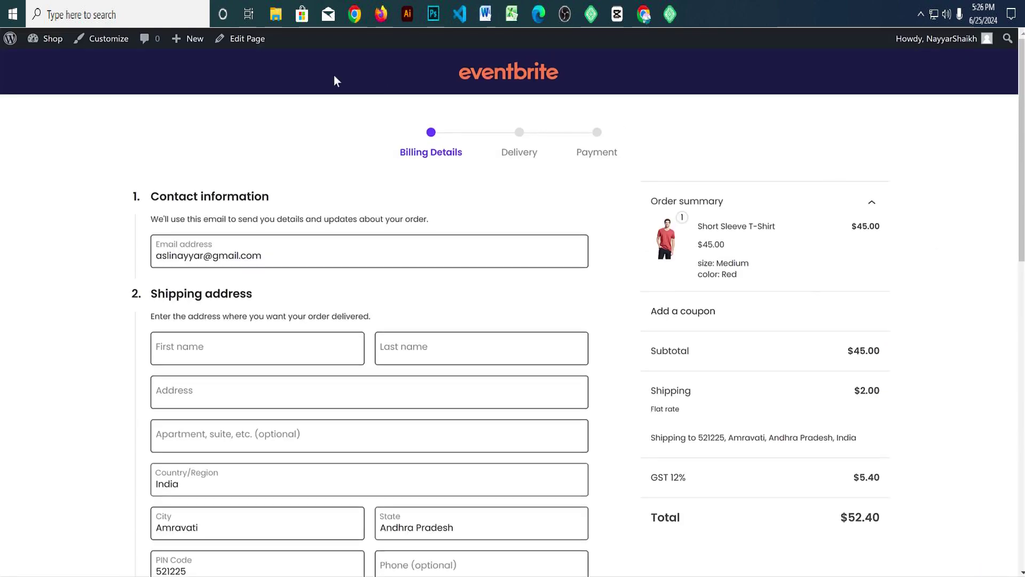
{"action": "scroll", "coordinate": [616, 313], "scroll_direction": "down", "scroll_amount": 14}
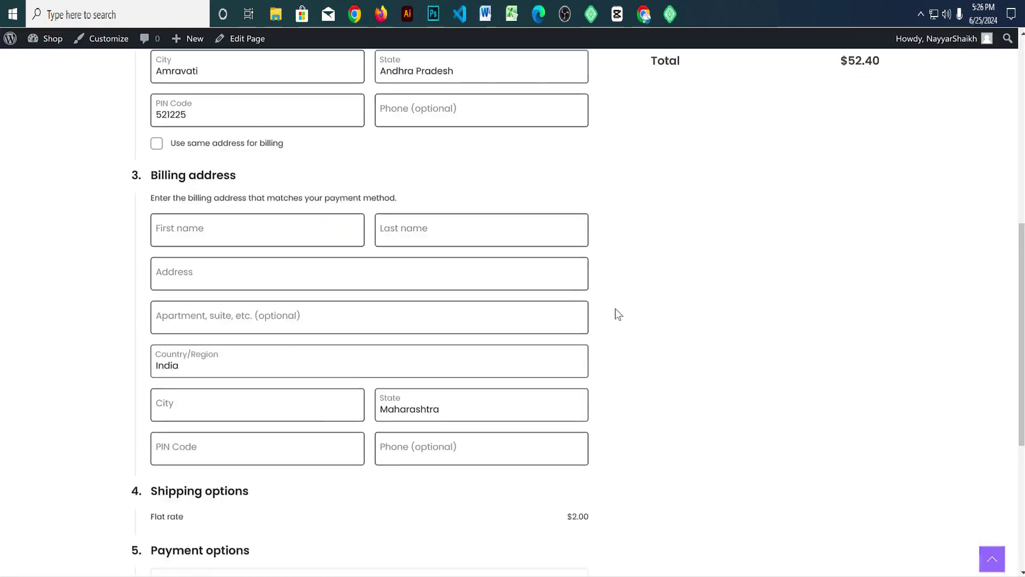
{"action": "scroll", "coordinate": [617, 319], "scroll_direction": "up", "scroll_amount": 14}
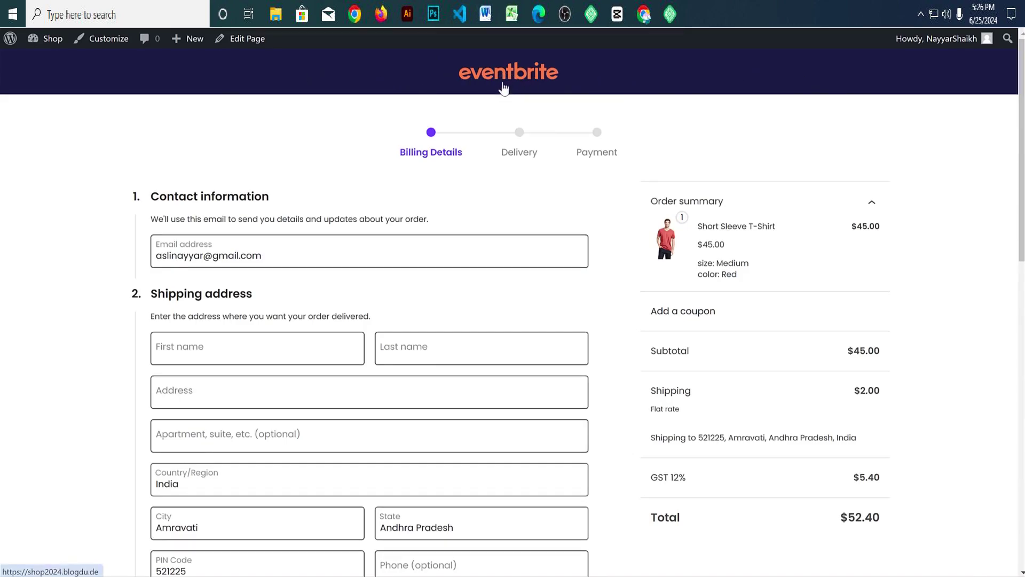
Step: Examine the checkout page from the order summary and address fields through to the shipping and payment options
{"action": "scroll", "coordinate": [901, 217], "scroll_direction": "down", "scroll_amount": 1}
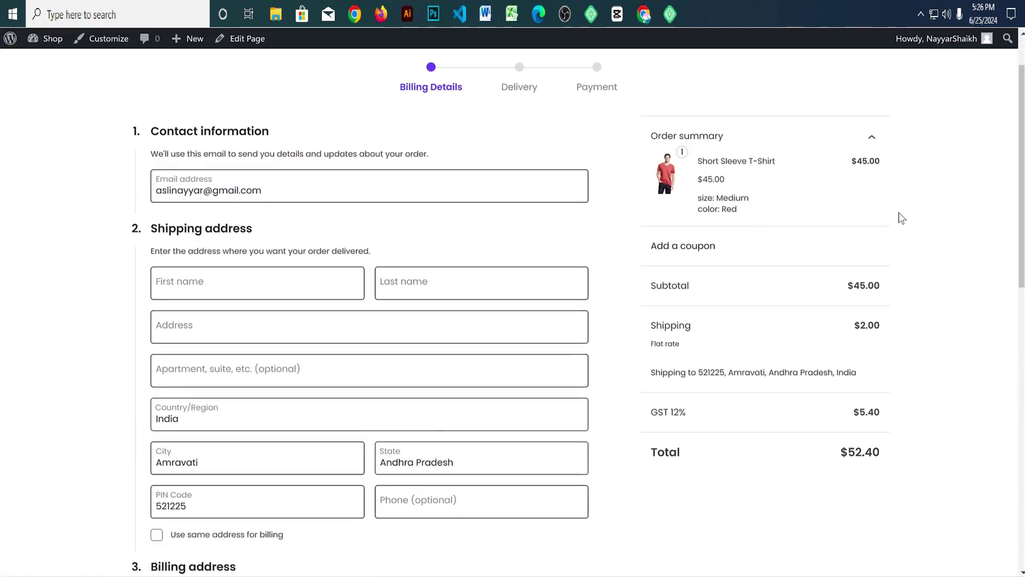
{"action": "scroll", "coordinate": [553, 192], "scroll_direction": "down", "scroll_amount": 1}
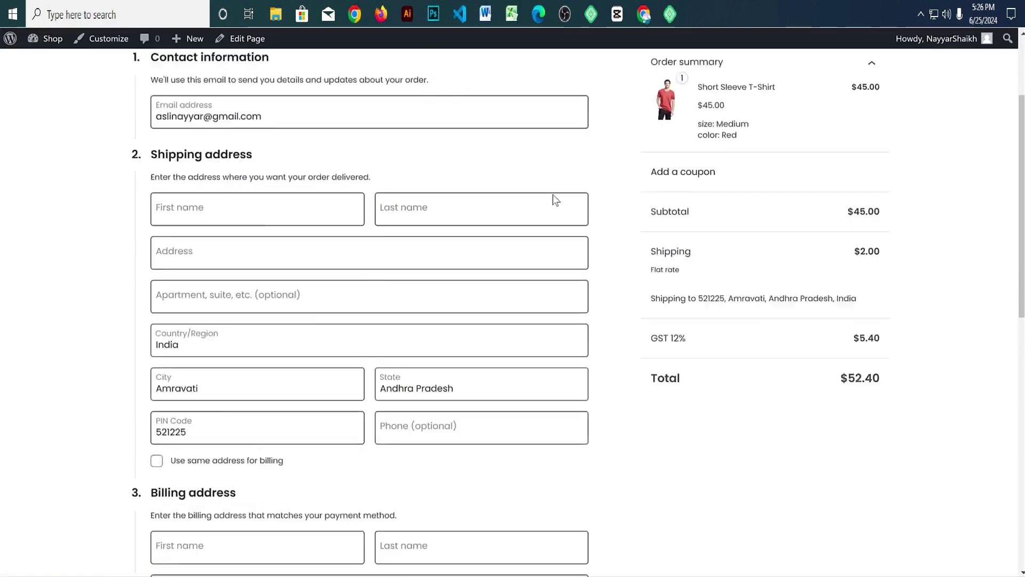
{"action": "scroll", "coordinate": [553, 200], "scroll_direction": "down", "scroll_amount": 4}
{"action": "scroll", "coordinate": [389, 346], "scroll_direction": "down", "scroll_amount": 4}
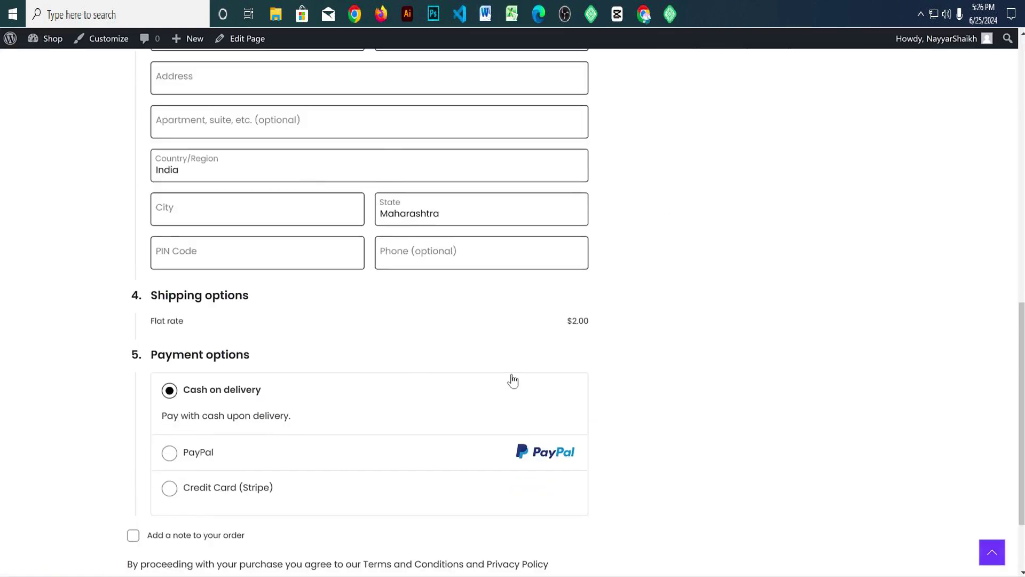
{"action": "scroll", "coordinate": [513, 376], "scroll_direction": "down", "scroll_amount": 1}
{"action": "scroll", "coordinate": [507, 366], "scroll_direction": "up", "scroll_amount": 10}
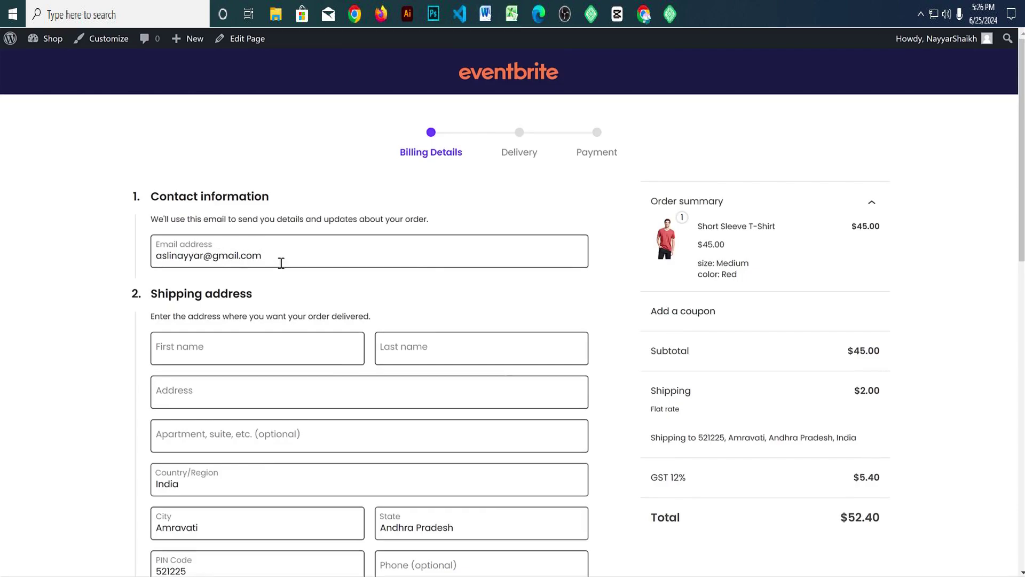
{"action": "scroll", "coordinate": [241, 240], "scroll_direction": "down", "scroll_amount": 2}
{"action": "scroll", "coordinate": [325, 238], "scroll_direction": "down", "scroll_amount": 6}
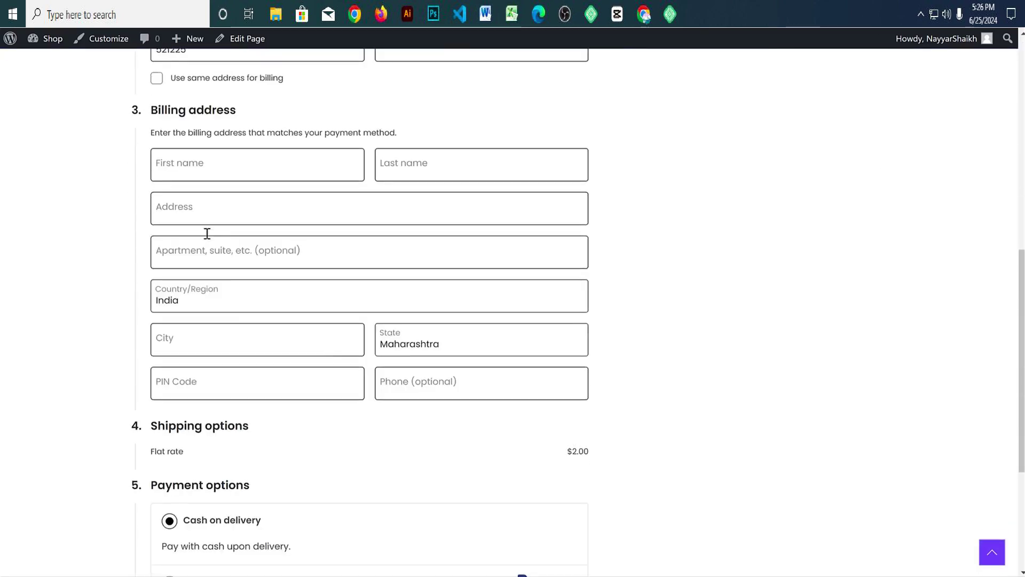
{"action": "scroll", "coordinate": [325, 256], "scroll_direction": "down", "scroll_amount": 5}
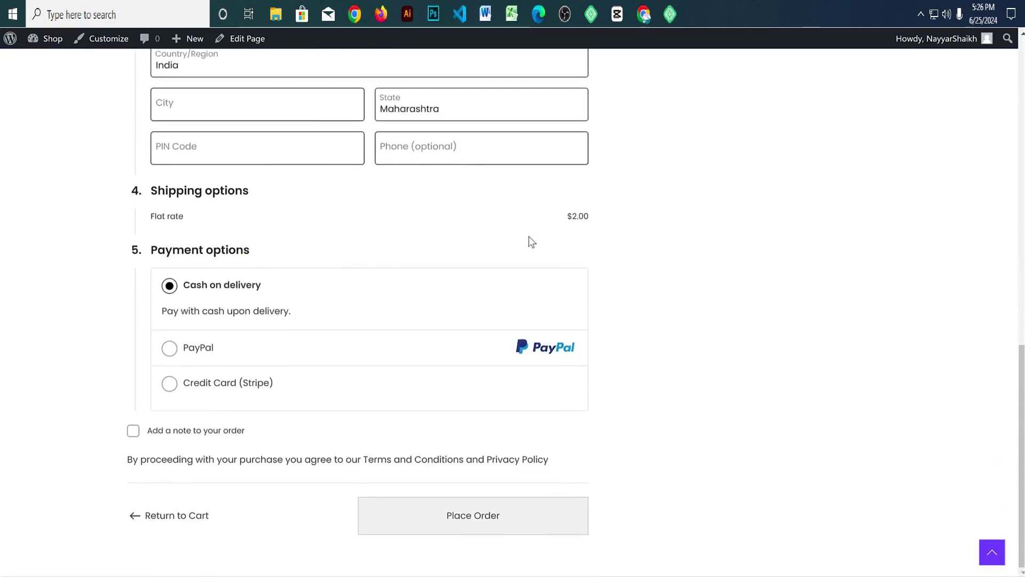
Step: Choose Credit Card (Stripe) as the payment method and enable the order note, placing the cursor in its text box
{"action": "left_click", "coordinate": [238, 382]}
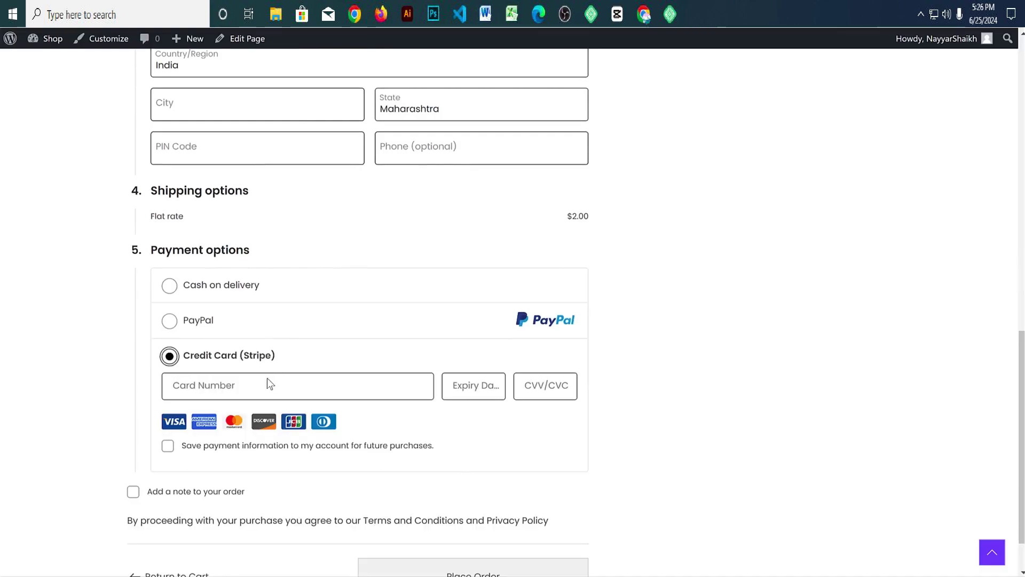
{"action": "scroll", "coordinate": [593, 370], "scroll_direction": "down", "scroll_amount": 2}
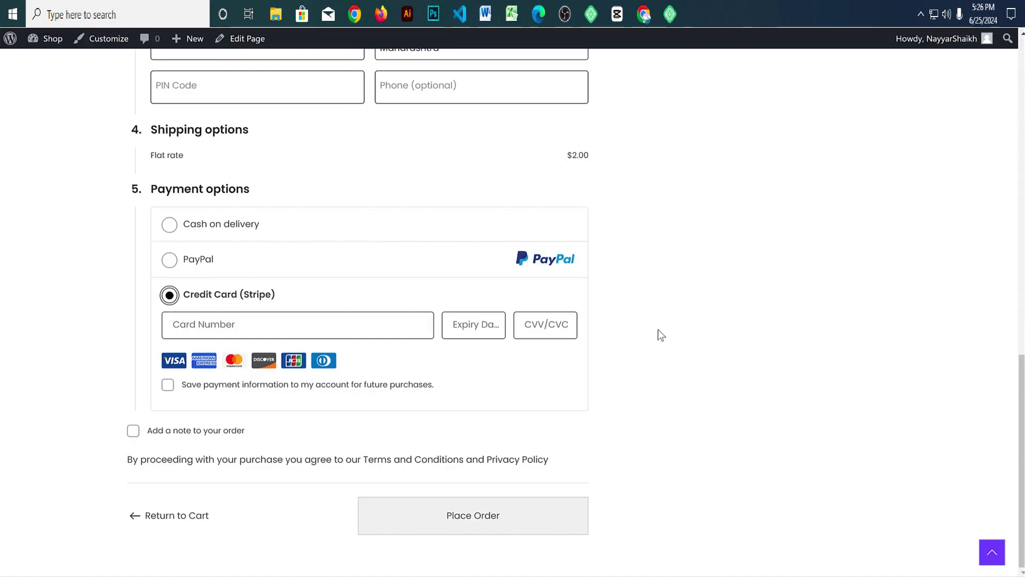
{"action": "left_click", "coordinate": [176, 430]}
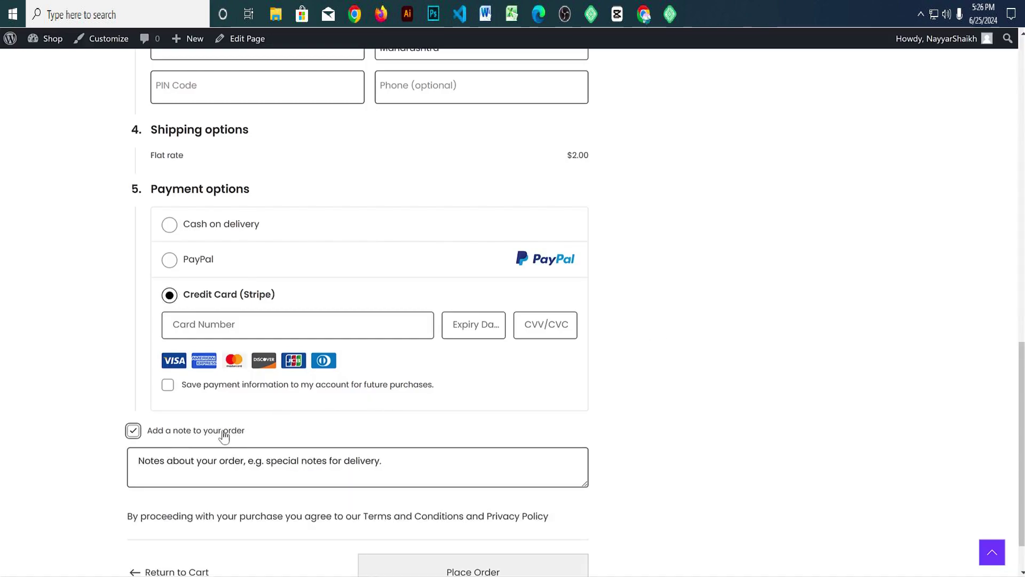
{"action": "left_click", "coordinate": [244, 455]}
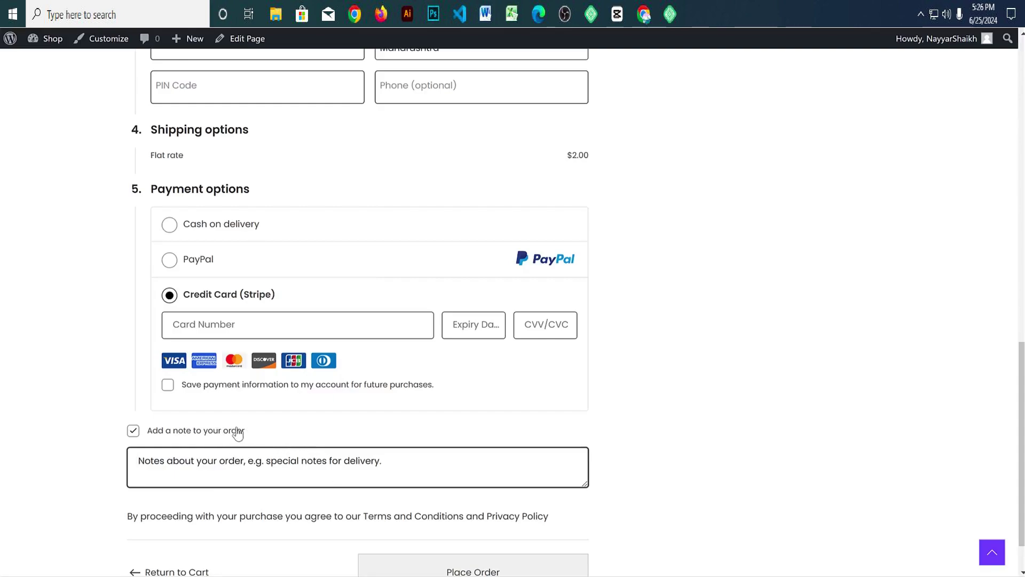
Step: Review the checkout page again, covering the address sections, the order summary and the Place Order area
{"action": "scroll", "coordinate": [349, 441], "scroll_direction": "up", "scroll_amount": 10}
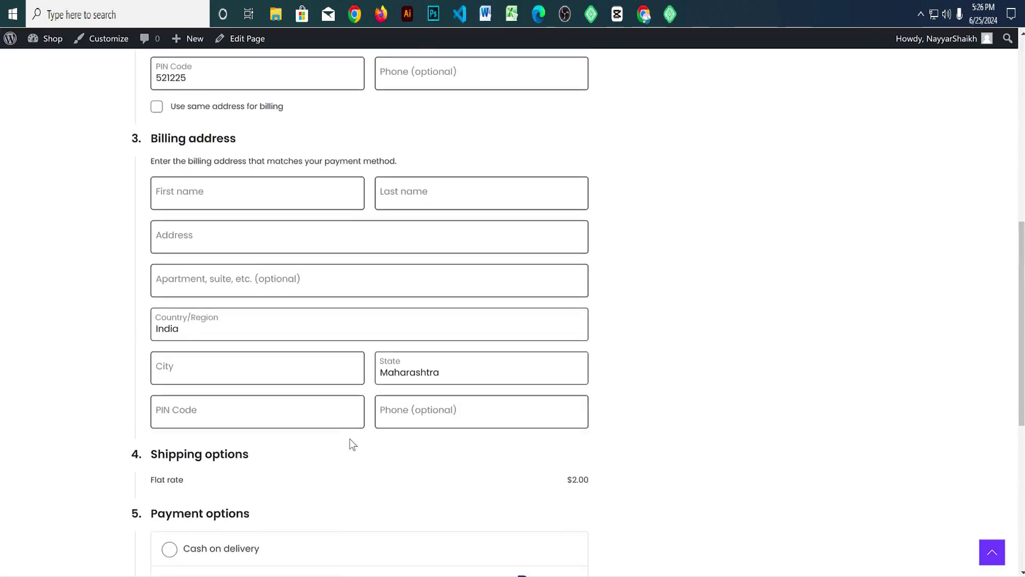
{"action": "scroll", "coordinate": [345, 448], "scroll_direction": "up", "scroll_amount": 2}
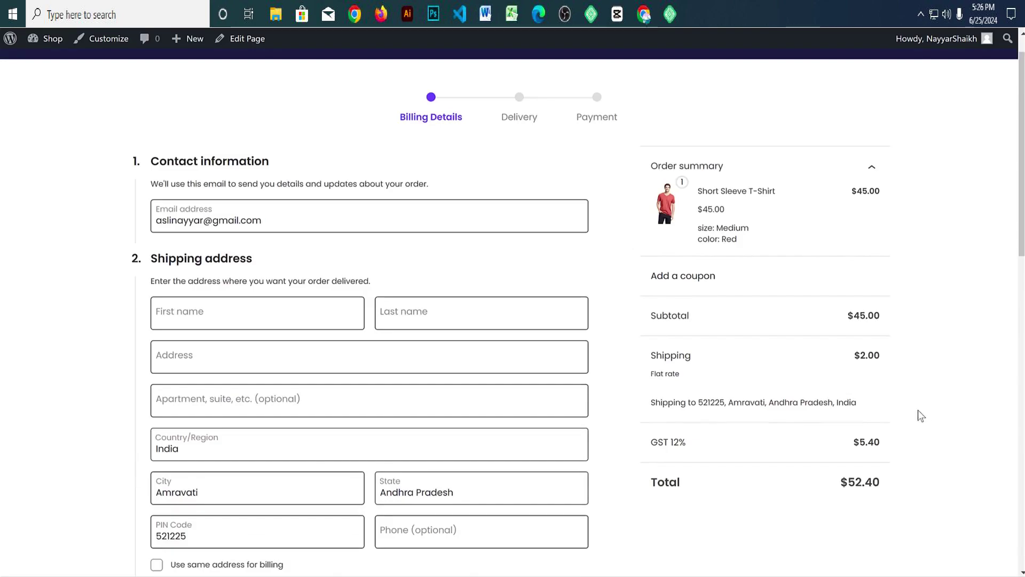
{"action": "scroll", "coordinate": [676, 315], "scroll_direction": "down", "scroll_amount": 1}
{"action": "scroll", "coordinate": [724, 403], "scroll_direction": "down", "scroll_amount": 12}
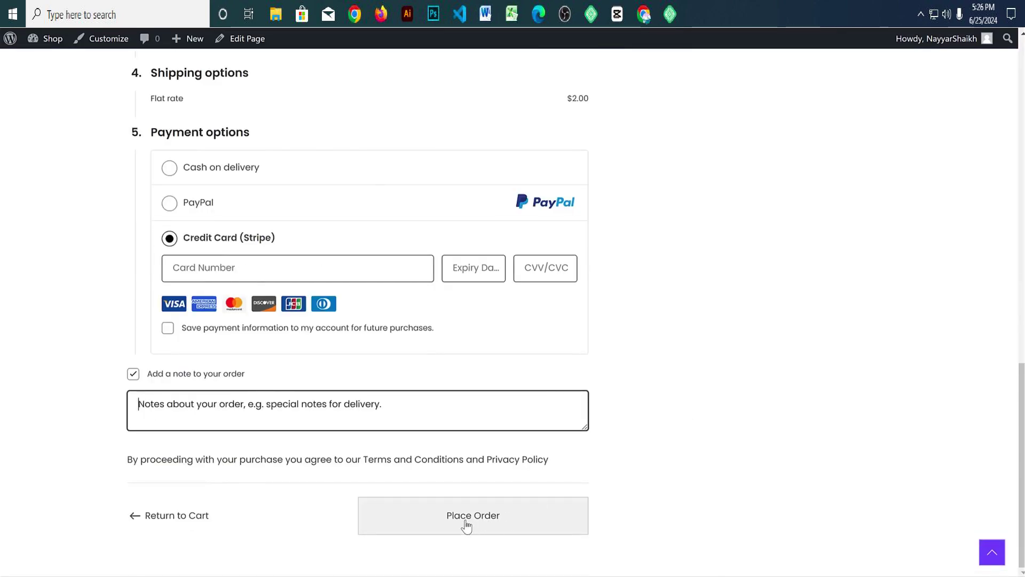
{"action": "scroll", "coordinate": [468, 525], "scroll_direction": "up", "scroll_amount": 14}
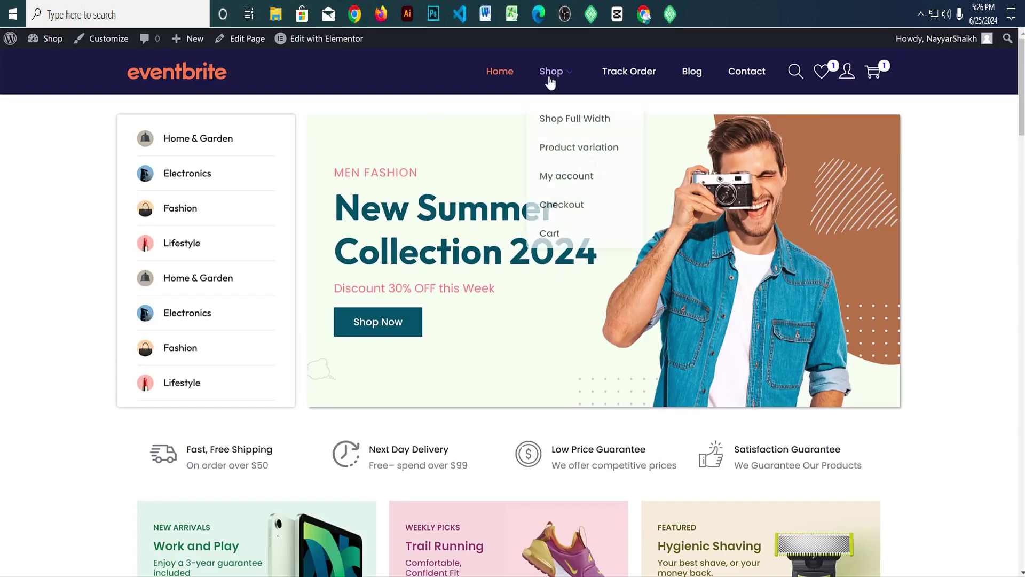
Step: Look through the store's home page, including Featured Products and the What's new banners, and return to its start
{"action": "scroll", "coordinate": [940, 312], "scroll_direction": "down", "scroll_amount": 6}
{"action": "scroll", "coordinate": [914, 347], "scroll_direction": "down", "scroll_amount": 15}
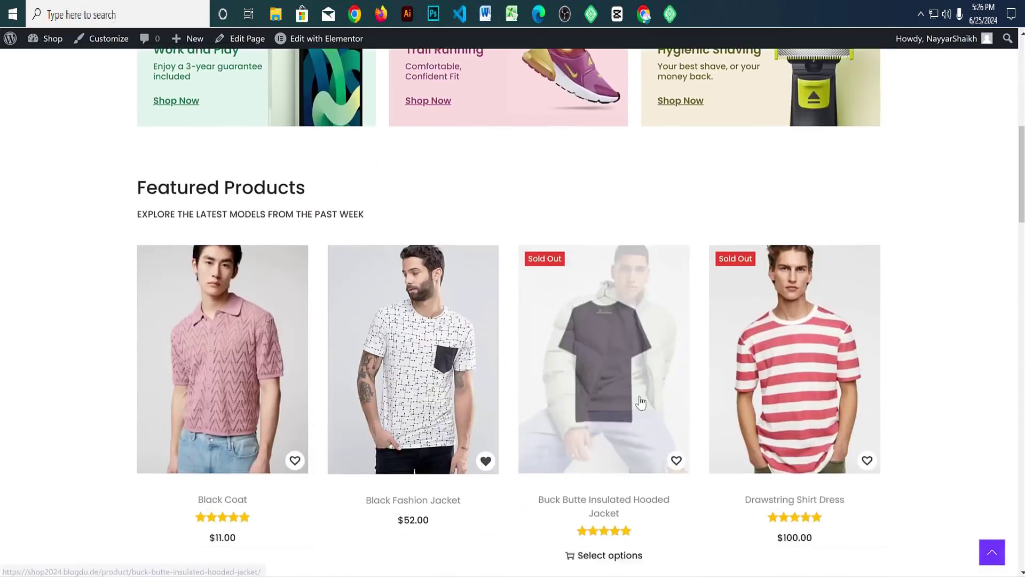
{"action": "scroll", "coordinate": [853, 483], "scroll_direction": "down", "scroll_amount": 4}
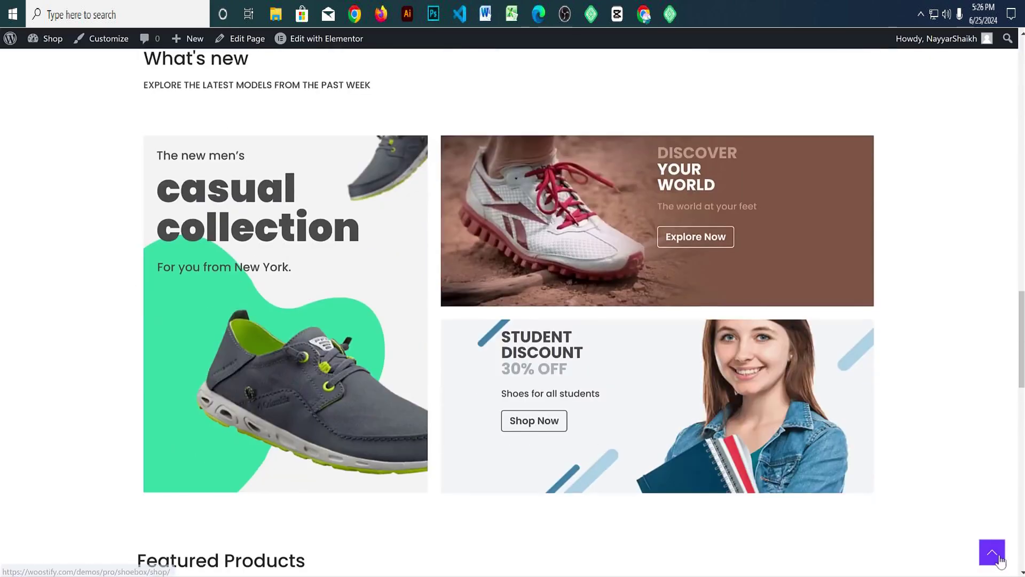
{"action": "scroll", "coordinate": [908, 321], "scroll_direction": "up", "scroll_amount": 1}
{"action": "scroll", "coordinate": [945, 211], "scroll_direction": "up", "scroll_amount": 20}
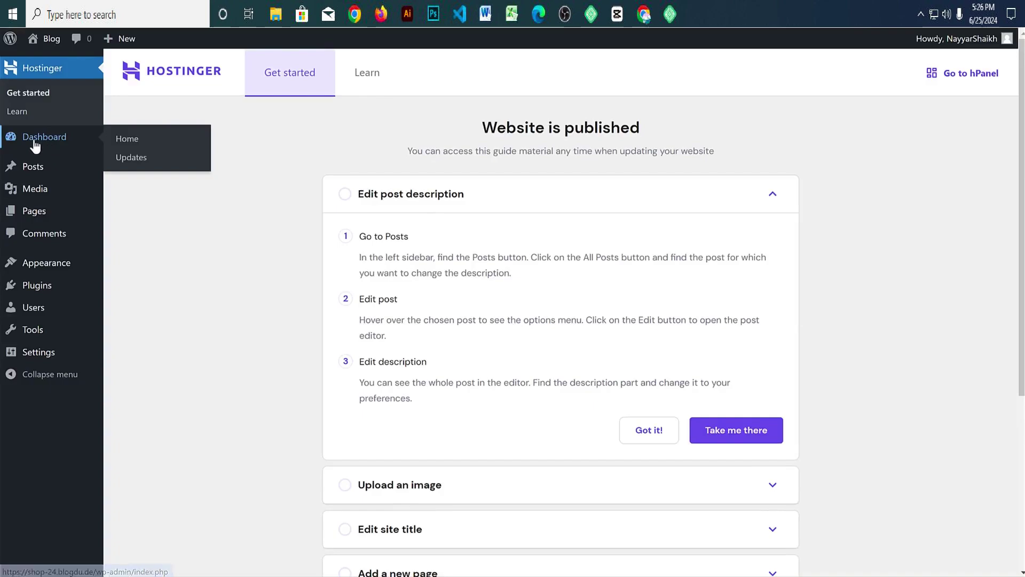
Step: Open the WordPress admin Dashboard from the Hostinger getting-started page
{"action": "left_click", "coordinate": [32, 141]}
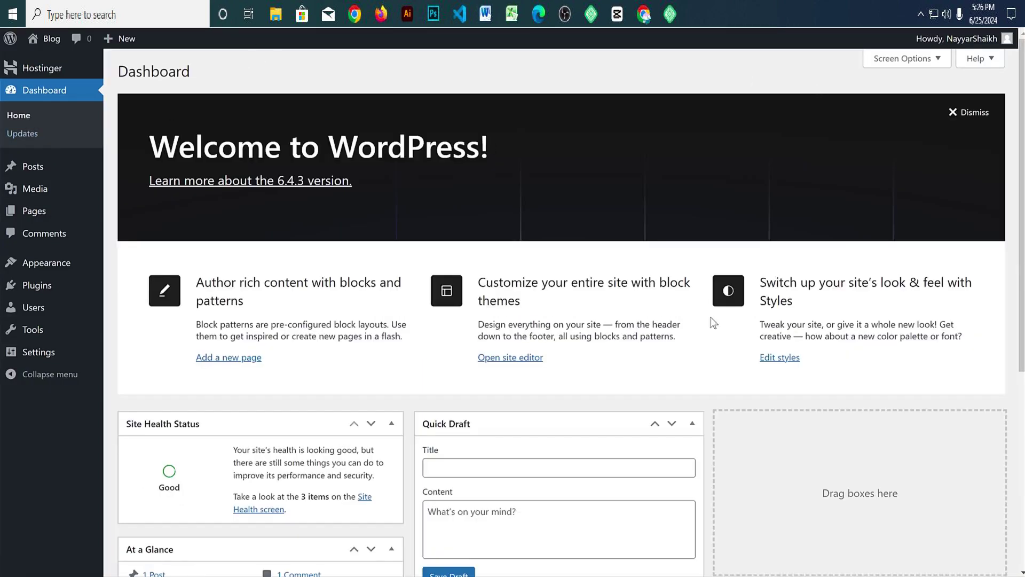
Step: Open the WordPress Admin Panel of shop-24.blogdu.de from the Hostinger website overview
{"action": "scroll", "coordinate": [742, 323], "scroll_direction": "down", "scroll_amount": 6}
{"action": "scroll", "coordinate": [744, 325], "scroll_direction": "up", "scroll_amount": 6}
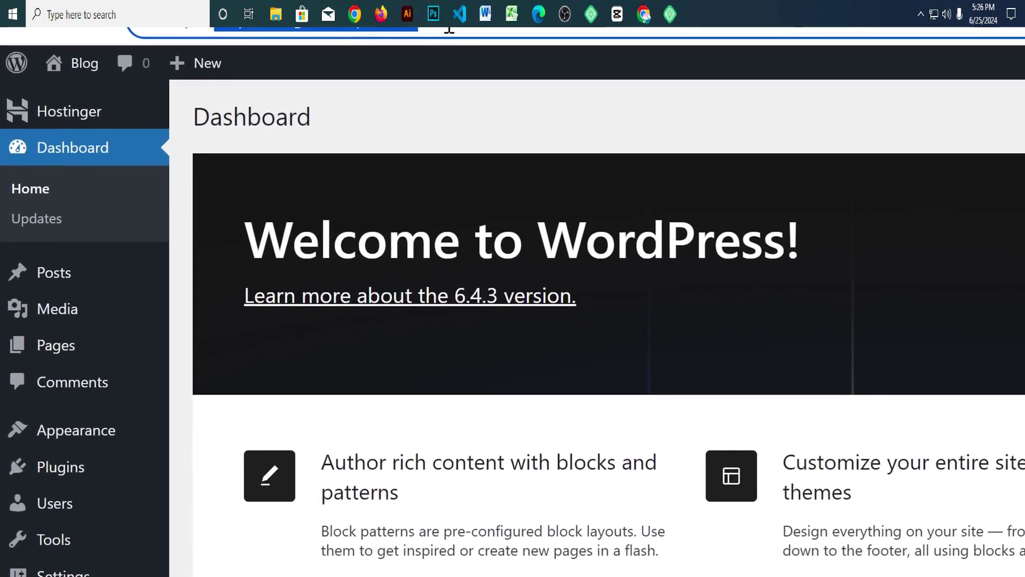
{"action": "left_click_drag", "start_coordinate": [449, 29], "coordinate": [339, 29]}
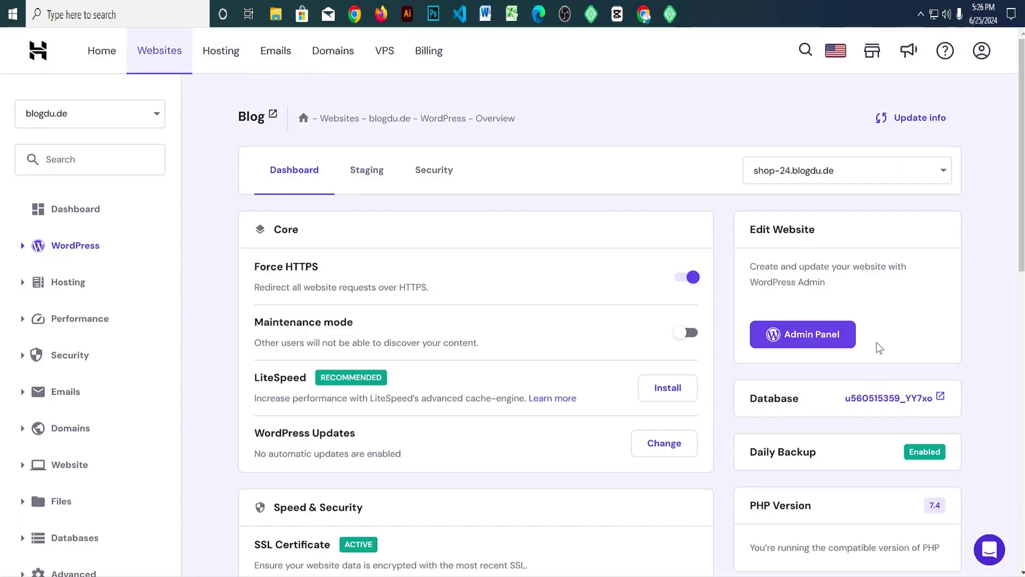
{"action": "left_click", "coordinate": [803, 335]}
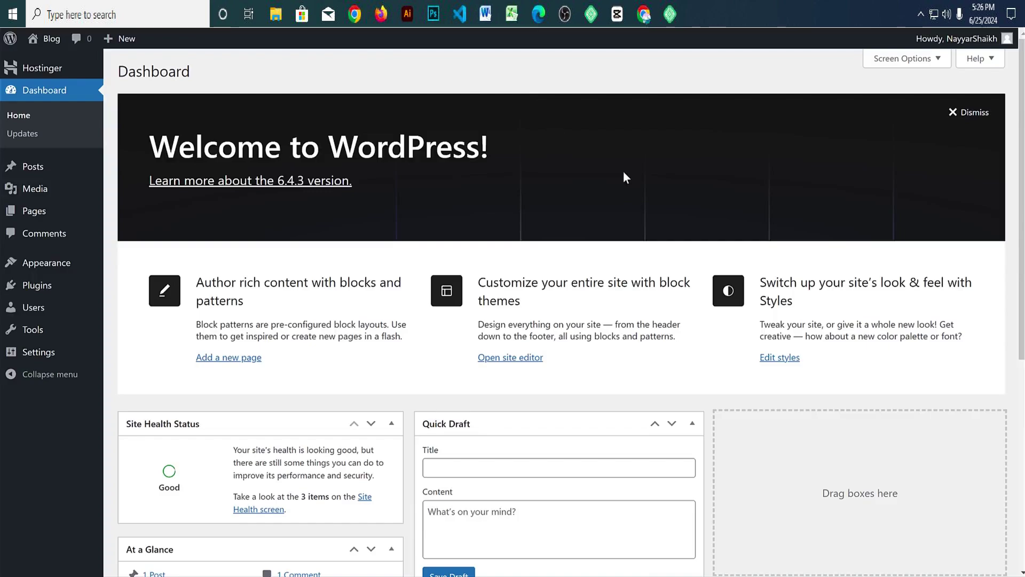
Step: Hide all Dashboard screen elements: Welcome, Site Health Status, At a Glance, Activity, Quick Draft, and WordPress Events and News
{"action": "scroll", "coordinate": [623, 171], "scroll_direction": "down", "scroll_amount": 7}
{"action": "scroll", "coordinate": [621, 228], "scroll_direction": "up", "scroll_amount": 7}
{"action": "scroll", "coordinate": [286, 202], "scroll_direction": "down", "scroll_amount": 5}
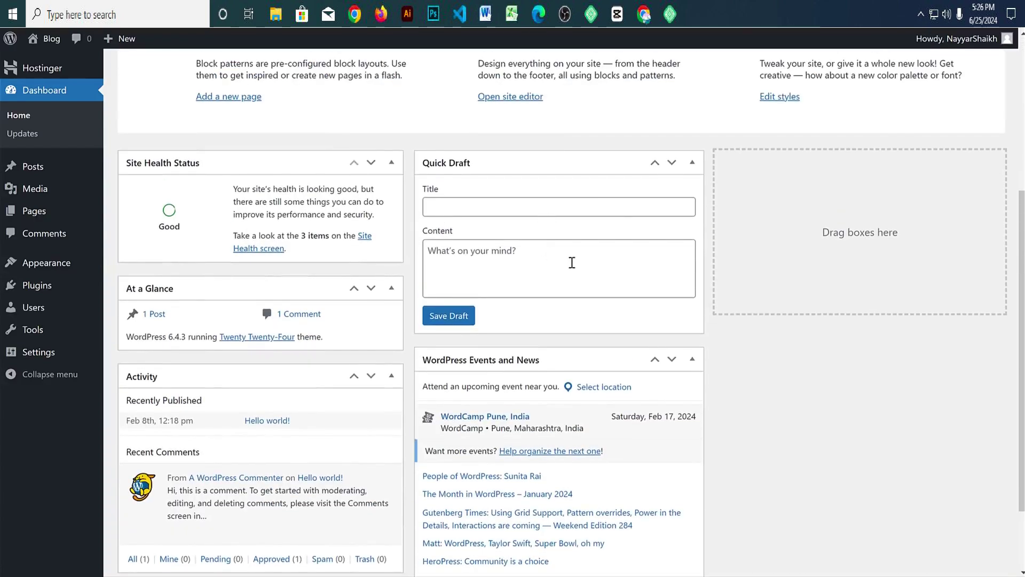
{"action": "scroll", "coordinate": [572, 262], "scroll_direction": "up", "scroll_amount": 5}
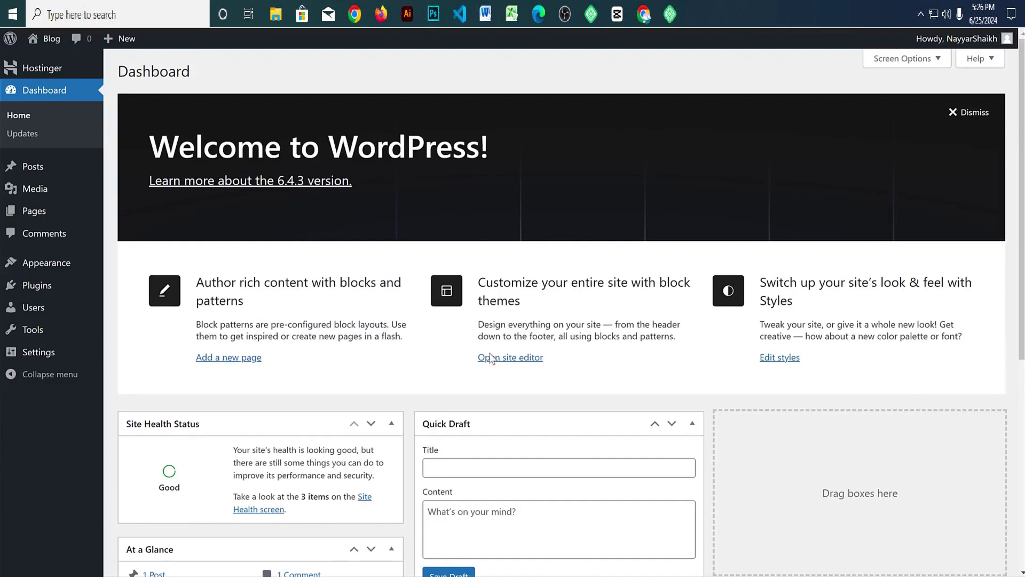
{"action": "left_click", "coordinate": [903, 60]}
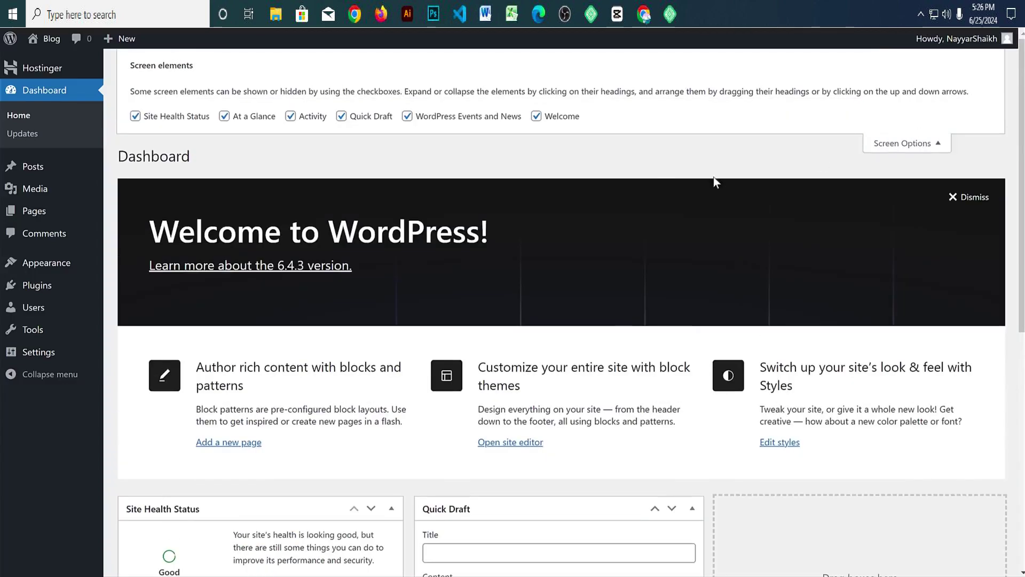
{"action": "left_click", "coordinate": [545, 121]}
{"action": "left_click", "coordinate": [147, 118]}
{"action": "left_click", "coordinate": [244, 118]}
{"action": "left_click", "coordinate": [305, 118]}
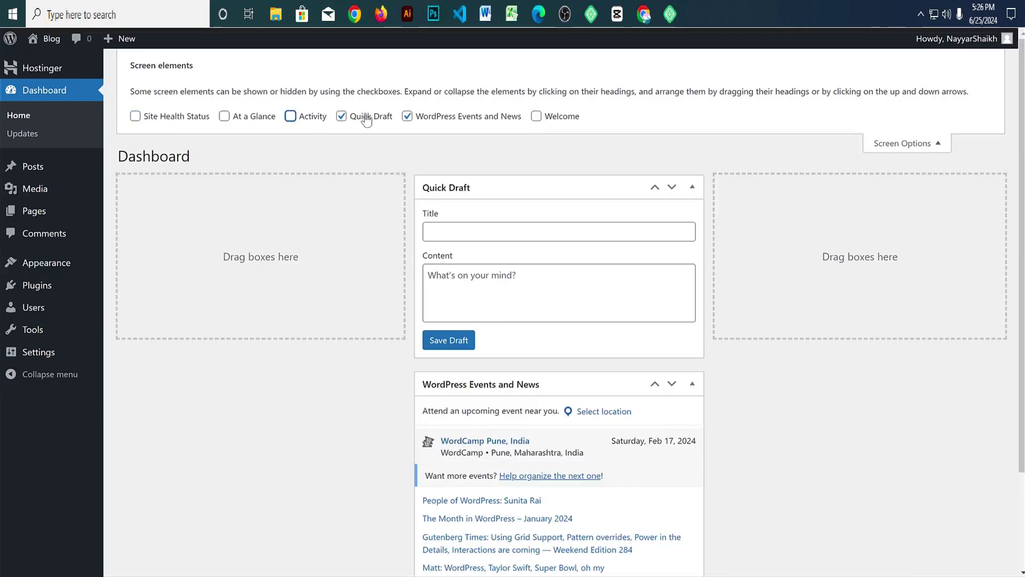
{"action": "left_click", "coordinate": [373, 118]}
{"action": "left_click", "coordinate": [428, 122]}
{"action": "left_click", "coordinate": [929, 144]}
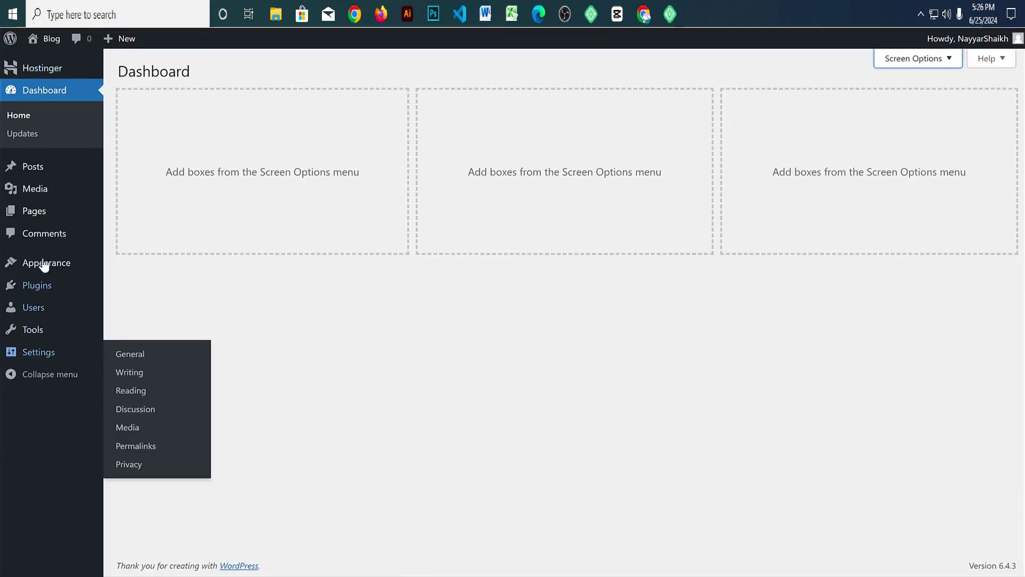
Step: Open the list of all posts and compare it with the articles on the demo store's Blog page
{"action": "left_click", "coordinate": [34, 170]}
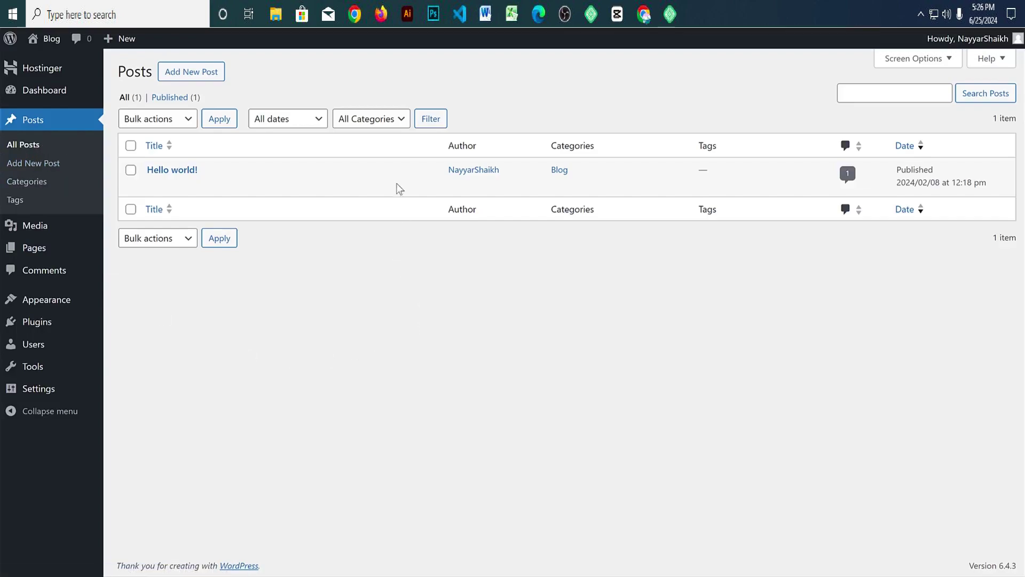
{"action": "mouse_move", "coordinate": [154, 180]}
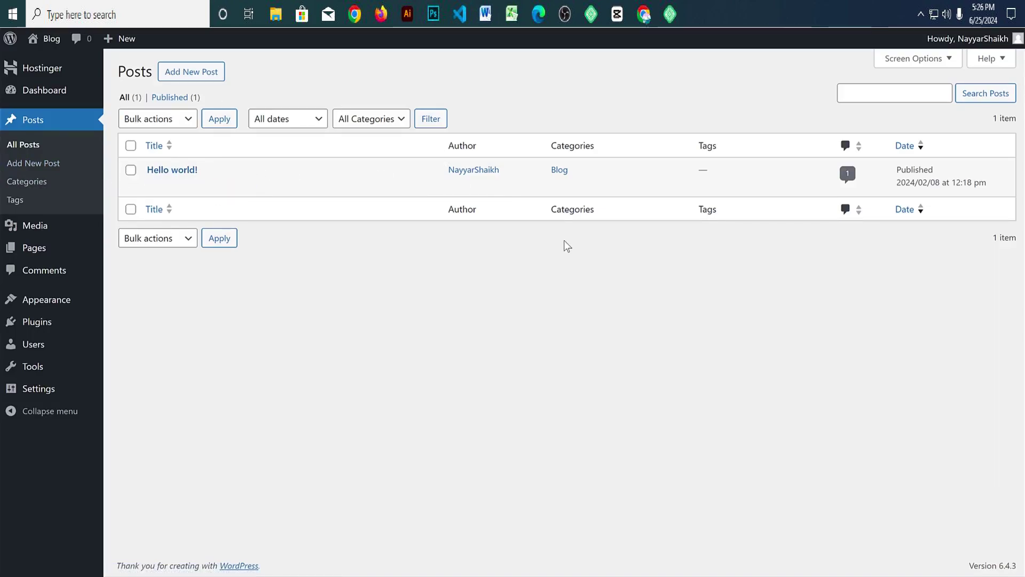
{"action": "key", "text": "ctrl+Tab"}
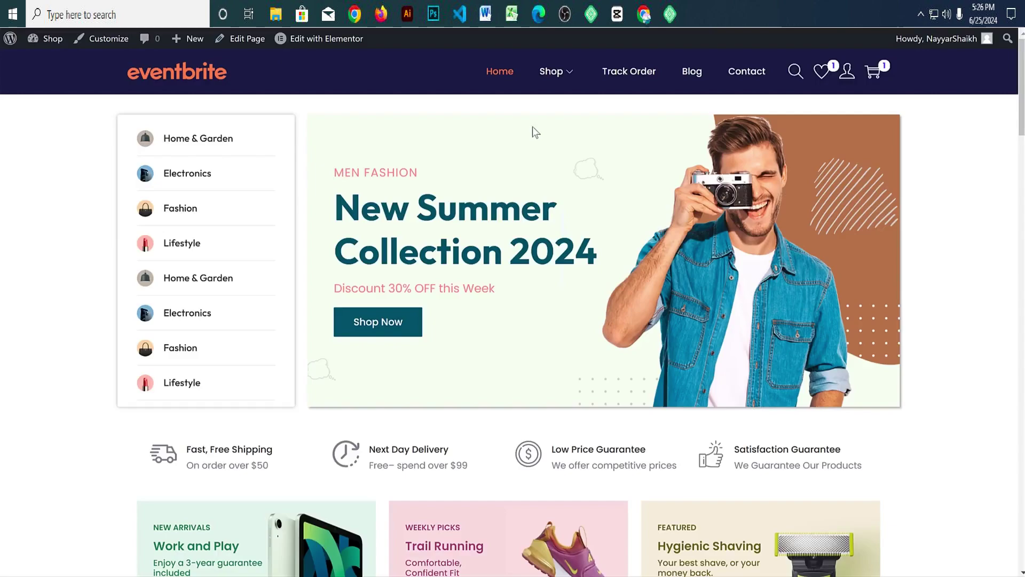
{"action": "left_click", "coordinate": [693, 83]}
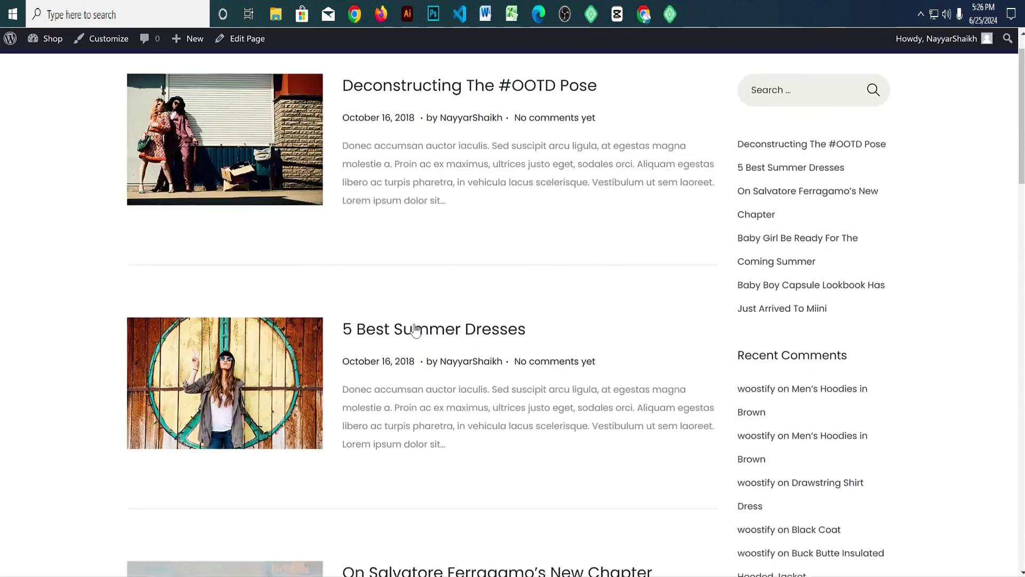
{"action": "scroll", "coordinate": [454, 267], "scroll_direction": "down", "scroll_amount": 3}
{"action": "scroll", "coordinate": [435, 205], "scroll_direction": "up", "scroll_amount": 1}
{"action": "scroll", "coordinate": [435, 205], "scroll_direction": "up", "scroll_amount": 3}
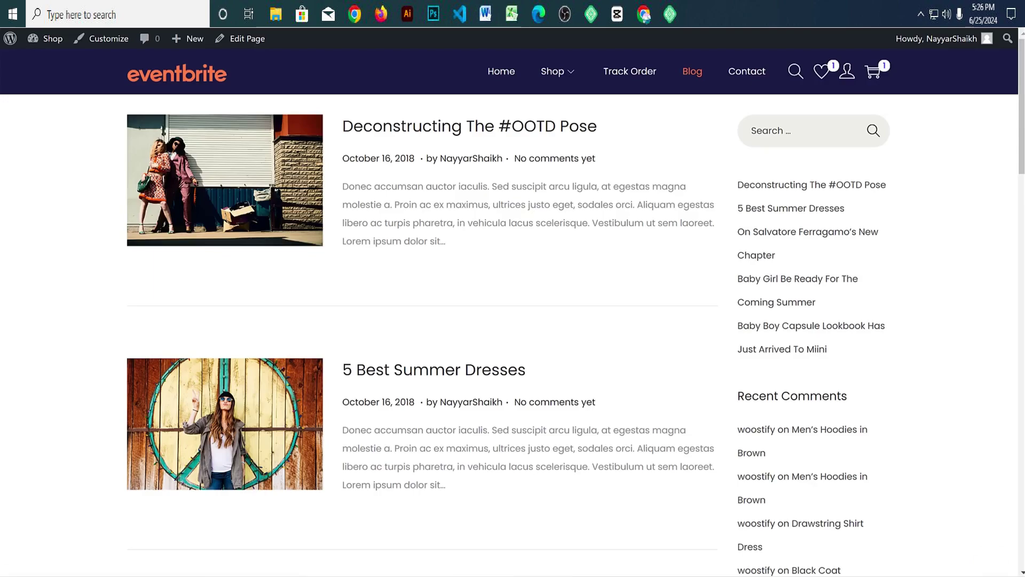
{"action": "key", "text": "ctrl+Tab"}
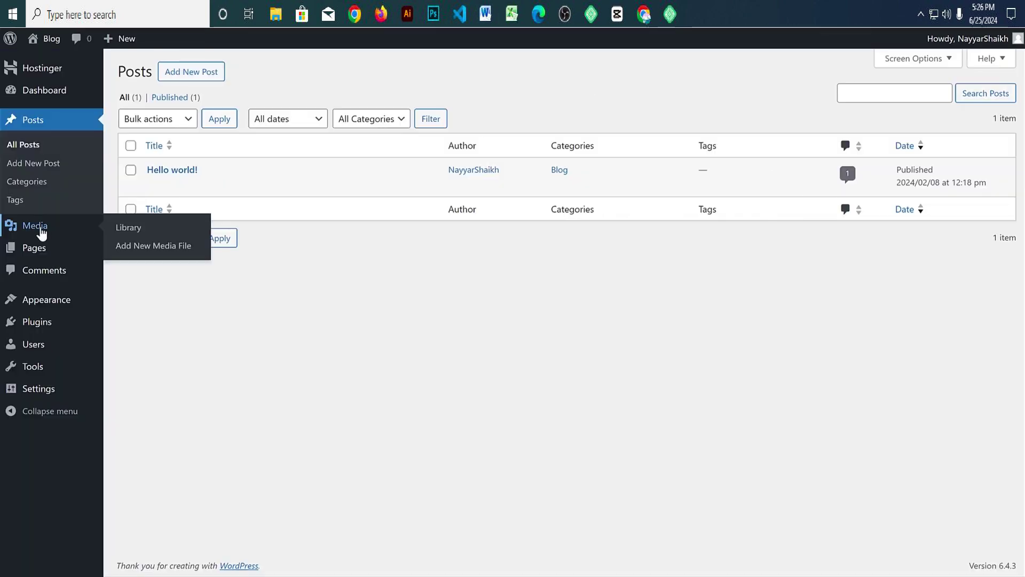
Step: Open the Media Library and compare it with the images used on the demo store's Blog page
{"action": "left_click", "coordinate": [41, 233]}
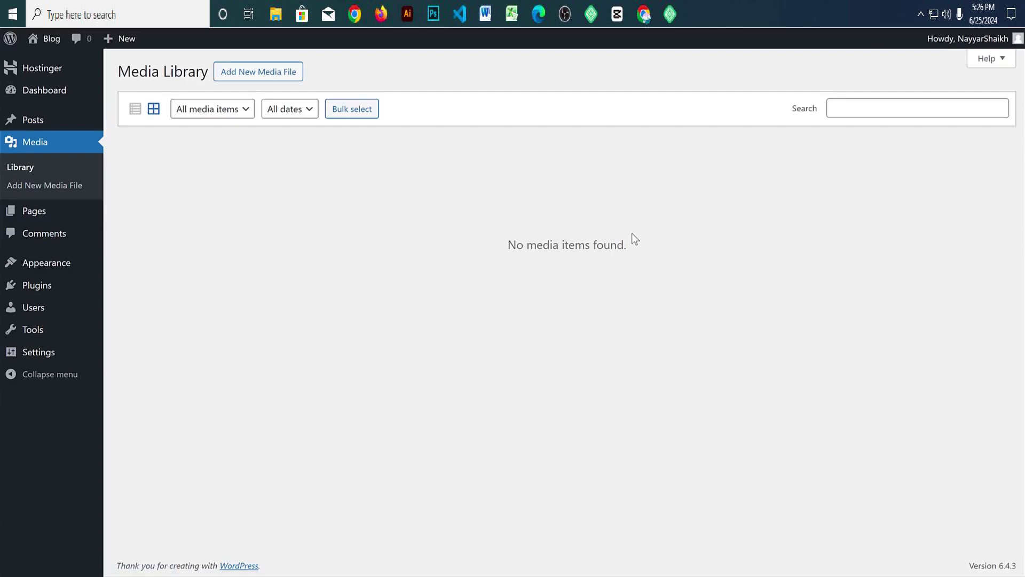
{"action": "key", "text": "ctrl+Tab"}
{"action": "scroll", "coordinate": [869, 318], "scroll_direction": "down", "scroll_amount": 12}
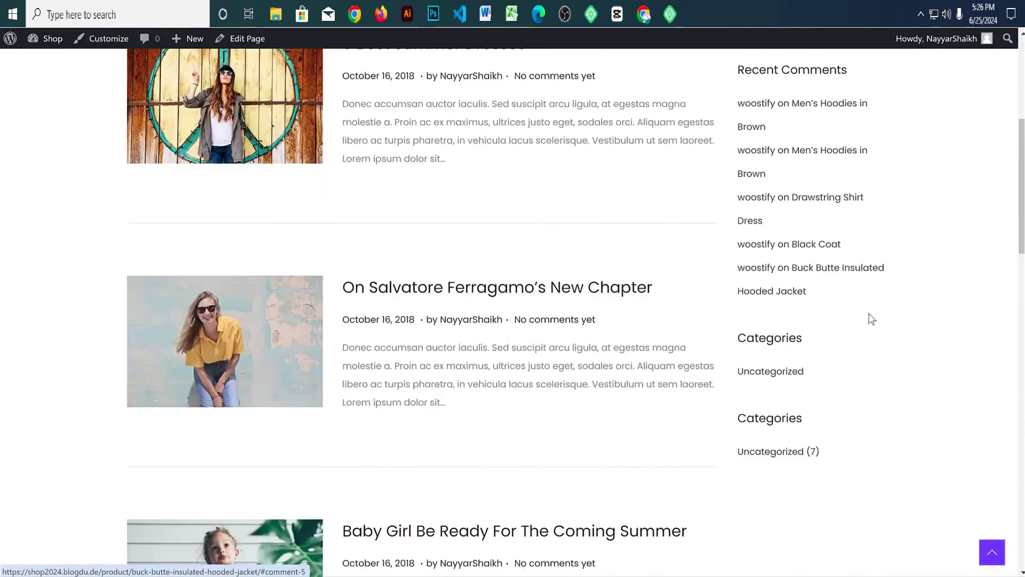
{"action": "scroll", "coordinate": [865, 312], "scroll_direction": "up", "scroll_amount": 13}
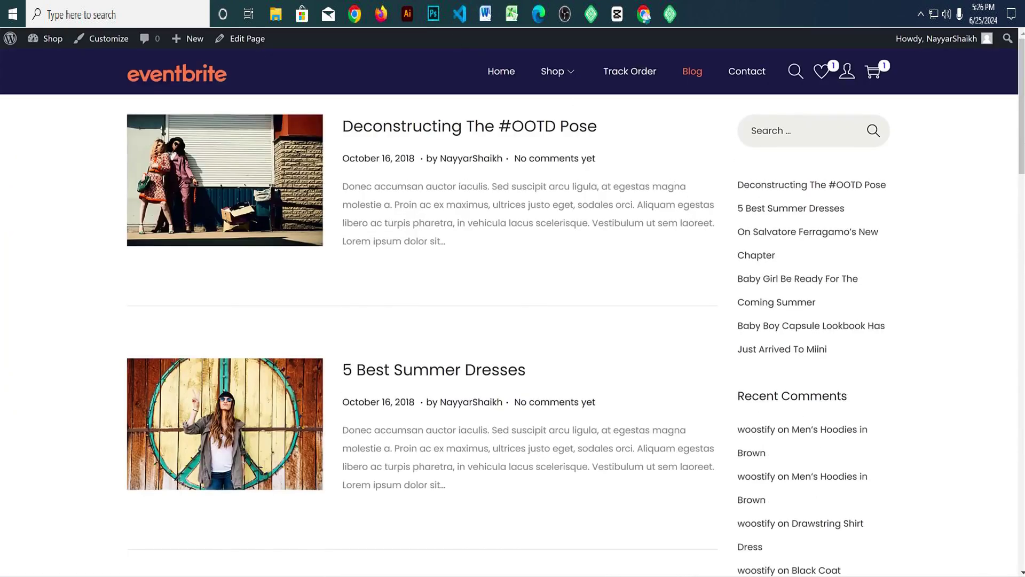
{"action": "key", "text": "ctrl+Tab"}
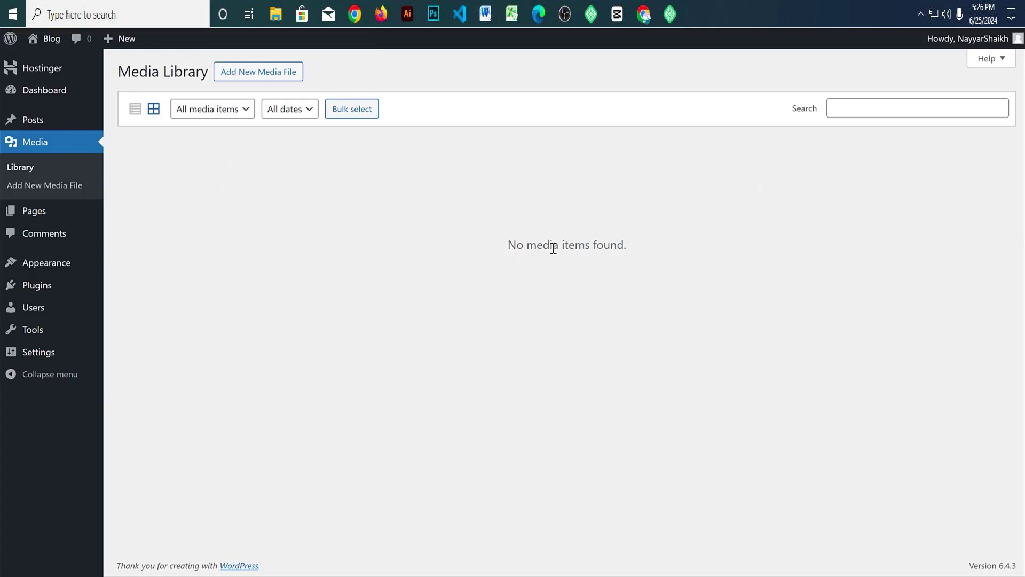
Step: View the list of site pages and the Comments list with its moderation actions
{"action": "left_click", "coordinate": [52, 214]}
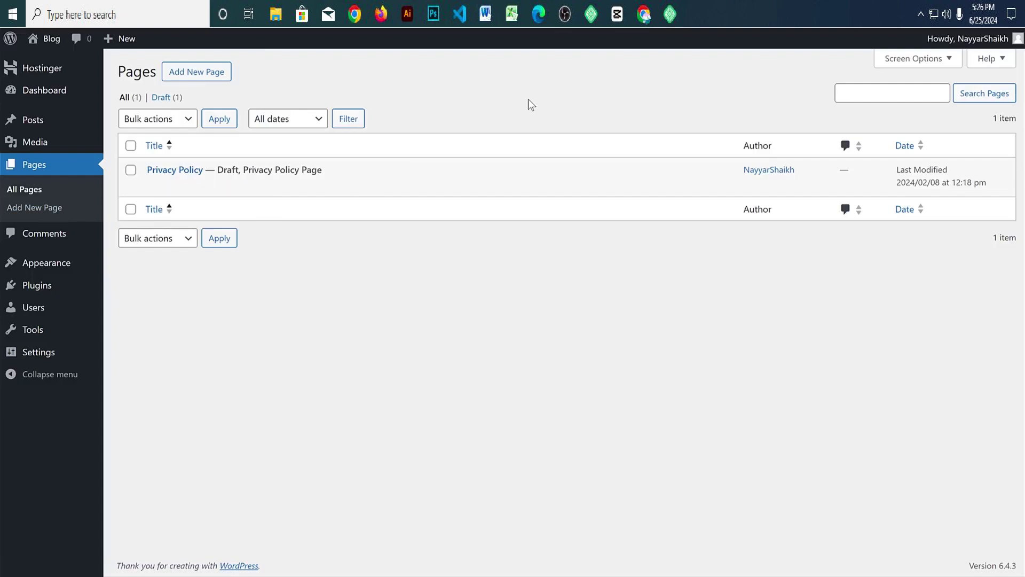
{"action": "left_click", "coordinate": [68, 236]}
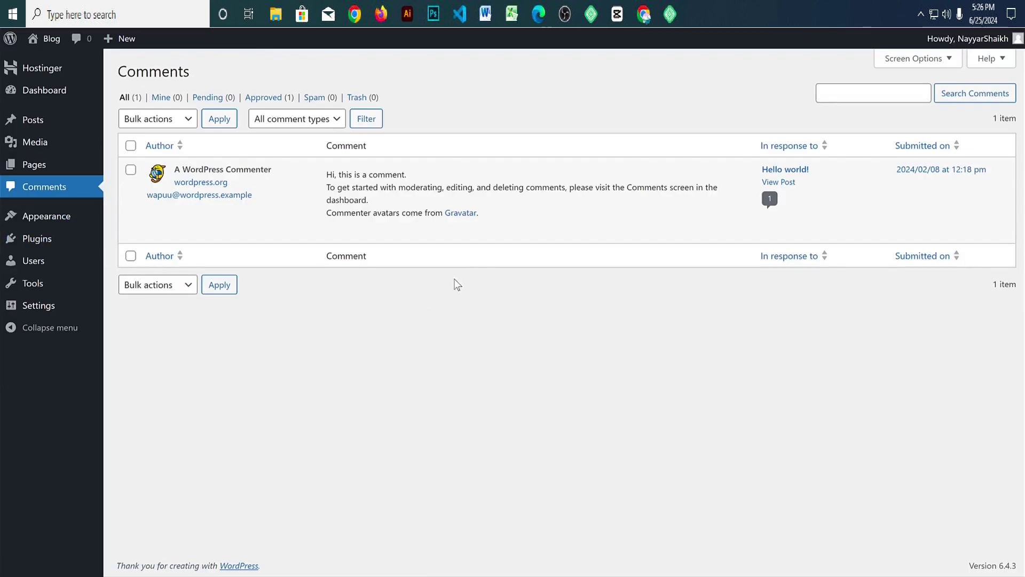
{"action": "mouse_move", "coordinate": [492, 217]}
{"action": "mouse_move", "coordinate": [487, 237]}
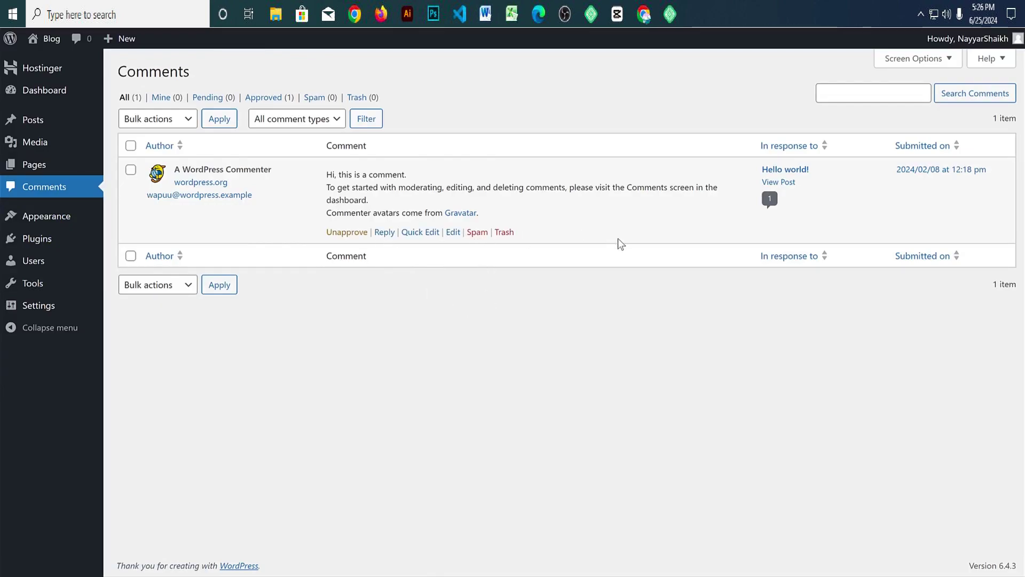
Step: Open the installed themes and review the live site's front page with the Twenty Twenty-Four theme
{"action": "left_click", "coordinate": [51, 227]}
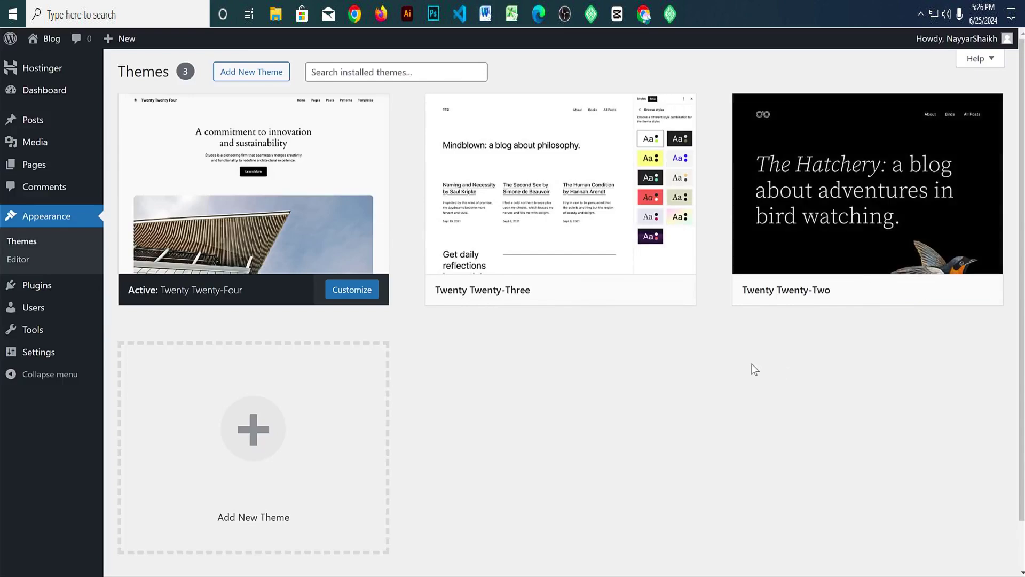
{"action": "right_click", "coordinate": [45, 40]}
{"action": "left_click", "coordinate": [57, 58]}
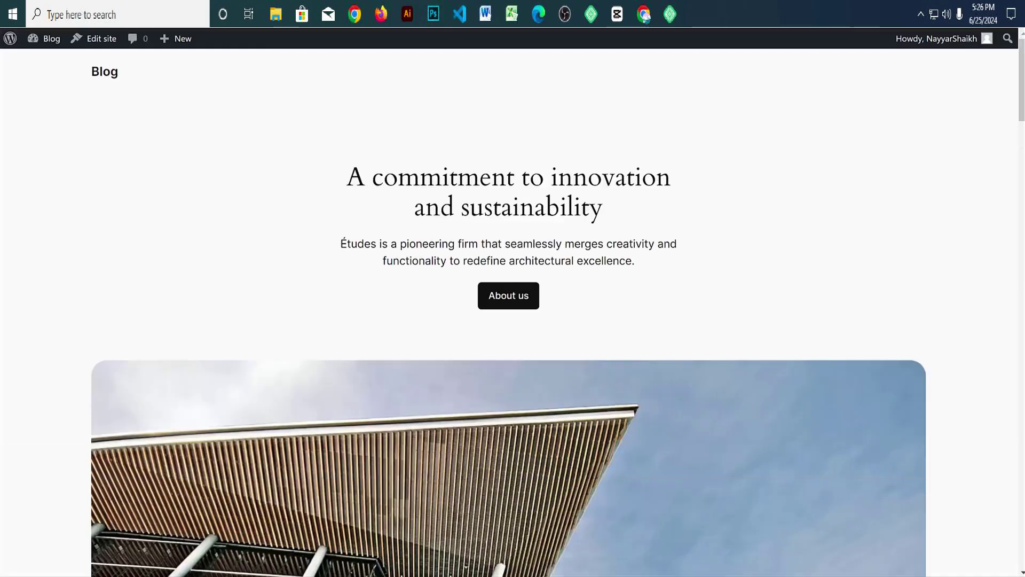
{"action": "scroll", "coordinate": [707, 253], "scroll_direction": "down", "scroll_amount": 20}
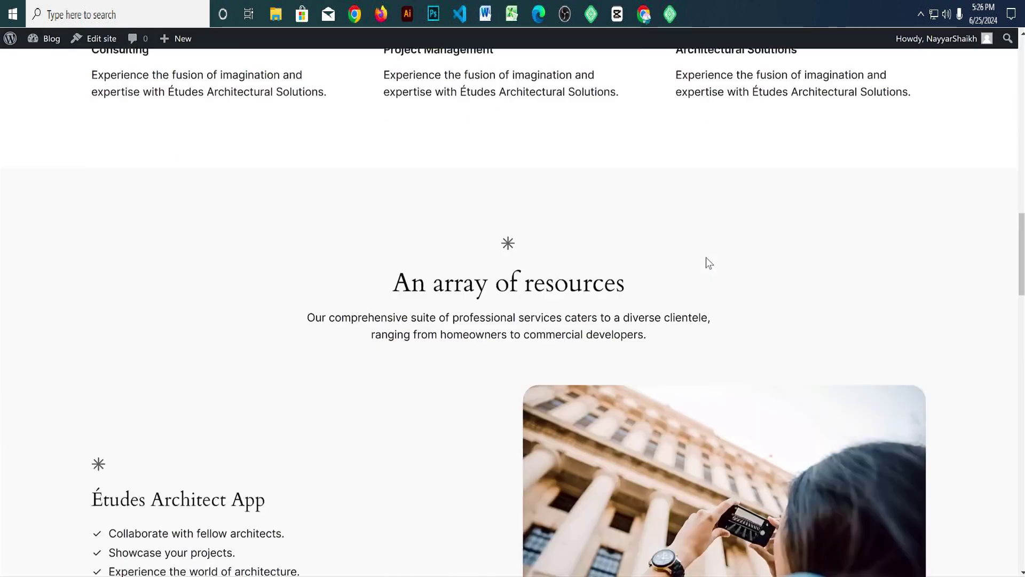
{"action": "scroll", "coordinate": [706, 257], "scroll_direction": "up", "scroll_amount": 4}
{"action": "scroll", "coordinate": [707, 257], "scroll_direction": "up", "scroll_amount": 15}
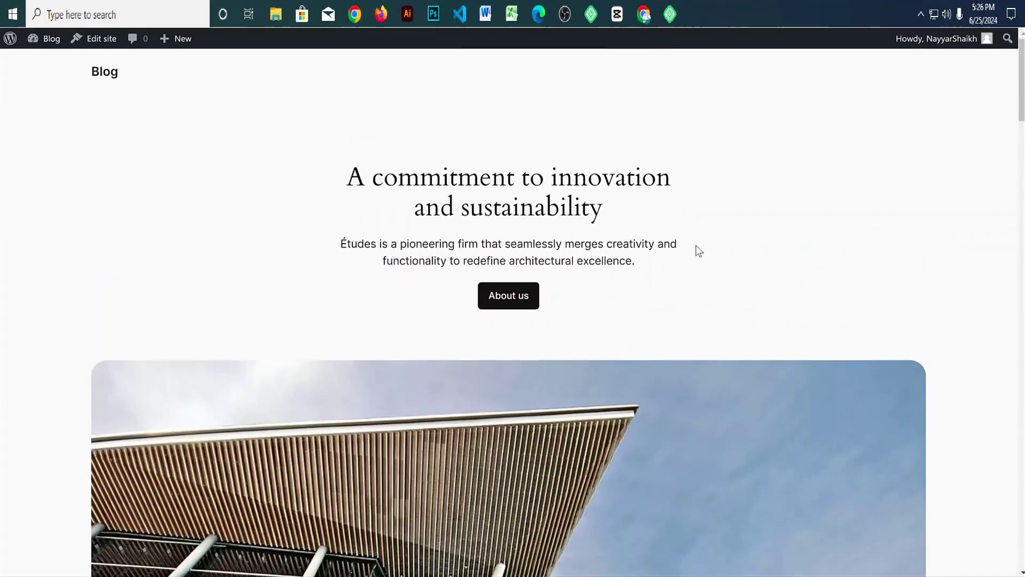
{"action": "key", "text": "alt+Left"}
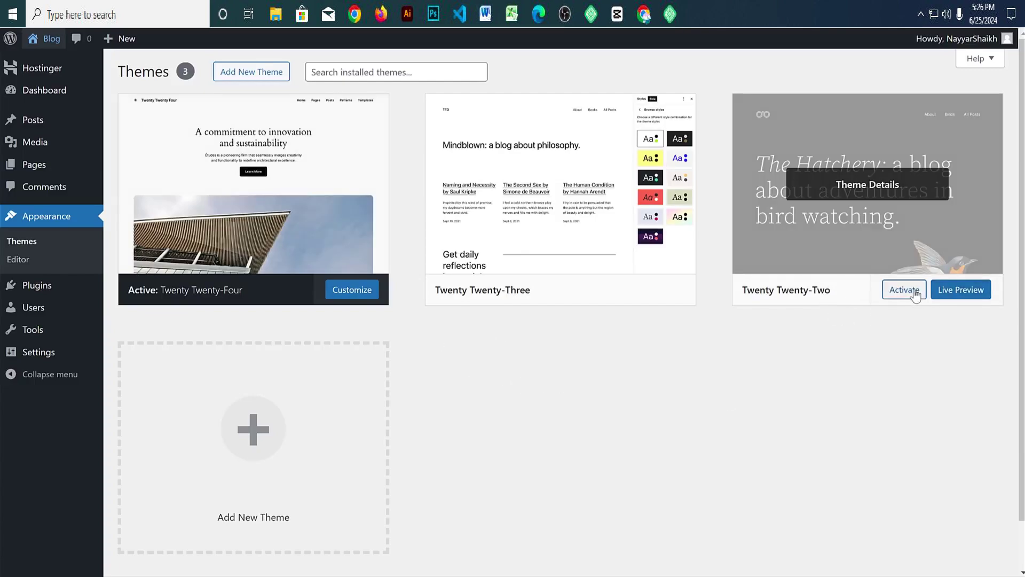
Step: Activate the Twenty Twenty-Two theme and check the site's front page with it
{"action": "left_click", "coordinate": [911, 291]}
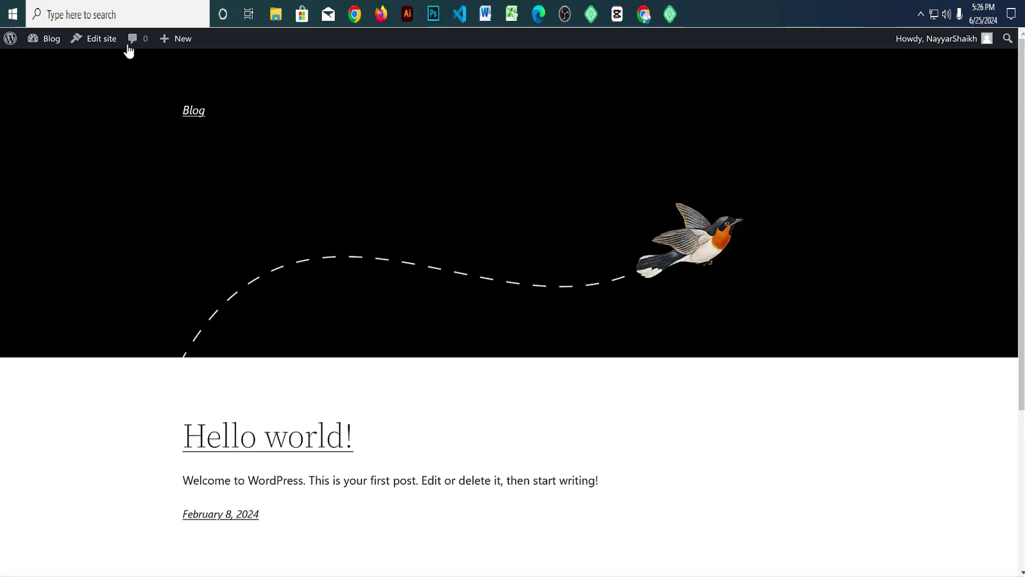
{"action": "scroll", "coordinate": [569, 284], "scroll_direction": "down", "scroll_amount": 4}
{"action": "scroll", "coordinate": [573, 288], "scroll_direction": "up", "scroll_amount": 4}
{"action": "key", "text": "alt+Left"}
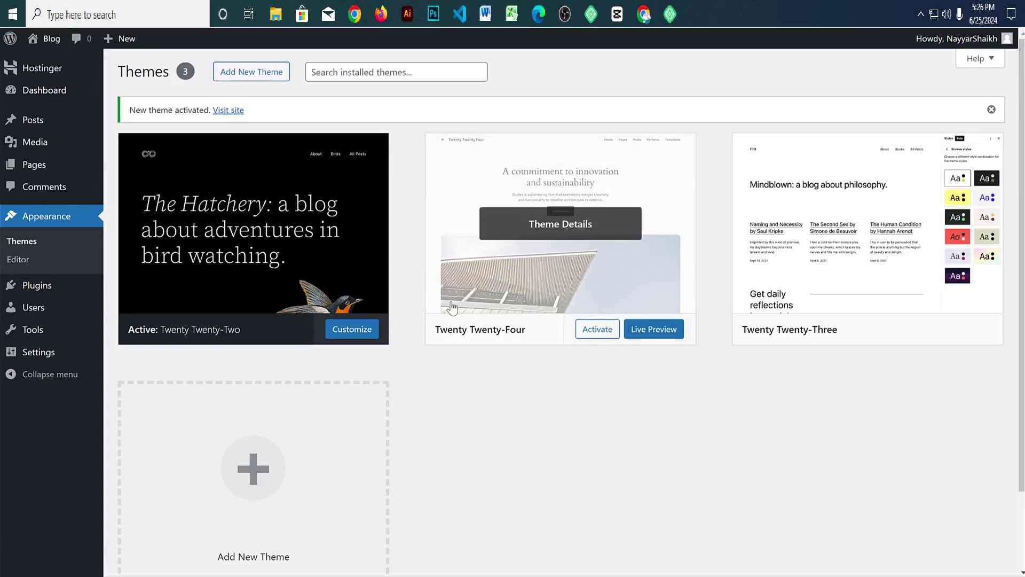
Step: Delete the inactive Twenty Twenty-Four and Twenty Twenty-Three themes
{"action": "left_click", "coordinate": [585, 230]}
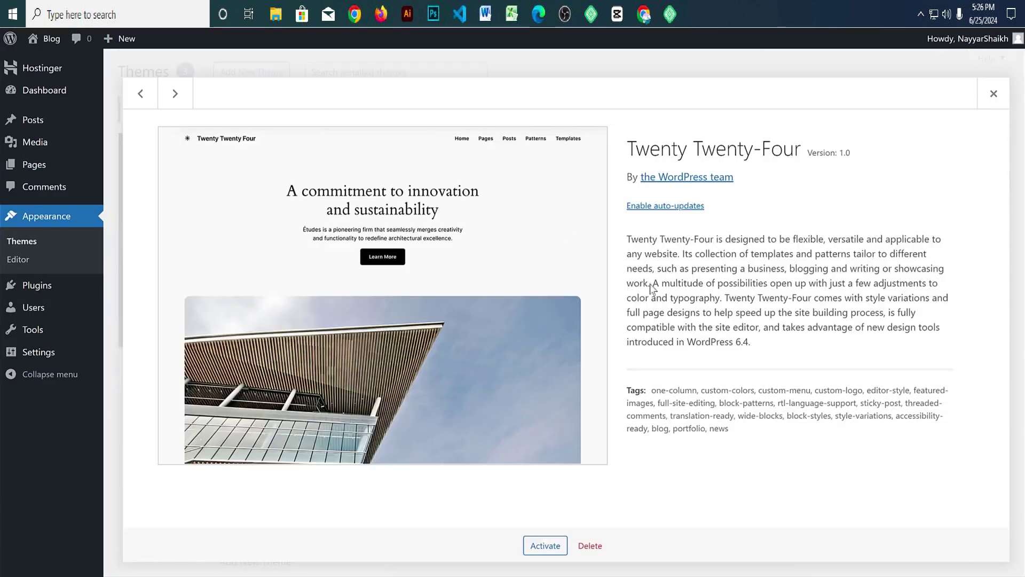
{"action": "left_click", "coordinate": [590, 545]}
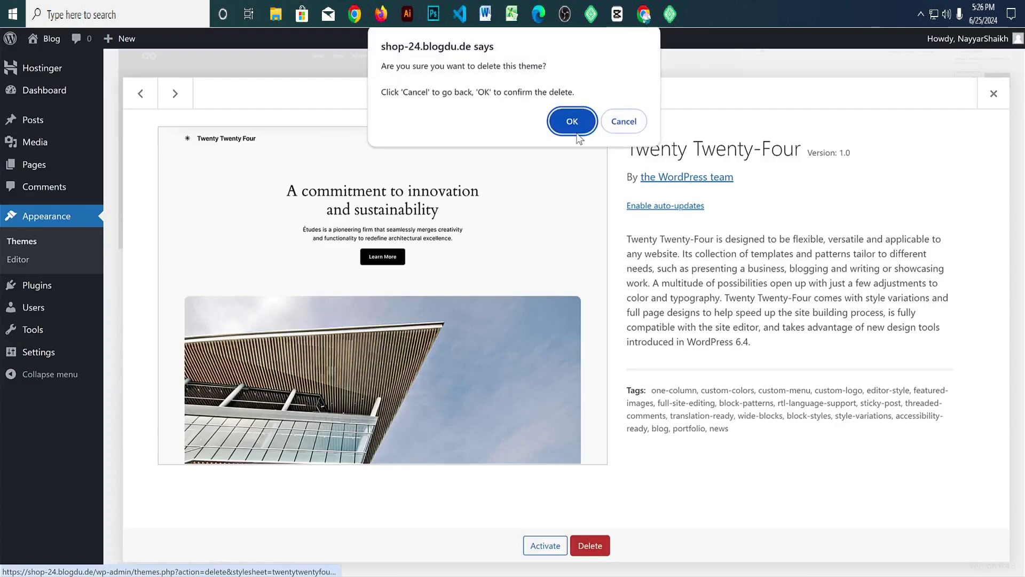
{"action": "left_click", "coordinate": [575, 119]}
{"action": "left_click", "coordinate": [574, 214]}
{"action": "left_click", "coordinate": [597, 541]}
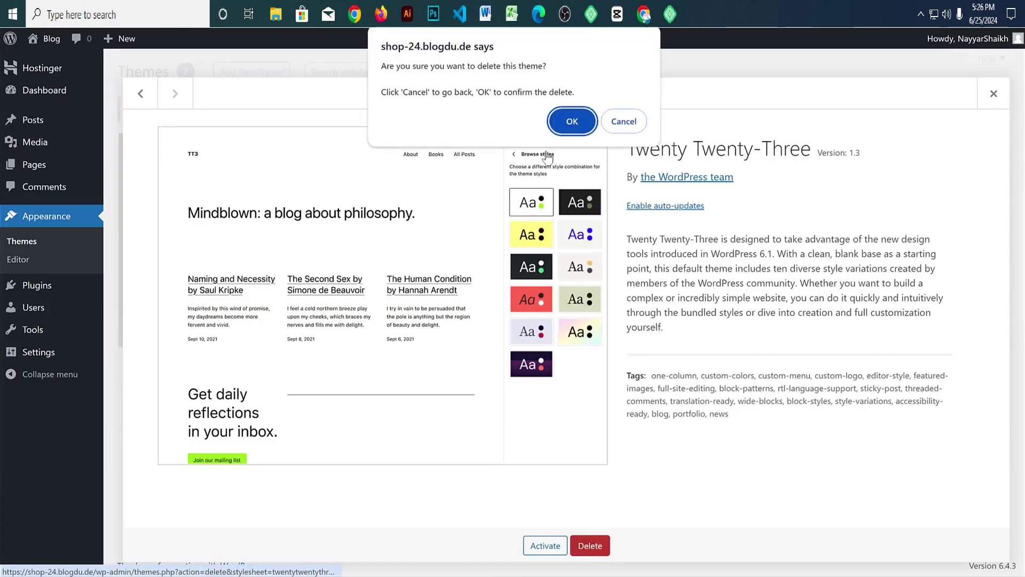
{"action": "left_click", "coordinate": [570, 119]}
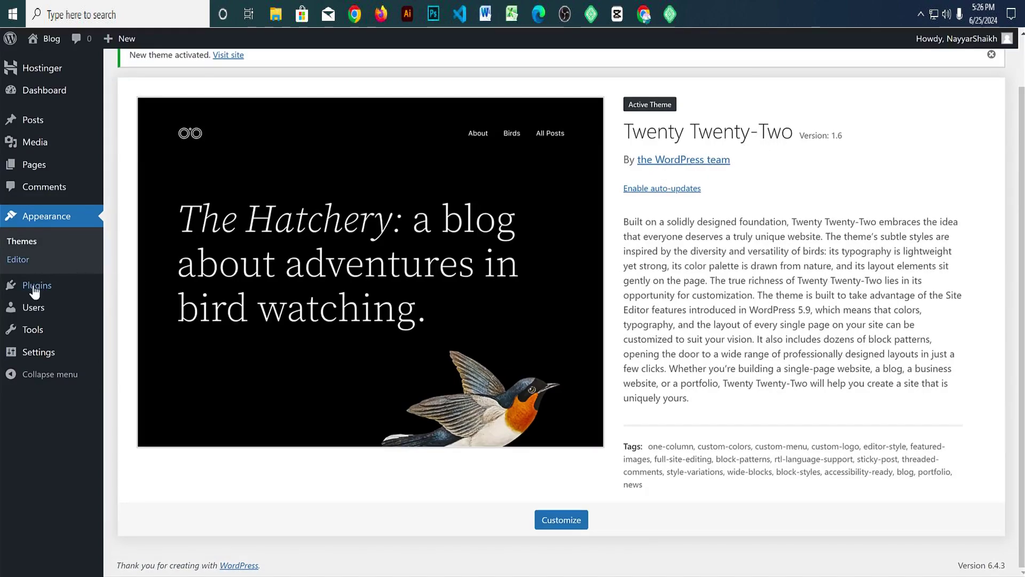
Step: Open the Plugins page and look through the demo store's home page down to Featured Products
{"action": "mouse_move", "coordinate": [32, 292]}
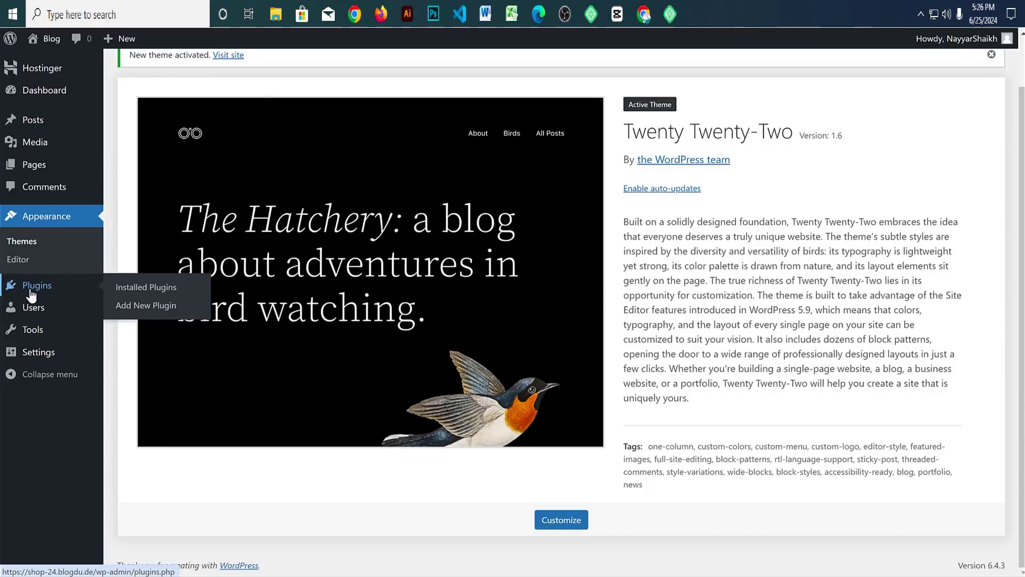
{"action": "left_click", "coordinate": [35, 287]}
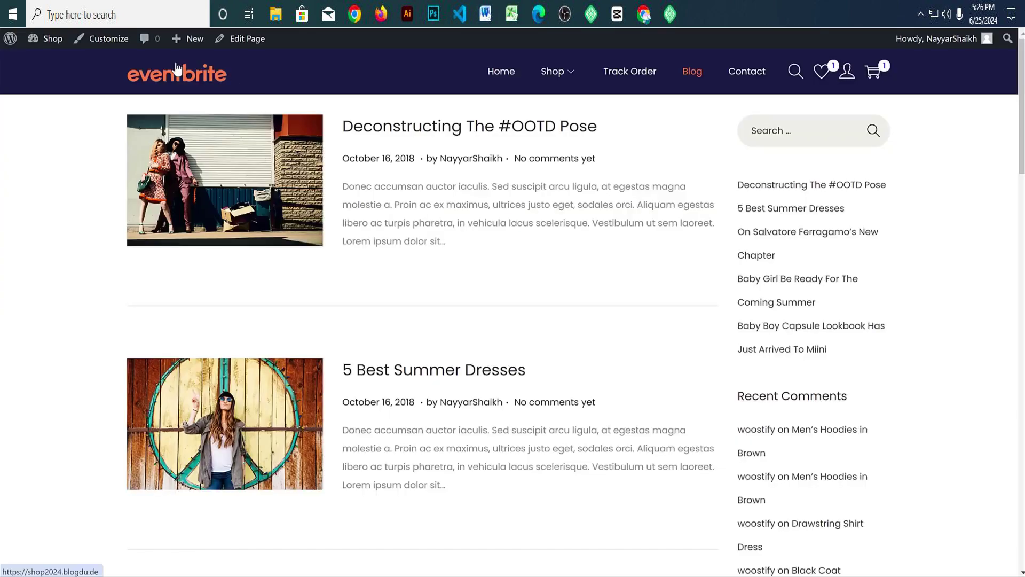
{"action": "left_click", "coordinate": [176, 70]}
{"action": "scroll", "coordinate": [685, 277], "scroll_direction": "down", "scroll_amount": 4}
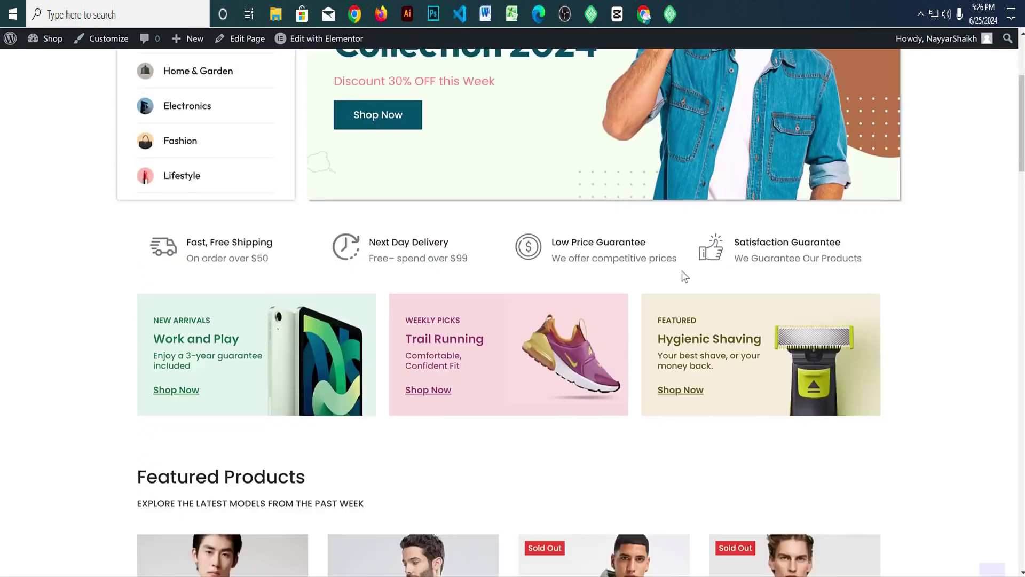
Step: Look over the Featured Products section on the demo store's home page
{"action": "scroll", "coordinate": [685, 276], "scroll_direction": "down", "scroll_amount": 8}
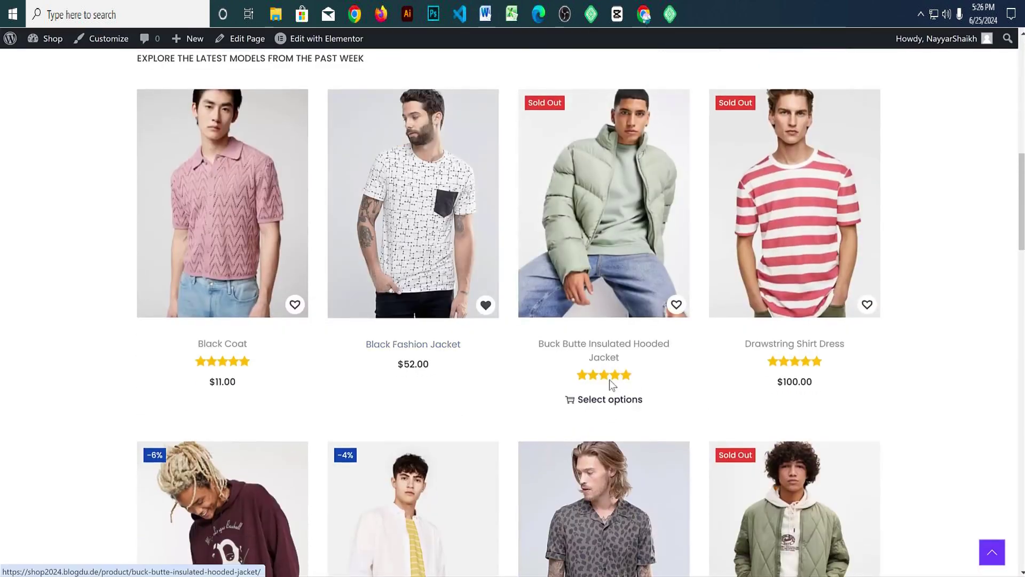
{"action": "scroll", "coordinate": [975, 239], "scroll_direction": "up", "scroll_amount": 12}
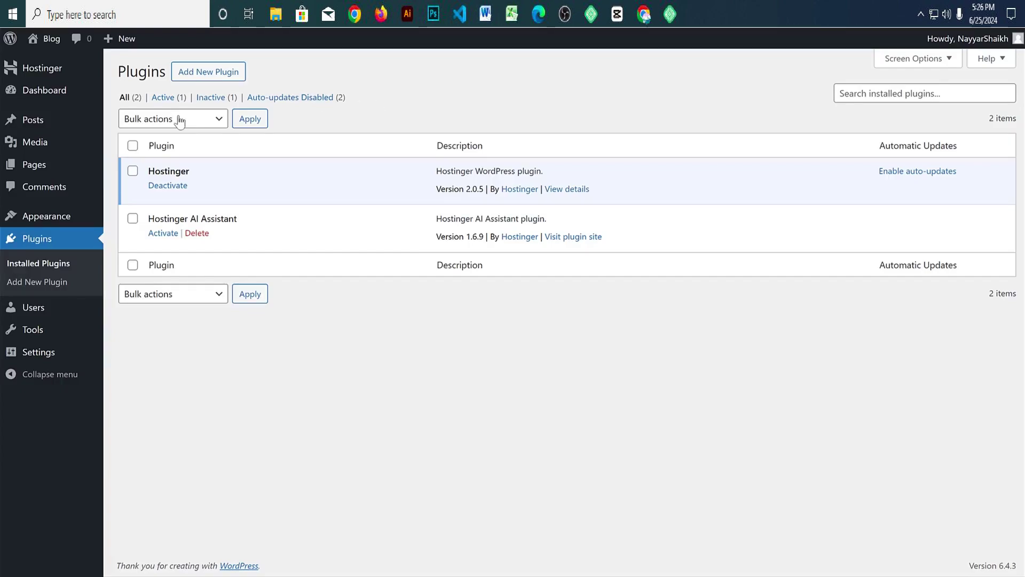
Step: Open the General settings and set the site title to FlipCart, leaving the tagline blank
{"action": "left_click", "coordinate": [39, 359]}
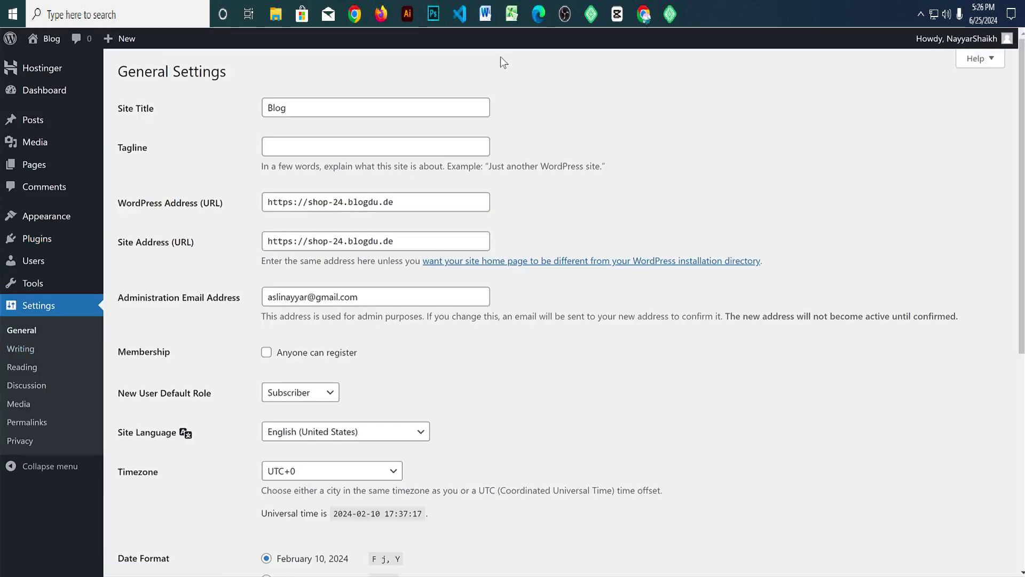
{"action": "triple_click", "coordinate": [134, 112]}
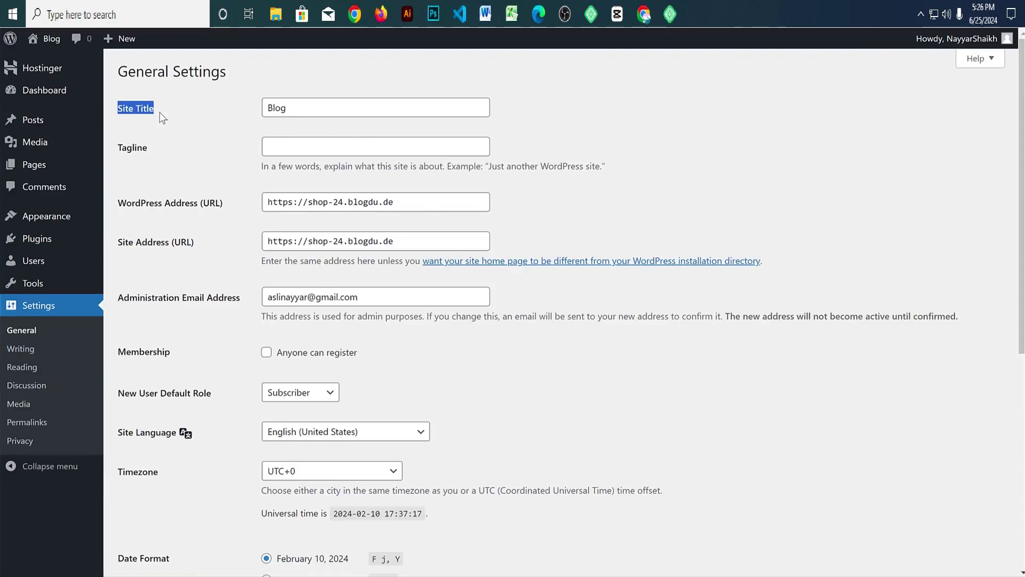
{"action": "left_click", "coordinate": [160, 112]}
{"action": "double_click", "coordinate": [312, 103]}
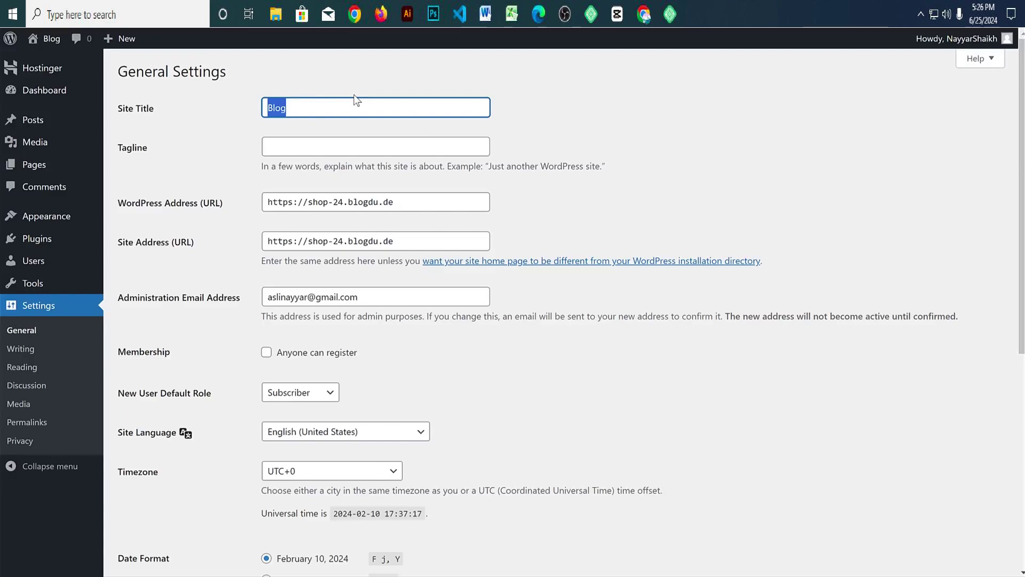
{"action": "type", "text": "FlipKa"}
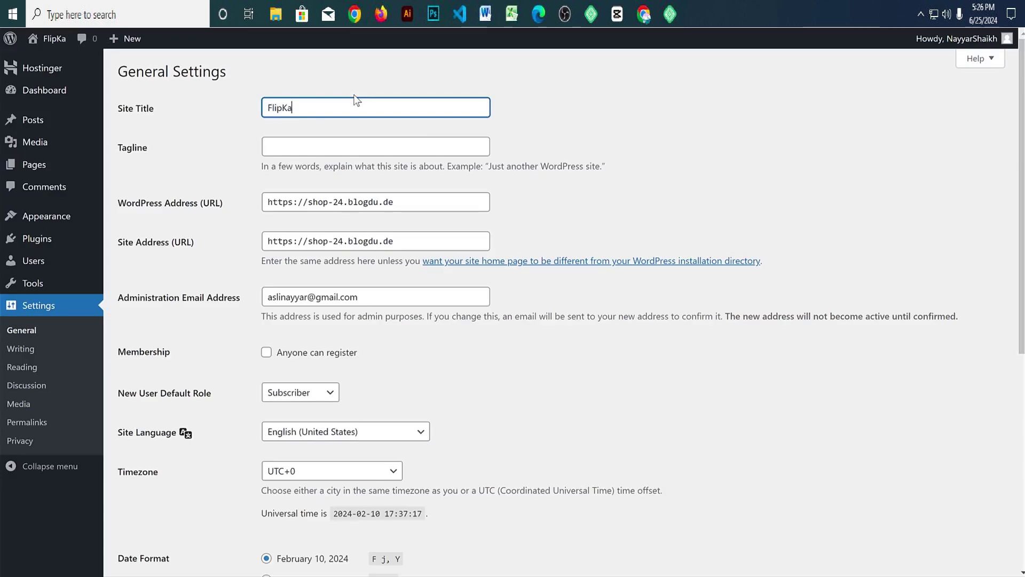
{"action": "key", "text": "BackSpace"}
{"action": "key", "text": "BackSpace"}
{"action": "type", "text": "Cart"}
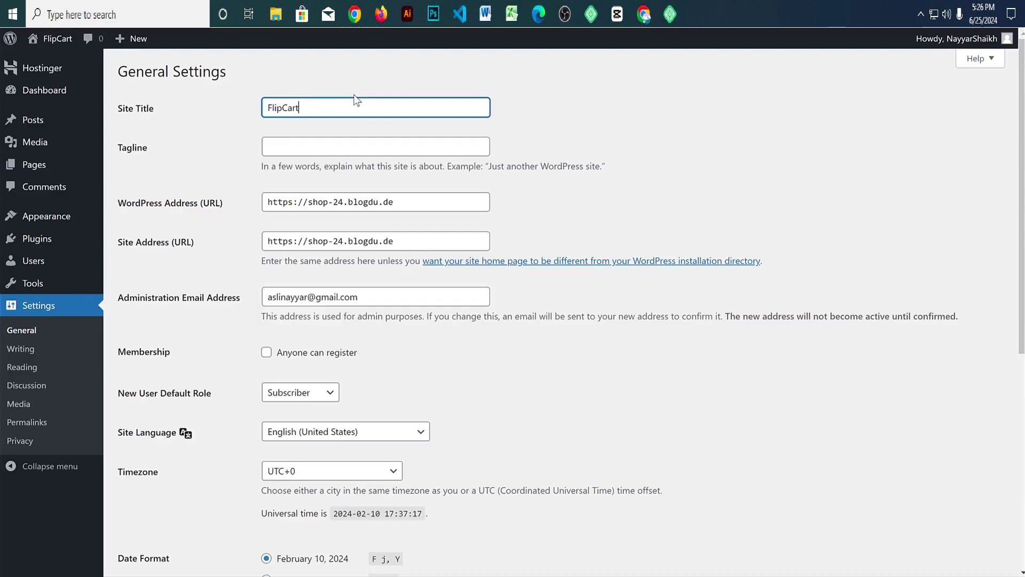
{"action": "left_click", "coordinate": [348, 146]}
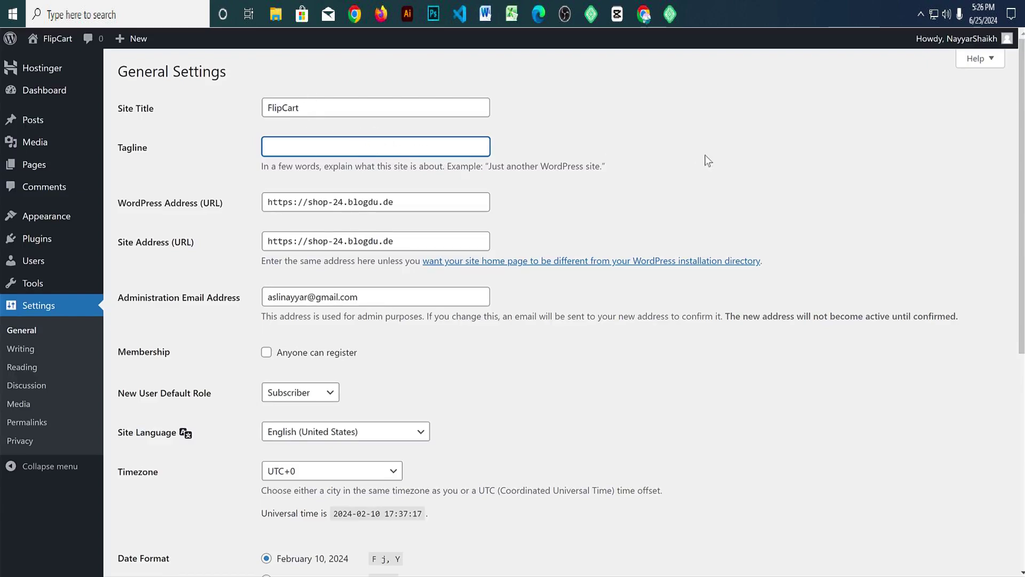
Step: Enable the "Anyone can register" membership option in the General settings
{"action": "scroll", "coordinate": [293, 224], "scroll_direction": "down", "scroll_amount": 2}
{"action": "left_click", "coordinate": [292, 233]}
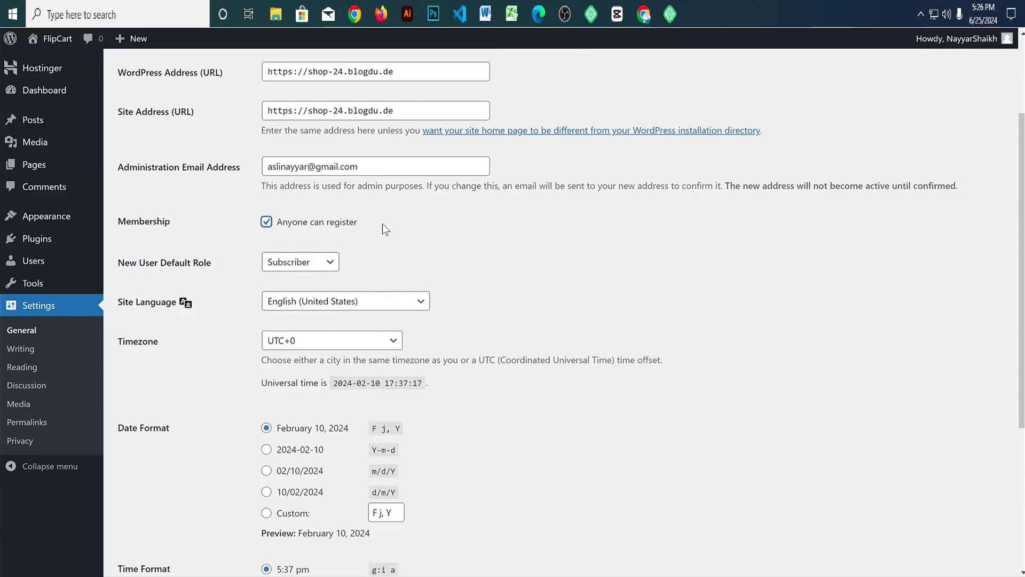
{"action": "left_click_drag", "start_coordinate": [382, 223], "coordinate": [278, 236]}
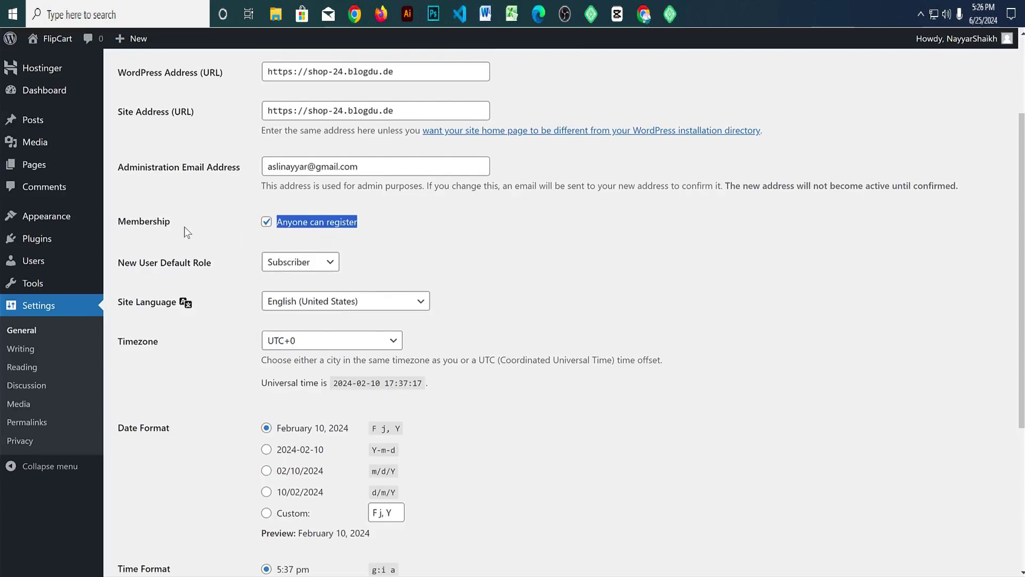
{"action": "double_click", "coordinate": [144, 222]}
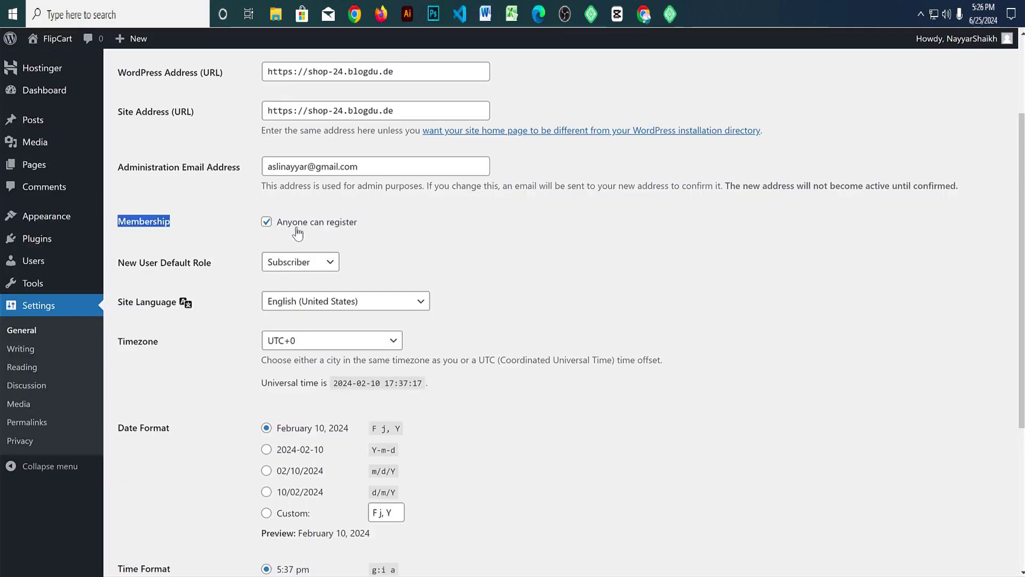
{"action": "left_click", "coordinate": [841, 318]}
Step: Set the site's timezone to Kolkata and save the General settings
{"action": "scroll", "coordinate": [869, 344], "scroll_direction": "down", "scroll_amount": 1}
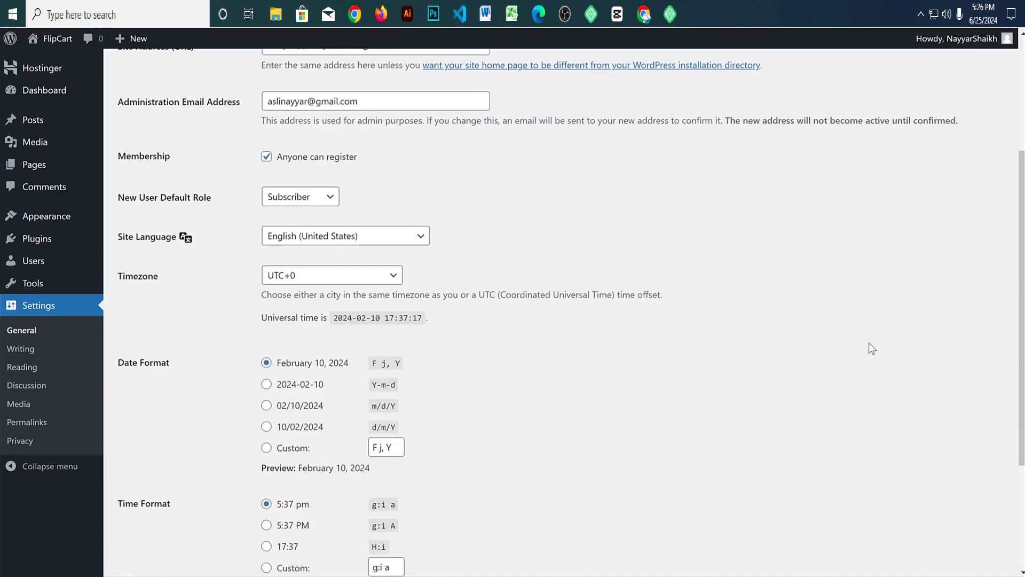
{"action": "left_click", "coordinate": [344, 276]}
{"action": "scroll", "coordinate": [366, 389], "scroll_direction": "down", "scroll_amount": 5}
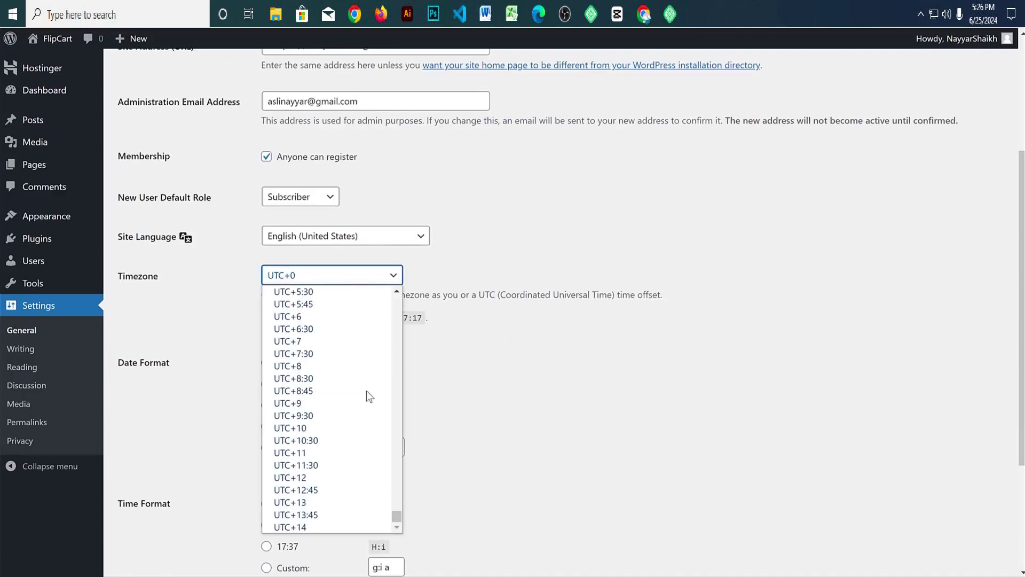
{"action": "scroll", "coordinate": [328, 433], "scroll_direction": "up", "scroll_amount": 10}
{"action": "type", "text": "kol"}
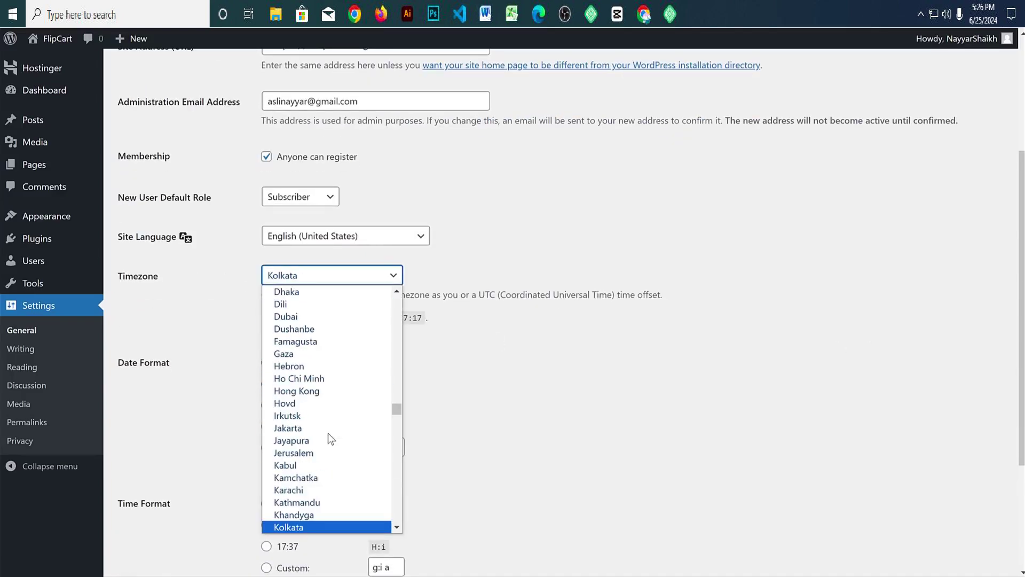
{"action": "key", "text": "Return"}
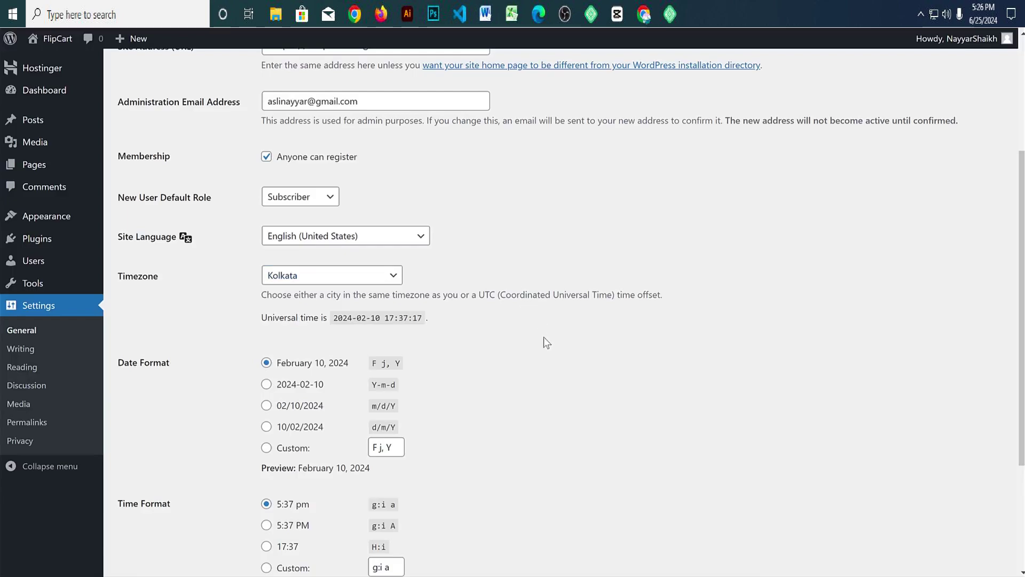
{"action": "scroll", "coordinate": [345, 466], "scroll_direction": "down", "scroll_amount": 3}
{"action": "left_click", "coordinate": [143, 512]}
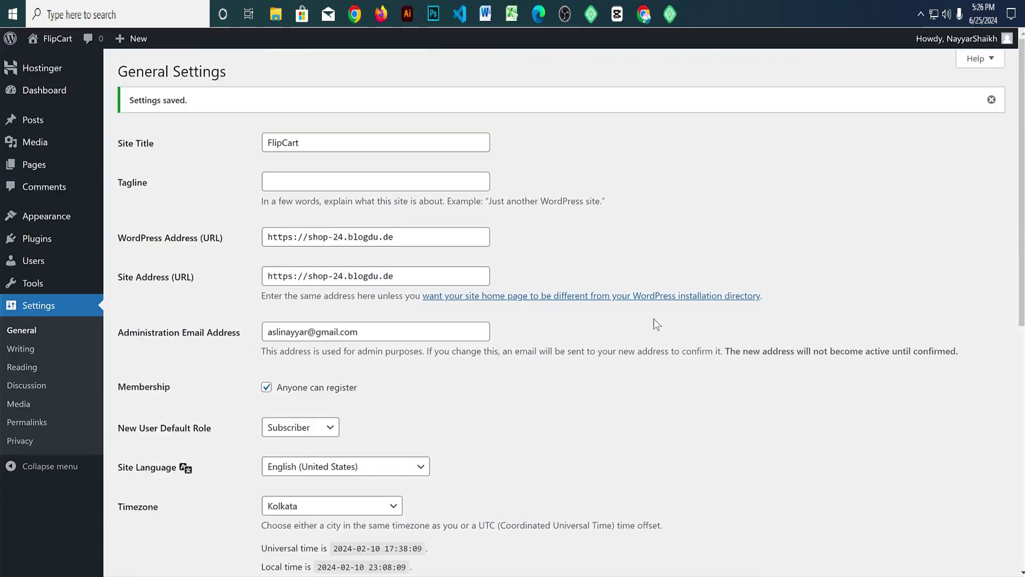
Step: Set the permalink structure to Post name and save the Permalink settings
{"action": "left_click", "coordinate": [29, 431]}
{"action": "scroll", "coordinate": [429, 291], "scroll_direction": "down", "scroll_amount": 3}
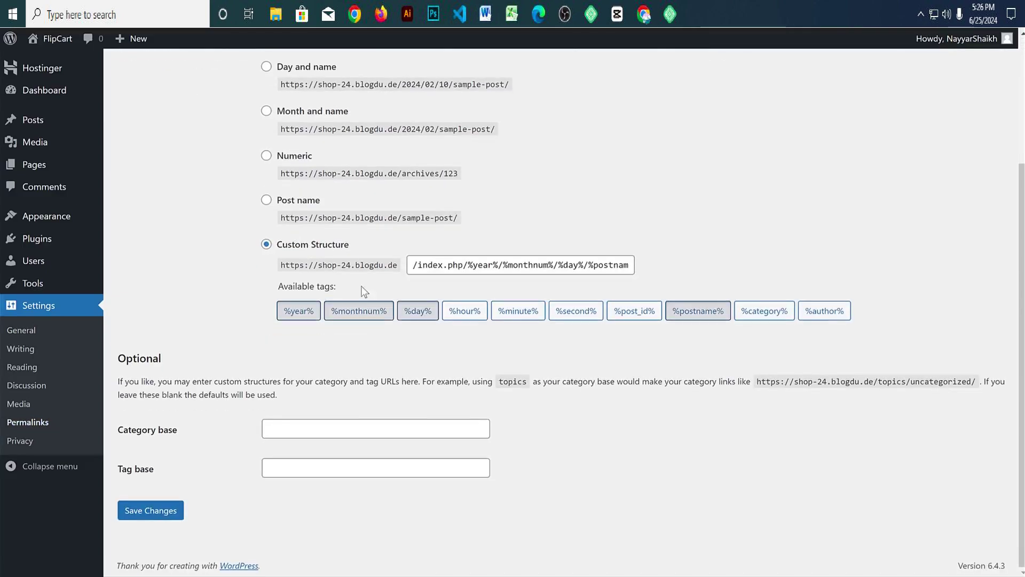
{"action": "left_click", "coordinate": [301, 200]}
{"action": "triple_click", "coordinate": [305, 207]}
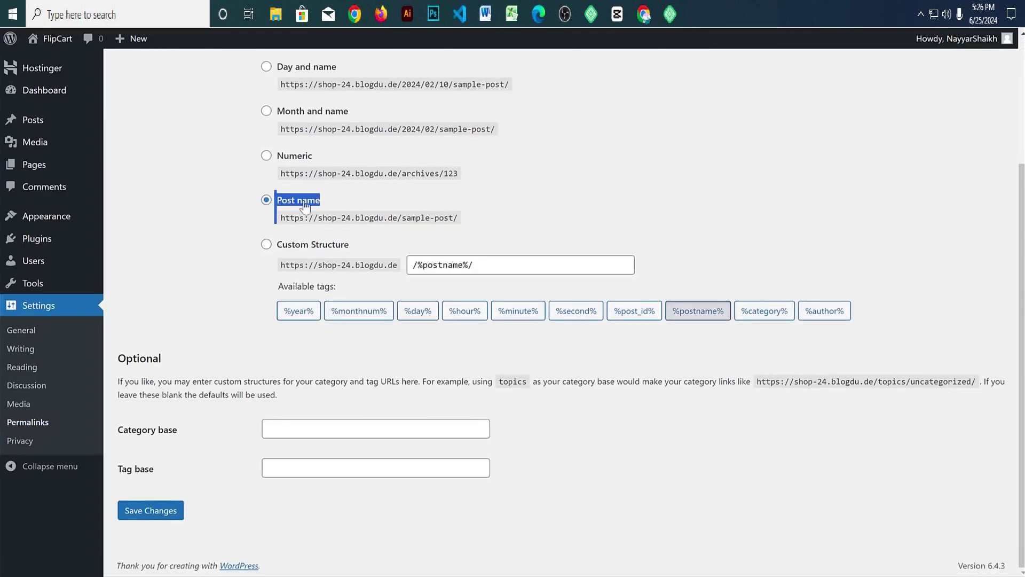
{"action": "left_click", "coordinate": [305, 208]}
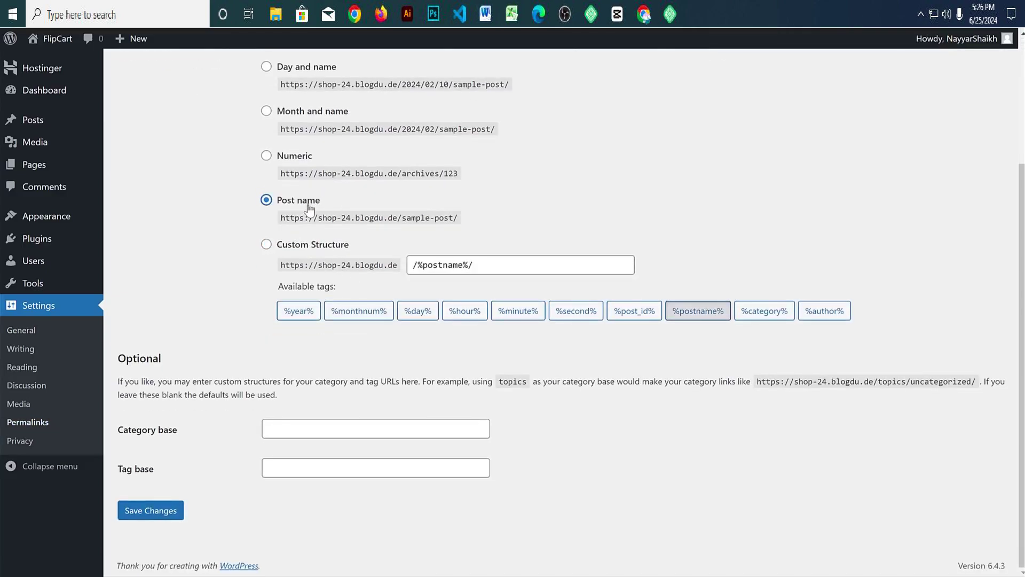
{"action": "left_click", "coordinate": [160, 510]}
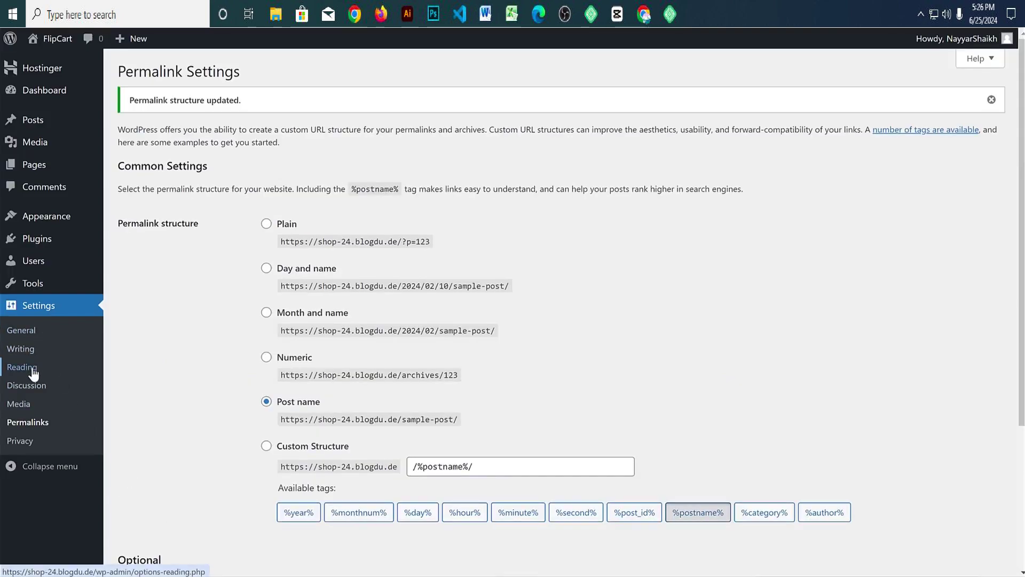
Step: Disable "Comment author must have a previously approved comment" in the Discussion settings, save, and return to the dashboard
{"action": "left_click", "coordinate": [34, 372]}
{"action": "left_click", "coordinate": [41, 393]}
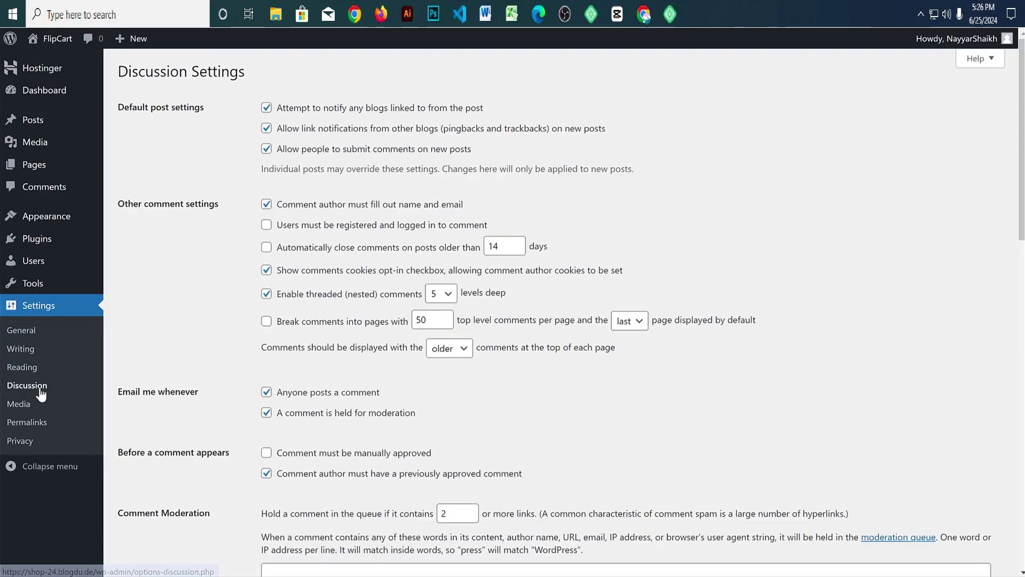
{"action": "scroll", "coordinate": [574, 286], "scroll_direction": "down", "scroll_amount": 4}
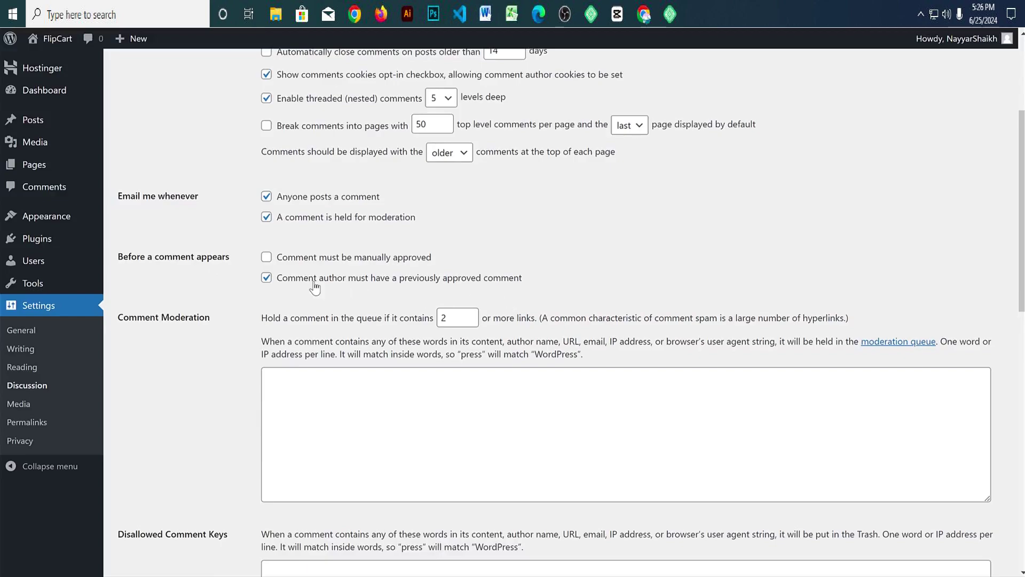
{"action": "left_click", "coordinate": [315, 285]}
{"action": "left_click_drag", "start_coordinate": [523, 281], "coordinate": [283, 286]}
{"action": "scroll", "coordinate": [134, 527], "scroll_direction": "down", "scroll_amount": 6}
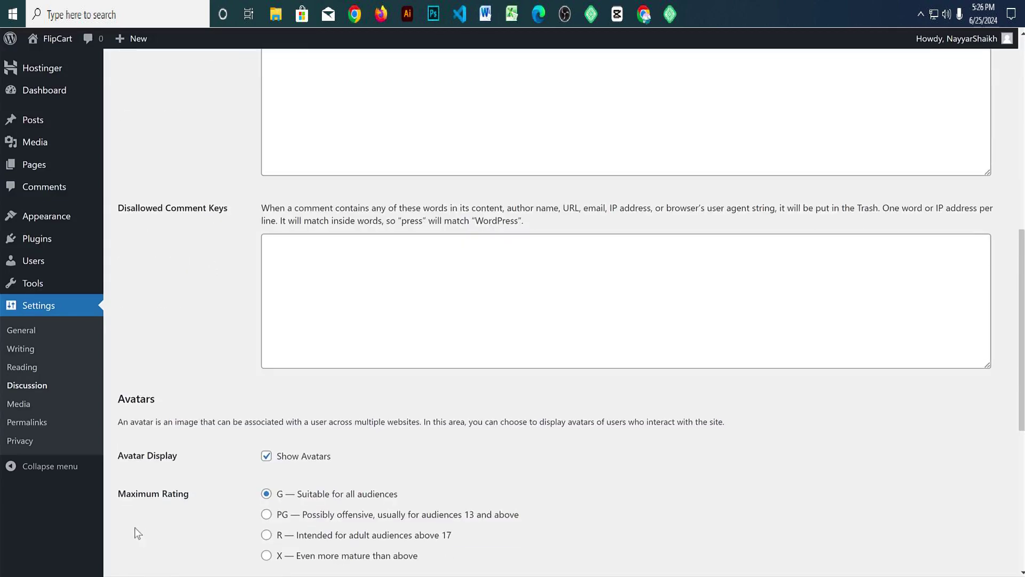
{"action": "scroll", "coordinate": [134, 527], "scroll_direction": "down", "scroll_amount": 5}
{"action": "left_click", "coordinate": [160, 511]}
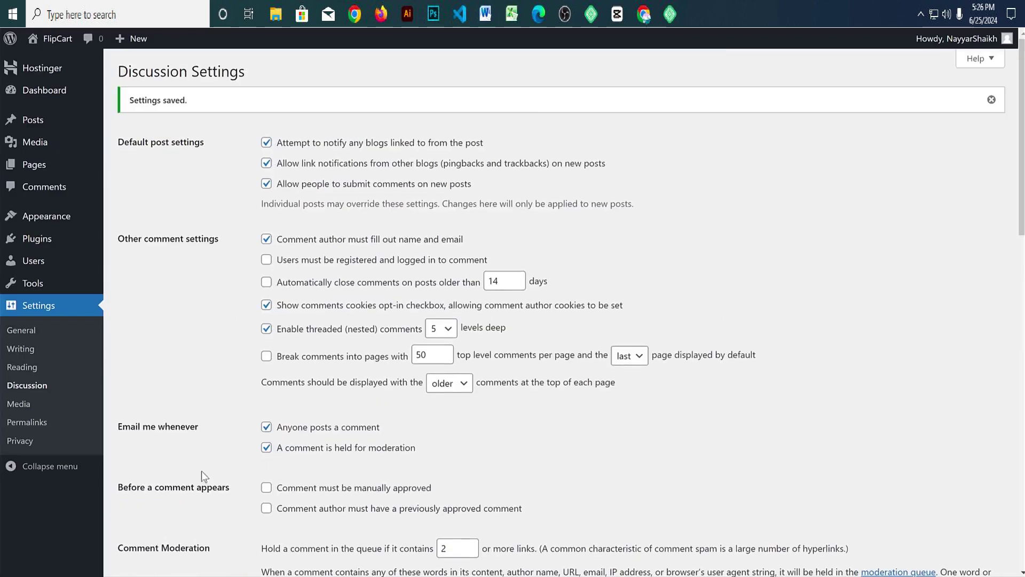
{"action": "left_click", "coordinate": [76, 93]}
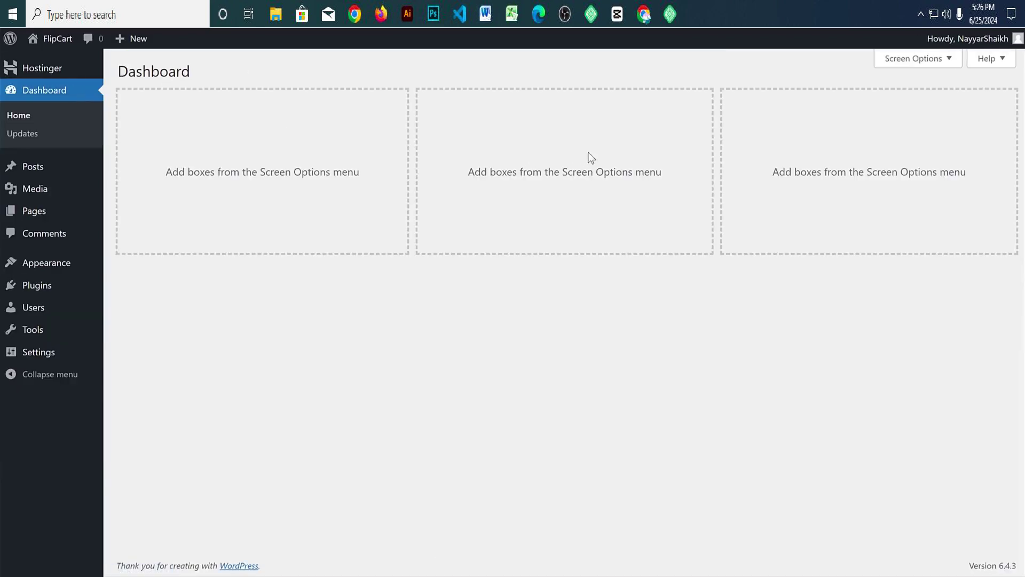
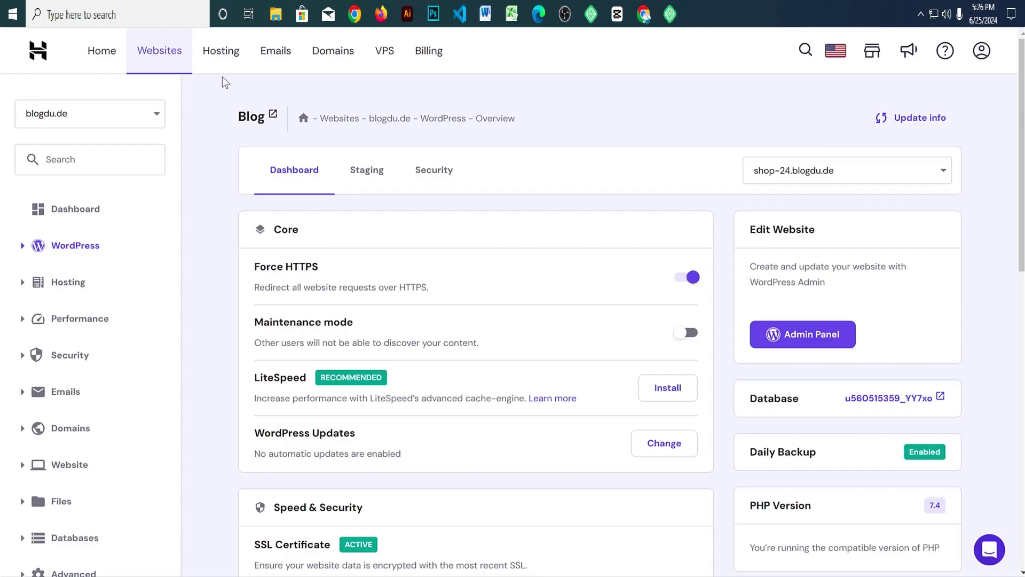
Step: In Hostinger's control panel, start adding a new WordPress website and choose Online store as its type
{"action": "left_click", "coordinate": [152, 54]}
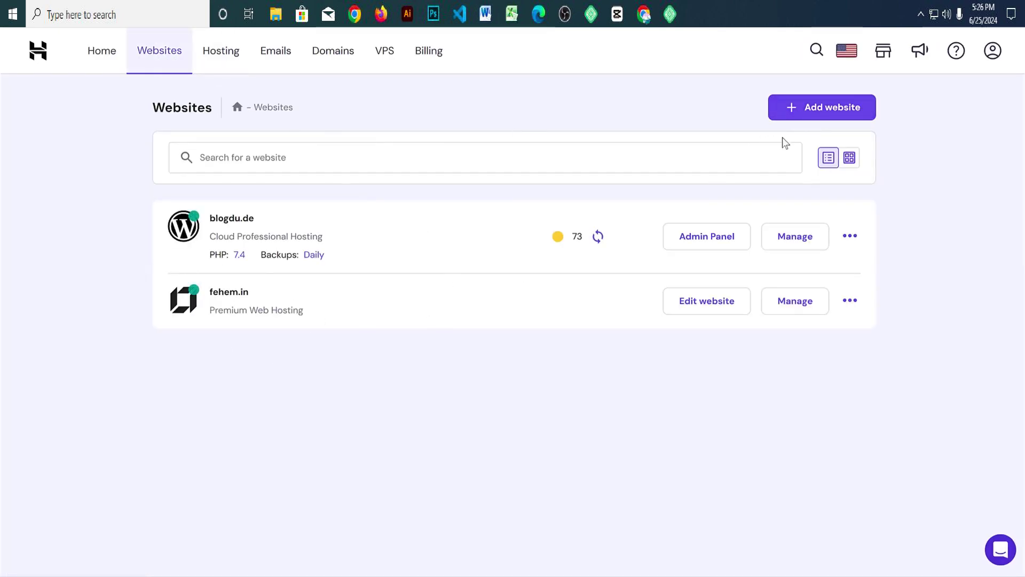
{"action": "left_click", "coordinate": [821, 113]}
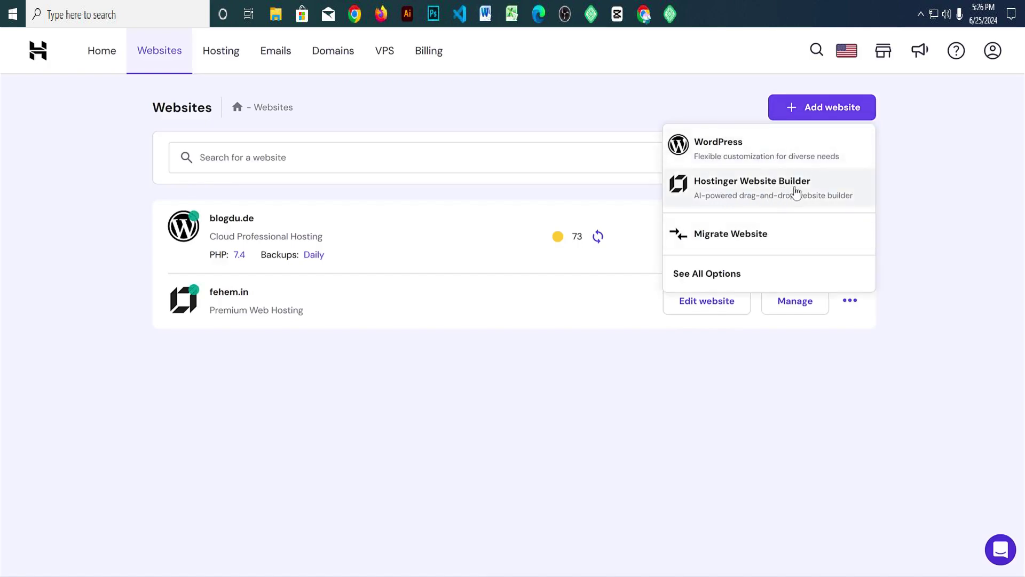
{"action": "left_click", "coordinate": [744, 153]}
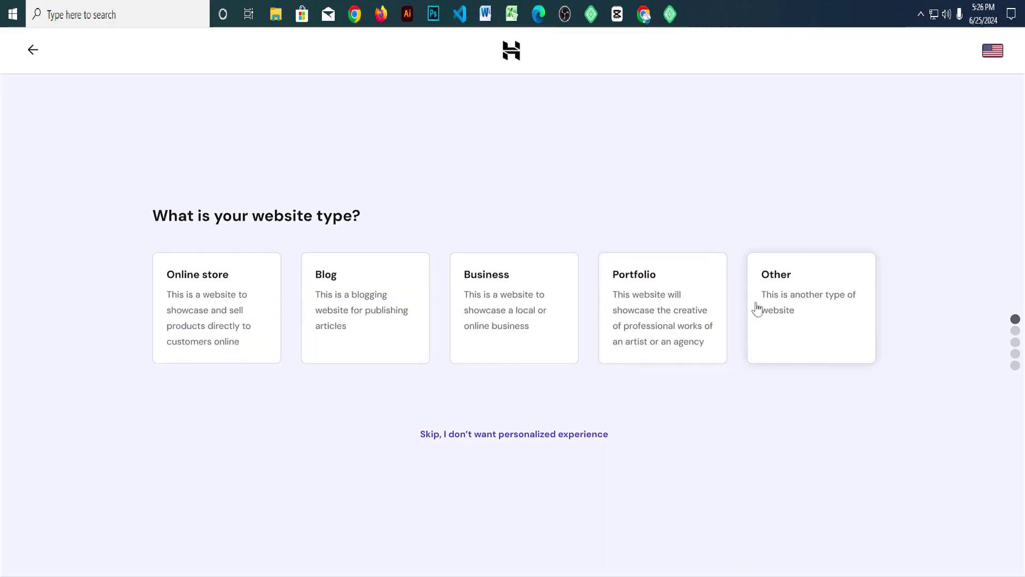
{"action": "left_click", "coordinate": [231, 316]}
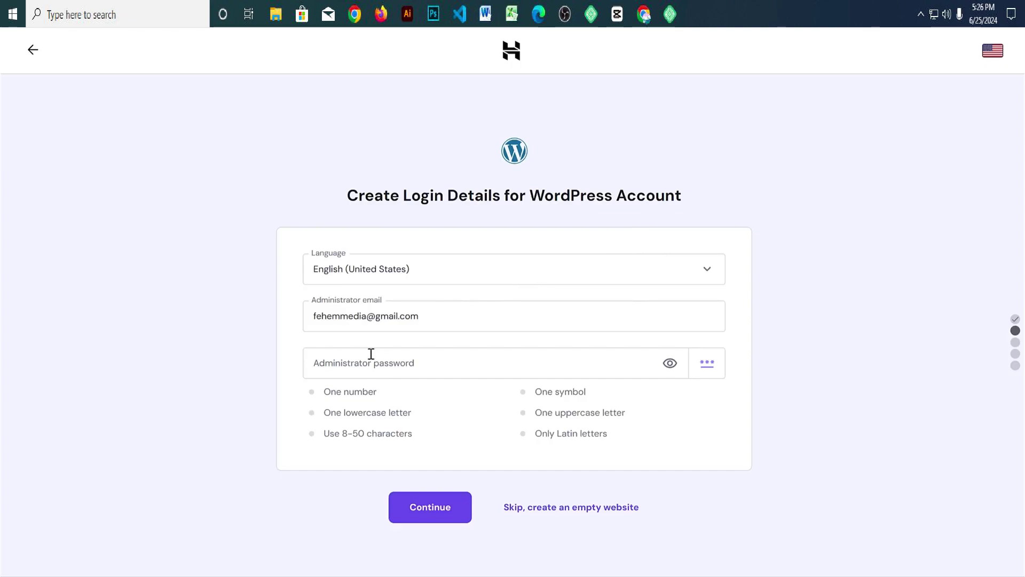
Step: Enter the administrator password for the new WordPress account and continue
{"action": "left_click", "coordinate": [401, 365]}
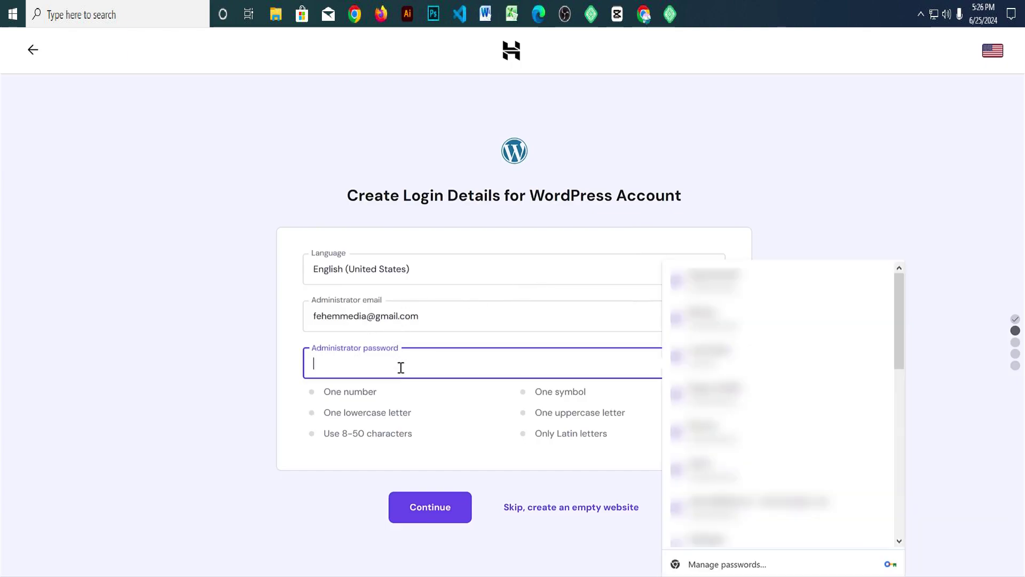
{"action": "key", "text": "ctrl+v"}
{"action": "left_click", "coordinate": [439, 505]}
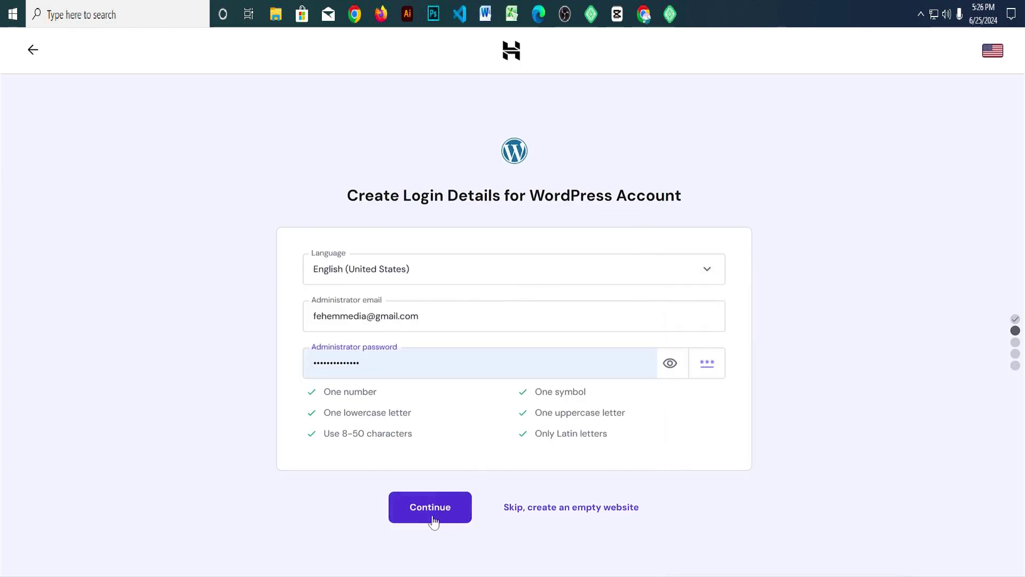
Step: Skip adding plugins to the new website and proceed to the template selection
{"action": "left_click", "coordinate": [627, 214]}
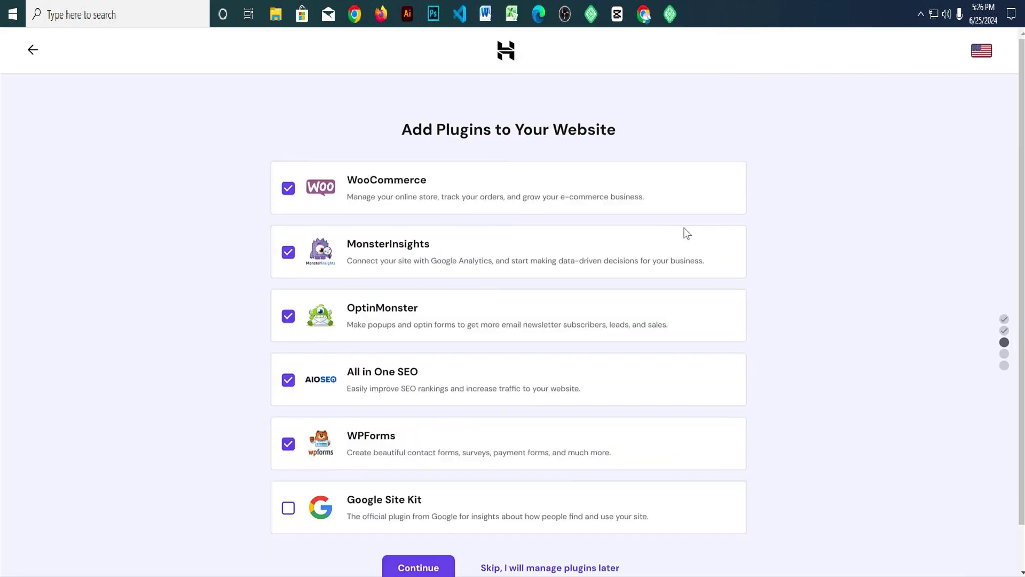
{"action": "scroll", "coordinate": [427, 179], "scroll_direction": "down", "scroll_amount": 1}
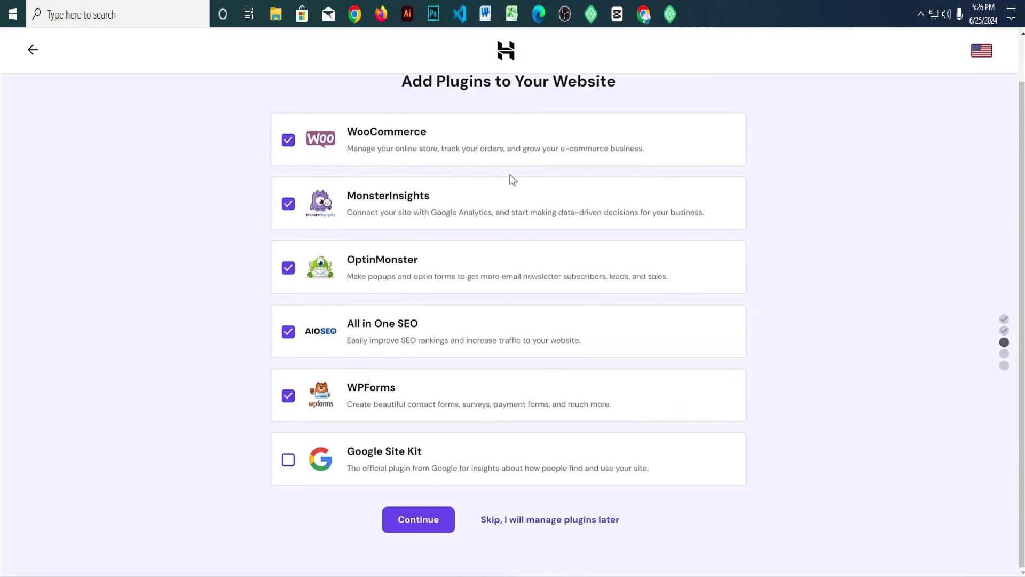
{"action": "left_click", "coordinate": [522, 527]}
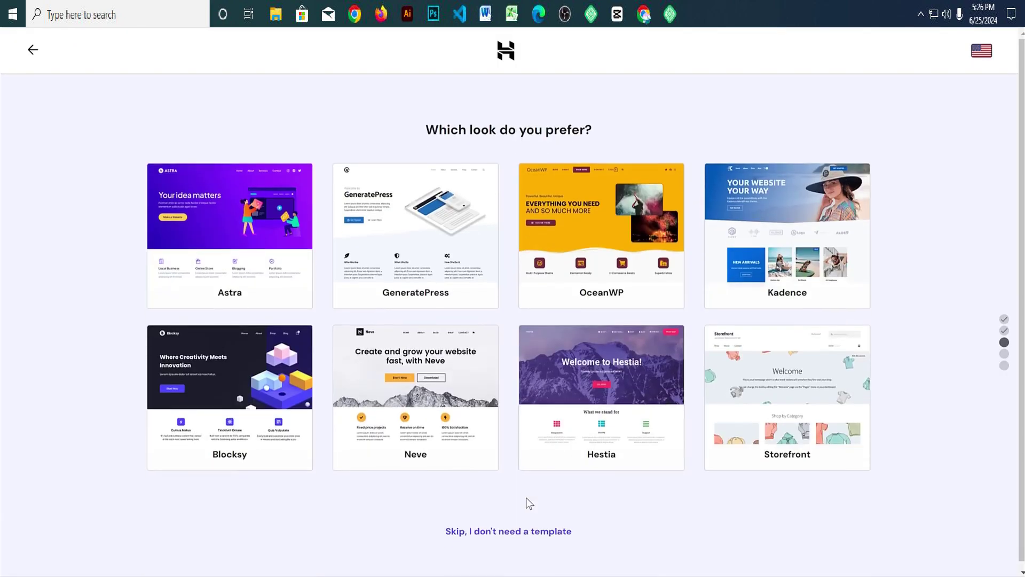
Step: Skip the template selection and the AI text creation for the new website
{"action": "left_click", "coordinate": [505, 525]}
{"action": "scroll", "coordinate": [549, 471], "scroll_direction": "down", "scroll_amount": 1}
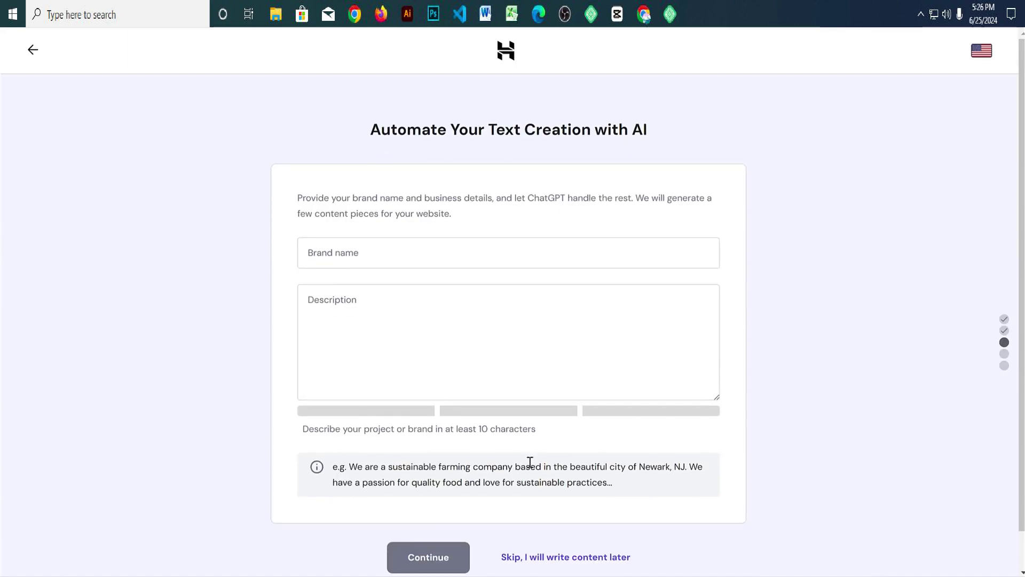
{"action": "left_click", "coordinate": [547, 519]}
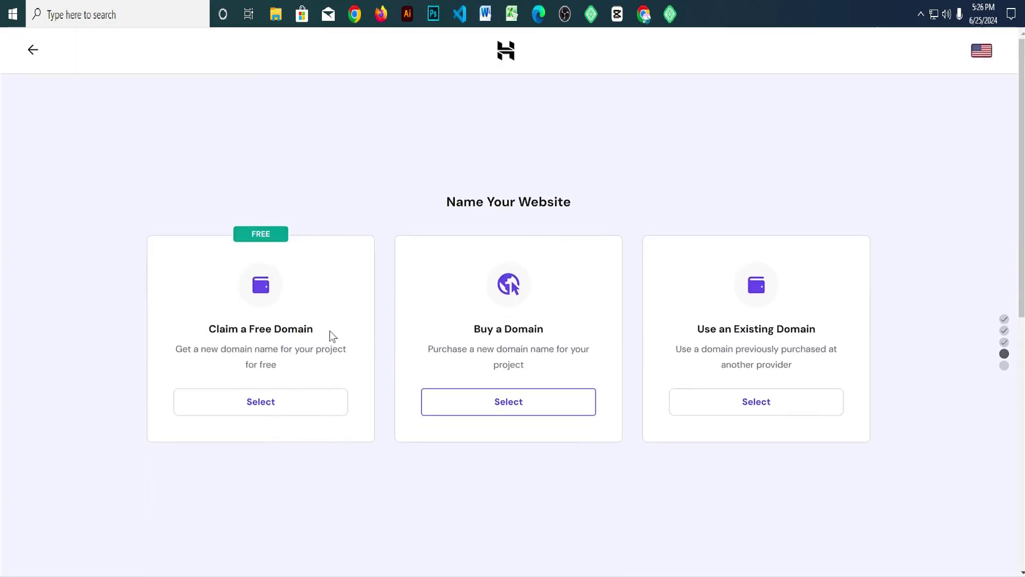
Step: Choose to use an existing domain for the website, enter the owned domain name and continue
{"action": "left_click_drag", "start_coordinate": [474, 329], "coordinate": [542, 331]}
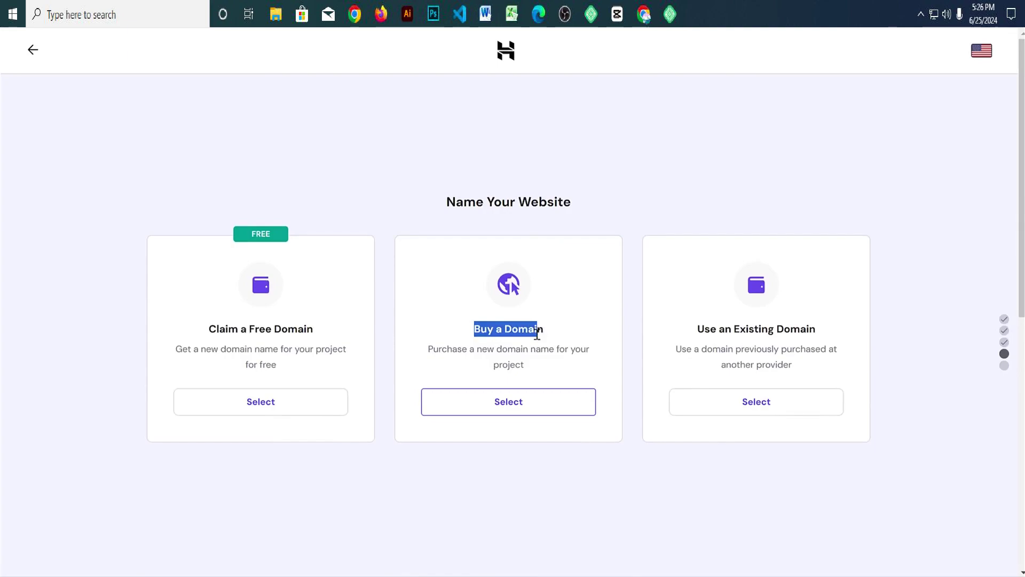
{"action": "left_click", "coordinate": [537, 335]}
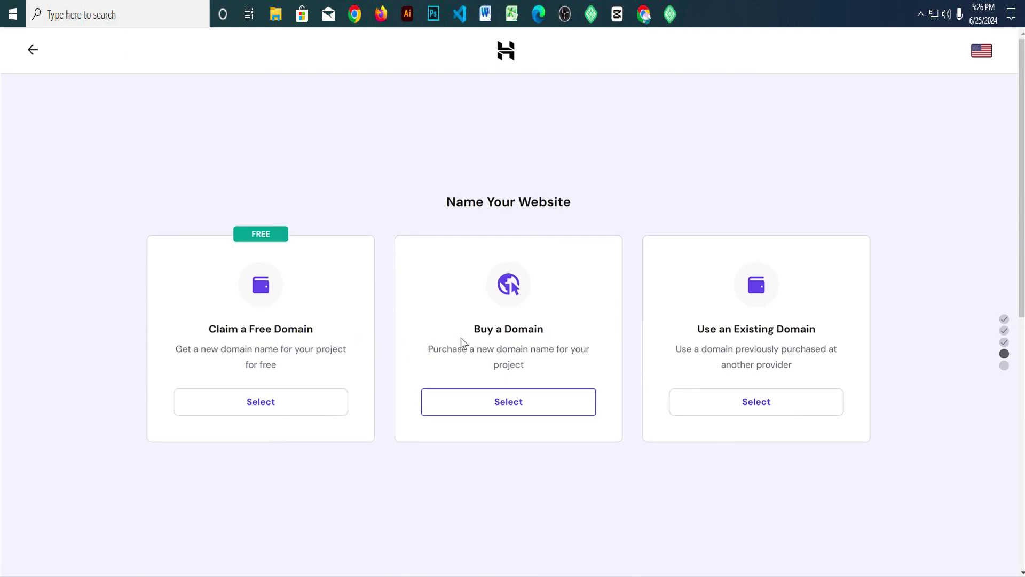
{"action": "scroll", "coordinate": [747, 241], "scroll_direction": "down", "scroll_amount": 2}
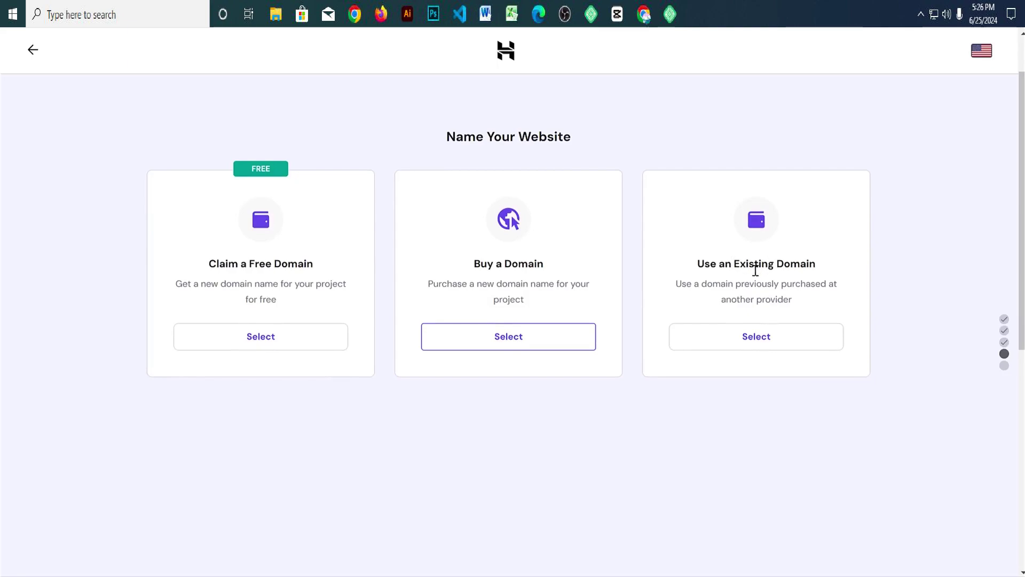
{"action": "left_click", "coordinate": [745, 340]}
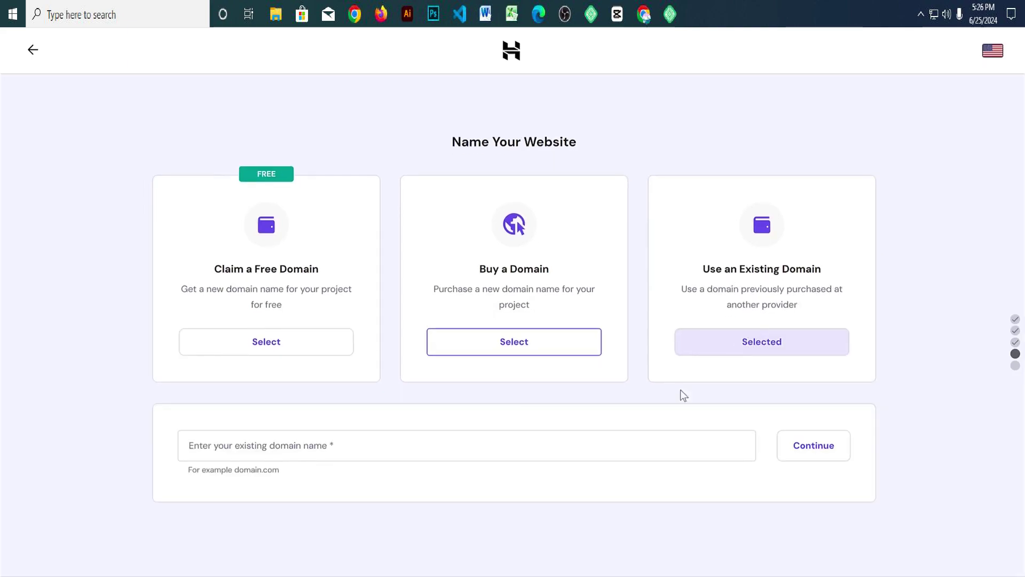
{"action": "left_click", "coordinate": [490, 459]}
{"action": "type", "text": "nayyarshaikh.com"}
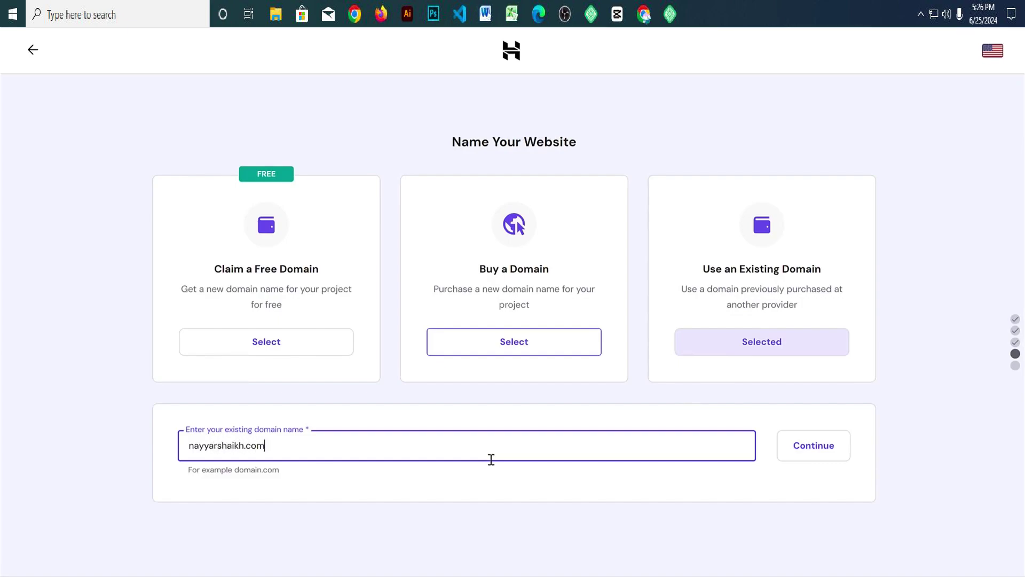
{"action": "left_click", "coordinate": [510, 429]}
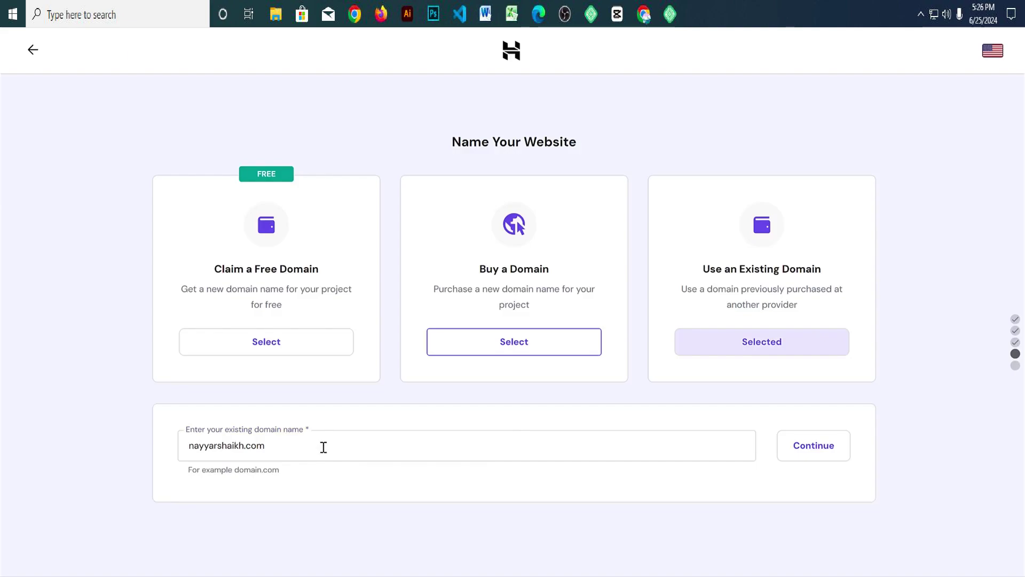
{"action": "left_click", "coordinate": [807, 454]}
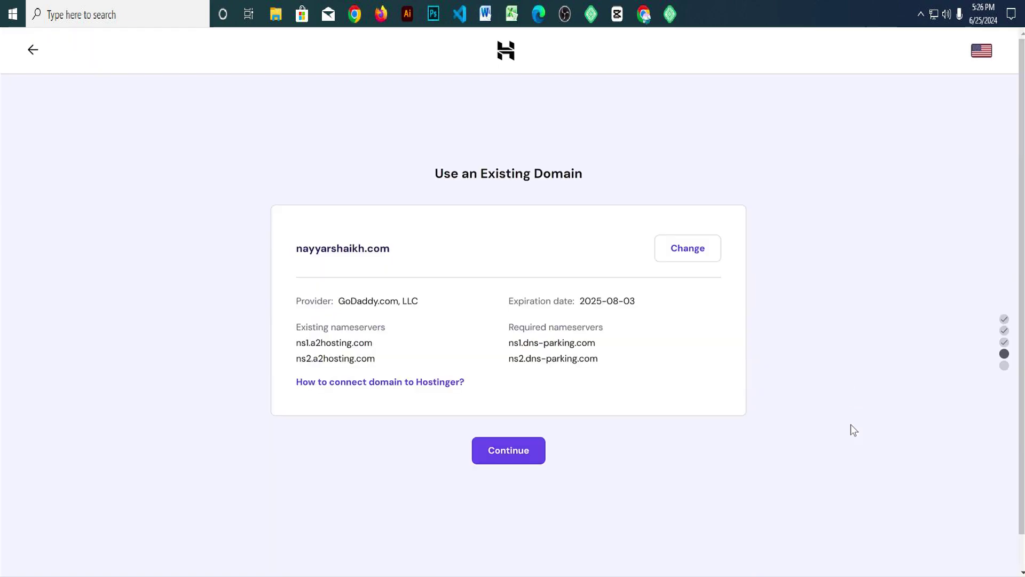
Step: Examine the existing domain's provider and compare its existing nameservers with the nameservers Hostinger requires
{"action": "left_click_drag", "start_coordinate": [347, 296], "coordinate": [450, 302]}
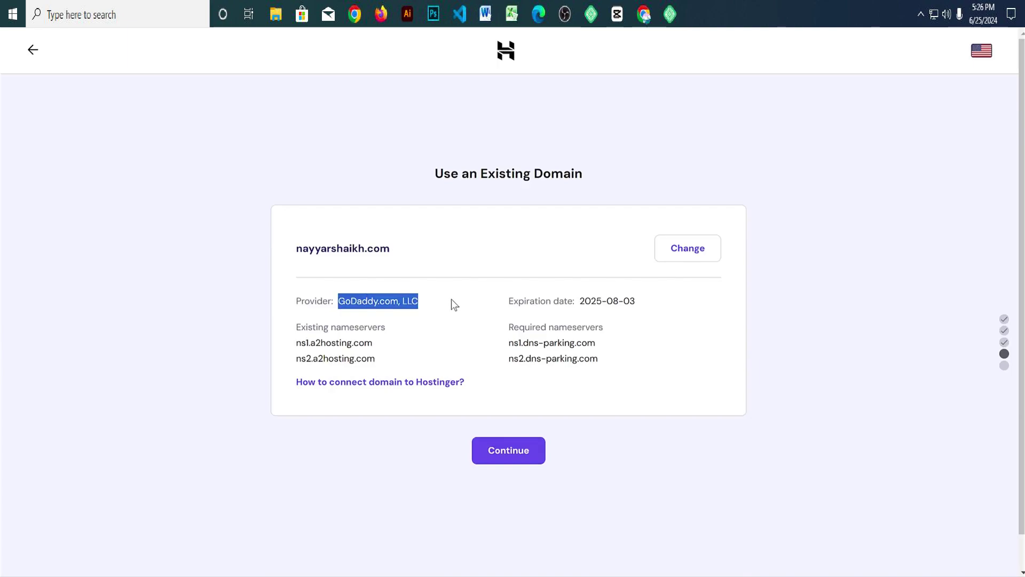
{"action": "left_click", "coordinate": [373, 299]}
{"action": "left_click_drag", "start_coordinate": [345, 301], "coordinate": [406, 302]}
{"action": "left_click", "coordinate": [450, 308]}
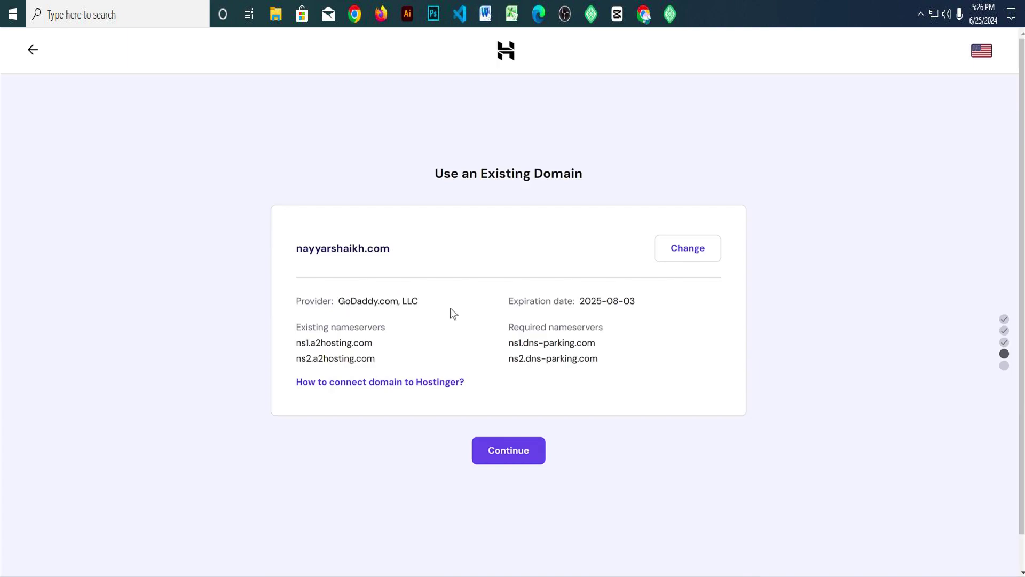
{"action": "mouse_move", "coordinate": [296, 343]}
{"action": "left_mouse_down"}
{"action": "mouse_move", "coordinate": [376, 359]}
{"action": "mouse_move", "coordinate": [314, 359]}
{"action": "mouse_move", "coordinate": [296, 342]}
{"action": "left_mouse_up"}
{"action": "left_click", "coordinate": [513, 343]}
{"action": "left_click_drag", "start_coordinate": [514, 342], "coordinate": [598, 358]}
{"action": "left_click", "coordinate": [617, 353]}
Step: Switch to GoDaddy and open the DNS management of the existing domain from the account's products
{"action": "left_click", "coordinate": [644, 14]}
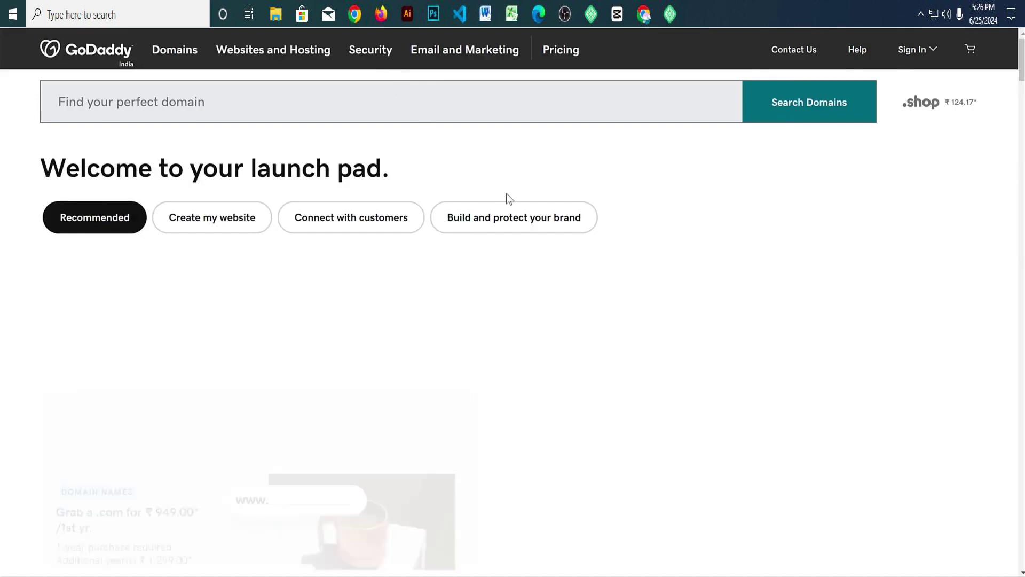
{"action": "left_click", "coordinate": [902, 60]}
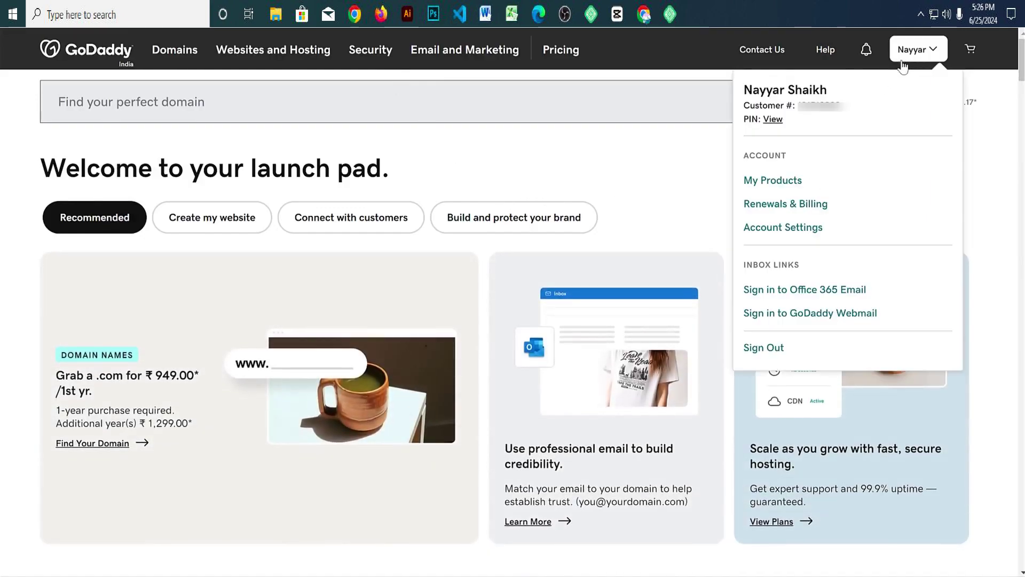
{"action": "left_click", "coordinate": [777, 180]}
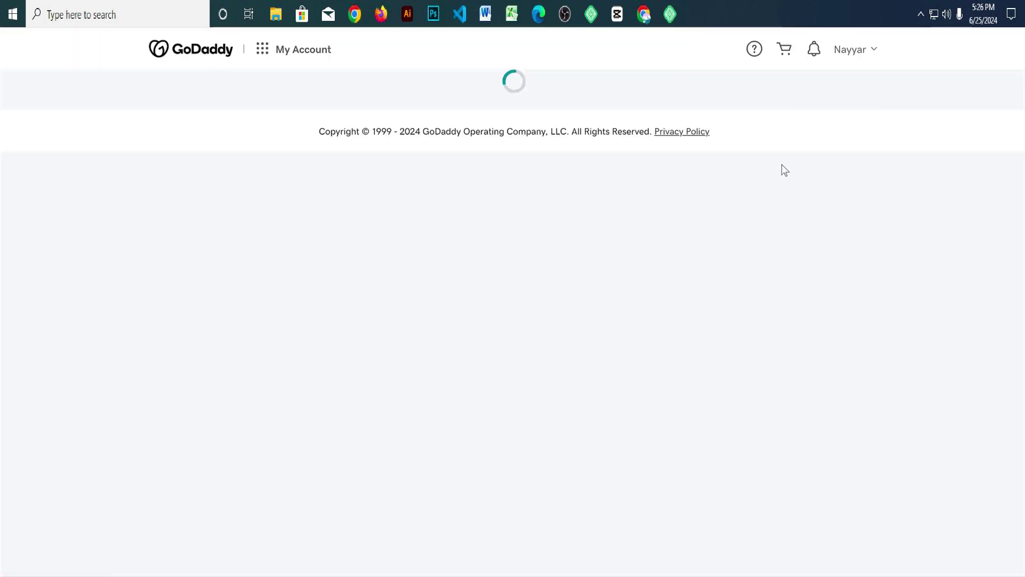
{"action": "scroll", "coordinate": [760, 229], "scroll_direction": "down", "scroll_amount": 4}
{"action": "scroll", "coordinate": [760, 229], "scroll_direction": "down", "scroll_amount": 6}
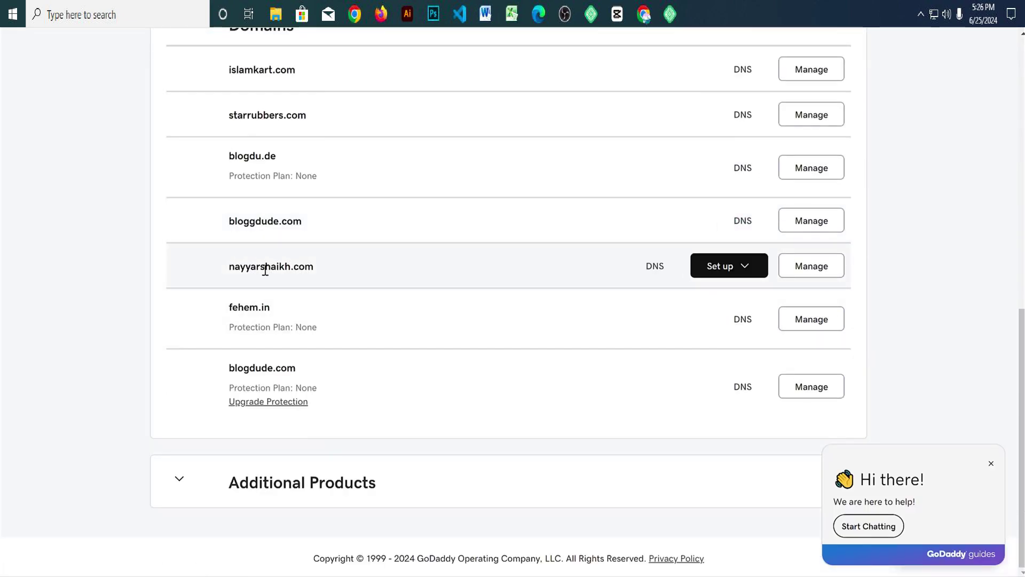
{"action": "left_click", "coordinate": [646, 271]}
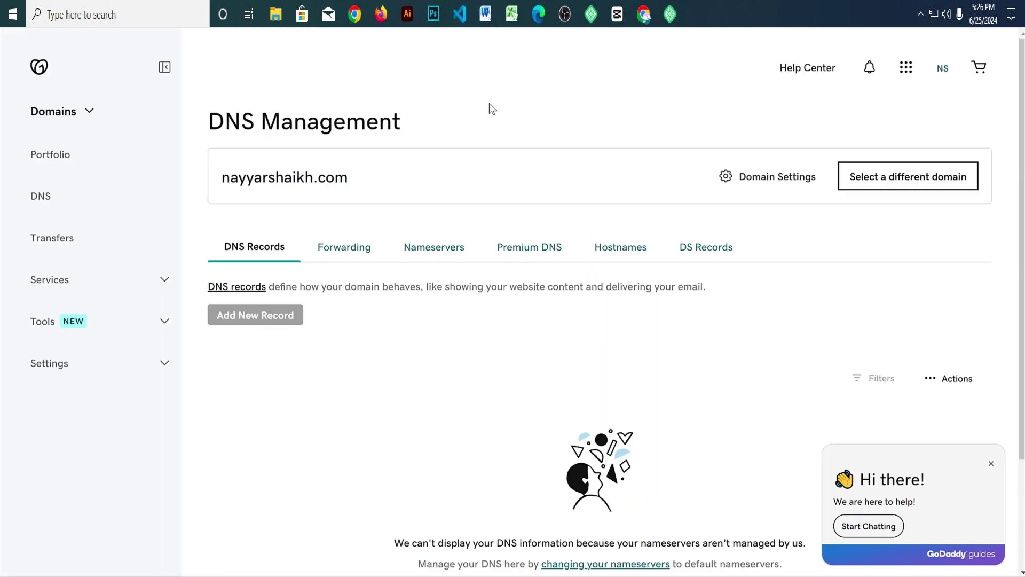
Step: Open the domain's custom nameservers for editing and clear both entries
{"action": "left_click", "coordinate": [430, 257]}
{"action": "scroll", "coordinate": [447, 289], "scroll_direction": "down", "scroll_amount": 3}
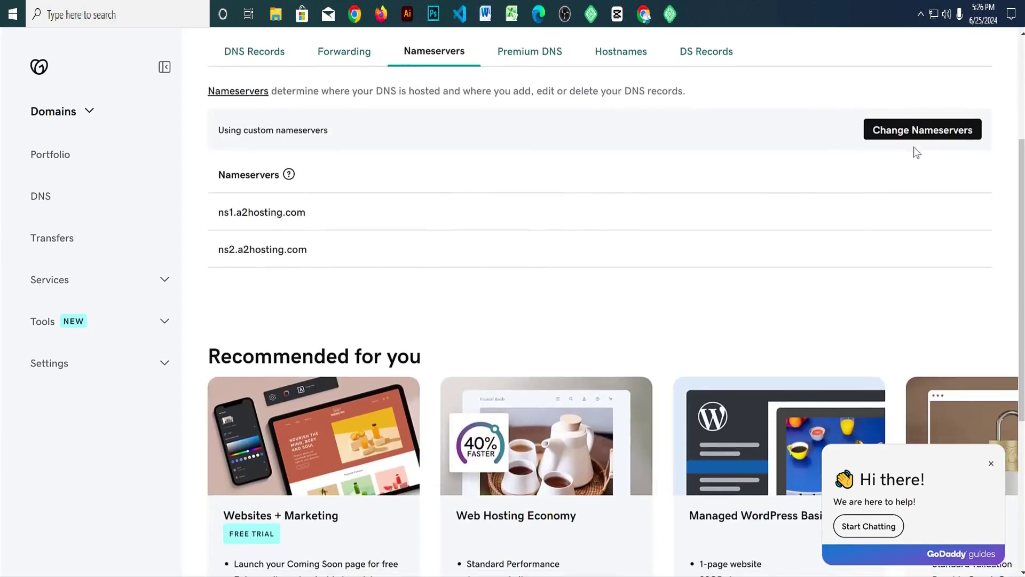
{"action": "left_click", "coordinate": [918, 133]}
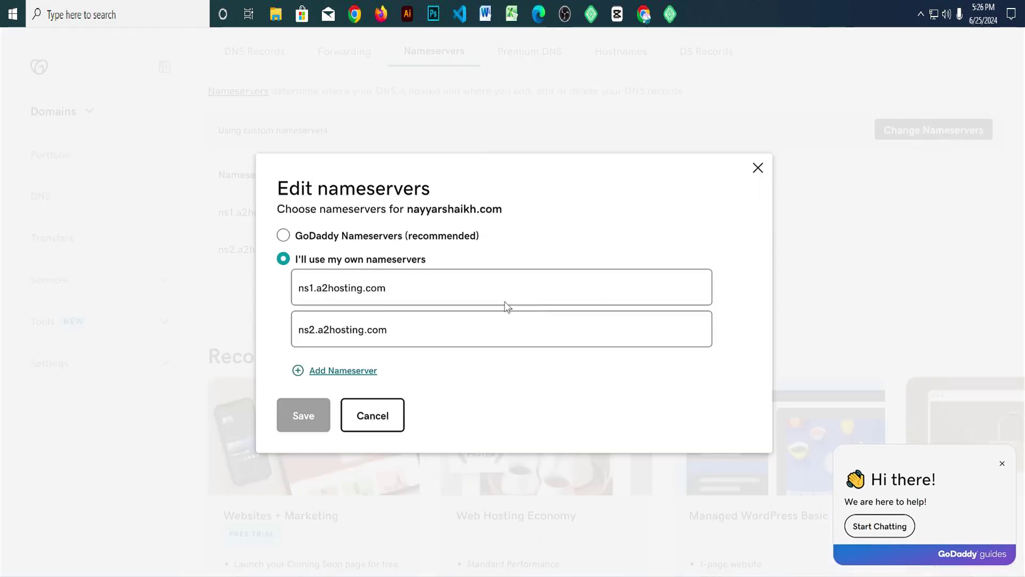
{"action": "left_click", "coordinate": [442, 286]}
{"action": "key", "text": "ctrl+a"}
{"action": "key", "text": "BackSpace"}
{"action": "left_click", "coordinate": [419, 330]}
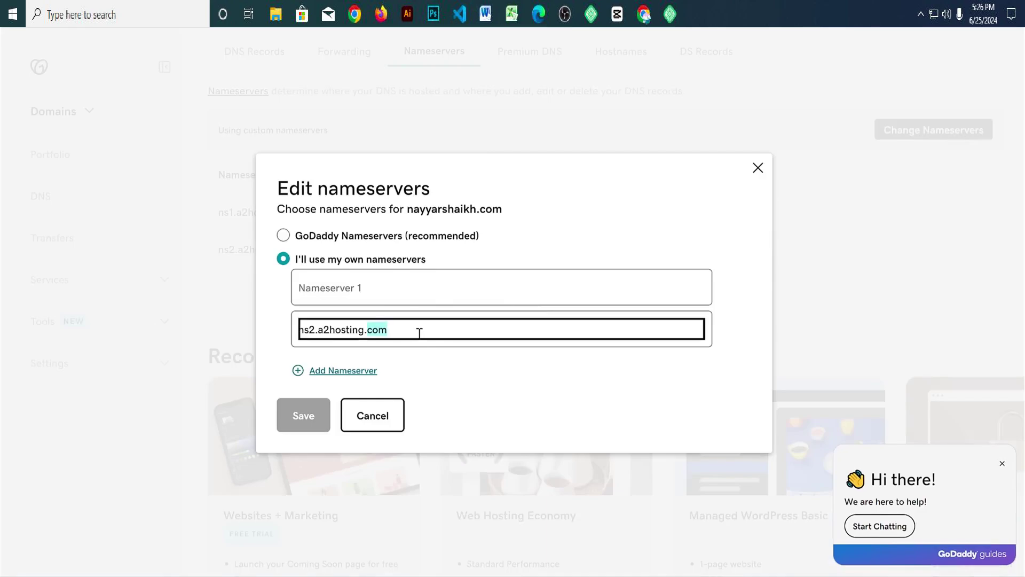
{"action": "key", "text": "ctrl+a"}
{"action": "key", "text": "BackSpace"}
Step: Copy the first required nameserver from Hostinger and enter ns1.dns-parking.com as the domain's first nameserver in GoDaddy
{"action": "key", "text": "ctrl+Tab"}
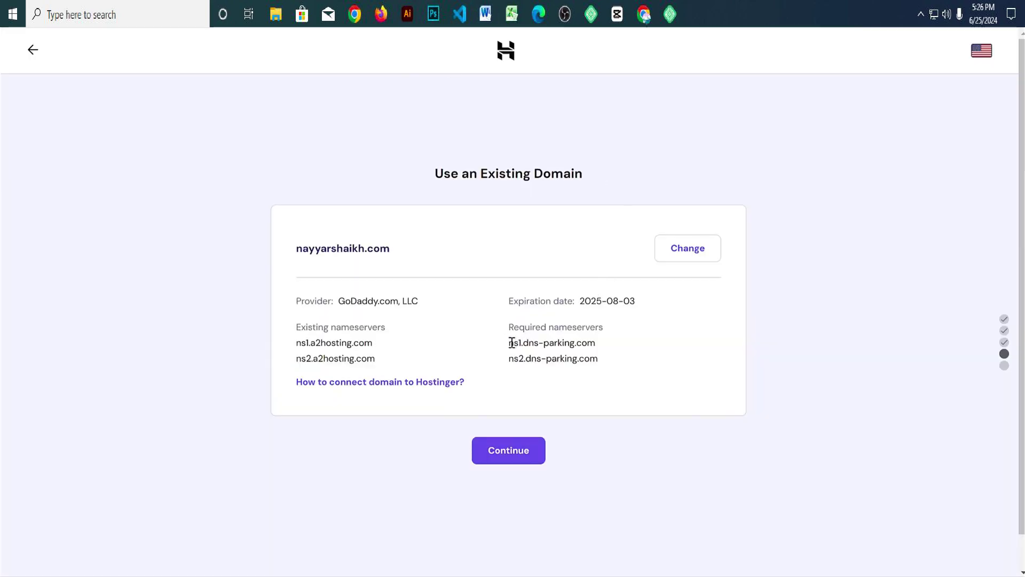
{"action": "mouse_move", "coordinate": [508, 346]}
{"action": "left_mouse_down"}
{"action": "mouse_move", "coordinate": [600, 347]}
{"action": "mouse_move", "coordinate": [517, 348]}
{"action": "left_mouse_up"}
{"action": "key", "text": "ctrl+c"}
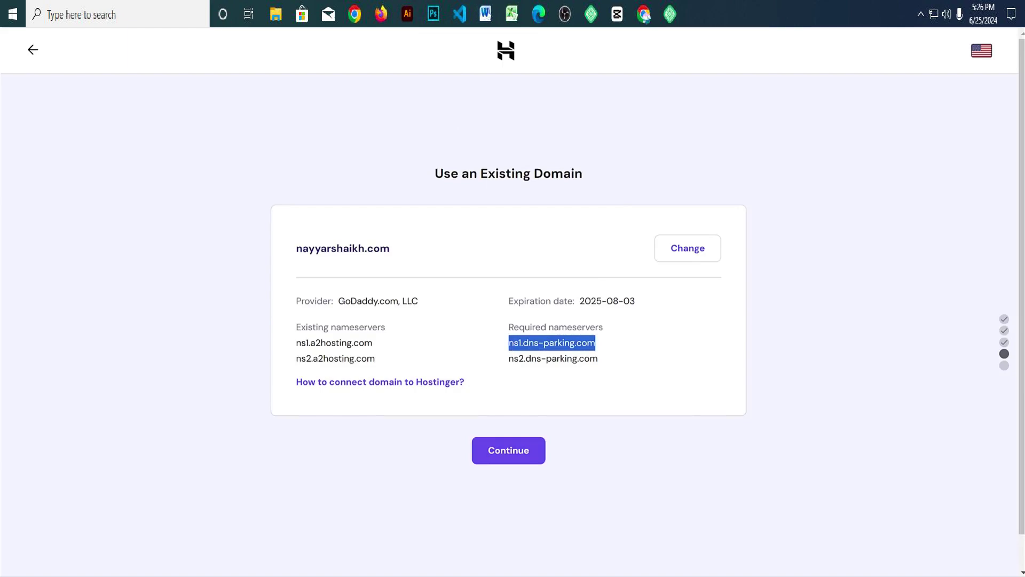
{"action": "key", "text": "ctrl+Tab"}
{"action": "left_click", "coordinate": [367, 277]}
{"action": "key", "text": "ctrl+v"}
Step: Copy ns2.dns-parking.com from Hostinger into the domain's second nameserver entry, and cancel the nameserver editing
{"action": "key", "text": "ctrl+Tab"}
{"action": "left_click", "coordinate": [604, 368]}
{"action": "left_click_drag", "start_coordinate": [602, 363], "coordinate": [513, 361]}
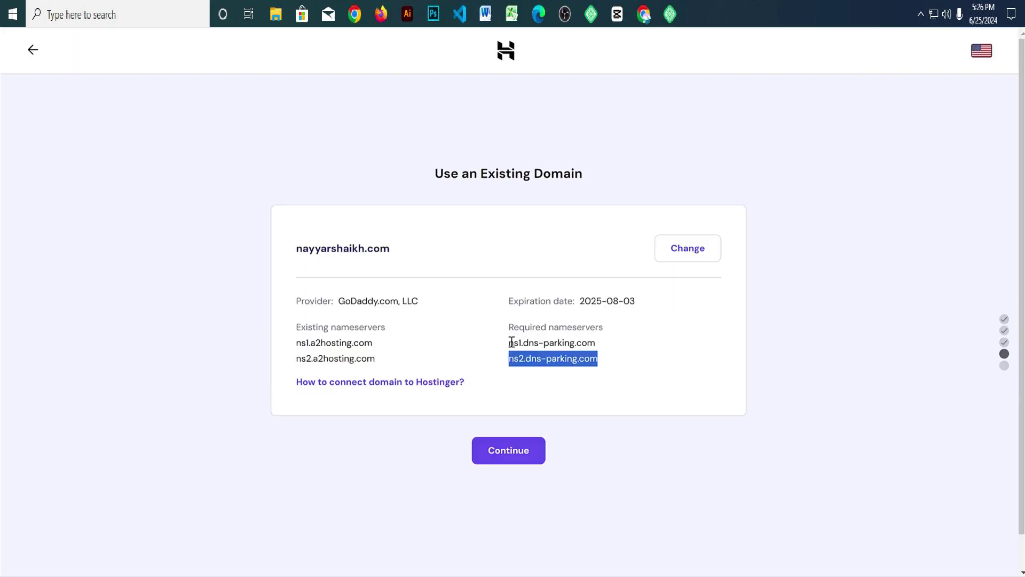
{"action": "key", "text": "ctrl+c"}
{"action": "key", "text": "ctrl+Tab"}
{"action": "left_click", "coordinate": [417, 328]}
{"action": "key", "text": "ctrl+v"}
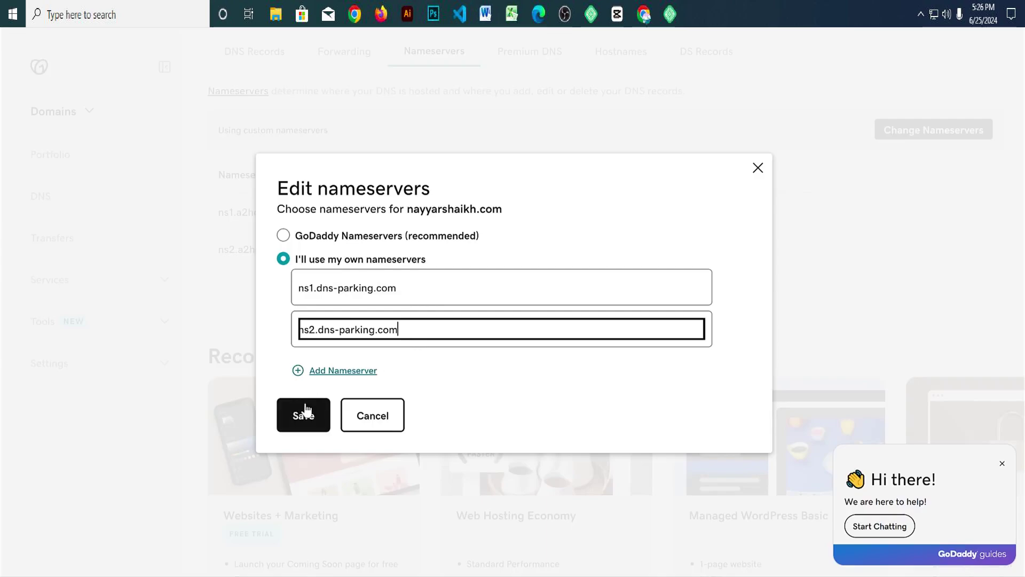
{"action": "left_click", "coordinate": [375, 409]}
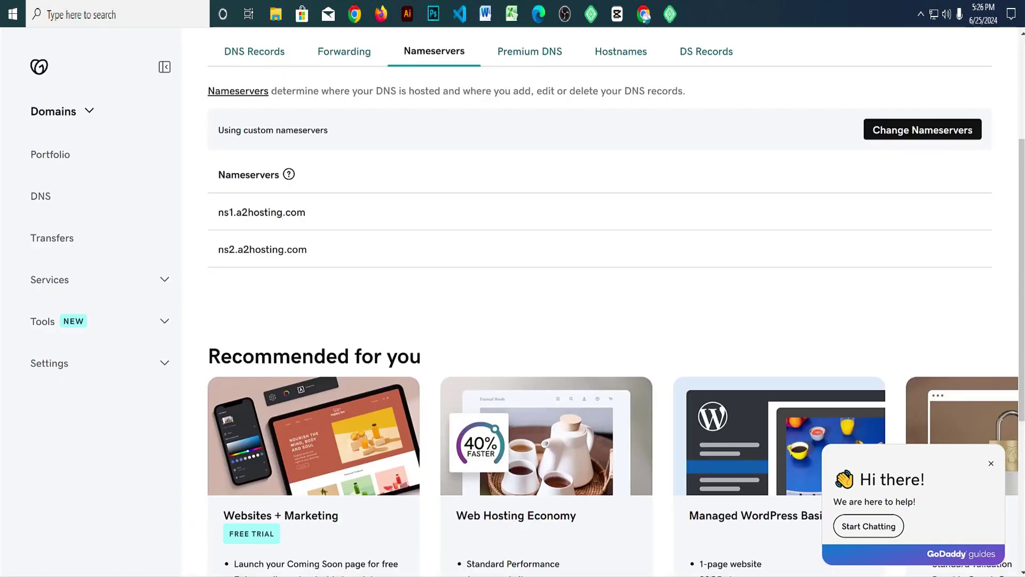
Step: Return to Hostinger and continue with the existing domain to complete the website setup
{"action": "key", "text": "ctrl+Tab"}
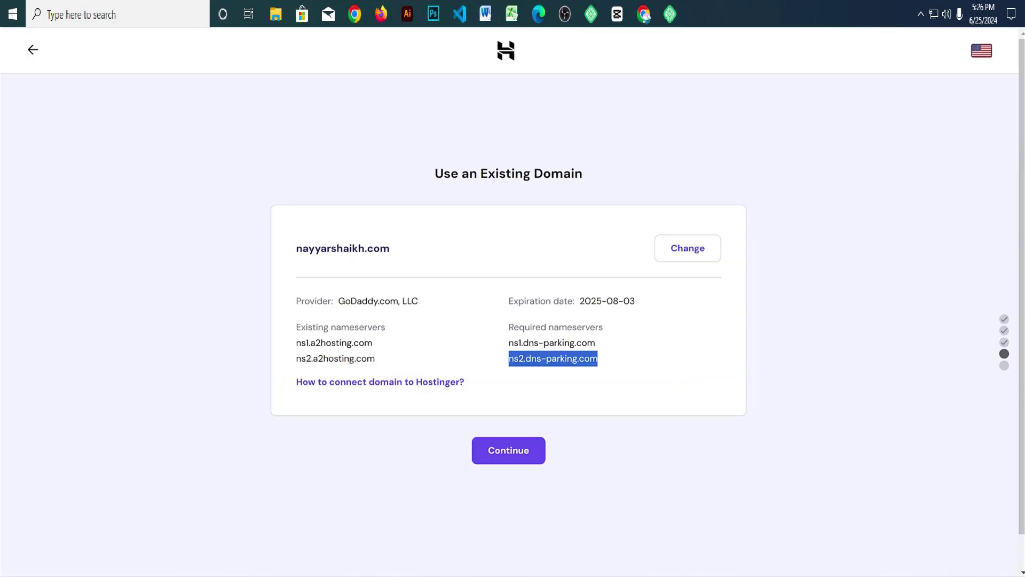
{"action": "left_click", "coordinate": [892, 213]}
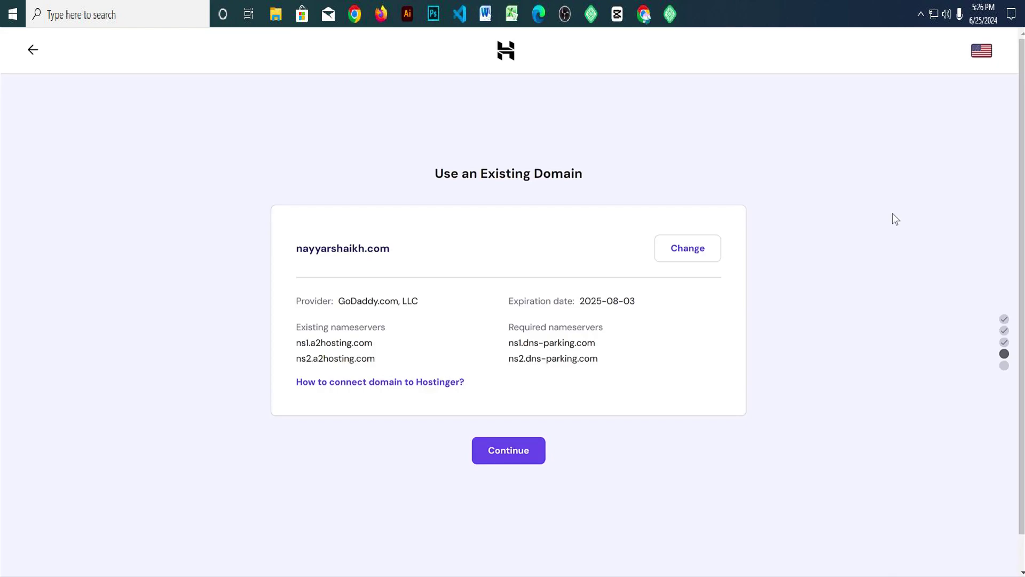
{"action": "left_click", "coordinate": [506, 455]}
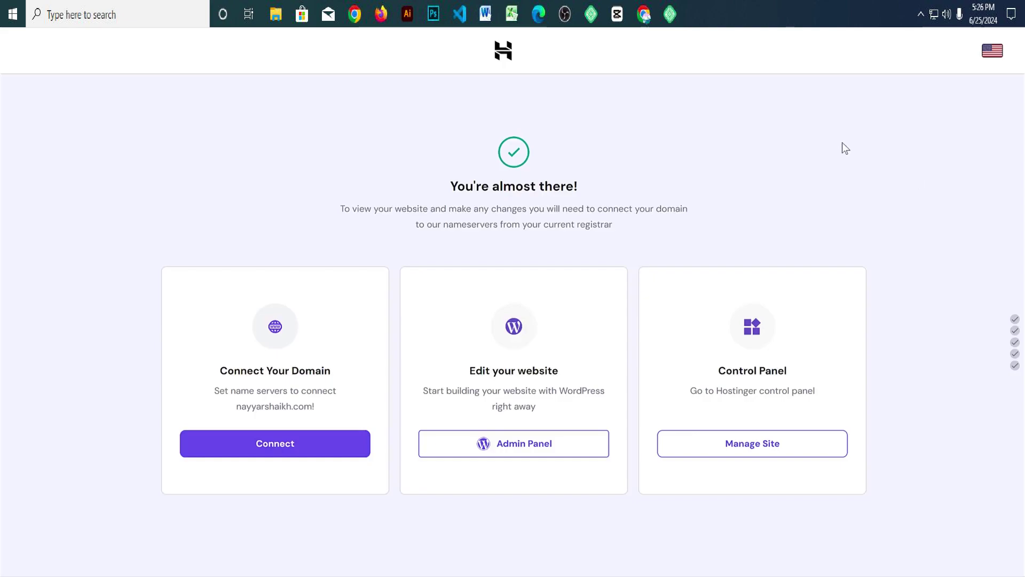
Step: Go to the websites list in Hostinger's control panel and open the new website's WordPress admin panel
{"action": "left_click", "coordinate": [504, 53]}
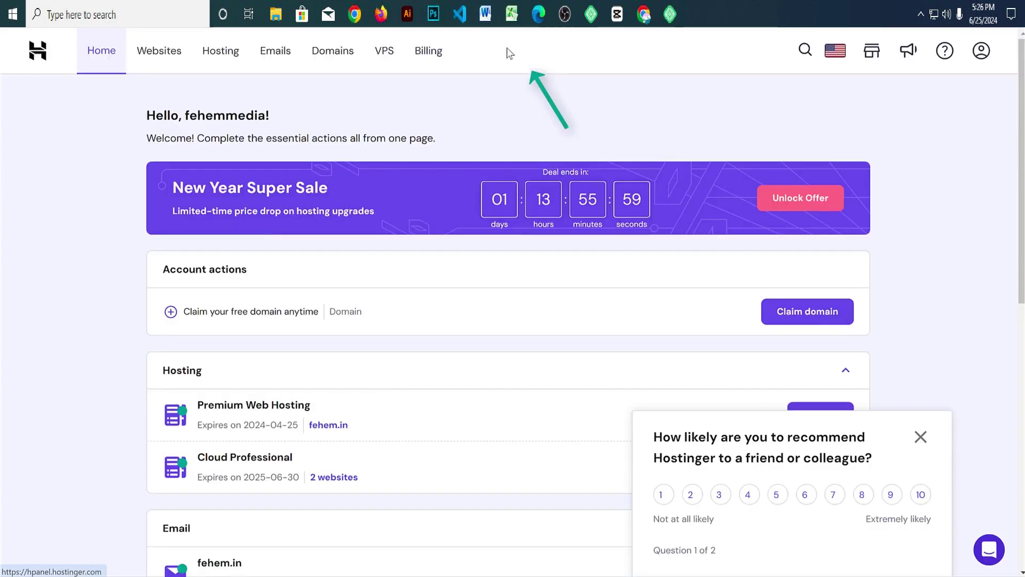
{"action": "left_click", "coordinate": [161, 66]}
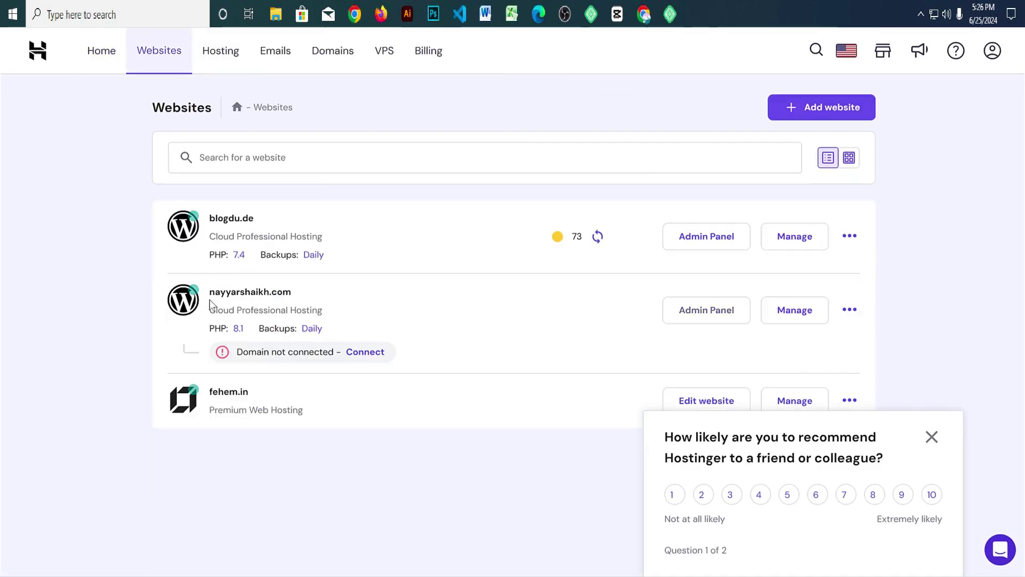
{"action": "left_click_drag", "start_coordinate": [214, 292], "coordinate": [306, 299]}
{"action": "left_click", "coordinate": [308, 296]}
{"action": "left_click", "coordinate": [706, 310]}
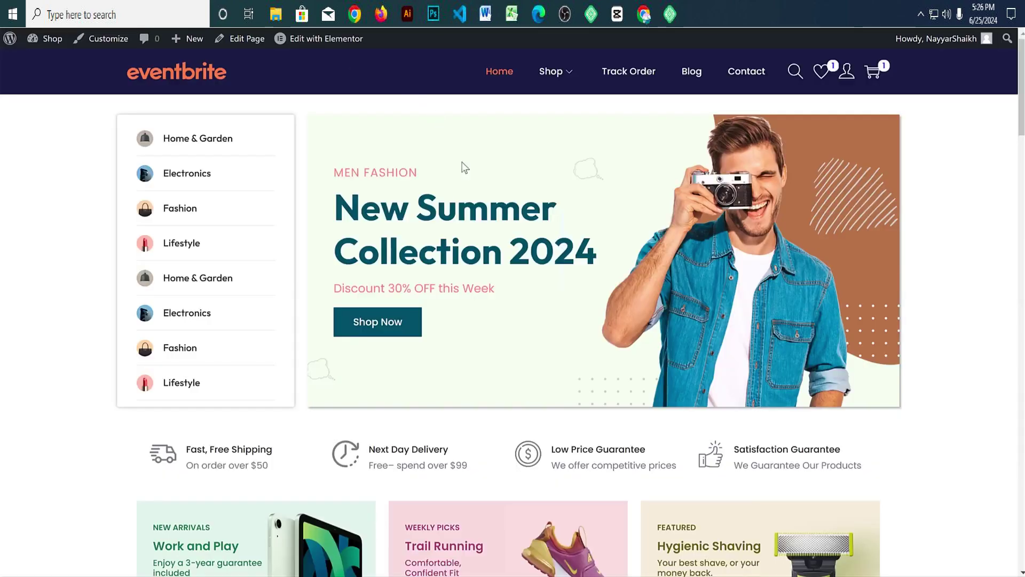
Step: Examine the example store's home page, including its banner, promotions and product listings, and return to the WordPress dashboard
{"action": "scroll", "coordinate": [561, 327], "scroll_direction": "down", "scroll_amount": 5}
{"action": "scroll", "coordinate": [540, 291], "scroll_direction": "down", "scroll_amount": 5}
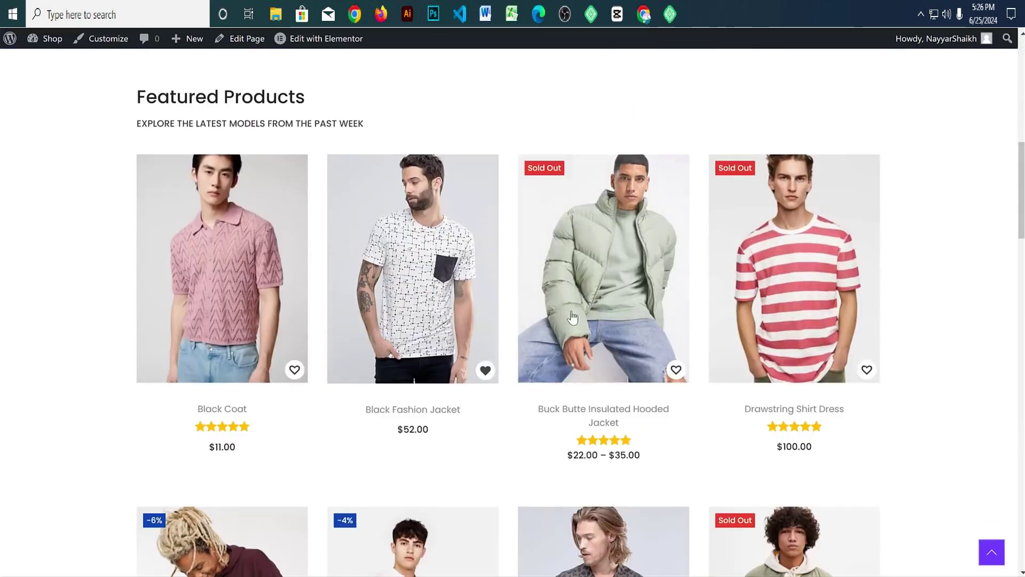
{"action": "scroll", "coordinate": [416, 158], "scroll_direction": "up", "scroll_amount": 7}
{"action": "scroll", "coordinate": [413, 155], "scroll_direction": "up", "scroll_amount": 3}
{"action": "scroll", "coordinate": [935, 227], "scroll_direction": "down", "scroll_amount": 15}
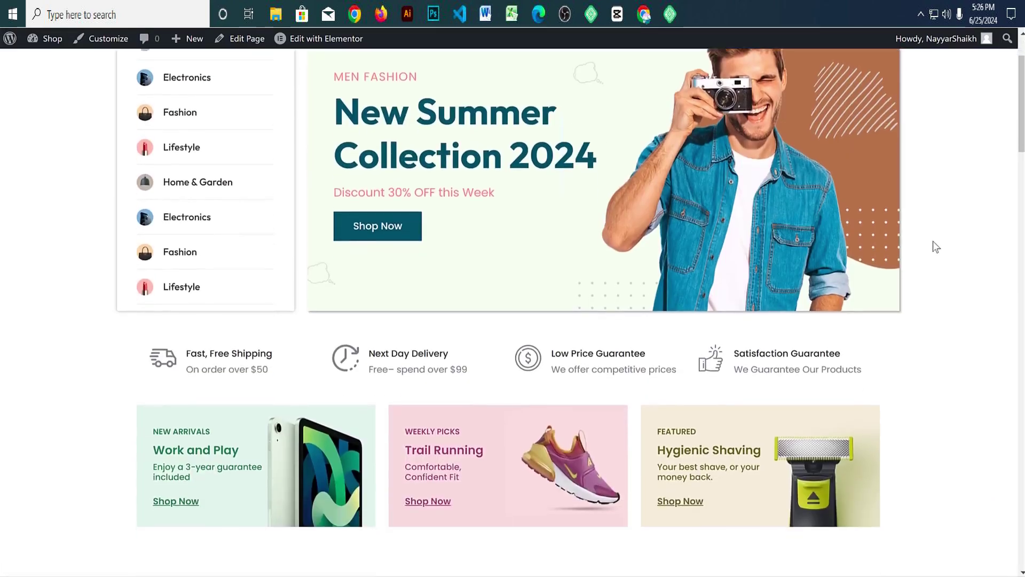
{"action": "scroll", "coordinate": [936, 247], "scroll_direction": "down", "scroll_amount": 15}
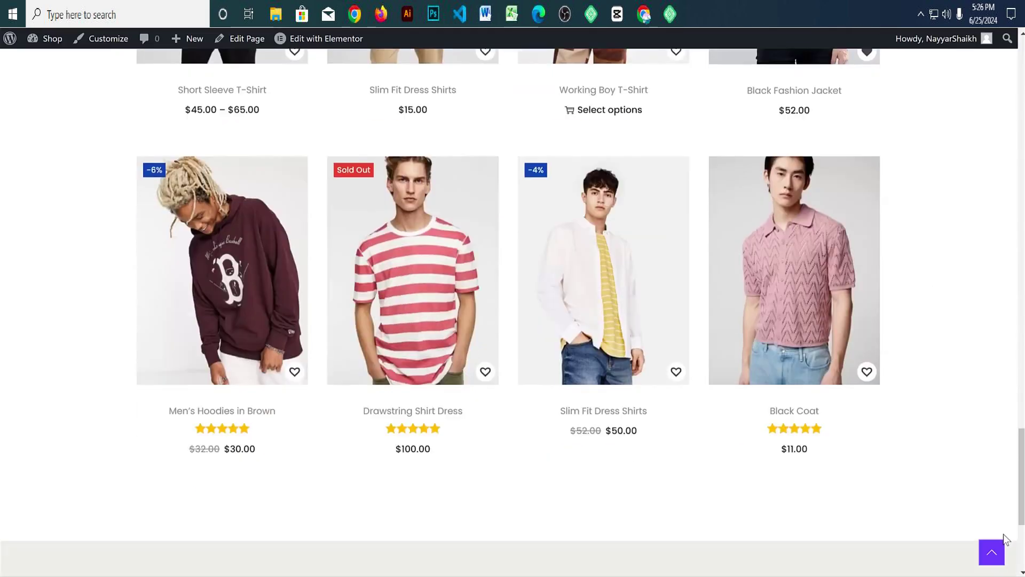
{"action": "left_click", "coordinate": [987, 552]}
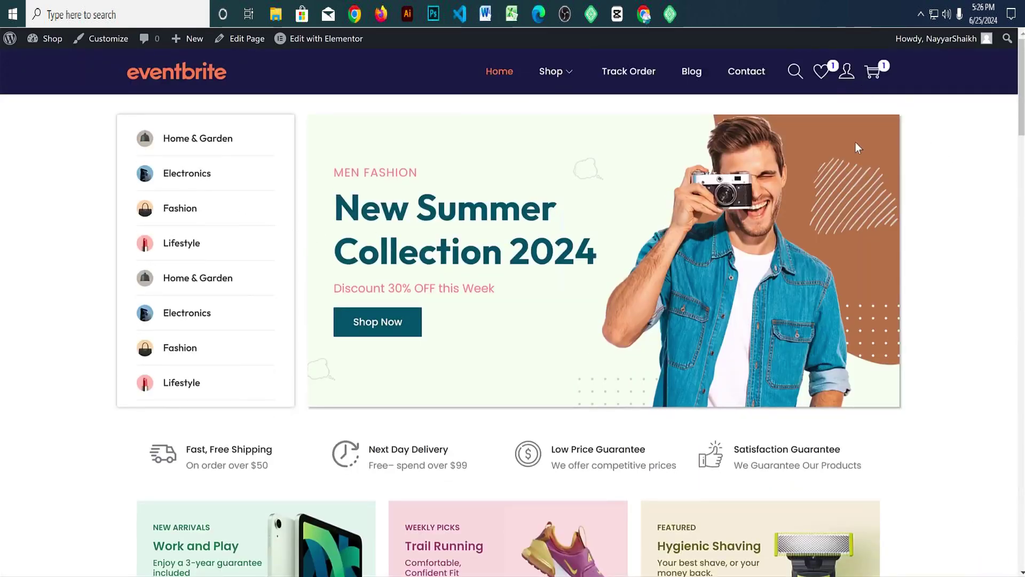
{"action": "key", "text": "alt+Left"}
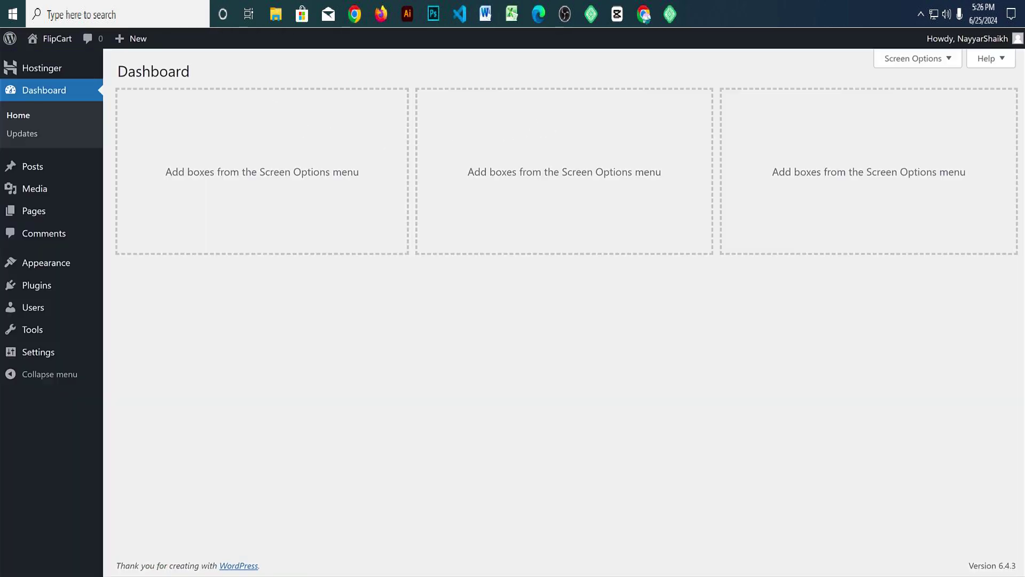
Step: Open bloggdude.com/woostify and download the free Woostify theme without subscribing by e-mail
{"action": "key", "text": "alt+Left"}
{"action": "key", "text": "alt+Left"}
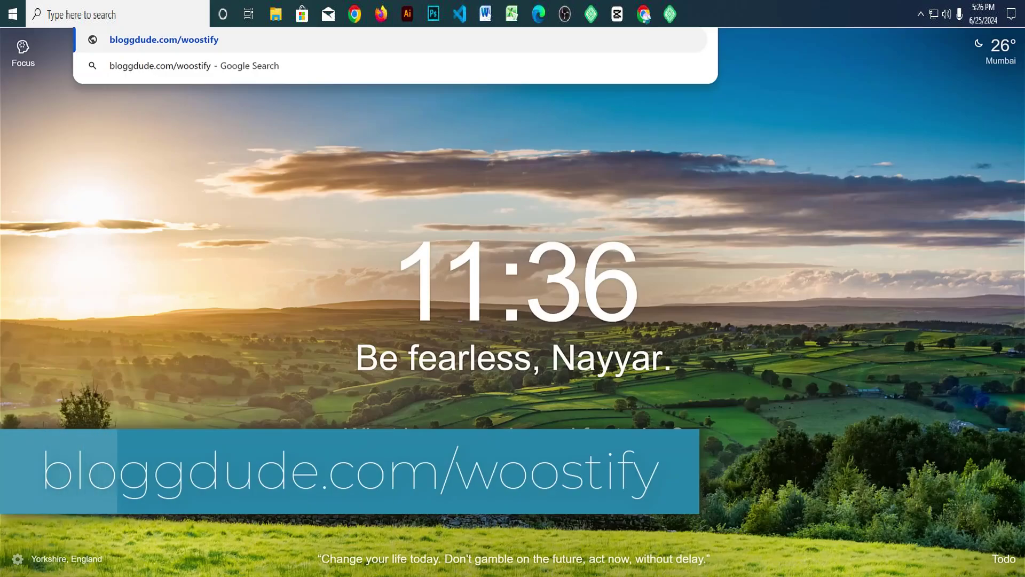
{"action": "key", "text": "Return"}
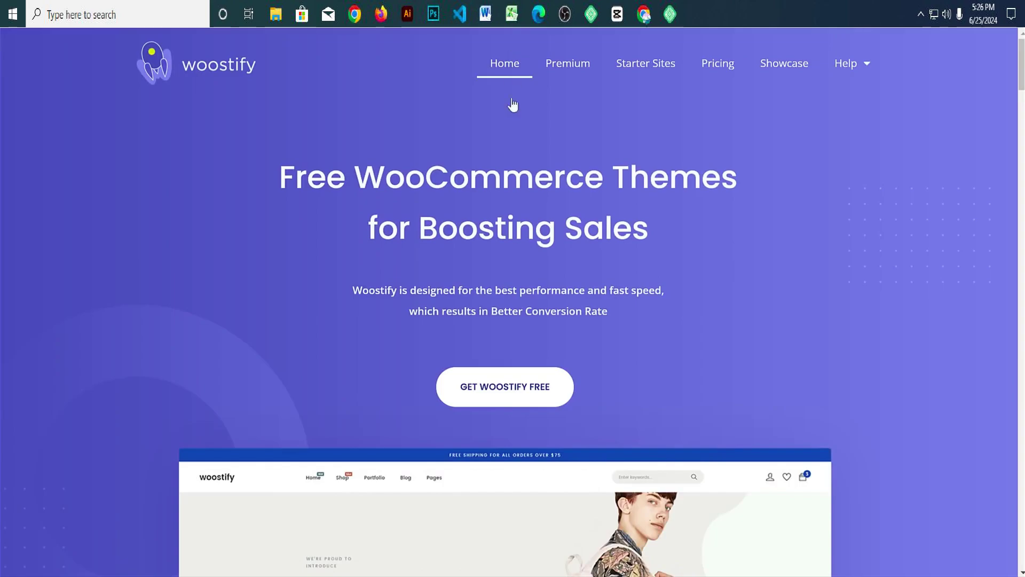
{"action": "scroll", "coordinate": [544, 220], "scroll_direction": "down", "scroll_amount": 10}
{"action": "scroll", "coordinate": [550, 243], "scroll_direction": "up", "scroll_amount": 6}
{"action": "left_click", "coordinate": [510, 132]}
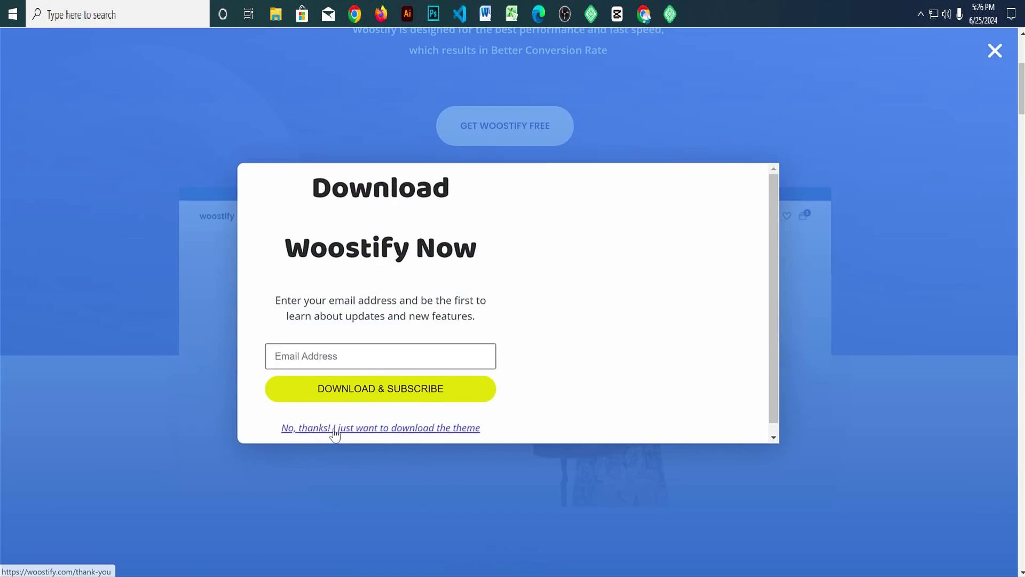
{"action": "left_click", "coordinate": [361, 430]}
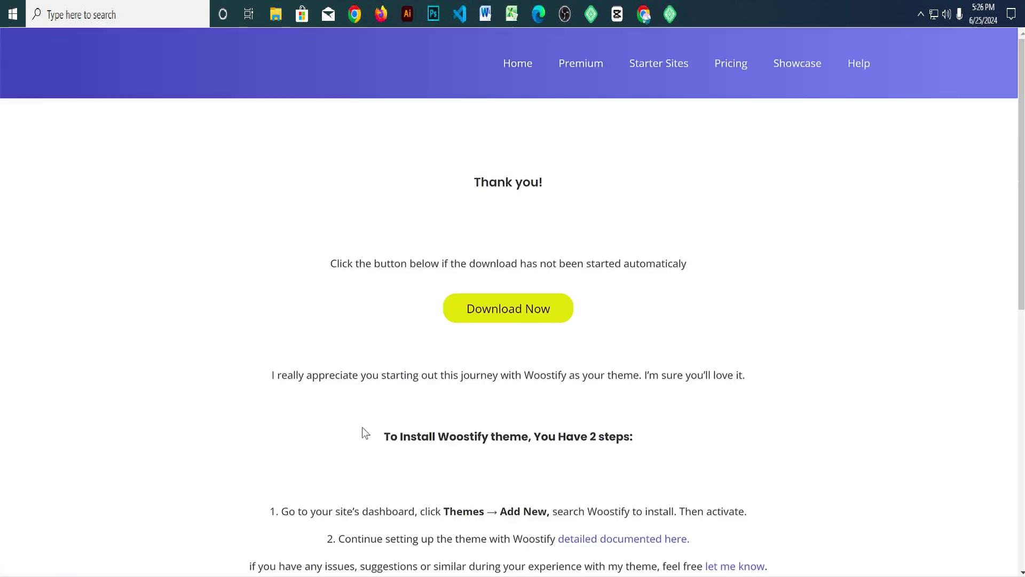
{"action": "left_click", "coordinate": [530, 316]}
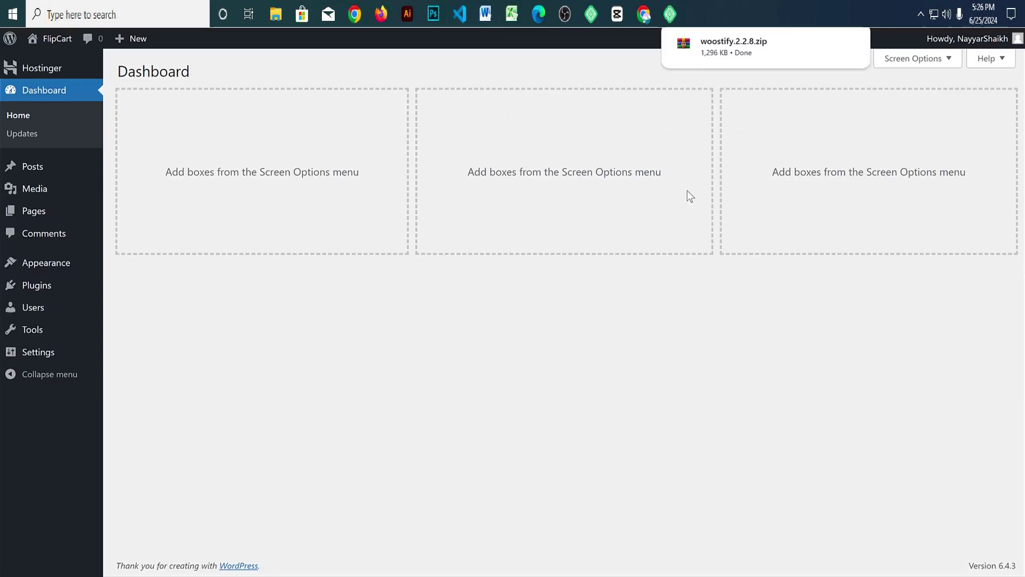
Step: In the WordPress dashboard, upload woostify.2.2.8.zip as a new theme, install it and activate it
{"action": "left_click", "coordinate": [62, 263]}
{"action": "left_click", "coordinate": [263, 75]}
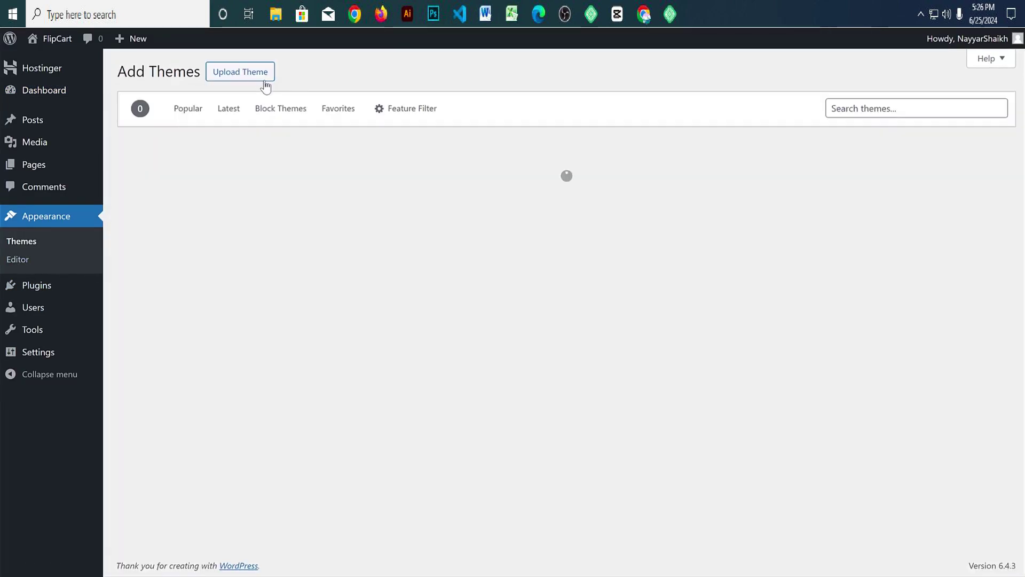
{"action": "left_click", "coordinate": [253, 76]}
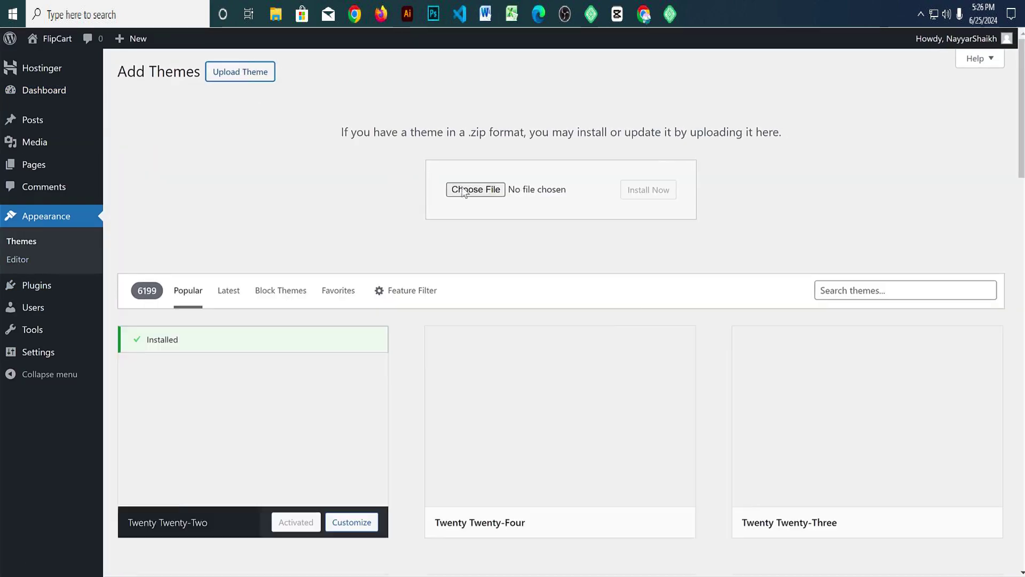
{"action": "mouse_move", "coordinate": [866, 29]}
{"action": "left_click_drag", "start_coordinate": [726, 69], "coordinate": [538, 202]}
{"action": "left_click", "coordinate": [658, 189]}
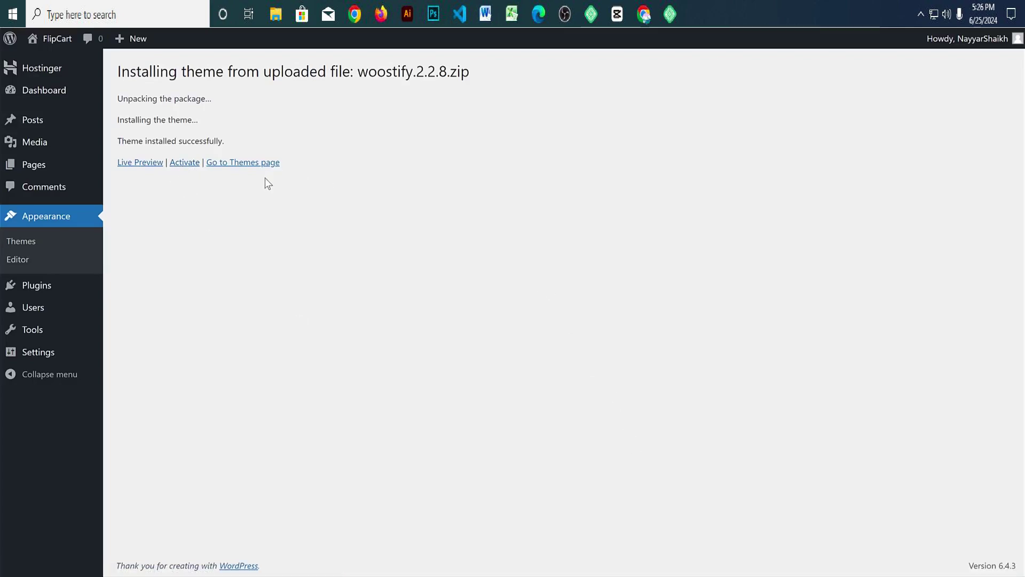
{"action": "left_click", "coordinate": [183, 165]}
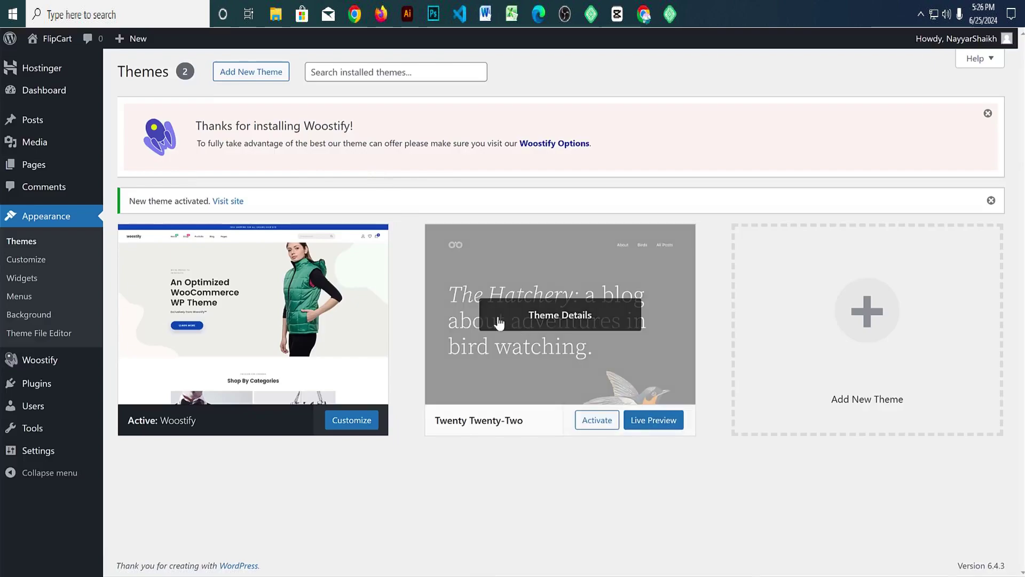
Step: Delete the inactive Twenty Twenty-Two theme from the site
{"action": "left_click", "coordinate": [579, 318]}
{"action": "left_click", "coordinate": [612, 543]}
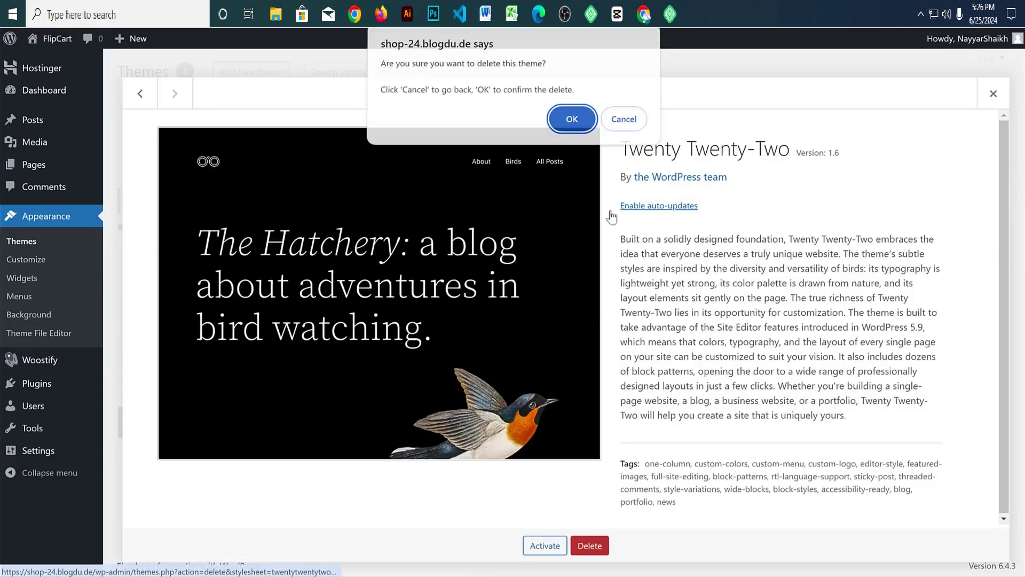
{"action": "left_click", "coordinate": [571, 119]}
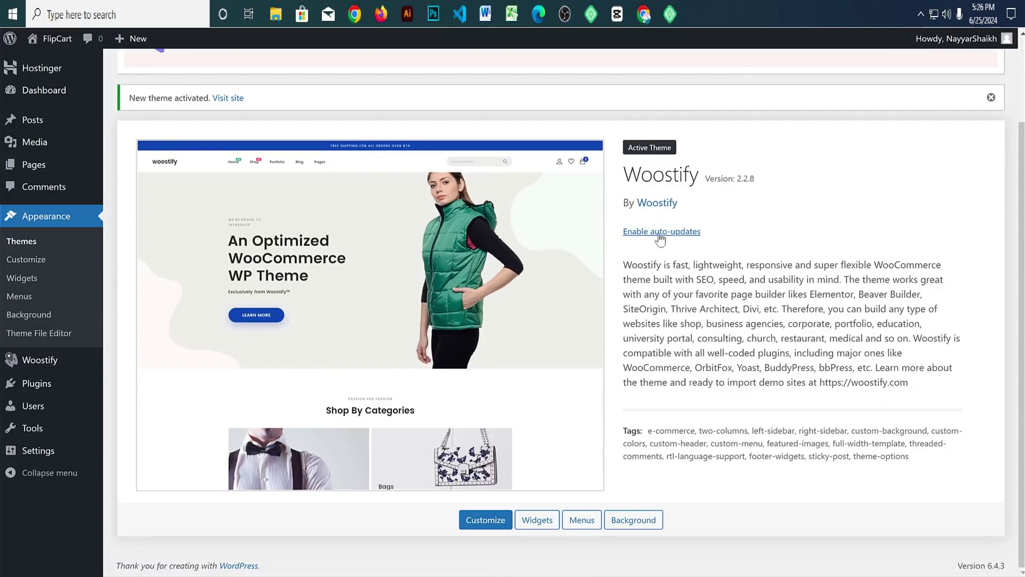
Step: Enable automatic updates for the active Woostify theme
{"action": "left_click", "coordinate": [652, 232]}
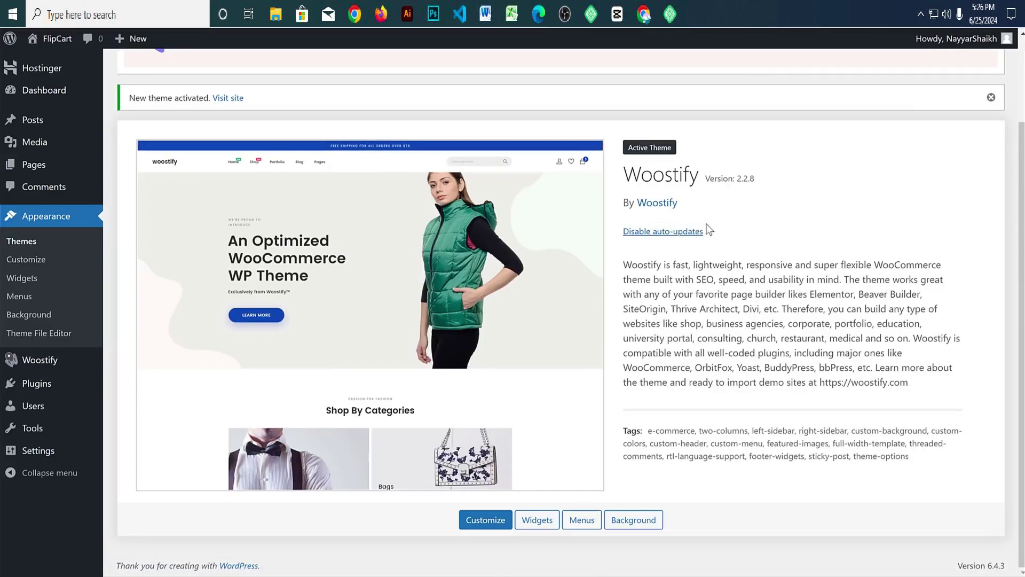
{"action": "left_click_drag", "start_coordinate": [765, 179], "coordinate": [738, 178]}
{"action": "left_click", "coordinate": [789, 186]}
{"action": "left_click", "coordinate": [658, 234]}
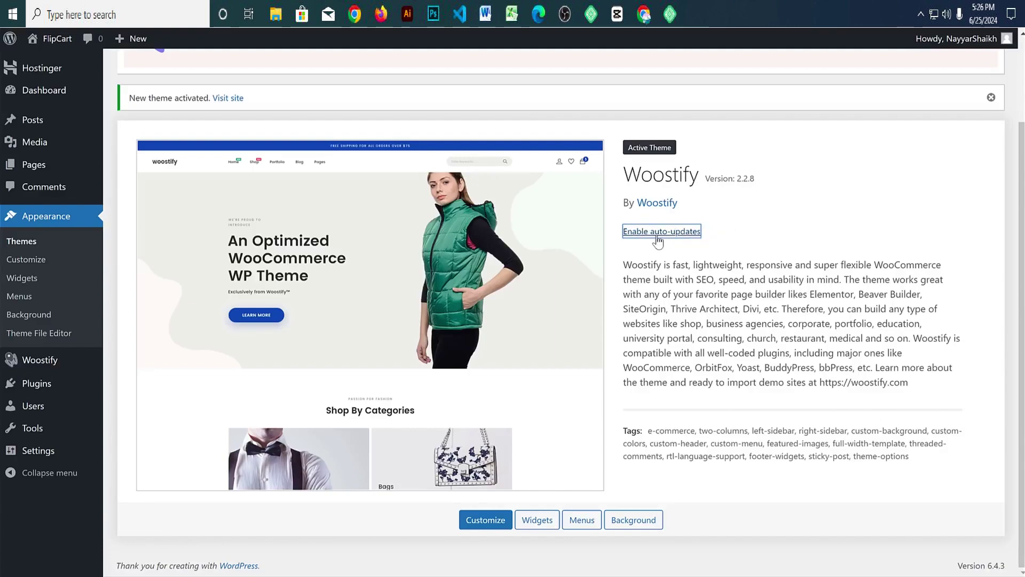
{"action": "scroll", "coordinate": [785, 301], "scroll_direction": "up", "scroll_amount": 2}
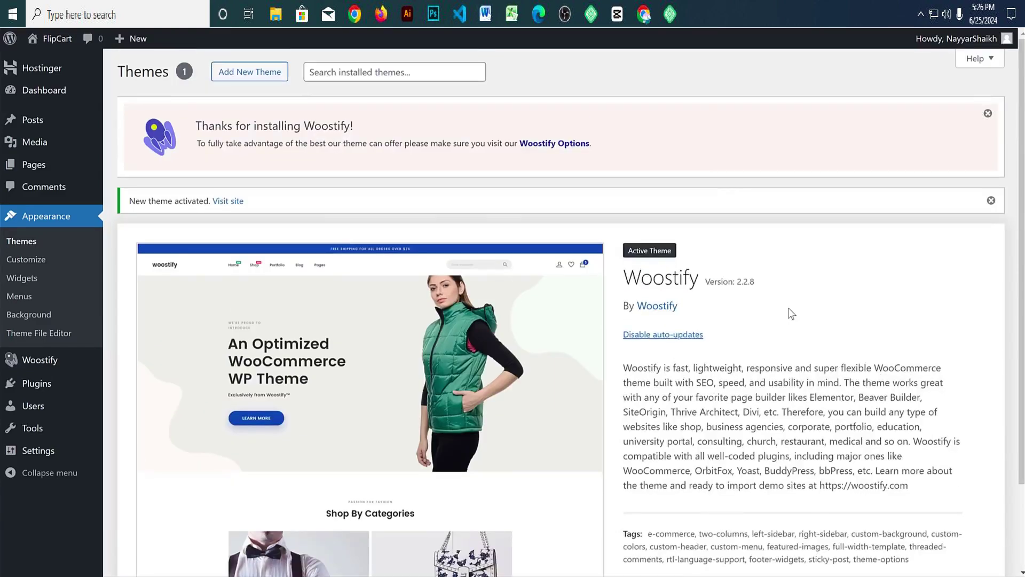
Step: Search the plugin directory for "elementor" and install the Elementor Website Builder plugin
{"action": "left_click", "coordinate": [55, 385]}
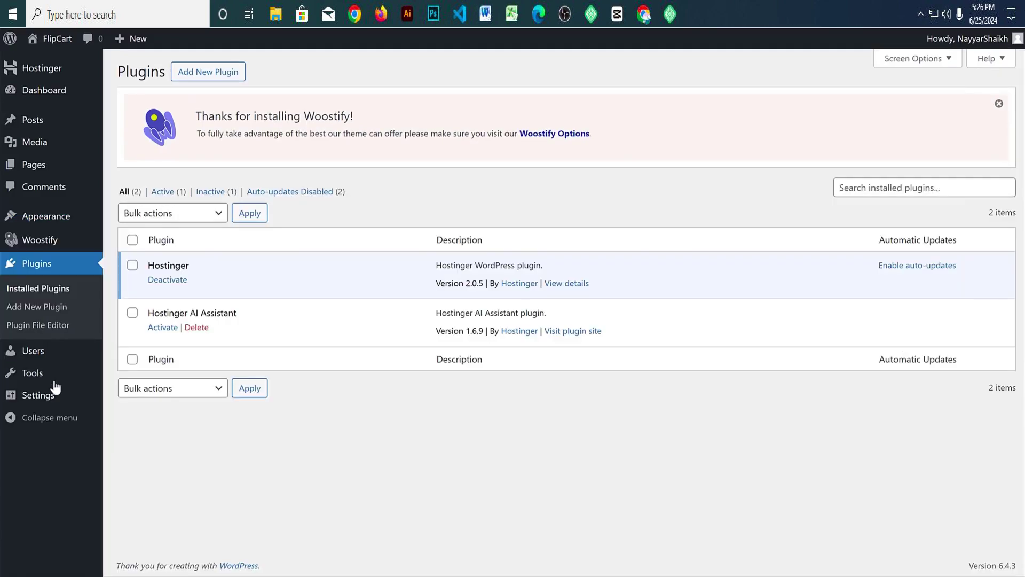
{"action": "left_click", "coordinate": [198, 81]}
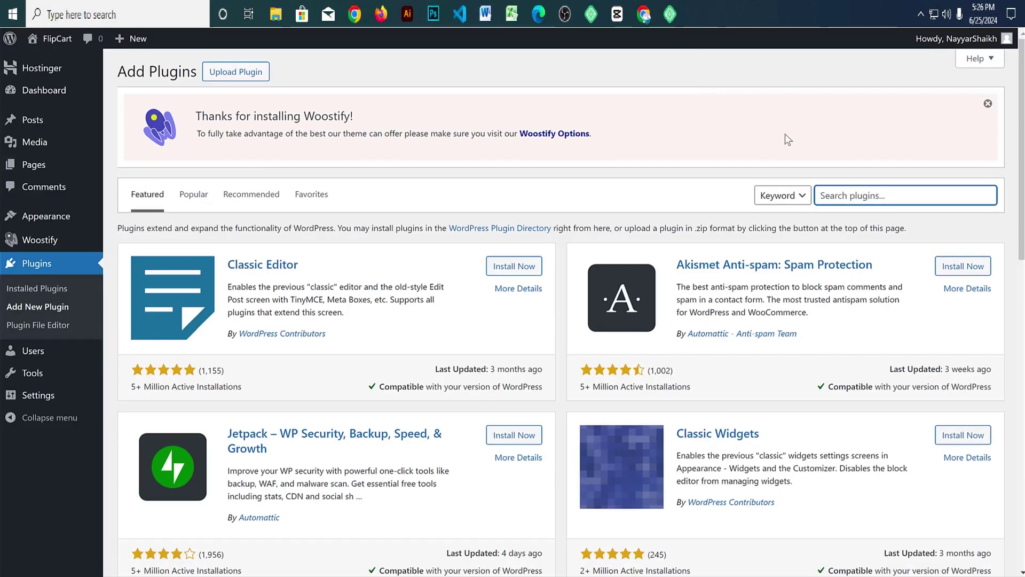
{"action": "type", "text": "elementor"}
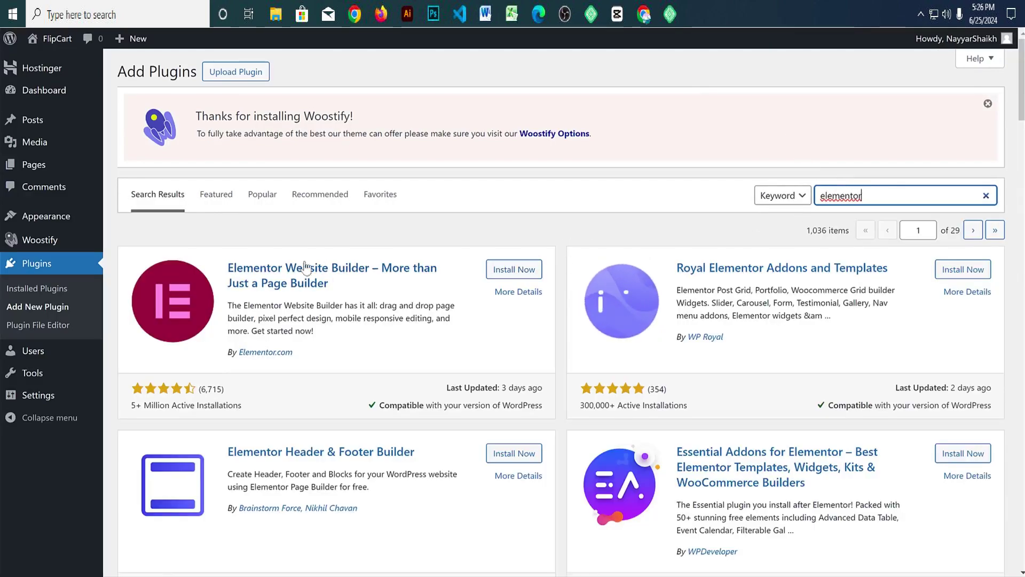
{"action": "left_click", "coordinate": [520, 270]}
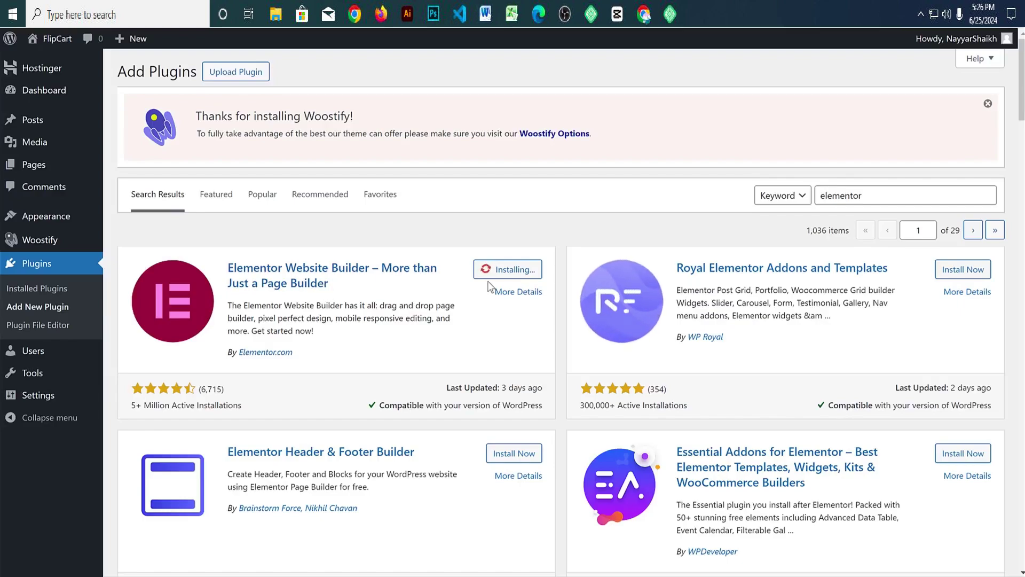
Step: Search the plugin directory for "variation" and install Variation Swatches for WooCommerce, not the CartFlows version
{"action": "left_click", "coordinate": [883, 197]}
{"action": "key", "text": "ctrl+a"}
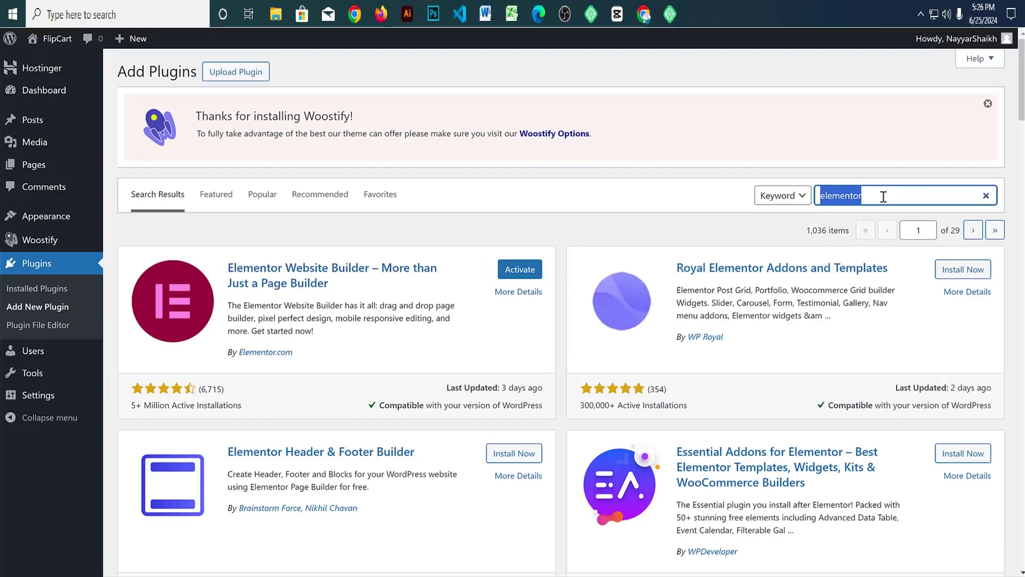
{"action": "type", "text": "variation"}
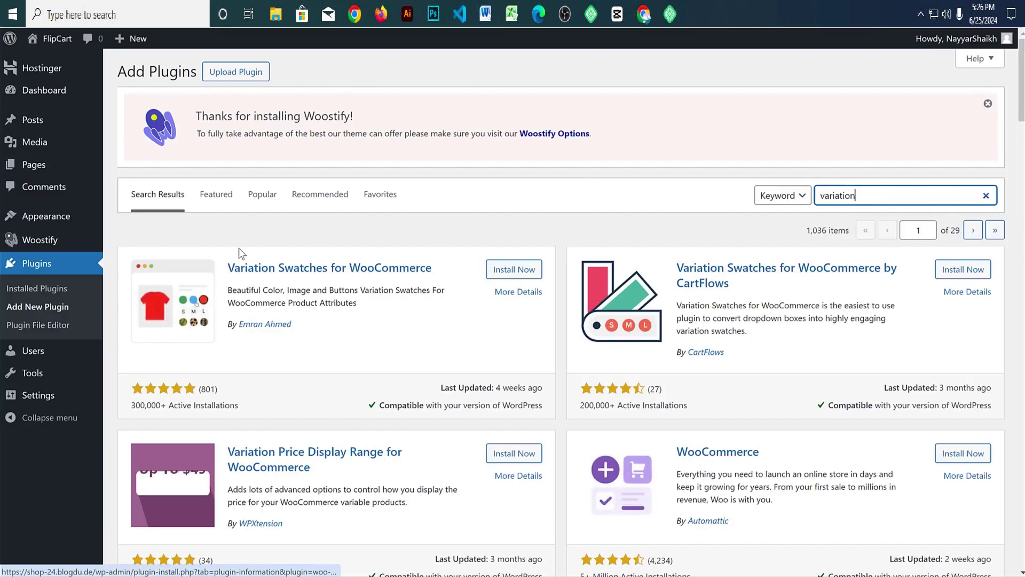
{"action": "left_click_drag", "start_coordinate": [226, 267], "coordinate": [435, 270]}
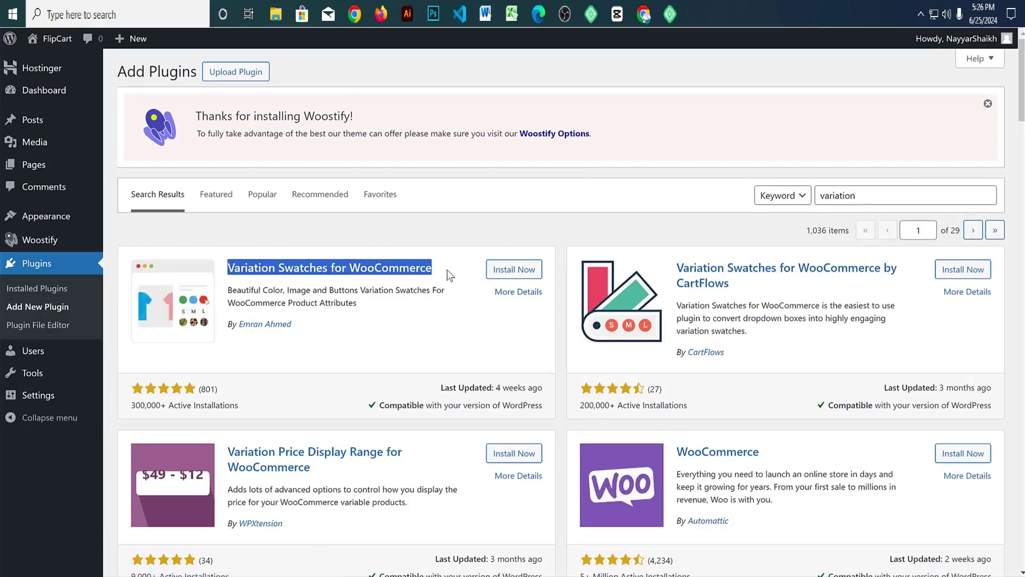
{"action": "left_click", "coordinate": [447, 274]}
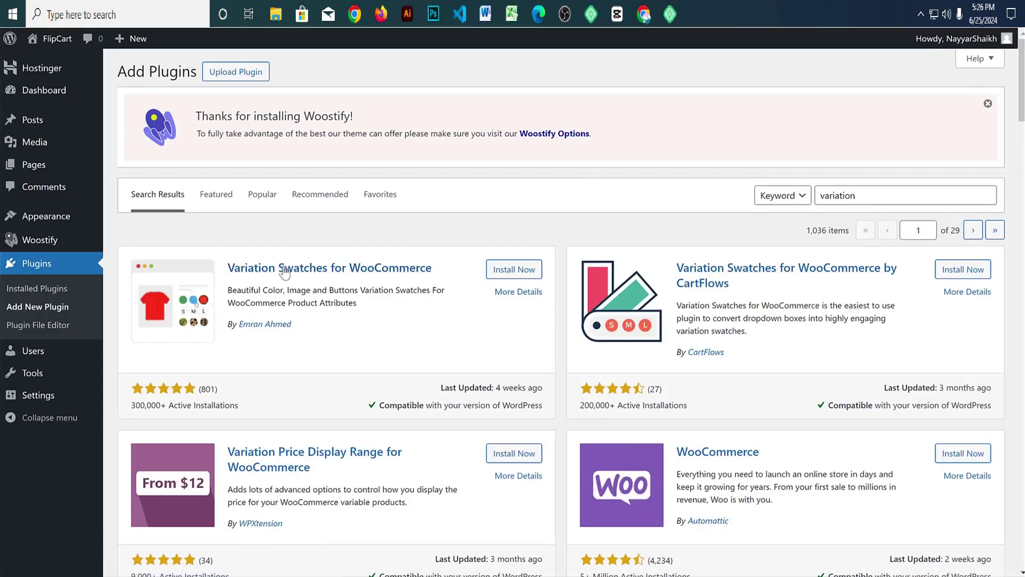
{"action": "triple_click", "coordinate": [270, 325]}
{"action": "left_click", "coordinate": [299, 354]}
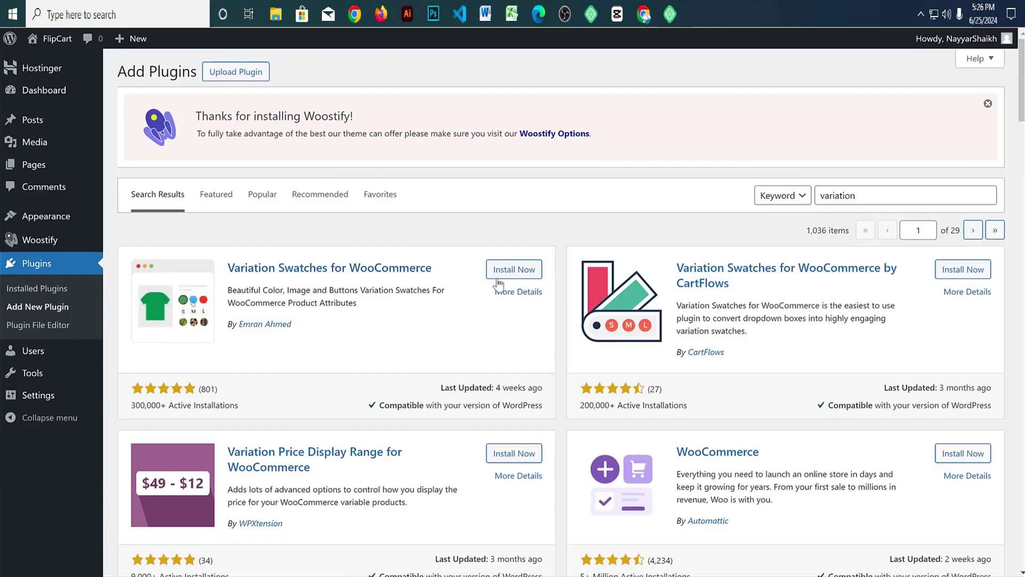
{"action": "left_click", "coordinate": [499, 270]}
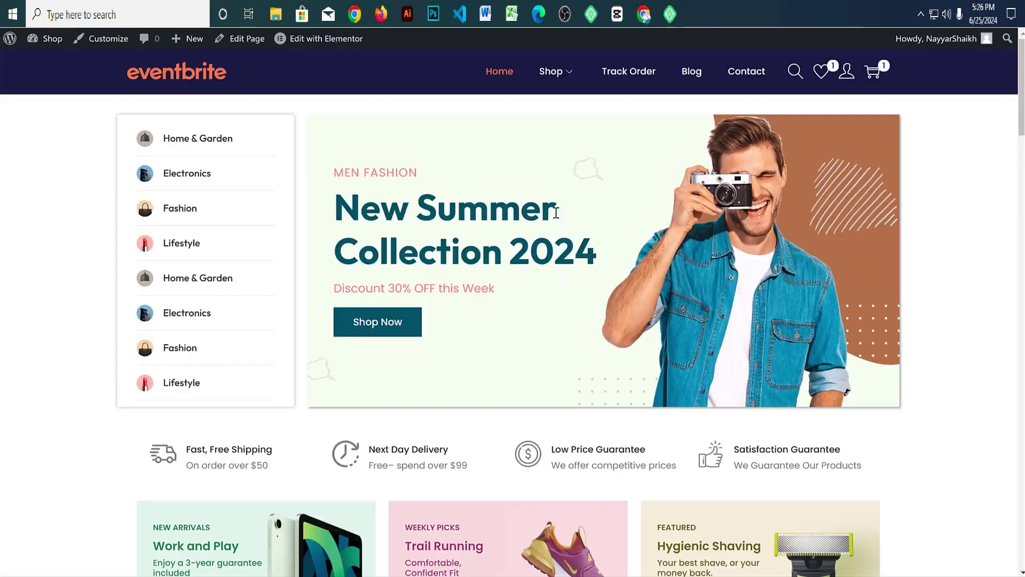
Step: Open the Short Sleeve T-Shirt product in the example store and try its green color swatch
{"action": "scroll", "coordinate": [591, 268], "scroll_direction": "down", "scroll_amount": 10}
{"action": "scroll", "coordinate": [886, 318], "scroll_direction": "down", "scroll_amount": 20}
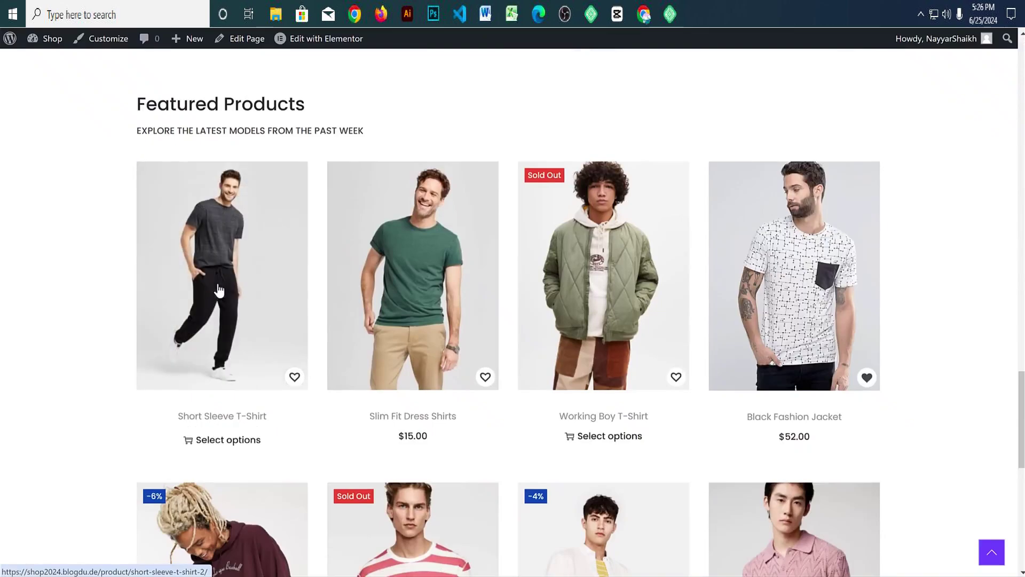
{"action": "left_click", "coordinate": [228, 288]}
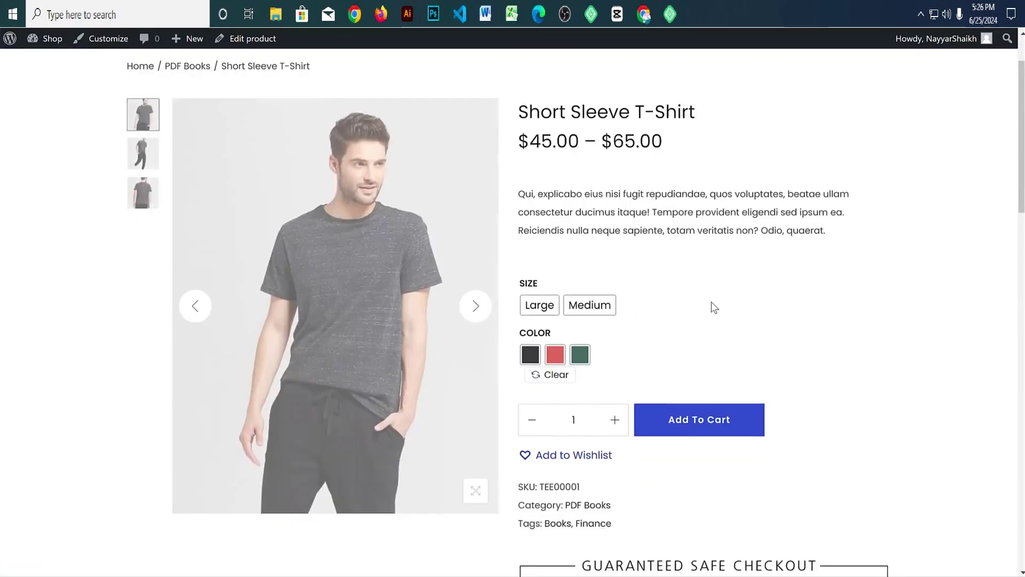
{"action": "scroll", "coordinate": [711, 308], "scroll_direction": "down", "scroll_amount": 1}
{"action": "left_click", "coordinate": [580, 304]}
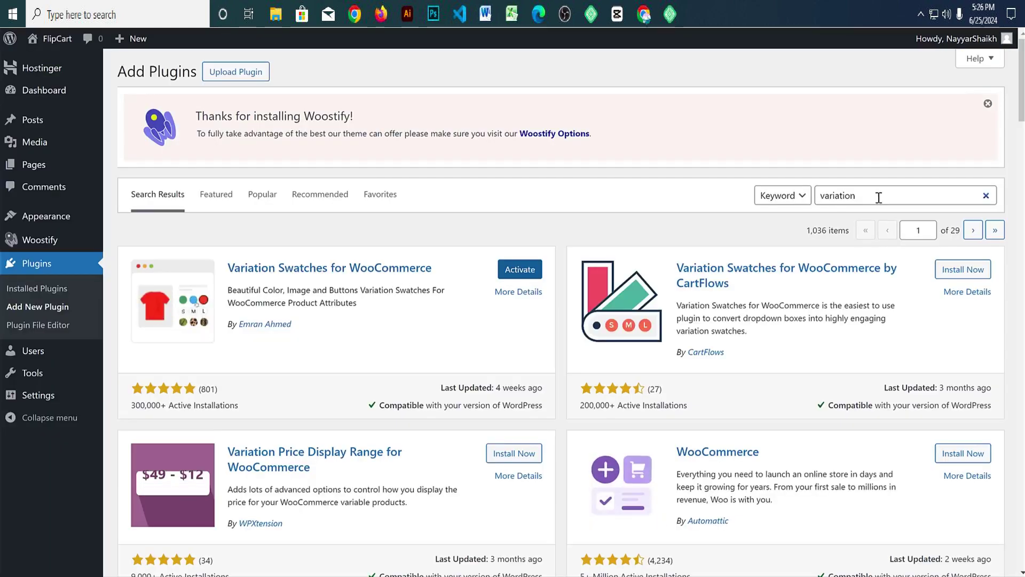
Step: Back on the new site, search the plugin directory for "wishlist" and install the TI WooCommerce Wishlist plugin
{"action": "double_click", "coordinate": [882, 198]}
{"action": "type", "text": "wish"}
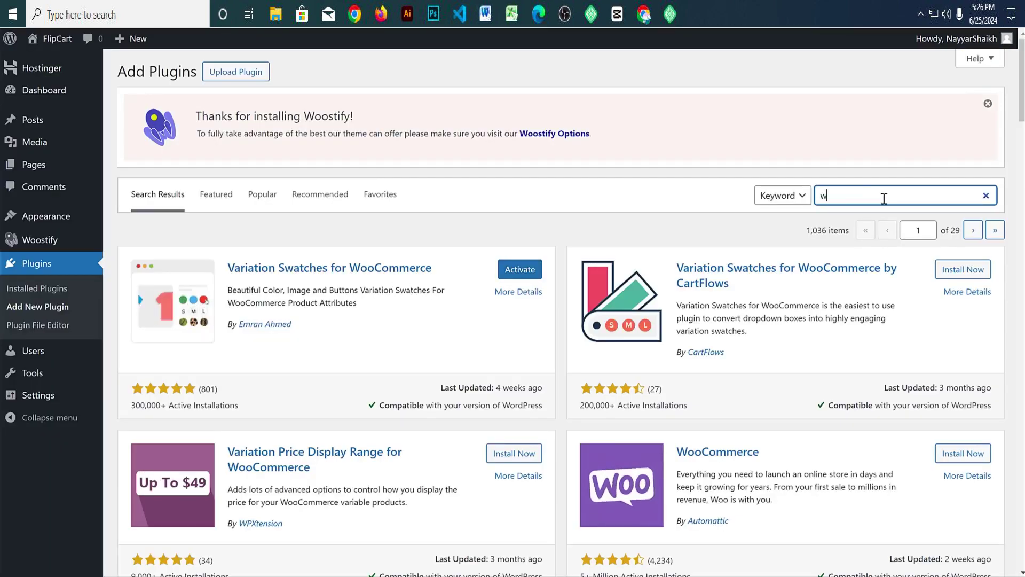
{"action": "type", "text": "list"}
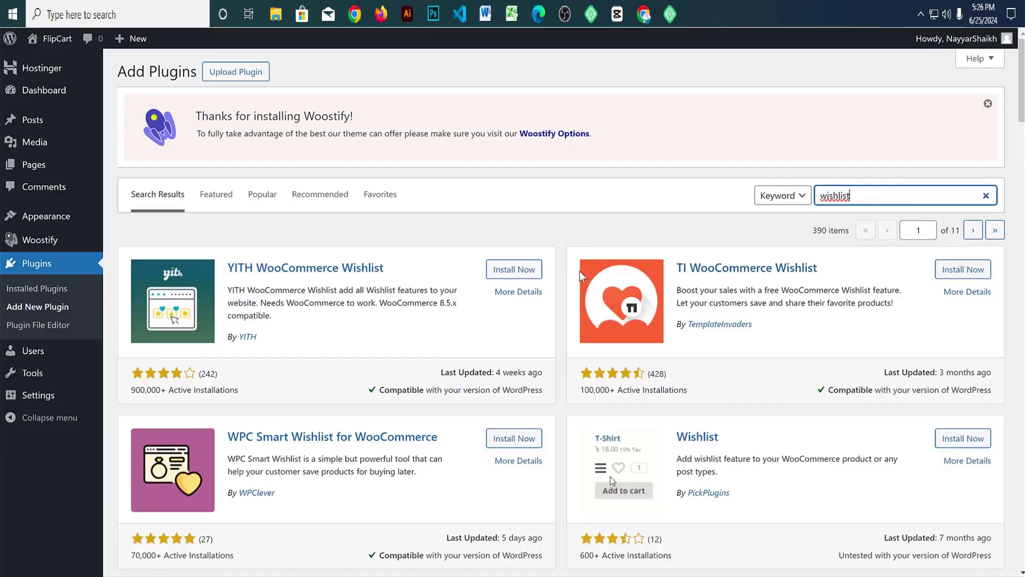
{"action": "left_click_drag", "start_coordinate": [852, 276], "coordinate": [675, 268]}
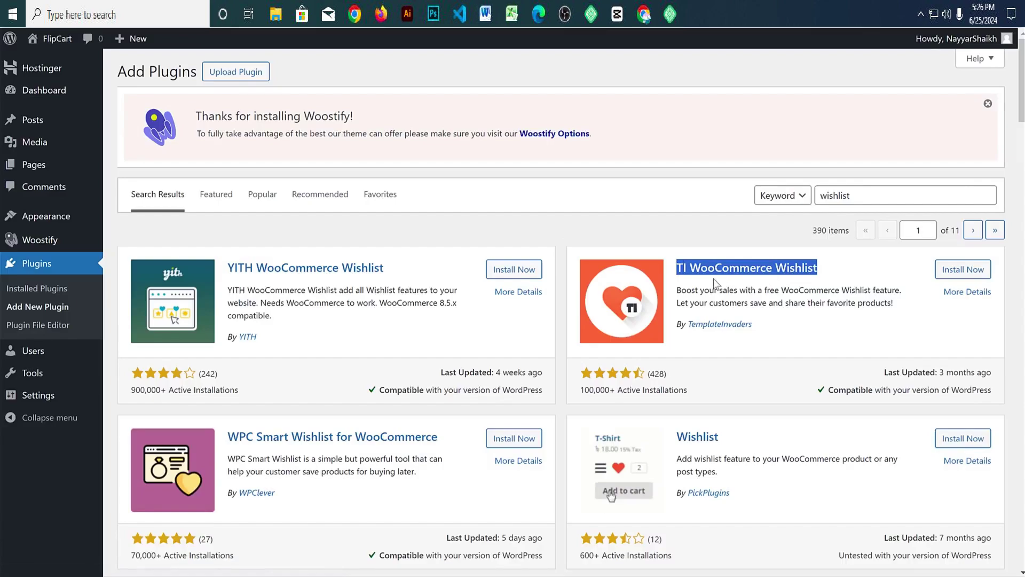
{"action": "left_click", "coordinate": [967, 269]}
{"action": "triple_click", "coordinate": [750, 323]}
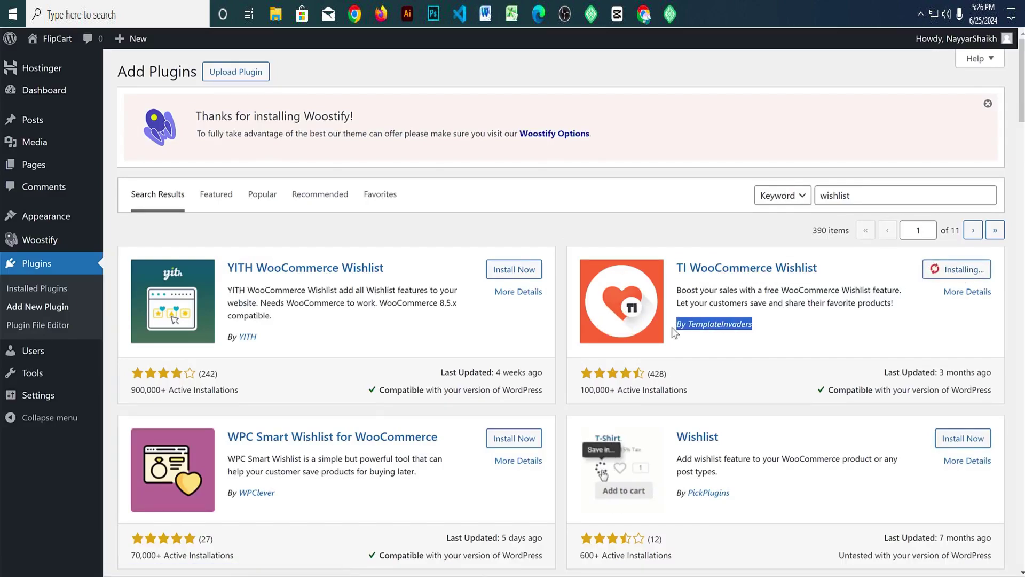
{"action": "left_click", "coordinate": [836, 292]}
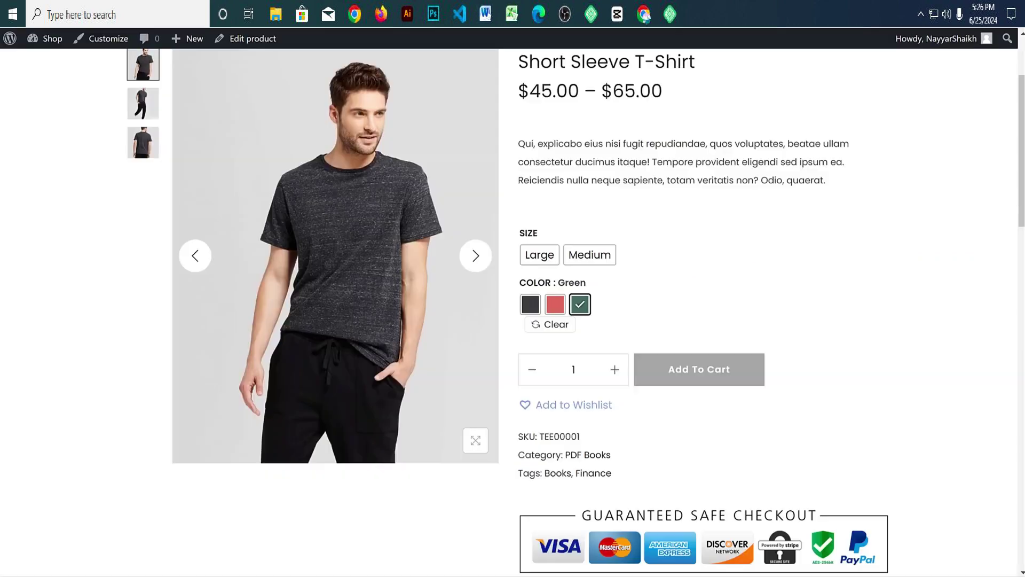
Step: Examine the Add to Wishlist option on the example store's Short Sleeve T-Shirt page
{"action": "scroll", "coordinate": [774, 224], "scroll_direction": "up", "scroll_amount": 1}
{"action": "scroll", "coordinate": [805, 245], "scroll_direction": "up", "scroll_amount": 1}
{"action": "scroll", "coordinate": [613, 335], "scroll_direction": "down", "scroll_amount": 2}
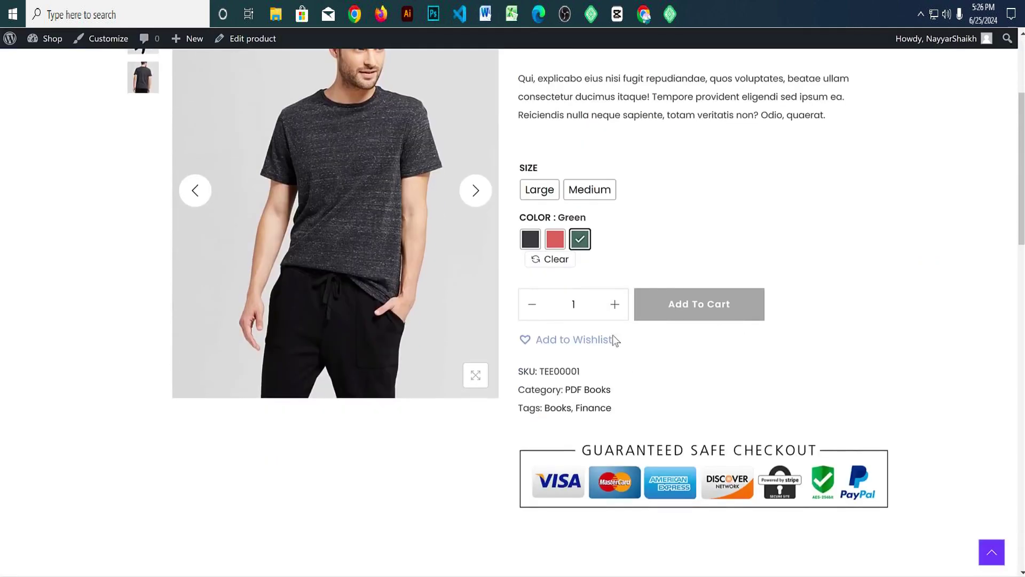
{"action": "triple_click", "coordinate": [526, 340]}
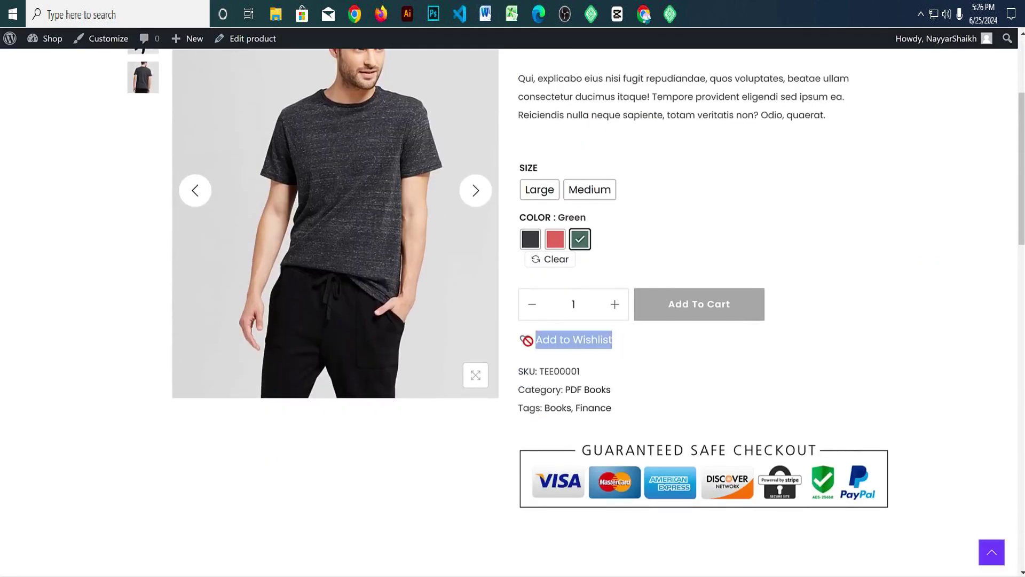
{"action": "scroll", "coordinate": [604, 265], "scroll_direction": "up", "scroll_amount": 3}
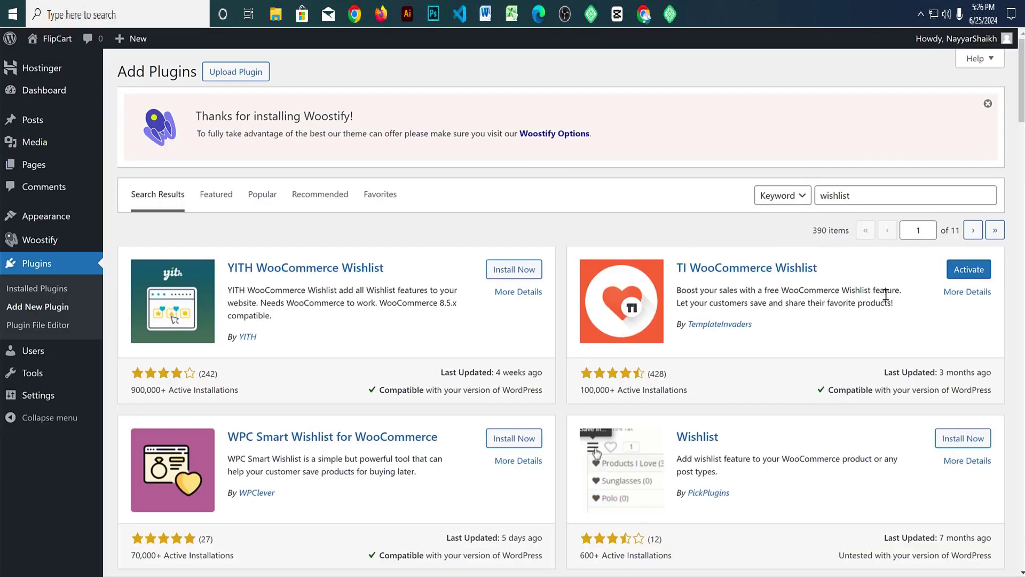
Step: Search the plugin directory for "contact" and install the Contact Form 7 plugin
{"action": "left_click", "coordinate": [876, 195]}
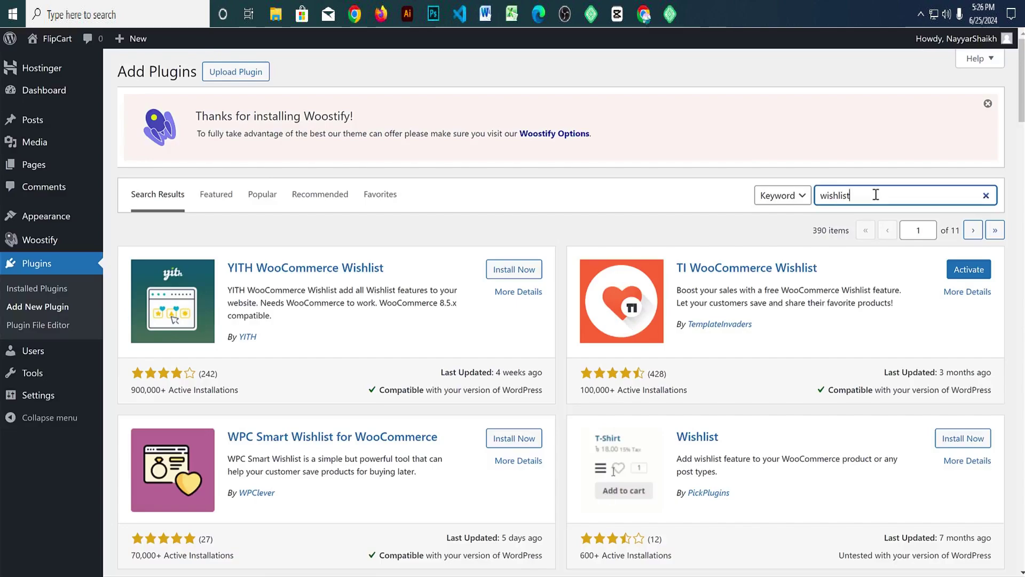
{"action": "key", "text": "ctrl+a"}
{"action": "type", "text": "contact"}
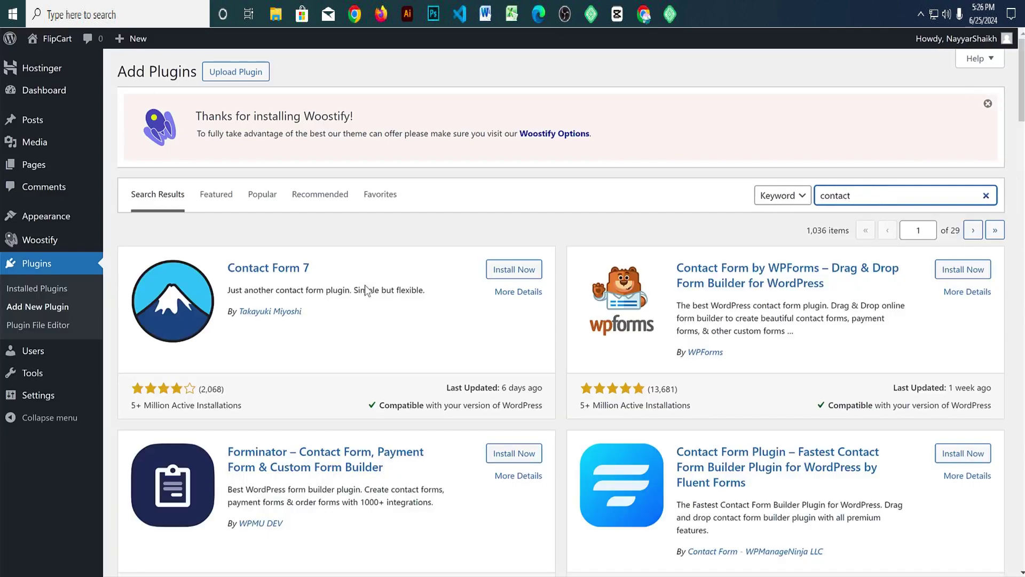
{"action": "left_click_drag", "start_coordinate": [344, 274], "coordinate": [226, 269]}
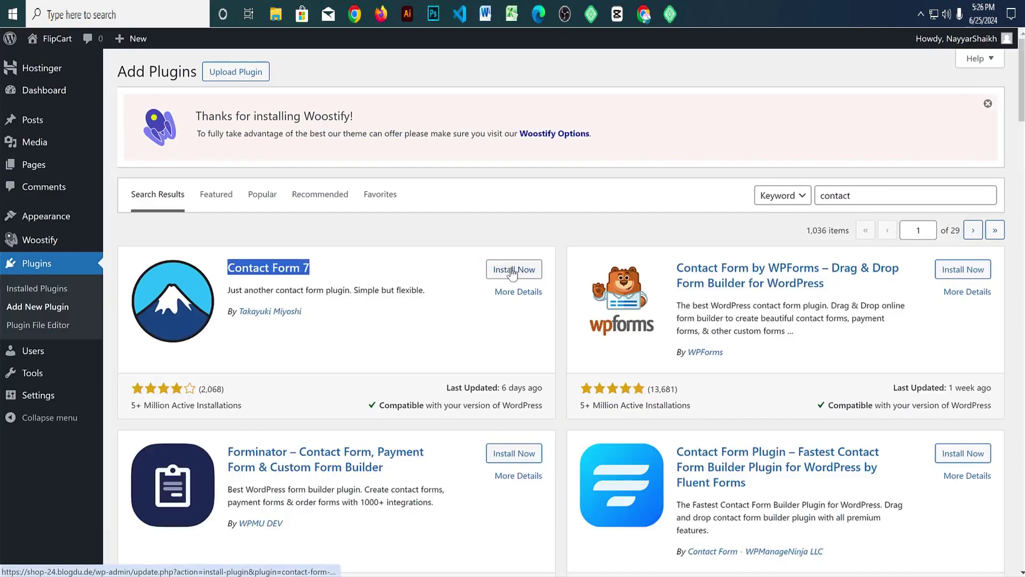
{"action": "left_click", "coordinate": [487, 272]}
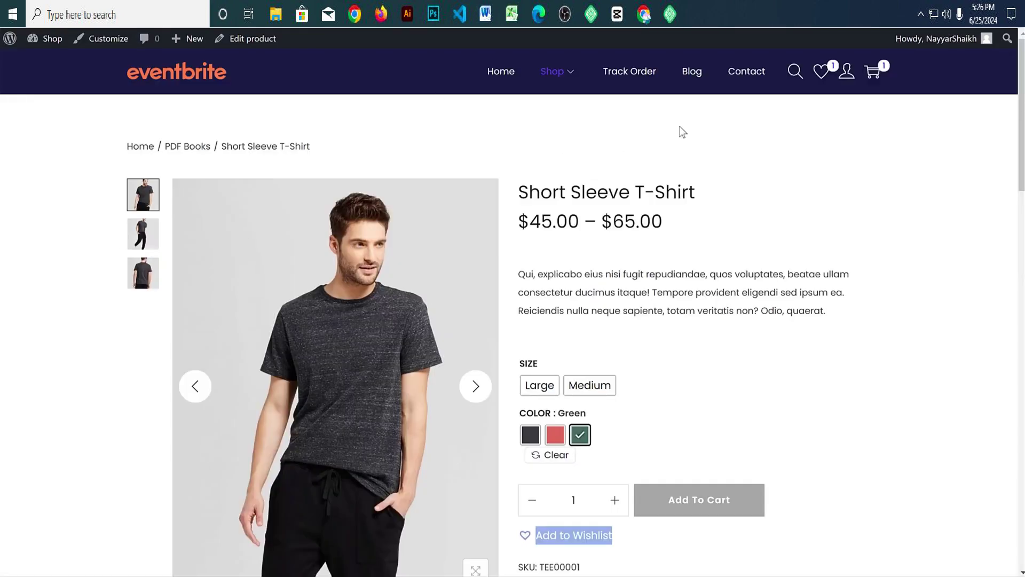
Step: Switch to the example store and examine the message form on its Contact page
{"action": "left_click", "coordinate": [754, 81]}
{"action": "scroll", "coordinate": [809, 235], "scroll_direction": "down", "scroll_amount": 5}
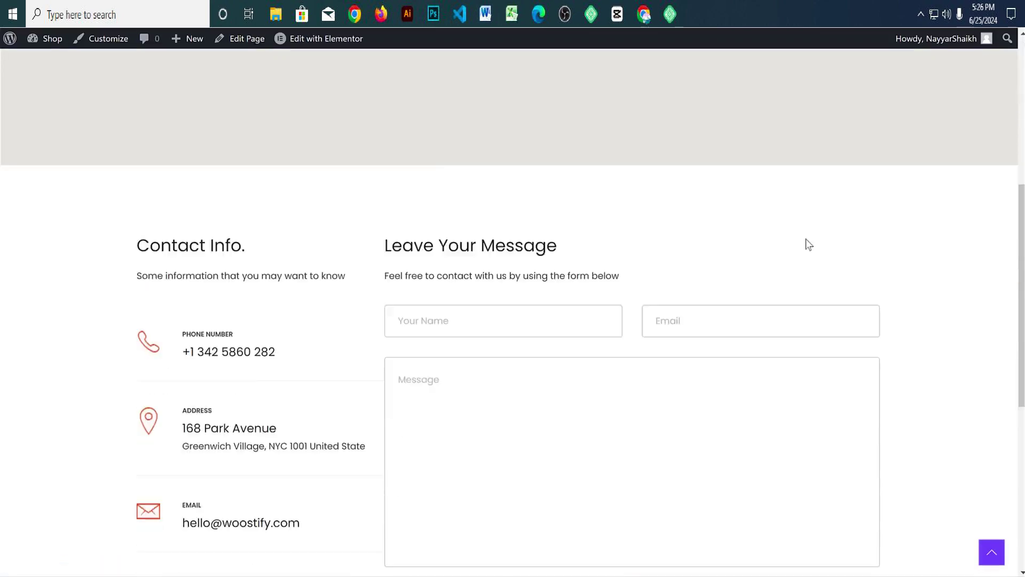
{"action": "scroll", "coordinate": [808, 244], "scroll_direction": "down", "scroll_amount": 2}
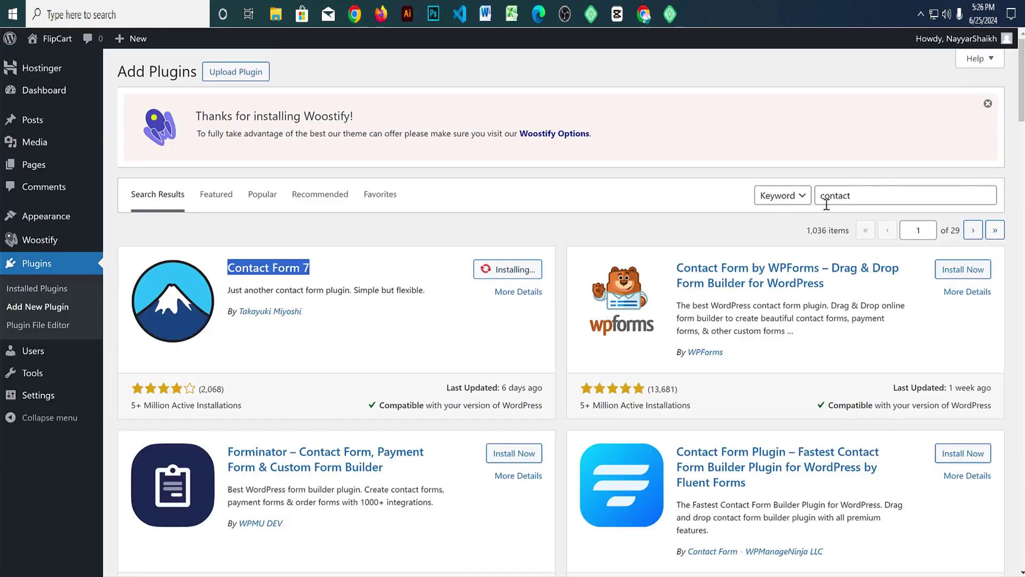
Step: Back on the new site, search the plugin directory for "woostify" and install the Woostify Sites Library plugin
{"action": "left_click", "coordinate": [885, 194]}
{"action": "key", "text": "ctrl+a"}
{"action": "type", "text": "woo"}
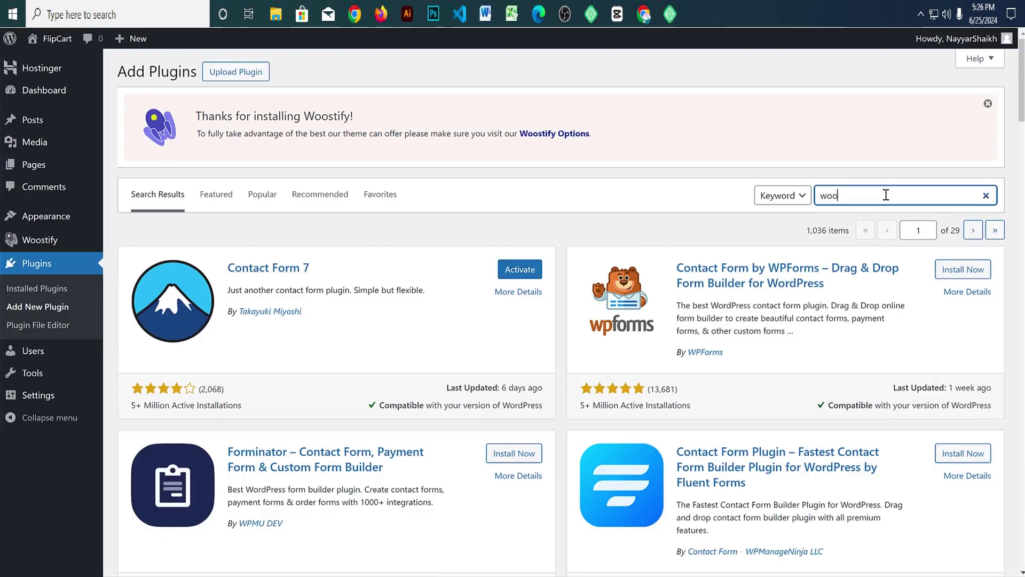
{"action": "type", "text": "stify"}
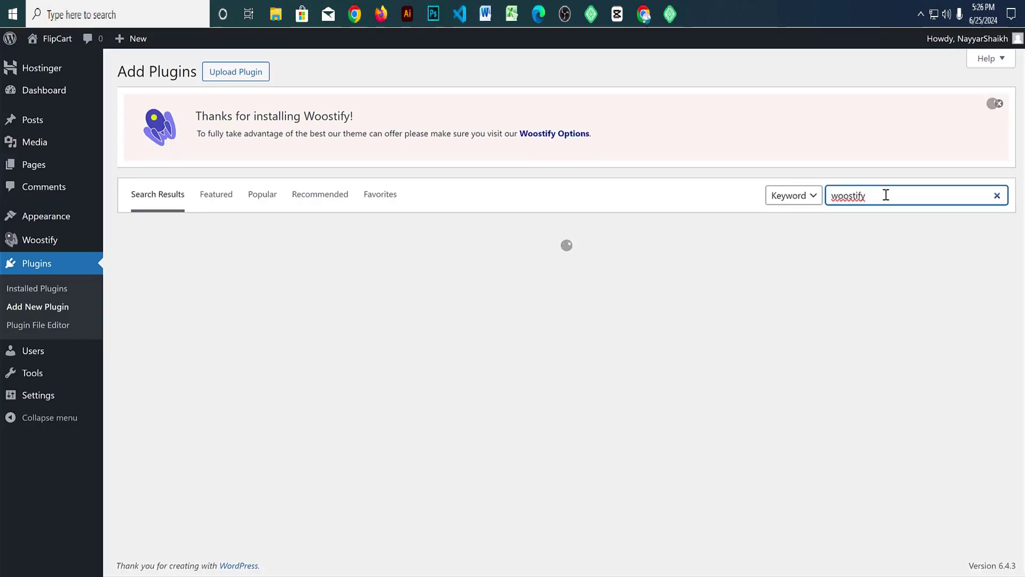
{"action": "left_click_drag", "start_coordinate": [886, 195], "coordinate": [823, 204]}
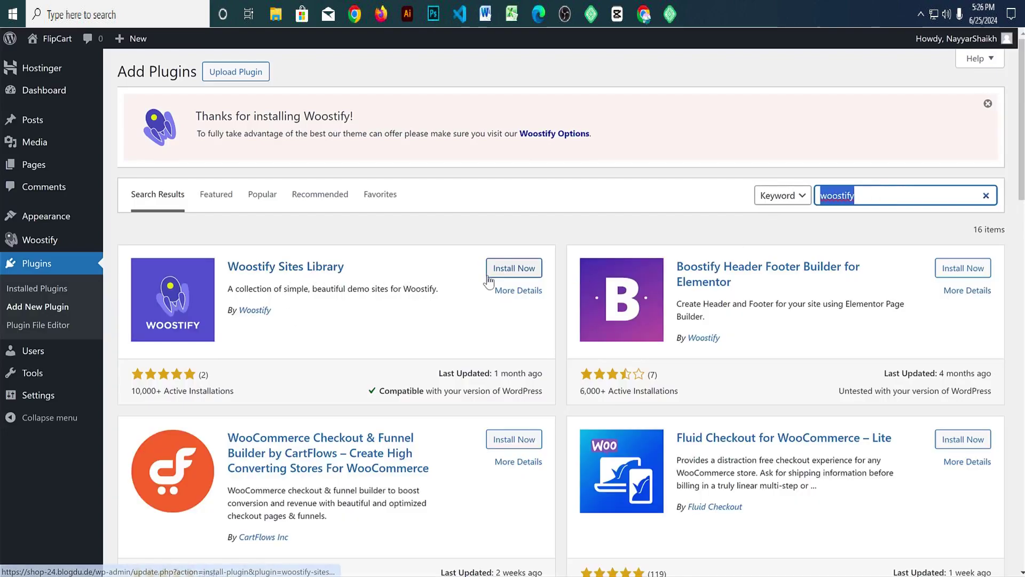
{"action": "left_click", "coordinate": [512, 272]}
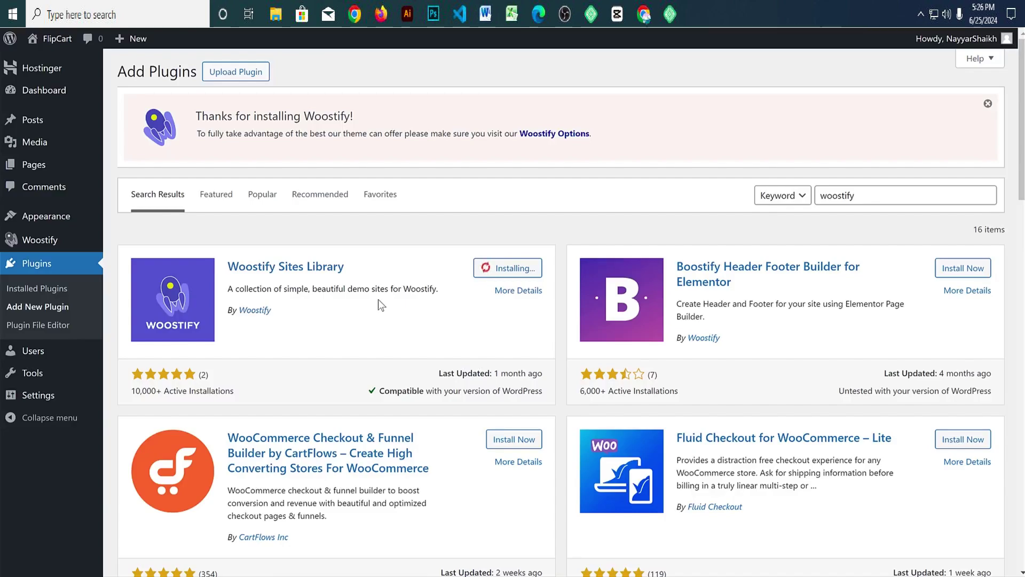
Step: Search the plugin directory for "woocommerce" and install the WooCommerce plugin by Automattic
{"action": "double_click", "coordinate": [871, 195]}
{"action": "type", "text": "wooc"}
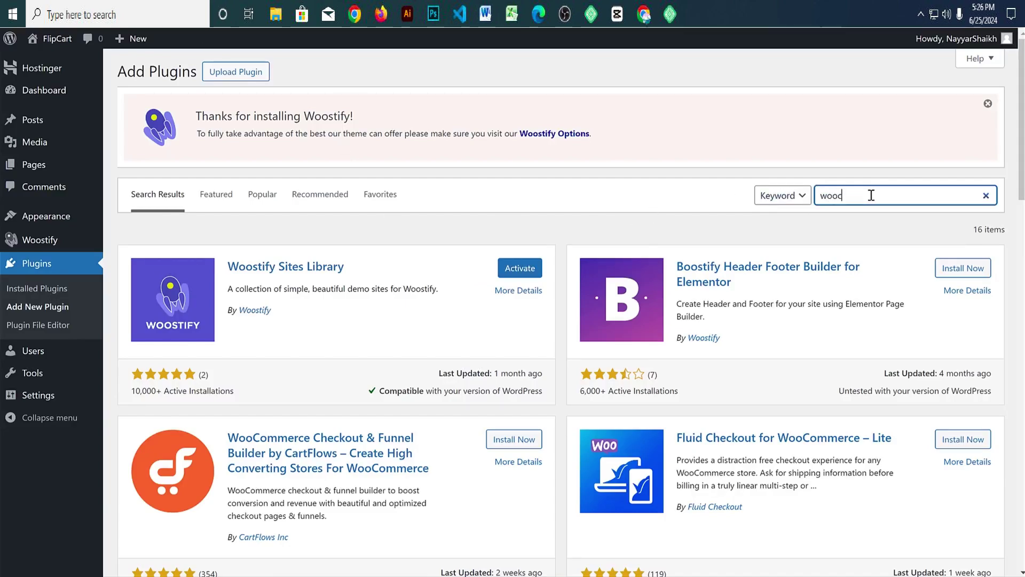
{"action": "type", "text": "ommerce"}
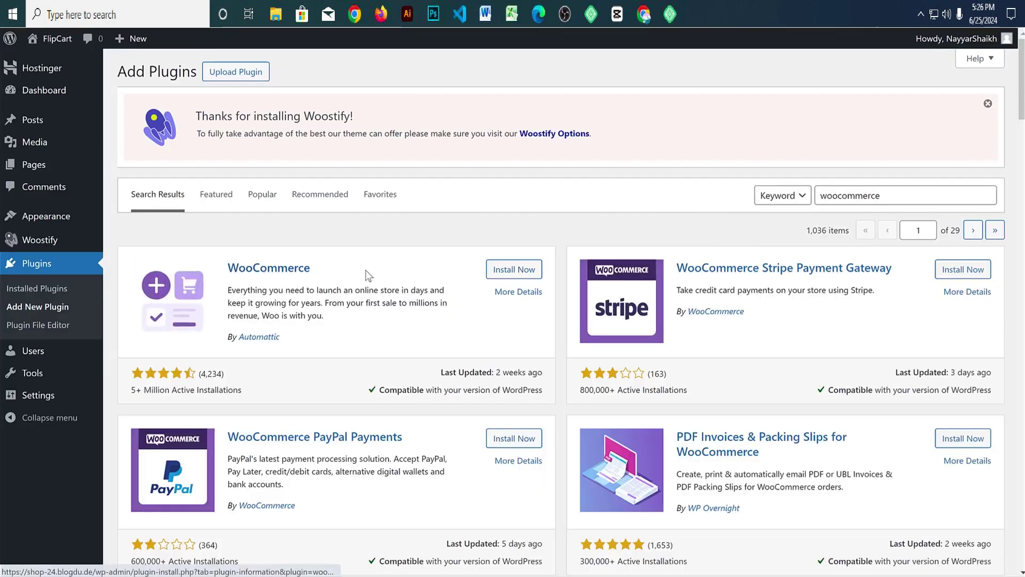
{"action": "left_click", "coordinate": [521, 270]}
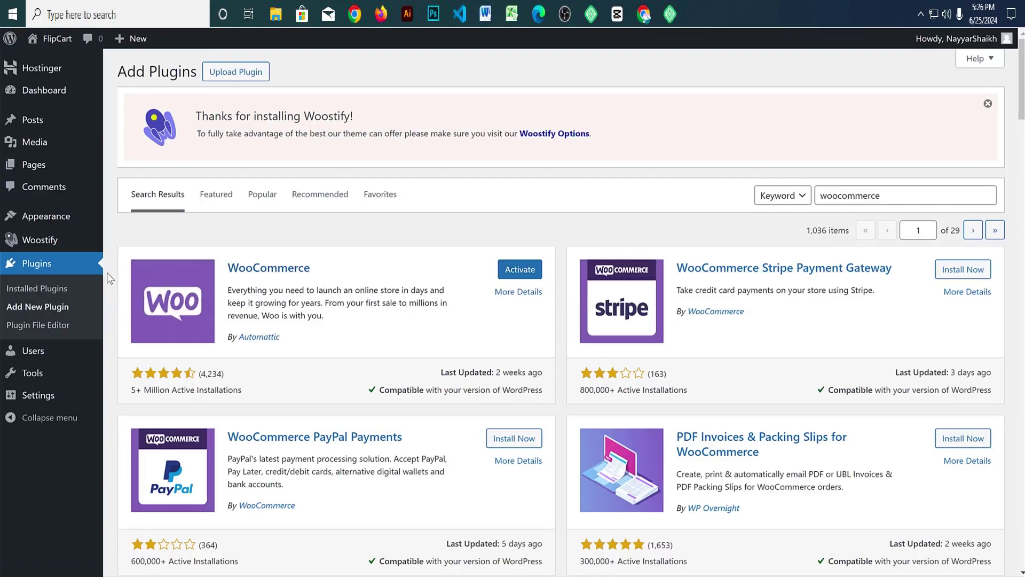
Step: Open the installed plugins list, select all plugins and activate them with a single bulk action
{"action": "left_click", "coordinate": [43, 271]}
{"action": "scroll", "coordinate": [540, 307], "scroll_direction": "down", "scroll_amount": 3}
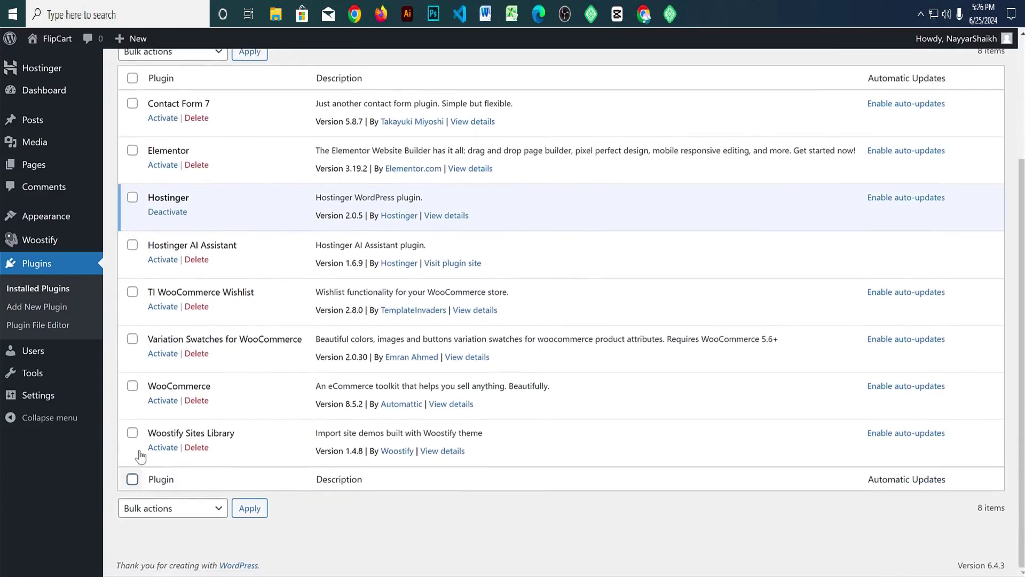
{"action": "left_click", "coordinate": [132, 433]}
{"action": "left_click", "coordinate": [132, 385]}
{"action": "scroll", "coordinate": [160, 341], "scroll_direction": "up", "scroll_amount": 3}
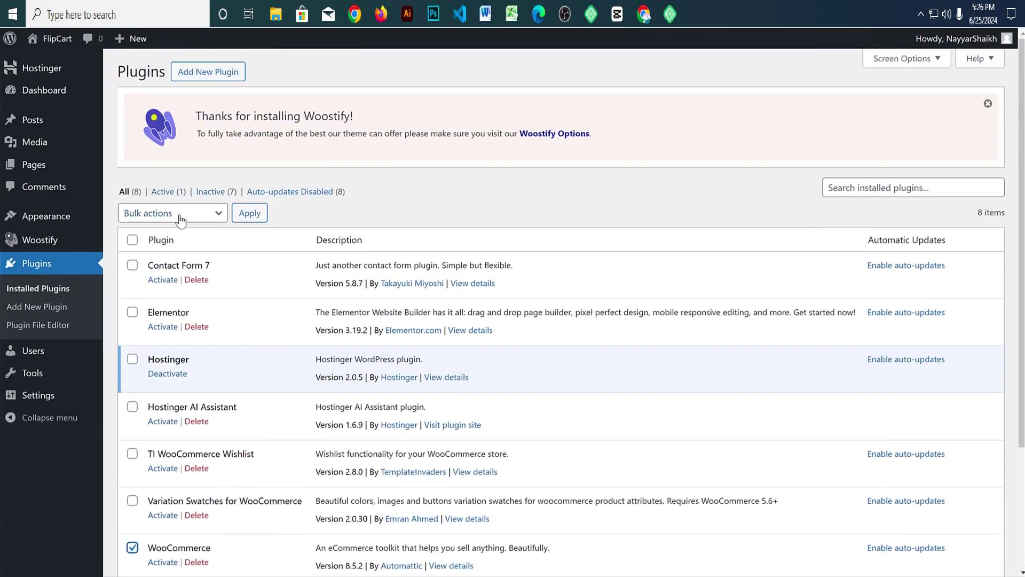
{"action": "left_click", "coordinate": [132, 239]}
{"action": "scroll", "coordinate": [199, 437], "scroll_direction": "down", "scroll_amount": 2}
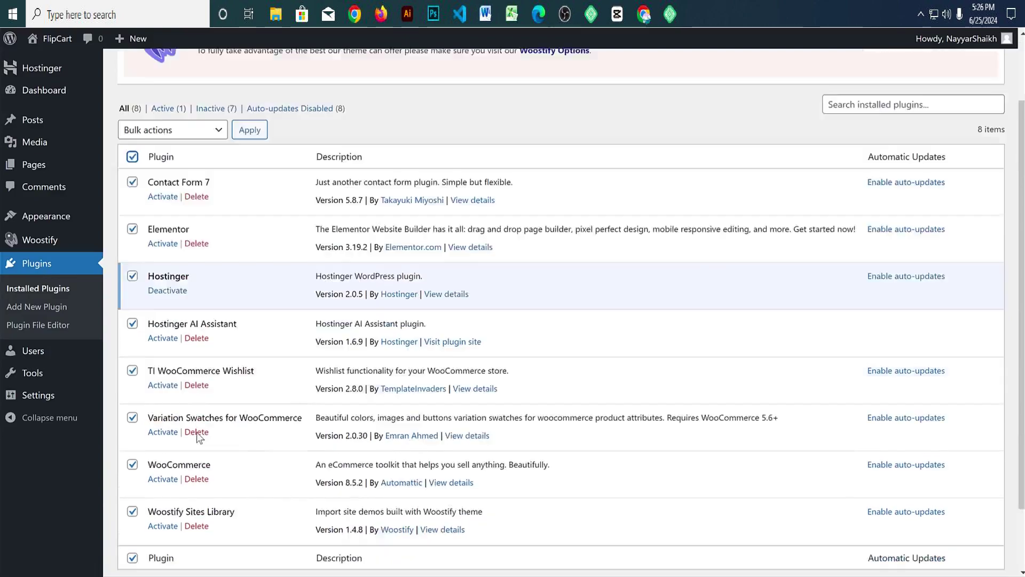
{"action": "scroll", "coordinate": [198, 437], "scroll_direction": "up", "scroll_amount": 1}
{"action": "left_click", "coordinate": [176, 181]}
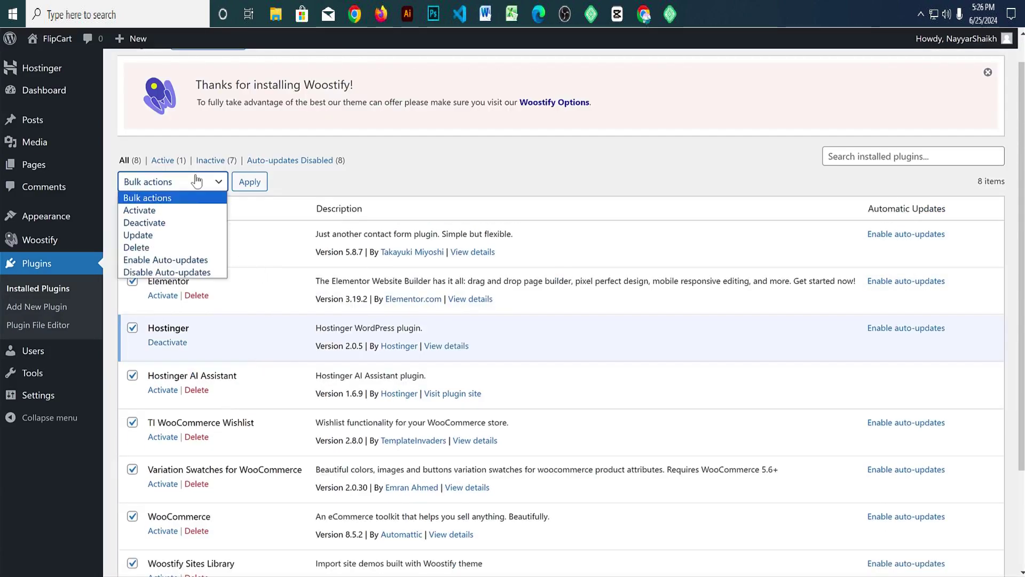
{"action": "left_click", "coordinate": [177, 210]}
{"action": "left_click", "coordinate": [259, 195]}
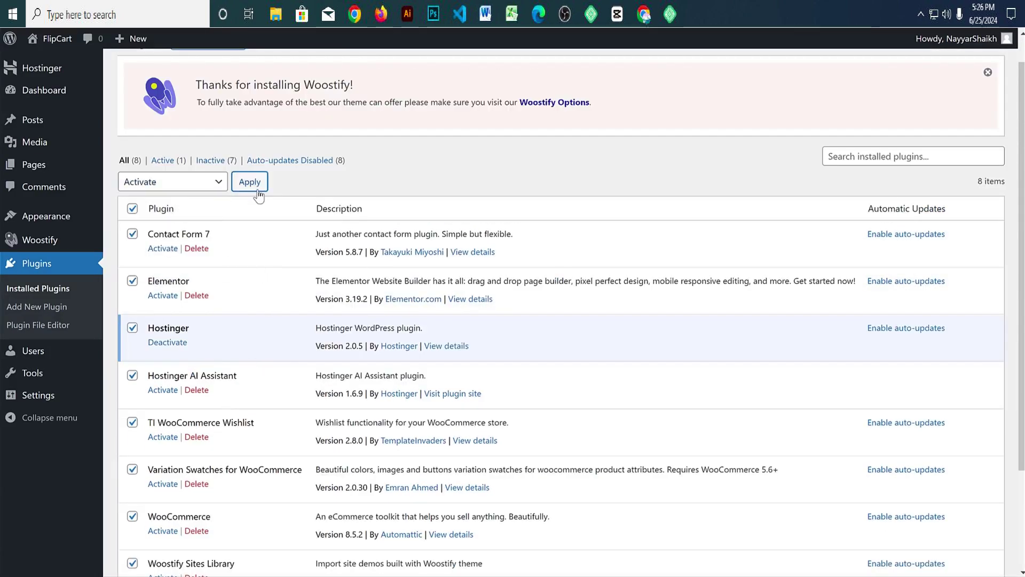
{"action": "scroll", "coordinate": [262, 320], "scroll_direction": "down", "scroll_amount": 3}
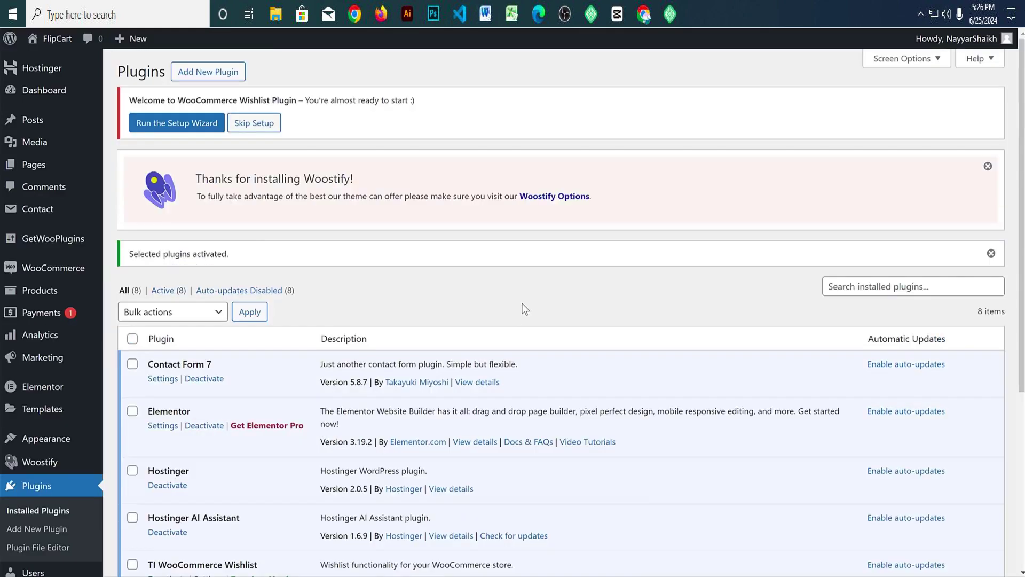
Step: Enable automatic updates for every installed plugin, from Woostify Sites Library up to Contact Form 7
{"action": "scroll", "coordinate": [531, 309], "scroll_direction": "down", "scroll_amount": 5}
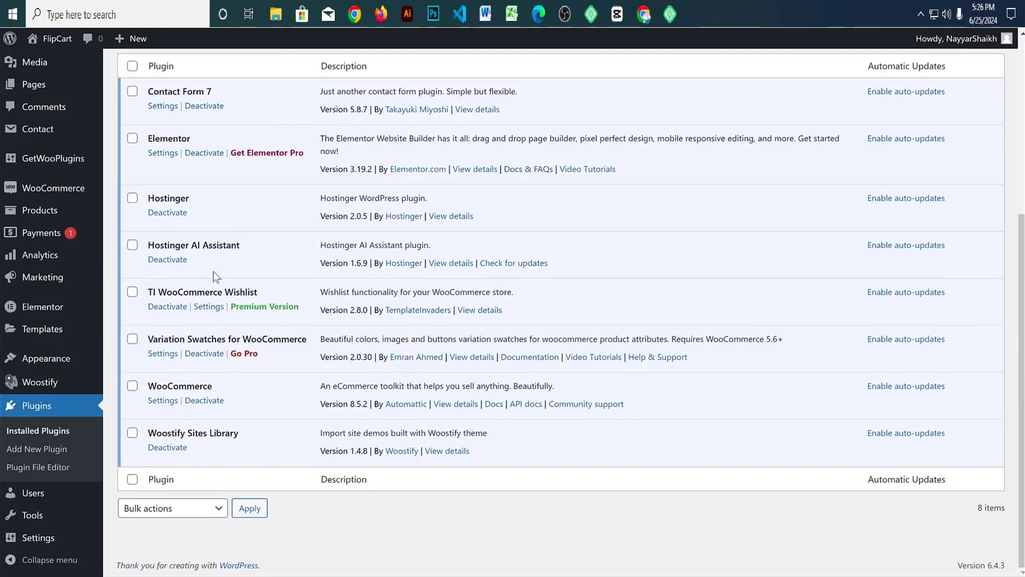
{"action": "scroll", "coordinate": [216, 291], "scroll_direction": "up", "scroll_amount": 6}
{"action": "scroll", "coordinate": [532, 266], "scroll_direction": "down", "scroll_amount": 5}
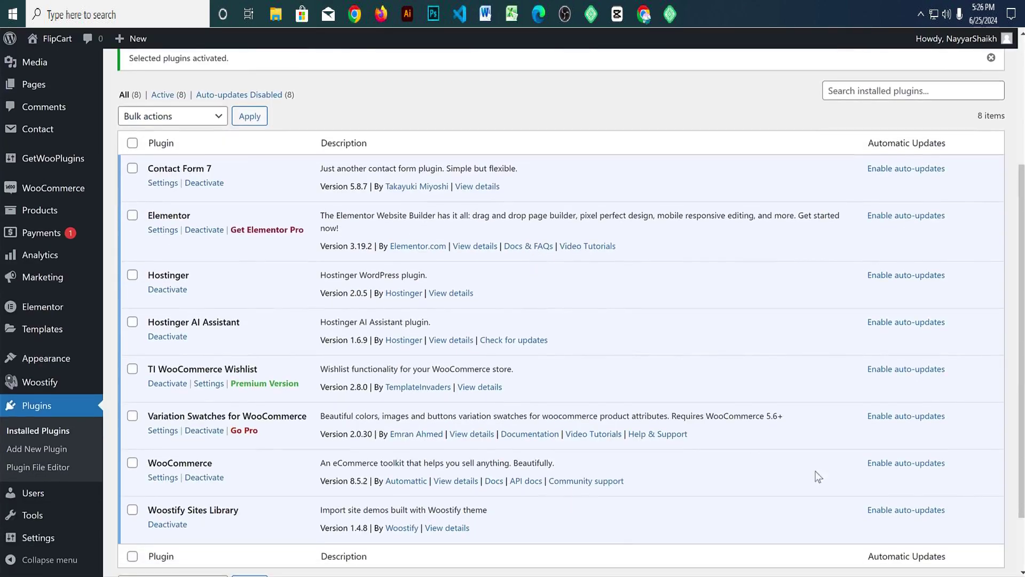
{"action": "left_click", "coordinate": [916, 510]}
{"action": "left_click", "coordinate": [915, 463]}
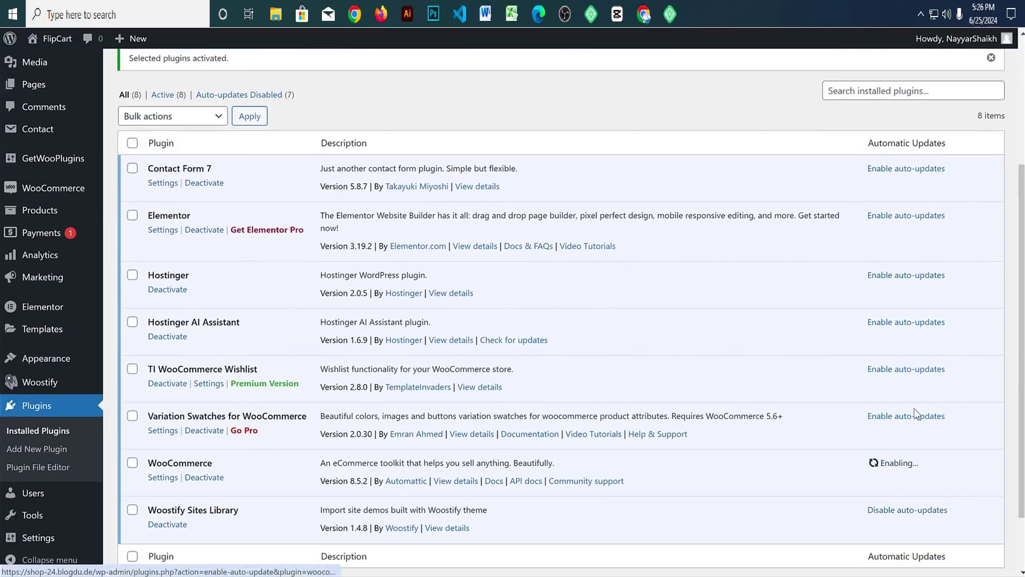
{"action": "left_click", "coordinate": [915, 416]}
{"action": "left_click", "coordinate": [910, 368]}
{"action": "left_click", "coordinate": [909, 322]}
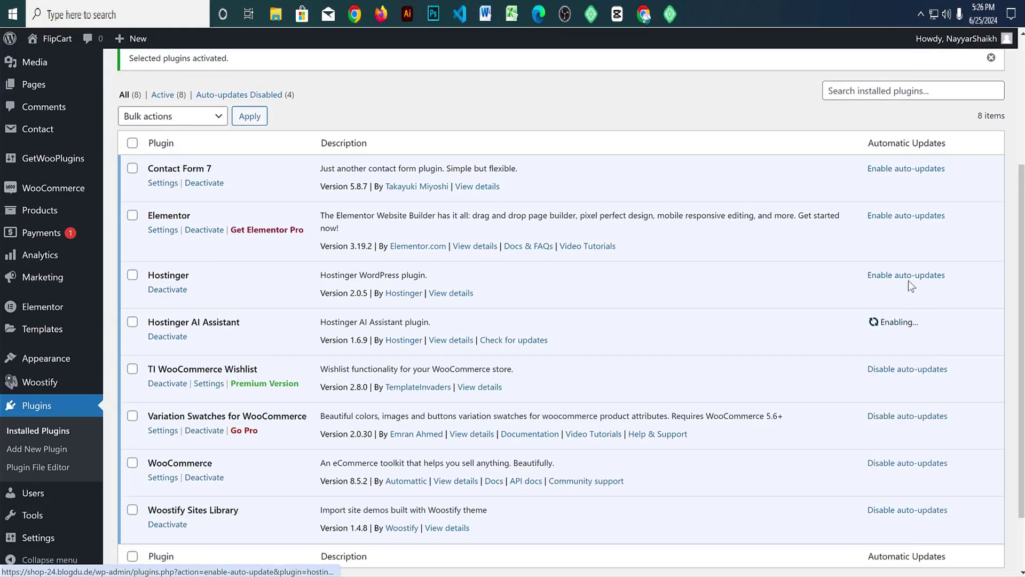
{"action": "left_click", "coordinate": [907, 277]}
{"action": "left_click", "coordinate": [908, 216]}
{"action": "left_click", "coordinate": [908, 170]}
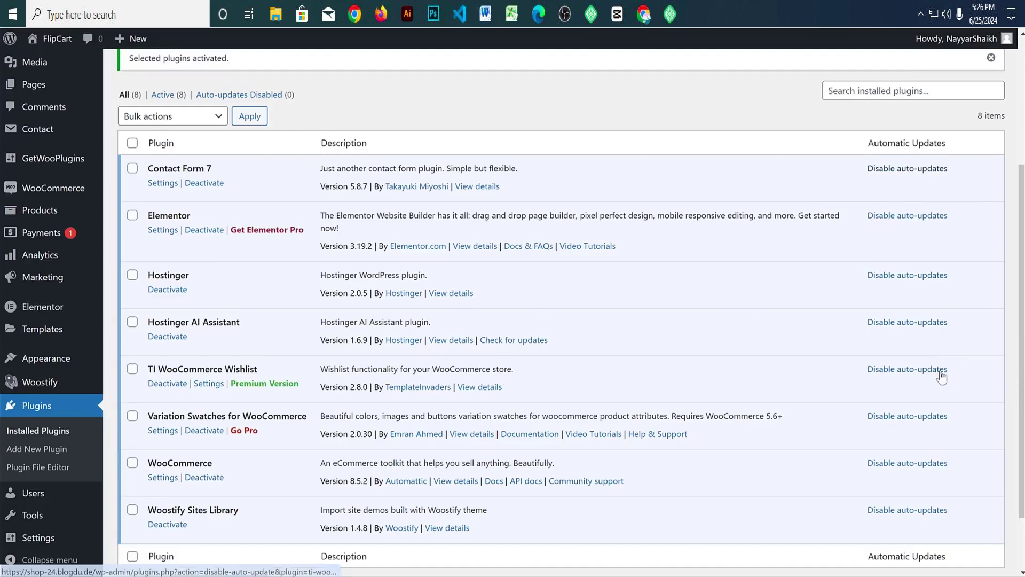
Step: Return to the WordPress dashboard and hide its Elementor Overview box
{"action": "scroll", "coordinate": [937, 384], "scroll_direction": "up", "scroll_amount": 3}
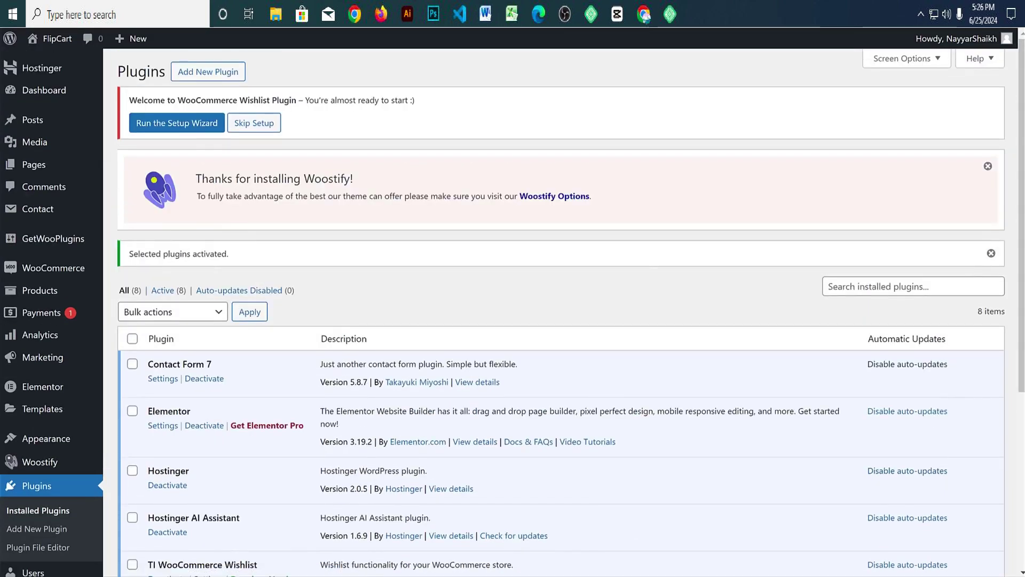
{"action": "left_click", "coordinate": [64, 99]}
{"action": "scroll", "coordinate": [471, 343], "scroll_direction": "down", "scroll_amount": 4}
{"action": "scroll", "coordinate": [893, 130], "scroll_direction": "up", "scroll_amount": 4}
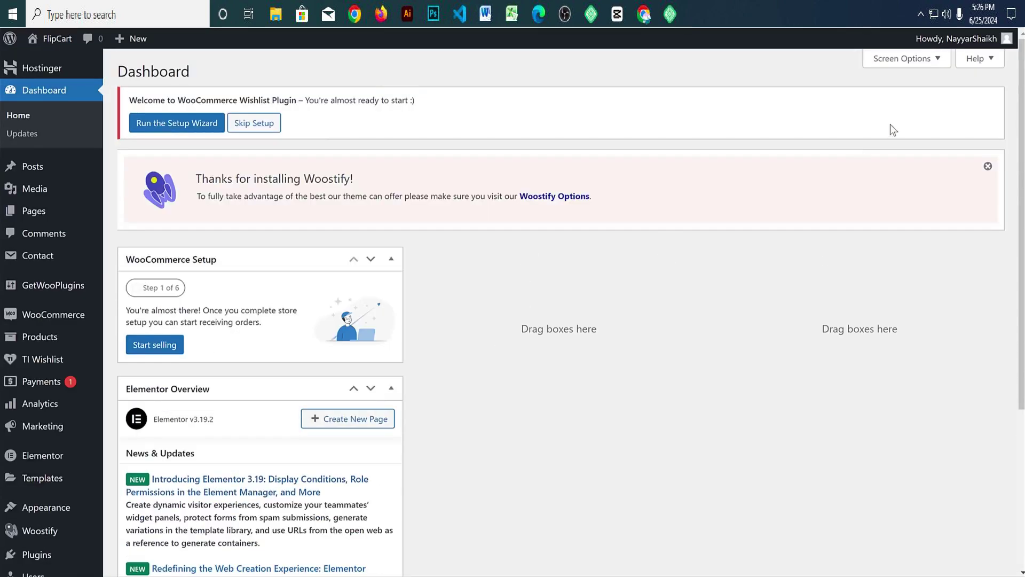
{"action": "left_click", "coordinate": [902, 59]}
{"action": "left_click", "coordinate": [240, 116]}
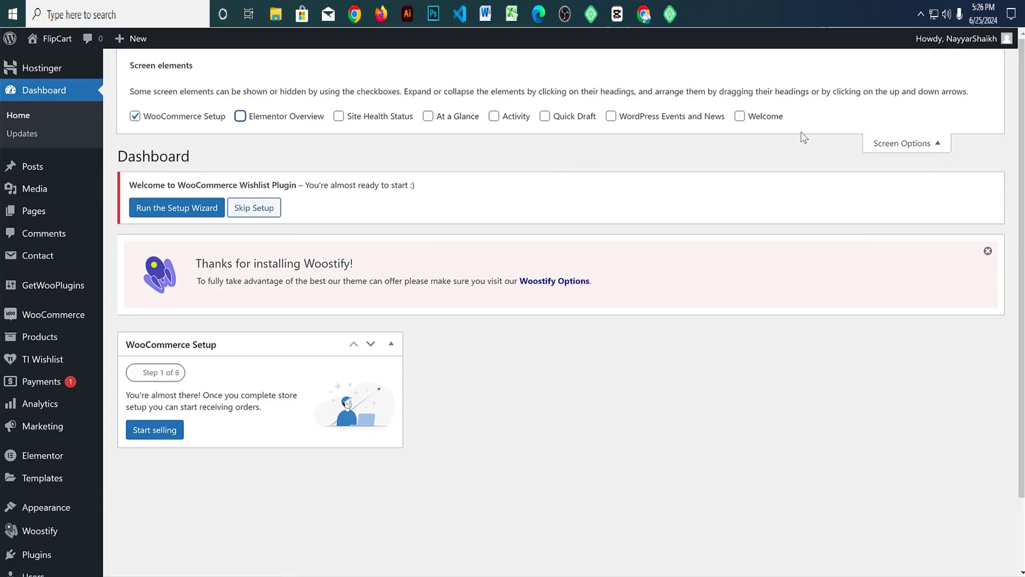
{"action": "left_click", "coordinate": [887, 142]}
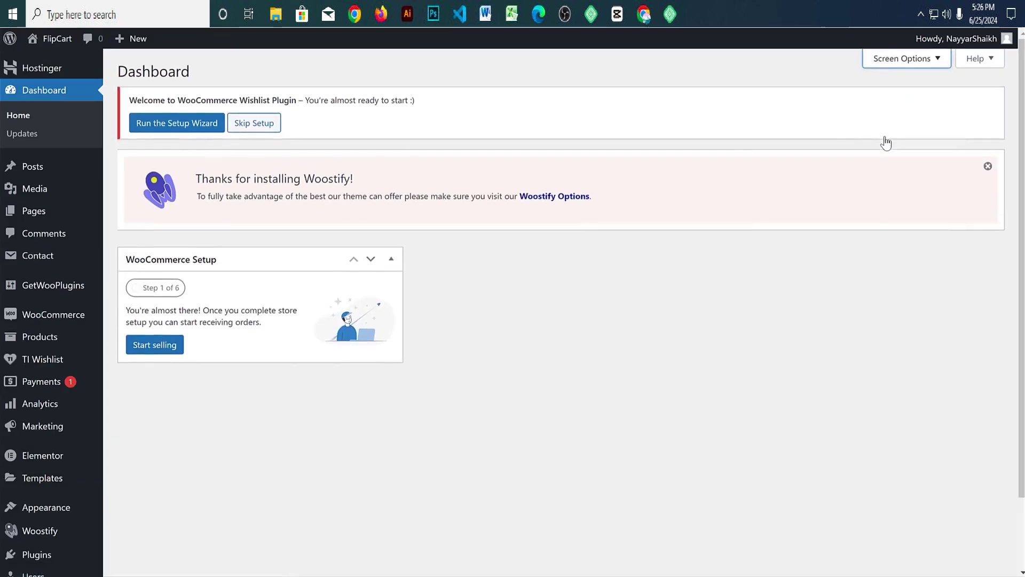
Step: Start the WooCommerce Wishlist setup wizard and accept its page setup with the name "Default wishlist" and an automatically created wishlist page
{"action": "left_click_drag", "start_coordinate": [240, 101], "coordinate": [309, 100]}
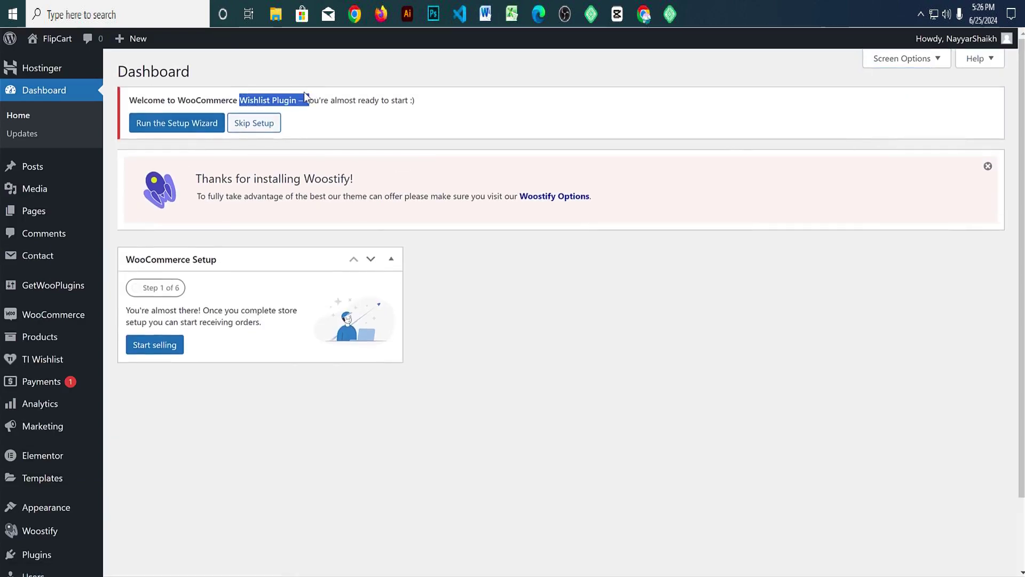
{"action": "left_click", "coordinate": [237, 110]}
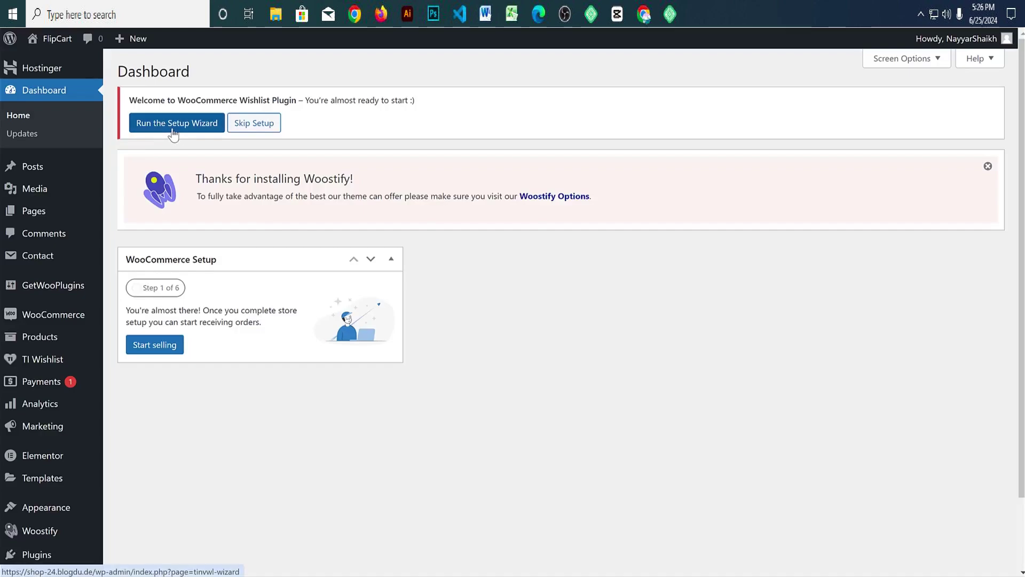
{"action": "mouse_move", "coordinate": [53, 361]}
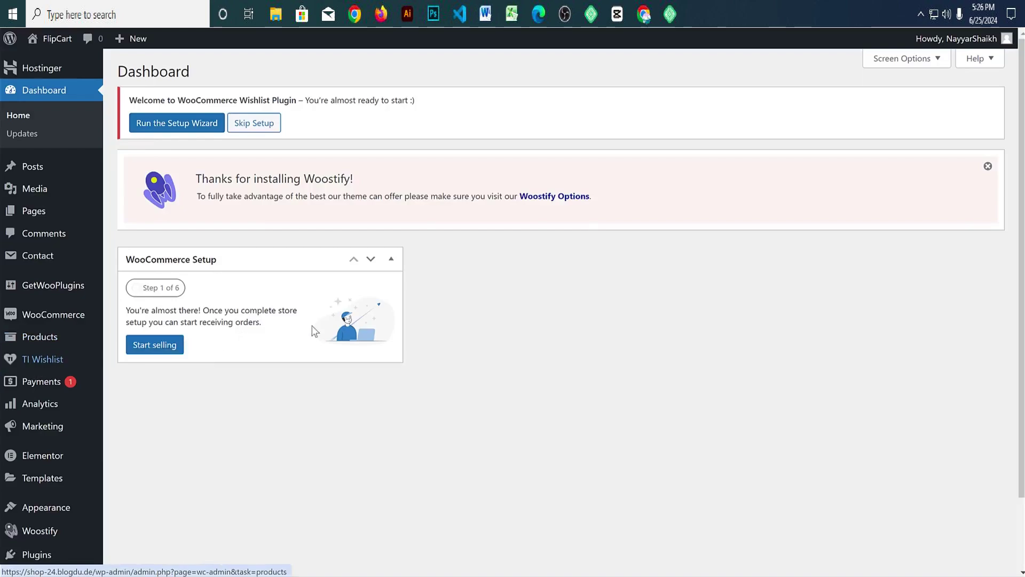
{"action": "double_click", "coordinate": [141, 100]}
{"action": "left_click", "coordinate": [251, 113]}
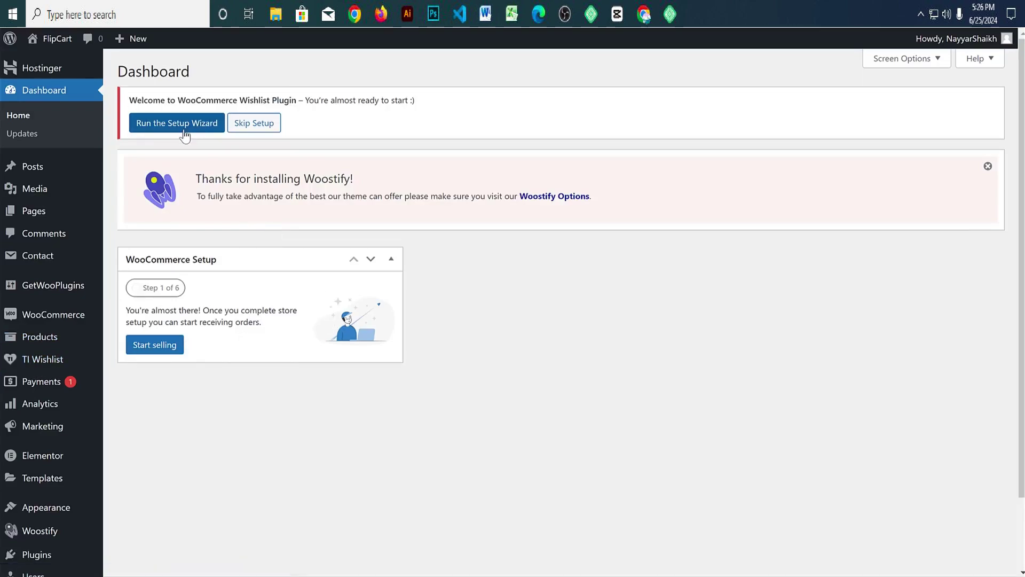
{"action": "left_click", "coordinate": [182, 131]}
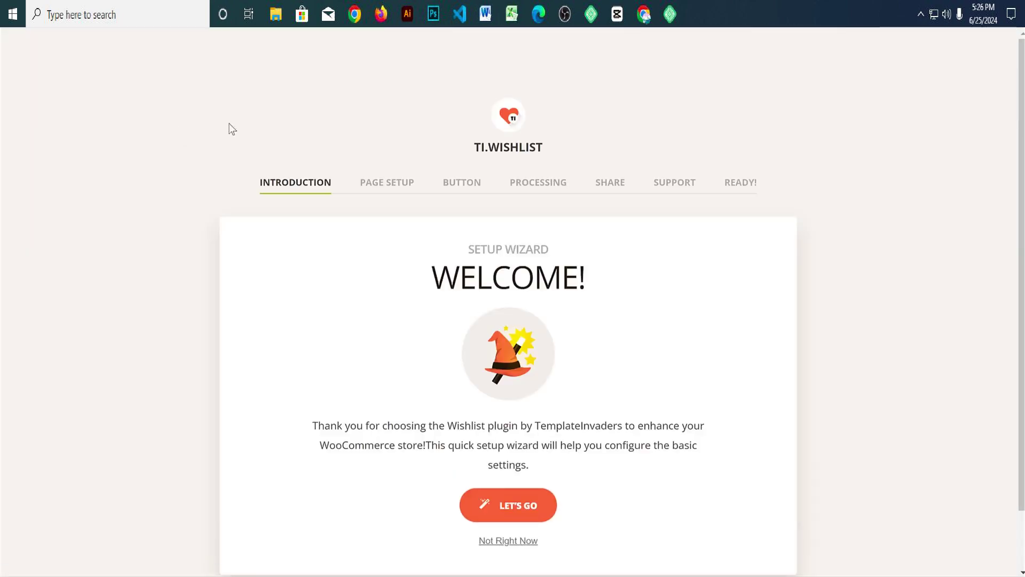
{"action": "scroll", "coordinate": [585, 252], "scroll_direction": "down", "scroll_amount": 1}
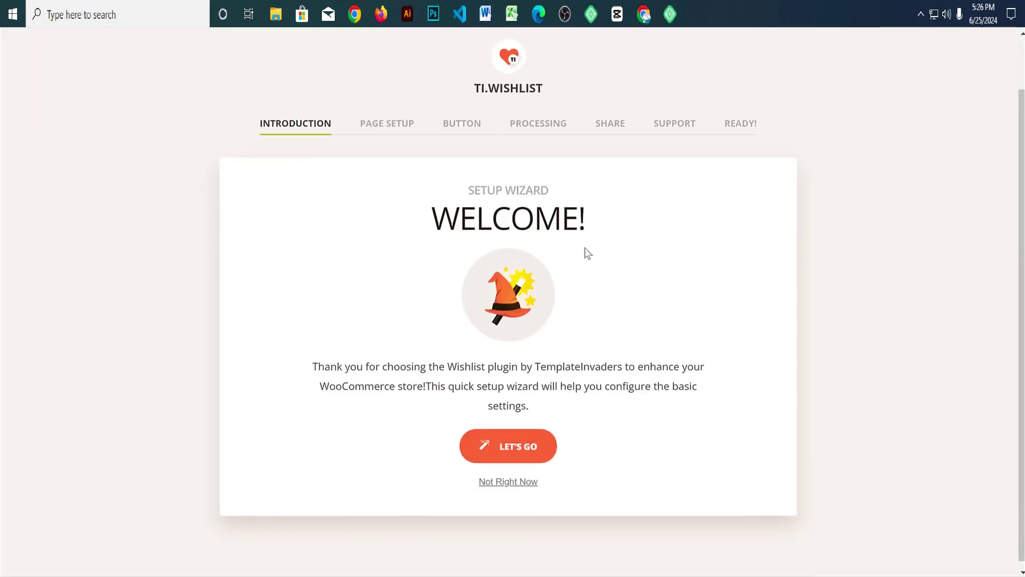
{"action": "left_click", "coordinate": [508, 449]}
{"action": "scroll", "coordinate": [812, 364], "scroll_direction": "down", "scroll_amount": 2}
{"action": "left_click", "coordinate": [728, 405]}
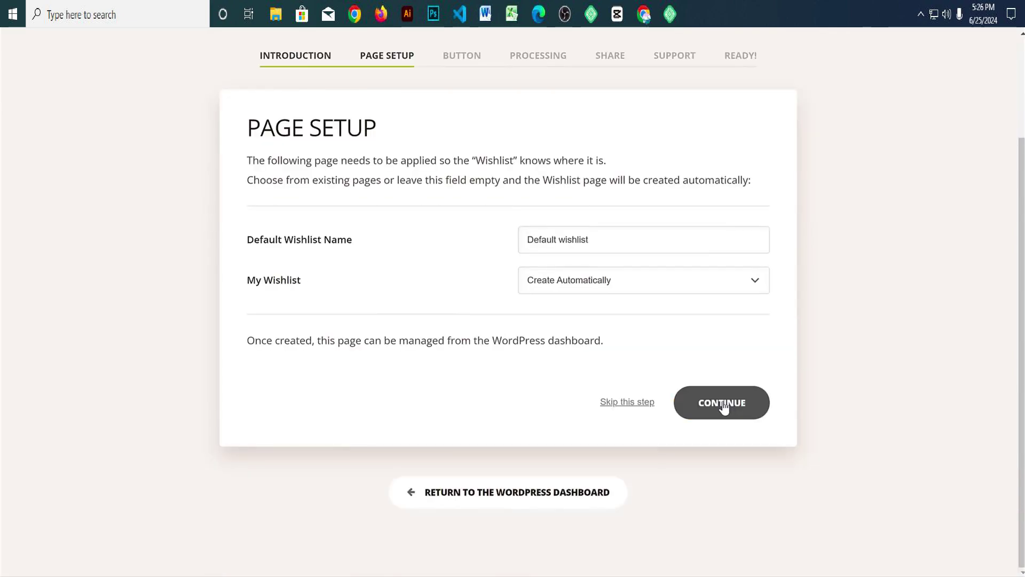
Step: Accept the "Add to Wishlist" button after "Add to Cart" and in product listings, with automatic removal of products from the wishlist
{"action": "scroll", "coordinate": [651, 360], "scroll_direction": "down", "scroll_amount": 2}
{"action": "scroll", "coordinate": [660, 364], "scroll_direction": "down", "scroll_amount": 2}
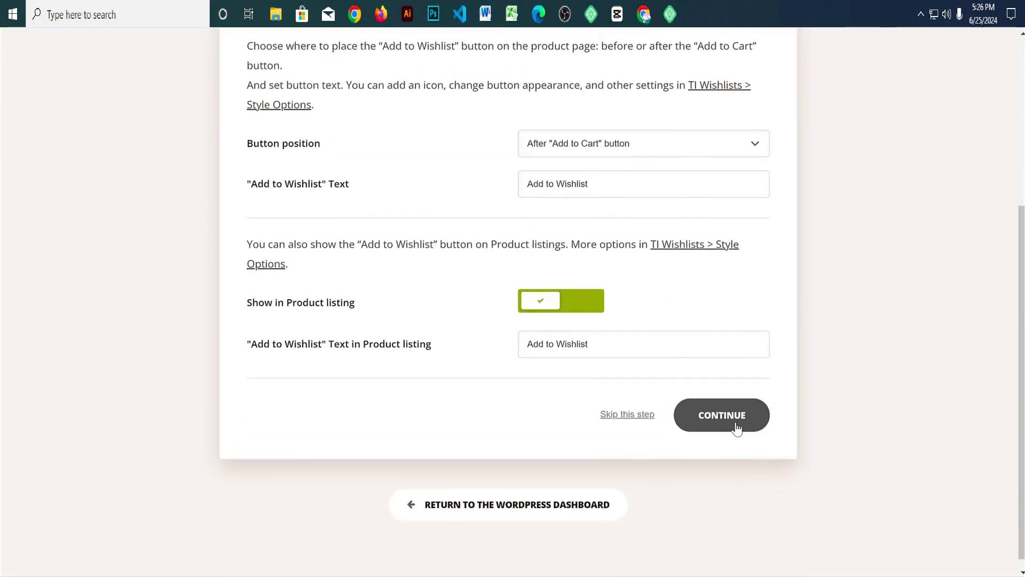
{"action": "left_click", "coordinate": [737, 428]}
{"action": "scroll", "coordinate": [737, 427], "scroll_direction": "down", "scroll_amount": 1}
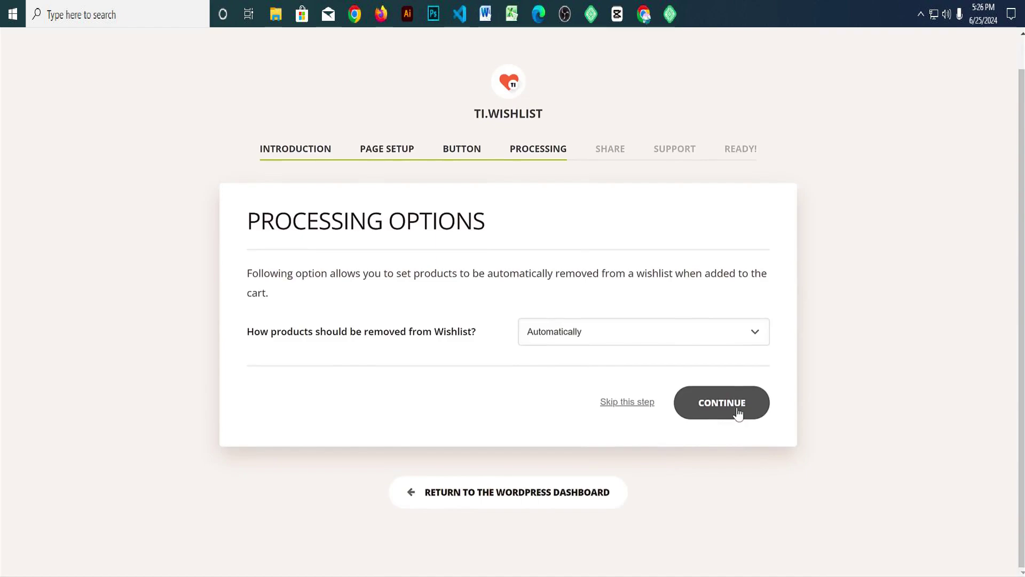
{"action": "left_click", "coordinate": [739, 413]}
Step: Finish the wishlist wizard with all share buttons enabled and support chat disabled, and return to the WordPress dashboard
{"action": "scroll", "coordinate": [705, 370], "scroll_direction": "down", "scroll_amount": 3}
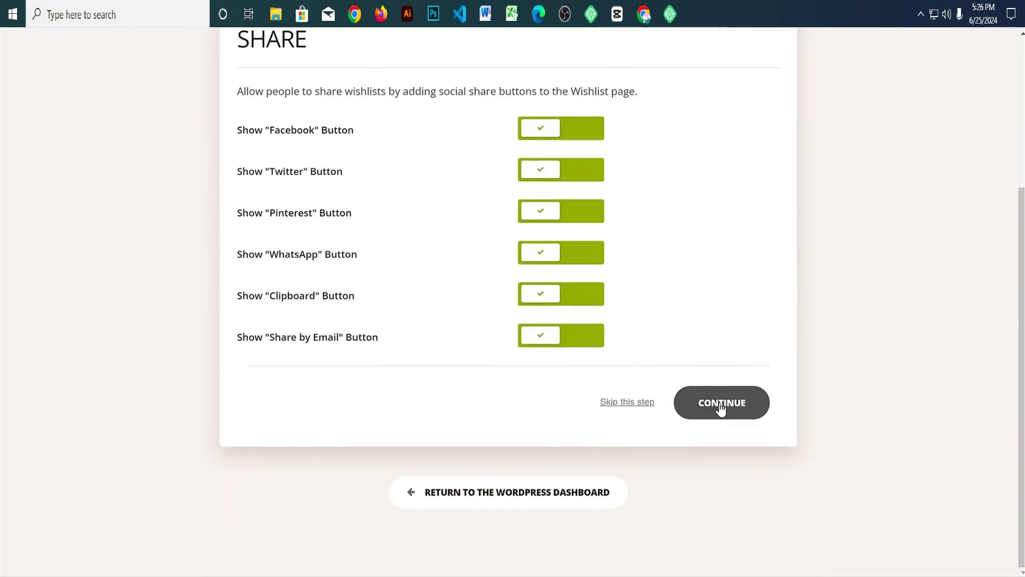
{"action": "left_click", "coordinate": [719, 405]}
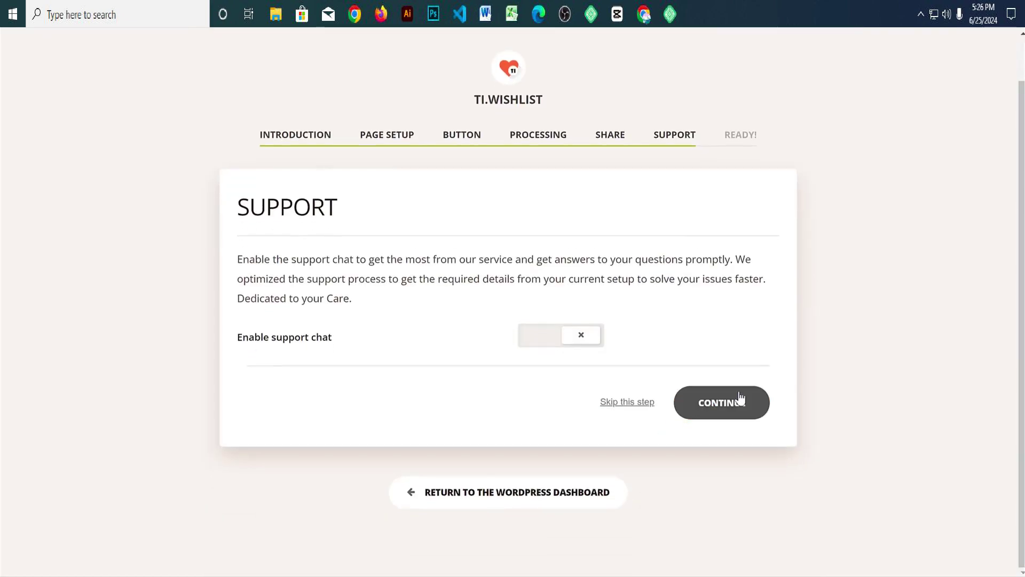
{"action": "left_click", "coordinate": [740, 400]}
{"action": "scroll", "coordinate": [737, 396], "scroll_direction": "down", "scroll_amount": 2}
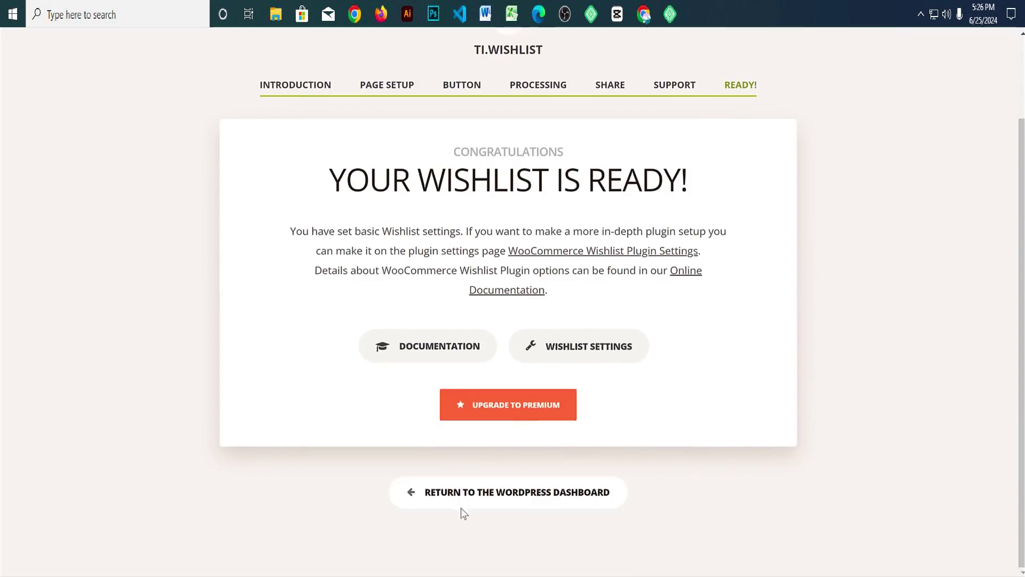
{"action": "left_click", "coordinate": [486, 496]}
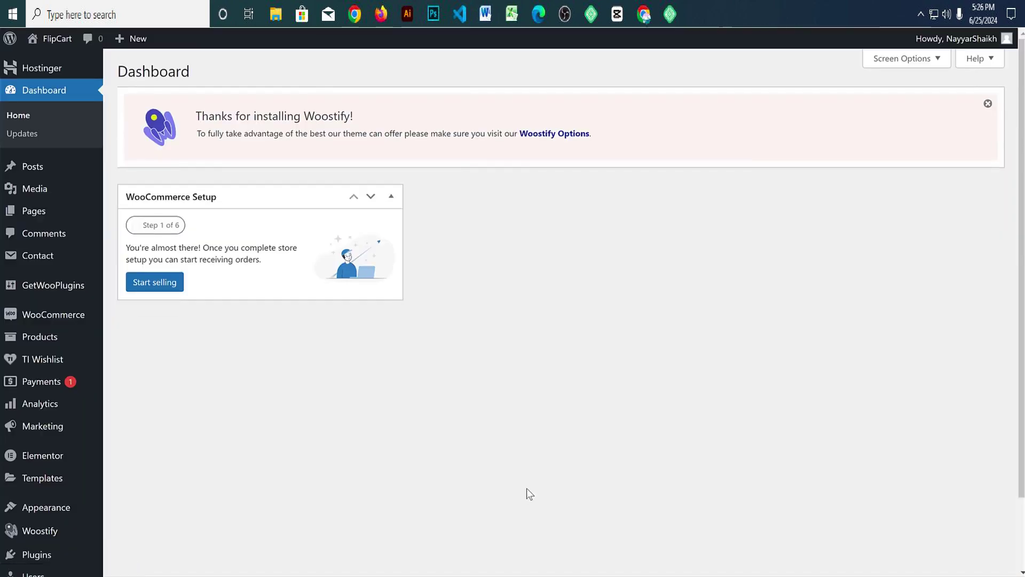
Step: Open the list of all site pages and examine which pages exist and their publication status
{"action": "left_click", "coordinate": [51, 208]}
{"action": "scroll", "coordinate": [187, 258], "scroll_direction": "down", "scroll_amount": 2}
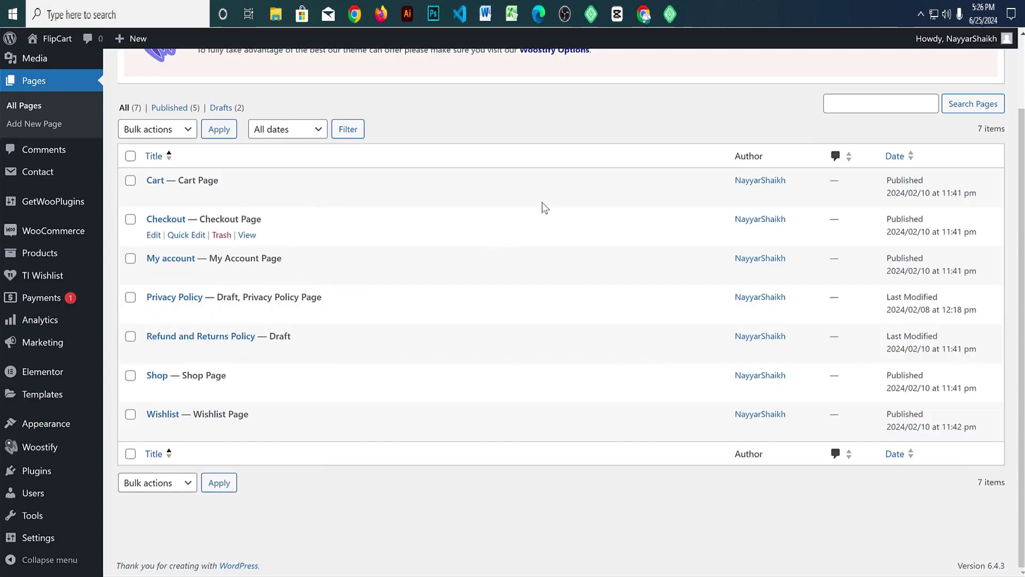
{"action": "scroll", "coordinate": [587, 172], "scroll_direction": "up", "scroll_amount": 1}
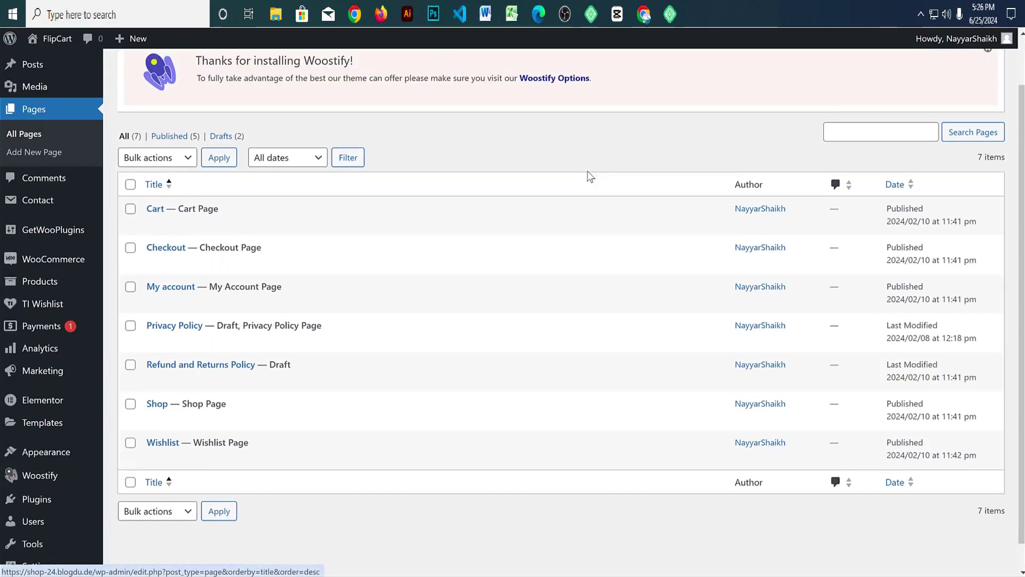
{"action": "scroll", "coordinate": [588, 174], "scroll_direction": "up", "scroll_amount": 2}
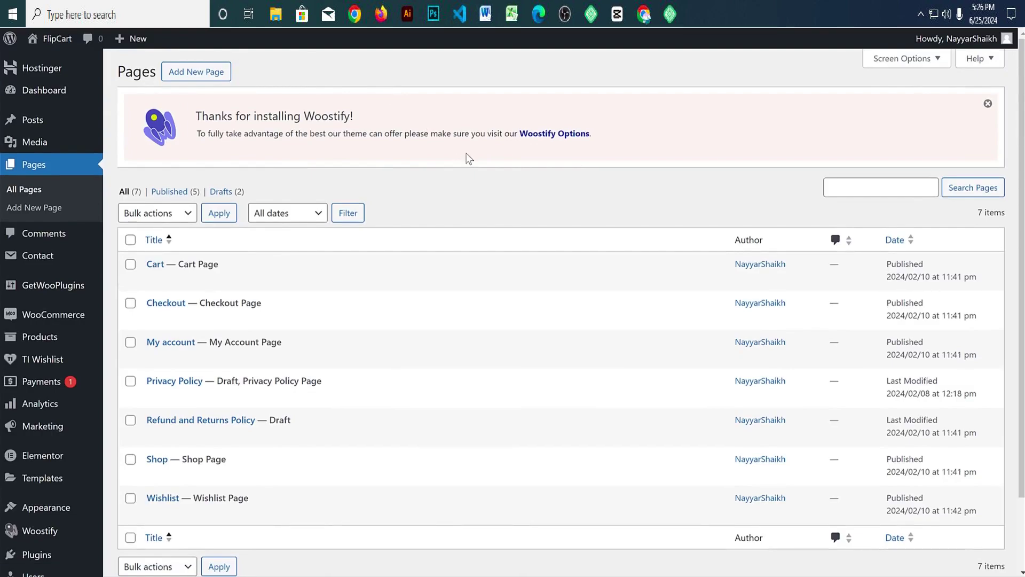
{"action": "scroll", "coordinate": [484, 165], "scroll_direction": "down", "scroll_amount": 3}
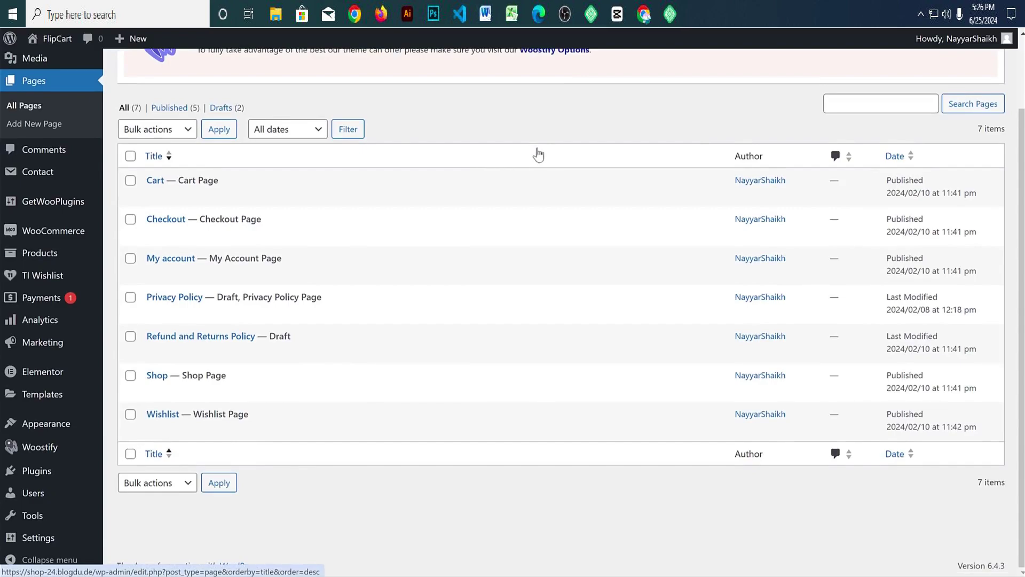
Step: Open the general WooCommerce settings and enter the store's street address in address line 1 and its city
{"action": "mouse_move", "coordinate": [30, 234]}
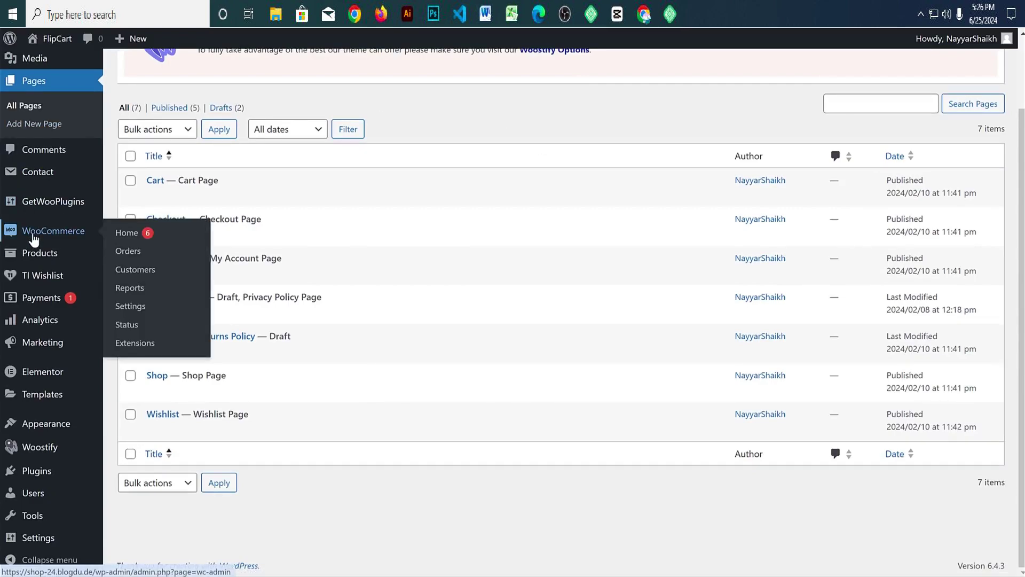
{"action": "left_click", "coordinate": [147, 313]}
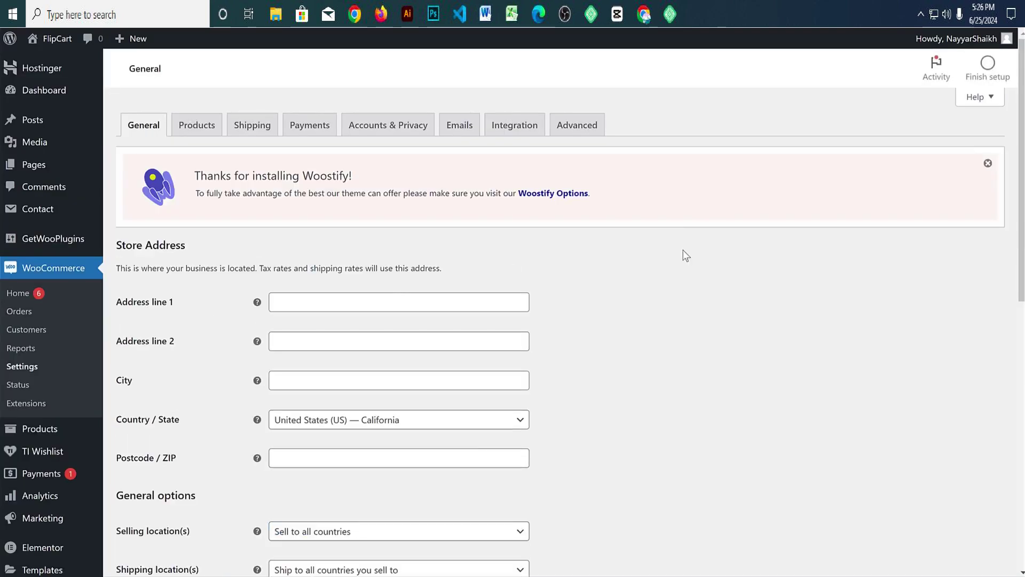
{"action": "scroll", "coordinate": [647, 238], "scroll_direction": "down", "scroll_amount": 2}
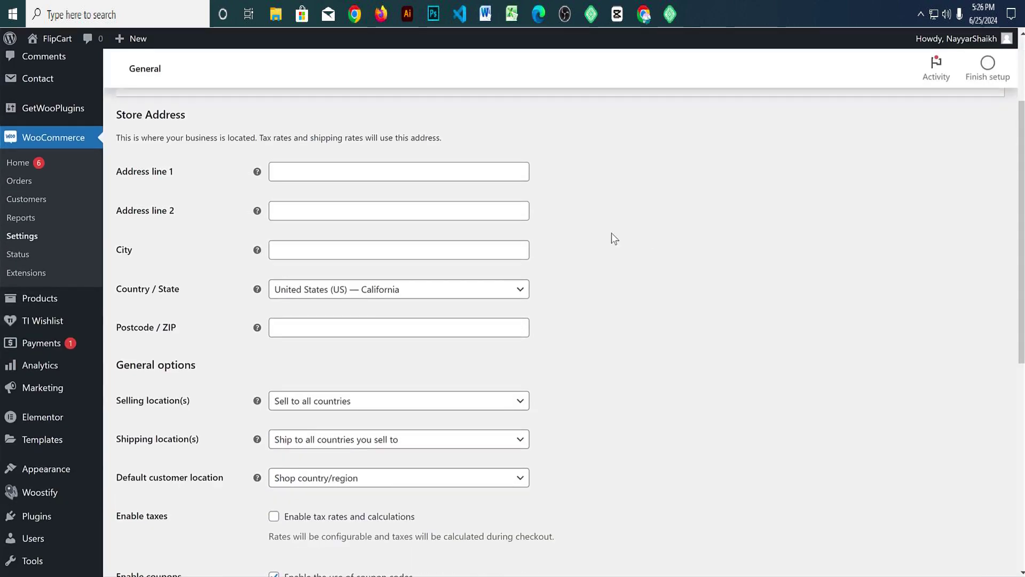
{"action": "left_click", "coordinate": [328, 171]}
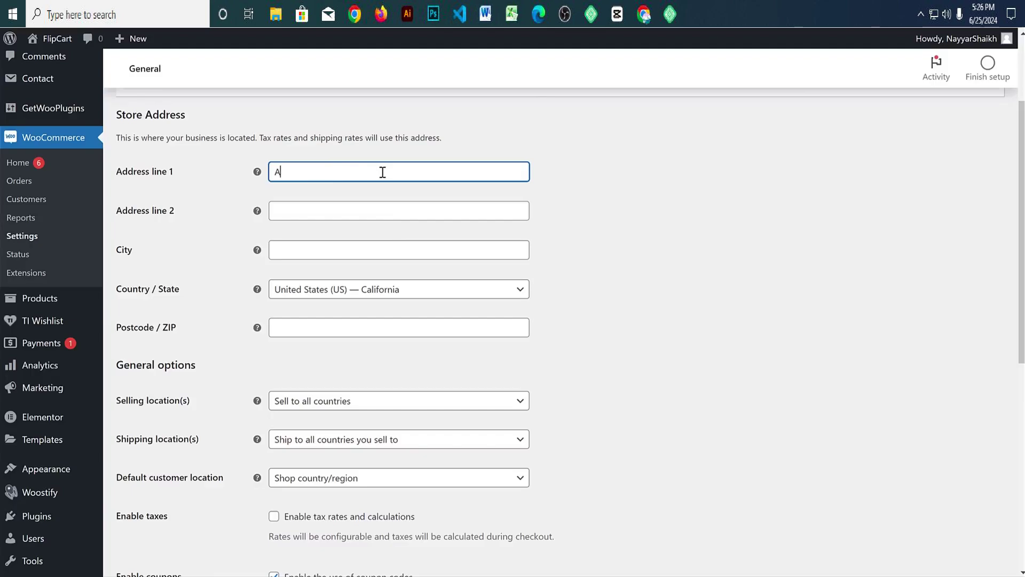
{"action": "type", "text": "A123, "}
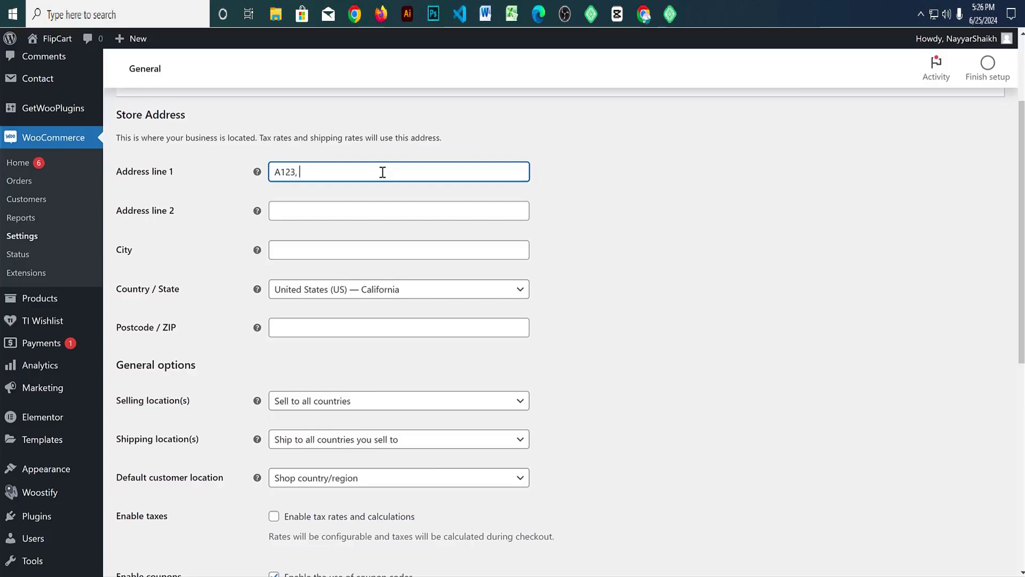
{"action": "type", "text": "Random Street"}
{"action": "key", "text": "Tab"}
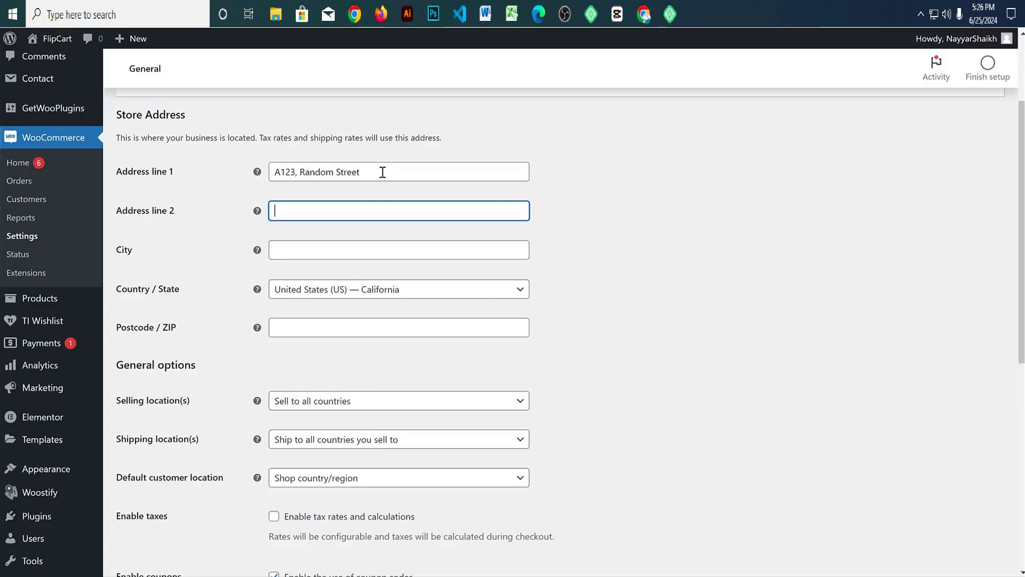
{"action": "key", "text": "Tab"}
{"action": "type", "text": "Mumbai"}
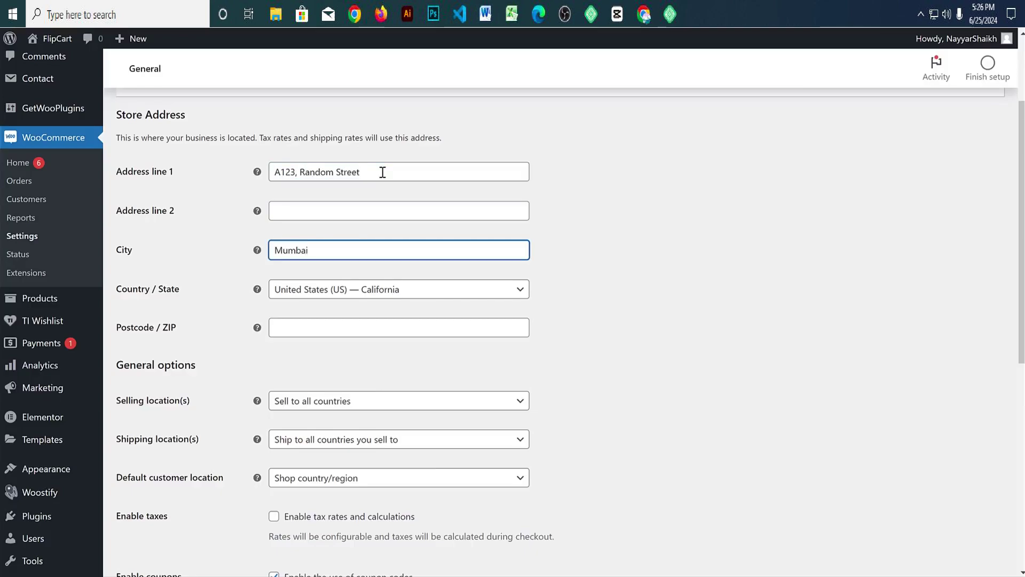
Step: Set the store's country and state to India — Maharashtra and fill in its postcode
{"action": "left_click", "coordinate": [326, 291]}
{"action": "scroll", "coordinate": [363, 293], "scroll_direction": "down", "scroll_amount": 1}
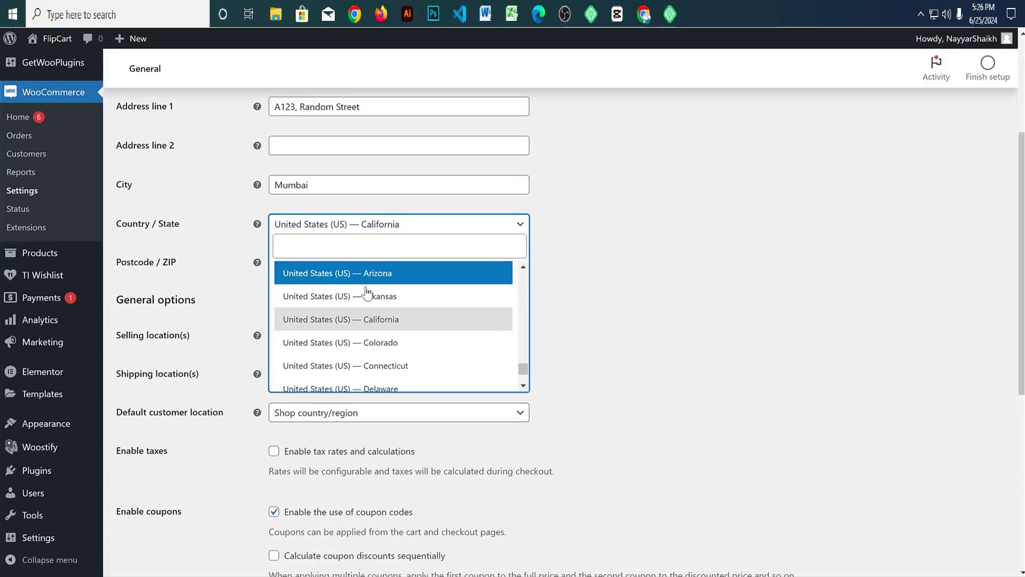
{"action": "type", "text": "maha"}
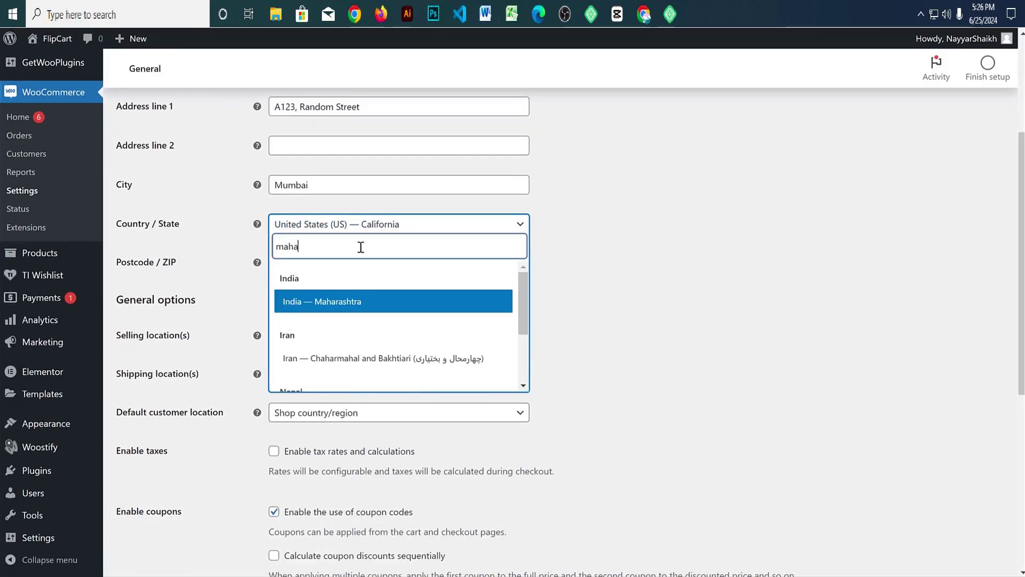
{"action": "left_click", "coordinate": [339, 302]}
{"action": "left_click", "coordinate": [424, 263]}
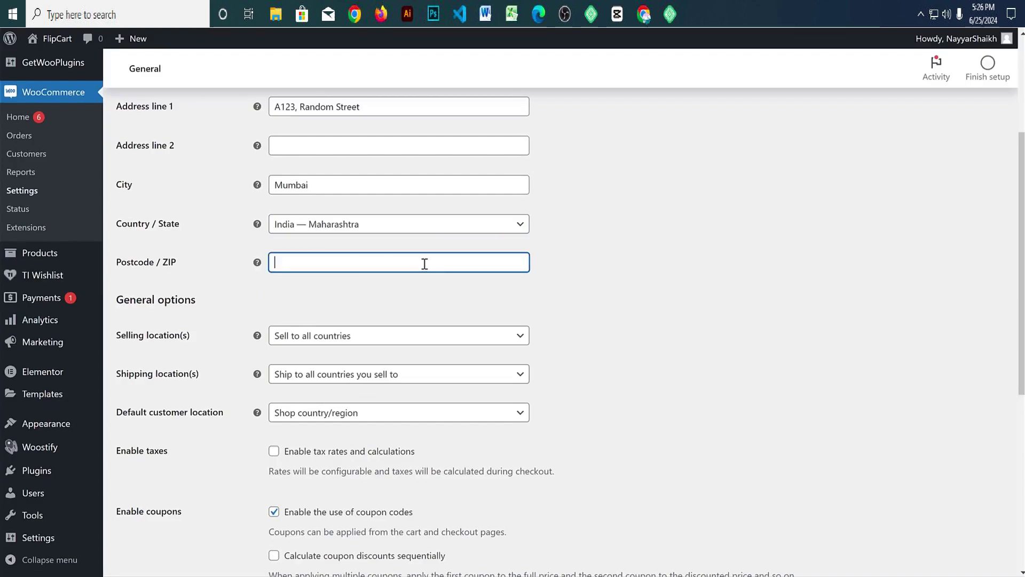
{"action": "type", "text": "400001"}
Step: Restrict the selling locations to specific countries and add India and United States (US)
{"action": "scroll", "coordinate": [444, 240], "scroll_direction": "down", "scroll_amount": 3}
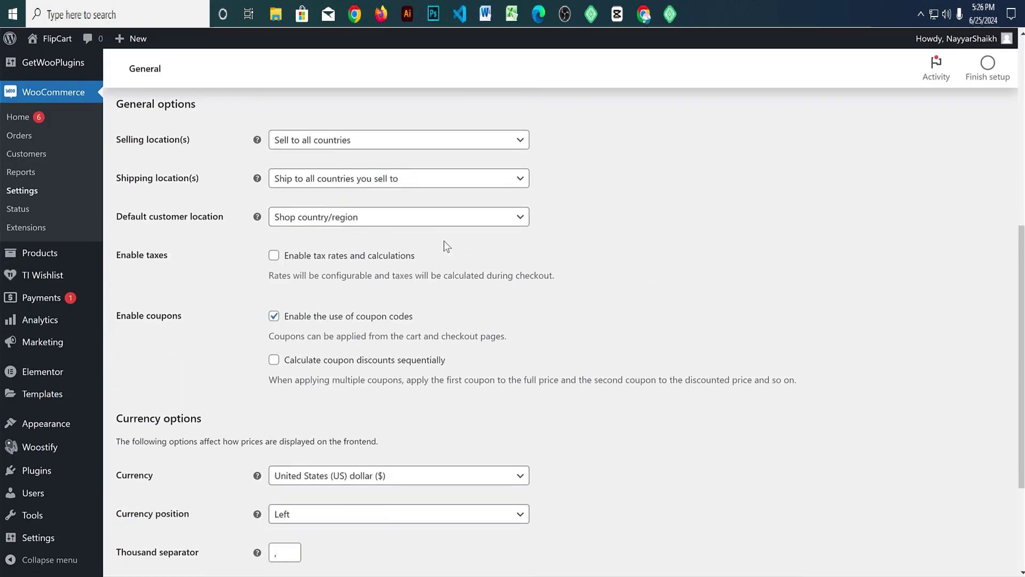
{"action": "left_click", "coordinate": [358, 145]}
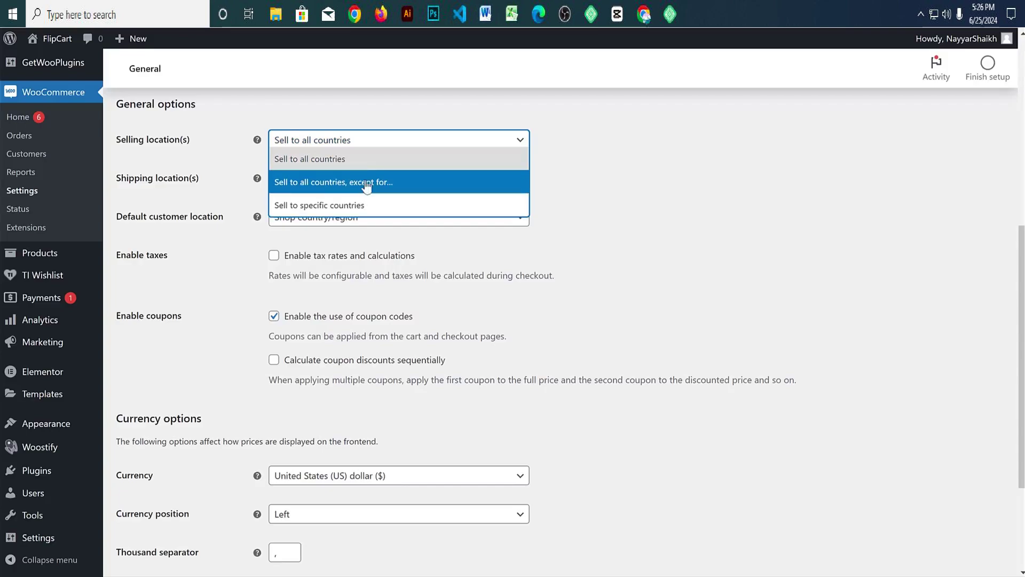
{"action": "left_click", "coordinate": [346, 160]}
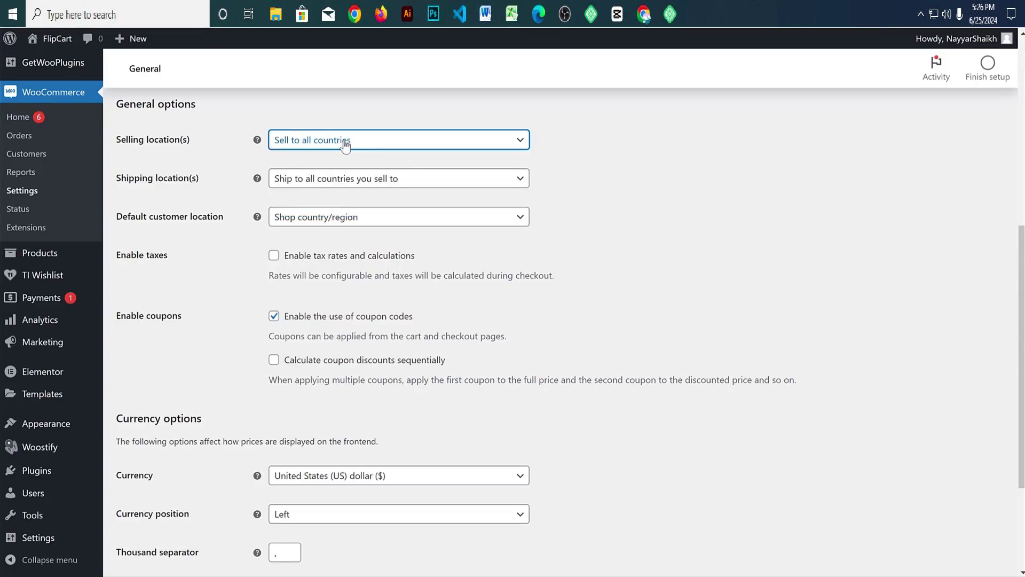
{"action": "left_click", "coordinate": [346, 140]}
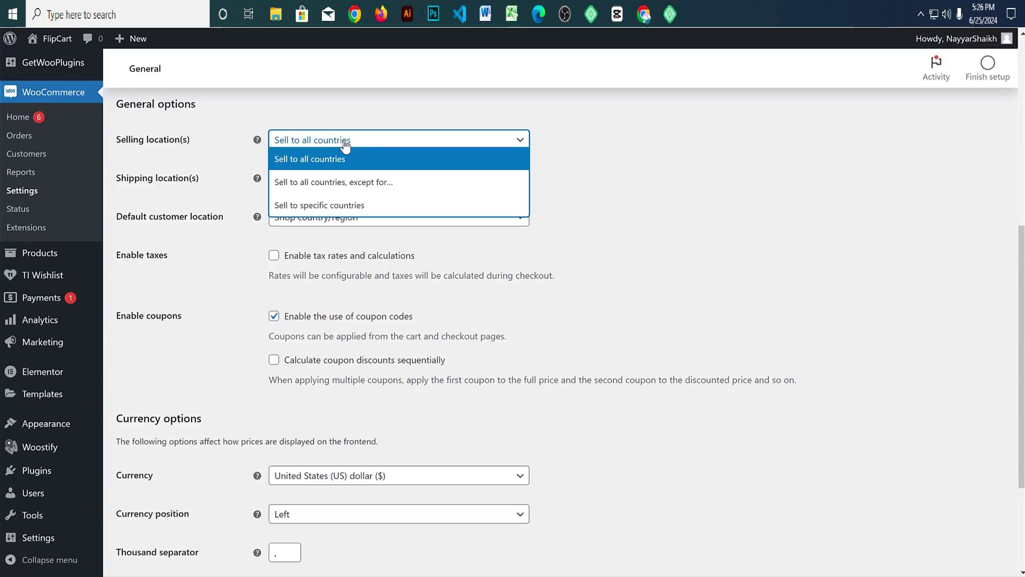
{"action": "left_click", "coordinate": [306, 212]}
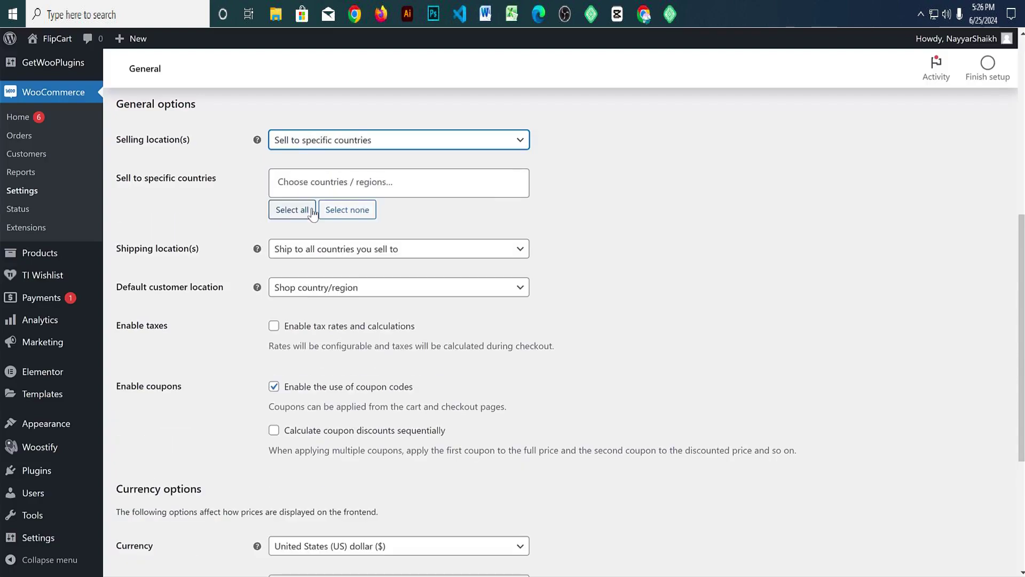
{"action": "left_click", "coordinate": [368, 181]}
{"action": "type", "text": "ind"}
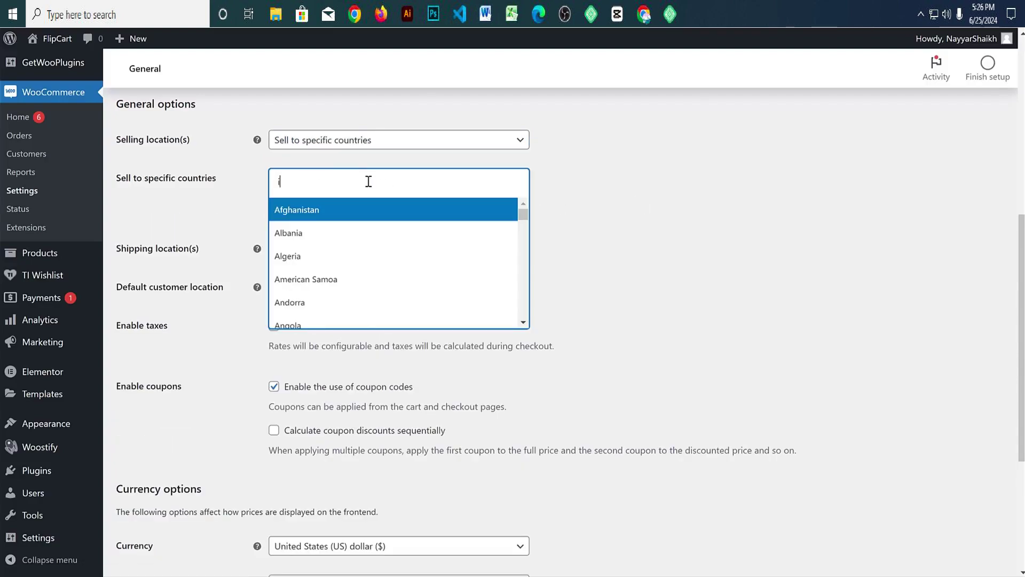
{"action": "left_click", "coordinate": [307, 233]}
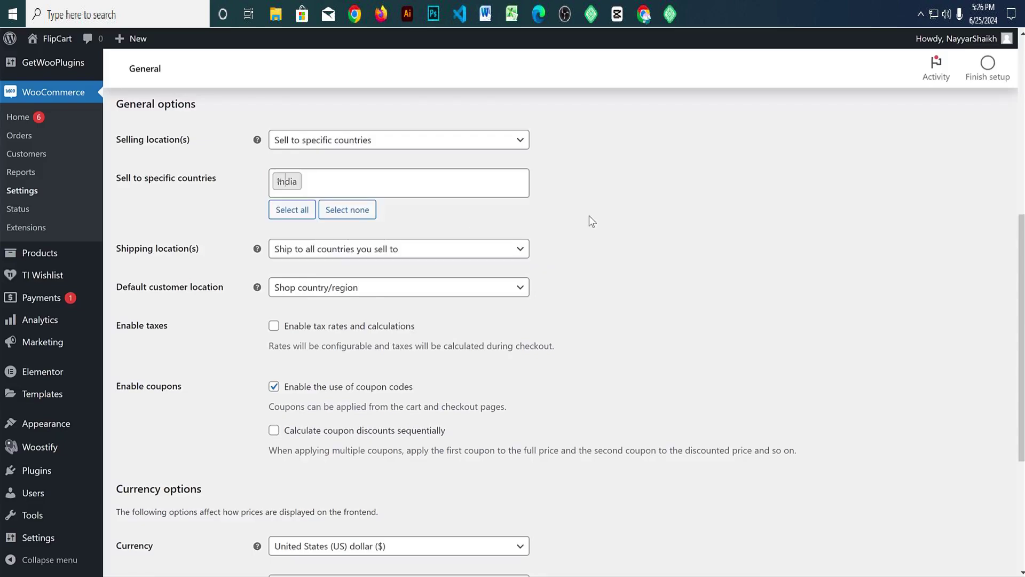
{"action": "left_click", "coordinate": [404, 182]}
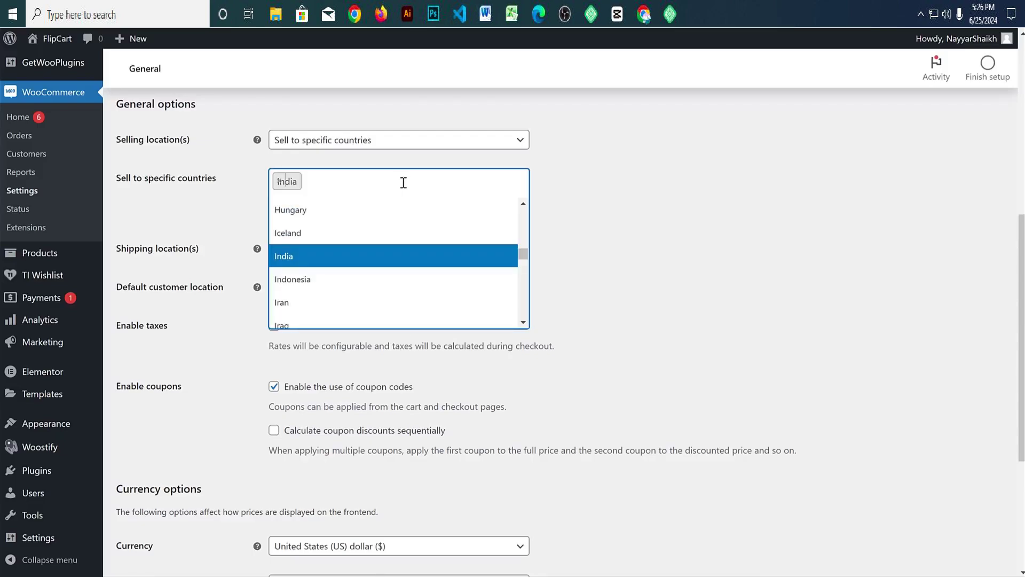
{"action": "type", "text": "united"}
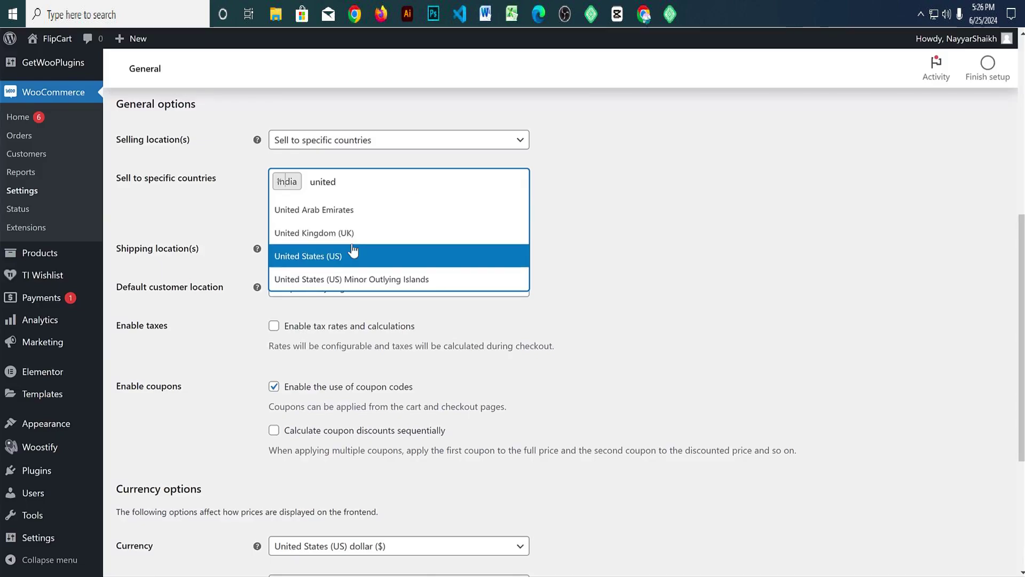
{"action": "left_click", "coordinate": [378, 256]}
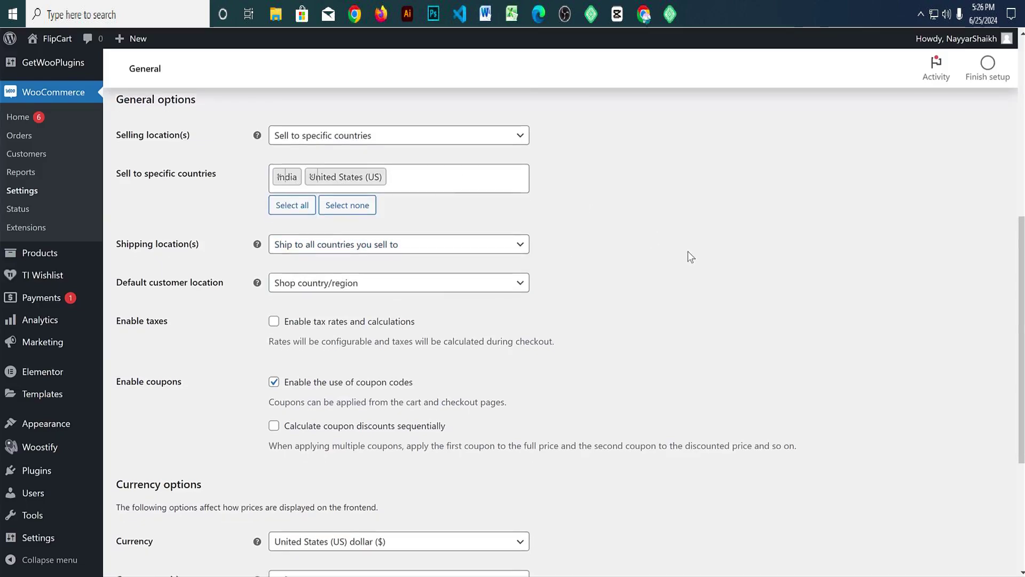
Step: Enable tax rates and calculations for the store
{"action": "scroll", "coordinate": [530, 248], "scroll_direction": "down", "scroll_amount": 1}
{"action": "scroll", "coordinate": [464, 230], "scroll_direction": "down", "scroll_amount": 1}
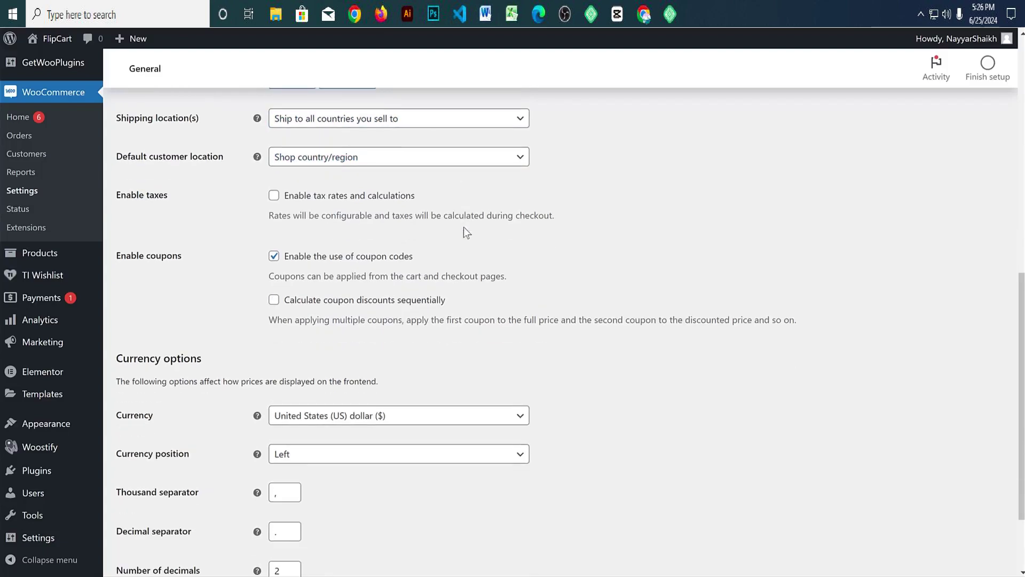
{"action": "left_click", "coordinate": [313, 200]}
{"action": "left_click_drag", "start_coordinate": [418, 202], "coordinate": [294, 201]}
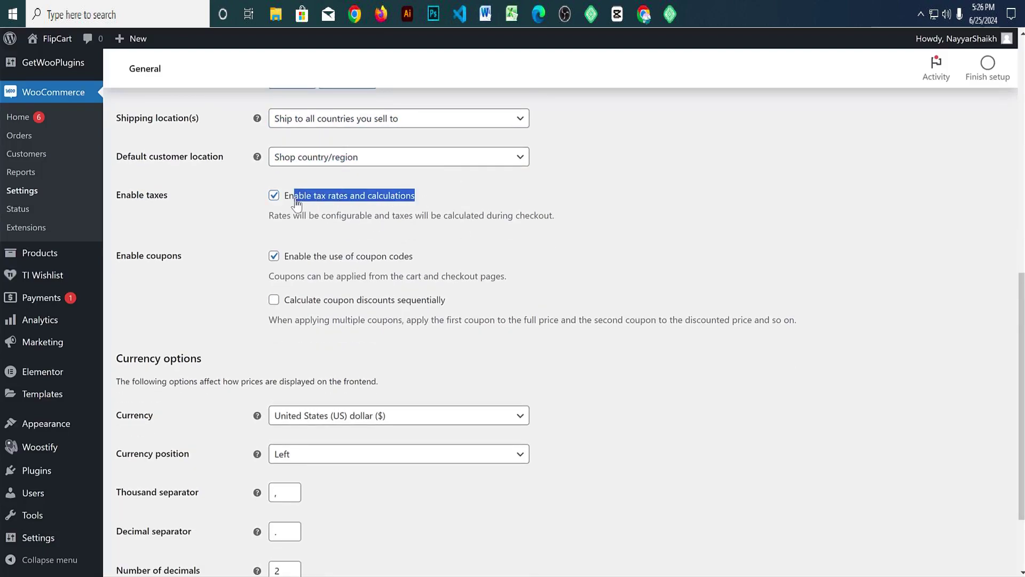
Step: Set the store currency to Indian rupee (₹)
{"action": "scroll", "coordinate": [470, 320], "scroll_direction": "down", "scroll_amount": 2}
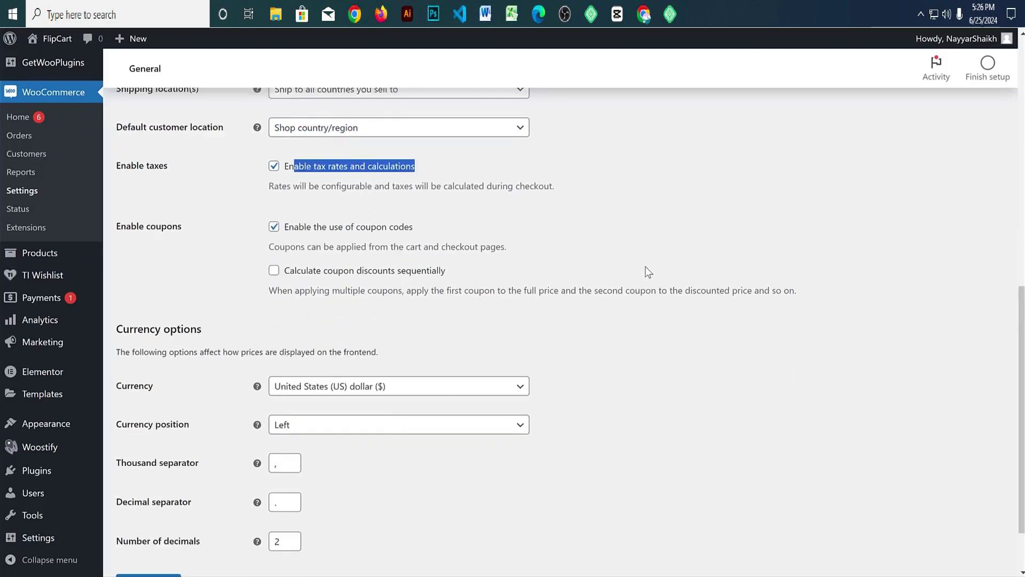
{"action": "left_click", "coordinate": [352, 315]}
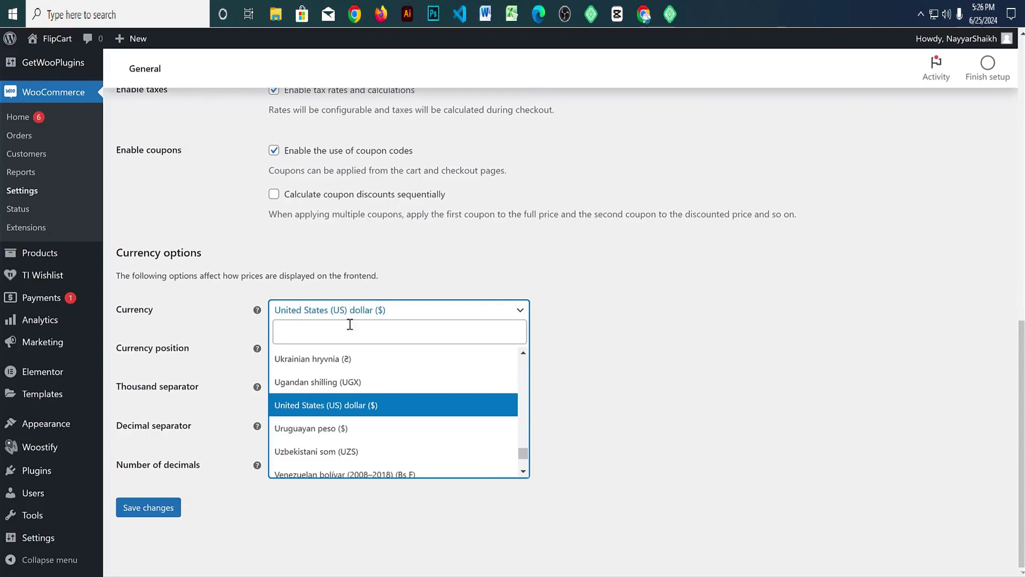
{"action": "left_click", "coordinate": [345, 333]}
{"action": "type", "text": "ndia"}
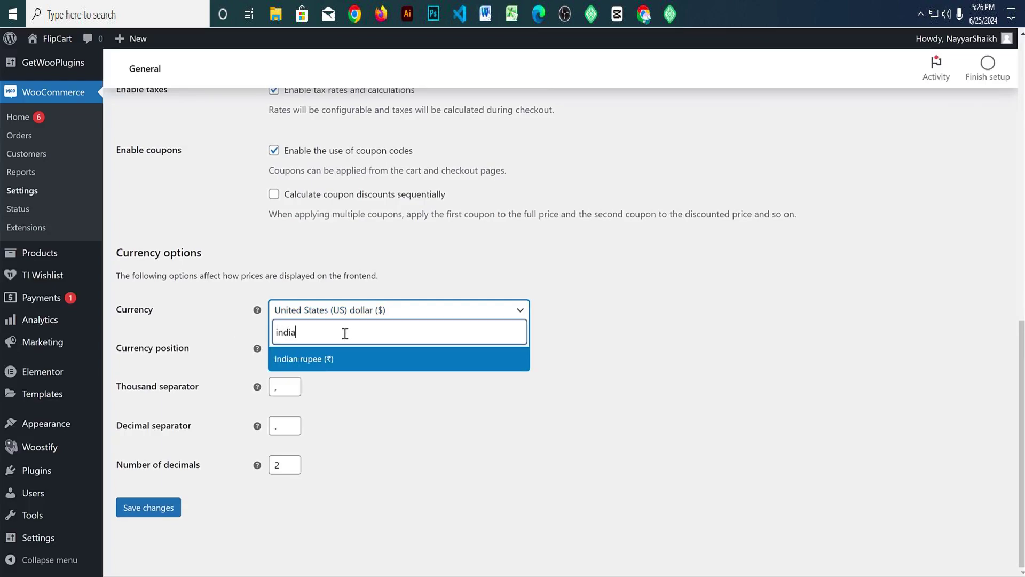
{"action": "key", "text": "Return"}
Step: Set the store currency to United States (US) dollar ($) and save the general settings
{"action": "left_click", "coordinate": [376, 310]}
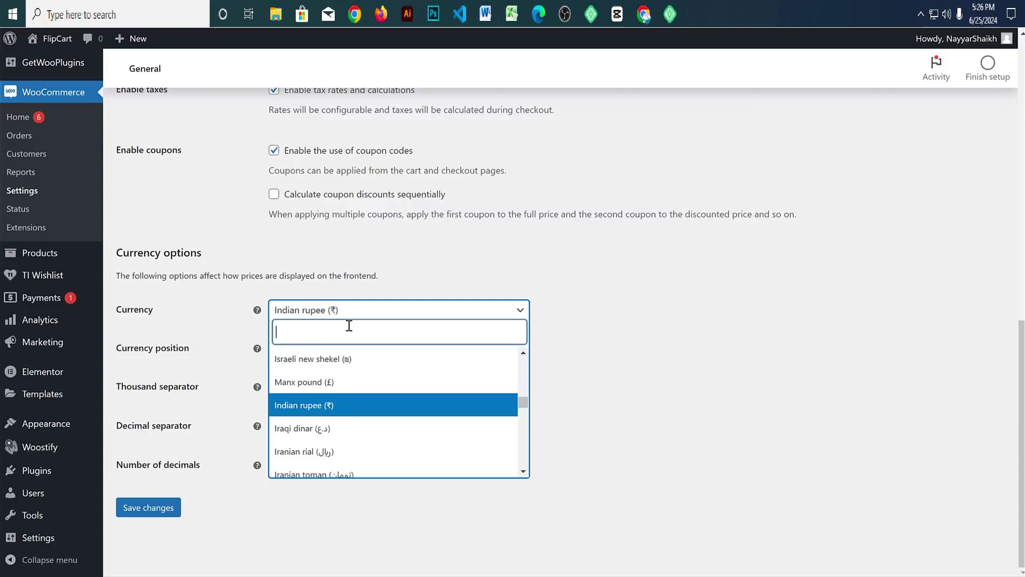
{"action": "type", "text": "unit"}
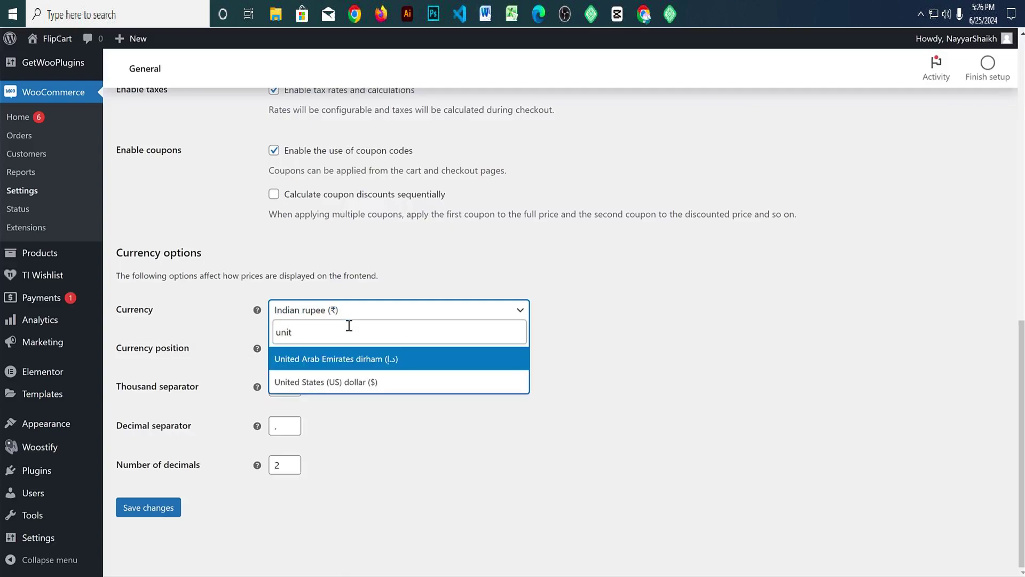
{"action": "left_click", "coordinate": [342, 395]}
{"action": "left_click", "coordinate": [126, 510]}
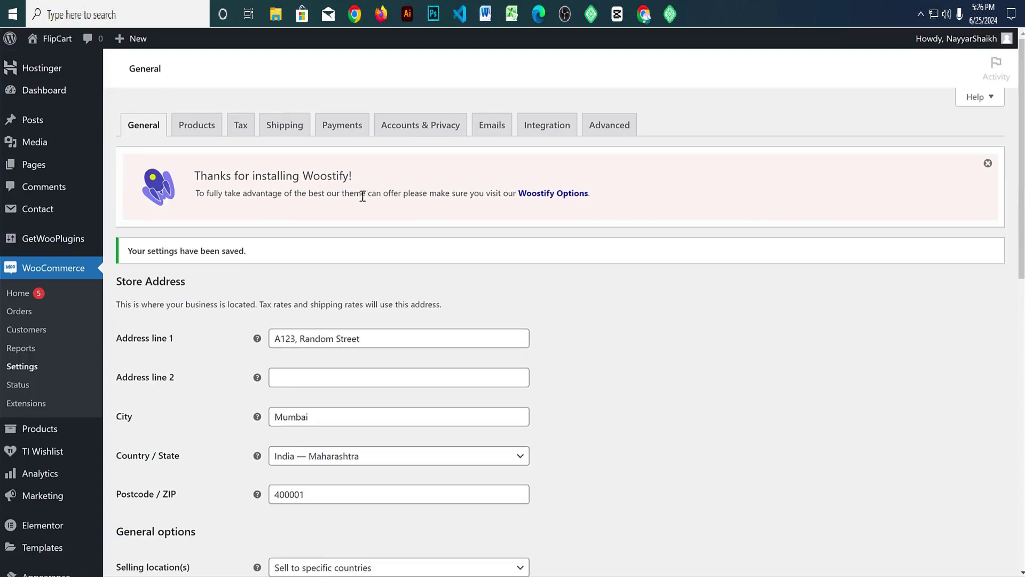
Step: Open the WooCommerce product settings and set the weight unit to g
{"action": "left_click", "coordinate": [197, 129]}
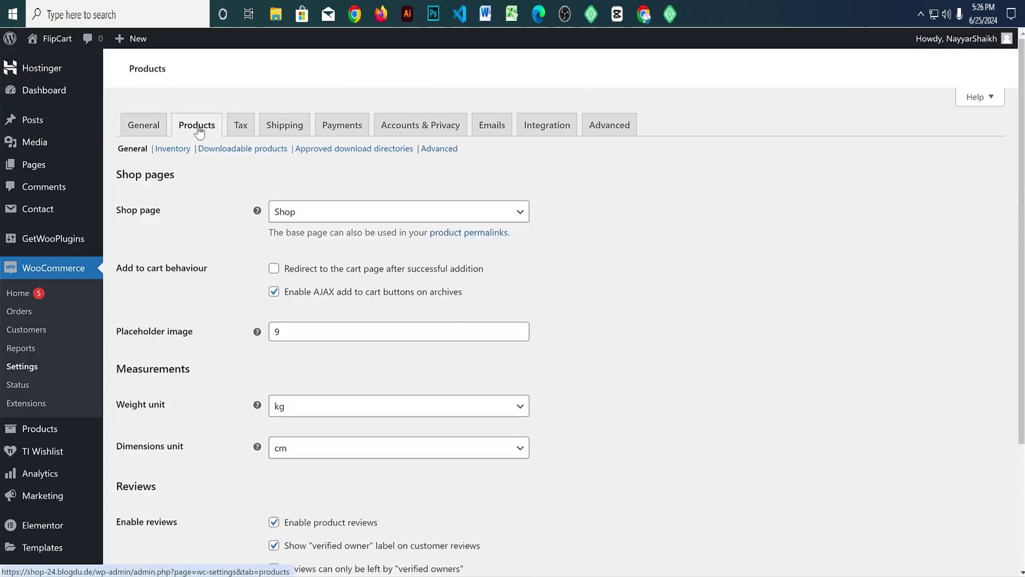
{"action": "scroll", "coordinate": [658, 298], "scroll_direction": "down", "scroll_amount": 2}
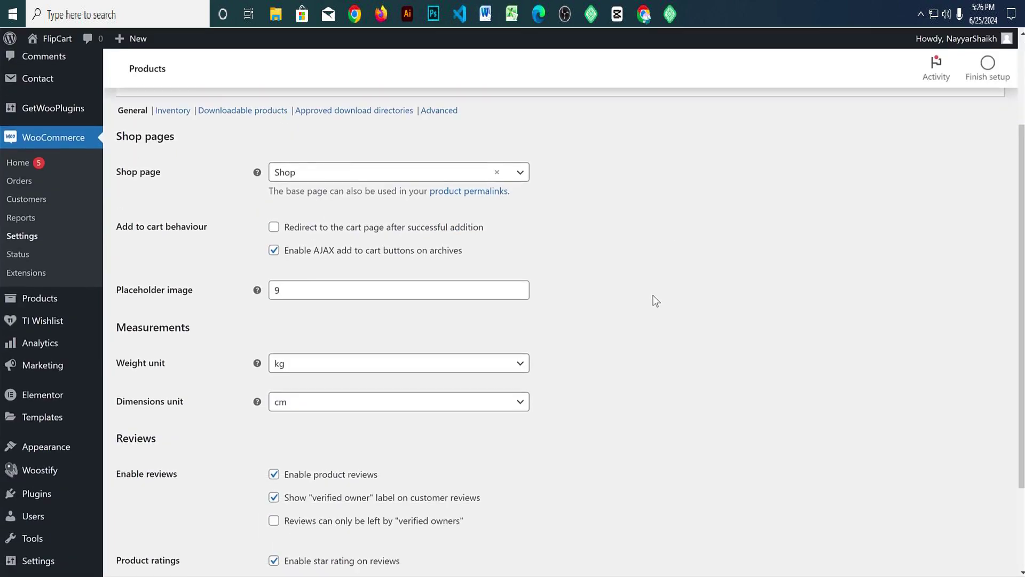
{"action": "left_click_drag", "start_coordinate": [103, 176], "coordinate": [162, 174]}
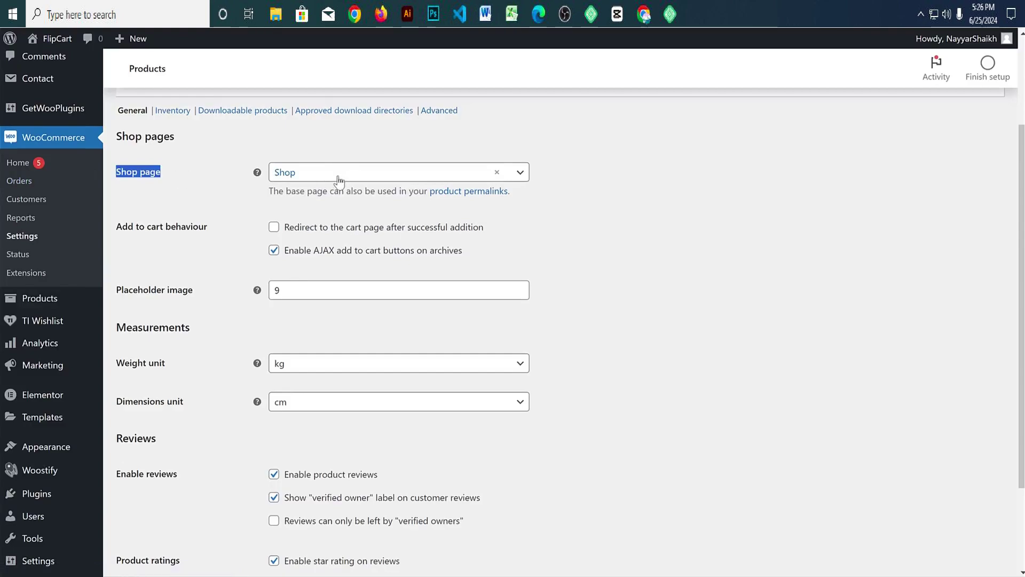
{"action": "scroll", "coordinate": [561, 245], "scroll_direction": "down", "scroll_amount": 2}
{"action": "scroll", "coordinate": [560, 249], "scroll_direction": "up", "scroll_amount": 4}
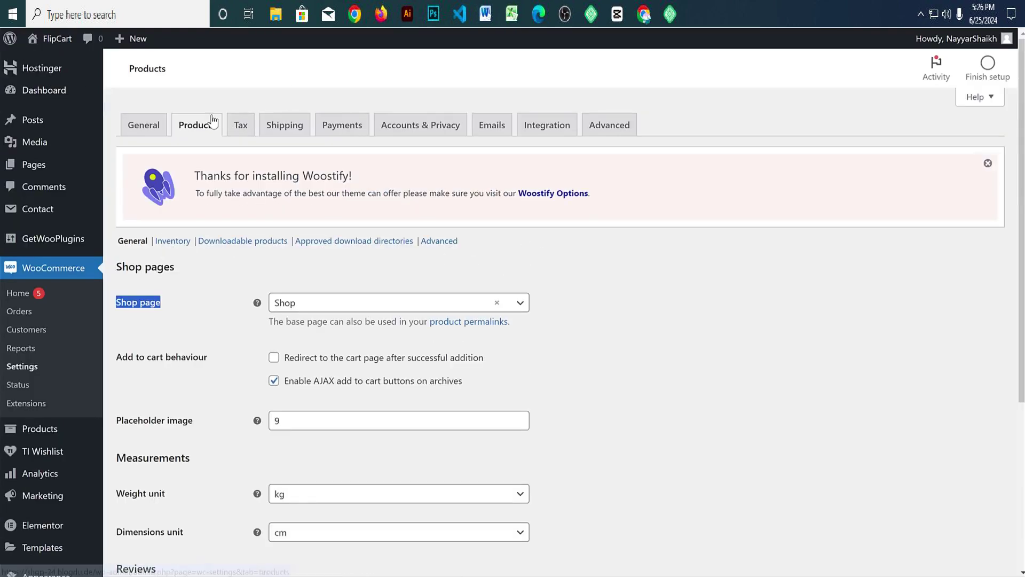
{"action": "scroll", "coordinate": [523, 211], "scroll_direction": "down", "scroll_amount": 4}
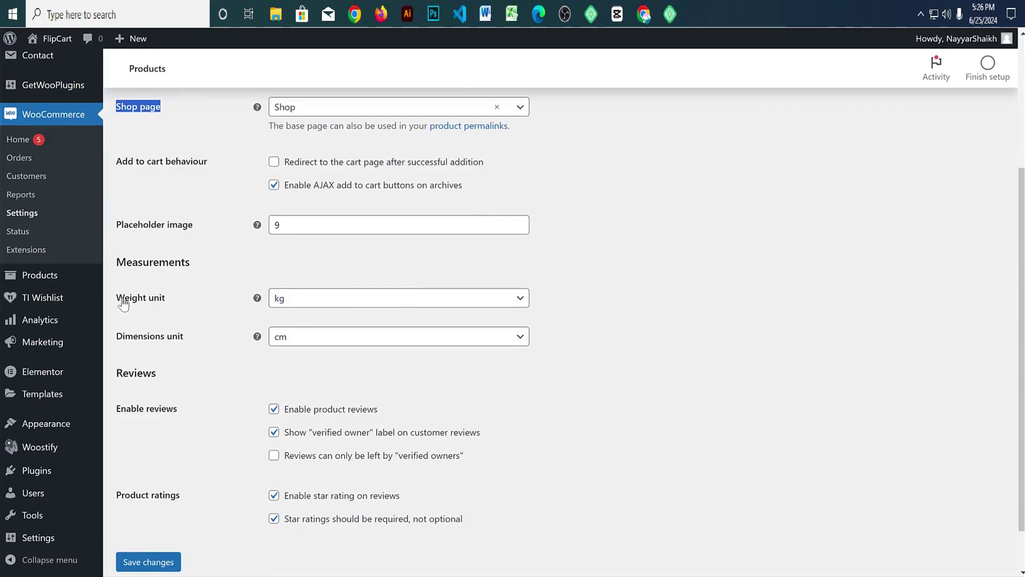
{"action": "left_click_drag", "start_coordinate": [123, 302], "coordinate": [187, 297]}
{"action": "left_click", "coordinate": [341, 297]}
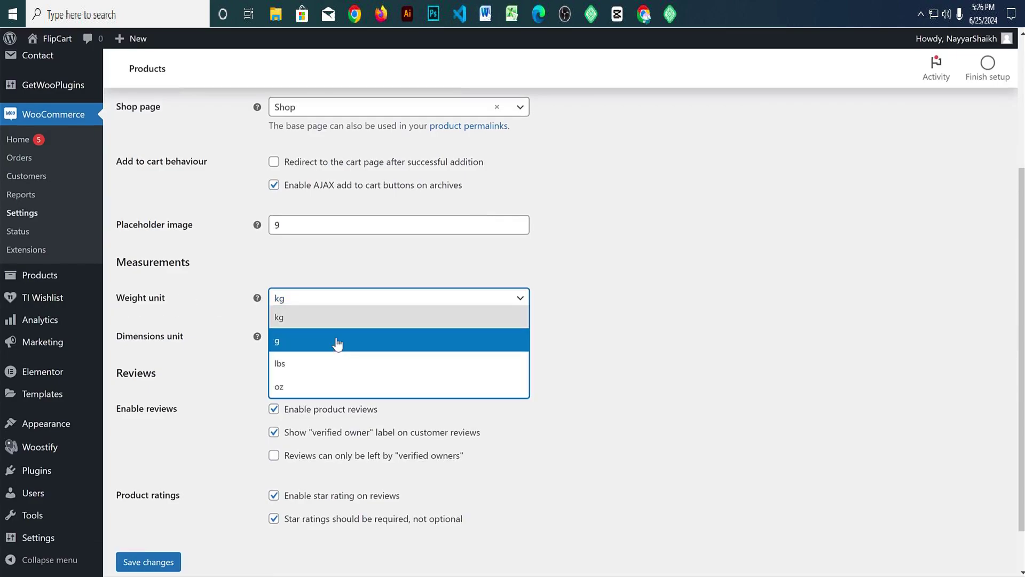
{"action": "left_click", "coordinate": [337, 342]}
{"action": "left_click", "coordinate": [380, 304]}
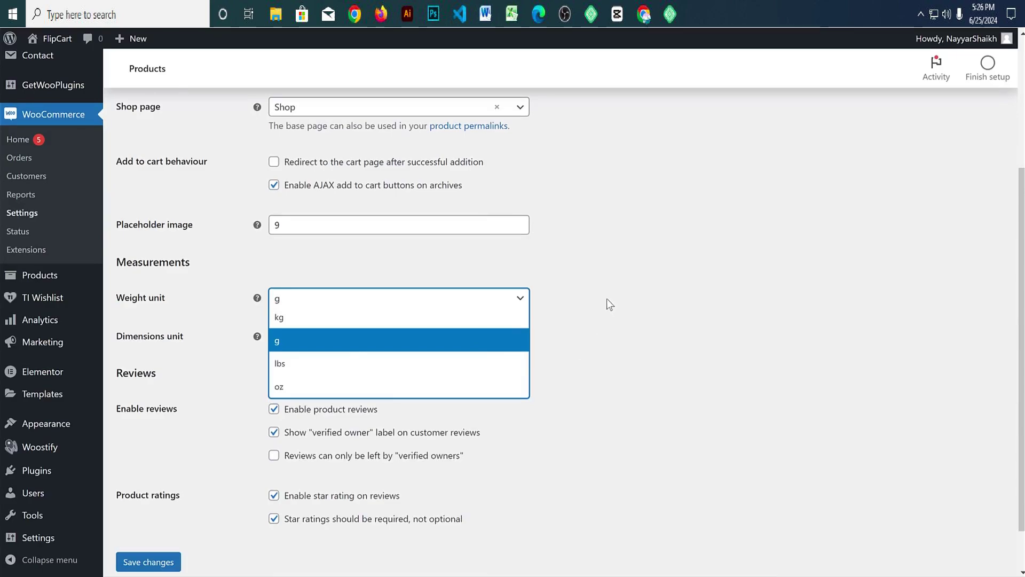
{"action": "left_click", "coordinate": [644, 313]}
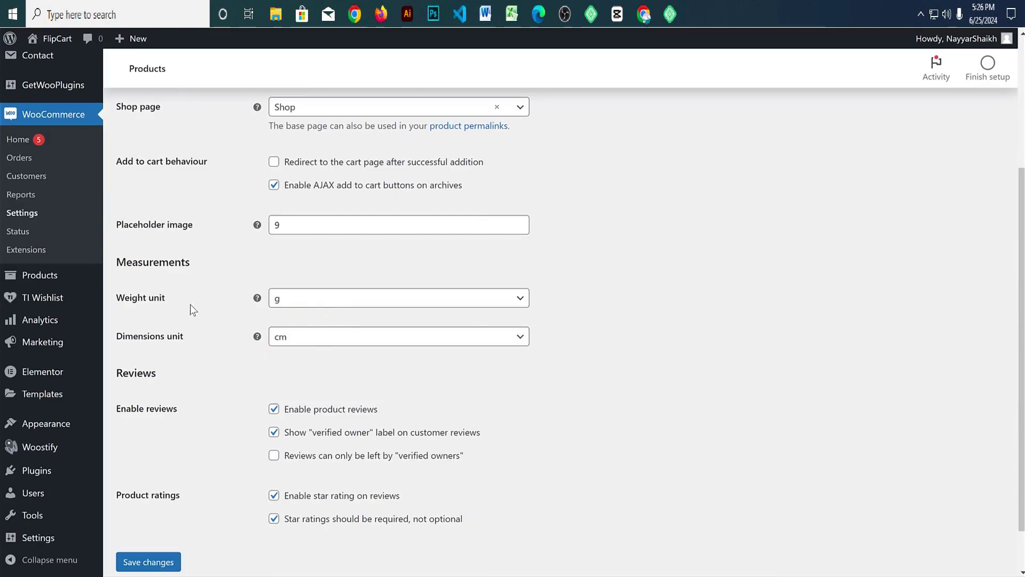
{"action": "left_click_drag", "start_coordinate": [165, 298], "coordinate": [116, 299]}
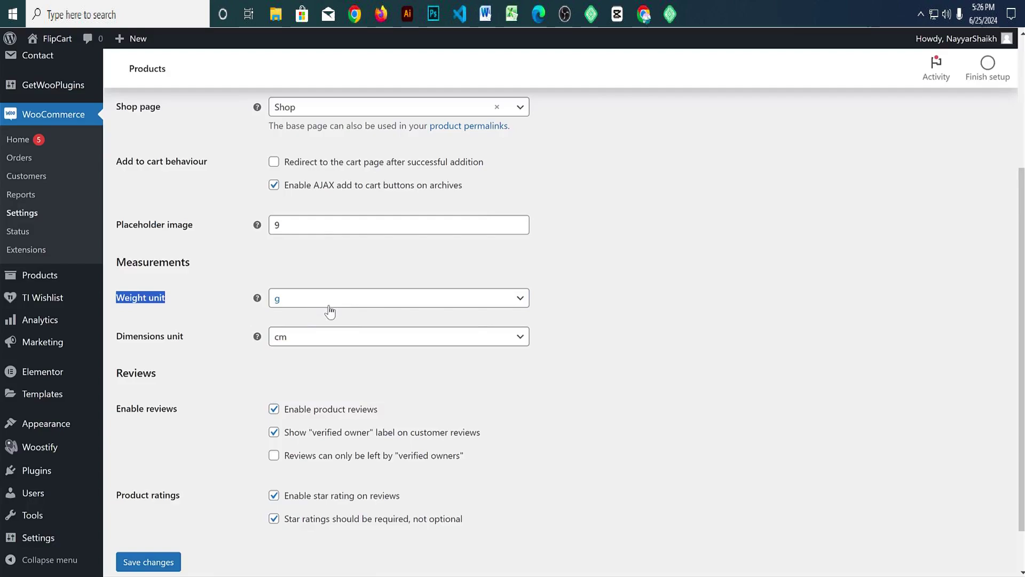
{"action": "left_click", "coordinate": [299, 306]}
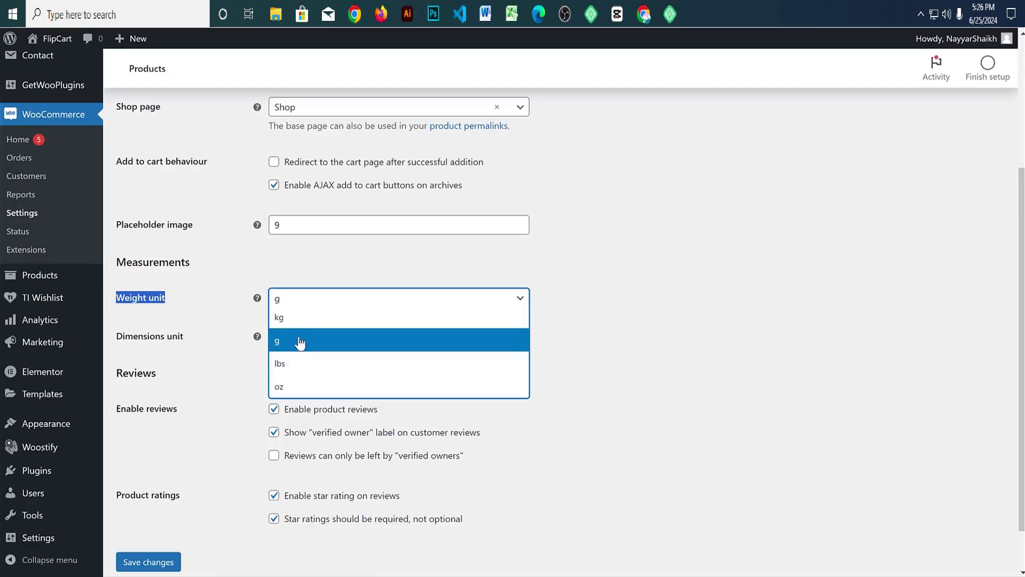
{"action": "left_click", "coordinate": [299, 341]}
{"action": "left_click", "coordinate": [612, 297]}
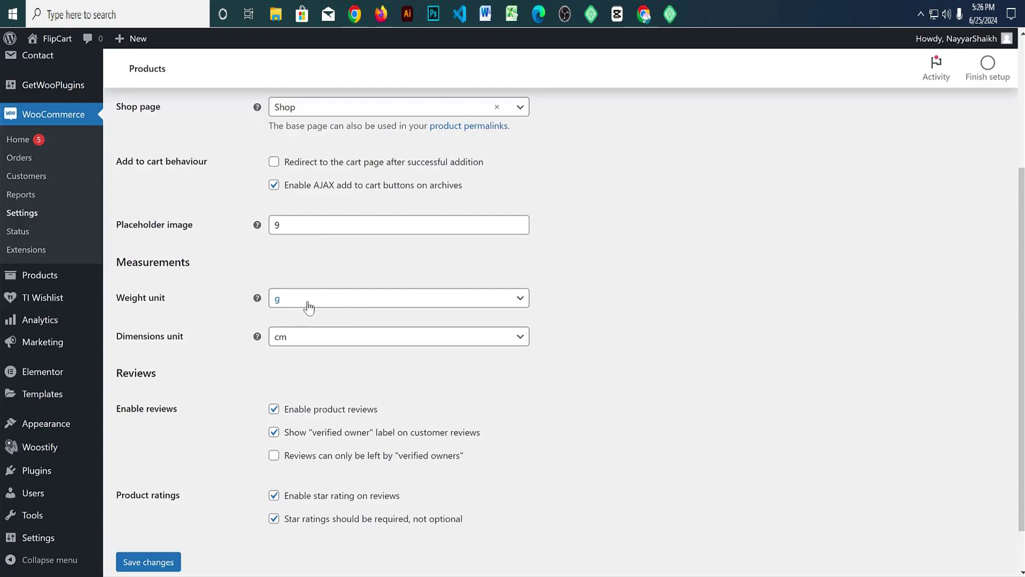
Step: Choose cm as the dimensions unit and save the product settings
{"action": "left_click", "coordinate": [297, 347]}
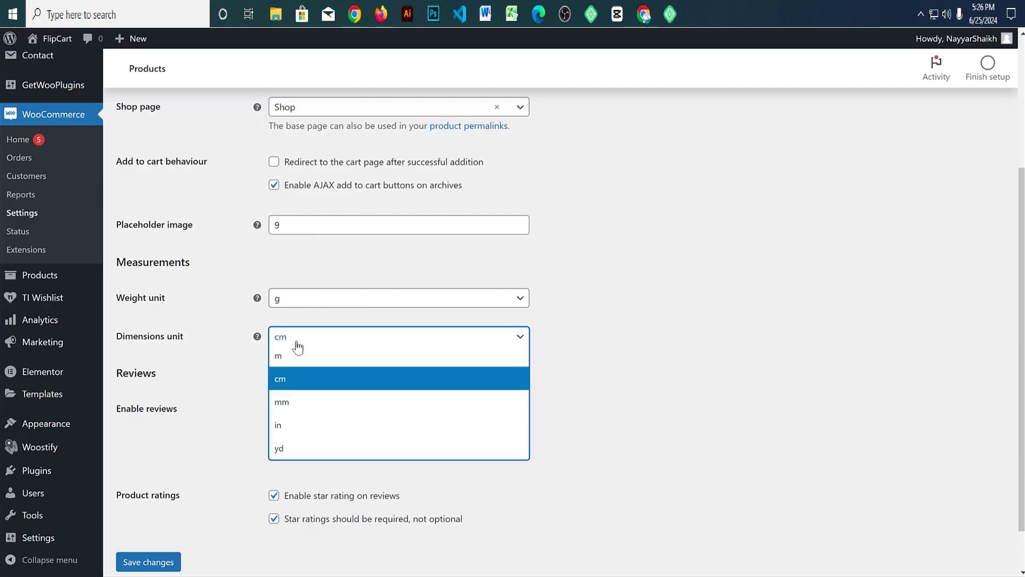
{"action": "left_click", "coordinate": [315, 378]}
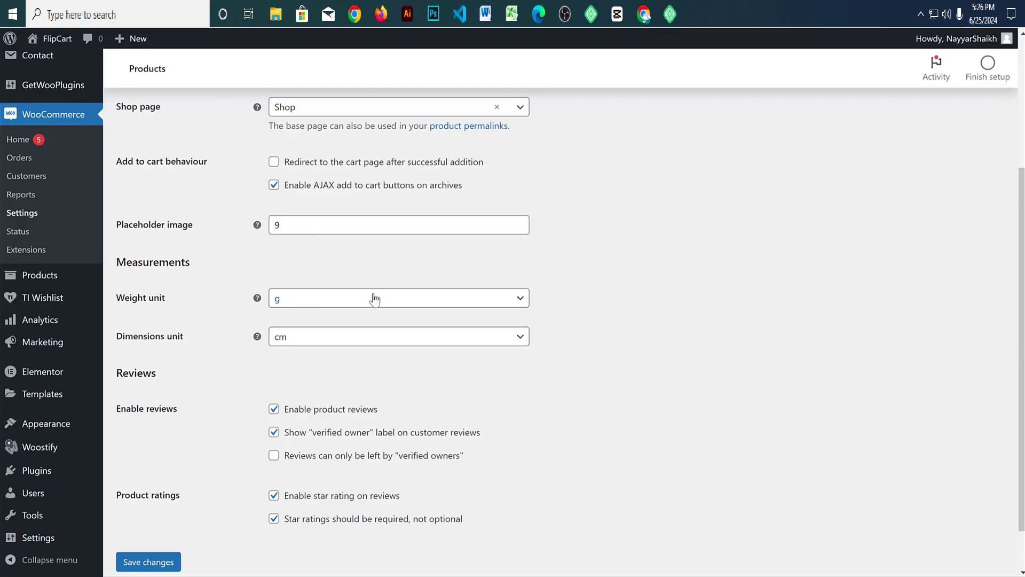
{"action": "scroll", "coordinate": [328, 412], "scroll_direction": "down", "scroll_amount": 1}
{"action": "left_click", "coordinate": [165, 511]}
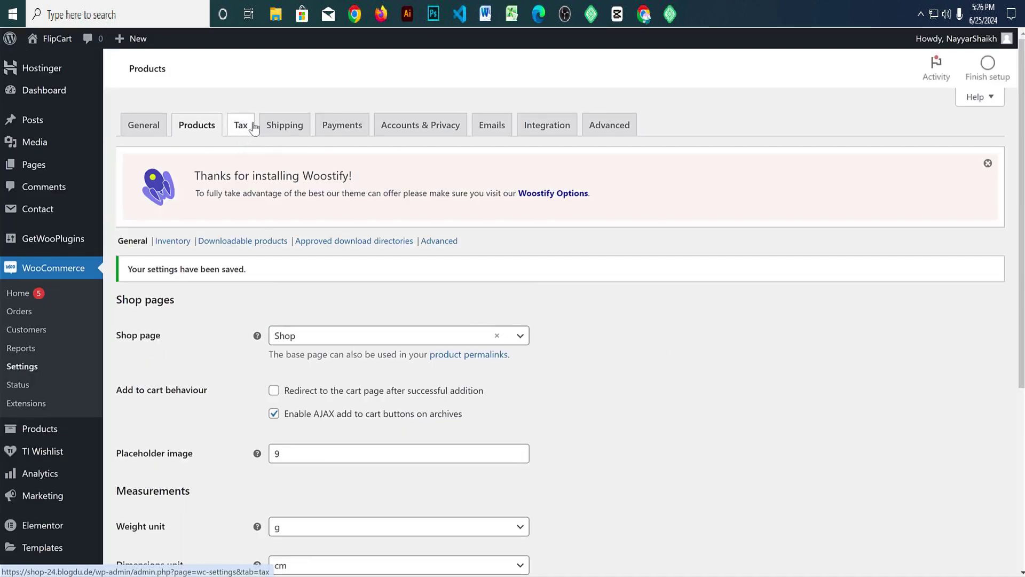
Step: Open the tax settings, start a new line after Zero rate in the additional tax classes, and enlarge that box
{"action": "left_click", "coordinate": [253, 128]}
{"action": "scroll", "coordinate": [668, 216], "scroll_direction": "down", "scroll_amount": 3}
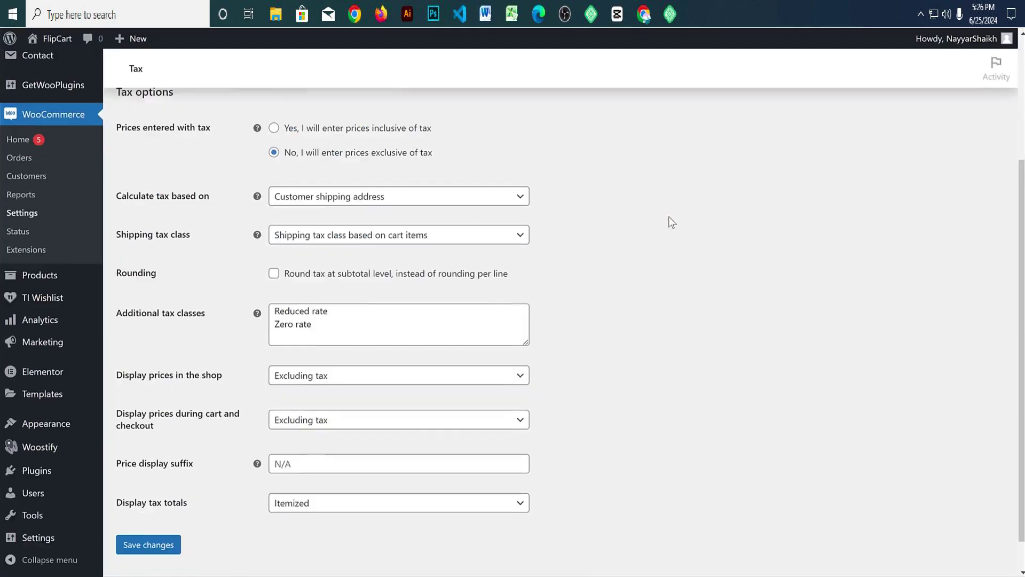
{"action": "left_click_drag", "start_coordinate": [114, 278], "coordinate": [138, 281]}
{"action": "left_click", "coordinate": [212, 280]}
{"action": "left_click", "coordinate": [138, 281]}
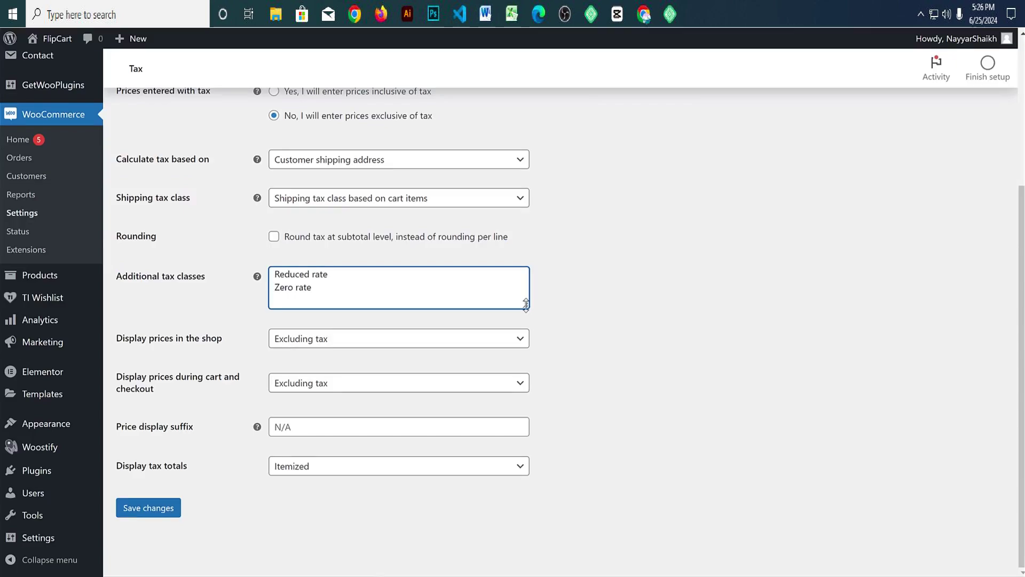
{"action": "left_click_drag", "start_coordinate": [526, 305], "coordinate": [537, 394]}
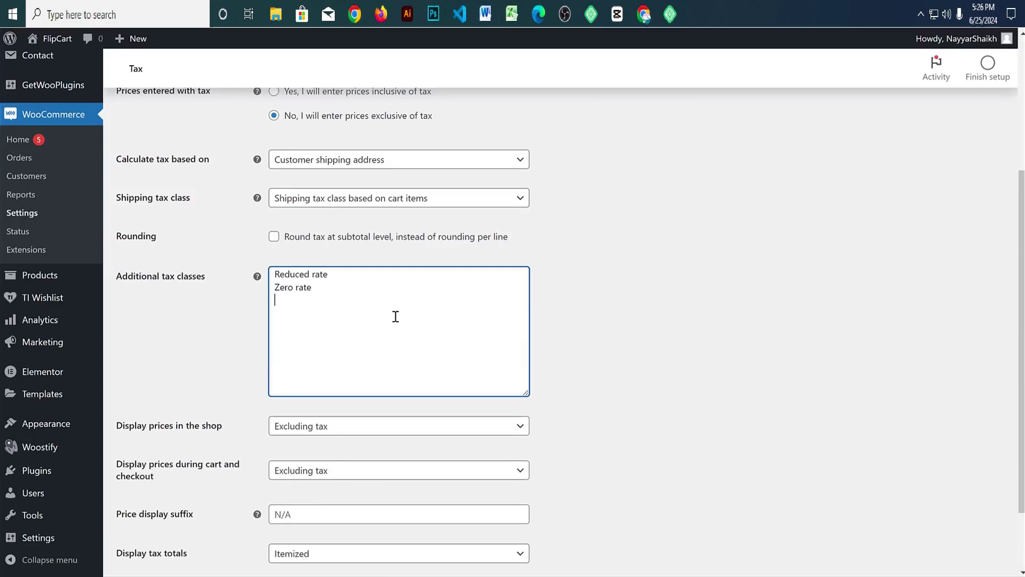
{"action": "type", "text": "AT"}
{"action": "type", "text": " 5"}
{"action": "type", "text": "%"}
{"action": "key", "text": "BackSpace"}
{"action": "key", "text": "BackSpace"}
{"action": "key", "text": "BackSpace"}
{"action": "key", "text": "BackSpace"}
{"action": "key", "text": "BackSpace"}
{"action": "key", "text": "BackSpace"}
{"action": "type", "text": "GH"}
{"action": "key", "text": "BackSpace"}
{"action": "key", "text": "BackSpace"}
Step: Add GST 5% and GST 12% as additional tax classes and save the tax settings
{"action": "type", "text": "T 5"}
{"action": "type", "text": "GST "}
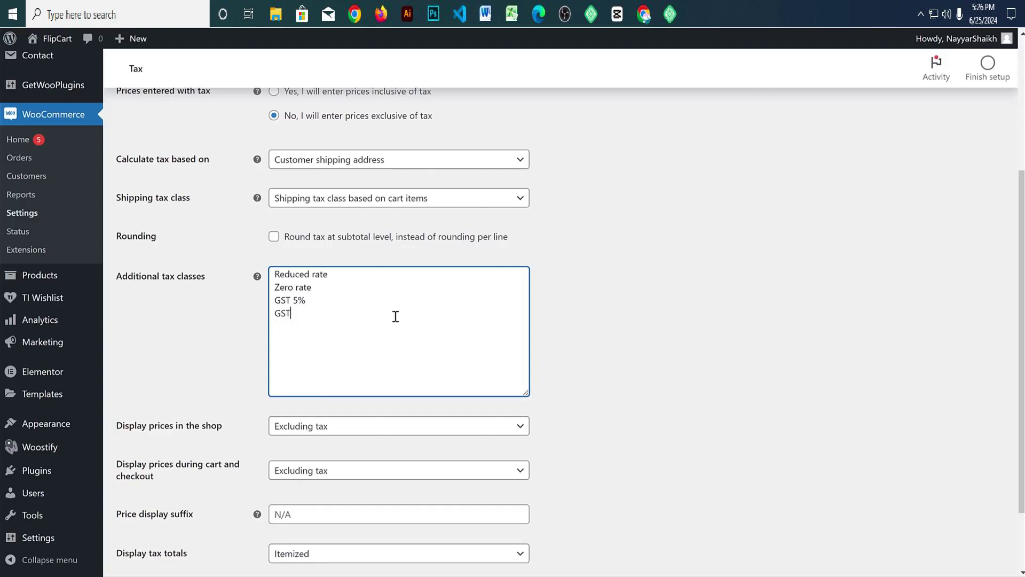
{"action": "type", "text": "12%"}
{"action": "left_click_drag", "start_coordinate": [307, 301], "coordinate": [310, 321]}
{"action": "scroll", "coordinate": [310, 321], "scroll_direction": "down", "scroll_amount": 2}
{"action": "left_click", "coordinate": [160, 510]}
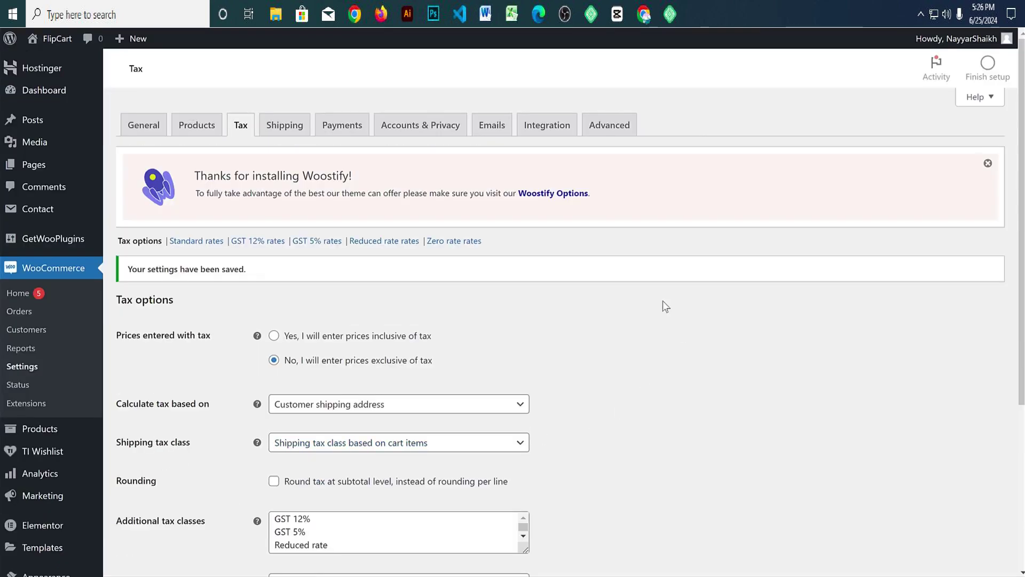
Step: Open the GST 12% tax rates and insert a new rate row, ready for its country code
{"action": "scroll", "coordinate": [587, 274], "scroll_direction": "down", "scroll_amount": 2}
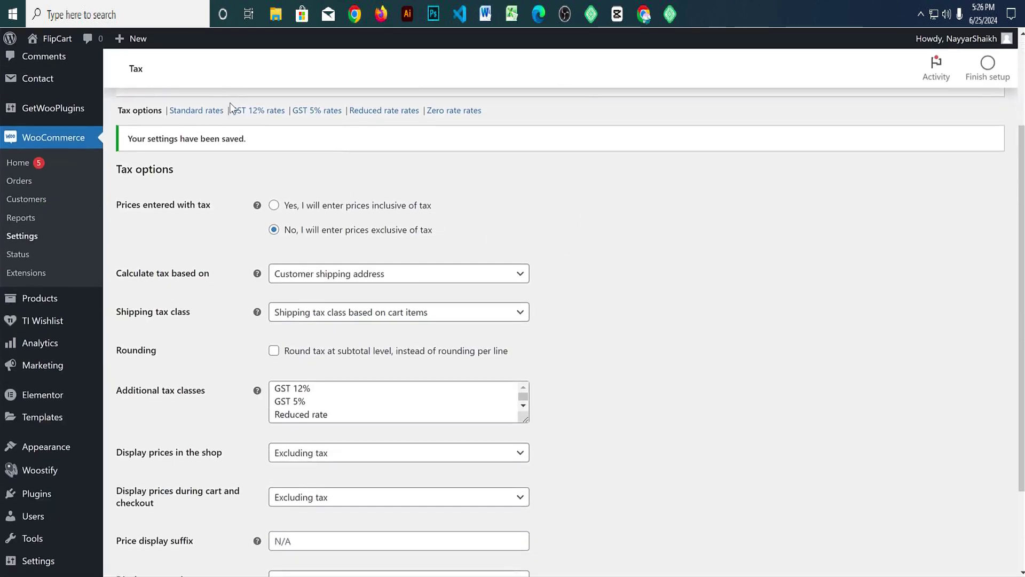
{"action": "left_click", "coordinate": [258, 110]}
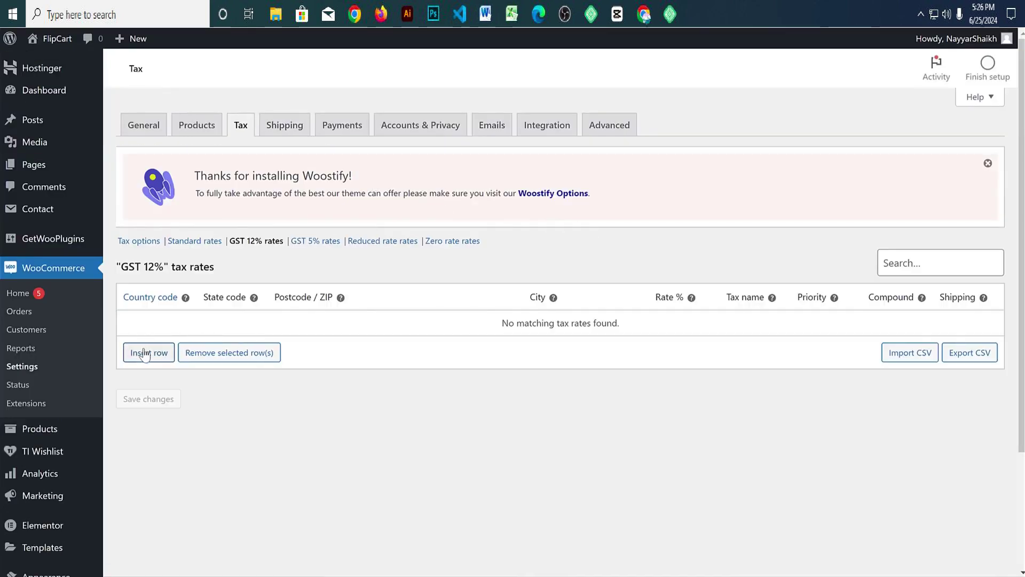
{"action": "left_click", "coordinate": [144, 354]}
{"action": "scroll", "coordinate": [417, 347], "scroll_direction": "down", "scroll_amount": 3}
{"action": "left_click", "coordinate": [145, 188]}
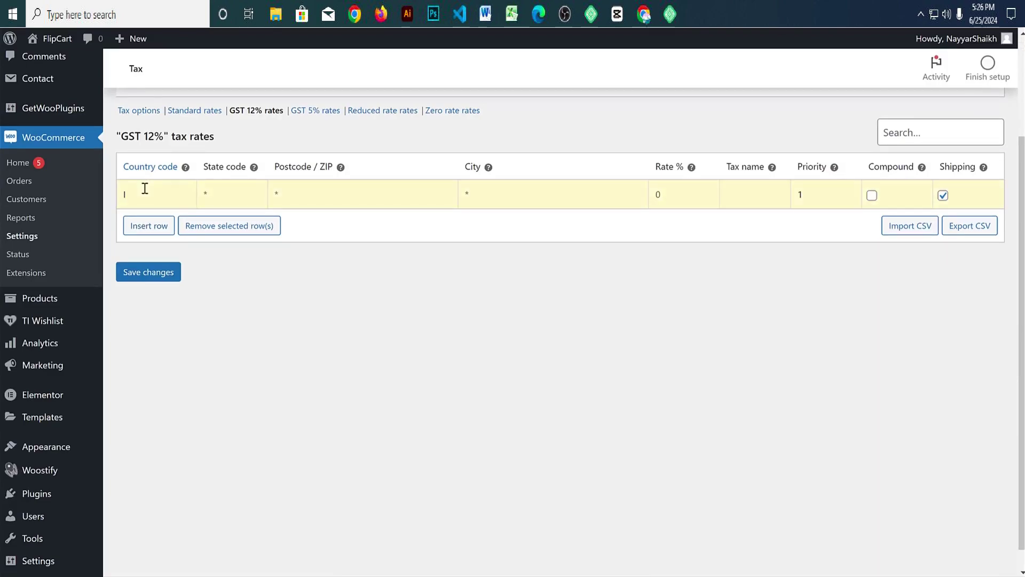
{"action": "type", "text": "IN"}
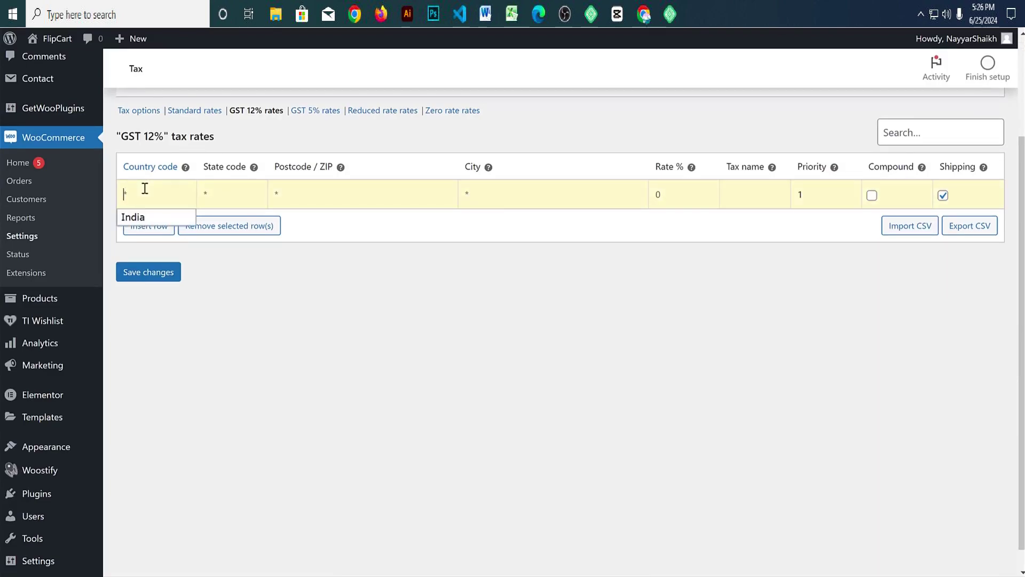
{"action": "type", "text": "A"}
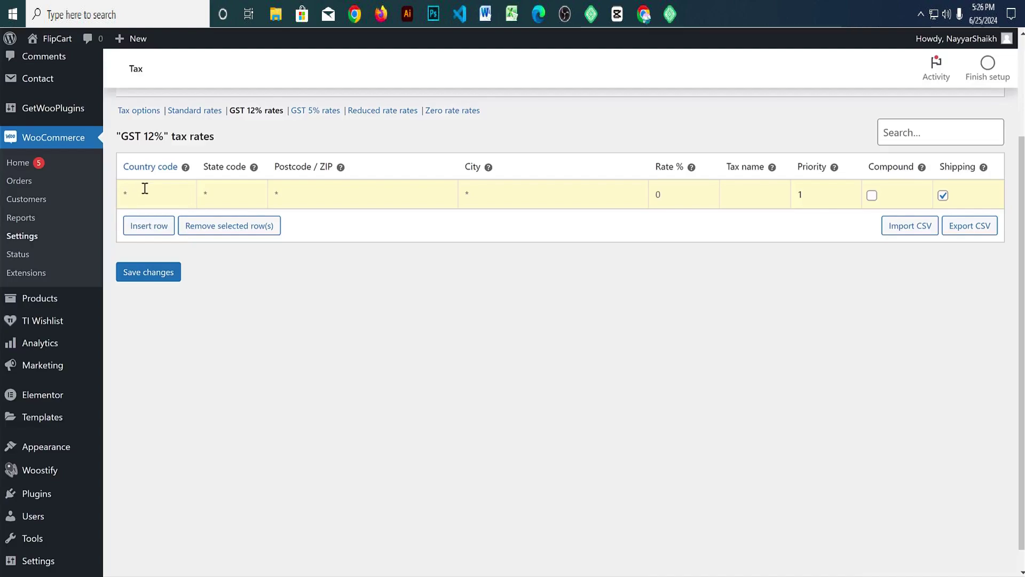
{"action": "type", "text": "S"}
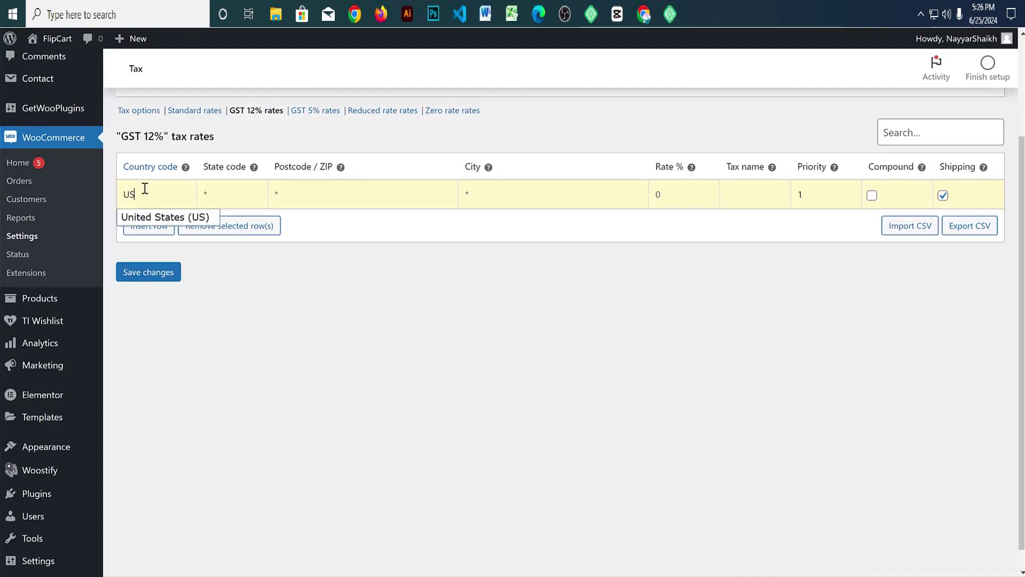
{"action": "type", "text": "PK"}
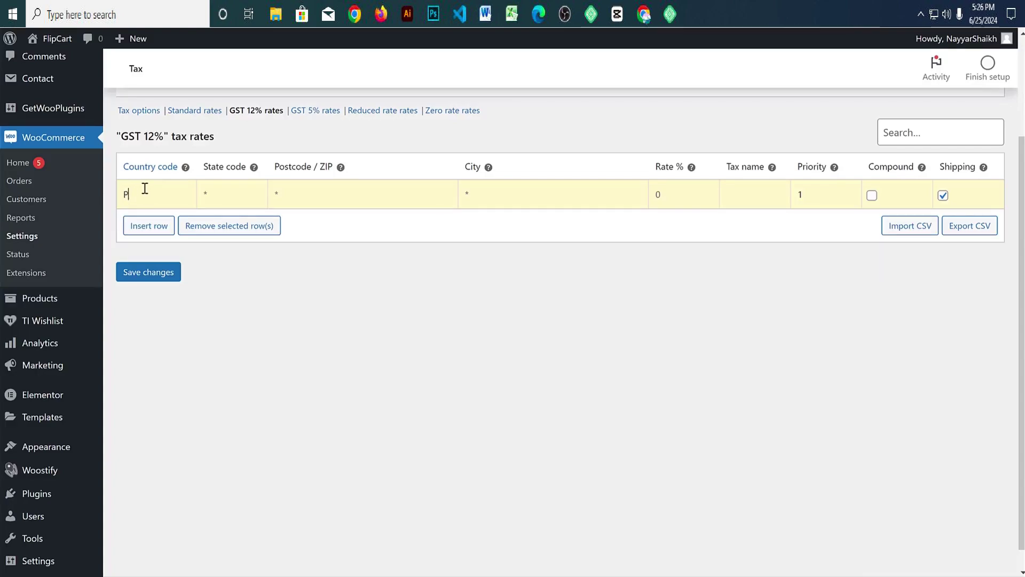
{"action": "key", "text": "BackSpace"}
Step: Fill the GST 12% rate row with country code IN, rate 12 and tax name GST 12%
{"action": "type", "text": "IN"}
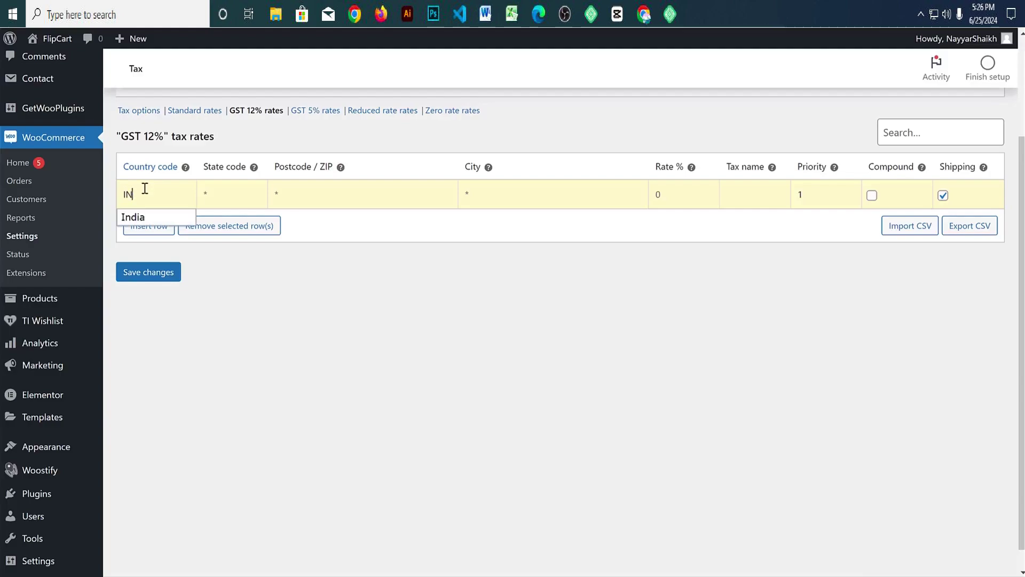
{"action": "left_click", "coordinate": [237, 191]}
{"action": "left_click", "coordinate": [297, 201]}
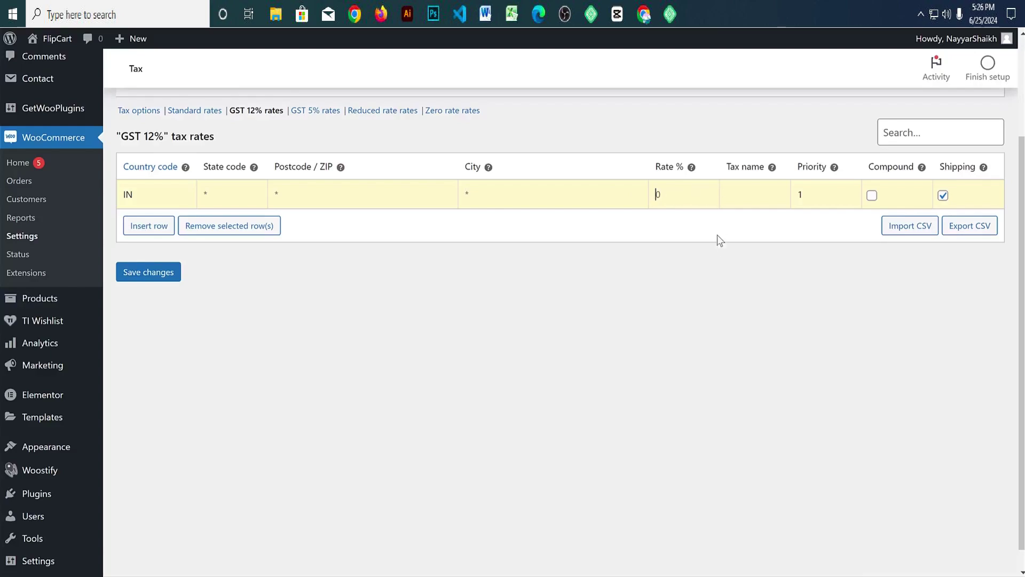
{"action": "scroll", "coordinate": [488, 242], "scroll_direction": "up", "scroll_amount": 2}
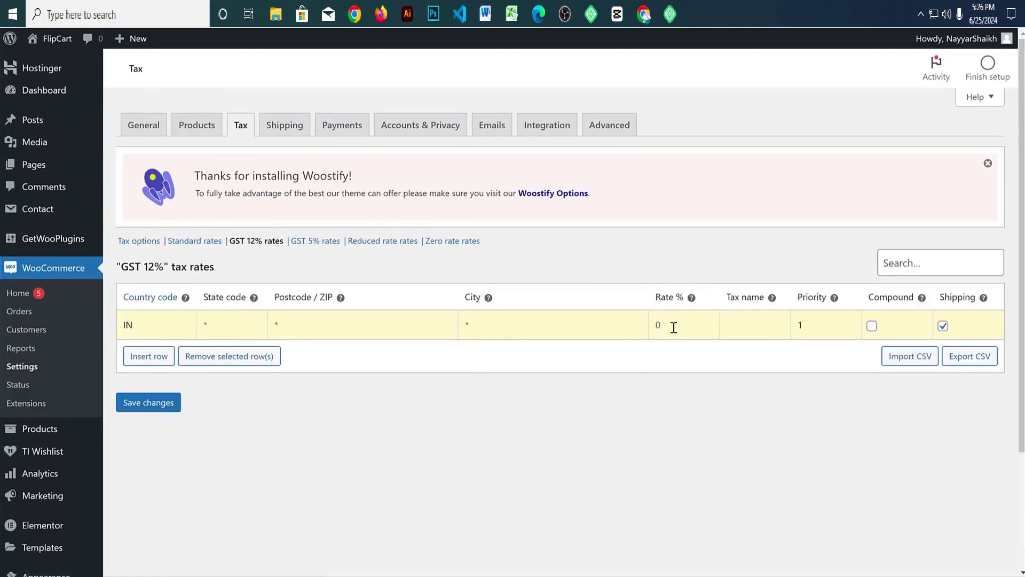
{"action": "type", "text": "2"}
{"action": "left_click", "coordinate": [757, 330]}
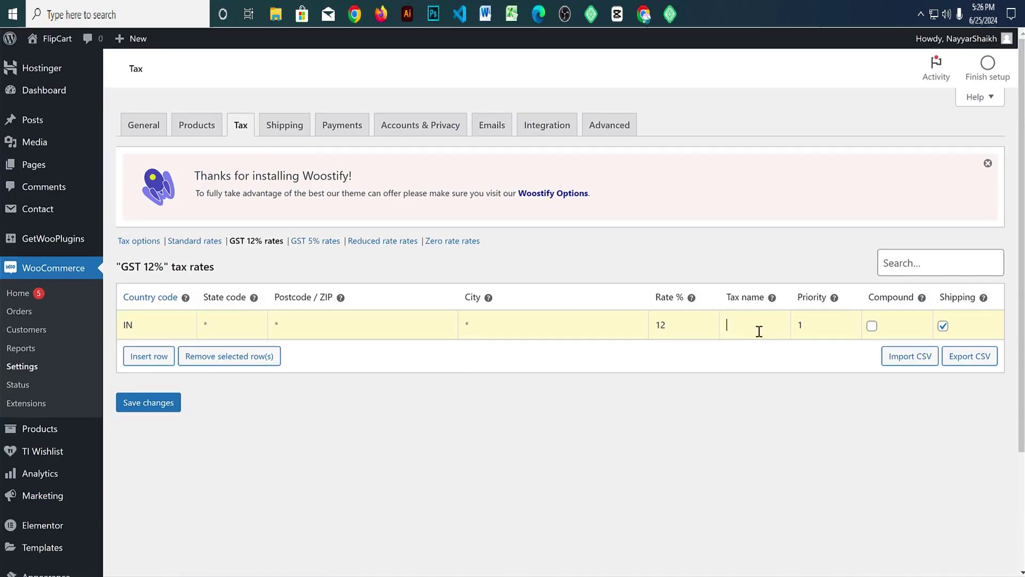
{"action": "type", "text": "GST 12%"}
Step: Turn off shipping for the GST 12% rate and save the changes
{"action": "scroll", "coordinate": [968, 276], "scroll_direction": "down", "scroll_amount": 2}
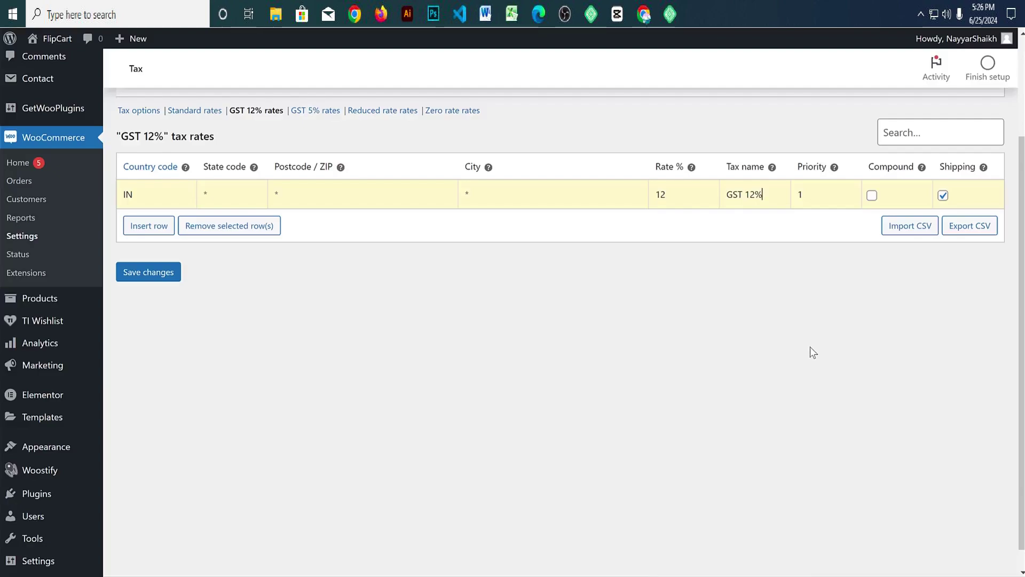
{"action": "left_click", "coordinate": [942, 196]}
{"action": "left_click", "coordinate": [160, 275]}
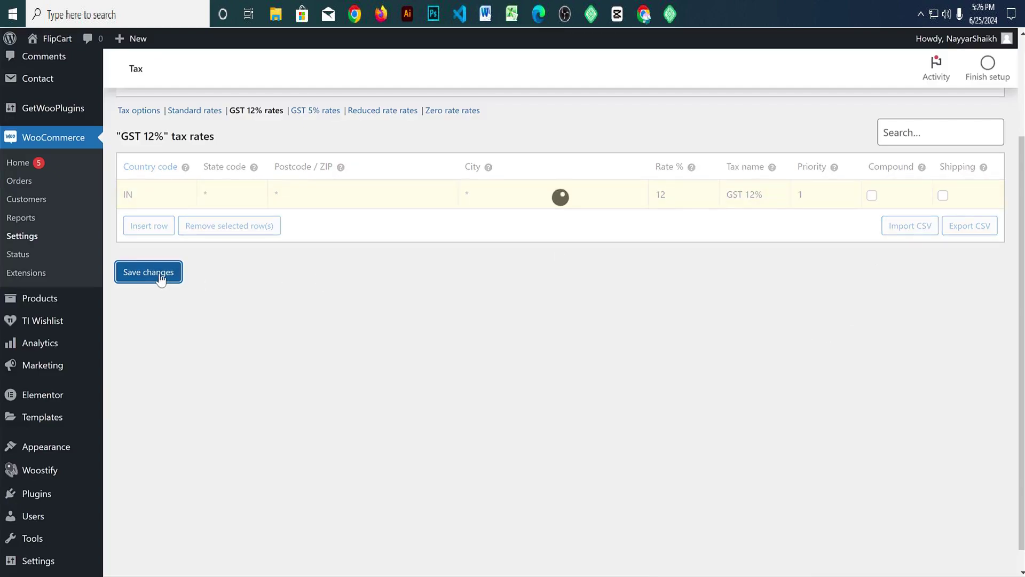
Step: Add a GST 5% tax rate row with country code IN, rate 5, tax name GST 5% and shipping off, and save it
{"action": "scroll", "coordinate": [404, 216], "scroll_direction": "up", "scroll_amount": 1}
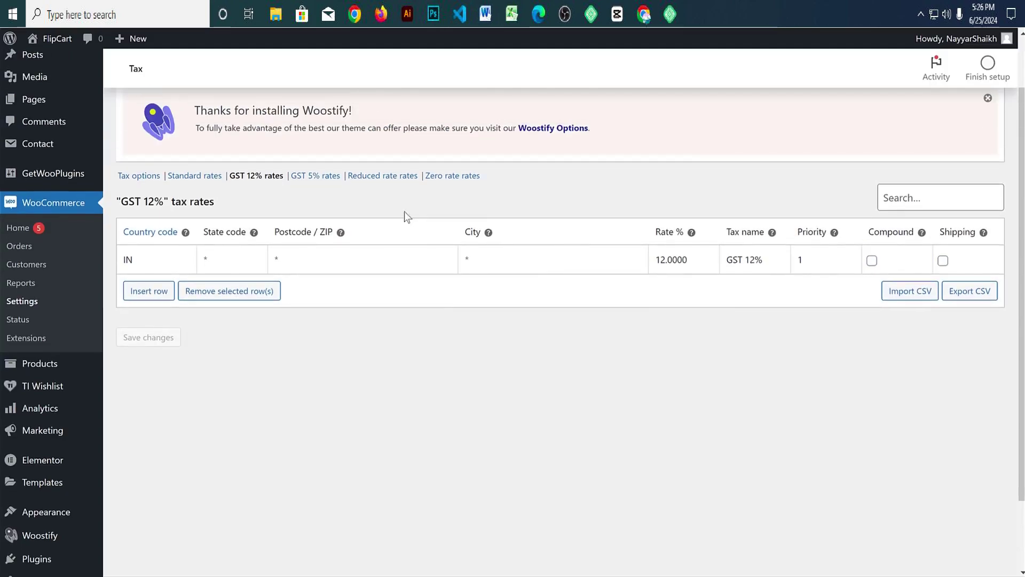
{"action": "left_click", "coordinate": [316, 176]}
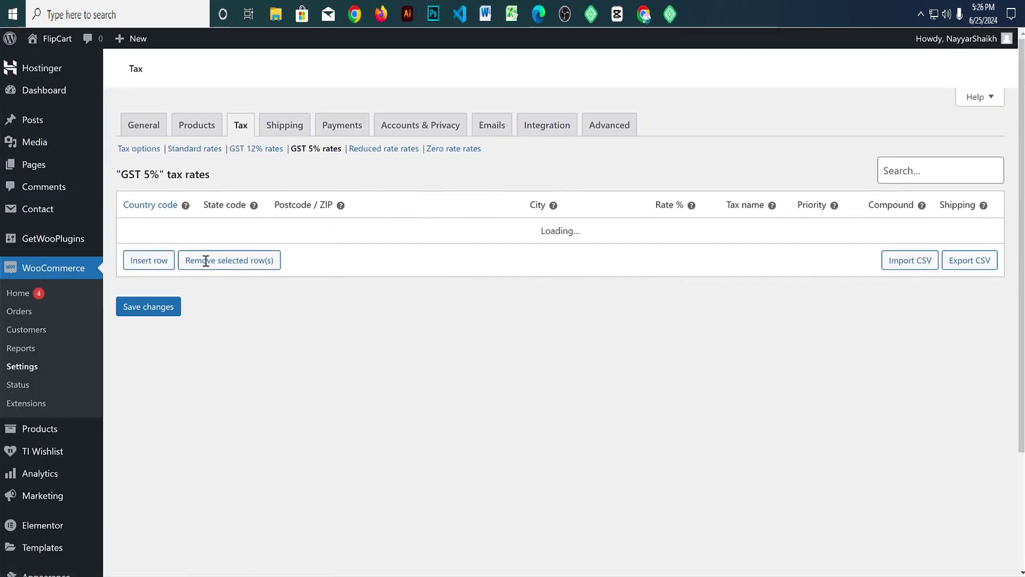
{"action": "left_click", "coordinate": [144, 364]}
{"action": "left_click", "coordinate": [154, 323]}
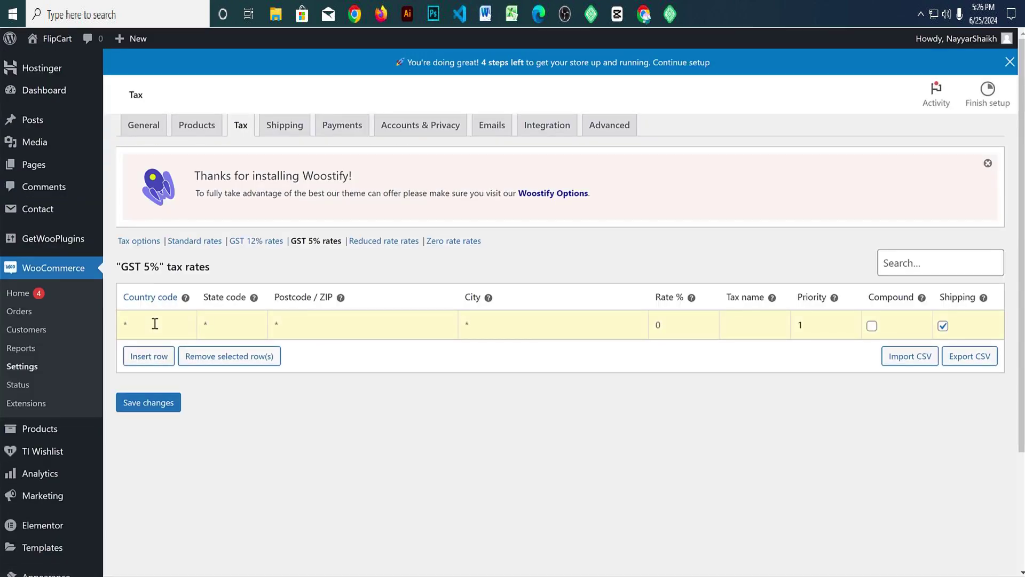
{"action": "left_click", "coordinate": [667, 325]}
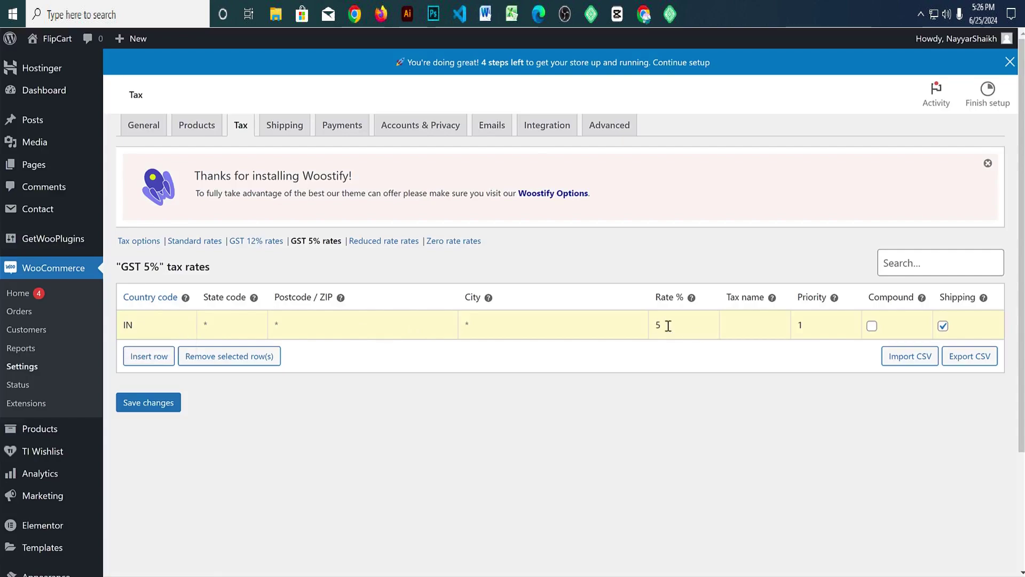
{"action": "left_click", "coordinate": [737, 325]}
{"action": "type", "text": "GST 5%"}
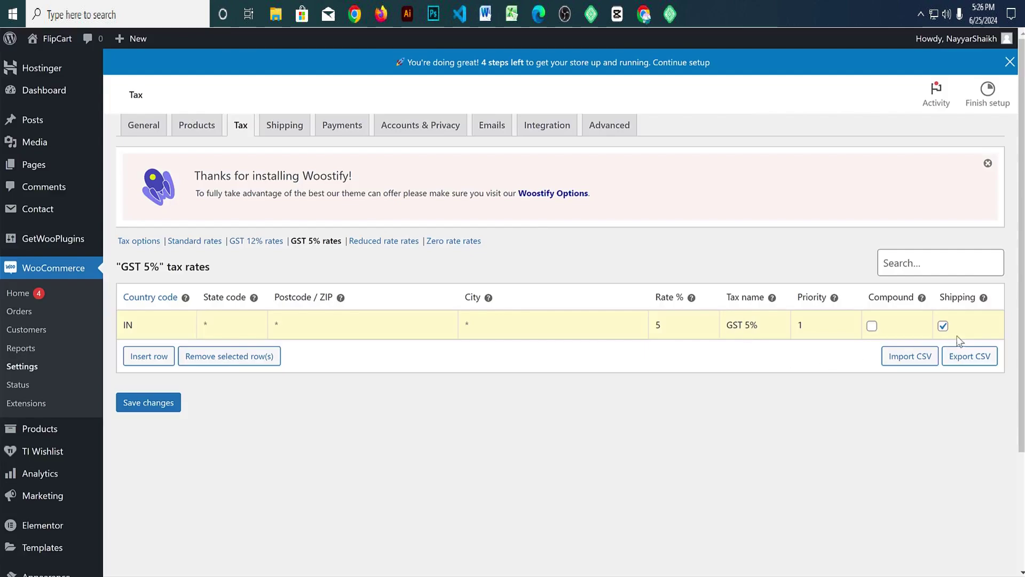
{"action": "left_click", "coordinate": [943, 326]}
{"action": "left_click", "coordinate": [171, 403]}
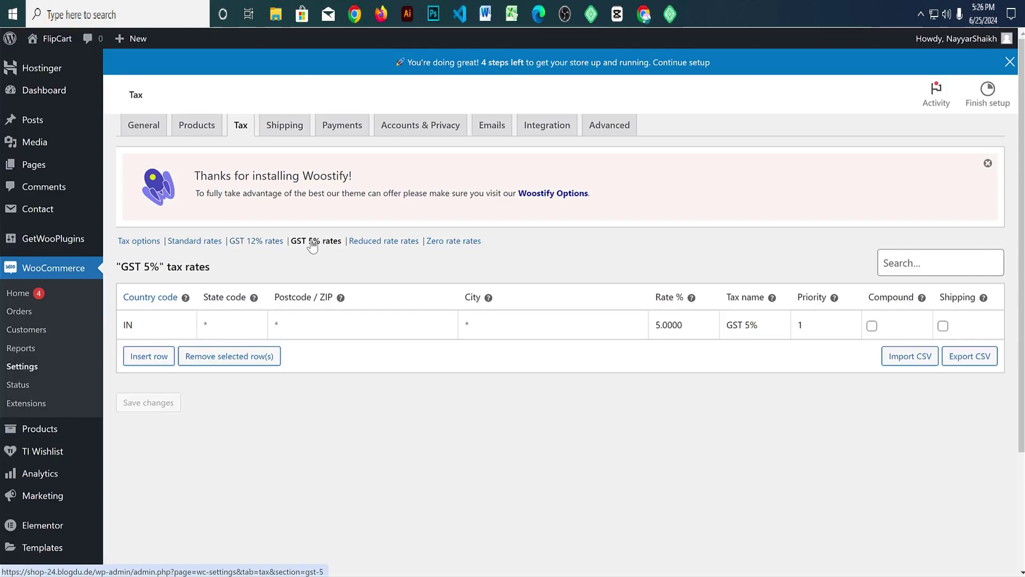
Step: Add a new shipping zone in the store's shipping settings and name it Maharashtra
{"action": "left_click", "coordinate": [281, 129]}
{"action": "scroll", "coordinate": [732, 284], "scroll_direction": "down", "scroll_amount": 1}
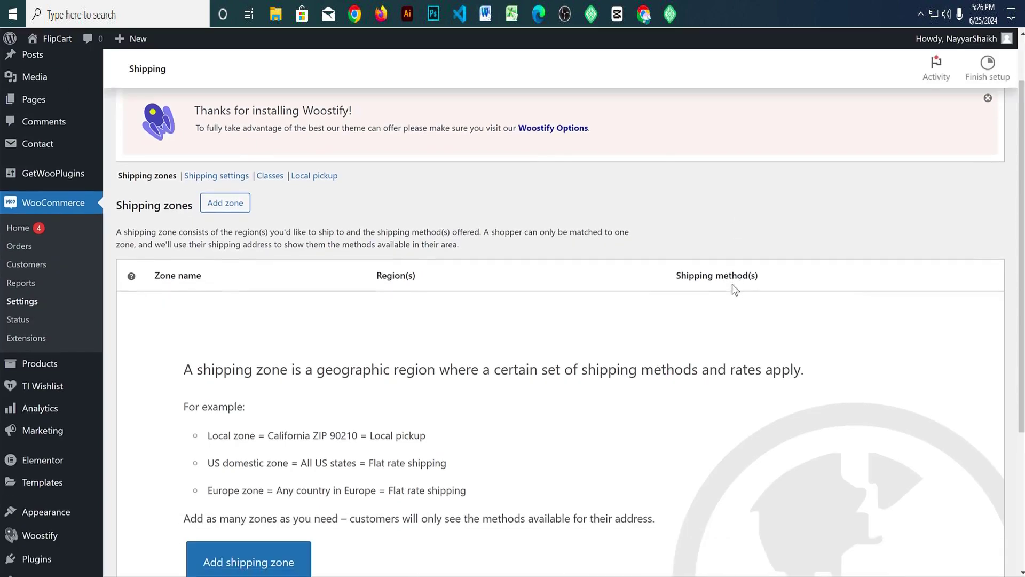
{"action": "scroll", "coordinate": [735, 289], "scroll_direction": "down", "scroll_amount": 2}
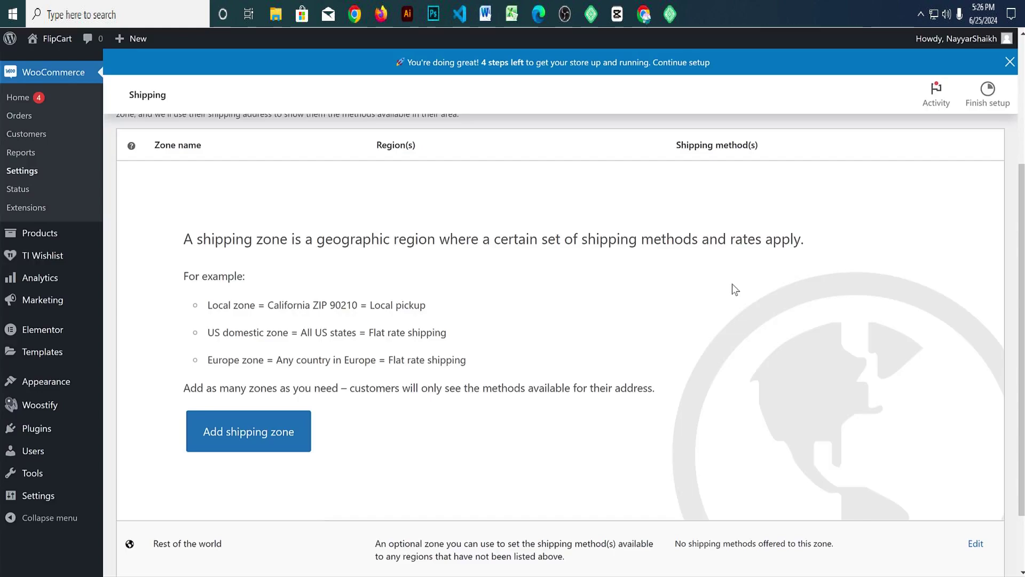
{"action": "scroll", "coordinate": [735, 285], "scroll_direction": "up", "scroll_amount": 1}
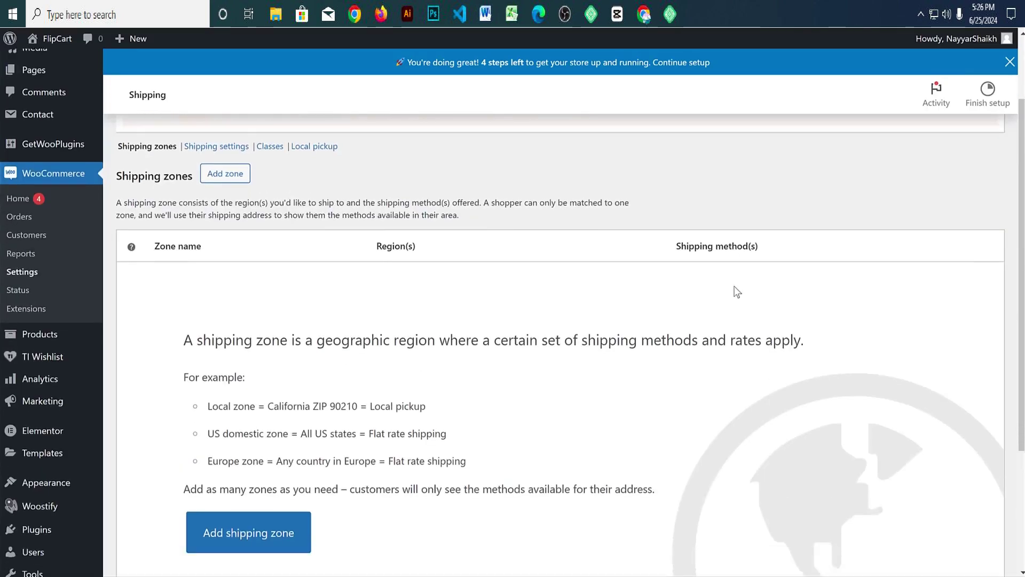
{"action": "left_click", "coordinate": [257, 503]}
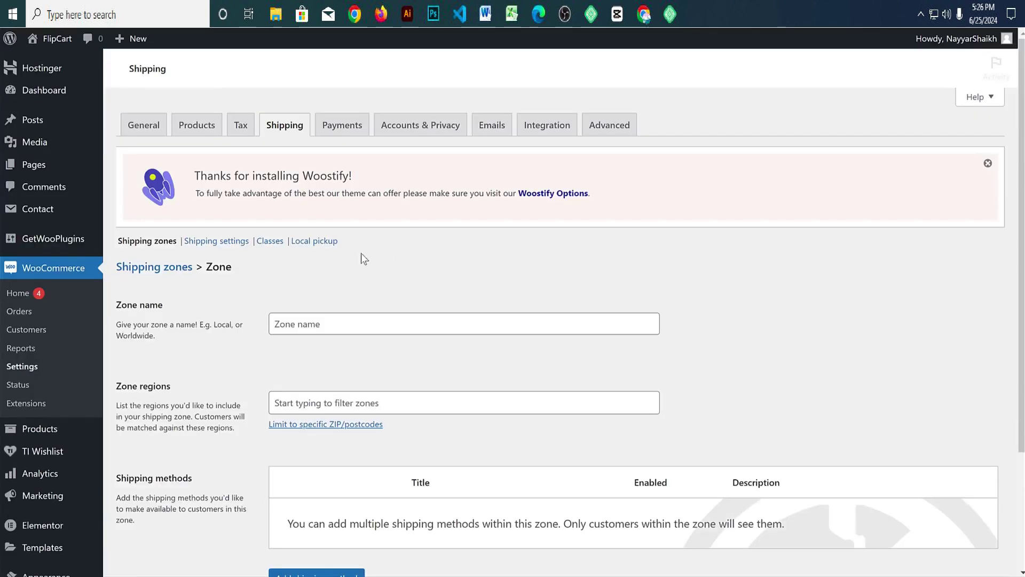
{"action": "scroll", "coordinate": [336, 299], "scroll_direction": "down", "scroll_amount": 2}
{"action": "left_click", "coordinate": [379, 200]}
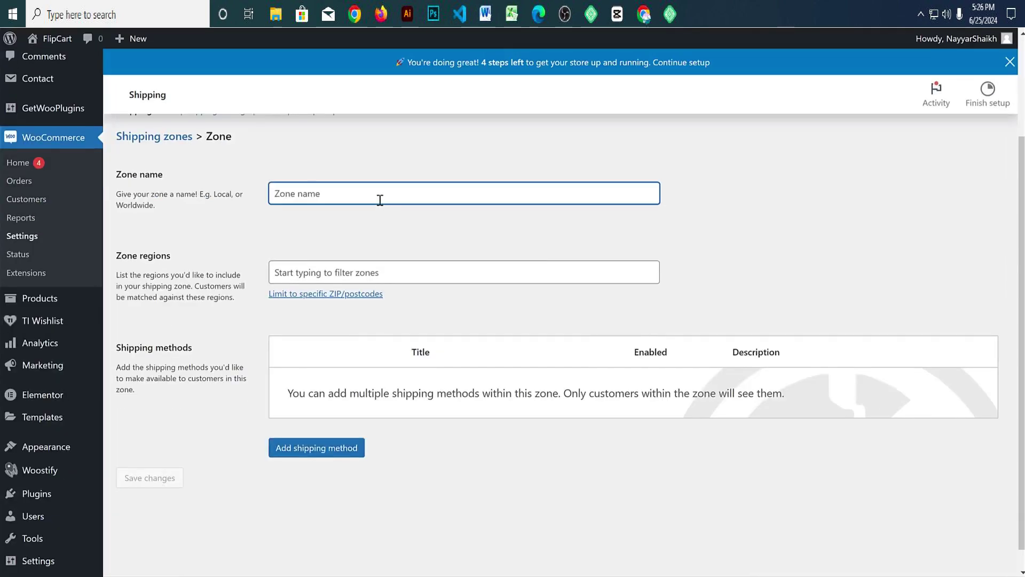
{"action": "type", "text": "Maharashtra"}
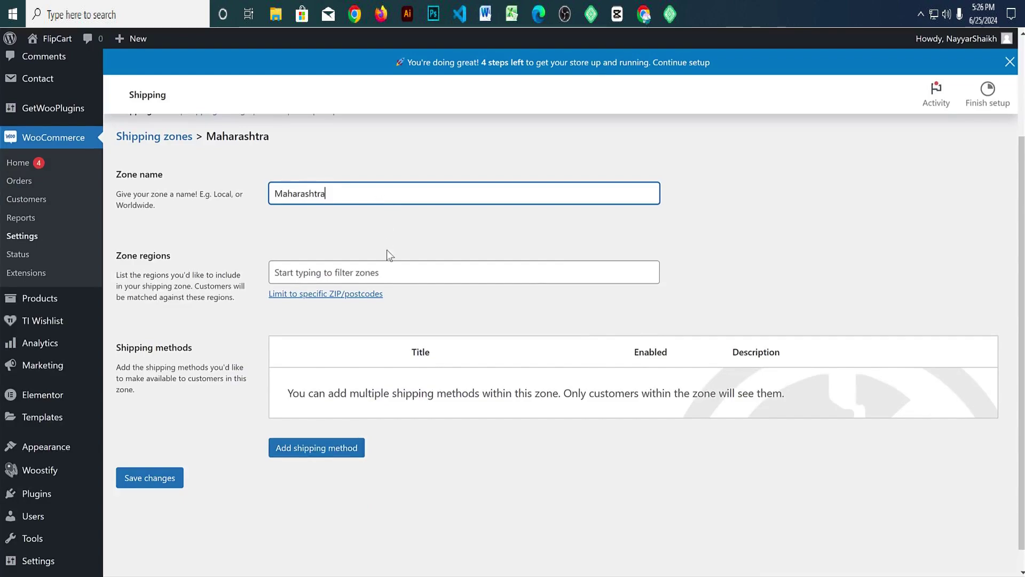
Step: Set the zone region to Maharashtra, India and save the shipping zone
{"action": "left_click", "coordinate": [390, 265]}
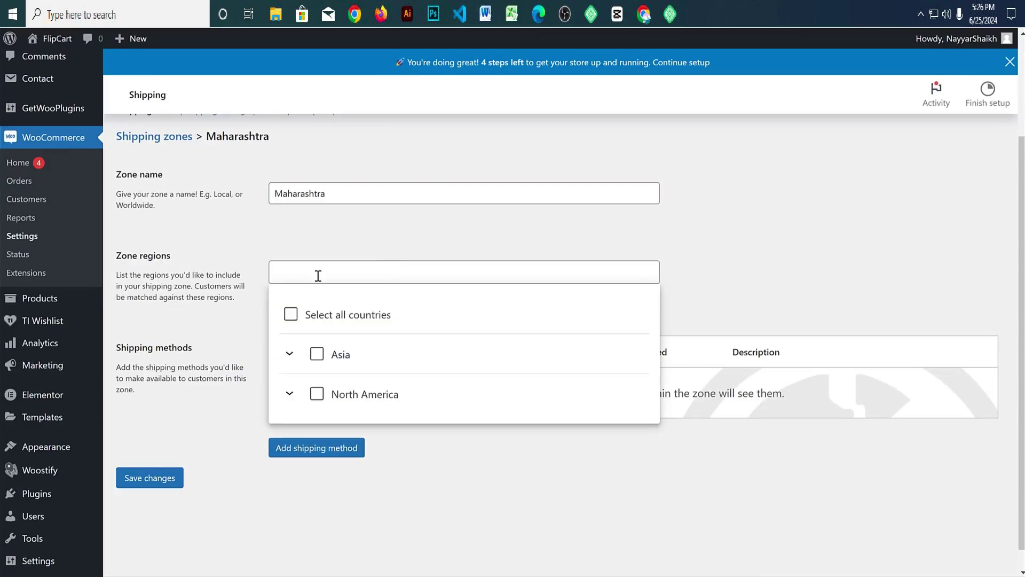
{"action": "type", "text": "maha"}
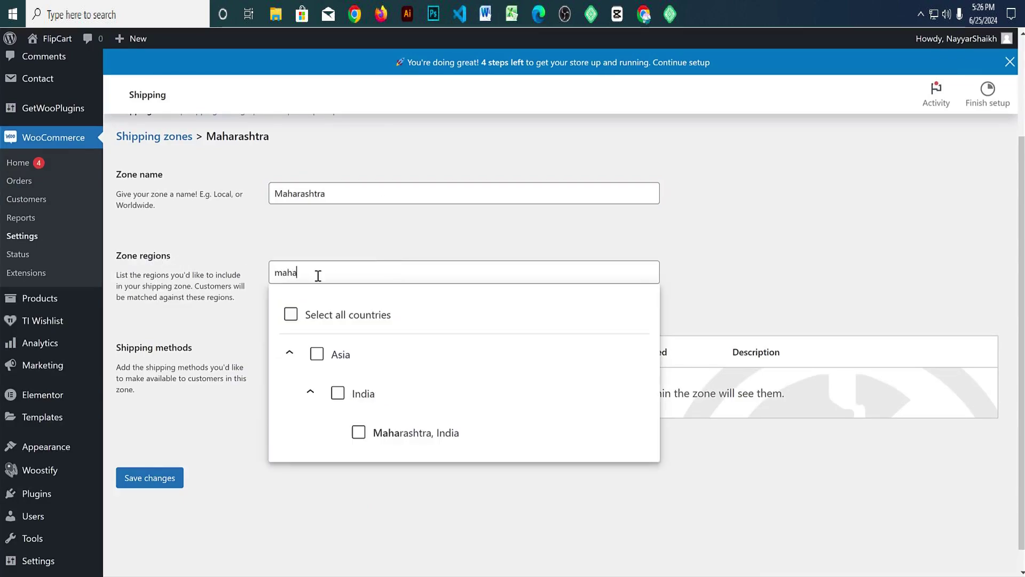
{"action": "left_click", "coordinate": [387, 434]}
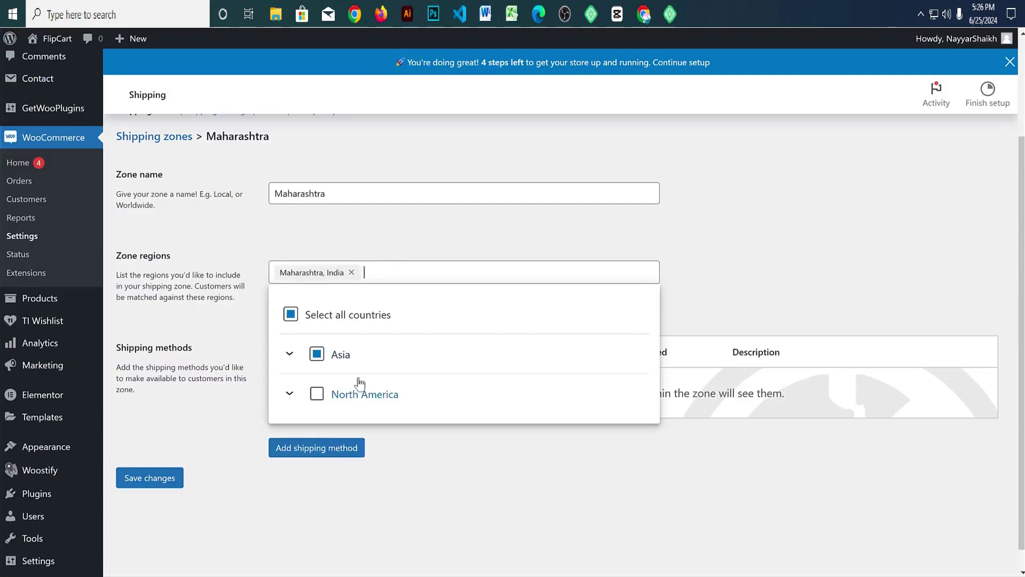
{"action": "left_click", "coordinate": [585, 224]}
{"action": "left_click_drag", "start_coordinate": [282, 272], "coordinate": [347, 272]}
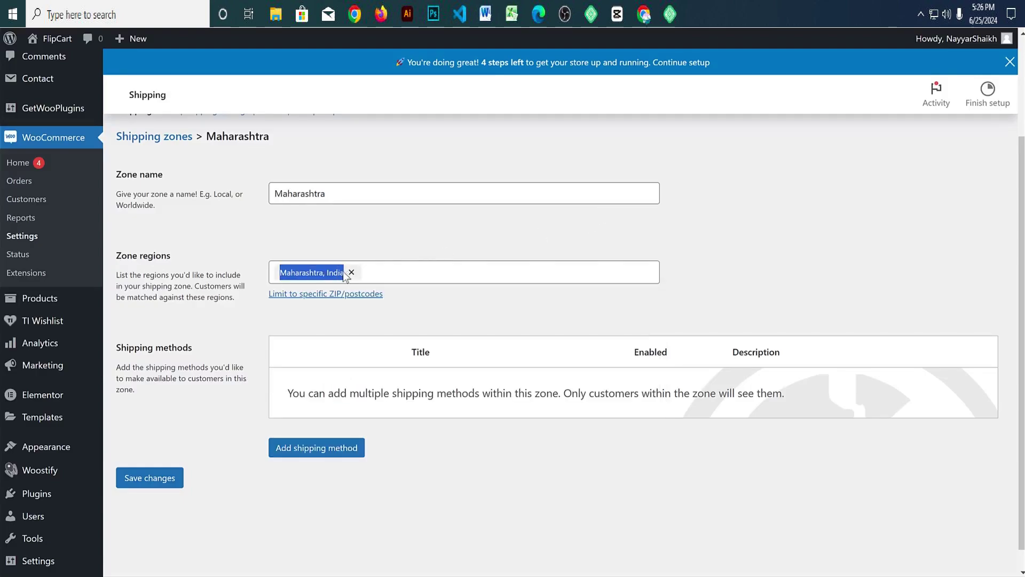
{"action": "left_click", "coordinate": [282, 272]}
{"action": "left_click", "coordinate": [242, 241]}
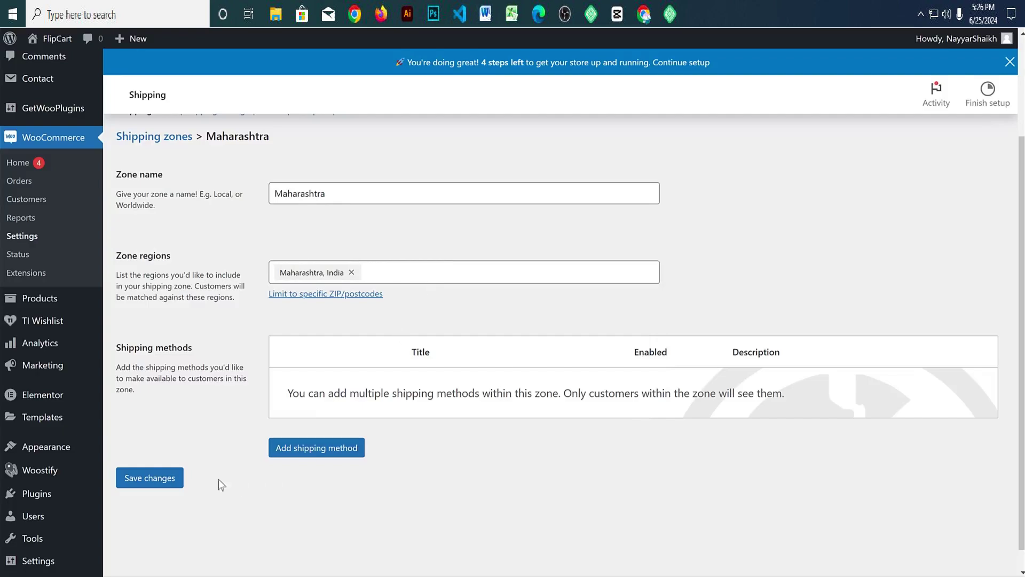
{"action": "left_click", "coordinate": [141, 480]}
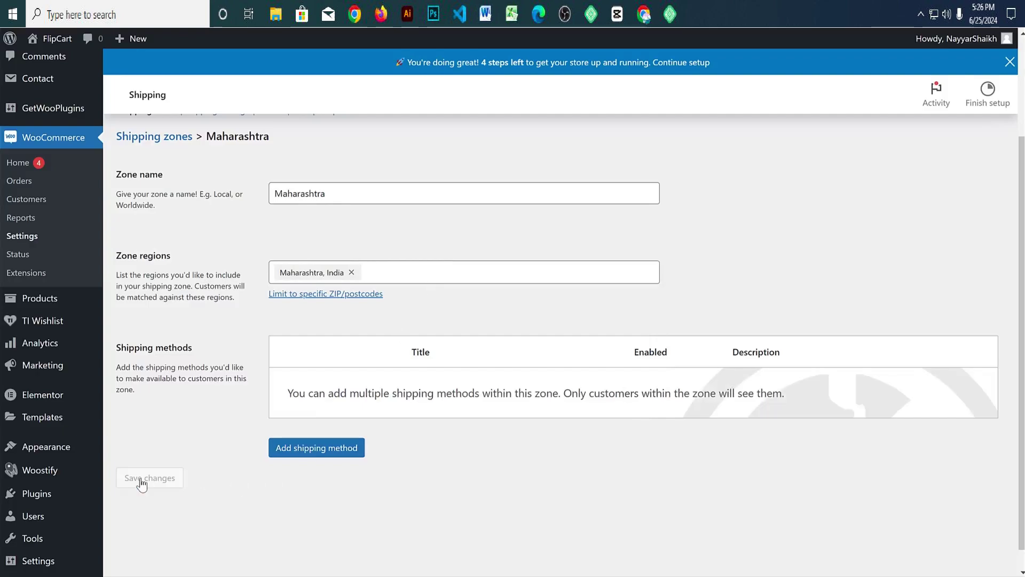
Step: Create a flat rate shipping method with a cost of 1 for the Maharashtra zone
{"action": "left_click", "coordinate": [322, 447]}
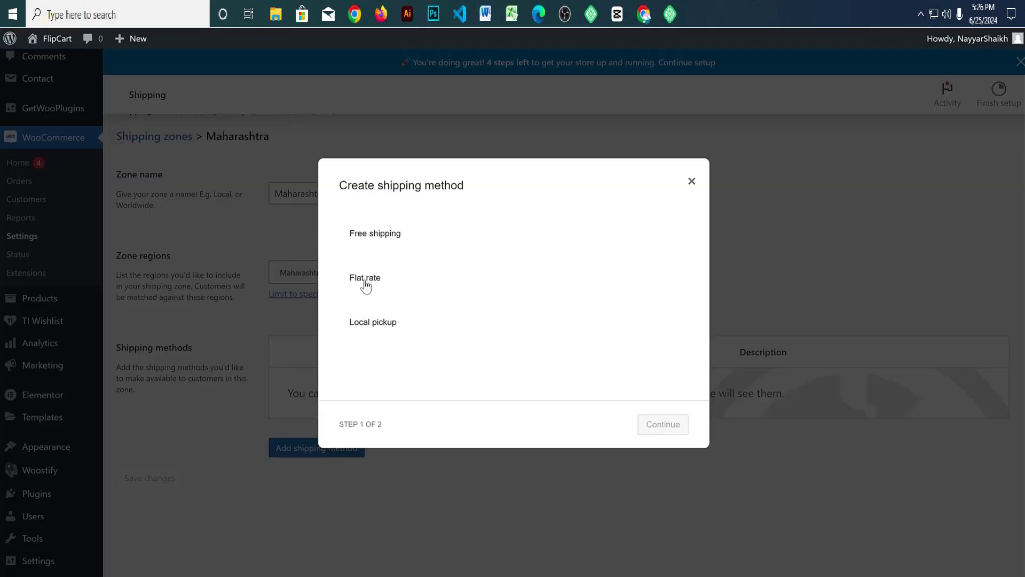
{"action": "left_click", "coordinate": [378, 240]}
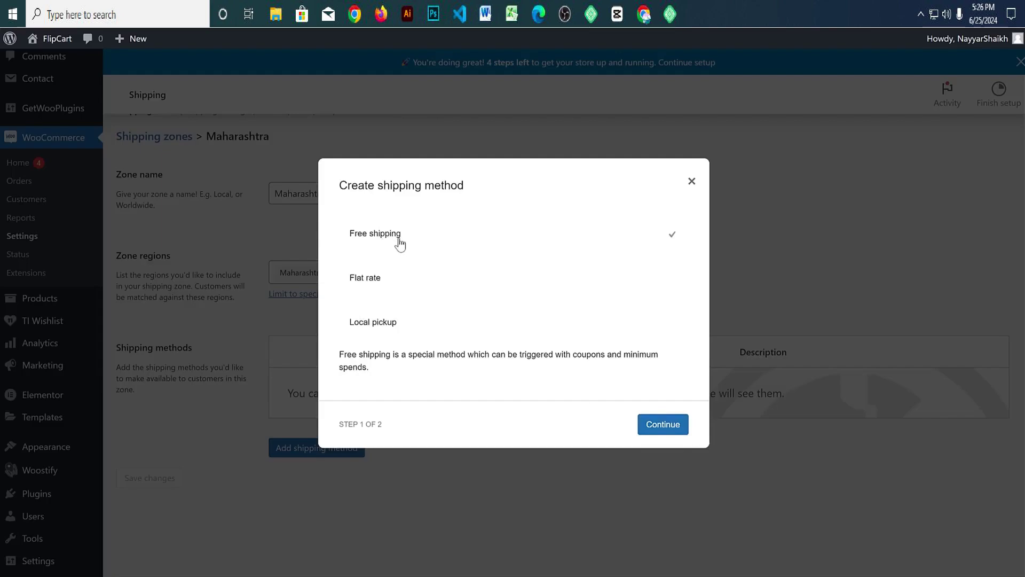
{"action": "left_click", "coordinate": [376, 277]}
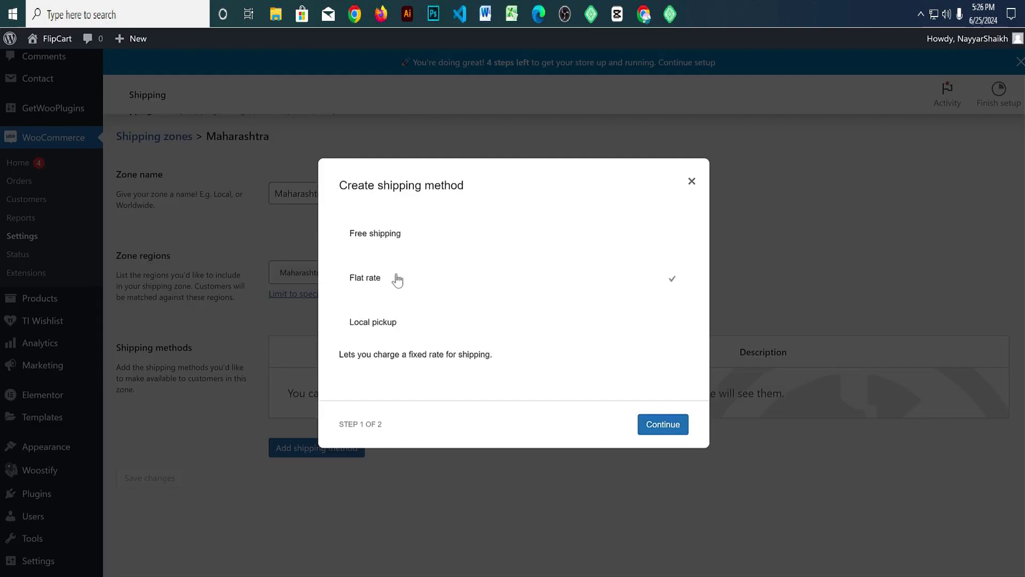
{"action": "left_click", "coordinate": [666, 425]}
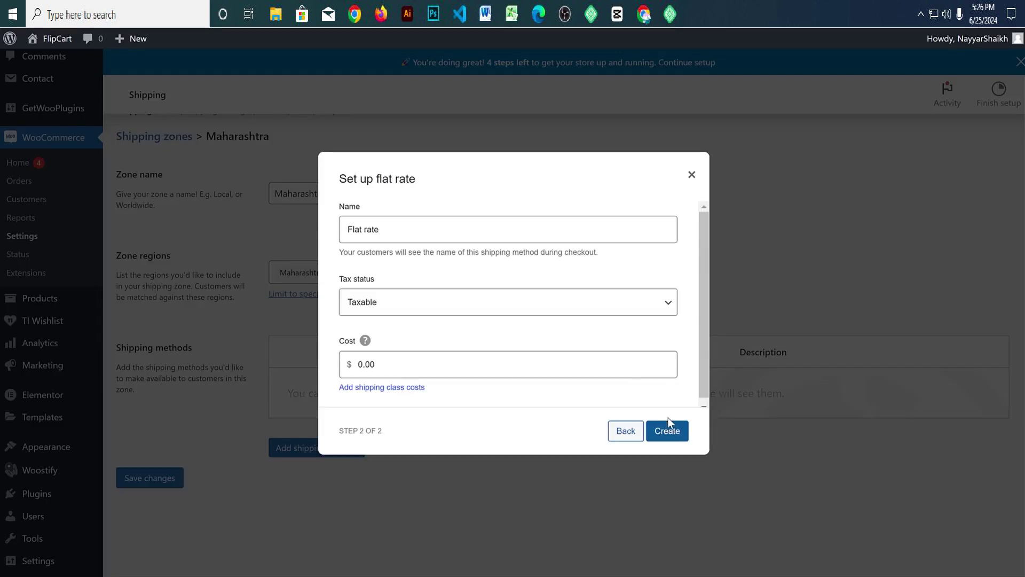
{"action": "left_click", "coordinate": [394, 363]}
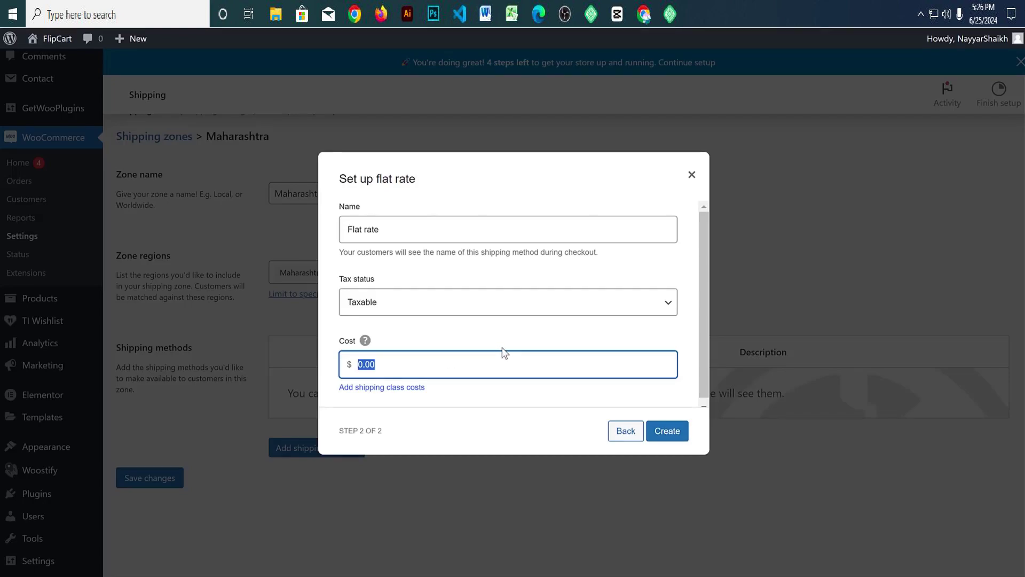
{"action": "type", "text": "1"}
{"action": "left_click", "coordinate": [667, 431]}
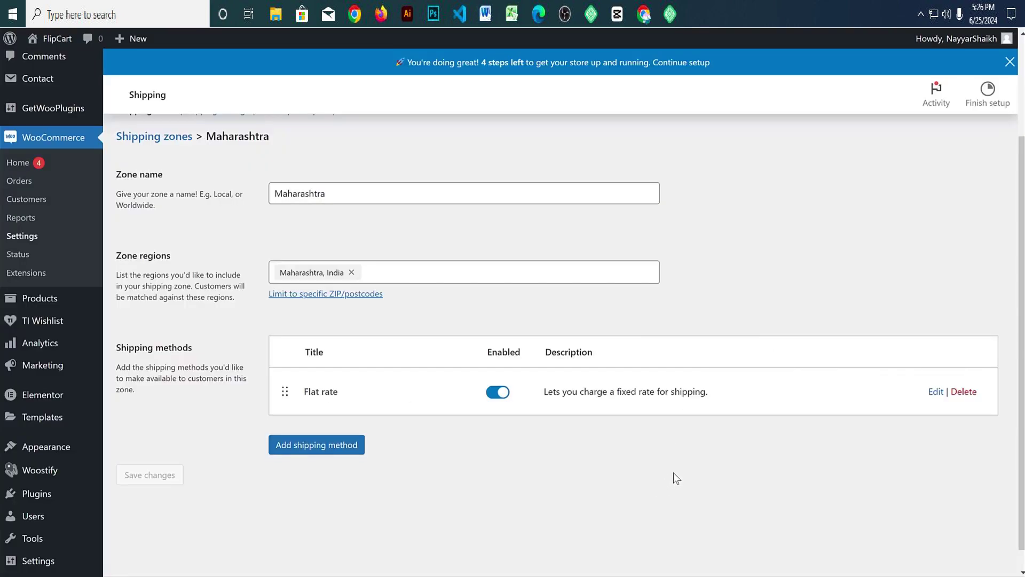
Step: Change the flat rate method's cost to the per-quantity formula 1.00 * [qty] and save it
{"action": "left_click", "coordinate": [934, 394]}
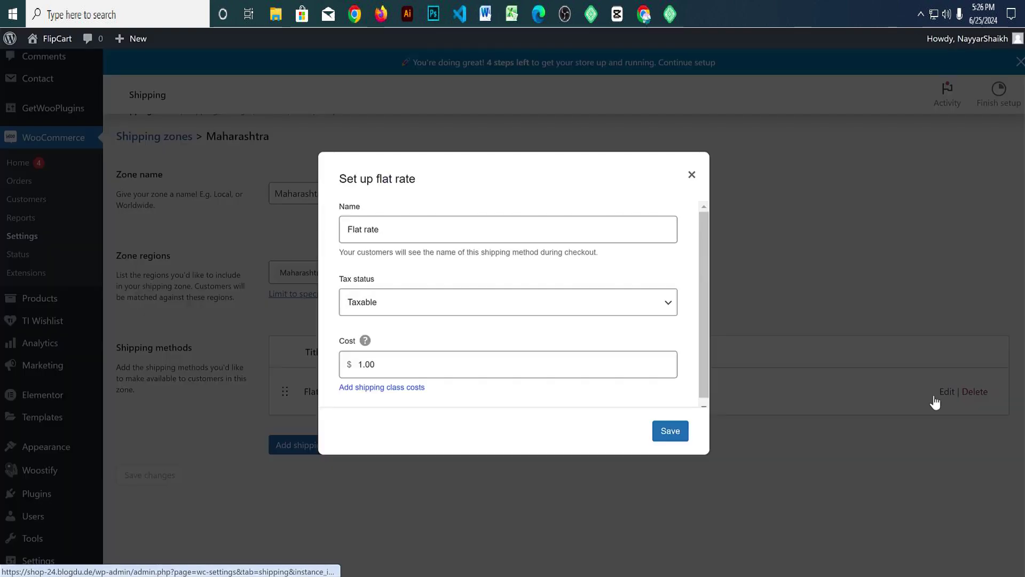
{"action": "double_click", "coordinate": [399, 366]}
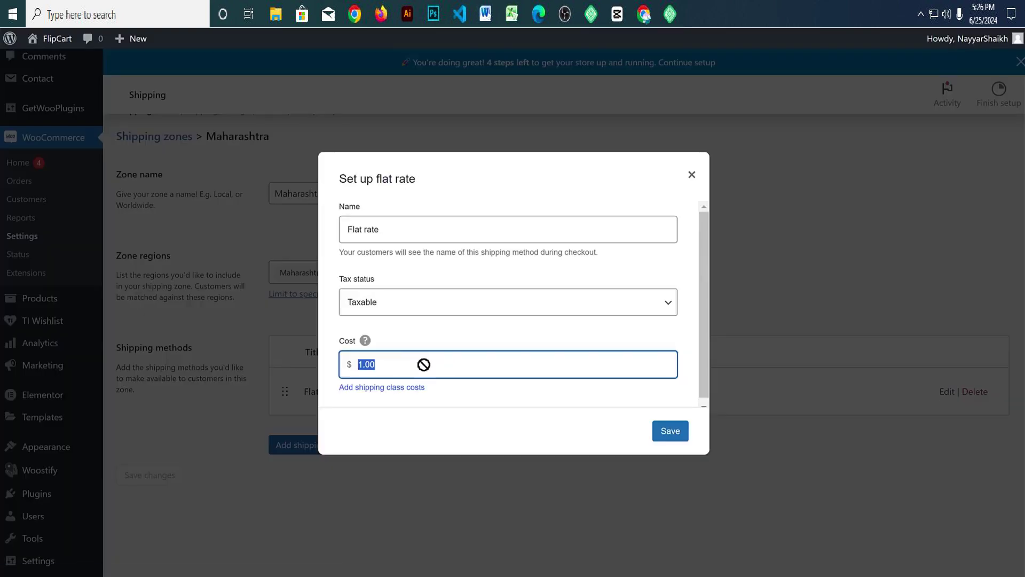
{"action": "left_click", "coordinate": [428, 364]}
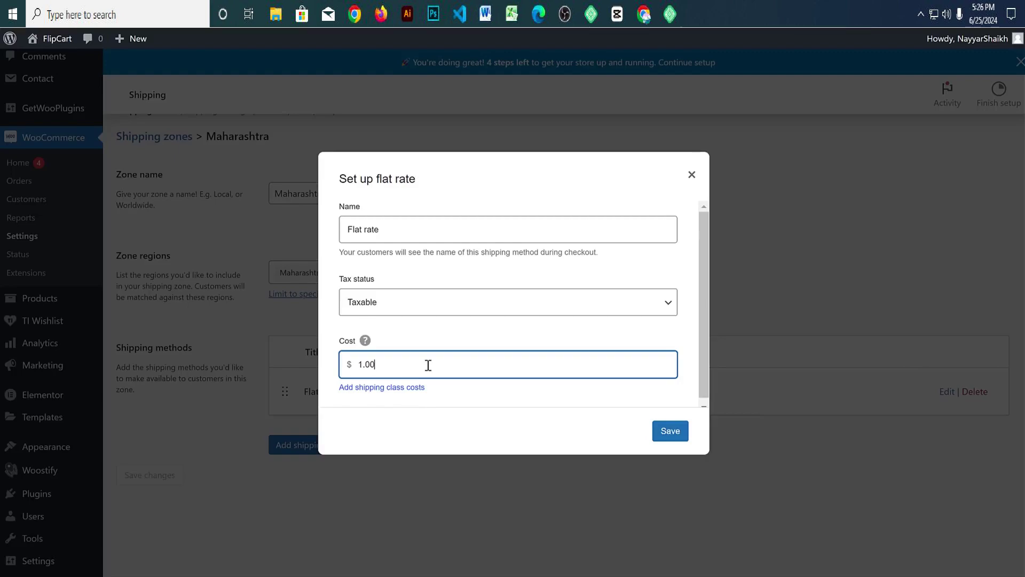
{"action": "double_click", "coordinate": [361, 360]}
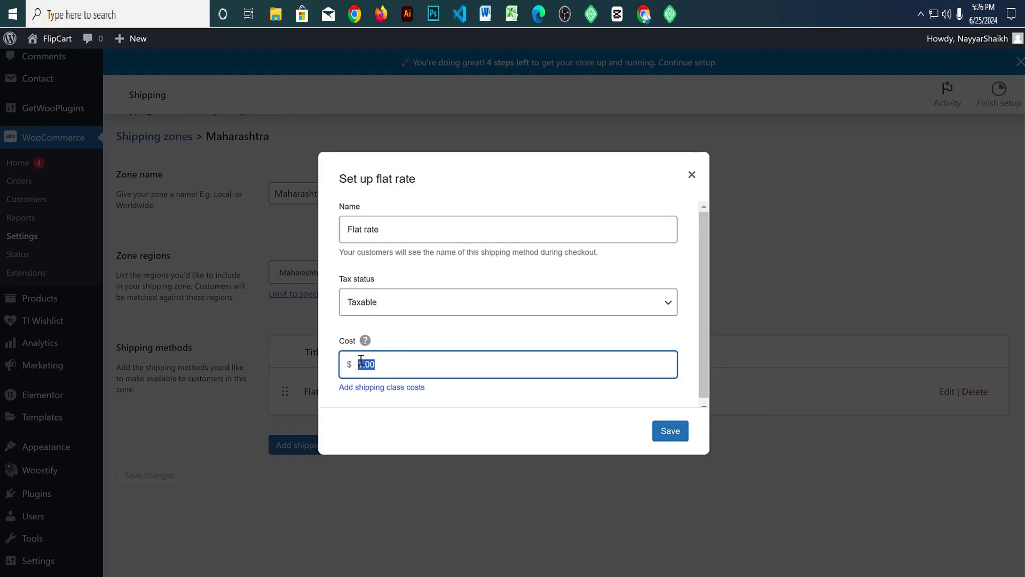
{"action": "left_click", "coordinate": [399, 359]}
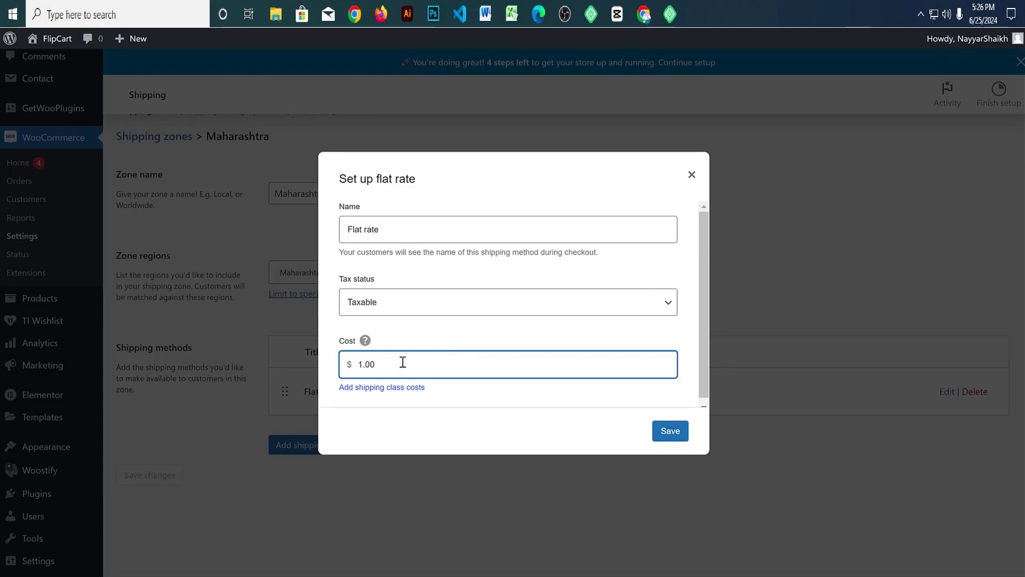
{"action": "type", "text": "* [qty]"}
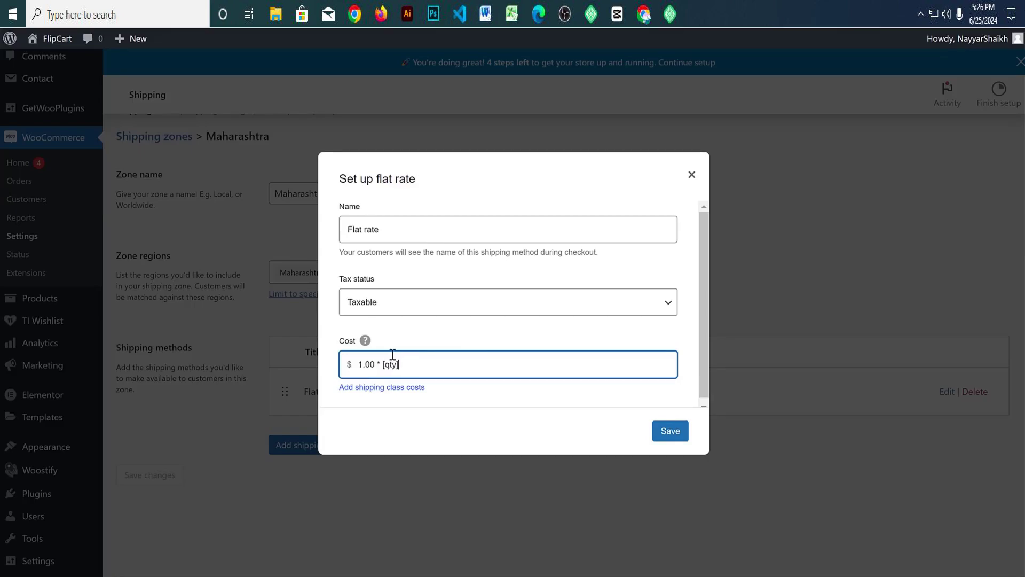
{"action": "mouse_move", "coordinate": [367, 342]}
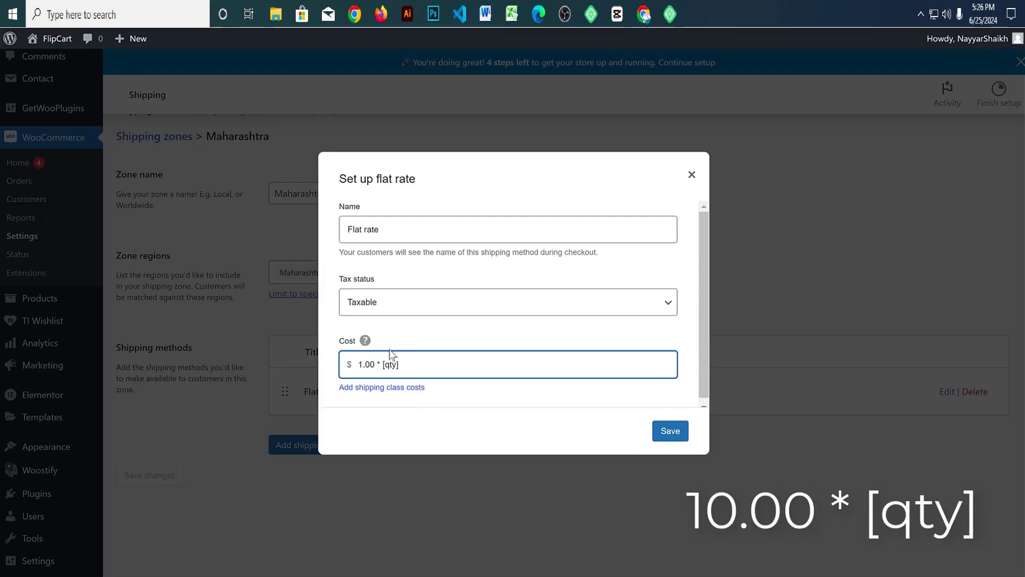
{"action": "triple_click", "coordinate": [373, 365]}
{"action": "left_click", "coordinate": [387, 364]}
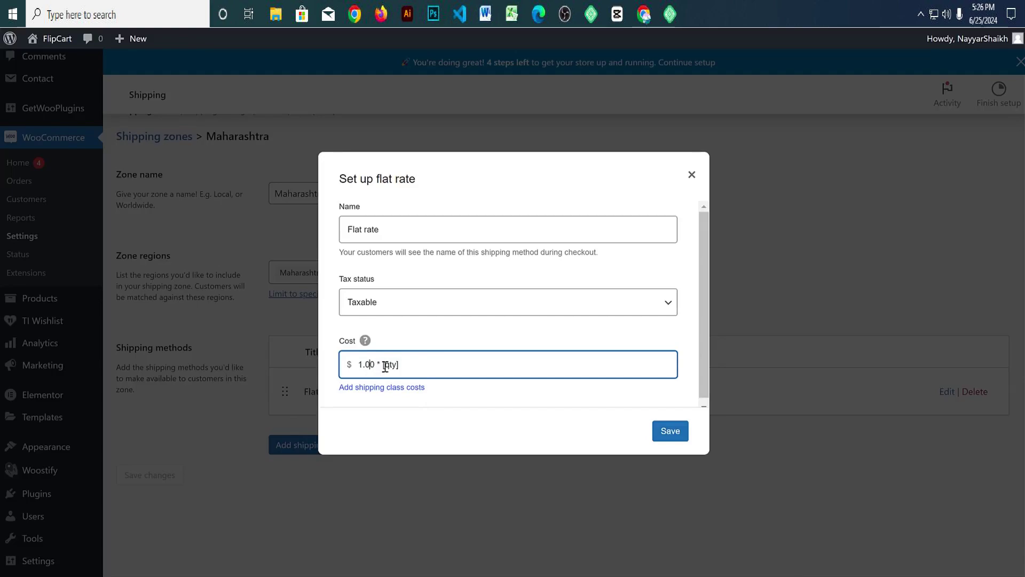
{"action": "left_click_drag", "start_coordinate": [382, 365], "coordinate": [438, 361]}
{"action": "left_click", "coordinate": [438, 362]}
{"action": "double_click", "coordinate": [360, 364]}
{"action": "left_click", "coordinate": [670, 431]}
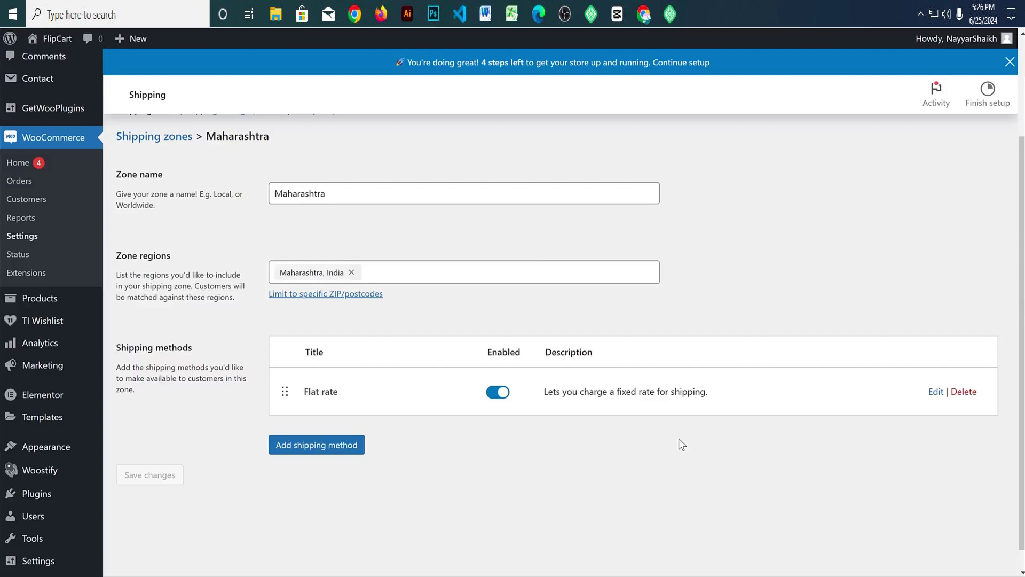
Step: Create a shipping class named T-Shirt, using T-Shirt as both its slug and its description
{"action": "scroll", "coordinate": [680, 442], "scroll_direction": "up", "scroll_amount": 2}
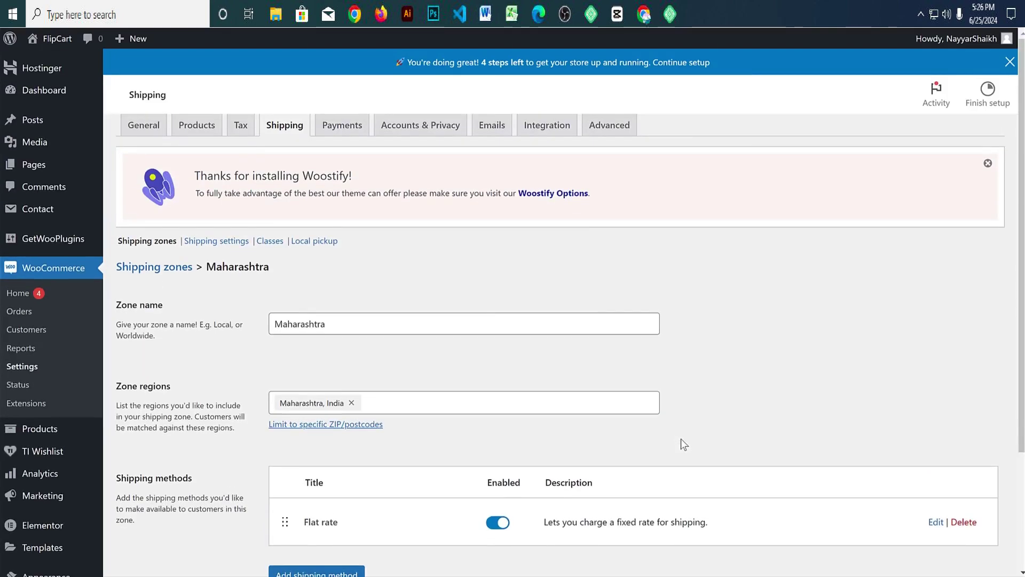
{"action": "left_click", "coordinate": [263, 245]}
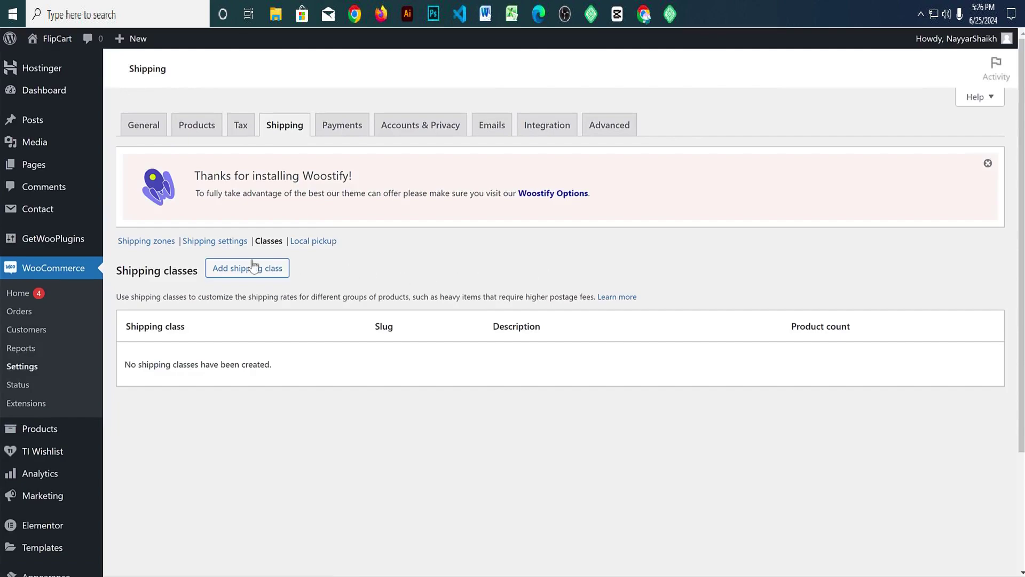
{"action": "left_click", "coordinate": [253, 267]}
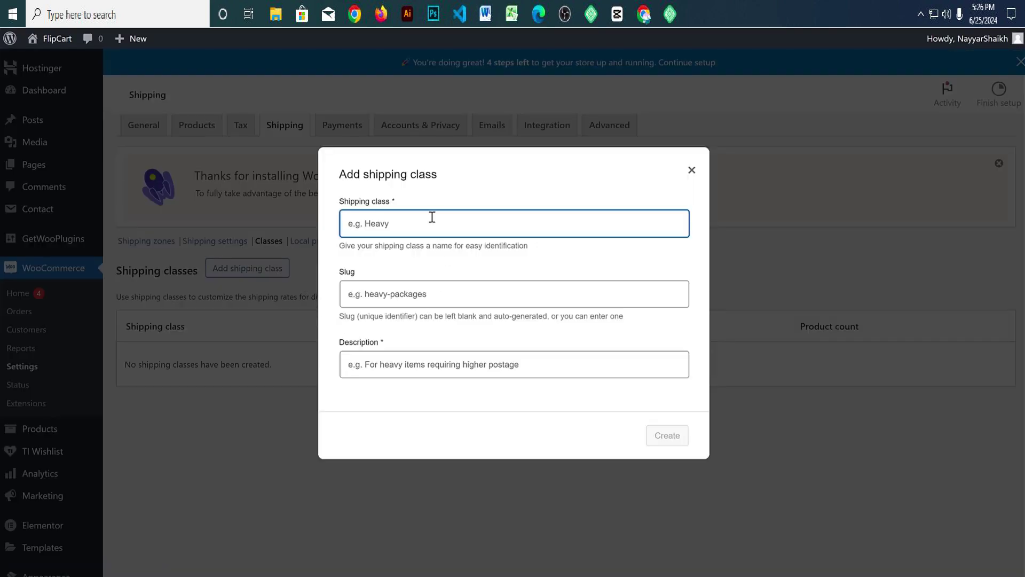
{"action": "type", "text": "T-Shirt"}
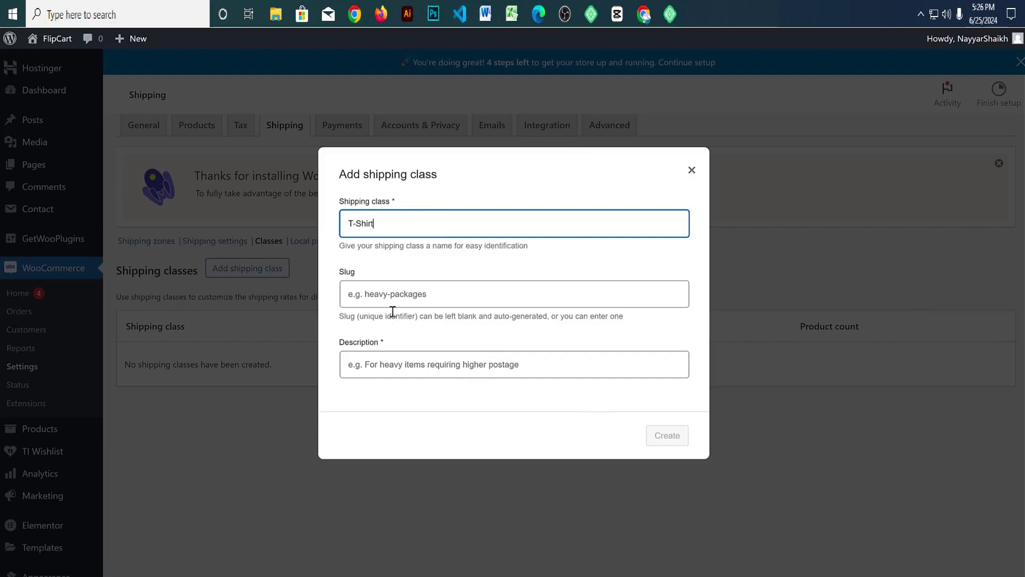
{"action": "left_click", "coordinate": [386, 292]}
{"action": "left_click_drag", "start_coordinate": [396, 226], "coordinate": [344, 245]}
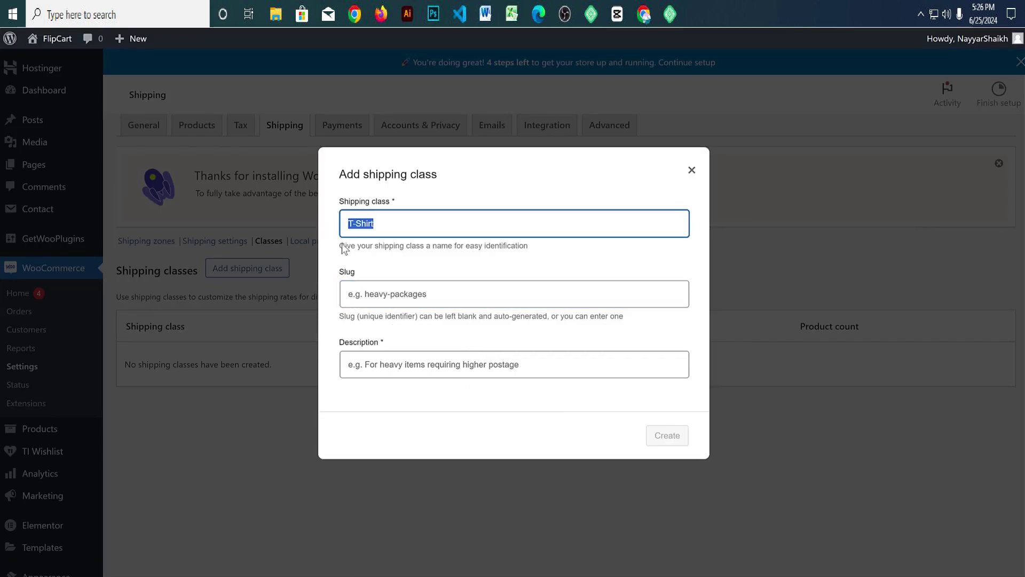
{"action": "key", "text": "ctrl+c"}
{"action": "left_click", "coordinate": [386, 301]}
{"action": "key", "text": "ctrl+v"}
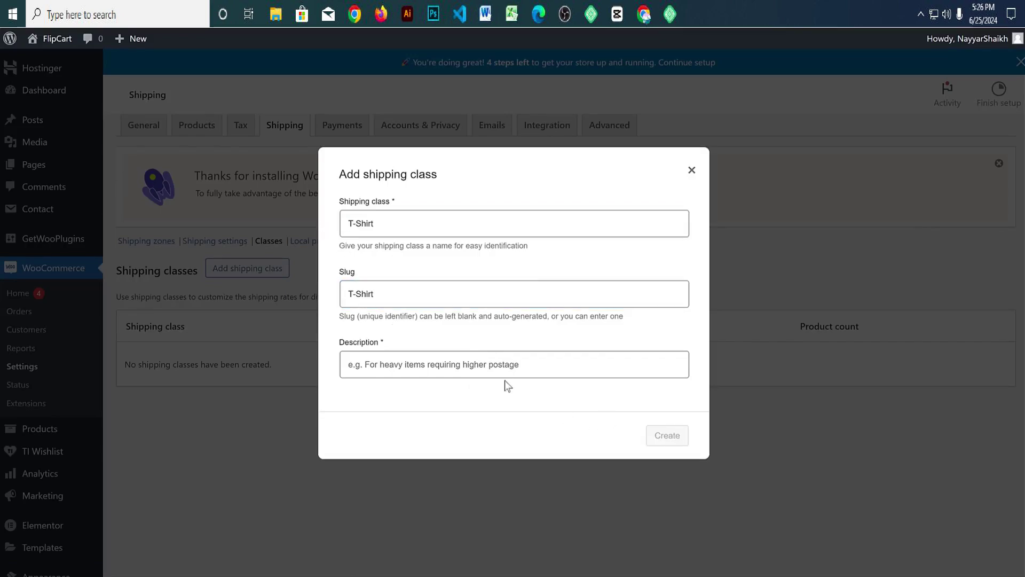
{"action": "left_click", "coordinate": [475, 366]}
{"action": "key", "text": "ctrl+v"}
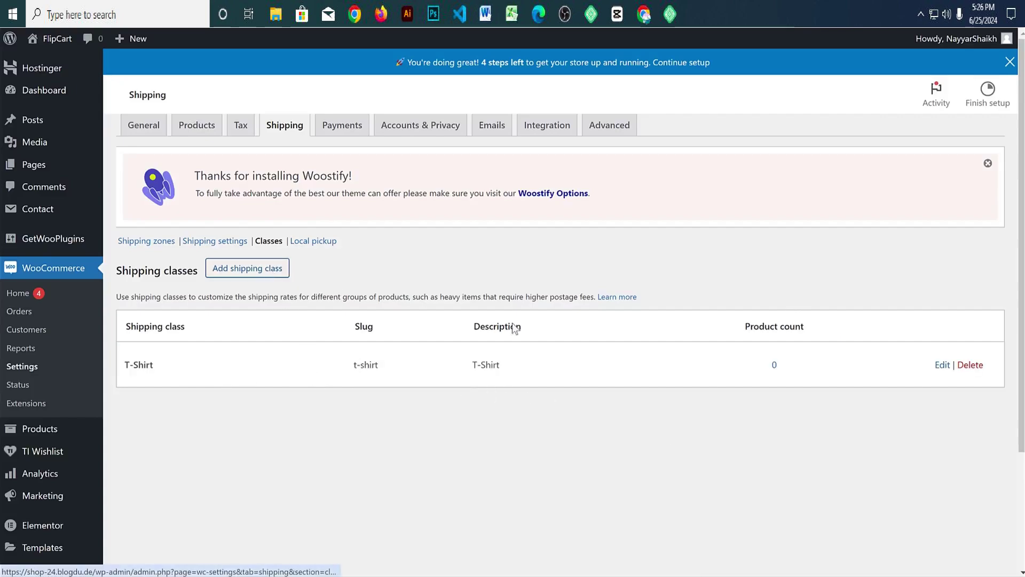
Step: Create a second shipping class named Refrigerator, with Refrigerator as its slug and description
{"action": "left_click", "coordinate": [248, 268]}
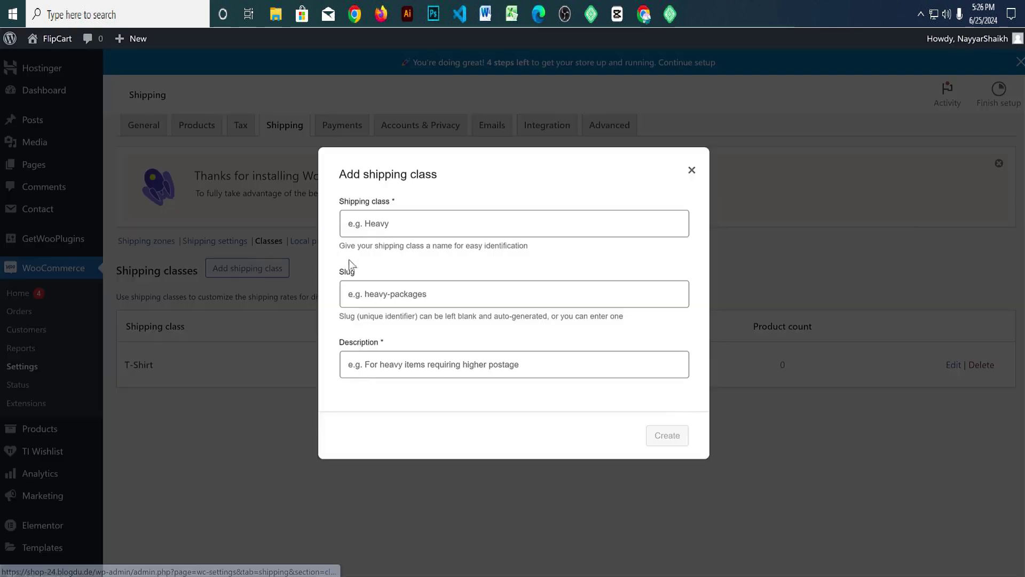
{"action": "left_click", "coordinate": [379, 235]}
{"action": "type", "text": "Refrigerator"}
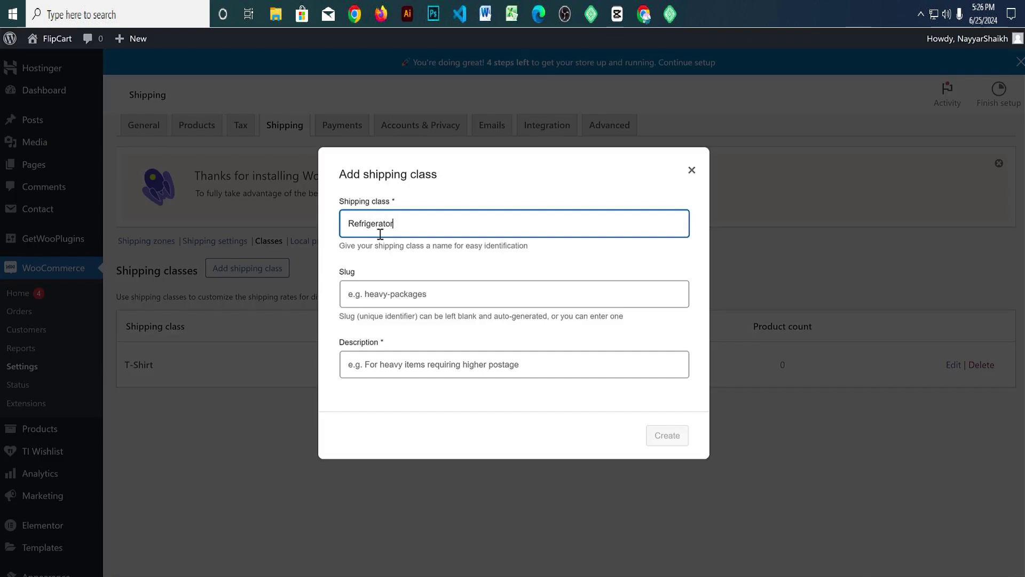
{"action": "double_click", "coordinate": [380, 233]}
{"action": "key", "text": "ctrl+c"}
{"action": "left_click", "coordinate": [399, 297]}
{"action": "key", "text": "ctrl+v"}
{"action": "left_click", "coordinate": [405, 368]}
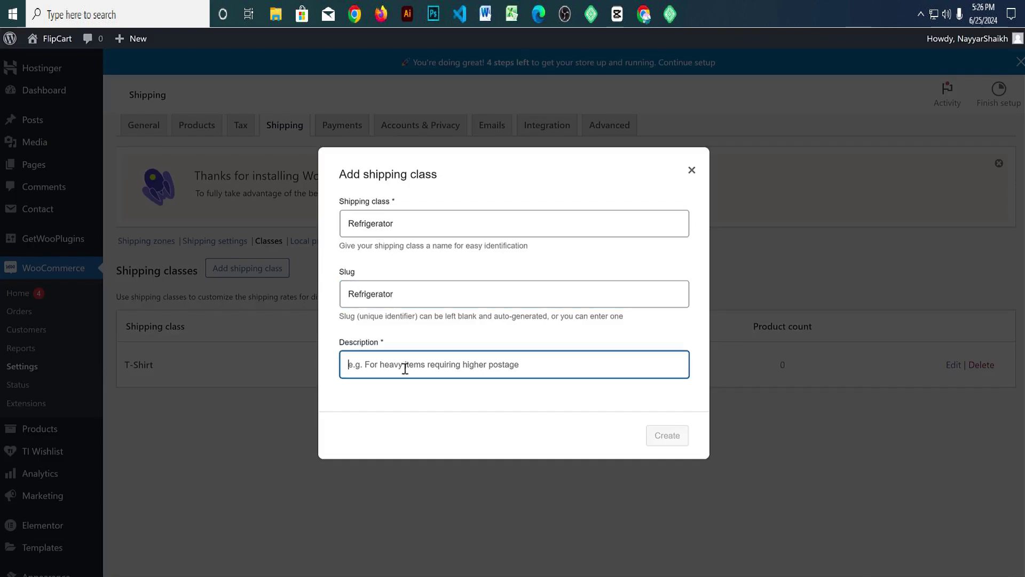
{"action": "key", "text": "ctrl+v"}
{"action": "left_click", "coordinate": [652, 441]}
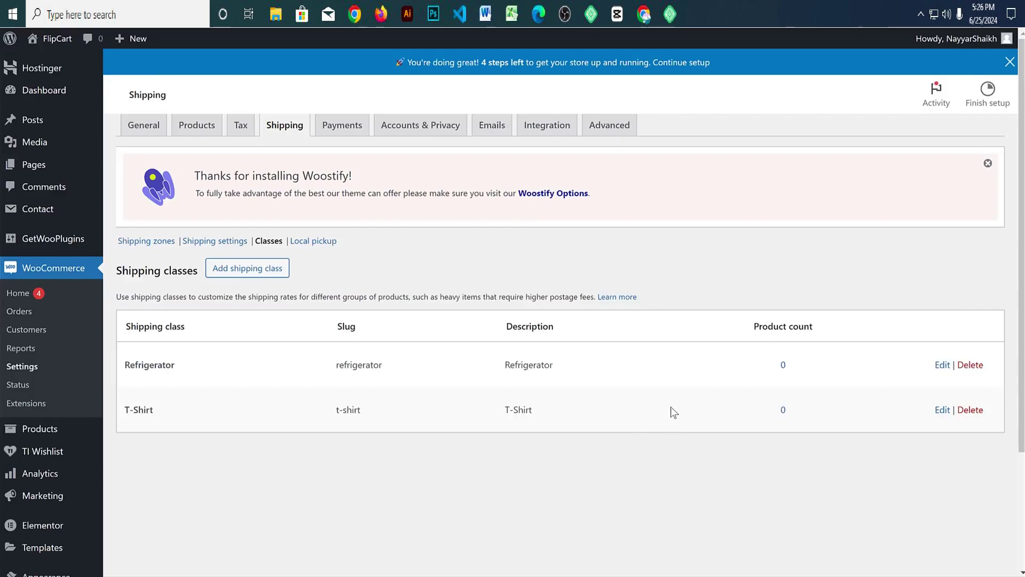
Step: Open the Maharashtra shipping zone's flat rate method for editing
{"action": "scroll", "coordinate": [671, 407], "scroll_direction": "down", "scroll_amount": 1}
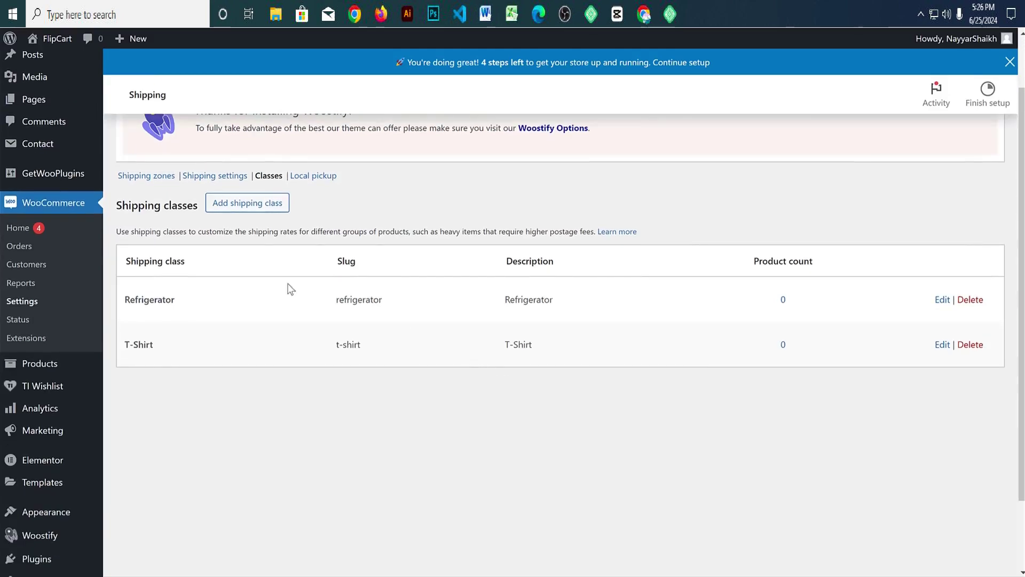
{"action": "scroll", "coordinate": [604, 369], "scroll_direction": "up", "scroll_amount": 1}
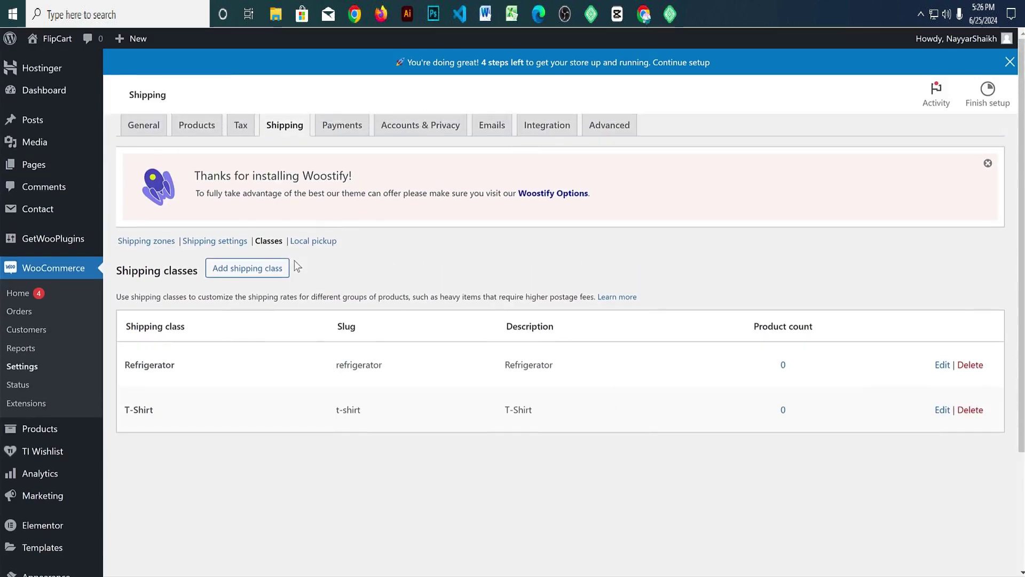
{"action": "left_click", "coordinate": [159, 242]}
{"action": "scroll", "coordinate": [197, 338], "scroll_direction": "down", "scroll_amount": 2}
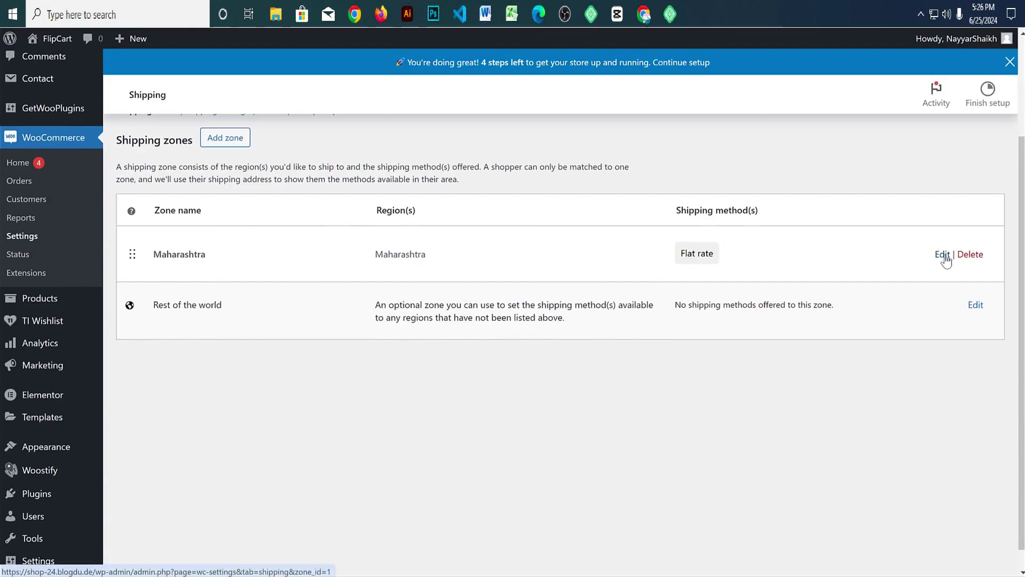
{"action": "left_click", "coordinate": [942, 254]}
{"action": "scroll", "coordinate": [345, 396], "scroll_direction": "down", "scroll_amount": 2}
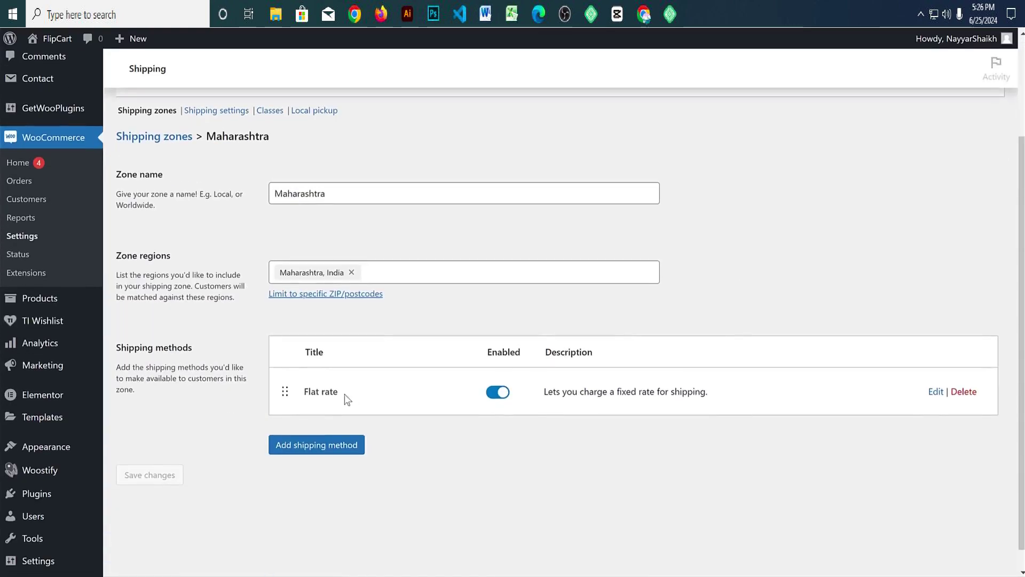
{"action": "left_click", "coordinate": [936, 392]}
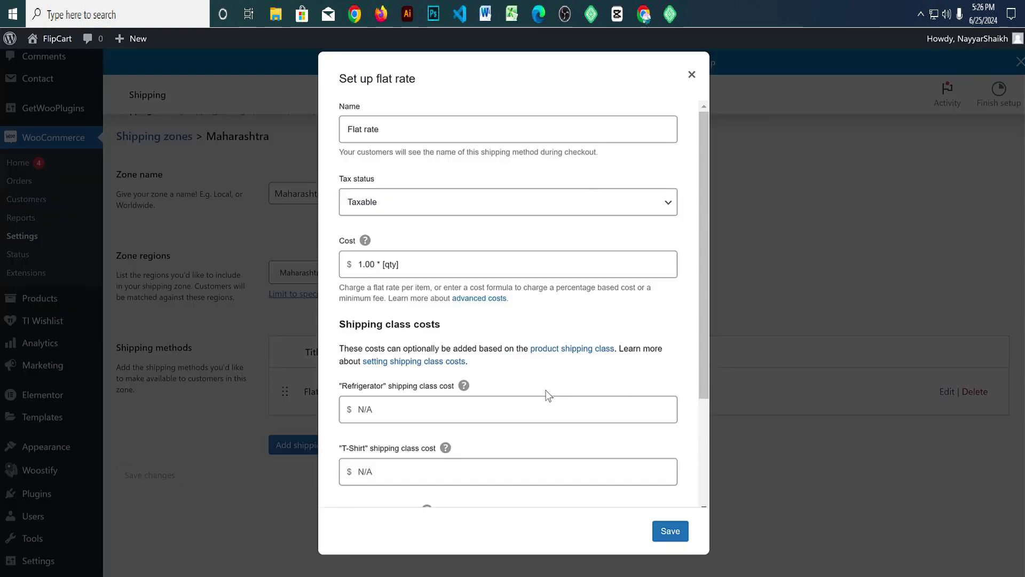
Step: Clear the flat rate's general cost and set the no shipping class cost to 1.00 * [qty]
{"action": "scroll", "coordinate": [454, 323], "scroll_direction": "down", "scroll_amount": 3}
{"action": "scroll", "coordinate": [449, 383], "scroll_direction": "up", "scroll_amount": 3}
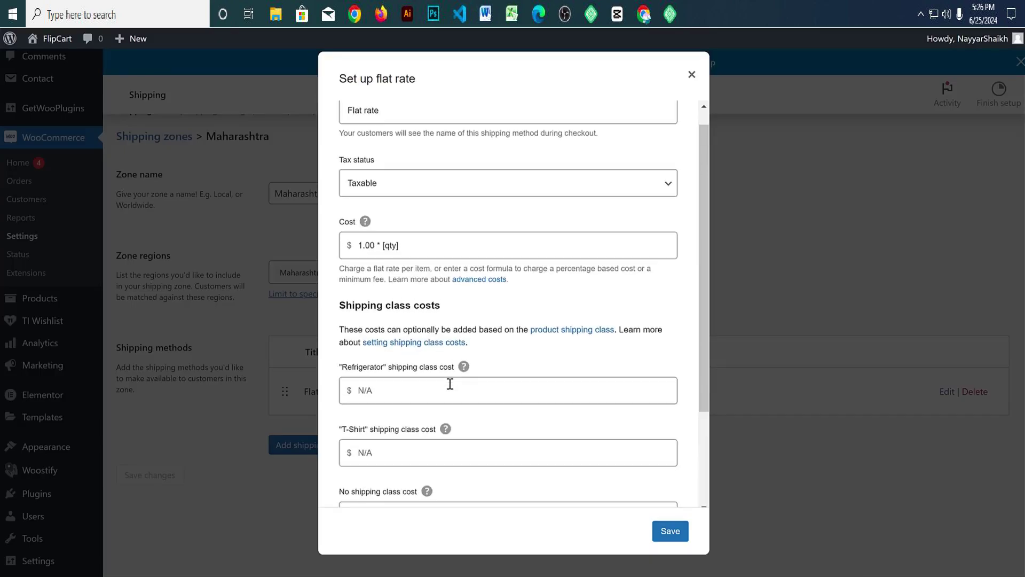
{"action": "double_click", "coordinate": [347, 221]}
{"action": "triple_click", "coordinate": [395, 245]}
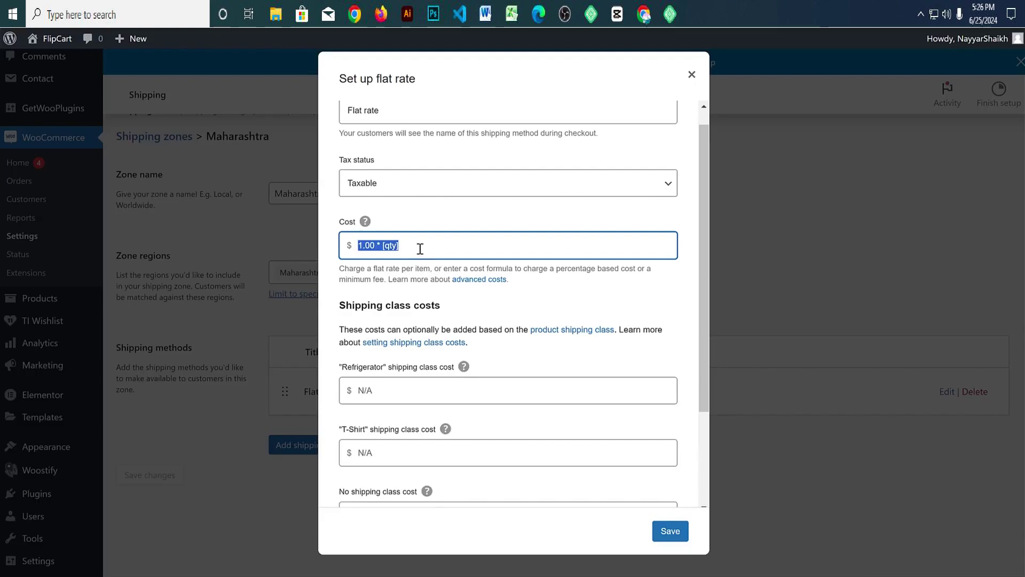
{"action": "key", "text": "BackSpace"}
{"action": "scroll", "coordinate": [443, 360], "scroll_direction": "down", "scroll_amount": 3}
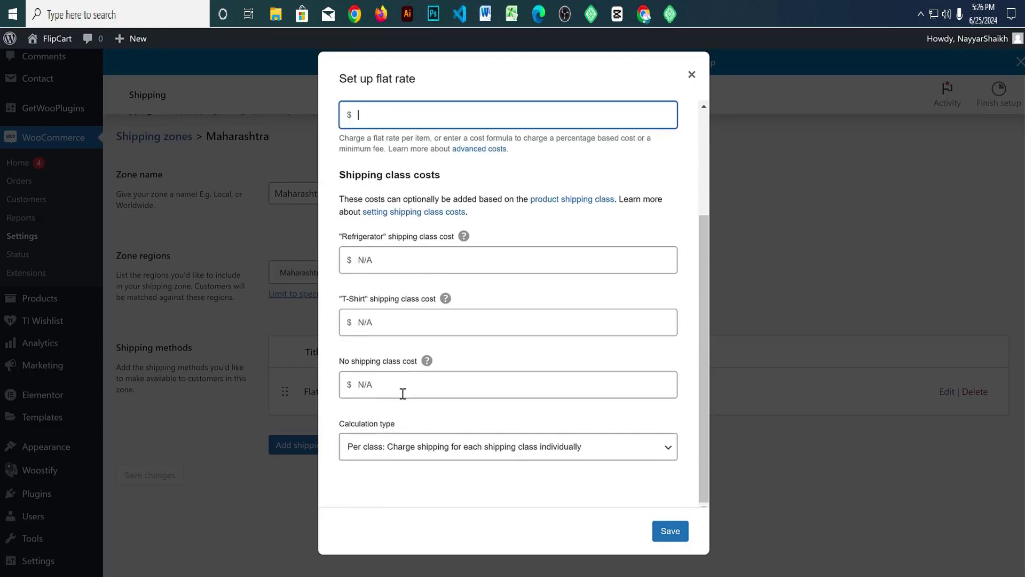
{"action": "left_click", "coordinate": [403, 390]}
{"action": "key", "text": "ctrl+v"}
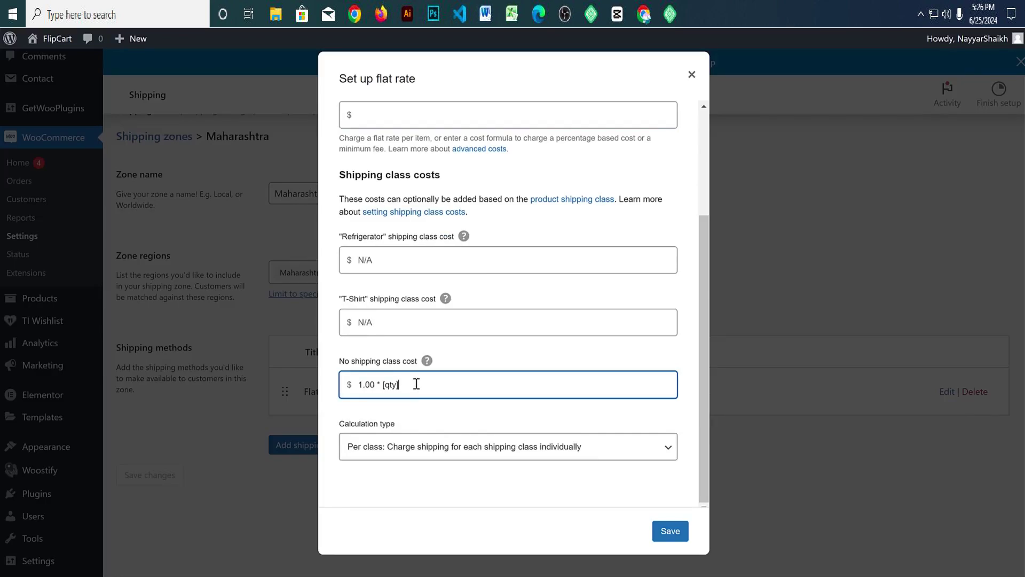
{"action": "triple_click", "coordinate": [388, 390]}
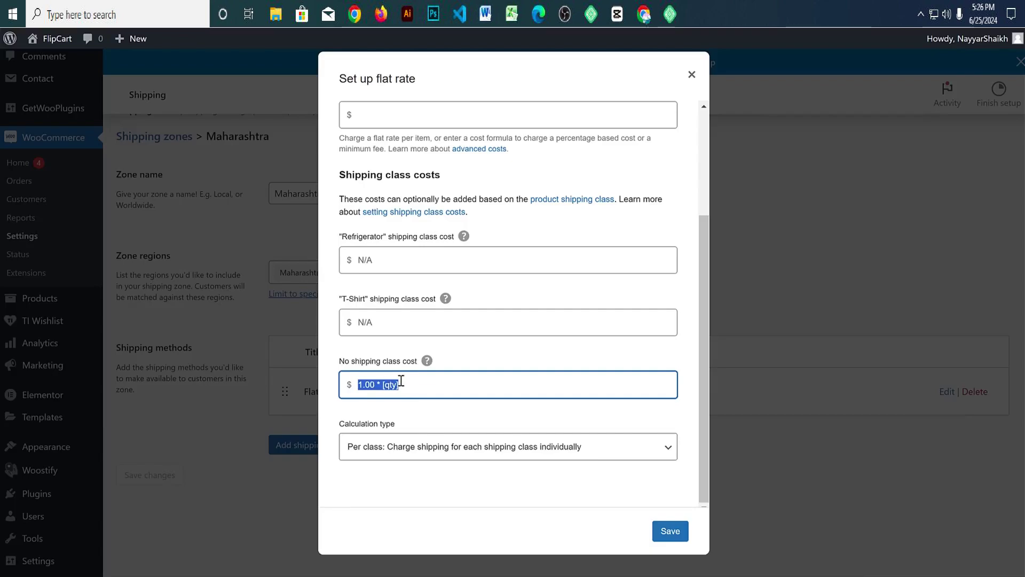
{"action": "left_click", "coordinate": [420, 386]}
Step: Set the Refrigerator shipping class cost to 10 * [qty]
{"action": "scroll", "coordinate": [456, 428], "scroll_direction": "up", "scroll_amount": 2}
{"action": "left_click", "coordinate": [416, 335]}
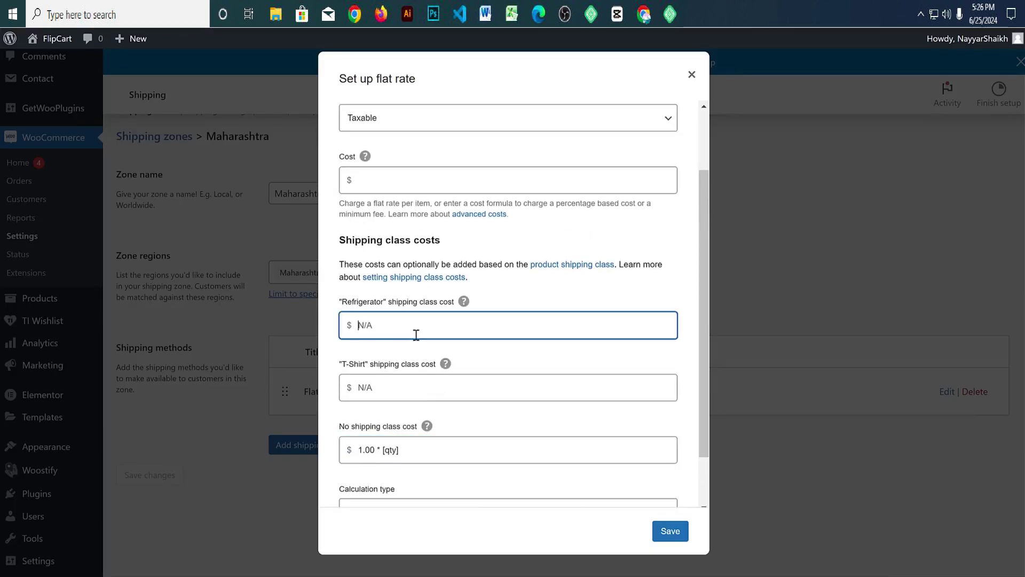
{"action": "type", "text": "10"}
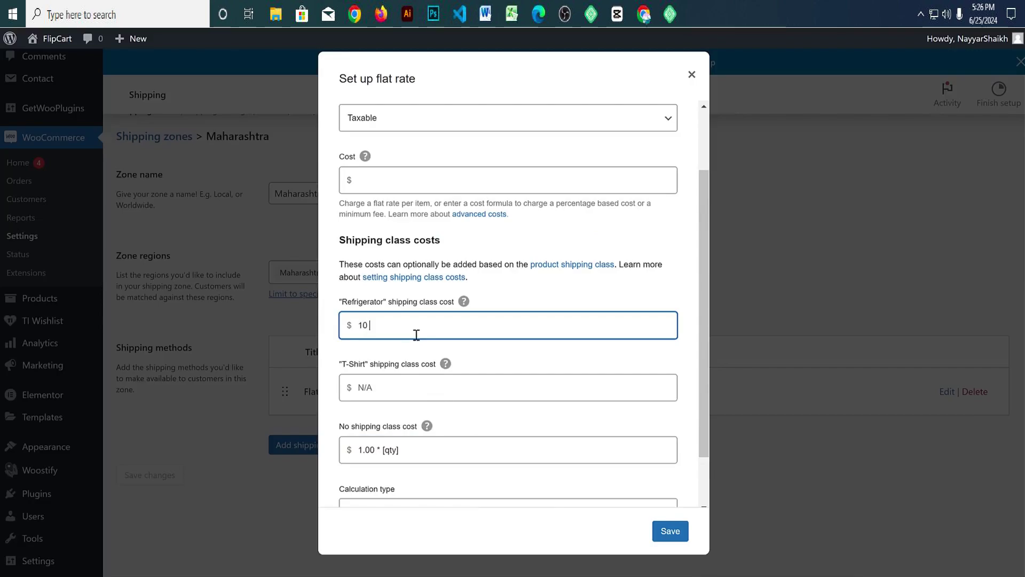
{"action": "type", "text": " * [qty"}
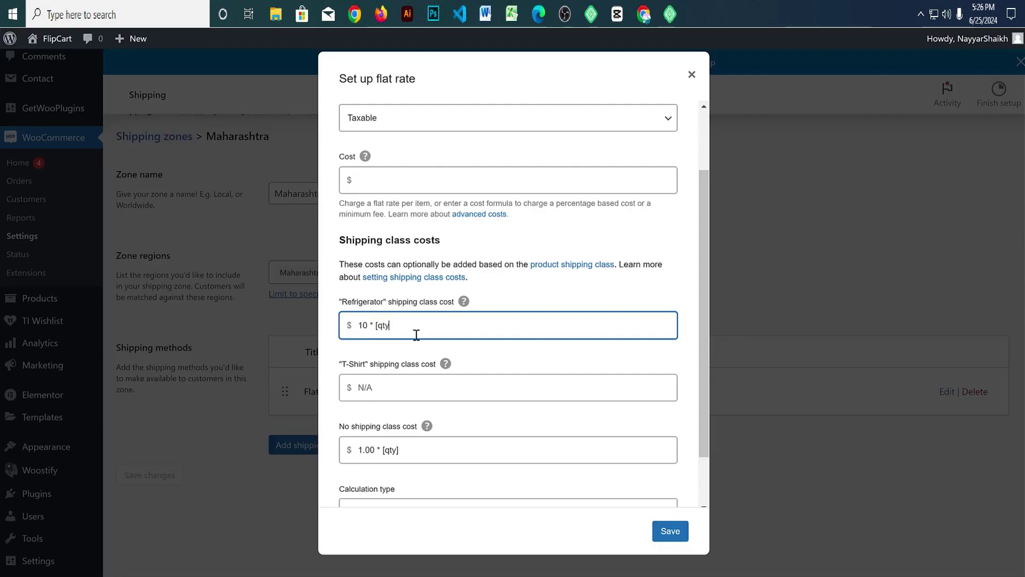
Step: Set the T-Shirt shipping class cost to 0.50 * [qty] and save the flat rate method
{"action": "left_click", "coordinate": [376, 385]}
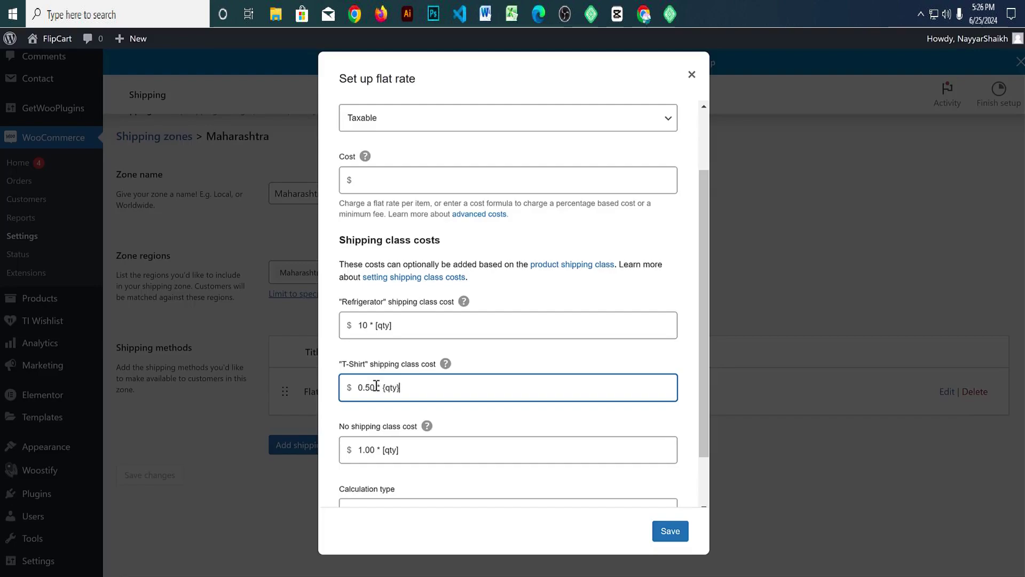
{"action": "type", "text": "* {qty}"}
{"action": "key", "text": "BackSpace"}
{"action": "key", "text": "BackSpace"}
{"action": "key", "text": "BackSpace"}
{"action": "mouse_move", "coordinate": [446, 363]}
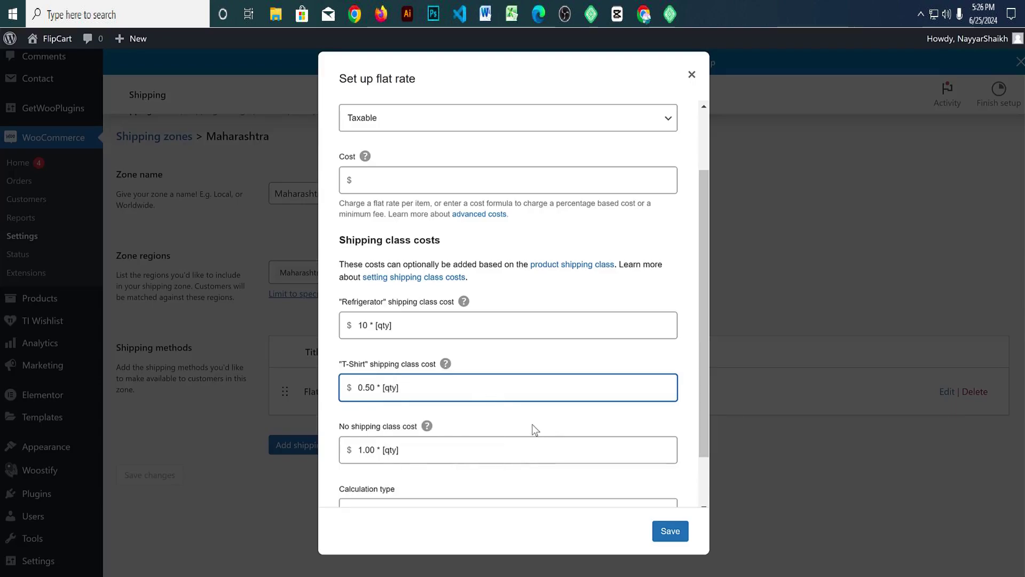
{"action": "left_click_drag", "start_coordinate": [405, 384], "coordinate": [356, 386]}
{"action": "left_click_drag", "start_coordinate": [400, 320], "coordinate": [333, 326]}
{"action": "left_click", "coordinate": [384, 325]}
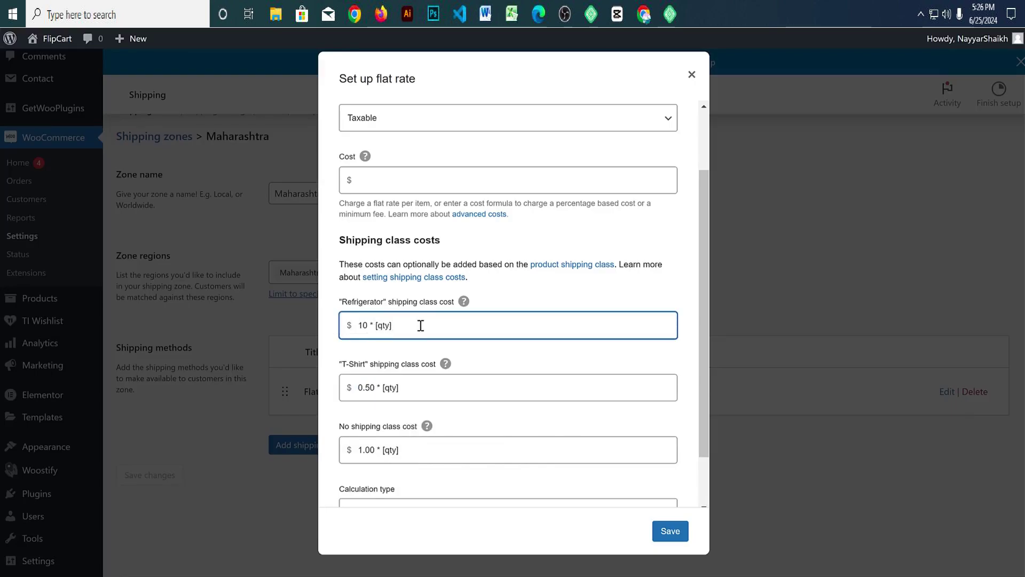
{"action": "scroll", "coordinate": [572, 435], "scroll_direction": "down", "scroll_amount": 2}
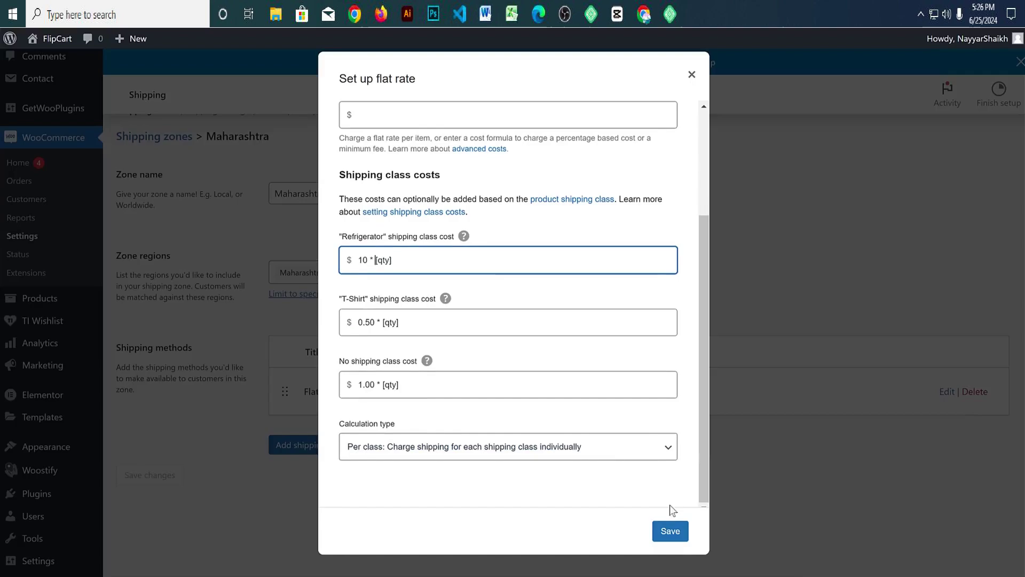
{"action": "left_click", "coordinate": [677, 534]}
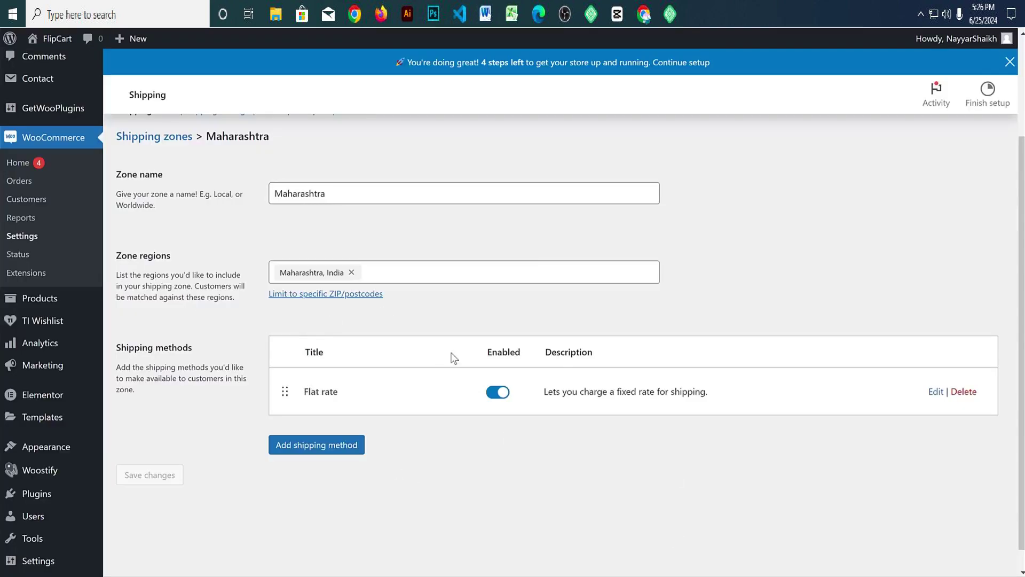
Step: Add another shipping zone from the shipping zones list and name it Rest of India
{"action": "scroll", "coordinate": [640, 385], "scroll_direction": "up", "scroll_amount": 3}
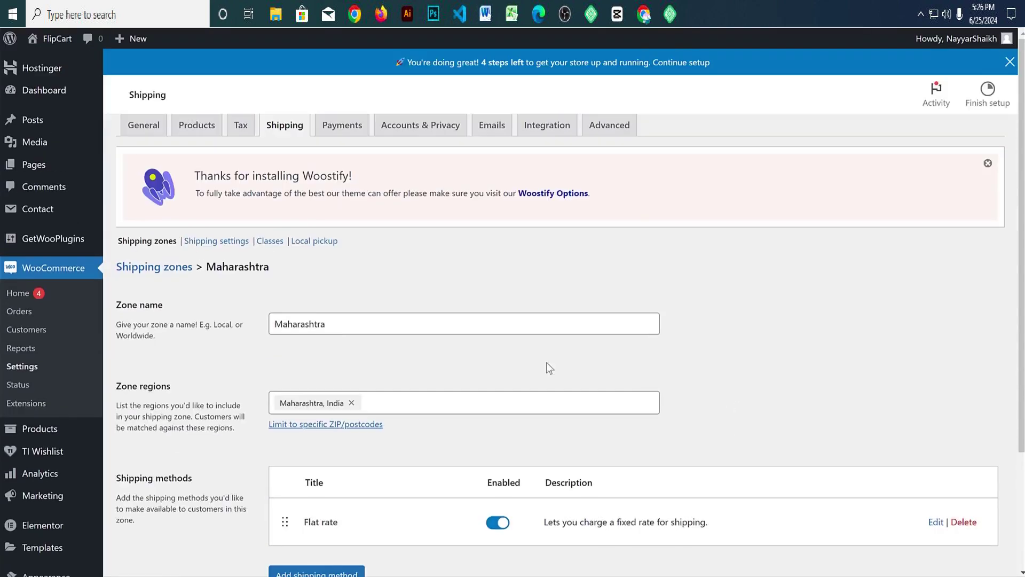
{"action": "left_click", "coordinate": [150, 266]}
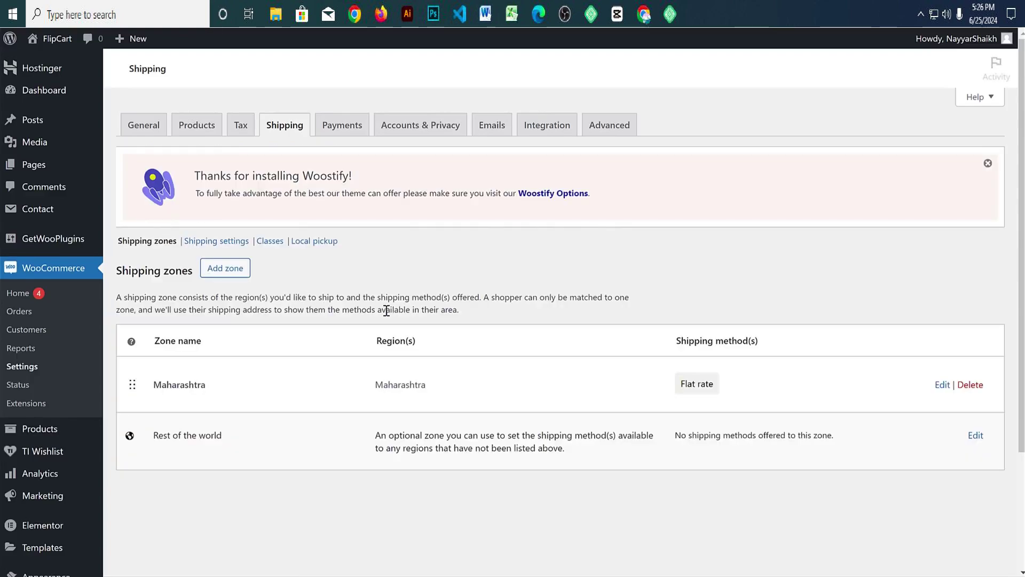
{"action": "left_click", "coordinate": [224, 269]}
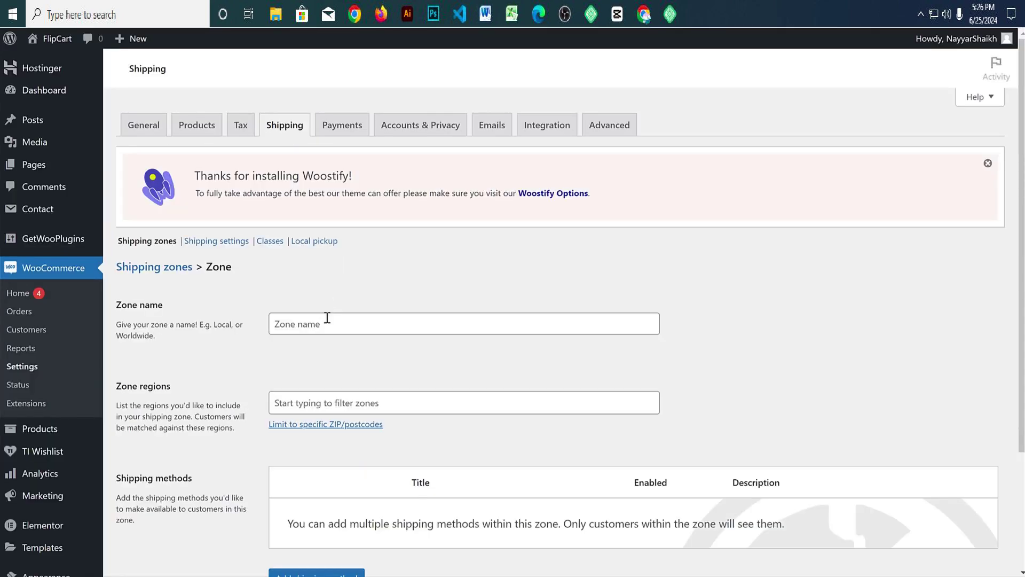
{"action": "left_click", "coordinate": [327, 318]}
{"action": "type", "text": "R"}
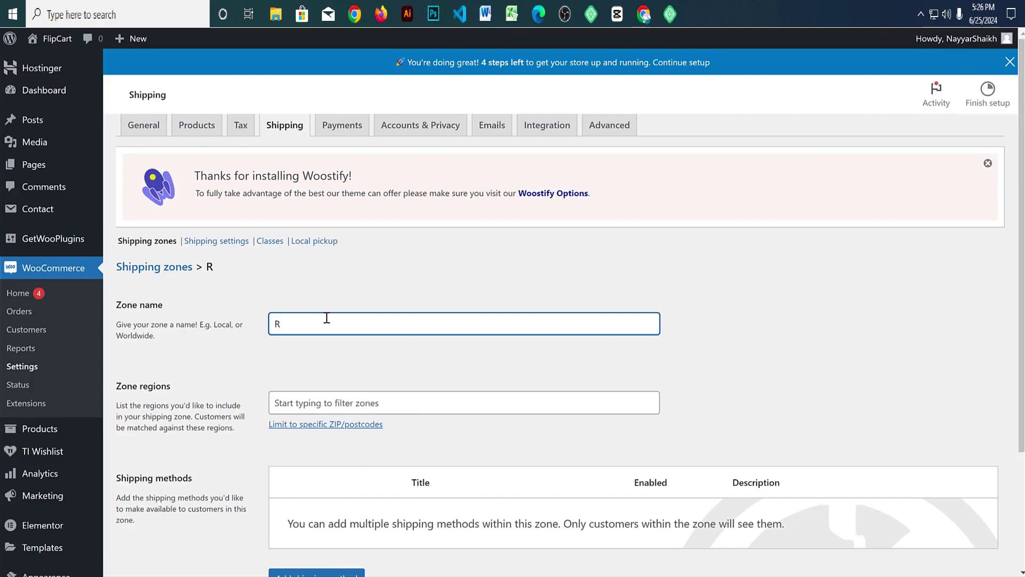
{"action": "type", "text": "west of India"}
Step: Add Andhra Pradesh, Arunachal Pradesh, Assam and Bihar to the Rest of India zone's regions
{"action": "scroll", "coordinate": [327, 318], "scroll_direction": "down", "scroll_amount": 3}
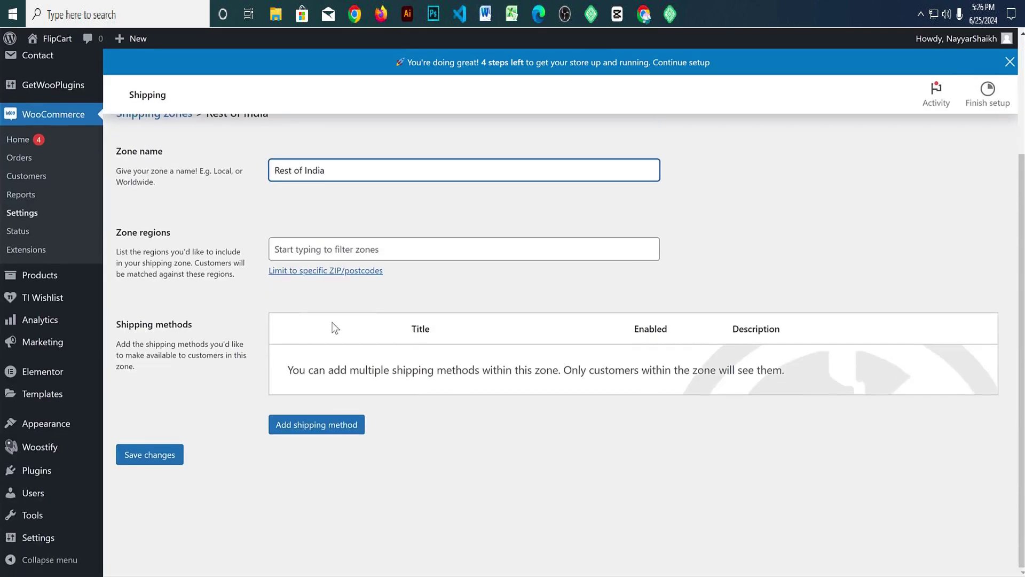
{"action": "left_click", "coordinate": [375, 254]}
{"action": "type", "text": "indi"}
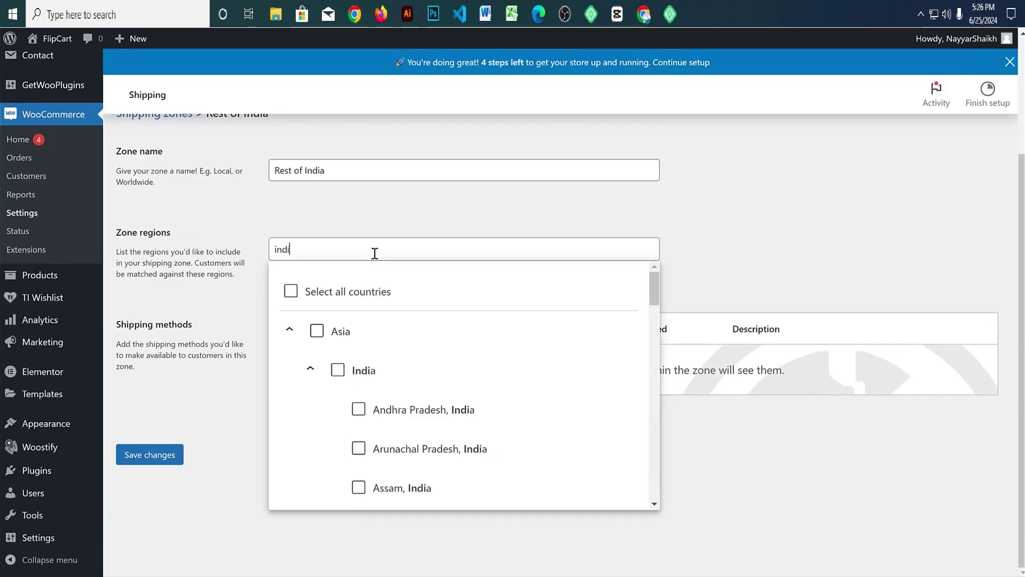
{"action": "type", "text": "a"}
{"action": "left_click", "coordinate": [419, 410]}
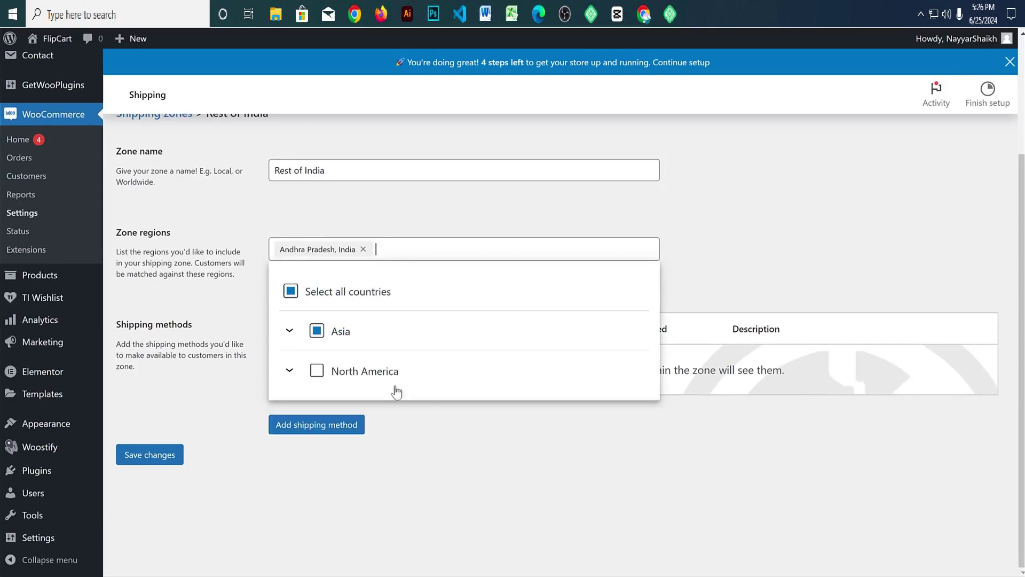
{"action": "left_click", "coordinate": [290, 330]}
{"action": "left_click", "coordinate": [311, 371]}
{"action": "scroll", "coordinate": [481, 373], "scroll_direction": "down", "scroll_amount": 1}
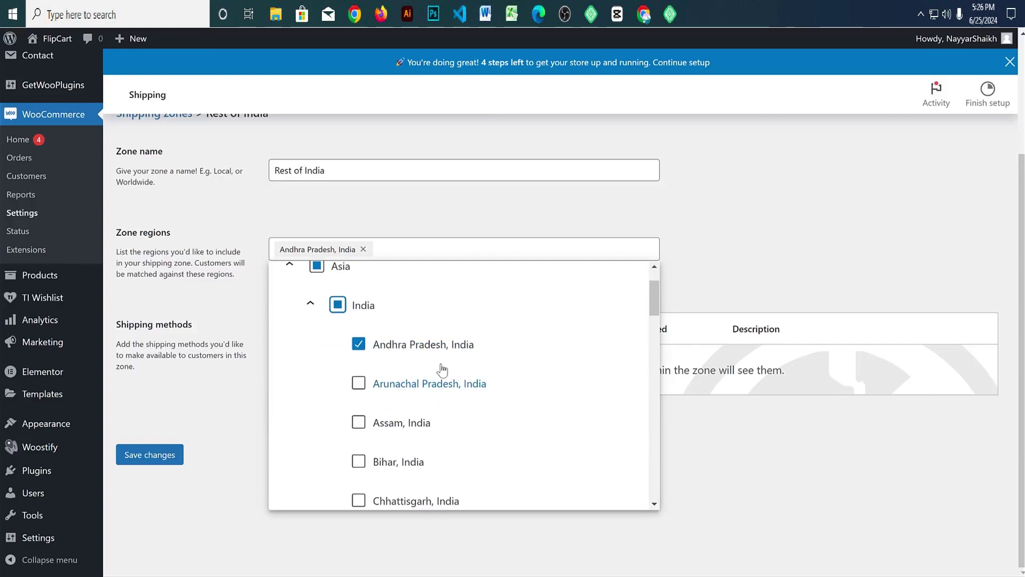
{"action": "left_click", "coordinate": [417, 384]}
{"action": "left_click", "coordinate": [400, 422]}
{"action": "left_click", "coordinate": [385, 462]}
{"action": "scroll", "coordinate": [454, 406], "scroll_direction": "down", "scroll_amount": 2}
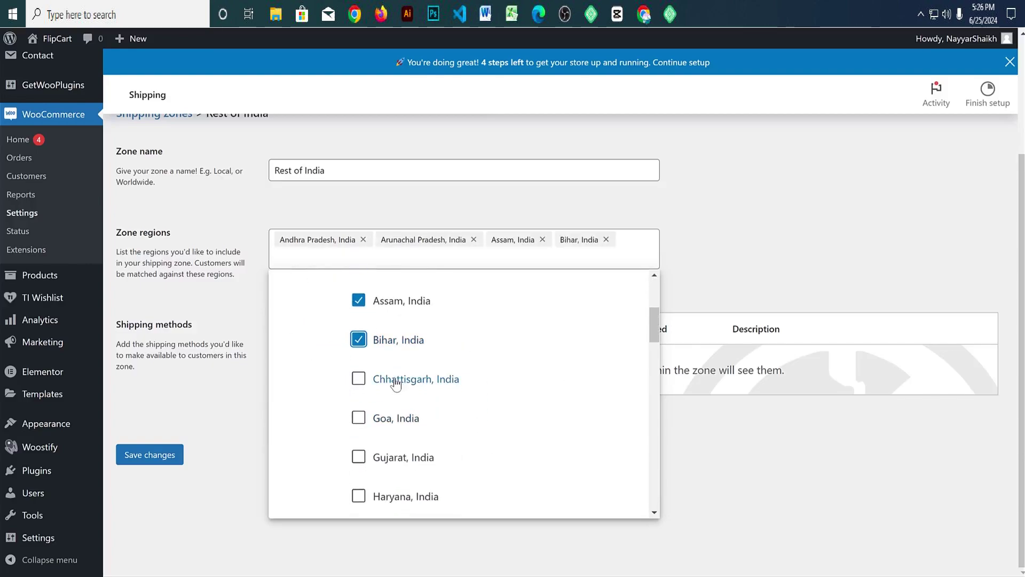
Step: Add Chhattisgarh, Goa, Gujarat, Haryana, Himachal Pradesh, Jammu and Kashmir, and Jharkhand to the zone regions
{"action": "left_click", "coordinate": [400, 381]}
{"action": "left_click", "coordinate": [383, 427]}
{"action": "left_click", "coordinate": [405, 464]}
{"action": "scroll", "coordinate": [405, 416], "scroll_direction": "down", "scroll_amount": 2}
{"action": "left_click", "coordinate": [401, 375]}
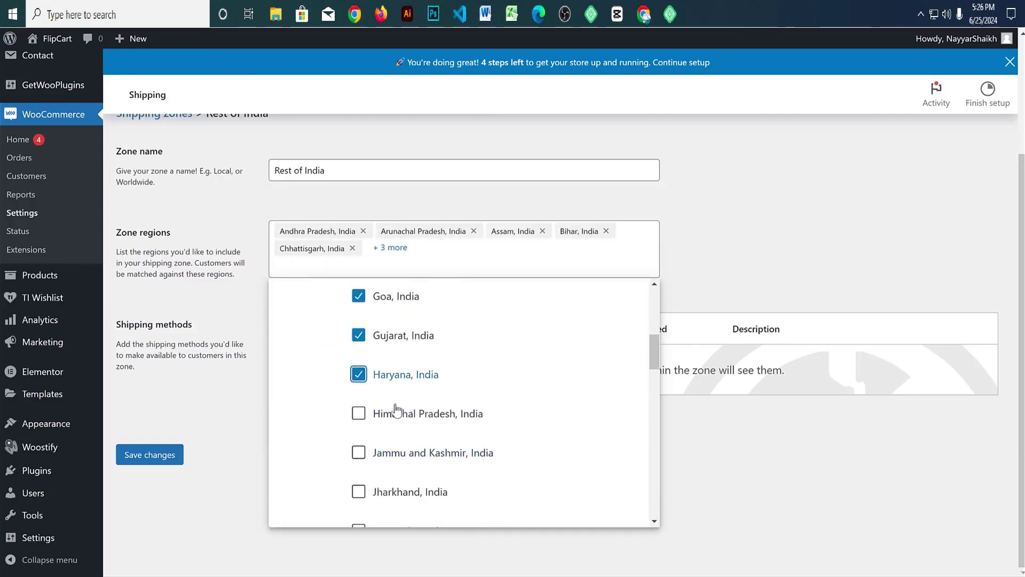
{"action": "left_click", "coordinate": [406, 413]}
{"action": "left_click", "coordinate": [397, 474]}
{"action": "left_click", "coordinate": [398, 495]}
Step: Add Karnataka, Kerala, Ladakh and Madhya Pradesh to the zone regions
{"action": "scroll", "coordinate": [395, 454], "scroll_direction": "down", "scroll_amount": 4}
{"action": "left_click", "coordinate": [380, 373]}
{"action": "left_click", "coordinate": [379, 384]}
{"action": "left_click", "coordinate": [387, 414]}
{"action": "left_click", "coordinate": [394, 453]}
Step: Skip Maharashtra and add Manipur, Meghalaya, Mizoram, Nagaland and Odisha to the zone regions
{"action": "scroll", "coordinate": [534, 427], "scroll_direction": "down", "scroll_amount": 3}
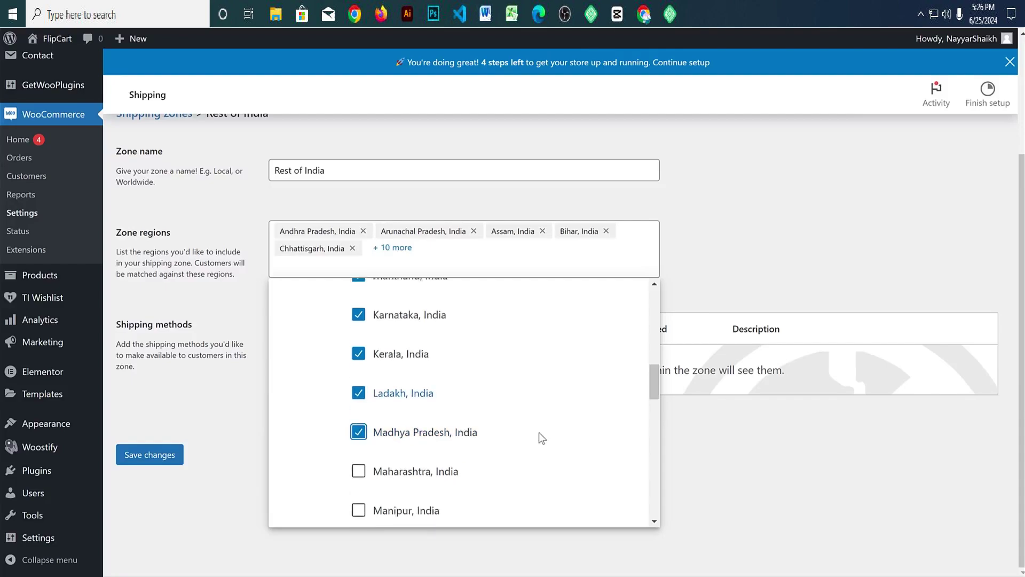
{"action": "scroll", "coordinate": [481, 368], "scroll_direction": "down", "scroll_amount": 2}
{"action": "left_click", "coordinate": [404, 337]}
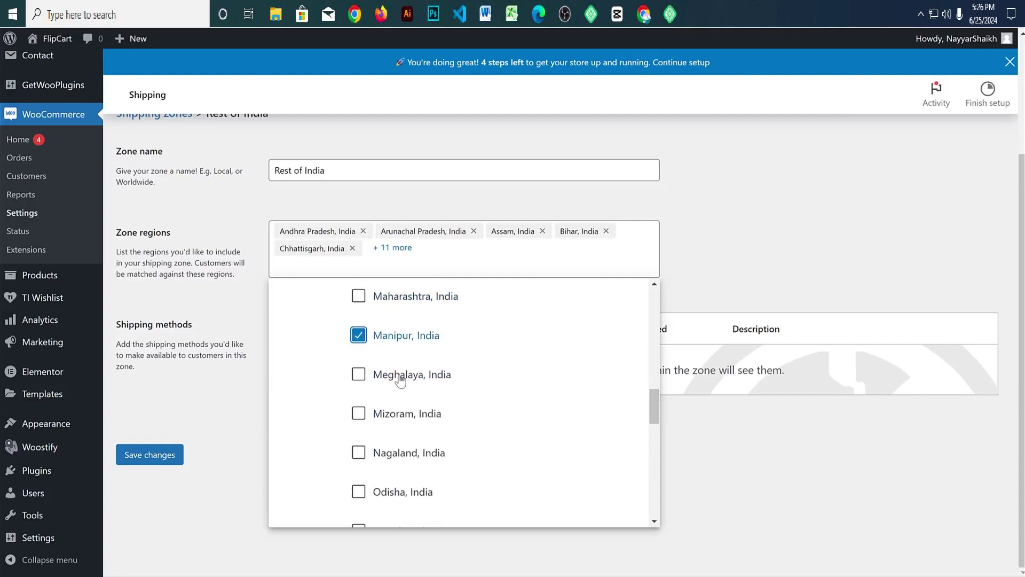
{"action": "left_click", "coordinate": [401, 375]}
{"action": "left_click", "coordinate": [396, 425]}
{"action": "left_click", "coordinate": [392, 459]}
{"action": "scroll", "coordinate": [480, 401], "scroll_direction": "down", "scroll_amount": 3}
{"action": "left_click", "coordinate": [387, 361]}
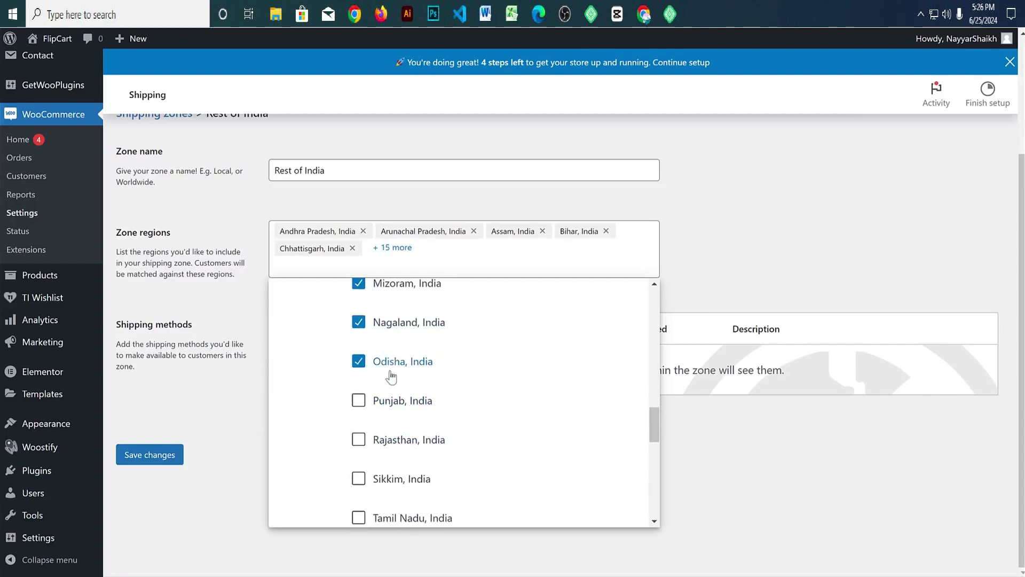
Step: Add Punjab, Rajasthan, Sikkim, Tamil Nadu, Telangana, Tripura and Uttarakhand to the zone regions
{"action": "left_click", "coordinate": [392, 398]}
{"action": "left_click", "coordinate": [395, 434]}
{"action": "left_click", "coordinate": [397, 470]}
{"action": "scroll", "coordinate": [427, 427], "scroll_direction": "down", "scroll_amount": 4}
{"action": "left_click", "coordinate": [437, 333]}
{"action": "left_click", "coordinate": [409, 366]}
{"action": "left_click", "coordinate": [401, 411]}
{"action": "left_click", "coordinate": [405, 444]}
Step: Add Uttar Pradesh, West Bengal, Andaman and Nicobar Islands, and Chandigarh to the zone regions
{"action": "scroll", "coordinate": [480, 438], "scroll_direction": "down", "scroll_amount": 3}
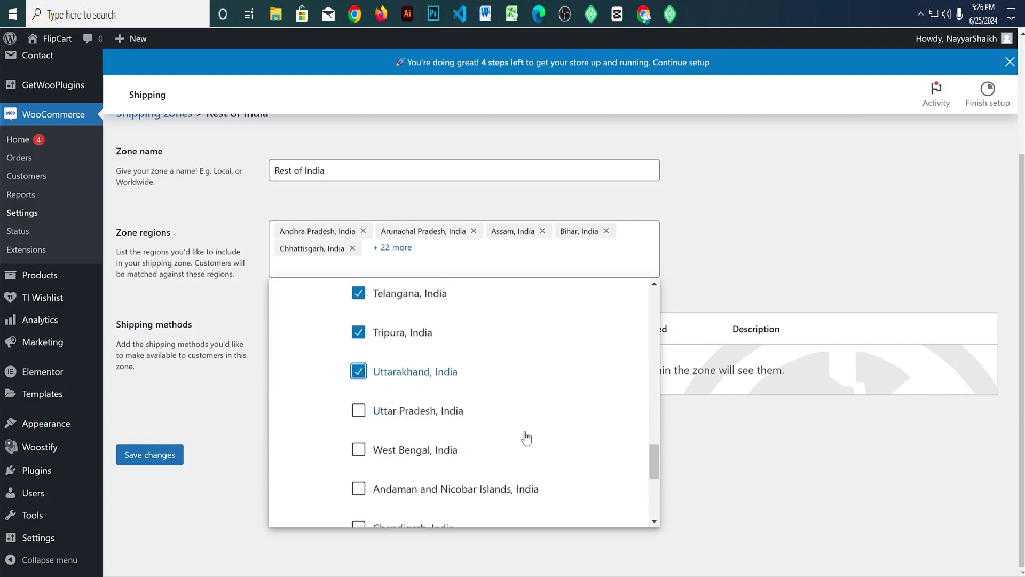
{"action": "left_click", "coordinate": [417, 352]}
{"action": "left_click", "coordinate": [408, 390]}
{"action": "left_click", "coordinate": [405, 430]}
{"action": "left_click", "coordinate": [398, 470]}
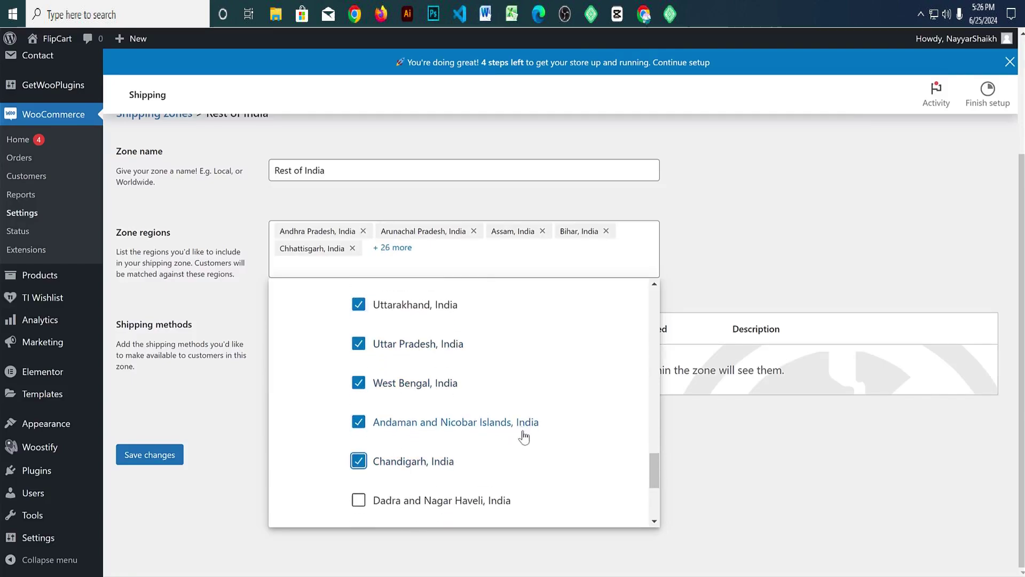
Step: Add Dadra and Nagar Haveli, Daman and Diu, Delhi, Lakshadeep and Pondicherry to the zone regions and save the zone
{"action": "scroll", "coordinate": [481, 427], "scroll_direction": "down", "scroll_amount": 3}
{"action": "left_click", "coordinate": [430, 320]}
{"action": "left_click", "coordinate": [425, 350]}
{"action": "left_click", "coordinate": [409, 387]}
{"action": "left_click", "coordinate": [407, 427]}
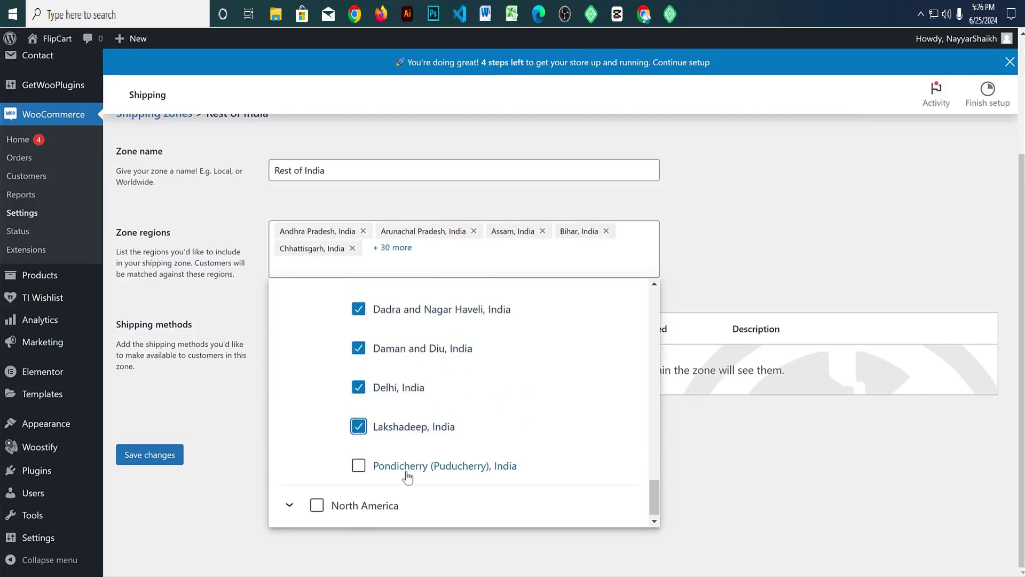
{"action": "left_click", "coordinate": [415, 464]}
{"action": "scroll", "coordinate": [499, 406], "scroll_direction": "up", "scroll_amount": 2}
{"action": "scroll", "coordinate": [497, 407], "scroll_direction": "down", "scroll_amount": 2}
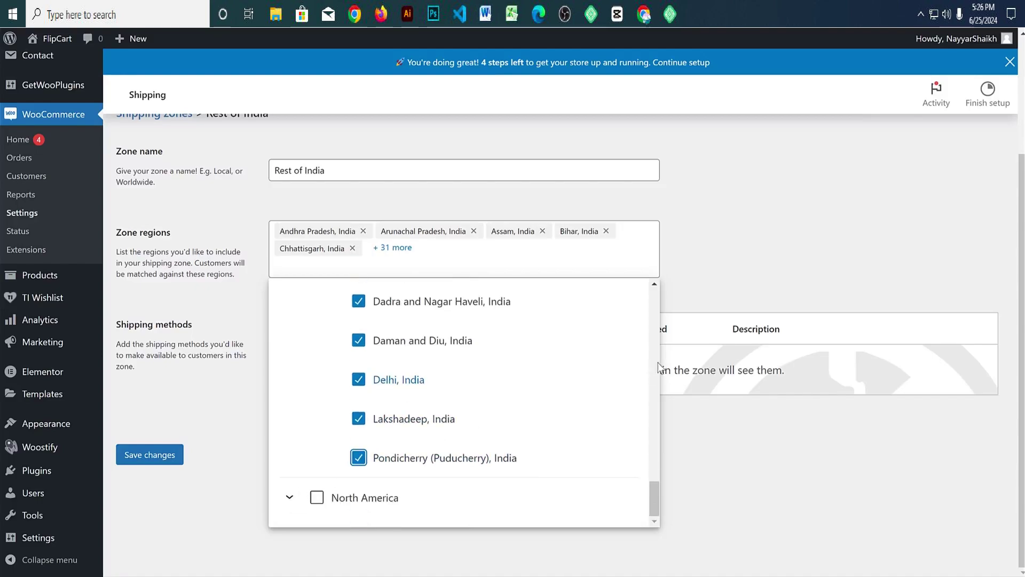
{"action": "left_click", "coordinate": [767, 269]}
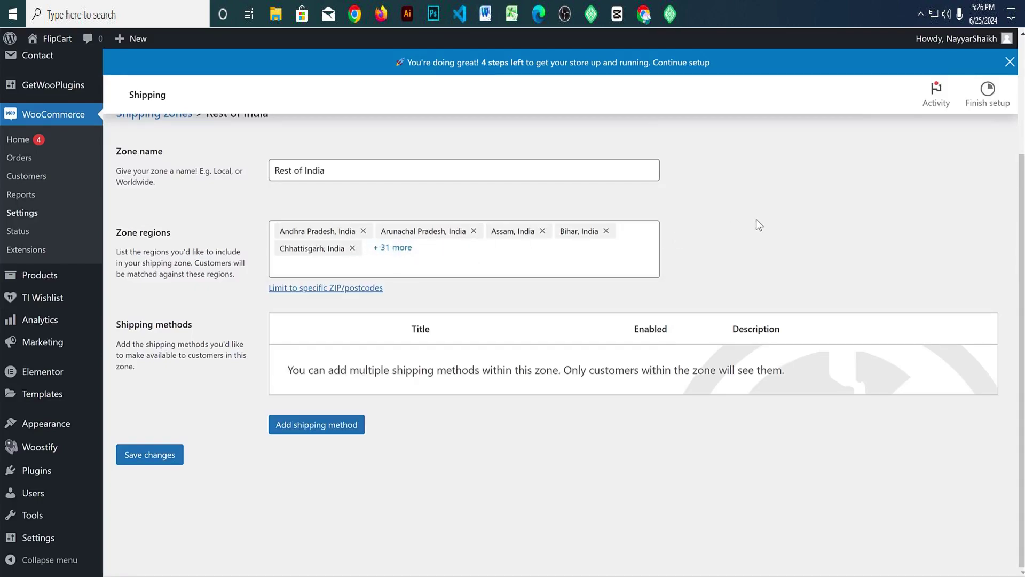
{"action": "left_click", "coordinate": [164, 465]}
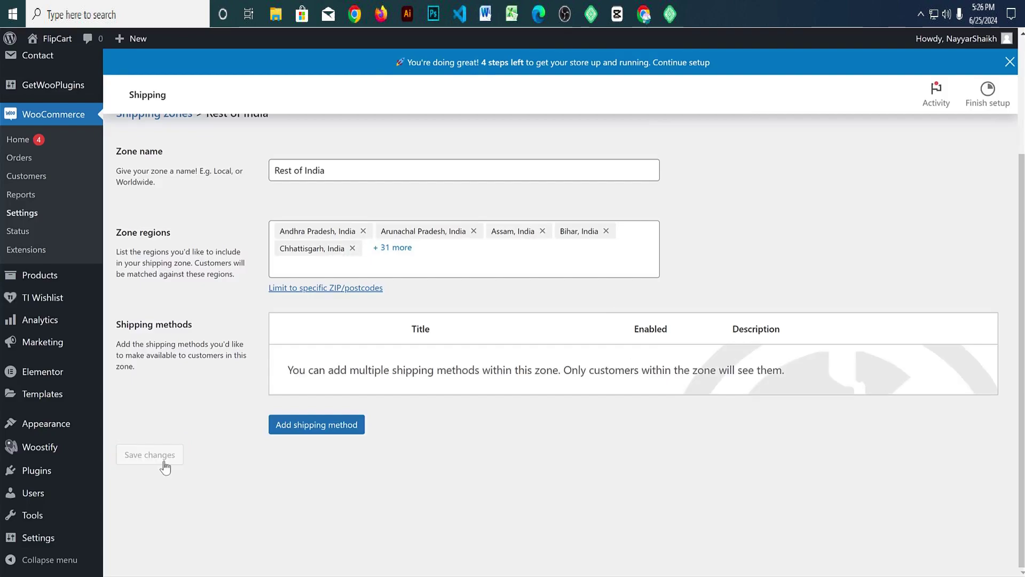
Step: Add a flat rate shipping method to the Rest of India zone with a no shipping class cost of 2.00 * [qty]
{"action": "left_click", "coordinate": [314, 427]}
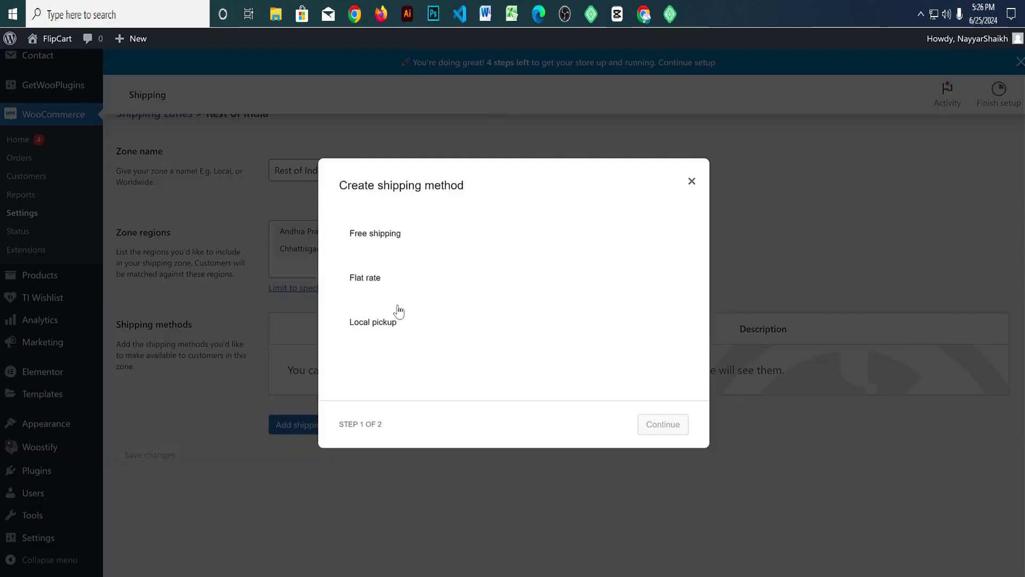
{"action": "left_click", "coordinate": [367, 282]}
{"action": "left_click", "coordinate": [671, 427]}
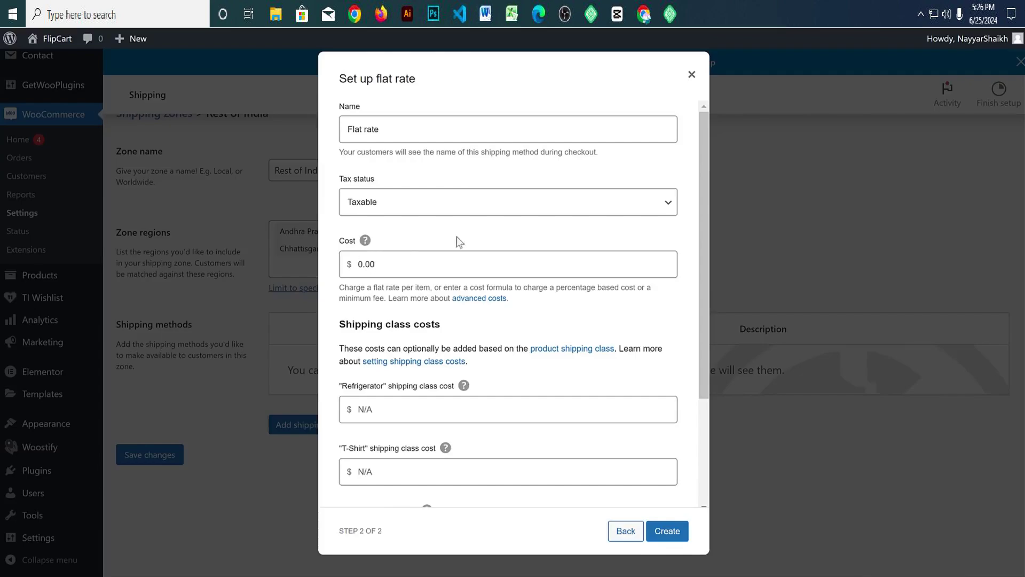
{"action": "scroll", "coordinate": [496, 400], "scroll_direction": "down", "scroll_amount": 3}
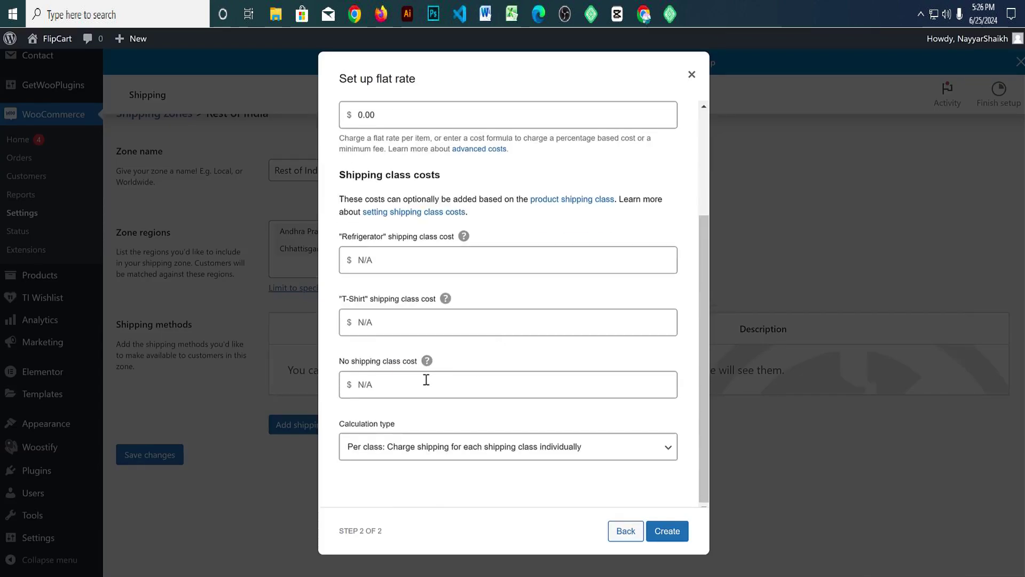
{"action": "left_click", "coordinate": [426, 380]}
{"action": "type", "text": "1.00 * [qty]"}
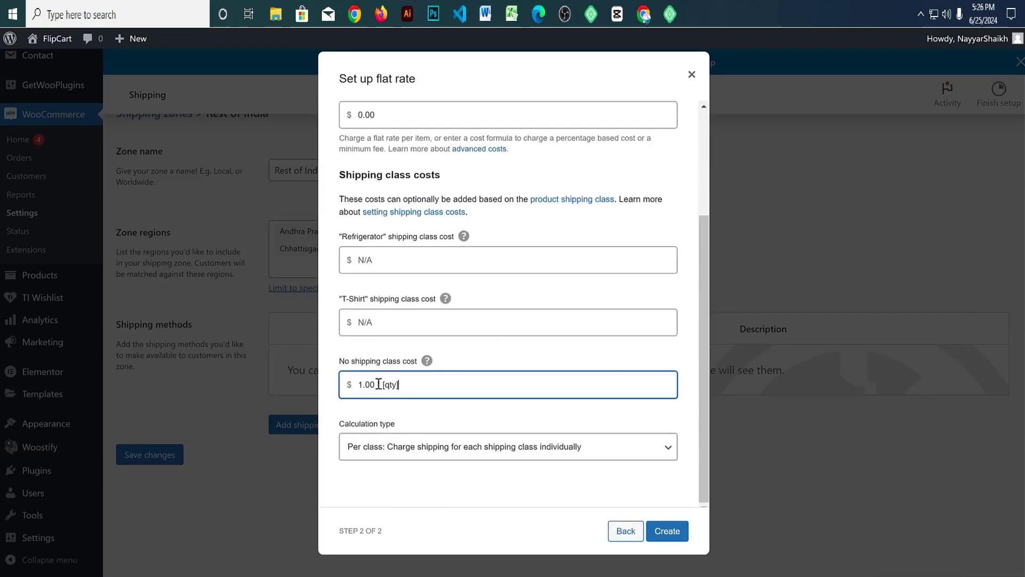
{"action": "left_click_drag", "start_coordinate": [363, 385], "coordinate": [358, 384]}
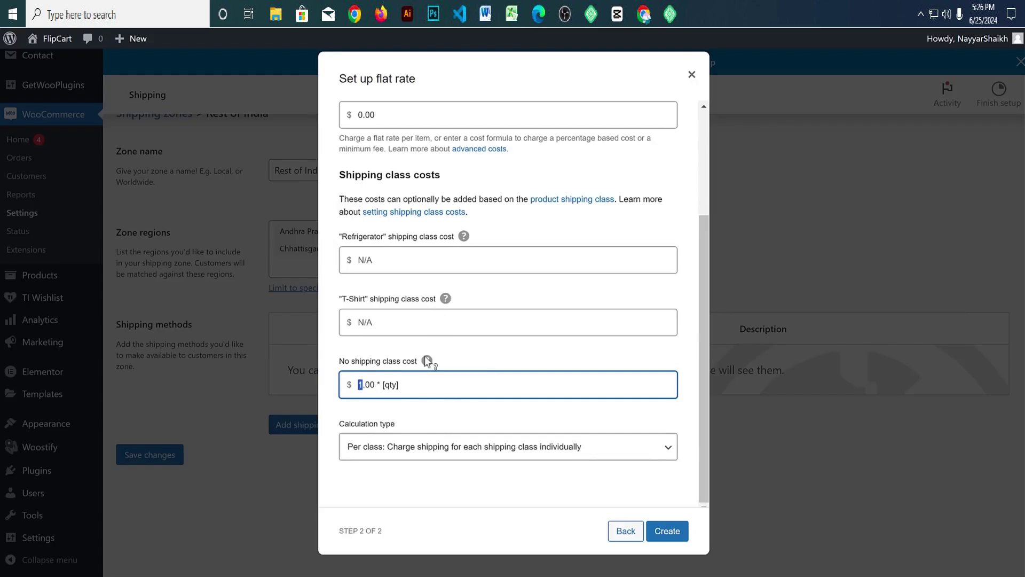
{"action": "left_click_drag", "start_coordinate": [339, 236], "coordinate": [396, 245]}
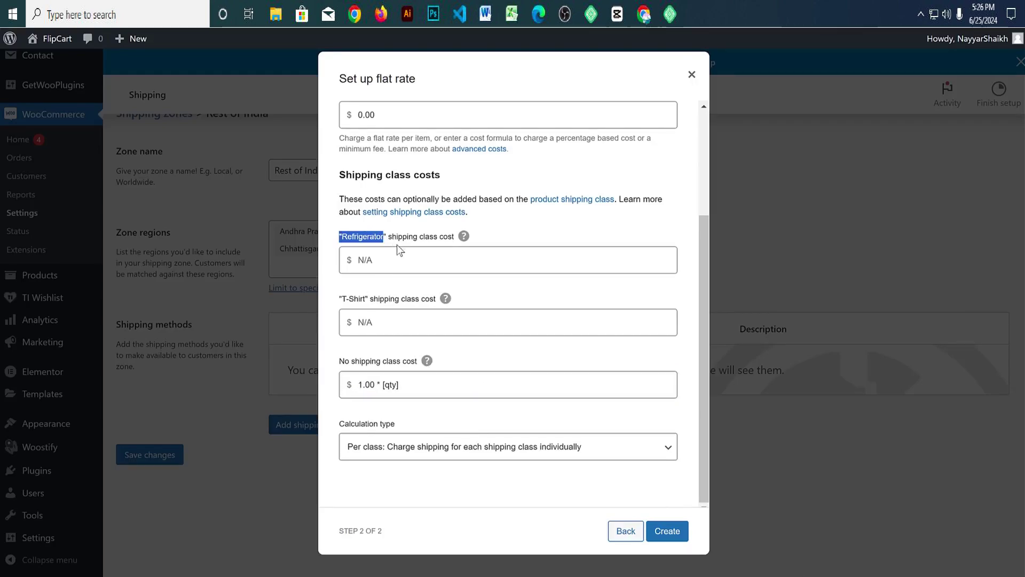
{"action": "triple_click", "coordinate": [360, 384]}
{"action": "left_click_drag", "start_coordinate": [364, 385], "coordinate": [358, 385]}
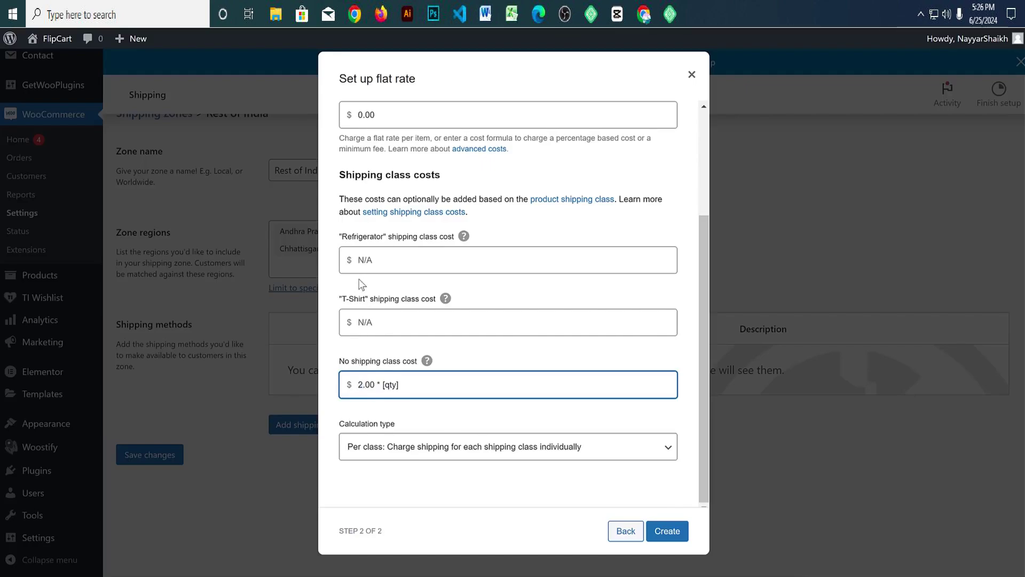
Step: Set the Refrigerator shipping class cost to 20 * [qty]
{"action": "left_click", "coordinate": [368, 263]}
{"action": "type", "text": "1.00 * [qty]"}
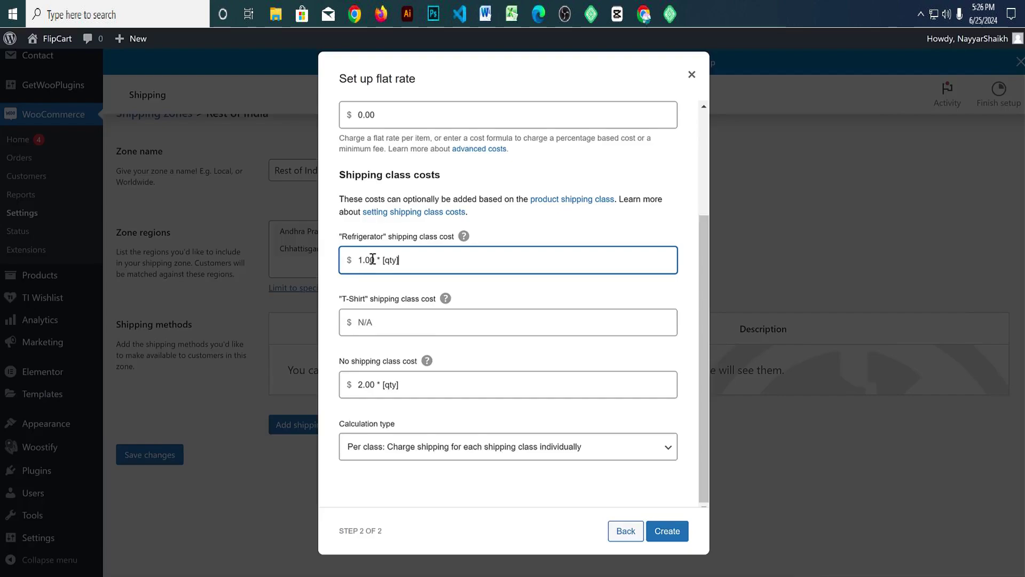
{"action": "left_click_drag", "start_coordinate": [374, 259], "coordinate": [348, 260]}
{"action": "type", "text": "20"}
Step: Set the T-Shirt shipping class cost to 1.00 * [qty] and create the flat rate method
{"action": "left_click", "coordinate": [391, 324]}
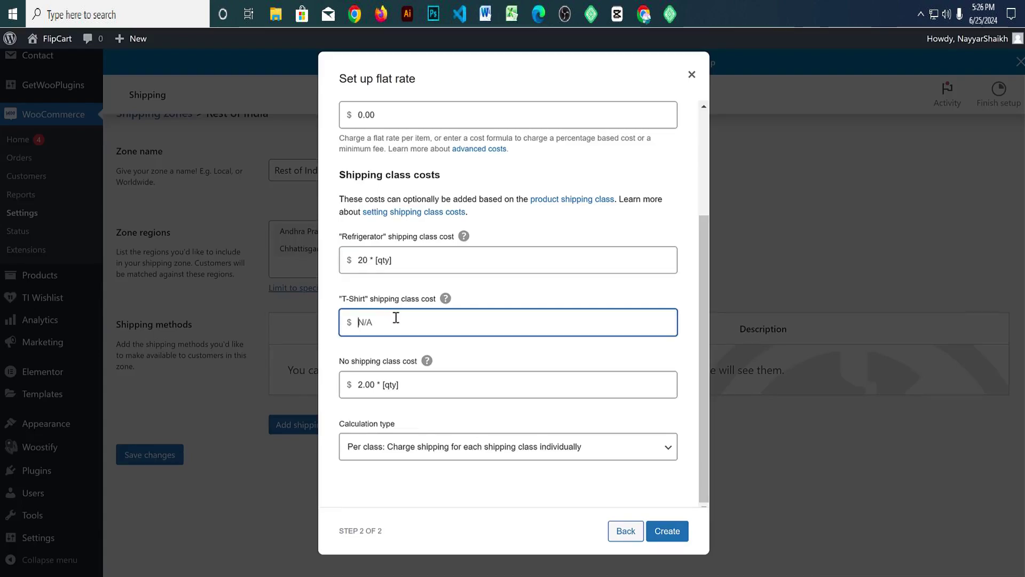
{"action": "type", "text": "1.00 * [qty]"}
{"action": "left_click_drag", "start_coordinate": [375, 322], "coordinate": [342, 323]}
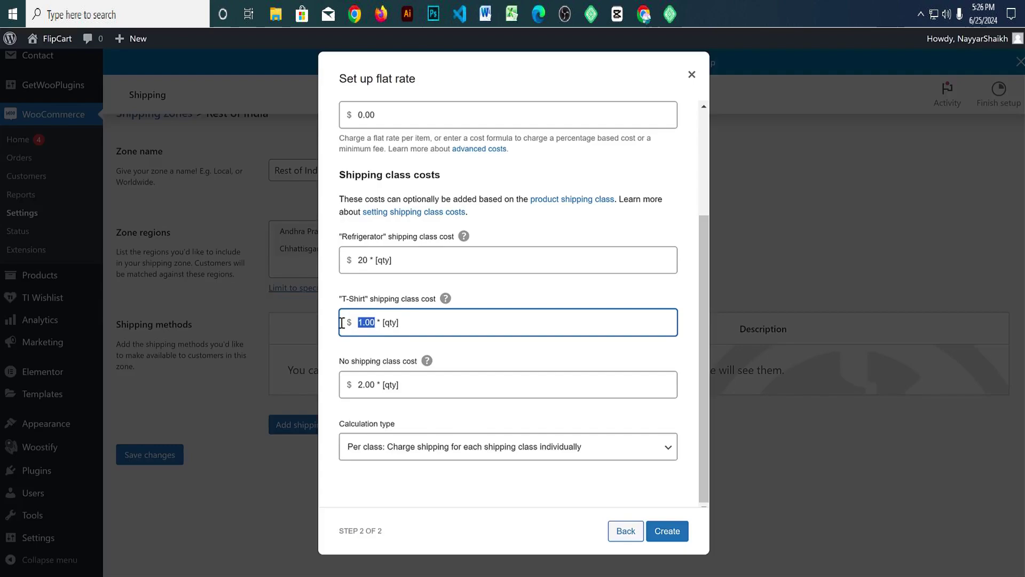
{"action": "left_click", "coordinate": [377, 323]}
{"action": "triple_click", "coordinate": [376, 325]}
{"action": "key", "text": "ctrl+c"}
{"action": "left_click", "coordinate": [675, 529]}
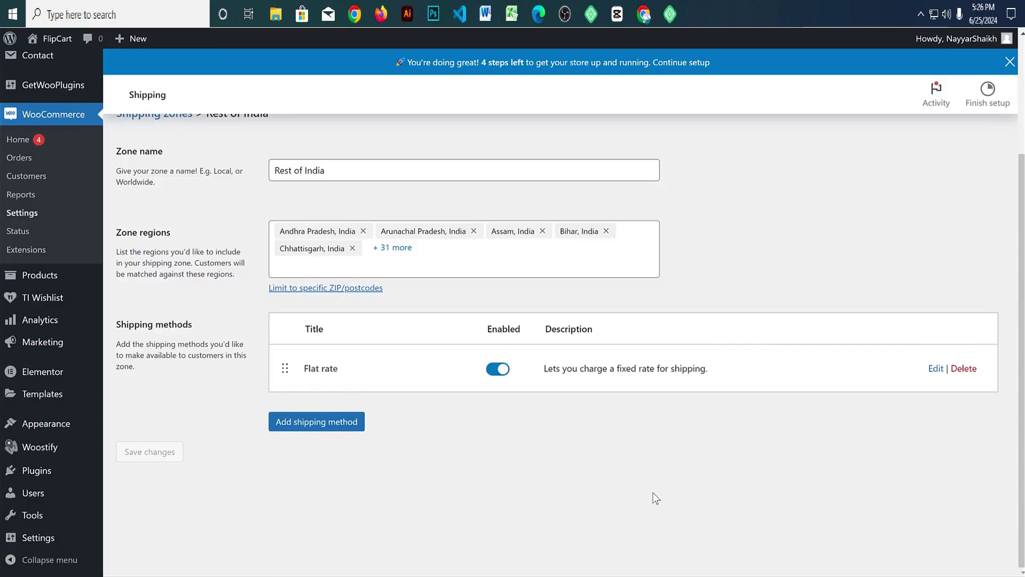
Step: Return to the shipping zones list and add another zone named USA
{"action": "scroll", "coordinate": [656, 498], "scroll_direction": "up", "scroll_amount": 3}
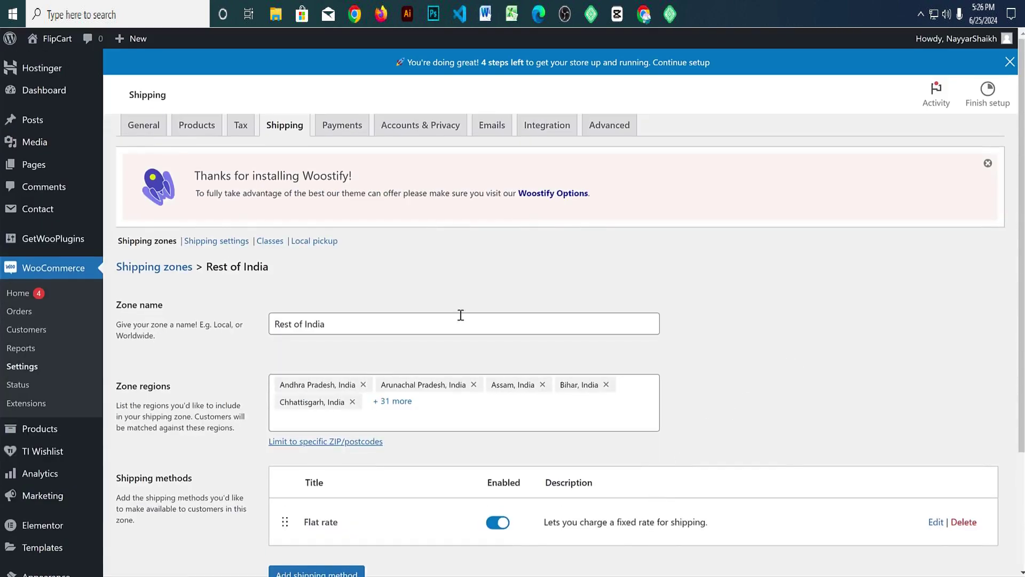
{"action": "left_click", "coordinate": [151, 270]}
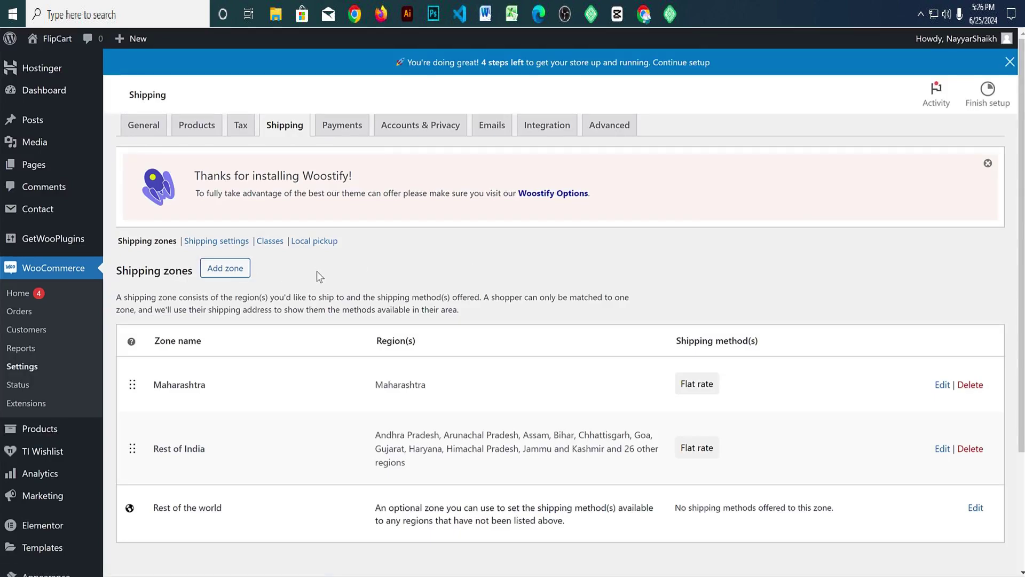
{"action": "left_click", "coordinate": [223, 269]}
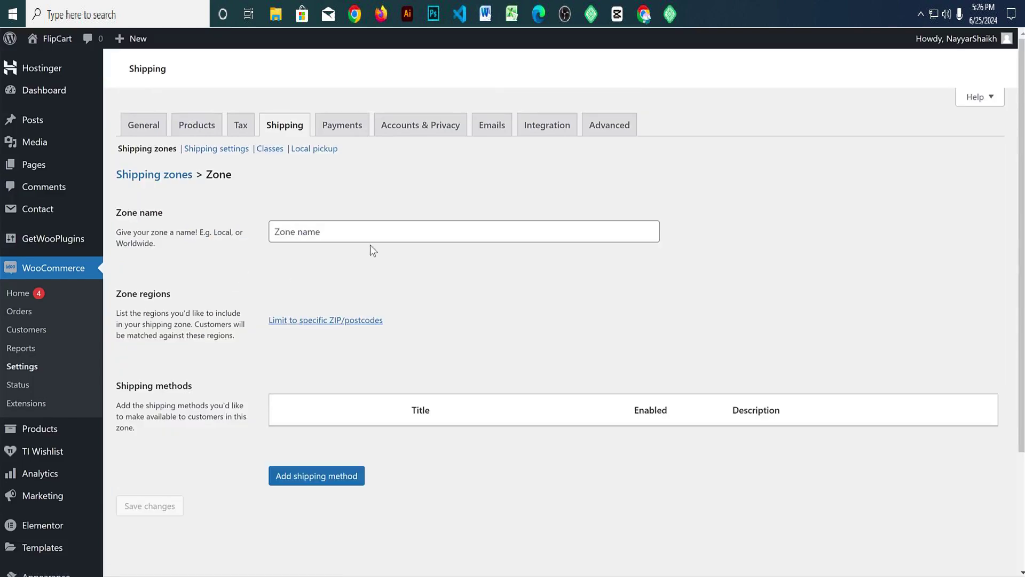
{"action": "left_click", "coordinate": [340, 325]}
{"action": "type", "text": "USA"}
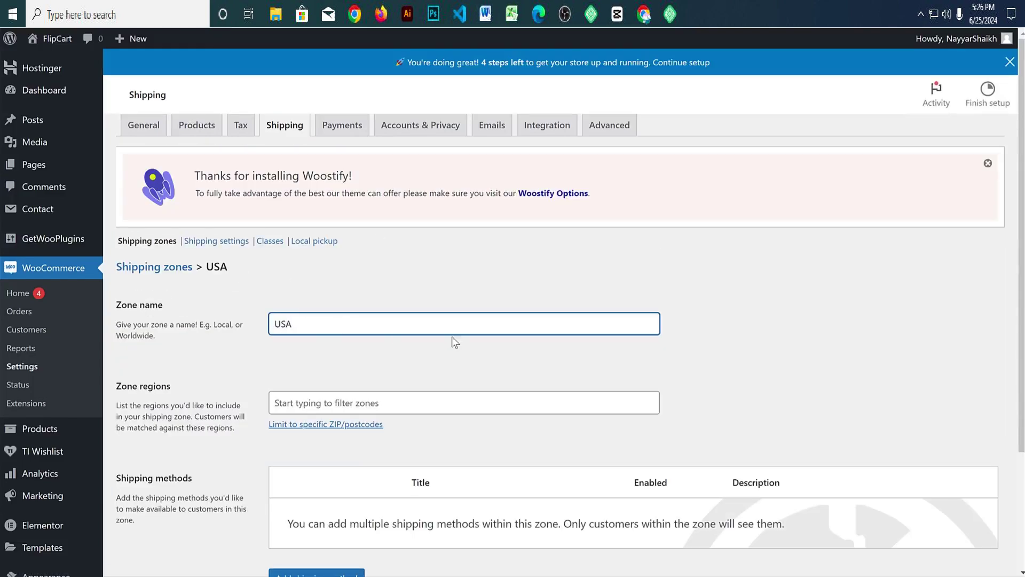
Step: Set the USA zone's region to United States (US) and save the zone
{"action": "scroll", "coordinate": [443, 335], "scroll_direction": "down", "scroll_amount": 1}
{"action": "left_click", "coordinate": [438, 336]}
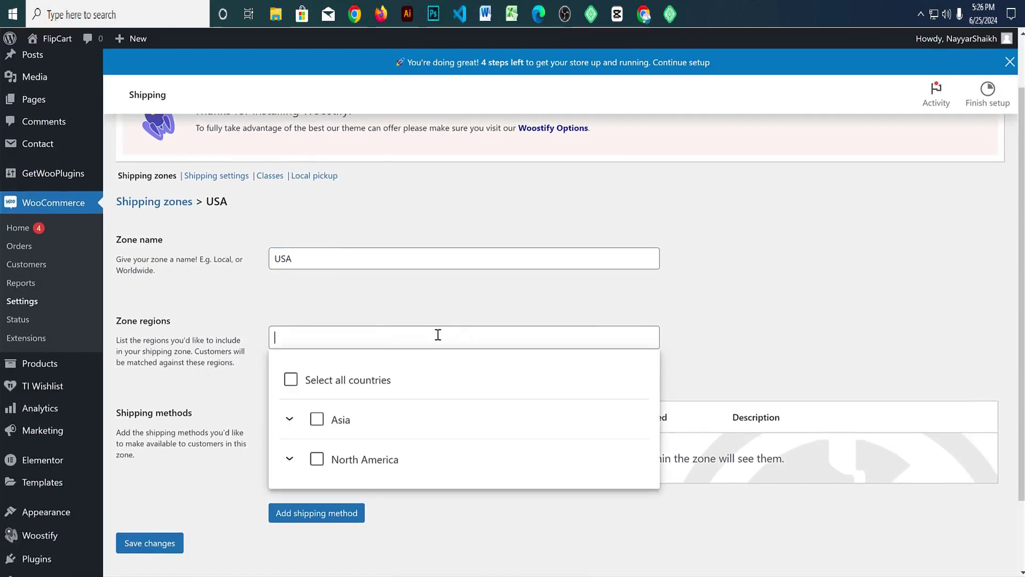
{"action": "type", "text": "united"}
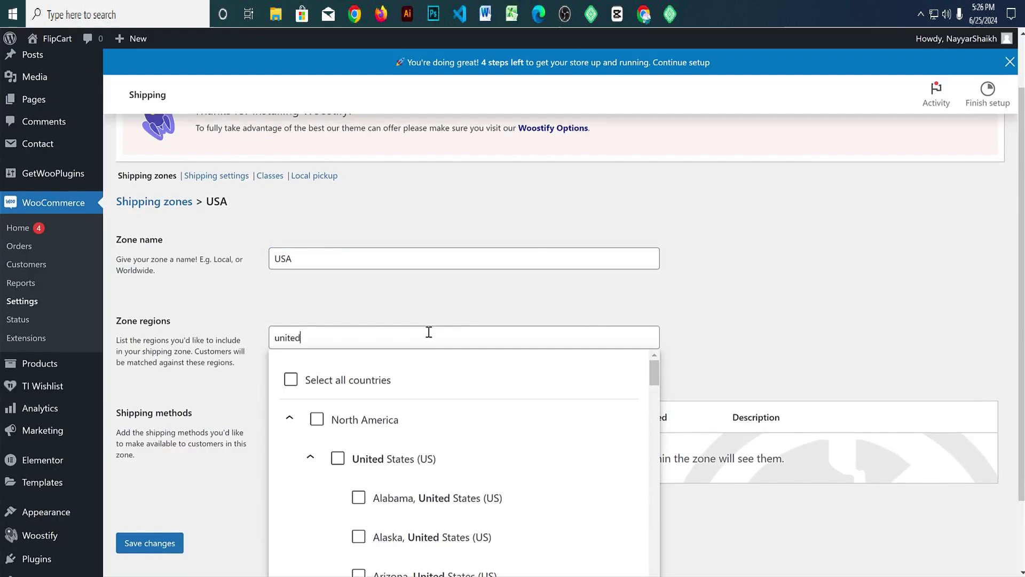
{"action": "left_click", "coordinate": [338, 458]}
{"action": "left_click", "coordinate": [742, 307]}
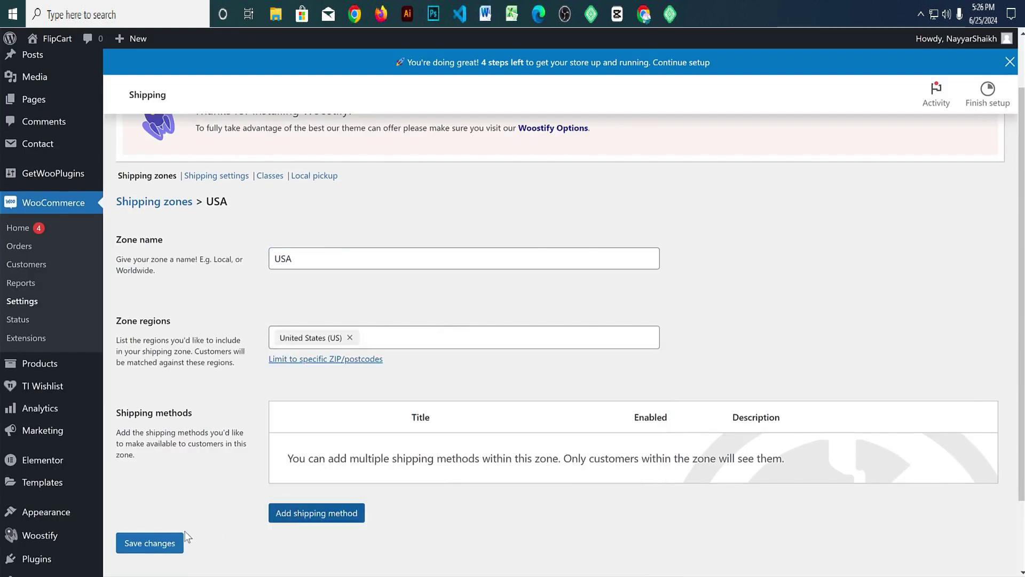
{"action": "left_click", "coordinate": [171, 542]}
Step: Add a flat rate shipping method to the USA zone with a Refrigerator shipping class cost of 300 * [qty]
{"action": "scroll", "coordinate": [384, 454], "scroll_direction": "down", "scroll_amount": 1}
{"action": "left_click", "coordinate": [336, 447]}
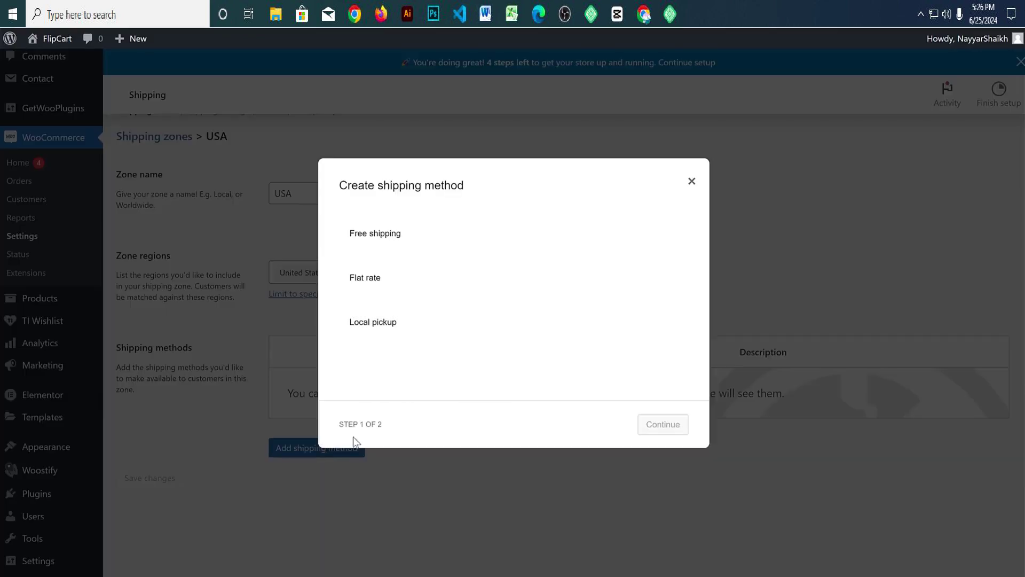
{"action": "left_click", "coordinate": [400, 283]}
{"action": "left_click", "coordinate": [648, 424]}
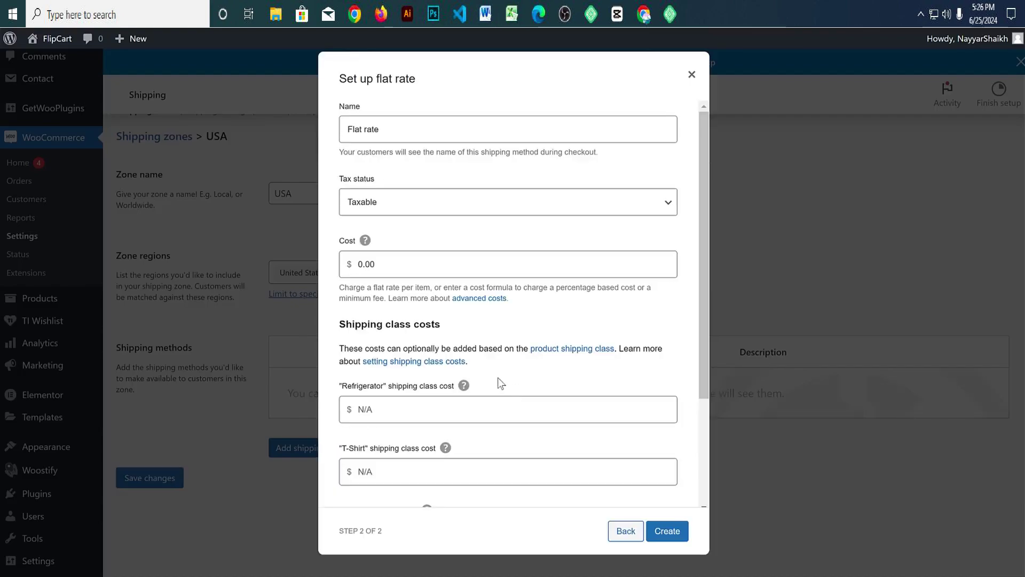
{"action": "left_click", "coordinate": [399, 417]}
{"action": "key", "text": "ctrl+v"}
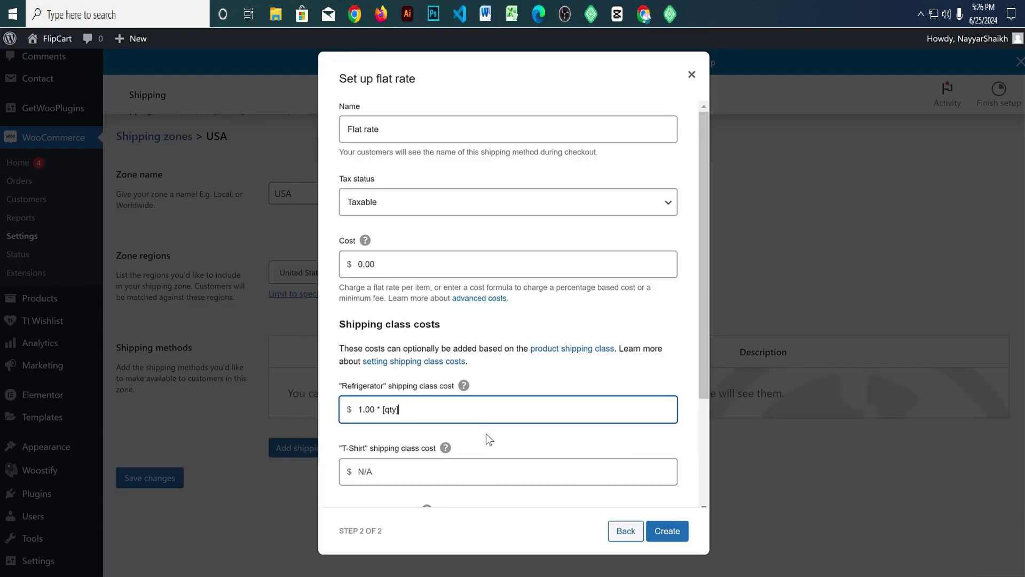
{"action": "scroll", "coordinate": [384, 374], "scroll_direction": "down", "scroll_amount": 1}
{"action": "left_click_drag", "start_coordinate": [376, 348], "coordinate": [344, 344]}
{"action": "type", "text": "100"}
{"action": "type", "text": "300"}
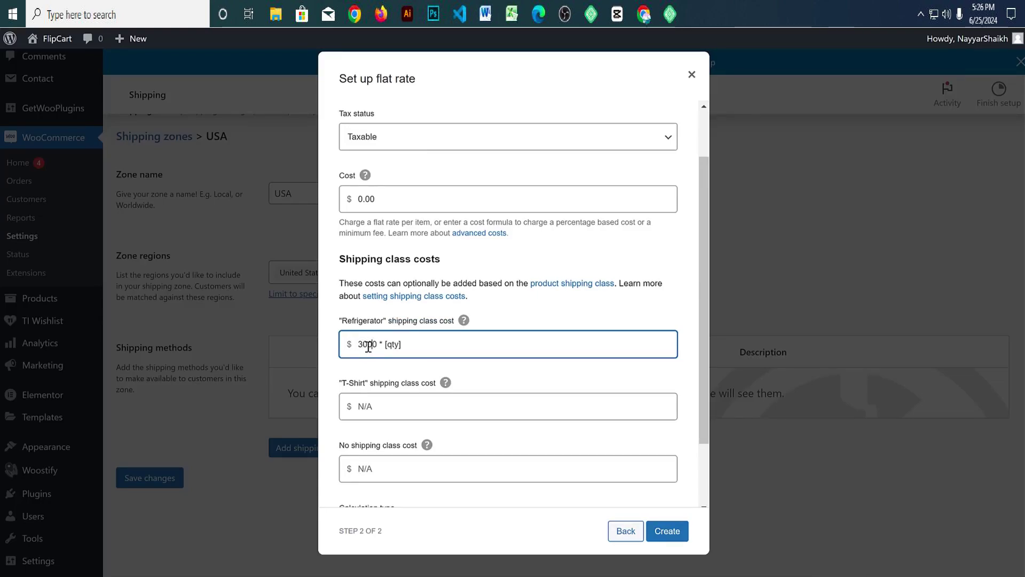
{"action": "key", "text": "BackSpace"}
Step: Set the T-Shirt and no shipping class costs to 10.00 * [qty] and create the flat rate method
{"action": "left_click", "coordinate": [390, 407]}
{"action": "key", "text": "ctrl+v"}
{"action": "left_click", "coordinate": [363, 406]}
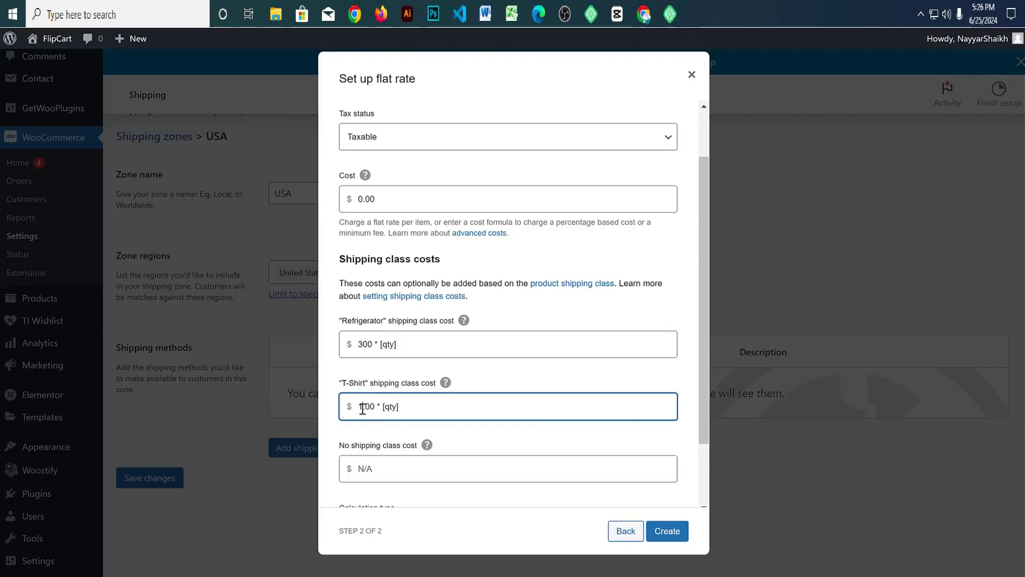
{"action": "type", "text": "0."}
{"action": "left_click", "coordinate": [378, 470]}
{"action": "key", "text": "ctrl+v"}
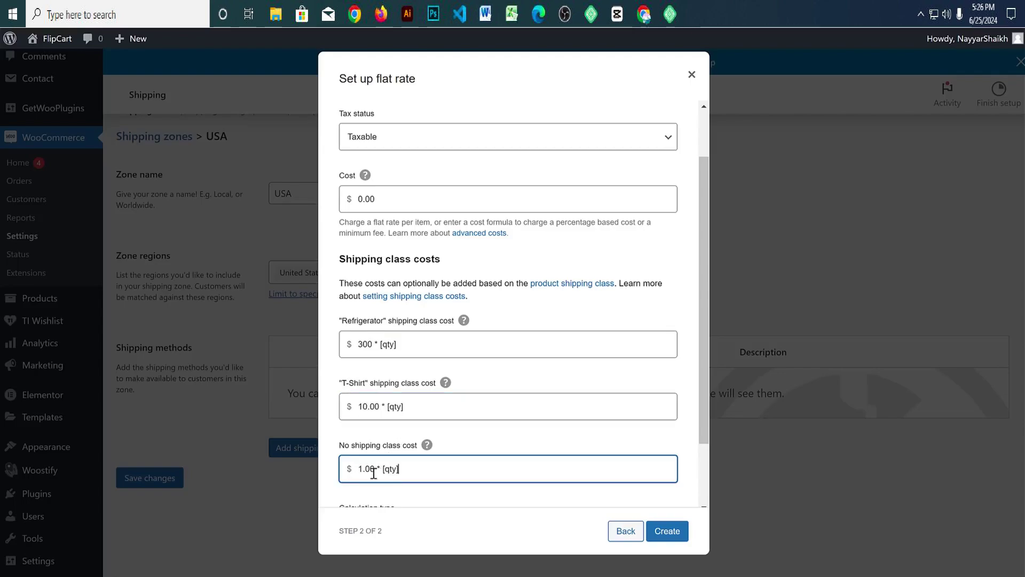
{"action": "left_click", "coordinate": [362, 469]}
{"action": "type", "text": "0"}
{"action": "left_click", "coordinate": [668, 531]}
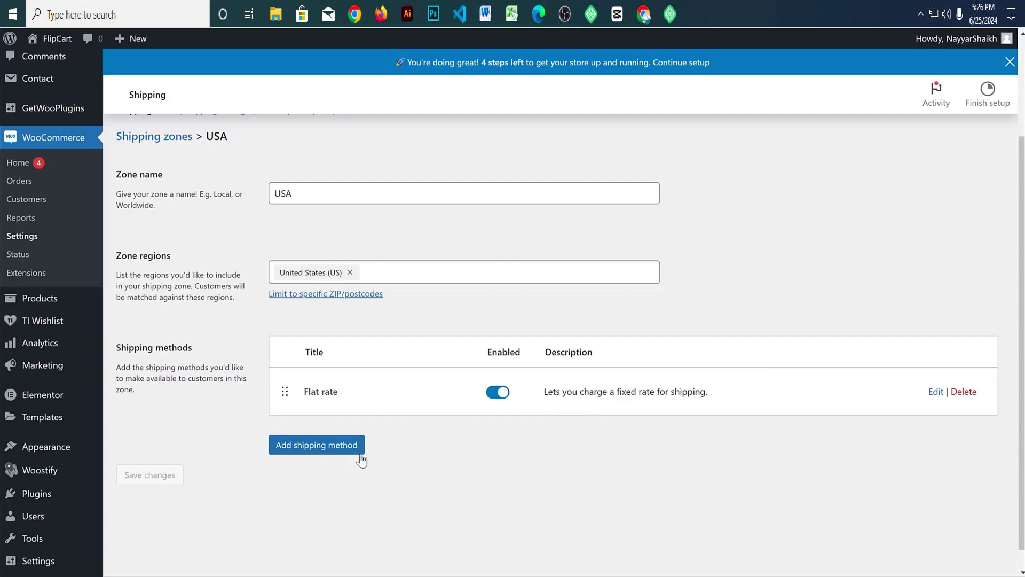
Step: Dismiss the store setup banner, enable the Cash on delivery payment method and save the payment settings
{"action": "scroll", "coordinate": [534, 478], "scroll_direction": "up", "scroll_amount": 3}
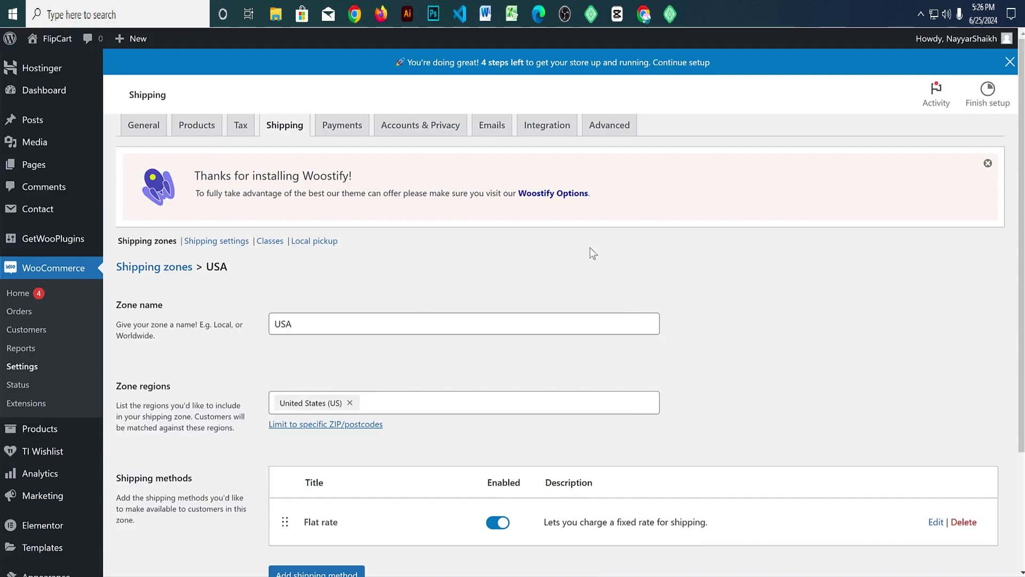
{"action": "left_click", "coordinate": [1009, 62]}
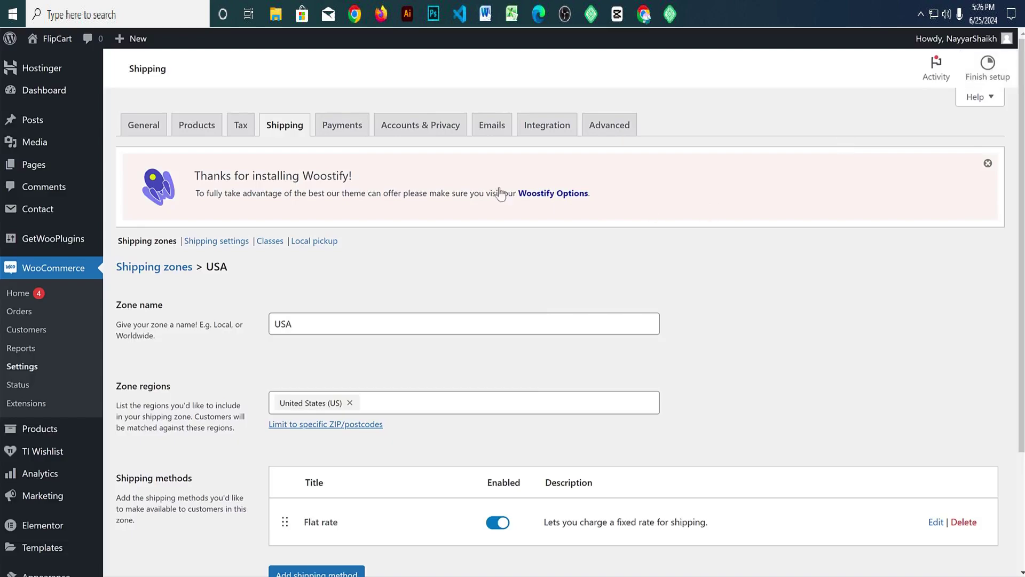
{"action": "left_click", "coordinate": [352, 133]}
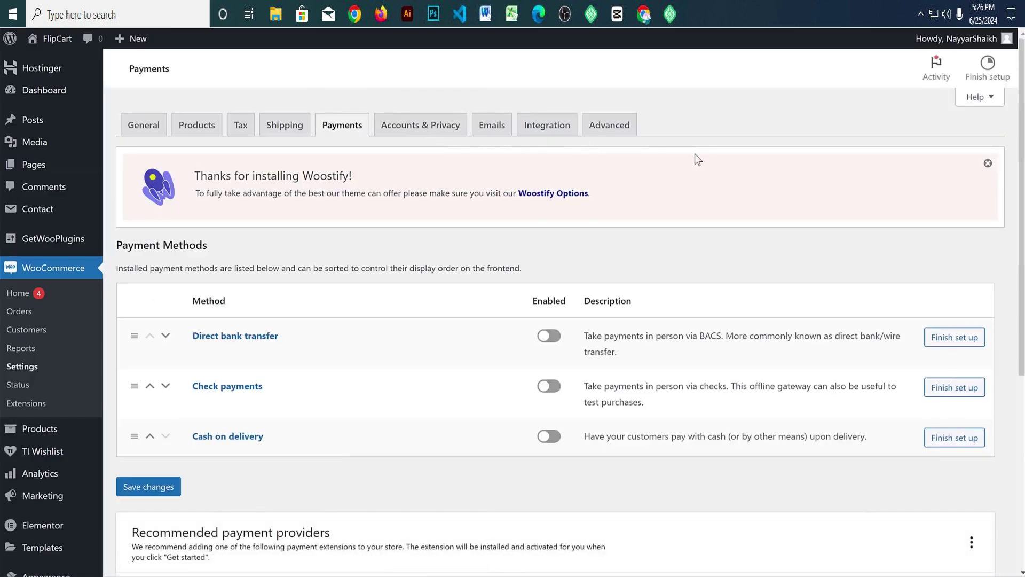
{"action": "scroll", "coordinate": [694, 154], "scroll_direction": "down", "scroll_amount": 2}
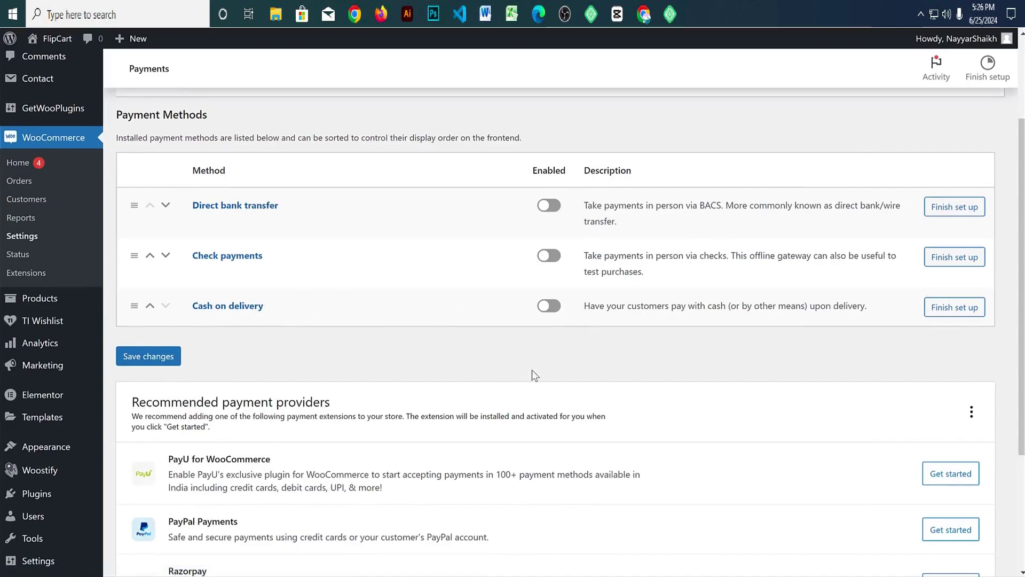
{"action": "left_click", "coordinate": [555, 307]}
{"action": "left_click", "coordinate": [139, 358]}
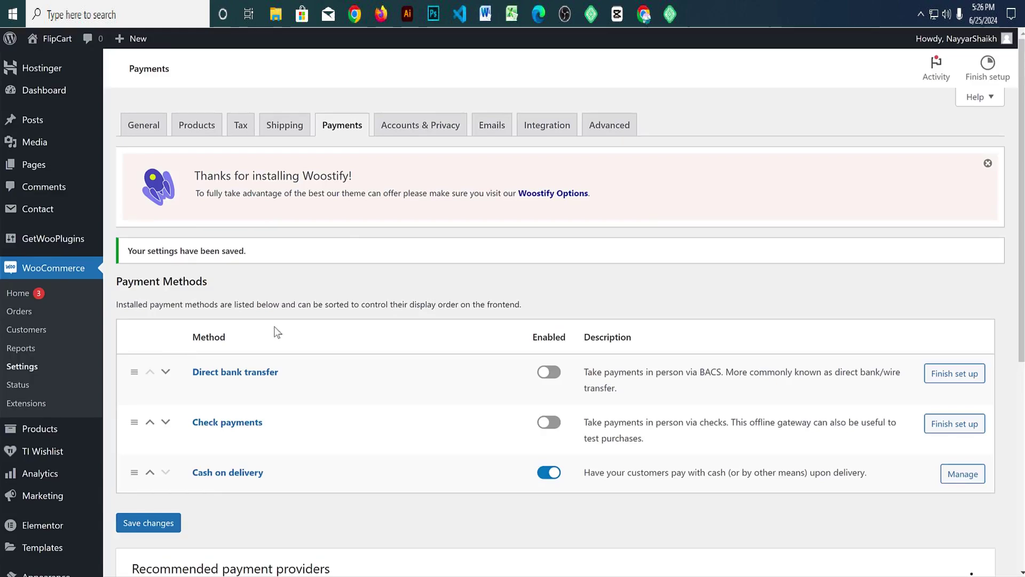
{"action": "left_click_drag", "start_coordinate": [320, 305], "coordinate": [438, 305]}
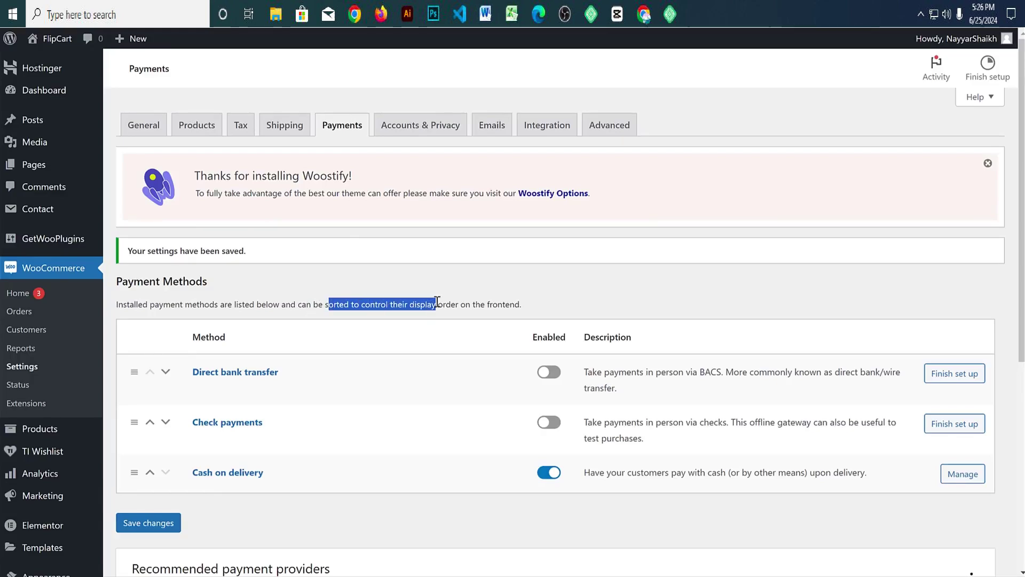
{"action": "left_click", "coordinate": [603, 298]}
{"action": "scroll", "coordinate": [616, 304], "scroll_direction": "down", "scroll_amount": 1}
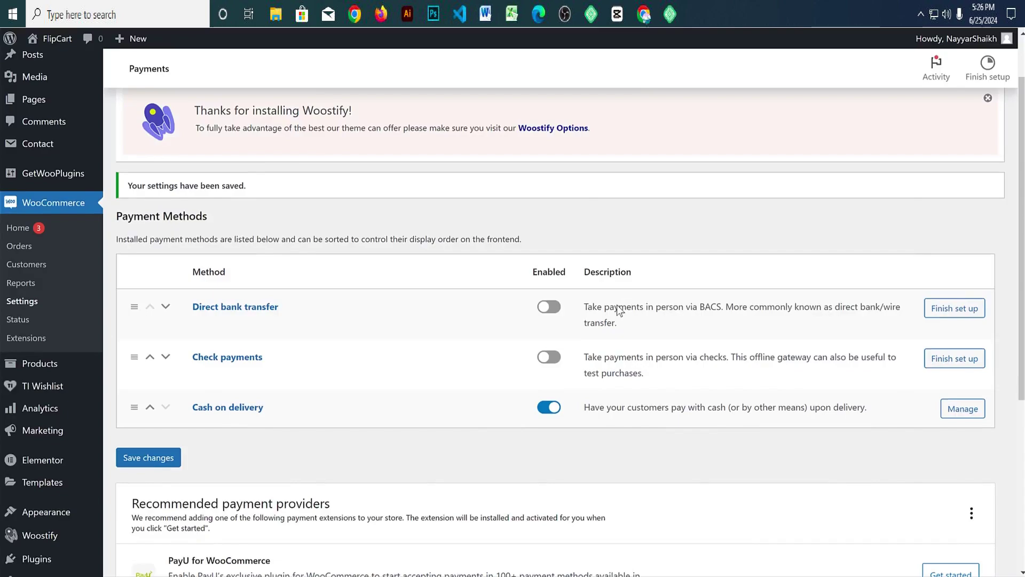
Step: Go to the plugins page and search the directory of new plugins for paypal
{"action": "scroll", "coordinate": [670, 289], "scroll_direction": "down", "scroll_amount": 2}
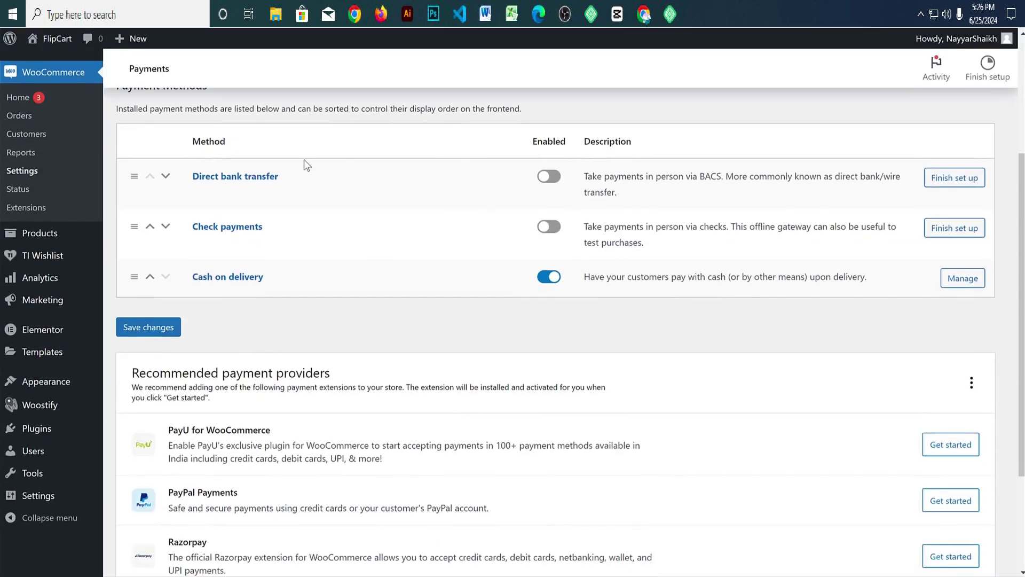
{"action": "right_click", "coordinate": [32, 439]}
{"action": "left_click", "coordinate": [53, 449]}
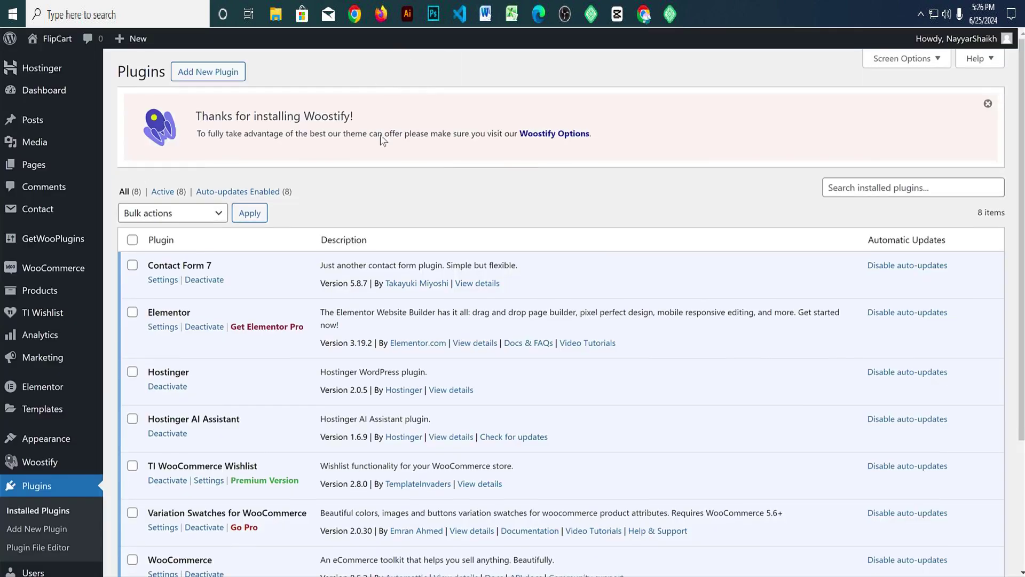
{"action": "scroll", "coordinate": [656, 203], "scroll_direction": "down", "scroll_amount": 3}
{"action": "scroll", "coordinate": [656, 201], "scroll_direction": "up", "scroll_amount": 3}
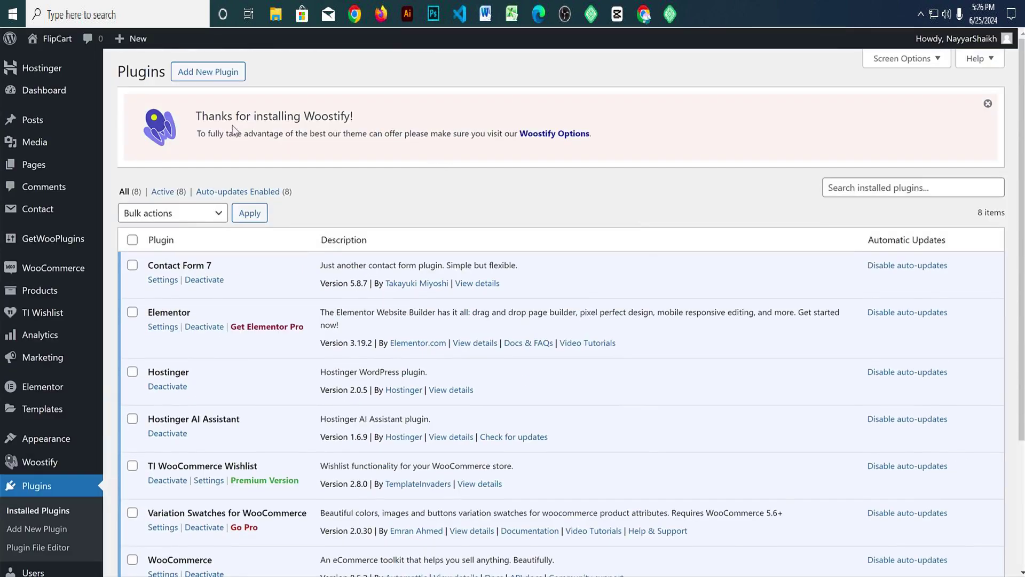
{"action": "left_click", "coordinate": [223, 70]}
{"action": "left_click", "coordinate": [866, 196]}
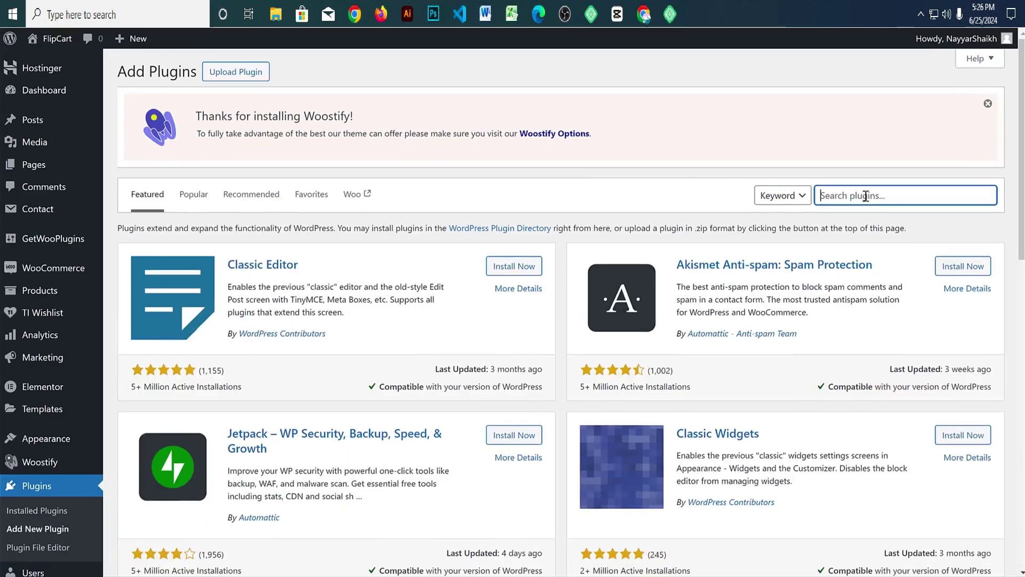
{"action": "type", "text": "paypal"}
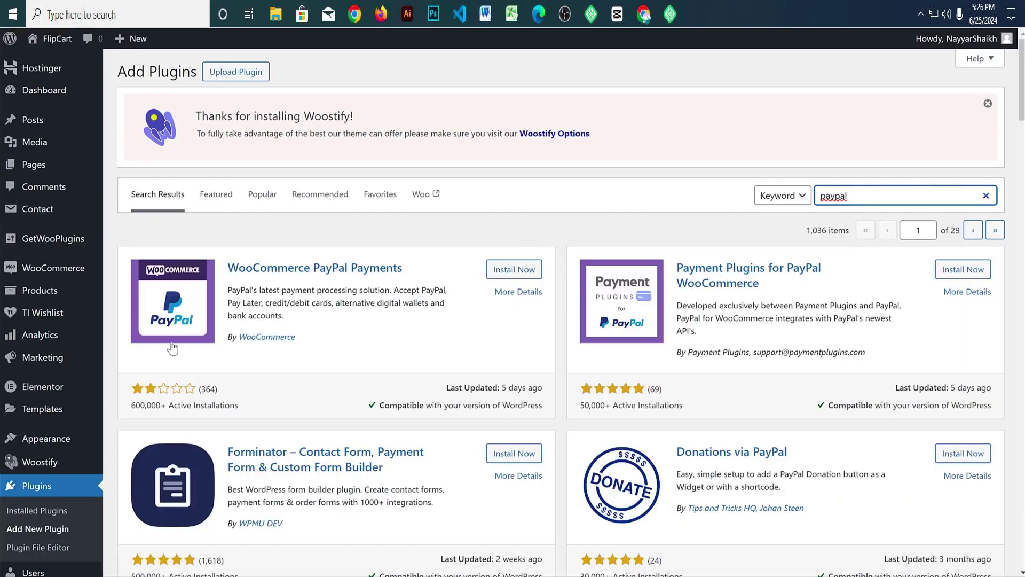
{"action": "scroll", "coordinate": [434, 387], "scroll_direction": "down", "scroll_amount": 3}
{"action": "scroll", "coordinate": [433, 387], "scroll_direction": "up", "scroll_amount": 3}
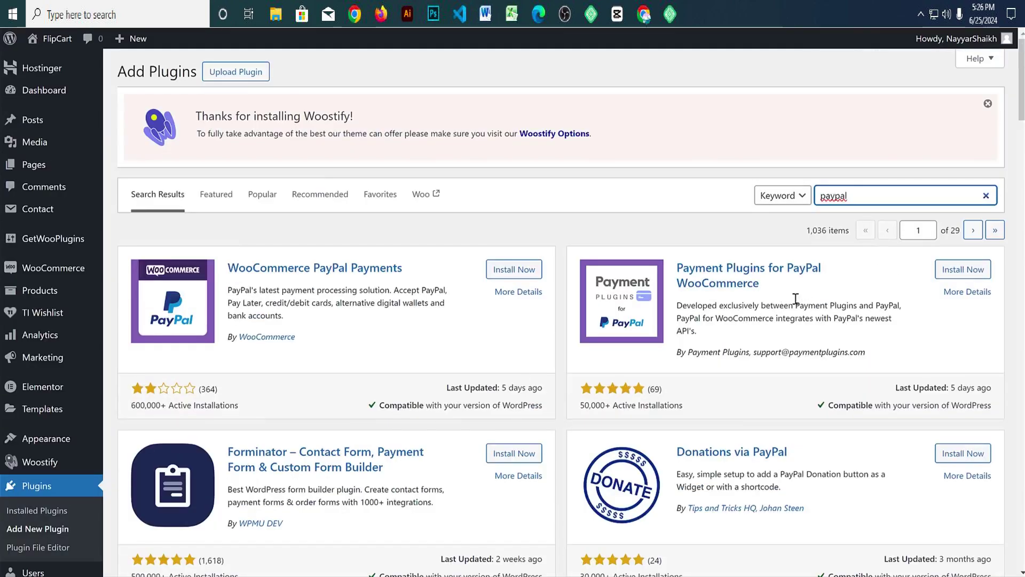
Step: Install the Payment Plugins for PayPal WooCommerce plugin
{"action": "left_click_drag", "start_coordinate": [670, 267], "coordinate": [790, 284]}
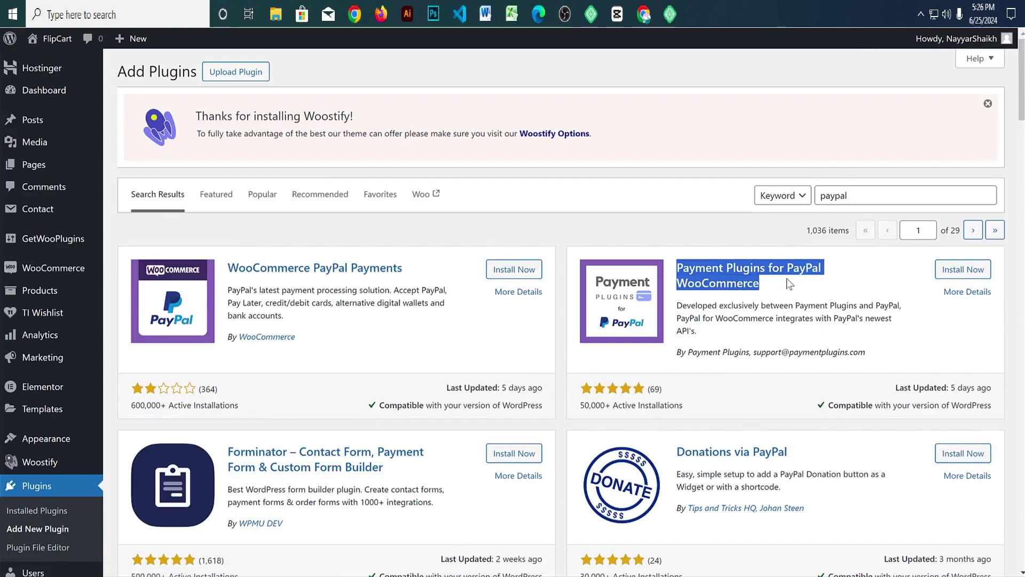
{"action": "left_click", "coordinate": [854, 293]}
{"action": "left_click", "coordinate": [958, 269]}
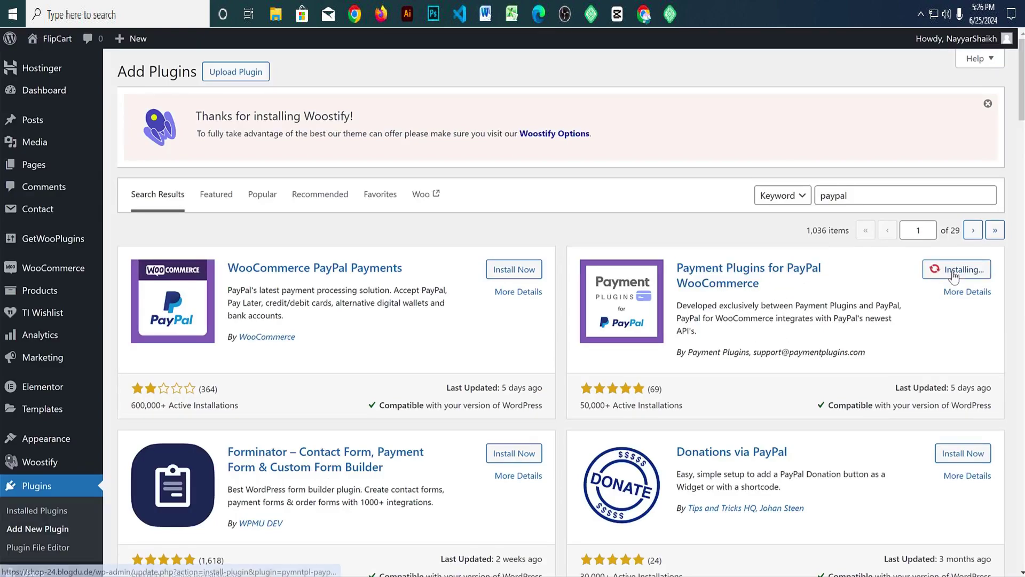
{"action": "left_click_drag", "start_coordinate": [693, 352], "coordinate": [749, 350]}
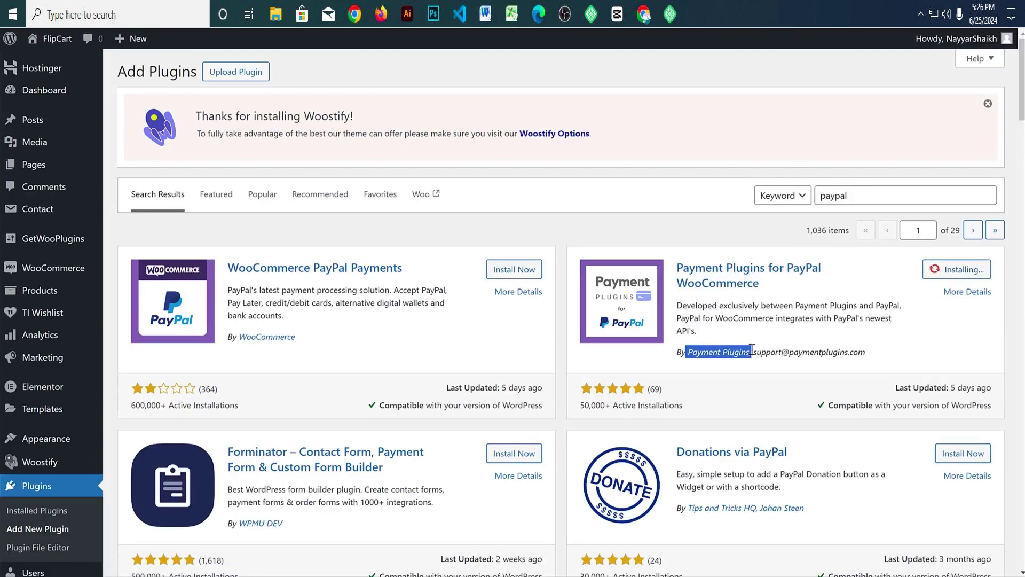
{"action": "left_click", "coordinate": [745, 344]}
{"action": "left_click_drag", "start_coordinate": [421, 275], "coordinate": [235, 270]}
{"action": "left_click", "coordinate": [398, 292]}
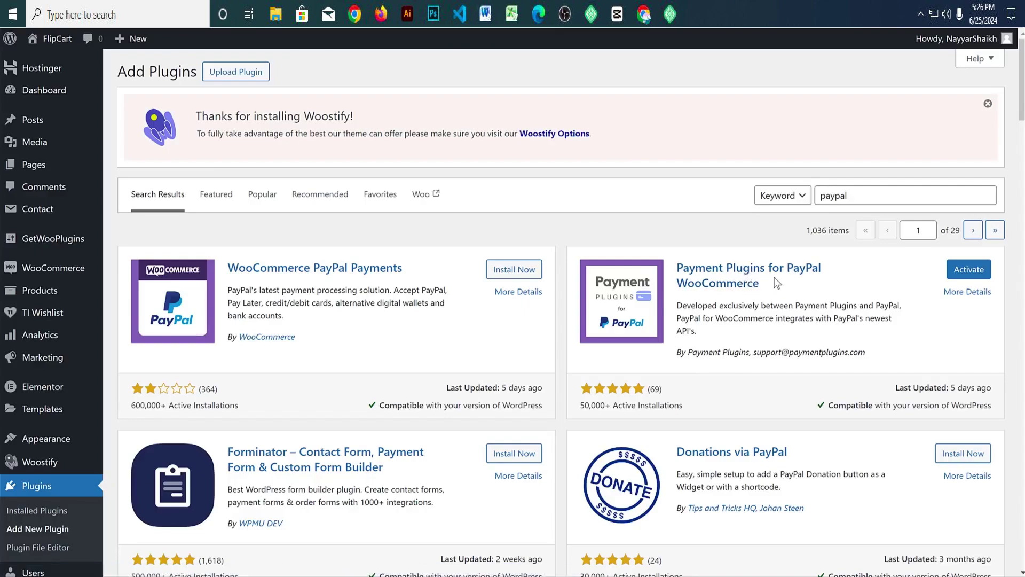
Step: Search the plugin directory for stripe and install the WooCommerce Stripe Payment Gateway plugin
{"action": "double_click", "coordinate": [849, 196]}
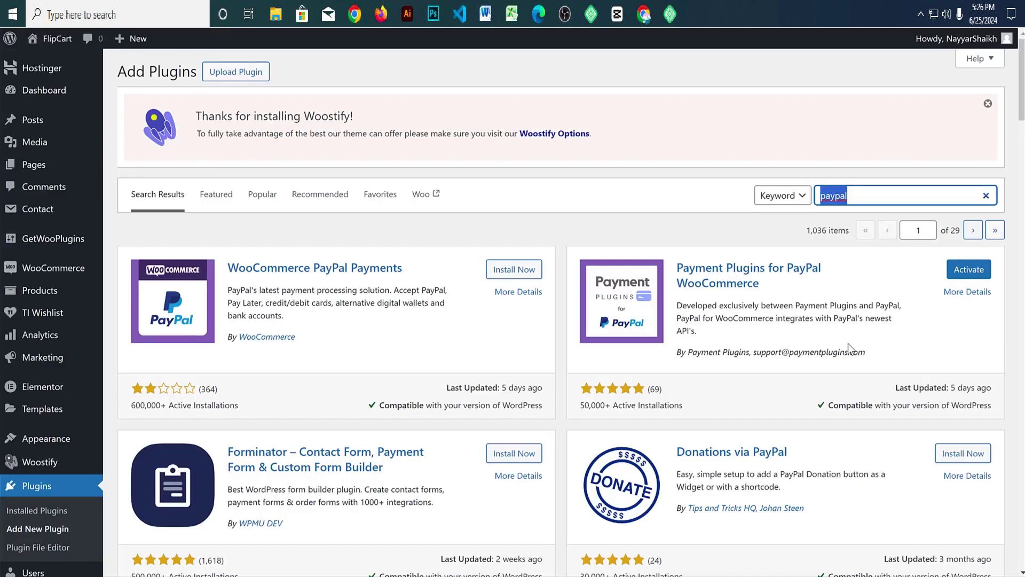
{"action": "type", "text": "stripe"}
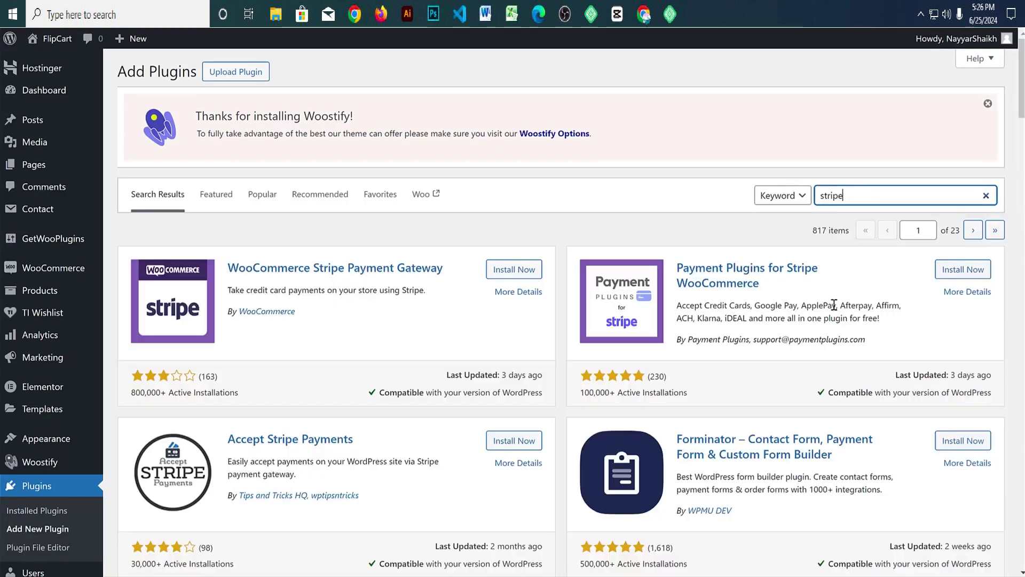
{"action": "left_click_drag", "start_coordinate": [227, 267], "coordinate": [450, 272]}
{"action": "left_click", "coordinate": [508, 275]}
{"action": "left_click_drag", "start_coordinate": [317, 313], "coordinate": [229, 312]}
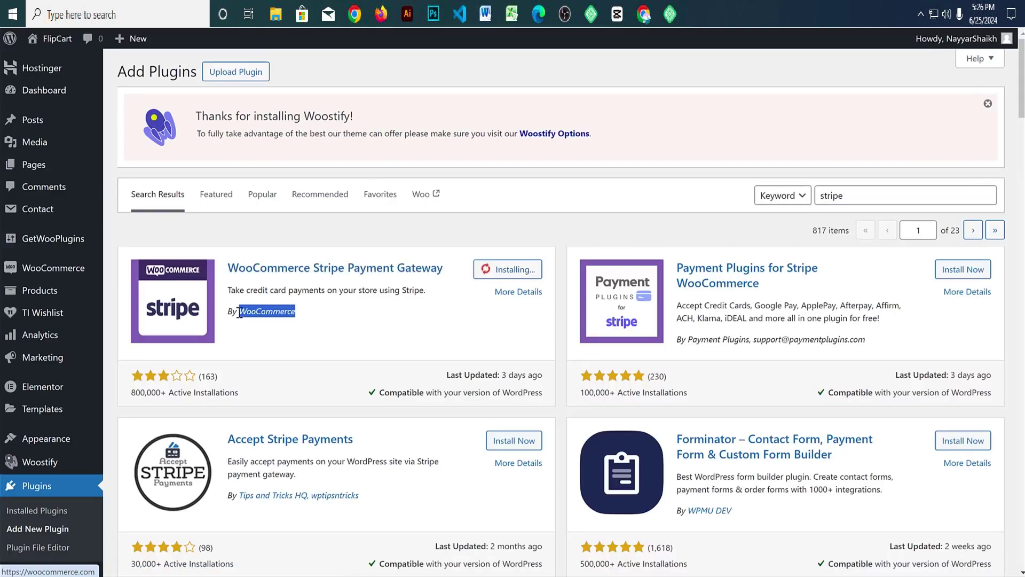
{"action": "left_click", "coordinate": [415, 307]}
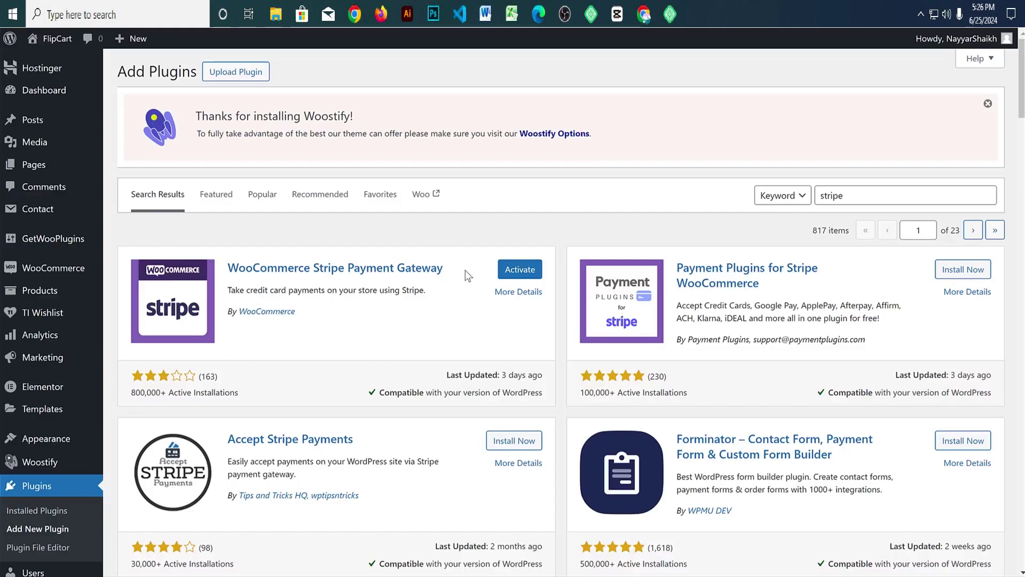
Step: Search the plugin directory for razorpay and install the Razorpay for WooCommerce plugin
{"action": "left_click", "coordinate": [891, 194]}
{"action": "key", "text": "ctrl+a"}
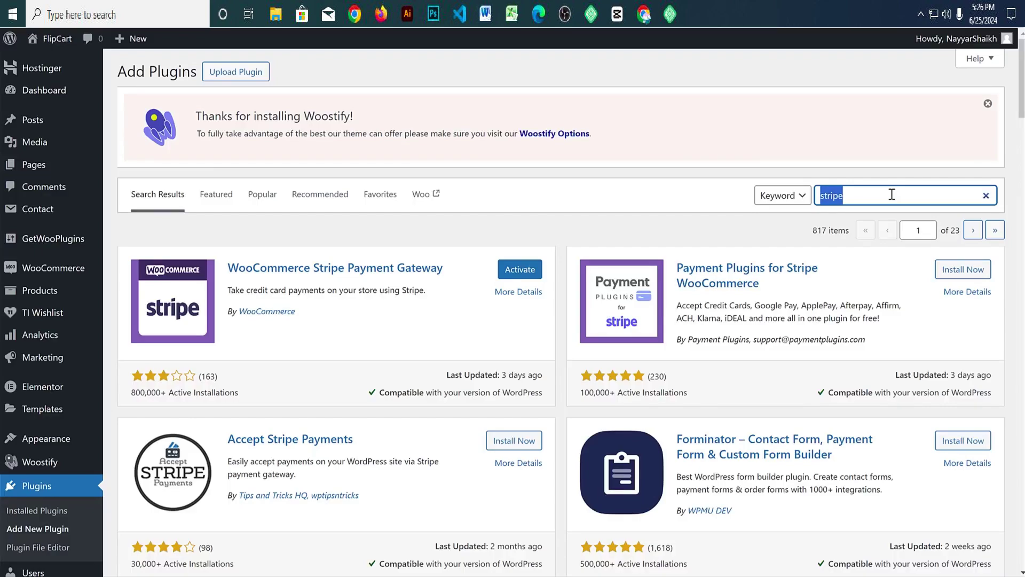
{"action": "type", "text": "razorpay"}
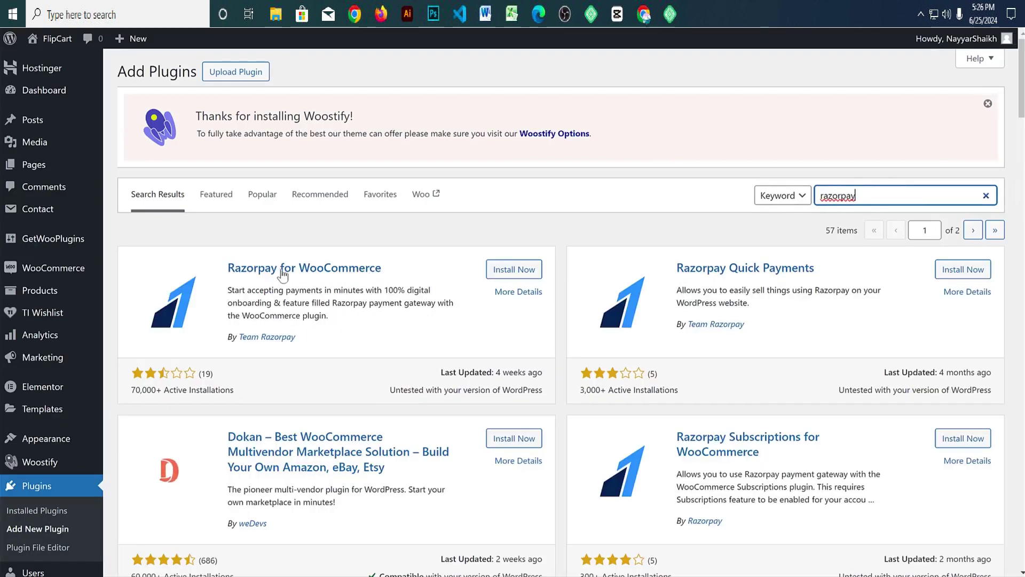
{"action": "left_click_drag", "start_coordinate": [395, 274], "coordinate": [229, 268]}
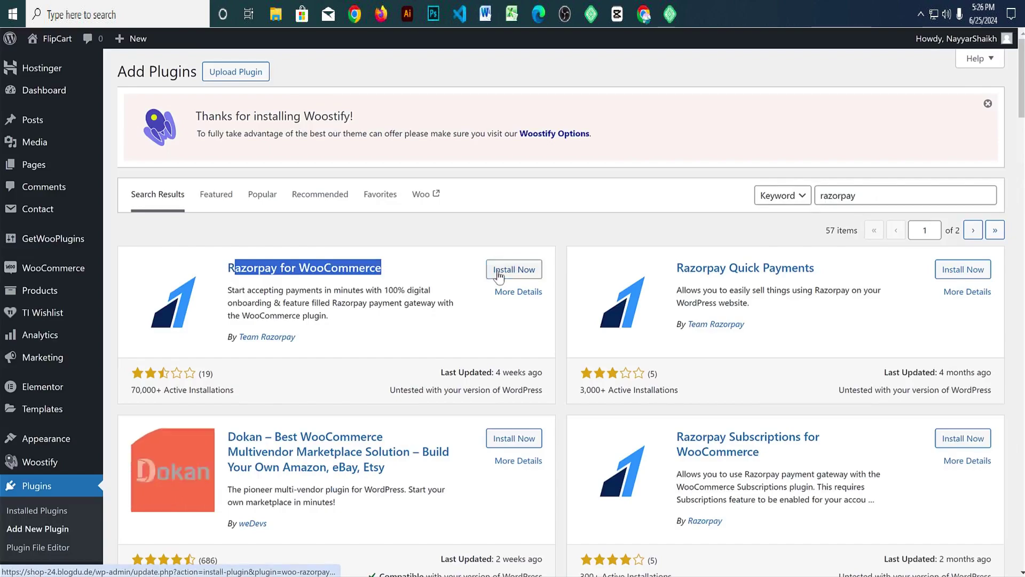
{"action": "left_click", "coordinate": [514, 269]}
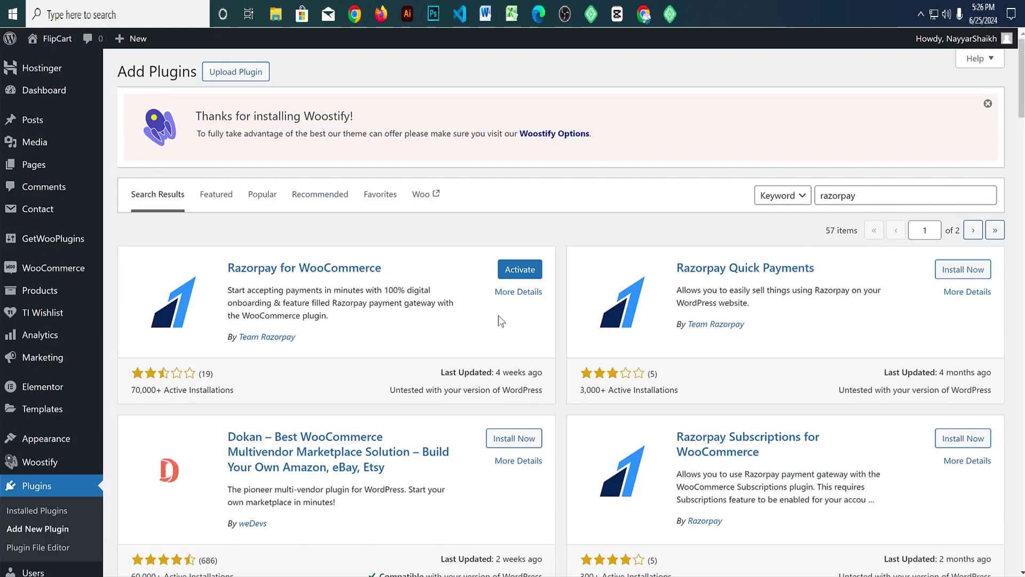
Step: Open the list of installed plugins and look through it for the PayPal, Stripe and Razorpay payment plugins
{"action": "scroll", "coordinate": [465, 304], "scroll_direction": "down", "scroll_amount": 3}
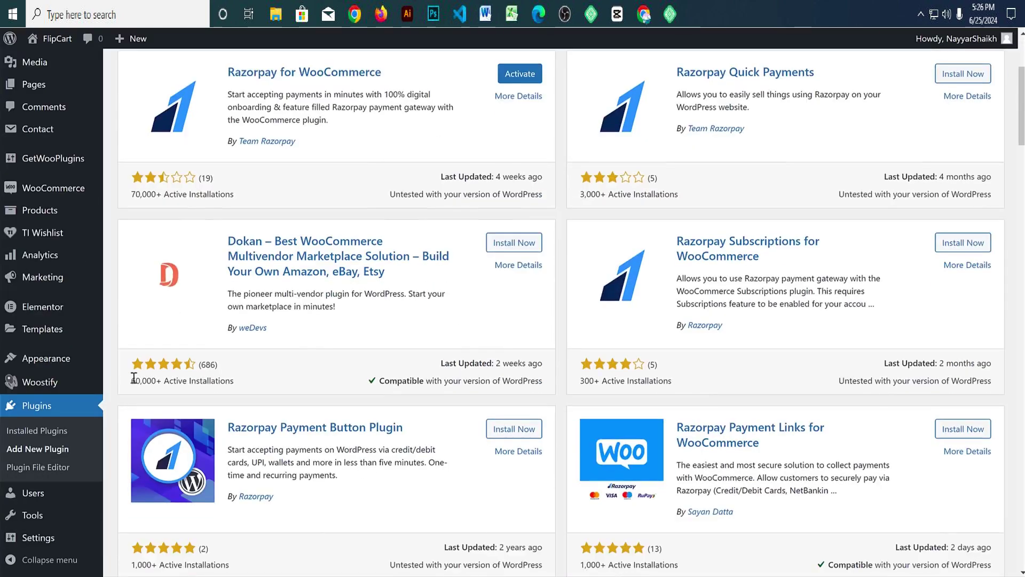
{"action": "left_click", "coordinate": [52, 412]}
{"action": "scroll", "coordinate": [316, 350], "scroll_direction": "down", "scroll_amount": 2}
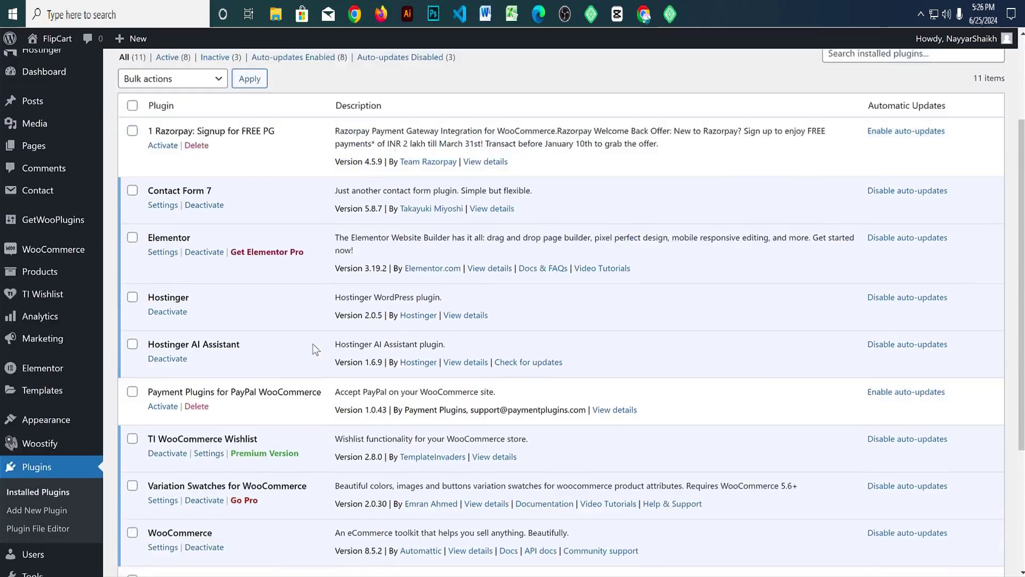
{"action": "scroll", "coordinate": [128, 272], "scroll_direction": "up", "scroll_amount": 3}
{"action": "scroll", "coordinate": [125, 272], "scroll_direction": "down", "scroll_amount": 5}
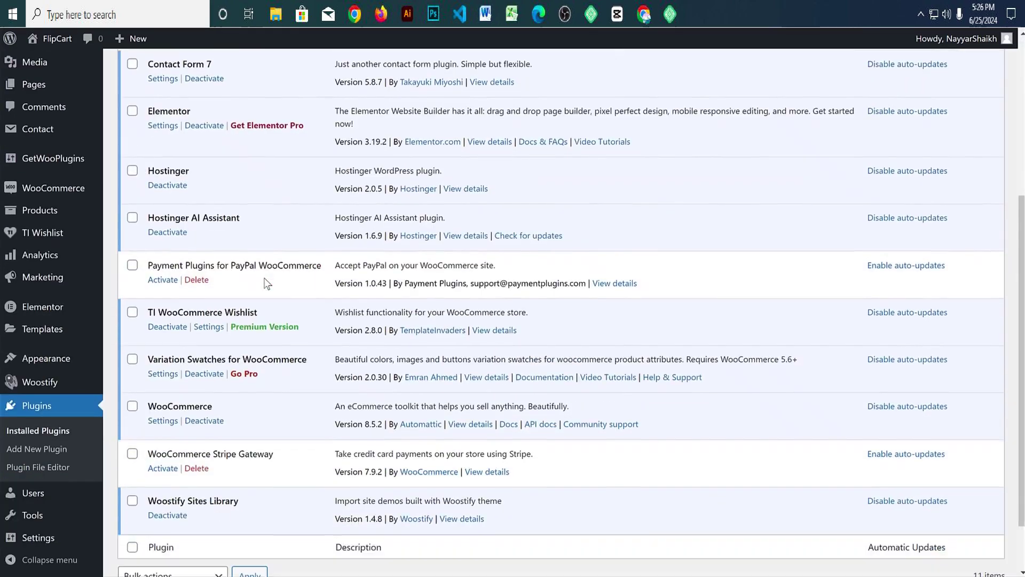
Step: Select Payment Plugins for PayPal WooCommerce, WooCommerce Stripe Gateway and Woostify Sites Library, and bulk-activate the selected plugins
{"action": "left_click", "coordinate": [132, 265]}
{"action": "left_click", "coordinate": [132, 454]}
{"action": "scroll", "coordinate": [266, 447], "scroll_direction": "down", "scroll_amount": 2}
{"action": "left_click", "coordinate": [170, 509]}
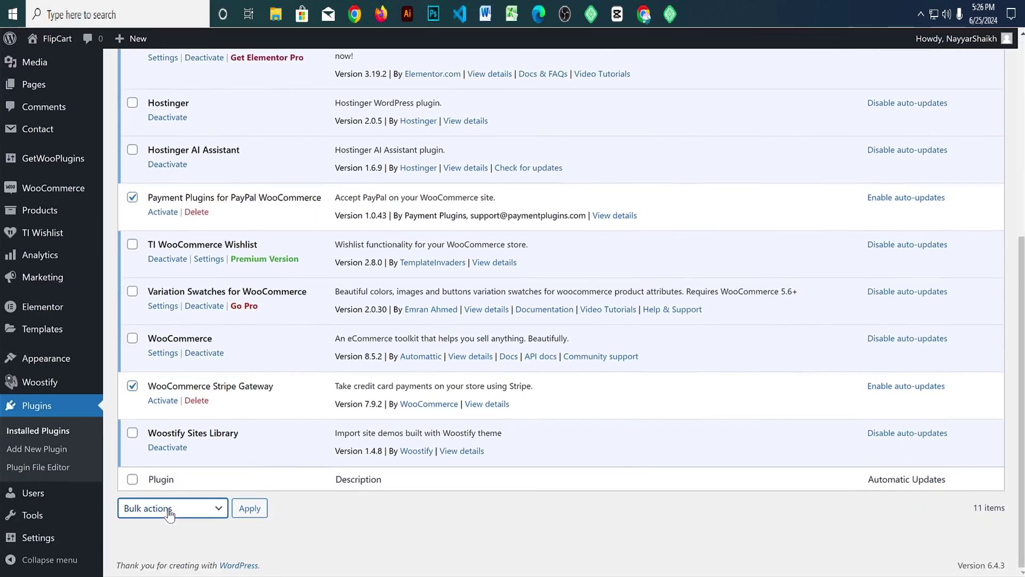
{"action": "left_click", "coordinate": [155, 535]}
{"action": "left_click", "coordinate": [259, 510]}
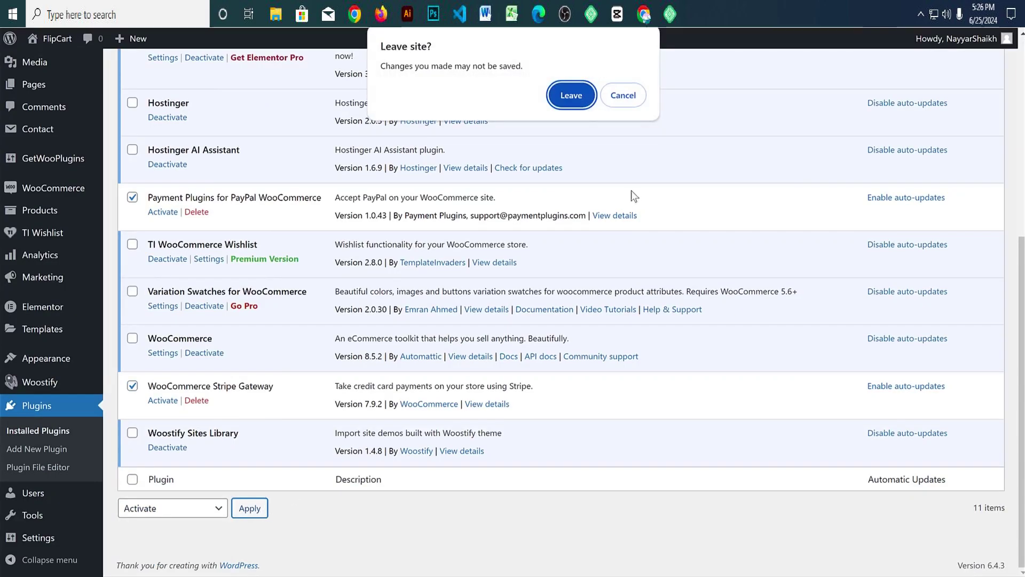
{"action": "left_click", "coordinate": [632, 103]}
{"action": "left_click", "coordinate": [132, 432]}
{"action": "left_click", "coordinate": [239, 511]}
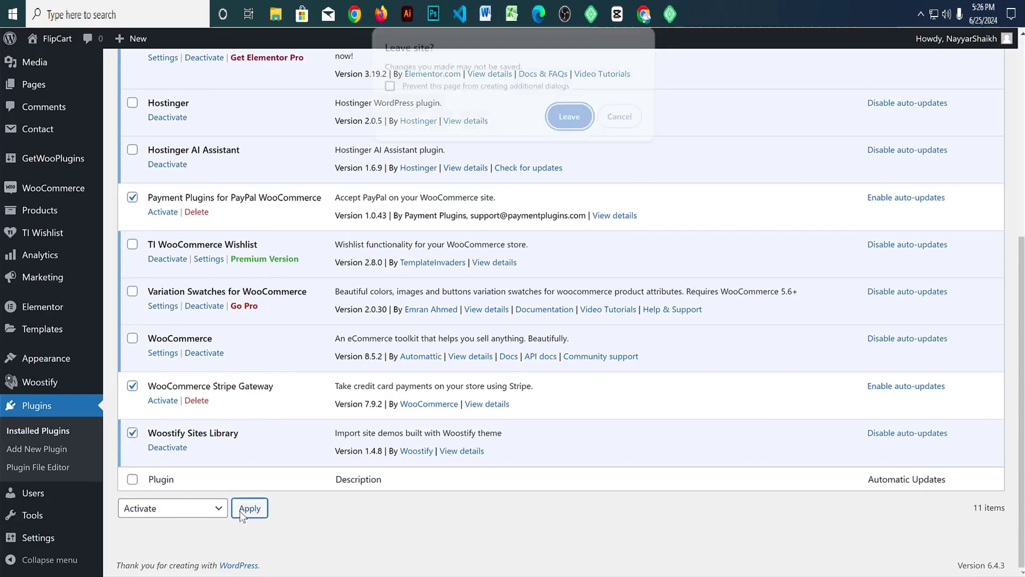
{"action": "left_click", "coordinate": [581, 123]}
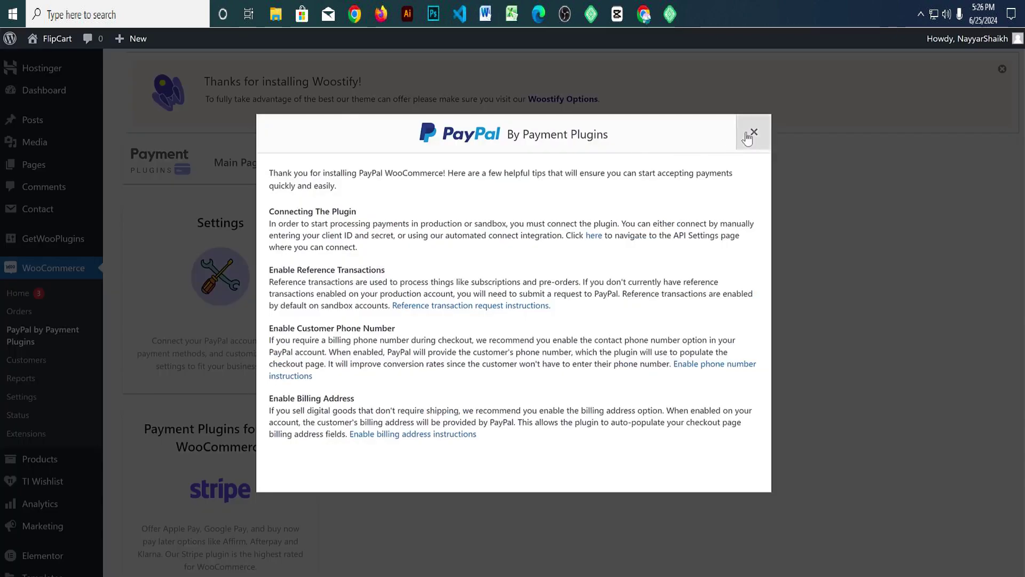
Step: Dismiss the PayPal plugin's welcome message and check the activation of the payment plugins in the installed plugins list
{"action": "left_click", "coordinate": [752, 132]}
{"action": "scroll", "coordinate": [67, 425], "scroll_direction": "down", "scroll_amount": 1}
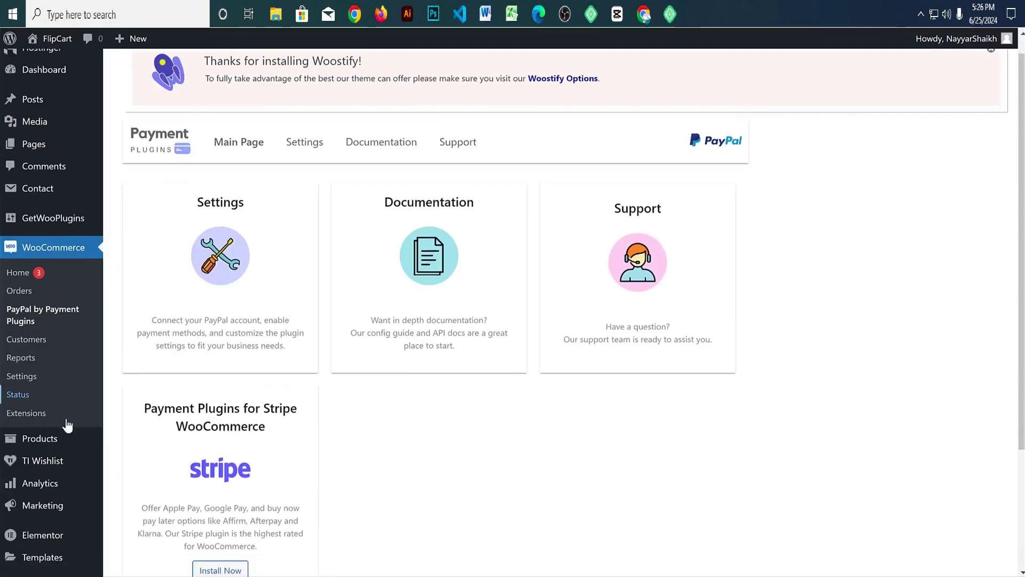
{"action": "scroll", "coordinate": [67, 425], "scroll_direction": "down", "scroll_amount": 3}
{"action": "left_click", "coordinate": [49, 476]}
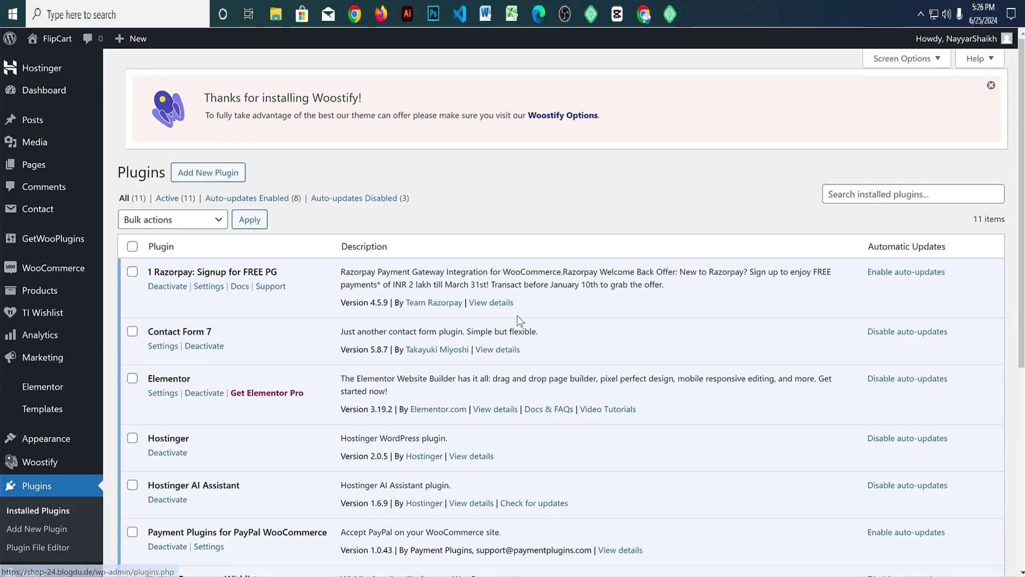
{"action": "scroll", "coordinate": [533, 315], "scroll_direction": "down", "scroll_amount": 5}
{"action": "scroll", "coordinate": [533, 316], "scroll_direction": "up", "scroll_amount": 5}
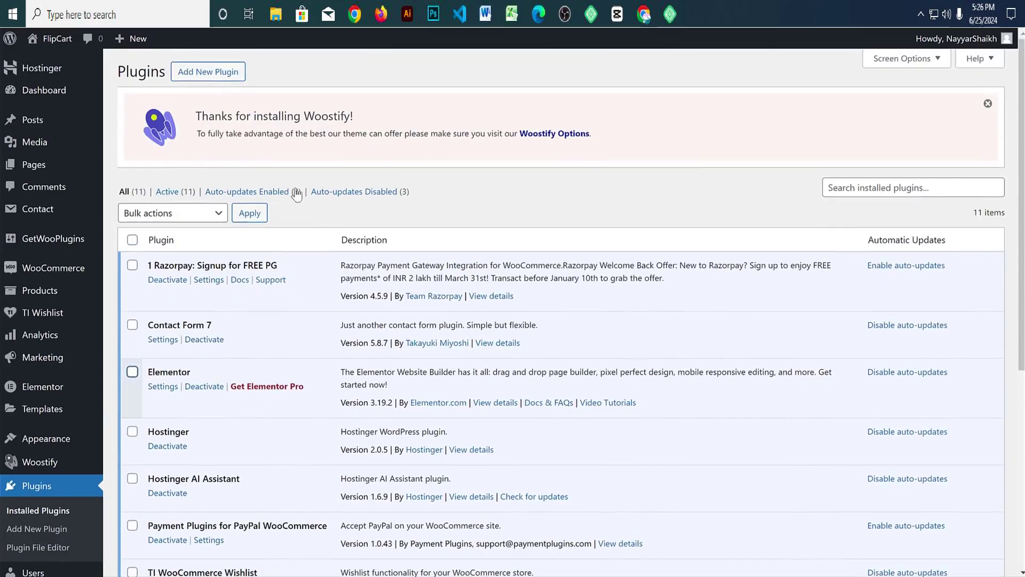
Step: Return to the WooCommerce payment methods, enable PayPal Gateway By Payment Plugins, and save the changes
{"action": "key", "text": "alt+Left"}
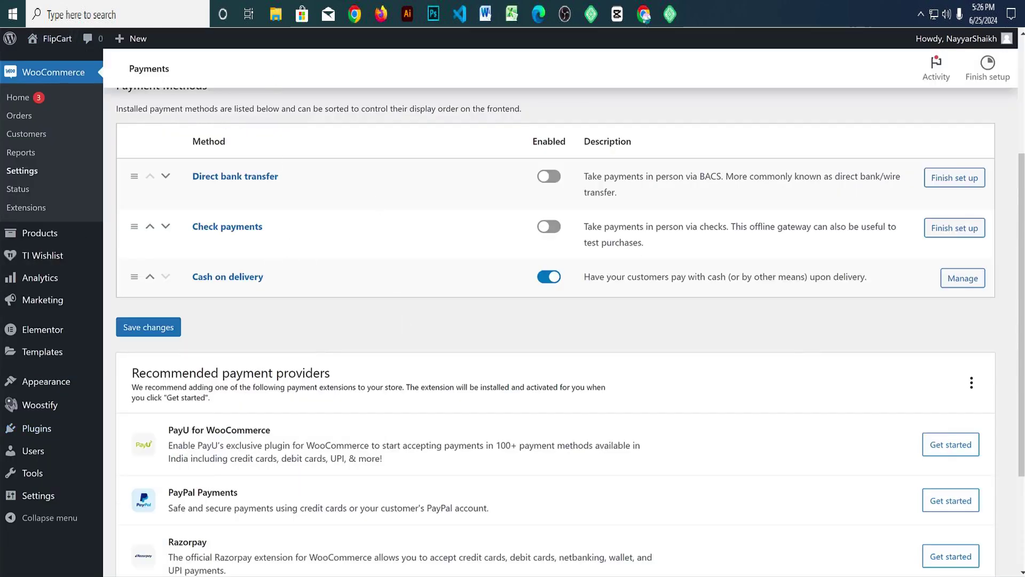
{"action": "scroll", "coordinate": [568, 430], "scroll_direction": "down", "scroll_amount": 8}
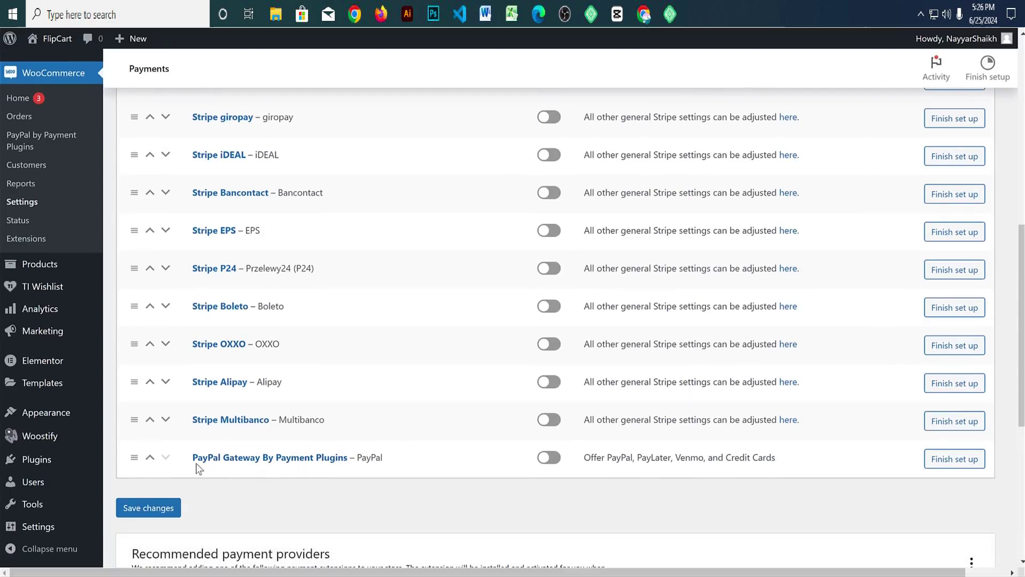
{"action": "left_click_drag", "start_coordinate": [186, 462], "coordinate": [390, 467]}
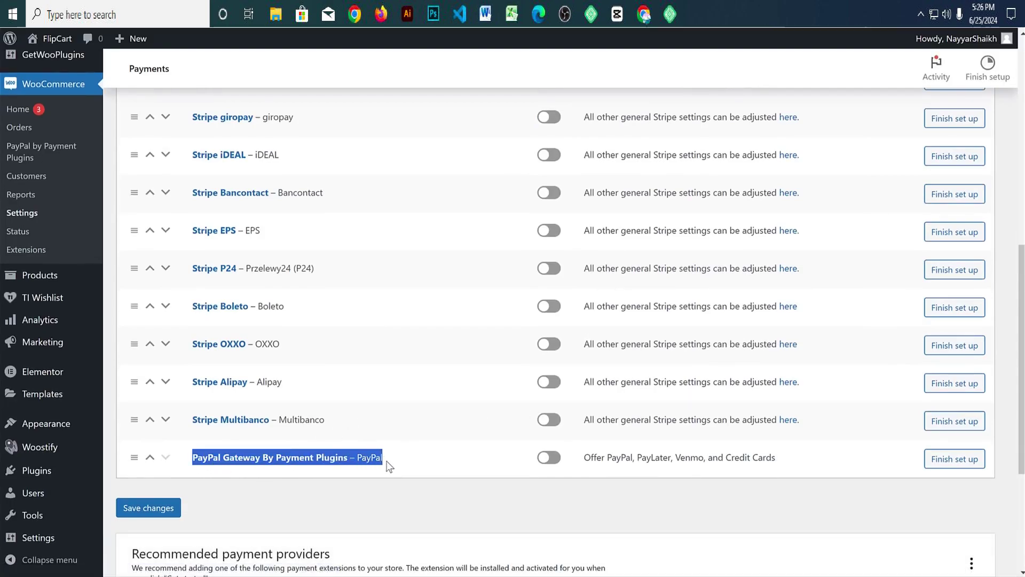
{"action": "left_click", "coordinate": [550, 462]}
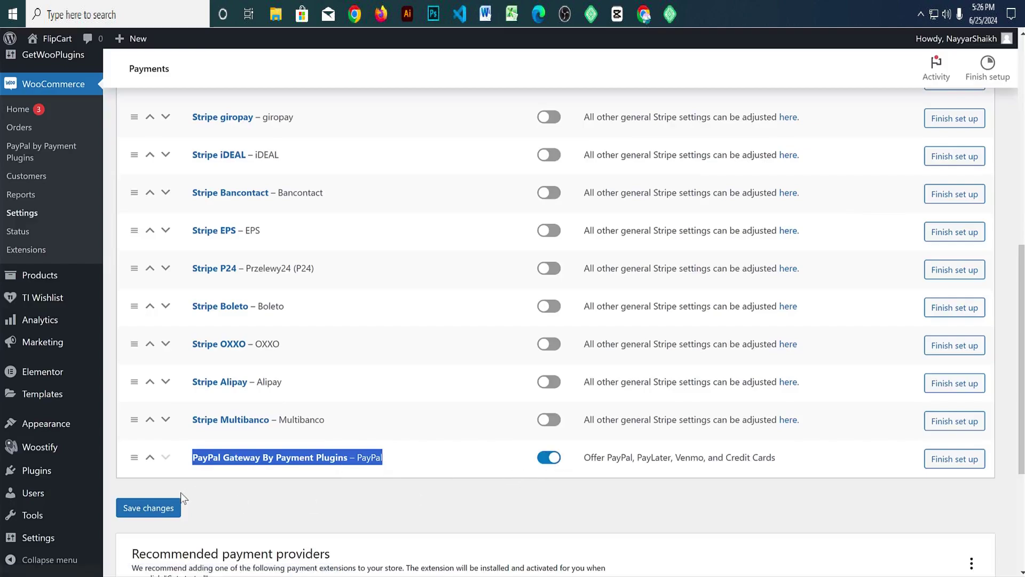
{"action": "left_click", "coordinate": [161, 514]}
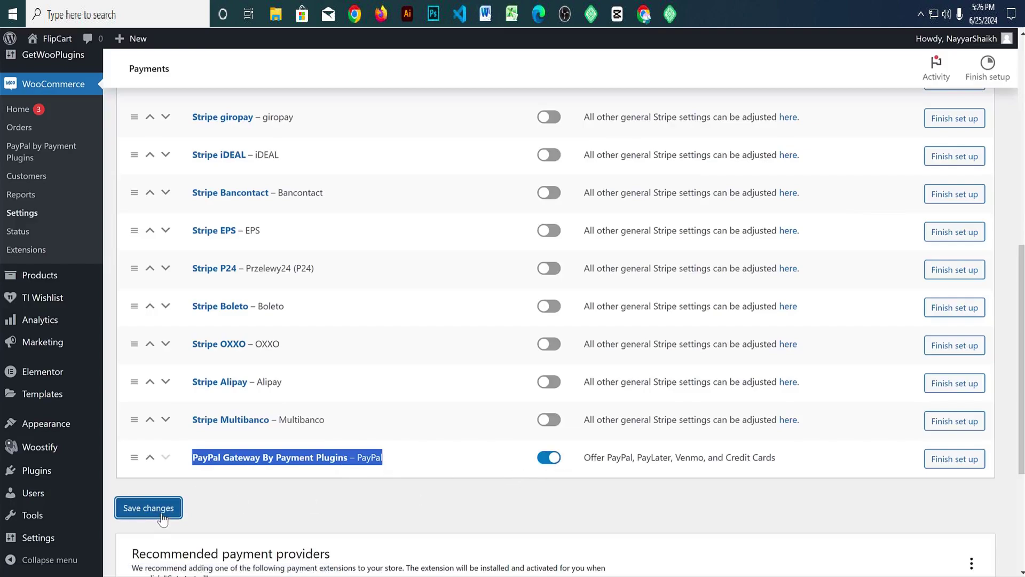
{"action": "scroll", "coordinate": [290, 485], "scroll_direction": "down", "scroll_amount": 6}
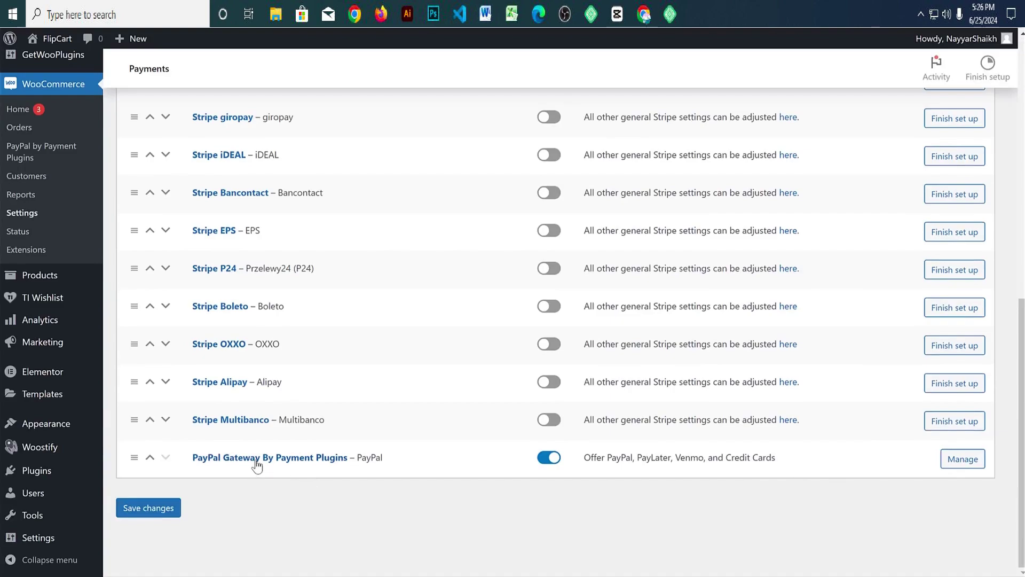
Step: Open the management page of PayPal Gateway By Payment Plugins and look through its PayPal settings
{"action": "left_click", "coordinate": [962, 459]}
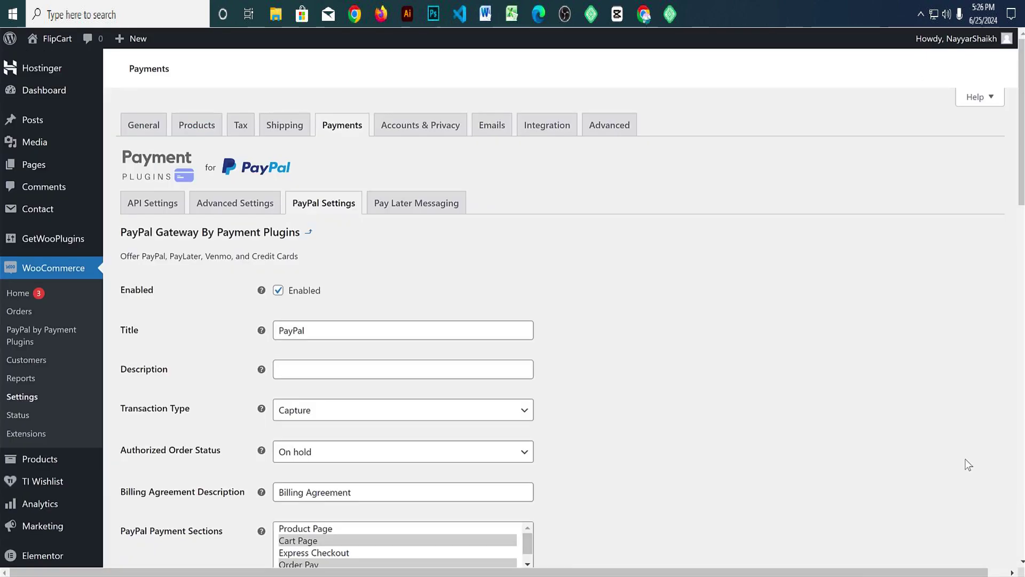
{"action": "scroll", "coordinate": [748, 384], "scroll_direction": "down", "scroll_amount": 4}
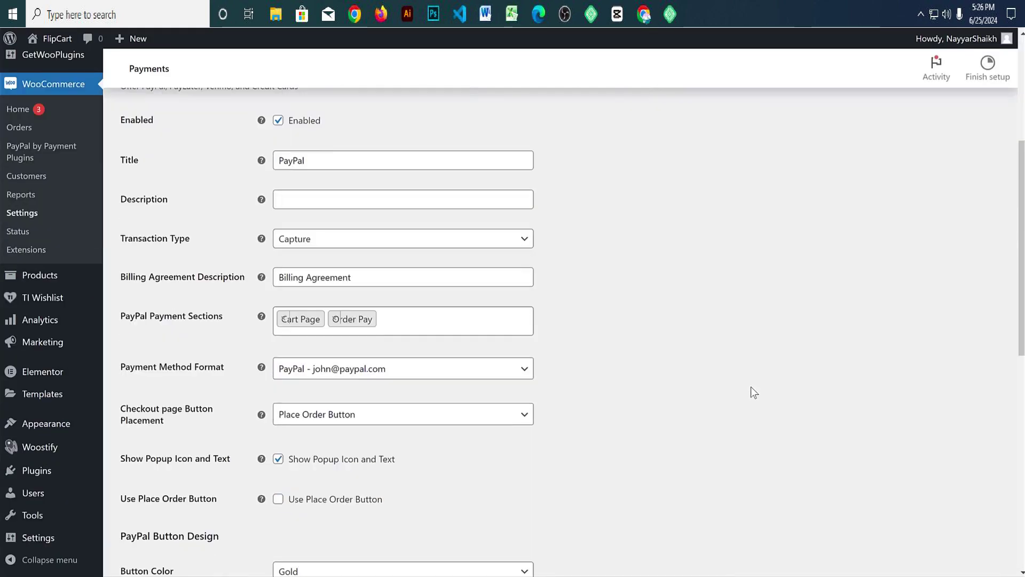
{"action": "scroll", "coordinate": [754, 382], "scroll_direction": "up", "scroll_amount": 5}
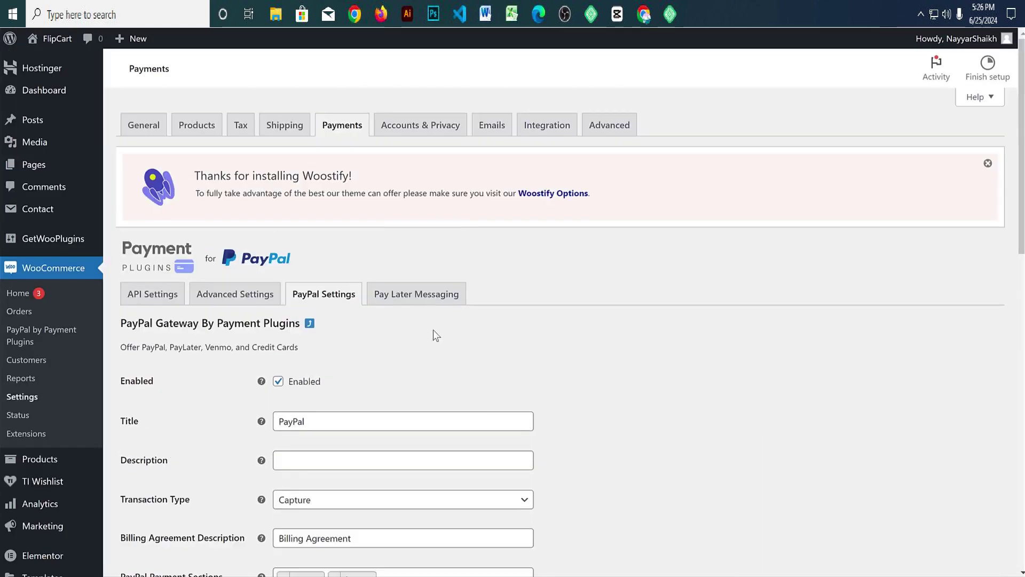
Step: Connect the existing PayPal business account to Payment Plugins for the production environment, granting the requested permission
{"action": "left_click", "coordinate": [151, 304]}
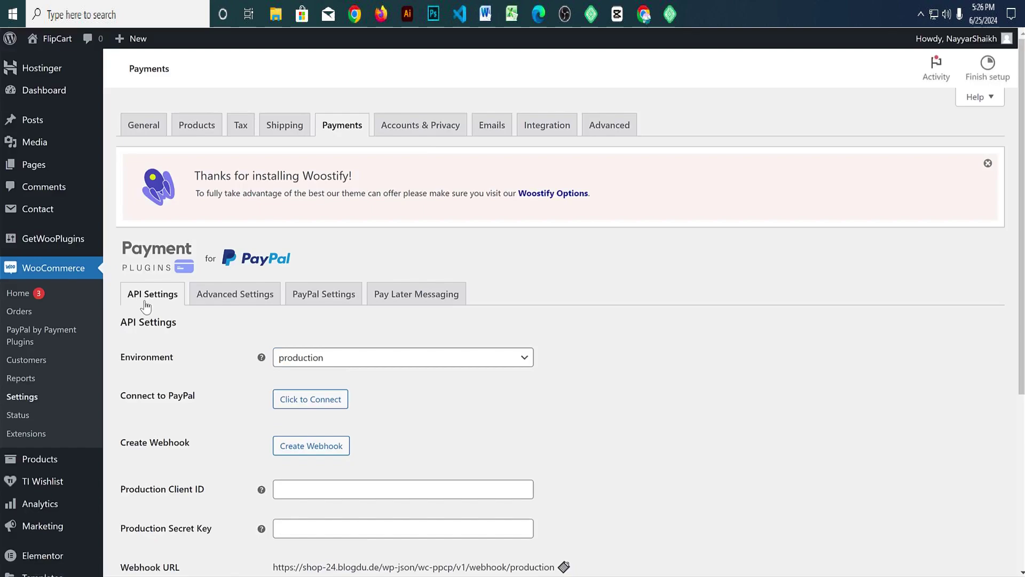
{"action": "scroll", "coordinate": [479, 348], "scroll_direction": "down", "scroll_amount": 2}
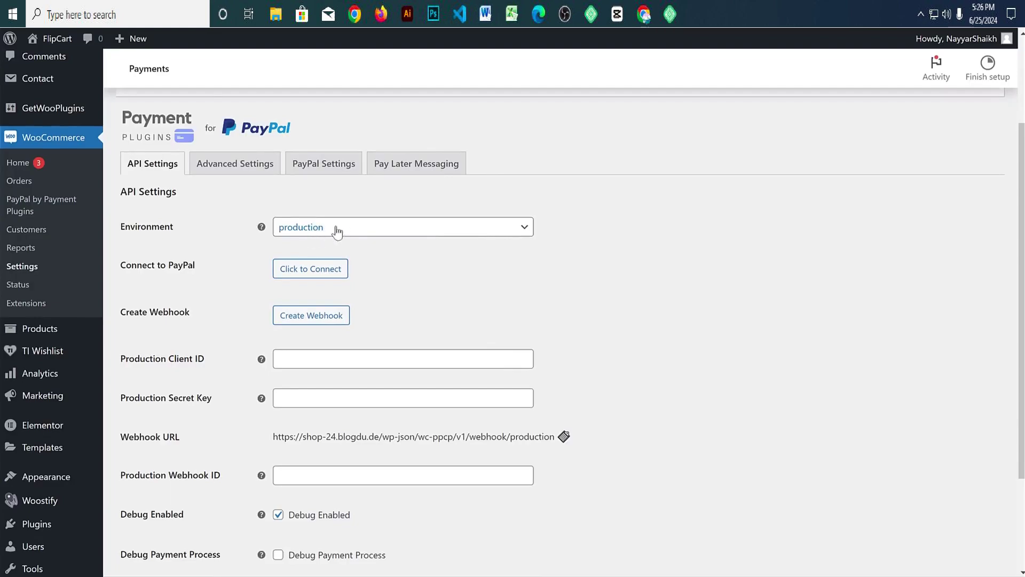
{"action": "left_click", "coordinate": [300, 274]}
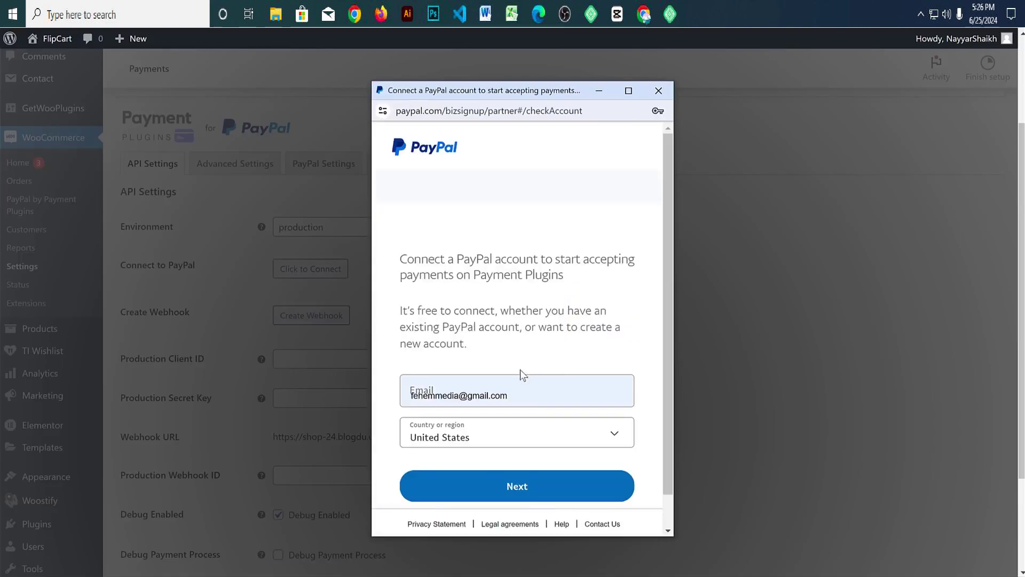
{"action": "left_click", "coordinate": [510, 453]}
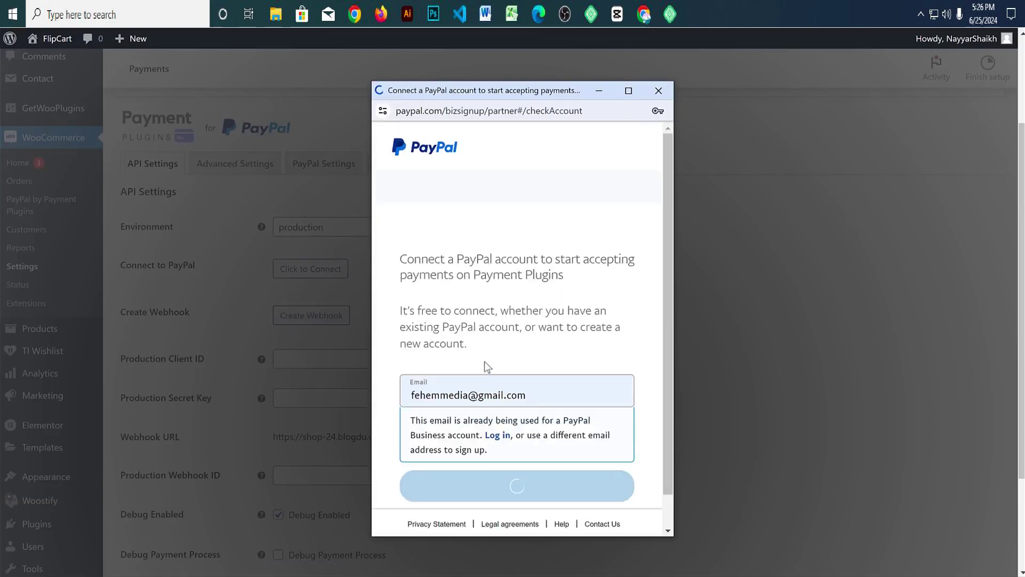
{"action": "left_click", "coordinate": [506, 347]}
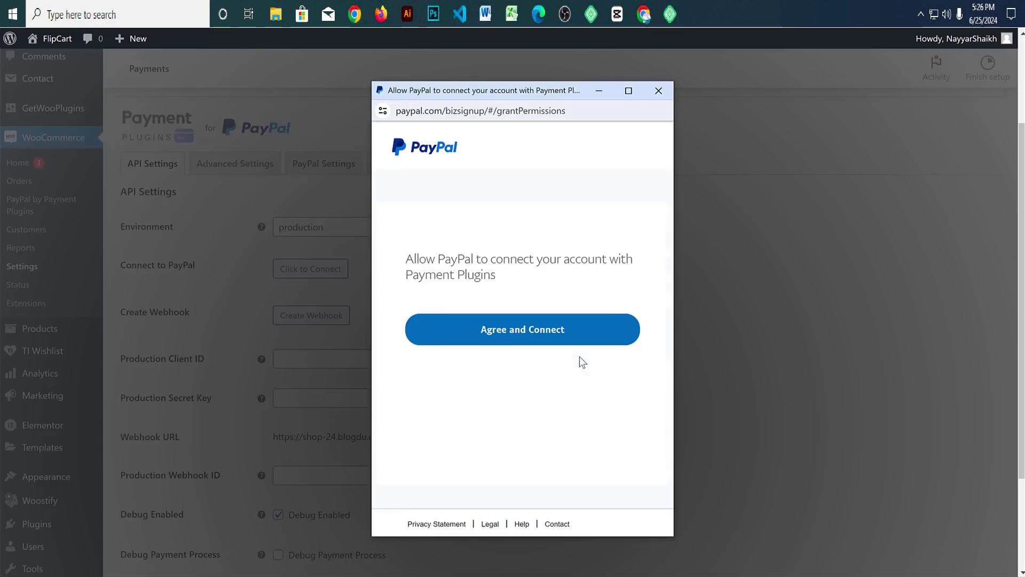
{"action": "left_click", "coordinate": [559, 328]}
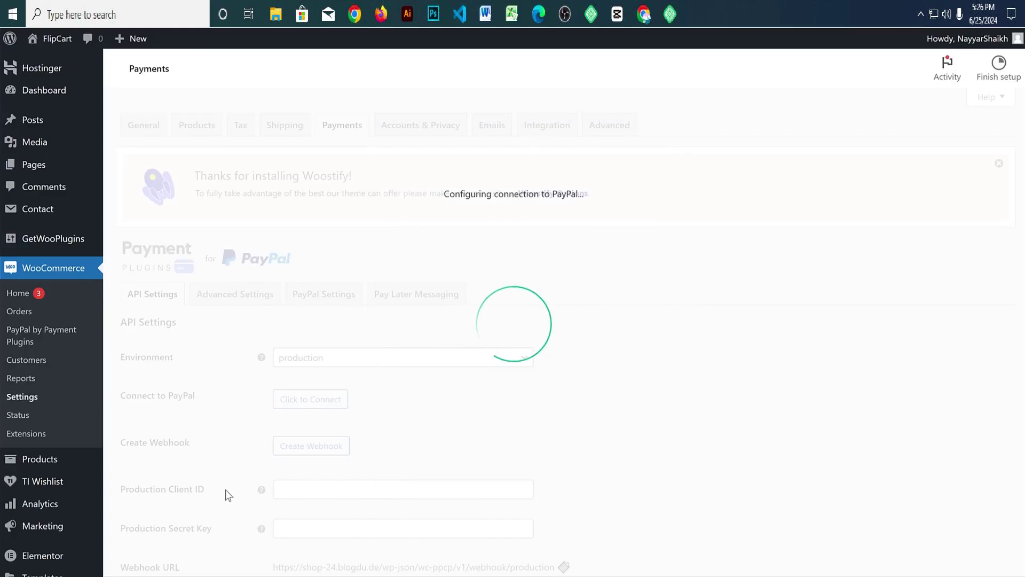
Step: Review the PayPal connection, webhook and credential fields in the API settings, and save them
{"action": "scroll", "coordinate": [427, 432], "scroll_direction": "down", "scroll_amount": 1}
{"action": "scroll", "coordinate": [428, 340], "scroll_direction": "down", "scroll_amount": 3}
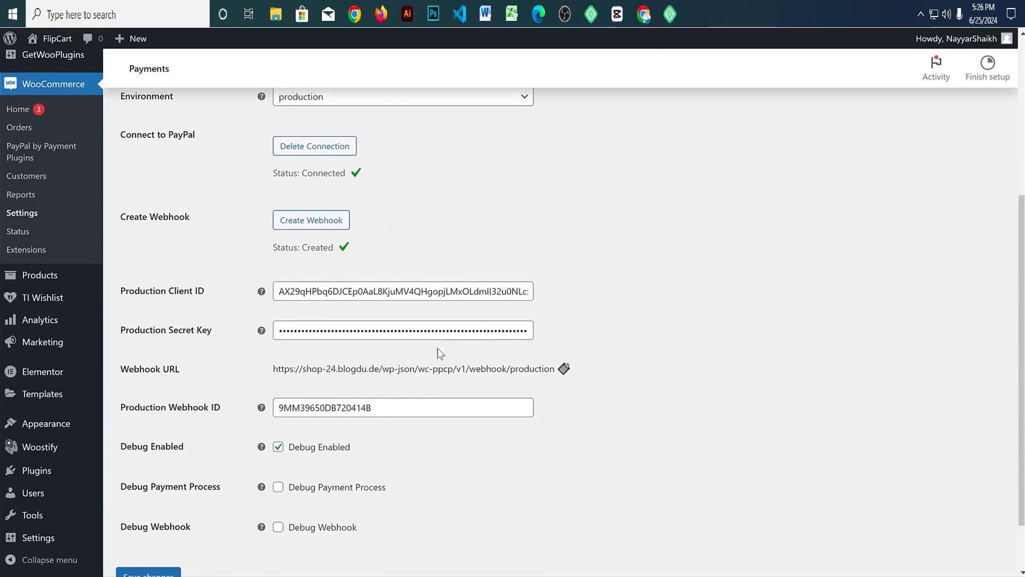
{"action": "scroll", "coordinate": [437, 347], "scroll_direction": "down", "scroll_amount": 1}
{"action": "left_click", "coordinate": [174, 510]}
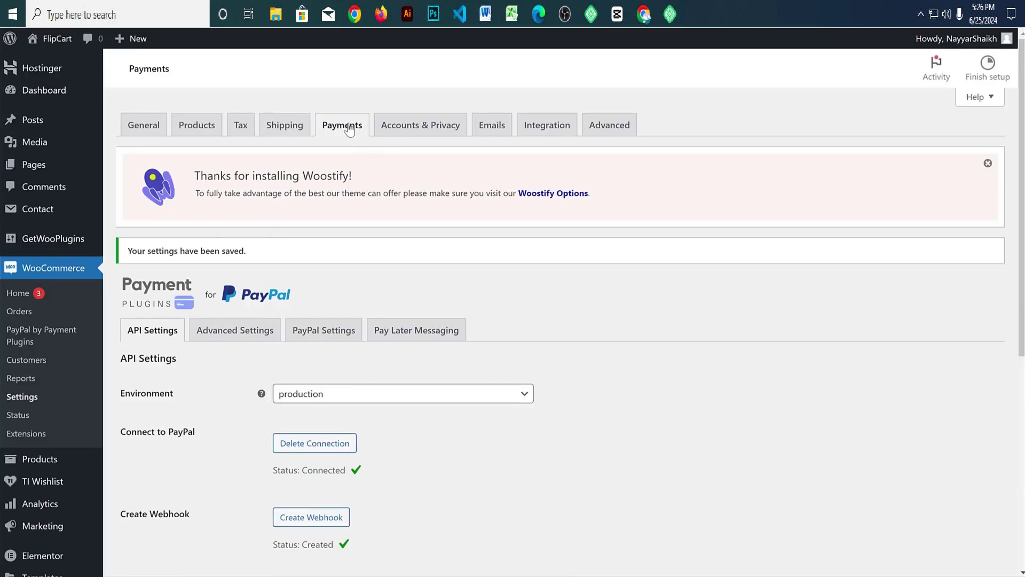
Step: Go back to the payment methods list and turn on the Stripe credit card method to reach its account setup
{"action": "left_click", "coordinate": [349, 126]}
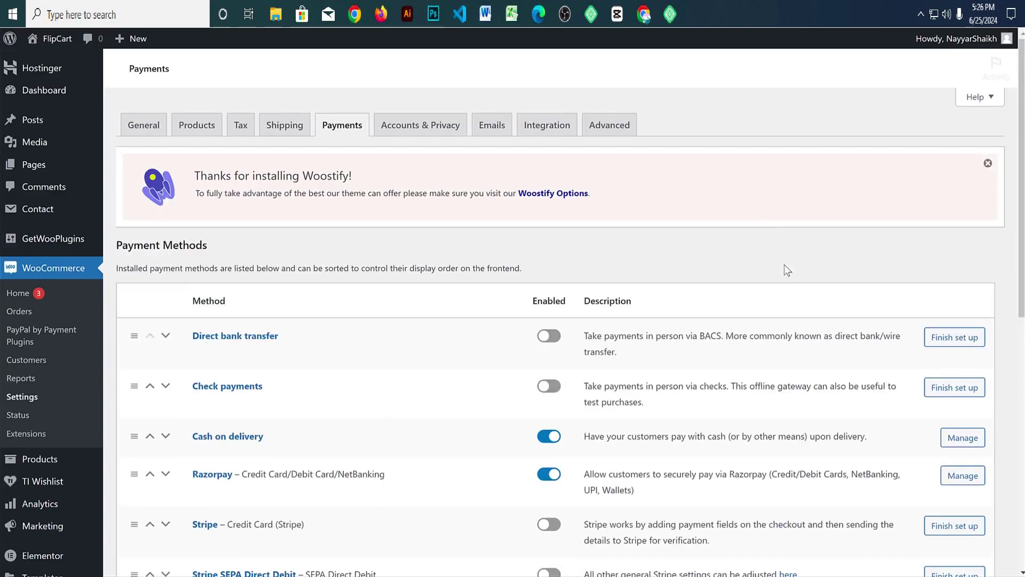
{"action": "scroll", "coordinate": [789, 281], "scroll_direction": "down", "scroll_amount": 4}
{"action": "scroll", "coordinate": [789, 283], "scroll_direction": "down", "scroll_amount": 1}
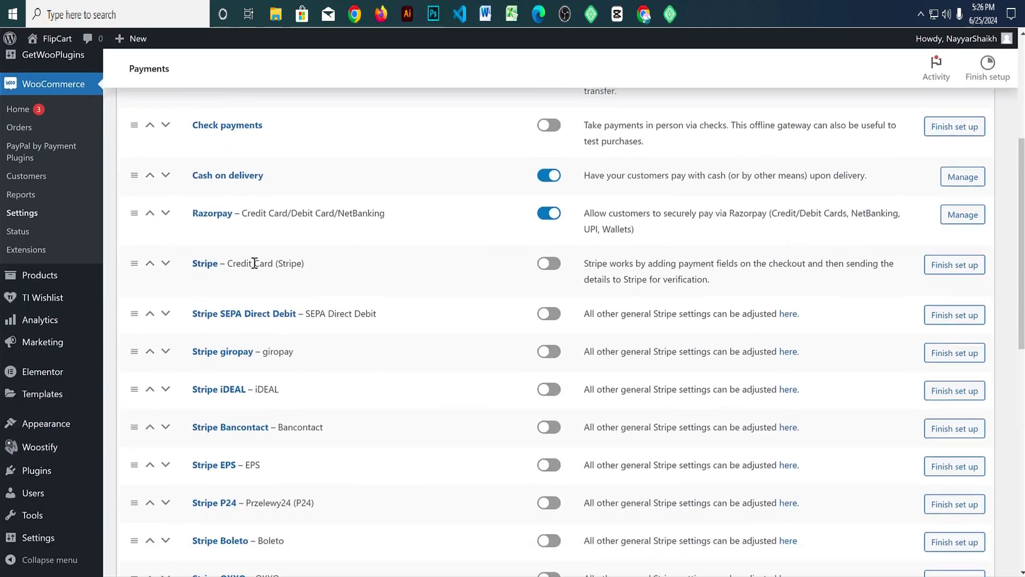
{"action": "left_click_drag", "start_coordinate": [304, 263], "coordinate": [232, 267]}
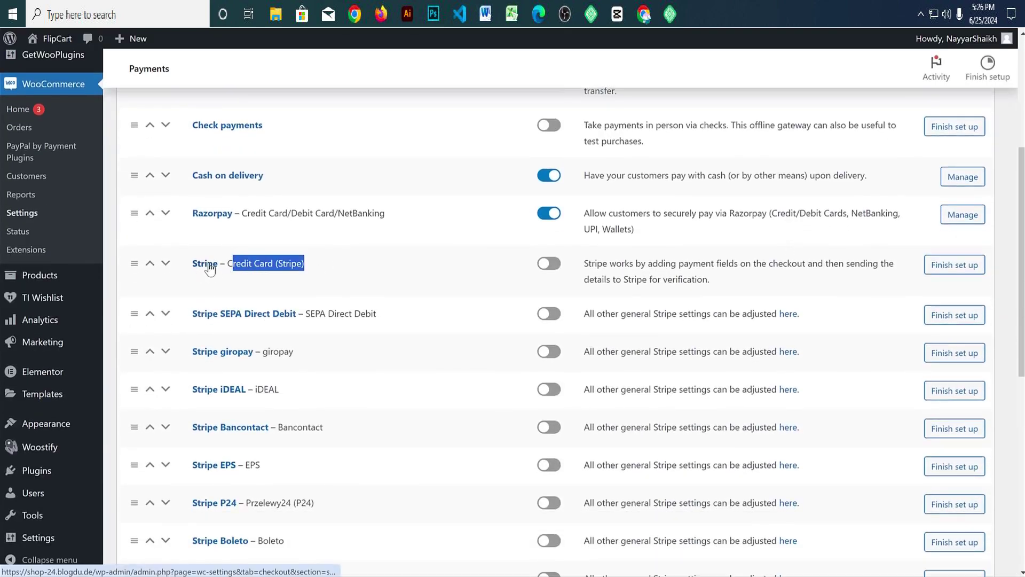
{"action": "left_click", "coordinate": [321, 272]}
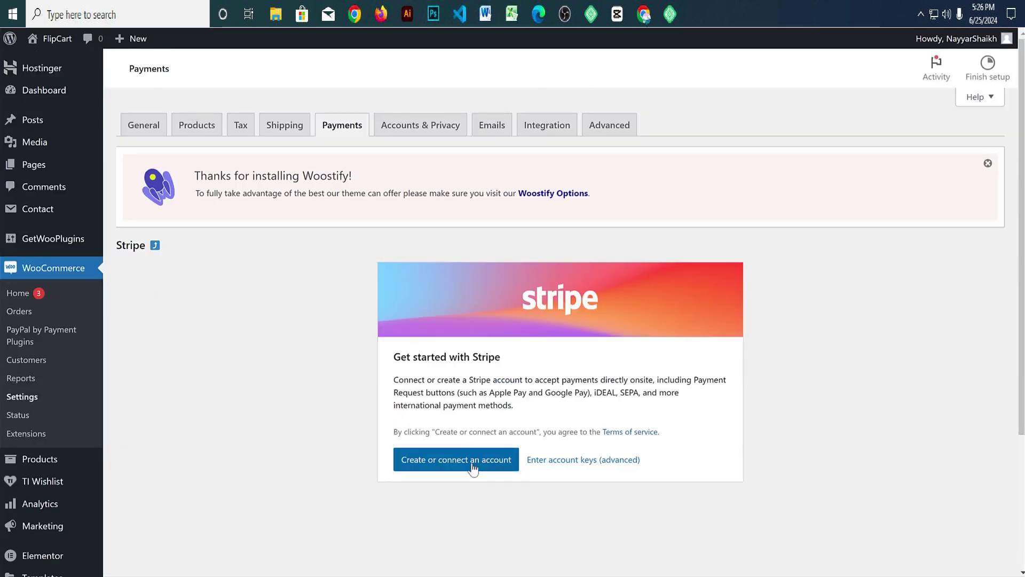
{"action": "left_click", "coordinate": [343, 129]}
{"action": "scroll", "coordinate": [453, 417], "scroll_direction": "down", "scroll_amount": 2}
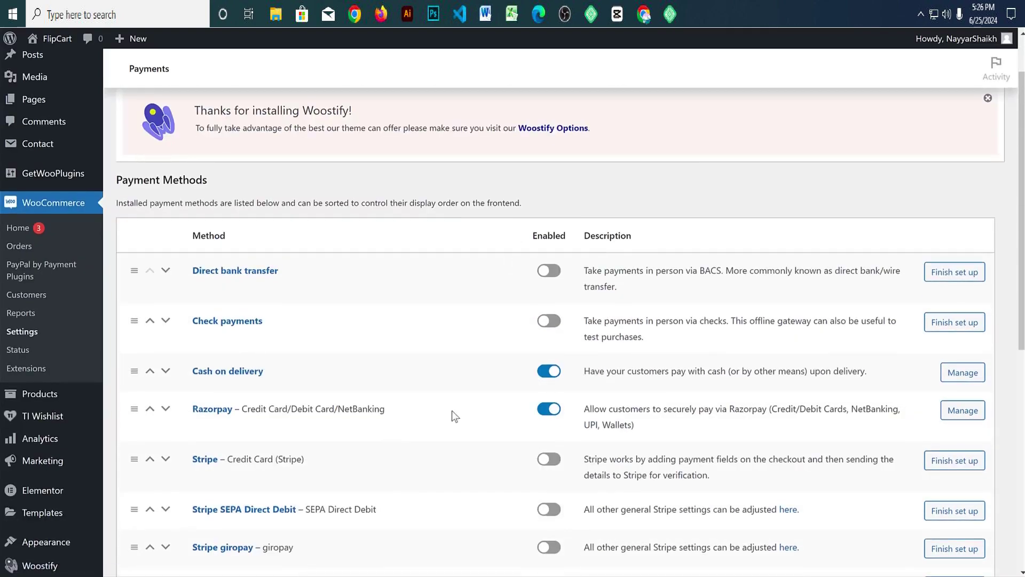
{"action": "scroll", "coordinate": [489, 398], "scroll_direction": "down", "scroll_amount": 4}
{"action": "left_click", "coordinate": [551, 331]}
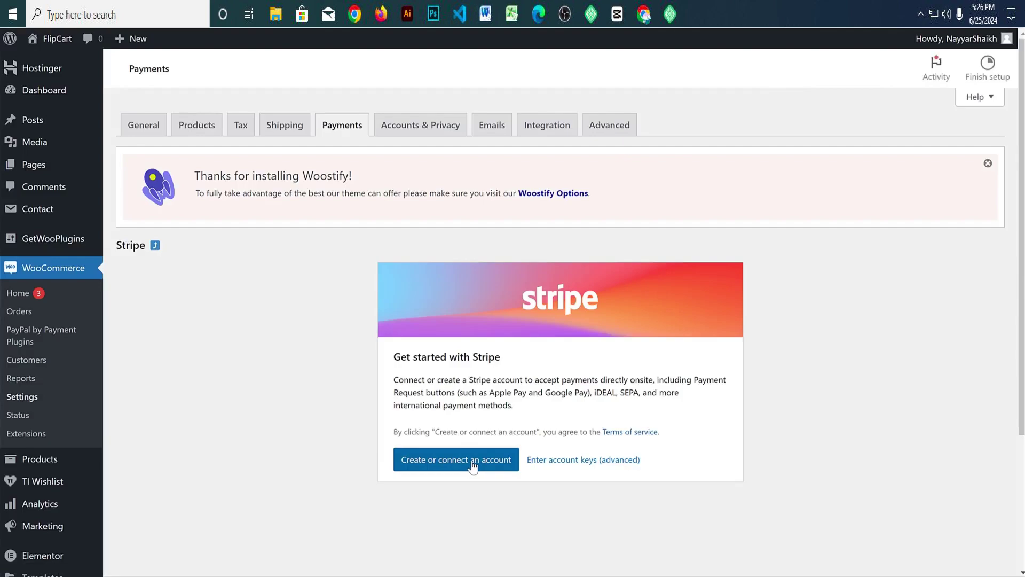
Step: Start creating or connecting a Stripe account and submit the account's e-mail address
{"action": "left_click", "coordinate": [472, 460]}
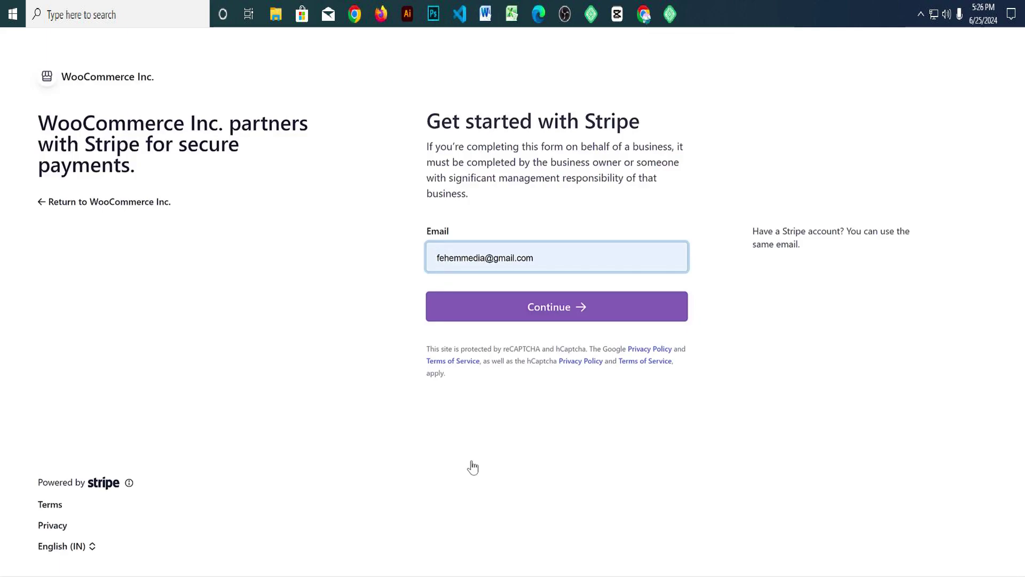
{"action": "left_click", "coordinate": [550, 264]}
{"action": "left_click", "coordinate": [662, 238]}
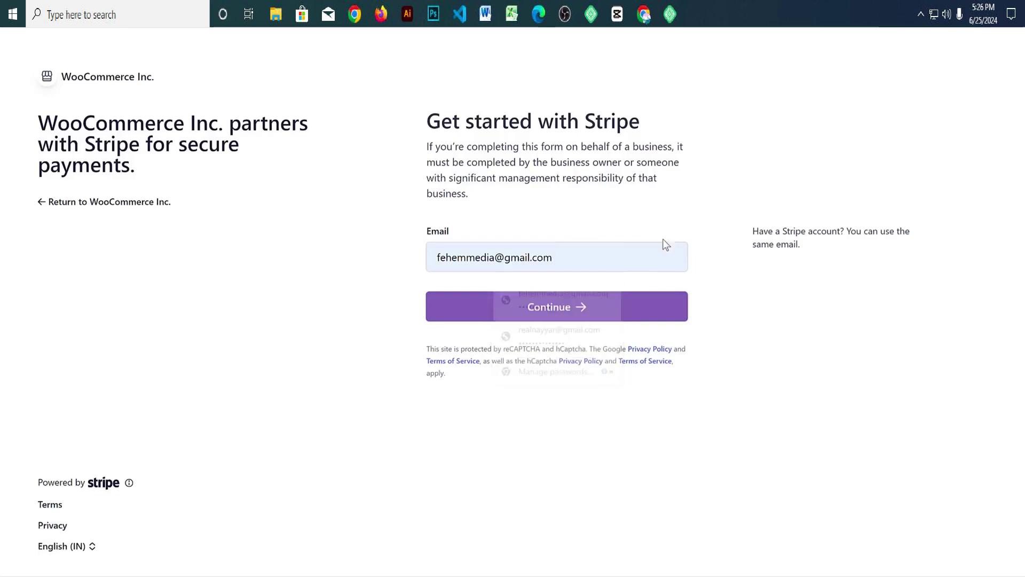
{"action": "left_click", "coordinate": [578, 315]}
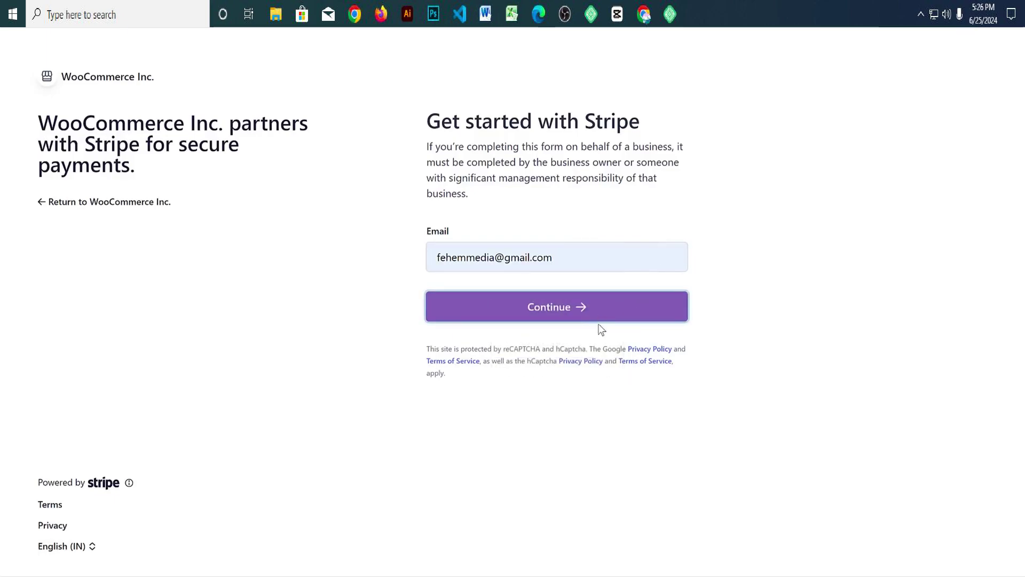
{"action": "left_click", "coordinate": [590, 265]}
{"action": "left_click", "coordinate": [570, 293]}
{"action": "left_click", "coordinate": [554, 315]}
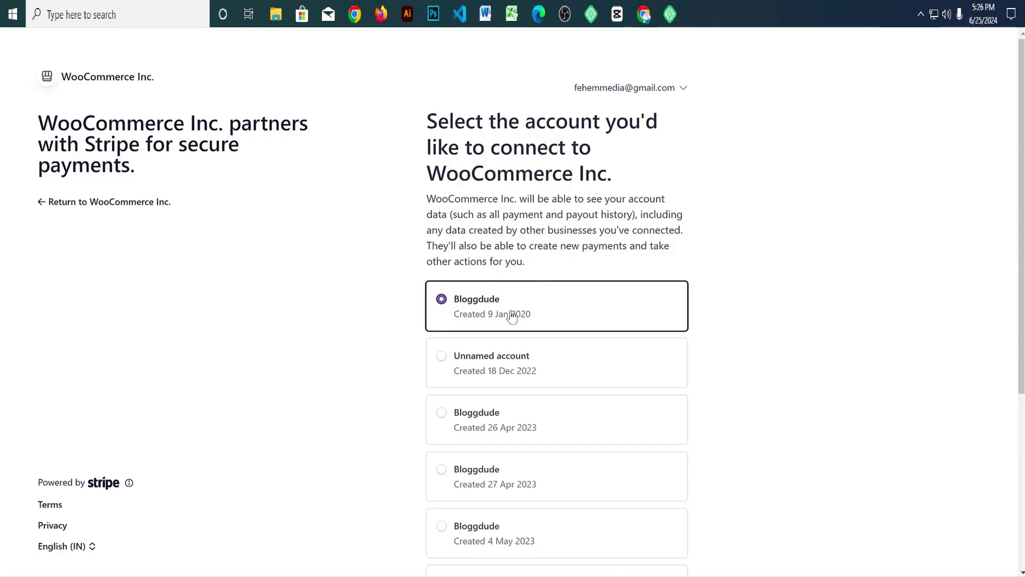
Step: Connect the existing Bloggdude Stripe account to WooCommerce Inc
{"action": "scroll", "coordinate": [541, 313], "scroll_direction": "down", "scroll_amount": 1}
{"action": "scroll", "coordinate": [541, 315], "scroll_direction": "down", "scroll_amount": 3}
{"action": "left_click", "coordinate": [526, 419]}
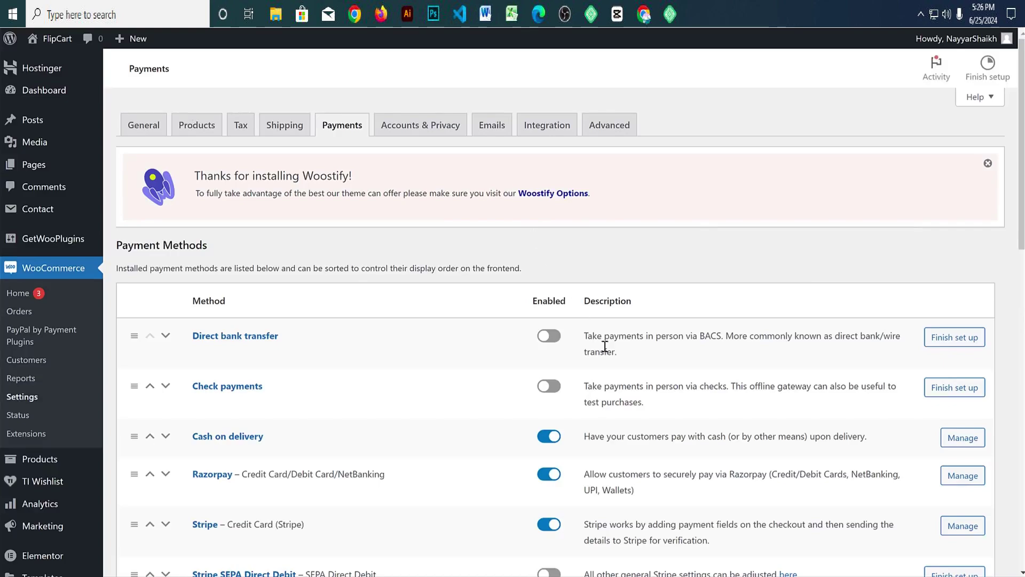
Step: Open the Razorpay payment method's settings and review its title, Key ID and Key Secret fields
{"action": "scroll", "coordinate": [625, 383], "scroll_direction": "down", "scroll_amount": 5}
{"action": "scroll", "coordinate": [626, 384], "scroll_direction": "down", "scroll_amount": 2}
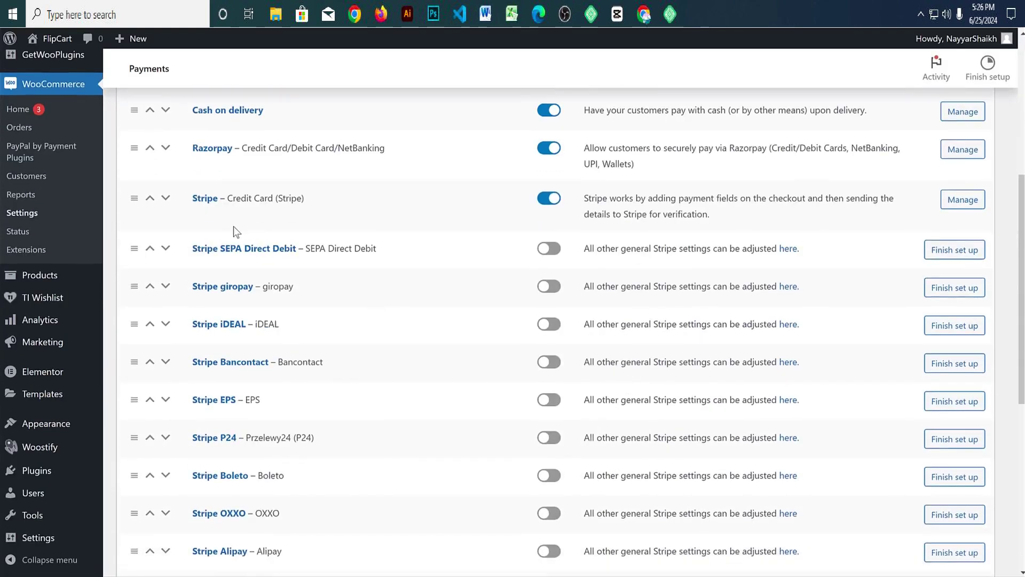
{"action": "left_click", "coordinate": [213, 152]}
{"action": "scroll", "coordinate": [546, 271], "scroll_direction": "down", "scroll_amount": 5}
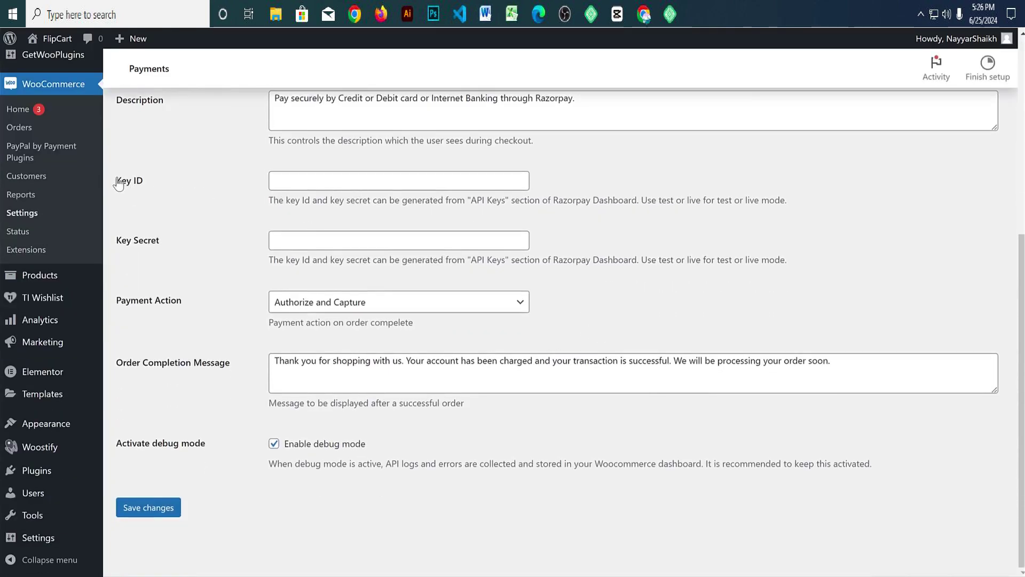
{"action": "left_click_drag", "start_coordinate": [116, 181], "coordinate": [146, 188]}
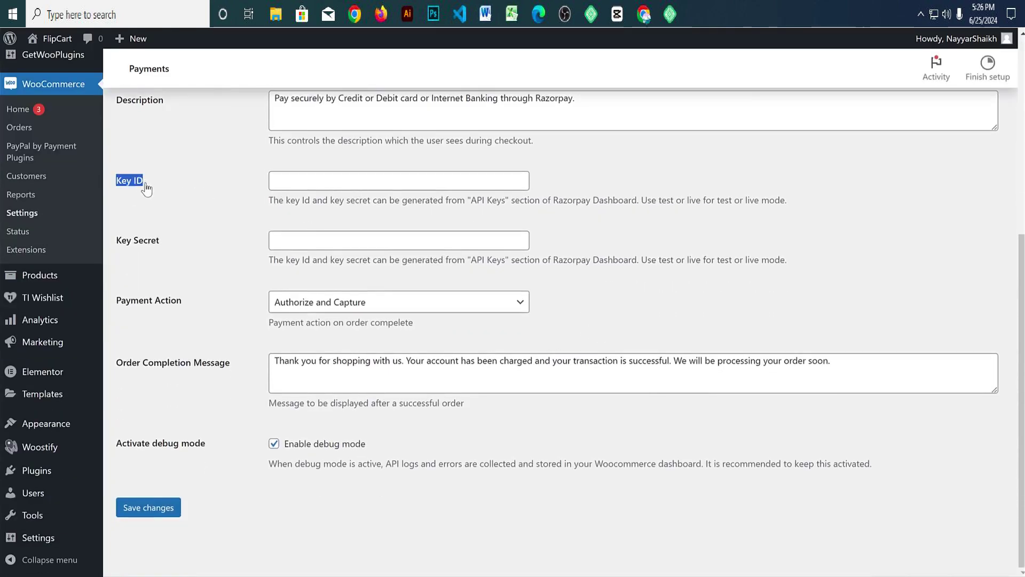
{"action": "left_click_drag", "start_coordinate": [162, 244], "coordinate": [120, 250]}
{"action": "left_click", "coordinate": [165, 234]}
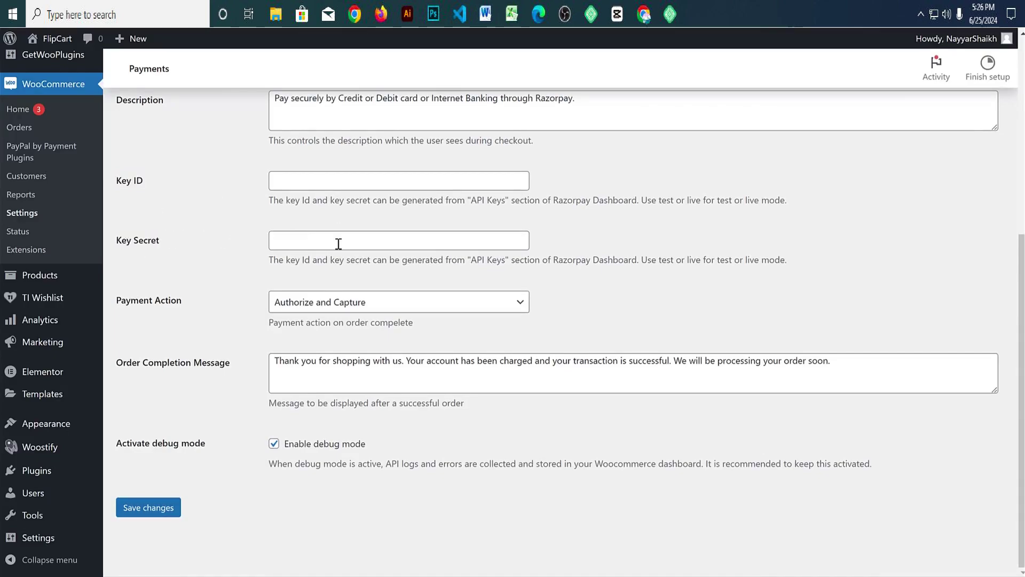
{"action": "scroll", "coordinate": [437, 267], "scroll_direction": "up", "scroll_amount": 5}
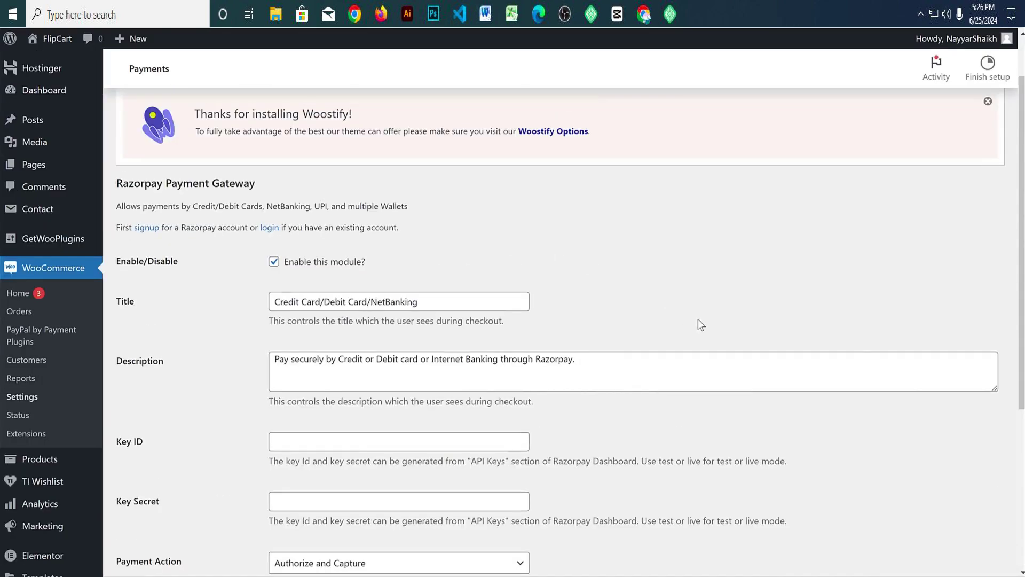
{"action": "left_click_drag", "start_coordinate": [340, 307], "coordinate": [424, 302]}
{"action": "left_click", "coordinate": [429, 305]}
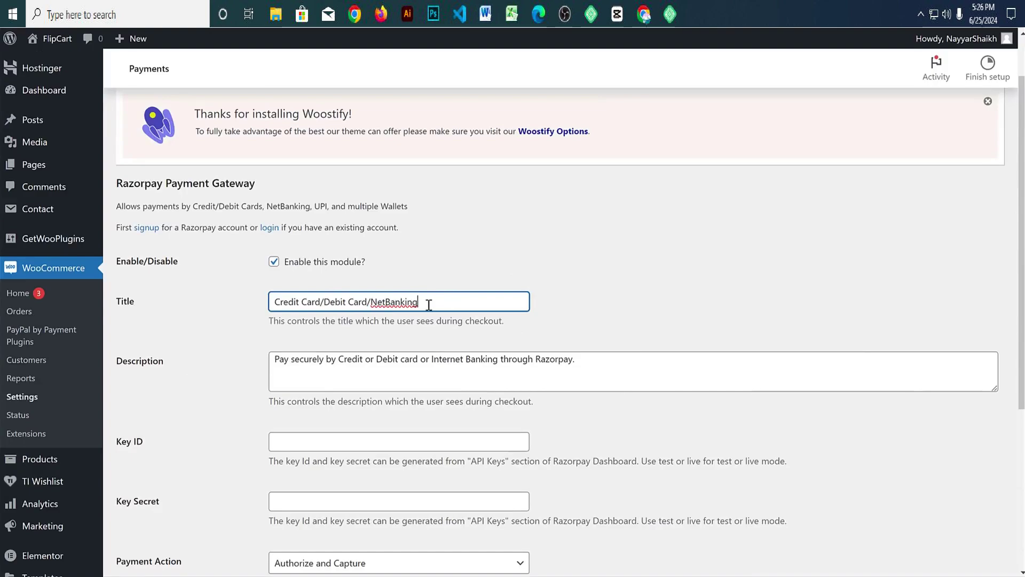
{"action": "scroll", "coordinate": [609, 302], "scroll_direction": "down", "scroll_amount": 3}
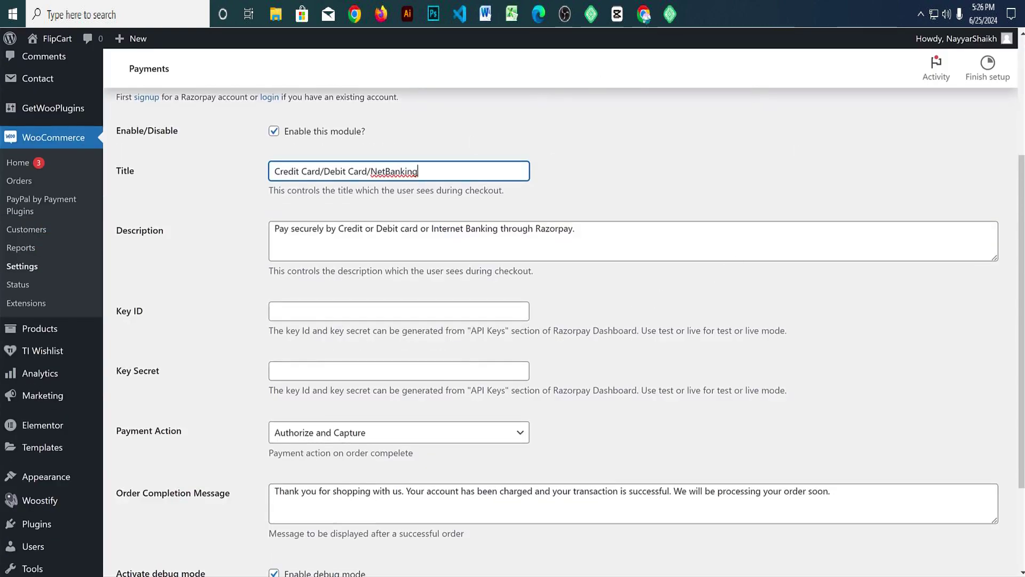
Step: Open the Razorpay dashboard in a new browser tab and bring up the API keys from its account settings
{"action": "key", "text": "ctrl+t"}
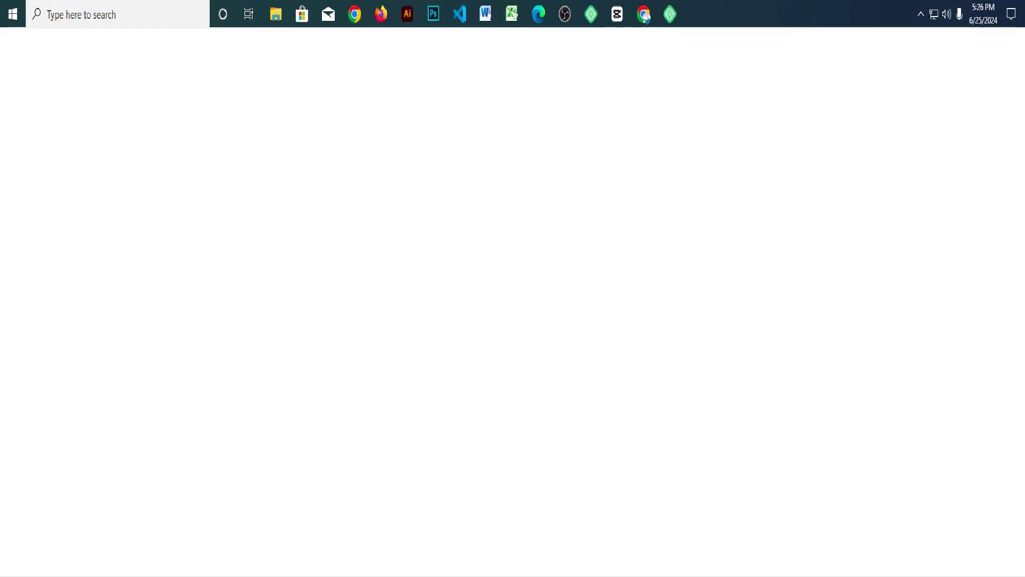
{"action": "key", "text": "Return"}
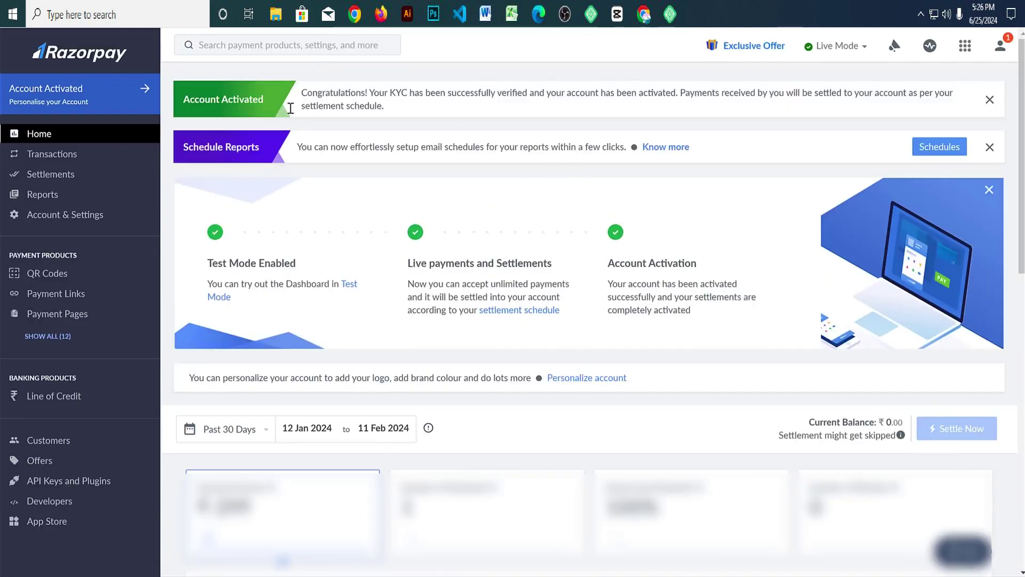
{"action": "left_click", "coordinate": [70, 217]}
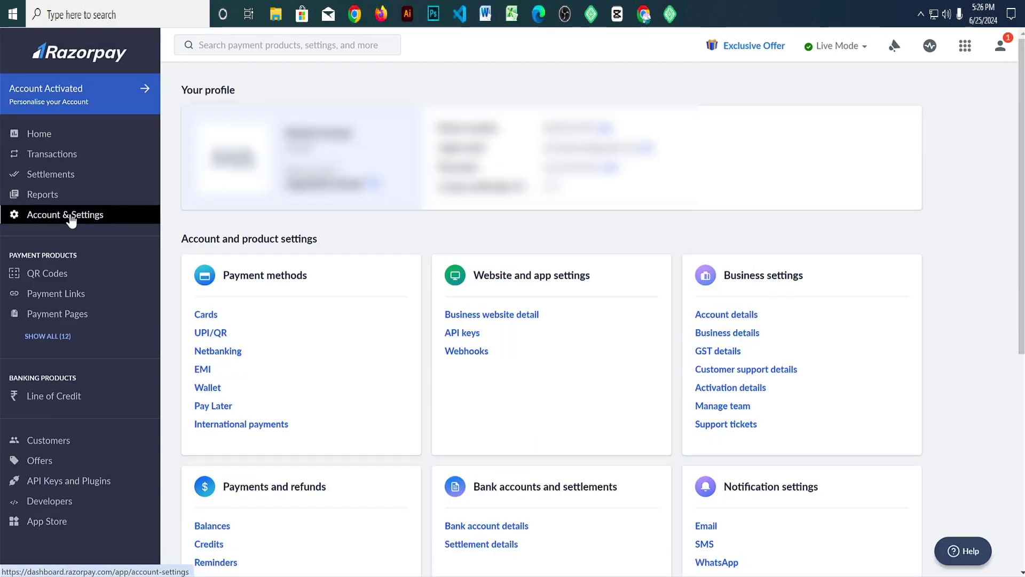
{"action": "left_click", "coordinate": [462, 332]}
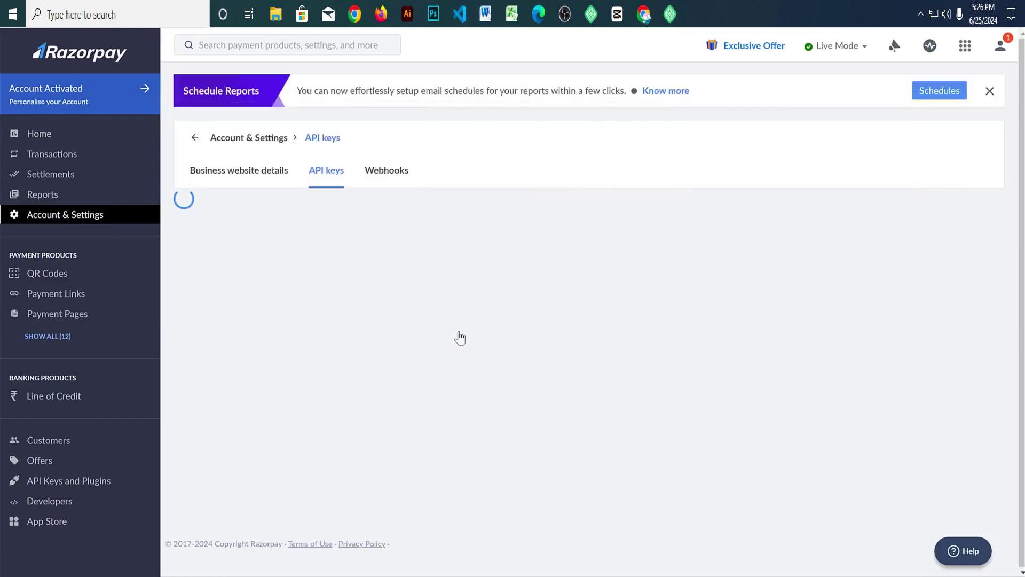
{"action": "scroll", "coordinate": [610, 354], "scroll_direction": "down", "scroll_amount": 3}
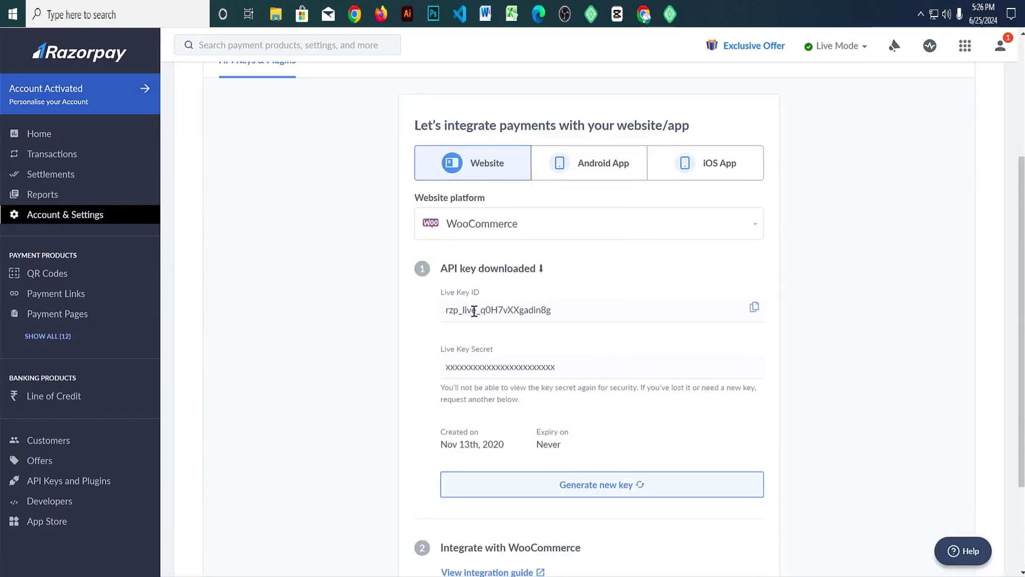
Step: Copy the Live Key ID from the Razorpay dashboard and paste it into the Key ID field of the WooCommerce Razorpay settings
{"action": "left_click", "coordinate": [754, 308]}
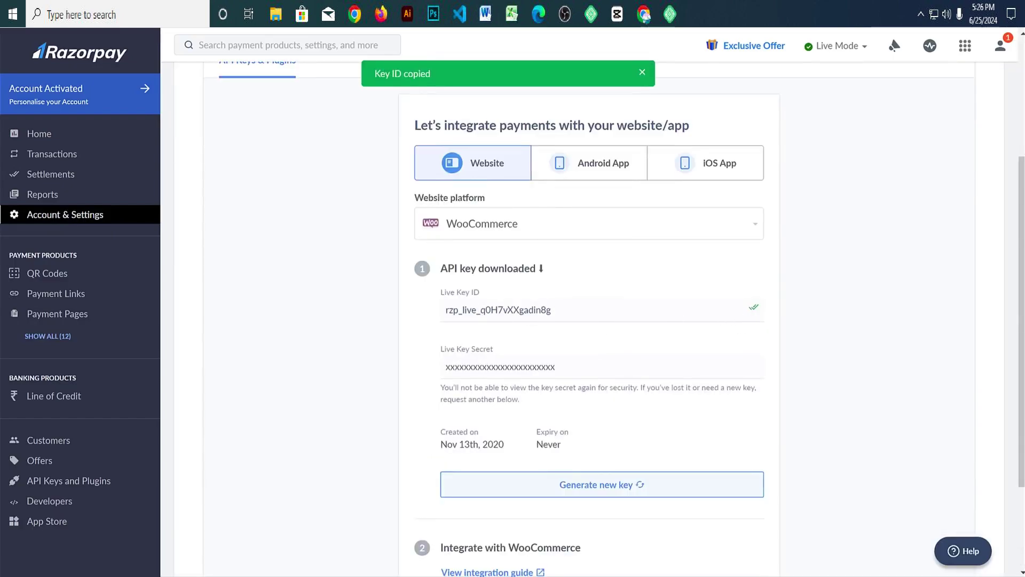
{"action": "key", "text": "alt+Tab"}
{"action": "left_click", "coordinate": [396, 305]}
{"action": "key", "text": "ctrl+v"}
{"action": "key", "text": "alt+Tab"}
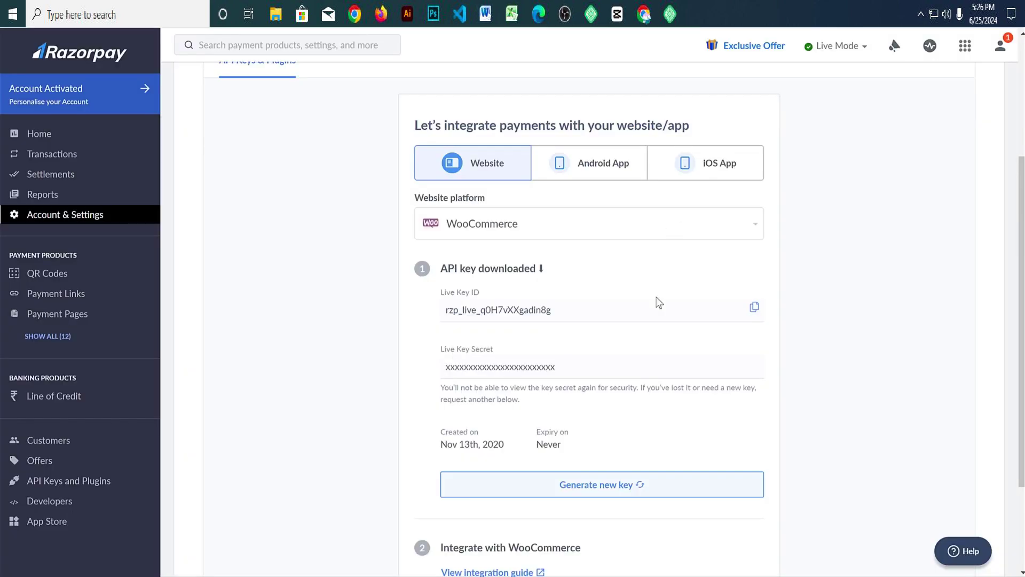
Step: Copy the Live Key Secret from Razorpay into the WooCommerce Key Secret field and save the gateway settings
{"action": "double_click", "coordinate": [490, 364]}
{"action": "key", "text": "ctrl+c"}
{"action": "key", "text": "alt+Tab"}
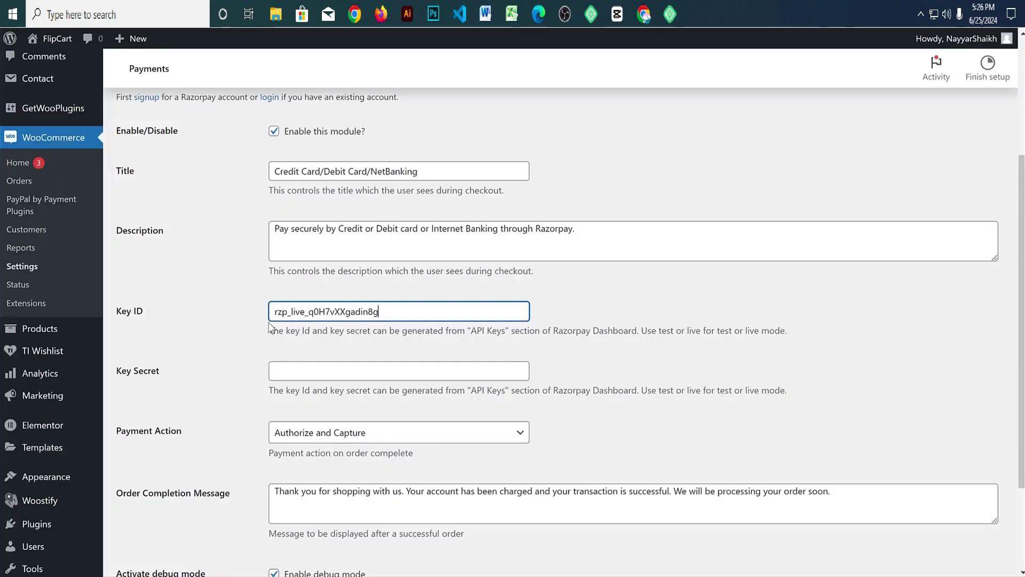
{"action": "left_click", "coordinate": [306, 369]}
{"action": "key", "text": "ctrl+v"}
{"action": "scroll", "coordinate": [412, 401], "scroll_direction": "down", "scroll_amount": 3}
{"action": "left_click", "coordinate": [147, 509]}
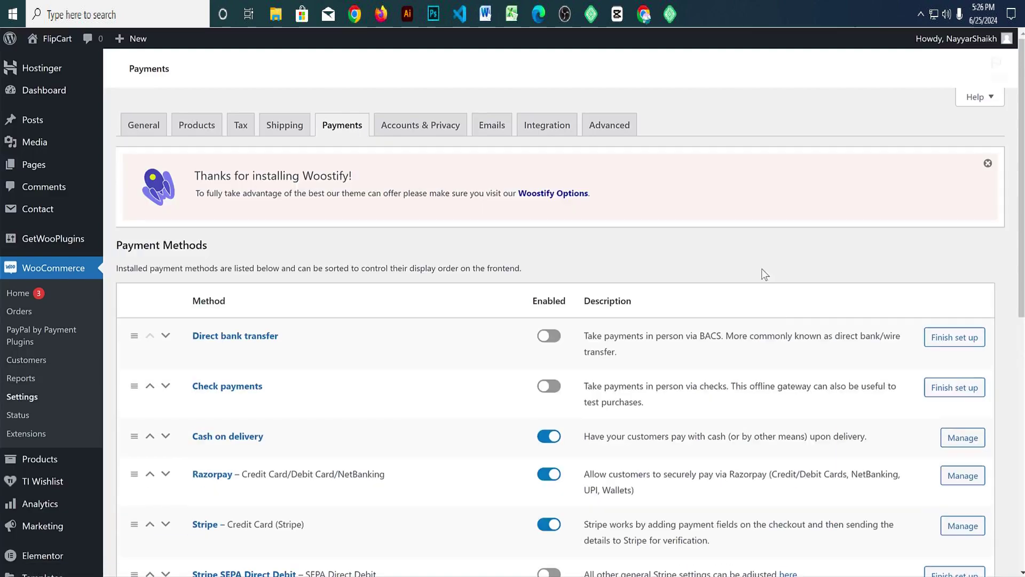
{"action": "scroll", "coordinate": [774, 345], "scroll_direction": "down", "scroll_amount": 5}
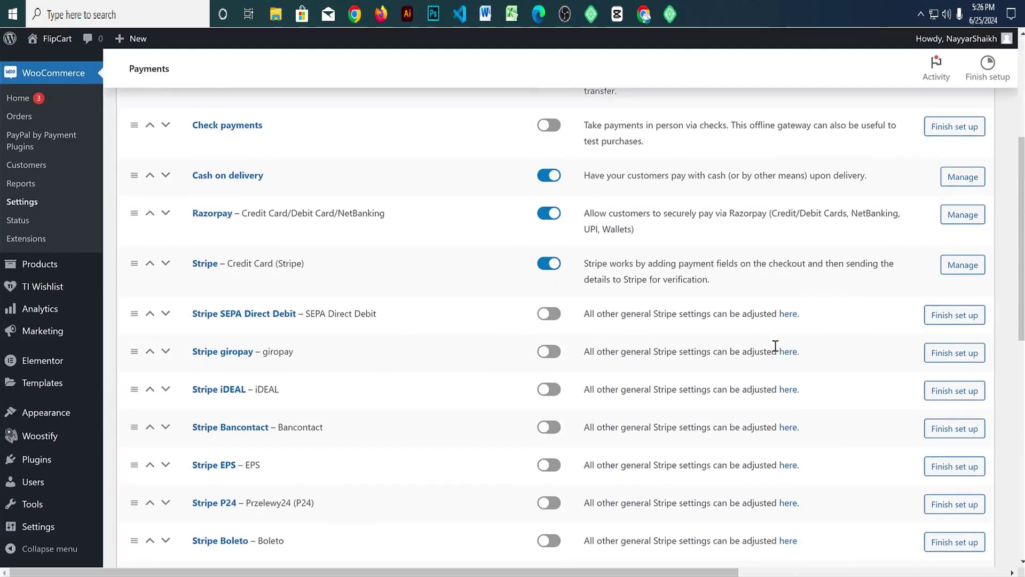
{"action": "scroll", "coordinate": [774, 345], "scroll_direction": "down", "scroll_amount": 8}
{"action": "scroll", "coordinate": [775, 345], "scroll_direction": "up", "scroll_amount": 10}
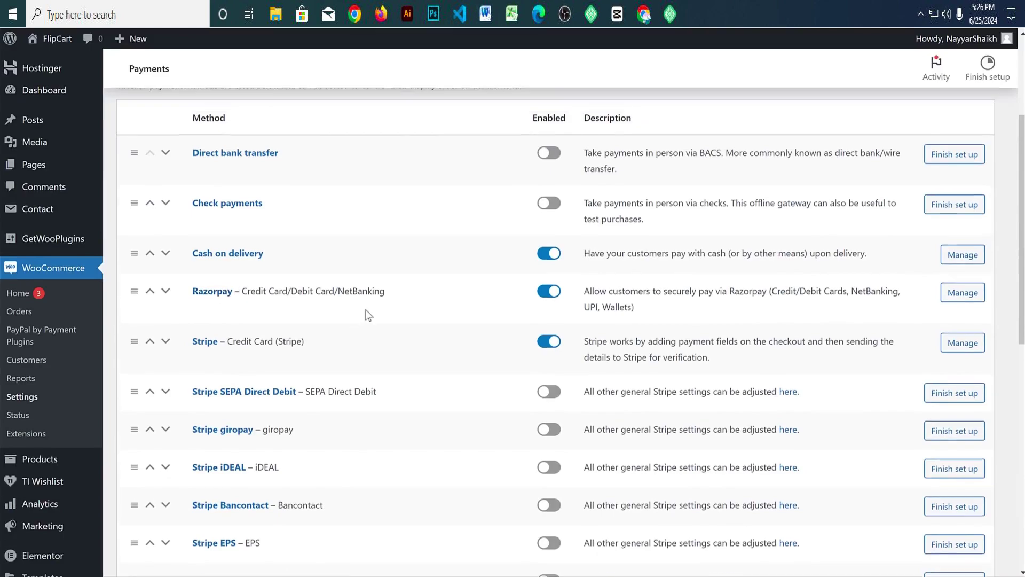
{"action": "scroll", "coordinate": [367, 310], "scroll_direction": "up", "scroll_amount": 3}
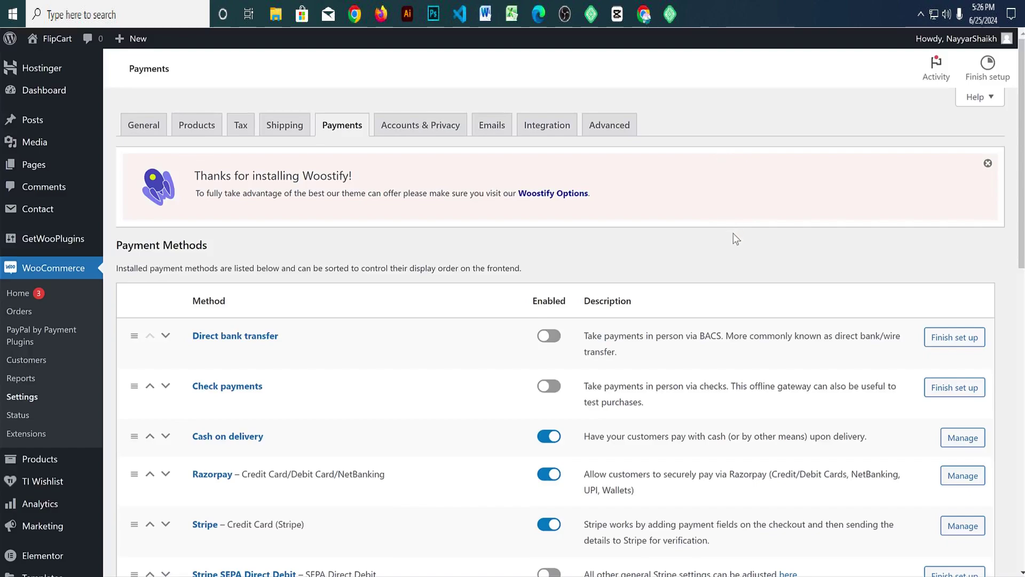
Step: In the Accounts & Privacy settings, allow customer login during checkout and account creation both during checkout and on the "My account" page
{"action": "left_click", "coordinate": [418, 128]}
{"action": "scroll", "coordinate": [741, 211], "scroll_direction": "down", "scroll_amount": 3}
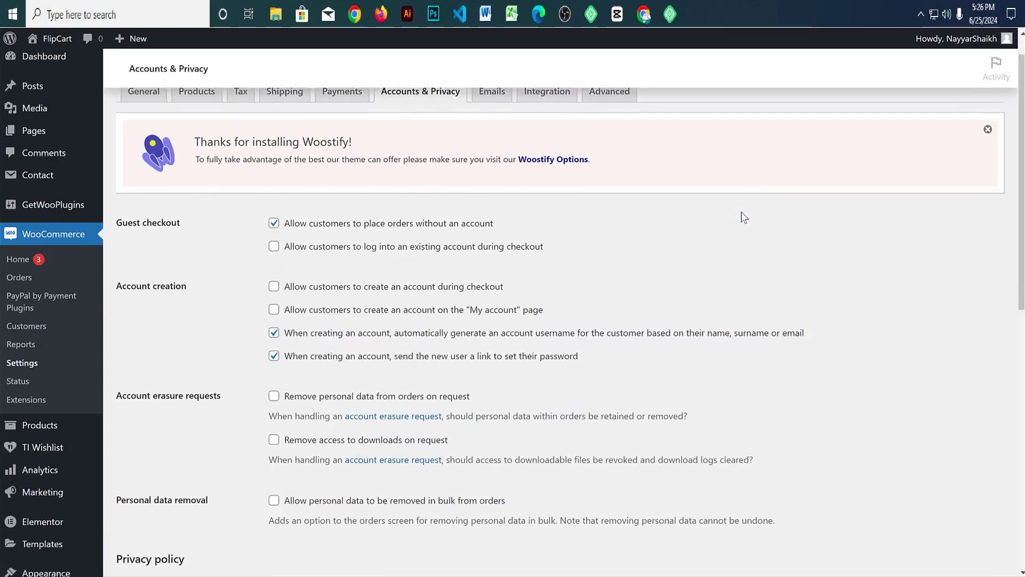
{"action": "left_click", "coordinate": [344, 151]}
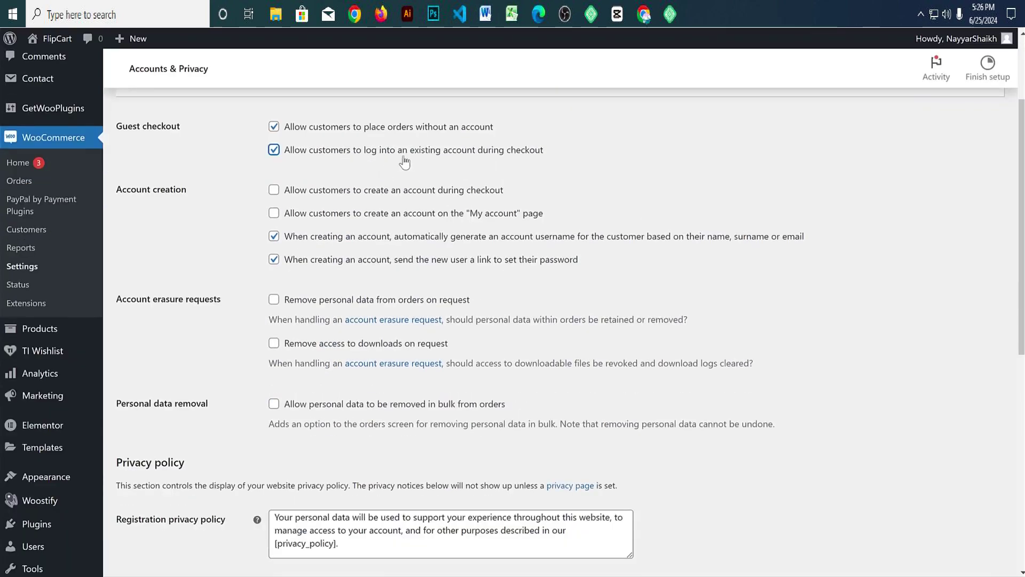
{"action": "left_click", "coordinate": [292, 191]}
{"action": "left_click", "coordinate": [317, 218]}
{"action": "left_click_drag", "start_coordinate": [286, 215], "coordinate": [535, 219]}
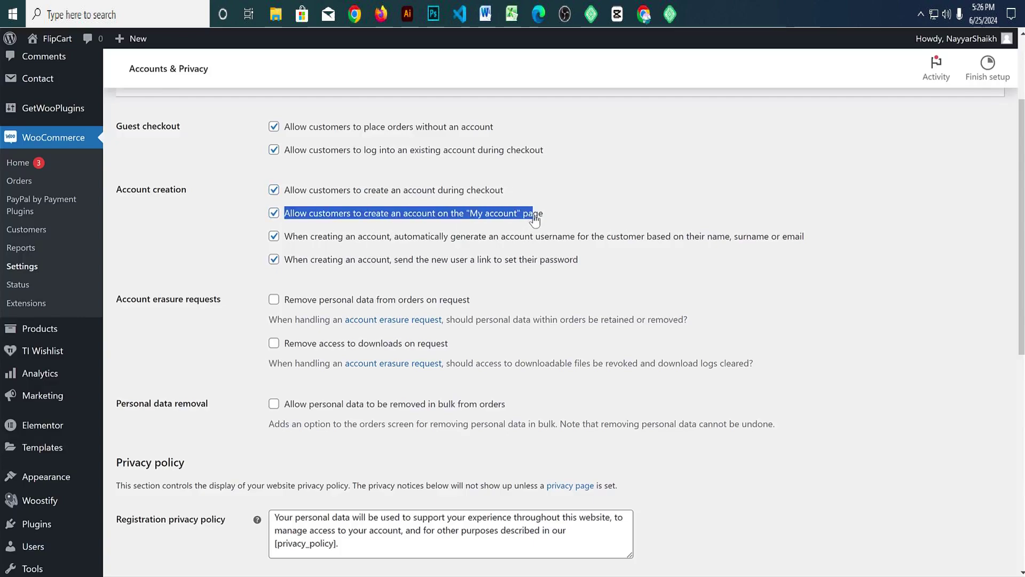
Step: Turn off automatic username generation and the password setup link for new accounts, and save the Accounts & Privacy settings
{"action": "left_click", "coordinate": [274, 259]}
{"action": "left_click", "coordinate": [274, 236]}
{"action": "left_click_drag", "start_coordinate": [293, 236], "coordinate": [310, 236]}
{"action": "left_click_drag", "start_coordinate": [377, 241], "coordinate": [607, 247]}
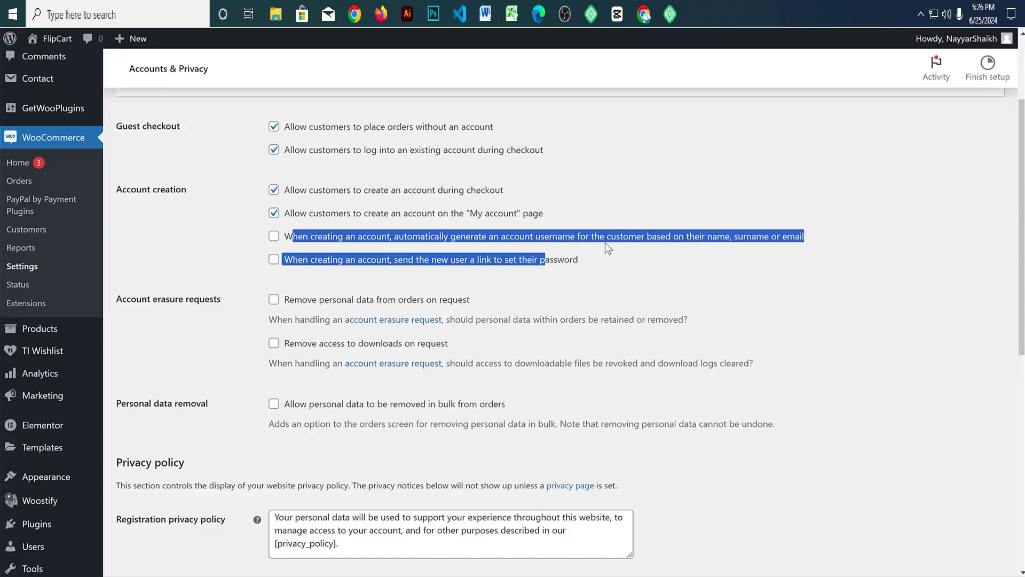
{"action": "left_click", "coordinate": [552, 244]}
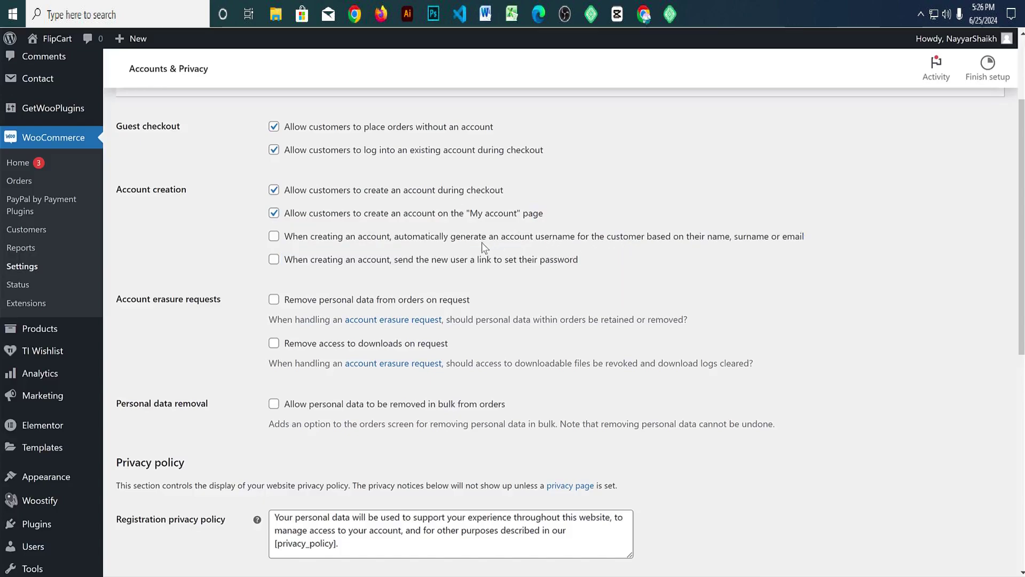
{"action": "left_click_drag", "start_coordinate": [451, 236], "coordinate": [563, 260]}
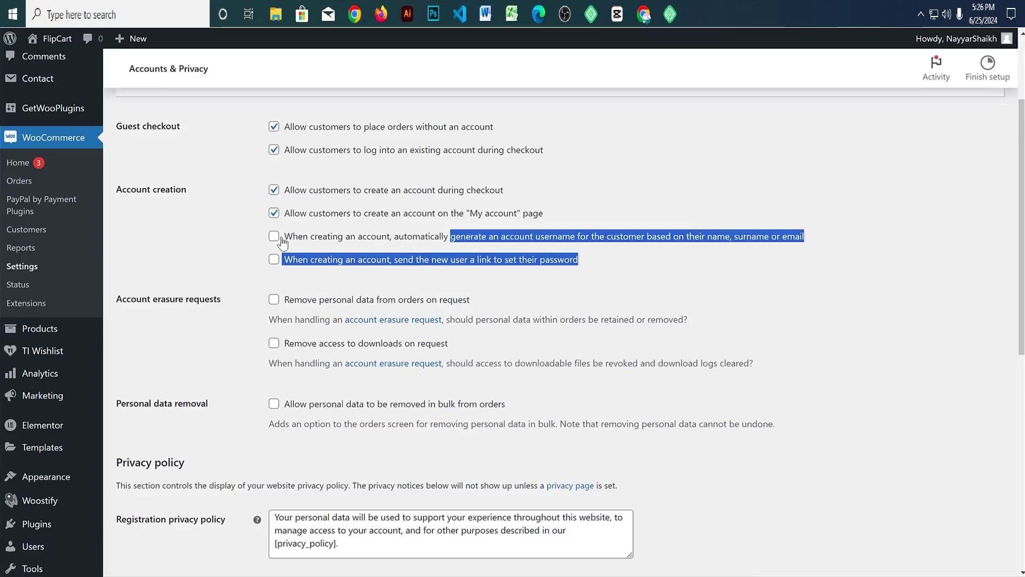
{"action": "scroll", "coordinate": [314, 245], "scroll_direction": "down", "scroll_amount": 8}
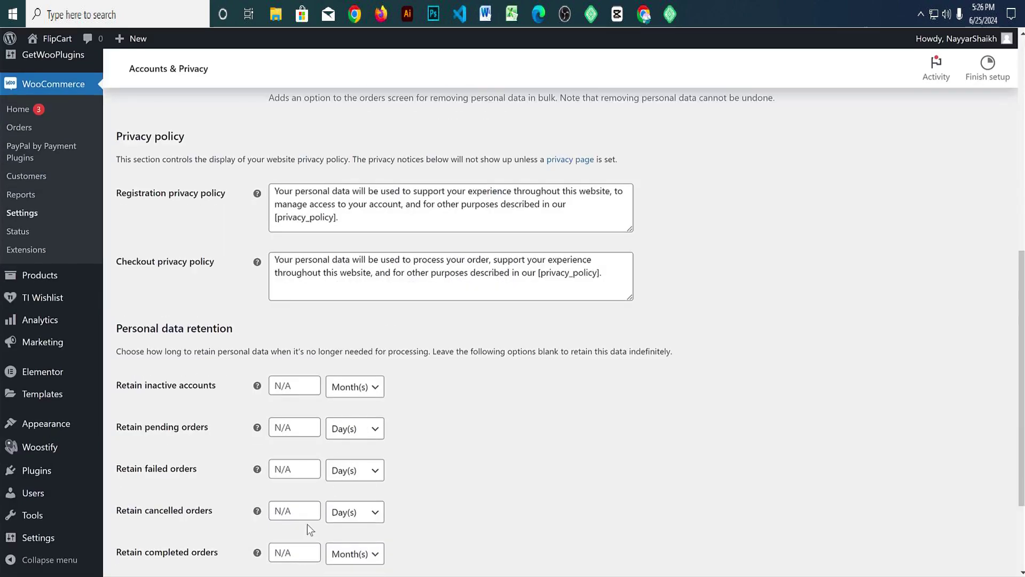
{"action": "left_click", "coordinate": [140, 512]}
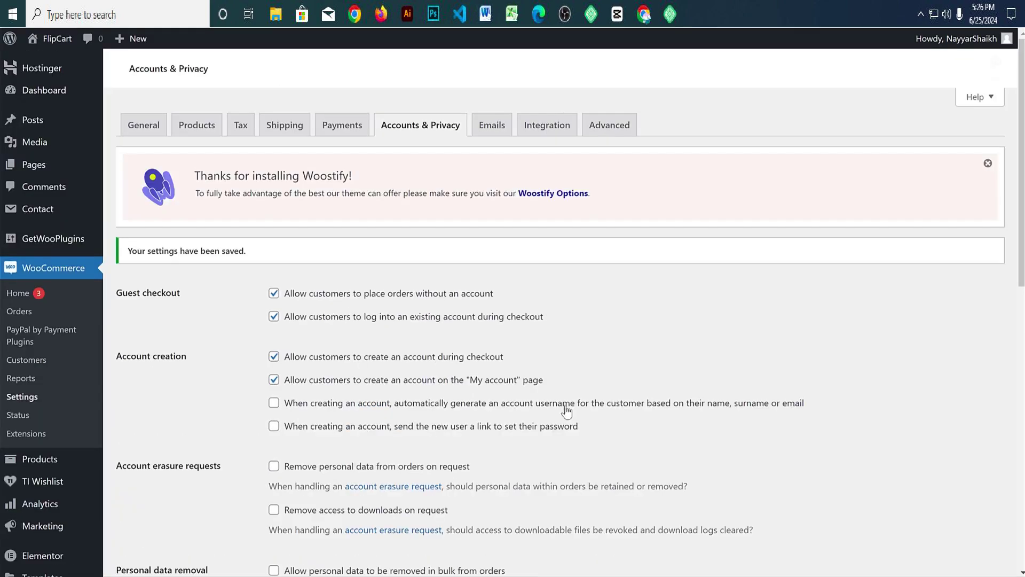
Step: Check the cart, checkout and My account page assignments in the Advanced settings and save them
{"action": "left_click", "coordinate": [611, 136]}
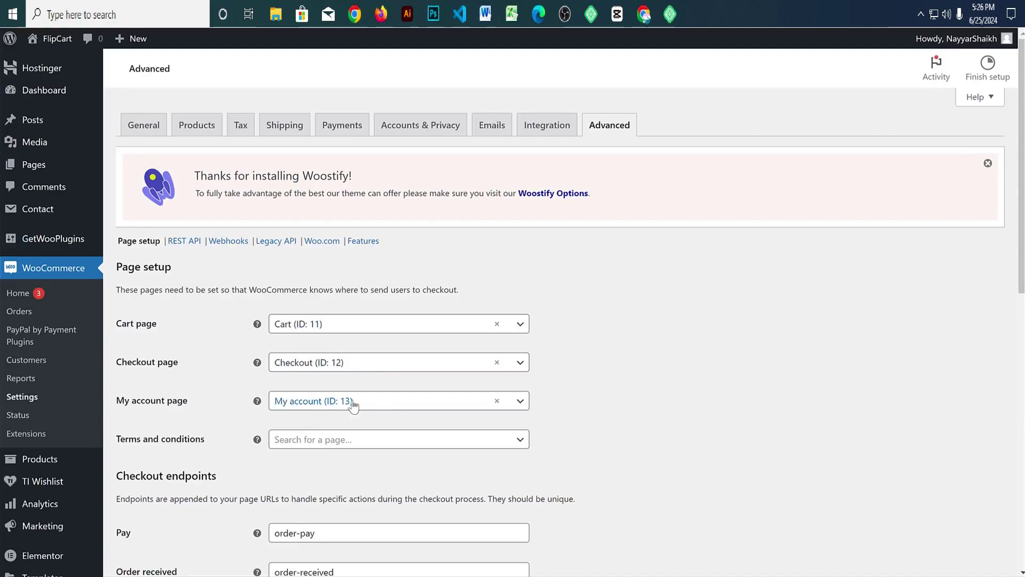
{"action": "scroll", "coordinate": [344, 403], "scroll_direction": "down", "scroll_amount": 10}
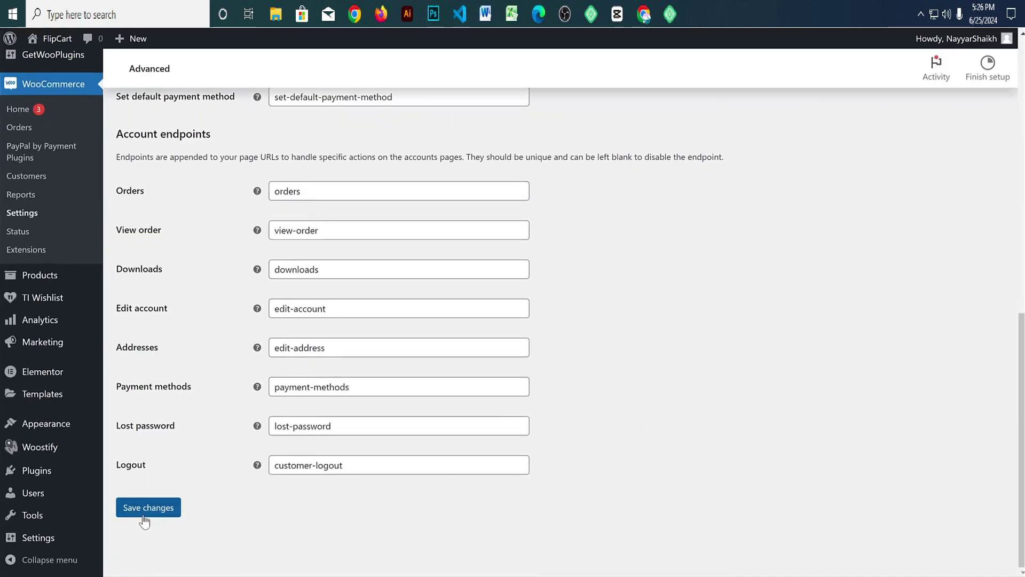
{"action": "left_click", "coordinate": [143, 516]}
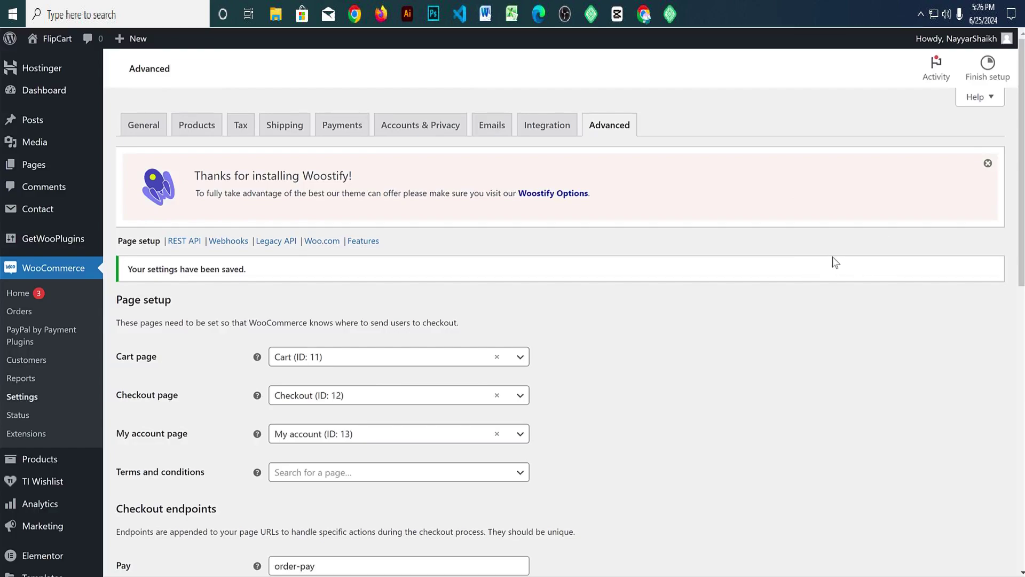
Step: Go to the store's list of all products and start creating a product
{"action": "scroll", "coordinate": [832, 257], "scroll_direction": "down", "scroll_amount": 3}
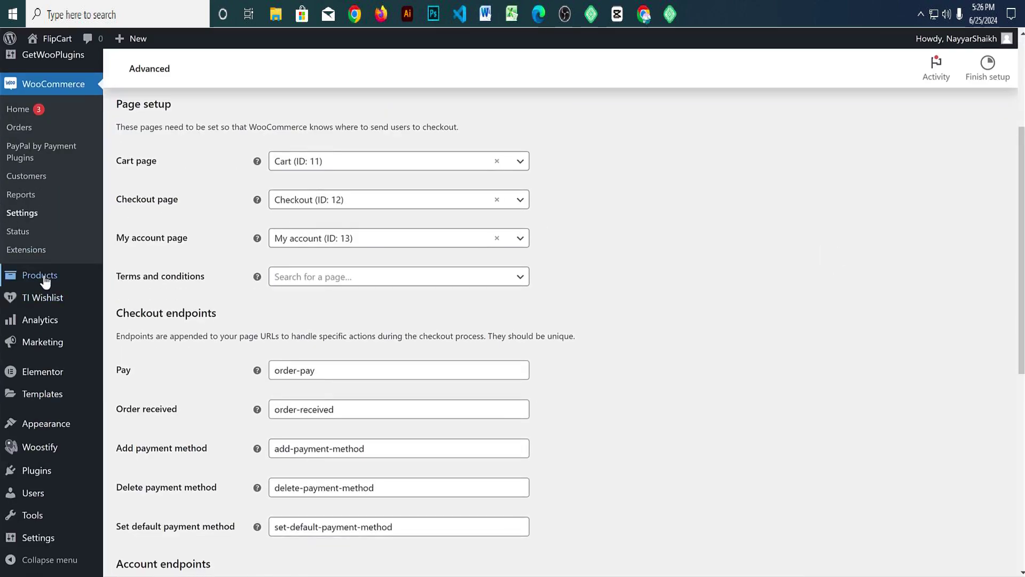
{"action": "mouse_move", "coordinate": [44, 281]}
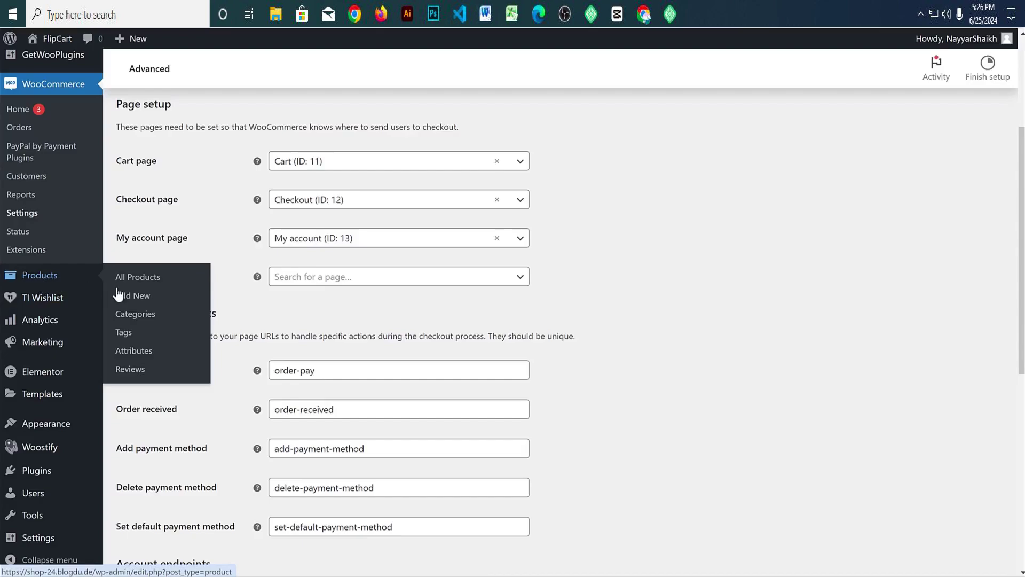
{"action": "left_click", "coordinate": [36, 282]}
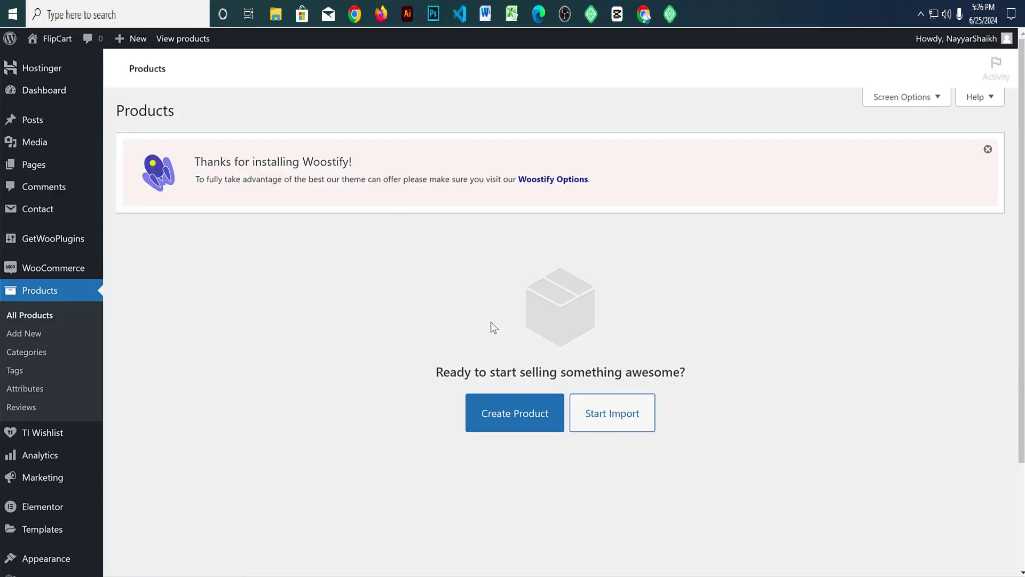
{"action": "scroll", "coordinate": [534, 321], "scroll_direction": "down", "scroll_amount": 3}
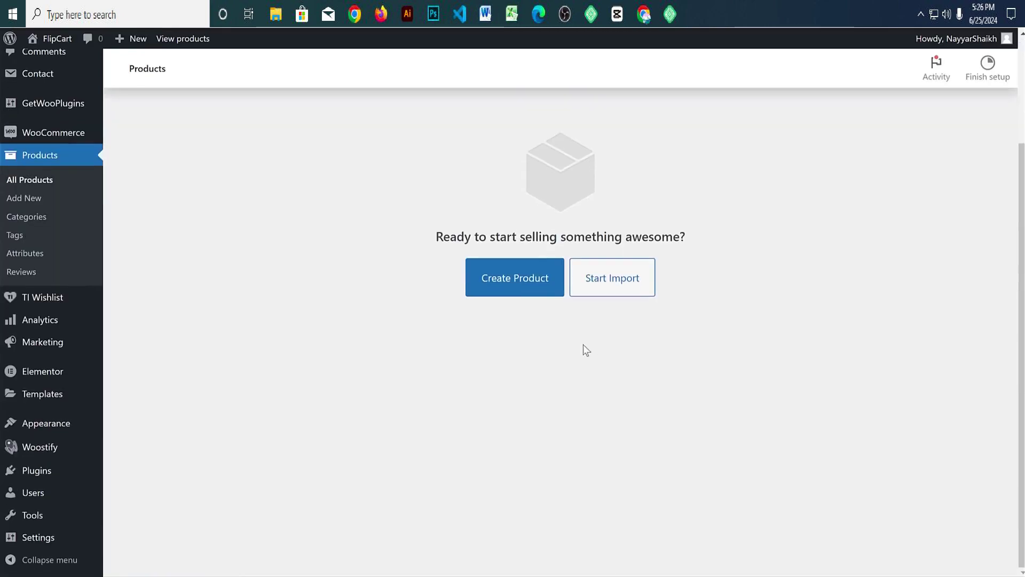
{"action": "left_click", "coordinate": [549, 293]}
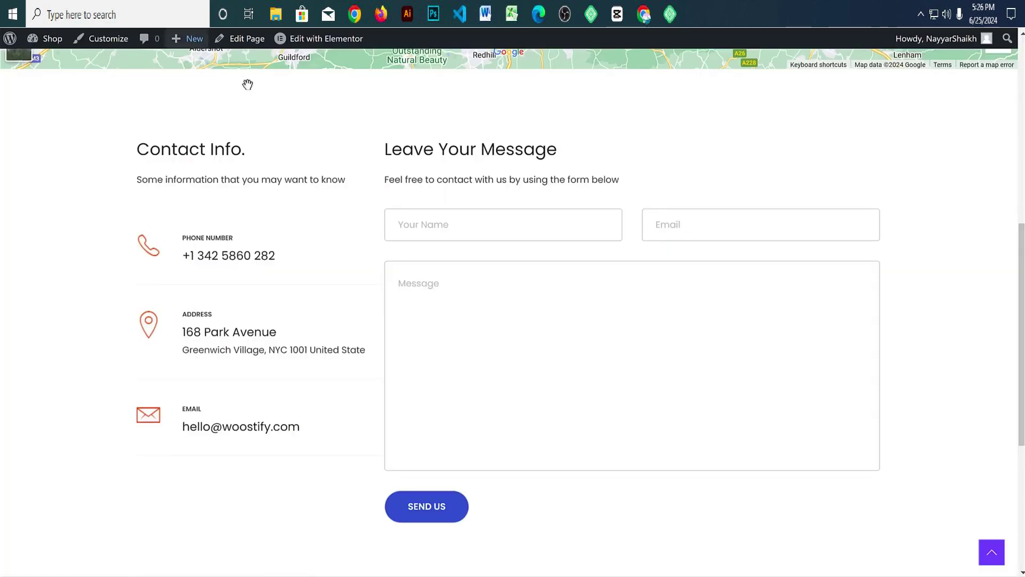
Step: Go to the demo store's home page, view the Black Coat product among the latest models, and return to the product grid
{"action": "scroll", "coordinate": [247, 82], "scroll_direction": "up", "scroll_amount": 10}
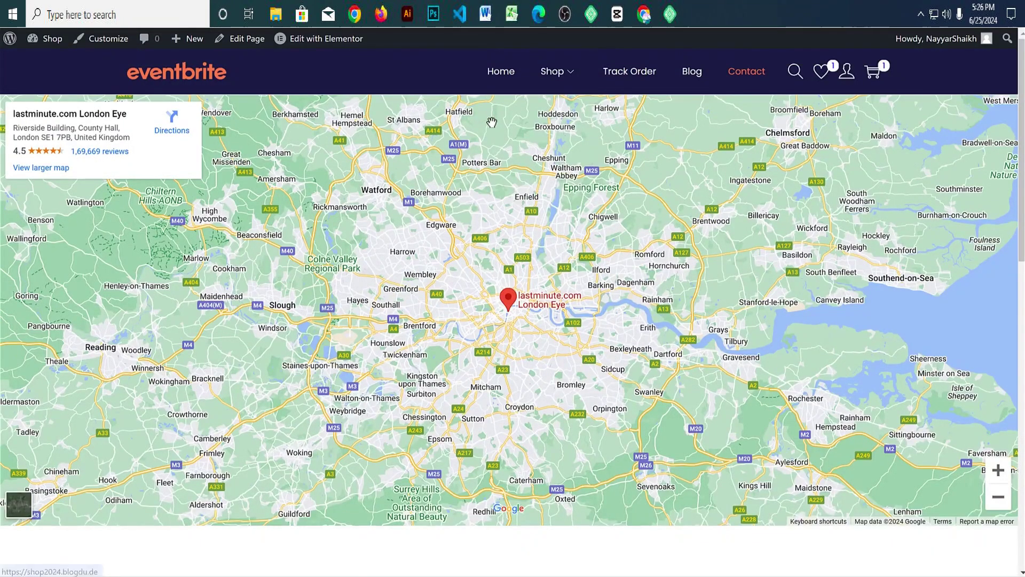
{"action": "left_click", "coordinate": [195, 84]}
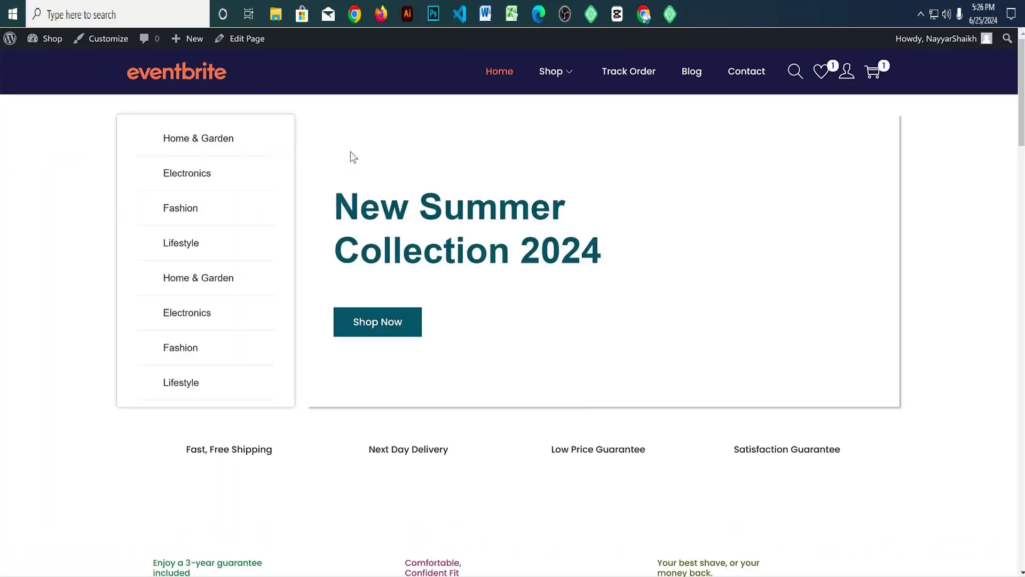
{"action": "scroll", "coordinate": [350, 155], "scroll_direction": "down", "scroll_amount": 10}
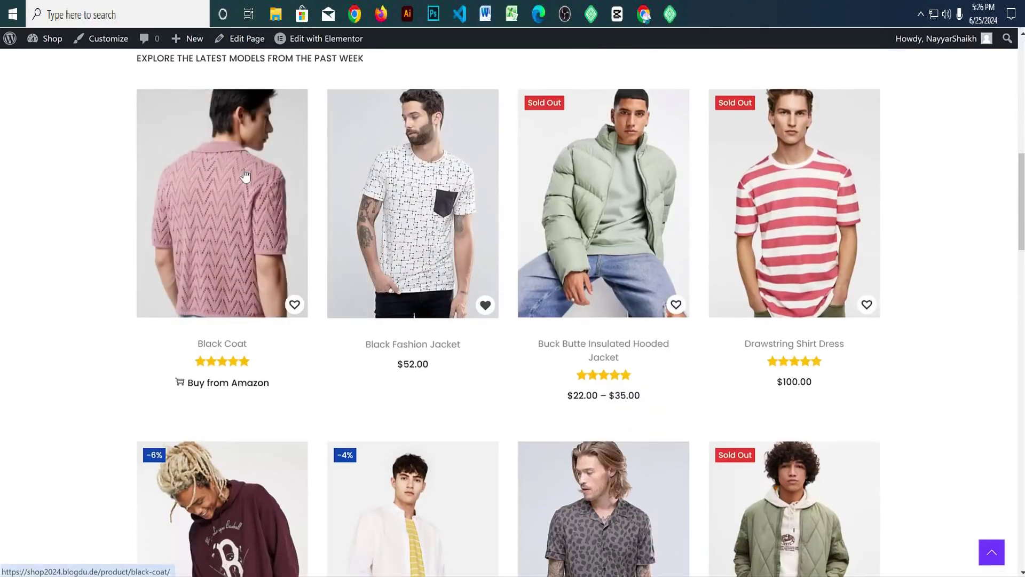
{"action": "left_click", "coordinate": [245, 175]}
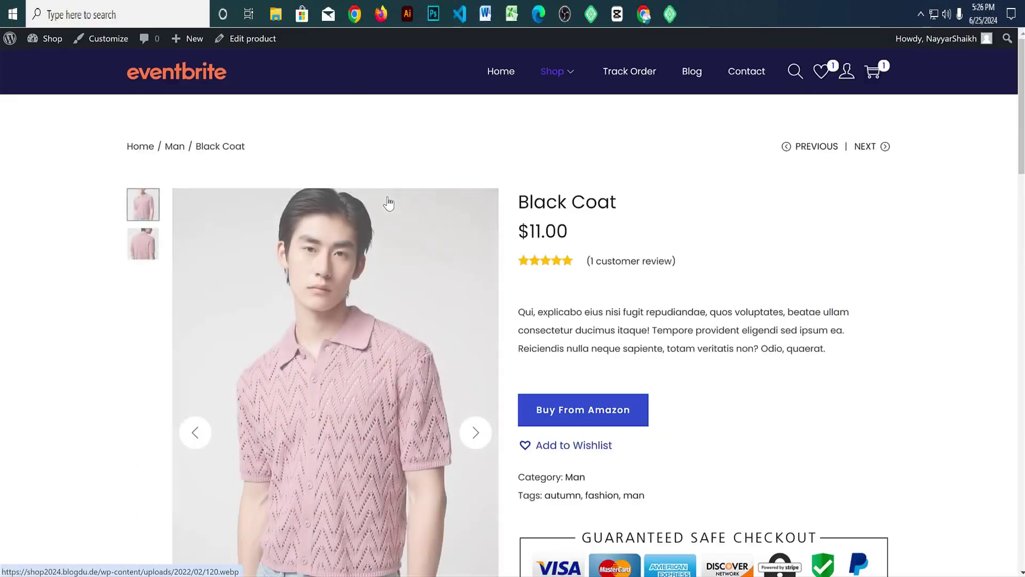
{"action": "key", "text": "alt+Left"}
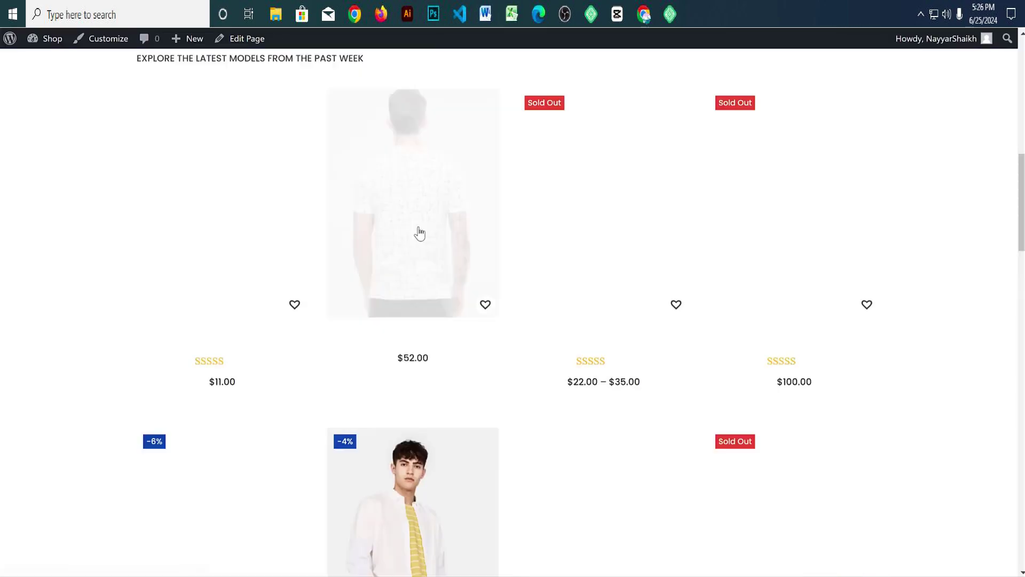
Step: Copy the title "Black Fashion Jacket" from that product's page in the demo store and enter it as the new product's name
{"action": "left_click", "coordinate": [407, 210]}
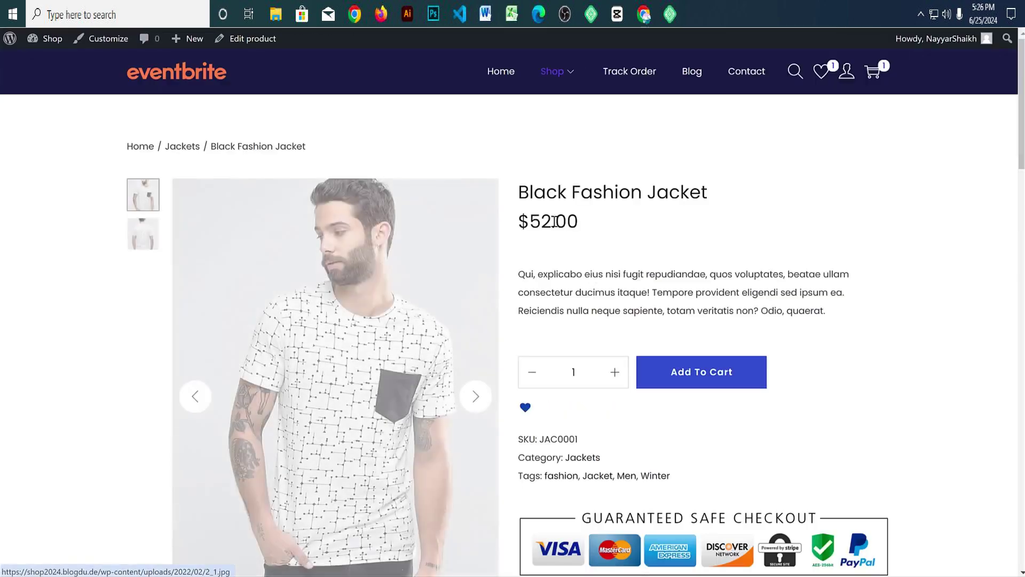
{"action": "left_click_drag", "start_coordinate": [521, 193], "coordinate": [705, 188]}
{"action": "key", "text": "ctrl+c"}
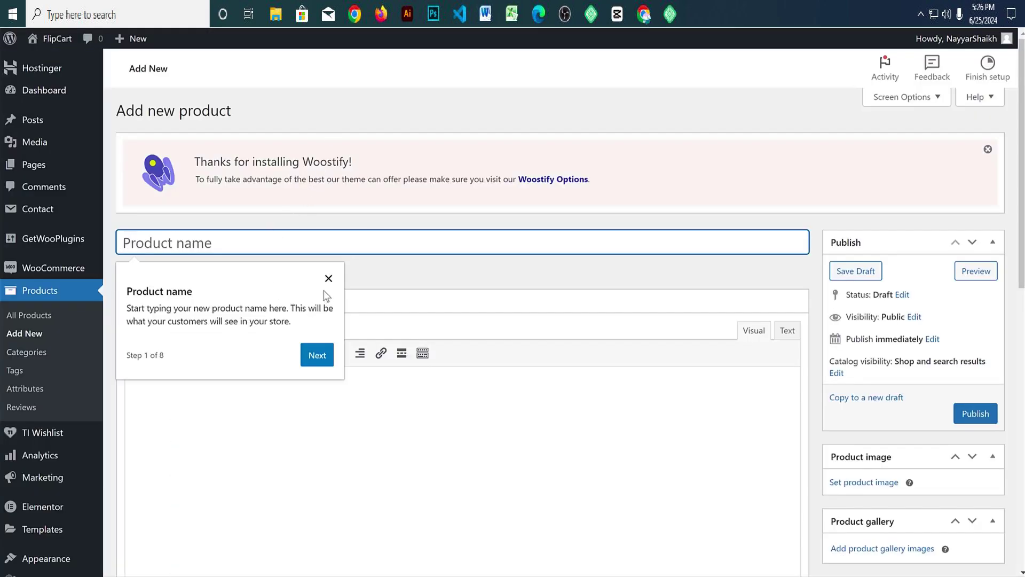
{"action": "left_click", "coordinate": [328, 279]}
{"action": "left_click", "coordinate": [284, 243]}
{"action": "key", "text": "ctrl+v"}
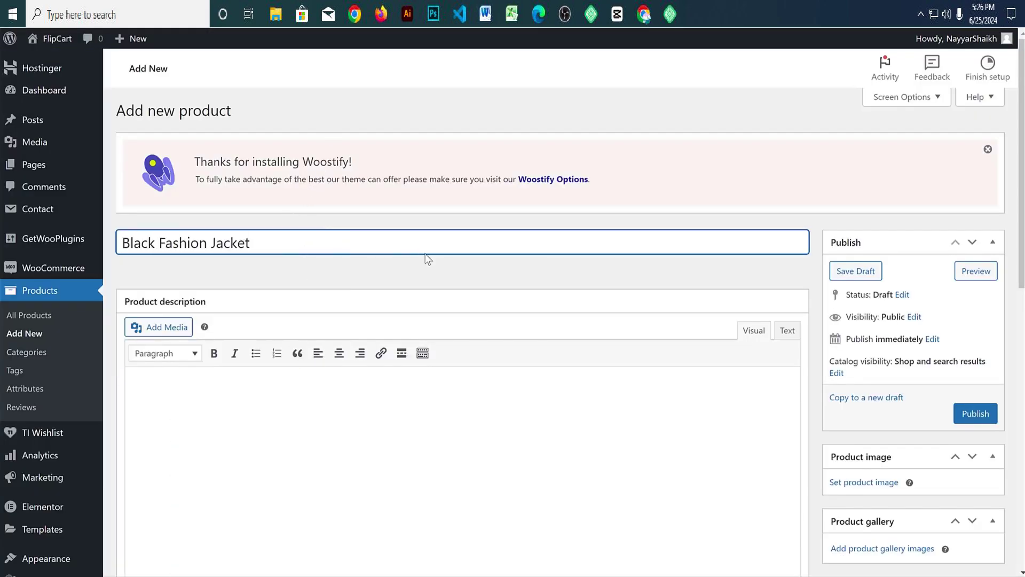
{"action": "scroll", "coordinate": [427, 259], "scroll_direction": "down", "scroll_amount": 1}
{"action": "left_click_drag", "start_coordinate": [295, 174], "coordinate": [121, 176]}
{"action": "left_click", "coordinate": [270, 176]}
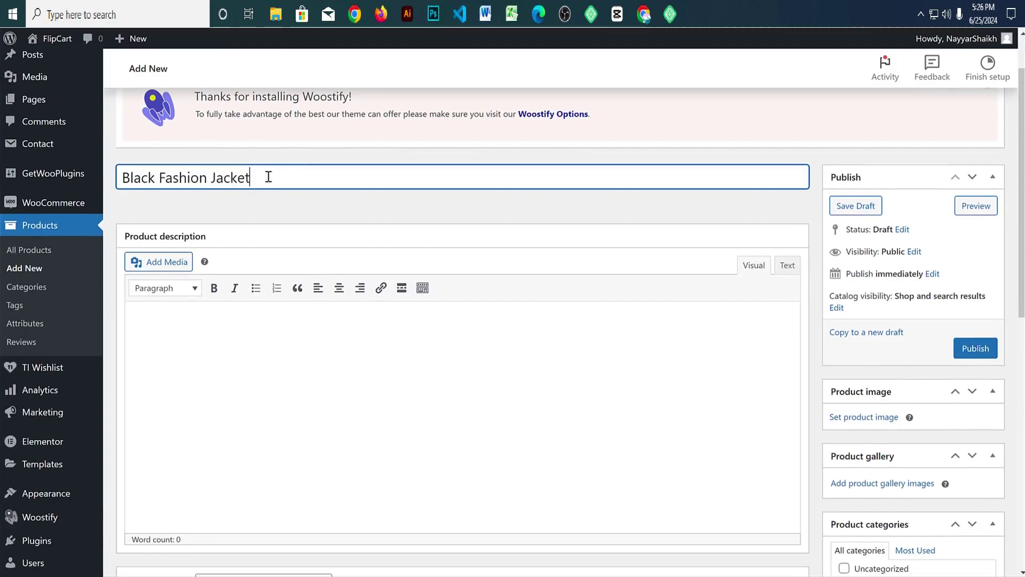
{"action": "left_click_drag", "start_coordinate": [287, 178], "coordinate": [118, 176]}
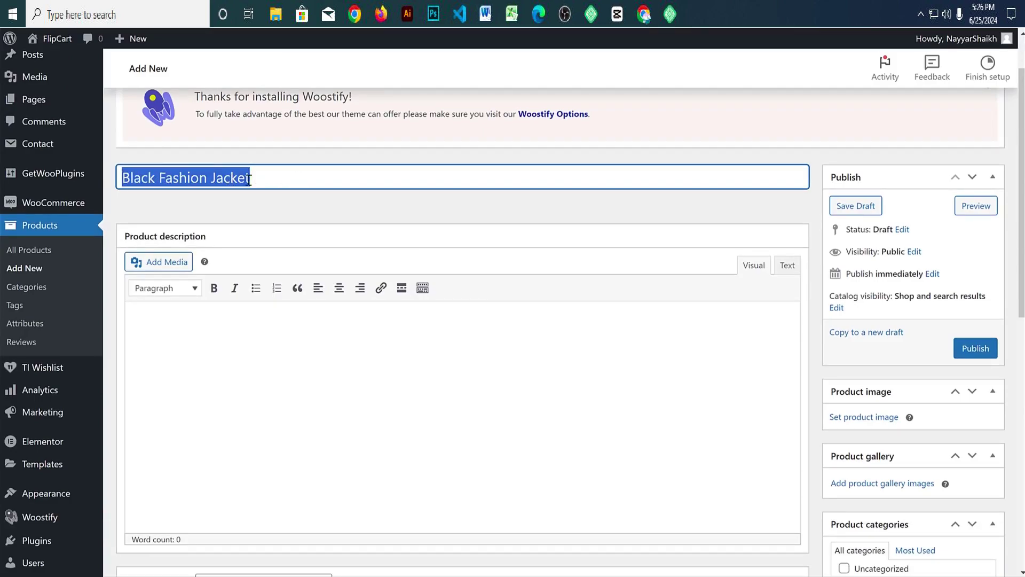
Step: Copy the two "Eum culpa assumenda" description paragraphs from the demo product page and paste them into the new product's description
{"action": "scroll", "coordinate": [338, 213], "scroll_direction": "down", "scroll_amount": 1}
{"action": "left_click", "coordinate": [174, 320]}
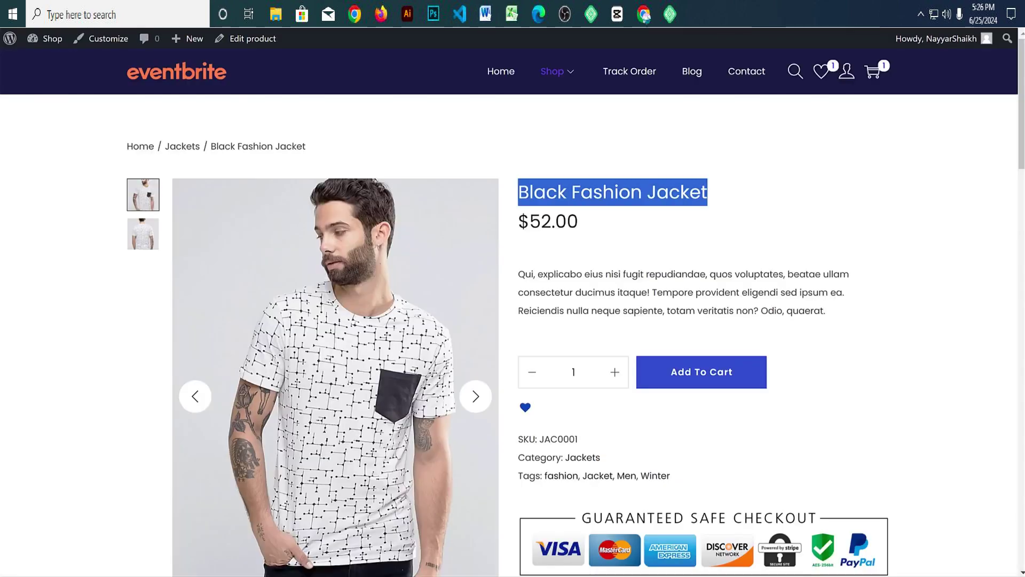
{"action": "scroll", "coordinate": [557, 324], "scroll_direction": "down", "scroll_amount": 10}
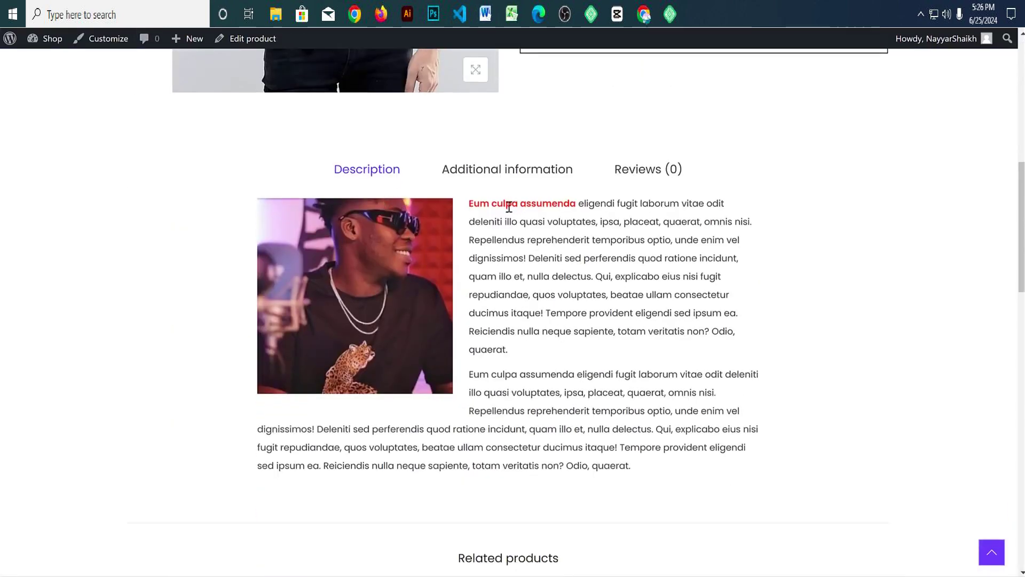
{"action": "left_click_drag", "start_coordinate": [467, 205], "coordinate": [697, 461]}
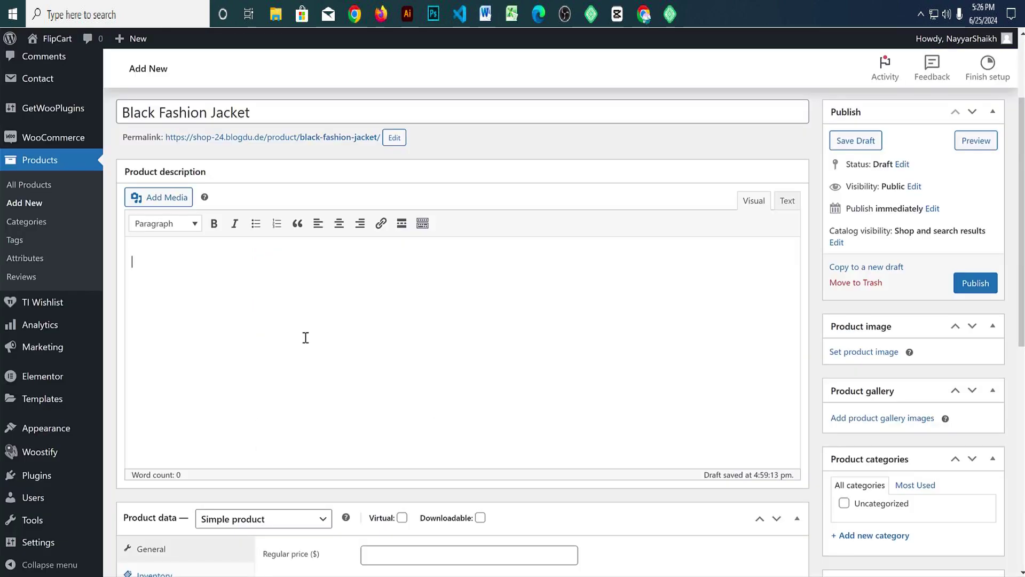
{"action": "type", "text": "Eum culpa assumenda eligendi fugit laborum vitae odit deleniti illo quasi voluptates, ipsa, placeat, quaerat, omnis nisi. Repellendus reprehenderit temporibus optio, unde enim vel dignissimos! Deleniti sed perferendis quod ratione incidunt, quam illo et, nulla delectus. Qui, explicabo eius nisi fugit repudiandae, quos voluptates, beatae ullam consectetur ducimus itaque! Tempore provident eligendi sed ipsum ea. Reiciendis nulla neque sapiente, totam veritatis non? Odio, quaerat. Eum culpa assumenda eligendi fugit laborum vitae odit deleniti illo quasi voluptates, ipsa, placeat, quaerat, omnis nisi. Repellendus reprehenderit temporibus optio, unde enim vel dignissimos! Deleniti sed perferendis quod ratione incidunt, quam illo et, nulla delectus. Qui, explicabo eius nisi fugit repudiandae, quos voluptates, beatae ullam consectetur ducimus itaque! Tempore provident eligendi sed ipsum ea. Reiciendis nulla neque sapiente, totam veritatis non? Odio, quaerat."}
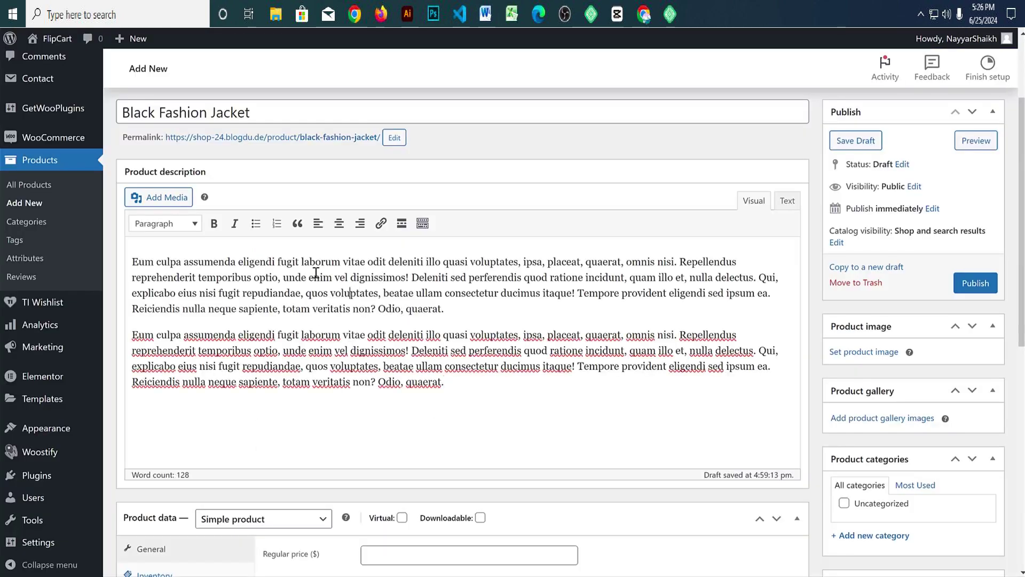
Step: Show the editor's extra formatting tools and color the opening words "Eum culpa assumenda" of the description orange
{"action": "left_click_drag", "start_coordinate": [134, 261], "coordinate": [201, 264]}
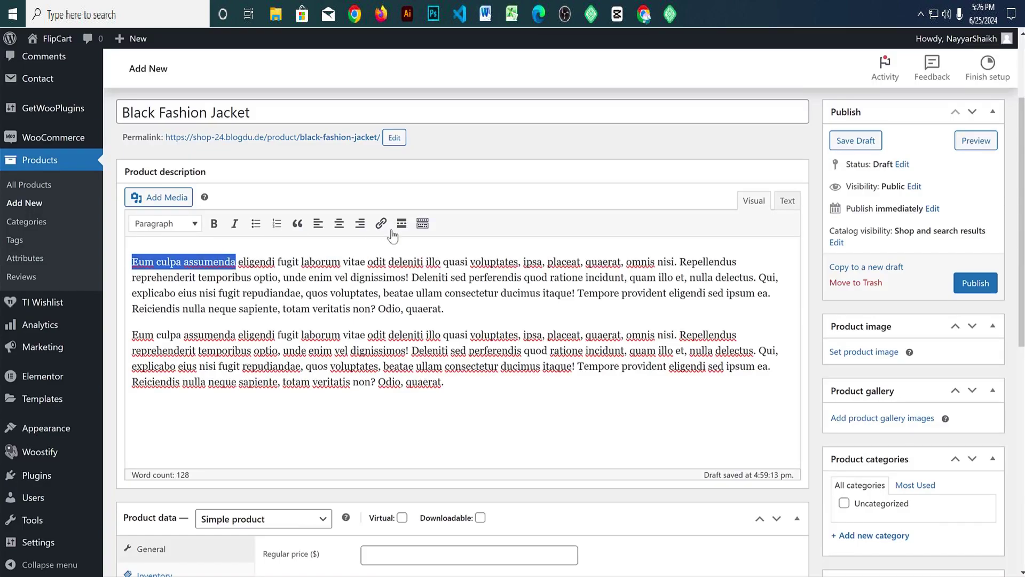
{"action": "left_click", "coordinate": [423, 224]}
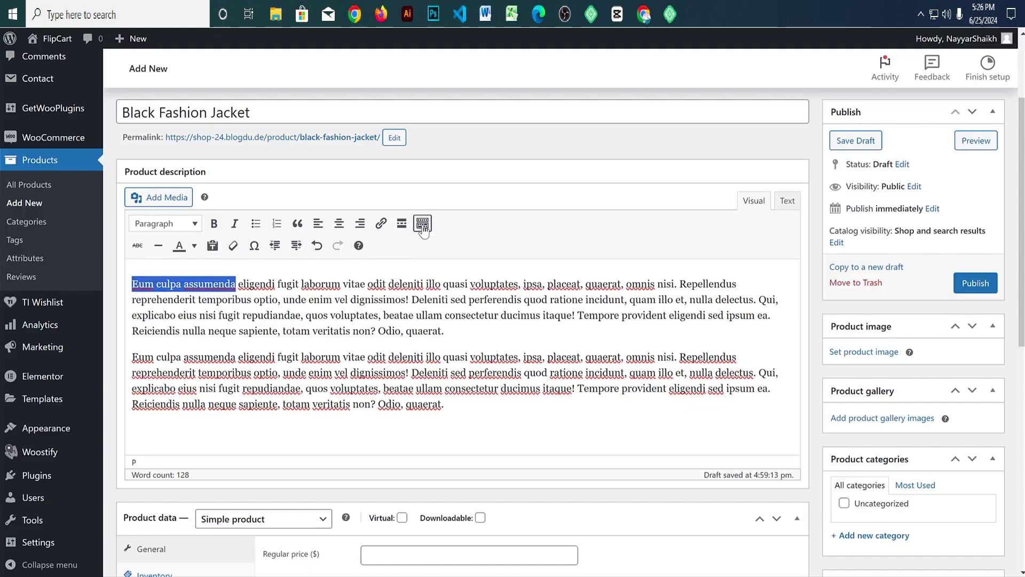
{"action": "left_click", "coordinate": [194, 245]}
{"action": "left_click", "coordinate": [156, 286]}
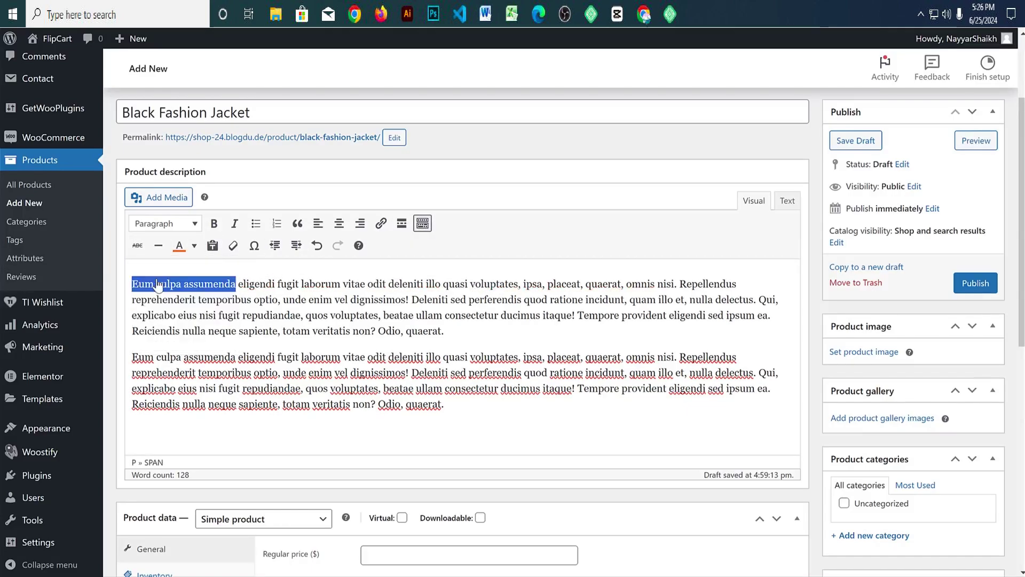
{"action": "left_click", "coordinate": [229, 283]}
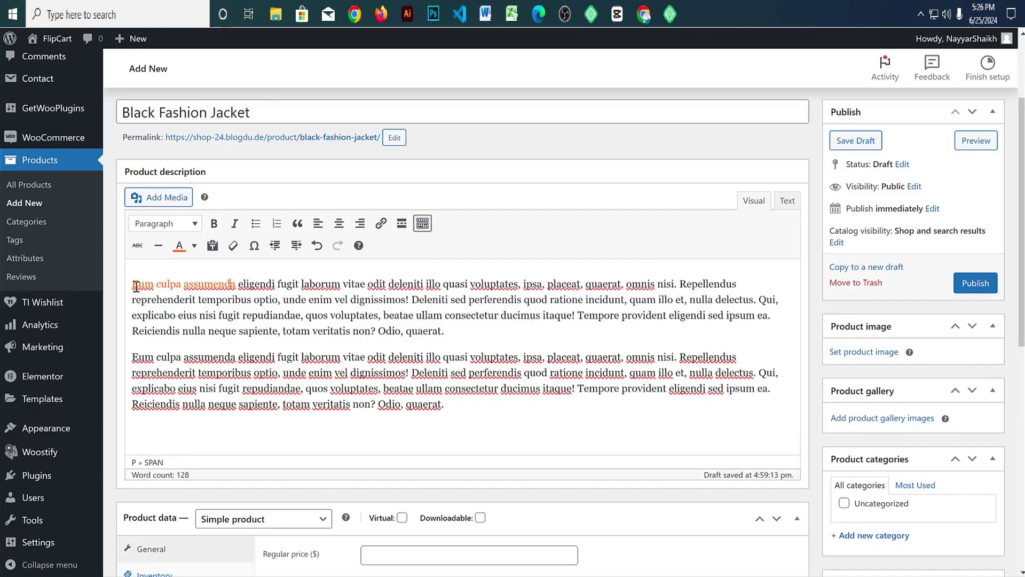
Step: Make the words "eligendi fugit laborum" in the description's first paragraph bold
{"action": "left_click_drag", "start_coordinate": [238, 283], "coordinate": [341, 284]}
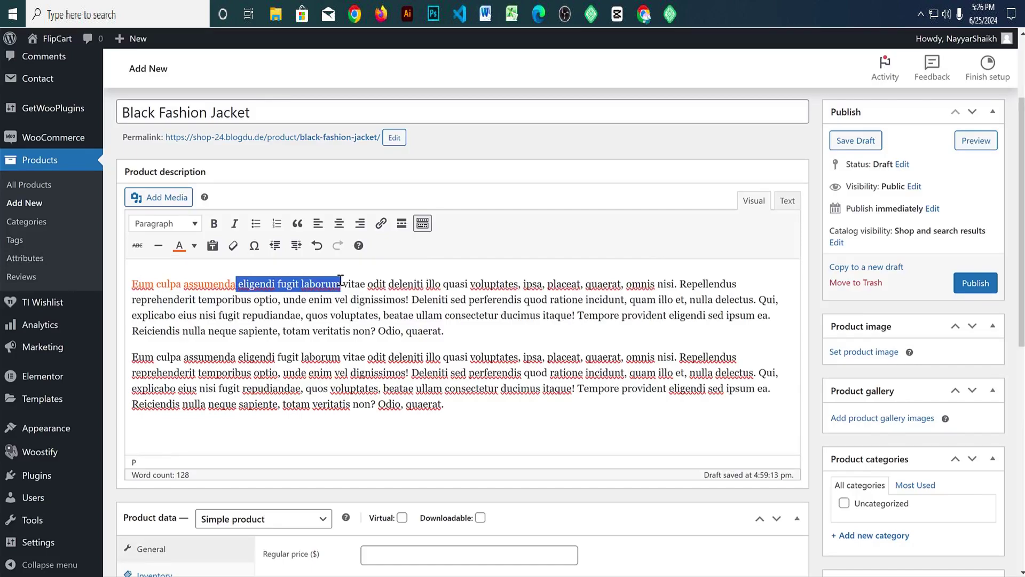
{"action": "left_click", "coordinate": [214, 223]}
{"action": "left_click", "coordinate": [397, 282]}
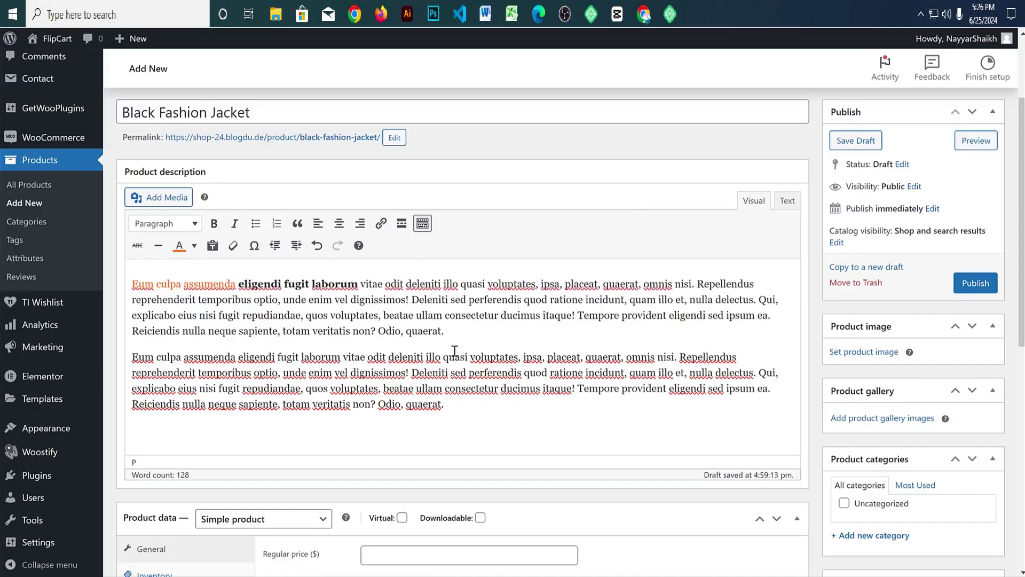
Step: Start adding media to the product description, check the Media Library, and bring up the file selection for an upload
{"action": "left_click", "coordinate": [175, 204]}
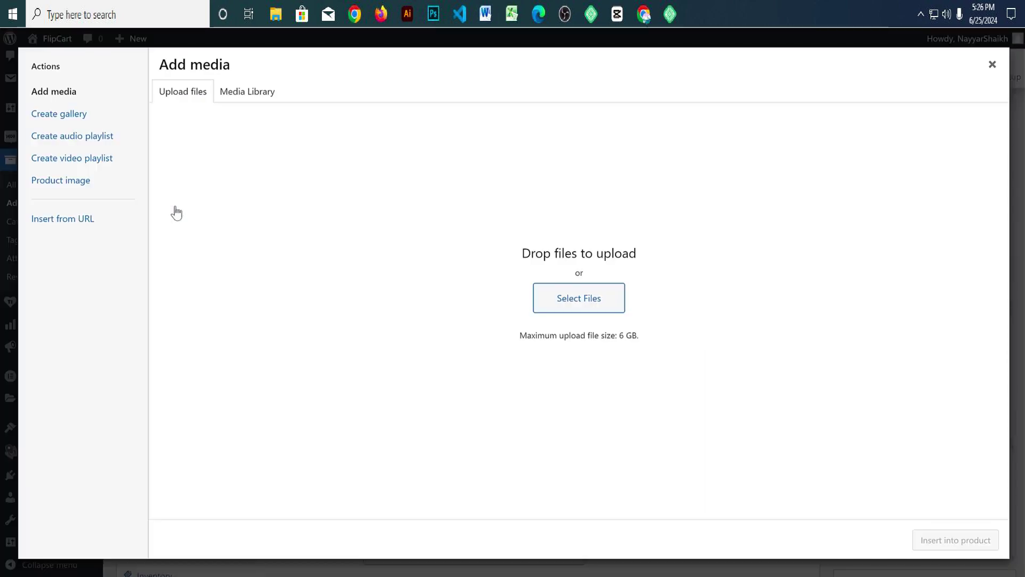
{"action": "left_click", "coordinate": [258, 99]}
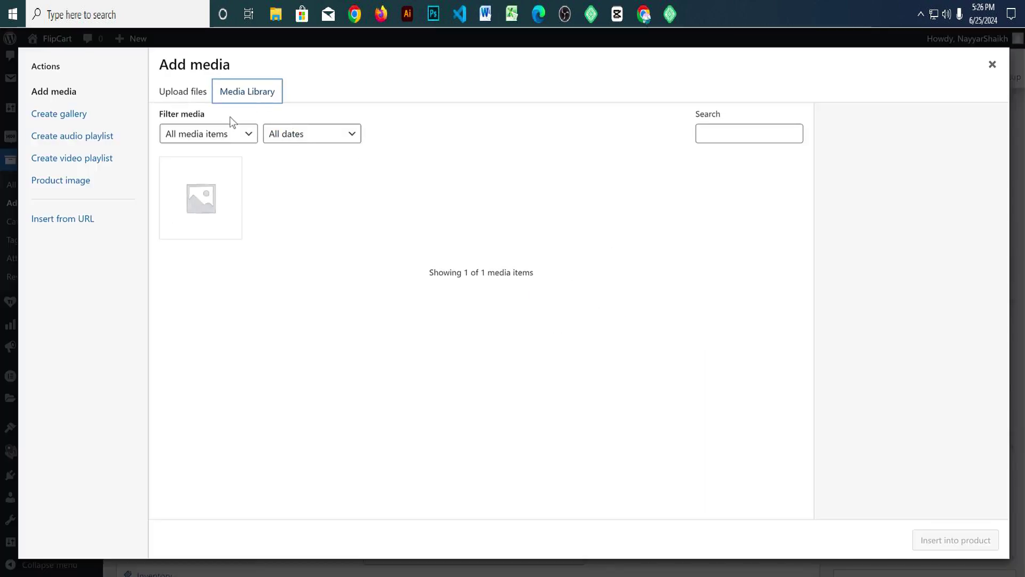
{"action": "left_click", "coordinate": [182, 91]}
{"action": "left_click", "coordinate": [602, 304]}
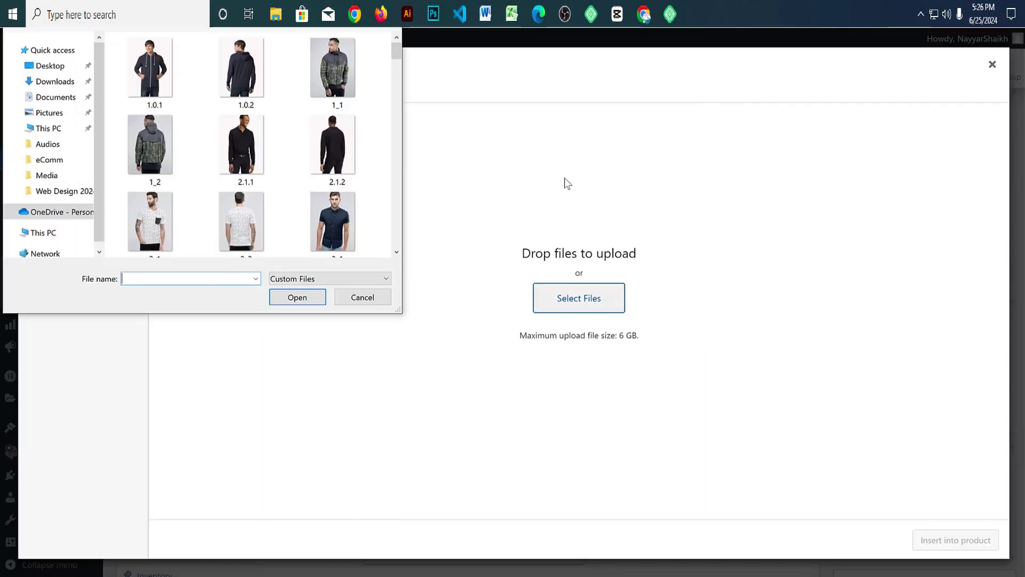
{"action": "key", "text": "Escape"}
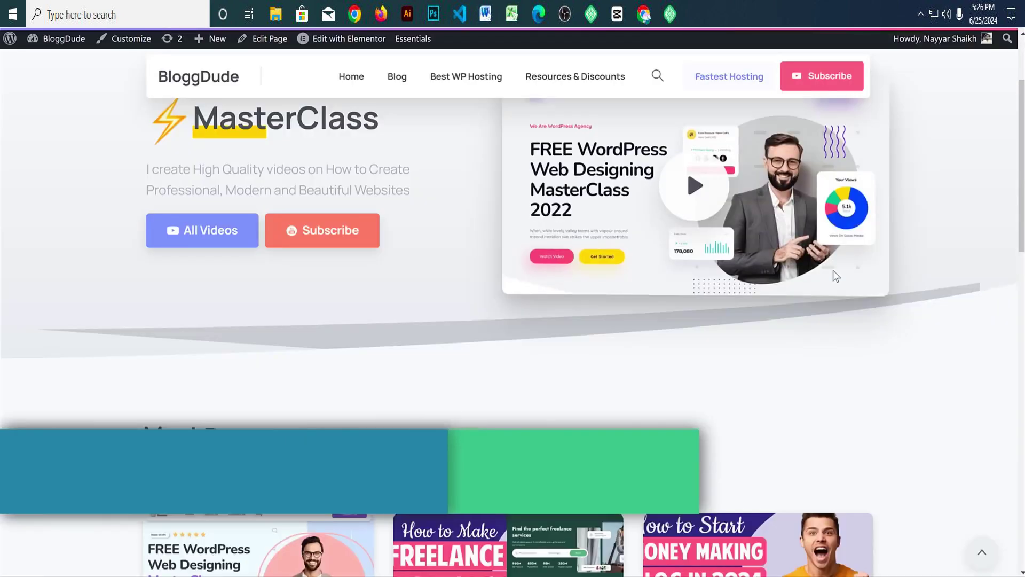
Step: On bloggdude.com, open the post "How to Make a WordPress Website for FREE 2024" and locate its Download Free Images entry
{"action": "scroll", "coordinate": [833, 272], "scroll_direction": "down", "scroll_amount": 8}
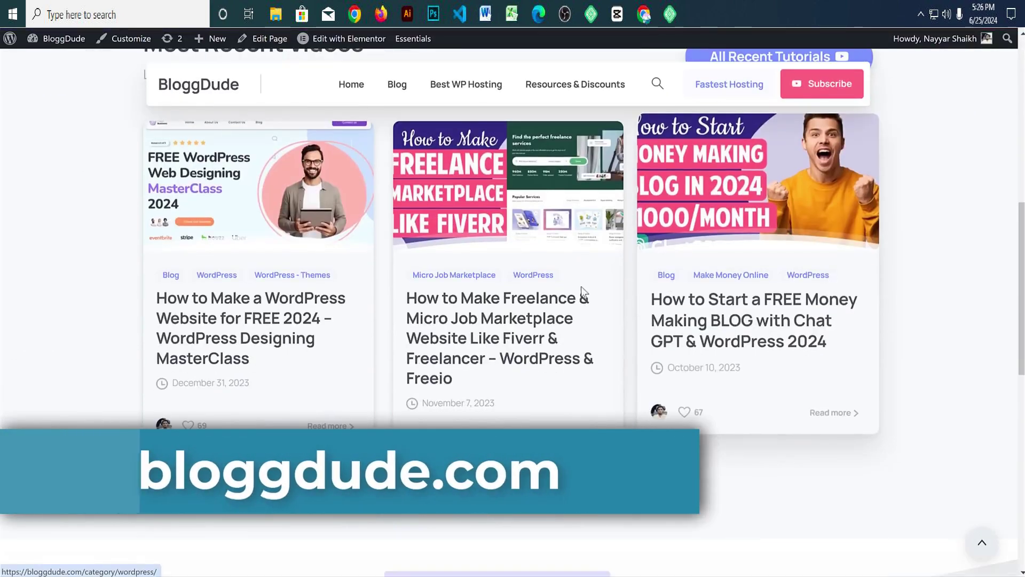
{"action": "left_click", "coordinate": [312, 331]}
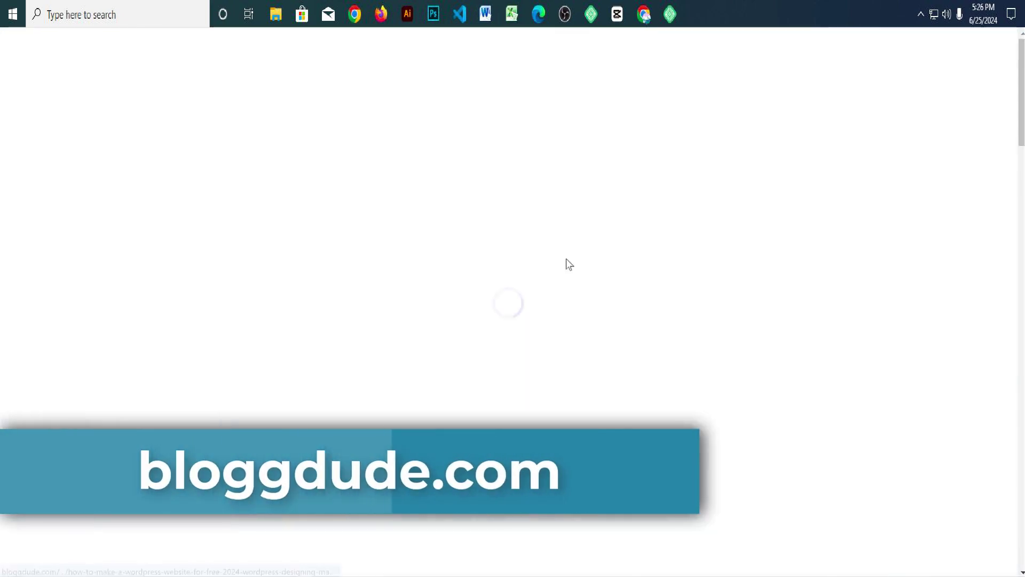
{"action": "scroll", "coordinate": [451, 323], "scroll_direction": "down", "scroll_amount": 6}
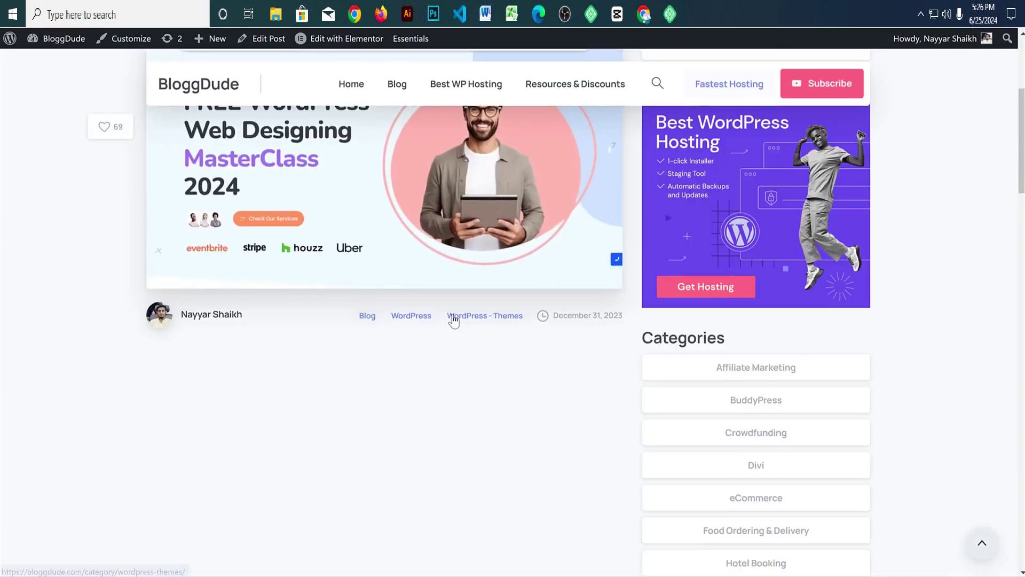
{"action": "scroll", "coordinate": [451, 364], "scroll_direction": "down", "scroll_amount": 3}
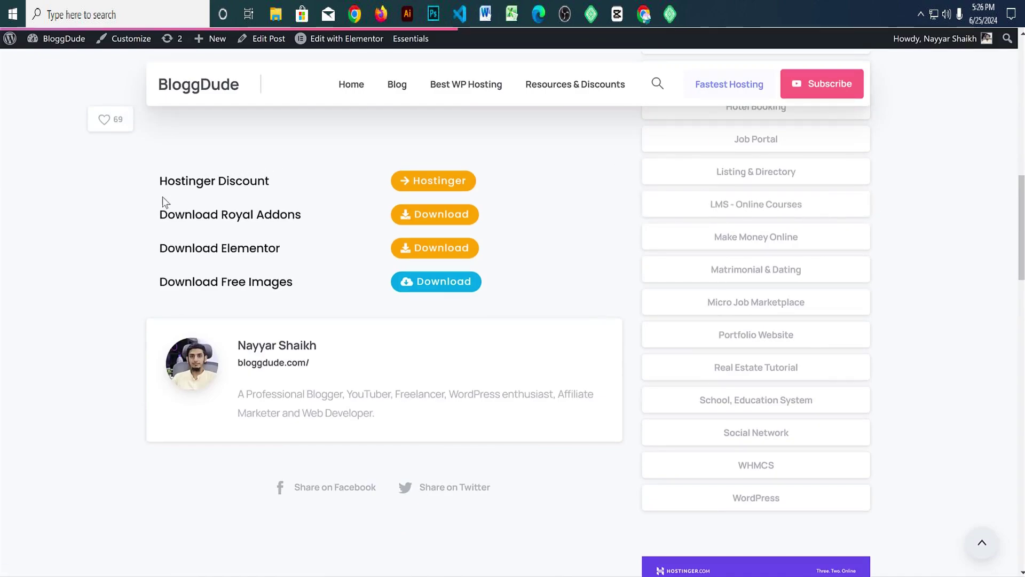
{"action": "scroll", "coordinate": [230, 240], "scroll_direction": "up", "scroll_amount": 1}
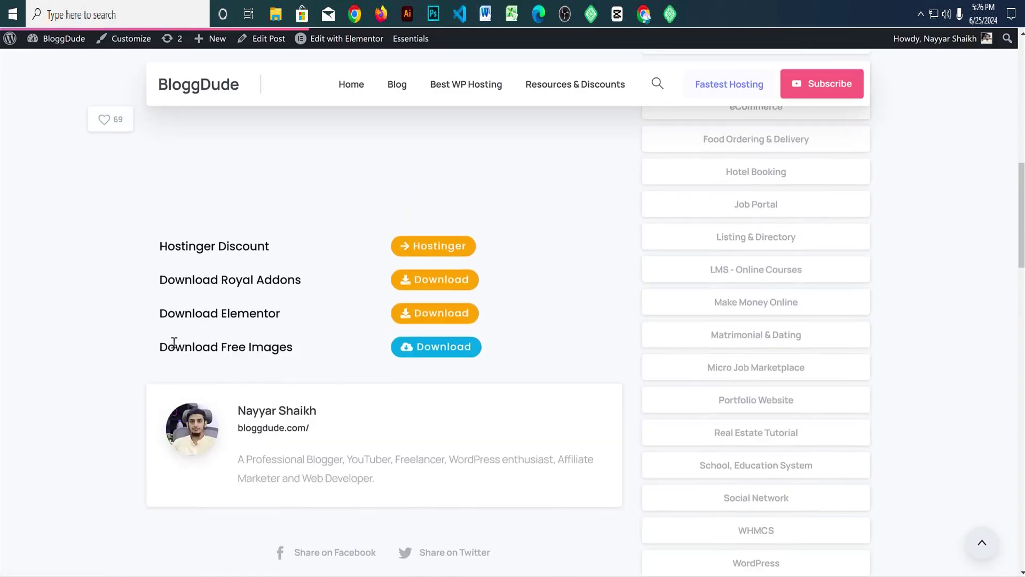
{"action": "left_click_drag", "start_coordinate": [161, 345], "coordinate": [307, 352]}
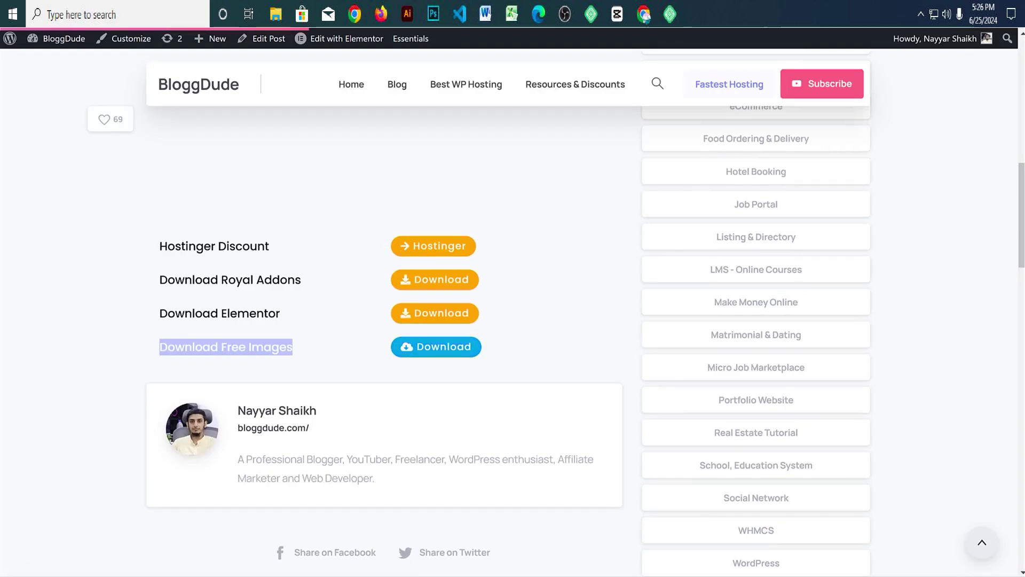
Step: Switch to File Explorer, examine the images in the eComm project's Media folder, and return to the product's upload file selection
{"action": "key", "text": "alt+Tab"}
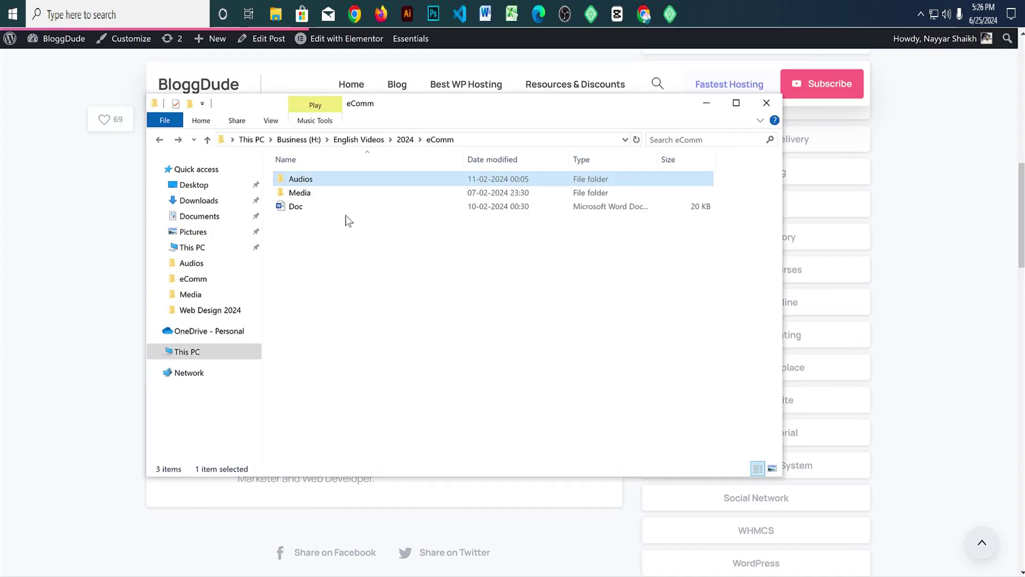
{"action": "double_click", "coordinate": [329, 192]}
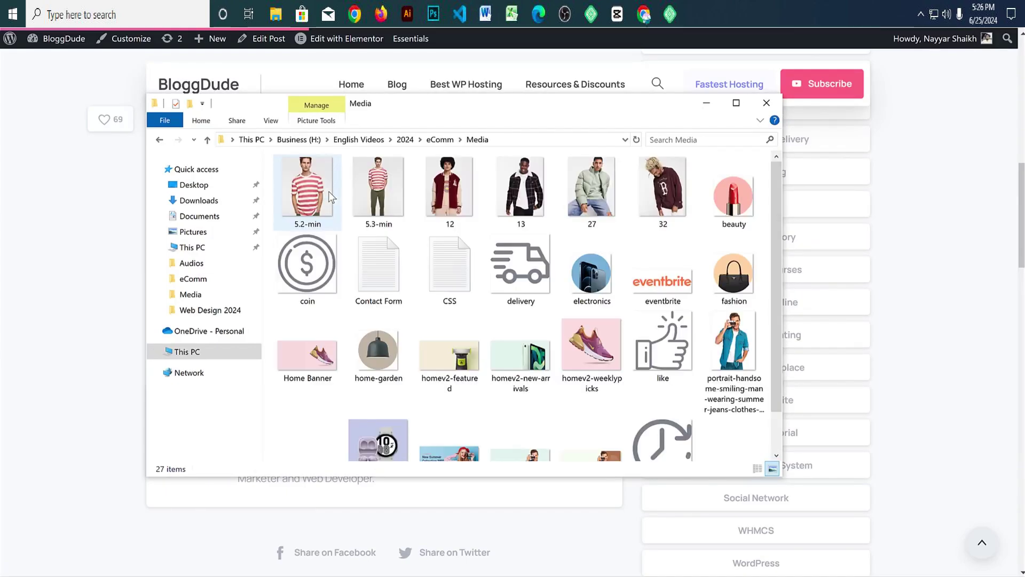
{"action": "scroll", "coordinate": [582, 353], "scroll_direction": "up", "scroll_amount": 1}
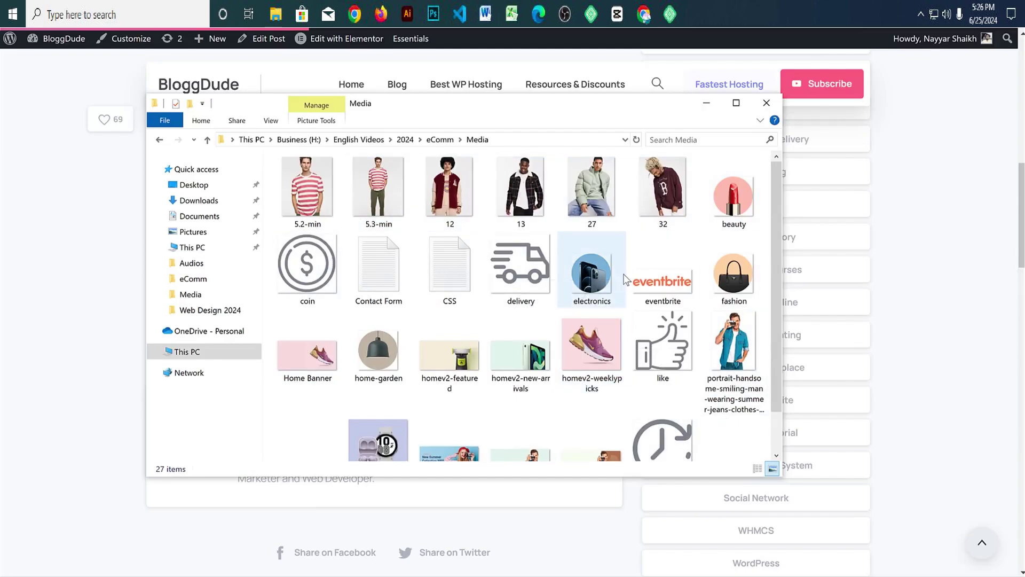
{"action": "scroll", "coordinate": [623, 276], "scroll_direction": "down", "scroll_amount": 1}
{"action": "scroll", "coordinate": [624, 283], "scroll_direction": "up", "scroll_amount": 1}
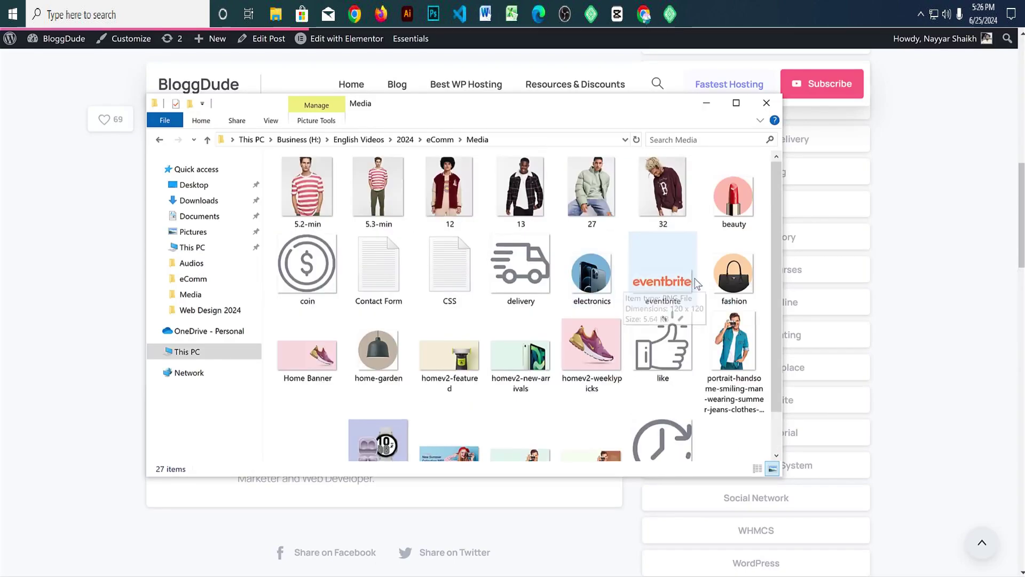
{"action": "key", "text": "ctrl+v"}
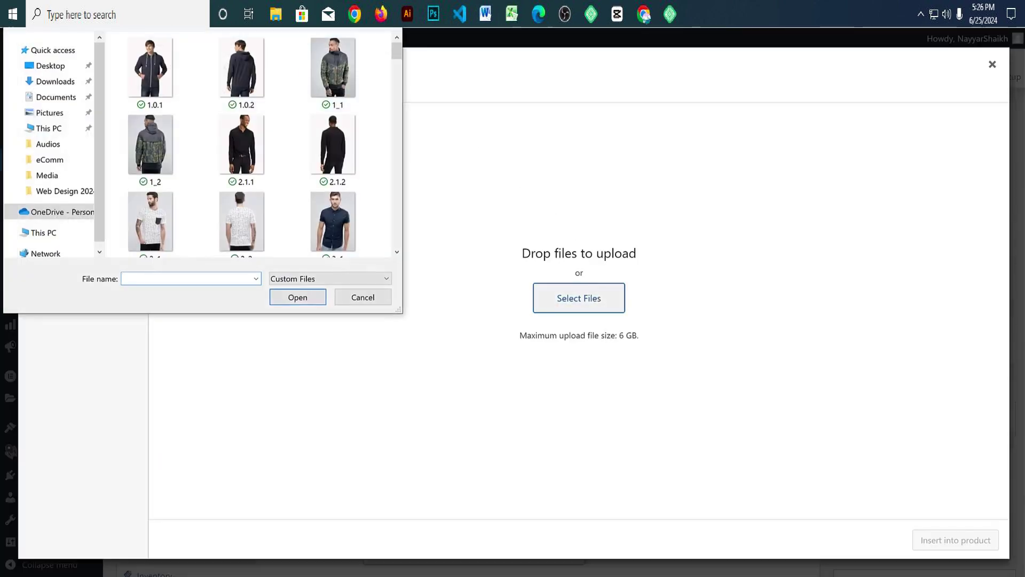
Step: Upload the homev2-weeklypicks image from the eComm project's Media folder and insert it into the product description
{"action": "left_click", "coordinate": [272, 222]}
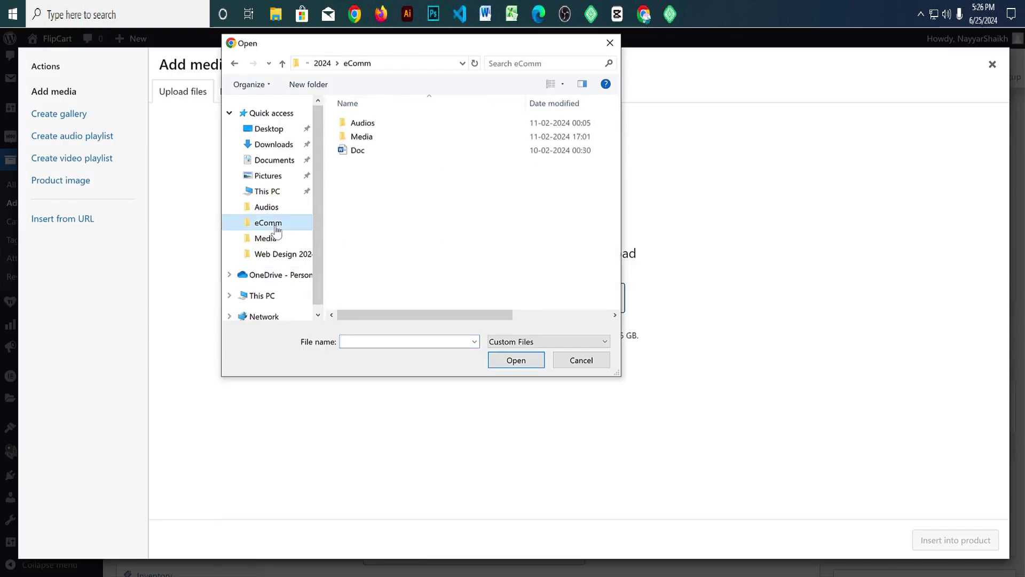
{"action": "double_click", "coordinate": [373, 138]}
{"action": "scroll", "coordinate": [537, 239], "scroll_direction": "down", "scroll_amount": 8}
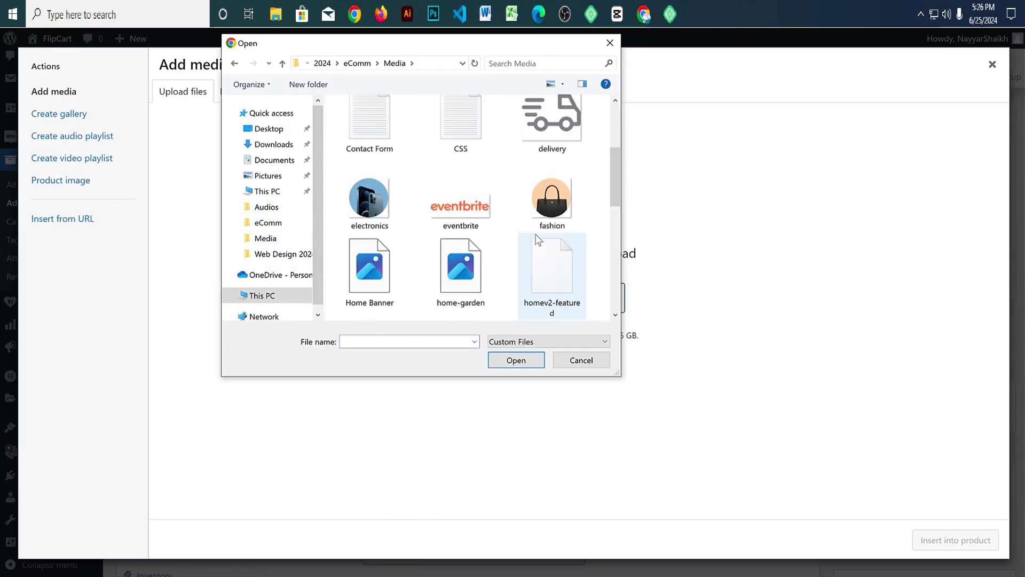
{"action": "left_click", "coordinate": [471, 195]}
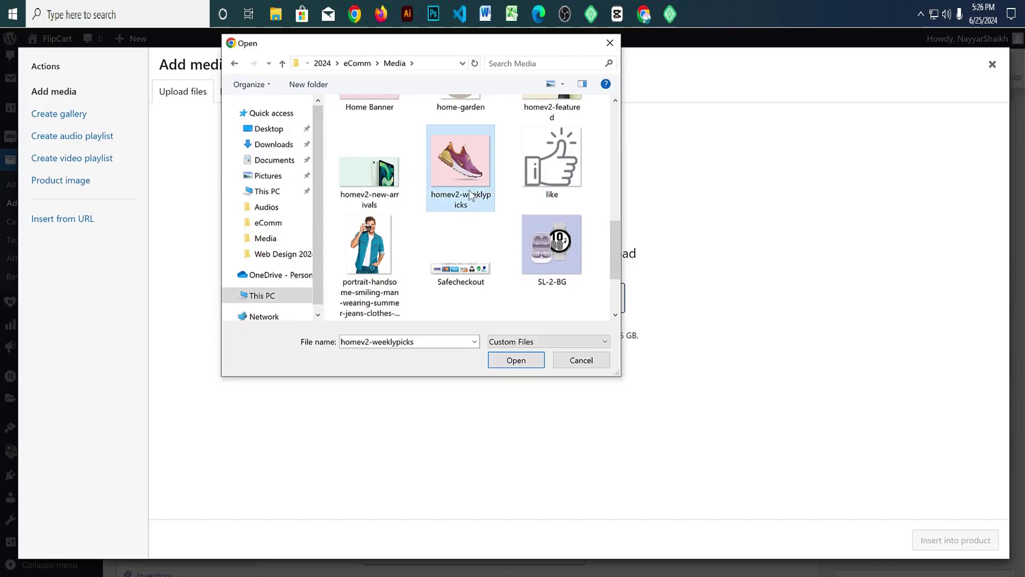
{"action": "left_click", "coordinate": [517, 366]}
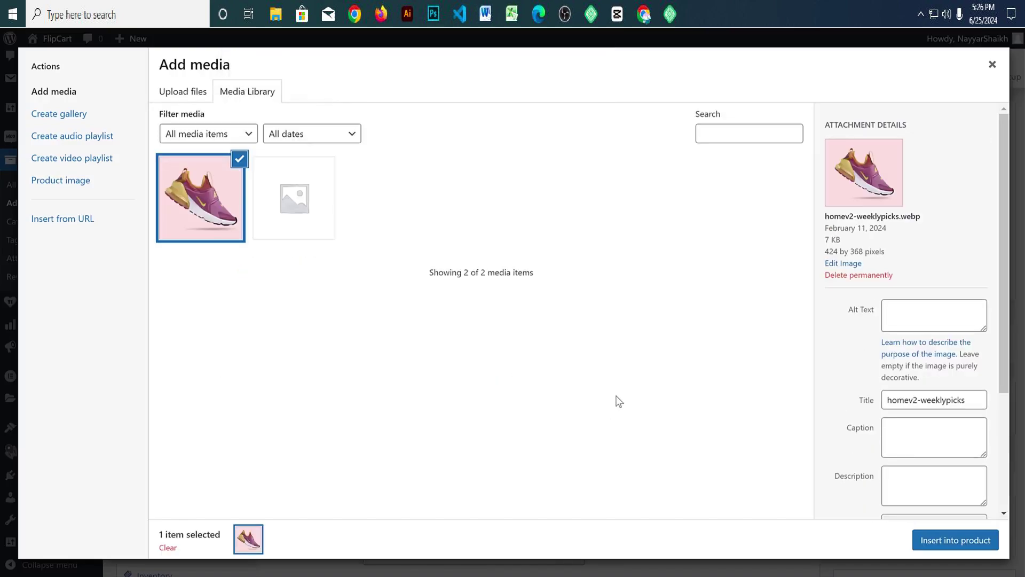
{"action": "left_click", "coordinate": [955, 540]}
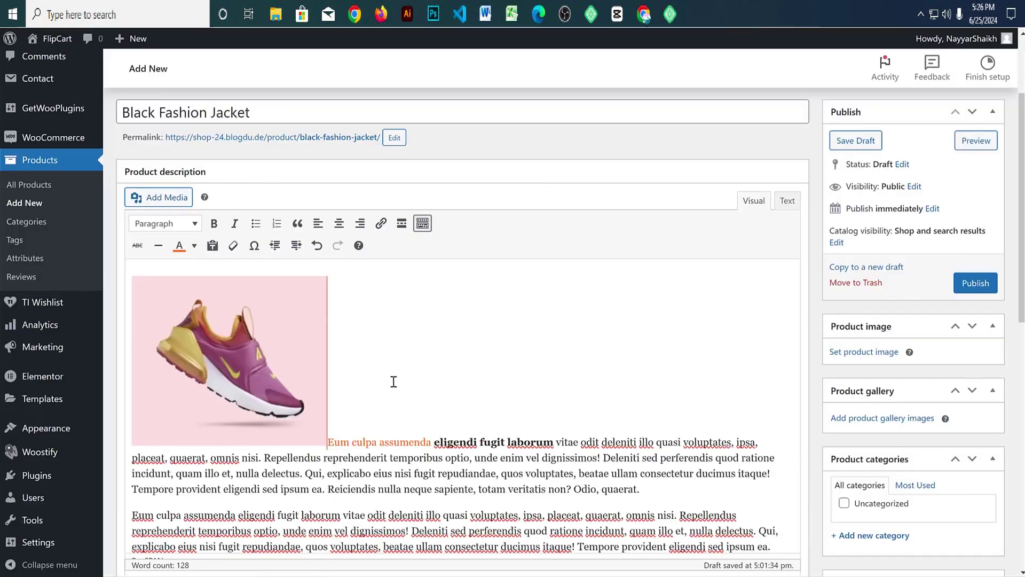
Step: Align the shoe image in the product description to the left so the text wraps beside it
{"action": "scroll", "coordinate": [422, 377], "scroll_direction": "down", "scroll_amount": 2}
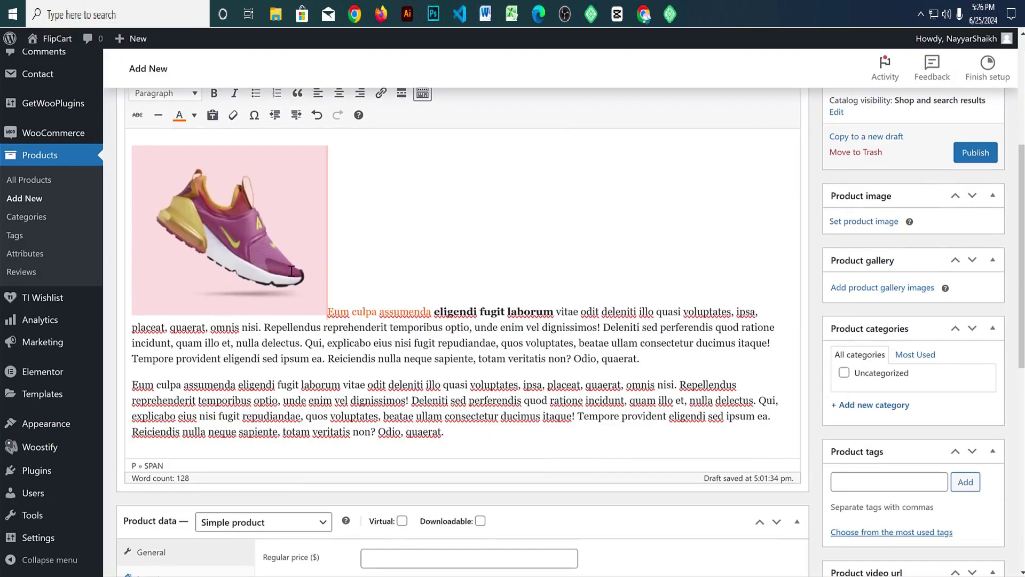
{"action": "left_click", "coordinate": [314, 230]}
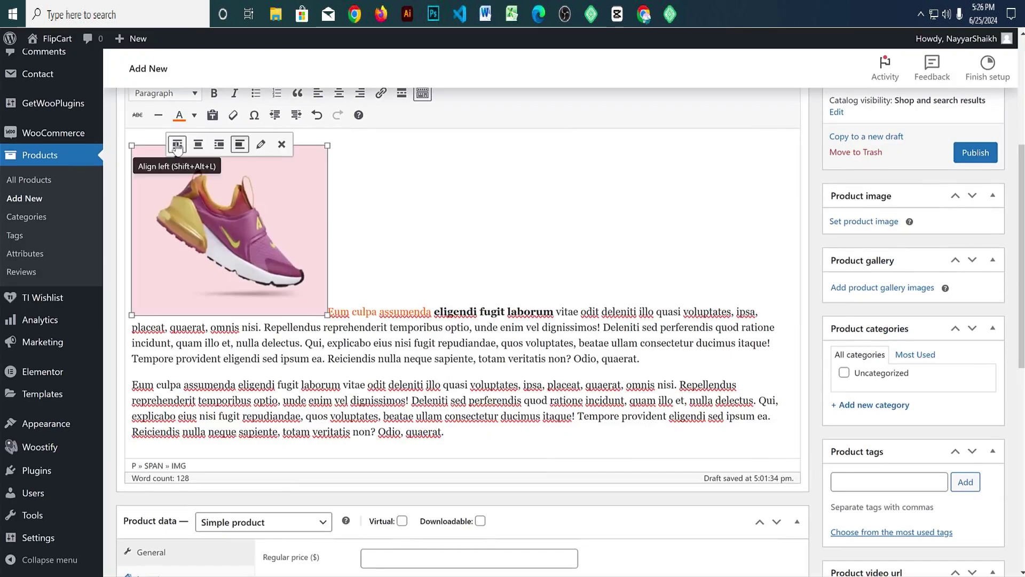
{"action": "left_click", "coordinate": [175, 144]}
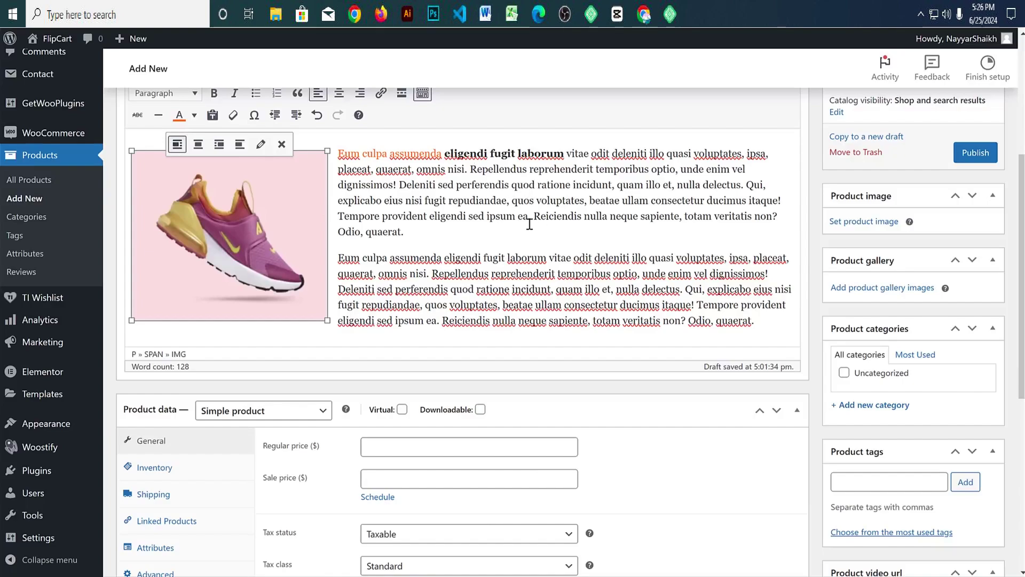
{"action": "scroll", "coordinate": [494, 275], "scroll_direction": "up", "scroll_amount": 3}
{"action": "scroll", "coordinate": [442, 345], "scroll_direction": "down", "scroll_amount": 2}
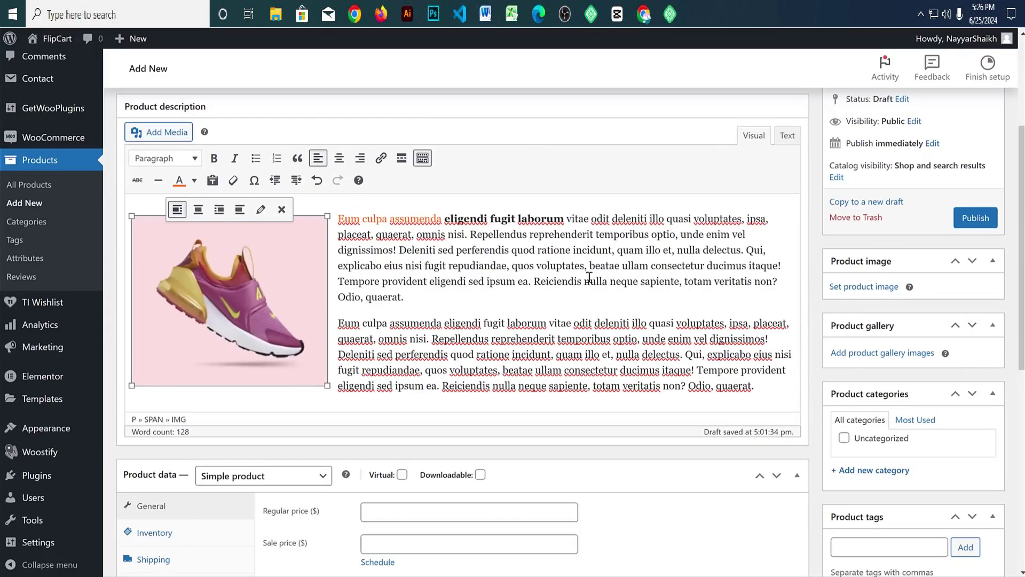
Step: Look up the price shown on the Black Fashion Jacket's existing store page for the regular price
{"action": "scroll", "coordinate": [648, 353], "scroll_direction": "down", "scroll_amount": 5}
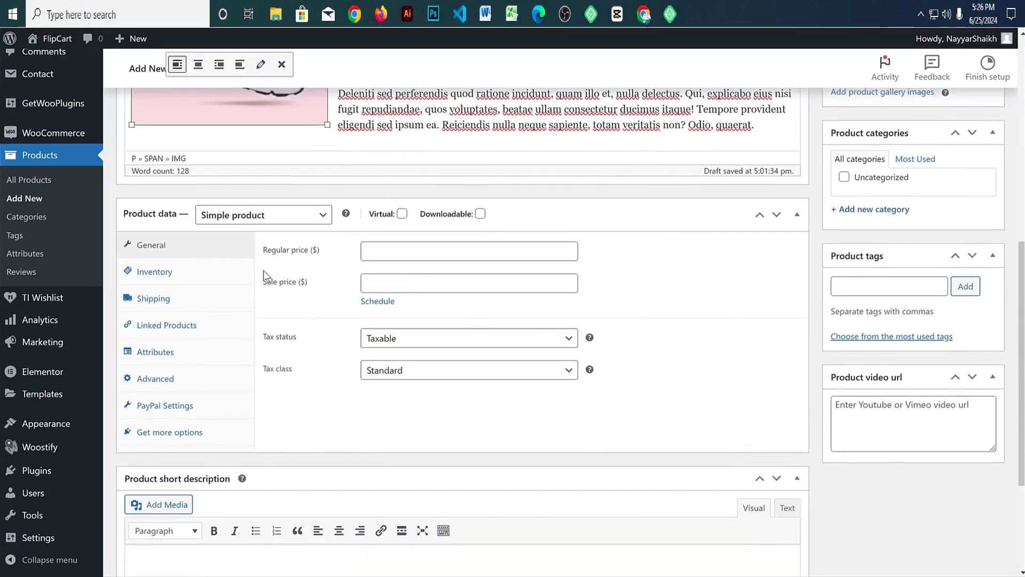
{"action": "left_click", "coordinate": [411, 254]}
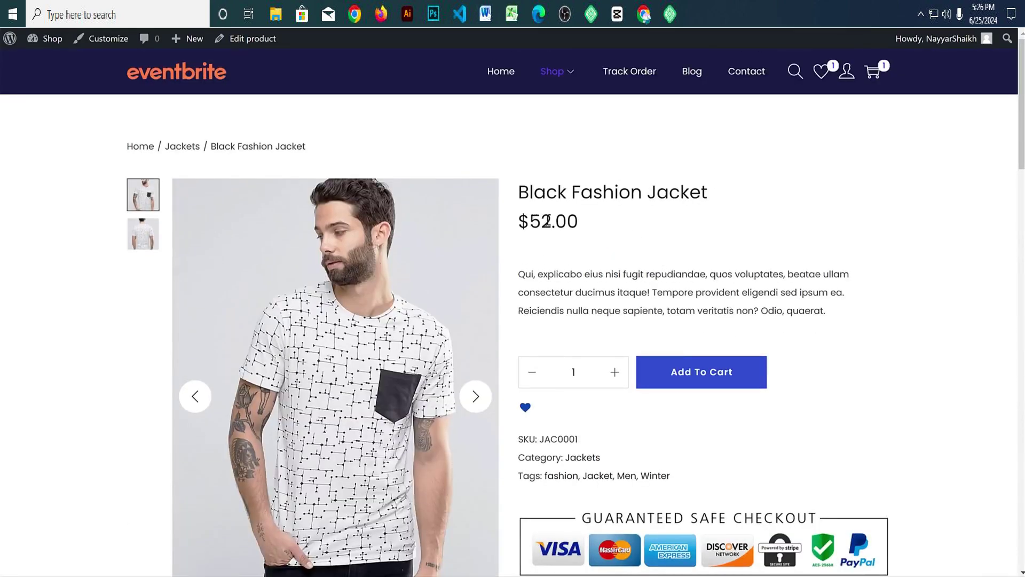
{"action": "left_click_drag", "start_coordinate": [547, 220], "coordinate": [529, 221]}
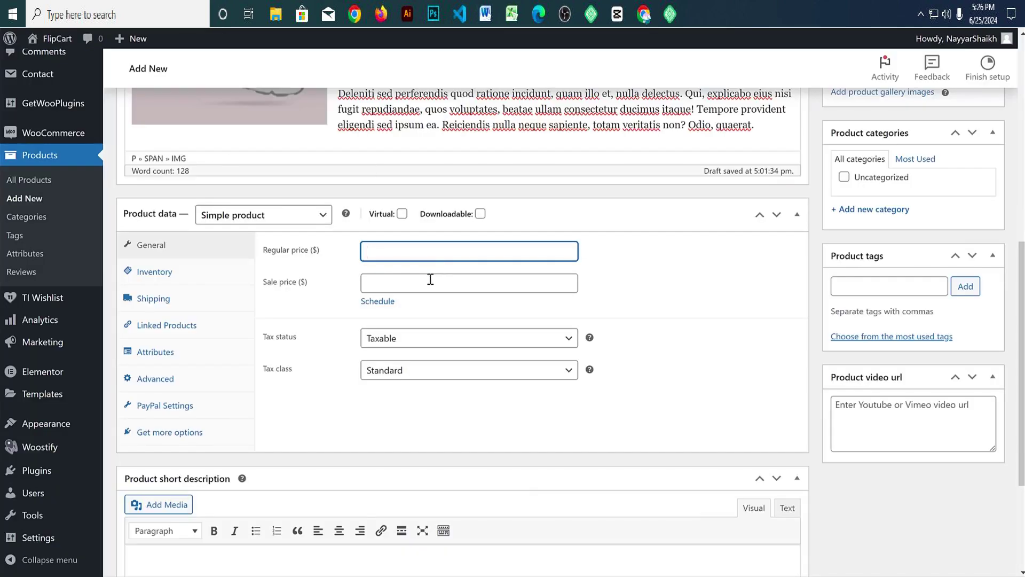
Step: Try a sale price of 199 with no regular price and with a regular price of 59
{"action": "left_click", "coordinate": [459, 275]}
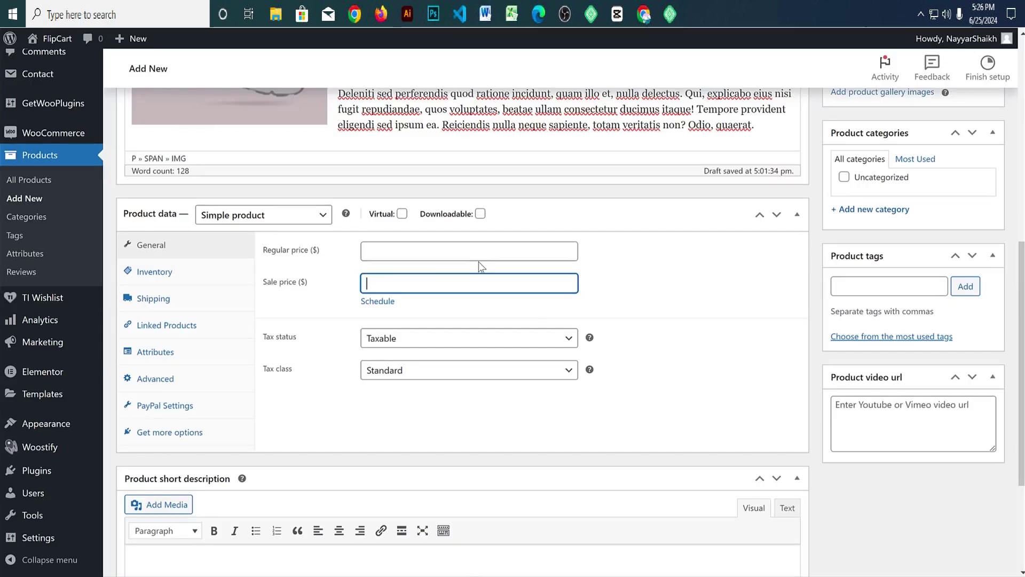
{"action": "type", "text": "100"}
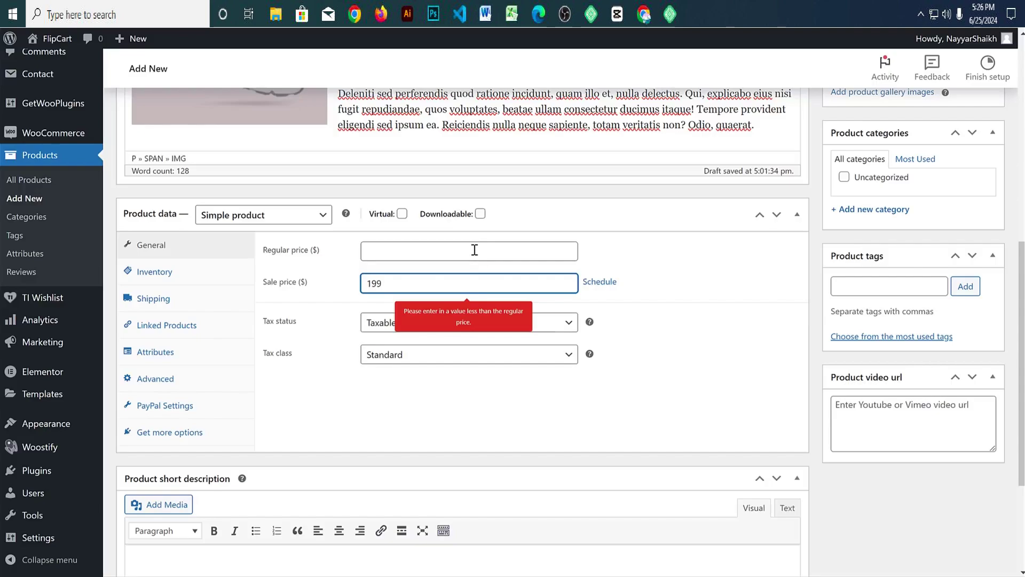
{"action": "left_click", "coordinate": [473, 250]}
{"action": "type", "text": "9"}
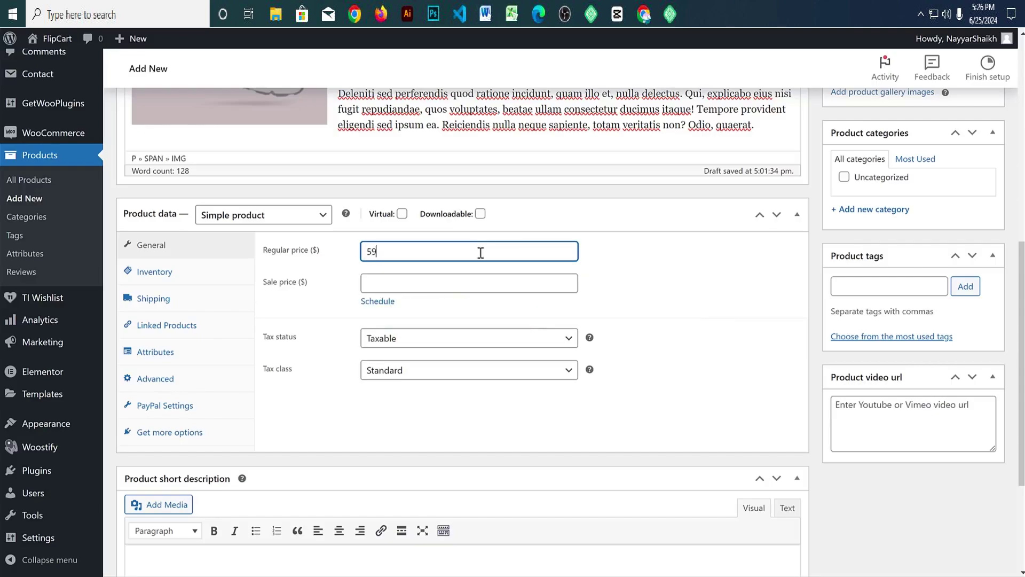
{"action": "left_click", "coordinate": [457, 287]}
{"action": "type", "text": "100"}
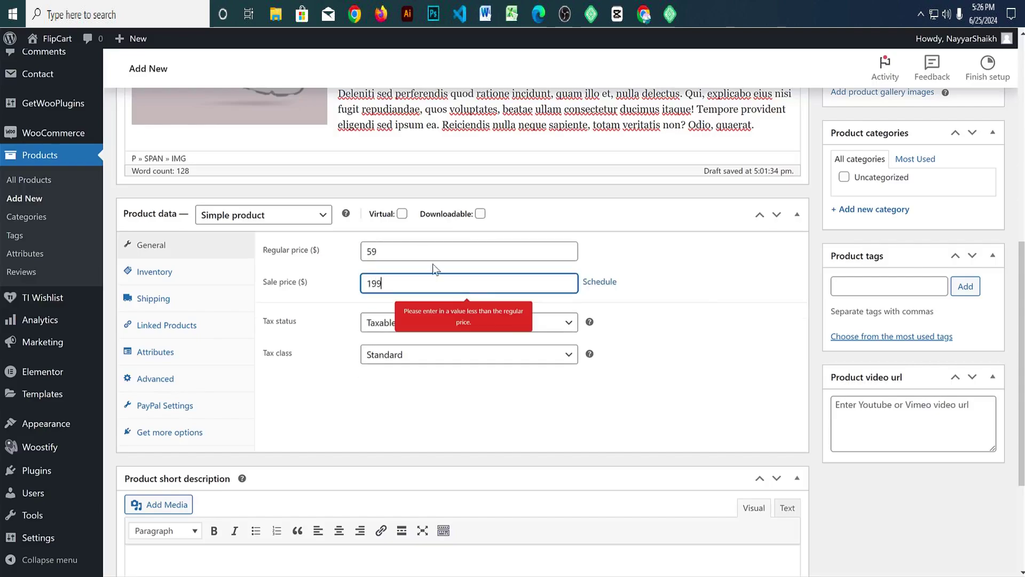
Step: Set the product's regular price to 199 and sale price to 59, with the GST 5% tax class
{"action": "left_click", "coordinate": [344, 256]}
{"action": "left_click", "coordinate": [385, 256]}
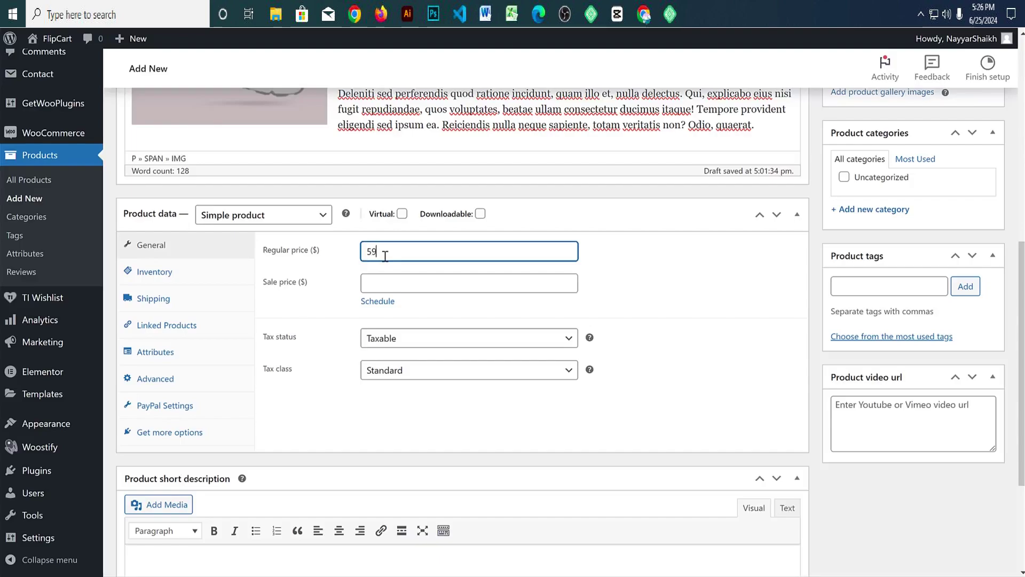
{"action": "double_click", "coordinate": [385, 256]}
{"action": "type", "text": "1+99"}
{"action": "left_click", "coordinate": [394, 283]}
{"action": "type", "text": "59"}
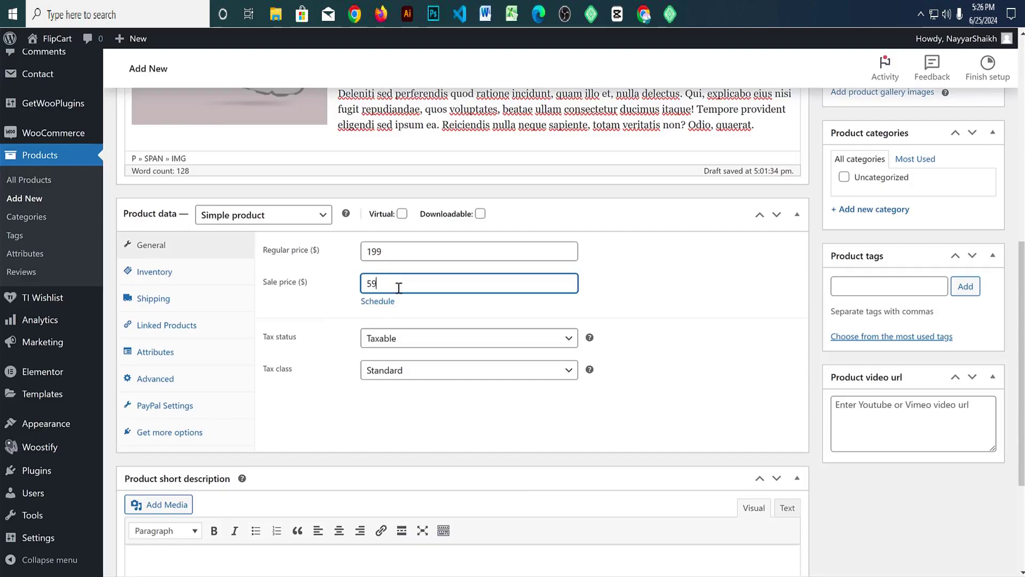
{"action": "left_click", "coordinate": [715, 271]}
{"action": "left_click_drag", "start_coordinate": [401, 247], "coordinate": [358, 261]}
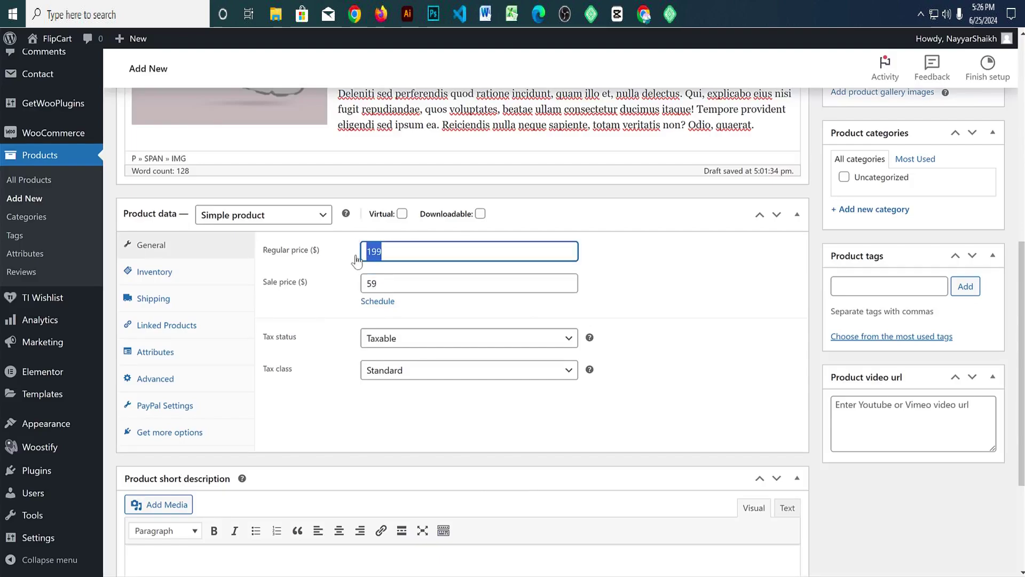
{"action": "double_click", "coordinate": [378, 285]}
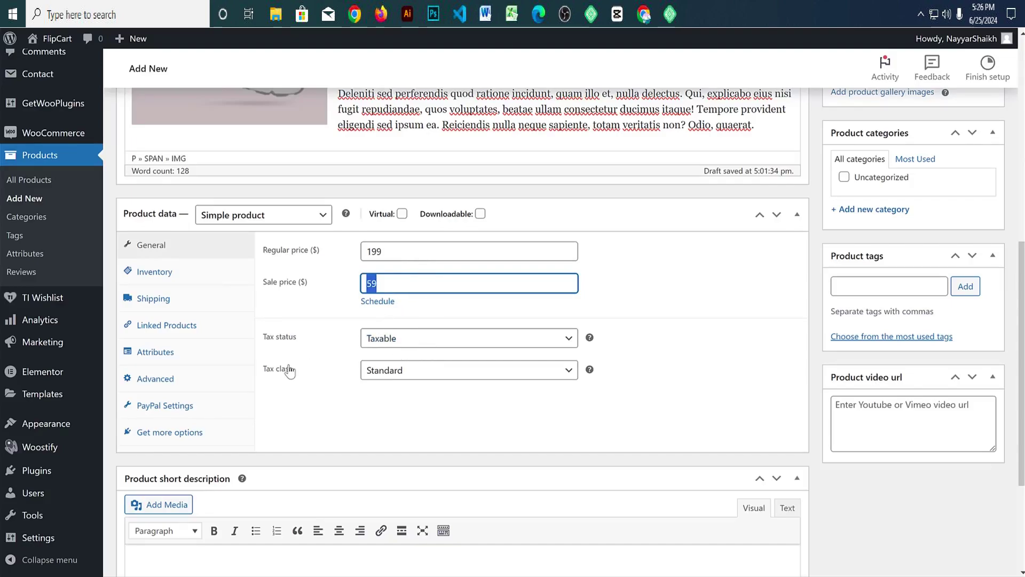
{"action": "left_click", "coordinate": [400, 374]}
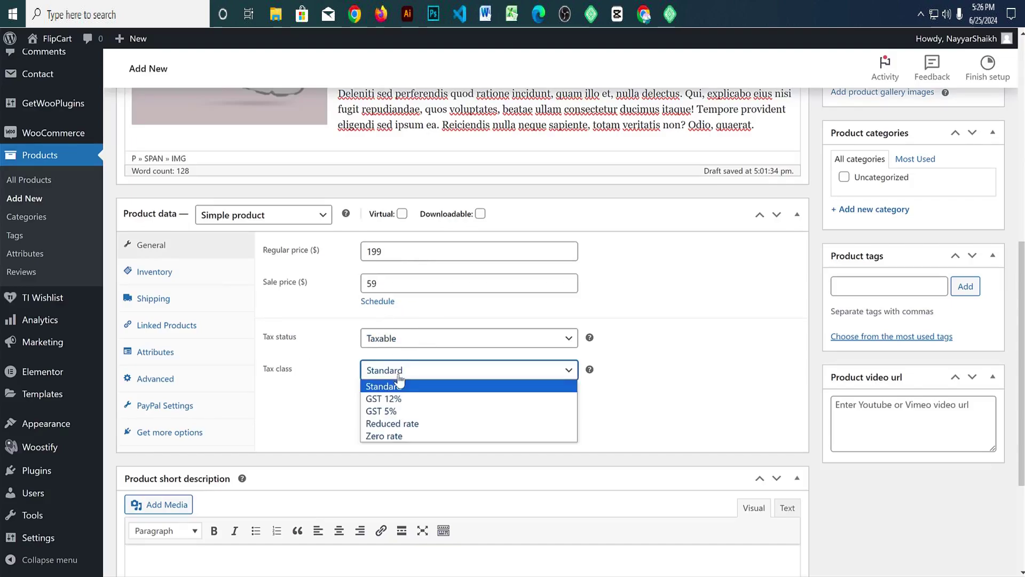
{"action": "left_click", "coordinate": [400, 412]}
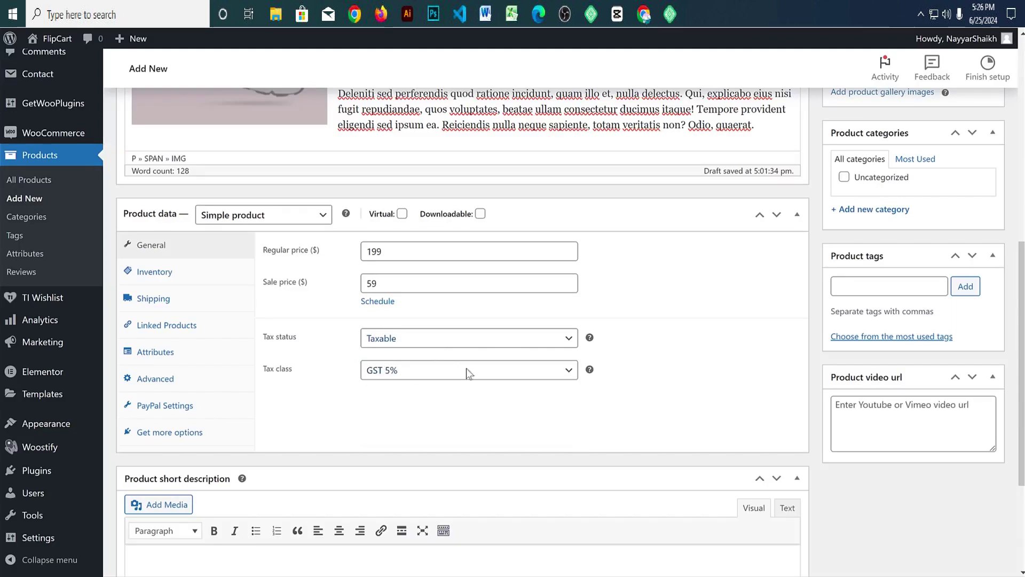
Step: Enter TEE001 as the SKU in the product's inventory data
{"action": "left_click", "coordinate": [191, 276]}
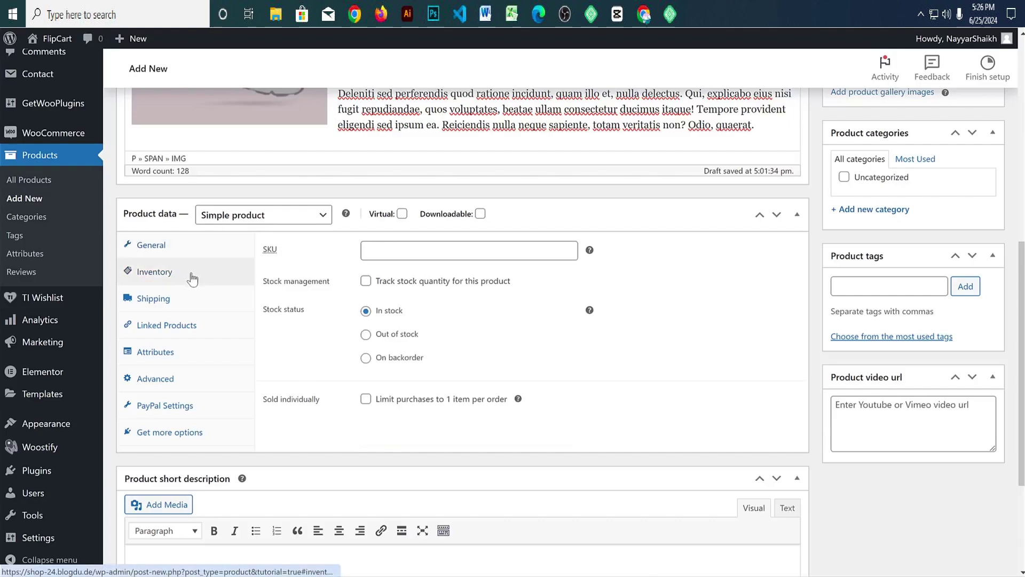
{"action": "left_click", "coordinate": [398, 247]}
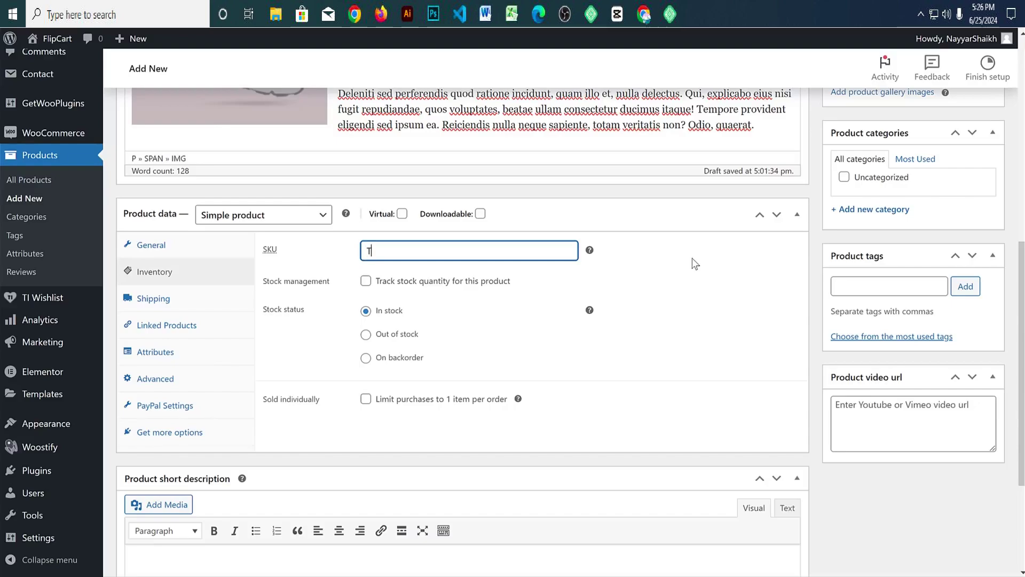
{"action": "type", "text": "EE001"}
Step: Enable stock quantity tracking for the product with a quantity of 50 and a low stock threshold of 5
{"action": "left_click", "coordinate": [366, 281]}
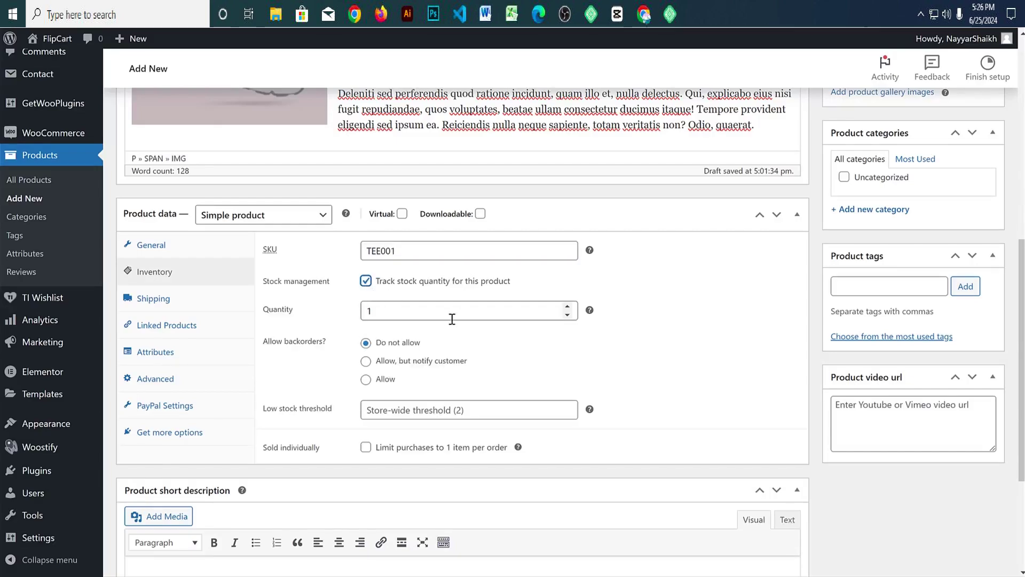
{"action": "left_click_drag", "start_coordinate": [451, 319], "coordinate": [332, 318]}
{"action": "type", "text": "50"}
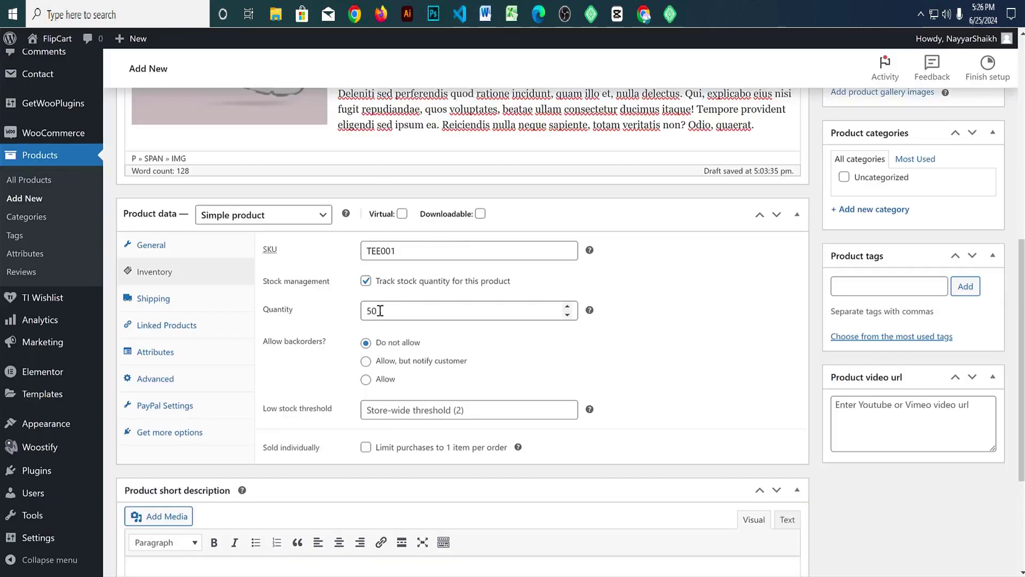
{"action": "left_click_drag", "start_coordinate": [377, 311], "coordinate": [357, 314]}
{"action": "left_click", "coordinate": [682, 308]}
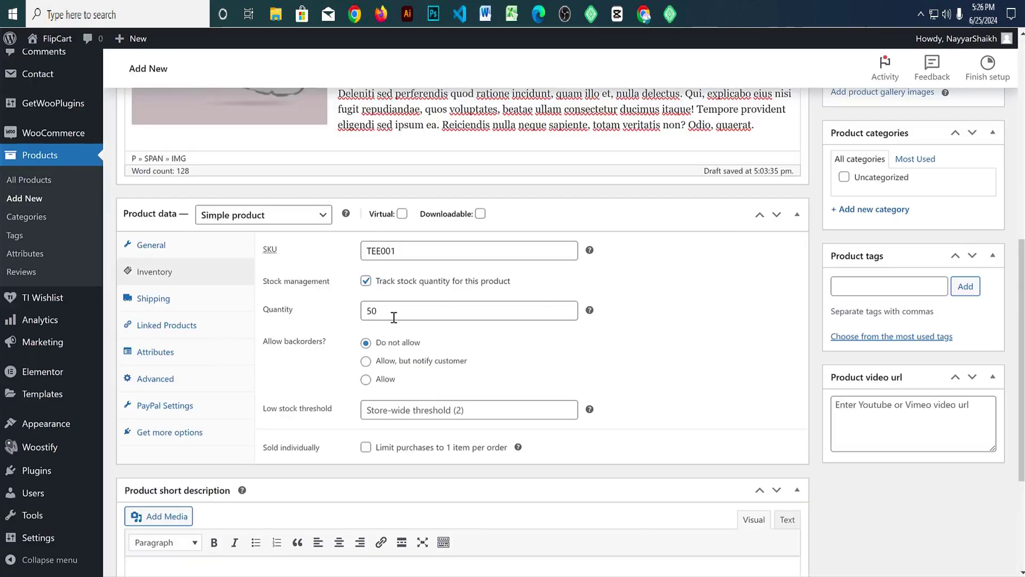
{"action": "left_click_drag", "start_coordinate": [372, 311], "coordinate": [355, 316]}
{"action": "left_click", "coordinate": [648, 317]}
{"action": "left_click", "coordinate": [406, 409]}
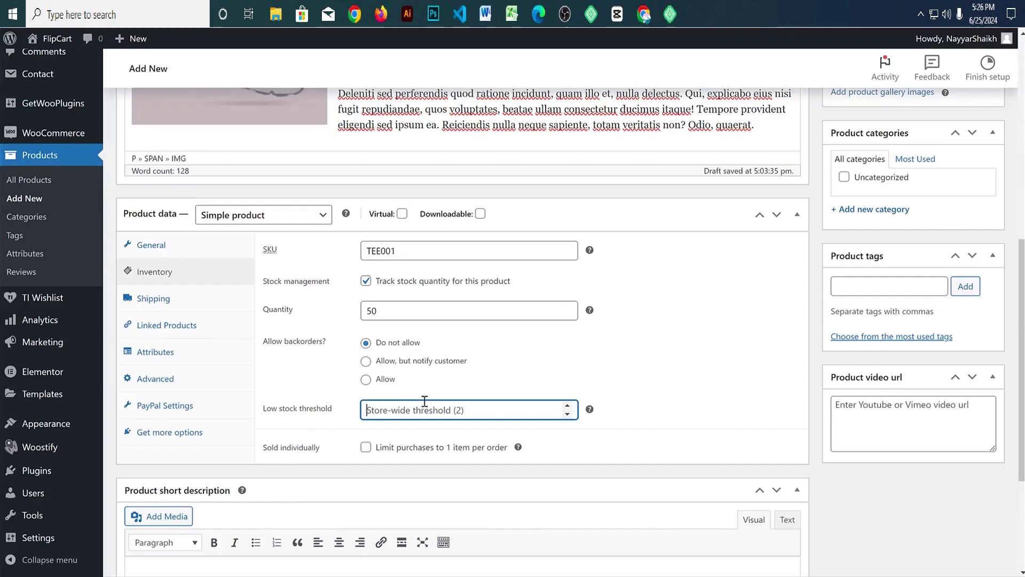
{"action": "type", "text": "5"}
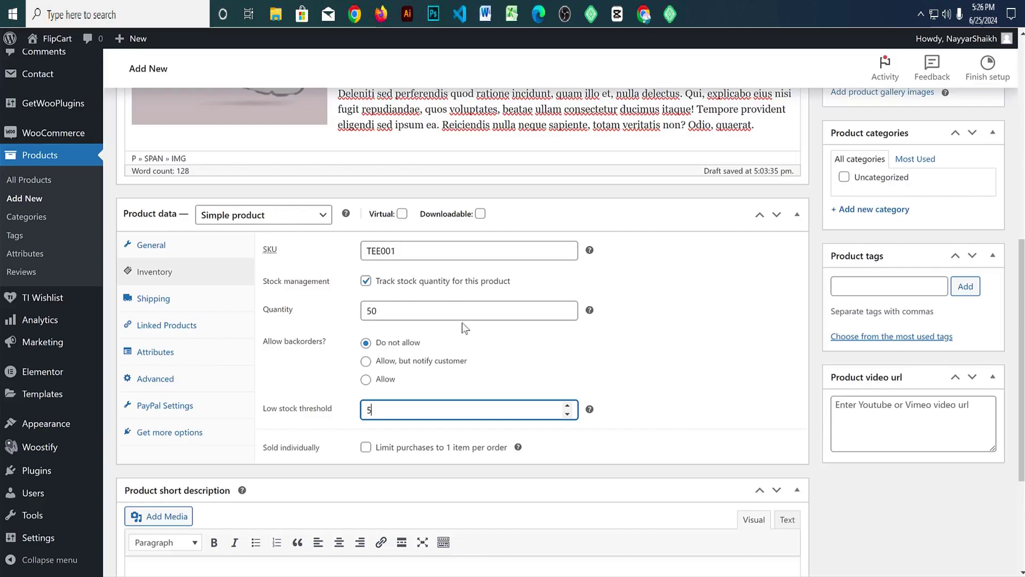
Step: In the product's shipping data, set the weight to 150 g and the dimensions to 50 × 50 × 50 cm
{"action": "left_click", "coordinate": [153, 299]}
{"action": "left_click", "coordinate": [405, 256]}
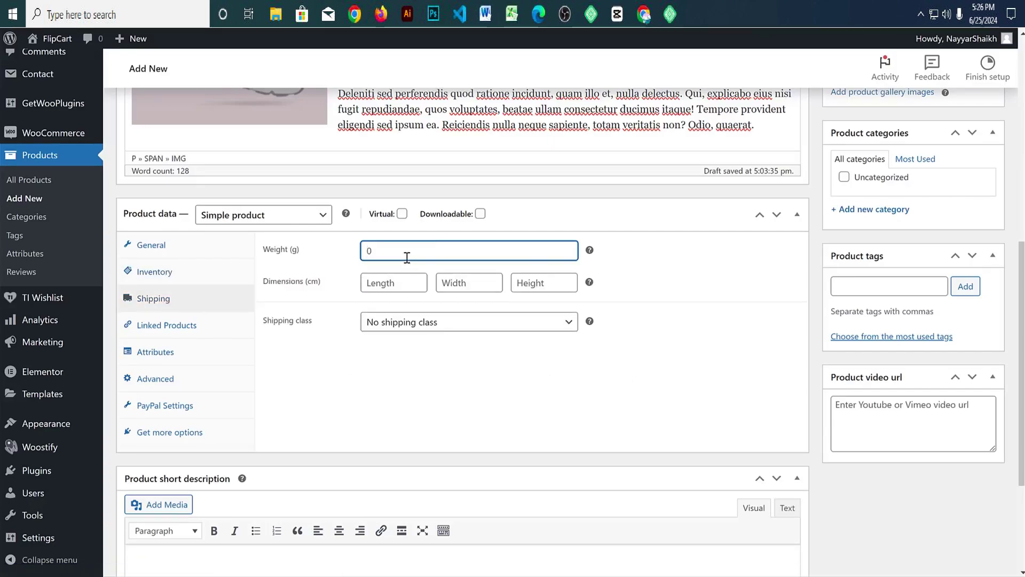
{"action": "type", "text": "150"}
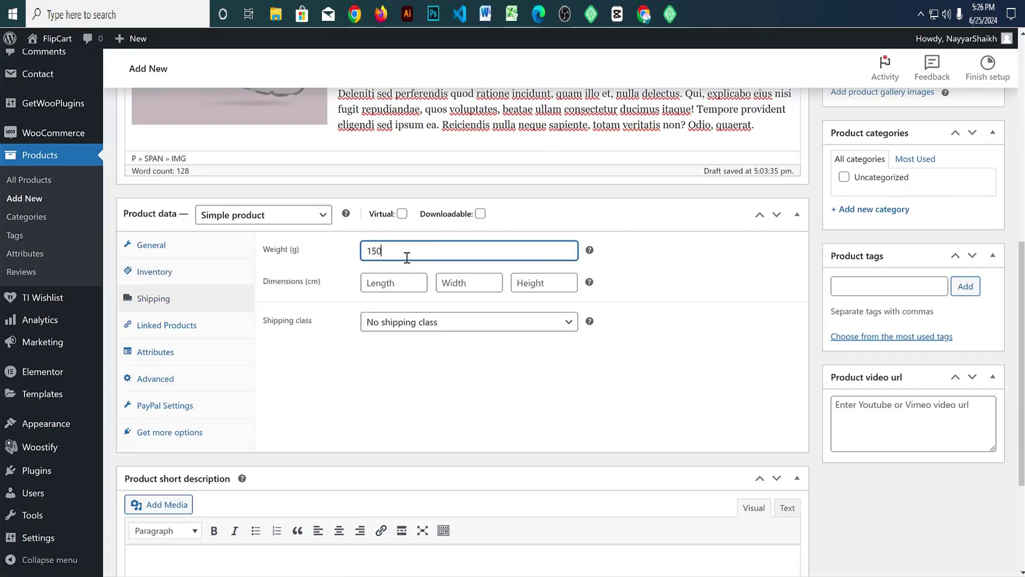
{"action": "left_click", "coordinate": [368, 281]}
{"action": "type", "text": "50"}
{"action": "key", "text": "Tab"}
{"action": "type", "text": "50"}
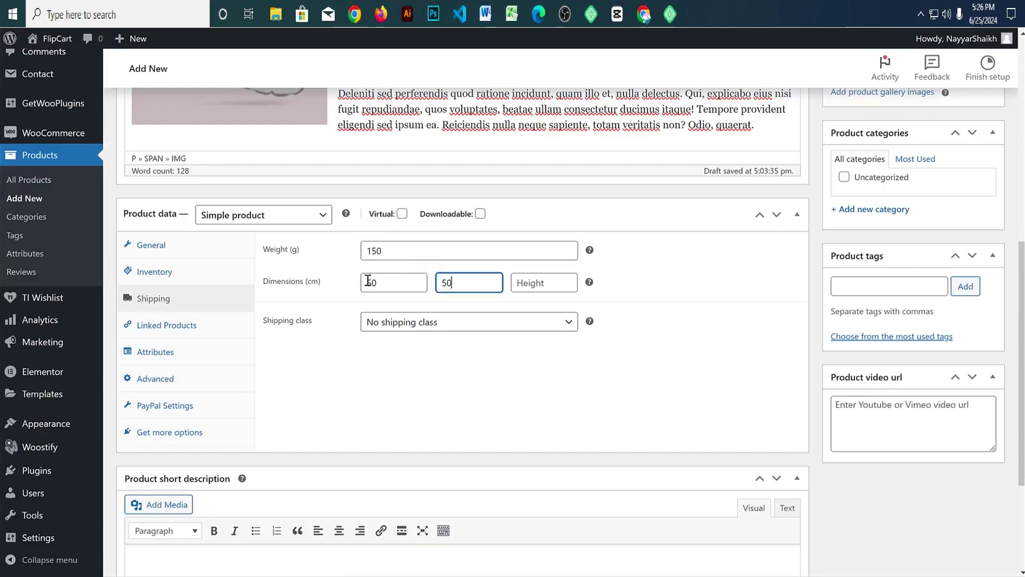
{"action": "key", "text": "Tab"}
{"action": "type", "text": "50"}
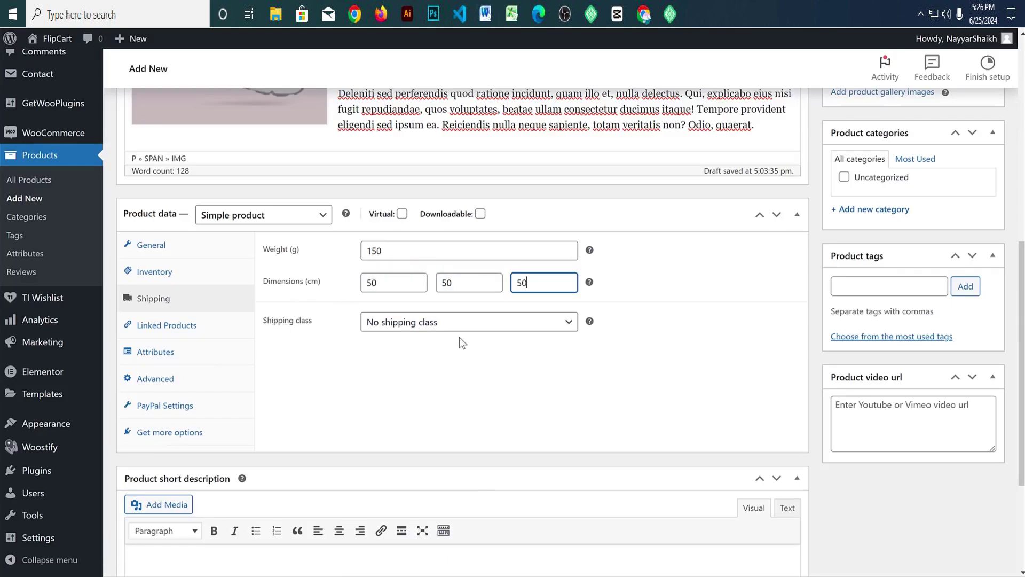
Step: Assign the T-Shirt shipping class to the product
{"action": "left_click", "coordinate": [459, 323]}
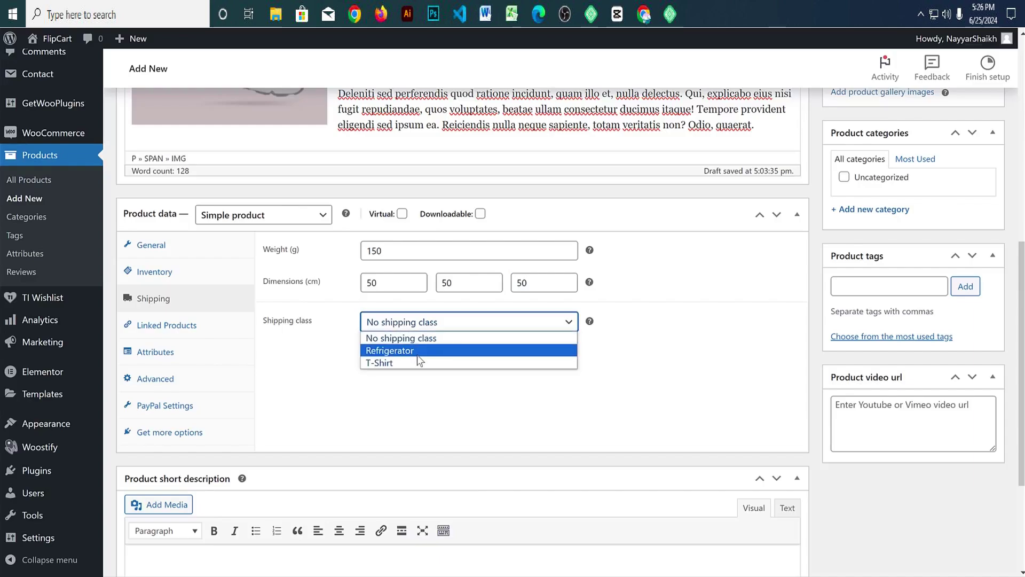
{"action": "left_click", "coordinate": [415, 362]}
{"action": "left_click", "coordinate": [439, 359]}
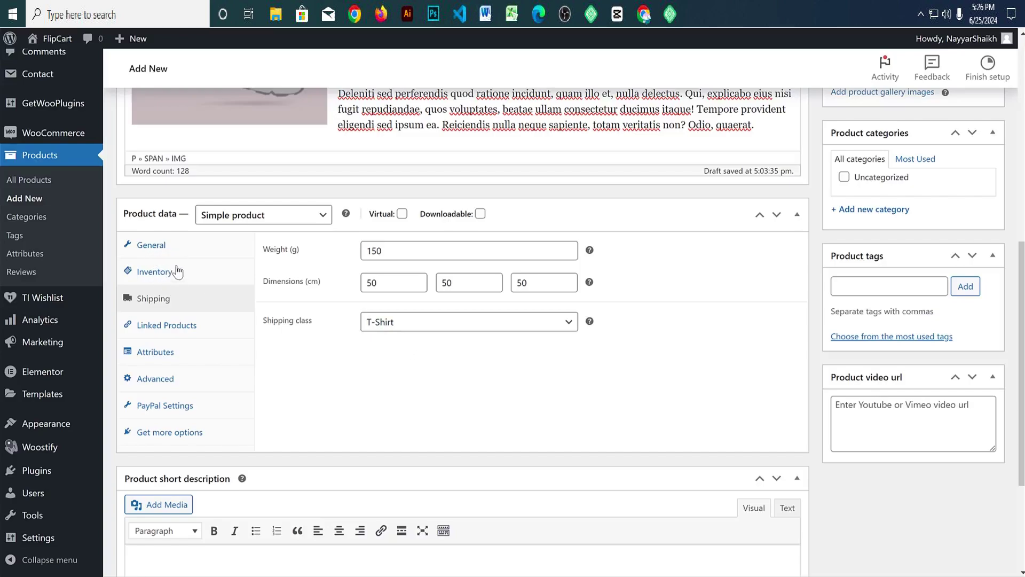
Step: Review the product's general, inventory and shipping data
{"action": "left_click", "coordinate": [170, 246]}
{"action": "left_click", "coordinate": [155, 273]}
{"action": "left_click", "coordinate": [173, 245]}
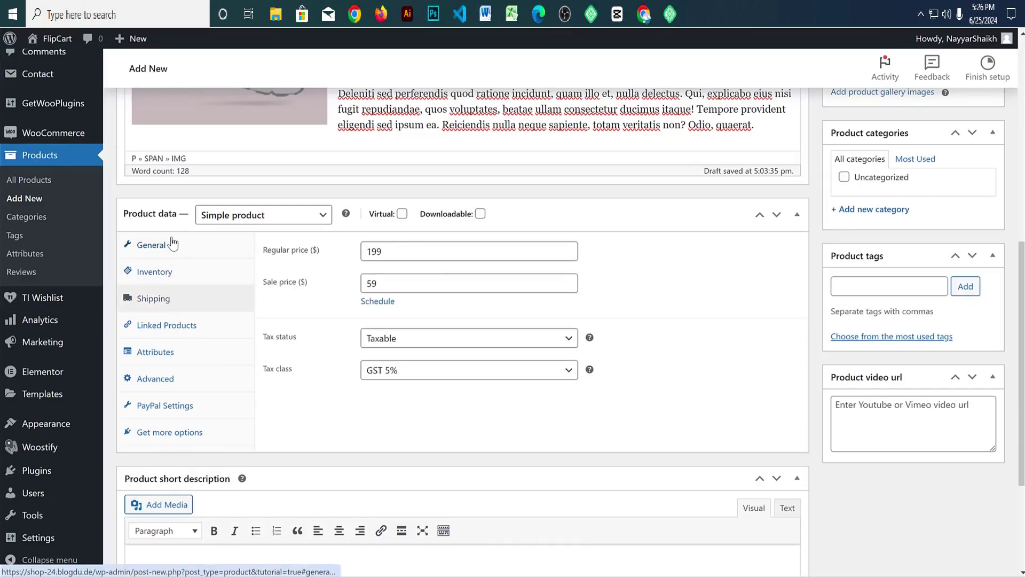
{"action": "left_click", "coordinate": [163, 271]}
{"action": "left_click", "coordinate": [159, 297]}
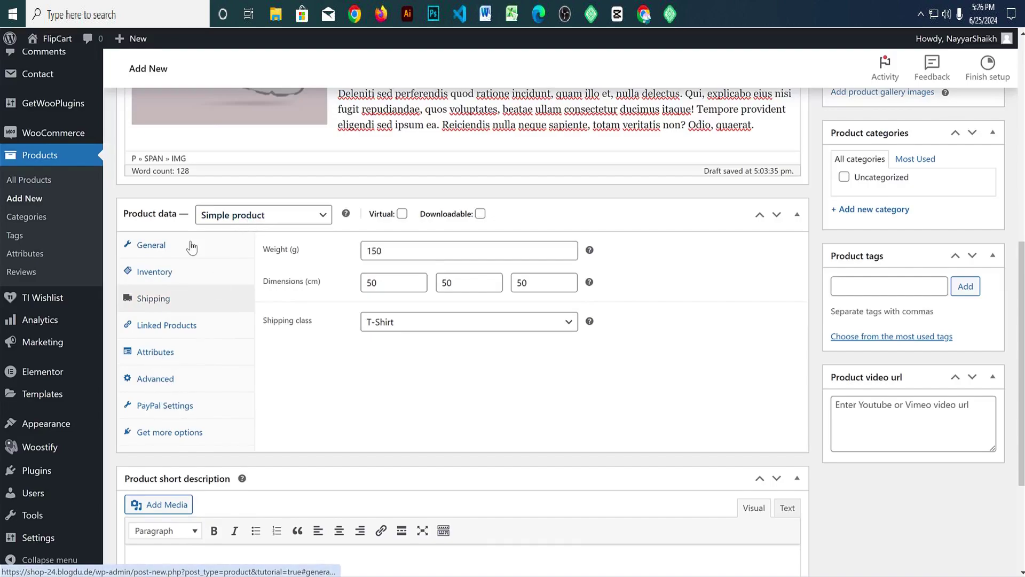
{"action": "left_click", "coordinate": [155, 245]}
{"action": "left_click", "coordinate": [163, 271]}
{"action": "left_click", "coordinate": [159, 299]}
{"action": "left_click", "coordinate": [161, 245]}
Step: Copy the short description from the reference Black Fashion Jacket page into the new product's short description
{"action": "scroll", "coordinate": [683, 399], "scroll_direction": "down", "scroll_amount": 3}
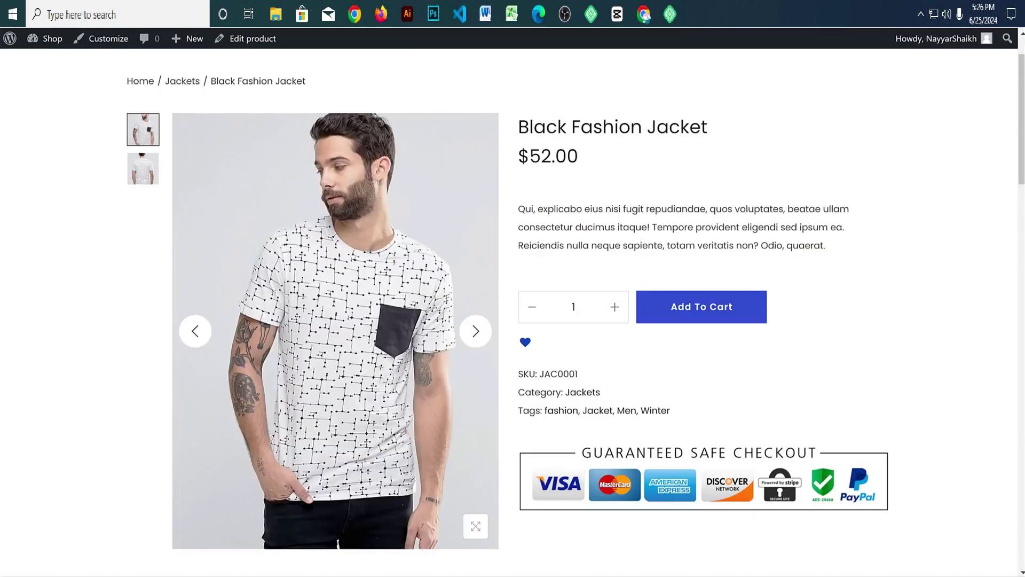
{"action": "left_click_drag", "start_coordinate": [518, 209], "coordinate": [833, 257]}
{"action": "key", "text": "ctrl+c"}
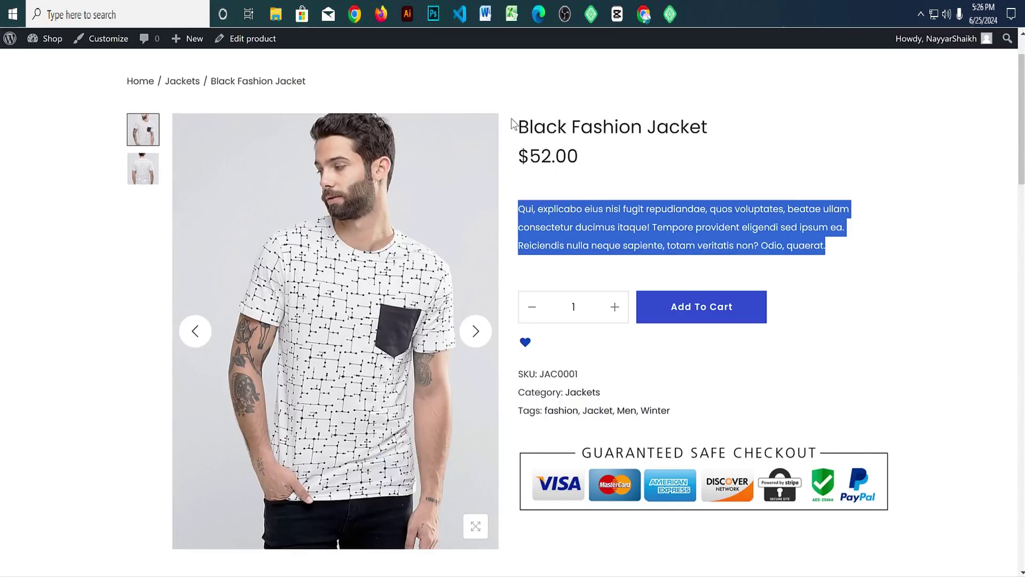
{"action": "key", "text": "alt+Tab"}
{"action": "key", "text": "ctrl+v"}
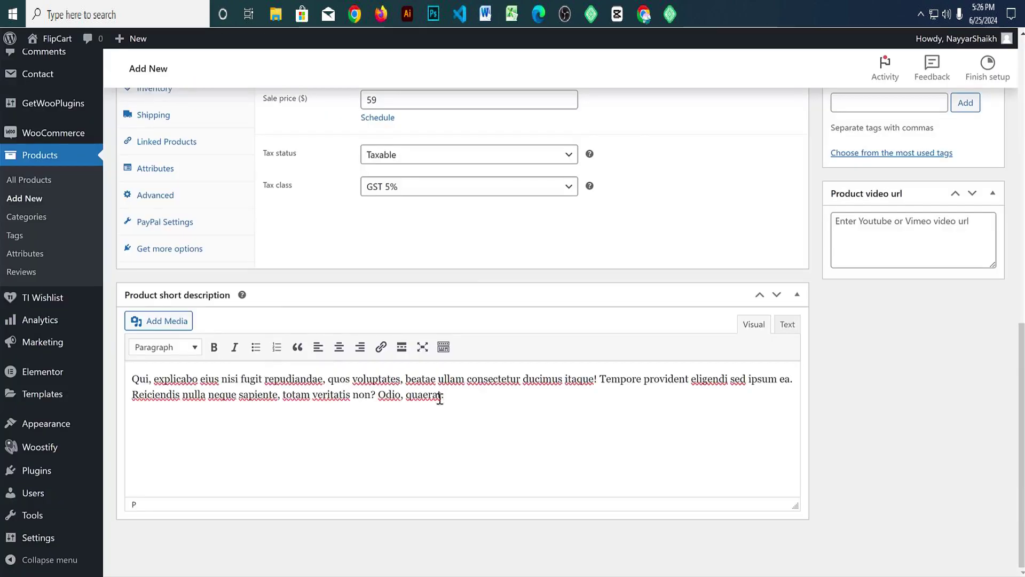
Step: Upload the image 2_1 from the Media folder's Products subfolder and set it as the product image
{"action": "scroll", "coordinate": [712, 425], "scroll_direction": "up", "scroll_amount": 15}
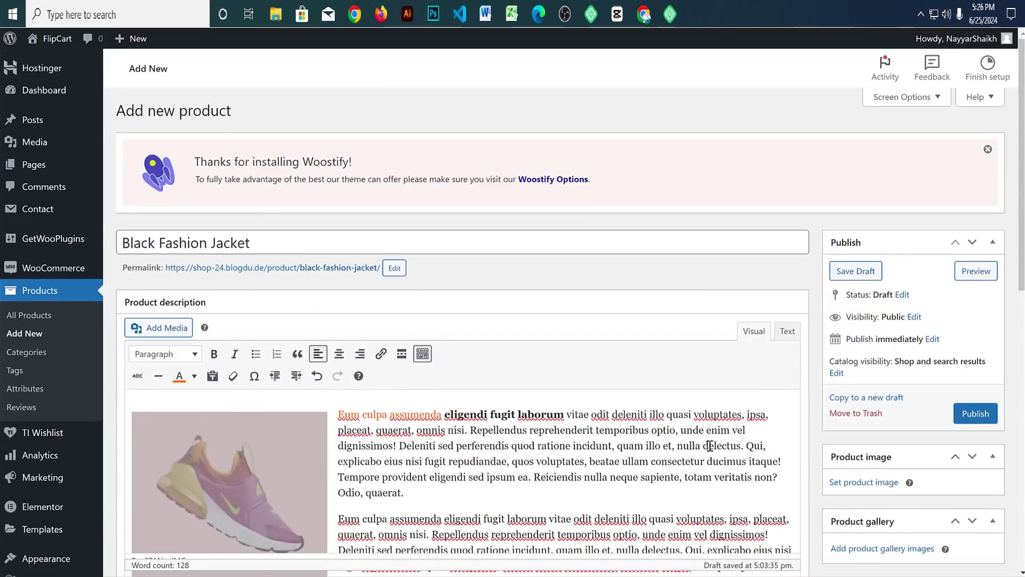
{"action": "scroll", "coordinate": [986, 321], "scroll_direction": "down", "scroll_amount": 4}
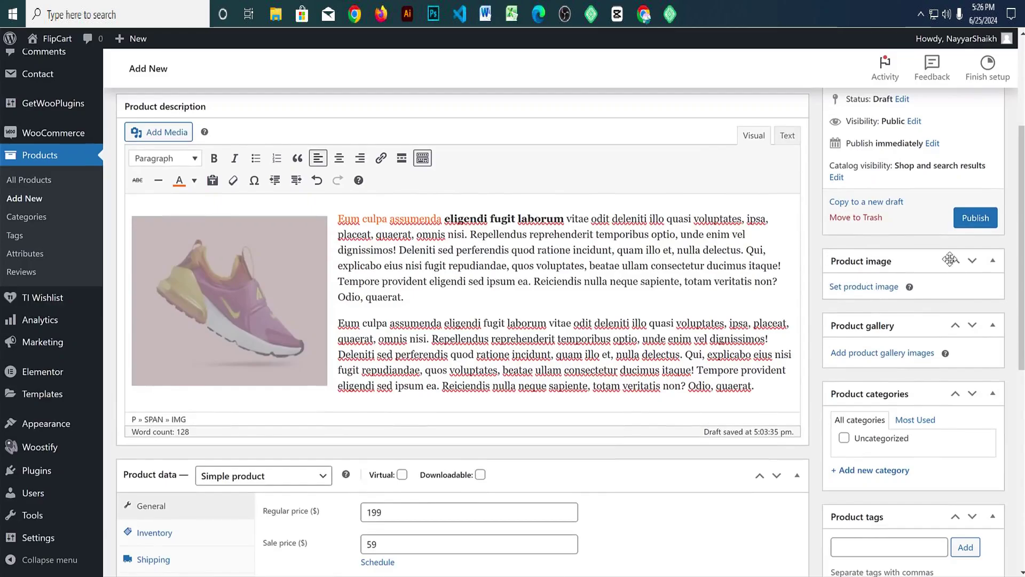
{"action": "scroll", "coordinate": [934, 357], "scroll_direction": "down", "scroll_amount": 1}
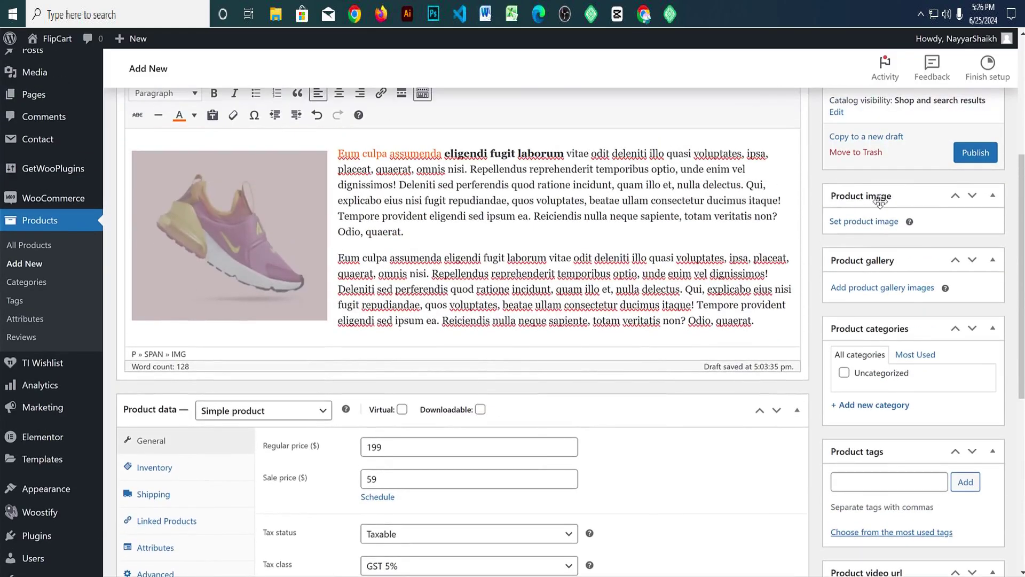
{"action": "left_click", "coordinate": [866, 222]}
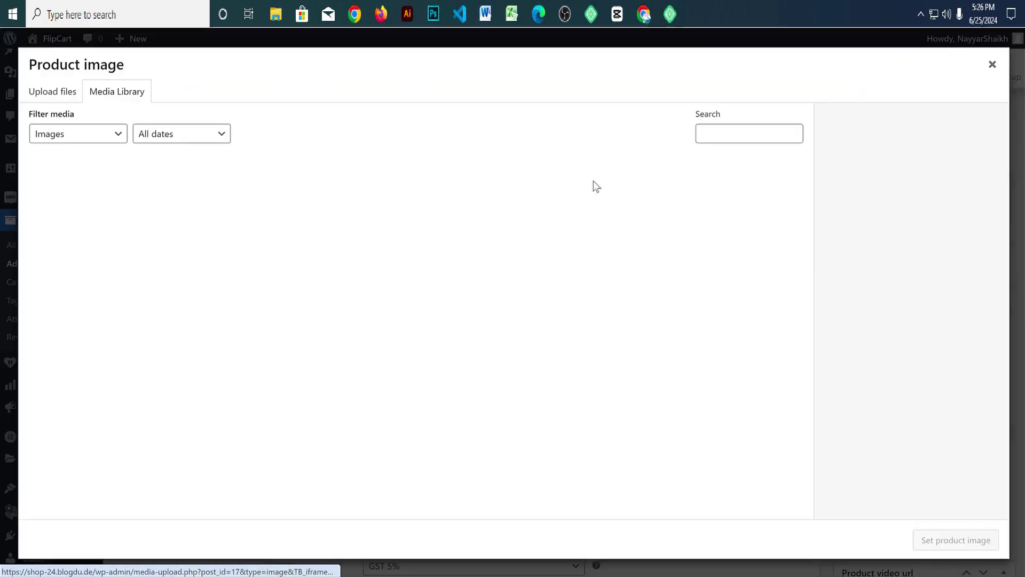
{"action": "left_click", "coordinate": [75, 95]}
{"action": "left_click", "coordinate": [501, 300]}
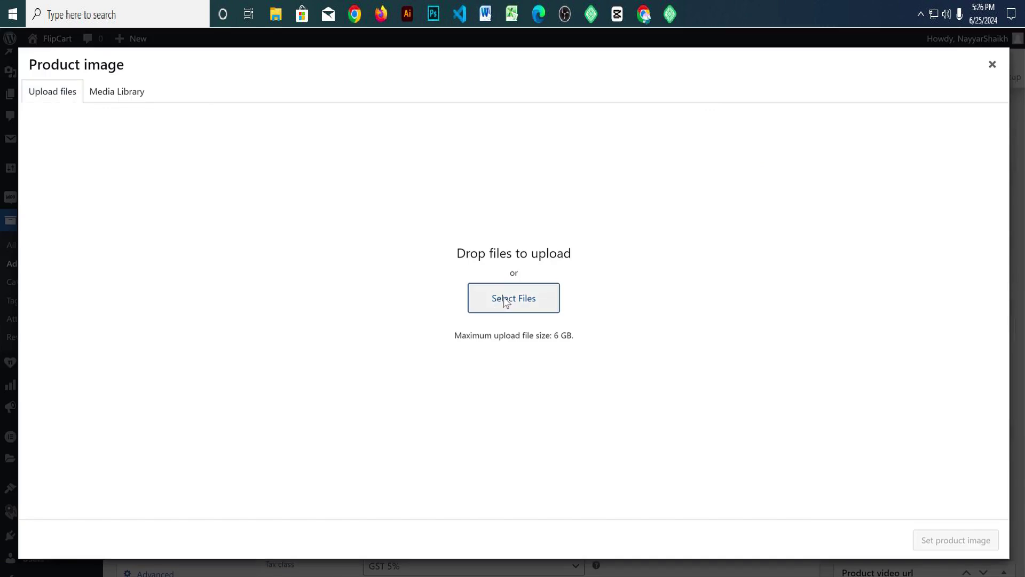
{"action": "scroll", "coordinate": [450, 261], "scroll_direction": "down", "scroll_amount": 4}
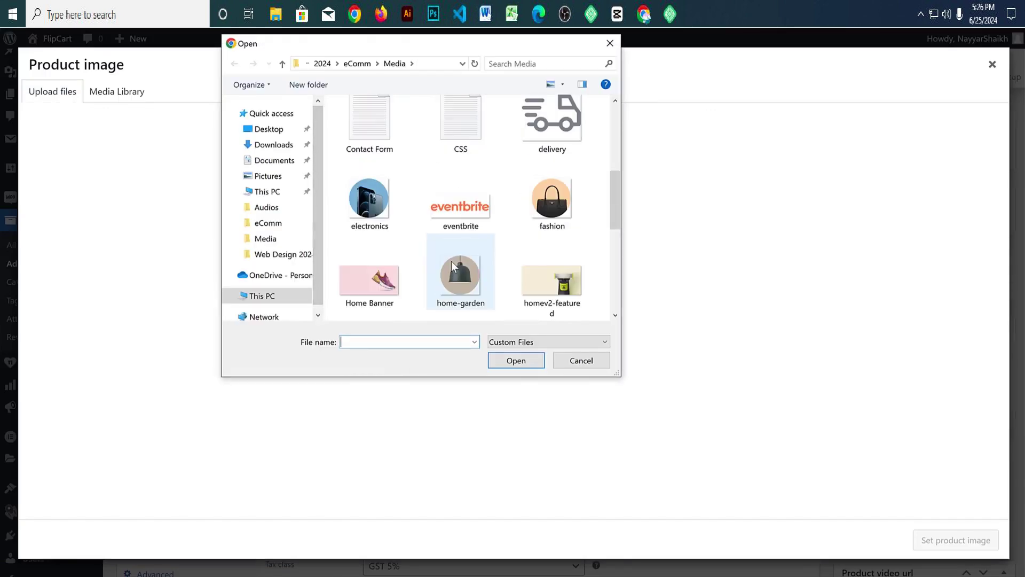
{"action": "scroll", "coordinate": [454, 274], "scroll_direction": "up", "scroll_amount": 1}
{"action": "scroll", "coordinate": [454, 275], "scroll_direction": "up", "scroll_amount": 2}
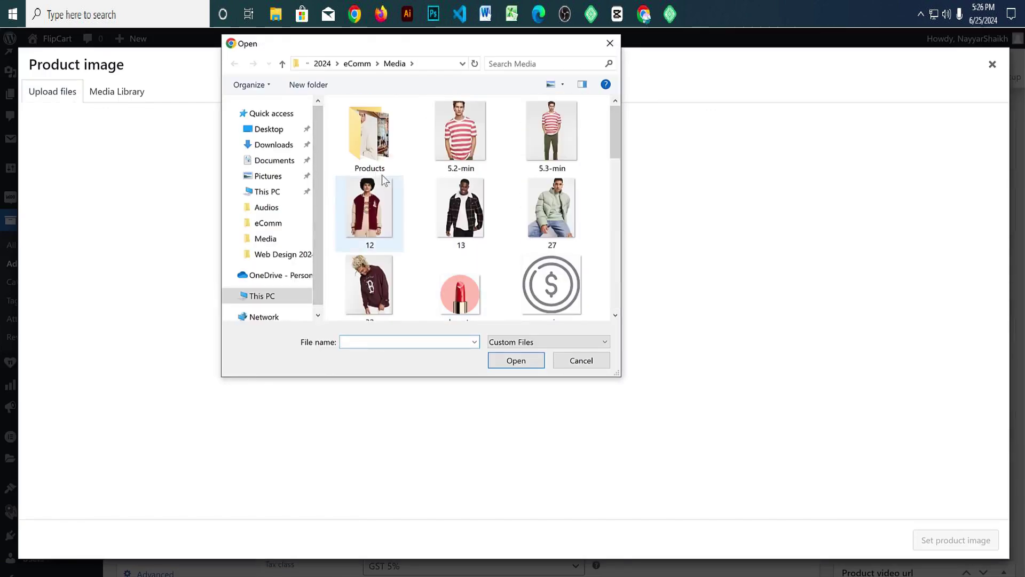
{"action": "double_click", "coordinate": [389, 144]}
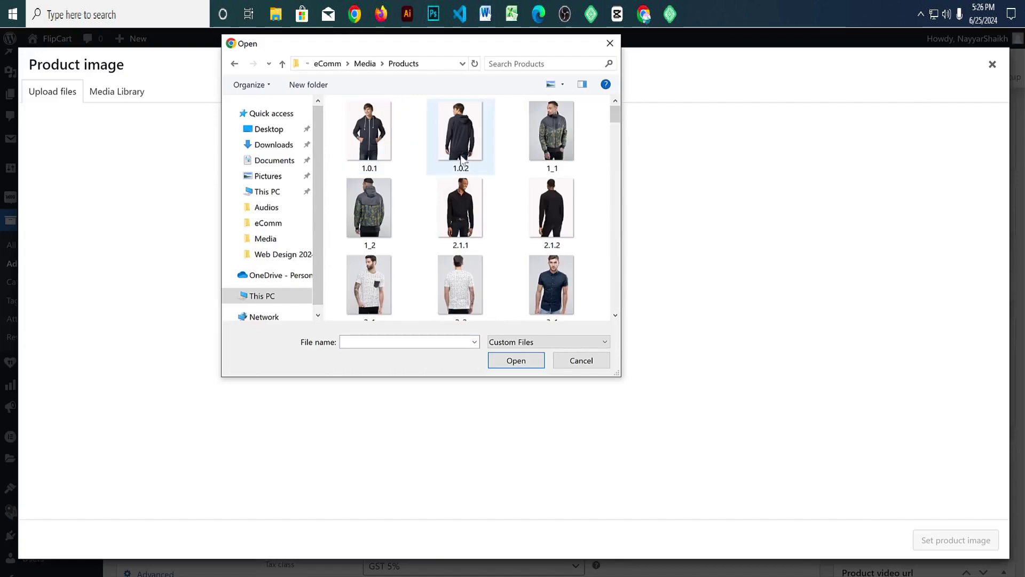
{"action": "scroll", "coordinate": [536, 228], "scroll_direction": "down", "scroll_amount": 2}
{"action": "left_click", "coordinate": [368, 128]}
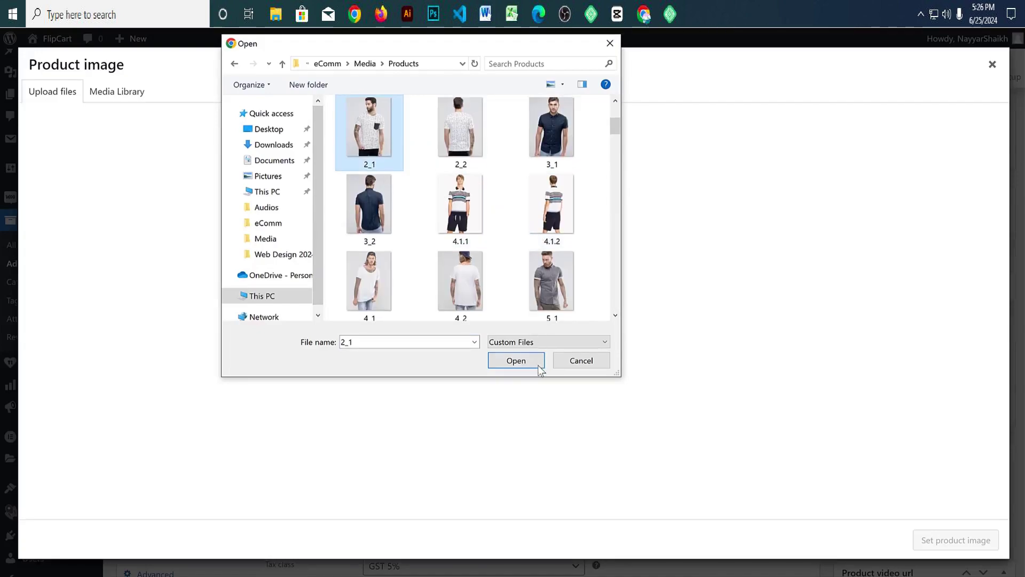
{"action": "left_click", "coordinate": [516, 360]}
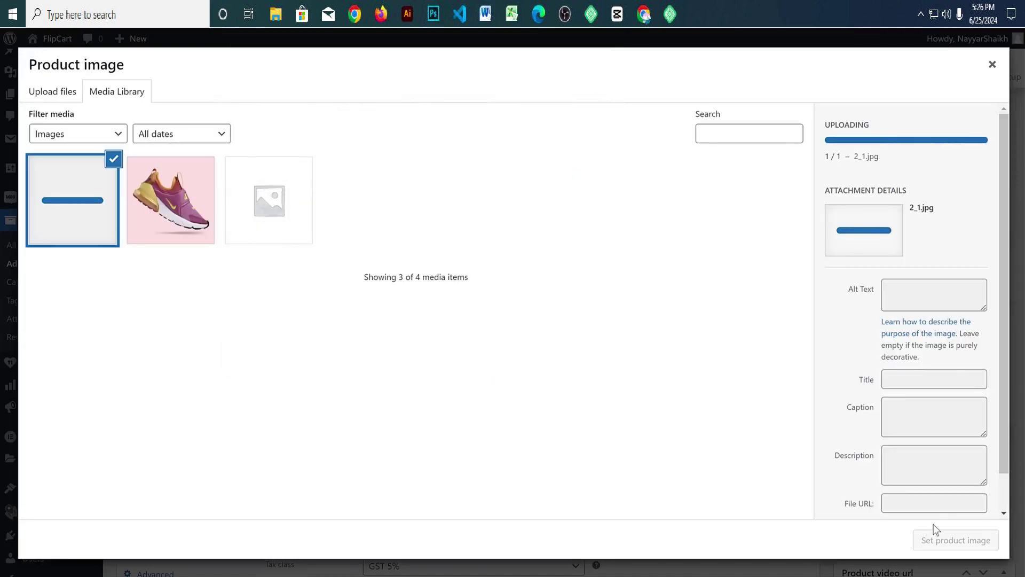
{"action": "left_click", "coordinate": [977, 543]}
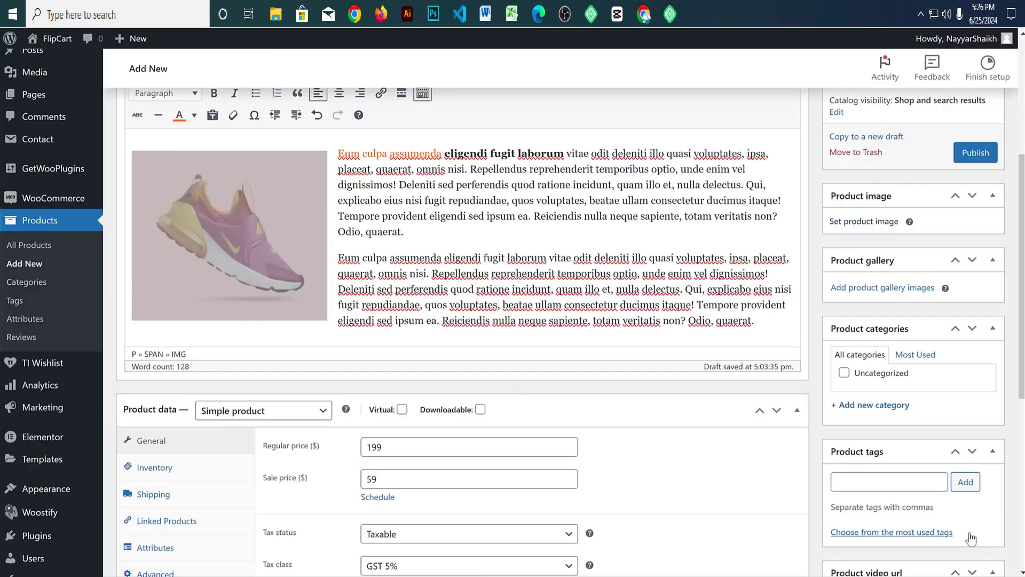
Step: Upload the image 2_2 from the Products folder and add it to the product gallery
{"action": "scroll", "coordinate": [937, 399], "scroll_direction": "down", "scroll_amount": 4}
{"action": "left_click", "coordinate": [880, 299]}
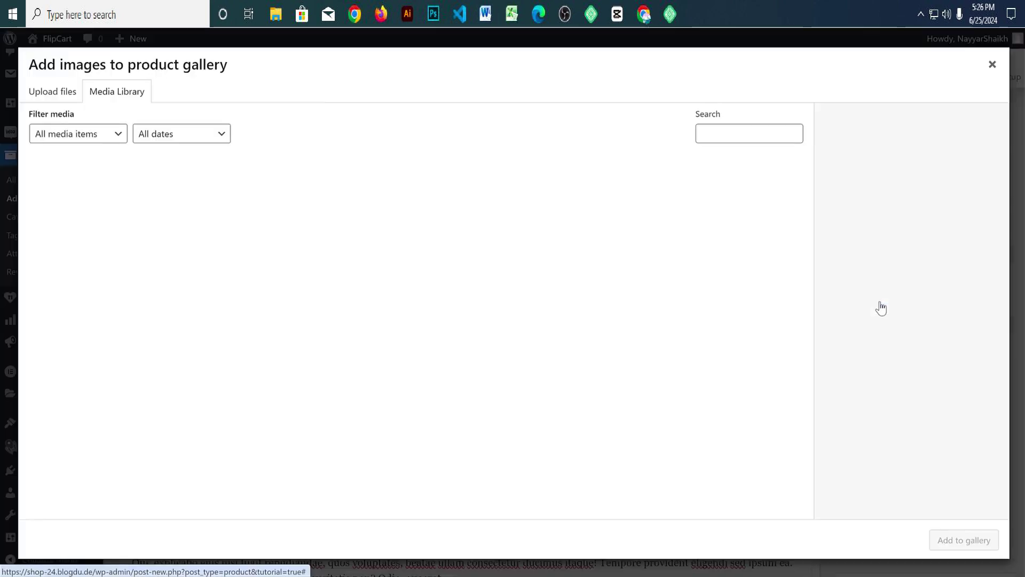
{"action": "left_click", "coordinate": [67, 94]}
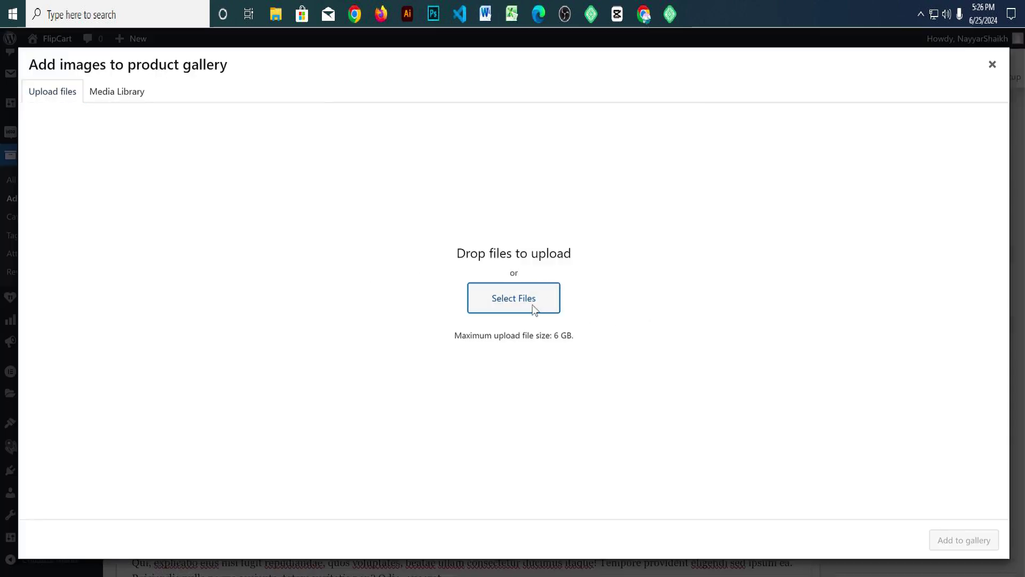
{"action": "left_click", "coordinate": [515, 292]}
{"action": "left_click", "coordinate": [483, 283]}
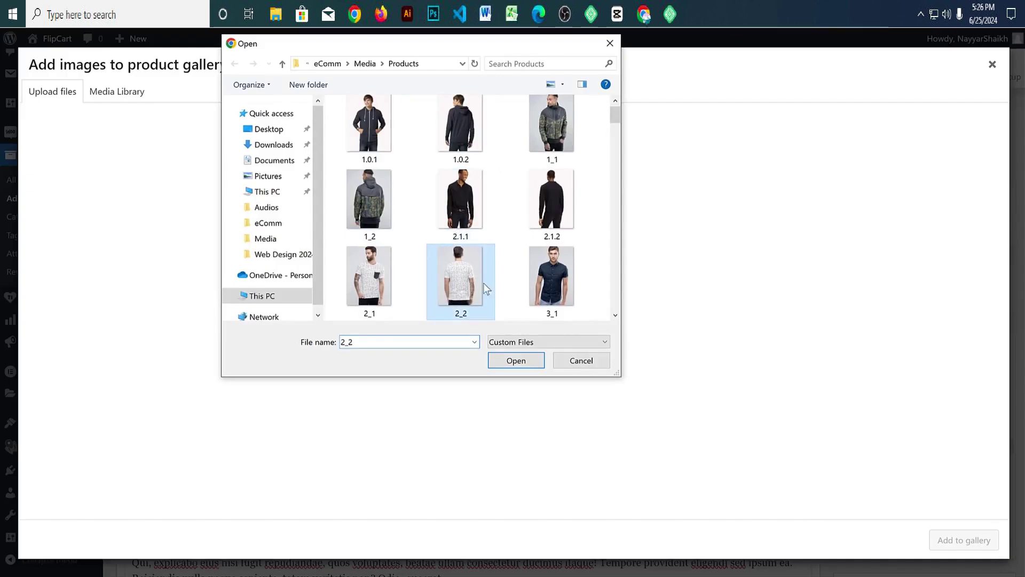
{"action": "scroll", "coordinate": [454, 271], "scroll_direction": "down", "scroll_amount": 2}
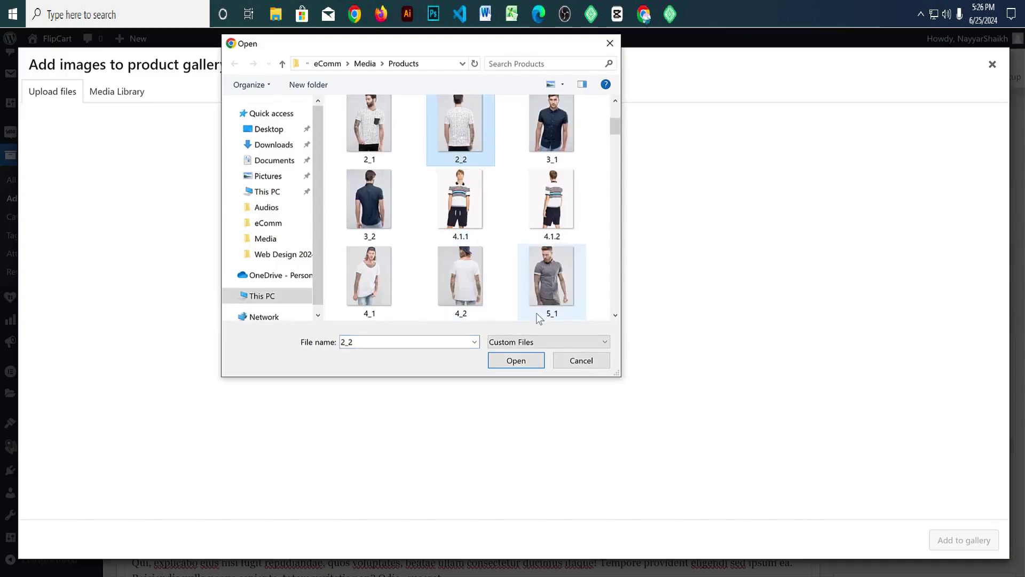
{"action": "left_click", "coordinate": [515, 360]}
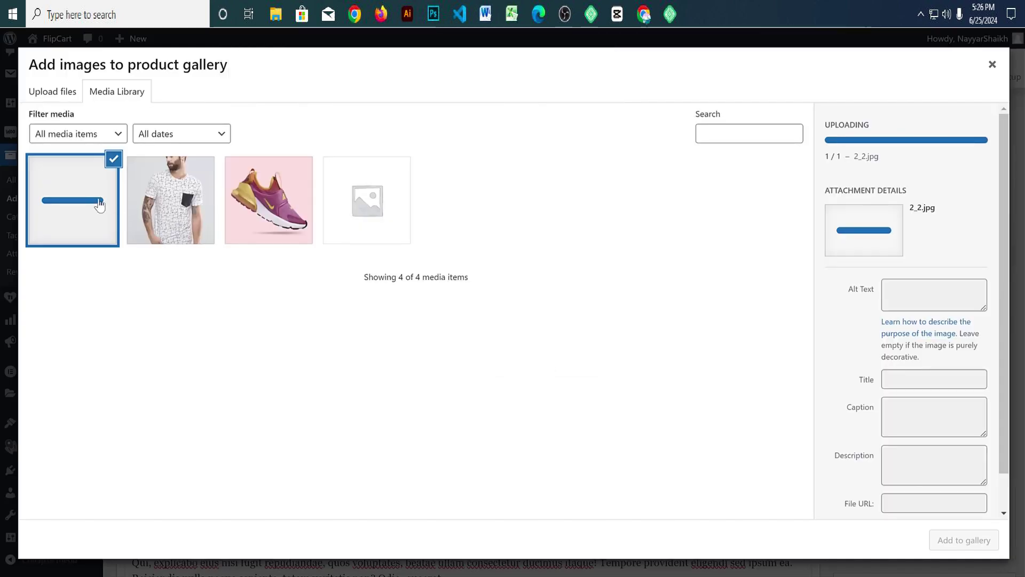
{"action": "left_click", "coordinate": [964, 540]}
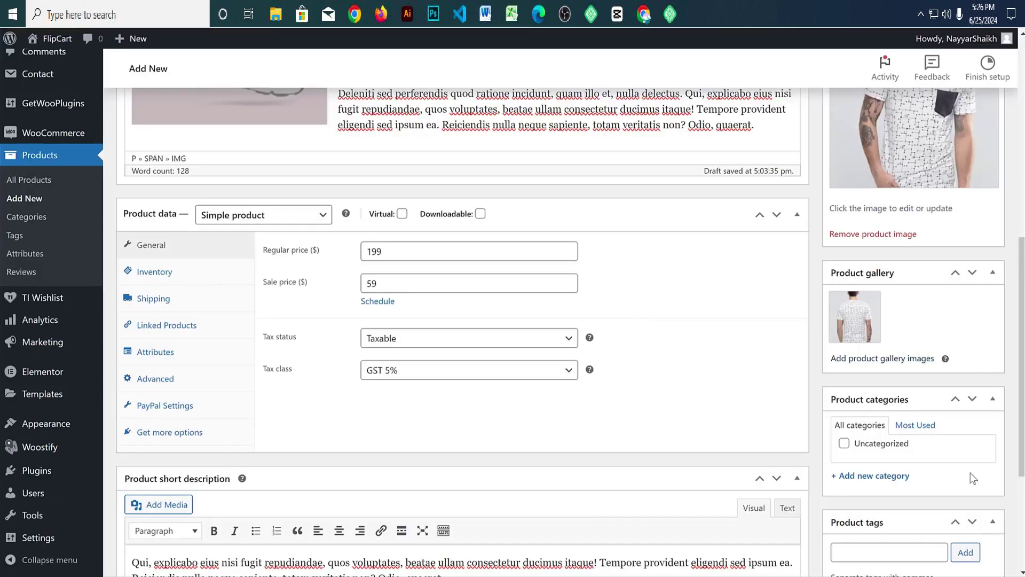
Step: Create a new product category named T-Shirt without a parent and assign it to the product
{"action": "scroll", "coordinate": [951, 299], "scroll_direction": "down", "scroll_amount": 2}
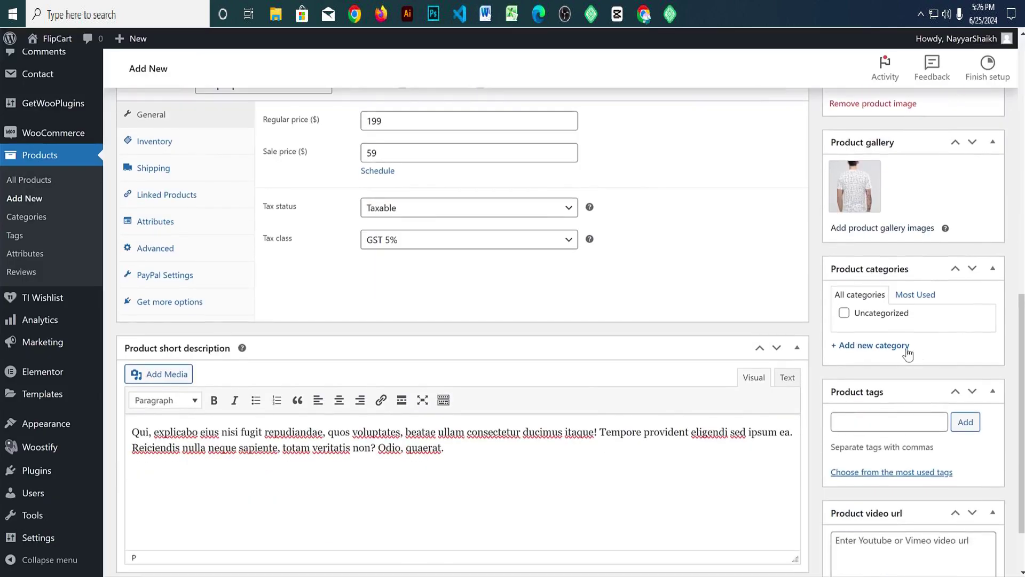
{"action": "left_click", "coordinate": [882, 348]}
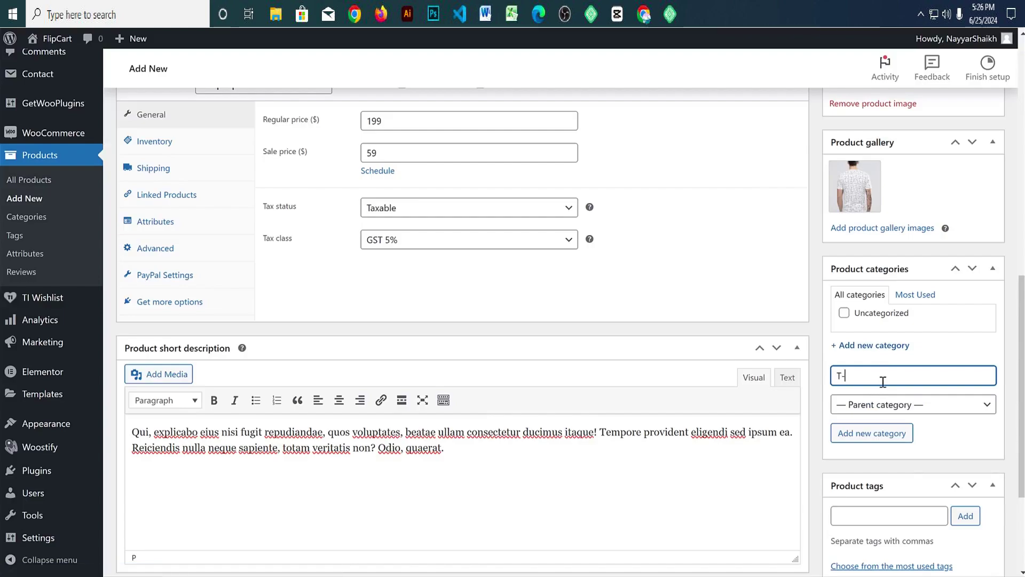
{"action": "left_click", "coordinate": [874, 433]}
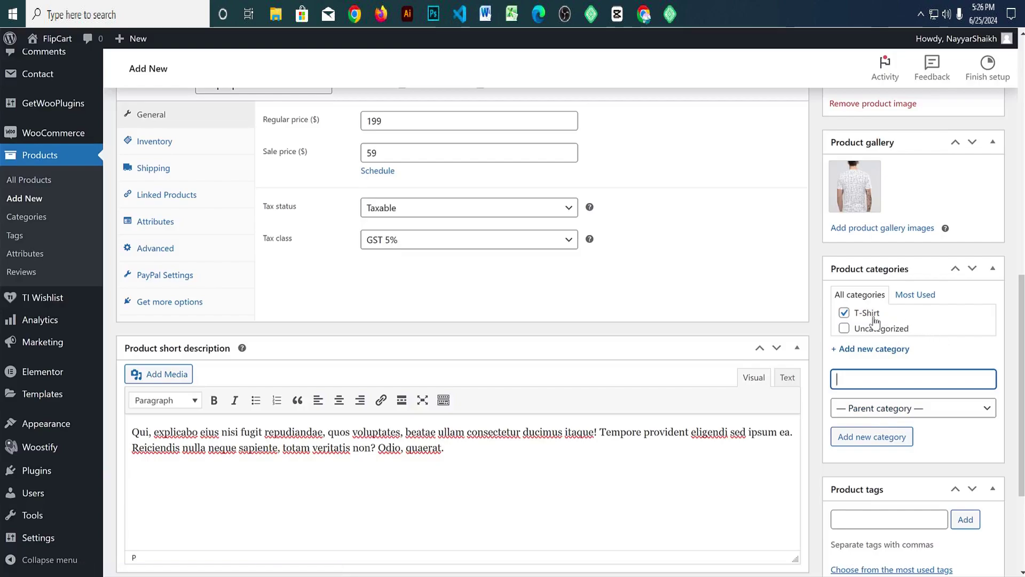
Step: Add the tags Fashion and White to the product
{"action": "scroll", "coordinate": [887, 321], "scroll_direction": "down", "scroll_amount": 3}
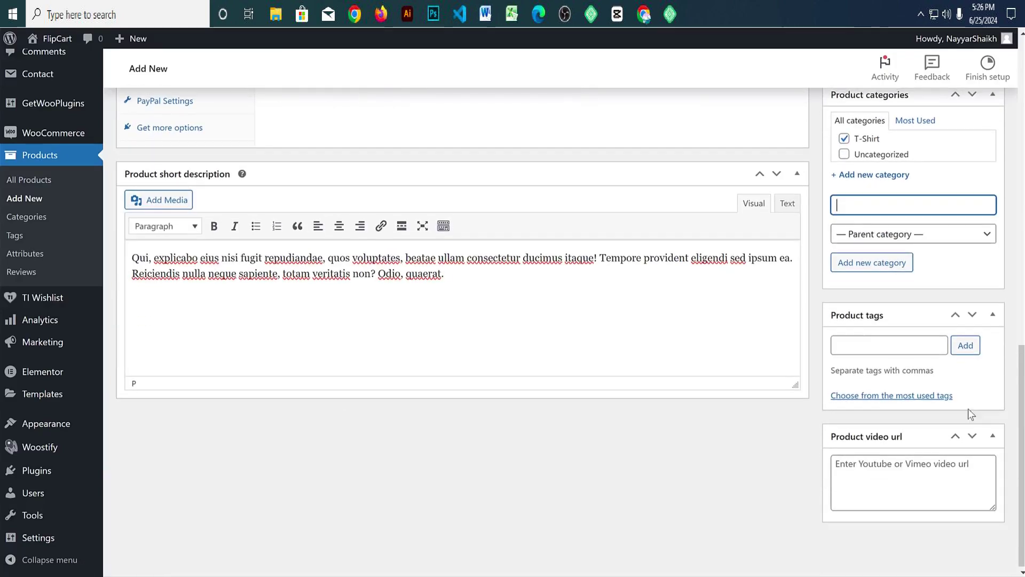
{"action": "left_click", "coordinate": [877, 343]}
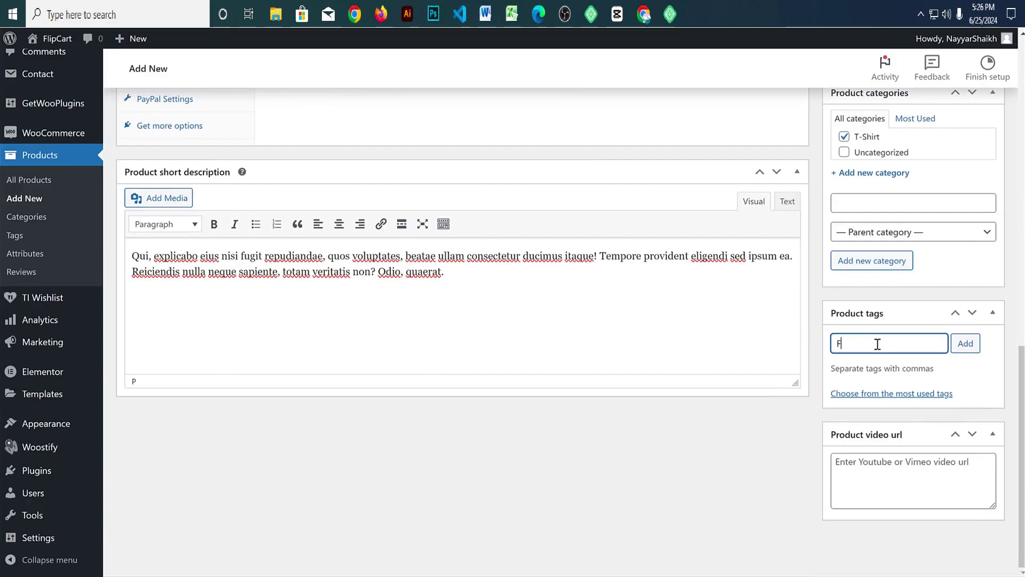
{"action": "type", "text": "Fashion"}
{"action": "key", "text": "Return"}
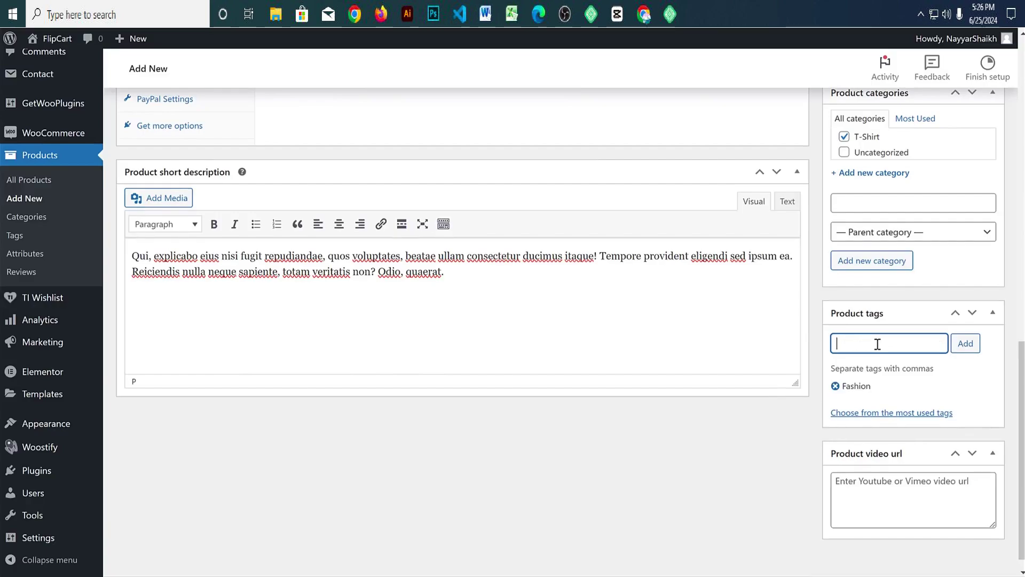
{"action": "key", "text": "Return"}
Step: Publish the product and open its permalink in a new browser tab
{"action": "scroll", "coordinate": [878, 340], "scroll_direction": "up", "scroll_amount": 15}
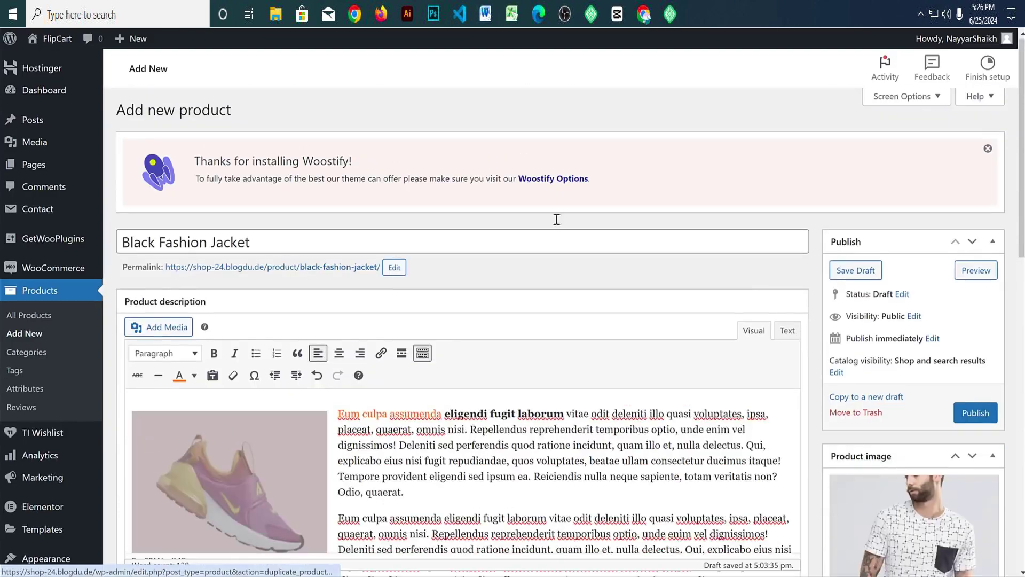
{"action": "left_click", "coordinate": [958, 412]}
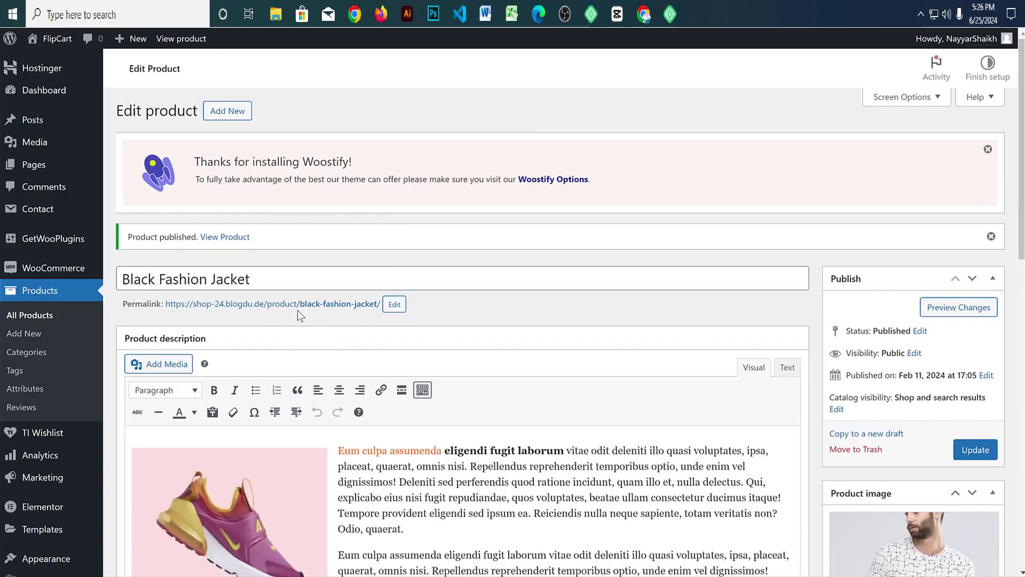
{"action": "right_click", "coordinate": [298, 303]}
{"action": "left_click", "coordinate": [315, 315]}
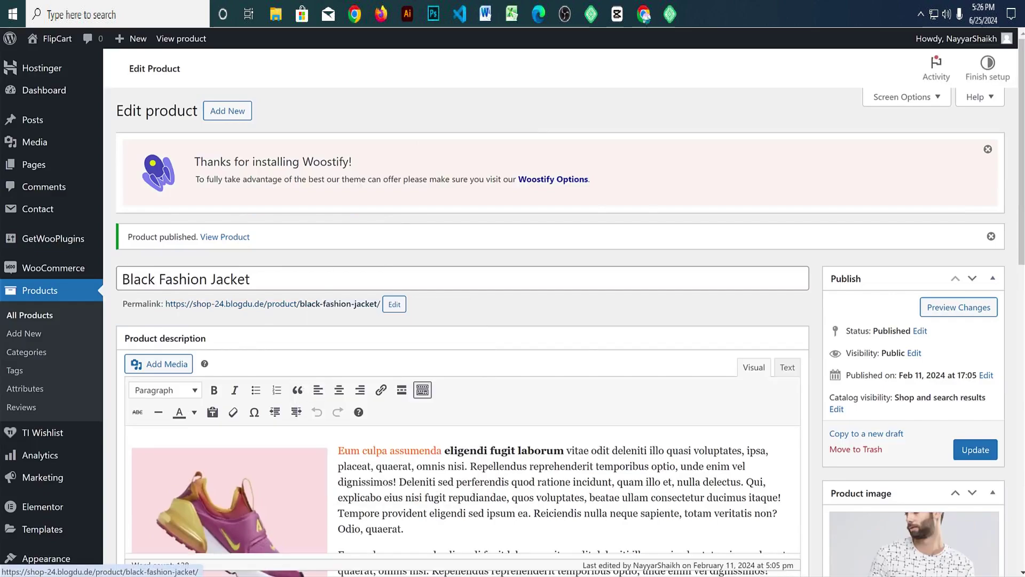
Step: Examine the published product's store page, including its images, pricing, stock, SKU, category, tags and description
{"action": "key", "text": "ctrl+Tab"}
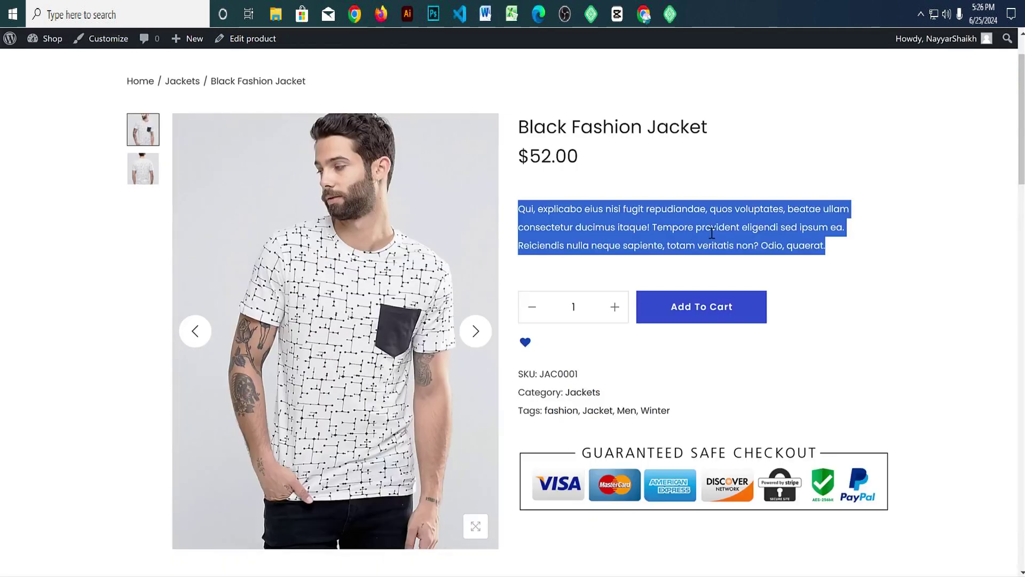
{"action": "left_click", "coordinate": [648, 227]}
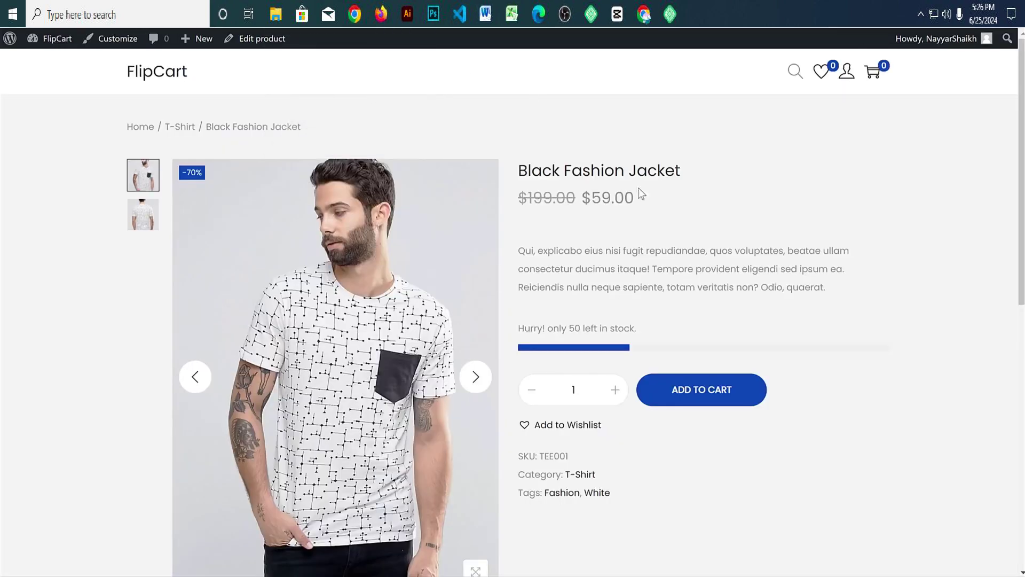
{"action": "scroll", "coordinate": [697, 259], "scroll_direction": "down", "scroll_amount": 5}
{"action": "scroll", "coordinate": [563, 242], "scroll_direction": "up", "scroll_amount": 1}
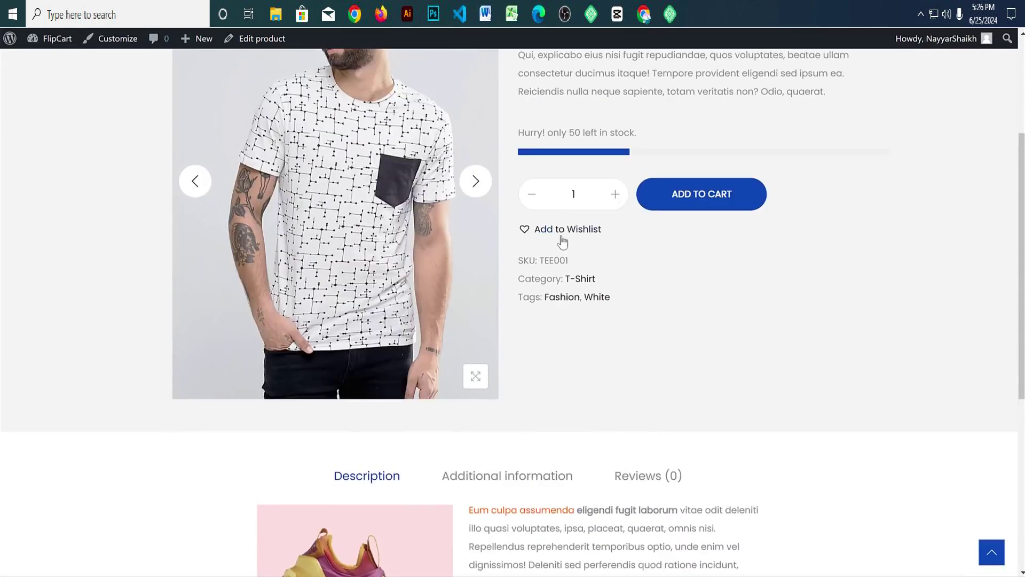
{"action": "scroll", "coordinate": [699, 241], "scroll_direction": "up", "scroll_amount": 4}
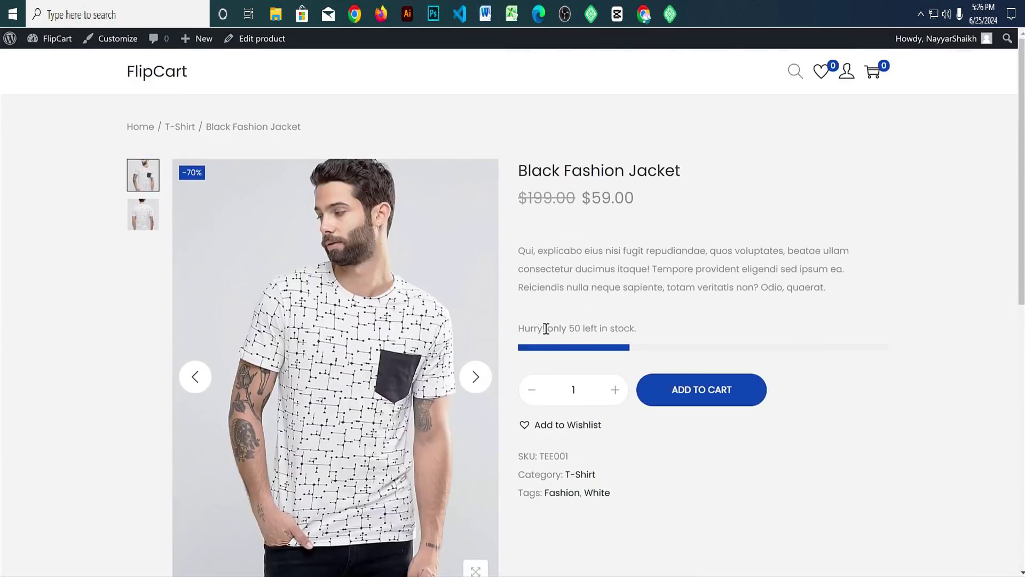
Step: Check the product's stock notice and review its additional information and description sections on the store page
{"action": "left_click_drag", "start_coordinate": [546, 328], "coordinate": [785, 320]}
{"action": "left_click", "coordinate": [635, 340]}
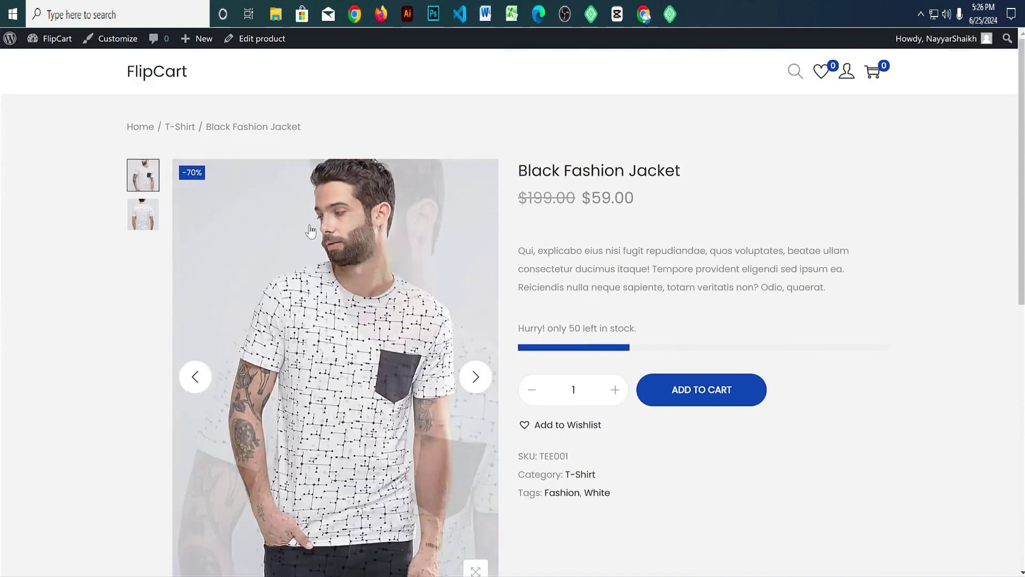
{"action": "scroll", "coordinate": [649, 315], "scroll_direction": "down", "scroll_amount": 8}
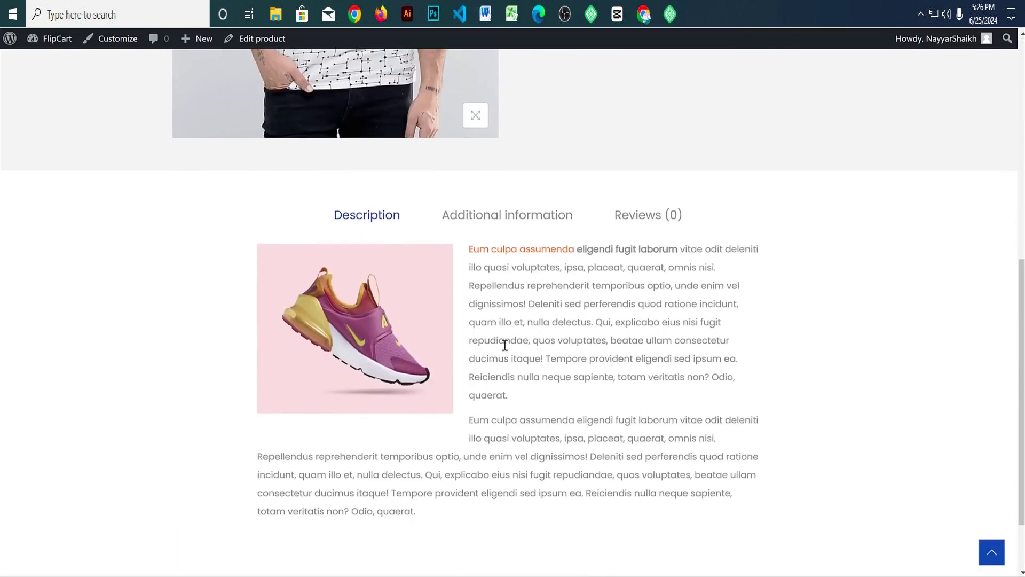
{"action": "left_click", "coordinate": [514, 216]}
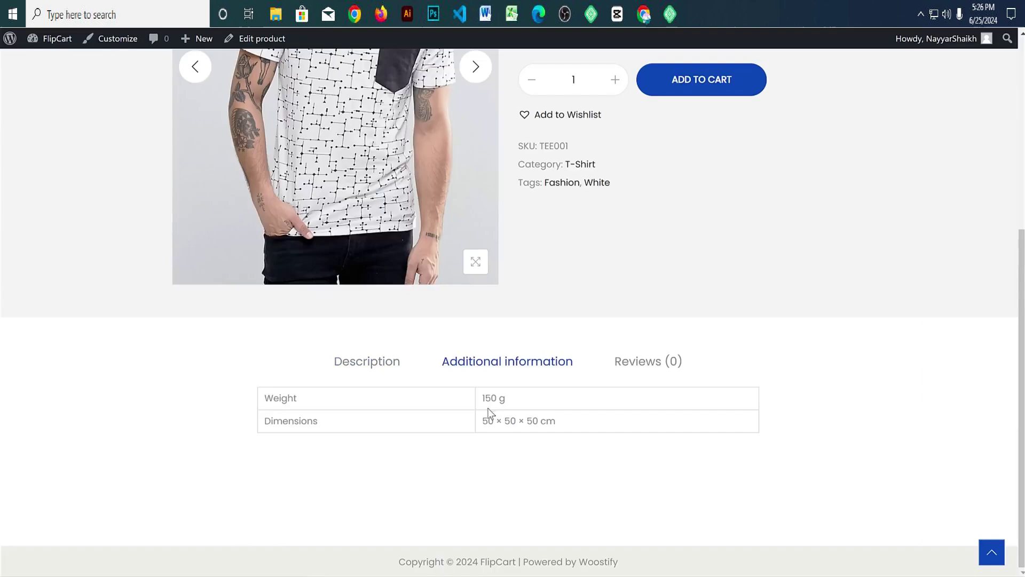
{"action": "left_click", "coordinate": [366, 361]}
{"action": "scroll", "coordinate": [698, 407], "scroll_direction": "up", "scroll_amount": 6}
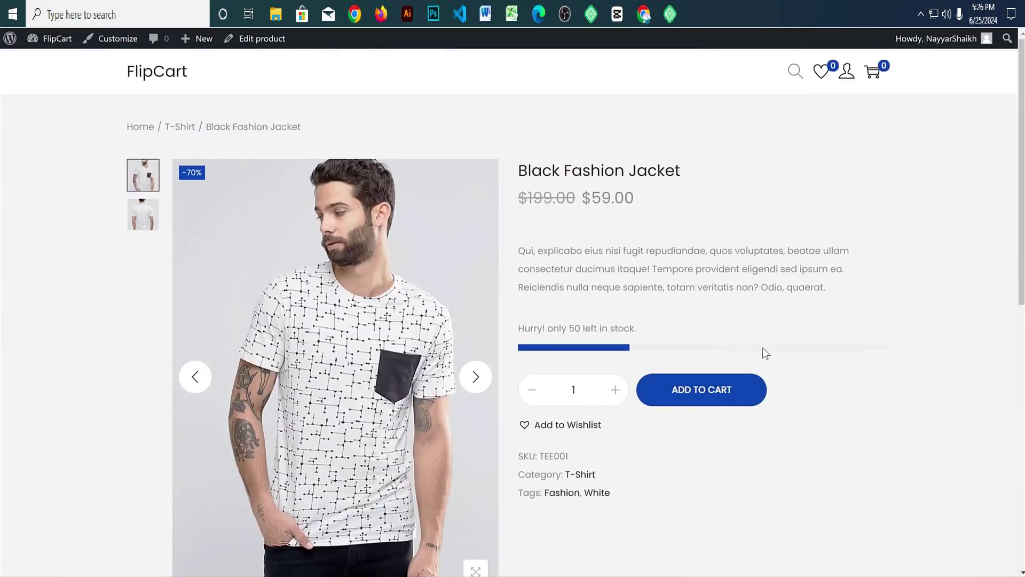
Step: Return to the store admin and duplicate the Black Fashion Jacket product from the list of all products
{"action": "key", "text": "ctrl+Tab"}
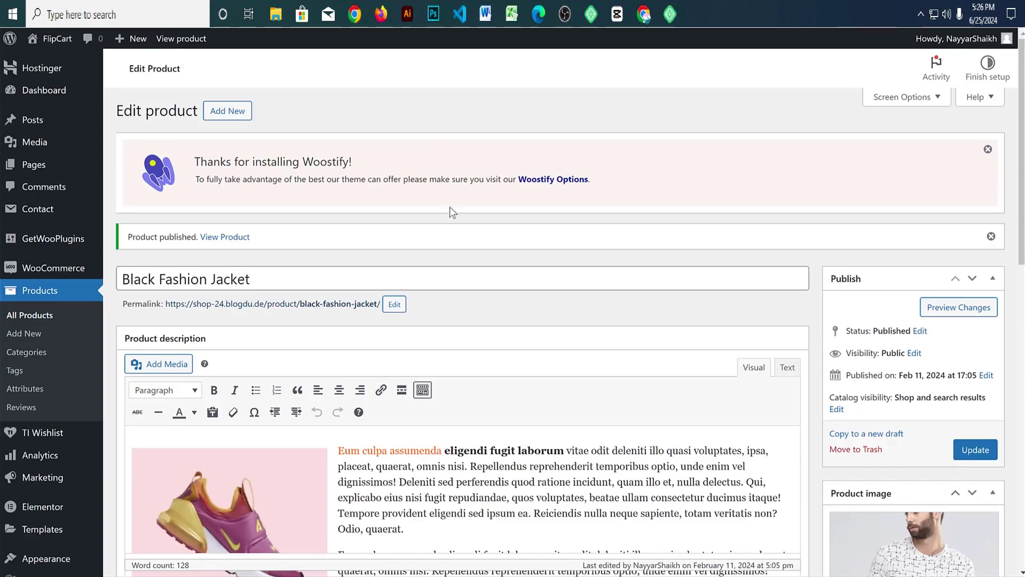
{"action": "left_click", "coordinate": [50, 315]}
{"action": "mouse_move", "coordinate": [229, 313]}
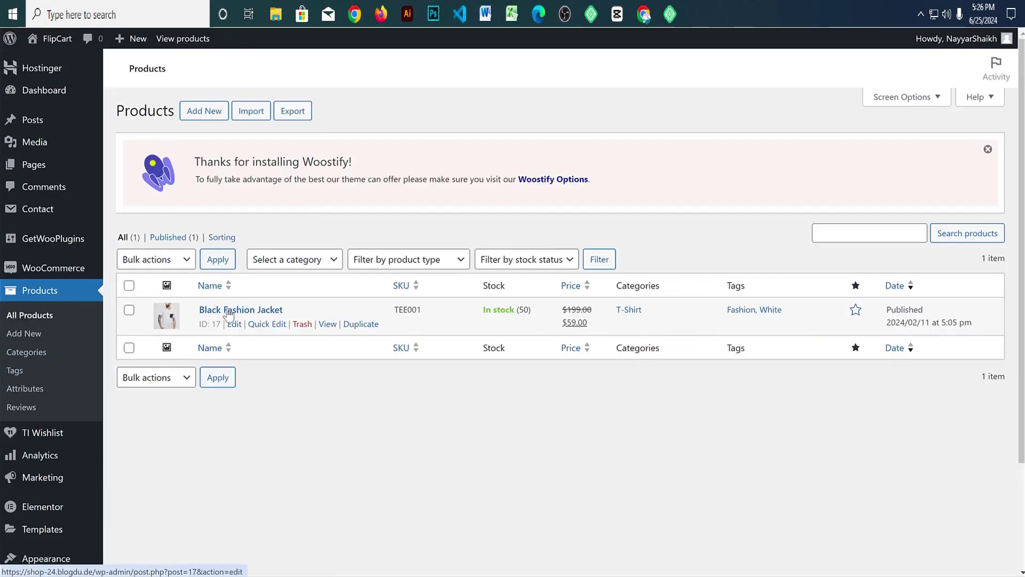
{"action": "left_click", "coordinate": [361, 325]}
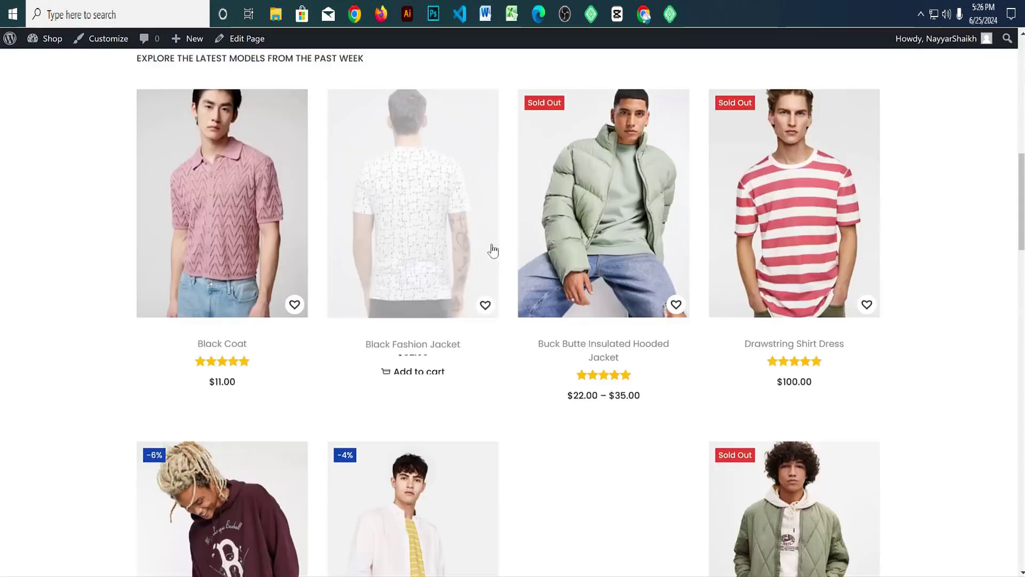
Step: Open the Short Sleeve T-Shirt from the demo store's Featured Products, copy its title and return to the duplicated product
{"action": "scroll", "coordinate": [489, 248], "scroll_direction": "down", "scroll_amount": 10}
{"action": "scroll", "coordinate": [492, 256], "scroll_direction": "down", "scroll_amount": 10}
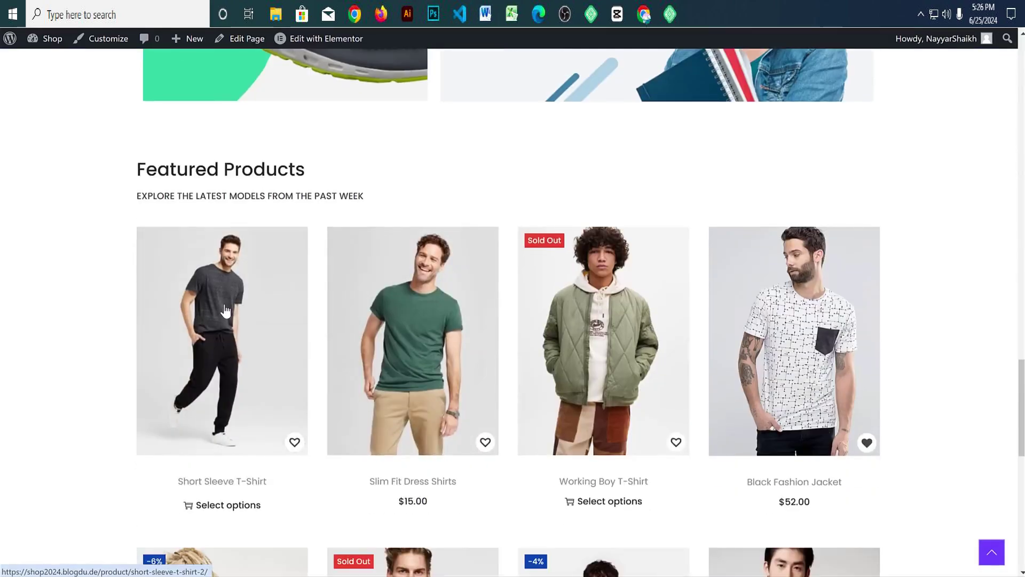
{"action": "left_click", "coordinate": [258, 305]}
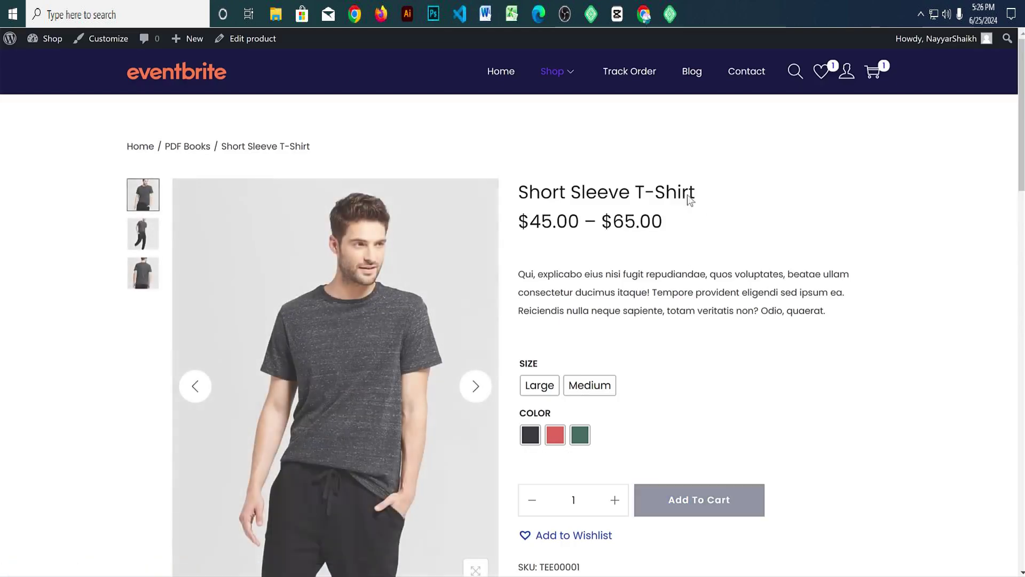
{"action": "left_click_drag", "start_coordinate": [689, 197], "coordinate": [519, 197]}
{"action": "key", "text": "ctrl+c"}
{"action": "key", "text": "ctrl+Tab"}
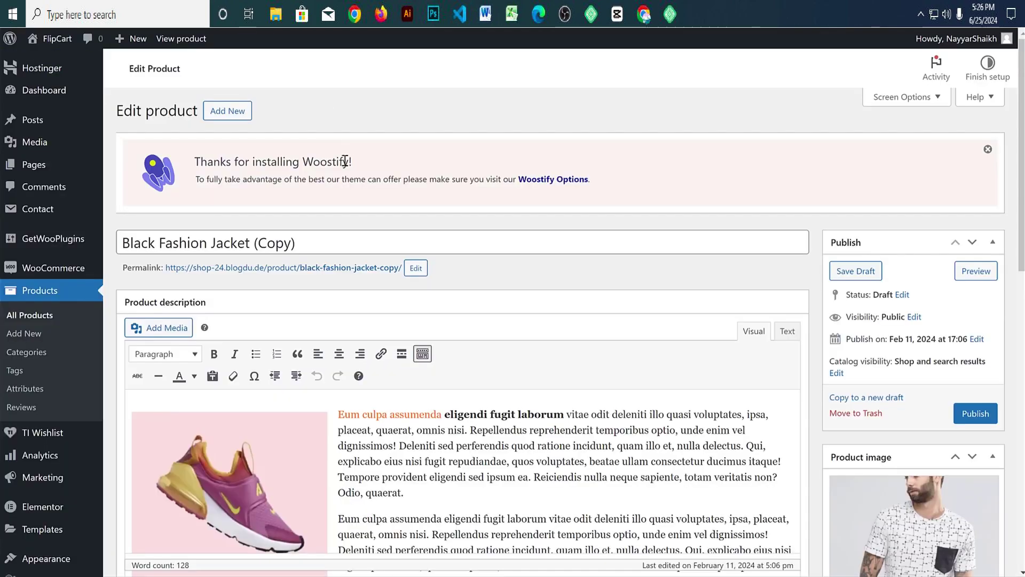
Step: Rename the duplicated product Short Sleeve T-Shirt using the copied title and set its permalink slug to short-sleeve-t-shirt
{"action": "left_click", "coordinate": [348, 243]}
{"action": "key", "text": "ctrl+a"}
{"action": "key", "text": "ctrl+v"}
{"action": "left_click", "coordinate": [414, 268]}
{"action": "key", "text": "ctrl+a"}
{"action": "key", "text": "ctrl+v"}
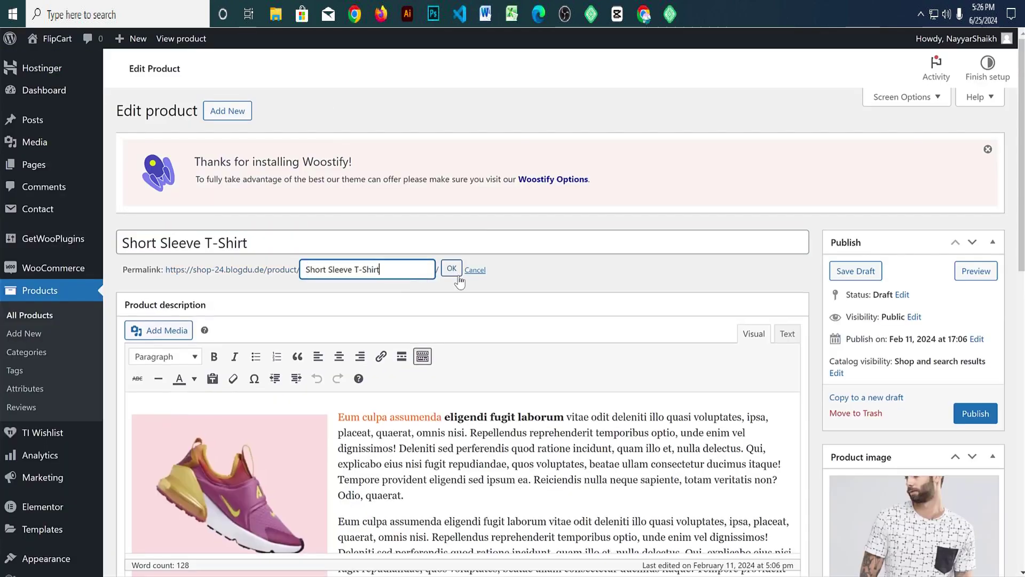
{"action": "left_click", "coordinate": [451, 268]}
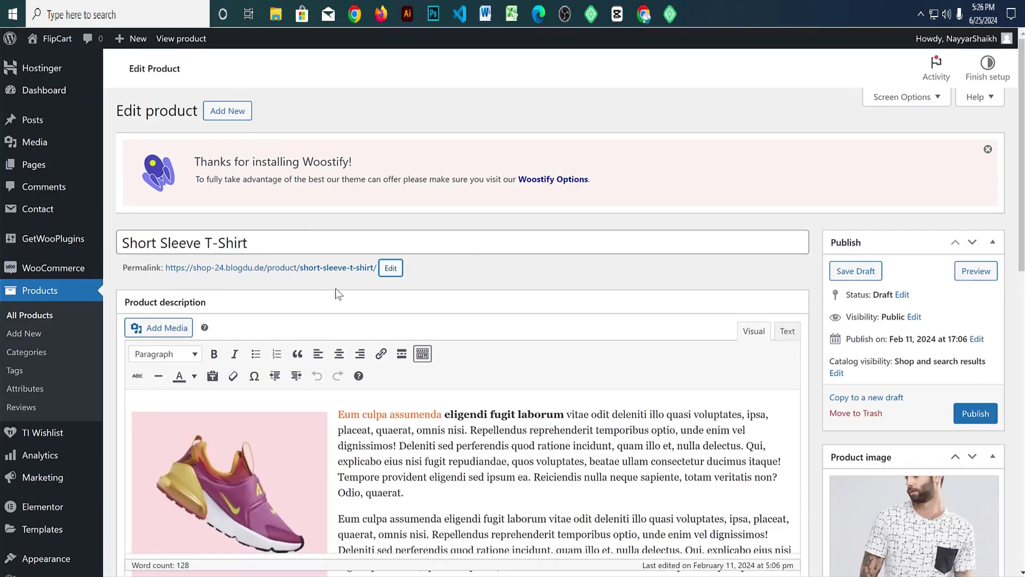
Step: Reopen the product's permalink slug for editing and accept short-sleeve-t-shirt again
{"action": "left_click_drag", "start_coordinate": [122, 267], "coordinate": [162, 272]}
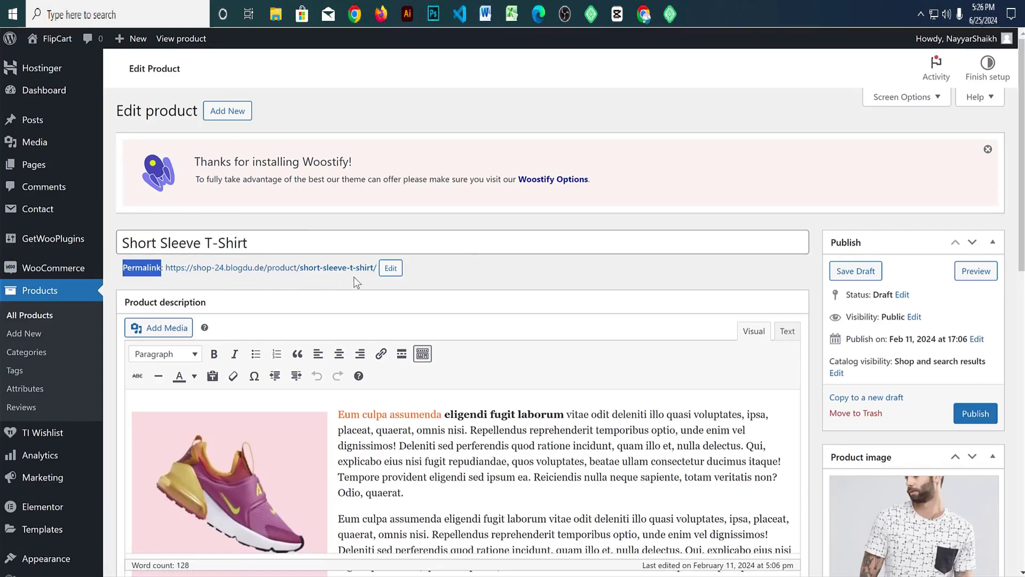
{"action": "left_click", "coordinate": [390, 268]}
{"action": "key", "text": "ctrl+a"}
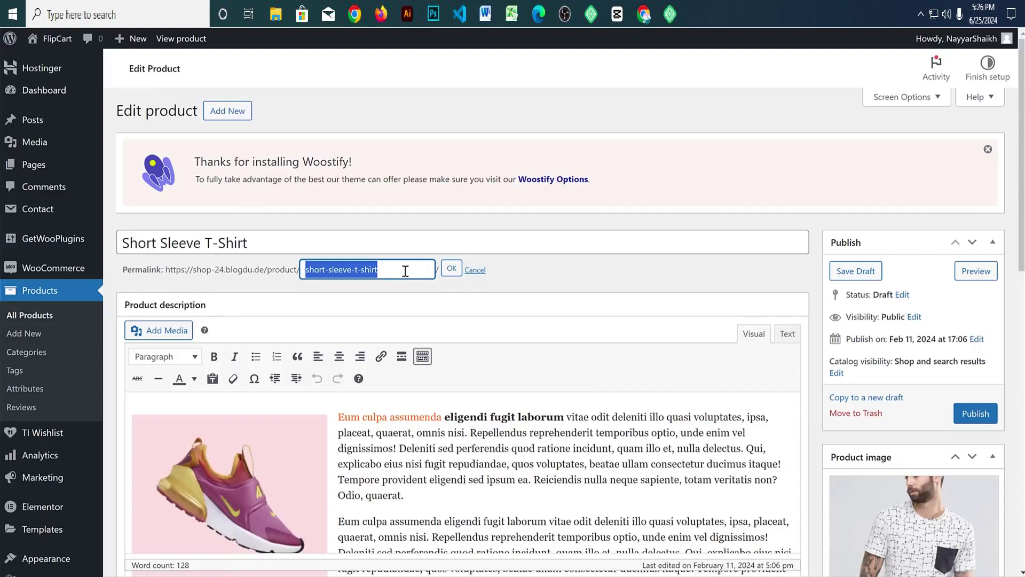
{"action": "left_click", "coordinate": [452, 268]}
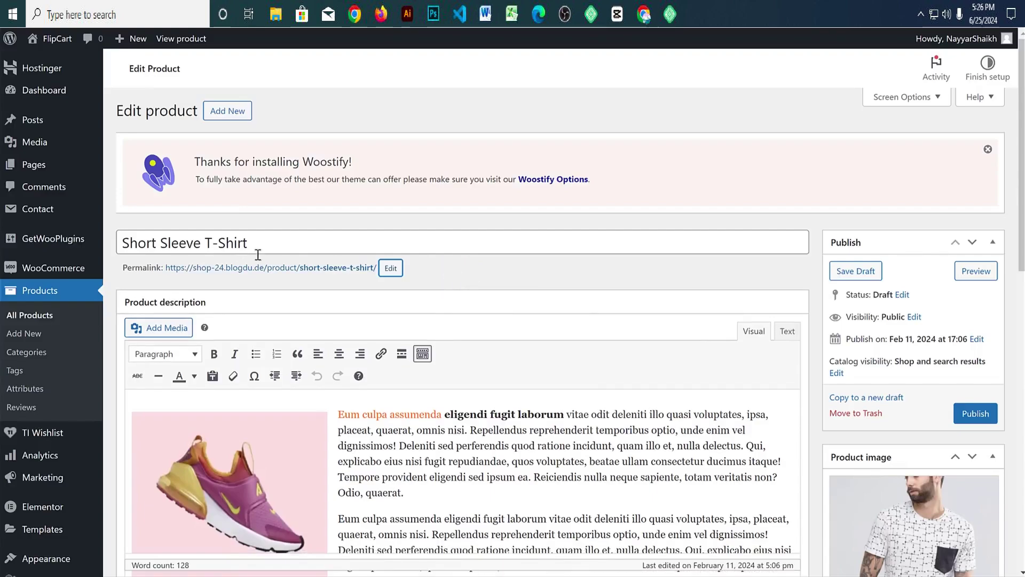
Step: Change the product type to Variable product, dismiss the attributes tip and publish the product
{"action": "scroll", "coordinate": [580, 293], "scroll_direction": "down", "scroll_amount": 2}
{"action": "scroll", "coordinate": [573, 285], "scroll_direction": "down", "scroll_amount": 1}
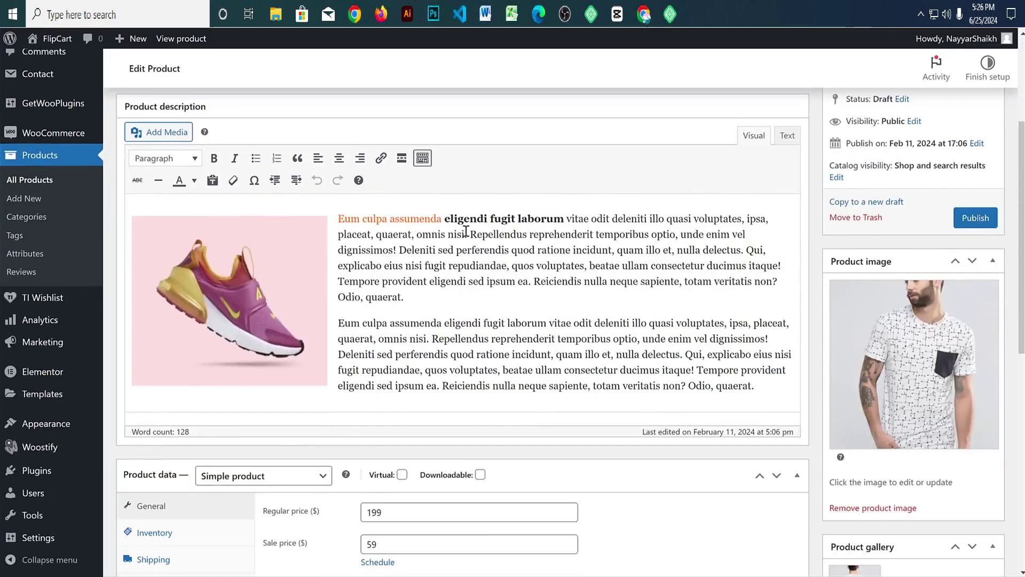
{"action": "scroll", "coordinate": [392, 288], "scroll_direction": "down", "scroll_amount": 4}
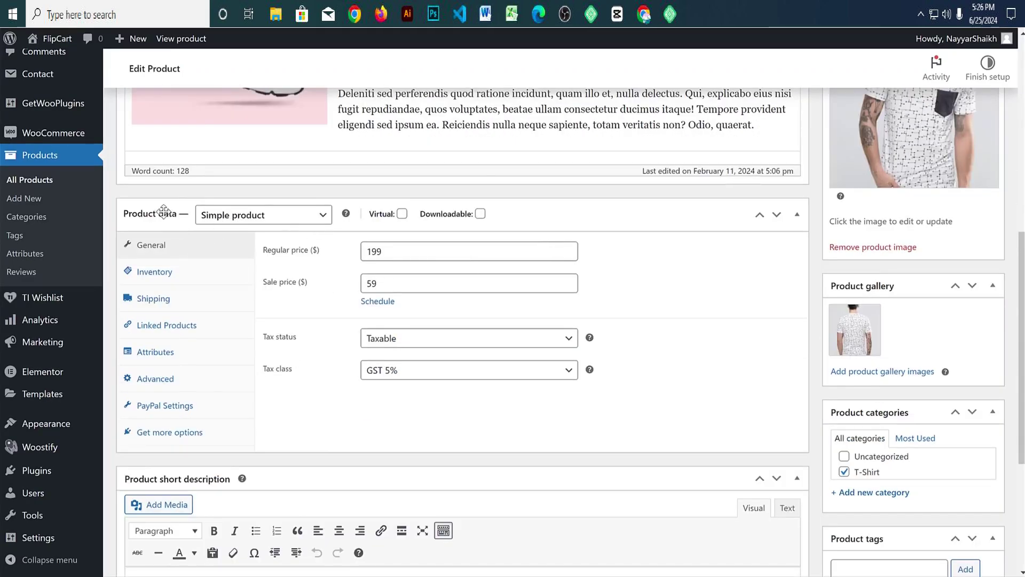
{"action": "left_click", "coordinate": [254, 219]}
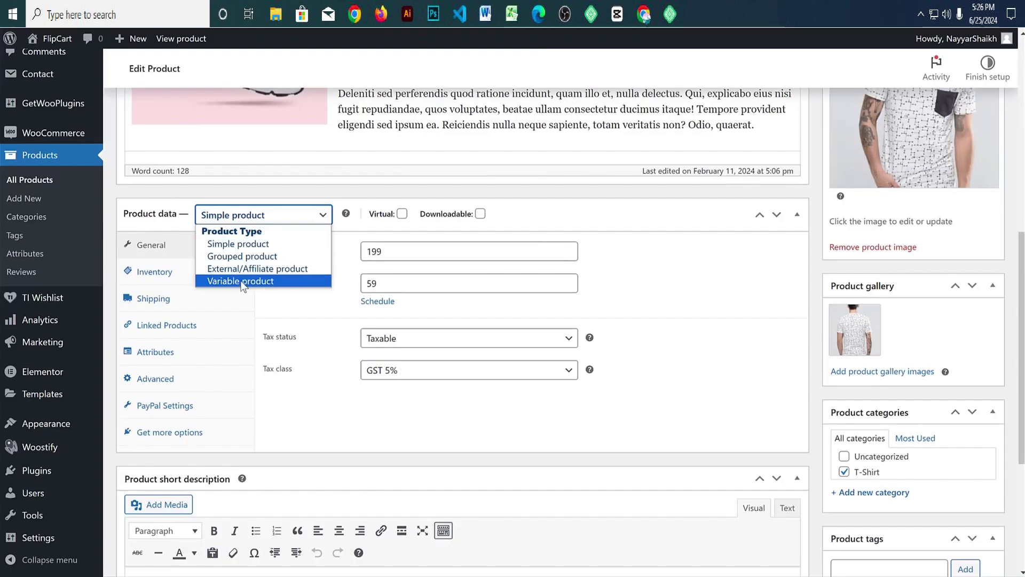
{"action": "left_click", "coordinate": [258, 280]}
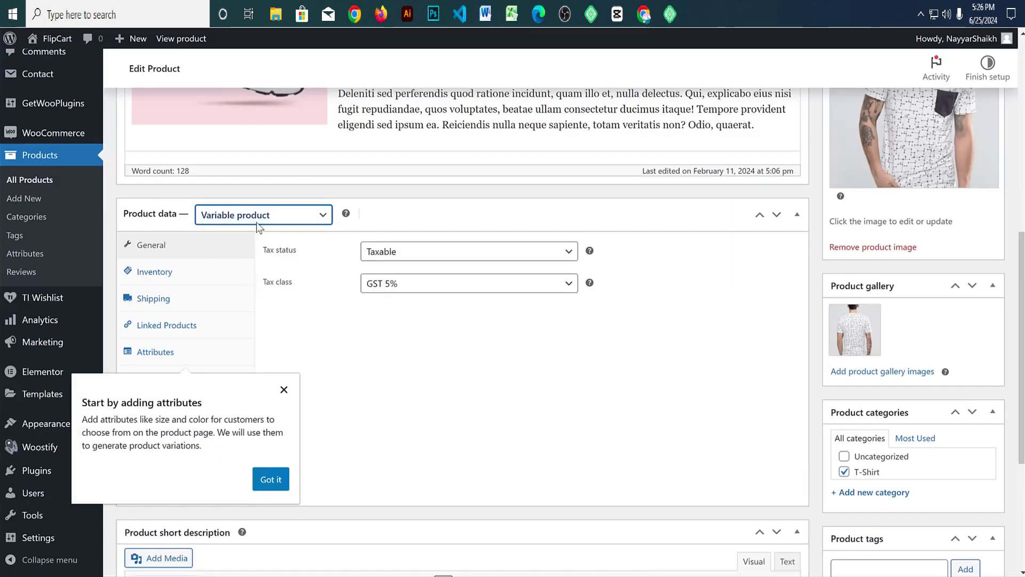
{"action": "left_click", "coordinate": [284, 389]}
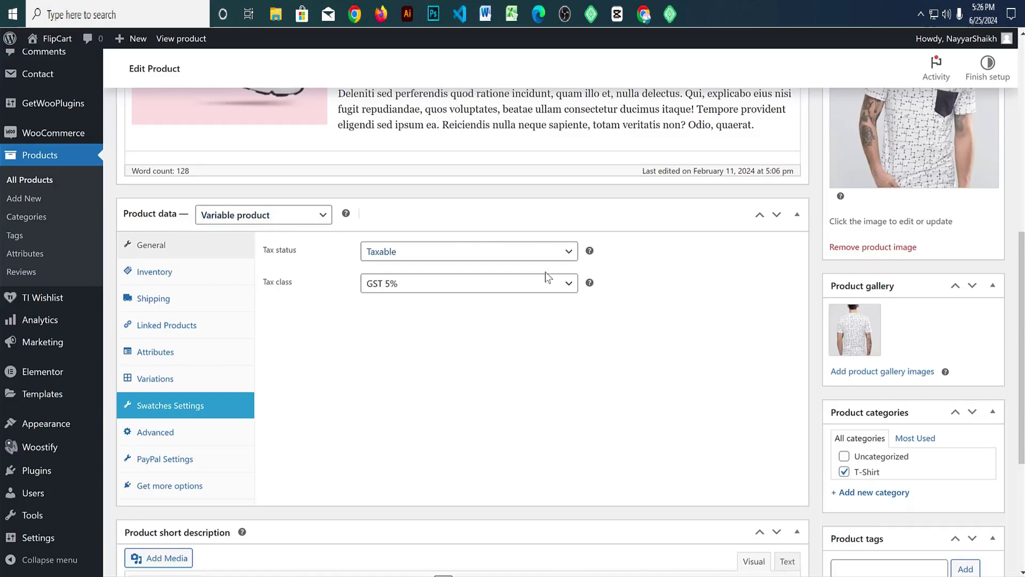
{"action": "scroll", "coordinate": [617, 411], "scroll_direction": "up", "scroll_amount": 8}
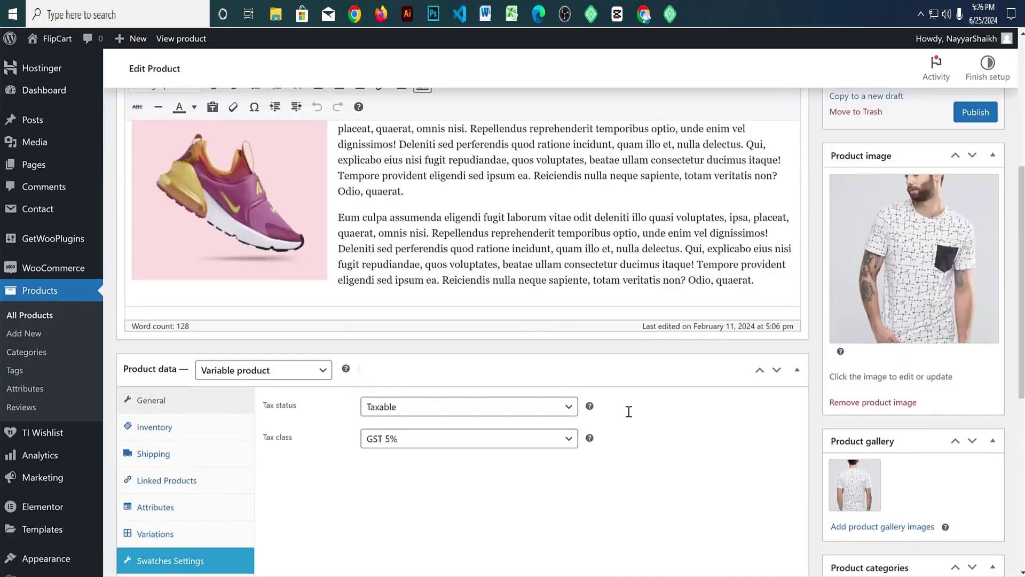
{"action": "left_click", "coordinate": [975, 412]}
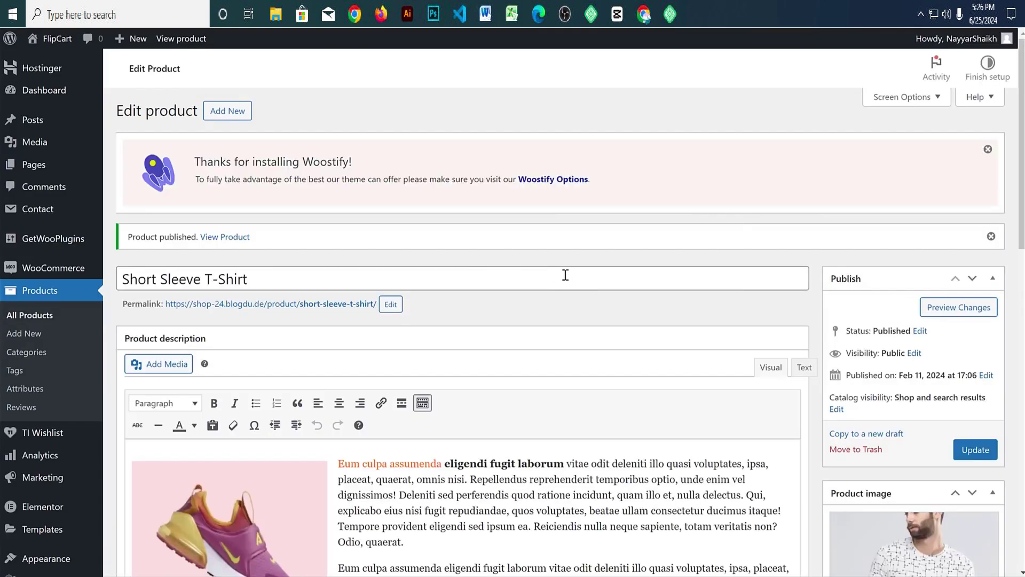
Step: Review the published product's data and open the product Attributes page in a new browser tab
{"action": "scroll", "coordinate": [581, 281], "scroll_direction": "down", "scroll_amount": 4}
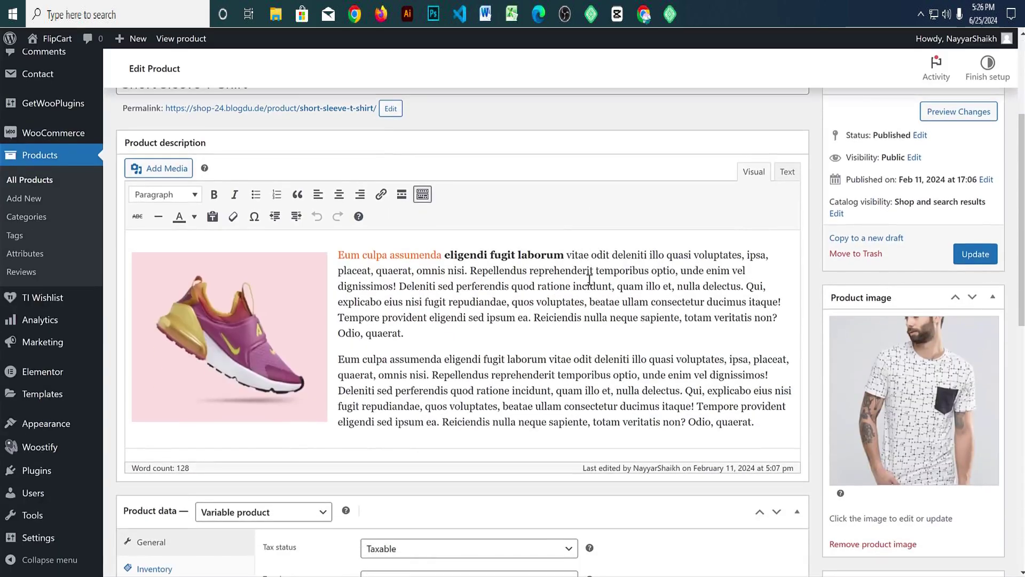
{"action": "scroll", "coordinate": [589, 279], "scroll_direction": "down", "scroll_amount": 6}
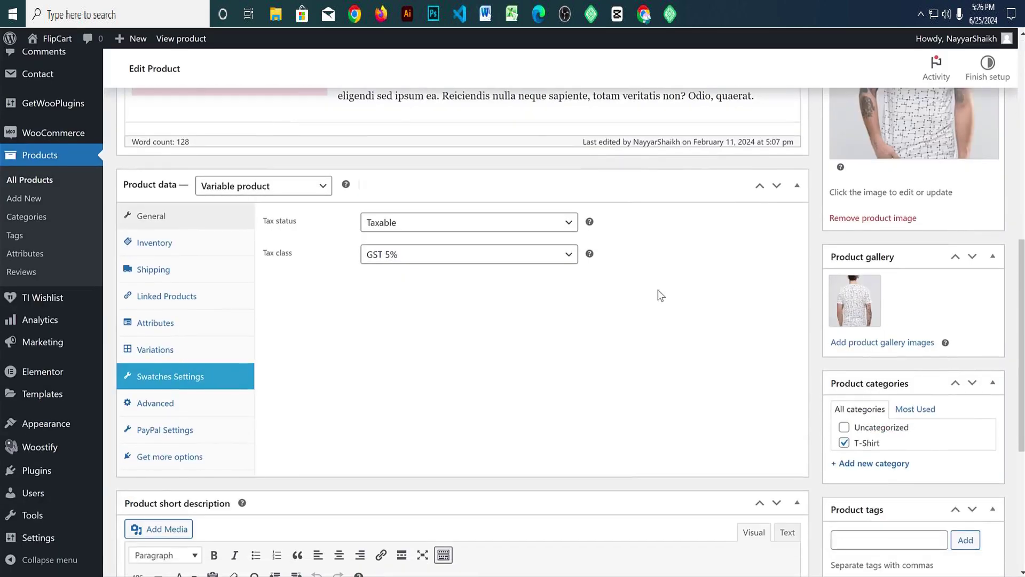
{"action": "scroll", "coordinate": [691, 300], "scroll_direction": "up", "scroll_amount": 2}
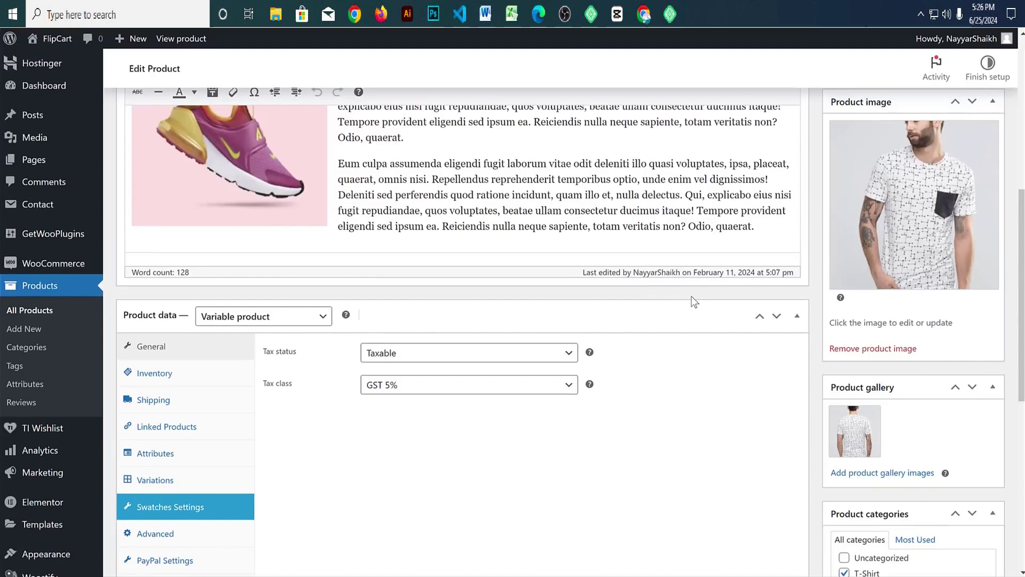
{"action": "right_click", "coordinate": [20, 391]}
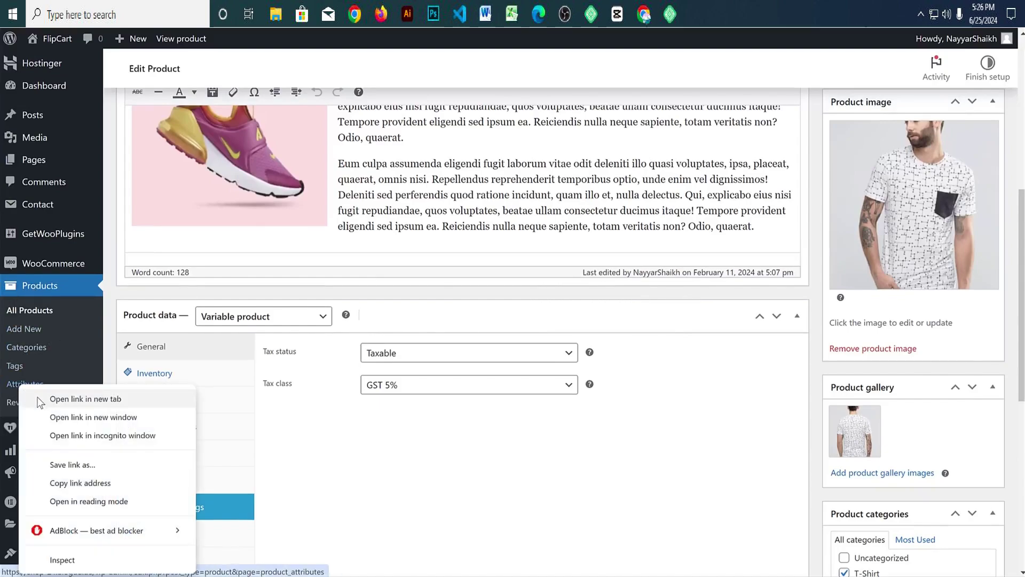
{"action": "left_click", "coordinate": [42, 396]}
Step: Examine the size and color options offered on the demo store's Short Sleeve T-Shirt page
{"action": "key", "text": "ctrl+Tab"}
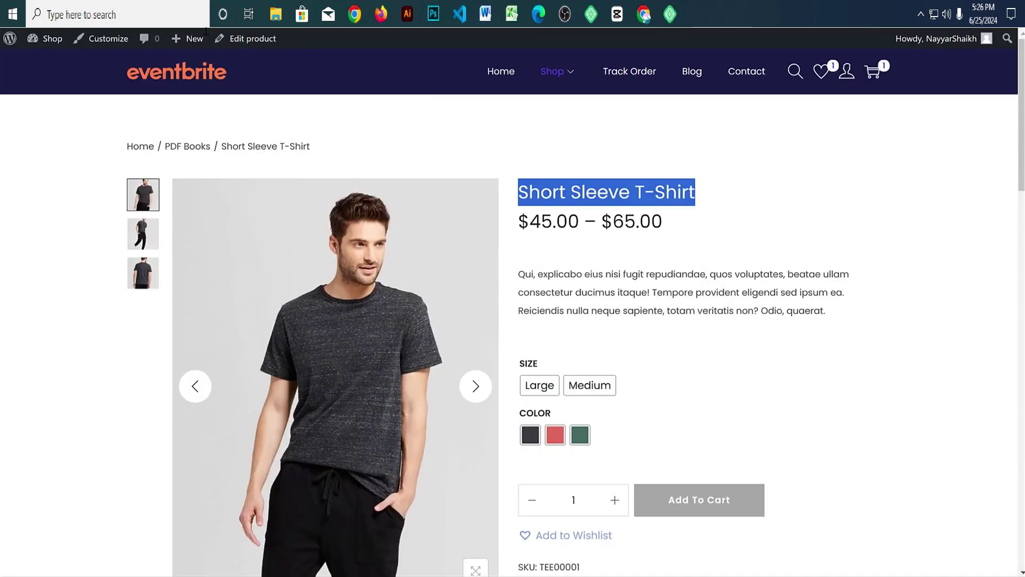
{"action": "left_click", "coordinate": [715, 336]}
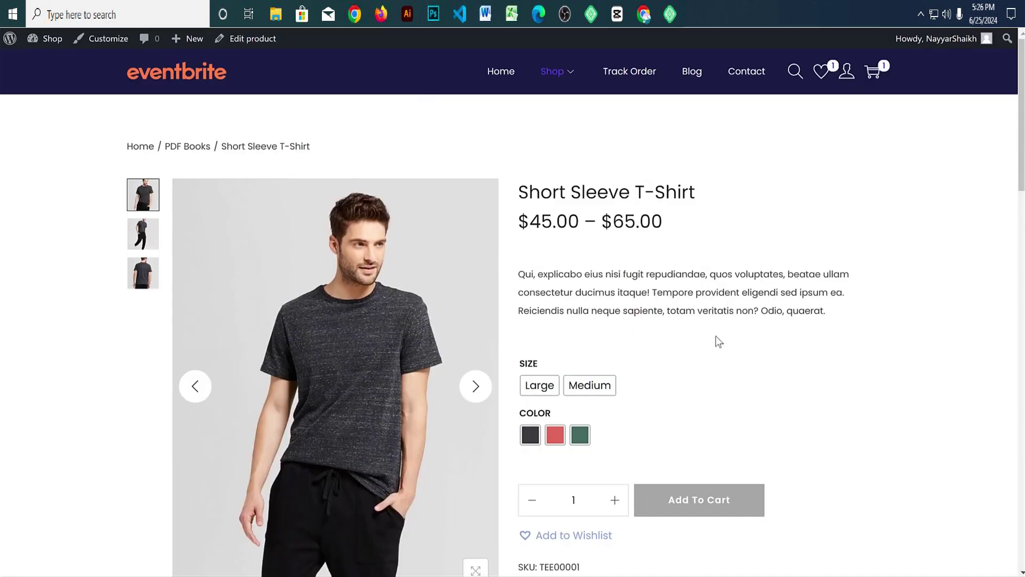
{"action": "scroll", "coordinate": [508, 230], "scroll_direction": "down", "scroll_amount": 2}
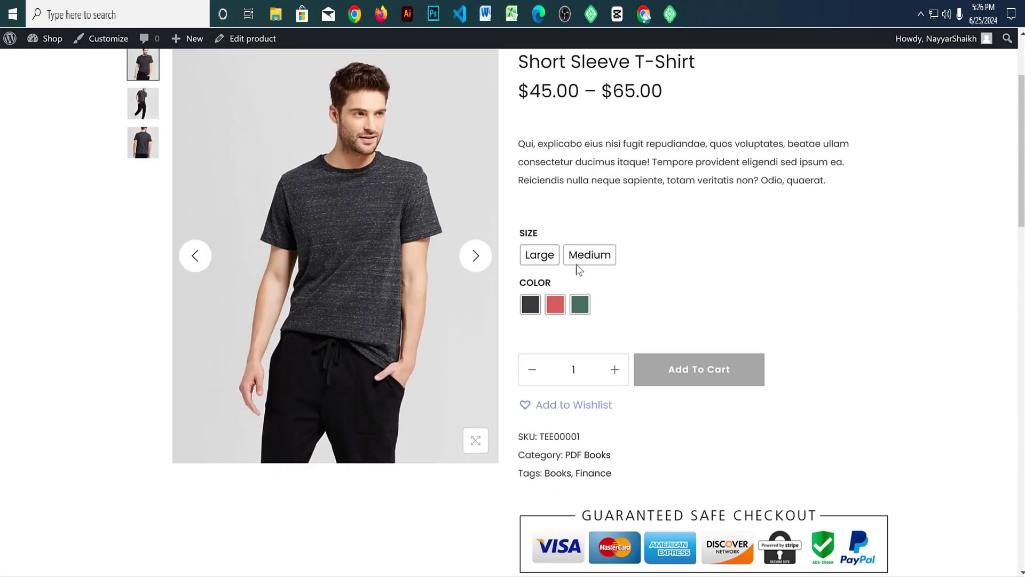
{"action": "left_click_drag", "start_coordinate": [540, 233], "coordinate": [524, 238]}
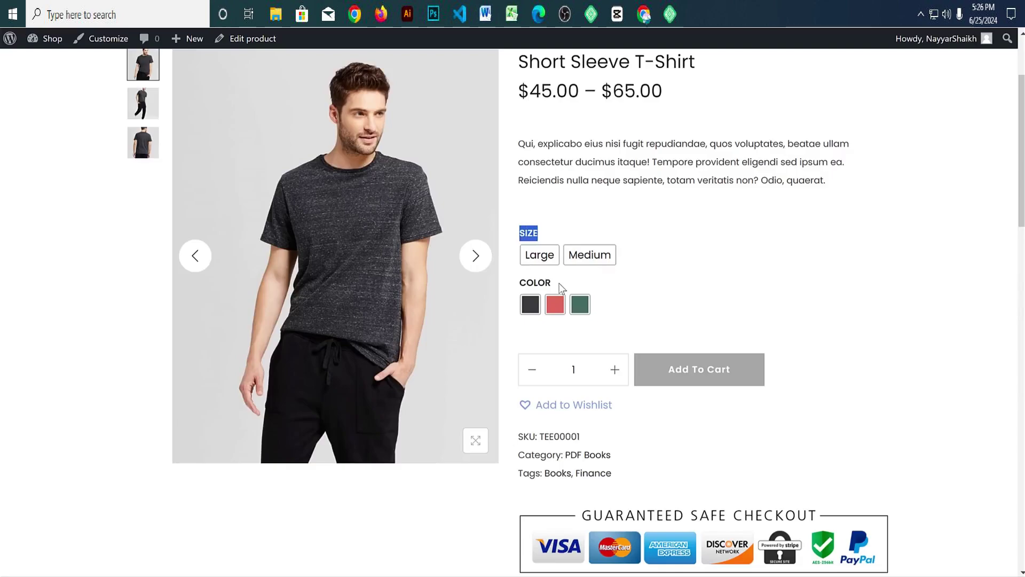
{"action": "left_click_drag", "start_coordinate": [562, 288], "coordinate": [518, 287]}
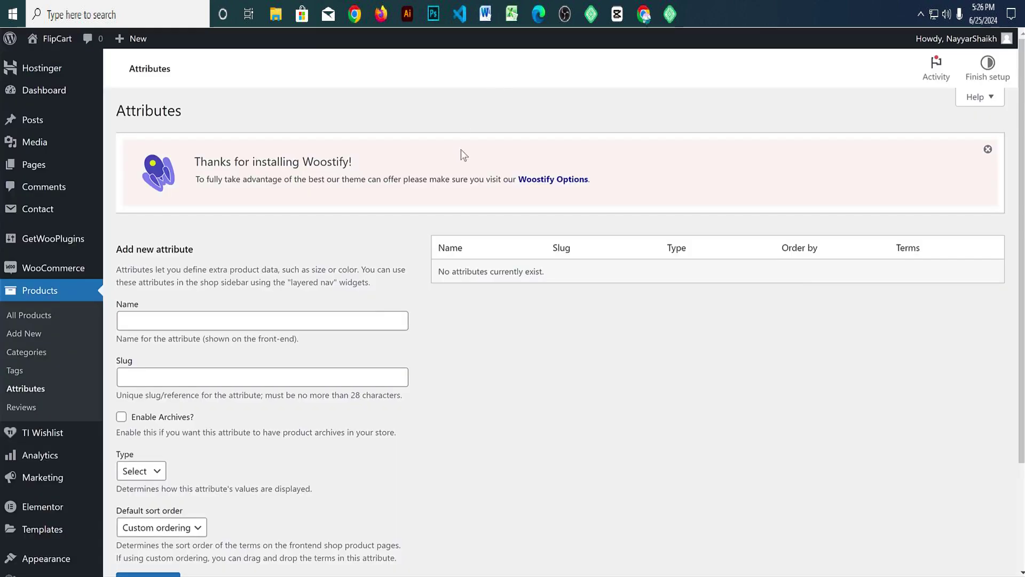
Step: Add a product attribute named Size with archives enabled and its type set to Button
{"action": "scroll", "coordinate": [632, 226], "scroll_direction": "down", "scroll_amount": 3}
{"action": "left_click", "coordinate": [168, 196]}
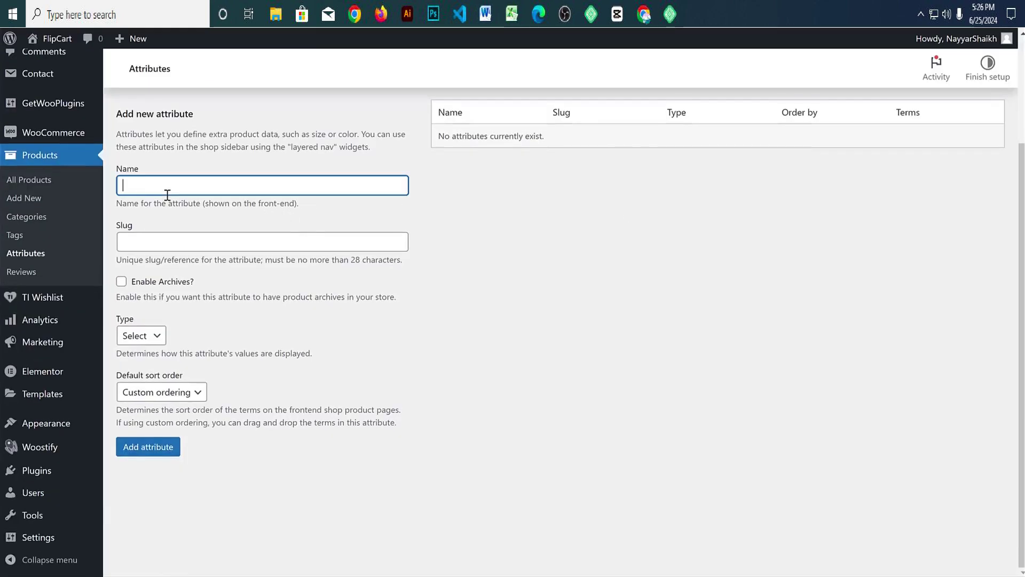
{"action": "left_click", "coordinate": [188, 281]}
{"action": "left_click", "coordinate": [140, 337]}
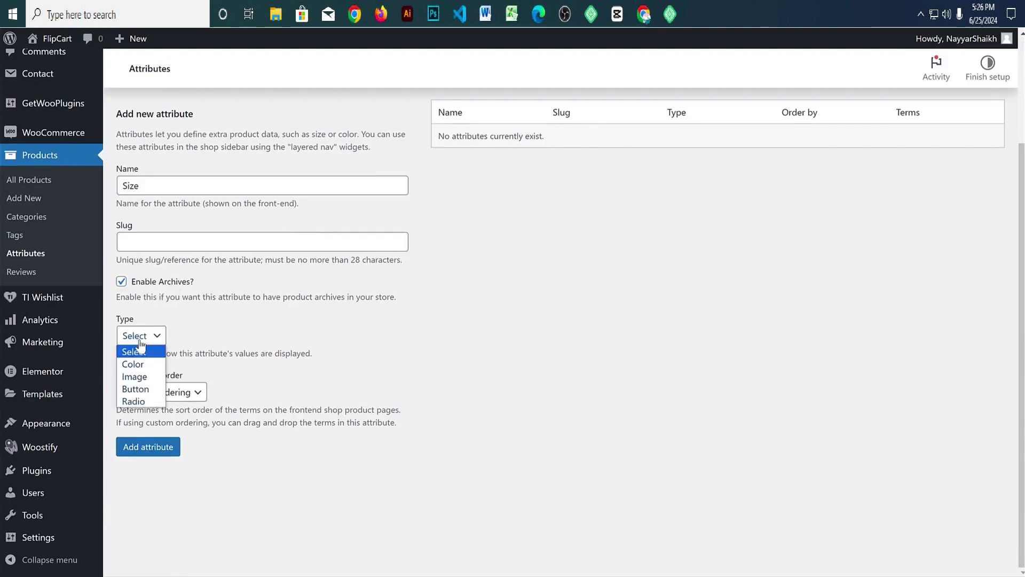
{"action": "left_click", "coordinate": [149, 390]}
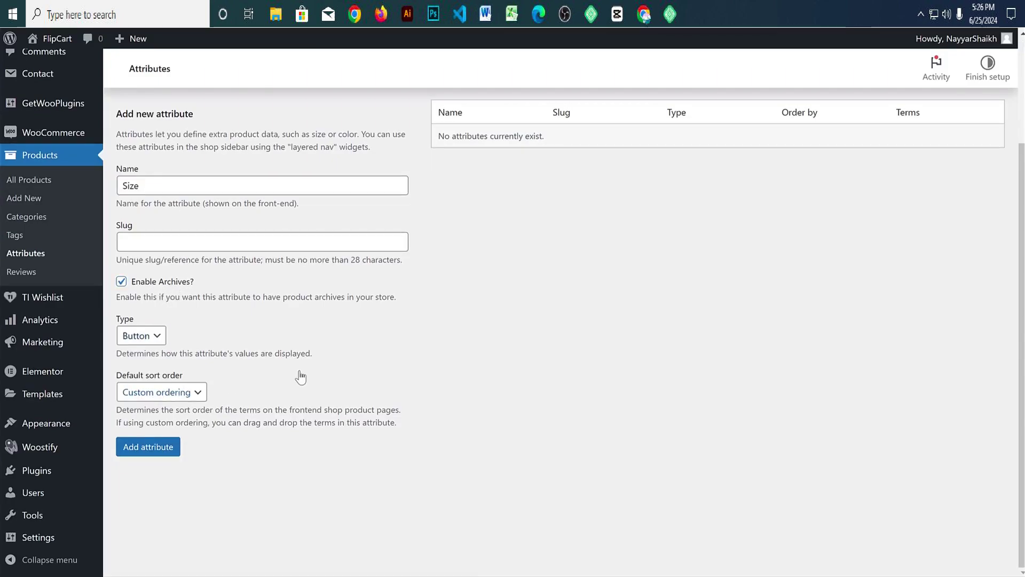
{"action": "left_click", "coordinate": [167, 450]}
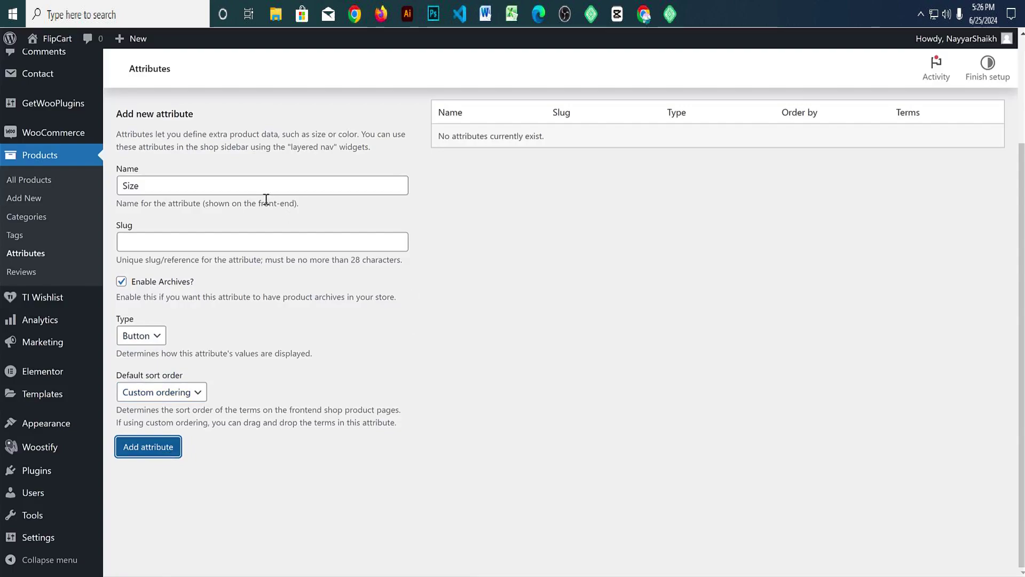
Step: Add a product attribute named Color with archives enabled and its type set to Color
{"action": "left_click", "coordinate": [183, 316]}
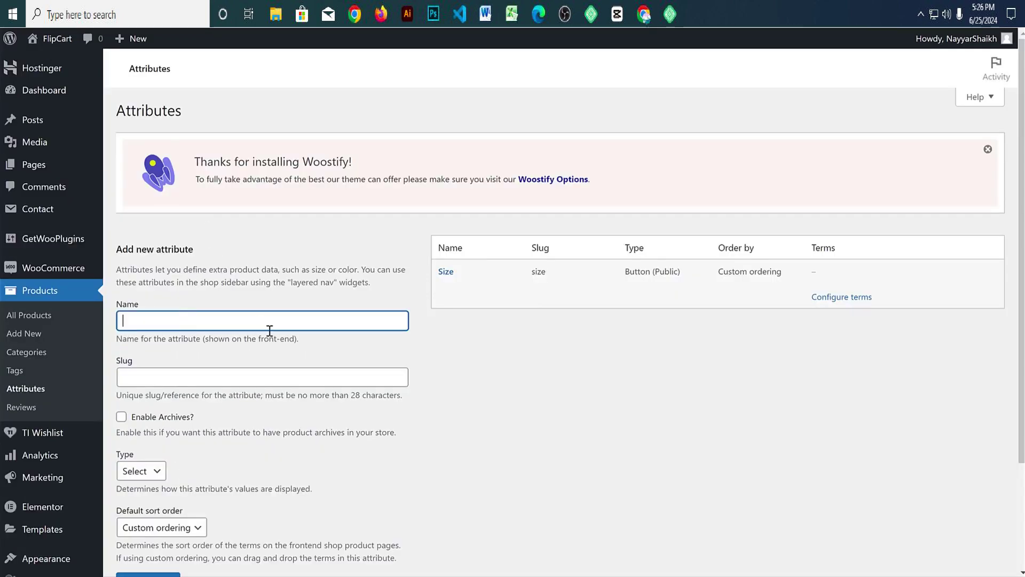
{"action": "scroll", "coordinate": [270, 331], "scroll_direction": "down", "scroll_amount": 2}
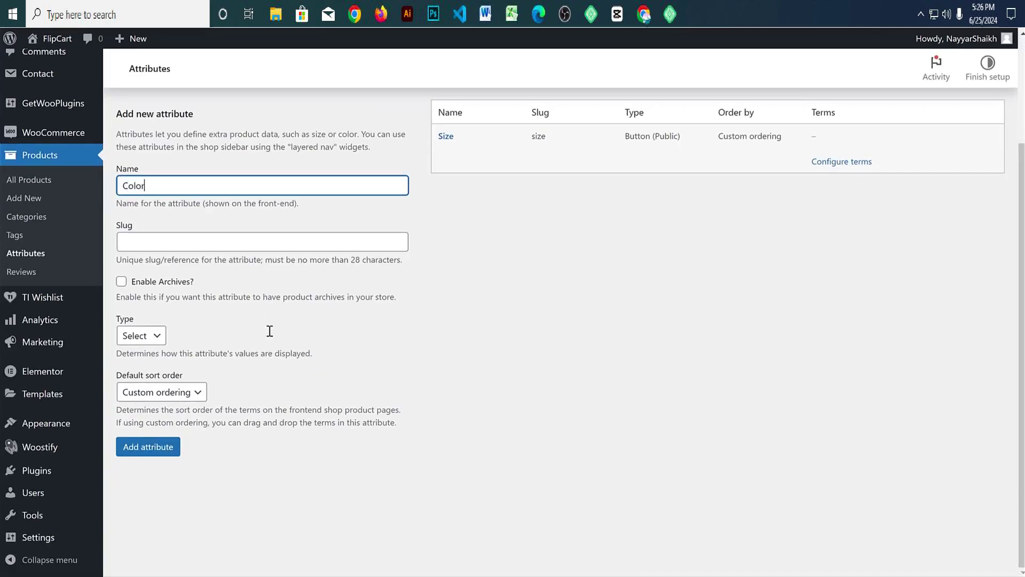
{"action": "left_click", "coordinate": [121, 281]}
{"action": "left_click", "coordinate": [148, 337]}
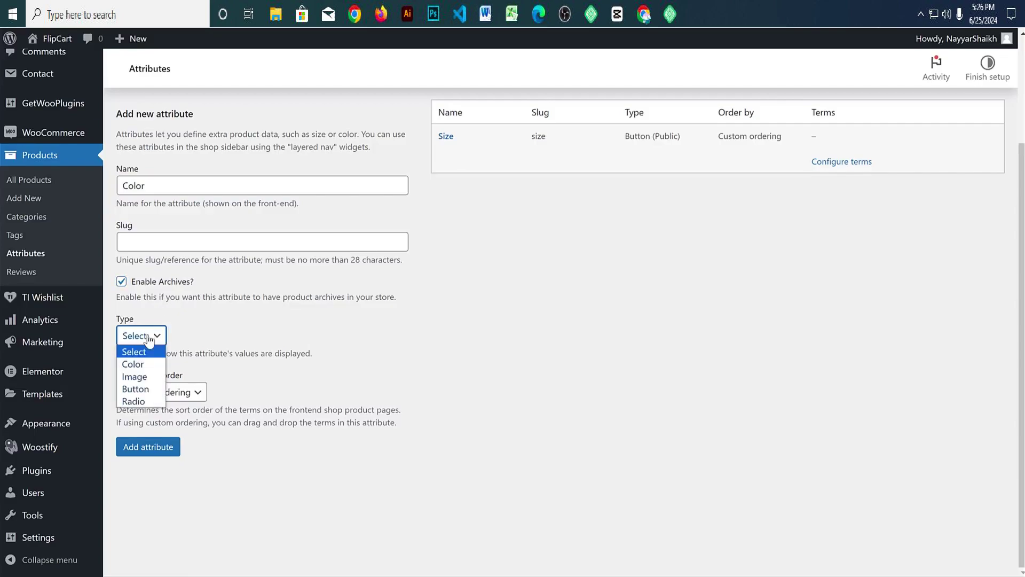
{"action": "left_click", "coordinate": [142, 364]}
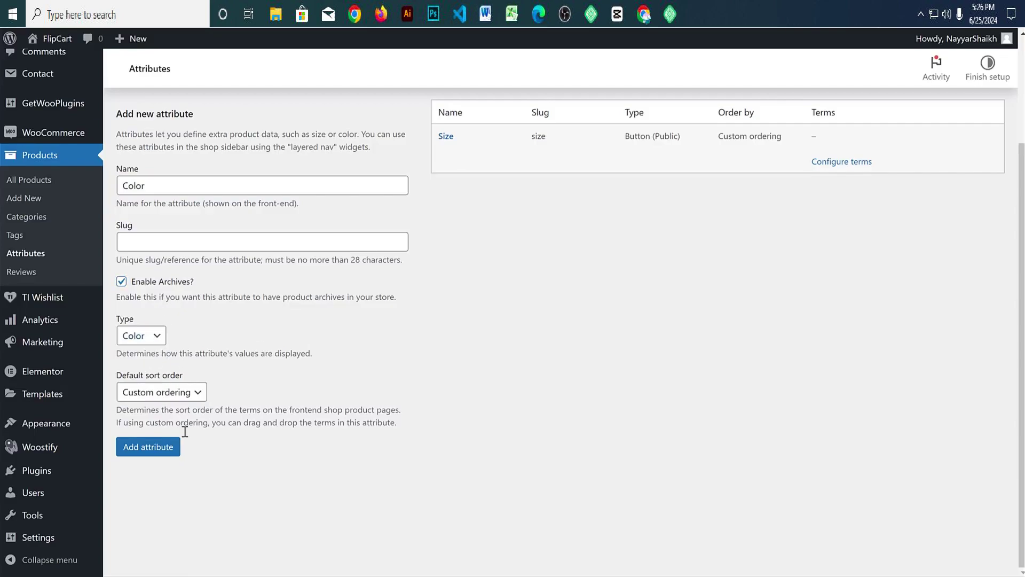
{"action": "left_click", "coordinate": [167, 451]}
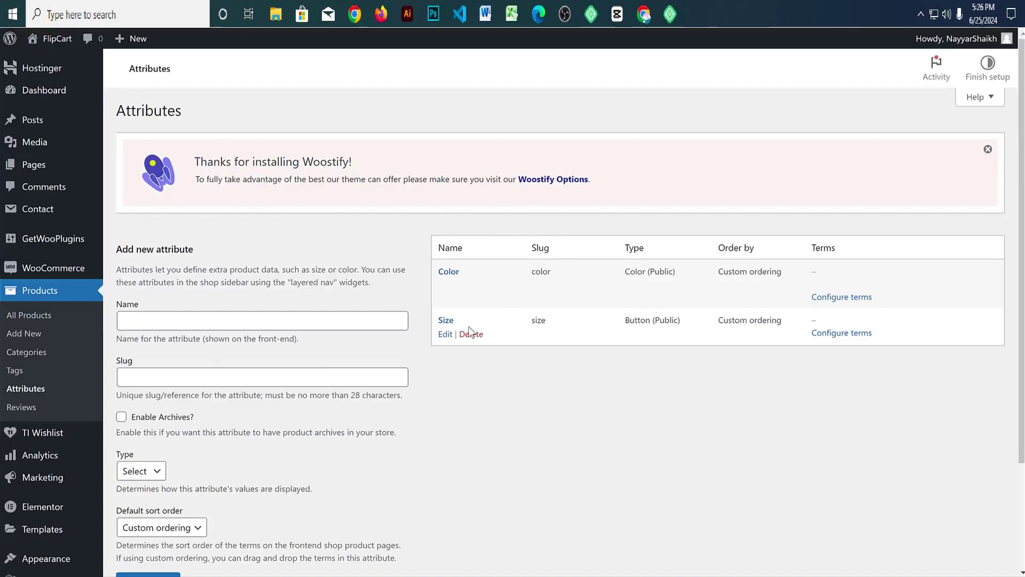
Step: Add the terms Small, Medium and Large to the Size attribute and return to the Attributes list
{"action": "triple_click", "coordinate": [841, 337]}
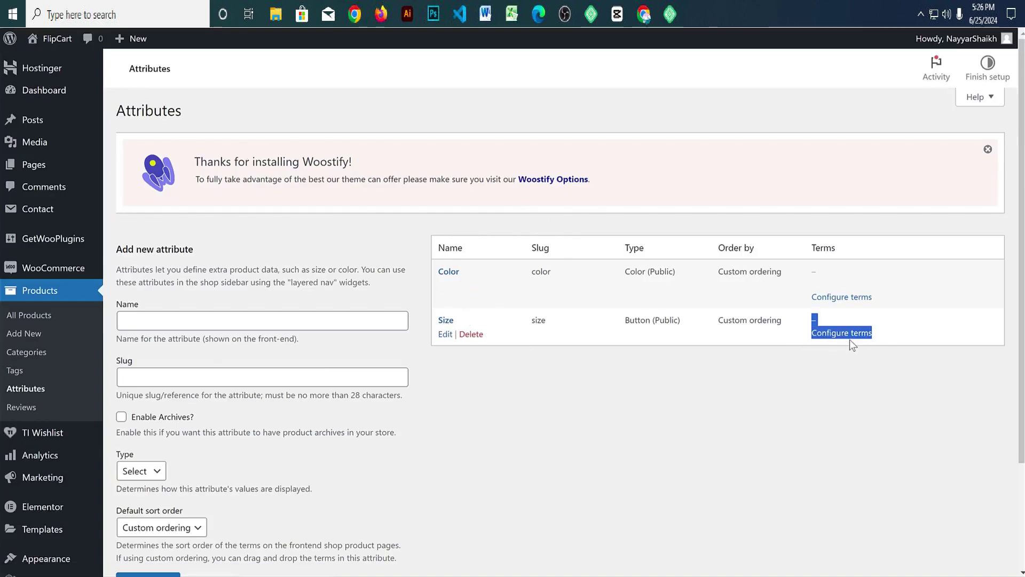
{"action": "left_click", "coordinate": [849, 338]}
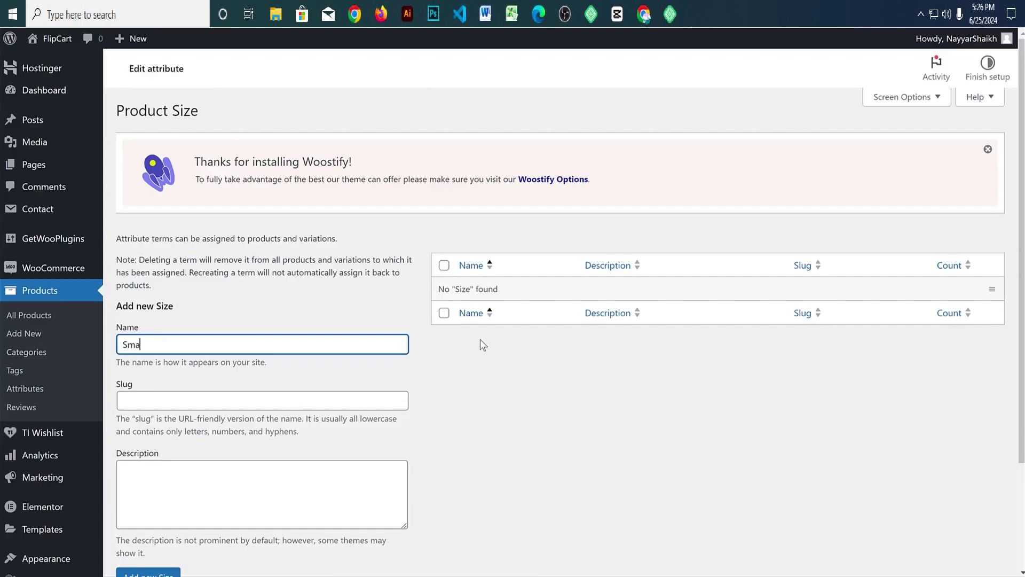
{"action": "scroll", "coordinate": [423, 330], "scroll_direction": "down", "scroll_amount": 3}
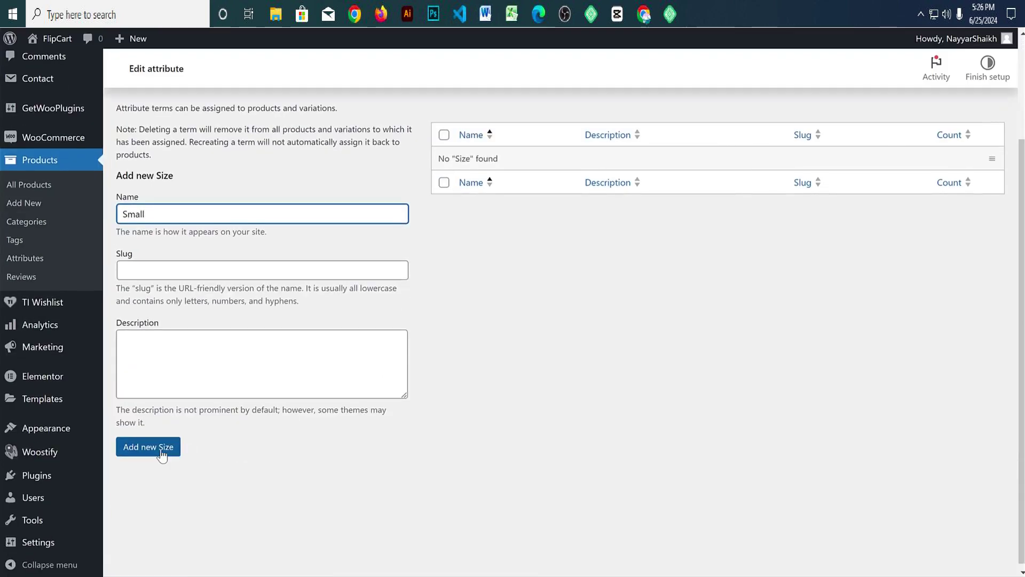
{"action": "left_click", "coordinate": [160, 446]}
{"action": "left_click", "coordinate": [180, 245]}
{"action": "type", "text": "Mediu"}
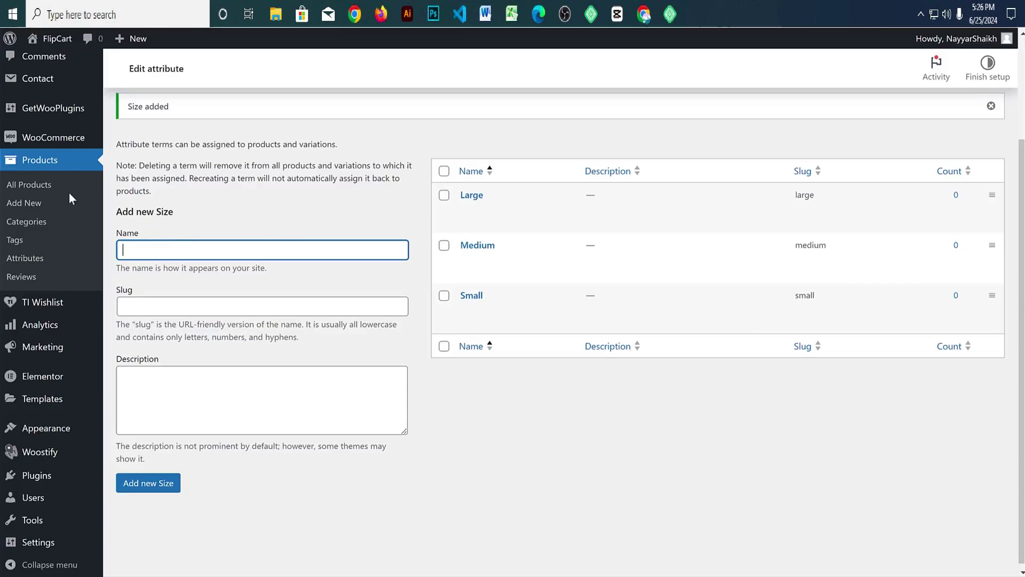
{"action": "left_click", "coordinate": [35, 261]}
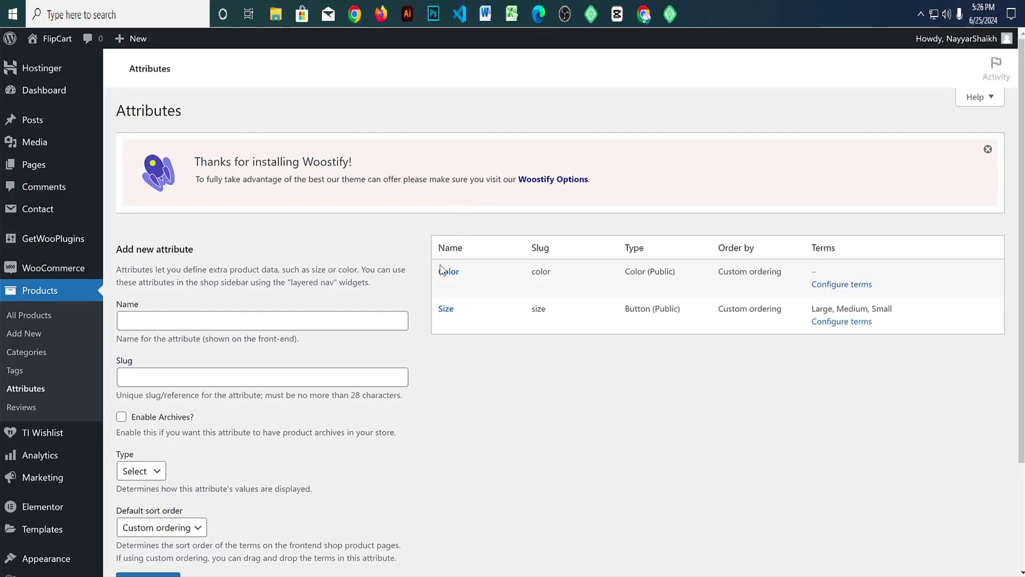
Step: Open the terms of the Color attribute and add a Black term with the black preset color
{"action": "left_click", "coordinate": [833, 288]}
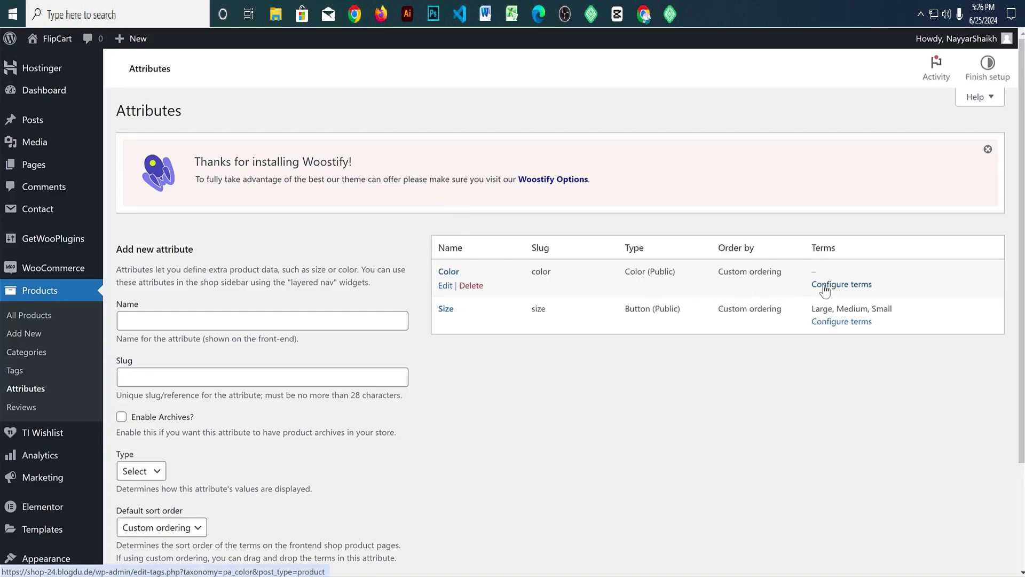
{"action": "scroll", "coordinate": [297, 191], "scroll_direction": "down", "scroll_amount": 1}
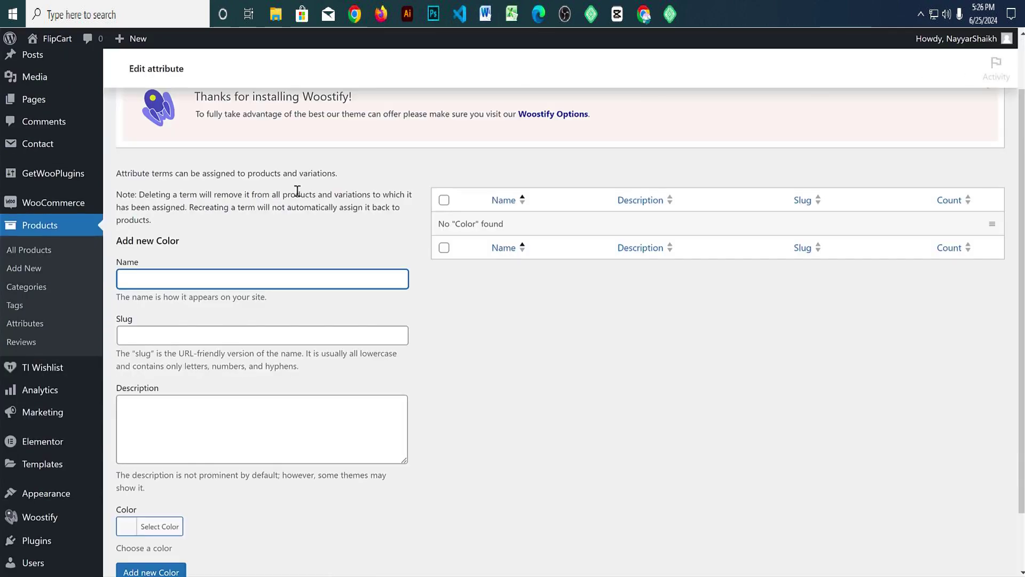
{"action": "scroll", "coordinate": [342, 228], "scroll_direction": "down", "scroll_amount": 1}
{"action": "type", "text": "Black"}
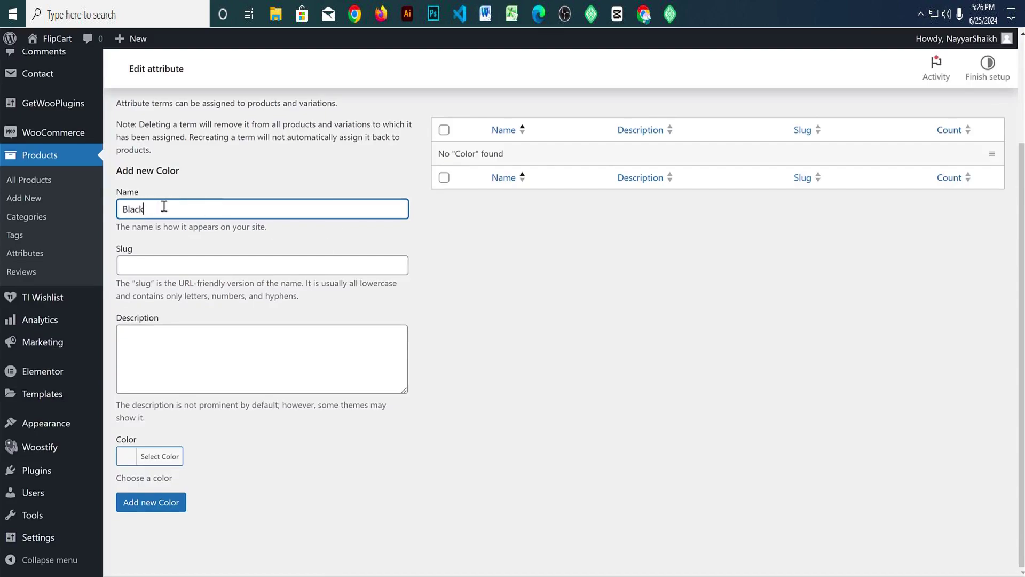
{"action": "double_click", "coordinate": [163, 205]}
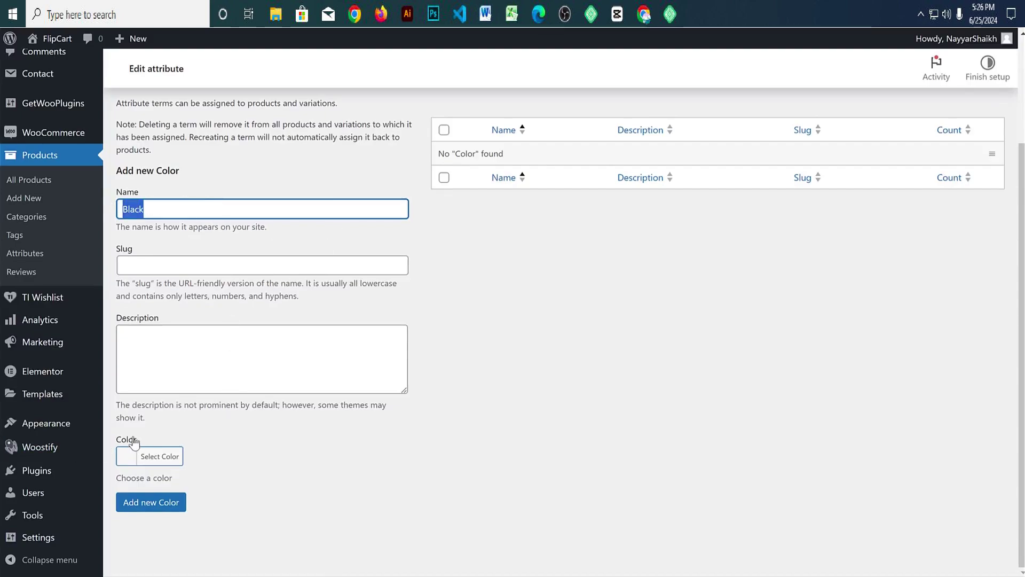
{"action": "left_click_drag", "start_coordinate": [135, 439], "coordinate": [122, 438]}
{"action": "left_click", "coordinate": [174, 462]}
{"action": "scroll", "coordinate": [378, 403], "scroll_direction": "down", "scroll_amount": 3}
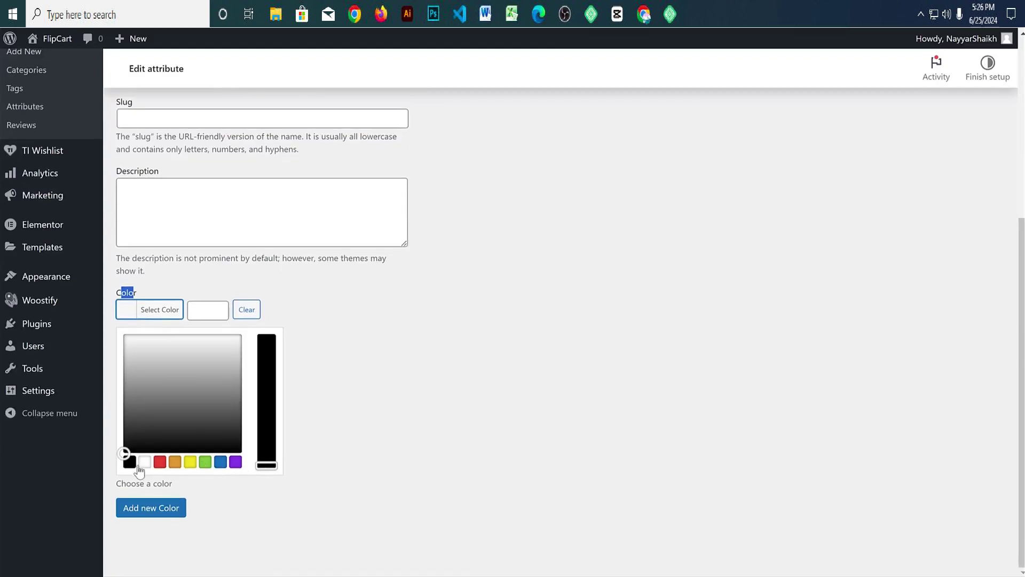
{"action": "left_click", "coordinate": [129, 461]}
{"action": "left_click", "coordinate": [457, 351]}
{"action": "left_click", "coordinate": [151, 498]}
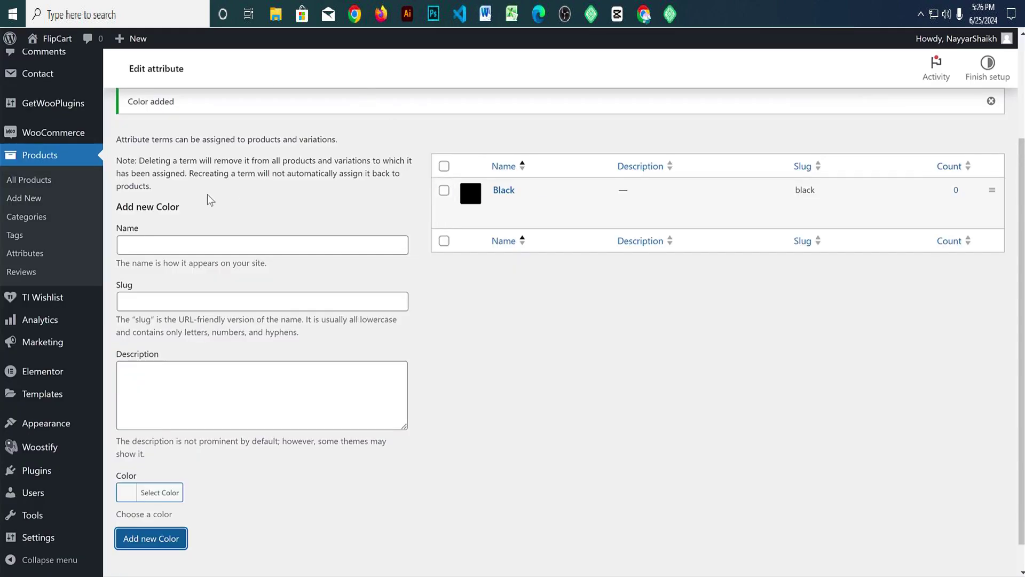
Step: Add a Red term to the Color attribute, using the red preset adjusted to a slightly brighter shade
{"action": "left_click", "coordinate": [176, 246]}
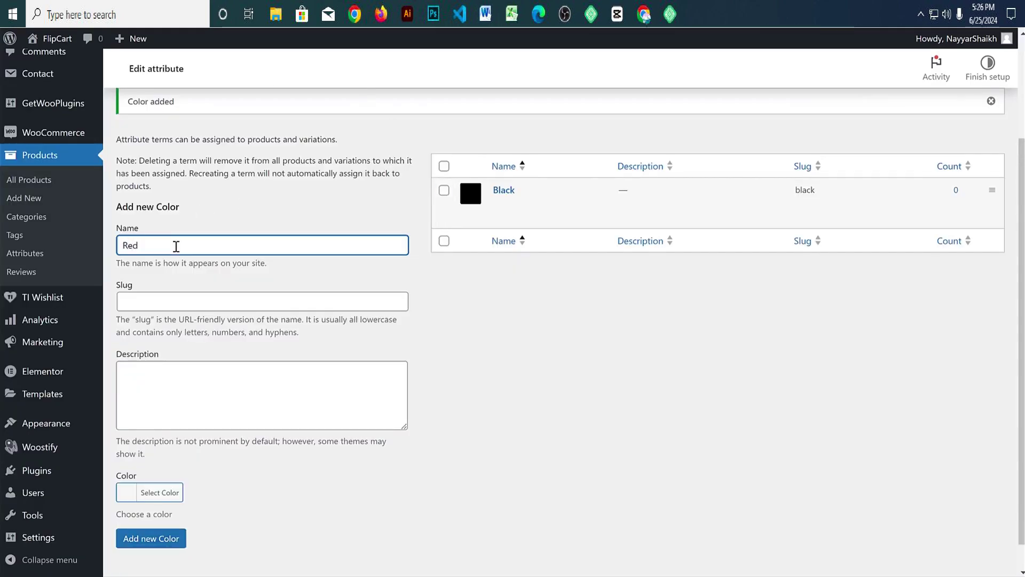
{"action": "left_click", "coordinate": [142, 460]}
{"action": "scroll", "coordinate": [224, 457], "scroll_direction": "down", "scroll_amount": 3}
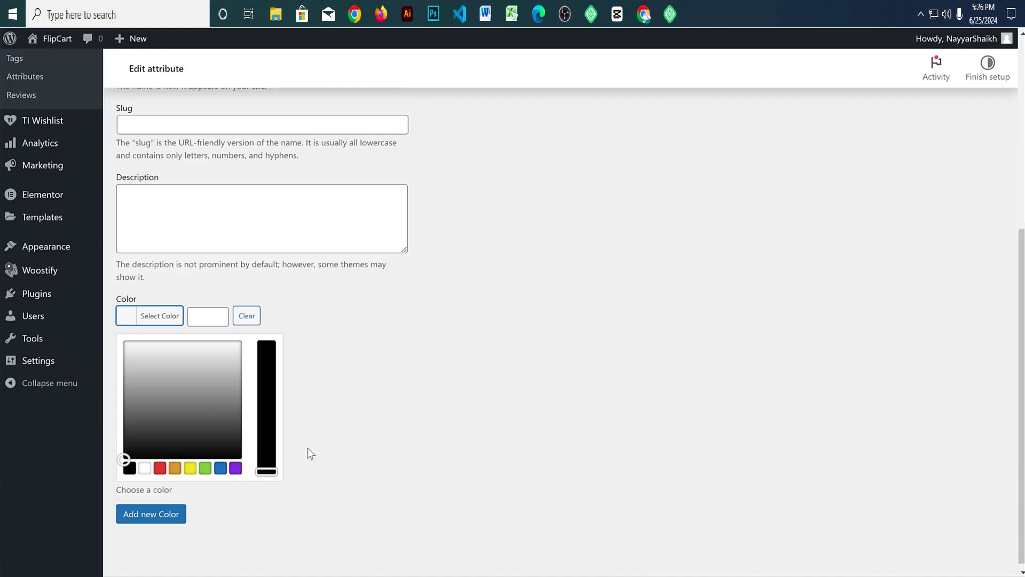
{"action": "left_click", "coordinate": [159, 463]}
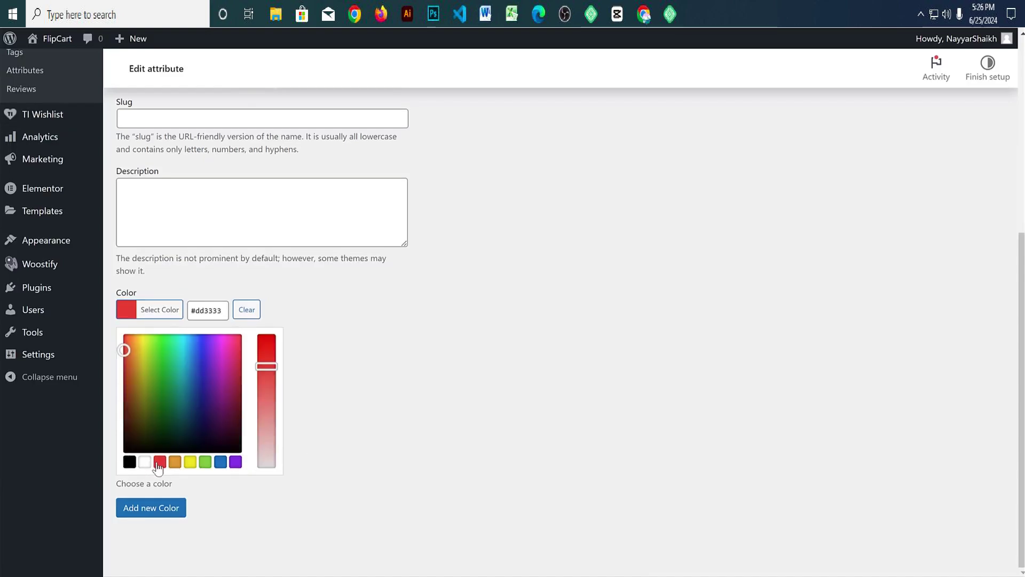
{"action": "left_click", "coordinate": [270, 376]}
{"action": "left_click_drag", "start_coordinate": [129, 352], "coordinate": [121, 346]}
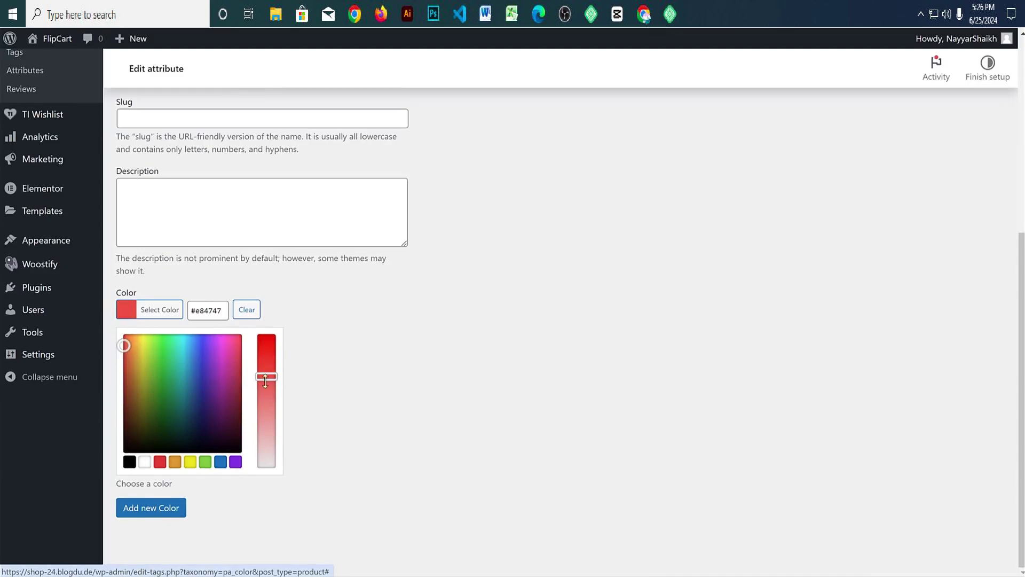
{"action": "left_click_drag", "start_coordinate": [272, 377], "coordinate": [273, 373]}
{"action": "left_click", "coordinate": [162, 509]}
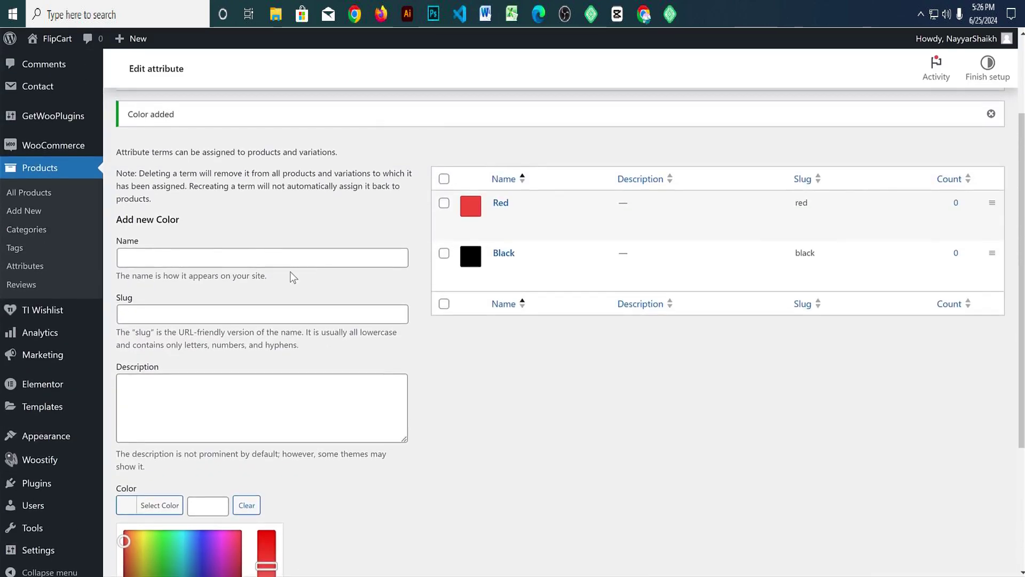
Step: Add a Green term to the Color attribute, starting from the green preset and adjusting the shade to #2edb79
{"action": "left_click", "coordinate": [248, 265]}
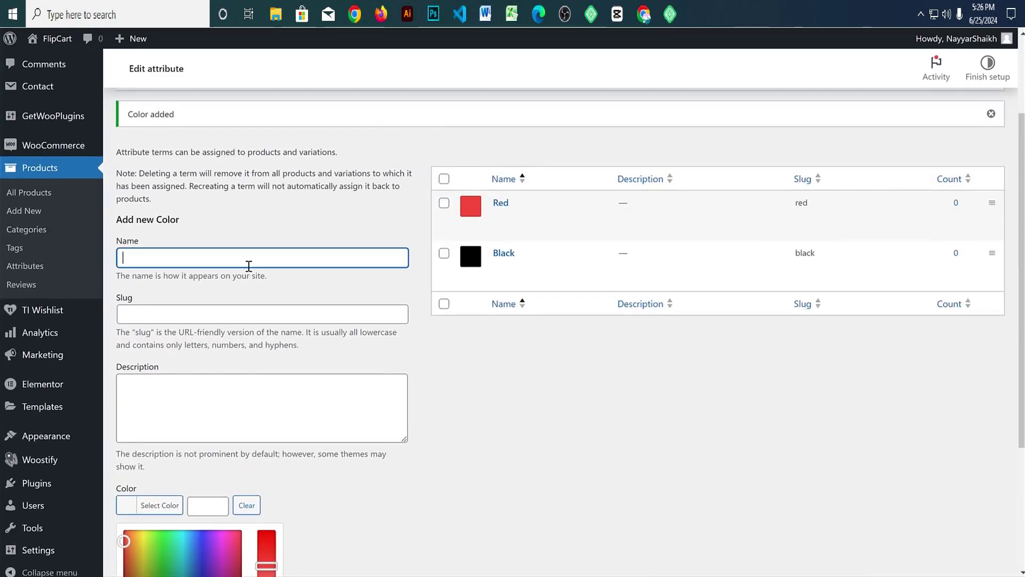
{"action": "type", "text": "Green"}
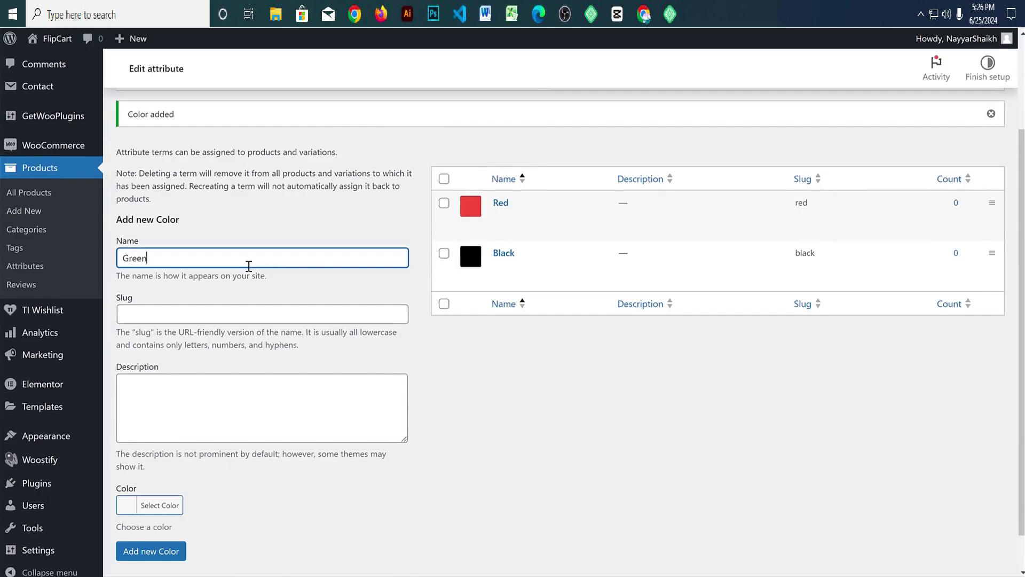
{"action": "left_click", "coordinate": [160, 459]}
{"action": "scroll", "coordinate": [288, 442], "scroll_direction": "down", "scroll_amount": 3}
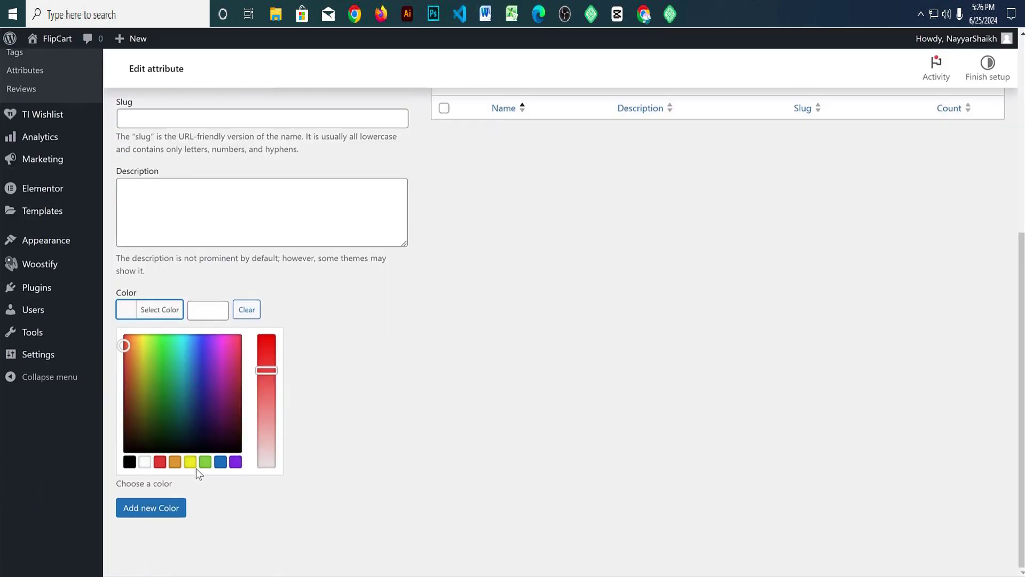
{"action": "left_click", "coordinate": [205, 461]}
{"action": "left_click_drag", "start_coordinate": [156, 354], "coordinate": [174, 352]}
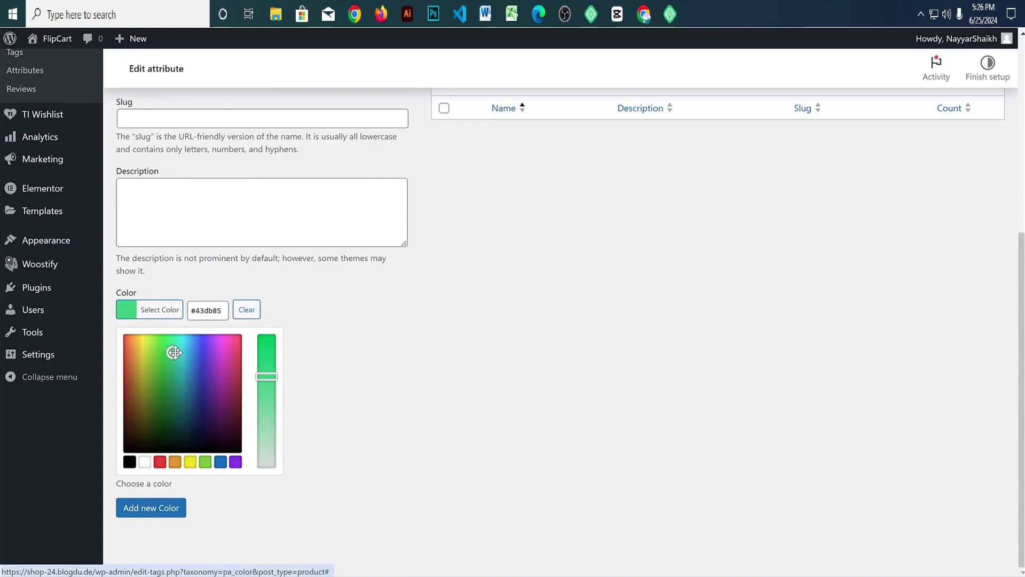
{"action": "left_click_drag", "start_coordinate": [266, 377], "coordinate": [267, 363]}
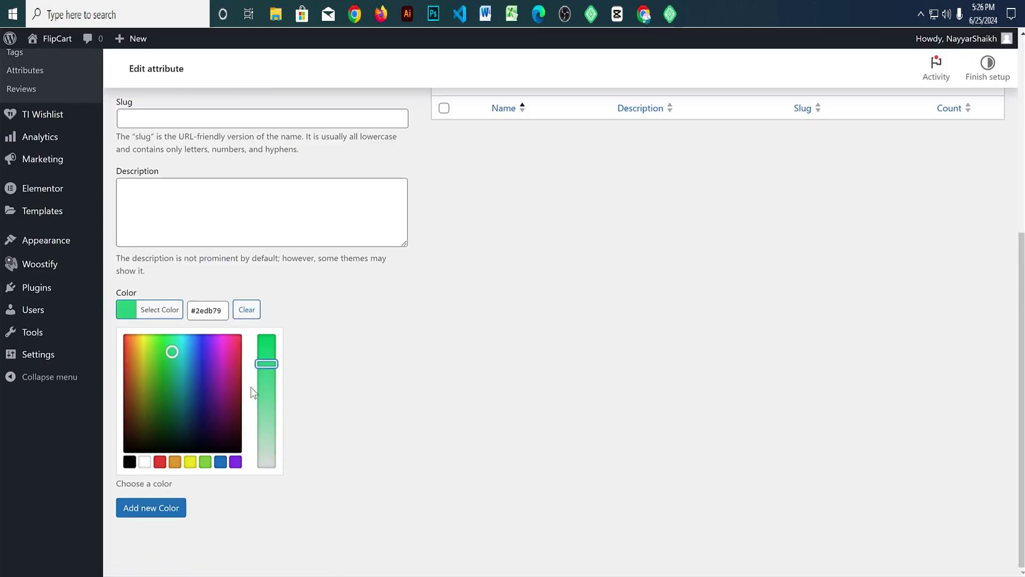
{"action": "left_click", "coordinate": [151, 507]}
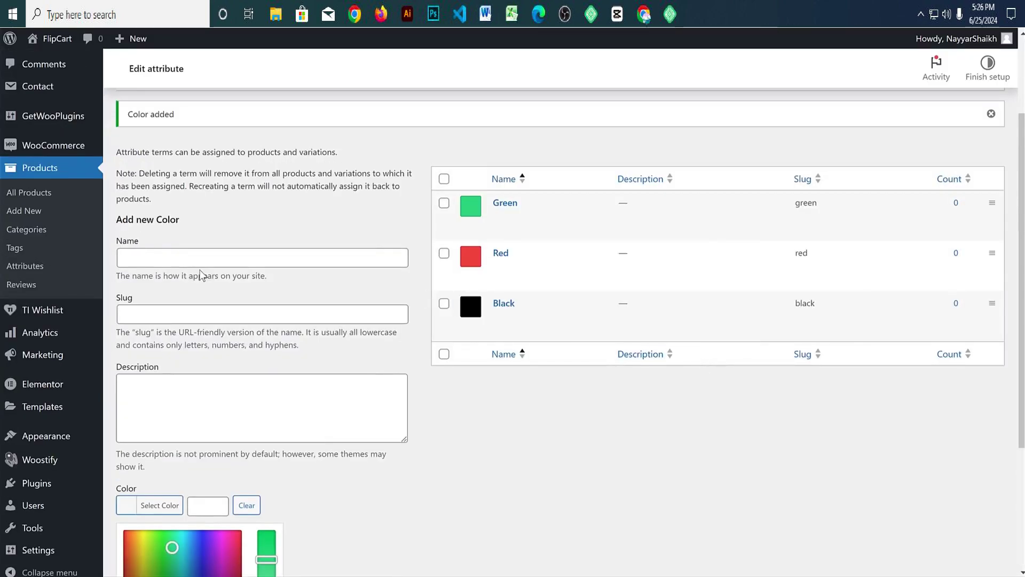
Step: Add a White term to the Color attribute with the white preset color
{"action": "left_click", "coordinate": [202, 258]}
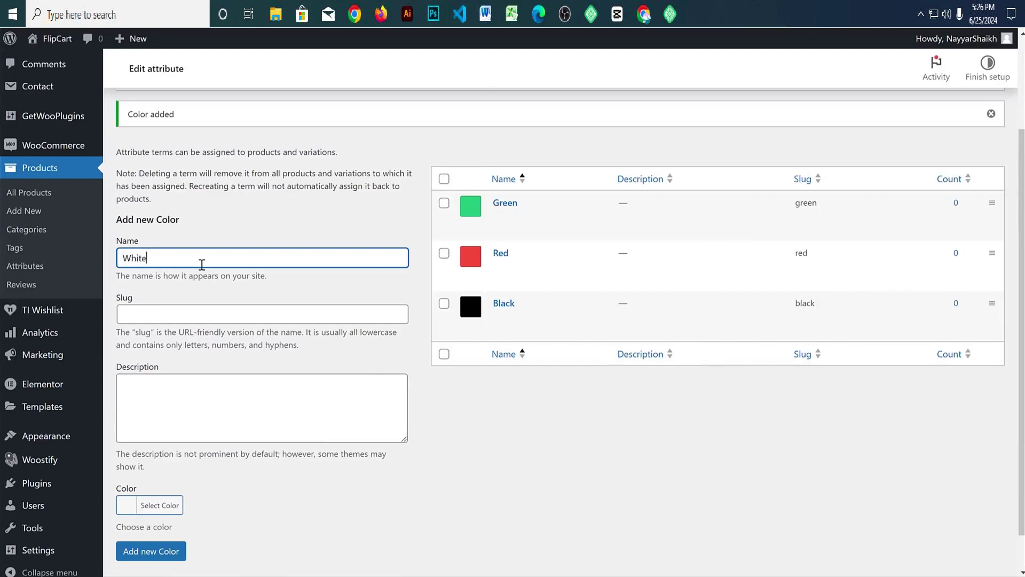
{"action": "scroll", "coordinate": [210, 332], "scroll_direction": "down", "scroll_amount": 1}
{"action": "left_click", "coordinate": [159, 460]}
{"action": "scroll", "coordinate": [155, 464], "scroll_direction": "down", "scroll_amount": 3}
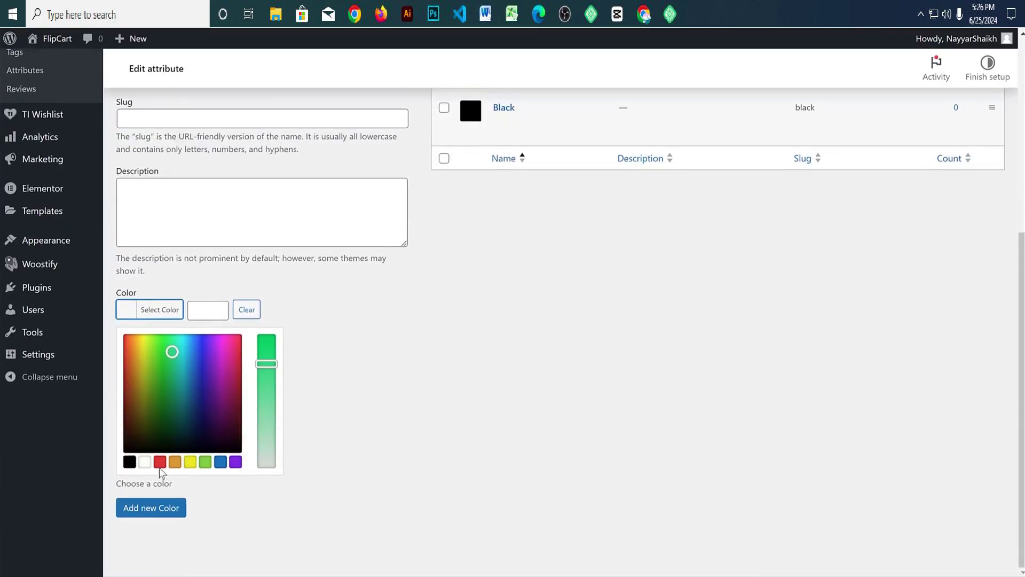
{"action": "left_click", "coordinate": [144, 462]}
{"action": "left_click", "coordinate": [126, 507]}
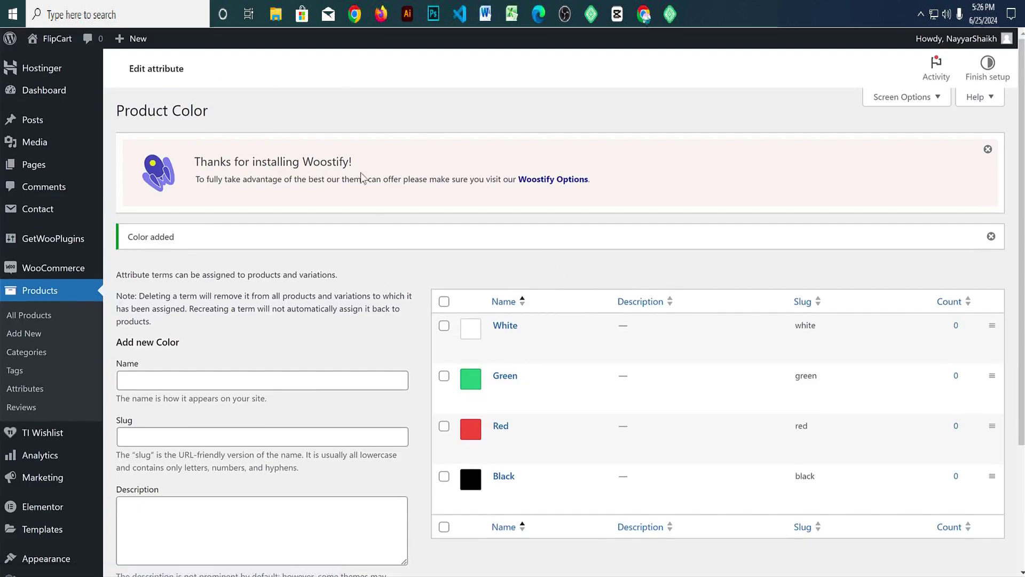
Step: Close the color terms page, reload the Short Sleeve T-Shirt product for editing and check its product type options
{"action": "key", "text": "ctrl+w"}
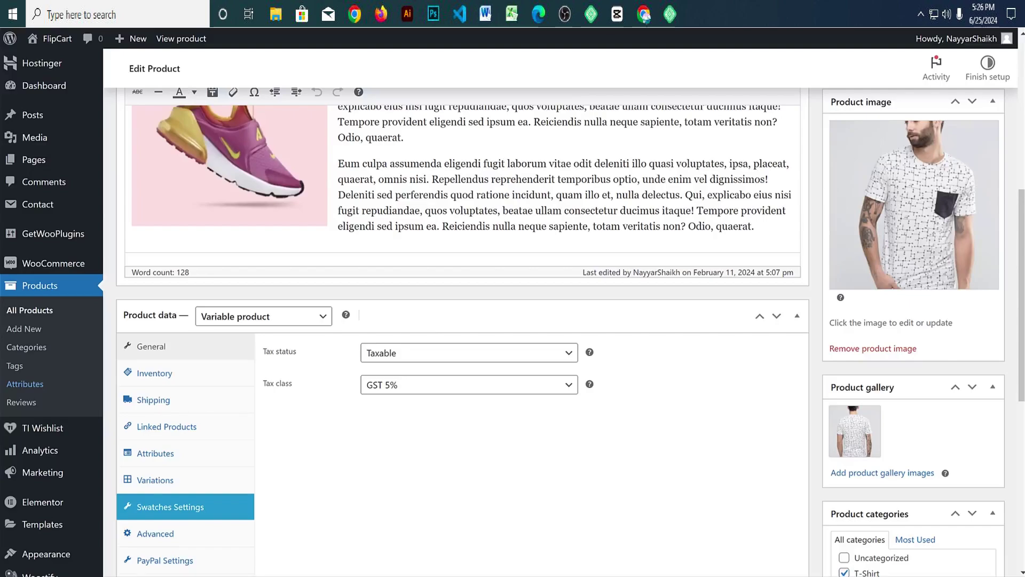
{"action": "key", "text": "F5"}
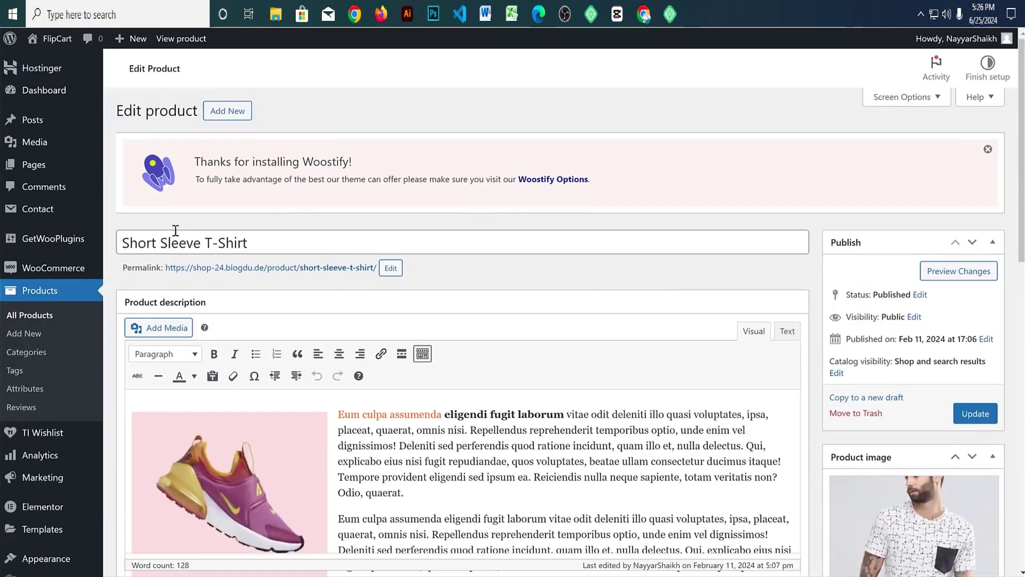
{"action": "scroll", "coordinate": [485, 308], "scroll_direction": "down", "scroll_amount": 8}
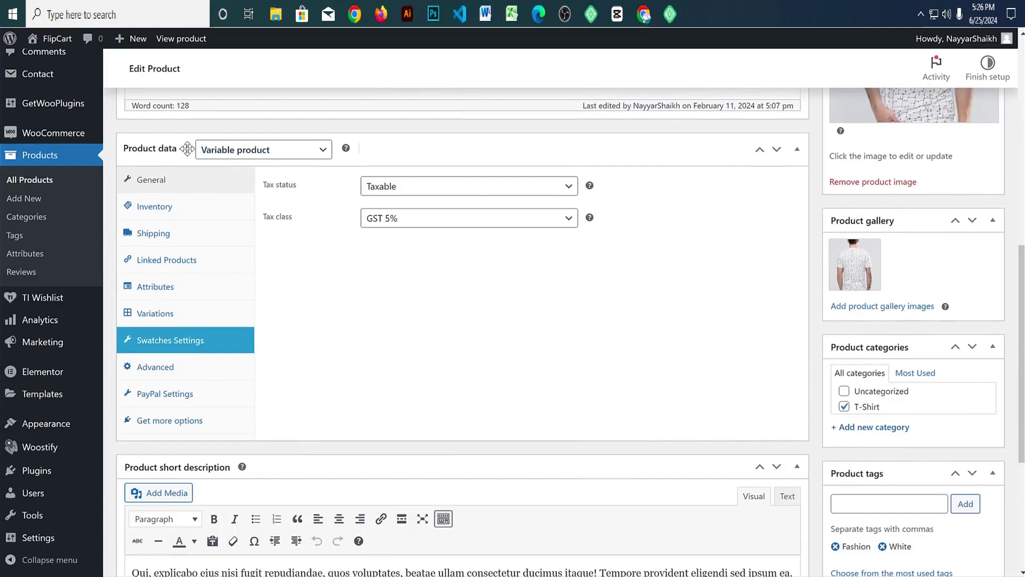
{"action": "left_click", "coordinate": [267, 156]}
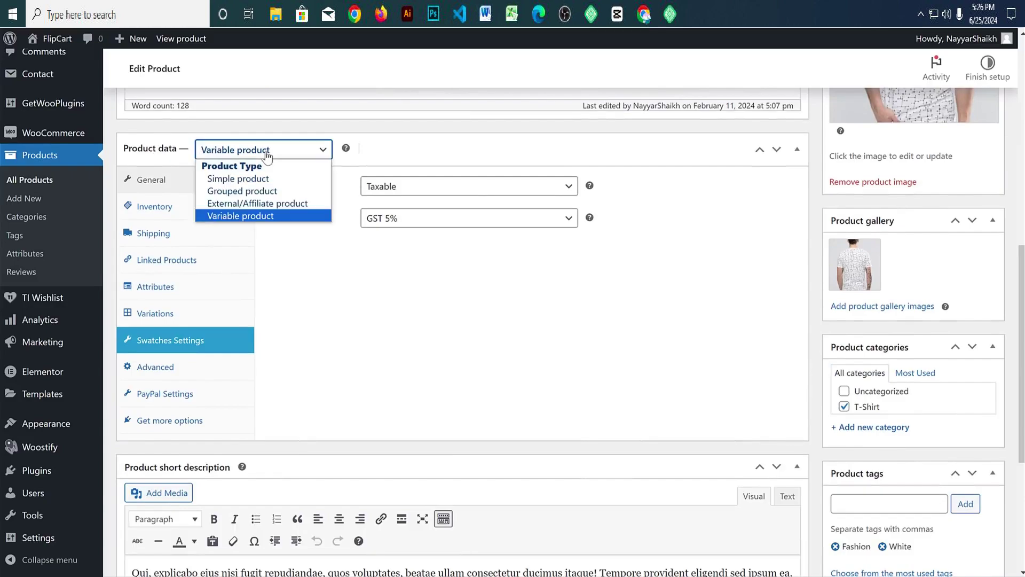
{"action": "left_click", "coordinate": [268, 156]}
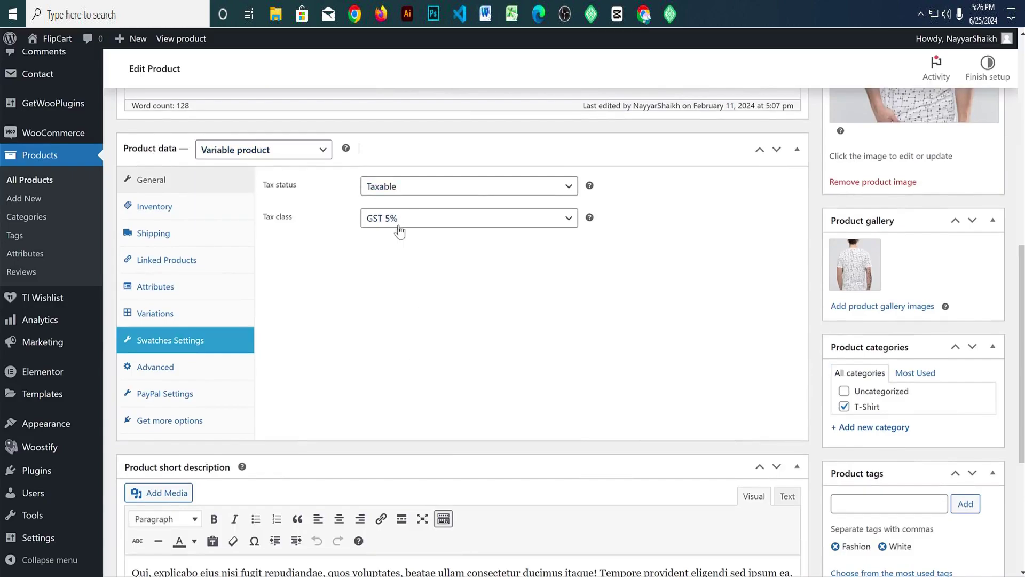
Step: Set the product's SKU to TEE002 in the inventory settings and turn off stock quantity tracking
{"action": "left_click", "coordinate": [175, 206]}
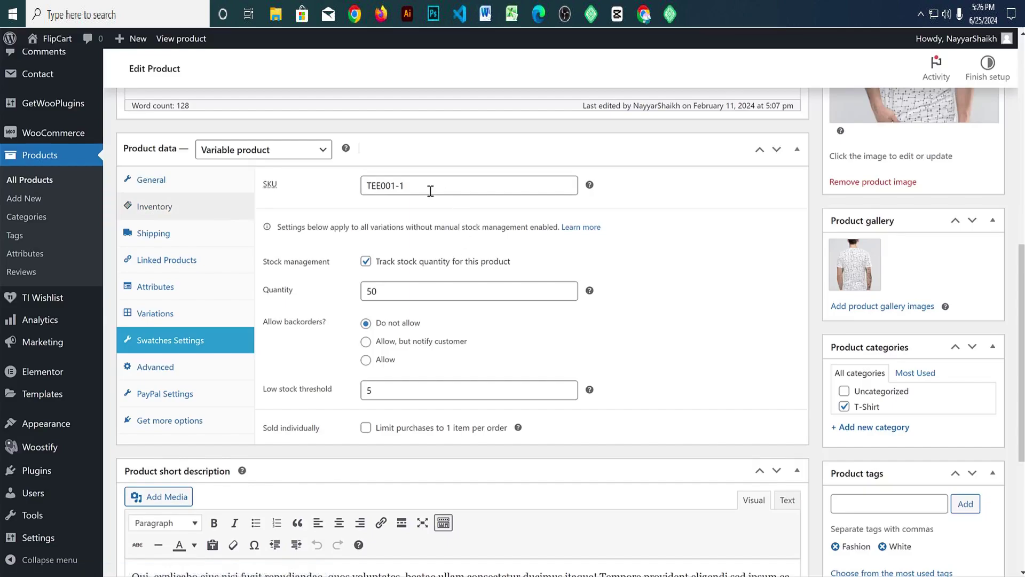
{"action": "left_click_drag", "start_coordinate": [431, 190], "coordinate": [394, 194]}
{"action": "type", "text": "2"}
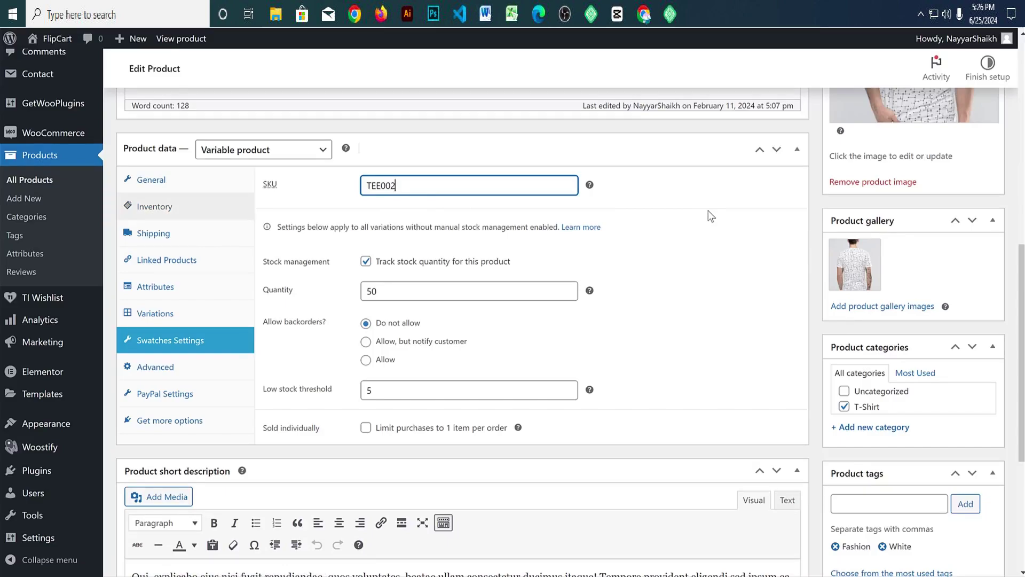
{"action": "left_click", "coordinate": [367, 263]}
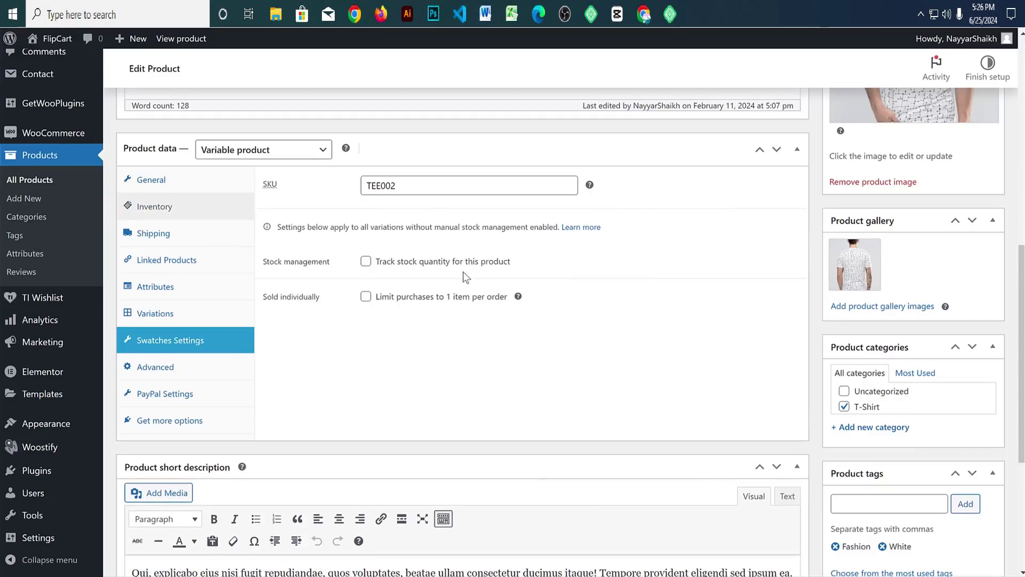
Step: Add the existing Size and Color attributes to the T-shirt product
{"action": "left_click", "coordinate": [178, 242]}
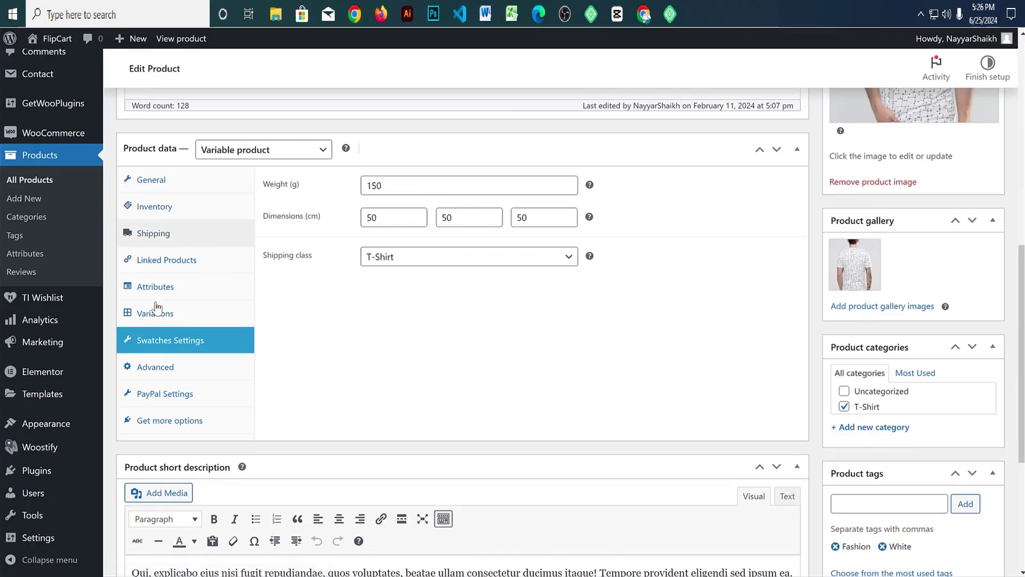
{"action": "left_click", "coordinate": [161, 263]}
{"action": "left_click", "coordinate": [163, 292]}
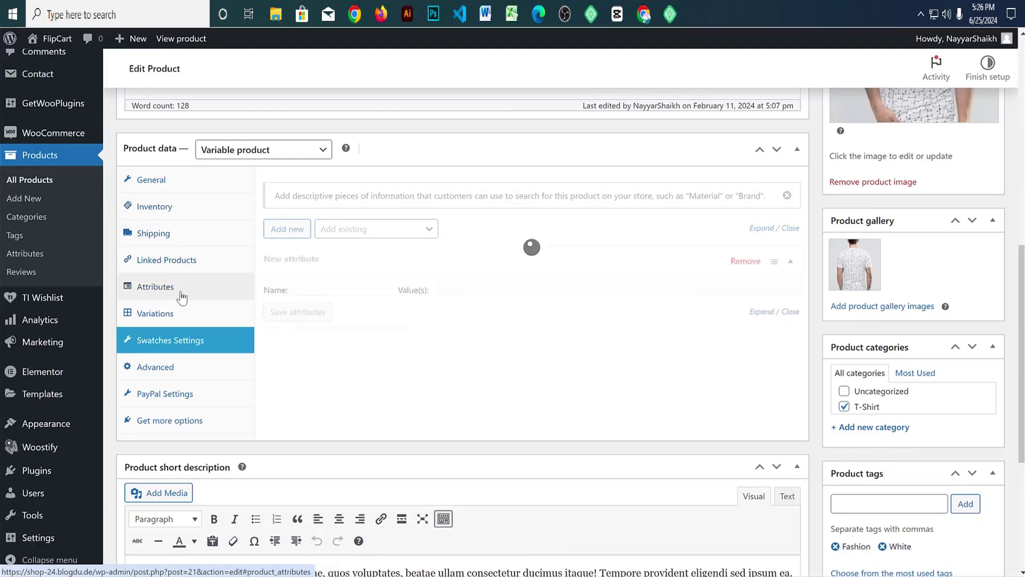
{"action": "left_click", "coordinate": [322, 310]}
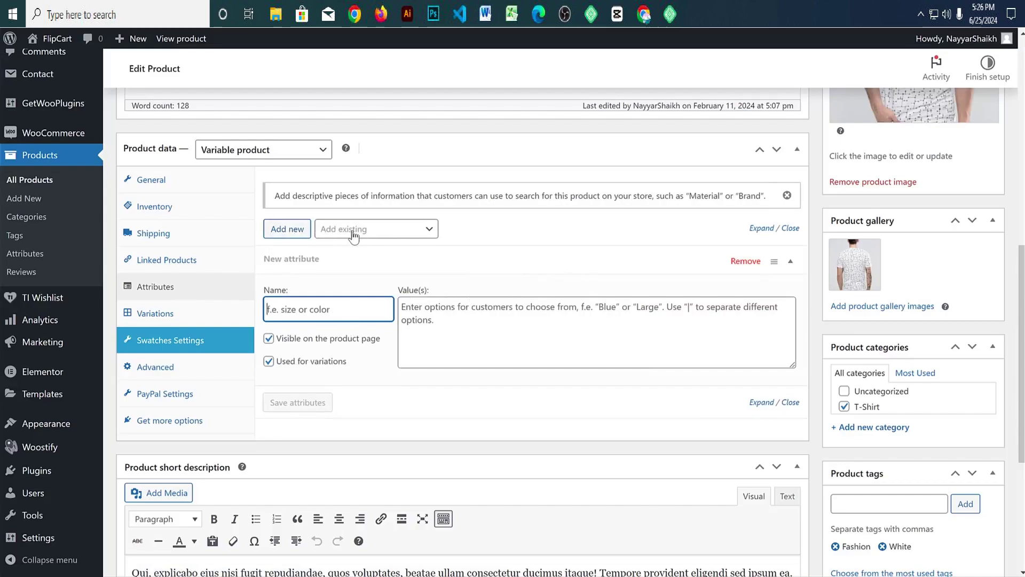
{"action": "left_click", "coordinate": [371, 230]}
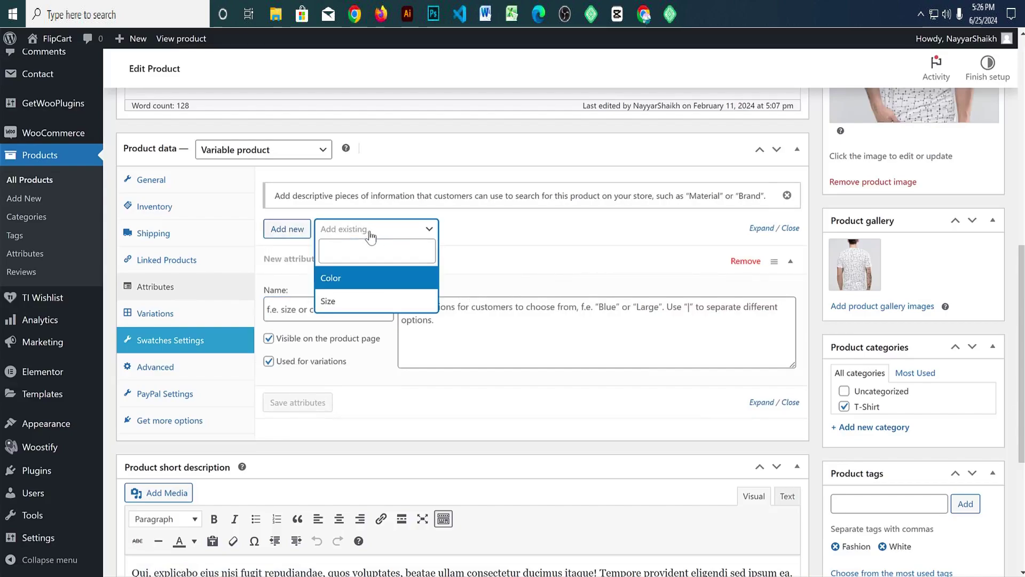
{"action": "left_click", "coordinate": [358, 300]}
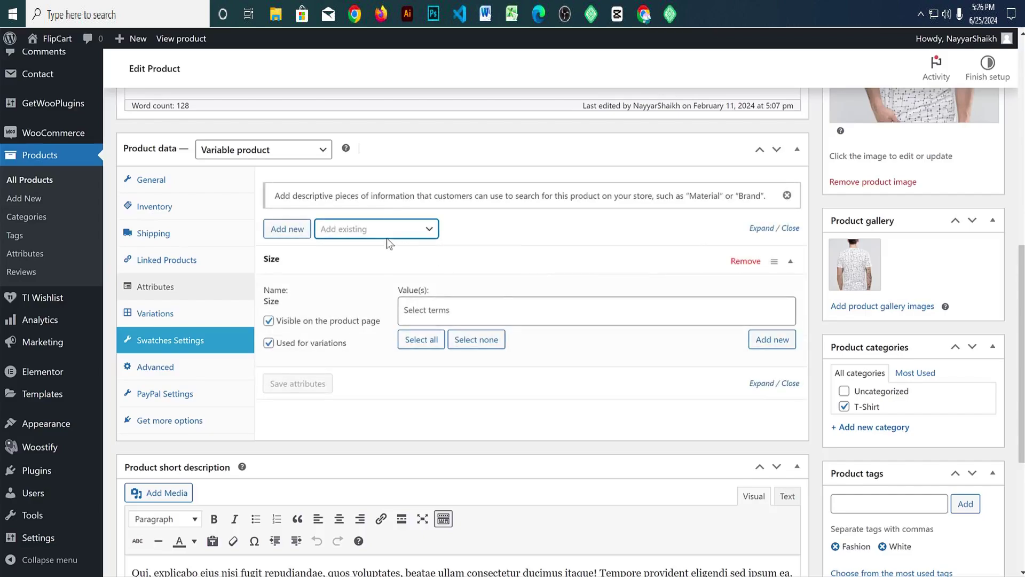
{"action": "left_click", "coordinate": [386, 236]}
{"action": "left_click", "coordinate": [357, 284]}
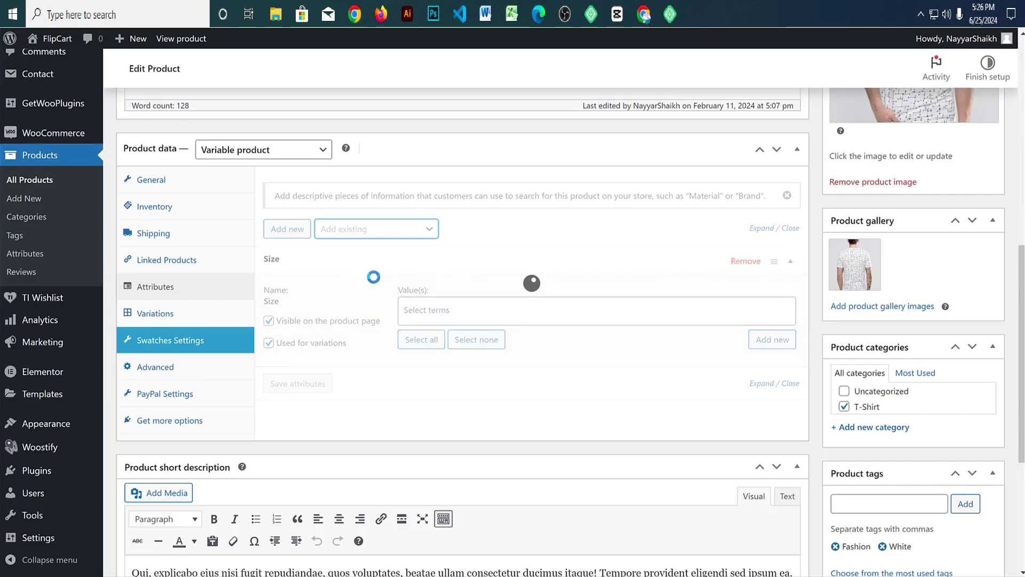
Step: Assign the Large and Medium terms to the product's Size attribute
{"action": "left_click", "coordinate": [419, 311]}
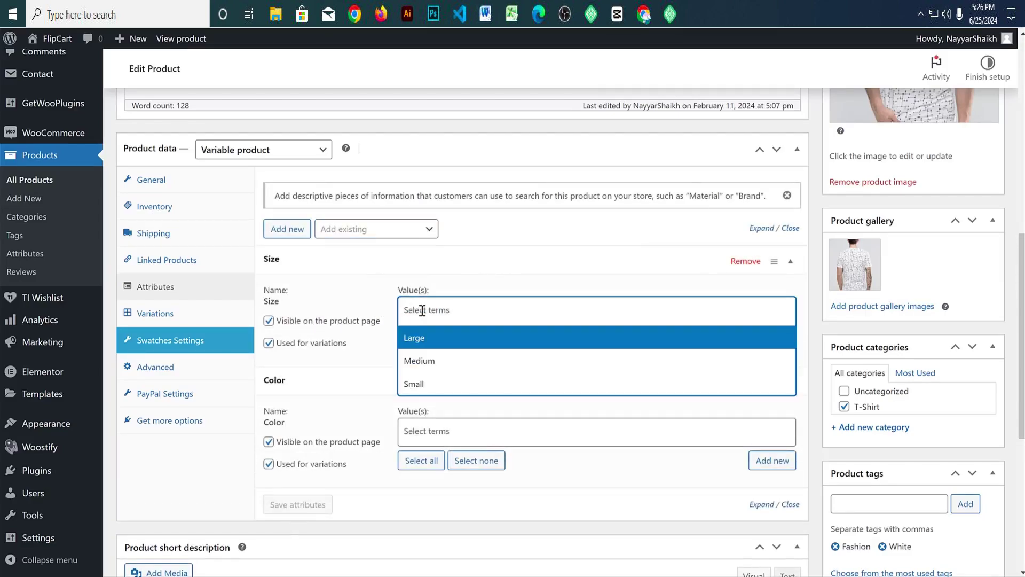
{"action": "left_click", "coordinate": [451, 369]}
{"action": "left_click", "coordinate": [478, 305]}
{"action": "left_click", "coordinate": [457, 338]}
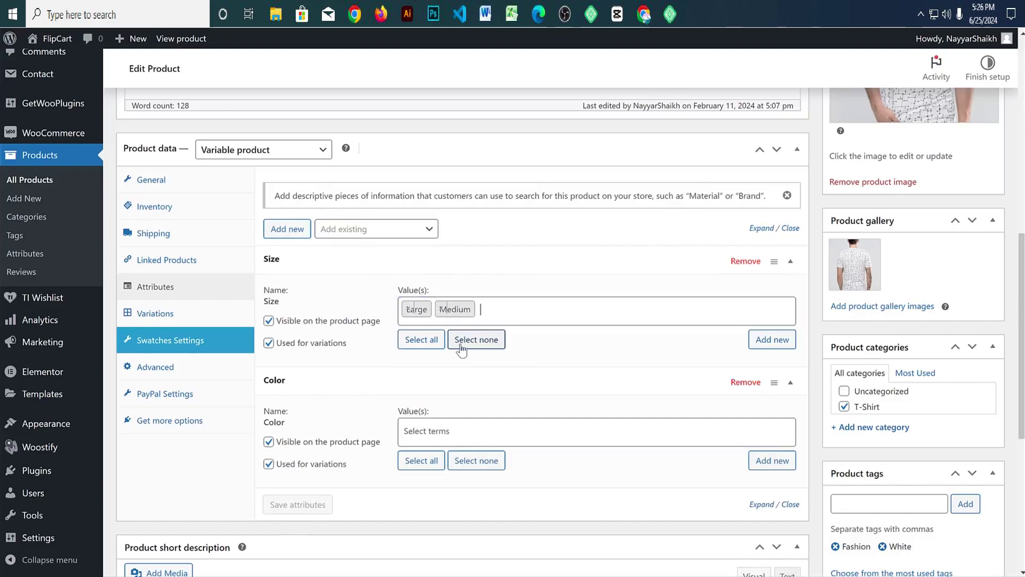
Step: Assign the Black, Green and Red terms to the product's Color attribute and save the attributes
{"action": "scroll", "coordinate": [549, 332], "scroll_direction": "down", "scroll_amount": 3}
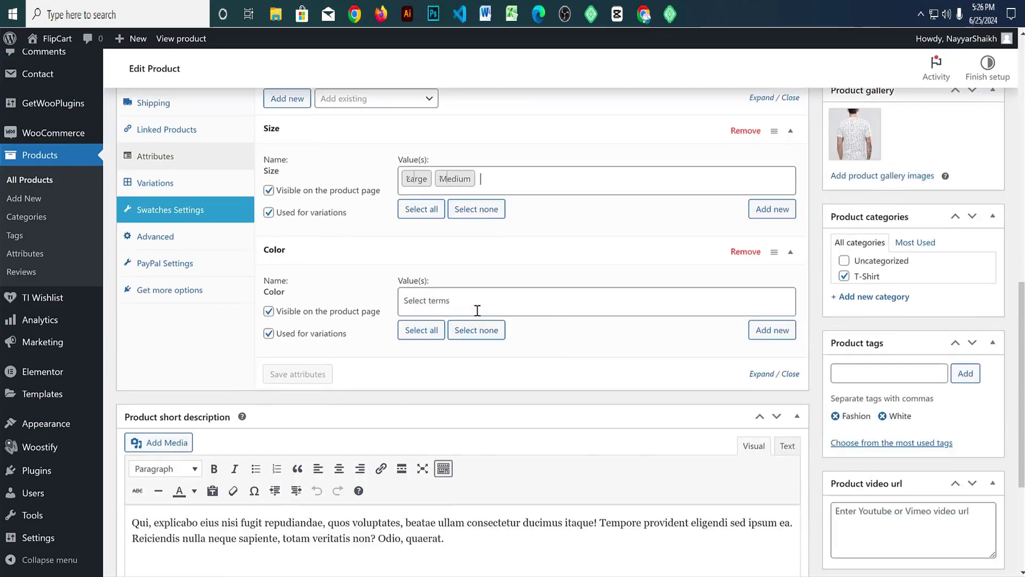
{"action": "left_click", "coordinate": [477, 310]}
{"action": "left_click", "coordinate": [427, 335]}
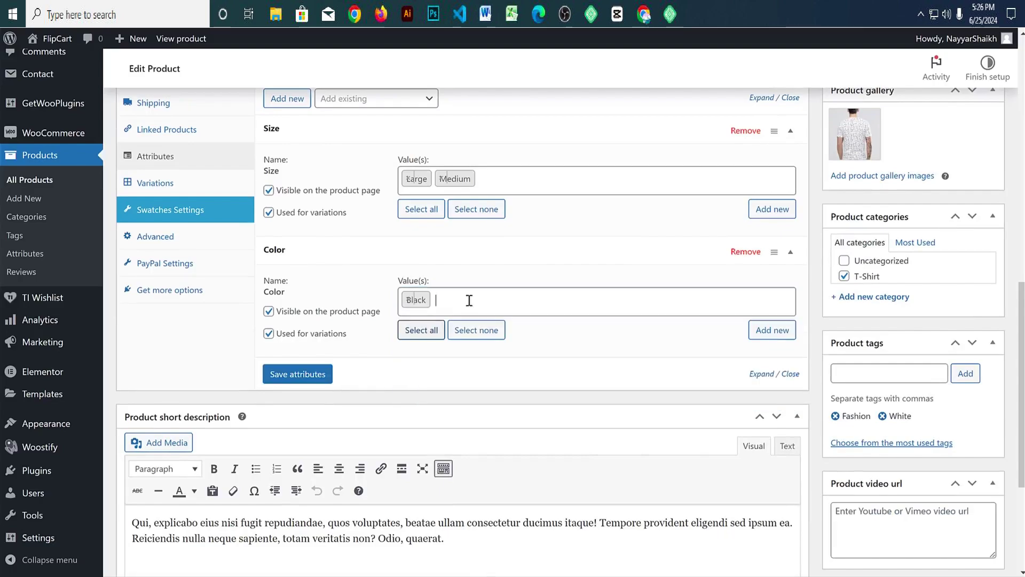
{"action": "left_click", "coordinate": [471, 298]}
{"action": "left_click", "coordinate": [460, 363]}
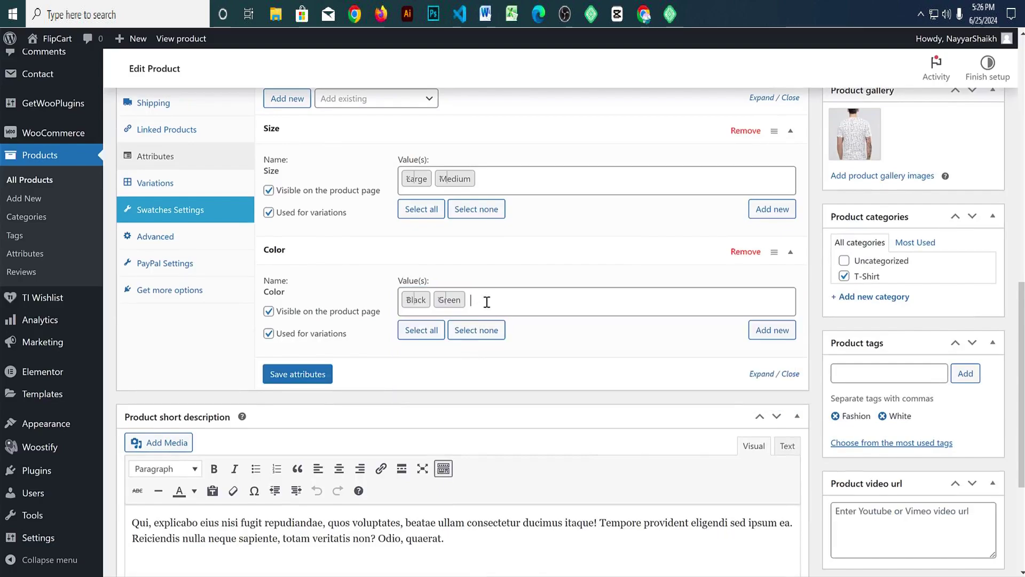
{"action": "left_click", "coordinate": [485, 300]}
{"action": "left_click", "coordinate": [454, 375]}
{"action": "left_click", "coordinate": [286, 376]}
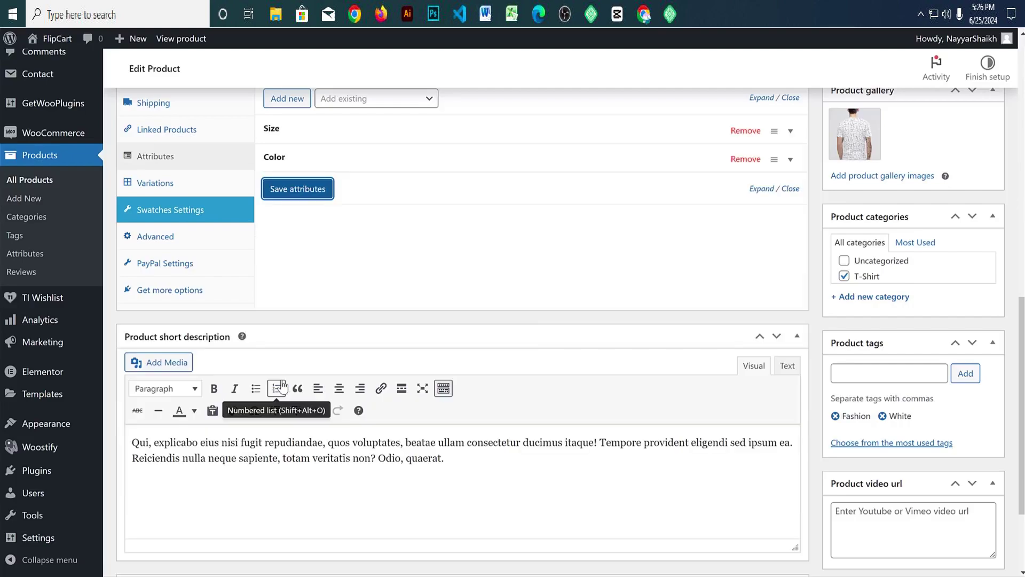
Step: Expand the saved Size and Color attributes to review their terms and the option that uses them for variations
{"action": "left_click", "coordinate": [368, 129]}
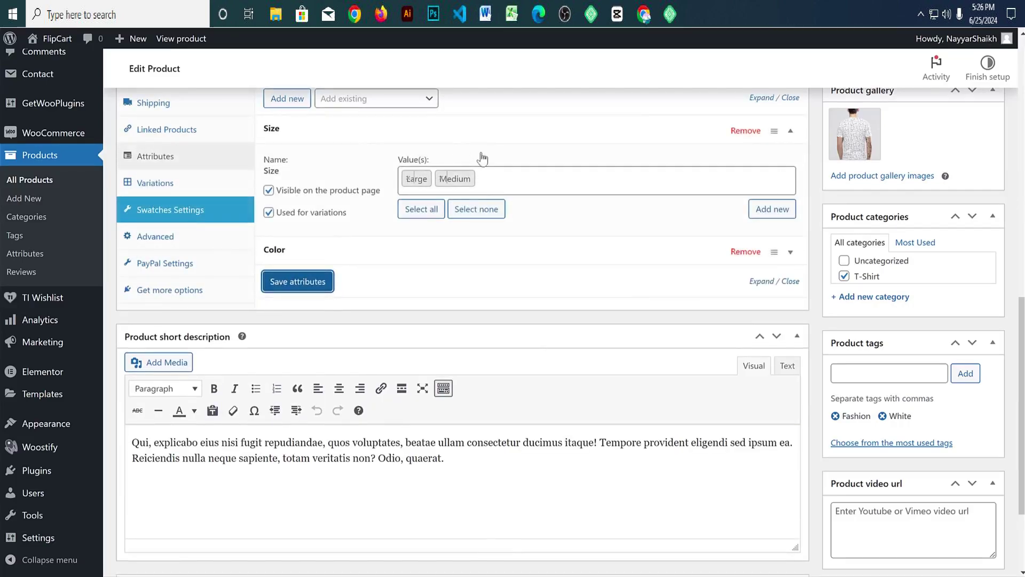
{"action": "left_click", "coordinate": [451, 260]}
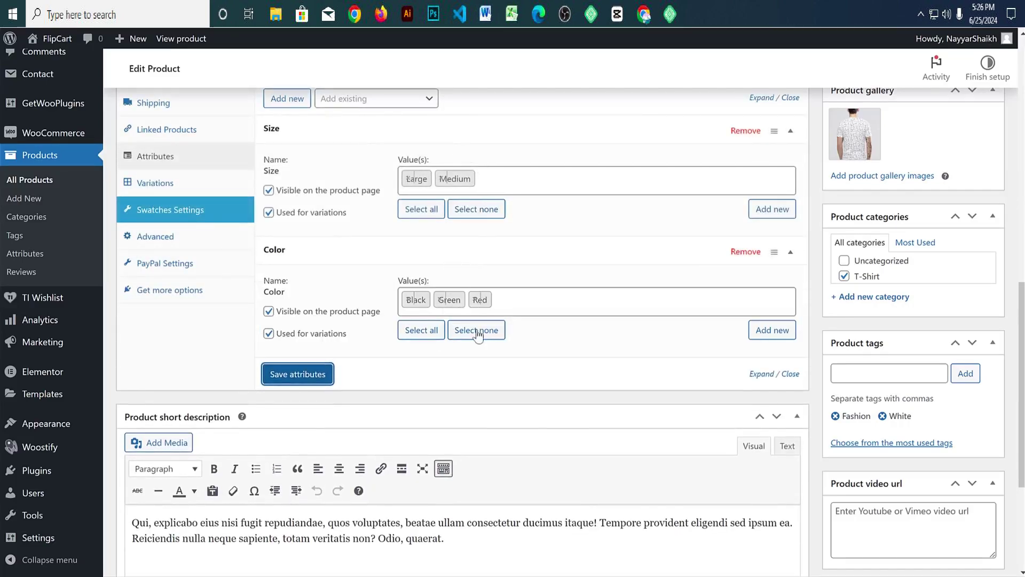
{"action": "scroll", "coordinate": [566, 269], "scroll_direction": "up", "scroll_amount": 1}
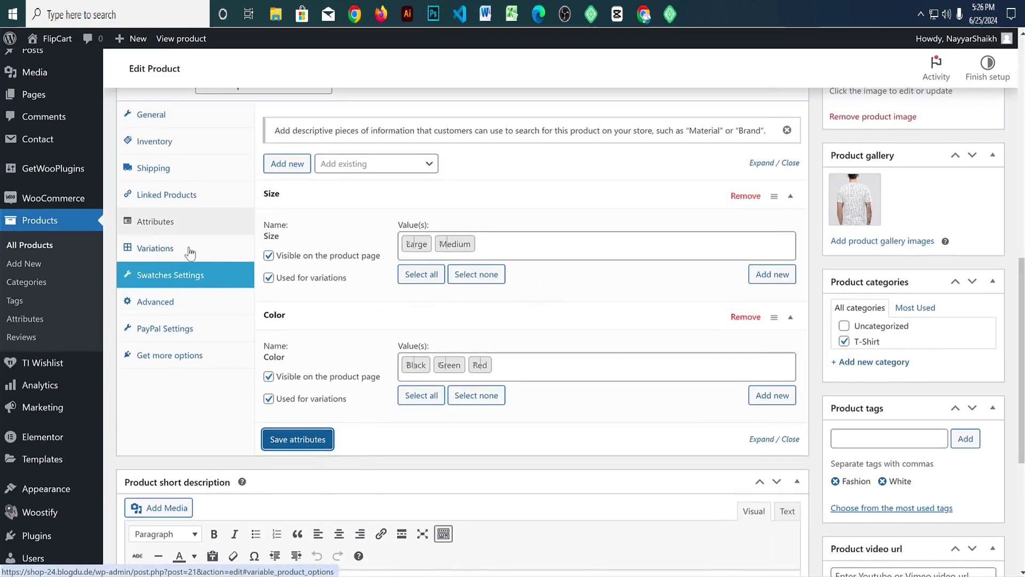
{"action": "left_click_drag", "start_coordinate": [347, 279], "coordinate": [276, 287]}
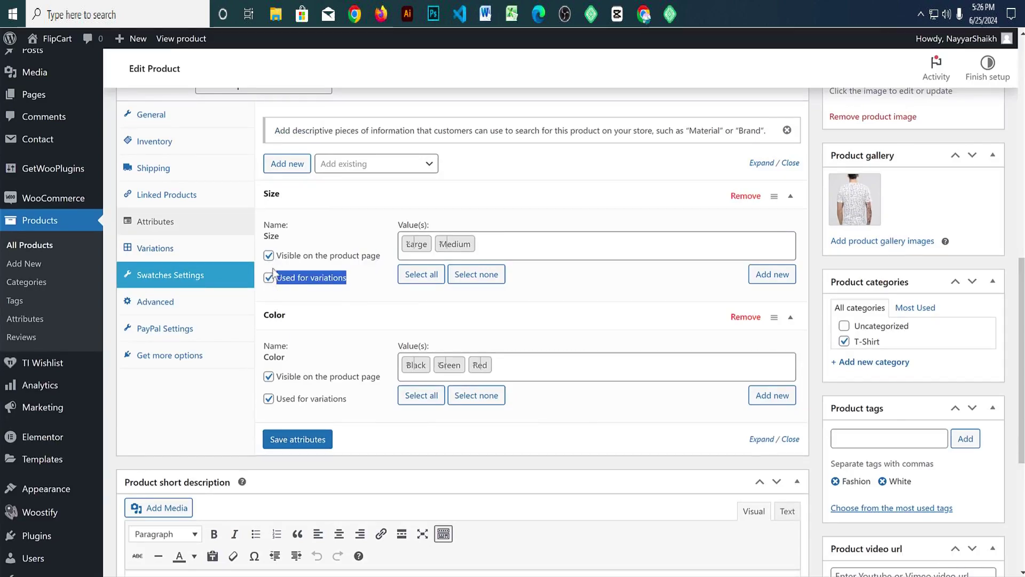
Step: Generate product variations for every combination of the Size and Color attributes
{"action": "left_click", "coordinate": [182, 251]}
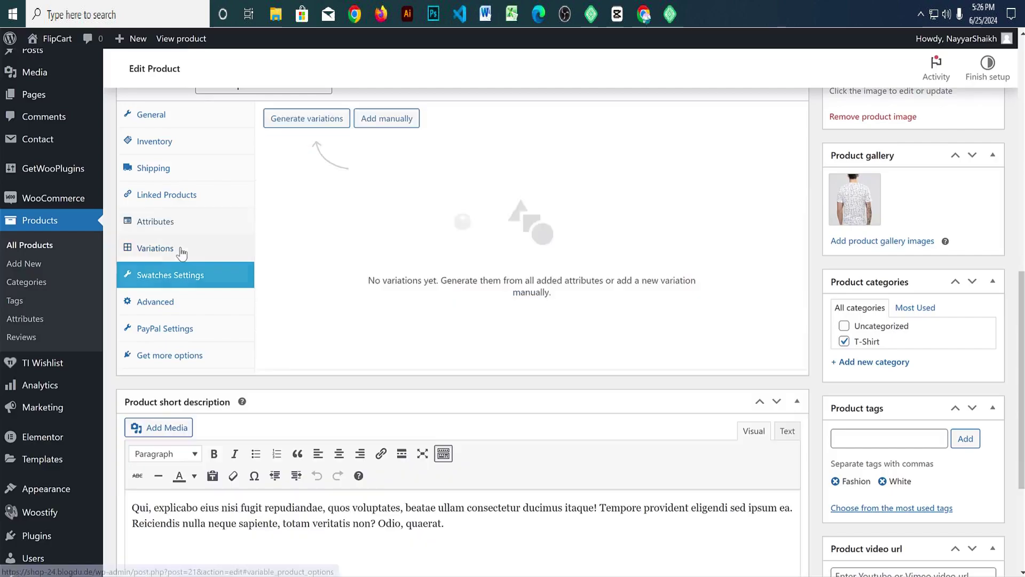
{"action": "scroll", "coordinate": [534, 278], "scroll_direction": "up", "scroll_amount": 1}
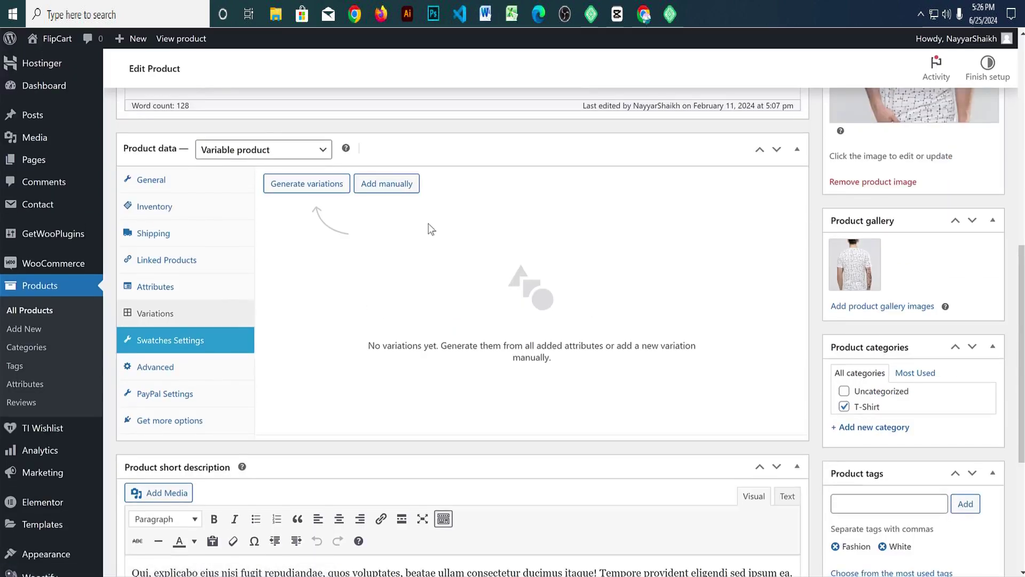
{"action": "left_click", "coordinate": [317, 190]}
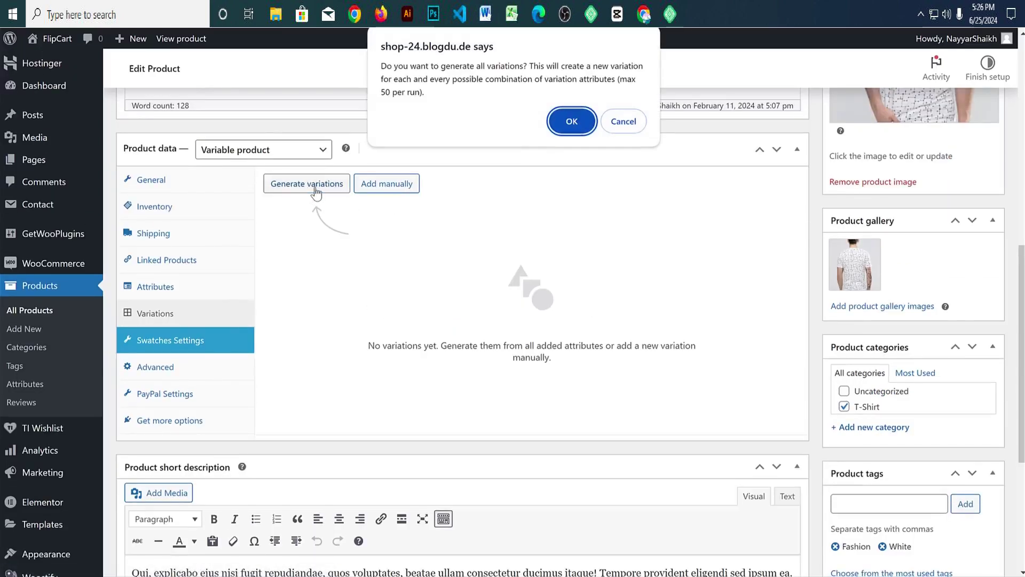
{"action": "left_click", "coordinate": [572, 121]}
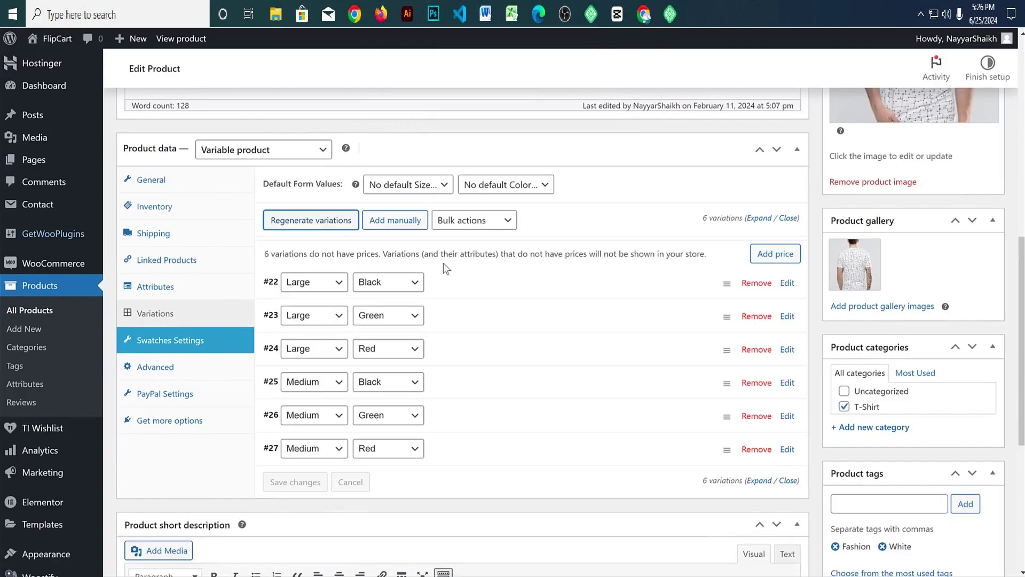
Step: Expand the Large Black variation and start uploading image files from the computer for its picture
{"action": "scroll", "coordinate": [587, 282], "scroll_direction": "down", "scroll_amount": 2}
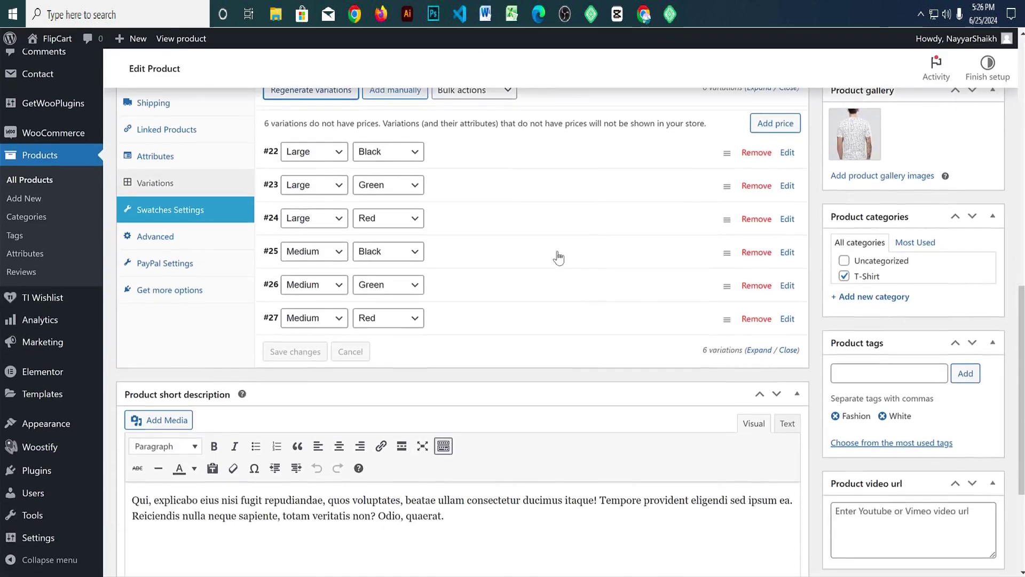
{"action": "left_click", "coordinate": [472, 161]}
{"action": "left_click", "coordinate": [284, 218]}
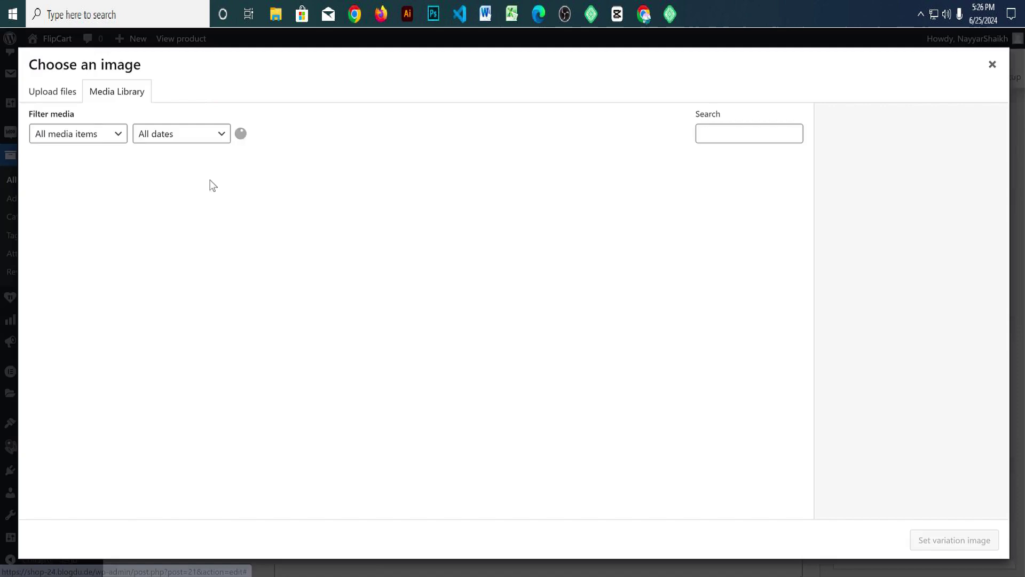
{"action": "left_click", "coordinate": [59, 91]}
{"action": "left_click", "coordinate": [521, 299]}
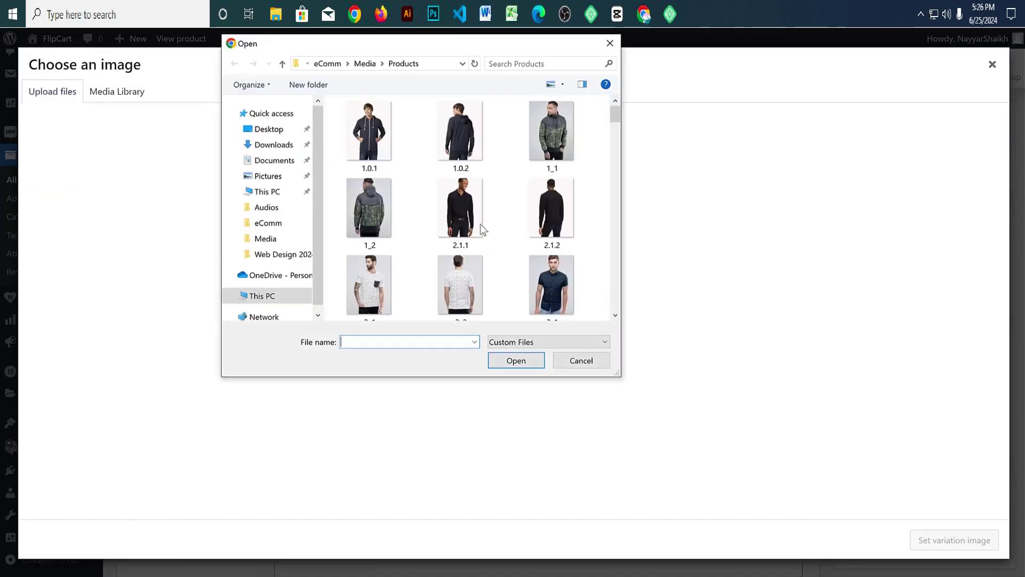
Step: Select the red V-neck front, black crew front and back, and green crew front T-shirt photos in the Products folder
{"action": "scroll", "coordinate": [534, 219], "scroll_direction": "down", "scroll_amount": 2}
{"action": "scroll", "coordinate": [539, 214], "scroll_direction": "down", "scroll_amount": 10}
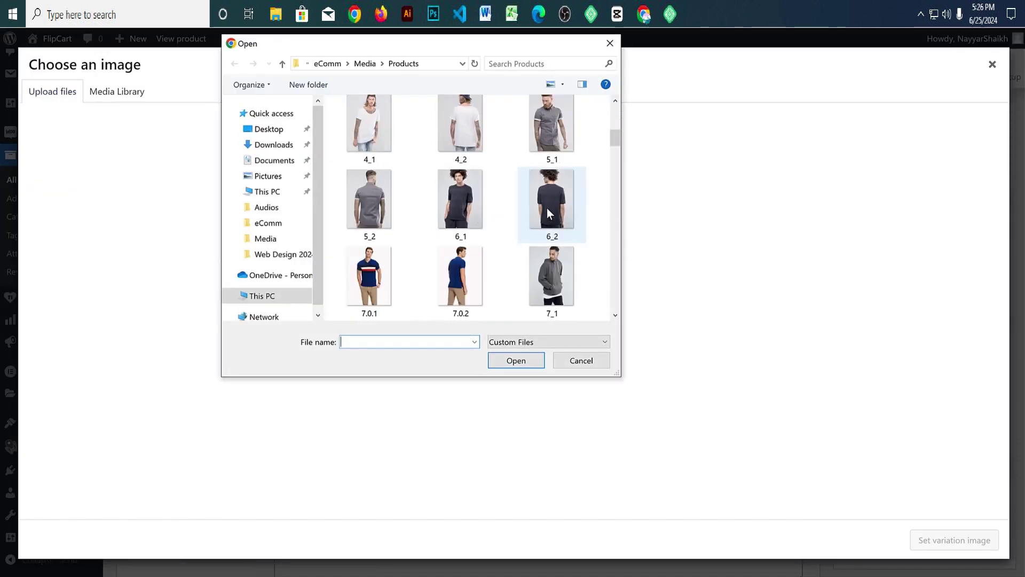
{"action": "scroll", "coordinate": [550, 213], "scroll_direction": "down", "scroll_amount": 12}
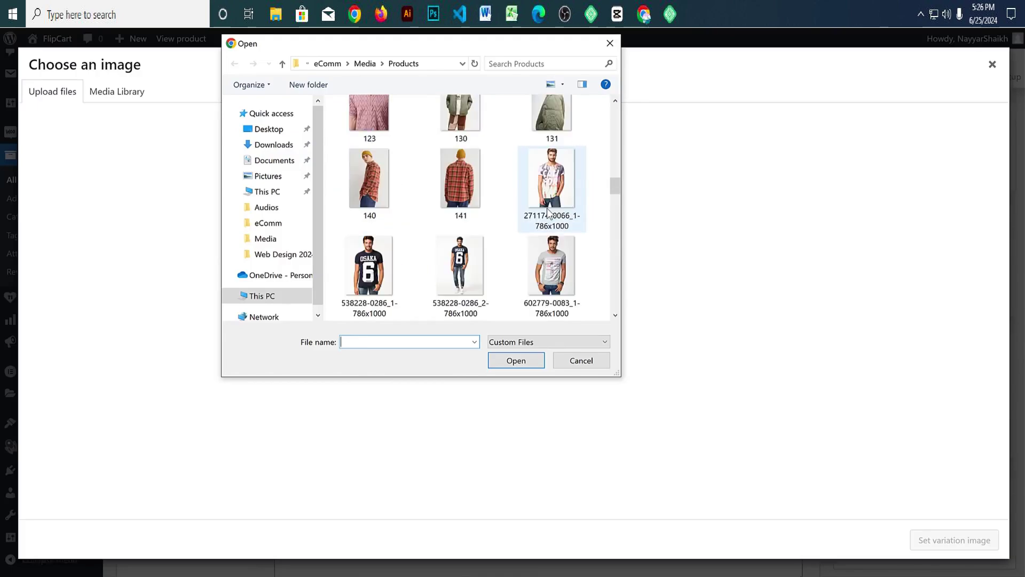
{"action": "scroll", "coordinate": [550, 213], "scroll_direction": "down", "scroll_amount": 12}
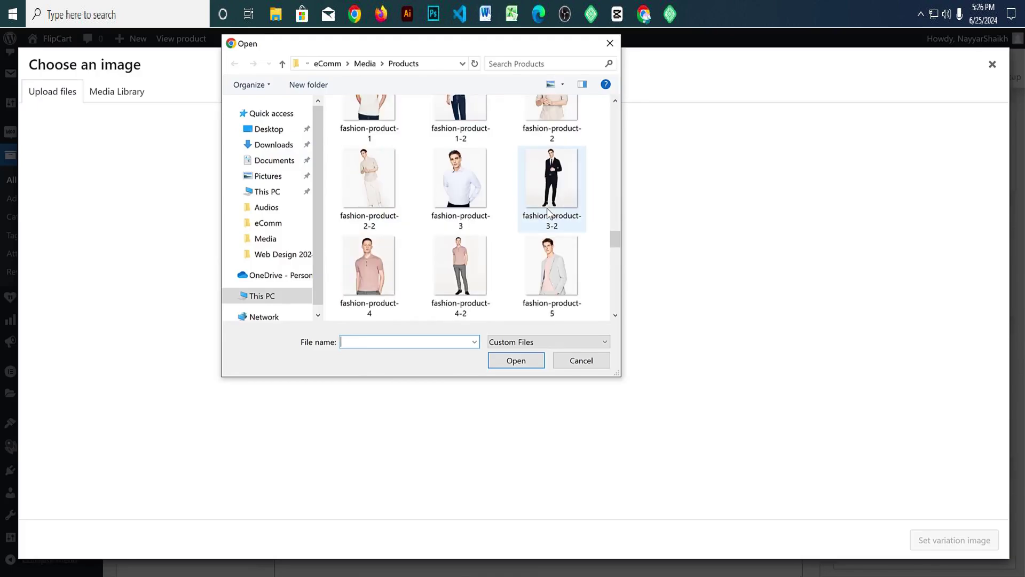
{"action": "scroll", "coordinate": [550, 213], "scroll_direction": "up", "scroll_amount": 5}
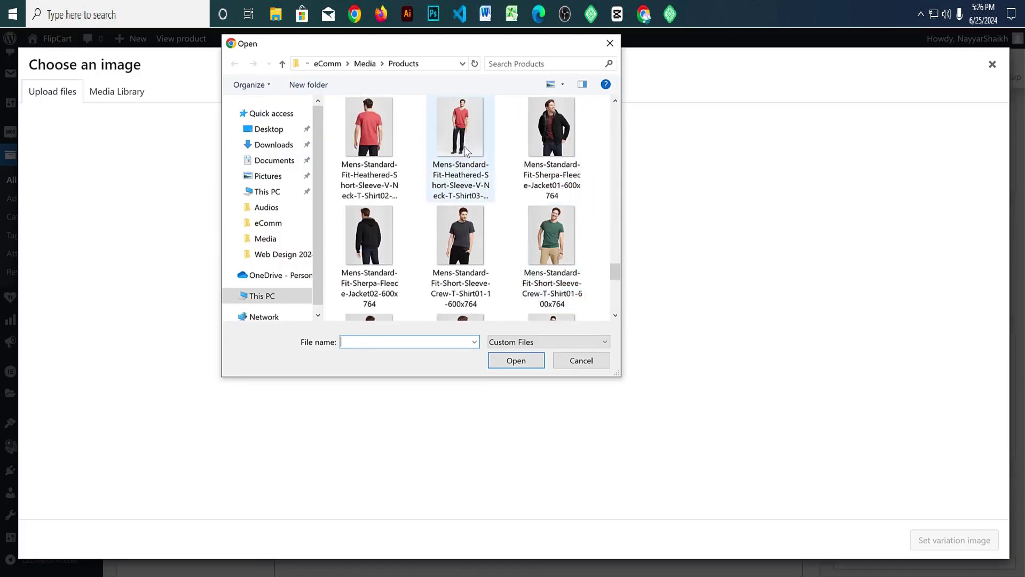
{"action": "left_click", "coordinate": [565, 143]}
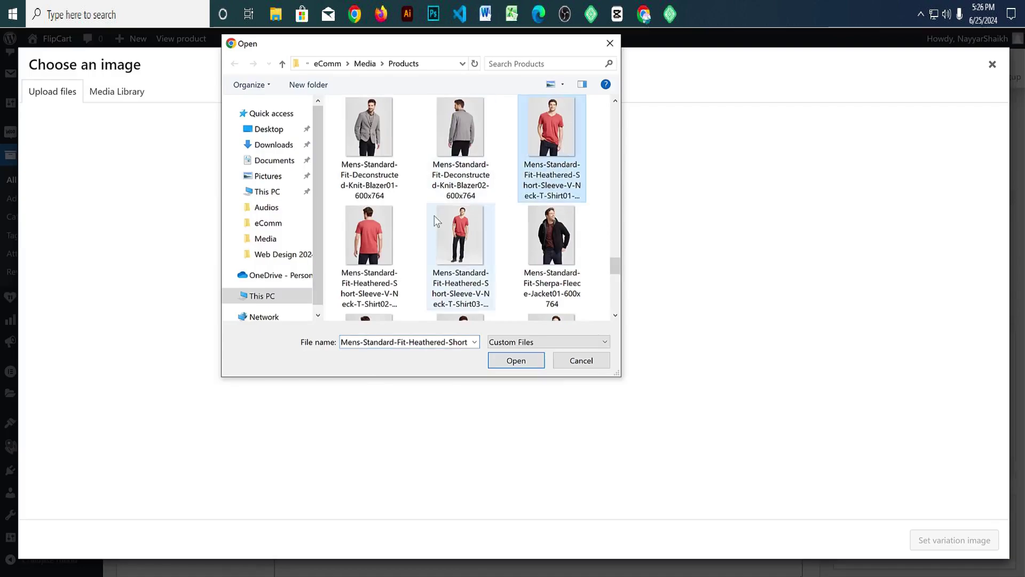
{"action": "scroll", "coordinate": [489, 227], "scroll_direction": "up", "scroll_amount": 1}
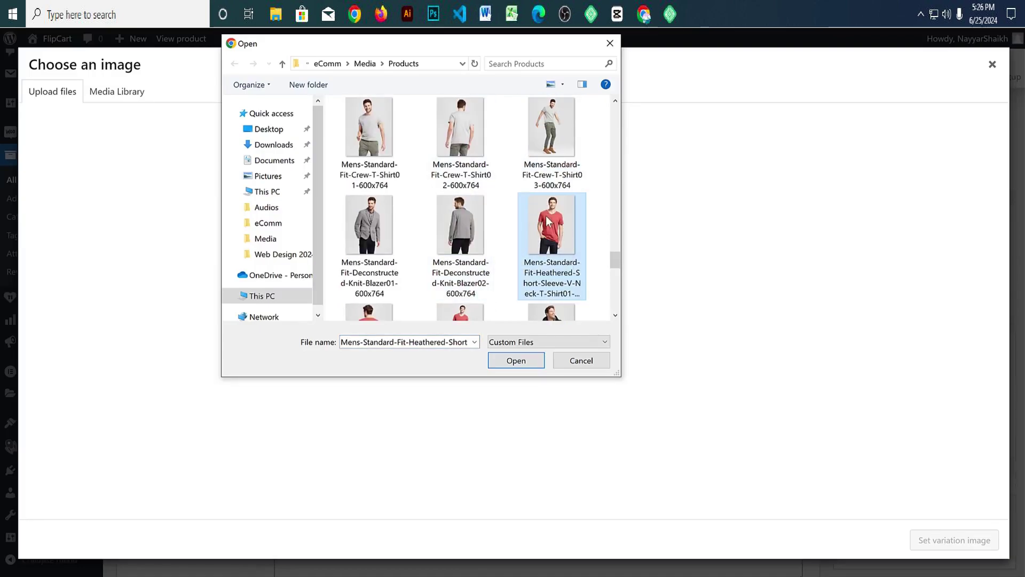
{"action": "scroll", "coordinate": [547, 220], "scroll_direction": "down", "scroll_amount": 3}
{"action": "left_click", "coordinate": [460, 244], "text": "ctrl"}
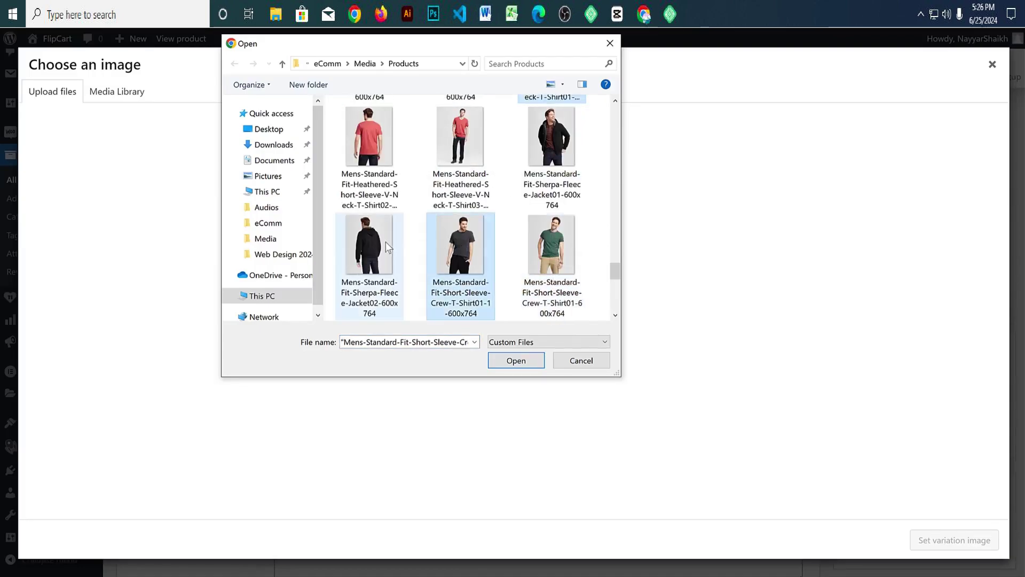
{"action": "scroll", "coordinate": [386, 245], "scroll_direction": "down", "scroll_amount": 1}
{"action": "left_click", "coordinate": [377, 251], "text": "ctrl"}
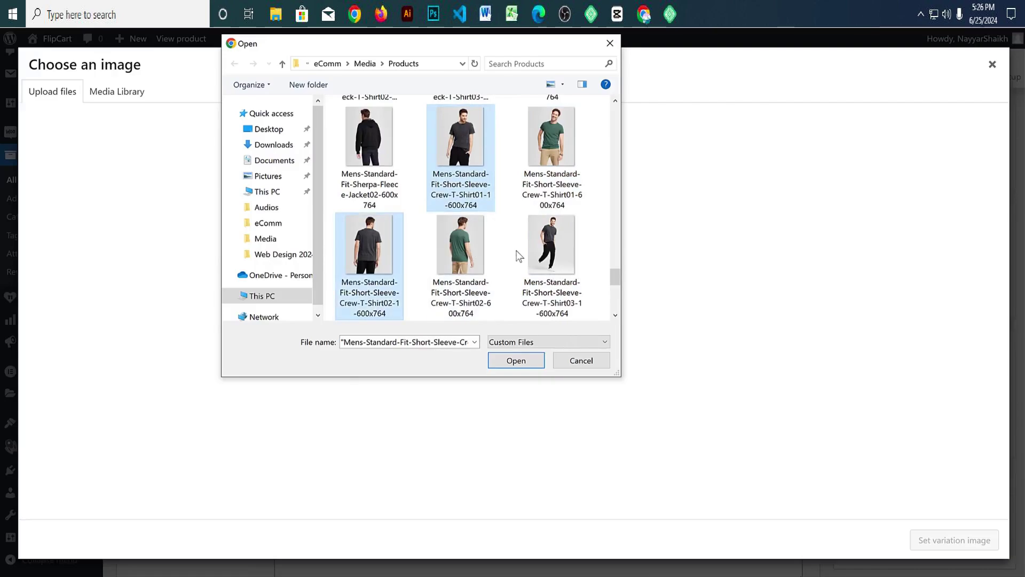
{"action": "left_click", "coordinate": [556, 155], "text": "ctrl"}
Step: Upload the selected photos and set the black T-shirt front photo as the Large Black variation's image
{"action": "left_click", "coordinate": [531, 360]}
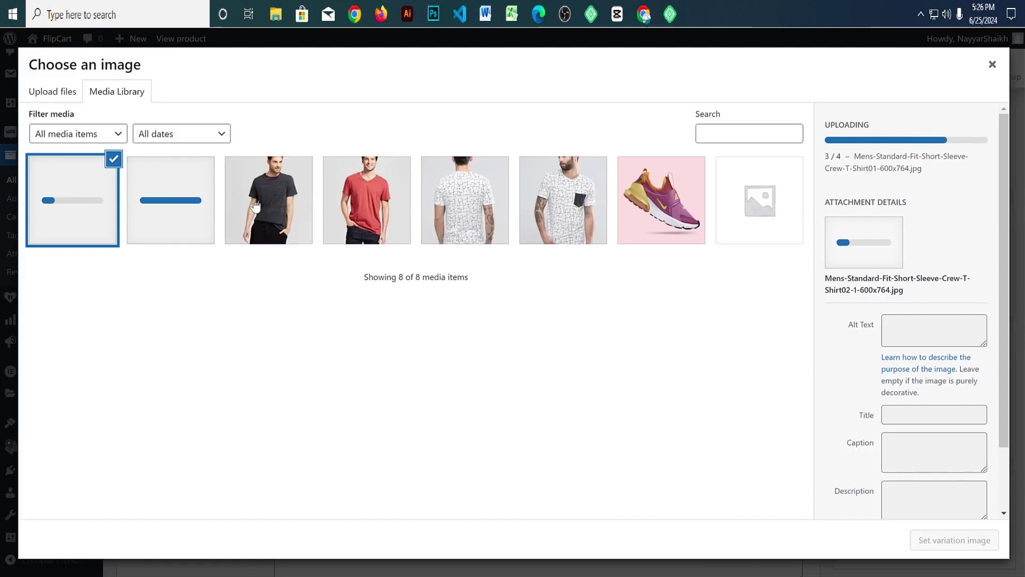
{"action": "left_click", "coordinate": [296, 222]}
{"action": "left_click", "coordinate": [955, 539]}
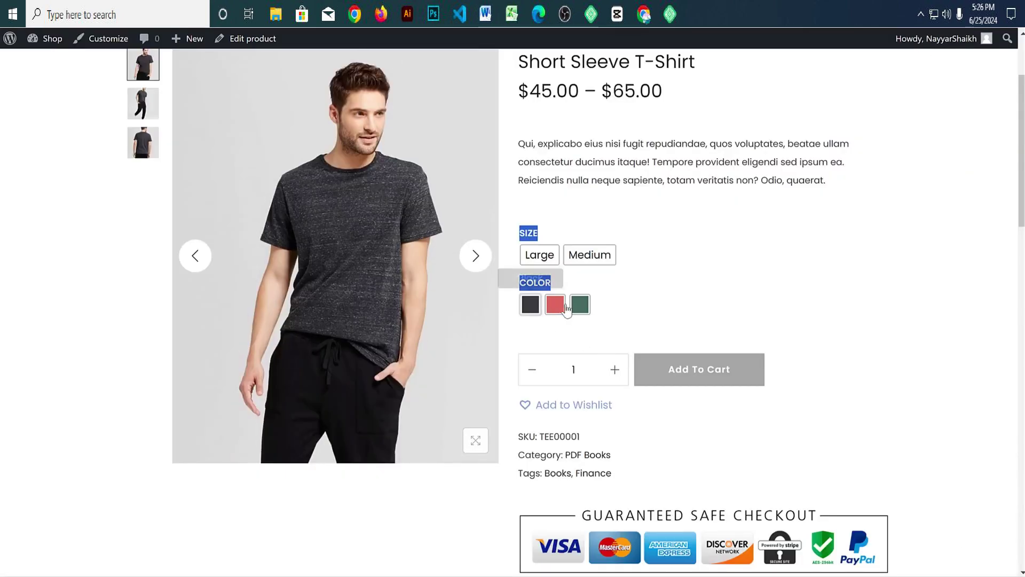
Step: Try the Red, Large and black options on the example Short Sleeve T-Shirt store page to examine how variations behave
{"action": "left_click", "coordinate": [555, 304]}
{"action": "left_click", "coordinate": [539, 254]}
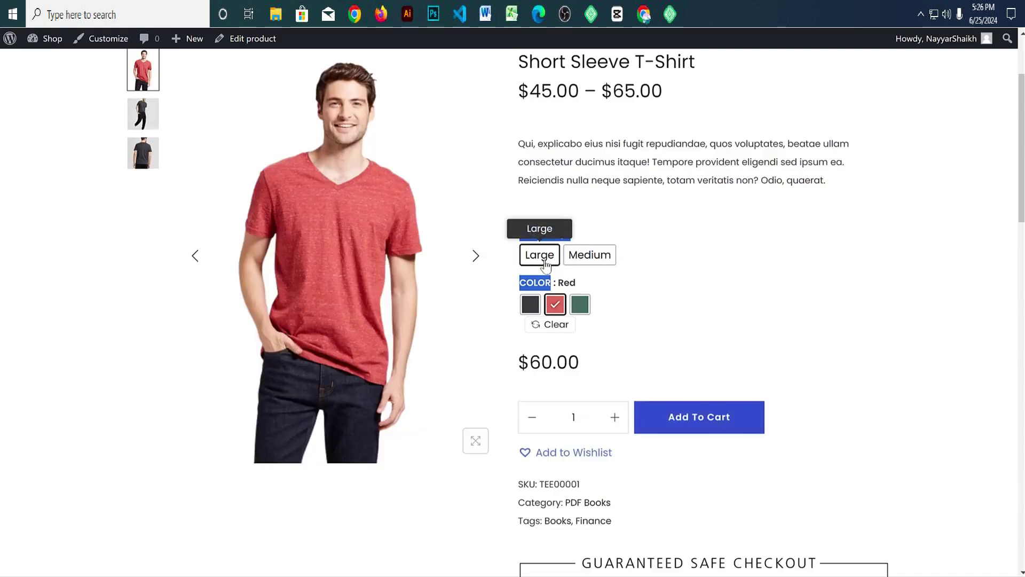
{"action": "left_click", "coordinate": [530, 304]}
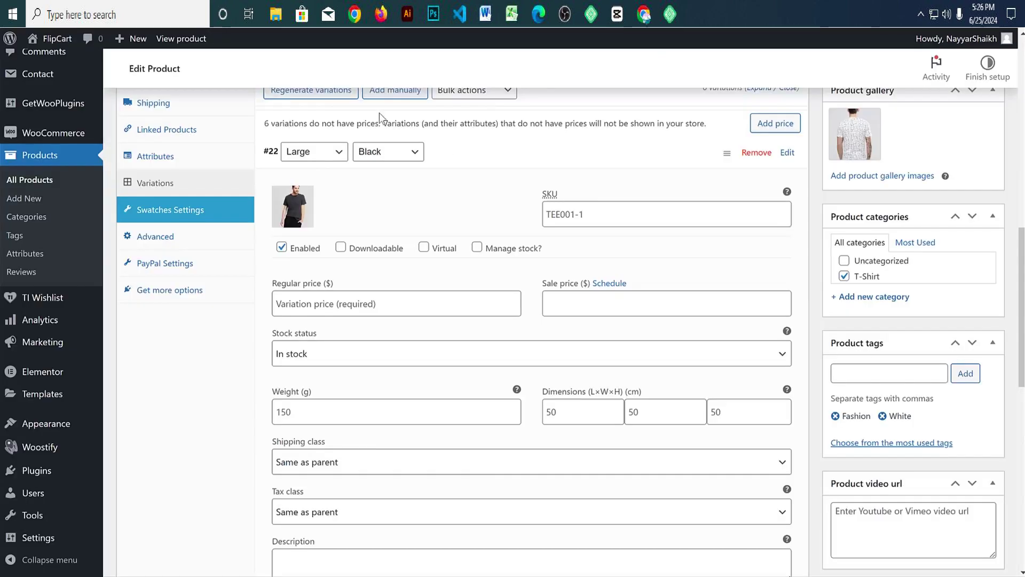
Step: Set the Large Black variation's regular price to 49 and collapse its details
{"action": "left_click", "coordinate": [367, 297]}
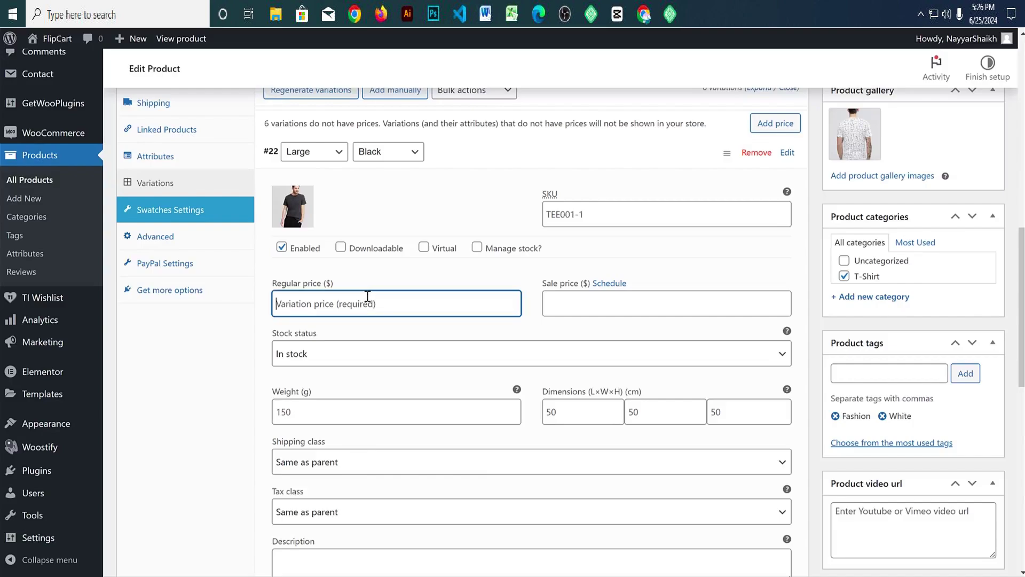
{"action": "type", "text": "49"}
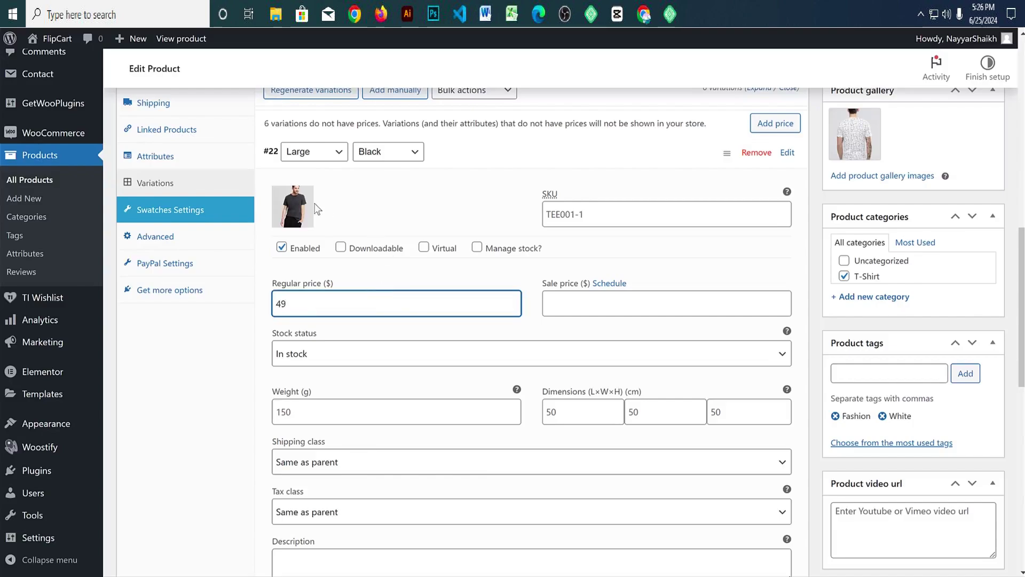
{"action": "left_click", "coordinate": [483, 155]}
Step: Give the Large Green variation the green T-shirt photo and a regular price of 59
{"action": "left_click", "coordinate": [464, 191]}
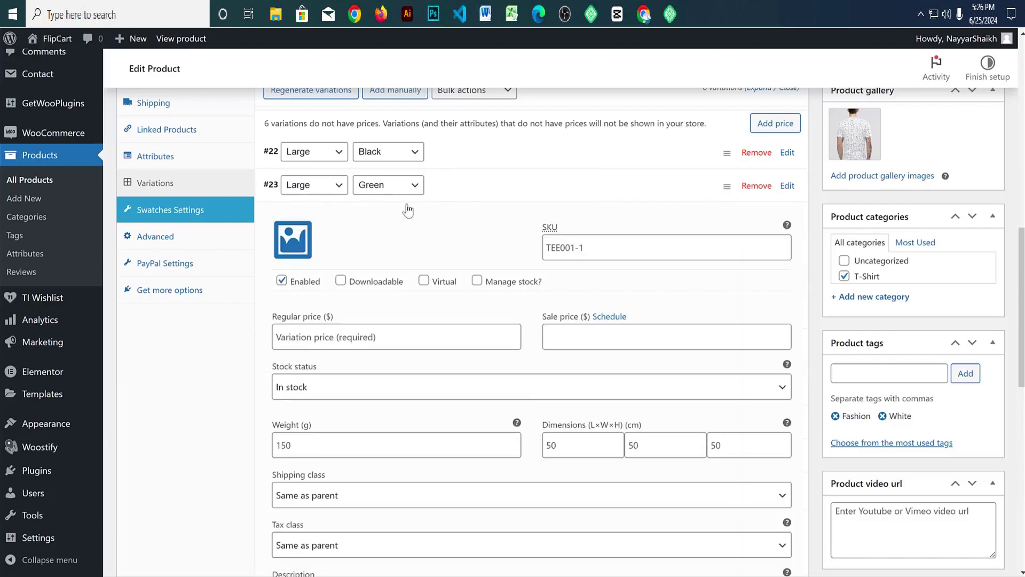
{"action": "left_click", "coordinate": [292, 238]}
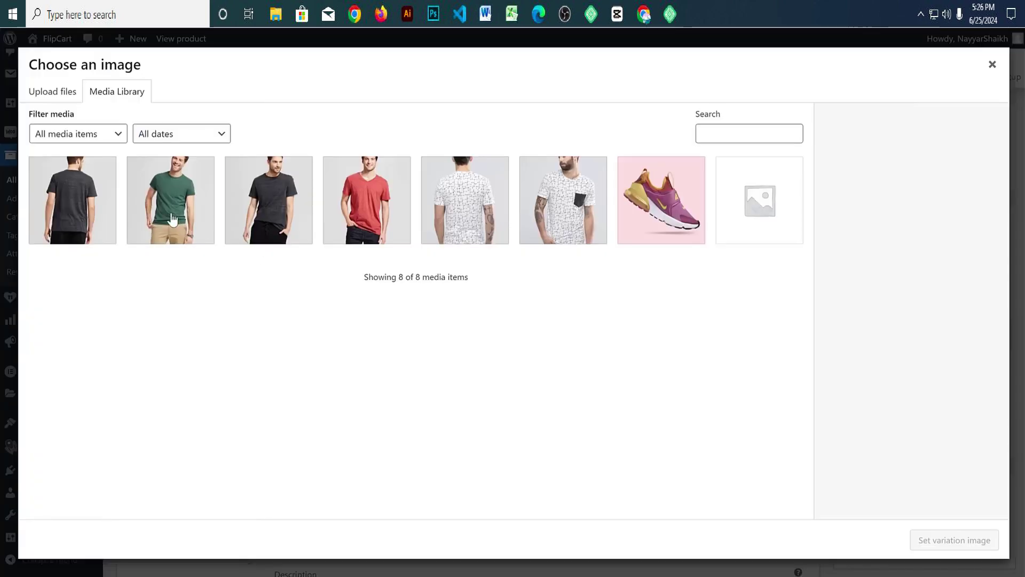
{"action": "left_click", "coordinate": [182, 229]}
{"action": "left_click", "coordinate": [965, 540]}
{"action": "left_click", "coordinate": [365, 337]}
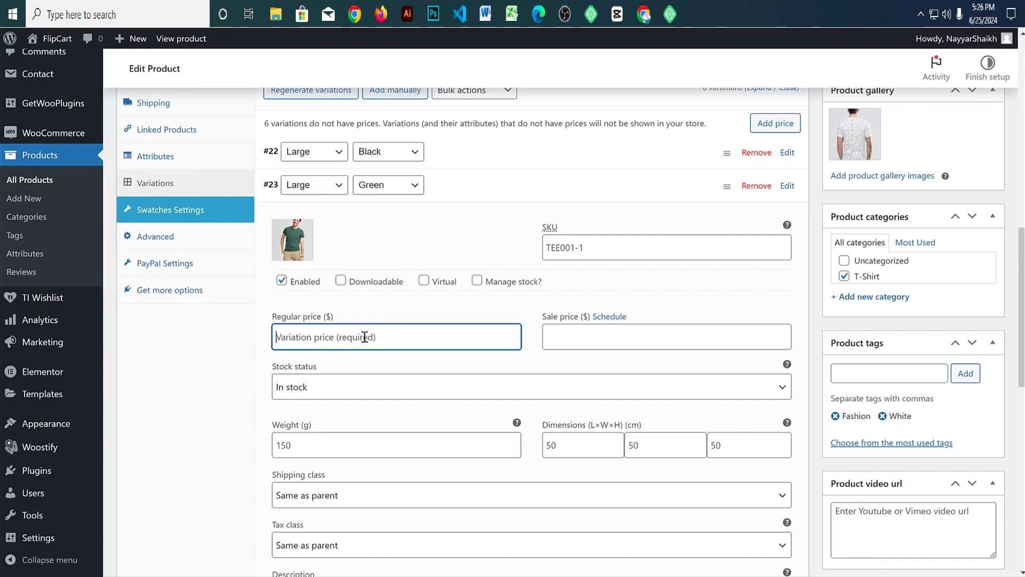
{"action": "type", "text": "59"}
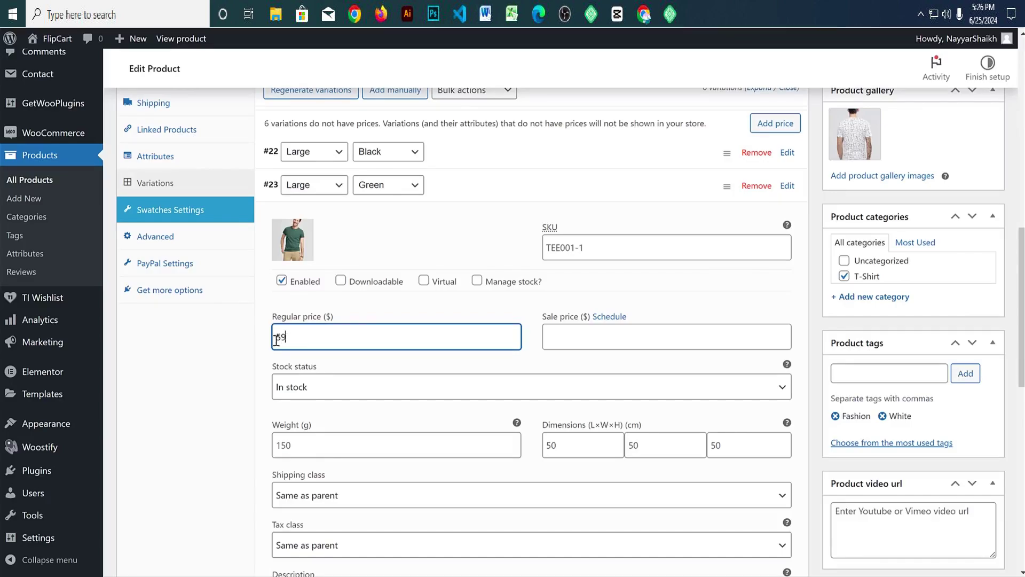
Step: Collapse the Large Green variation and give the Large Red variation the red T-shirt photo and a regular price of 59
{"action": "type", "text": "9"}
{"action": "left_click", "coordinate": [564, 190]}
{"action": "left_click", "coordinate": [484, 228]}
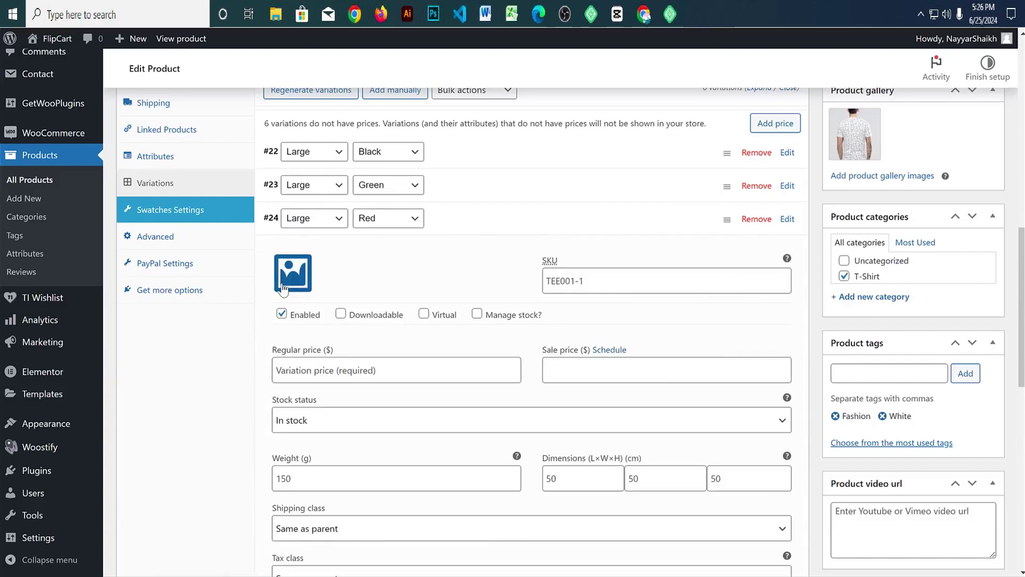
{"action": "left_click", "coordinate": [295, 258]}
{"action": "left_click", "coordinate": [366, 200]}
{"action": "left_click", "coordinate": [954, 540]}
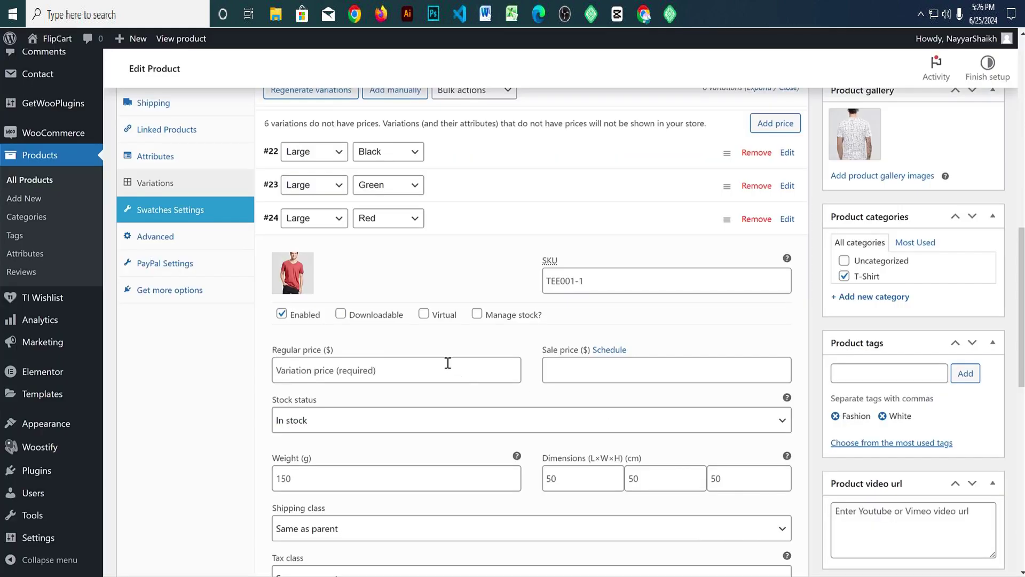
{"action": "left_click", "coordinate": [359, 368]}
{"action": "type", "text": "59"}
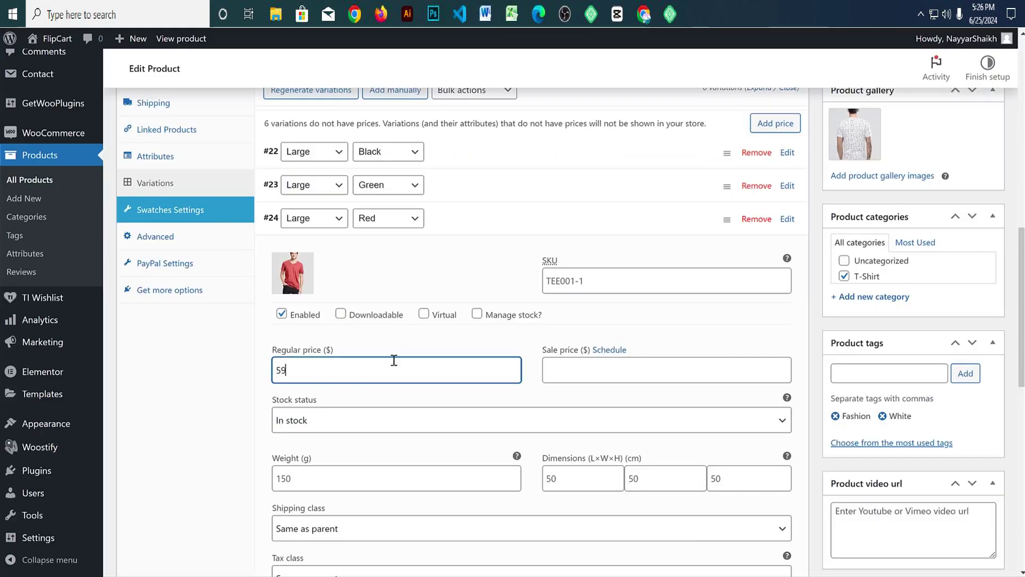
{"action": "left_click", "coordinate": [539, 223]}
Step: Give the Medium Black variation the black T-shirt front photo and a regular price of 39
{"action": "left_click", "coordinate": [494, 258]}
{"action": "left_click", "coordinate": [293, 306]}
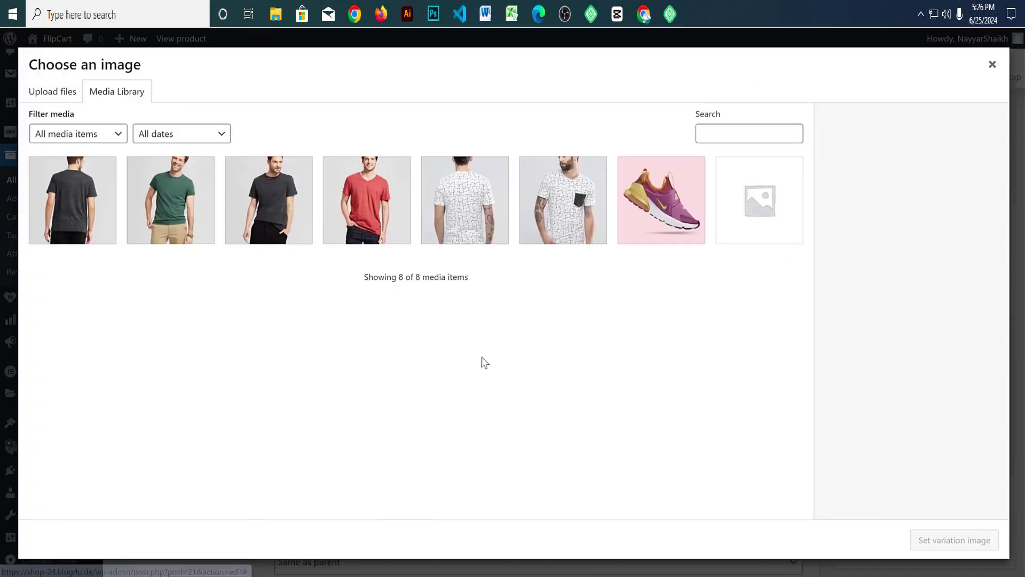
{"action": "left_click", "coordinate": [268, 221]}
{"action": "left_click", "coordinate": [956, 539]}
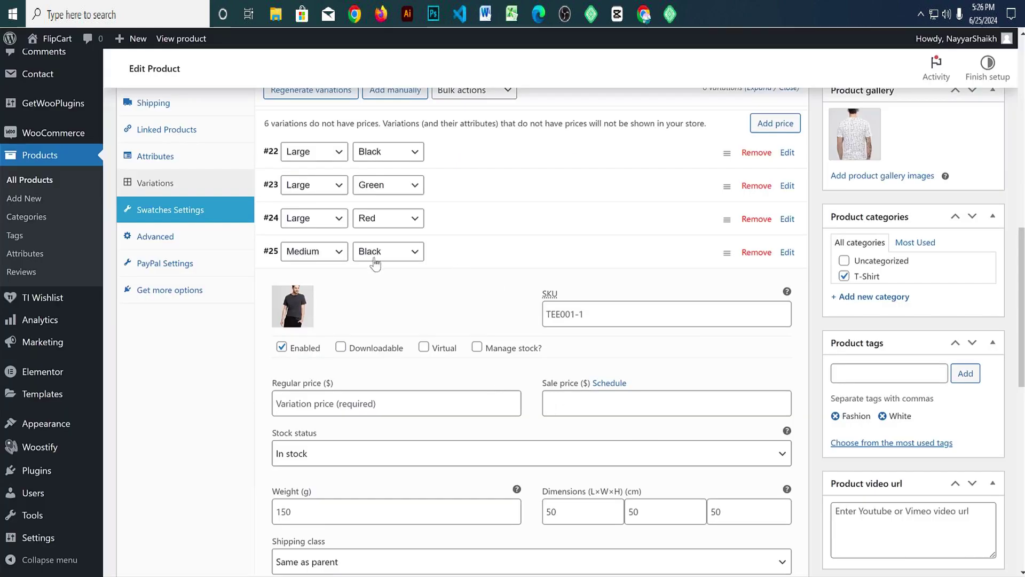
{"action": "left_click", "coordinate": [314, 402]}
{"action": "type", "text": "39"}
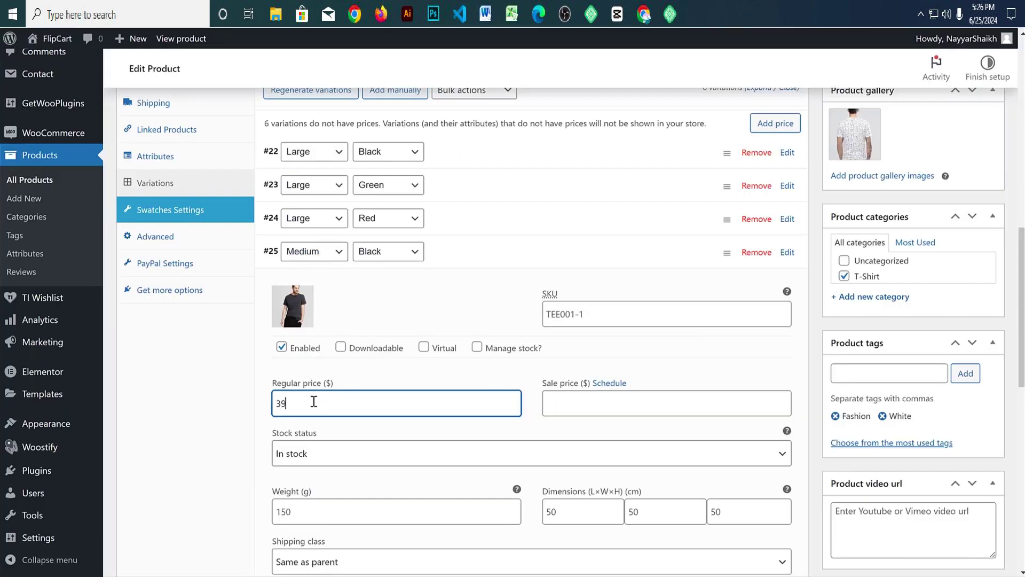
{"action": "left_click", "coordinate": [504, 239]}
Step: Give the Medium Green variation the green T-shirt photo and a regular price of 40
{"action": "left_click", "coordinate": [476, 290]}
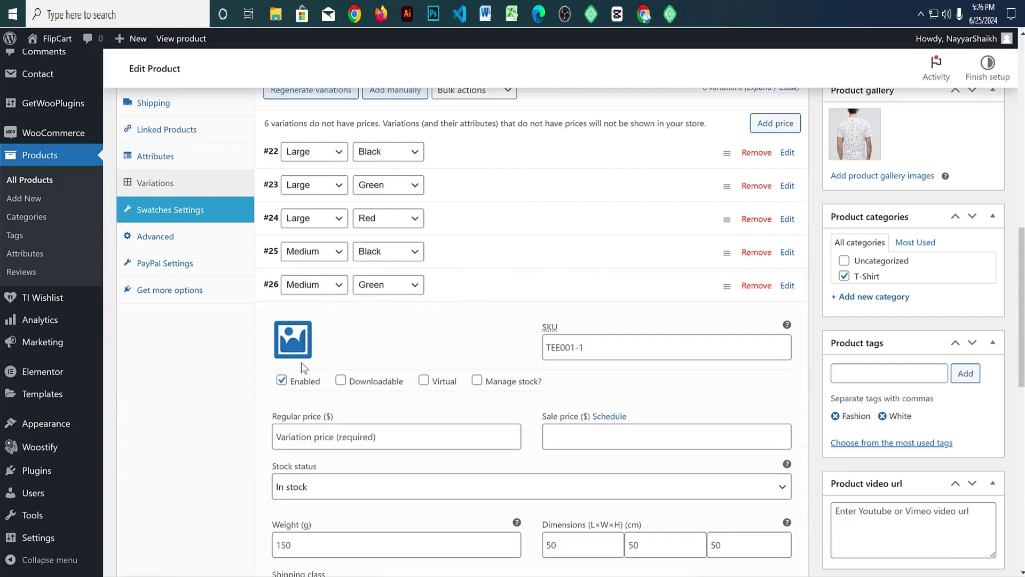
{"action": "left_click", "coordinate": [292, 351]}
{"action": "left_click", "coordinate": [188, 208]}
{"action": "left_click", "coordinate": [940, 540]}
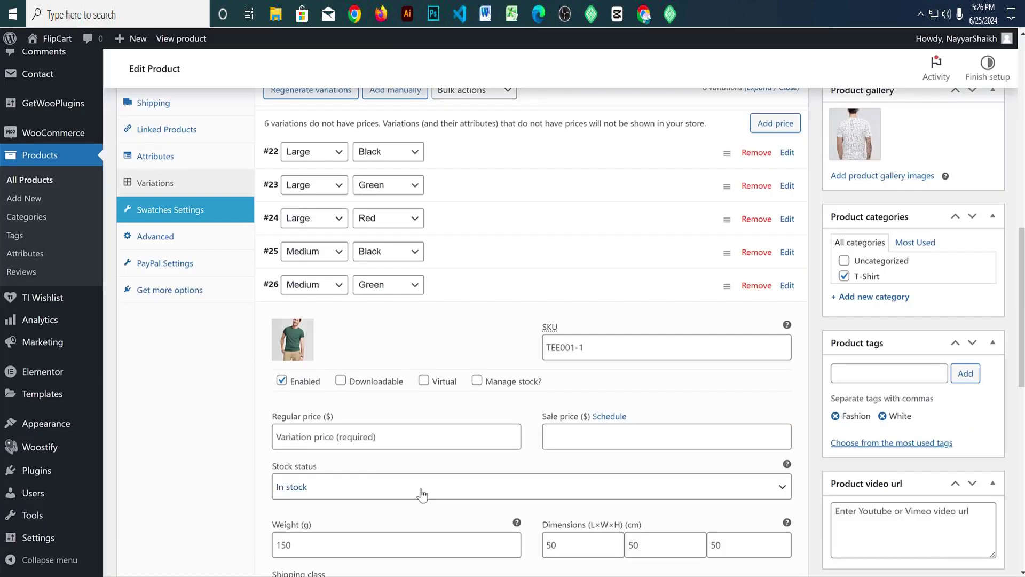
{"action": "left_click", "coordinate": [390, 442]}
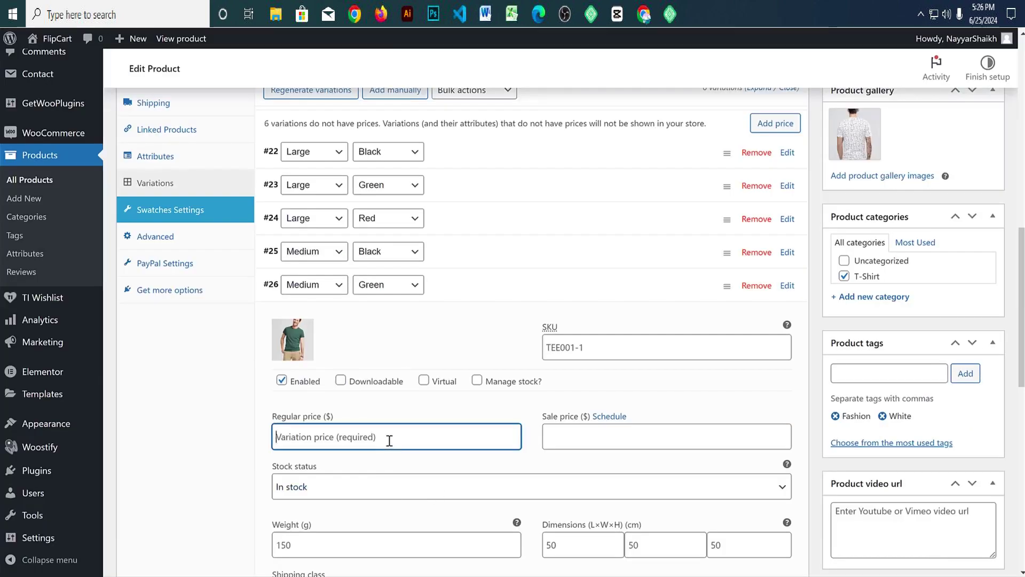
{"action": "type", "text": "40"}
{"action": "key", "text": "BackSpace"}
{"action": "key", "text": "BackSpace"}
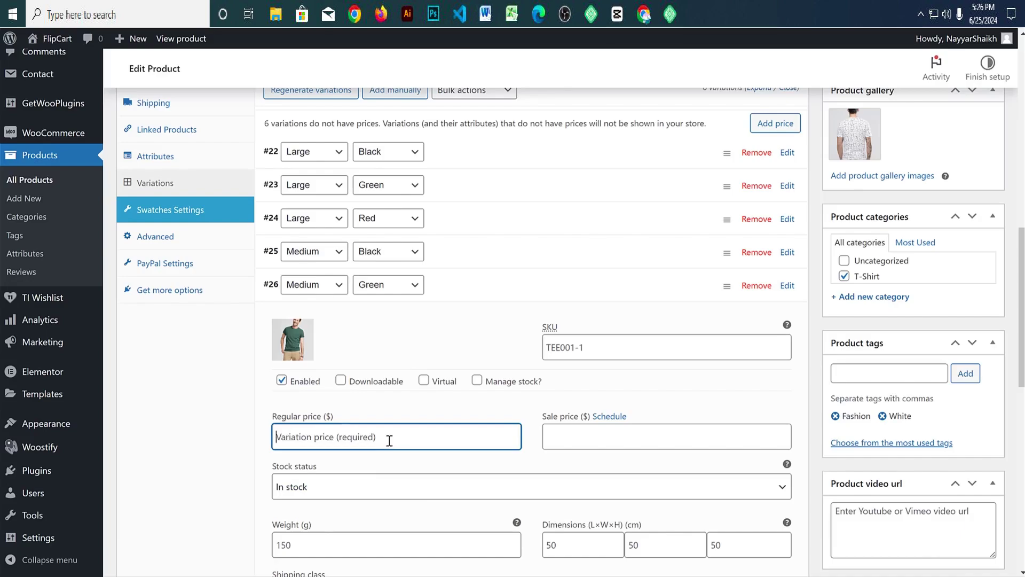
{"action": "type", "text": "40"}
{"action": "left_click", "coordinate": [474, 281]}
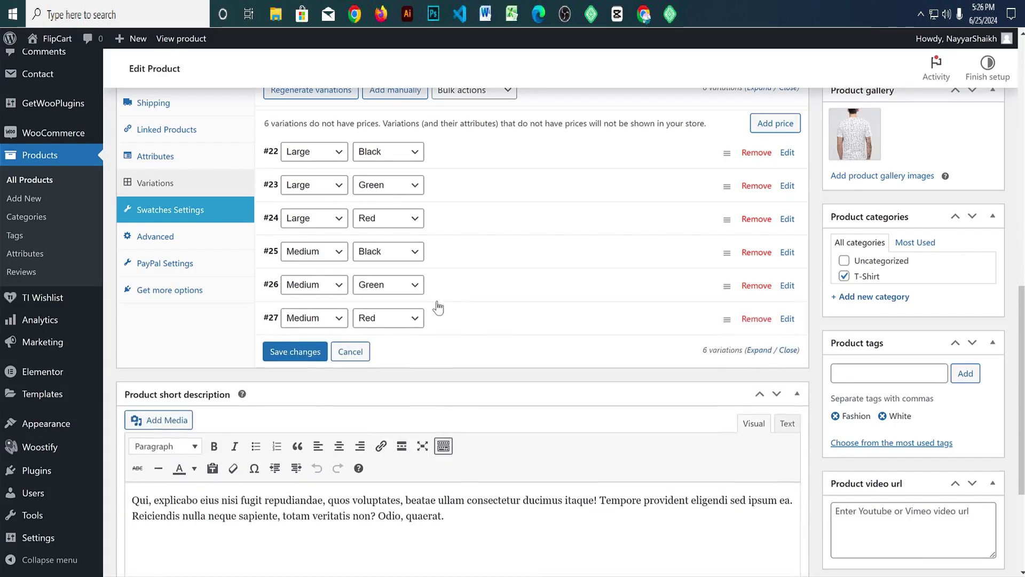
Step: Give the Medium Red variation the red T-shirt photo and a regular price of 45, and save the variation changes
{"action": "left_click", "coordinate": [439, 318]}
{"action": "scroll", "coordinate": [373, 310], "scroll_direction": "down", "scroll_amount": 1}
{"action": "left_click", "coordinate": [295, 306]}
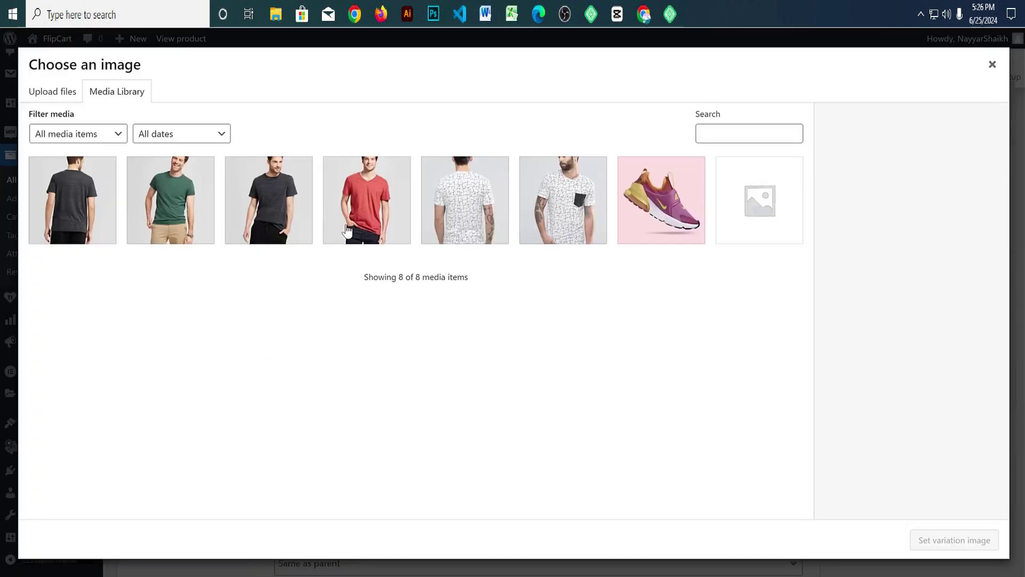
{"action": "left_click", "coordinate": [347, 229]}
{"action": "left_click", "coordinate": [954, 540]}
{"action": "left_click", "coordinate": [405, 412]}
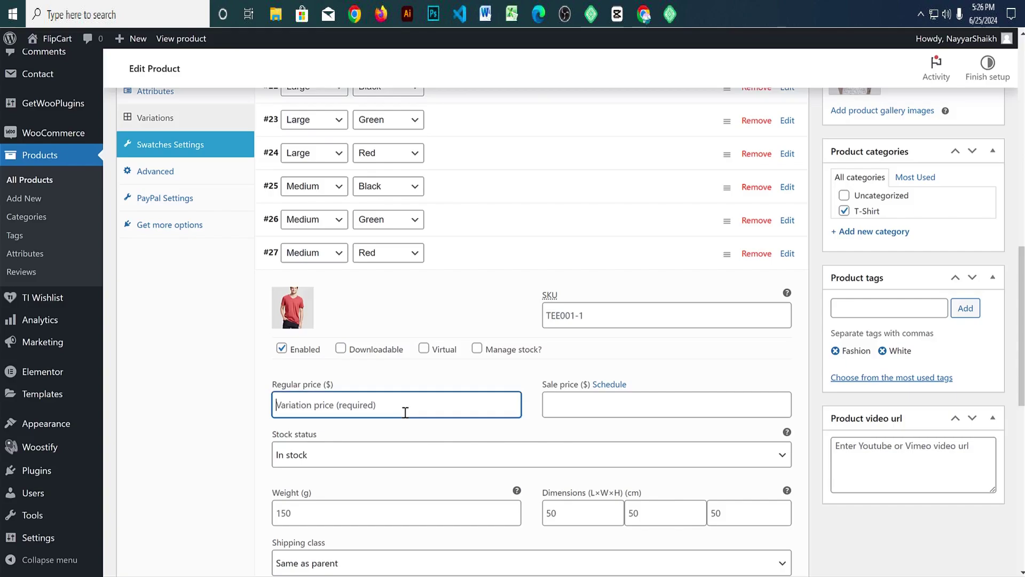
{"action": "type", "text": "45"}
{"action": "left_click", "coordinate": [469, 249]}
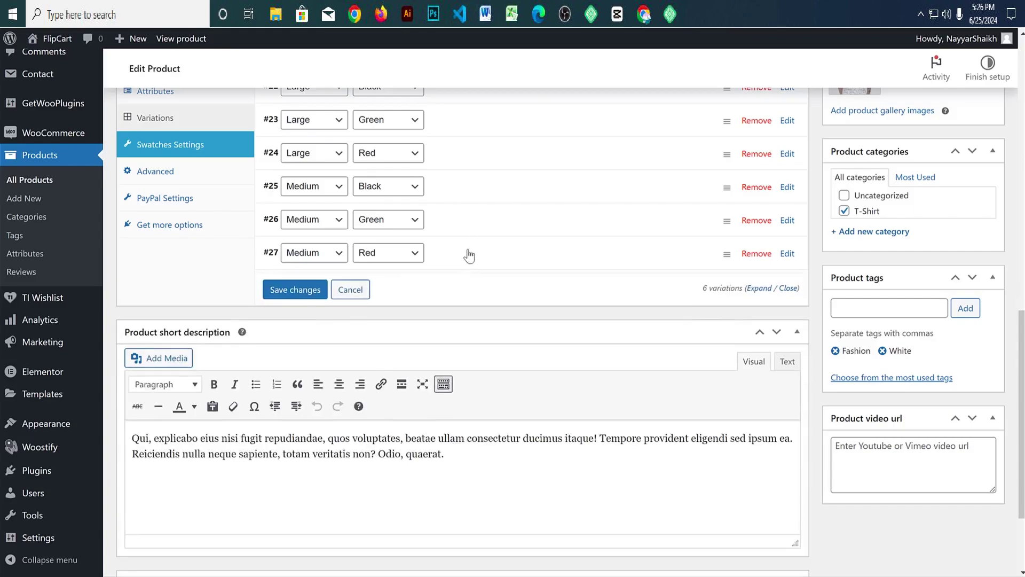
{"action": "left_click", "coordinate": [311, 295]}
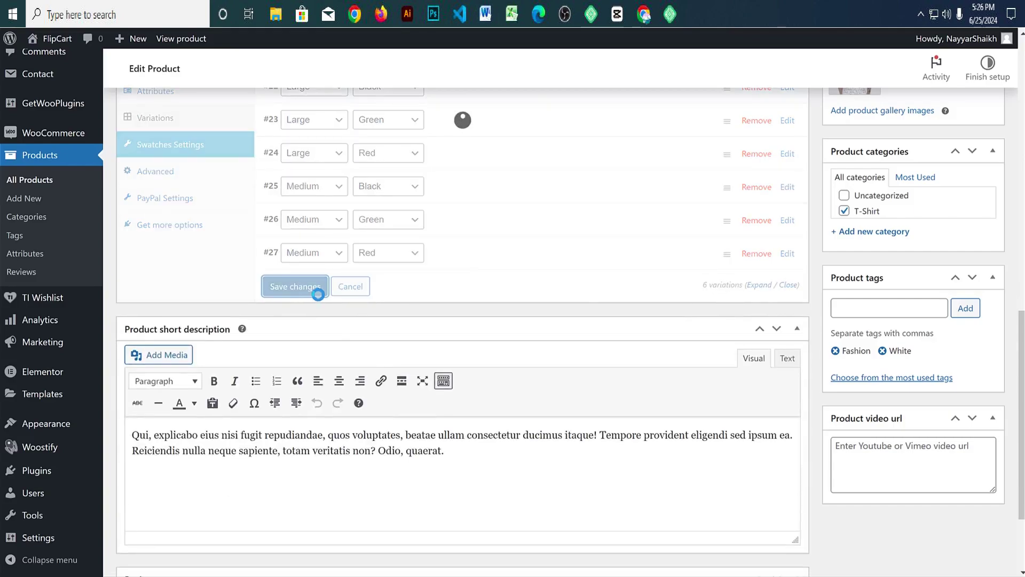
Step: Remove the patterned T-shirt photos from the product image and gallery, and set the black T-shirt front photo as the product image
{"action": "scroll", "coordinate": [226, 321], "scroll_direction": "down", "scroll_amount": 2}
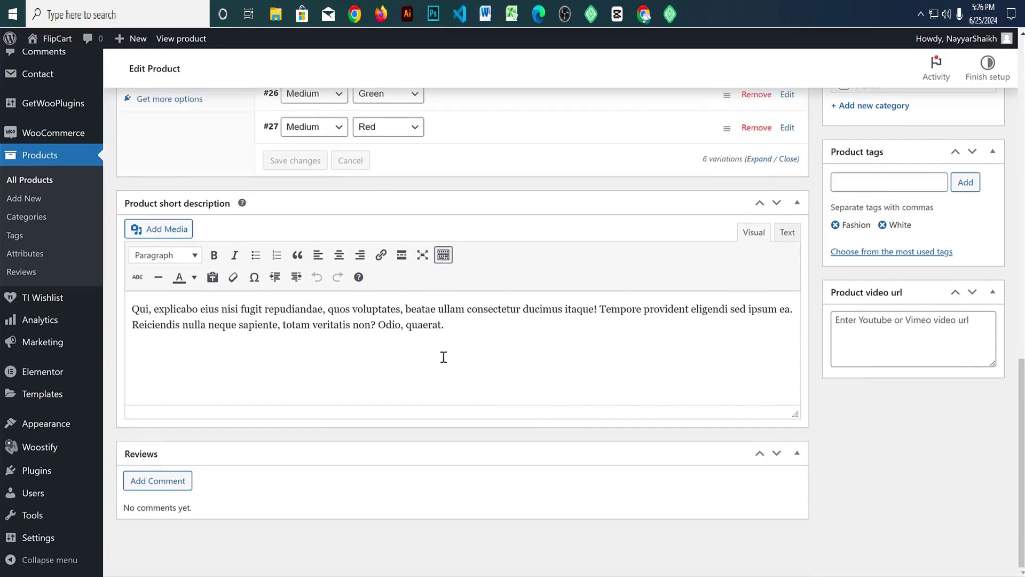
{"action": "scroll", "coordinate": [442, 357], "scroll_direction": "up", "scroll_amount": 8}
{"action": "scroll", "coordinate": [438, 402], "scroll_direction": "up", "scroll_amount": 5}
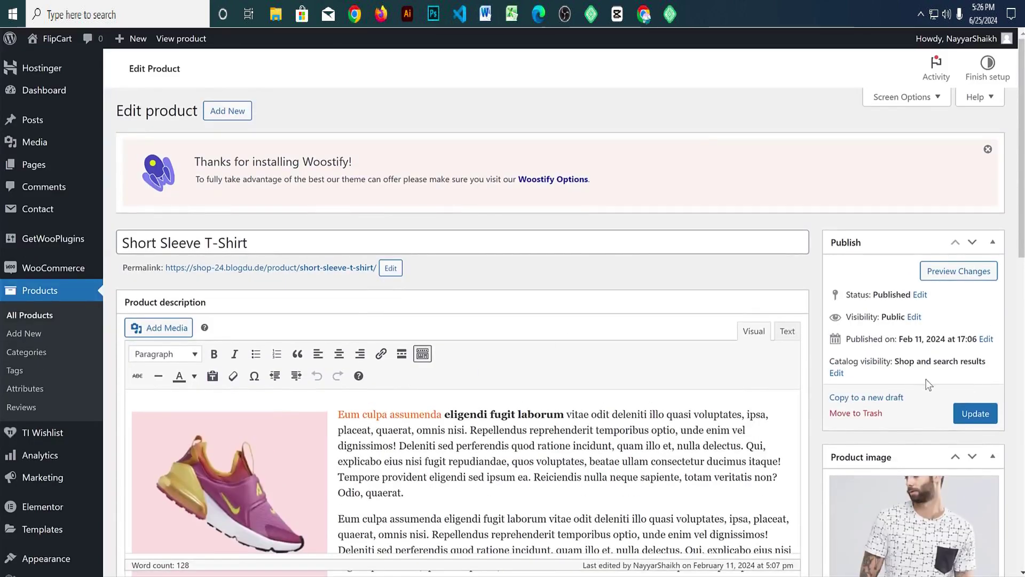
{"action": "scroll", "coordinate": [560, 336], "scroll_direction": "down", "scroll_amount": 5}
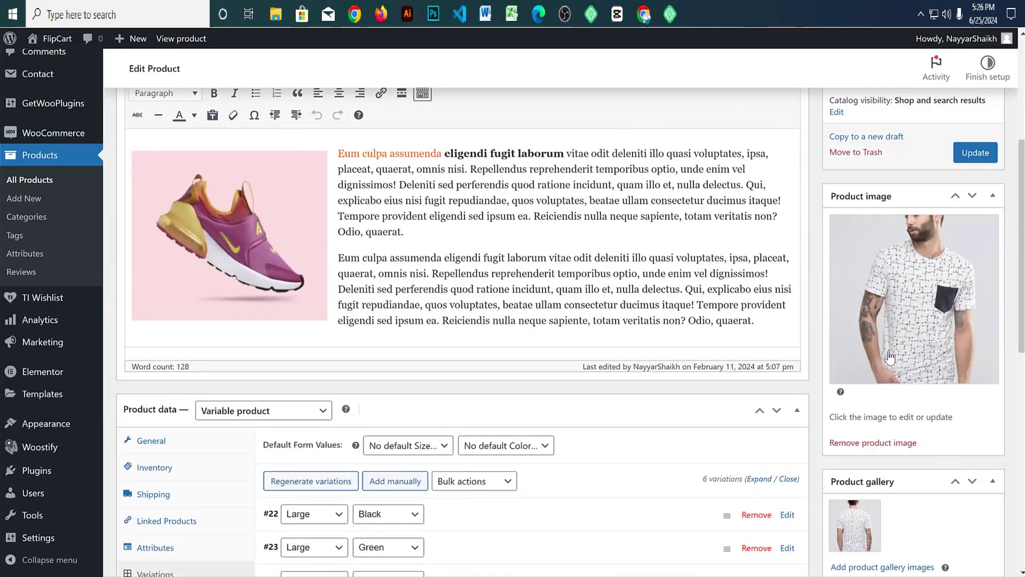
{"action": "left_click", "coordinate": [883, 443]}
{"action": "left_click", "coordinate": [876, 283]}
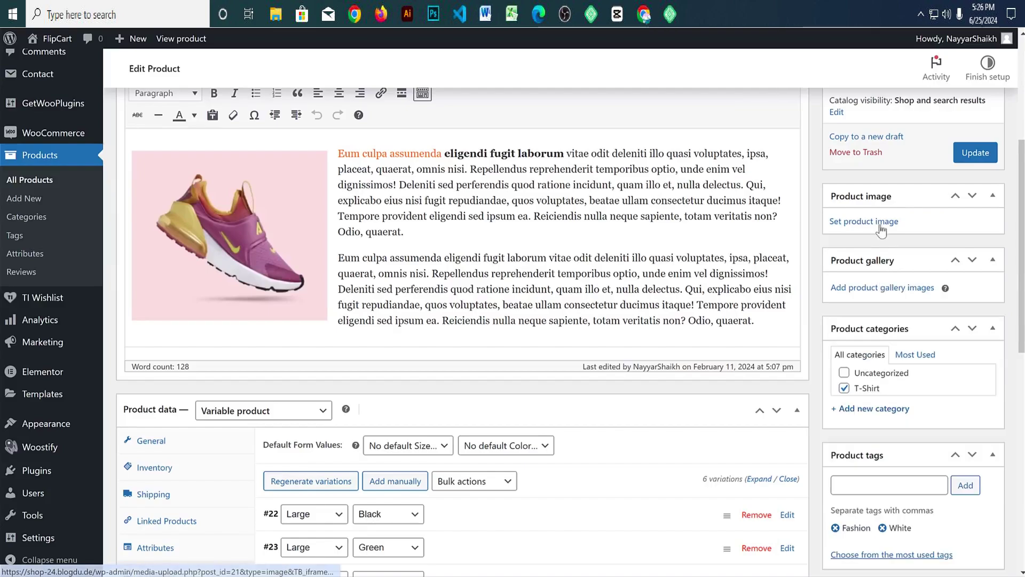
{"action": "left_click", "coordinate": [864, 221]}
{"action": "left_click", "coordinate": [308, 205]}
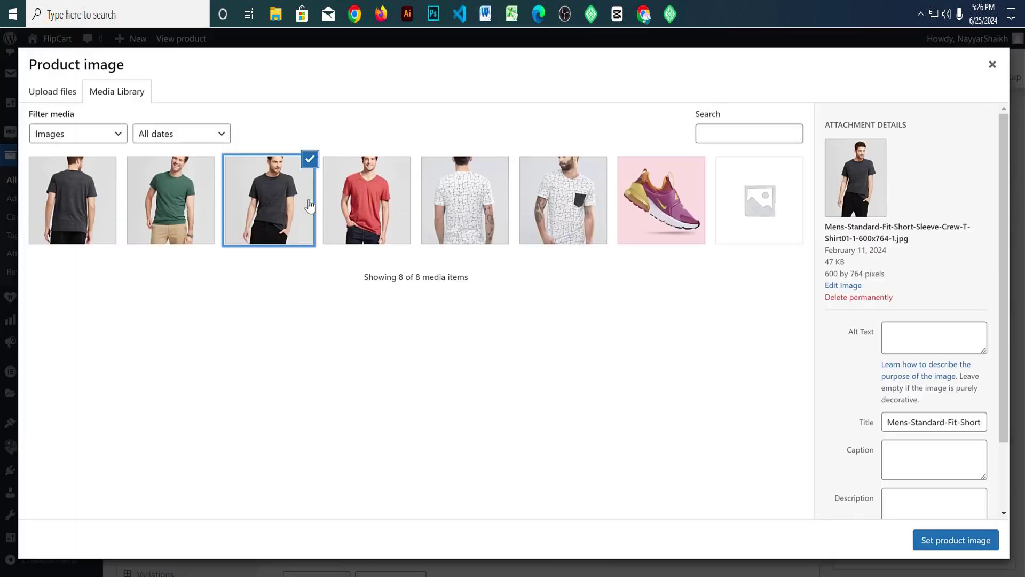
{"action": "left_click", "coordinate": [956, 540]}
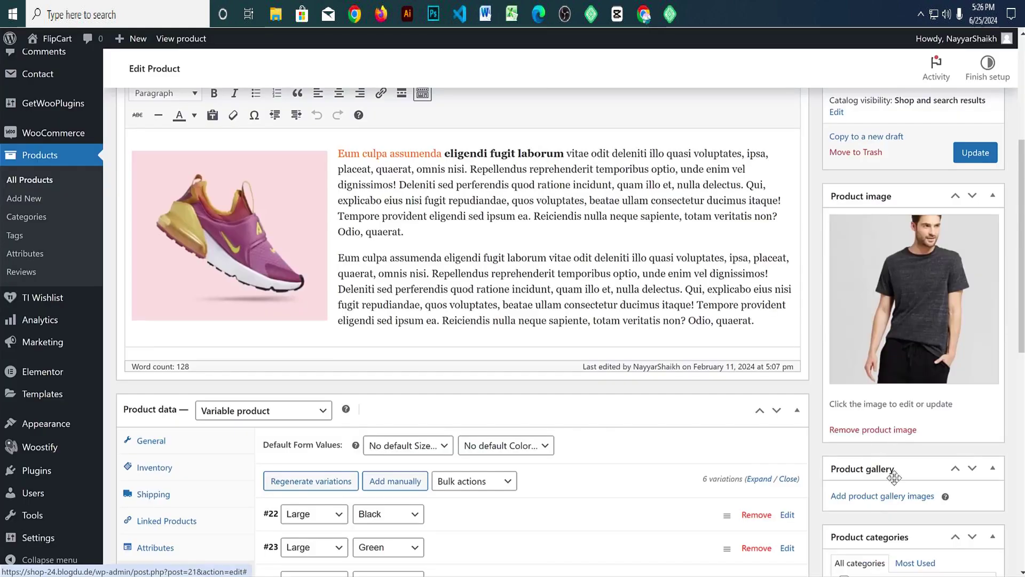
Step: Add the black T-shirt back photo, the red T-shirt photo and the green T-shirt photo to the product gallery
{"action": "scroll", "coordinate": [886, 373], "scroll_direction": "down", "scroll_amount": 3}
{"action": "left_click", "coordinate": [884, 368]}
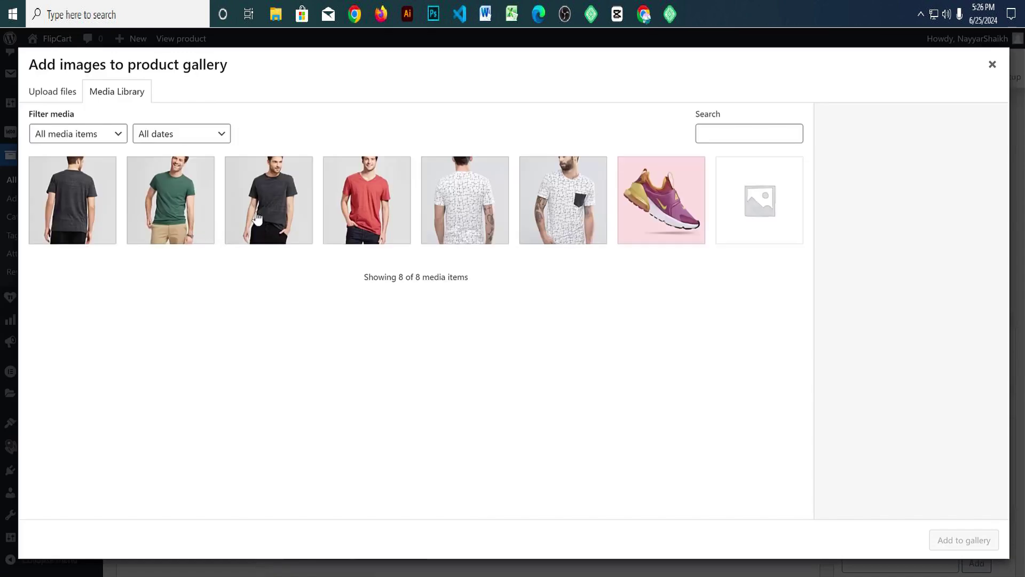
{"action": "left_click", "coordinate": [90, 219]}
{"action": "left_click", "coordinate": [380, 237]}
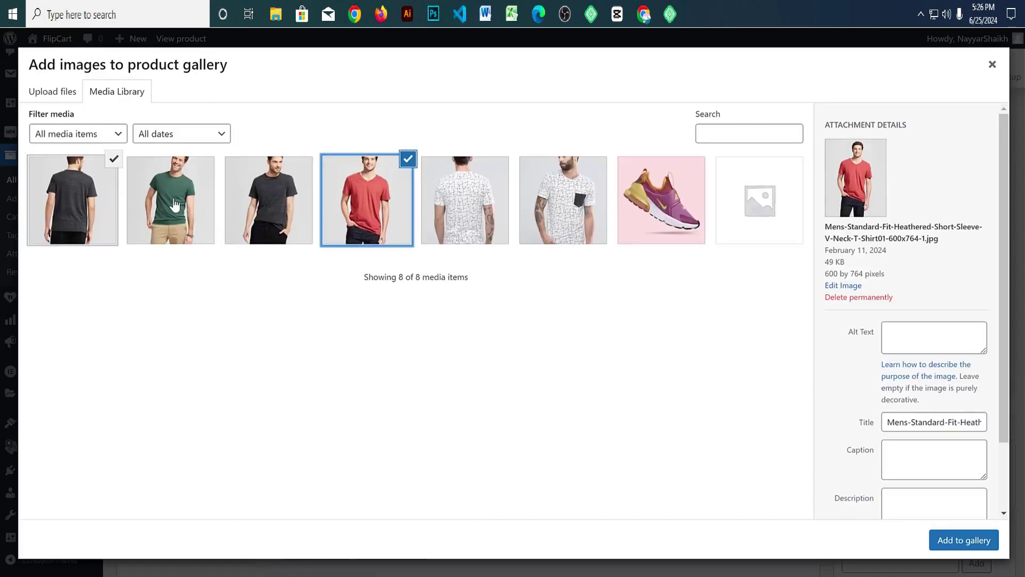
{"action": "left_click", "coordinate": [171, 202]}
{"action": "left_click", "coordinate": [938, 541]}
Step: Replace the product tag White with the tags Red and Green
{"action": "scroll", "coordinate": [927, 481], "scroll_direction": "down", "scroll_amount": 8}
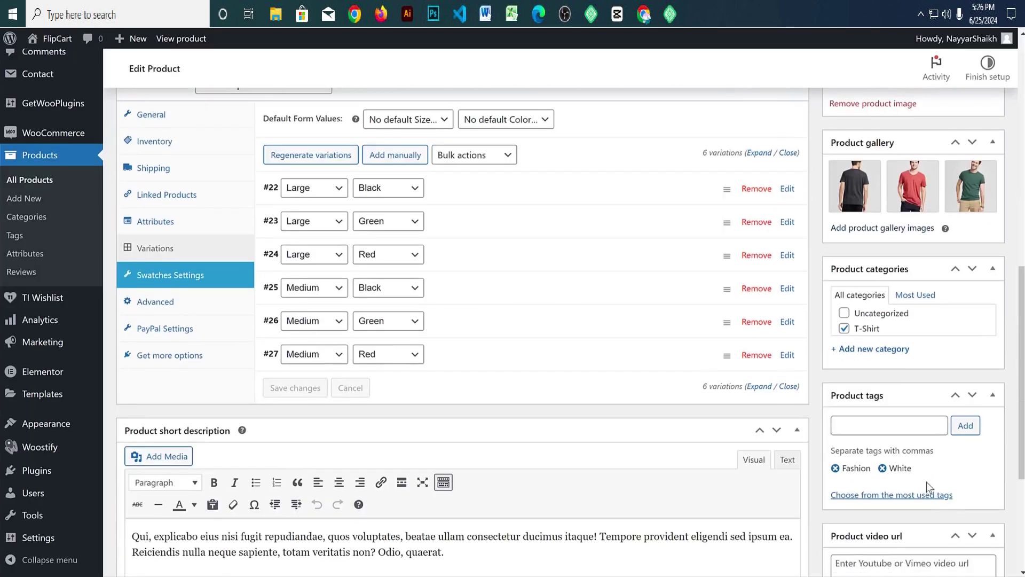
{"action": "scroll", "coordinate": [927, 489], "scroll_direction": "up", "scroll_amount": 6}
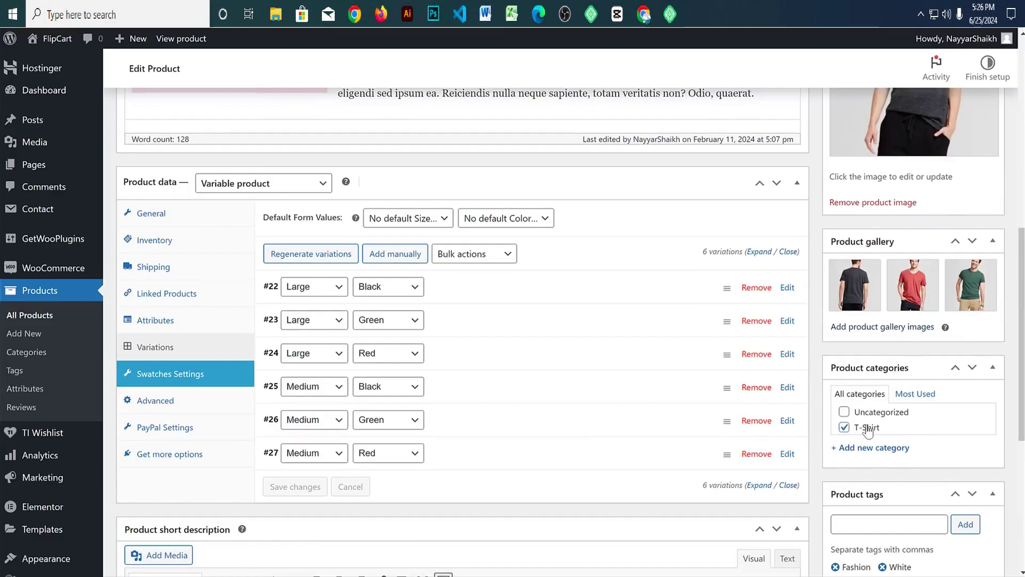
{"action": "scroll", "coordinate": [939, 444], "scroll_direction": "up", "scroll_amount": 5}
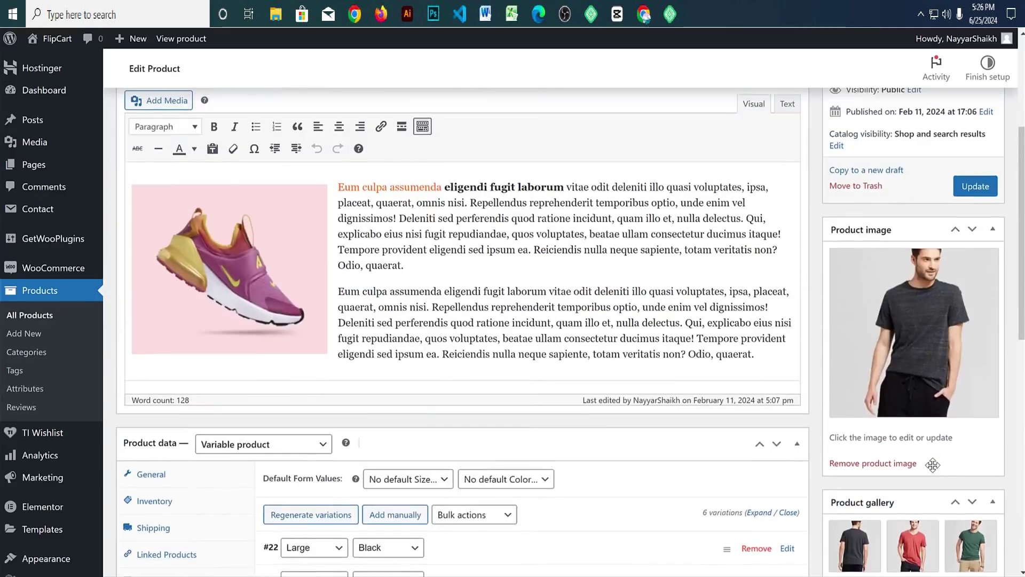
{"action": "scroll", "coordinate": [932, 465], "scroll_direction": "up", "scroll_amount": 2}
{"action": "scroll", "coordinate": [930, 469], "scroll_direction": "down", "scroll_amount": 13}
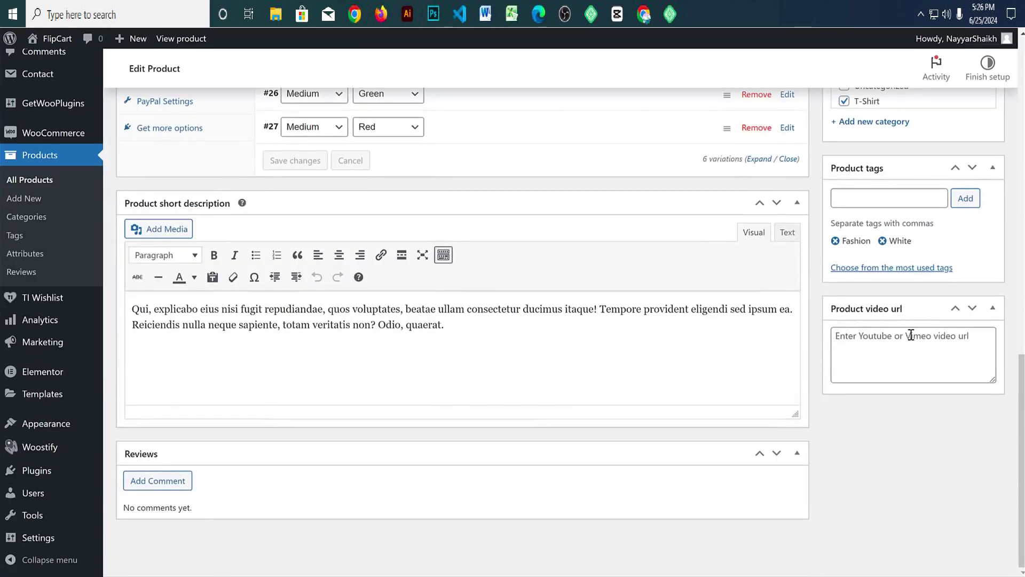
{"action": "left_click", "coordinate": [883, 241]}
{"action": "left_click", "coordinate": [879, 203]}
{"action": "type", "text": "Re"}
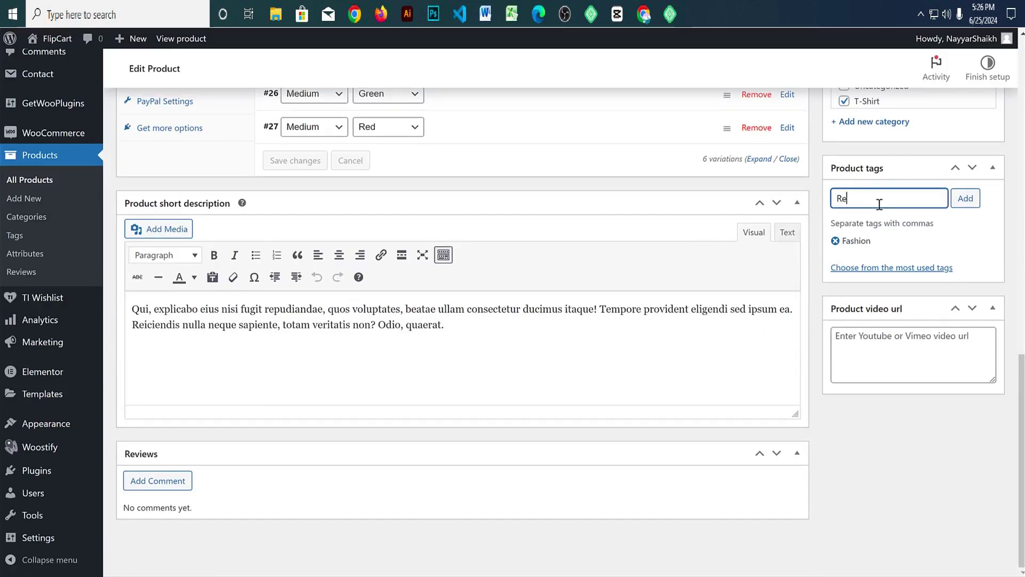
{"action": "type", "text": "d"}
{"action": "key", "text": "Return"}
{"action": "type", "text": "Green"}
{"action": "key", "text": "Return"}
Step: Update the product and open its store page
{"action": "scroll", "coordinate": [962, 331], "scroll_direction": "up", "scroll_amount": 10}
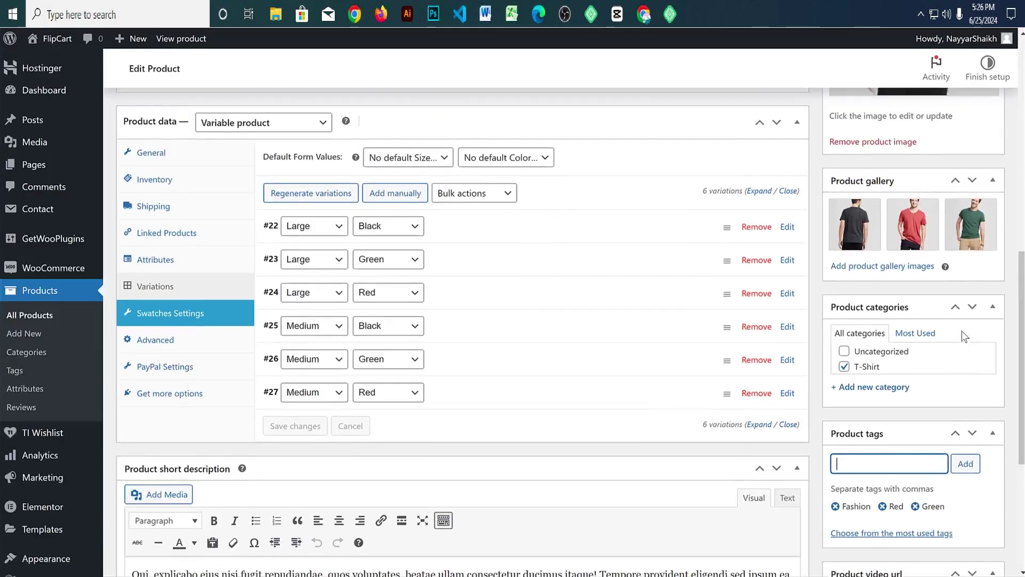
{"action": "scroll", "coordinate": [963, 335], "scroll_direction": "up", "scroll_amount": 5}
{"action": "left_click", "coordinate": [969, 395]}
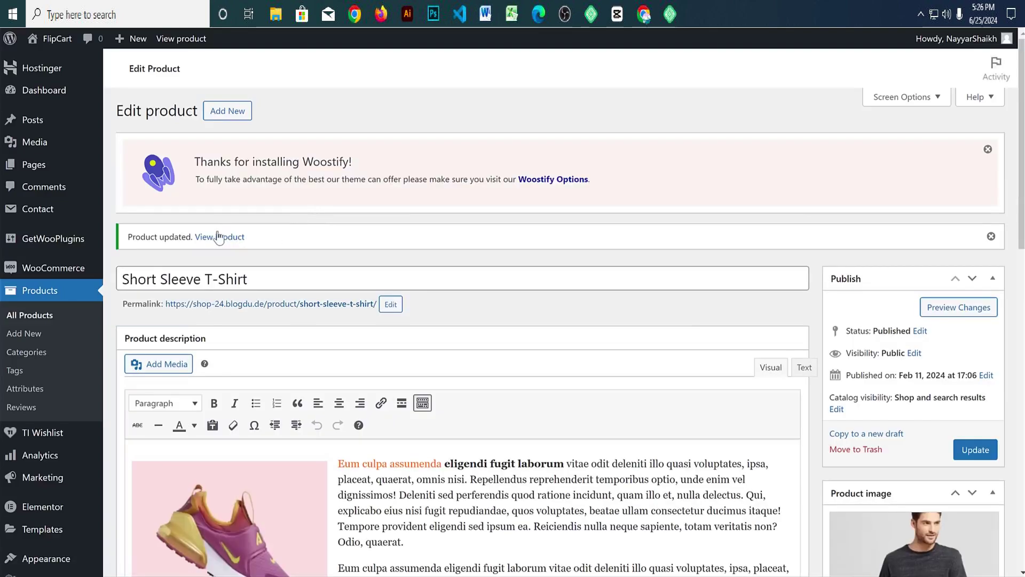
{"action": "right_click", "coordinate": [226, 242]}
{"action": "key", "text": "Escape"}
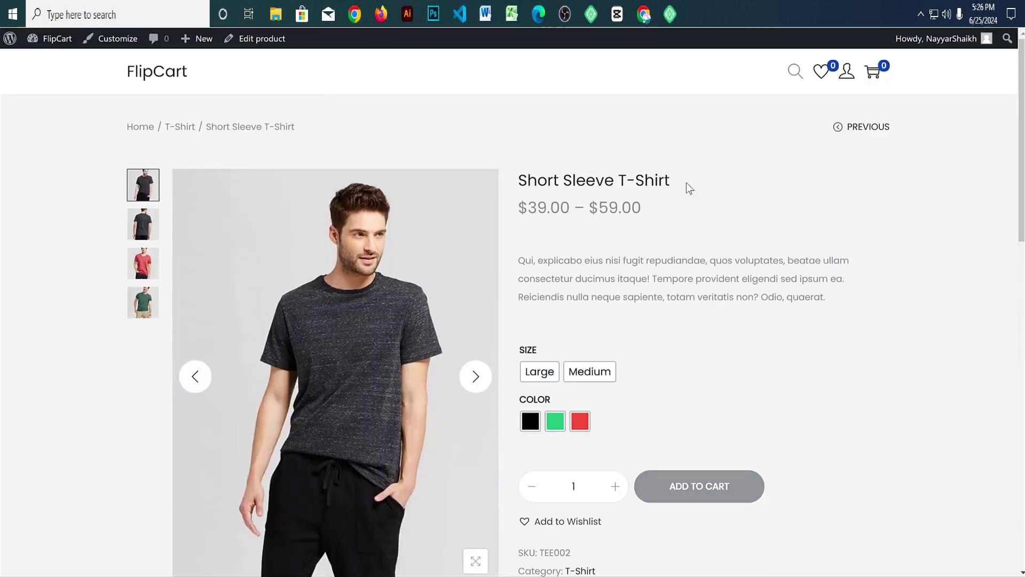
Step: Select size Large and color Green on the store page to examine the variation's image and price
{"action": "scroll", "coordinate": [783, 248], "scroll_direction": "down", "scroll_amount": 2}
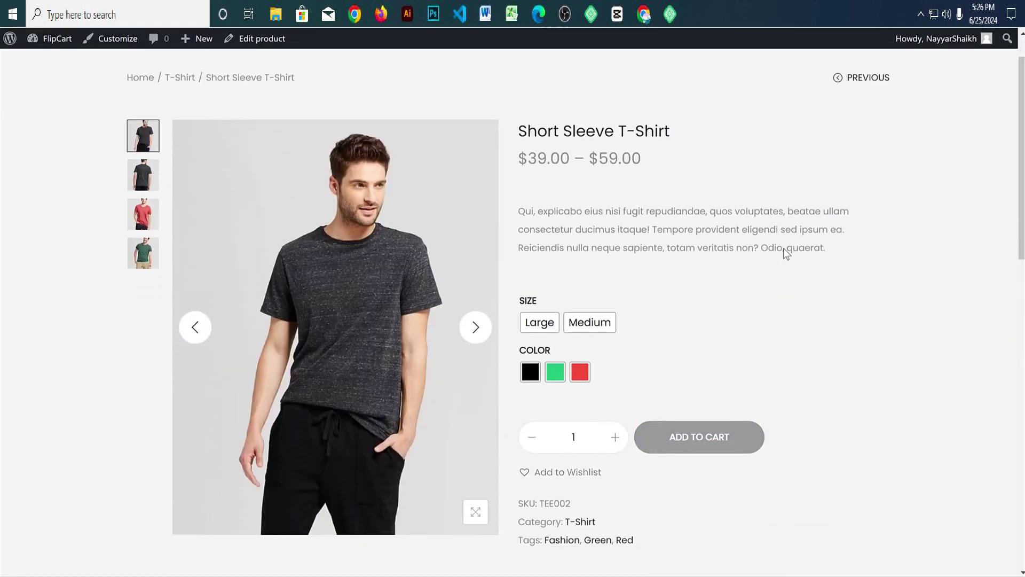
{"action": "left_click", "coordinate": [541, 307]}
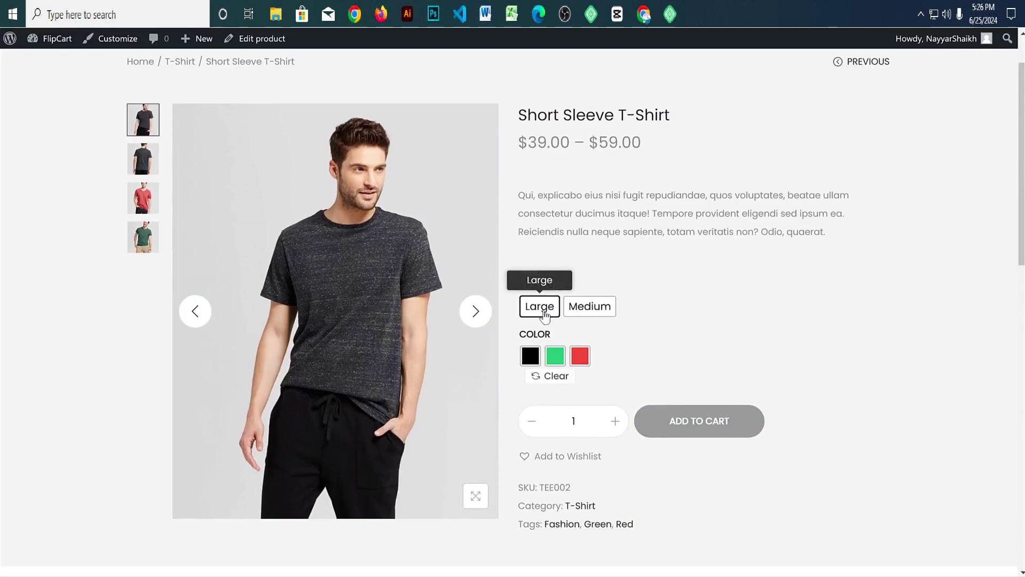
{"action": "left_click", "coordinate": [555, 355]}
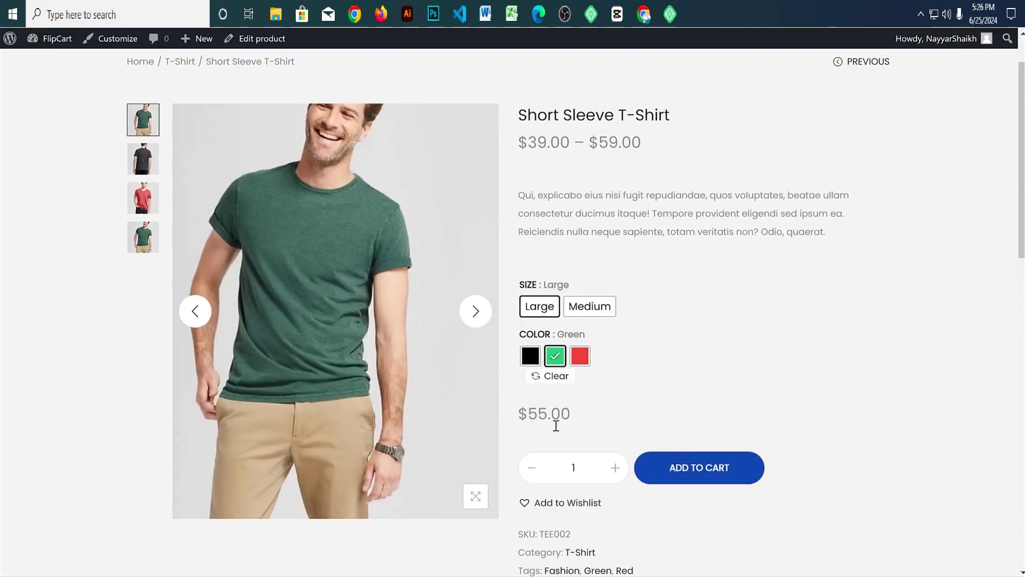
{"action": "triple_click", "coordinate": [533, 414]}
{"action": "triple_click", "coordinate": [532, 415]}
{"action": "left_click", "coordinate": [580, 407]}
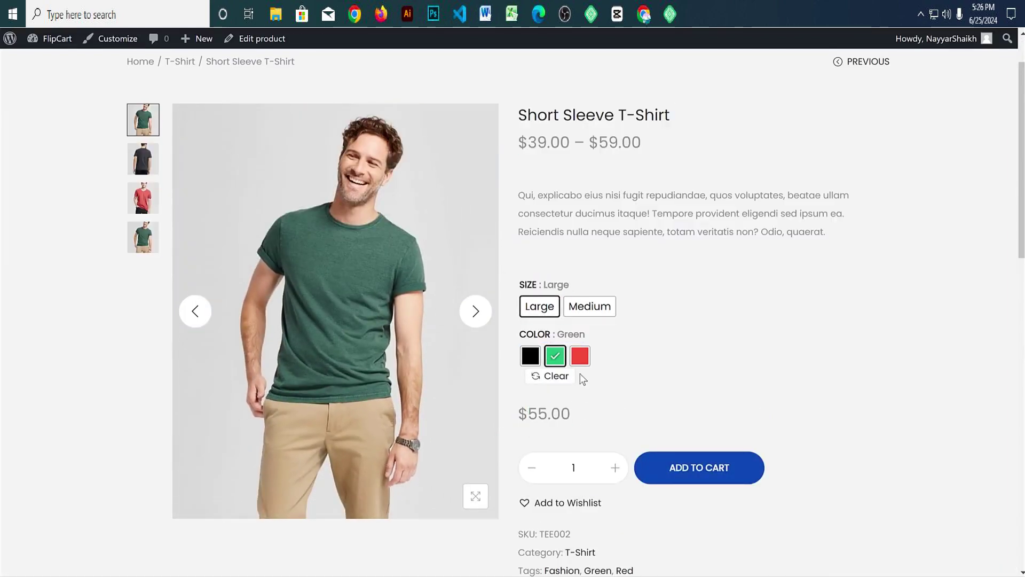
Step: Select color Red for size Large on the store page and examine the variation's image and price
{"action": "left_click", "coordinate": [580, 355]}
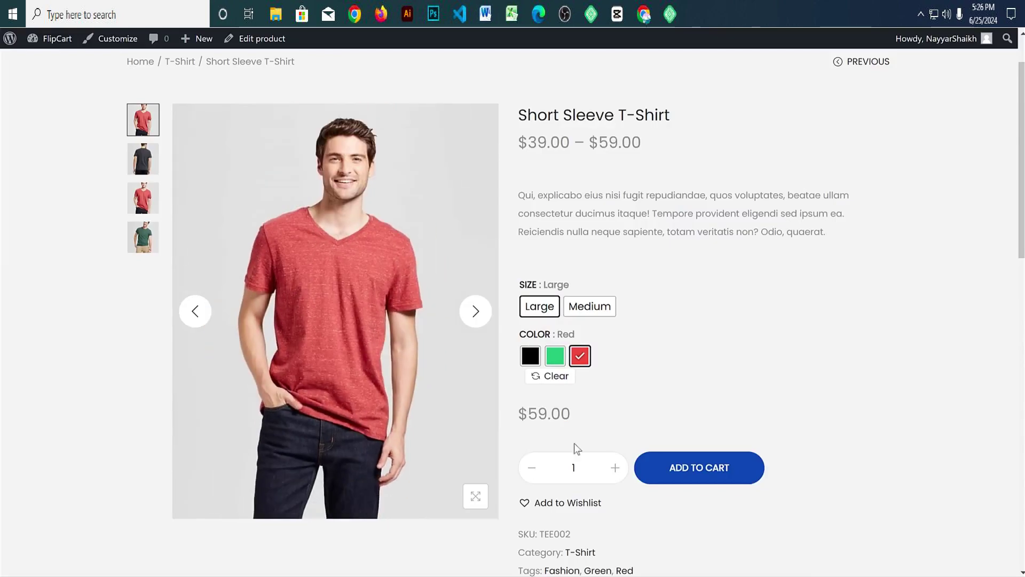
{"action": "left_click_drag", "start_coordinate": [574, 443], "coordinate": [519, 414]}
{"action": "left_click", "coordinate": [540, 414]}
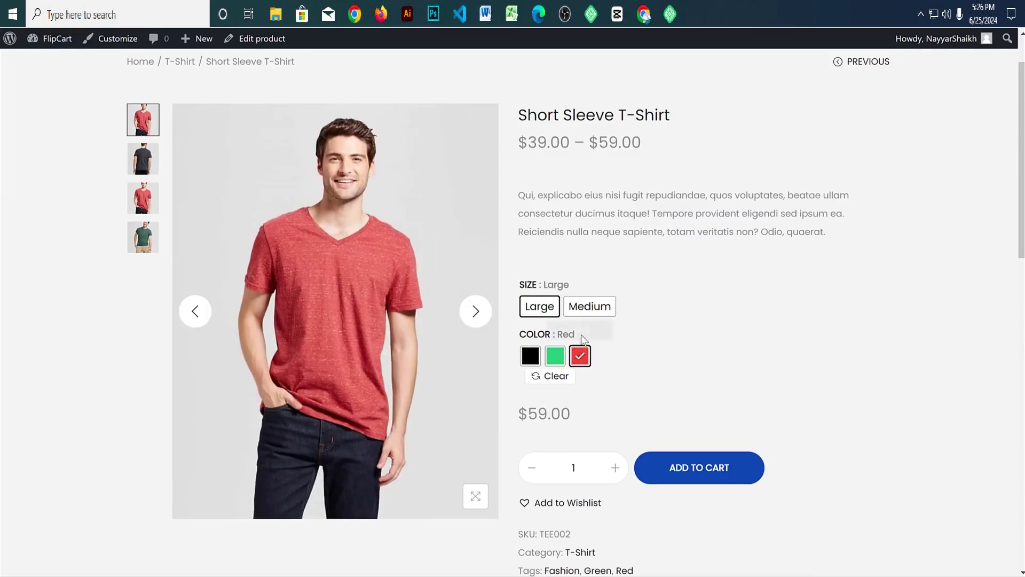
{"action": "scroll", "coordinate": [729, 317], "scroll_direction": "up", "scroll_amount": 1}
{"action": "scroll", "coordinate": [735, 345], "scroll_direction": "down", "scroll_amount": 6}
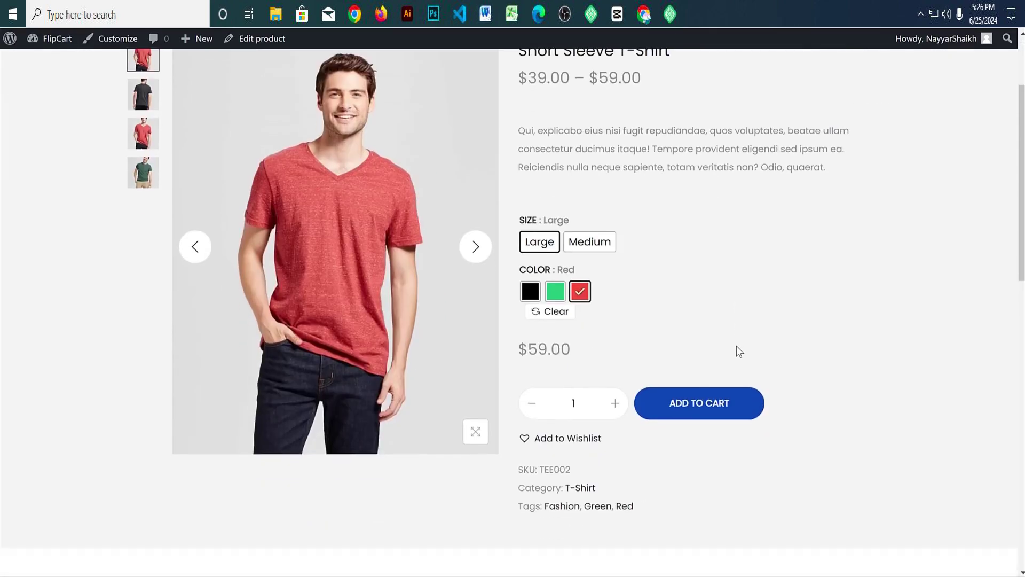
{"action": "scroll", "coordinate": [736, 357], "scroll_direction": "up", "scroll_amount": 4}
{"action": "scroll", "coordinate": [739, 371], "scroll_direction": "up", "scroll_amount": 3}
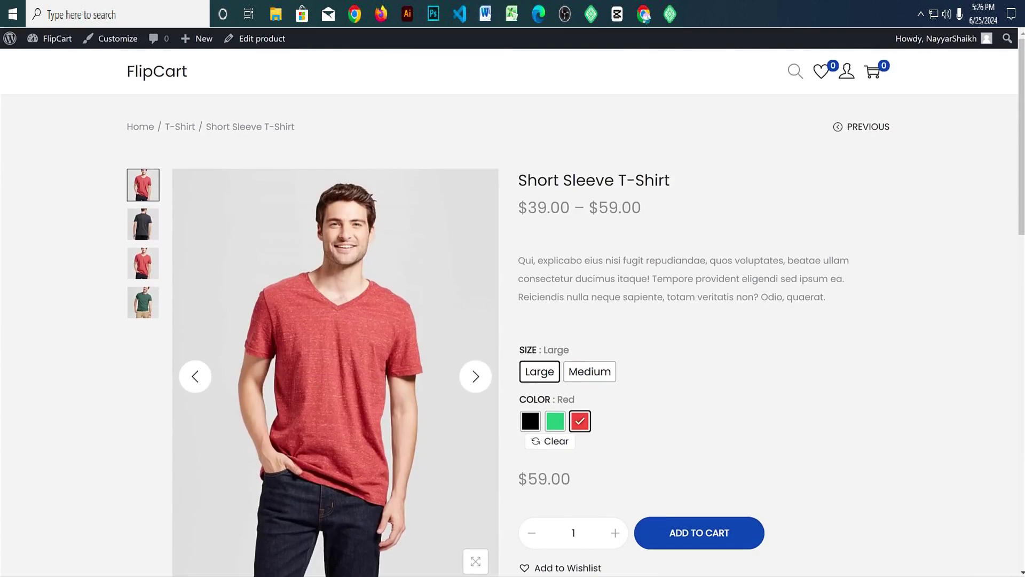
Step: Compare the product with the reference shop's Short Sleeve T-Shirt page, and view the FlipCart homepage
{"action": "key", "text": "ctrl+Tab"}
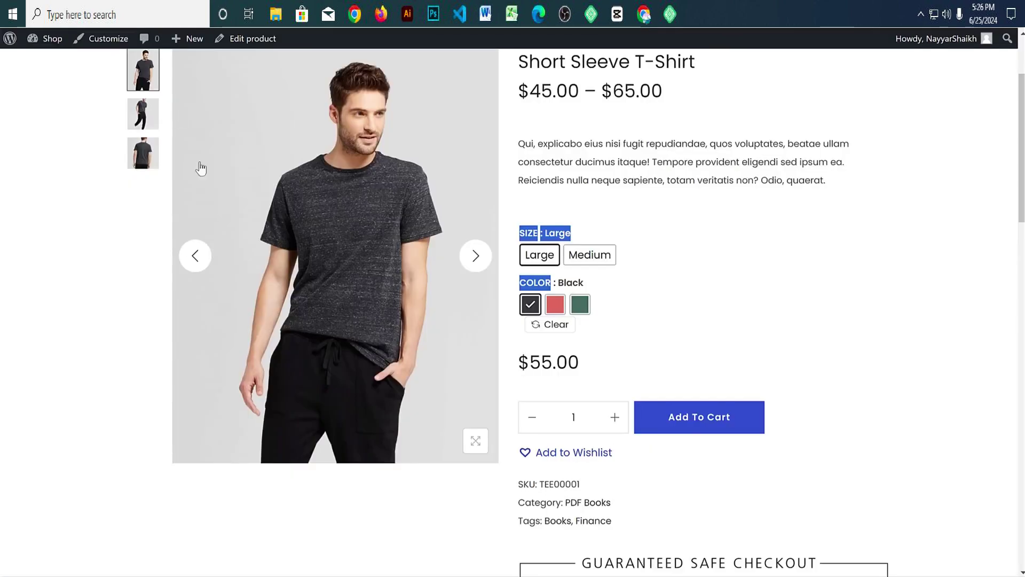
{"action": "scroll", "coordinate": [201, 169], "scroll_direction": "up", "scroll_amount": 2}
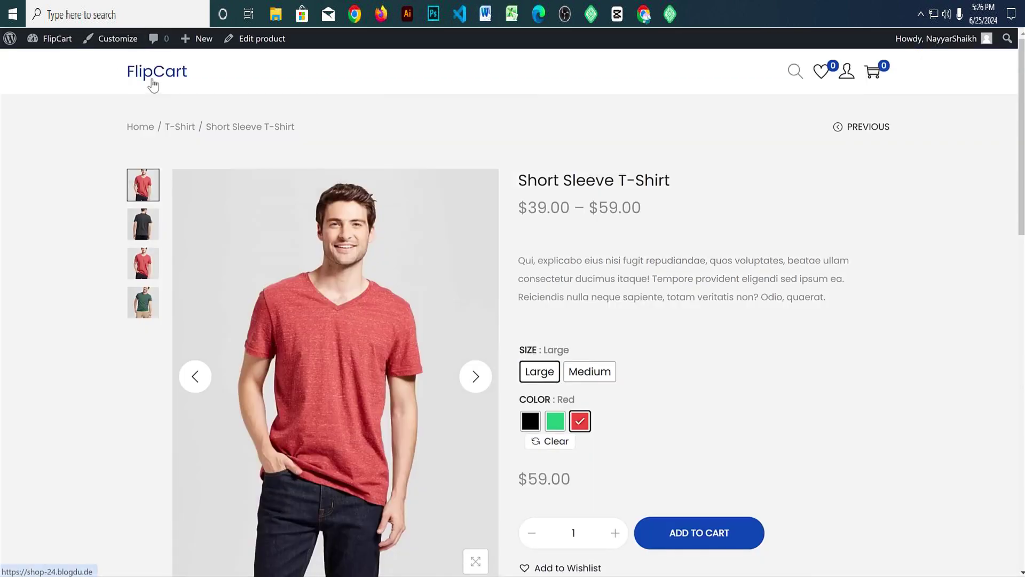
{"action": "left_click", "coordinate": [153, 84]}
{"action": "scroll", "coordinate": [474, 286], "scroll_direction": "down", "scroll_amount": 1}
{"action": "scroll", "coordinate": [238, 147], "scroll_direction": "up", "scroll_amount": 1}
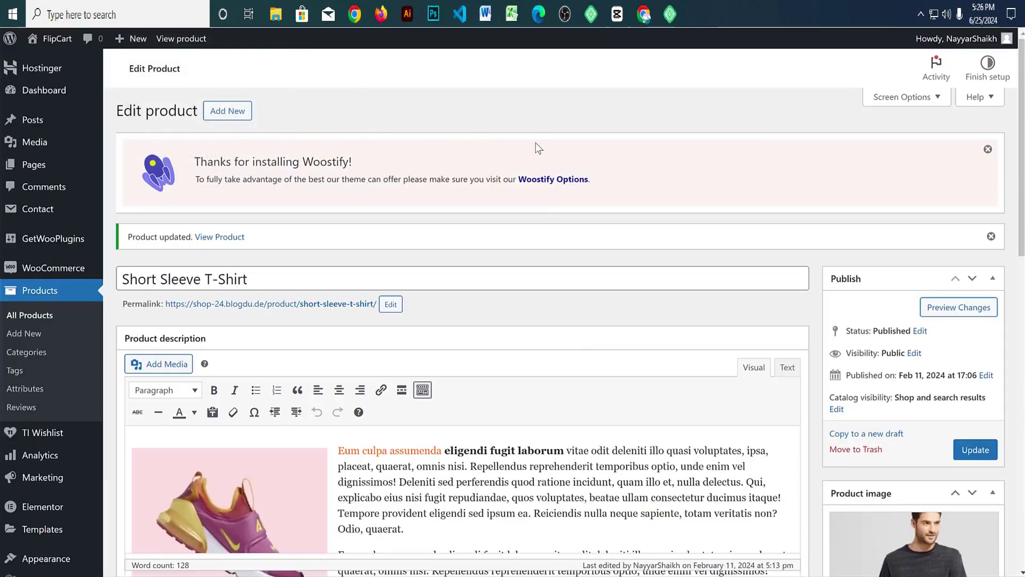
Step: Create a new WordPress page titled Home, dismissing the block editor's welcome guide
{"action": "left_click", "coordinate": [39, 166]}
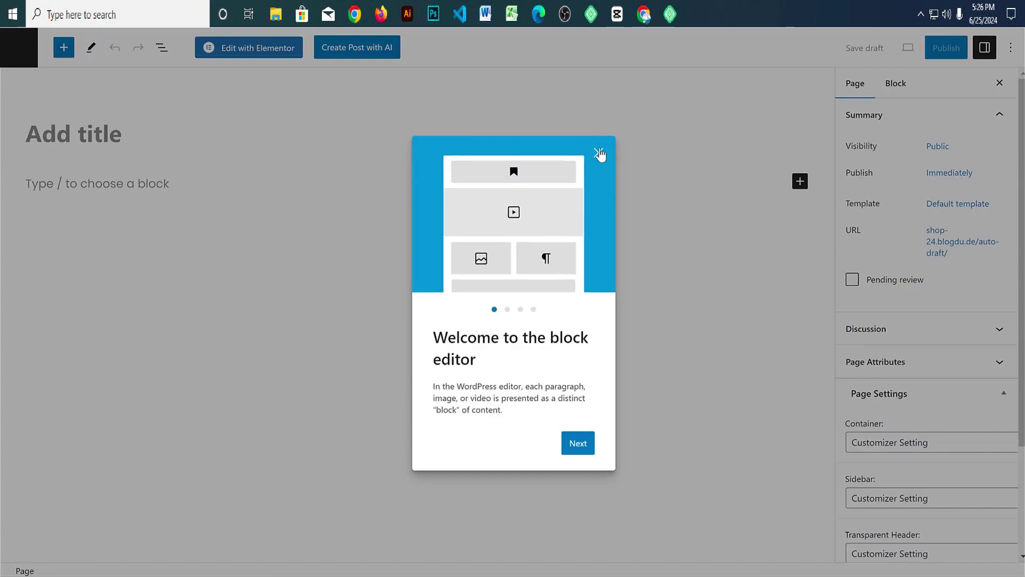
{"action": "left_click", "coordinate": [260, 156]}
{"action": "type", "text": "Home"}
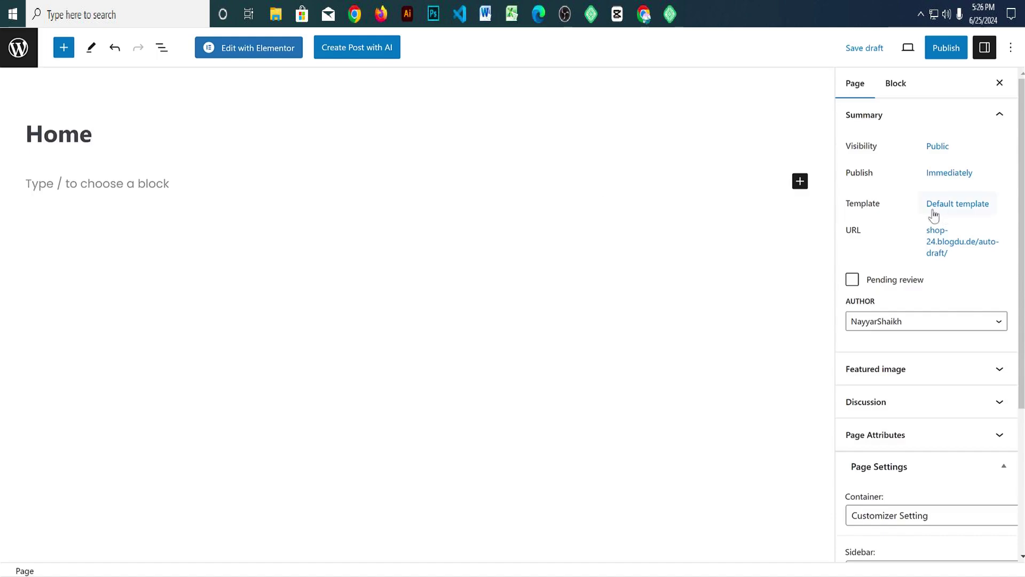
Step: Set the Home page's template to Elementor Full Width and publish the page
{"action": "left_click_drag", "start_coordinate": [891, 214], "coordinate": [847, 207]}
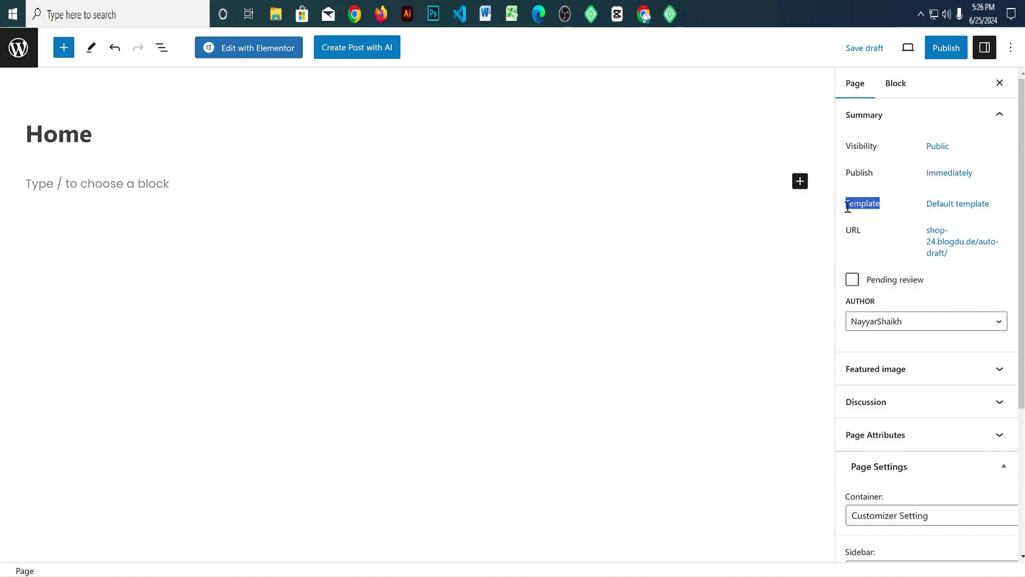
{"action": "left_click", "coordinate": [958, 214]}
{"action": "left_click", "coordinate": [945, 302]}
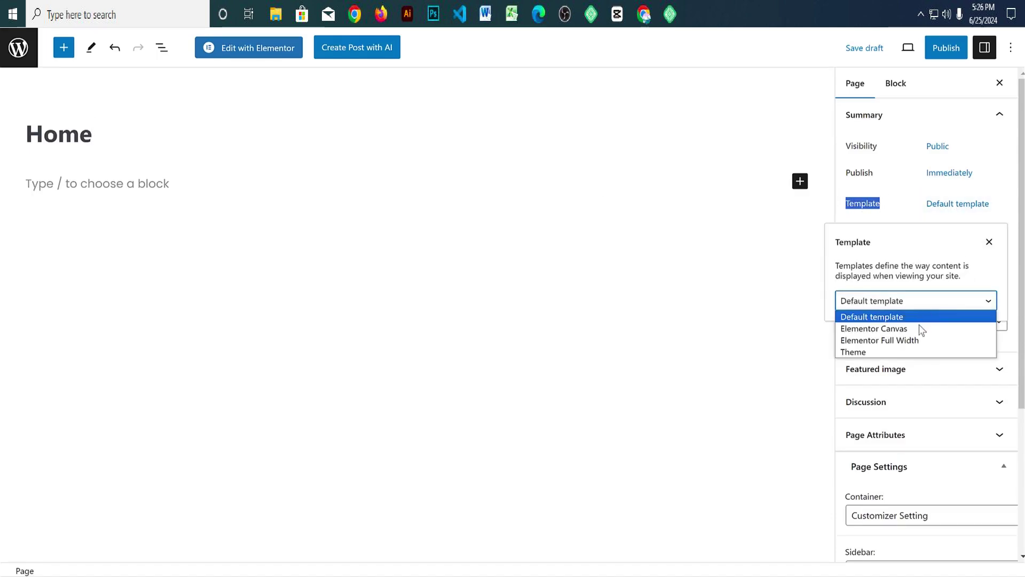
{"action": "left_click", "coordinate": [896, 341]}
{"action": "left_click", "coordinate": [901, 150]}
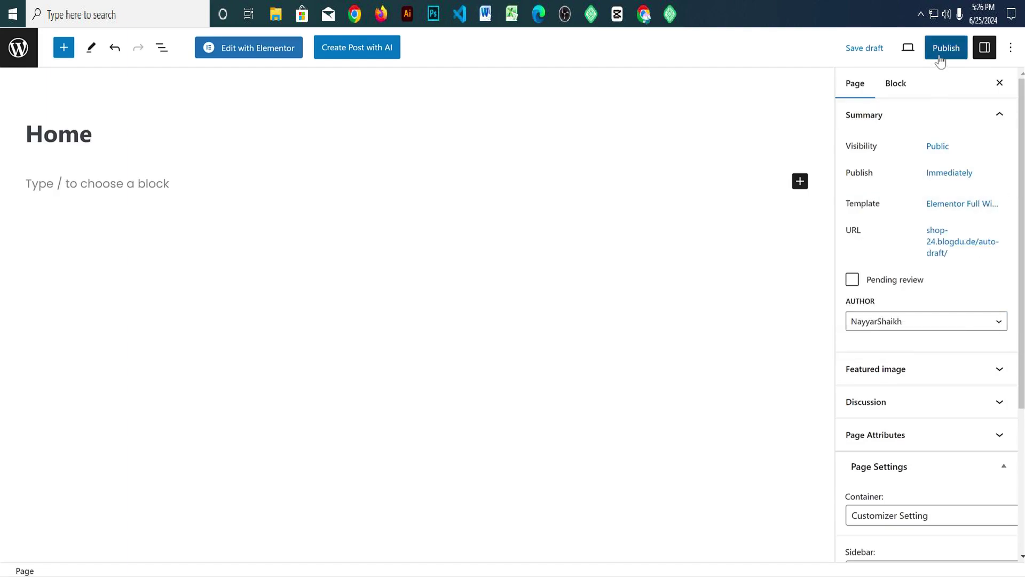
{"action": "left_click", "coordinate": [940, 53]}
{"action": "left_click", "coordinate": [902, 53]}
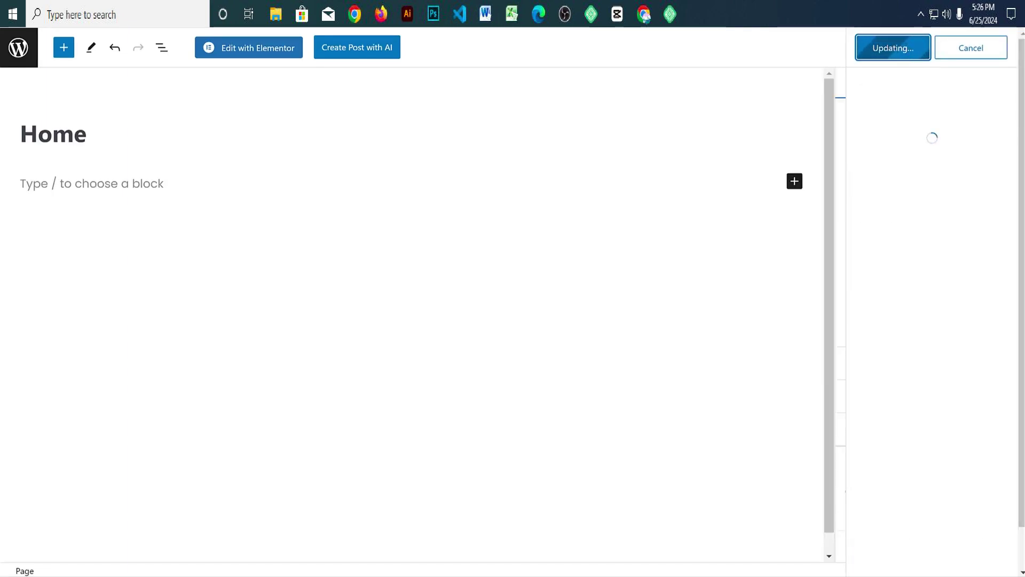
Step: Return to the list of all pages and examine the role labels beside Cart, Checkout and Home
{"action": "left_click", "coordinate": [29, 54]}
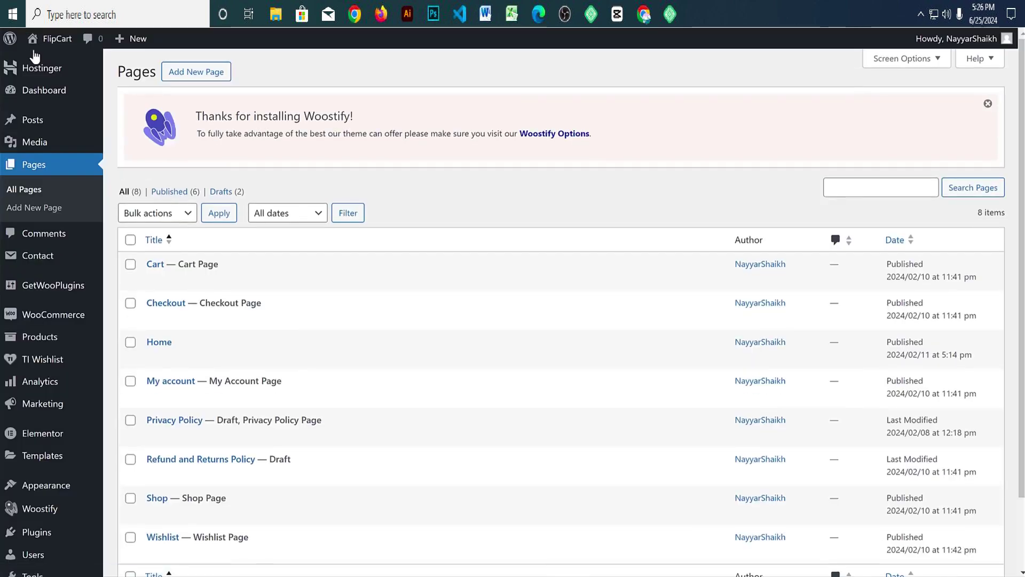
{"action": "scroll", "coordinate": [595, 236], "scroll_direction": "down", "scroll_amount": 2}
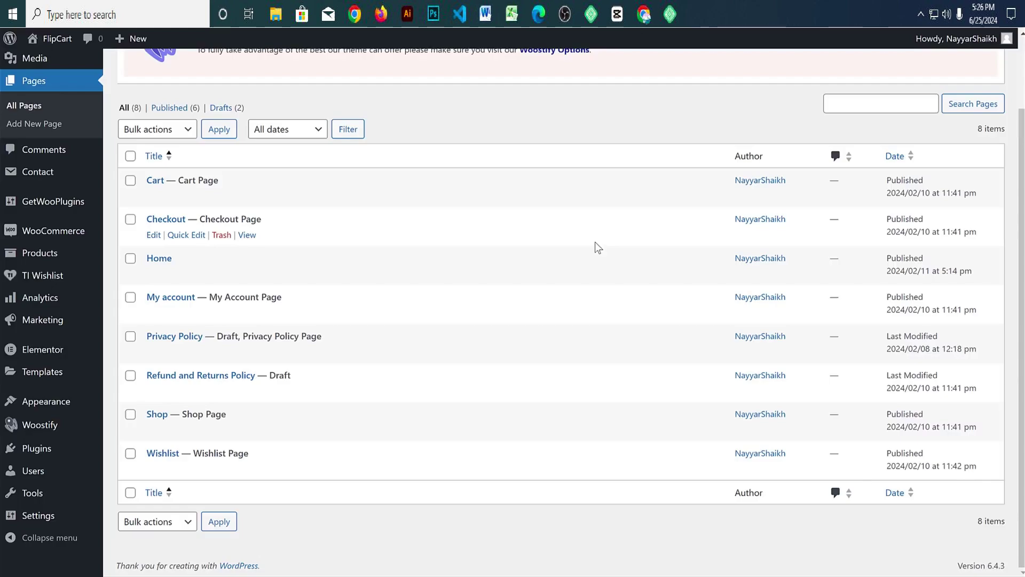
{"action": "double_click", "coordinate": [163, 184]}
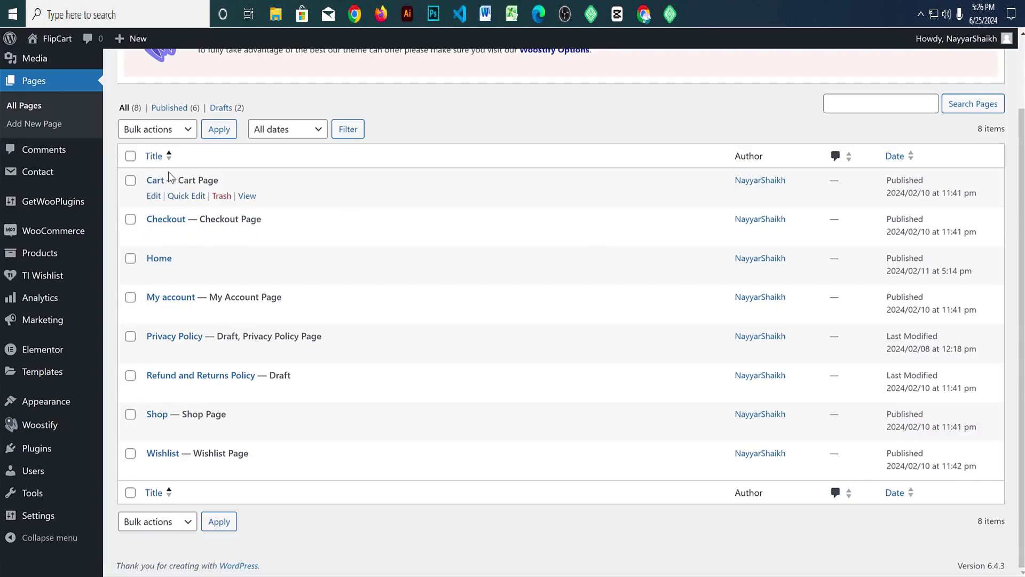
{"action": "left_click_drag", "start_coordinate": [219, 180], "coordinate": [180, 180]}
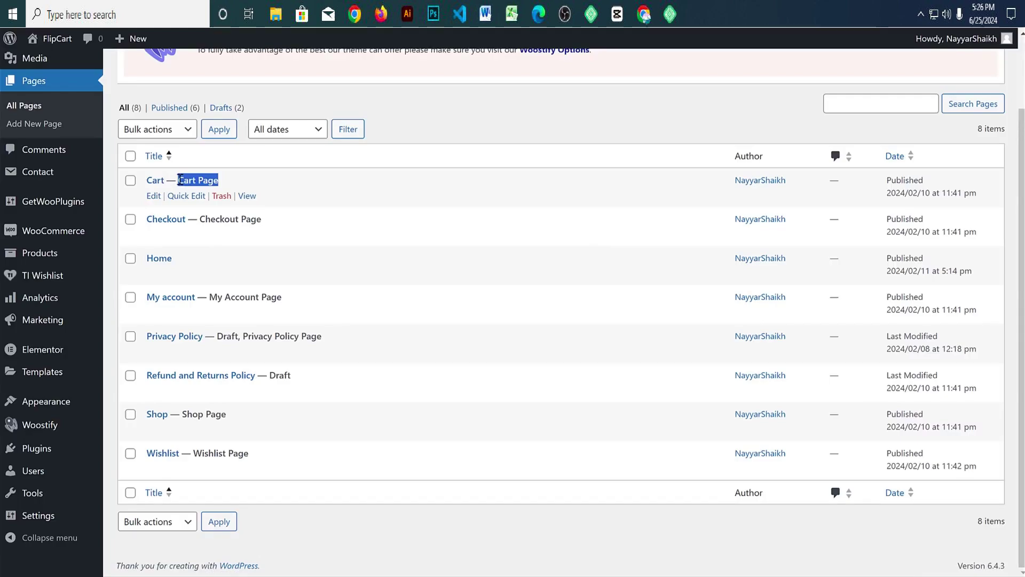
{"action": "left_click_drag", "start_coordinate": [261, 219], "coordinate": [197, 220]}
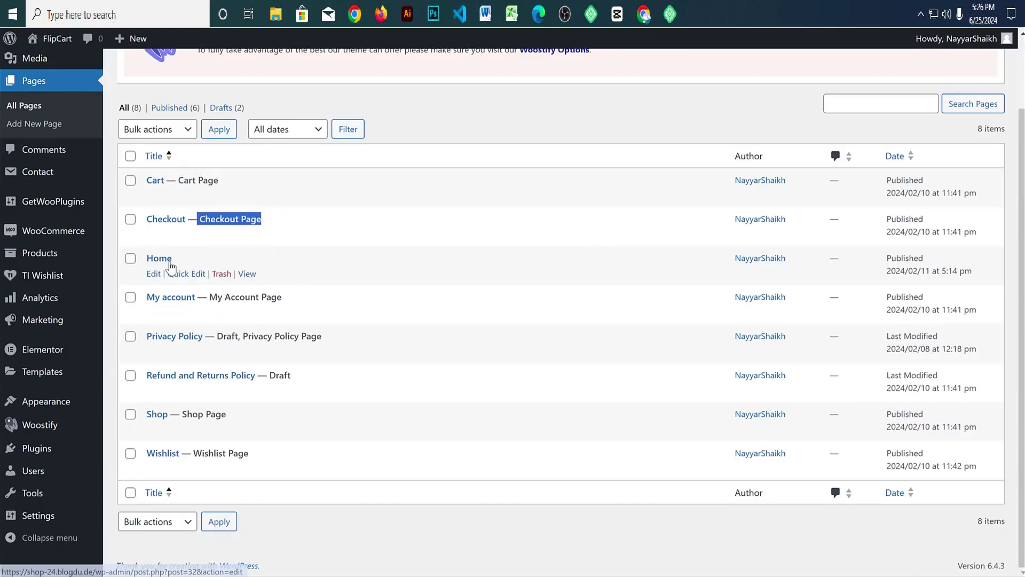
{"action": "left_click", "coordinate": [255, 256]}
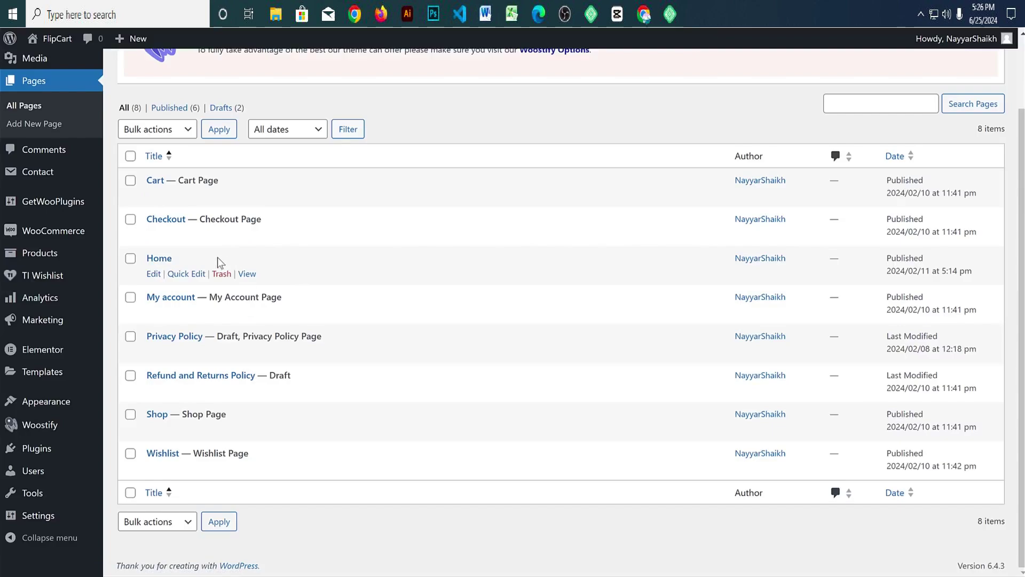
{"action": "left_click_drag", "start_coordinate": [176, 258], "coordinate": [146, 258]}
{"action": "left_click", "coordinate": [186, 260]}
Step: Make the site's homepage display the static page Home in the Reading settings and save the changes
{"action": "mouse_move", "coordinate": [46, 518]}
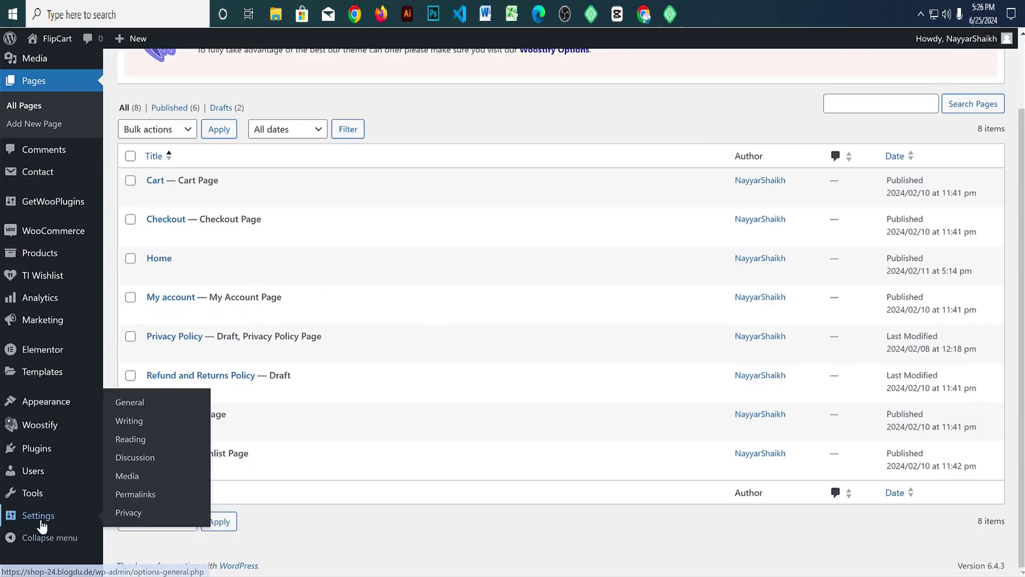
{"action": "left_click", "coordinate": [135, 445]}
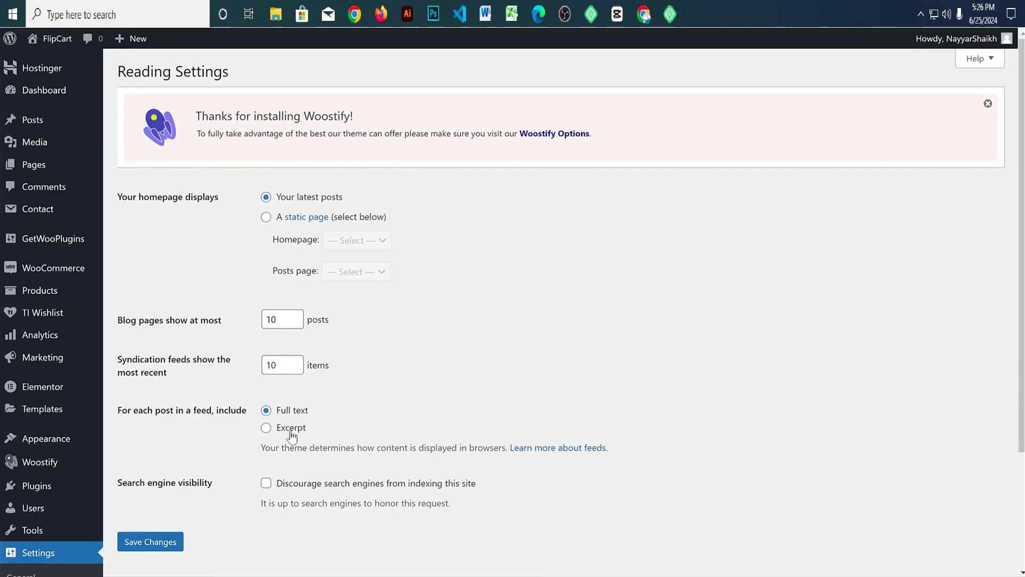
{"action": "left_click", "coordinate": [265, 219]}
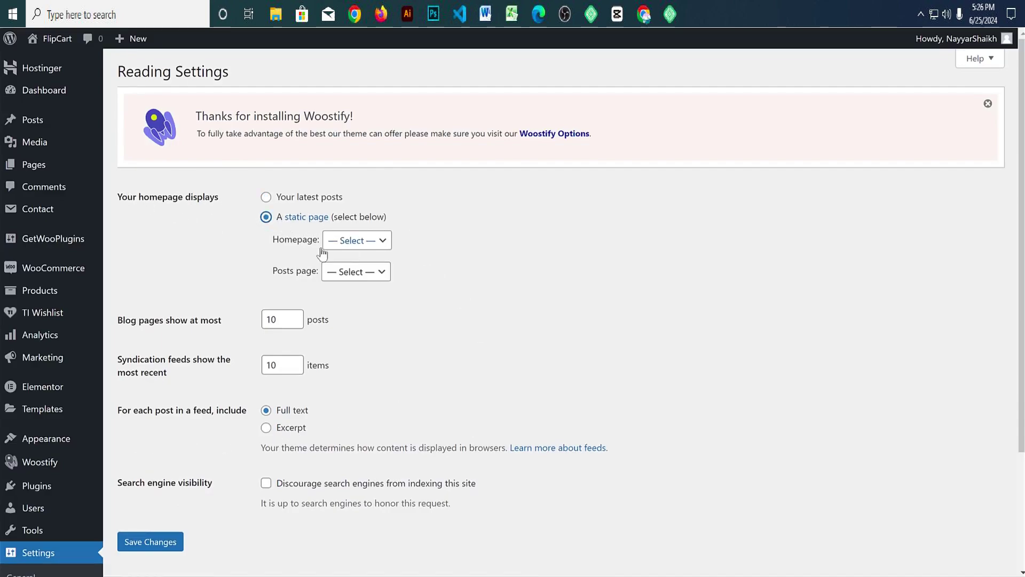
{"action": "left_click_drag", "start_coordinate": [272, 239], "coordinate": [312, 240]}
{"action": "left_click", "coordinate": [347, 241]}
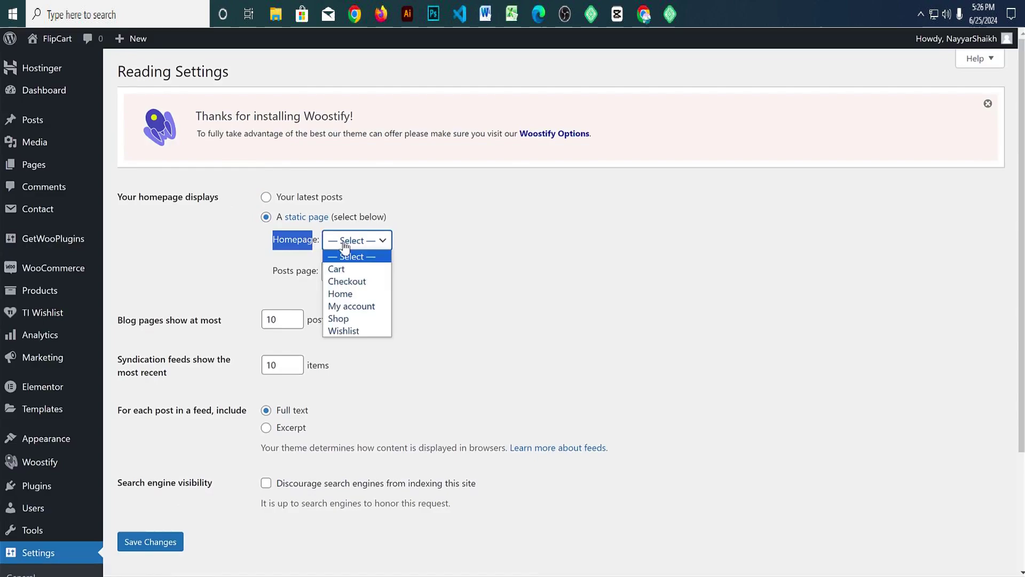
{"action": "left_click", "coordinate": [361, 293]}
{"action": "left_click", "coordinate": [140, 544]}
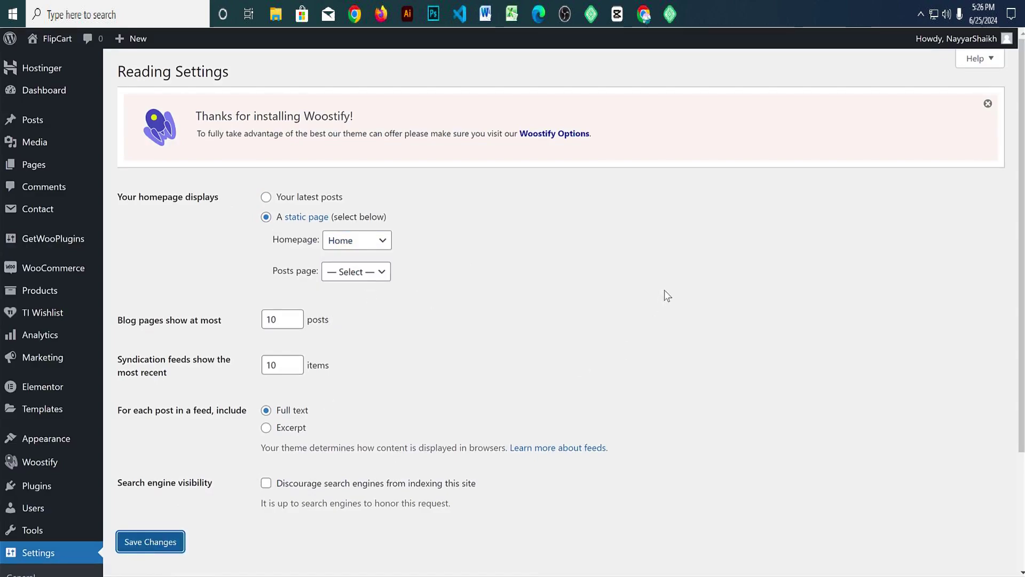
Step: Open the Home page from the pages list in the Elementor editor, dismissing the AI notification and closing the Navigator
{"action": "mouse_move", "coordinate": [48, 168]}
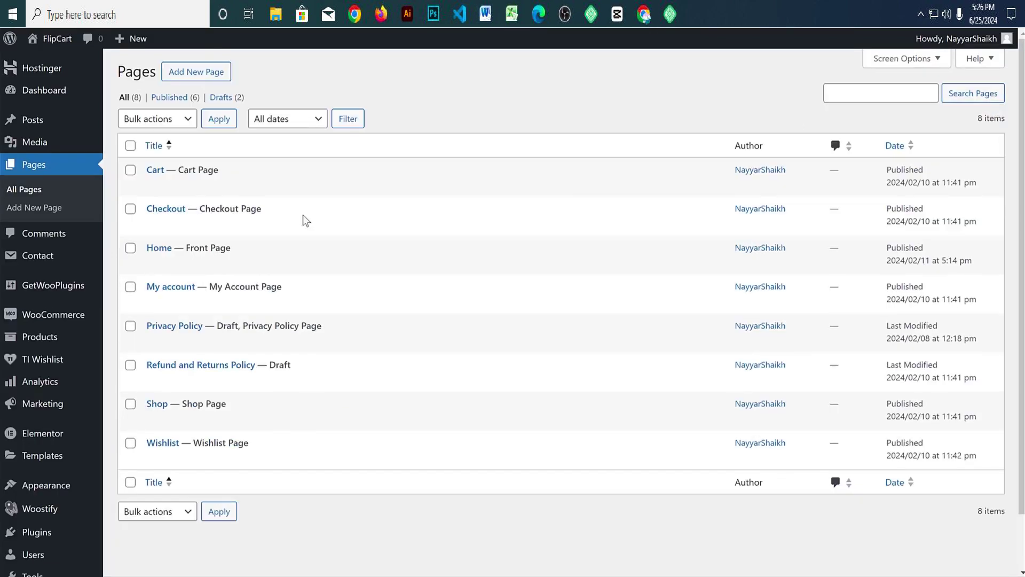
{"action": "mouse_move", "coordinate": [168, 255]}
{"action": "left_click_drag", "start_coordinate": [231, 248], "coordinate": [191, 250]}
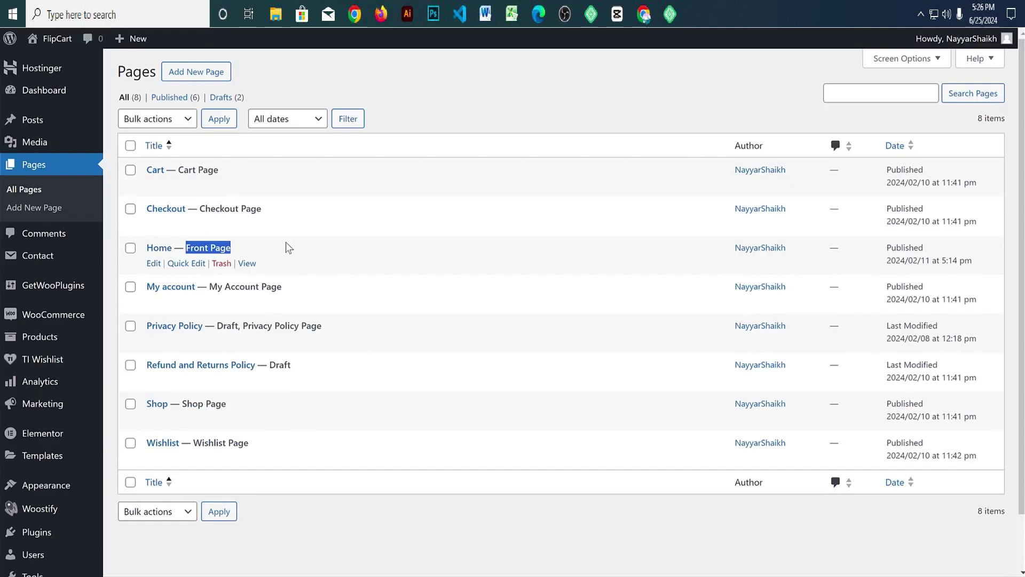
{"action": "left_click", "coordinate": [153, 264]}
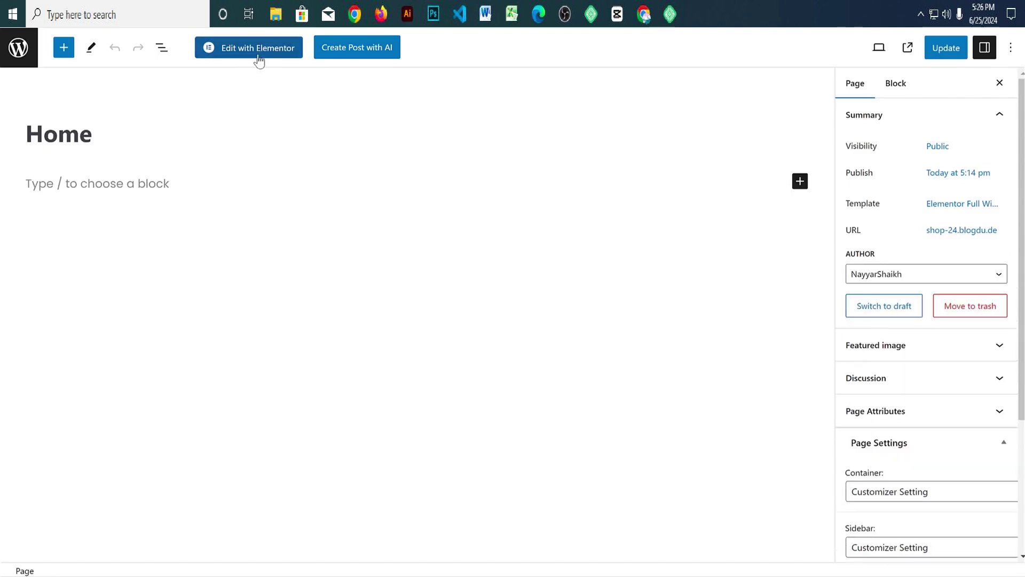
{"action": "left_click", "coordinate": [249, 49]}
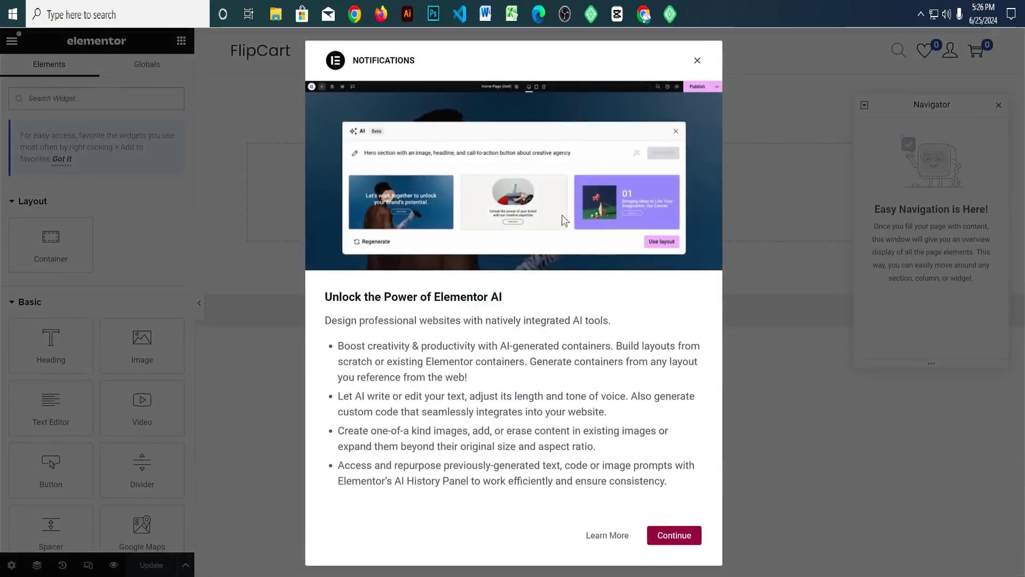
{"action": "left_click", "coordinate": [668, 538]}
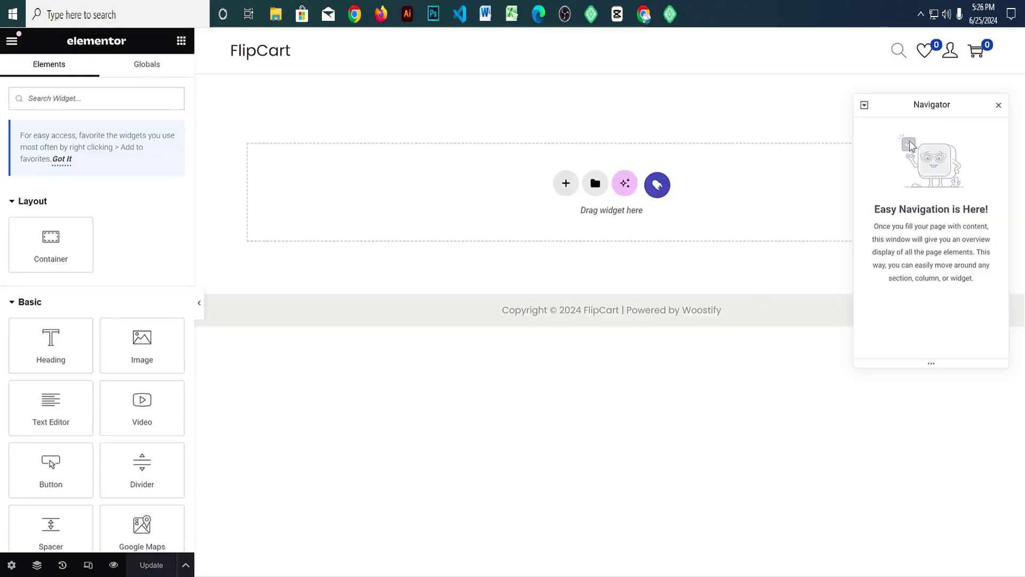
{"action": "left_click", "coordinate": [997, 110]}
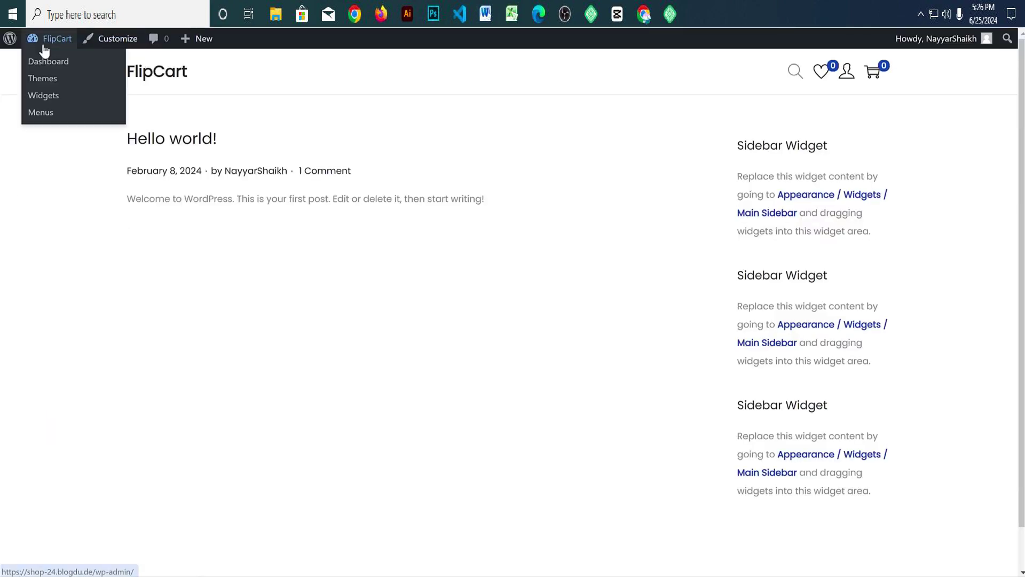
Step: From the FlipCart site's admin dashboard, open the Features section of the Elementor settings
{"action": "left_click", "coordinate": [45, 51]}
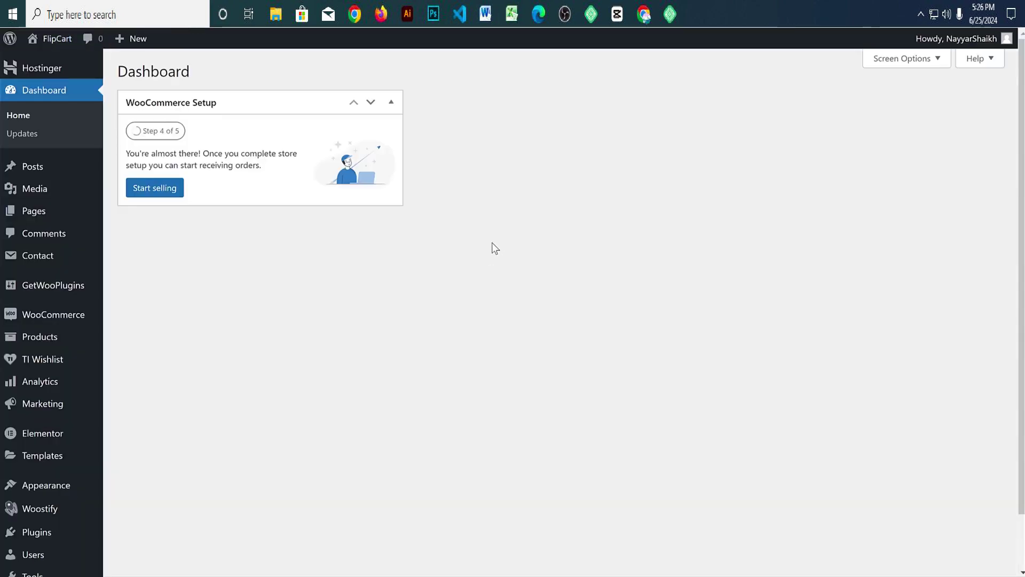
{"action": "scroll", "coordinate": [492, 243], "scroll_direction": "down", "scroll_amount": 1}
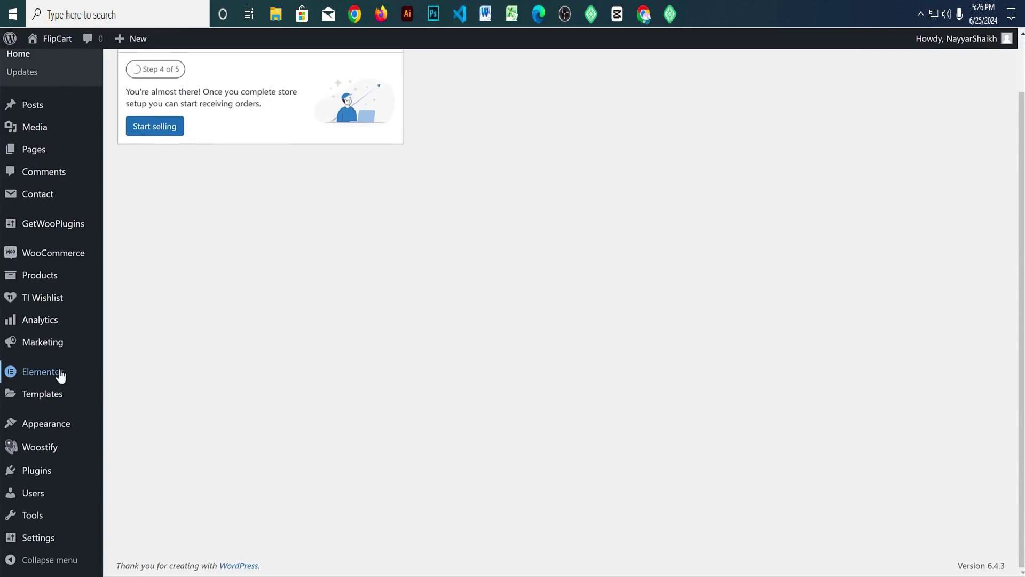
{"action": "mouse_move", "coordinate": [48, 380]}
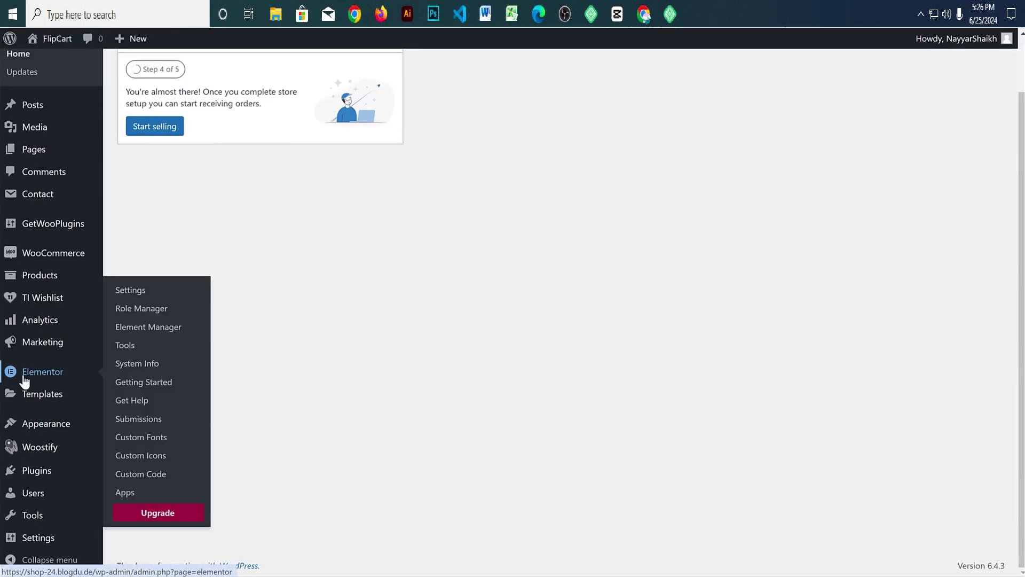
{"action": "left_click", "coordinate": [140, 295]}
{"action": "left_click", "coordinate": [327, 112]}
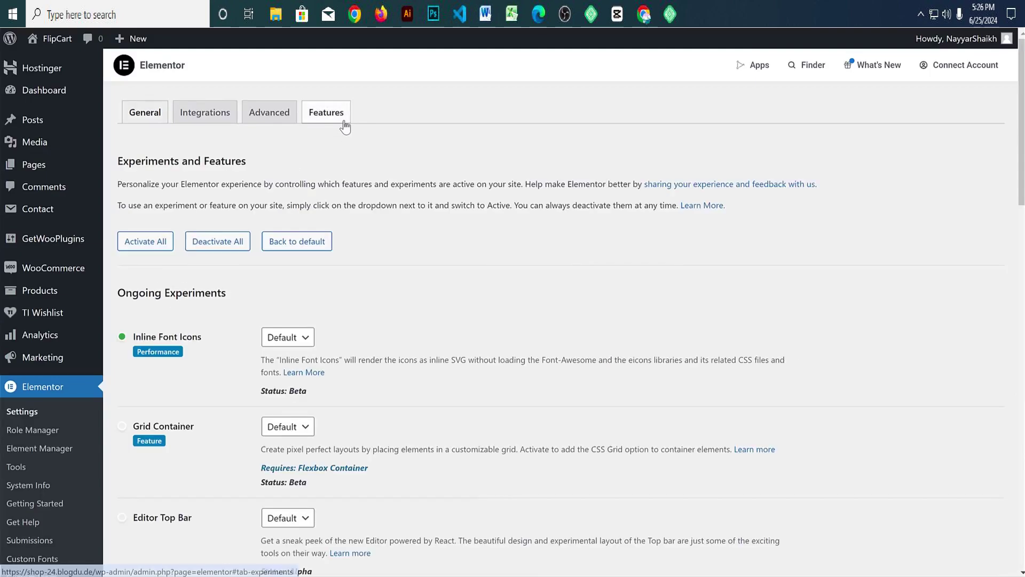
Step: Set the Grid Container experiment to Active, save the changes, and reload the Home page's Elementor editor
{"action": "scroll", "coordinate": [507, 290], "scroll_direction": "down", "scroll_amount": 4}
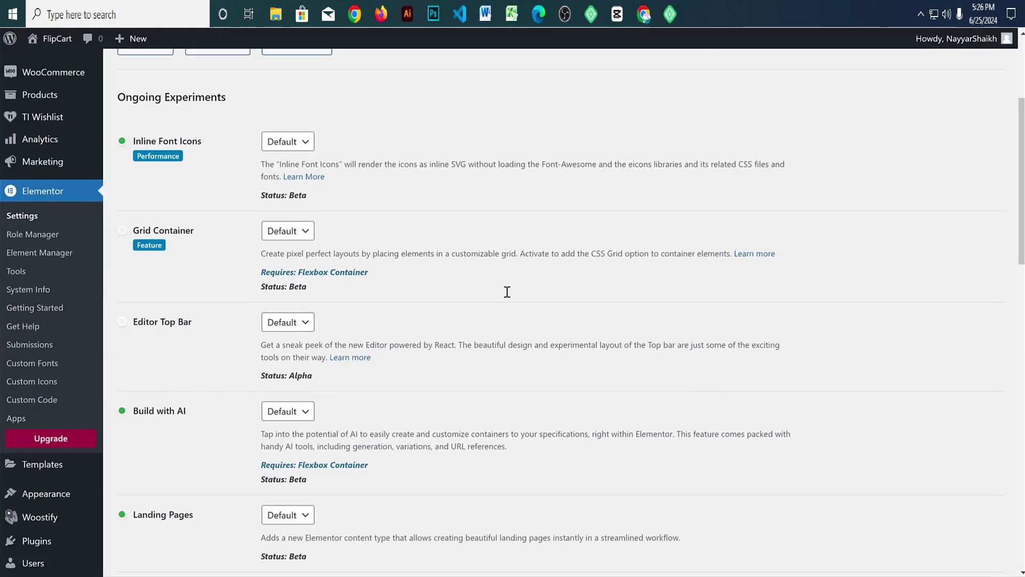
{"action": "left_click", "coordinate": [285, 235]}
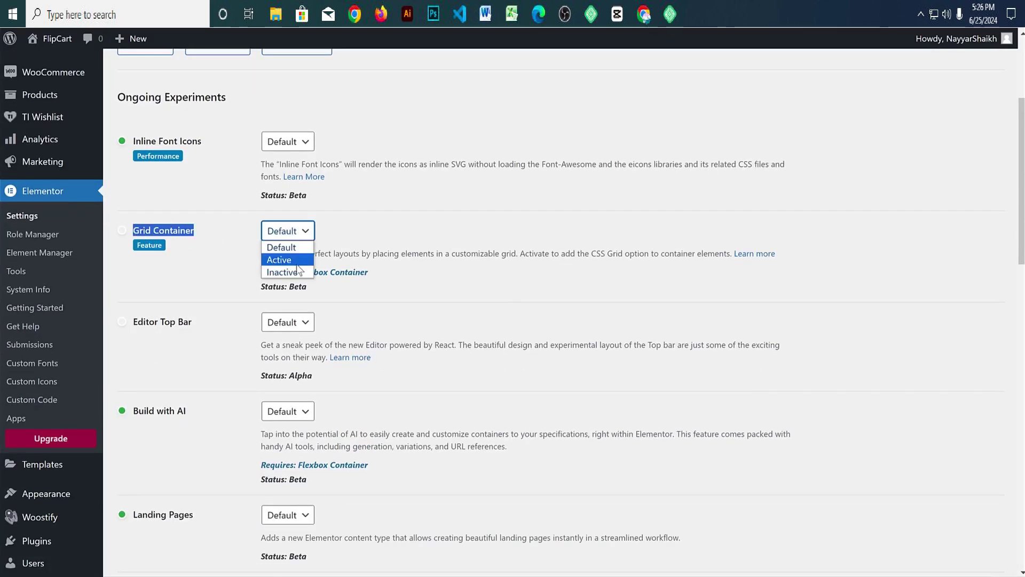
{"action": "left_click", "coordinate": [293, 257]}
{"action": "left_click_drag", "start_coordinate": [191, 235], "coordinate": [135, 234]}
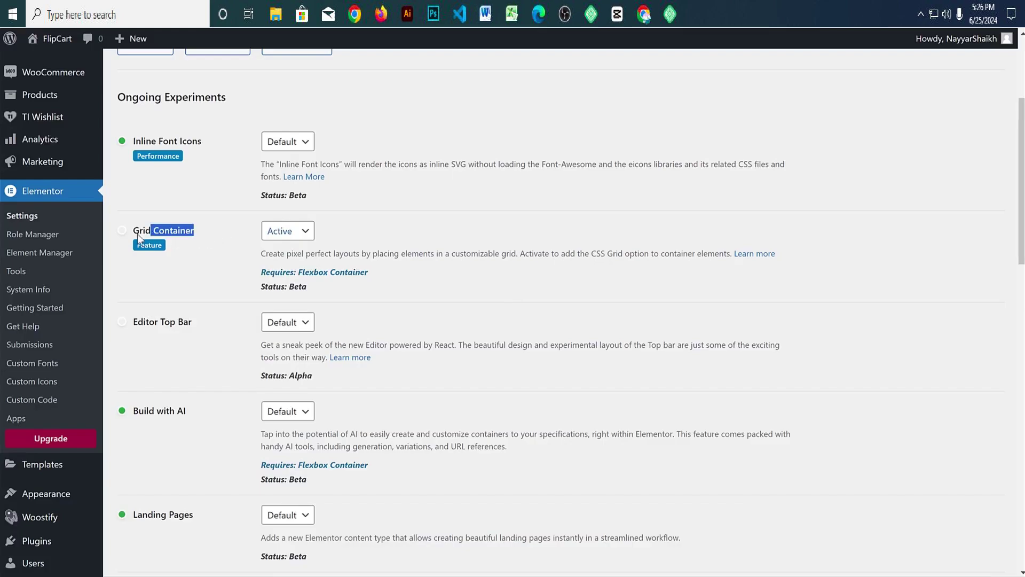
{"action": "scroll", "coordinate": [425, 369], "scroll_direction": "down", "scroll_amount": 18}
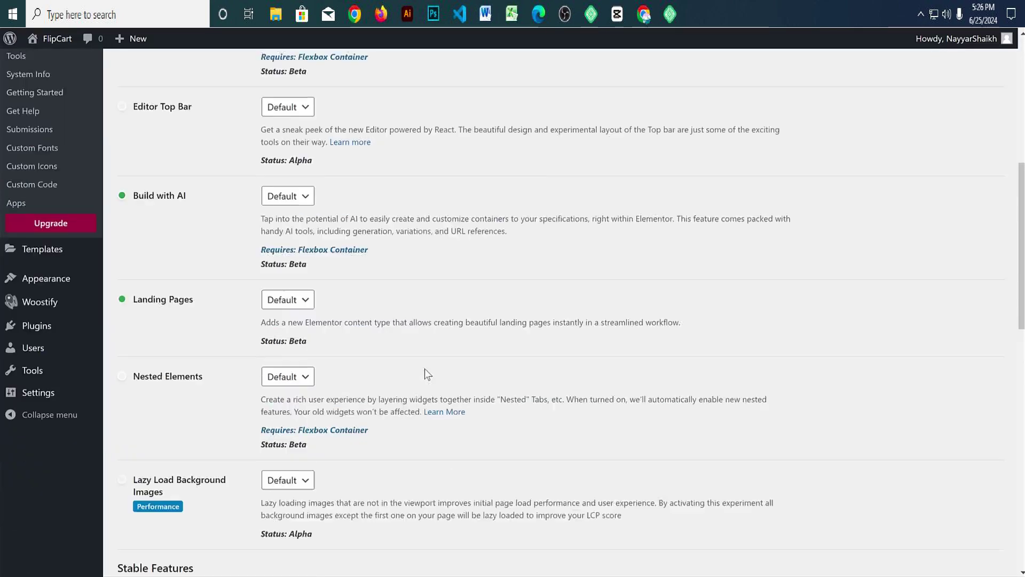
{"action": "left_click", "coordinate": [172, 516]}
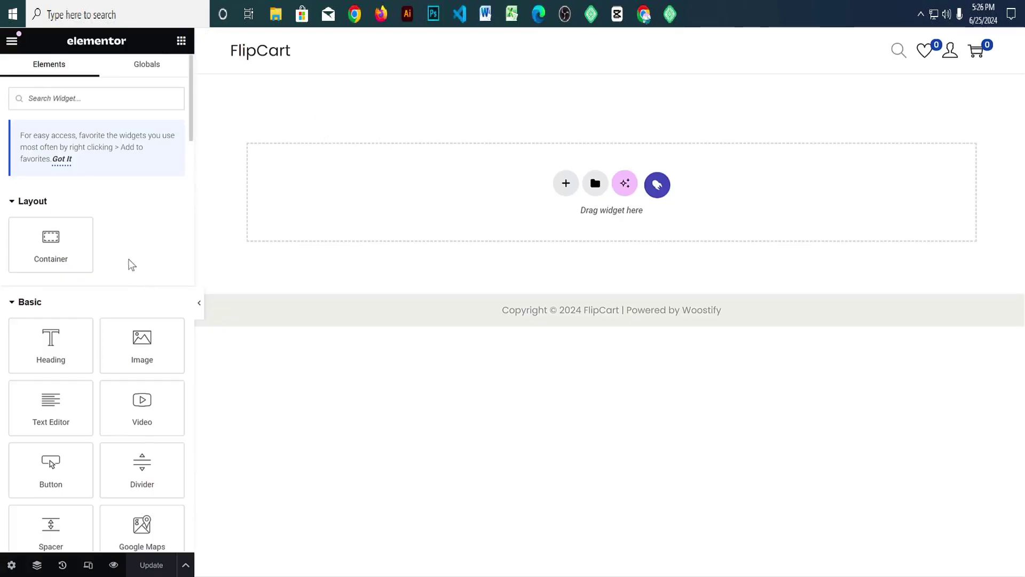
{"action": "key", "text": "F5"}
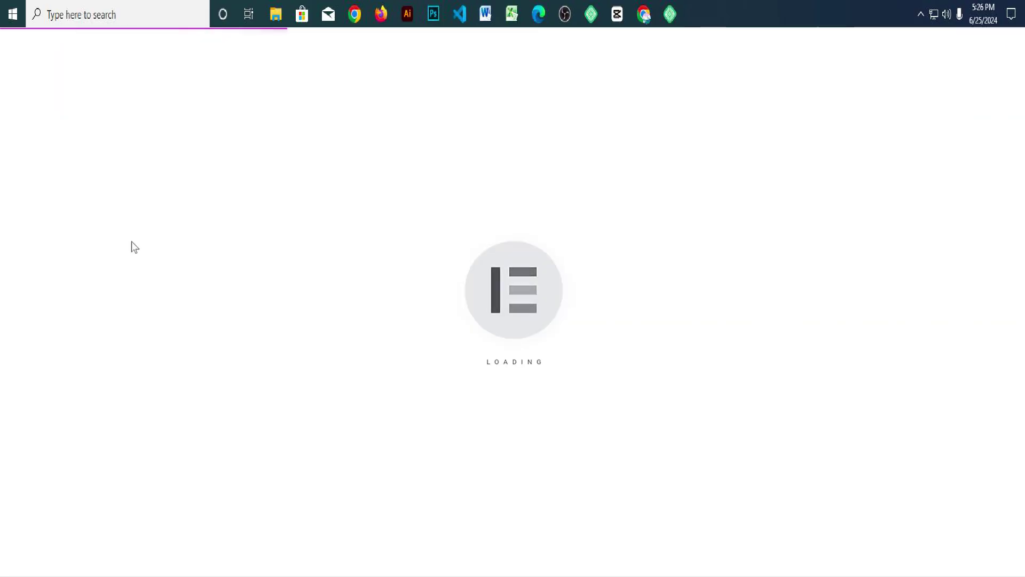
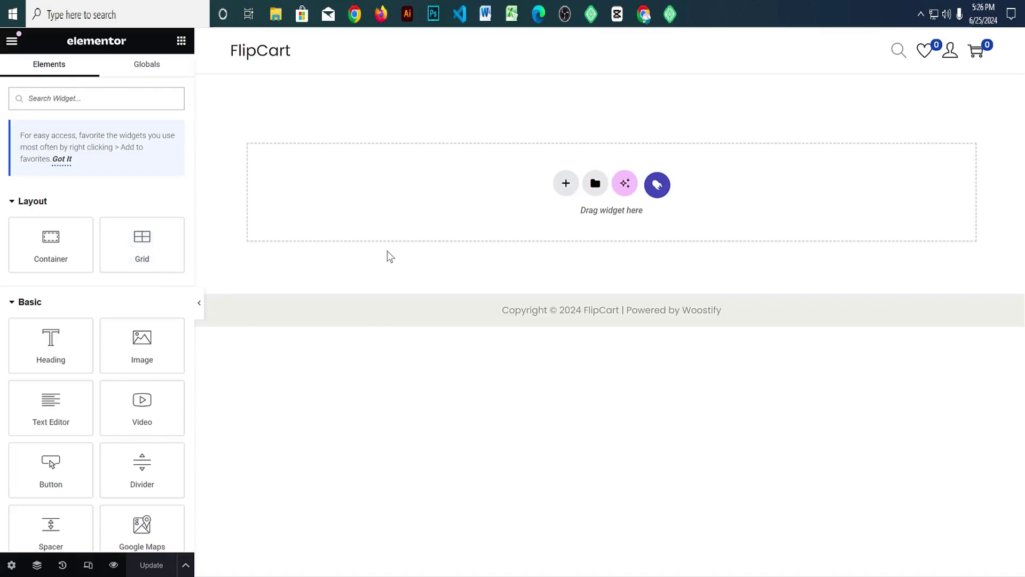
Step: Look through the Layout, Basic and Pro widgets available in the Elementor editor
{"action": "scroll", "coordinate": [96, 344], "scroll_direction": "down", "scroll_amount": 15}
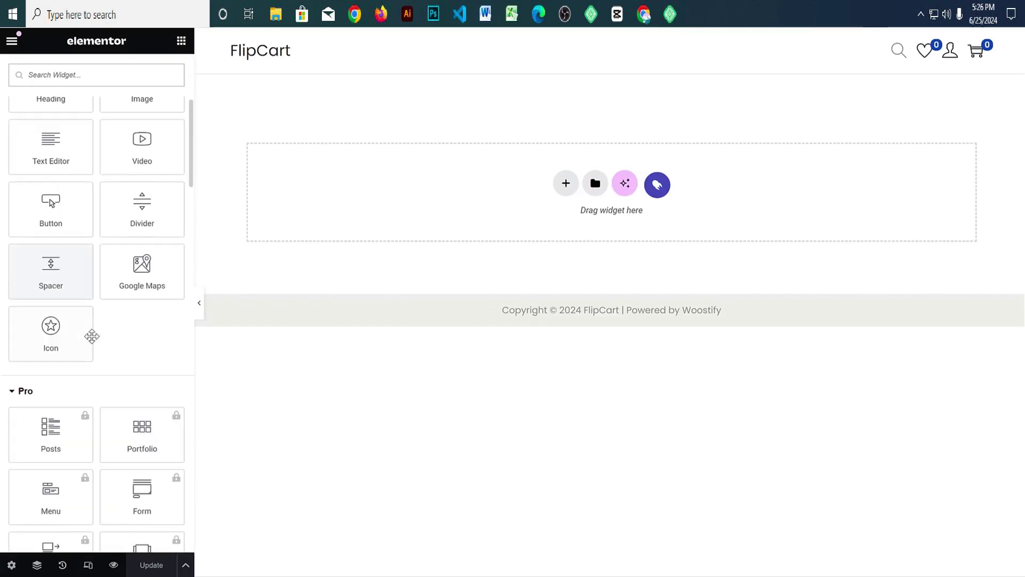
{"action": "scroll", "coordinate": [97, 347], "scroll_direction": "down", "scroll_amount": 8}
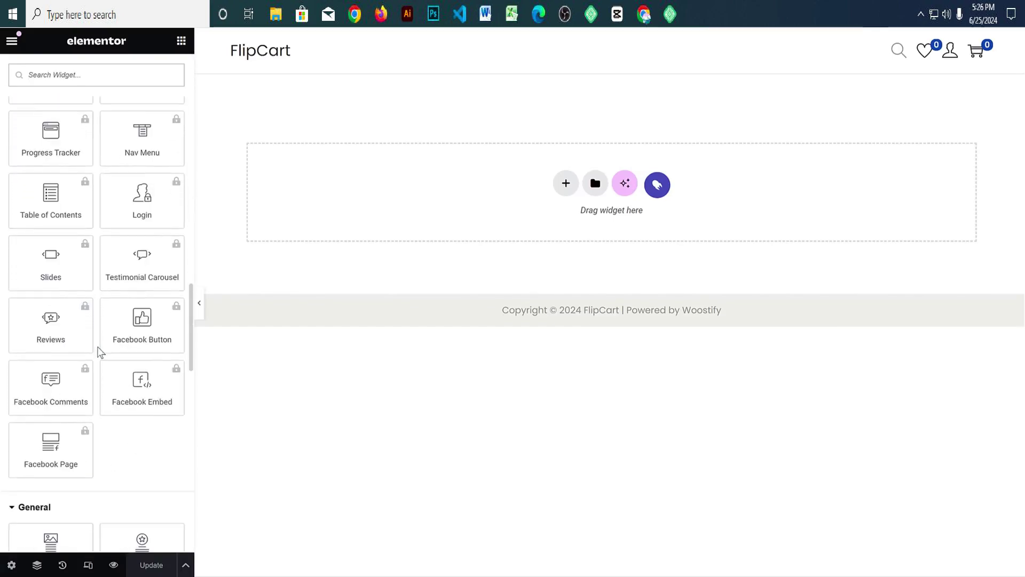
{"action": "scroll", "coordinate": [98, 348], "scroll_direction": "up", "scroll_amount": 10}
{"action": "scroll", "coordinate": [101, 349], "scroll_direction": "up", "scroll_amount": 10}
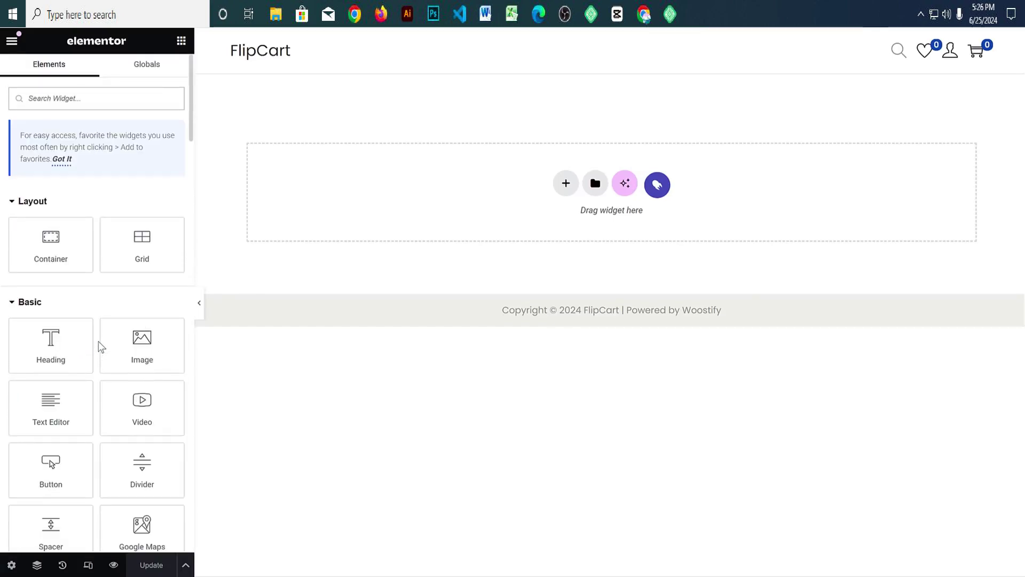
{"action": "scroll", "coordinate": [101, 305], "scroll_direction": "down", "scroll_amount": 10}
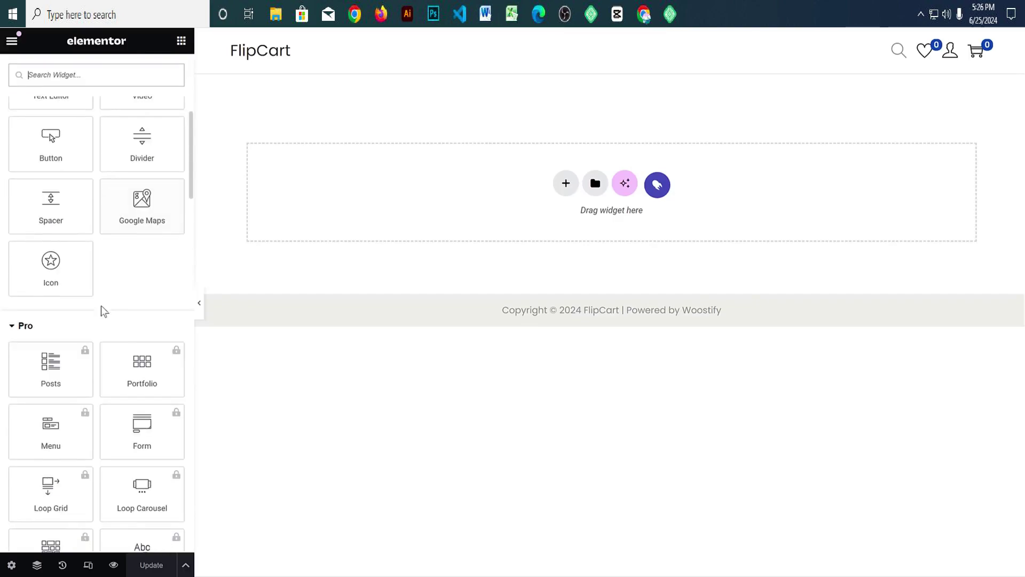
{"action": "scroll", "coordinate": [99, 326], "scroll_direction": "down", "scroll_amount": 5}
{"action": "scroll", "coordinate": [99, 326], "scroll_direction": "up", "scroll_amount": 12}
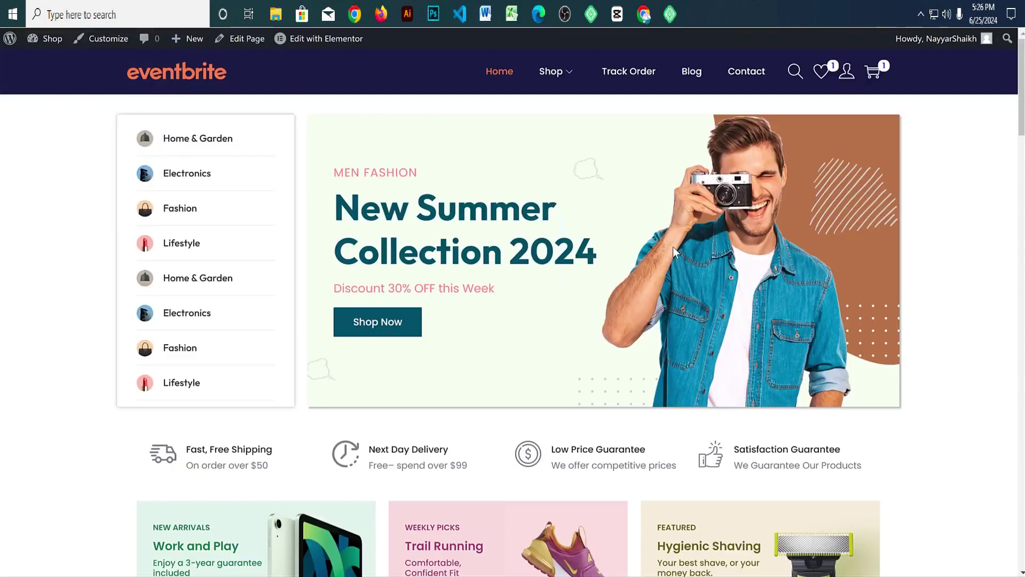
Step: Switch to the finished demo store's homepage and examine its hero banner, promotional boxes, Featured Products and What's new sections
{"action": "left_click_drag", "start_coordinate": [68, 155], "coordinate": [795, 337]}
{"action": "left_click", "coordinate": [797, 335]}
{"action": "scroll", "coordinate": [835, 321], "scroll_direction": "down", "scroll_amount": 5}
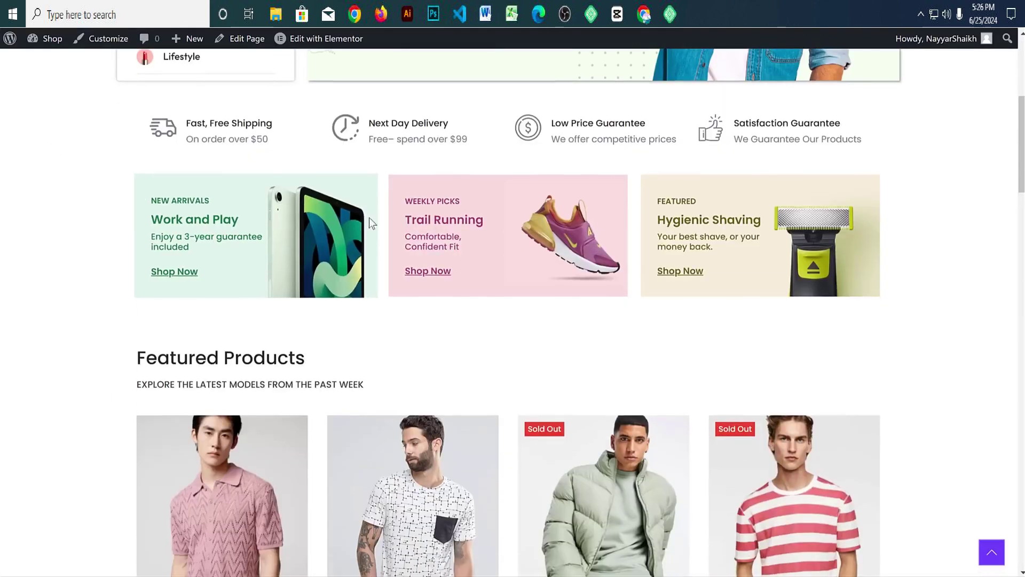
{"action": "scroll", "coordinate": [738, 256], "scroll_direction": "down", "scroll_amount": 5}
{"action": "scroll", "coordinate": [126, 121], "scroll_direction": "up", "scroll_amount": 1}
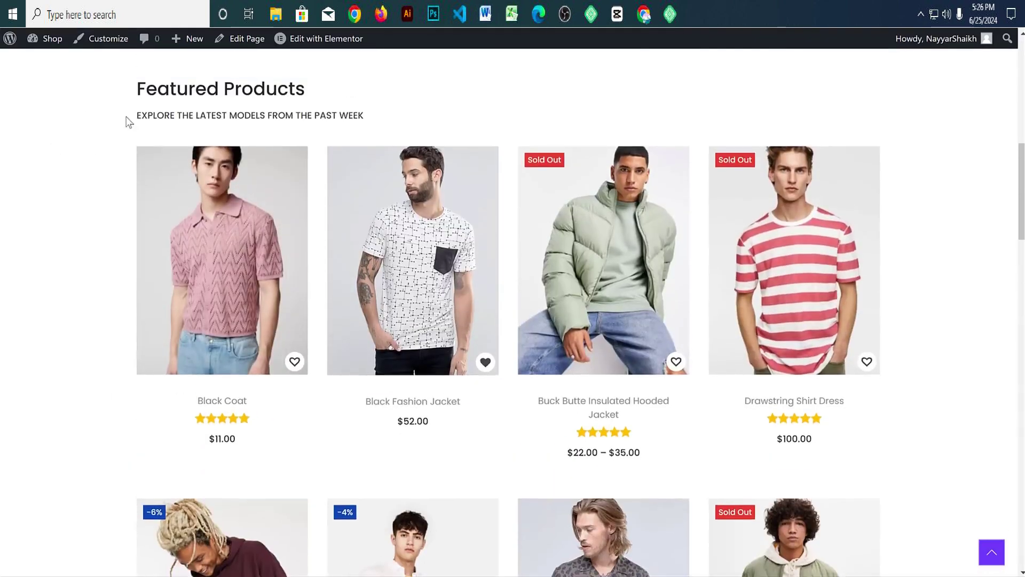
{"action": "left_click_drag", "start_coordinate": [126, 112], "coordinate": [877, 307]}
{"action": "left_click", "coordinate": [883, 344]}
{"action": "scroll", "coordinate": [876, 354], "scroll_direction": "down", "scroll_amount": 13}
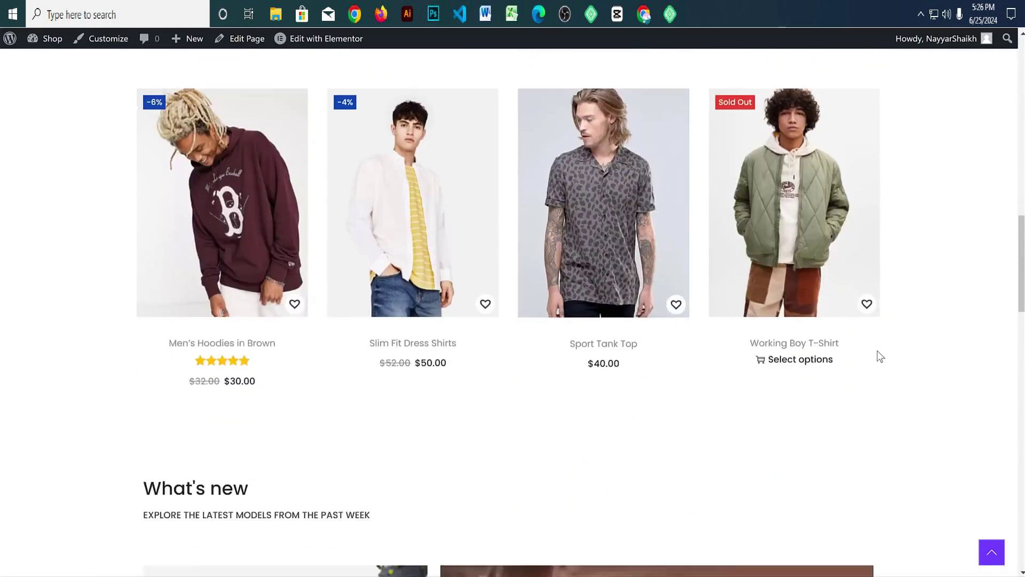
{"action": "scroll", "coordinate": [867, 361], "scroll_direction": "up", "scroll_amount": 10}
{"action": "scroll", "coordinate": [866, 372], "scroll_direction": "up", "scroll_amount": 10}
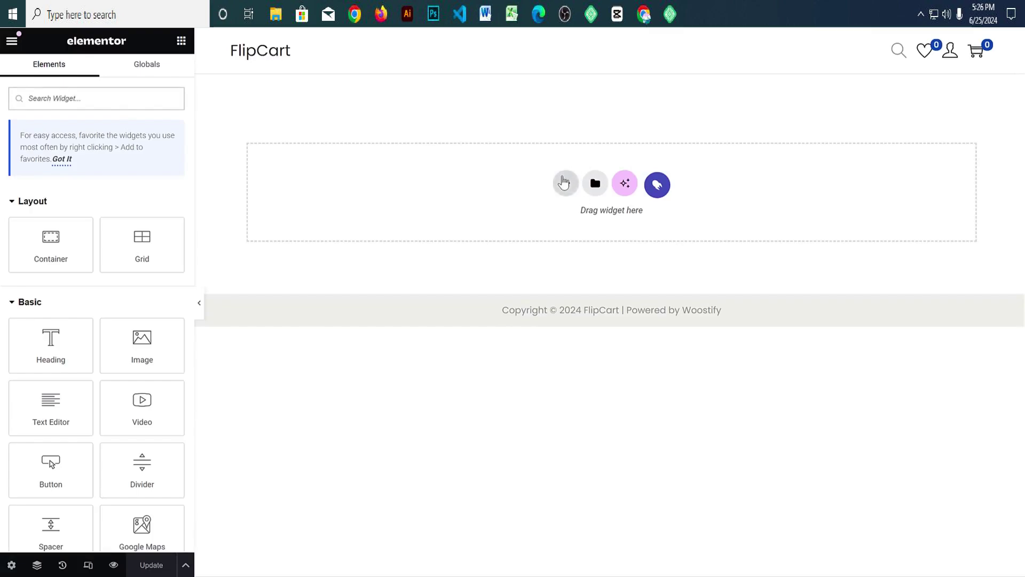
Step: Add a Flexbox container with a narrow left column and a wide right column, and look over its layout settings
{"action": "left_click", "coordinate": [563, 183]}
{"action": "left_click", "coordinate": [581, 237]}
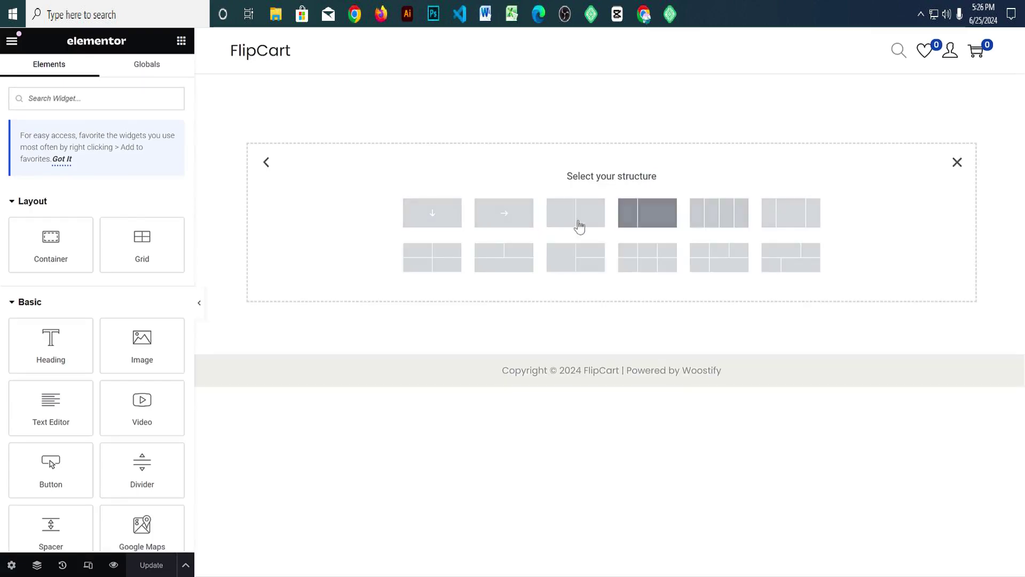
{"action": "left_click", "coordinate": [655, 216]}
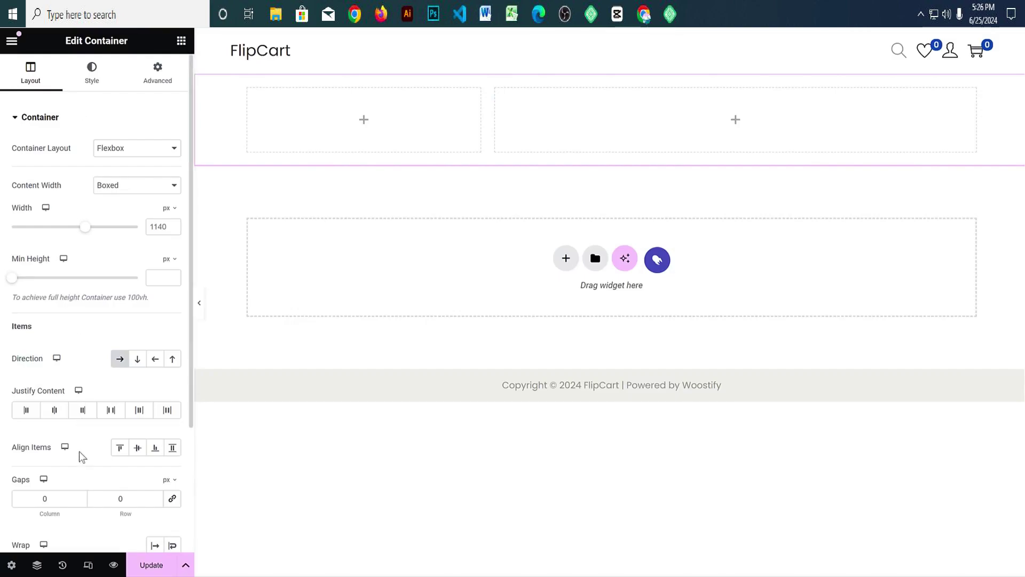
{"action": "scroll", "coordinate": [94, 337], "scroll_direction": "down", "scroll_amount": 3}
{"action": "scroll", "coordinate": [98, 342], "scroll_direction": "up", "scroll_amount": 3}
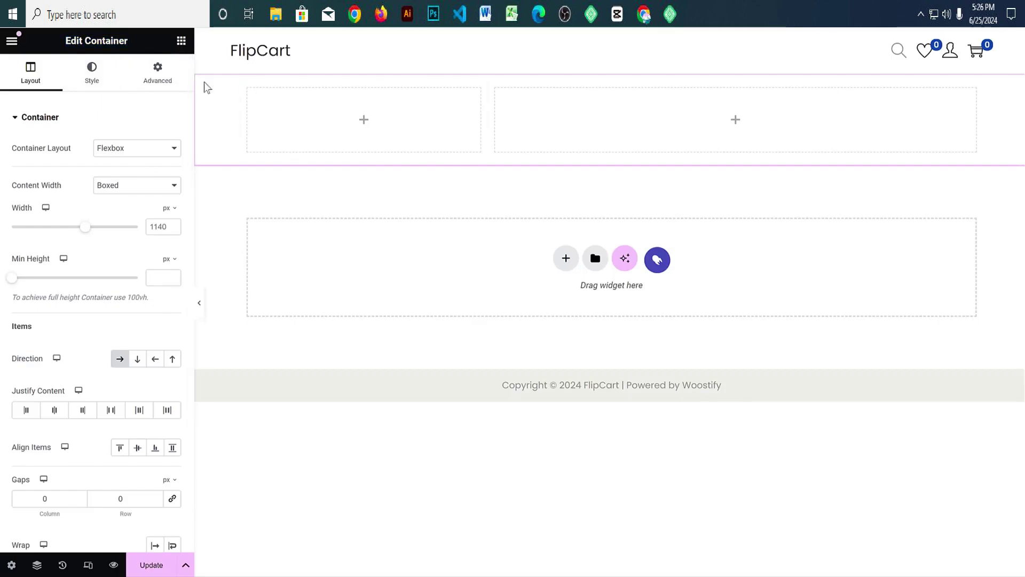
Step: Return to the widget list and place a Button widget in the container's narrow left column
{"action": "left_click", "coordinate": [181, 43]}
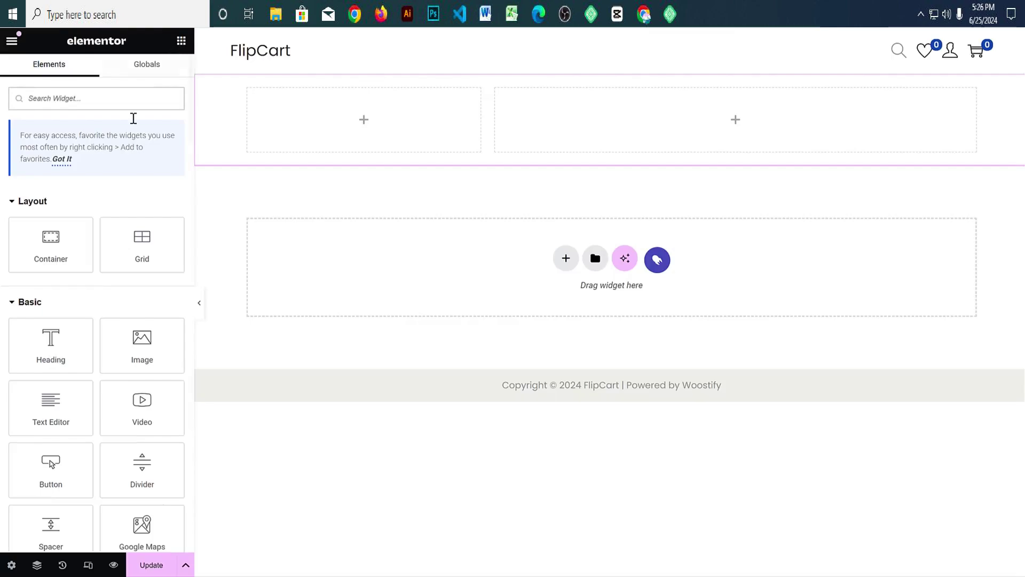
{"action": "scroll", "coordinate": [71, 311], "scroll_direction": "down", "scroll_amount": 8}
{"action": "scroll", "coordinate": [73, 322], "scroll_direction": "up", "scroll_amount": 7}
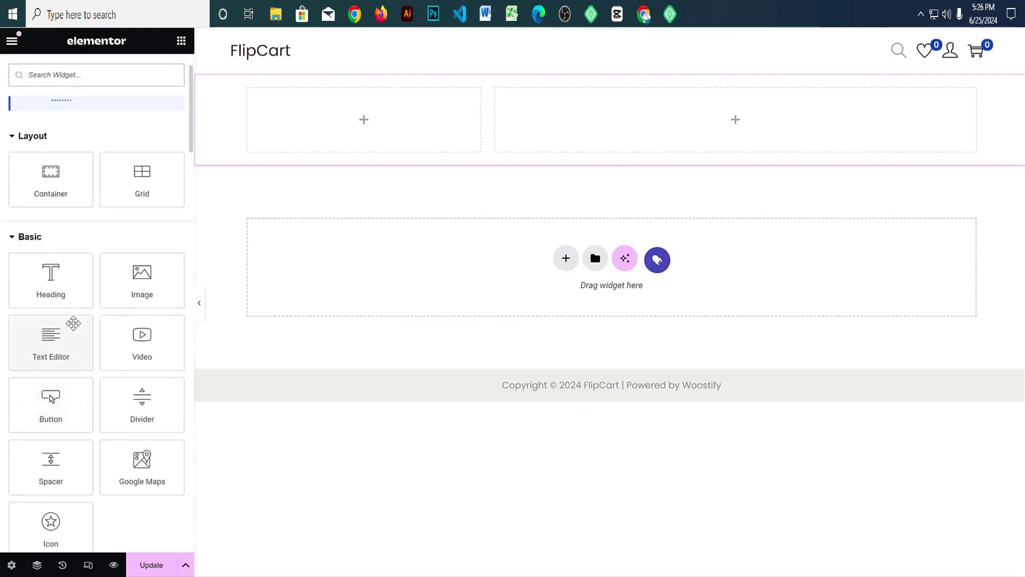
{"action": "scroll", "coordinate": [75, 319], "scroll_direction": "up", "scroll_amount": 1}
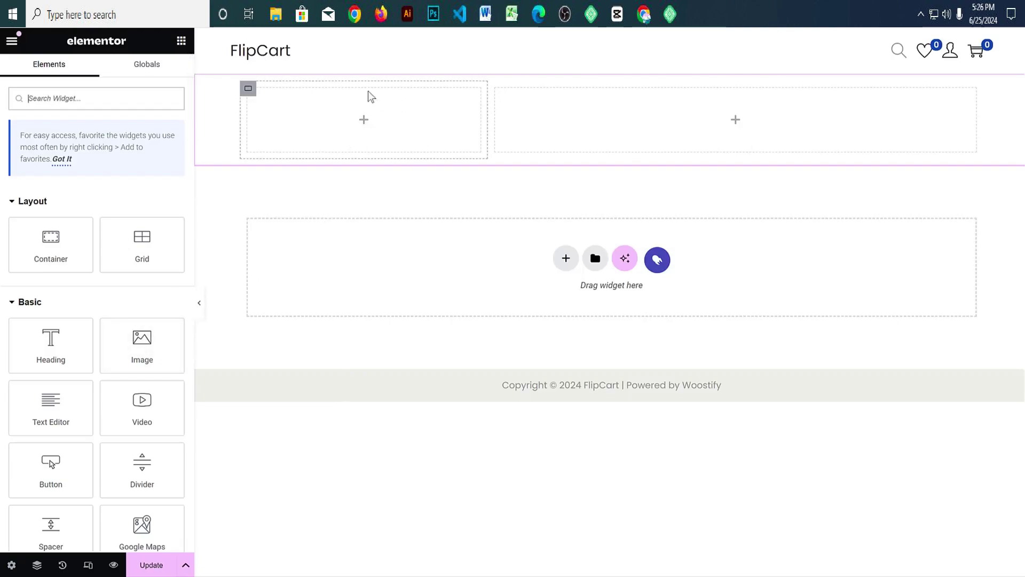
{"action": "scroll", "coordinate": [73, 289], "scroll_direction": "down", "scroll_amount": 2}
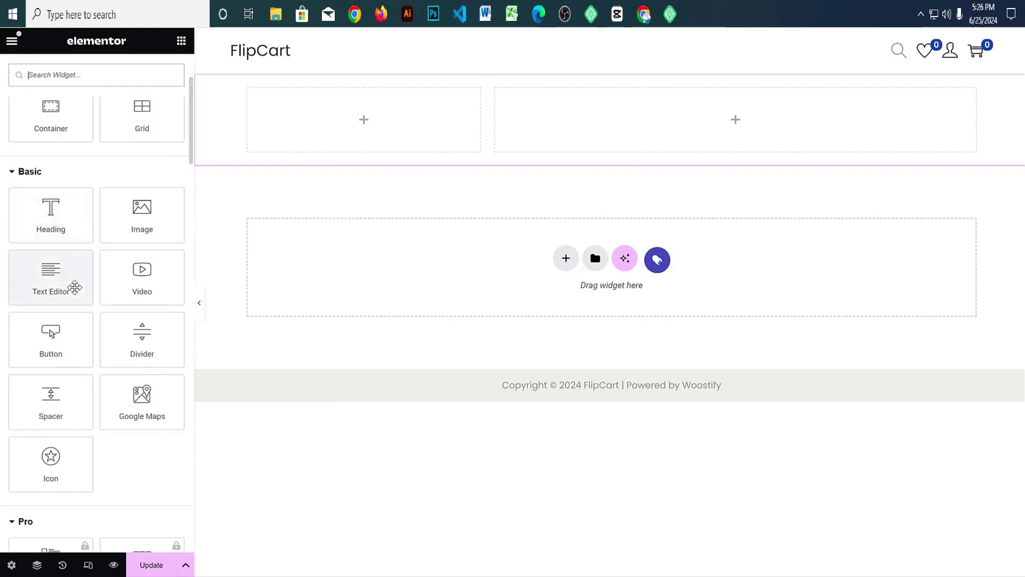
{"action": "left_click_drag", "start_coordinate": [49, 333], "coordinate": [342, 114]}
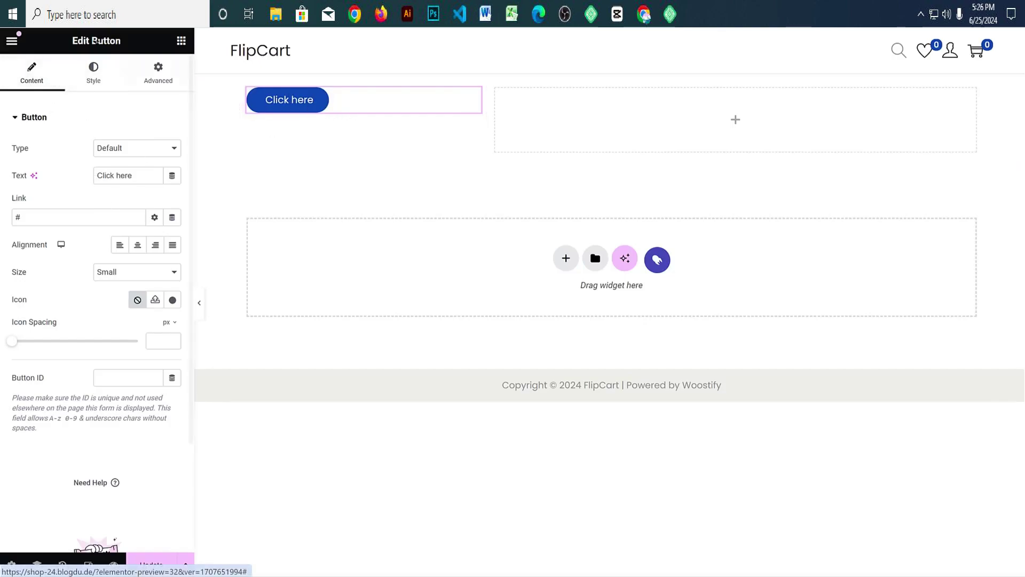
Step: Look over the button's content, style and advanced settings, and change its text to "Read More"
{"action": "left_click_drag", "start_coordinate": [71, 40], "coordinate": [112, 45]}
{"action": "left_click", "coordinate": [126, 40]}
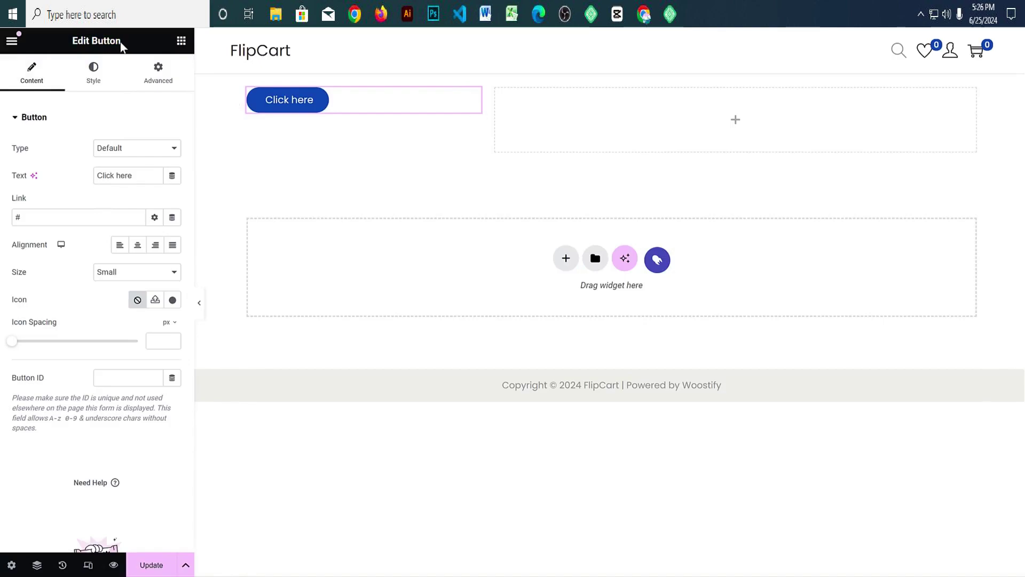
{"action": "left_click", "coordinate": [94, 77]}
{"action": "left_click", "coordinate": [159, 77]}
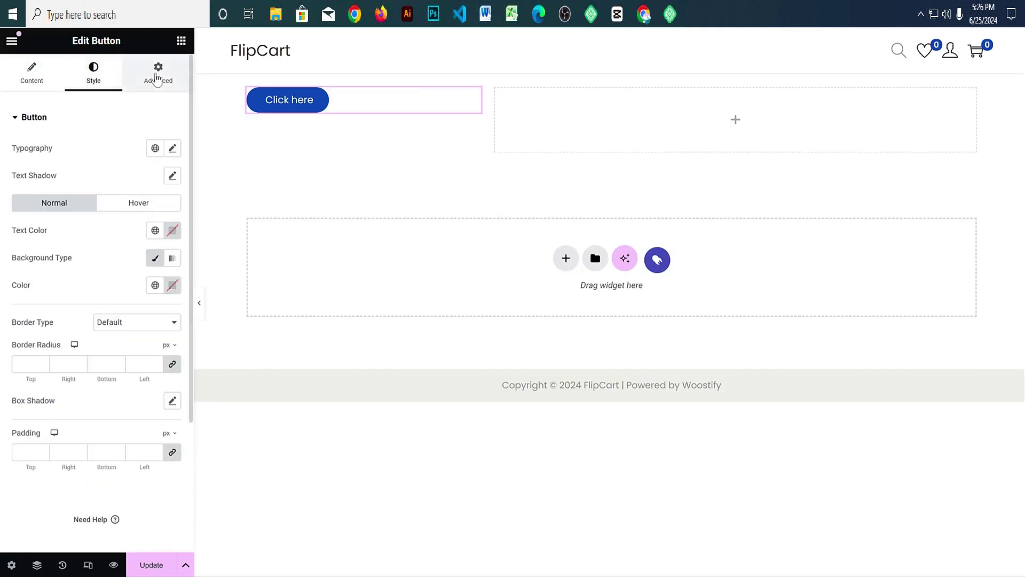
{"action": "left_click", "coordinate": [32, 75]}
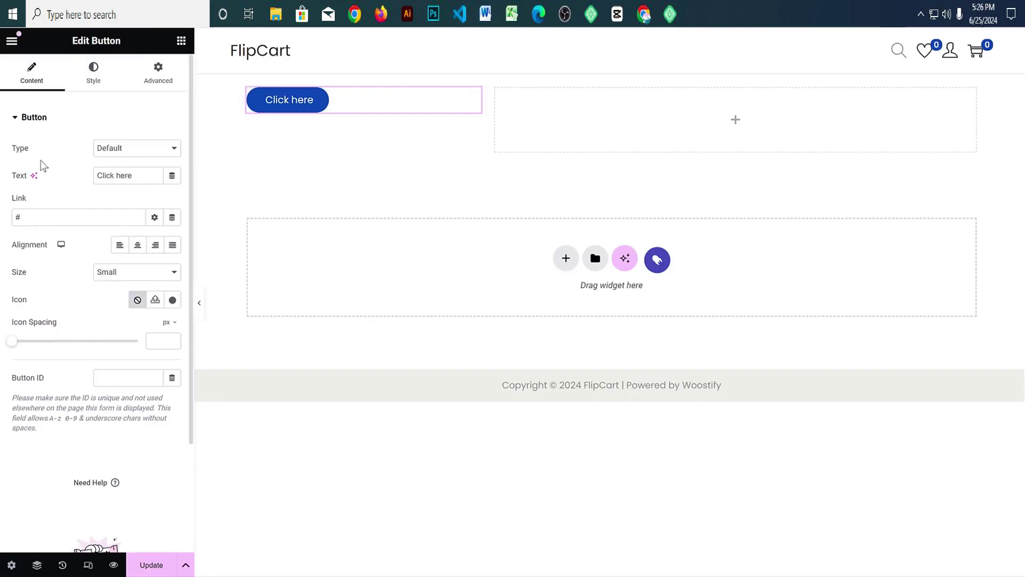
{"action": "left_click_drag", "start_coordinate": [134, 175], "coordinate": [38, 176]}
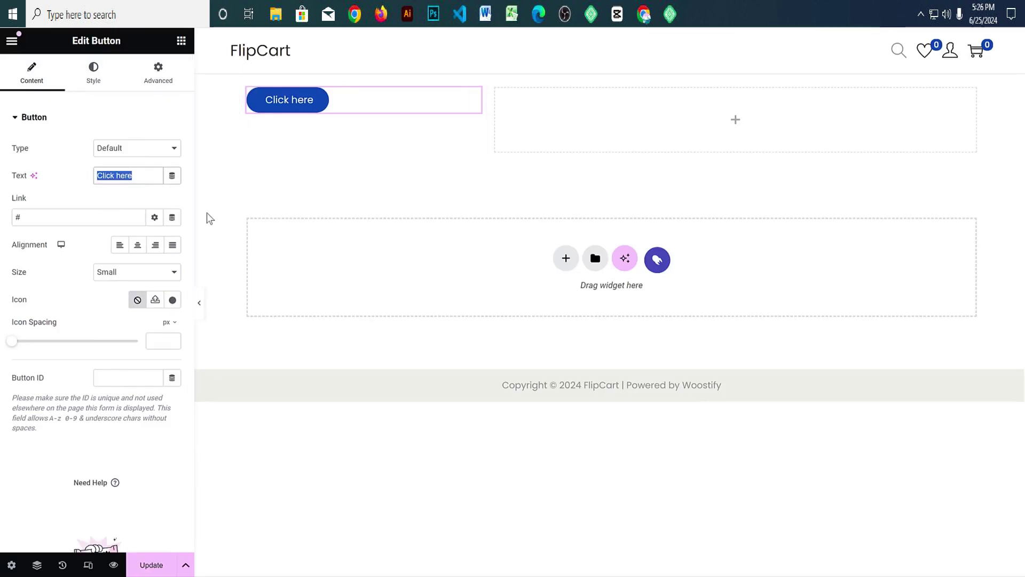
{"action": "type", "text": "Read More"}
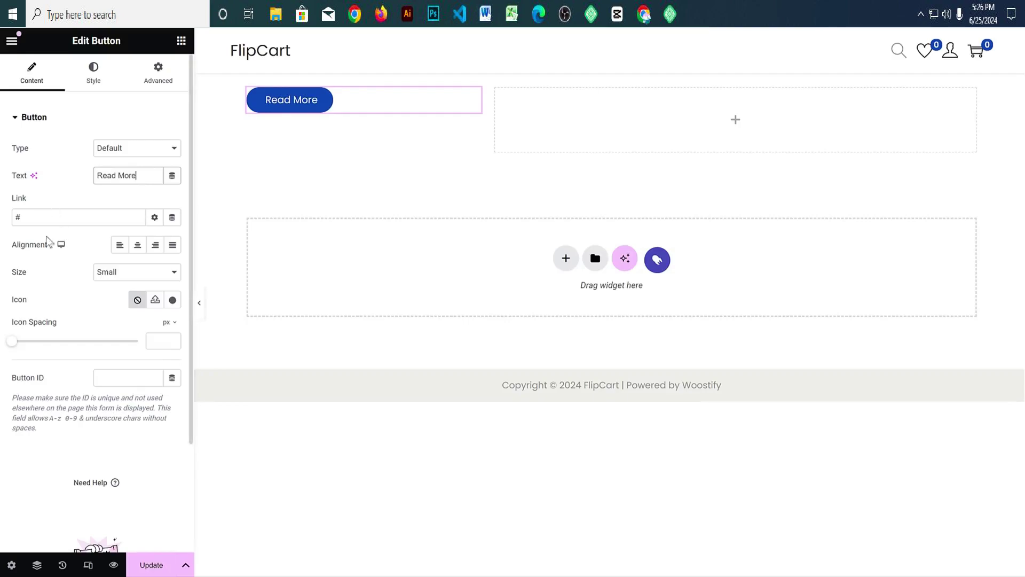
Step: Set the Read More button's normal text color to #FF6464
{"action": "left_click", "coordinate": [95, 76]}
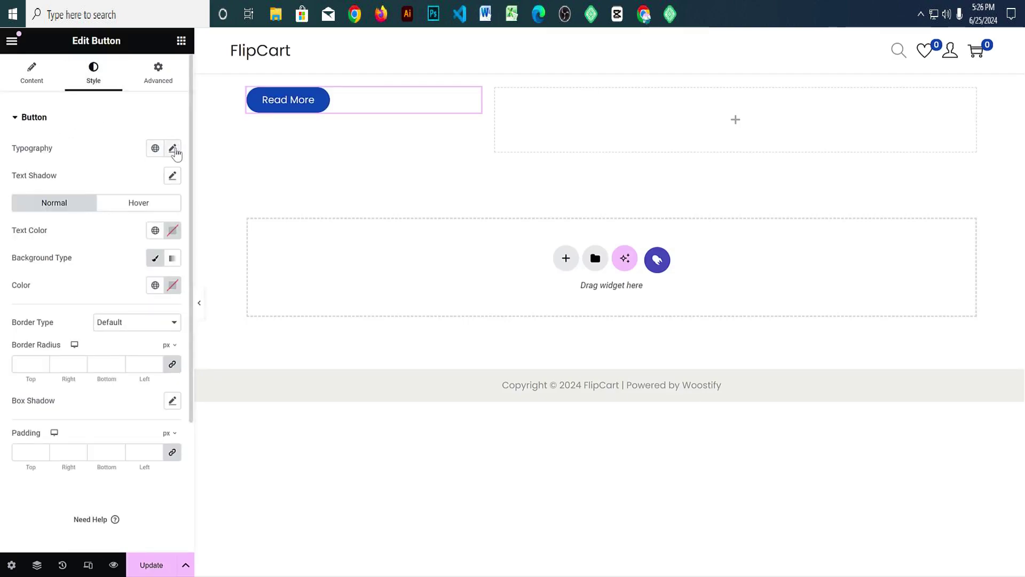
{"action": "left_click", "coordinate": [172, 232]}
{"action": "left_click", "coordinate": [188, 283]}
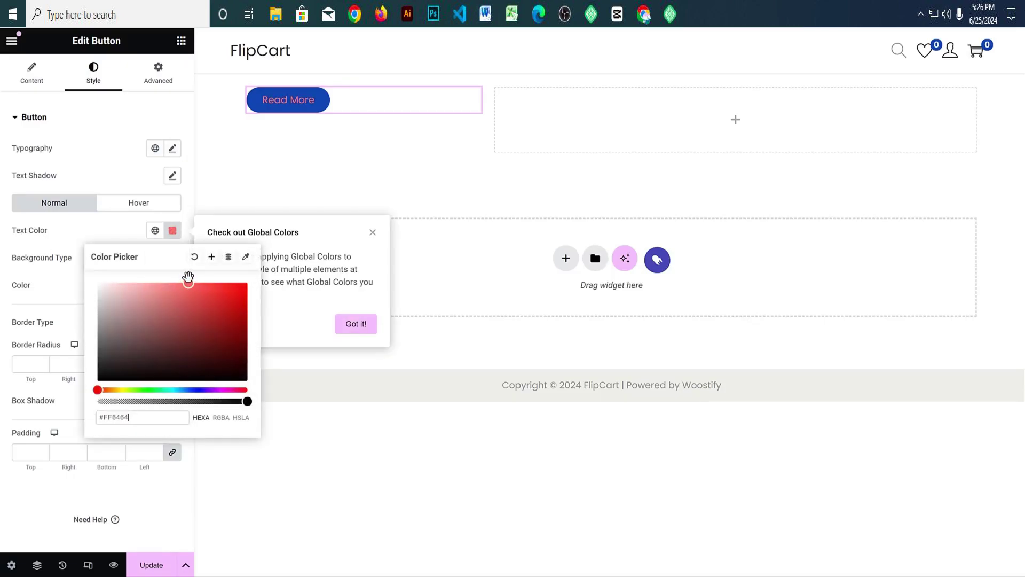
Step: Set the Read More button's normal background color to #A5C54B
{"action": "left_click", "coordinate": [107, 227]}
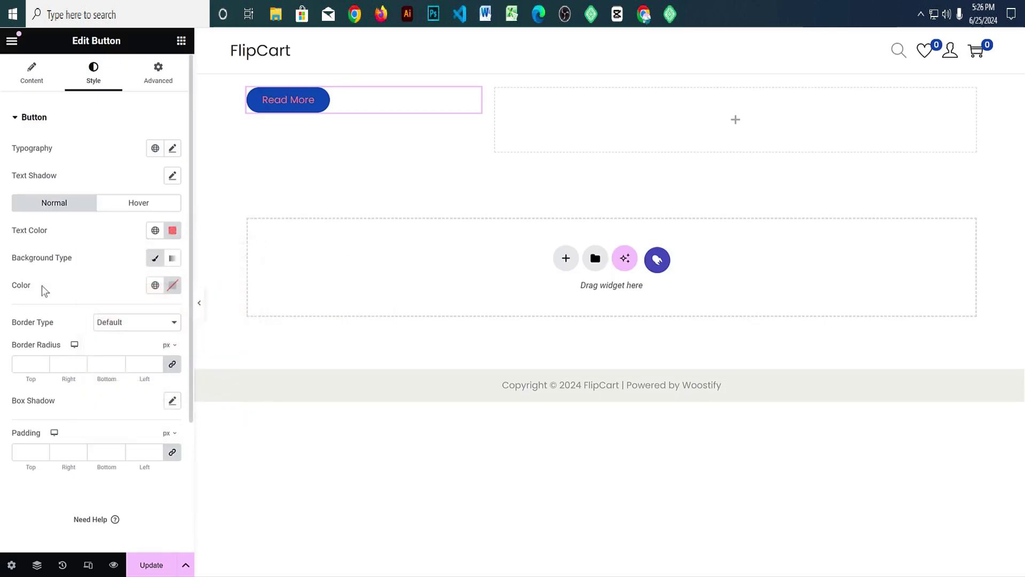
{"action": "left_click", "coordinate": [172, 285]}
{"action": "left_click_drag", "start_coordinate": [140, 444], "coordinate": [209, 444]}
{"action": "left_click_drag", "start_coordinate": [187, 386], "coordinate": [235, 357]}
{"action": "left_click_drag", "start_coordinate": [210, 444], "coordinate": [129, 444]}
{"action": "left_click_drag", "start_coordinate": [160, 347], "coordinate": [190, 360]}
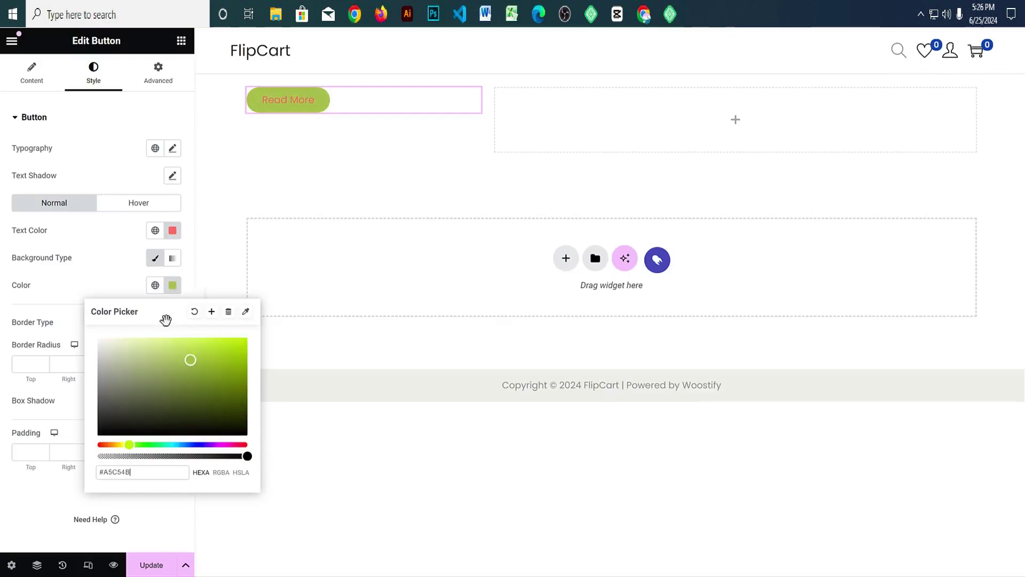
{"action": "left_click", "coordinate": [107, 258]}
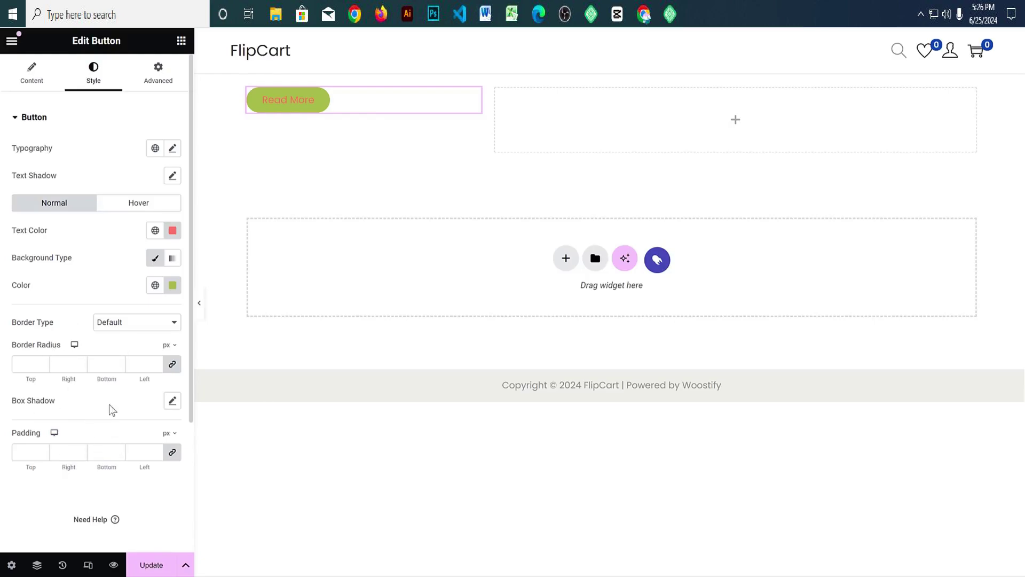
Step: Look over the button's advanced and content settings, and place an Icon widget in the container's wide right column
{"action": "left_click", "coordinate": [155, 75]}
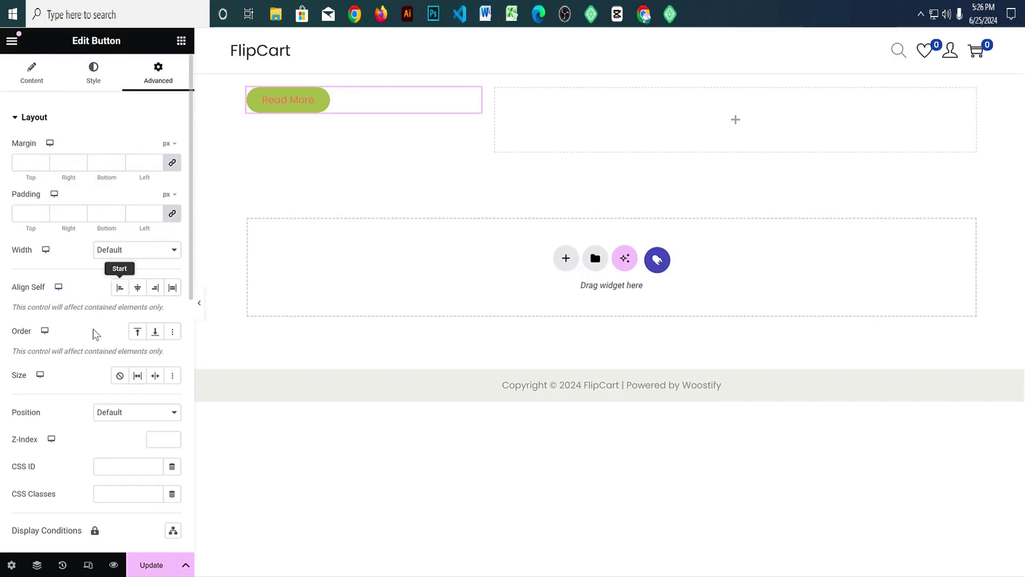
{"action": "scroll", "coordinate": [93, 329], "scroll_direction": "down", "scroll_amount": 3}
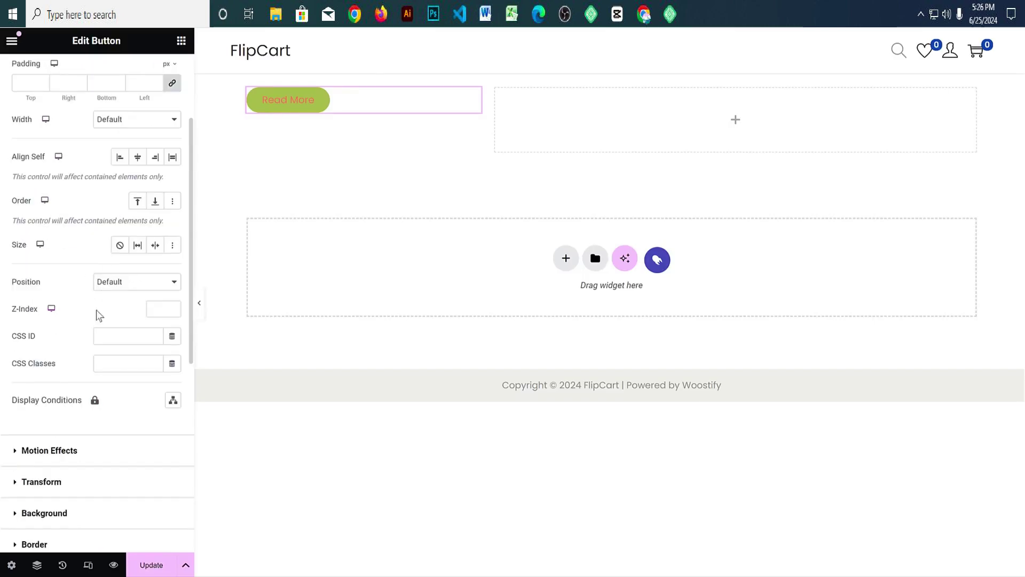
{"action": "scroll", "coordinate": [59, 359], "scroll_direction": "up", "scroll_amount": 3}
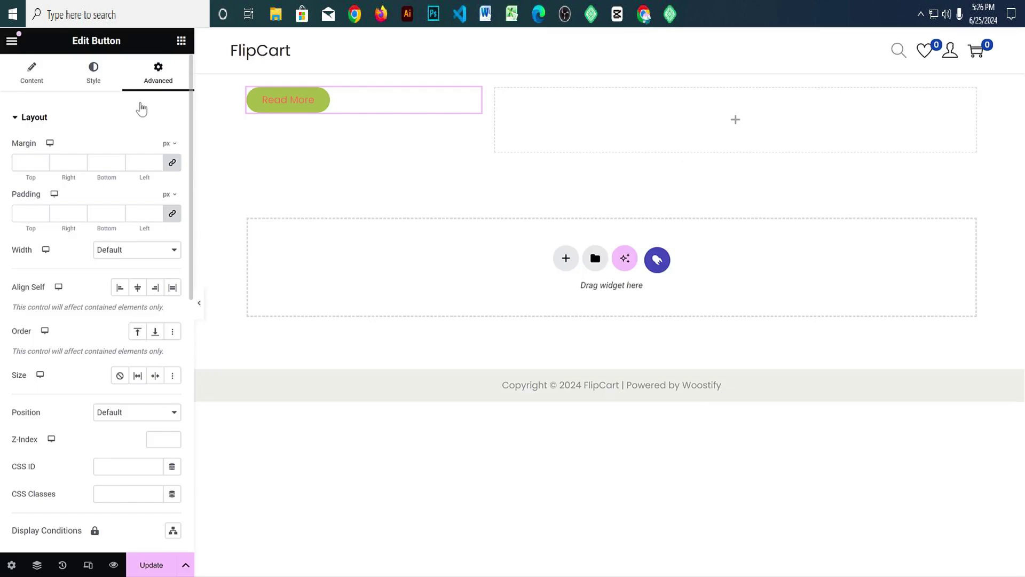
{"action": "left_click", "coordinate": [60, 76]}
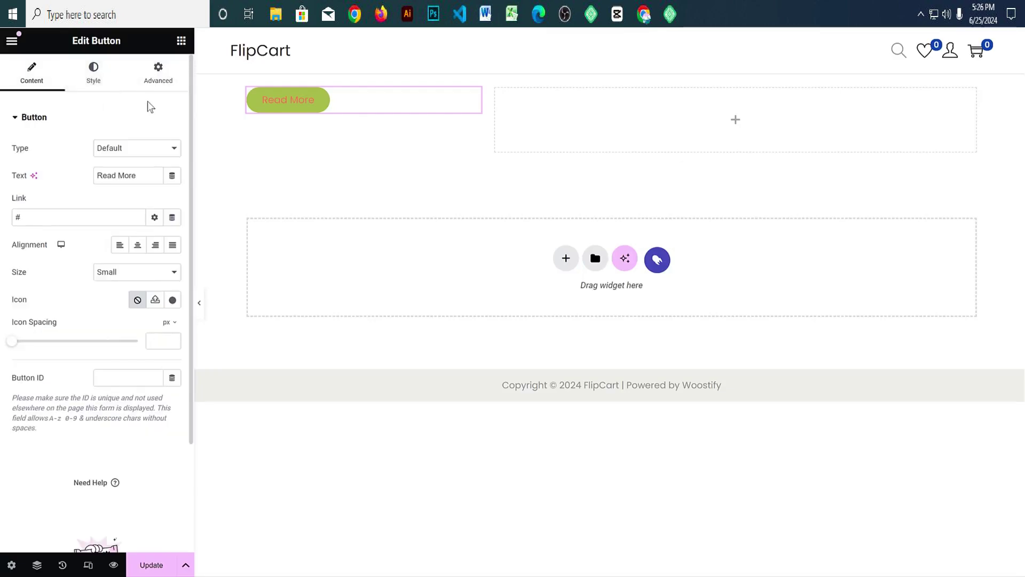
{"action": "left_click", "coordinate": [182, 42]}
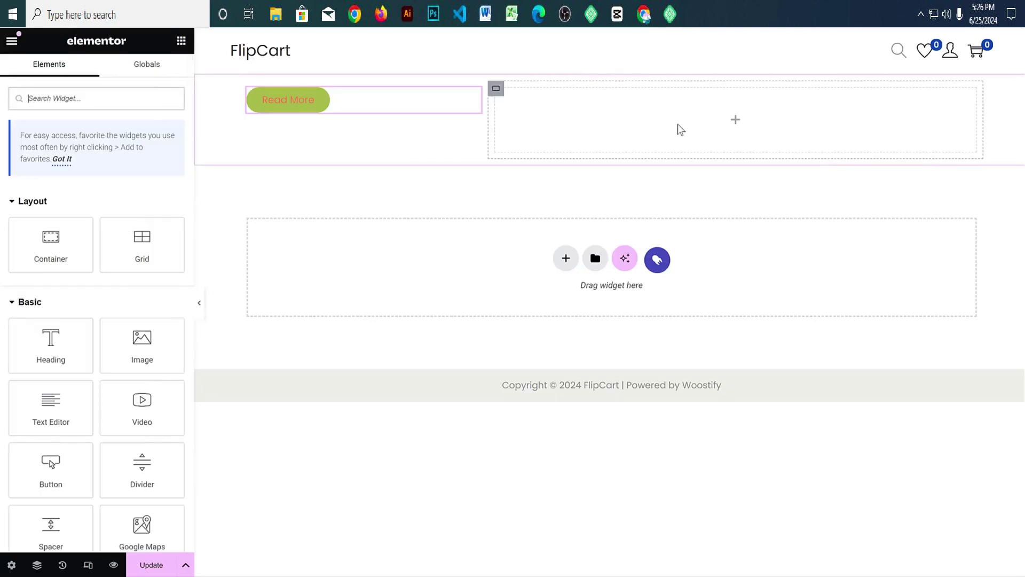
{"action": "scroll", "coordinate": [142, 337], "scroll_direction": "down", "scroll_amount": 3}
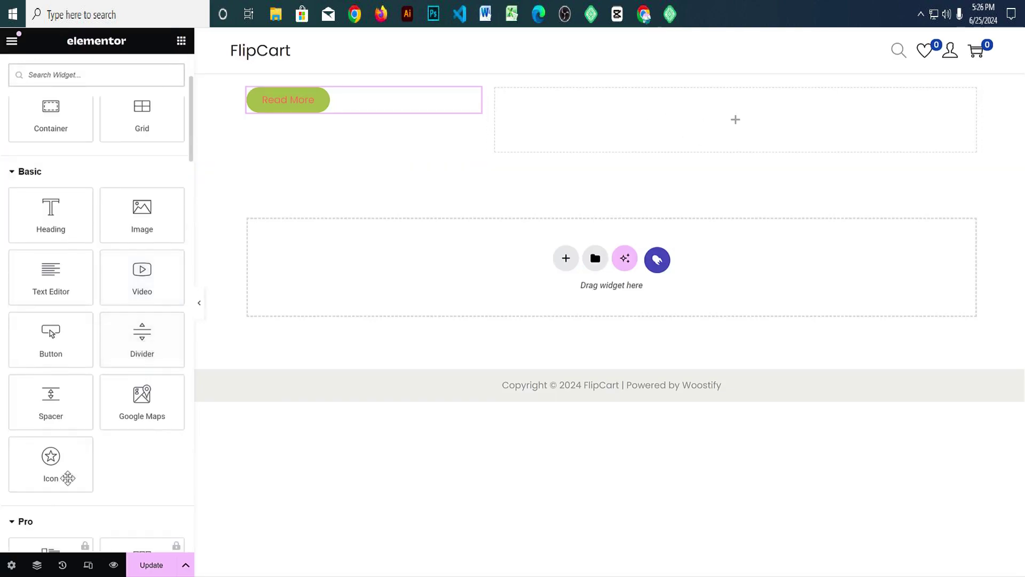
{"action": "left_click_drag", "start_coordinate": [68, 478], "coordinate": [715, 120]}
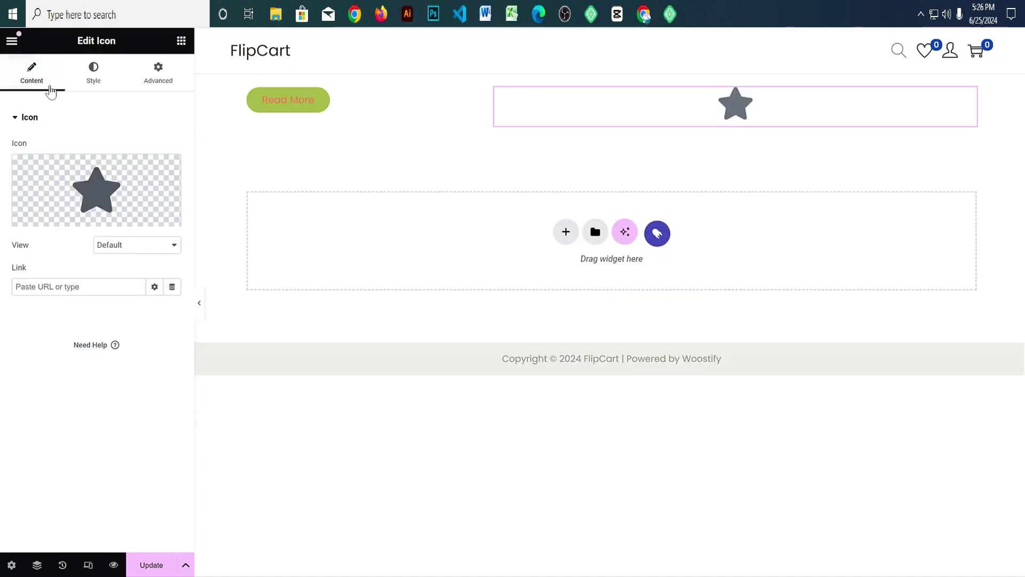
Step: Look over the icon's style and advanced settings, and replace the star with the Taxi icon from the icon library
{"action": "left_click", "coordinate": [94, 73]}
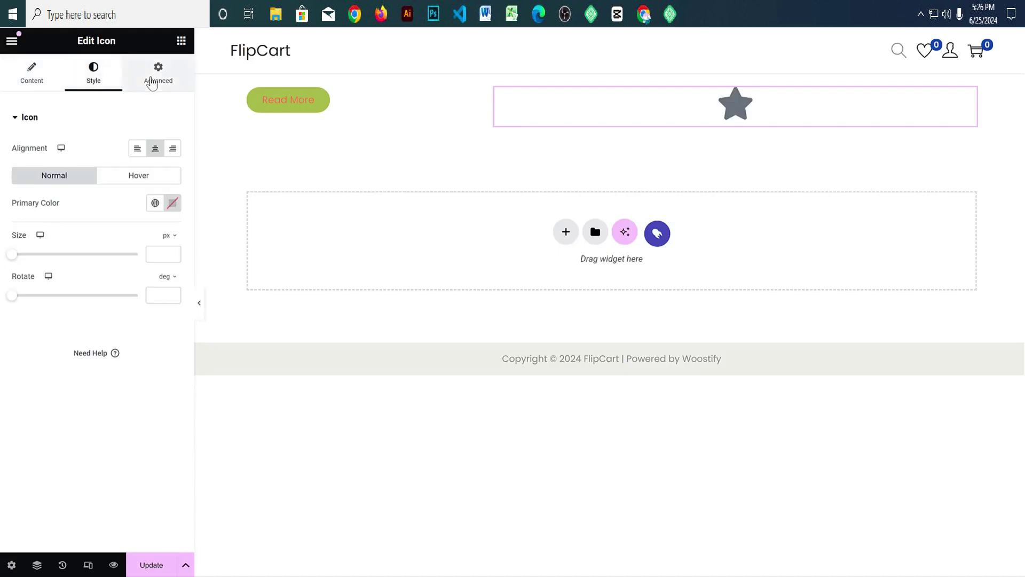
{"action": "left_click", "coordinate": [158, 73]}
{"action": "left_click", "coordinate": [32, 74]}
{"action": "left_click", "coordinate": [50, 215]}
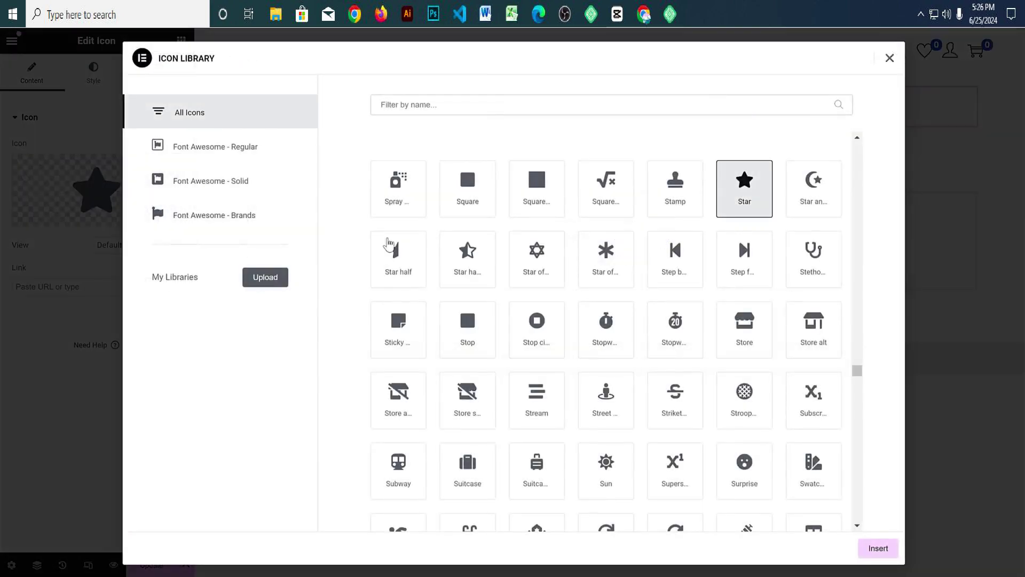
{"action": "scroll", "coordinate": [542, 294], "scroll_direction": "down", "scroll_amount": 5}
{"action": "left_click", "coordinate": [537, 224]}
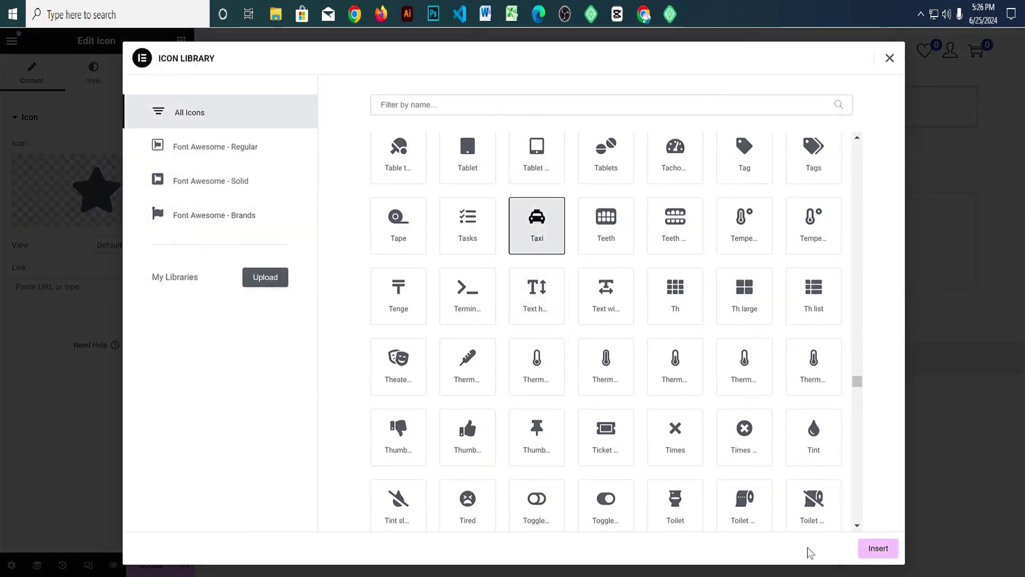
{"action": "left_click", "coordinate": [878, 548]}
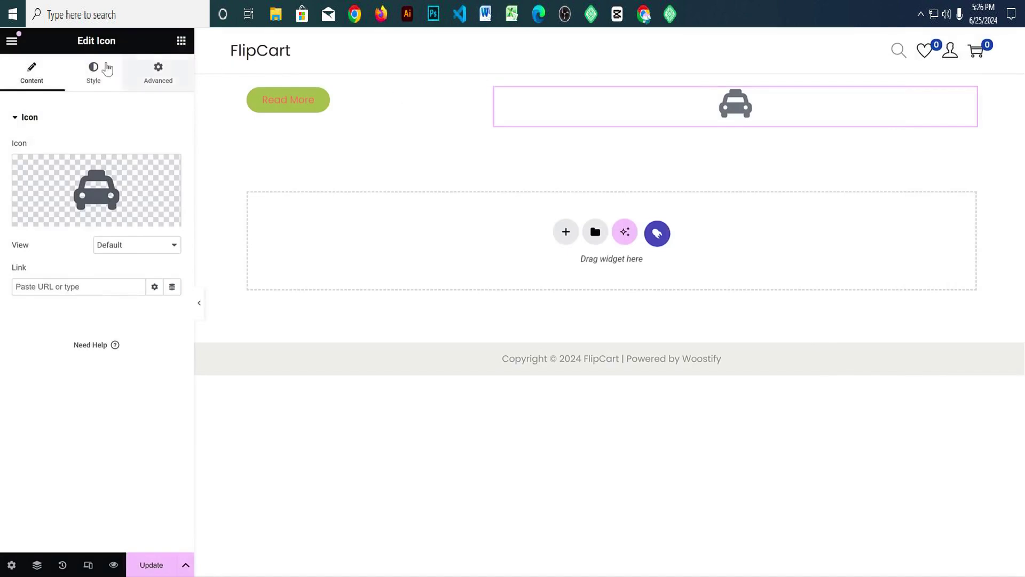
Step: Set the taxi icon's normal primary color to a light blue and look over its advanced and content settings
{"action": "left_click", "coordinate": [107, 68]}
{"action": "left_click", "coordinate": [172, 203]}
{"action": "left_click", "coordinate": [179, 260]}
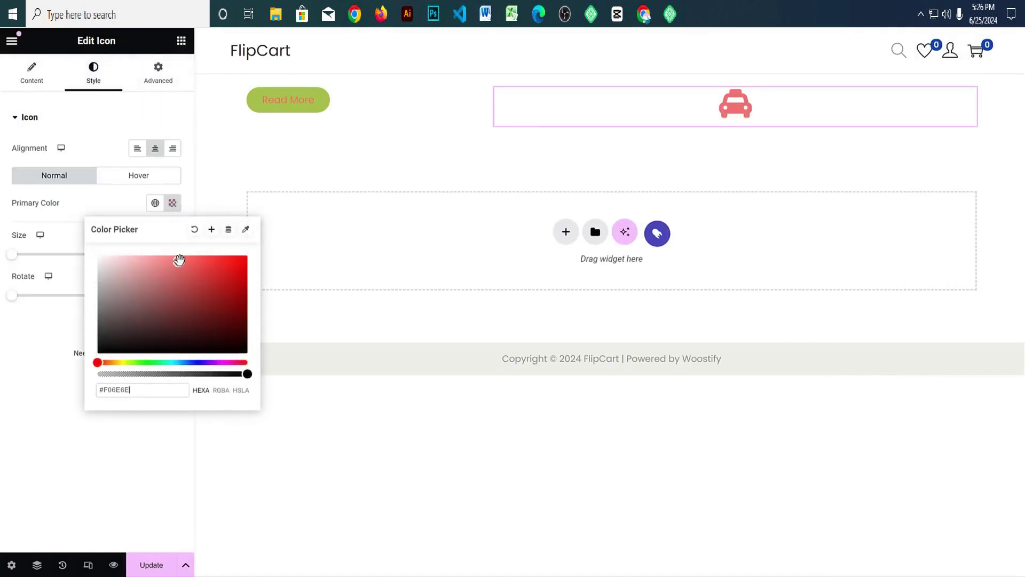
{"action": "left_click_drag", "start_coordinate": [170, 363], "coordinate": [193, 363]}
{"action": "left_click", "coordinate": [106, 204]}
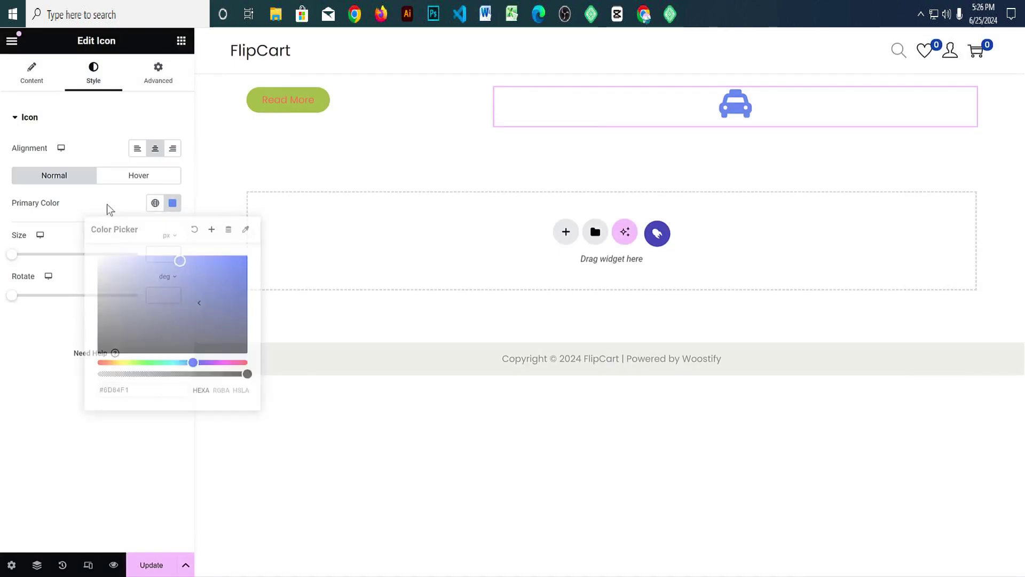
{"action": "left_click", "coordinate": [157, 79]}
{"action": "left_click", "coordinate": [37, 71]}
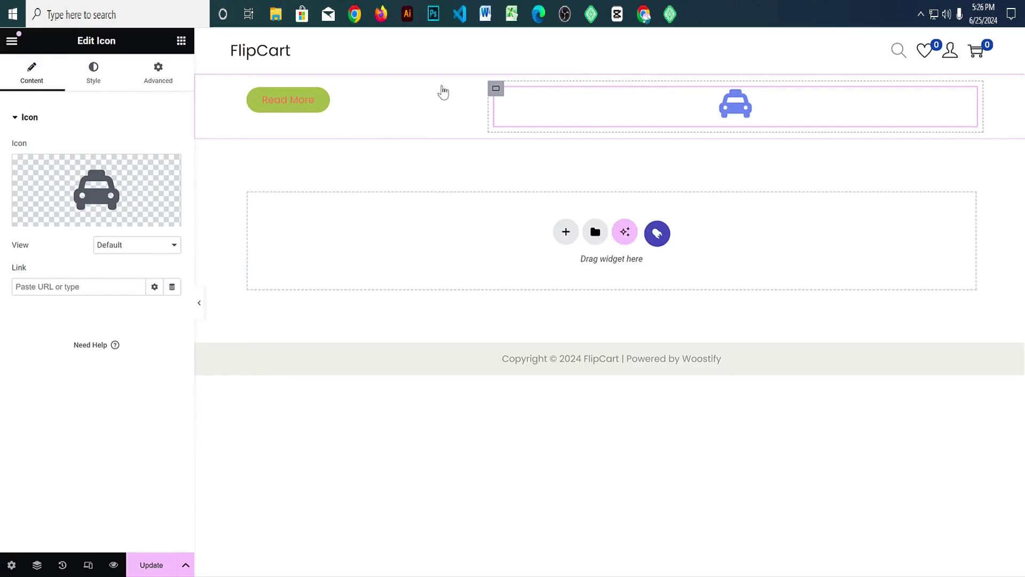
Step: Delete the whole container holding the Read More button and the taxi icon, and save the page
{"action": "right_click", "coordinate": [217, 88]}
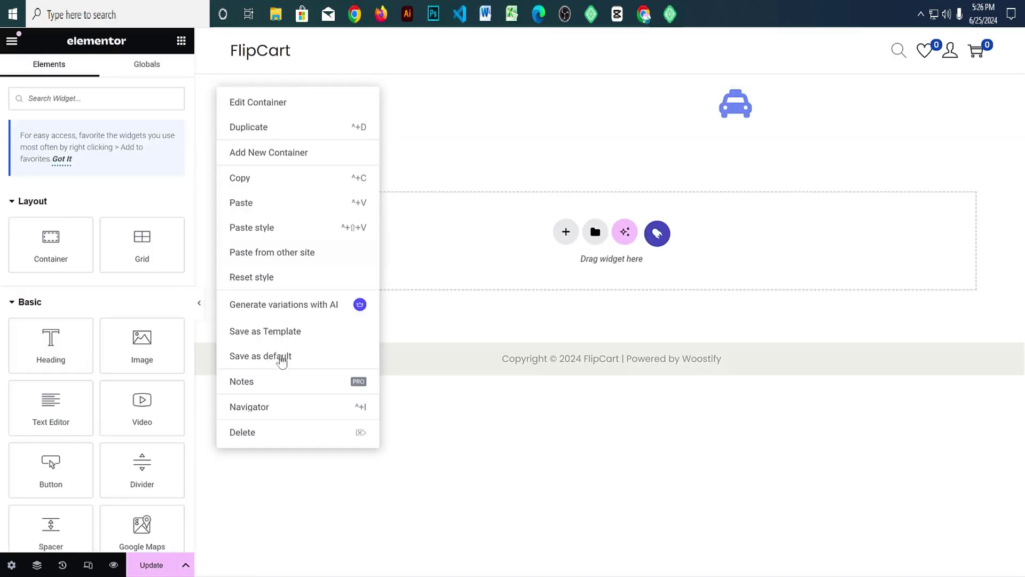
{"action": "left_click", "coordinate": [275, 433]}
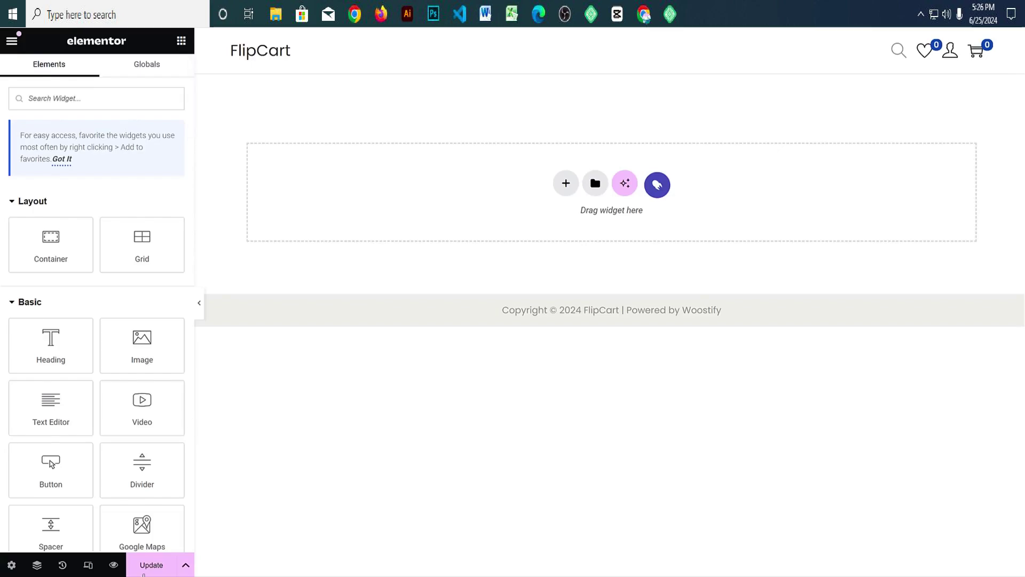
{"action": "key", "text": "ctrl+s"}
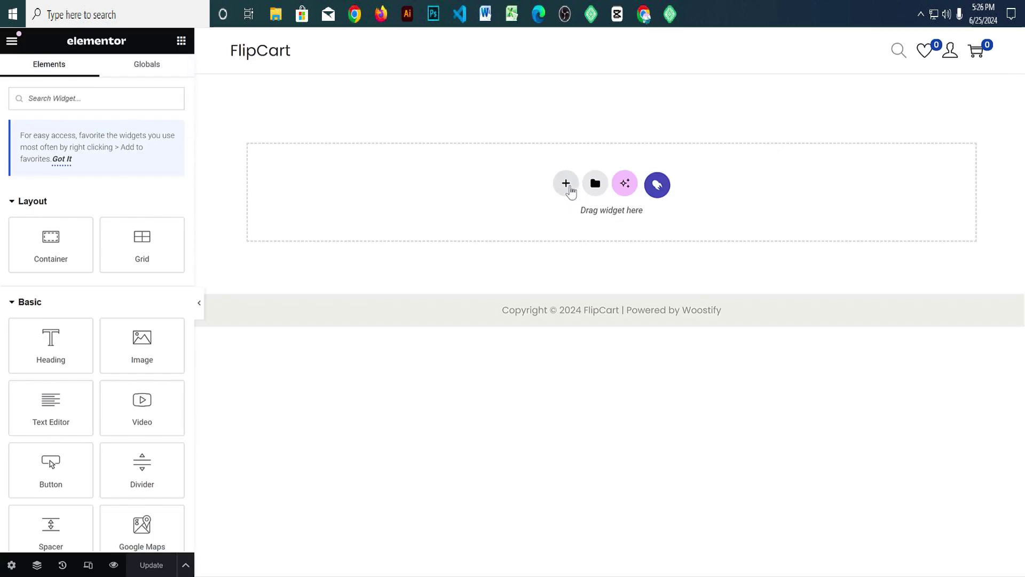
Step: Add a new Flexbox container with a narrow left column and a wide right column
{"action": "left_click", "coordinate": [566, 184]}
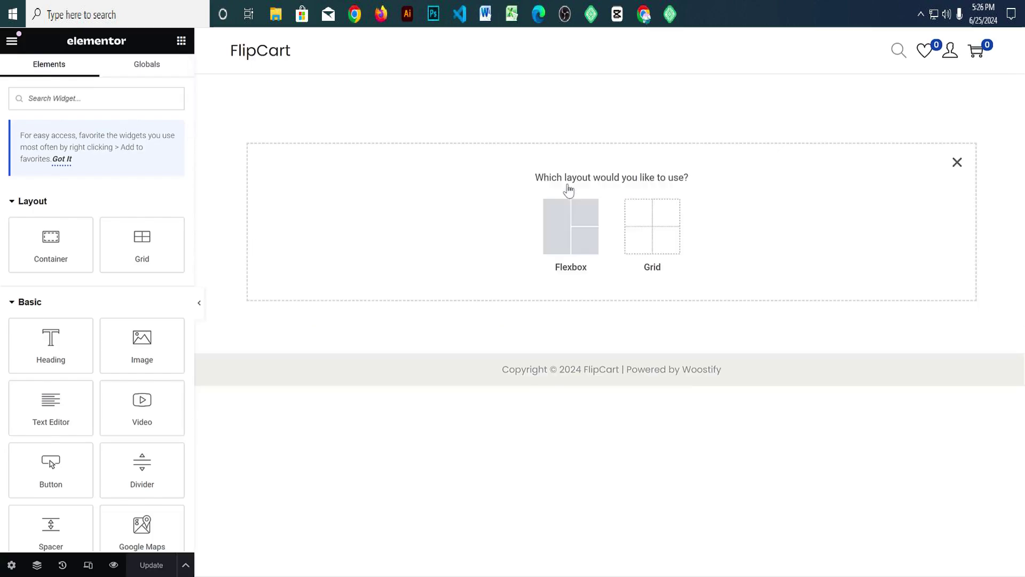
{"action": "left_click", "coordinate": [572, 225]}
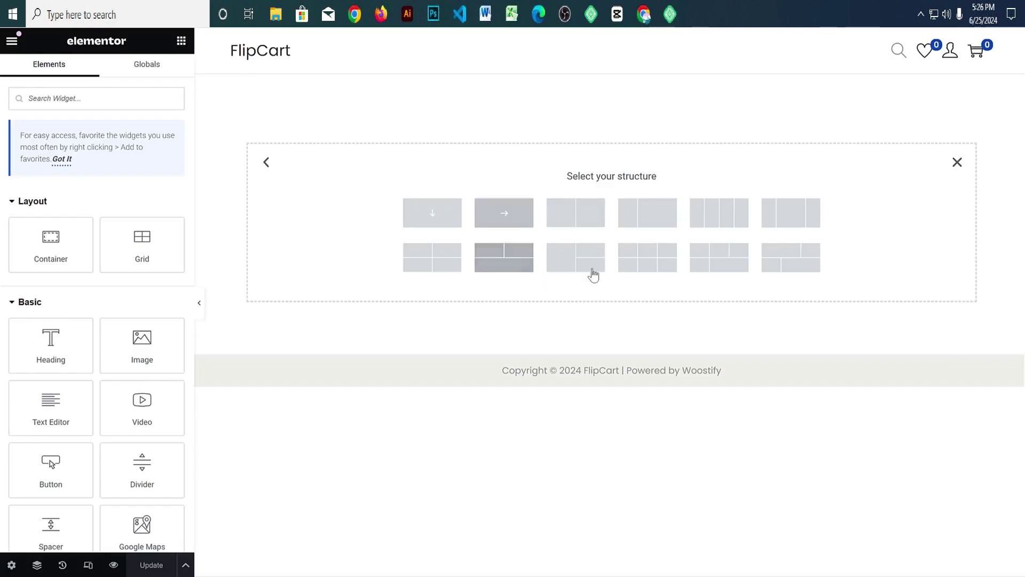
{"action": "left_click", "coordinate": [639, 217]}
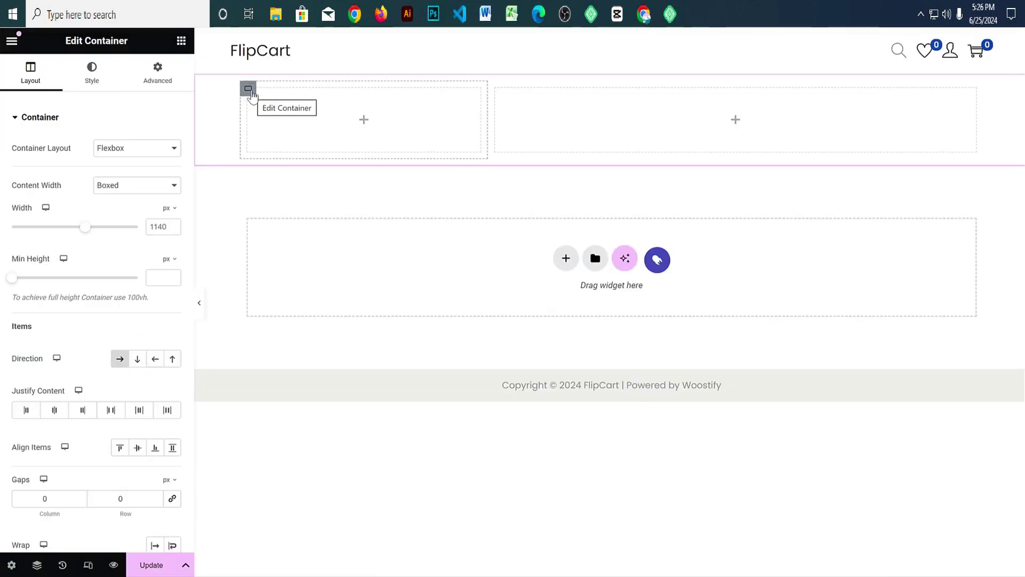
Step: Set the left column's width to 23% and the right column's width to 77%
{"action": "left_click", "coordinate": [248, 92]}
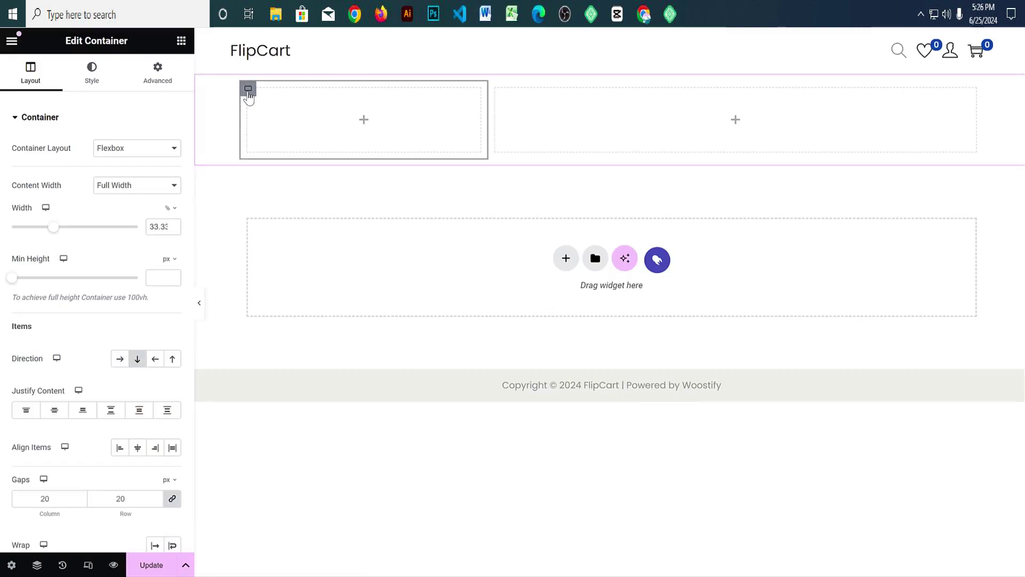
{"action": "double_click", "coordinate": [158, 227]}
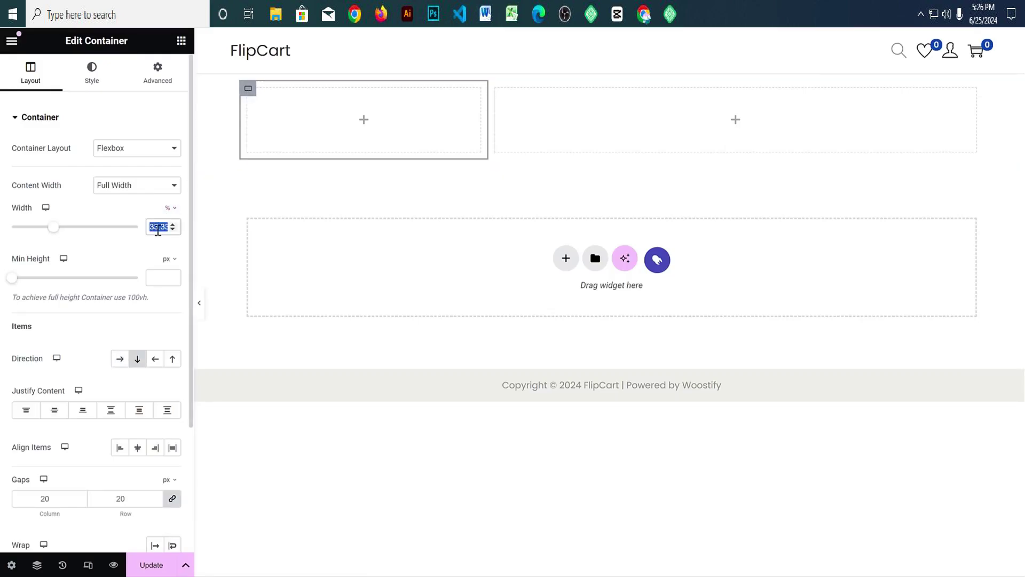
{"action": "type", "text": "23"}
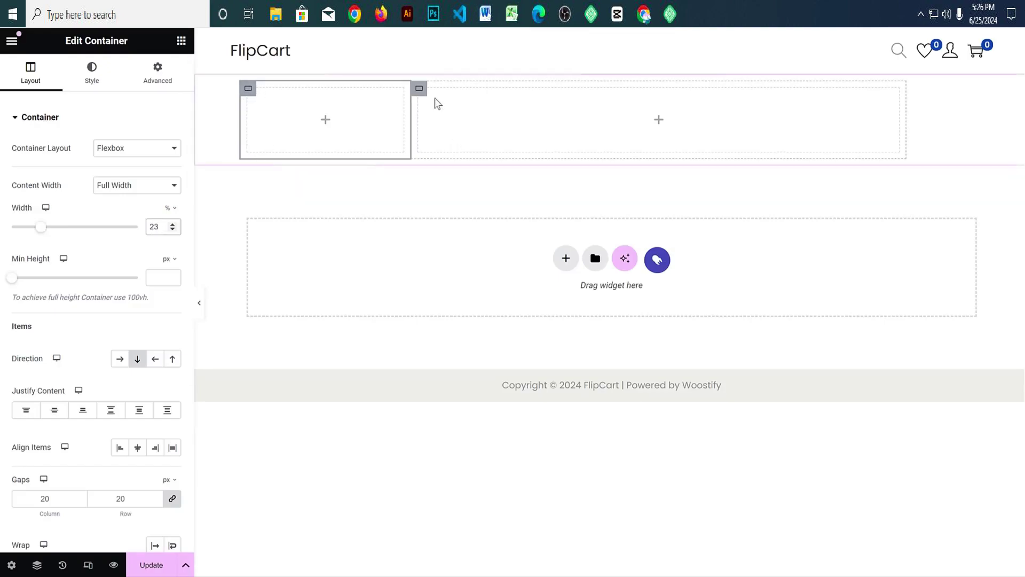
{"action": "left_click", "coordinate": [419, 91]}
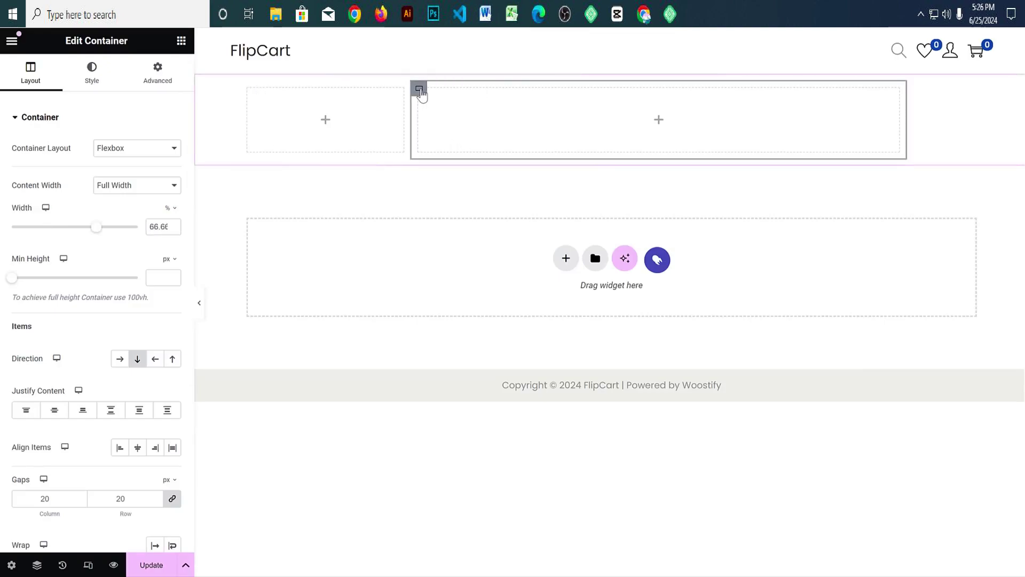
{"action": "double_click", "coordinate": [156, 221]}
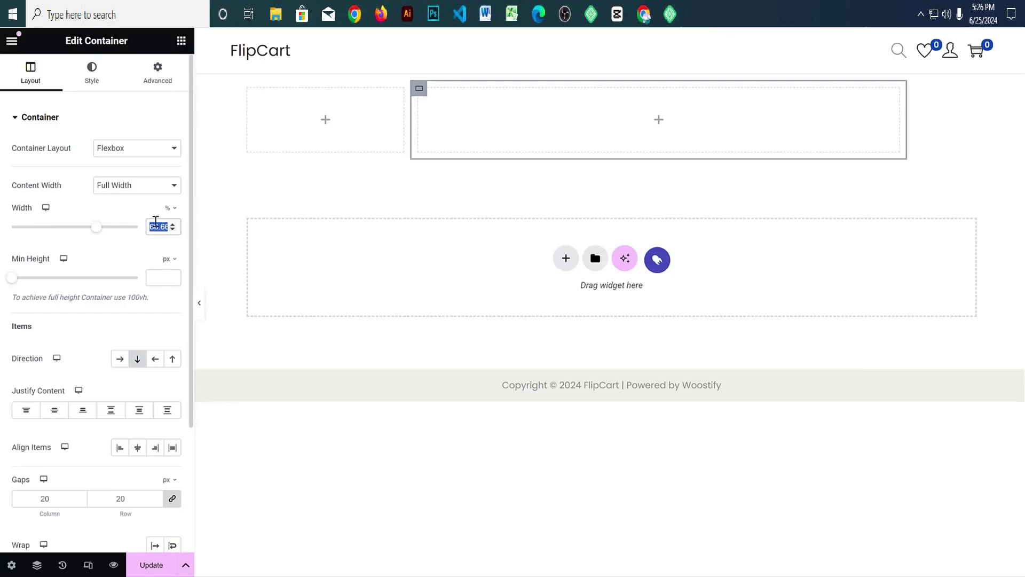
{"action": "type", "text": "75"}
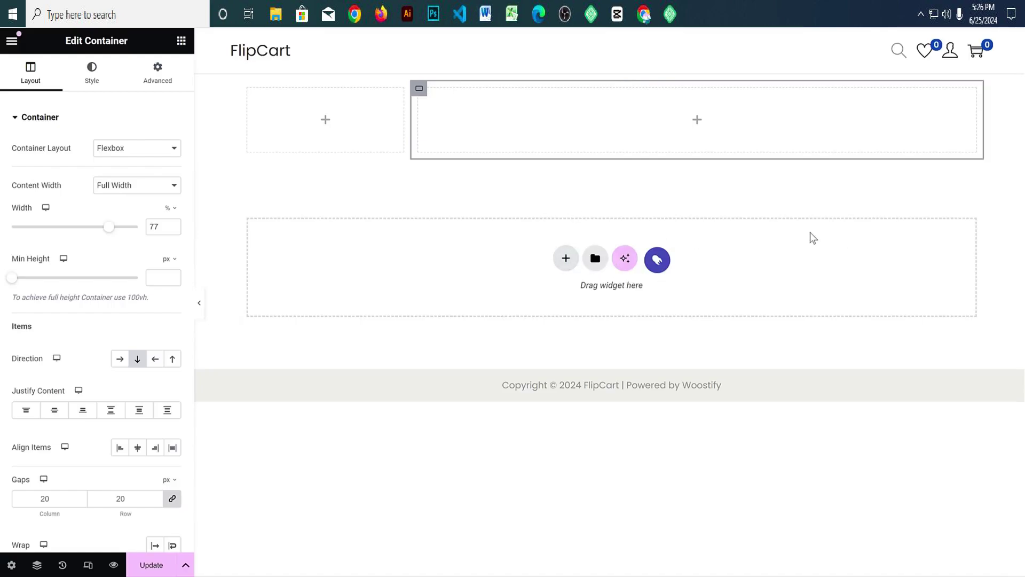
Step: Add a second Flexbox container with two equal columns below the first one, and delete it again
{"action": "left_click", "coordinate": [564, 258]}
{"action": "left_click", "coordinate": [579, 297]}
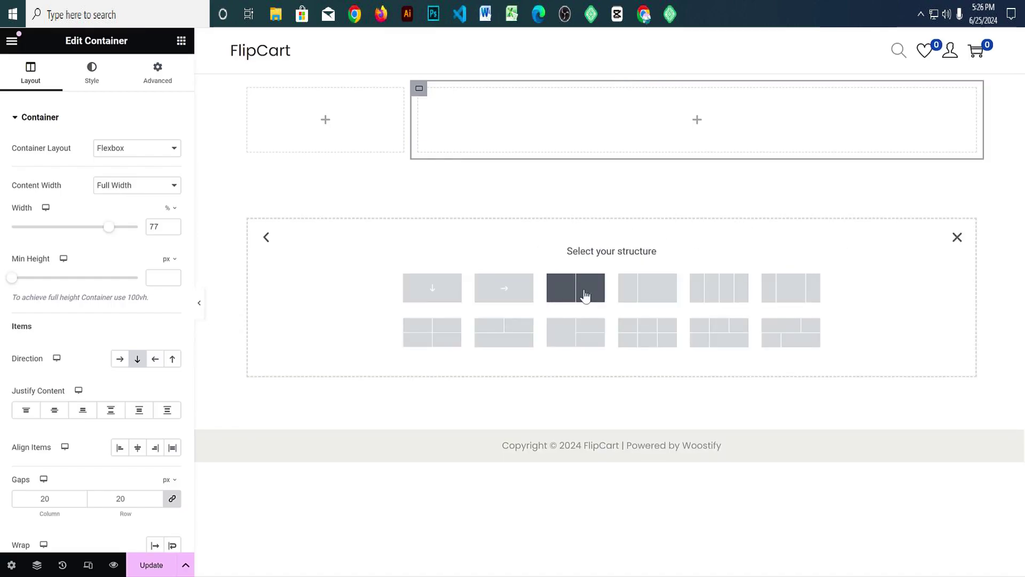
{"action": "left_click", "coordinate": [575, 287]}
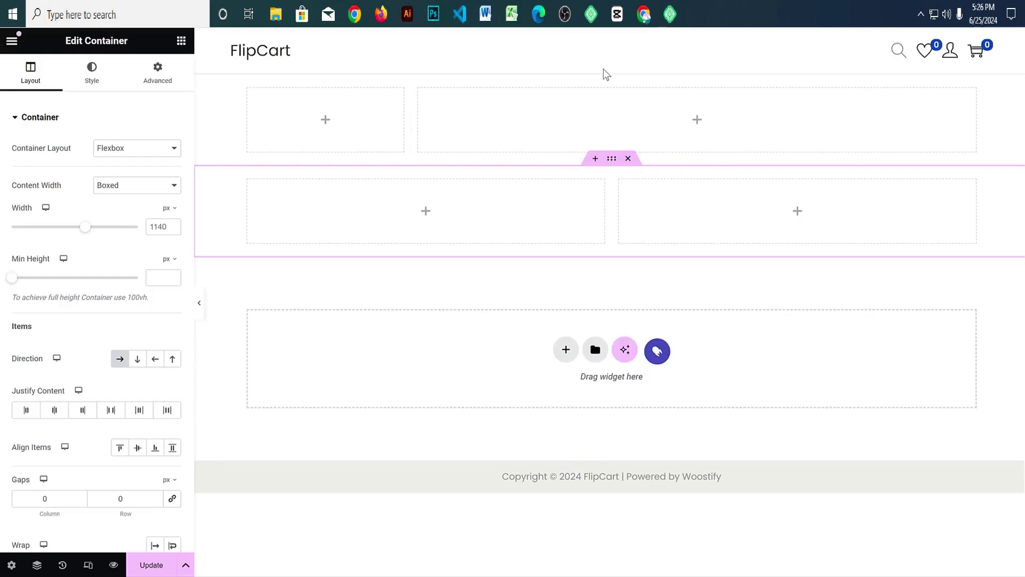
{"action": "left_click", "coordinate": [634, 161]}
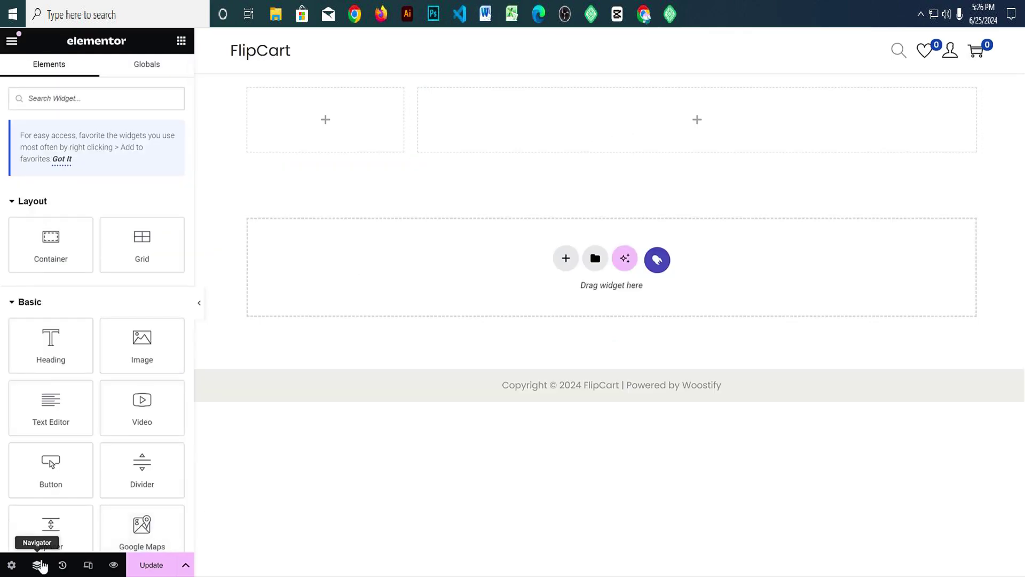
Step: Set the outer container's boxed content width to 1200 px and save the page
{"action": "left_click", "coordinate": [38, 566]}
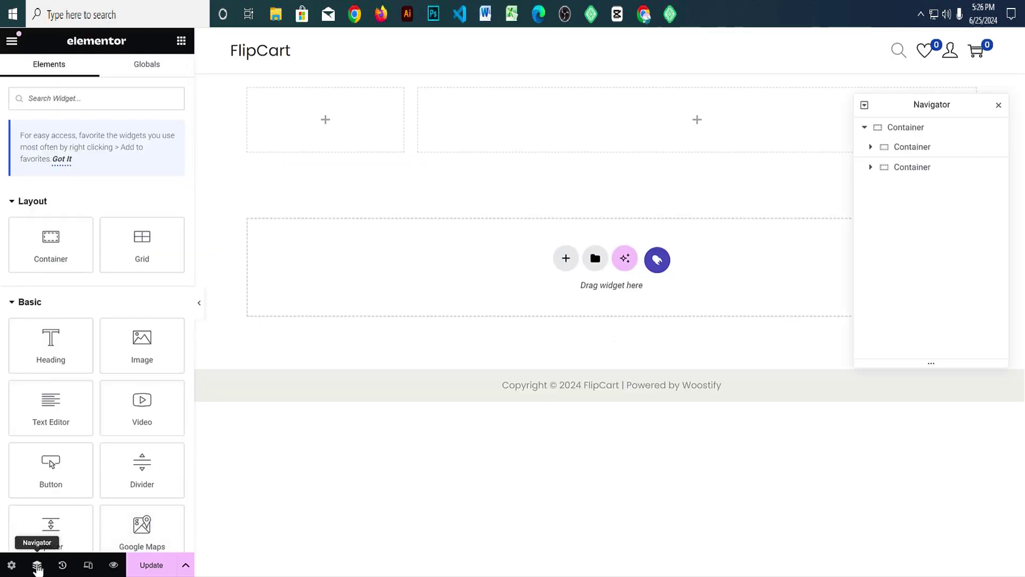
{"action": "left_click", "coordinate": [916, 131]}
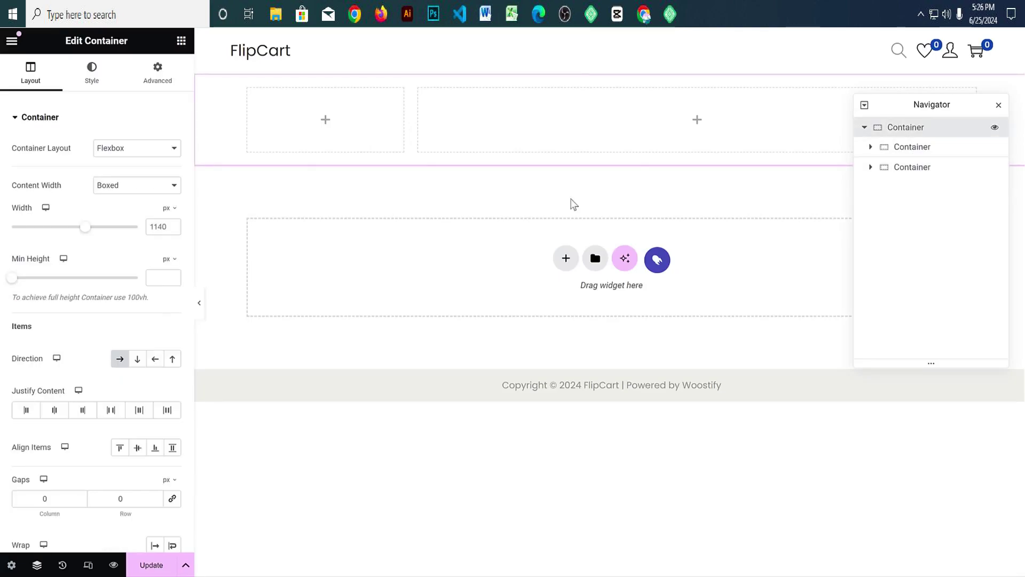
{"action": "left_click", "coordinate": [154, 225]}
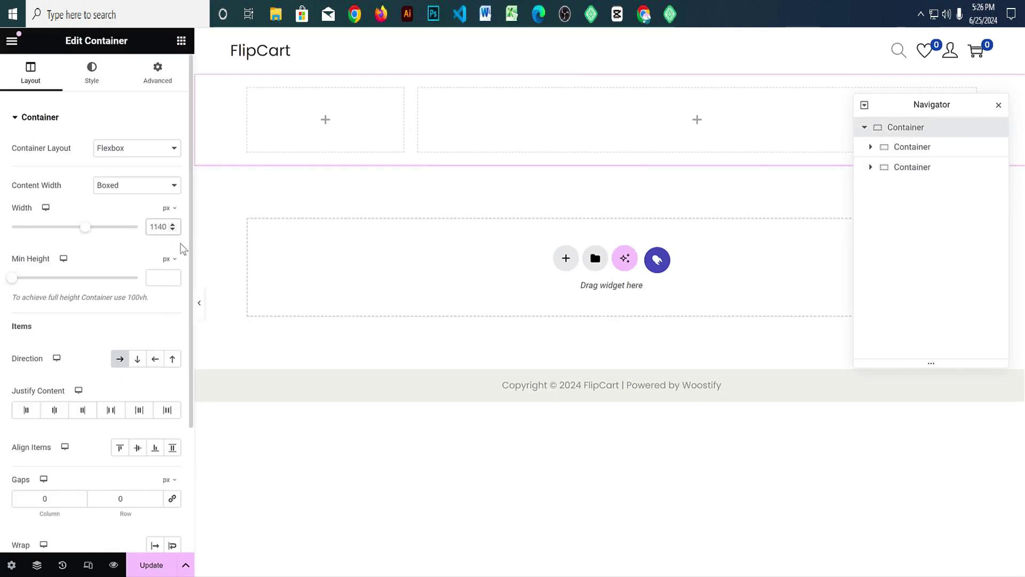
{"action": "key", "text": "ctrl+a"}
{"action": "type", "text": "1200"}
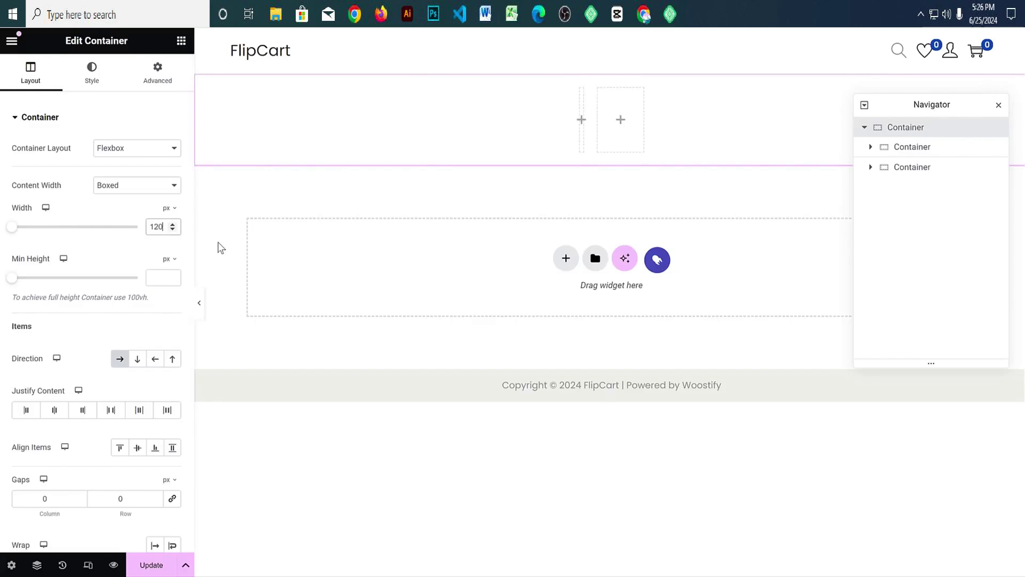
{"action": "left_click", "coordinate": [999, 107]}
{"action": "left_click", "coordinate": [147, 571]}
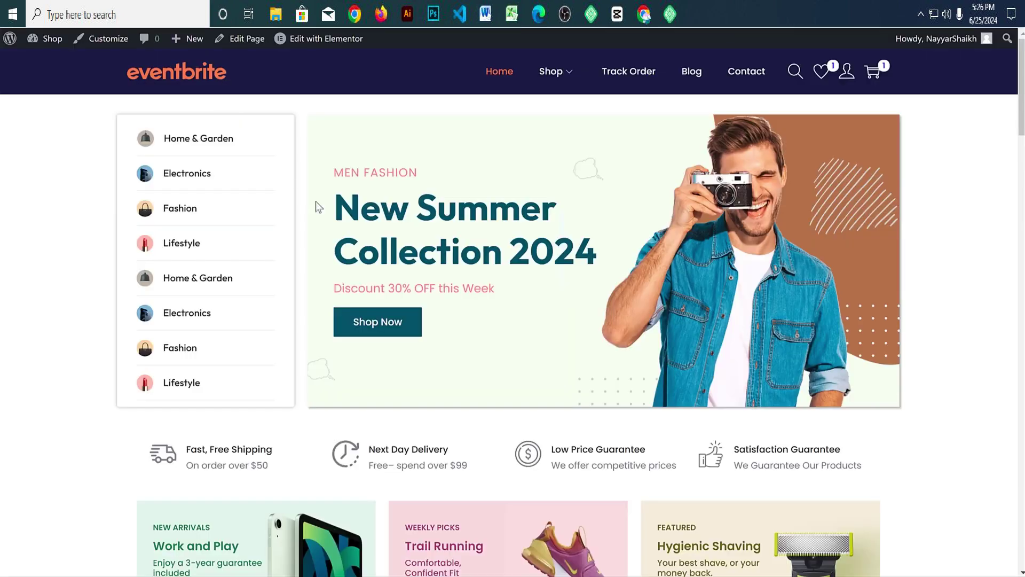
Step: Check the reference store's home page layout, then add an Image Box widget to the narrow column of the container
{"action": "scroll", "coordinate": [319, 207], "scroll_direction": "down", "scroll_amount": 3}
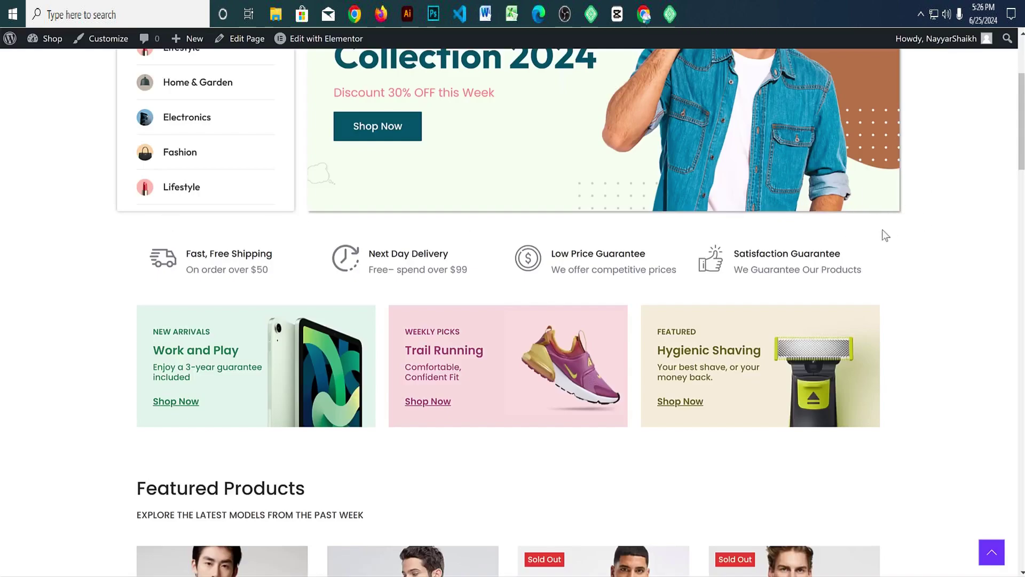
{"action": "scroll", "coordinate": [862, 289], "scroll_direction": "down", "scroll_amount": 4}
{"action": "scroll", "coordinate": [844, 307], "scroll_direction": "up", "scroll_amount": 5}
{"action": "scroll", "coordinate": [823, 293], "scroll_direction": "up", "scroll_amount": 2}
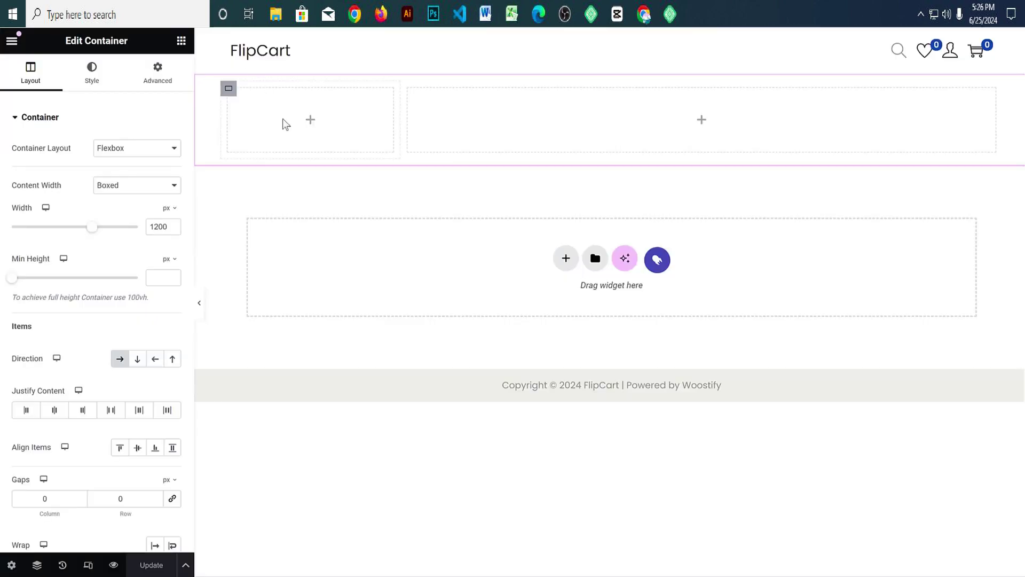
{"action": "left_click", "coordinate": [181, 41]}
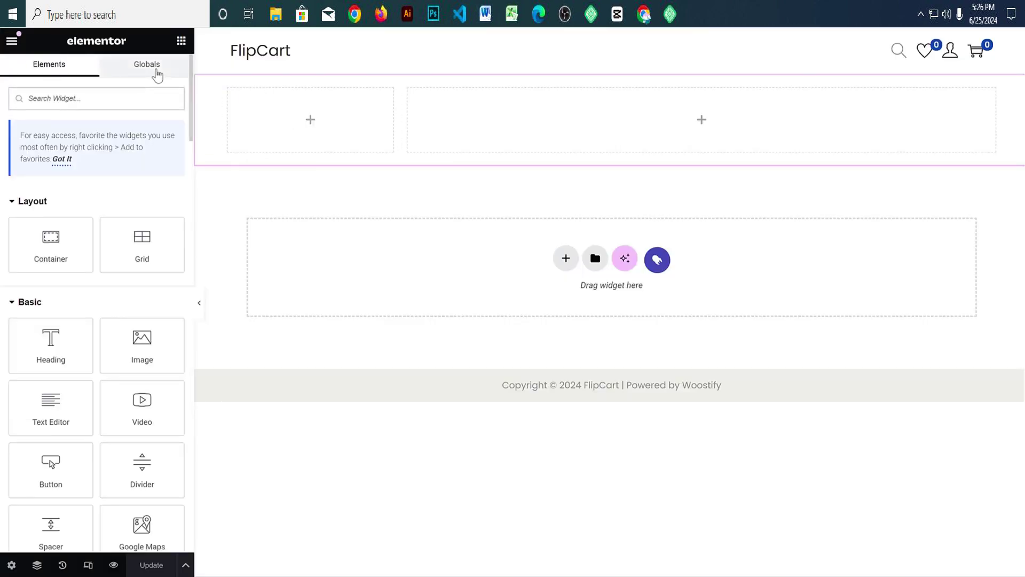
{"action": "type", "text": "image"}
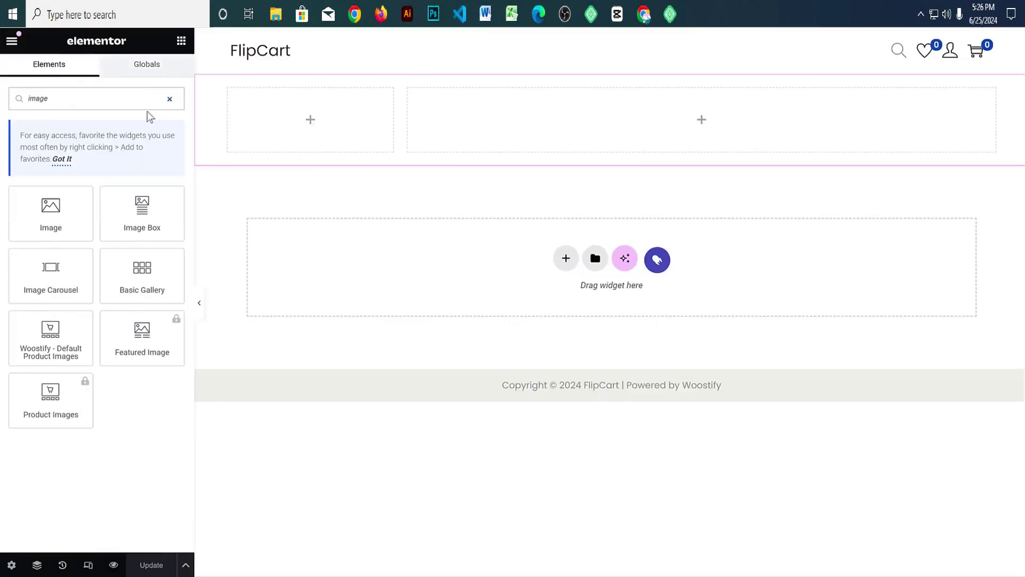
{"action": "left_click_drag", "start_coordinate": [148, 210], "coordinate": [319, 144]}
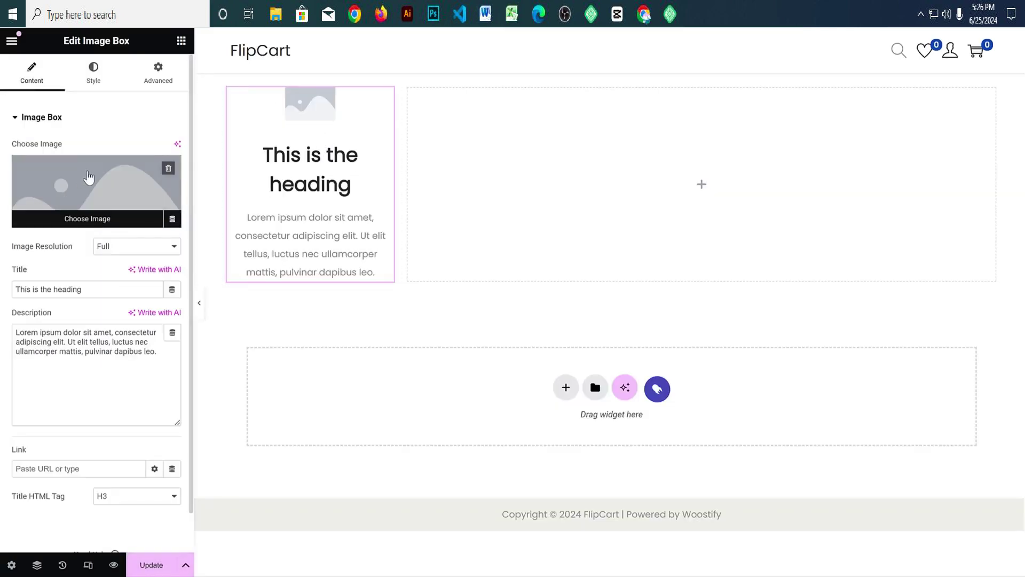
Step: Upload the beauty, fashion, electronics and home-garden images from the Media folder, and use beauty as the image box's picture
{"action": "left_click", "coordinate": [89, 177]}
{"action": "left_click", "coordinate": [169, 101]}
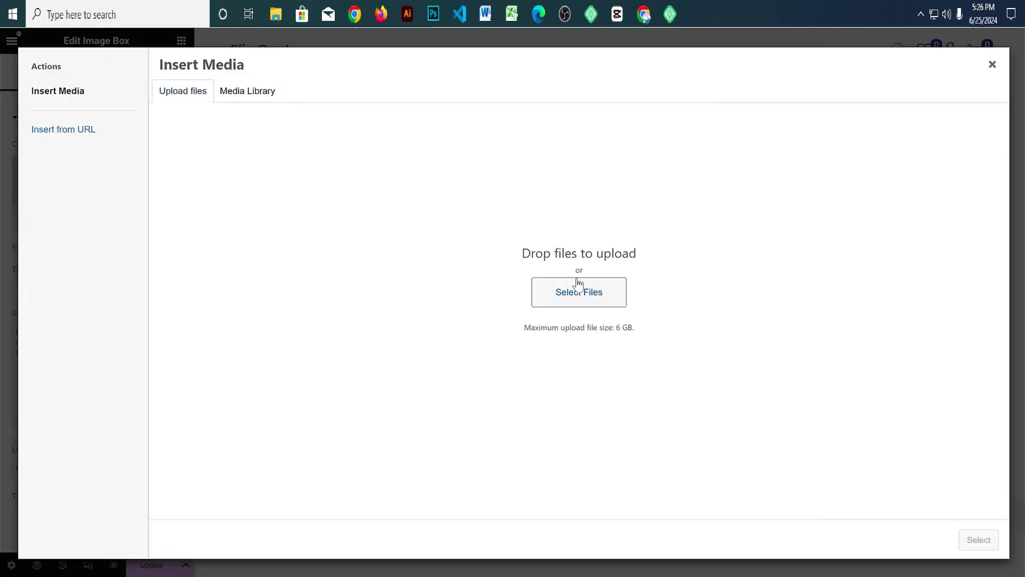
{"action": "left_click", "coordinate": [590, 294]}
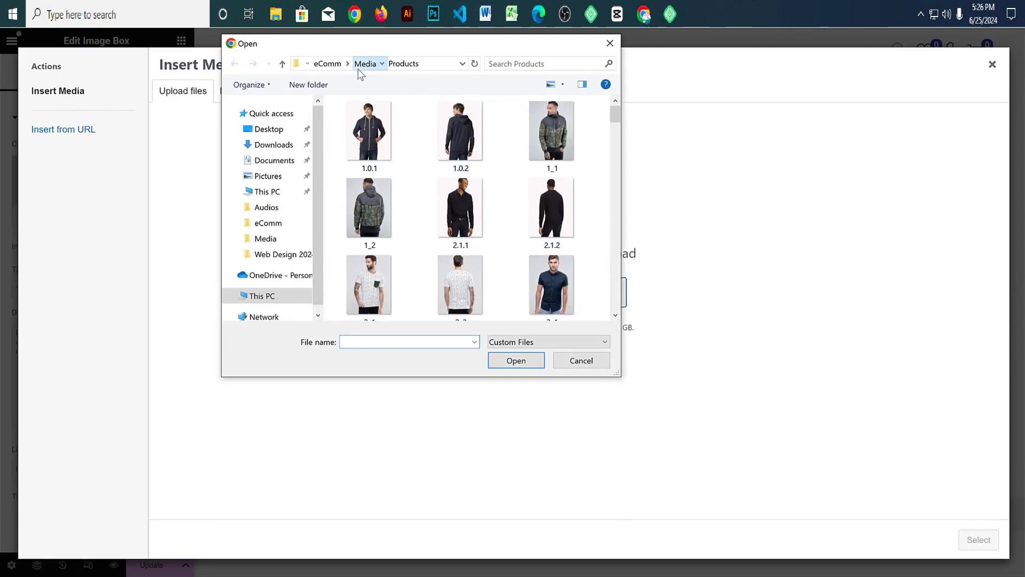
{"action": "left_click", "coordinate": [359, 65]}
{"action": "scroll", "coordinate": [507, 201], "scroll_direction": "down", "scroll_amount": 3}
{"action": "left_click", "coordinate": [460, 134]}
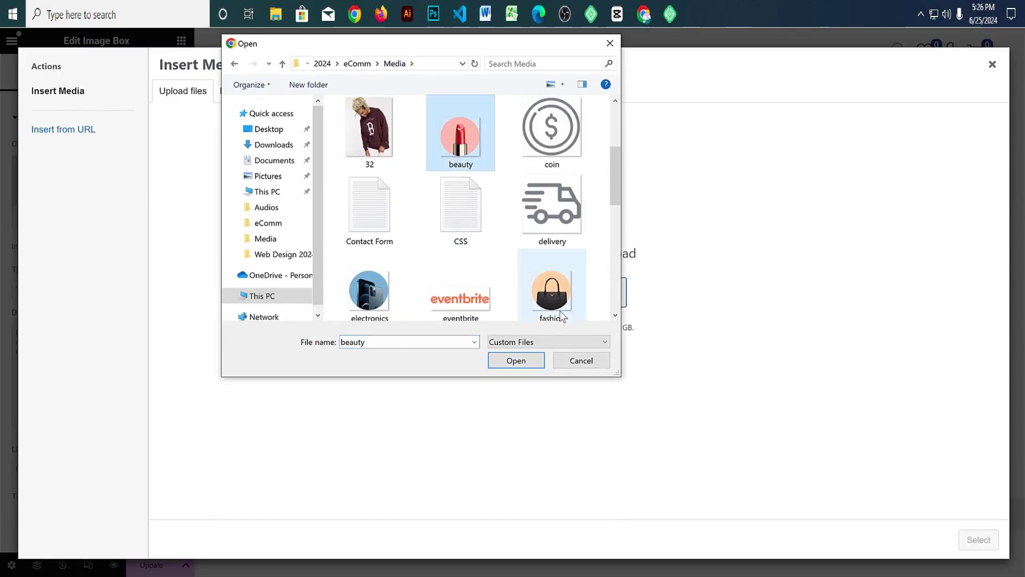
{"action": "left_click", "coordinate": [540, 294], "text": "ctrl"}
{"action": "left_click", "coordinate": [369, 283], "text": "ctrl"}
{"action": "scroll", "coordinate": [539, 297], "scroll_direction": "down", "scroll_amount": 3}
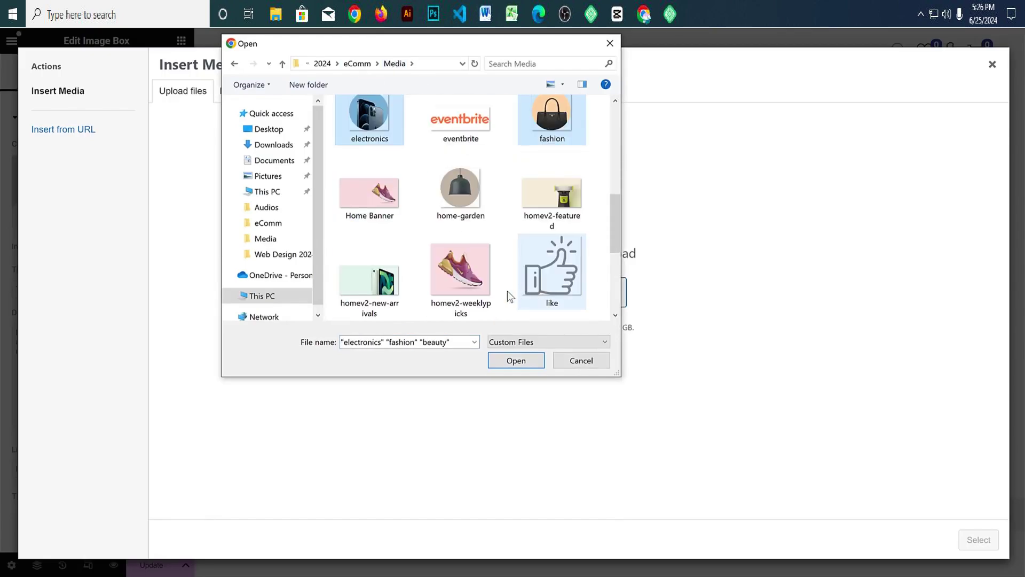
{"action": "left_click", "coordinate": [458, 200], "text": "ctrl"}
{"action": "left_click", "coordinate": [515, 361]}
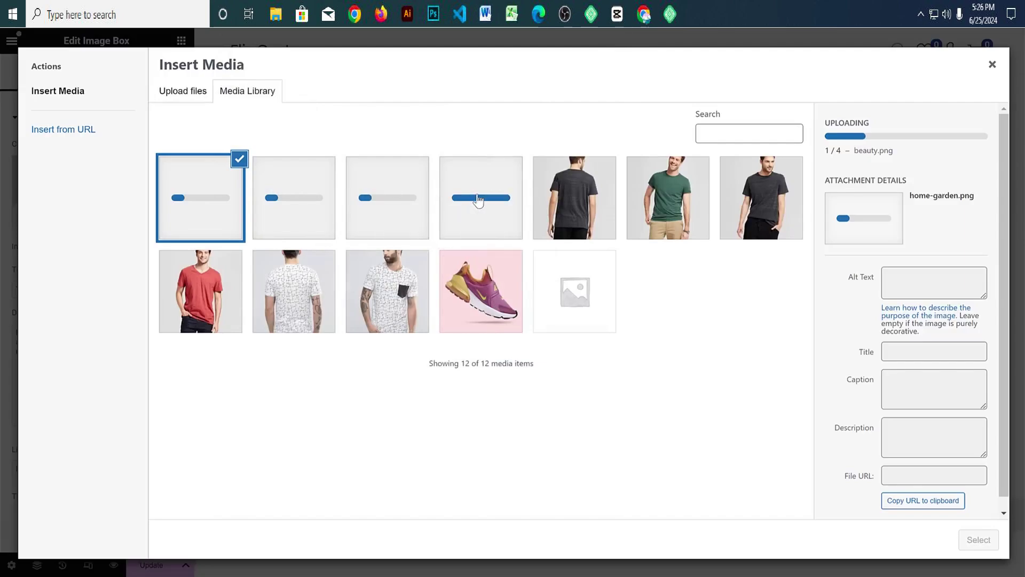
{"action": "left_click", "coordinate": [978, 539]}
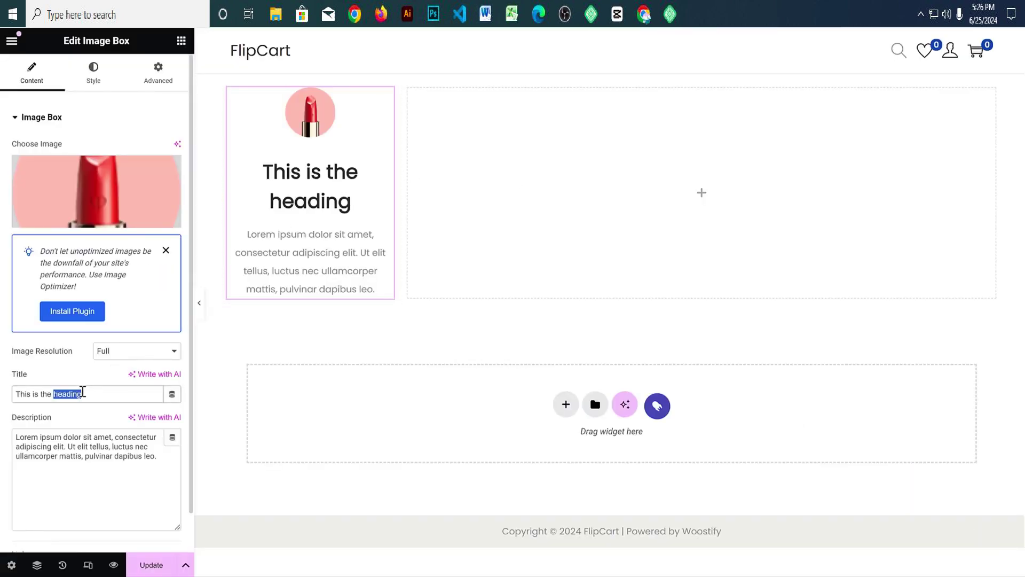
Step: Change the image box's title to Fashion and clear its description text
{"action": "triple_click", "coordinate": [83, 392]}
{"action": "type", "text": "Fashion"}
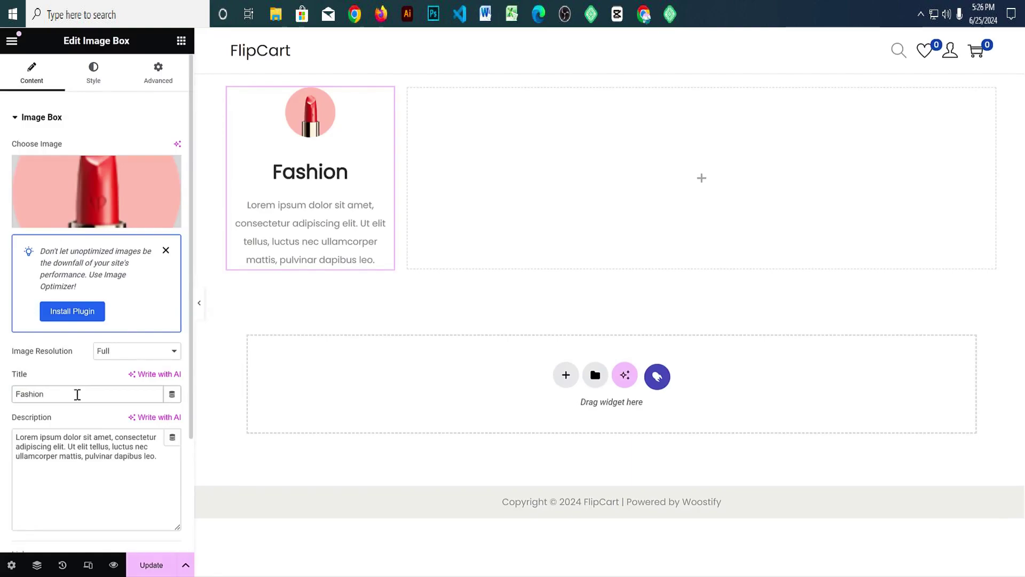
{"action": "triple_click", "coordinate": [75, 458]}
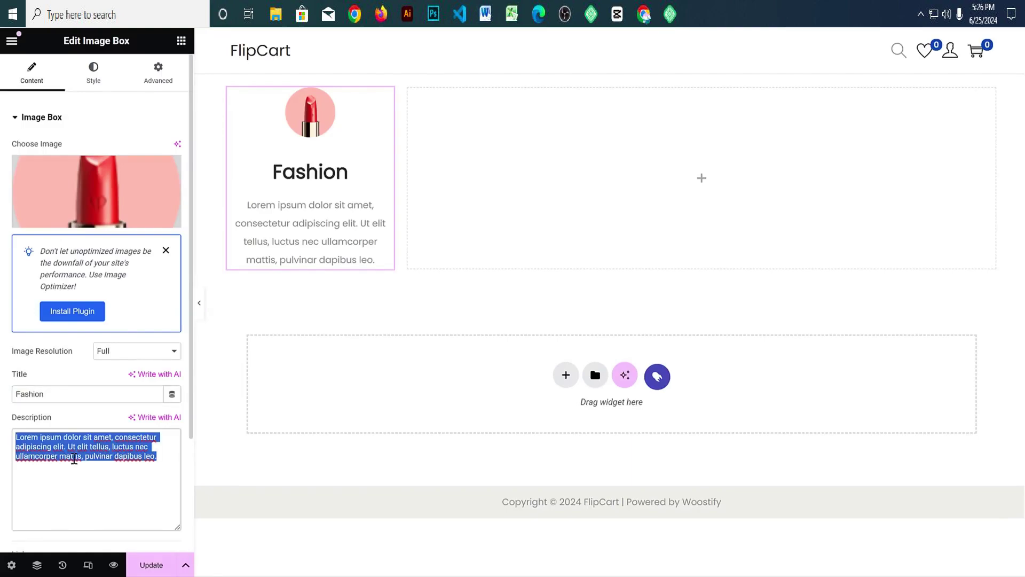
{"action": "key", "text": "BackSpace"}
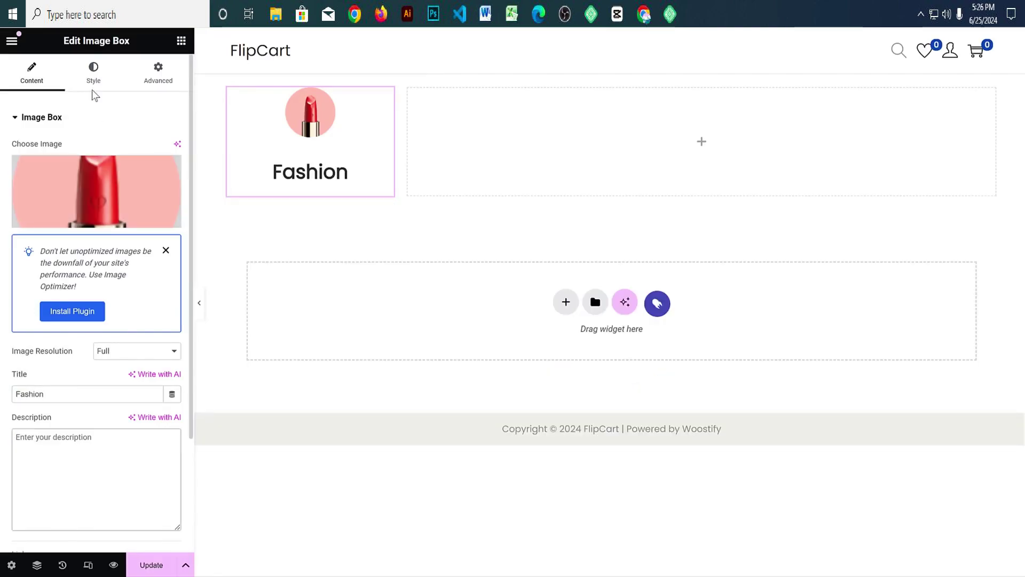
Step: Place the picture left of the title with middle vertical alignment and left alignment, and set the image width to 15%
{"action": "left_click", "coordinate": [93, 73]}
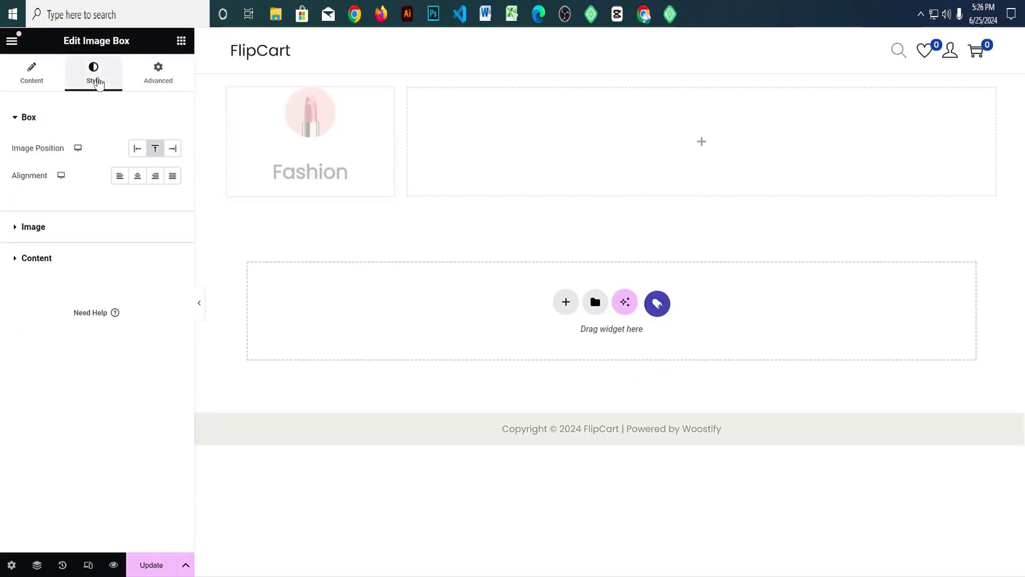
{"action": "left_click", "coordinate": [136, 152]}
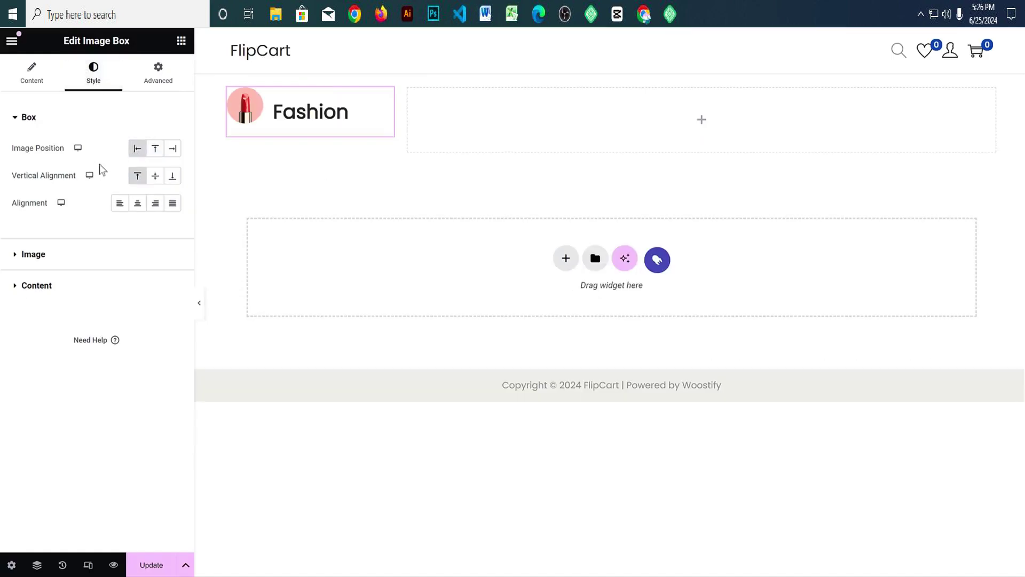
{"action": "left_click", "coordinate": [154, 180]}
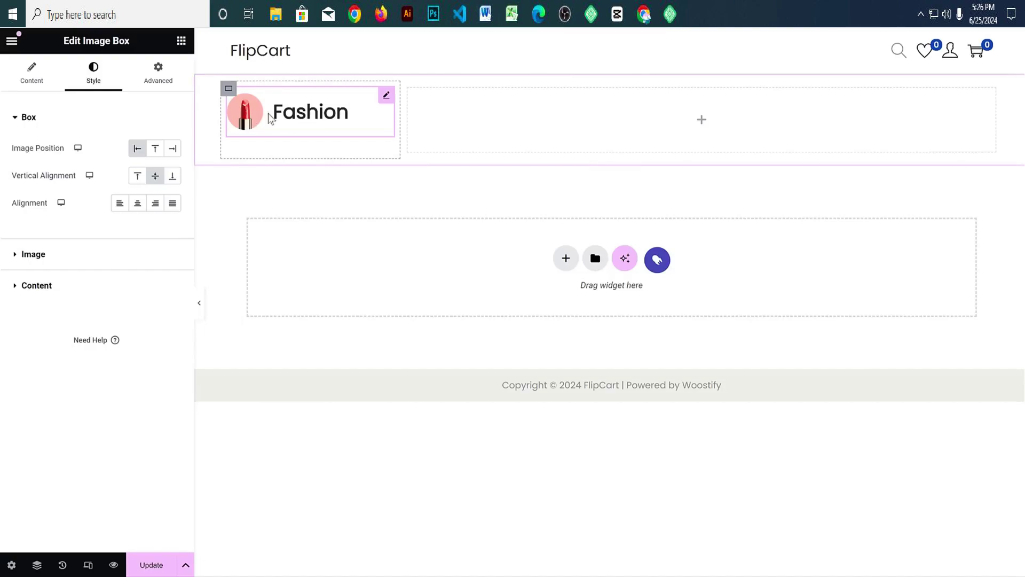
{"action": "left_click", "coordinate": [137, 176]}
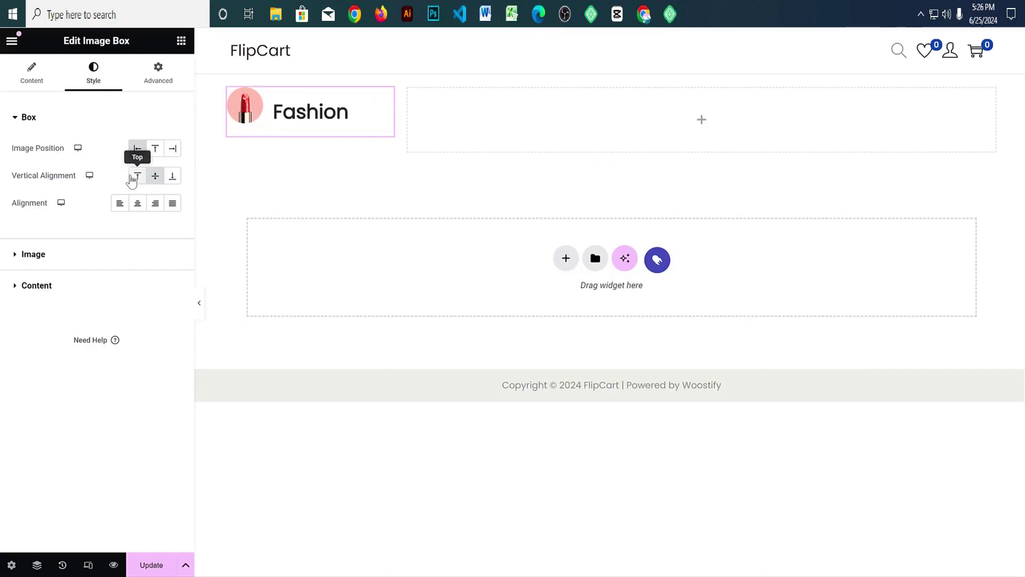
{"action": "left_click", "coordinate": [156, 180]}
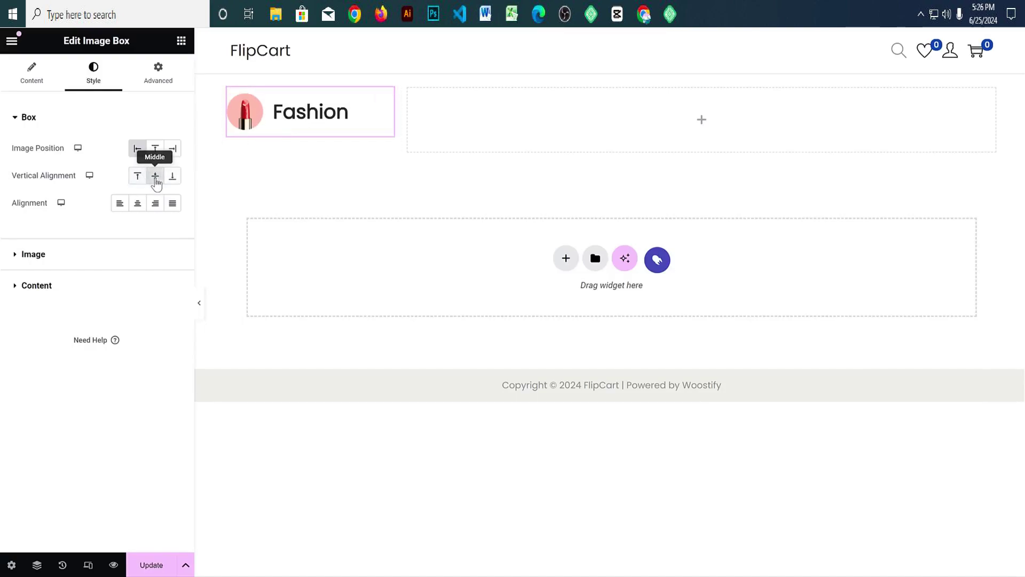
{"action": "left_click", "coordinate": [120, 205]}
{"action": "left_click", "coordinate": [88, 255]}
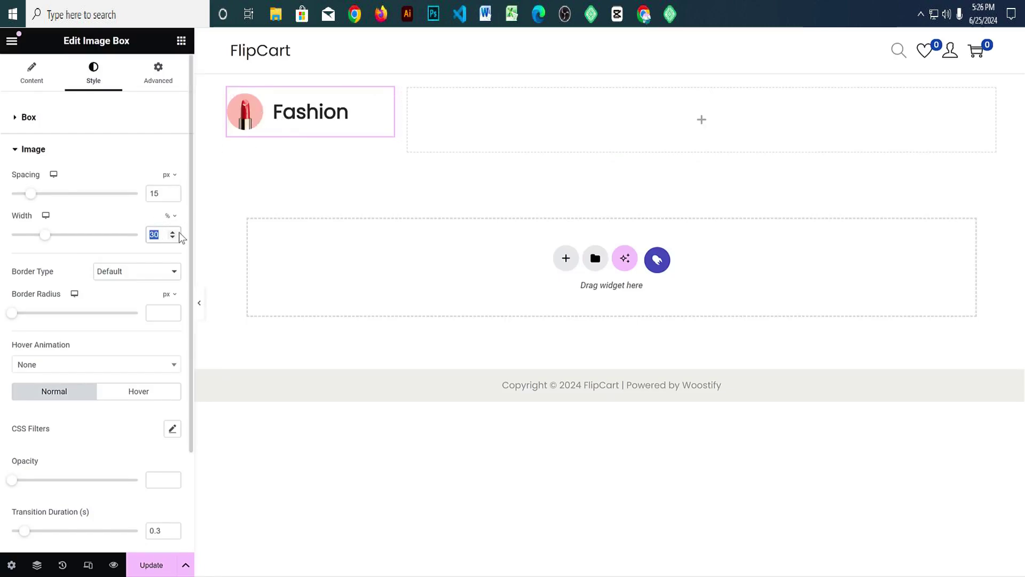
{"action": "type", "text": "15"}
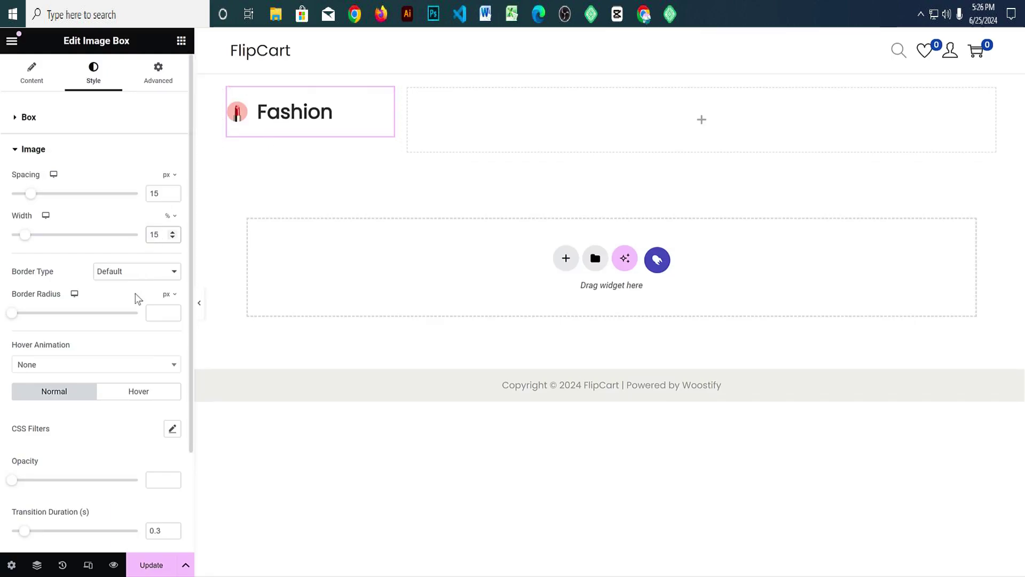
Step: Set the font family of the image box's title to Outfit
{"action": "scroll", "coordinate": [132, 310], "scroll_direction": "down", "scroll_amount": 3}
{"action": "left_click", "coordinate": [55, 459]}
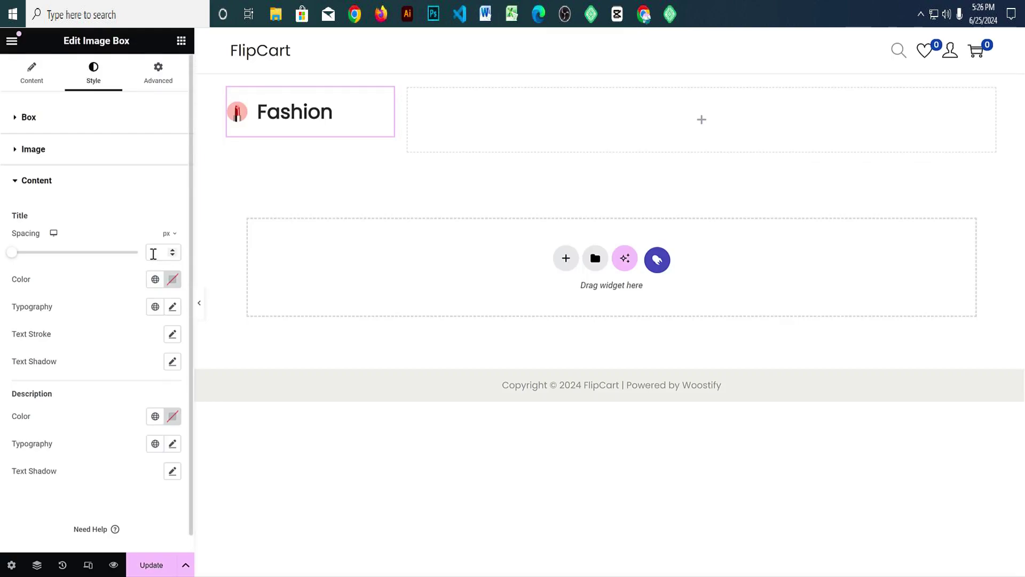
{"action": "scroll", "coordinate": [135, 302], "scroll_direction": "down", "scroll_amount": 1}
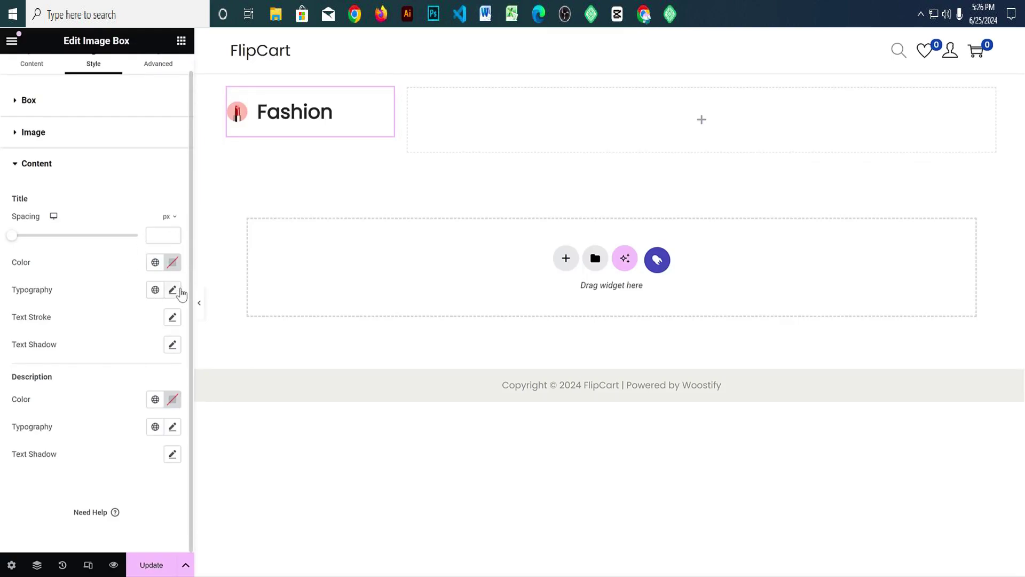
{"action": "left_click", "coordinate": [175, 292]}
{"action": "scroll", "coordinate": [126, 268], "scroll_direction": "down", "scroll_amount": 2}
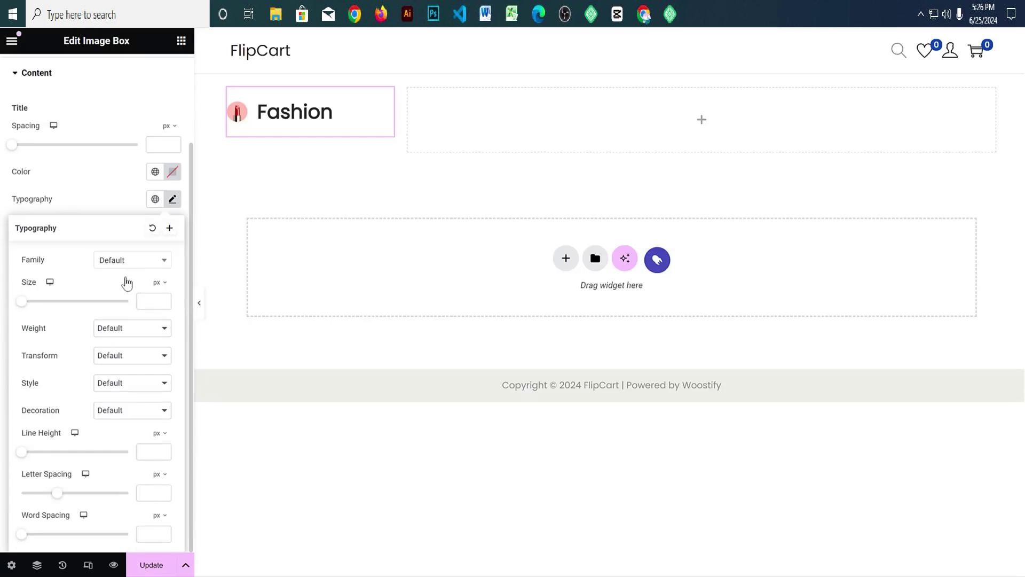
{"action": "left_click", "coordinate": [137, 267]}
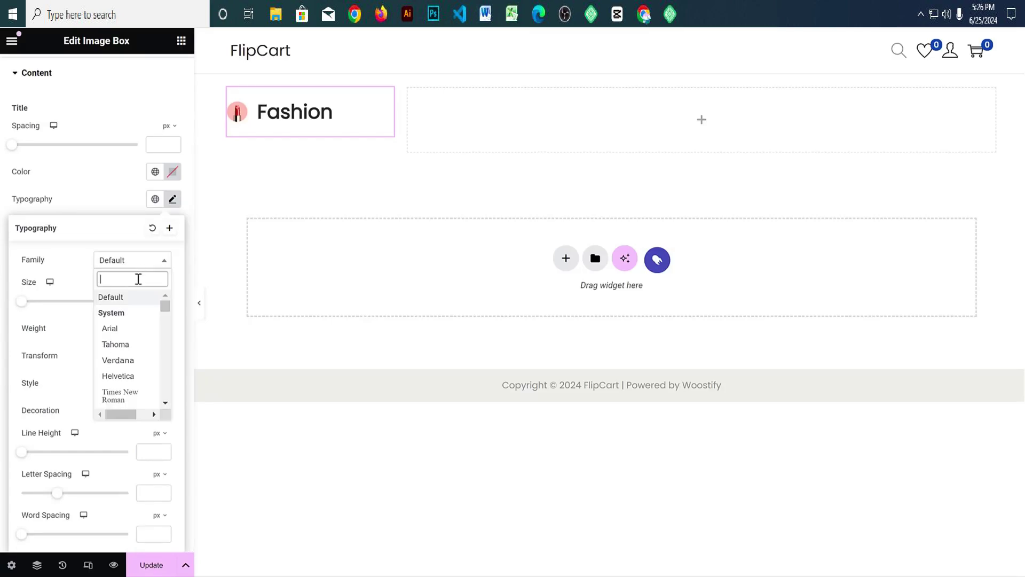
{"action": "type", "text": "outf"}
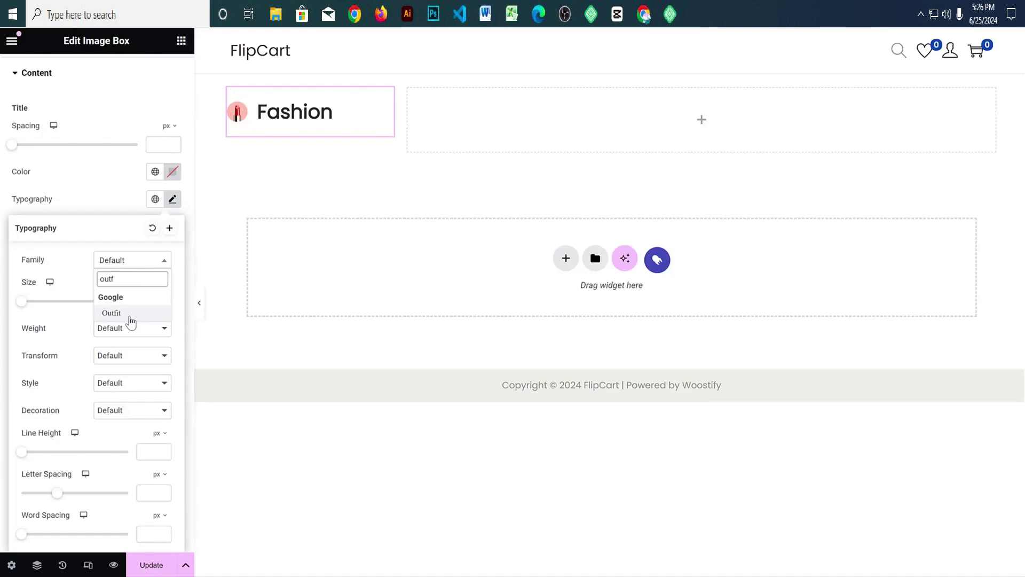
{"action": "left_click", "coordinate": [124, 314]}
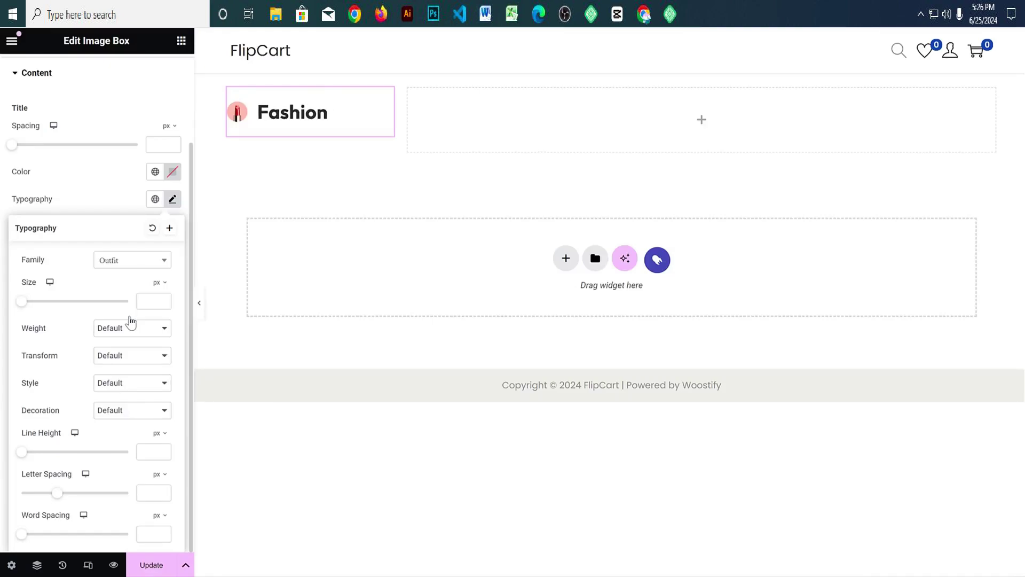
Step: Set the title's font size to 15 px and its weight to 500 (Medium)
{"action": "left_click", "coordinate": [162, 304]}
{"action": "type", "text": "15"}
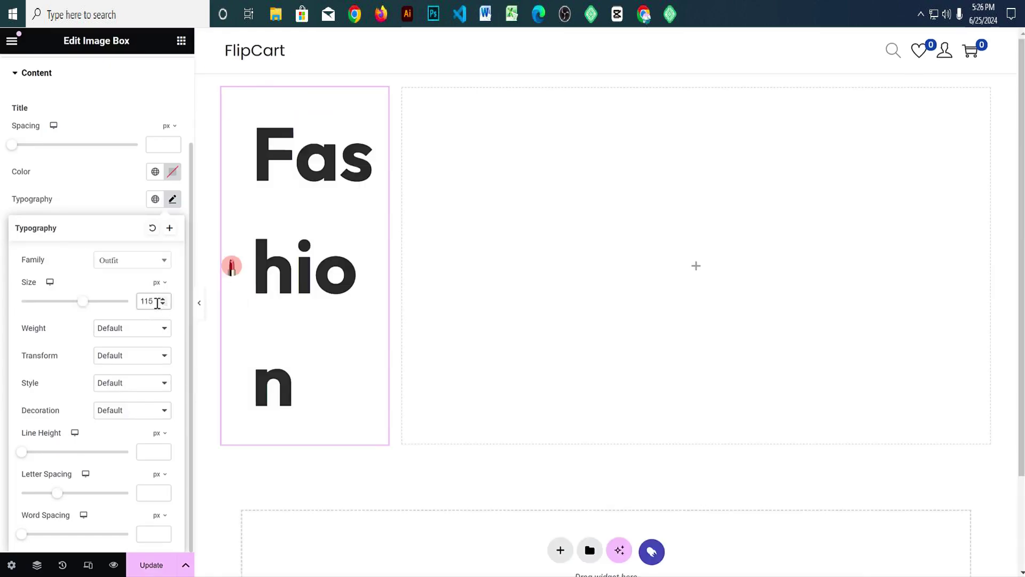
{"action": "type", "text": "15"}
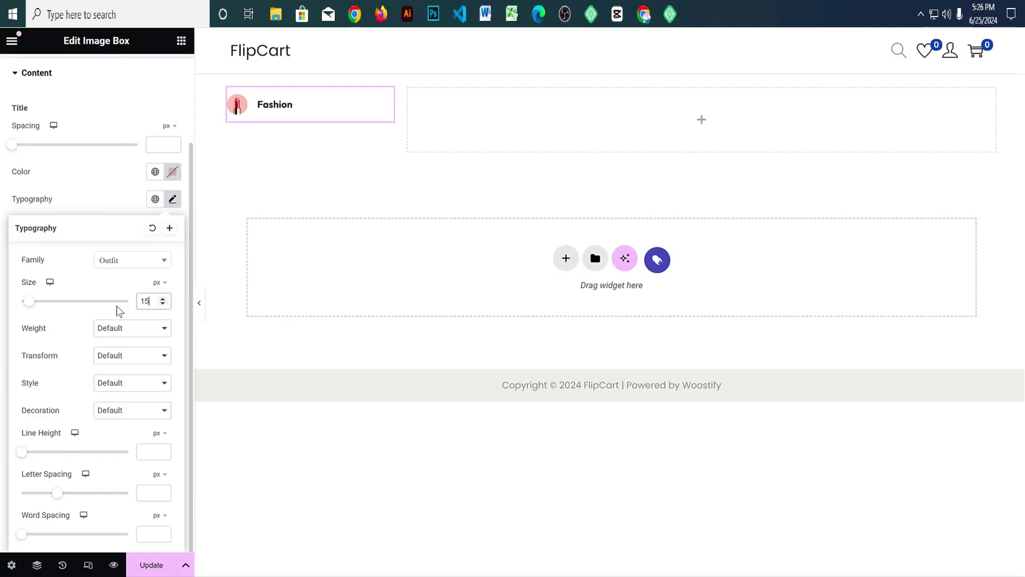
{"action": "left_click", "coordinate": [131, 328]}
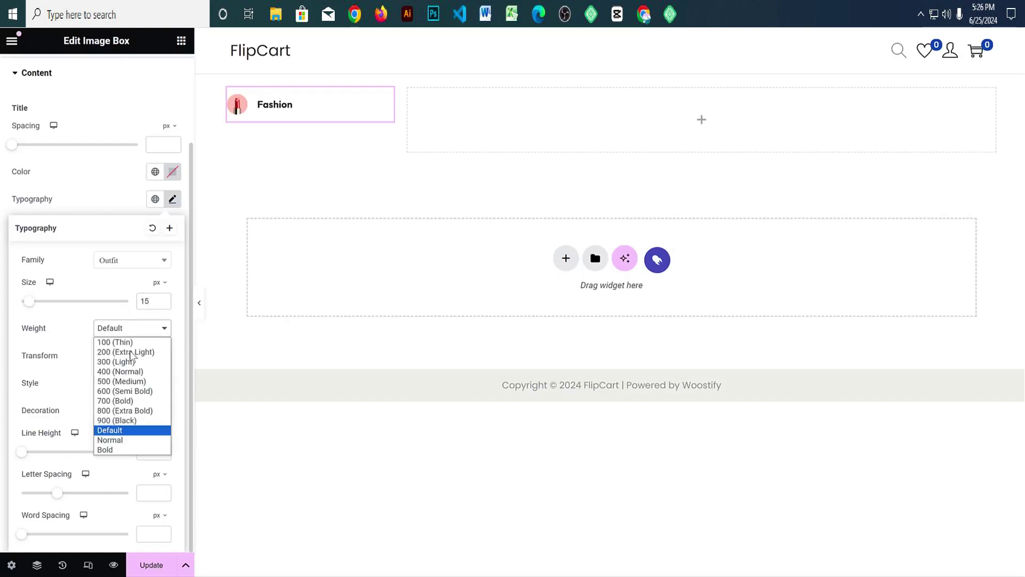
{"action": "left_click", "coordinate": [131, 382]}
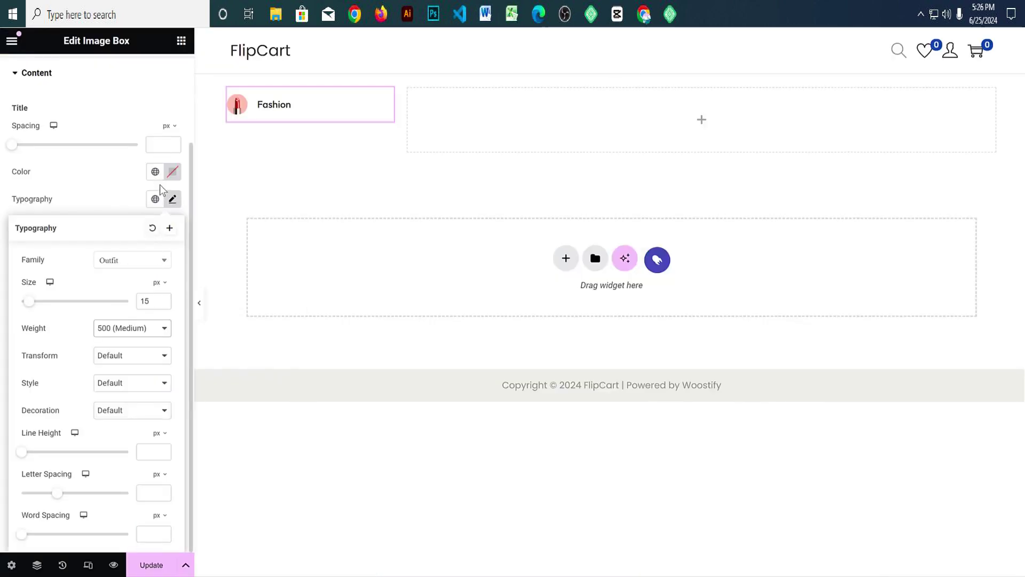
{"action": "left_click", "coordinate": [171, 203]}
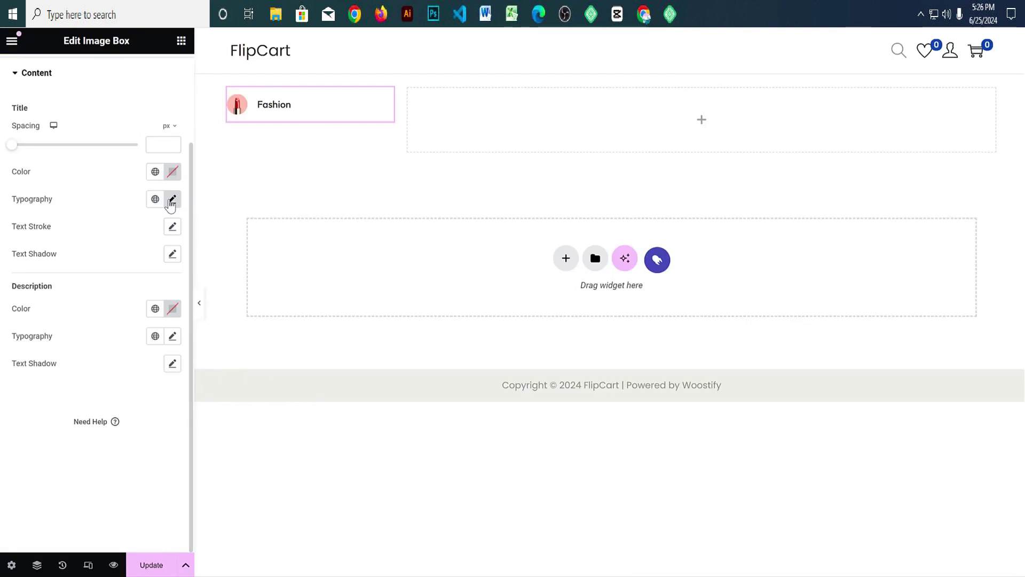
{"action": "scroll", "coordinate": [103, 260], "scroll_direction": "up", "scroll_amount": 2}
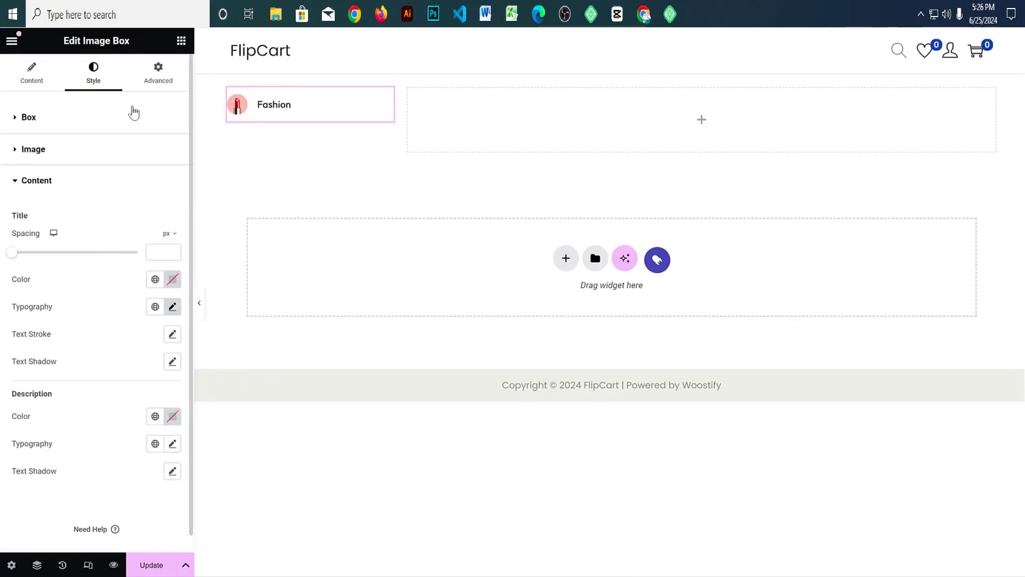
Step: Give the image box a solid border with a bottom width of 1 px only, and preview the page
{"action": "left_click", "coordinate": [144, 86]}
{"action": "left_click", "coordinate": [76, 132]}
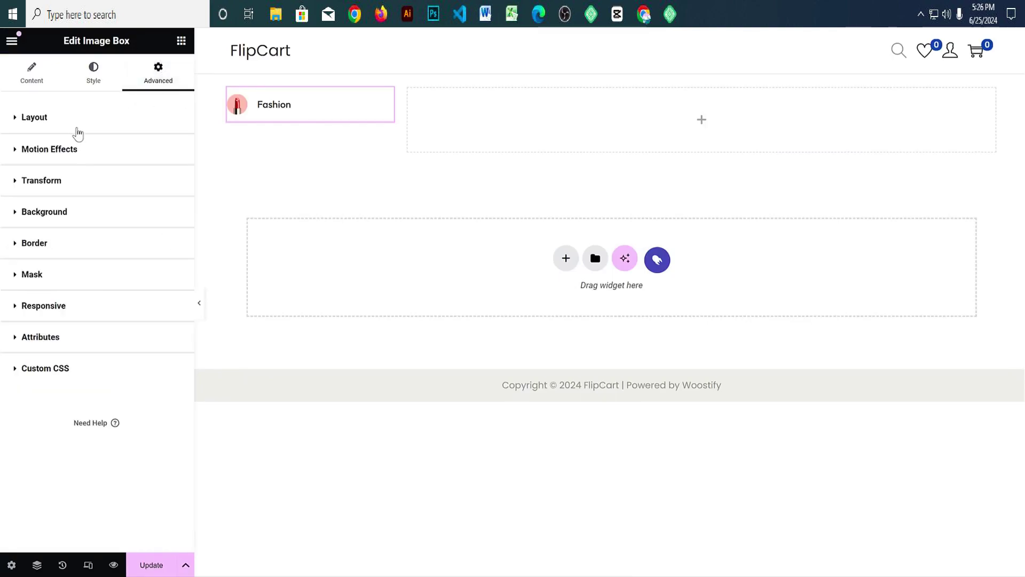
{"action": "left_click", "coordinate": [34, 242]}
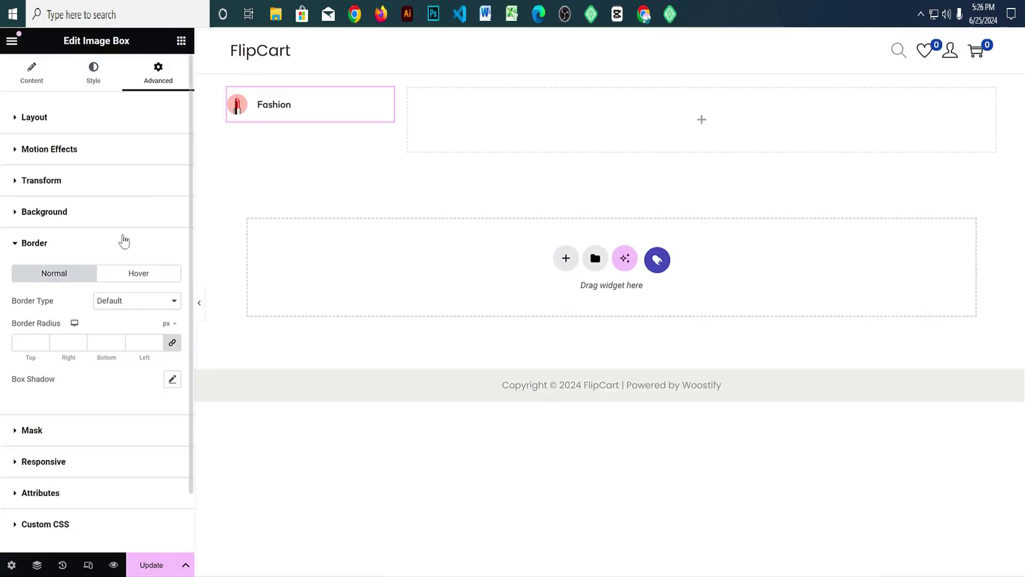
{"action": "left_click", "coordinate": [129, 300]}
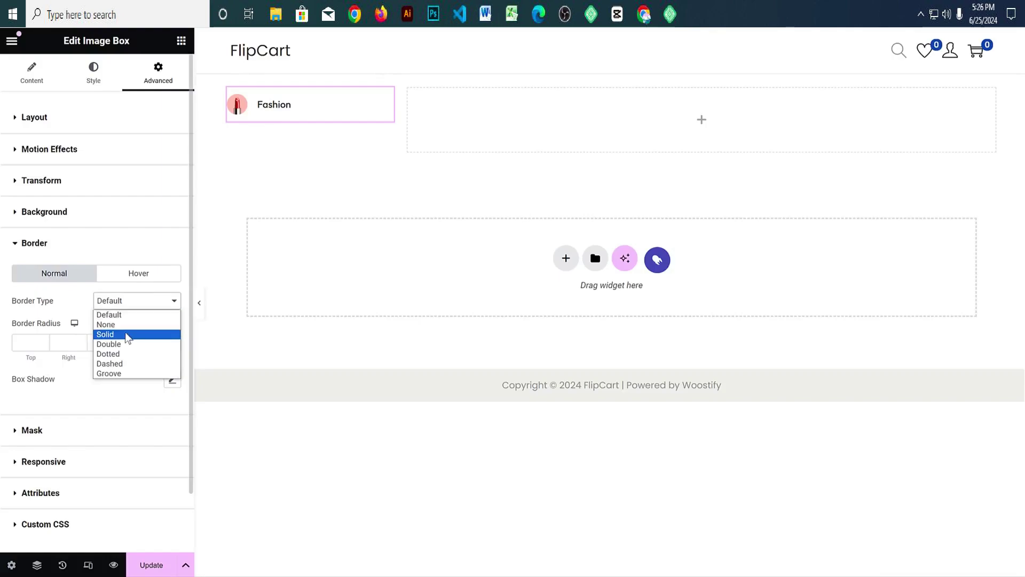
{"action": "left_click", "coordinate": [130, 334]}
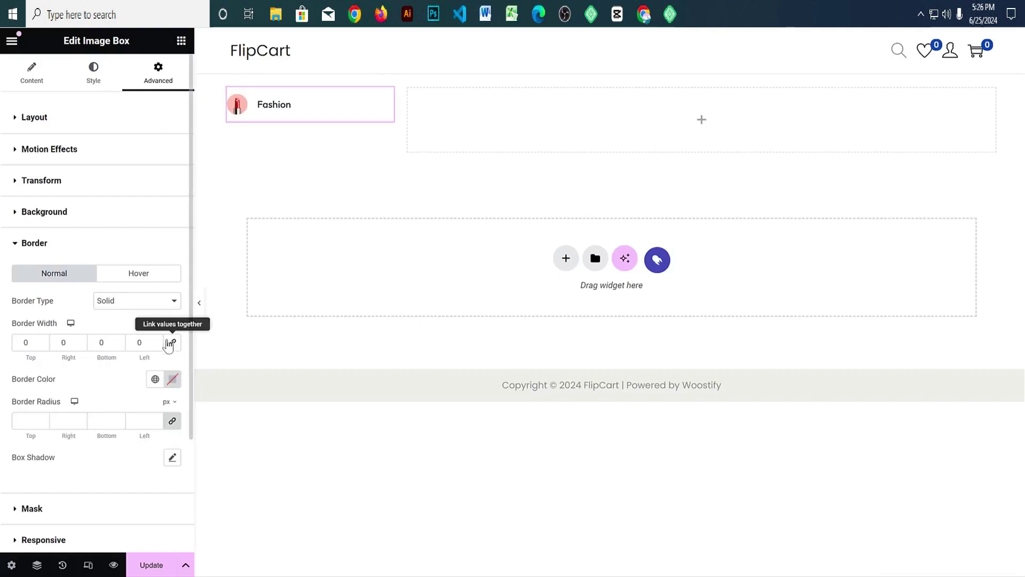
{"action": "left_click", "coordinate": [173, 344]}
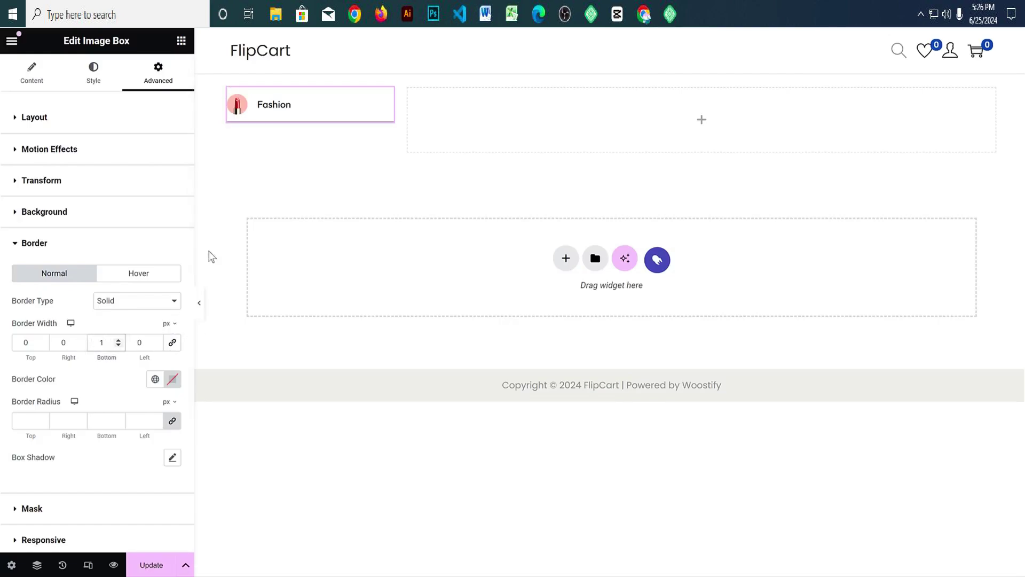
{"action": "left_click", "coordinate": [201, 305]}
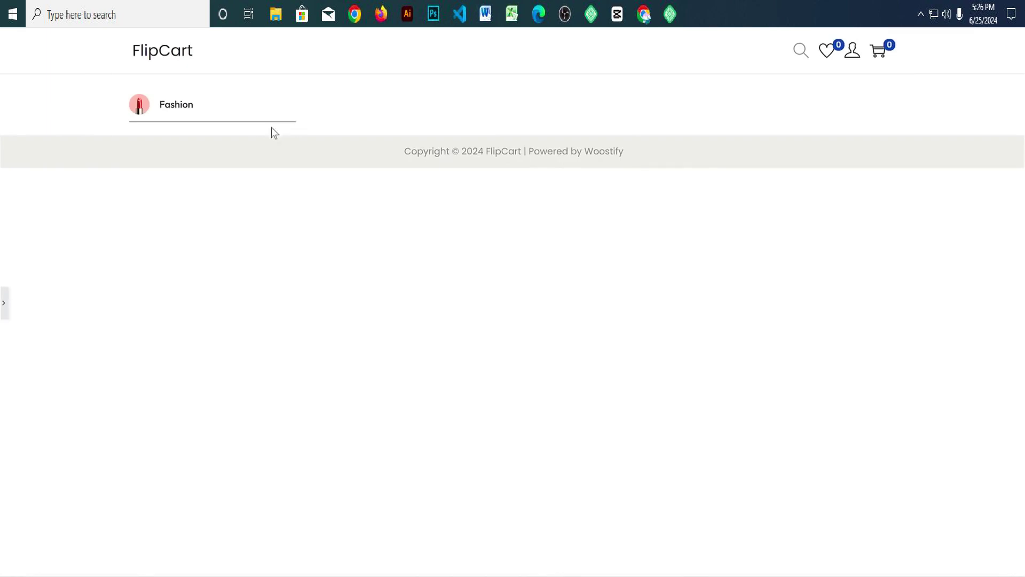
{"action": "left_click", "coordinate": [5, 307]}
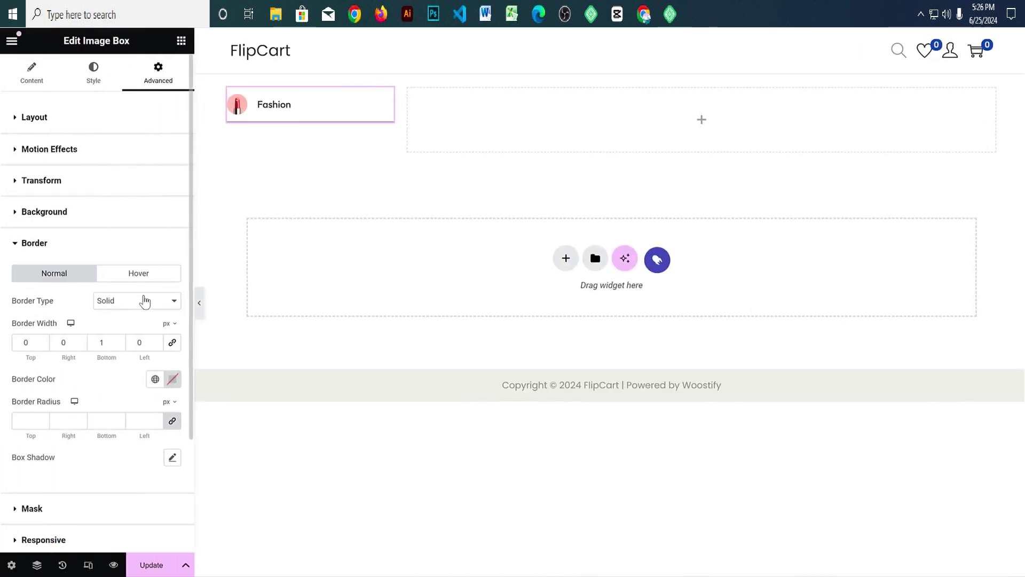
Step: Make the image box's border a semi-transparent near-black, about #0201015E, and preview the line
{"action": "left_click", "coordinate": [172, 379]}
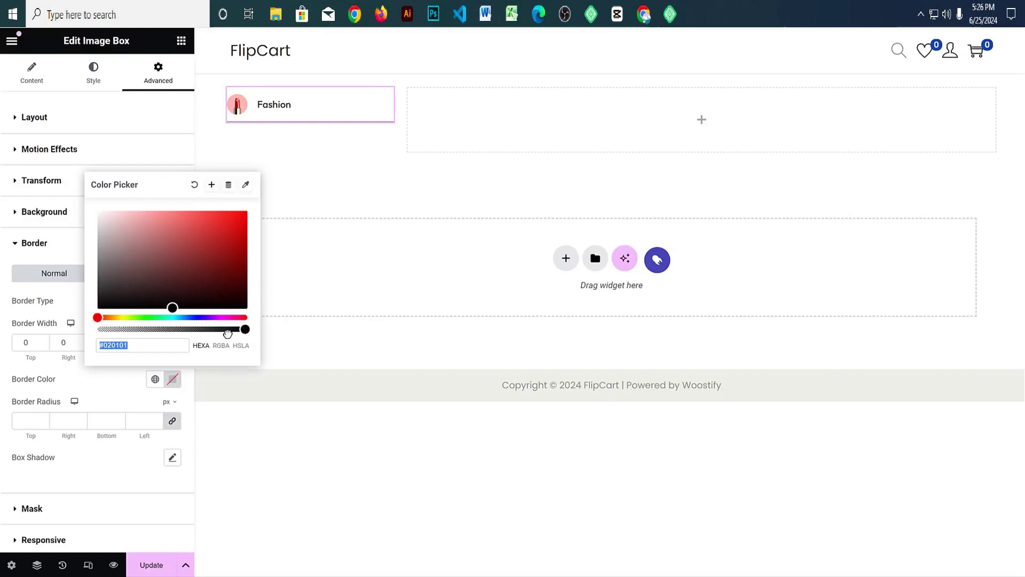
{"action": "left_click_drag", "start_coordinate": [227, 333], "coordinate": [157, 338]}
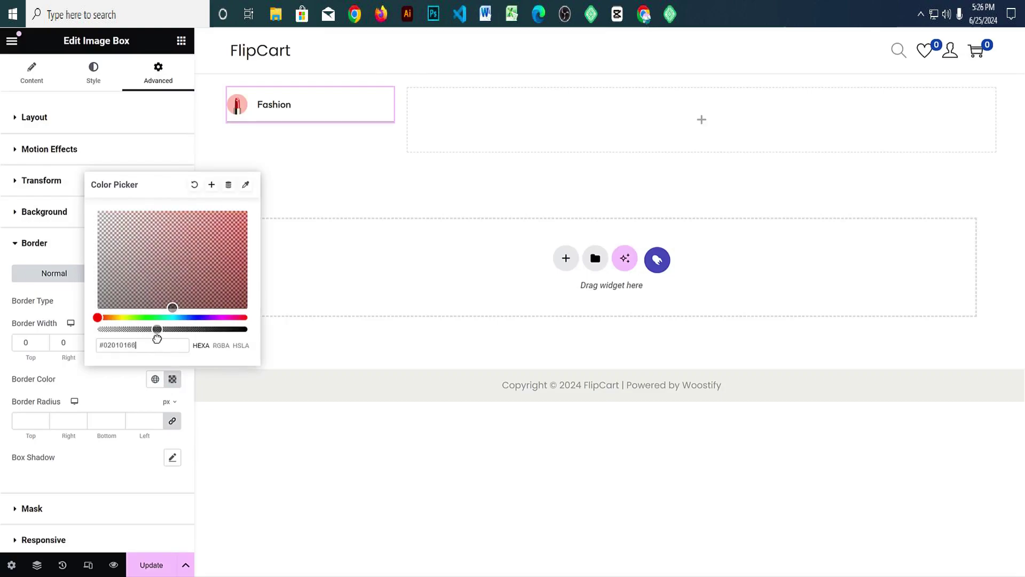
{"action": "left_click", "coordinate": [201, 316]}
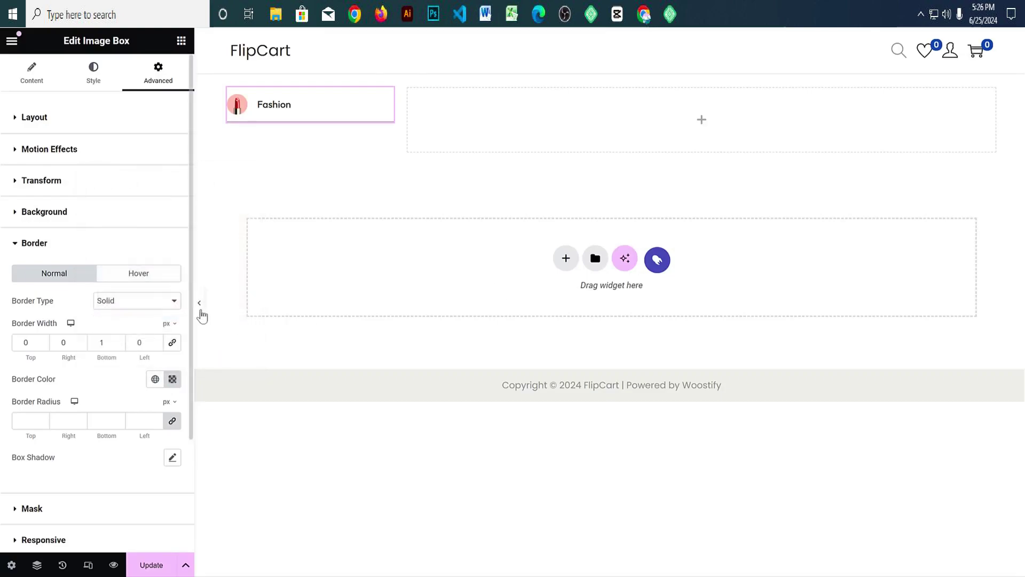
{"action": "left_click", "coordinate": [202, 311]}
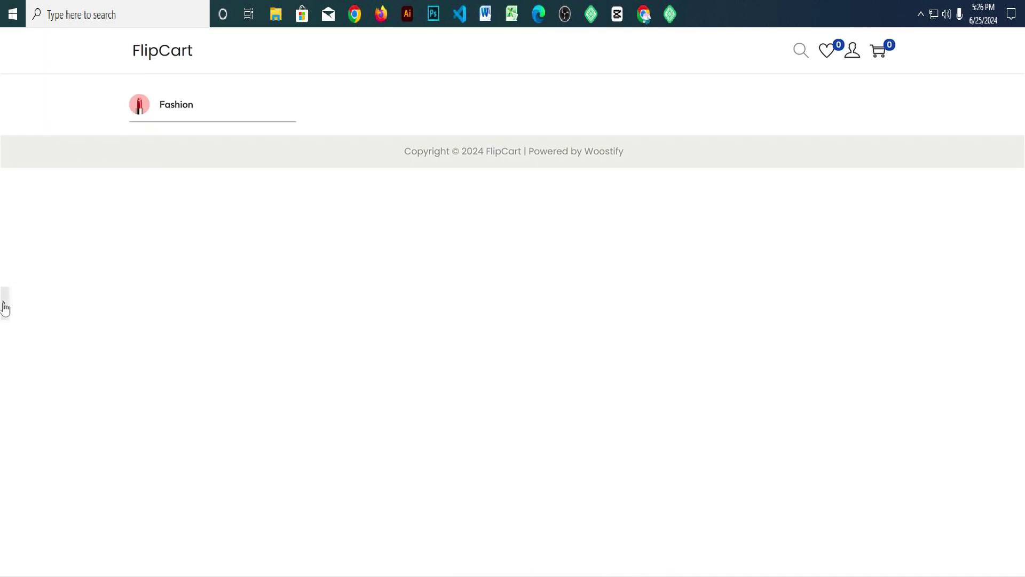
{"action": "left_click", "coordinate": [4, 313]}
Step: Lower the border color's opacity until it is a faint line, about #0201011C, previewing the page between adjustments
{"action": "left_click", "coordinate": [172, 378]}
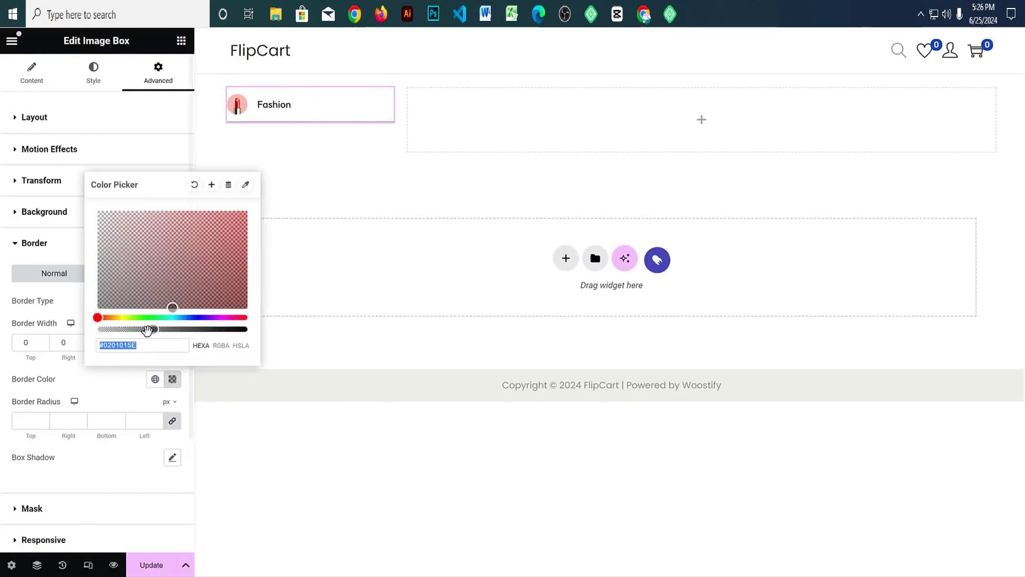
{"action": "left_click", "coordinate": [327, 288]}
{"action": "left_click", "coordinate": [202, 311]}
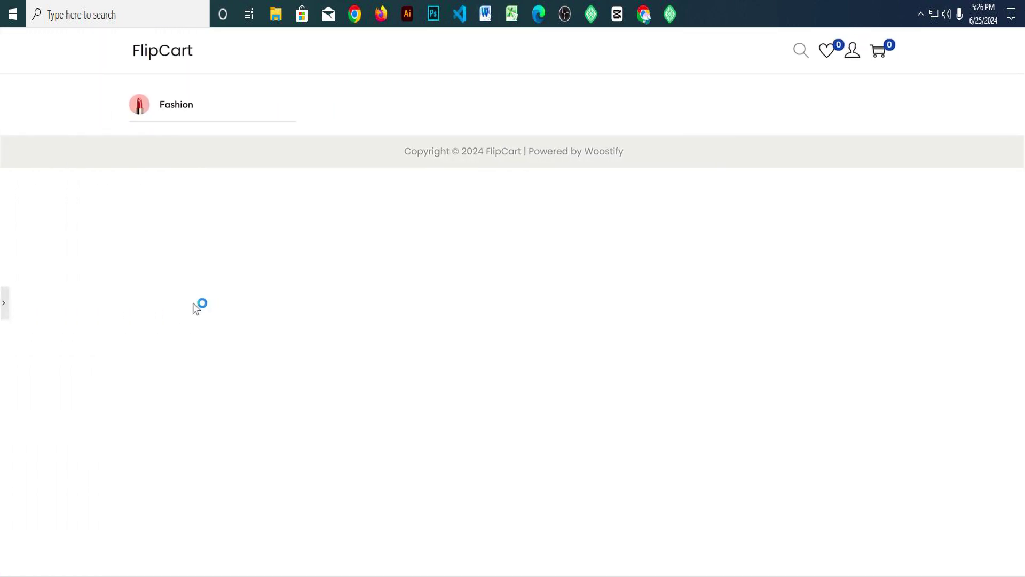
{"action": "left_click", "coordinate": [5, 302]}
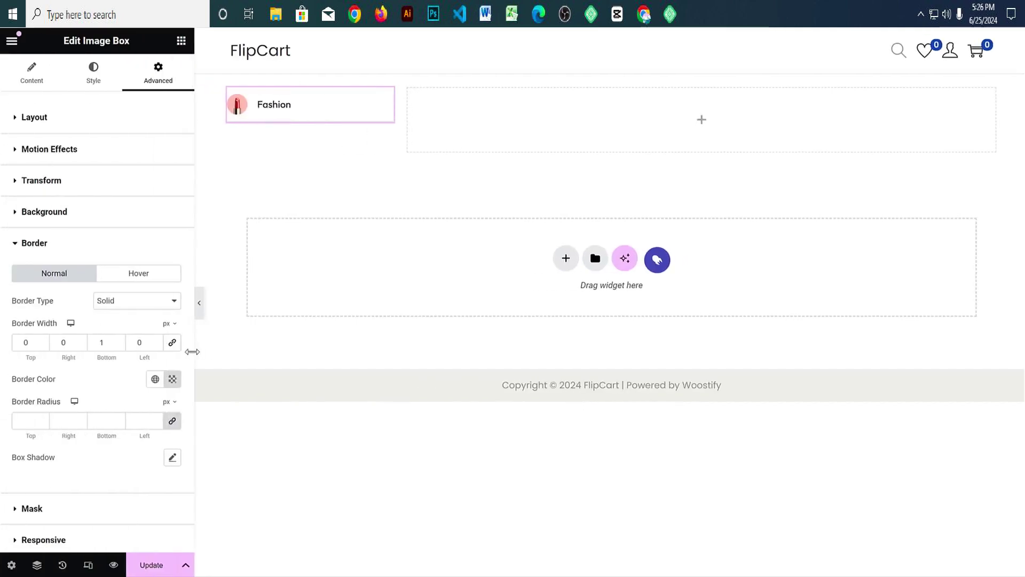
{"action": "left_click", "coordinate": [172, 378]}
{"action": "left_click_drag", "start_coordinate": [119, 330], "coordinate": [112, 330]}
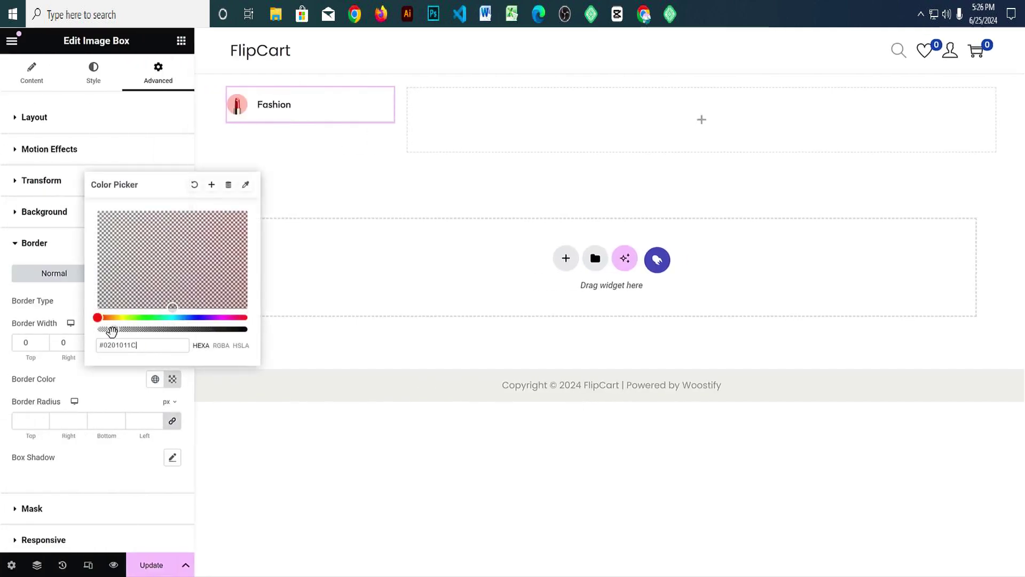
{"action": "left_click", "coordinate": [436, 326]}
{"action": "left_click", "coordinate": [199, 302]}
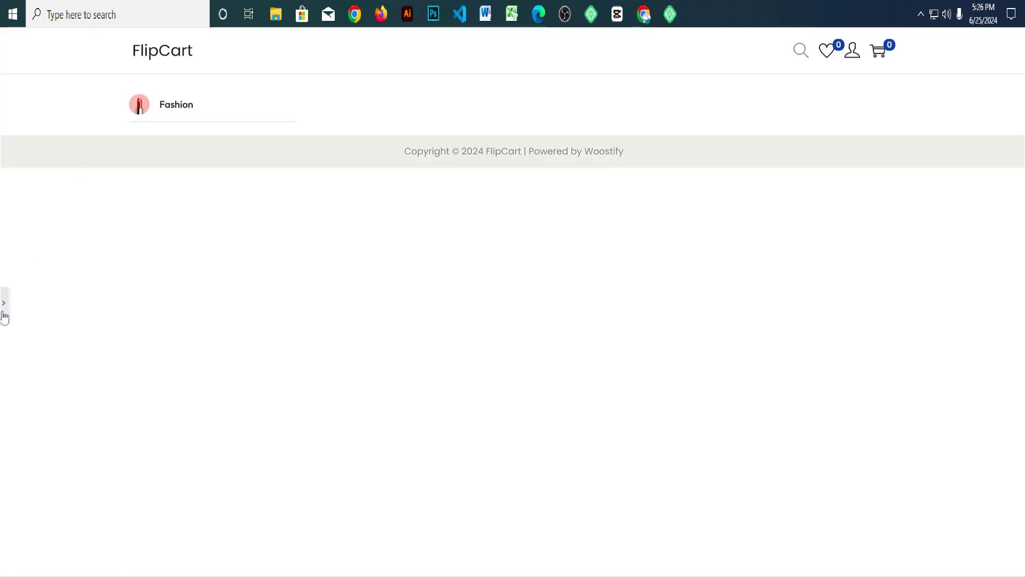
{"action": "left_click", "coordinate": [4, 317]}
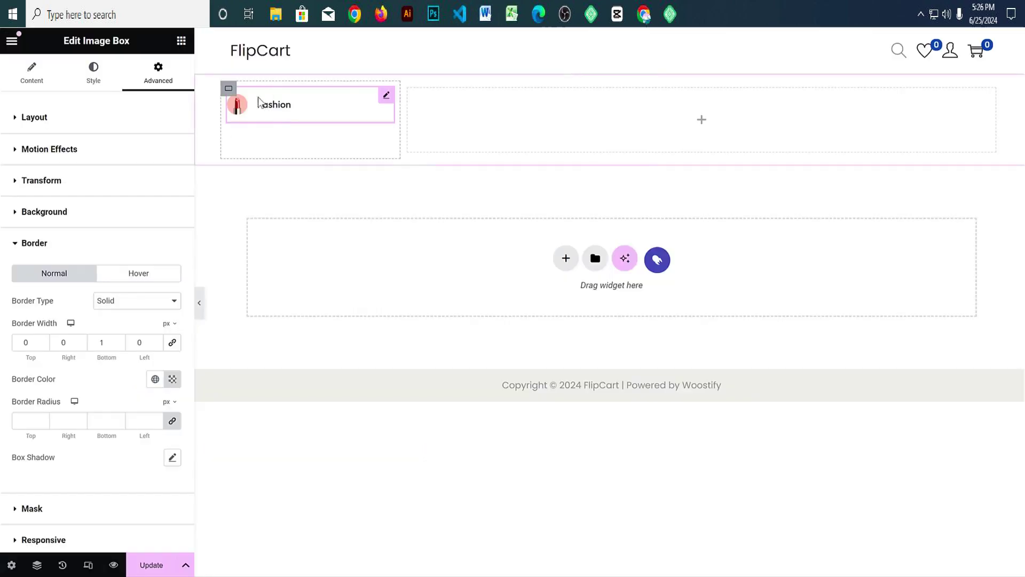
Step: Duplicate the Fashion image box seven times to make a column of eight boxes
{"action": "right_click", "coordinate": [262, 106]}
{"action": "left_click", "coordinate": [286, 142]}
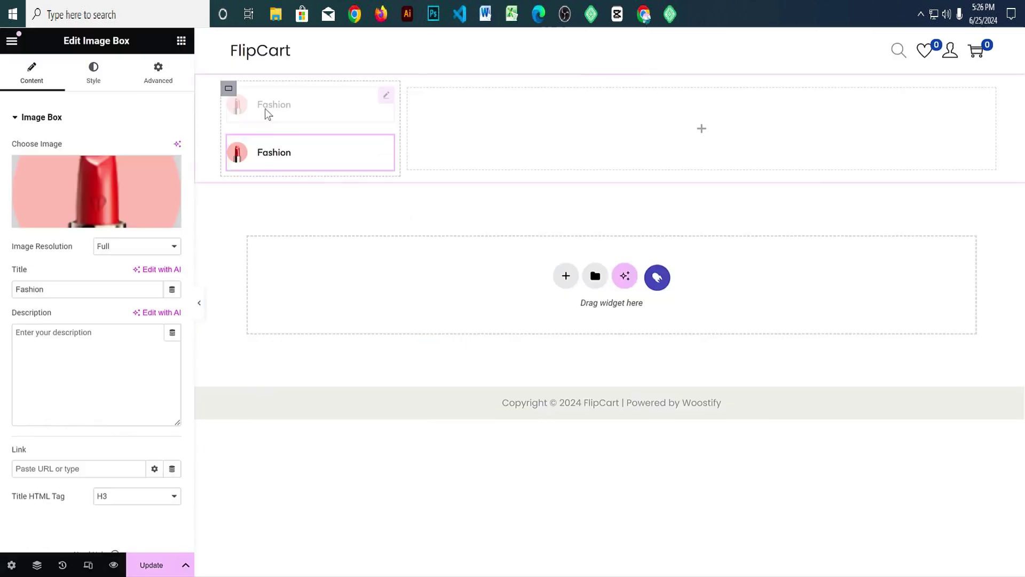
{"action": "right_click", "coordinate": [265, 109]}
{"action": "left_click", "coordinate": [295, 149]}
{"action": "right_click", "coordinate": [281, 104]}
{"action": "left_click", "coordinate": [300, 151]}
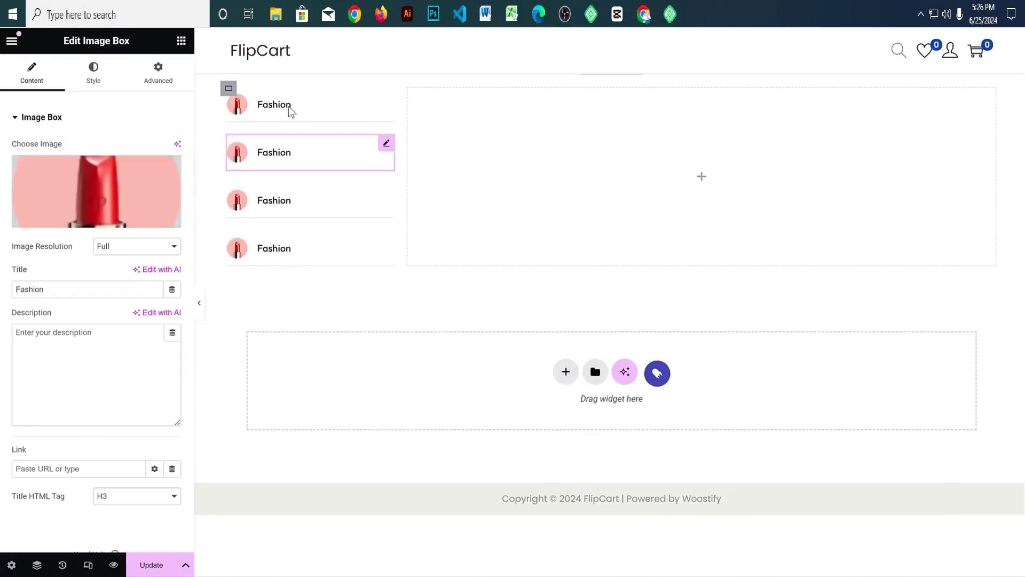
{"action": "right_click", "coordinate": [283, 100]}
{"action": "left_click", "coordinate": [302, 140]}
{"action": "right_click", "coordinate": [276, 108]}
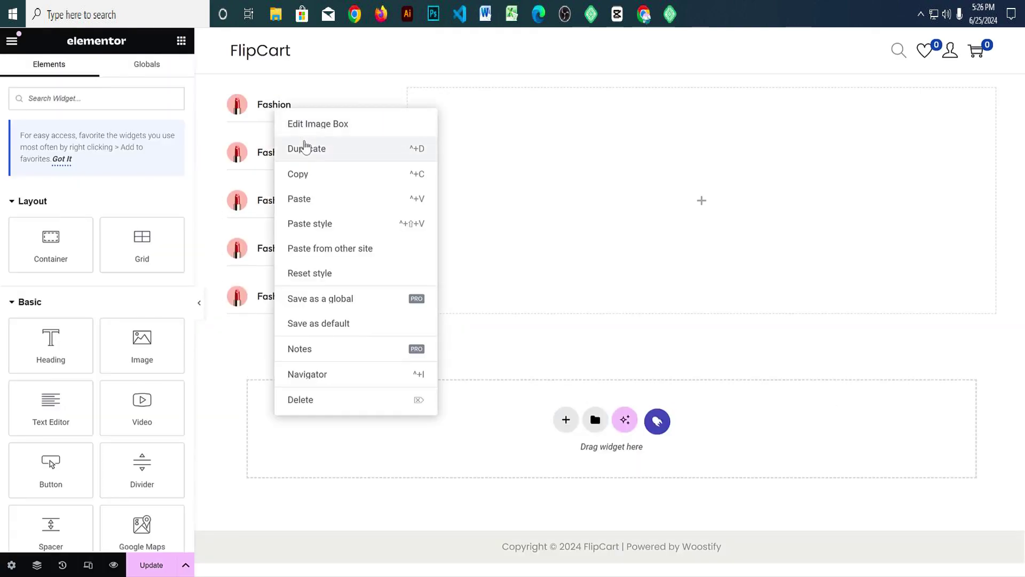
{"action": "left_click", "coordinate": [308, 143]}
{"action": "right_click", "coordinate": [285, 113]}
{"action": "left_click", "coordinate": [307, 148]}
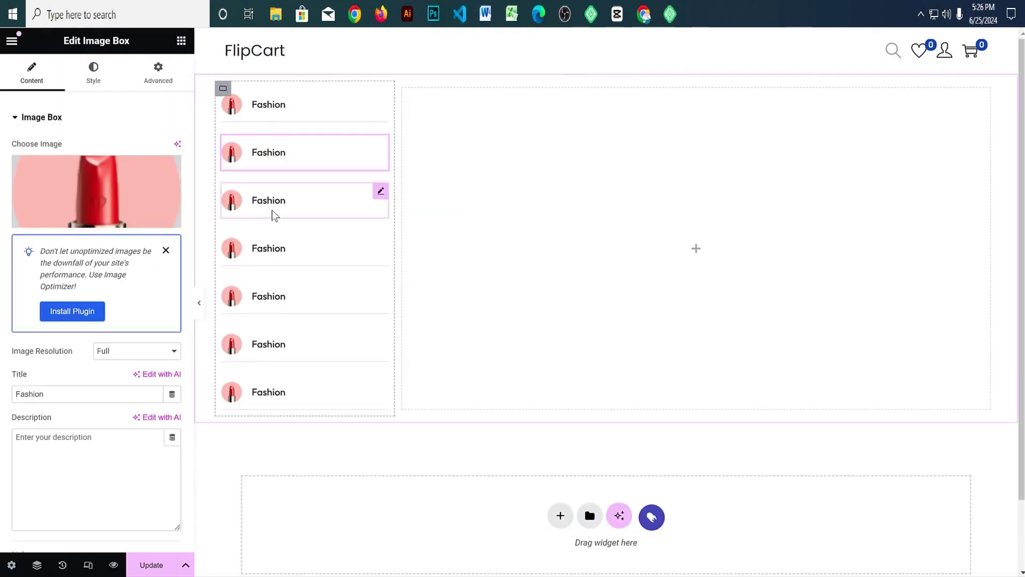
{"action": "right_click", "coordinate": [259, 108]}
{"action": "left_click", "coordinate": [293, 143]}
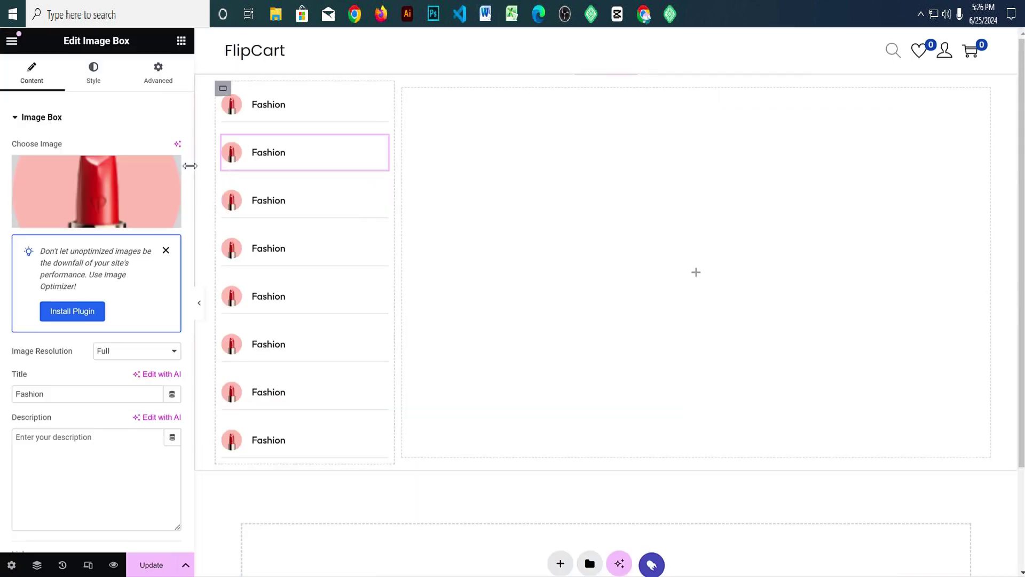
Step: Give the second image box the blue smartphone picture from the media library and change its title to Electronics
{"action": "left_click", "coordinate": [156, 169]}
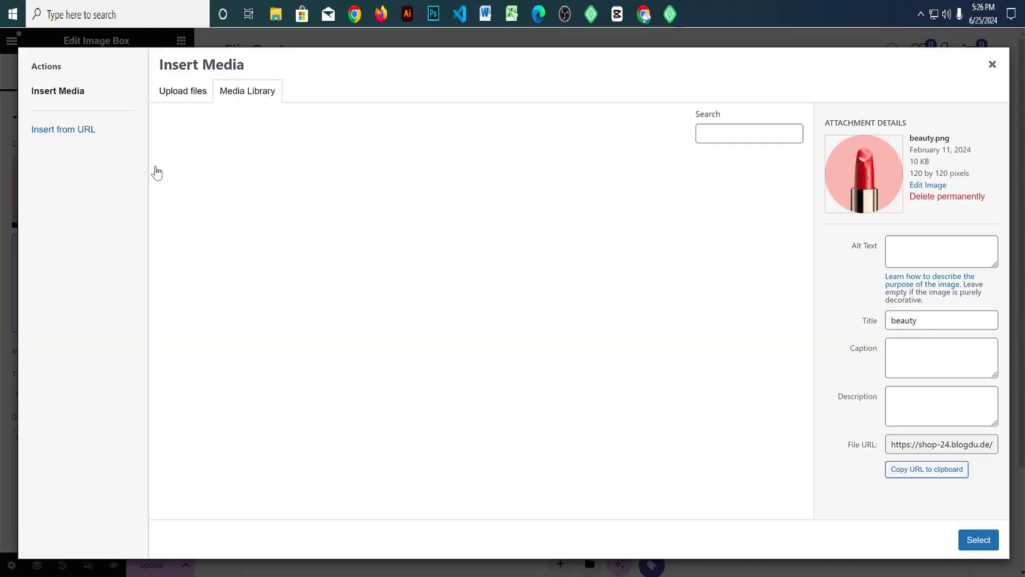
{"action": "left_click", "coordinate": [415, 221]}
{"action": "left_click", "coordinate": [979, 539]}
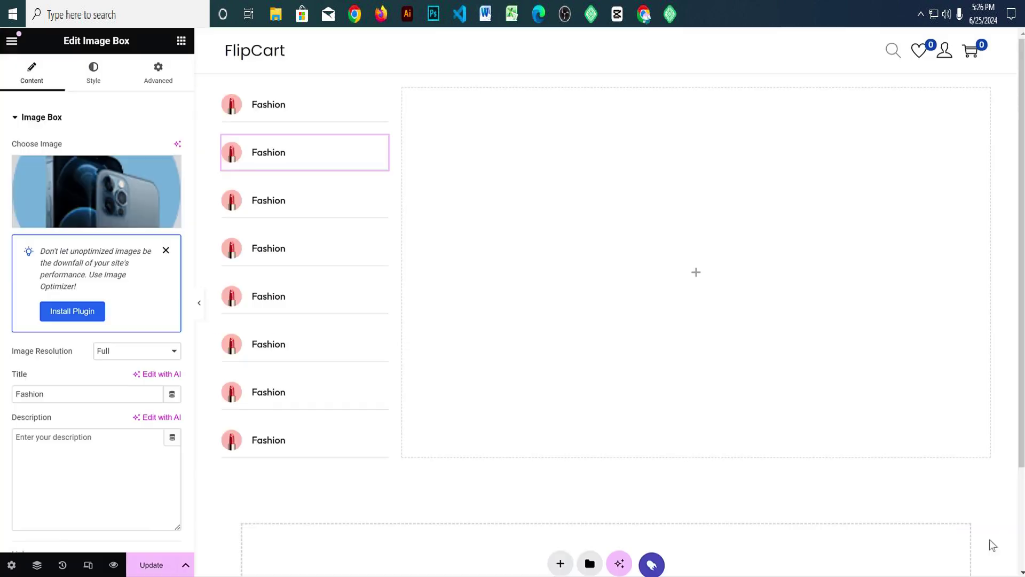
{"action": "left_click", "coordinate": [165, 250]}
{"action": "double_click", "coordinate": [91, 286]}
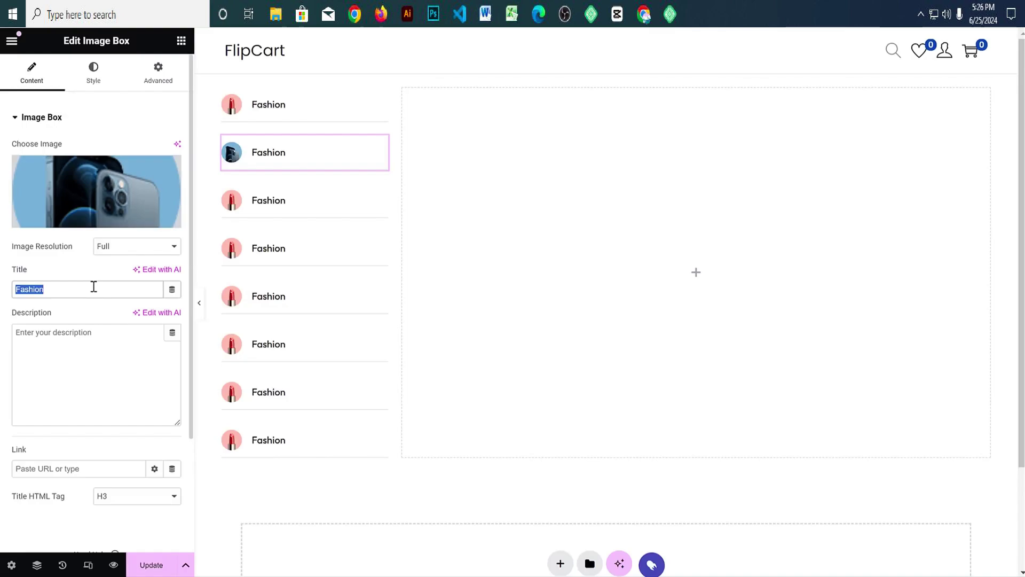
{"action": "type", "text": "Electronics"}
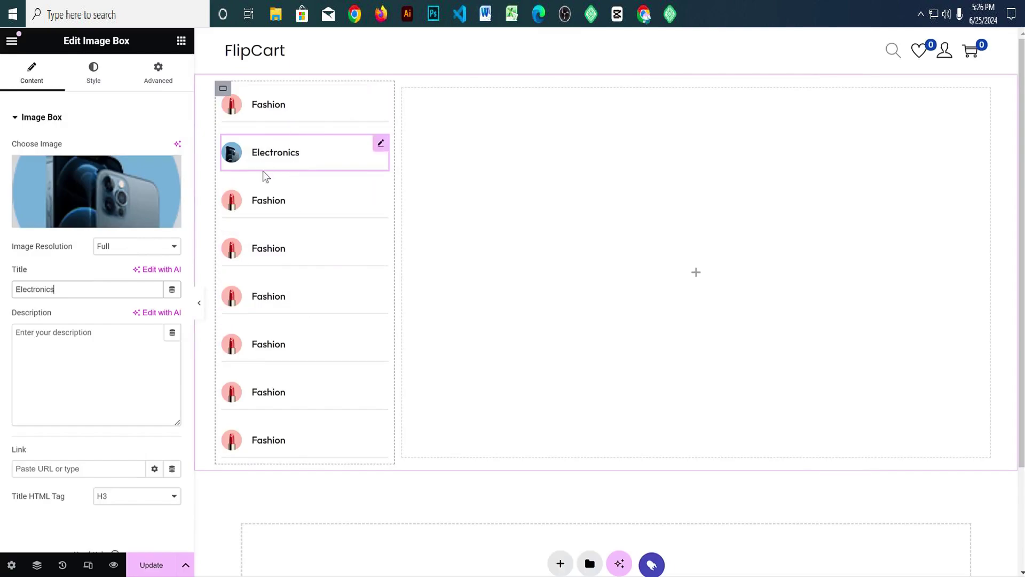
{"action": "left_click", "coordinate": [107, 88]}
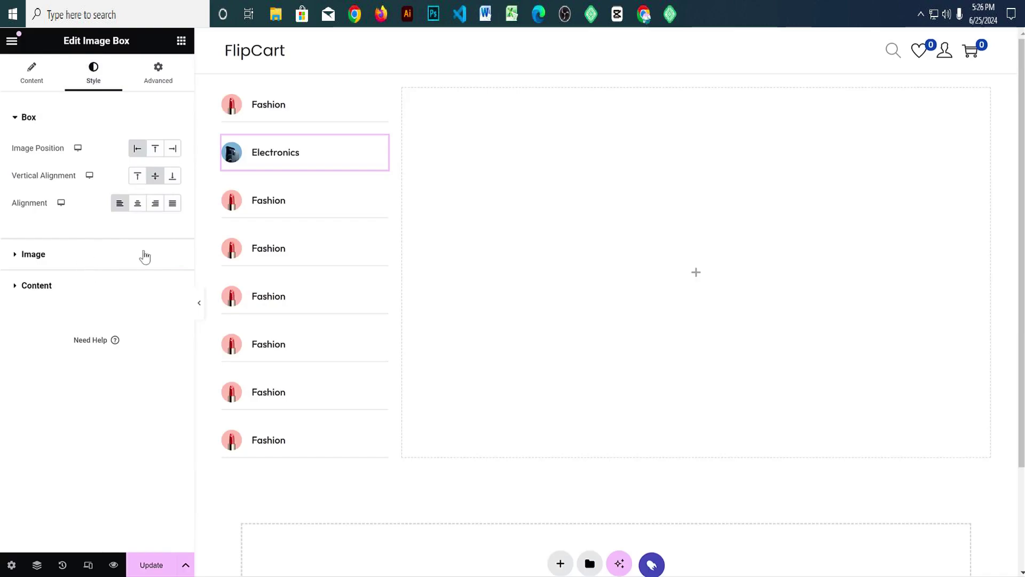
Step: Title the third image box Home & Garden, copying the text from the reference shop page, and give it the home-garden.png picture
{"action": "left_click", "coordinate": [309, 208]}
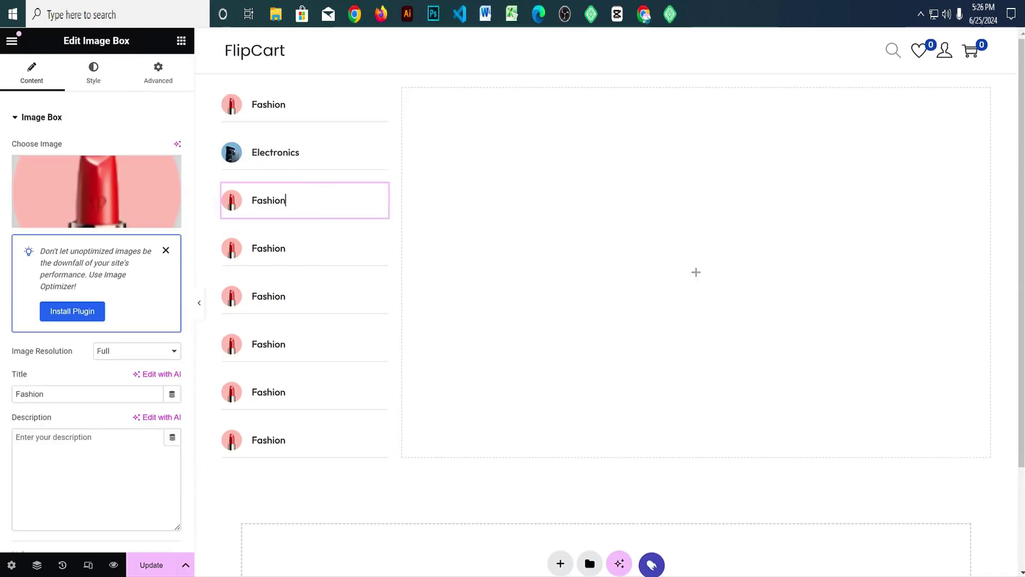
{"action": "key", "text": "ctrl+Tab"}
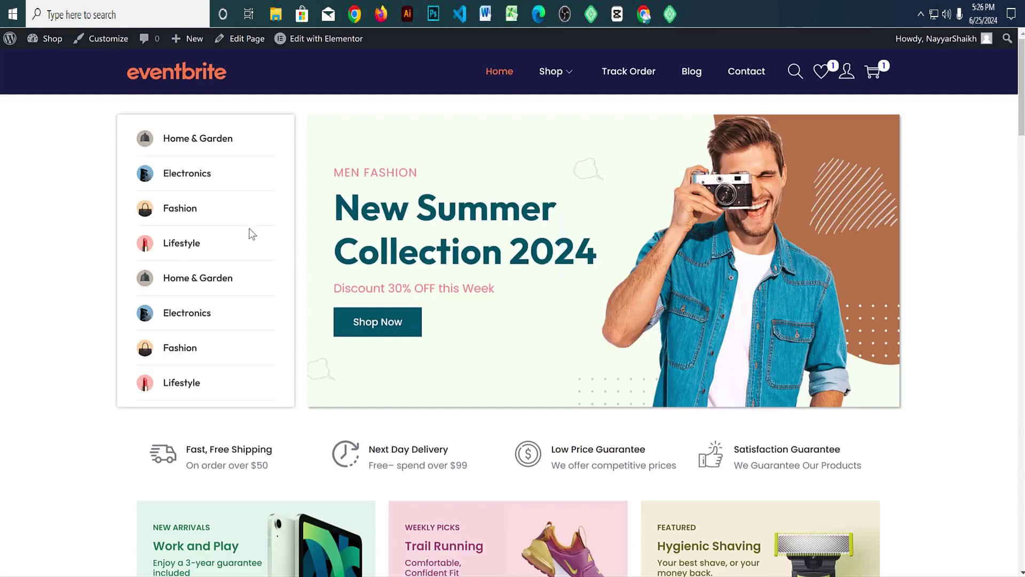
{"action": "left_click_drag", "start_coordinate": [246, 139], "coordinate": [164, 142]}
{"action": "key", "text": "ctrl+c"}
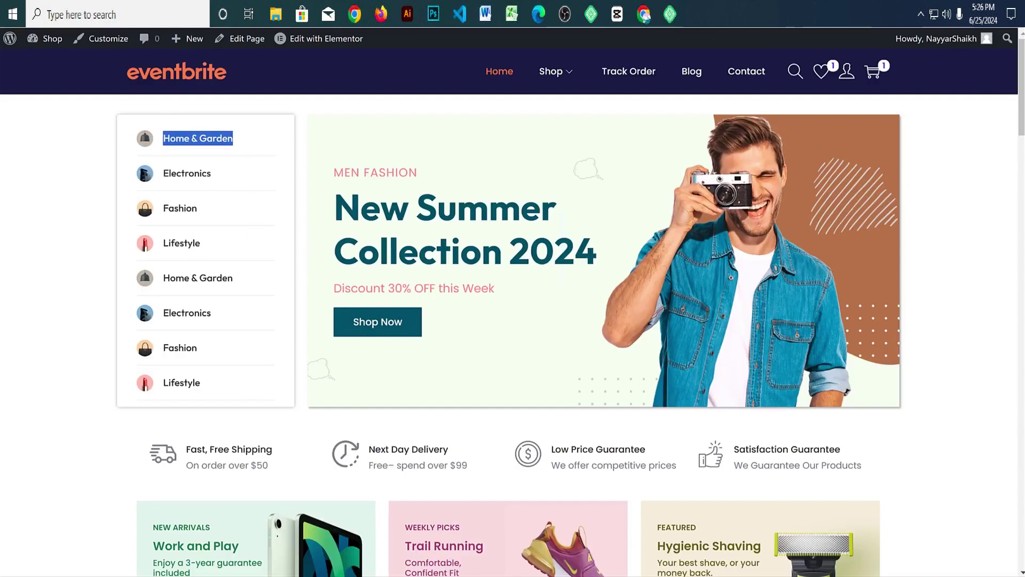
{"action": "key", "text": "ctrl+Tab"}
{"action": "double_click", "coordinate": [98, 394]}
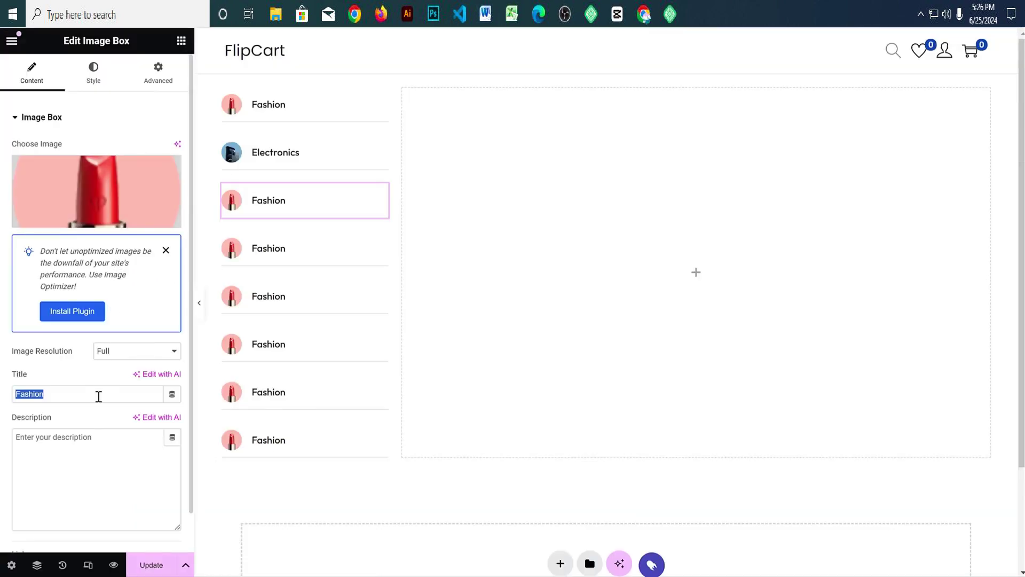
{"action": "key", "text": "ctrl+v"}
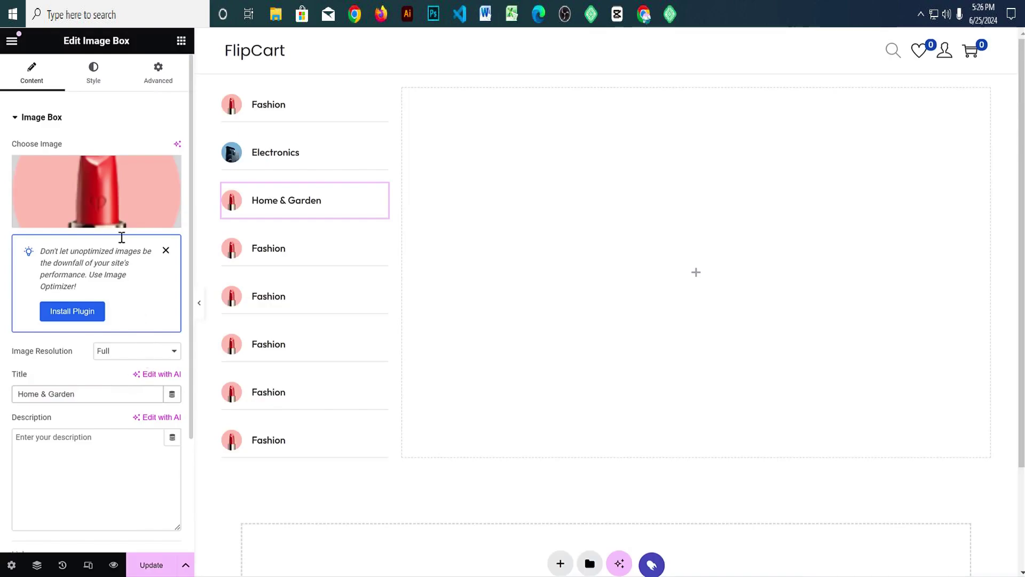
{"action": "left_click", "coordinate": [121, 219]}
{"action": "left_click", "coordinate": [165, 207]}
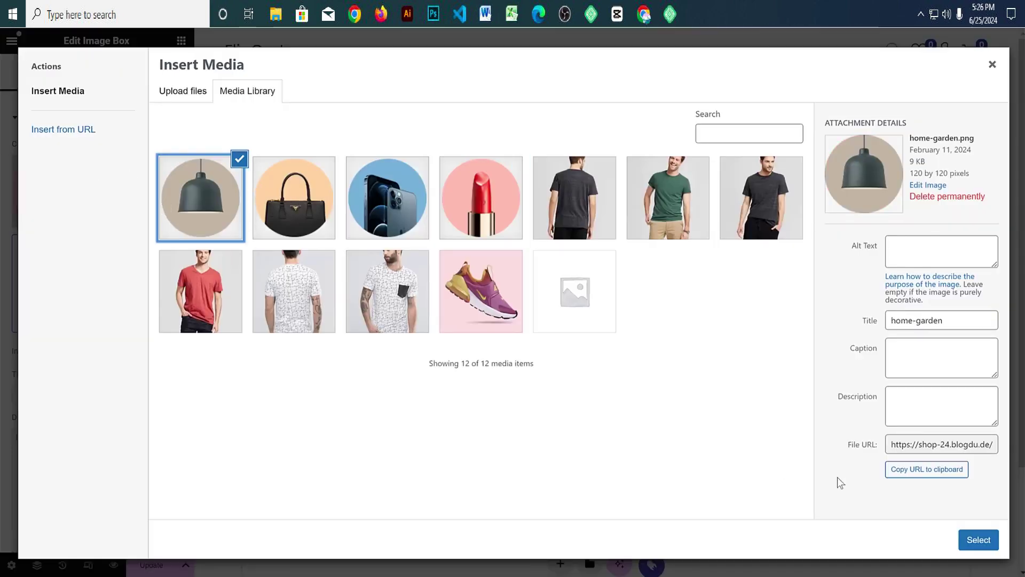
{"action": "left_click", "coordinate": [989, 542]}
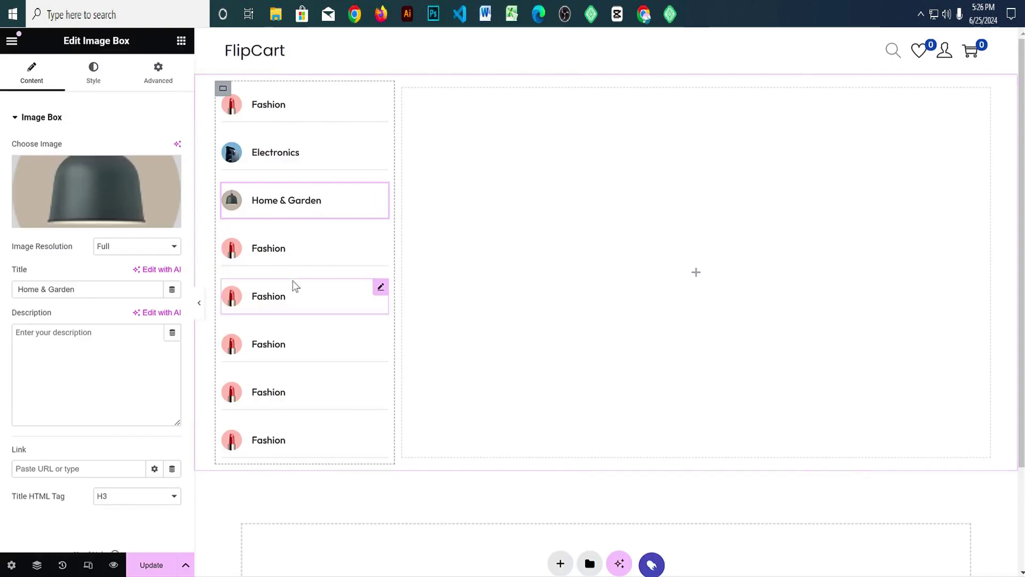
Step: Set the column and row gaps of the container holding the category boxes to 0 px
{"action": "left_click", "coordinate": [223, 88]}
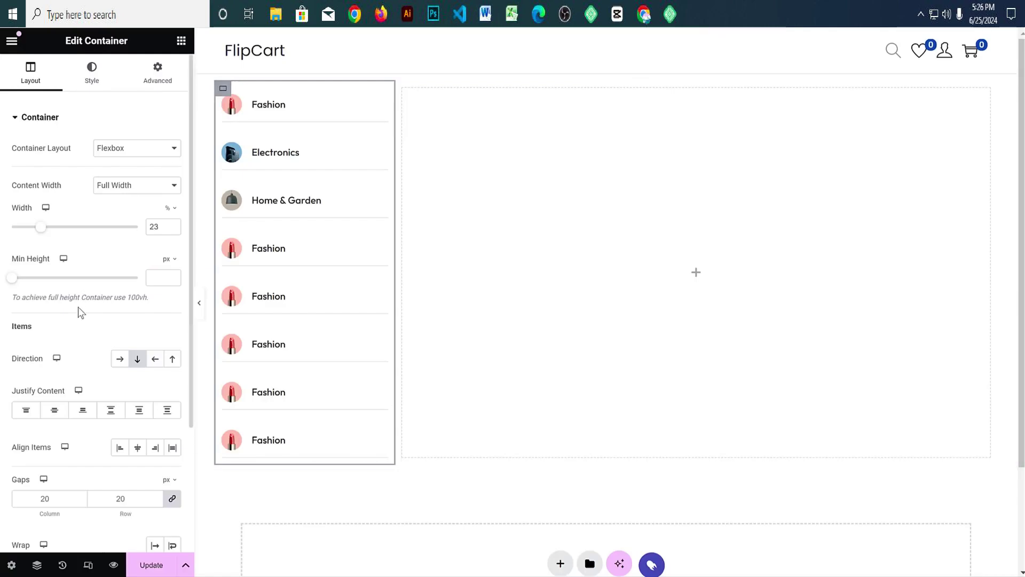
{"action": "scroll", "coordinate": [72, 378], "scroll_direction": "down", "scroll_amount": 2}
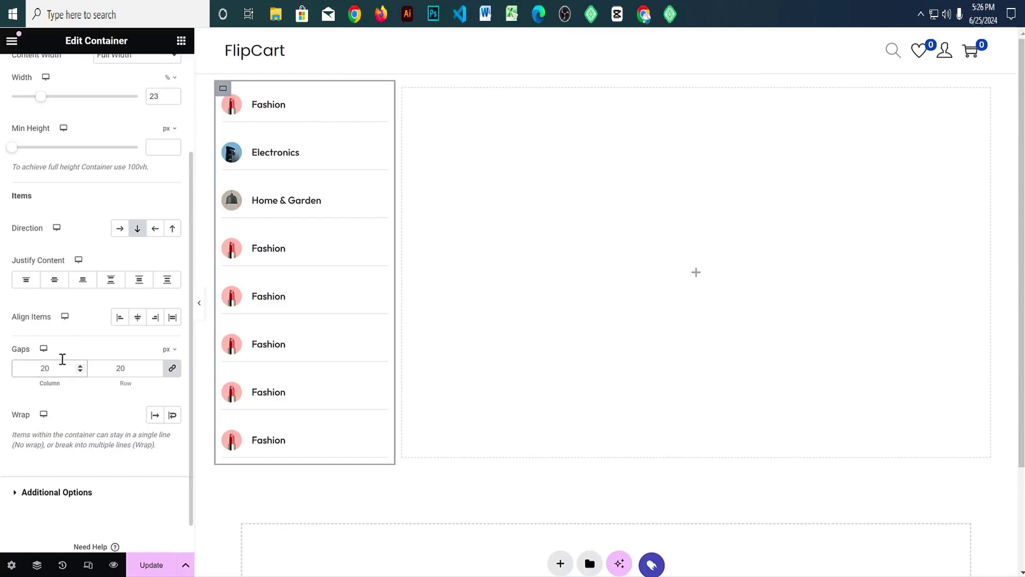
{"action": "double_click", "coordinate": [62, 360]}
{"action": "type", "text": "0"}
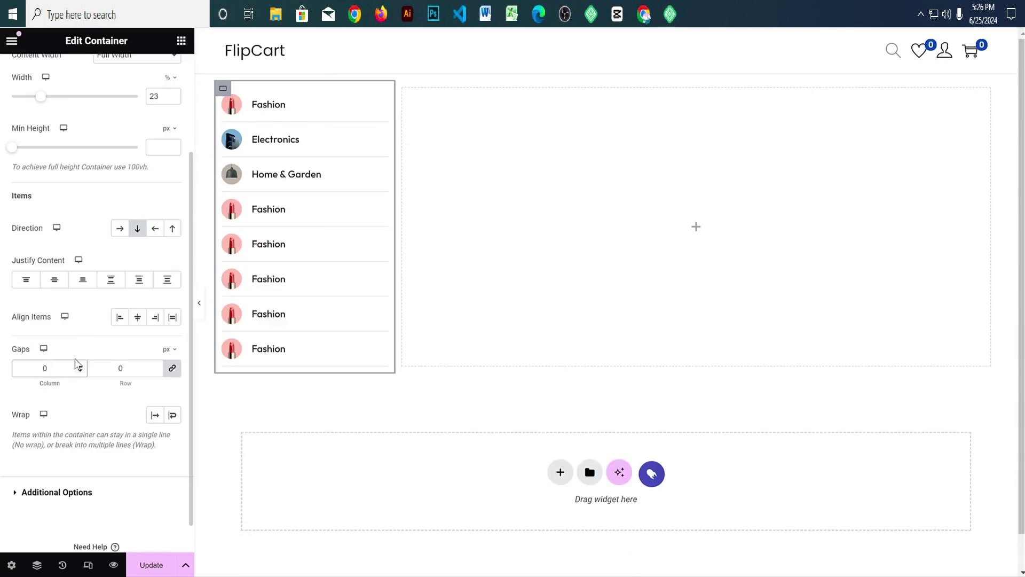
{"action": "scroll", "coordinate": [92, 367], "scroll_direction": "up", "scroll_amount": 3}
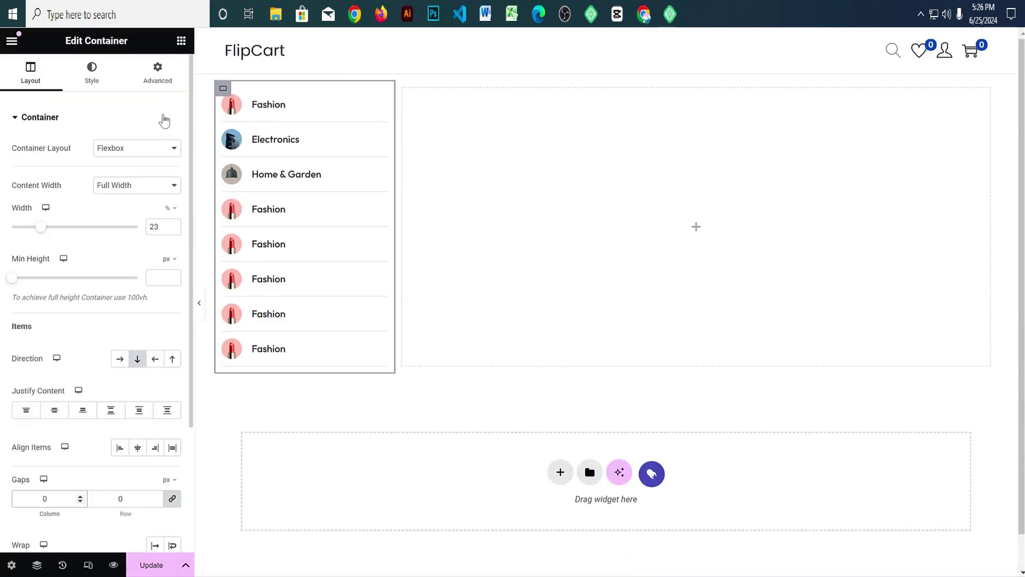
Step: Set the category container's margin to 0 px and, with its padding values unlinked, use 10 px top and 30 px right padding
{"action": "left_click", "coordinate": [159, 80]}
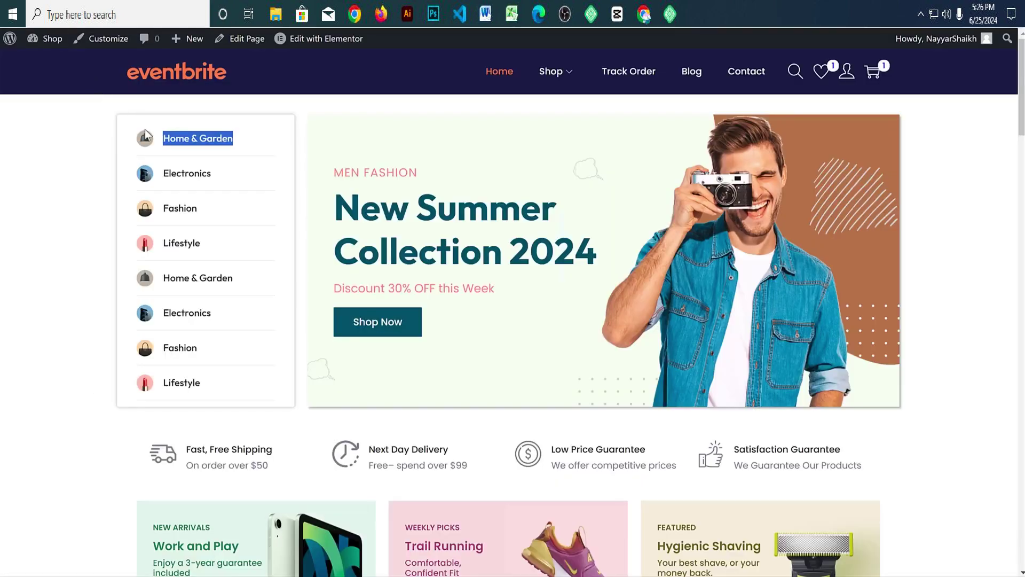
{"action": "left_click", "coordinate": [122, 91]}
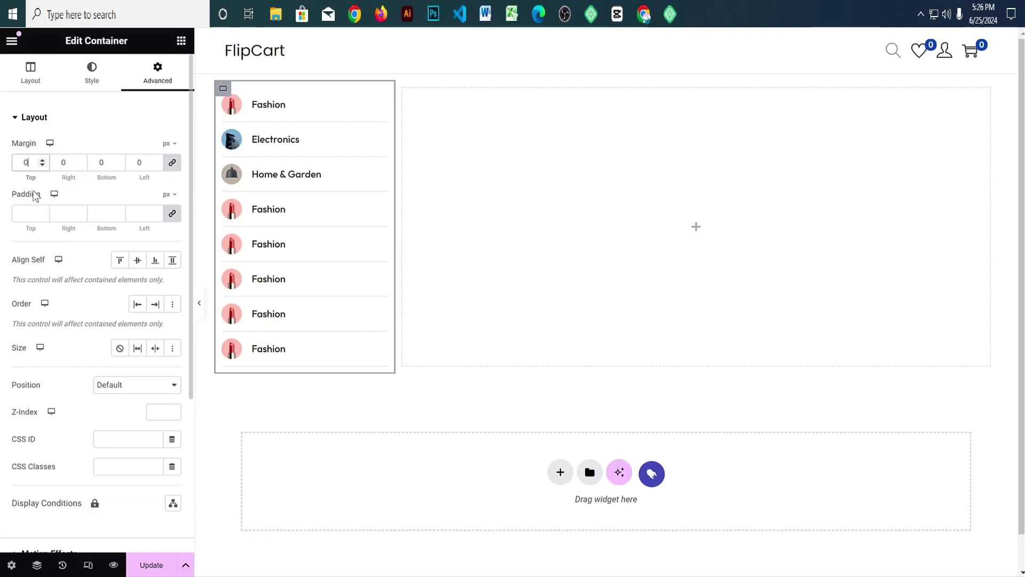
{"action": "left_click", "coordinate": [173, 214]}
{"action": "left_click_drag", "start_coordinate": [30, 214], "coordinate": [15, 214]}
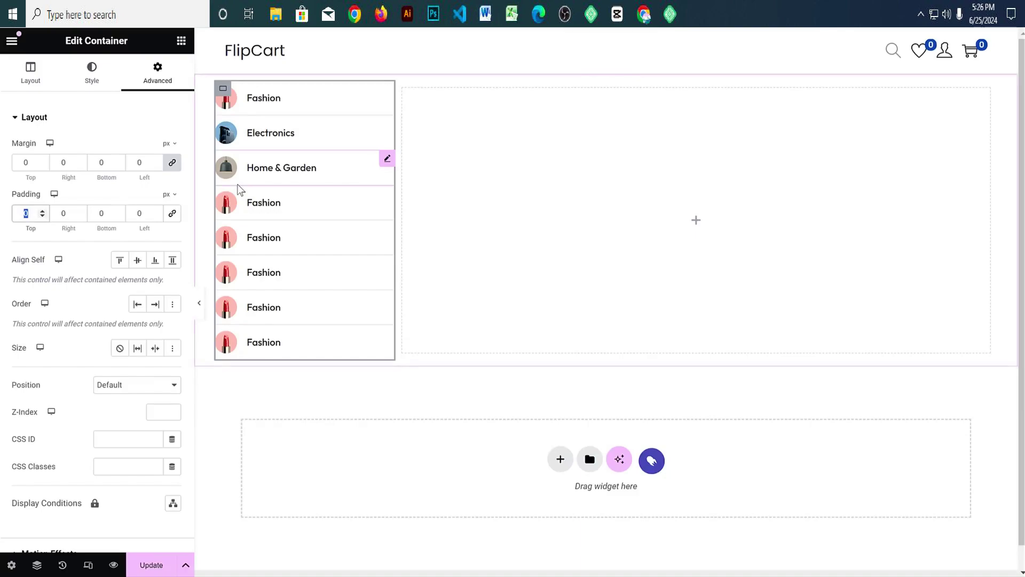
{"action": "type", "text": "03010"}
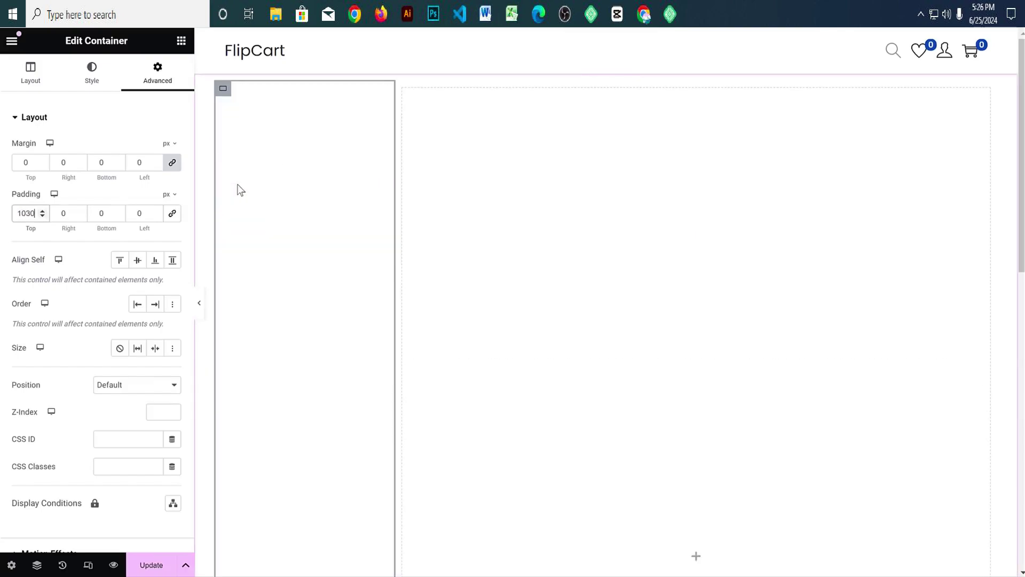
{"action": "double_click", "coordinate": [27, 213]}
{"action": "type", "text": "10"}
{"action": "key", "text": "Tab"}
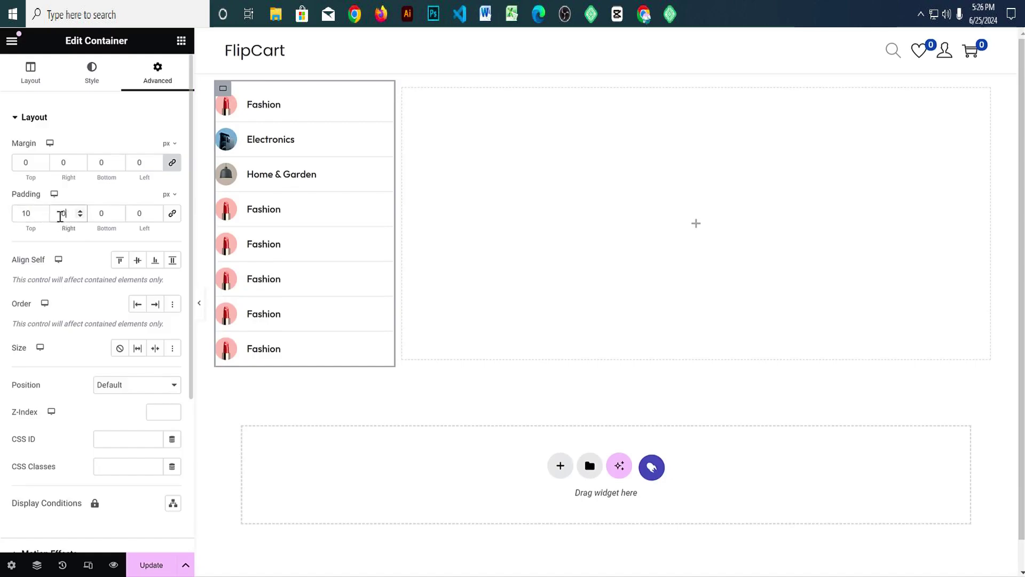
{"action": "type", "text": "30"}
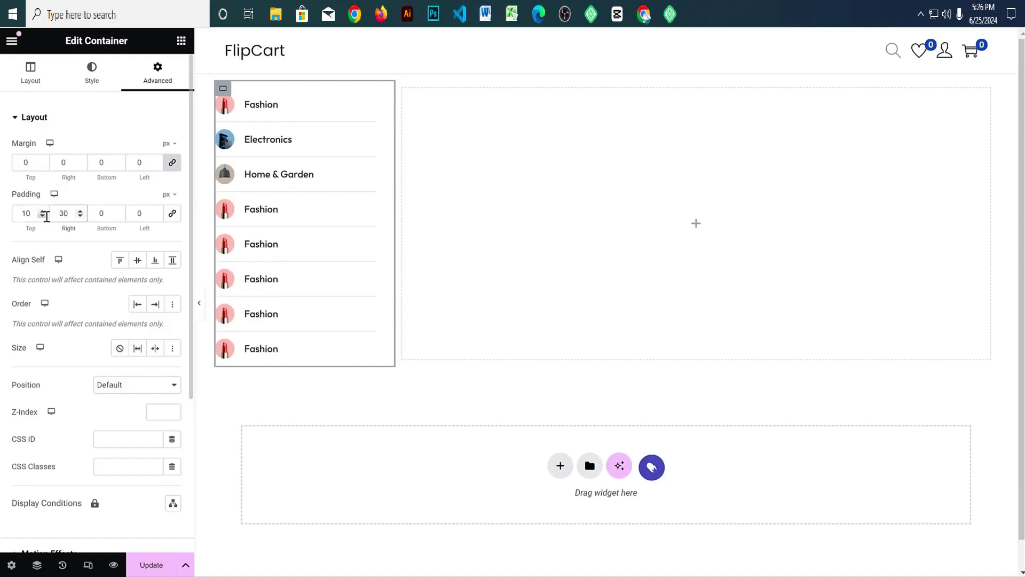
Step: Set the category container's bottom padding to 10 px and its left padding to 30 px
{"action": "double_click", "coordinate": [102, 213]}
{"action": "type", "text": "10"}
{"action": "key", "text": "Tab"}
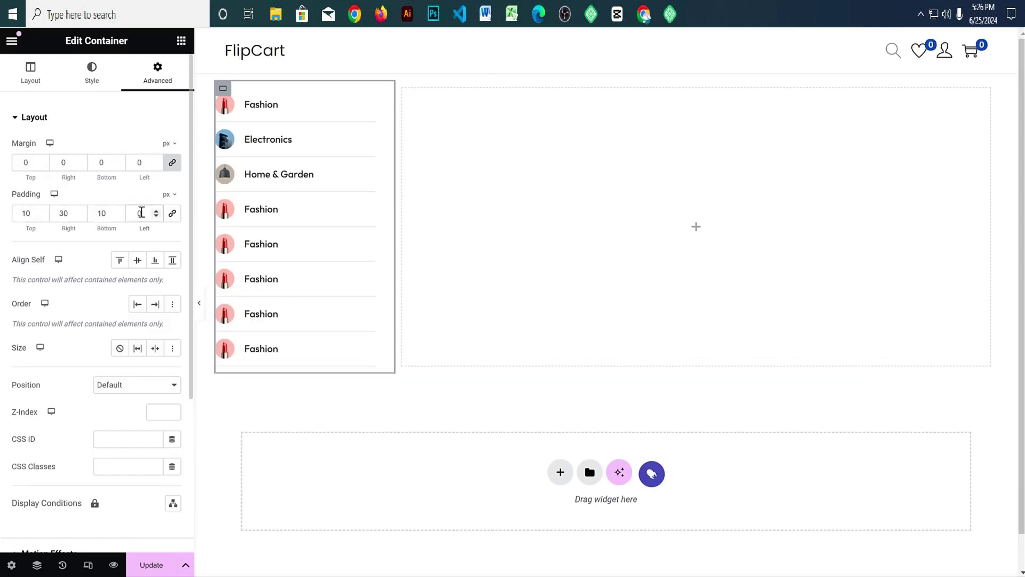
{"action": "type", "text": "30"}
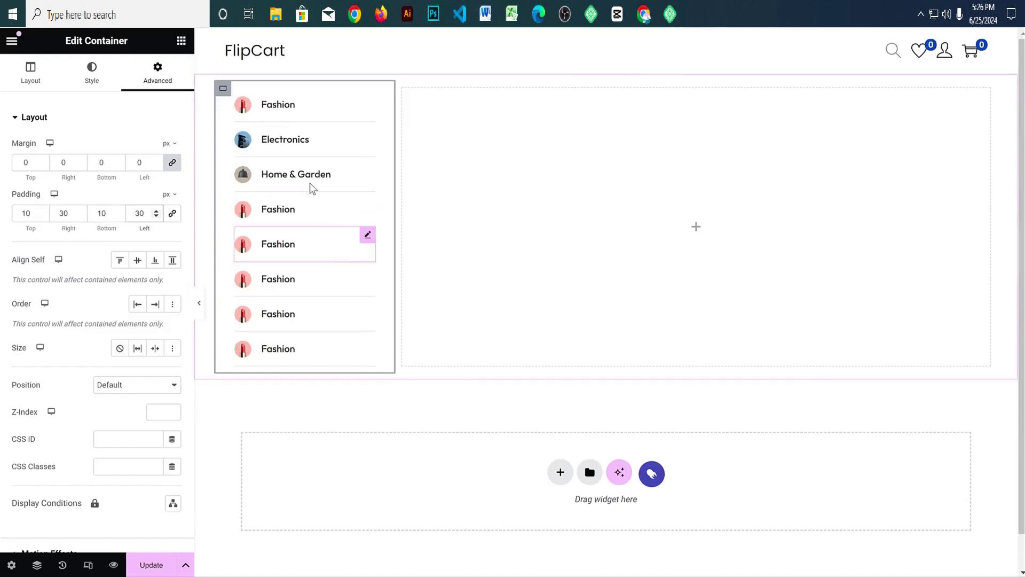
Step: Give the category container a classic background in white, #FFFFFF
{"action": "scroll", "coordinate": [86, 318], "scroll_direction": "down", "scroll_amount": 3}
{"action": "scroll", "coordinate": [87, 317], "scroll_direction": "up", "scroll_amount": 3}
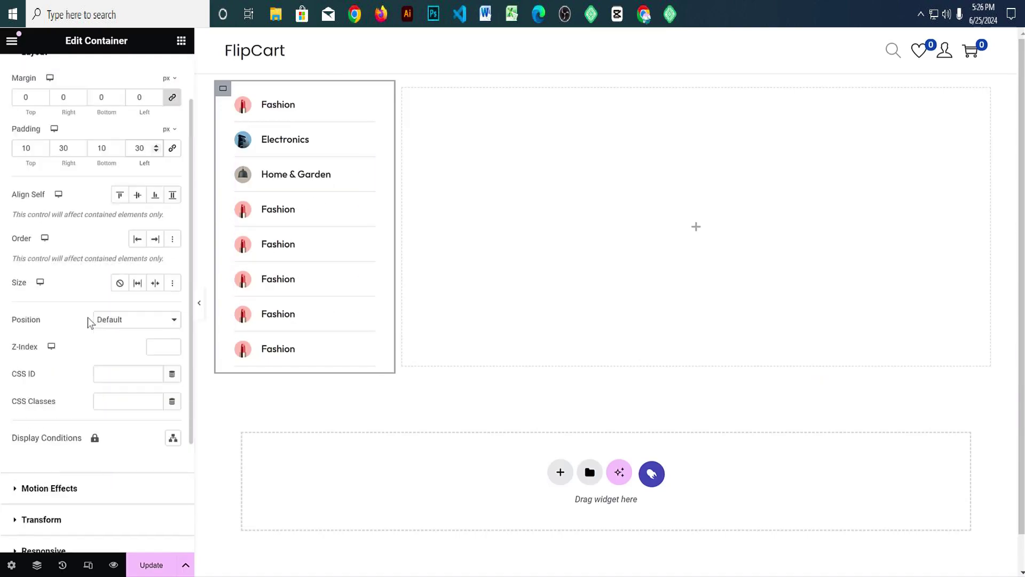
{"action": "left_click", "coordinate": [98, 75]}
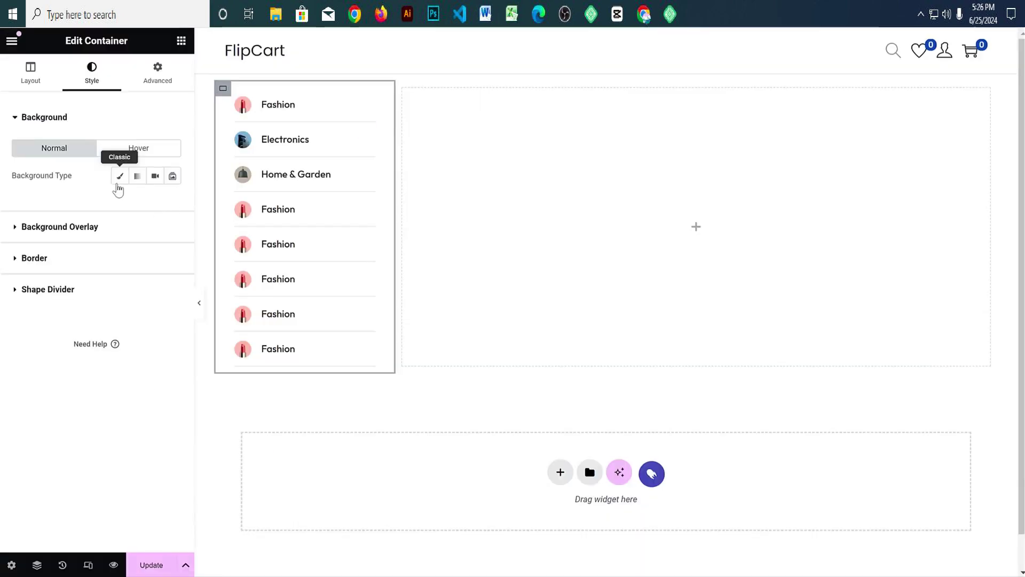
{"action": "left_click", "coordinate": [119, 175]}
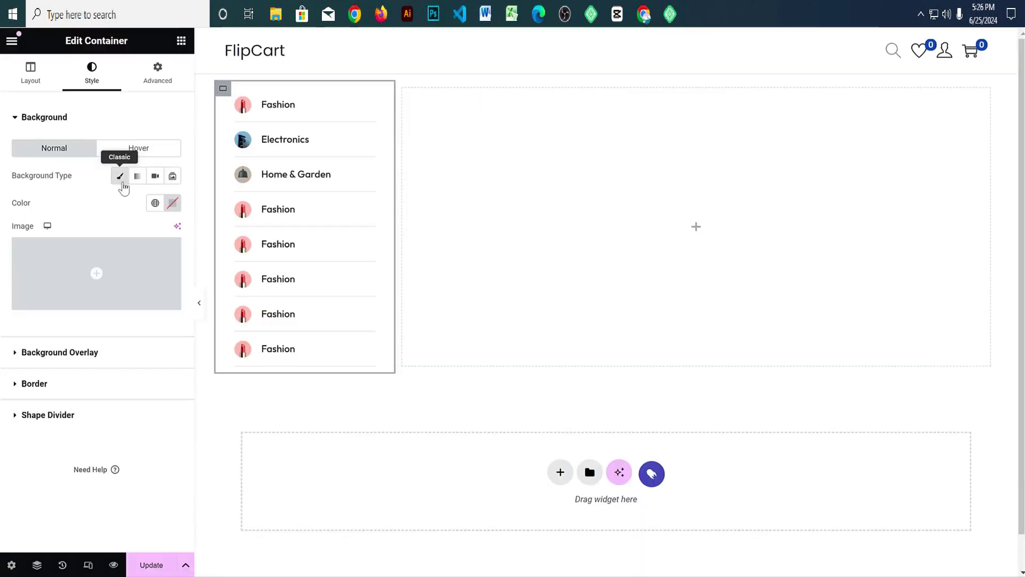
{"action": "left_click", "coordinate": [172, 204]}
{"action": "type", "text": "#FFFFFF"}
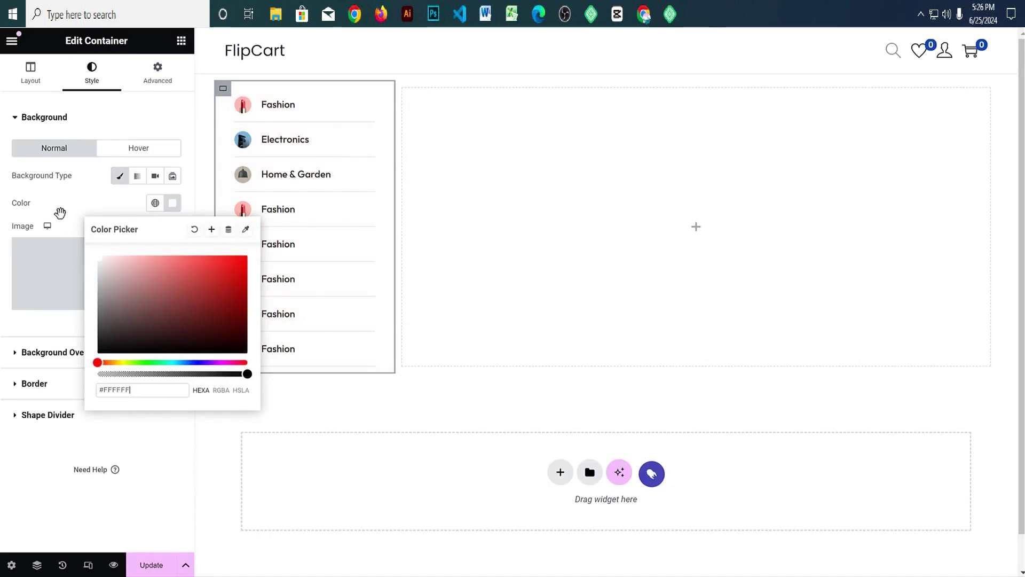
{"action": "left_click", "coordinate": [94, 190]}
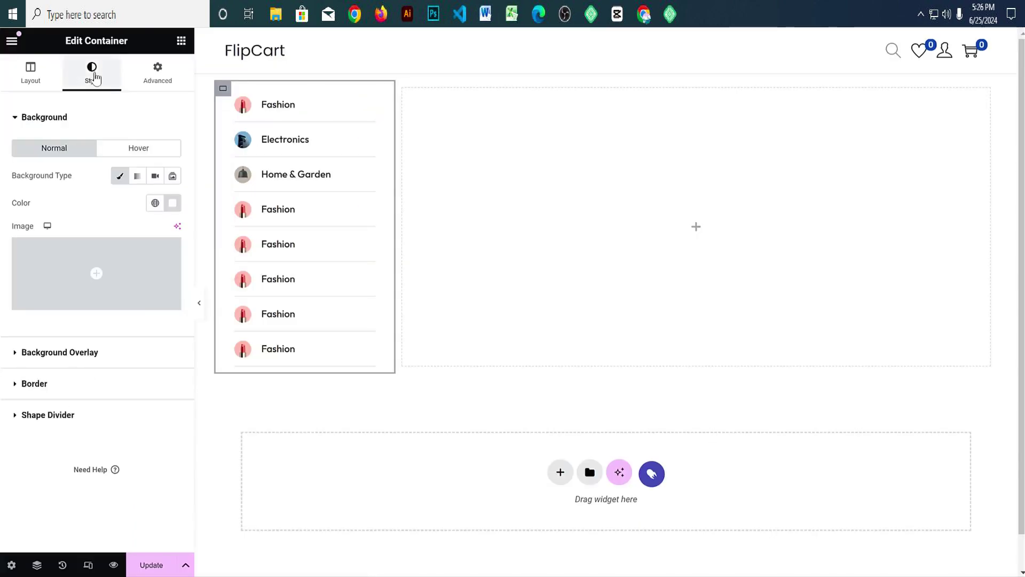
Step: Add a box shadow to the category container with about 59 horizontal, 59 vertical, 63 blur and -11 spread
{"action": "left_click", "coordinate": [45, 393]}
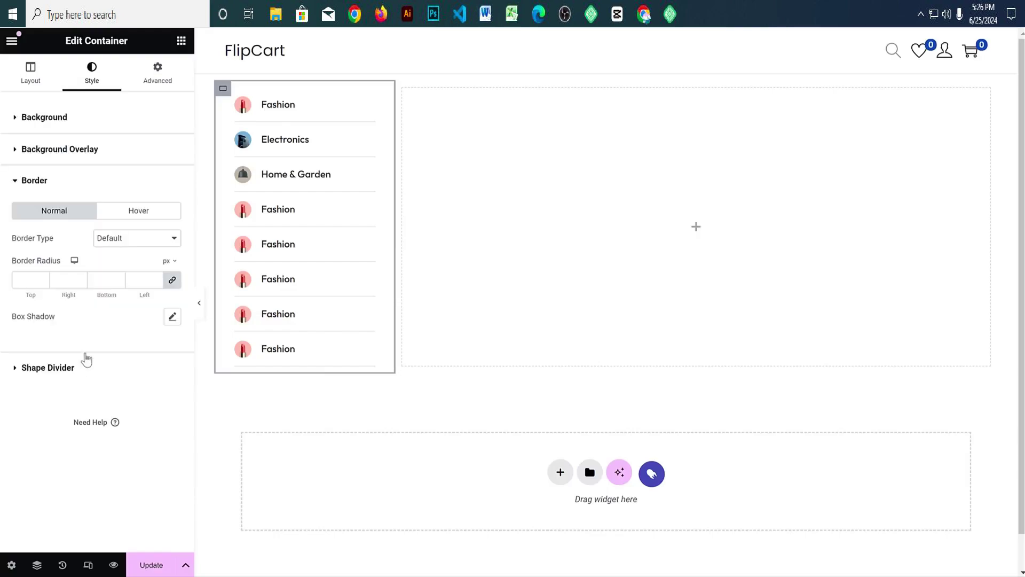
{"action": "left_click", "coordinate": [172, 318]}
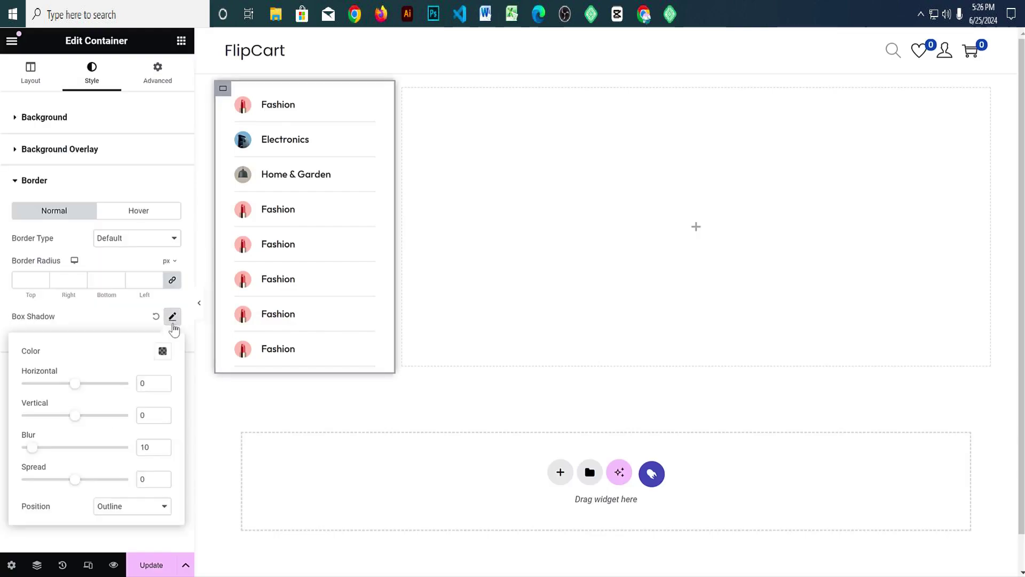
{"action": "left_click_drag", "start_coordinate": [74, 389], "coordinate": [105, 424]}
{"action": "left_click_drag", "start_coordinate": [33, 450], "coordinate": [67, 483]}
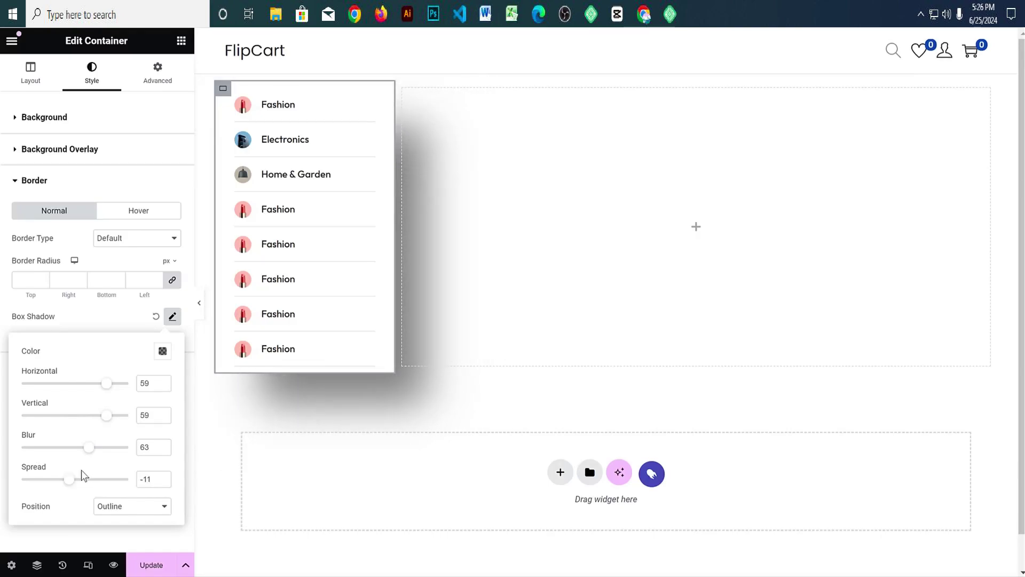
Step: Set the box shadow's horizontal and vertical offsets to 0
{"action": "left_click_drag", "start_coordinate": [151, 383], "coordinate": [94, 382]}
{"action": "type", "text": "0"}
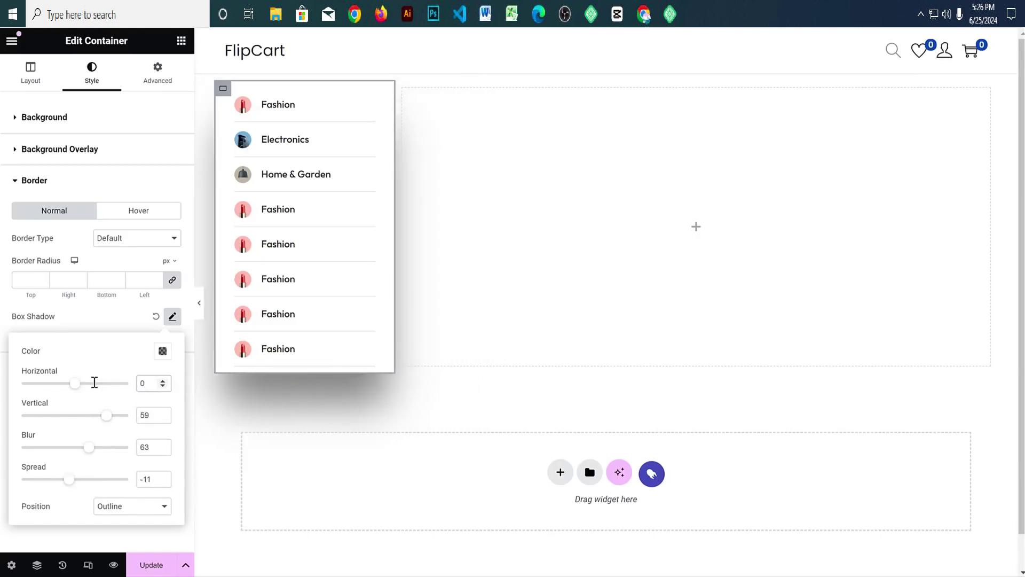
{"action": "left_click", "coordinate": [147, 415]}
{"action": "type", "text": "0"}
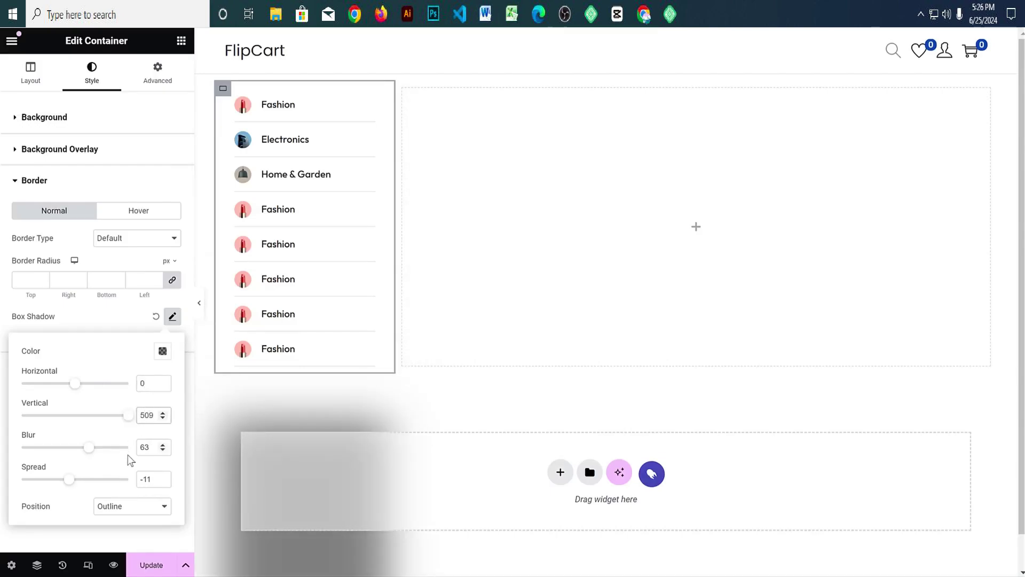
{"action": "type", "text": "0"}
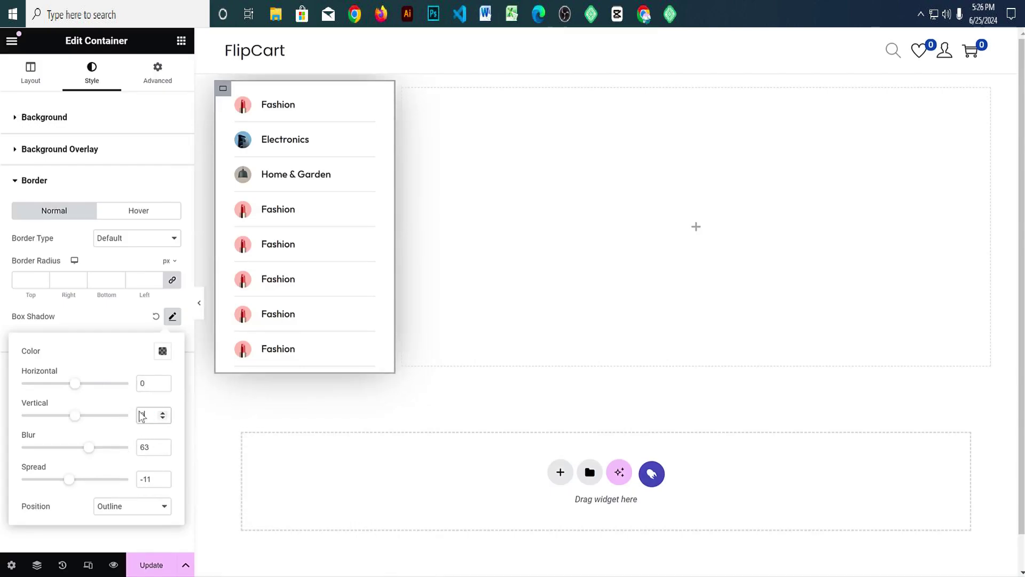
Step: Set the category container's box shadow to 5 blur and 0 spread, and preview the page at full width
{"action": "double_click", "coordinate": [142, 445]}
{"action": "type", "text": "5"}
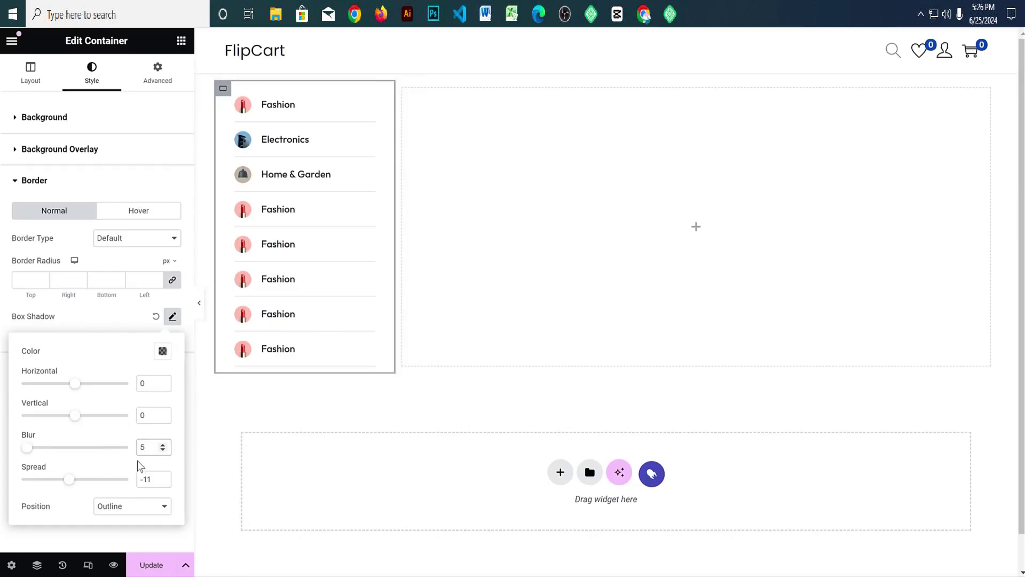
{"action": "double_click", "coordinate": [142, 477]}
{"action": "type", "text": "0"}
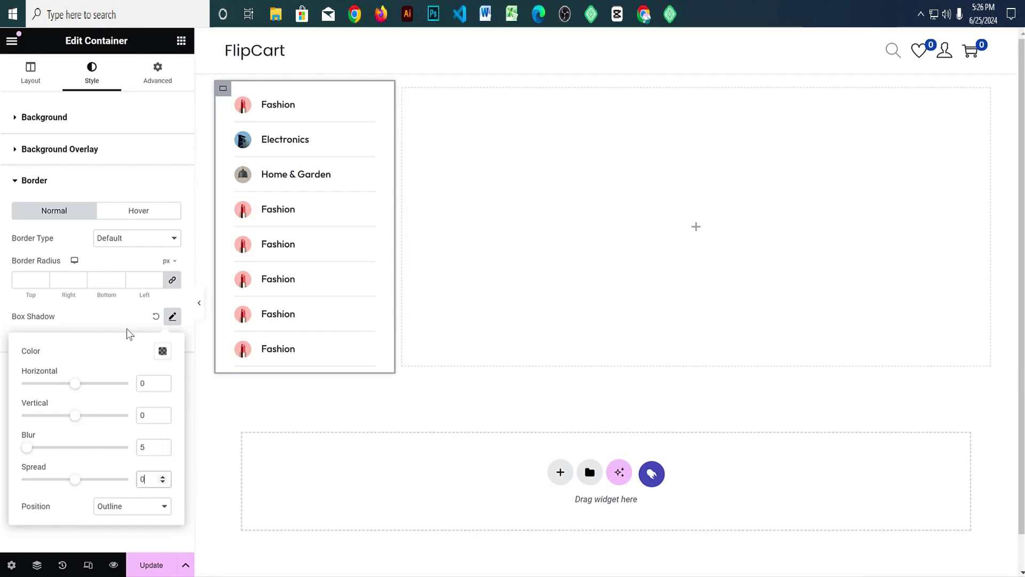
{"action": "left_click", "coordinate": [191, 318]}
{"action": "left_click", "coordinate": [199, 303]}
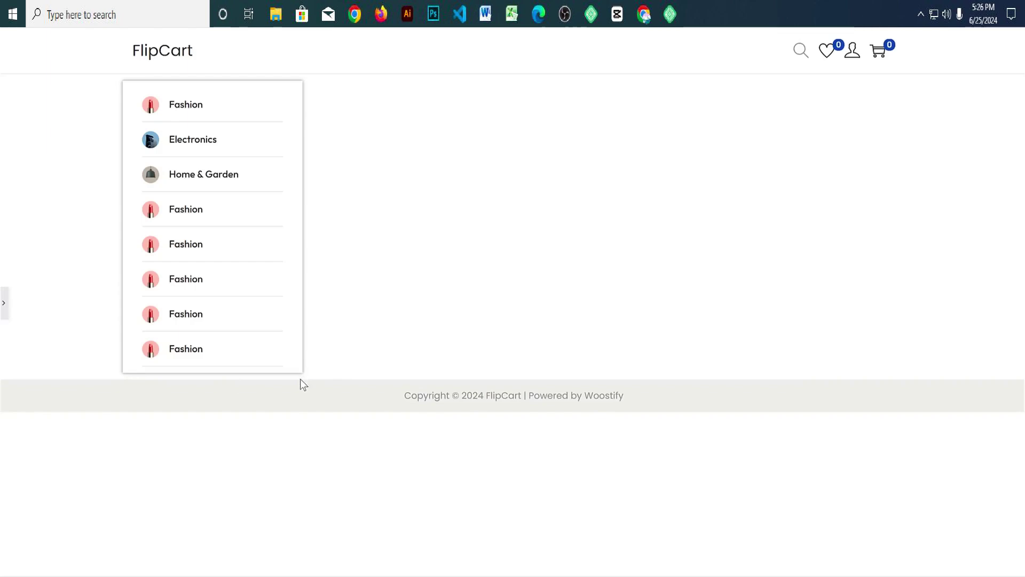
{"action": "left_click", "coordinate": [8, 300]}
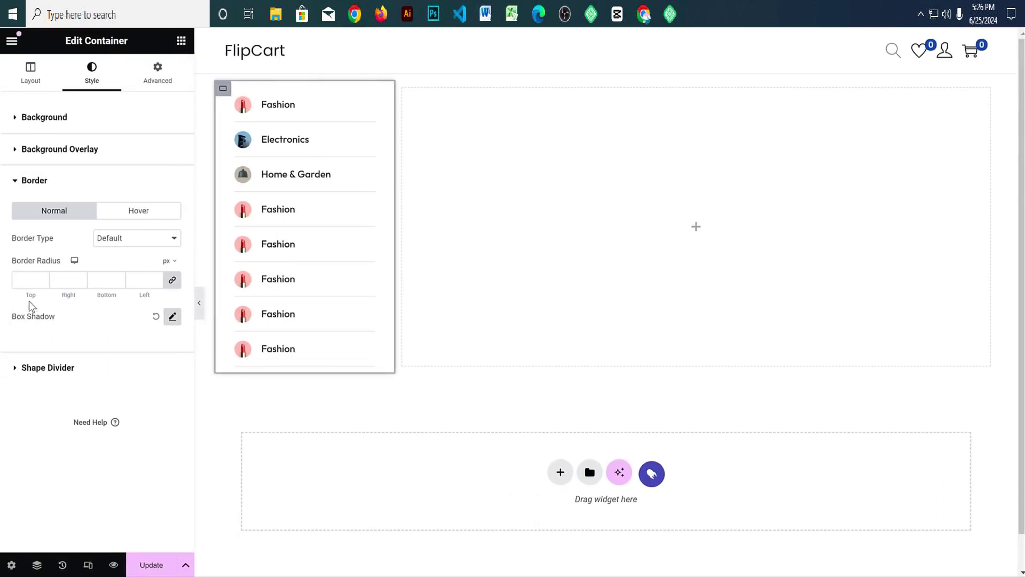
Step: Try a 5 px border radius on all corners of the category container, preview it, and settle on 3 px
{"action": "left_click", "coordinate": [25, 280]}
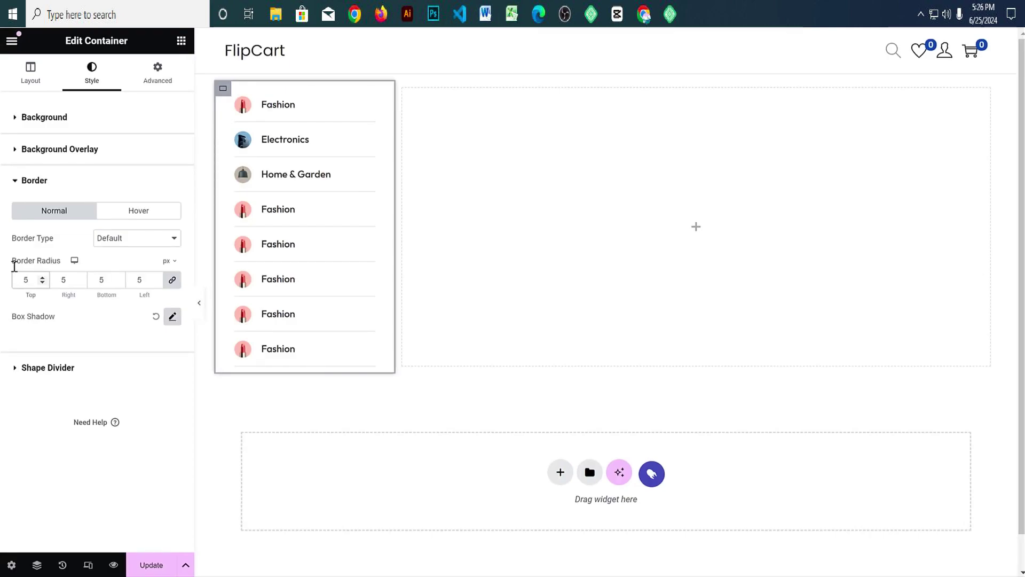
{"action": "left_click", "coordinate": [200, 303]}
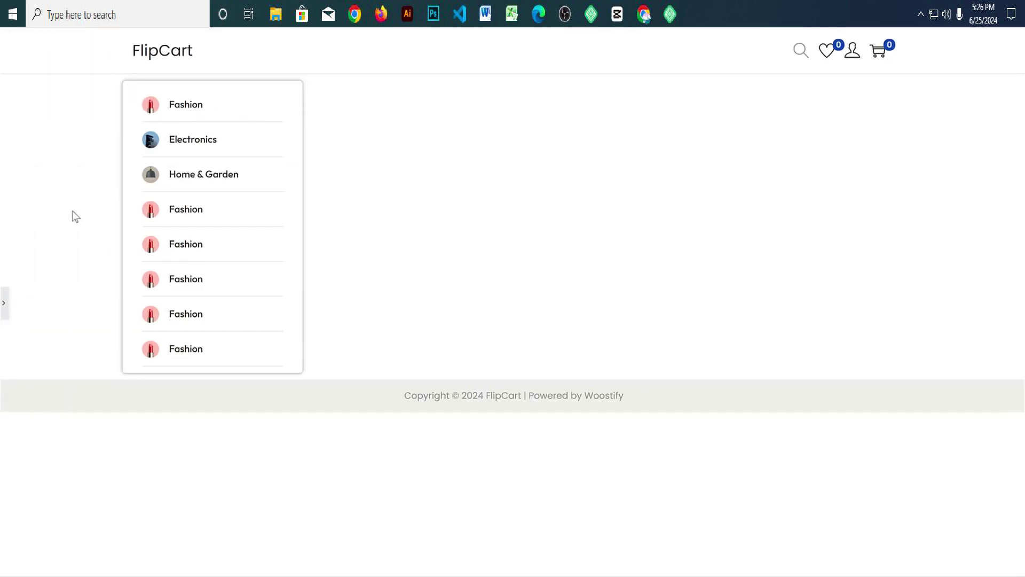
{"action": "left_click", "coordinate": [4, 296]}
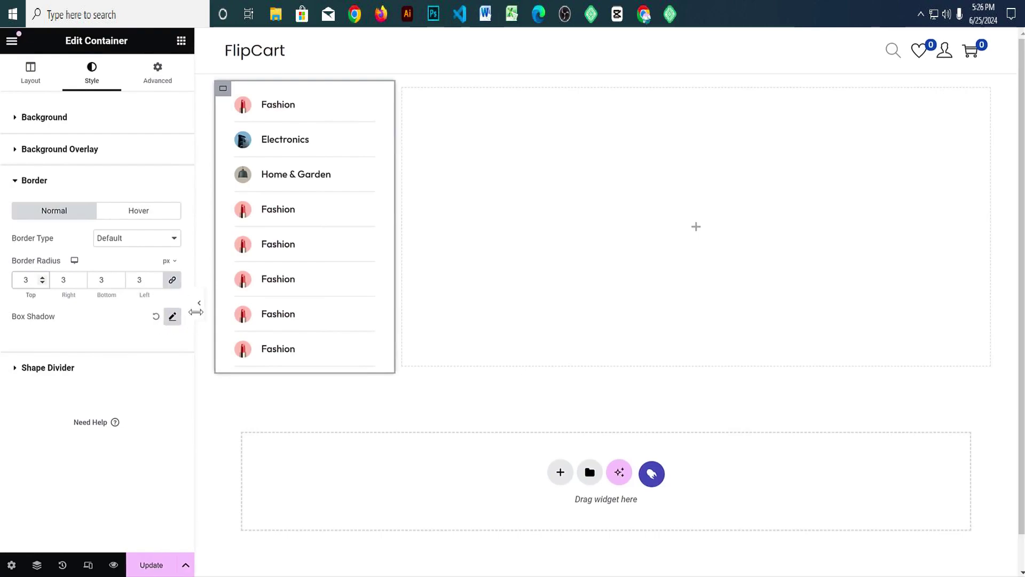
{"action": "left_click", "coordinate": [199, 302]}
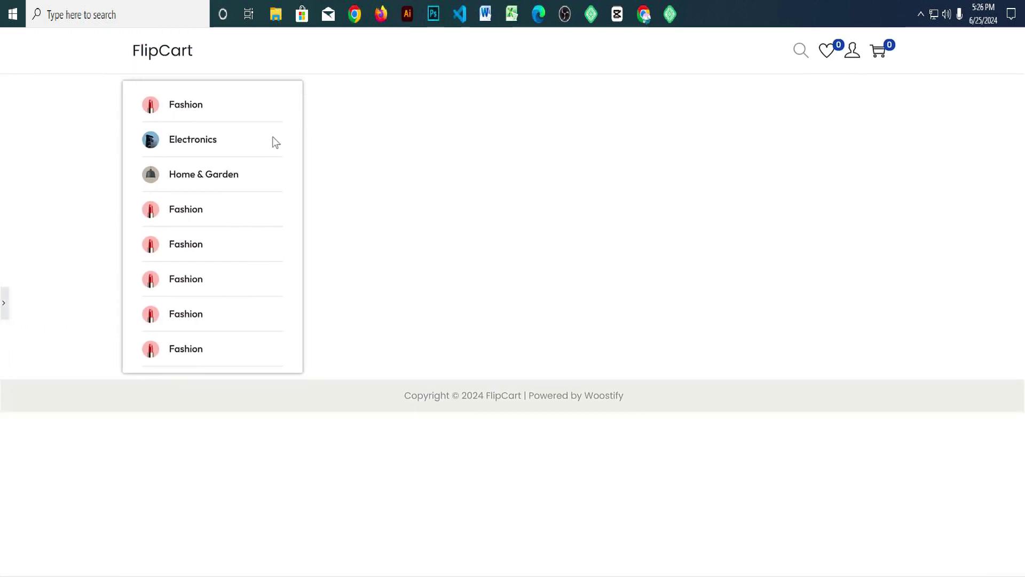
{"action": "left_click", "coordinate": [2, 304]}
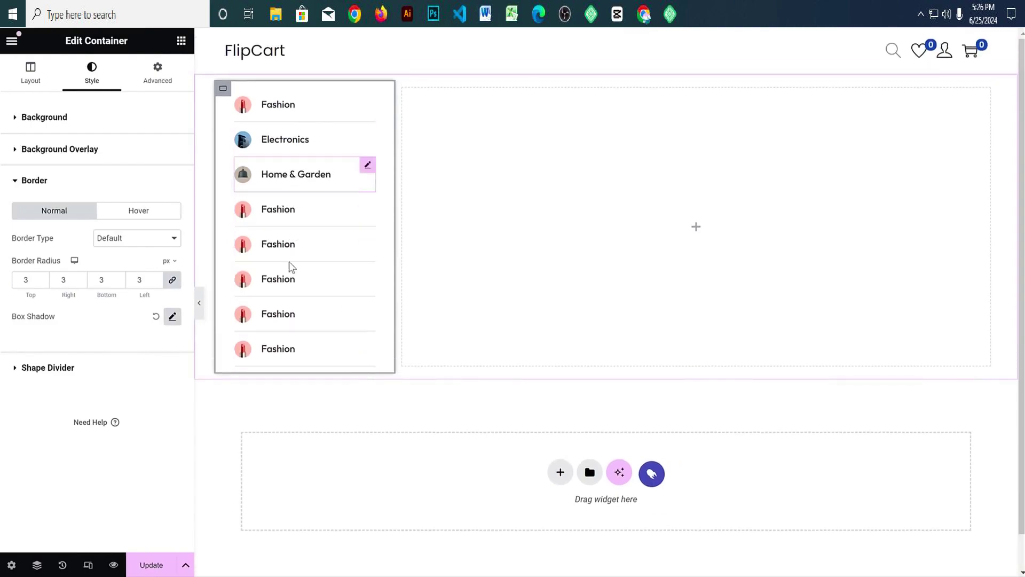
Step: Change the first category image box's title to T-Shirt
{"action": "left_click", "coordinate": [286, 106]}
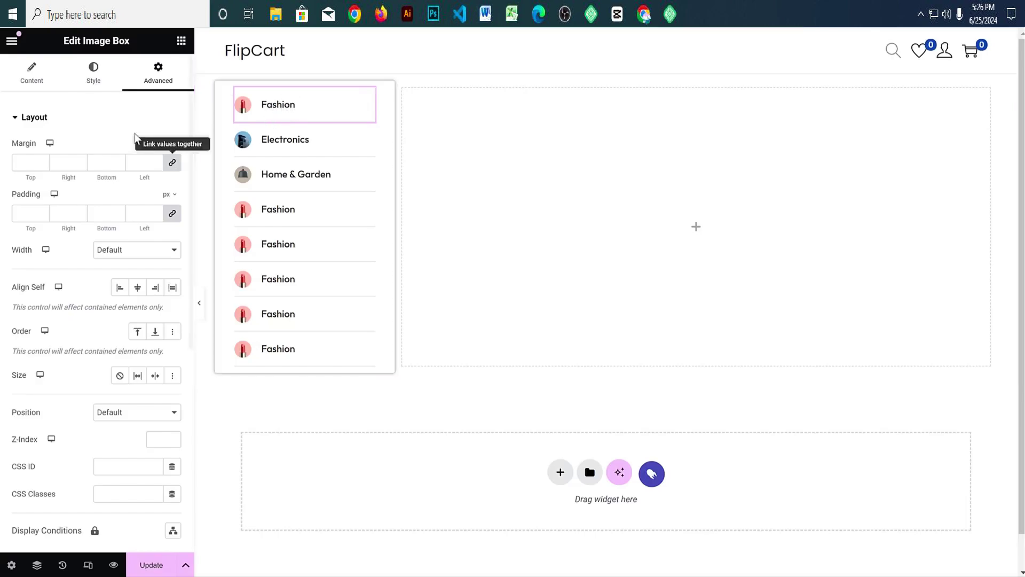
{"action": "left_click", "coordinate": [32, 73]}
{"action": "left_click", "coordinate": [68, 386]}
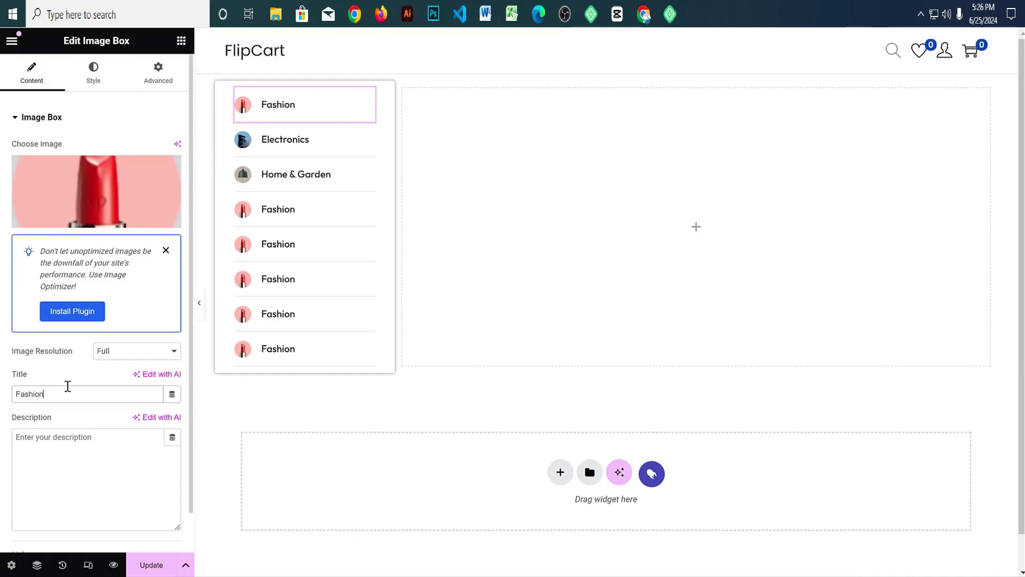
{"action": "double_click", "coordinate": [68, 386]}
{"action": "type", "text": "T-Shirt"}
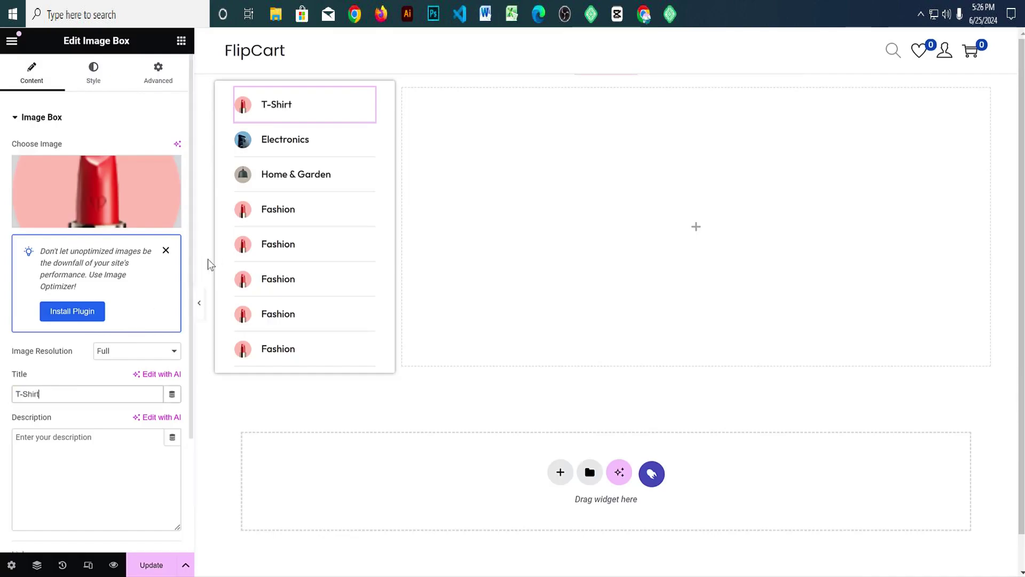
Step: Replace the T-Shirt image box's picture with the handbag image fashion.png and update the page
{"action": "left_click", "coordinate": [106, 189]}
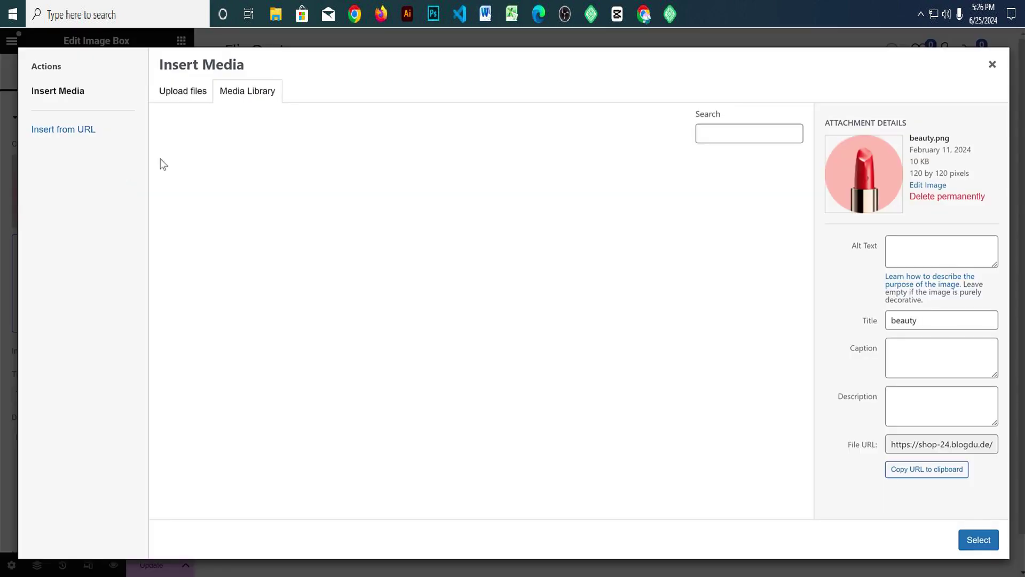
{"action": "left_click", "coordinate": [291, 203]}
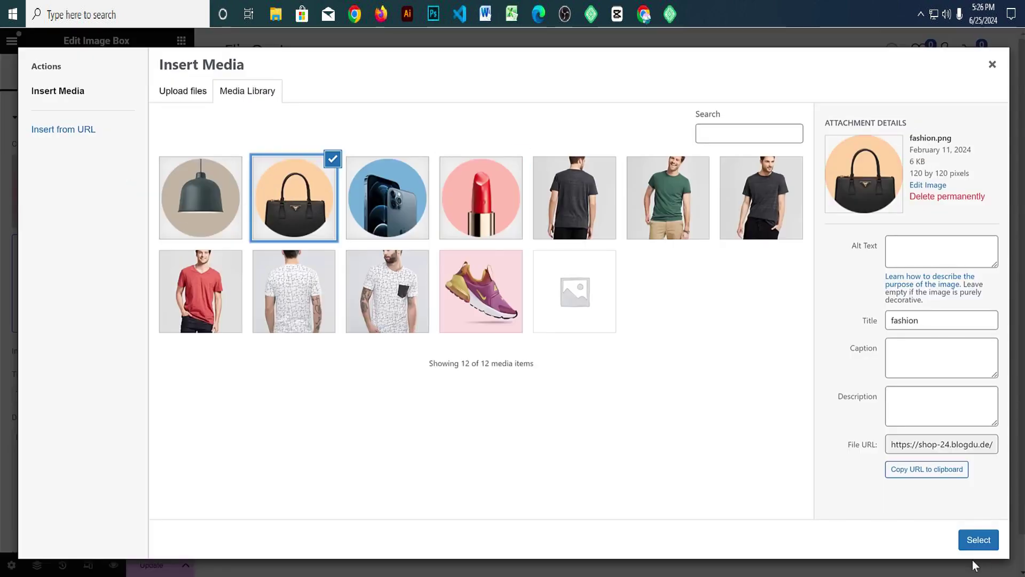
{"action": "left_click", "coordinate": [978, 541]}
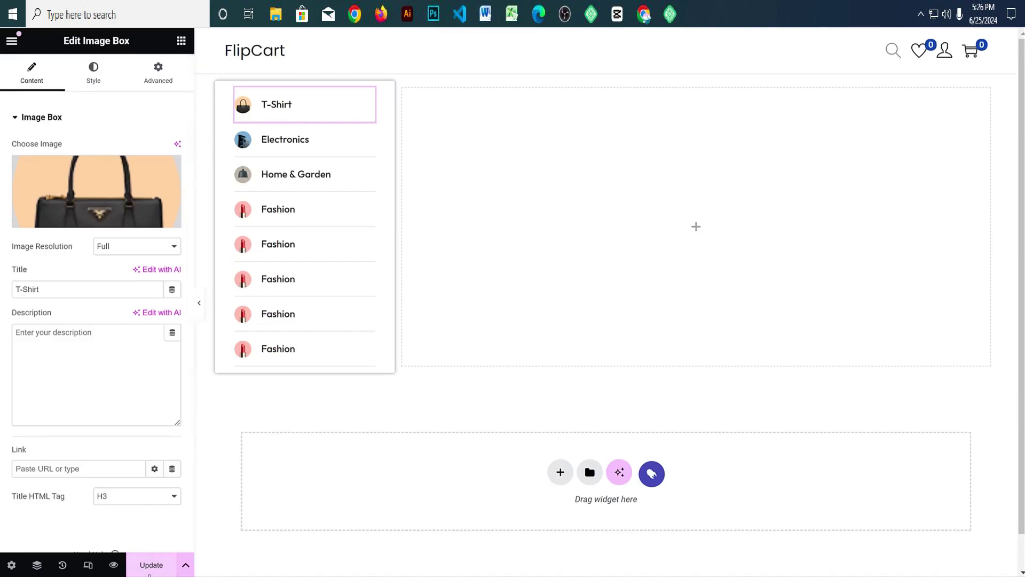
{"action": "left_click", "coordinate": [145, 558]}
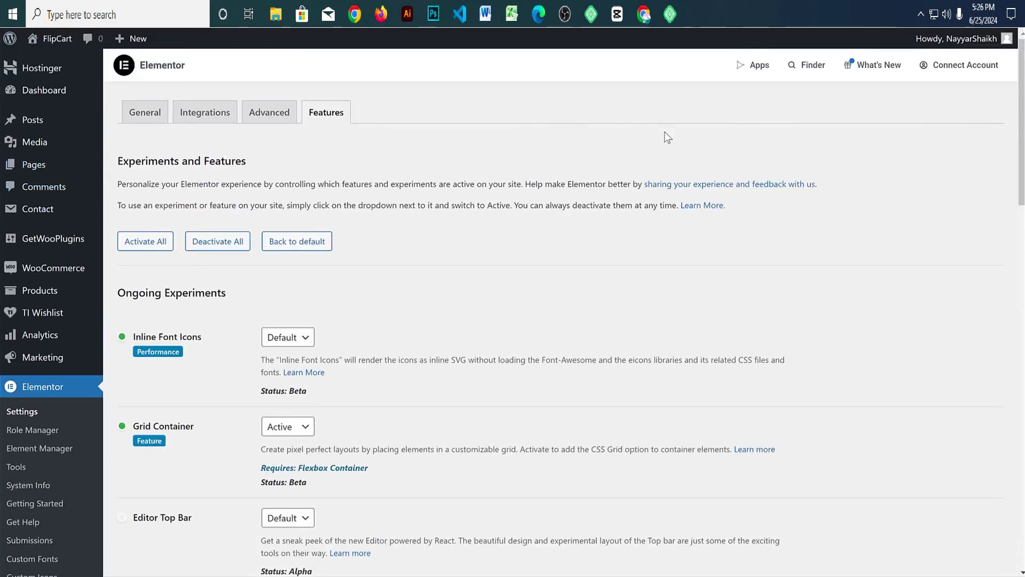
Step: Open the product categories in the WordPress dashboard and copy the T-Shirt category's view link
{"action": "scroll", "coordinate": [48, 235], "scroll_direction": "down", "scroll_amount": 1}
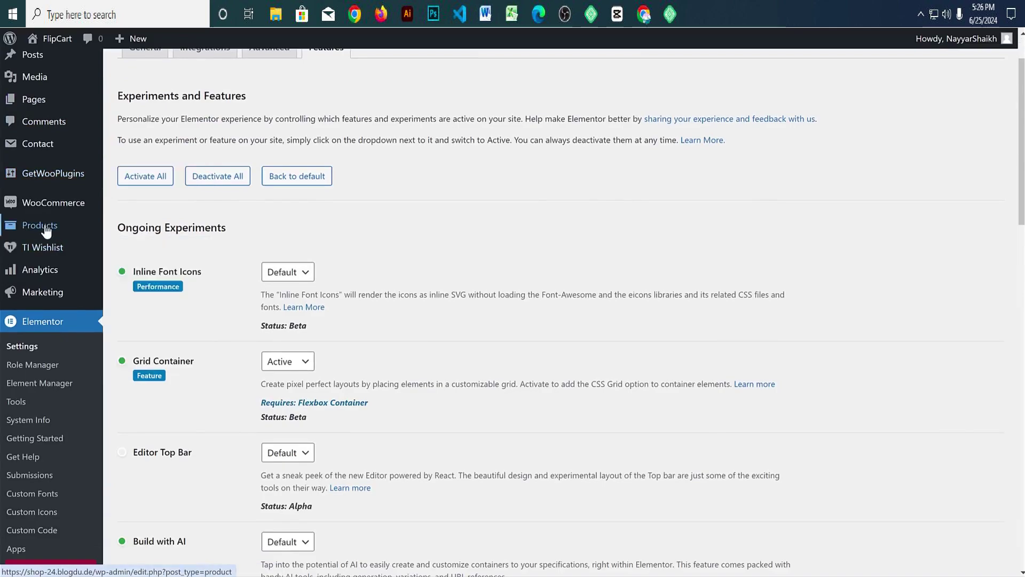
{"action": "mouse_move", "coordinate": [48, 227]}
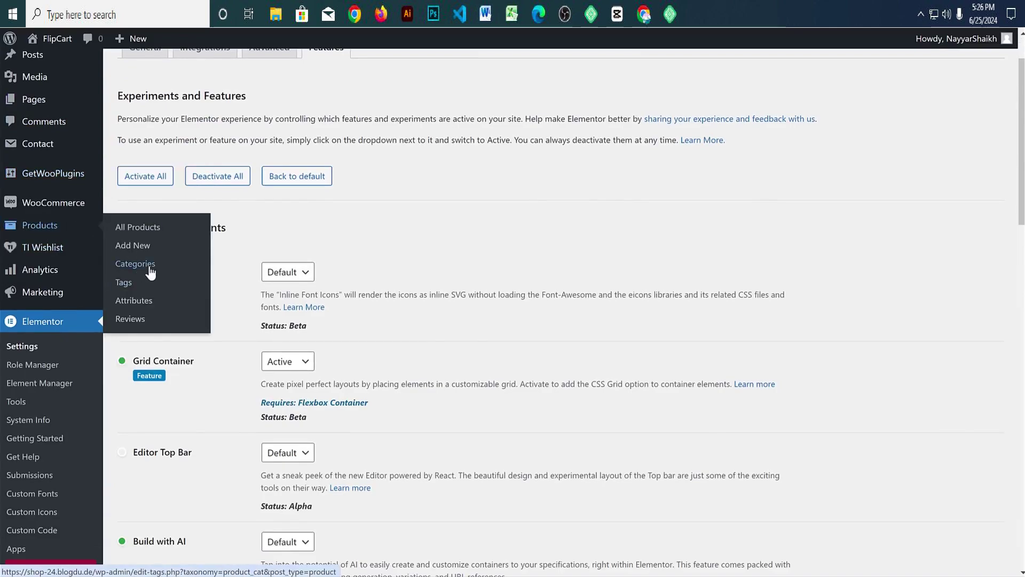
{"action": "left_click", "coordinate": [150, 272]}
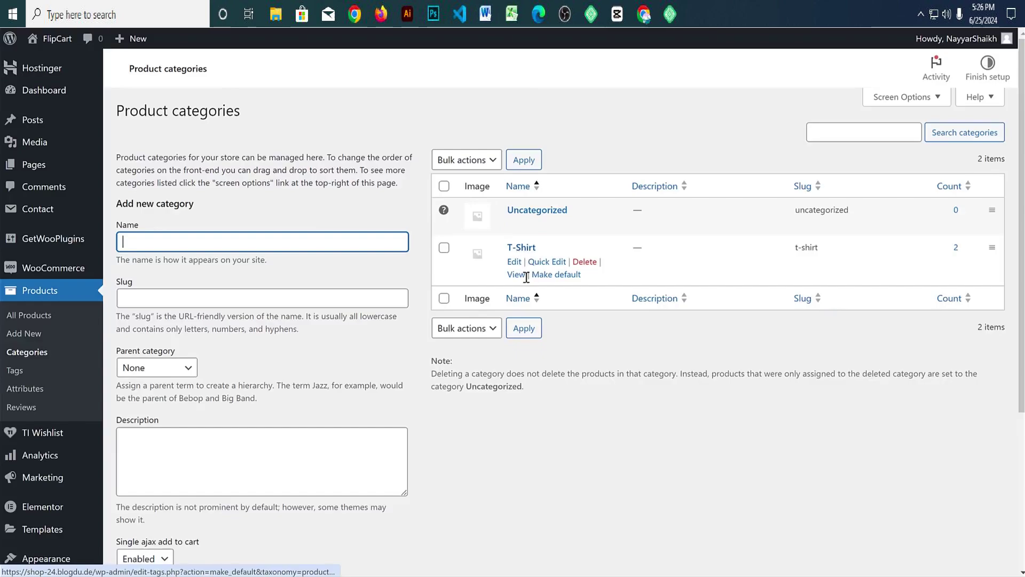
{"action": "right_click", "coordinate": [516, 279]}
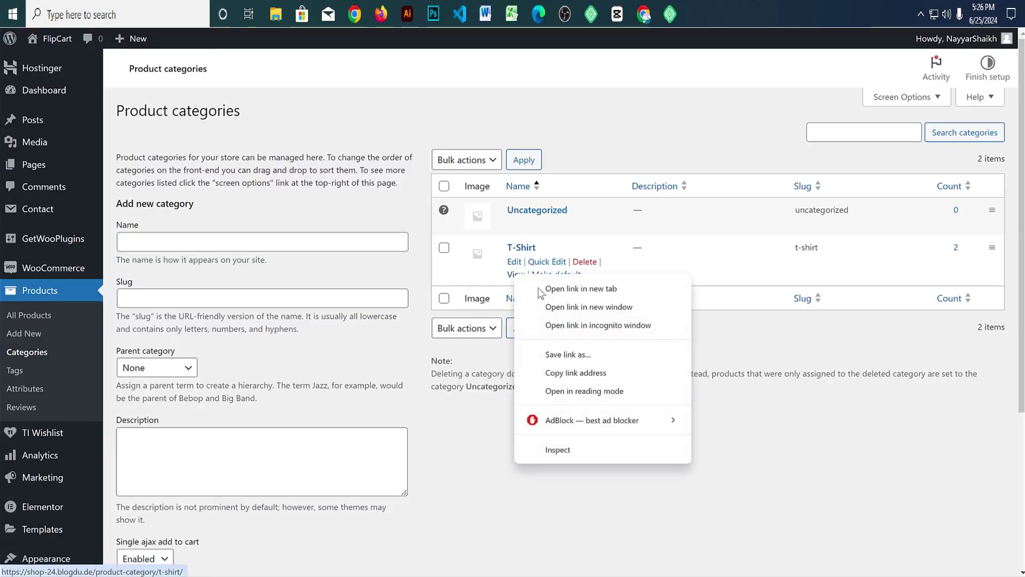
{"action": "left_click", "coordinate": [593, 373]}
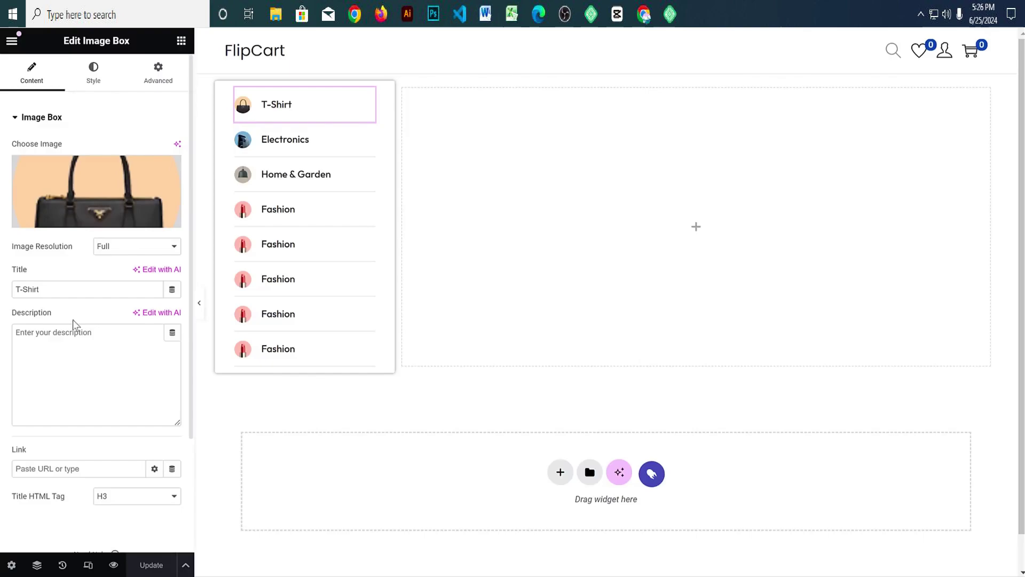
Step: Return to the Home page editor and paste the copied T-Shirt category URL as the T-Shirt image box's link
{"action": "scroll", "coordinate": [108, 390], "scroll_direction": "down", "scroll_amount": 1}
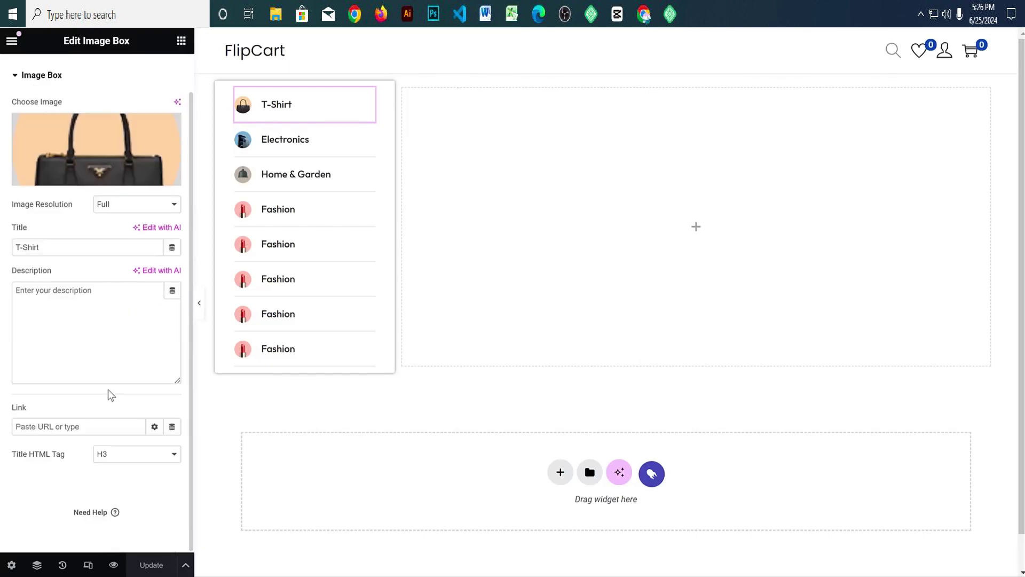
{"action": "left_click", "coordinate": [62, 424]}
{"action": "type", "text": "t"}
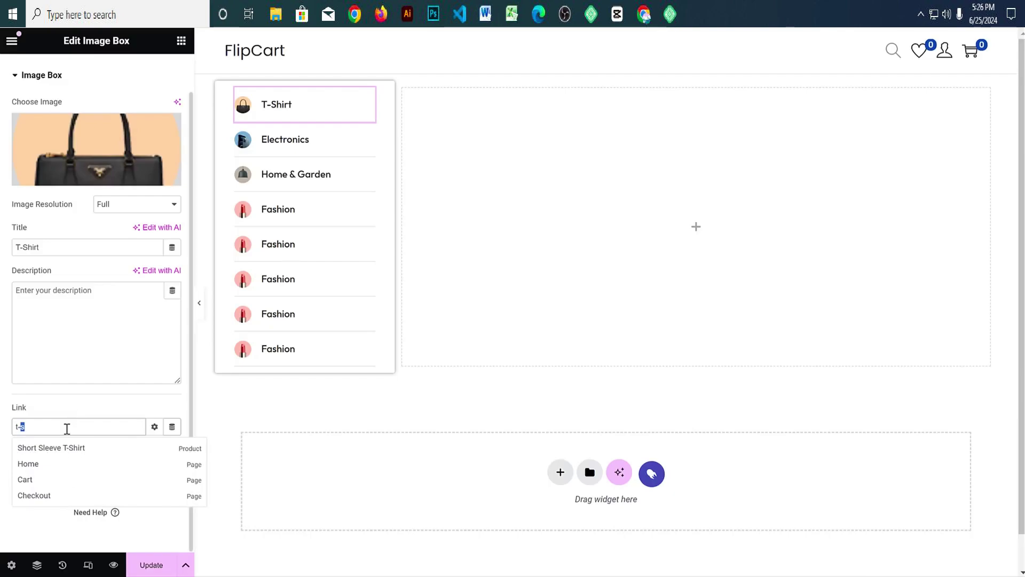
{"action": "key", "text": "ctrl+v"}
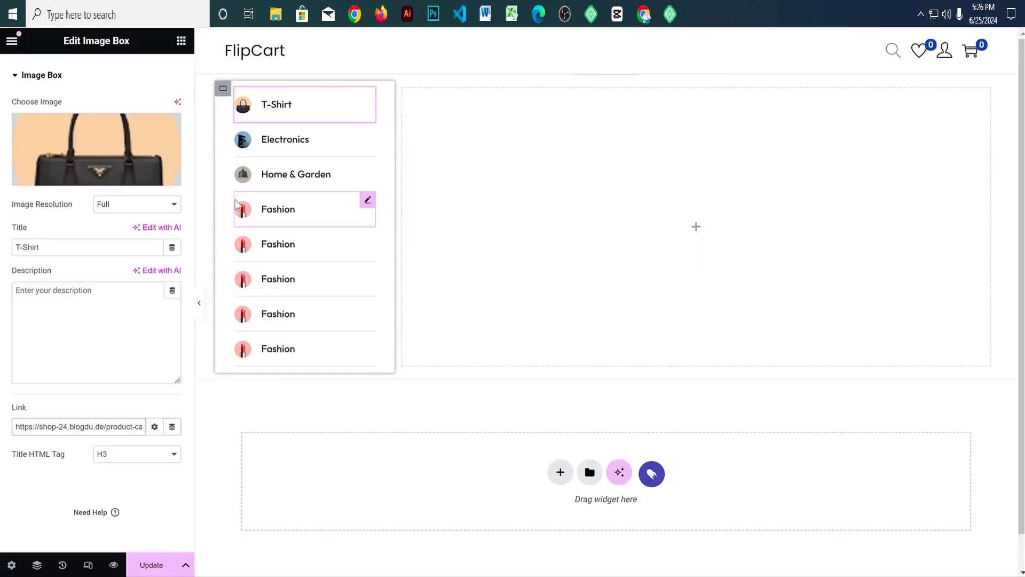
Step: Give the T-Shirt image box a hover transform with a 5 px horizontal offset and update the page
{"action": "scroll", "coordinate": [150, 104], "scroll_direction": "up", "scroll_amount": 2}
{"action": "left_click", "coordinate": [158, 75]}
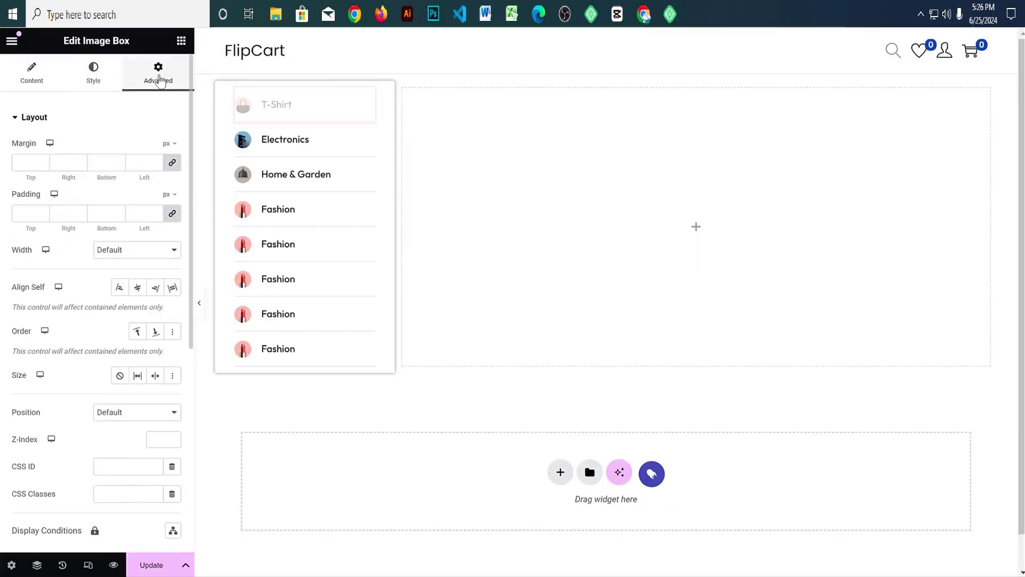
{"action": "left_click", "coordinate": [77, 126]}
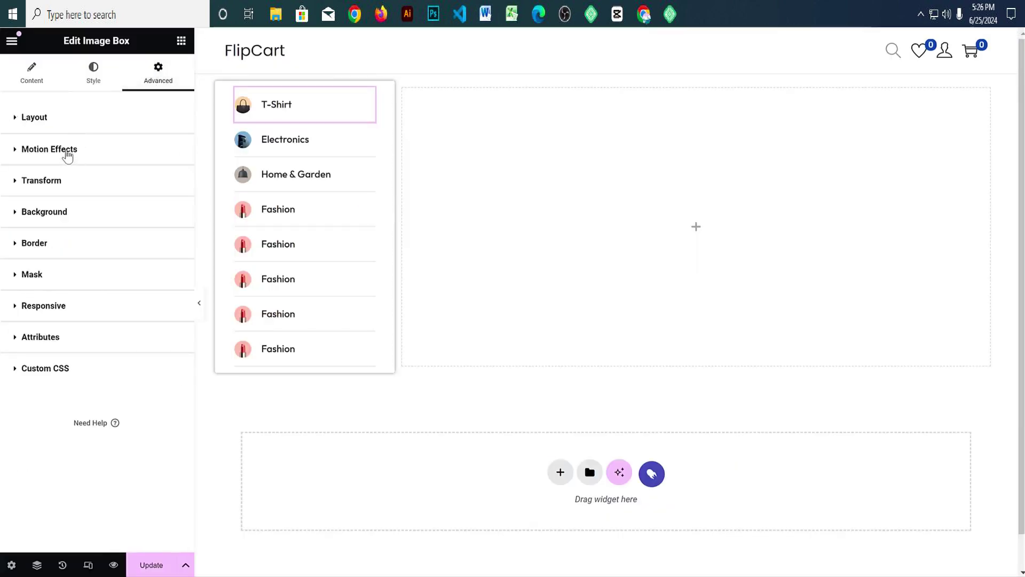
{"action": "left_click", "coordinate": [64, 184]}
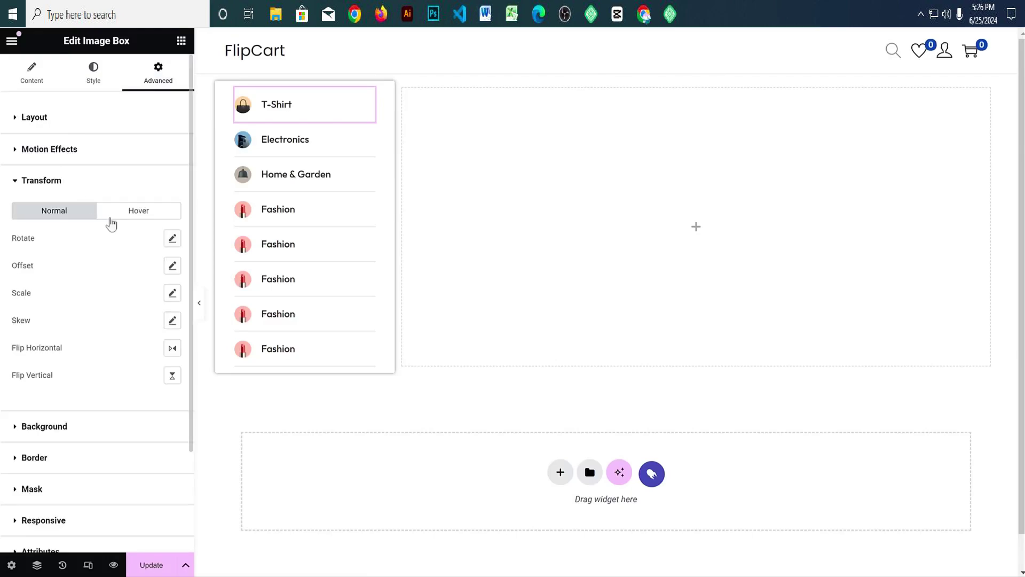
{"action": "left_click", "coordinate": [138, 213]}
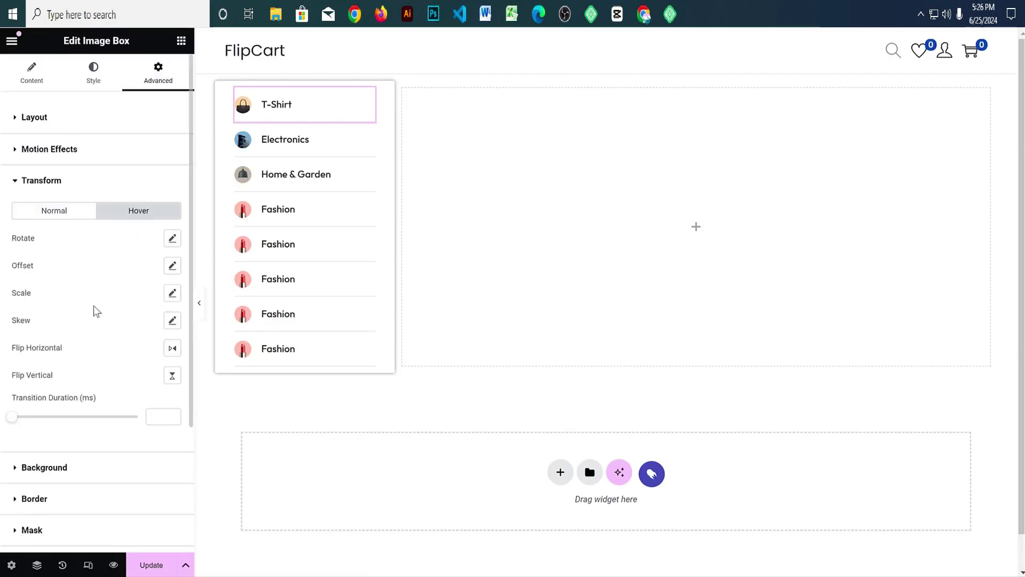
{"action": "left_click", "coordinate": [172, 267]}
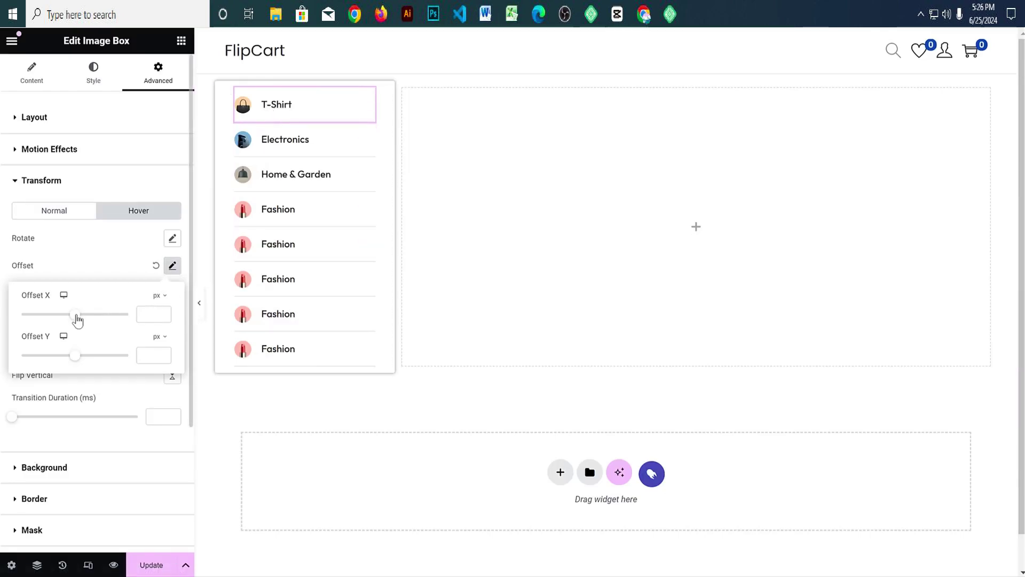
{"action": "left_click_drag", "start_coordinate": [79, 319], "coordinate": [81, 318]}
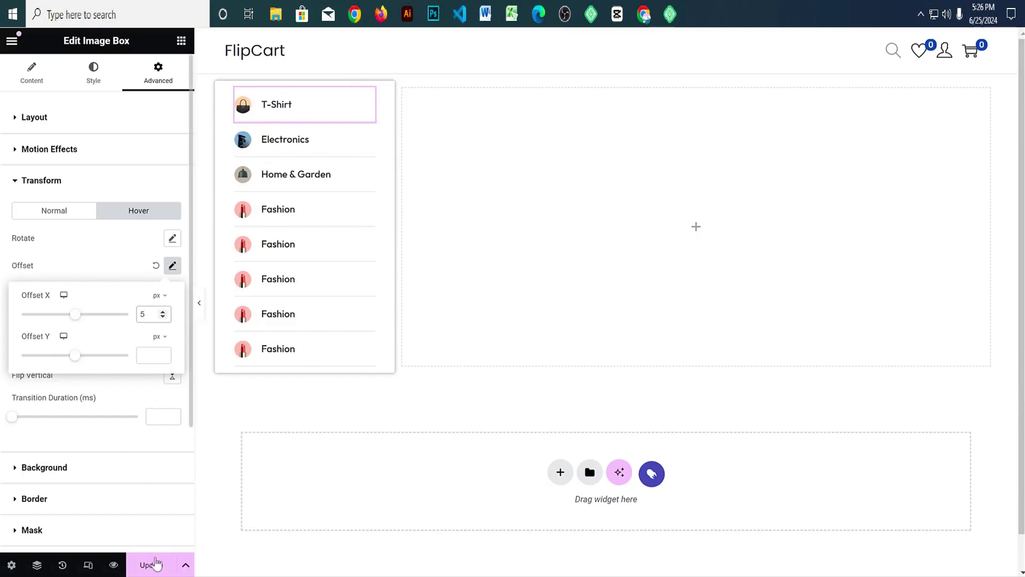
{"action": "left_click", "coordinate": [151, 564]}
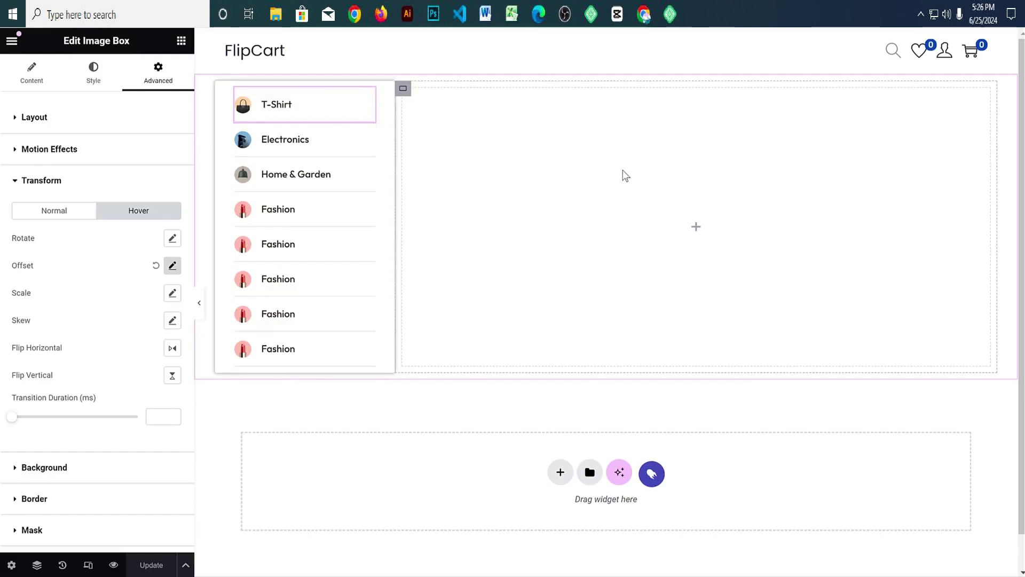
Step: Copy the T-Shirt image box and apply its style to the Electronics image box
{"action": "right_click", "coordinate": [277, 109]}
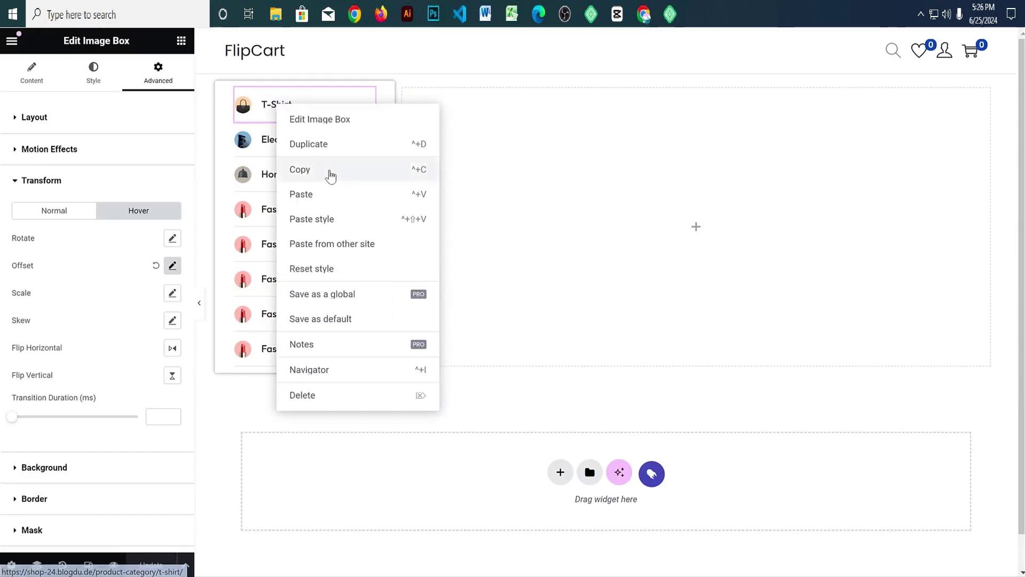
{"action": "left_click", "coordinate": [327, 168]}
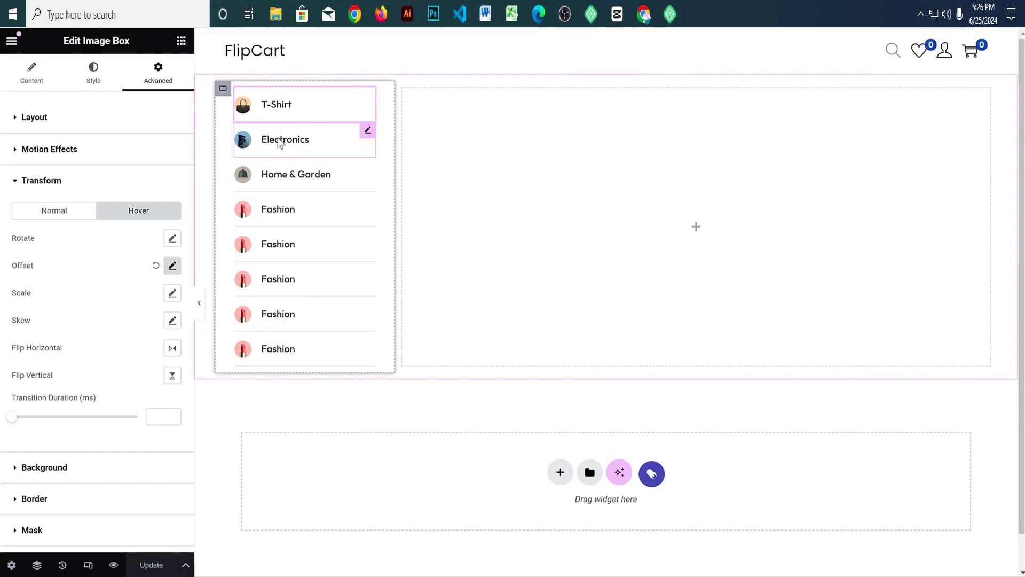
{"action": "right_click", "coordinate": [279, 143]}
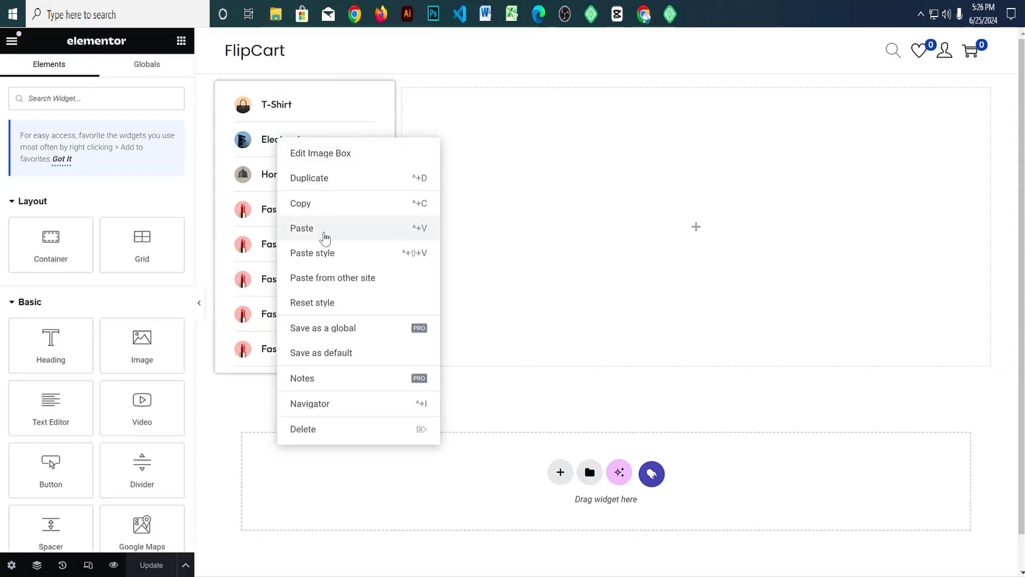
{"action": "left_click", "coordinate": [312, 253]}
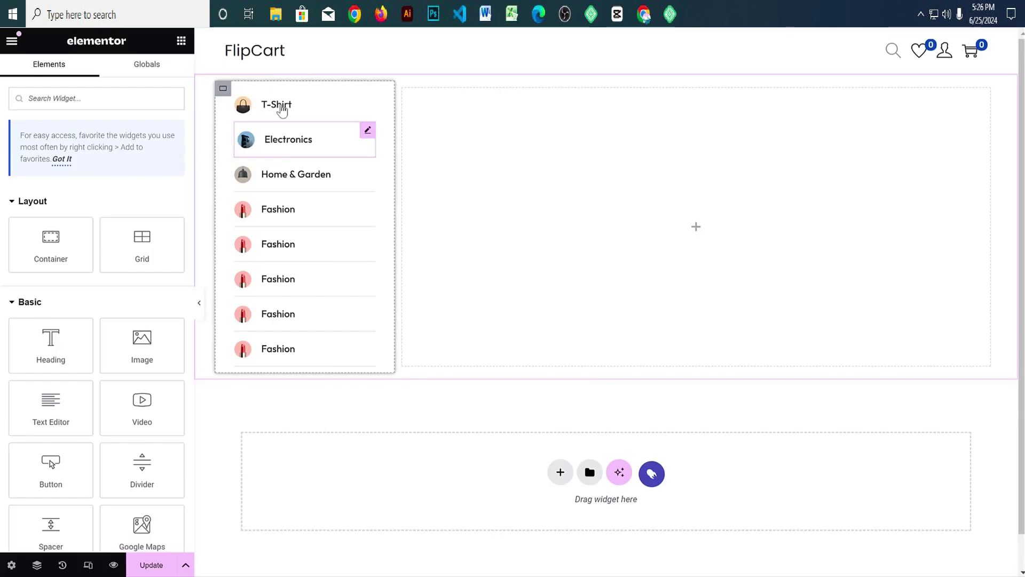
Step: Apply the copied T-Shirt style to the Home & Garden image box and the five Fashion image boxes, and update the page
{"action": "right_click", "coordinate": [284, 176]}
{"action": "left_click", "coordinate": [310, 294]}
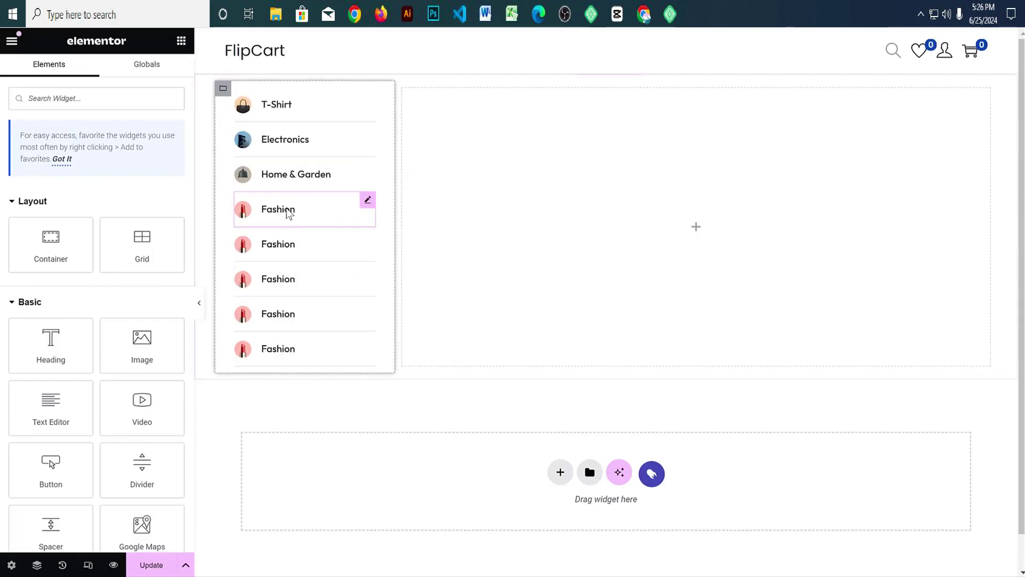
{"action": "right_click", "coordinate": [284, 210]}
{"action": "left_click", "coordinate": [337, 324]}
{"action": "right_click", "coordinate": [289, 254]}
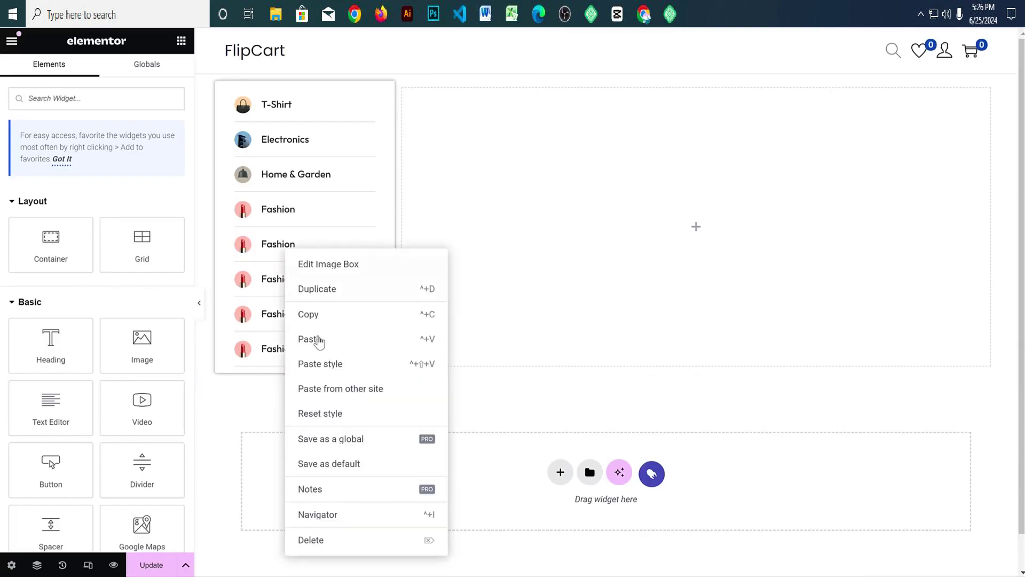
{"action": "left_click", "coordinate": [330, 364]}
{"action": "right_click", "coordinate": [271, 279]}
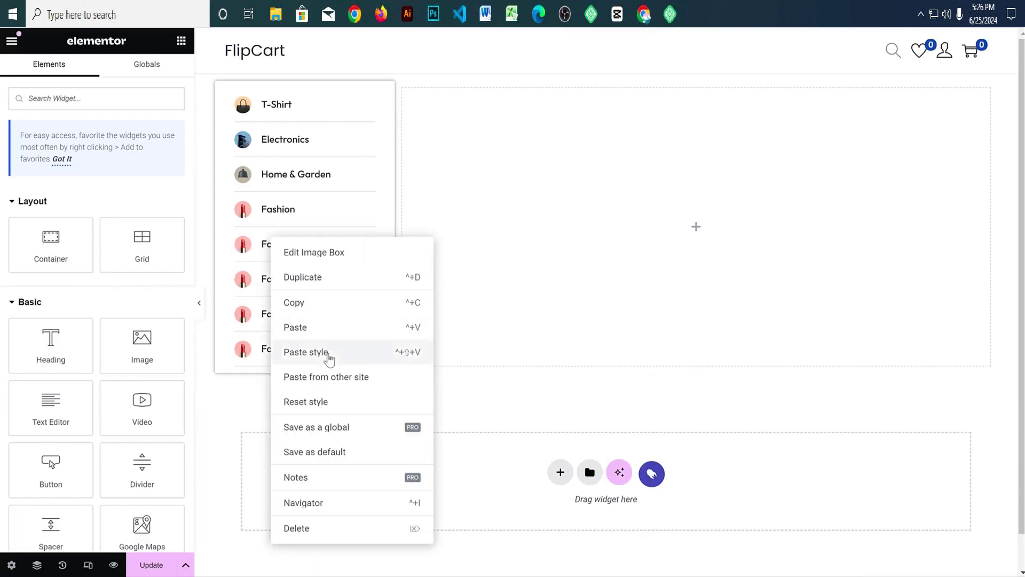
{"action": "left_click", "coordinate": [327, 352]}
{"action": "right_click", "coordinate": [277, 284]}
{"action": "left_click", "coordinate": [318, 387]}
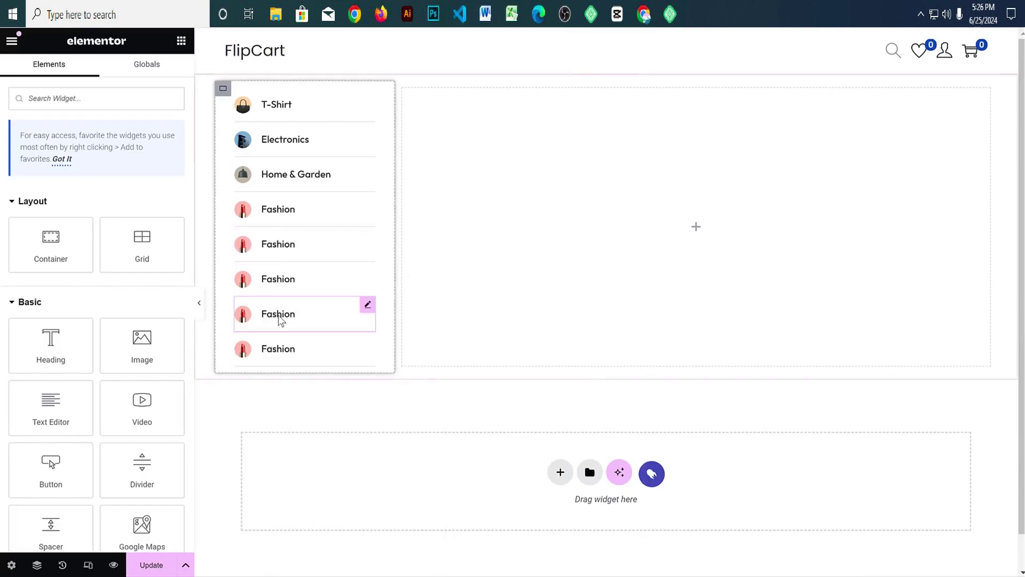
{"action": "right_click", "coordinate": [279, 320]}
{"action": "left_click", "coordinate": [320, 387]}
{"action": "right_click", "coordinate": [286, 350]}
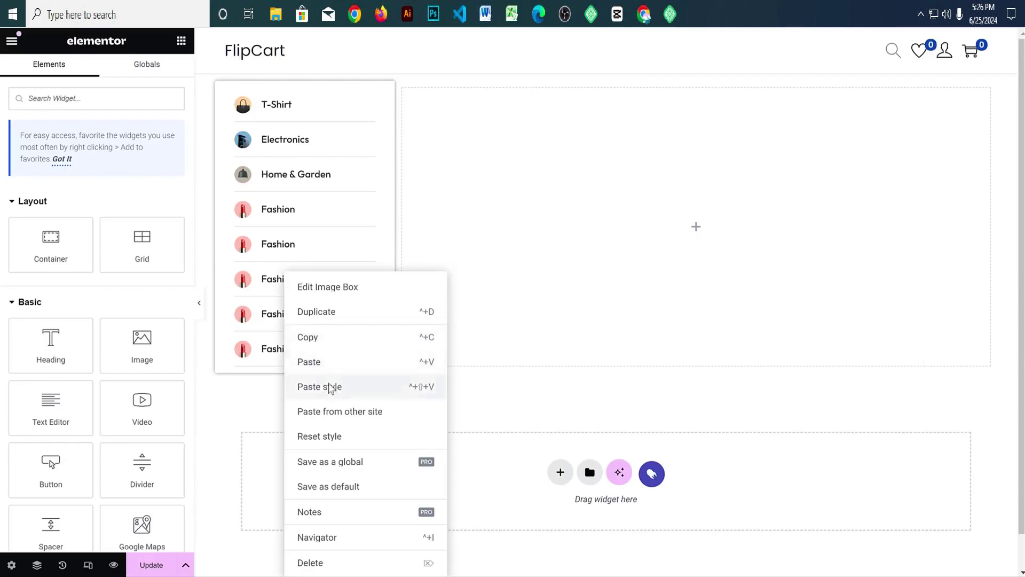
{"action": "left_click", "coordinate": [329, 387]}
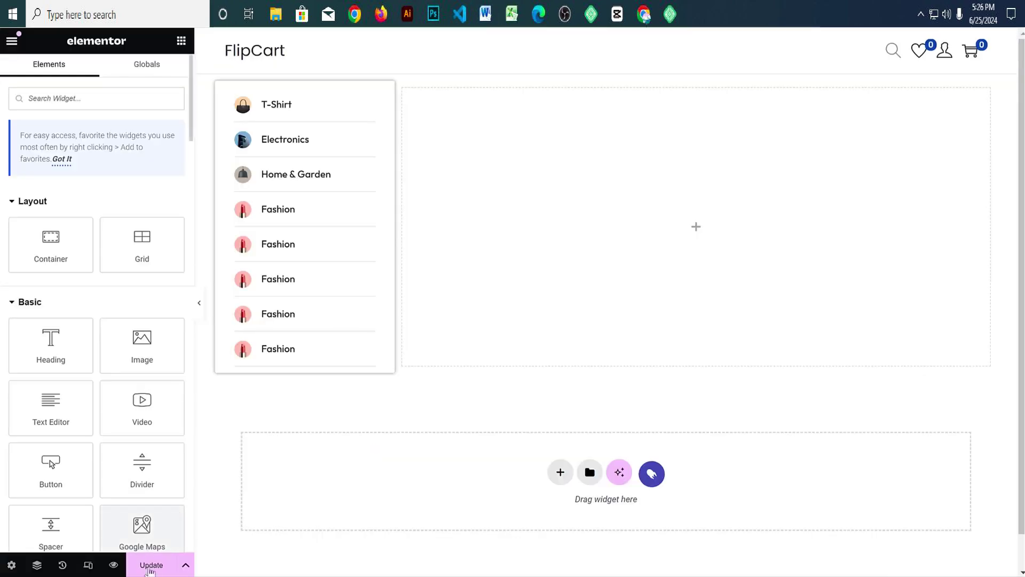
{"action": "left_click", "coordinate": [152, 567]}
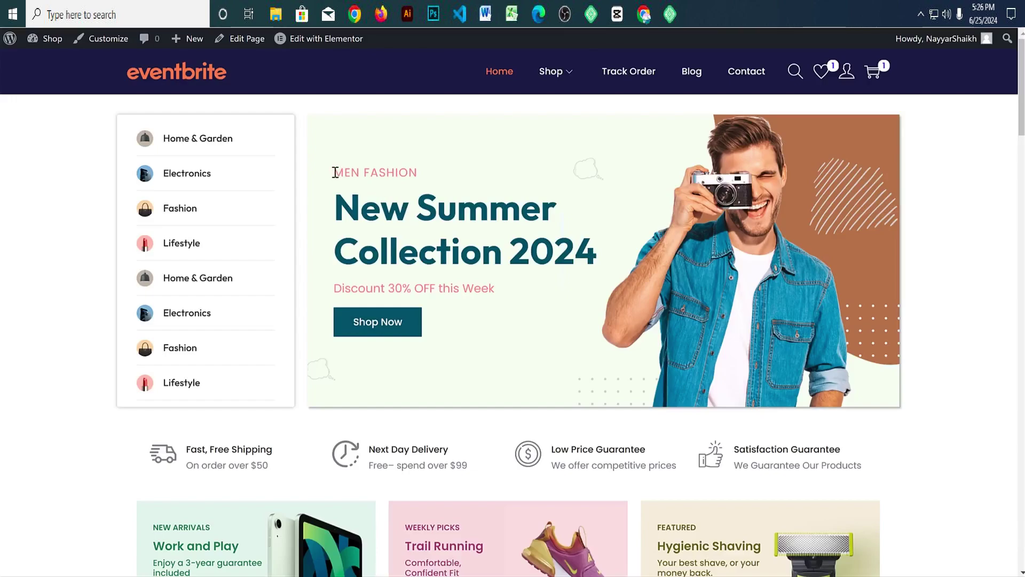
Step: Switch to the finished sample store's home page and examine its "New Summer Collection 2024" hero banner
{"action": "left_click_drag", "start_coordinate": [335, 172], "coordinate": [499, 293]}
{"action": "left_click", "coordinate": [368, 179]}
{"action": "left_click", "coordinate": [406, 187]}
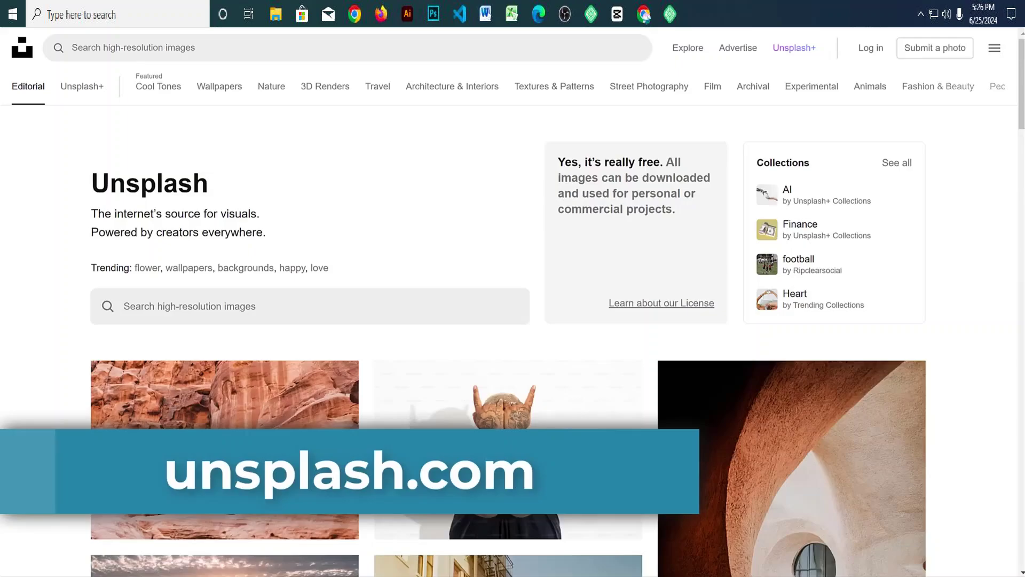
Step: Look through the free stock photos on the home pages of Unsplash and Pexels
{"action": "scroll", "coordinate": [854, 258], "scroll_direction": "down", "scroll_amount": 10}
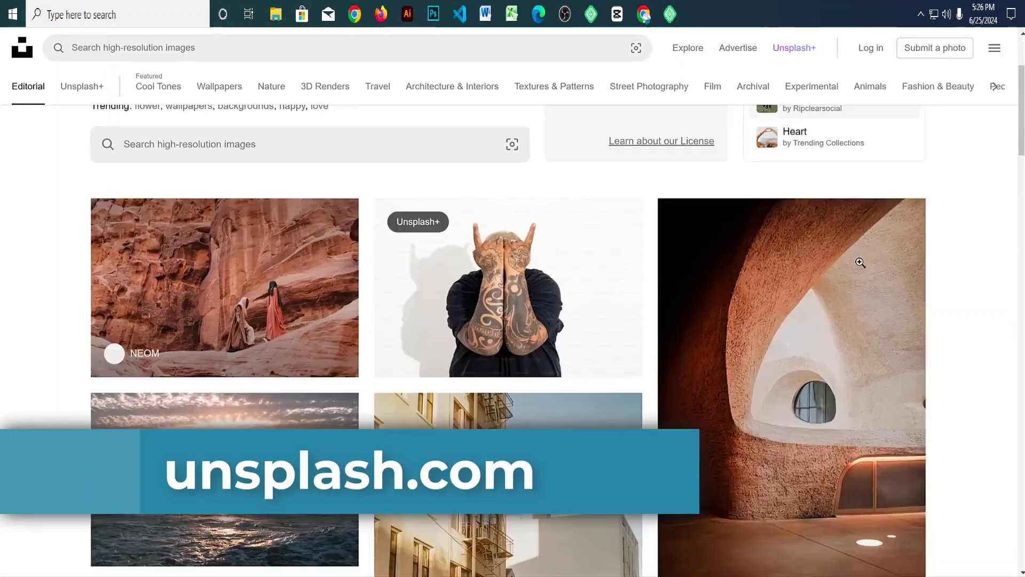
{"action": "scroll", "coordinate": [858, 321], "scroll_direction": "up", "scroll_amount": 12}
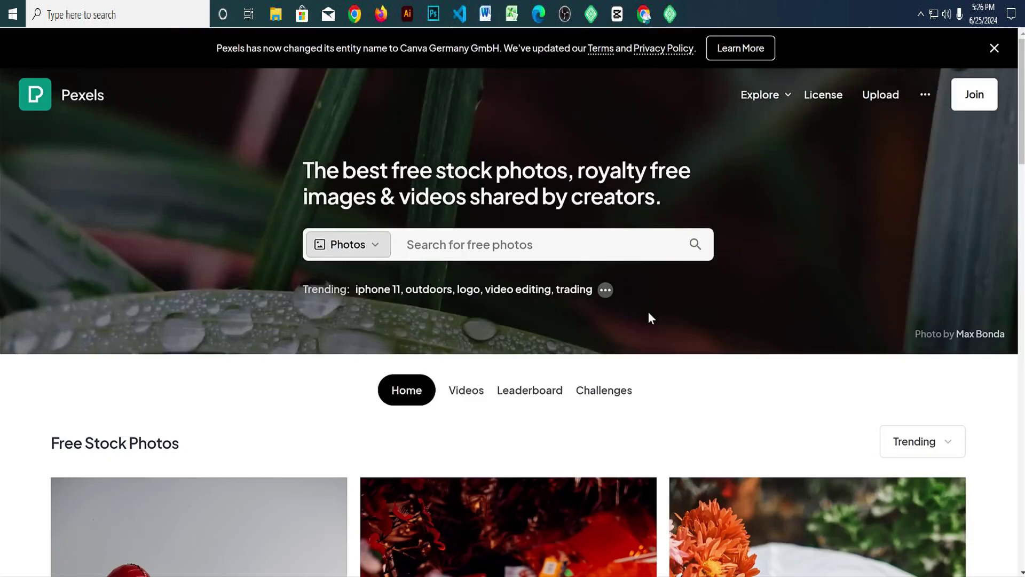
{"action": "scroll", "coordinate": [649, 321], "scroll_direction": "down", "scroll_amount": 12}
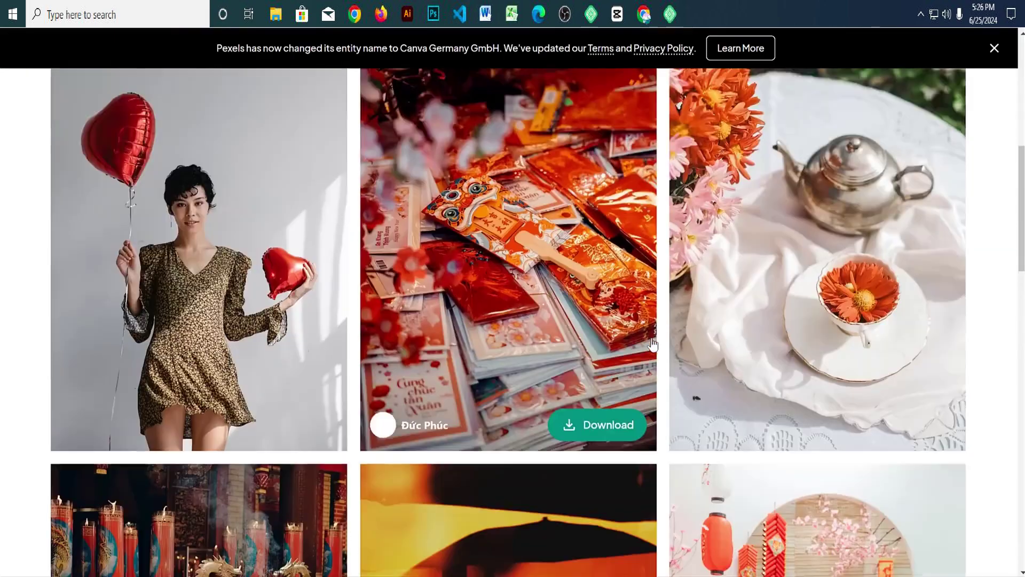
{"action": "scroll", "coordinate": [648, 352], "scroll_direction": "up", "scroll_amount": 12}
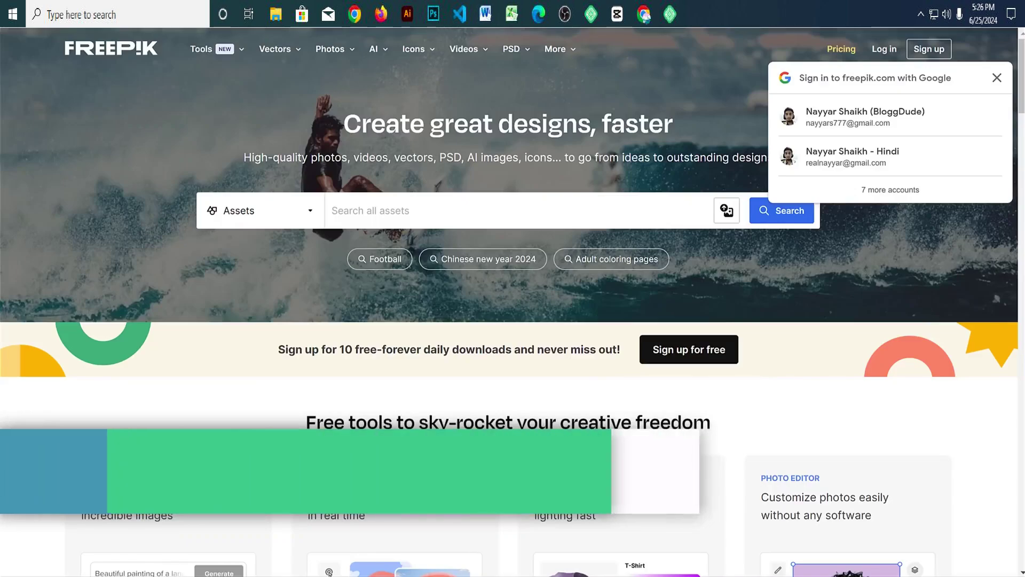
Step: Switch to Freepik and search its assets for "man with a camera"
{"action": "left_click", "coordinate": [467, 202]}
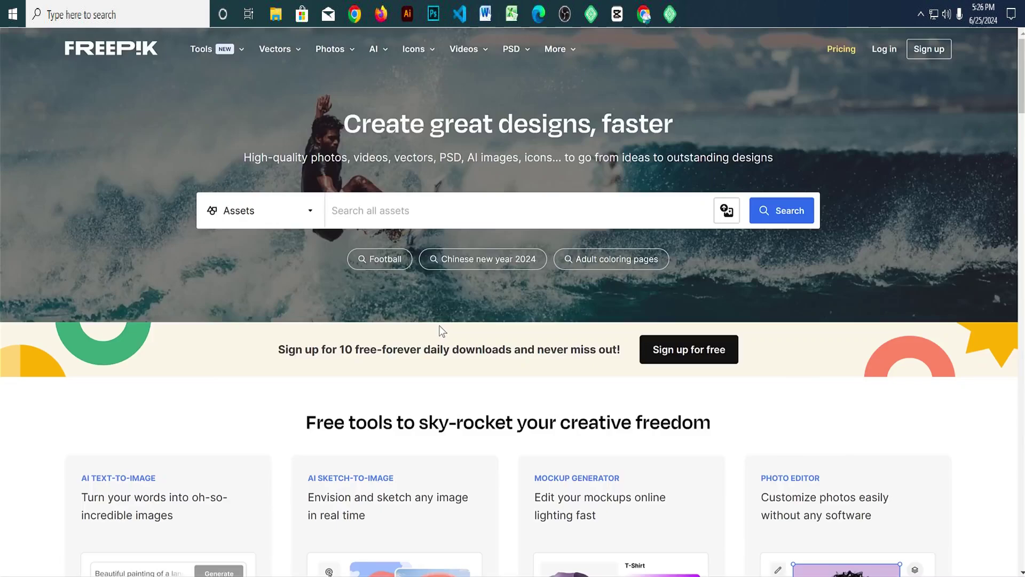
{"action": "type", "text": "man wu"}
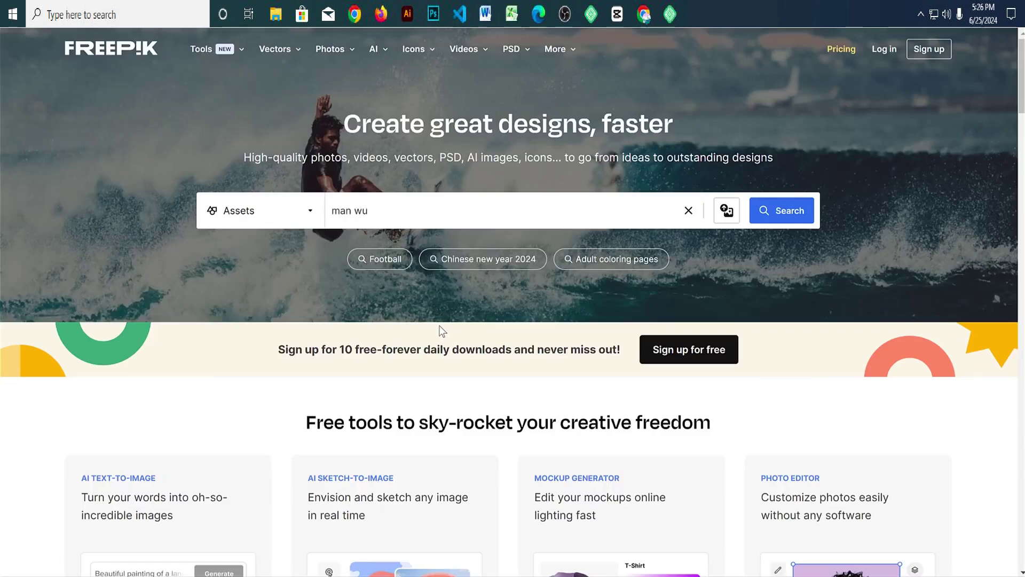
{"action": "key", "text": "BackSpace"}
{"action": "type", "text": "ith a camera"}
{"action": "key", "text": "Return"}
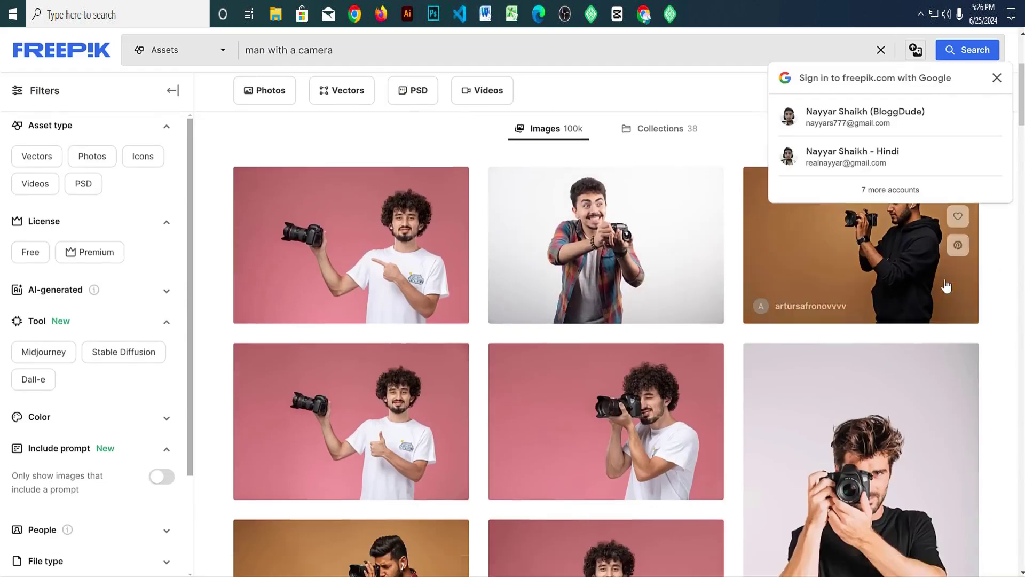
Step: Go through the first two pages of search results and open the photo of the smiling man in a denim shirt using a vintage camera
{"action": "scroll", "coordinate": [972, 194], "scroll_direction": "down", "scroll_amount": 8}
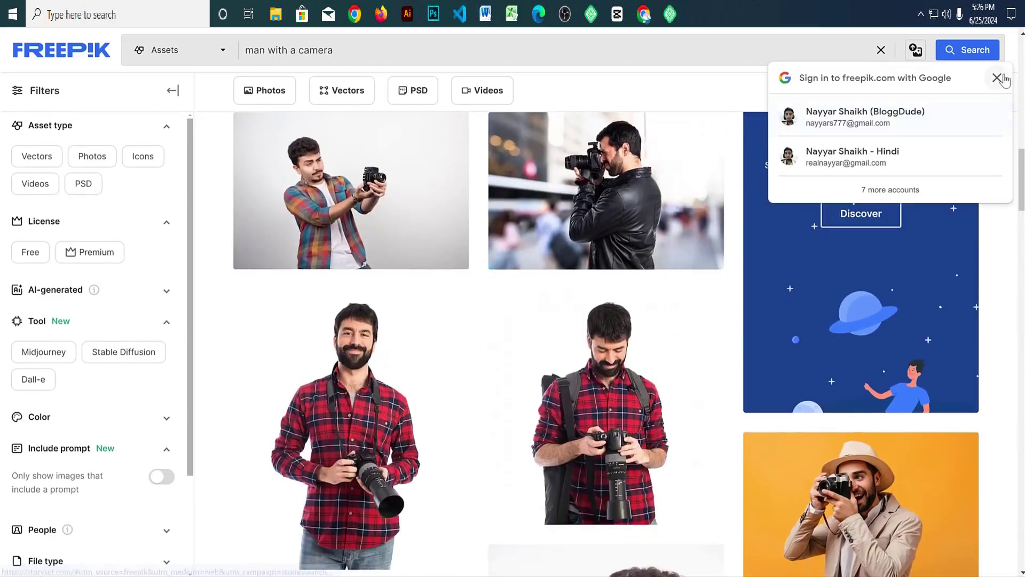
{"action": "left_click", "coordinate": [997, 78]}
{"action": "scroll", "coordinate": [958, 240], "scroll_direction": "down", "scroll_amount": 10}
{"action": "scroll", "coordinate": [961, 275], "scroll_direction": "down", "scroll_amount": 10}
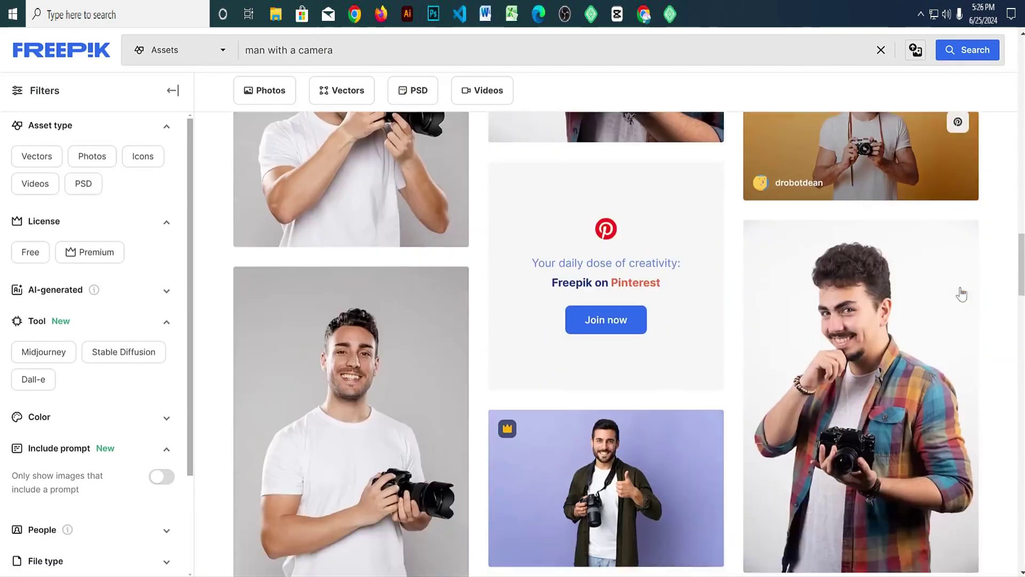
{"action": "scroll", "coordinate": [962, 295], "scroll_direction": "down", "scroll_amount": 10}
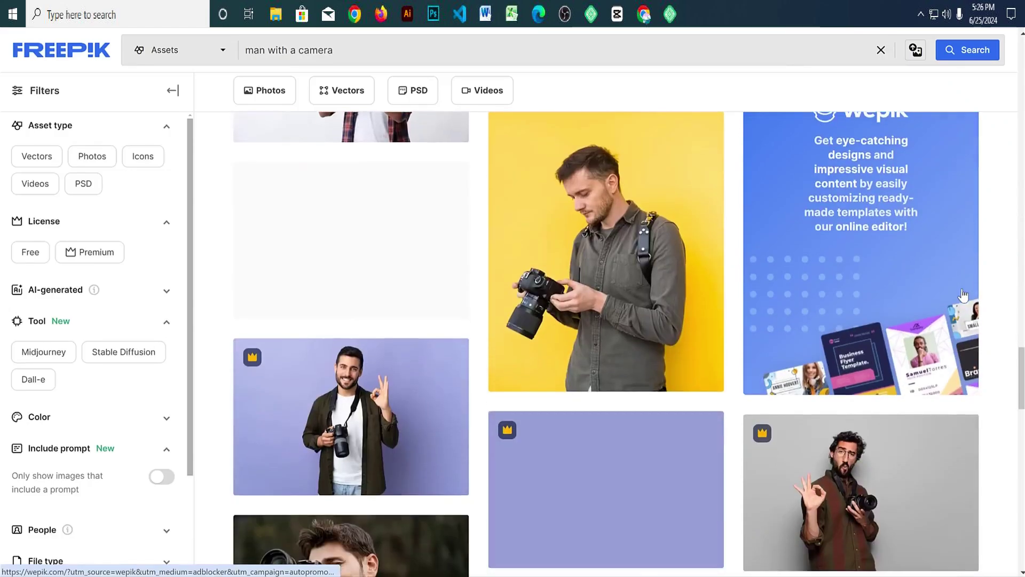
{"action": "scroll", "coordinate": [964, 293], "scroll_direction": "down", "scroll_amount": 10}
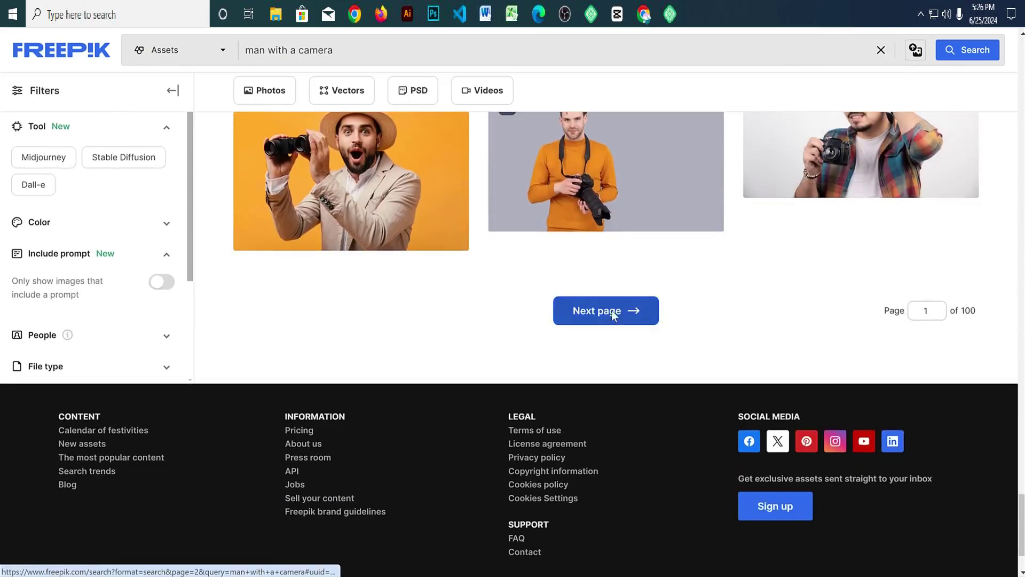
{"action": "left_click", "coordinate": [614, 315]}
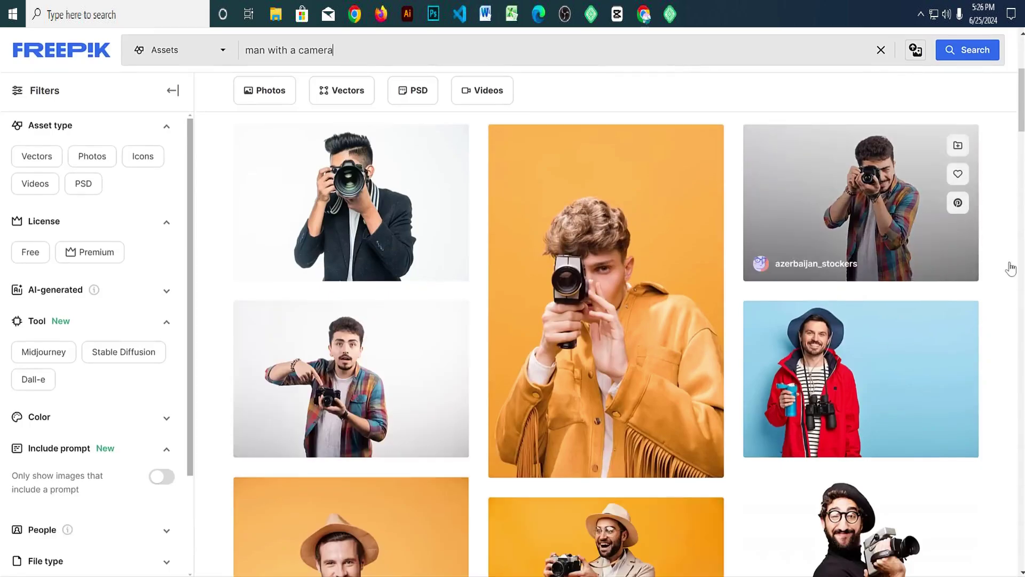
{"action": "scroll", "coordinate": [1000, 293], "scroll_direction": "down", "scroll_amount": 10}
{"action": "scroll", "coordinate": [1015, 297], "scroll_direction": "down", "scroll_amount": 15}
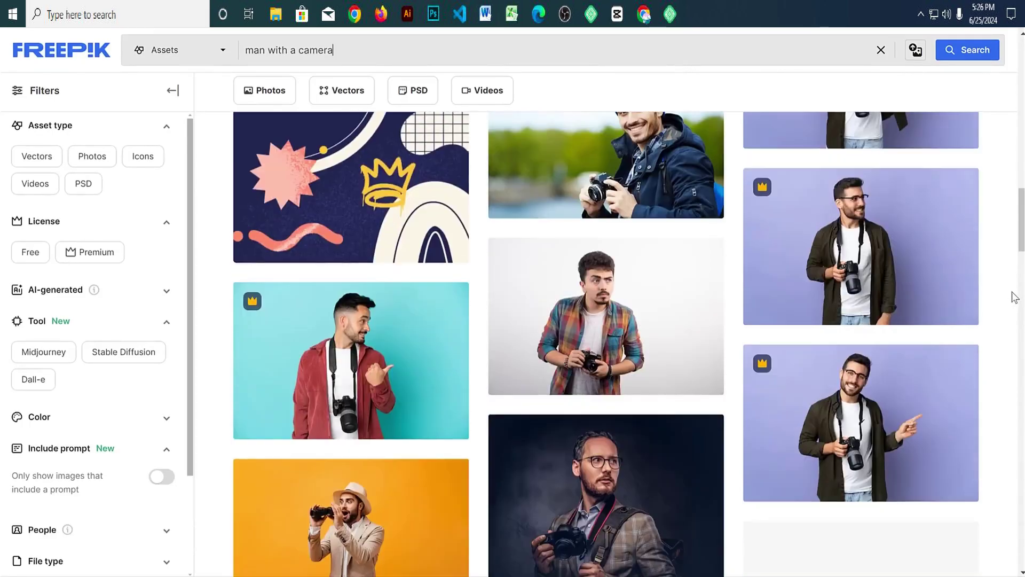
{"action": "scroll", "coordinate": [1016, 294], "scroll_direction": "down", "scroll_amount": 20}
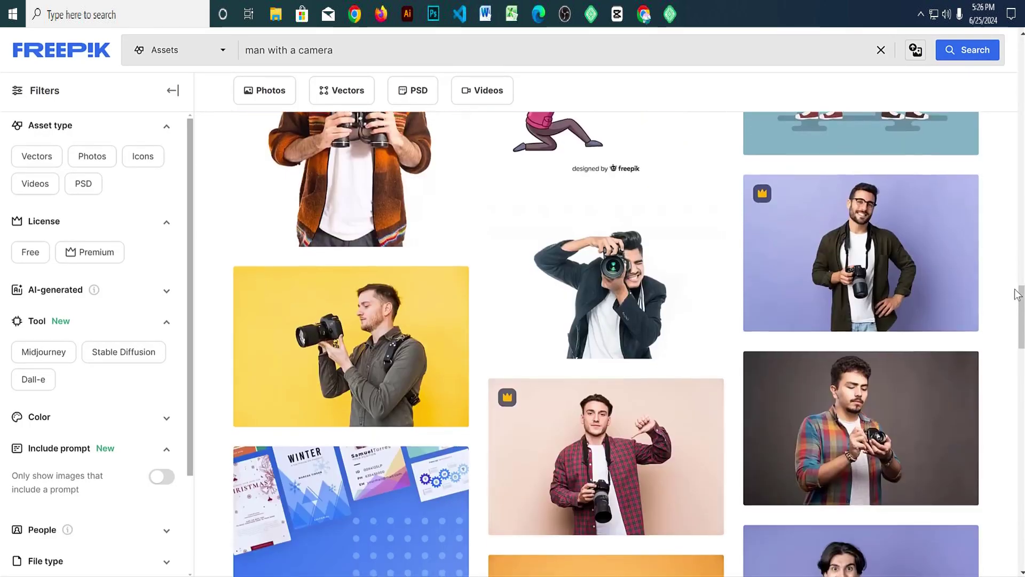
{"action": "scroll", "coordinate": [1016, 294], "scroll_direction": "down", "scroll_amount": 5}
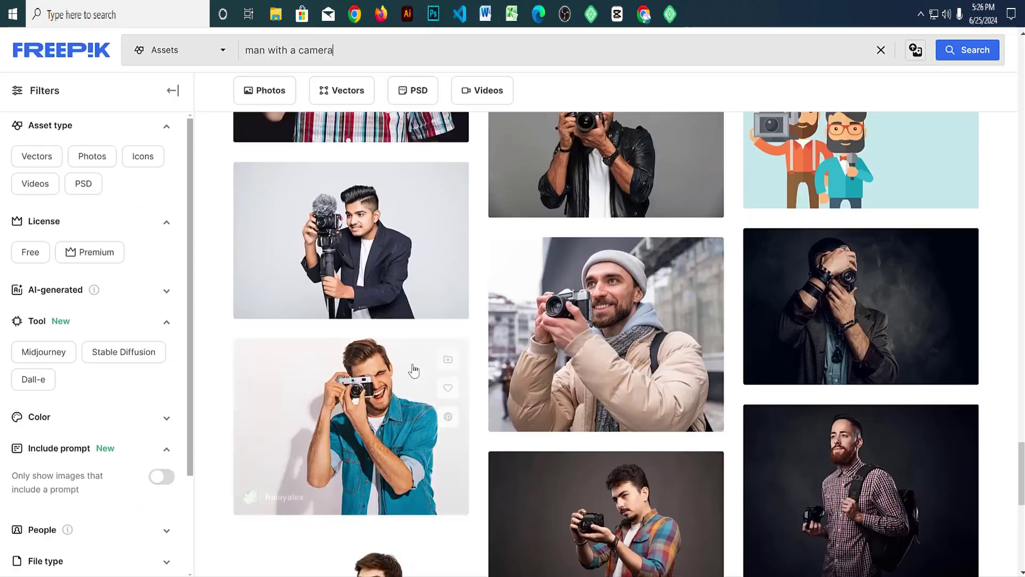
{"action": "left_click", "coordinate": [383, 414]}
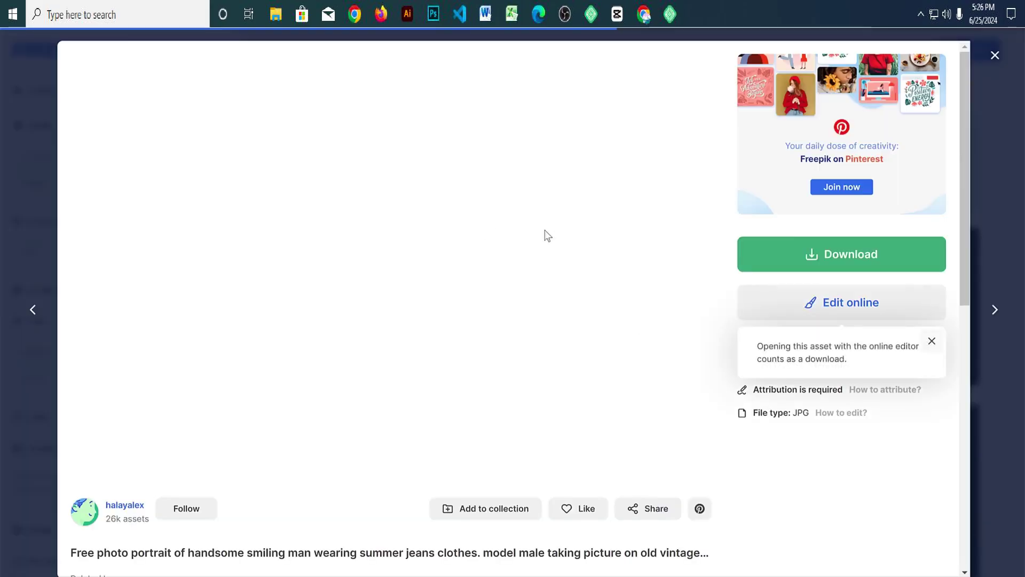
Step: Download the opened camera-man photo with the free attribution licence and dismiss the attribution notice
{"action": "scroll", "coordinate": [658, 344], "scroll_direction": "down", "scroll_amount": 6}
{"action": "scroll", "coordinate": [426, 337], "scroll_direction": "down", "scroll_amount": 3}
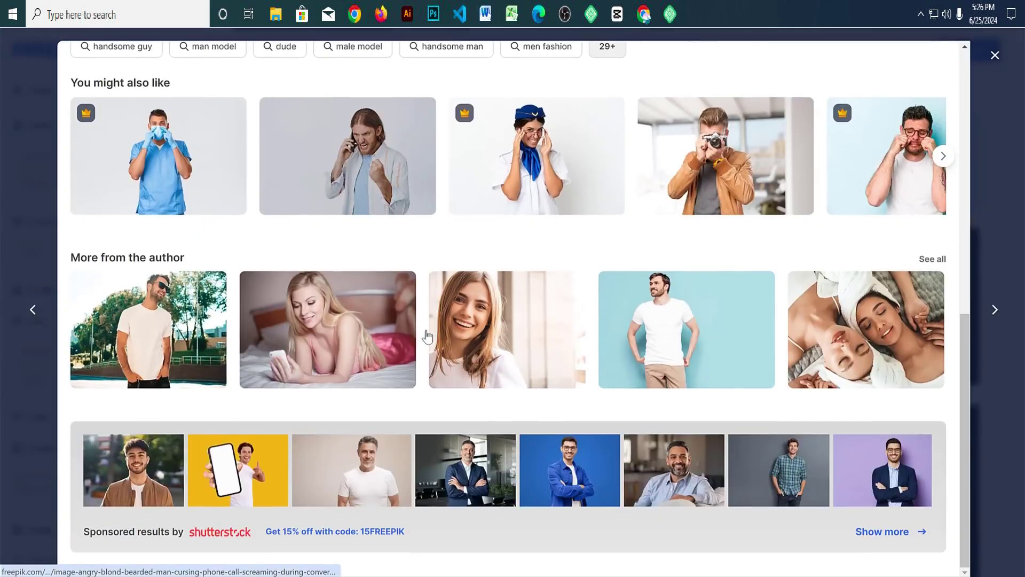
{"action": "scroll", "coordinate": [427, 332], "scroll_direction": "up", "scroll_amount": 9}
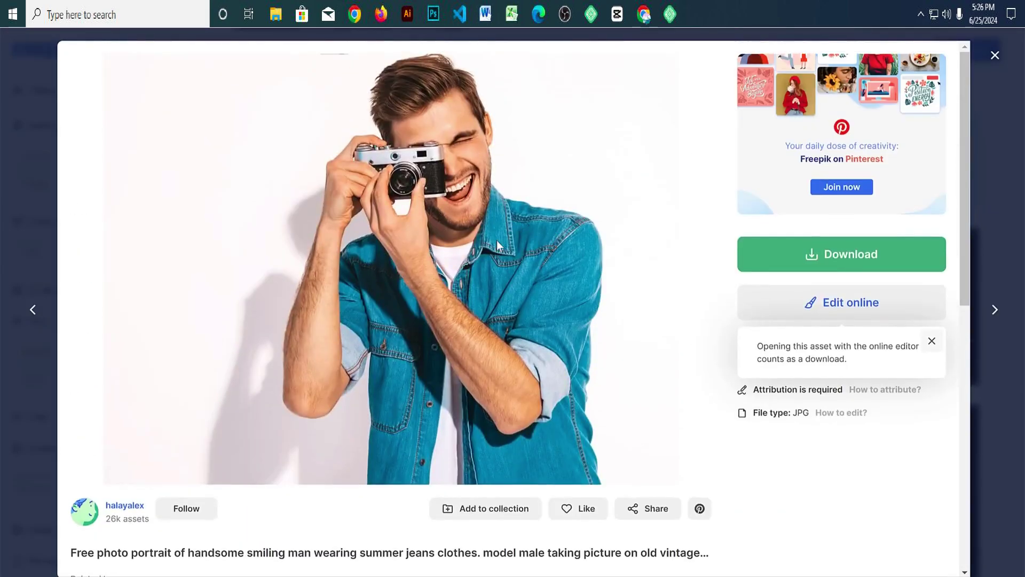
{"action": "left_click", "coordinate": [799, 252]}
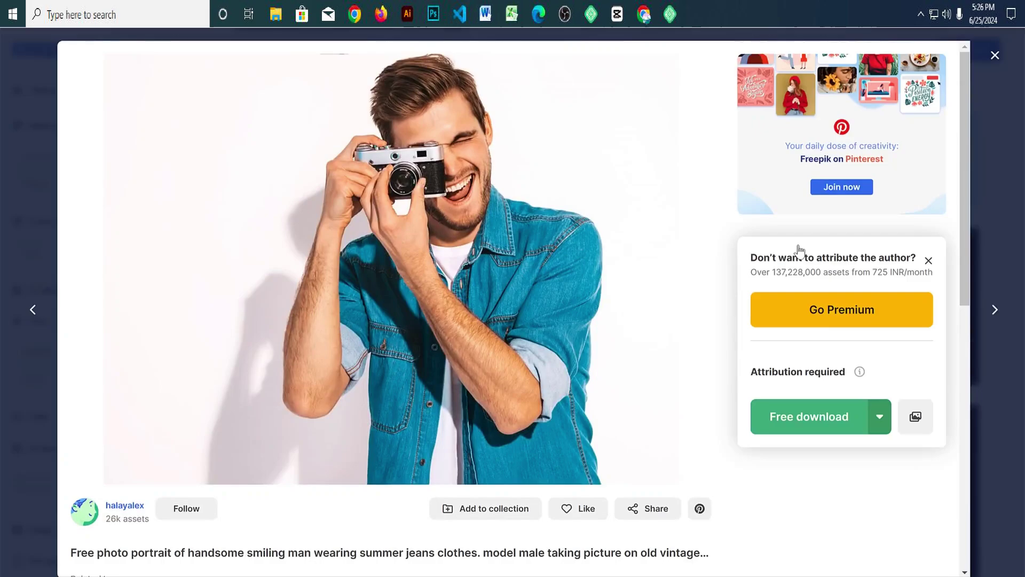
{"action": "left_click", "coordinate": [844, 428]}
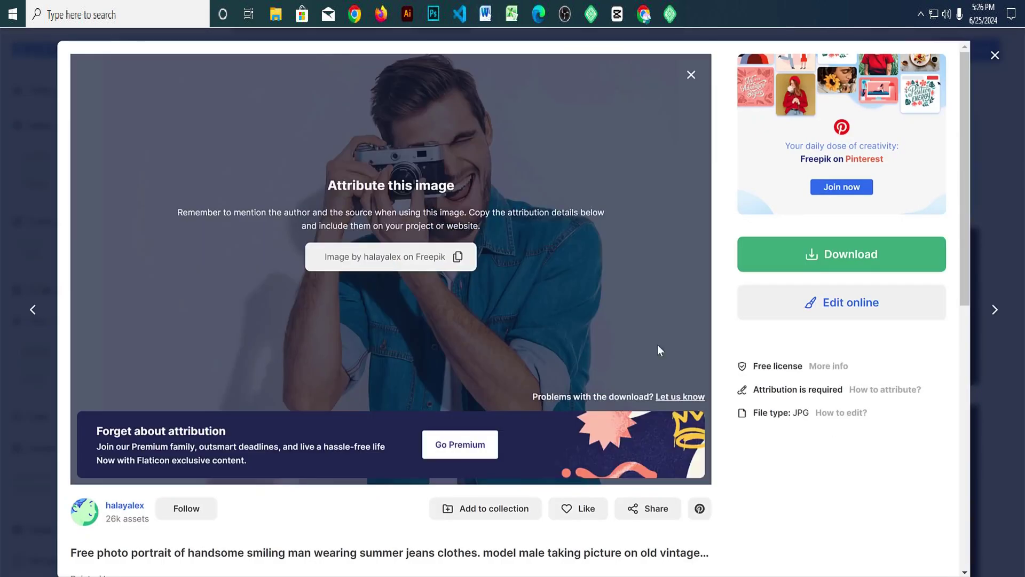
{"action": "left_click", "coordinate": [692, 74]}
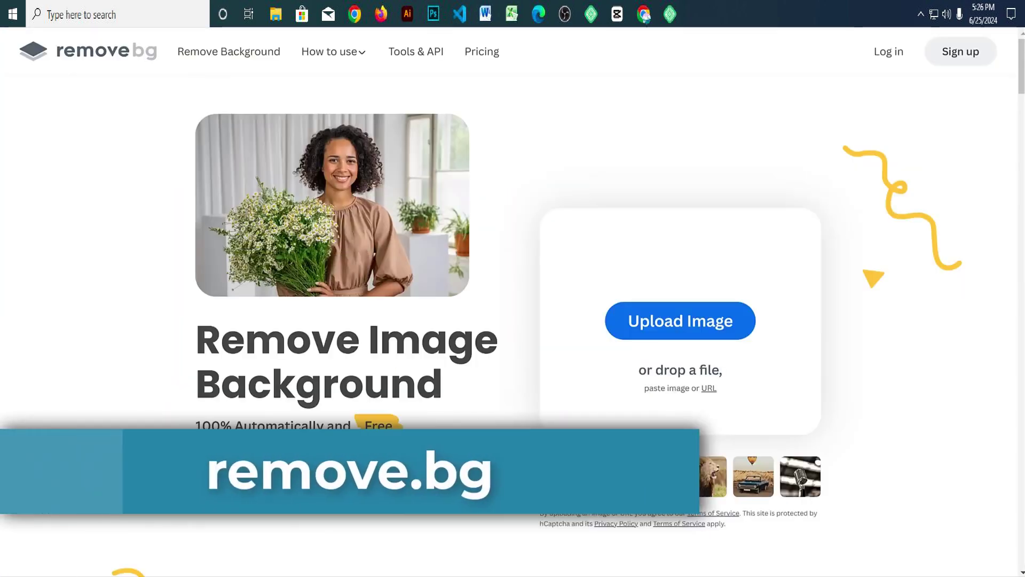
Step: Remove the downloaded photo's background in remove.bg, download the 577 × 432 px cutout, and preview the saved PNG
{"action": "left_click", "coordinate": [861, 30]}
{"action": "left_click_drag", "start_coordinate": [777, 83], "coordinate": [678, 312]}
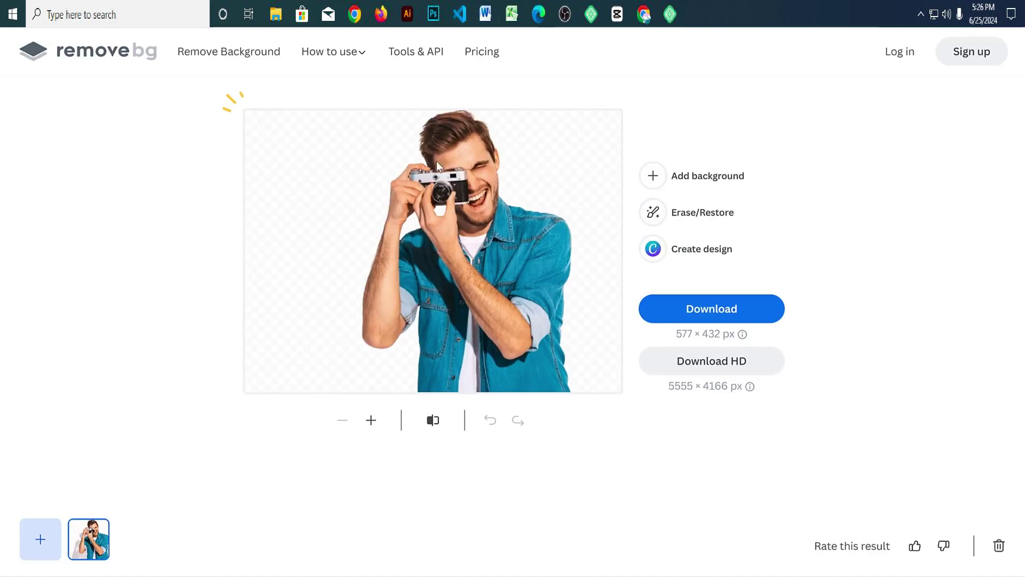
{"action": "left_click", "coordinate": [715, 315]}
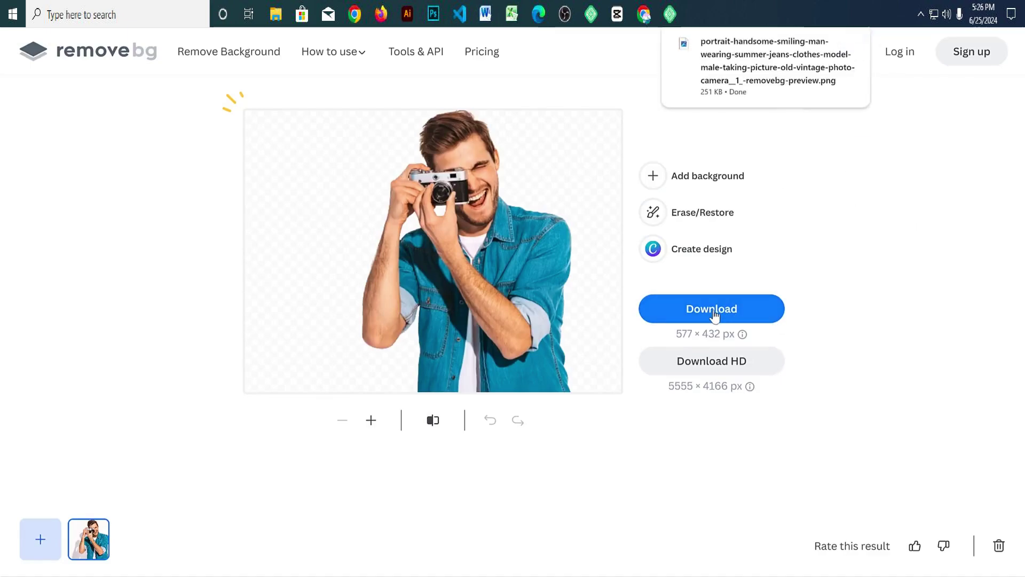
{"action": "left_click", "coordinate": [750, 72]}
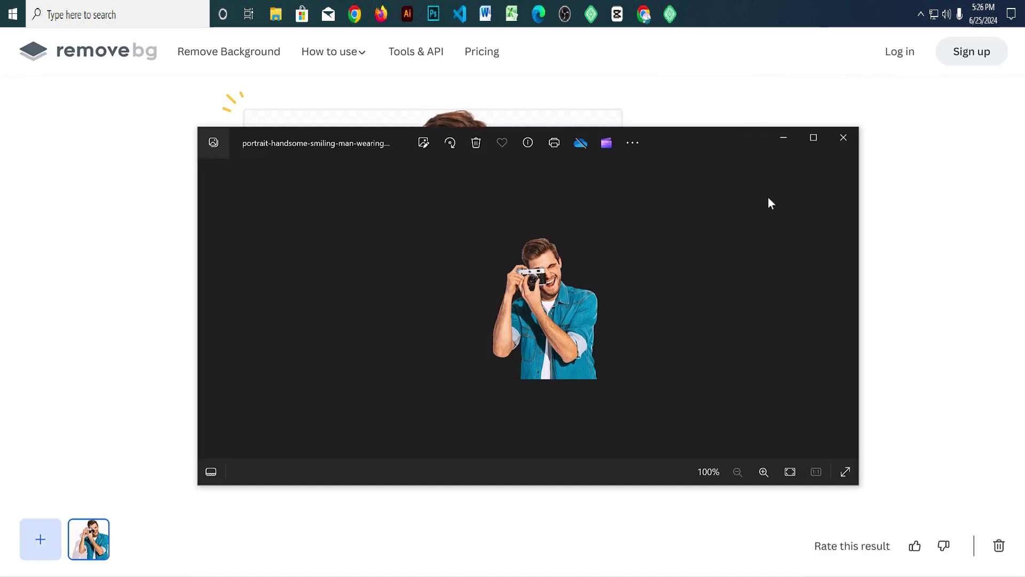
{"action": "left_click", "coordinate": [843, 139]}
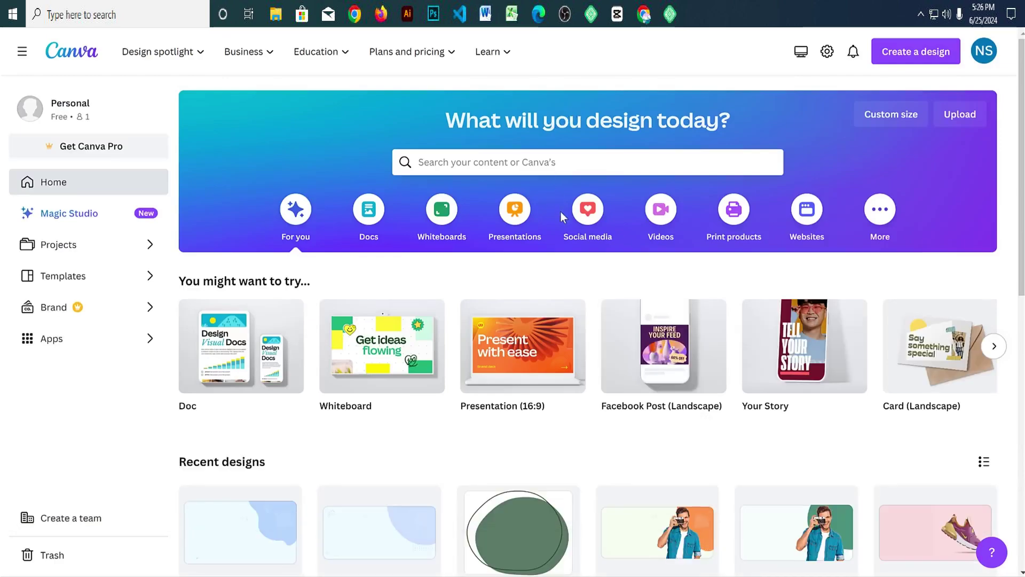
Step: Create a new blank Canva design with a custom size of 1960 × 900 px
{"action": "scroll", "coordinate": [559, 211], "scroll_direction": "down", "scroll_amount": 5}
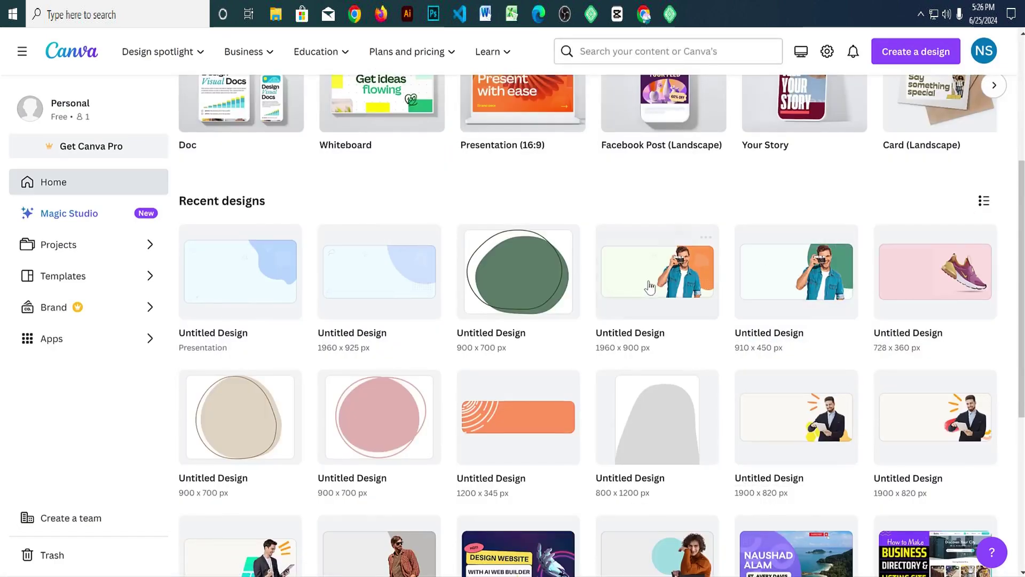
{"action": "scroll", "coordinate": [829, 315], "scroll_direction": "down", "scroll_amount": 3}
{"action": "scroll", "coordinate": [827, 323], "scroll_direction": "down", "scroll_amount": 2}
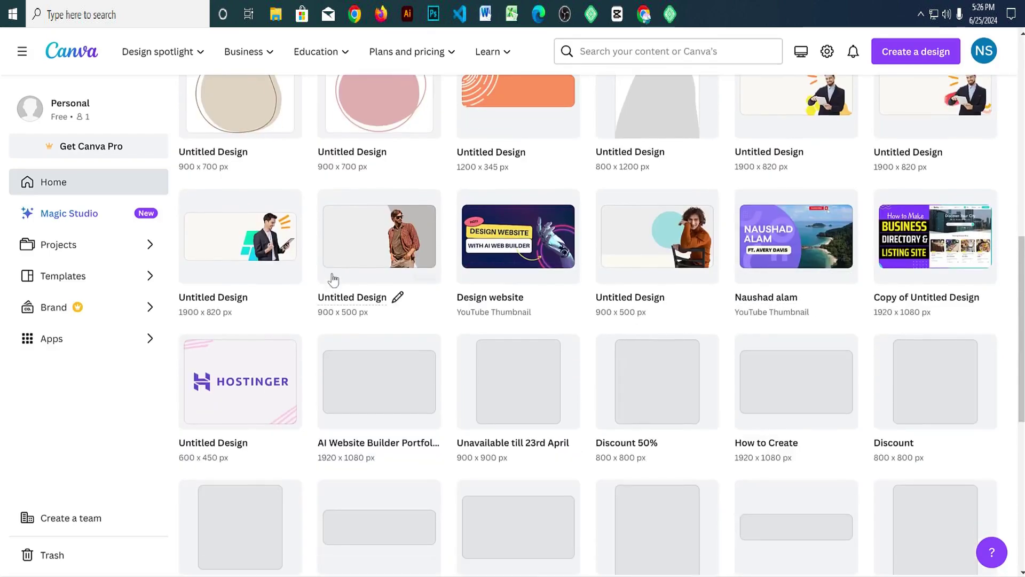
{"action": "scroll", "coordinate": [901, 330], "scroll_direction": "up", "scroll_amount": 10}
{"action": "scroll", "coordinate": [902, 330], "scroll_direction": "down", "scroll_amount": 3}
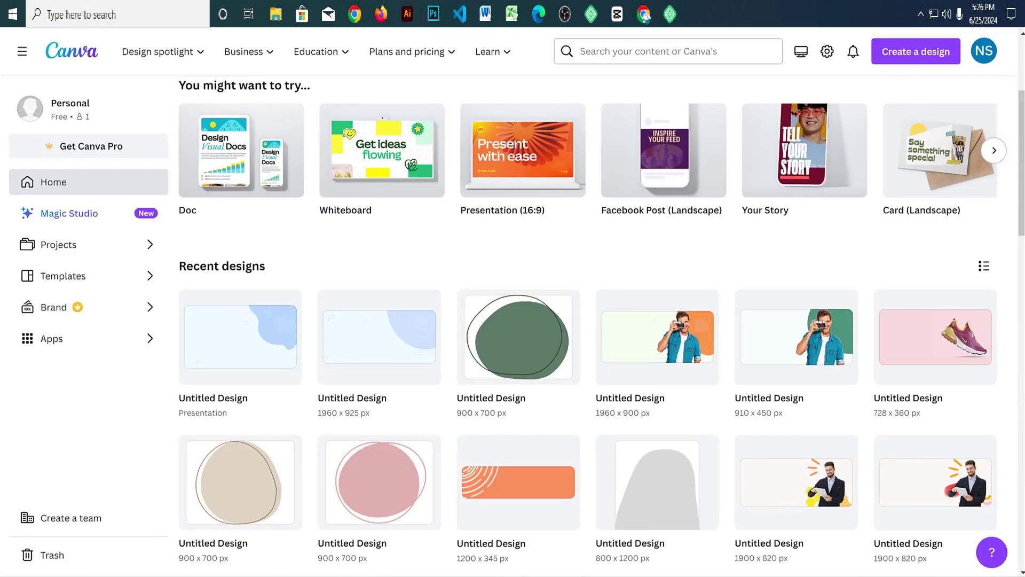
{"action": "left_click", "coordinate": [917, 63]}
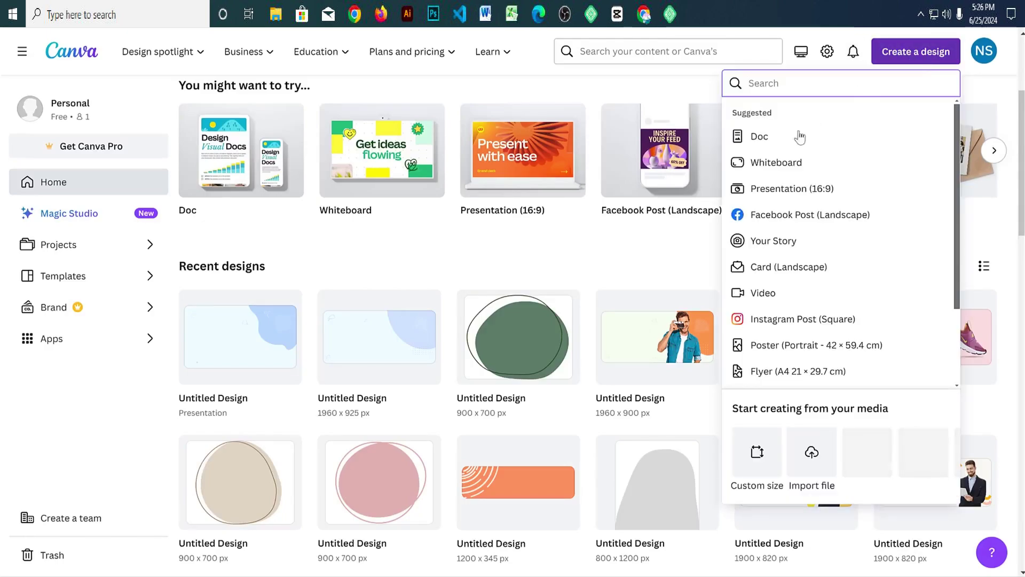
{"action": "left_click", "coordinate": [748, 458]}
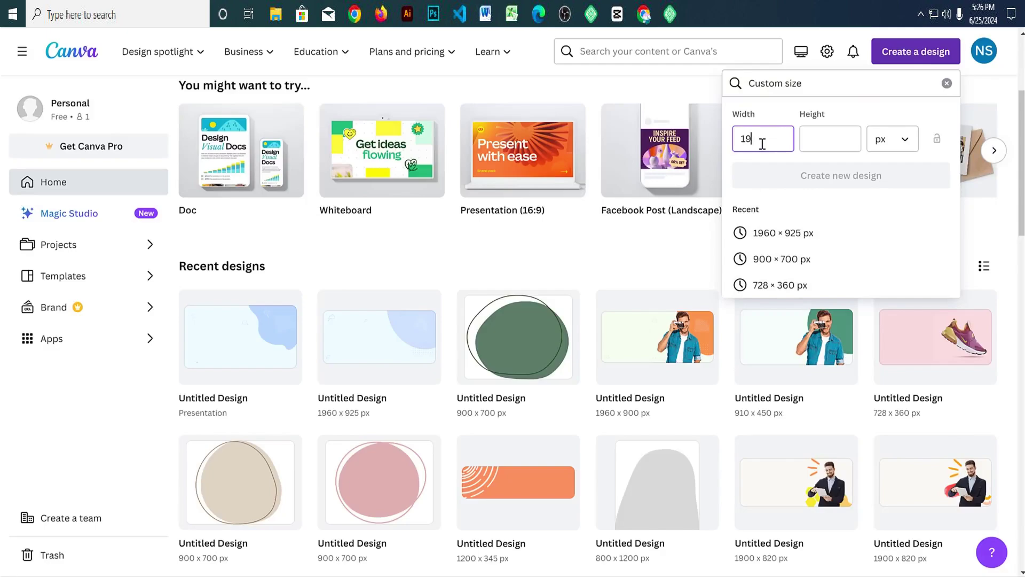
{"action": "key", "text": "Tab"}
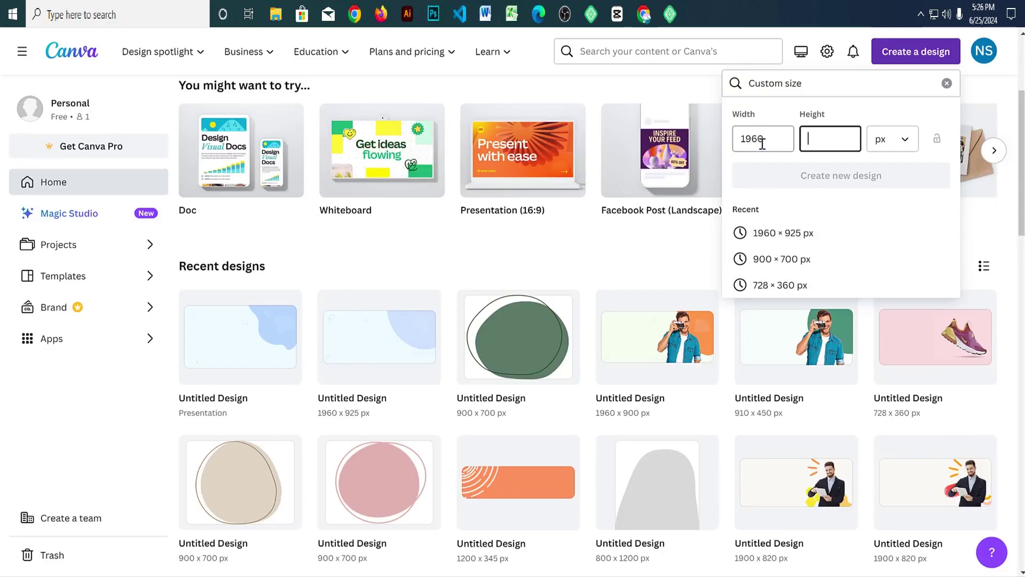
{"action": "type", "text": "900"}
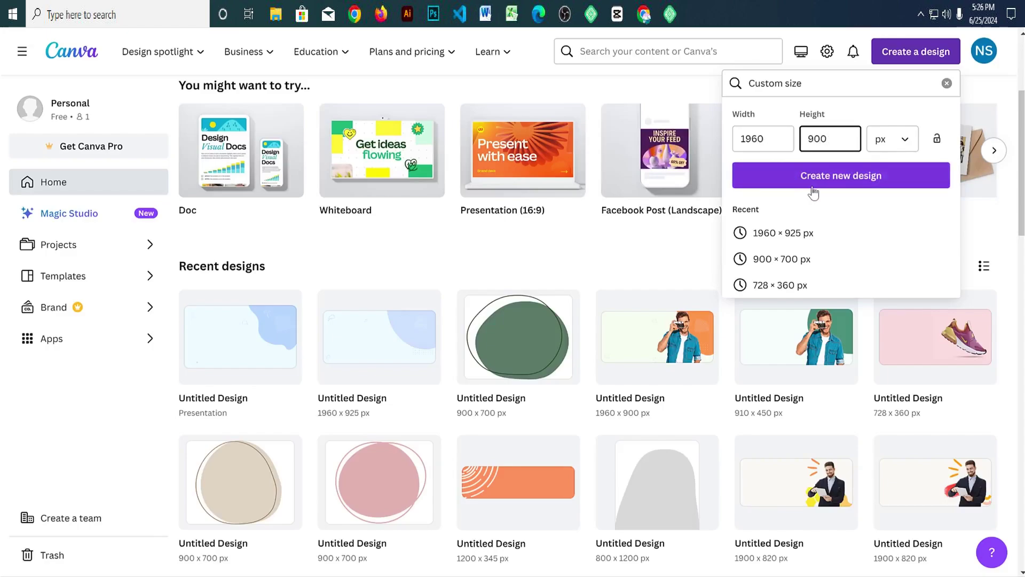
{"action": "left_click", "coordinate": [811, 183]}
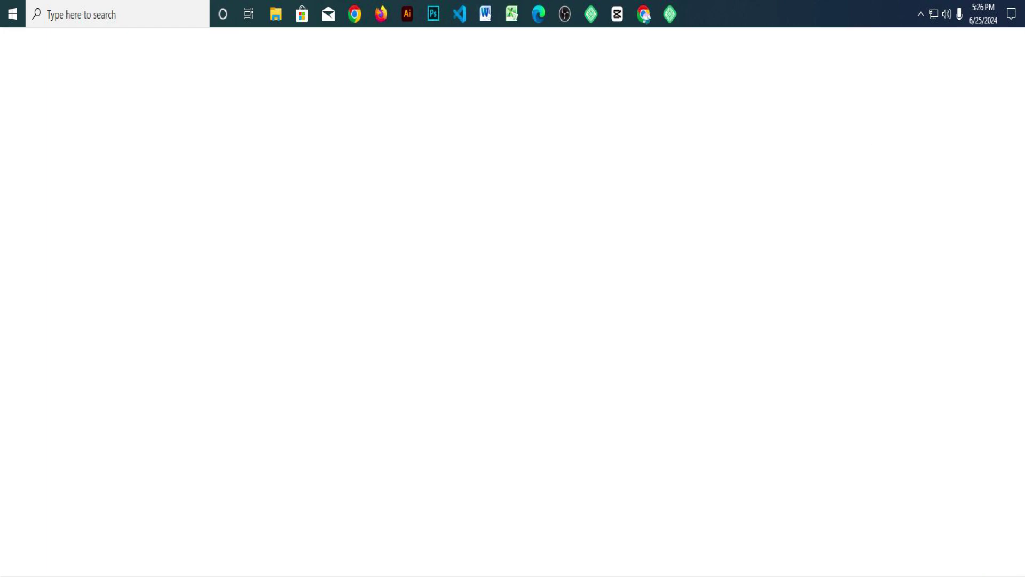
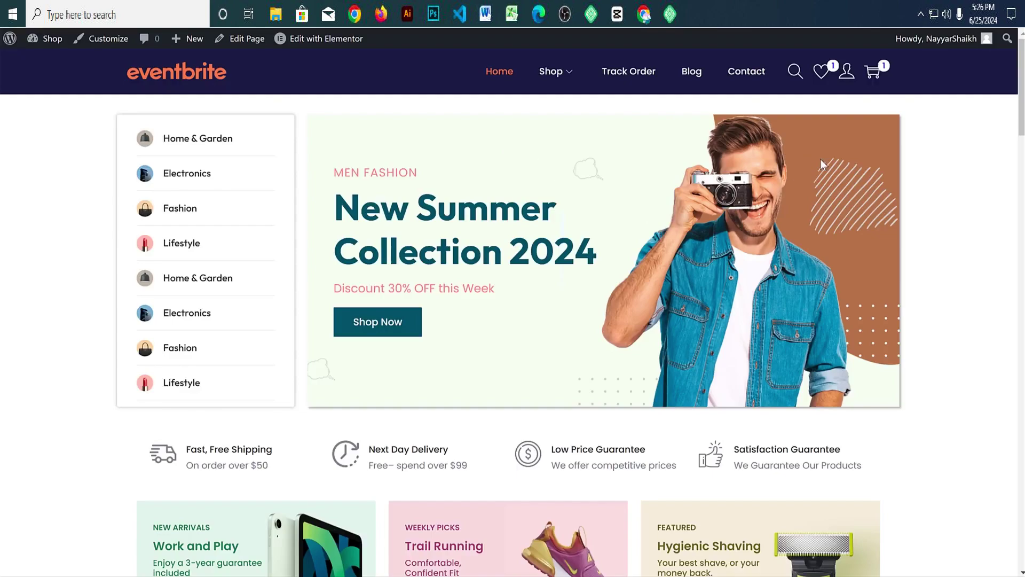
Step: Switch to the finished reference shop page and sample the hero banner's pale green background color, #F4FFF1, with the eyedropper extension
{"action": "scroll", "coordinate": [873, 206], "scroll_direction": "down", "scroll_amount": 4}
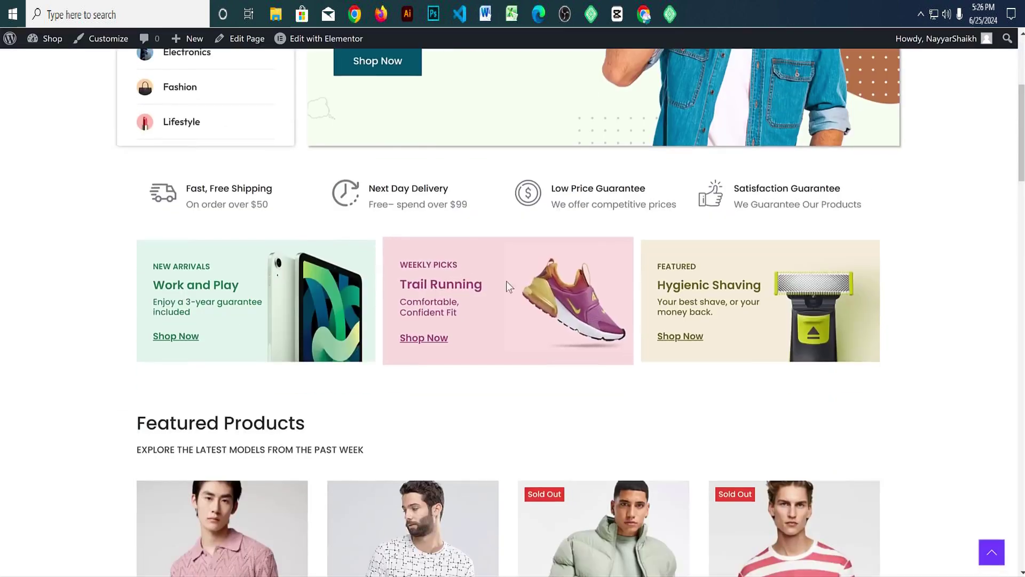
{"action": "scroll", "coordinate": [985, 239], "scroll_direction": "down", "scroll_amount": 4}
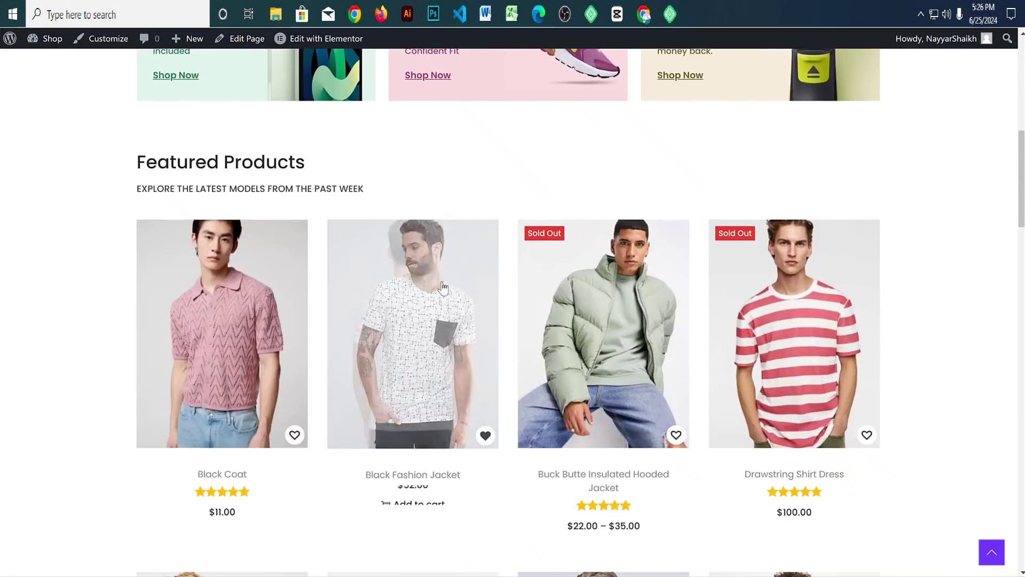
{"action": "scroll", "coordinate": [418, 255], "scroll_direction": "up", "scroll_amount": 6}
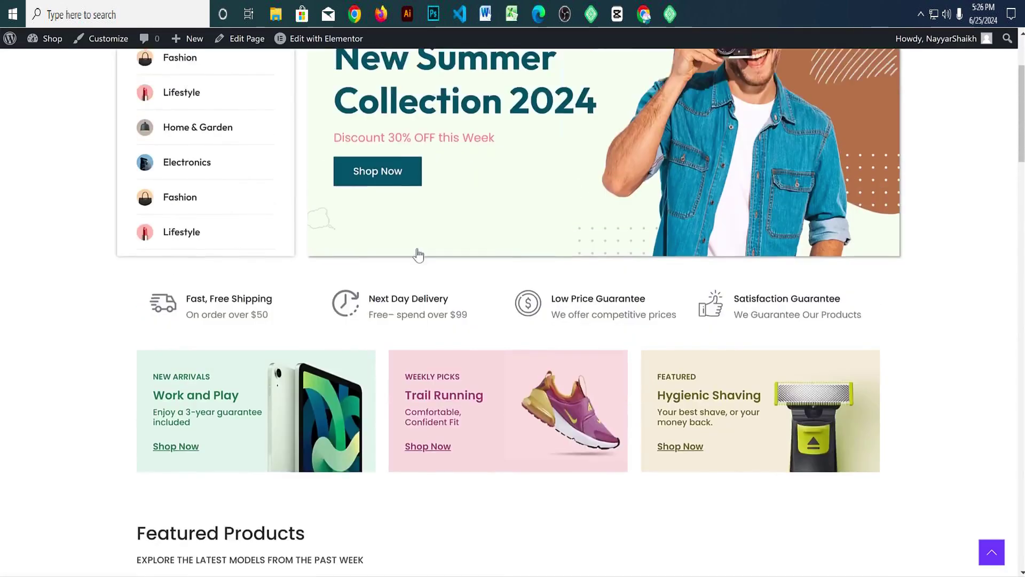
{"action": "scroll", "coordinate": [418, 255], "scroll_direction": "up", "scroll_amount": 3}
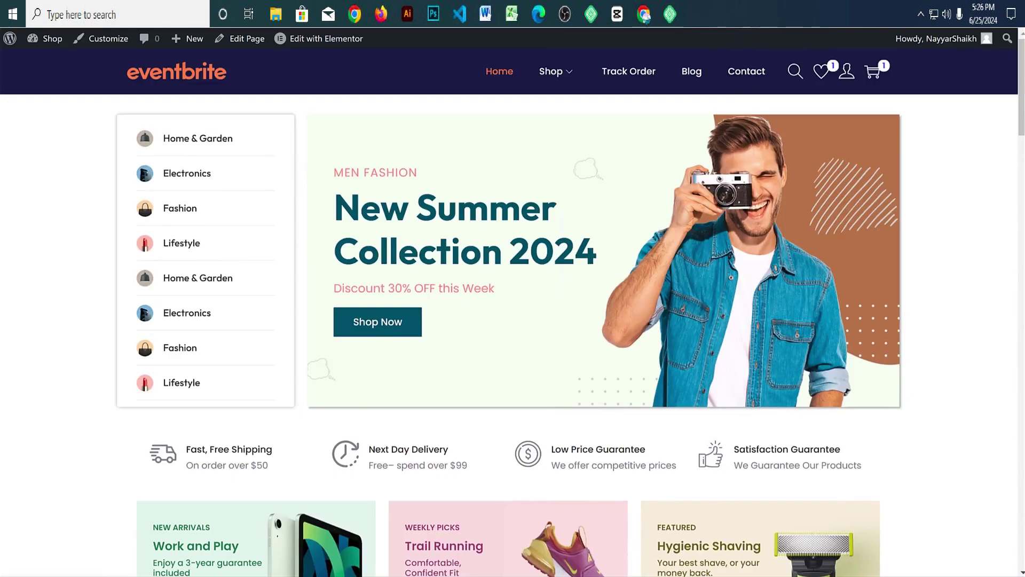
{"action": "left_click", "coordinate": [594, 27]}
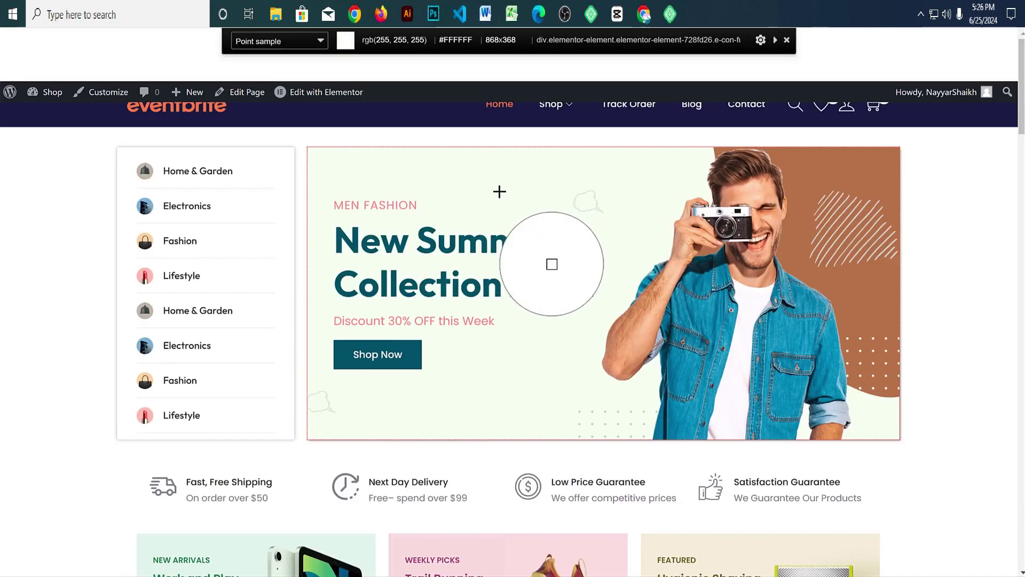
{"action": "left_click", "coordinate": [504, 168]}
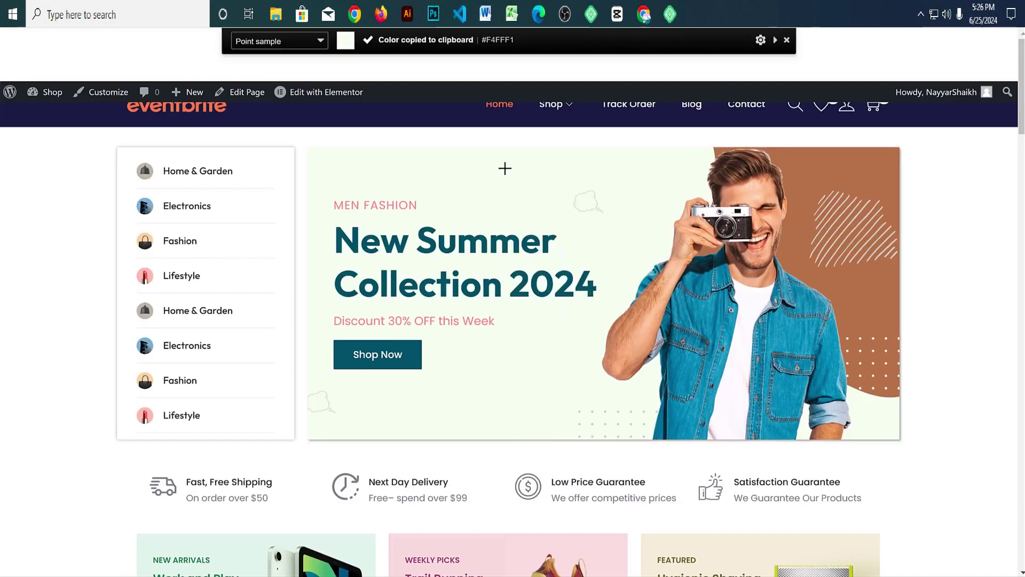
{"action": "double_click", "coordinate": [497, 43]}
{"action": "key", "text": "Escape"}
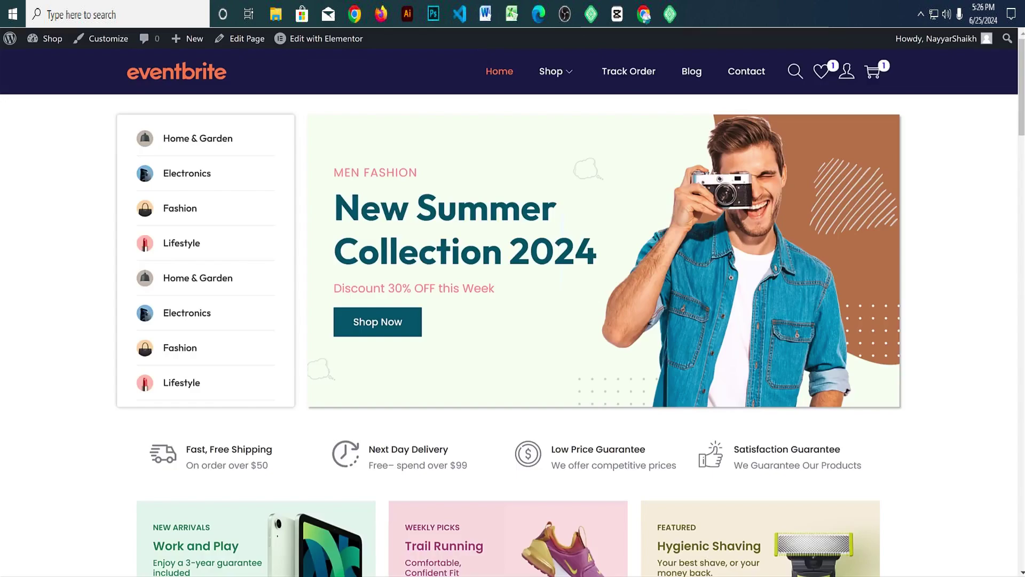
Step: Check the copied color code by pasting it into a new browser tab, and close that tab
{"action": "key", "text": "ctrl+t"}
{"action": "key", "text": "ctrl+v"}
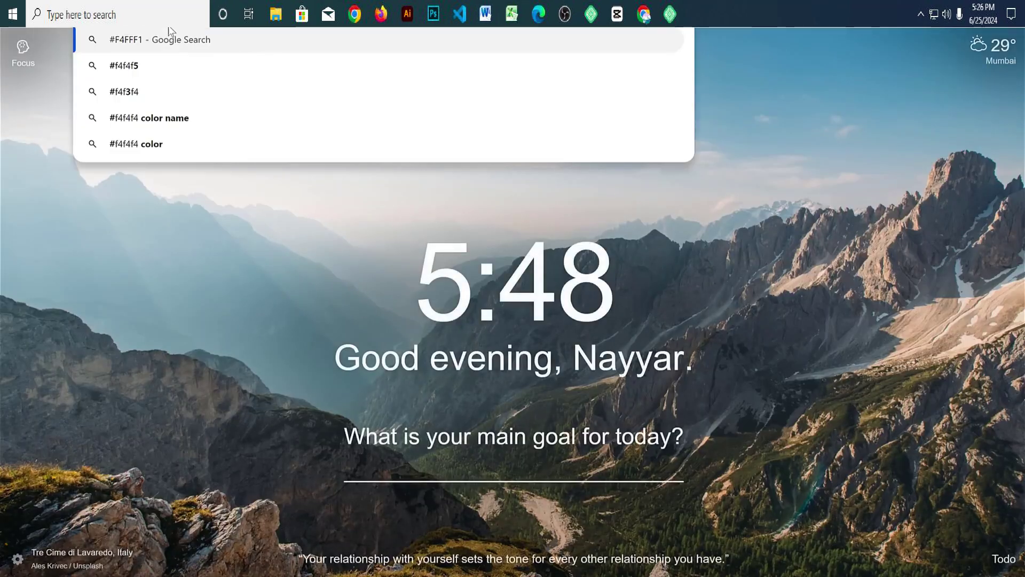
{"action": "key", "text": "ctrl+w"}
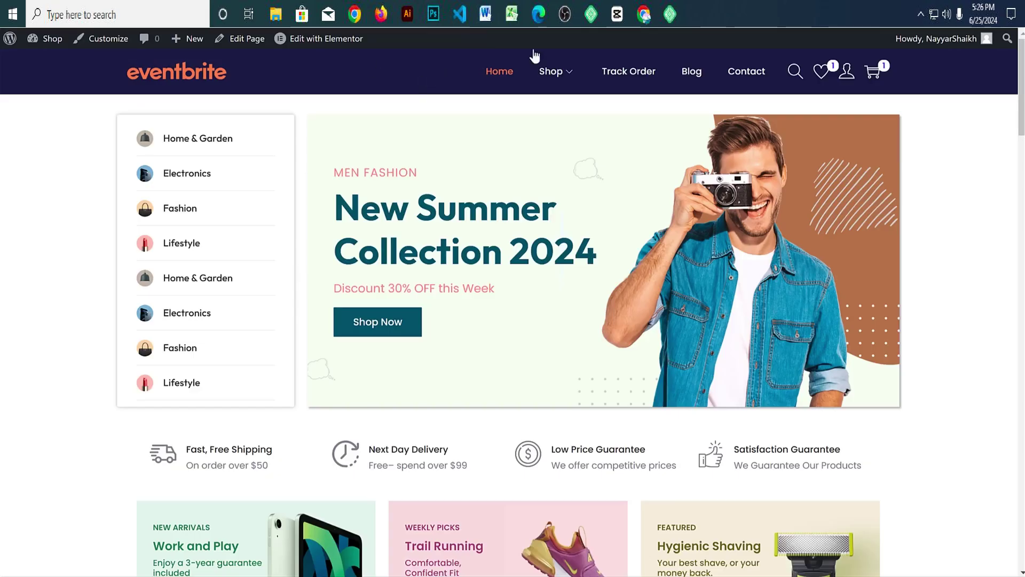
Step: Switch back to the blank Canva design and set its page background to the solid color #F4FFF1
{"action": "key", "text": "ctrl+Tab"}
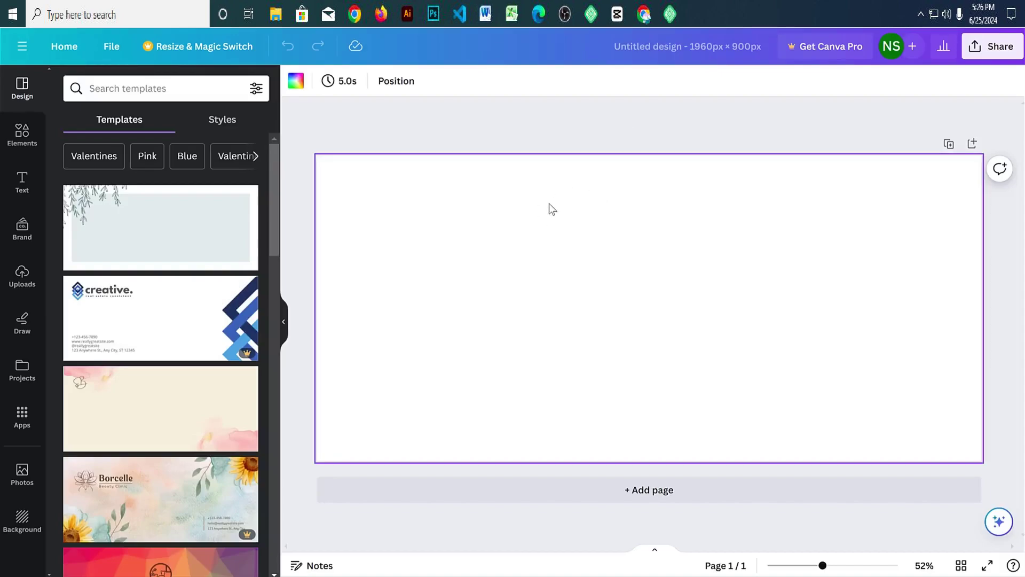
{"action": "left_click", "coordinate": [296, 82]}
{"action": "left_click", "coordinate": [70, 160]}
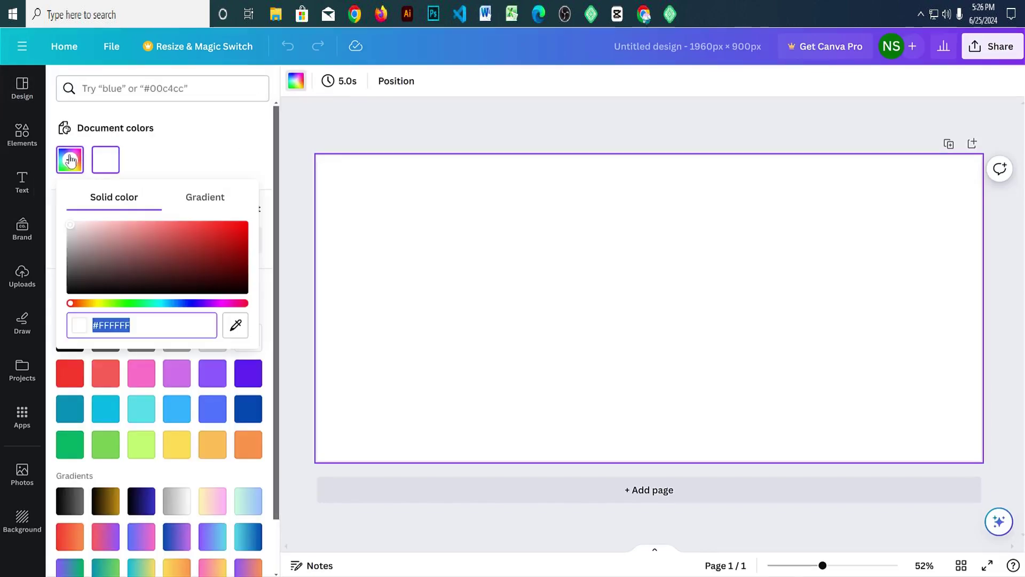
{"action": "key", "text": "ctrl+v"}
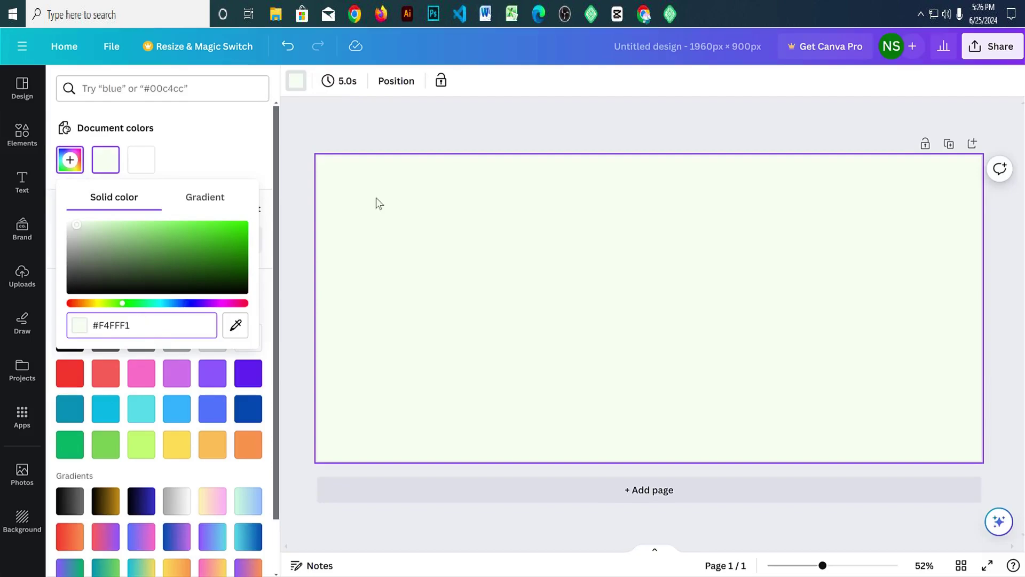
{"action": "left_click", "coordinate": [464, 131]}
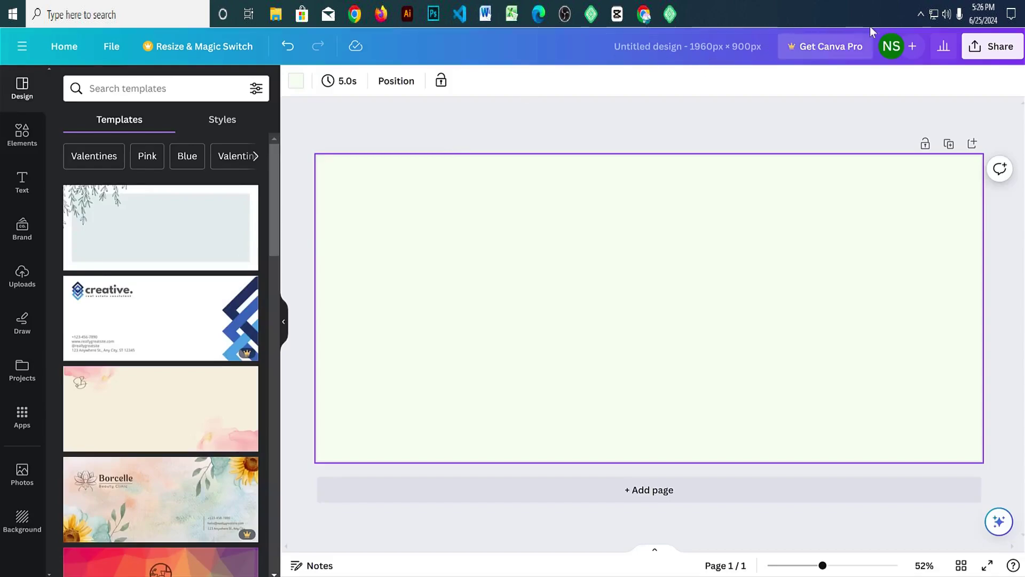
Step: Upload the background-removed photo of the man with the camera and place it enlarged over the banner's right half
{"action": "left_click_drag", "start_coordinate": [752, 82], "coordinate": [75, 235]}
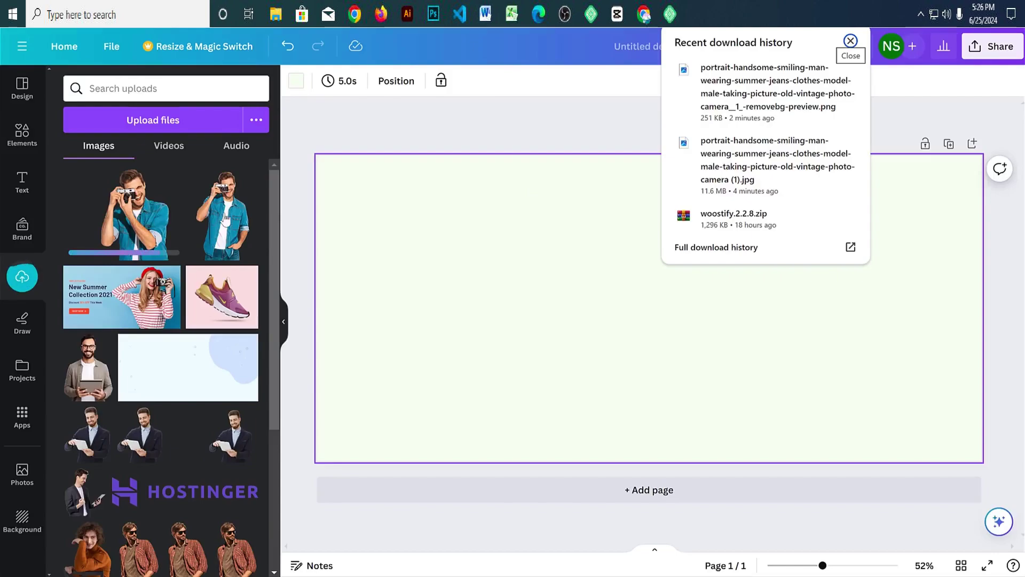
{"action": "left_click", "coordinate": [226, 219]}
{"action": "left_click_drag", "start_coordinate": [742, 277], "coordinate": [925, 243]}
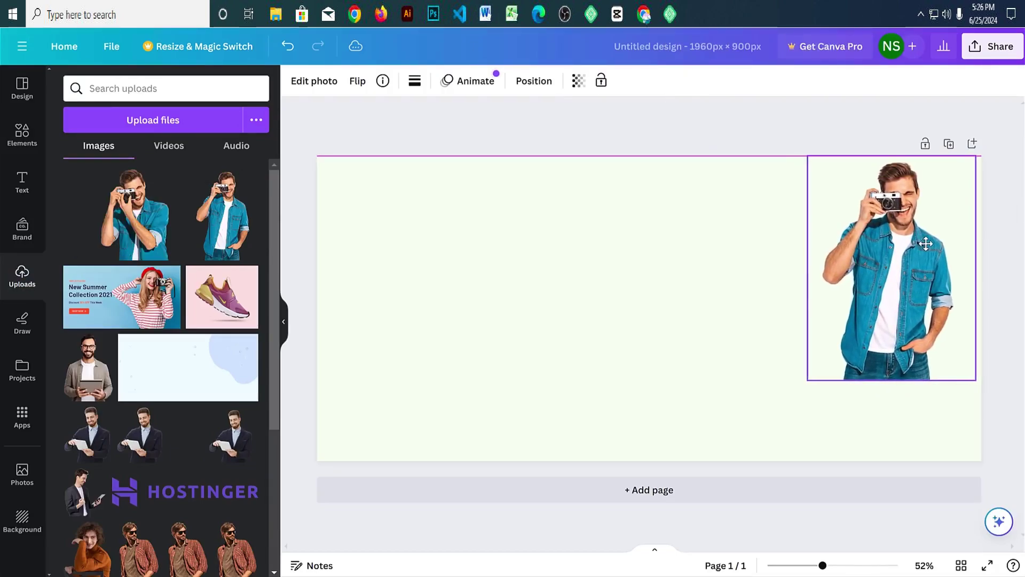
{"action": "left_click_drag", "start_coordinate": [808, 380], "coordinate": [569, 511]}
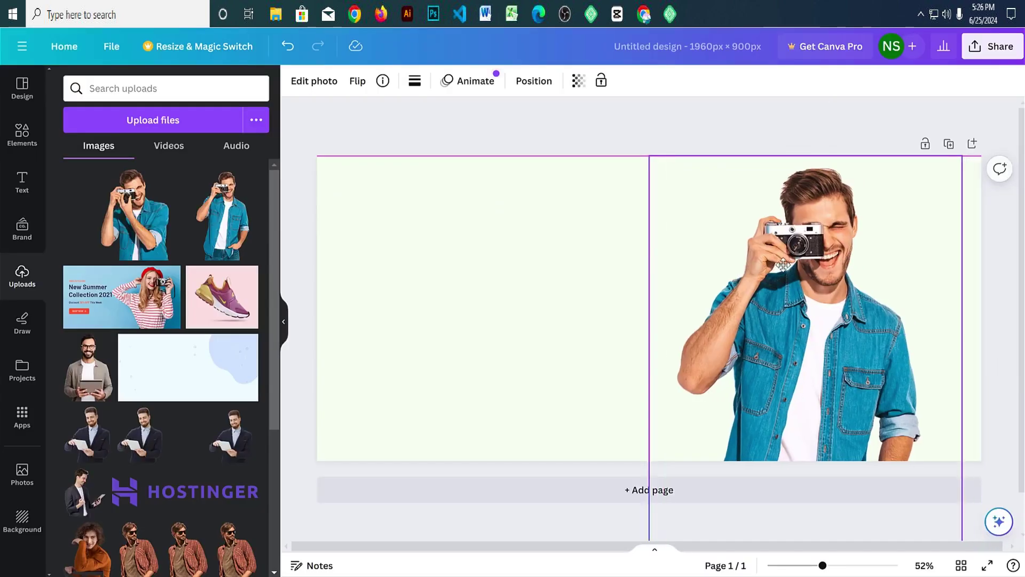
{"action": "left_click_drag", "start_coordinate": [783, 265], "coordinate": [780, 263]}
{"action": "left_click", "coordinate": [735, 202]}
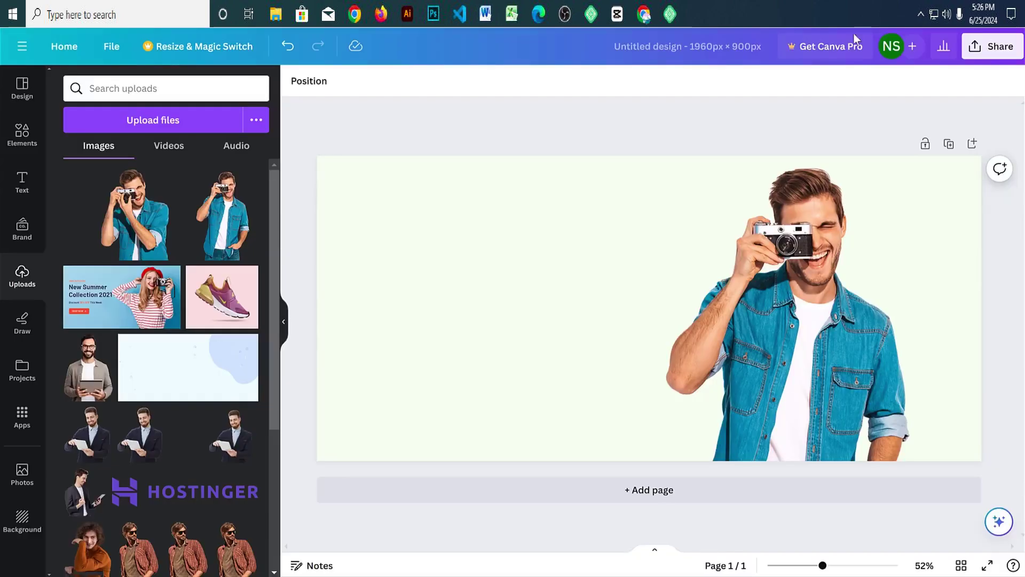
Step: Search the elements library for "gradient shape"
{"action": "left_click", "coordinate": [30, 136]}
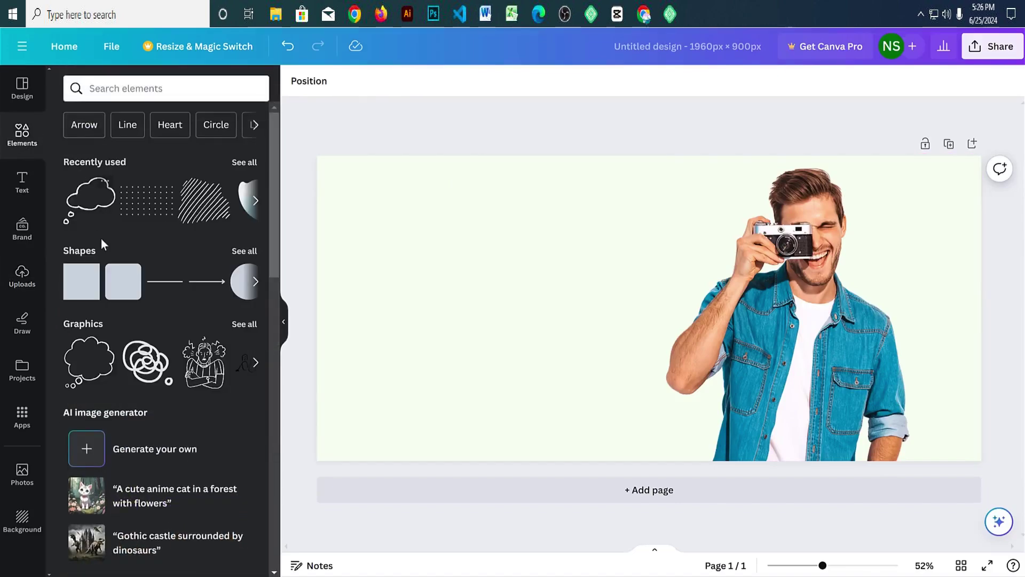
{"action": "scroll", "coordinate": [160, 225], "scroll_direction": "down", "scroll_amount": 5}
{"action": "scroll", "coordinate": [181, 261], "scroll_direction": "up", "scroll_amount": 5}
{"action": "left_click", "coordinate": [168, 90]}
{"action": "type", "text": "g"}
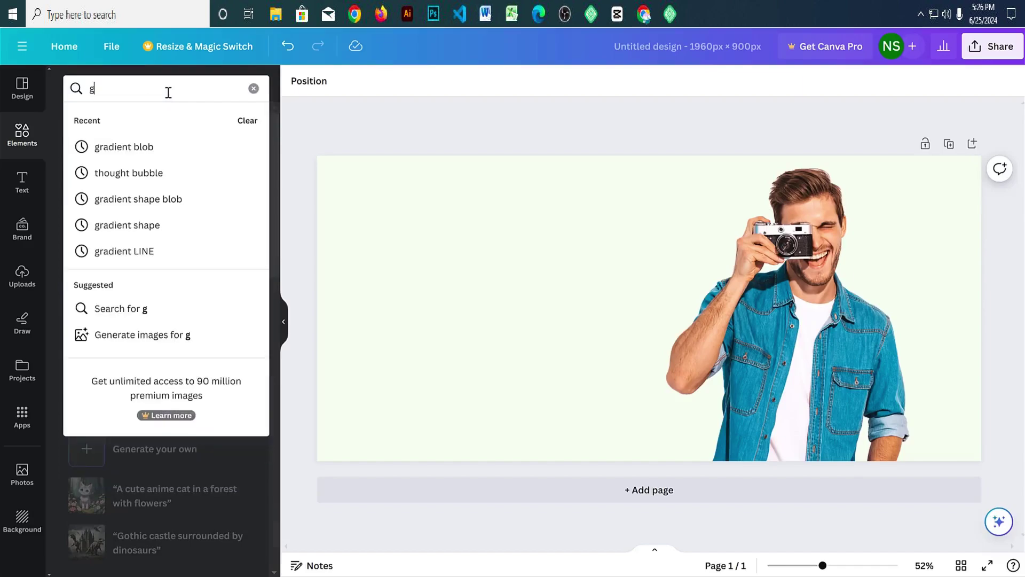
{"action": "type", "text": "rad"}
{"action": "key", "text": "Down"}
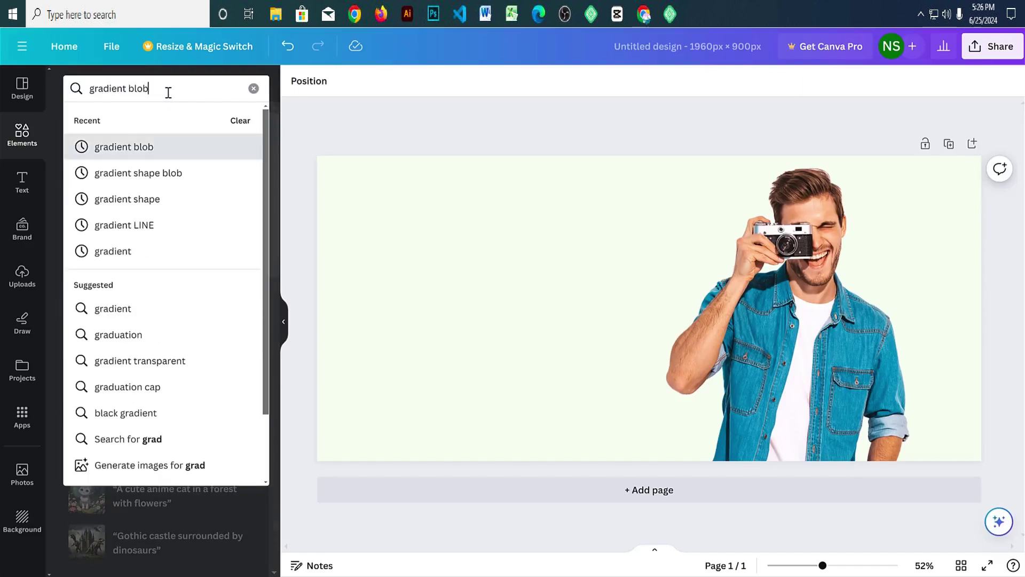
{"action": "key", "text": "Down"}
{"action": "key", "text": "Down"}
{"action": "key", "text": "Return"}
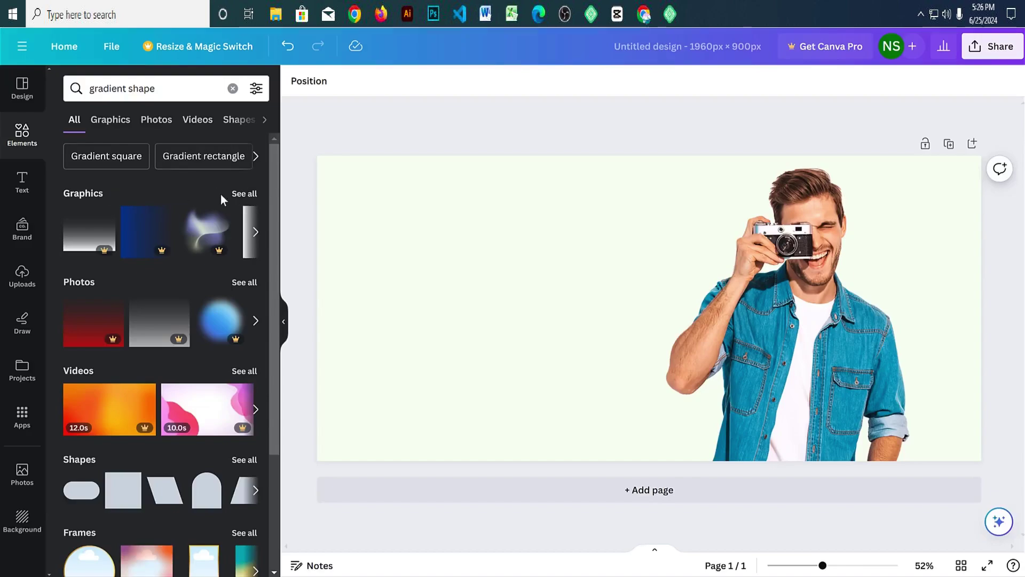
Step: Show all graphics results and add the teal-to-white gradient shape with the wavy lower edge to the banner
{"action": "left_click", "coordinate": [244, 194]}
{"action": "scroll", "coordinate": [260, 306], "scroll_direction": "down", "scroll_amount": 3}
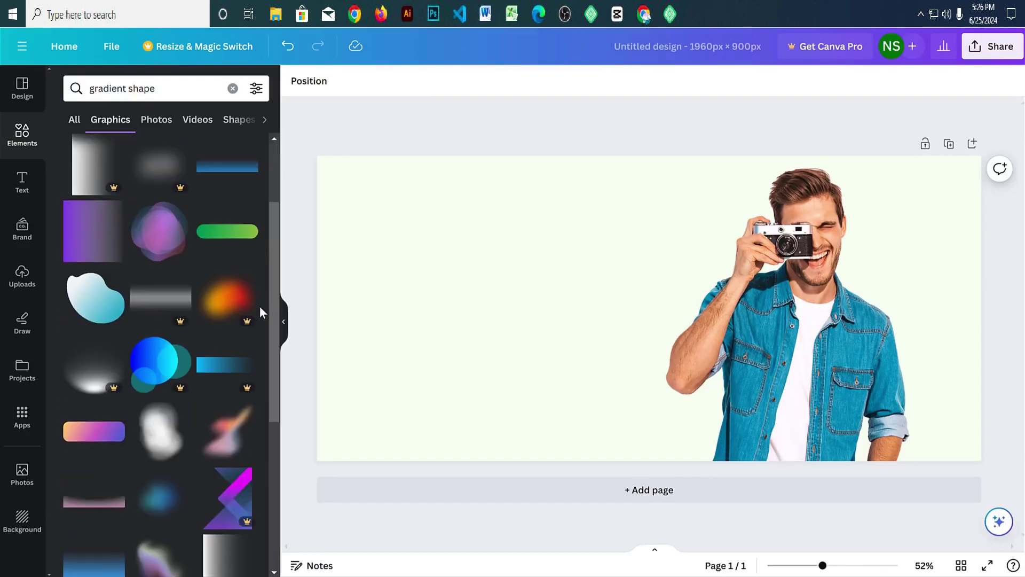
{"action": "scroll", "coordinate": [260, 312], "scroll_direction": "down", "scroll_amount": 10}
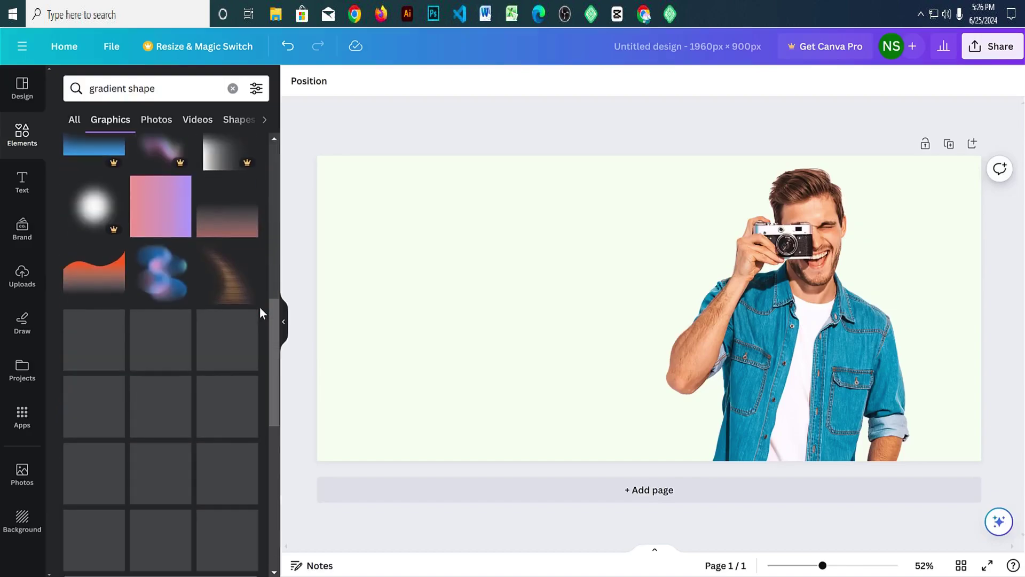
{"action": "scroll", "coordinate": [261, 312], "scroll_direction": "down", "scroll_amount": 7}
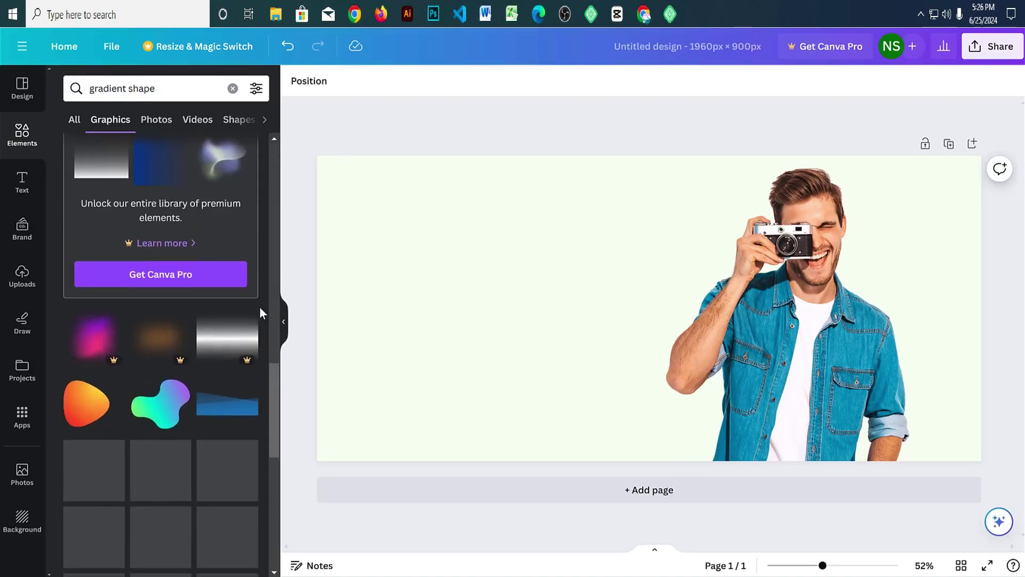
{"action": "scroll", "coordinate": [260, 307], "scroll_direction": "down", "scroll_amount": 8}
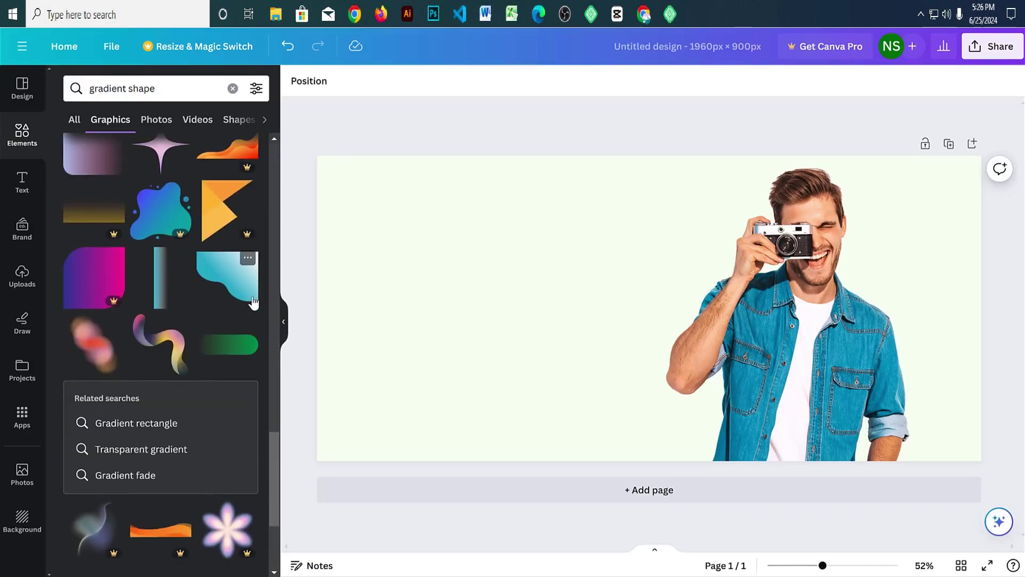
{"action": "left_click", "coordinate": [231, 278]}
Step: Enlarge the gradient shape to about 1,074 × 912 and position it over the banner's upper-right corner
{"action": "left_click_drag", "start_coordinate": [634, 288], "coordinate": [469, 227]}
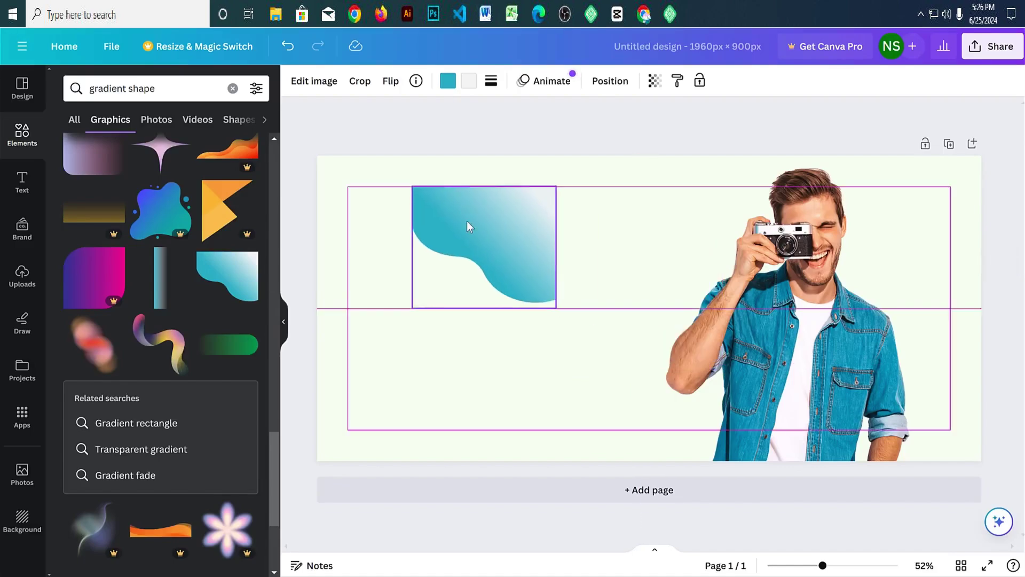
{"action": "left_click_drag", "start_coordinate": [557, 305], "coordinate": [572, 321]}
{"action": "left_click_drag", "start_coordinate": [716, 457], "coordinate": [711, 437]}
{"action": "left_click_drag", "start_coordinate": [711, 235], "coordinate": [882, 227]}
{"action": "left_click_drag", "start_coordinate": [882, 229], "coordinate": [778, 299]}
{"action": "left_click_drag", "start_coordinate": [636, 184], "coordinate": [615, 191]}
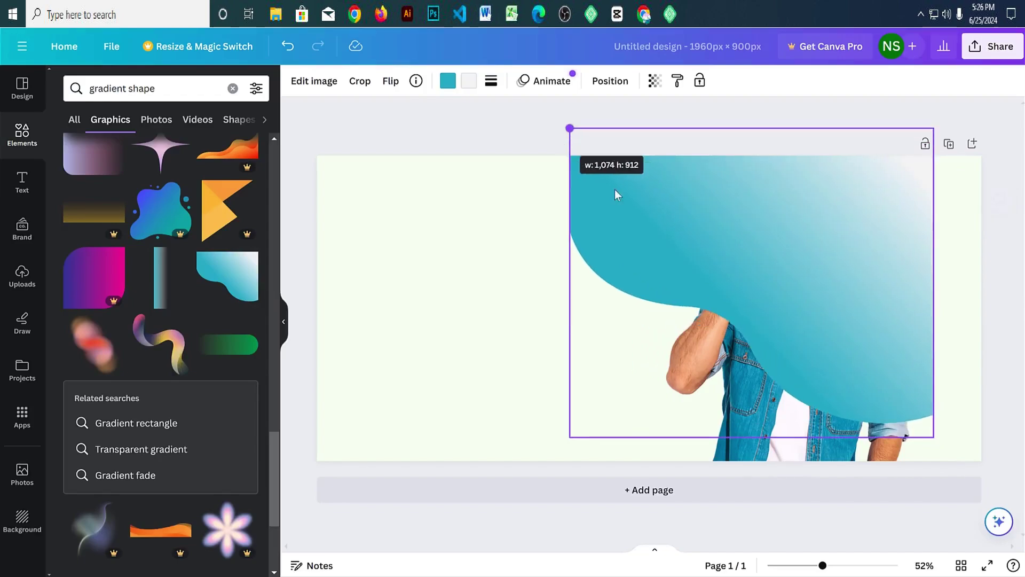
{"action": "left_click_drag", "start_coordinate": [682, 218], "coordinate": [792, 204]}
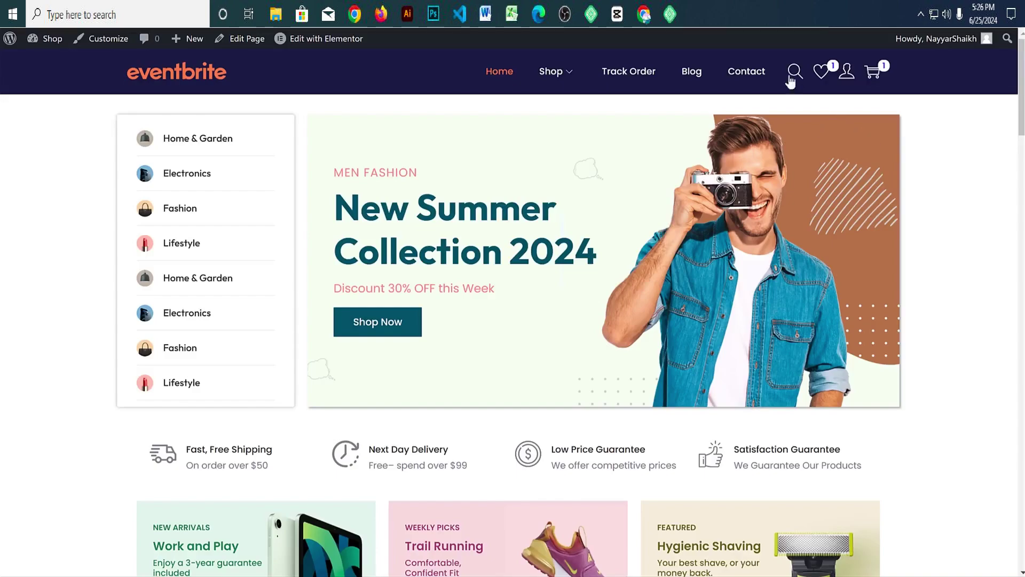
Step: On the reference store homepage, sample and copy the brown color #B26F4A behind the man in the hero banner
{"action": "key", "text": "alt+shift+z"}
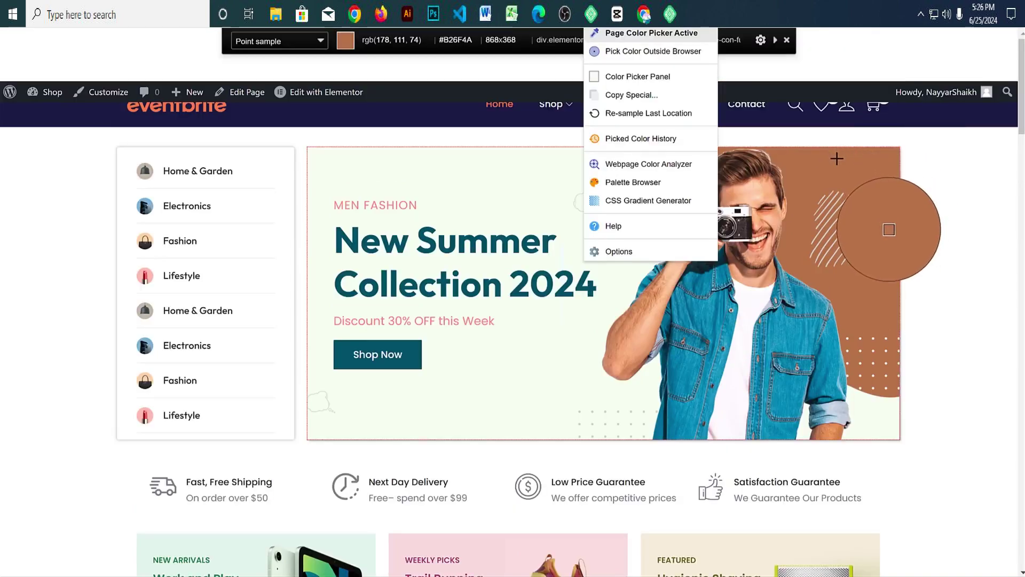
{"action": "left_click", "coordinate": [880, 219]}
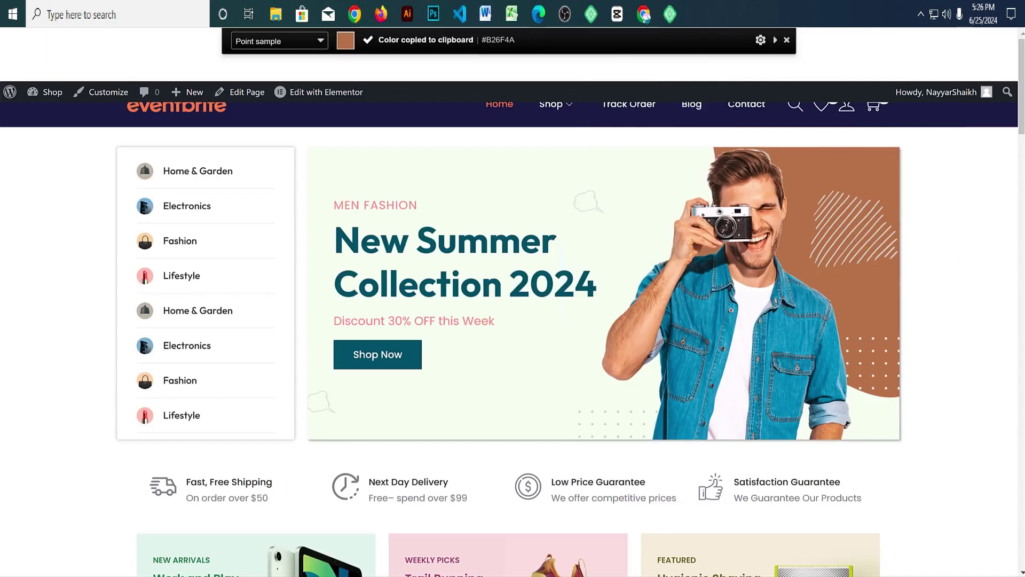
{"action": "key", "text": "Escape"}
Step: Switch back to the Canva design and set both gradient colors of the wavy shape to #B26F4A
{"action": "key", "text": "alt+Tab"}
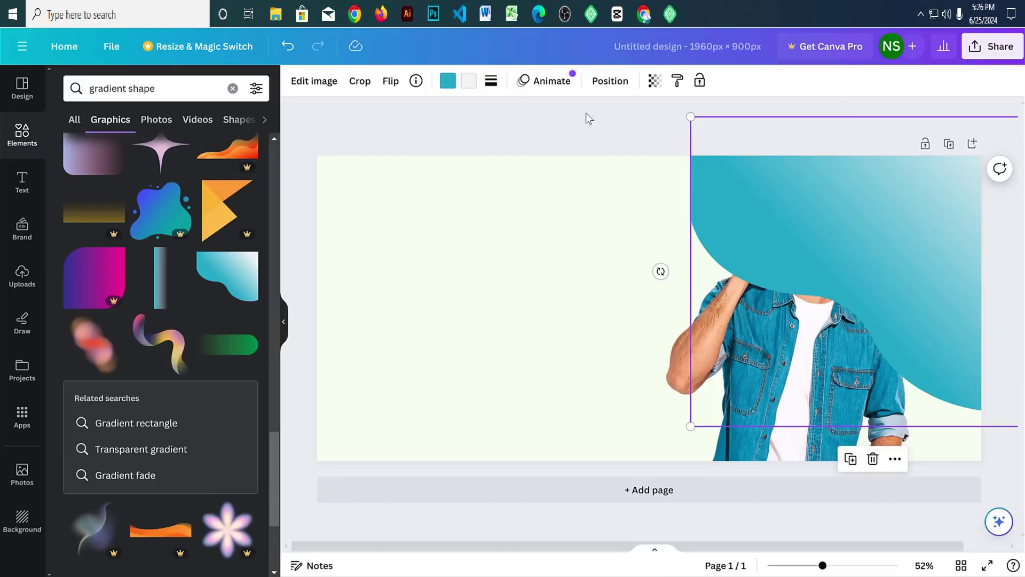
{"action": "left_click", "coordinate": [448, 82]}
{"action": "left_click", "coordinate": [70, 159]}
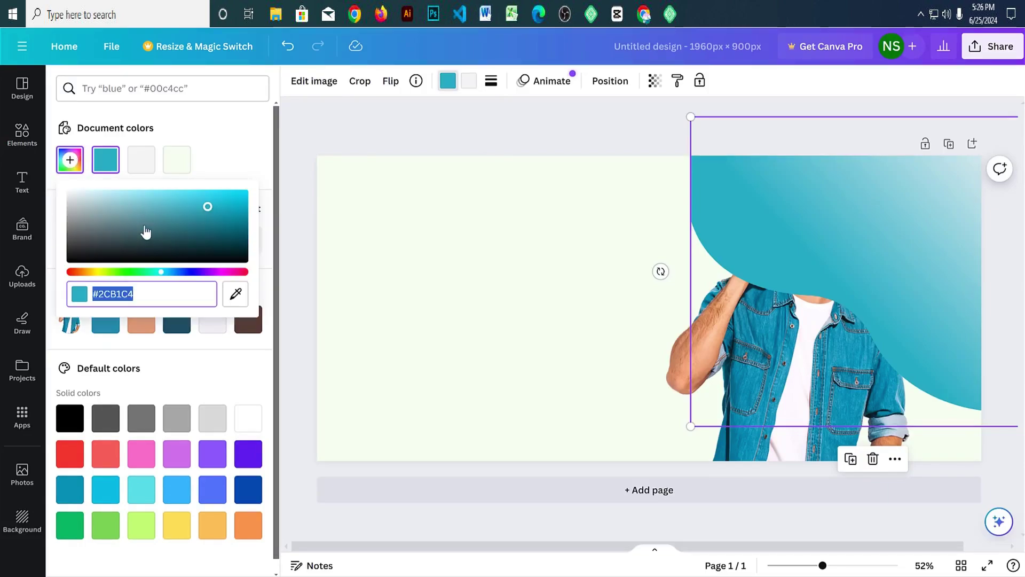
{"action": "key", "text": "ctrl+v"}
{"action": "left_click", "coordinate": [469, 82]}
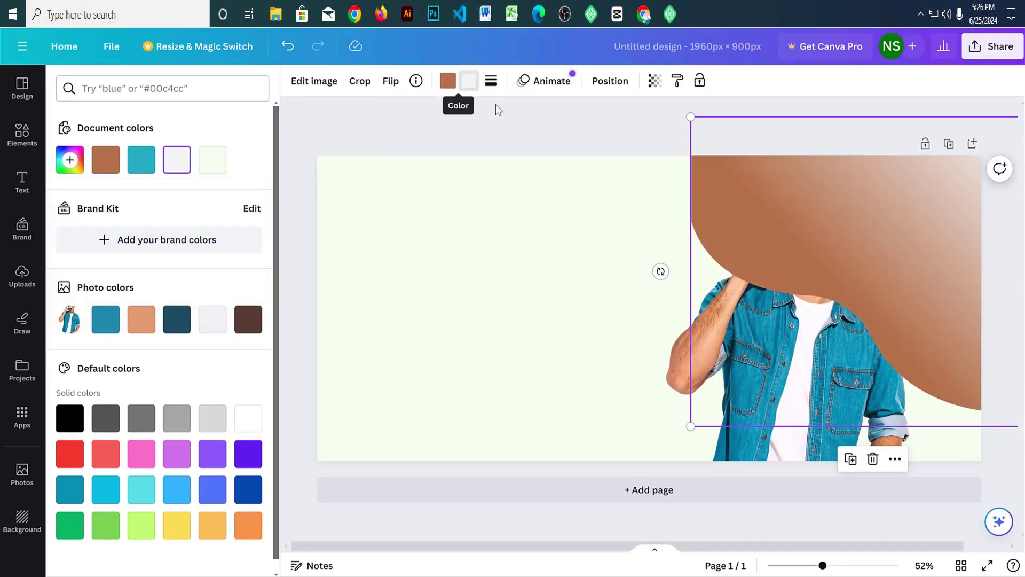
{"action": "left_click", "coordinate": [70, 160]}
{"action": "key", "text": "ctrl+v"}
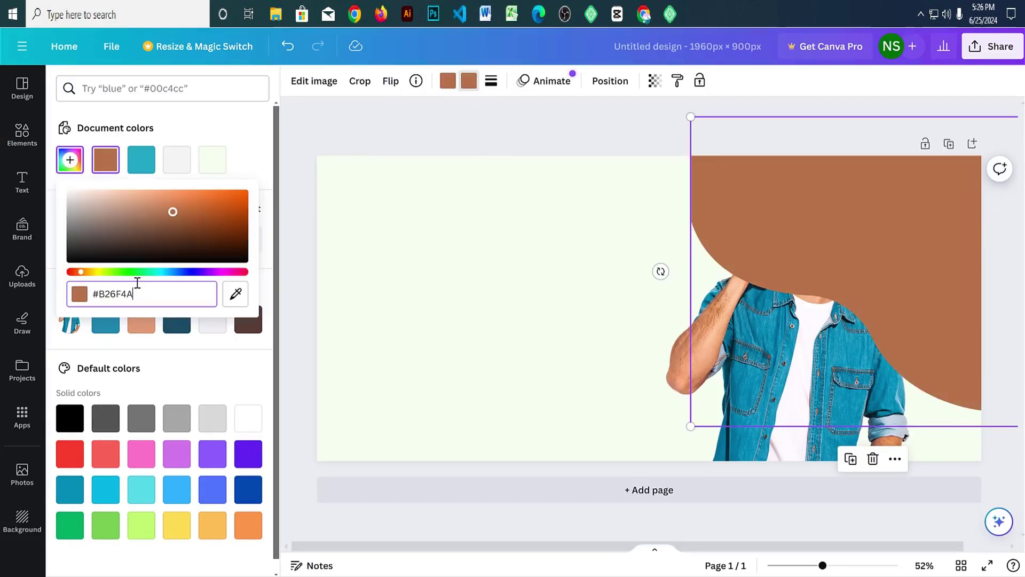
{"action": "key", "text": "Escape"}
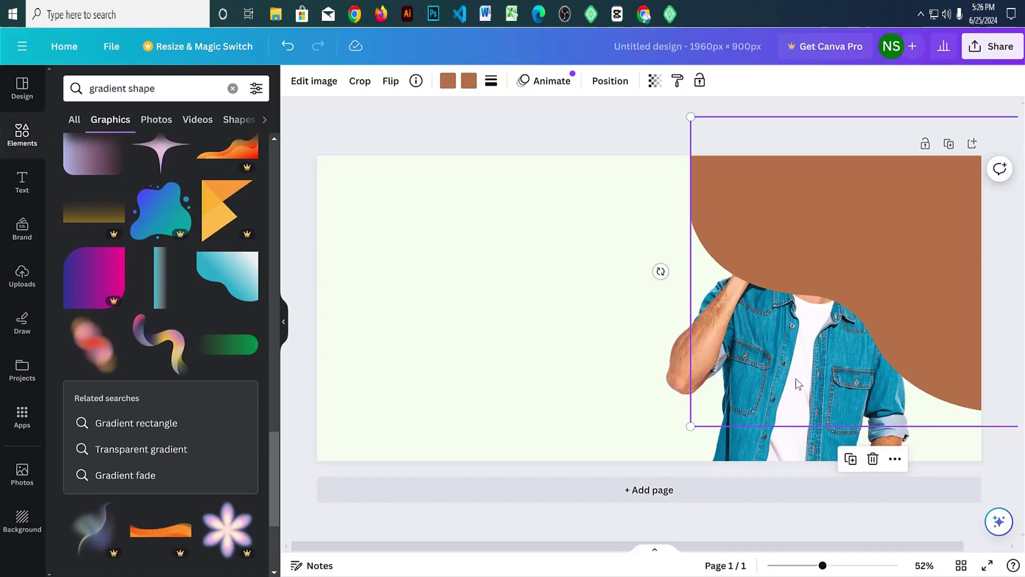
Step: Move the man's photo to a layer in front of the brown shape
{"action": "left_click", "coordinate": [749, 443]}
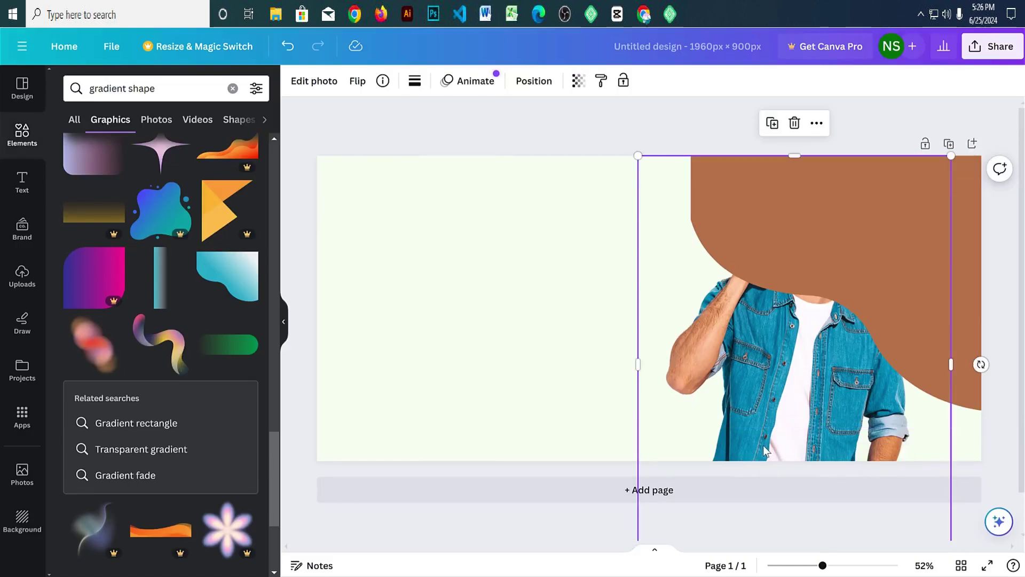
{"action": "right_click", "coordinate": [764, 447]}
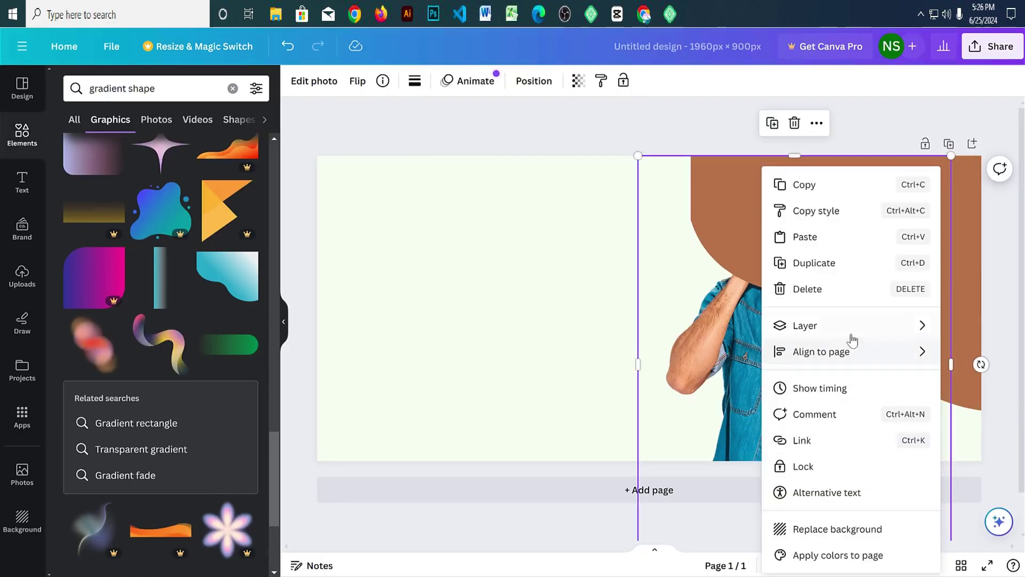
{"action": "mouse_move", "coordinate": [853, 335]}
{"action": "left_click", "coordinate": [700, 325]}
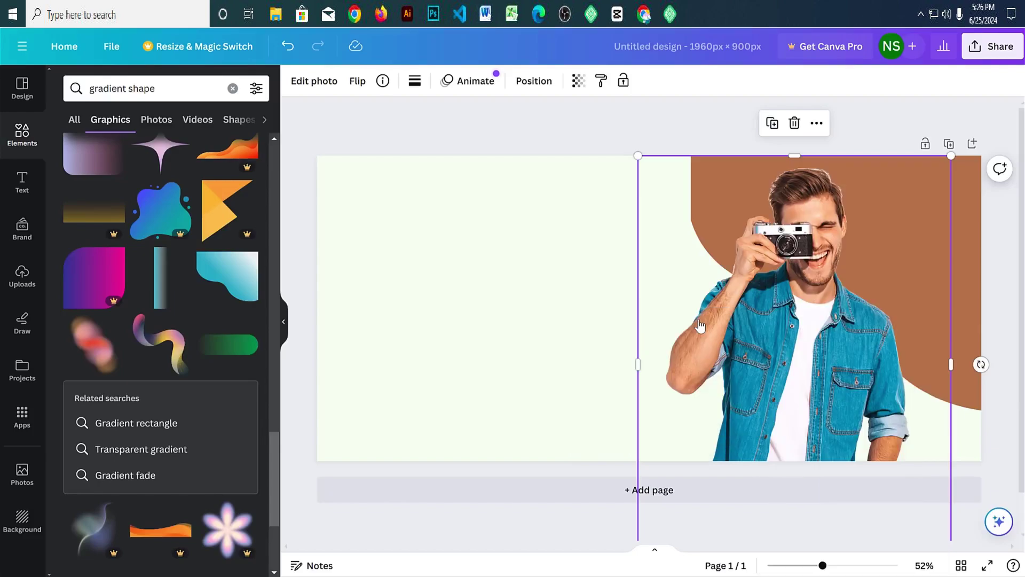
{"action": "left_click", "coordinate": [630, 120]}
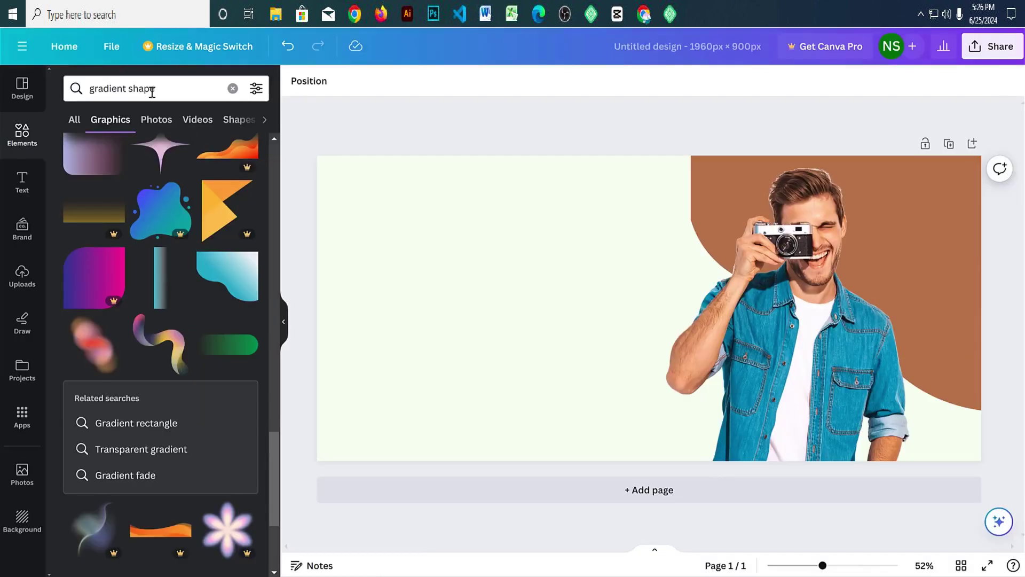
Step: Search the graphics for "lines" and add the irregular patch of diagonal hatch lines to the banner
{"action": "triple_click", "coordinate": [153, 92]}
{"action": "type", "text": "lines"}
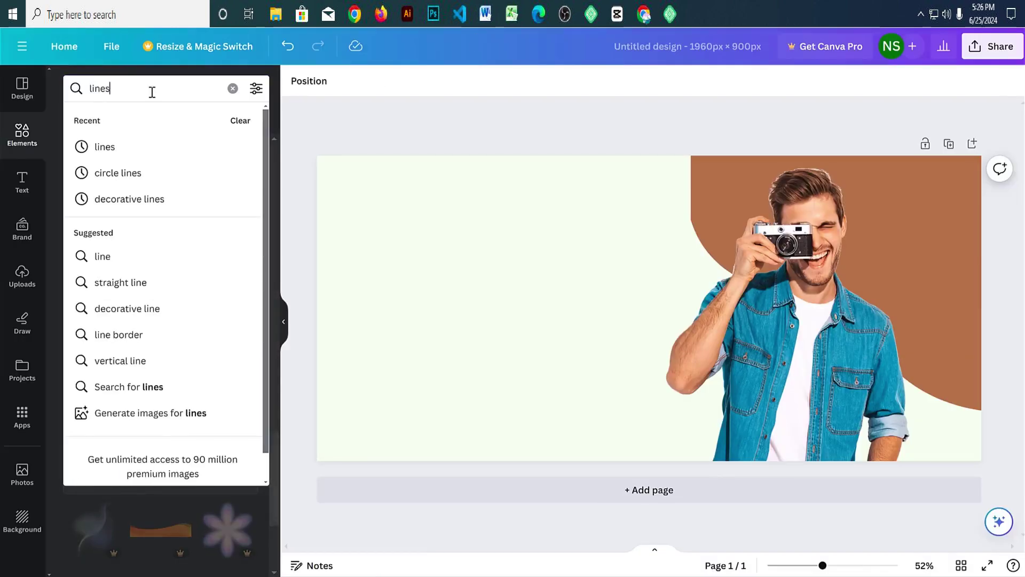
{"action": "key", "text": "Return"}
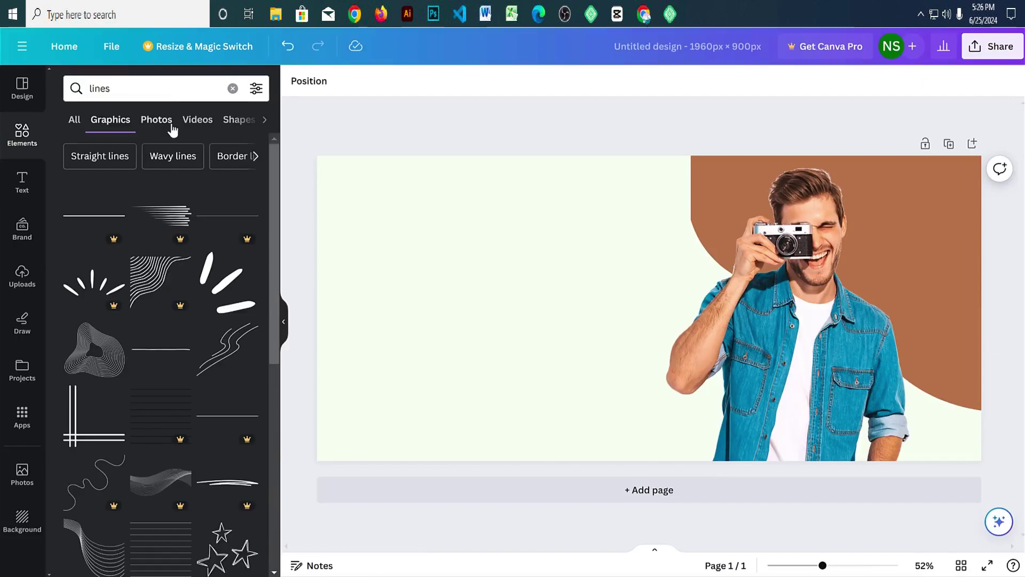
{"action": "scroll", "coordinate": [224, 352], "scroll_direction": "down", "scroll_amount": 5}
{"action": "scroll", "coordinate": [241, 345], "scroll_direction": "down", "scroll_amount": 10}
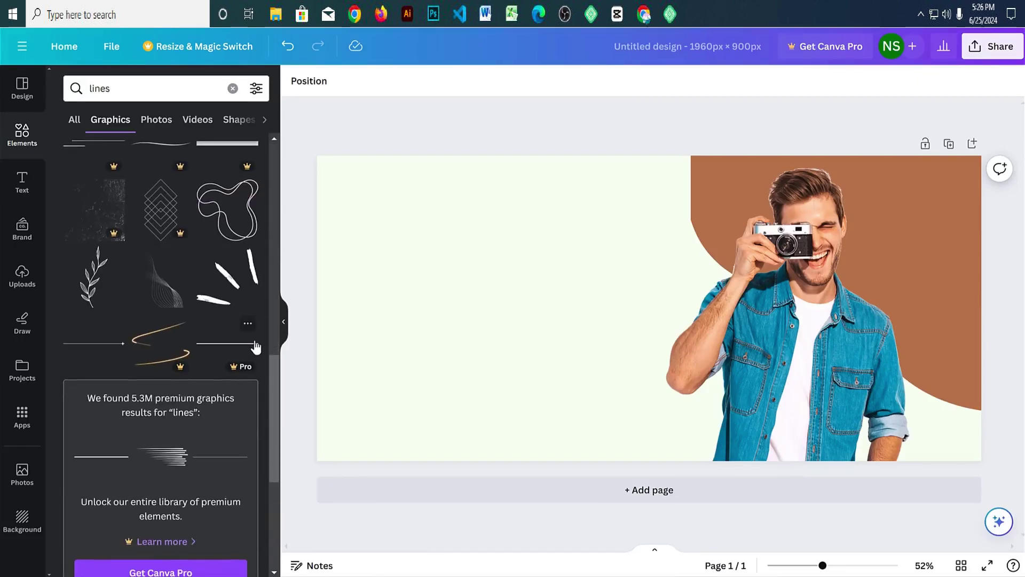
{"action": "scroll", "coordinate": [254, 338], "scroll_direction": "down", "scroll_amount": 3}
{"action": "scroll", "coordinate": [255, 340], "scroll_direction": "up", "scroll_amount": 4}
{"action": "scroll", "coordinate": [247, 343], "scroll_direction": "down", "scroll_amount": 6}
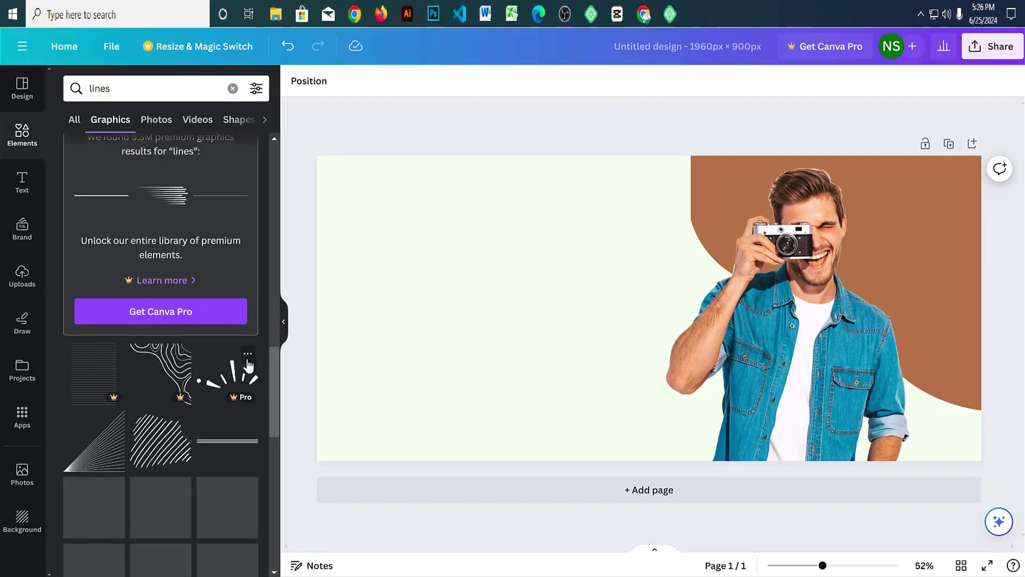
{"action": "scroll", "coordinate": [267, 309], "scroll_direction": "down", "scroll_amount": 4}
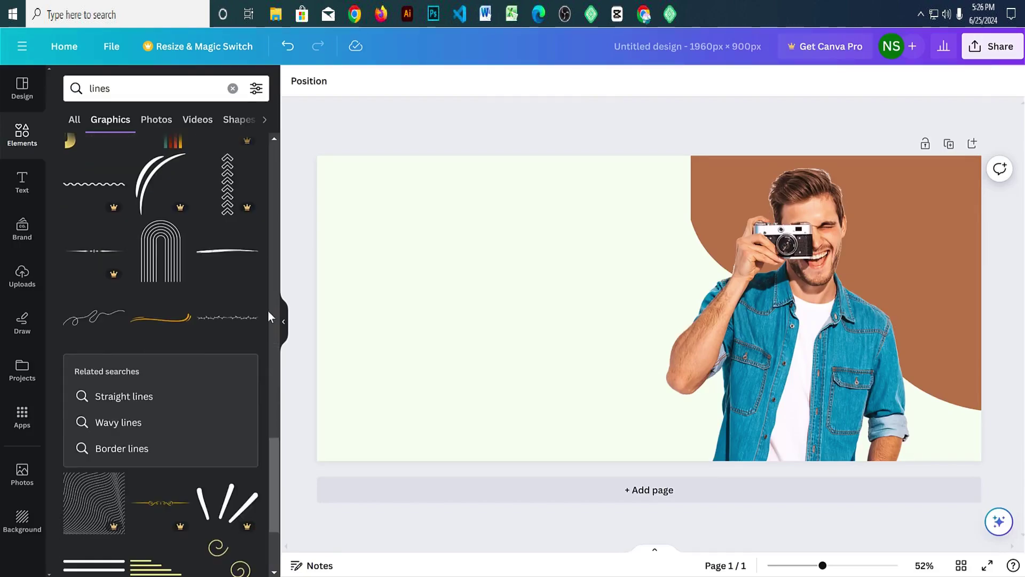
{"action": "scroll", "coordinate": [264, 314], "scroll_direction": "up", "scroll_amount": 5}
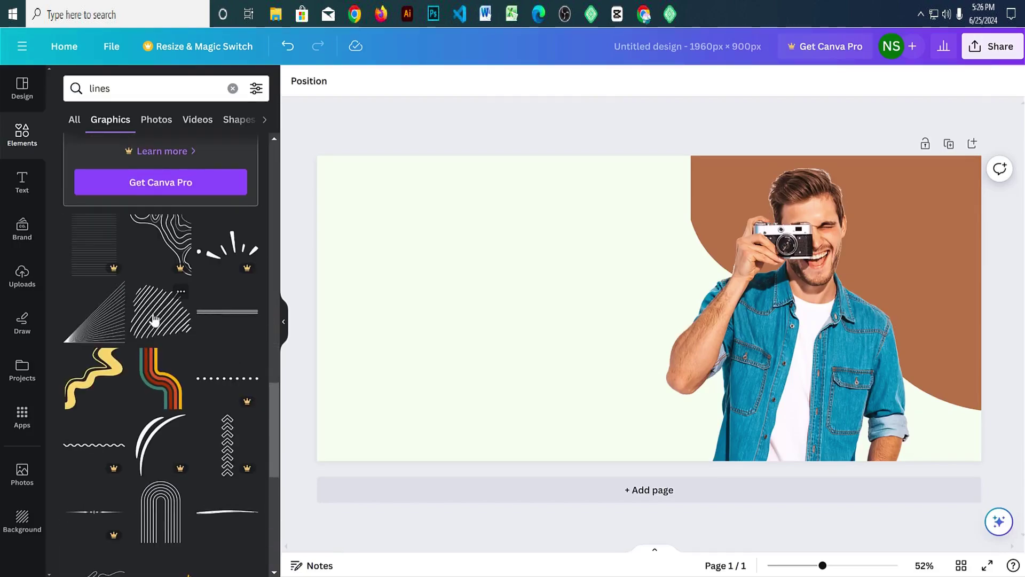
{"action": "left_click", "coordinate": [153, 319]}
Step: Shrink the diagonal line graphic and place it on the brown area beside the man's head
{"action": "left_click_drag", "start_coordinate": [705, 360], "coordinate": [608, 293]}
{"action": "left_click_drag", "start_coordinate": [600, 232], "coordinate": [882, 234]}
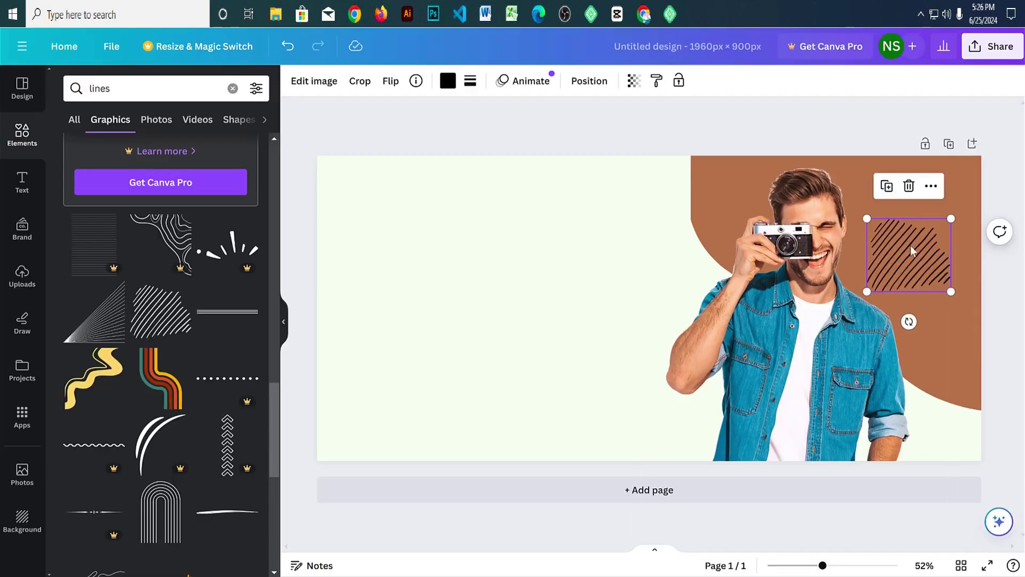
{"action": "left_click_drag", "start_coordinate": [911, 246], "coordinate": [925, 235]}
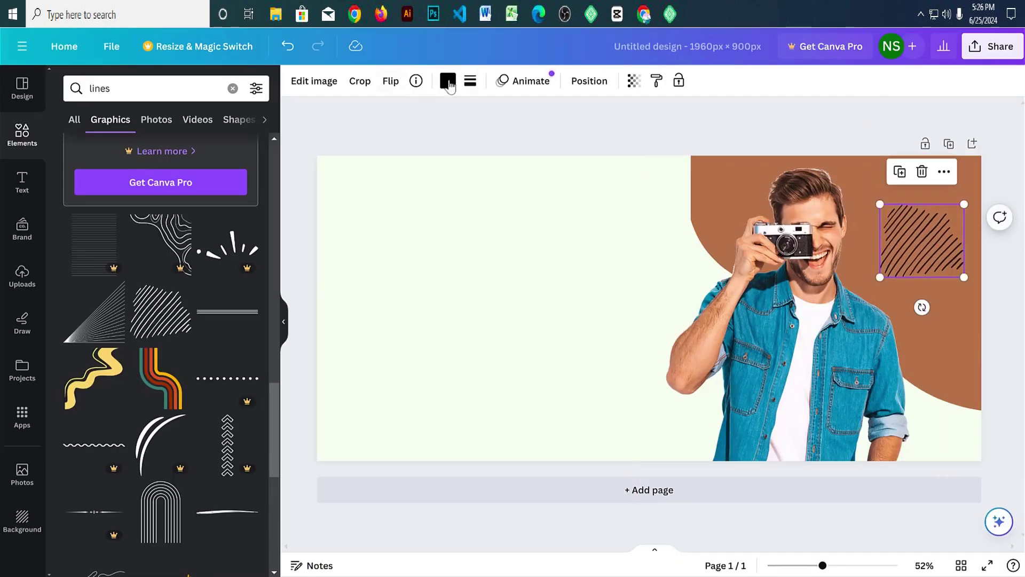
Step: Recolor the diagonal line graphic with the document color #f4fff1
{"action": "left_click", "coordinate": [449, 84]}
{"action": "left_click", "coordinate": [170, 167]}
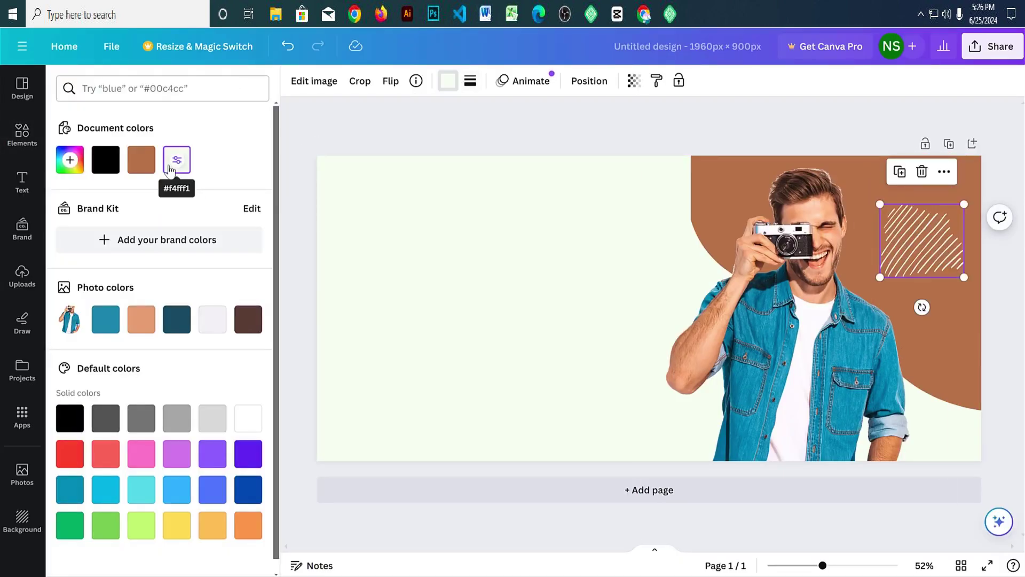
Step: Lighten the diagonal line graphic to #FDFFFC and enlarge it slightly on the brown area beside the man's head
{"action": "left_click", "coordinate": [178, 164]}
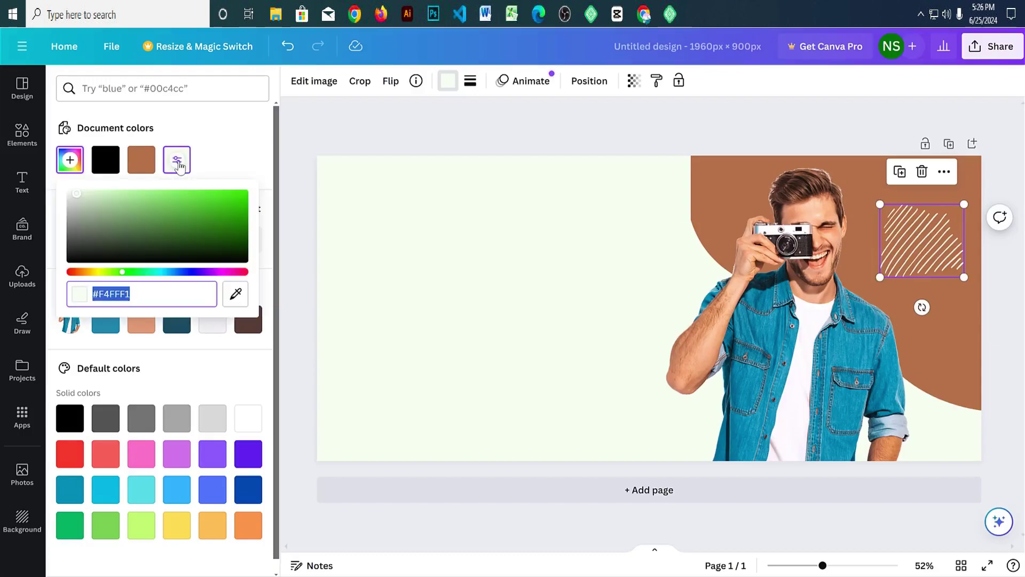
{"action": "left_click", "coordinate": [75, 197]}
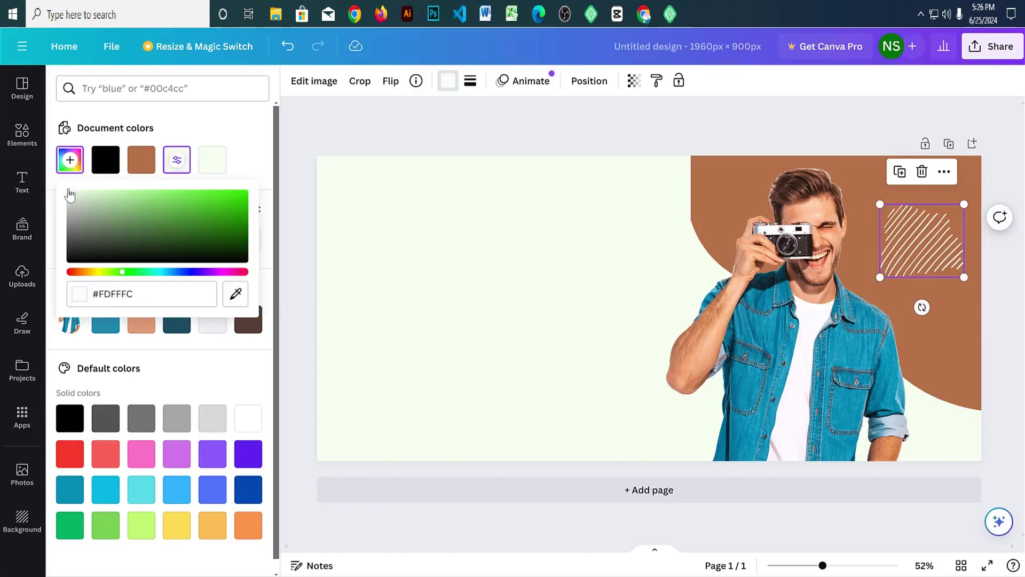
{"action": "mouse_move", "coordinate": [880, 204]}
{"action": "left_mouse_down"}
{"action": "mouse_move", "coordinate": [849, 186]}
{"action": "mouse_move", "coordinate": [866, 191]}
{"action": "left_mouse_up"}
{"action": "left_click_drag", "start_coordinate": [913, 231], "coordinate": [922, 251]}
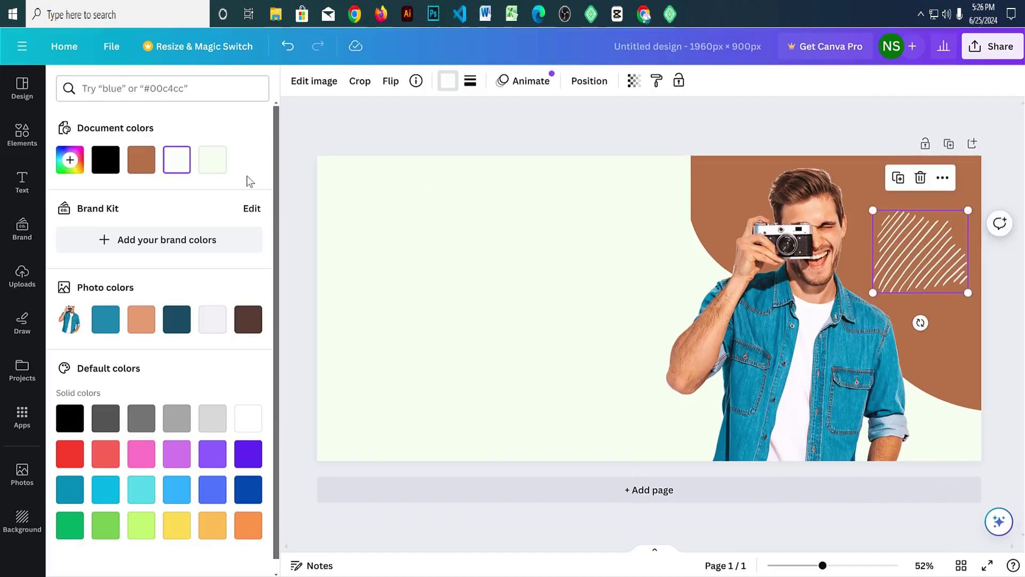
Step: Search the graphics for "dots"
{"action": "left_click", "coordinate": [75, 159]}
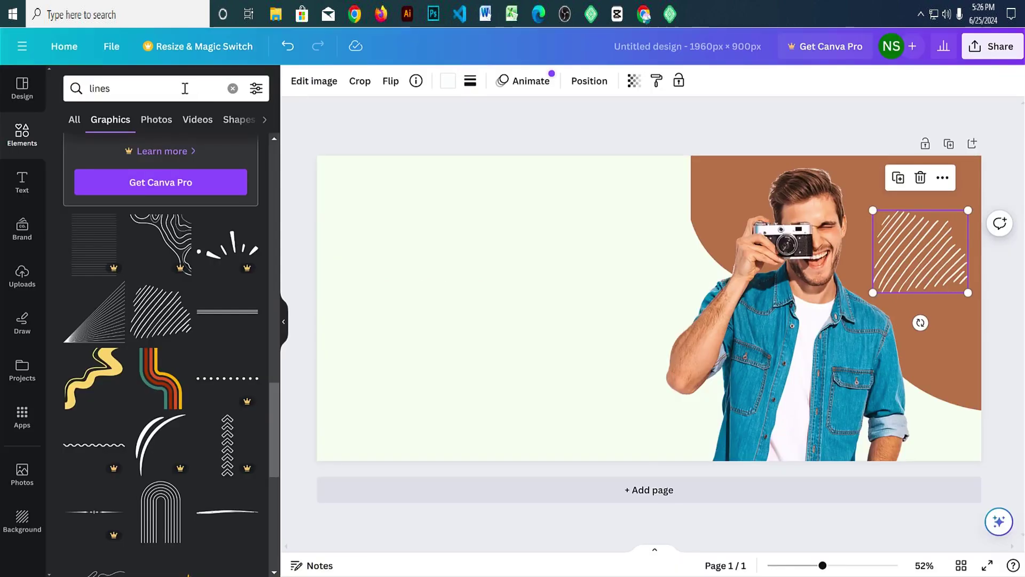
{"action": "left_click", "coordinate": [185, 88]}
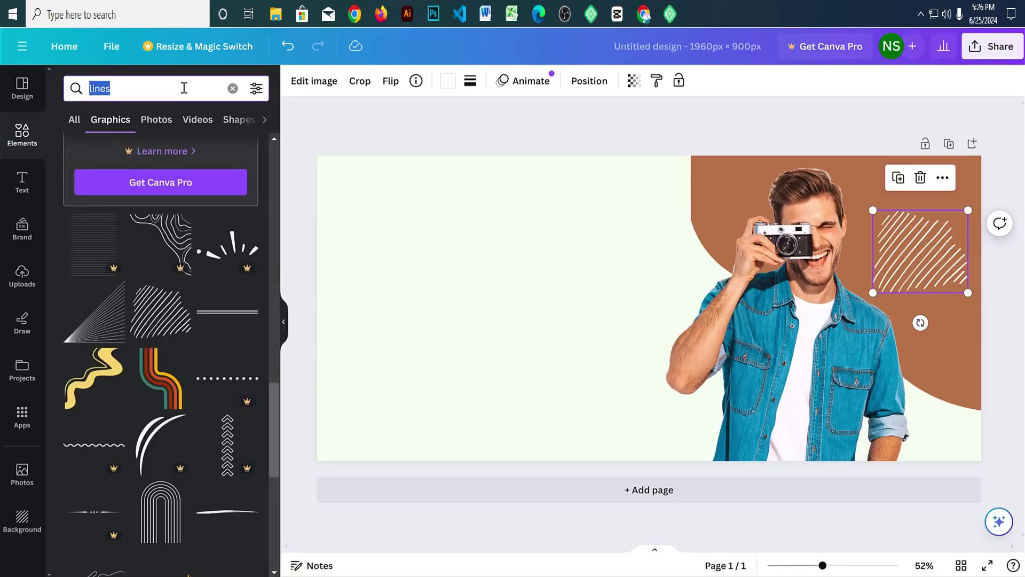
{"action": "type", "text": "dots"}
{"action": "key", "text": "Return"}
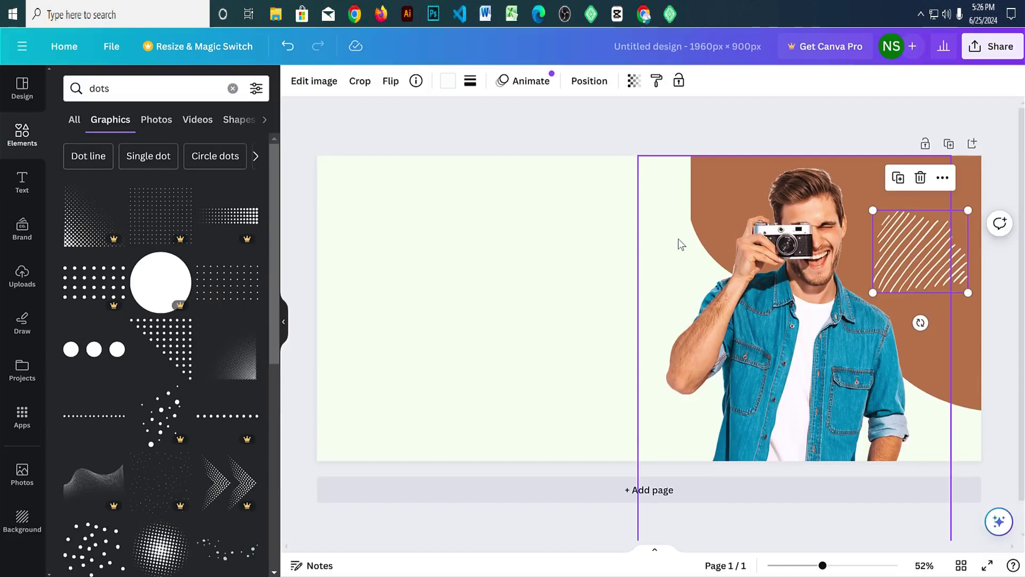
Step: Nudge the diagonal line graphic slightly lower and recolor it with a custom very pale green
{"action": "left_click_drag", "start_coordinate": [906, 241], "coordinate": [907, 247]}
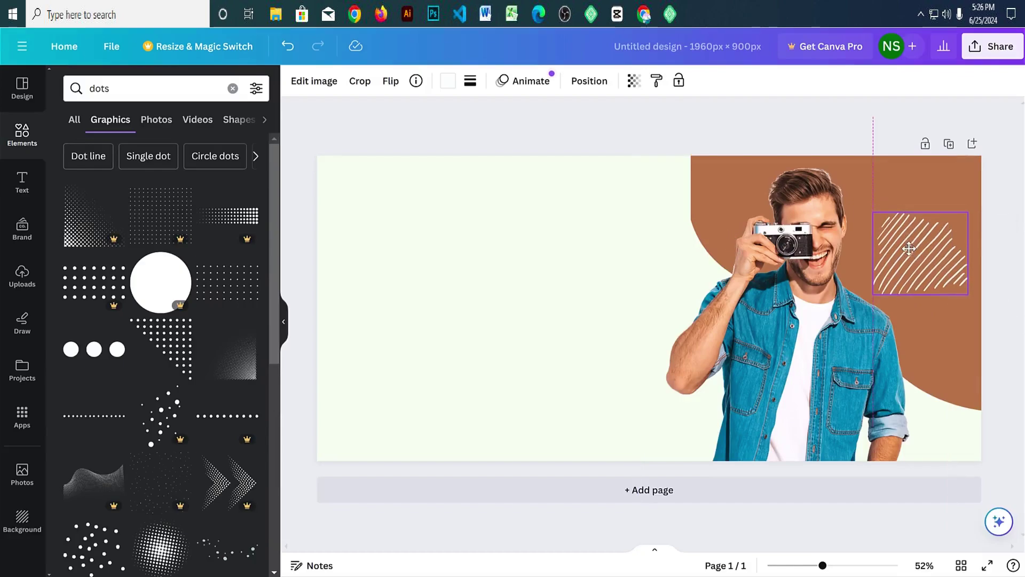
{"action": "left_click", "coordinate": [446, 81]}
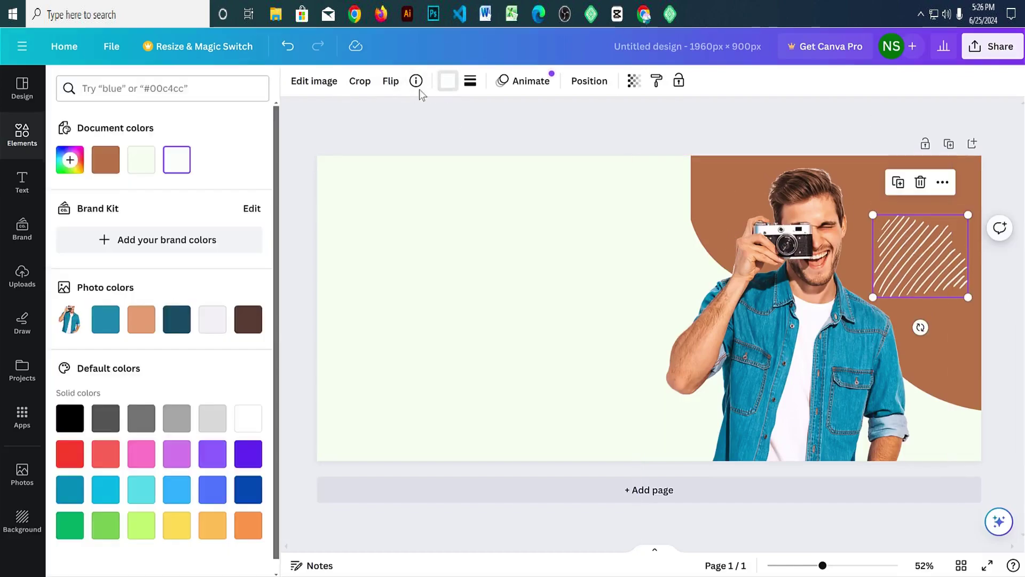
{"action": "left_click", "coordinate": [81, 165]}
{"action": "mouse_move", "coordinate": [99, 199]}
{"action": "left_mouse_down"}
{"action": "mouse_move", "coordinate": [105, 187]}
{"action": "mouse_move", "coordinate": [84, 188]}
{"action": "left_mouse_up"}
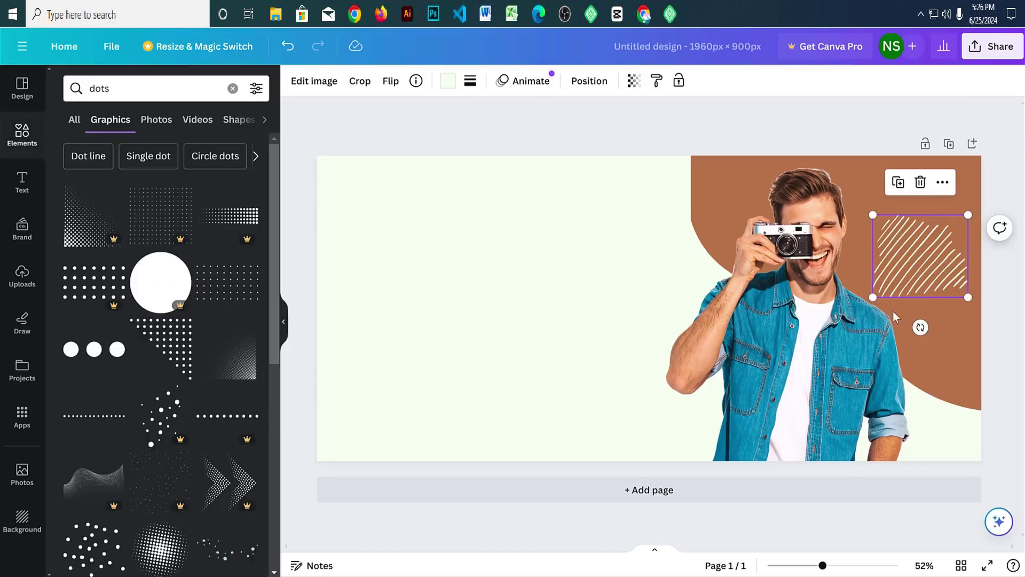
Step: Add the graphic of irregularly scattered round dots and place it below the man's elbow, overlapping the banner's bottom edge
{"action": "scroll", "coordinate": [246, 342], "scroll_direction": "down", "scroll_amount": 5}
{"action": "scroll", "coordinate": [246, 342], "scroll_direction": "down", "scroll_amount": 3}
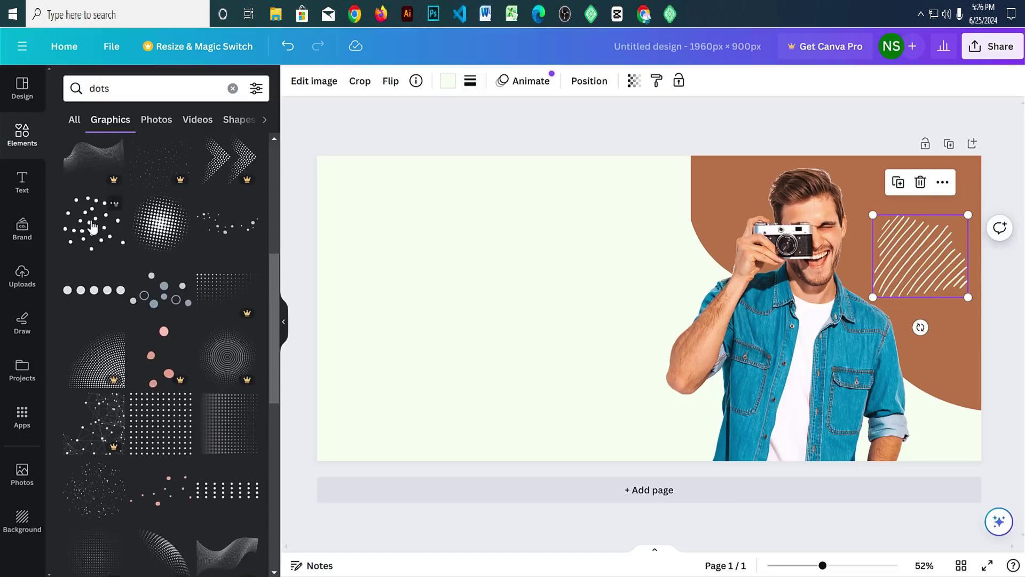
{"action": "left_click", "coordinate": [92, 227]}
{"action": "left_click_drag", "start_coordinate": [666, 299], "coordinate": [695, 448]}
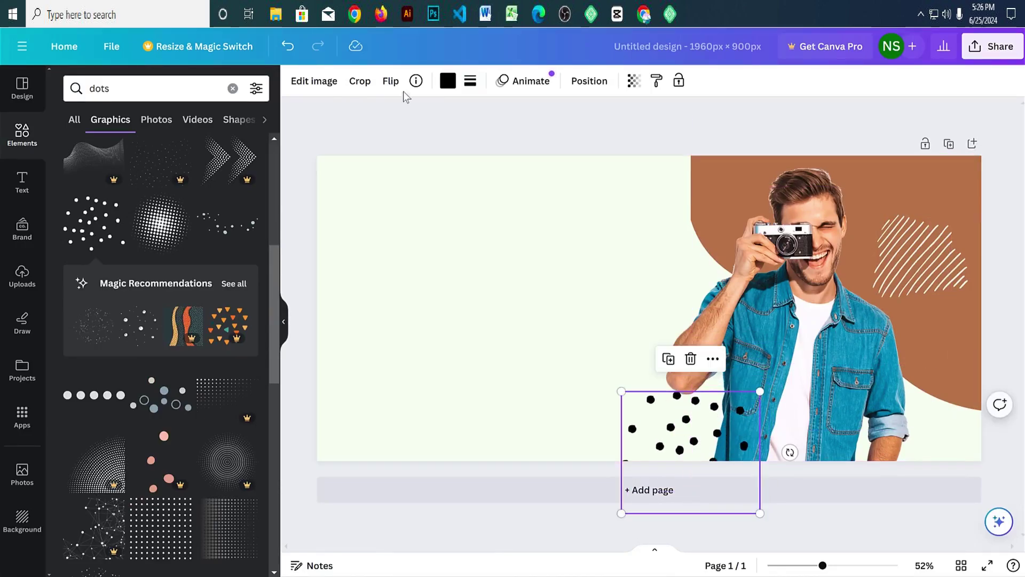
Step: Recolor the scattered dots light gray #DBDBDB and shift them slightly lower on the banner
{"action": "left_click", "coordinate": [448, 81]}
{"action": "left_click", "coordinate": [62, 156]}
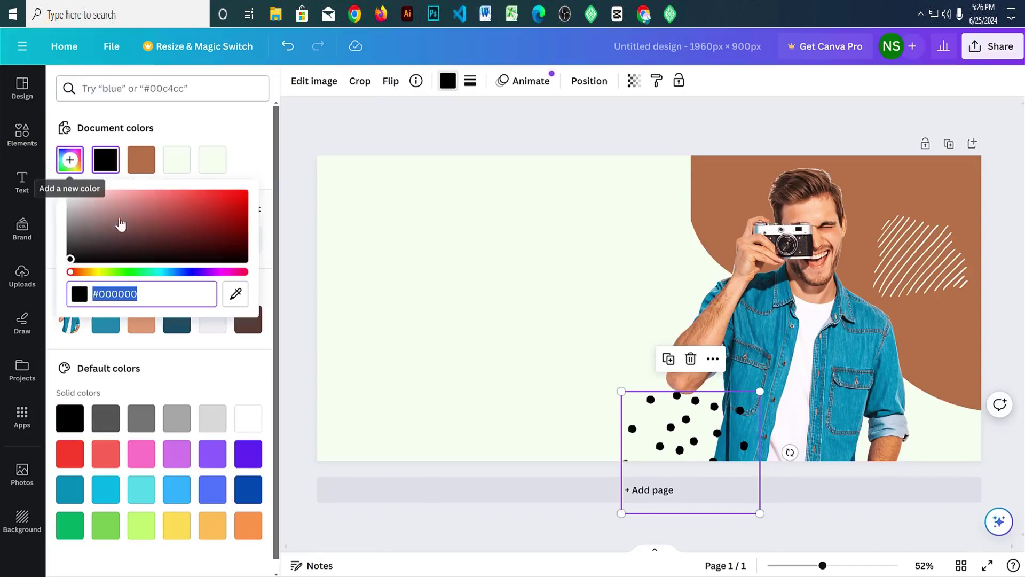
{"action": "mouse_move", "coordinate": [89, 217]}
{"action": "left_mouse_down"}
{"action": "mouse_move", "coordinate": [62, 197]}
{"action": "mouse_move", "coordinate": [90, 208]}
{"action": "mouse_move", "coordinate": [81, 206]}
{"action": "left_mouse_up"}
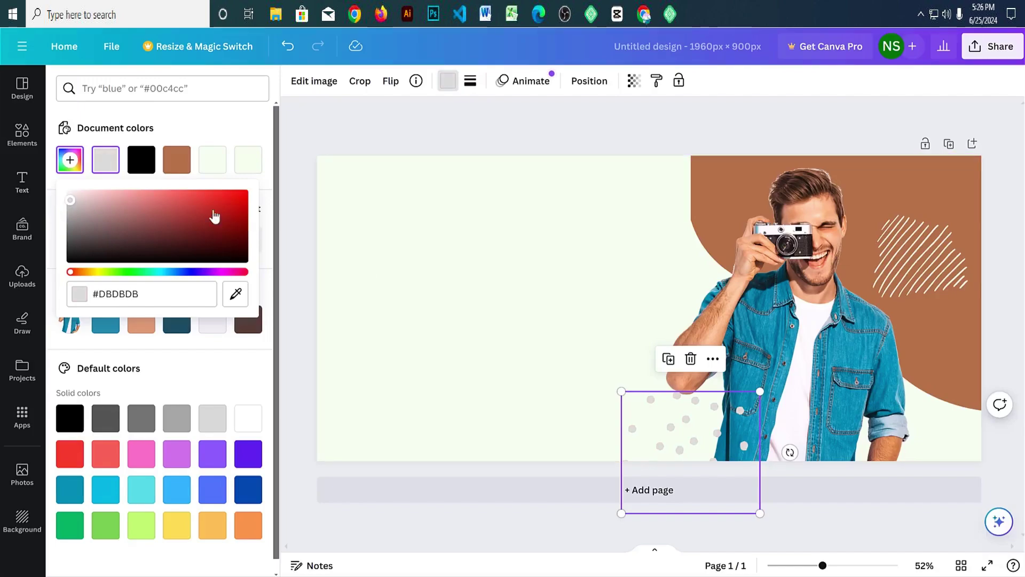
{"action": "left_click", "coordinate": [102, 159]}
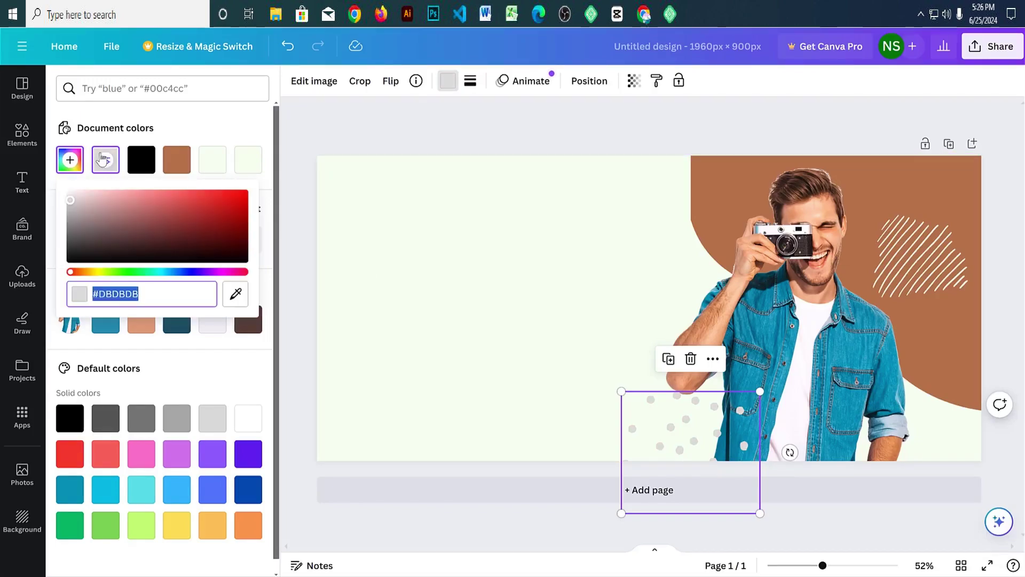
{"action": "left_click_drag", "start_coordinate": [729, 433], "coordinate": [729, 441]}
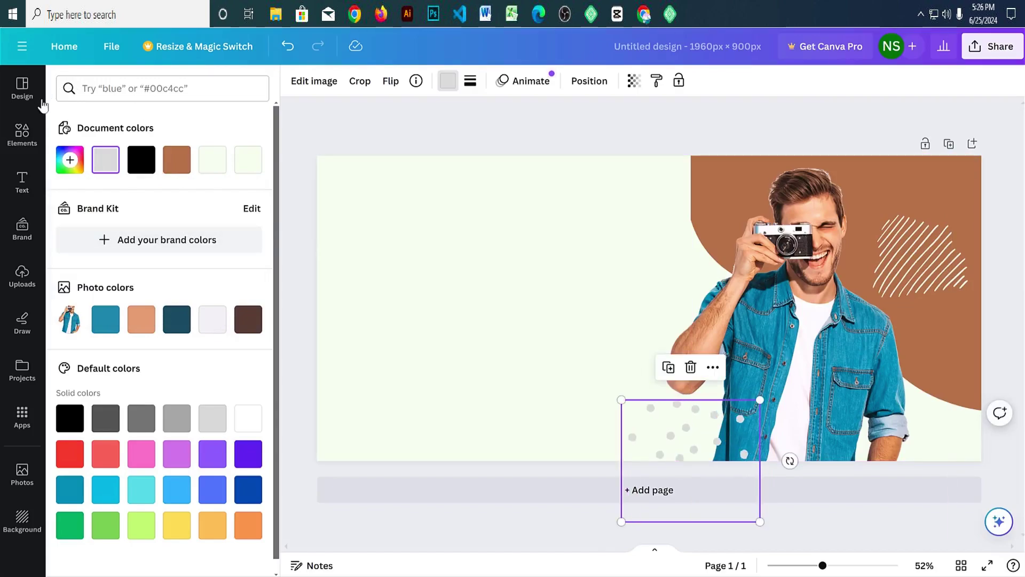
Step: Search the elements for "dots" again and list all matching graphics
{"action": "left_click", "coordinate": [21, 134]}
{"action": "left_click", "coordinate": [170, 96]}
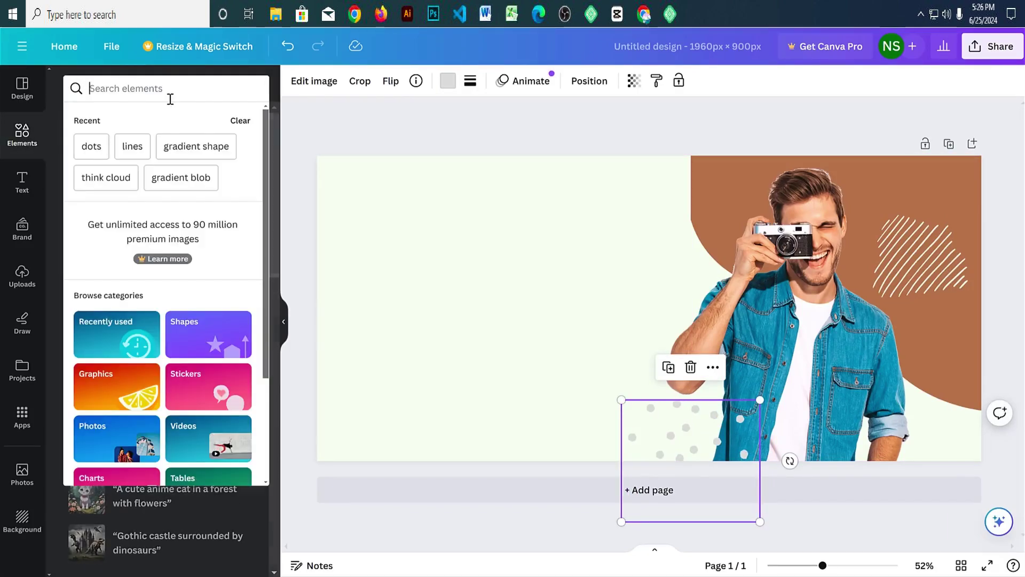
{"action": "left_click", "coordinate": [126, 149]}
{"action": "left_click", "coordinate": [99, 87]}
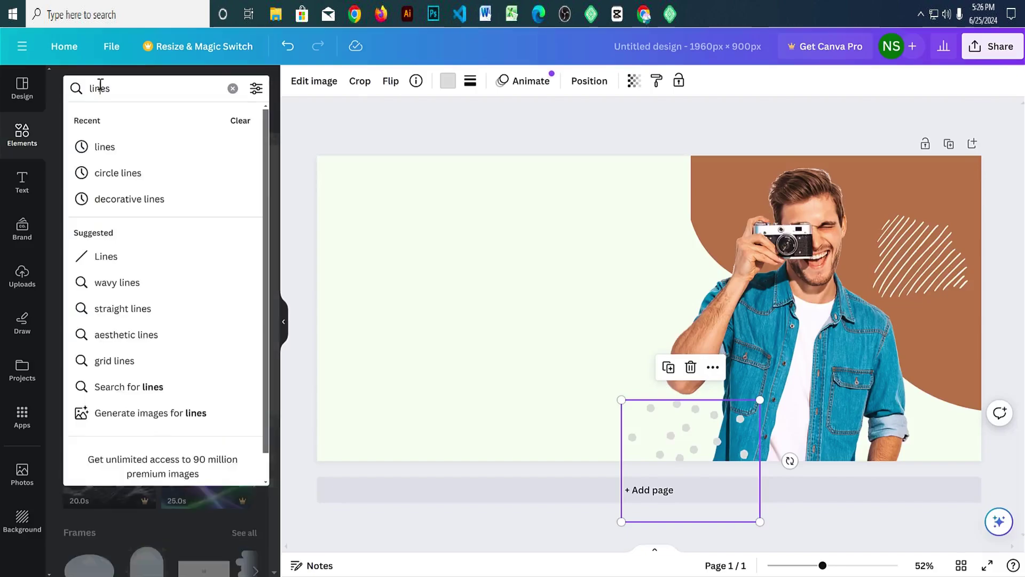
{"action": "double_click", "coordinate": [99, 87]}
{"action": "left_click", "coordinate": [232, 89]}
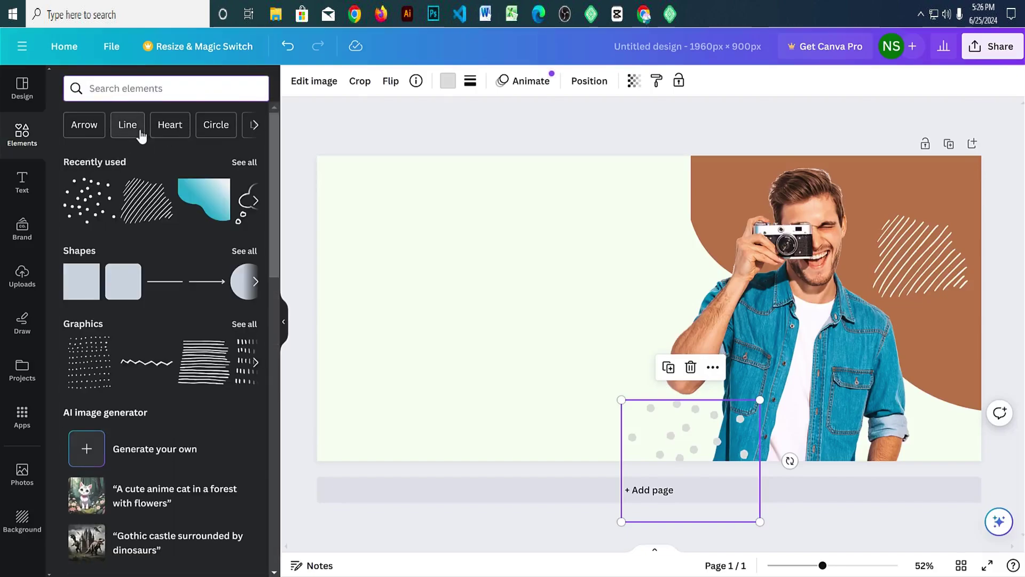
{"action": "type", "text": "dots"}
{"action": "key", "text": "Return"}
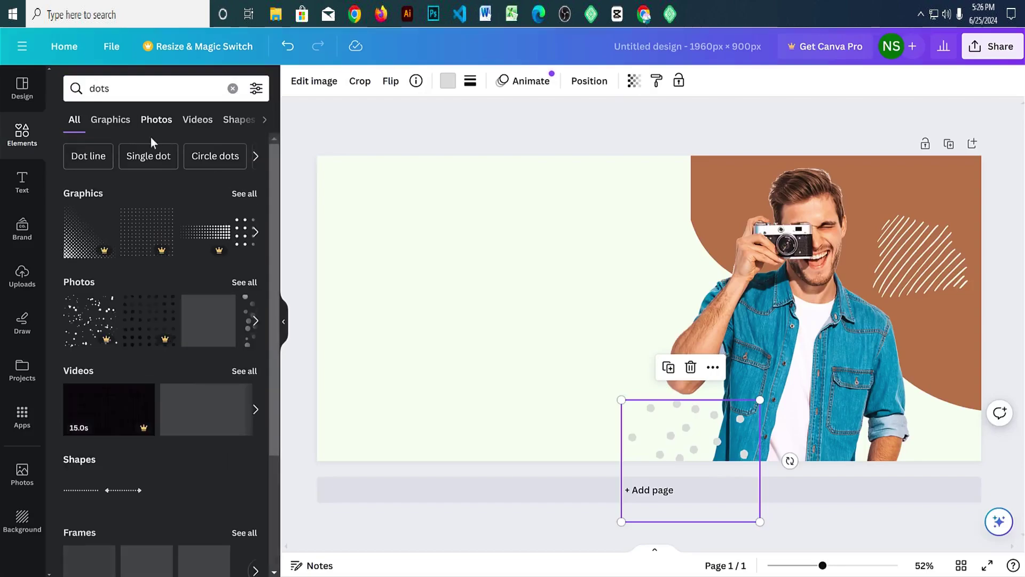
{"action": "scroll", "coordinate": [212, 349], "scroll_direction": "down", "scroll_amount": 1}
{"action": "scroll", "coordinate": [233, 231], "scroll_direction": "up", "scroll_amount": 1}
{"action": "left_click", "coordinate": [244, 195]}
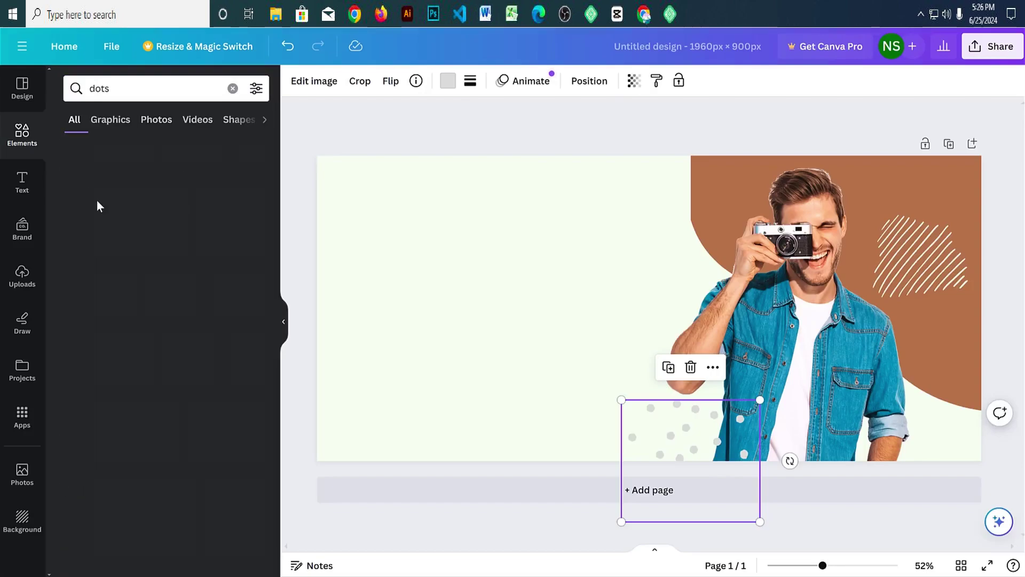
Step: Add the ink splatter graphic, enlarge it and place it over the banner's top-left corner
{"action": "scroll", "coordinate": [258, 359], "scroll_direction": "down", "scroll_amount": 6}
{"action": "scroll", "coordinate": [257, 359], "scroll_direction": "down", "scroll_amount": 5}
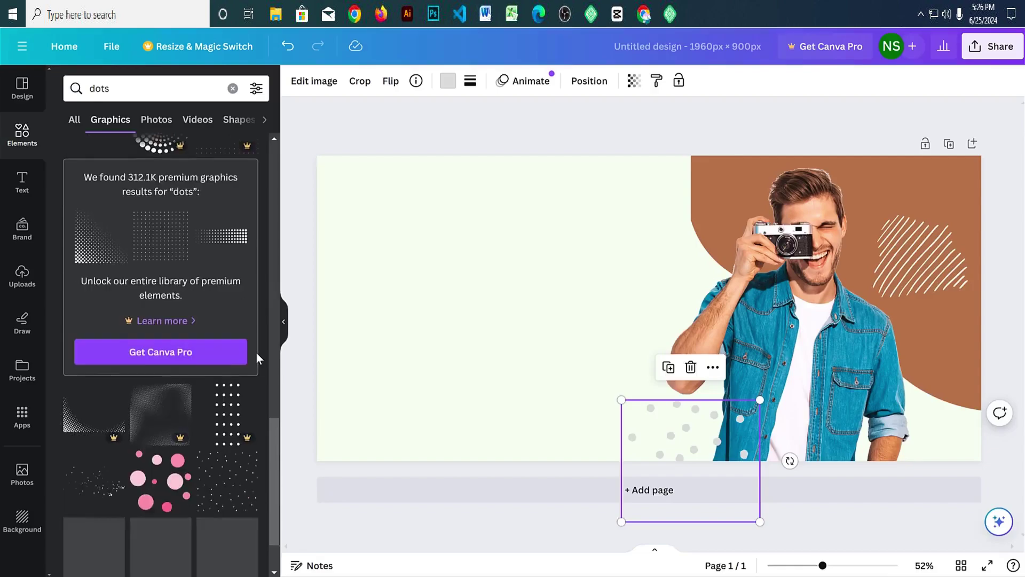
{"action": "scroll", "coordinate": [256, 352], "scroll_direction": "up", "scroll_amount": 6}
{"action": "left_click", "coordinate": [223, 366]}
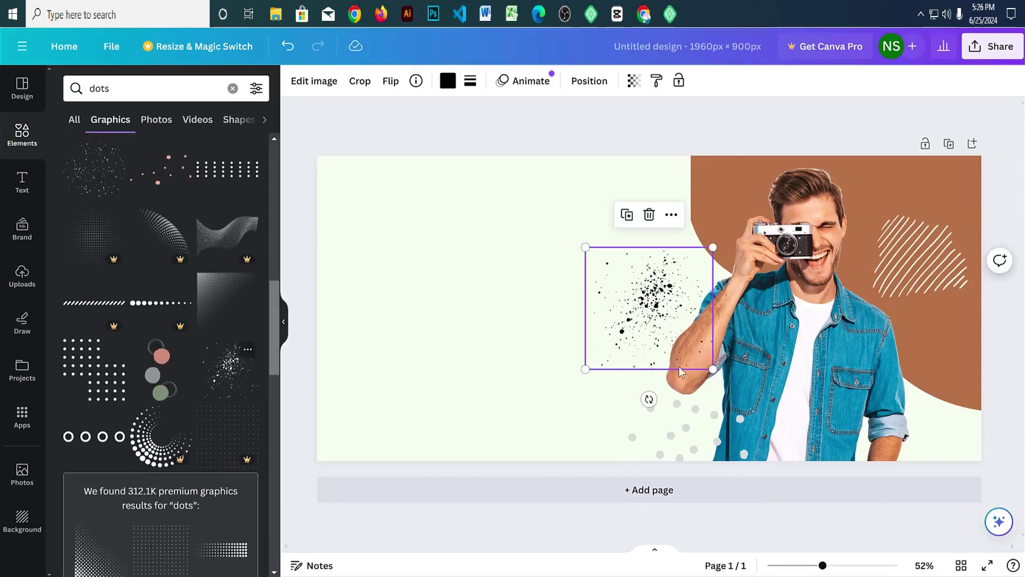
{"action": "left_click_drag", "start_coordinate": [645, 291], "coordinate": [348, 197]}
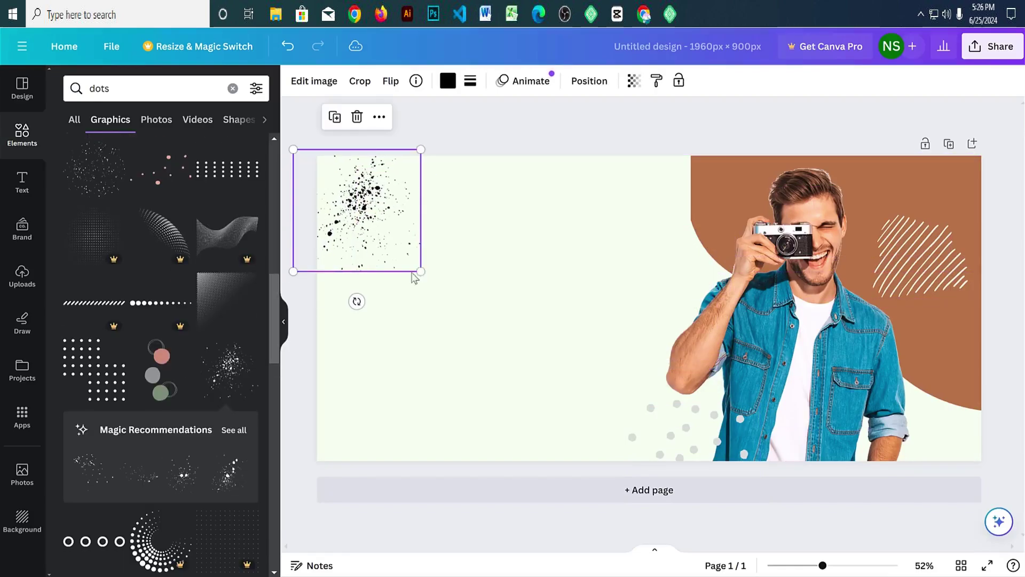
{"action": "left_click_drag", "start_coordinate": [420, 277], "coordinate": [345, 205]}
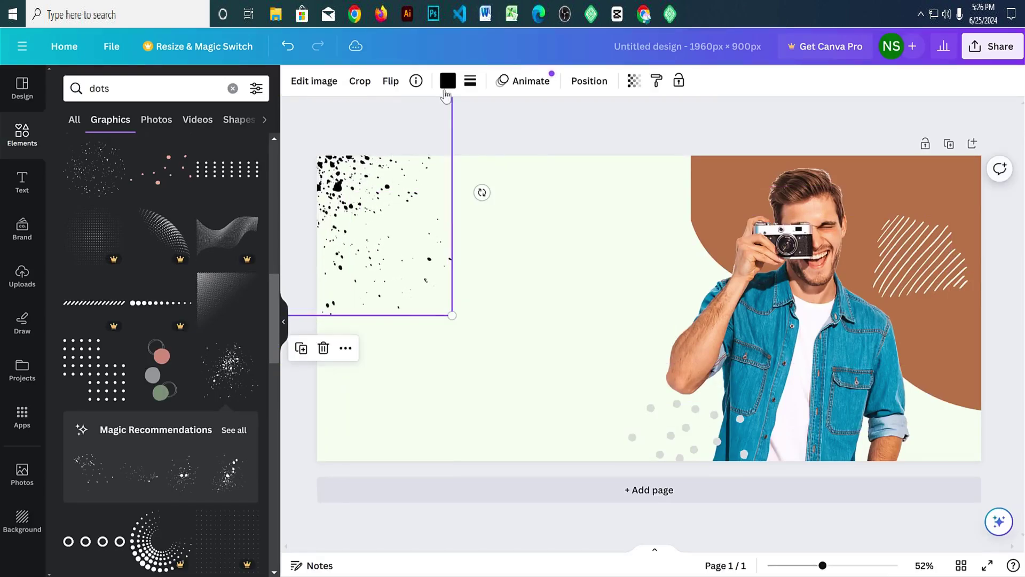
Step: Recolor the splatter graphic with the document color #dbdbdb and enlarge it further across the banner's top-left corner
{"action": "left_click", "coordinate": [448, 81]}
{"action": "left_click", "coordinate": [178, 170]}
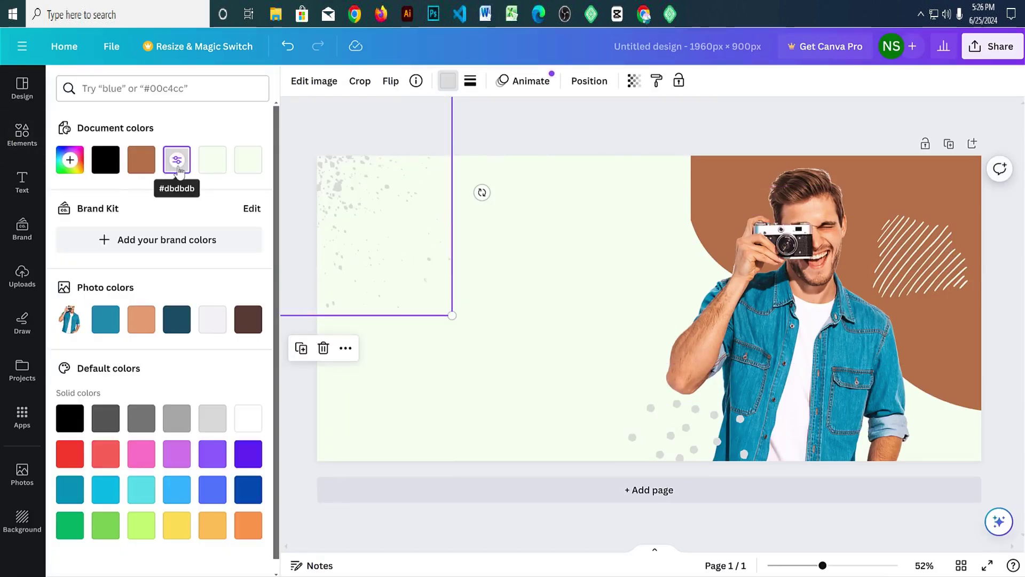
{"action": "left_click", "coordinate": [448, 317]}
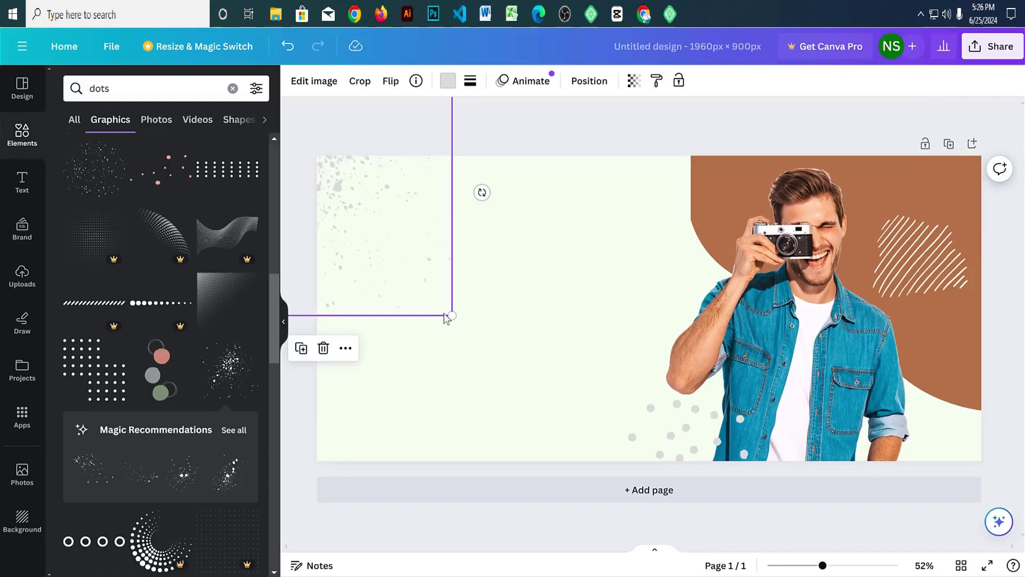
{"action": "left_click_drag", "start_coordinate": [452, 316], "coordinate": [497, 365]}
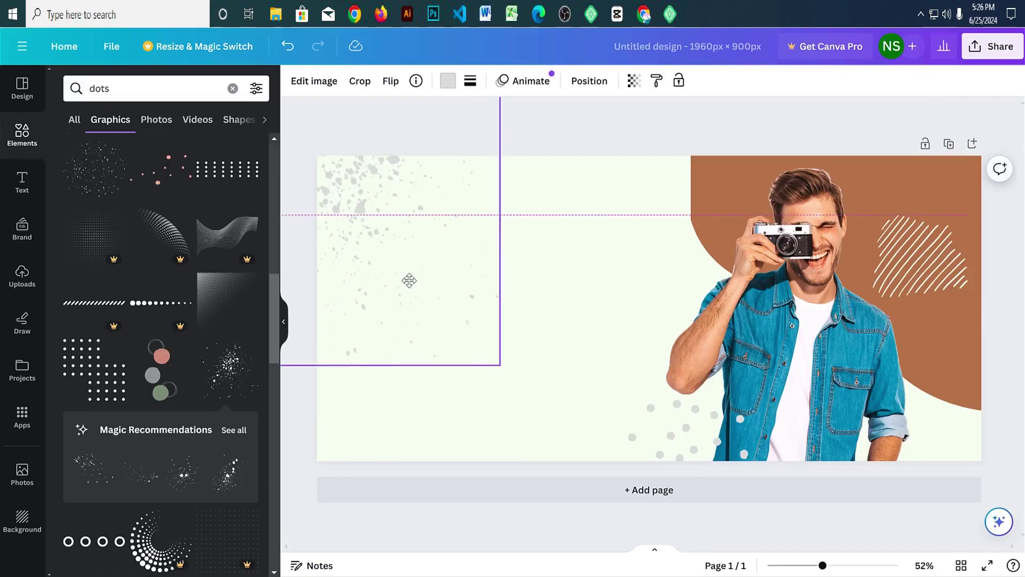
{"action": "left_click", "coordinate": [591, 139]}
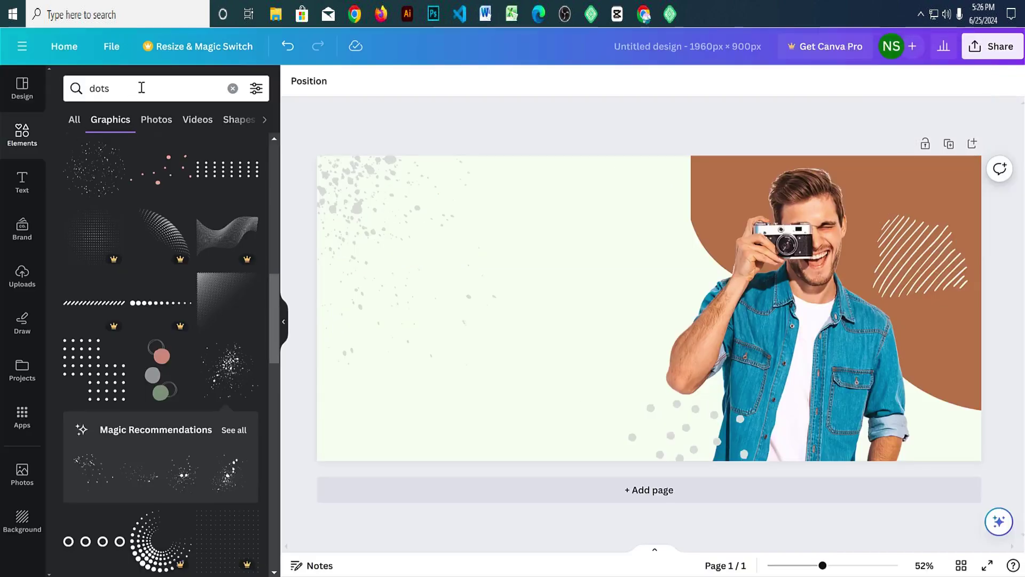
Step: Search the graphics for "cloud" and look through the results for a suitable cloud outline
{"action": "left_click", "coordinate": [142, 89]}
{"action": "key", "text": "BackSpace"}
{"action": "key", "text": "BackSpace"}
{"action": "key", "text": "BackSpace"}
{"action": "key", "text": "BackSpace"}
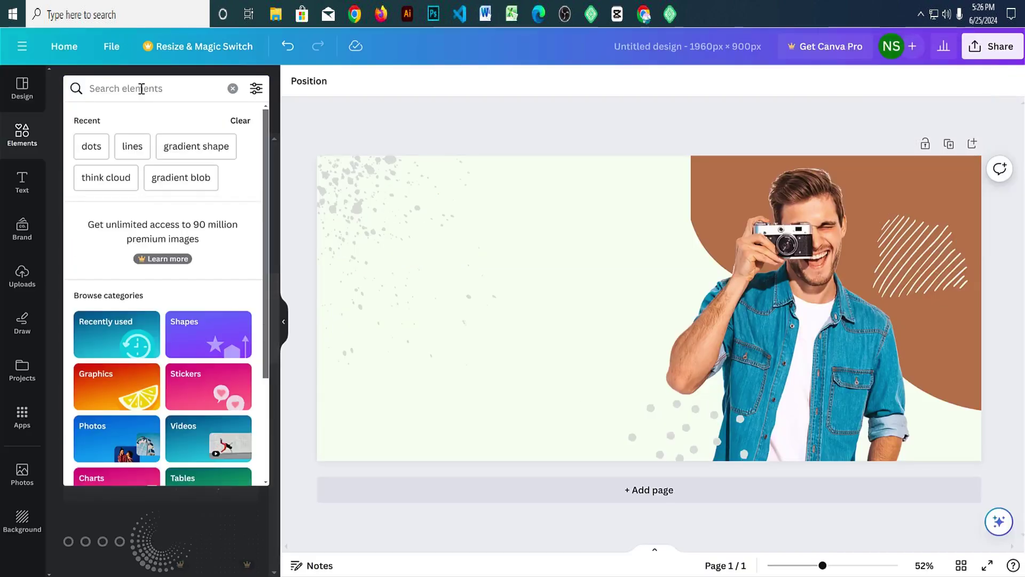
{"action": "type", "text": "cloud"}
{"action": "key", "text": "Return"}
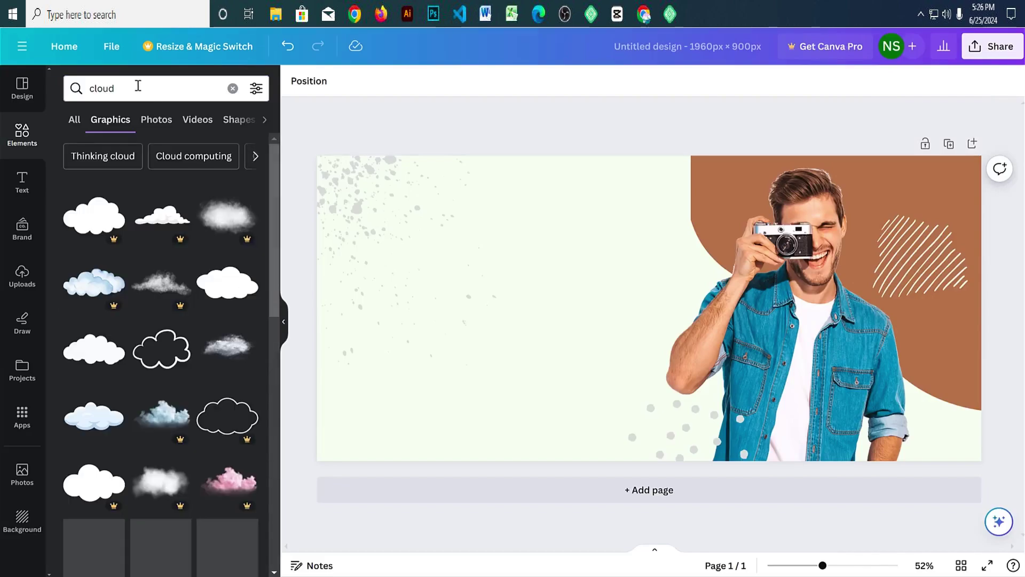
{"action": "scroll", "coordinate": [259, 274], "scroll_direction": "down", "scroll_amount": 15}
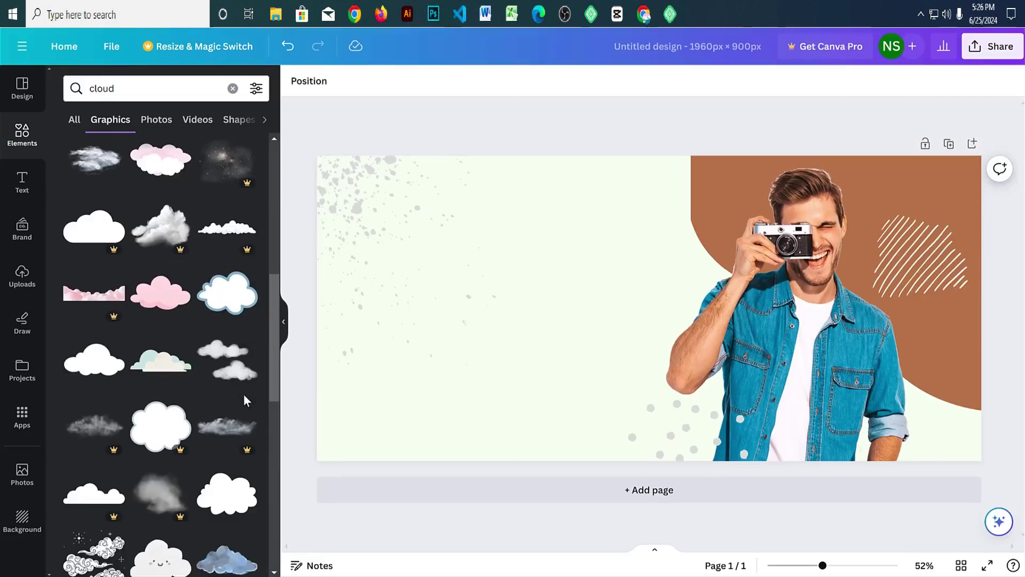
{"action": "scroll", "coordinate": [245, 401], "scroll_direction": "down", "scroll_amount": 3}
{"action": "scroll", "coordinate": [230, 363], "scroll_direction": "up", "scroll_amount": 15}
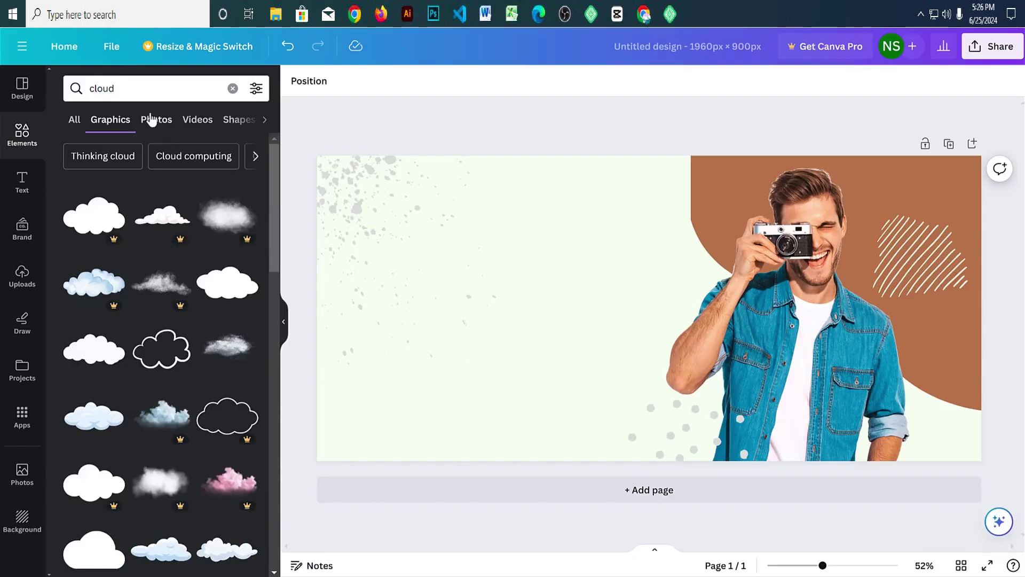
Step: Narrow the search to "Thinking cloud", add the hand-drawn outline thought bubble and place it in the empty area beside the man
{"action": "left_click", "coordinate": [101, 157]}
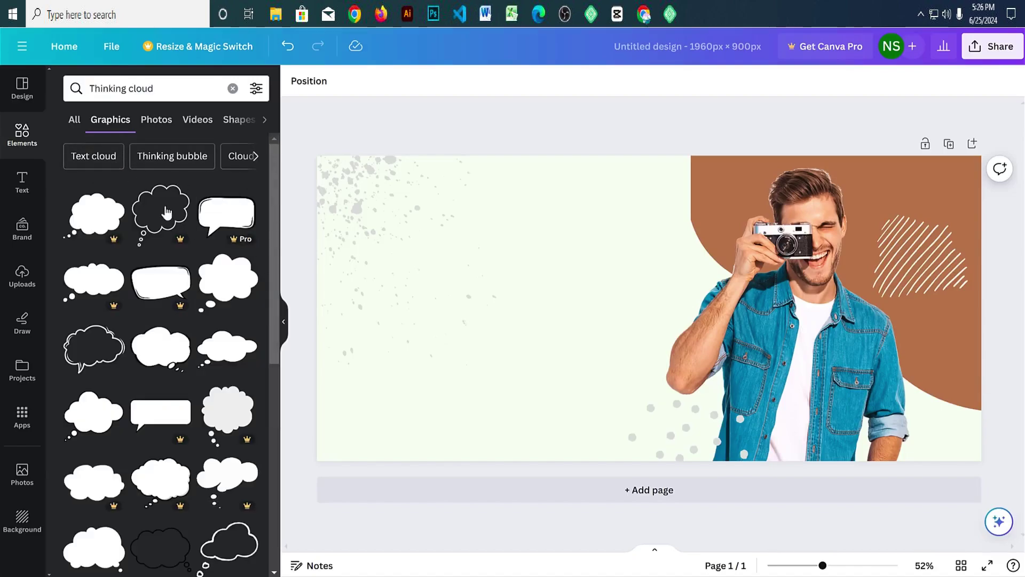
{"action": "scroll", "coordinate": [261, 352], "scroll_direction": "down", "scroll_amount": 4}
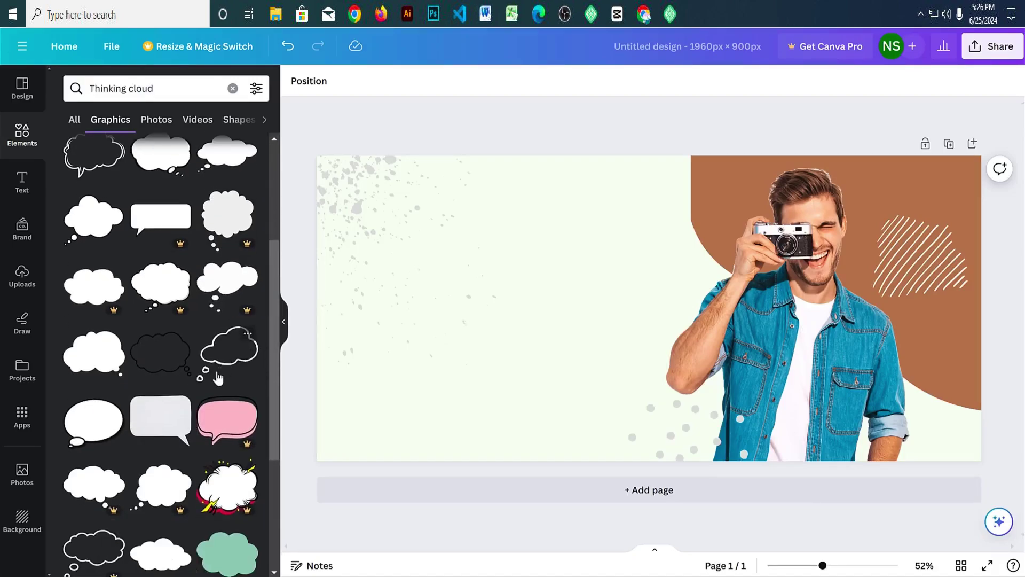
{"action": "left_click", "coordinate": [218, 378]}
{"action": "left_click_drag", "start_coordinate": [657, 293], "coordinate": [574, 286]}
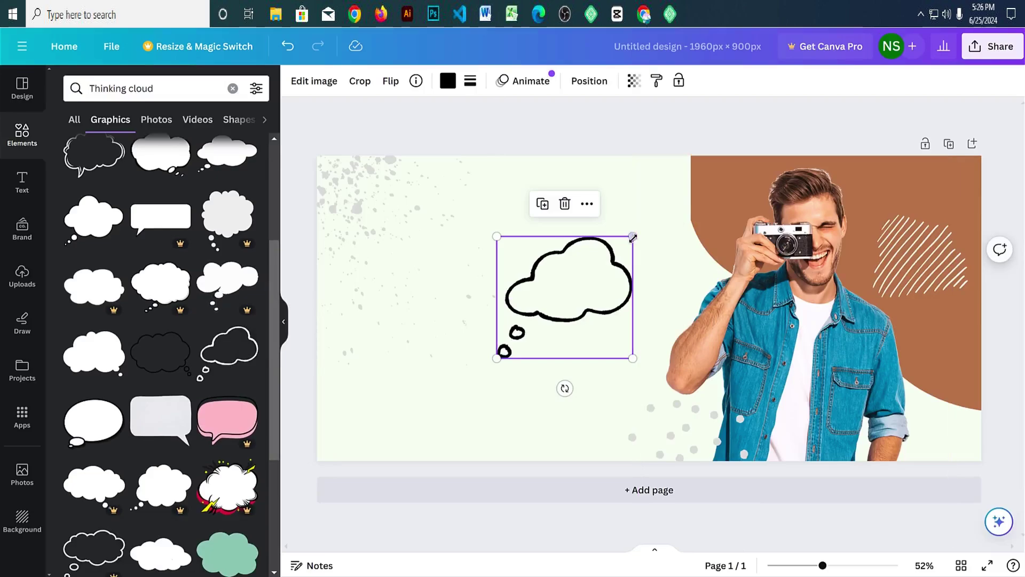
Step: Shrink the outline thought bubble to a small size in the empty area beside the man and recolor it with the light gray document color
{"action": "left_click_drag", "start_coordinate": [632, 236], "coordinate": [606, 226]}
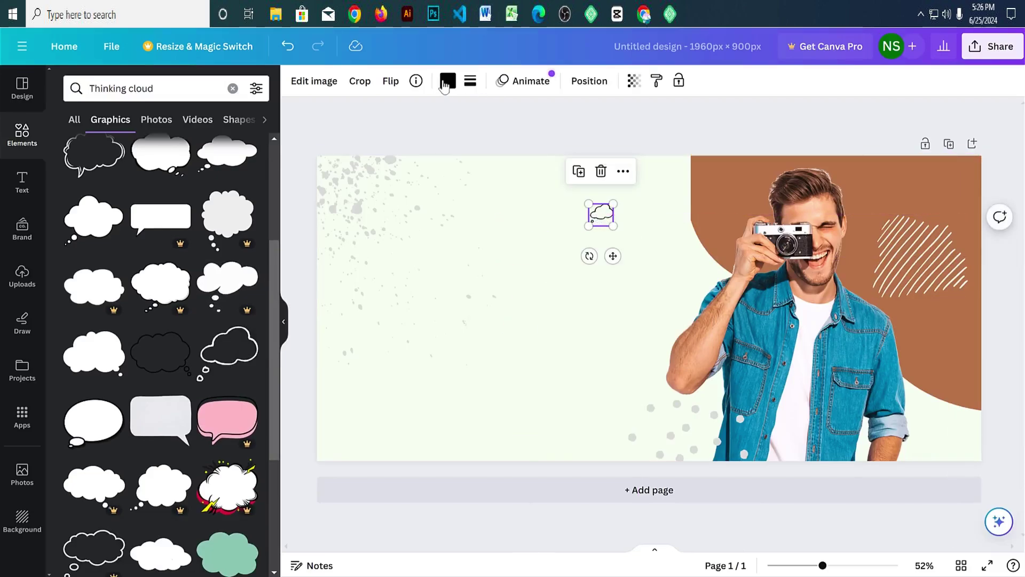
{"action": "left_click", "coordinate": [447, 81]}
{"action": "left_click", "coordinate": [177, 168]}
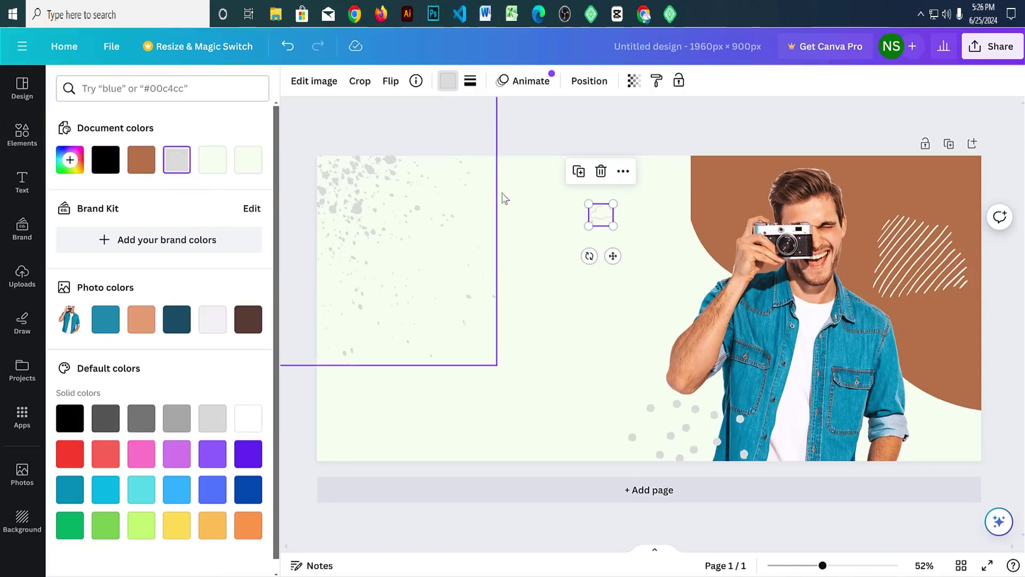
Step: Place further copies of the gray thought bubble, a larger one in the banner's lower-left corner and a small one in the lower-right corner
{"action": "left_click_drag", "start_coordinate": [306, 455], "coordinate": [454, 402]}
{"action": "left_click", "coordinate": [582, 288]}
{"action": "left_click_drag", "start_coordinate": [606, 219], "coordinate": [956, 443]}
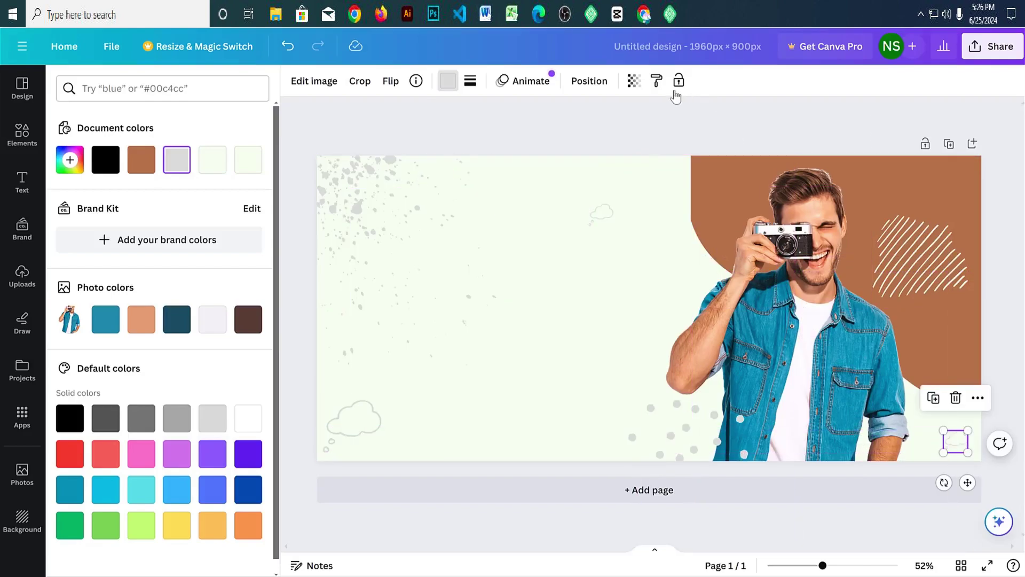
{"action": "left_click", "coordinate": [671, 135]}
{"action": "left_click", "coordinate": [774, 132]}
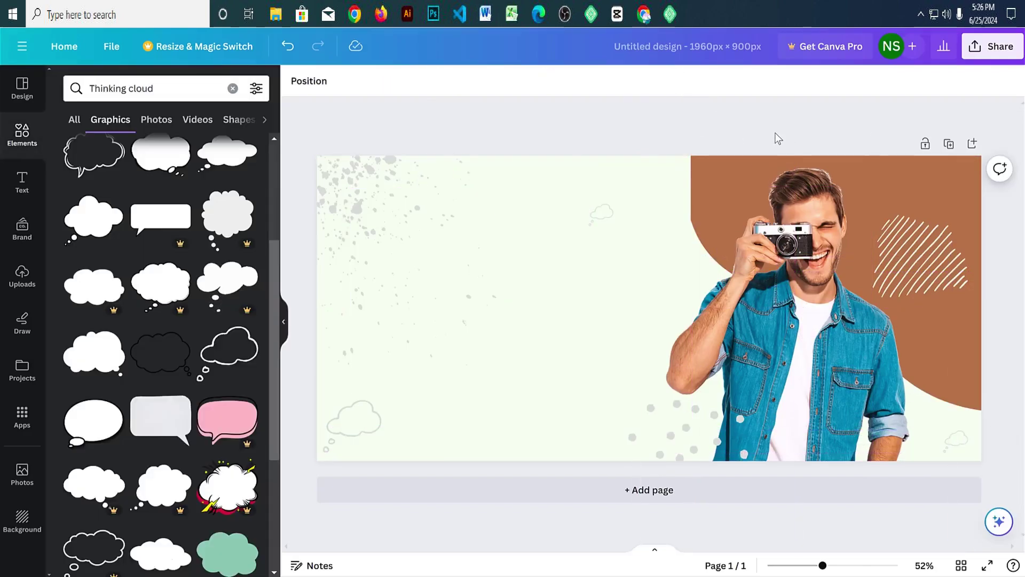
Step: Enlarge the cut-out photo of the man slightly from its upper-left corner
{"action": "left_click", "coordinate": [784, 201]}
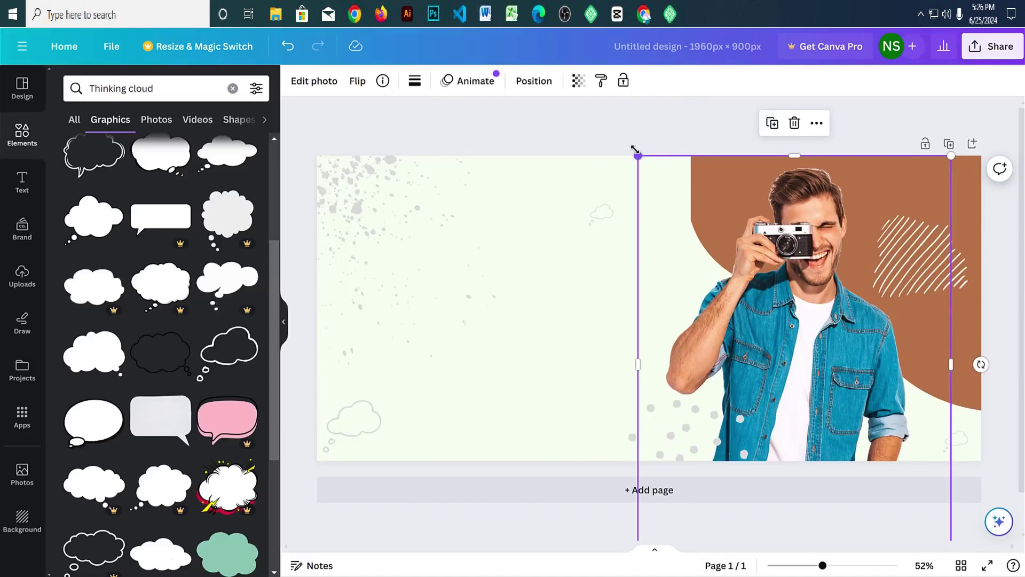
{"action": "mouse_move", "coordinate": [637, 153]}
{"action": "left_mouse_down"}
{"action": "mouse_move", "coordinate": [624, 142]}
{"action": "mouse_move", "coordinate": [632, 147]}
{"action": "left_mouse_up"}
{"action": "left_click", "coordinate": [711, 134]}
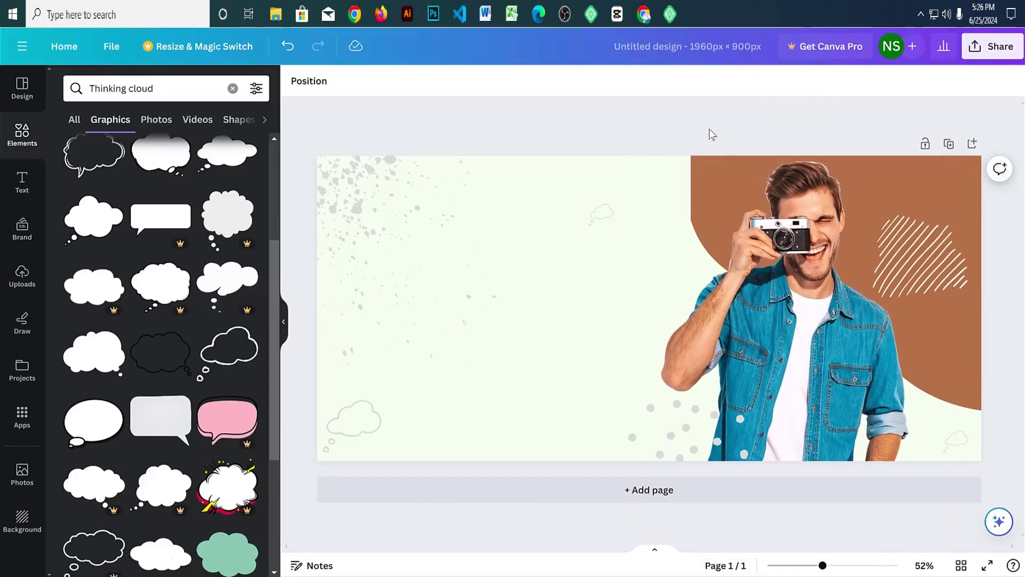
Step: Download the banner design as a PNG at 1,960 × 900 px and preview the downloaded file
{"action": "left_click", "coordinate": [1000, 51]}
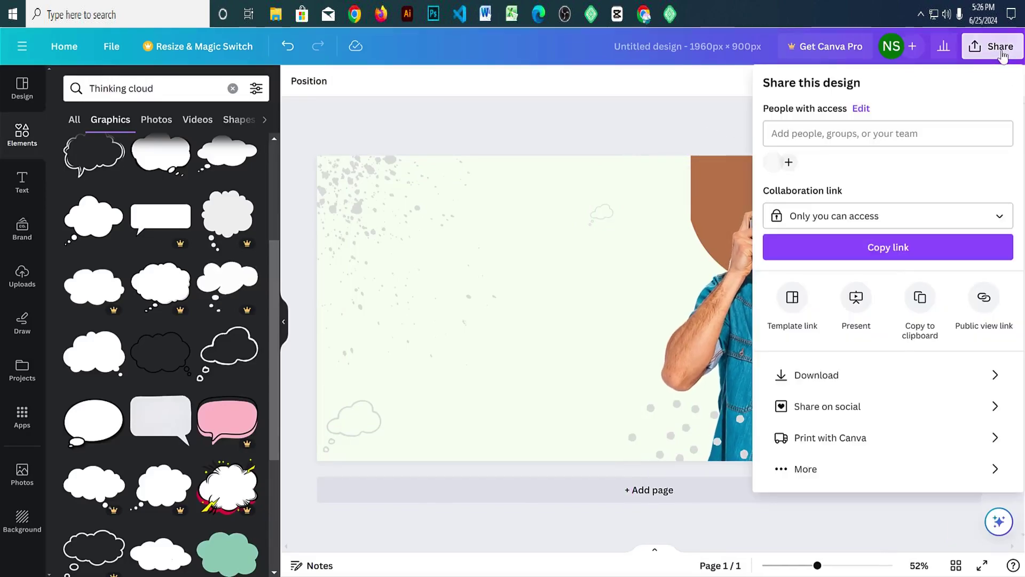
{"action": "left_click", "coordinate": [835, 376]}
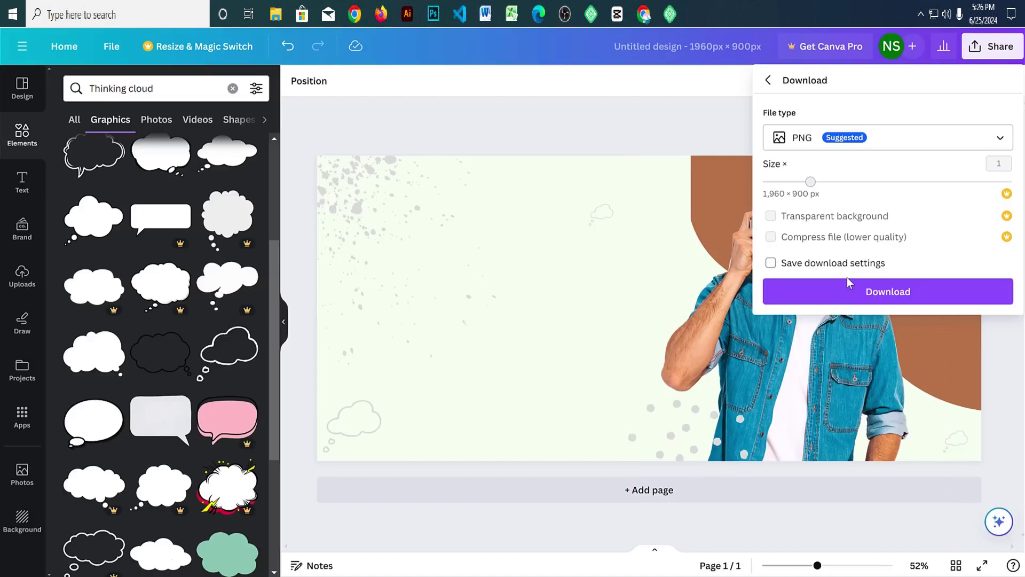
{"action": "left_click", "coordinate": [870, 301]}
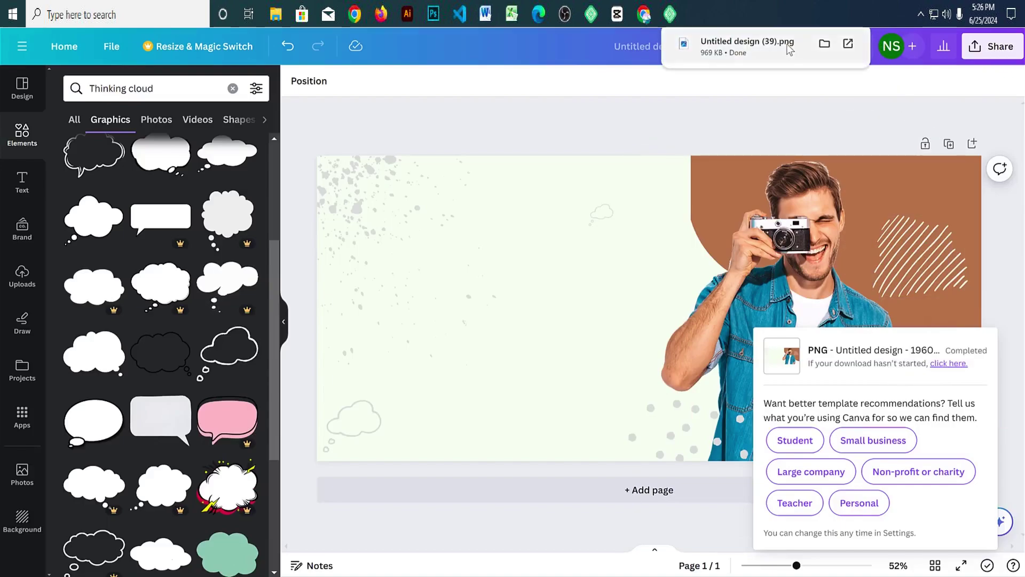
{"action": "left_click", "coordinate": [790, 49]}
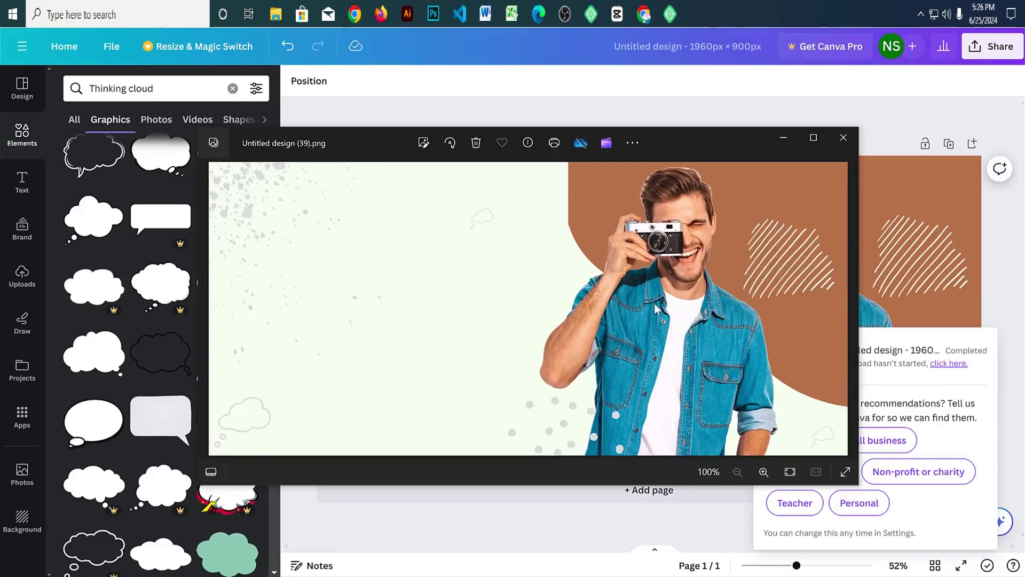
{"action": "left_click", "coordinate": [844, 138]}
Step: Check the reference homepage's banner text, switch to the Elementor page editor and enable a color/image background on the empty container beside the category list
{"action": "key", "text": "ctrl+Tab"}
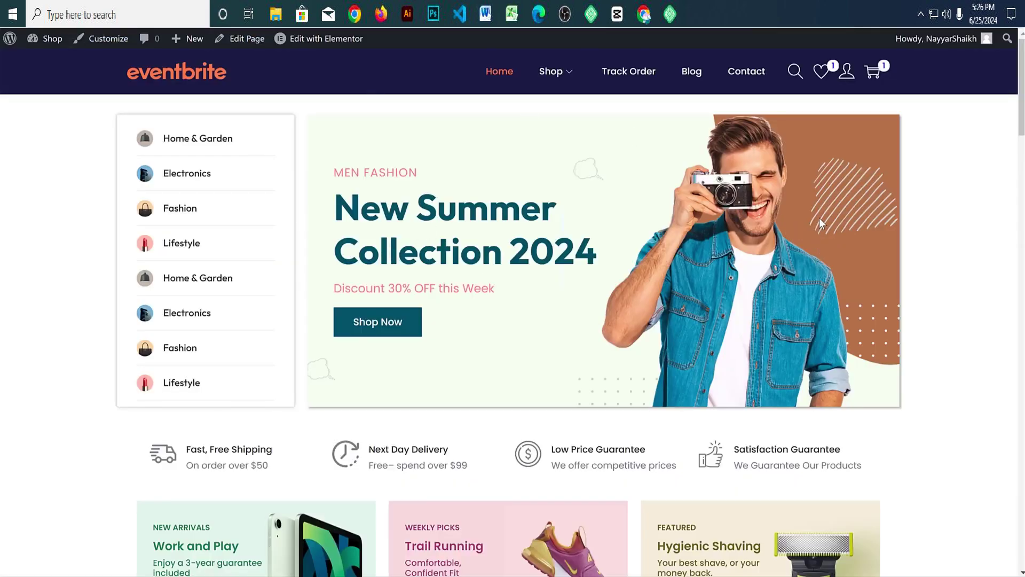
{"action": "left_click_drag", "start_coordinate": [331, 169], "coordinate": [494, 328]}
{"action": "left_click", "coordinate": [462, 299]}
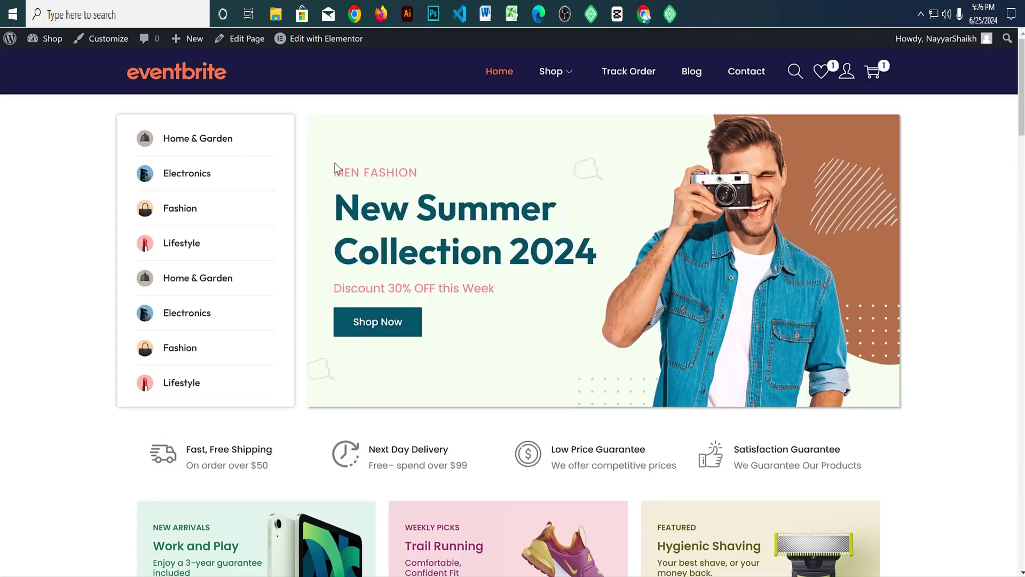
{"action": "left_click_drag", "start_coordinate": [336, 168], "coordinate": [424, 302]}
{"action": "left_click", "coordinate": [424, 302]}
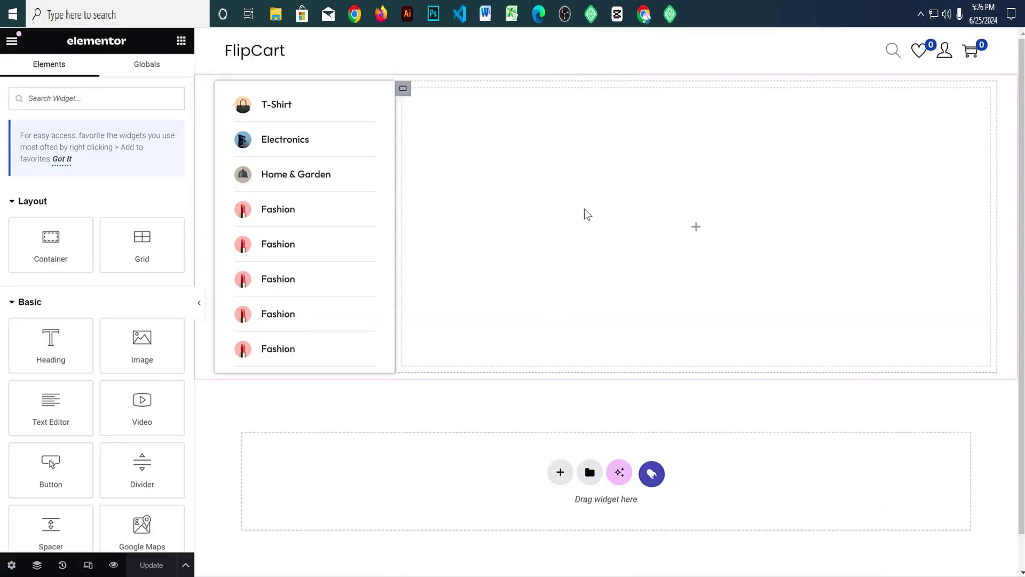
{"action": "left_click", "coordinate": [404, 90]}
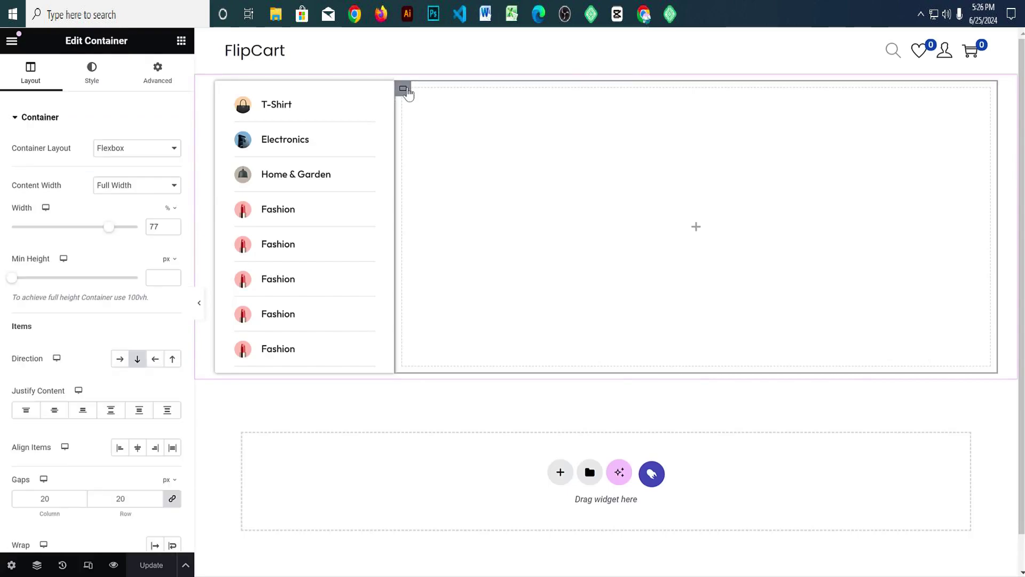
{"action": "left_click", "coordinate": [91, 74]}
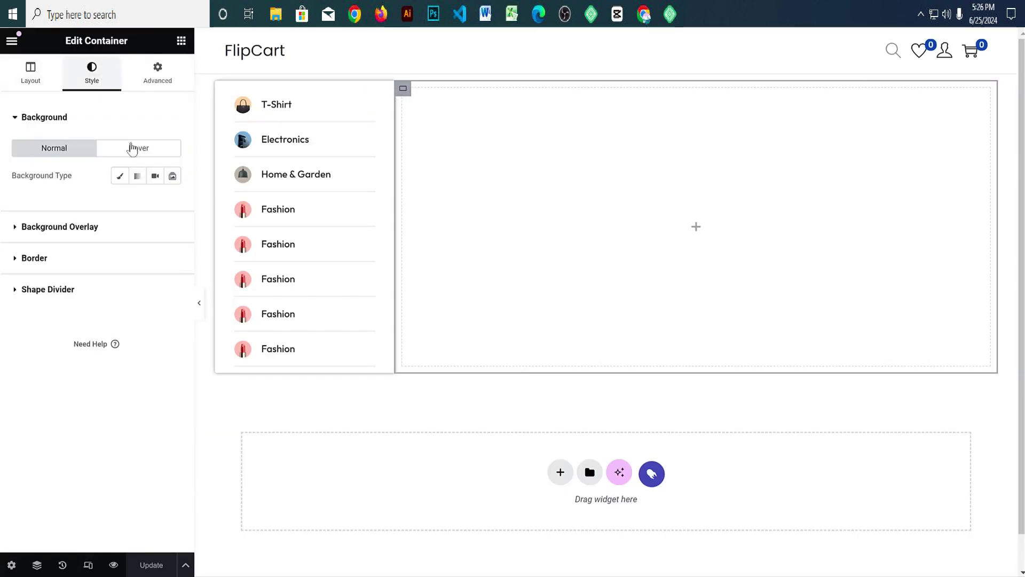
{"action": "left_click", "coordinate": [119, 176]}
{"action": "left_click", "coordinate": [112, 256]}
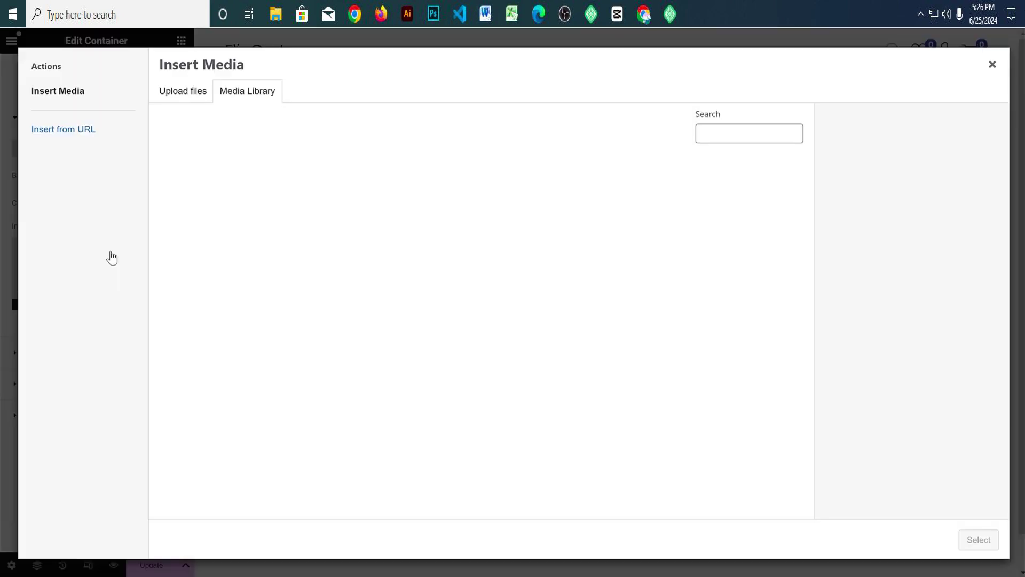
{"action": "left_click", "coordinate": [991, 65]}
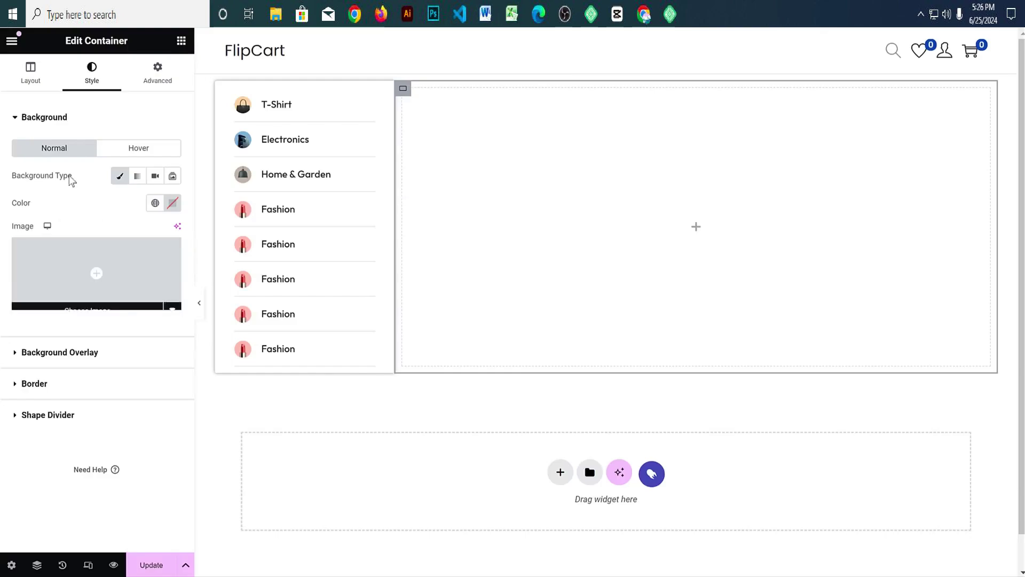
Step: Upload the banner image Untitled design (36) from the Media folder and set it as the container's background image
{"action": "left_click", "coordinate": [91, 267]}
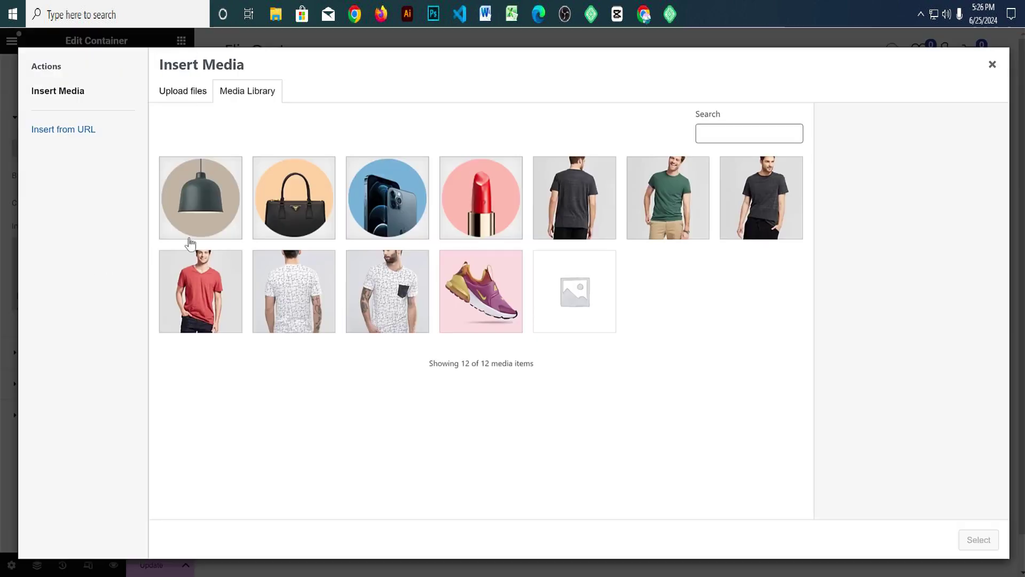
{"action": "left_click", "coordinate": [190, 94]}
{"action": "left_click", "coordinate": [575, 291]}
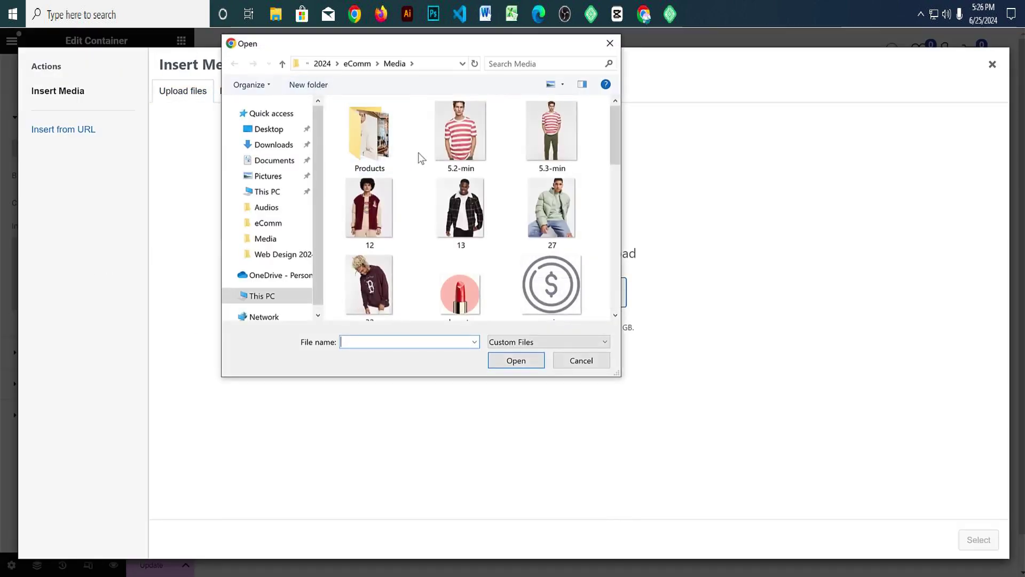
{"action": "scroll", "coordinate": [419, 160], "scroll_direction": "down", "scroll_amount": 10}
{"action": "scroll", "coordinate": [534, 234], "scroll_direction": "down", "scroll_amount": 3}
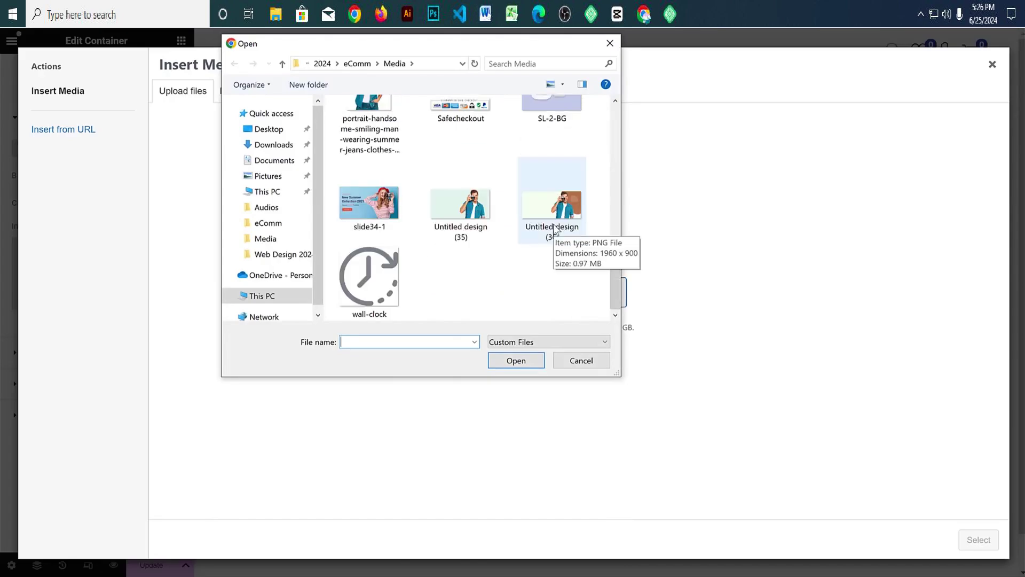
{"action": "left_click", "coordinate": [553, 229]}
{"action": "left_click", "coordinate": [513, 360]}
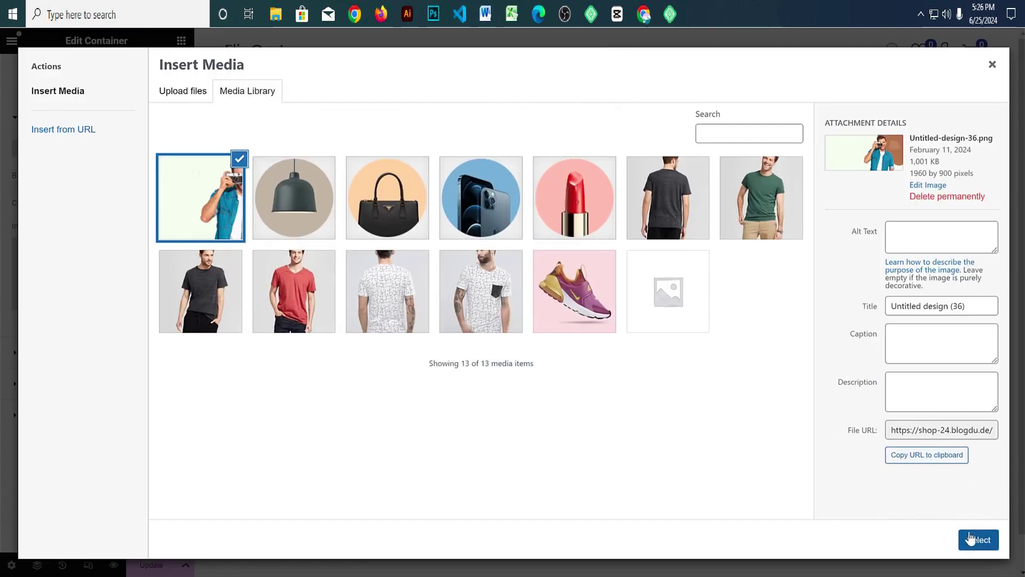
{"action": "left_click", "coordinate": [978, 540]}
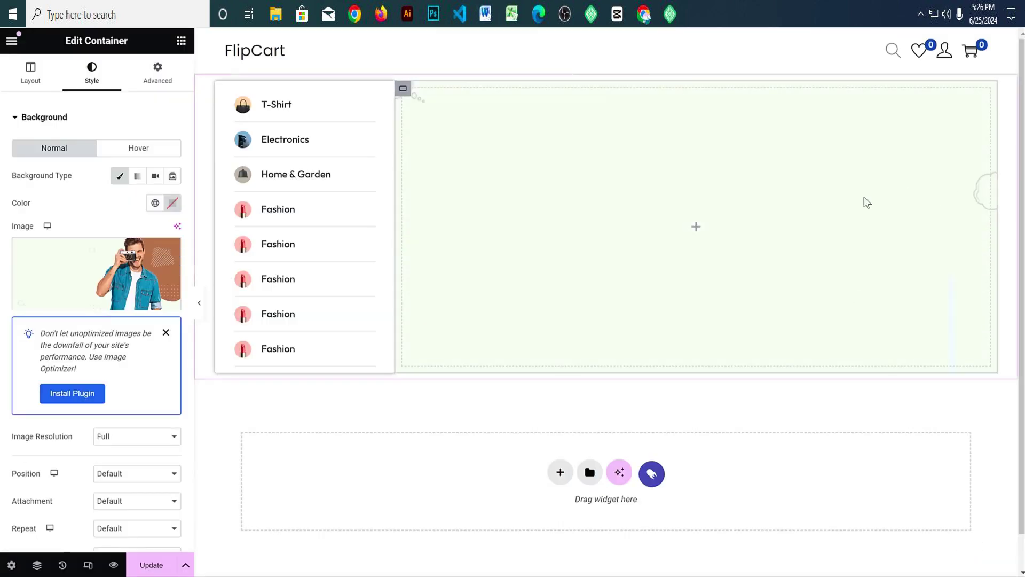
Step: Set the background image's display size to Cover and its position to Center Center, and preview the section at full page width
{"action": "scroll", "coordinate": [163, 402], "scroll_direction": "down", "scroll_amount": 3}
{"action": "left_click", "coordinate": [143, 425]}
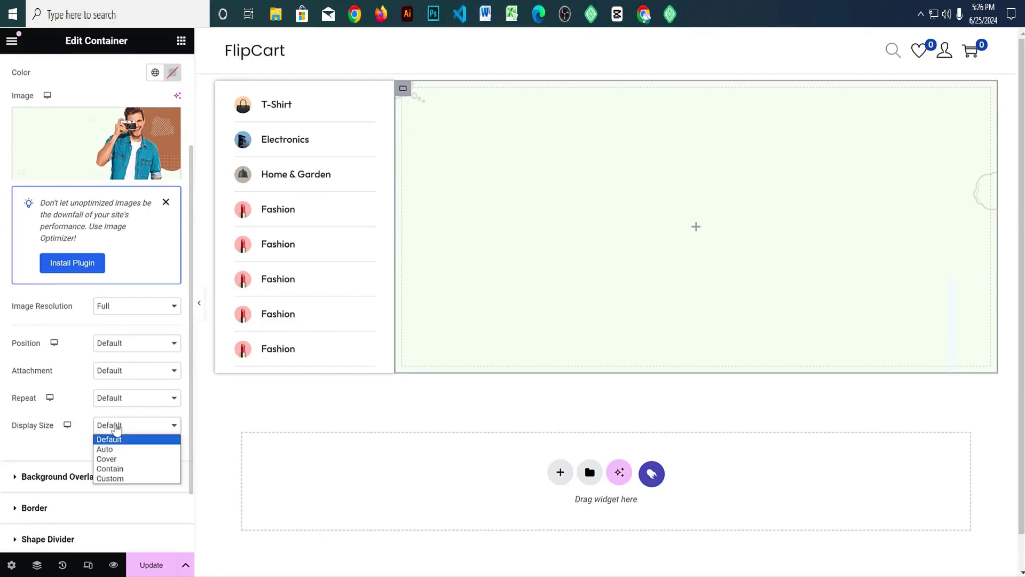
{"action": "left_click", "coordinate": [117, 458]}
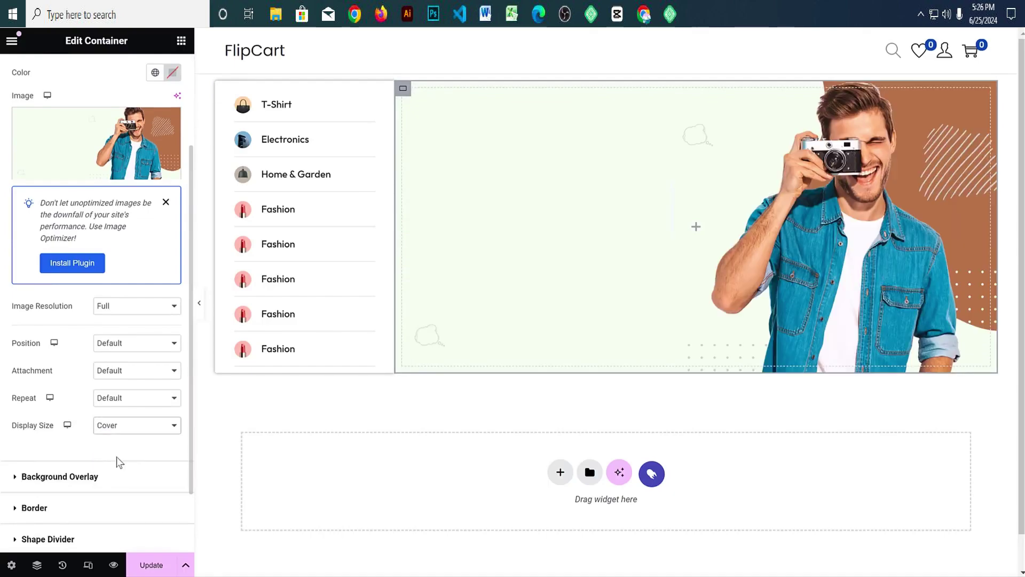
{"action": "left_click", "coordinate": [127, 346]}
{"action": "left_click", "coordinate": [128, 368]}
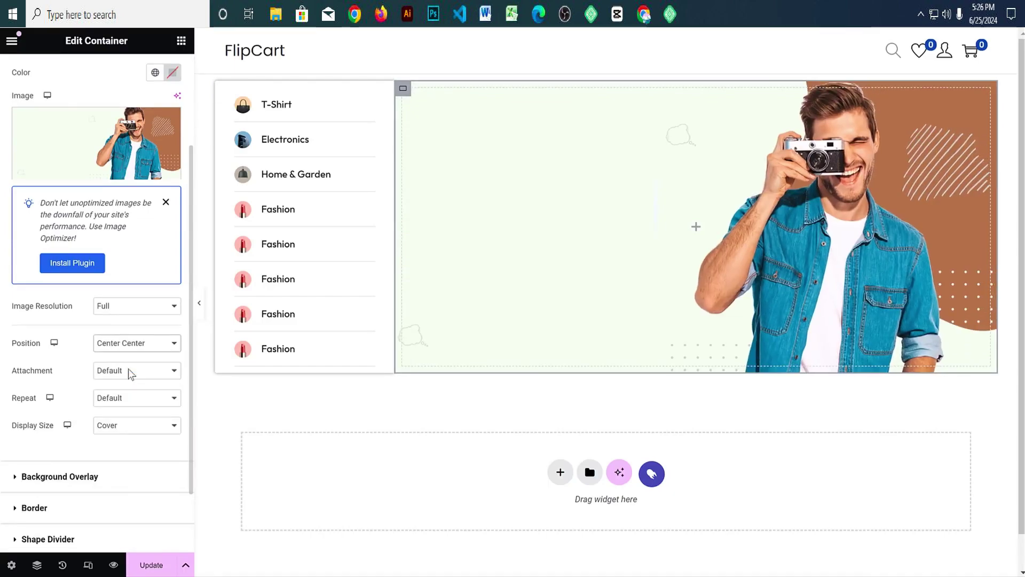
{"action": "left_click", "coordinate": [199, 302]}
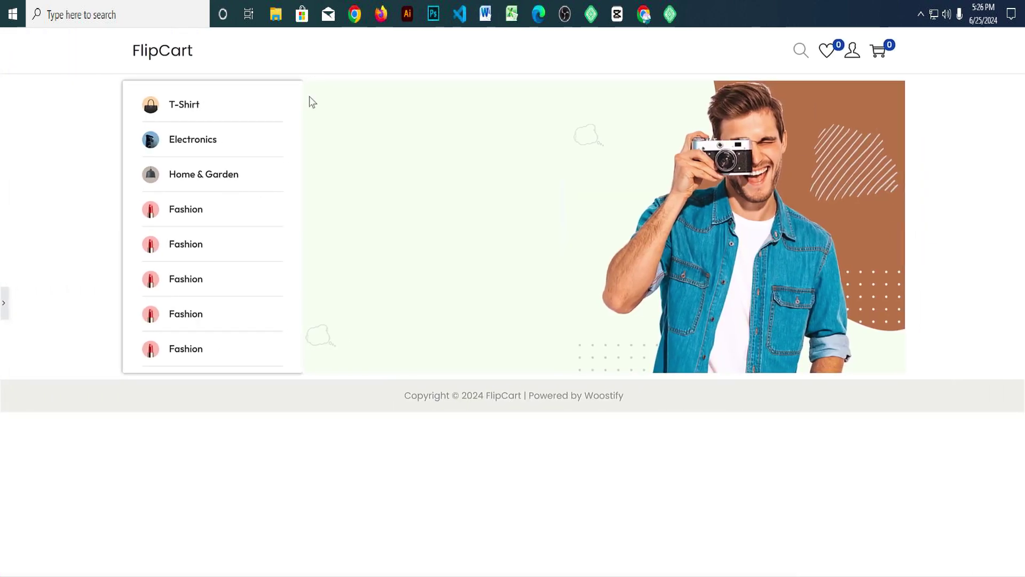
{"action": "left_click", "coordinate": [5, 315]}
Step: Unlink the banner container's margin values, set its left margin to 20 px and update the page
{"action": "left_click", "coordinate": [160, 79]}
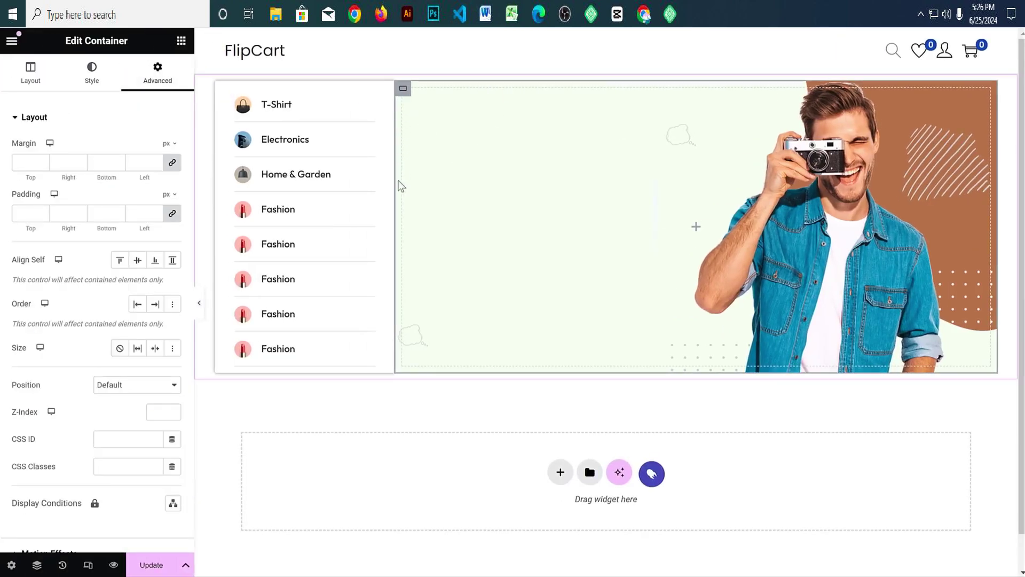
{"action": "left_click", "coordinate": [173, 163]}
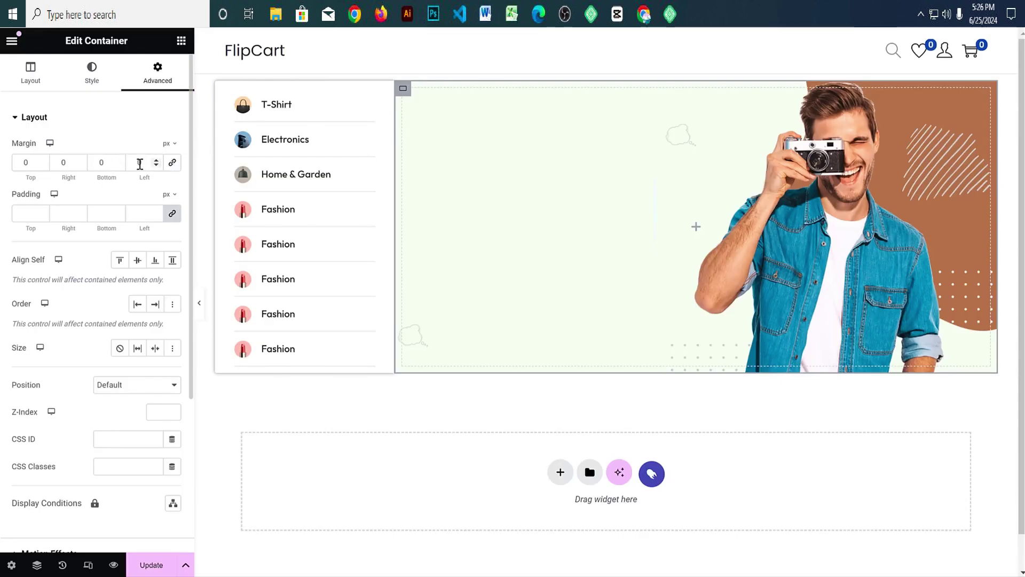
{"action": "type", "text": "20"}
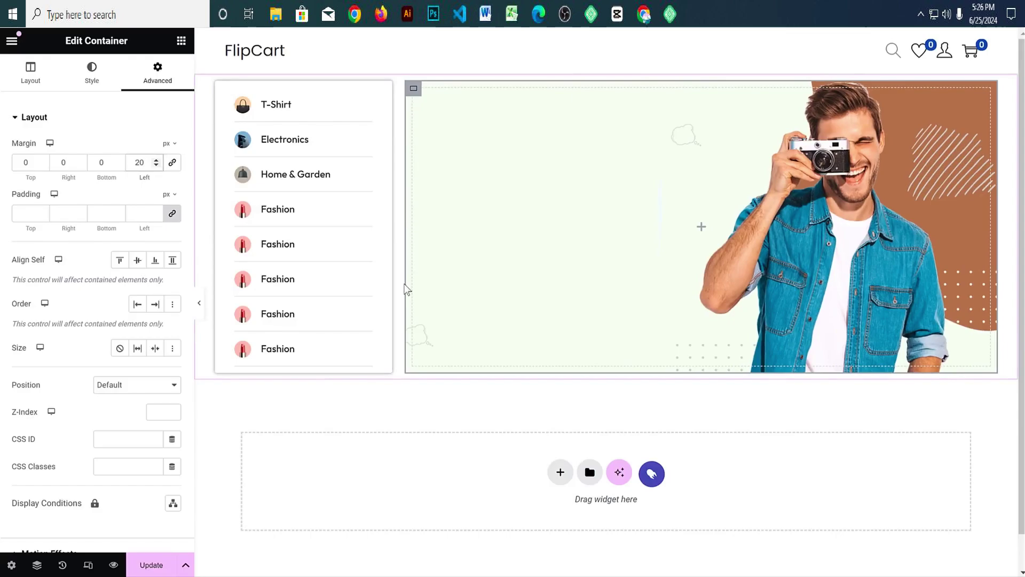
{"action": "left_click", "coordinate": [140, 566]}
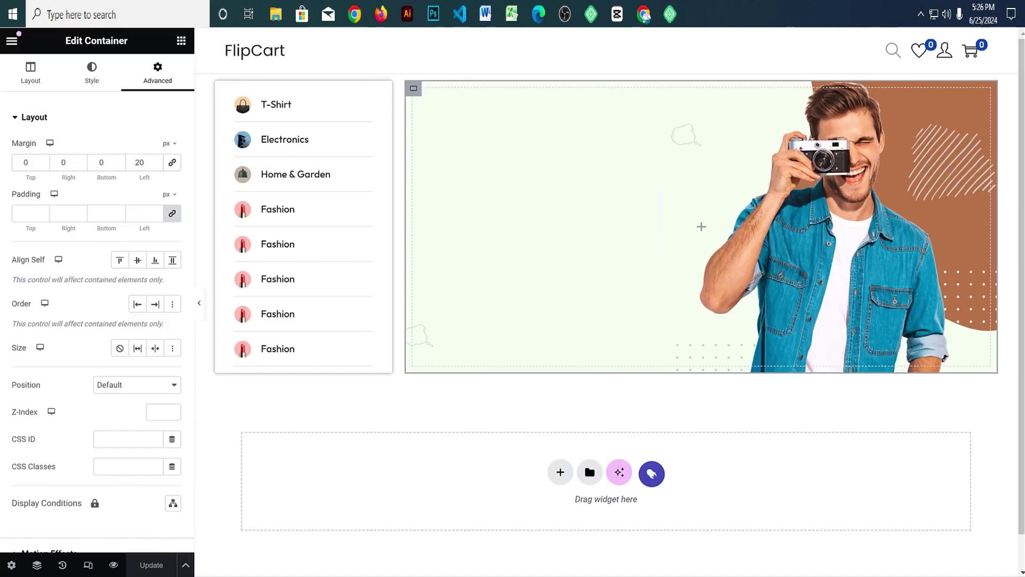
Step: Check the reference banner's text block and add a Heading widget inside the banner container
{"action": "key", "text": "ctrl+Tab"}
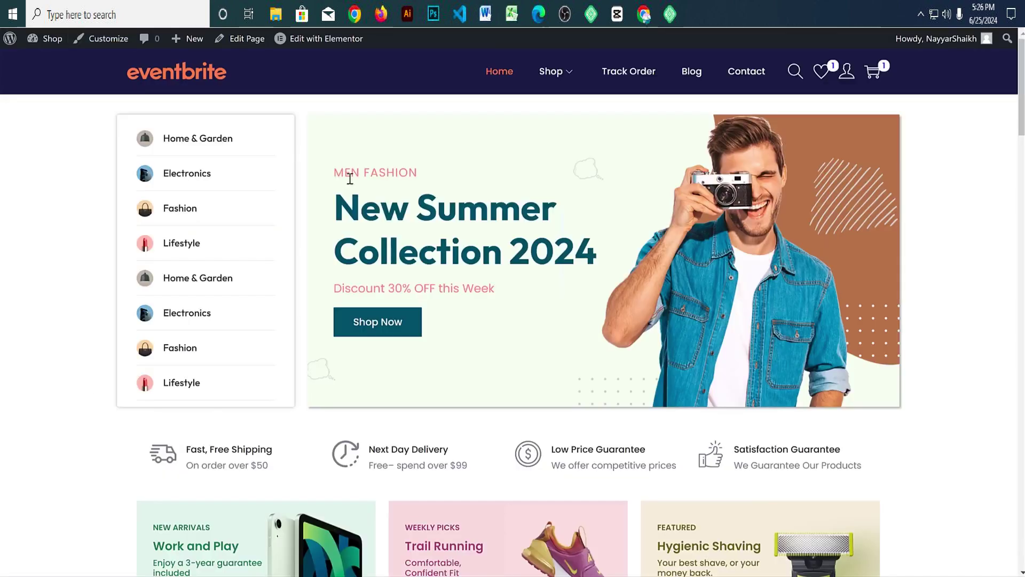
{"action": "left_click_drag", "start_coordinate": [341, 171], "coordinate": [520, 315]}
{"action": "left_click", "coordinate": [522, 316]}
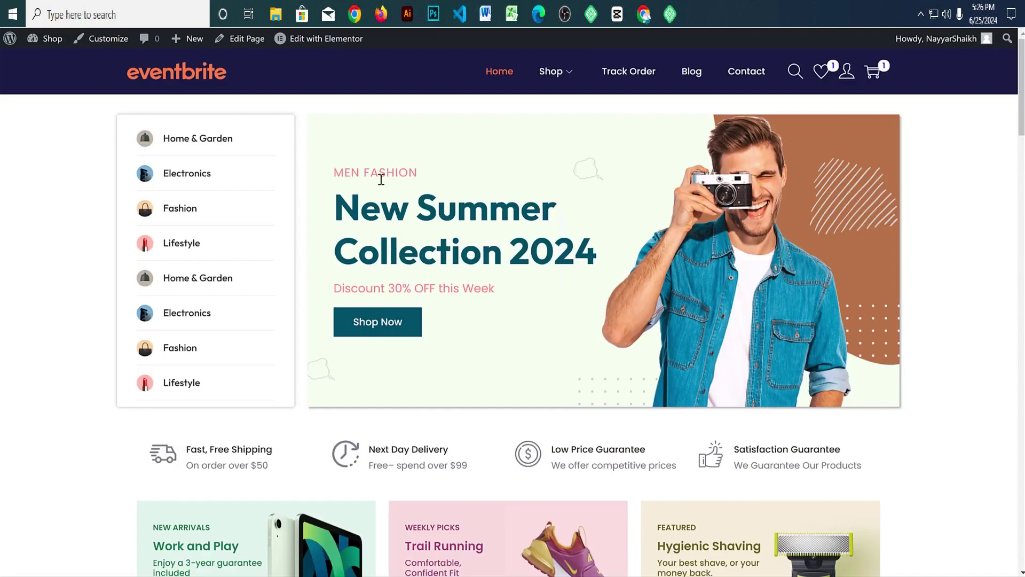
{"action": "key", "text": "ctrl+Tab"}
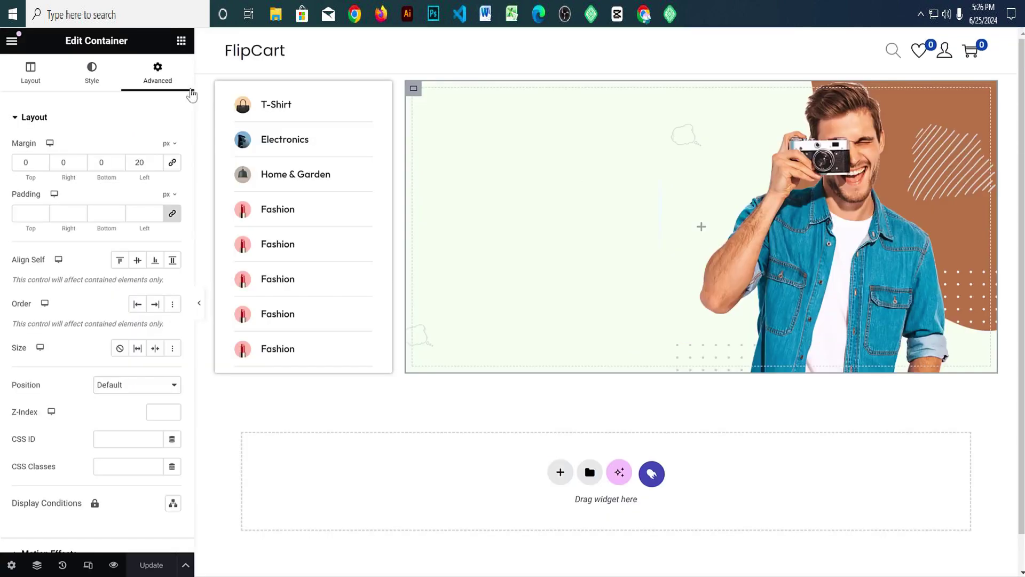
{"action": "left_click", "coordinate": [181, 41]}
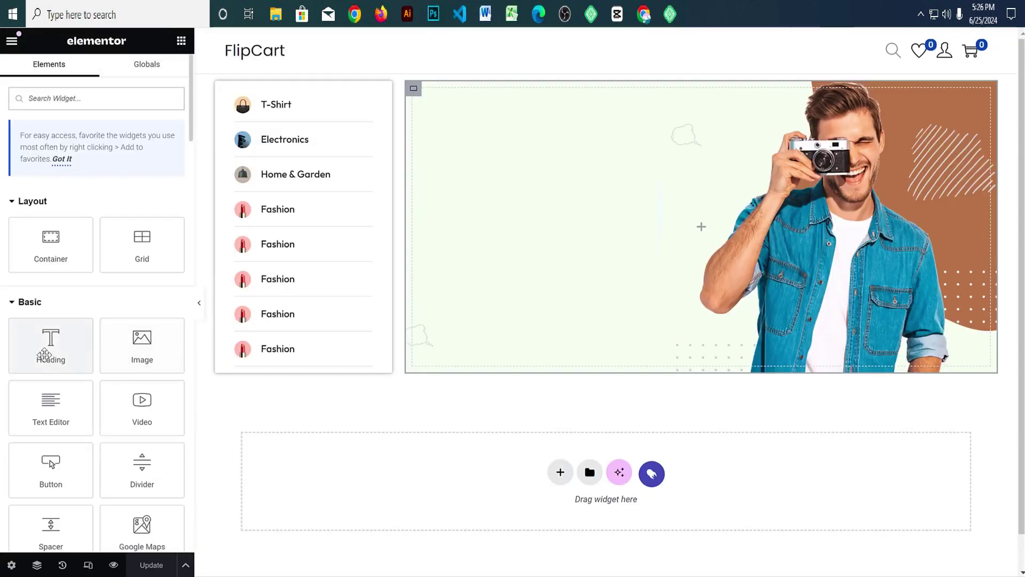
{"action": "left_click_drag", "start_coordinate": [46, 346], "coordinate": [520, 194]}
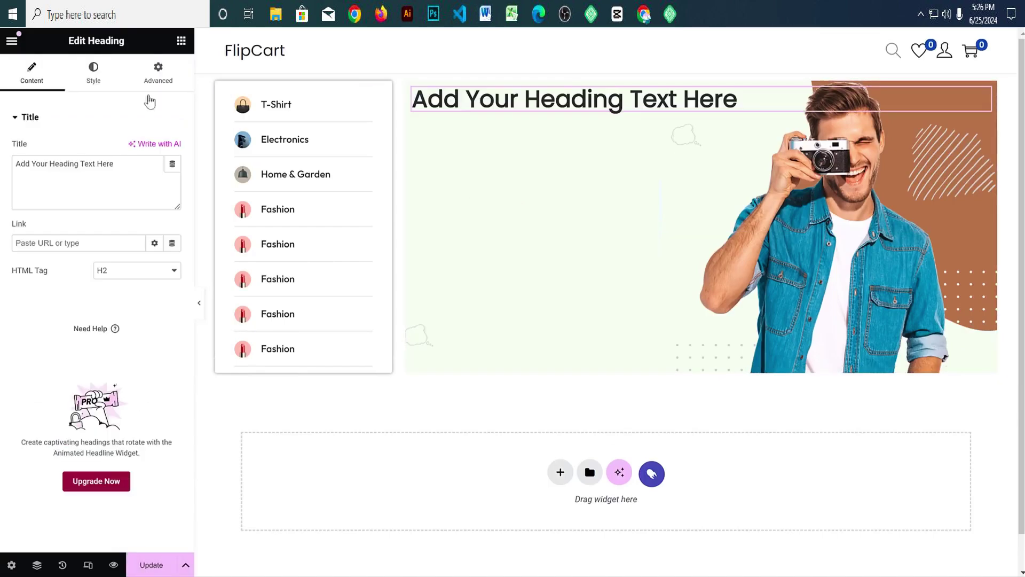
Step: Copy the pink MEN FASHION label from the reference banner and paste it as the new heading's title
{"action": "key", "text": "ctrl+Tab"}
{"action": "left_click_drag", "start_coordinate": [456, 179], "coordinate": [326, 178]}
{"action": "key", "text": "ctrl+c"}
{"action": "key", "text": "ctrl+shift+Tab"}
{"action": "double_click", "coordinate": [90, 178]}
{"action": "key", "text": "ctrl+a"}
{"action": "key", "text": "ctrl+v"}
Step: Sample the pink of the reference banner's MEN FASHION label and set it as the heading's text color, #FF7F84
{"action": "left_click", "coordinate": [93, 73]}
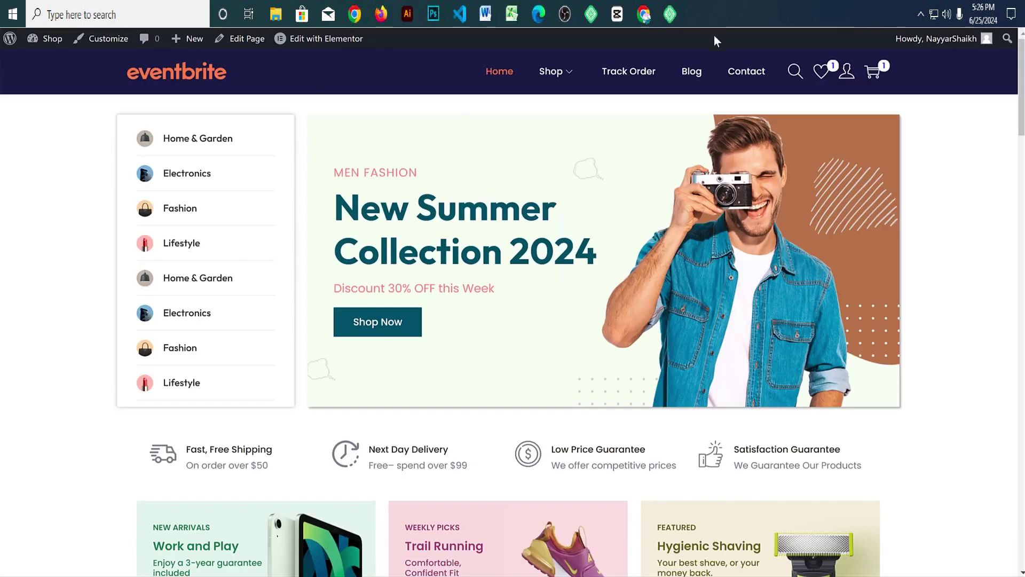
{"action": "left_click", "coordinate": [628, 30]}
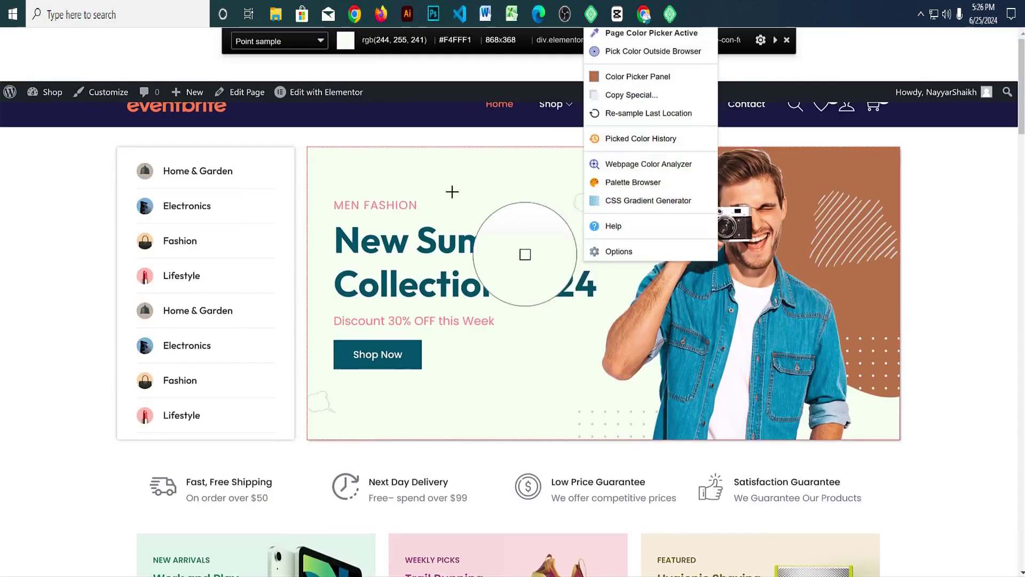
{"action": "left_click", "coordinate": [415, 206]}
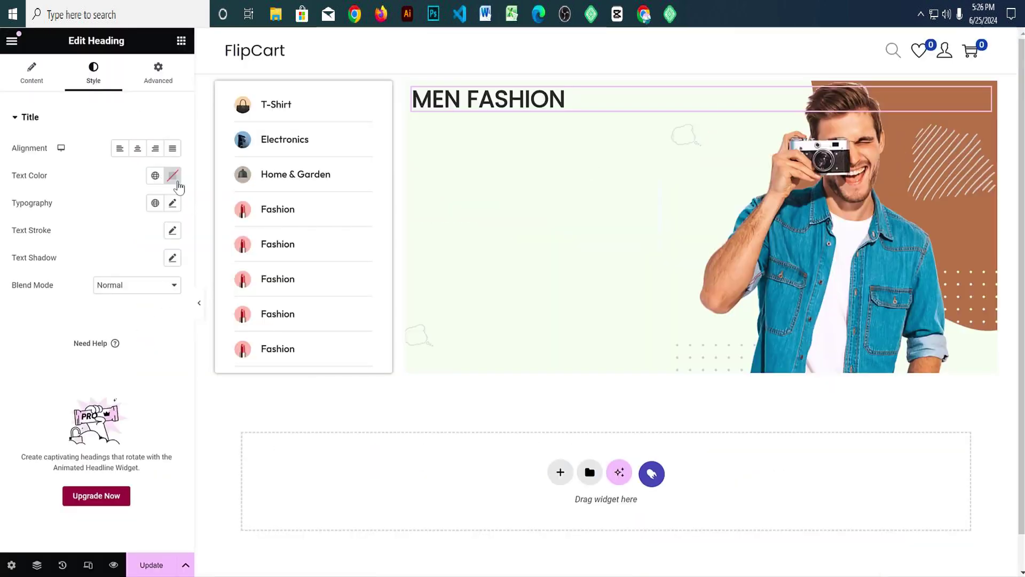
{"action": "left_click", "coordinate": [173, 177]}
{"action": "key", "text": "ctrl+v"}
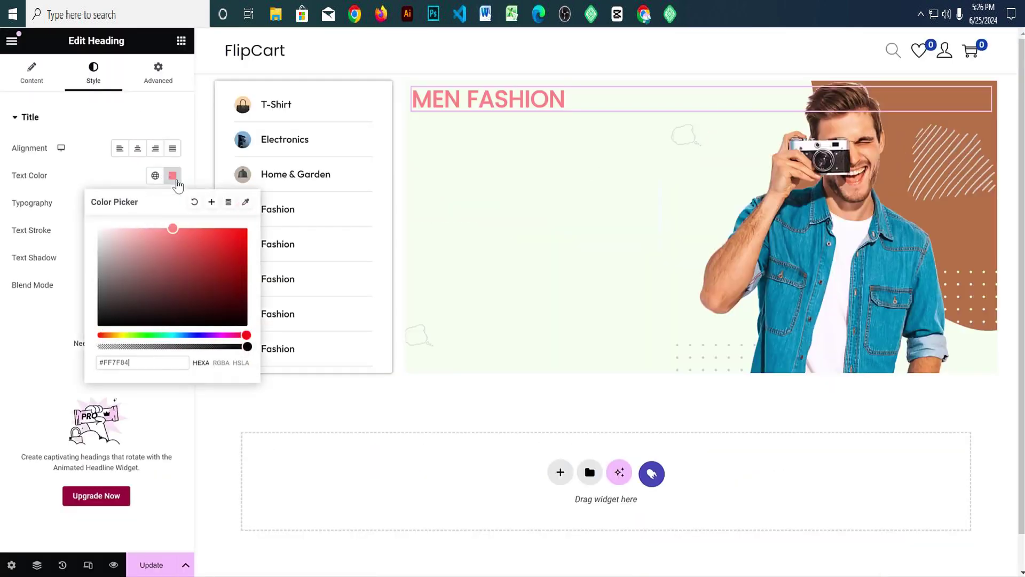
{"action": "left_click", "coordinate": [173, 176]}
Step: Set the MEN FASHION heading's typography to size 18 px, weight 400 (Normal) and letter spacing 1 px
{"action": "left_click", "coordinate": [172, 203]}
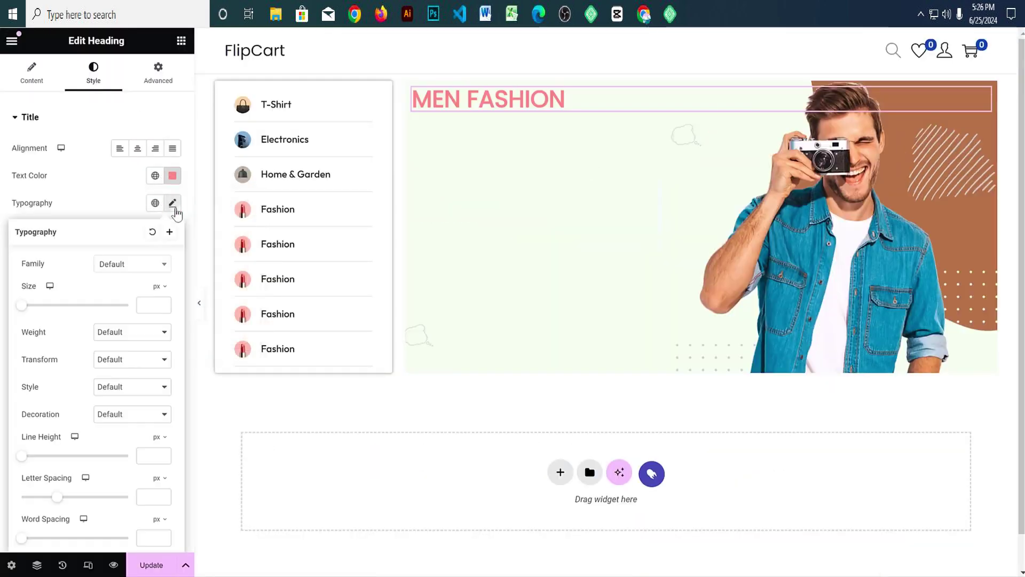
{"action": "left_click", "coordinate": [144, 304]}
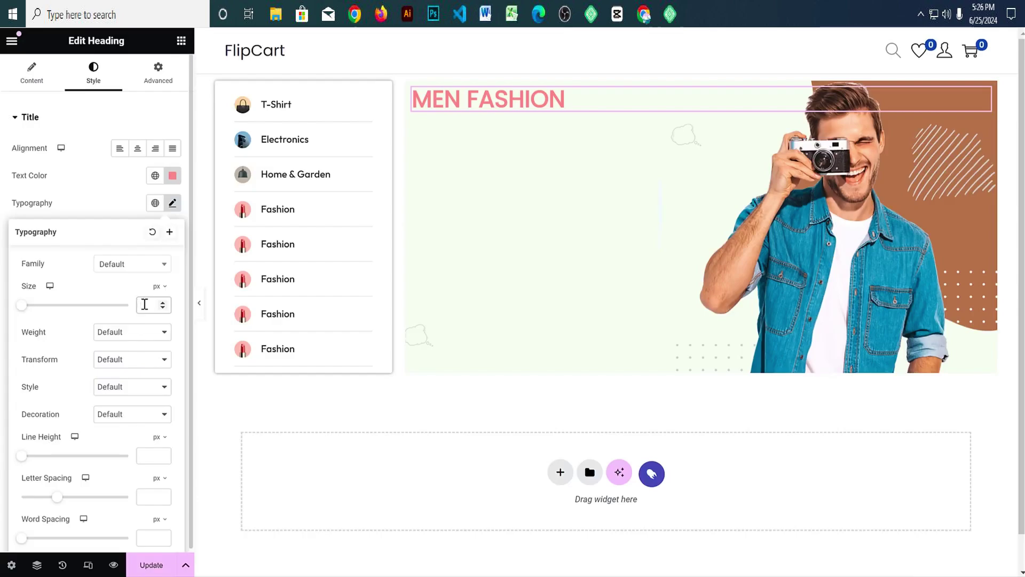
{"action": "type", "text": "18"}
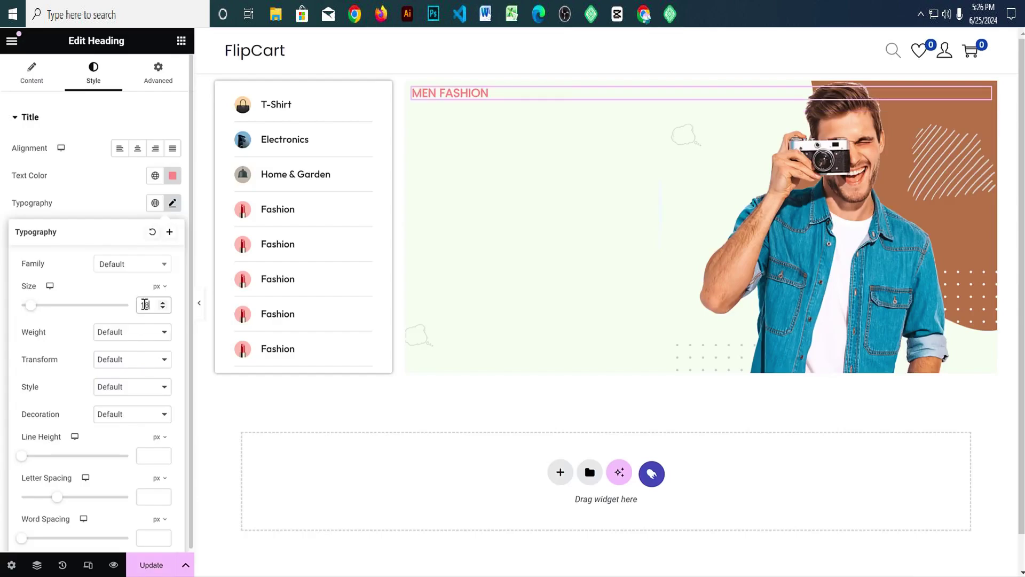
{"action": "left_click", "coordinate": [143, 334]}
{"action": "left_click", "coordinate": [129, 376]}
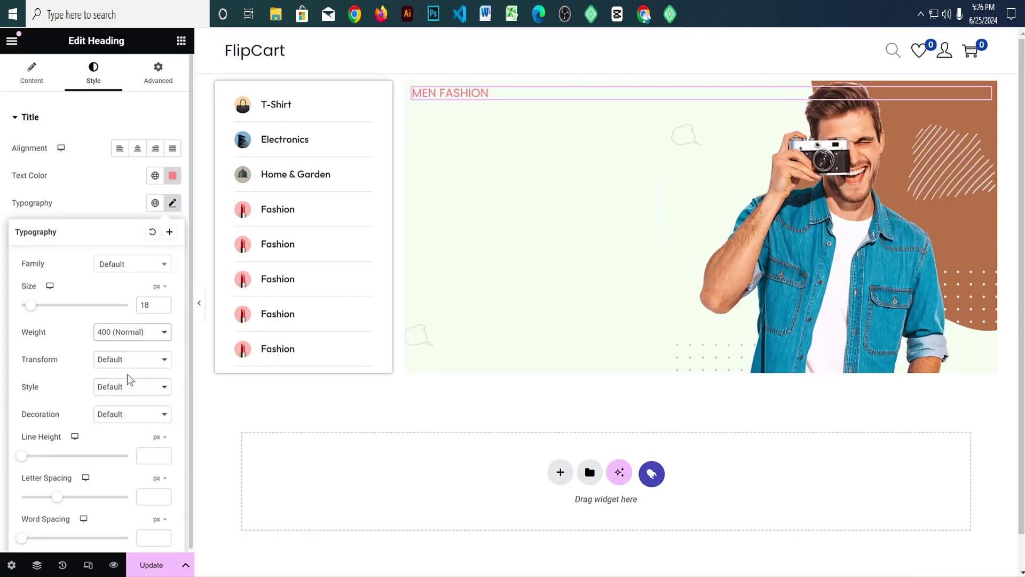
{"action": "scroll", "coordinate": [130, 469], "scroll_direction": "down", "scroll_amount": 1}
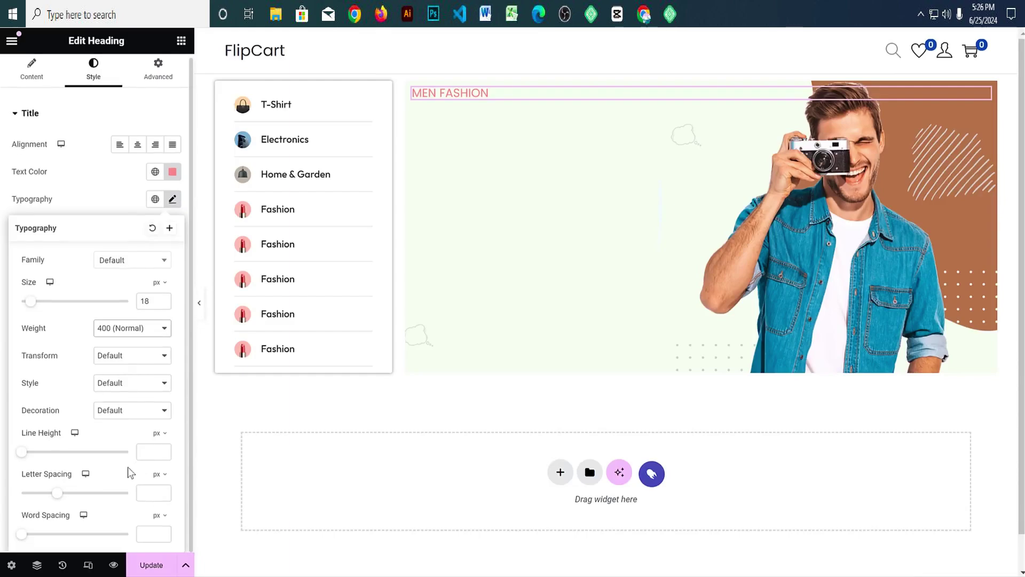
{"action": "mouse_move", "coordinate": [73, 494]}
{"action": "left_mouse_down"}
{"action": "mouse_move", "coordinate": [94, 499]}
{"action": "mouse_move", "coordinate": [57, 501]}
{"action": "left_mouse_up"}
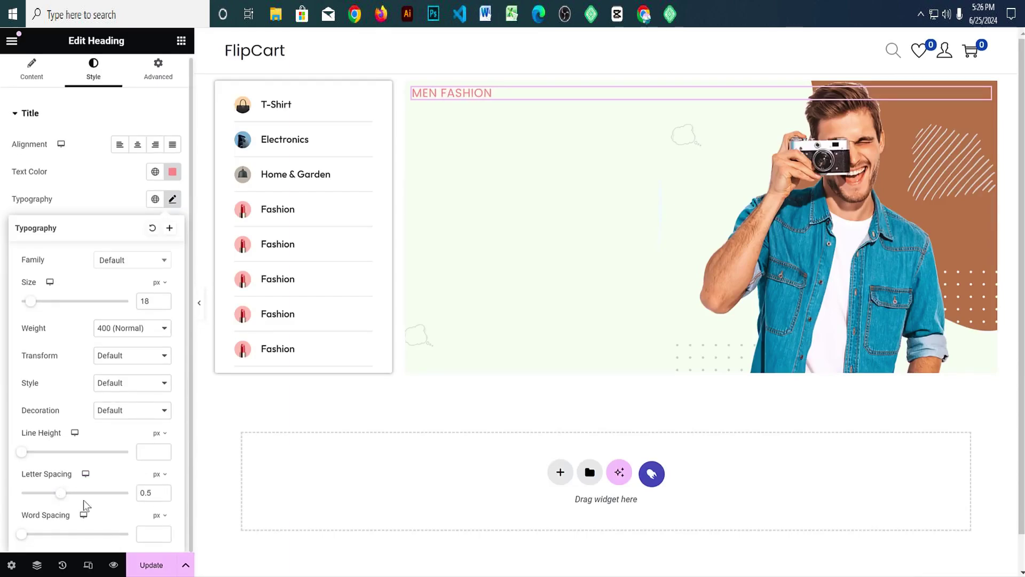
{"action": "double_click", "coordinate": [152, 493]}
{"action": "type", "text": "1"}
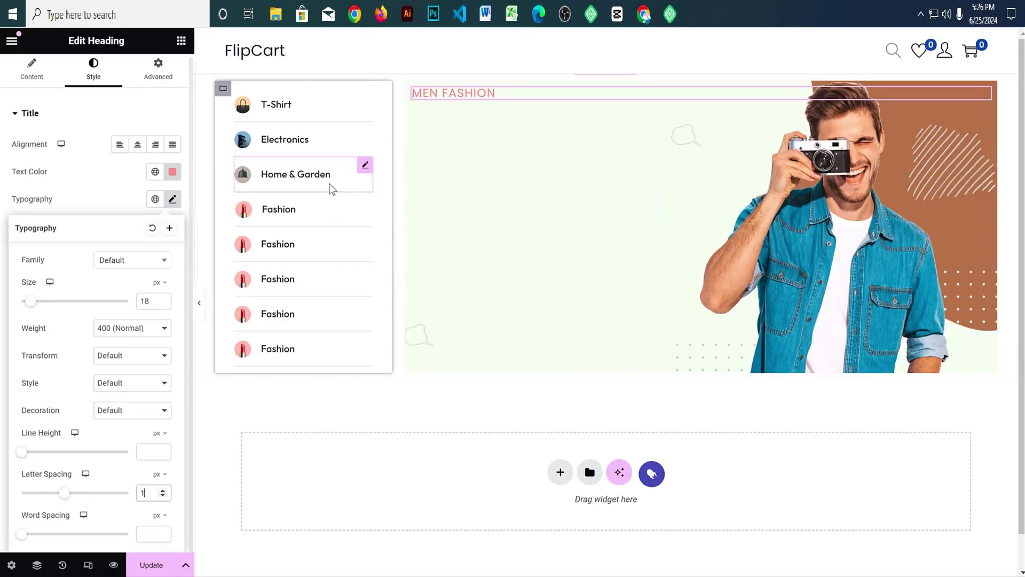
{"action": "left_click", "coordinate": [128, 198]}
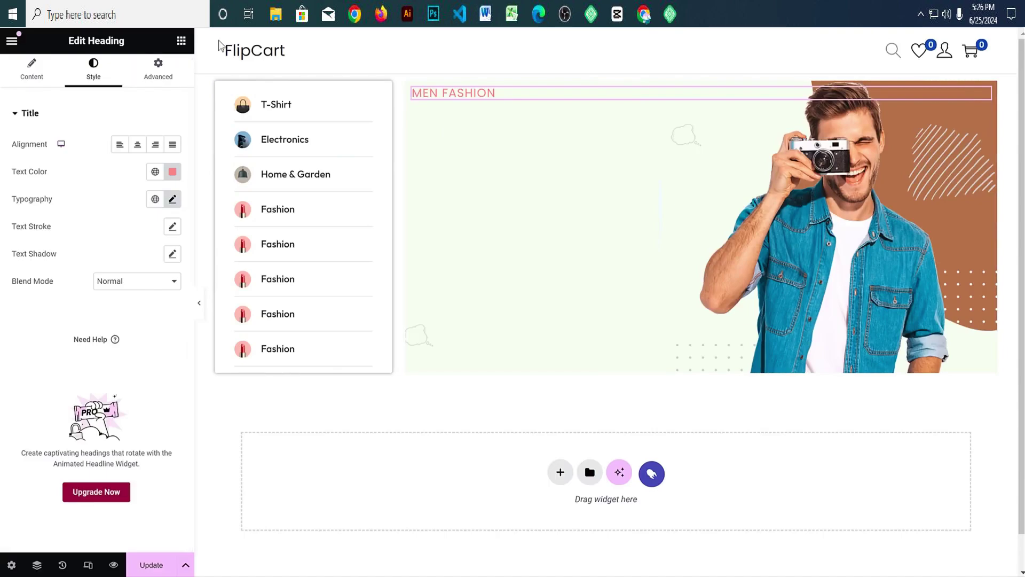
Step: Compare the heading's spacing with the reference banner, unlink the MEN FASHION heading's margin values and set its bottom margin to 10 px
{"action": "key", "text": "ctrl+Tab"}
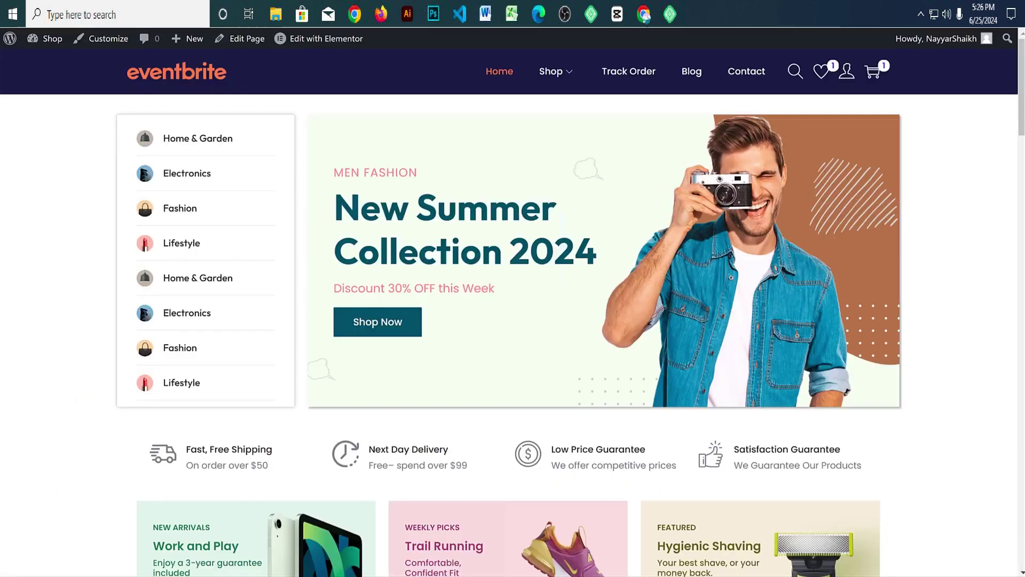
{"action": "key", "text": "ctrl+Tab"}
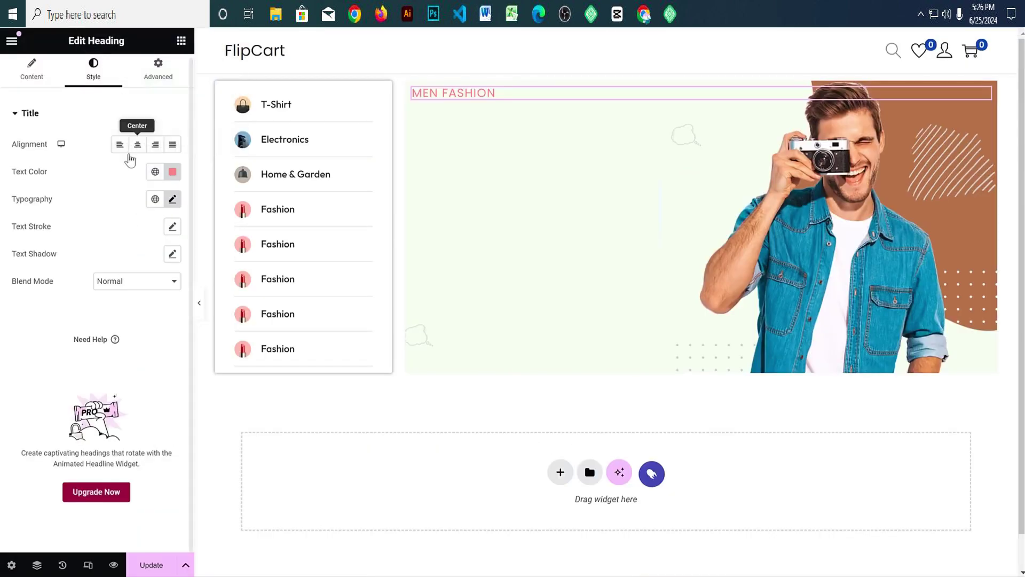
{"action": "key", "text": "ctrl+Tab"}
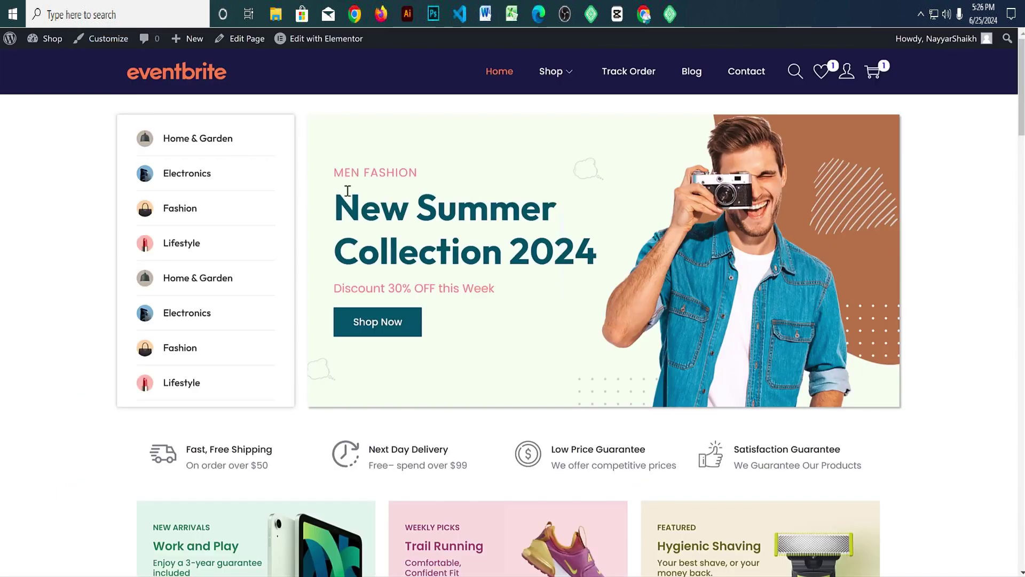
{"action": "key", "text": "ctrl+Tab"}
{"action": "left_click", "coordinate": [172, 77]}
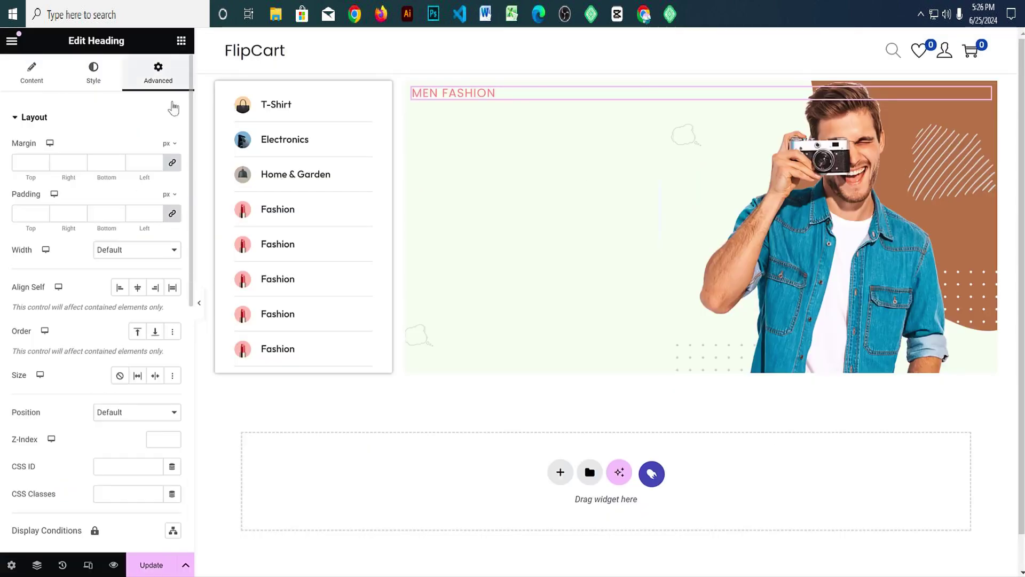
{"action": "left_click", "coordinate": [172, 162]}
{"action": "left_click", "coordinate": [93, 163]}
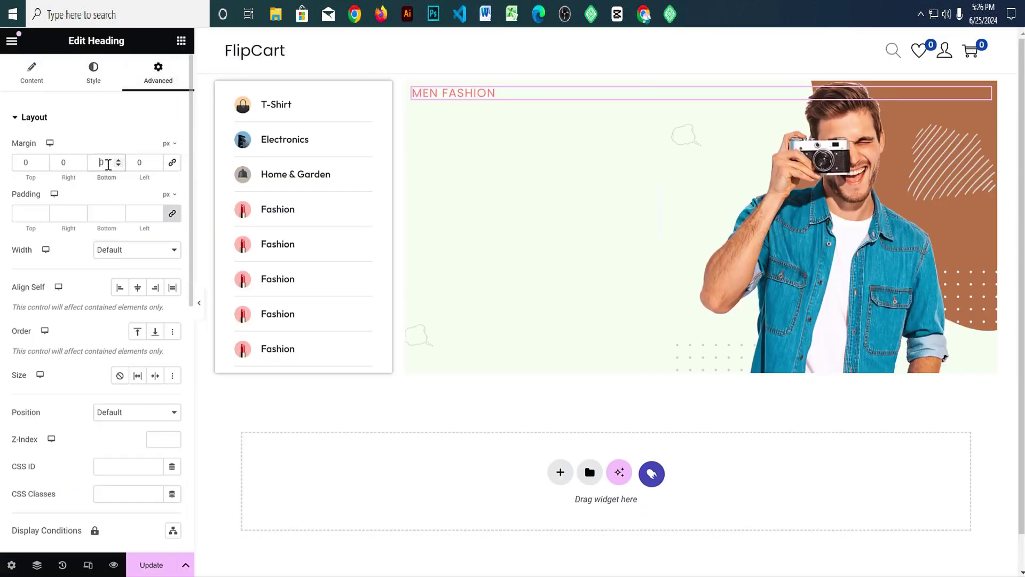
{"action": "type", "text": "210"}
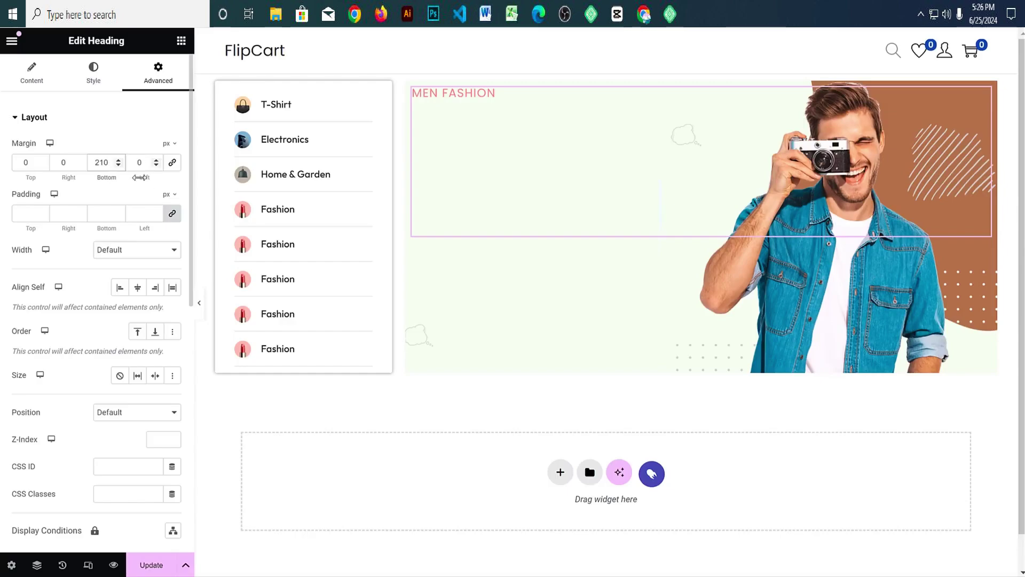
{"action": "key", "text": "Left"}
{"action": "key", "text": "Left"}
{"action": "key", "text": "BackSpace"}
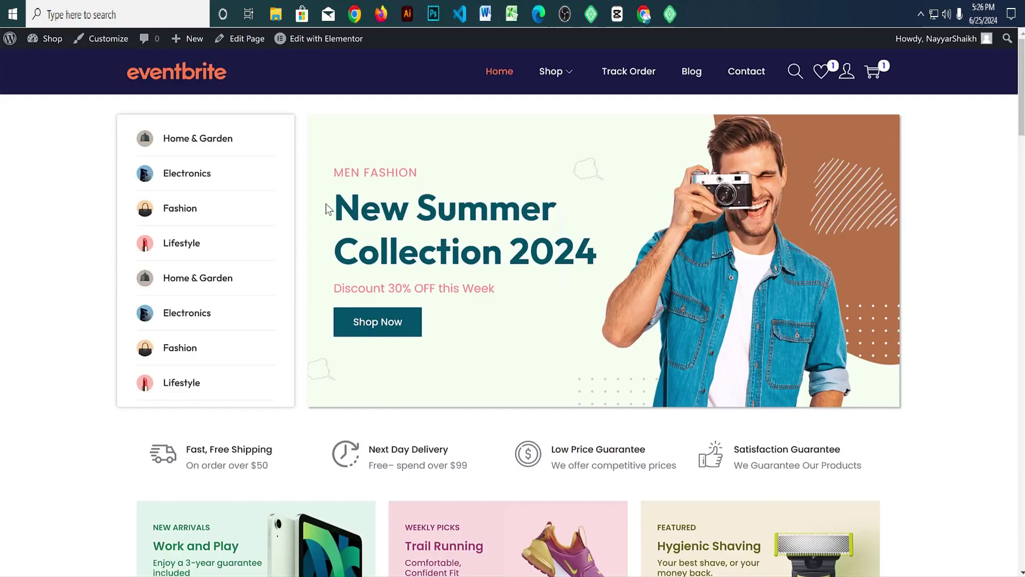
Step: Add a second Heading widget below MEN FASHION with the title New Summer Collection 2024 copied from the reference banner
{"action": "left_click_drag", "start_coordinate": [336, 195], "coordinate": [589, 254]}
{"action": "key", "text": "ctrl+c"}
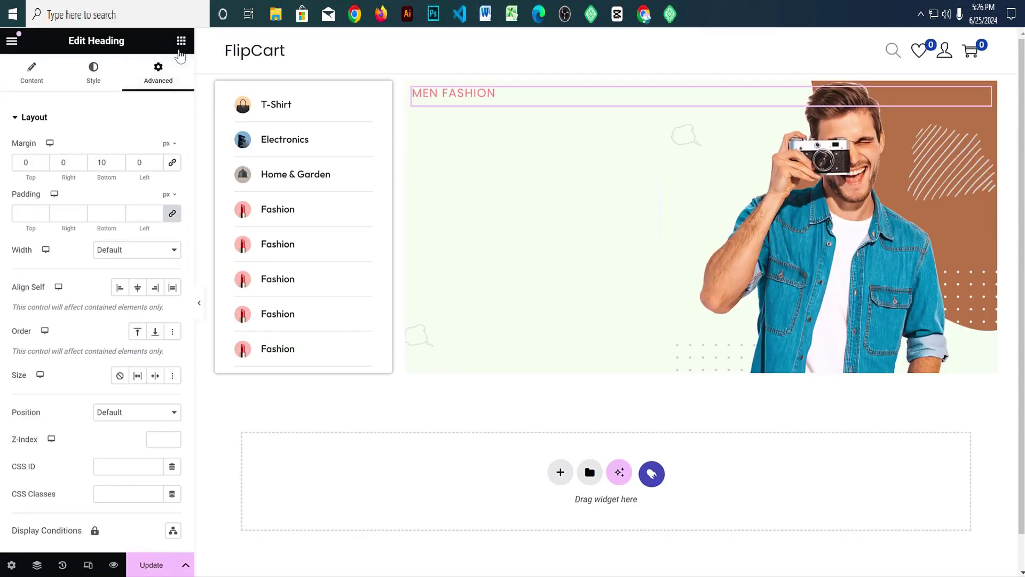
{"action": "left_click", "coordinate": [181, 41]}
{"action": "left_click_drag", "start_coordinate": [68, 333], "coordinate": [476, 98]}
{"action": "left_click", "coordinate": [75, 176]}
{"action": "key", "text": "ctrl+a"}
{"action": "key", "text": "ctrl+v"}
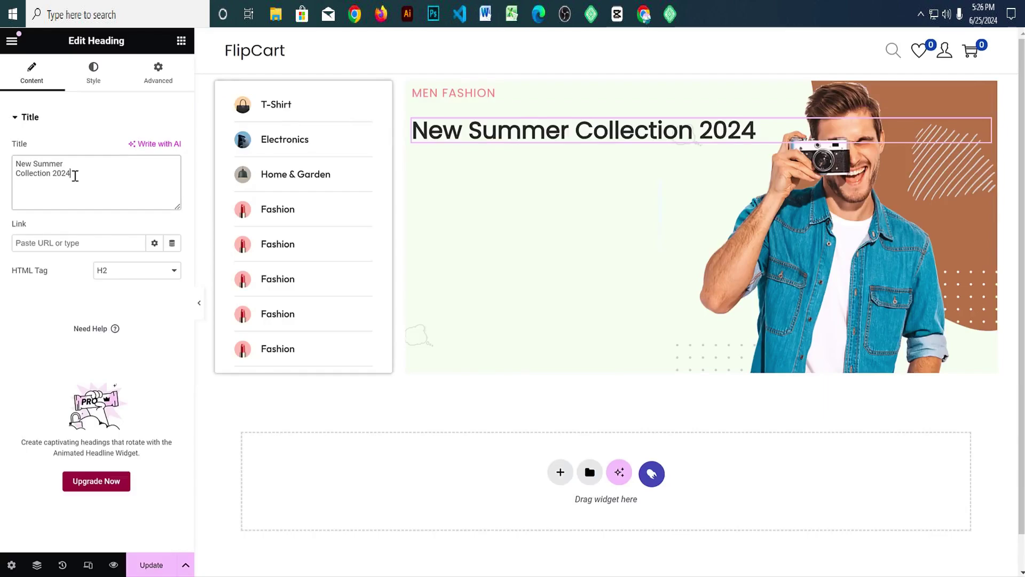
Step: Sample the dark teal of the reference banner's main title and set the second heading's text color to #015866
{"action": "left_click", "coordinate": [90, 75]}
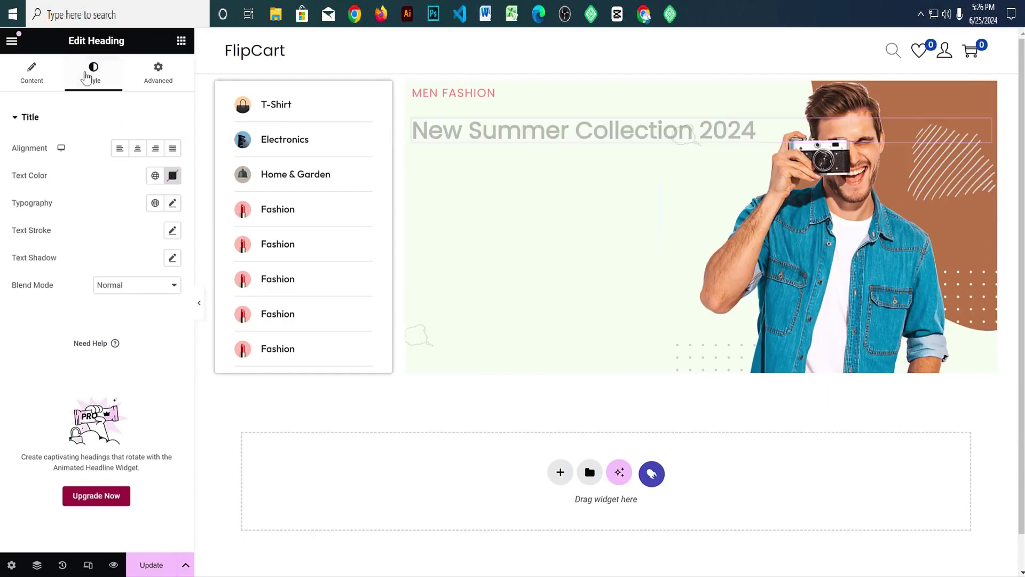
{"action": "left_click", "coordinate": [172, 176]}
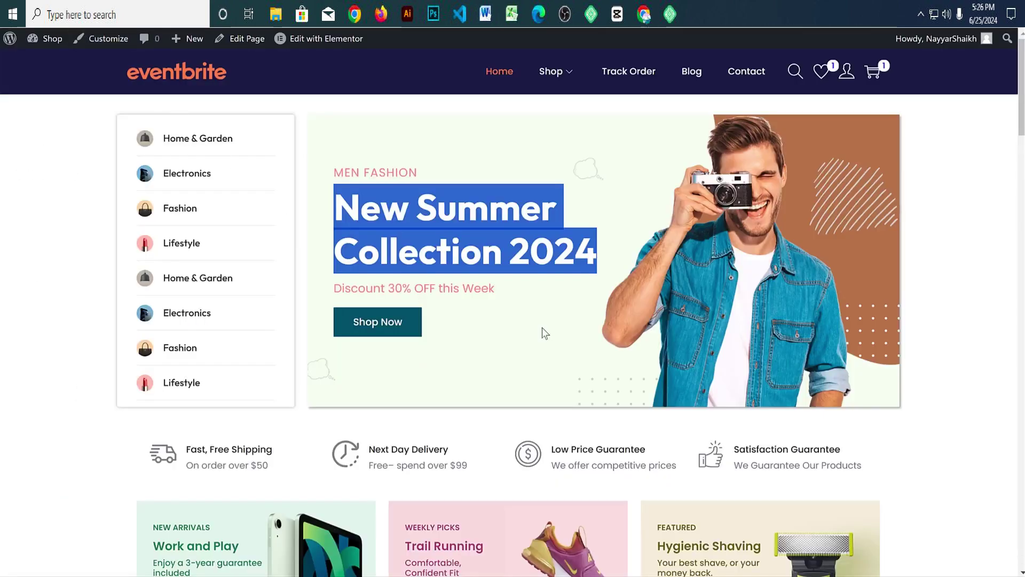
{"action": "left_click", "coordinate": [544, 333]}
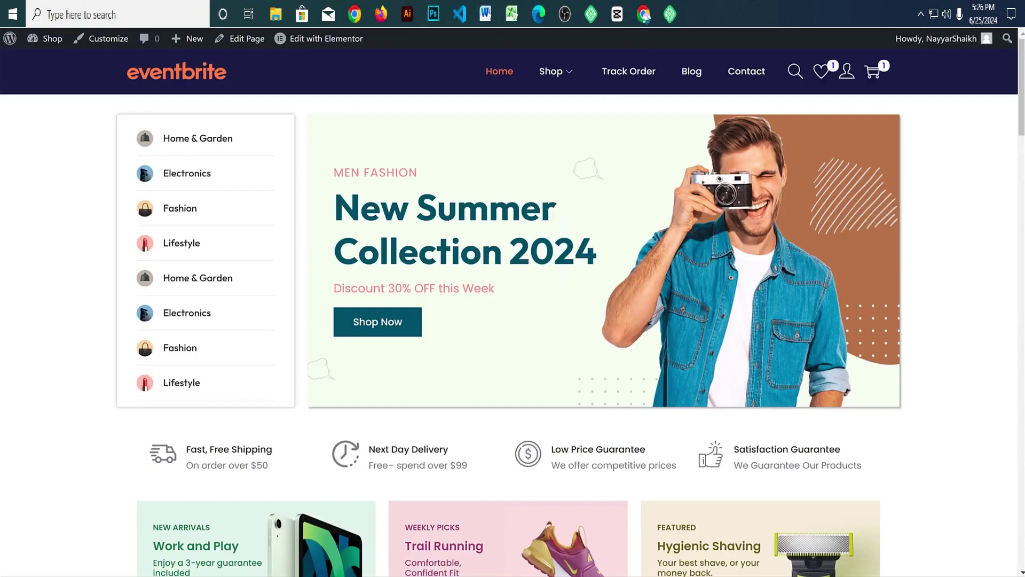
{"action": "key", "text": "alt+shift+z"}
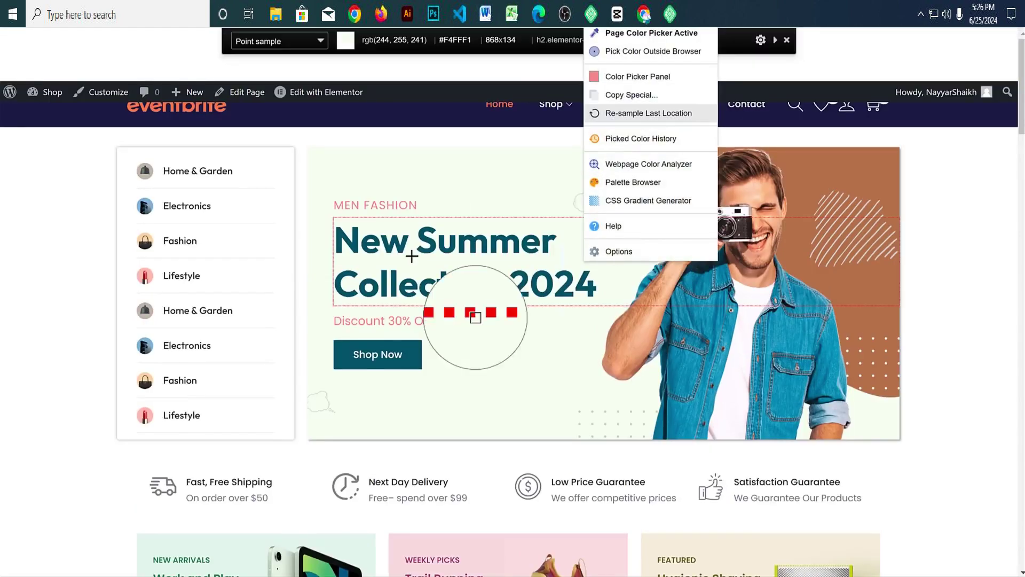
{"action": "left_click", "coordinate": [355, 240]}
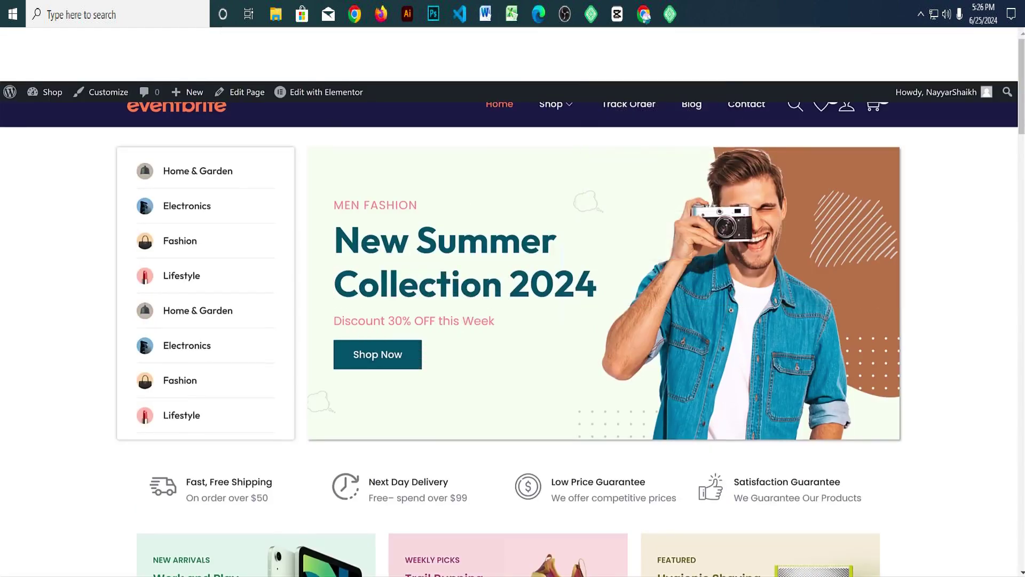
{"action": "key", "text": "alt+Tab"}
{"action": "type", "text": "#015866"}
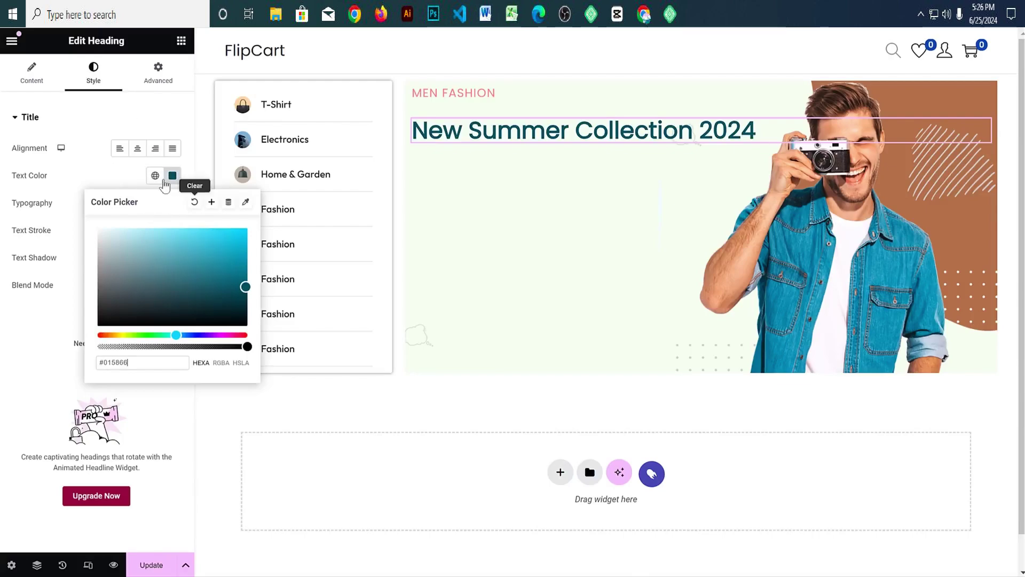
{"action": "left_click", "coordinate": [170, 203]}
Step: Set the New Summer Collection 2024 heading's font size to 56 px and its weight to 700 (Bold)
{"action": "left_click", "coordinate": [171, 203]}
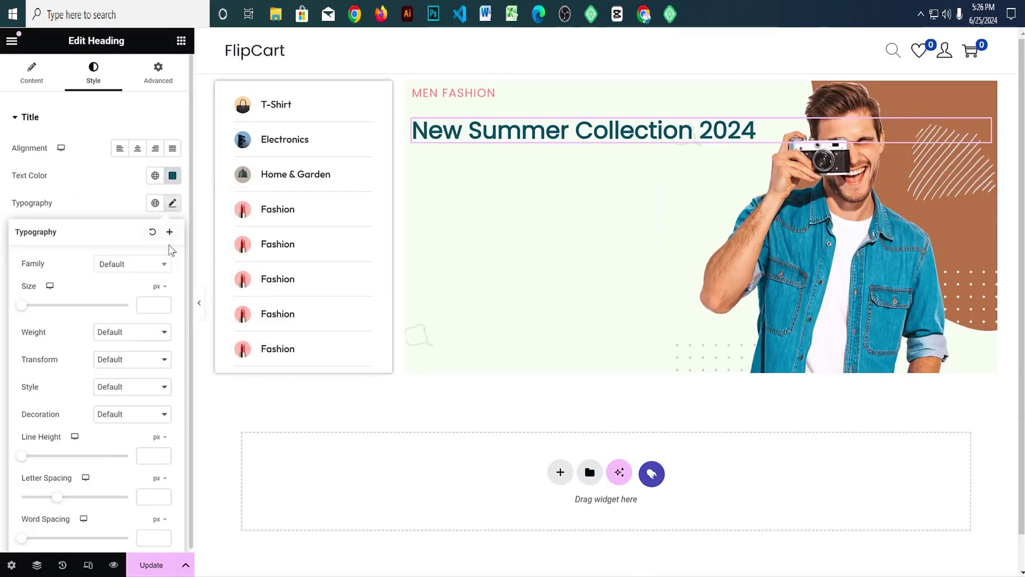
{"action": "left_click", "coordinate": [151, 309]}
{"action": "type", "text": "56"}
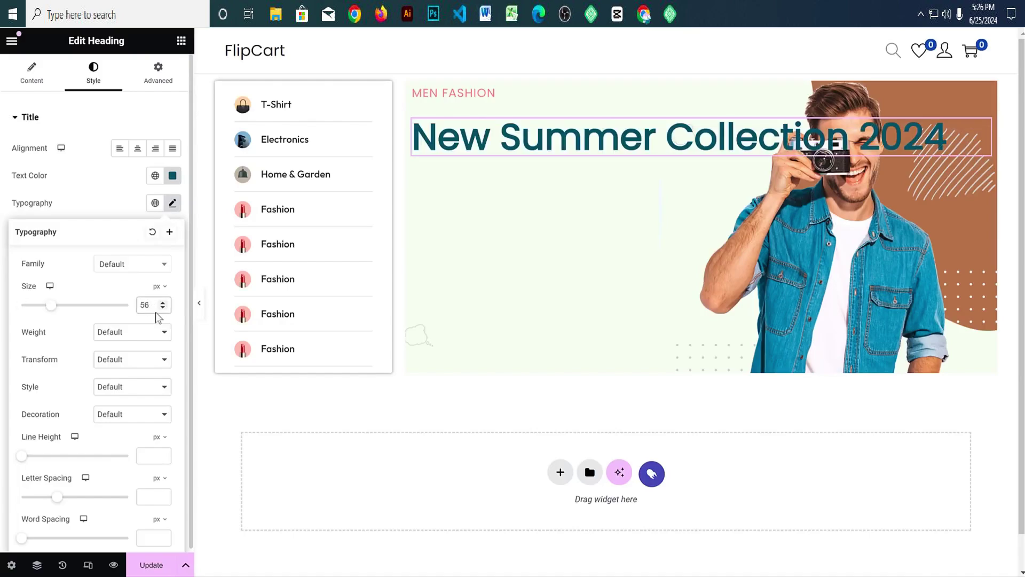
{"action": "left_click", "coordinate": [119, 331]}
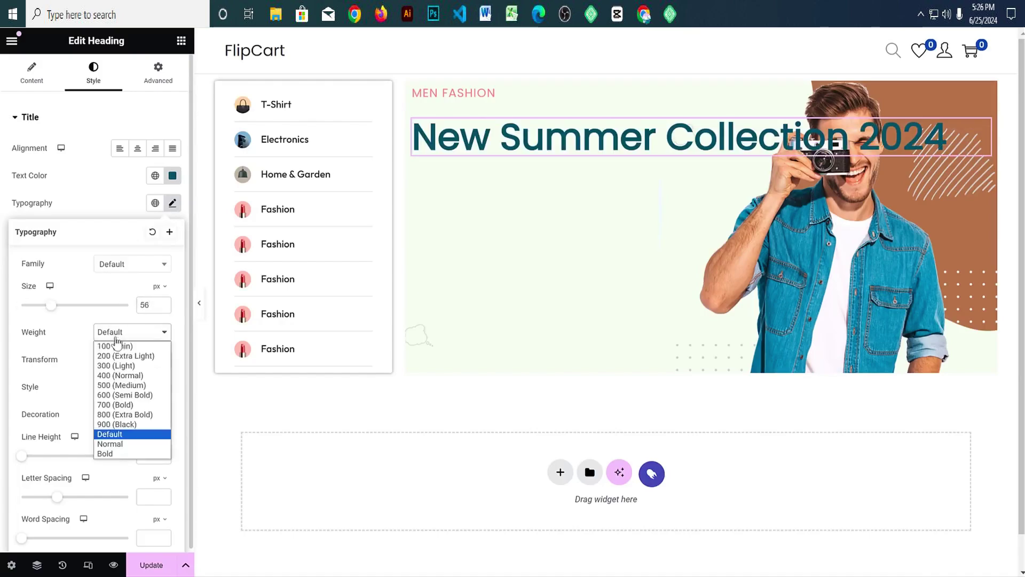
{"action": "left_click", "coordinate": [128, 405]}
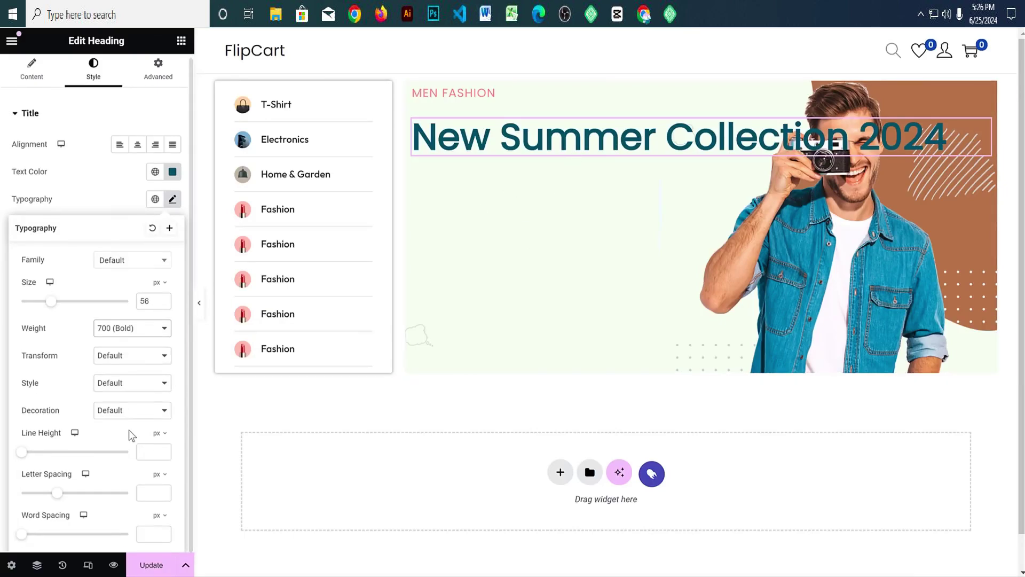
Step: Switch the New Summer Collection 2024 heading's line height unit to em and set it to 1.2
{"action": "left_click", "coordinate": [143, 452]}
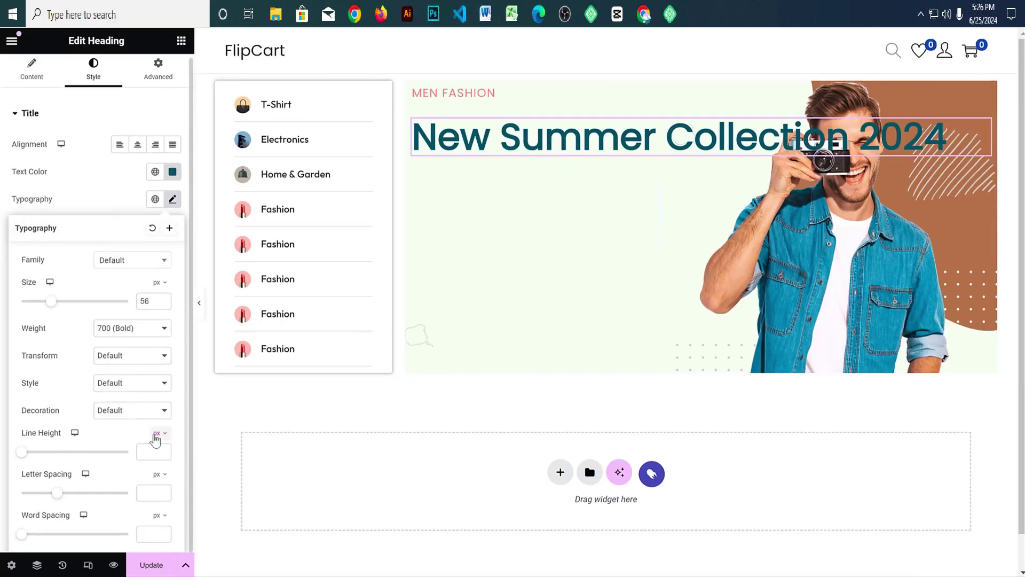
{"action": "mouse_move", "coordinate": [155, 439]}
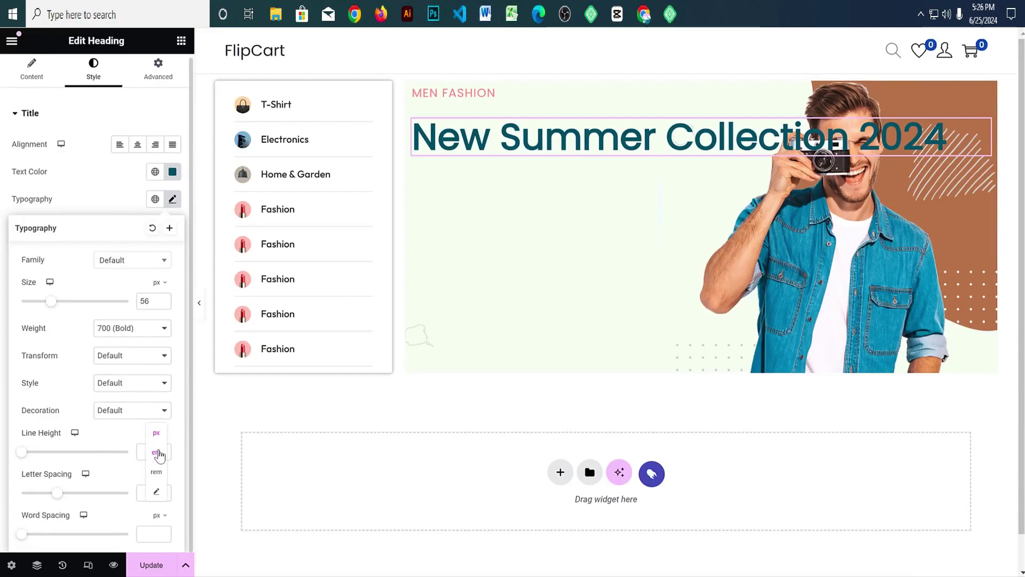
{"action": "left_click", "coordinate": [158, 454]}
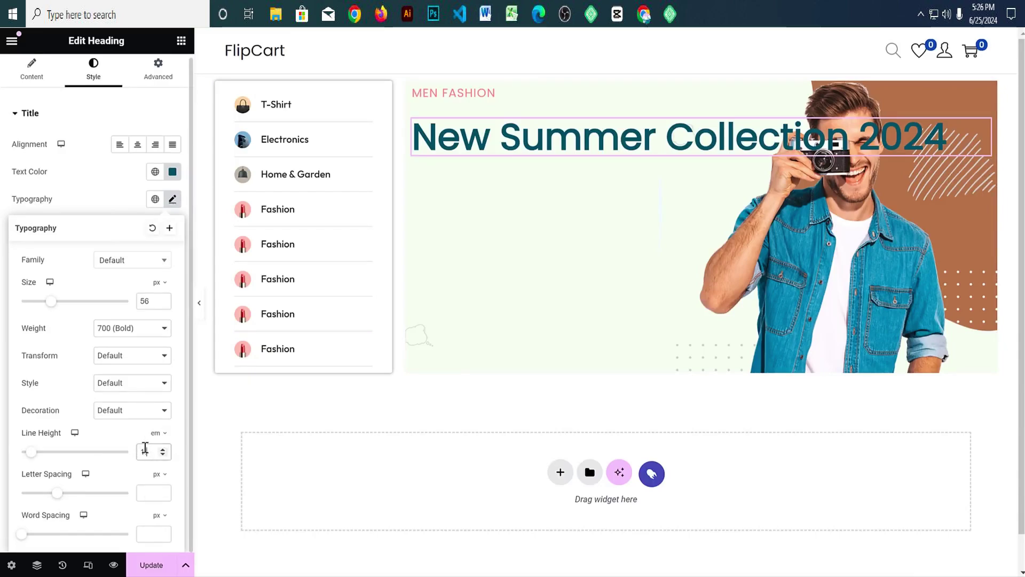
{"action": "type", "text": ".2"}
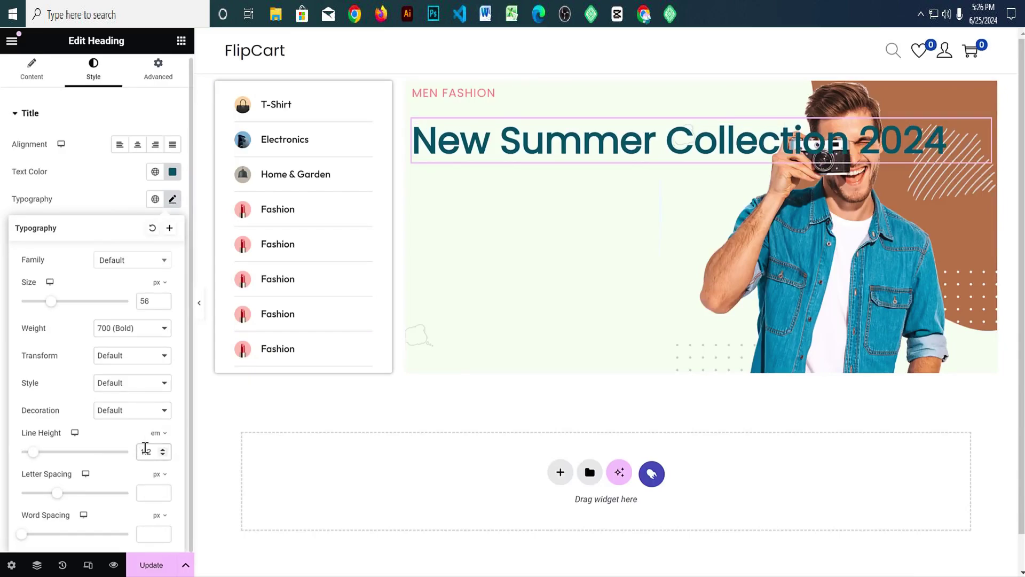
Step: Unlink the banner container's padding values and set its top padding to 80 px and left padding to 40 px
{"action": "left_click", "coordinate": [47, 78]}
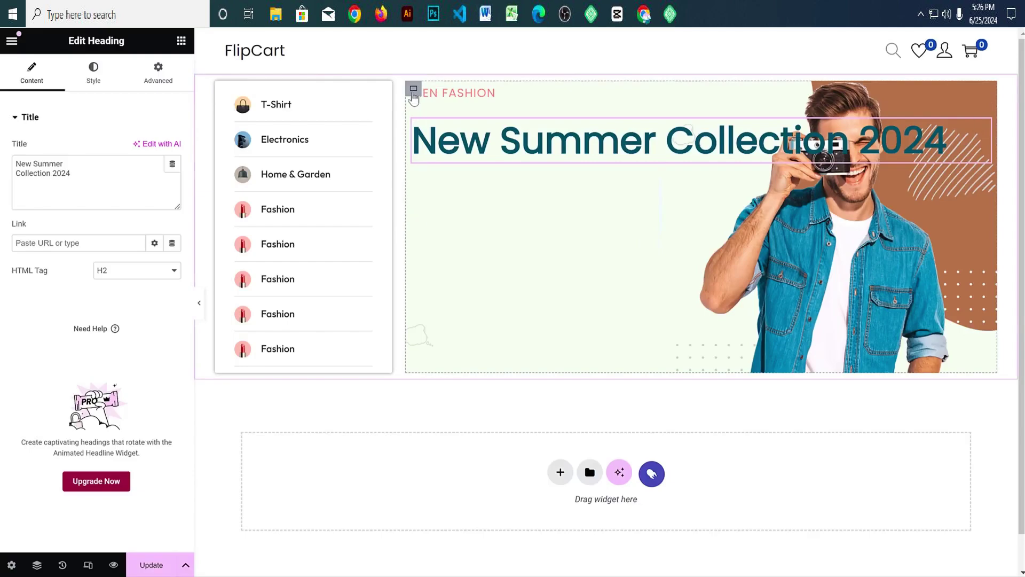
{"action": "left_click", "coordinate": [414, 92]}
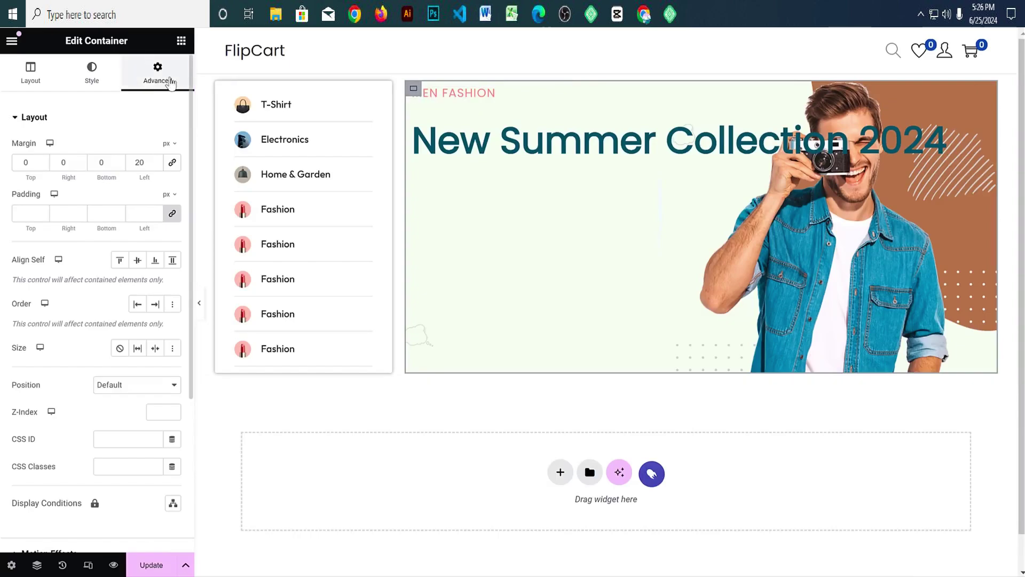
{"action": "left_click", "coordinate": [173, 217]}
{"action": "double_click", "coordinate": [17, 214]}
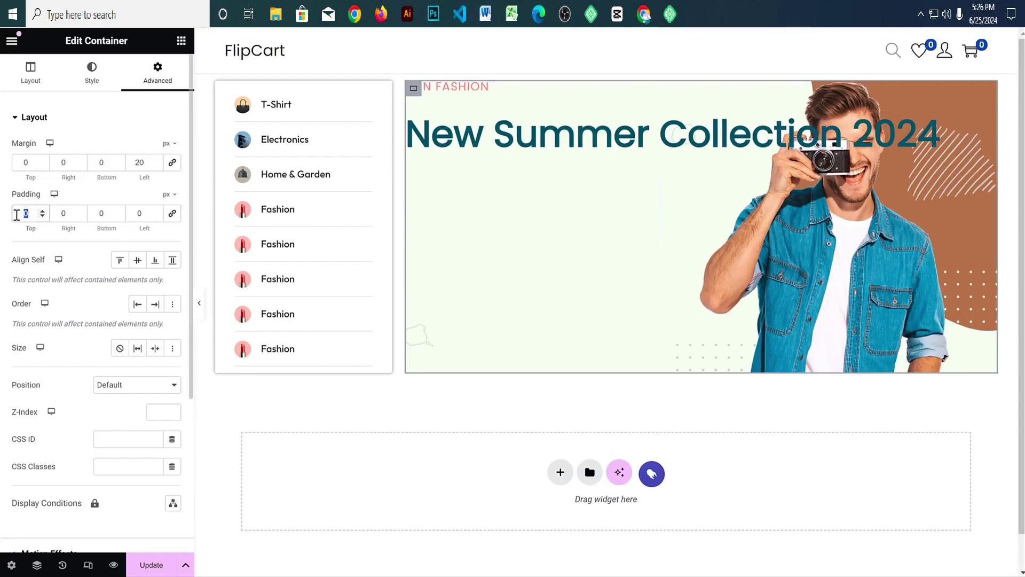
{"action": "type", "text": "80"}
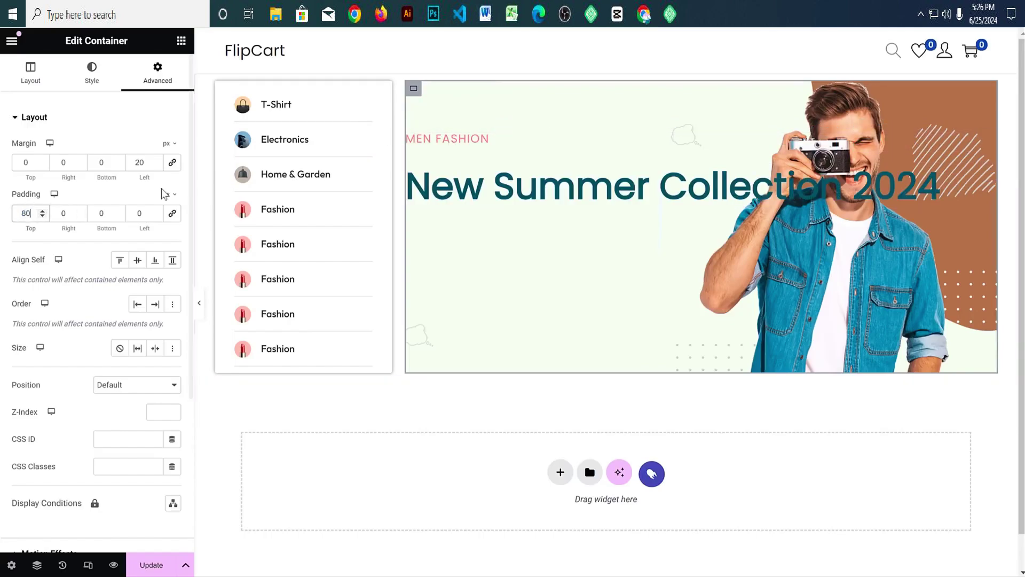
{"action": "double_click", "coordinate": [158, 213]}
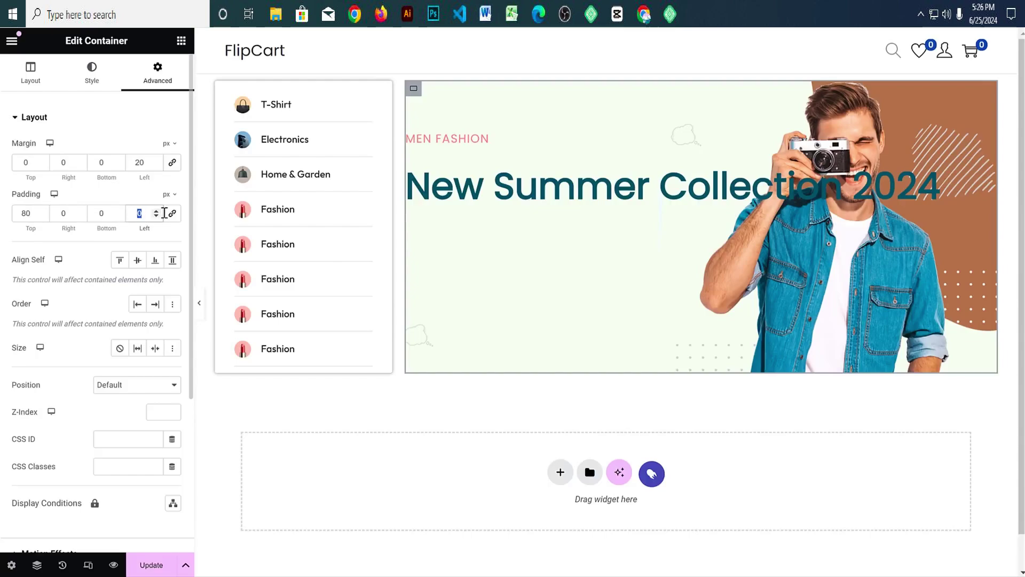
{"action": "type", "text": "40"}
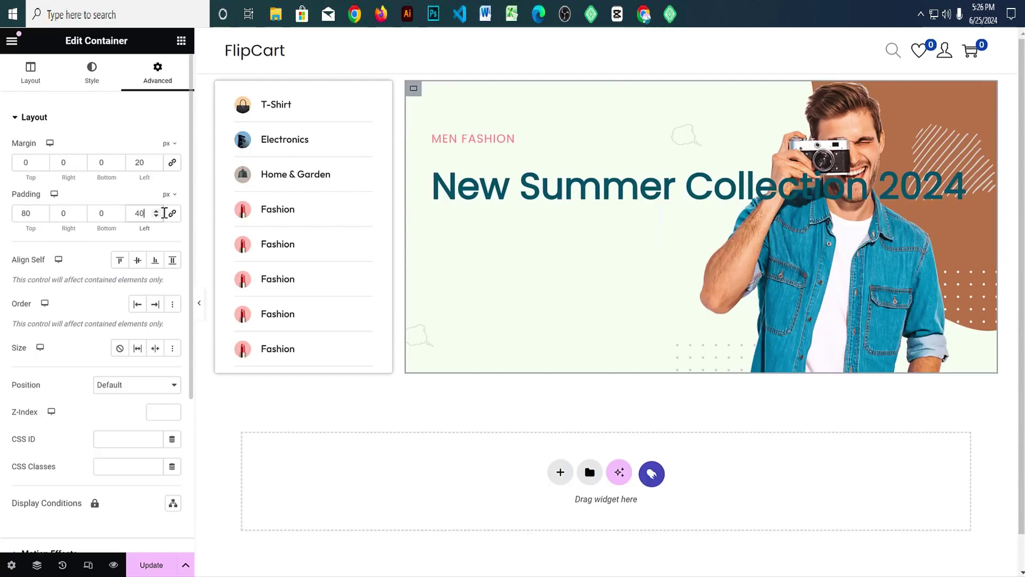
Step: Set the banner container's right padding to 250 px so the main title wraps onto two lines beside the man
{"action": "double_click", "coordinate": [101, 213]}
{"action": "double_click", "coordinate": [62, 217]}
{"action": "type", "text": "80"}
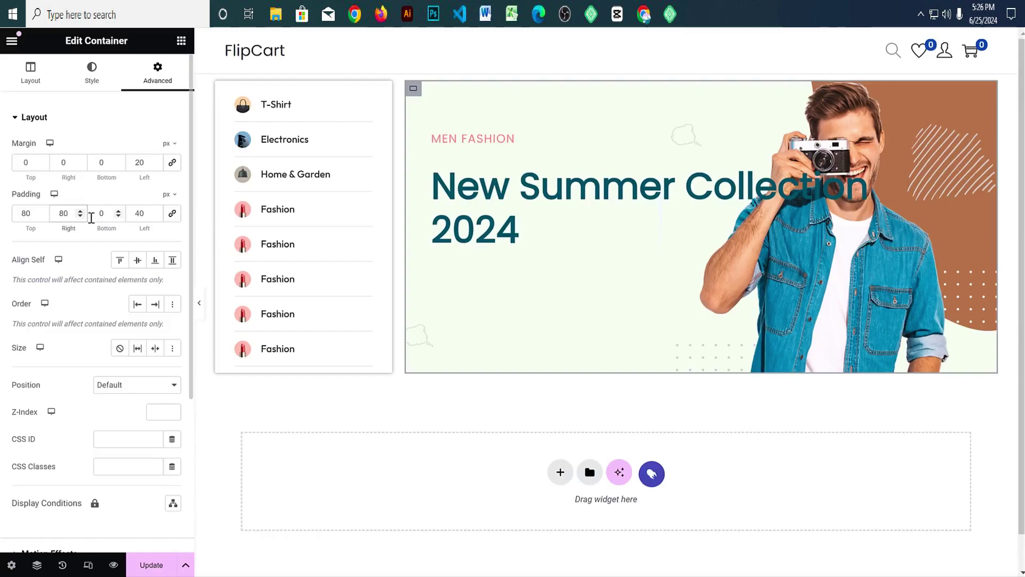
{"action": "type", "text": "200"}
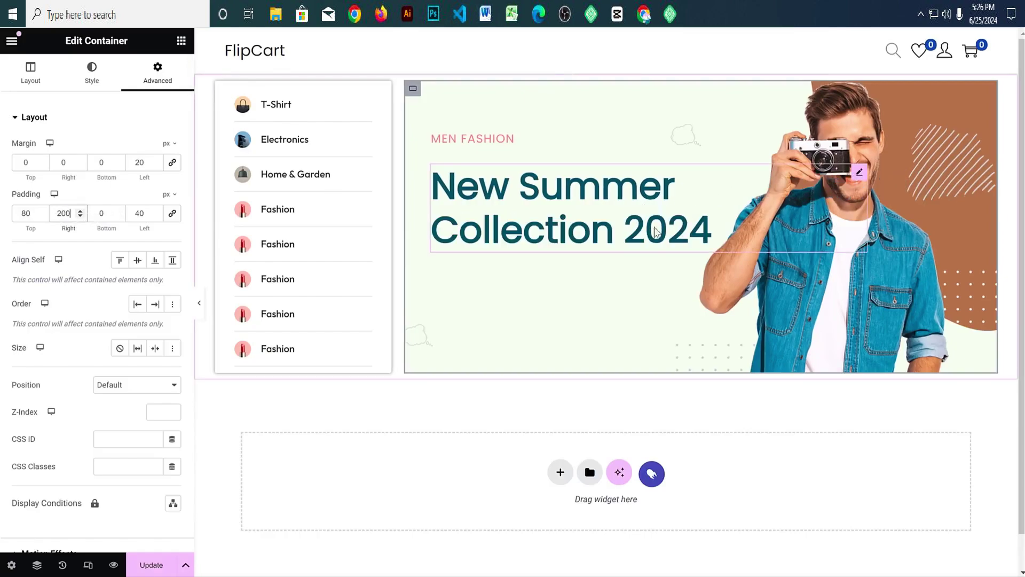
{"action": "type", "text": "200"}
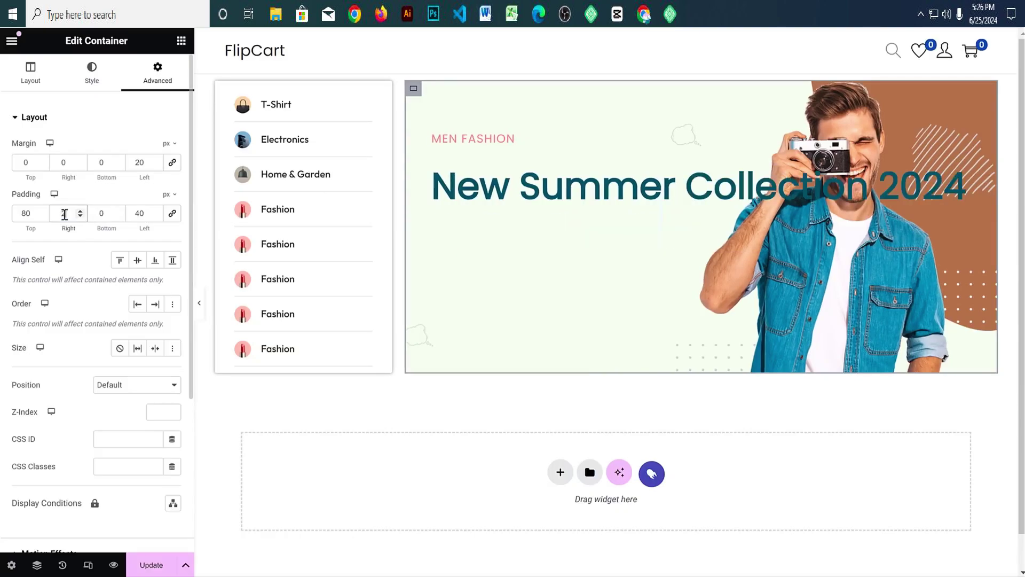
{"action": "key", "text": "BackSpace"}
{"action": "key", "text": "BackSpace"}
{"action": "type", "text": "50"}
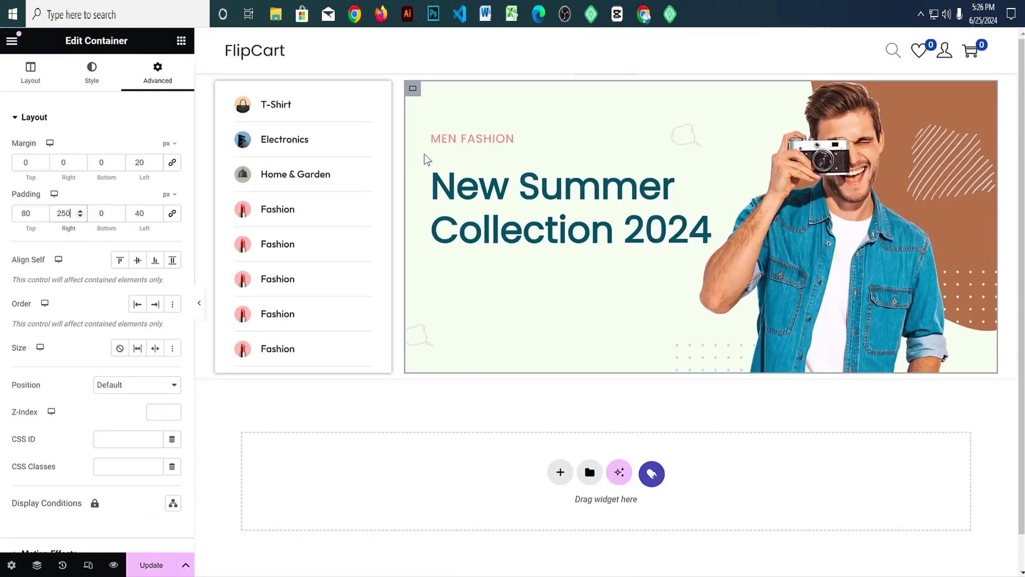
Step: Set the banner container's column and row gaps to 0 px
{"action": "left_click", "coordinate": [25, 82]}
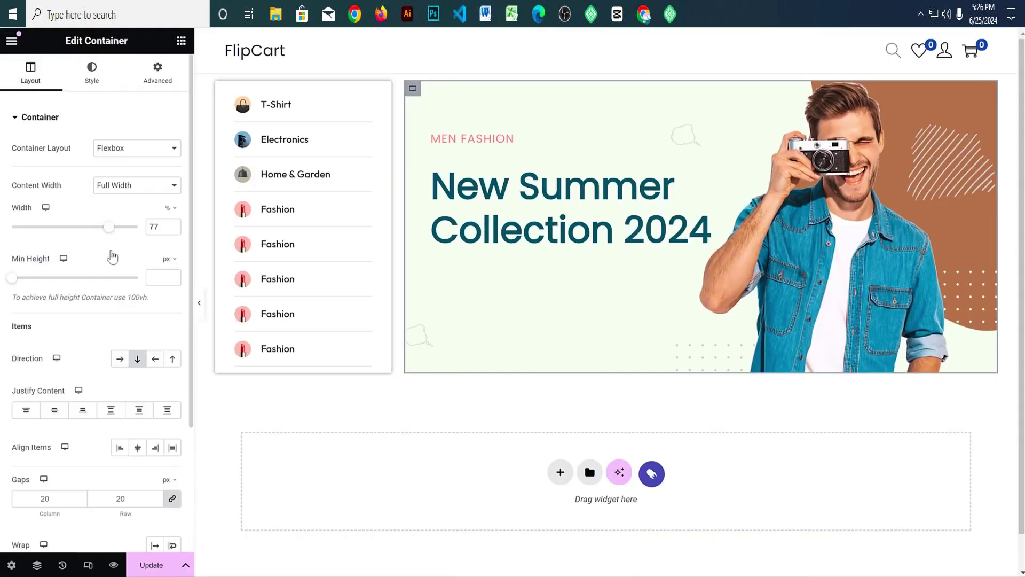
{"action": "scroll", "coordinate": [66, 425], "scroll_direction": "down", "scroll_amount": 3}
{"action": "double_click", "coordinate": [40, 368]}
{"action": "type", "text": "0"}
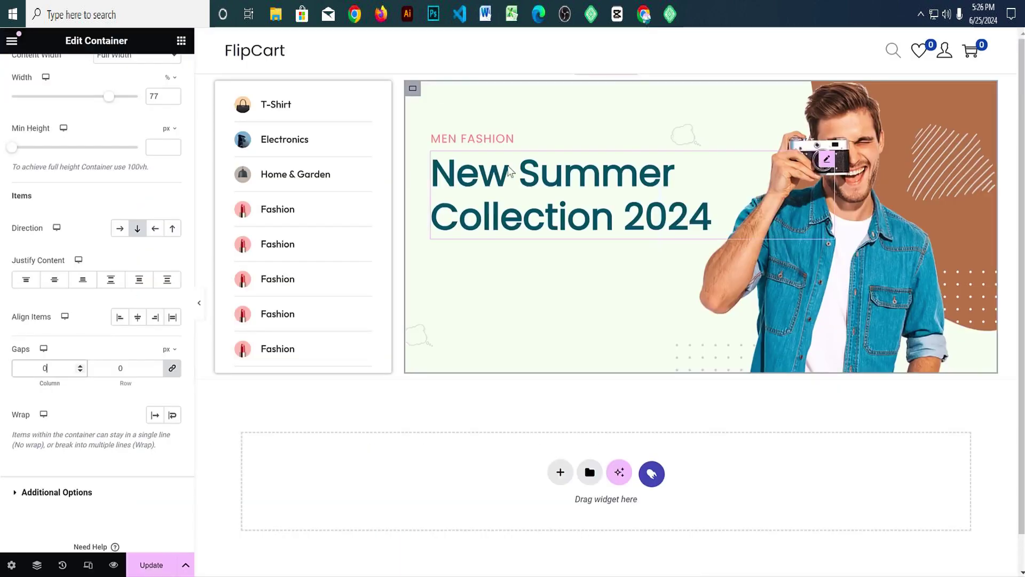
Step: Try the weights 800 (Extra Bold) and 900 (Black) on the New Summer Collection 2024 heading
{"action": "left_click", "coordinate": [448, 176]}
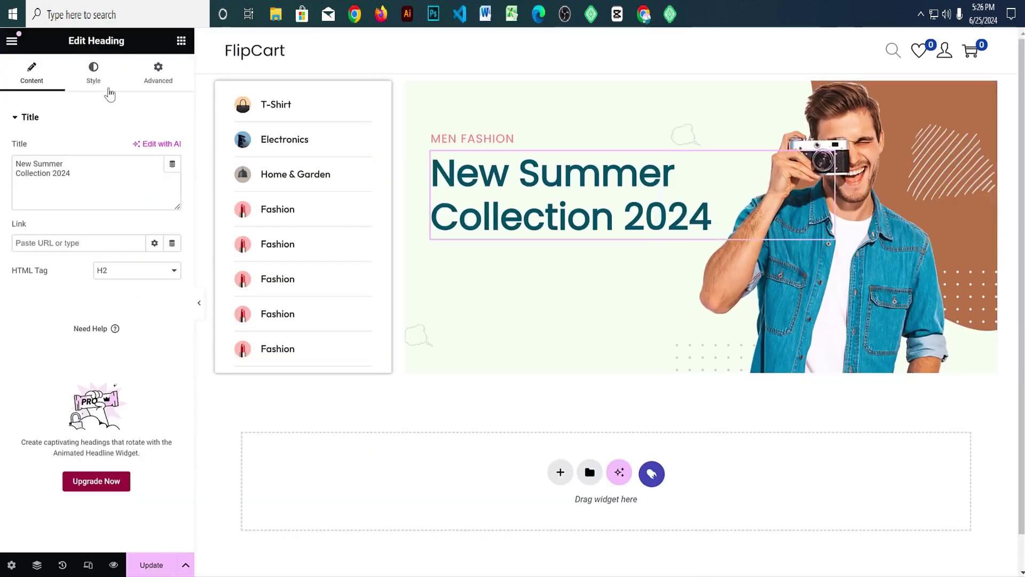
{"action": "left_click", "coordinate": [93, 73]}
{"action": "left_click", "coordinate": [172, 203]}
{"action": "left_click", "coordinate": [143, 336]}
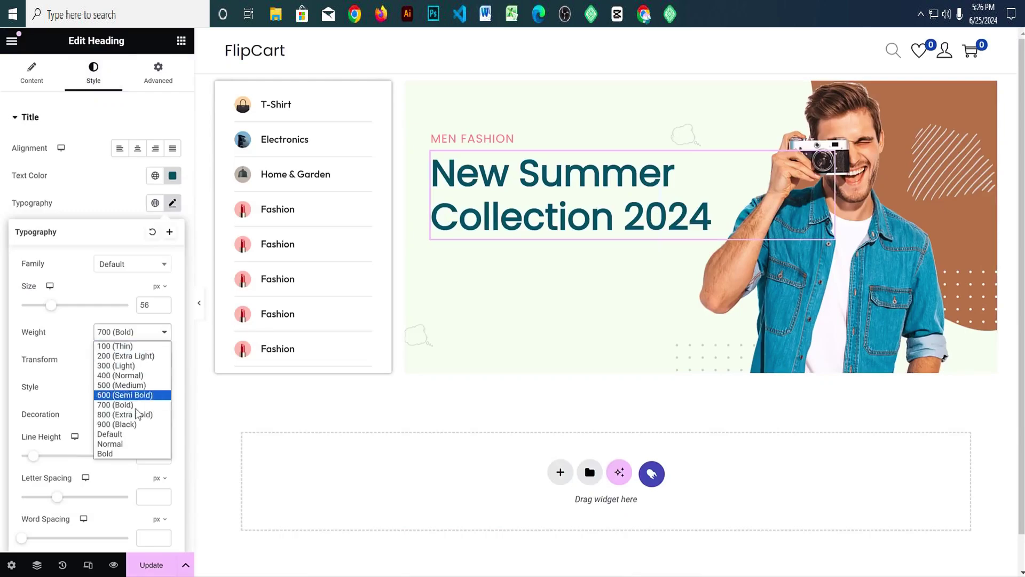
{"action": "left_click", "coordinate": [136, 415]}
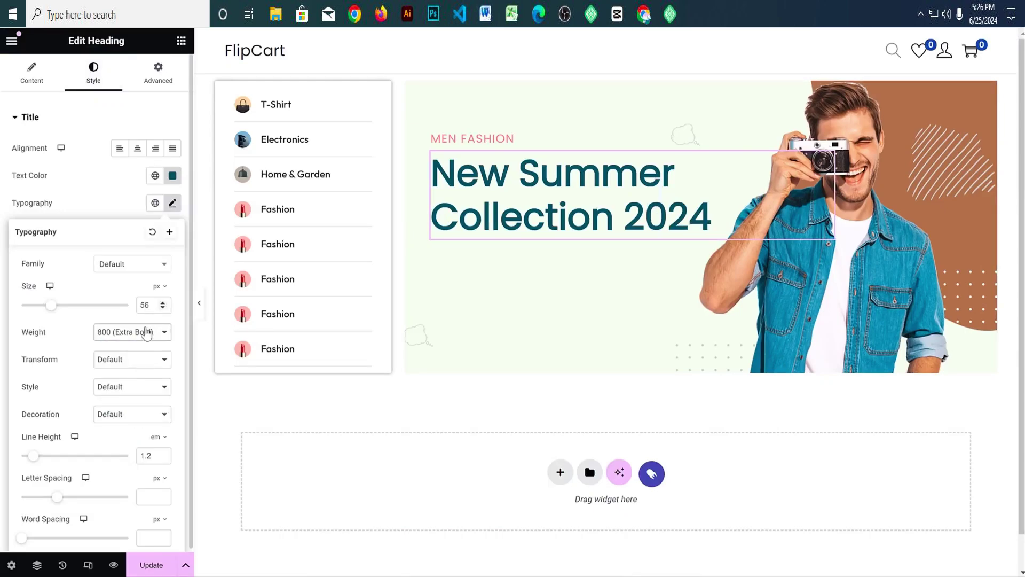
{"action": "left_click", "coordinate": [146, 334]}
{"action": "left_click", "coordinate": [130, 431]}
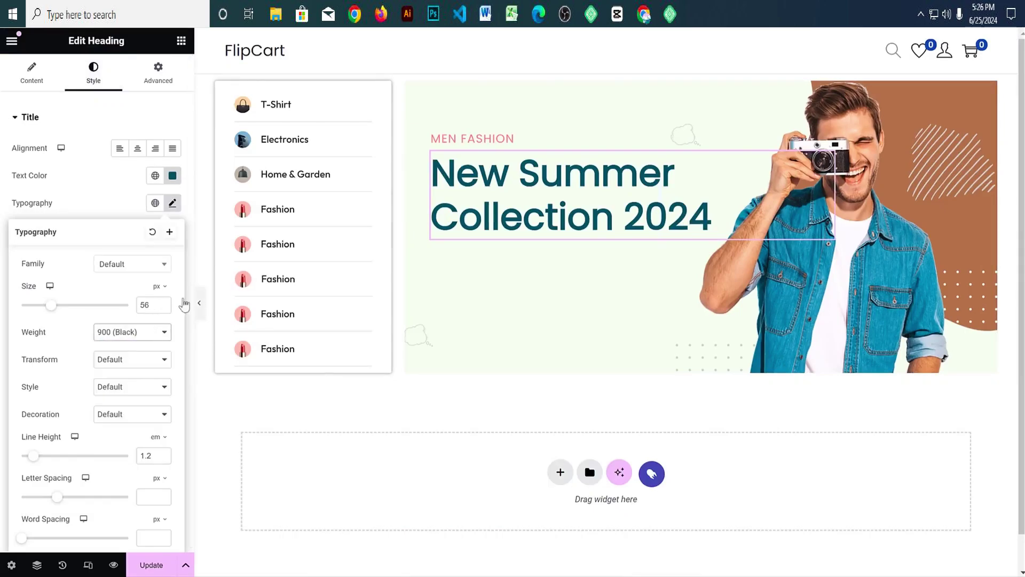
Step: Set the New Summer Collection 2024 heading's font family to Poppins and its weight to 700 (Bold)
{"action": "left_click", "coordinate": [137, 267]}
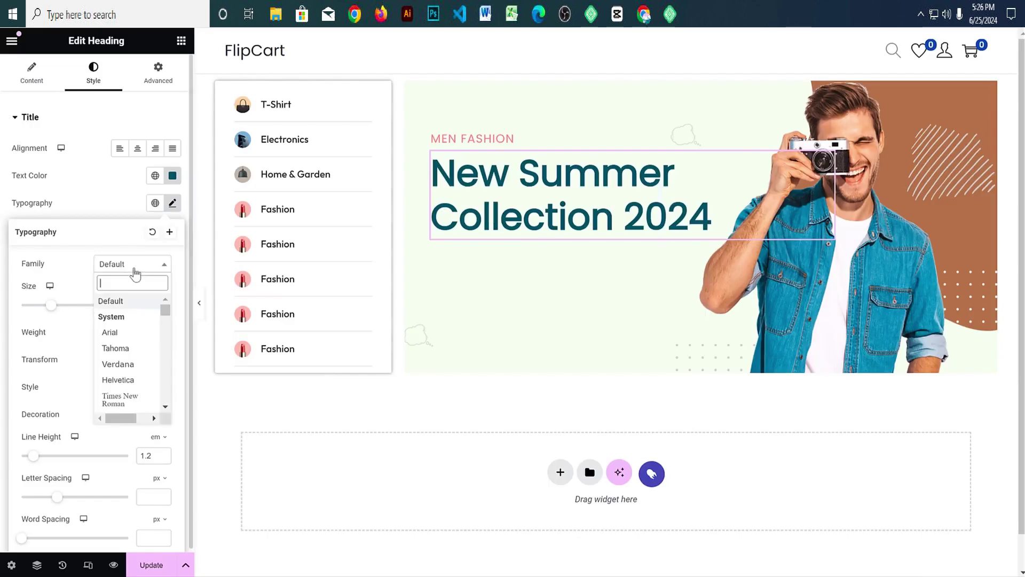
{"action": "type", "text": "poppins"}
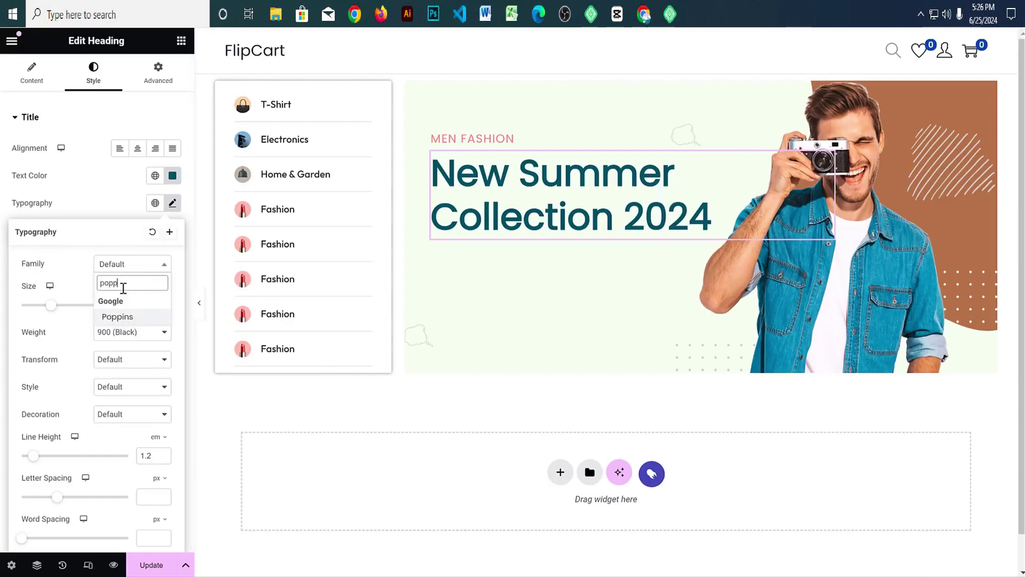
{"action": "key", "text": "Return"}
{"action": "left_click", "coordinate": [130, 334]}
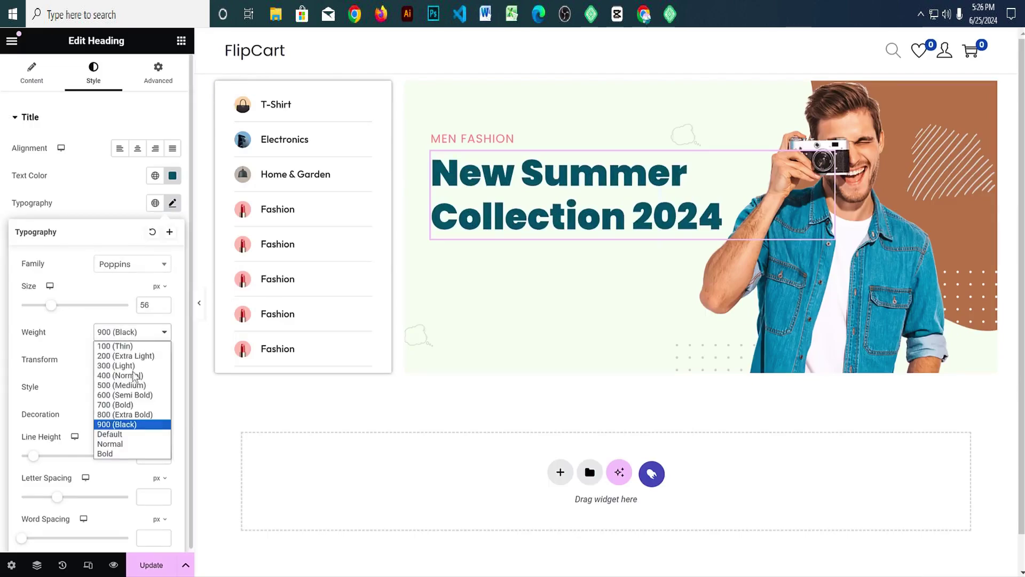
{"action": "left_click", "coordinate": [130, 405]}
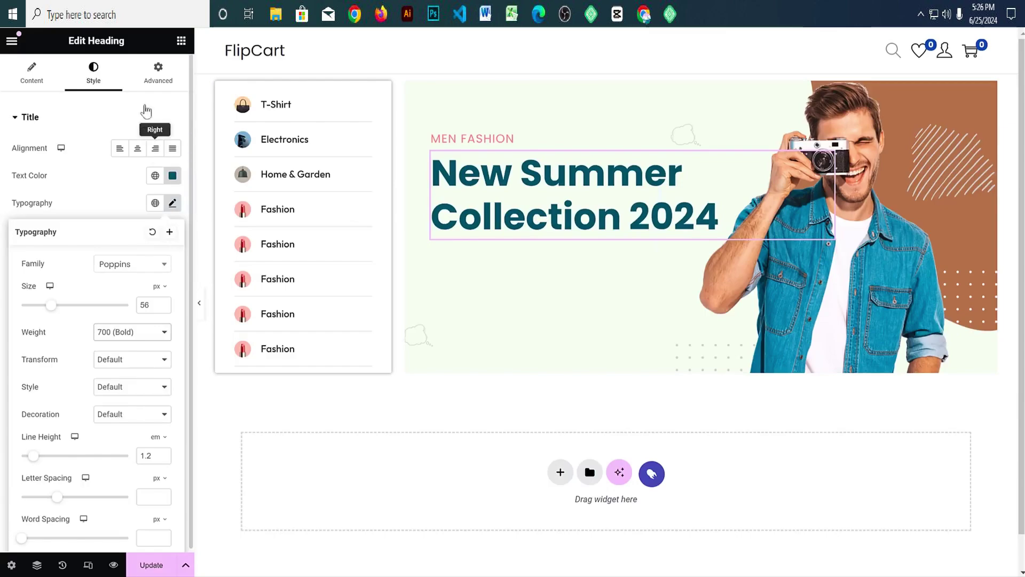
{"action": "left_click", "coordinate": [107, 125]}
{"action": "left_click", "coordinate": [107, 126]}
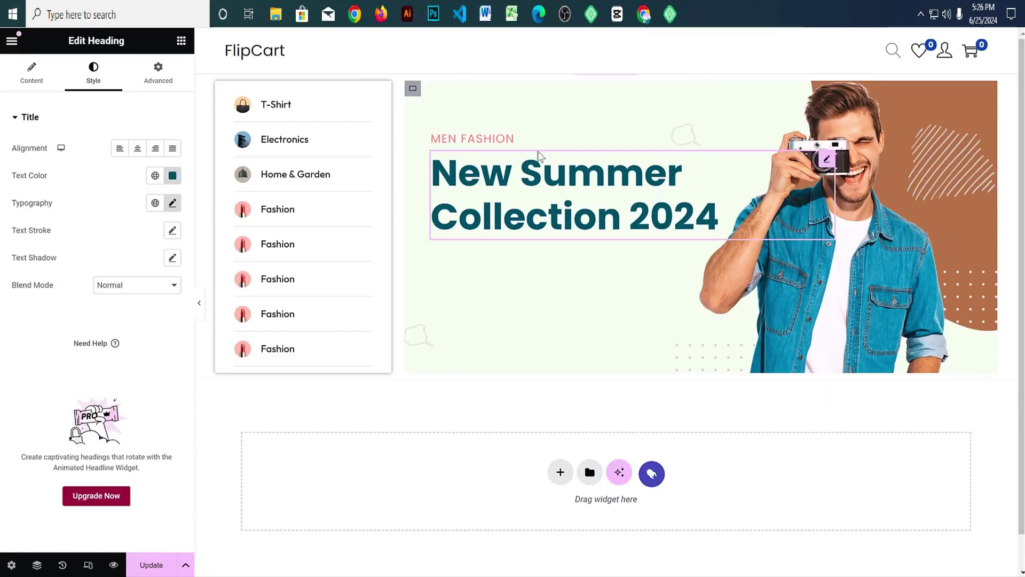
Step: Set the MEN FASHION heading's font family to Poppins and save the page changes
{"action": "left_click", "coordinate": [499, 137]}
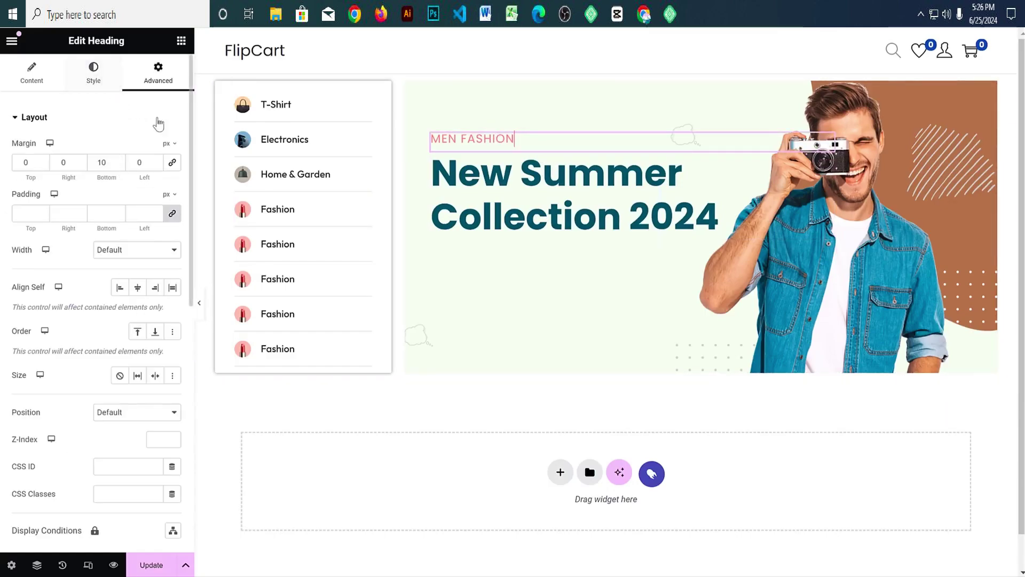
{"action": "left_click", "coordinate": [93, 75]}
{"action": "left_click", "coordinate": [171, 203]}
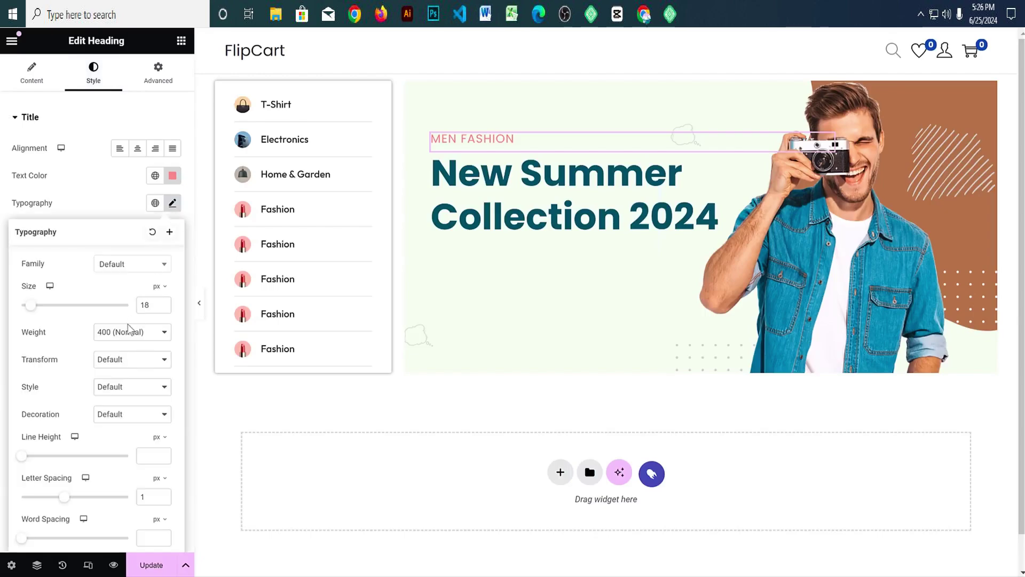
{"action": "left_click", "coordinate": [132, 267]}
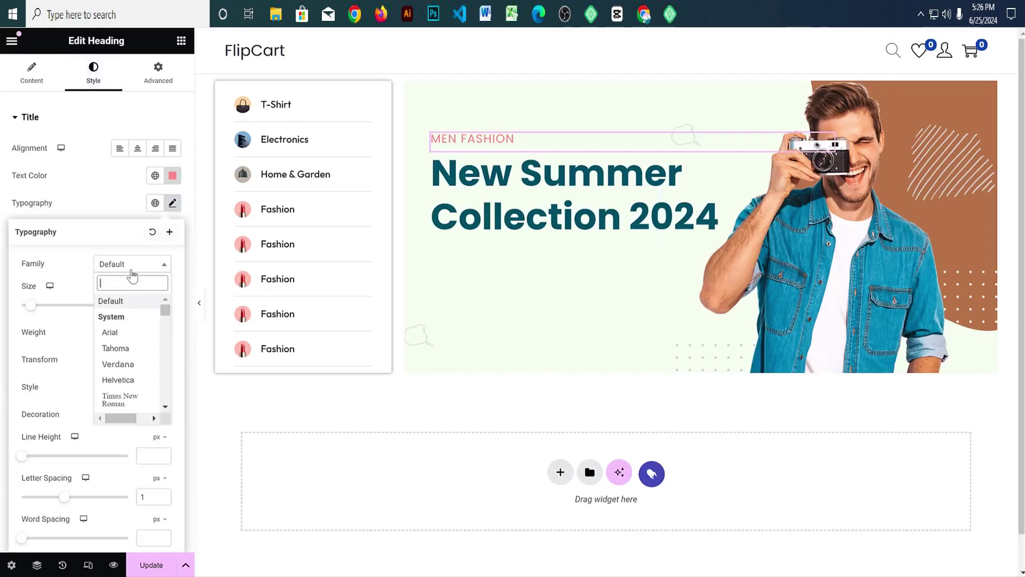
{"action": "type", "text": "pop"}
{"action": "key", "text": "Return"}
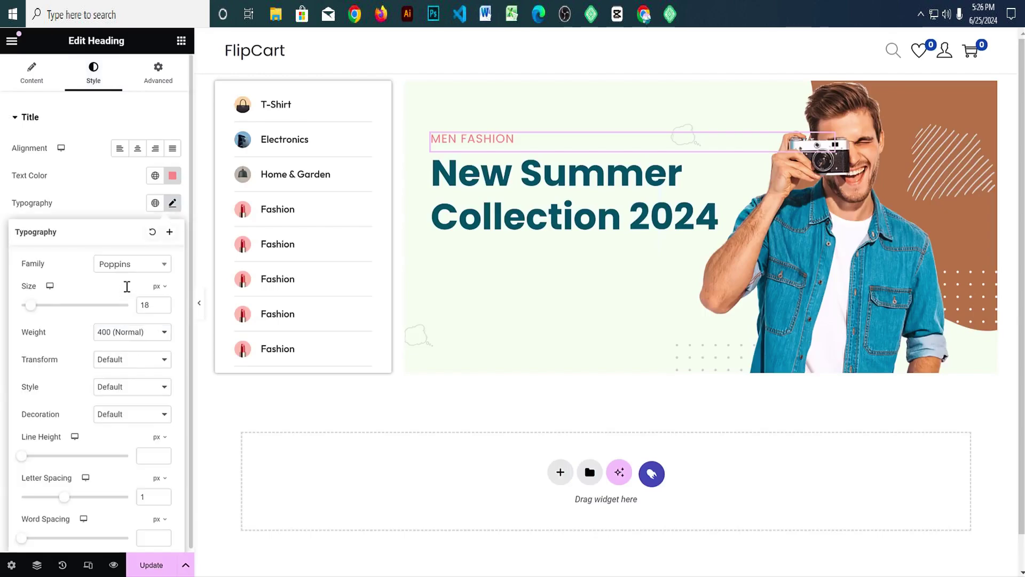
{"action": "left_click", "coordinate": [445, 233]}
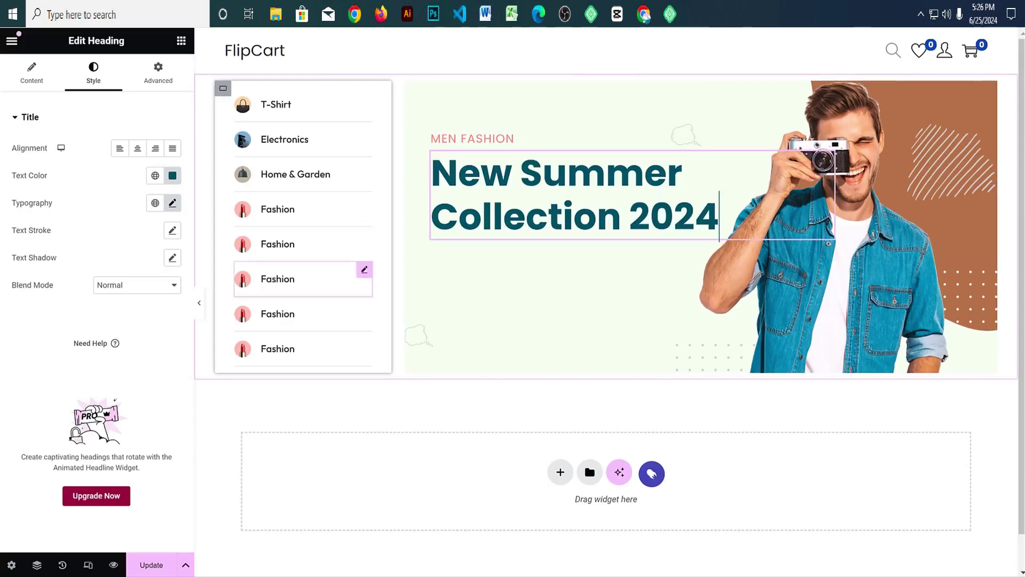
{"action": "left_click", "coordinate": [151, 565]}
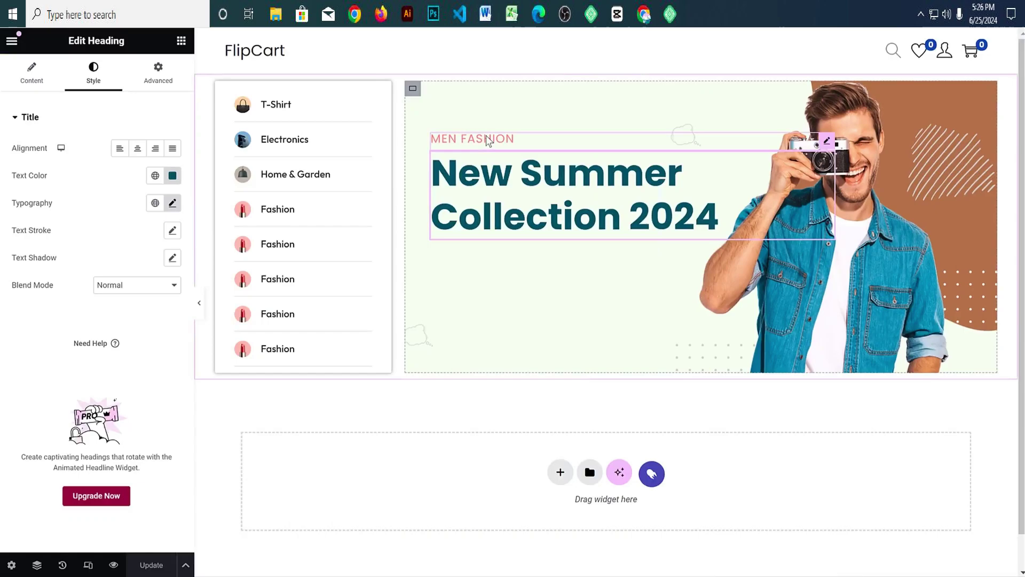
Step: Copy the MEN FASHION heading and paste the copy directly below the New Summer Collection 2024 heading
{"action": "right_click", "coordinate": [486, 137]}
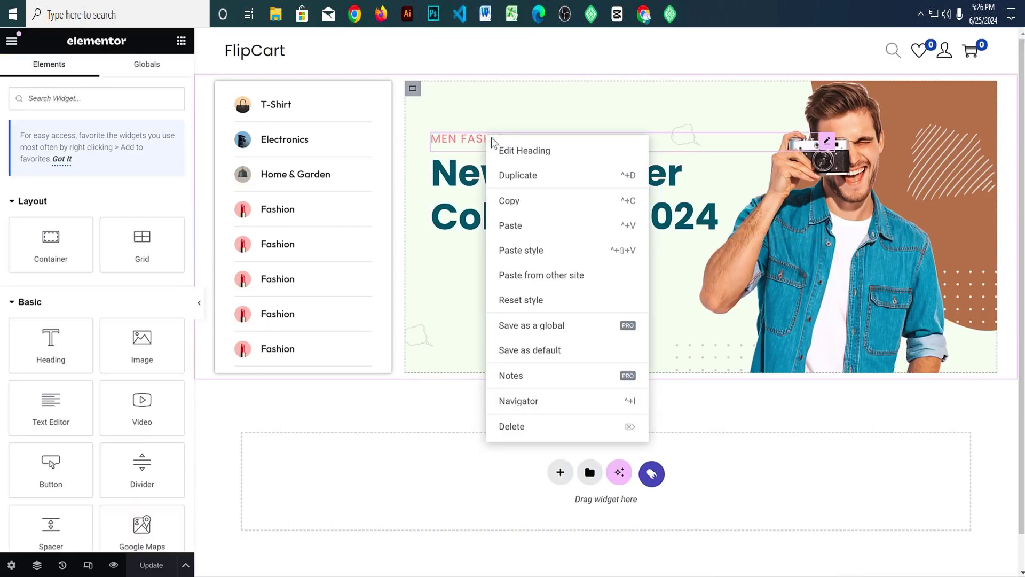
{"action": "left_click", "coordinate": [522, 200]}
{"action": "right_click", "coordinate": [489, 210]}
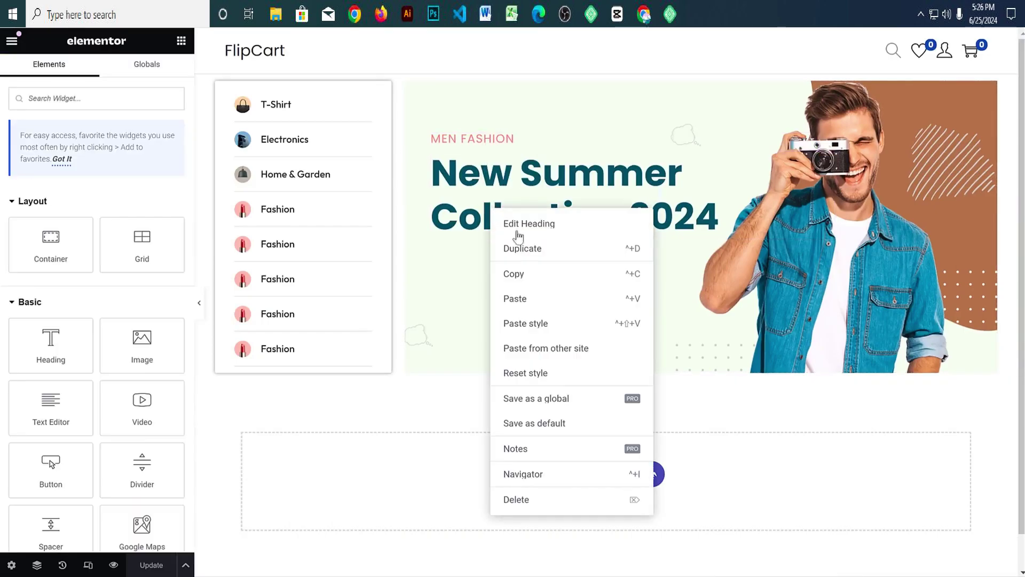
{"action": "left_click", "coordinate": [540, 300]}
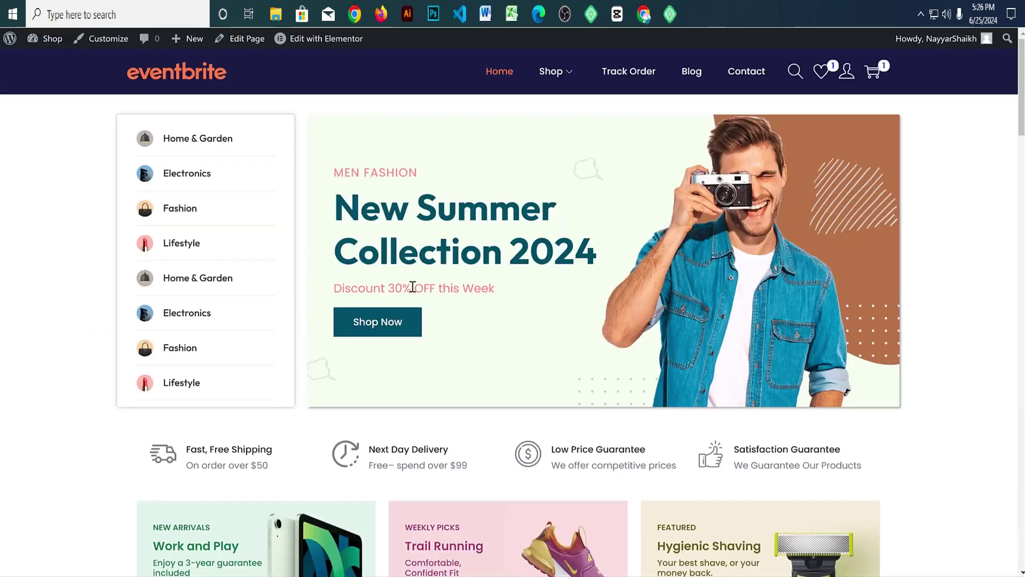
Step: Replace the pasted heading's title with Discount 30% OFF this Week, copied from the reference banner
{"action": "triple_click", "coordinate": [413, 287]}
{"action": "left_click", "coordinate": [106, 181]}
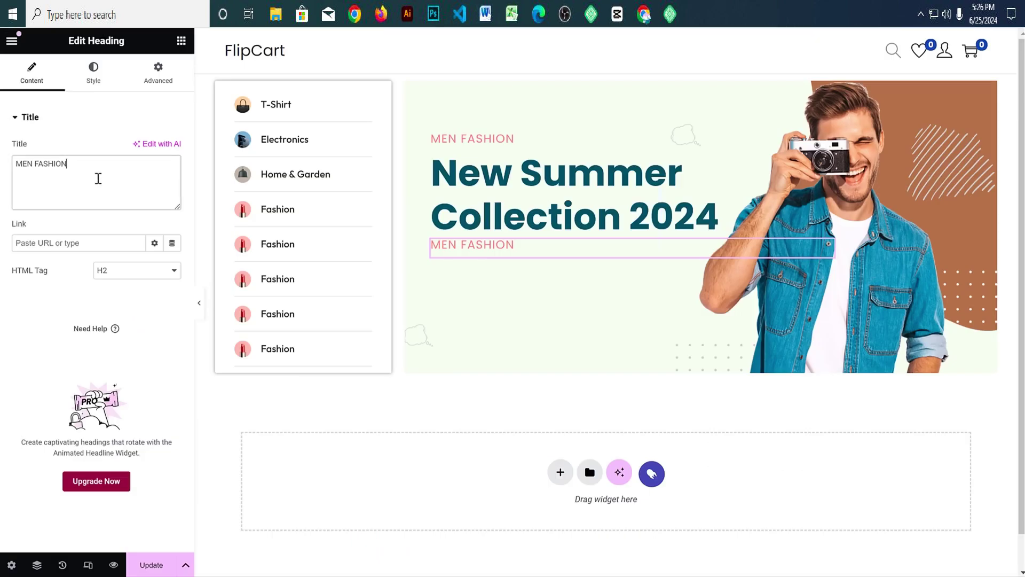
{"action": "key", "text": "ctrl+a"}
{"action": "key", "text": "ctrl+v"}
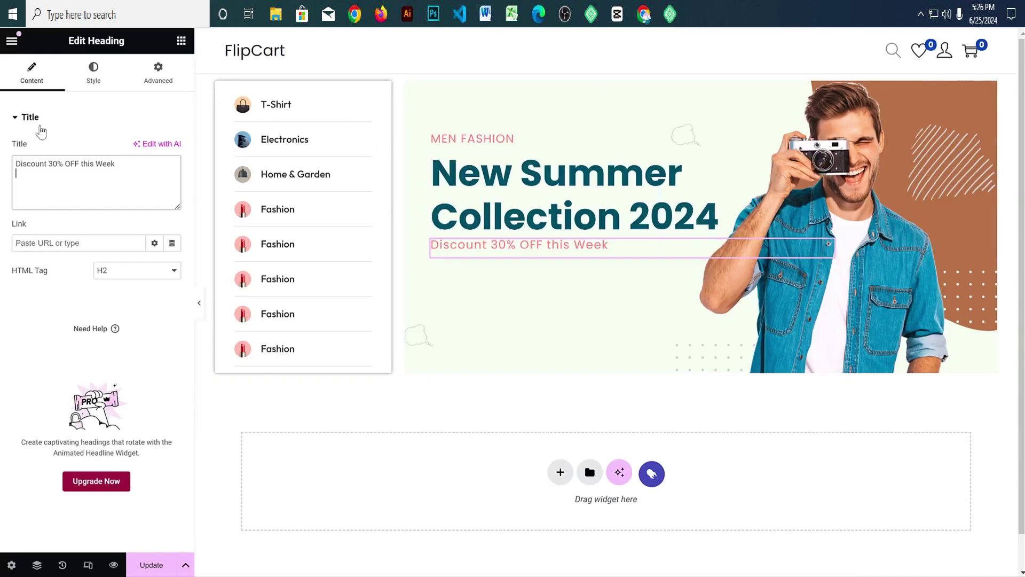
Step: Set the Discount 30% OFF this Week heading's top margin to 30 px
{"action": "left_click", "coordinate": [156, 82]}
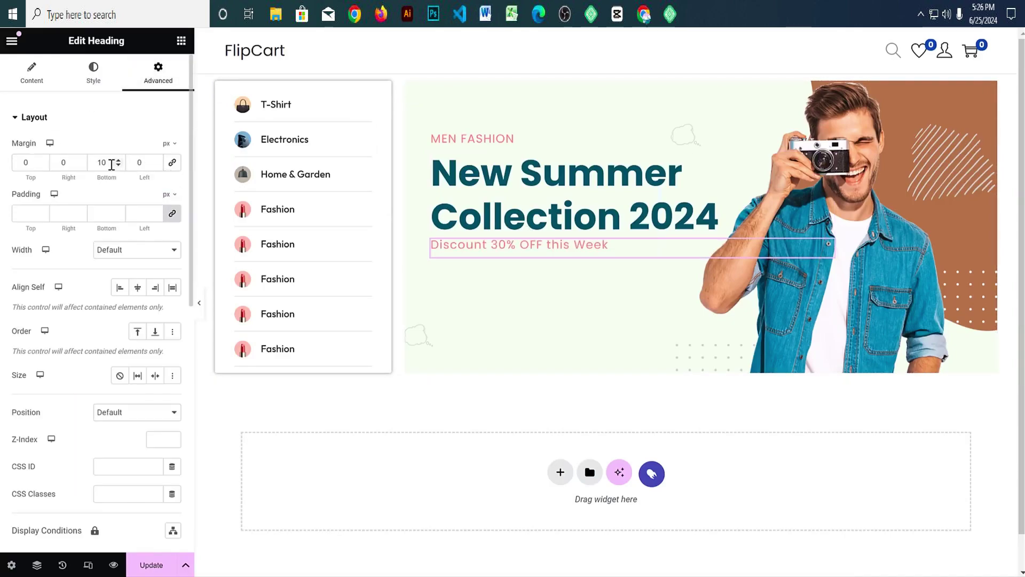
{"action": "left_click_drag", "start_coordinate": [109, 162], "coordinate": [62, 158]}
{"action": "double_click", "coordinate": [25, 162]}
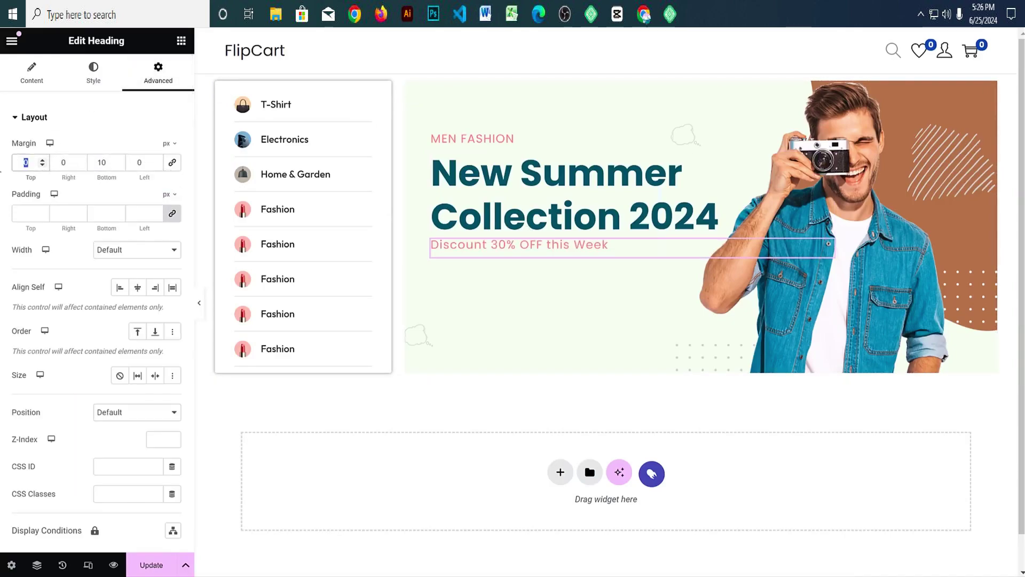
{"action": "type", "text": "30"}
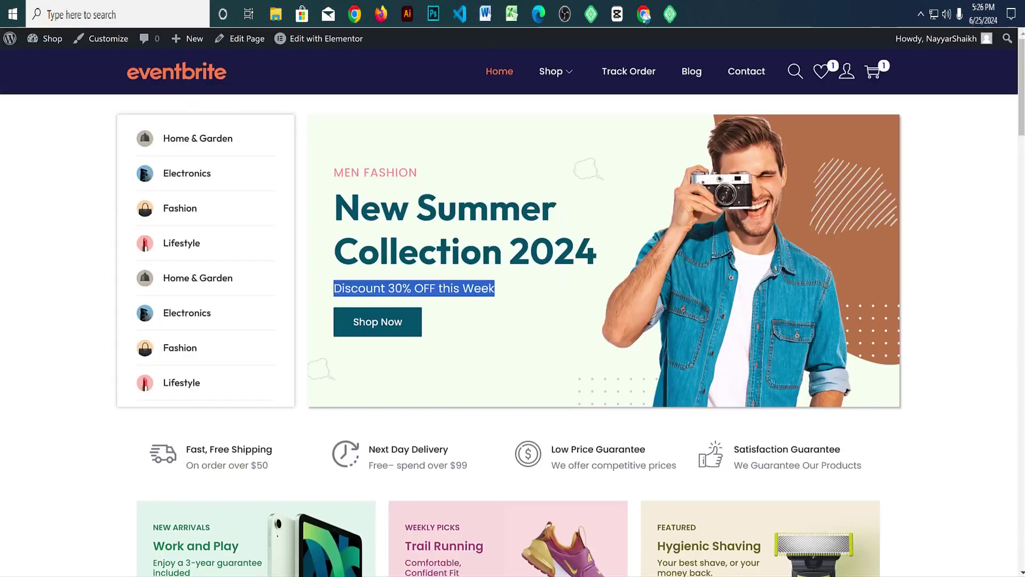
Step: Add a button widget directly below the Discount 30% OFF this Week heading and set its text to Shop Now
{"action": "left_click", "coordinate": [441, 316]}
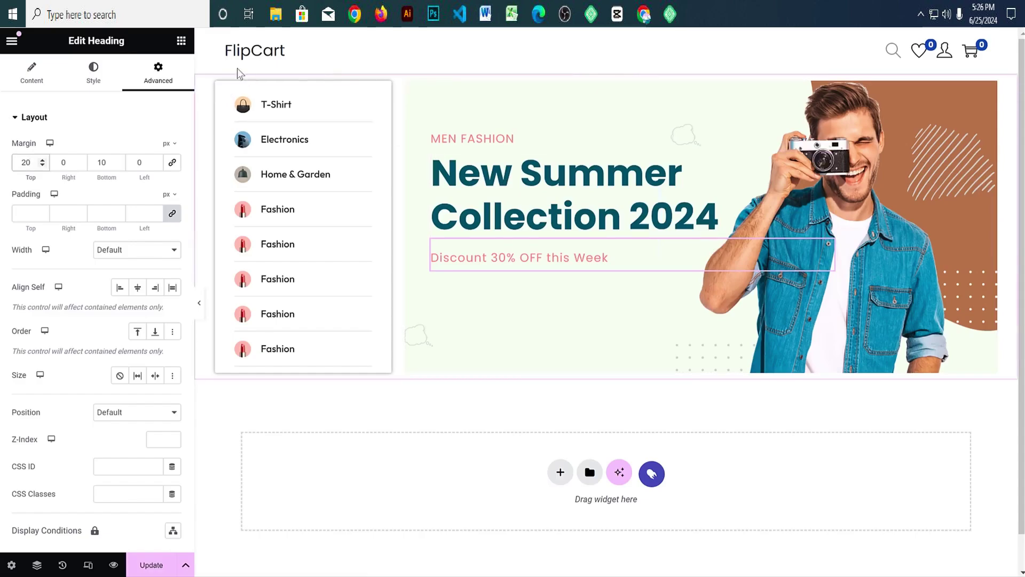
{"action": "left_click", "coordinate": [181, 41]}
{"action": "left_click_drag", "start_coordinate": [51, 464], "coordinate": [561, 273]}
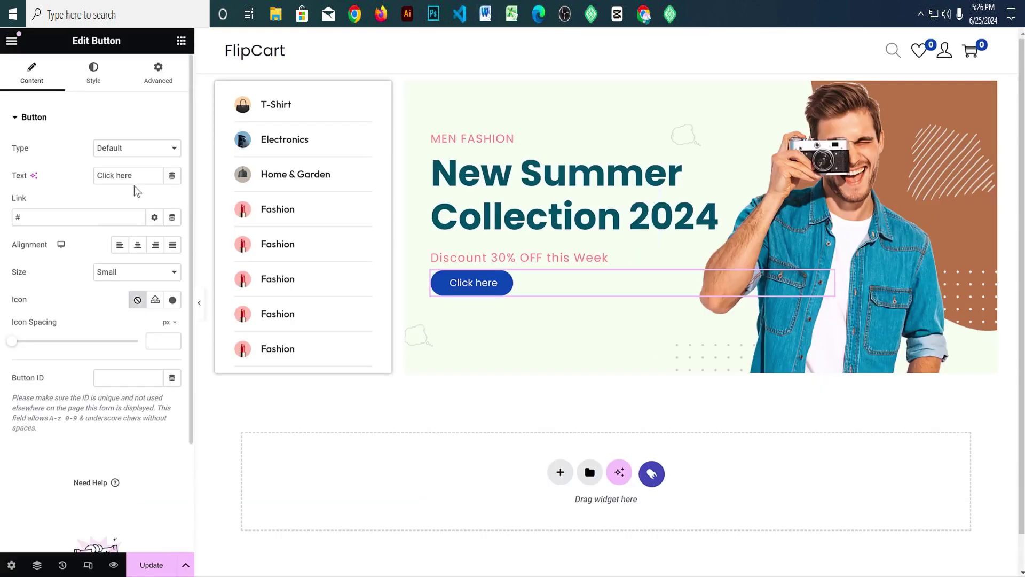
{"action": "triple_click", "coordinate": [142, 181]}
{"action": "type", "text": "Shop Now"}
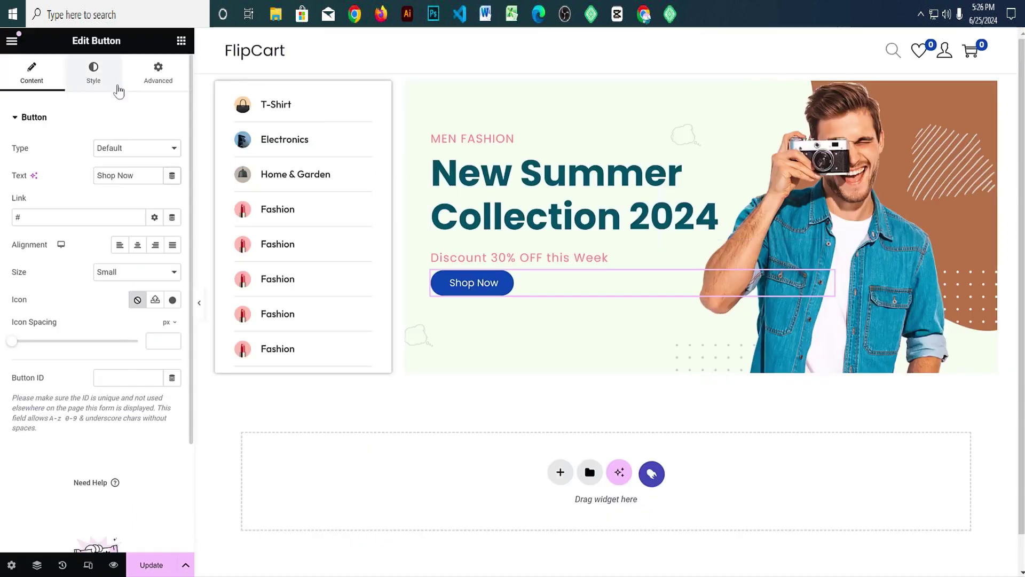
Step: Set the Shop Now button's background color to #015866, sampled from the reference banner's button
{"action": "left_click", "coordinate": [101, 75]}
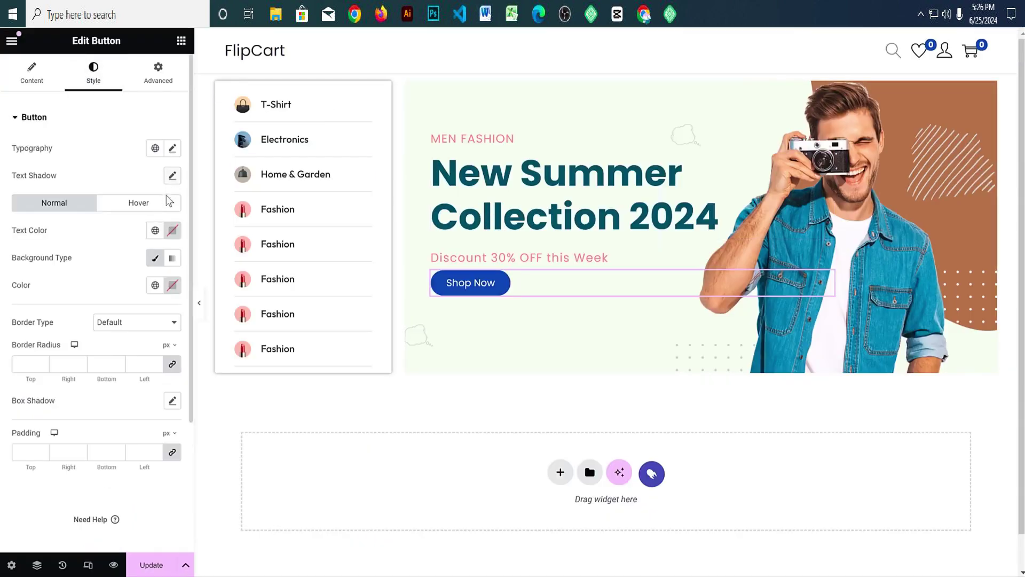
{"action": "left_click", "coordinate": [171, 291]}
{"action": "key", "text": "ctrl+v"}
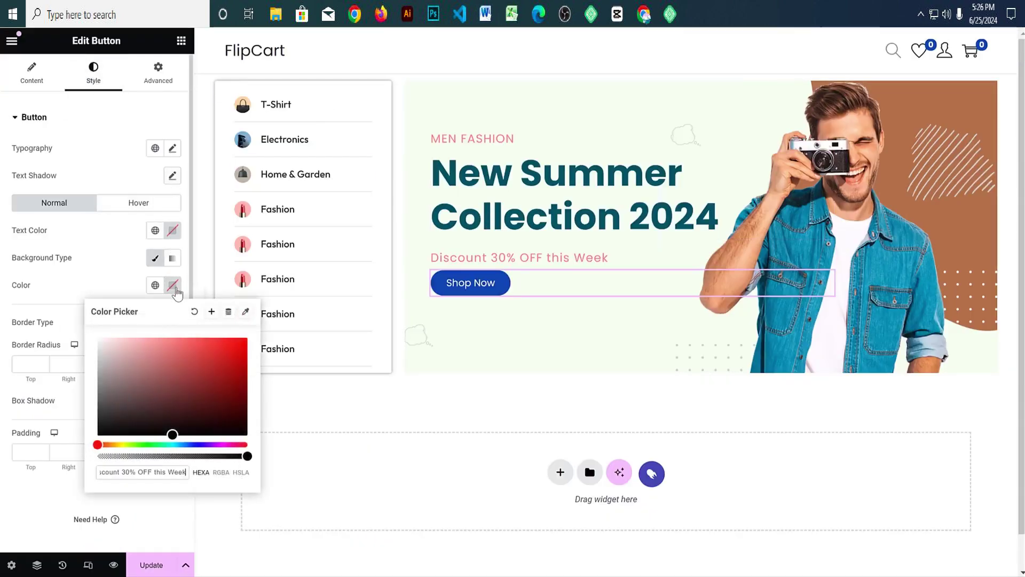
{"action": "triple_click", "coordinate": [136, 475]}
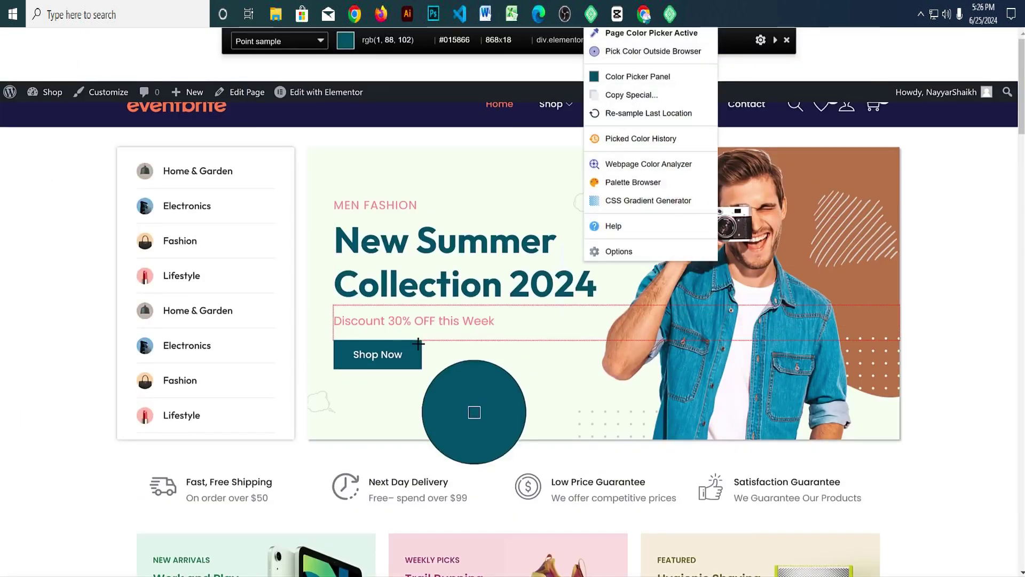
{"action": "left_click", "coordinate": [415, 354]}
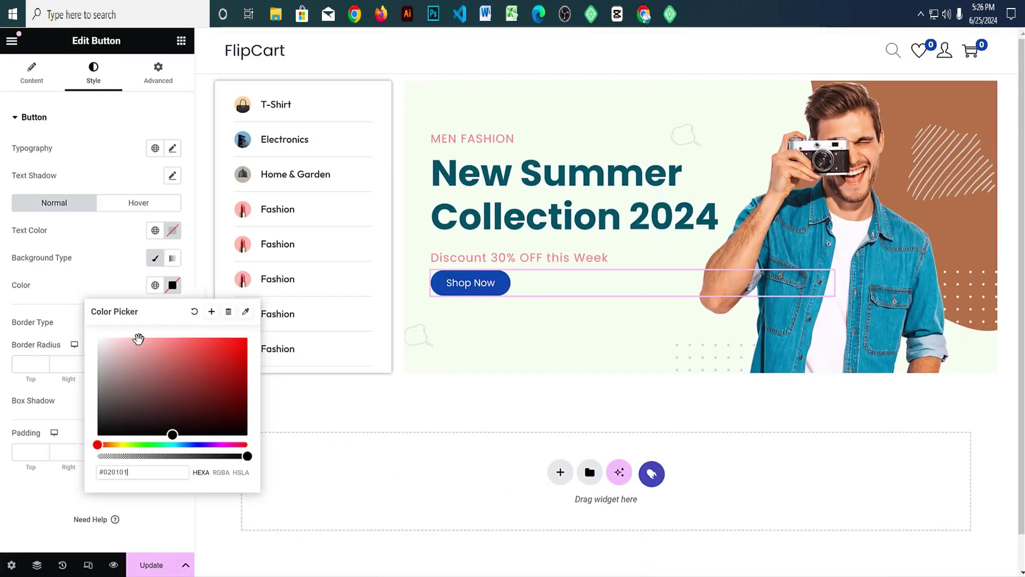
{"action": "key", "text": "ctrl+v"}
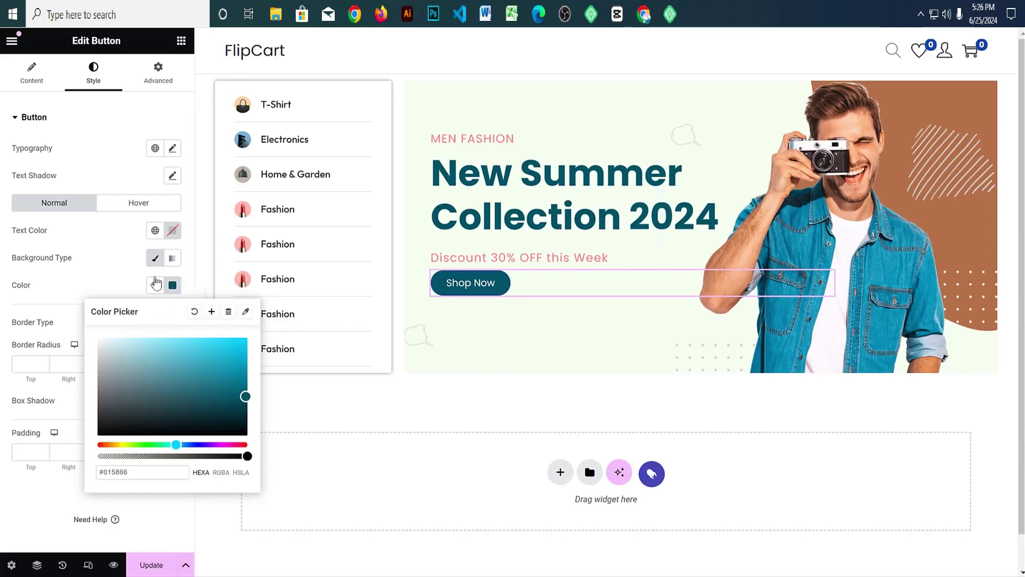
Step: Set the Shop Now button's border radius to 0 px on all corners and preview the banner
{"action": "left_click", "coordinate": [102, 252]}
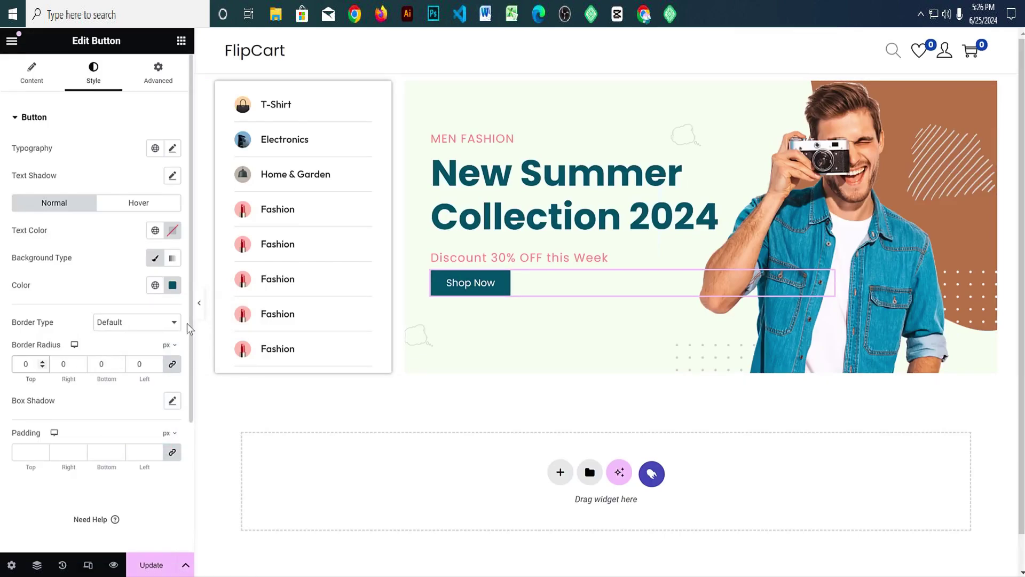
{"action": "left_click", "coordinate": [199, 302]}
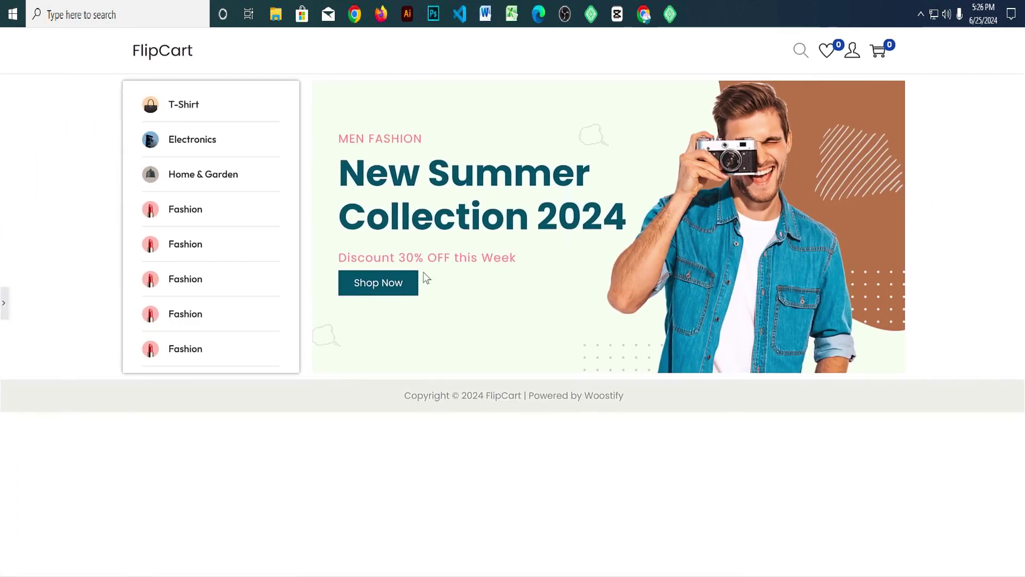
{"action": "left_click", "coordinate": [6, 307]}
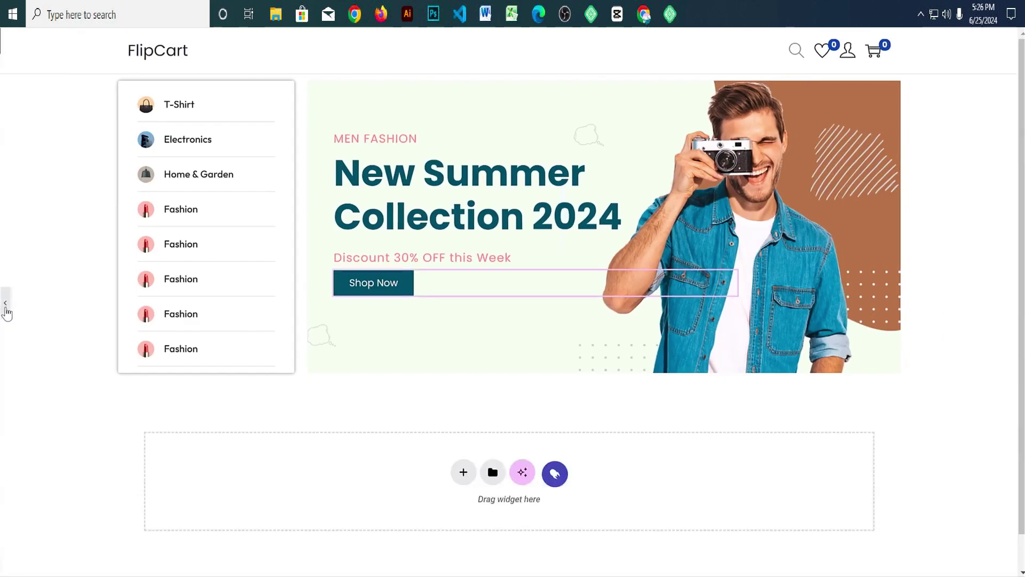
Step: Unlink the Shop Now button's padding and set it to 15 px top and bottom, 30 px right and left
{"action": "left_click", "coordinate": [172, 452]}
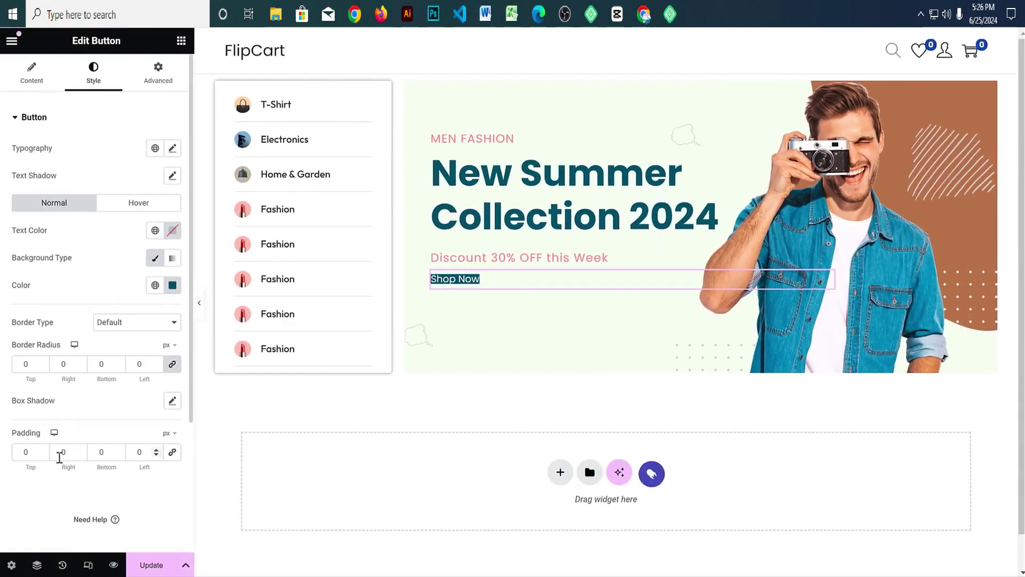
{"action": "left_click_drag", "start_coordinate": [30, 452], "coordinate": [1, 454]}
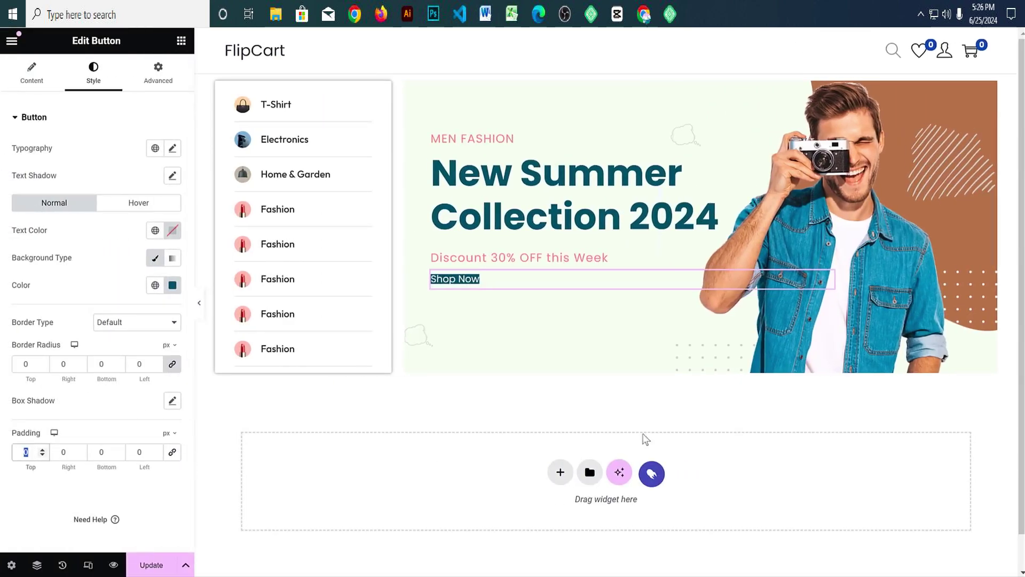
{"action": "type", "text": "15"}
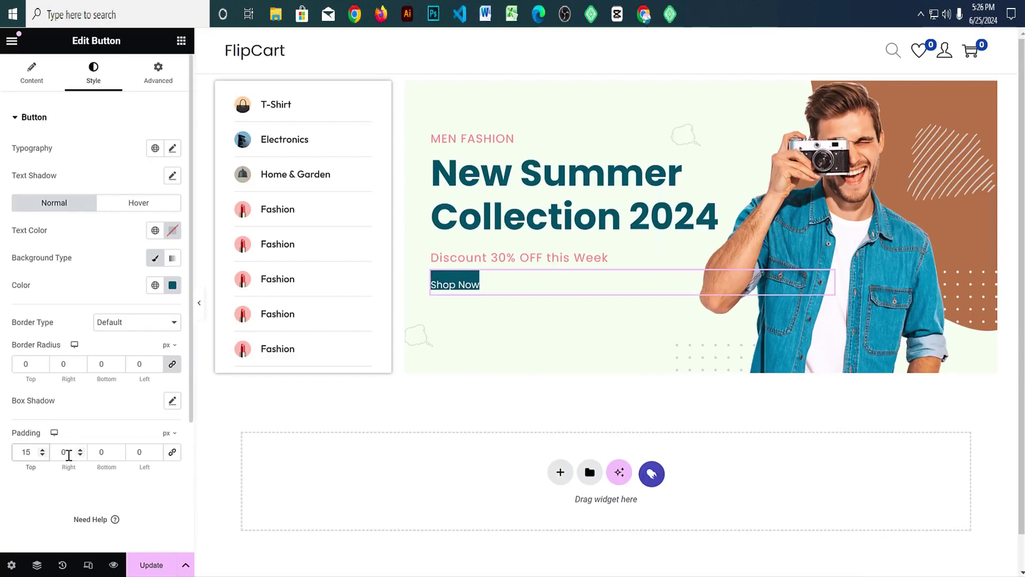
{"action": "key", "text": "Tab"}
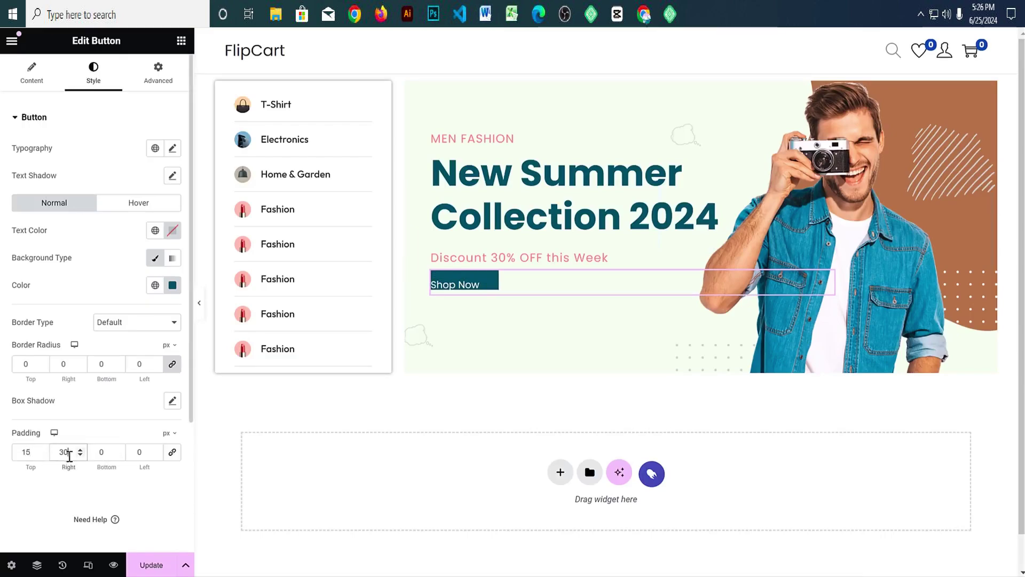
{"action": "key", "text": "Tab"}
{"action": "type", "text": "15"}
{"action": "key", "text": "Tab"}
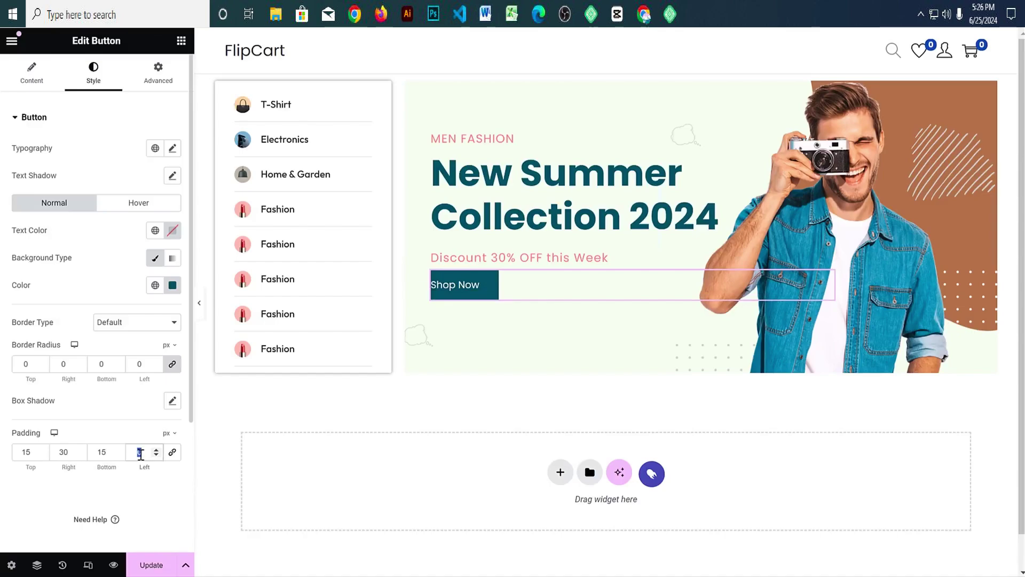
{"action": "type", "text": "30"}
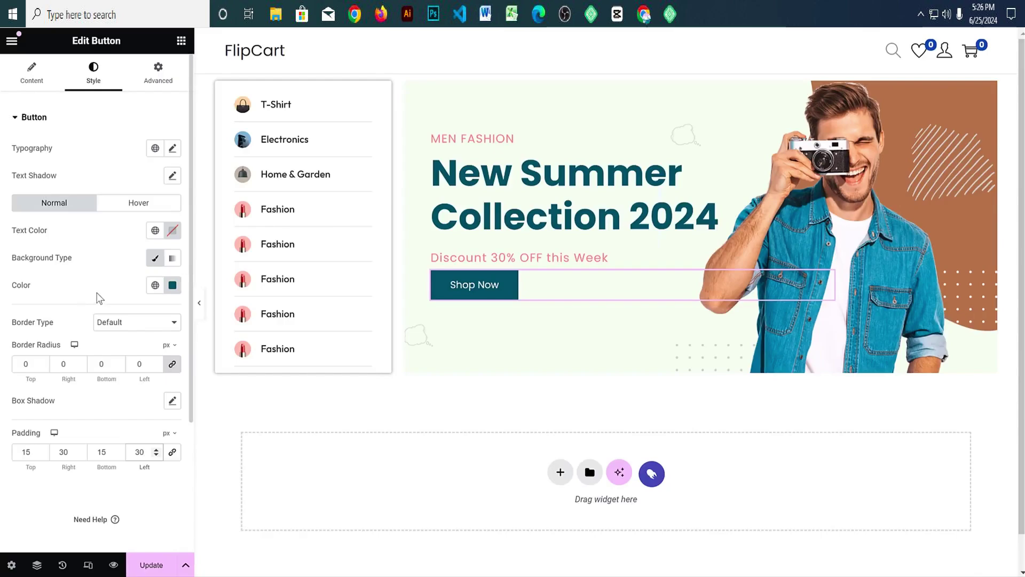
Step: Set the Discount 30% OFF this Week heading's bottom margin to 20 px, preview it and save the page
{"action": "left_click", "coordinate": [504, 261]}
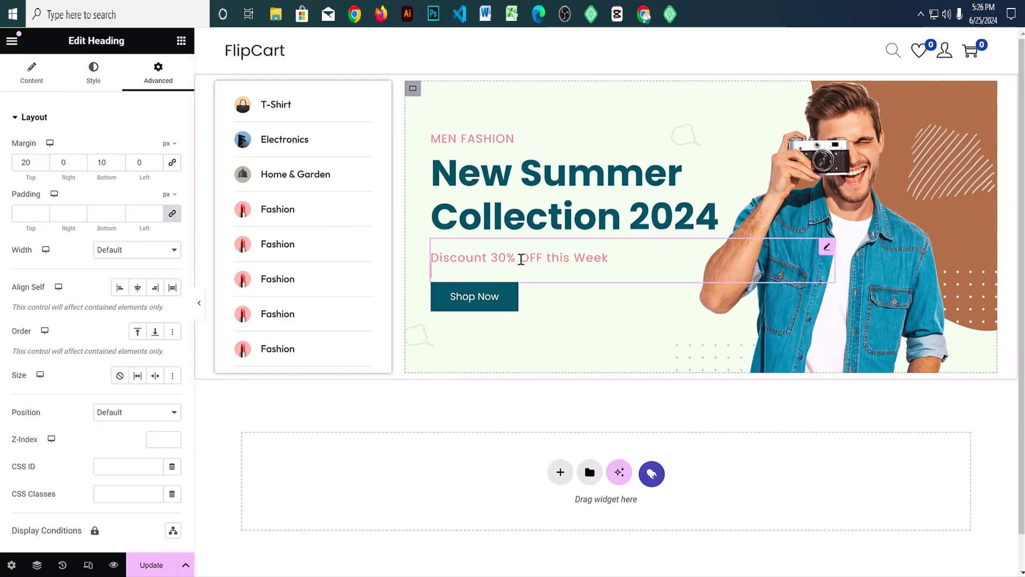
{"action": "left_click", "coordinate": [101, 162]}
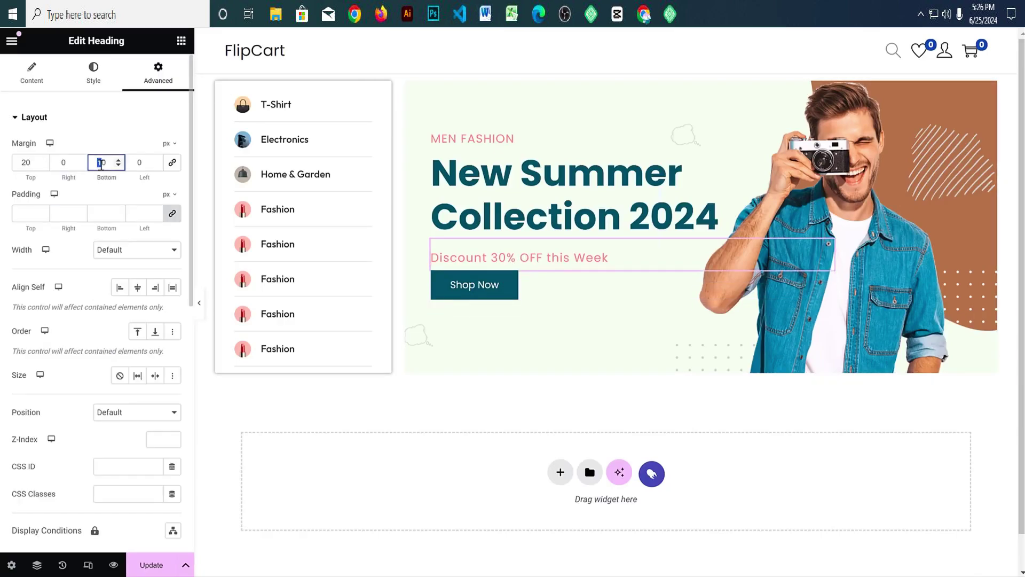
{"action": "left_click", "coordinate": [199, 303]}
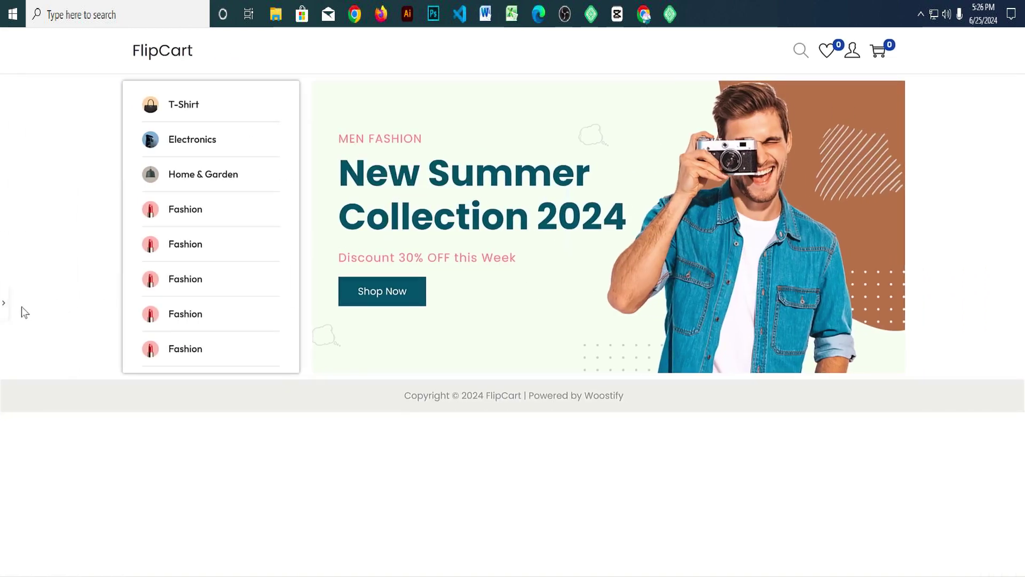
{"action": "left_click", "coordinate": [5, 307]}
{"action": "left_click", "coordinate": [138, 568]}
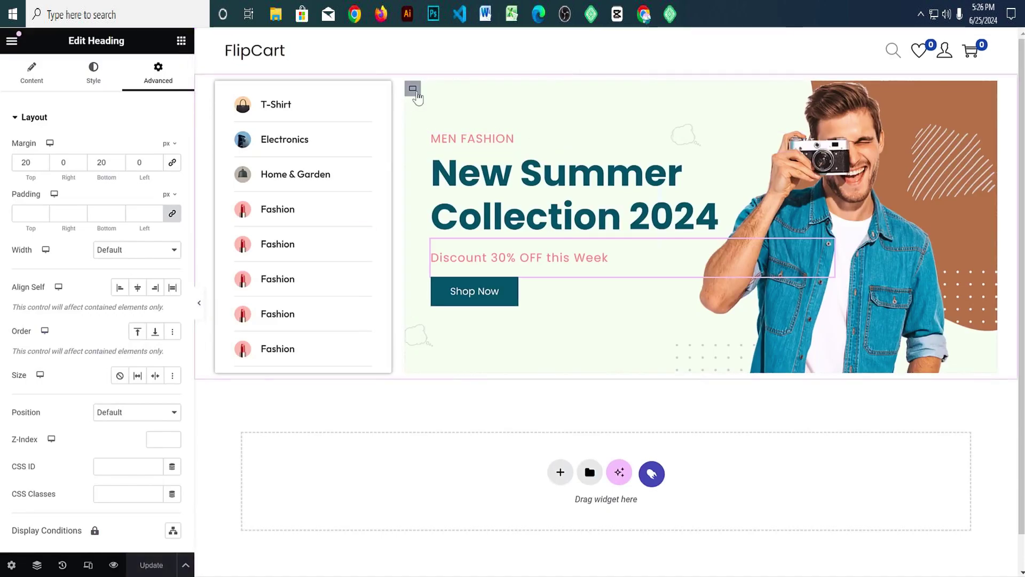
Step: Add a default box shadow to the container holding the banner and preview the result
{"action": "left_click", "coordinate": [414, 91]}
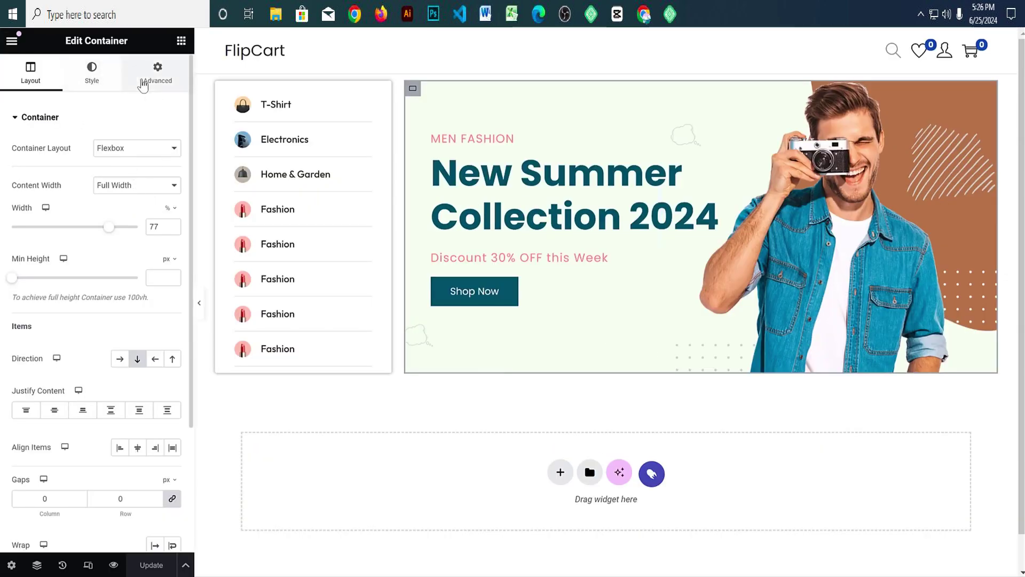
{"action": "left_click", "coordinate": [142, 85]}
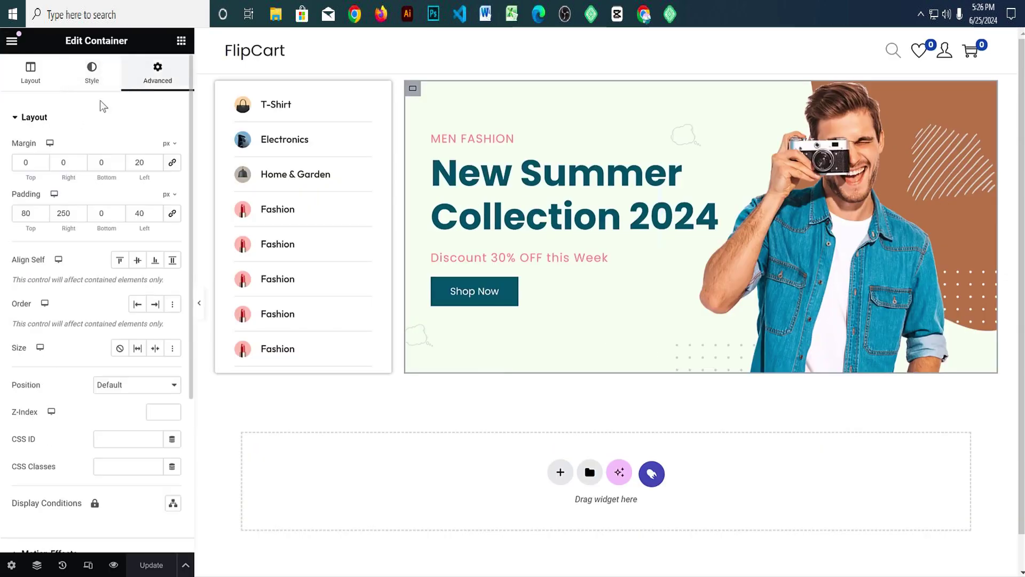
{"action": "left_click", "coordinate": [79, 120]}
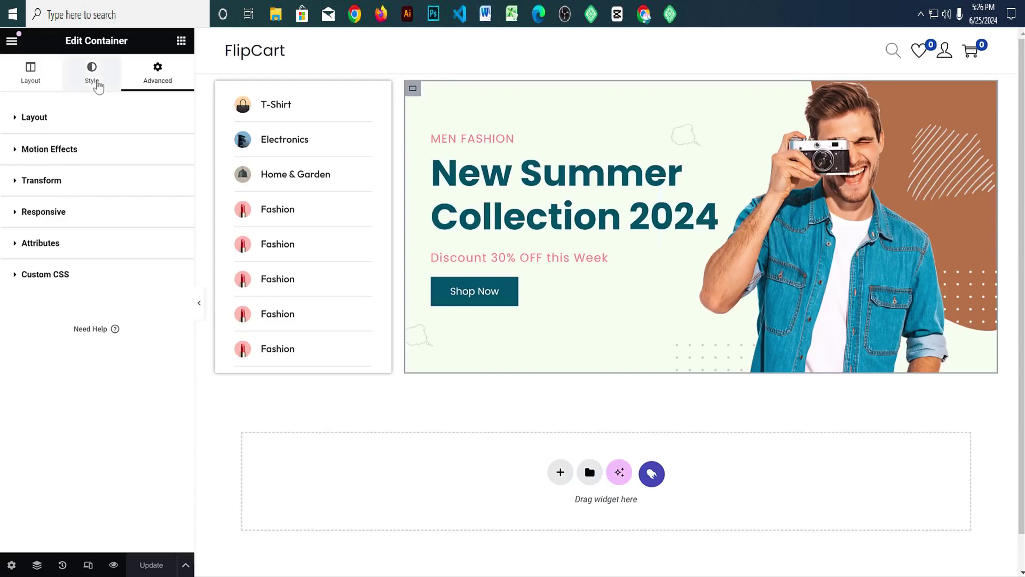
{"action": "left_click", "coordinate": [95, 80]}
{"action": "left_click", "coordinate": [80, 119]}
{"action": "left_click", "coordinate": [50, 183]}
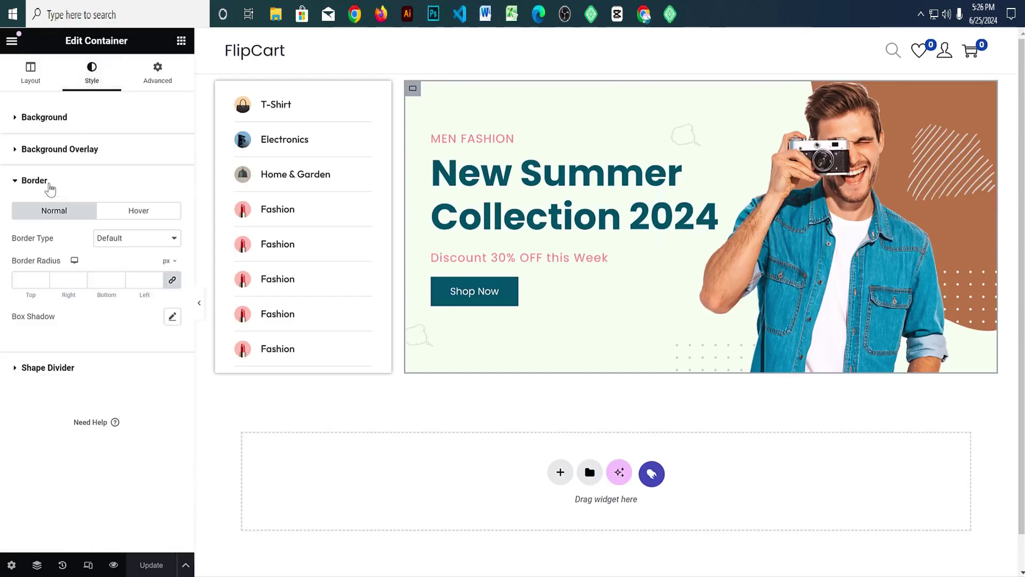
{"action": "left_click", "coordinate": [172, 318]}
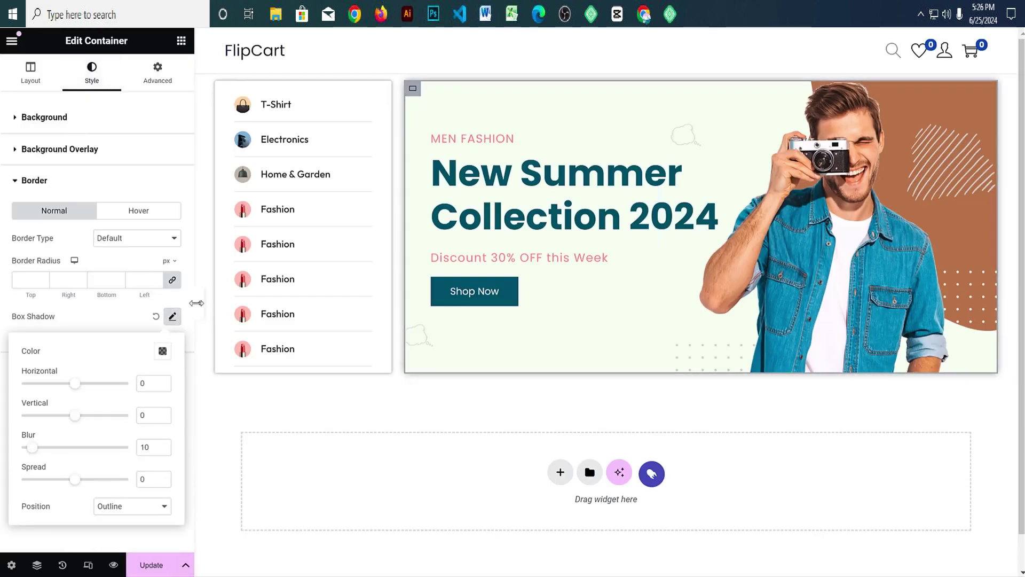
{"action": "left_click", "coordinate": [199, 303]}
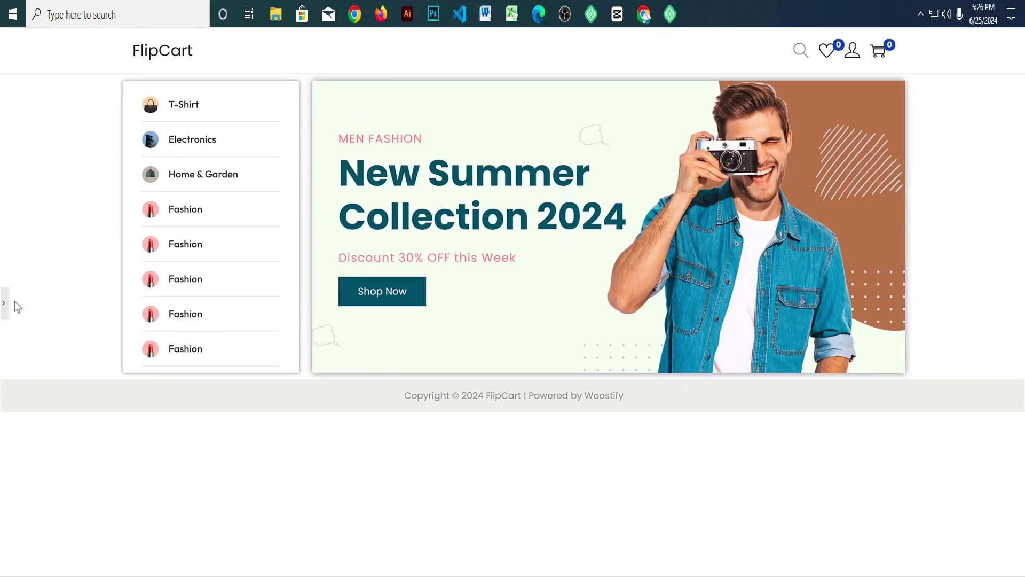
{"action": "left_click", "coordinate": [3, 304]}
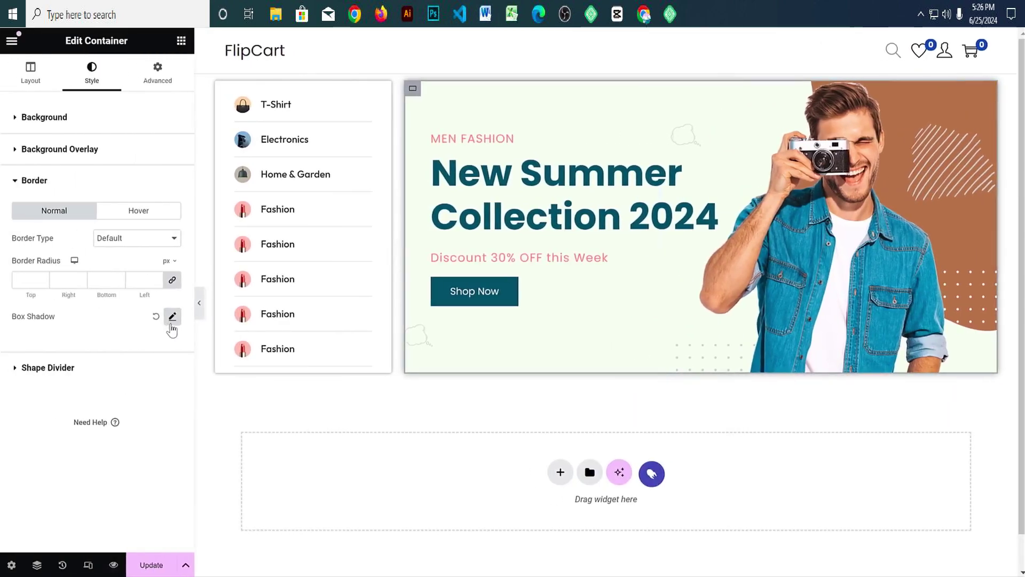
Step: Set the banner container's box shadow offset to 3 horizontal and 3 vertical
{"action": "left_click", "coordinate": [172, 319]}
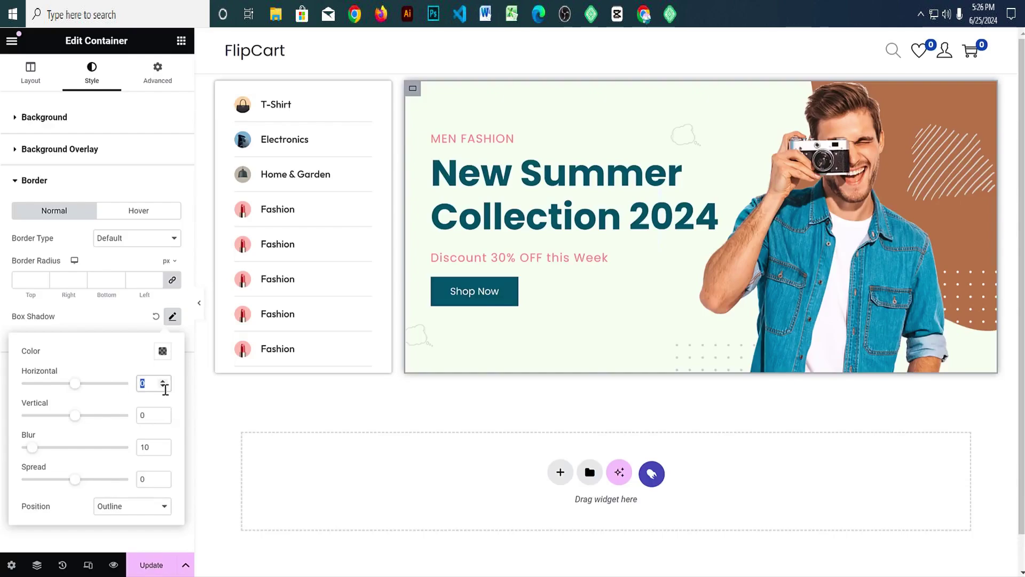
{"action": "left_click", "coordinate": [163, 387]}
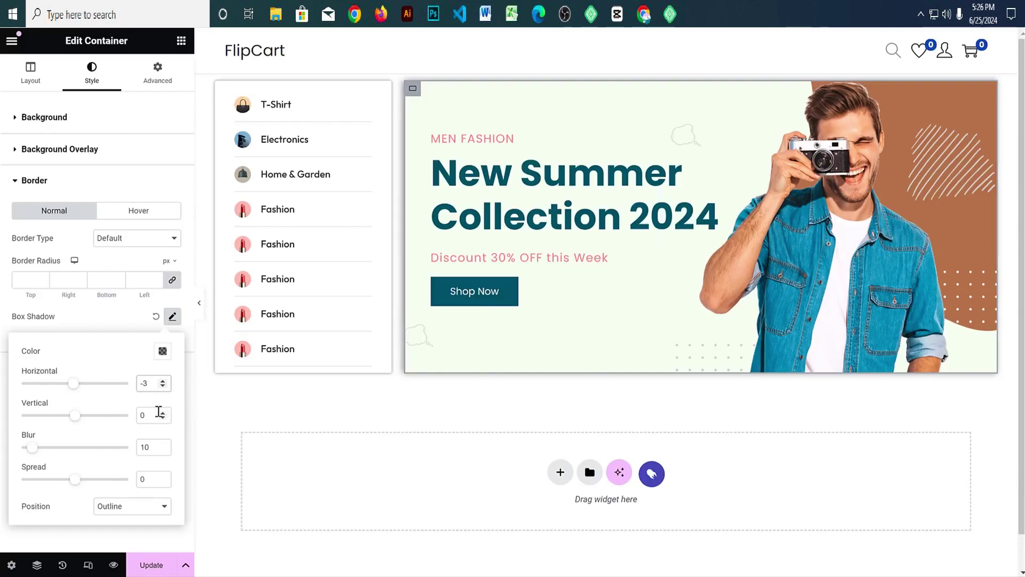
{"action": "left_click", "coordinate": [163, 418]}
{"action": "left_click", "coordinate": [164, 418]}
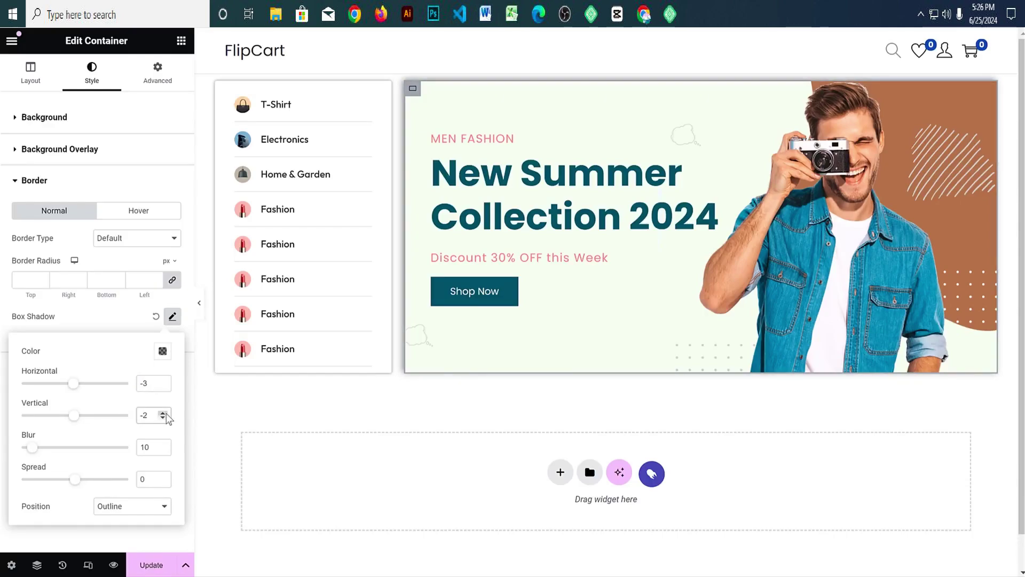
{"action": "left_click", "coordinate": [163, 413]}
{"action": "left_click", "coordinate": [163, 413]}
{"action": "left_click", "coordinate": [163, 412]}
{"action": "left_click_drag", "start_coordinate": [163, 380], "coordinate": [162, 381]}
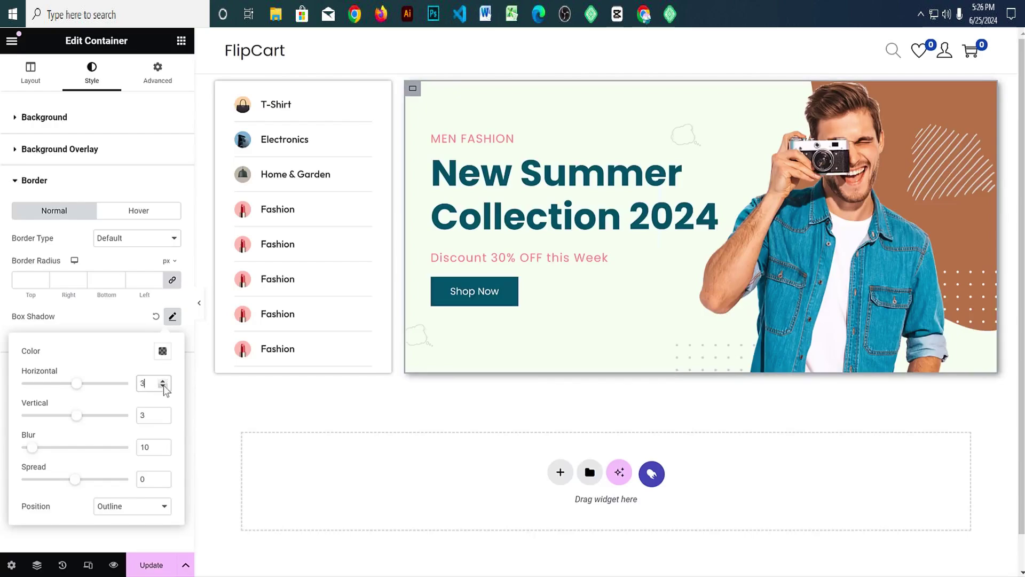
Step: Preview the banner's shadow and set its blur to 5
{"action": "left_click", "coordinate": [199, 309]}
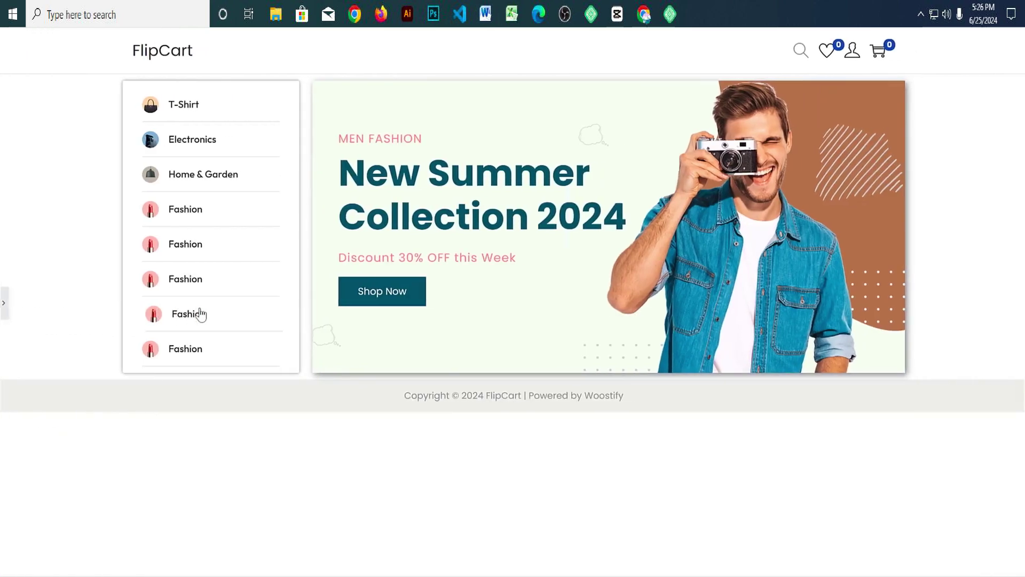
{"action": "left_click", "coordinate": [3, 302]}
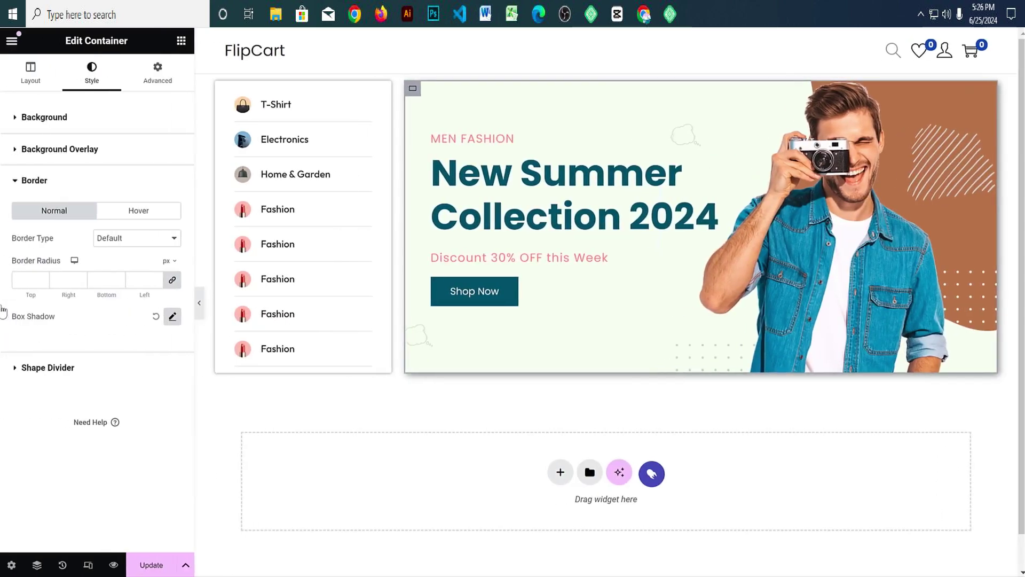
{"action": "left_click", "coordinate": [172, 317]}
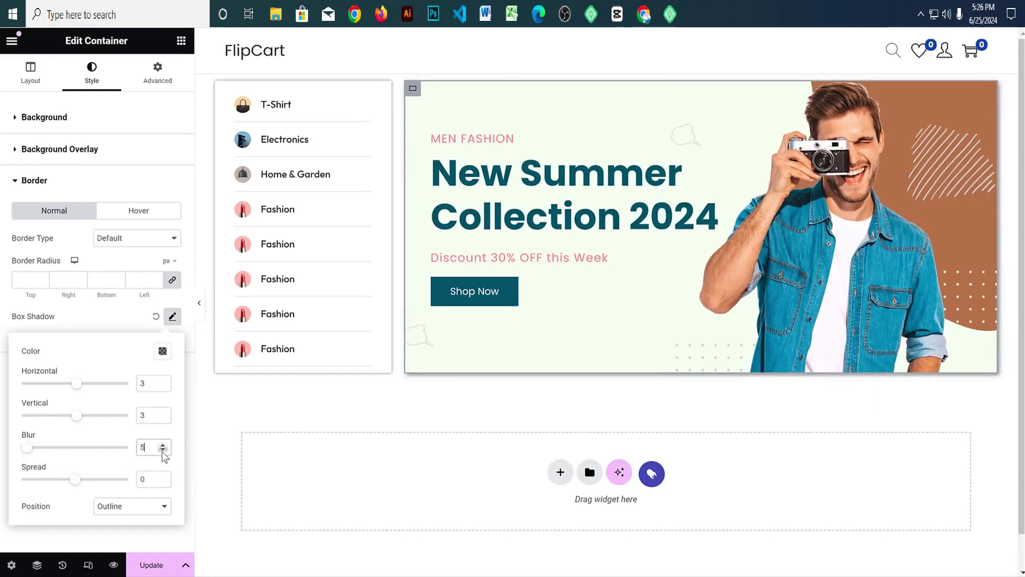
Step: Preview the banner and lighten its container's box shadow color to rgba(0, 0, 0, 0.25)
{"action": "left_click", "coordinate": [199, 303]}
{"action": "left_click", "coordinate": [3, 303]}
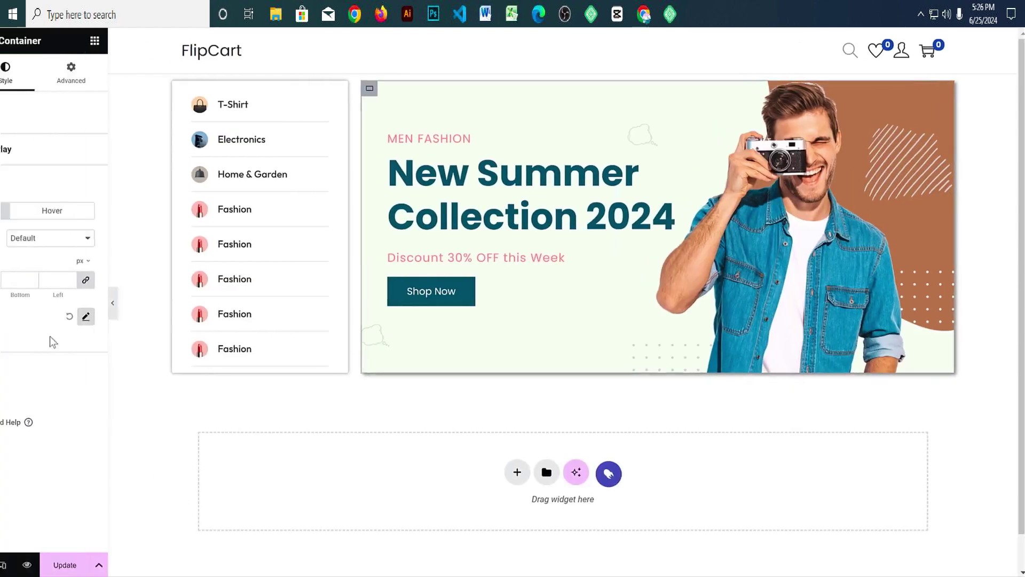
{"action": "left_click", "coordinate": [173, 319]}
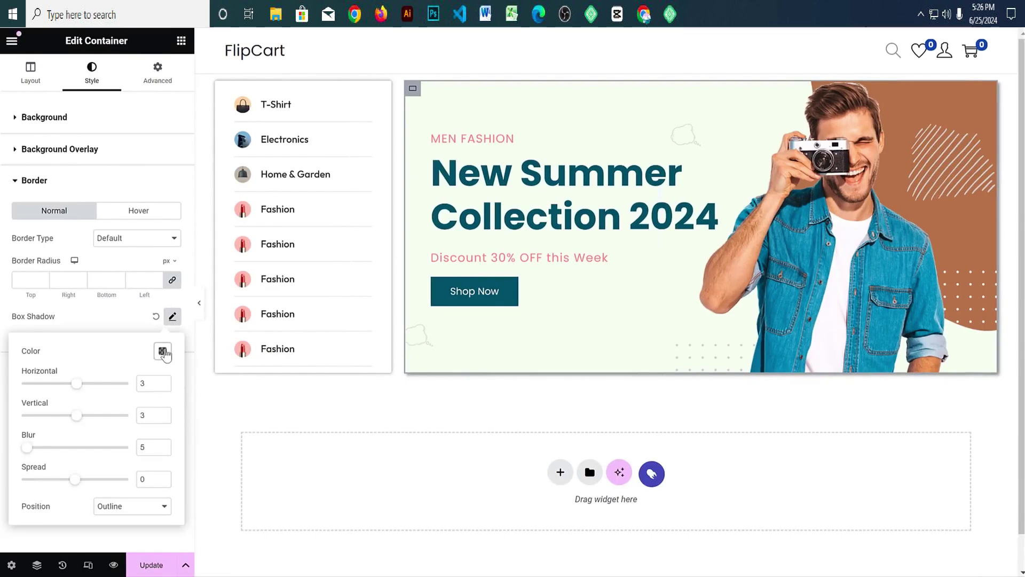
{"action": "left_click", "coordinate": [163, 351]}
{"action": "left_click_drag", "start_coordinate": [140, 522], "coordinate": [123, 522]}
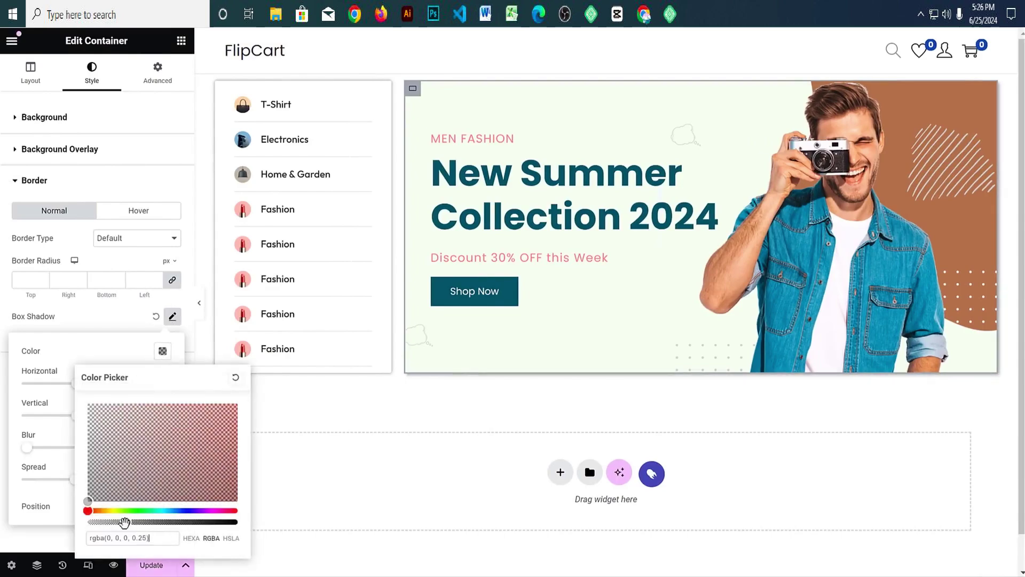
{"action": "left_click", "coordinate": [123, 356]}
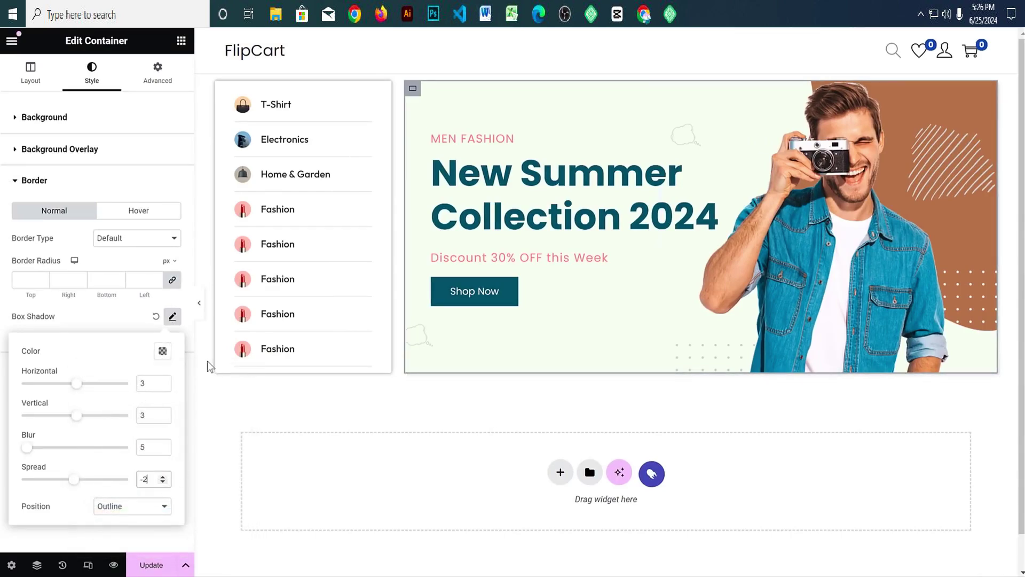
Step: Preview the banner's shadow, return its spread to 0 and save the page
{"action": "left_click", "coordinate": [200, 303]}
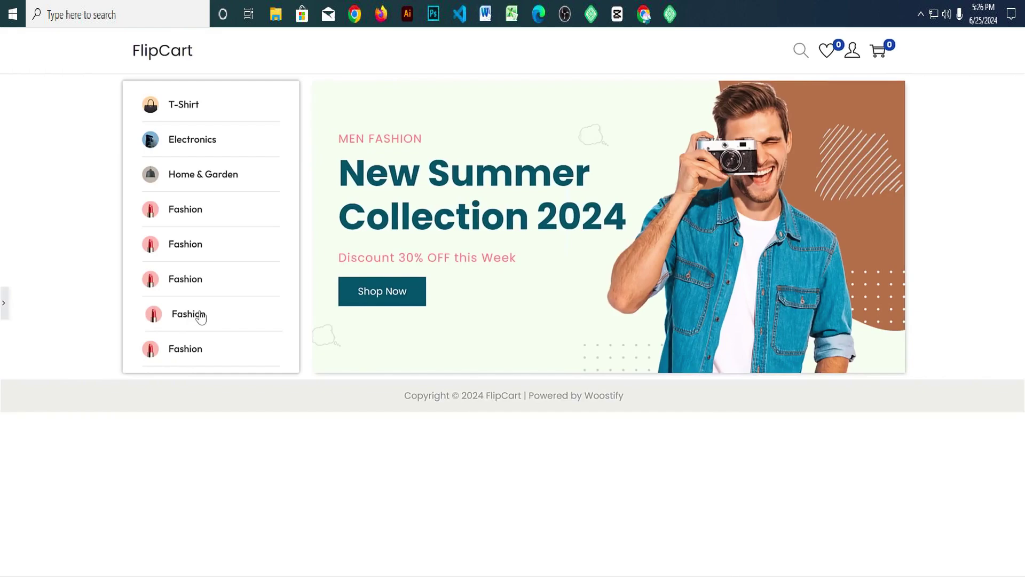
{"action": "left_click", "coordinate": [4, 303]}
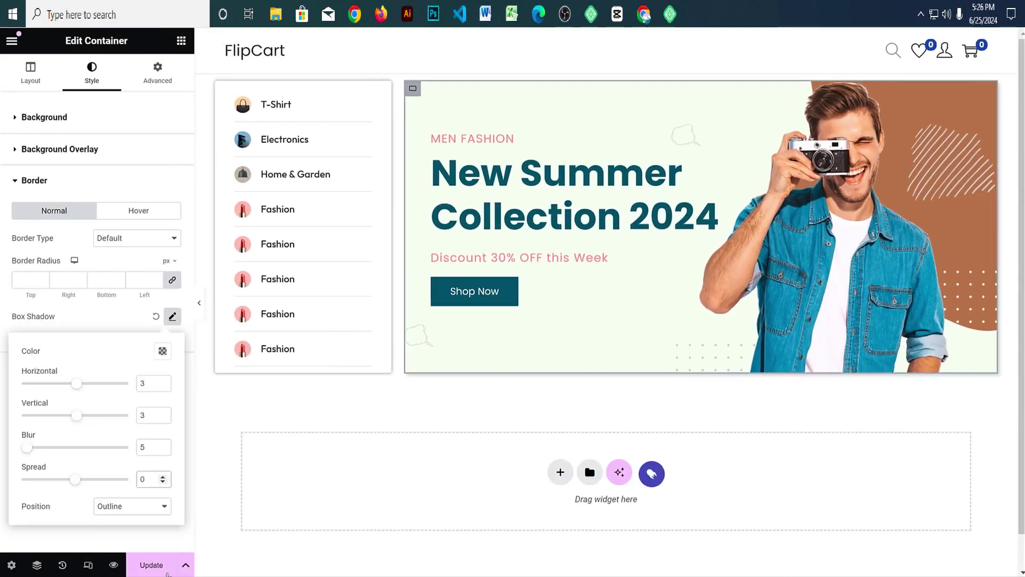
{"action": "left_click", "coordinate": [152, 564]}
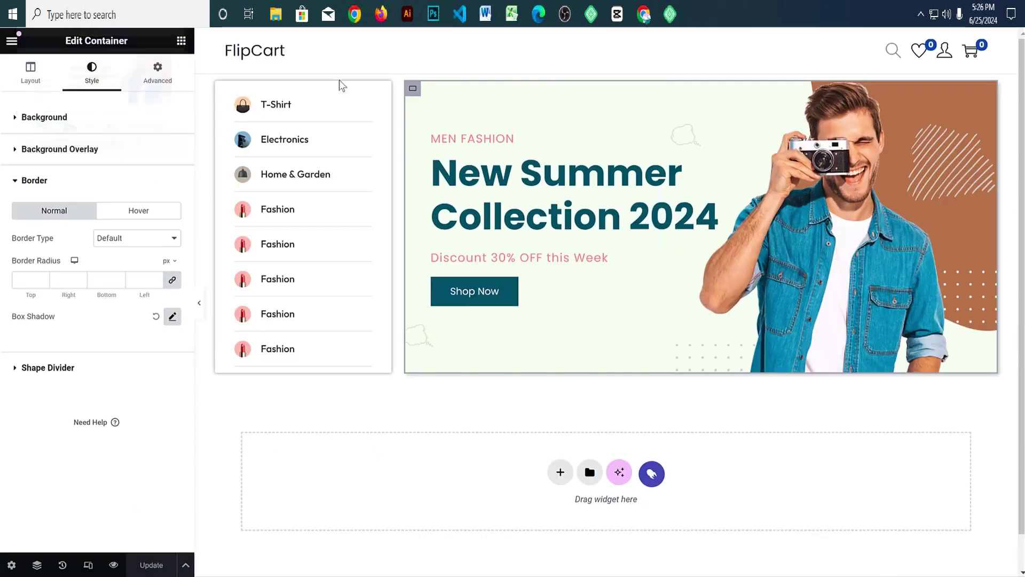
Step: Examine the reference homepage's sections below the hero, from the service features and promo cards to Featured Products and What's new
{"action": "scroll", "coordinate": [529, 288], "scroll_direction": "down", "scroll_amount": 1}
{"action": "scroll", "coordinate": [528, 288], "scroll_direction": "up", "scroll_amount": 1}
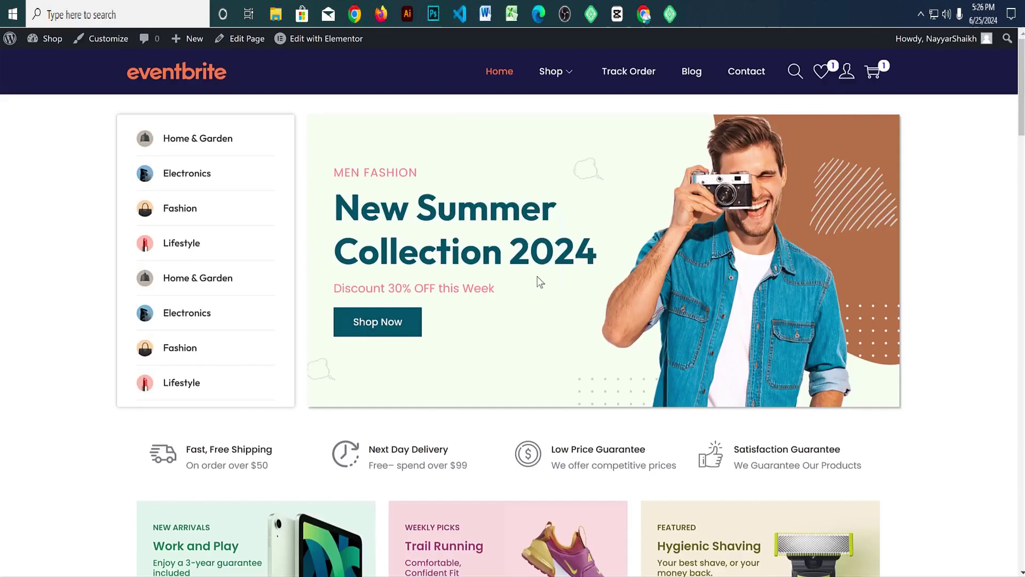
{"action": "scroll", "coordinate": [540, 297], "scroll_direction": "down", "scroll_amount": 10}
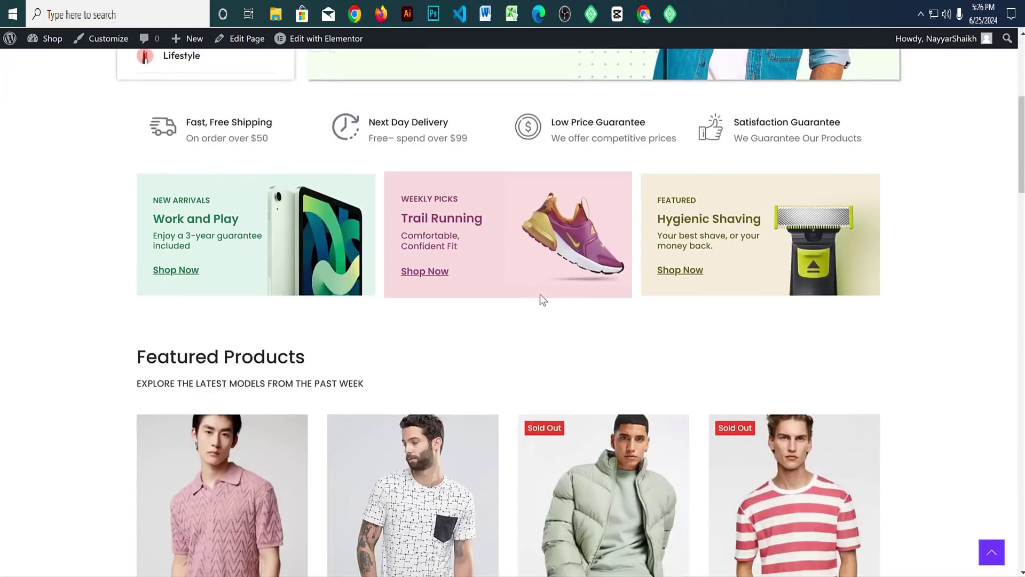
{"action": "scroll", "coordinate": [547, 308], "scroll_direction": "down", "scroll_amount": 20}
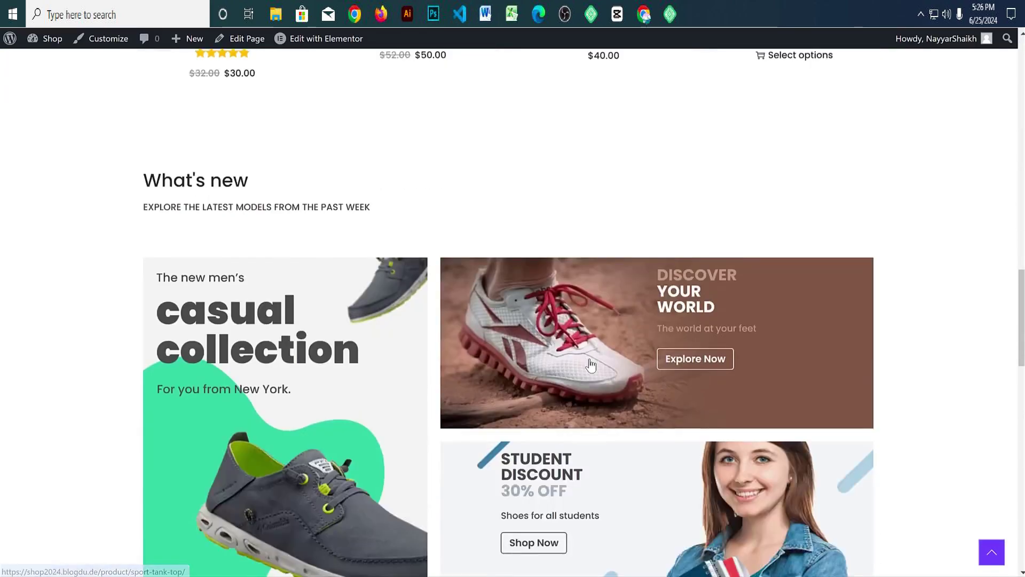
{"action": "scroll", "coordinate": [594, 363], "scroll_direction": "up", "scroll_amount": 10}
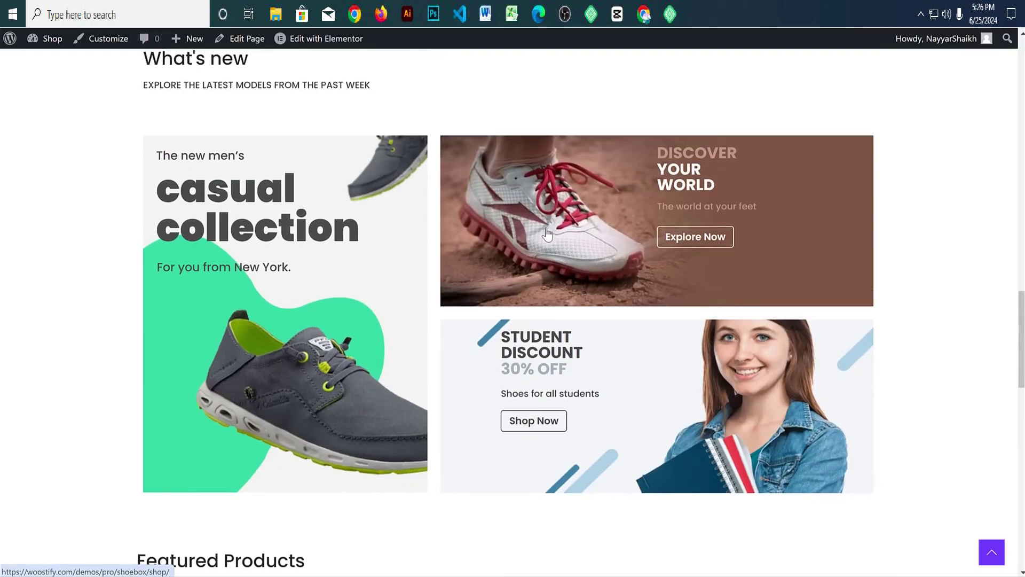
{"action": "scroll", "coordinate": [569, 250], "scroll_direction": "up", "scroll_amount": 10}
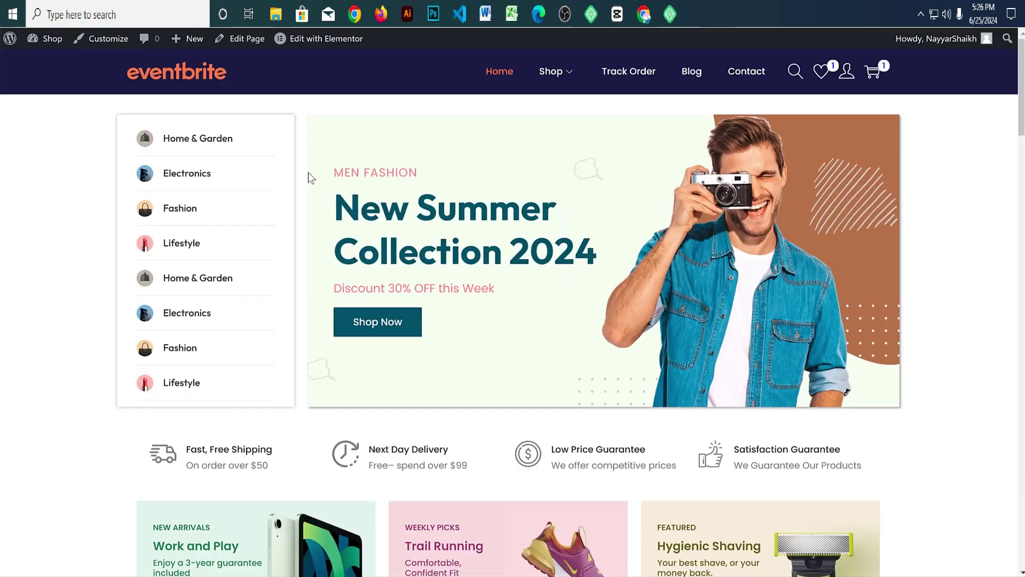
{"action": "scroll", "coordinate": [327, 294], "scroll_direction": "down", "scroll_amount": 7}
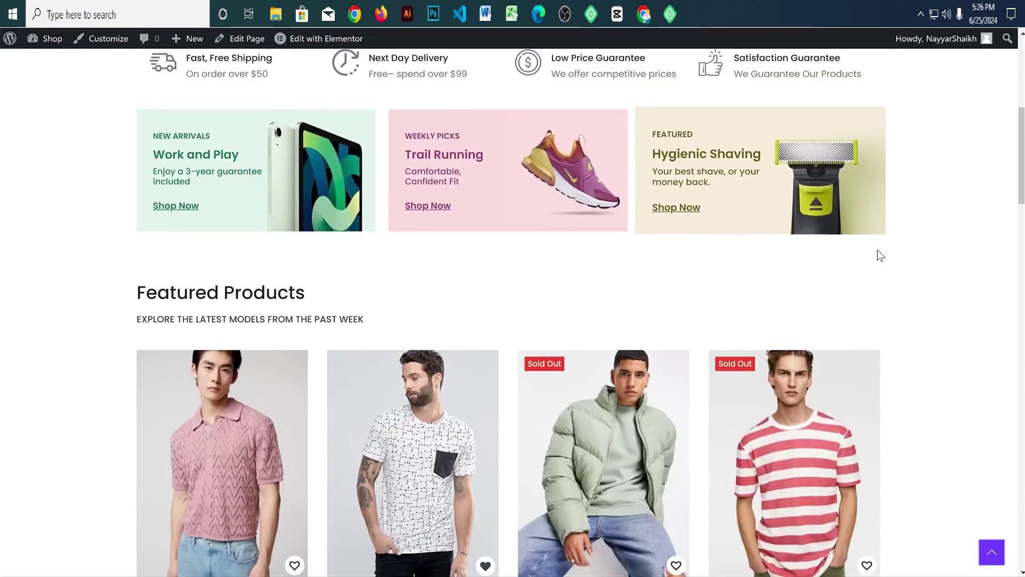
{"action": "scroll", "coordinate": [899, 304], "scroll_direction": "down", "scroll_amount": 20}
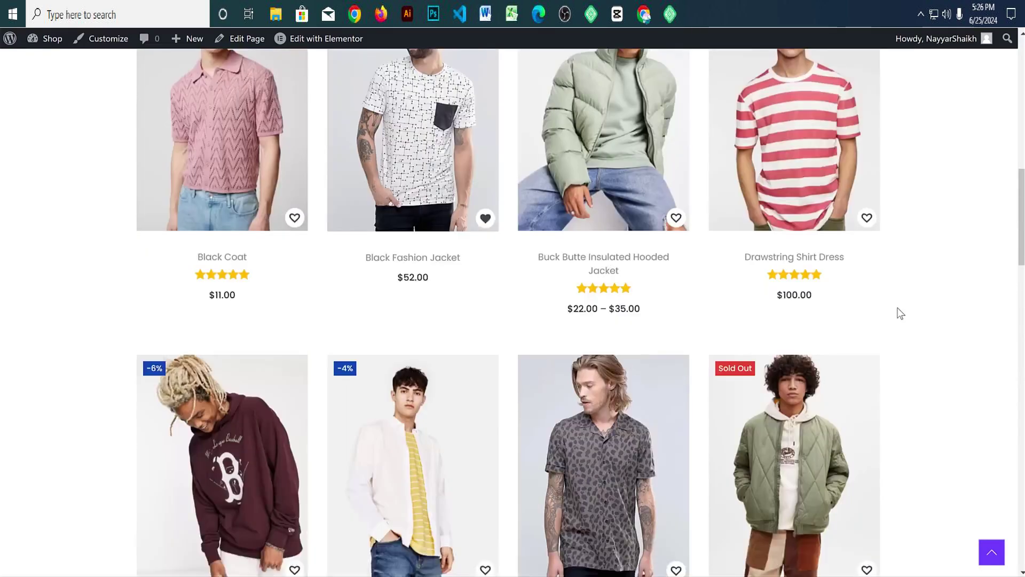
{"action": "scroll", "coordinate": [901, 313], "scroll_direction": "up", "scroll_amount": 20}
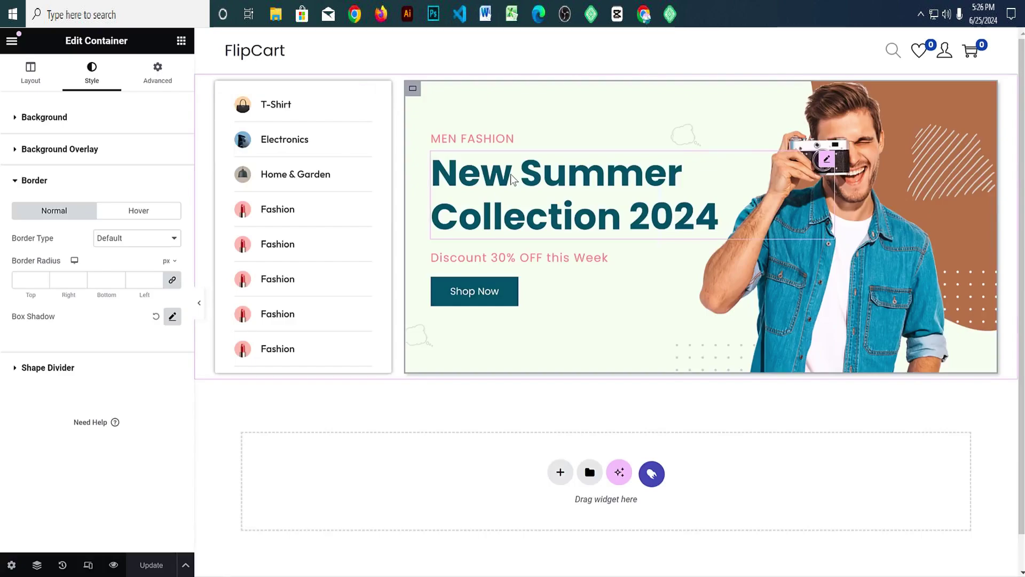
Step: Check the reference's service features row and insert a grid container with a three-column, one-row structure below the hero section
{"action": "left_click", "coordinate": [908, 455]}
{"action": "scroll", "coordinate": [869, 422], "scroll_direction": "down", "scroll_amount": 1}
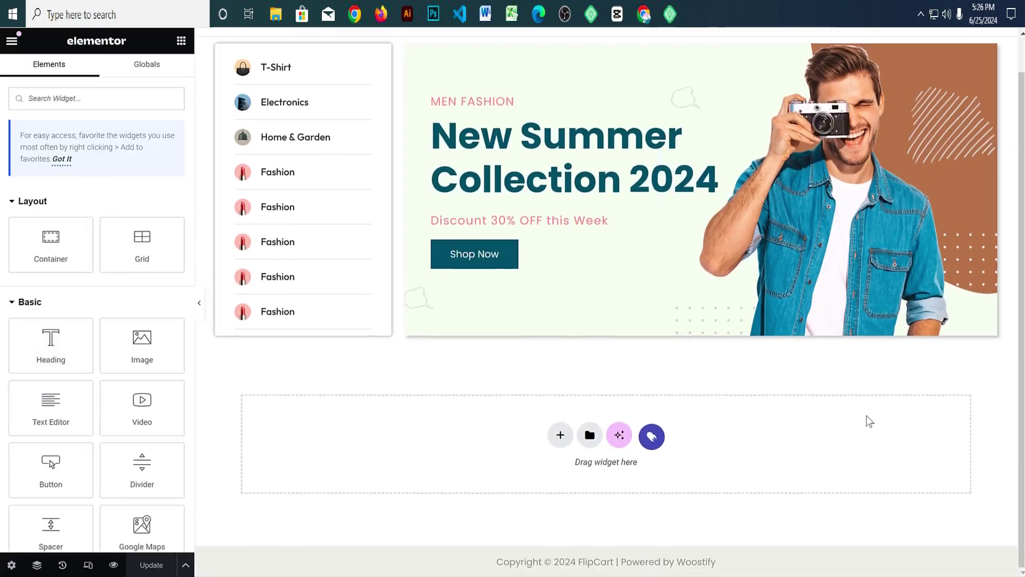
{"action": "left_click", "coordinate": [560, 435]}
{"action": "scroll", "coordinate": [817, 429], "scroll_direction": "down", "scroll_amount": 1}
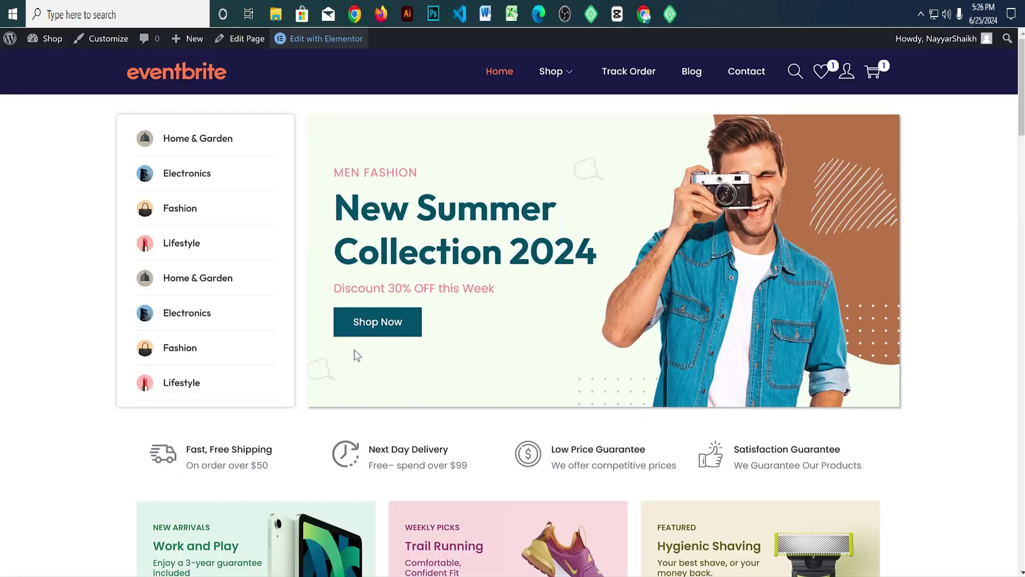
{"action": "scroll", "coordinate": [230, 316], "scroll_direction": "down", "scroll_amount": 3}
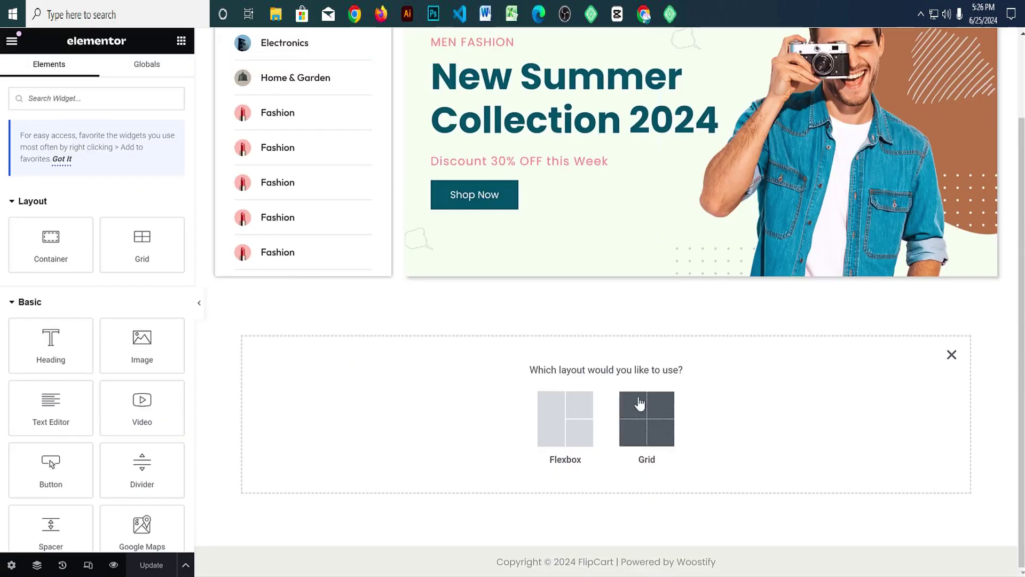
{"action": "left_click", "coordinate": [644, 411]}
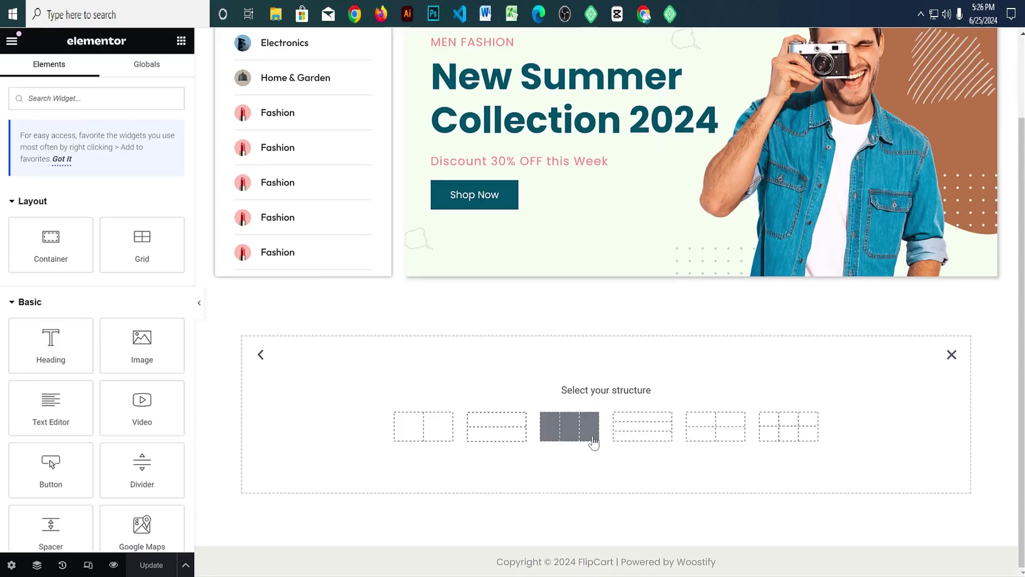
{"action": "left_click", "coordinate": [558, 435]}
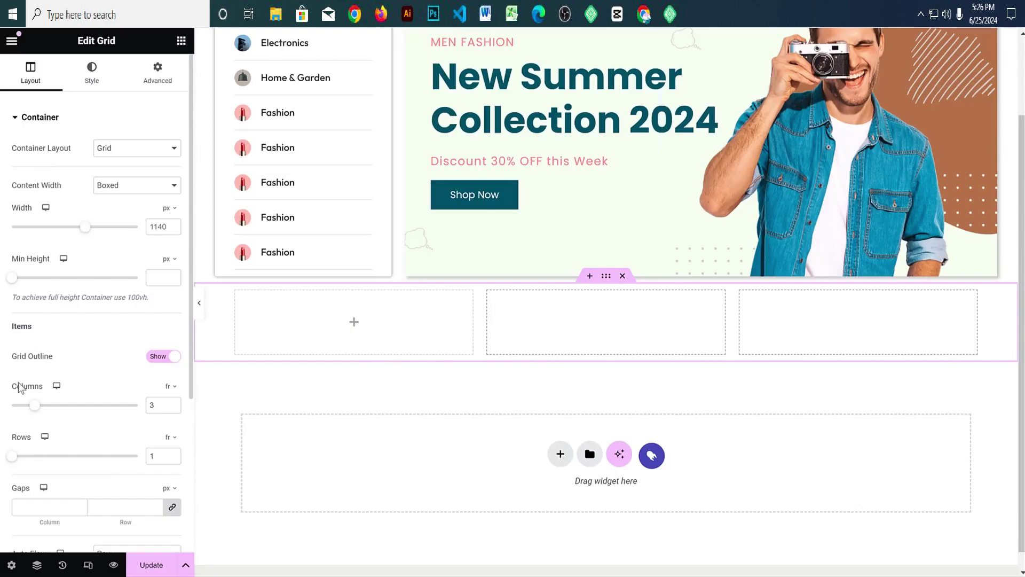
Step: Set the new grid container's column count to 4
{"action": "left_click_drag", "start_coordinate": [12, 385], "coordinate": [36, 392]}
{"action": "left_click_drag", "start_coordinate": [10, 443], "coordinate": [33, 439]}
{"action": "left_click_drag", "start_coordinate": [16, 387], "coordinate": [177, 409]}
{"action": "left_click", "coordinate": [172, 402]}
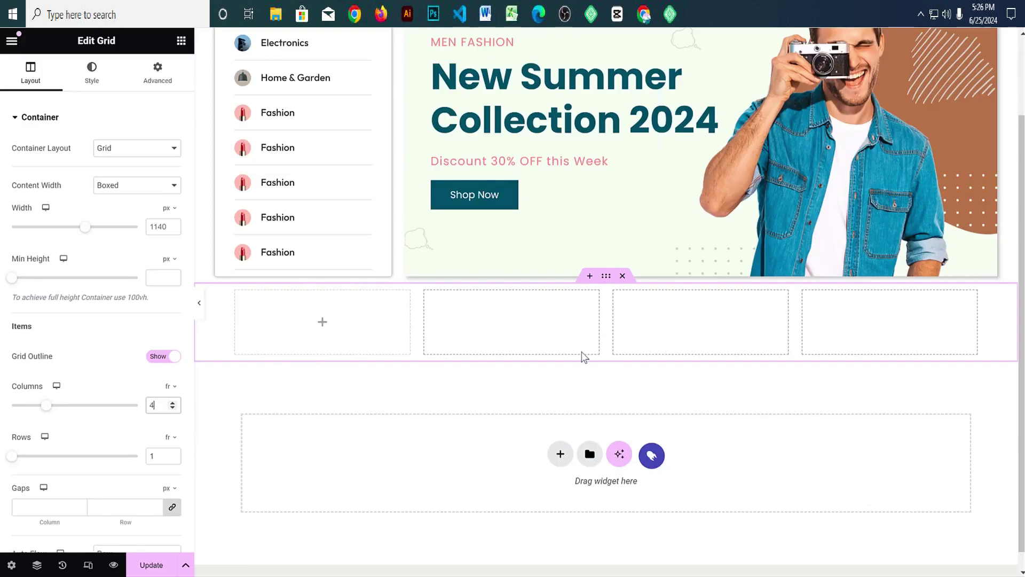
Step: Compare with the reference, give the outer hero container an unlinked top margin of 20 px and preview the page
{"action": "scroll", "coordinate": [587, 369], "scroll_direction": "up", "scroll_amount": 2}
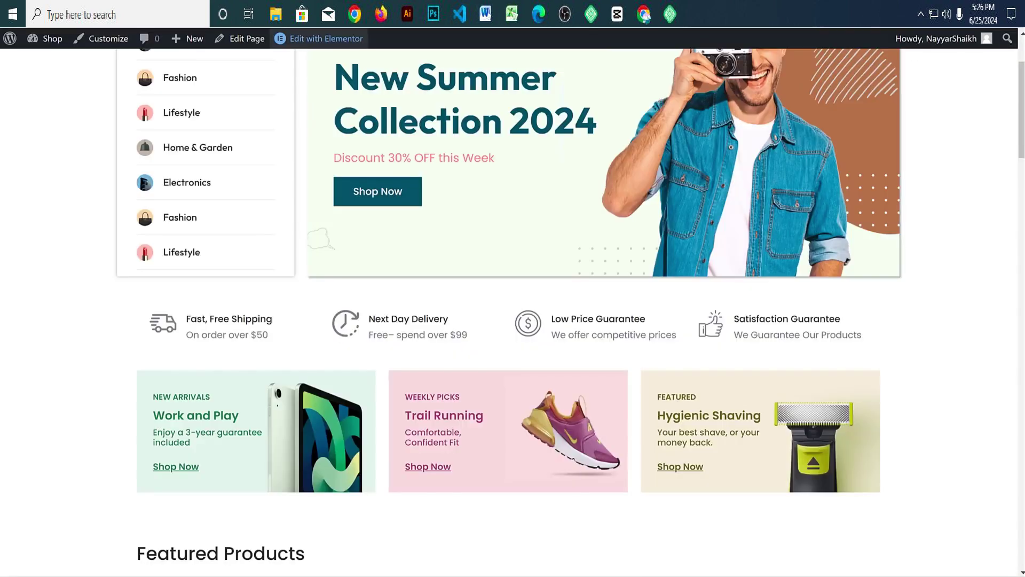
{"action": "scroll", "coordinate": [396, 255], "scroll_direction": "up", "scroll_amount": 3}
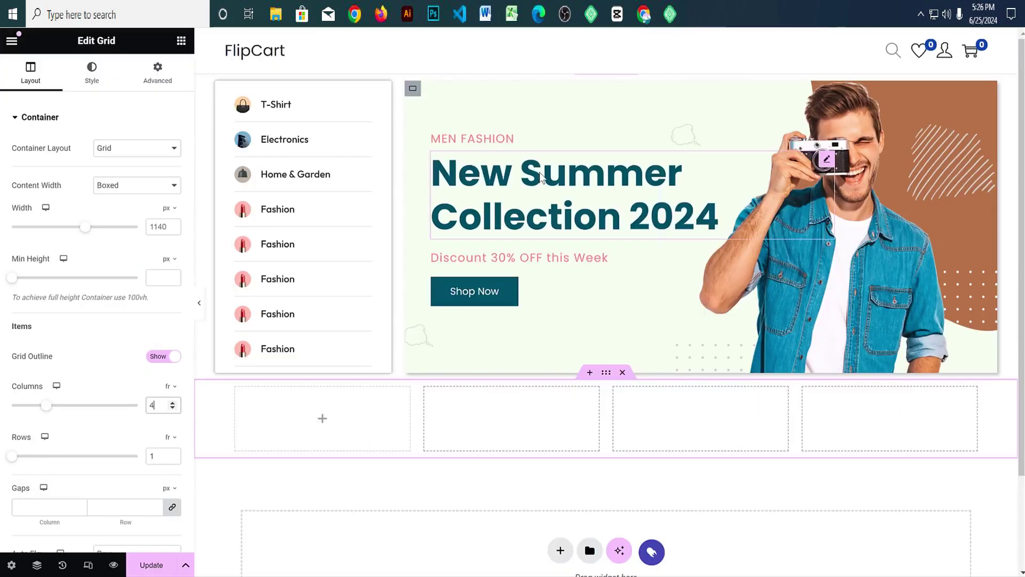
{"action": "left_click", "coordinate": [37, 565]}
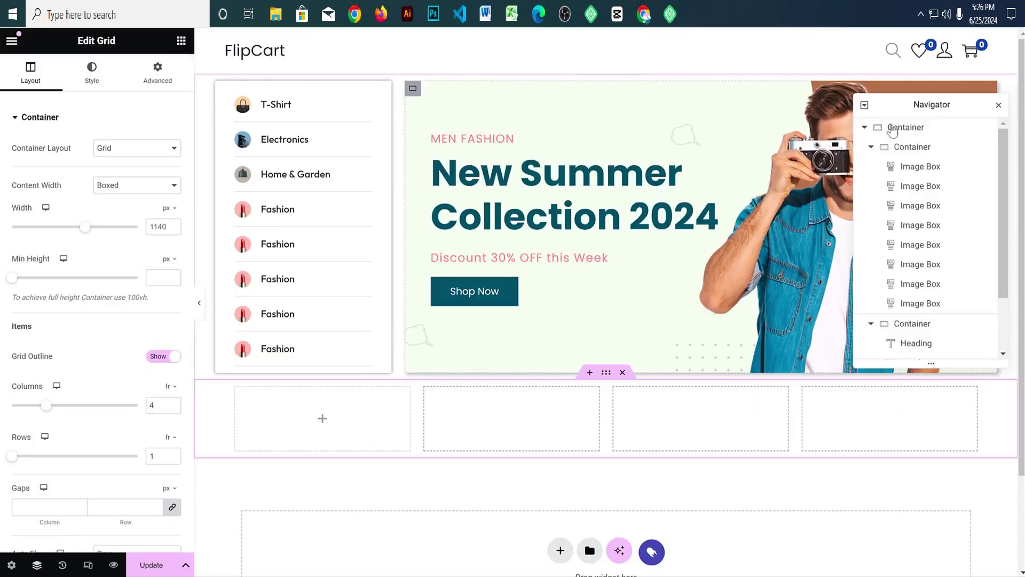
{"action": "left_click", "coordinate": [907, 128]}
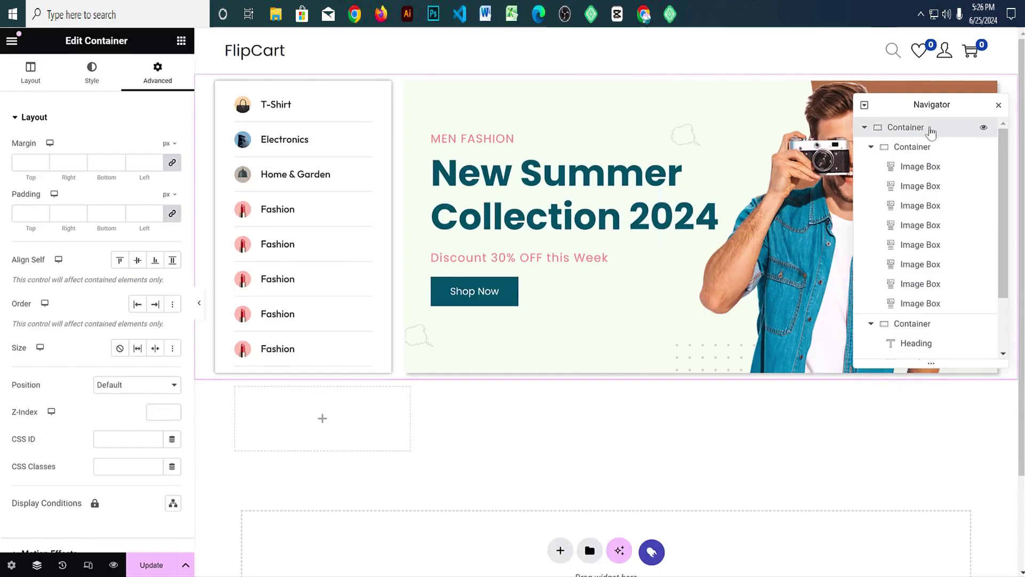
{"action": "left_click", "coordinate": [171, 163]}
{"action": "left_click_drag", "start_coordinate": [24, 164], "coordinate": [44, 163]}
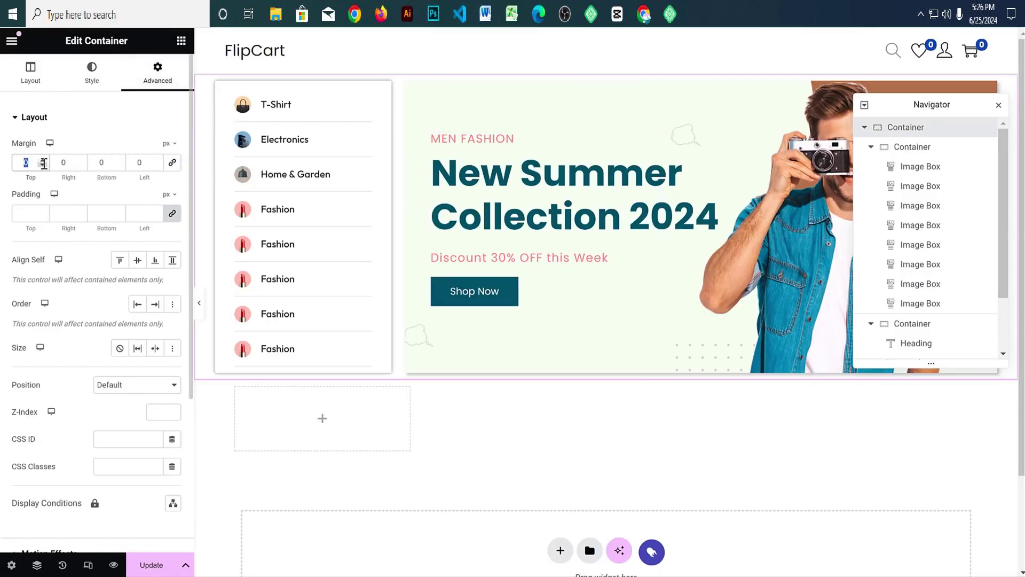
{"action": "type", "text": "20"}
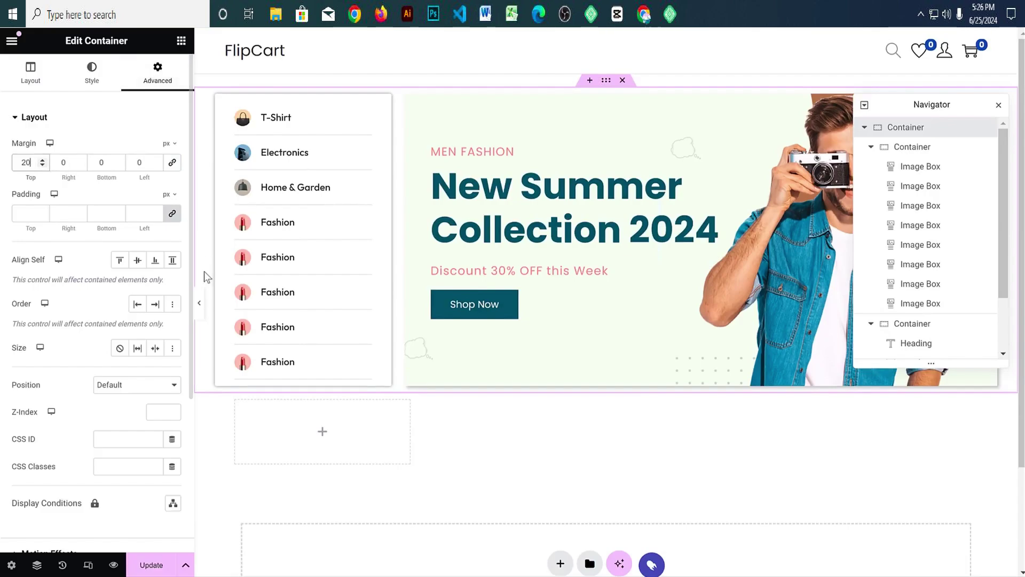
{"action": "left_click", "coordinate": [199, 302]}
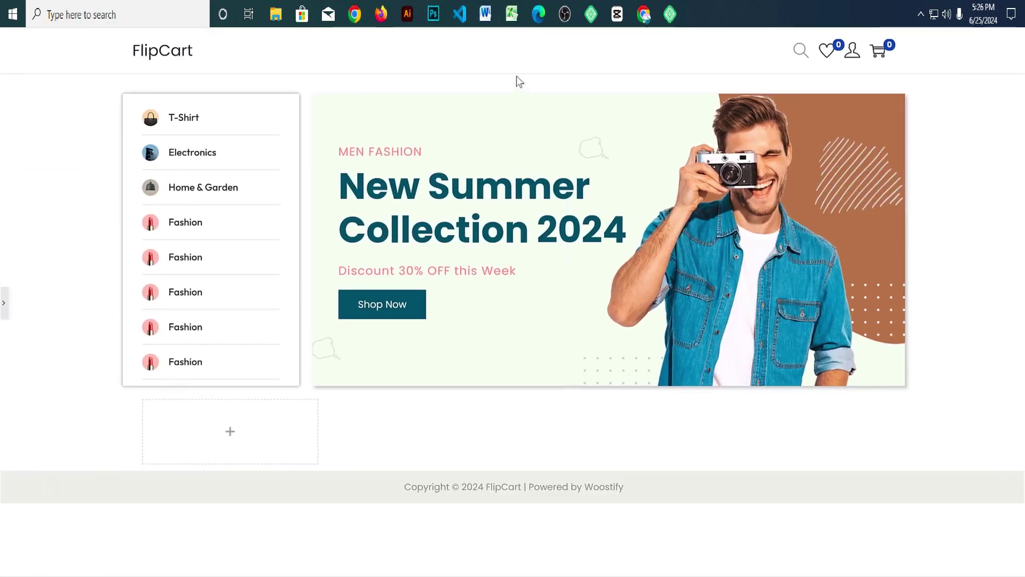
{"action": "left_click", "coordinate": [6, 305]}
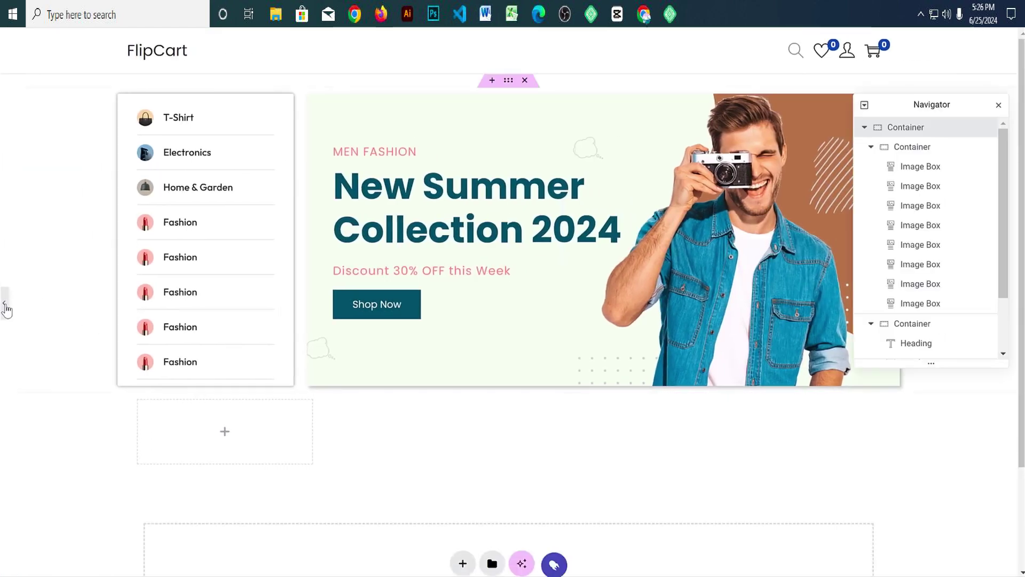
{"action": "left_click", "coordinate": [999, 105]}
Step: Check the reference's Fast, Free Shipping feature and place an Icon Box widget in the grid's first cell
{"action": "scroll", "coordinate": [393, 314], "scroll_direction": "down", "scroll_amount": 3}
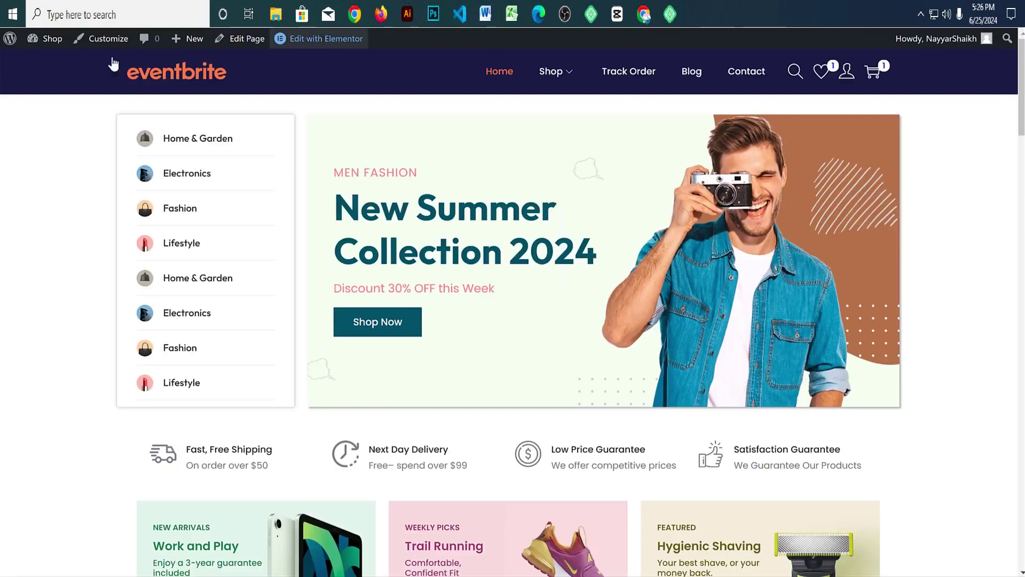
{"action": "scroll", "coordinate": [212, 285], "scroll_direction": "down", "scroll_amount": 3}
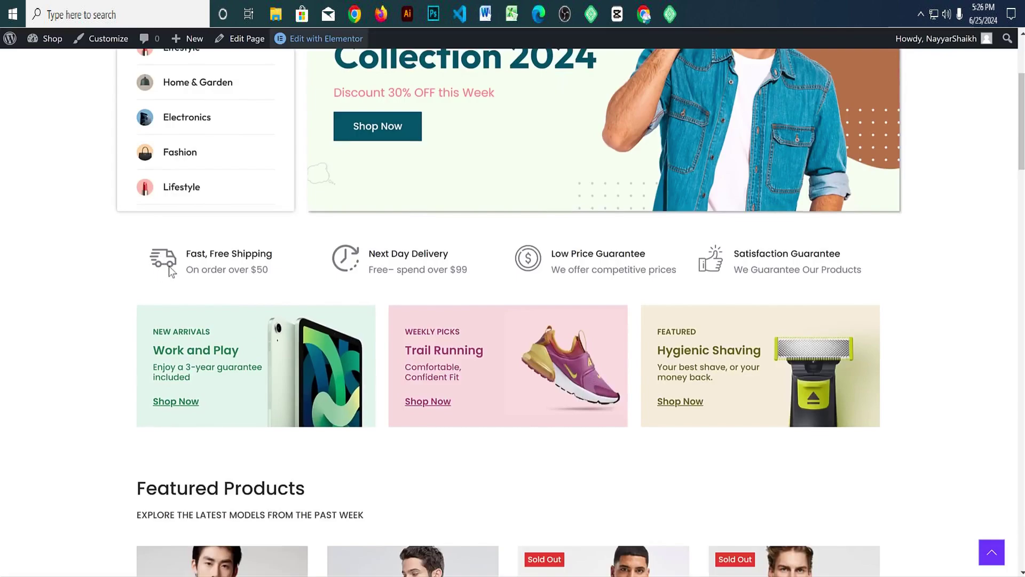
{"action": "left_click_drag", "start_coordinate": [190, 257], "coordinate": [228, 257]}
{"action": "left_click", "coordinate": [247, 288]}
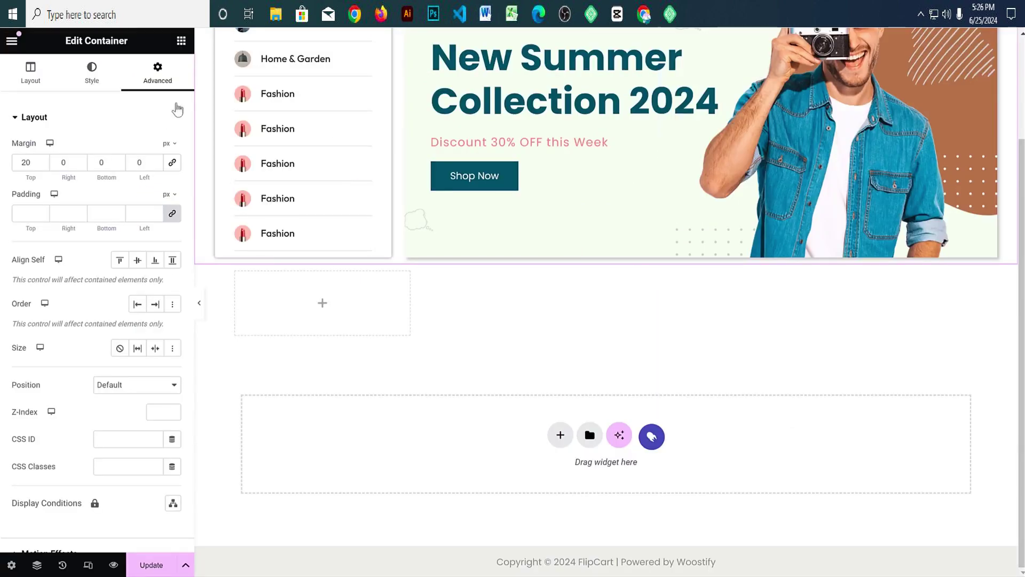
{"action": "left_click", "coordinate": [180, 42]}
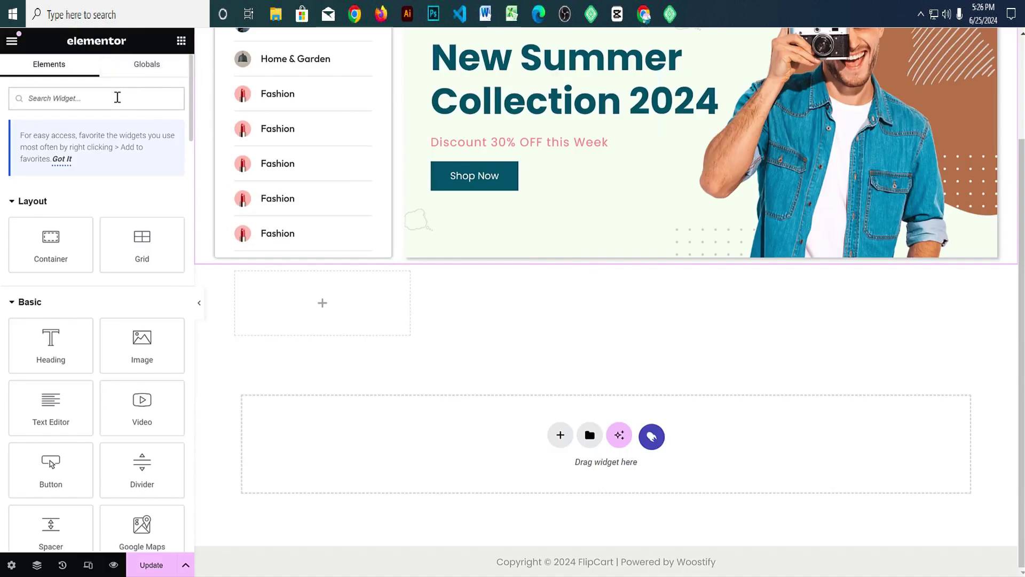
{"action": "type", "text": "icon"}
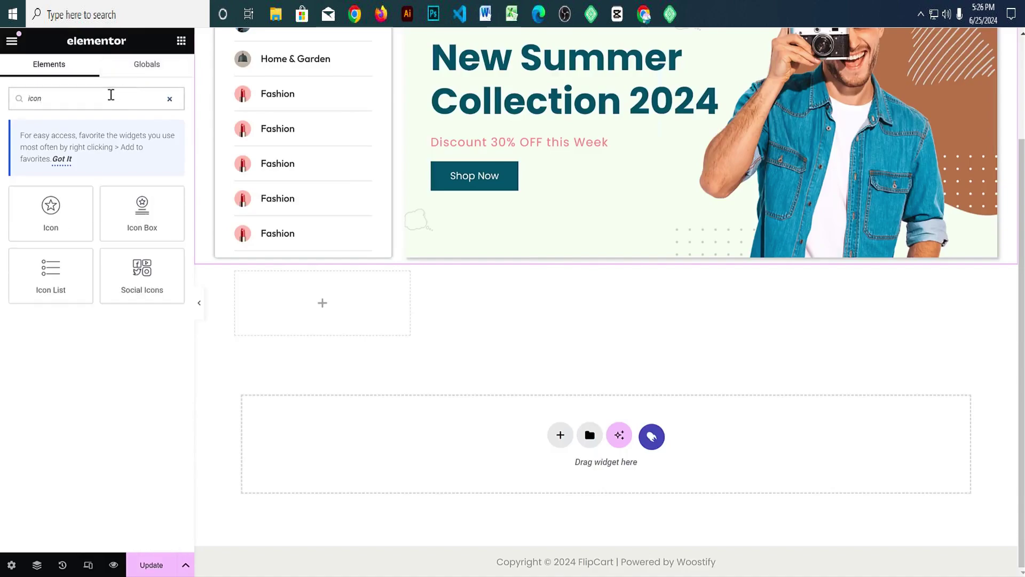
{"action": "left_click_drag", "start_coordinate": [142, 214], "coordinate": [322, 305]}
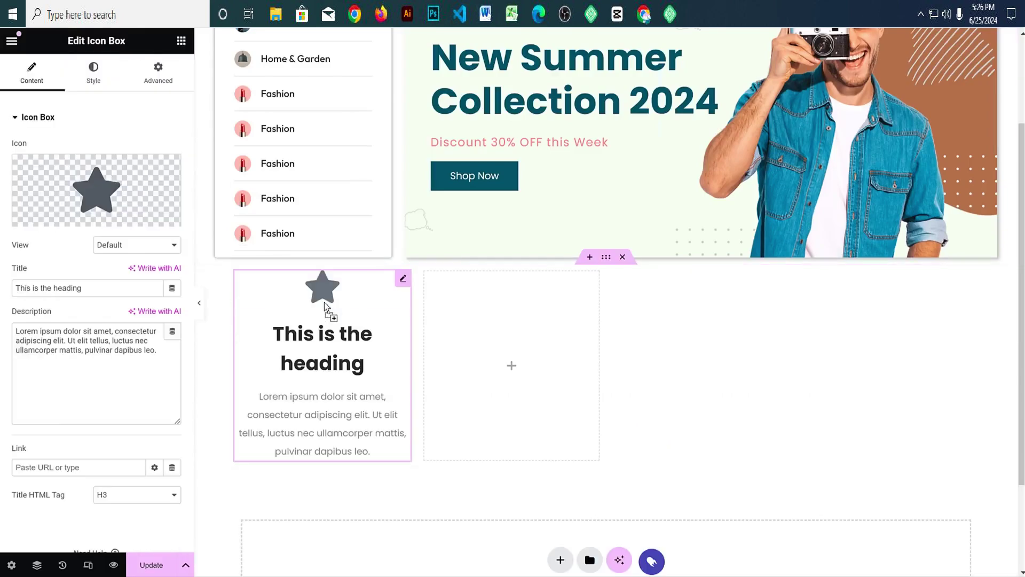
Step: Replace the Icon Box's star with a solid truck icon found by filtering the icon library for "truc"
{"action": "left_click", "coordinate": [148, 216]}
{"action": "left_click", "coordinate": [475, 107]}
{"action": "type", "text": "tr"}
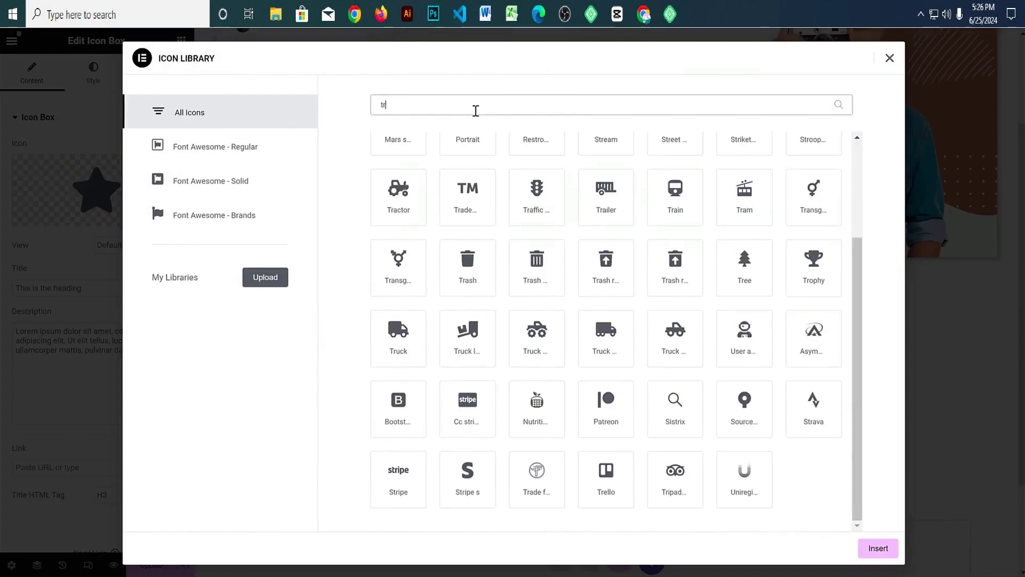
{"action": "type", "text": "uc"}
{"action": "left_click", "coordinate": [629, 179]}
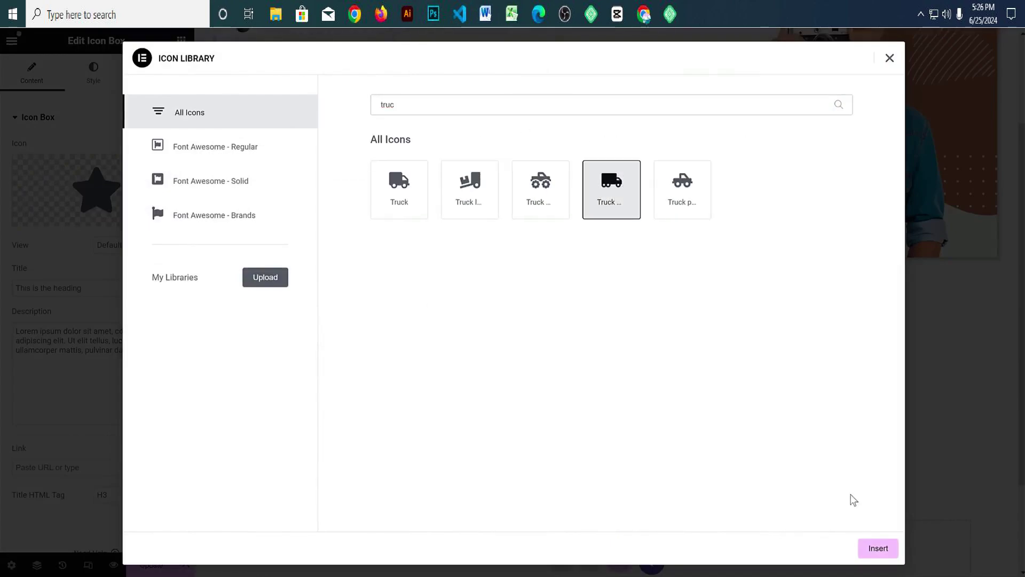
{"action": "left_click", "coordinate": [870, 548]}
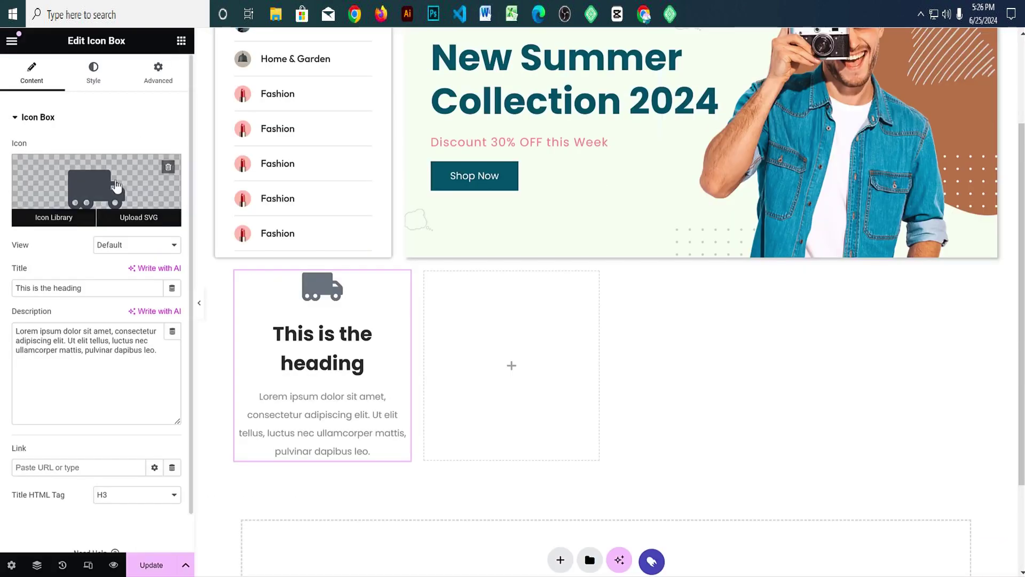
{"action": "scroll", "coordinate": [675, 389], "scroll_direction": "down", "scroll_amount": 5}
{"action": "scroll", "coordinate": [674, 424], "scroll_direction": "up", "scroll_amount": 10}
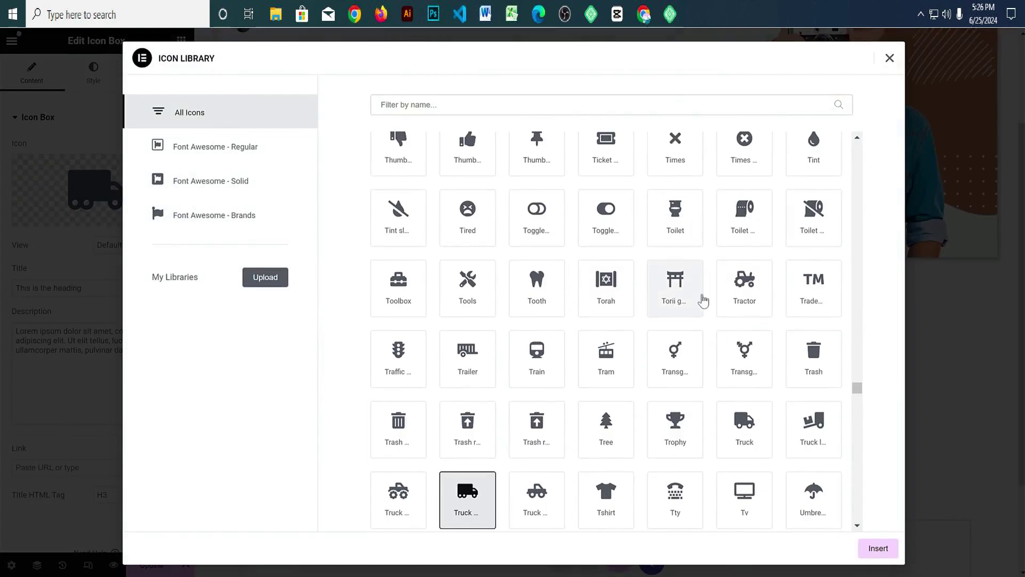
{"action": "scroll", "coordinate": [762, 311], "scroll_direction": "up", "scroll_amount": 1}
{"action": "scroll", "coordinate": [762, 311], "scroll_direction": "up", "scroll_amount": 2}
{"action": "left_click", "coordinate": [890, 58]}
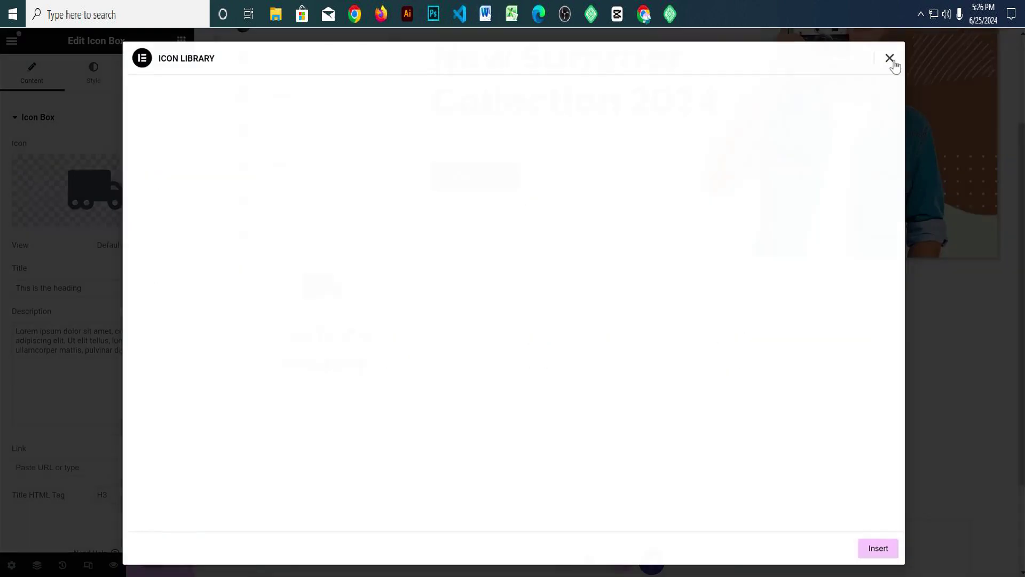
Step: Delete the Icon Box widget and place an Image Box widget in the grid's first cell instead
{"action": "right_click", "coordinate": [285, 303]}
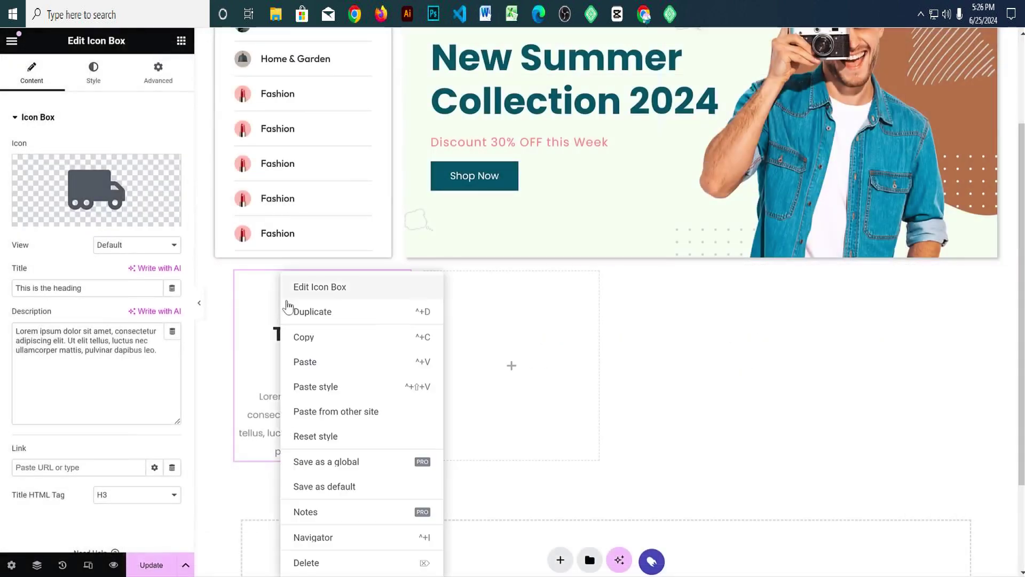
{"action": "left_click", "coordinate": [334, 560]}
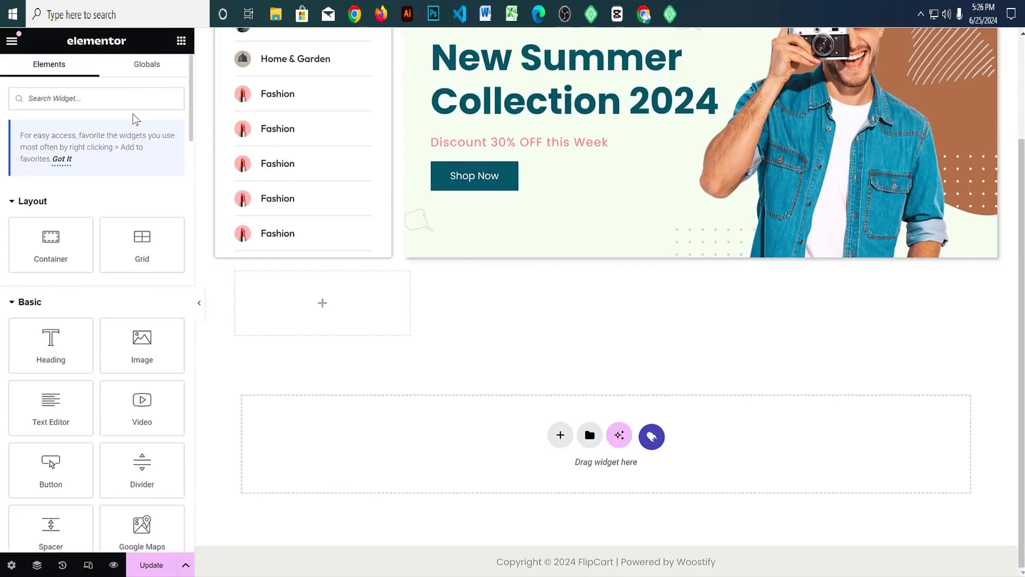
{"action": "left_click", "coordinate": [115, 101]}
{"action": "type", "text": "imag"}
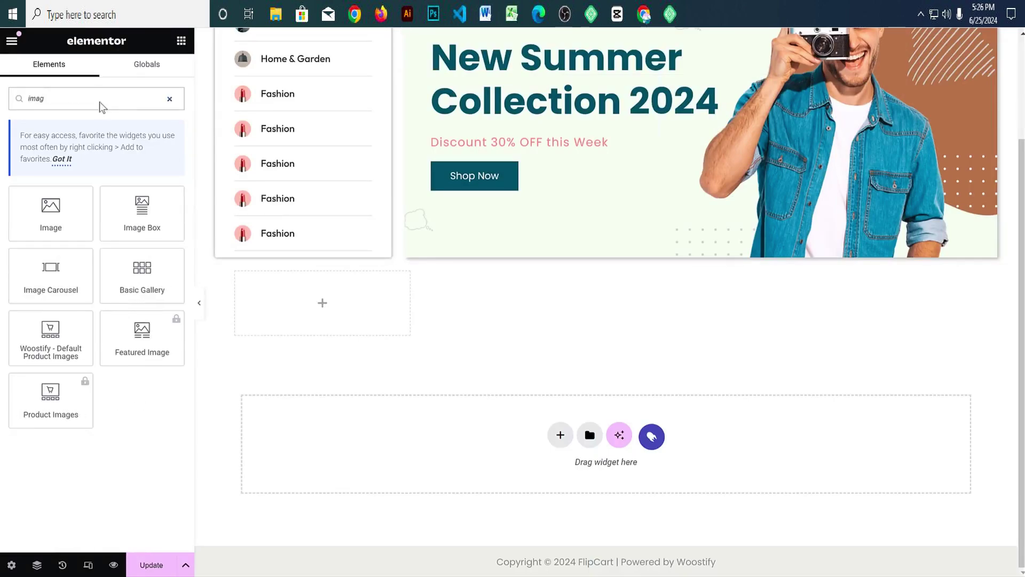
{"action": "left_click_drag", "start_coordinate": [142, 213], "coordinate": [352, 315]}
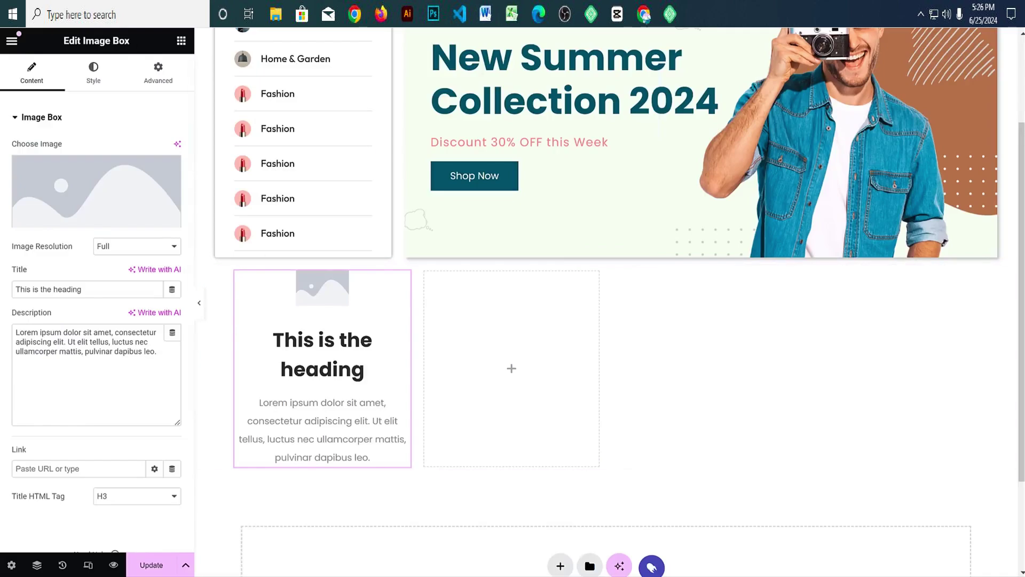
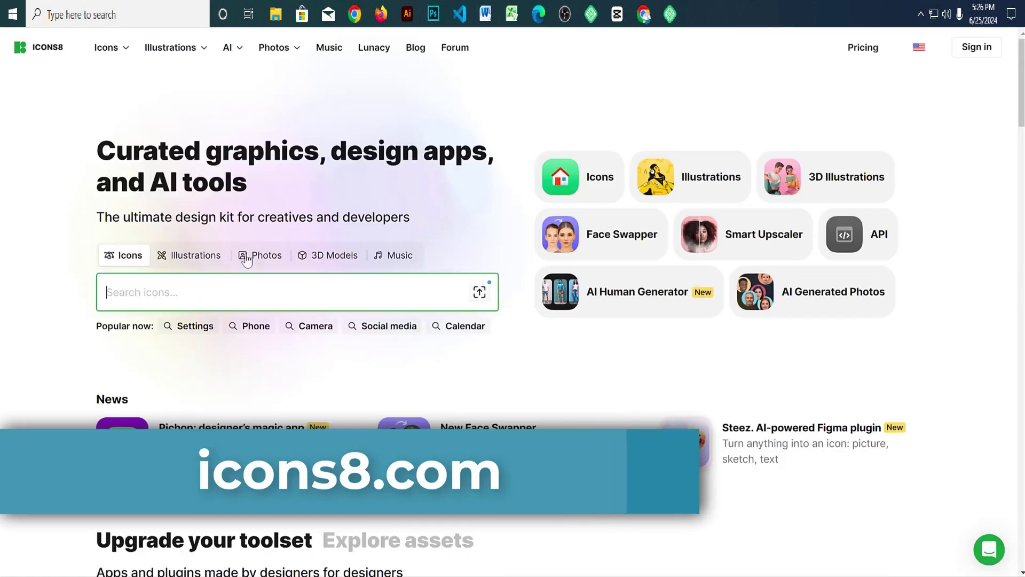
Step: Switch to the Icons8 website and search its icons for "truck"
{"action": "type", "text": "tesu"}
{"action": "key", "text": "BackSpace"}
{"action": "key", "text": "BackSpace"}
{"action": "key", "text": "BackSpace"}
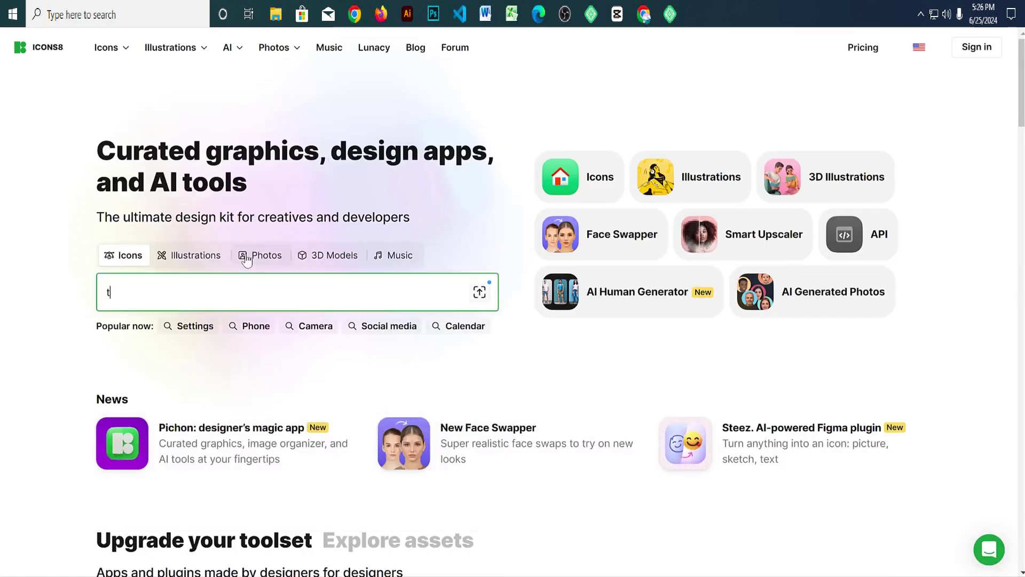
{"action": "type", "text": "ruck"}
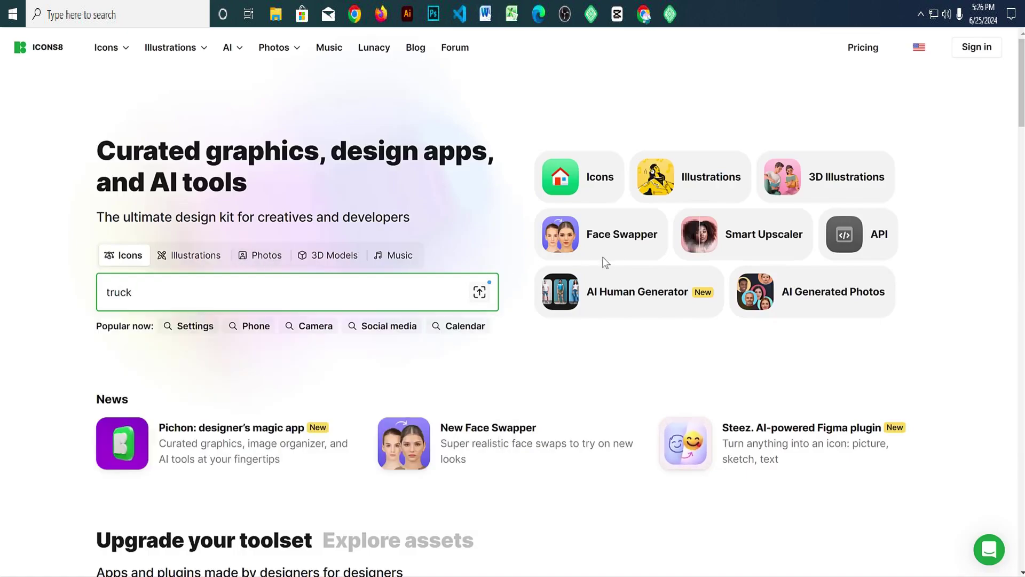
{"action": "key", "text": "Return"}
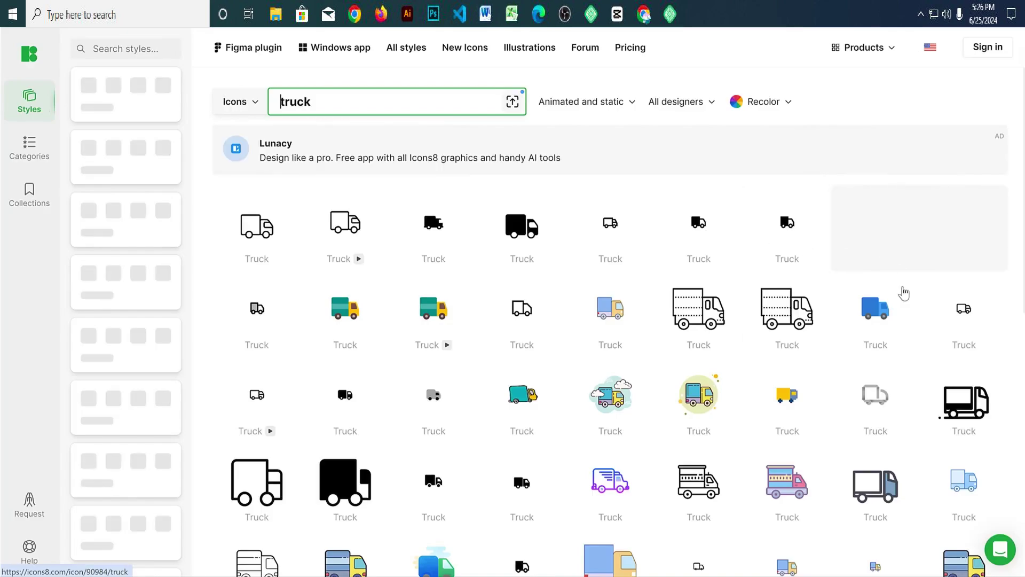
Step: Browse the truck icons and open the outlined iOS 17 delivery truck with speed lines
{"action": "scroll", "coordinate": [915, 325], "scroll_direction": "down", "scroll_amount": 5}
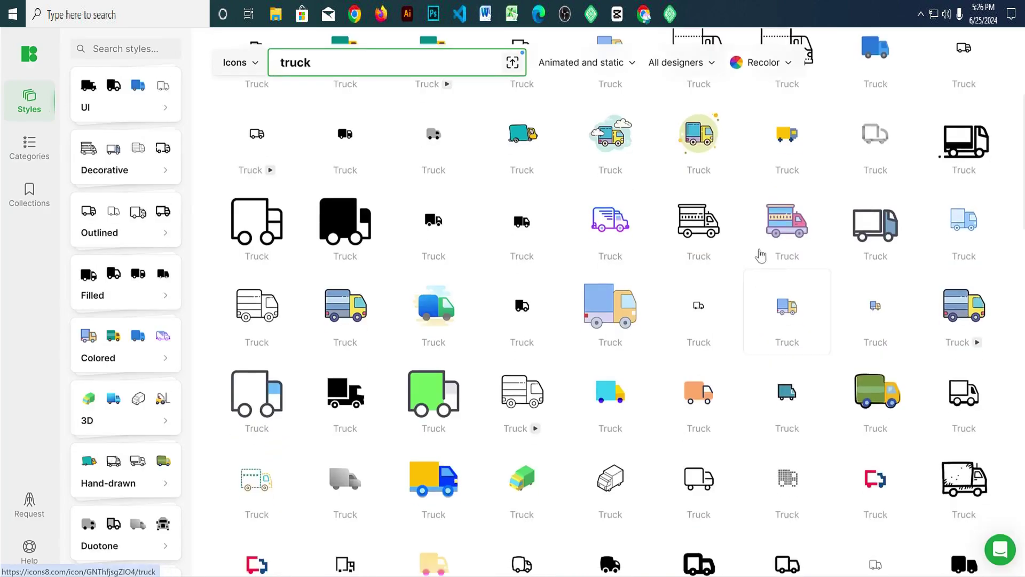
{"action": "scroll", "coordinate": [938, 299], "scroll_direction": "down", "scroll_amount": 3}
{"action": "scroll", "coordinate": [938, 300], "scroll_direction": "down", "scroll_amount": 6}
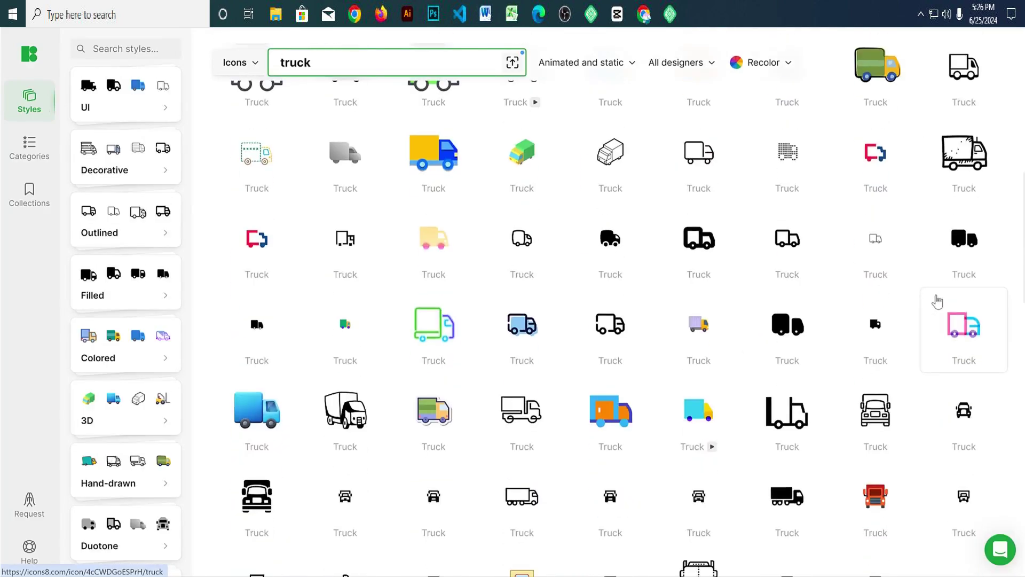
{"action": "scroll", "coordinate": [1002, 302], "scroll_direction": "down", "scroll_amount": 5}
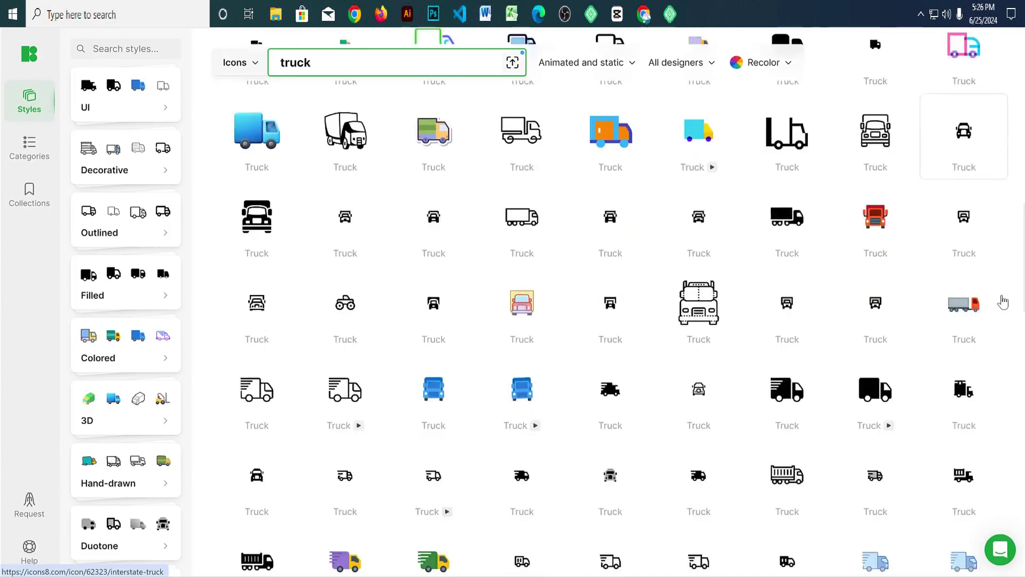
{"action": "scroll", "coordinate": [1003, 302], "scroll_direction": "down", "scroll_amount": 3}
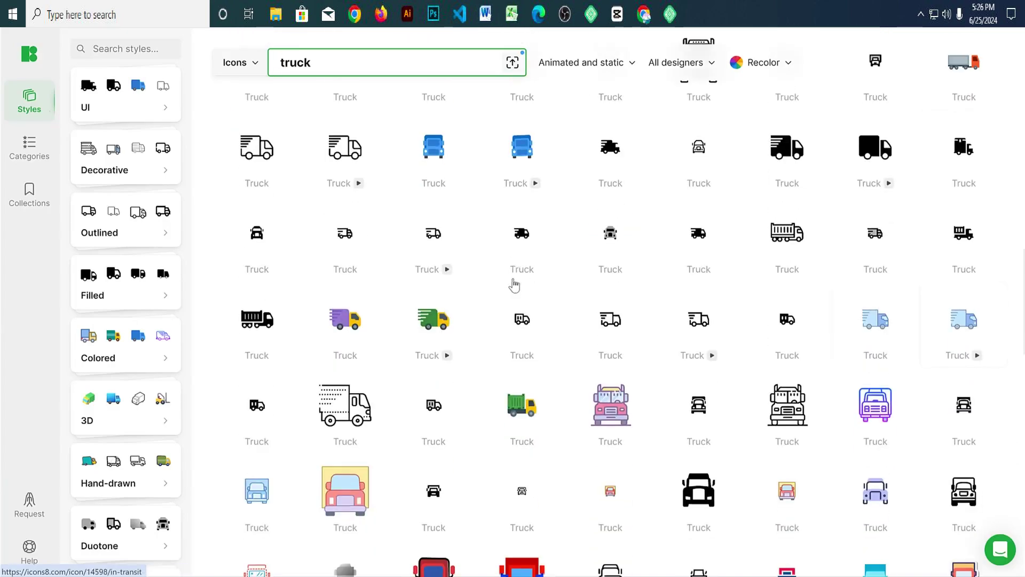
{"action": "scroll", "coordinate": [479, 286], "scroll_direction": "up", "scroll_amount": 3}
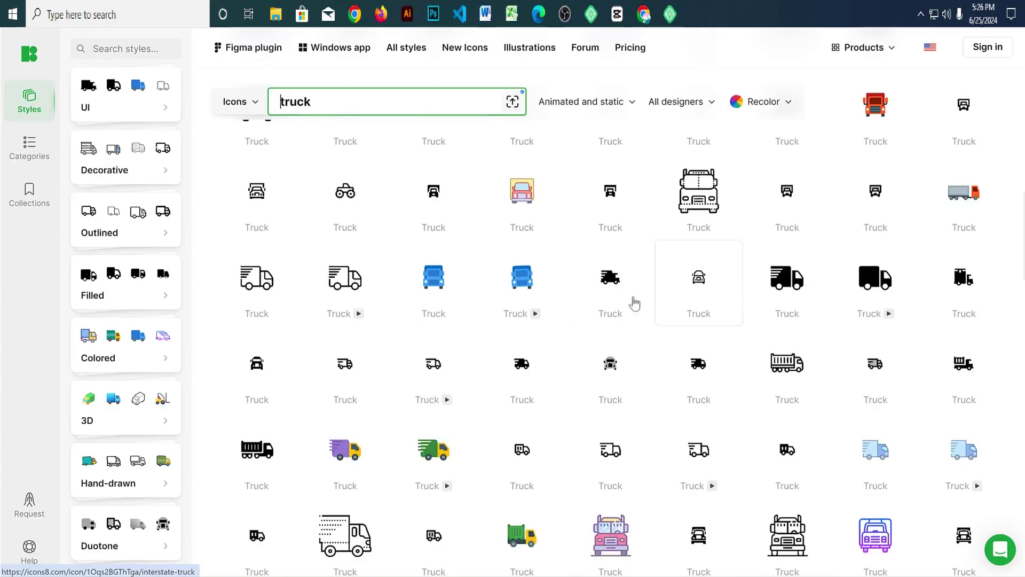
{"action": "left_click", "coordinate": [257, 277]}
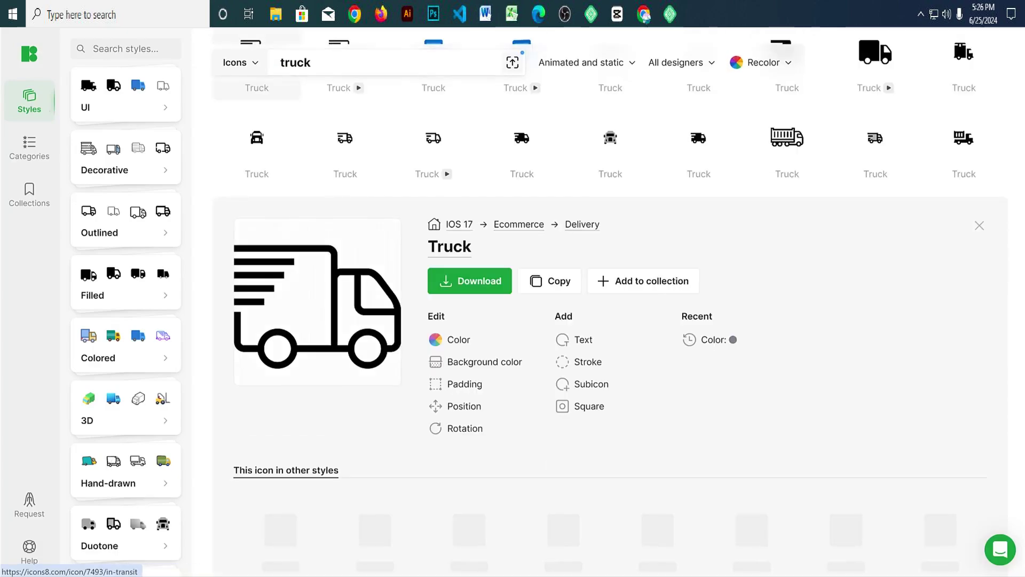
Step: Switch to the reference page and sample the grey of its Fast, Free Shipping truck icon with the color picker
{"action": "key", "text": "ctrl+Tab"}
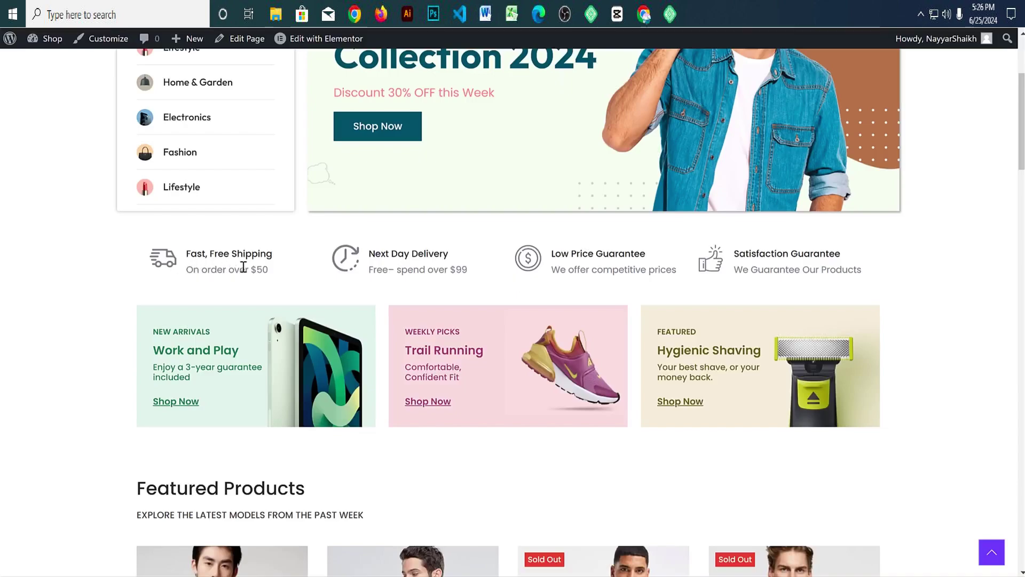
{"action": "triple_click", "coordinate": [222, 269]}
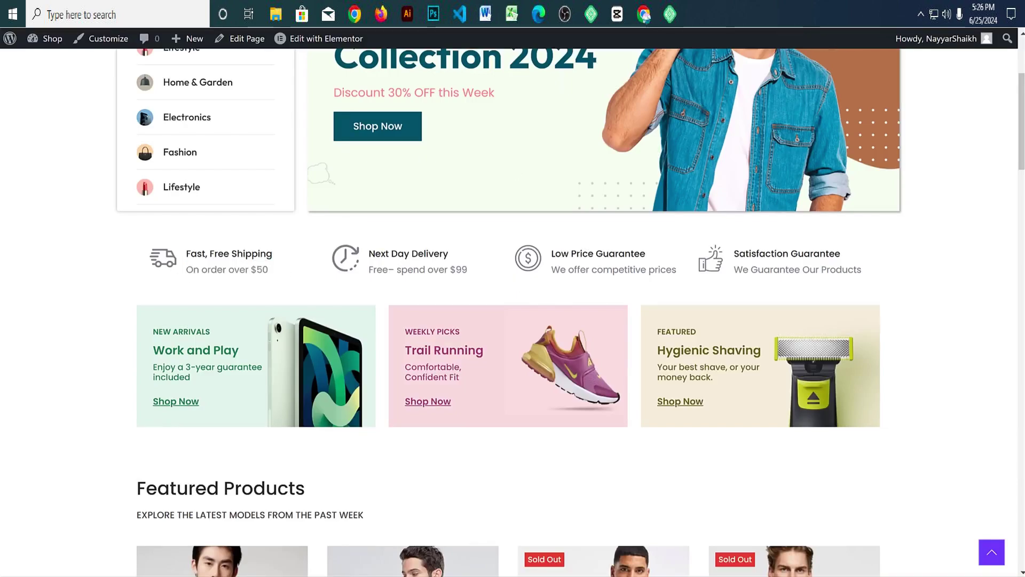
{"action": "key", "text": "alt+shift+z"}
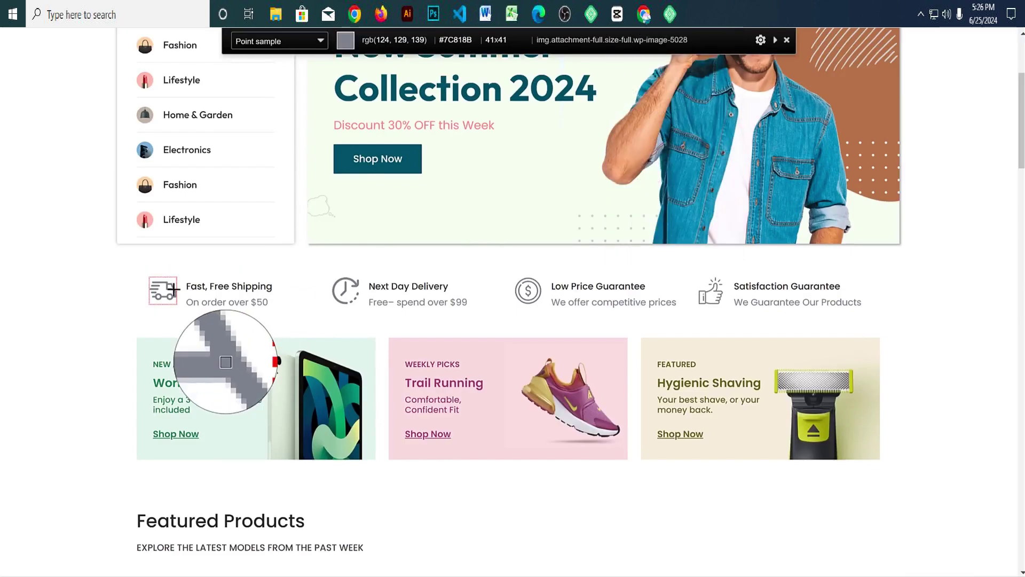
{"action": "left_click", "coordinate": [174, 289]}
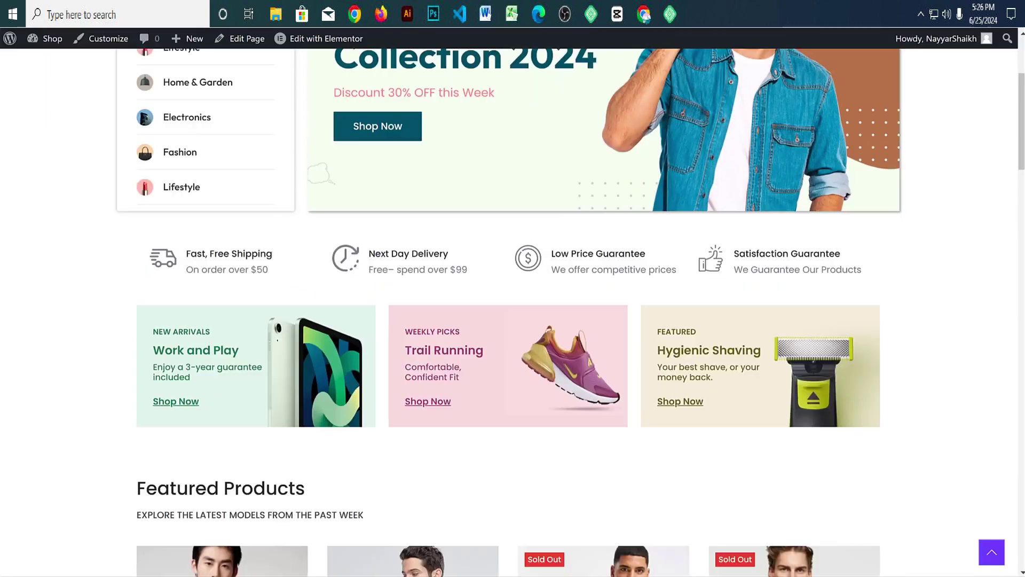
Step: Return to Icons8 and recolor the opened truck icon to #7C818B
{"action": "key", "text": "alt+Tab"}
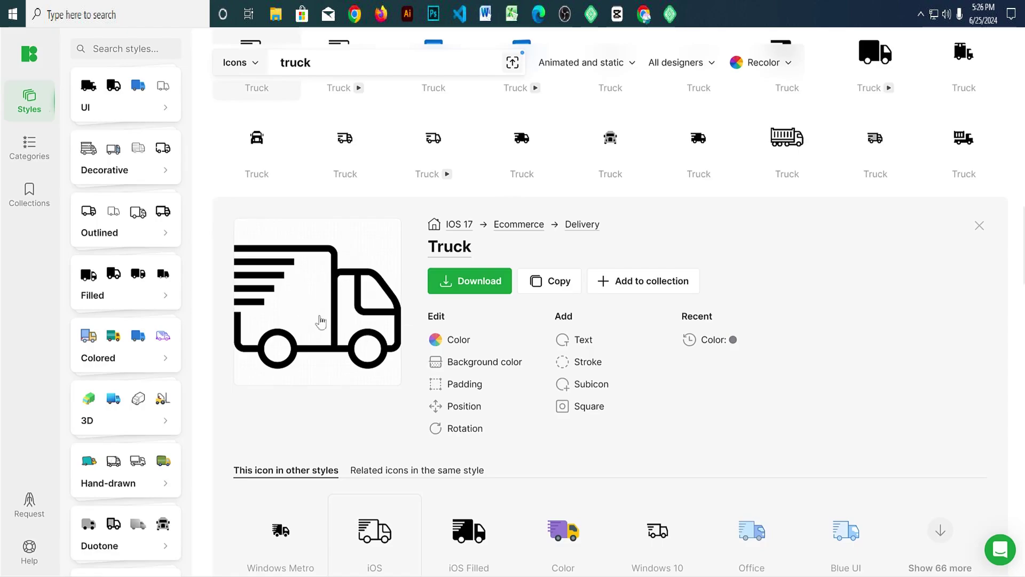
{"action": "left_click", "coordinate": [459, 341]}
{"action": "left_click", "coordinate": [574, 356]}
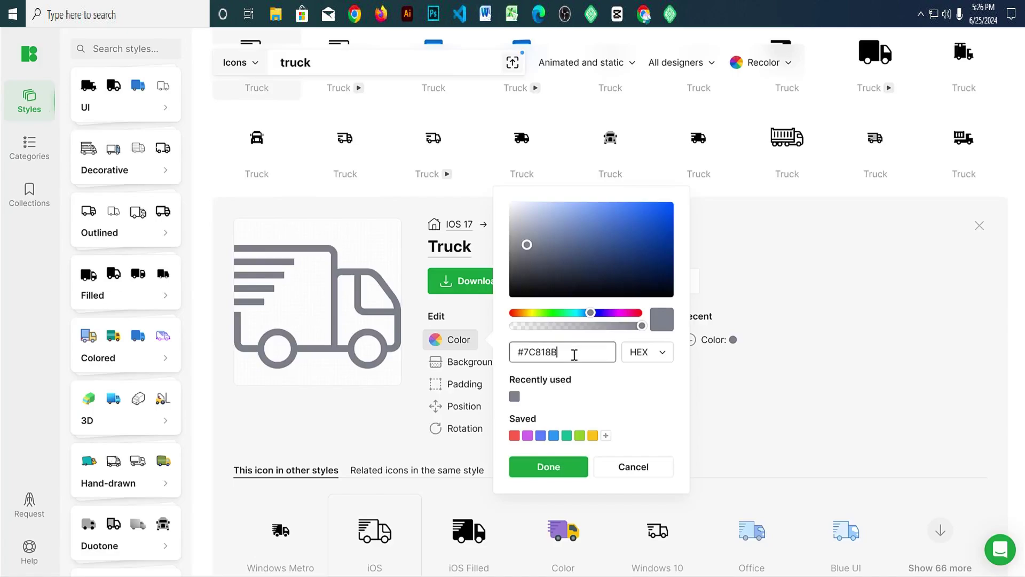
{"action": "triple_click", "coordinate": [574, 355]}
{"action": "left_click", "coordinate": [574, 355]}
{"action": "left_click", "coordinate": [550, 467]}
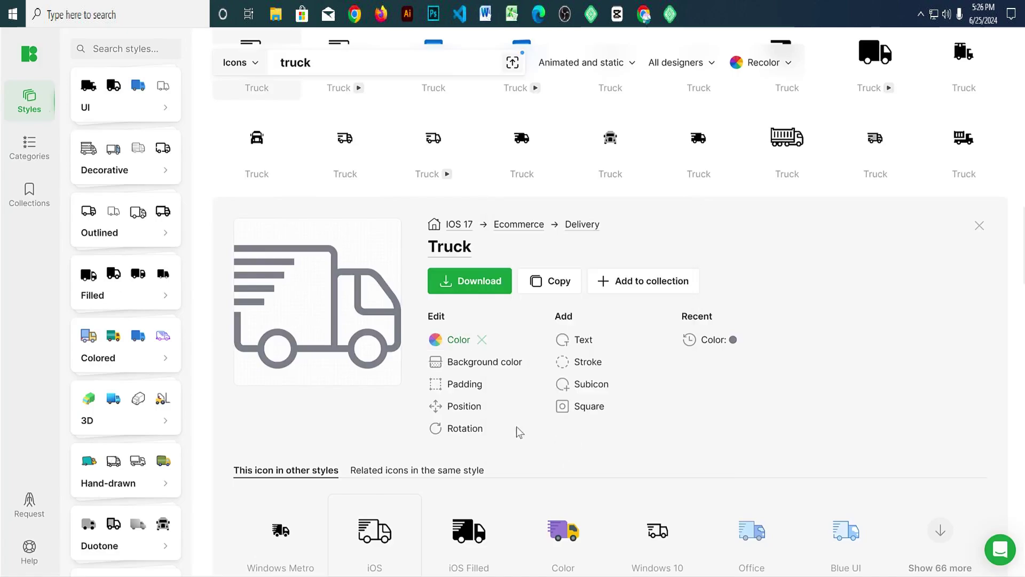
Step: Download the recolored truck icon as a free 100×100 PNG and dismiss the attribution notice
{"action": "left_click", "coordinate": [475, 288]}
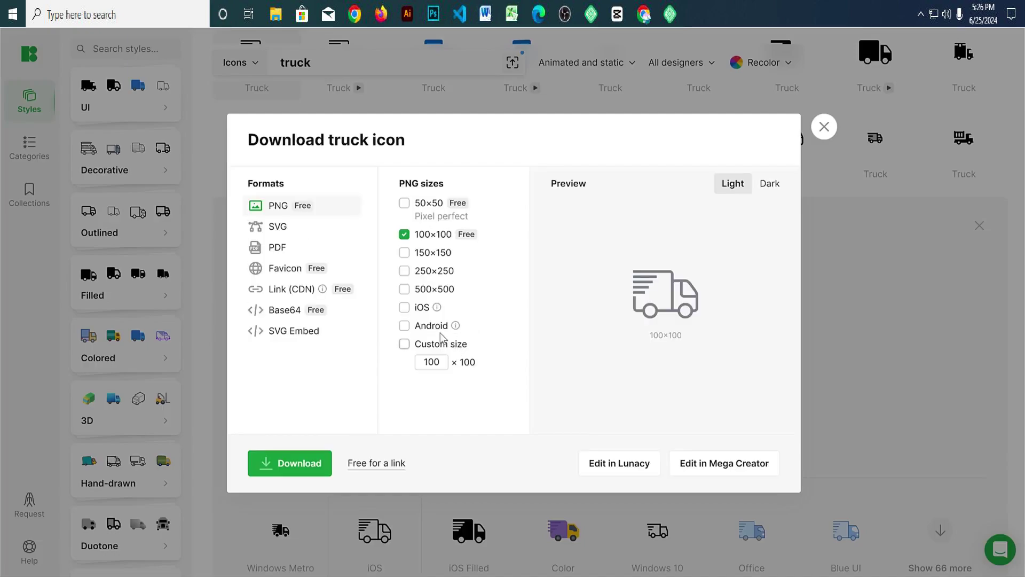
{"action": "left_click", "coordinate": [434, 291]}
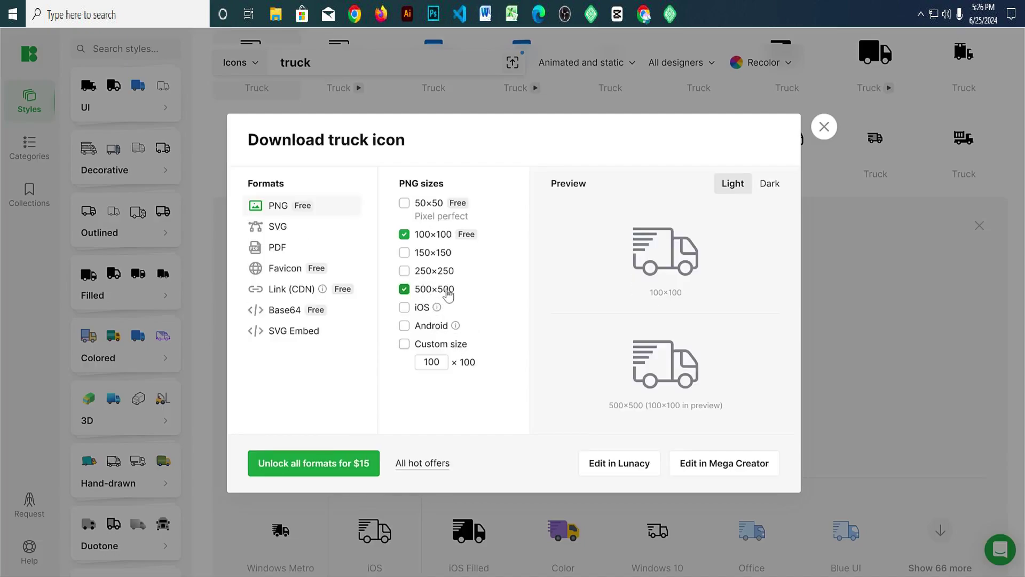
{"action": "left_click", "coordinate": [433, 255]}
{"action": "left_click", "coordinate": [434, 259]}
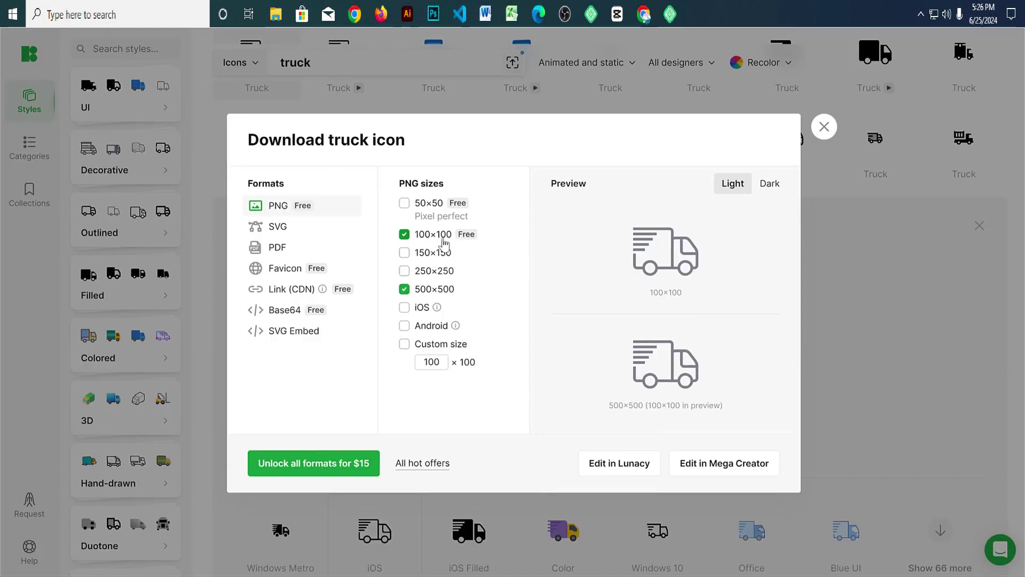
{"action": "left_click", "coordinate": [433, 291]}
{"action": "left_click", "coordinate": [314, 463]}
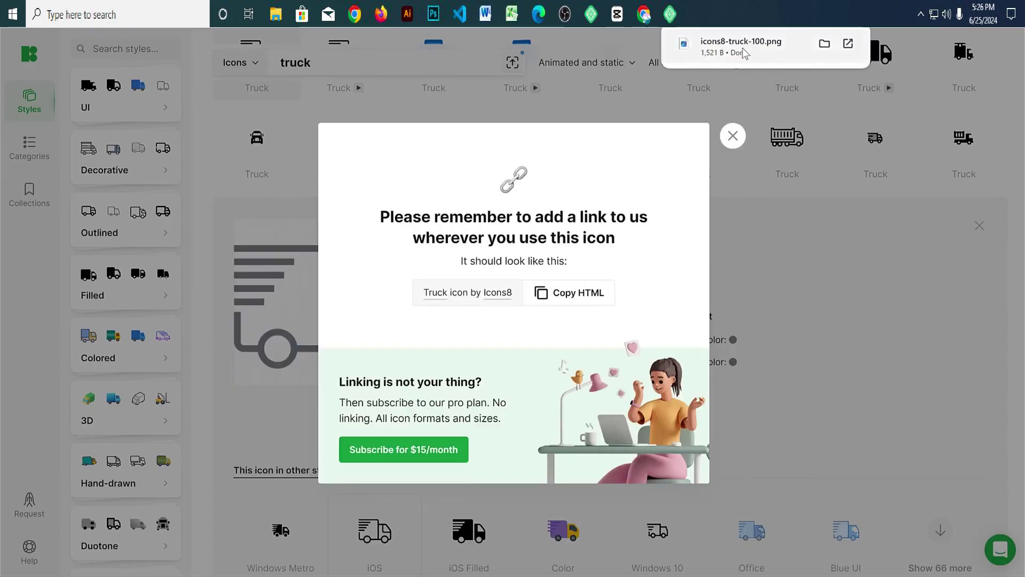
{"action": "left_click", "coordinate": [733, 136]}
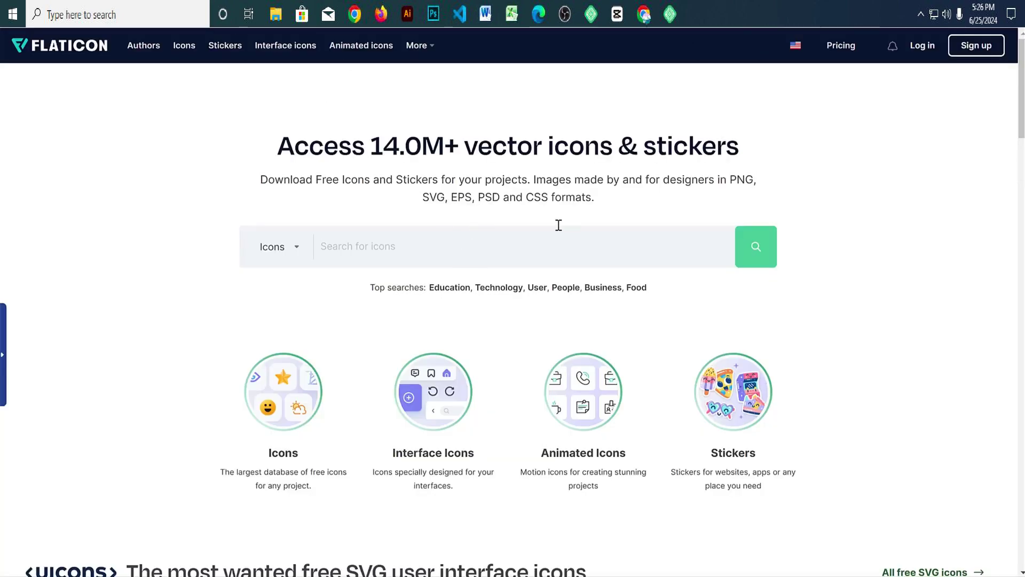
Step: Switch to Flaticon, search its icons for "truck" and look through the alternative icons
{"action": "type", "text": "truck"}
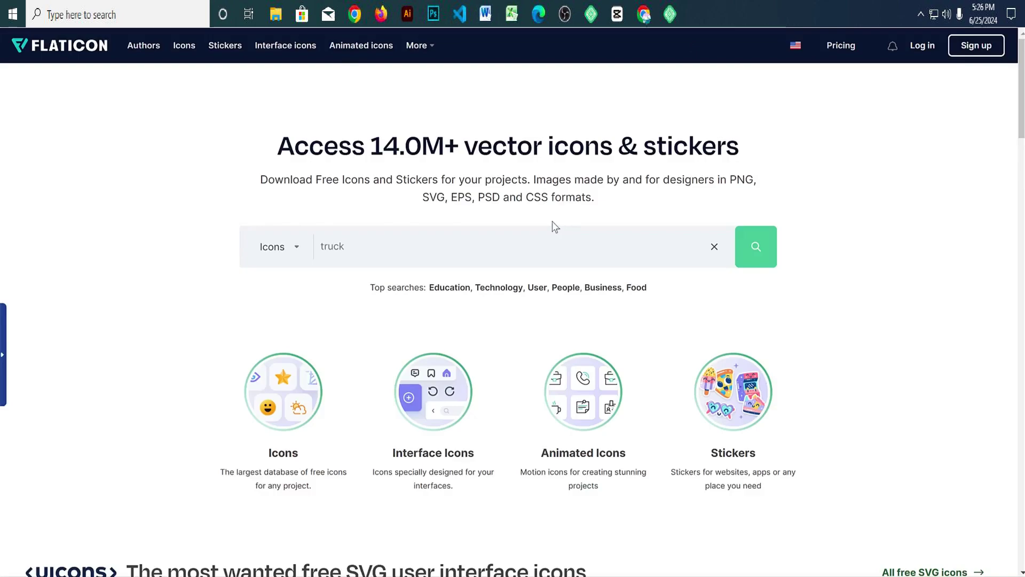
{"action": "key", "text": "Return"}
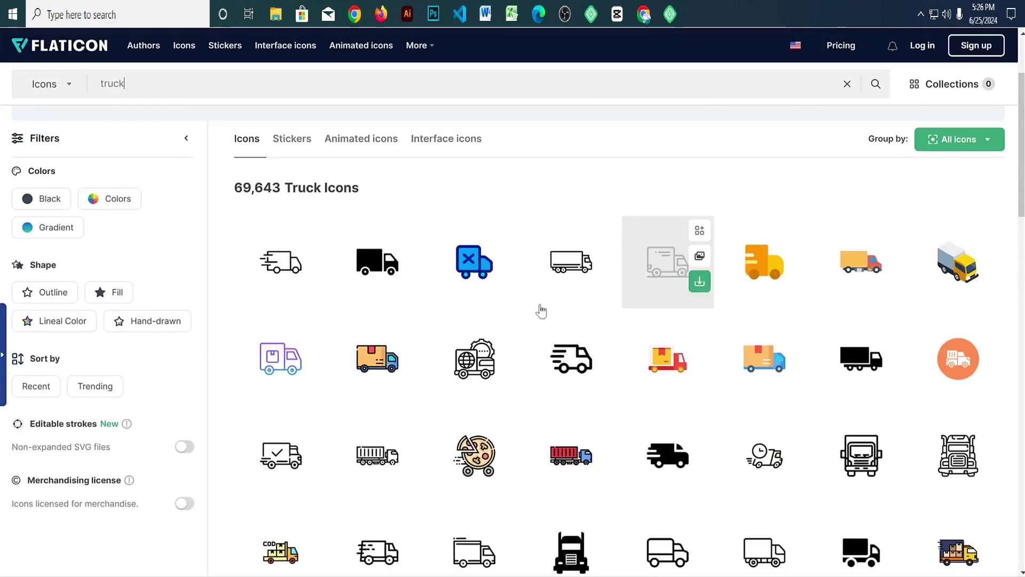
{"action": "scroll", "coordinate": [950, 323], "scroll_direction": "down", "scroll_amount": 7}
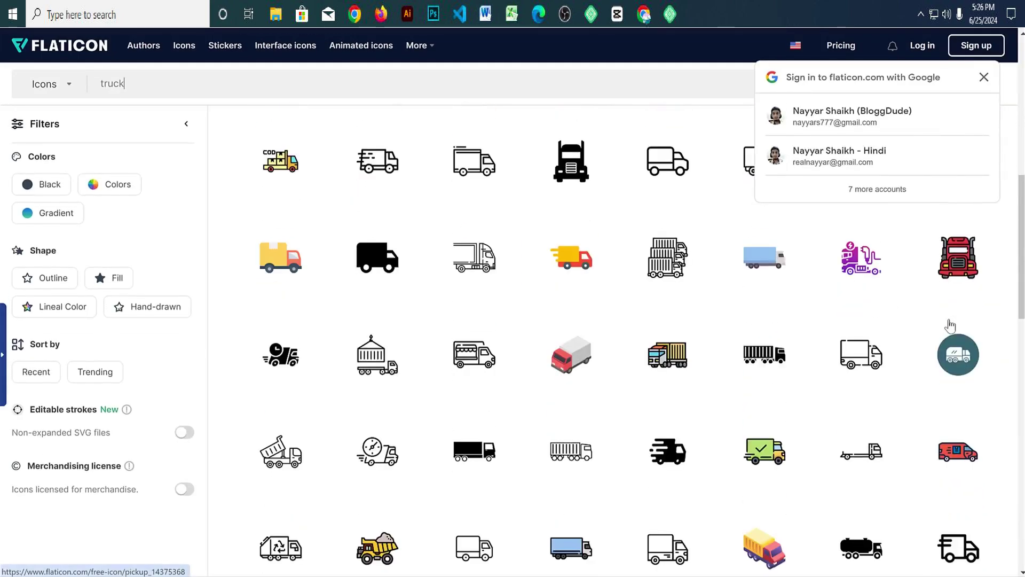
{"action": "scroll", "coordinate": [950, 323], "scroll_direction": "up", "scroll_amount": 8}
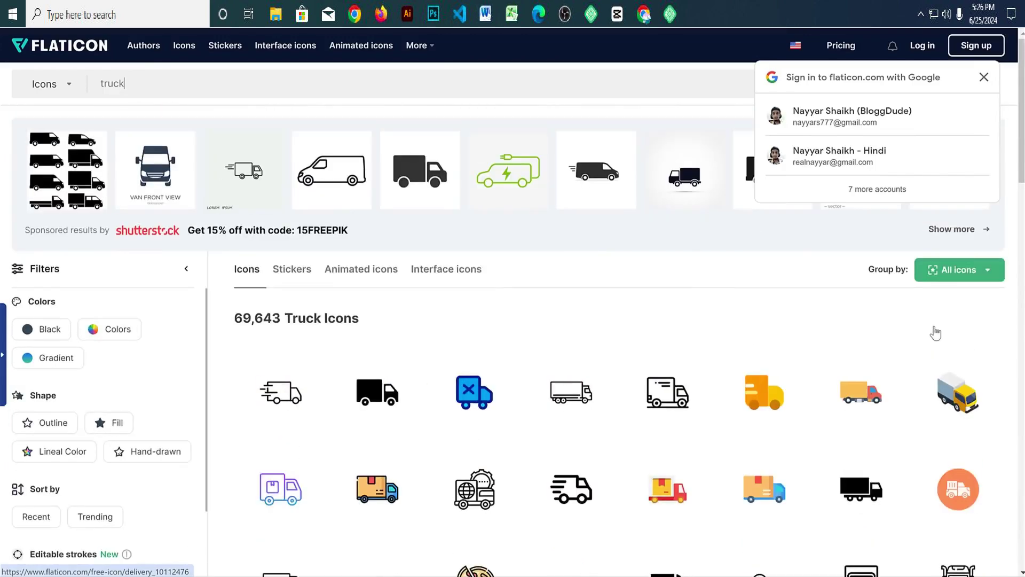
Step: Open the free outlined delivery truck icon with speed lines, try to edit it and log in to Flaticon to unlock the editor
{"action": "scroll", "coordinate": [607, 377], "scroll_direction": "down", "scroll_amount": 3}
{"action": "left_click", "coordinate": [554, 372]}
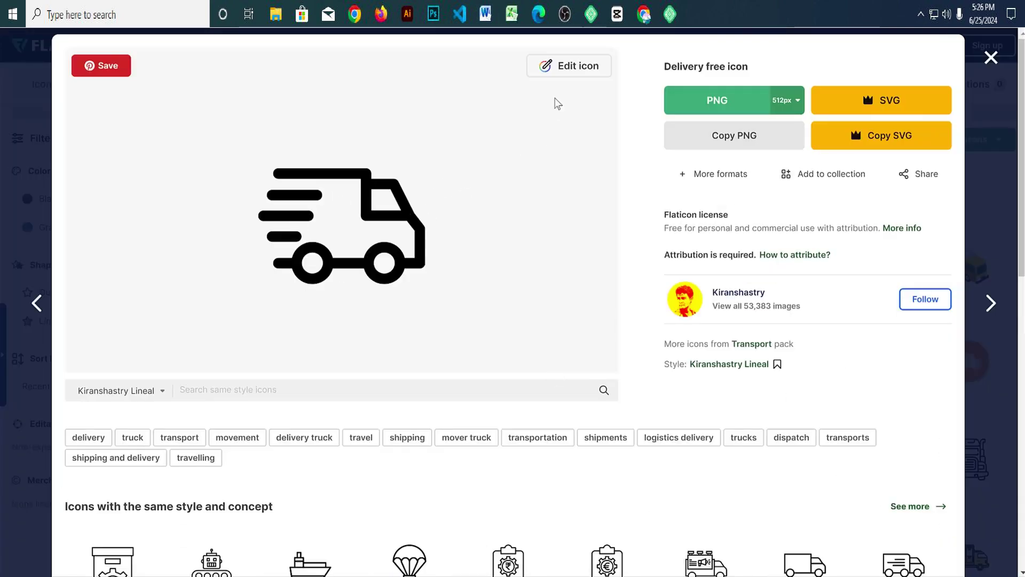
{"action": "left_click", "coordinate": [578, 68]}
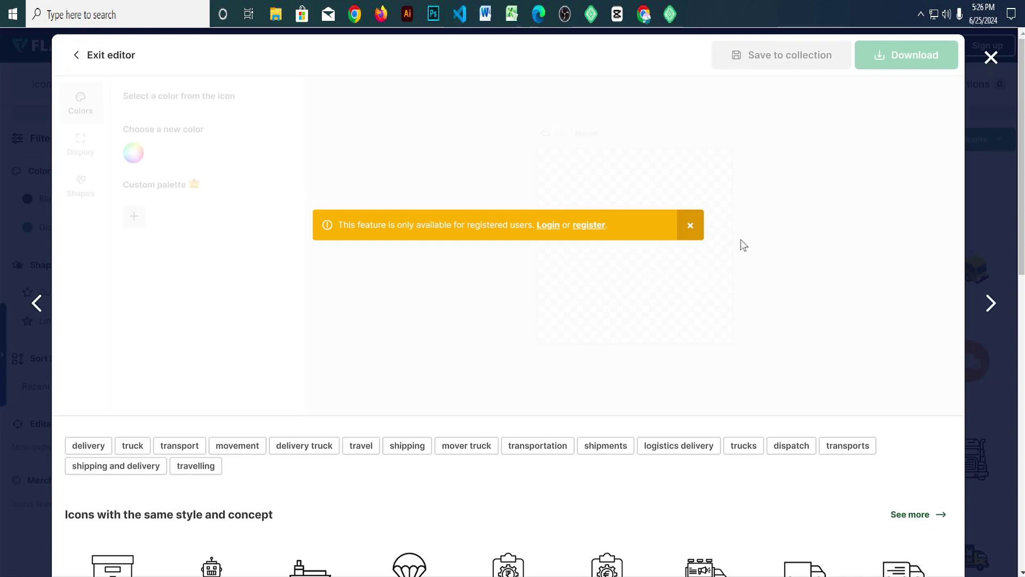
{"action": "left_click", "coordinate": [559, 226]}
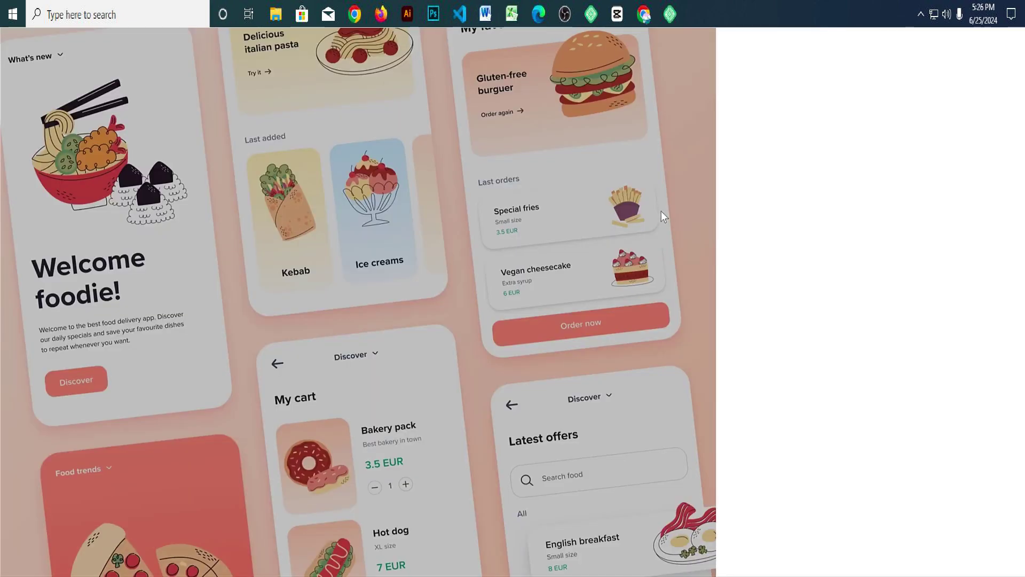
{"action": "left_click", "coordinate": [862, 327]}
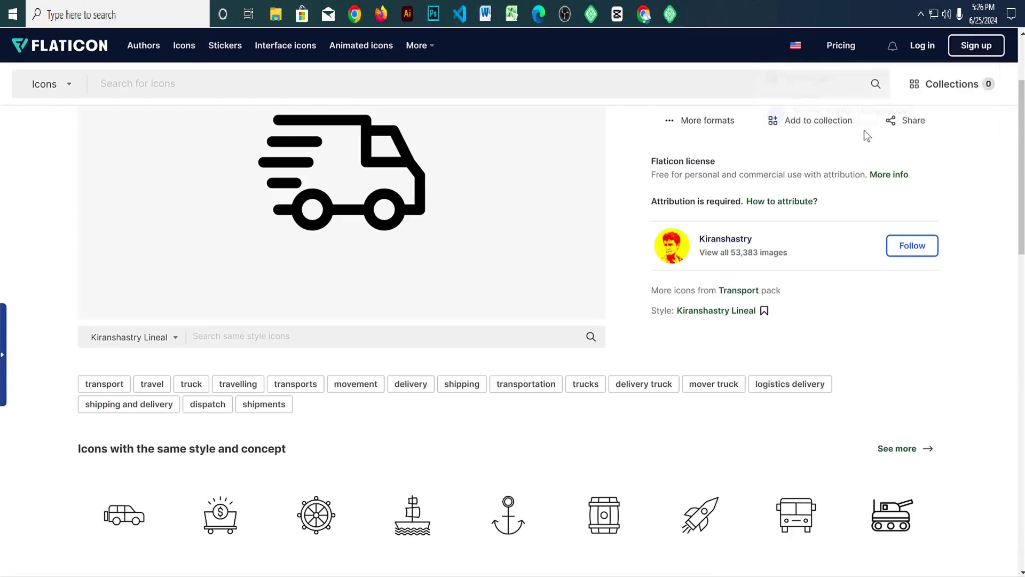
Step: Open the delivery truck icon in the icon editor and recolor it to #7C818B
{"action": "scroll", "coordinate": [812, 272], "scroll_direction": "up", "scroll_amount": 3}
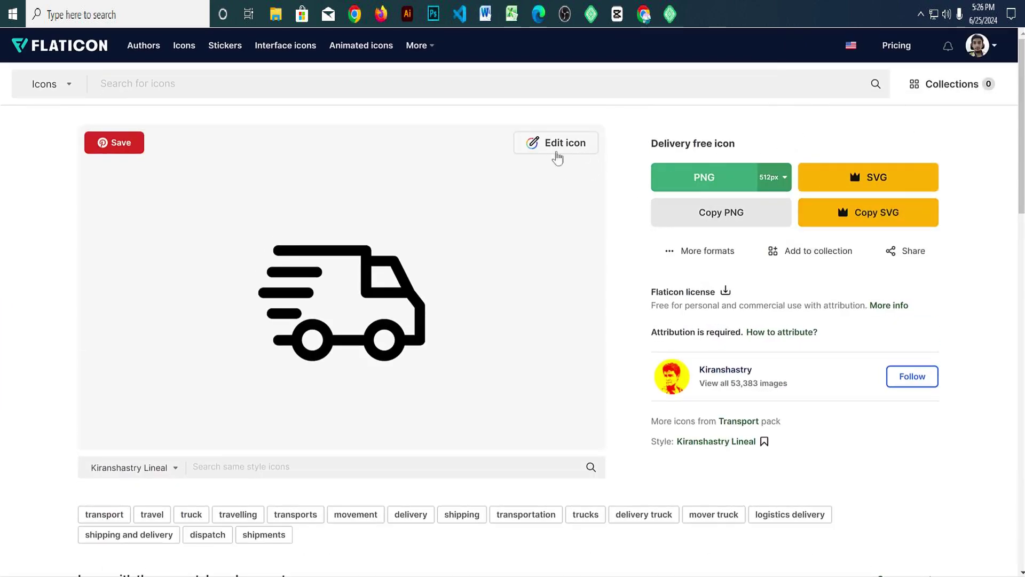
{"action": "left_click", "coordinate": [563, 151]}
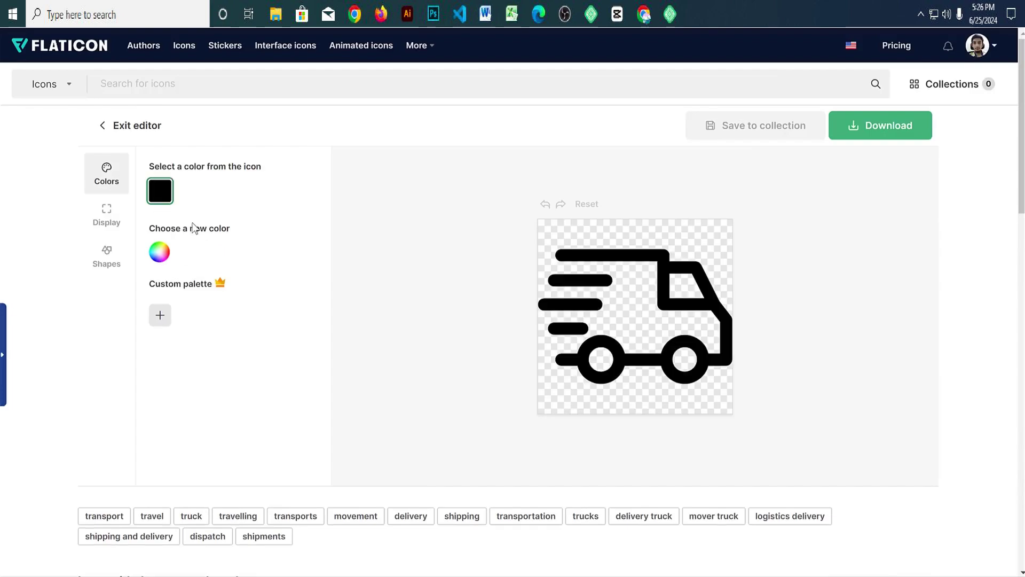
{"action": "left_click", "coordinate": [159, 253]}
{"action": "left_click", "coordinate": [282, 370]}
{"action": "type", "text": "#7C818B"}
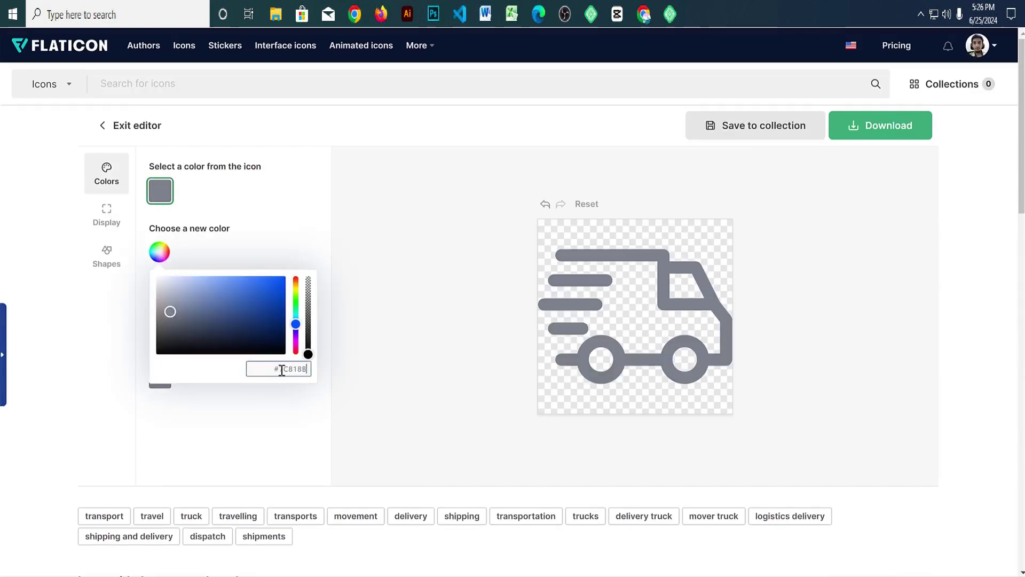
{"action": "left_click", "coordinate": [383, 260]}
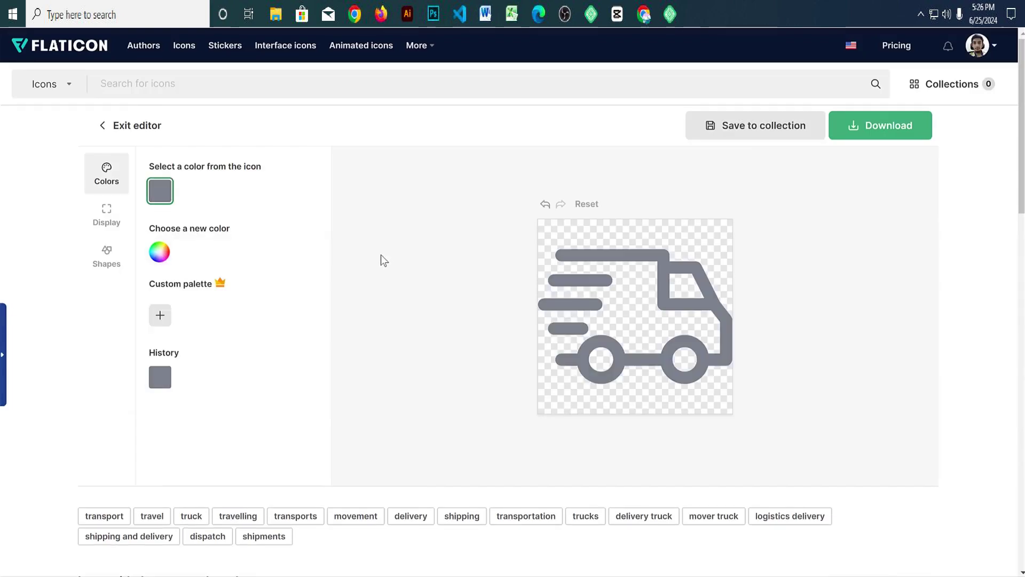
Step: Download the recolored delivery icon as a free 512px PNG and dismiss the attribution notice
{"action": "left_click", "coordinate": [892, 129]}
{"action": "left_click", "coordinate": [897, 175]}
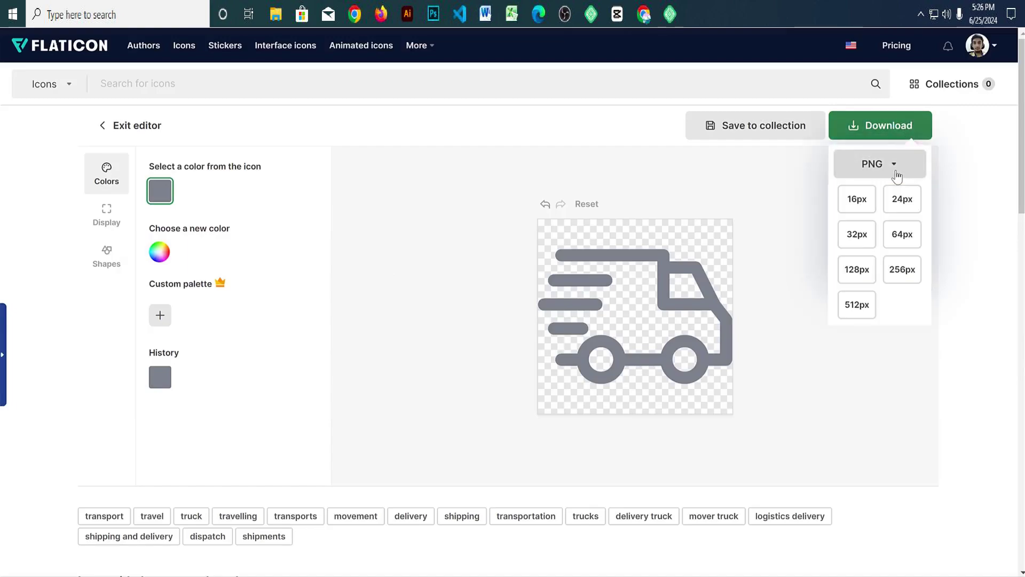
{"action": "left_click", "coordinate": [857, 305]}
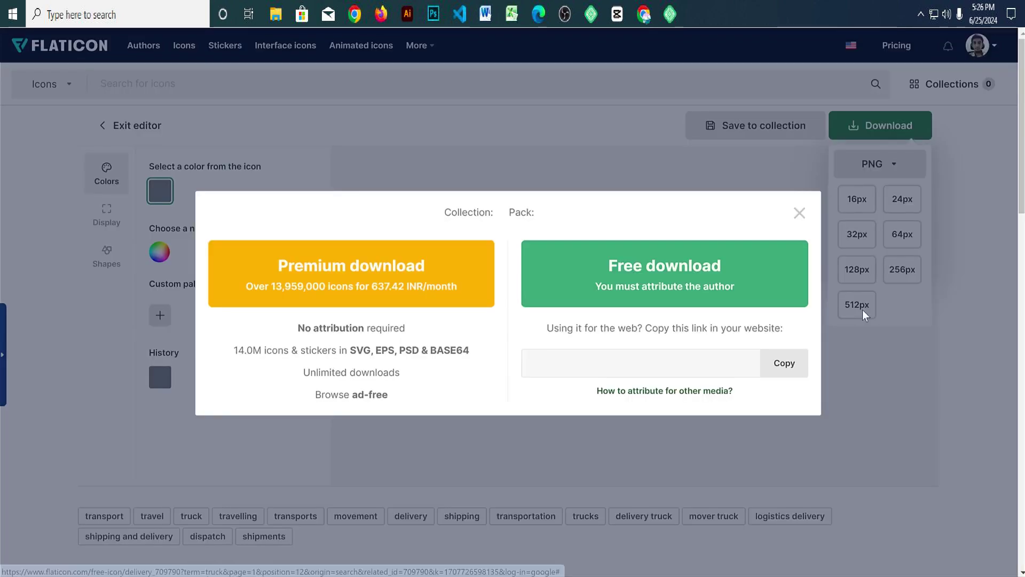
{"action": "left_click", "coordinate": [694, 275]}
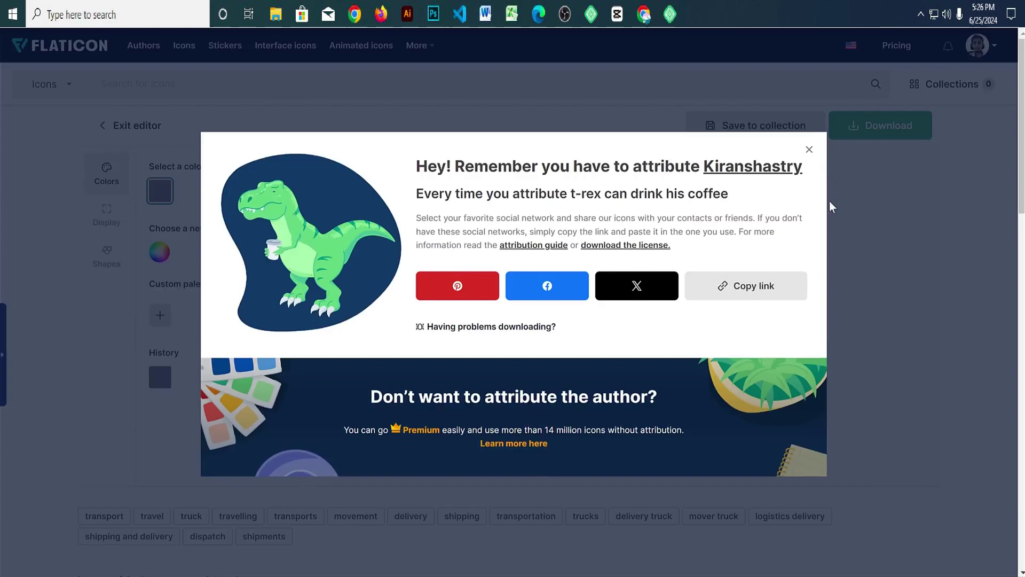
{"action": "left_click", "coordinate": [809, 150]}
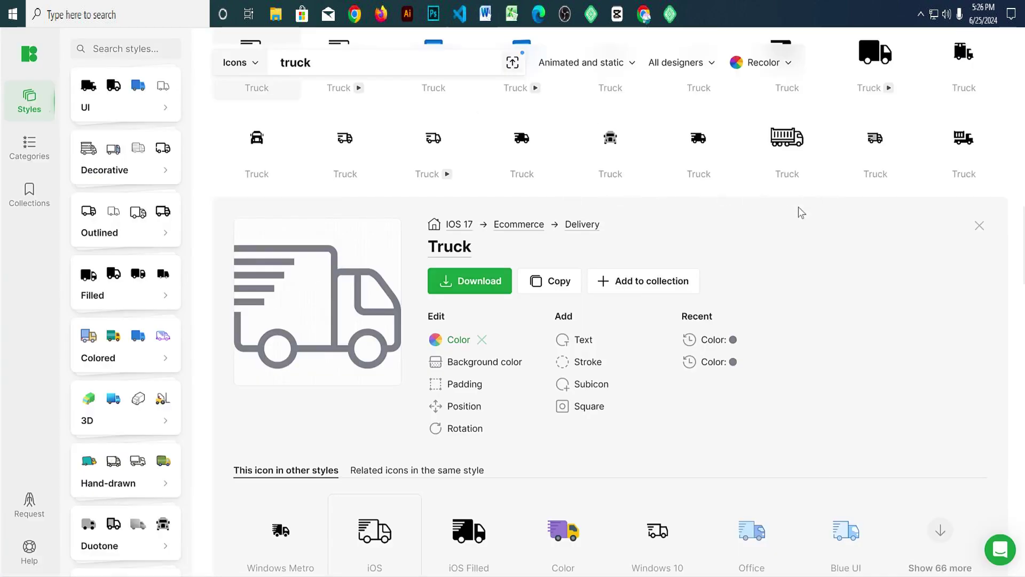
Step: Return to the Elementor page, start uploading an image for the Image Box and select the delivery and coin files
{"action": "scroll", "coordinate": [799, 207], "scroll_direction": "up", "scroll_amount": 12}
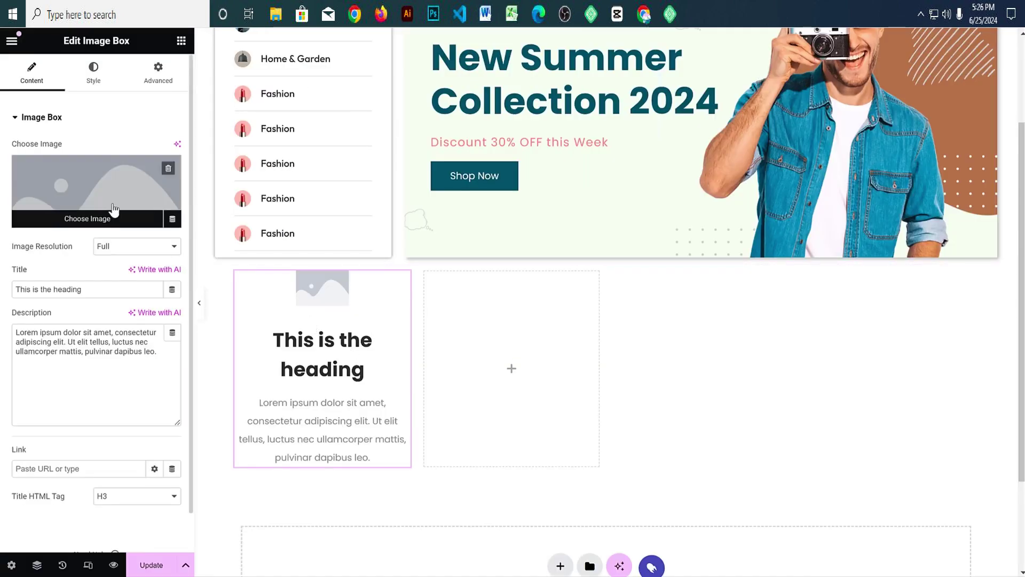
{"action": "left_click", "coordinate": [115, 212]}
{"action": "left_click", "coordinate": [189, 91]}
{"action": "left_click", "coordinate": [577, 302]}
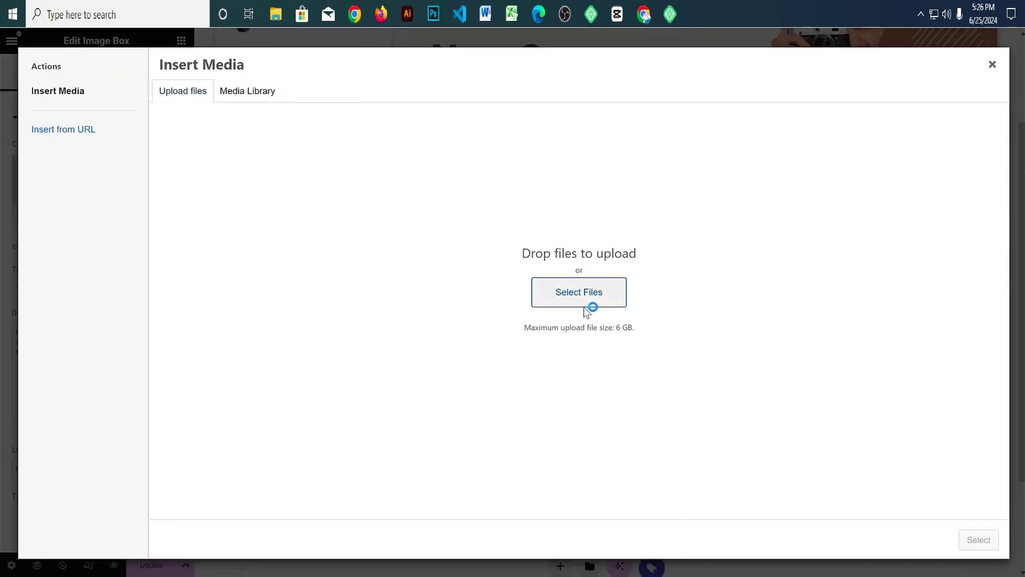
{"action": "scroll", "coordinate": [509, 222], "scroll_direction": "down", "scroll_amount": 3}
{"action": "left_click", "coordinate": [555, 209]}
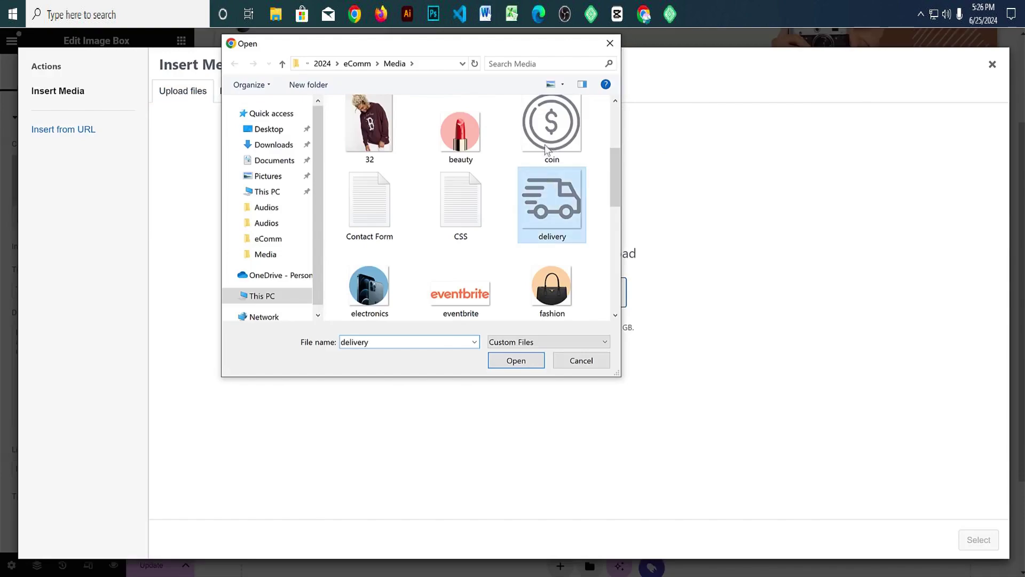
{"action": "left_click", "coordinate": [551, 130], "text": "ctrl"}
{"action": "scroll", "coordinate": [555, 203], "scroll_direction": "up", "scroll_amount": 3}
{"action": "scroll", "coordinate": [533, 211], "scroll_direction": "down", "scroll_amount": 3}
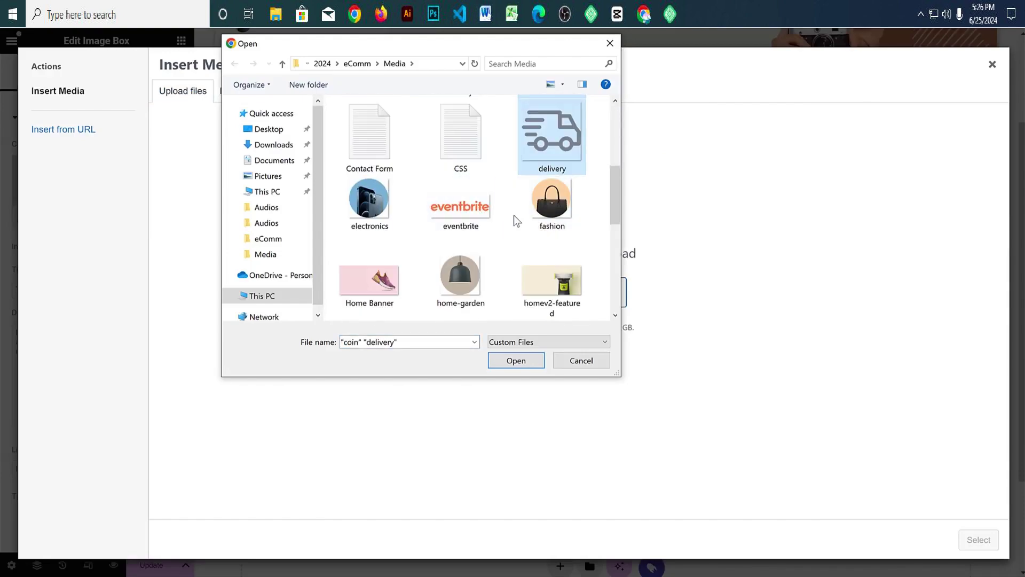
Step: Add the wall-clock file to the selection, try to upload the three icons and close the media window
{"action": "scroll", "coordinate": [513, 215], "scroll_direction": "down", "scroll_amount": 5}
{"action": "scroll", "coordinate": [518, 222], "scroll_direction": "down", "scroll_amount": 2}
{"action": "left_click", "coordinate": [402, 274], "text": "ctrl"}
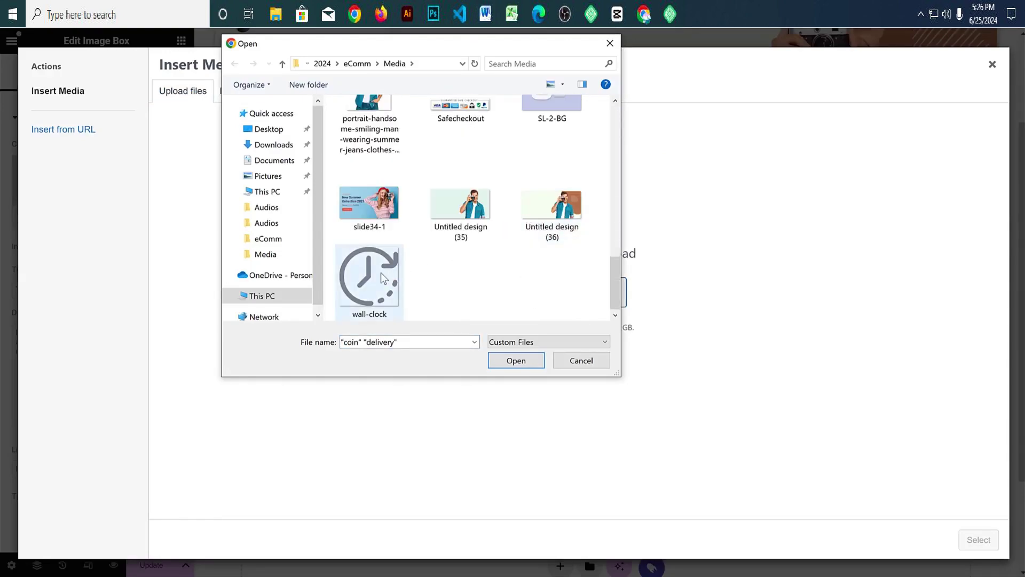
{"action": "scroll", "coordinate": [475, 267], "scroll_direction": "up", "scroll_amount": 3}
{"action": "scroll", "coordinate": [473, 261], "scroll_direction": "up", "scroll_amount": 8}
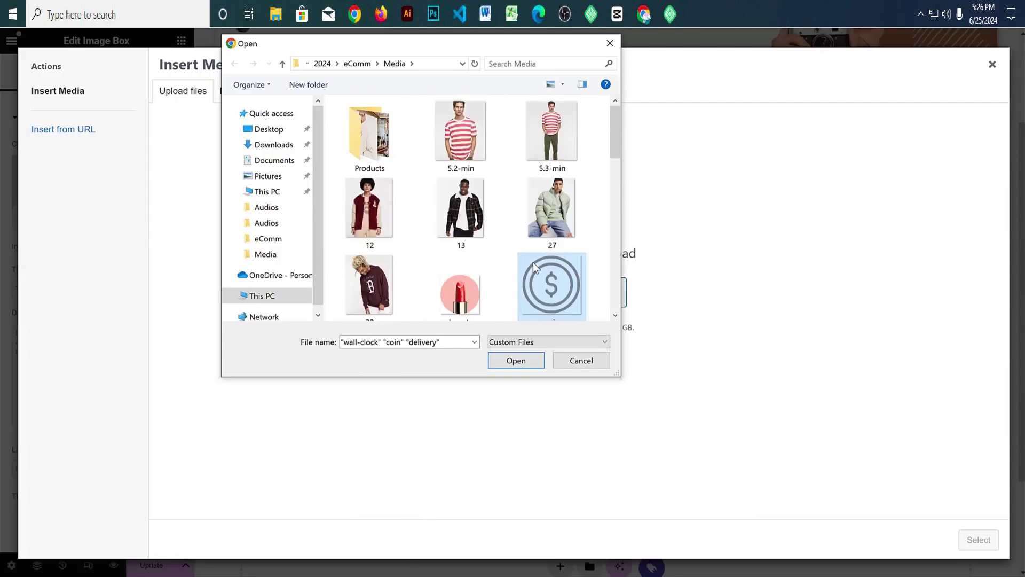
{"action": "left_click", "coordinate": [539, 363]}
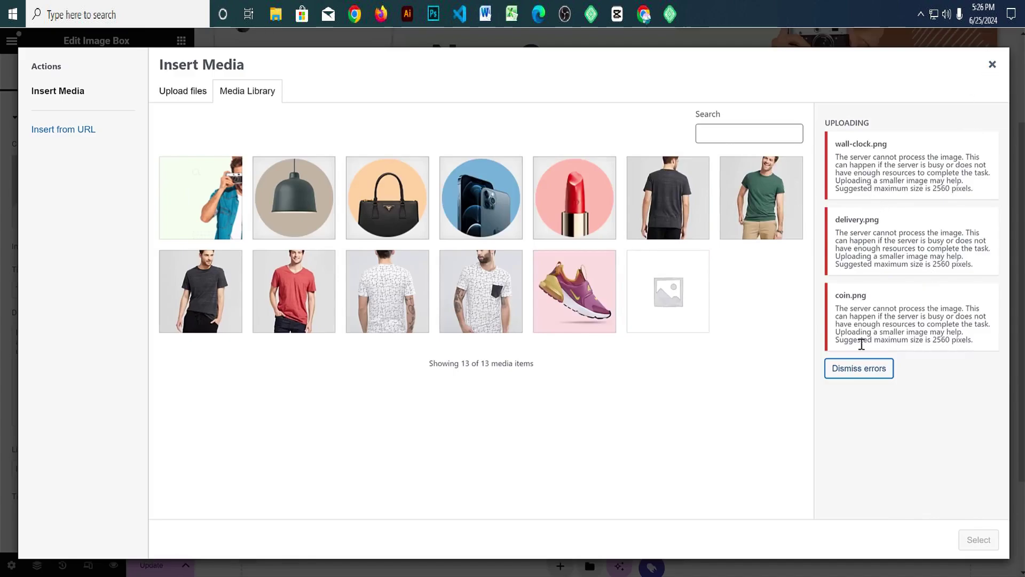
{"action": "left_click", "coordinate": [994, 68]}
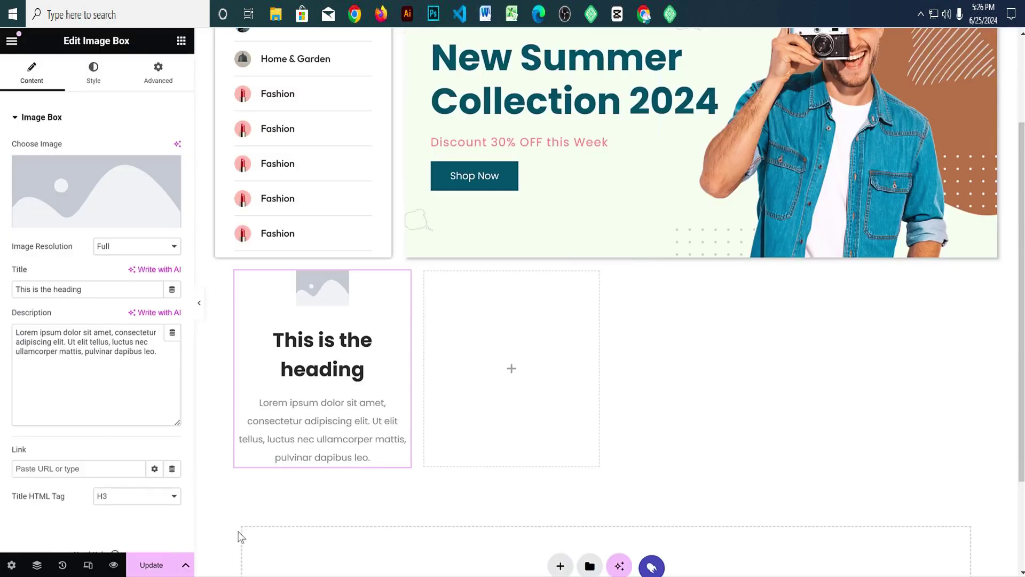
Step: Update the page and reopen the file upload for the first Image Box's image
{"action": "left_click", "coordinate": [150, 568]}
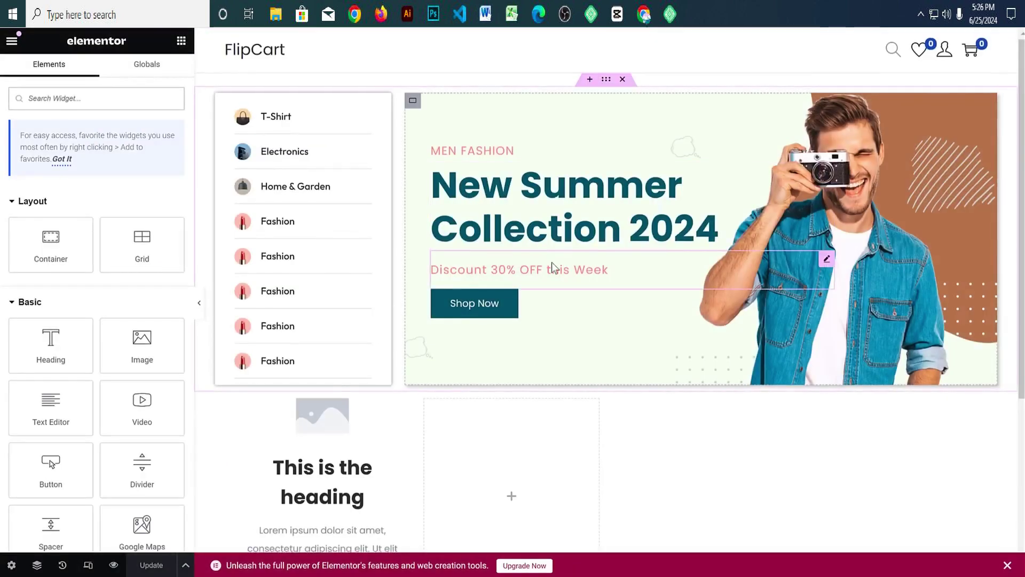
{"action": "scroll", "coordinate": [518, 258], "scroll_direction": "down", "scroll_amount": 5}
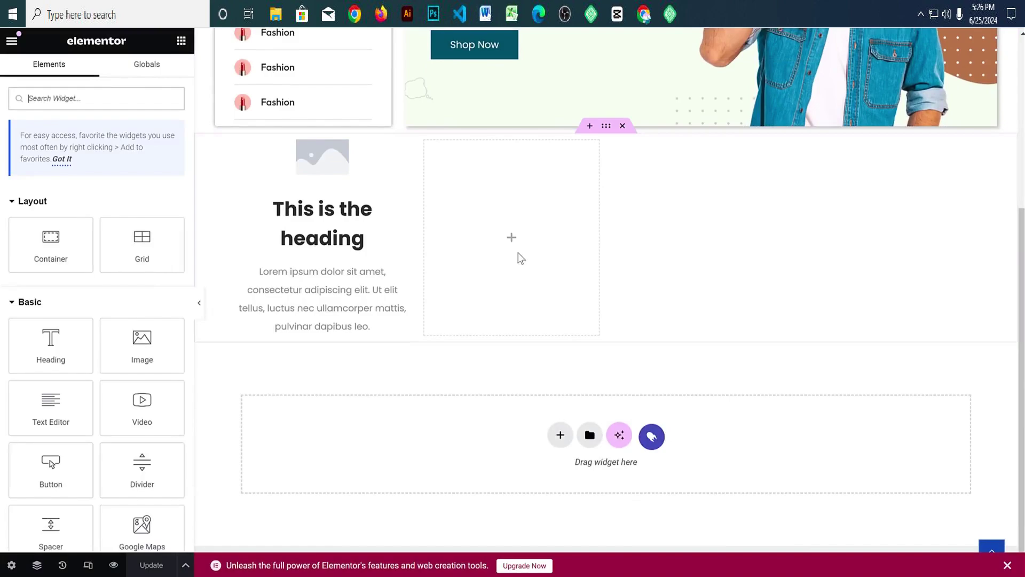
{"action": "left_click", "coordinate": [336, 176]}
{"action": "left_click", "coordinate": [91, 199]}
{"action": "left_click", "coordinate": [182, 92]}
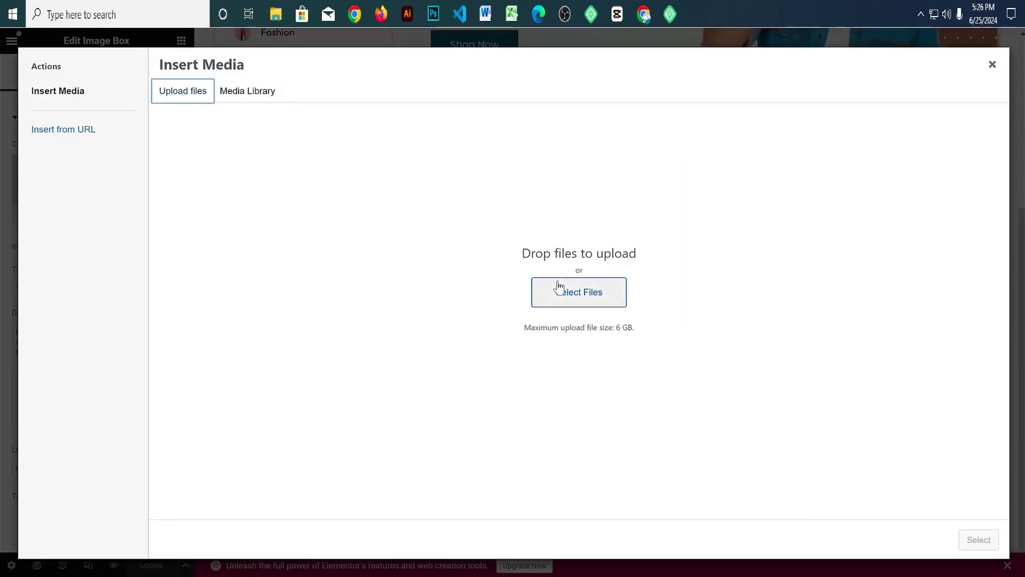
{"action": "left_click", "coordinate": [558, 287]}
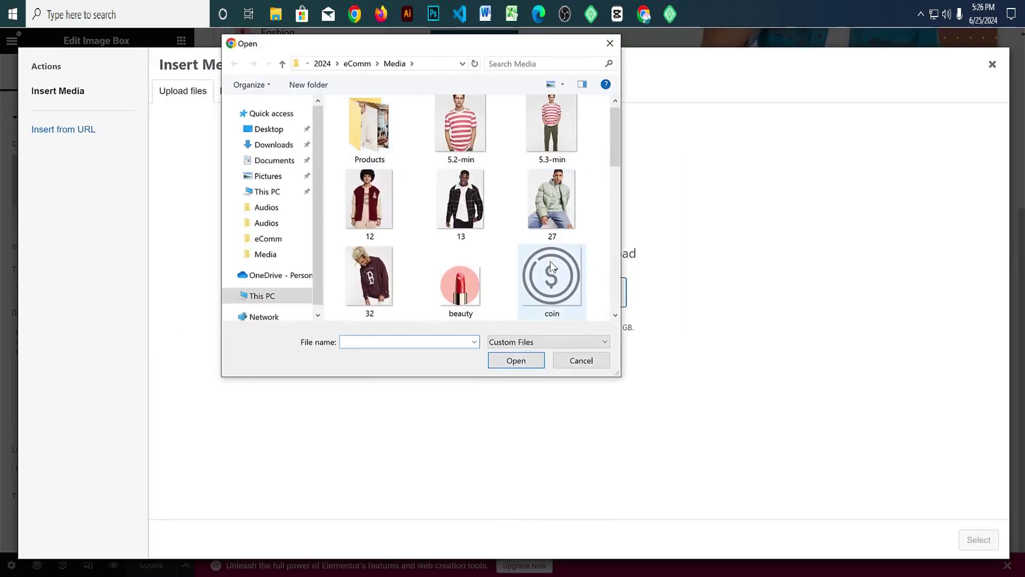
Step: Upload the coin, delivery, like and wall-clock icons together and use delivery.png as the Image Box image
{"action": "left_click", "coordinate": [550, 261]}
{"action": "scroll", "coordinate": [548, 260], "scroll_direction": "down", "scroll_amount": 2}
{"action": "left_click", "coordinate": [548, 203], "text": "ctrl"}
{"action": "scroll", "coordinate": [548, 216], "scroll_direction": "down", "scroll_amount": 1}
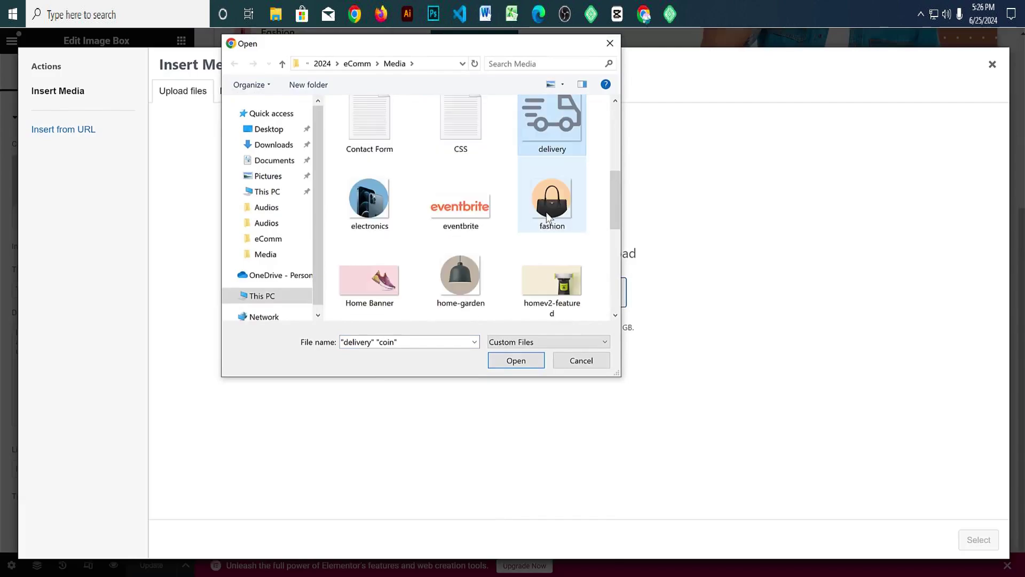
{"action": "scroll", "coordinate": [547, 217], "scroll_direction": "down", "scroll_amount": 1}
{"action": "left_click", "coordinate": [550, 265], "text": "ctrl"}
{"action": "scroll", "coordinate": [412, 275], "scroll_direction": "down", "scroll_amount": 5}
{"action": "left_click", "coordinate": [395, 276], "text": "ctrl"}
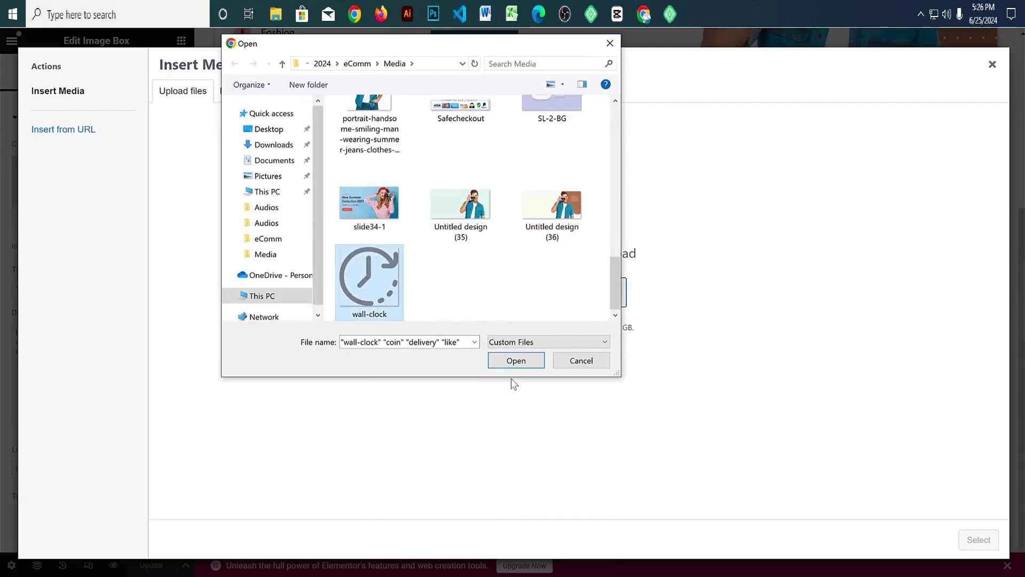
{"action": "left_click", "coordinate": [512, 361]}
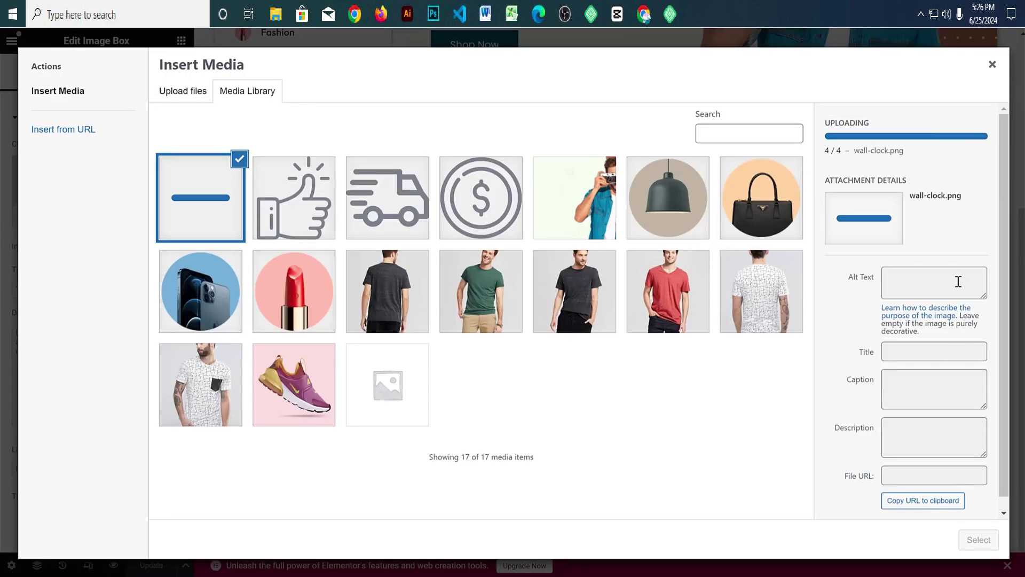
{"action": "left_click", "coordinate": [375, 216]}
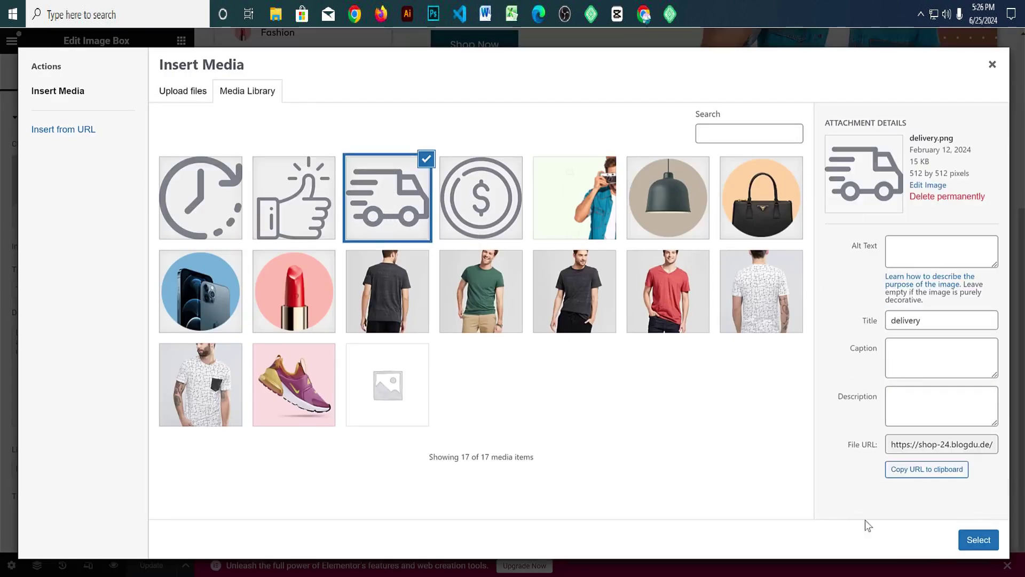
{"action": "left_click", "coordinate": [979, 539]}
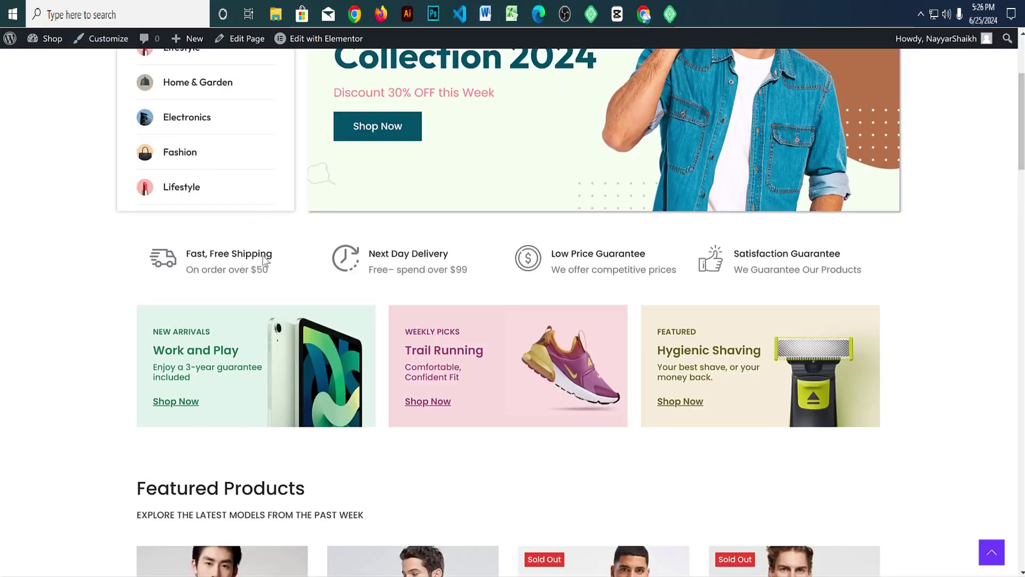
Step: Copy the title "Fast, Free Shipping" from the reference page into the Image Box's title
{"action": "left_click_drag", "start_coordinate": [263, 260], "coordinate": [185, 255]}
{"action": "key", "text": "ctrl+c"}
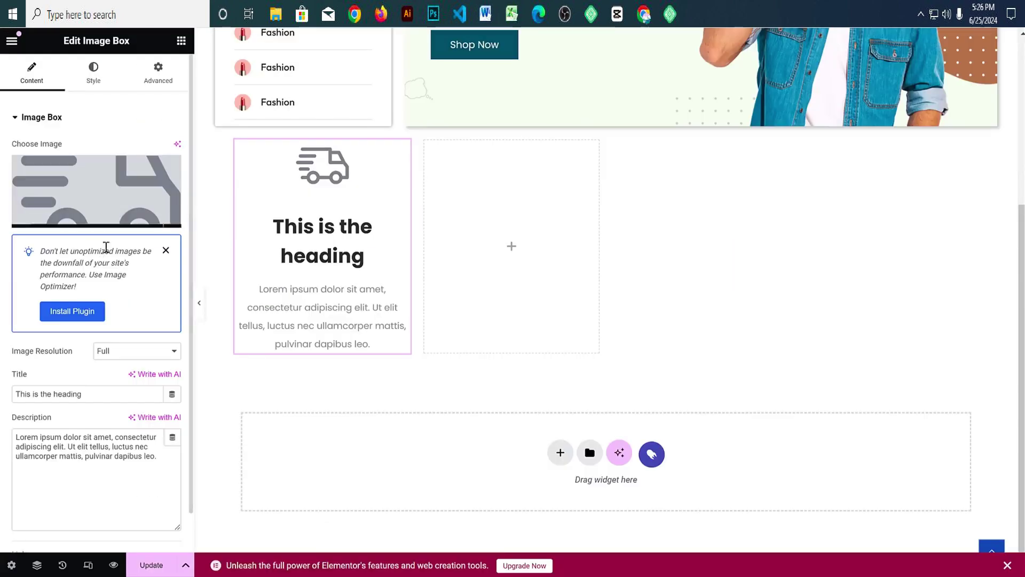
{"action": "triple_click", "coordinate": [95, 389]}
{"action": "key", "text": "ctrl+v"}
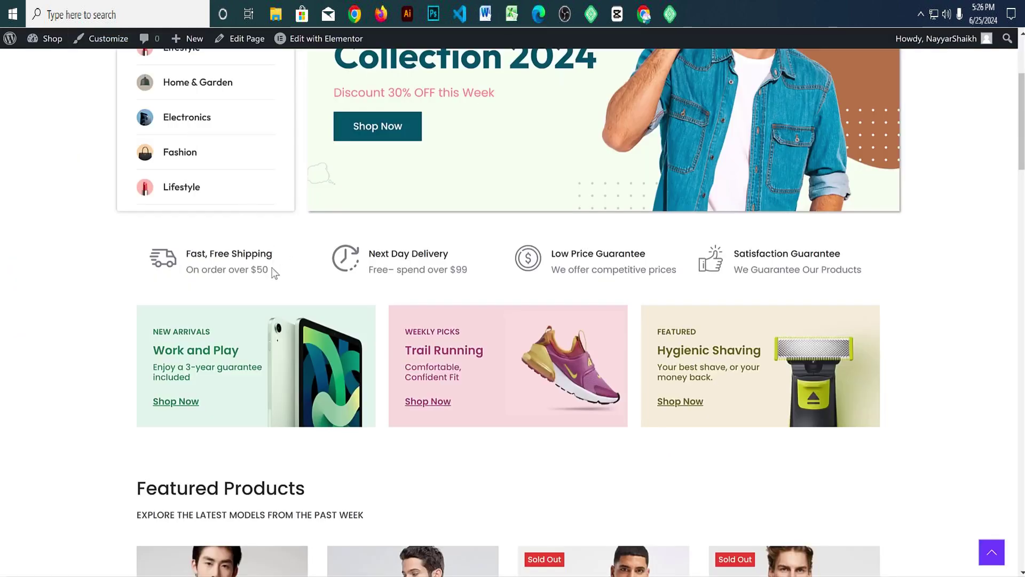
Step: Replace the Image Box's description with "On order over $50" copied from the reference page
{"action": "left_click_drag", "start_coordinate": [273, 273], "coordinate": [191, 265]}
{"action": "key", "text": "ctrl+c"}
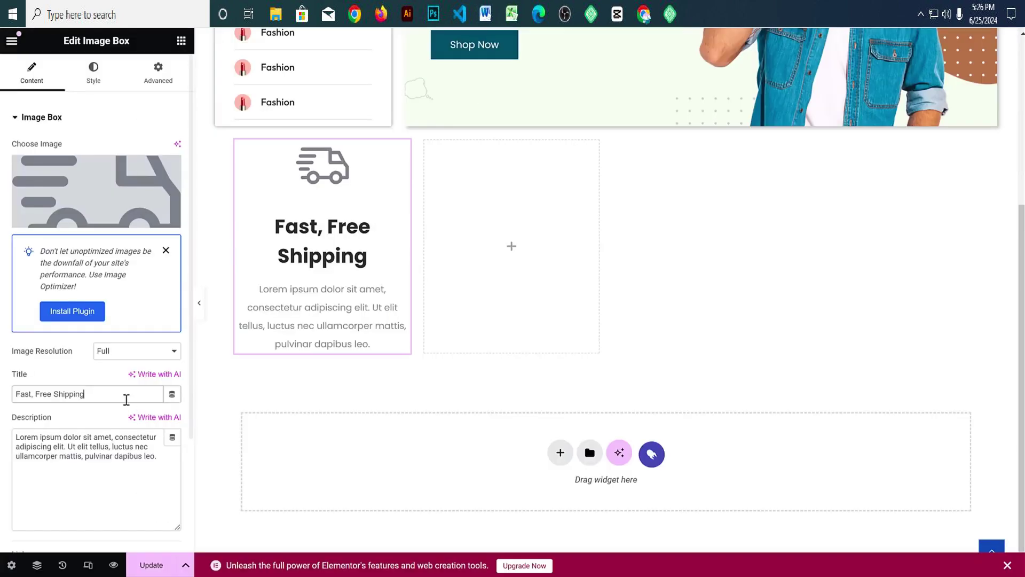
{"action": "triple_click", "coordinate": [116, 451]}
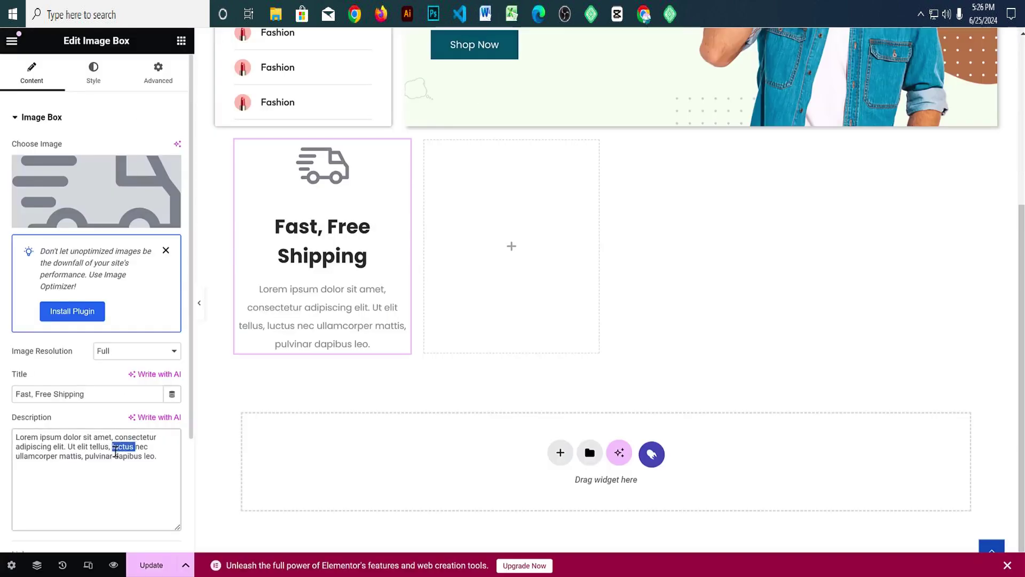
{"action": "key", "text": "ctrl+v"}
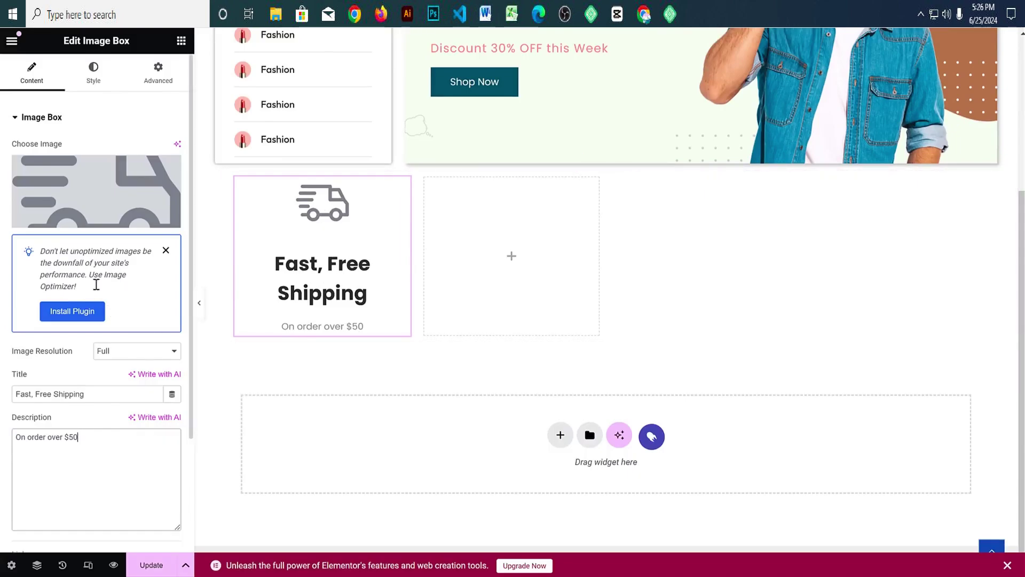
Step: Set the first Image Box's image position to Left, vertical alignment to Middle and text alignment to Left
{"action": "left_click", "coordinate": [93, 73]}
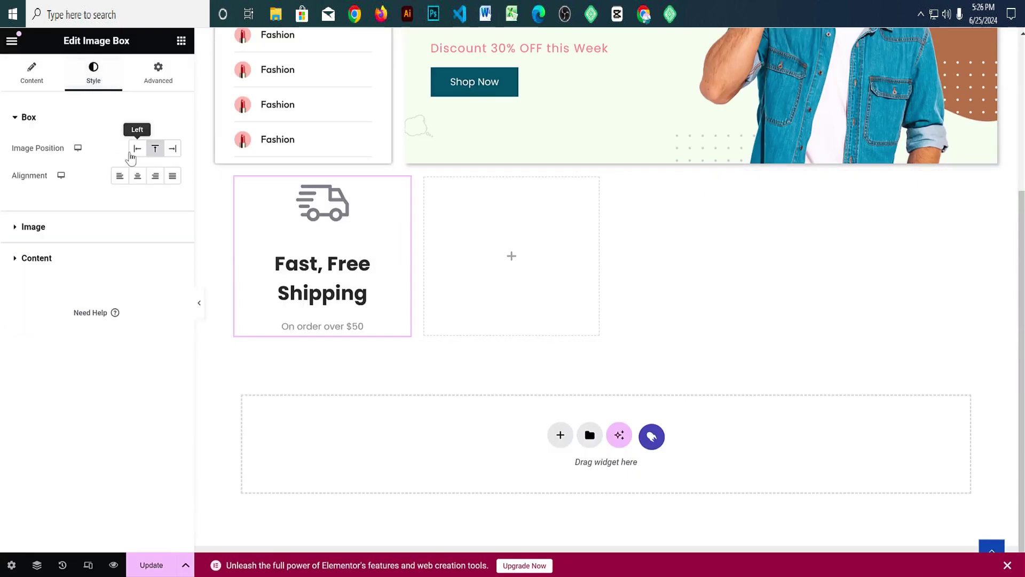
{"action": "left_click", "coordinate": [137, 152]}
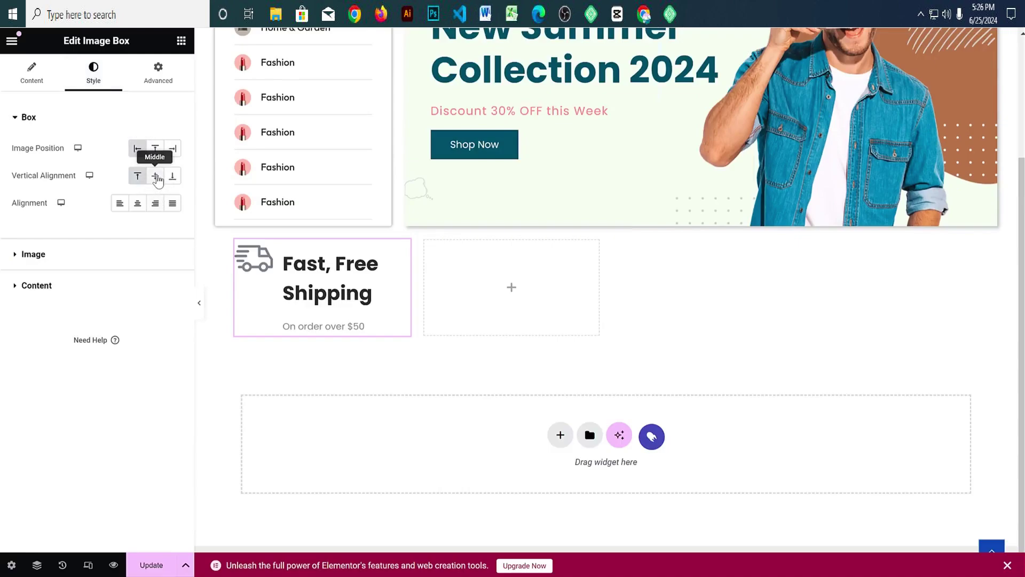
{"action": "left_click", "coordinate": [156, 178]}
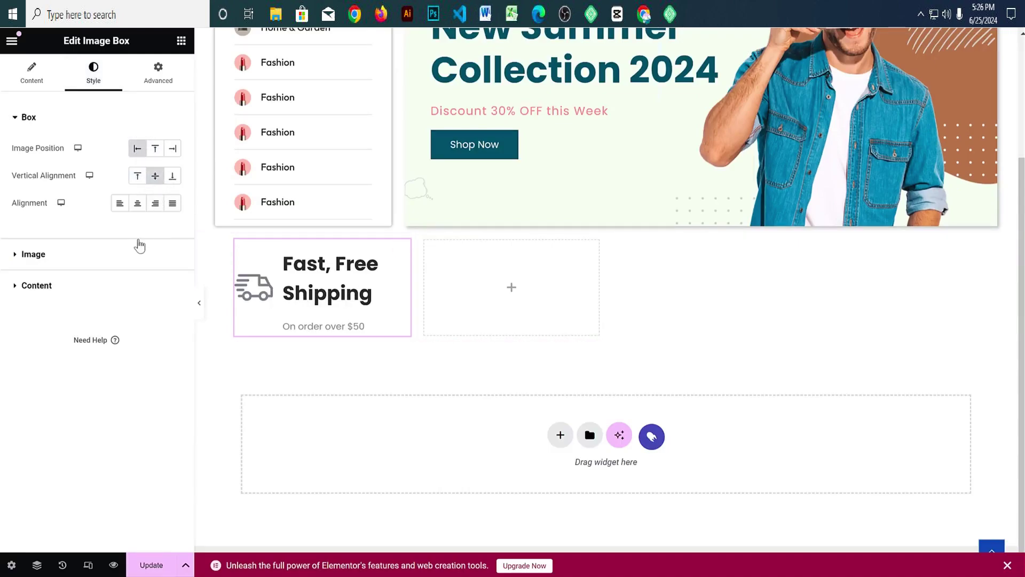
{"action": "left_click", "coordinate": [119, 207]}
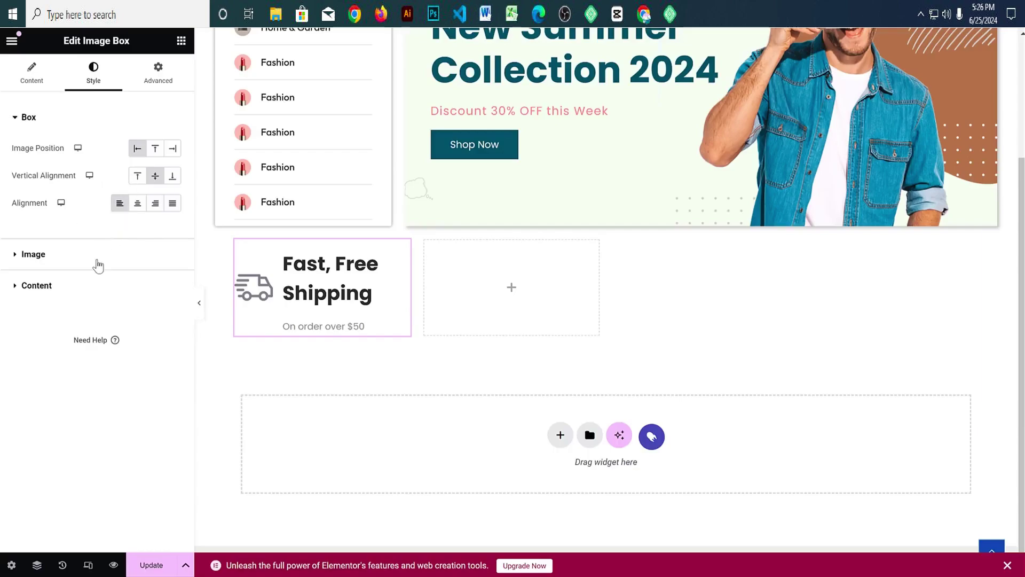
Step: Set the delivery icon's width in the first Image Box to 20%
{"action": "left_click", "coordinate": [97, 255]}
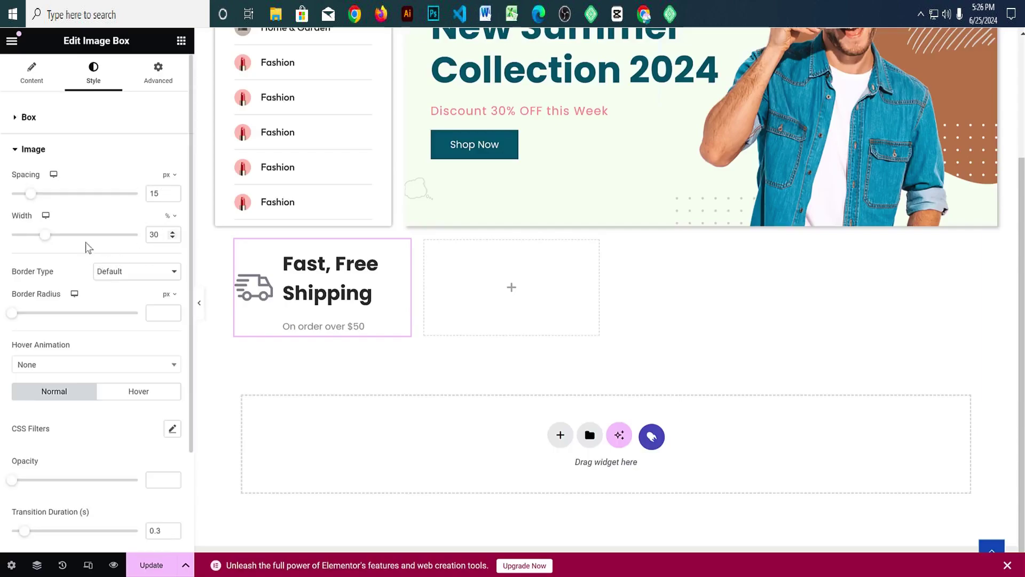
{"action": "left_click_drag", "start_coordinate": [46, 238], "coordinate": [33, 243]}
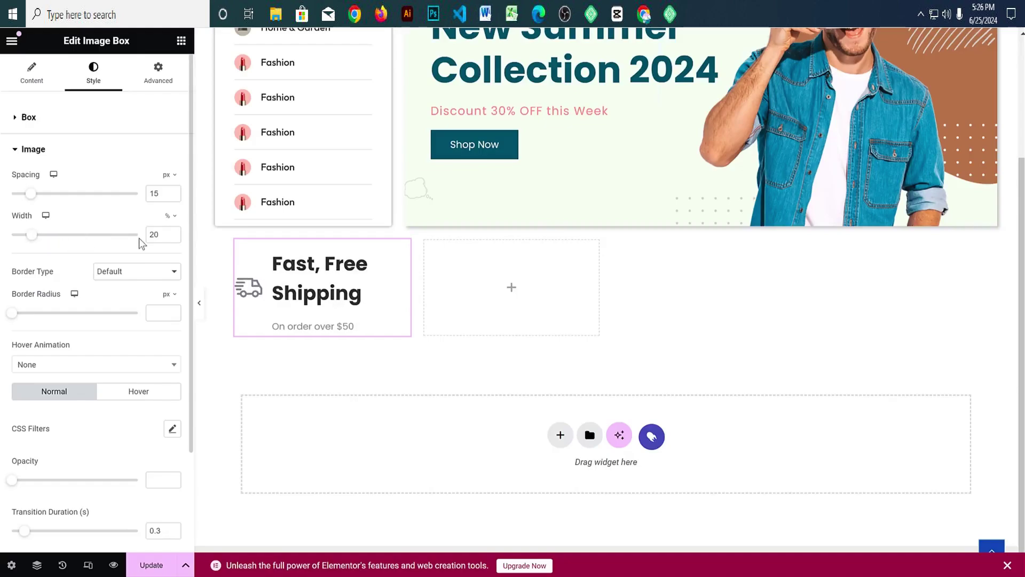
{"action": "double_click", "coordinate": [160, 235]}
{"action": "left_click", "coordinate": [90, 143]}
Step: Set the Image Box title's spacing to 0 px and its typography to size 14 px with weight 500 (Medium)
{"action": "left_click", "coordinate": [62, 187]}
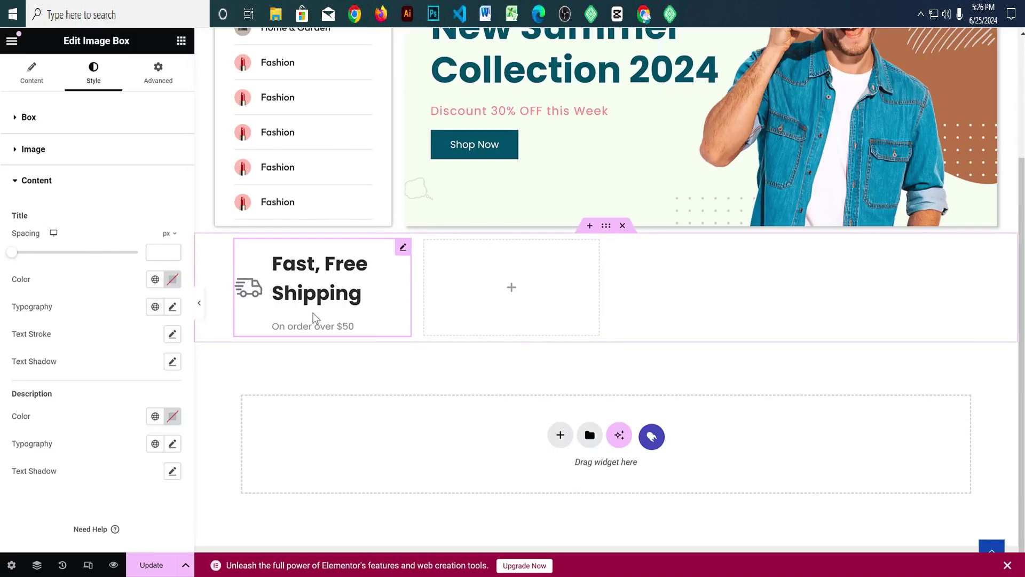
{"action": "left_click", "coordinate": [154, 251]}
{"action": "type", "text": "0"}
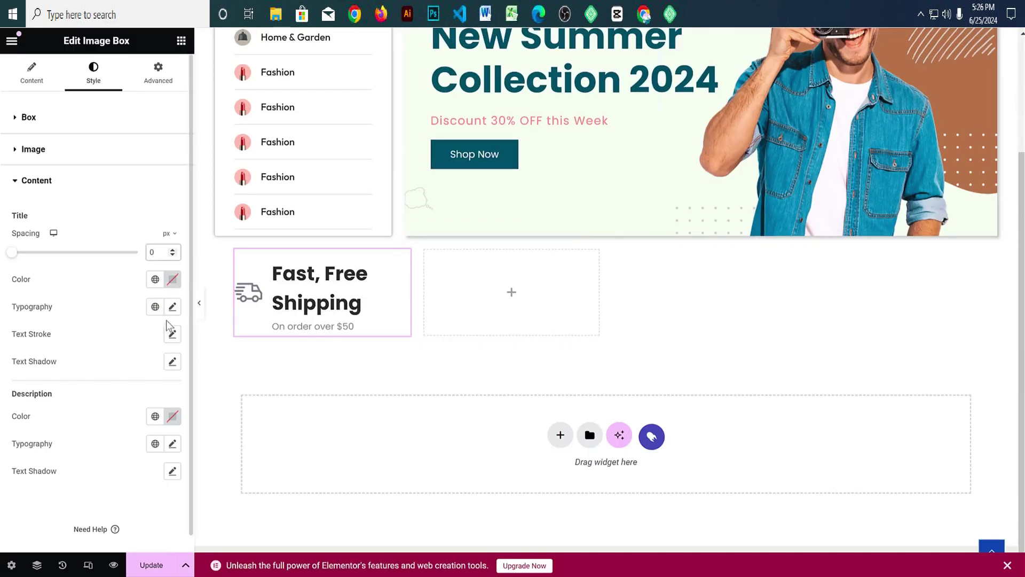
{"action": "left_click", "coordinate": [171, 307]}
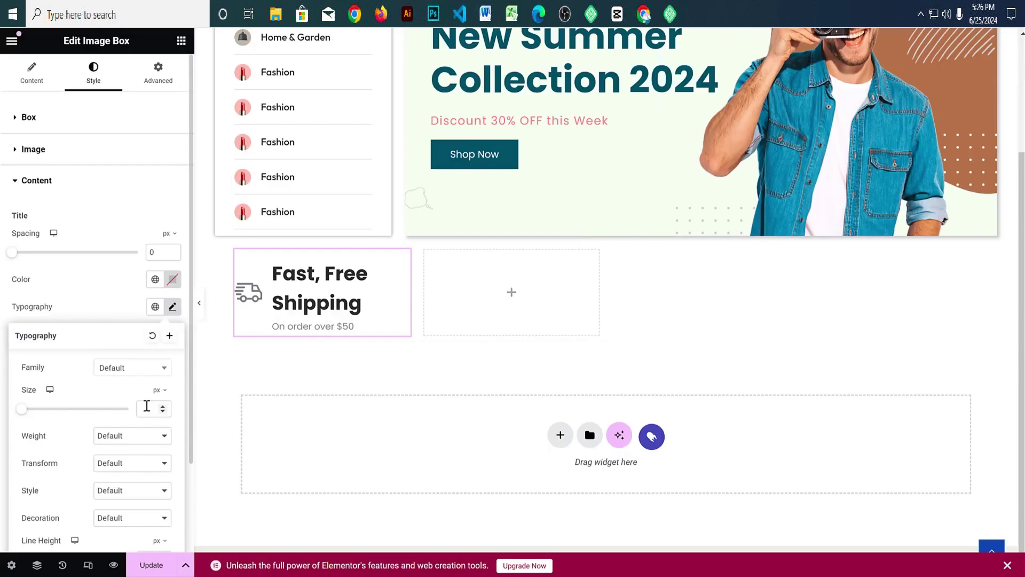
{"action": "type", "text": "18"}
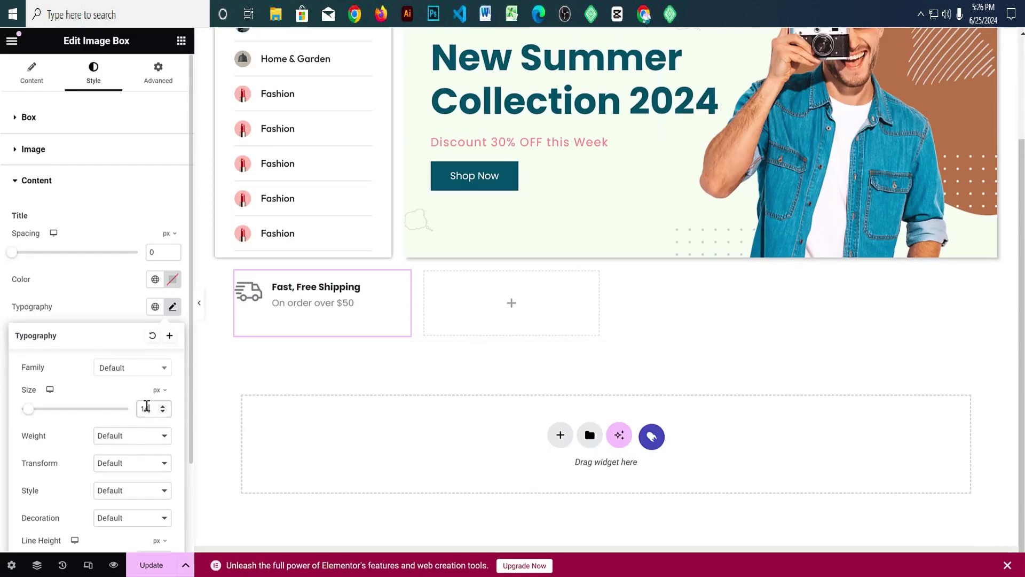
{"action": "left_click", "coordinate": [126, 437]}
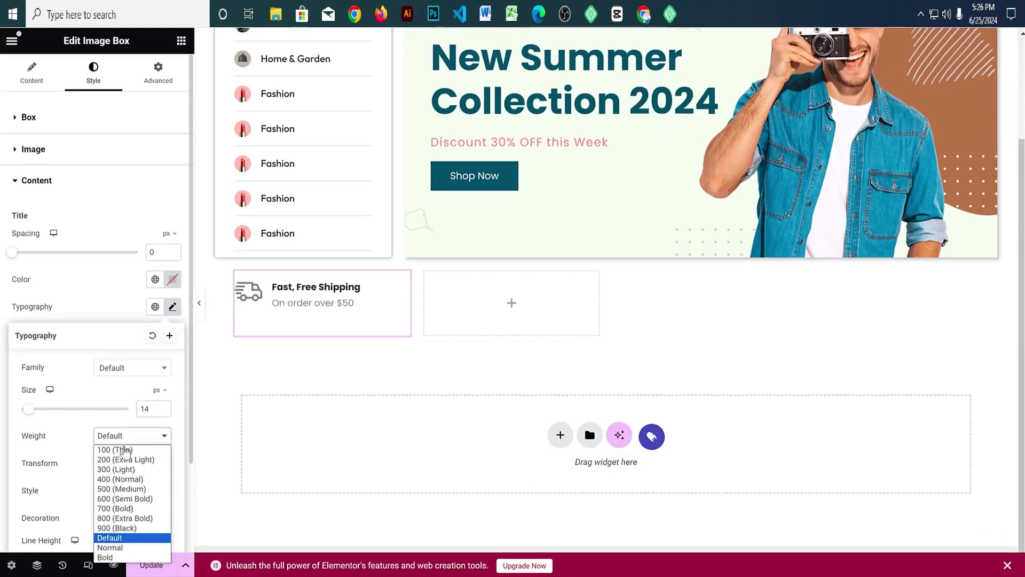
{"action": "left_click", "coordinate": [124, 489]}
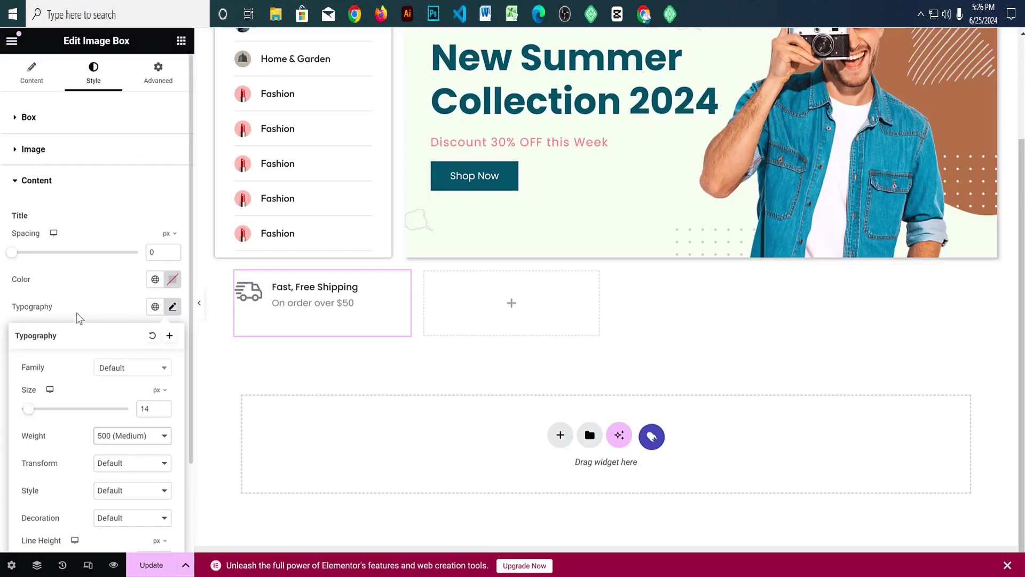
{"action": "left_click", "coordinate": [87, 306]}
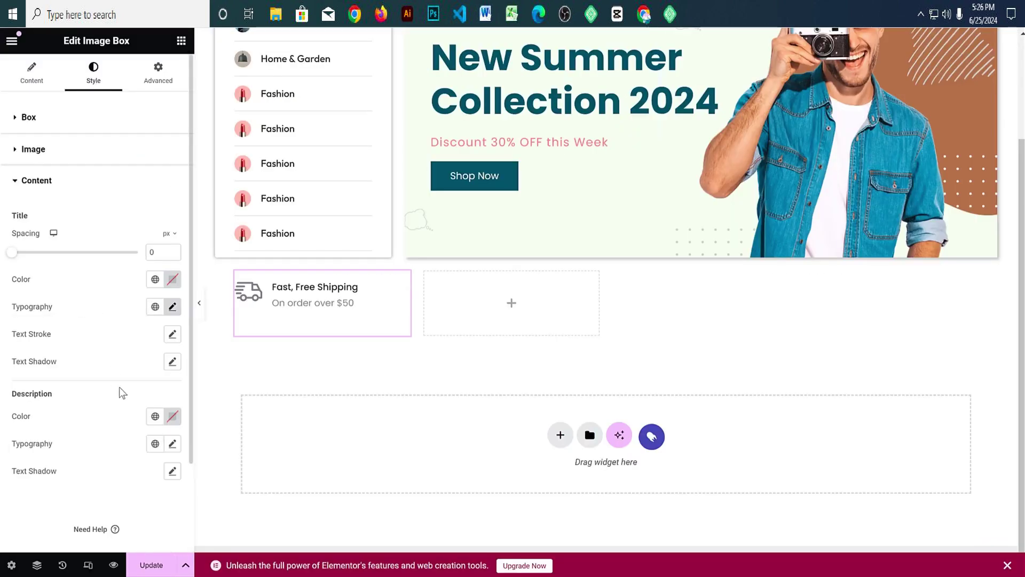
Step: Set the Image Box description's typography to size 14 px with weight 400 (Normal)
{"action": "scroll", "coordinate": [123, 393], "scroll_direction": "down", "scroll_amount": 1}
{"action": "left_click", "coordinate": [175, 429]}
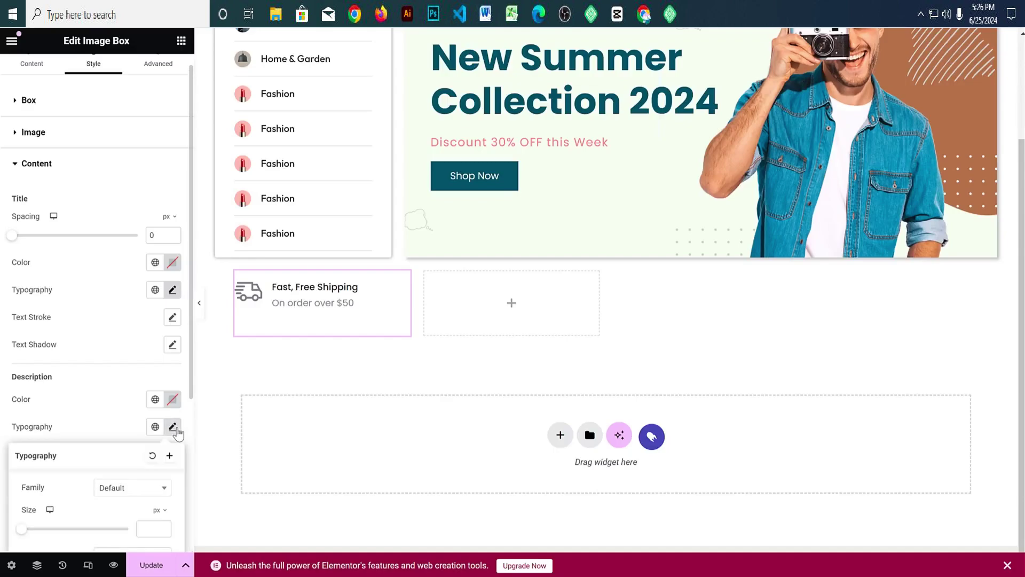
{"action": "scroll", "coordinate": [142, 453], "scroll_direction": "down", "scroll_amount": 3}
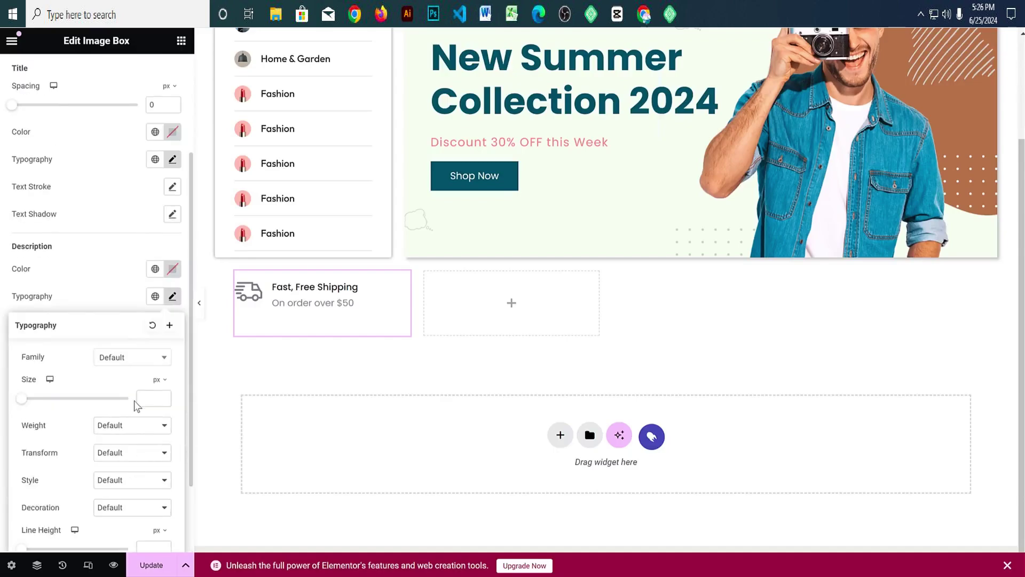
{"action": "type", "text": "14"}
{"action": "left_click", "coordinate": [137, 434]}
{"action": "left_click", "coordinate": [130, 470]}
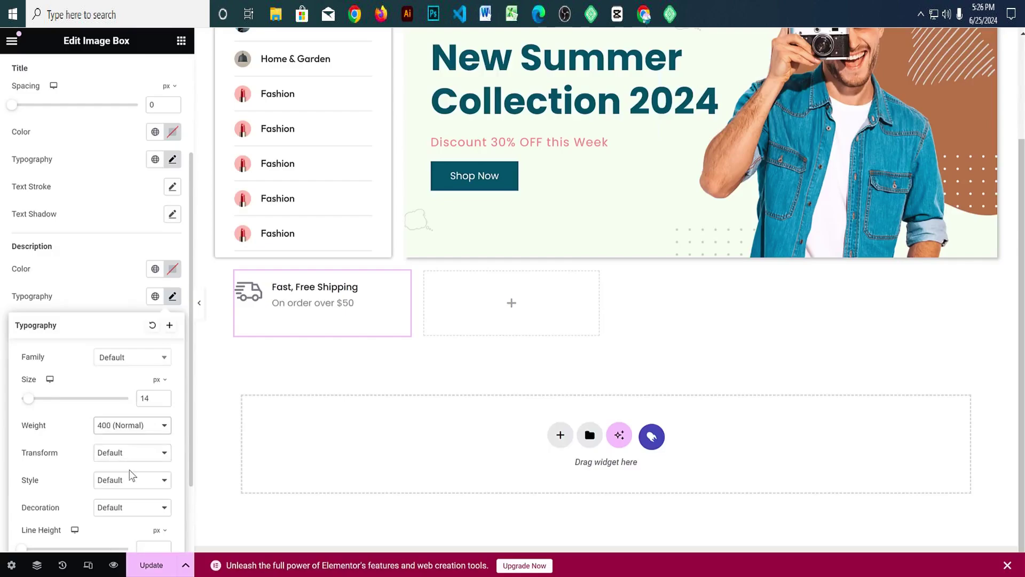
{"action": "left_click", "coordinate": [353, 305]}
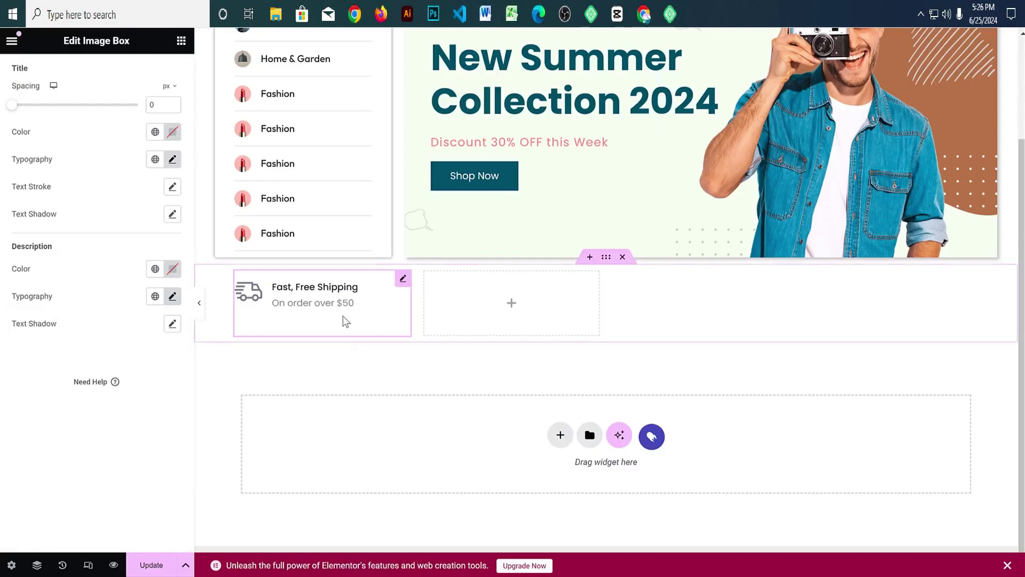
Step: Copy the styled Image Box and paste it into the three empty columns of the grid row
{"action": "scroll", "coordinate": [327, 330], "scroll_direction": "up", "scroll_amount": 1}
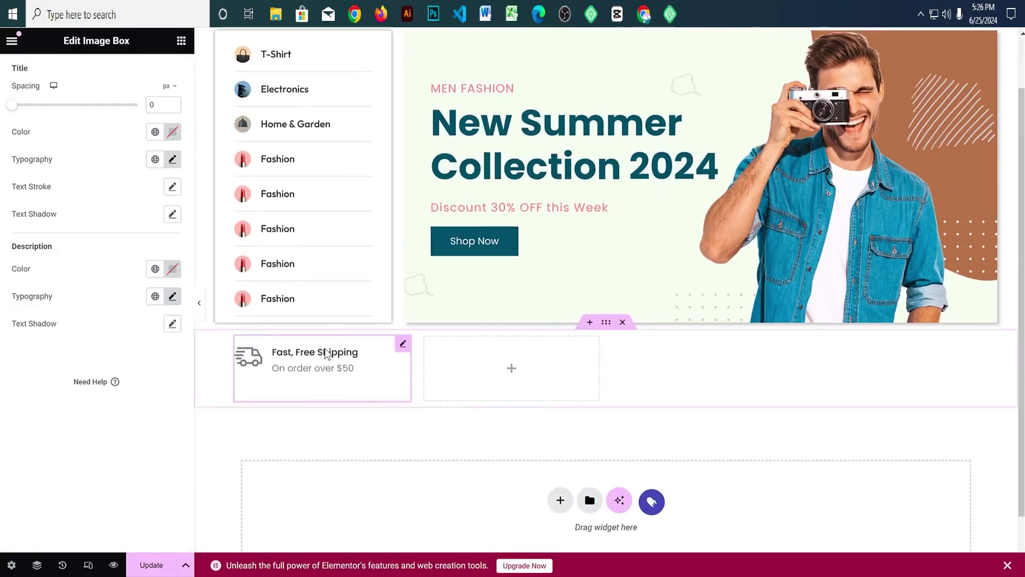
{"action": "right_click", "coordinate": [327, 353]}
{"action": "left_click", "coordinate": [345, 337]}
{"action": "right_click", "coordinate": [515, 366]}
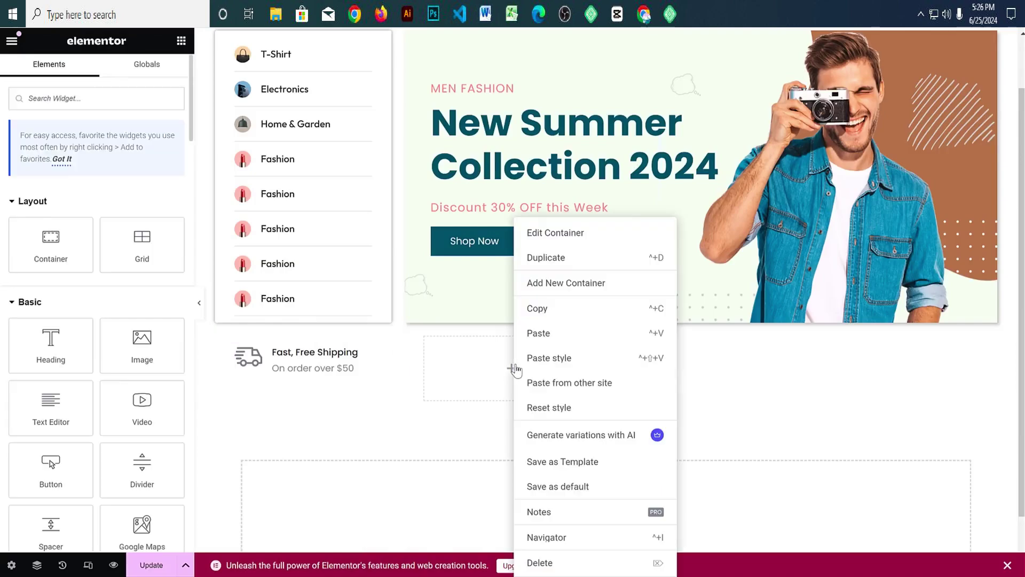
{"action": "left_click", "coordinate": [553, 334]}
{"action": "right_click", "coordinate": [687, 396]}
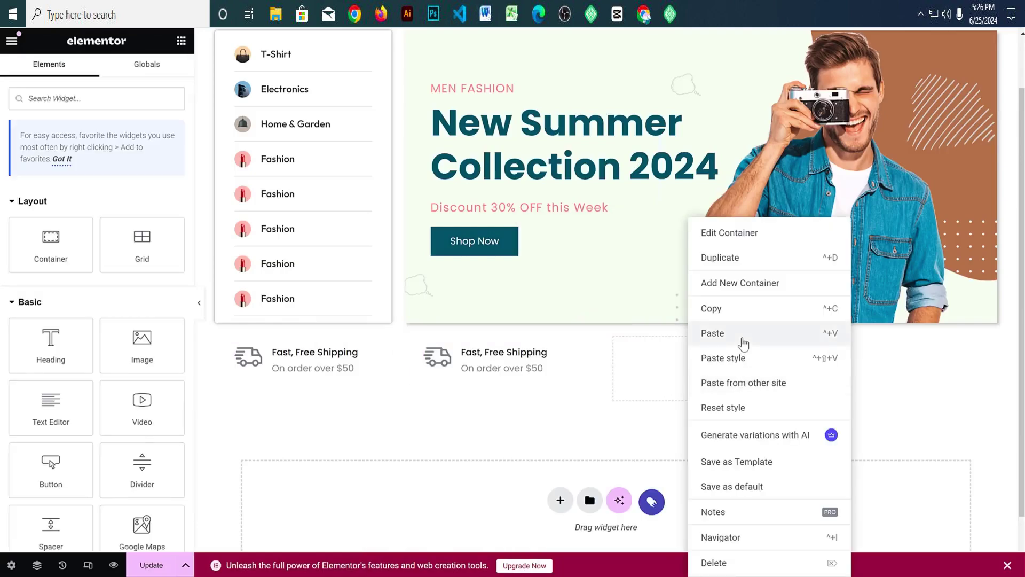
{"action": "left_click", "coordinate": [739, 336]}
{"action": "right_click", "coordinate": [868, 372]}
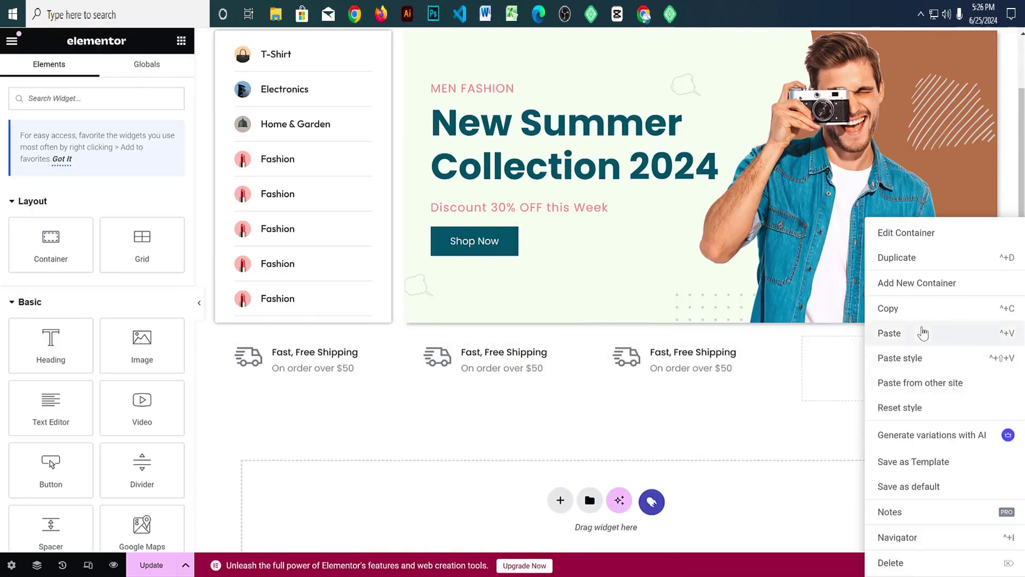
{"action": "left_click", "coordinate": [923, 332]}
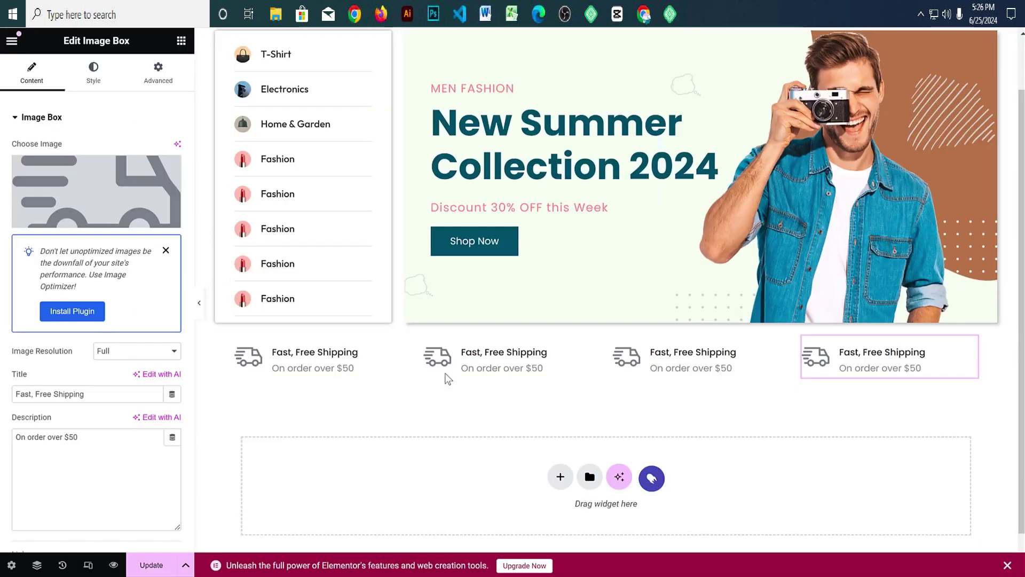
Step: Replace the second Image Box's image with like.png from the media library
{"action": "left_click", "coordinate": [499, 344]}
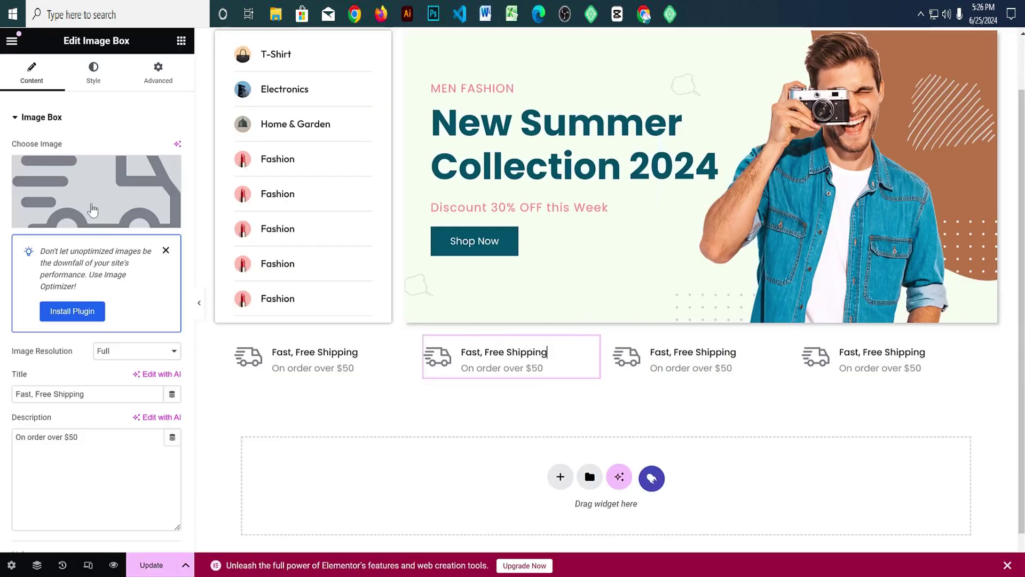
{"action": "left_click", "coordinate": [131, 202]}
{"action": "left_click", "coordinate": [304, 199]}
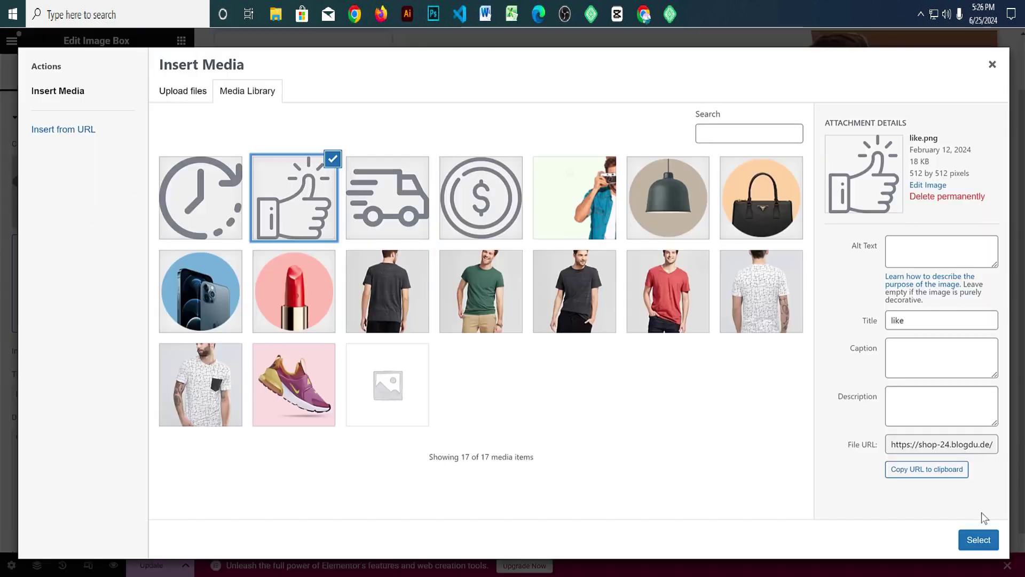
{"action": "left_click", "coordinate": [979, 539]}
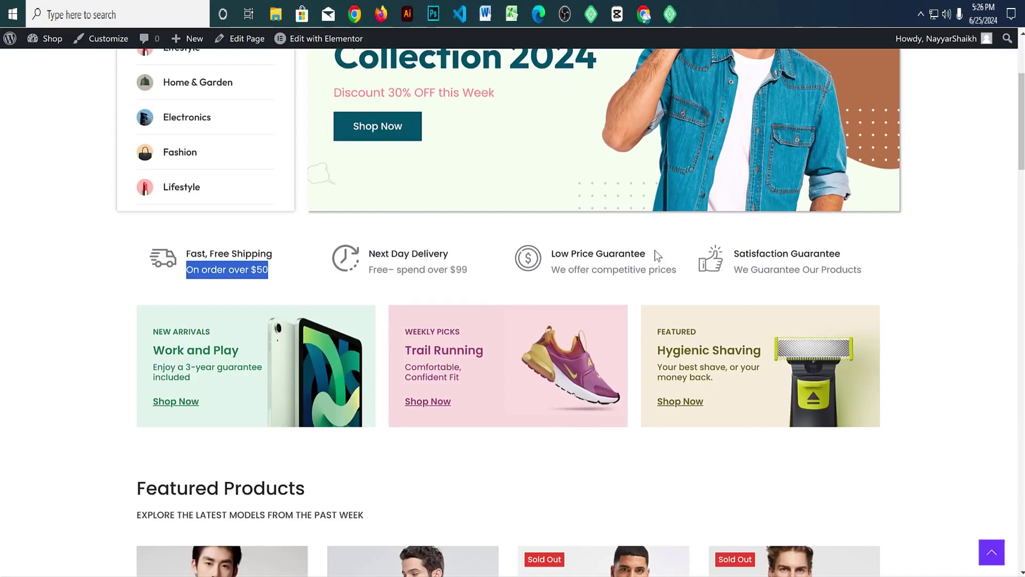
Step: Replace the second Image Box's title with "Satisfaction Guarantee" copied from the reference page
{"action": "left_click_drag", "start_coordinate": [865, 254], "coordinate": [737, 254]}
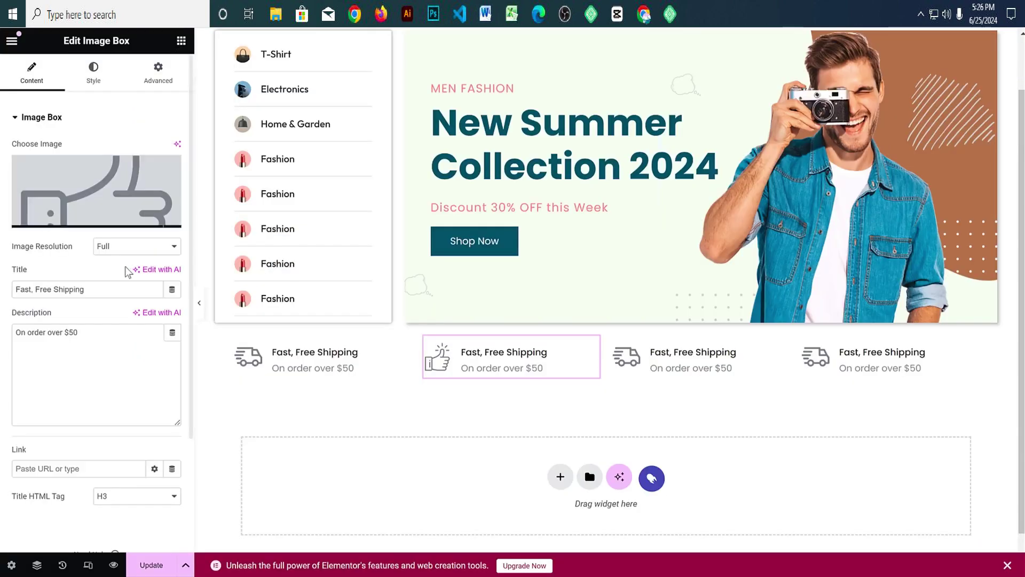
{"action": "double_click", "coordinate": [107, 289]}
{"action": "key", "text": "ctrl+a"}
{"action": "type", "text": "Satisfaction Guarantee"}
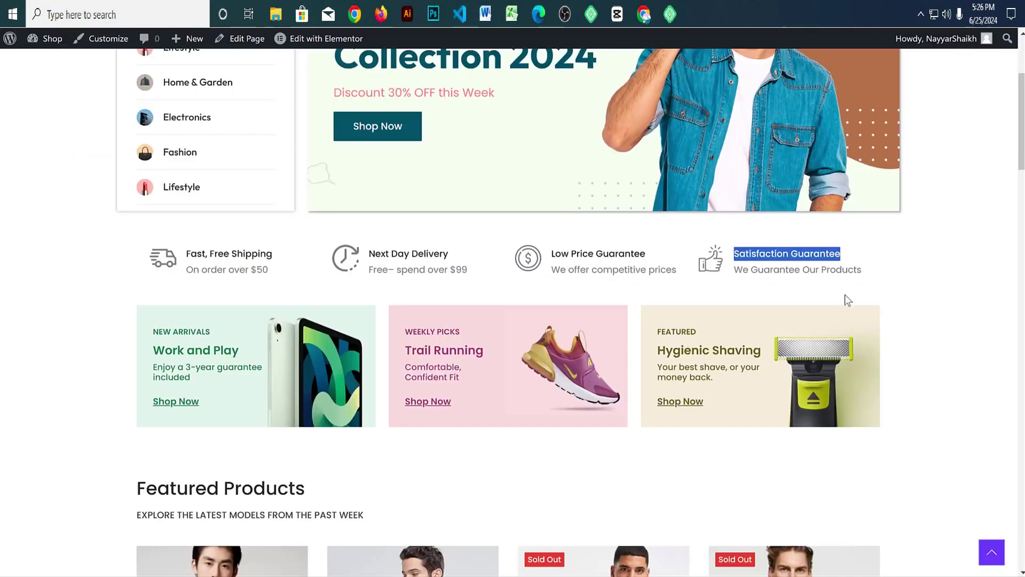
Step: Replace the second Image Box's description with "We Guarantee Our Products" copied from the reference page
{"action": "left_click_drag", "start_coordinate": [861, 270], "coordinate": [741, 282]}
{"action": "key", "text": "ctrl+c"}
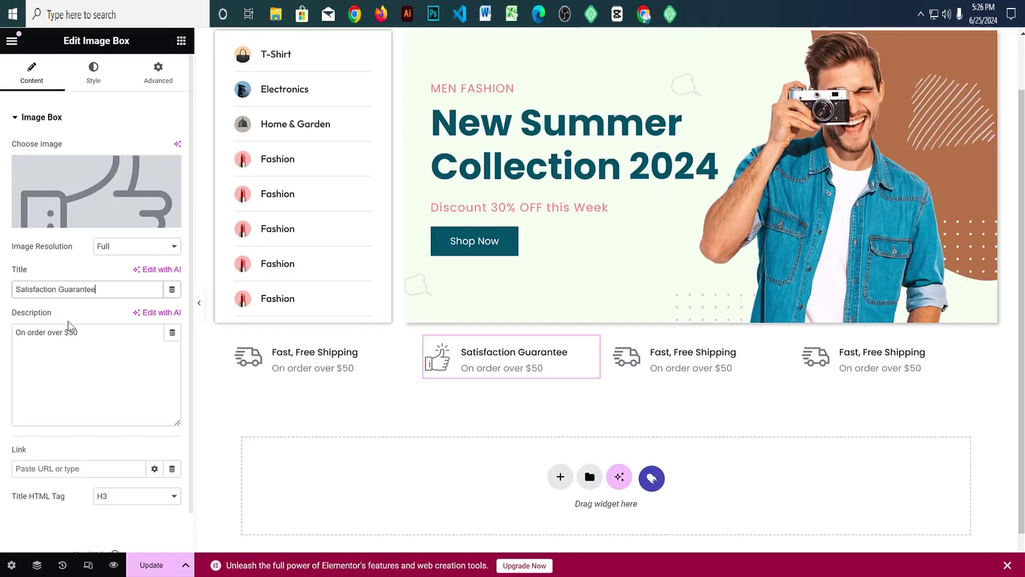
{"action": "double_click", "coordinate": [81, 332]}
{"action": "key", "text": "ctrl+a"}
{"action": "key", "text": "ctrl+v"}
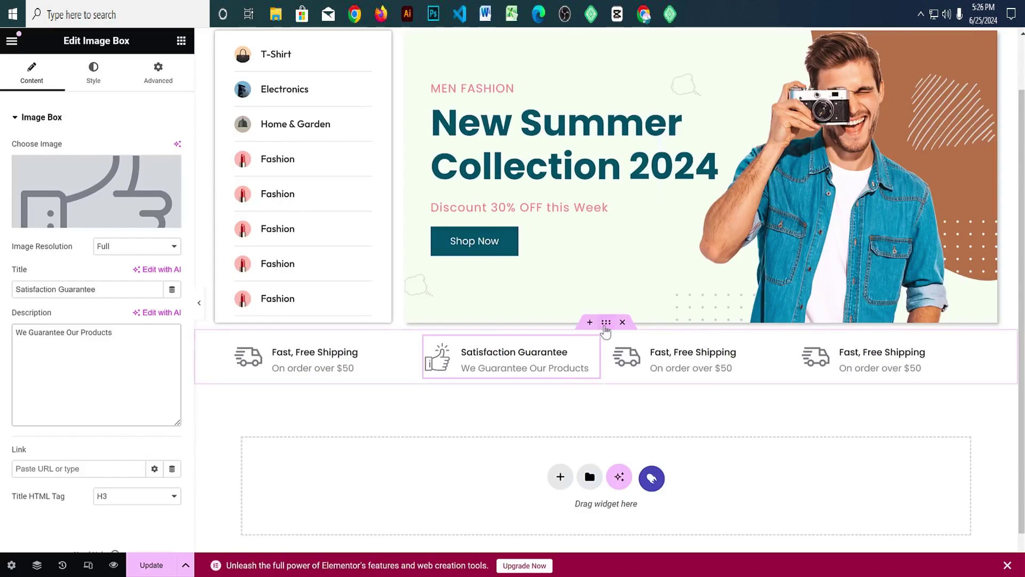
Step: Set the features row container's width to 1100 px and its padding to 30 px top and bottom, 0 on the sides
{"action": "left_click", "coordinate": [605, 323]}
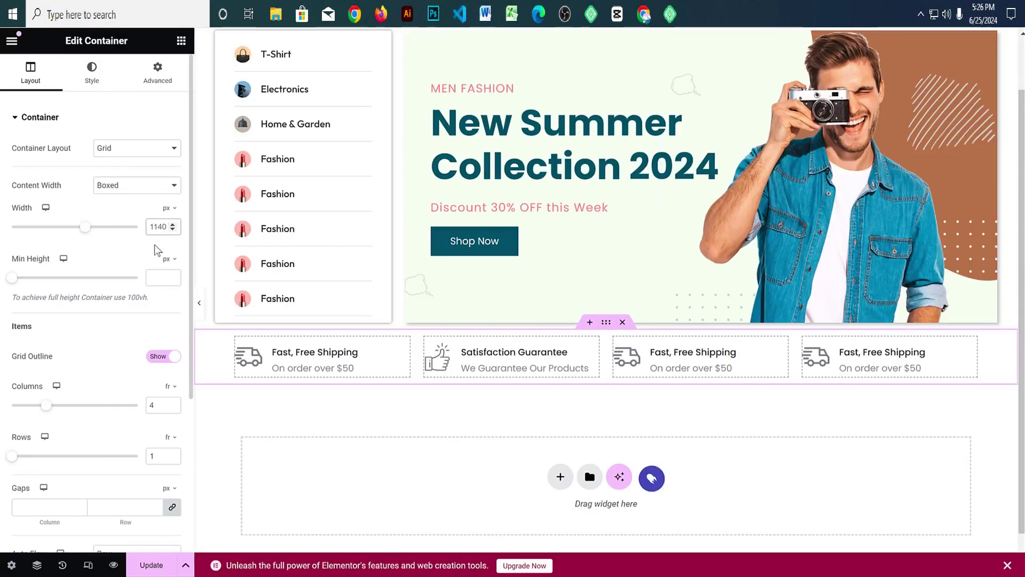
{"action": "type", "text": "1100"}
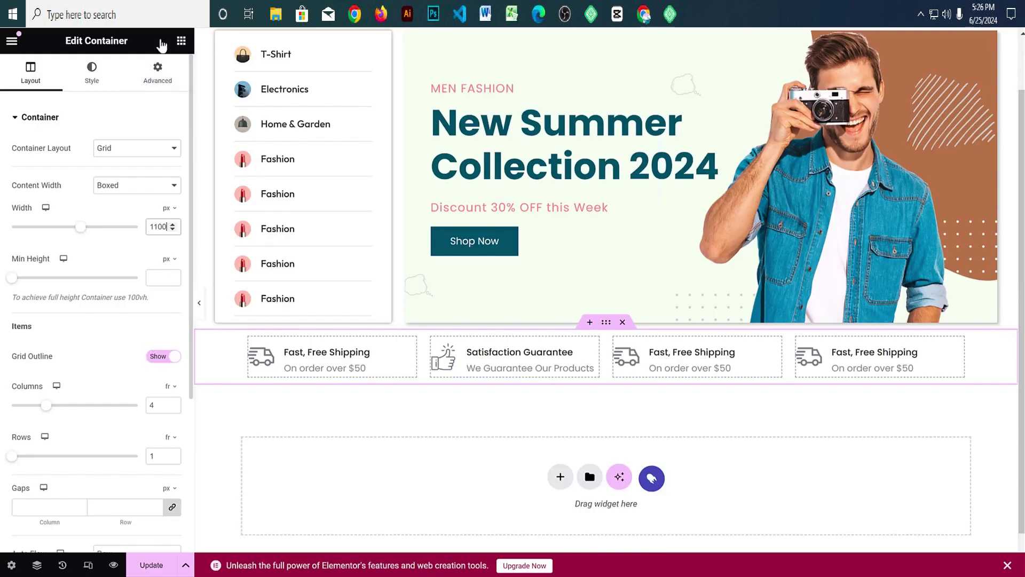
{"action": "left_click", "coordinate": [161, 74]}
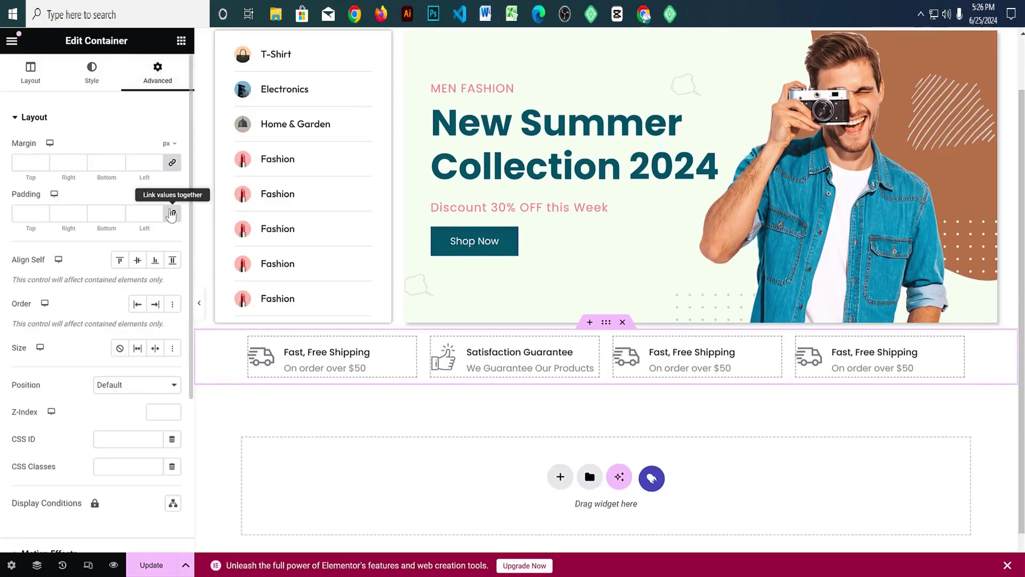
{"action": "left_click", "coordinate": [172, 214]}
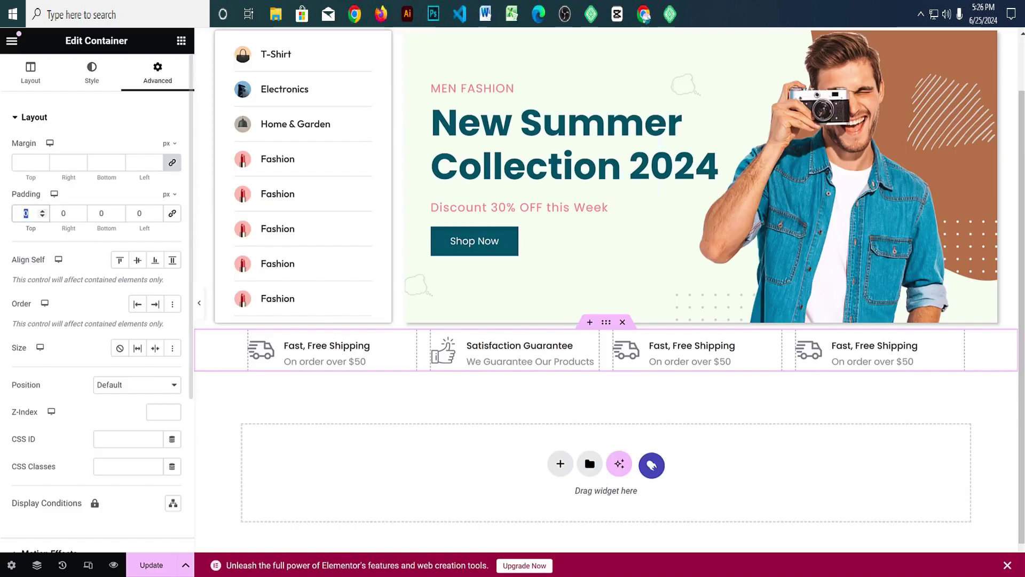
{"action": "type", "text": "30"}
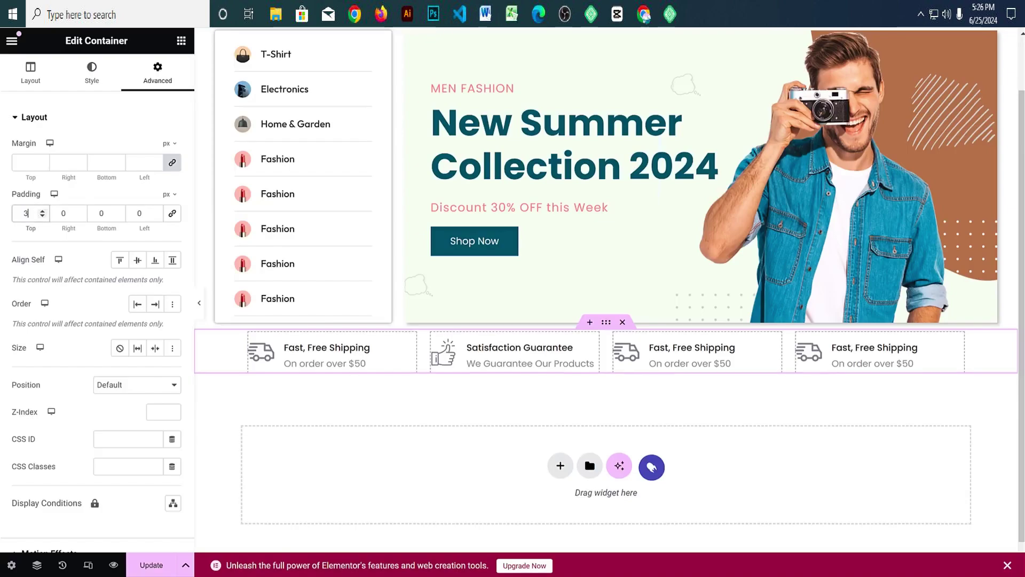
{"action": "key", "text": "Tab"}
{"action": "key", "text": "Tab"}
{"action": "type", "text": "30"}
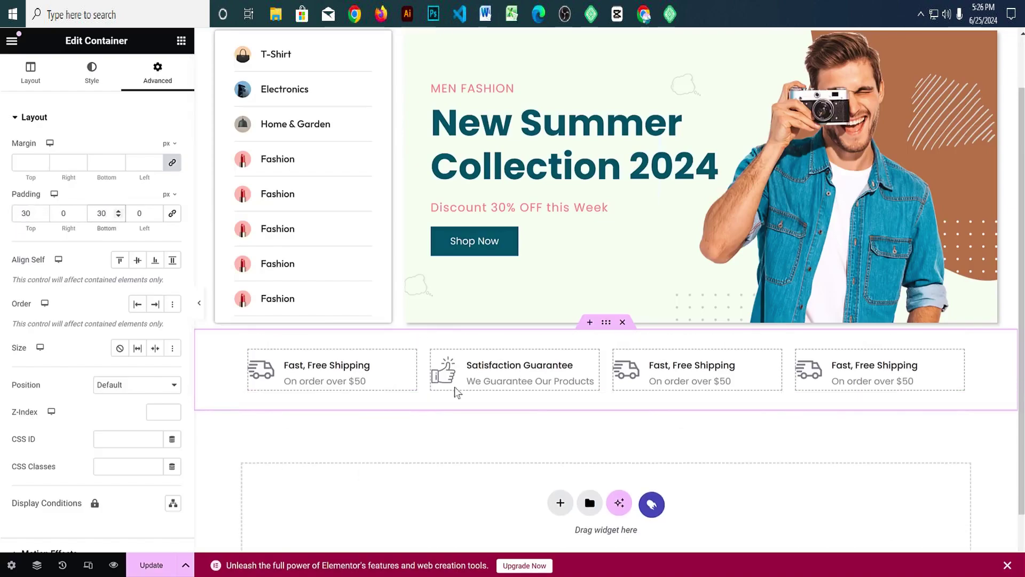
Step: Preview the features row without the editing controls and examine the promo cards section below it on the reference page
{"action": "left_click", "coordinate": [199, 303]}
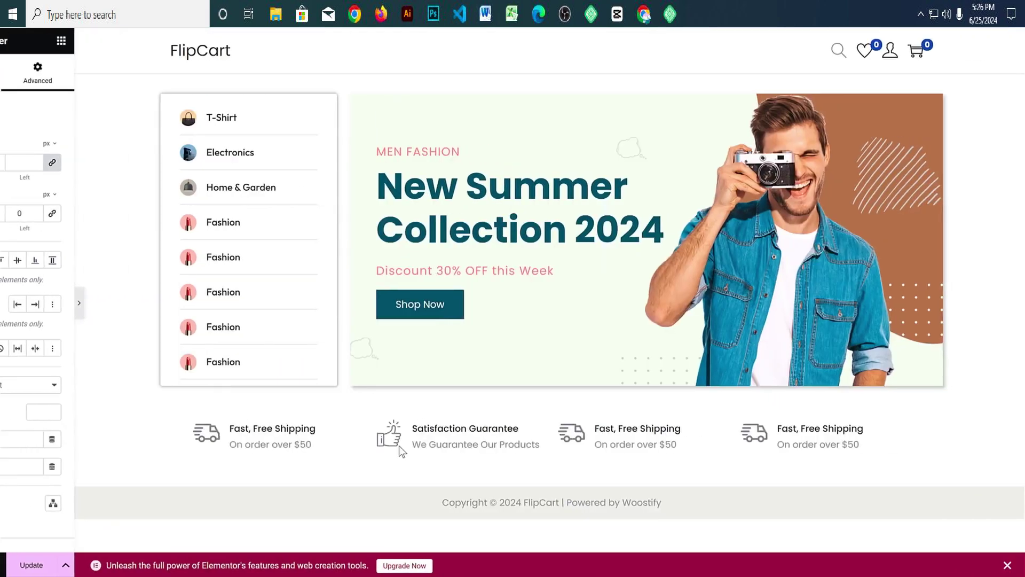
{"action": "left_click", "coordinate": [5, 308]}
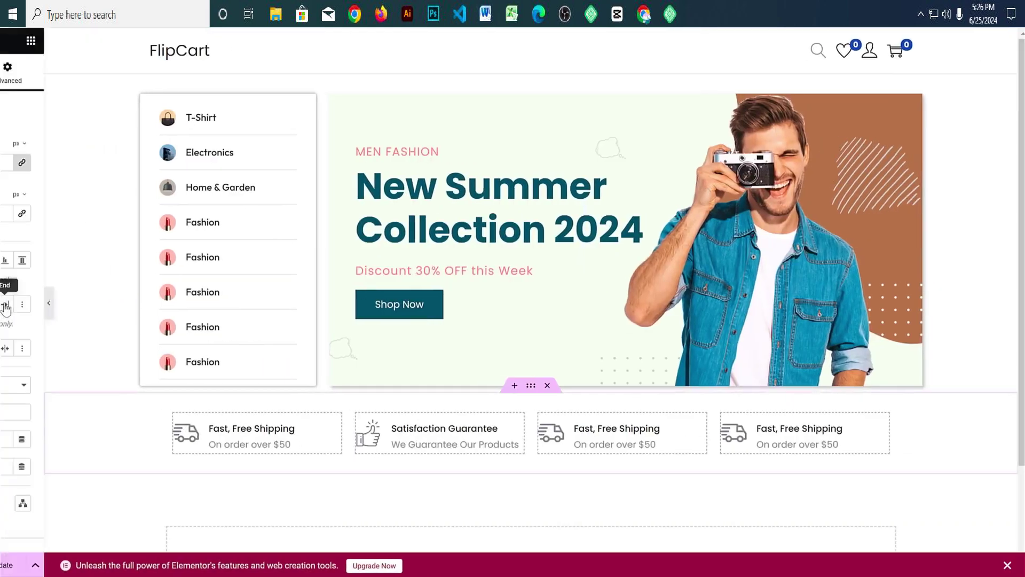
{"action": "scroll", "coordinate": [422, 372], "scroll_direction": "down", "scroll_amount": 3}
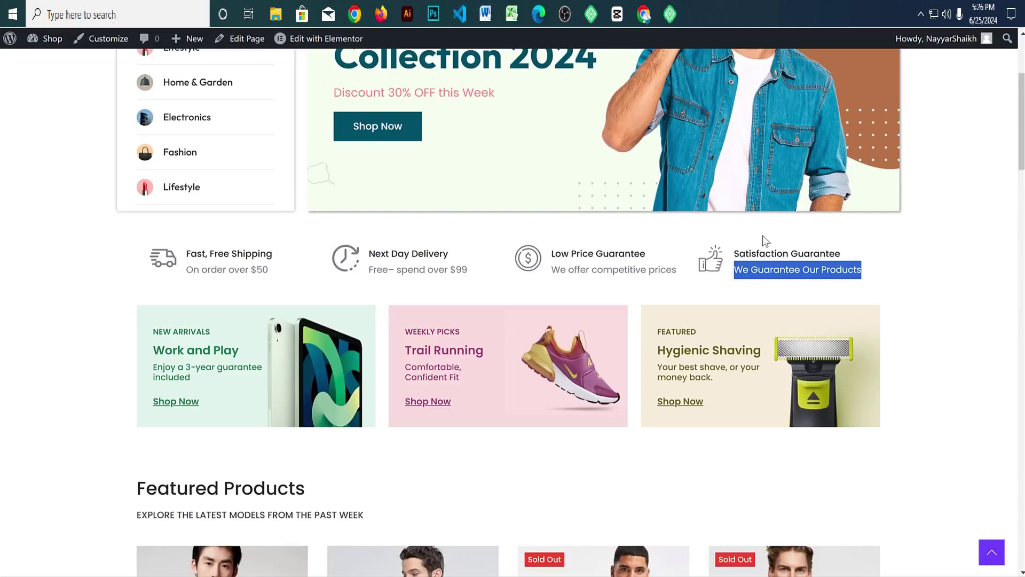
{"action": "scroll", "coordinate": [762, 238], "scroll_direction": "down", "scroll_amount": 2}
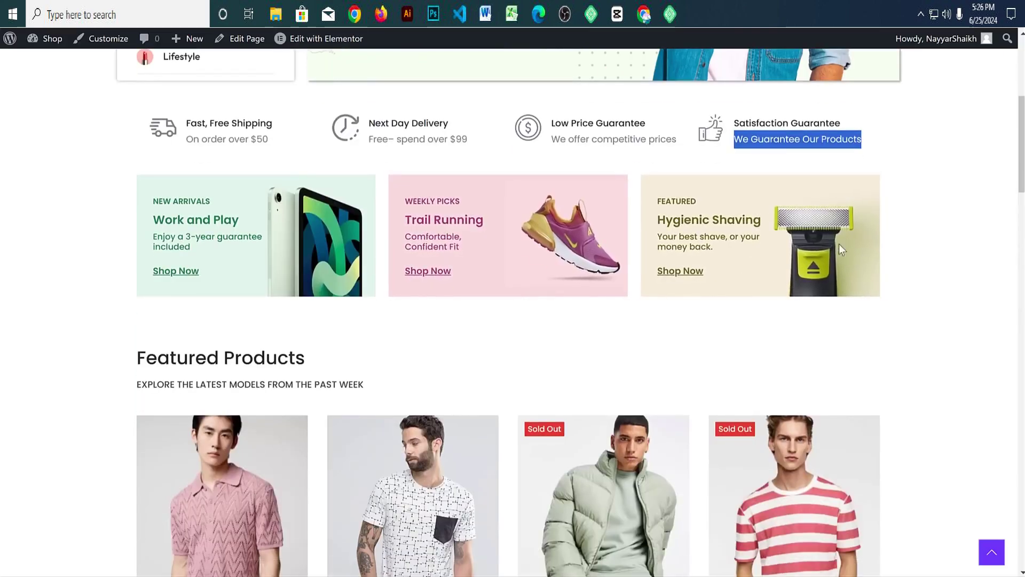
{"action": "scroll", "coordinate": [736, 256], "scroll_direction": "down", "scroll_amount": 1}
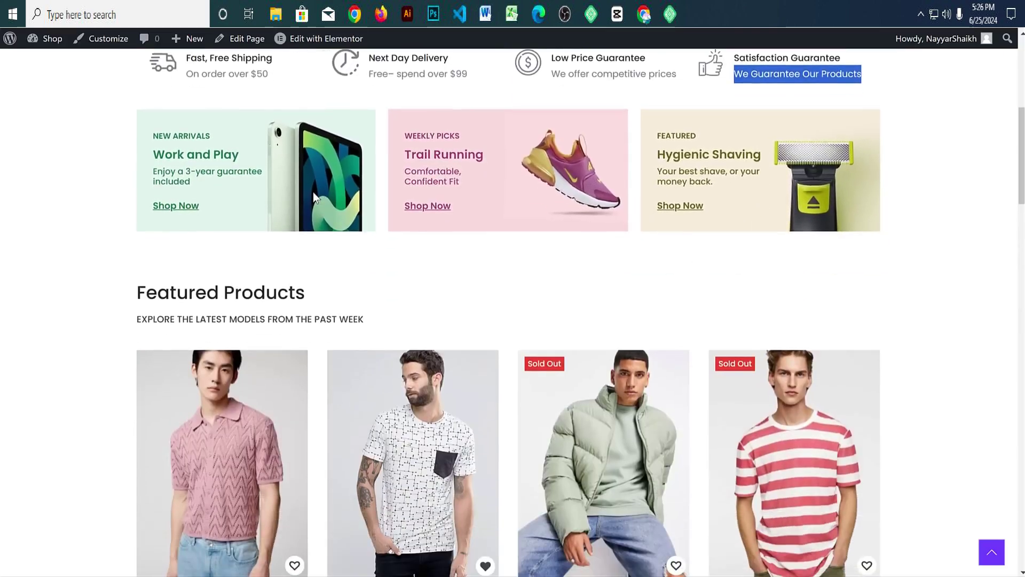
{"action": "scroll", "coordinate": [502, 201], "scroll_direction": "up", "scroll_amount": 1}
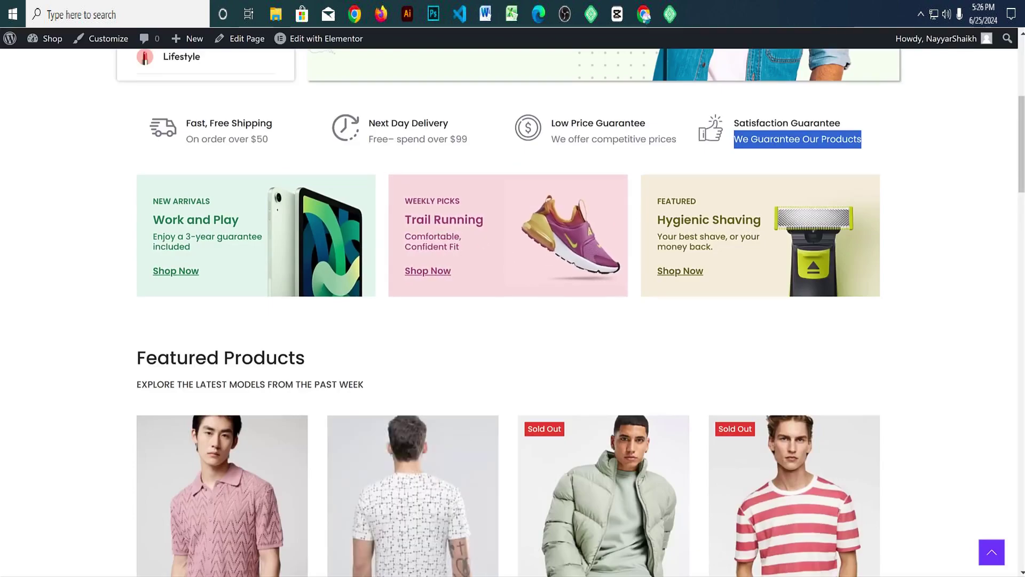
Step: Open the Media folder inside eComm in File Explorer and inspect the homev2-new-arrivals banner image
{"action": "left_click", "coordinate": [275, 14]}
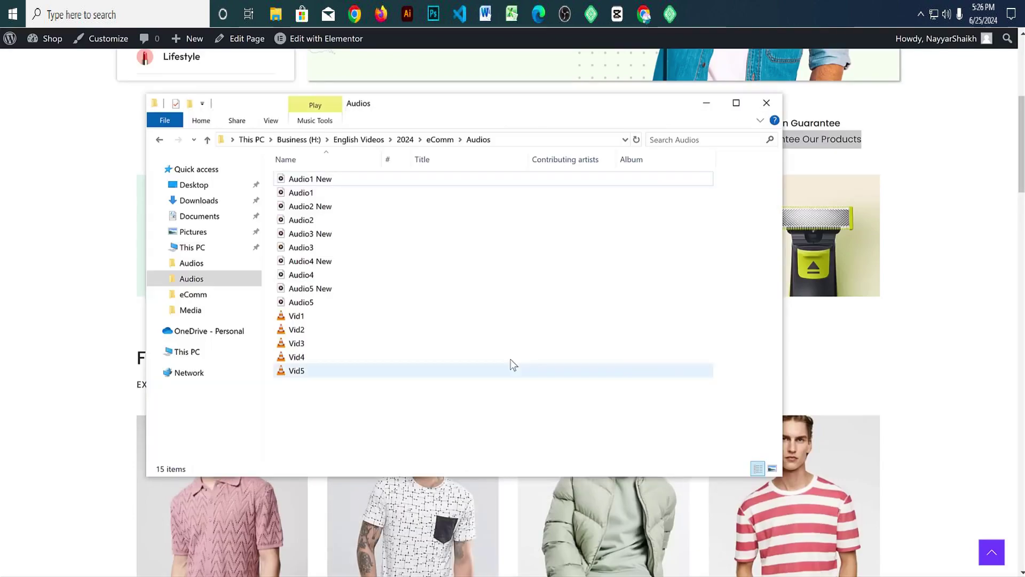
{"action": "left_click", "coordinate": [441, 141]}
{"action": "left_click", "coordinate": [354, 192]}
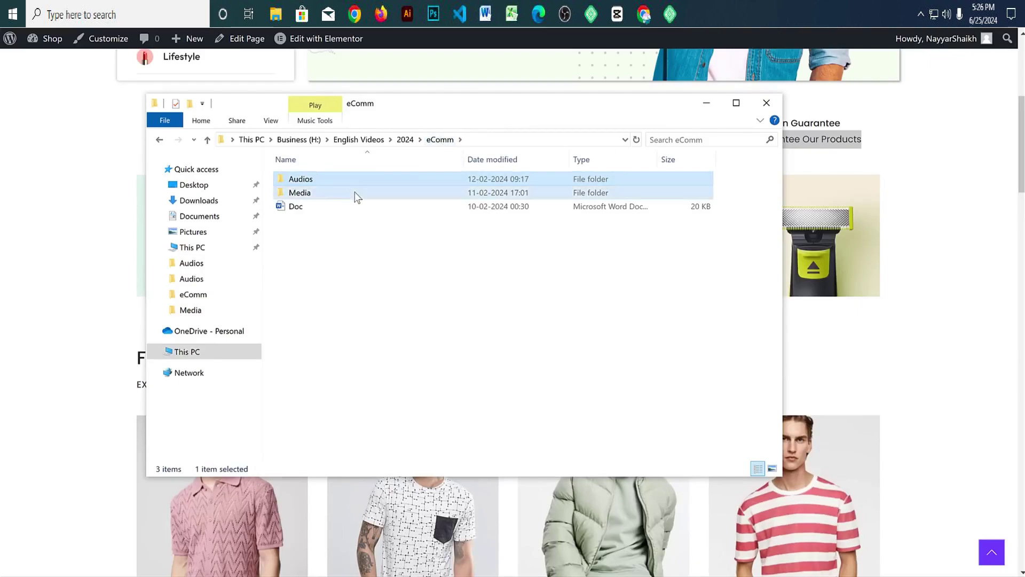
{"action": "double_click", "coordinate": [354, 192]}
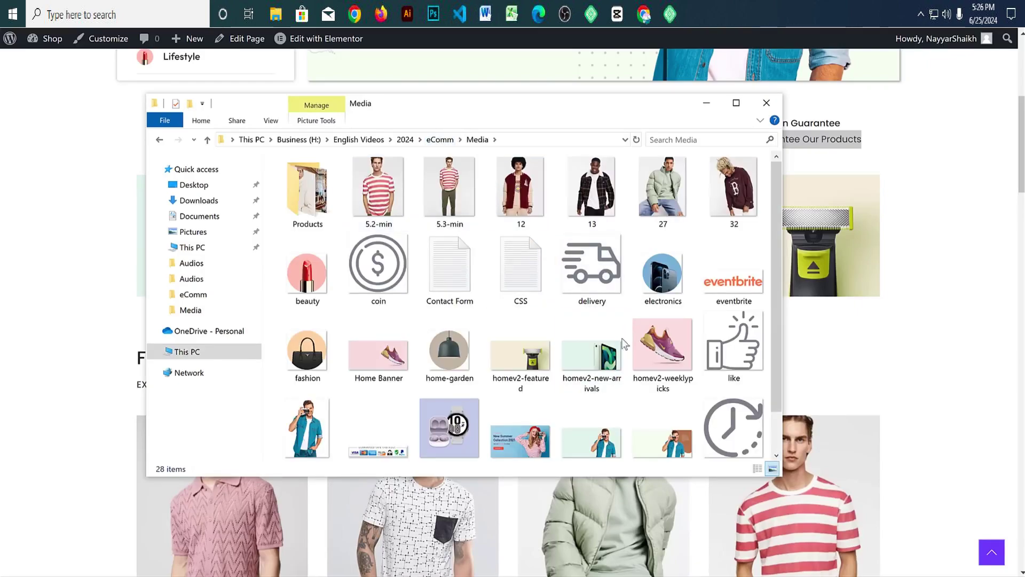
{"action": "left_click", "coordinate": [606, 363]}
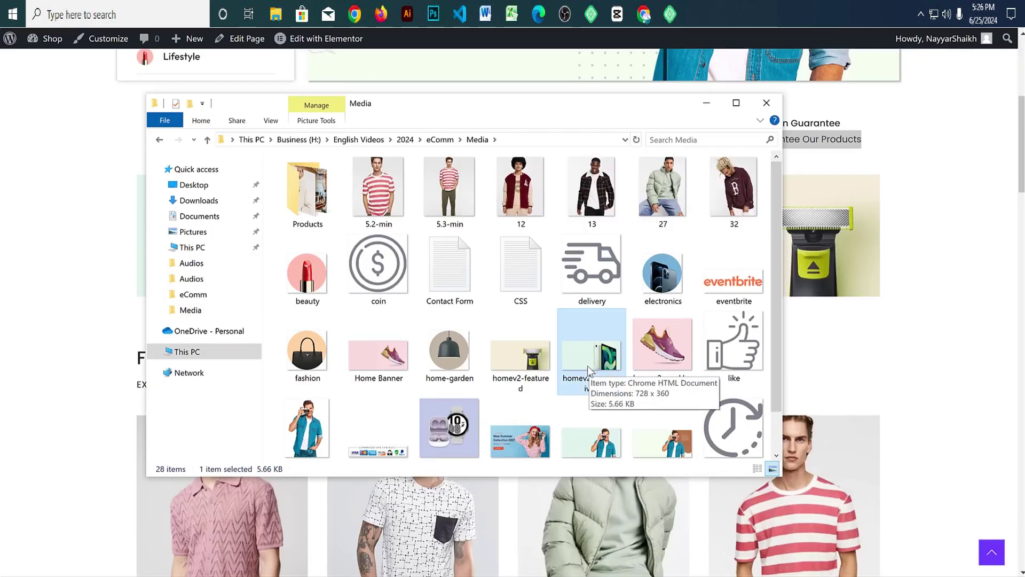
{"action": "left_click", "coordinate": [706, 103]}
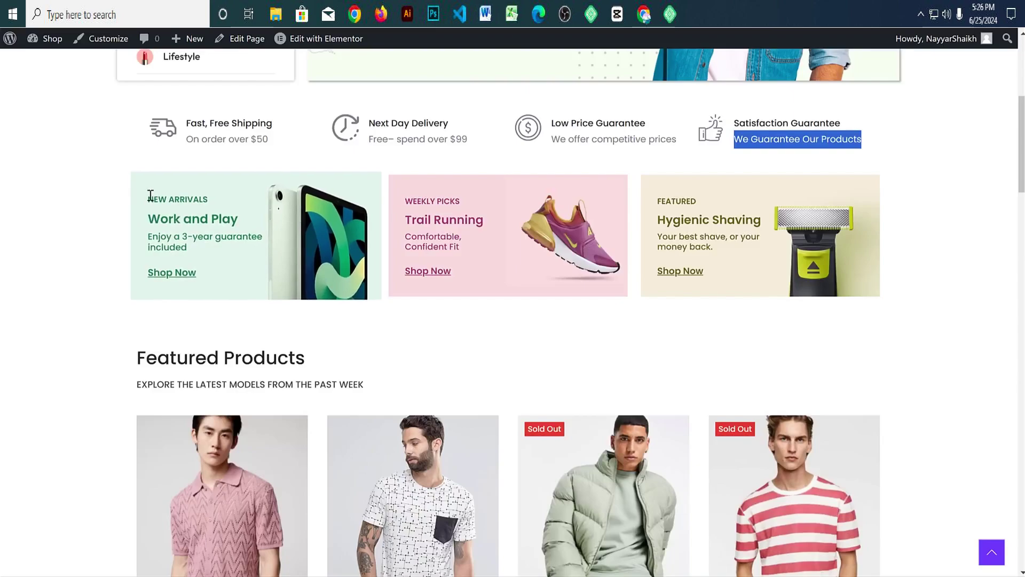
Step: Examine the New Arrivals card's text block on the reference page and compare the section with the Elementor page
{"action": "left_click_drag", "start_coordinate": [148, 195], "coordinate": [212, 278]}
{"action": "left_click", "coordinate": [212, 278]}
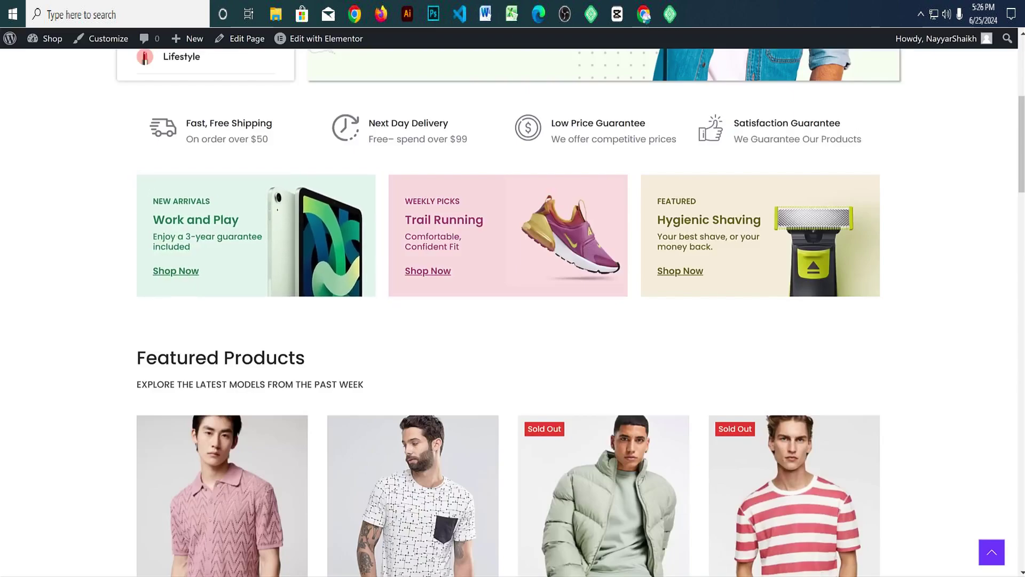
{"action": "left_click", "coordinate": [203, 16]}
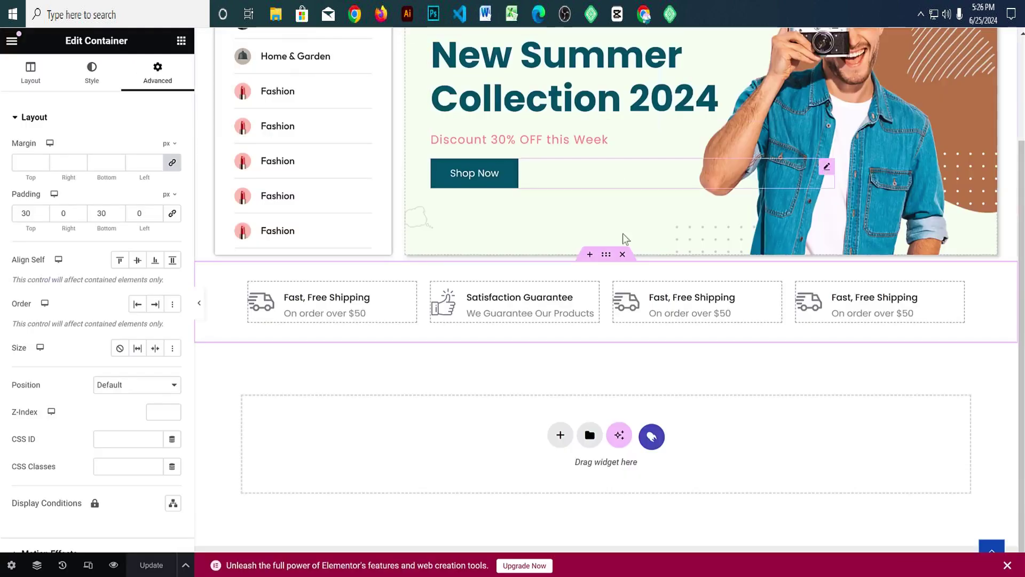
{"action": "key", "text": "ctrl+Tab"}
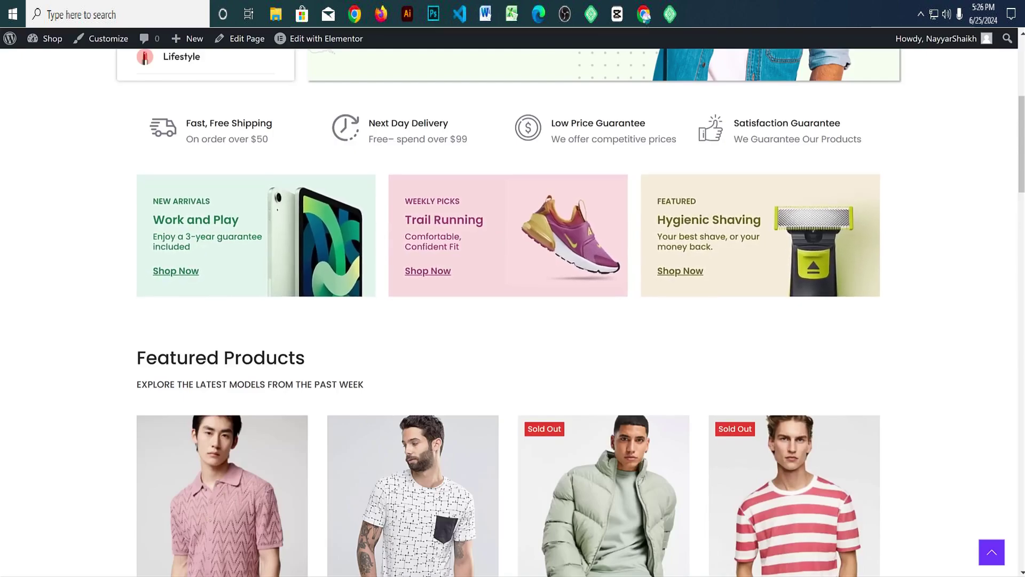
{"action": "key", "text": "ctrl+Tab"}
Step: Add a grid container with three columns and one row below the features row
{"action": "left_click", "coordinate": [560, 435]}
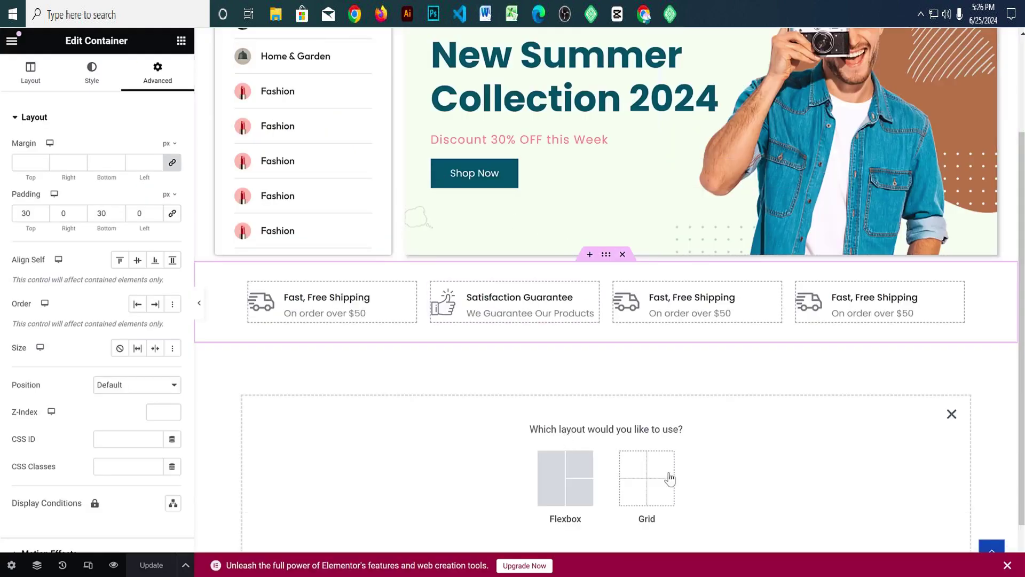
{"action": "left_click", "coordinate": [662, 477]}
{"action": "scroll", "coordinate": [767, 446], "scroll_direction": "down", "scroll_amount": 1}
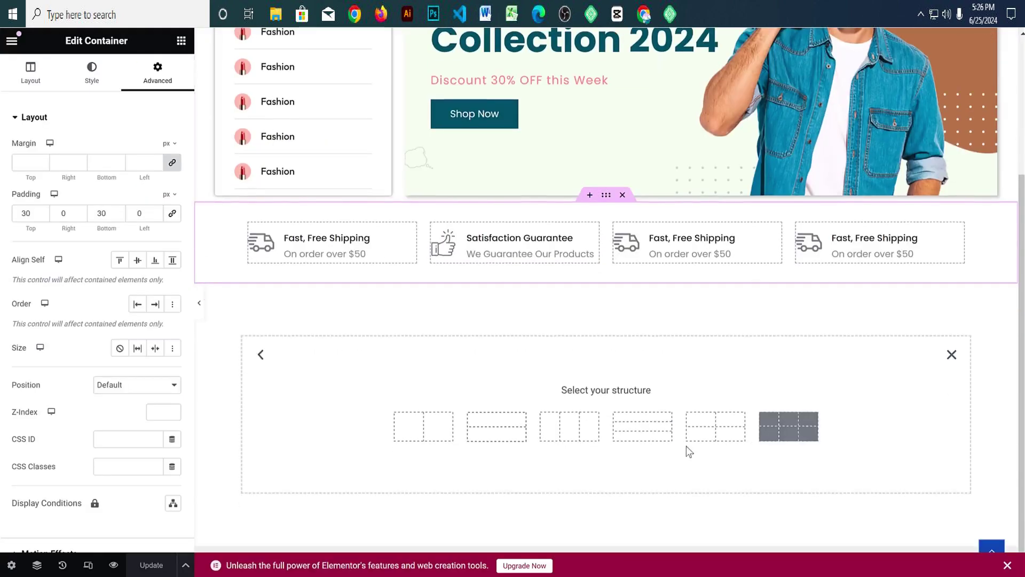
{"action": "left_click", "coordinate": [575, 435]}
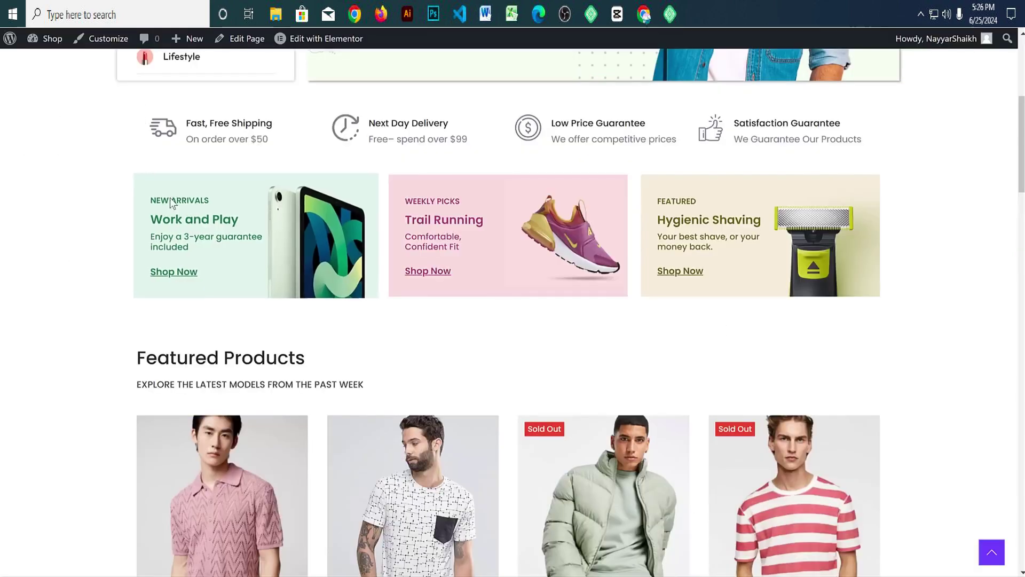
Step: Add a Heading widget to the first grid cell with the title "NEW ARRIVALS" copied from the reference page
{"action": "left_click_drag", "start_coordinate": [147, 200], "coordinate": [210, 201]}
{"action": "key", "text": "ctrl+c"}
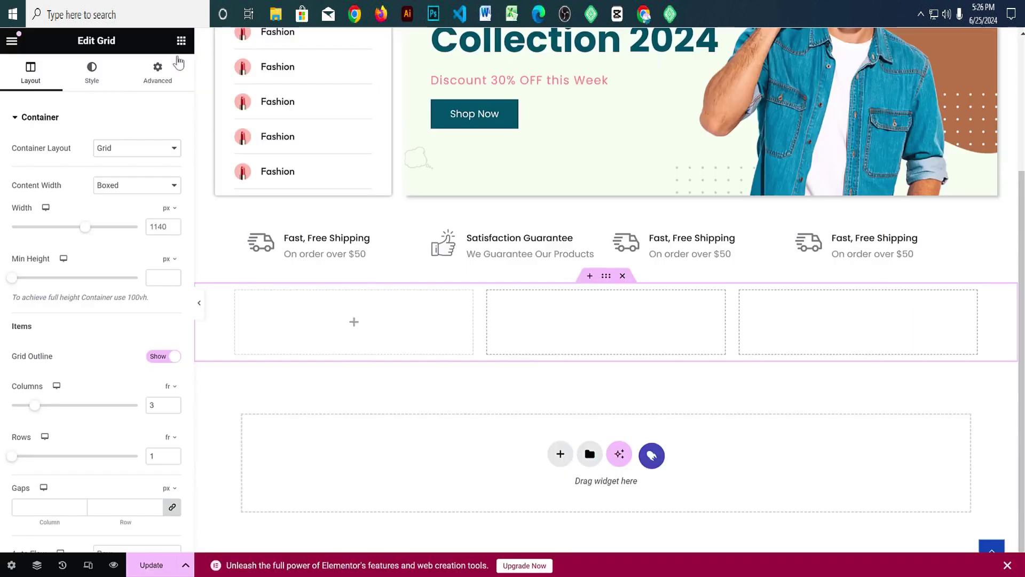
{"action": "left_click", "coordinate": [181, 41]}
{"action": "left_click_drag", "start_coordinate": [51, 342], "coordinate": [401, 320]}
{"action": "triple_click", "coordinate": [129, 161]}
{"action": "key", "text": "ctrl+v"}
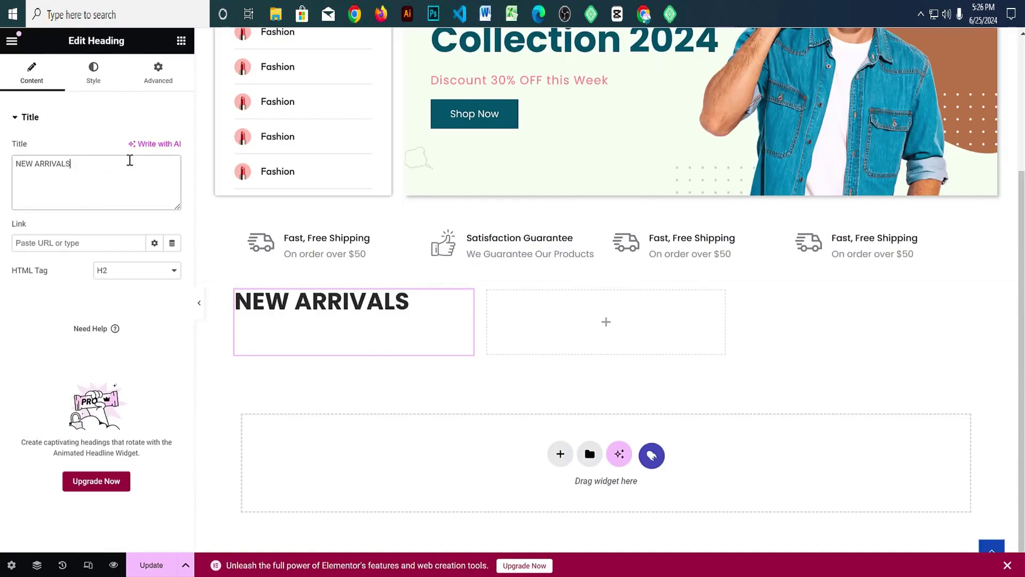
Step: Pick the New Arrivals card's background colour #E3F5ED from the reference page and generate its tints and shades in the Tint & Shade Generator
{"action": "left_click", "coordinate": [91, 69]}
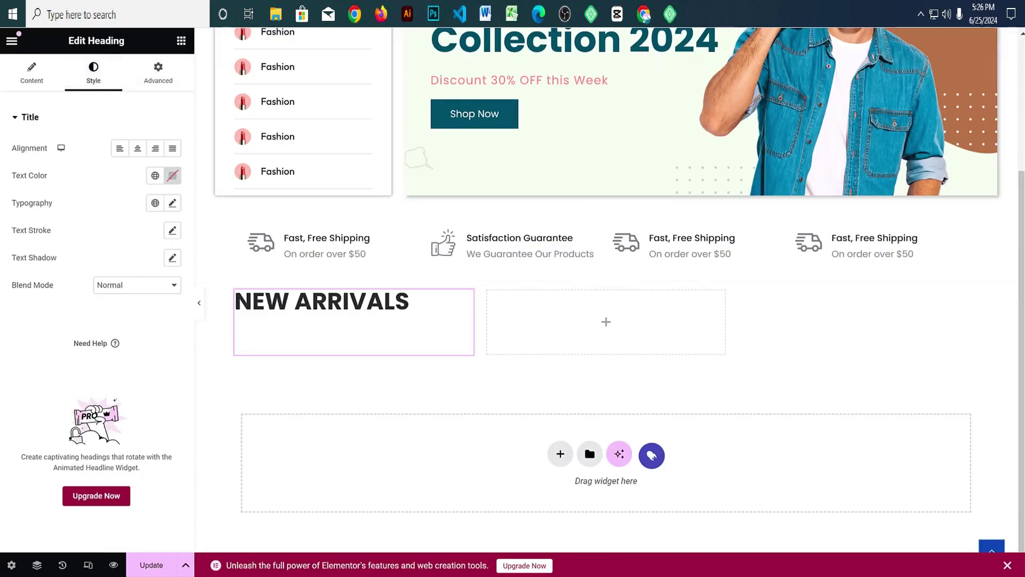
{"action": "key", "text": "ctrl+Tab"}
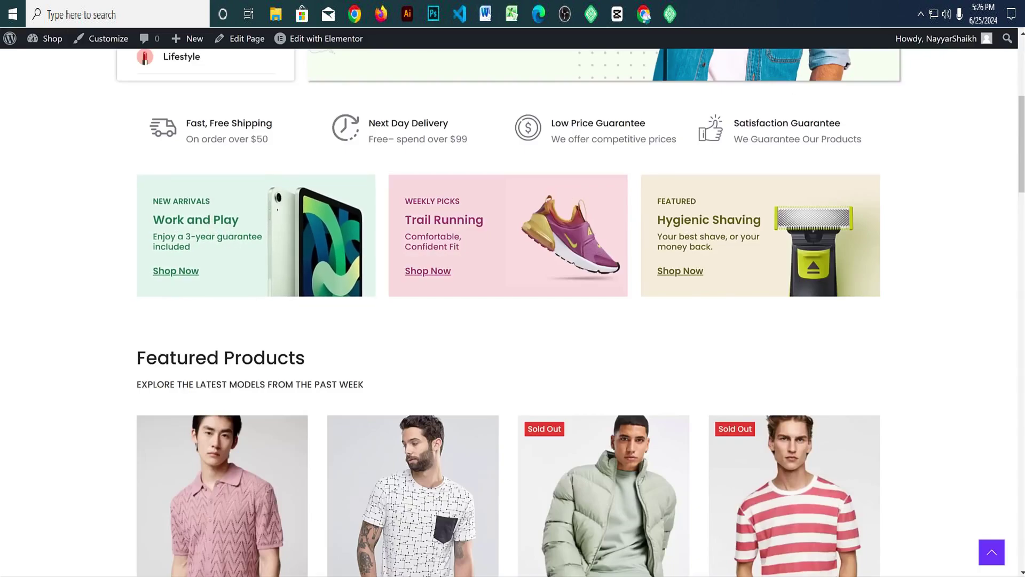
{"action": "key", "text": "ctrl+Tab"}
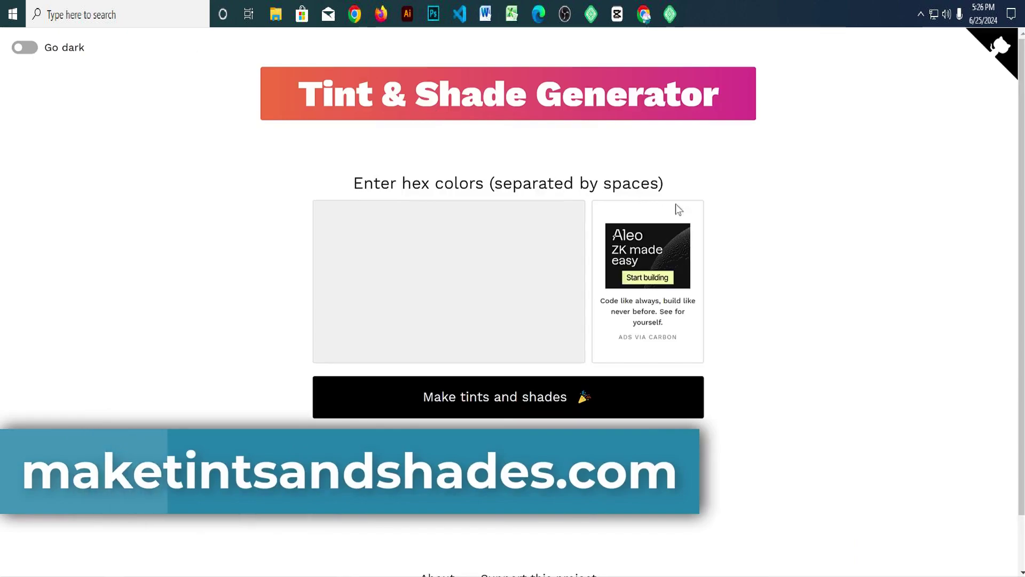
{"action": "key", "text": "ctrl+Tab"}
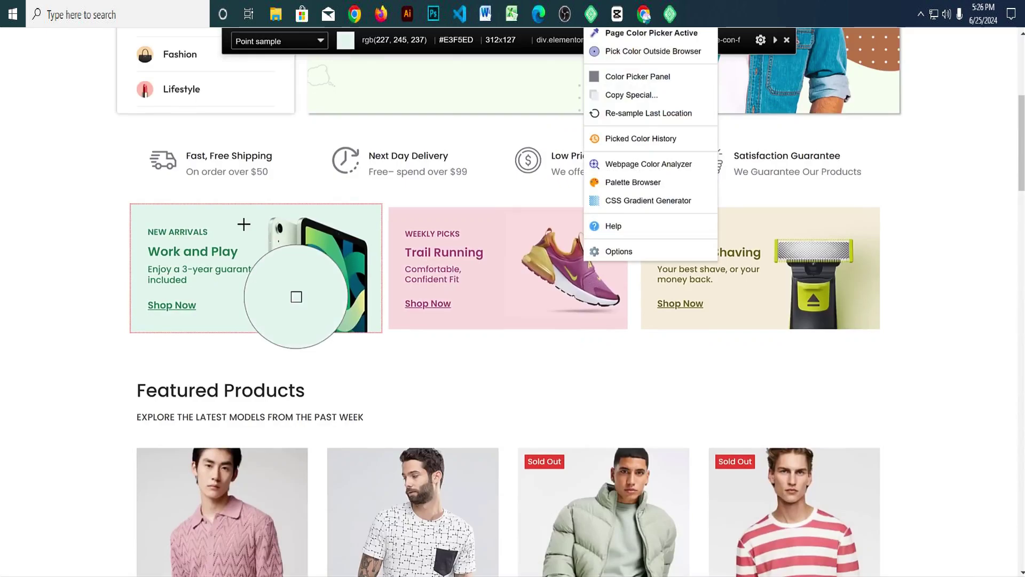
{"action": "left_click", "coordinate": [243, 224]}
{"action": "key", "text": "ctrl+Tab"}
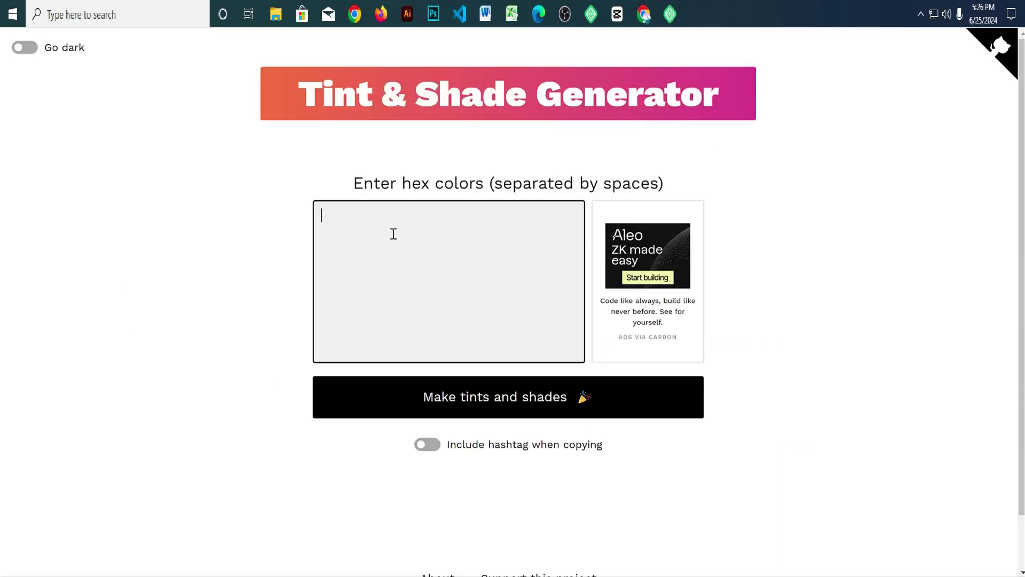
{"action": "key", "text": "ctrl+v"}
{"action": "left_click", "coordinate": [518, 413]}
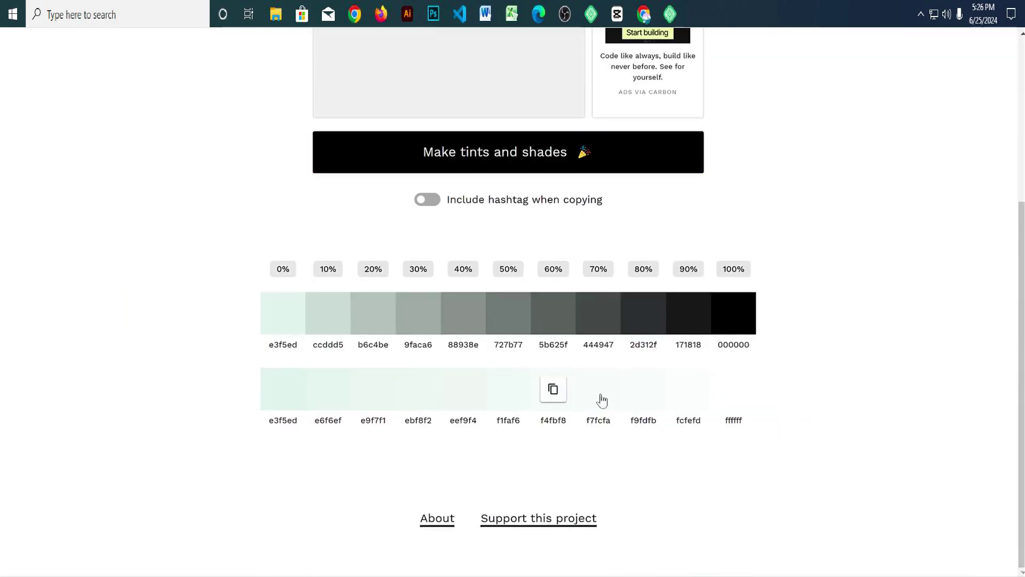
{"action": "scroll", "coordinate": [506, 327], "scroll_direction": "up", "scroll_amount": 5}
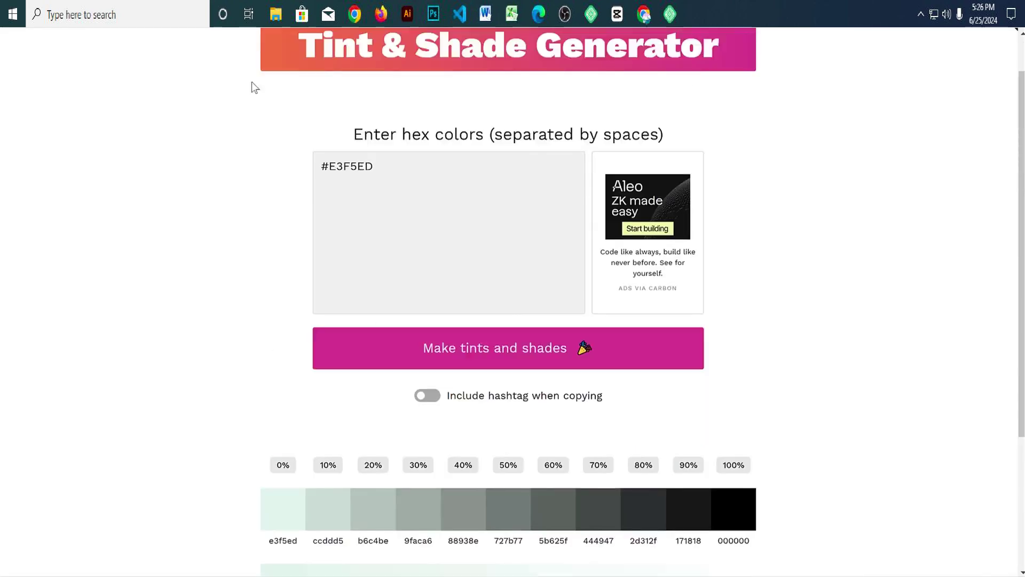
Step: Search Google for "green color code" in a new browser tab
{"action": "key", "text": "ctrl+Tab"}
{"action": "scroll", "coordinate": [613, 110], "scroll_direction": "up", "scroll_amount": 5}
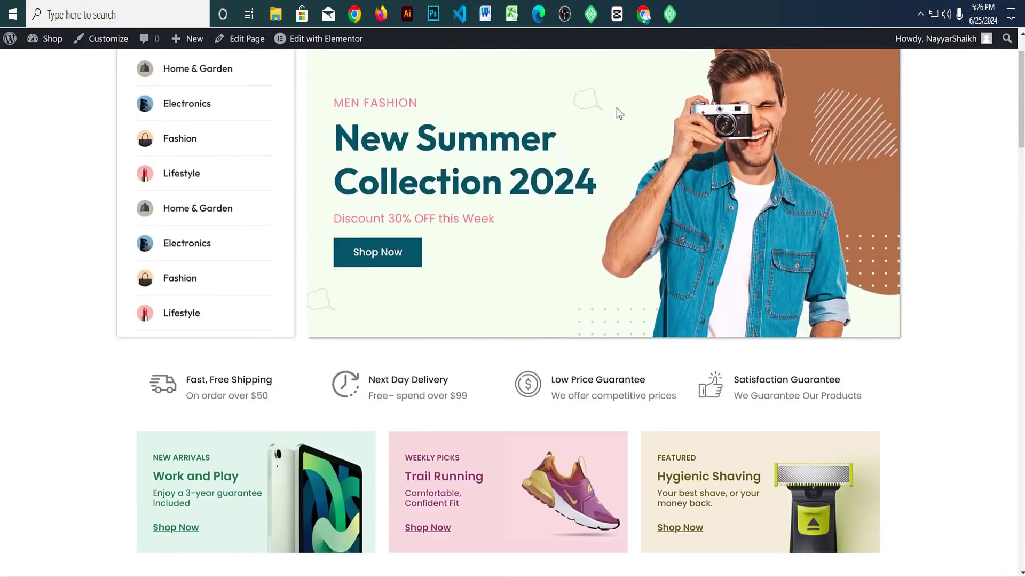
{"action": "key", "text": "ctrl+Tab"}
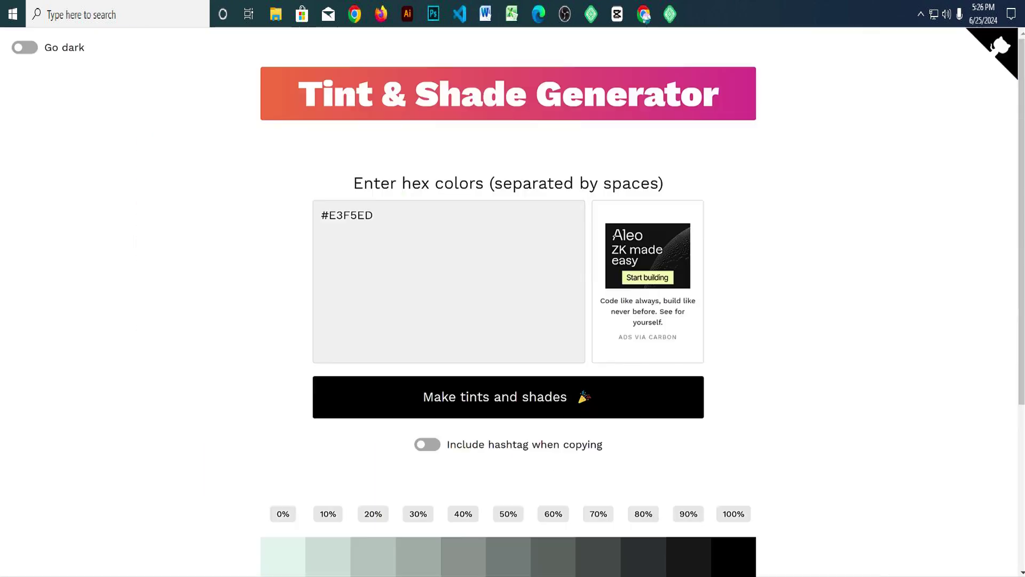
{"action": "key", "text": "ctrl+t"}
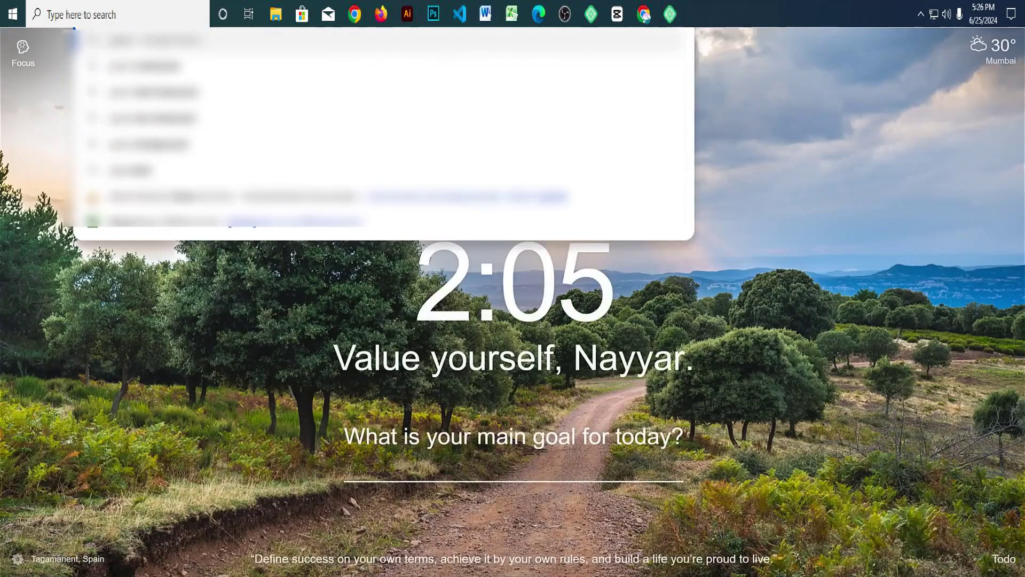
{"action": "type", "text": "color"}
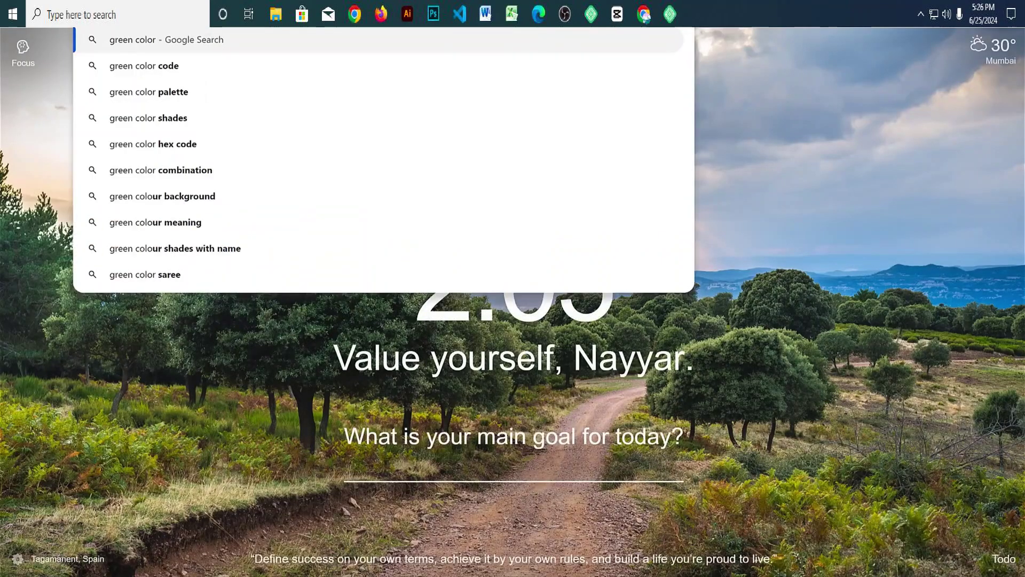
{"action": "key", "text": "Down"}
{"action": "key", "text": "Return"}
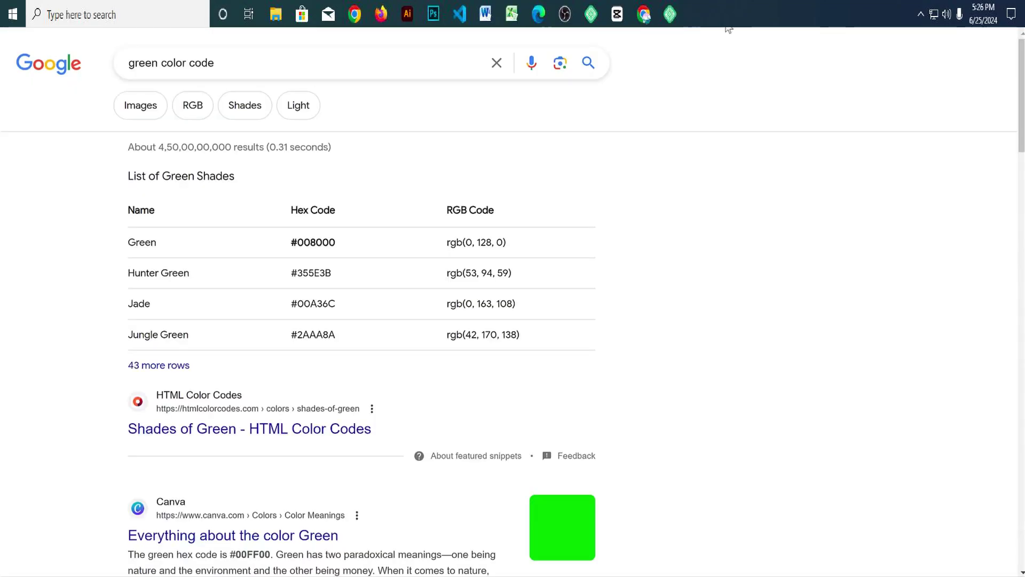
Step: Copy the hex code #008000 from the search results and generate its tints and shades in the Tint & Shade Generator
{"action": "triple_click", "coordinate": [332, 237]}
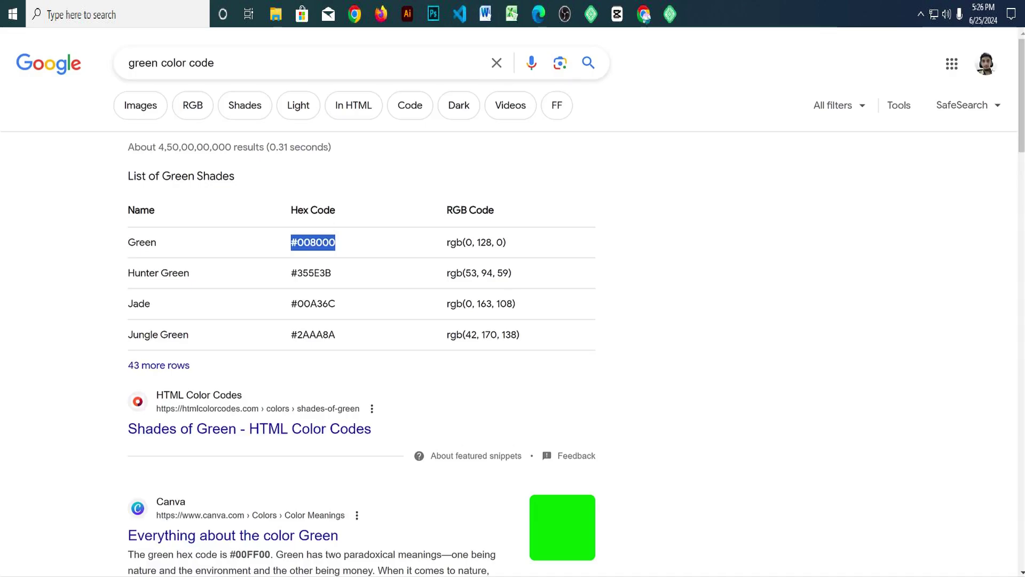
{"action": "key", "text": "ctrl+c"}
{"action": "key", "text": "ctrl+Tab"}
{"action": "double_click", "coordinate": [473, 222]}
{"action": "key", "text": "ctrl+v"}
{"action": "left_click", "coordinate": [486, 409]}
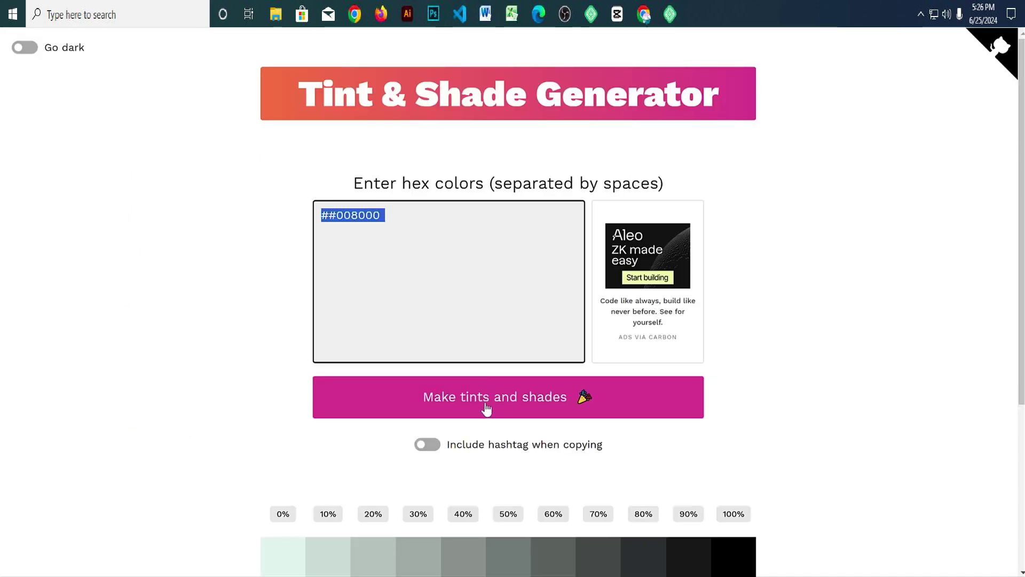
{"action": "left_click", "coordinate": [485, 409]}
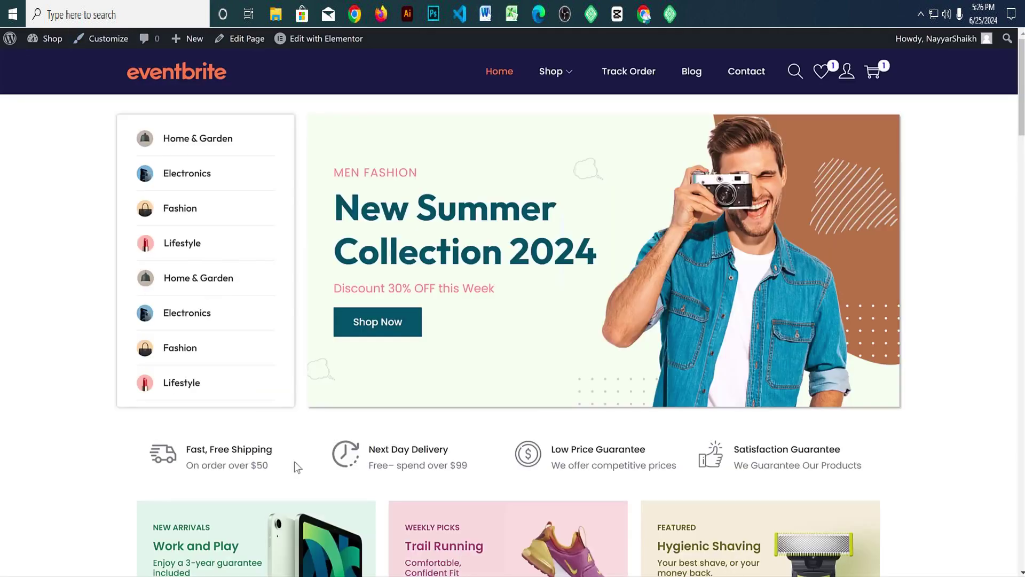
Step: Compare the New Arrivals card's green text on the reference page with the generated green shades
{"action": "scroll", "coordinate": [272, 312], "scroll_direction": "down", "scroll_amount": 5}
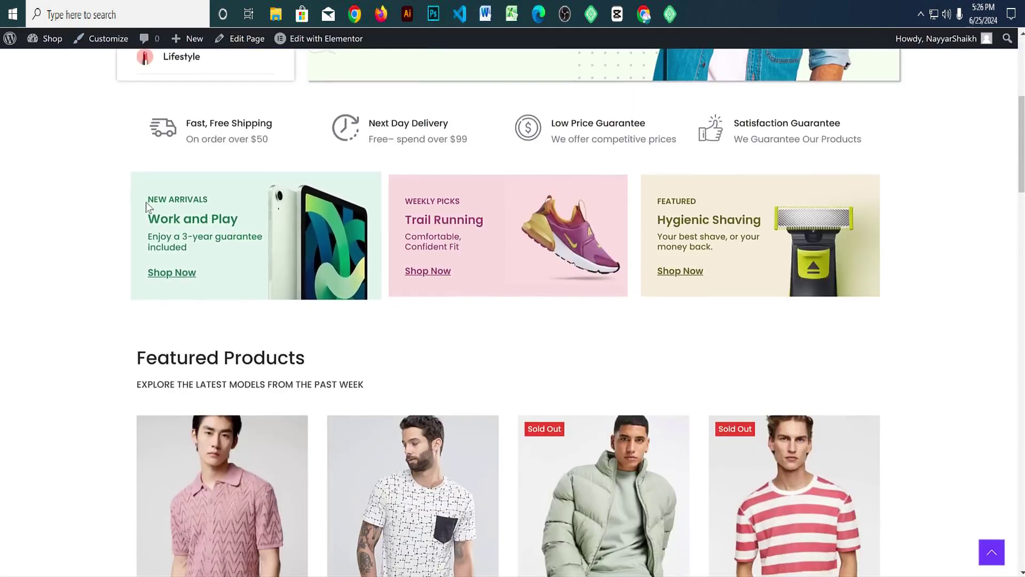
{"action": "left_click_drag", "start_coordinate": [146, 200], "coordinate": [193, 264]}
{"action": "left_click", "coordinate": [207, 264]}
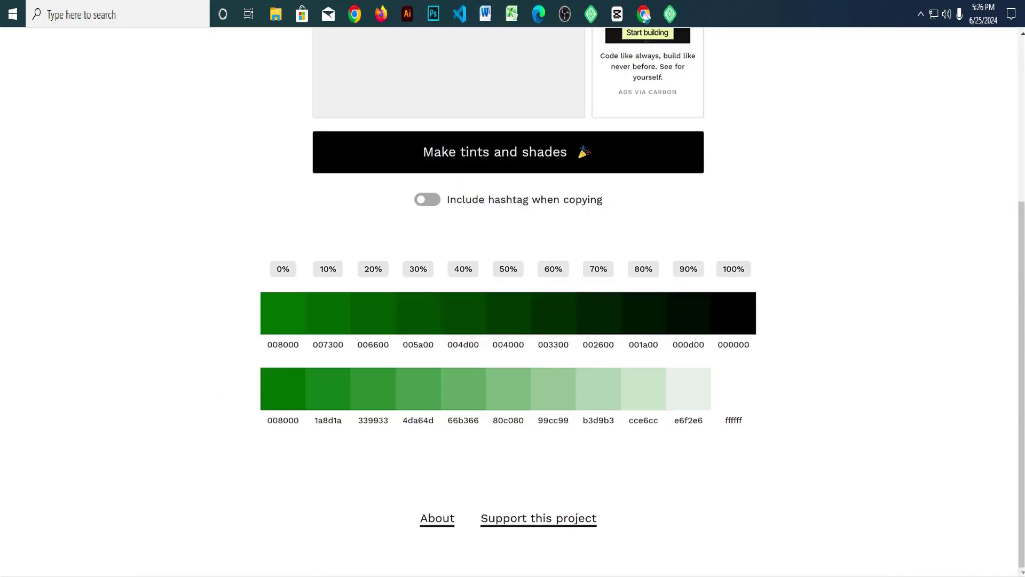
{"action": "scroll", "coordinate": [508, 165], "scroll_direction": "up", "scroll_amount": 5}
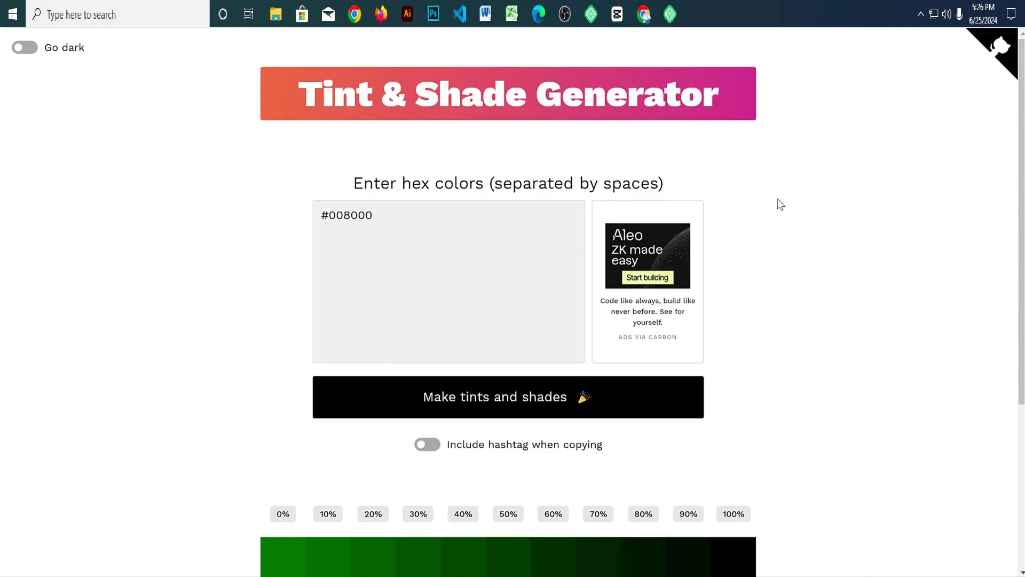
{"action": "scroll", "coordinate": [517, 249], "scroll_direction": "down", "scroll_amount": 5}
{"action": "scroll", "coordinate": [588, 246], "scroll_direction": "up", "scroll_amount": 5}
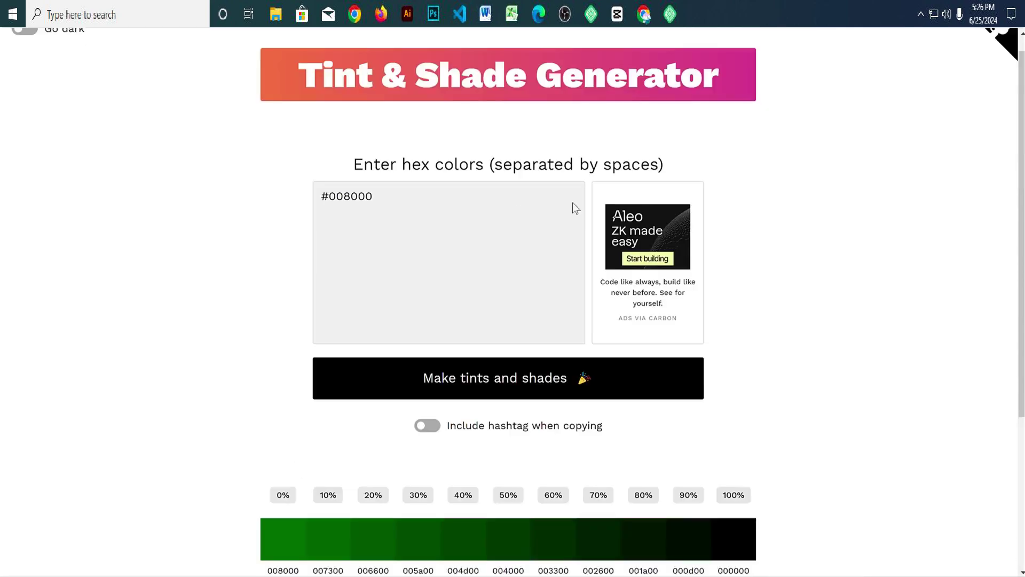
{"action": "scroll", "coordinate": [673, 213], "scroll_direction": "down", "scroll_amount": 5}
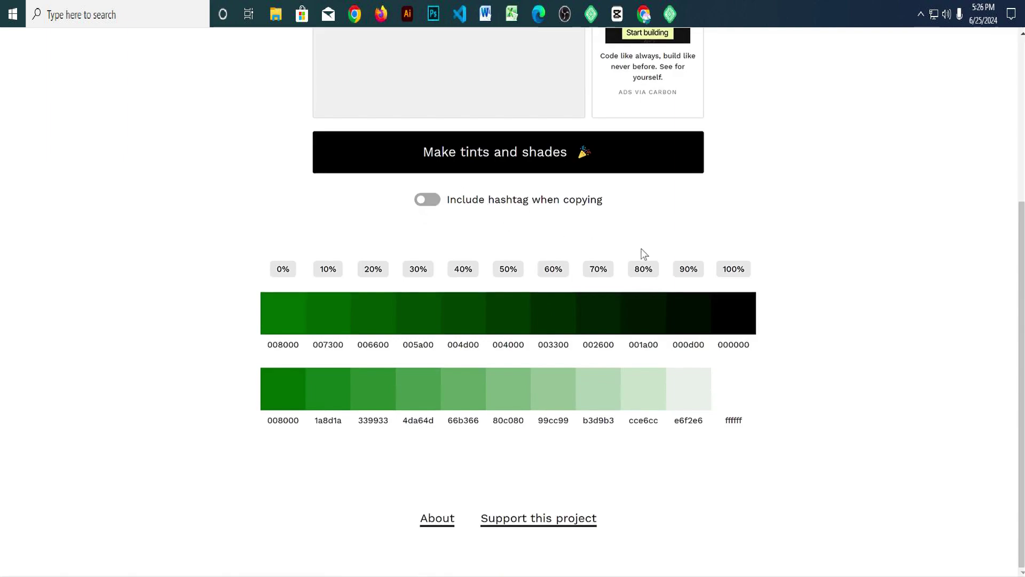
{"action": "scroll", "coordinate": [732, 312], "scroll_direction": "up", "scroll_amount": 2}
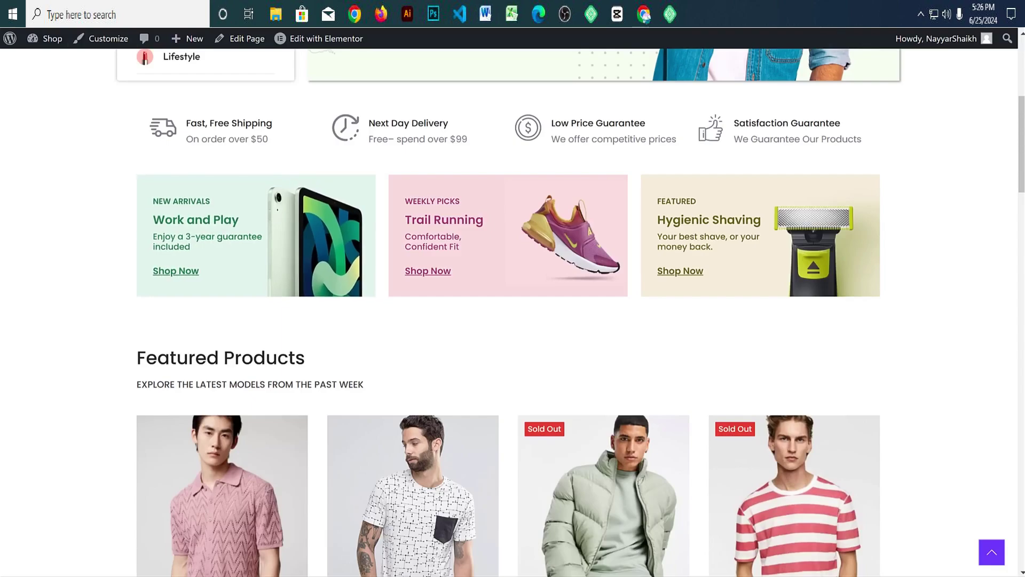
Step: Sample the green of the reference page's "Work and Play" title and apply it, #20894D, as the NEW ARRIVALS heading's text color
{"action": "left_click", "coordinate": [861, 37]}
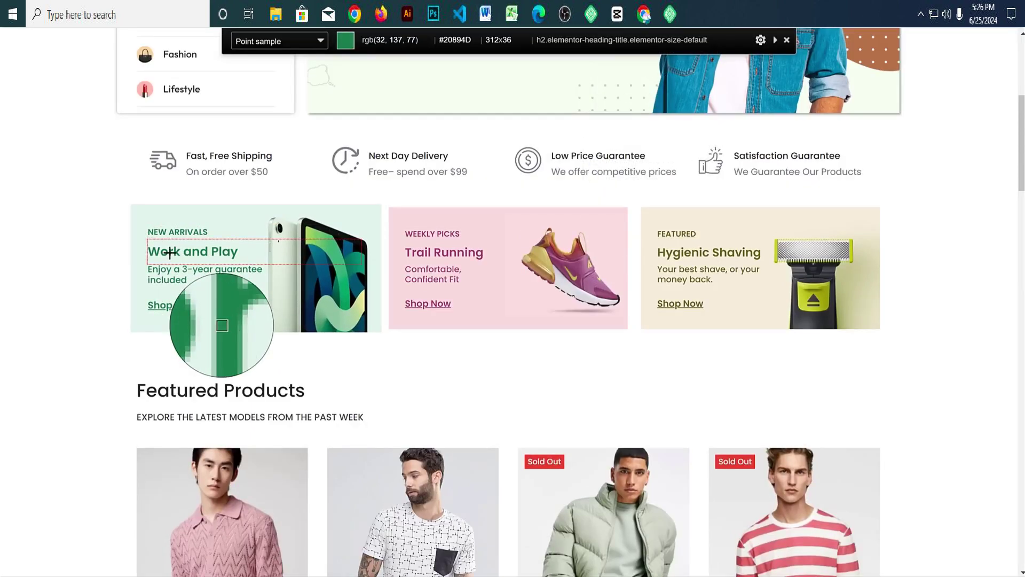
{"action": "left_click", "coordinate": [170, 252]}
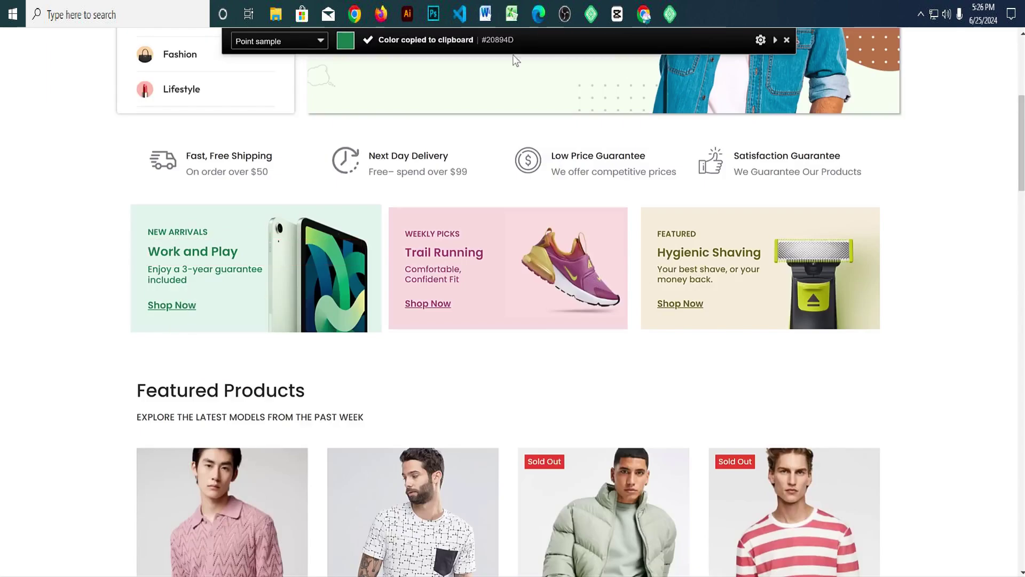
{"action": "key", "text": "ctrl+Tab"}
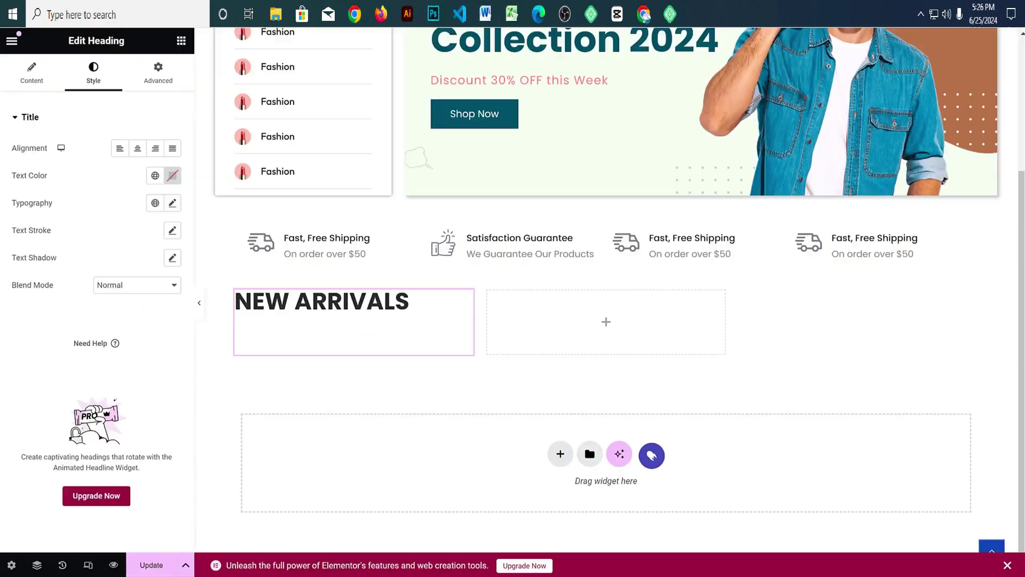
{"action": "left_click", "coordinate": [170, 175]}
{"action": "key", "text": "ctrl+v"}
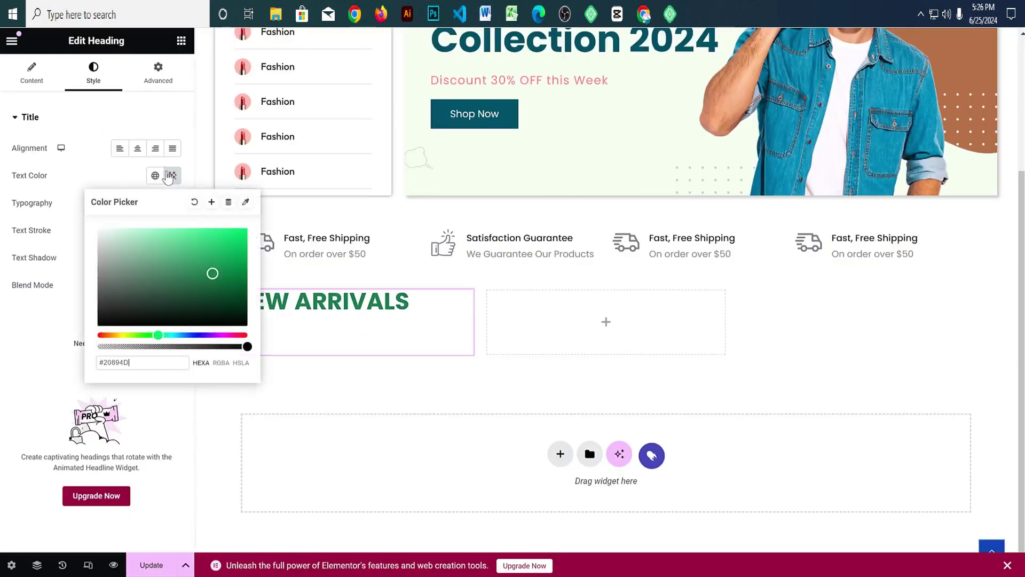
{"action": "left_click", "coordinate": [211, 202]}
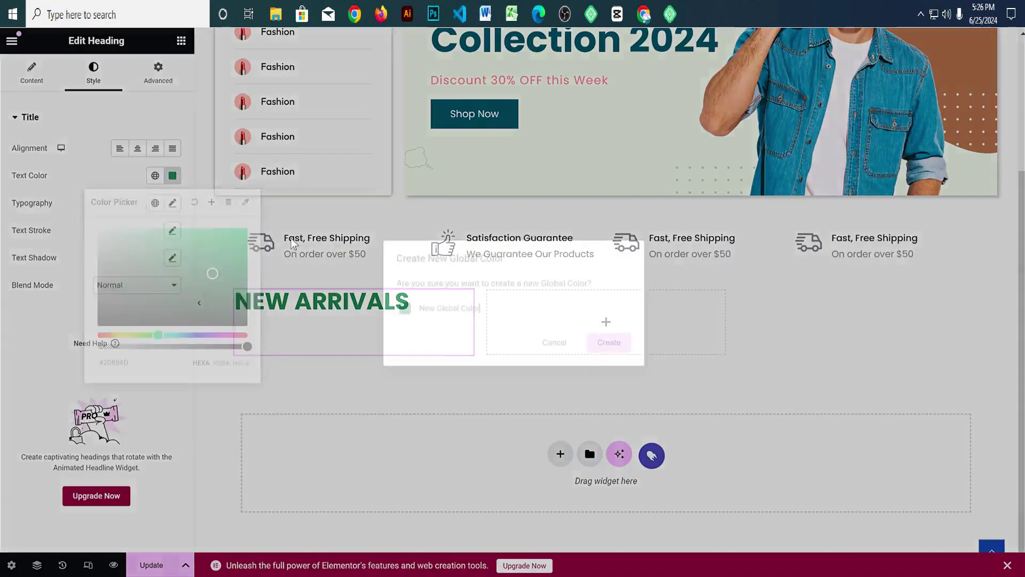
{"action": "triple_click", "coordinate": [492, 313]}
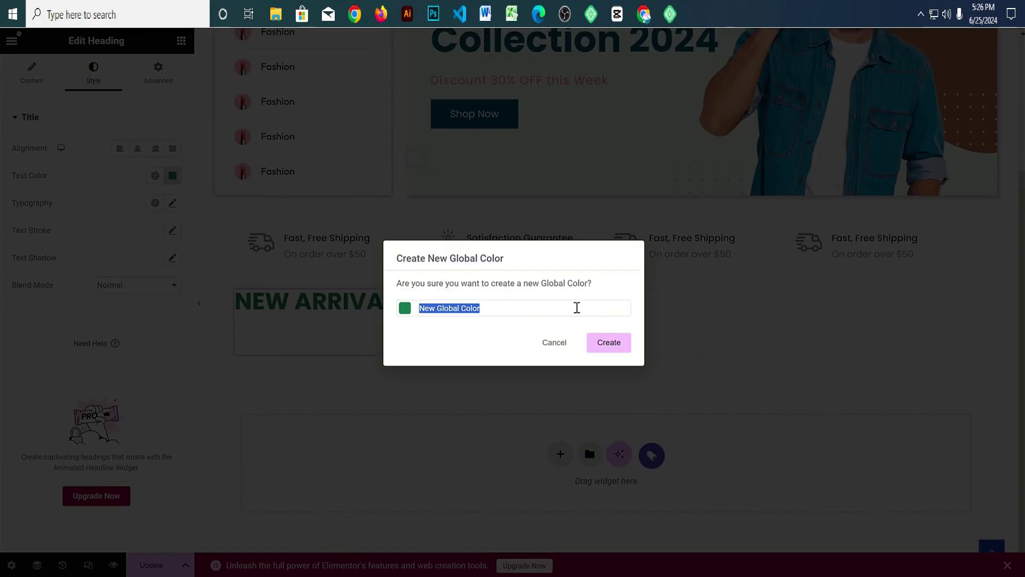
{"action": "left_click", "coordinate": [554, 341]}
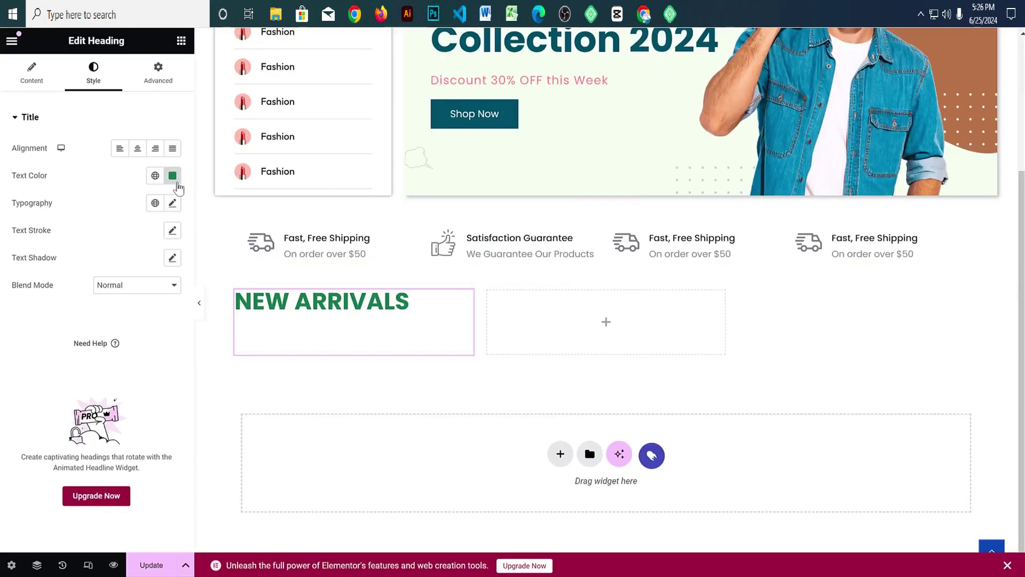
Step: Set the NEW ARRIVALS heading's font size to 12 px and its weight to 500 (Medium)
{"action": "left_click", "coordinate": [172, 203]}
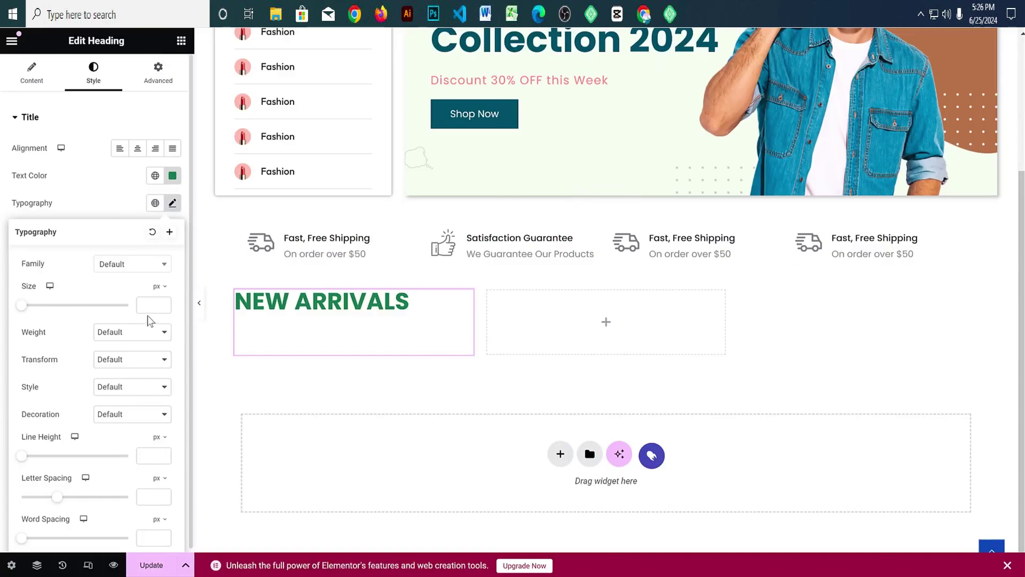
{"action": "type", "text": "12"}
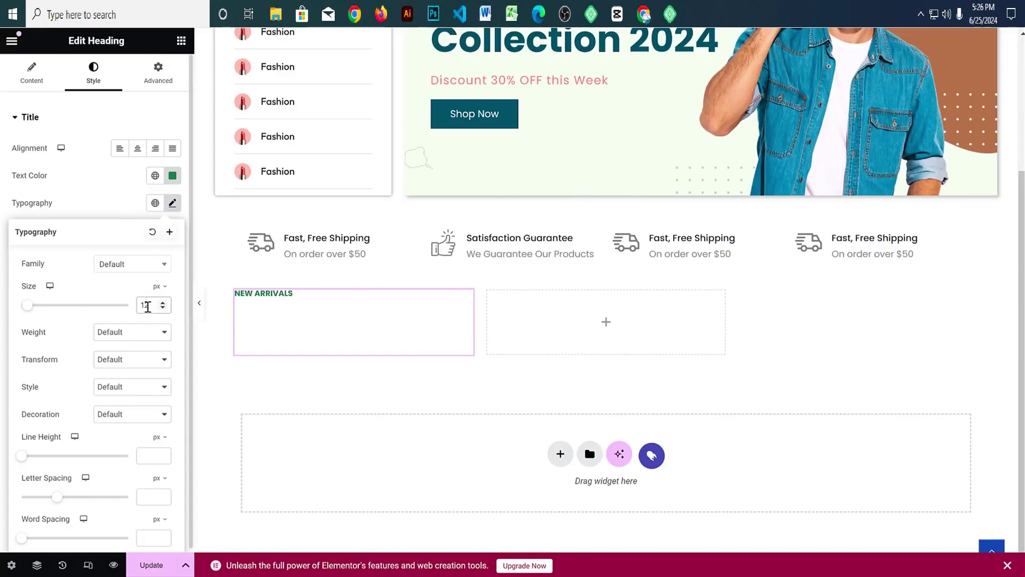
{"action": "left_click", "coordinate": [135, 335]}
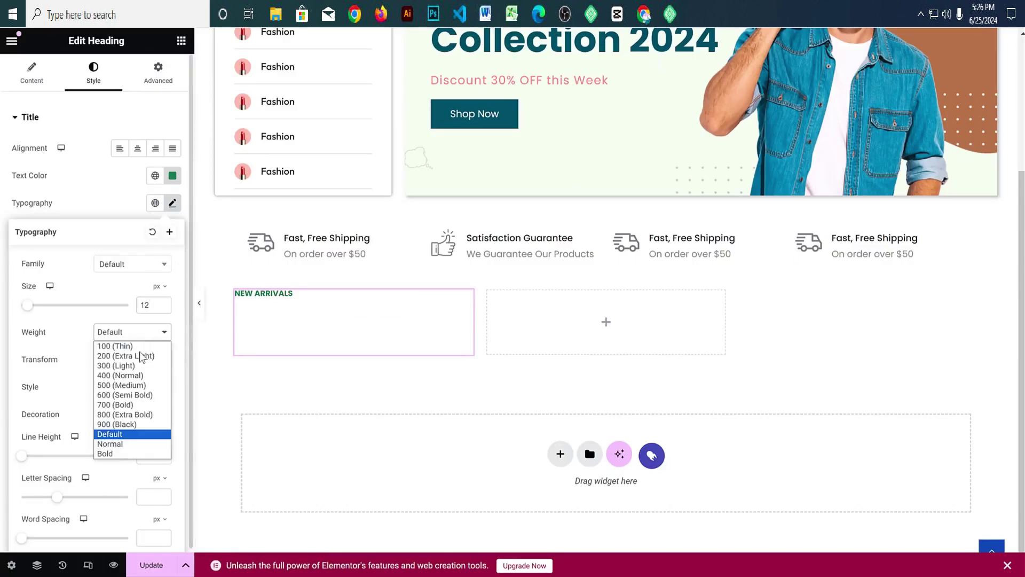
{"action": "left_click", "coordinate": [134, 386]}
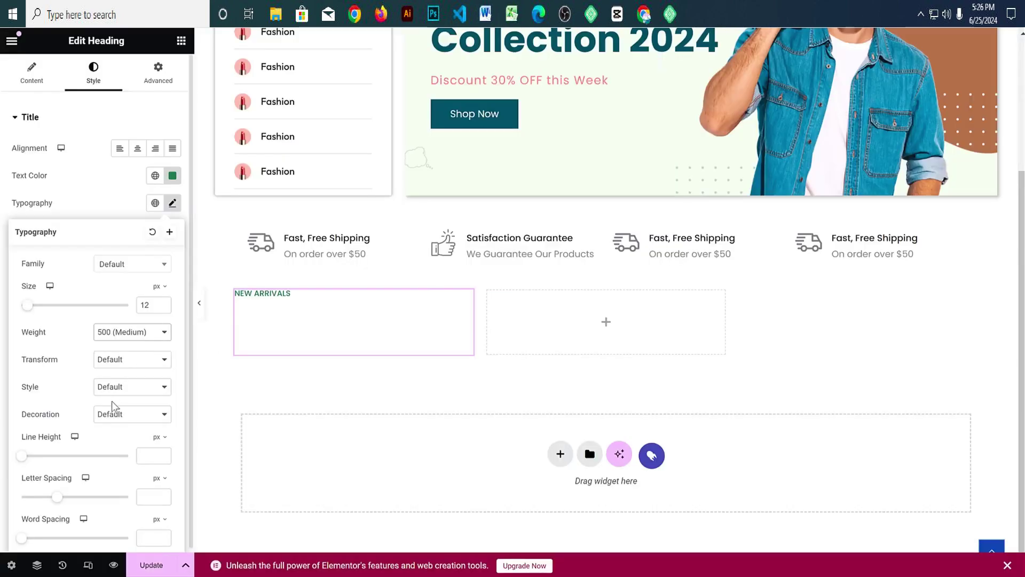
{"action": "left_click", "coordinate": [125, 332]}
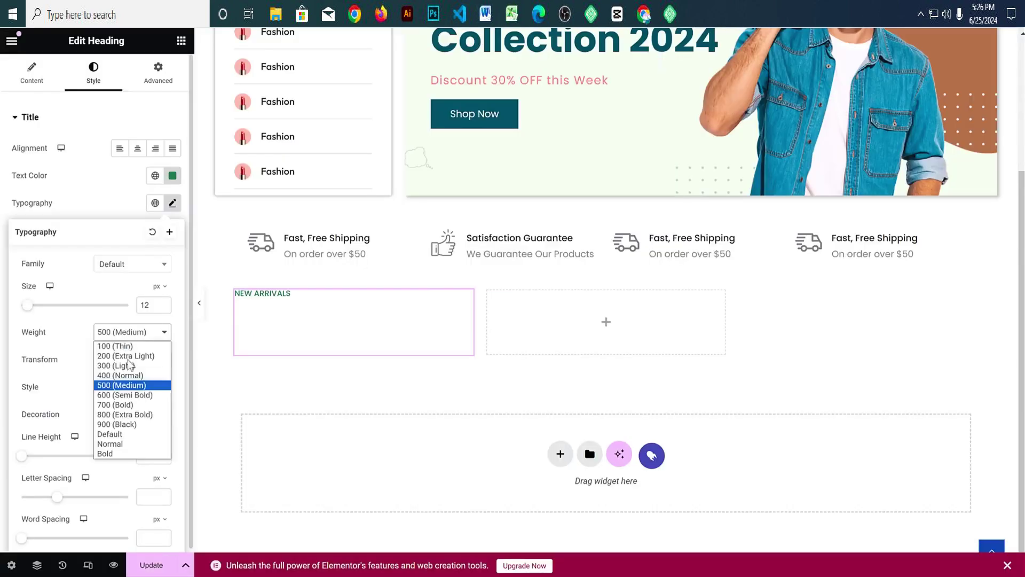
{"action": "left_click", "coordinate": [129, 391]}
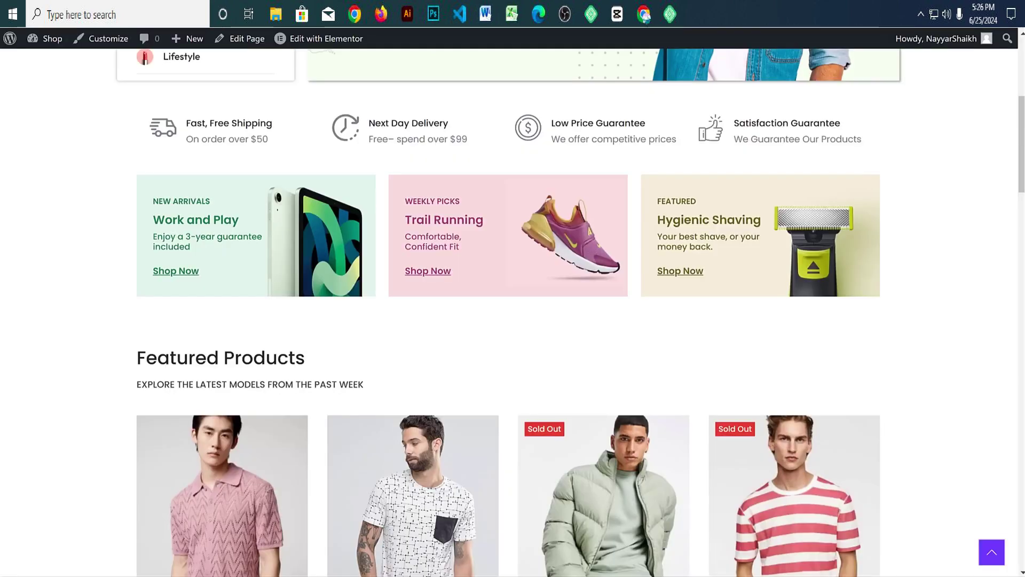
Step: Compare with the reference card's text and set the NEW ARRIVALS heading's line height to 1.8 em
{"action": "left_click_drag", "start_coordinate": [154, 199], "coordinate": [222, 206]}
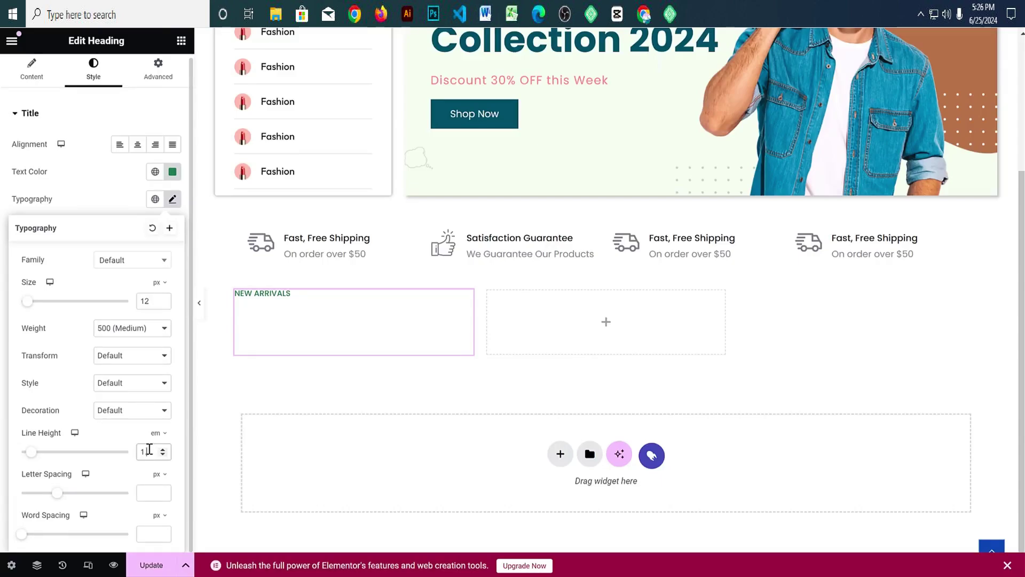
{"action": "type", "text": ".5"}
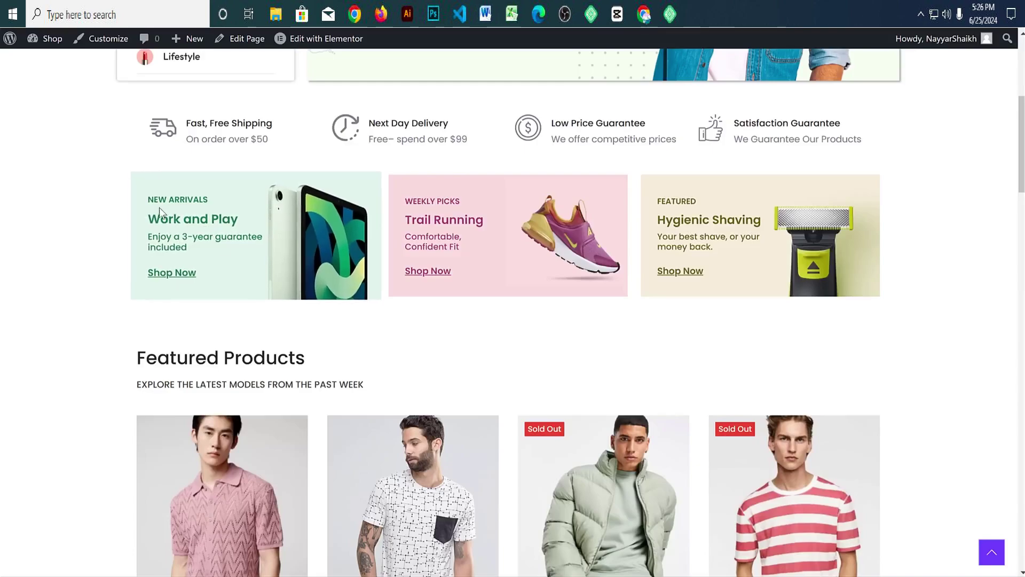
{"action": "left_click_drag", "start_coordinate": [229, 216], "coordinate": [262, 239]}
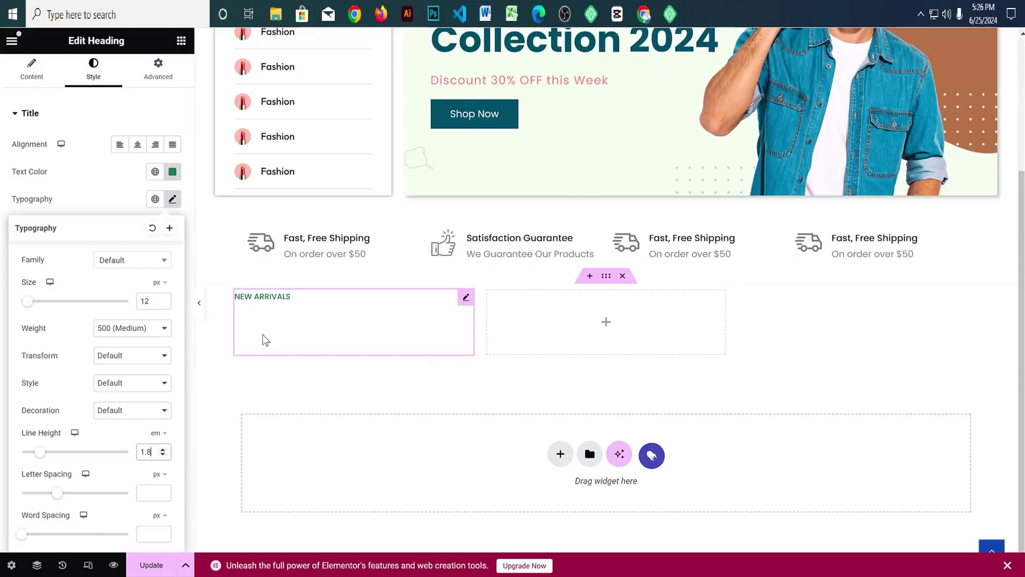
Step: Try to place a Heading widget and a Container in the first grid cell together with the NEW ARRIVALS heading
{"action": "right_click", "coordinate": [262, 302]}
{"action": "left_click", "coordinate": [300, 286]}
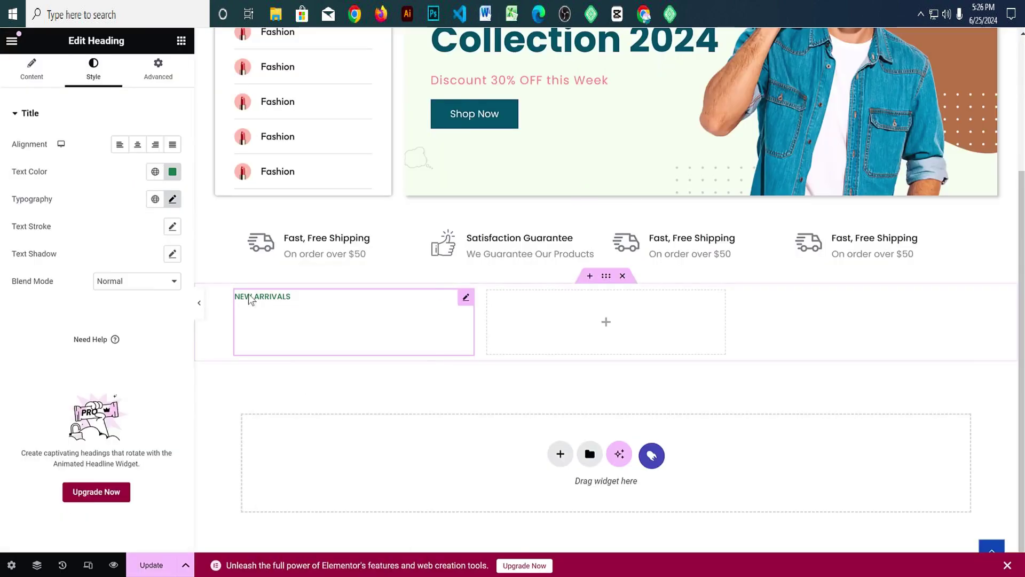
{"action": "left_click", "coordinate": [181, 41]}
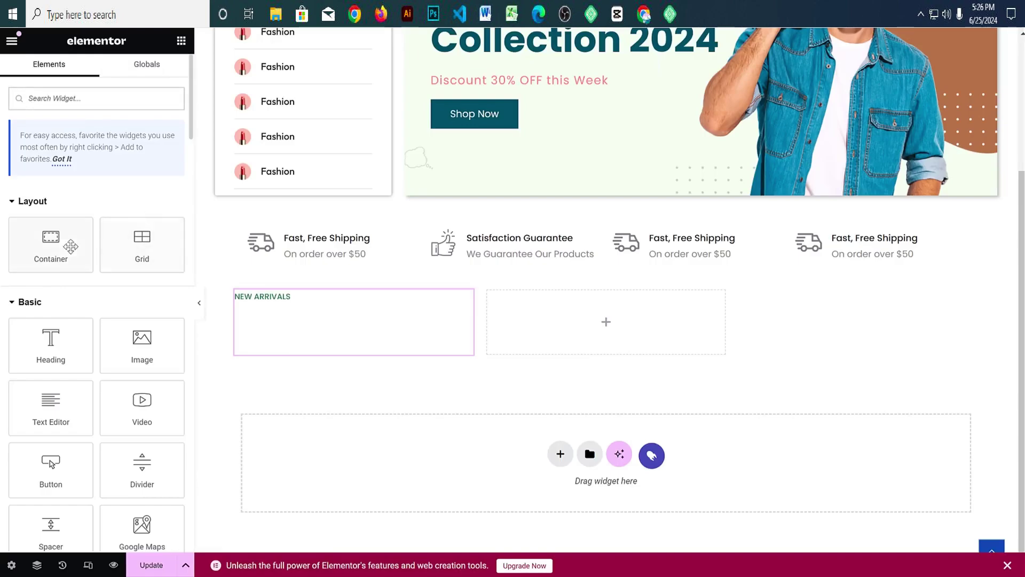
{"action": "left_click_drag", "start_coordinate": [80, 342], "coordinate": [246, 323]}
{"action": "mouse_move", "coordinate": [49, 348]}
{"action": "left_mouse_down"}
{"action": "mouse_move", "coordinate": [338, 284]}
{"action": "mouse_move", "coordinate": [357, 300]}
{"action": "mouse_move", "coordinate": [302, 302]}
{"action": "mouse_move", "coordinate": [332, 324]}
{"action": "mouse_move", "coordinate": [398, 314]}
{"action": "mouse_move", "coordinate": [87, 318]}
{"action": "mouse_move", "coordinate": [59, 334]}
{"action": "left_mouse_up"}
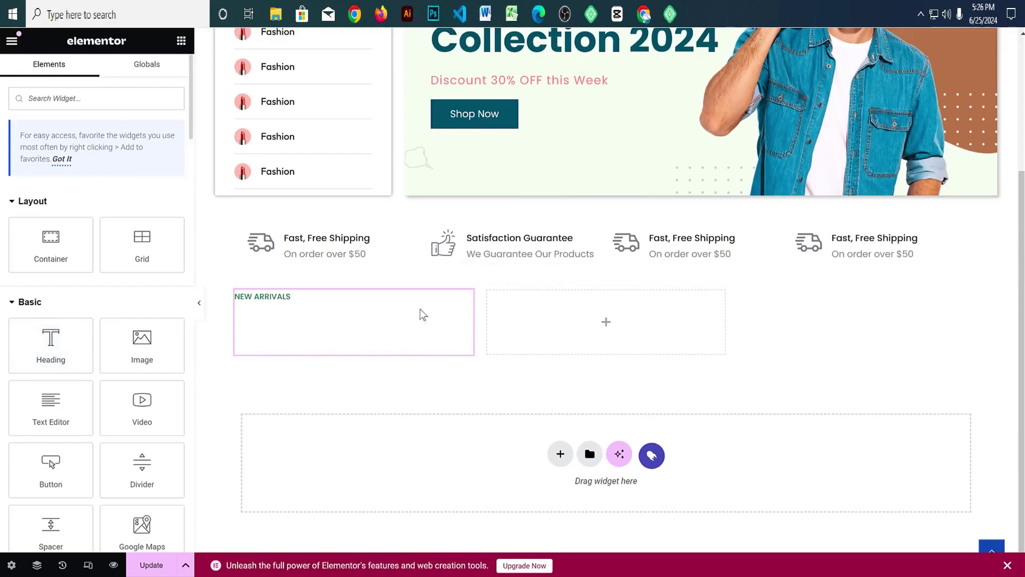
{"action": "left_click_drag", "start_coordinate": [51, 251], "coordinate": [81, 256]}
Step: Copy the NEW ARRIVALS heading and delete the original from the first grid cell
{"action": "right_click", "coordinate": [271, 297]}
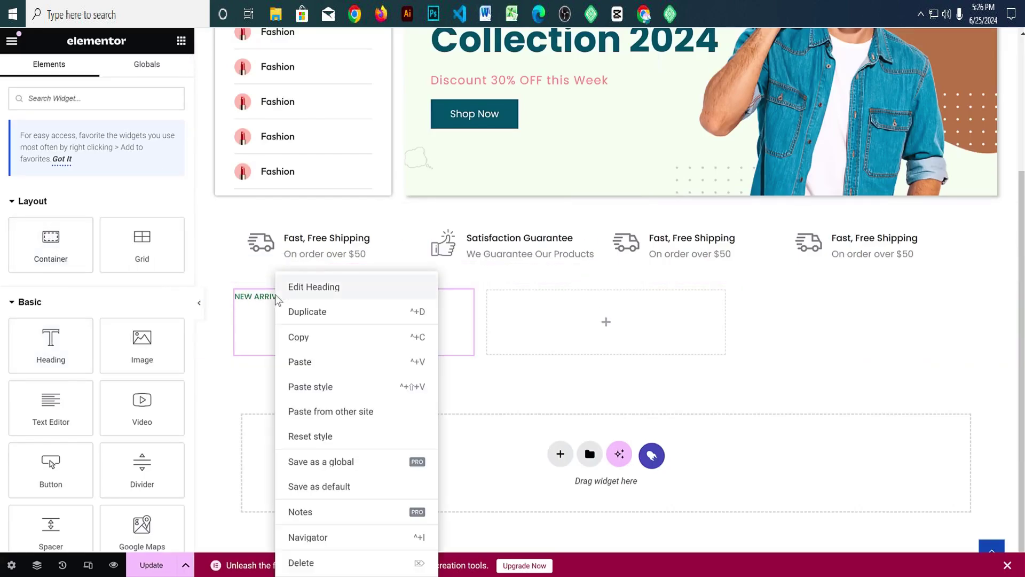
{"action": "left_click", "coordinate": [331, 344]}
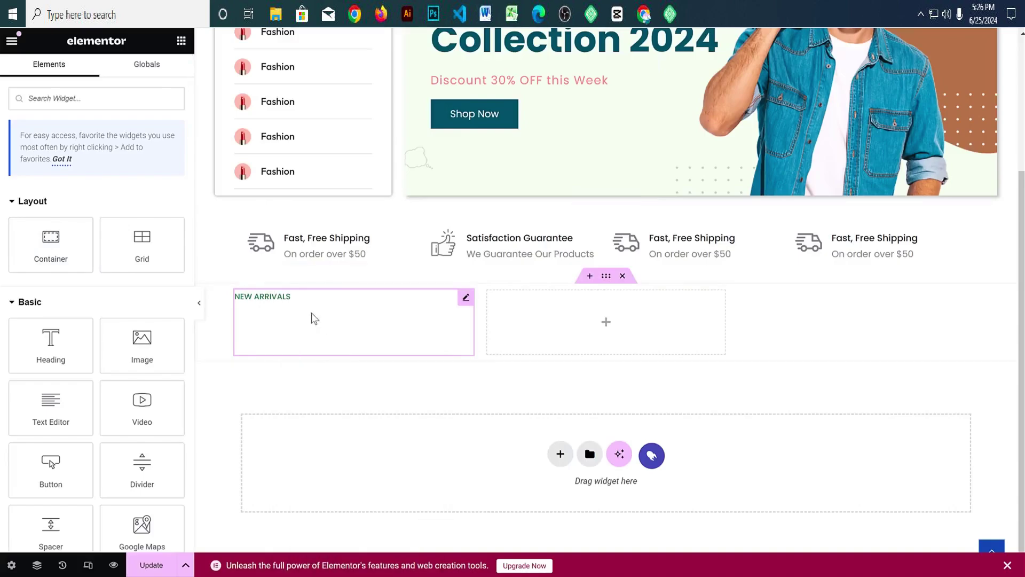
{"action": "right_click", "coordinate": [296, 298]}
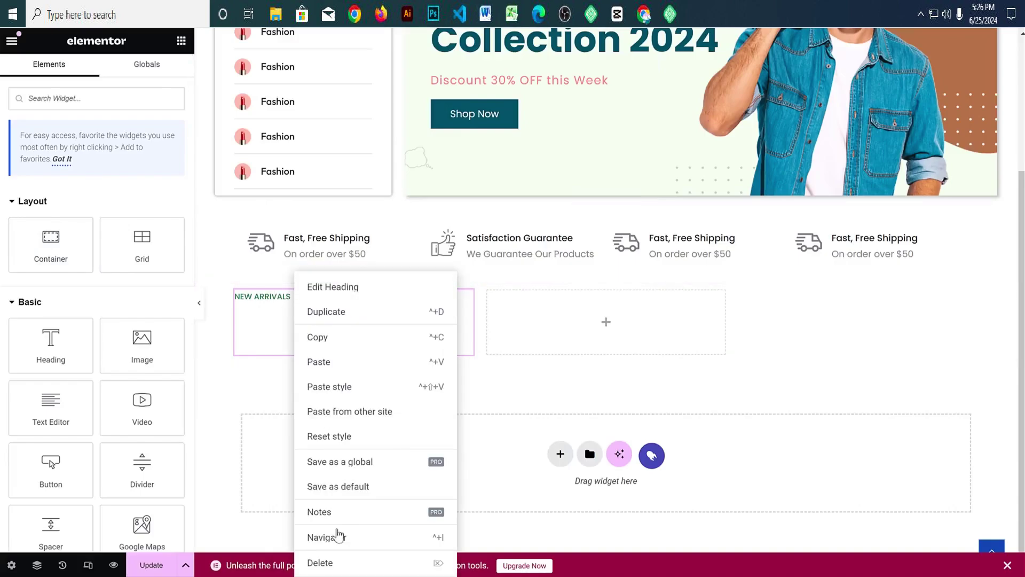
{"action": "left_click", "coordinate": [337, 561]}
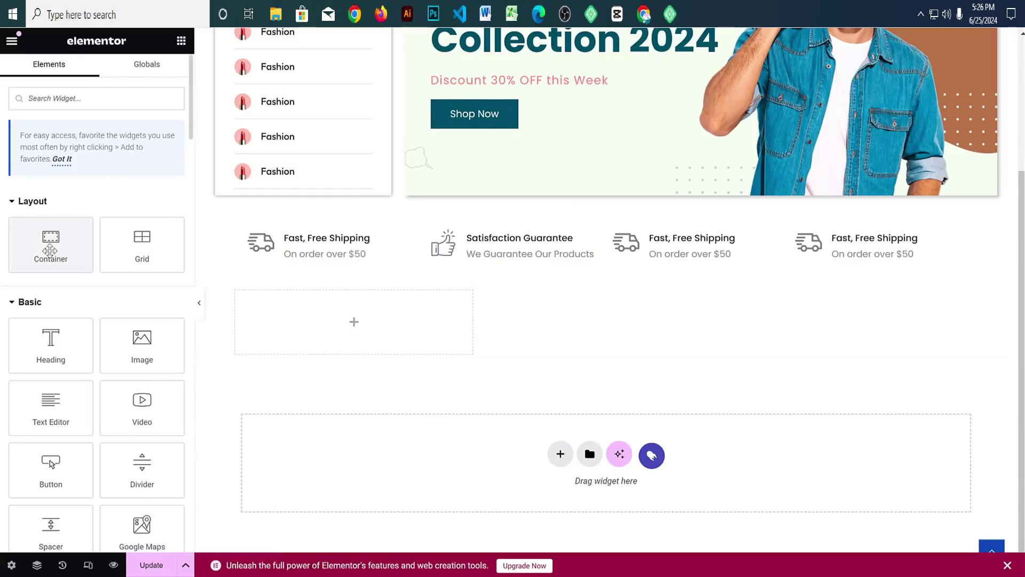
Step: Add a container with column direction to the first grid cell and paste the copied NEW ARRIVALS heading into it
{"action": "left_click_drag", "start_coordinate": [51, 240], "coordinate": [346, 335]}
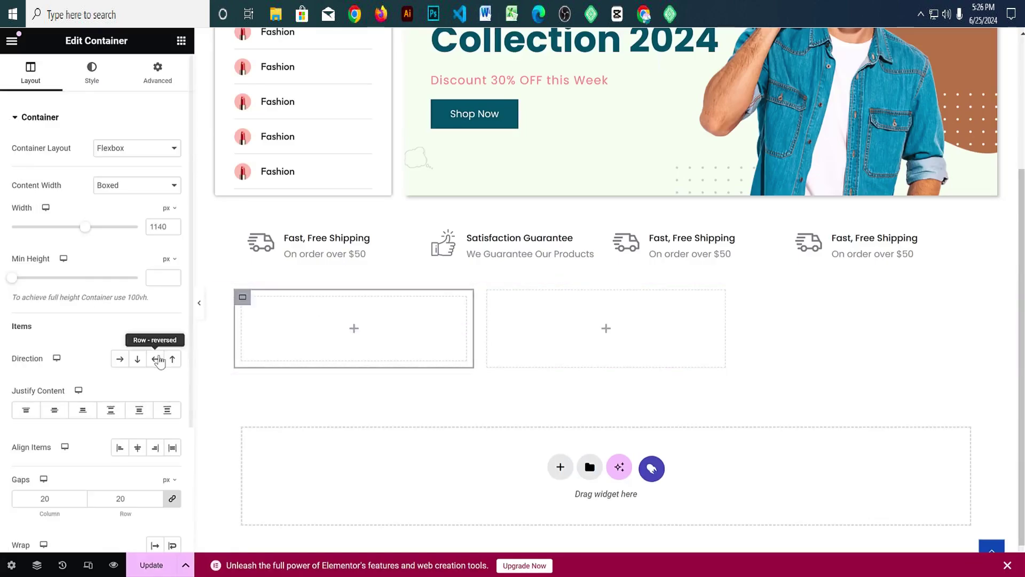
{"action": "scroll", "coordinate": [136, 376], "scroll_direction": "down", "scroll_amount": 1}
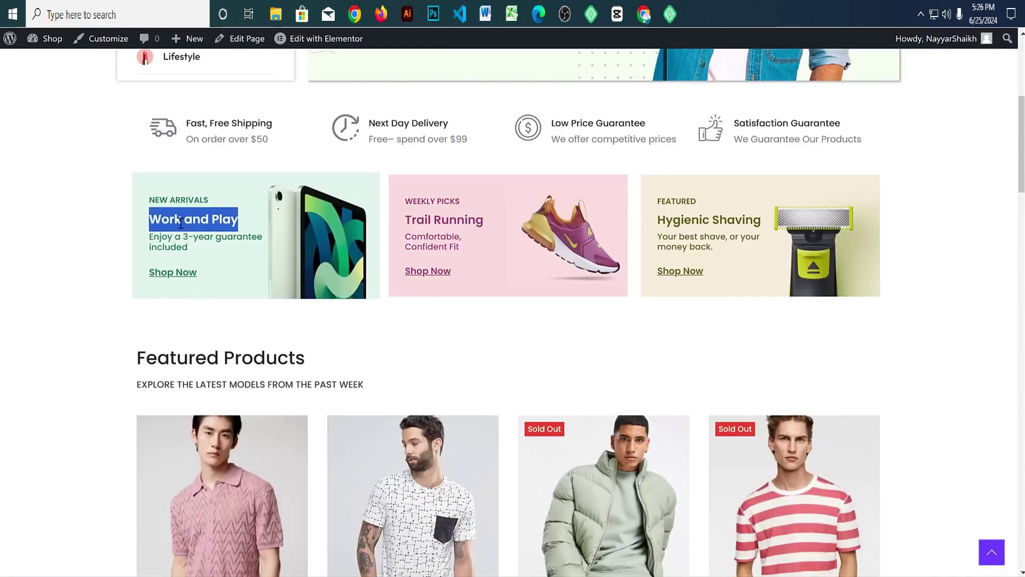
{"action": "left_click", "coordinate": [202, 198]}
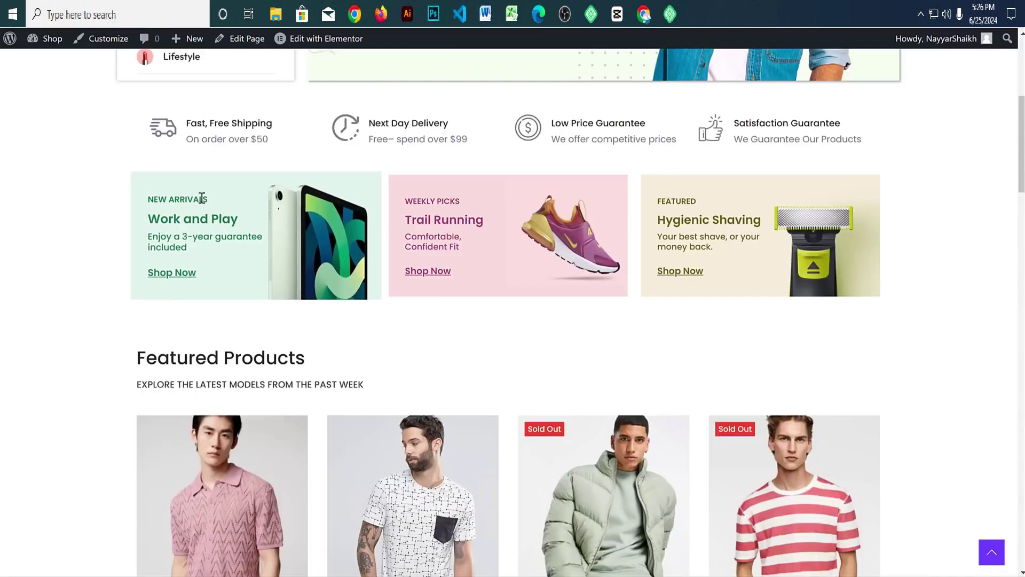
{"action": "left_click_drag", "start_coordinate": [148, 201], "coordinate": [220, 205]}
{"action": "left_click_drag", "start_coordinate": [146, 218], "coordinate": [221, 225]}
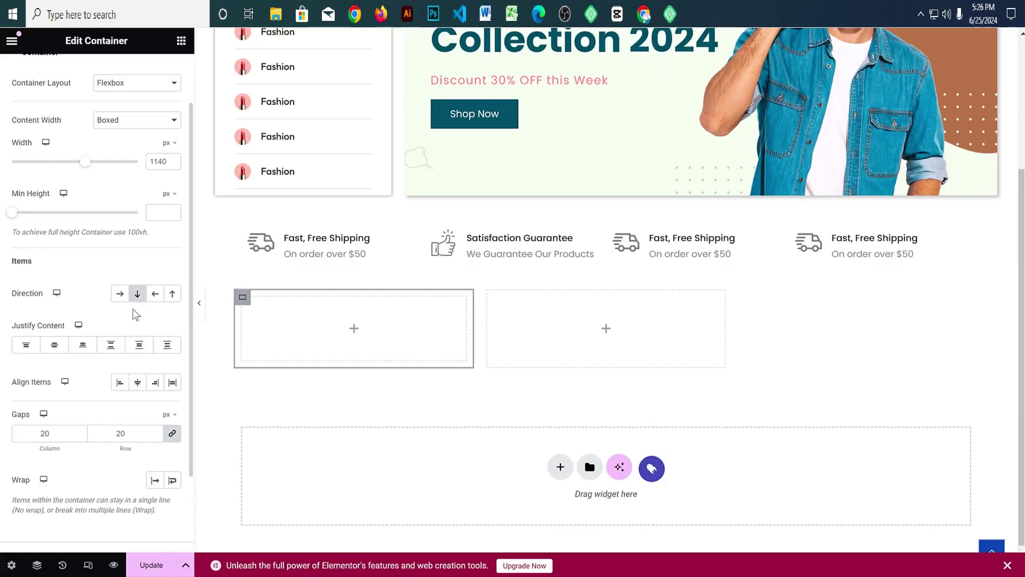
{"action": "right_click", "coordinate": [290, 322]}
{"action": "left_click", "coordinate": [325, 333]}
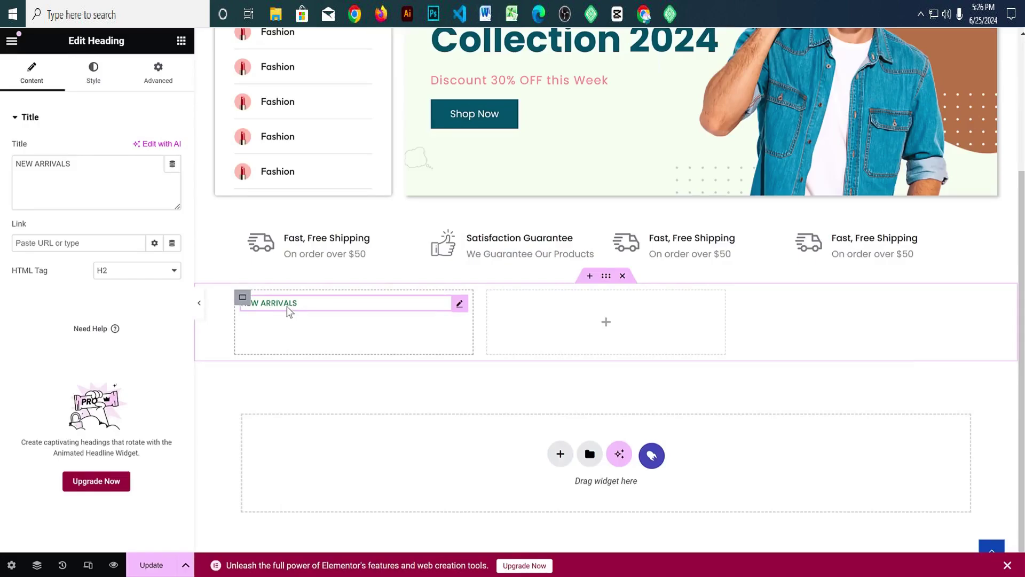
Step: Add a heading below NEW ARRIVALS in the container, titled "Work and Play" with the text copied from the reference page
{"action": "left_click", "coordinate": [181, 41]}
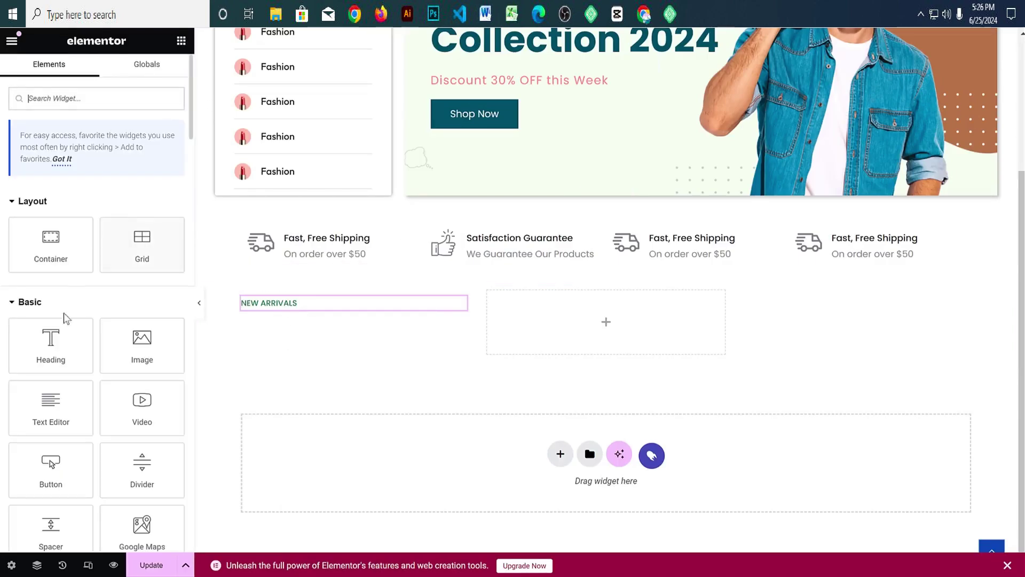
{"action": "left_click_drag", "start_coordinate": [50, 339], "coordinate": [343, 313]}
{"action": "key", "text": "ctrl+Tab"}
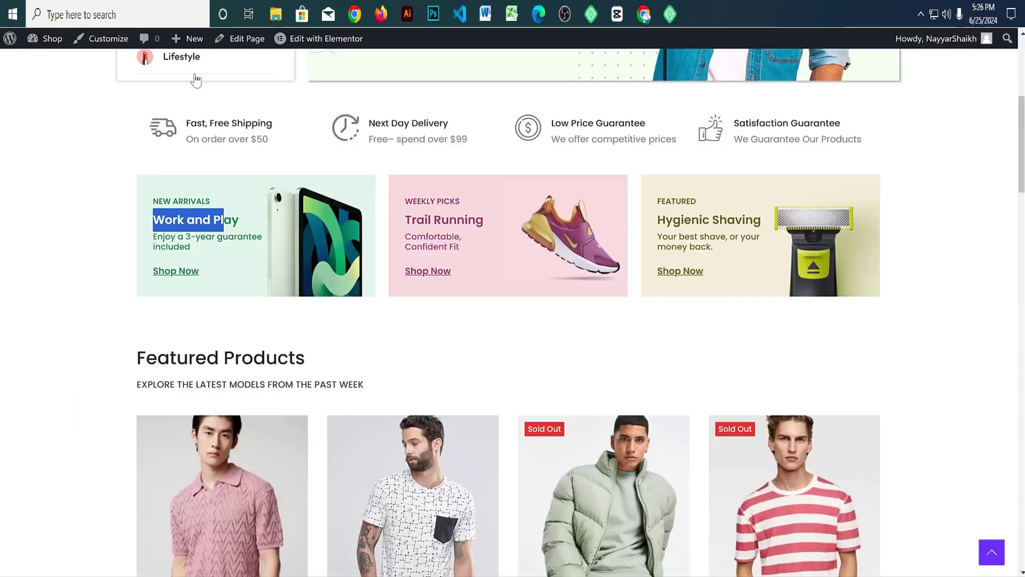
{"action": "left_click_drag", "start_coordinate": [149, 219], "coordinate": [239, 219]}
{"action": "key", "text": "ctrl+c"}
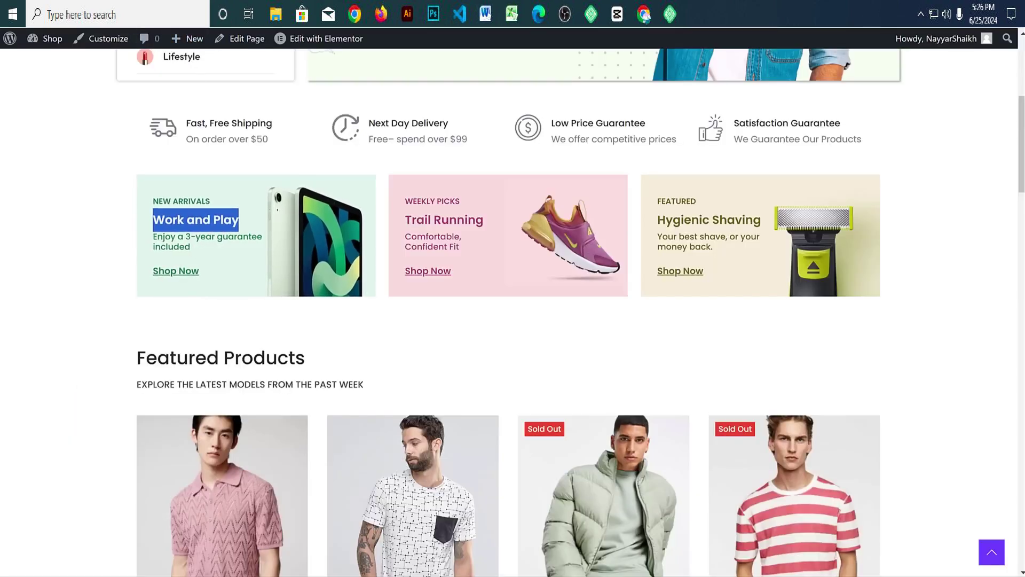
{"action": "key", "text": "ctrl+Tab"}
{"action": "left_click", "coordinate": [114, 181]}
{"action": "key", "text": "ctrl+a"}
{"action": "key", "text": "ctrl+v"}
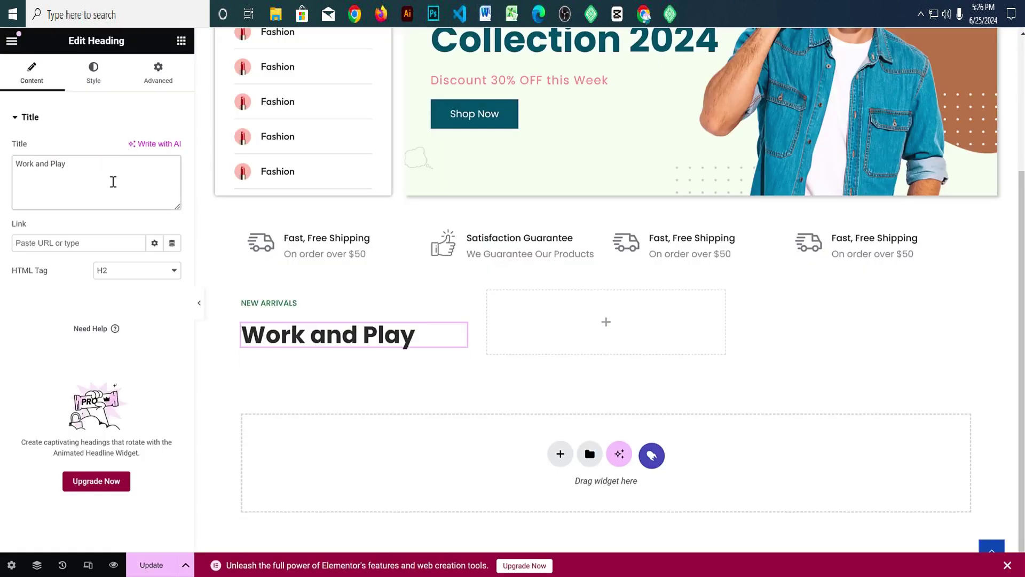
Step: Sample the green of the reference card's NEW ARRIVALS text and set the Work and Play heading's text color to #20894D
{"action": "key", "text": "ctrl+Tab"}
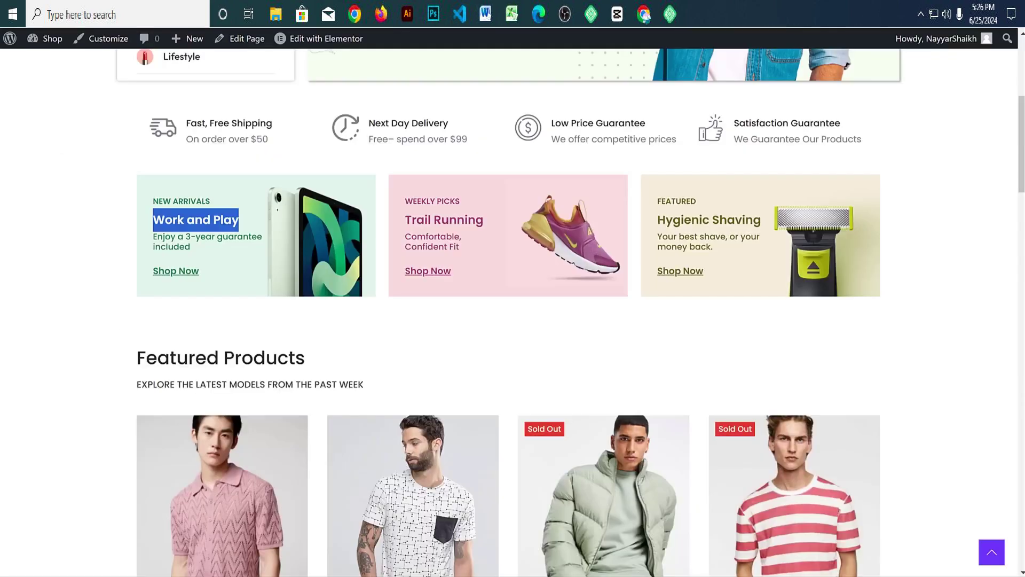
{"action": "key", "text": "alt+shift+z"}
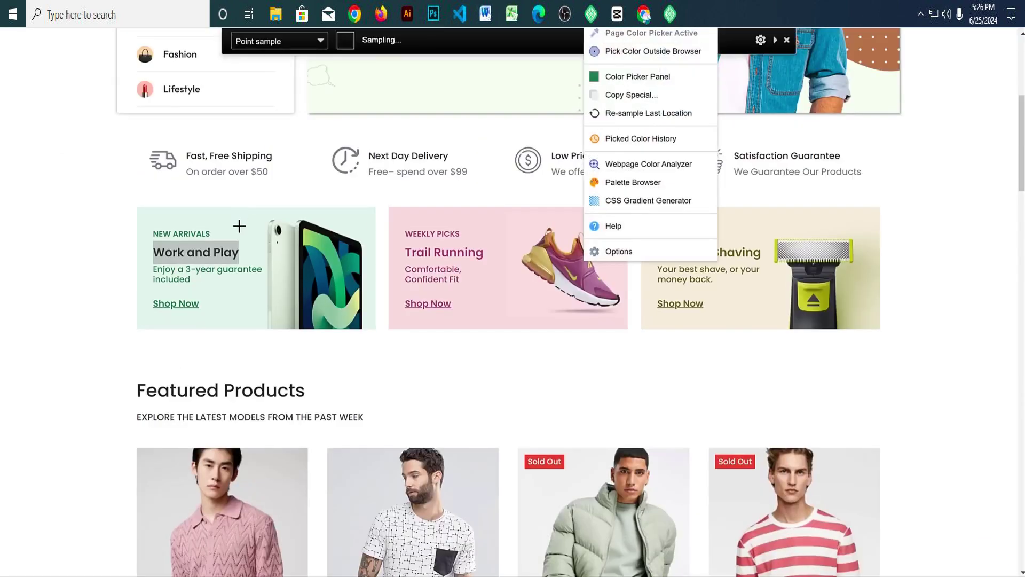
{"action": "left_click", "coordinate": [208, 234]}
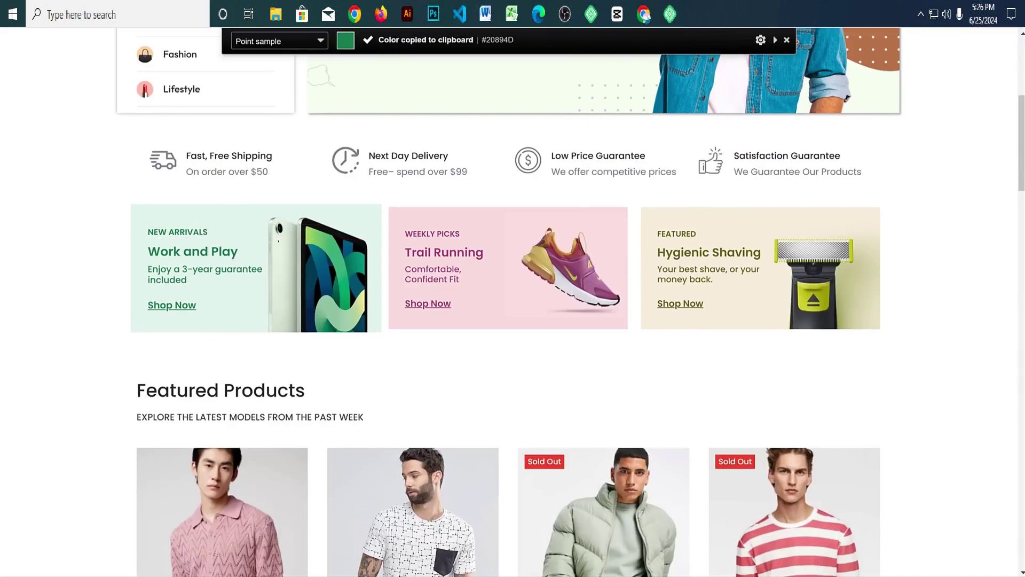
{"action": "key", "text": "ctrl+Tab"}
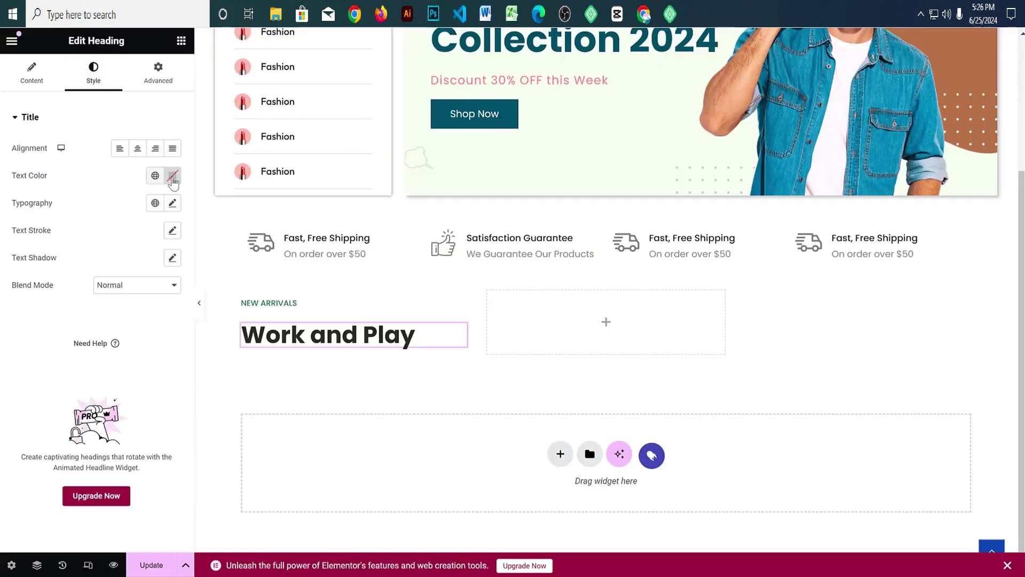
{"action": "left_click", "coordinate": [173, 175]}
{"action": "type", "text": "#20894D"}
{"action": "left_click", "coordinate": [173, 176]}
Step: Set the Work and Play heading's typography to size 18 px and line height 2 em
{"action": "left_click", "coordinate": [172, 204]}
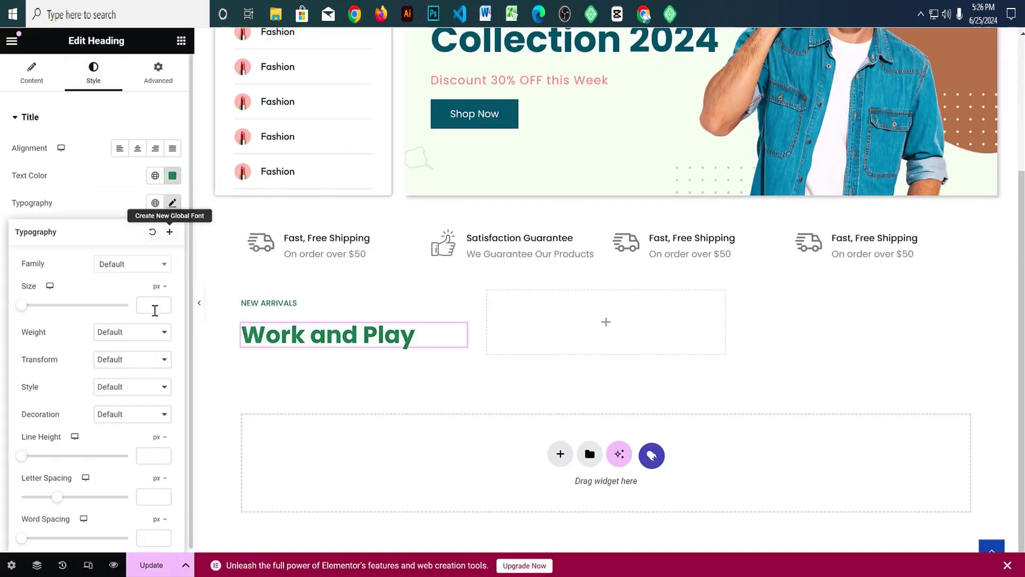
{"action": "left_click", "coordinate": [147, 306]}
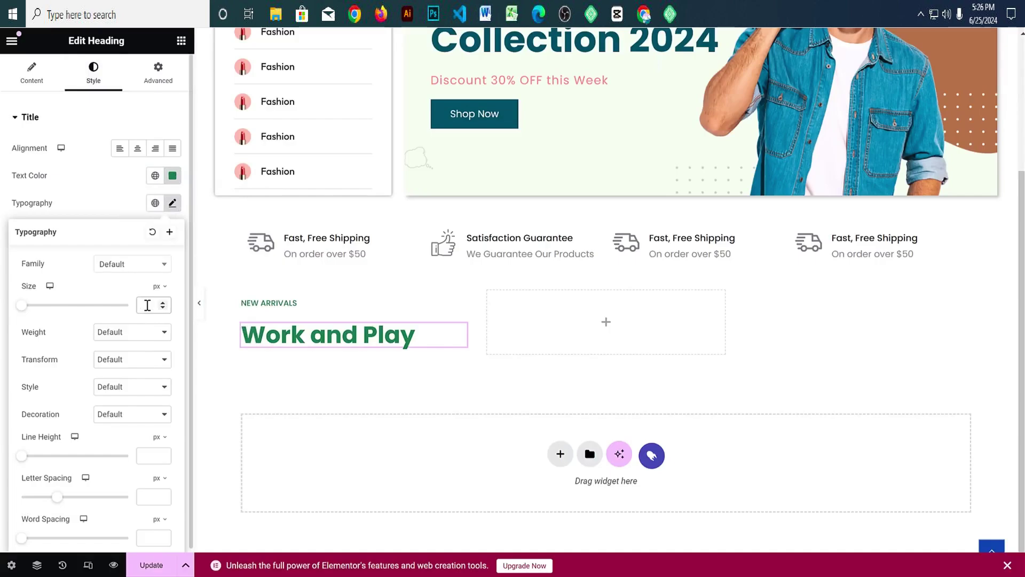
{"action": "type", "text": "189"}
{"action": "key", "text": "BackSpace"}
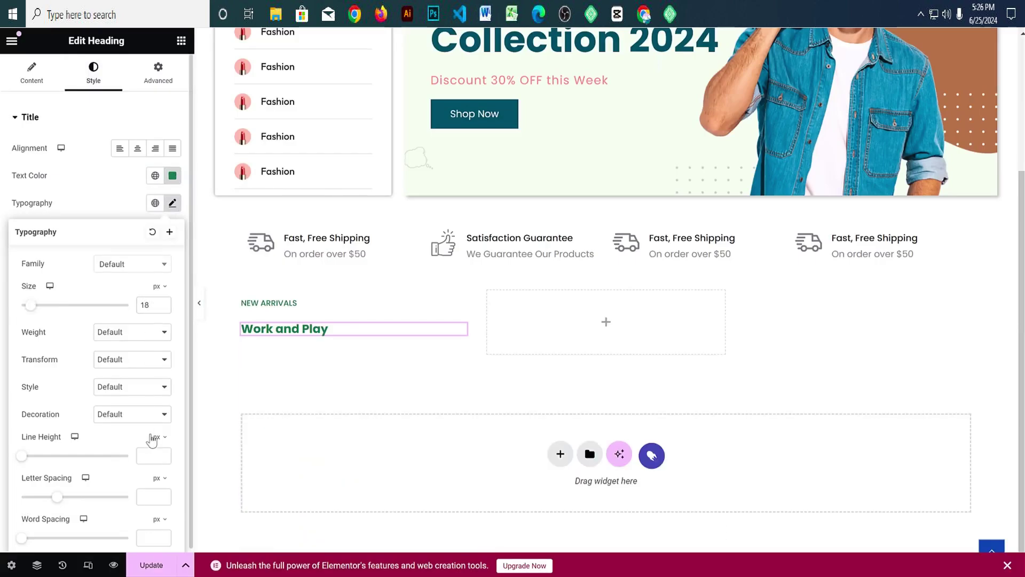
{"action": "type", "text": "2"}
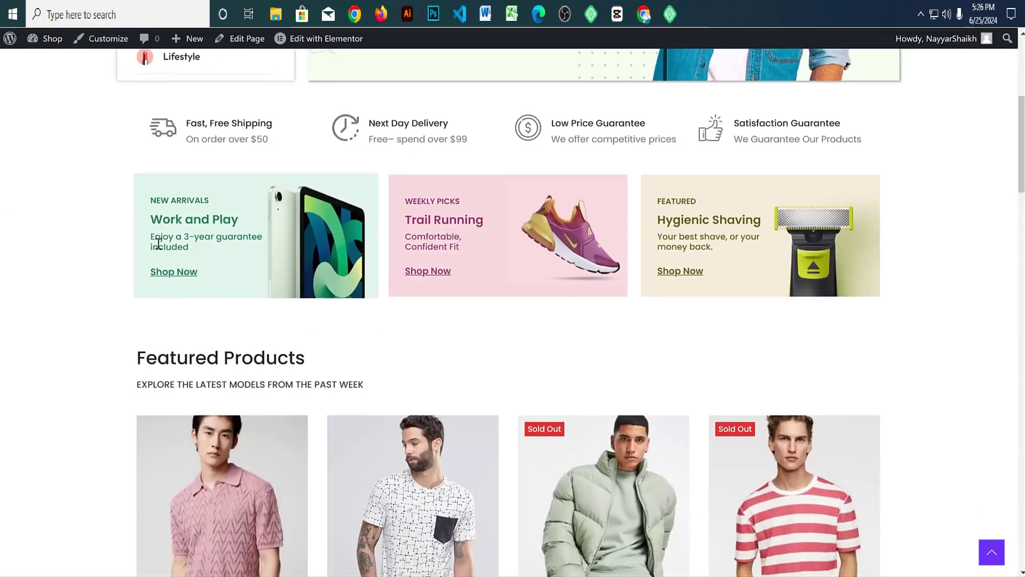
Step: Copy "Enjoy a 3-year guarantee included" from the reference card and add a Text Editor widget below the Work and Play heading
{"action": "left_click_drag", "start_coordinate": [185, 244], "coordinate": [193, 247]}
{"action": "key", "text": "ctrl+c"}
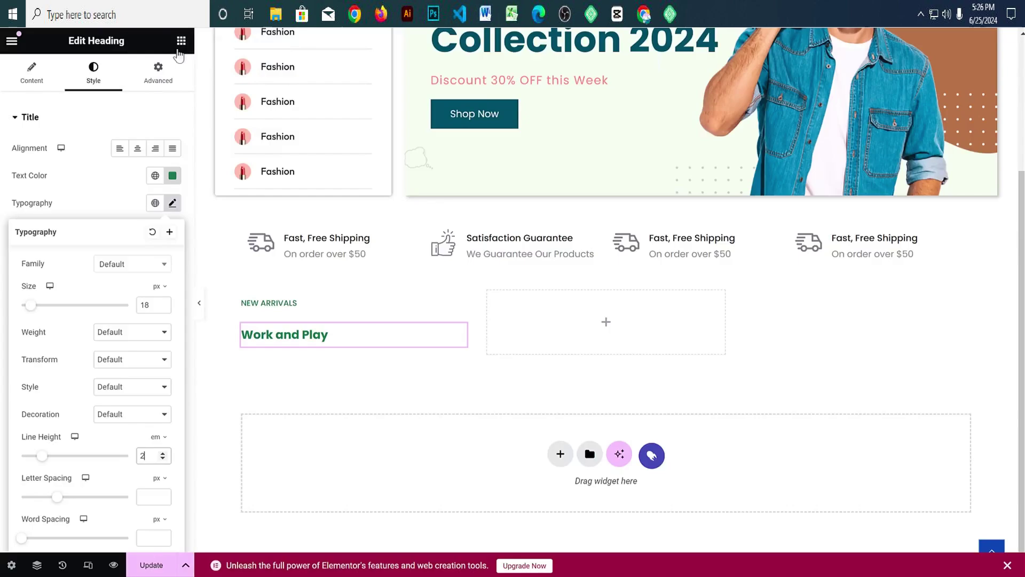
{"action": "left_click", "coordinate": [181, 40]}
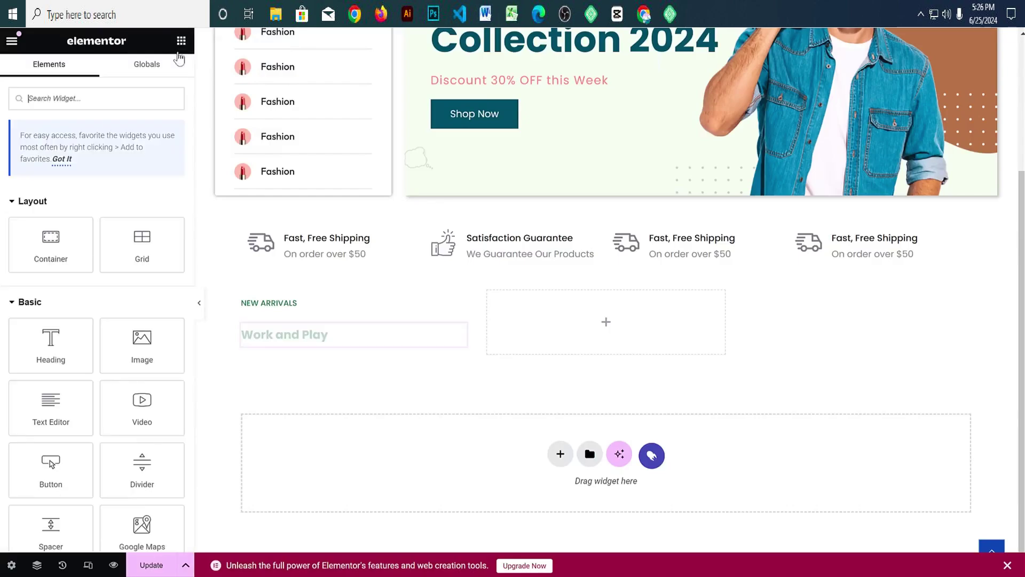
{"action": "left_click_drag", "start_coordinate": [52, 395], "coordinate": [341, 345]}
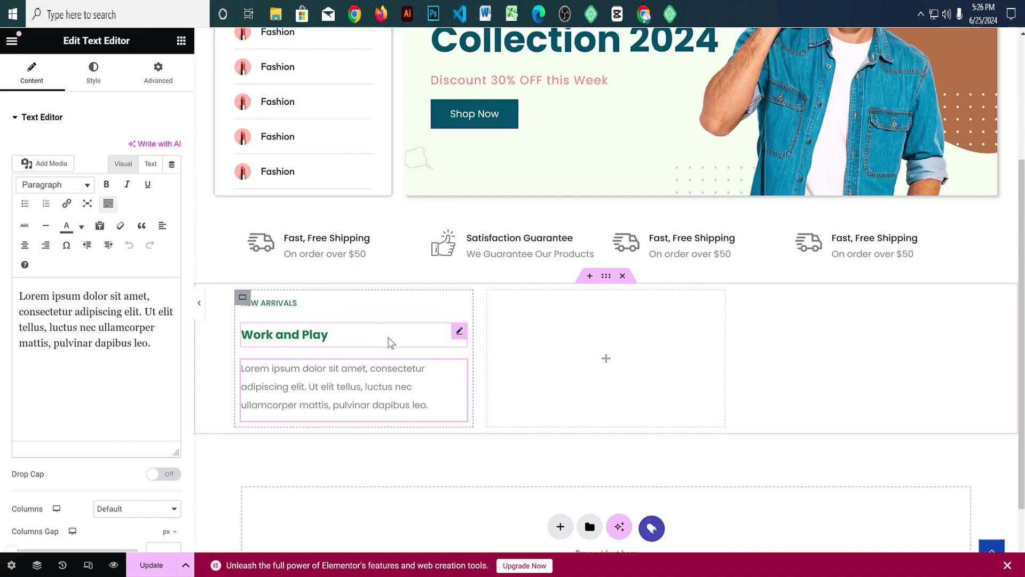
Step: Set the column and row gaps of the container in the first grid cell to 0 px
{"action": "left_click", "coordinate": [244, 299]}
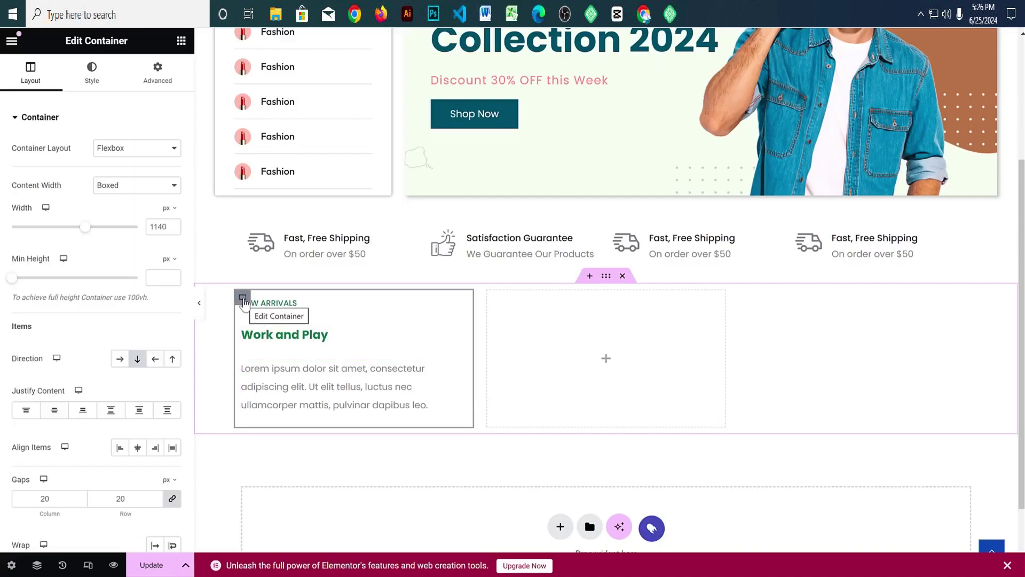
{"action": "scroll", "coordinate": [95, 339], "scroll_direction": "down", "scroll_amount": 3}
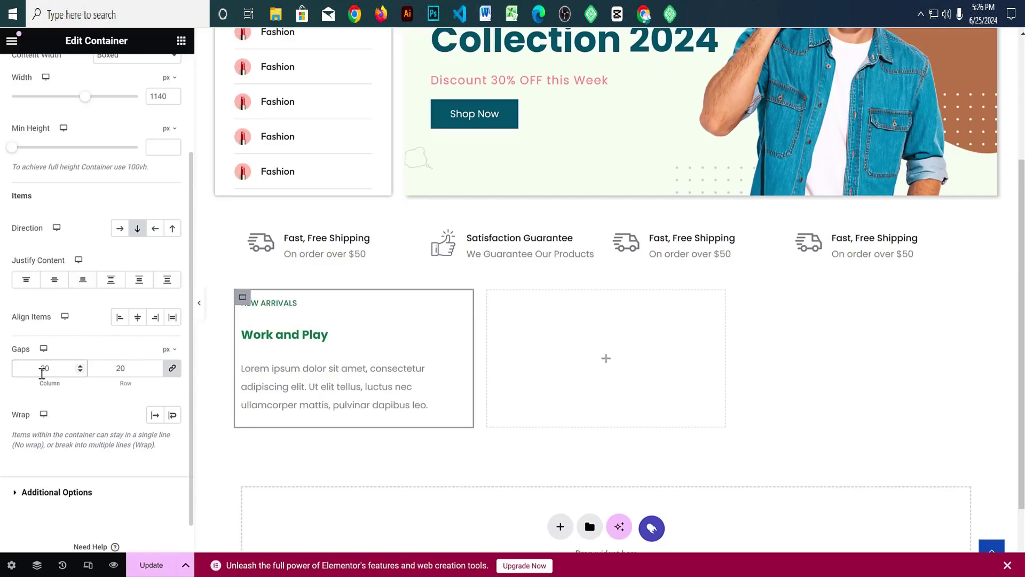
{"action": "double_click", "coordinate": [41, 369]}
{"action": "type", "text": "0"}
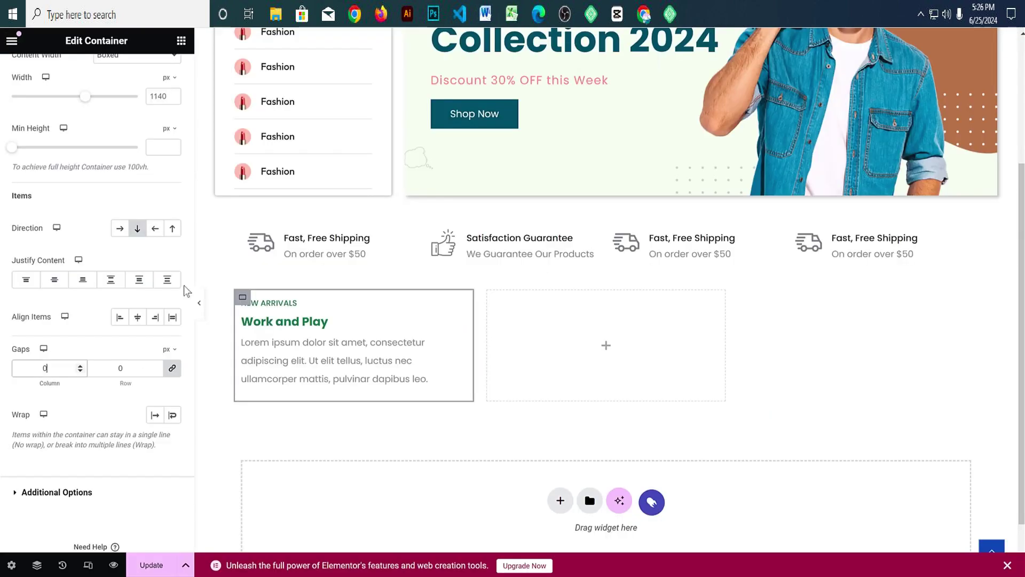
Step: Replace the text widget's placeholder paragraph with the copied "Enjoy a 3-year guarantee included"
{"action": "left_click", "coordinate": [281, 351]}
{"action": "key", "text": "ctrl+a"}
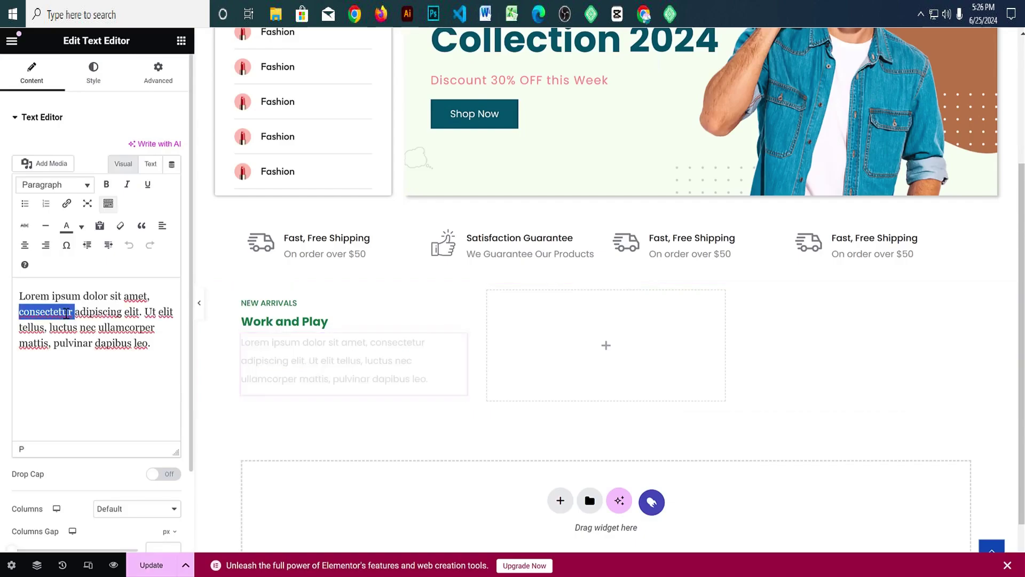
{"action": "key", "text": "ctrl+v"}
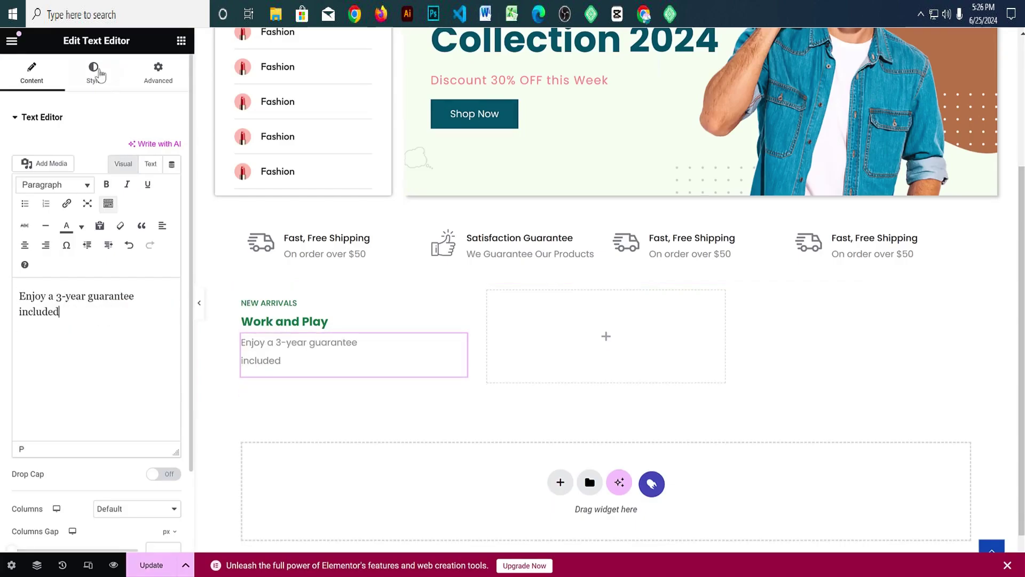
Step: Sample the green from the reference card's Work and Play heading and set the guarantee text's color to #20894D
{"action": "left_click", "coordinate": [100, 74]}
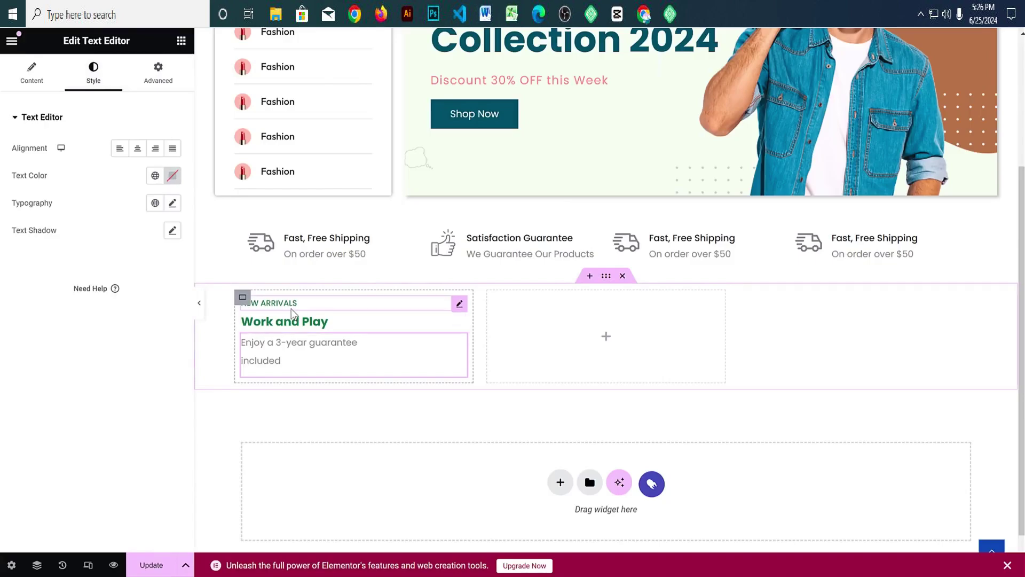
{"action": "left_click", "coordinate": [172, 176]}
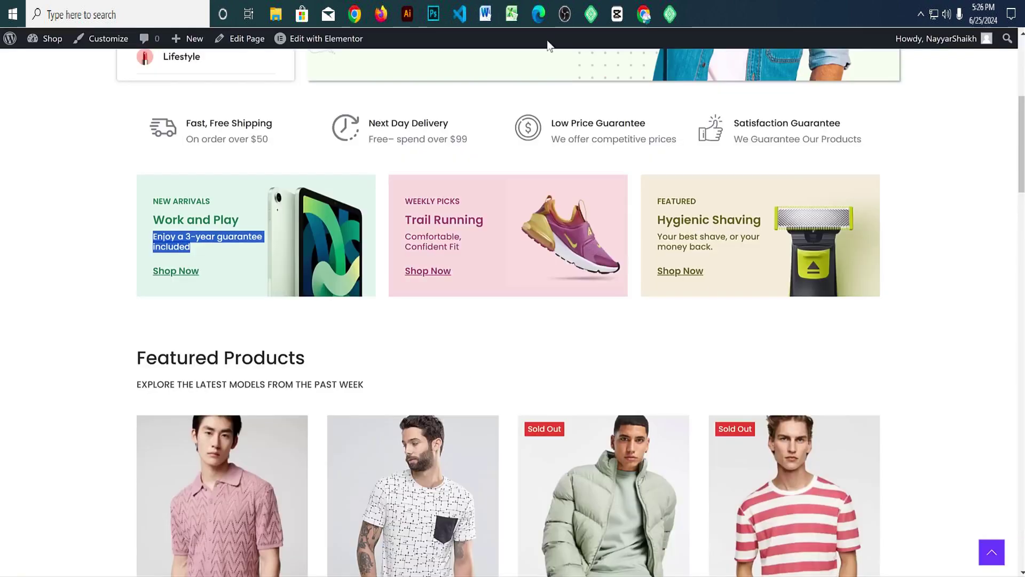
{"action": "left_click", "coordinate": [267, 206]}
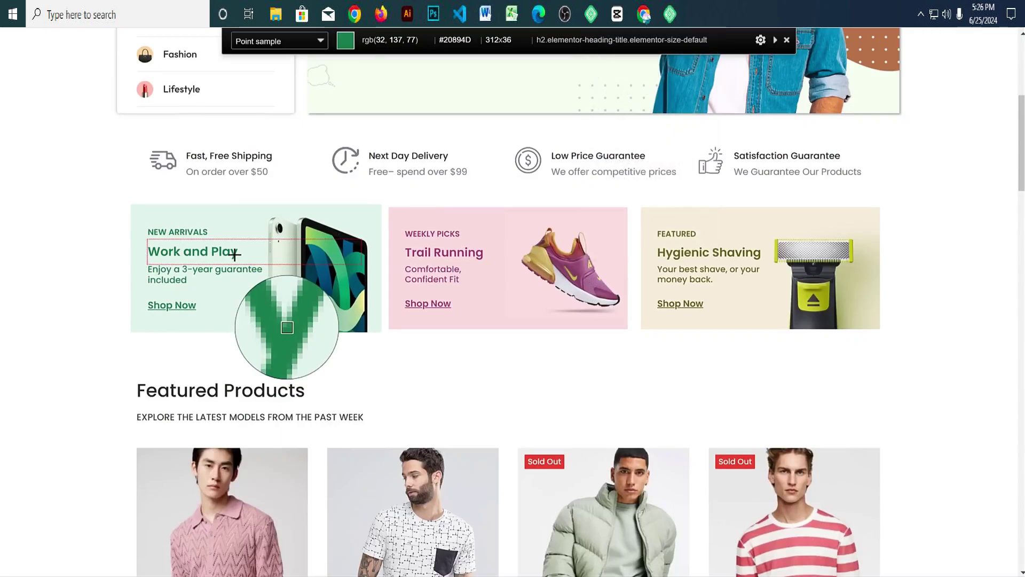
{"action": "left_click", "coordinate": [235, 255]}
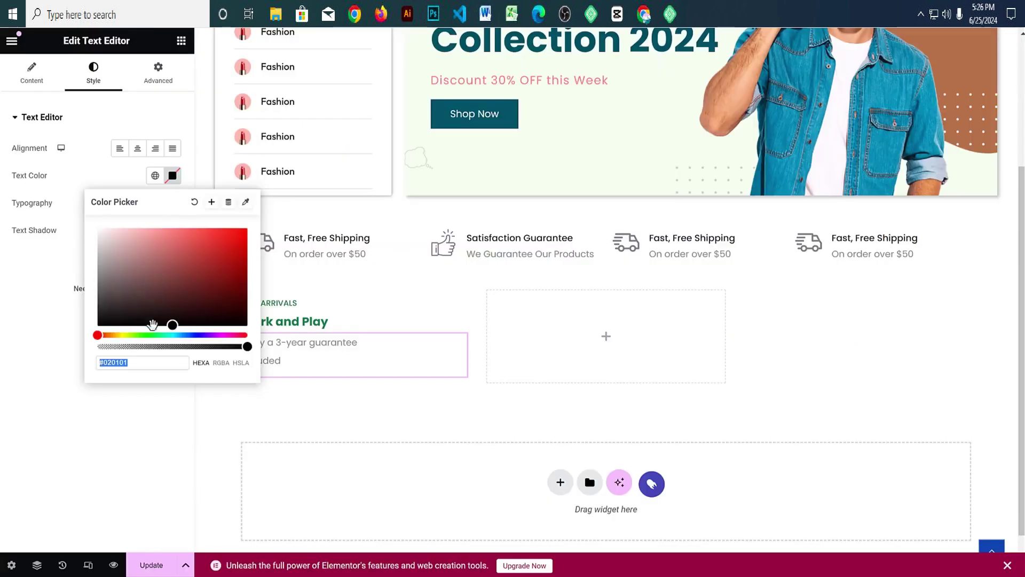
{"action": "key", "text": "ctrl+v"}
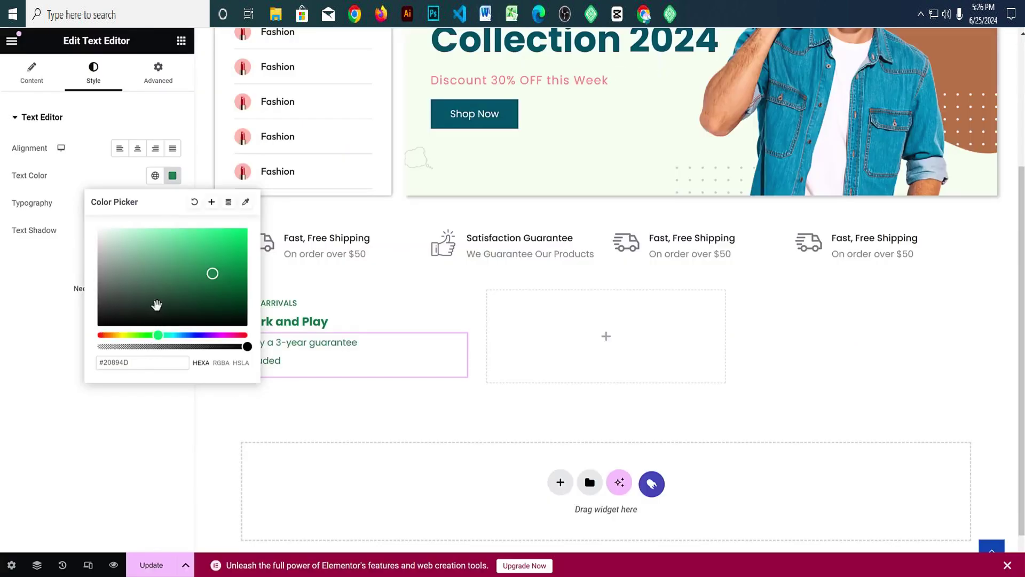
{"action": "left_click", "coordinate": [153, 213]}
Step: Set the guarantee text's typography to size 13 px and line height 1.2 em
{"action": "left_click", "coordinate": [172, 202]}
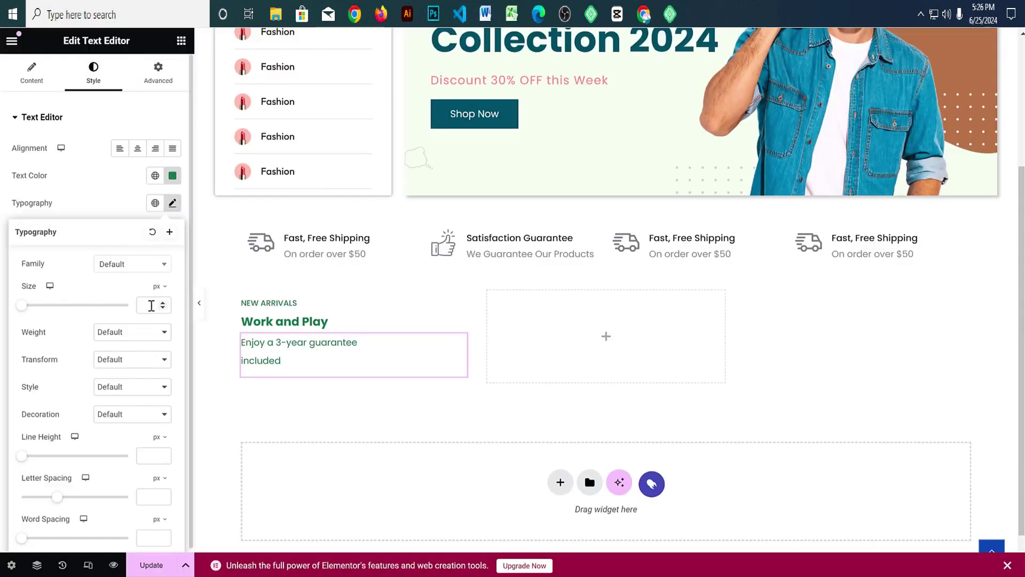
{"action": "type", "text": "13"}
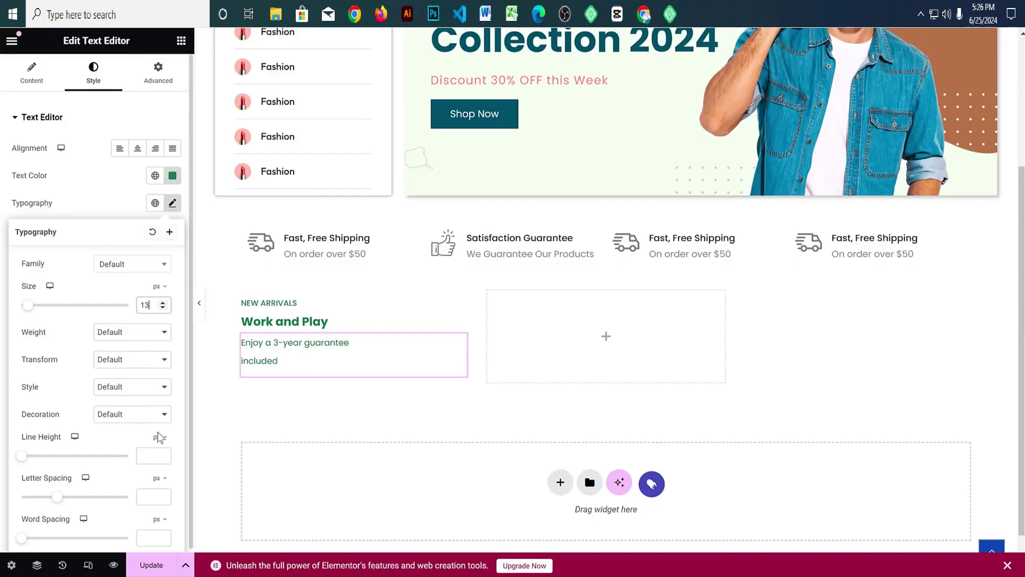
{"action": "type", "text": "1"}
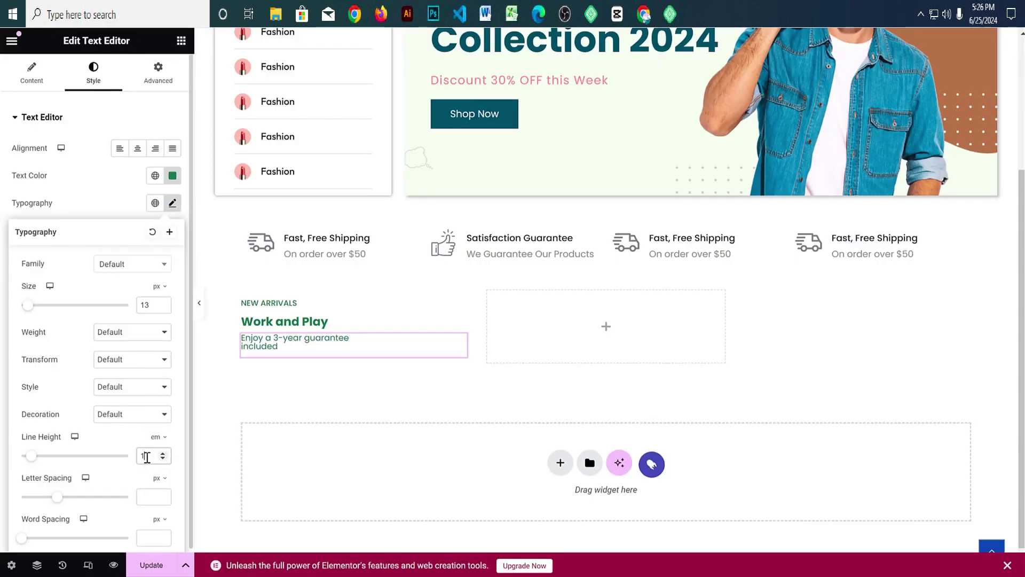
{"action": "type", "text": ".2"}
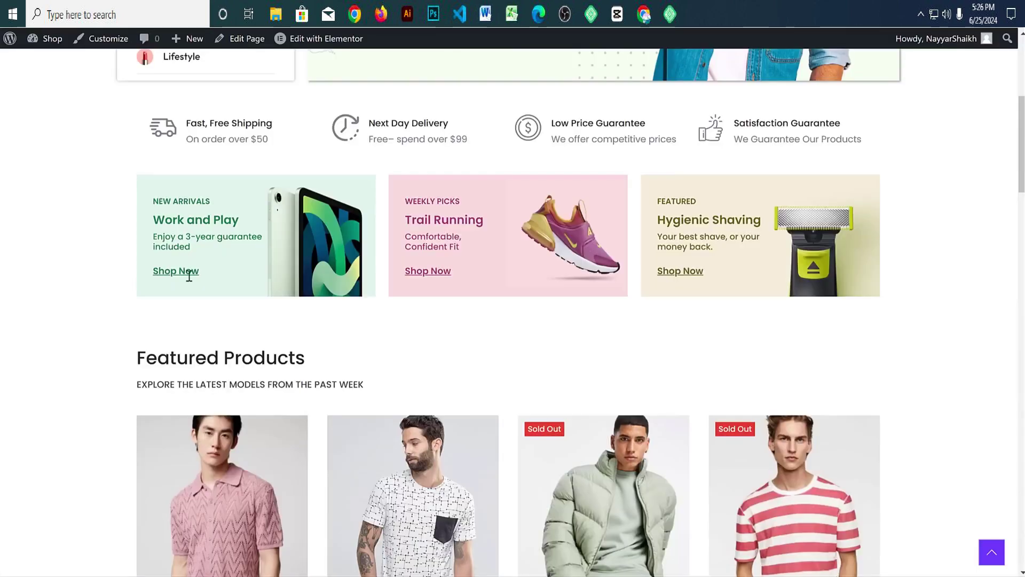
Step: Unlink the guarantee text's padding values and set its bottom padding to 20 px
{"action": "triple_click", "coordinate": [167, 256]}
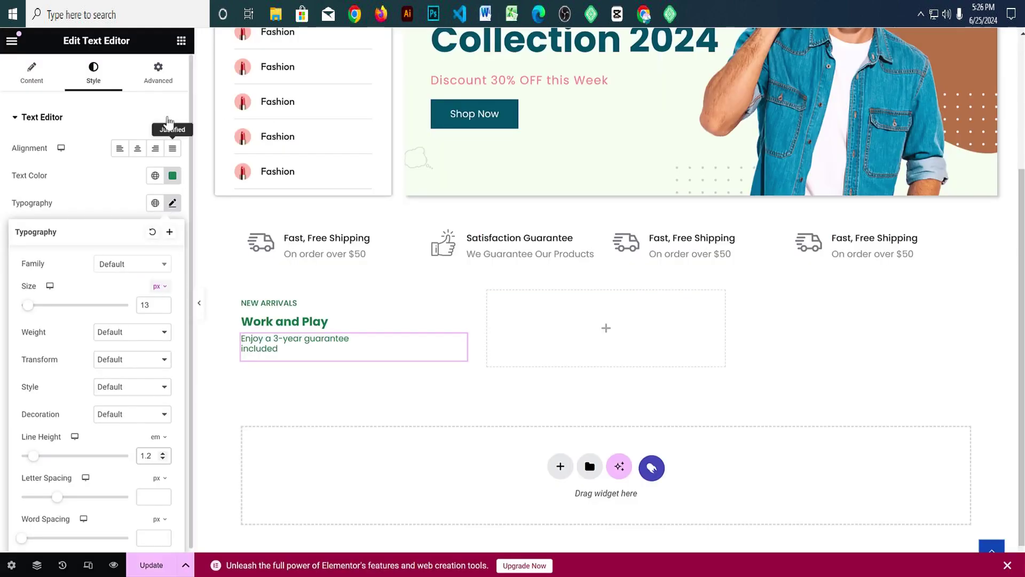
{"action": "left_click", "coordinate": [163, 79]}
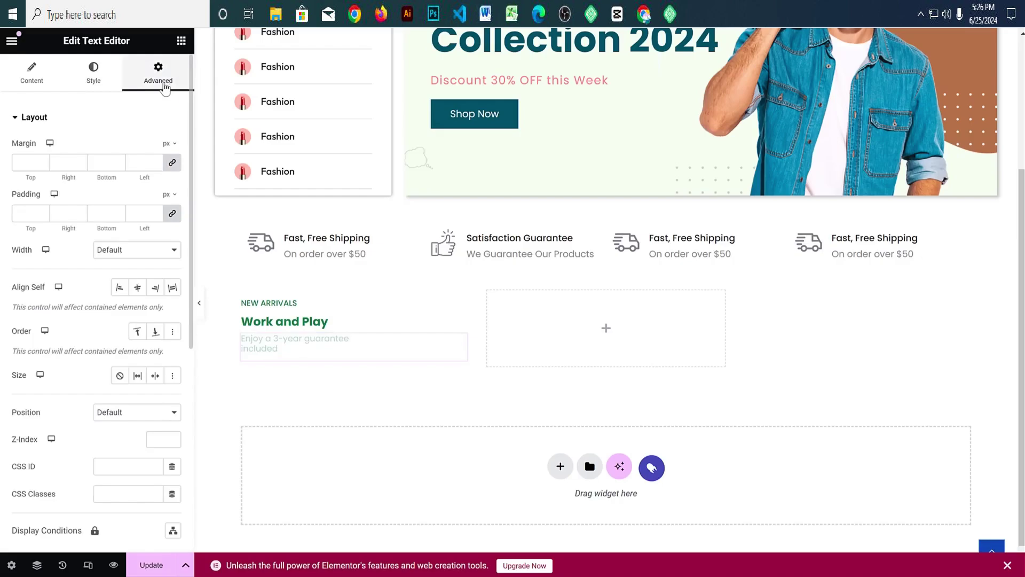
{"action": "left_click", "coordinate": [173, 215]}
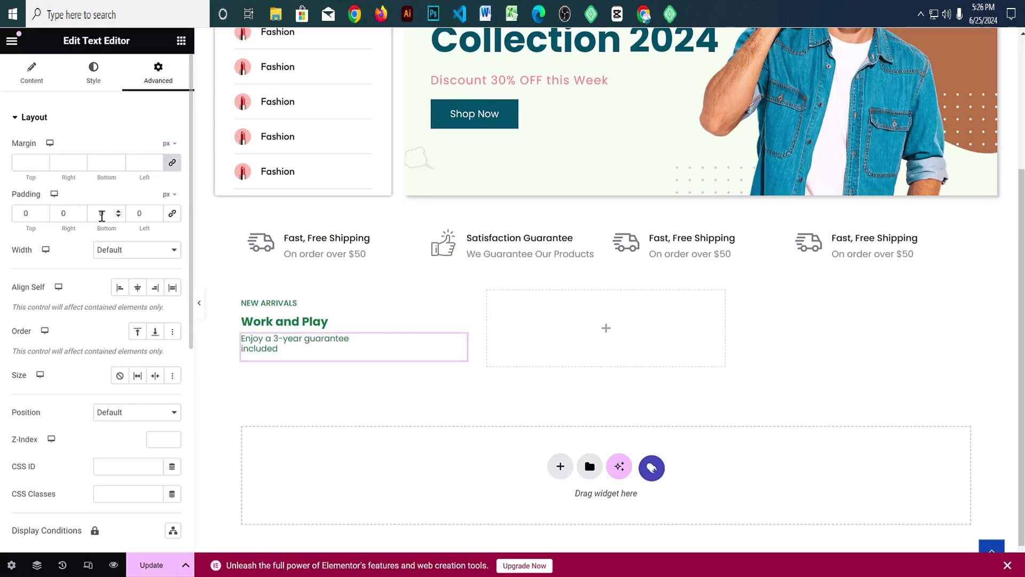
{"action": "type", "text": "20"}
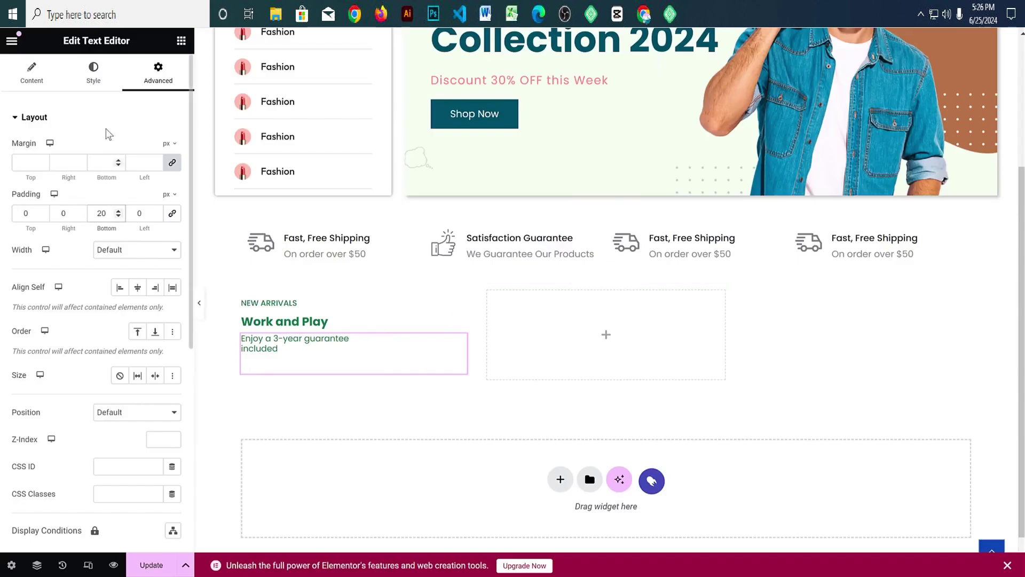
Step: Copy the NEW ARRIVALS heading and paste it below the guarantee text in the same container
{"action": "left_click", "coordinate": [181, 41]}
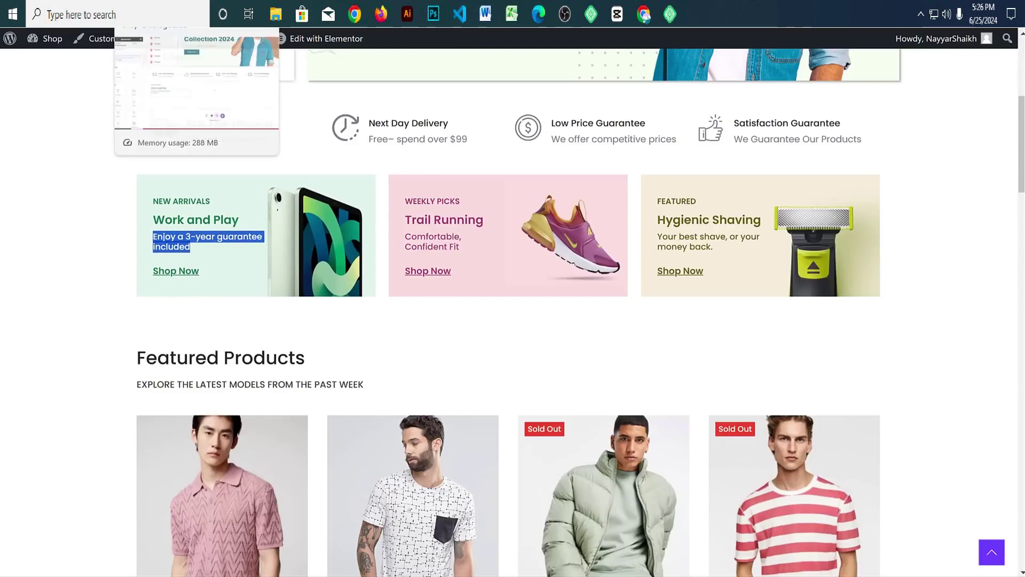
{"action": "left_click", "coordinate": [192, 21]}
{"action": "right_click", "coordinate": [281, 307]}
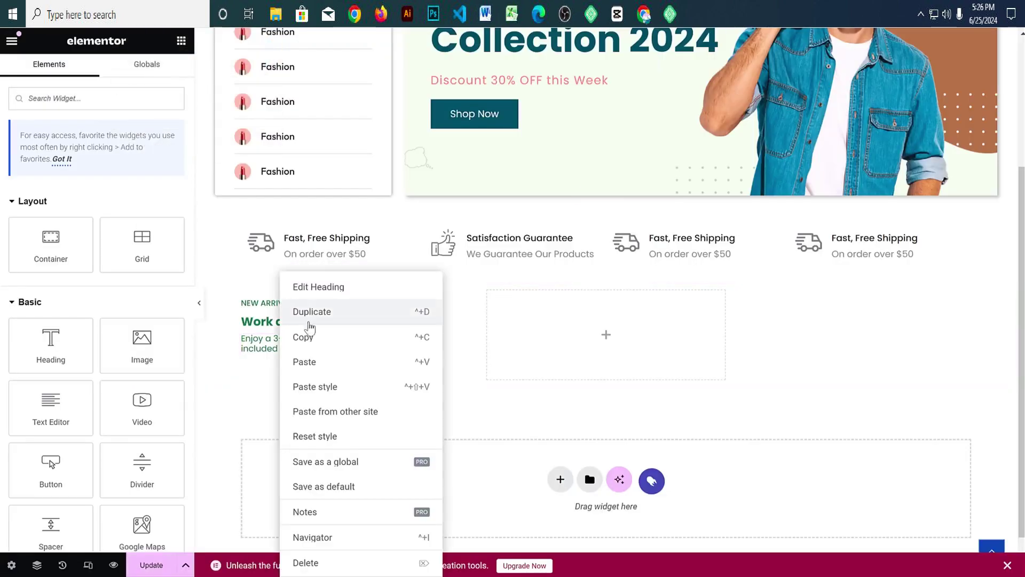
{"action": "left_click", "coordinate": [307, 337]}
{"action": "right_click", "coordinate": [273, 352]}
{"action": "left_click", "coordinate": [295, 362]}
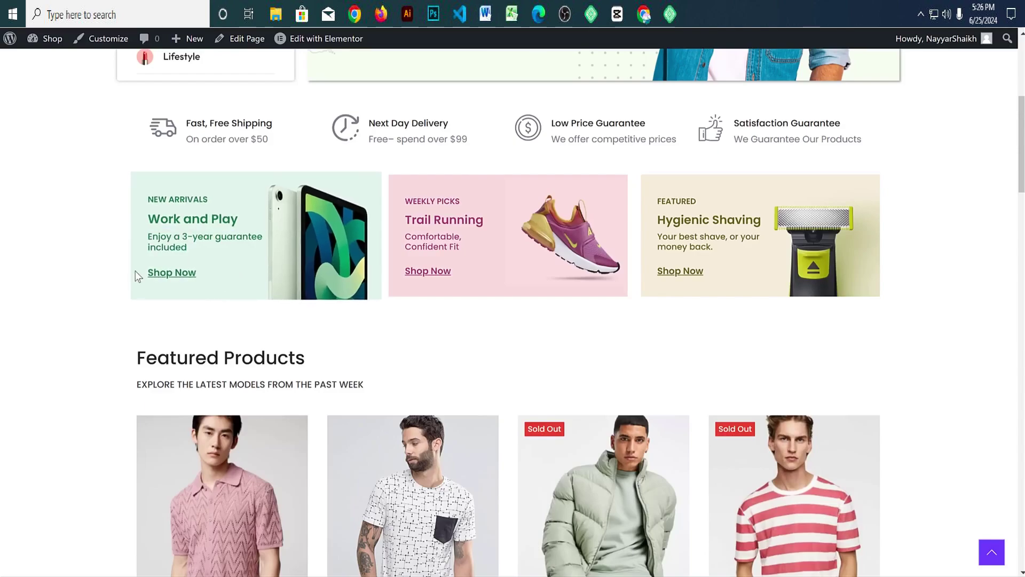
Step: Copy "Shop Now" from the reference card and use it as the title of the pasted heading below the guarantee text
{"action": "left_click_drag", "start_coordinate": [136, 271], "coordinate": [206, 272]}
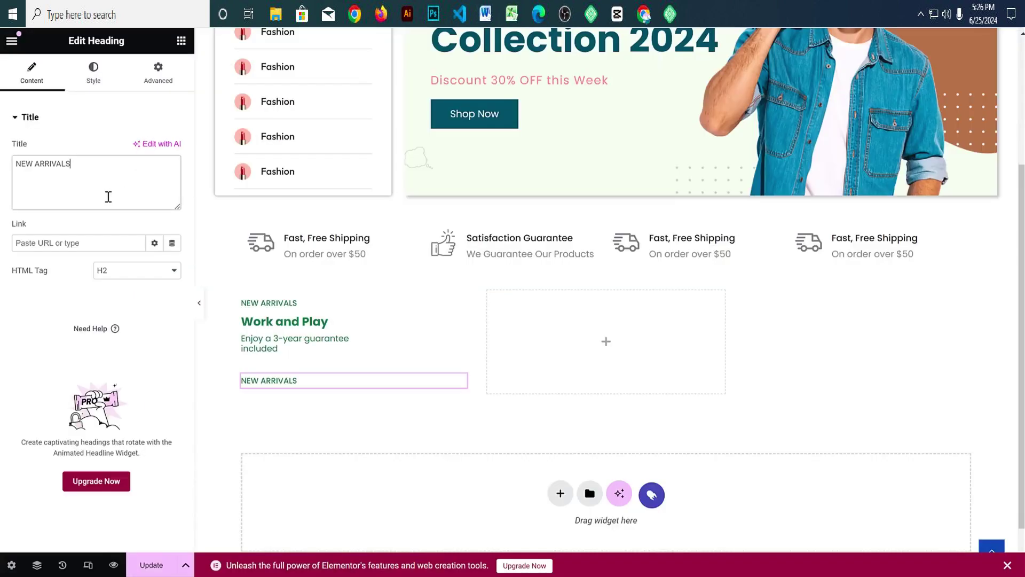
{"action": "key", "text": "ctrl+a"}
{"action": "key", "text": "ctrl+v"}
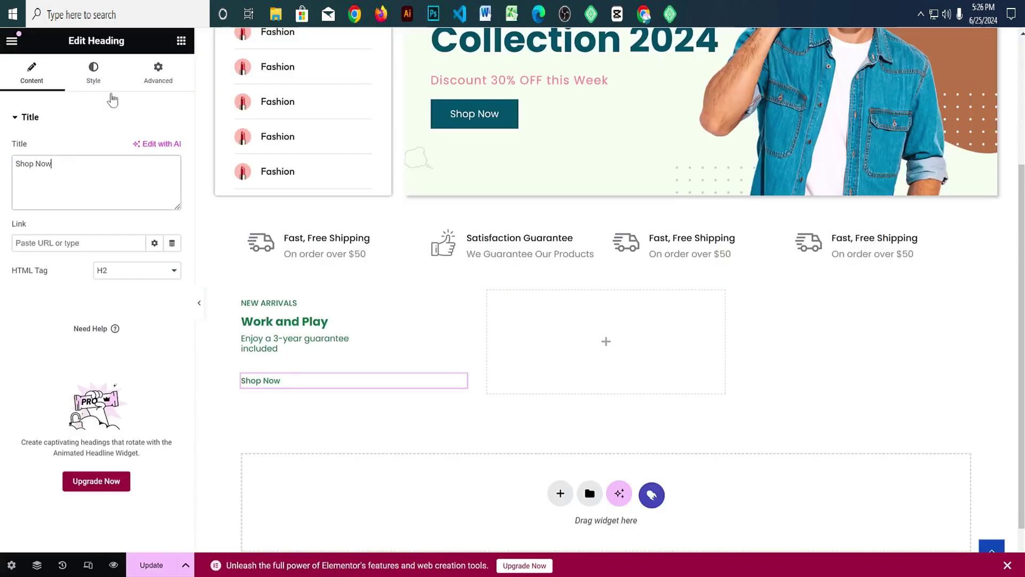
Step: Set the "Shop Now" heading's typography to size 14 px and line height 1.3 em
{"action": "left_click", "coordinate": [93, 70]}
{"action": "left_click", "coordinate": [172, 203]}
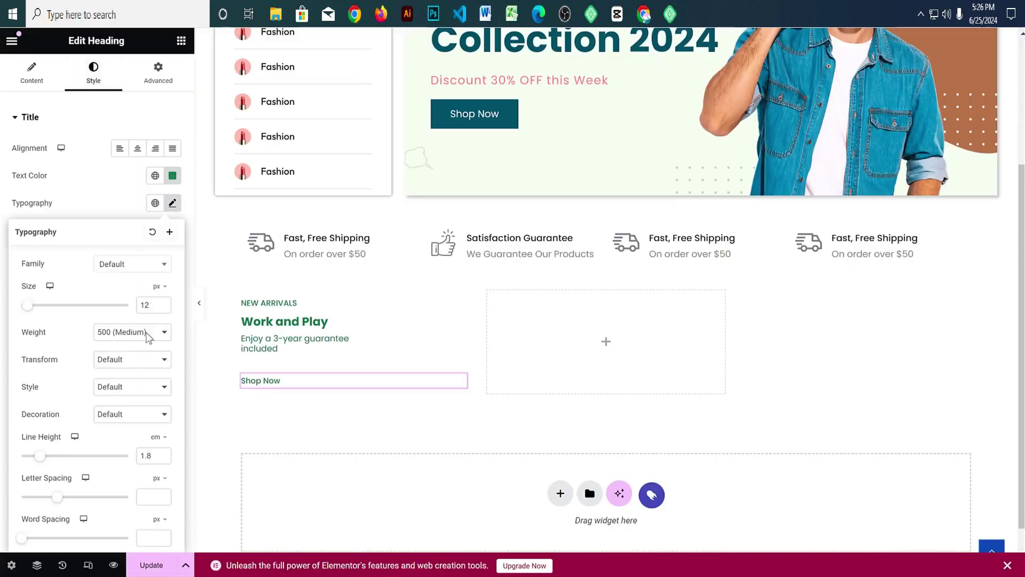
{"action": "left_click", "coordinate": [163, 303]}
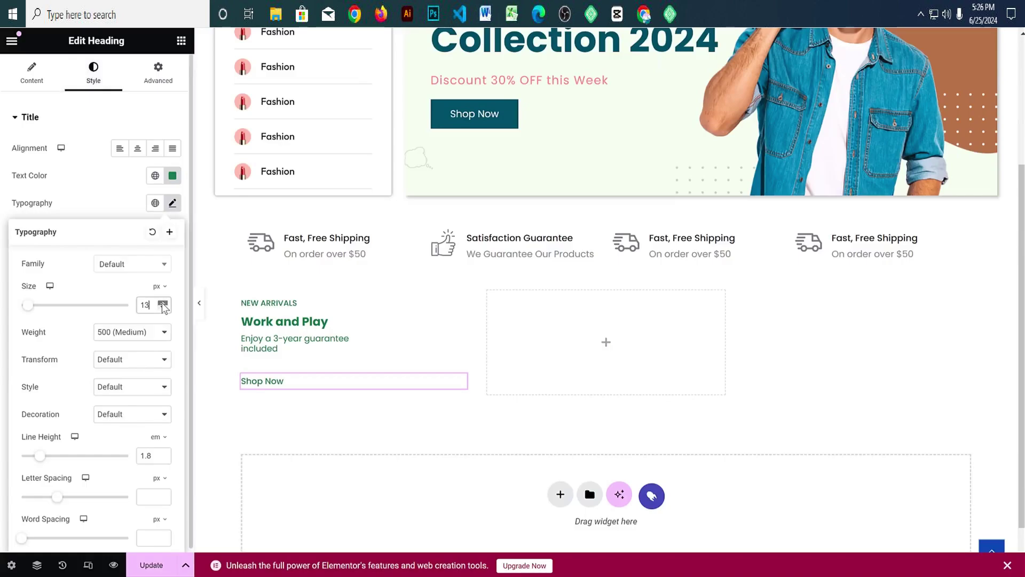
{"action": "left_click", "coordinate": [162, 303]}
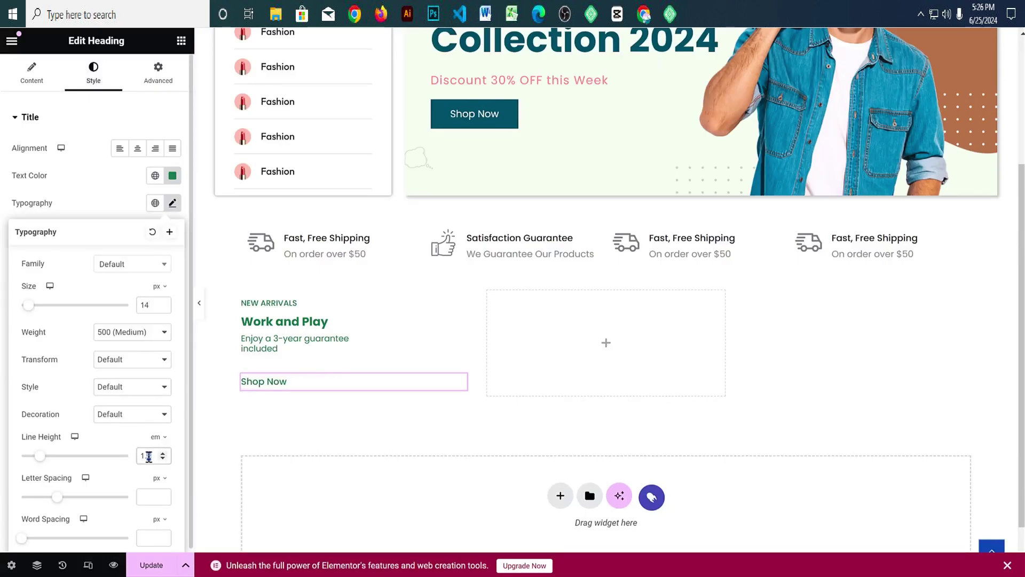
{"action": "type", "text": "3"}
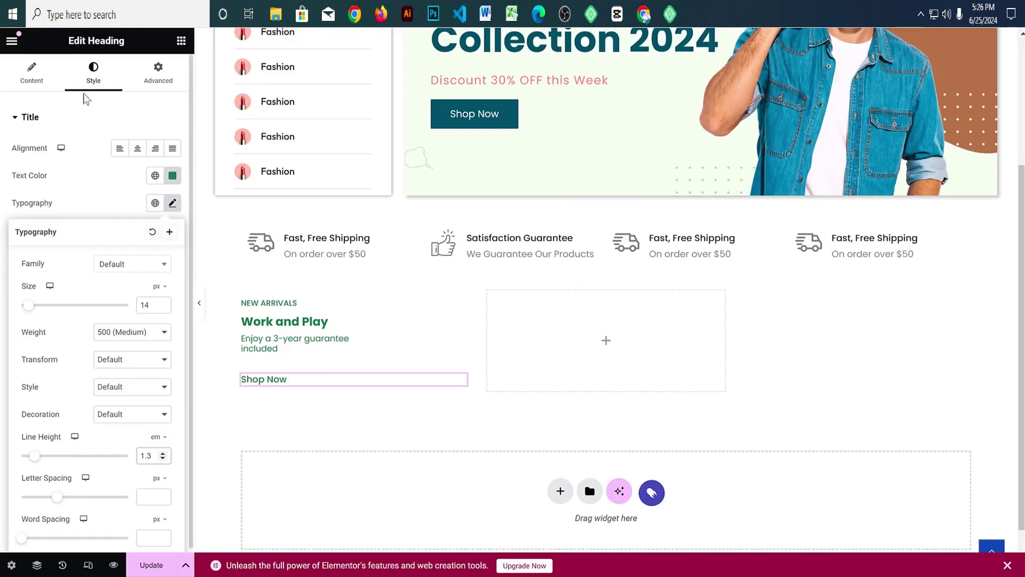
{"action": "left_click", "coordinate": [32, 72]}
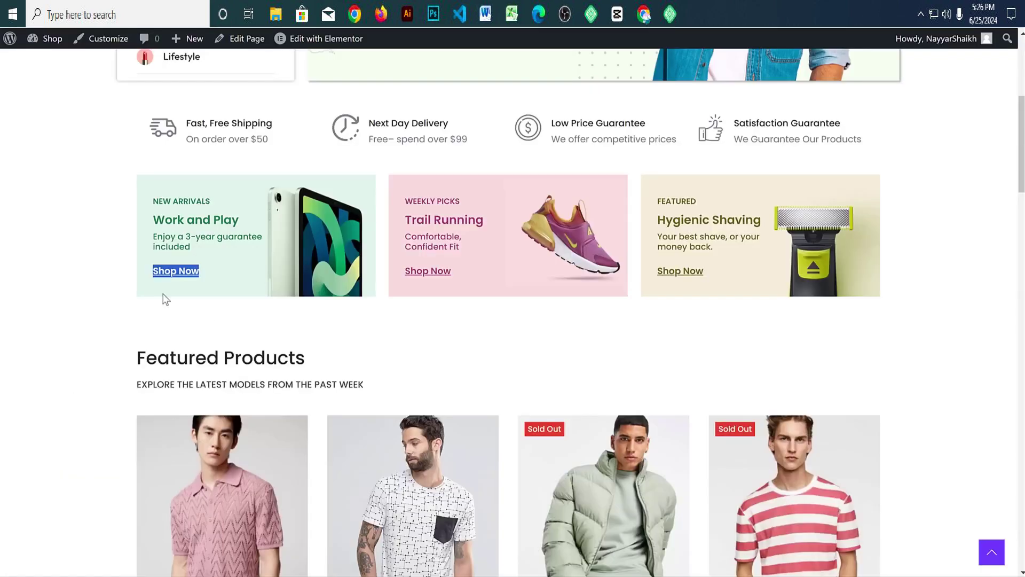
{"action": "left_click", "coordinate": [166, 300]}
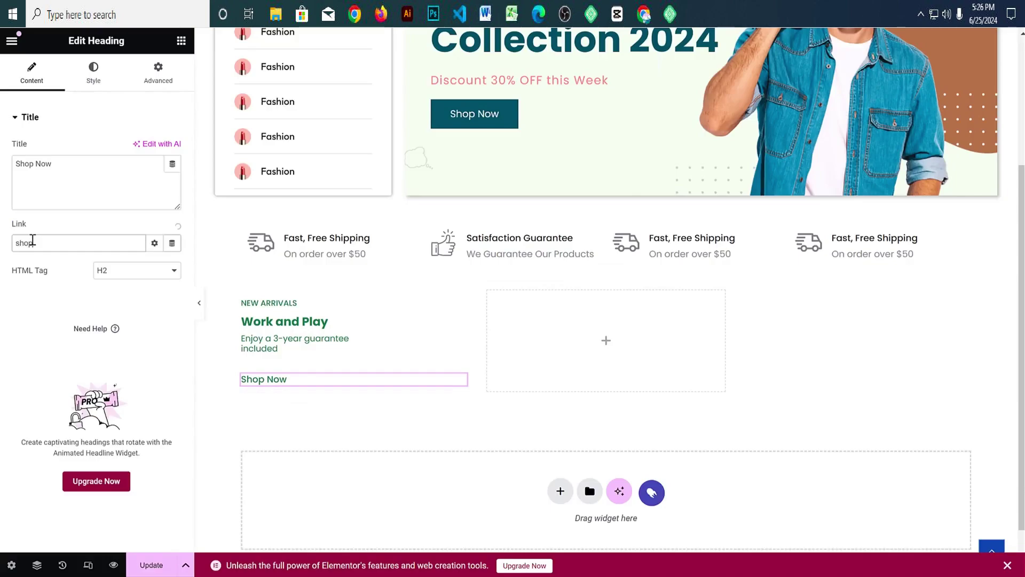
{"action": "left_click", "coordinate": [27, 264]}
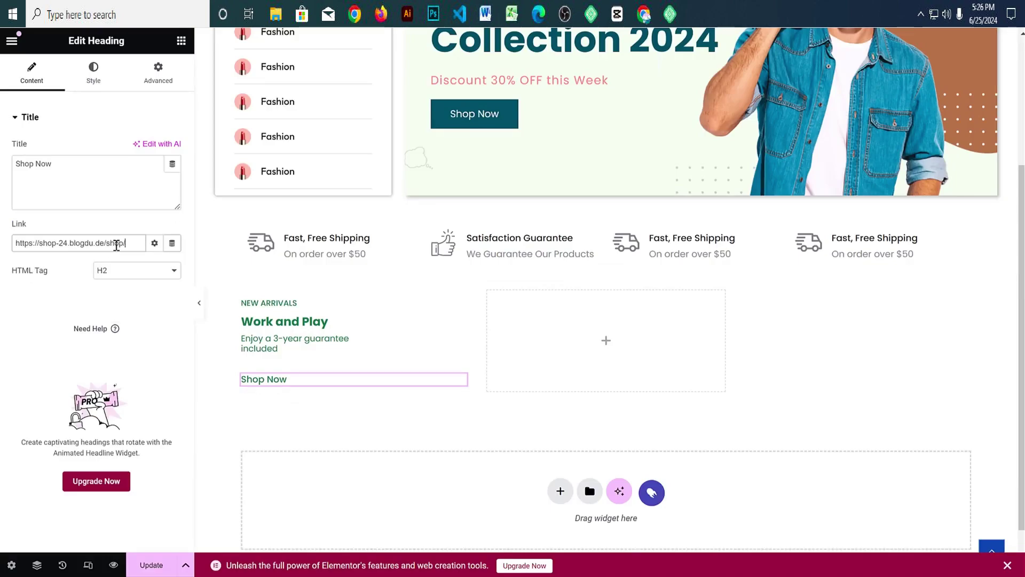
{"action": "left_click_drag", "start_coordinate": [136, 242], "coordinate": [16, 243]}
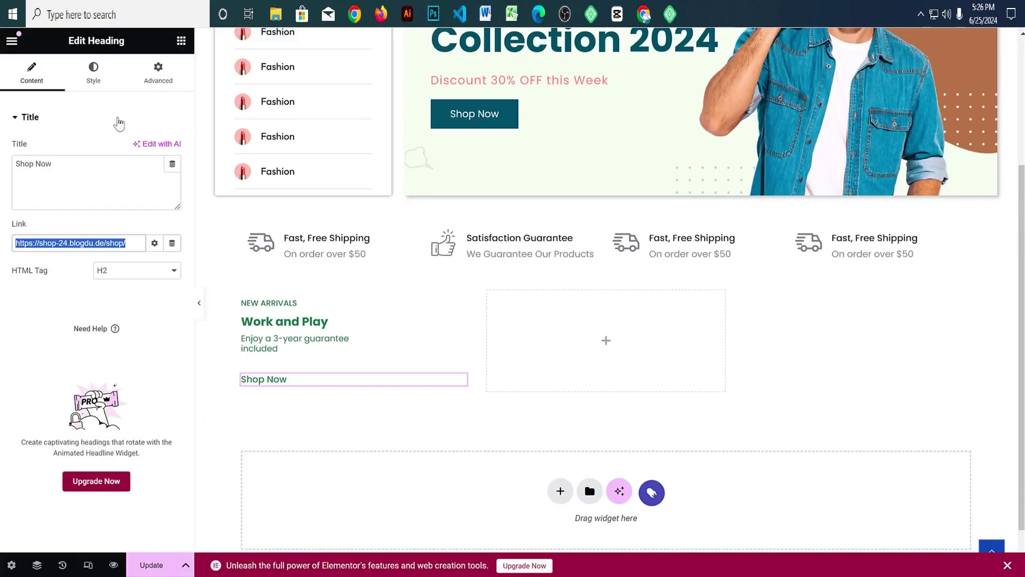
Step: Give the "Shop Now" heading an Underline decoration and a font weight of 600 (Semi Bold)
{"action": "left_click", "coordinate": [94, 72]}
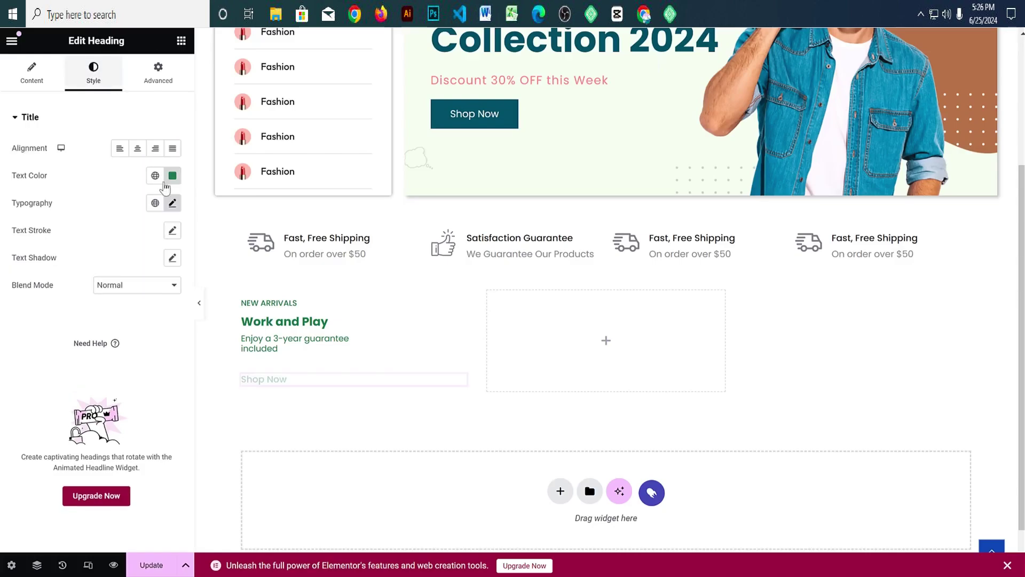
{"action": "left_click", "coordinate": [172, 202]}
{"action": "left_click", "coordinate": [106, 414]}
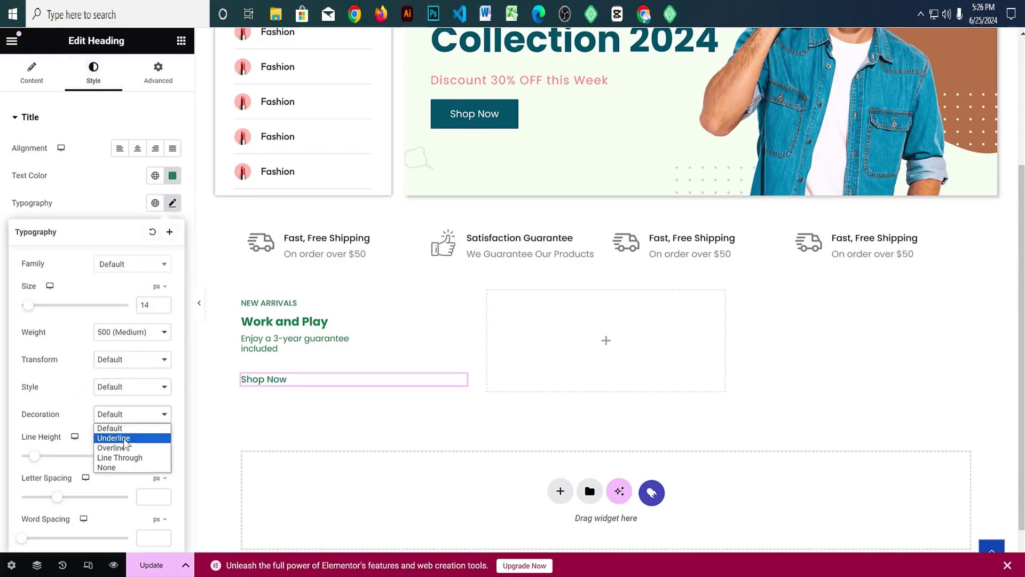
{"action": "left_click", "coordinate": [126, 438]}
{"action": "left_click", "coordinate": [90, 176]}
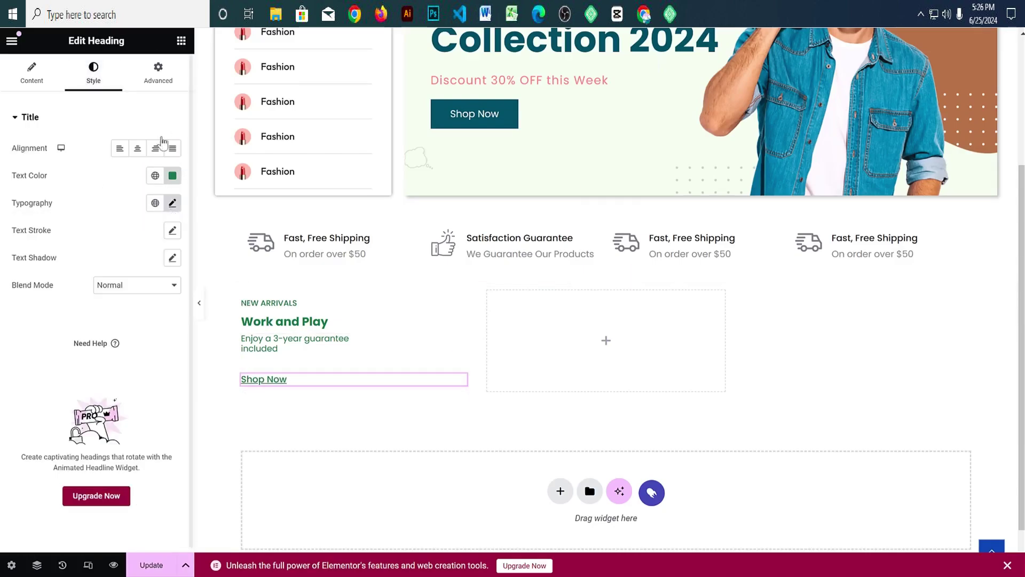
{"action": "left_click", "coordinate": [172, 203]}
{"action": "left_click", "coordinate": [133, 332]}
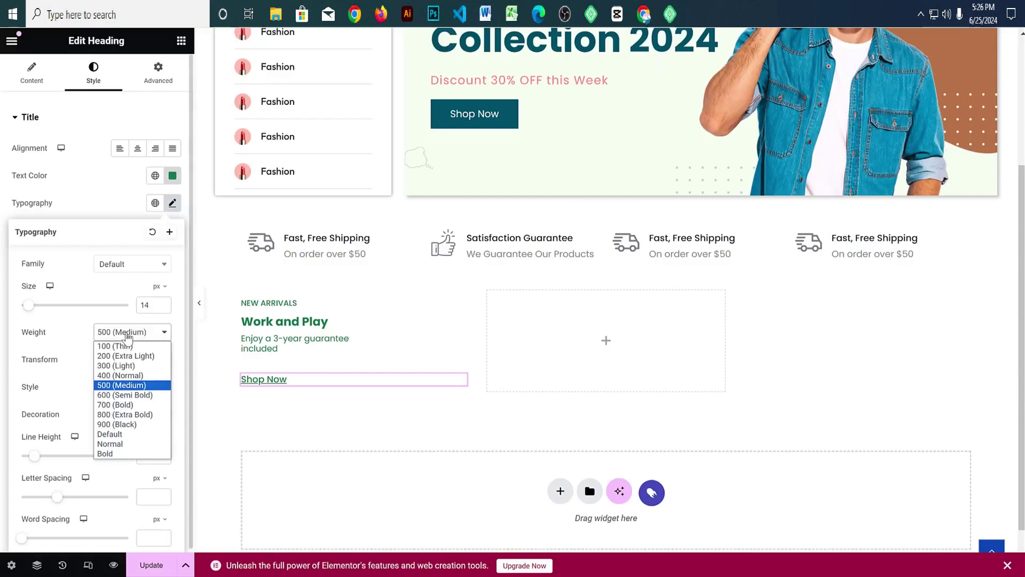
{"action": "left_click", "coordinate": [126, 392]}
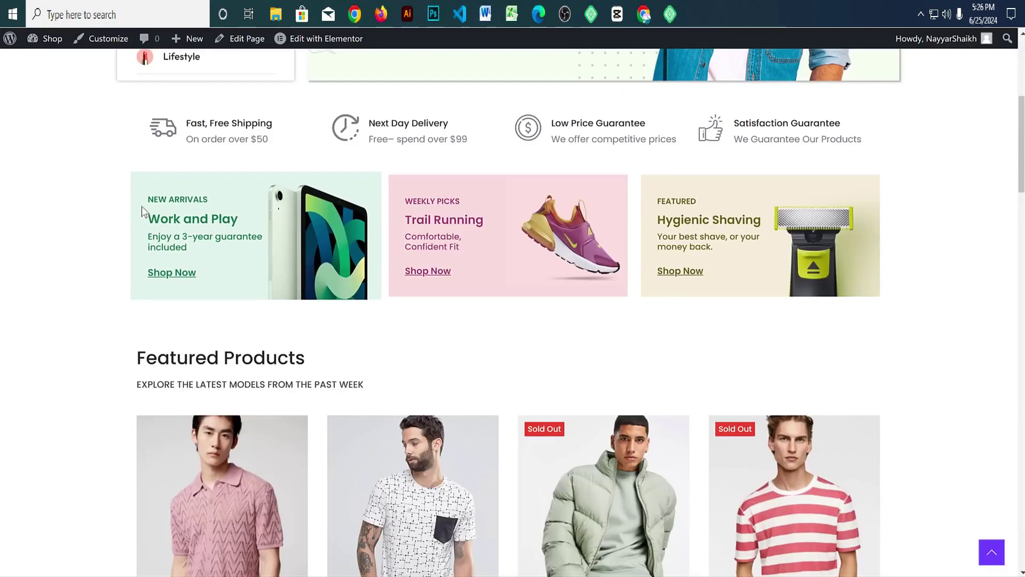
Step: Set the padding of the container holding the "Work and Play" texts to 30 px on all sides
{"action": "left_click_drag", "start_coordinate": [150, 198], "coordinate": [195, 212]}
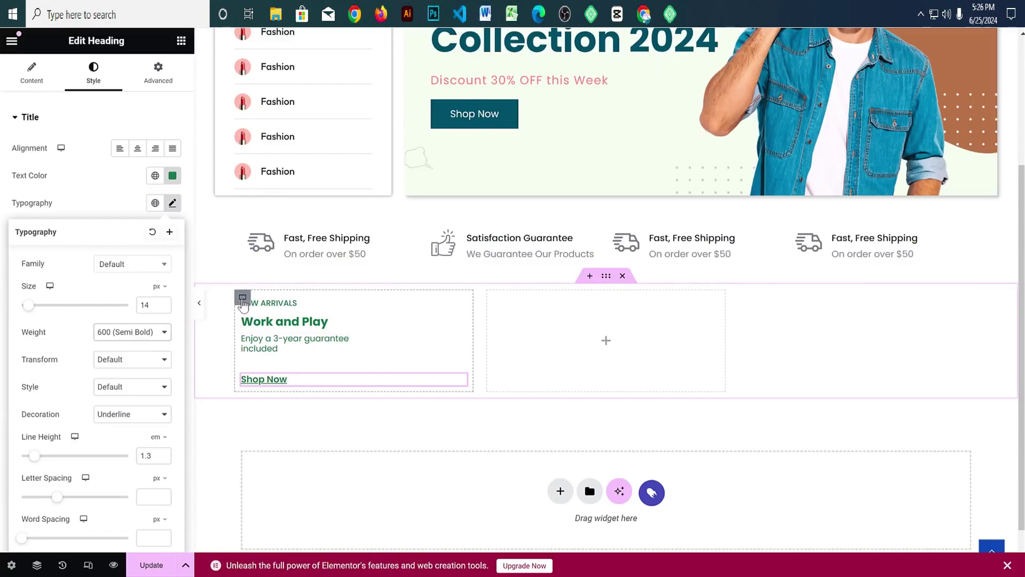
{"action": "left_click", "coordinate": [243, 298]}
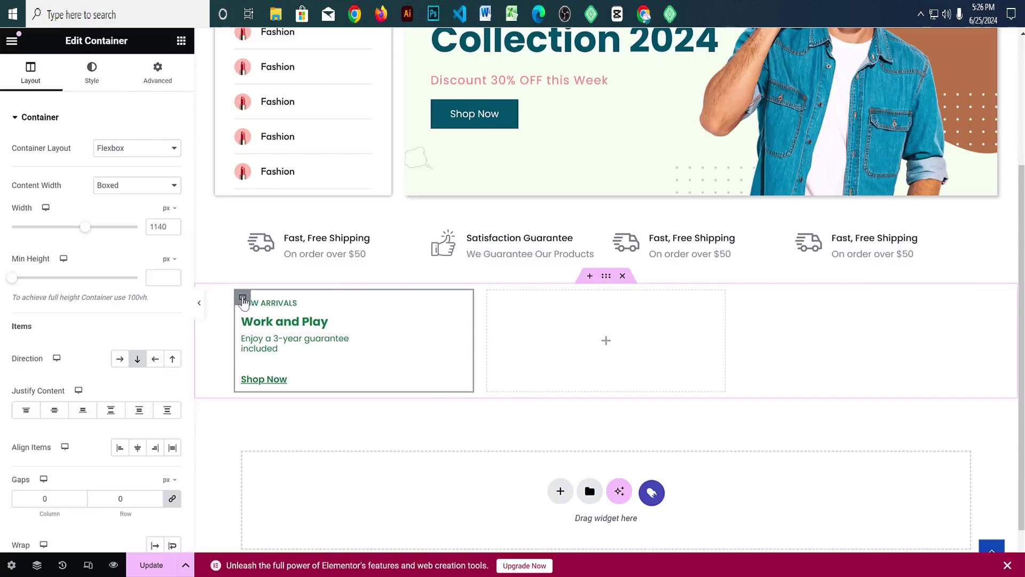
{"action": "left_click", "coordinate": [159, 78]}
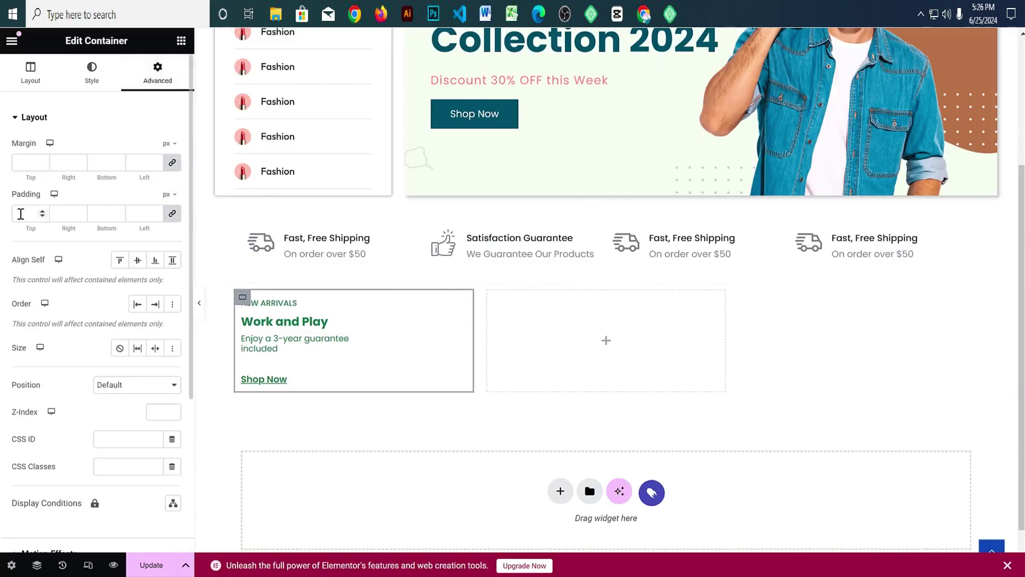
{"action": "type", "text": "30"}
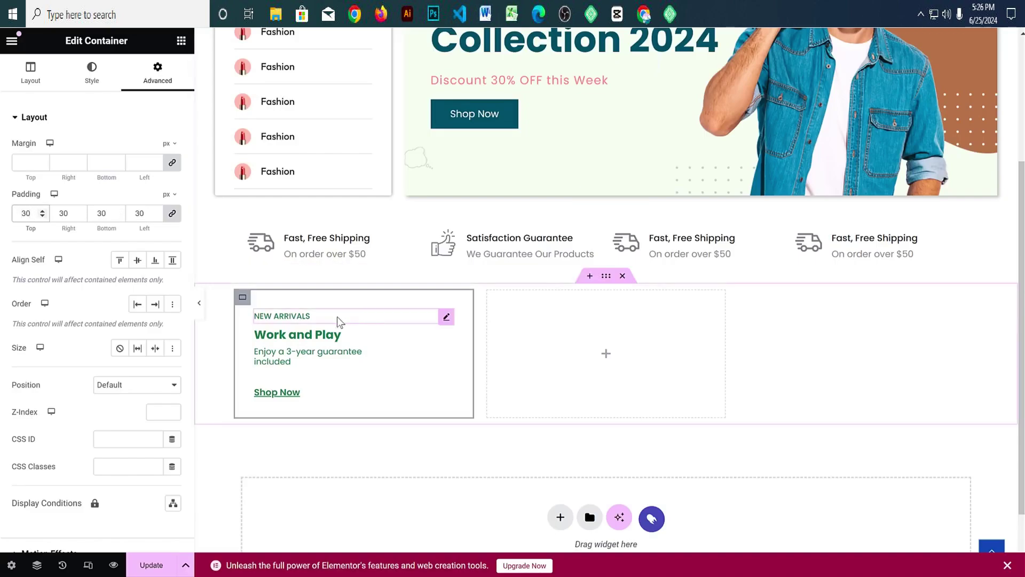
Step: Upload homev2-new-arrivals from the Media folder and use it as the "Work and Play" container's classic background image
{"action": "left_click", "coordinate": [108, 75]}
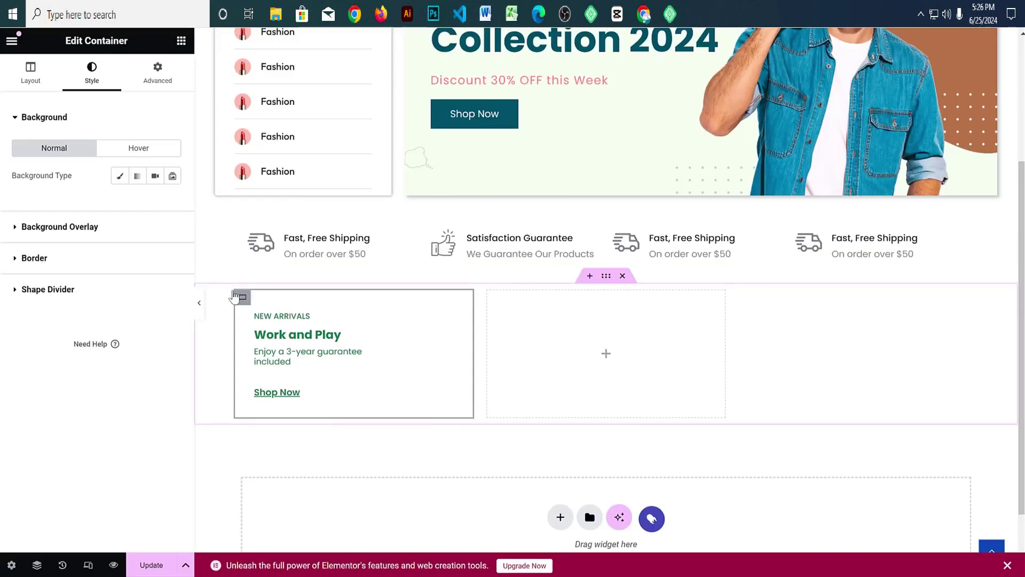
{"action": "left_click", "coordinate": [120, 176]}
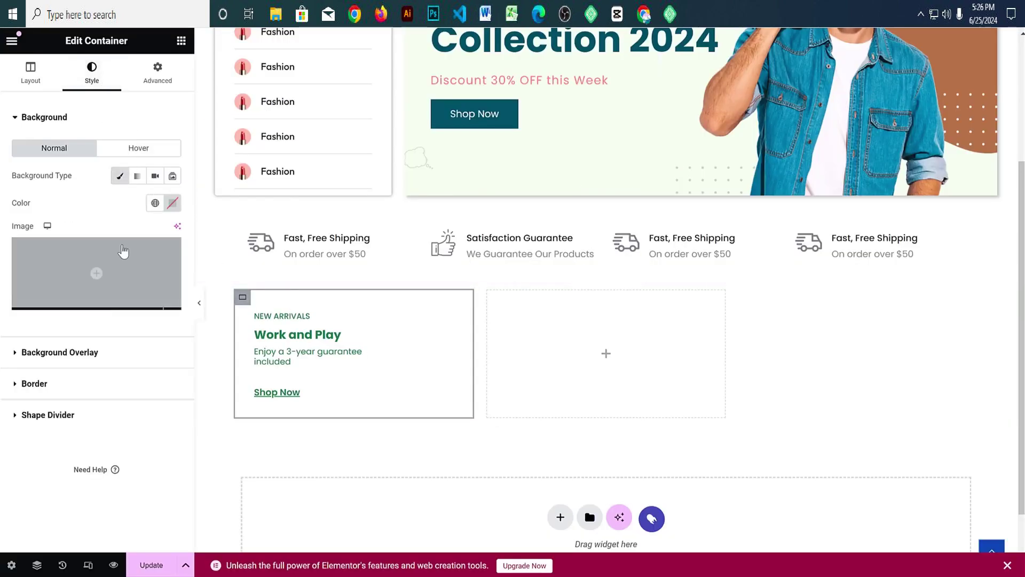
{"action": "left_click", "coordinate": [123, 251]}
{"action": "left_click", "coordinate": [189, 94]}
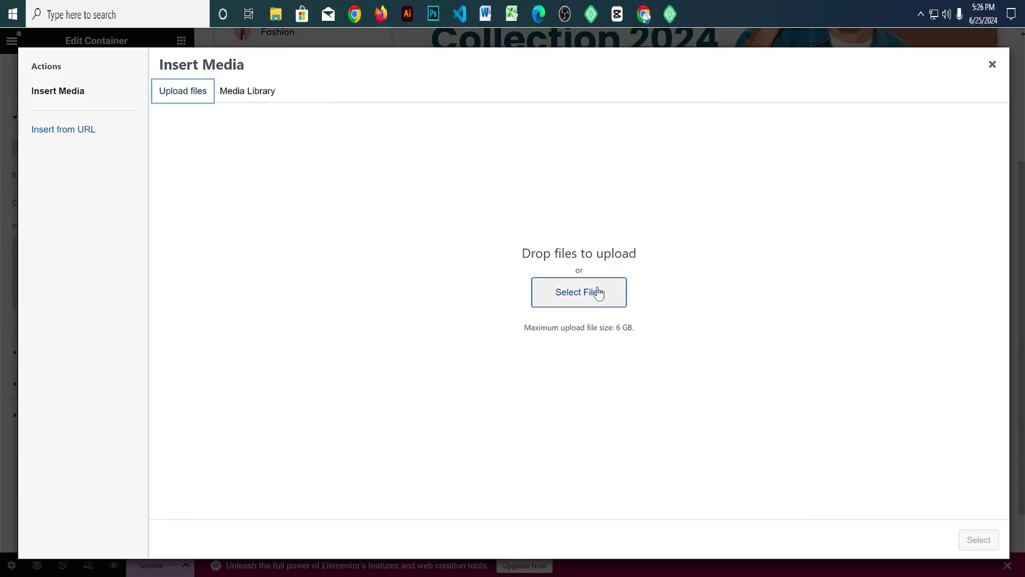
{"action": "left_click", "coordinate": [560, 306]}
{"action": "scroll", "coordinate": [512, 255], "scroll_direction": "down", "scroll_amount": 5}
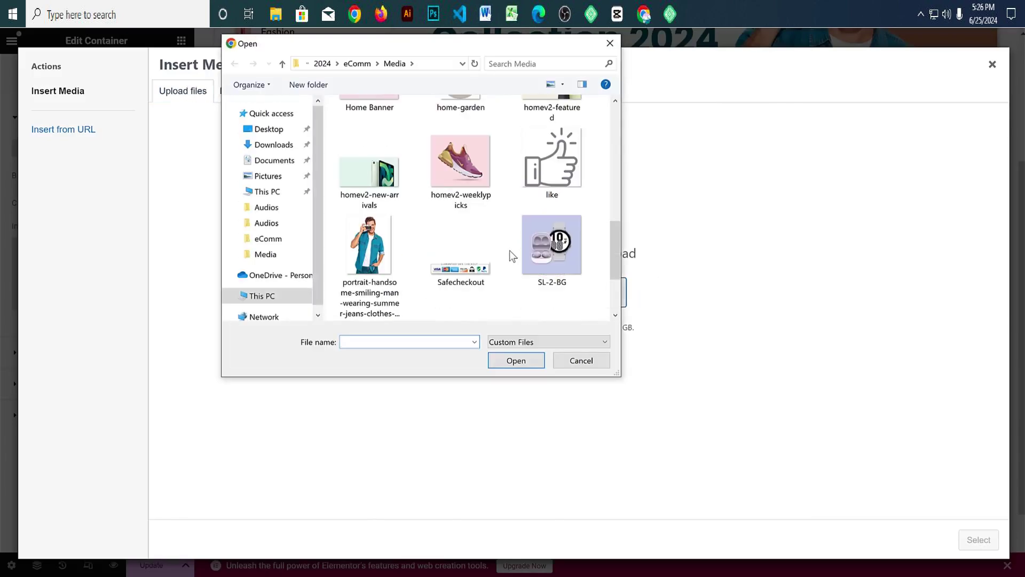
{"action": "left_click", "coordinate": [399, 195]}
{"action": "left_click", "coordinate": [515, 361]}
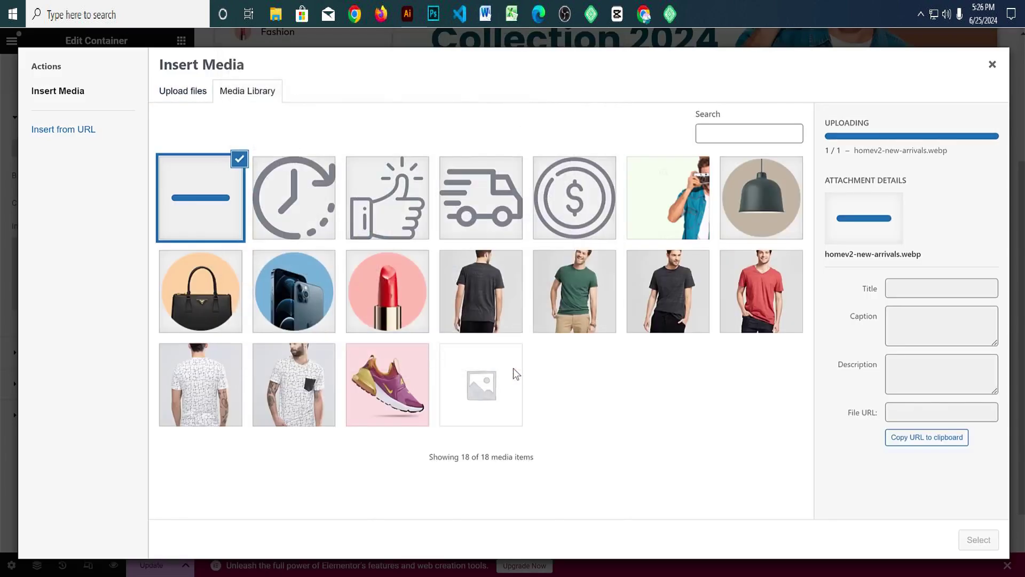
{"action": "left_click", "coordinate": [987, 547]}
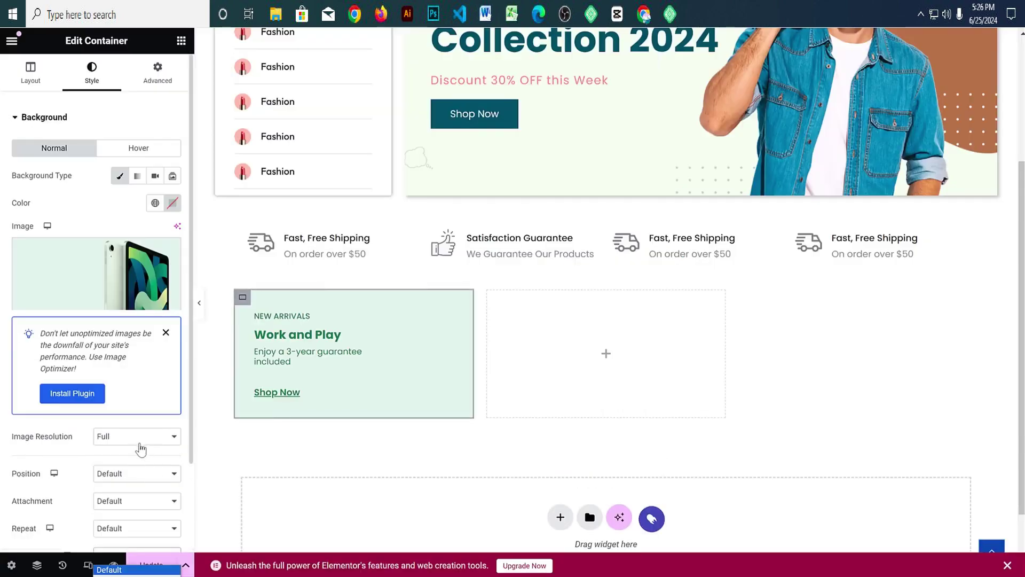
Step: Set the card's background image to display size Cover and position Center Center
{"action": "scroll", "coordinate": [160, 438], "scroll_direction": "down", "scroll_amount": 3}
{"action": "left_click", "coordinate": [134, 359]}
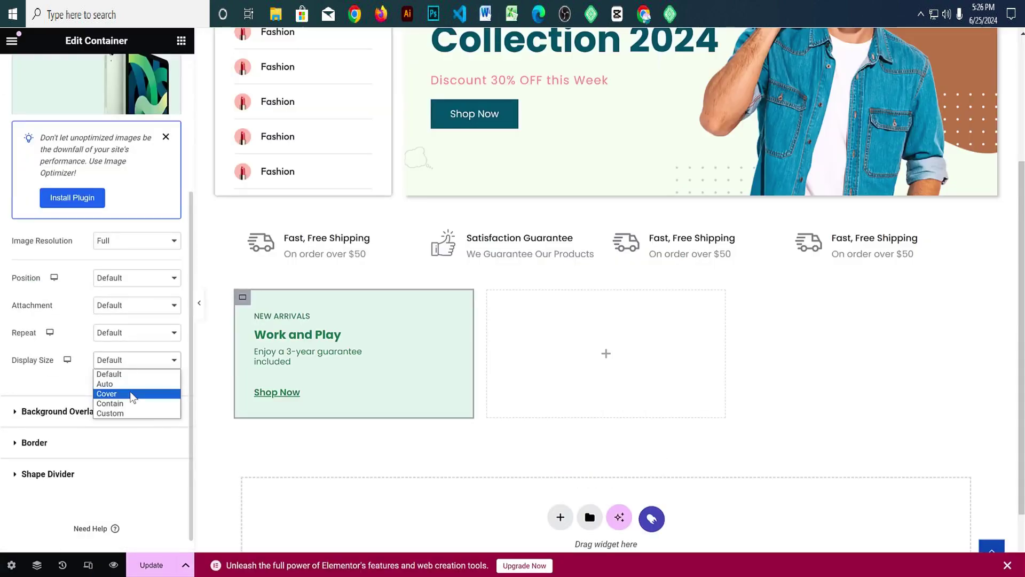
{"action": "left_click", "coordinate": [131, 395]}
{"action": "left_click", "coordinate": [131, 283]}
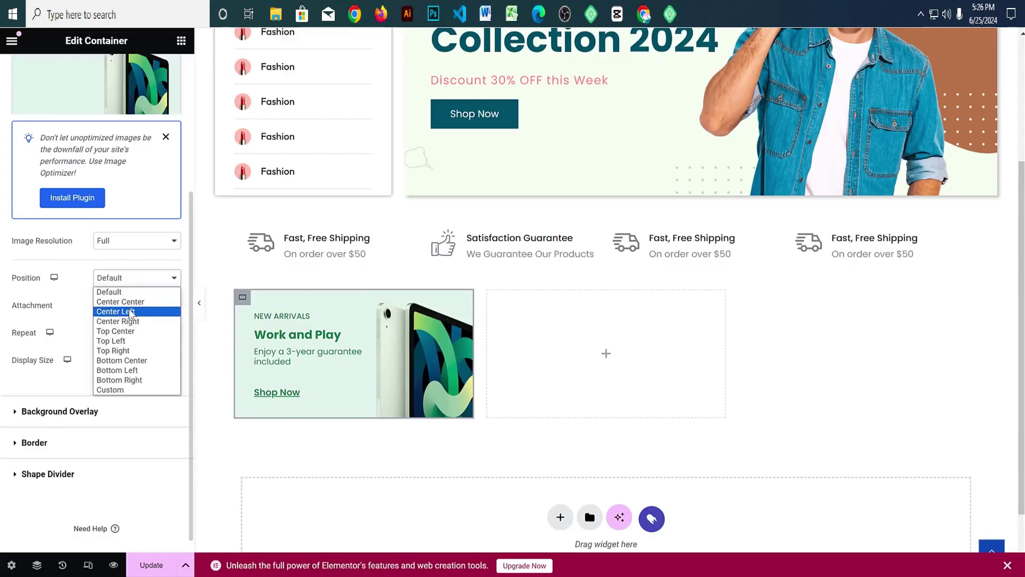
{"action": "left_click", "coordinate": [130, 300]}
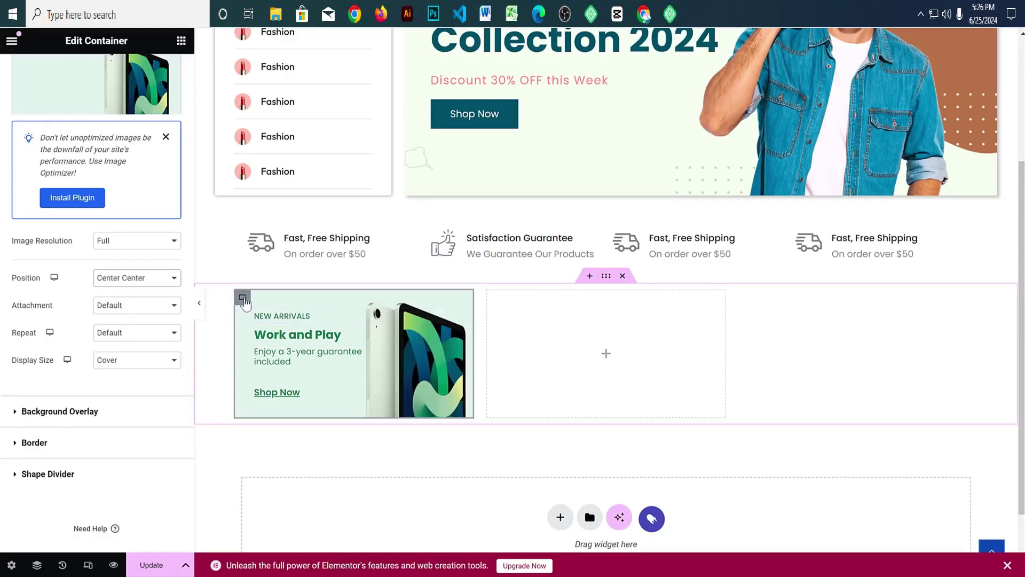
Step: Copy the finished "Work and Play" card container and paste it into the second and third grid cells
{"action": "right_click", "coordinate": [244, 301]}
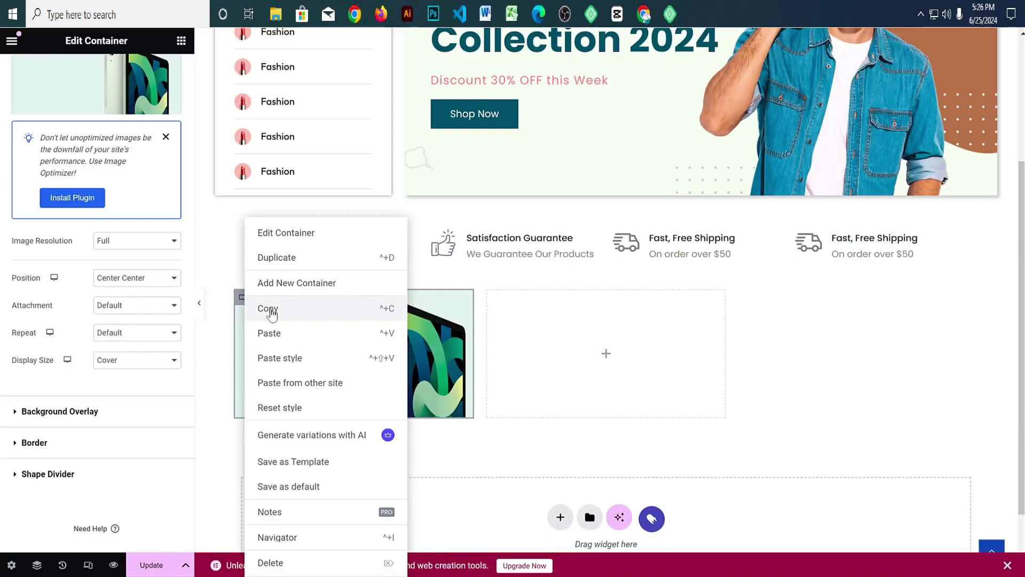
{"action": "left_click", "coordinate": [272, 313]}
{"action": "right_click", "coordinate": [580, 321]}
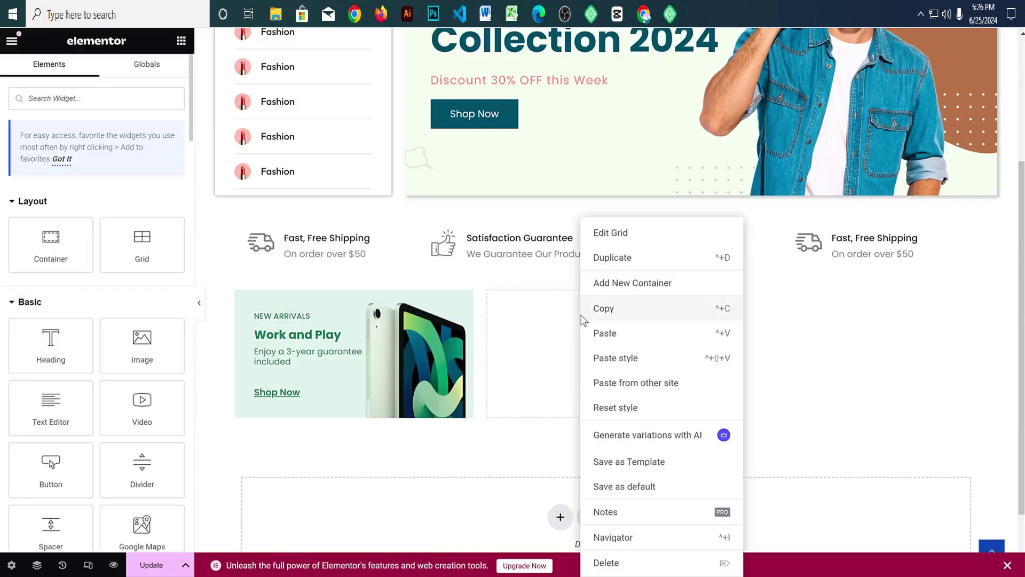
{"action": "left_click", "coordinate": [607, 340]}
{"action": "right_click", "coordinate": [805, 323]}
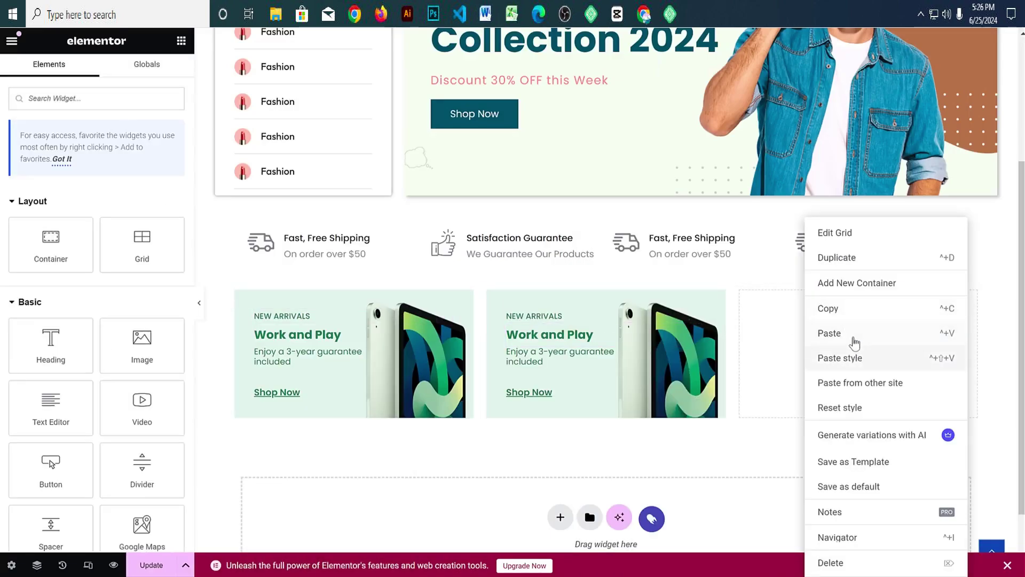
{"action": "left_click", "coordinate": [853, 342]}
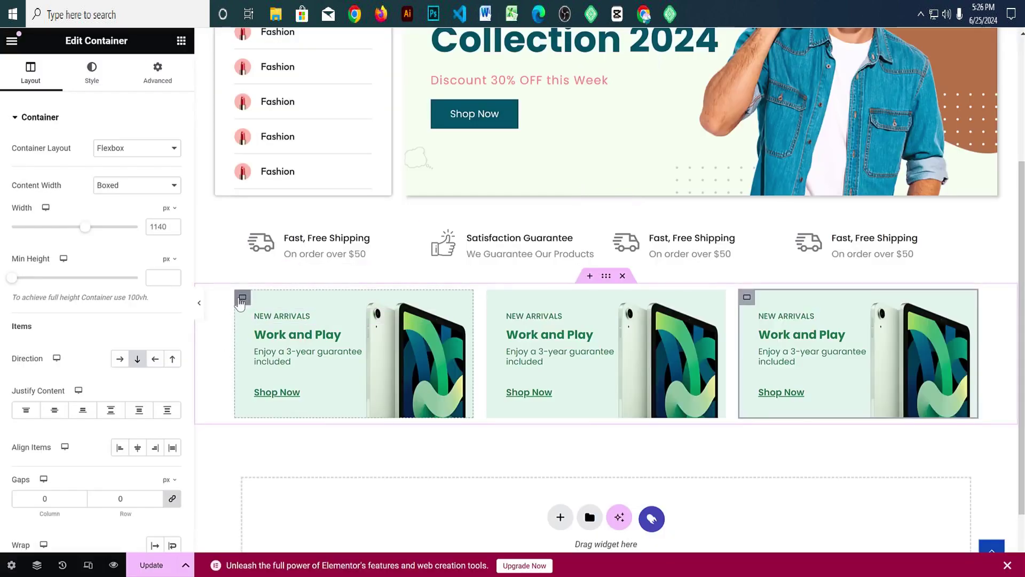
Step: Give the first "Work and Play" card a proportional hover Scale transform of 1.03 and preview the effect
{"action": "left_click", "coordinate": [241, 301]}
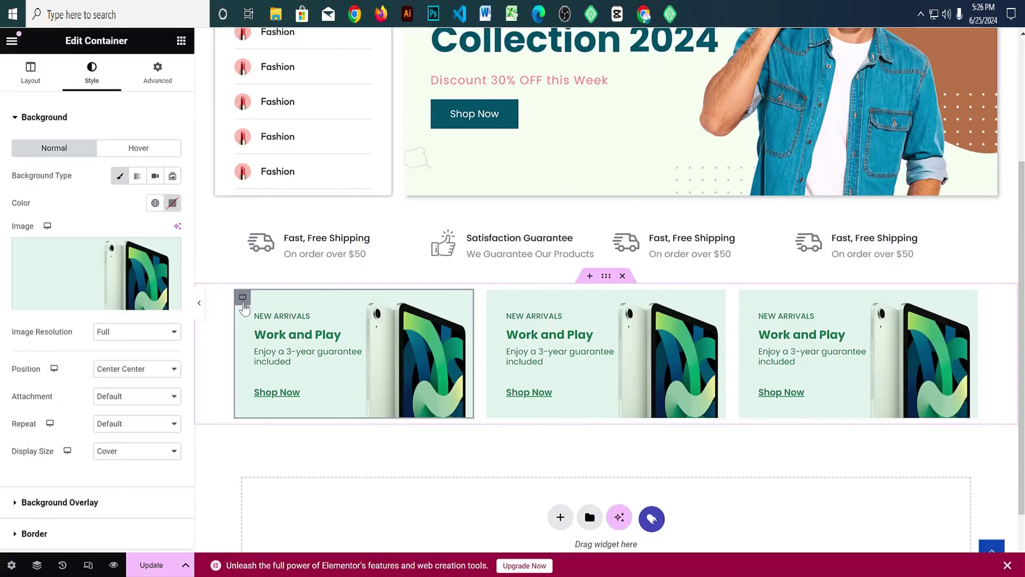
{"action": "left_click", "coordinate": [178, 85]}
{"action": "left_click", "coordinate": [126, 117]}
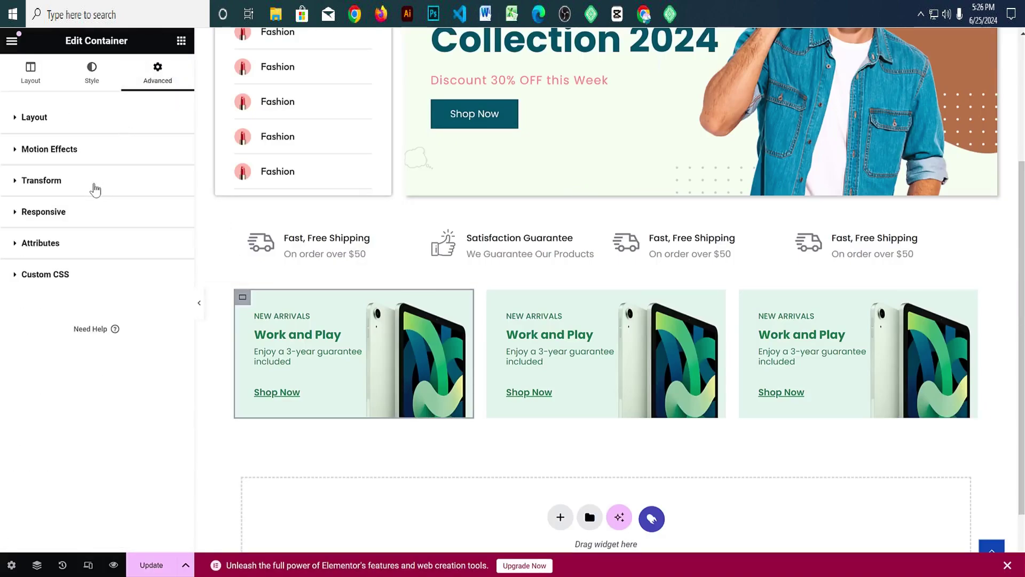
{"action": "left_click", "coordinate": [95, 182]}
{"action": "scroll", "coordinate": [165, 270], "scroll_direction": "down", "scroll_amount": 2}
{"action": "left_click", "coordinate": [145, 181]}
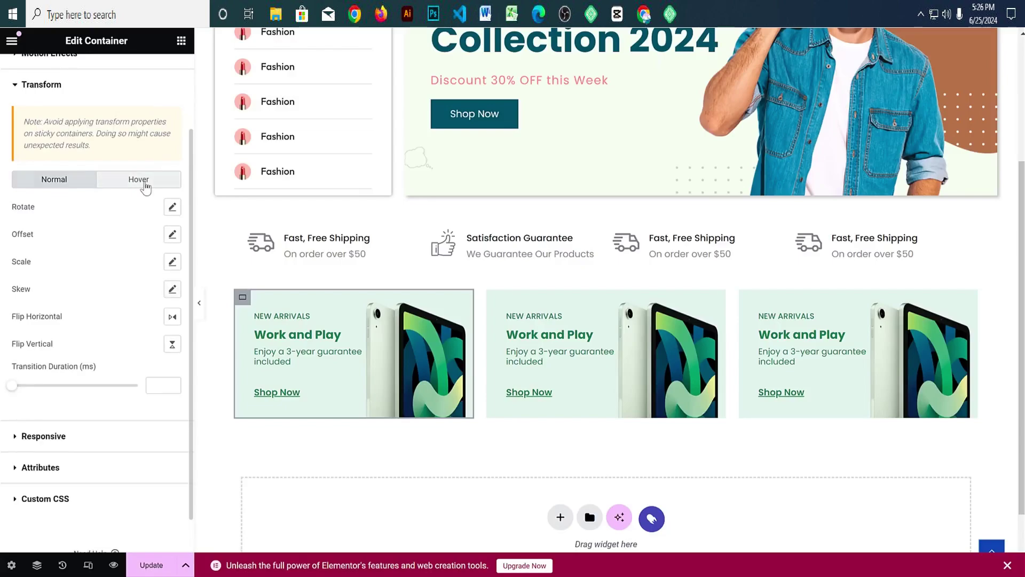
{"action": "left_click", "coordinate": [172, 263]}
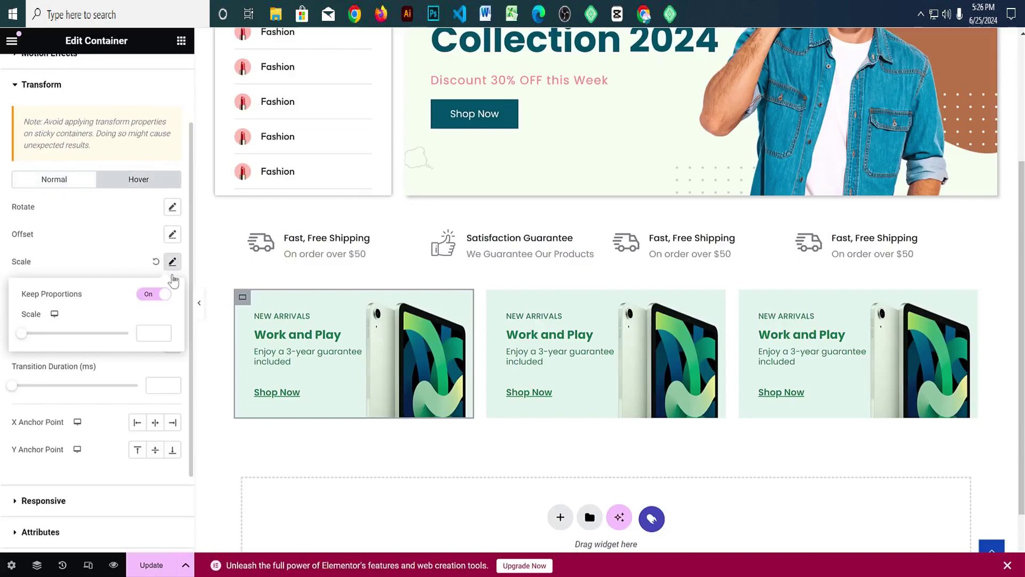
{"action": "left_click", "coordinate": [150, 333]}
{"action": "type", "text": "0.1"}
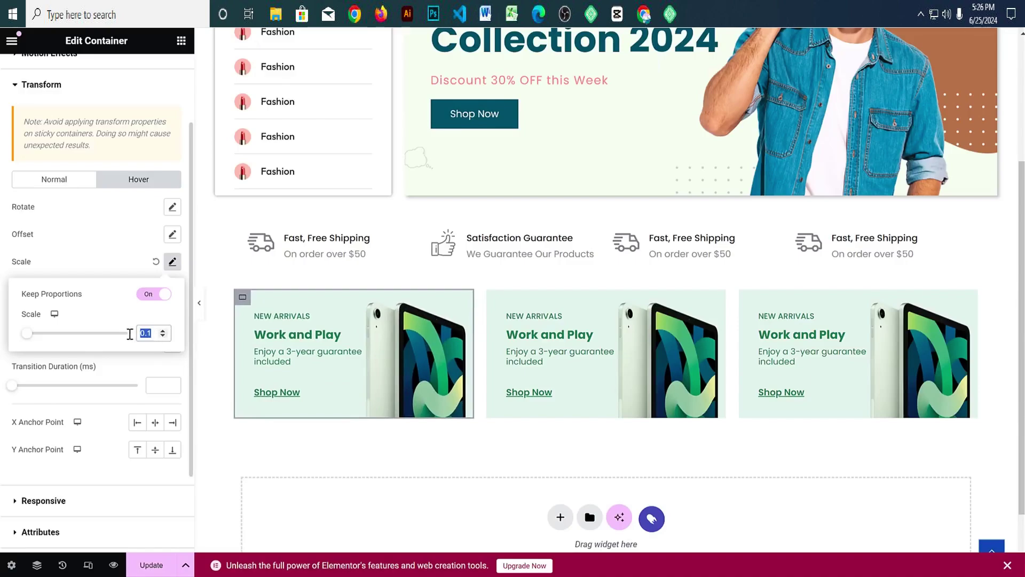
{"action": "type", "text": ".1"}
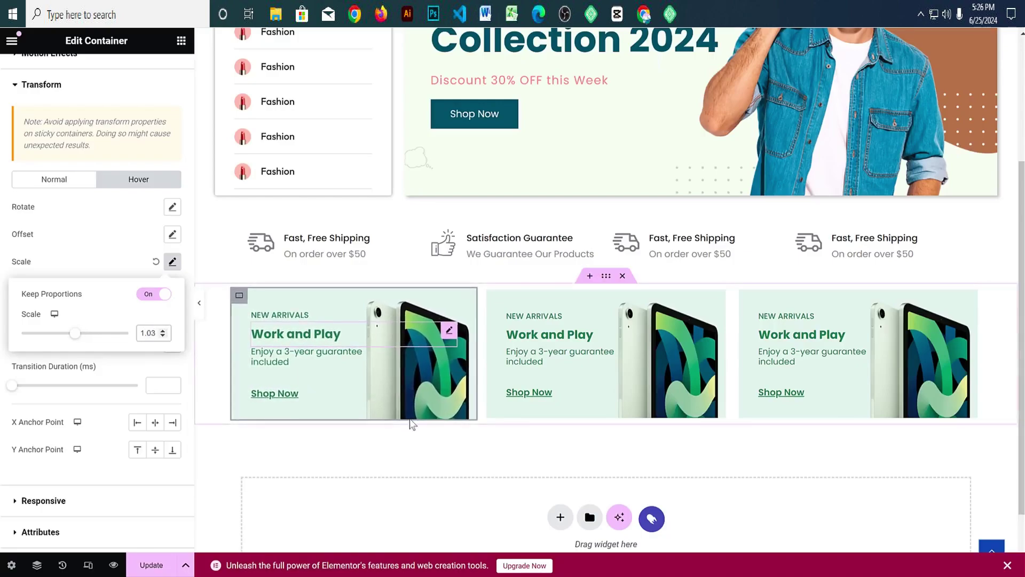
{"action": "left_click", "coordinate": [199, 302]}
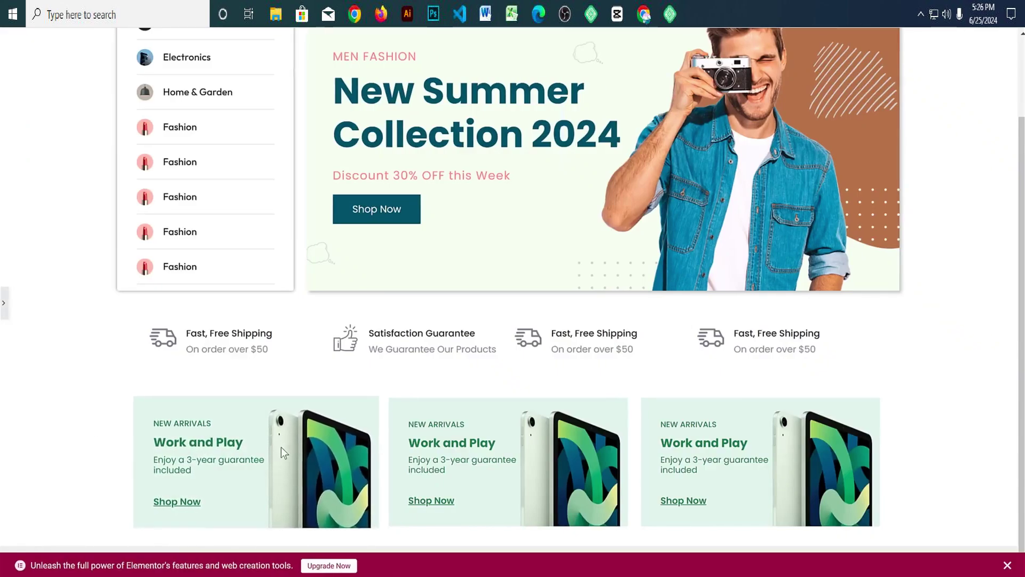
{"action": "left_click", "coordinate": [4, 303]}
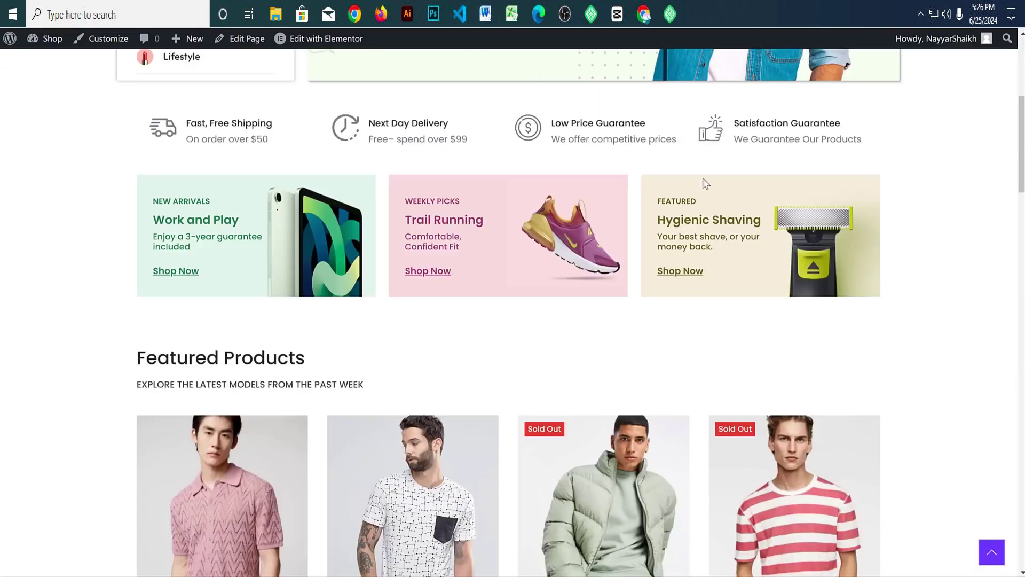
Step: Check the reference page's Featured Products section and add a Direction Column flexbox container below the three cards
{"action": "scroll", "coordinate": [621, 216], "scroll_direction": "down", "scroll_amount": 3}
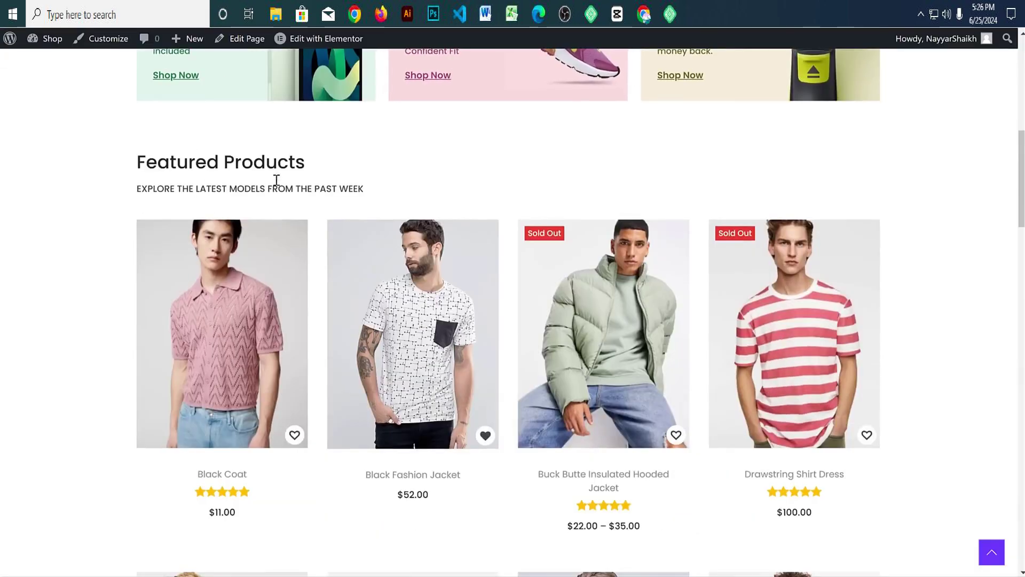
{"action": "scroll", "coordinate": [414, 288], "scroll_direction": "down", "scroll_amount": 9}
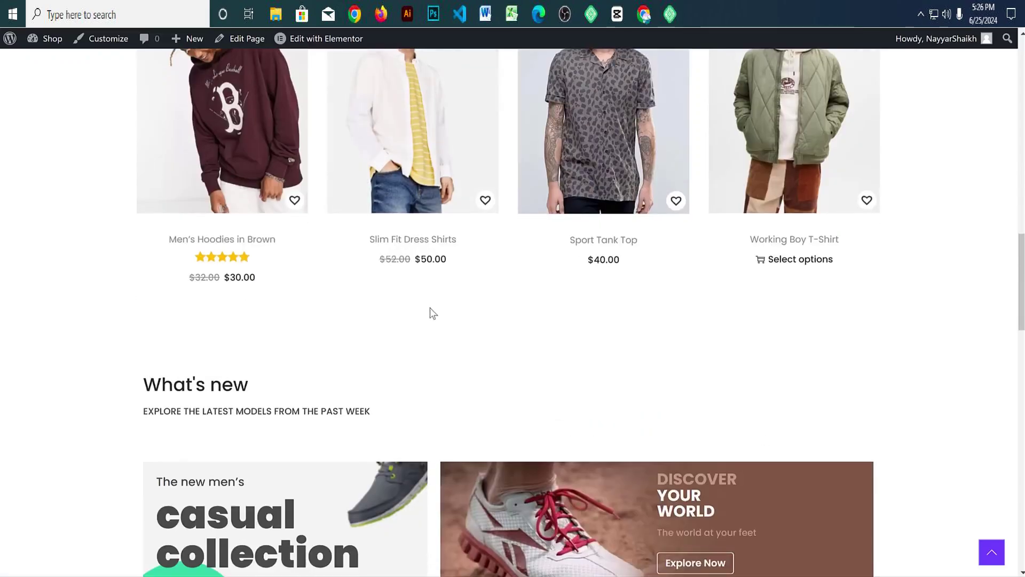
{"action": "scroll", "coordinate": [431, 311], "scroll_direction": "up", "scroll_amount": 9}
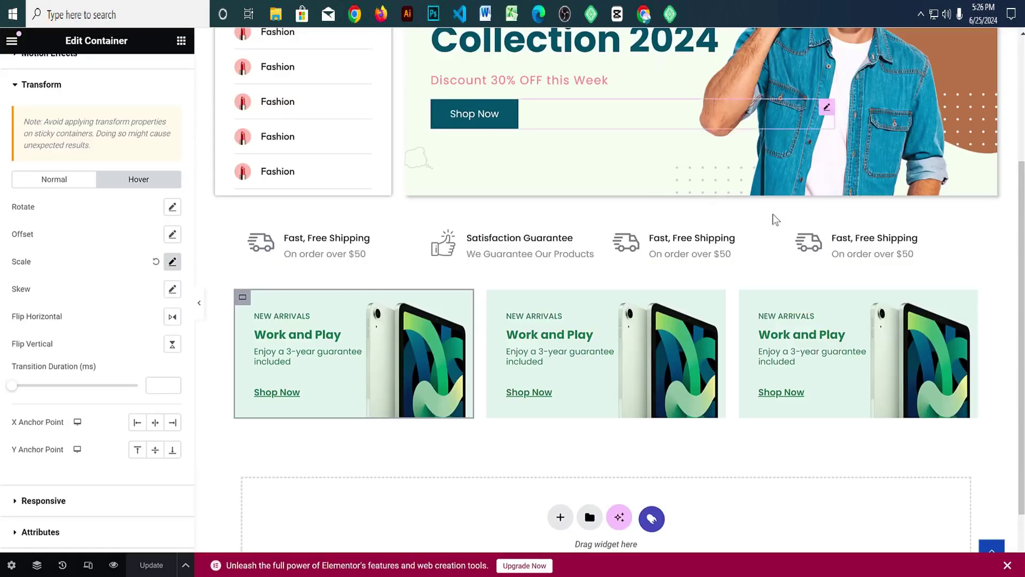
{"action": "left_click", "coordinate": [559, 441]}
{"action": "scroll", "coordinate": [598, 419], "scroll_direction": "down", "scroll_amount": 1}
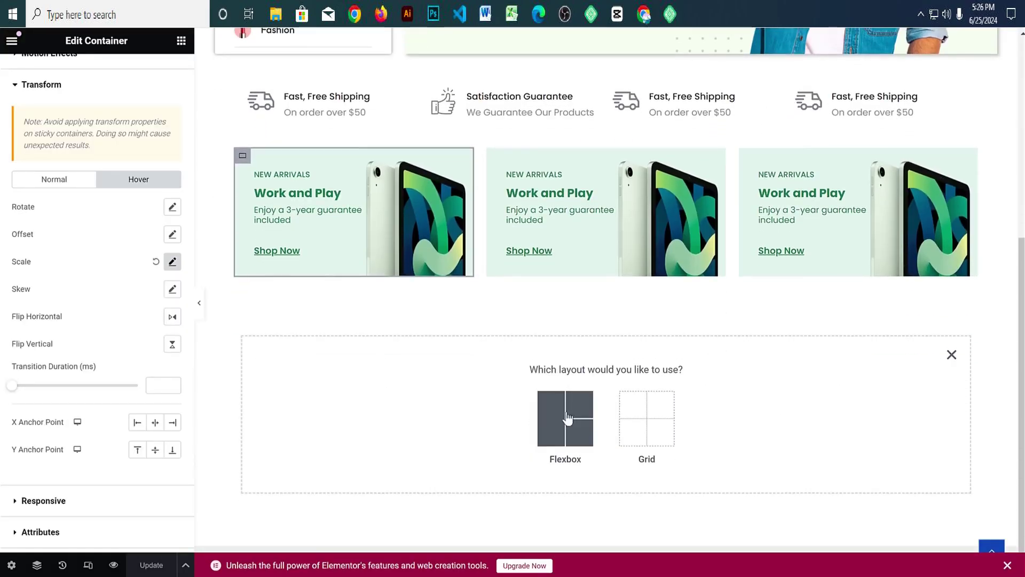
{"action": "left_click", "coordinate": [567, 419]}
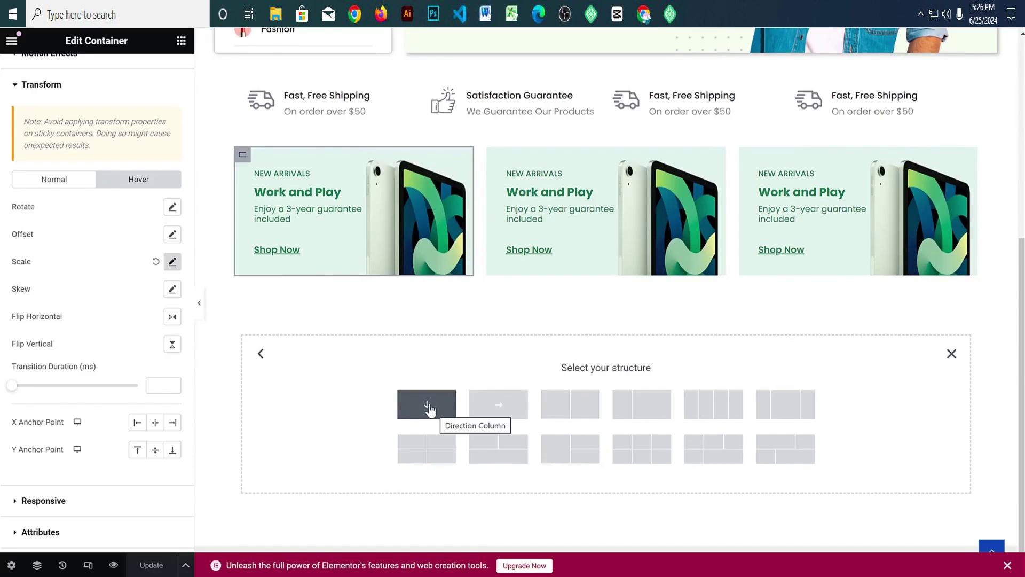
{"action": "left_click", "coordinate": [429, 407]}
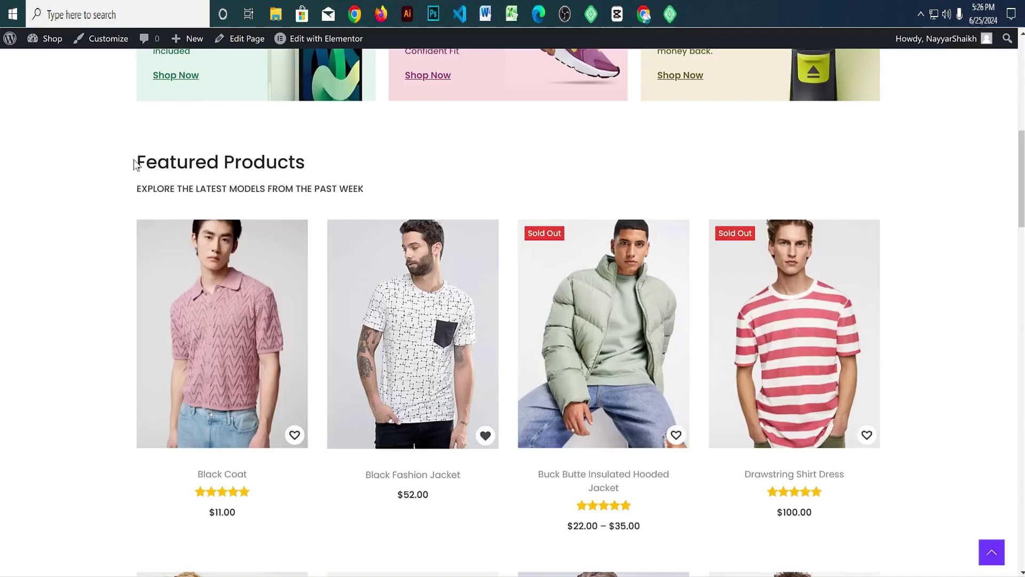
Step: Copy the title "Featured Products" from the reference page into a Heading widget in the new container
{"action": "left_click_drag", "start_coordinate": [138, 166], "coordinate": [350, 170]}
{"action": "key", "text": "ctrl+c"}
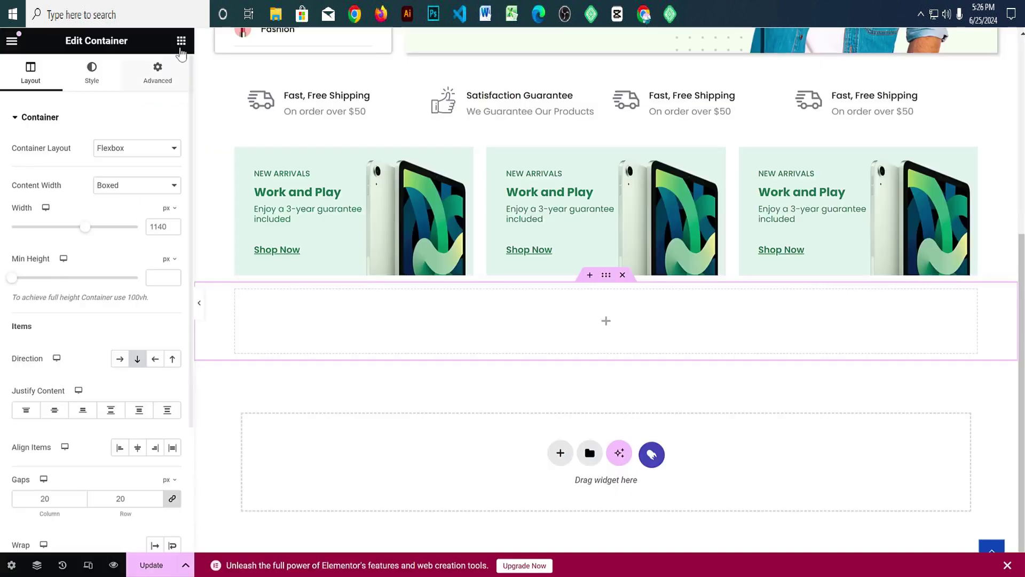
{"action": "left_click", "coordinate": [181, 40]}
{"action": "left_click_drag", "start_coordinate": [64, 336], "coordinate": [443, 334]}
{"action": "triple_click", "coordinate": [144, 189]}
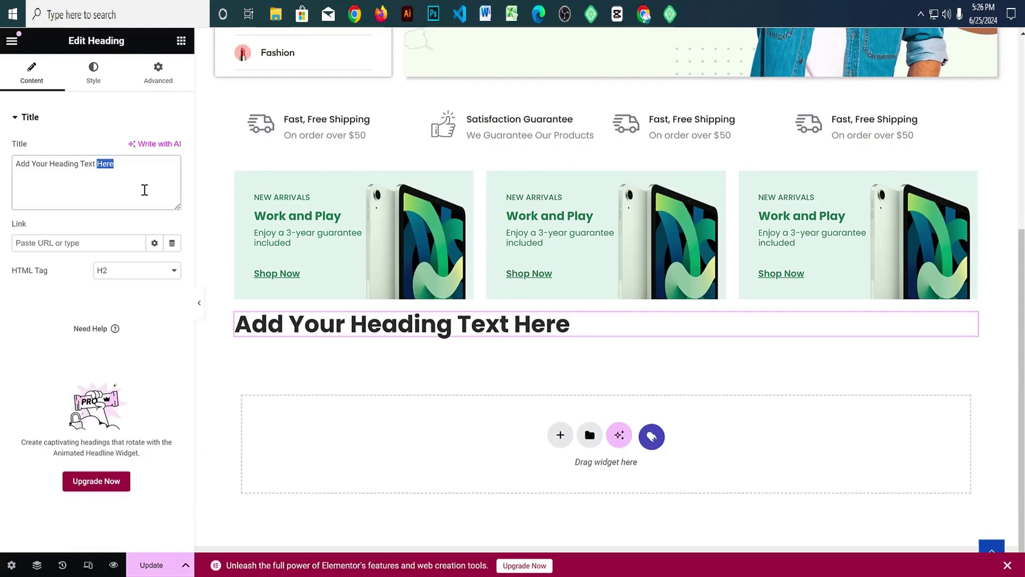
{"action": "key", "text": "ctrl+v"}
Step: Set the "Featured Products" heading's typography to size 28 px and weight 500 (Medium)
{"action": "left_click", "coordinate": [96, 66]}
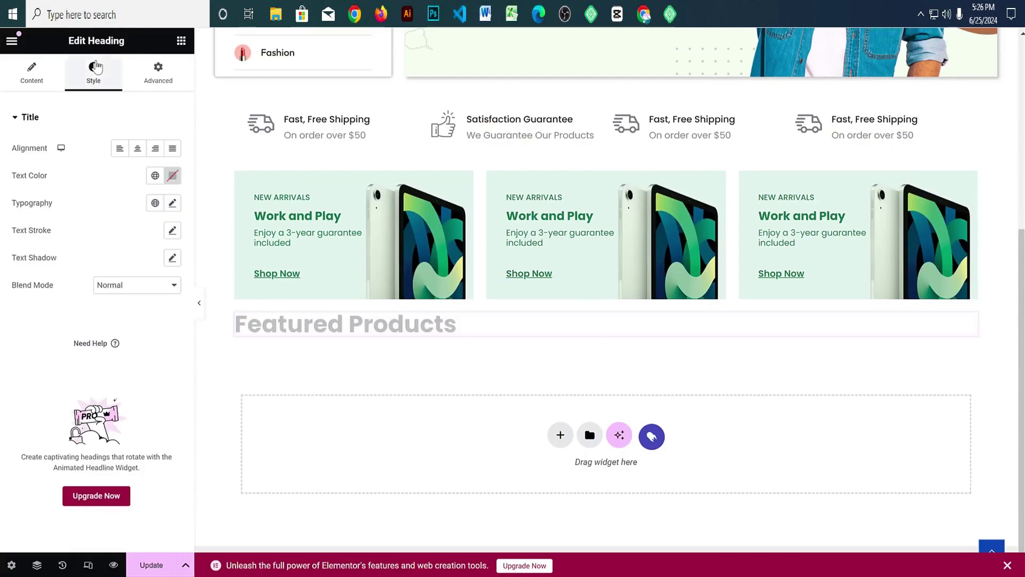
{"action": "left_click", "coordinate": [173, 205]}
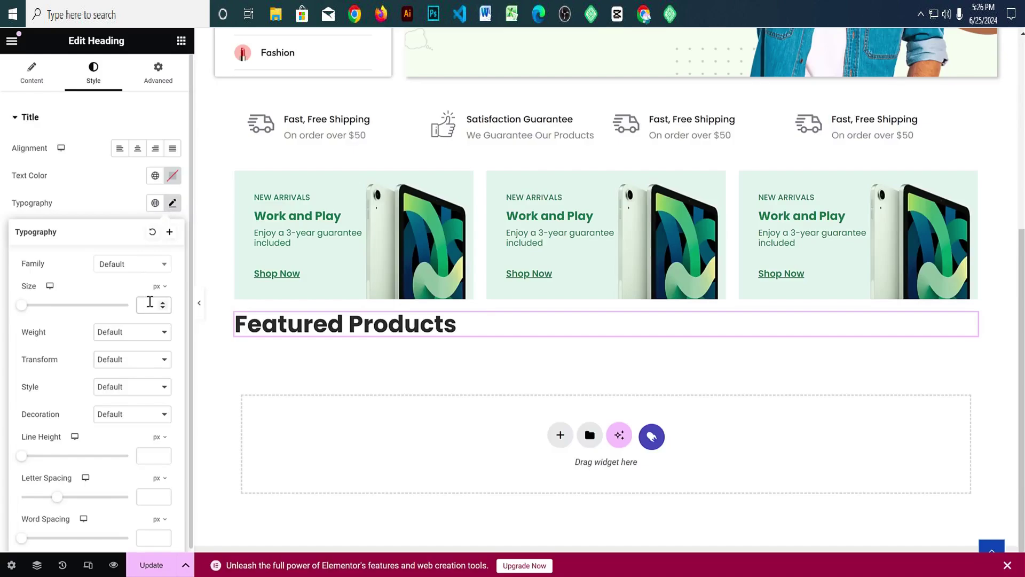
{"action": "left_click", "coordinate": [150, 302]}
{"action": "type", "text": "28"}
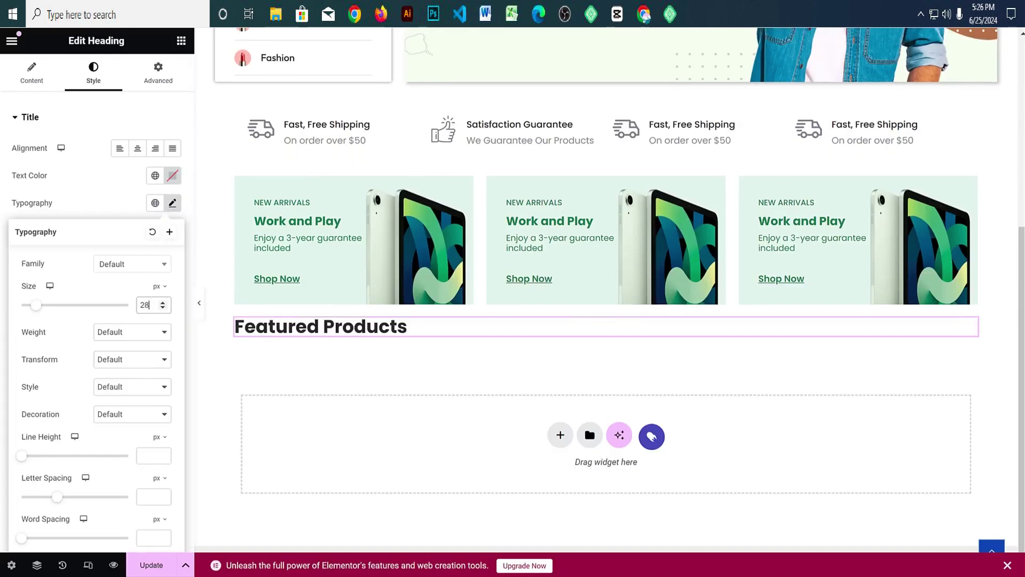
{"action": "left_click", "coordinate": [127, 333]}
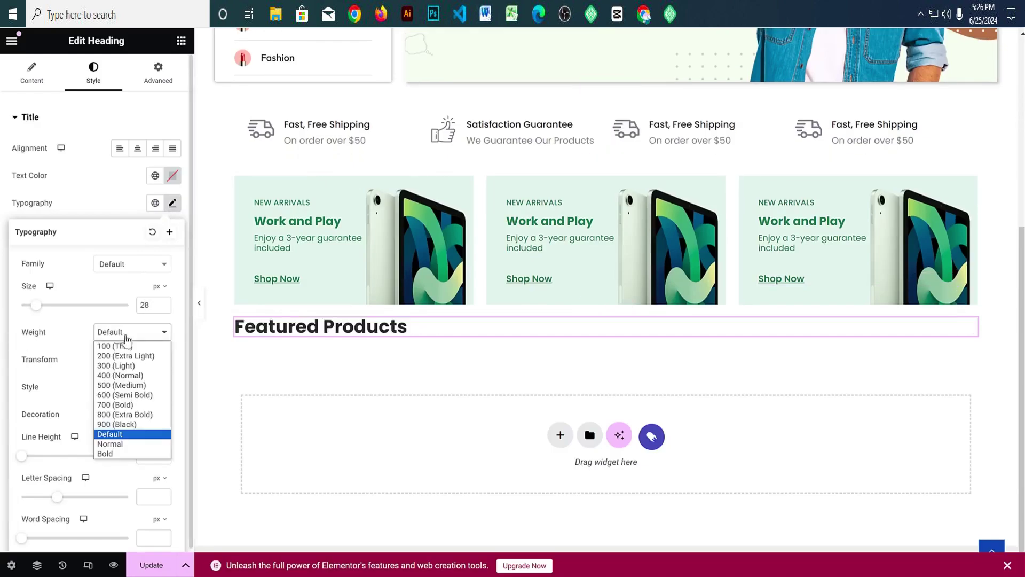
{"action": "left_click", "coordinate": [137, 385]}
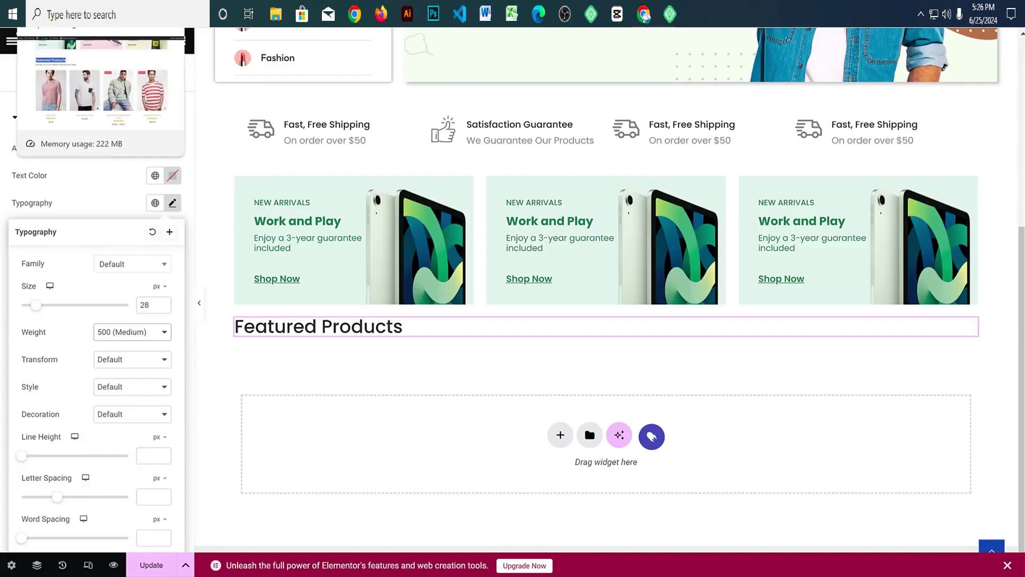
Step: Copy the subtitle "EXPLORE THE LATEST MODELS FROM THE PAST WEEK" from the reference page and return to the editor
{"action": "left_click", "coordinate": [64, 24]}
{"action": "left_click", "coordinate": [152, 188]}
{"action": "left_click_drag", "start_coordinate": [153, 189], "coordinate": [363, 151]}
{"action": "key", "text": "ctrl+c"}
{"action": "key", "text": "ctrl+Tab"}
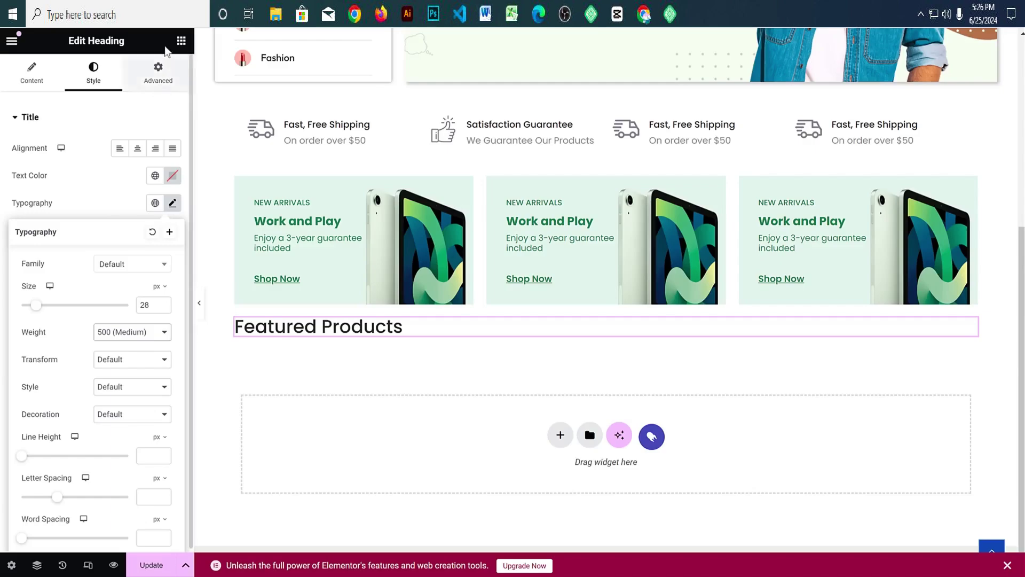
{"action": "left_click", "coordinate": [181, 40]}
{"action": "left_click_drag", "start_coordinate": [65, 341], "coordinate": [376, 334]}
{"action": "key", "text": "ctrl+a"}
{"action": "key", "text": "ctrl+v"}
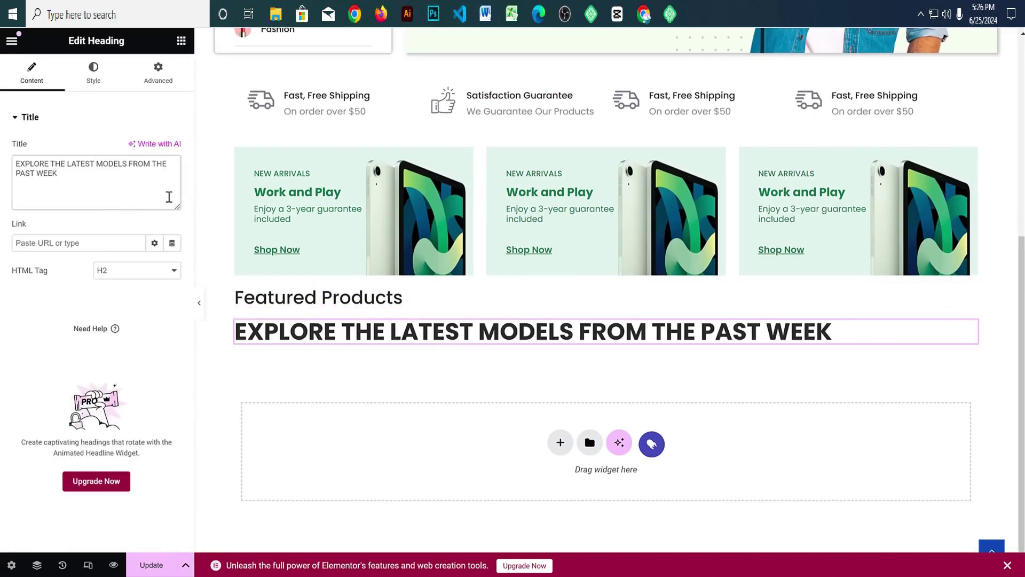
{"action": "left_click", "coordinate": [93, 72]}
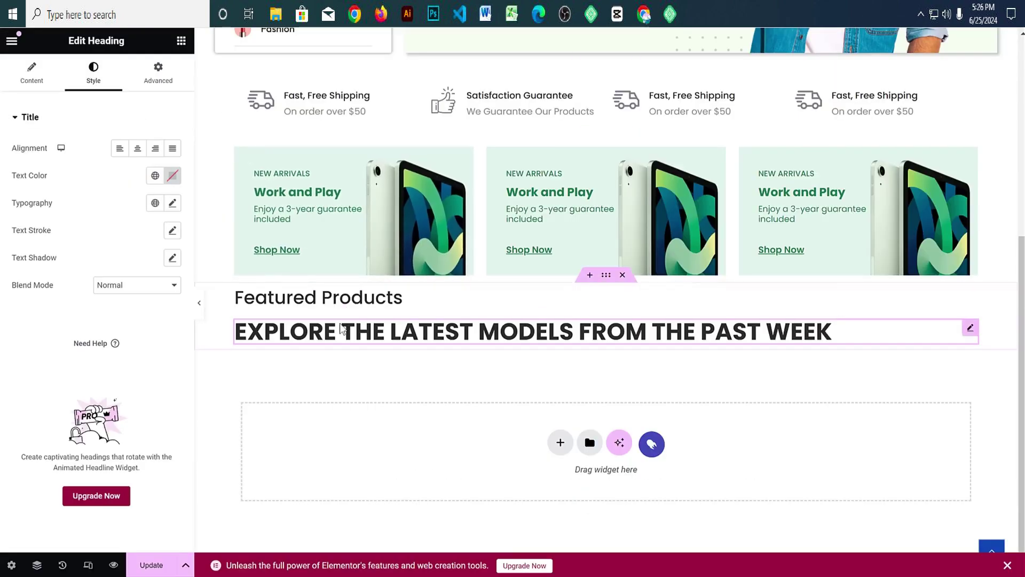
{"action": "right_click", "coordinate": [342, 331]}
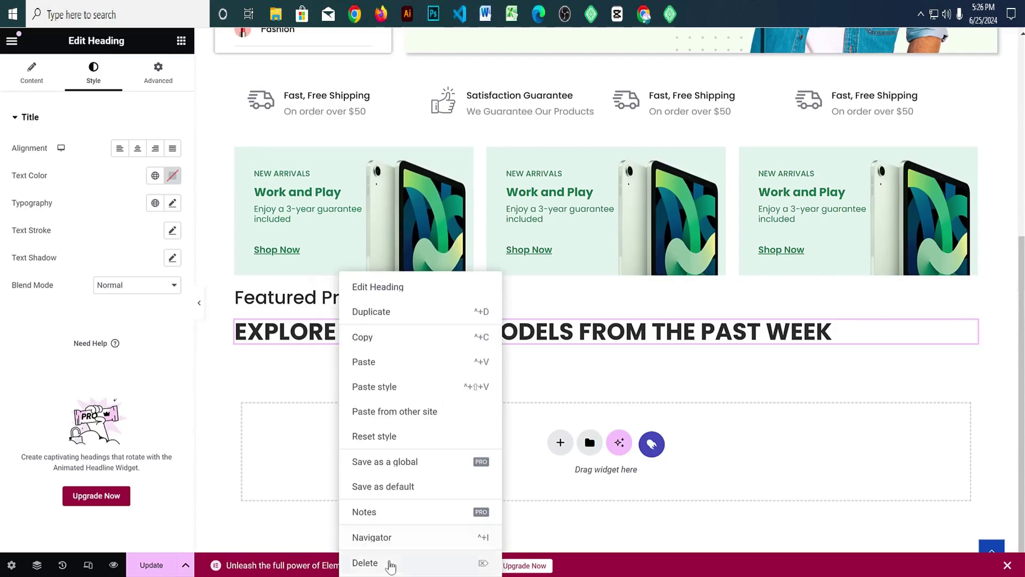
{"action": "left_click", "coordinate": [364, 562]}
Step: Add a Text Editor widget below the "Featured Products" heading with the text "EXPLORE THE LATEST MODELS FROM THE PAST WEEK"
{"action": "left_click_drag", "start_coordinate": [62, 385], "coordinate": [368, 338]}
{"action": "triple_click", "coordinate": [69, 294]}
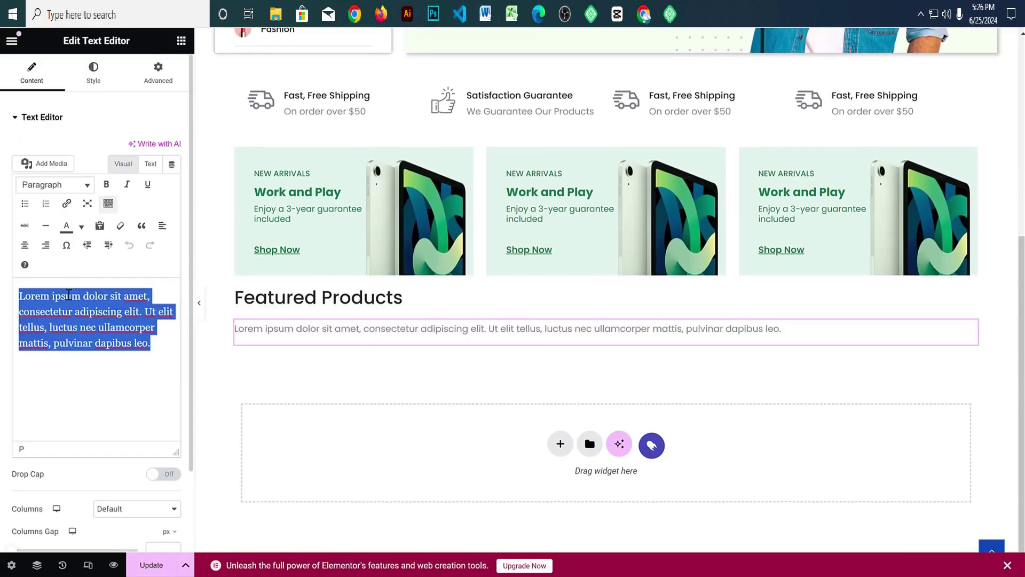
{"action": "key", "text": "ctrl+v"}
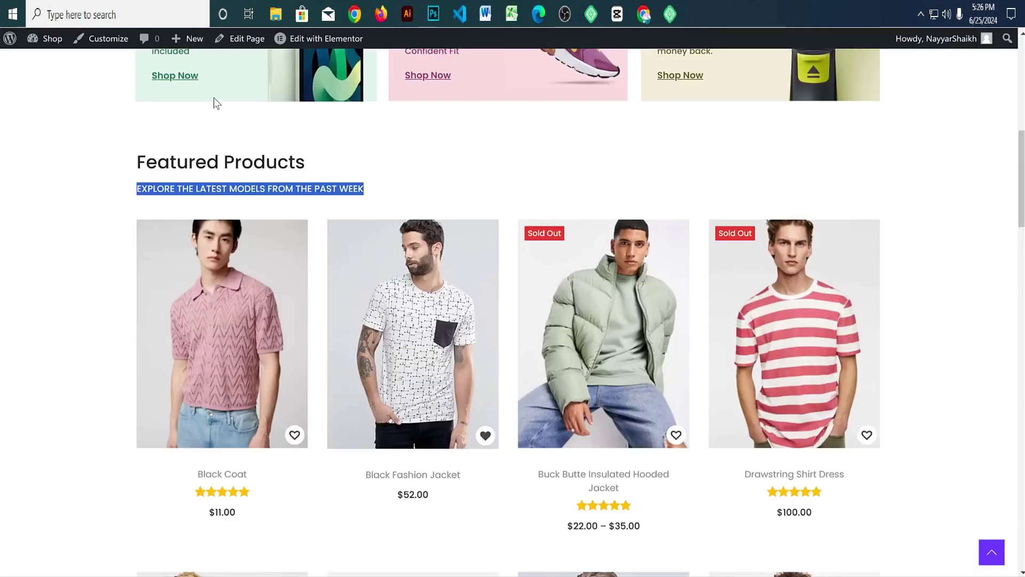
{"action": "left_click", "coordinate": [213, 98]}
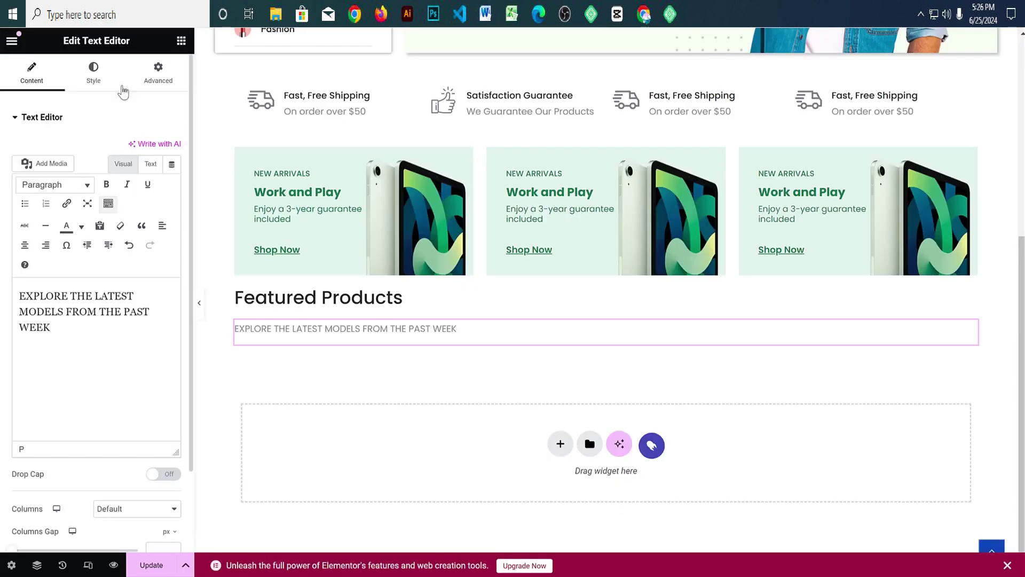
Step: Set the subtitle's text color to the dark grey #6B6B6B
{"action": "left_click", "coordinate": [94, 73]}
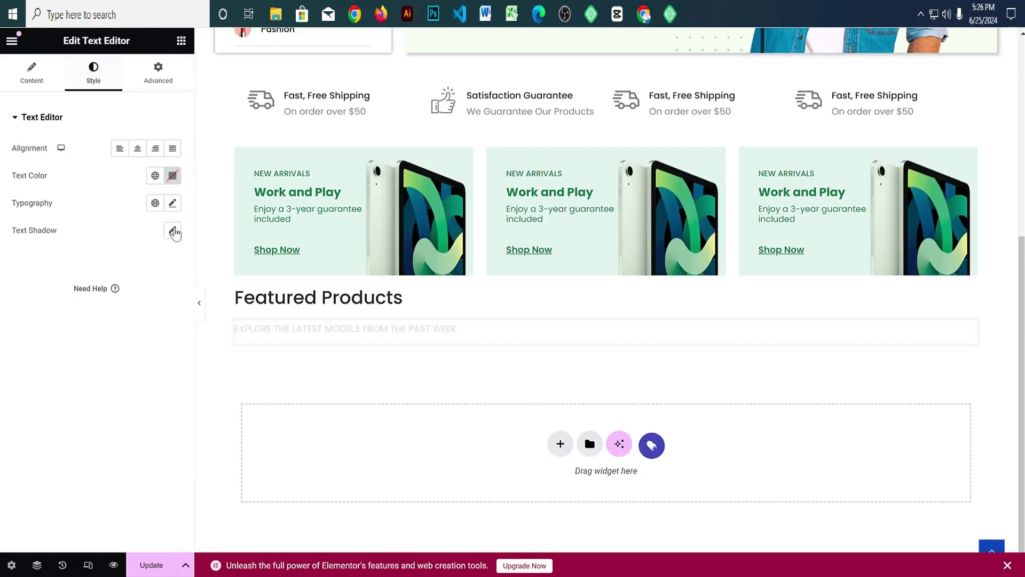
{"action": "left_click", "coordinate": [169, 178]}
{"action": "left_click_drag", "start_coordinate": [167, 274], "coordinate": [80, 284]}
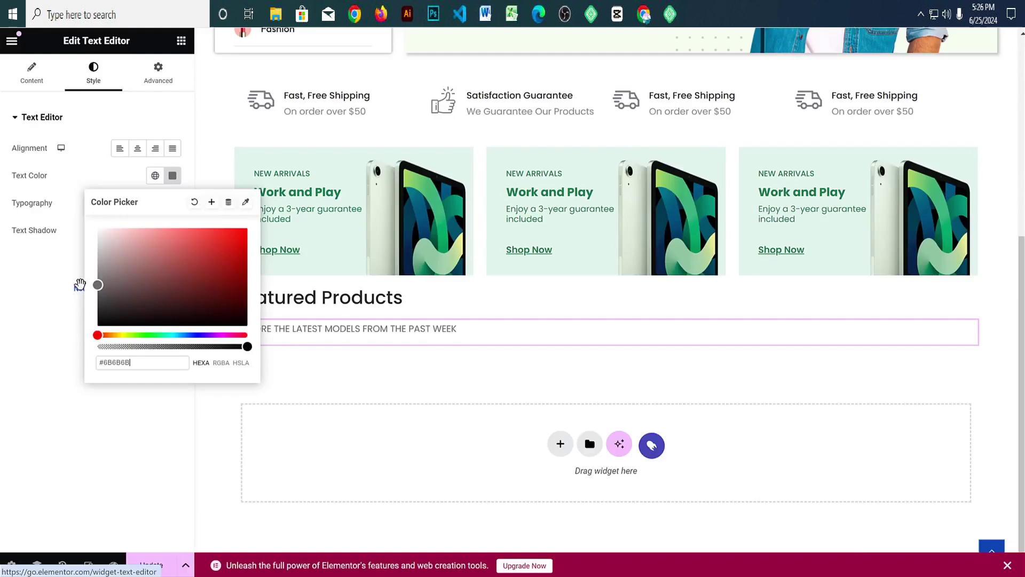
{"action": "left_click", "coordinate": [34, 329]}
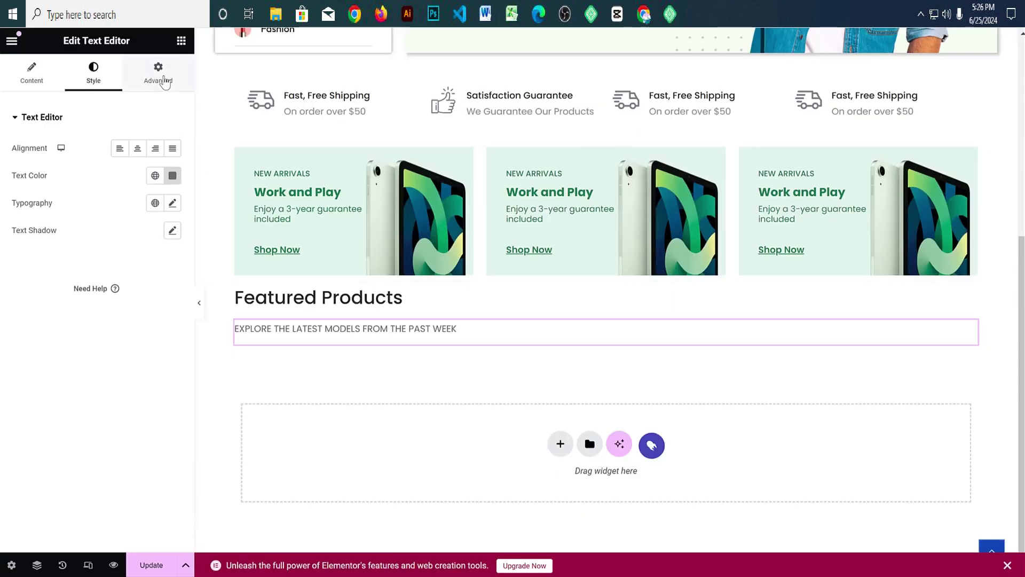
Step: Give the subtitle an unlinked bottom margin of 20 px and update the page
{"action": "left_click", "coordinate": [163, 80]}
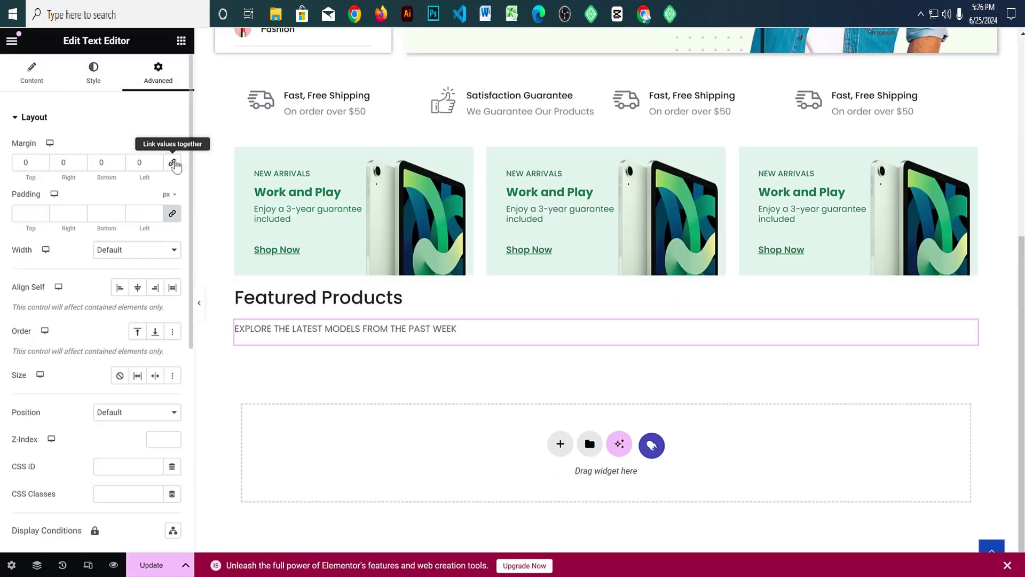
{"action": "type", "text": "20"}
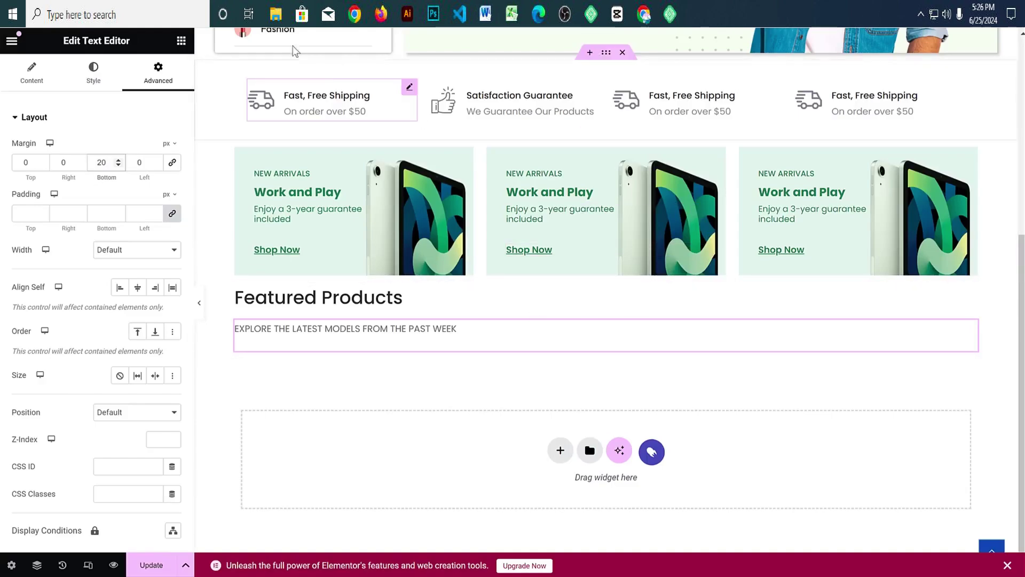
{"action": "left_click", "coordinate": [151, 564]}
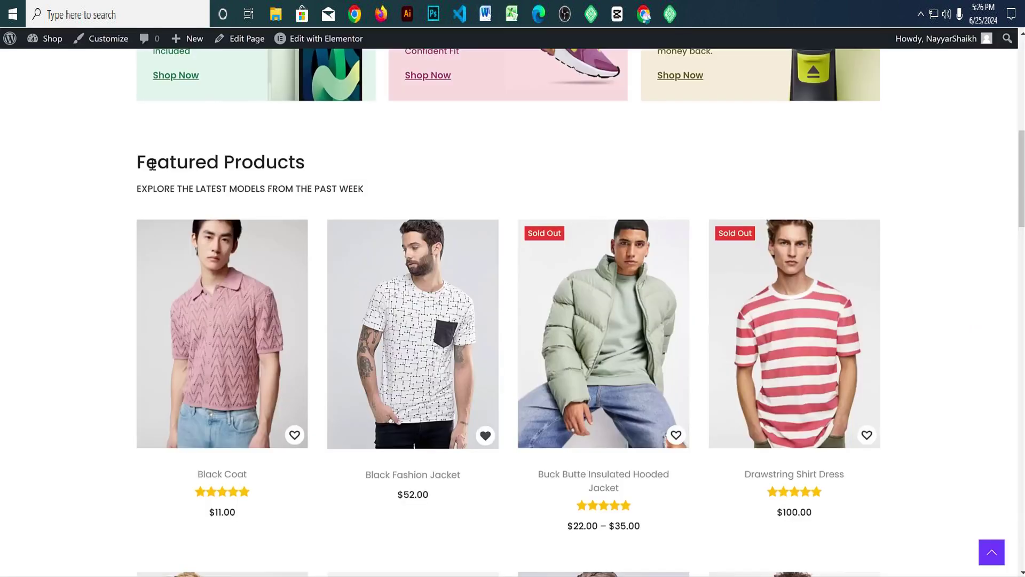
Step: Review the reference page's Featured Products section and mark the Black Fashion Jacket as featured in the store's product list
{"action": "left_click_drag", "start_coordinate": [152, 166], "coordinate": [358, 166]}
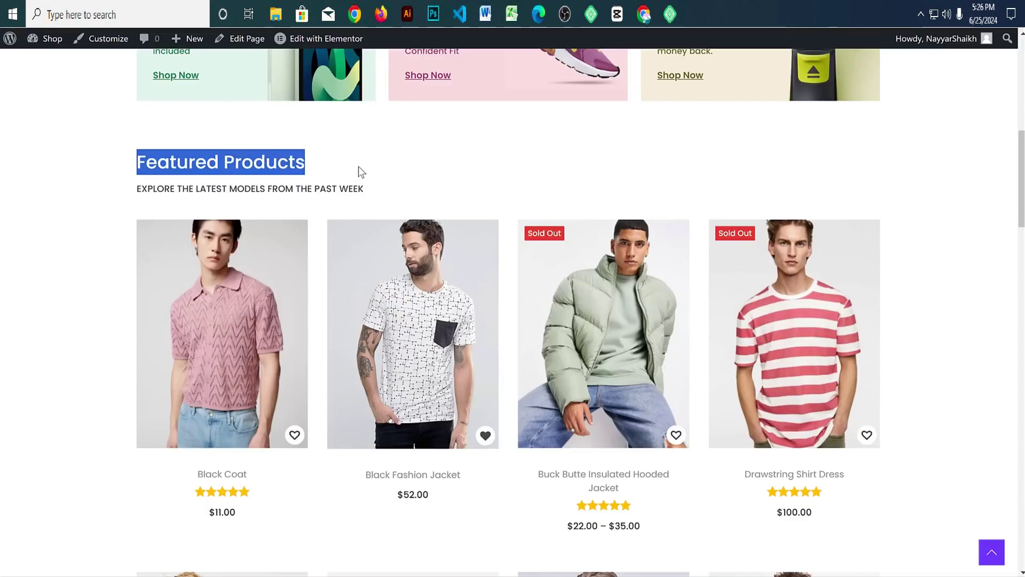
{"action": "left_click", "coordinate": [358, 165]}
{"action": "scroll", "coordinate": [313, 213], "scroll_direction": "down", "scroll_amount": 3}
{"action": "scroll", "coordinate": [729, 240], "scroll_direction": "down", "scroll_amount": 5}
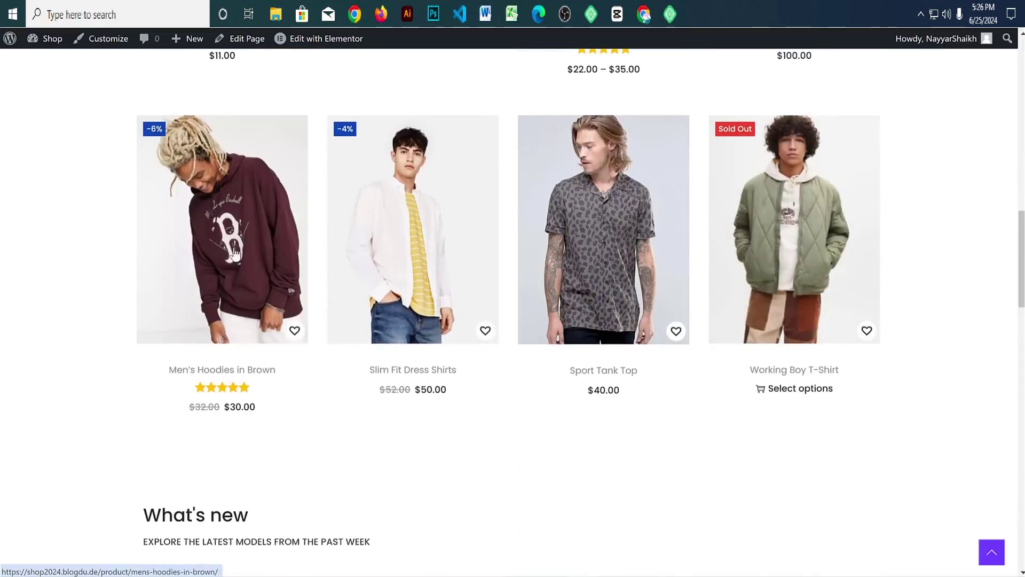
{"action": "scroll", "coordinate": [732, 297], "scroll_direction": "up", "scroll_amount": 7}
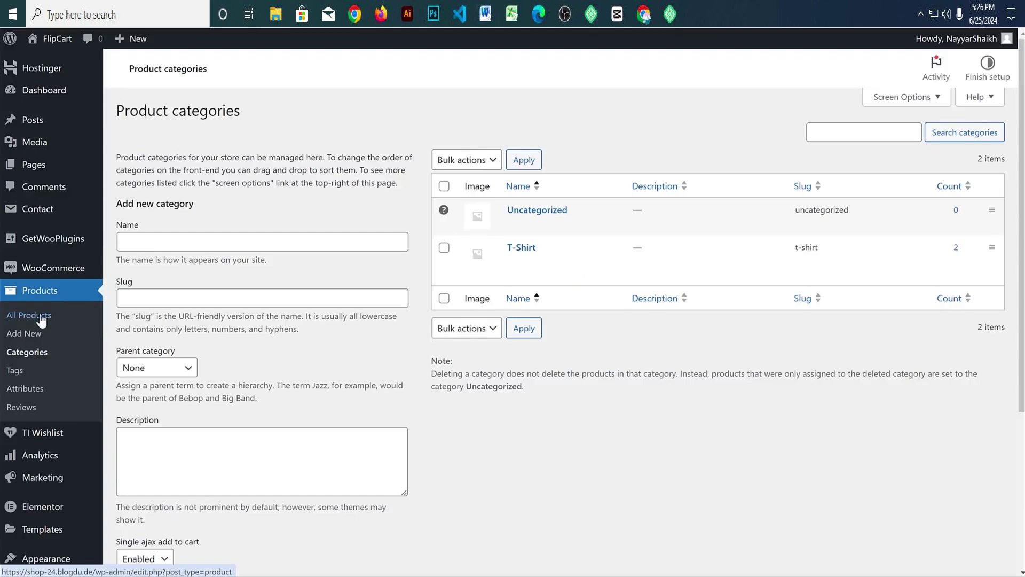
{"action": "left_click", "coordinate": [42, 319]}
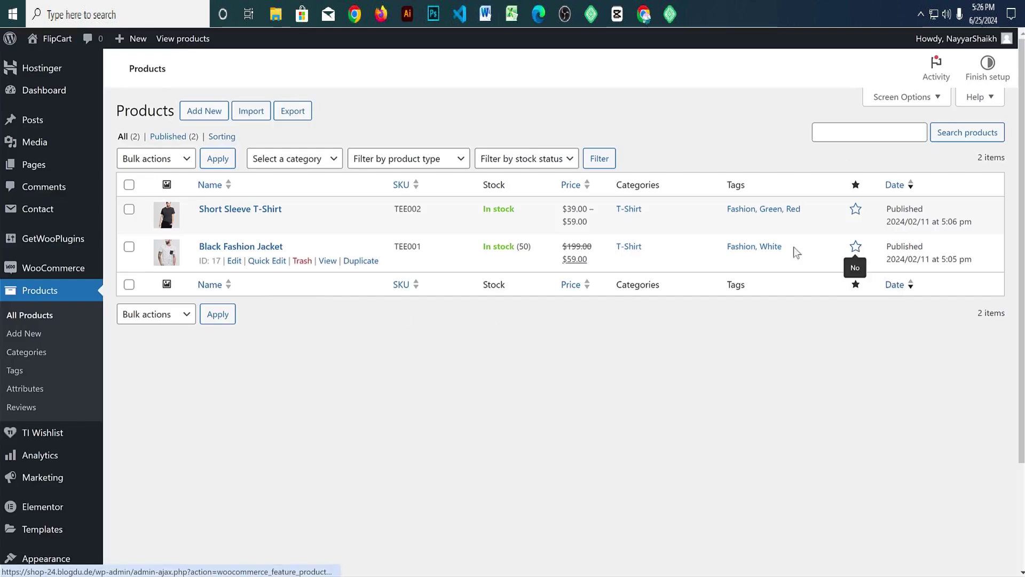
{"action": "triple_click", "coordinate": [214, 248]}
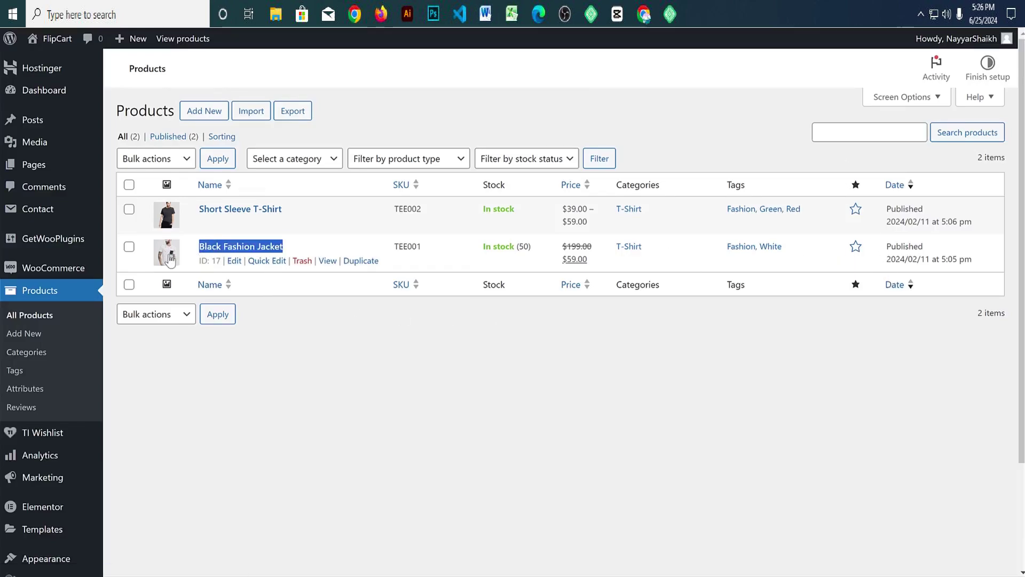
{"action": "left_click", "coordinate": [856, 247]}
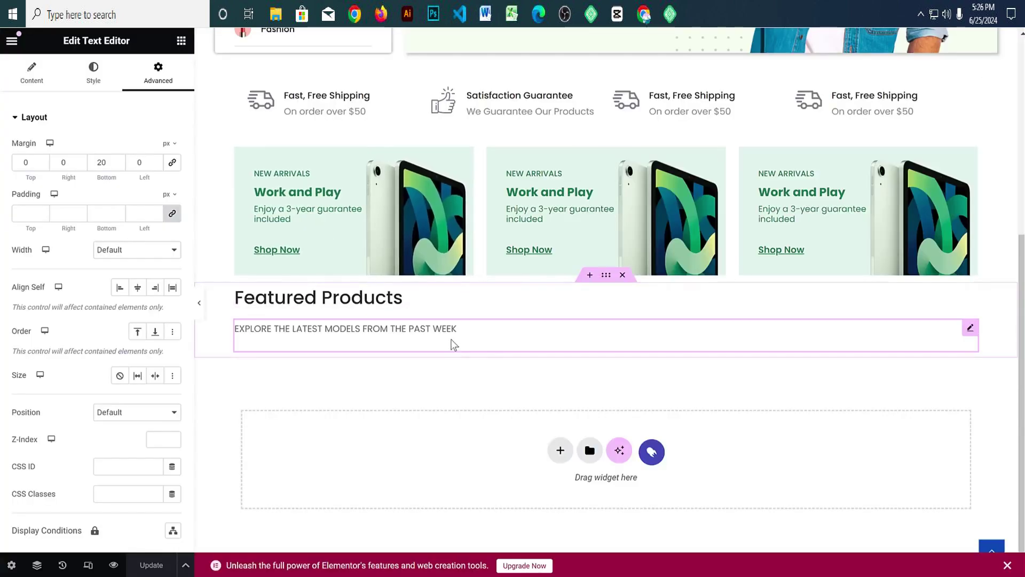
Step: Add a Shortcode widget below the "EXPLORE THE LATEST MODELS FROM THE PAST WEEK" subtitle in the Featured Products section
{"action": "left_click", "coordinate": [181, 41]}
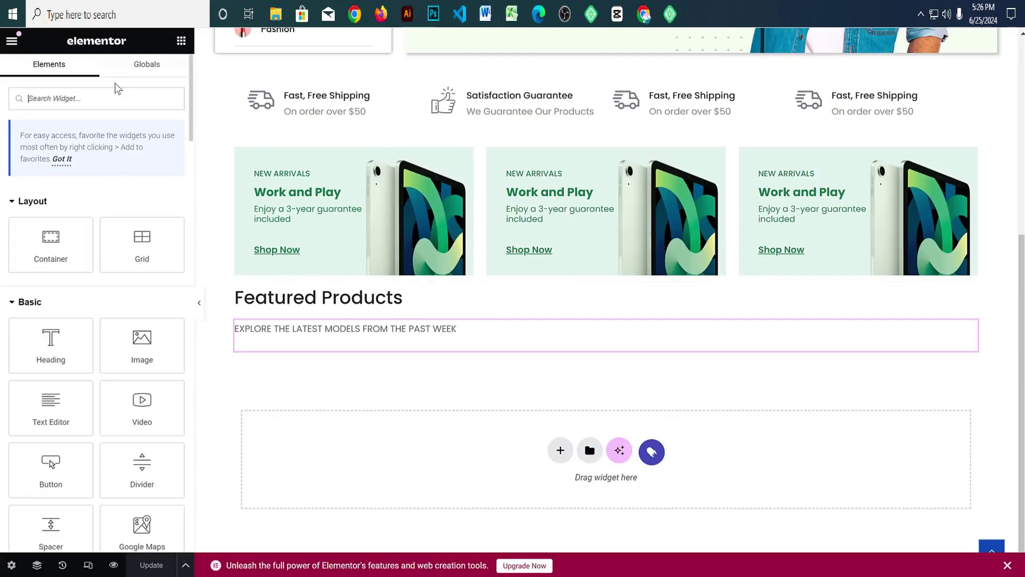
{"action": "type", "text": "s"}
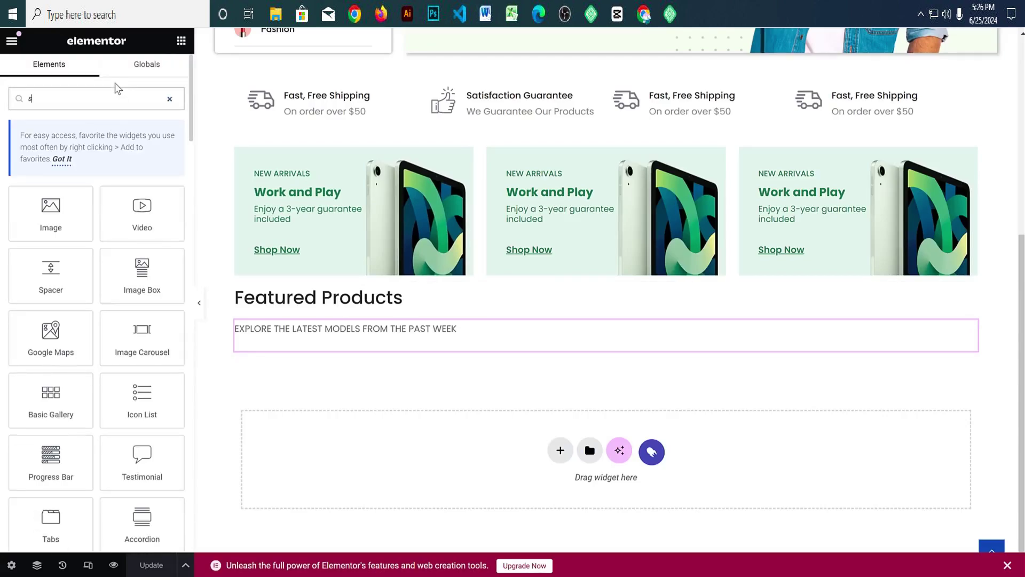
{"action": "type", "text": "ho"}
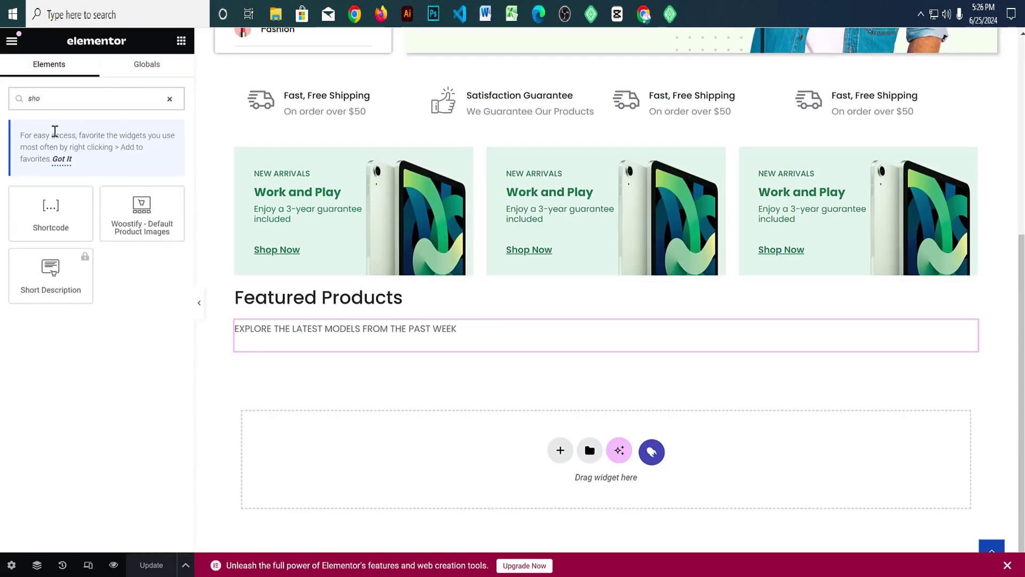
{"action": "left_click_drag", "start_coordinate": [50, 211], "coordinate": [466, 344]}
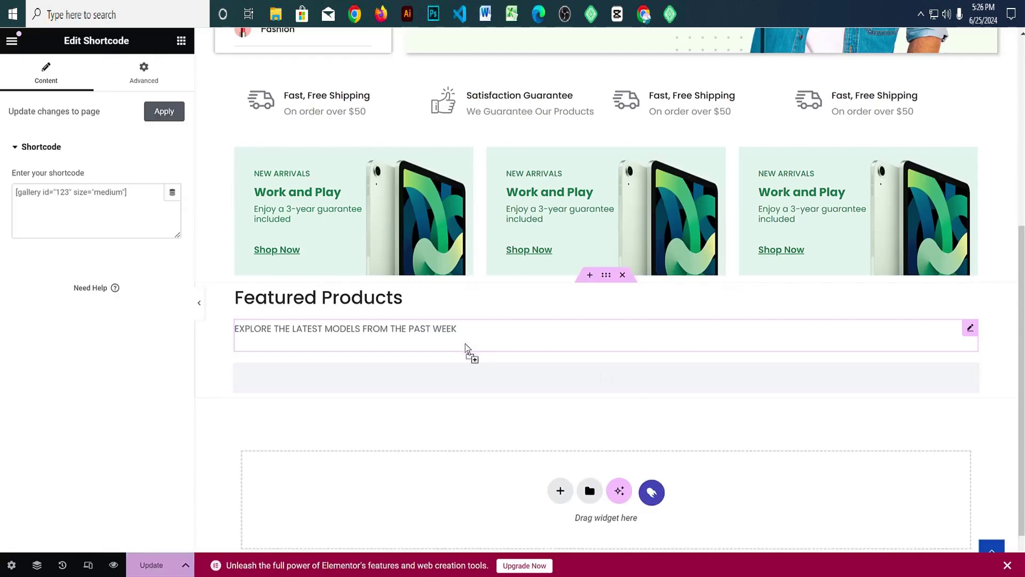
{"action": "scroll", "coordinate": [467, 402], "scroll_direction": "down", "scroll_amount": 1}
{"action": "left_click", "coordinate": [144, 213]}
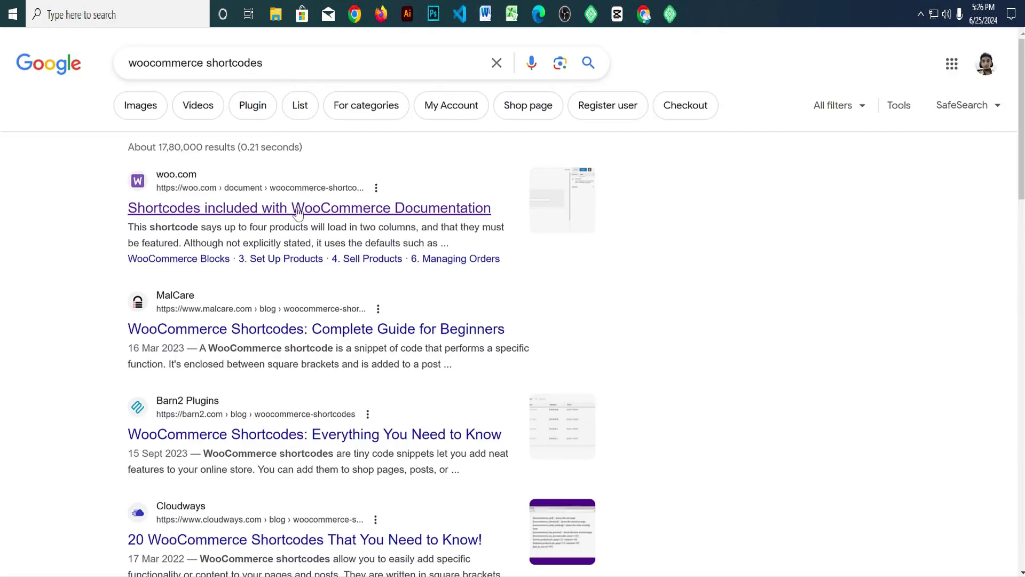
Step: Open the "Shortcodes included with WooCommerce" documentation and find the featured products example among the product scenarios
{"action": "left_click", "coordinate": [345, 215]}
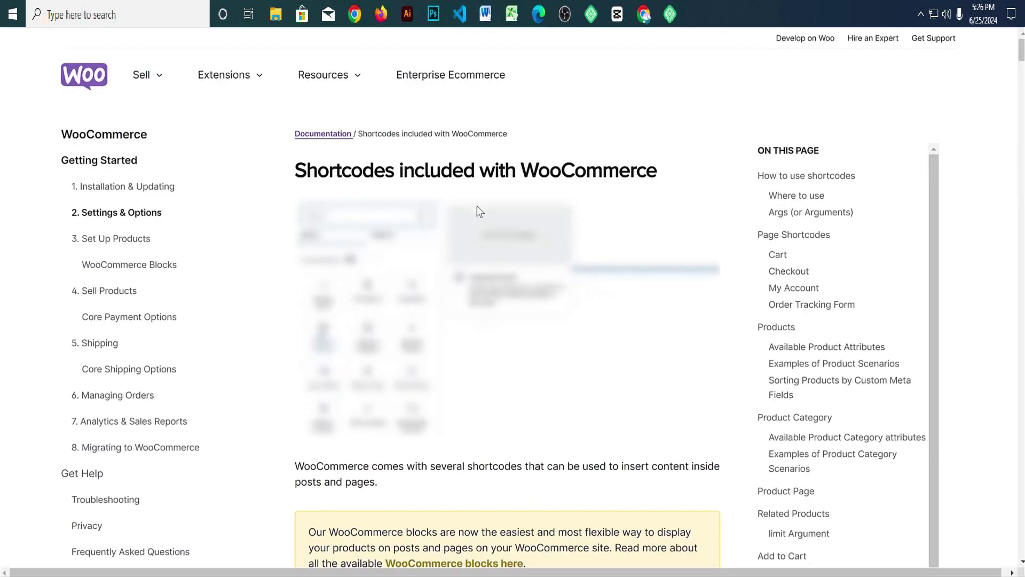
{"action": "scroll", "coordinate": [613, 286], "scroll_direction": "down", "scroll_amount": 7}
{"action": "scroll", "coordinate": [613, 287], "scroll_direction": "down", "scroll_amount": 15}
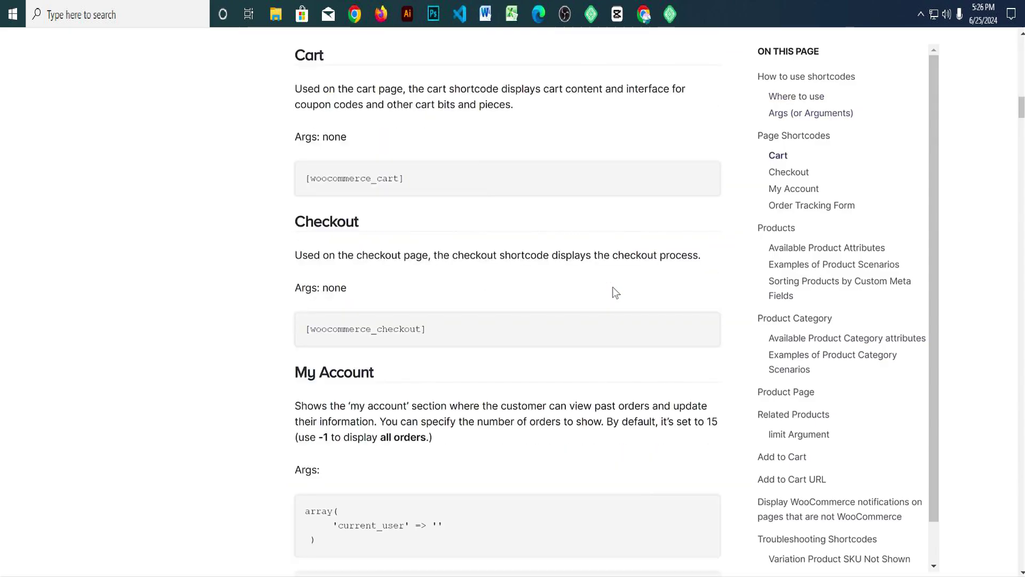
{"action": "scroll", "coordinate": [613, 287], "scroll_direction": "down", "scroll_amount": 20}
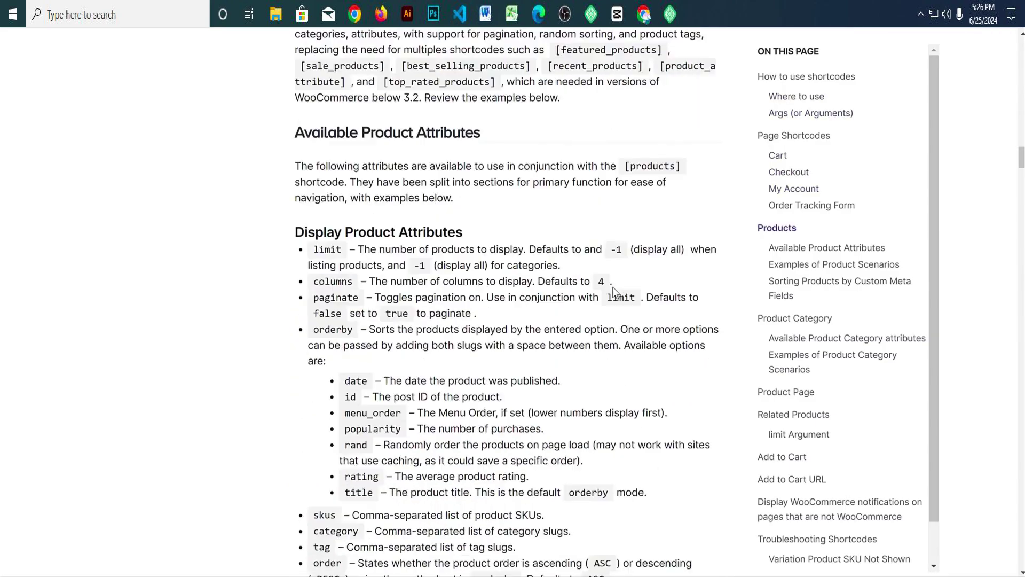
{"action": "scroll", "coordinate": [613, 286], "scroll_direction": "down", "scroll_amount": 15}
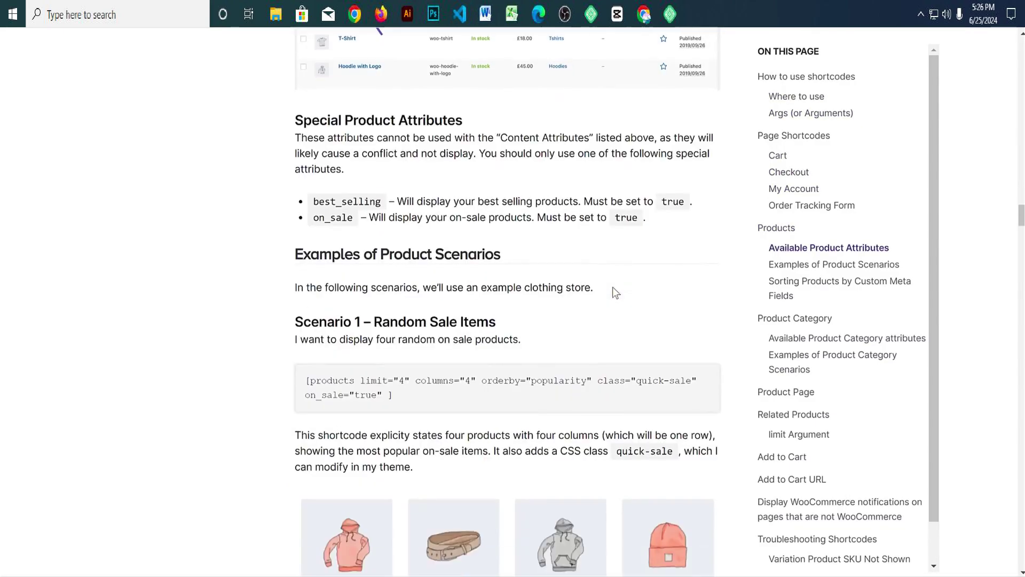
{"action": "left_click_drag", "start_coordinate": [359, 257], "coordinate": [508, 268]}
{"action": "left_click", "coordinate": [403, 259]}
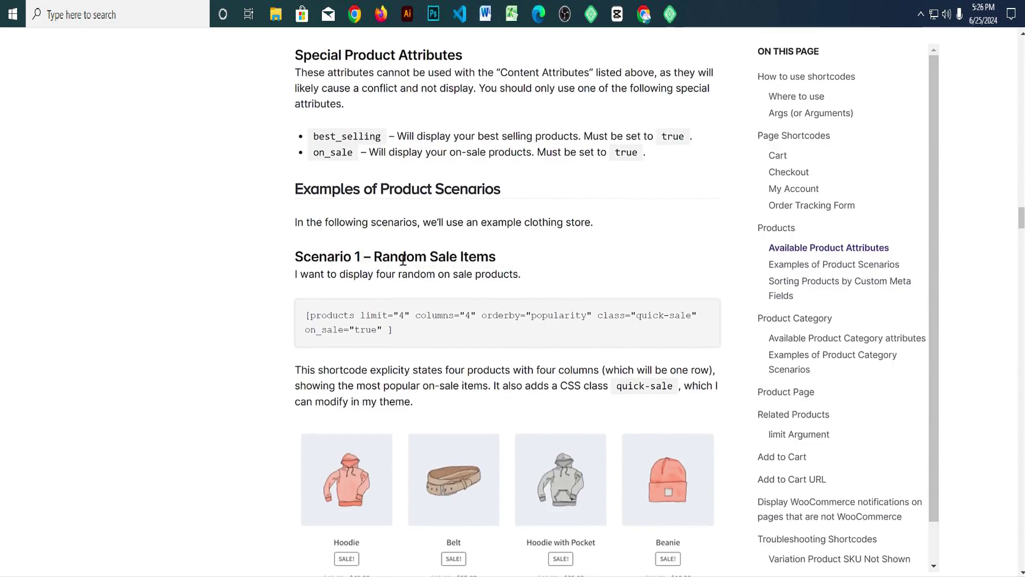
{"action": "left_click_drag", "start_coordinate": [356, 257], "coordinate": [607, 256]}
{"action": "scroll", "coordinate": [604, 267], "scroll_direction": "down", "scroll_amount": 7}
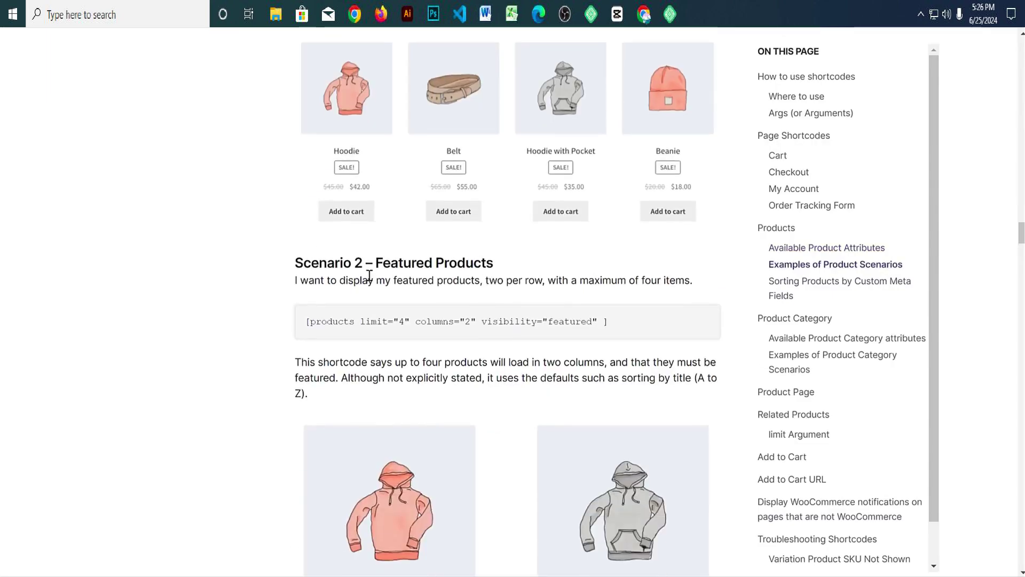
Step: Copy the shortcode [products limit="4" columns="2" visibility="featured" ] from the Scenario 2 – Featured Products example
{"action": "left_click_drag", "start_coordinate": [374, 261], "coordinate": [483, 263]}
{"action": "left_click", "coordinate": [618, 287]}
{"action": "left_click_drag", "start_coordinate": [611, 323], "coordinate": [304, 328]}
{"action": "right_click", "coordinate": [336, 326]}
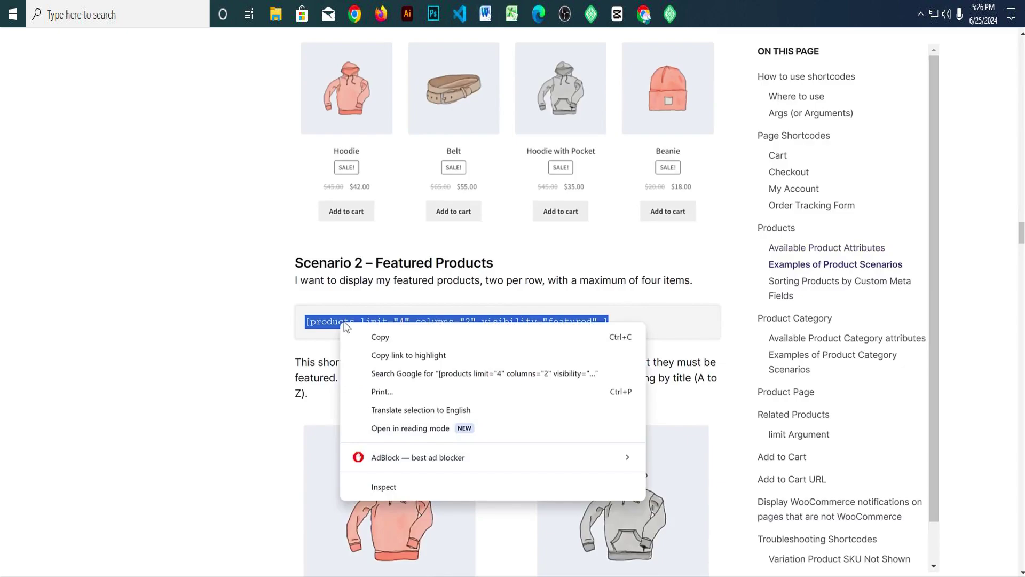
{"action": "left_click", "coordinate": [387, 335]}
Step: Return to the page editor and paste the copied featured products shortcode into the Shortcode widget
{"action": "key", "text": "ctrl+Tab"}
{"action": "left_click", "coordinate": [87, 217]}
{"action": "key", "text": "ctrl+a"}
{"action": "key", "text": "ctrl+v"}
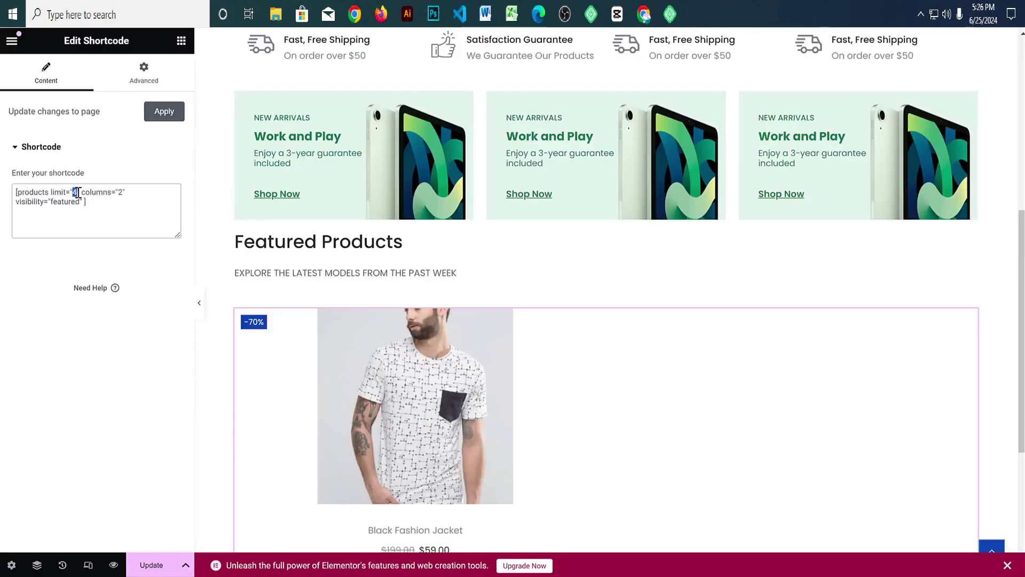
Step: Change the products shortcode to limit="8" and columns="4"
{"action": "type", "text": "8"}
{"action": "scroll", "coordinate": [279, 261], "scroll_direction": "down", "scroll_amount": 2}
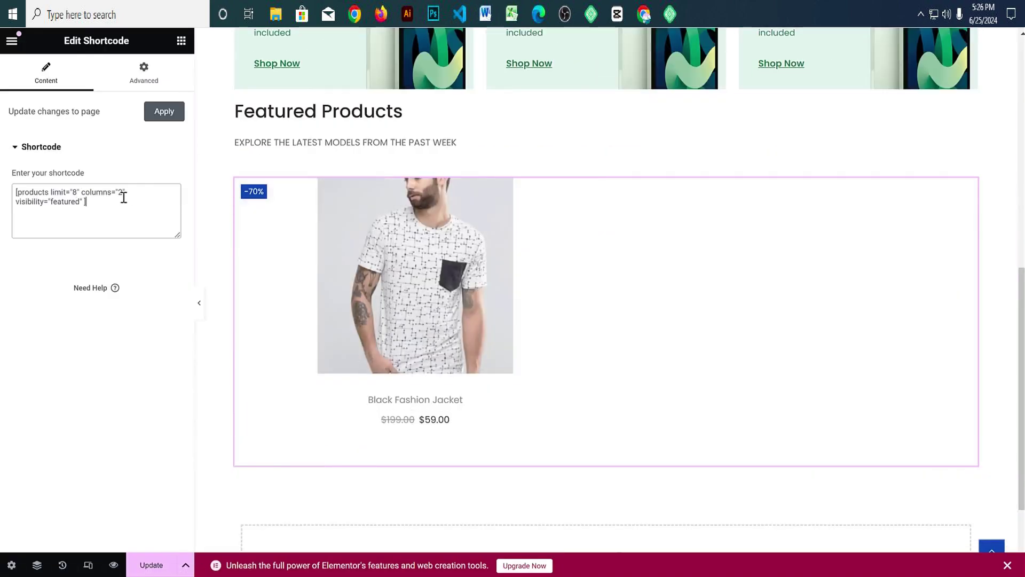
{"action": "left_click_drag", "start_coordinate": [117, 192], "coordinate": [119, 197]}
{"action": "left_click", "coordinate": [122, 192]}
{"action": "type", "text": "4"}
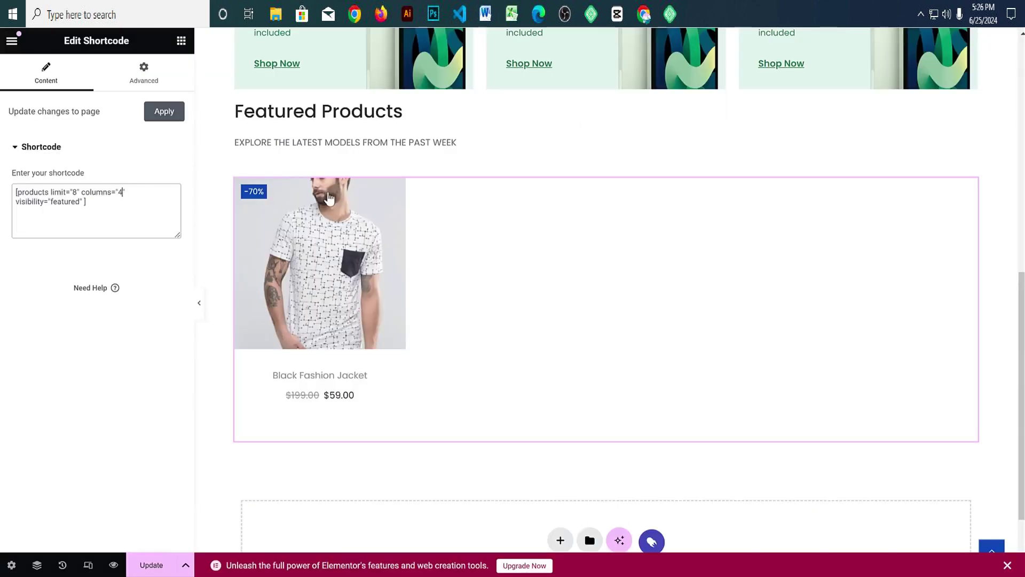
{"action": "left_click", "coordinate": [122, 192]}
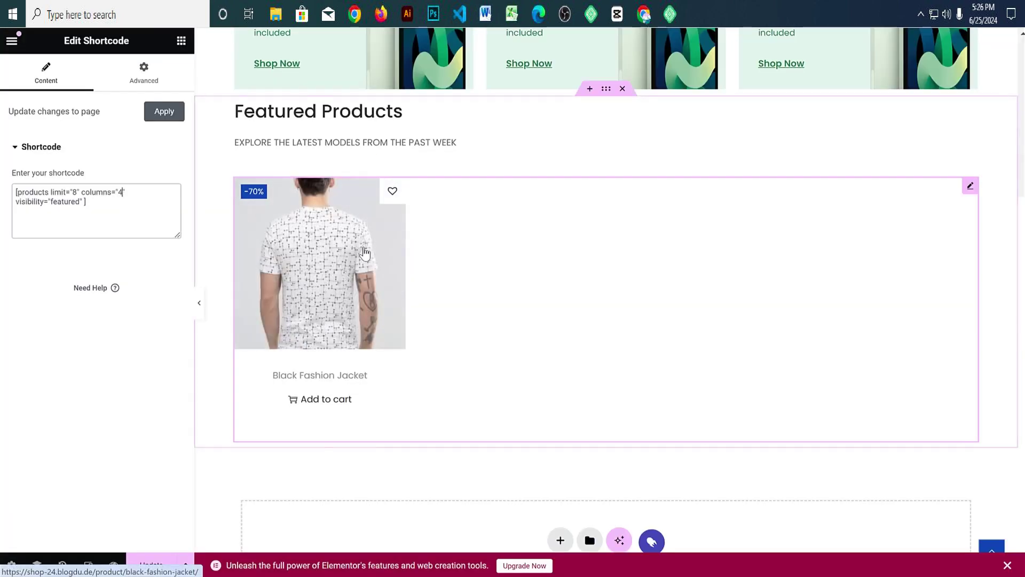
Step: Give the Featured Products container unlinked padding of 80 px top and 80 px bottom, with 0 on both sides
{"action": "scroll", "coordinate": [430, 328], "scroll_direction": "up", "scroll_amount": 1}
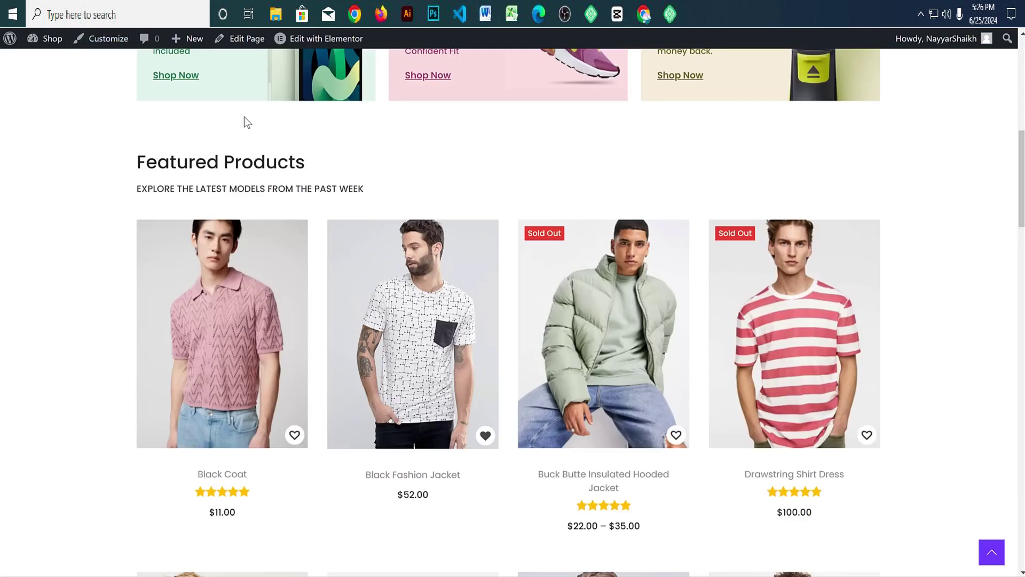
{"action": "scroll", "coordinate": [258, 114], "scroll_direction": "down", "scroll_amount": 10}
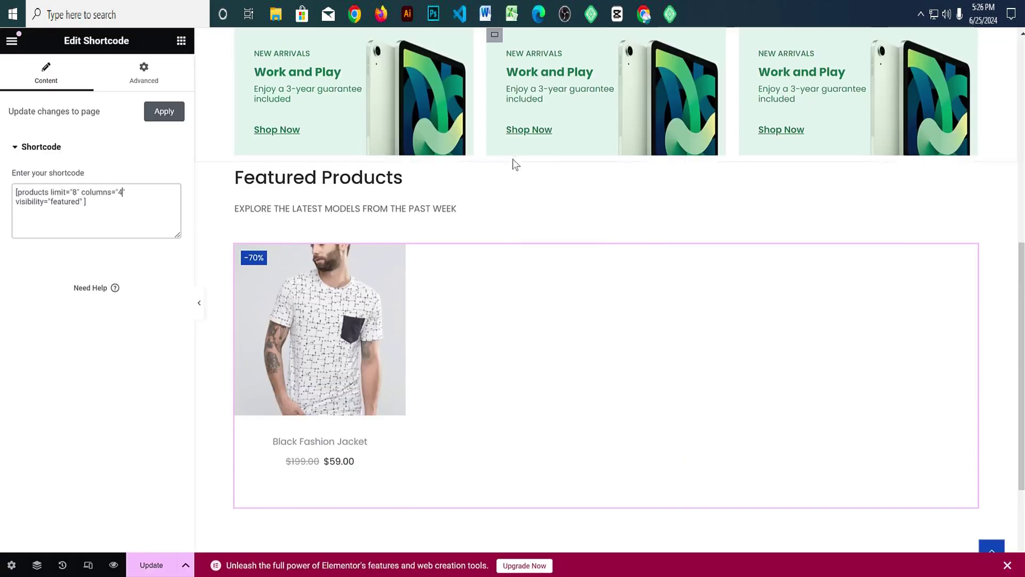
{"action": "scroll", "coordinate": [513, 163], "scroll_direction": "up", "scroll_amount": 1}
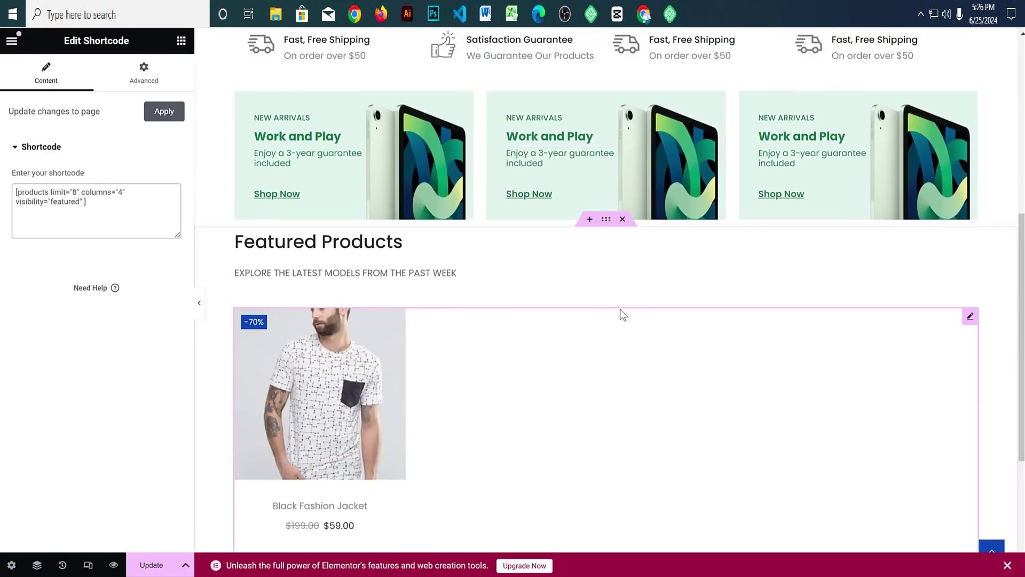
{"action": "left_click", "coordinate": [606, 220]}
{"action": "left_click", "coordinate": [157, 72]}
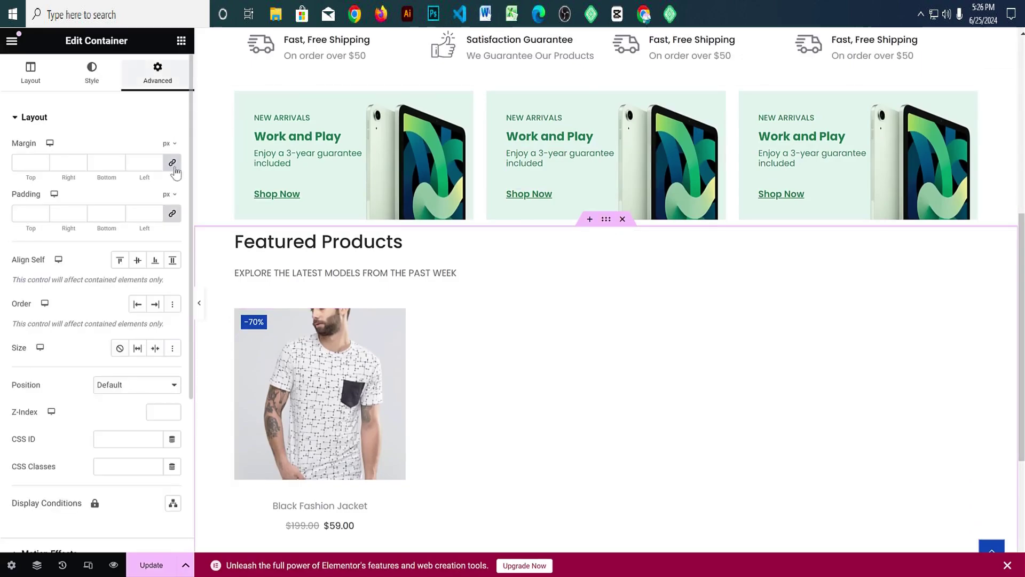
{"action": "left_click", "coordinate": [33, 213]}
{"action": "type", "text": "080"}
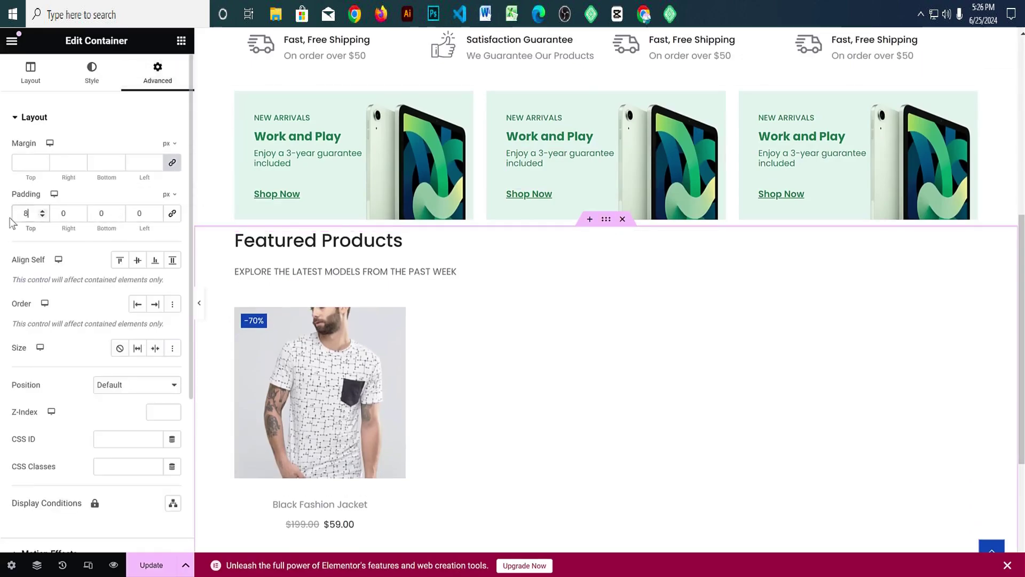
{"action": "key", "text": "Tab"}
{"action": "key", "text": "Tab"}
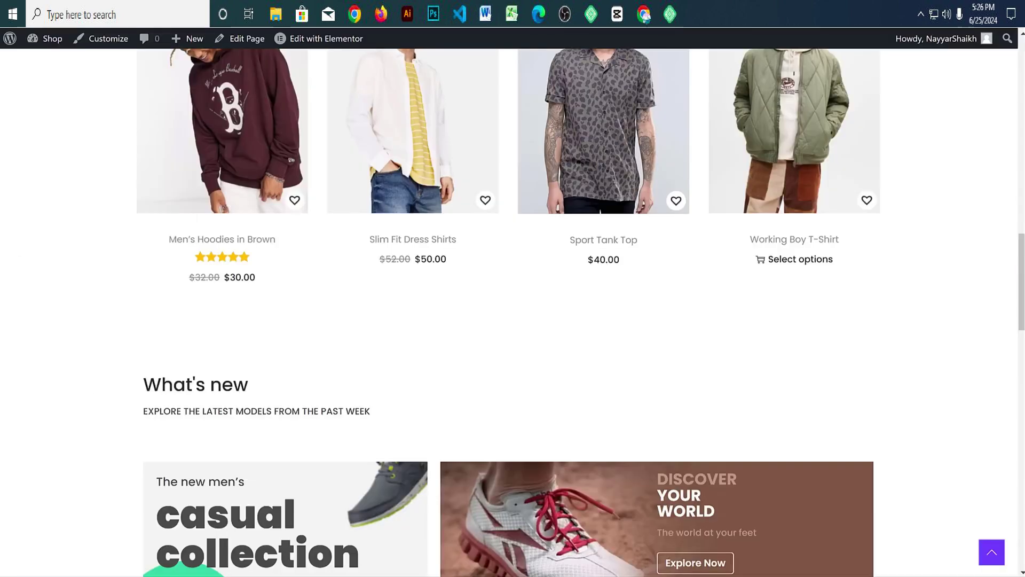
Step: Compare the Featured Products section with the reference page and examine the layout of the What's new section below it
{"action": "scroll", "coordinate": [341, 216], "scroll_direction": "up", "scroll_amount": 8}
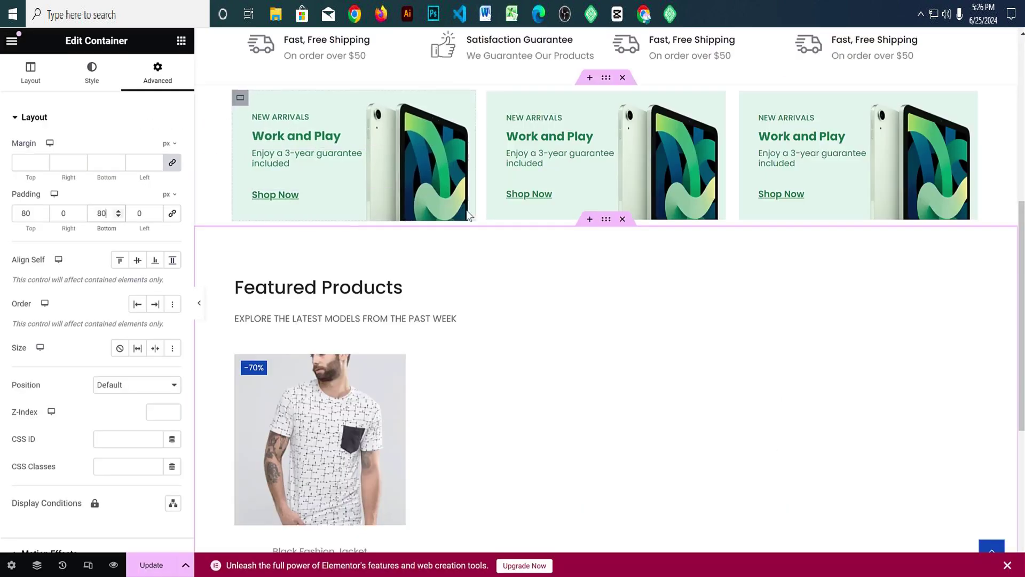
{"action": "scroll", "coordinate": [617, 242], "scroll_direction": "down", "scroll_amount": 1}
{"action": "scroll", "coordinate": [621, 244], "scroll_direction": "down", "scroll_amount": 4}
{"action": "scroll", "coordinate": [476, 223], "scroll_direction": "down", "scroll_amount": 2}
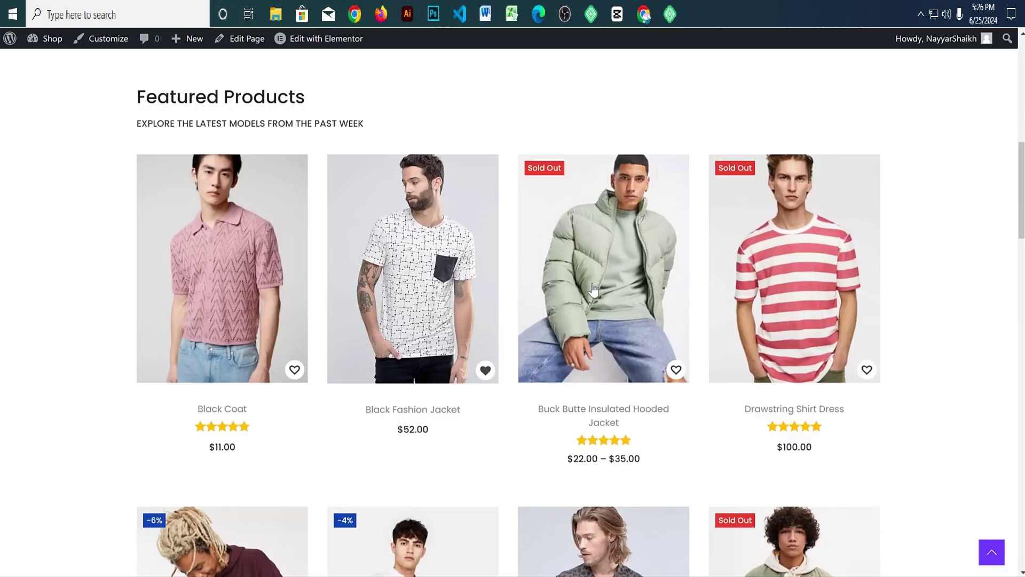
{"action": "scroll", "coordinate": [594, 292], "scroll_direction": "down", "scroll_amount": 14}
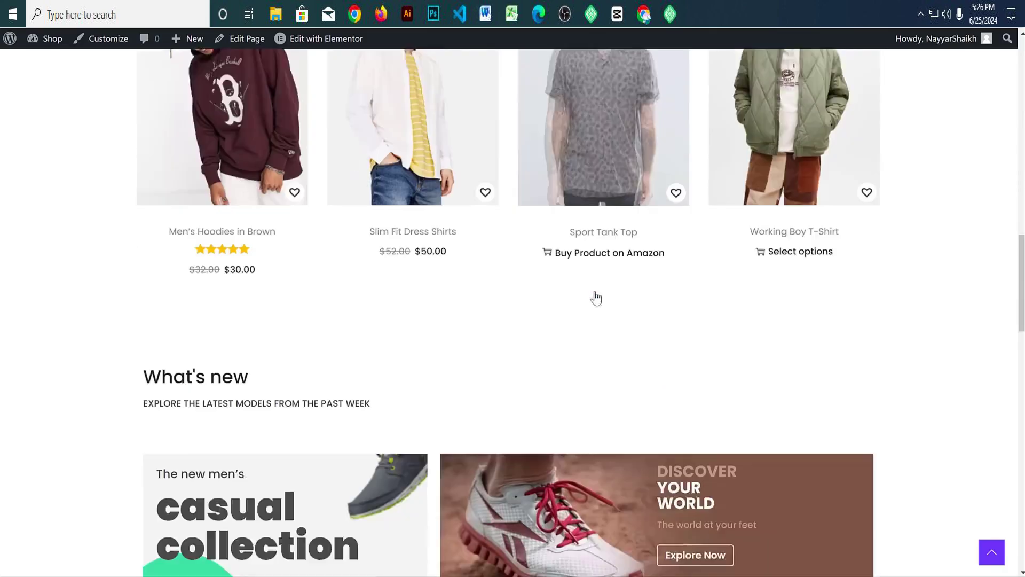
{"action": "scroll", "coordinate": [596, 317], "scroll_direction": "down", "scroll_amount": 2}
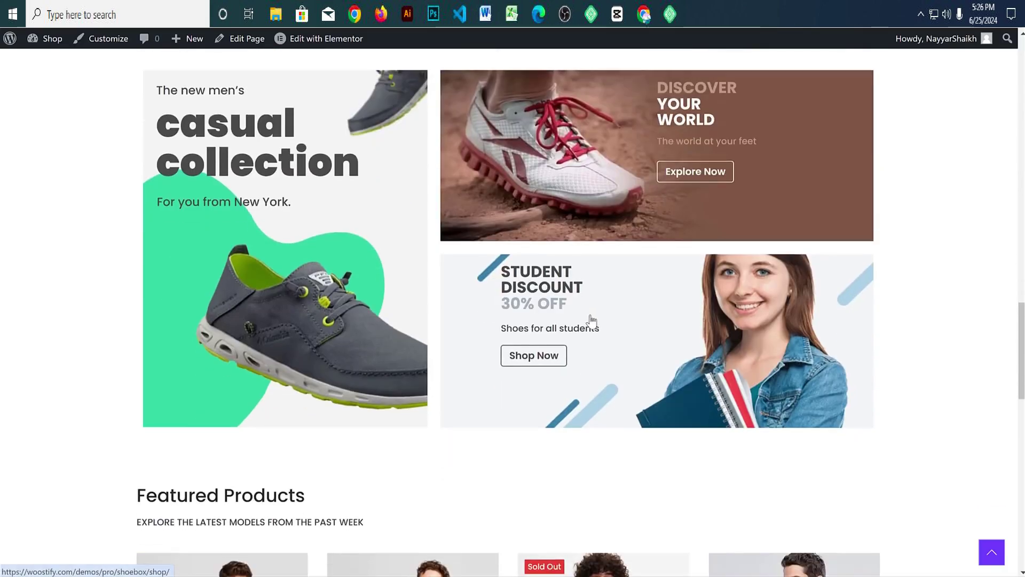
{"action": "scroll", "coordinate": [591, 323], "scroll_direction": "up", "scroll_amount": 5}
{"action": "scroll", "coordinate": [806, 322], "scroll_direction": "down", "scroll_amount": 2}
{"action": "scroll", "coordinate": [806, 323], "scroll_direction": "down", "scroll_amount": 4}
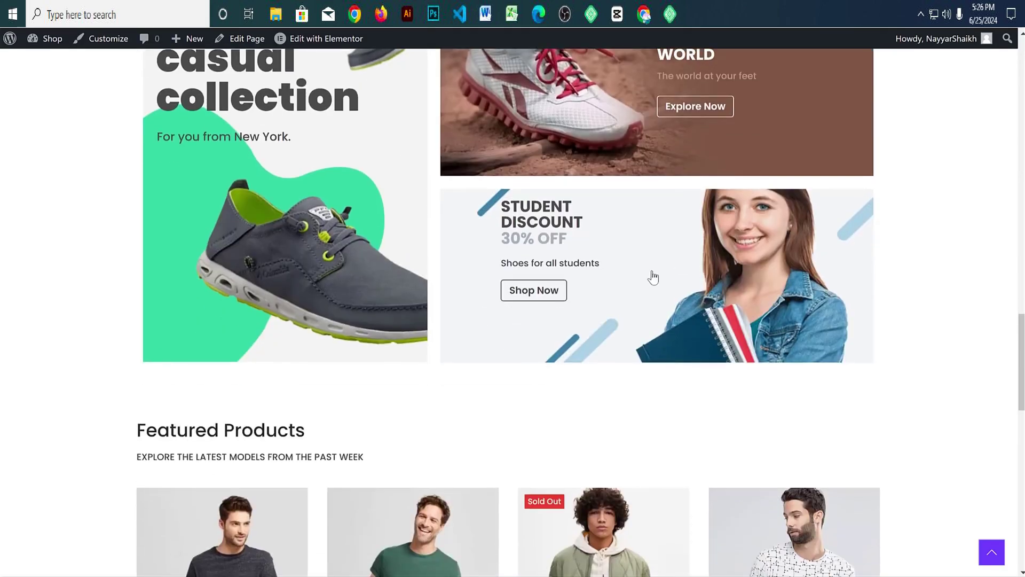
{"action": "scroll", "coordinate": [650, 277], "scroll_direction": "up", "scroll_amount": 4}
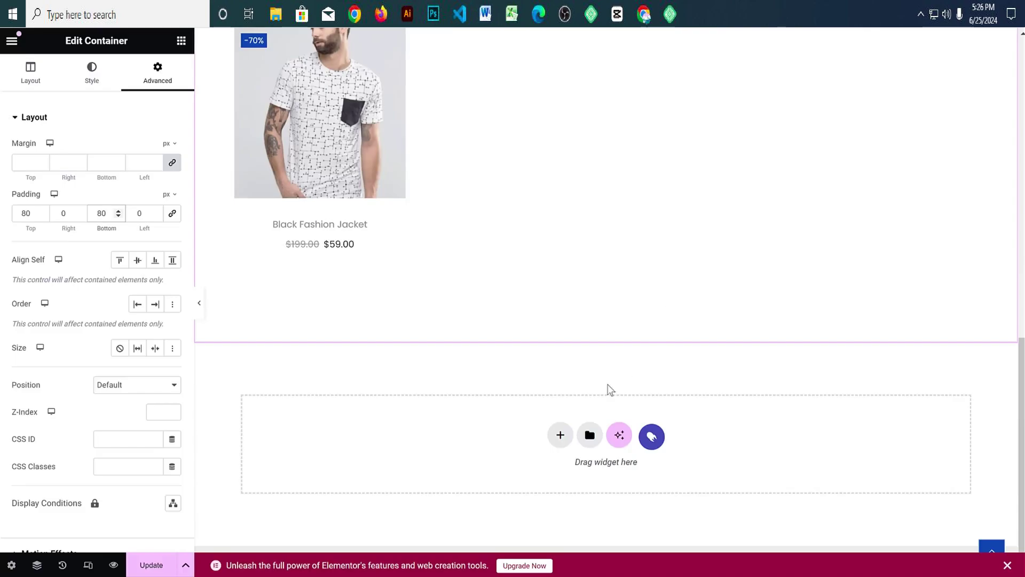
Step: Add a single-column Flexbox container with downward direction below the Featured Products section
{"action": "left_click", "coordinate": [560, 435]}
{"action": "left_click", "coordinate": [562, 485]}
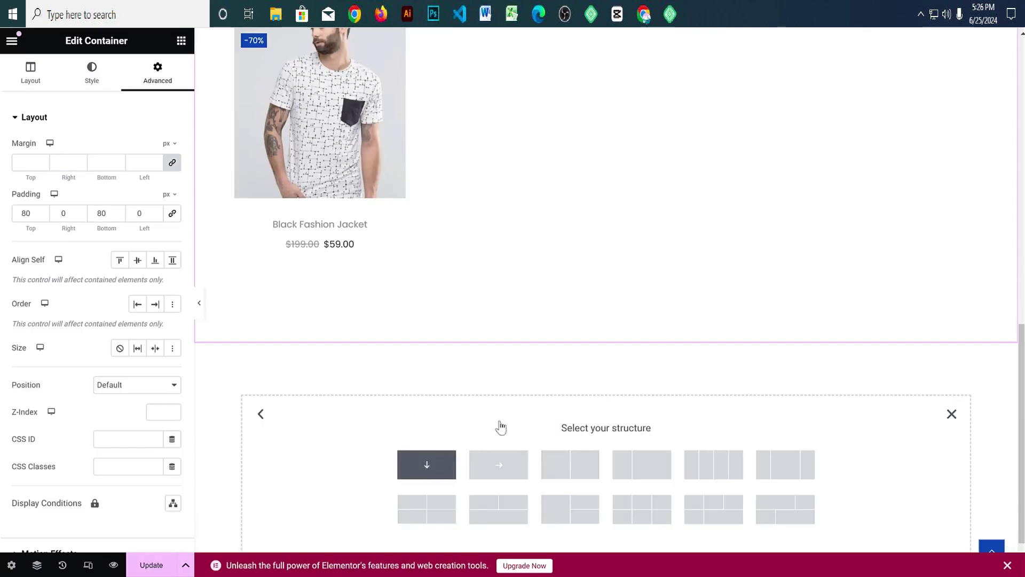
{"action": "left_click", "coordinate": [426, 463]}
Step: Copy the Featured Products heading and paste it into the new empty container
{"action": "scroll", "coordinate": [498, 365], "scroll_direction": "up", "scroll_amount": 4}
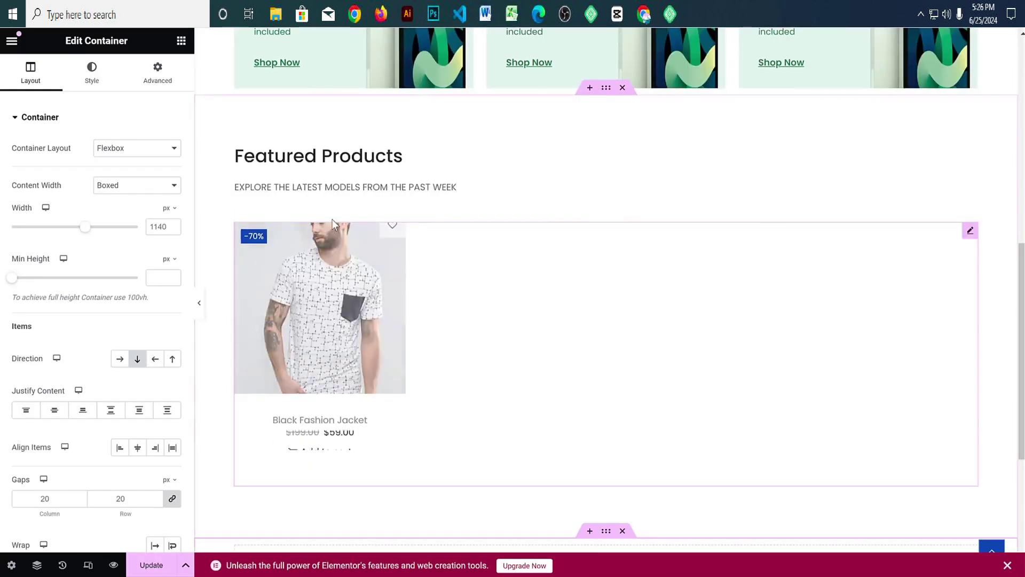
{"action": "right_click", "coordinate": [336, 160]}
{"action": "left_click", "coordinate": [367, 223]}
{"action": "scroll", "coordinate": [497, 338], "scroll_direction": "down", "scroll_amount": 5}
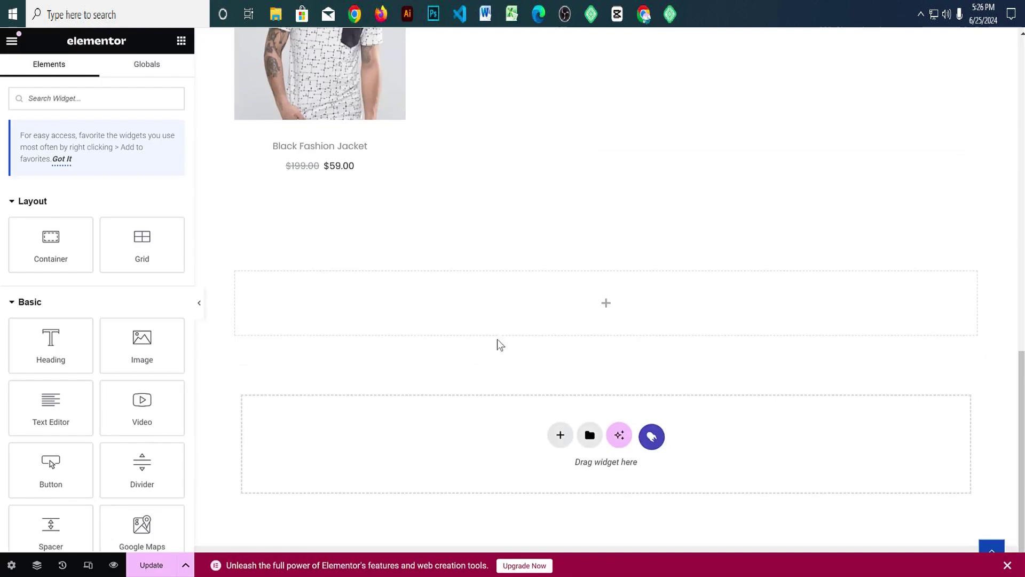
{"action": "right_click", "coordinate": [505, 308]}
{"action": "left_click", "coordinate": [548, 335]}
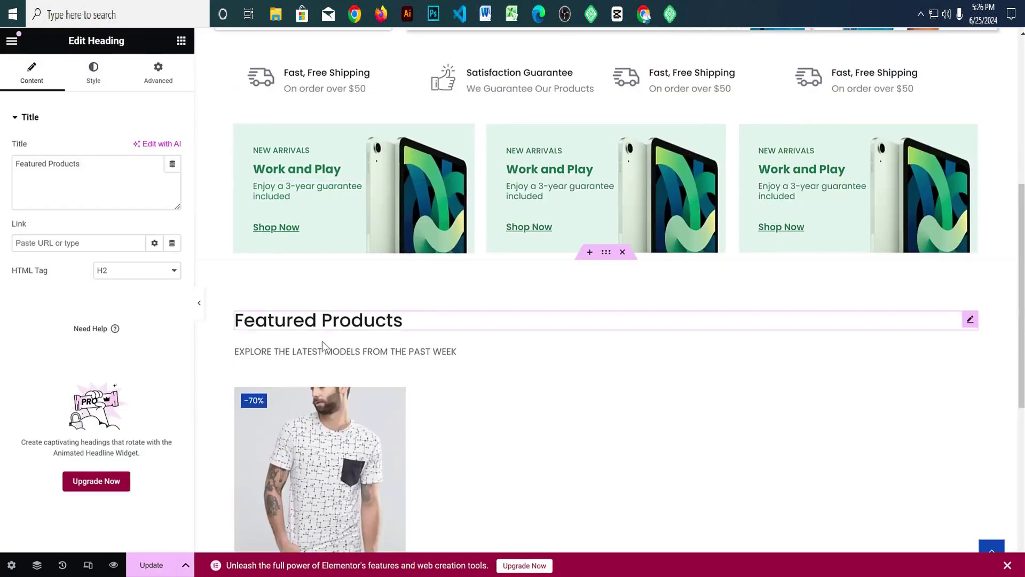
Step: Copy the EXPLORE THE LATEST MODELS FROM THE PAST WEEK text and paste it under the duplicated heading
{"action": "right_click", "coordinate": [328, 353]}
{"action": "left_click", "coordinate": [354, 341]}
{"action": "scroll", "coordinate": [500, 352], "scroll_direction": "down", "scroll_amount": 8}
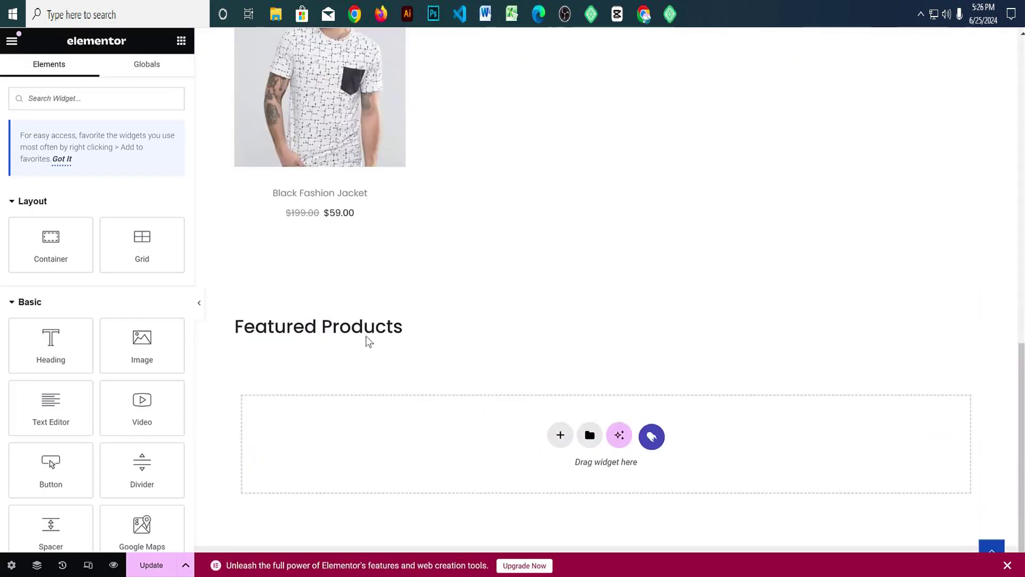
{"action": "right_click", "coordinate": [368, 340]}
{"action": "left_click", "coordinate": [409, 369]}
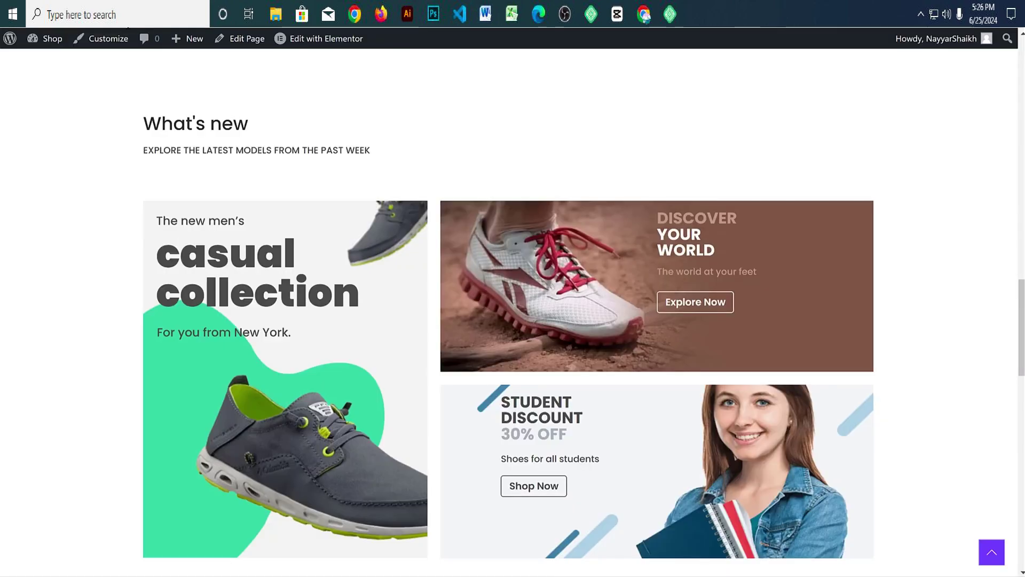
Step: Copy the title from the reference page's banner section and set the duplicated heading's title to "What's new"
{"action": "triple_click", "coordinate": [222, 131]}
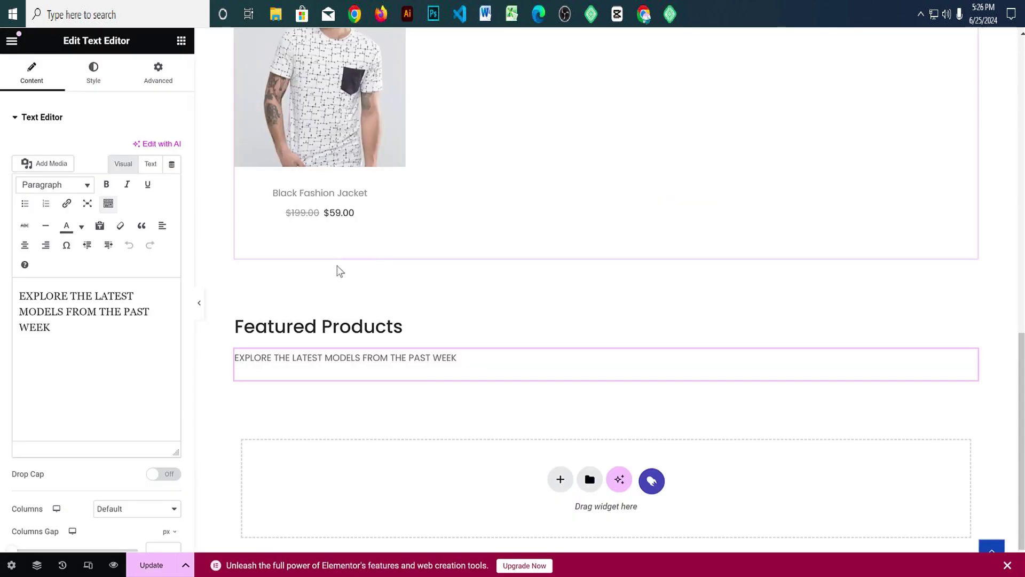
{"action": "left_click", "coordinate": [402, 326]}
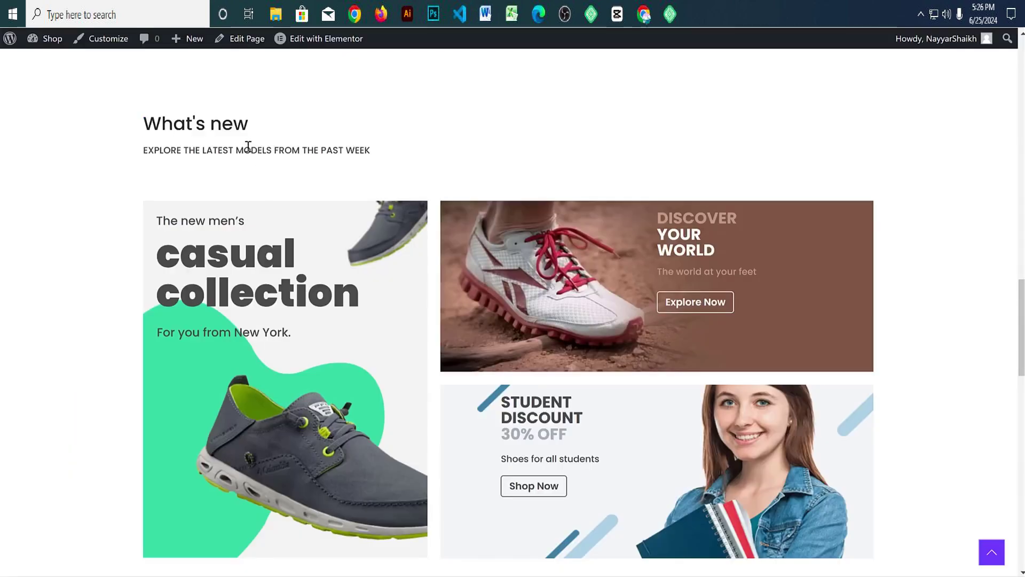
{"action": "triple_click", "coordinate": [247, 144]}
{"action": "left_click", "coordinate": [521, 193]}
{"action": "scroll", "coordinate": [372, 178], "scroll_direction": "down", "scroll_amount": 2}
{"action": "scroll", "coordinate": [417, 223], "scroll_direction": "up", "scroll_amount": 1}
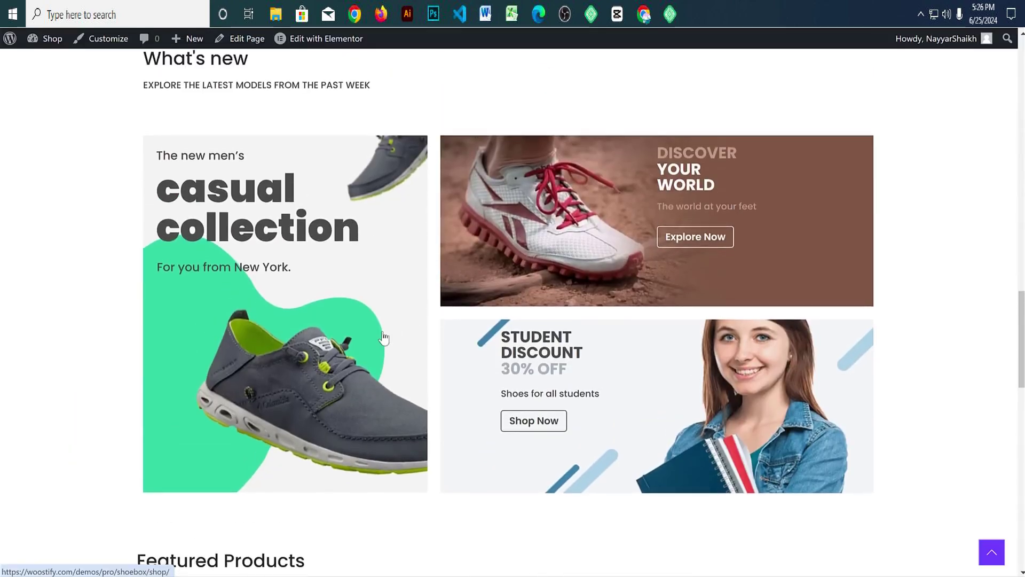
{"action": "scroll", "coordinate": [584, 255], "scroll_direction": "up", "scroll_amount": 15}
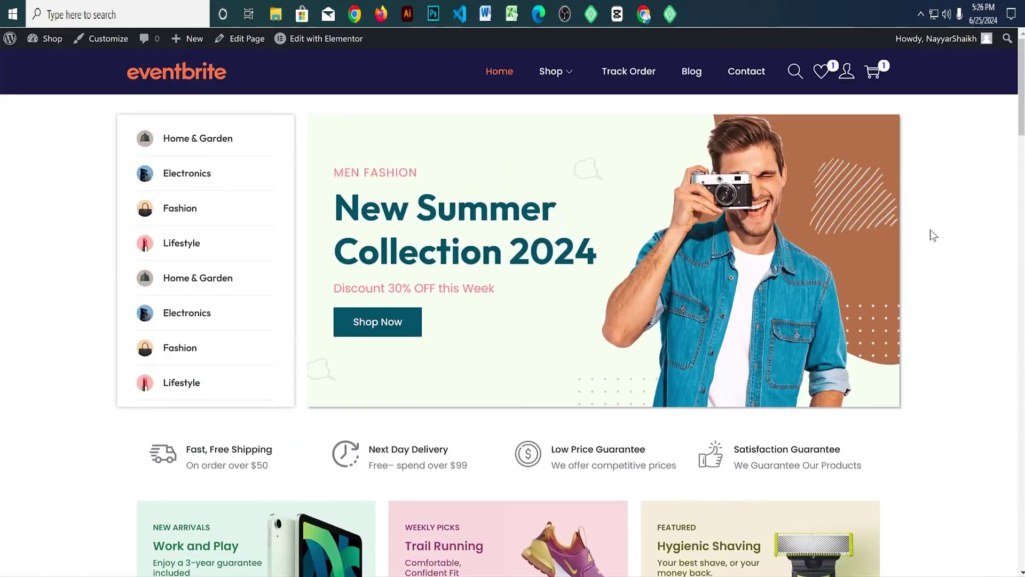
{"action": "scroll", "coordinate": [932, 235], "scroll_direction": "down", "scroll_amount": 12}
{"action": "scroll", "coordinate": [935, 242], "scroll_direction": "down", "scroll_amount": 11}
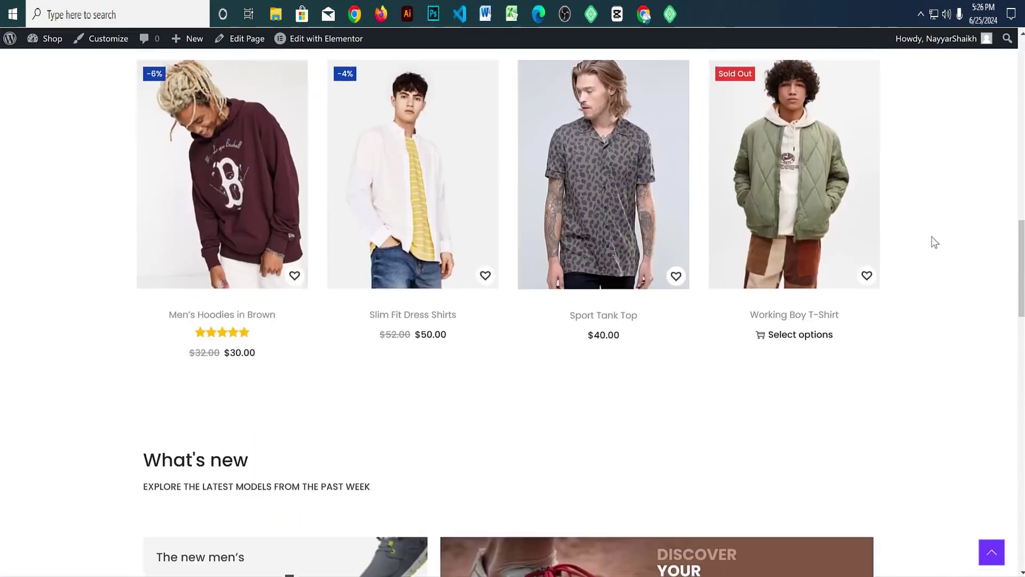
{"action": "scroll", "coordinate": [669, 234], "scroll_direction": "up", "scroll_amount": 1}
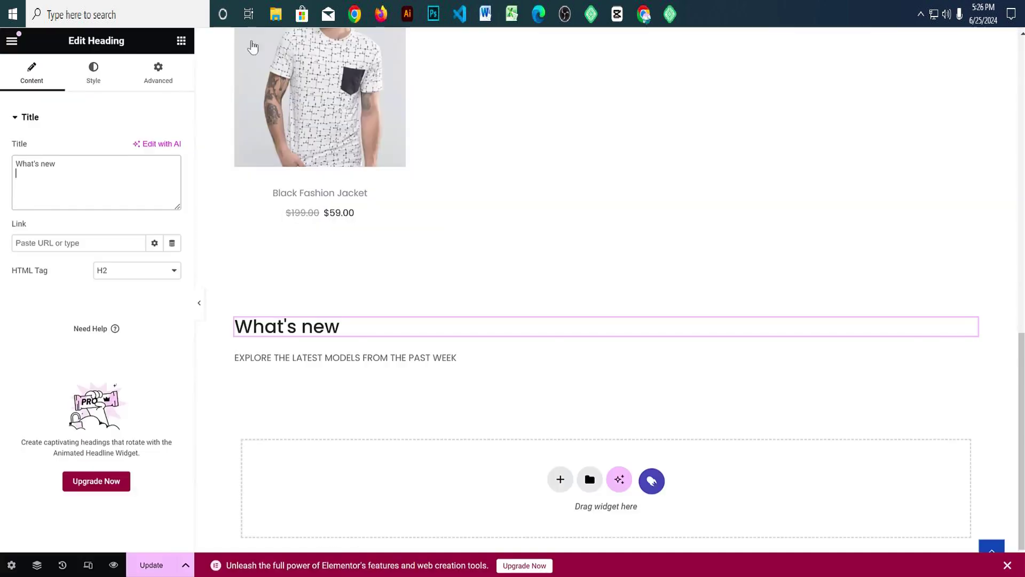
Step: Open the template library's blocks below the What's new section, check the Banner category, and show All blocks again
{"action": "scroll", "coordinate": [567, 302], "scroll_direction": "down", "scroll_amount": 1}
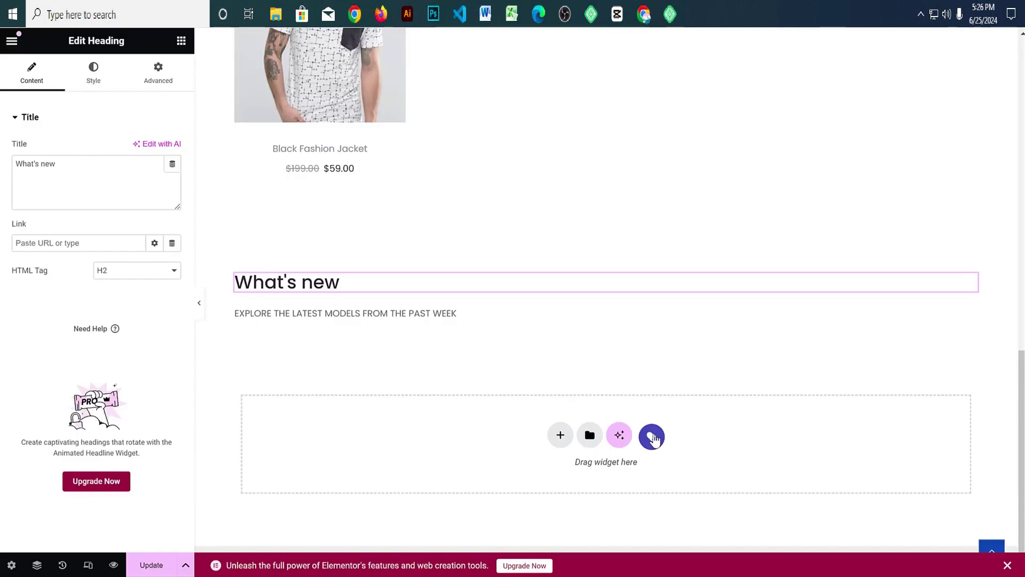
{"action": "left_click", "coordinate": [651, 436]}
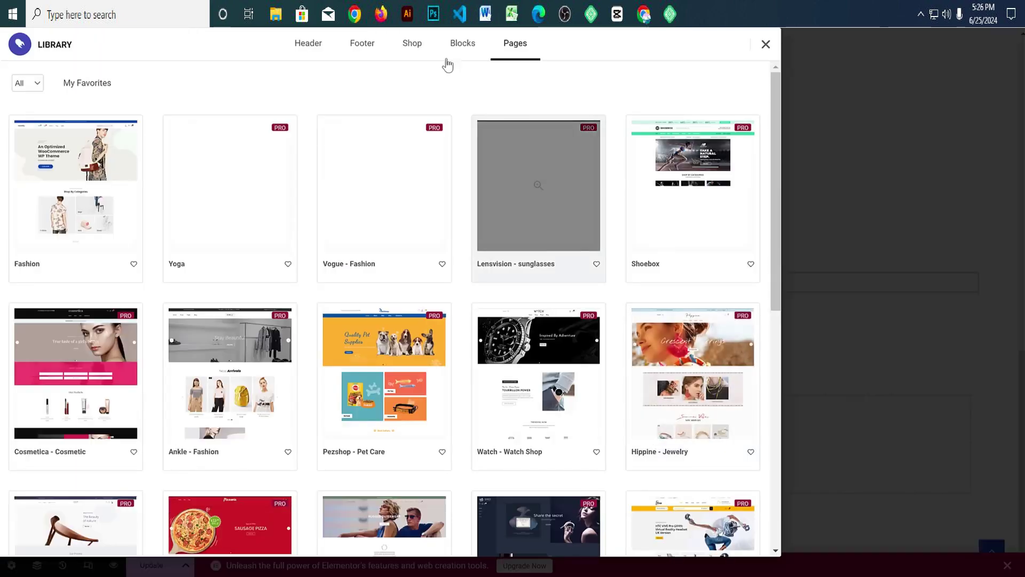
{"action": "left_click", "coordinate": [460, 44]}
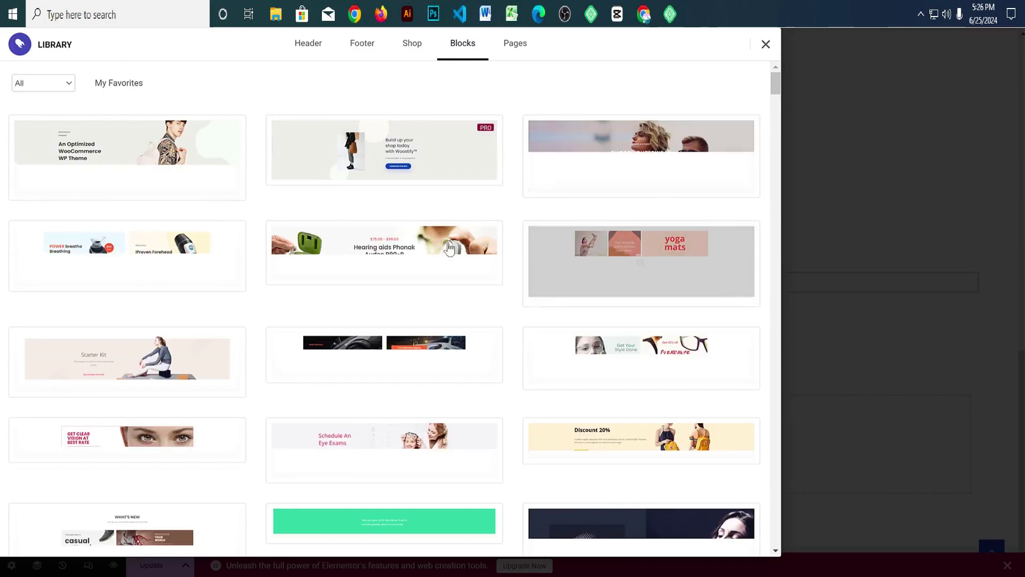
{"action": "left_click", "coordinate": [59, 88]}
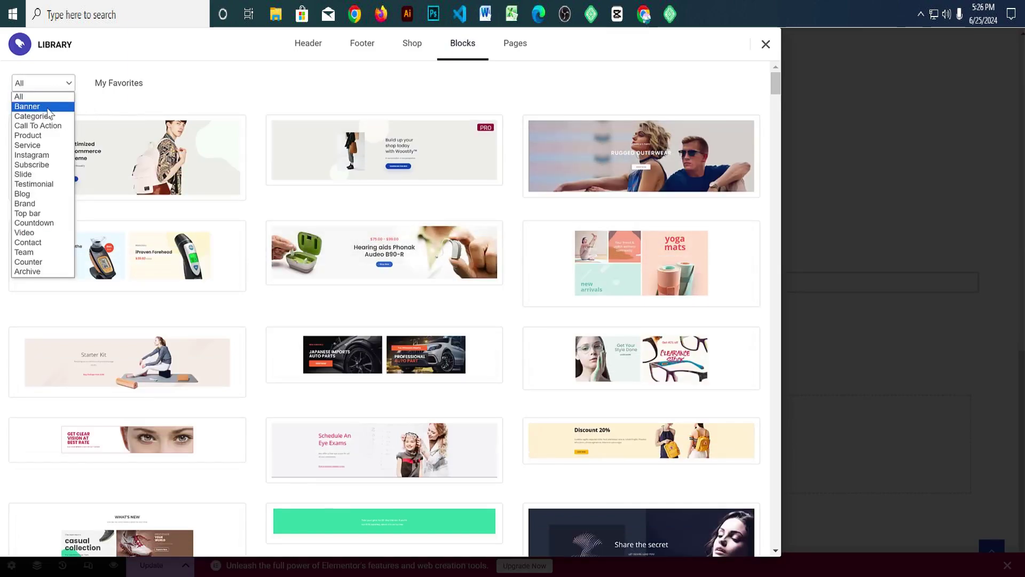
{"action": "left_click", "coordinate": [44, 110]}
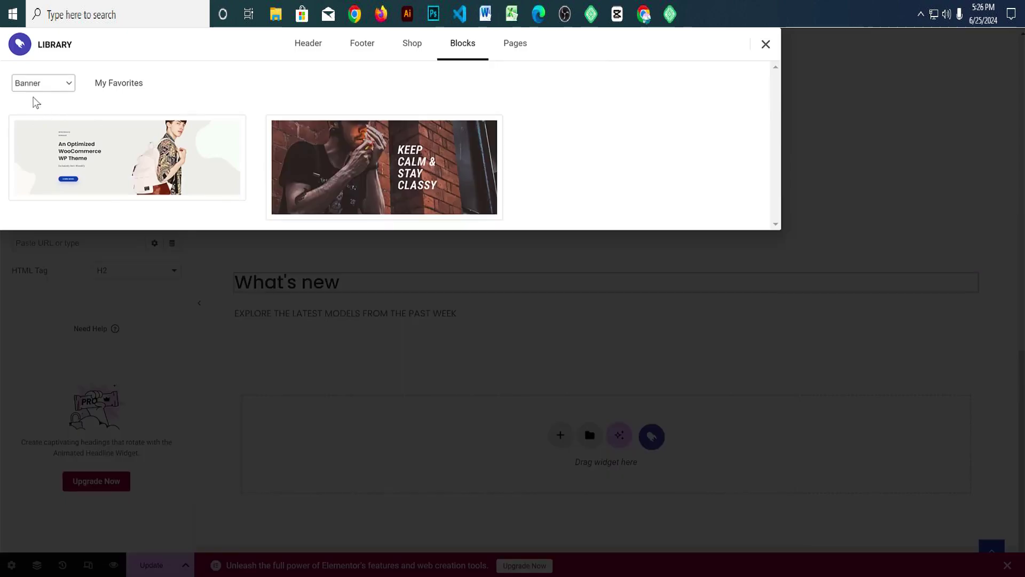
{"action": "left_click", "coordinate": [44, 84]}
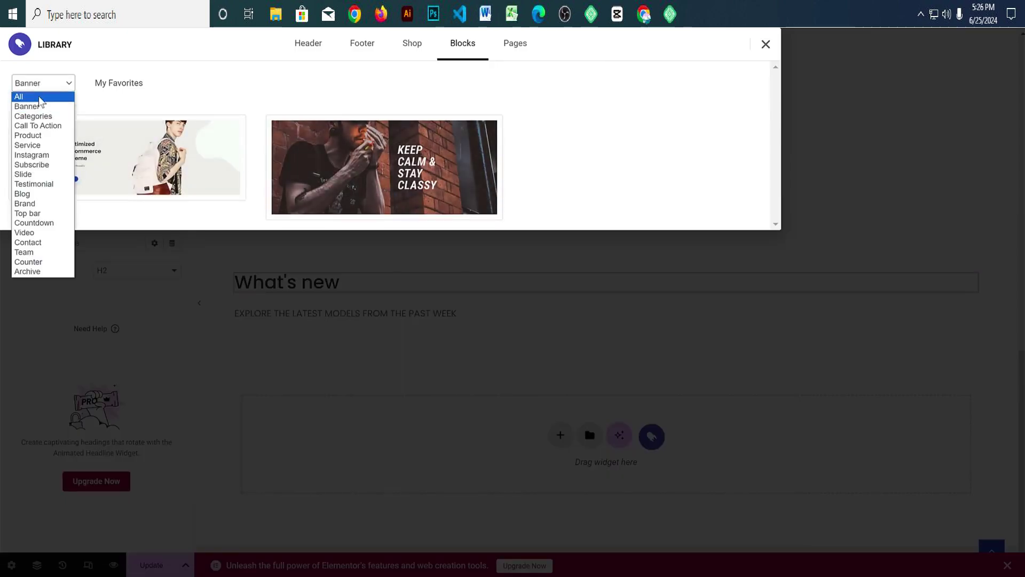
{"action": "left_click", "coordinate": [27, 94]}
Step: Browse the block templates for a layout like the reference banners, previewing Banner v4 and Banner v6
{"action": "scroll", "coordinate": [748, 320], "scroll_direction": "down", "scroll_amount": 3}
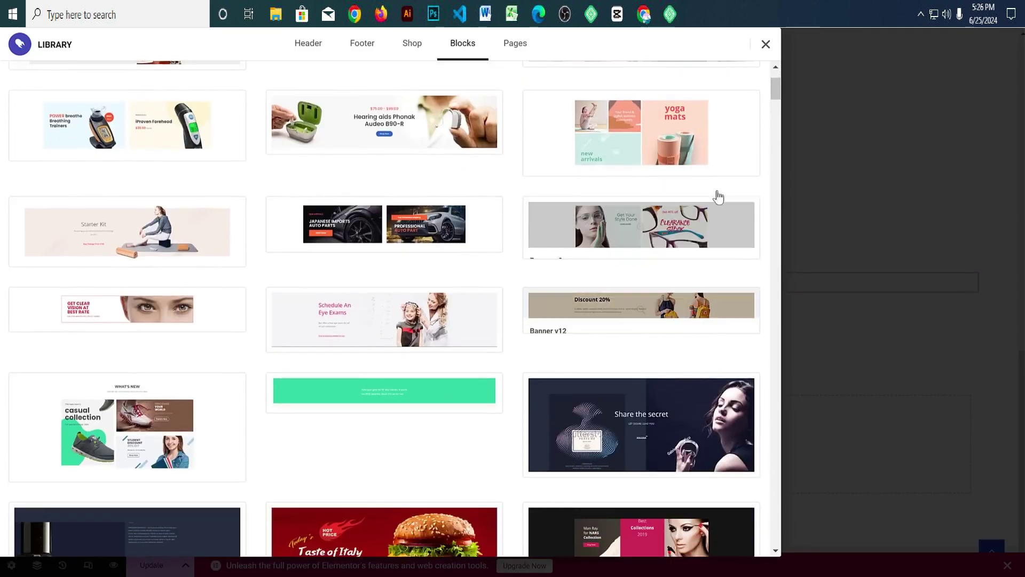
{"action": "scroll", "coordinate": [640, 136], "scroll_direction": "up", "scroll_amount": 3}
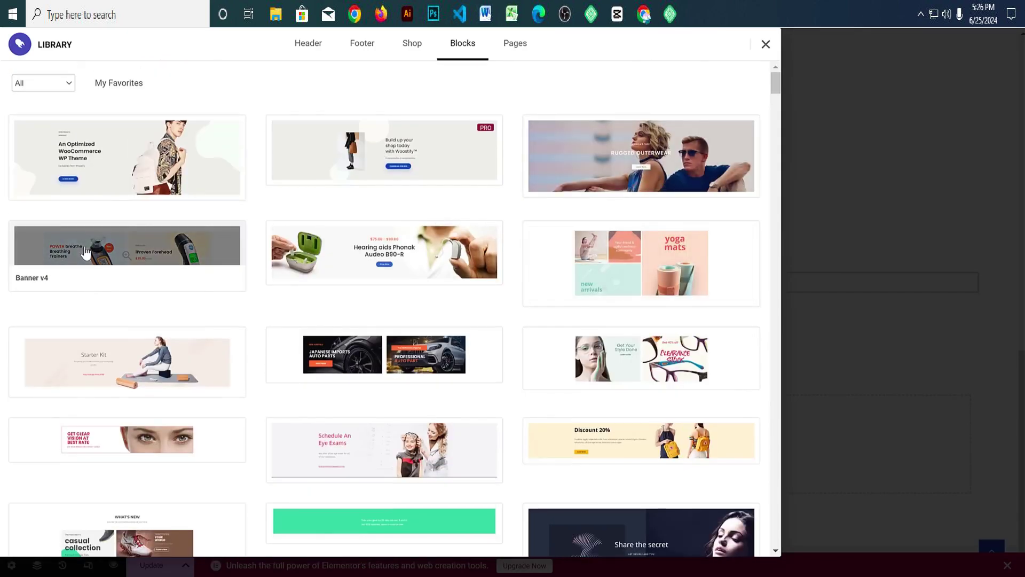
{"action": "left_click", "coordinate": [85, 251]}
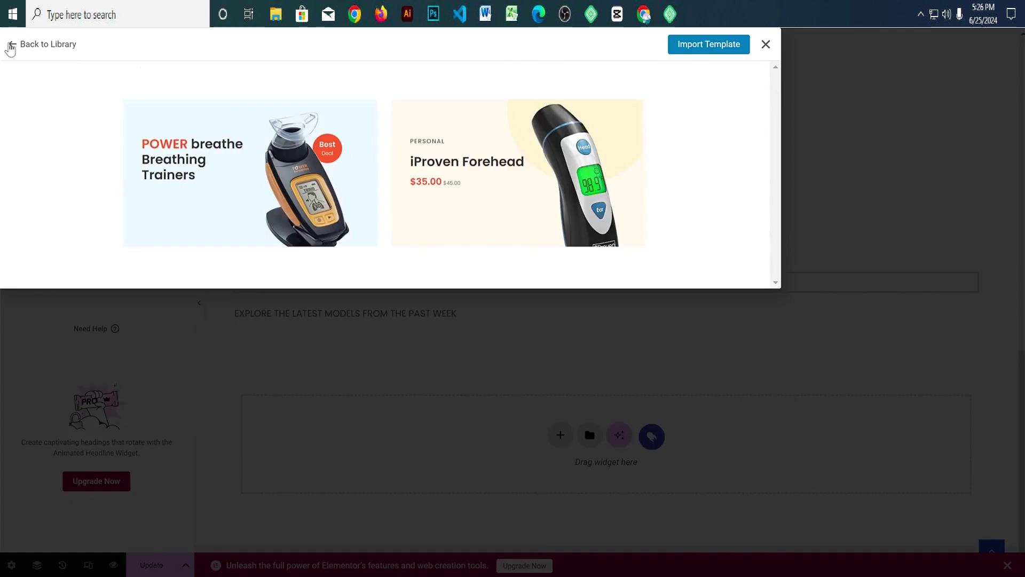
{"action": "left_click", "coordinate": [42, 44]}
{"action": "scroll", "coordinate": [689, 267], "scroll_direction": "down", "scroll_amount": 3}
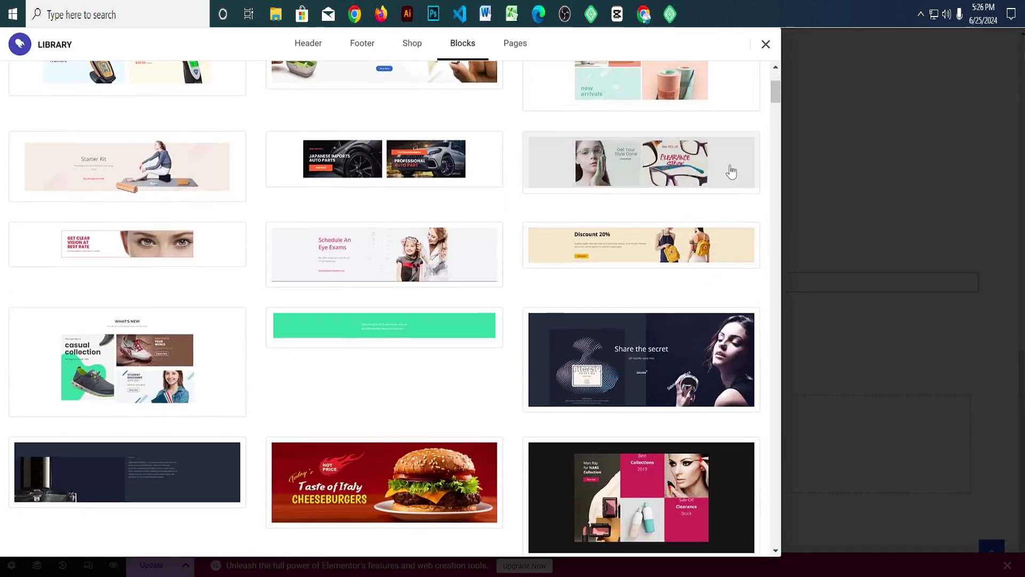
{"action": "scroll", "coordinate": [699, 382], "scroll_direction": "up", "scroll_amount": 3}
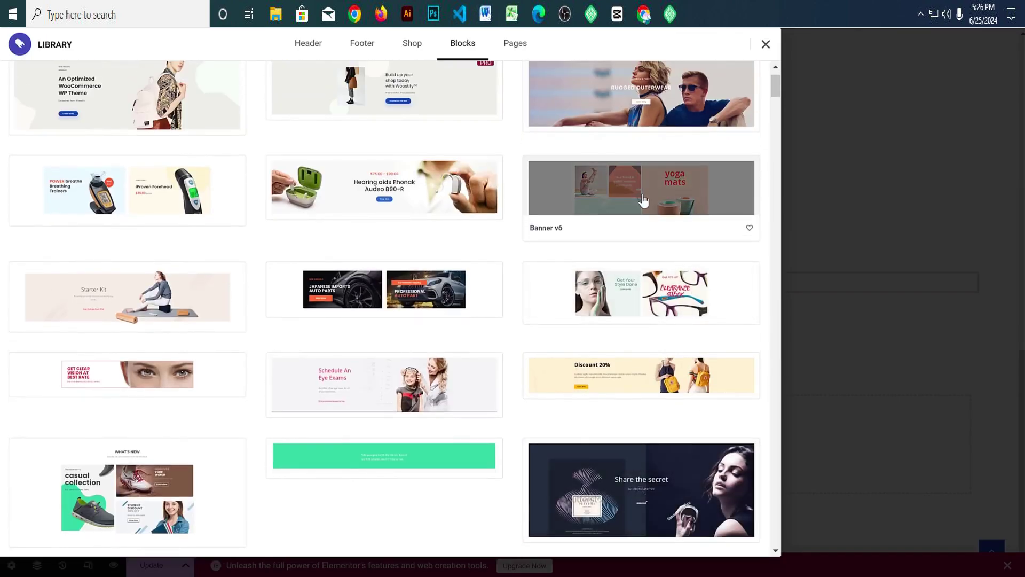
{"action": "left_click", "coordinate": [640, 197]}
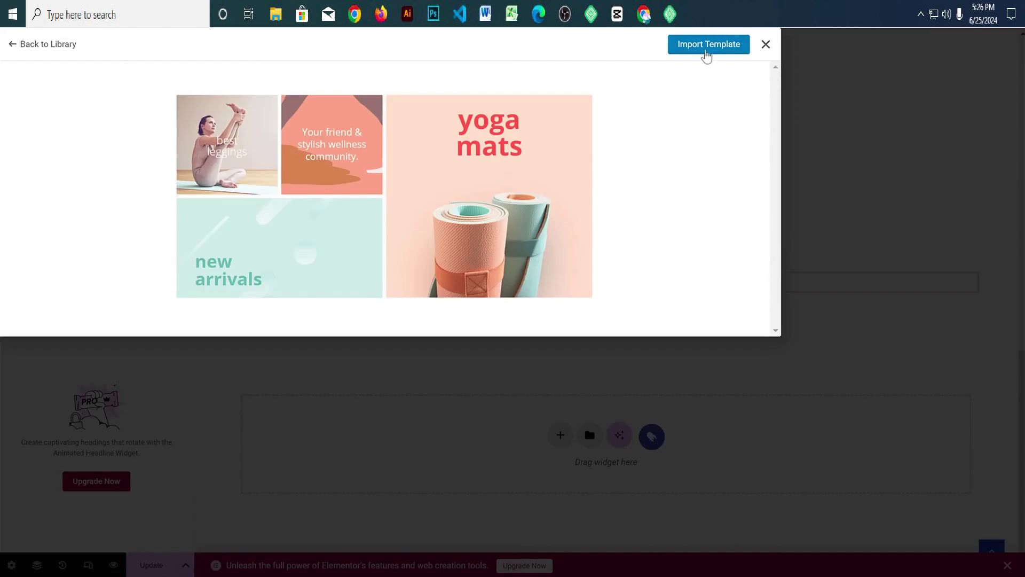
{"action": "left_click", "coordinate": [43, 43]}
Step: Search further down the block templates for a matching layout and preview Categories v1
{"action": "scroll", "coordinate": [582, 274], "scroll_direction": "down", "scroll_amount": 3}
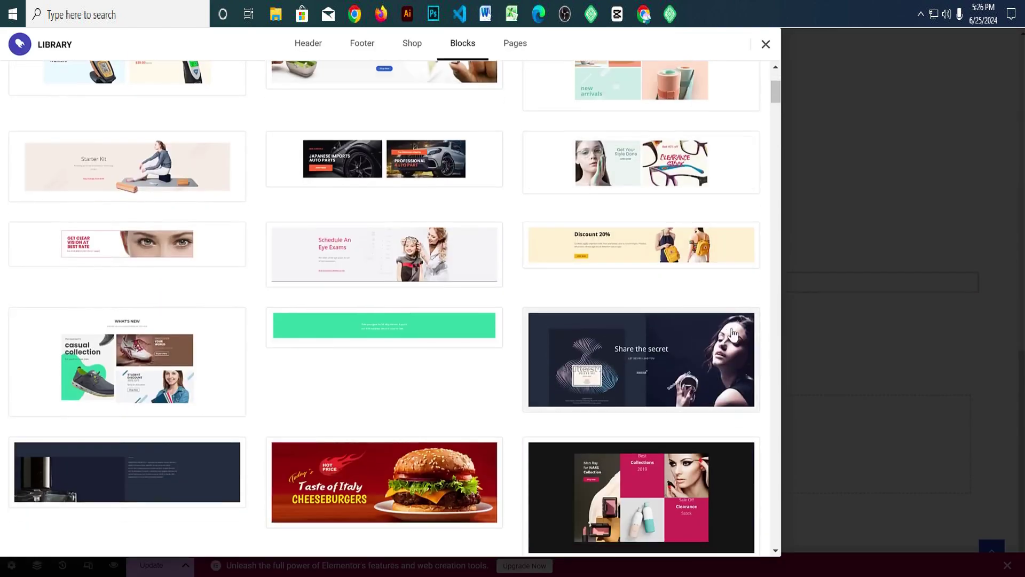
{"action": "scroll", "coordinate": [742, 332], "scroll_direction": "down", "scroll_amount": 10}
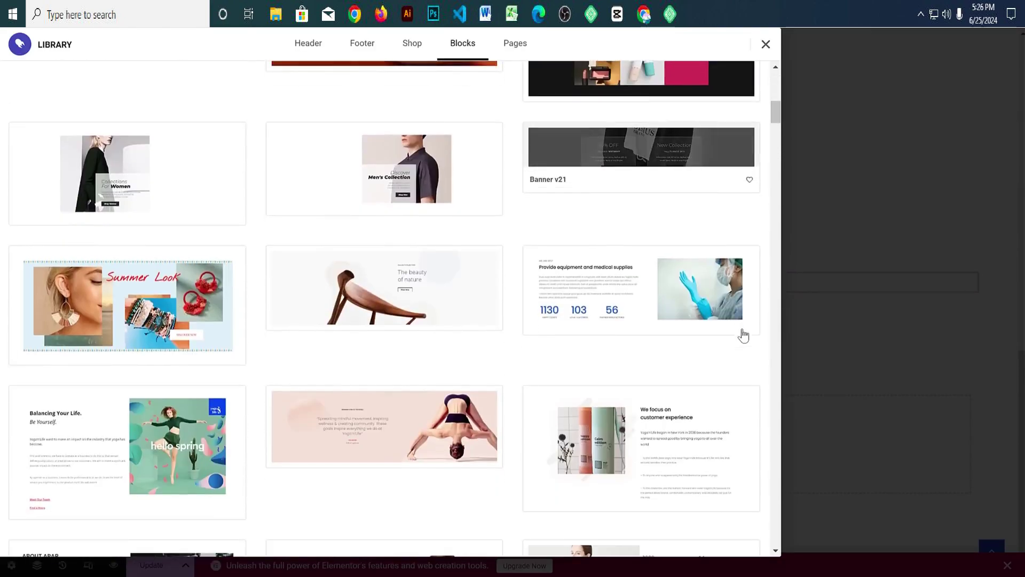
{"action": "scroll", "coordinate": [743, 335], "scroll_direction": "down", "scroll_amount": 10}
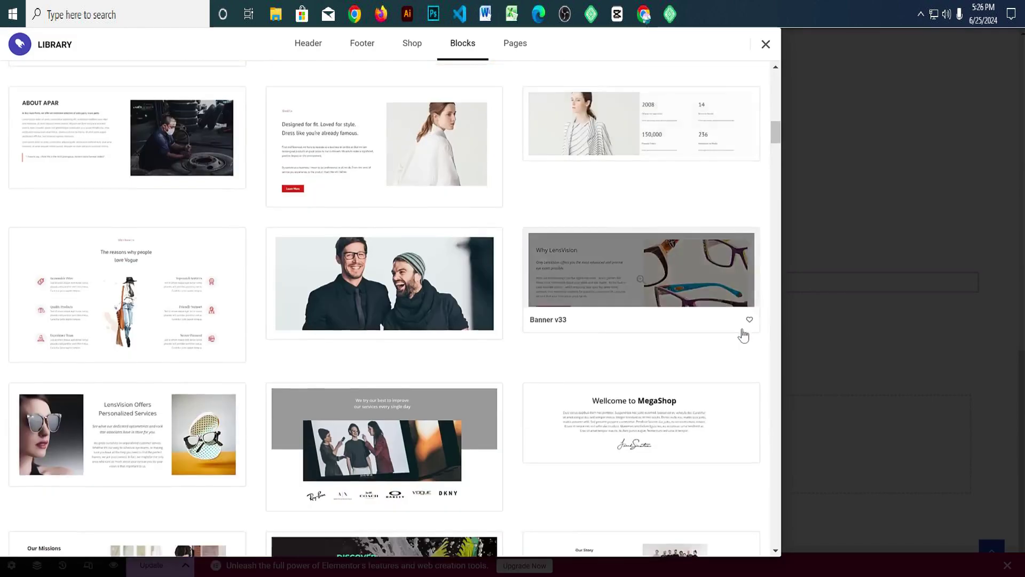
{"action": "scroll", "coordinate": [742, 328], "scroll_direction": "down", "scroll_amount": 8}
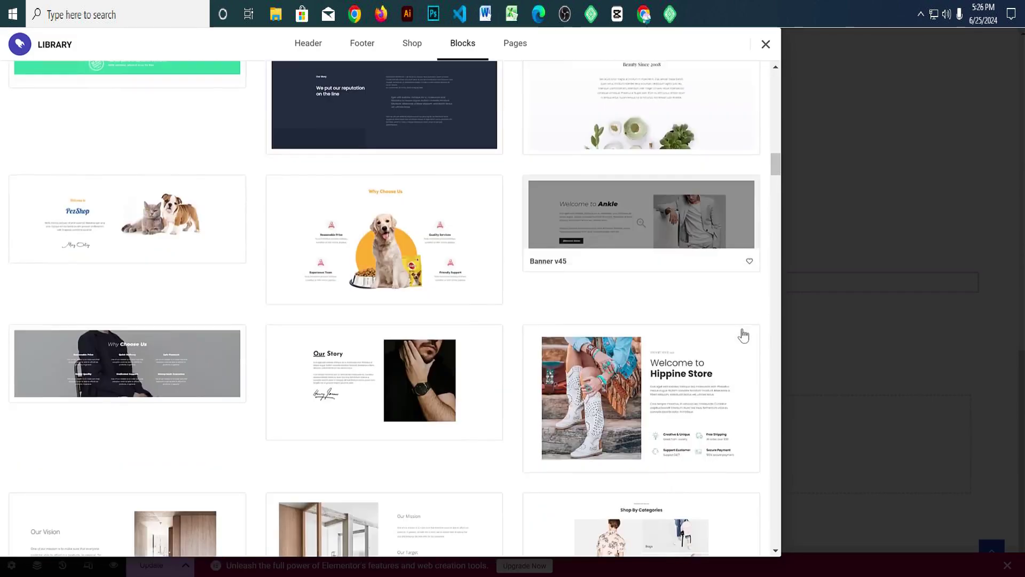
{"action": "scroll", "coordinate": [762, 335], "scroll_direction": "down", "scroll_amount": 5}
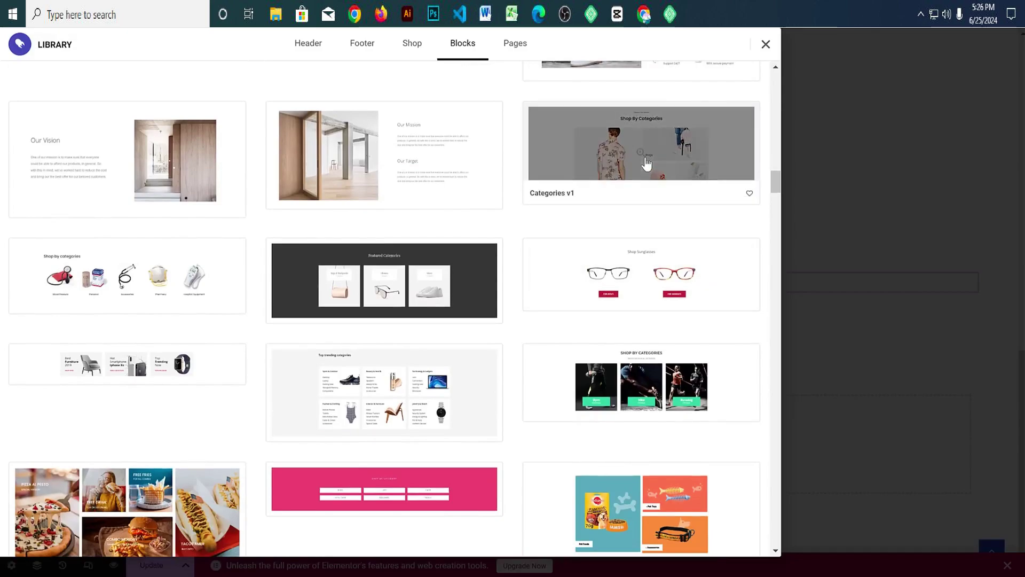
{"action": "left_click", "coordinate": [626, 167]}
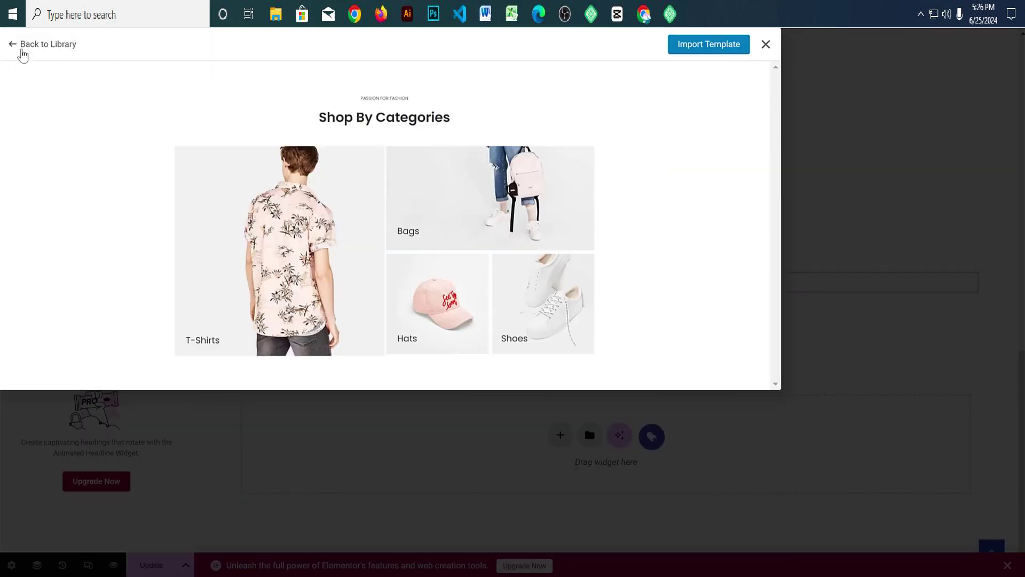
{"action": "left_click", "coordinate": [43, 44]}
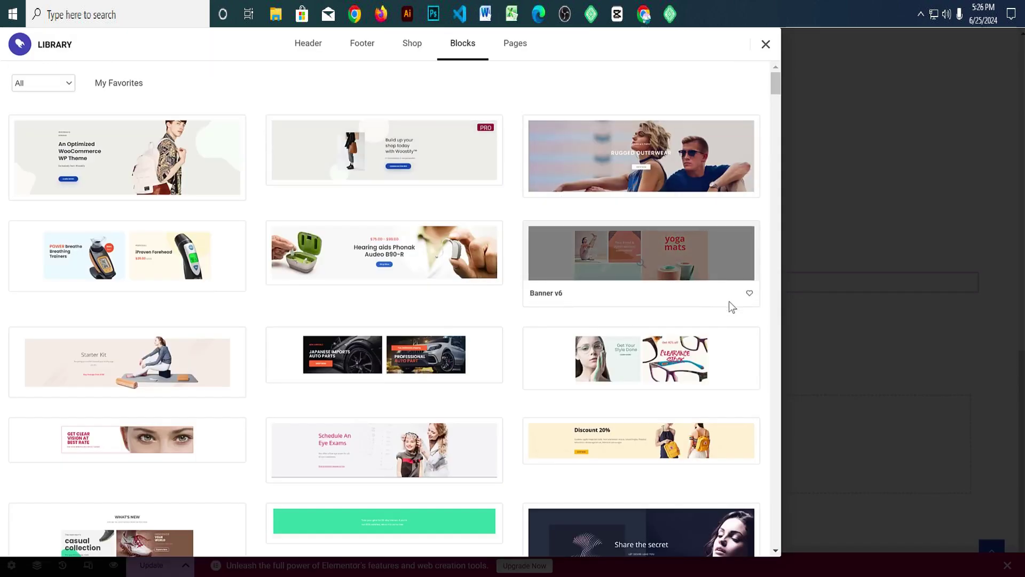
Step: Find the Banner v13 block with the casual collection shoe banners and import it into the page
{"action": "scroll", "coordinate": [729, 301], "scroll_direction": "down", "scroll_amount": 5}
{"action": "scroll", "coordinate": [729, 301], "scroll_direction": "down", "scroll_amount": 10}
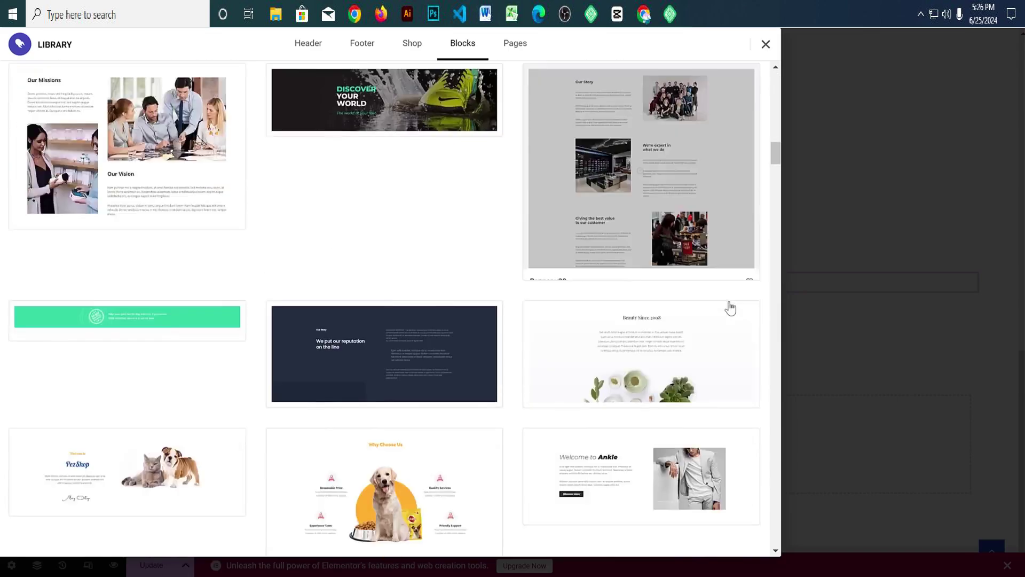
{"action": "scroll", "coordinate": [730, 308], "scroll_direction": "up", "scroll_amount": 10}
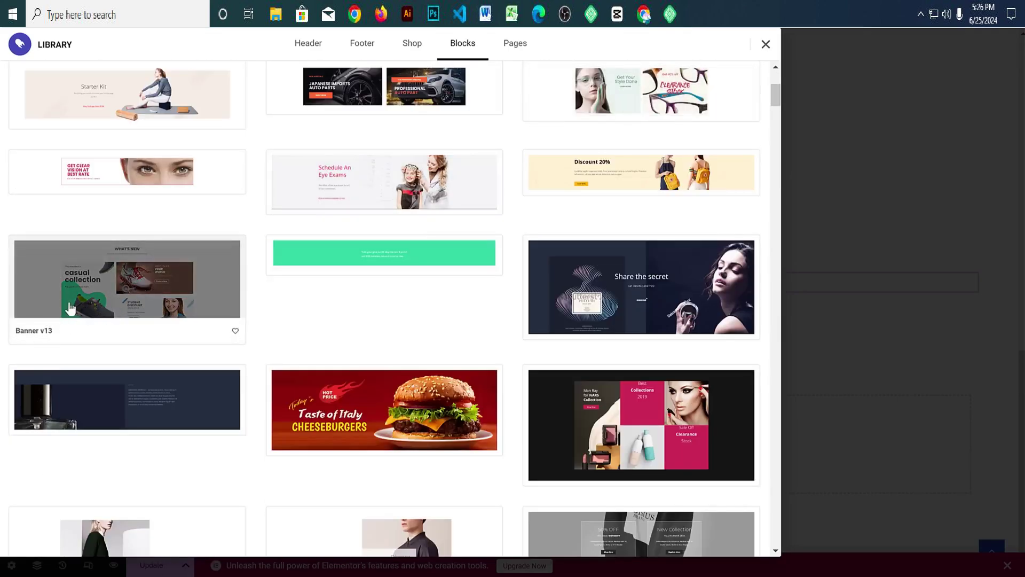
{"action": "left_click", "coordinate": [71, 309]}
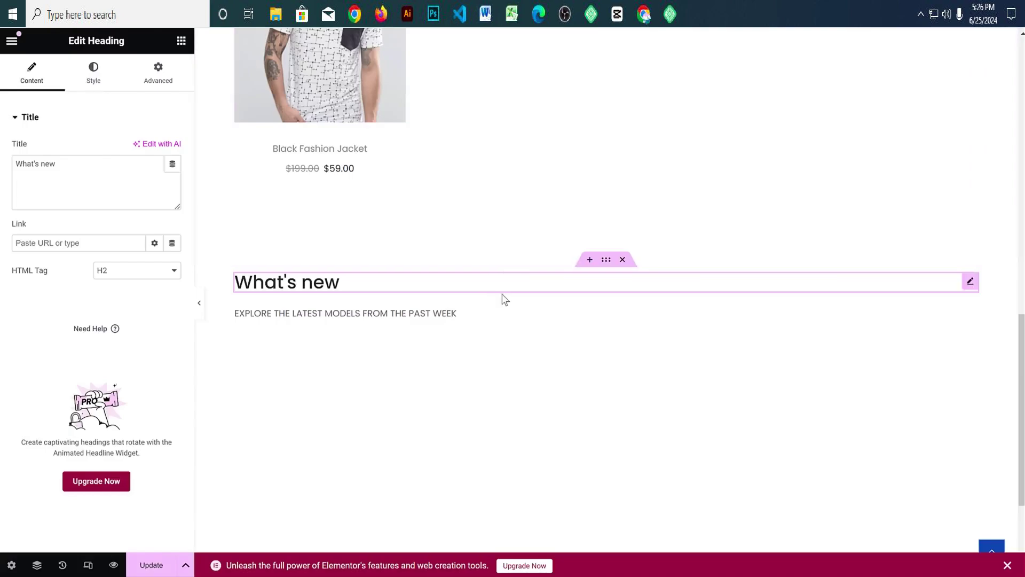
Step: Delete the imported block's own centered WHAT'S NEW heading and its subtitle above the shoe banners
{"action": "scroll", "coordinate": [616, 324], "scroll_direction": "down", "scroll_amount": 2}
{"action": "right_click", "coordinate": [594, 227]}
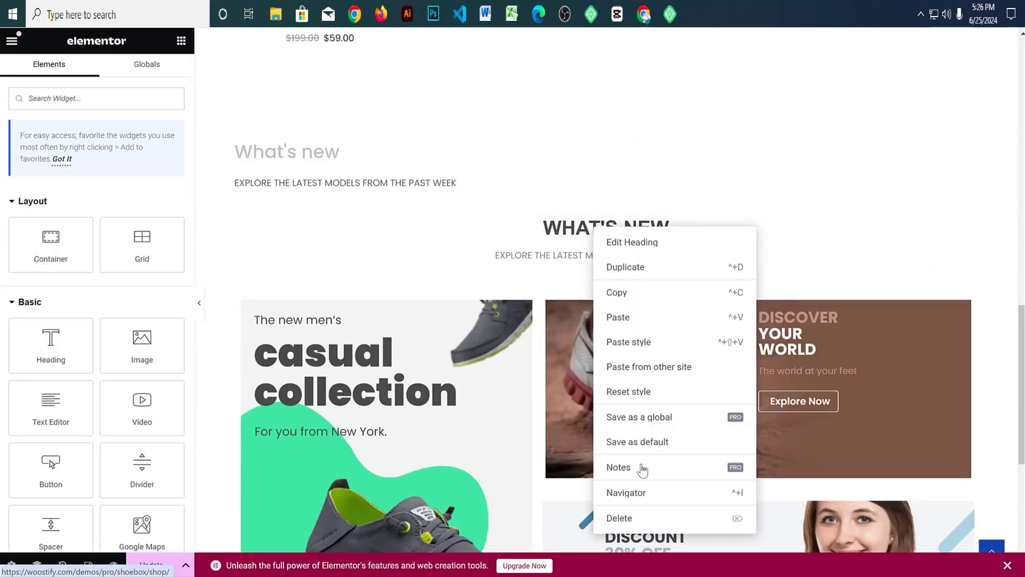
{"action": "left_click", "coordinate": [640, 525]}
{"action": "right_click", "coordinate": [587, 226]}
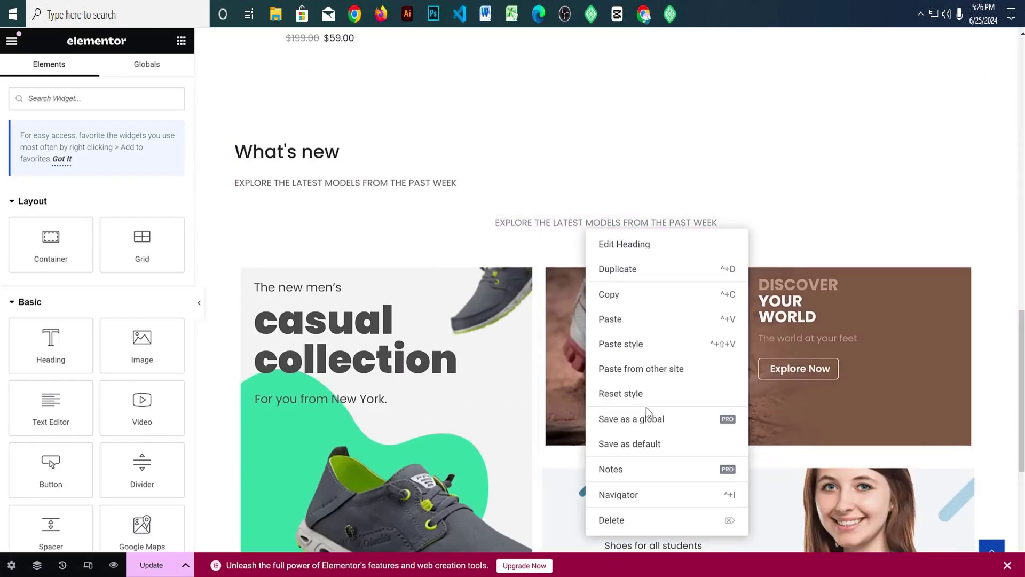
{"action": "left_click", "coordinate": [619, 222]}
{"action": "key", "text": "Delete"}
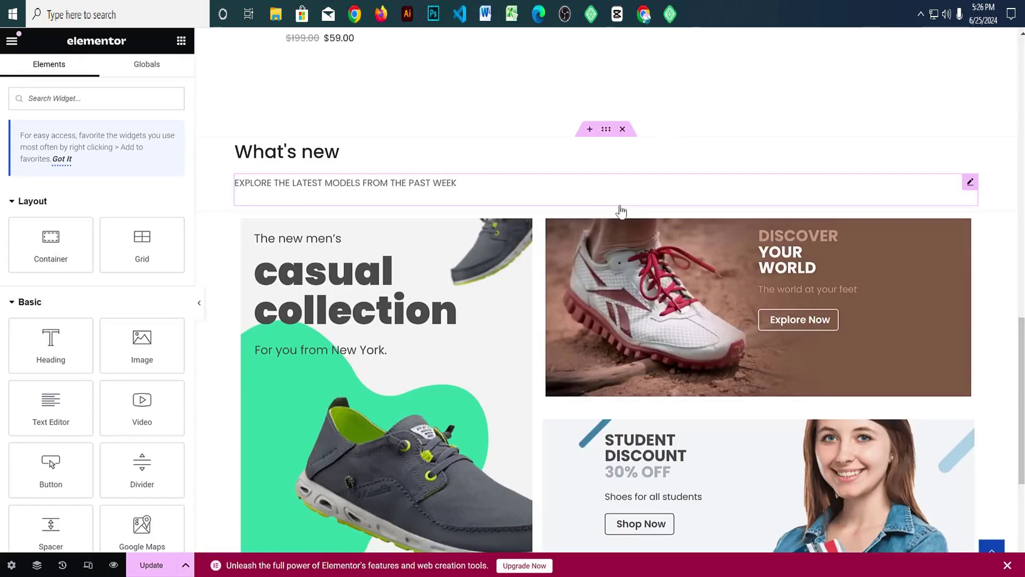
Step: Inspect the editable parts of the casual collection banner: its image source in the media library and its heading texts
{"action": "scroll", "coordinate": [526, 272], "scroll_direction": "down", "scroll_amount": 2}
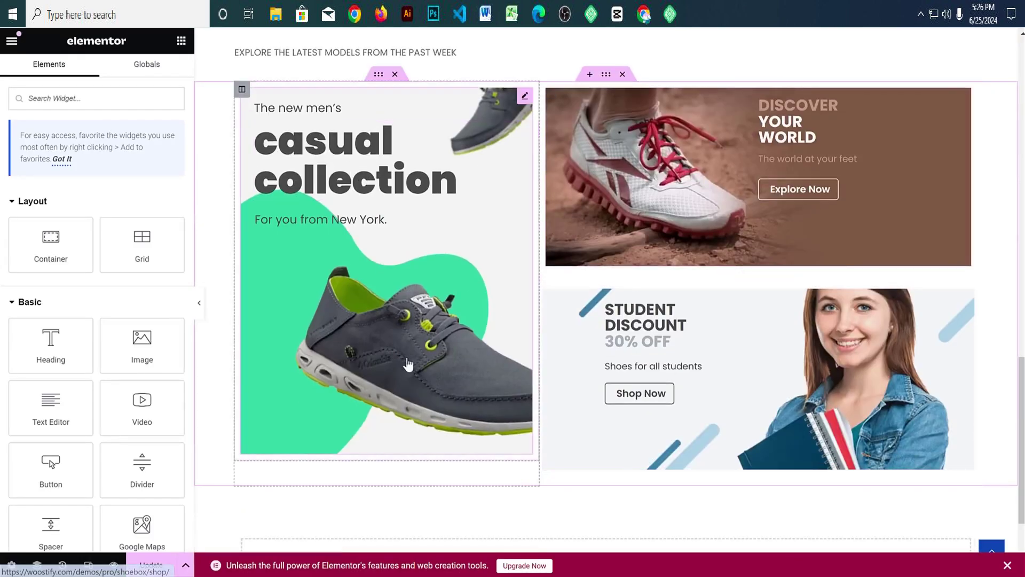
{"action": "left_click", "coordinate": [408, 349]}
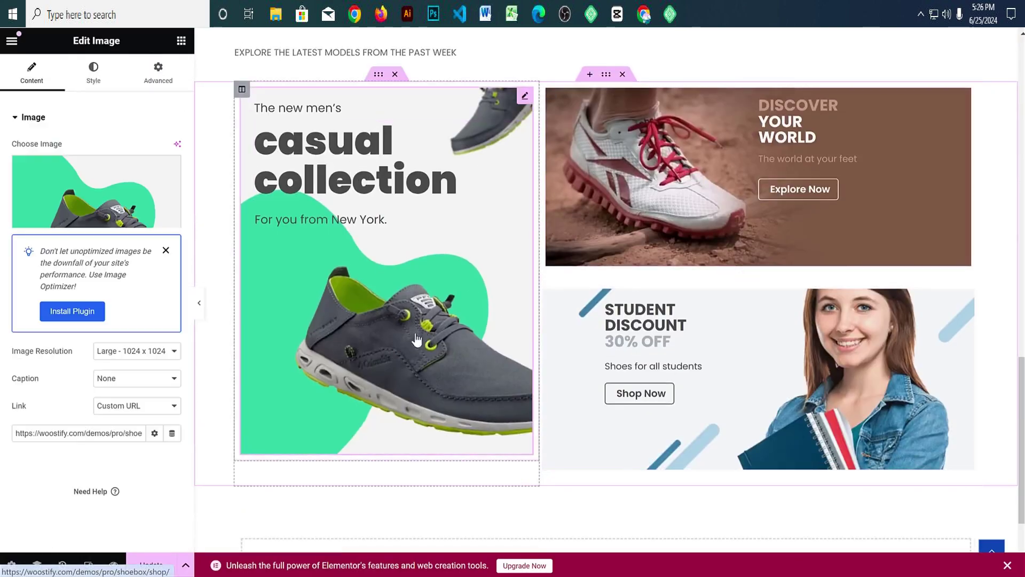
{"action": "left_click", "coordinate": [137, 199]}
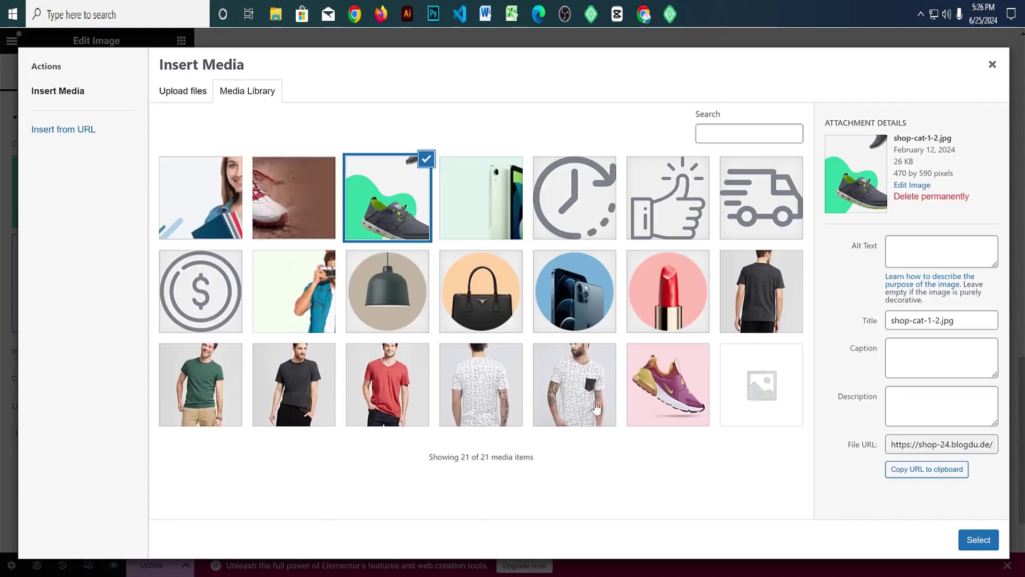
{"action": "left_click", "coordinate": [991, 64]}
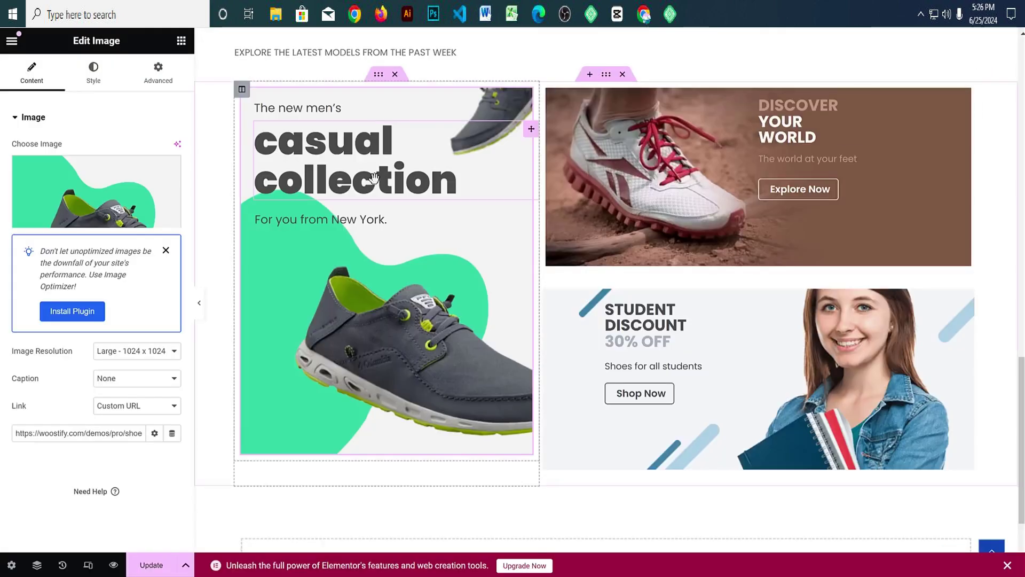
{"action": "left_click", "coordinate": [368, 160]}
{"action": "double_click", "coordinate": [65, 186]}
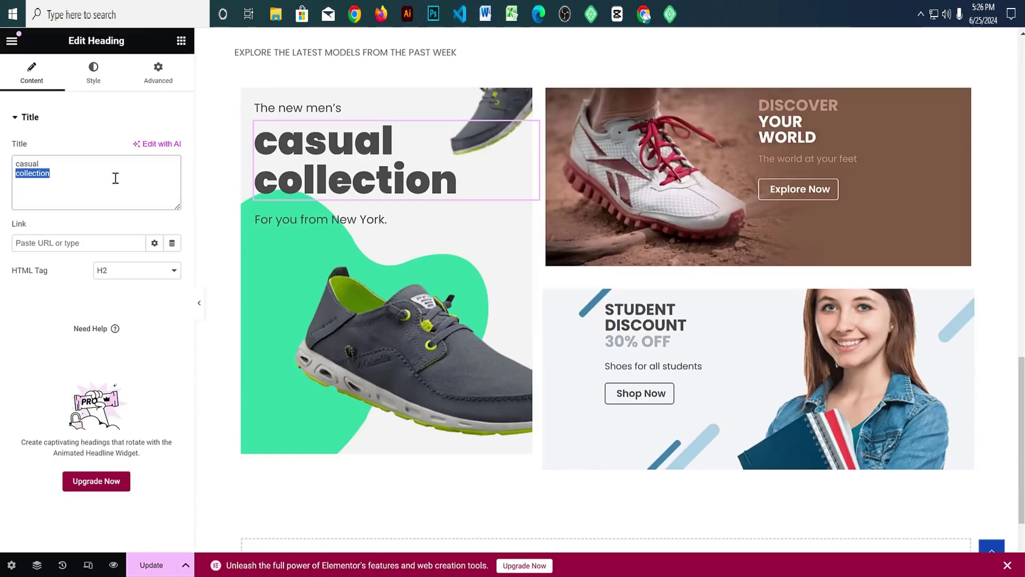
{"action": "left_click", "coordinate": [313, 105]}
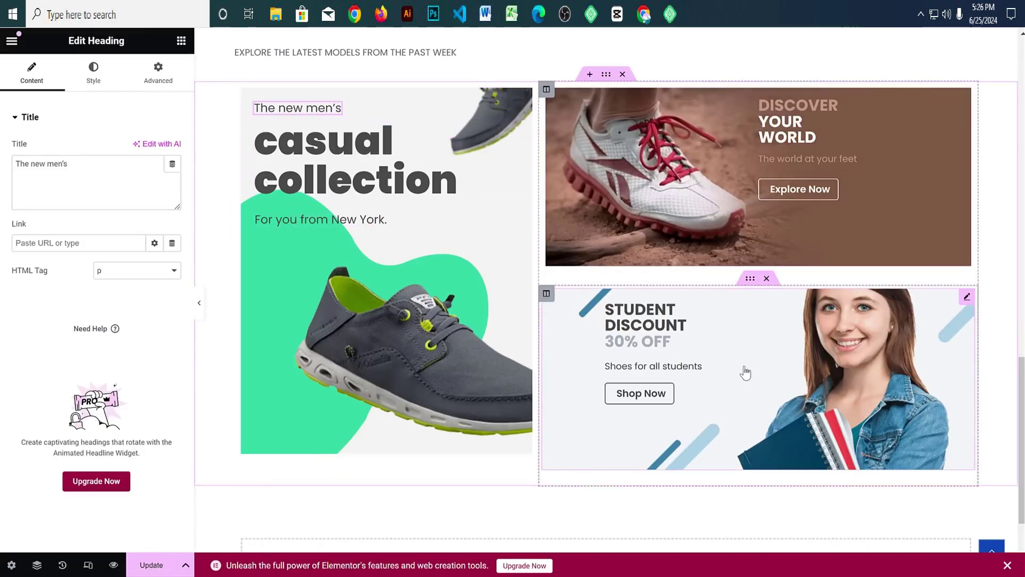
Step: Look over the Discover Your World and Student Discount banners in the What's new section and save the page
{"action": "scroll", "coordinate": [748, 368], "scroll_direction": "down", "scroll_amount": 3}
{"action": "scroll", "coordinate": [747, 370], "scroll_direction": "up", "scroll_amount": 10}
{"action": "scroll", "coordinate": [737, 368], "scroll_direction": "down", "scroll_amount": 10}
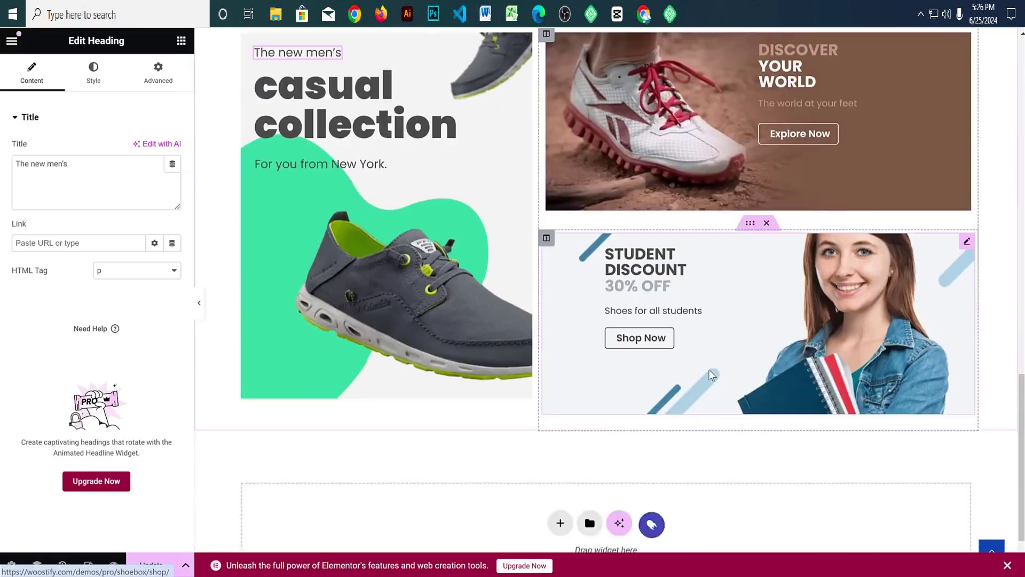
{"action": "scroll", "coordinate": [515, 310], "scroll_direction": "up", "scroll_amount": 3}
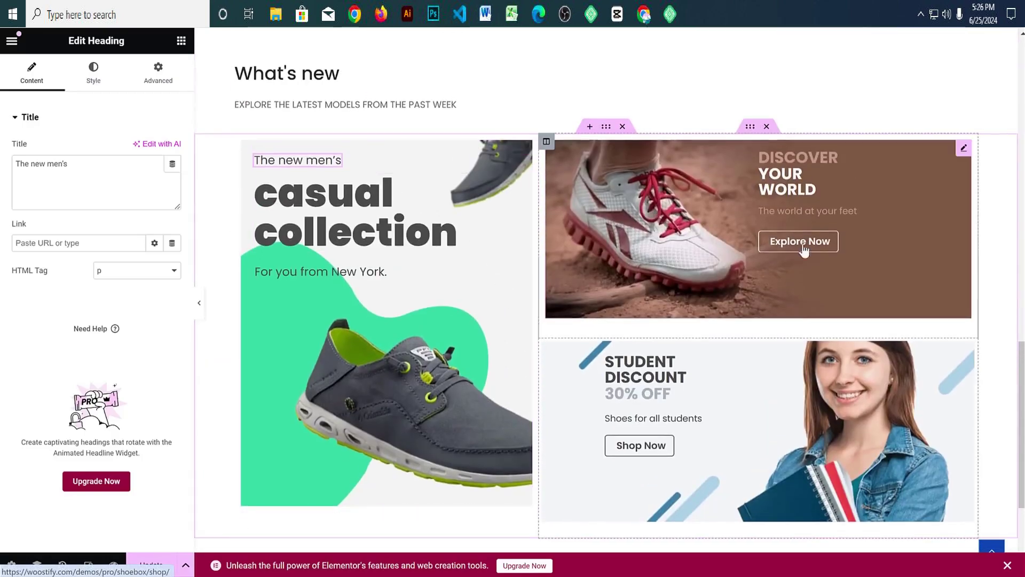
{"action": "scroll", "coordinate": [643, 320], "scroll_direction": "down", "scroll_amount": 2}
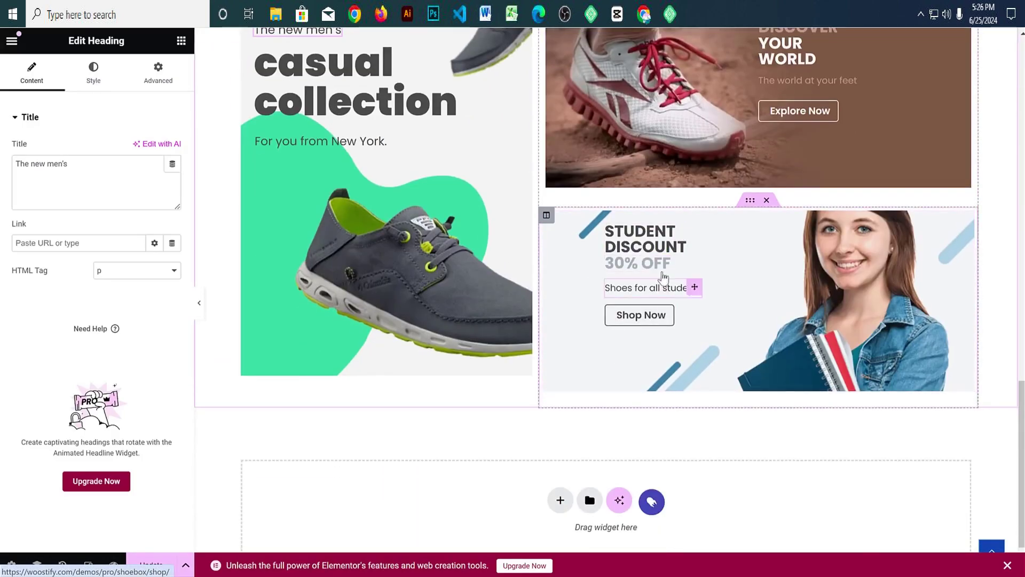
{"action": "scroll", "coordinate": [614, 293], "scroll_direction": "up", "scroll_amount": 2}
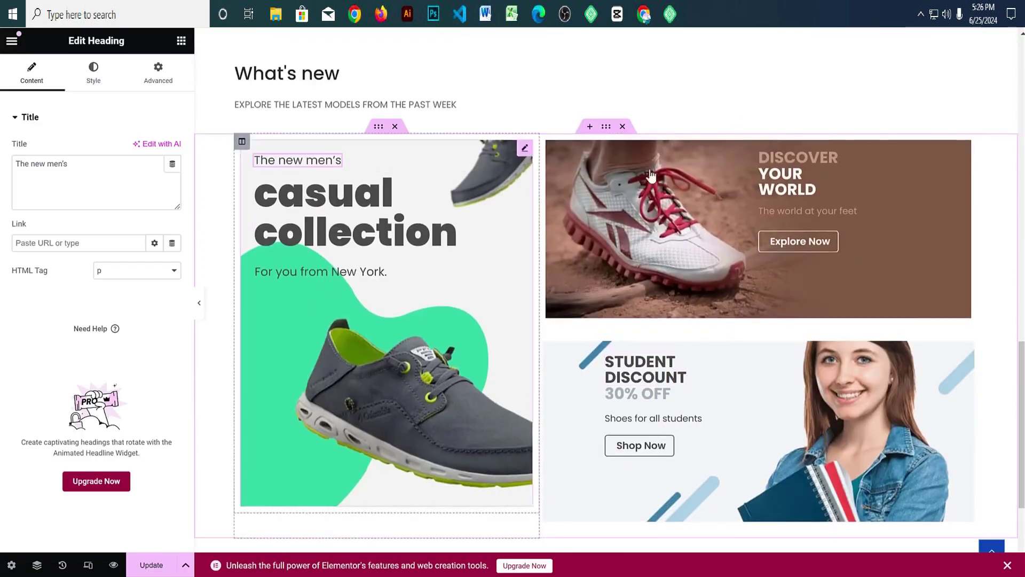
{"action": "scroll", "coordinate": [755, 298], "scroll_direction": "down", "scroll_amount": 3}
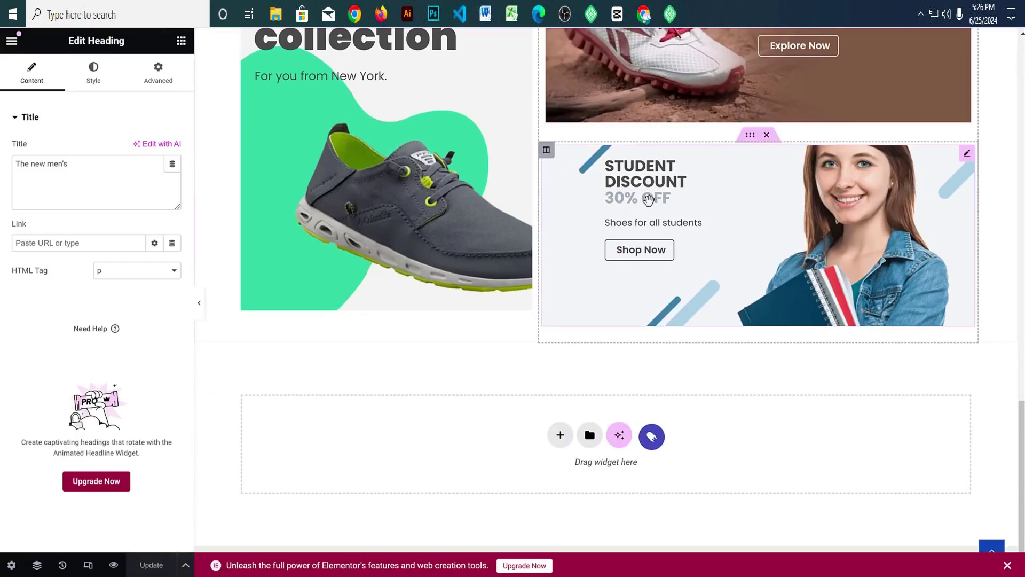
{"action": "scroll", "coordinate": [648, 200], "scroll_direction": "up", "scroll_amount": 4}
{"action": "scroll", "coordinate": [648, 200], "scroll_direction": "down", "scroll_amount": 3}
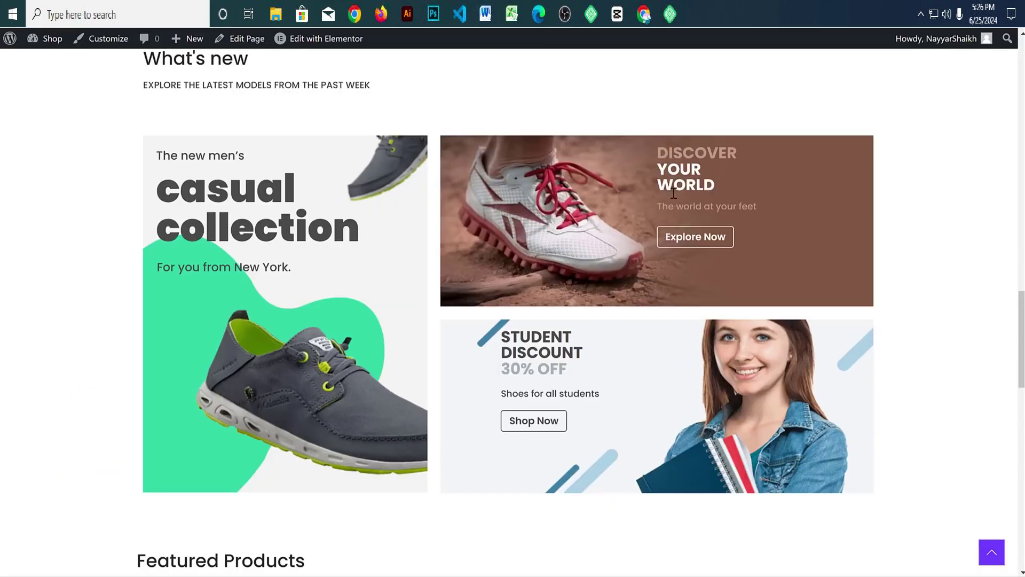
Step: Examine the sections below the What's new banners on the reference shop page down to the footer
{"action": "scroll", "coordinate": [659, 243], "scroll_direction": "down", "scroll_amount": 15}
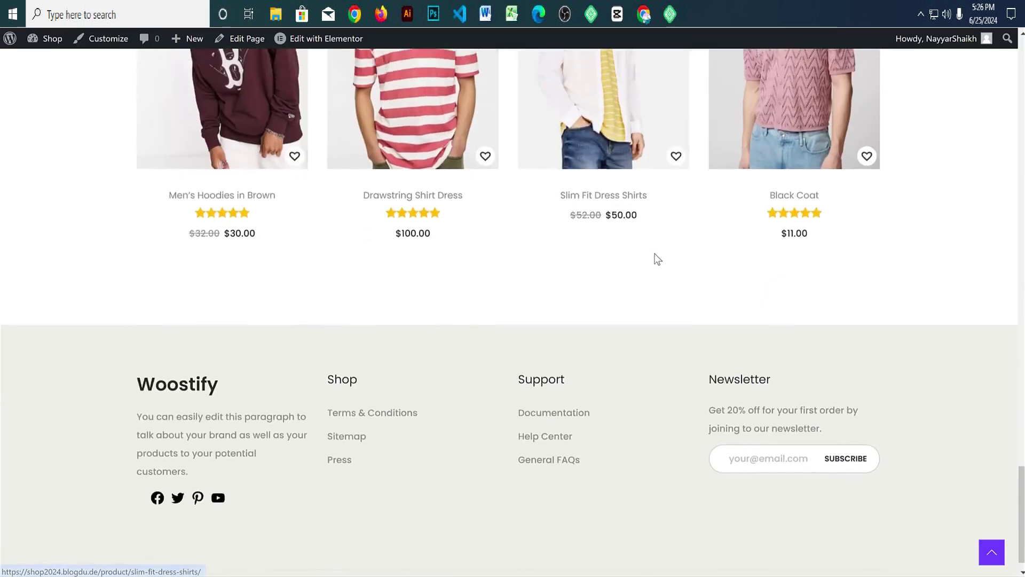
{"action": "scroll", "coordinate": [657, 259], "scroll_direction": "up", "scroll_amount": 12}
{"action": "scroll", "coordinate": [446, 247], "scroll_direction": "down", "scroll_amount": 6}
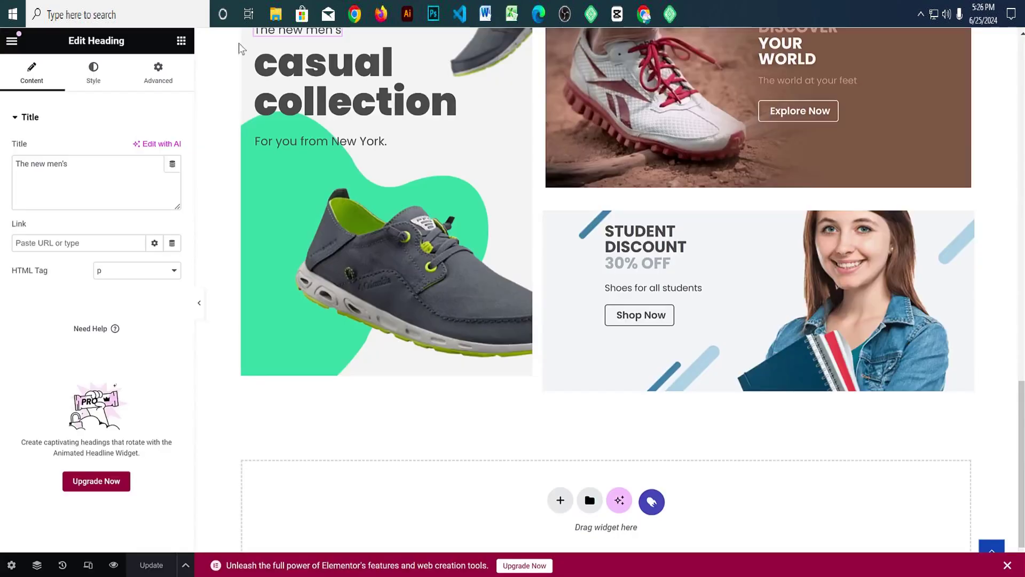
Step: Copy the Featured Products container into the empty area below the banners and retitle the copy "Recent Products"
{"action": "scroll", "coordinate": [527, 240], "scroll_direction": "up", "scroll_amount": 12}
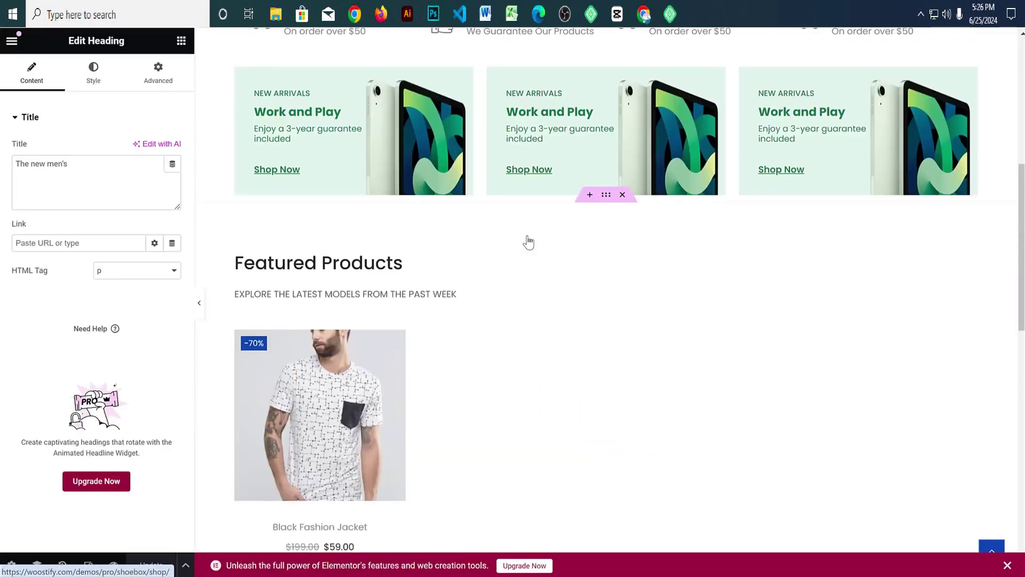
{"action": "scroll", "coordinate": [528, 242], "scroll_direction": "up", "scroll_amount": 2}
{"action": "scroll", "coordinate": [606, 181], "scroll_direction": "down", "scroll_amount": 4}
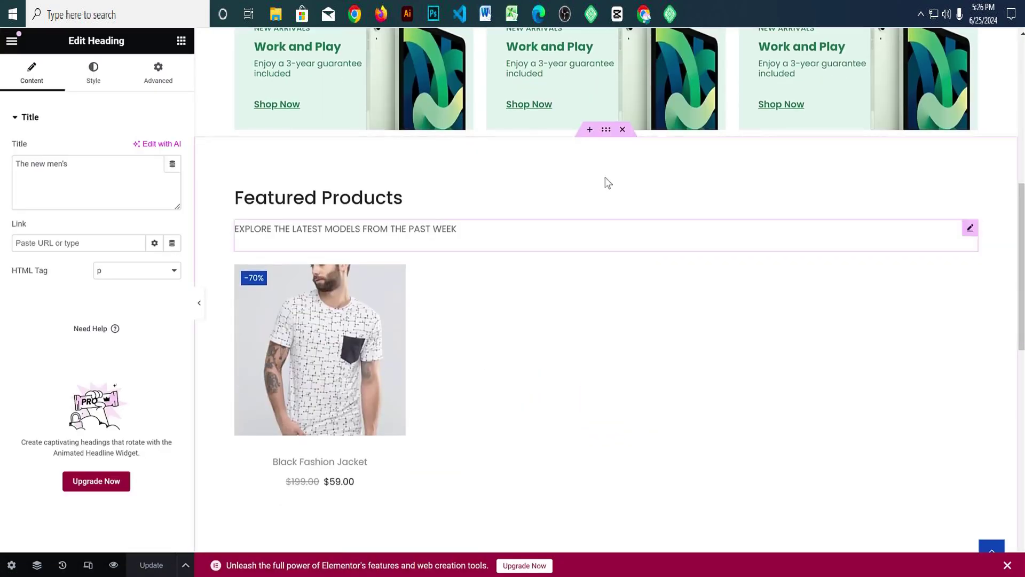
{"action": "right_click", "coordinate": [606, 131]}
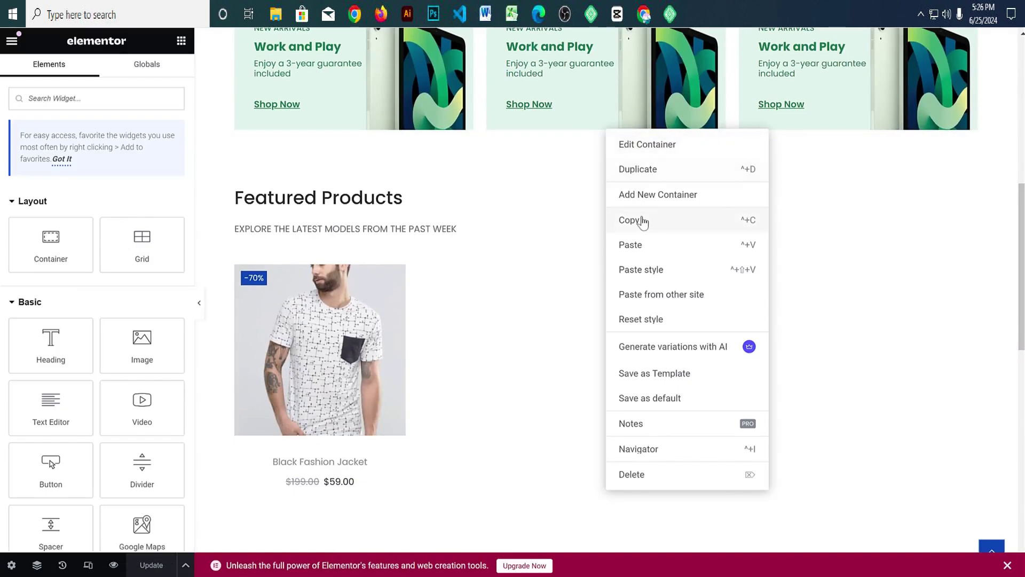
{"action": "left_click", "coordinate": [641, 219]}
{"action": "scroll", "coordinate": [639, 246], "scroll_direction": "down", "scroll_amount": 10}
{"action": "right_click", "coordinate": [695, 416]}
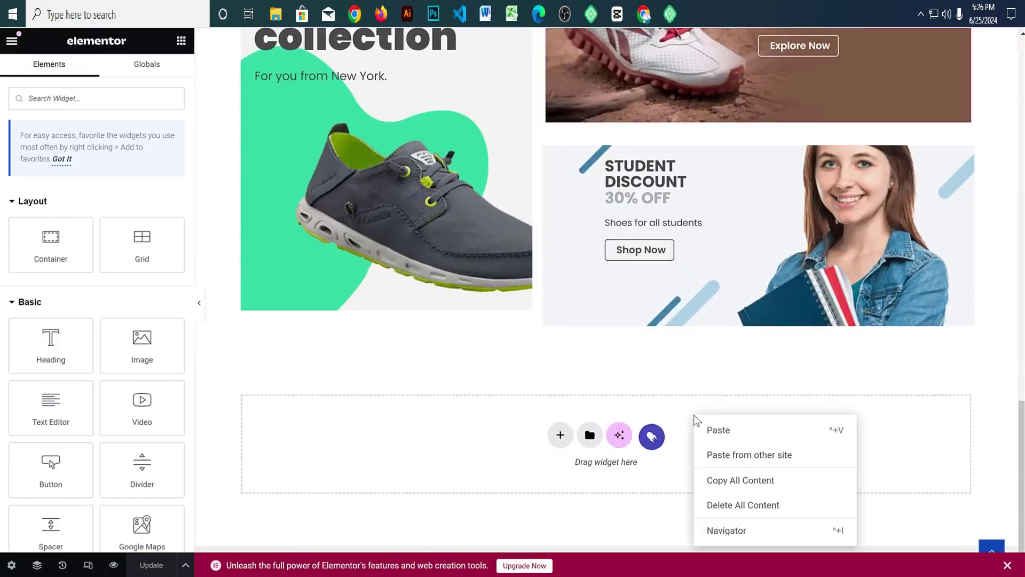
{"action": "left_click", "coordinate": [719, 430]}
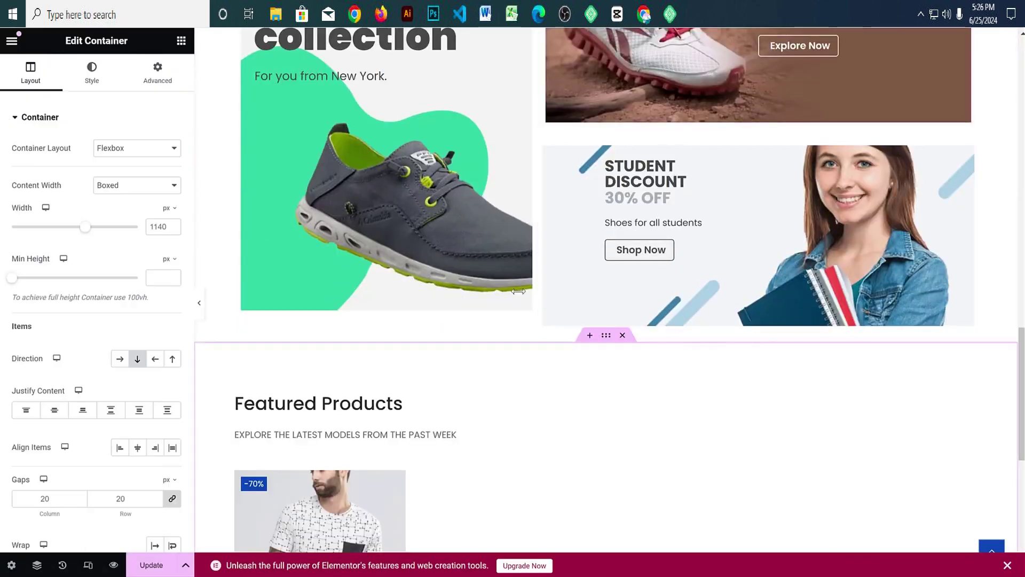
{"action": "left_click", "coordinate": [319, 404]}
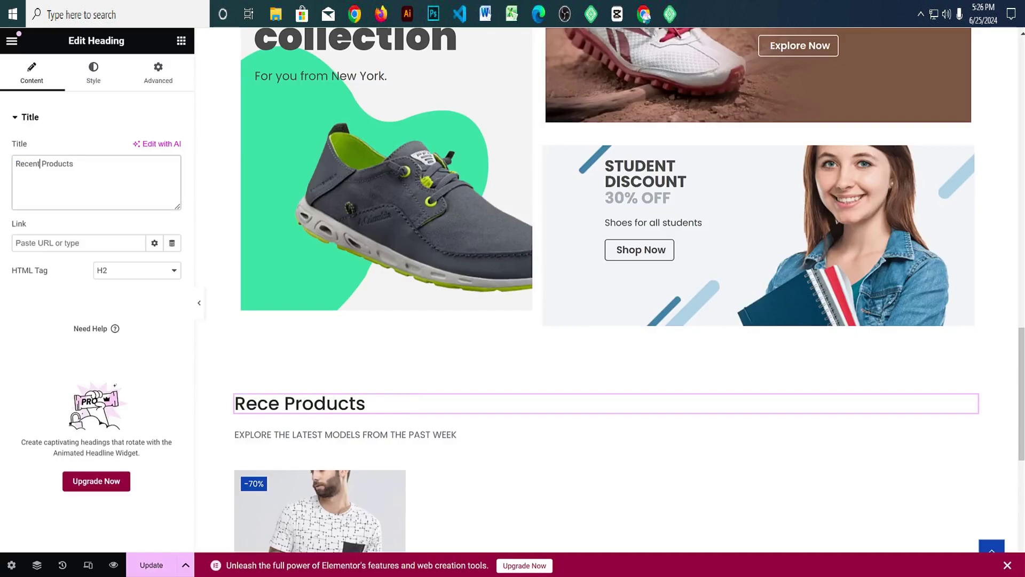
Step: Open the Recent Products shortcode for replacement and copy the Scenario 4 – Newest Products shortcode from the WooCommerce documentation
{"action": "scroll", "coordinate": [420, 336], "scroll_direction": "down", "scroll_amount": 5}
{"action": "left_click", "coordinate": [367, 304]}
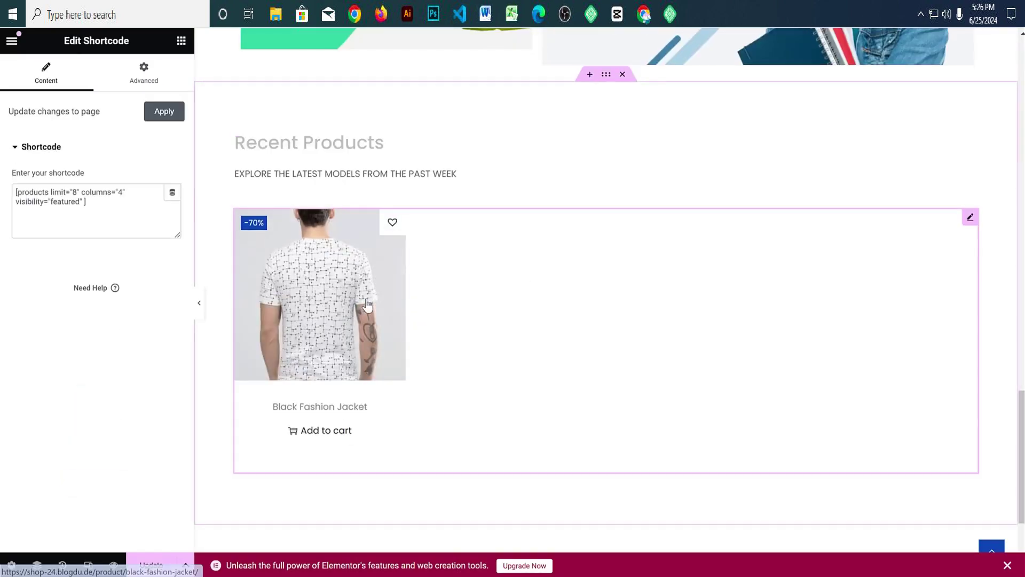
{"action": "left_click", "coordinate": [124, 210]}
{"action": "key", "text": "ctrl+a"}
{"action": "key", "text": "ctrl+v"}
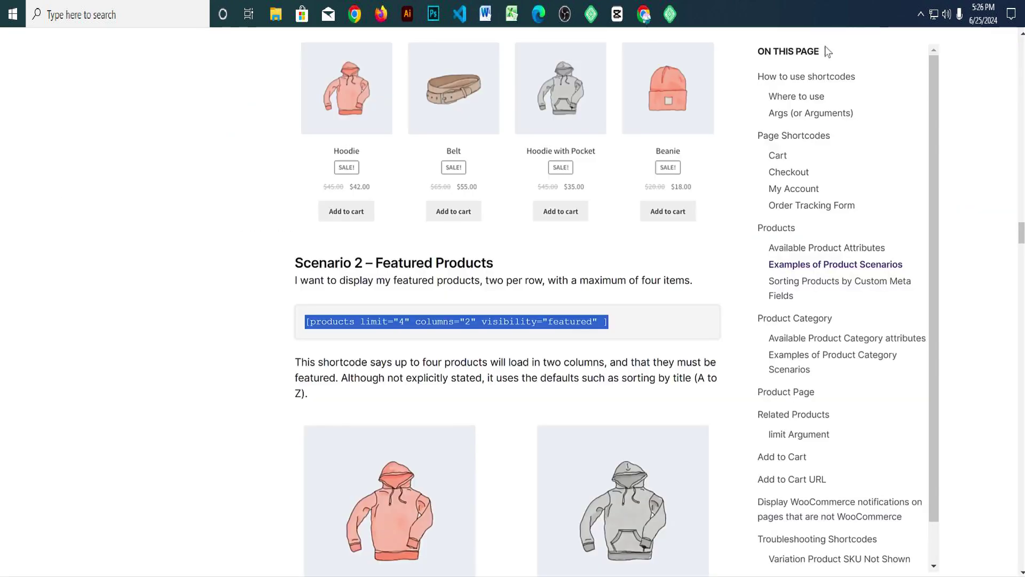
{"action": "scroll", "coordinate": [825, 46], "scroll_direction": "down", "scroll_amount": 1}
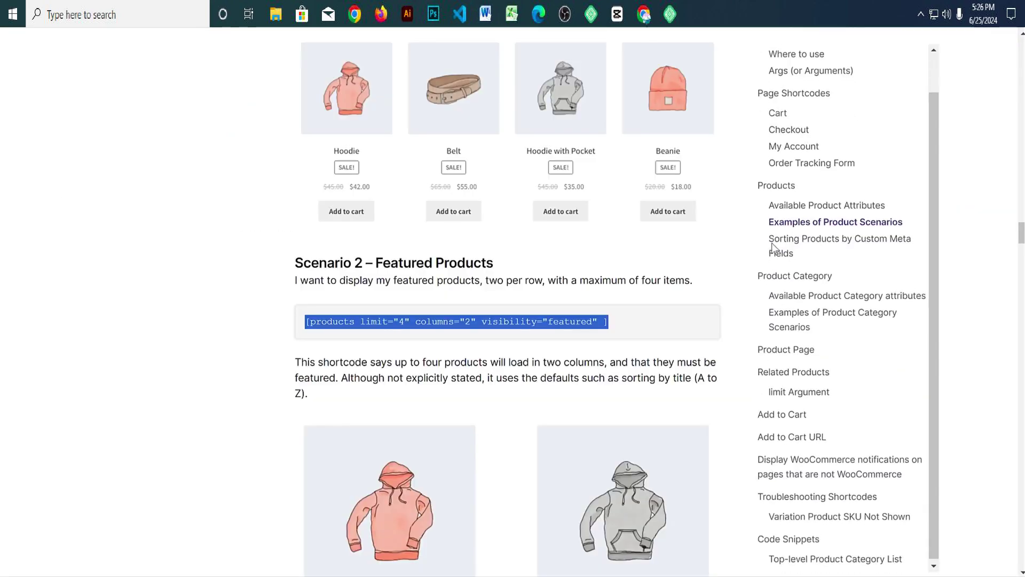
{"action": "scroll", "coordinate": [601, 267], "scroll_direction": "down", "scroll_amount": 5}
{"action": "scroll", "coordinate": [609, 262], "scroll_direction": "down", "scroll_amount": 15}
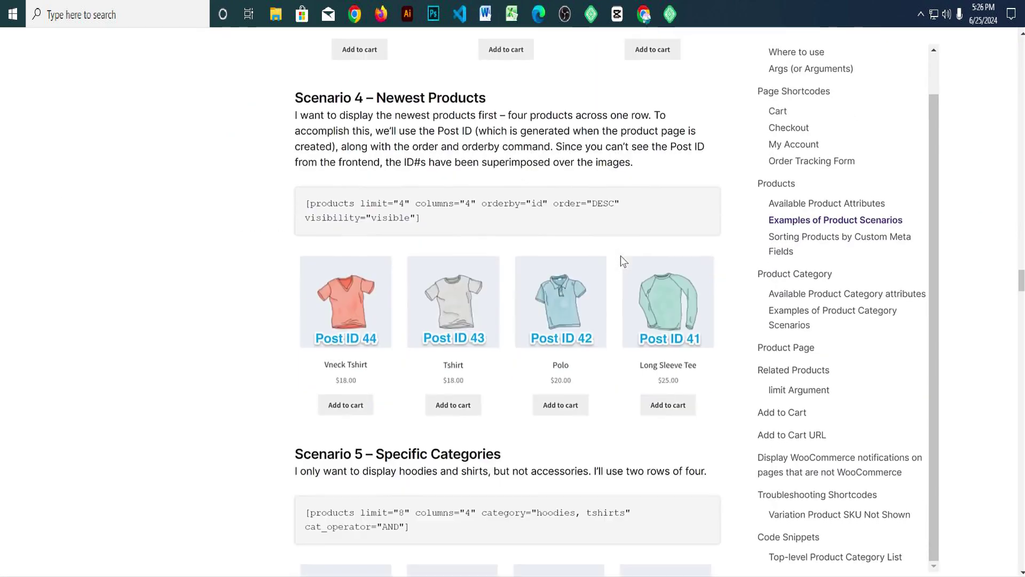
{"action": "left_click_drag", "start_coordinate": [378, 97], "coordinate": [486, 98]}
{"action": "triple_click", "coordinate": [414, 213]}
{"action": "right_click", "coordinate": [425, 218]}
{"action": "left_click", "coordinate": [427, 220]}
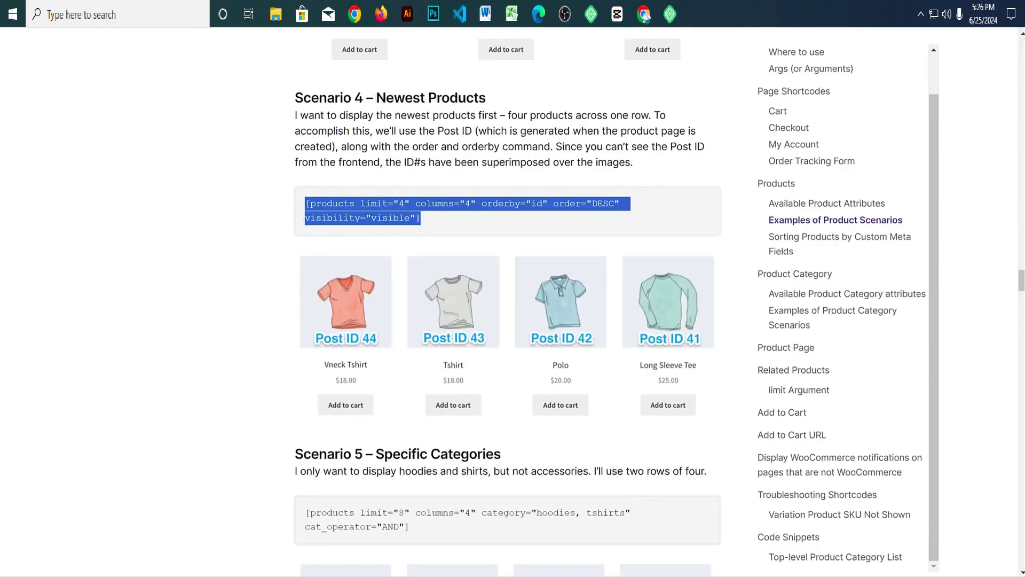
Step: Replace the Recent Products shortcode with the copied newest-products one, set its limit to 8, and save the page
{"action": "key", "text": "alt+Tab"}
{"action": "left_click", "coordinate": [103, 220]}
{"action": "key", "text": "ctrl+v"}
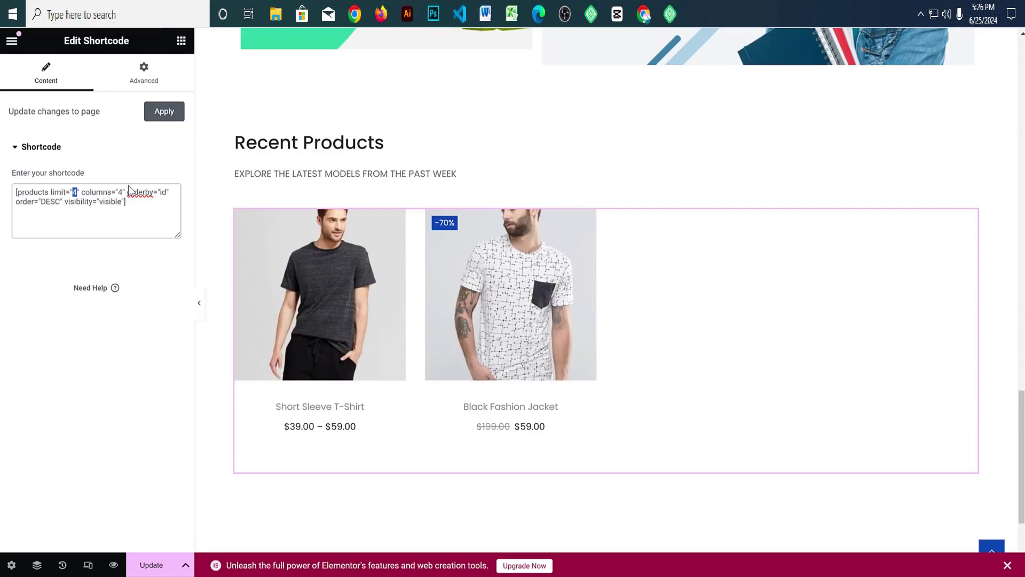
{"action": "type", "text": "8"}
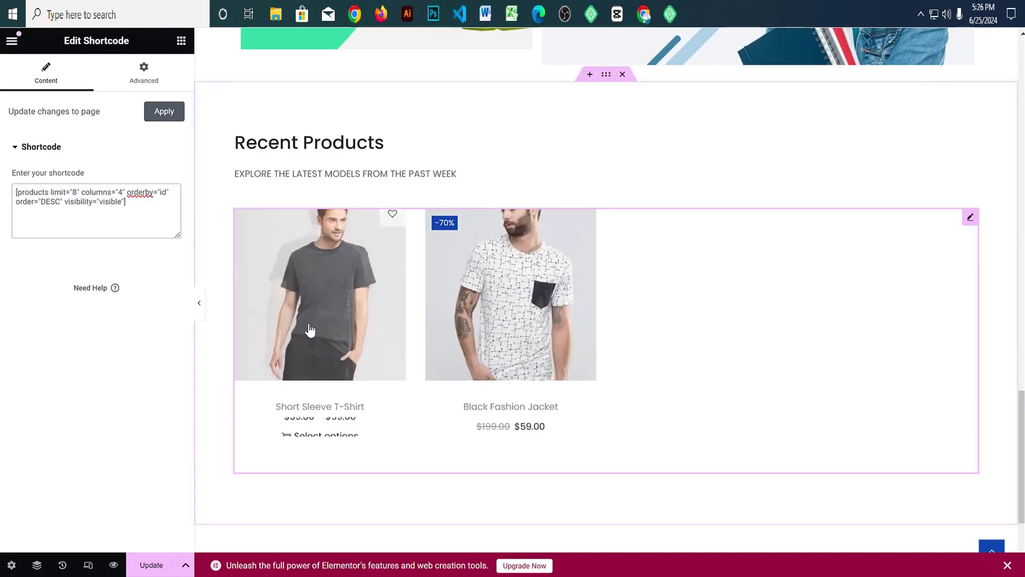
{"action": "scroll", "coordinate": [657, 363], "scroll_direction": "down", "scroll_amount": 3}
{"action": "scroll", "coordinate": [651, 376], "scroll_direction": "up", "scroll_amount": 6}
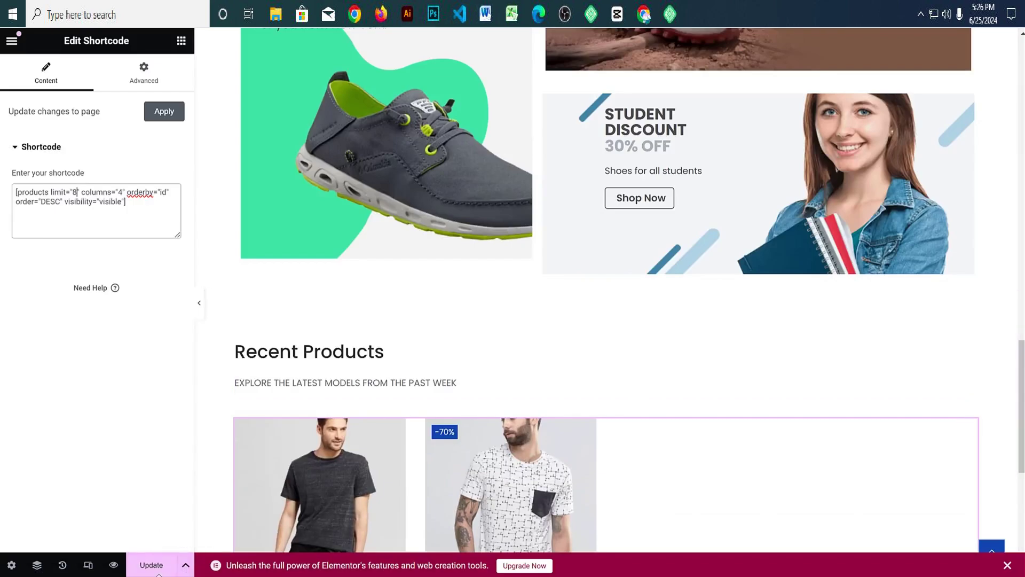
Step: Review the whole shop page from the hero banner down to the Recent Products section
{"action": "scroll", "coordinate": [727, 380], "scroll_direction": "up", "scroll_amount": 20}
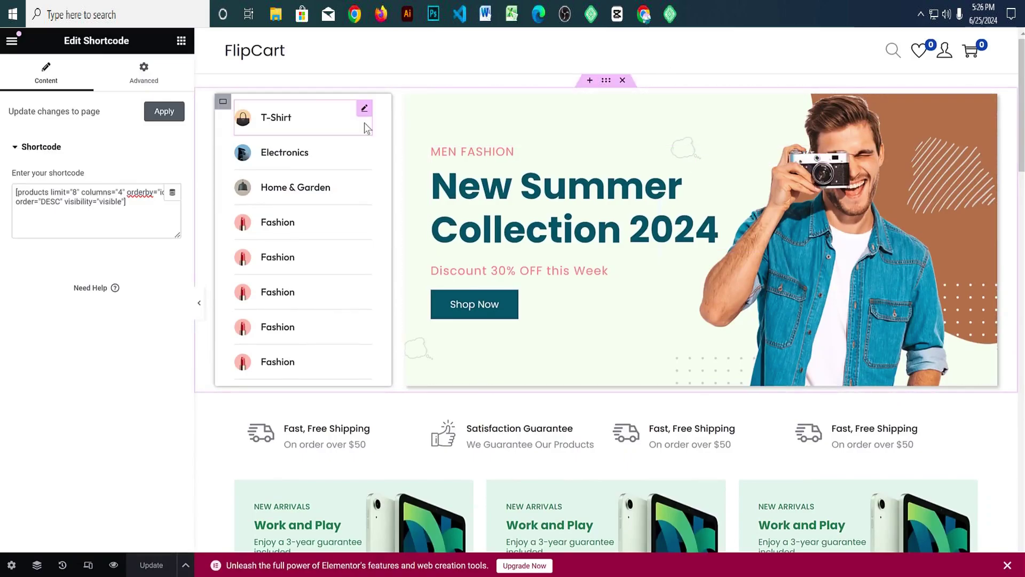
{"action": "scroll", "coordinate": [551, 307], "scroll_direction": "down", "scroll_amount": 8}
{"action": "scroll", "coordinate": [553, 307], "scroll_direction": "down", "scroll_amount": 10}
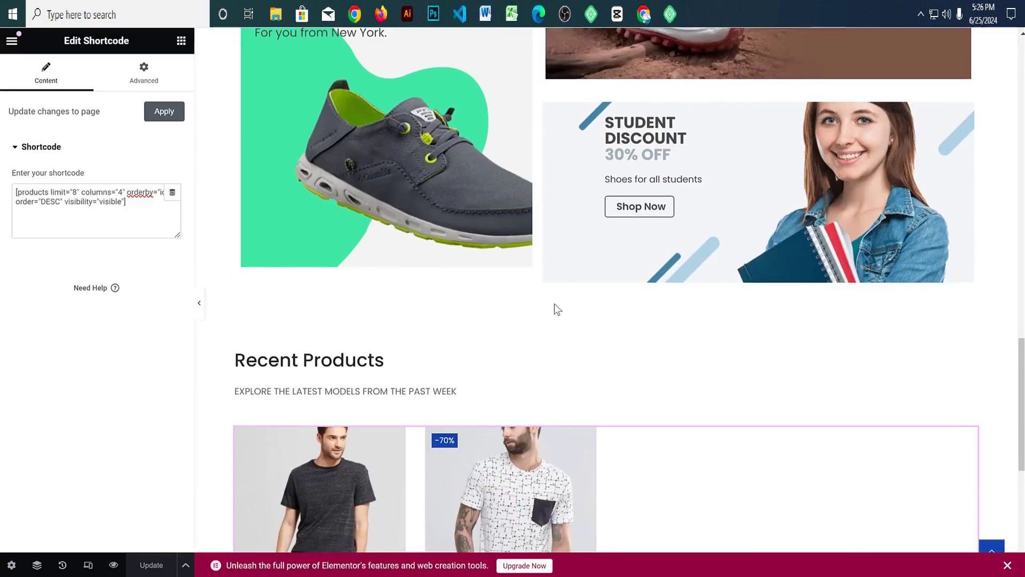
{"action": "scroll", "coordinate": [566, 299], "scroll_direction": "down", "scroll_amount": 5}
{"action": "scroll", "coordinate": [565, 301], "scroll_direction": "up", "scroll_amount": 1}
{"action": "scroll", "coordinate": [565, 302], "scroll_direction": "down", "scroll_amount": 3}
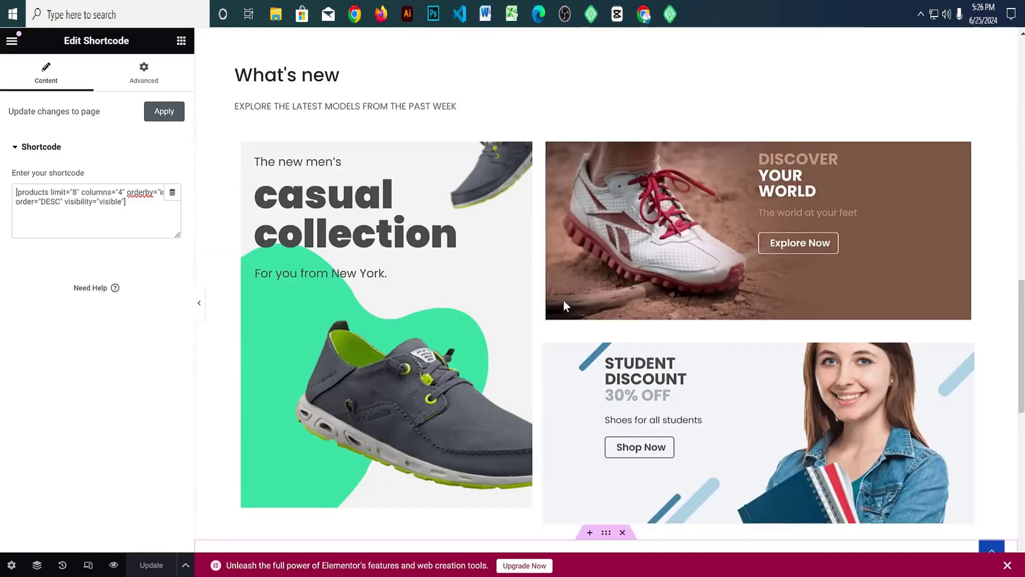
{"action": "scroll", "coordinate": [563, 302], "scroll_direction": "up", "scroll_amount": 15}
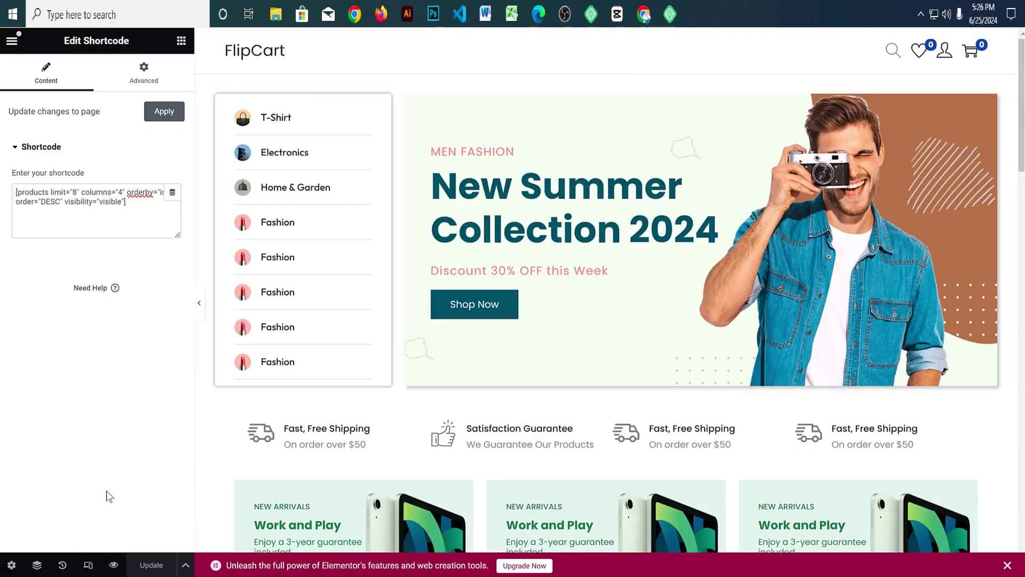
Step: Switch the editor to the mobile portrait preview and review the page's mobile layout down through the Recent Products section
{"action": "left_click", "coordinate": [87, 566]}
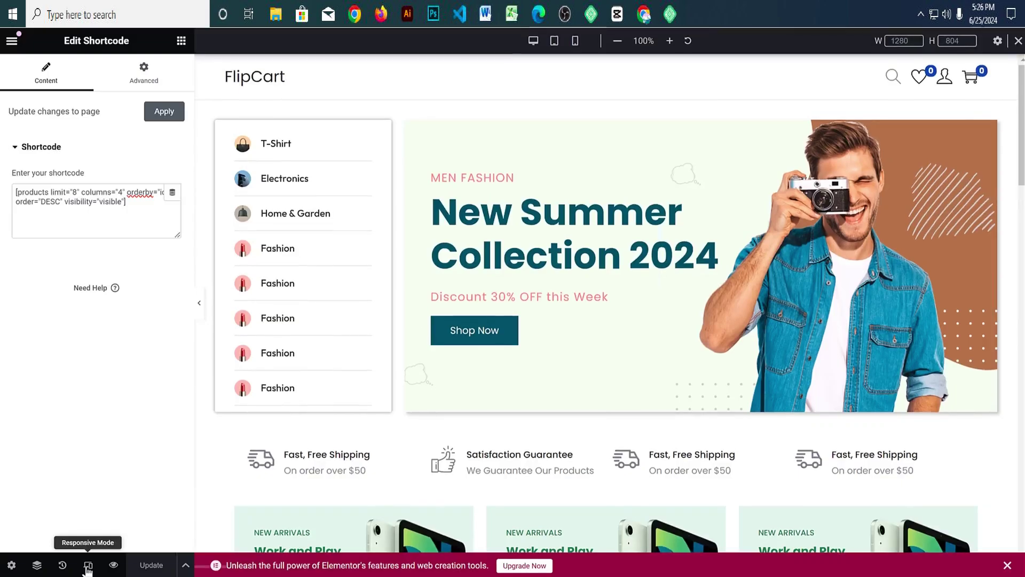
{"action": "left_click", "coordinate": [575, 47]}
{"action": "scroll", "coordinate": [672, 214], "scroll_direction": "down", "scroll_amount": 15}
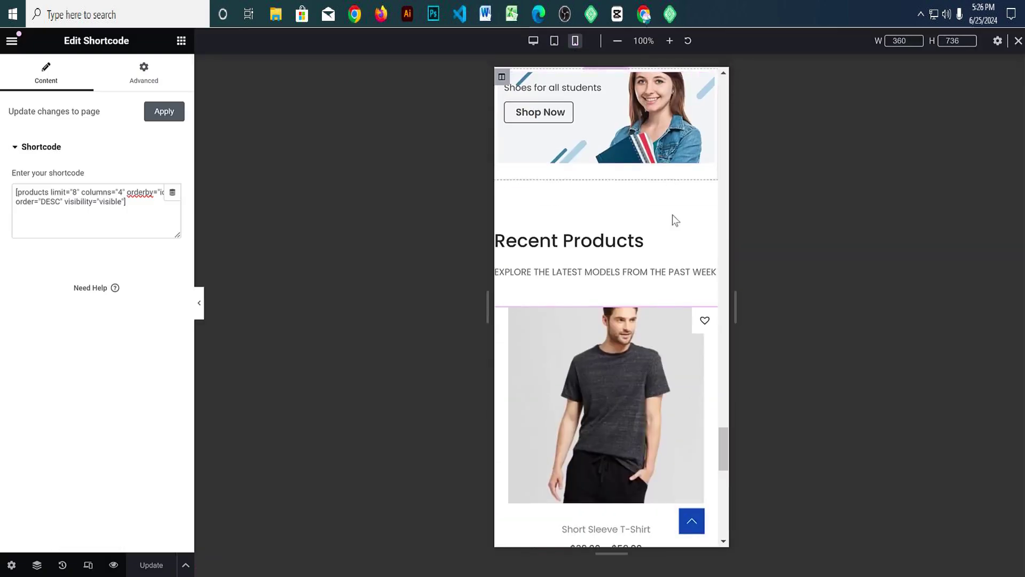
{"action": "scroll", "coordinate": [710, 422], "scroll_direction": "down", "scroll_amount": 9}
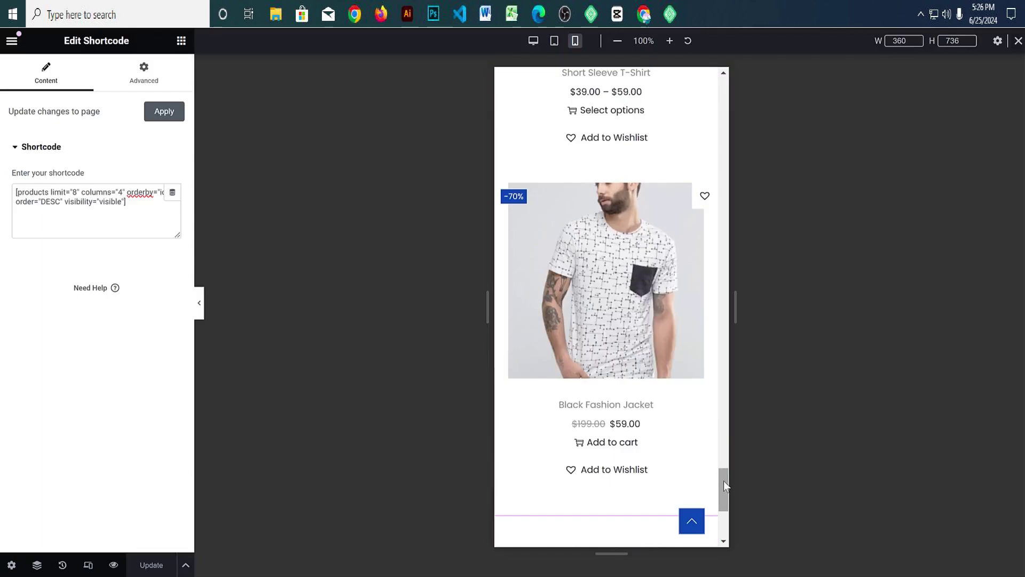
{"action": "scroll", "coordinate": [723, 481], "scroll_direction": "down", "scroll_amount": 6}
{"action": "left_click_drag", "start_coordinate": [723, 382], "coordinate": [710, 86]}
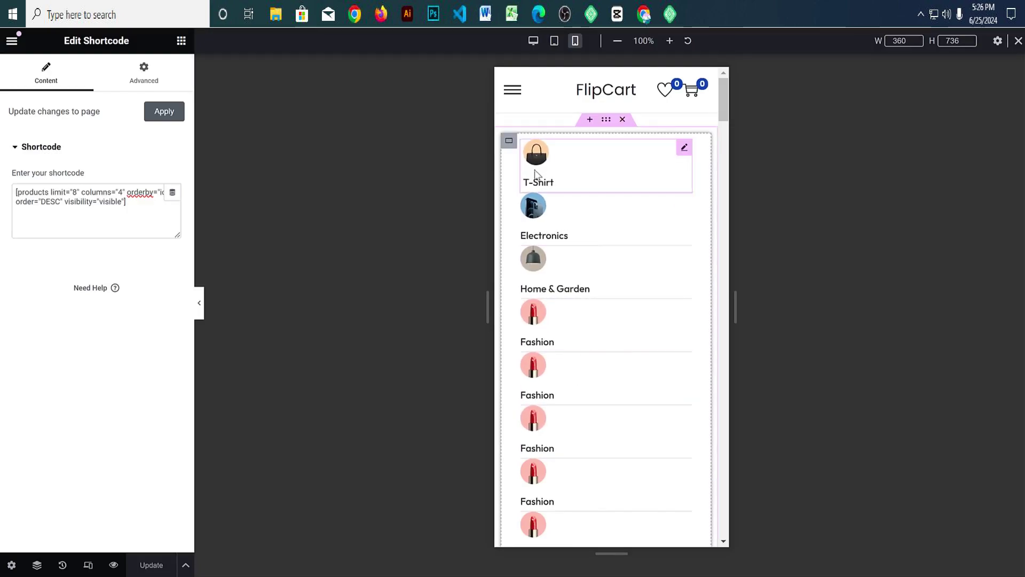
Step: Hide the category list container beside the hero banner on mobile portrait
{"action": "left_click", "coordinate": [509, 142]}
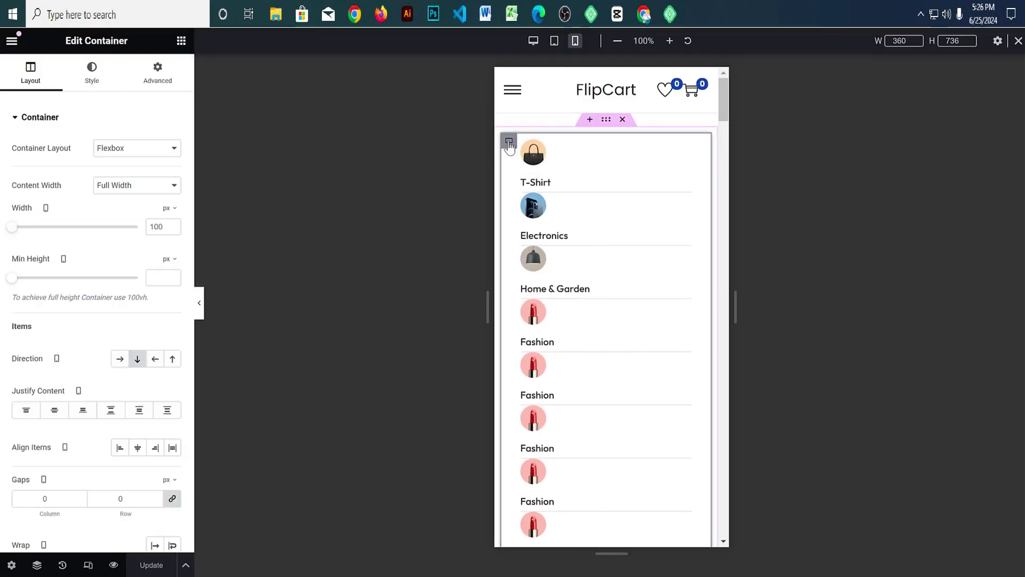
{"action": "left_click", "coordinate": [161, 85]}
{"action": "scroll", "coordinate": [107, 357], "scroll_direction": "down", "scroll_amount": 4}
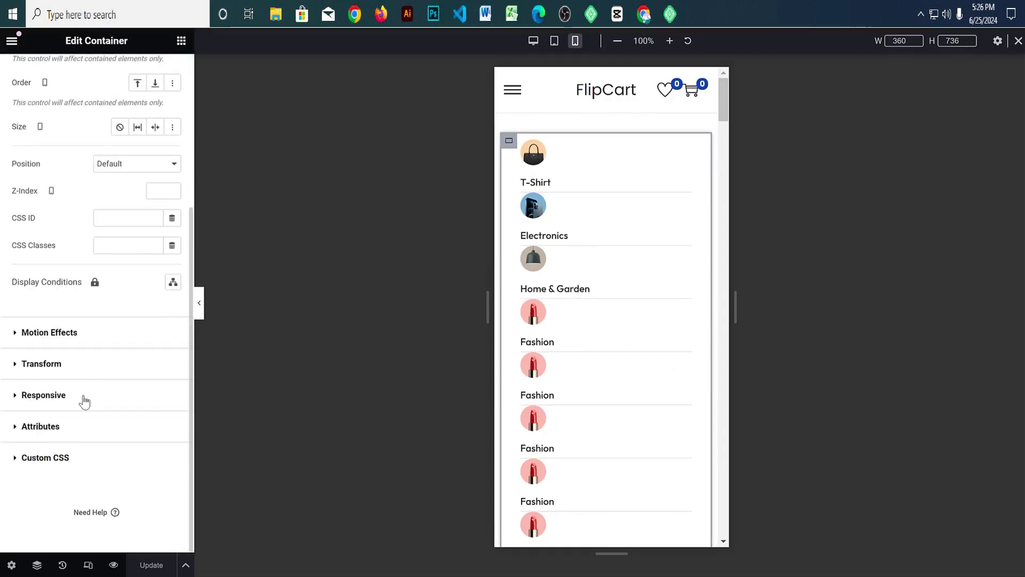
{"action": "left_click", "coordinate": [85, 398]}
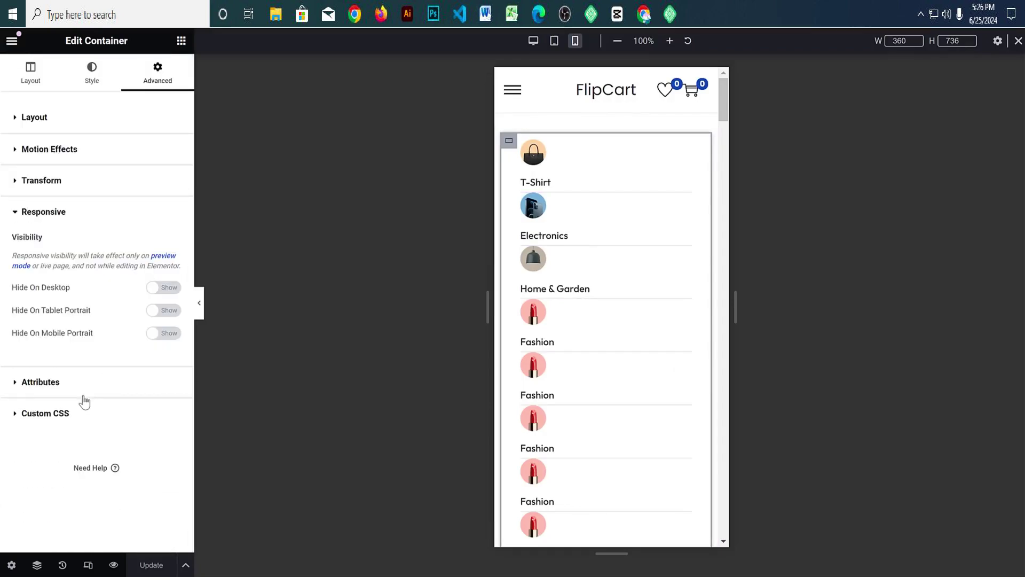
{"action": "left_click", "coordinate": [164, 332]}
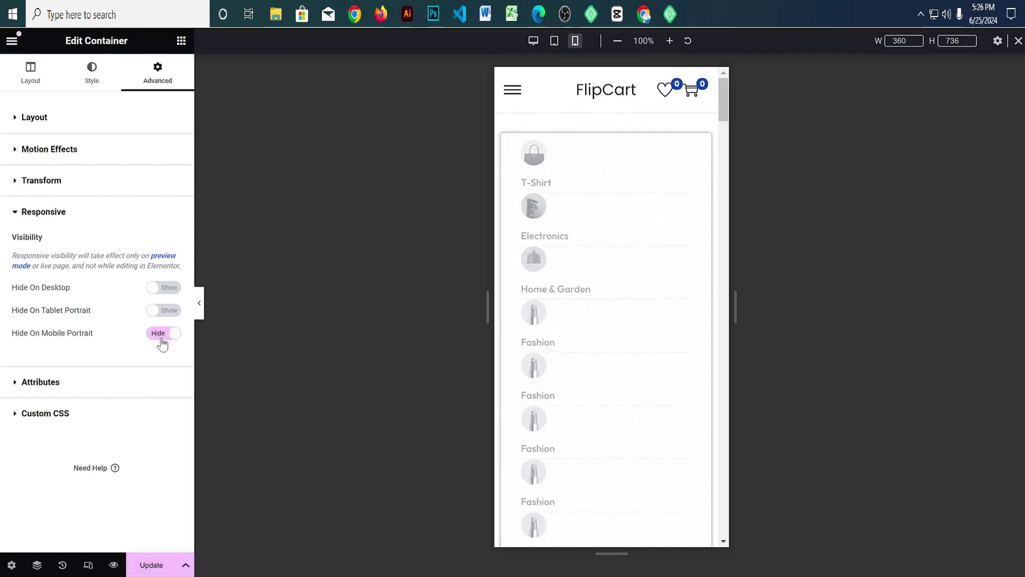
Step: Set all mobile margins of the New Summer Collection hero container to 0 px
{"action": "scroll", "coordinate": [691, 338], "scroll_direction": "down", "scroll_amount": 5}
{"action": "scroll", "coordinate": [689, 339], "scroll_direction": "down", "scroll_amount": 2}
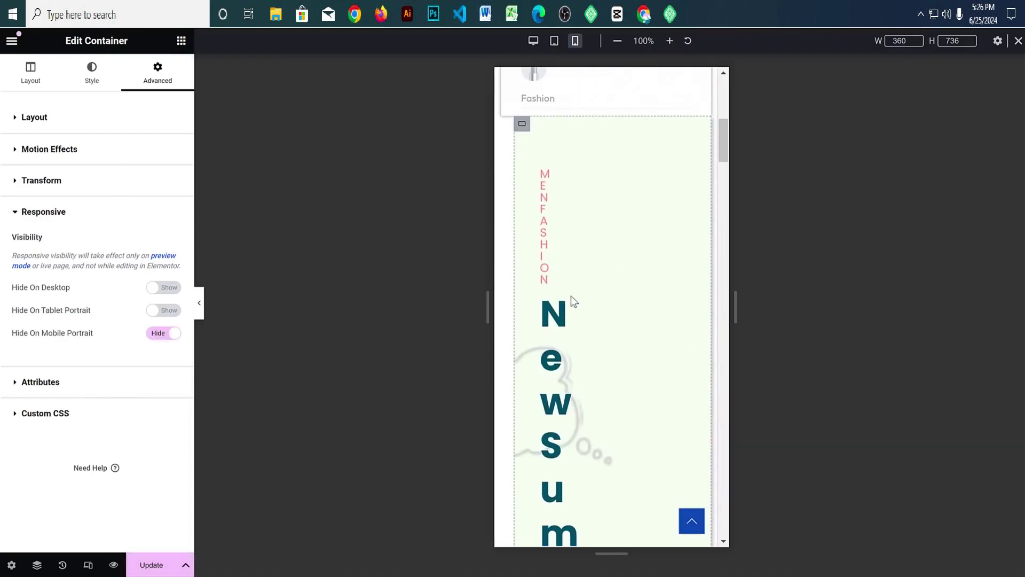
{"action": "left_click", "coordinate": [523, 126]}
{"action": "left_click", "coordinate": [157, 71]}
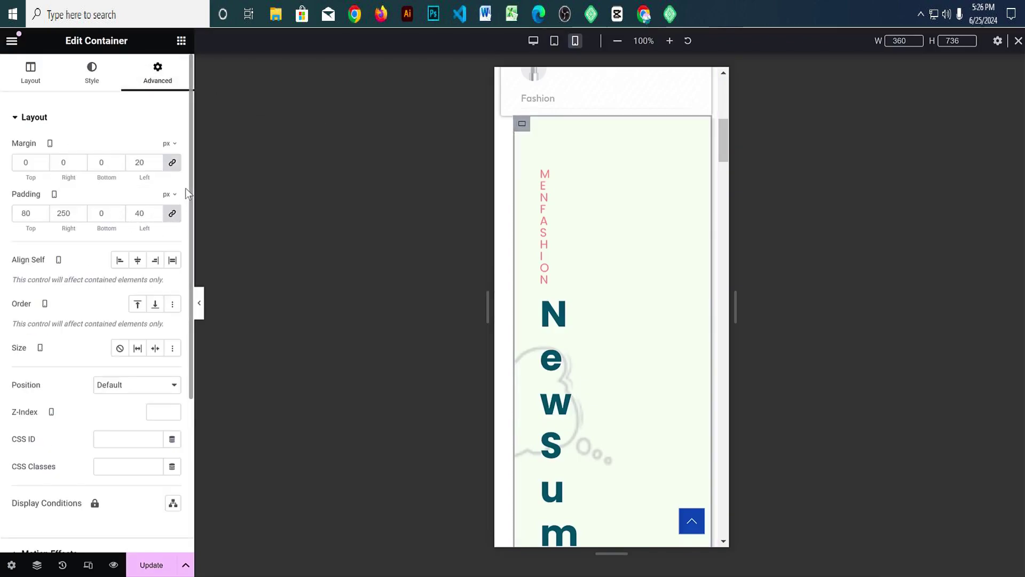
{"action": "left_click", "coordinate": [172, 164]}
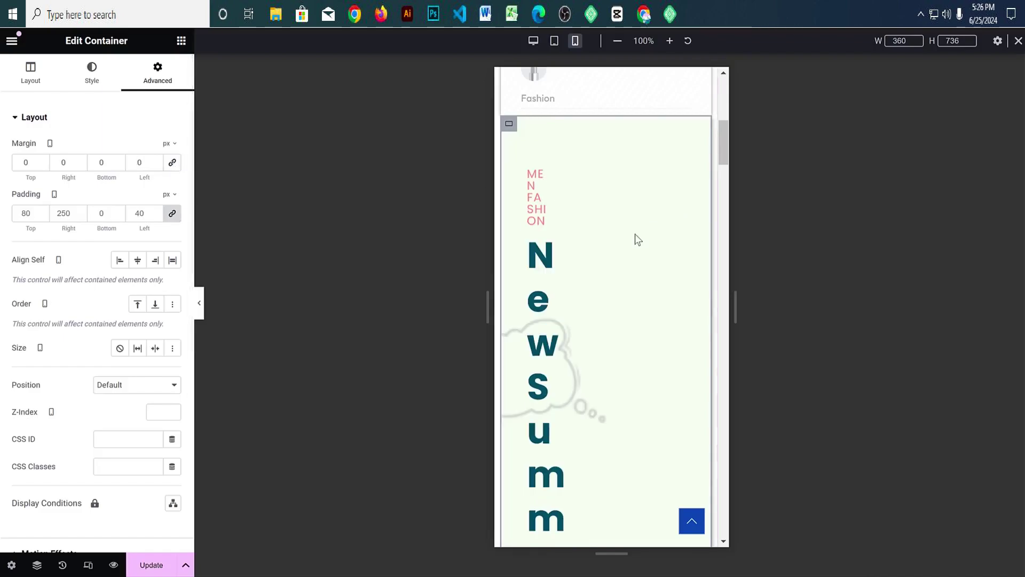
Step: Set the hero container's mobile padding to 40 px at the top and bottom and 0 px on both sides
{"action": "scroll", "coordinate": [670, 348], "scroll_direction": "down", "scroll_amount": 5}
{"action": "scroll", "coordinate": [670, 348], "scroll_direction": "up", "scroll_amount": 6}
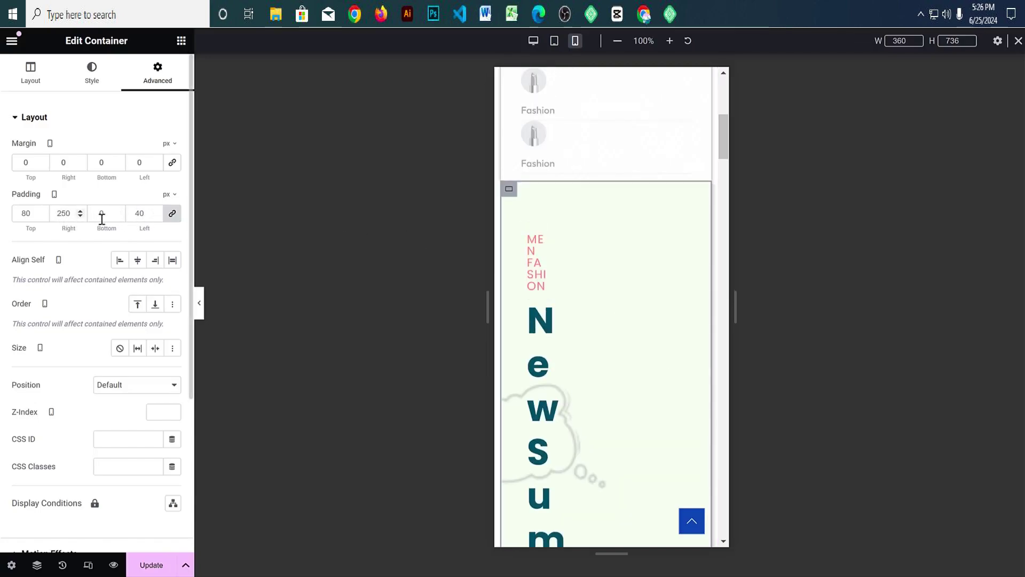
{"action": "left_click", "coordinate": [170, 215]}
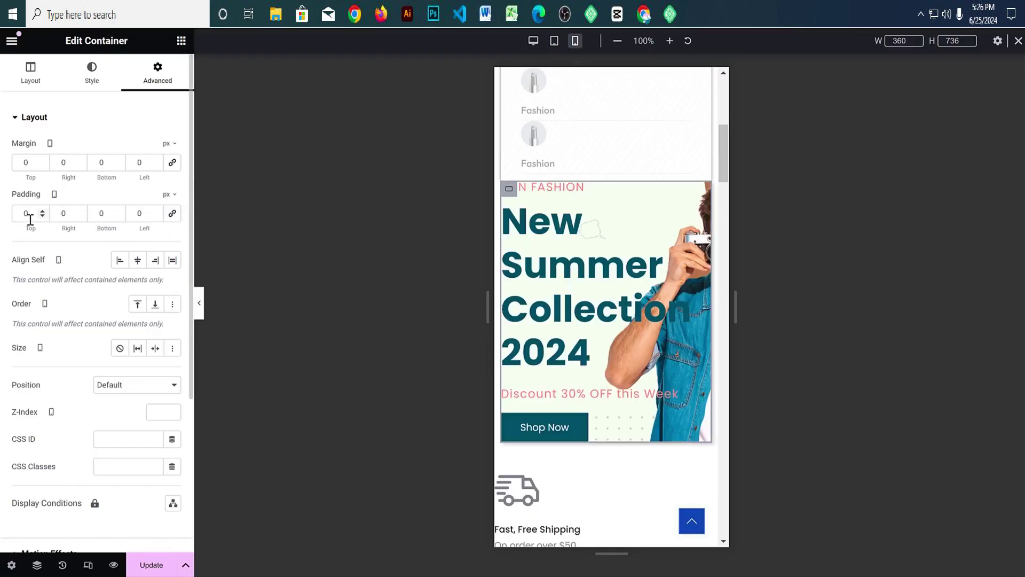
{"action": "left_click_drag", "start_coordinate": [31, 219], "coordinate": [2, 220]}
{"action": "type", "text": "40"}
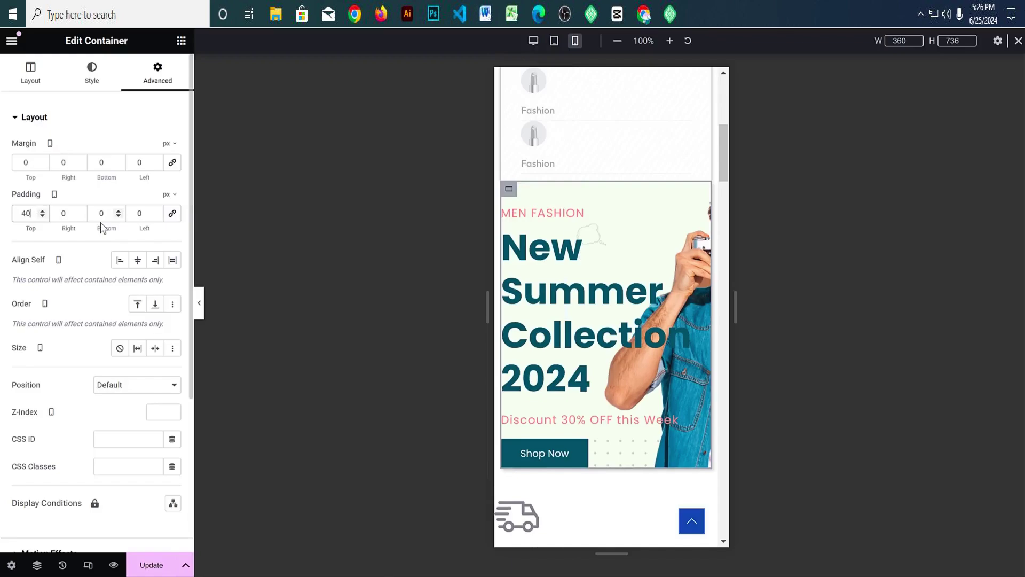
{"action": "key", "text": "Tab"}
{"action": "key", "text": "Tab"}
{"action": "type", "text": "40"}
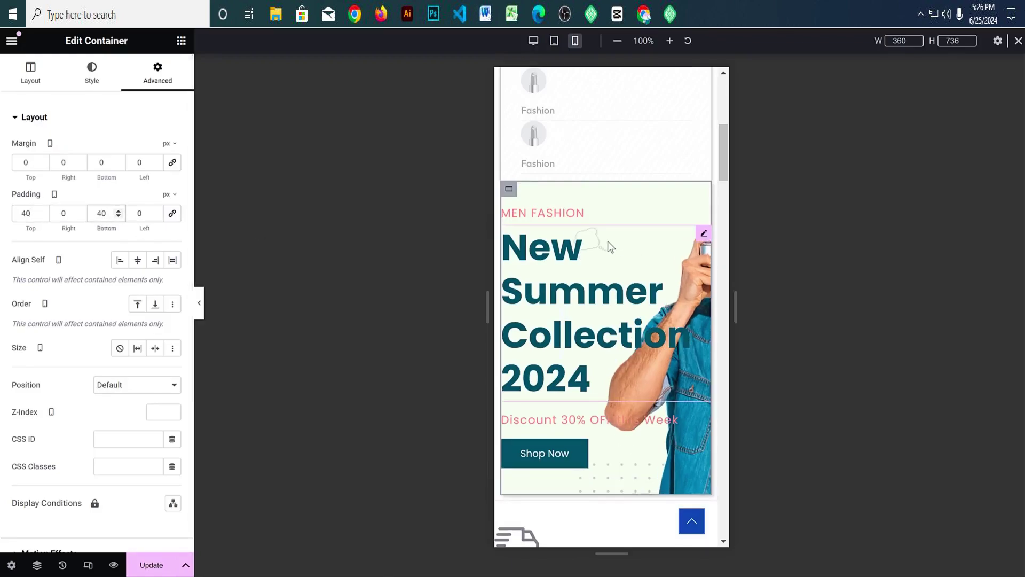
Step: Center-align the MEN FASHION heading in the hero banner for mobile
{"action": "left_click", "coordinate": [564, 217]}
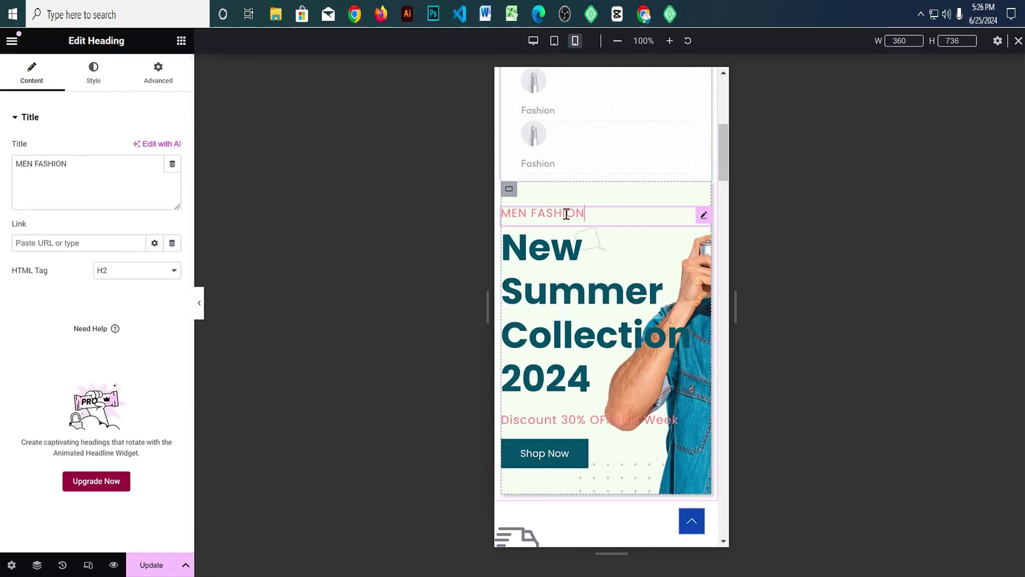
{"action": "left_click", "coordinate": [93, 72]}
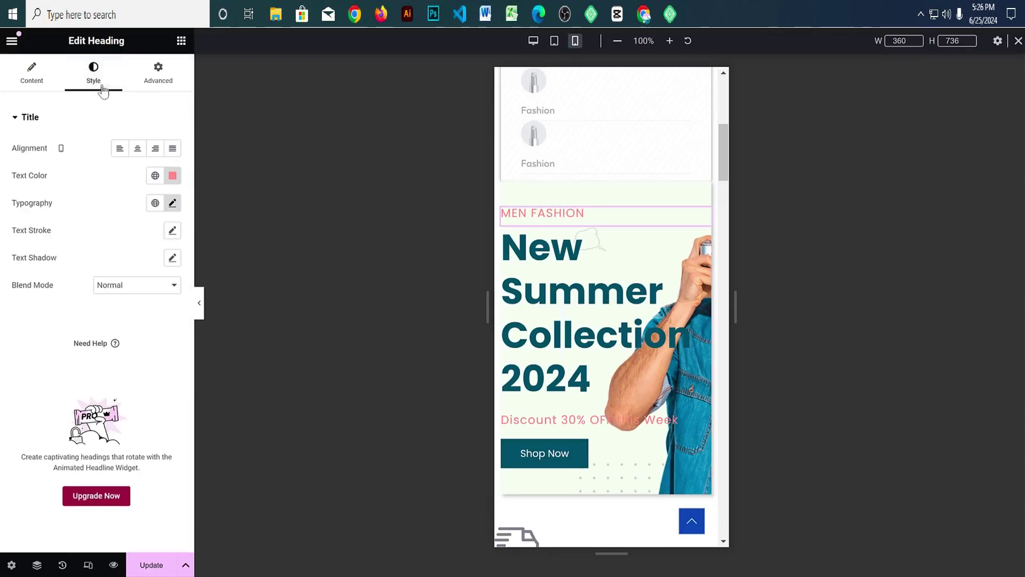
{"action": "left_click", "coordinate": [137, 148]}
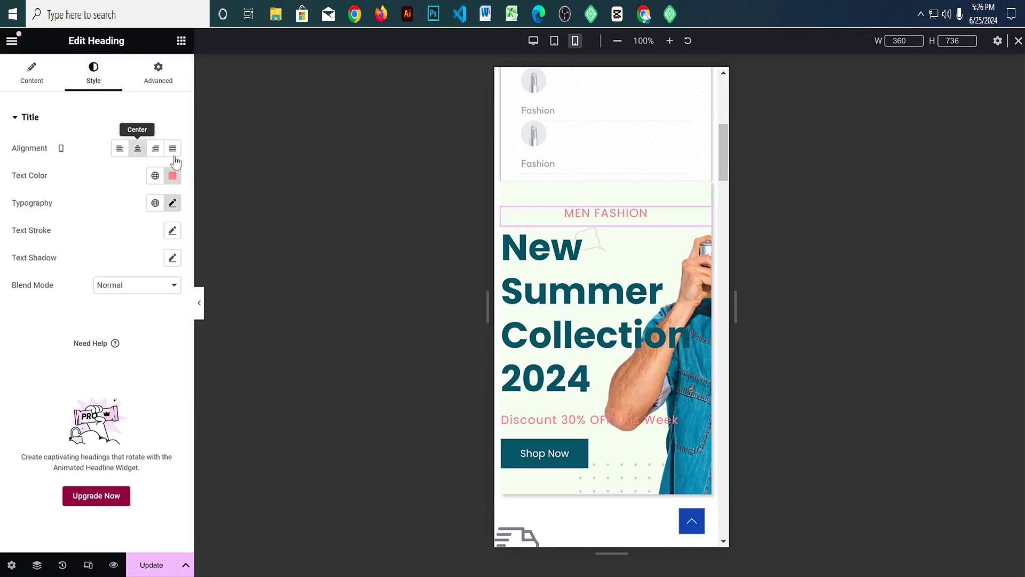
Step: Center the New Summer Collection 2024 heading on mobile and reduce its font size to 41 px
{"action": "left_click", "coordinate": [582, 297]}
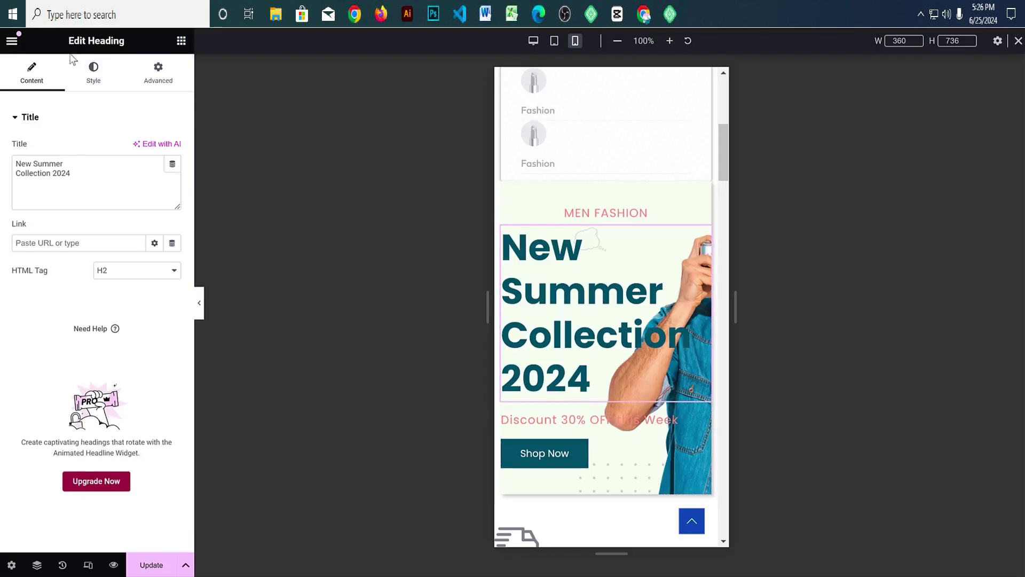
{"action": "left_click", "coordinate": [94, 80]}
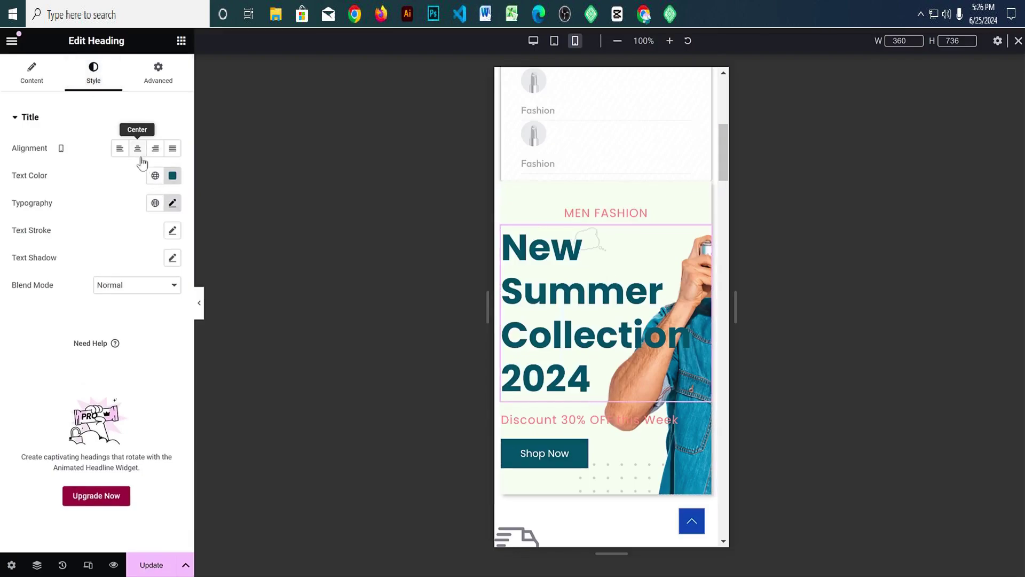
{"action": "left_click", "coordinate": [137, 148]}
{"action": "left_click", "coordinate": [172, 203]}
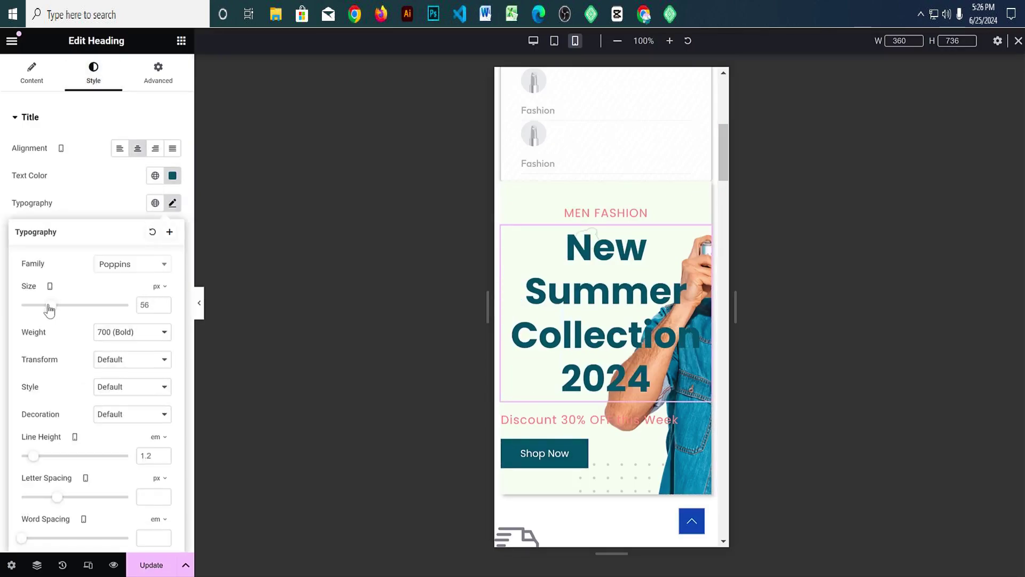
{"action": "left_click_drag", "start_coordinate": [48, 306], "coordinate": [45, 306]}
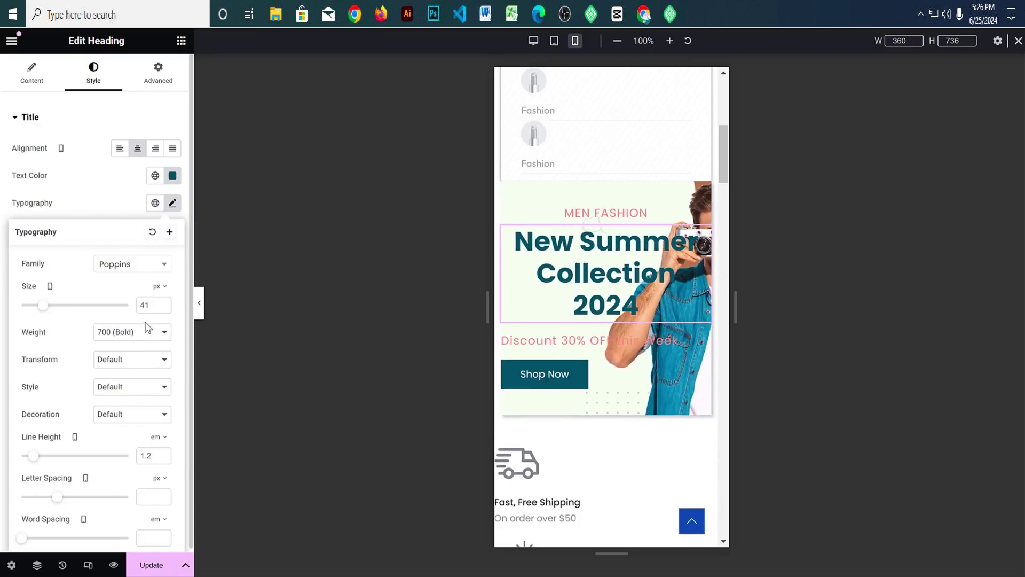
Step: Center the Discount 30% OFF this Week heading and the Shop Now button on mobile
{"action": "left_click", "coordinate": [563, 341]}
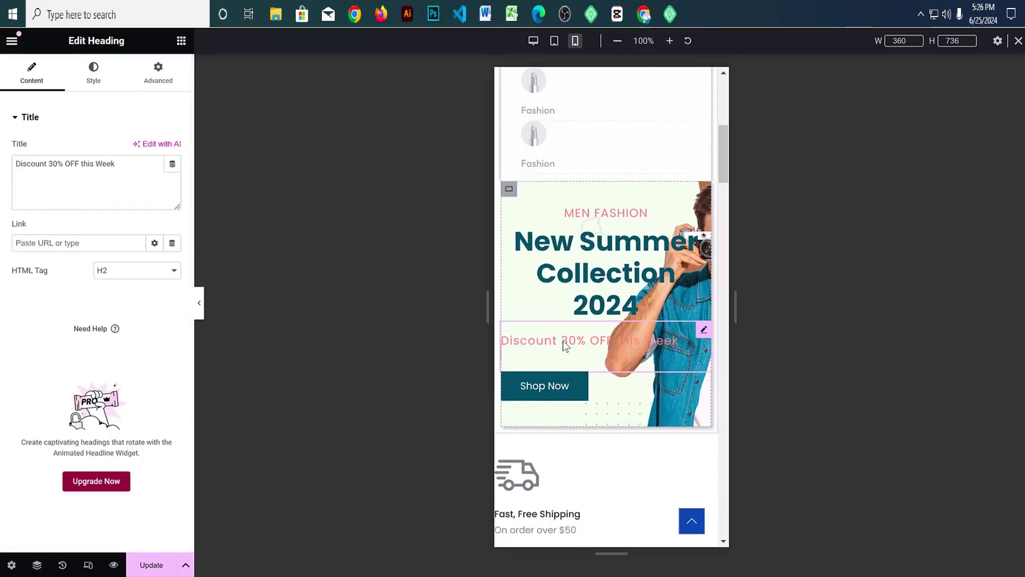
{"action": "left_click", "coordinate": [94, 92]}
{"action": "left_click", "coordinate": [583, 379]}
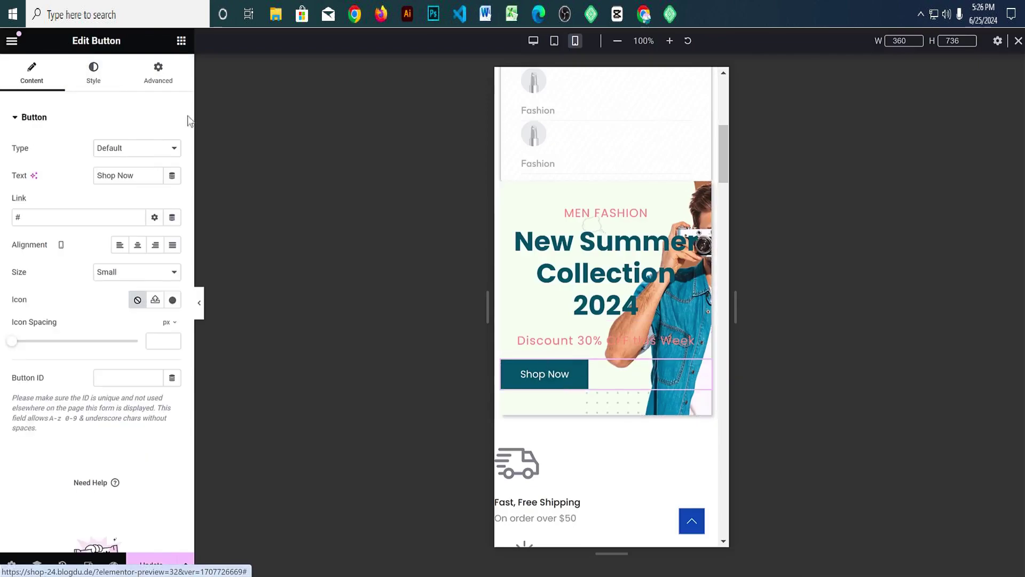
{"action": "left_click", "coordinate": [93, 73]}
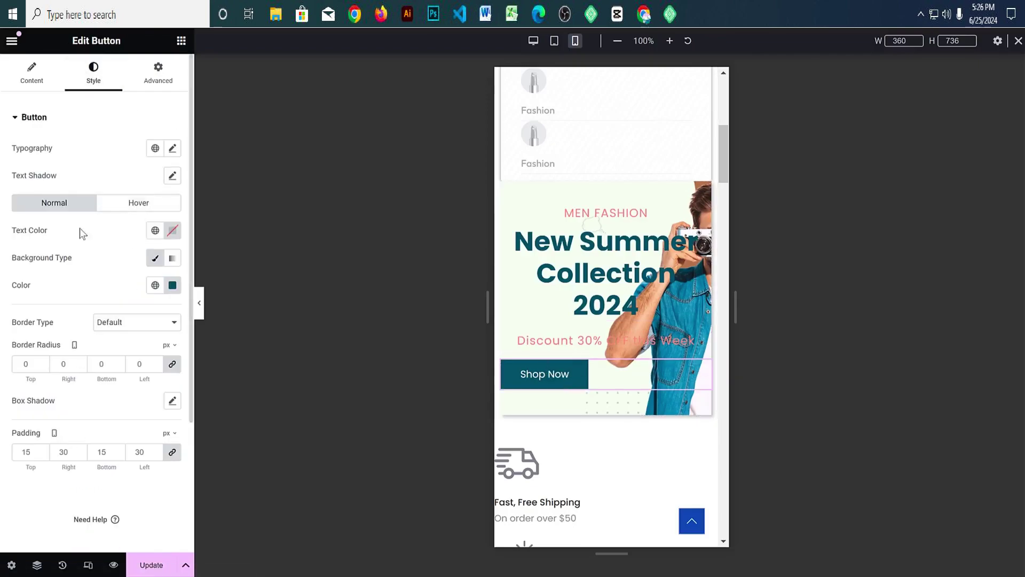
{"action": "left_click", "coordinate": [33, 74]}
{"action": "left_click", "coordinate": [140, 248]}
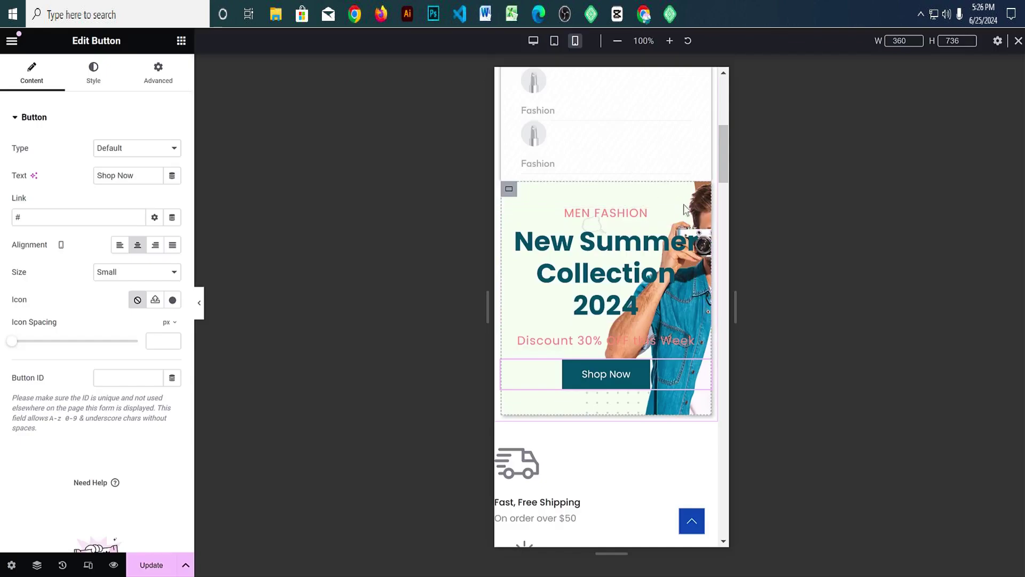
Step: Try Center Left as the hero container's mobile background image position and return it to Center Center
{"action": "left_click", "coordinate": [509, 189]}
{"action": "left_click", "coordinate": [97, 75]}
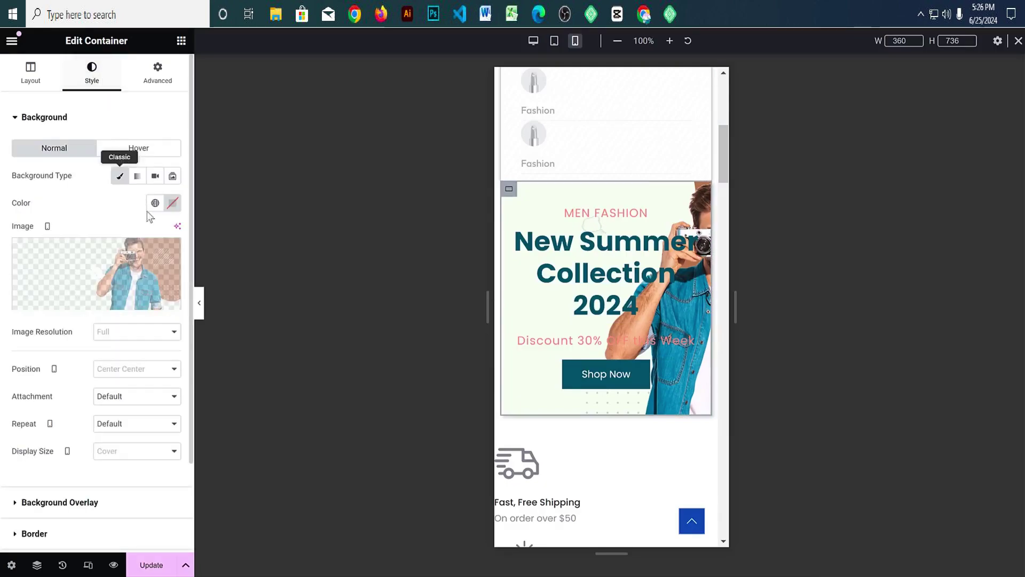
{"action": "scroll", "coordinate": [139, 267], "scroll_direction": "down", "scroll_amount": 2}
{"action": "left_click", "coordinate": [140, 303]}
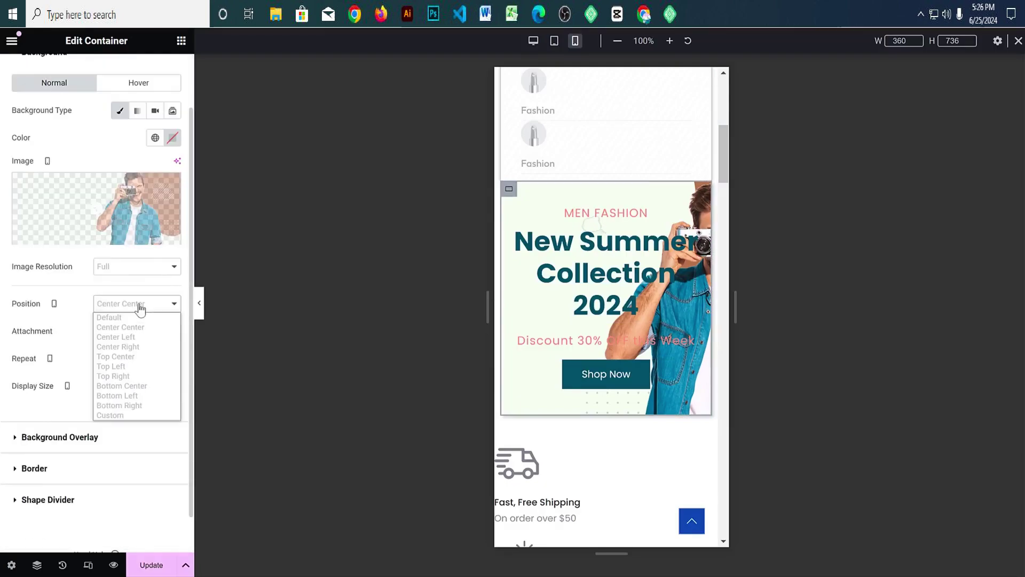
{"action": "left_click", "coordinate": [135, 337]}
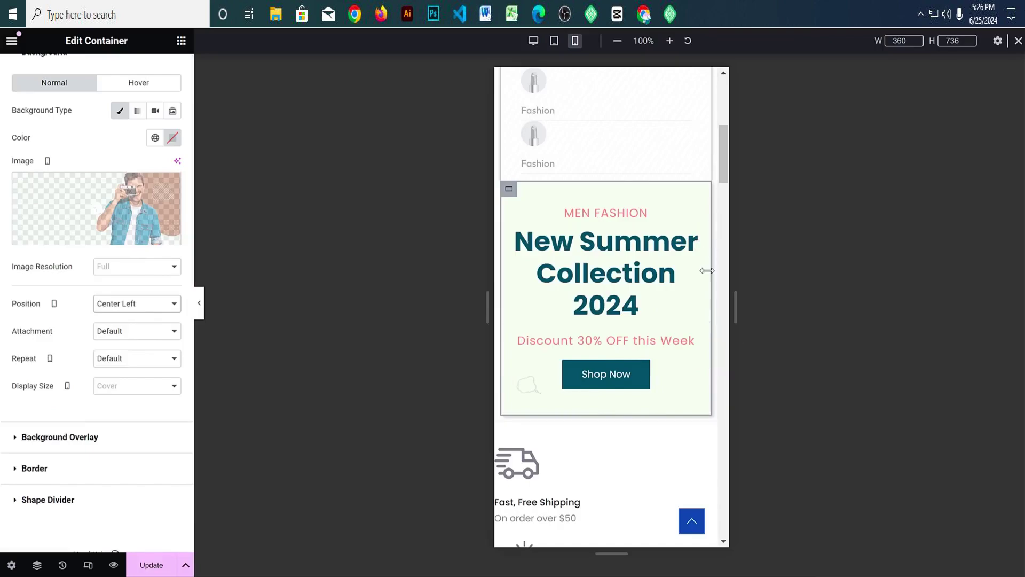
{"action": "left_click", "coordinate": [154, 311]}
{"action": "left_click", "coordinate": [136, 327]}
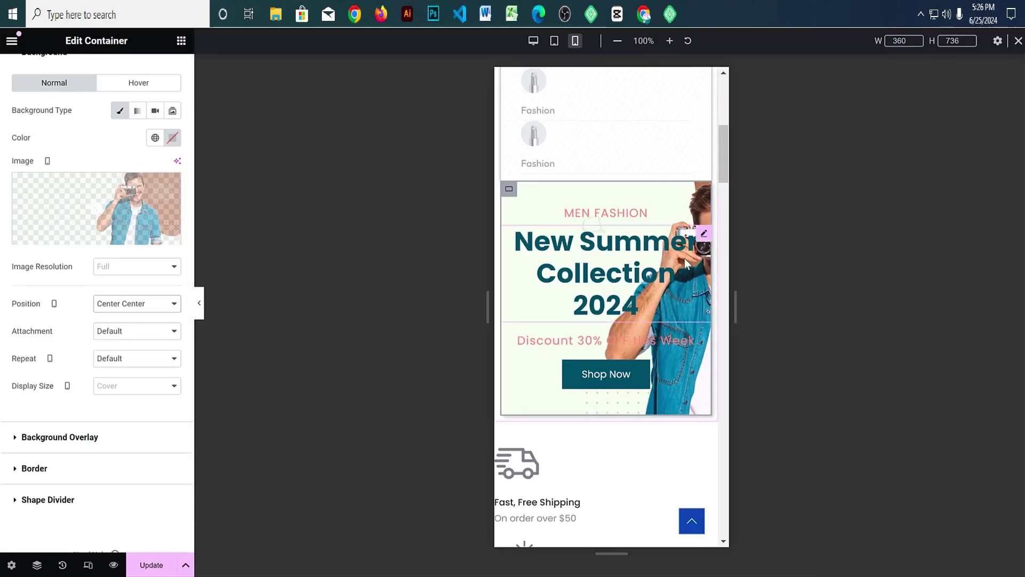
Step: Set the icon boxes container's grid to 2 columns for mobile
{"action": "scroll", "coordinate": [687, 267], "scroll_direction": "down", "scroll_amount": 6}
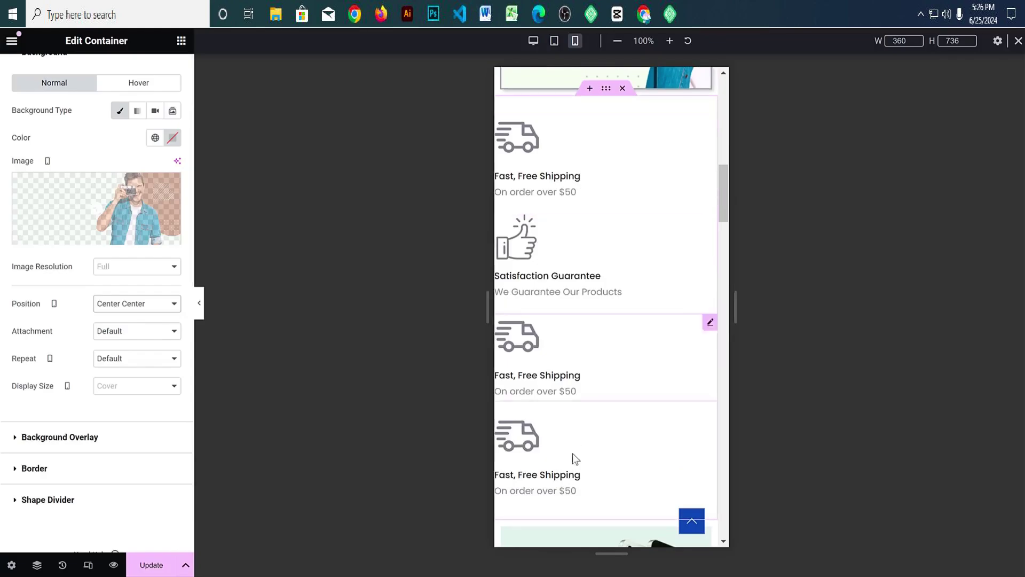
{"action": "scroll", "coordinate": [594, 347], "scroll_direction": "up", "scroll_amount": 1}
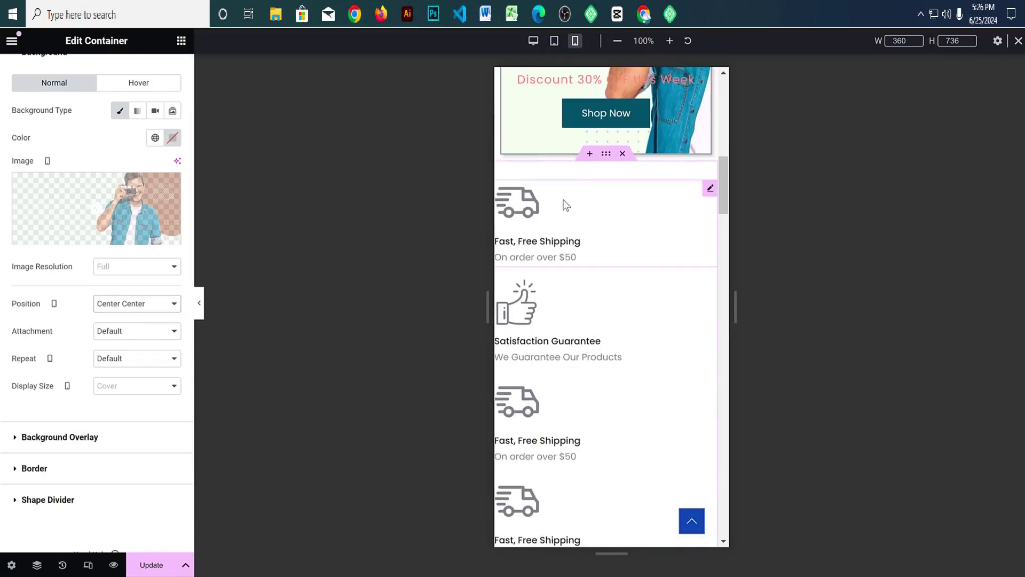
{"action": "left_click", "coordinate": [606, 155]}
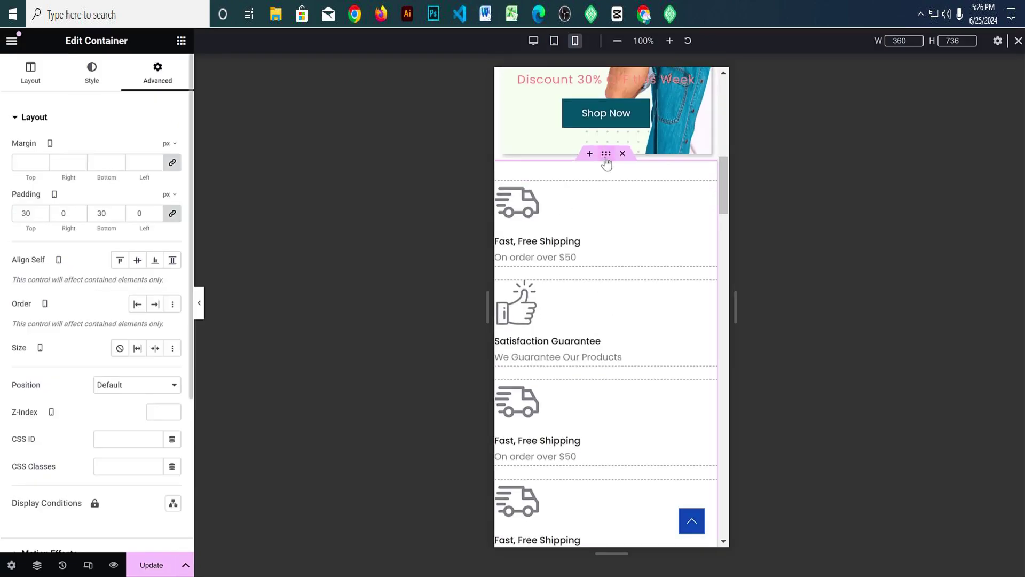
{"action": "scroll", "coordinate": [171, 374], "scroll_direction": "down", "scroll_amount": 4}
{"action": "scroll", "coordinate": [134, 321], "scroll_direction": "up", "scroll_amount": 4}
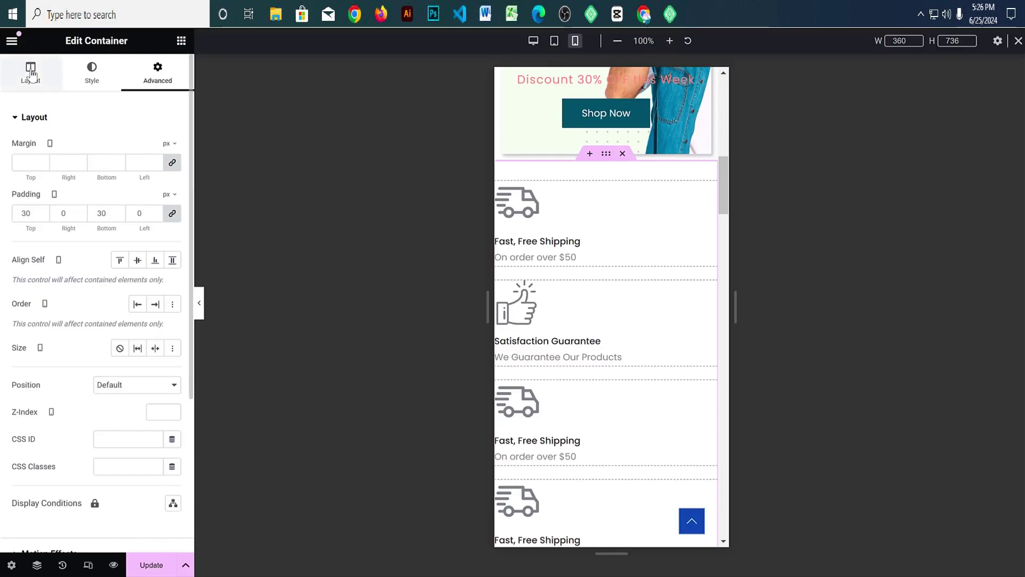
{"action": "left_click", "coordinate": [30, 72]}
{"action": "scroll", "coordinate": [128, 335], "scroll_direction": "down", "scroll_amount": 2}
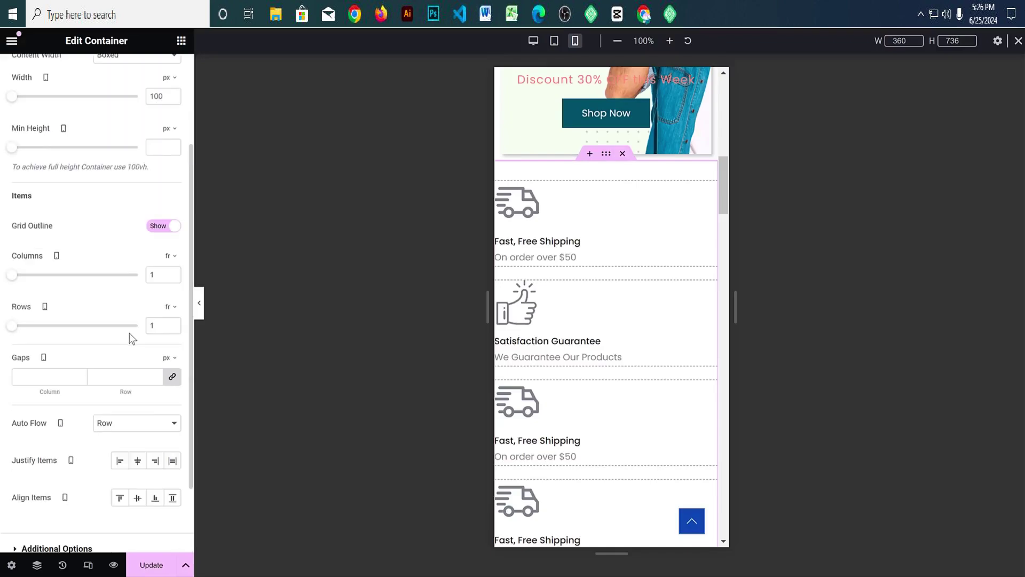
{"action": "left_click", "coordinate": [172, 273]}
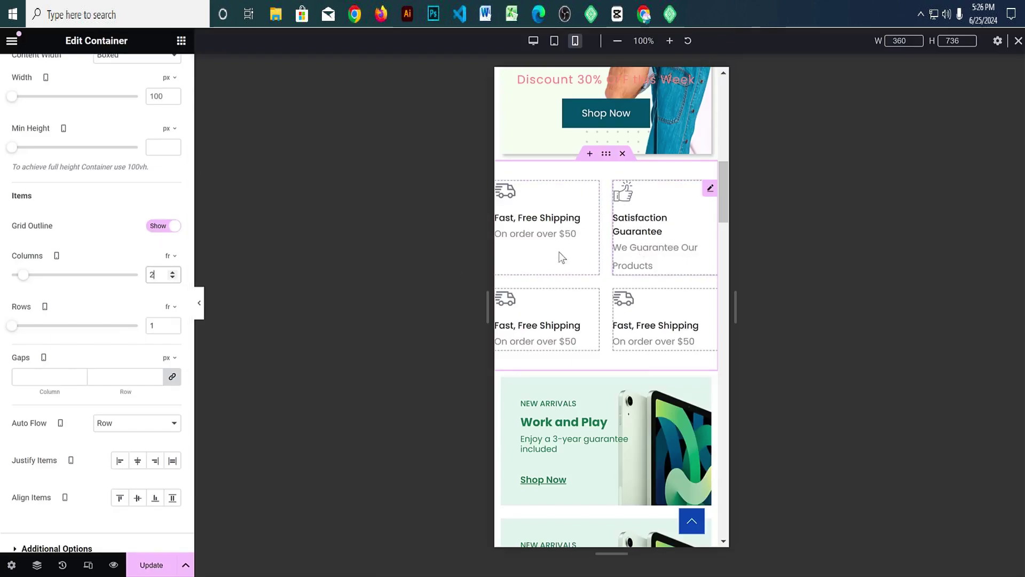
Step: Try a 10 px column and row gap for the icon boxes container on mobile and clear it again
{"action": "scroll", "coordinate": [165, 240], "scroll_direction": "up", "scroll_amount": 3}
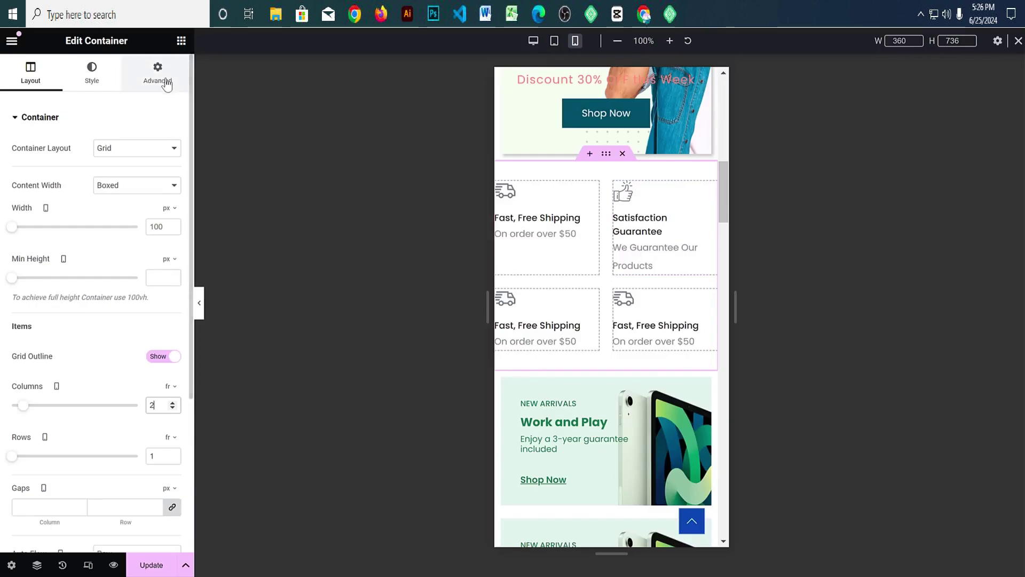
{"action": "scroll", "coordinate": [128, 213], "scroll_direction": "down", "scroll_amount": 4}
{"action": "left_click", "coordinate": [37, 318]}
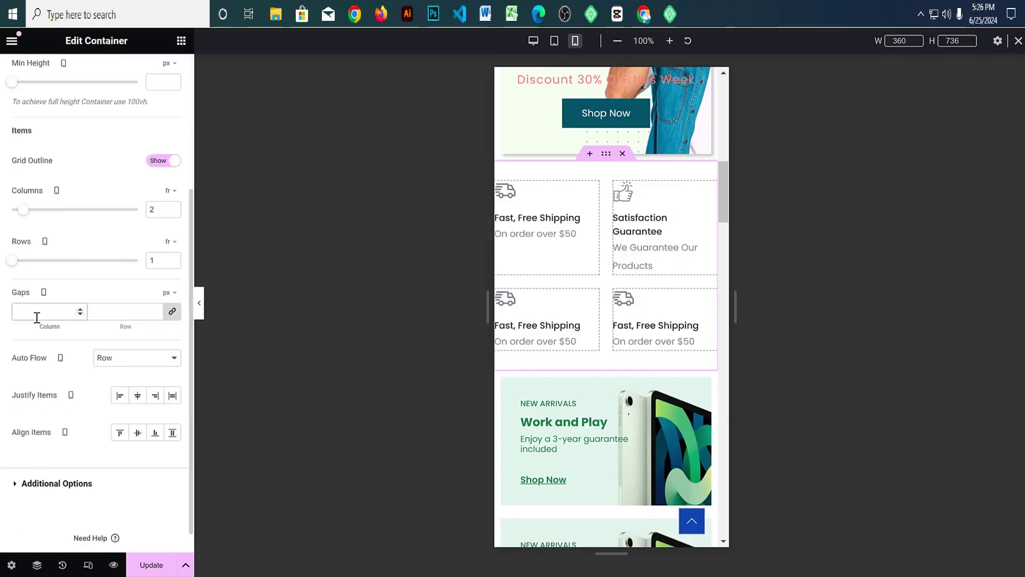
{"action": "type", "text": "10"}
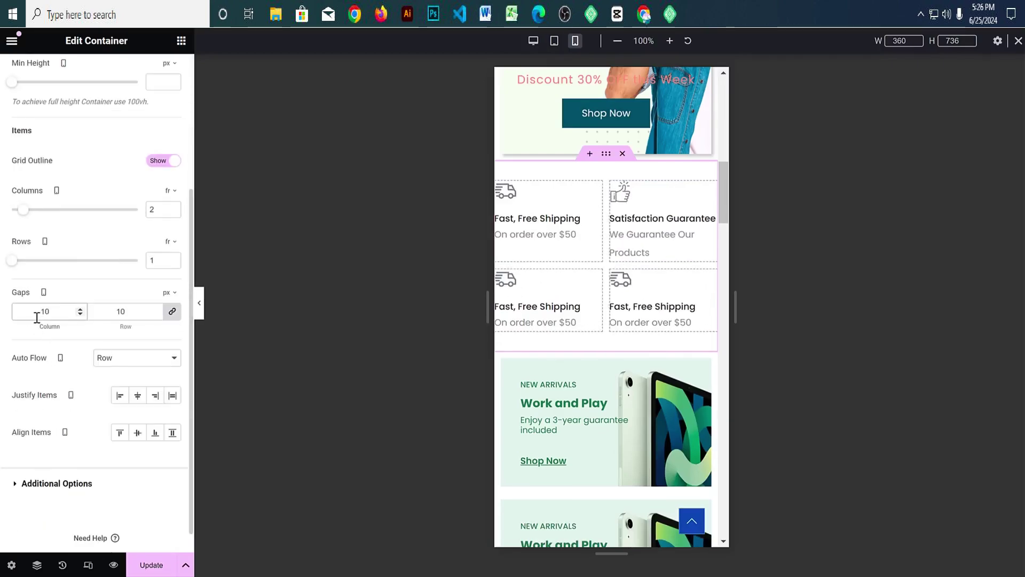
{"action": "key", "text": "BackSpace"}
{"action": "key", "text": "BackSpace"}
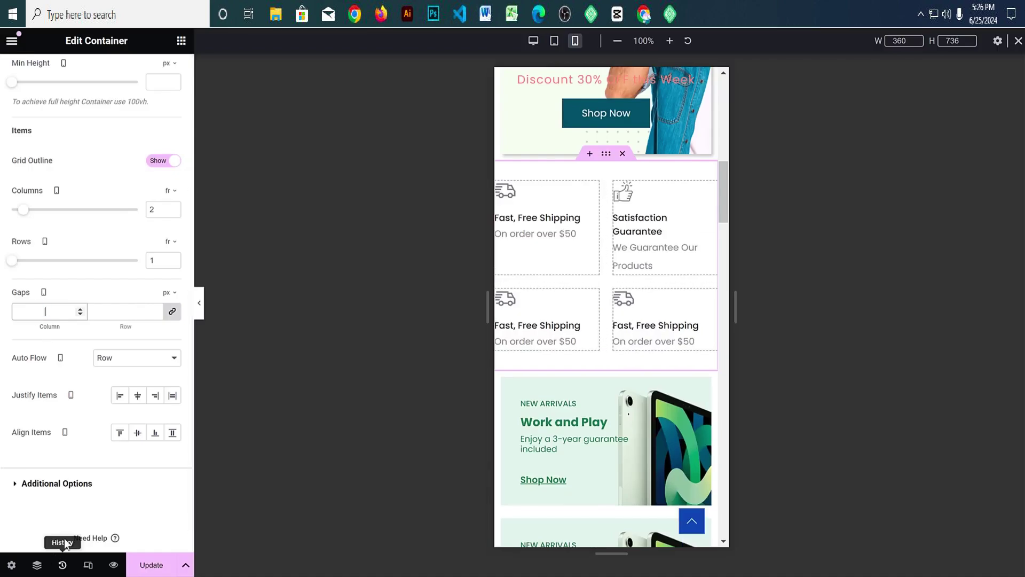
Step: Unlink the icon boxes container's mobile padding and set it to 30 px top and bottom, 10 px right and left
{"action": "scroll", "coordinate": [50, 459], "scroll_direction": "up", "scroll_amount": 3}
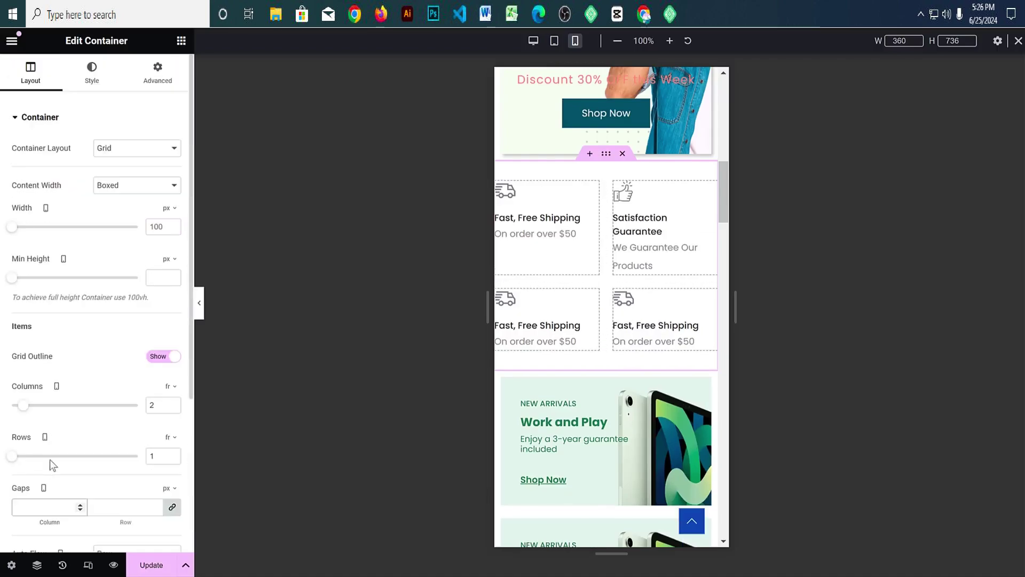
{"action": "left_click", "coordinate": [158, 73]}
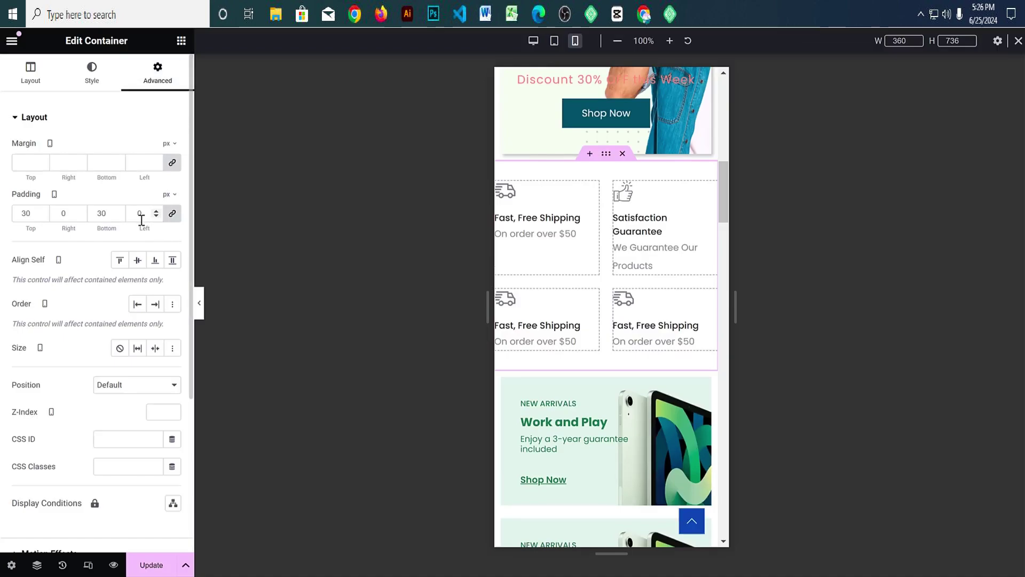
{"action": "left_click", "coordinate": [172, 213]}
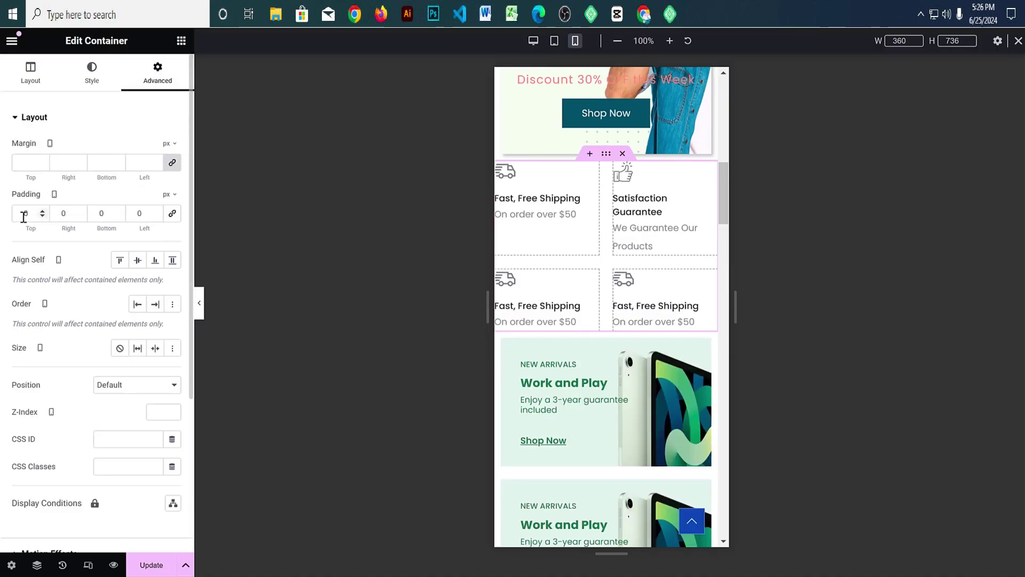
{"action": "type", "text": "30"}
{"action": "key", "text": "Tab"}
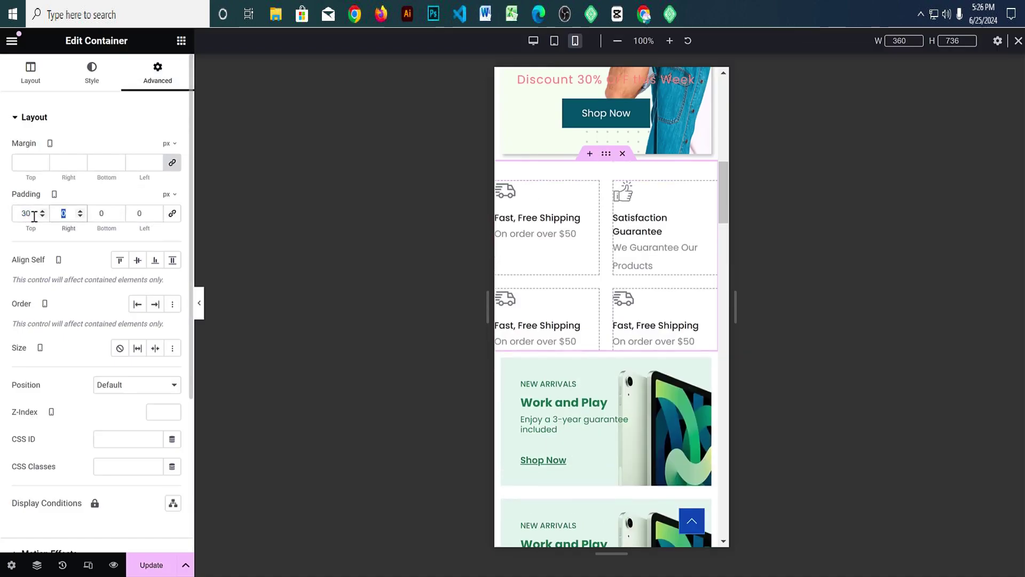
{"action": "type", "text": "10"}
{"action": "key", "text": "Tab"}
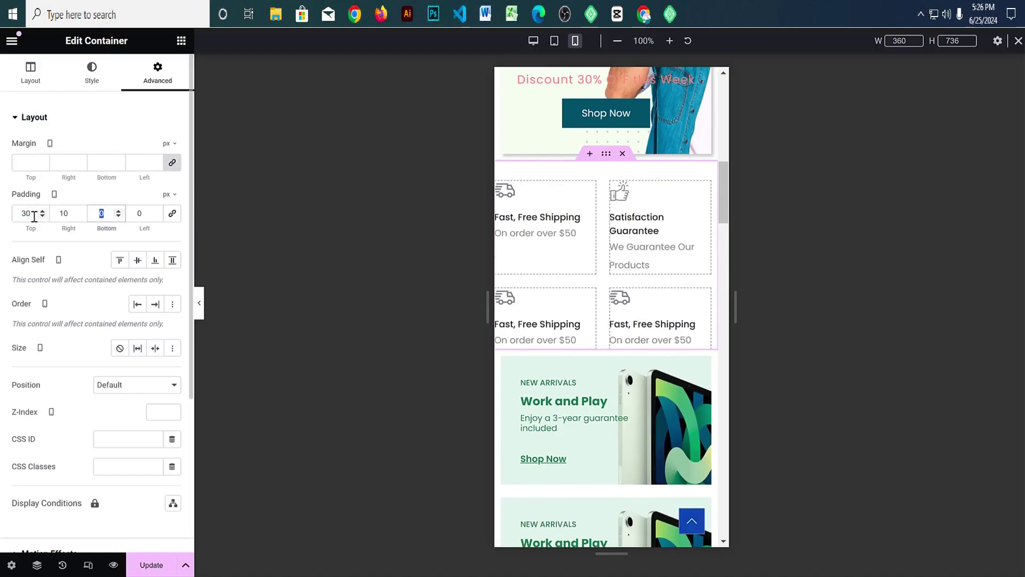
{"action": "type", "text": "30"}
{"action": "key", "text": "Tab"}
{"action": "type", "text": "10"}
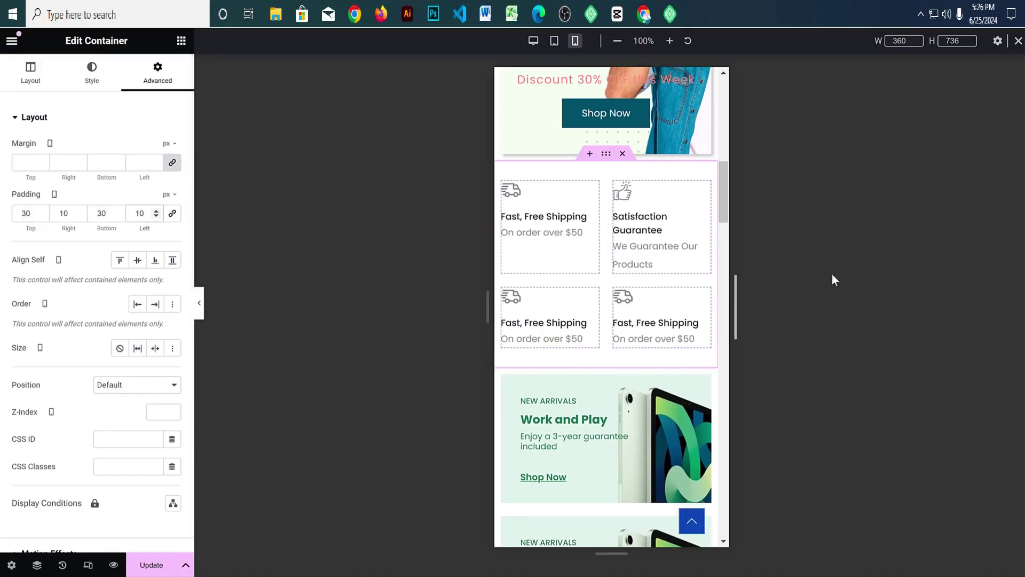
Step: Set the Satisfaction Guarantee box's image width to 30% for mobile
{"action": "left_click", "coordinate": [539, 204]}
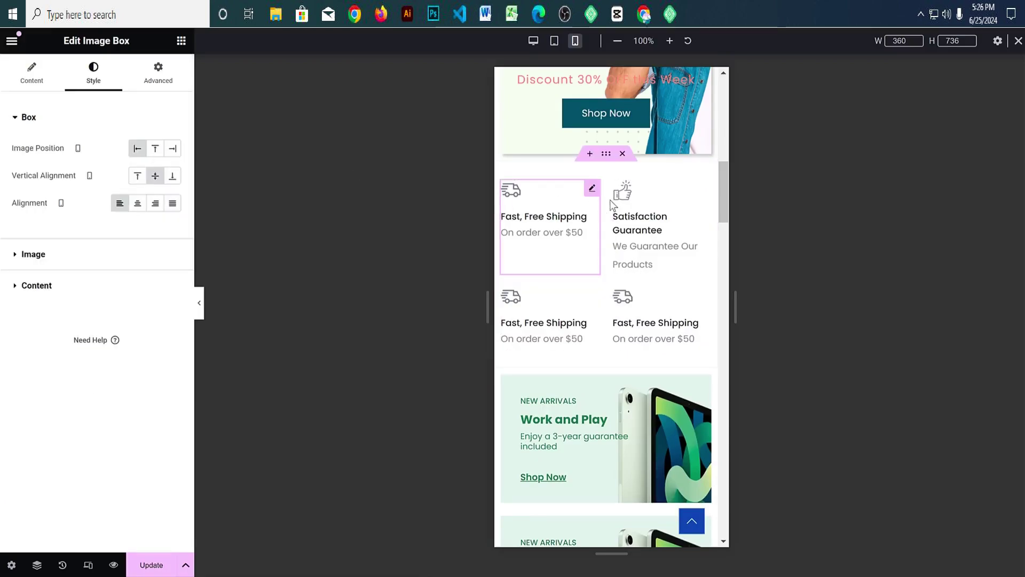
{"action": "left_click", "coordinate": [649, 211]}
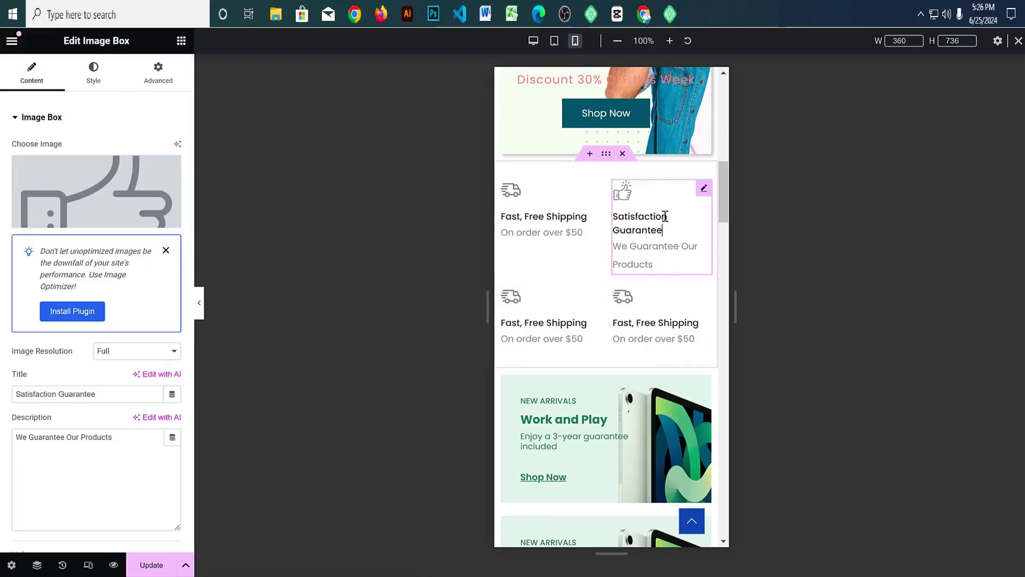
{"action": "left_click", "coordinate": [95, 79]}
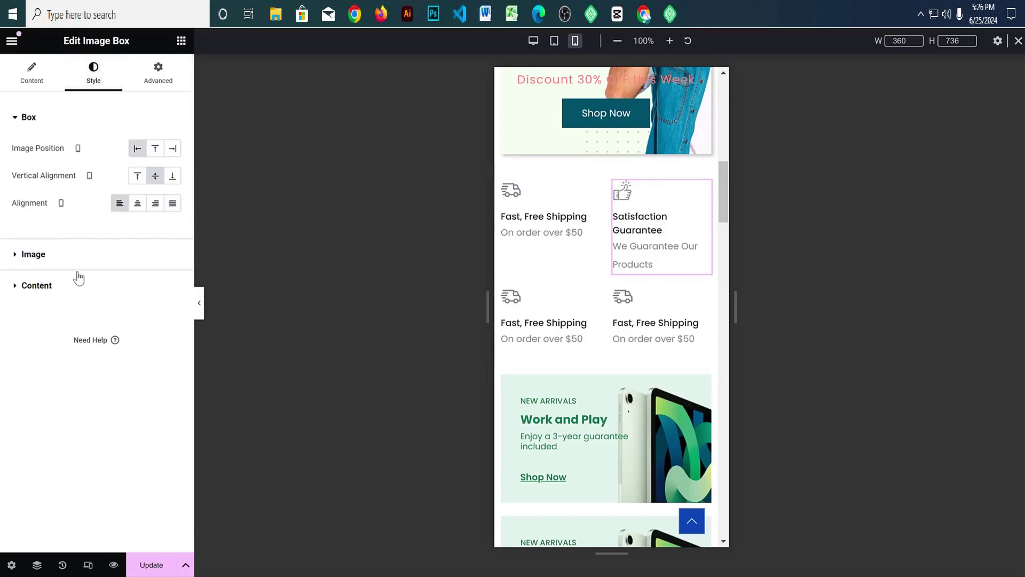
{"action": "left_click", "coordinate": [77, 256]}
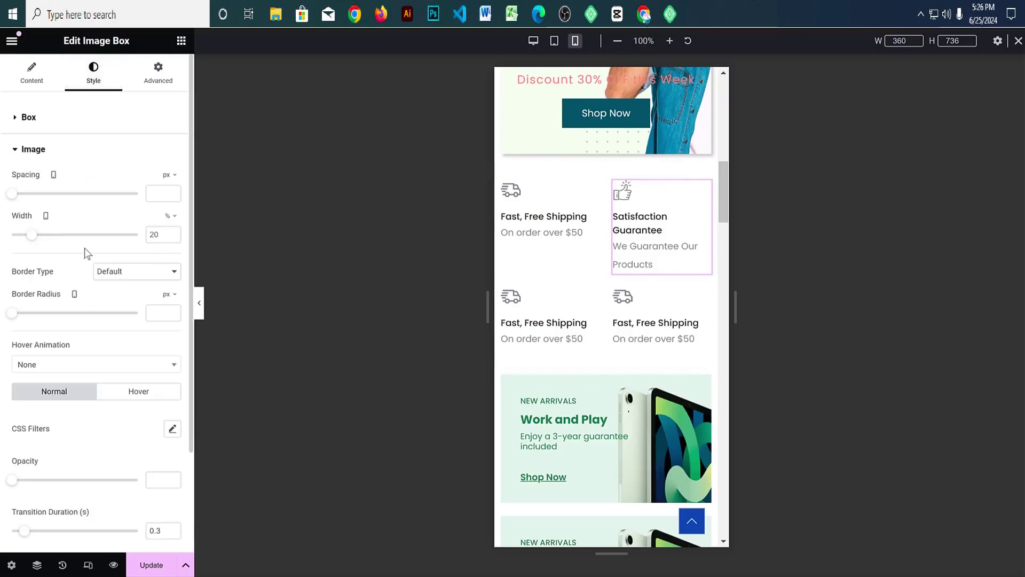
{"action": "left_click_drag", "start_coordinate": [33, 241], "coordinate": [47, 241]}
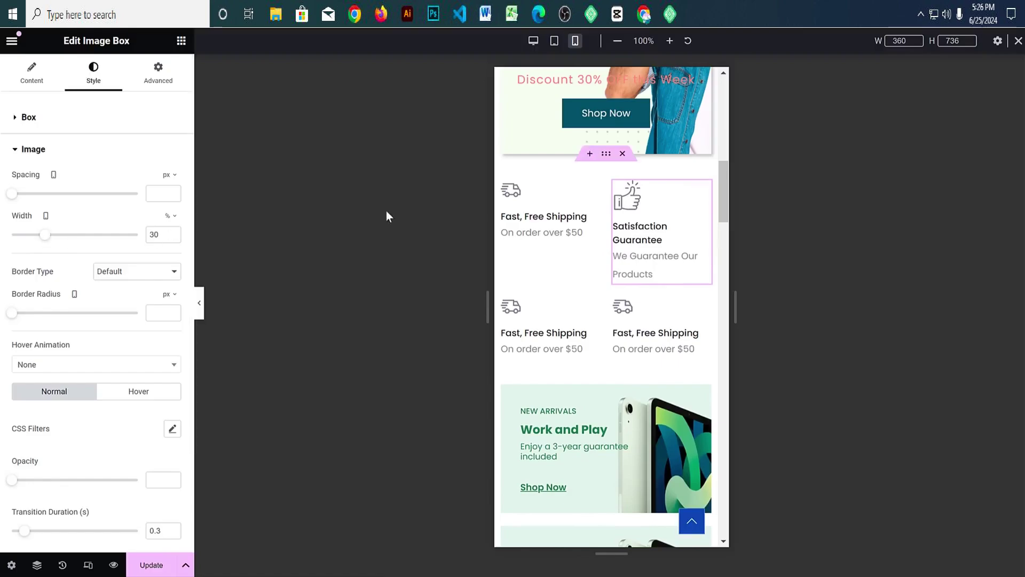
Step: Reduce the Satisfaction Guarantee box's title font size to 12 px for mobile
{"action": "scroll", "coordinate": [91, 425], "scroll_direction": "down", "scroll_amount": 3}
{"action": "left_click", "coordinate": [63, 459]}
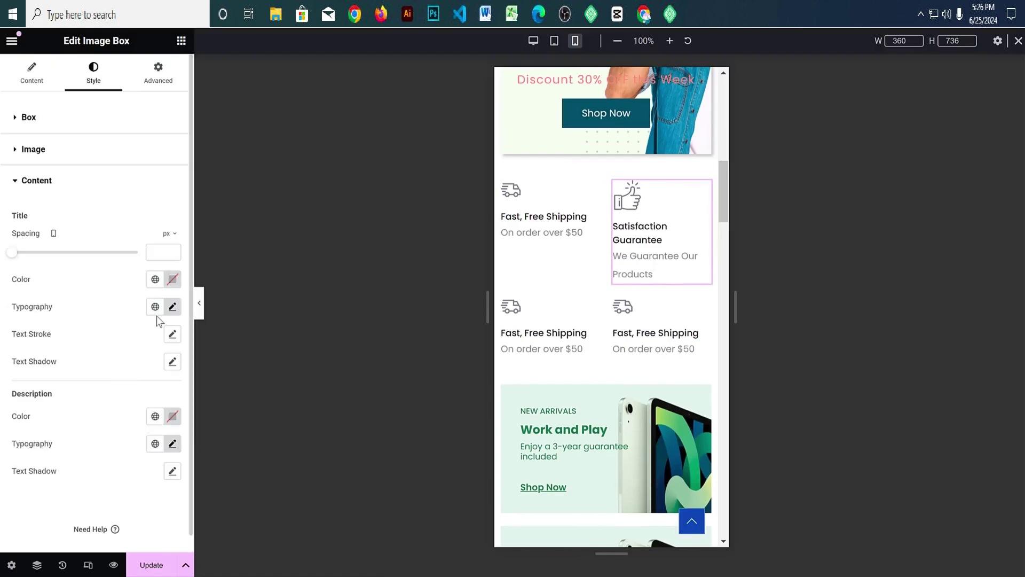
{"action": "left_click", "coordinate": [171, 307]}
{"action": "left_click", "coordinate": [162, 407]}
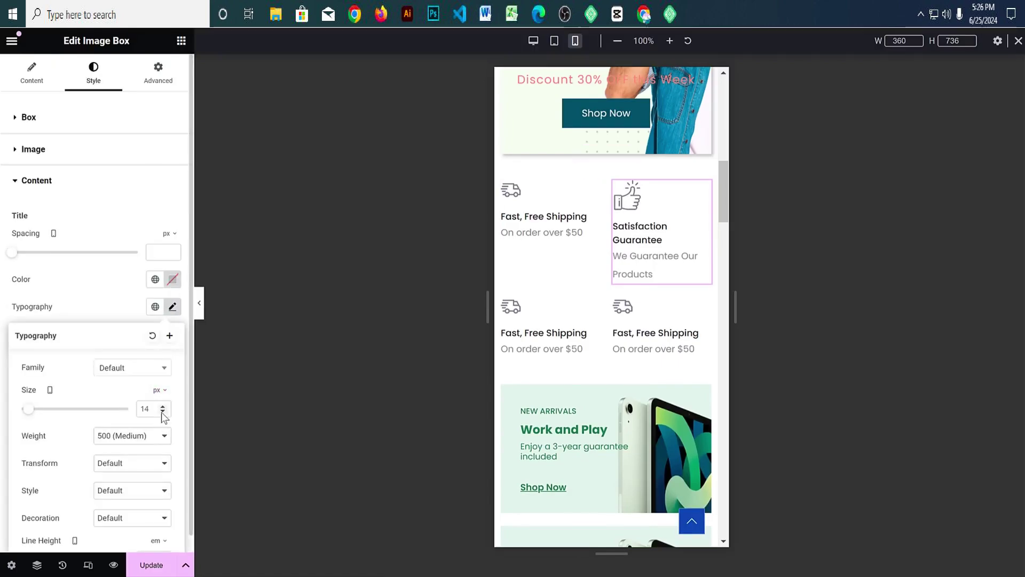
{"action": "type", "text": "2"}
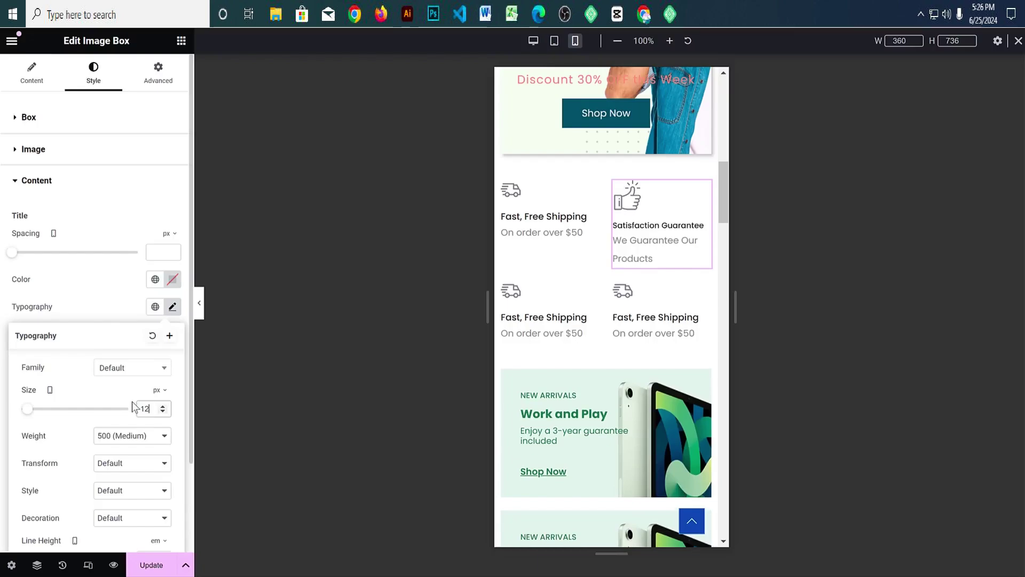
{"action": "left_click", "coordinate": [80, 184]}
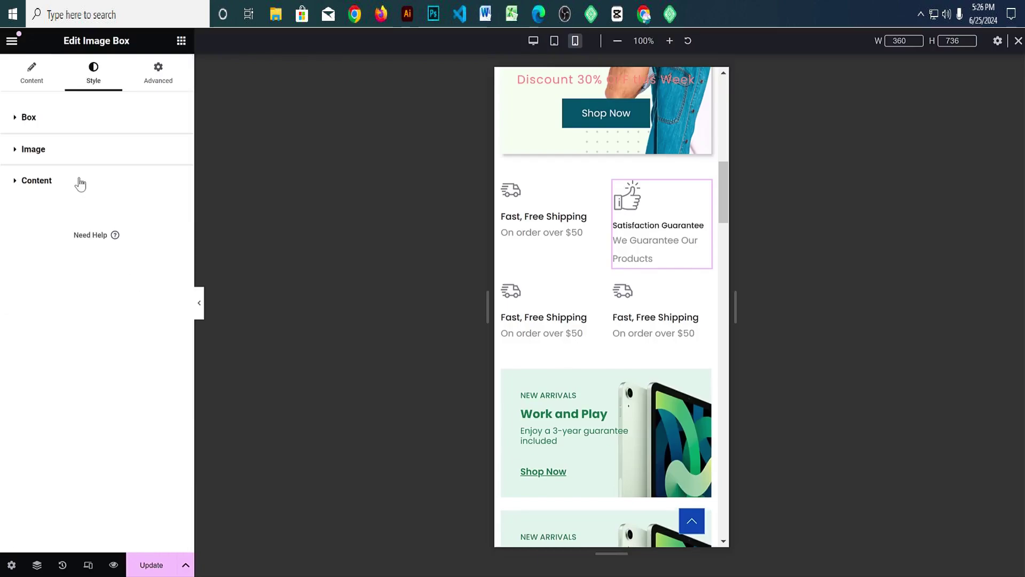
Step: Try smaller mobile font sizes for the Satisfaction Guarantee box's description, from 12 px down to 9 px
{"action": "left_click", "coordinate": [79, 181]}
{"action": "left_click", "coordinate": [170, 446]}
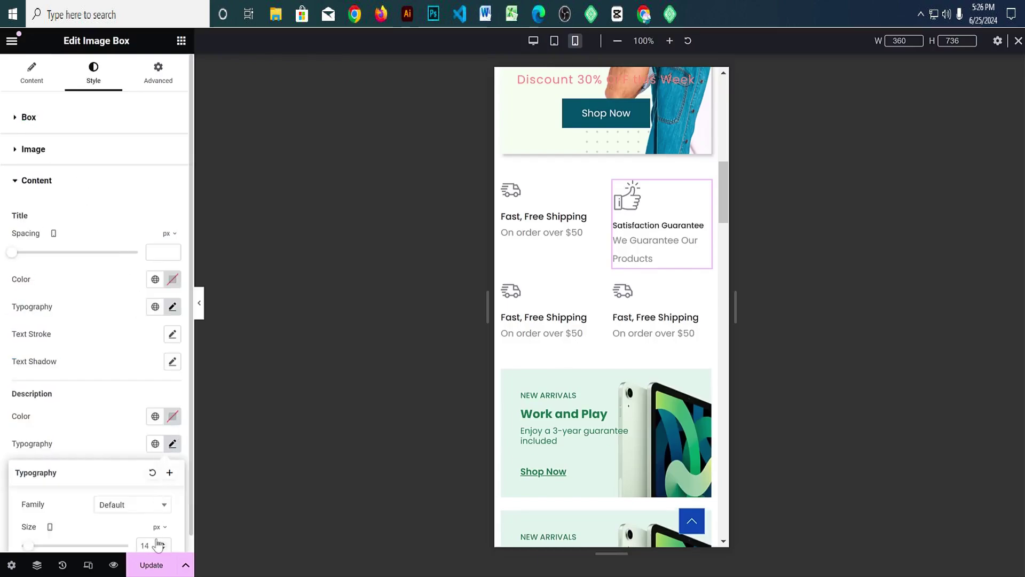
{"action": "scroll", "coordinate": [157, 534], "scroll_direction": "down", "scroll_amount": 4}
{"action": "double_click", "coordinate": [150, 349]}
{"action": "type", "text": "12"}
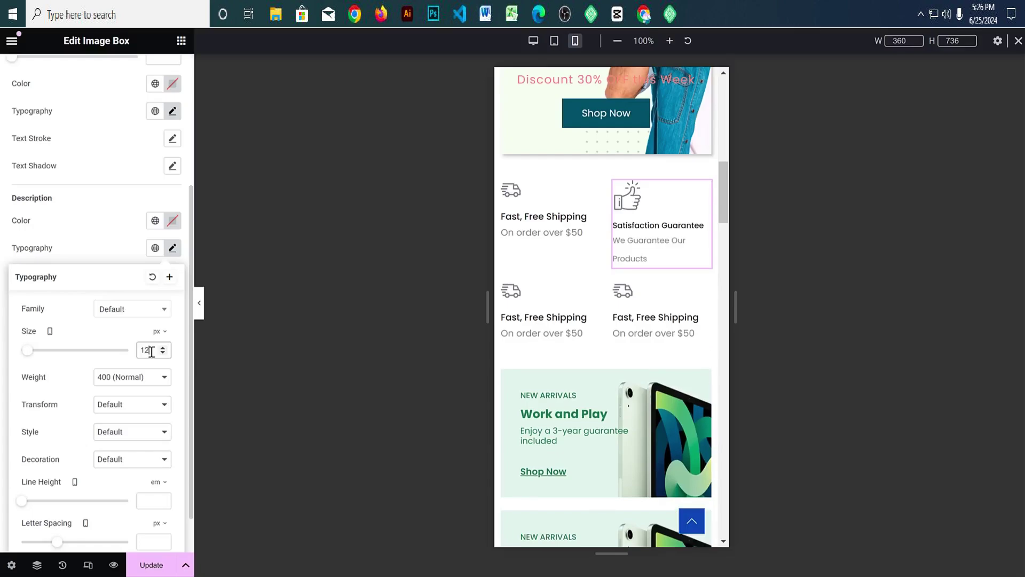
{"action": "left_click", "coordinate": [162, 353]}
{"action": "left_click", "coordinate": [163, 353]}
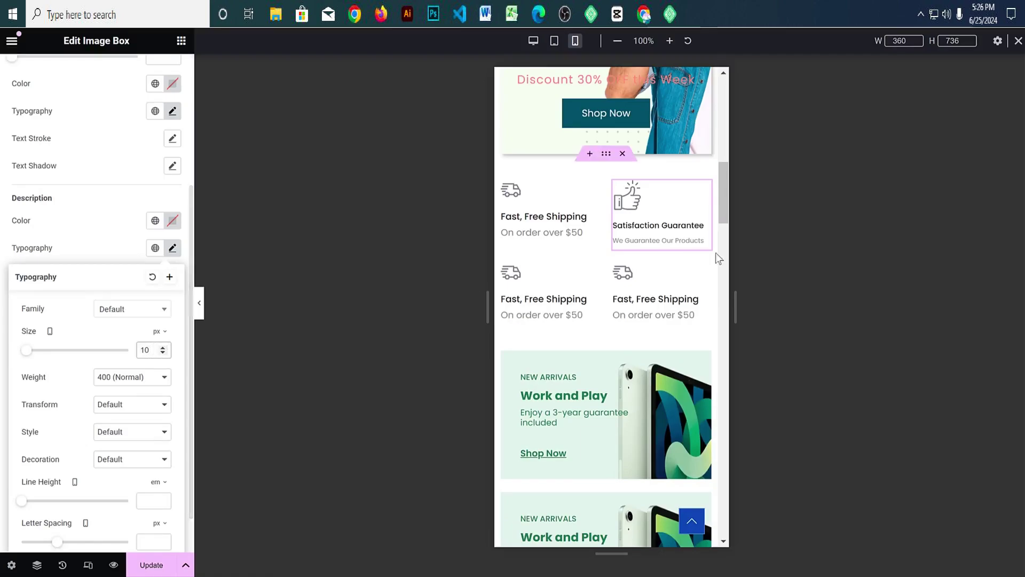
{"action": "scroll", "coordinate": [139, 363], "scroll_direction": "up", "scroll_amount": 5}
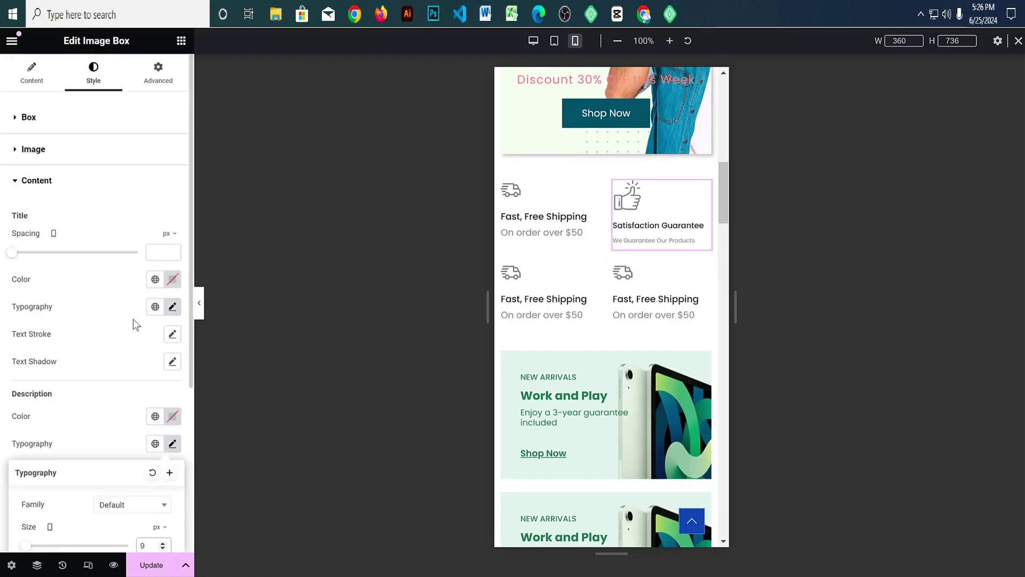
{"action": "left_click", "coordinate": [133, 322]}
{"action": "right_click", "coordinate": [658, 196]}
{"action": "left_click", "coordinate": [659, 197]}
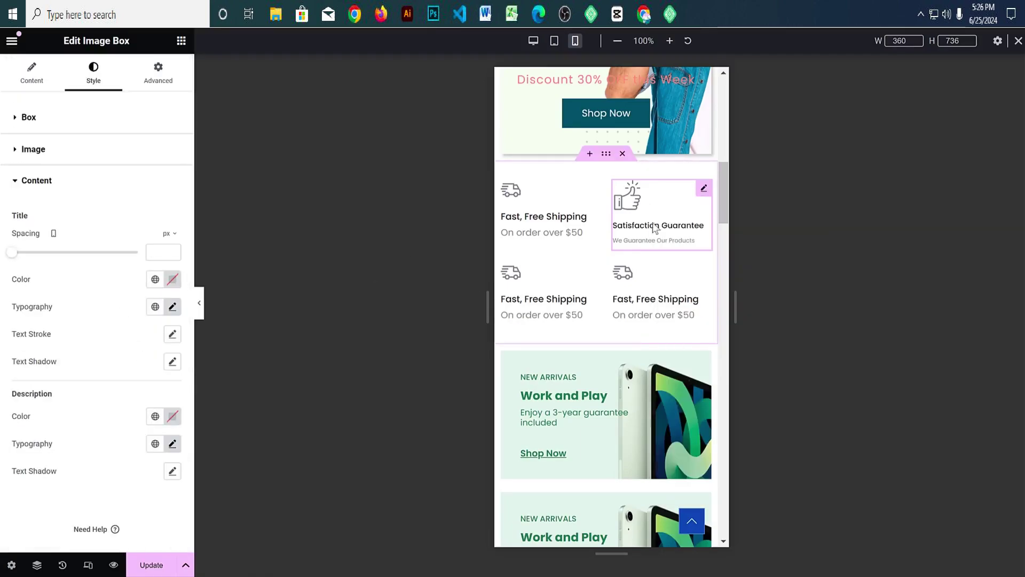
Step: Set the Satisfaction Guarantee box's description to a 12 px font size and a 1 em line height for mobile
{"action": "left_click", "coordinate": [173, 444]}
{"action": "scroll", "coordinate": [170, 448], "scroll_direction": "down", "scroll_amount": 2}
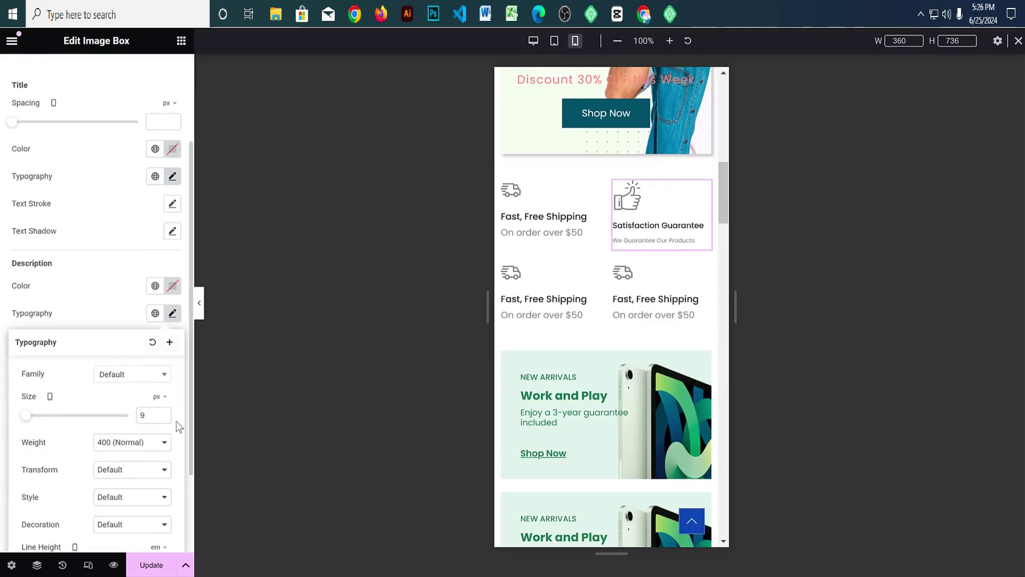
{"action": "left_click", "coordinate": [163, 413]}
{"action": "left_click", "coordinate": [163, 414]}
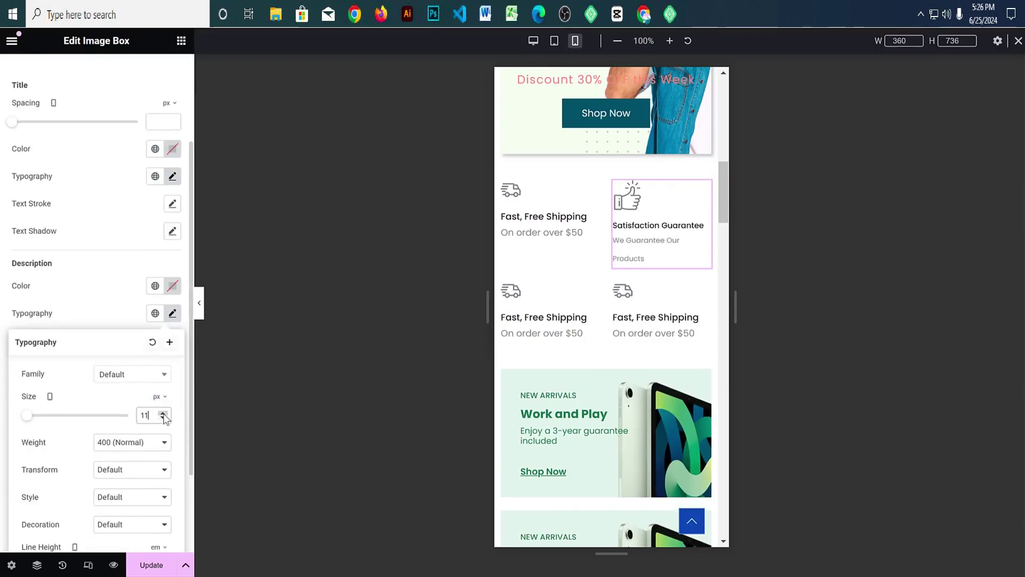
{"action": "left_click", "coordinate": [164, 413]}
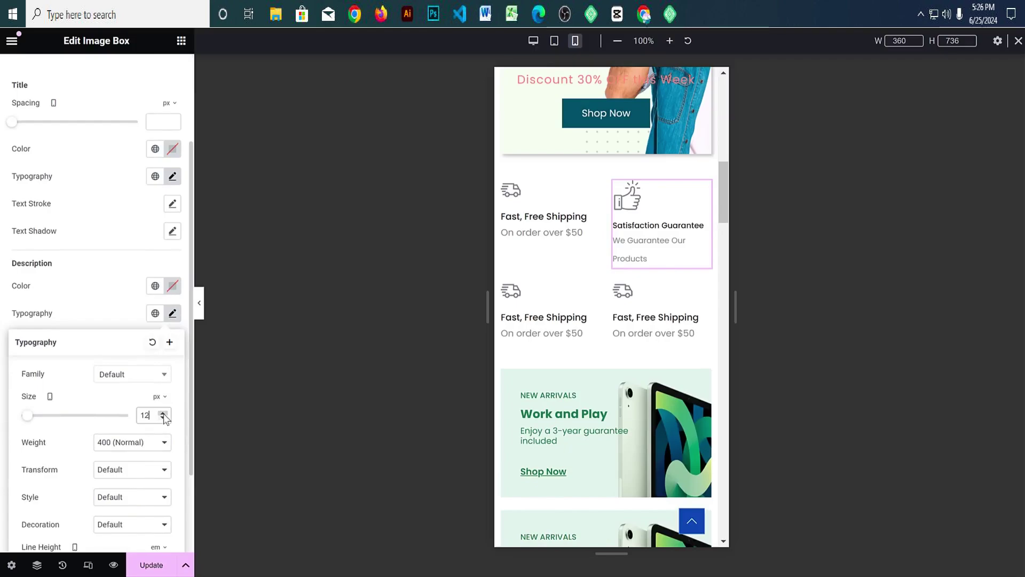
{"action": "scroll", "coordinate": [129, 403], "scroll_direction": "down", "scroll_amount": 2}
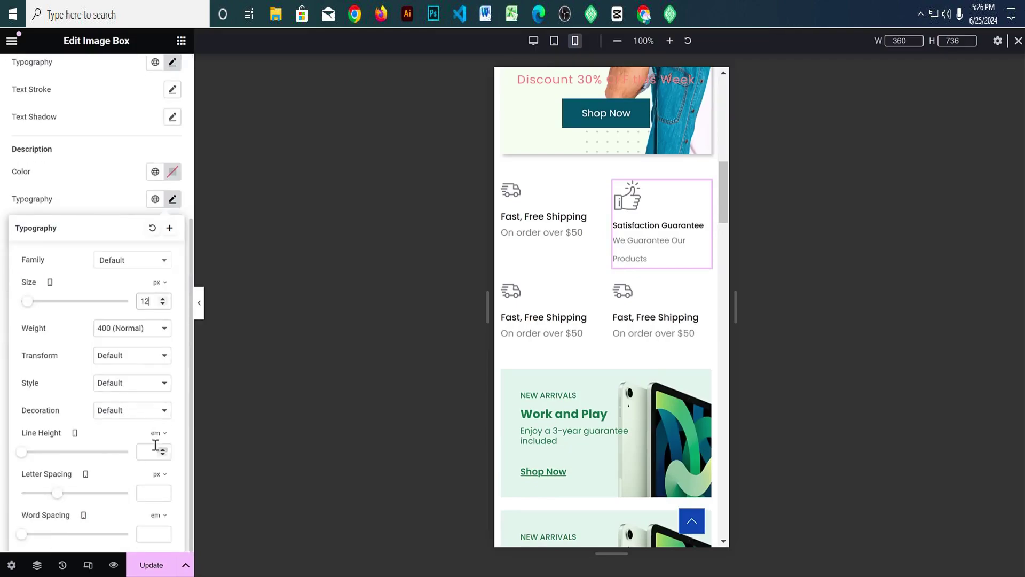
{"action": "left_click", "coordinate": [148, 451]}
{"action": "type", "text": "1"}
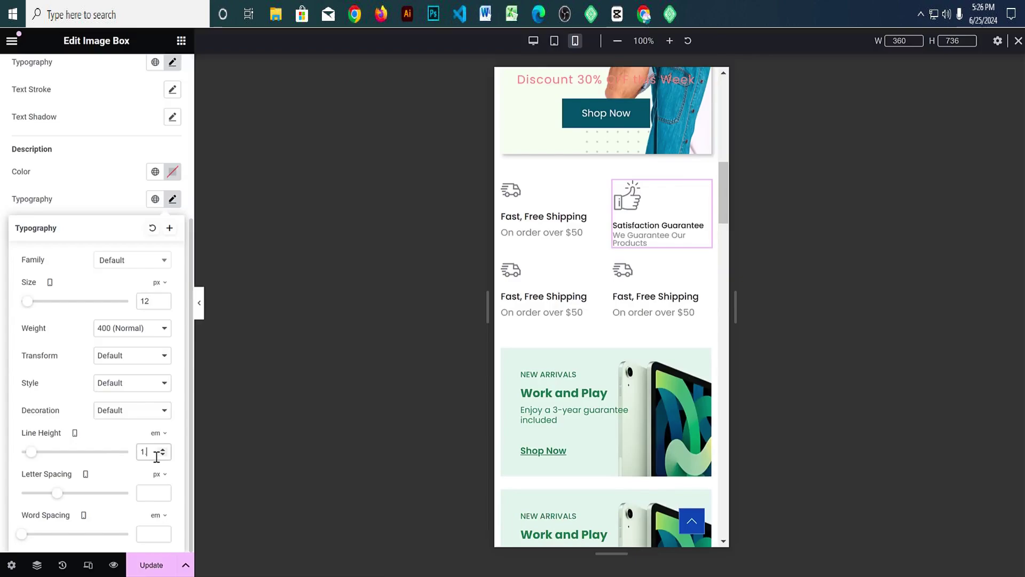
Step: Set the Satisfaction Guarantee box's description line height to 1.2 em and its title spacing to 5 px for mobile
{"action": "type", "text": ".2"}
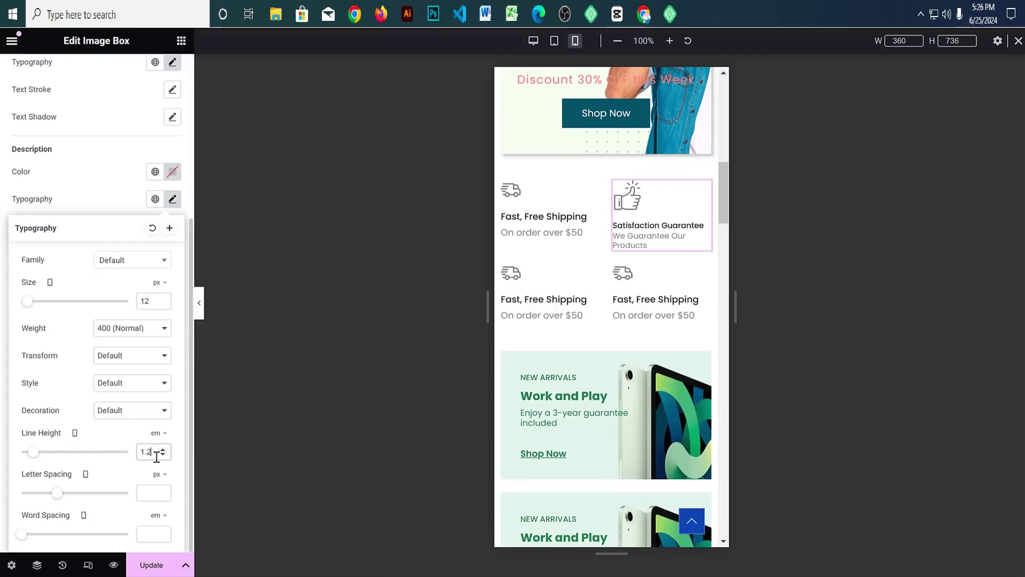
{"action": "left_click", "coordinate": [114, 192]}
{"action": "scroll", "coordinate": [112, 242], "scroll_direction": "up", "scroll_amount": 4}
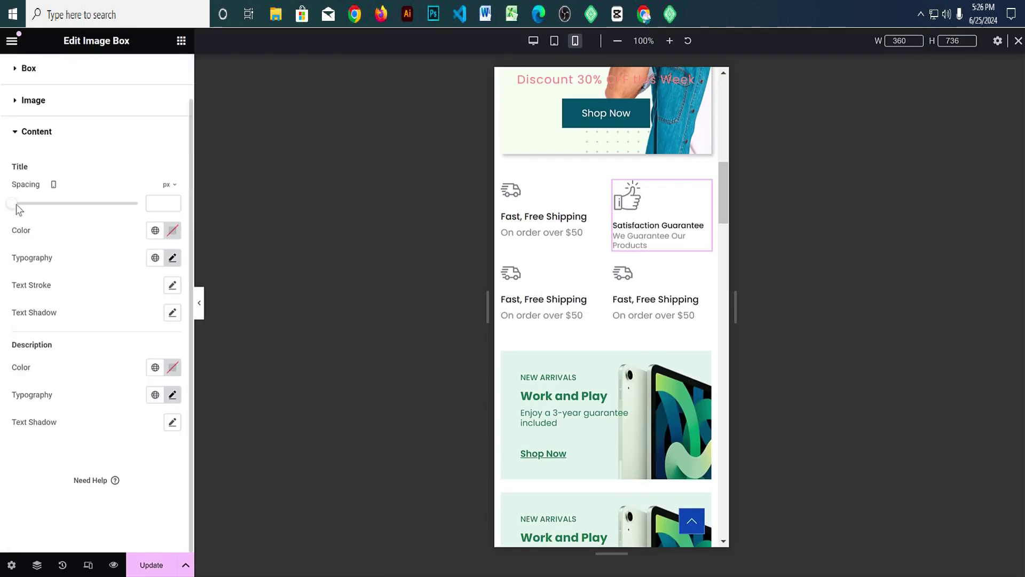
{"action": "left_click", "coordinate": [16, 203]}
{"action": "scroll", "coordinate": [19, 212], "scroll_direction": "up", "scroll_amount": 1}
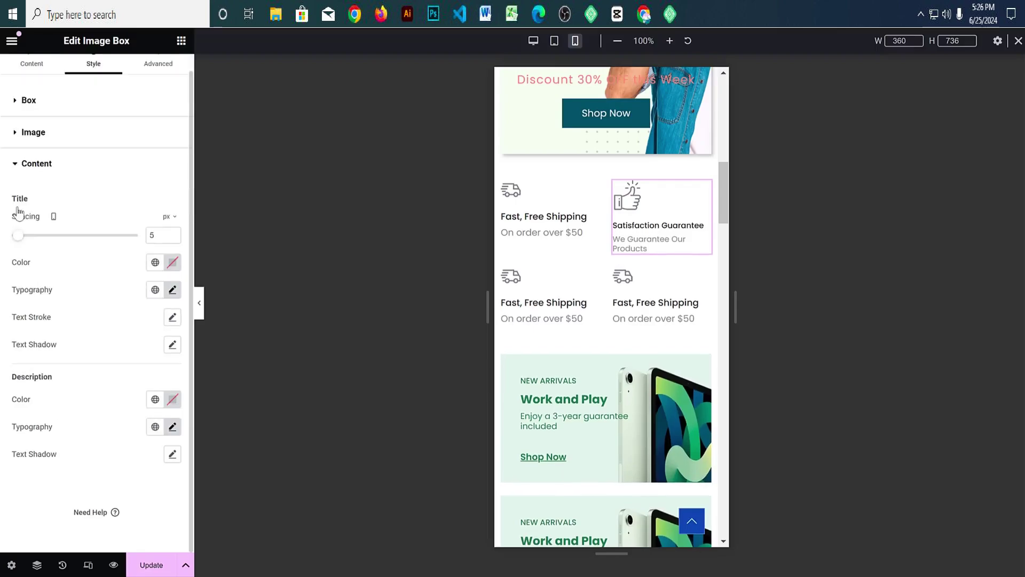
{"action": "left_click_drag", "start_coordinate": [20, 238], "coordinate": [26, 239]}
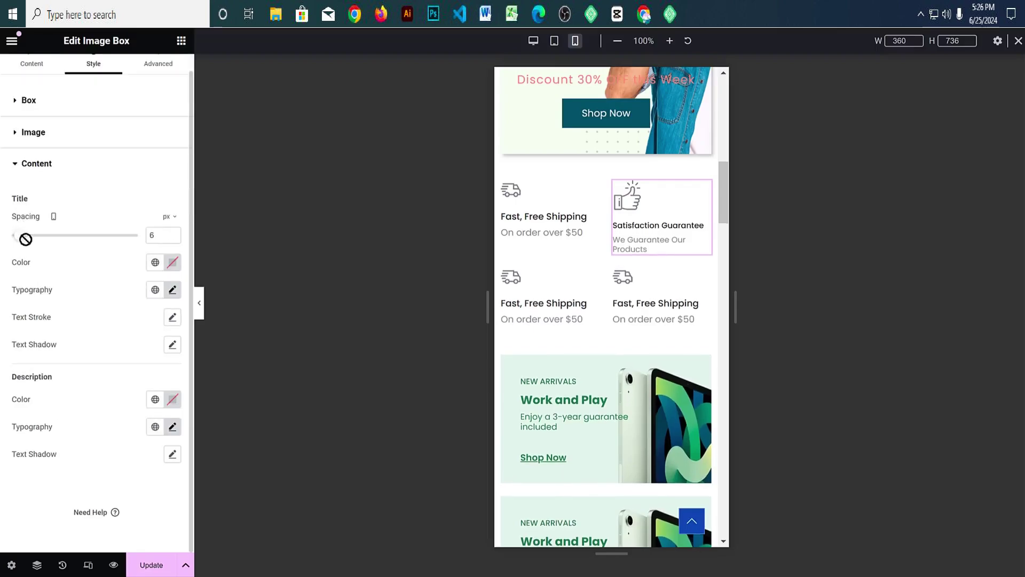
{"action": "left_click", "coordinate": [172, 235]}
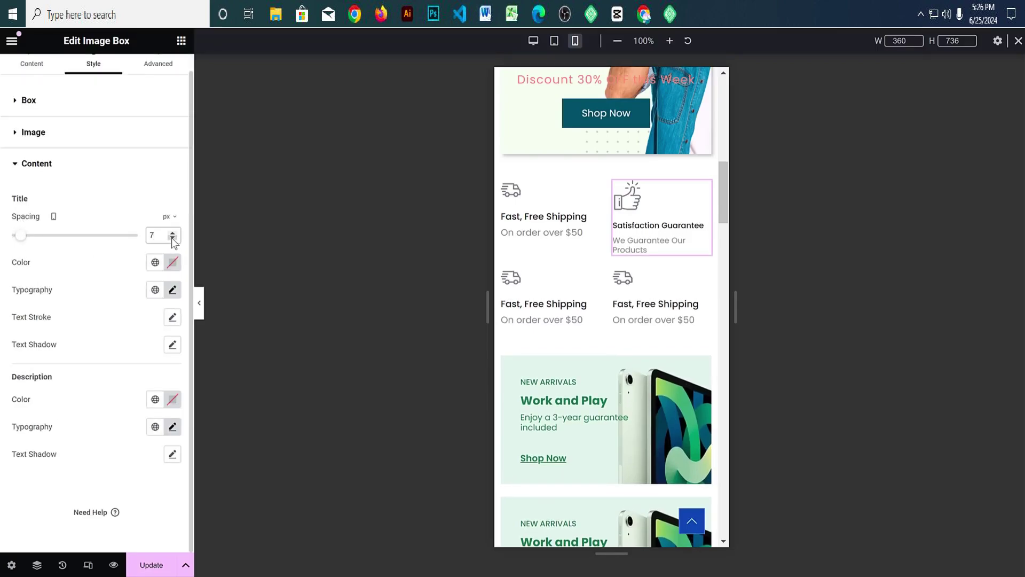
{"action": "left_click", "coordinate": [172, 239]}
{"action": "left_click", "coordinate": [172, 238]}
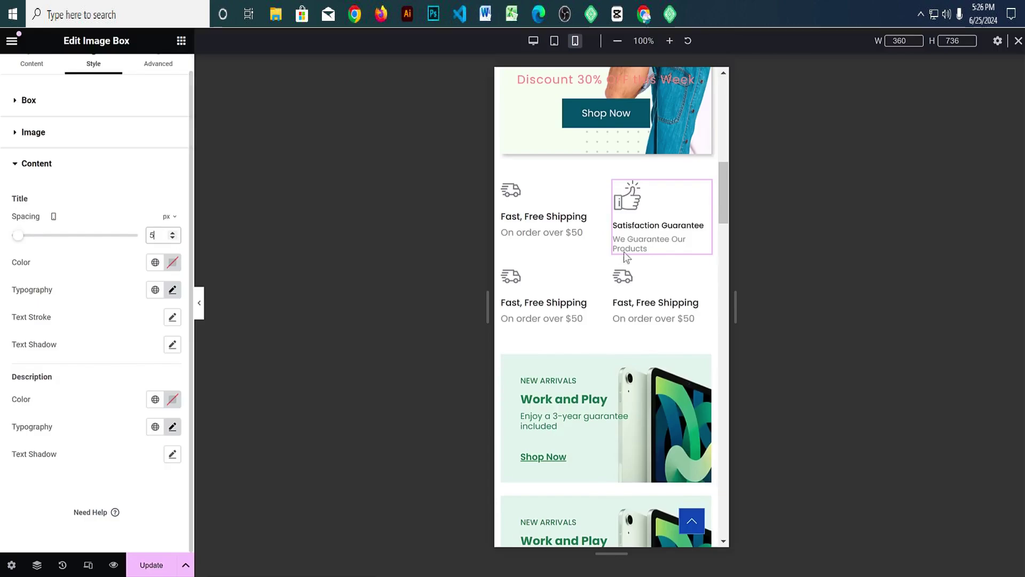
Step: Increase the line height of the Satisfaction Guarantee box's description to 1.4 em for mobile
{"action": "left_click", "coordinate": [171, 428]}
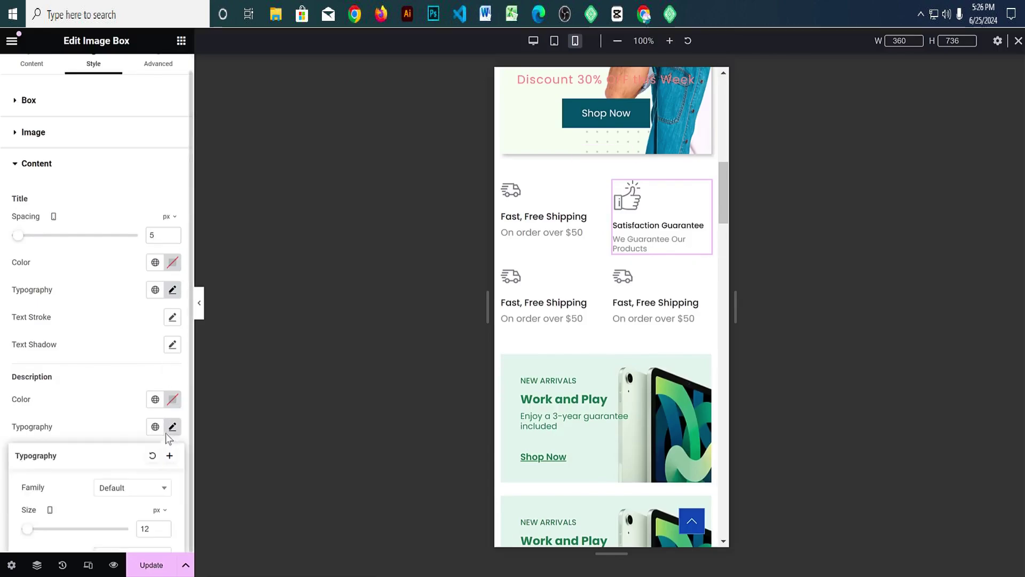
{"action": "scroll", "coordinate": [174, 481], "scroll_direction": "down", "scroll_amount": 4}
{"action": "left_click", "coordinate": [163, 449]}
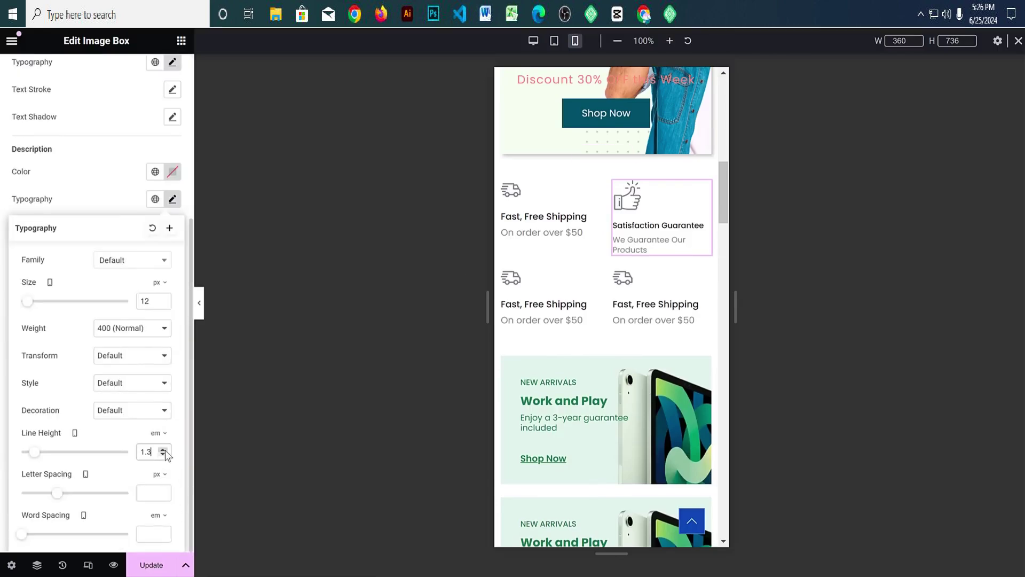
{"action": "left_click", "coordinate": [163, 449]}
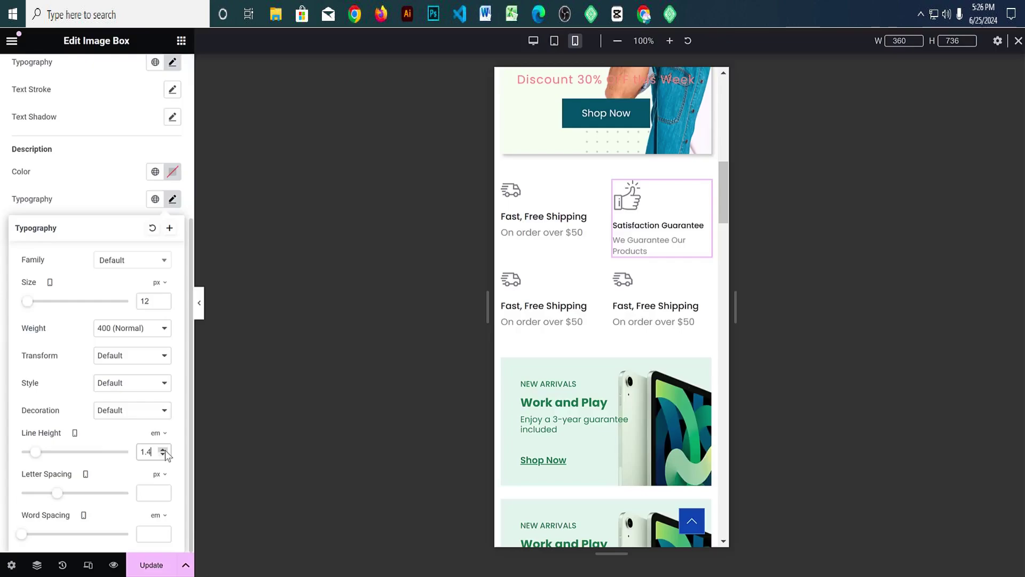
{"action": "left_click", "coordinate": [163, 449]}
{"action": "left_click", "coordinate": [163, 454]}
{"action": "left_click", "coordinate": [171, 208]}
Step: Try a 13 px mobile font size on the Satisfaction Guarantee box's title and return it to 12 px
{"action": "scroll", "coordinate": [171, 192], "scroll_direction": "up", "scroll_amount": 1}
{"action": "left_click", "coordinate": [172, 126]}
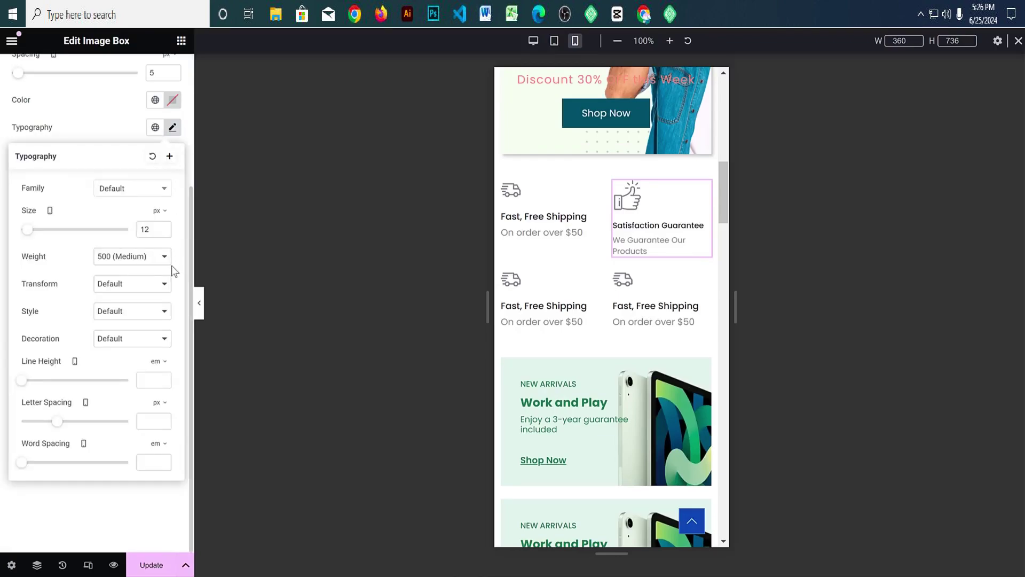
{"action": "left_click", "coordinate": [163, 227]}
{"action": "scroll", "coordinate": [163, 228], "scroll_direction": "up", "scroll_amount": 1}
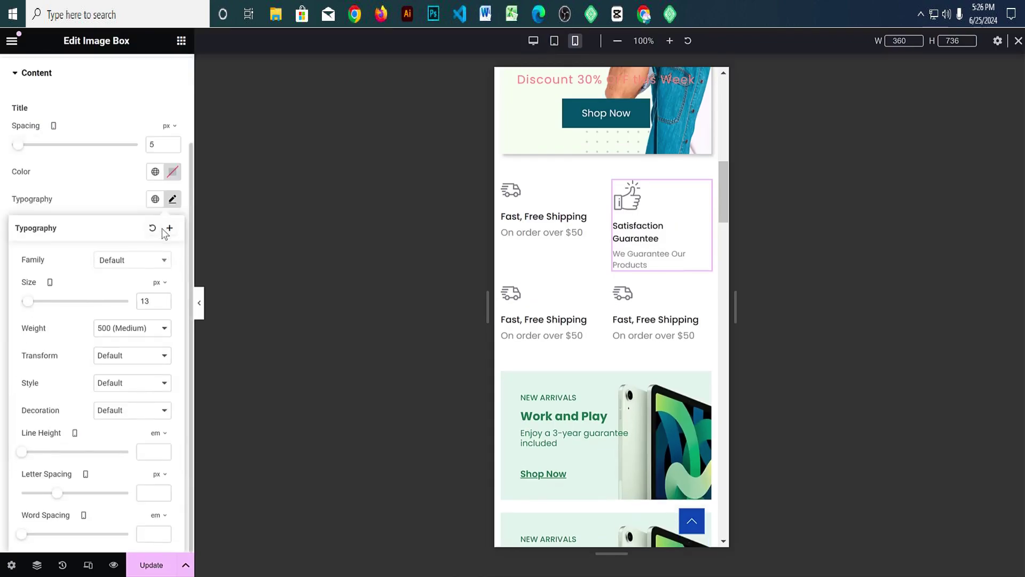
{"action": "left_click", "coordinate": [162, 304]}
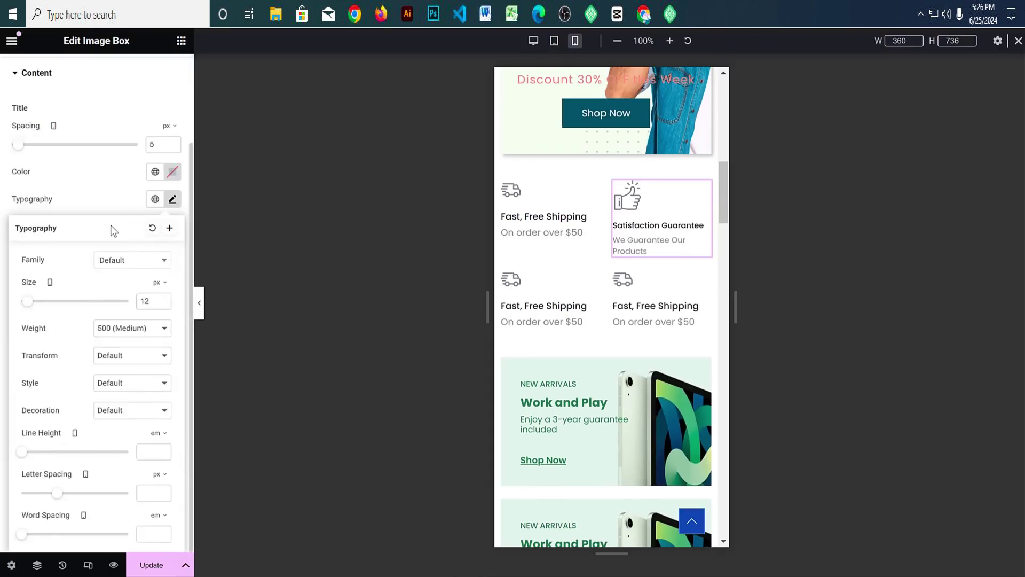
Step: Copy the Satisfaction Guarantee box and paste its style onto the three Fast, Free Shipping boxes
{"action": "right_click", "coordinate": [642, 210]}
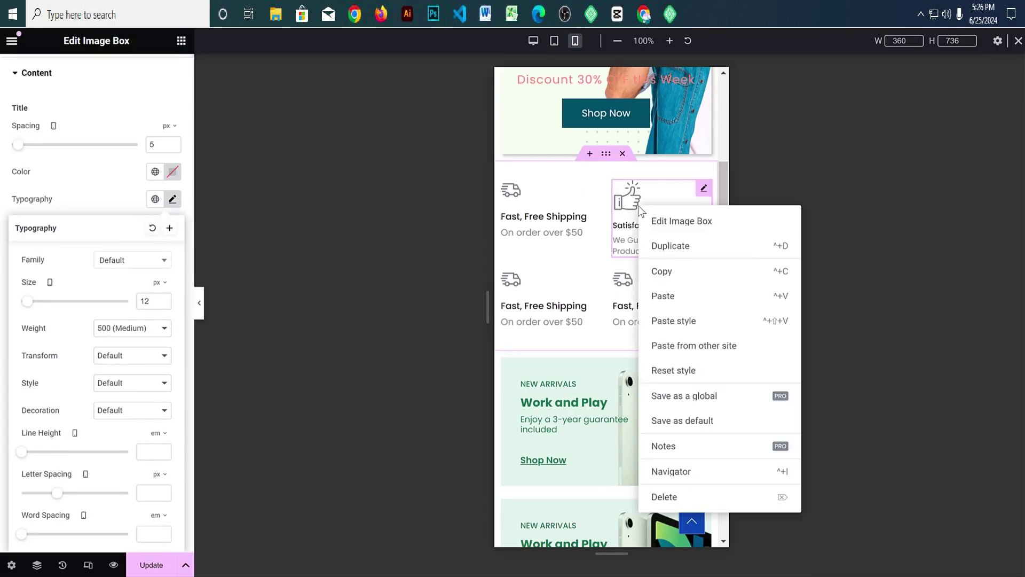
{"action": "left_click", "coordinate": [676, 269]}
{"action": "right_click", "coordinate": [529, 220]}
{"action": "left_click", "coordinate": [566, 328]}
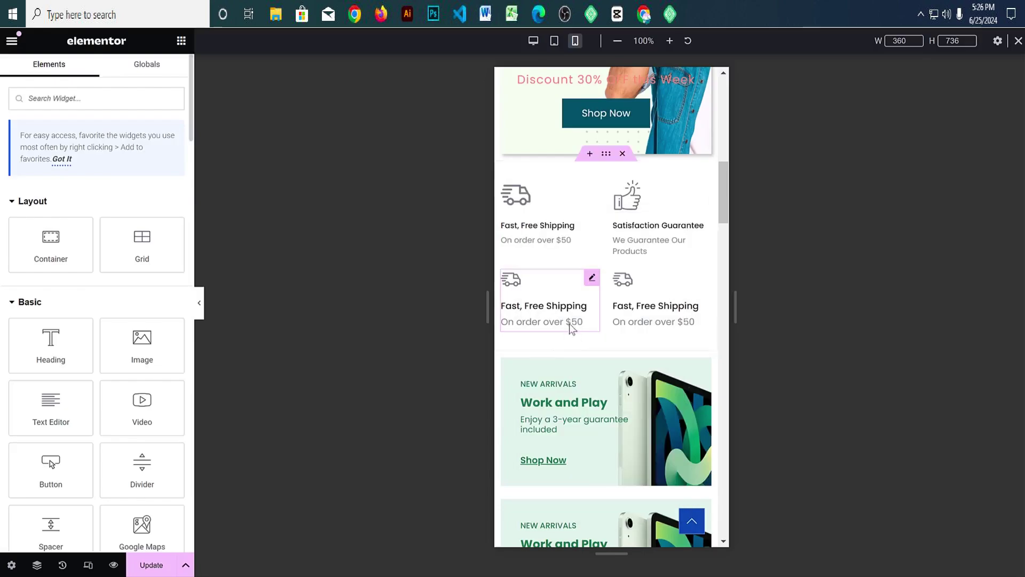
{"action": "right_click", "coordinate": [544, 300]}
{"action": "left_click", "coordinate": [590, 387]}
{"action": "right_click", "coordinate": [665, 320]}
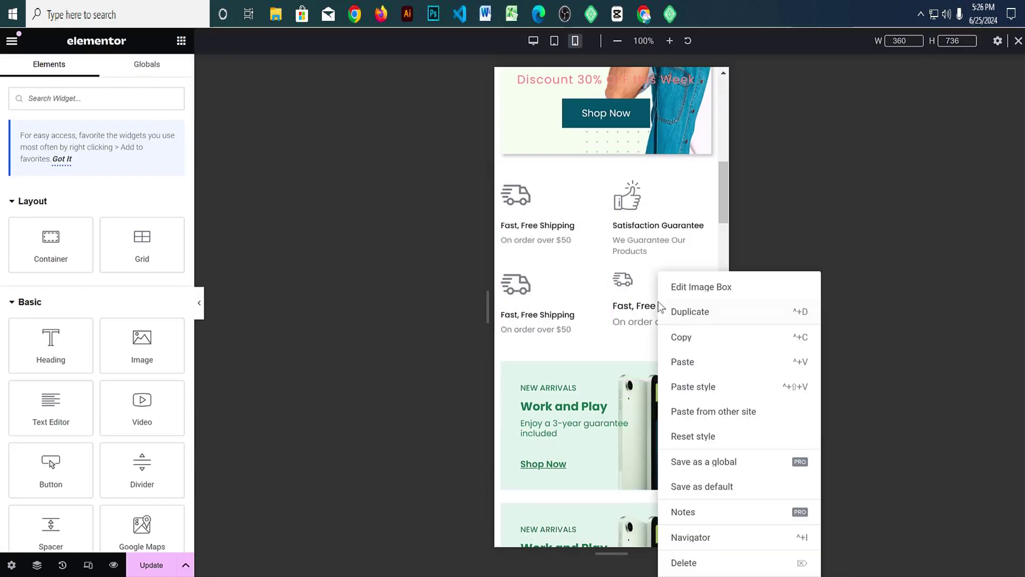
{"action": "left_click", "coordinate": [717, 386]}
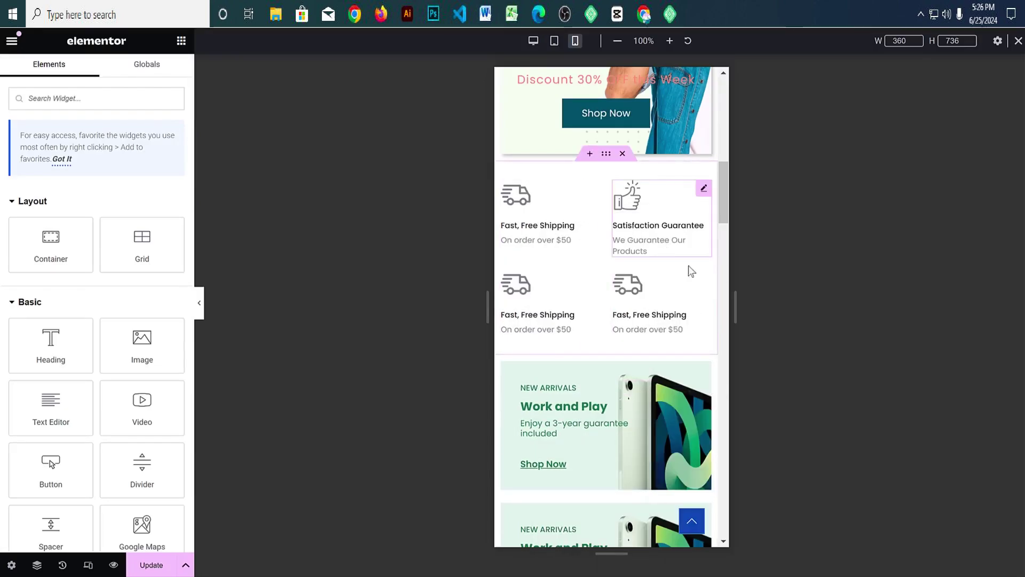
Step: Give the Featured Products container unlinked mobile padding of 80 px top and bottom and 10 px right and left
{"action": "scroll", "coordinate": [664, 331], "scroll_direction": "down", "scroll_amount": 4}
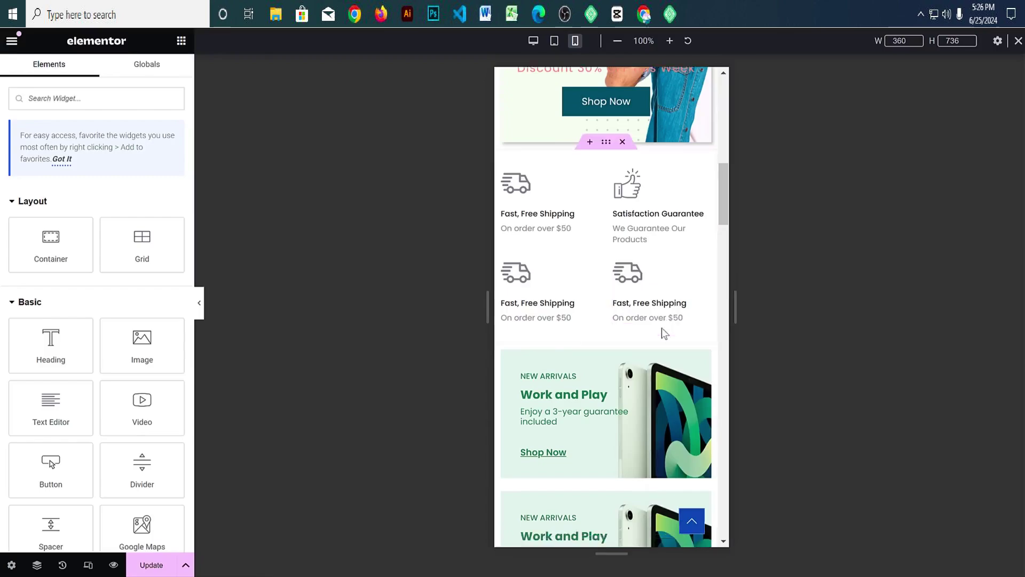
{"action": "scroll", "coordinate": [625, 372], "scroll_direction": "down", "scroll_amount": 3}
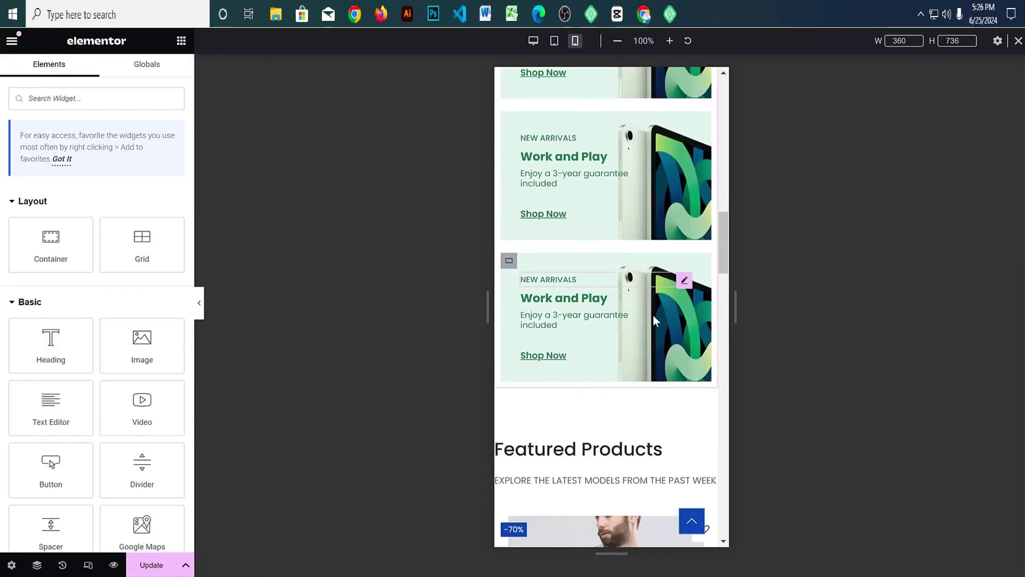
{"action": "scroll", "coordinate": [613, 254], "scroll_direction": "down", "scroll_amount": 2}
{"action": "scroll", "coordinate": [606, 326], "scroll_direction": "down", "scroll_amount": 2}
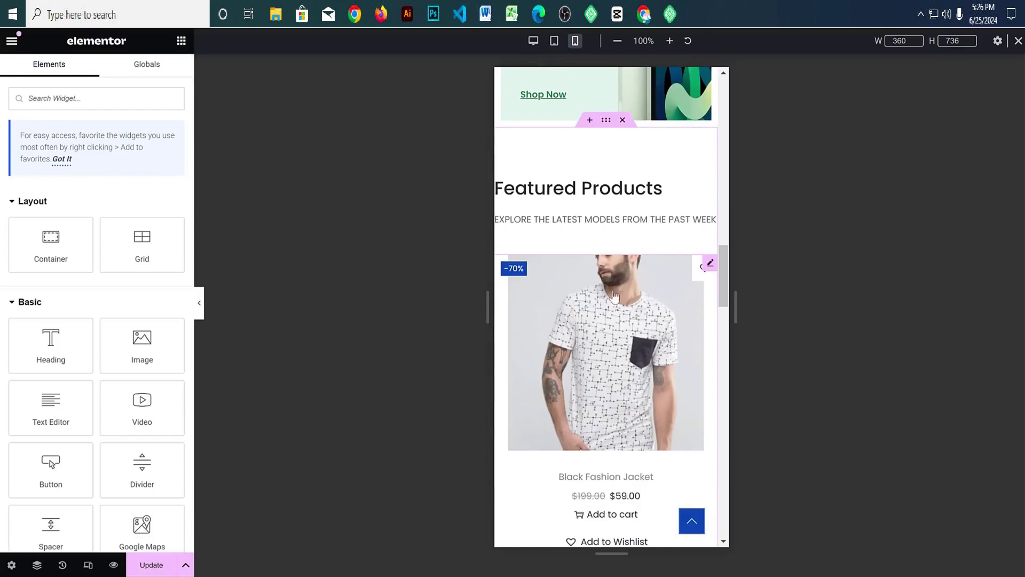
{"action": "left_click", "coordinate": [606, 122]}
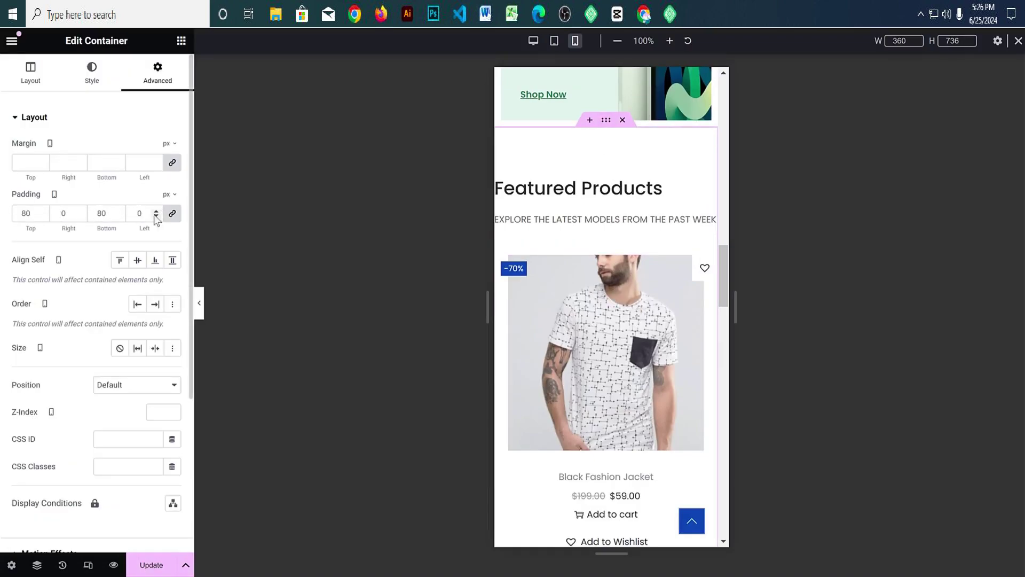
{"action": "left_click", "coordinate": [172, 213]}
{"action": "left_click_drag", "start_coordinate": [28, 213], "coordinate": [9, 220]}
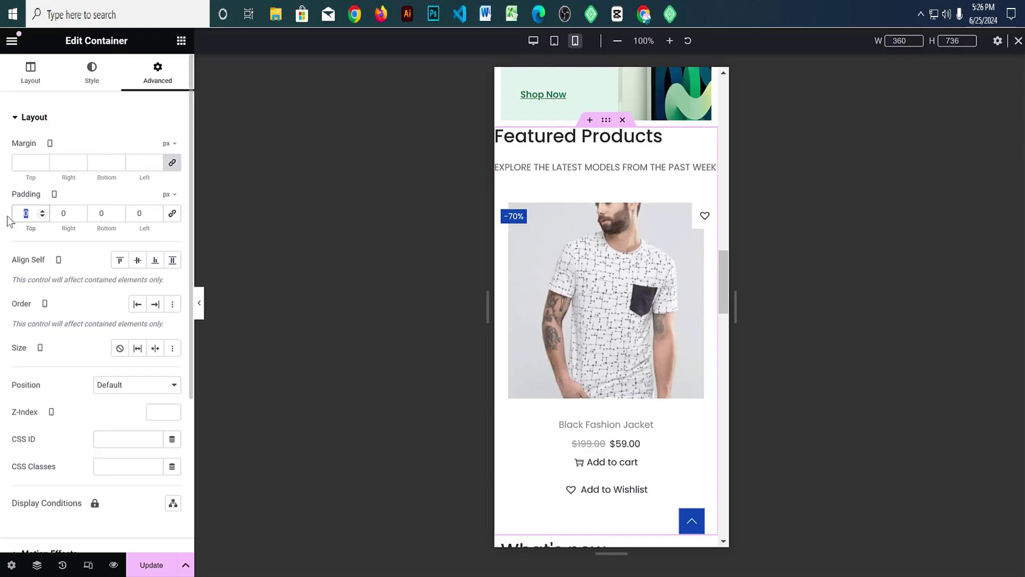
{"action": "type", "text": "80"}
{"action": "key", "text": "Tab"}
{"action": "type", "text": "10"}
{"action": "key", "text": "Tab"}
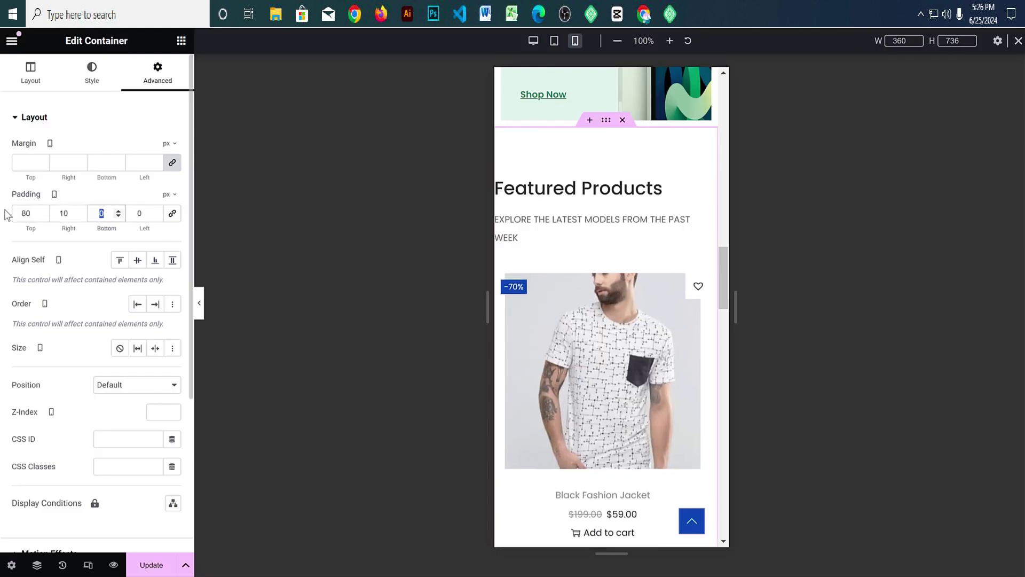
{"action": "type", "text": "80"}
{"action": "key", "text": "Tab"}
{"action": "type", "text": "10"}
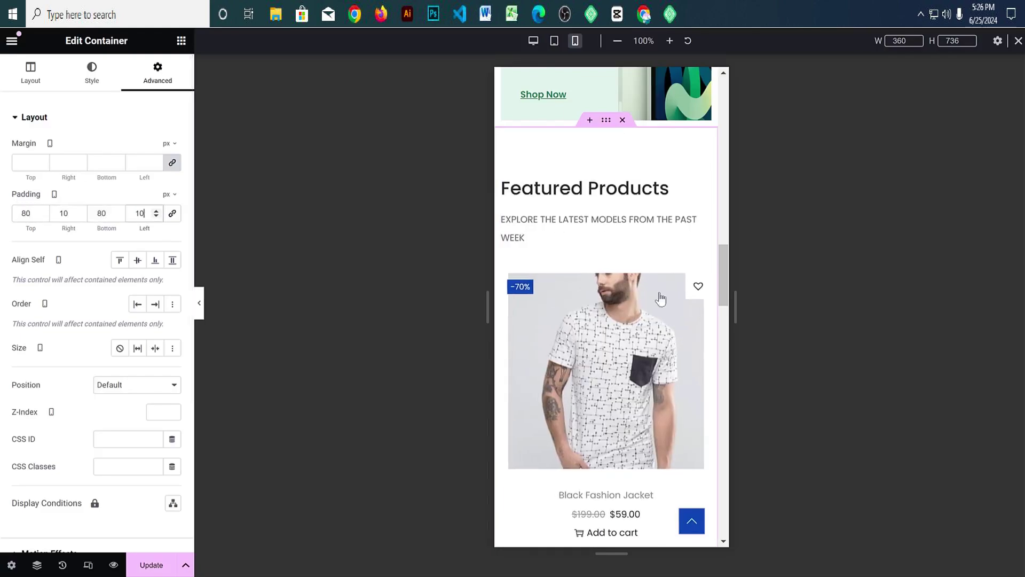
Step: Center the Featured Products heading and the text below it for mobile
{"action": "left_click", "coordinate": [666, 188]}
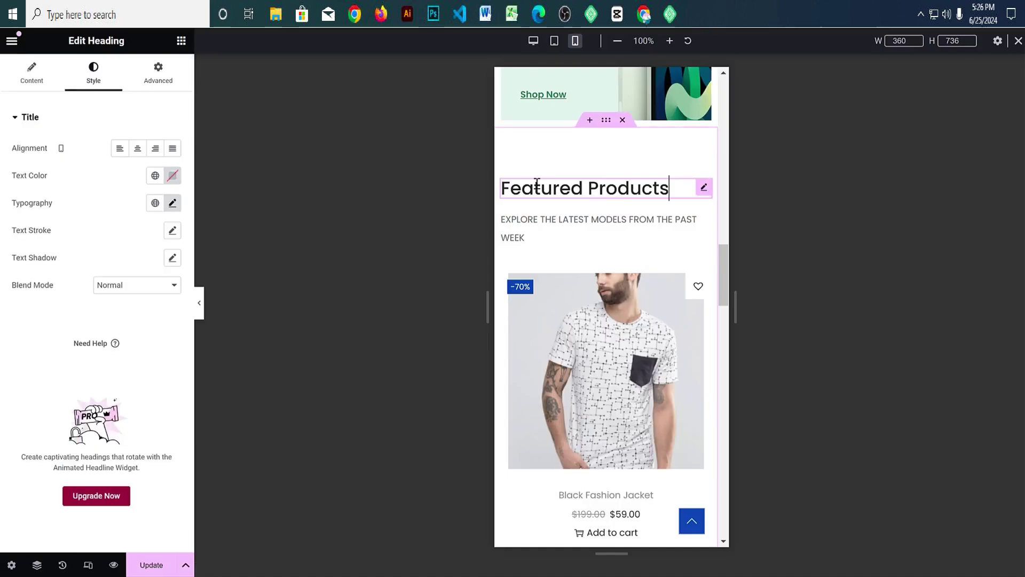
{"action": "left_click", "coordinate": [140, 152]}
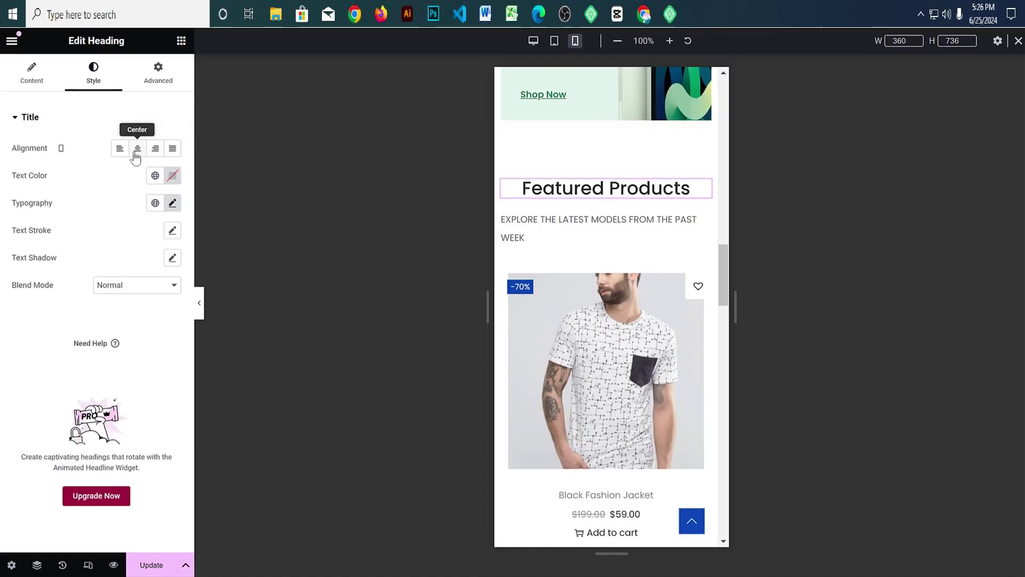
{"action": "left_click", "coordinate": [621, 223]}
{"action": "left_click", "coordinate": [94, 72]}
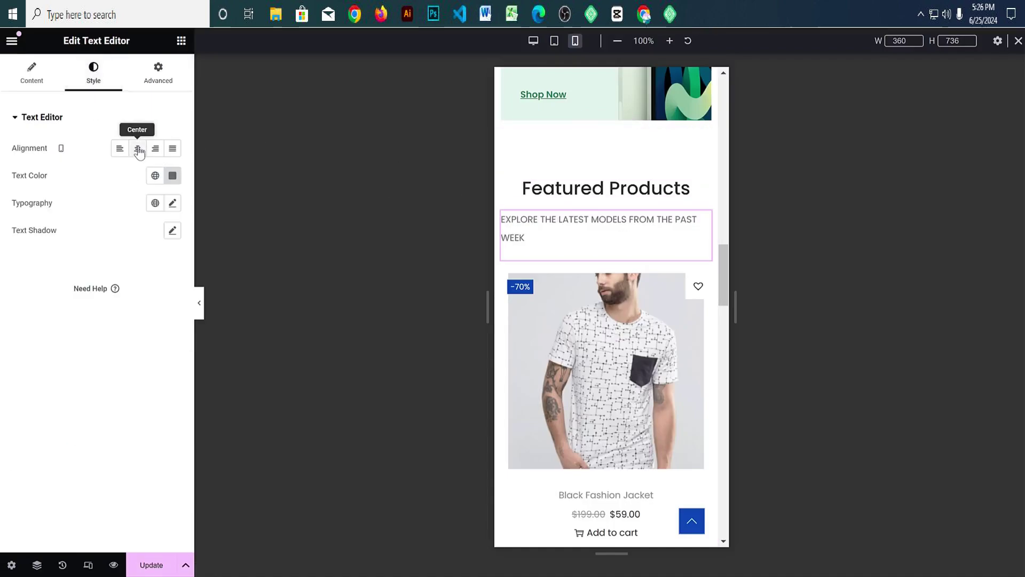
{"action": "left_click", "coordinate": [137, 147]}
Step: Set the font size of the text below the Featured Products heading to 13 px for mobile
{"action": "left_click", "coordinate": [172, 203]}
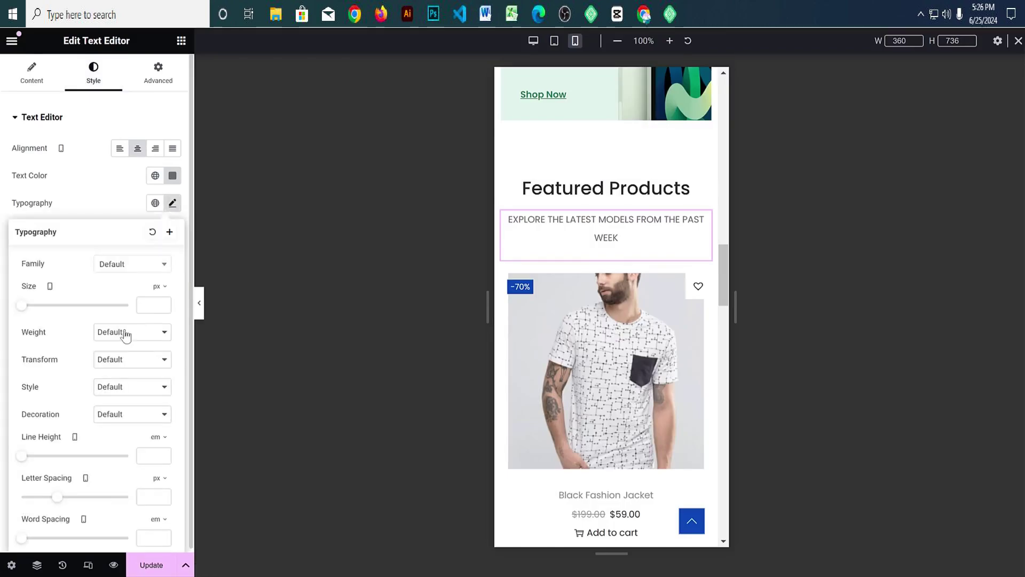
{"action": "left_click_drag", "start_coordinate": [17, 308], "coordinate": [25, 314]}
{"action": "left_click", "coordinate": [163, 308]}
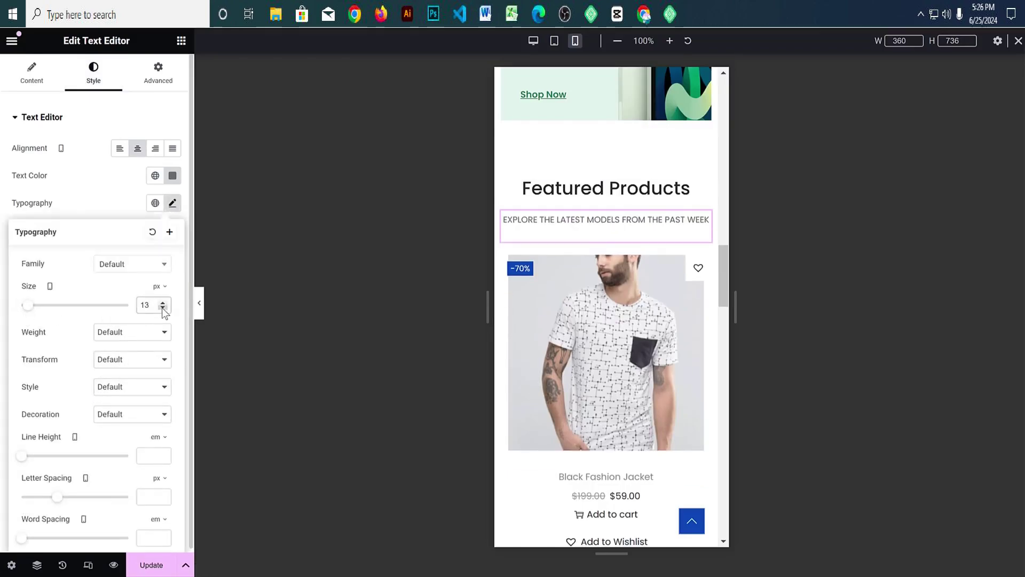
Step: Examine the mobile layout from the Featured Products section through What's new and its banners to Recent Products
{"action": "scroll", "coordinate": [684, 320], "scroll_direction": "down", "scroll_amount": 3}
{"action": "scroll", "coordinate": [686, 323], "scroll_direction": "down", "scroll_amount": 3}
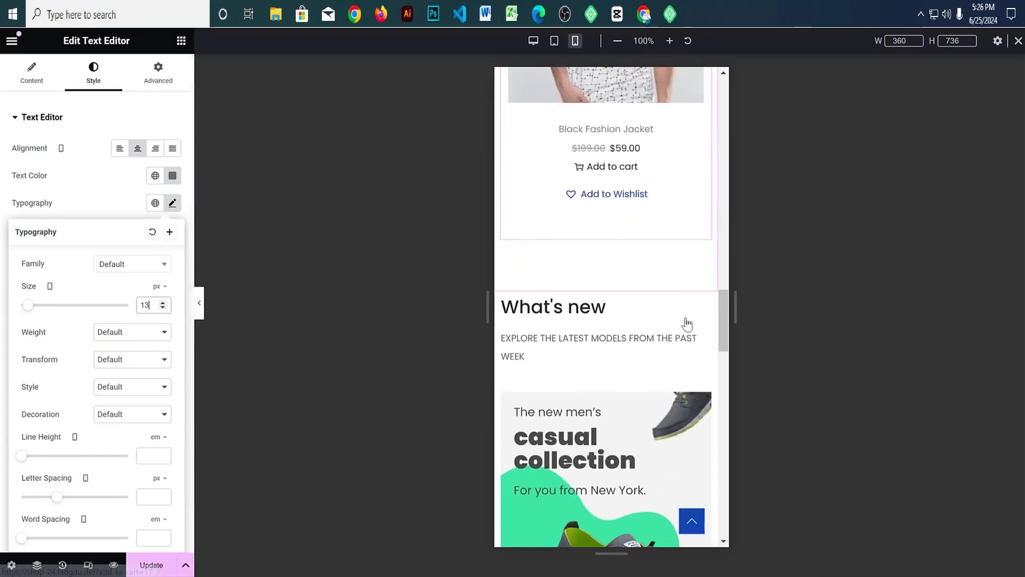
{"action": "scroll", "coordinate": [684, 318], "scroll_direction": "up", "scroll_amount": 4}
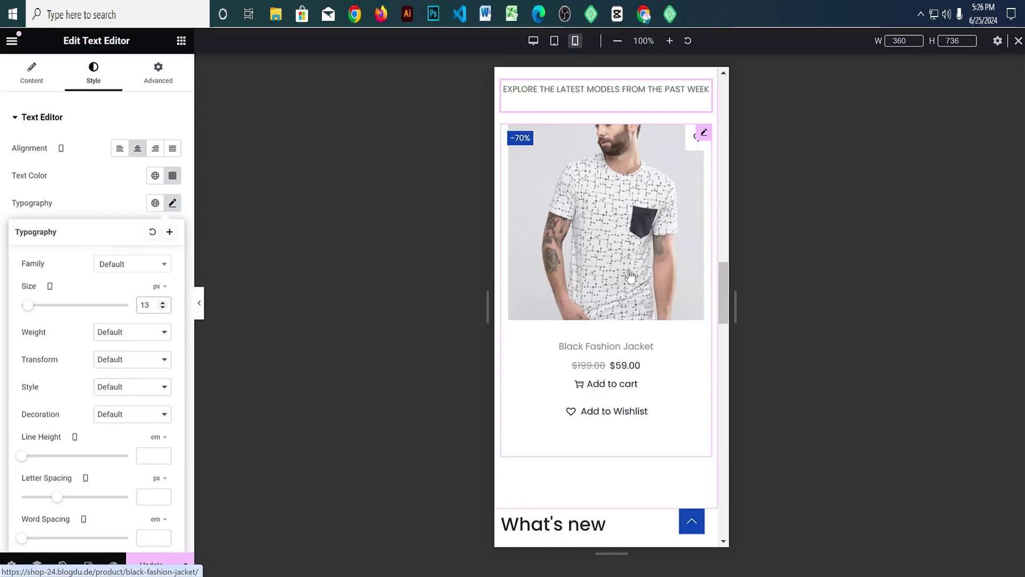
{"action": "scroll", "coordinate": [628, 289], "scroll_direction": "down", "scroll_amount": 10}
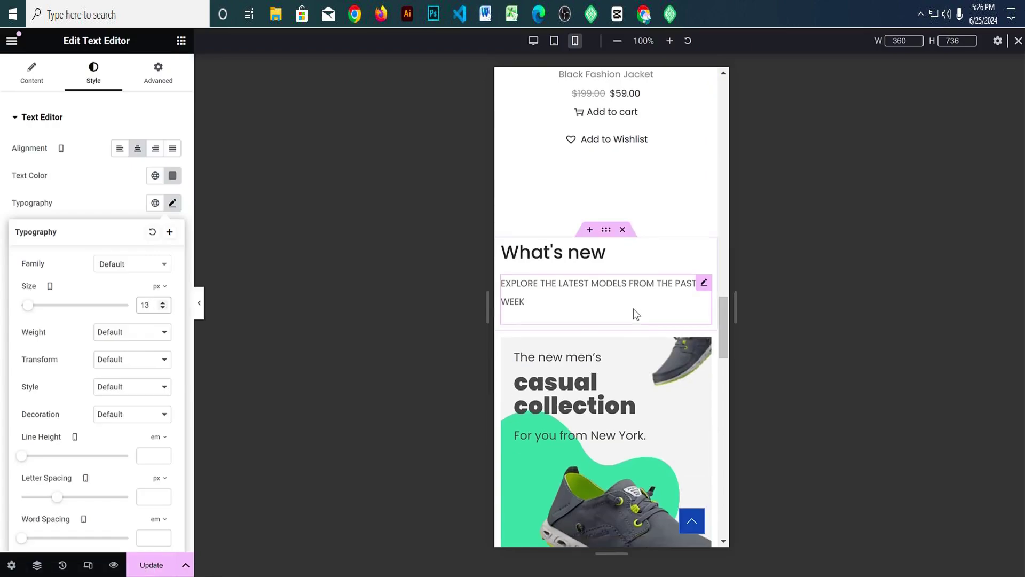
{"action": "scroll", "coordinate": [618, 278], "scroll_direction": "up", "scroll_amount": 6}
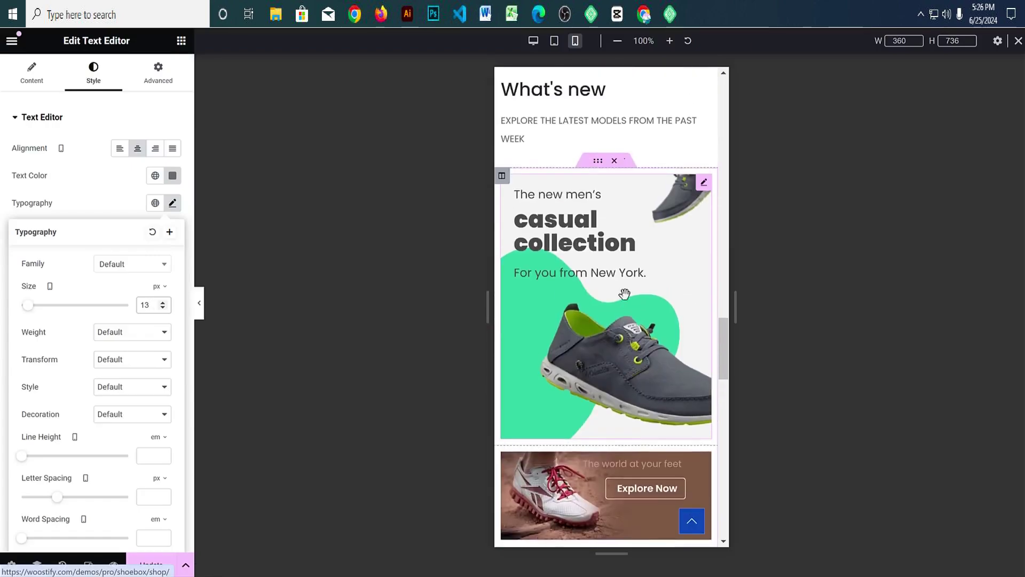
{"action": "scroll", "coordinate": [622, 380], "scroll_direction": "down", "scroll_amount": 5}
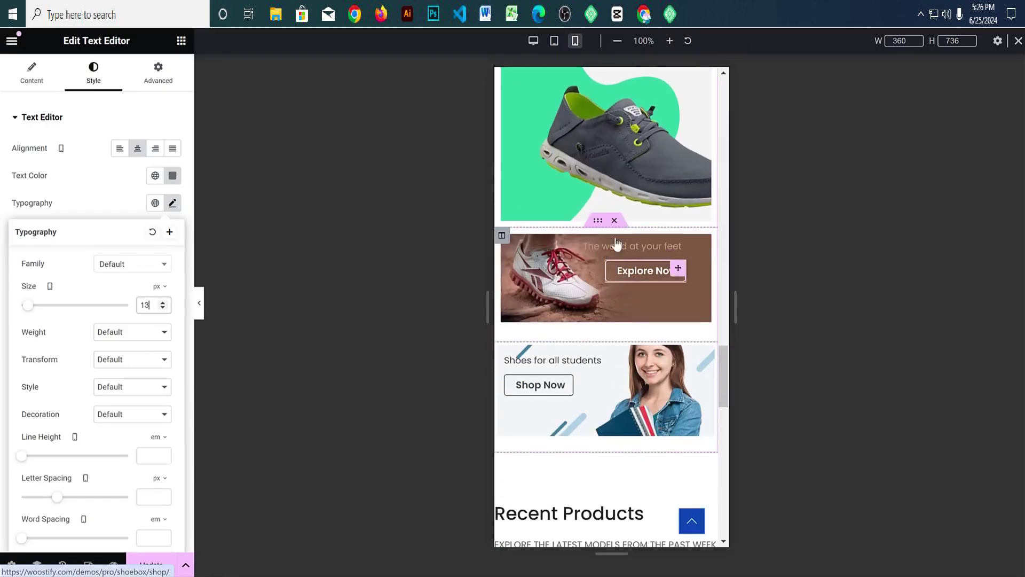
{"action": "scroll", "coordinate": [644, 328], "scroll_direction": "down", "scroll_amount": 4}
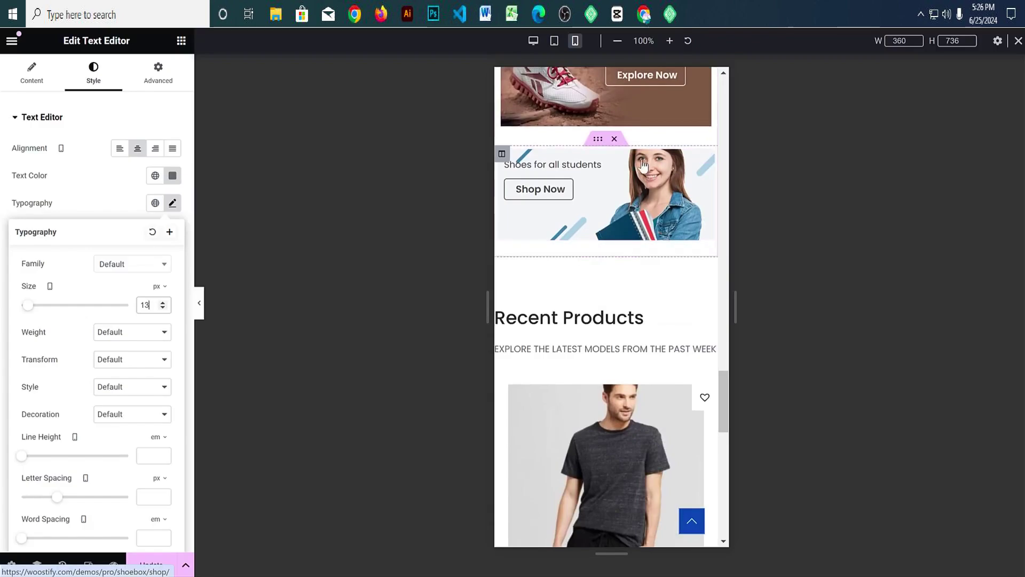
{"action": "scroll", "coordinate": [677, 233], "scroll_direction": "down", "scroll_amount": 3}
{"action": "scroll", "coordinate": [674, 229], "scroll_direction": "down", "scroll_amount": 2}
{"action": "scroll", "coordinate": [622, 235], "scroll_direction": "up", "scroll_amount": 3}
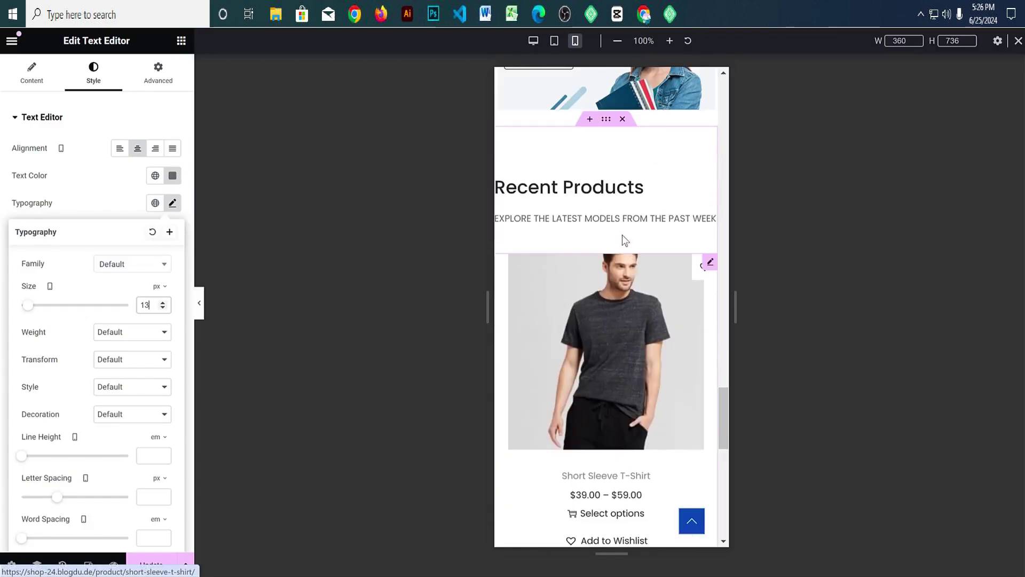
Step: Give the Recent Products container mobile padding of 80 px top and bottom and 10 px right and left
{"action": "left_click", "coordinate": [606, 126]}
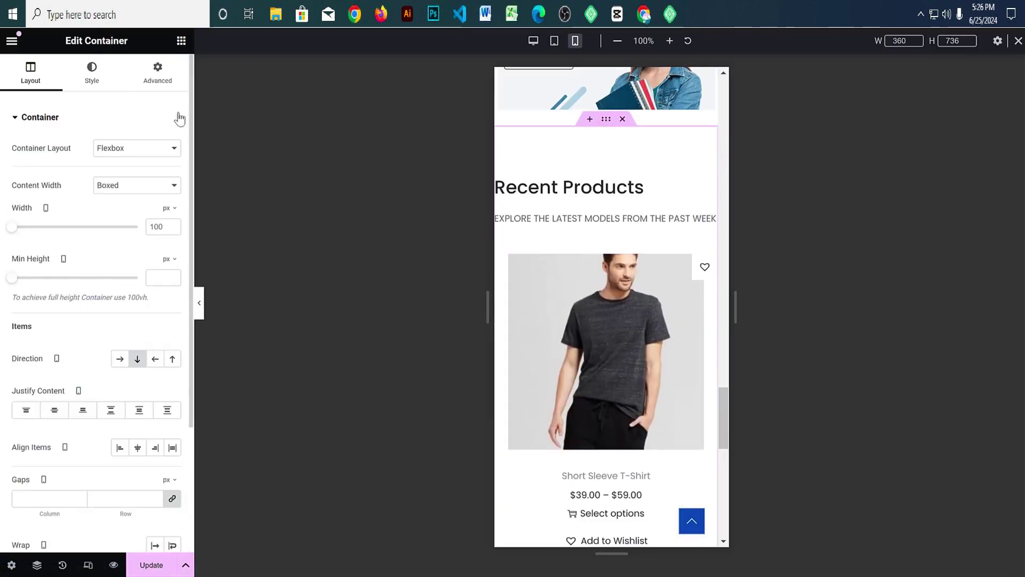
{"action": "left_click", "coordinate": [157, 73]}
{"action": "double_click", "coordinate": [23, 213]}
{"action": "type", "text": "0"}
{"action": "key", "text": "BackSpace"}
{"action": "type", "text": "1"}
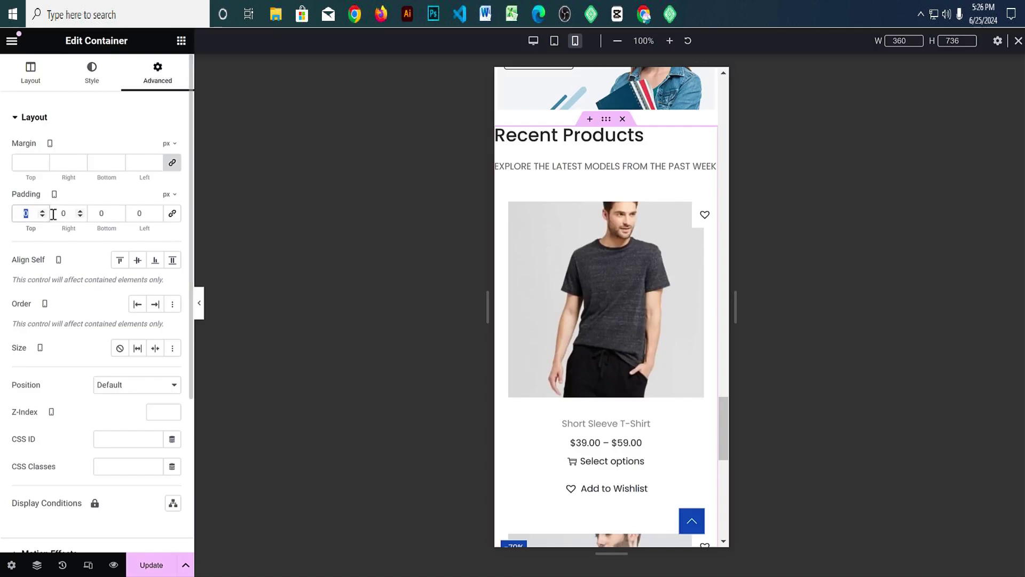
{"action": "key", "text": "BackSpace"}
{"action": "type", "text": "80"}
{"action": "key", "text": "Tab"}
{"action": "type", "text": "10"}
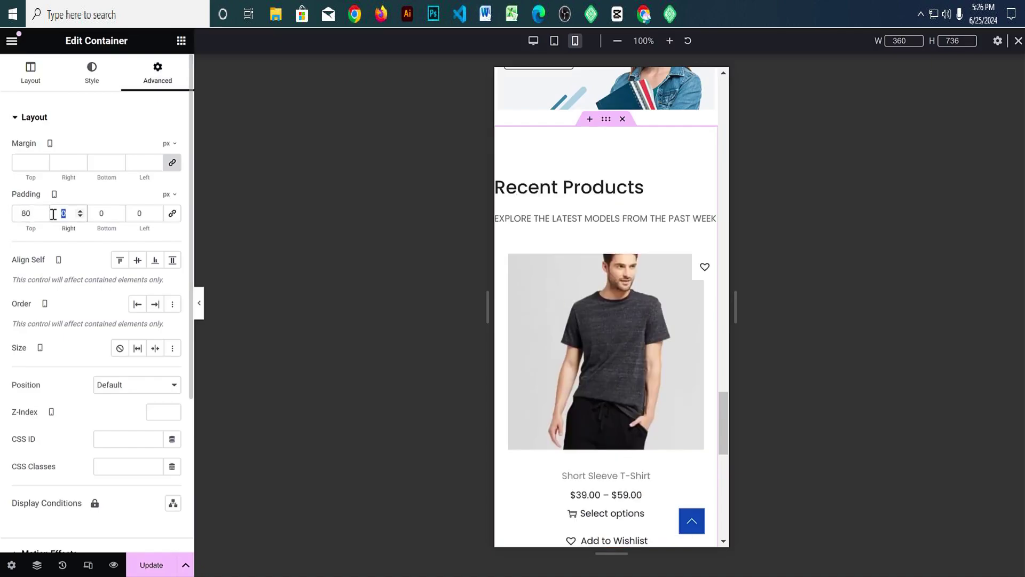
{"action": "key", "text": "Tab"}
{"action": "type", "text": "80"}
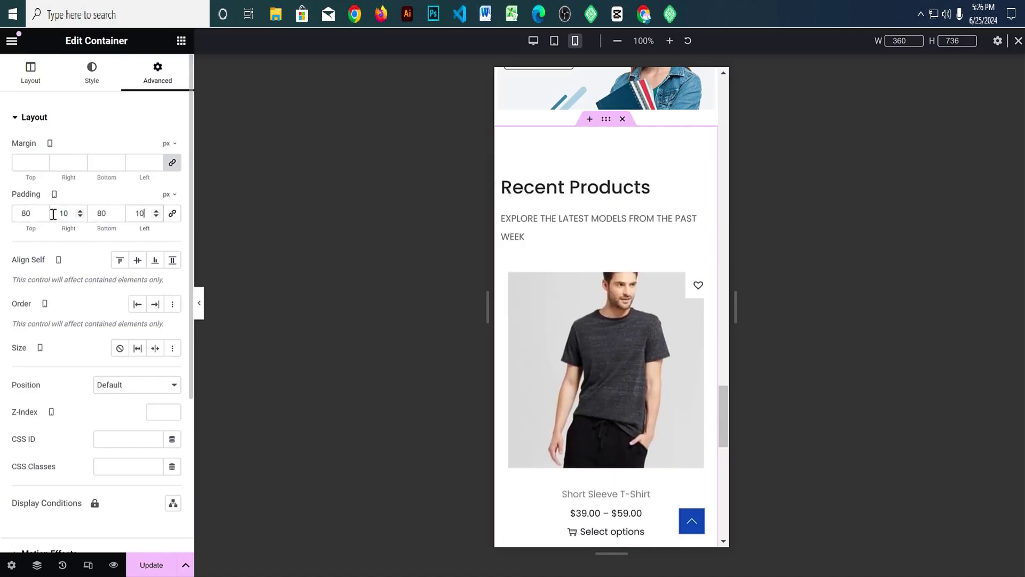
Step: Center the Recent Products heading and the text below it for mobile
{"action": "left_click", "coordinate": [621, 184]}
{"action": "left_click", "coordinate": [93, 74]}
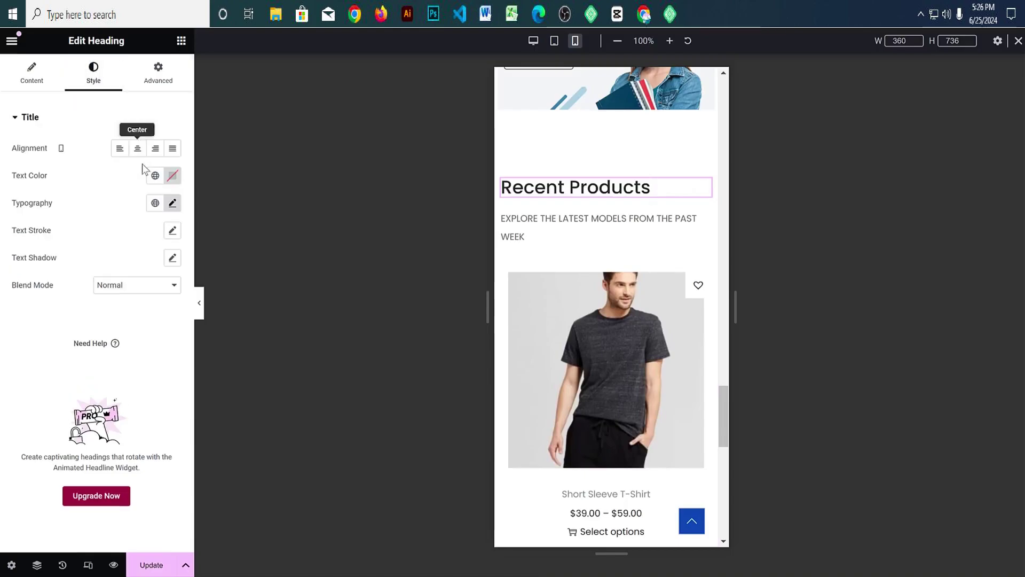
{"action": "left_click", "coordinate": [137, 148]}
{"action": "left_click", "coordinate": [541, 222]}
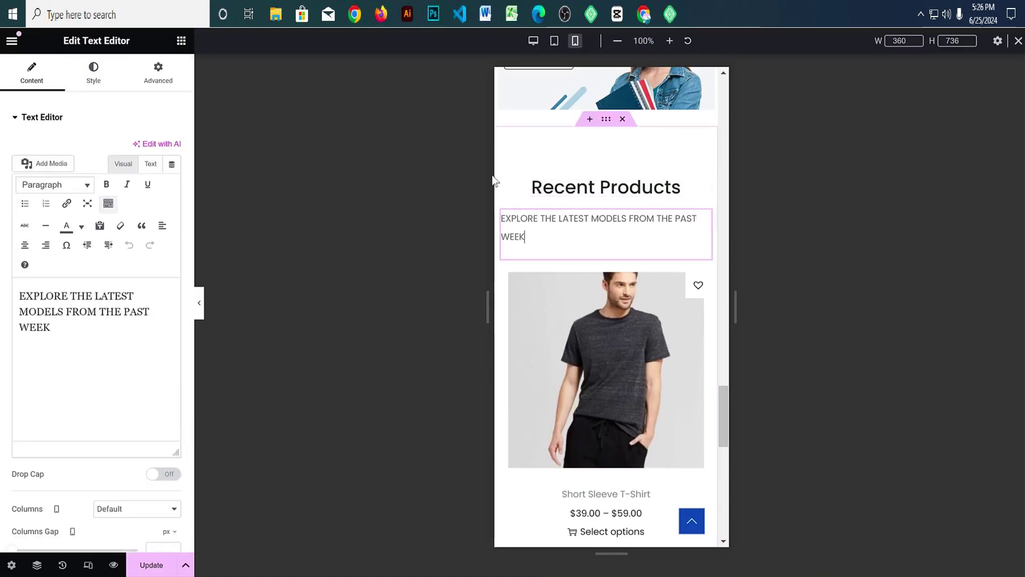
{"action": "left_click", "coordinate": [93, 73]}
{"action": "left_click", "coordinate": [140, 151]}
Step: Set the font size of the text below the Recent Products heading to 13 px for mobile
{"action": "left_click", "coordinate": [172, 203]}
{"action": "left_click", "coordinate": [159, 302]}
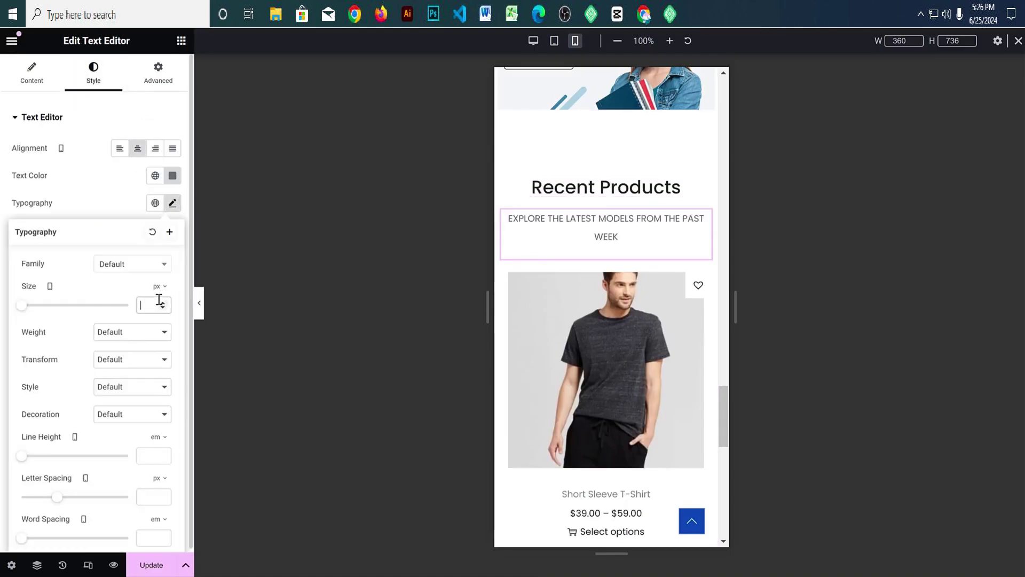
{"action": "type", "text": "13"}
Step: Center the first Fast, Free Shipping box and the Satisfaction Guarantee box below the hero banner for mobile
{"action": "scroll", "coordinate": [632, 322], "scroll_direction": "down", "scroll_amount": 10}
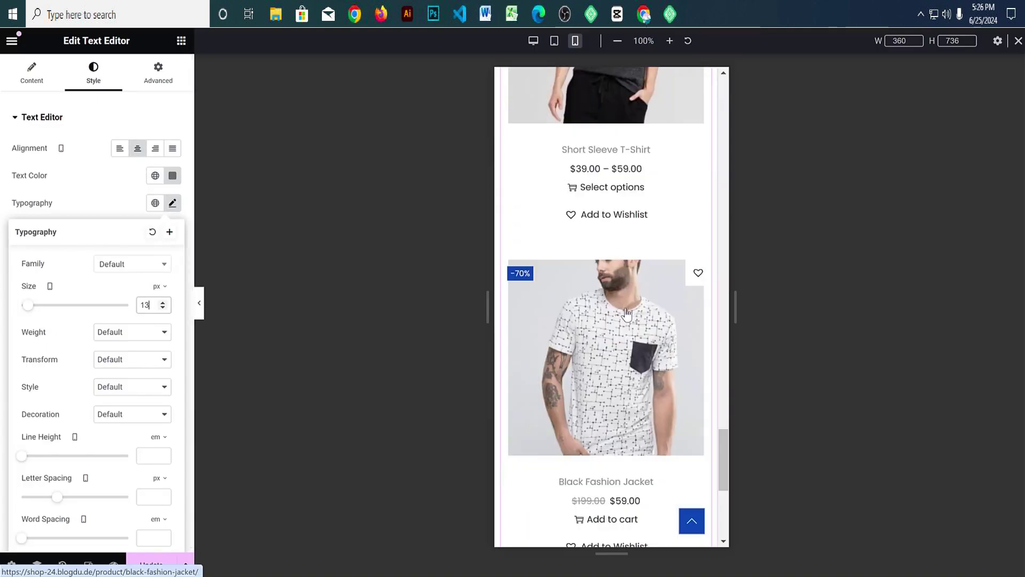
{"action": "scroll", "coordinate": [652, 369], "scroll_direction": "up", "scroll_amount": 15}
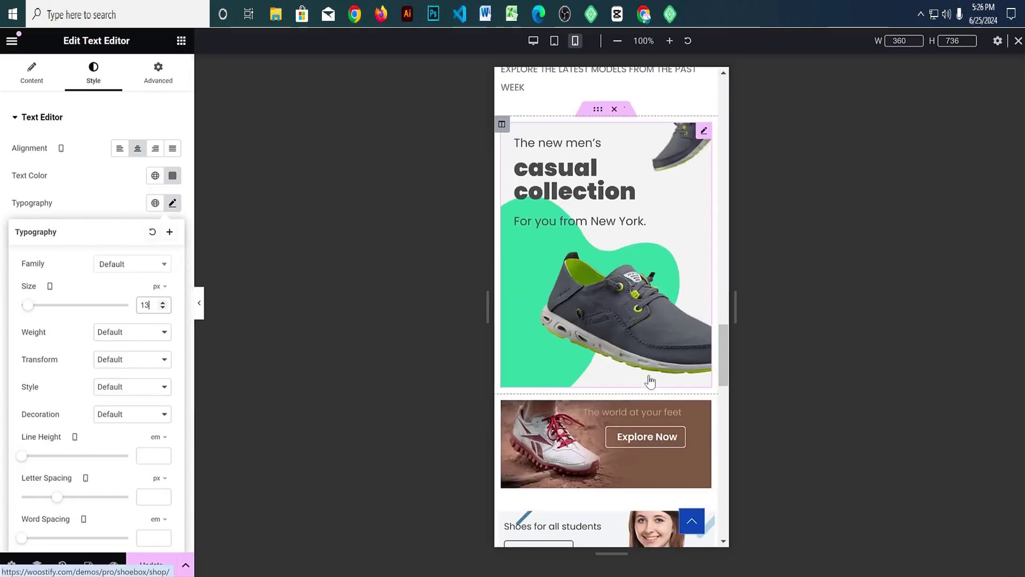
{"action": "scroll", "coordinate": [650, 381], "scroll_direction": "up", "scroll_amount": 15}
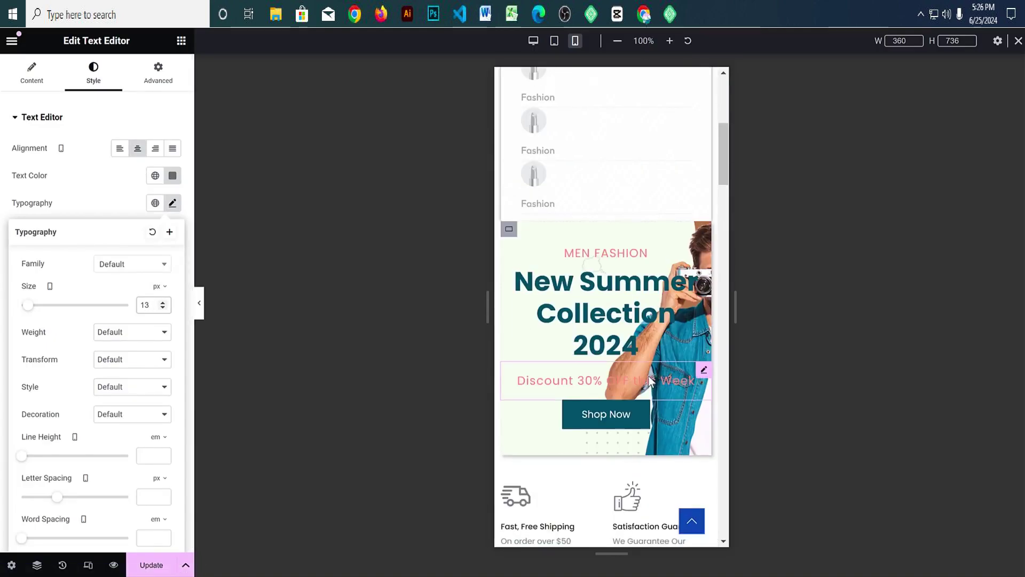
{"action": "scroll", "coordinate": [656, 338], "scroll_direction": "down", "scroll_amount": 3}
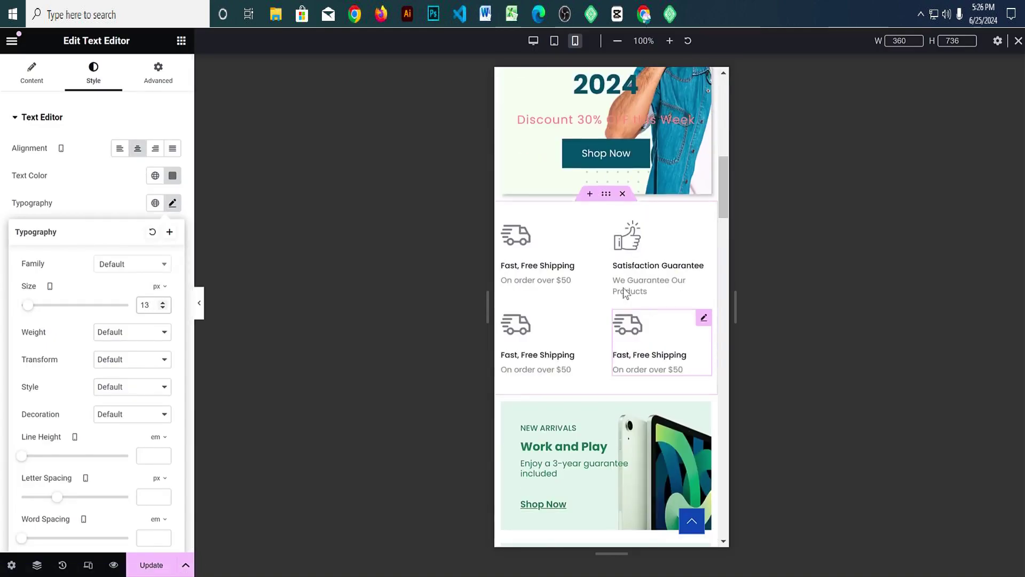
{"action": "left_click", "coordinate": [608, 197]}
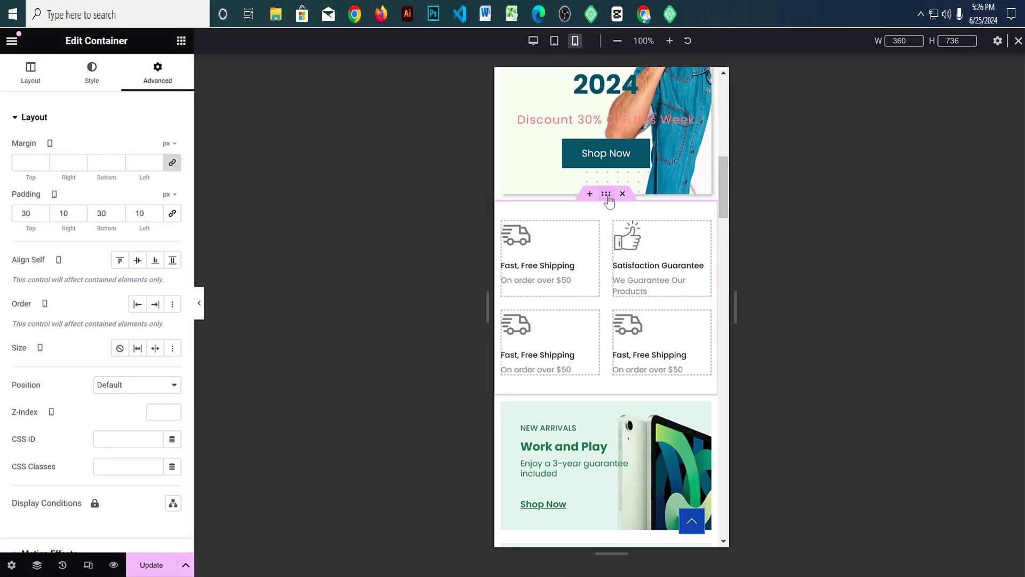
{"action": "left_click", "coordinate": [30, 72]}
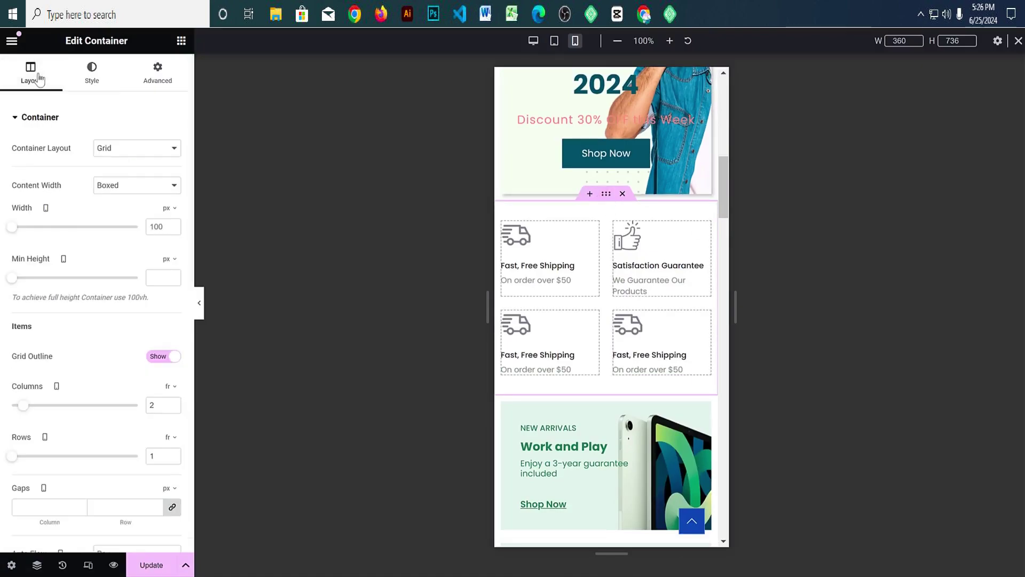
{"action": "left_click", "coordinate": [552, 244]}
{"action": "left_click", "coordinate": [140, 205]}
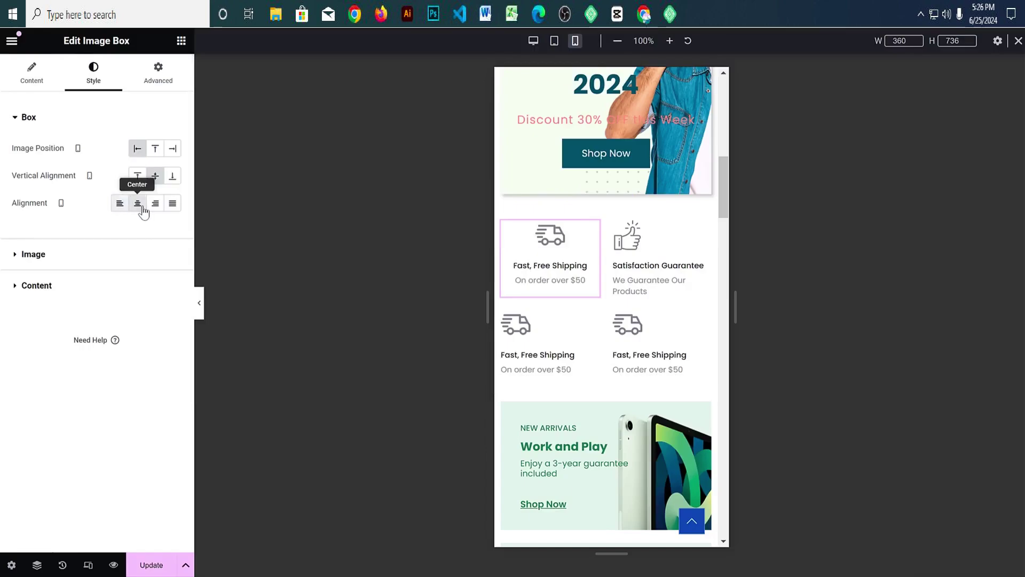
{"action": "left_click", "coordinate": [650, 240]}
{"action": "left_click", "coordinate": [137, 203]}
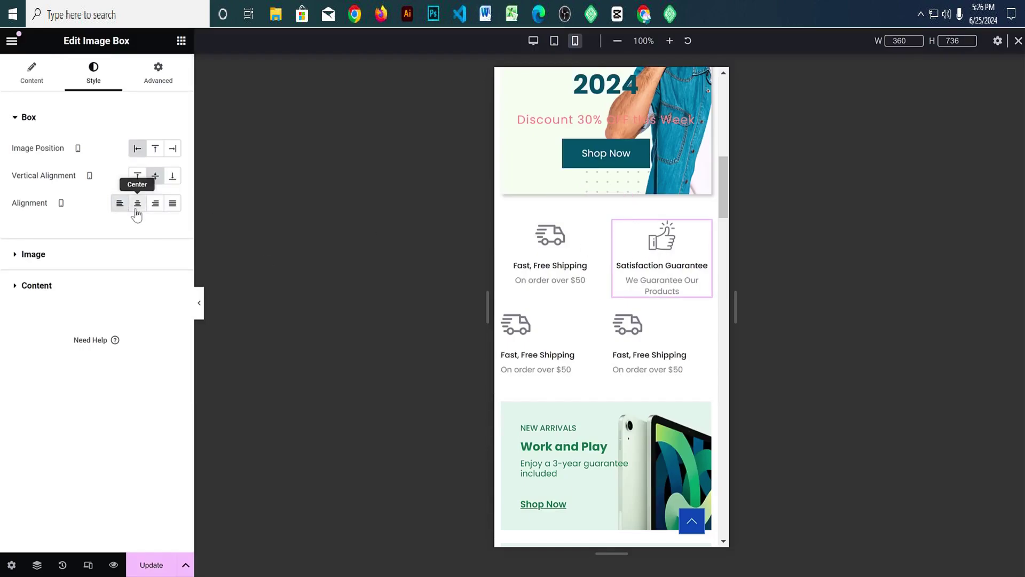
Step: Center the two Fast, Free Shipping boxes in the second row for mobile and update the page
{"action": "left_click", "coordinate": [523, 330]}
{"action": "left_click", "coordinate": [86, 82]}
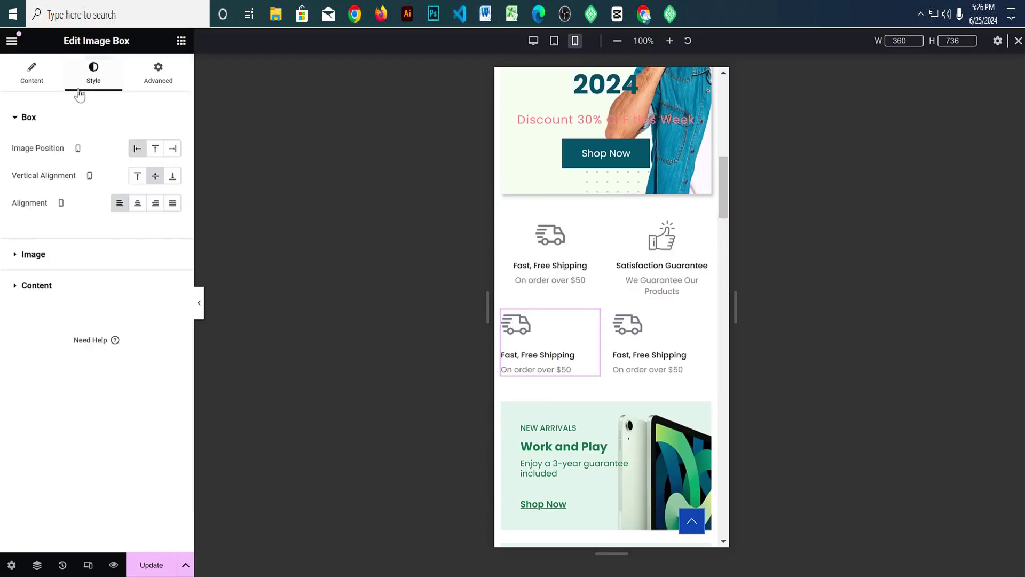
{"action": "left_click", "coordinate": [139, 207]}
{"action": "left_click", "coordinate": [649, 328]}
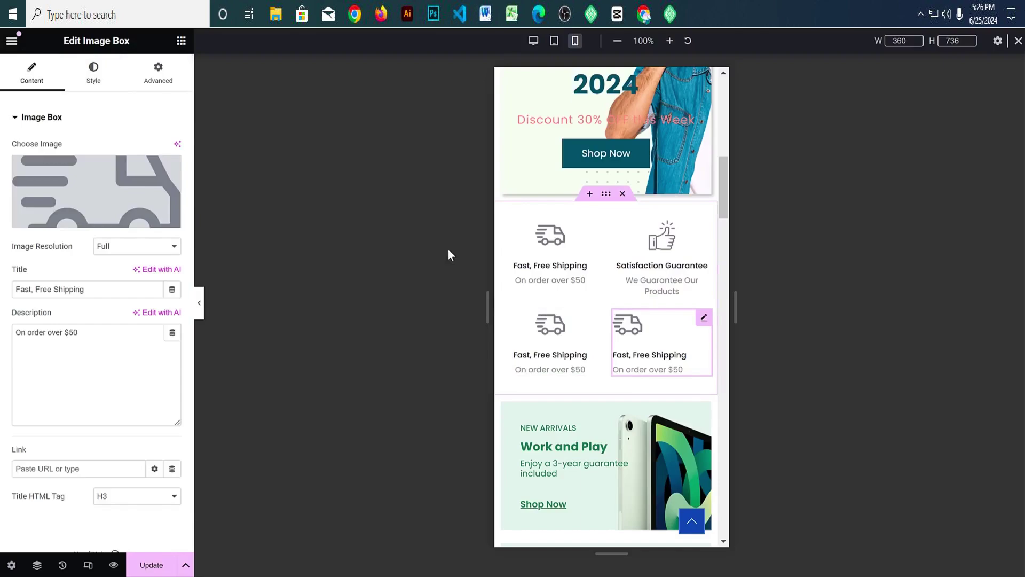
{"action": "left_click", "coordinate": [94, 75]}
{"action": "left_click", "coordinate": [137, 203]}
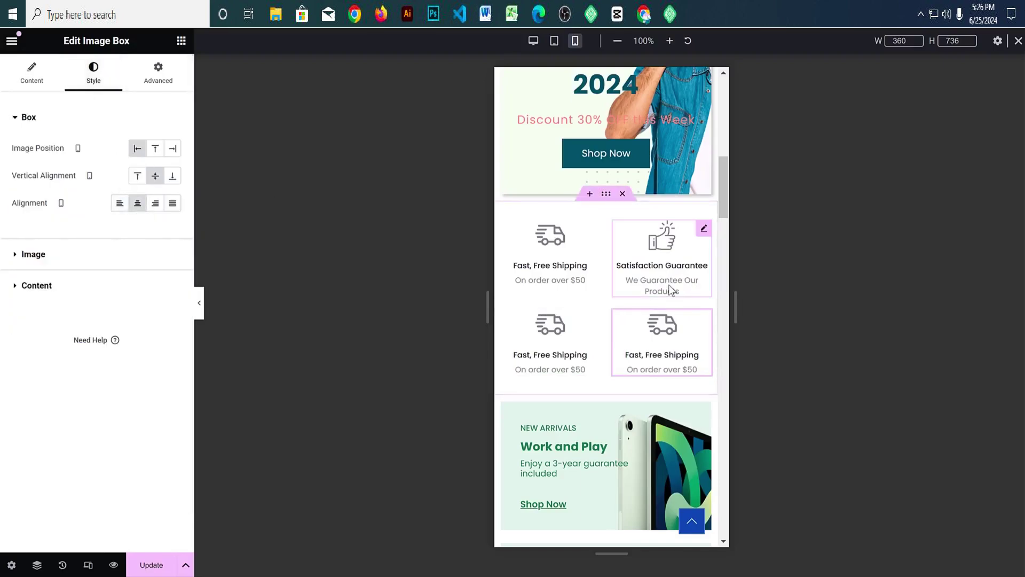
{"action": "scroll", "coordinate": [650, 313], "scroll_direction": "up", "scroll_amount": 5}
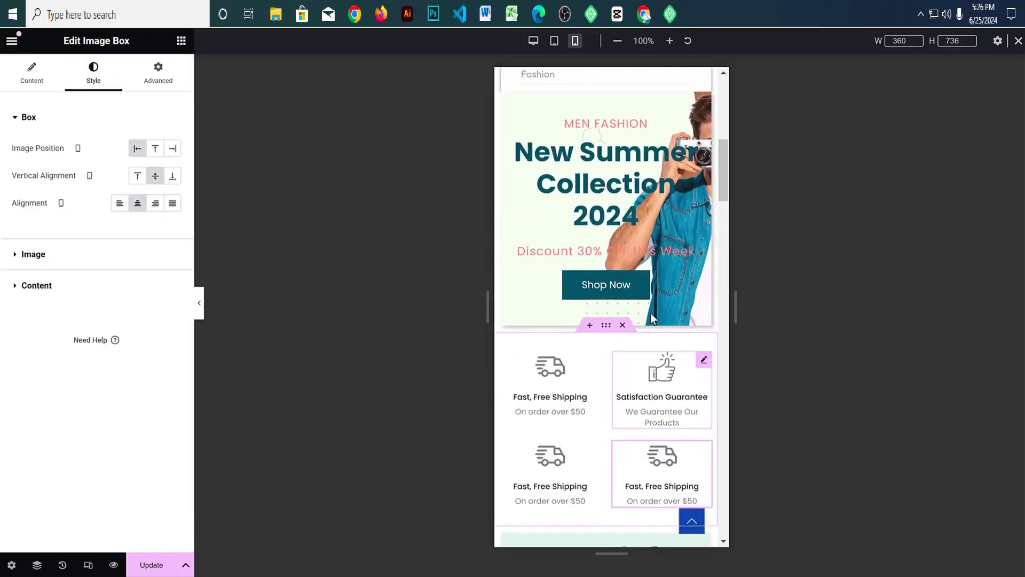
{"action": "left_click", "coordinate": [149, 566]}
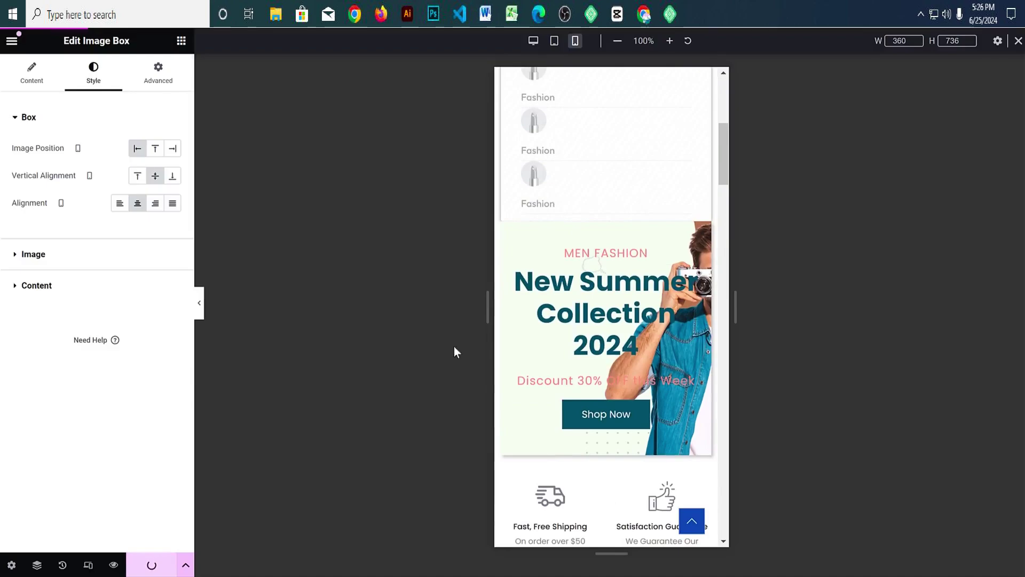
Step: Switch to the tablet view and set the category list container's padding to 10 px on all sides
{"action": "left_click", "coordinate": [555, 40]}
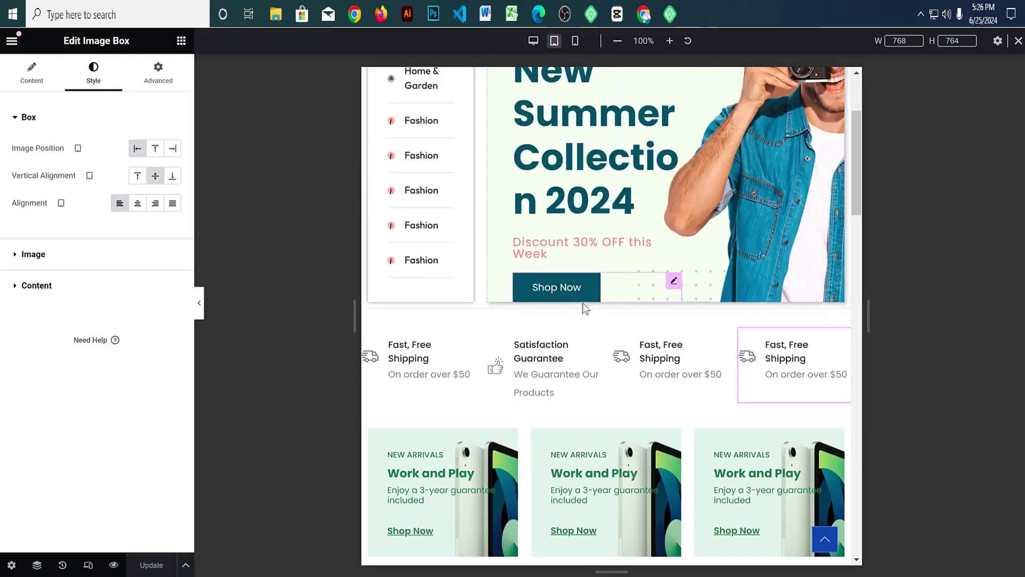
{"action": "scroll", "coordinate": [582, 303], "scroll_direction": "up", "scroll_amount": 3}
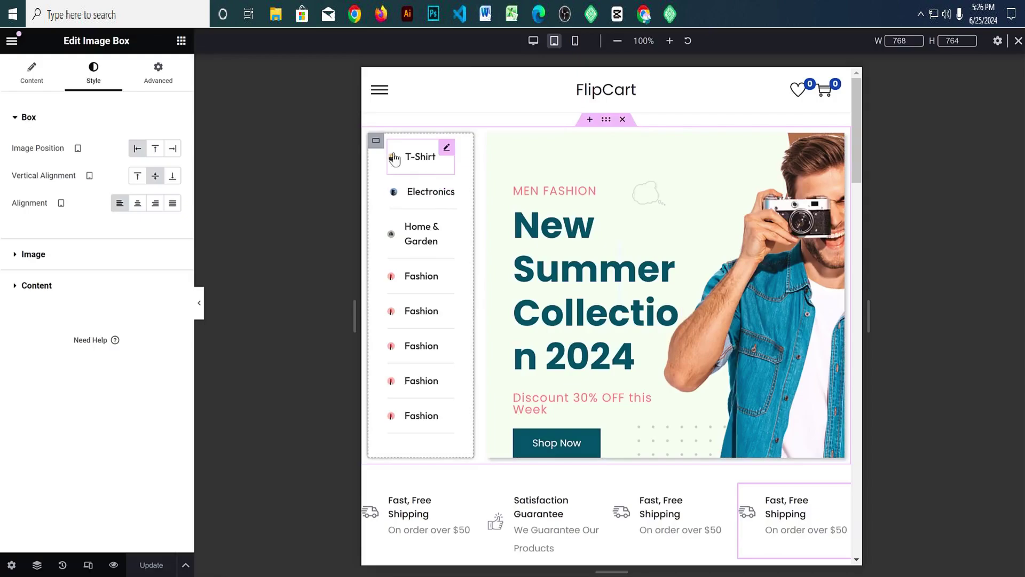
{"action": "left_click", "coordinate": [376, 142]}
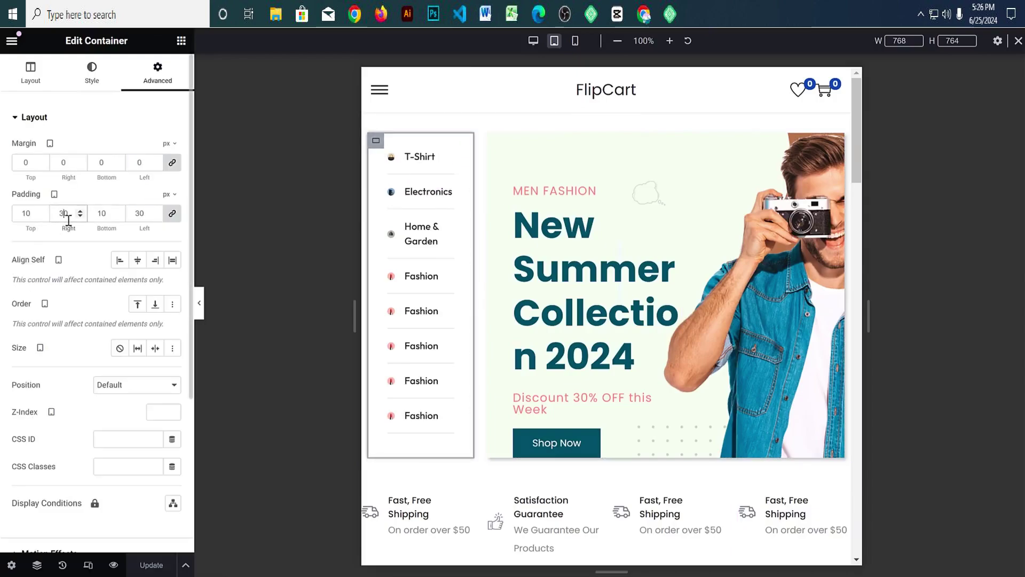
{"action": "key", "text": "BackSpace"}
{"action": "type", "text": "1"}
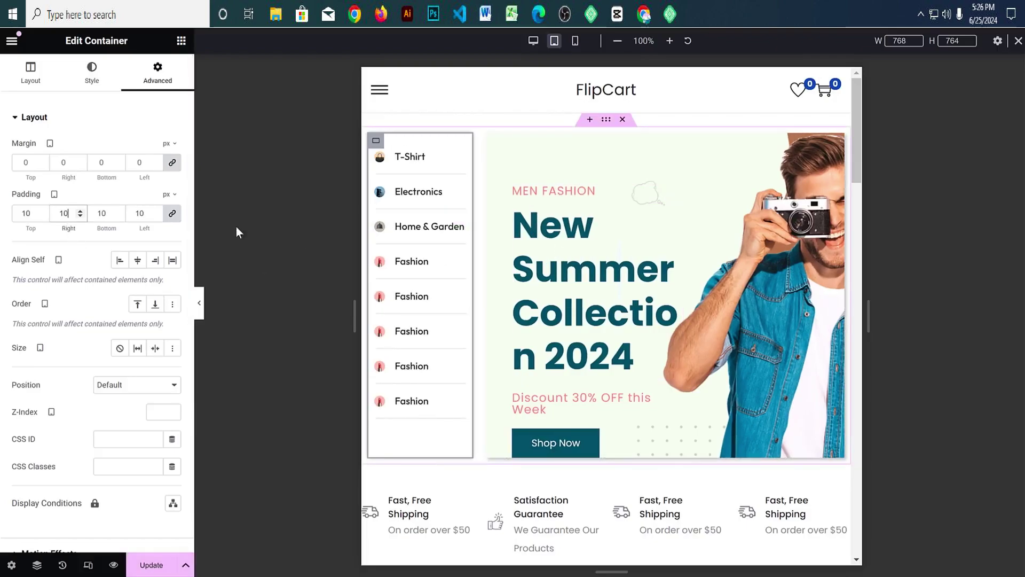
Step: Set the image width of the T-Shirt image box in the category list to 25% for tablet
{"action": "left_click", "coordinate": [91, 75]}
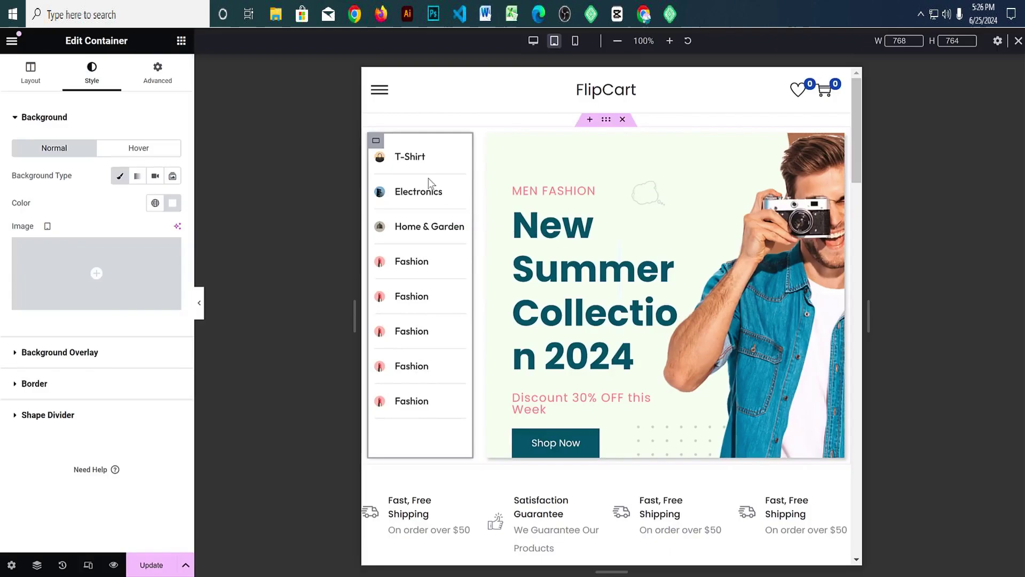
{"action": "left_click", "coordinate": [412, 156]}
{"action": "left_click", "coordinate": [114, 89]}
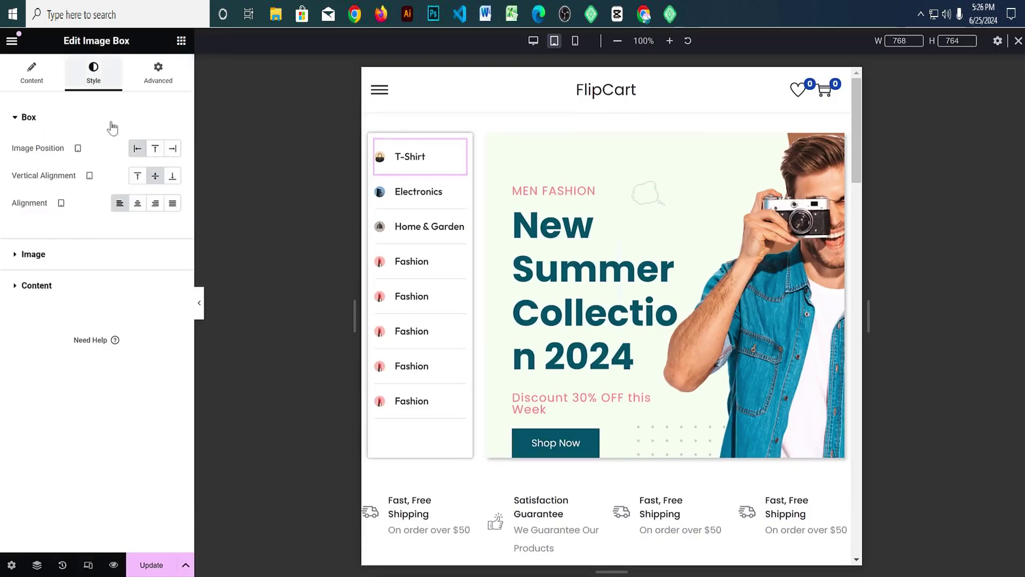
{"action": "left_click", "coordinate": [29, 255]}
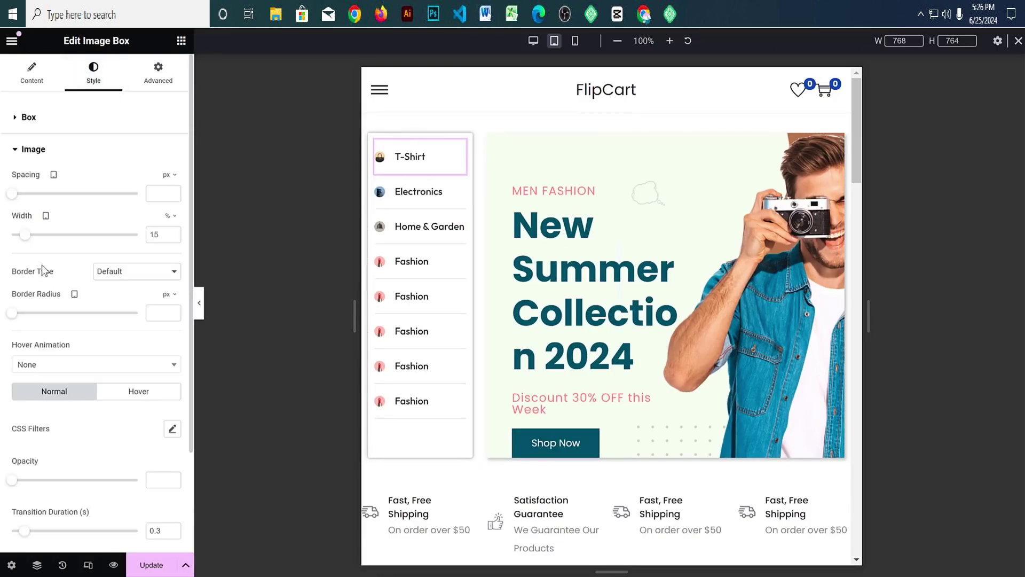
{"action": "left_click", "coordinate": [159, 235]}
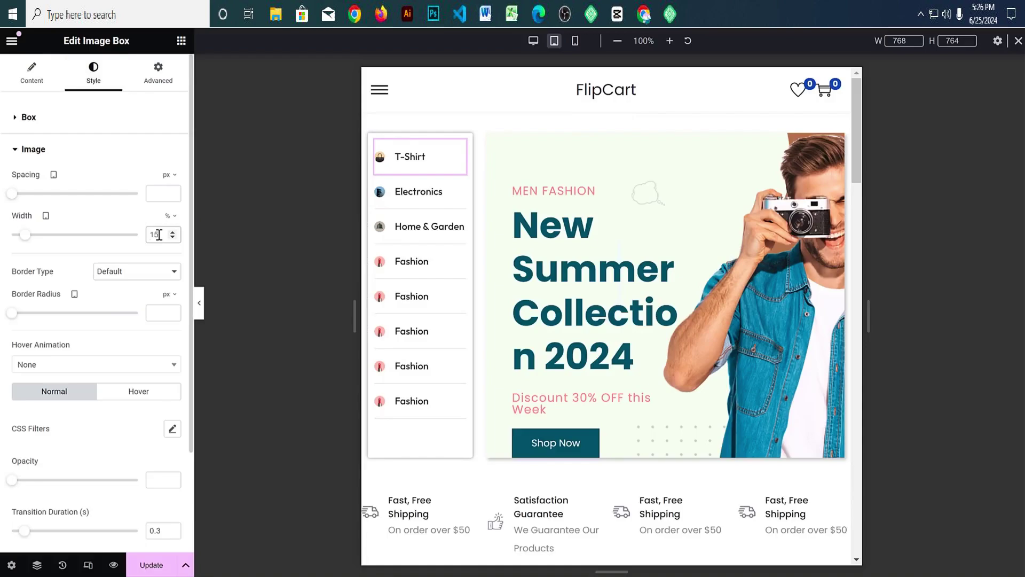
{"action": "key", "text": "Up"}
{"action": "key", "text": "Up"}
{"action": "key", "text": "Up"}
{"action": "key", "text": "Up"}
{"action": "key", "text": "Up"}
{"action": "key", "text": "Up"}
{"action": "key", "text": "Up"}
{"action": "key", "text": "Up"}
{"action": "key", "text": "Up"}
{"action": "key", "text": "Up"}
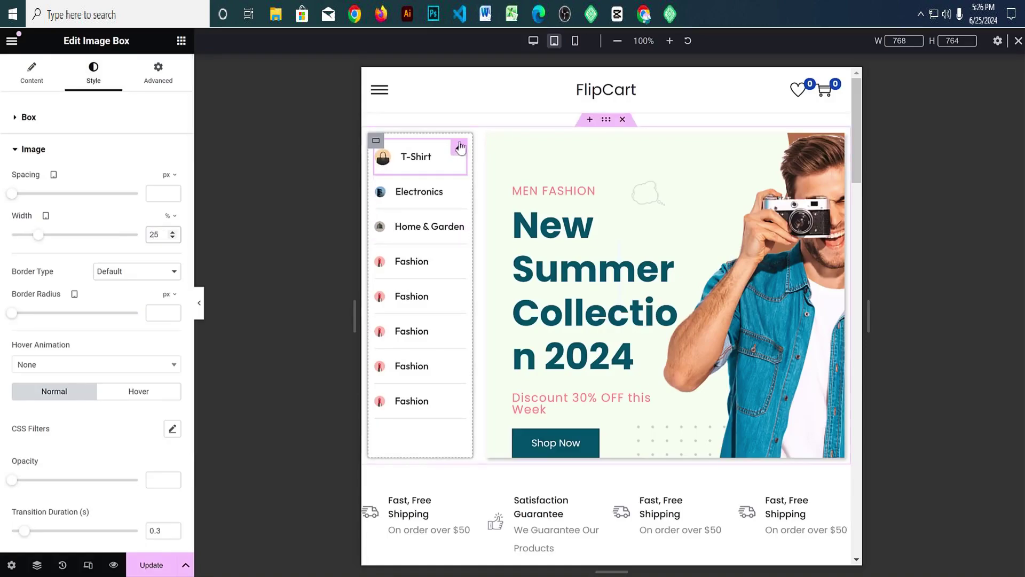
Step: Set the width of the category list container beside the hero banner to 30% for tablet
{"action": "left_click", "coordinate": [376, 141]}
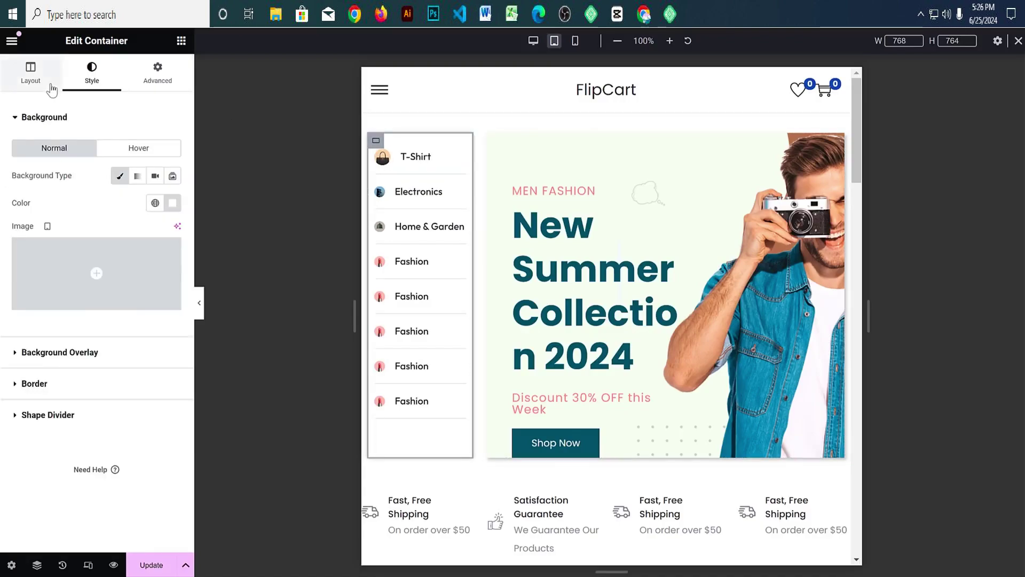
{"action": "left_click", "coordinate": [30, 73]}
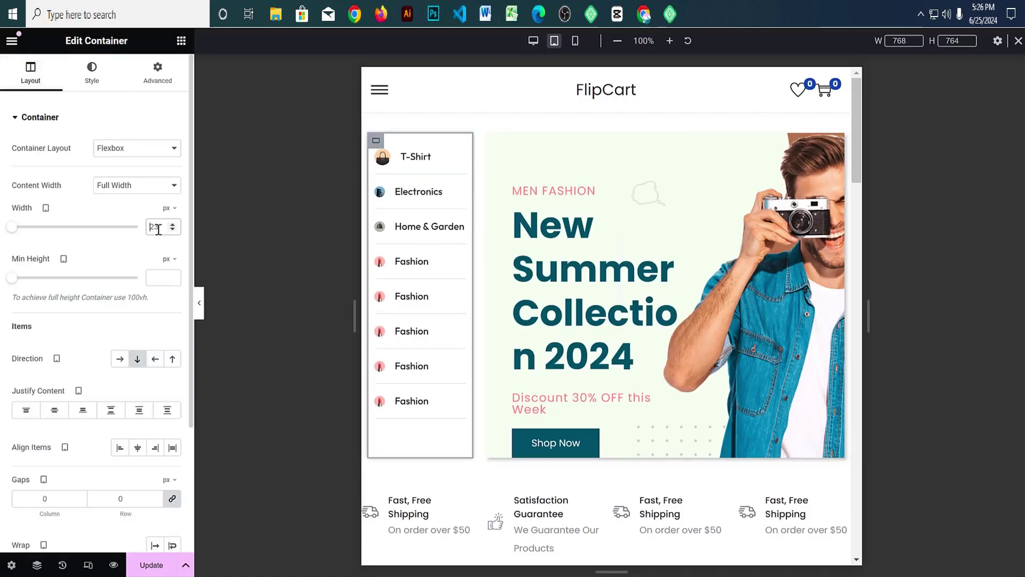
{"action": "key", "text": "BackSpace"}
{"action": "key", "text": "BackSpace"}
{"action": "type", "text": "1"}
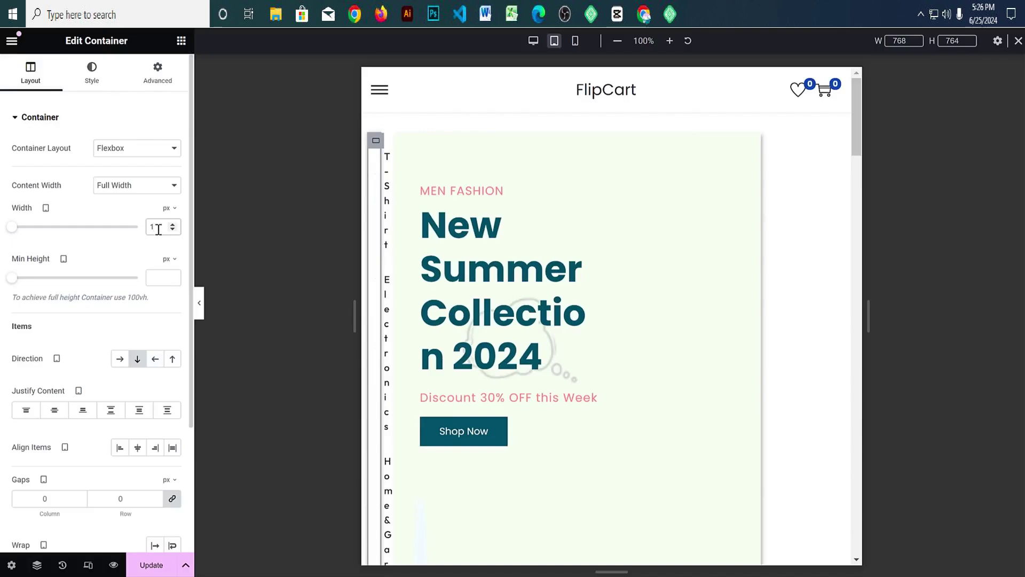
{"action": "type", "text": "7"}
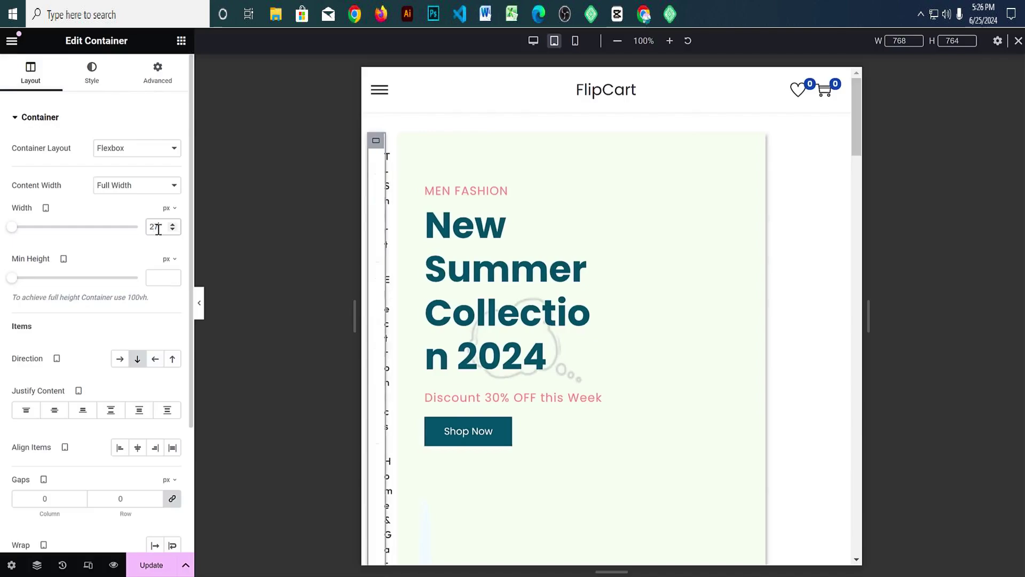
{"action": "left_click", "coordinate": [169, 229]}
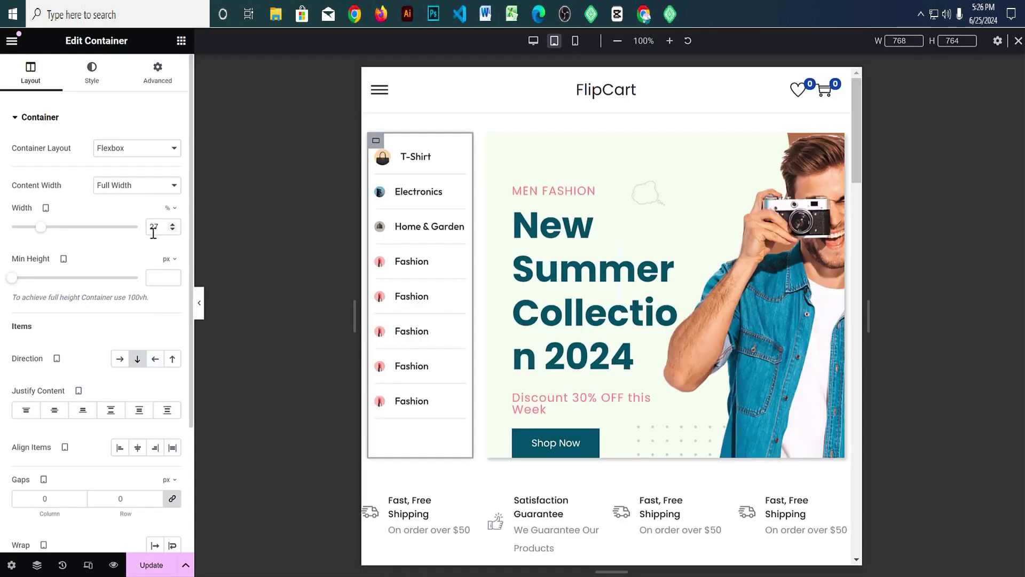
{"action": "left_click", "coordinate": [173, 224]}
{"action": "left_click", "coordinate": [172, 225]}
{"action": "left_click", "coordinate": [173, 225]}
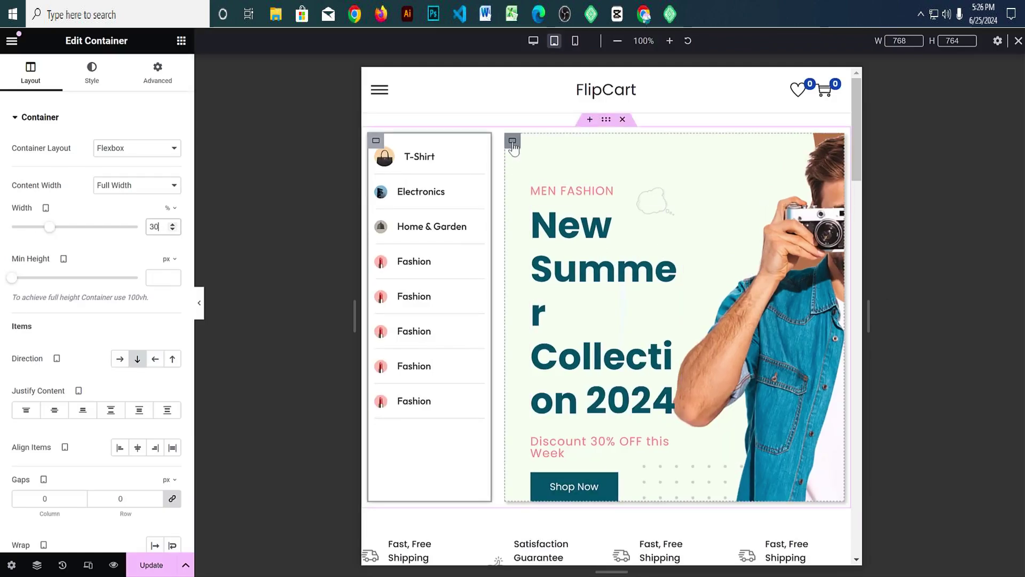
Step: Set the font size of the hero banner's New Summer Collection 2024 heading to 34 px for tablet
{"action": "left_click", "coordinate": [629, 241]}
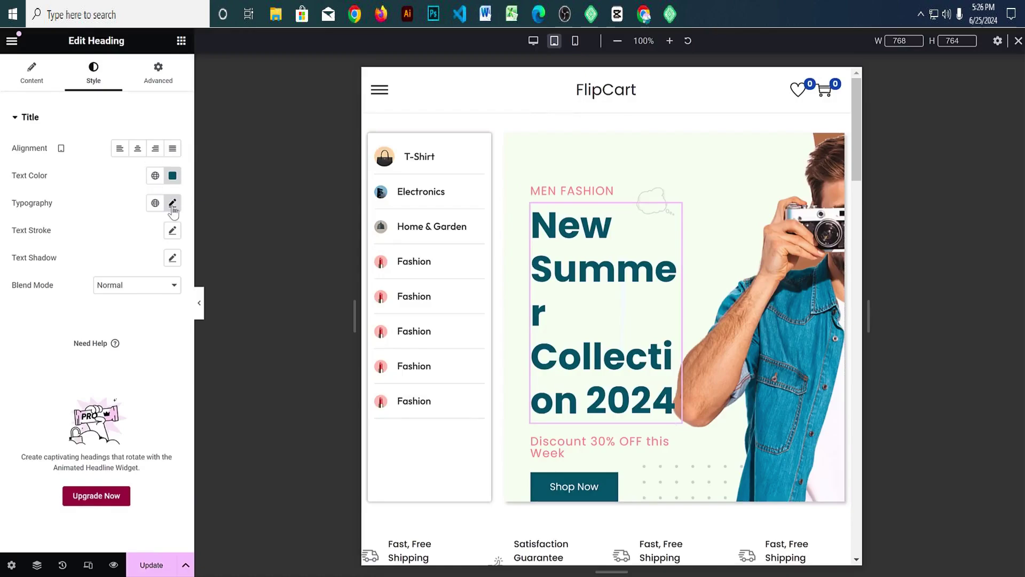
{"action": "left_click", "coordinate": [172, 203]}
{"action": "left_click_drag", "start_coordinate": [49, 308], "coordinate": [37, 309]}
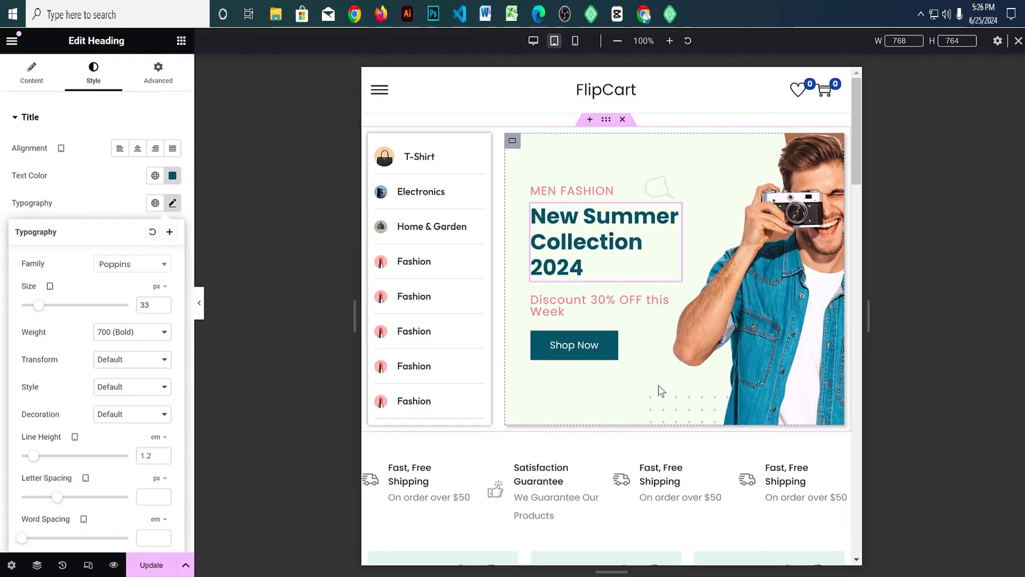
{"action": "left_click", "coordinate": [163, 302]}
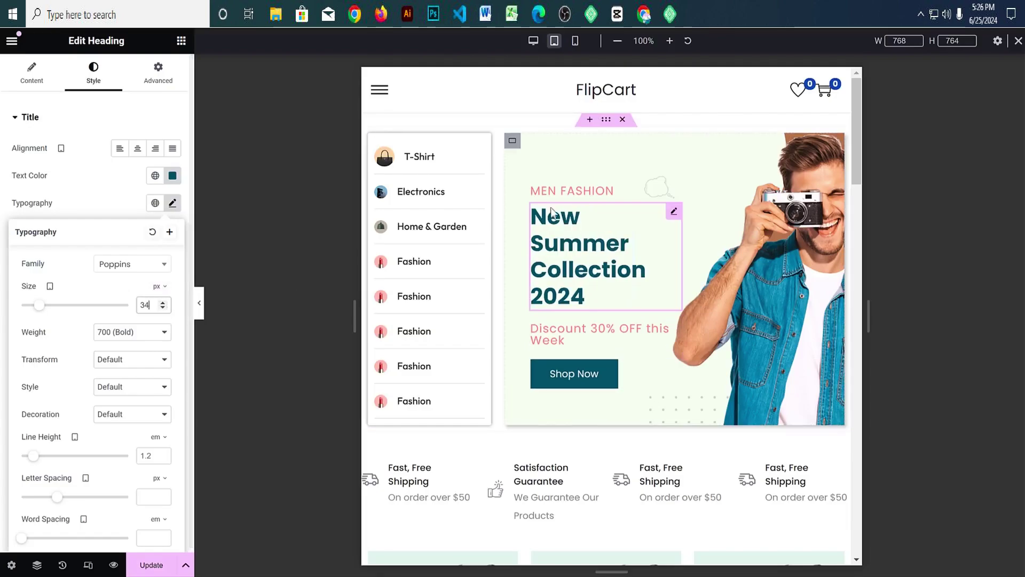
{"action": "left_click", "coordinate": [147, 114]}
Step: Unlink the hero banner container's tablet padding values and set the top to 80 px and the left to 40 px
{"action": "left_click", "coordinate": [176, 84]}
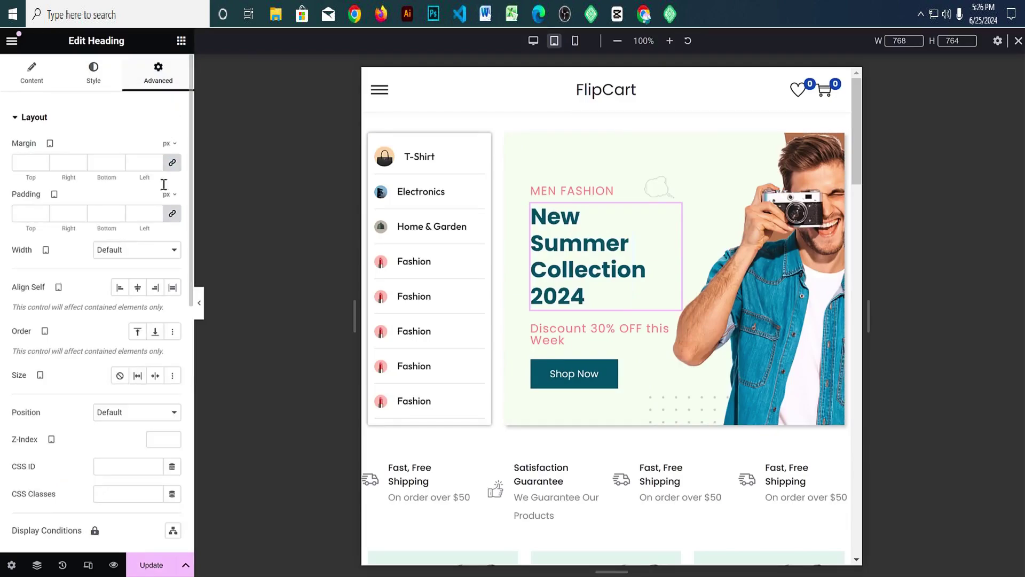
{"action": "left_click", "coordinate": [513, 141]}
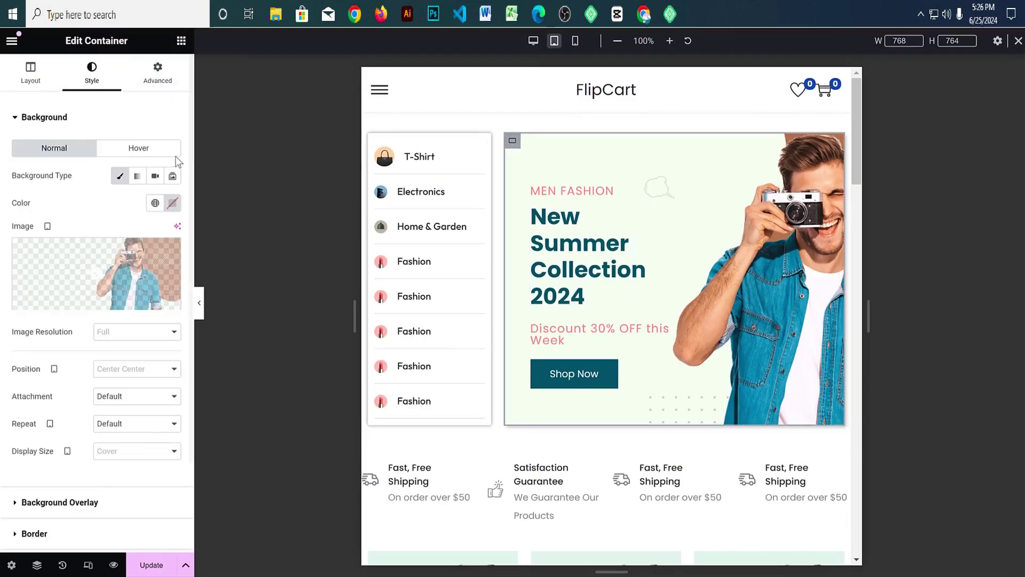
{"action": "left_click", "coordinate": [154, 85]}
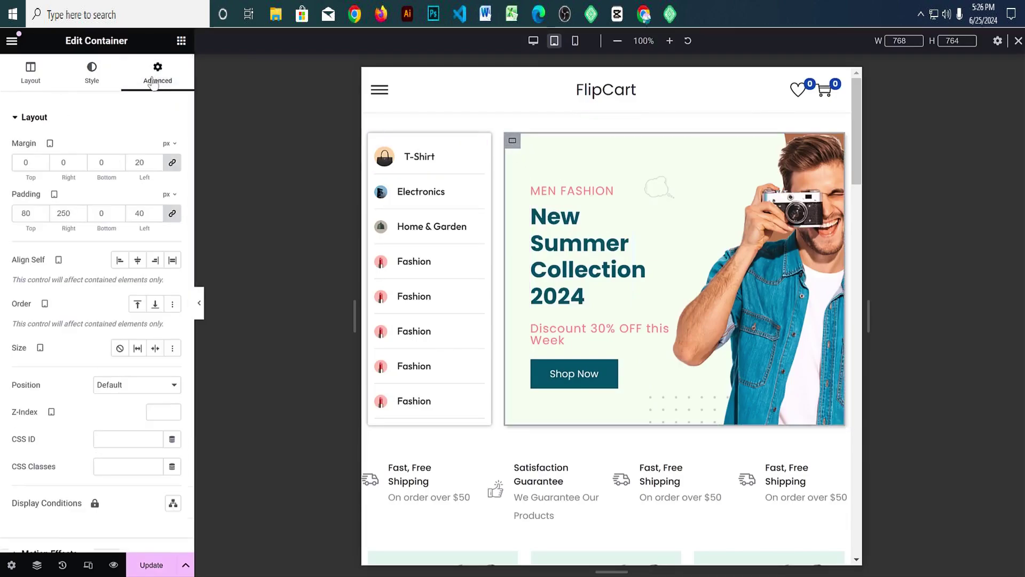
{"action": "left_click", "coordinate": [81, 216]}
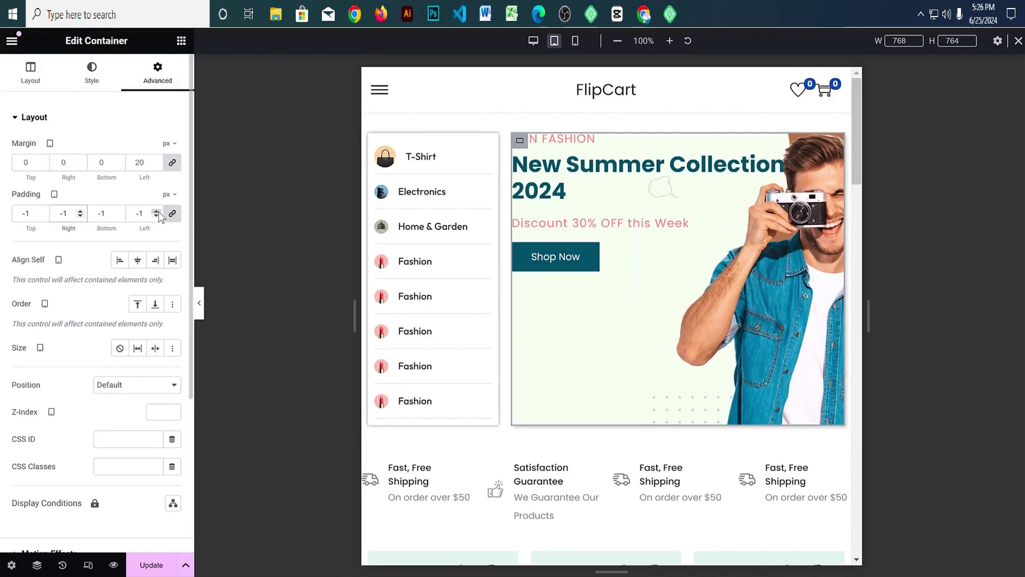
{"action": "key", "text": "ctrl+z"}
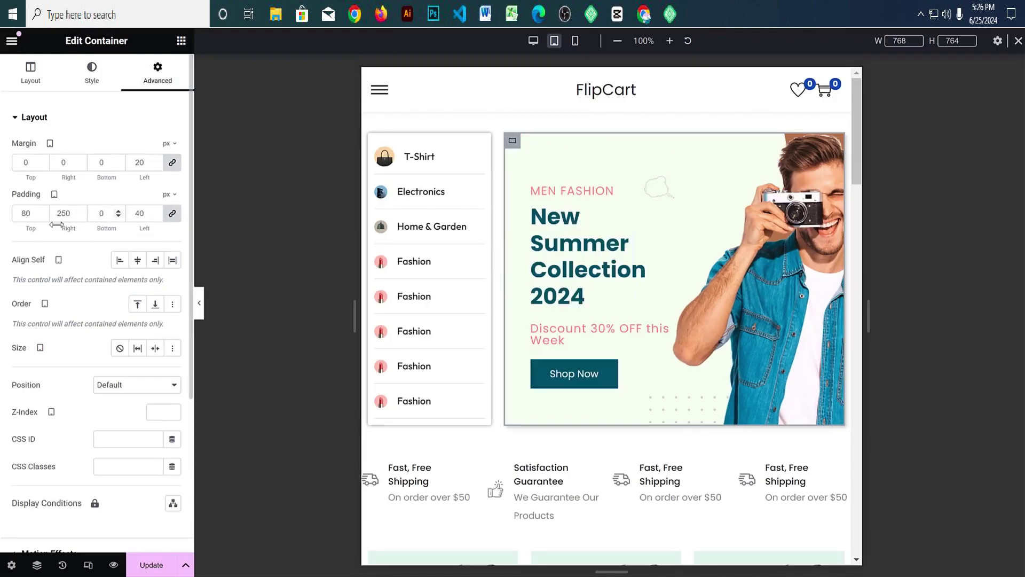
{"action": "left_click", "coordinate": [172, 213]}
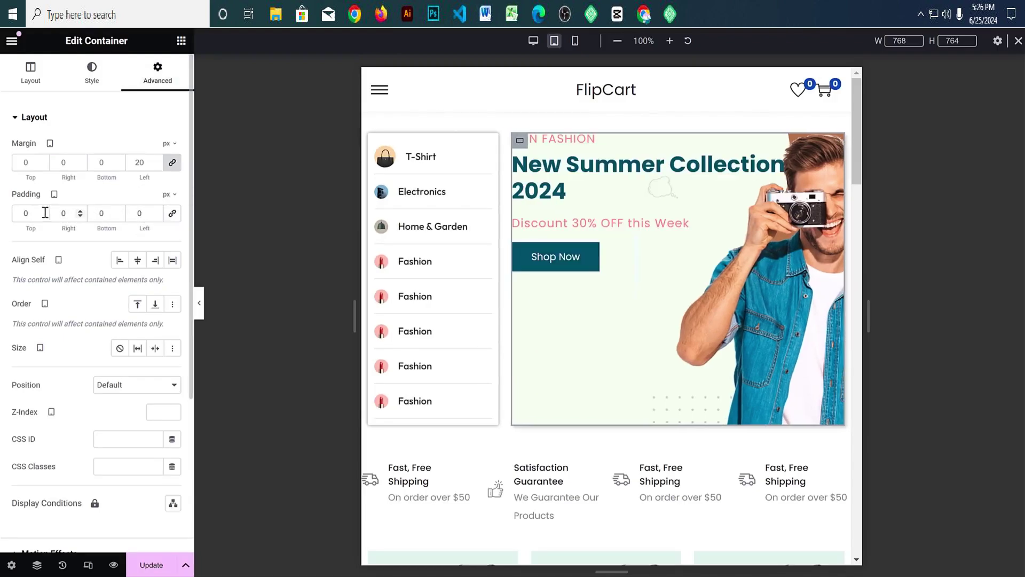
{"action": "type", "text": "80"}
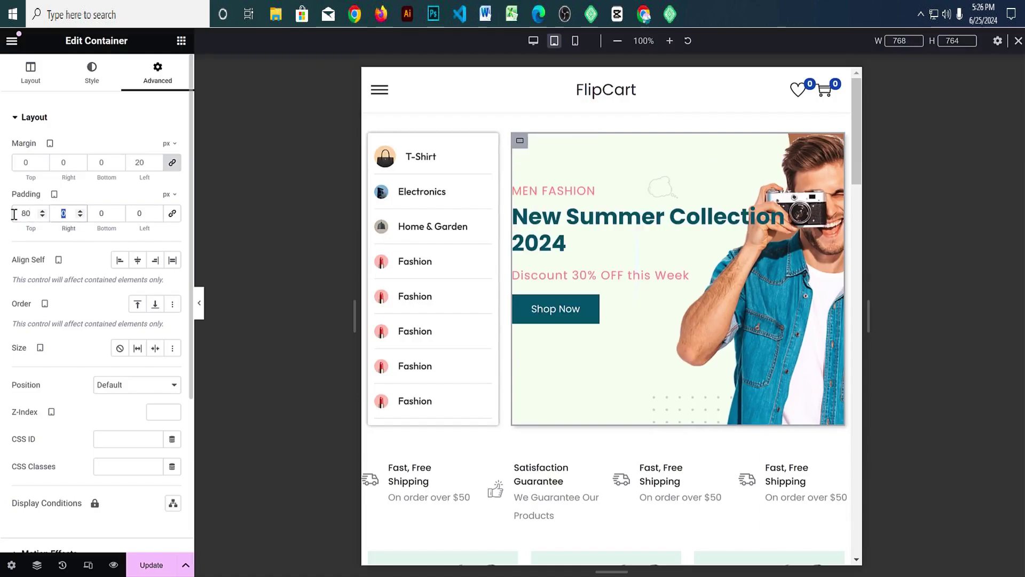
{"action": "key", "text": "Tab"}
{"action": "key", "text": "Tab"}
{"action": "key", "text": "Tab"}
{"action": "type", "text": "40"}
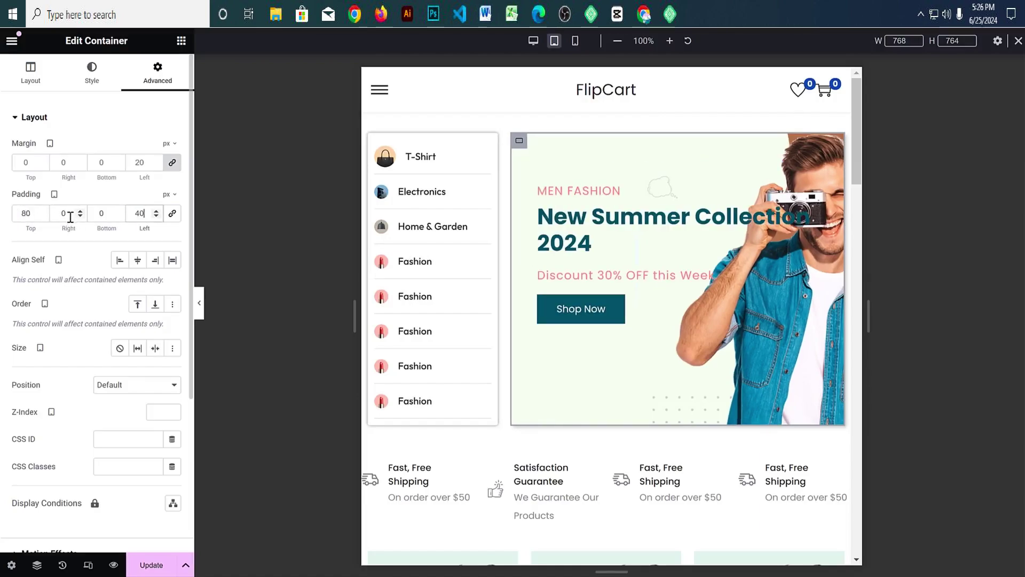
Step: Set the right padding of the hero banner container to 220 px for tablet
{"action": "double_click", "coordinate": [70, 216]}
{"action": "type", "text": "200"}
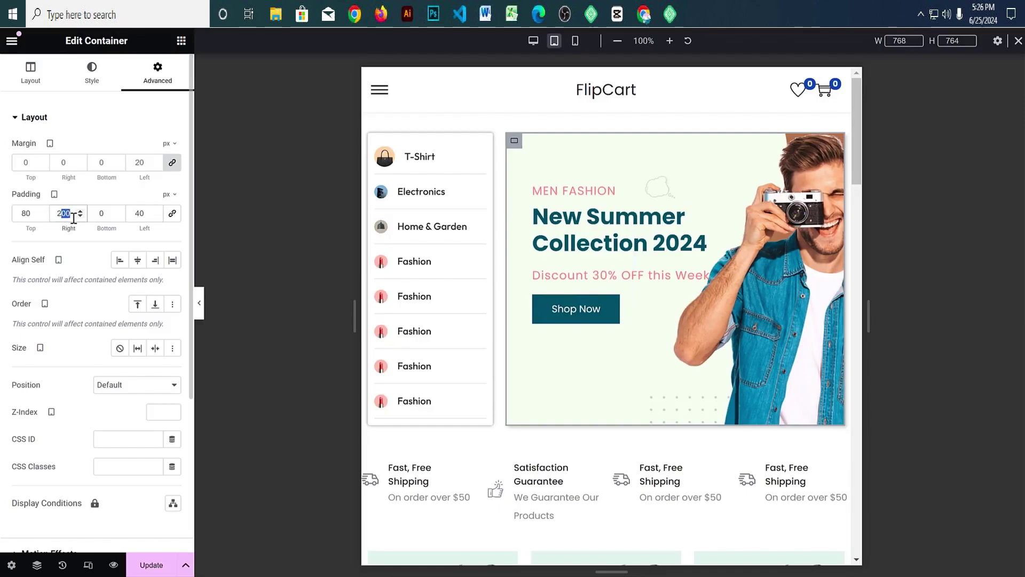
{"action": "type", "text": "220"}
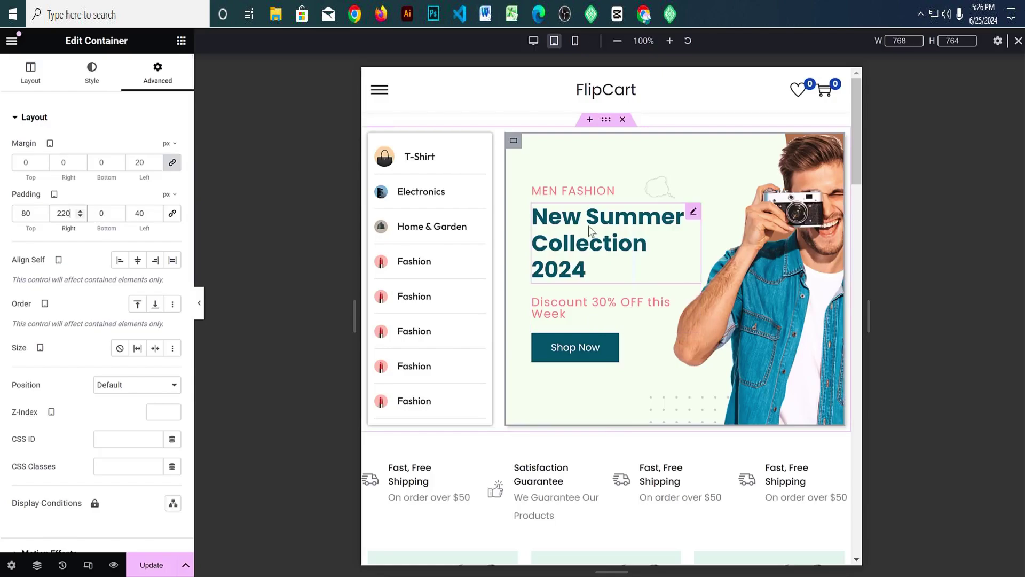
Step: Copy the T-Shirt image box and paste its style onto the Electronics and Home & Garden image boxes
{"action": "right_click", "coordinate": [422, 163]}
{"action": "left_click", "coordinate": [433, 212]}
{"action": "right_click", "coordinate": [434, 212]}
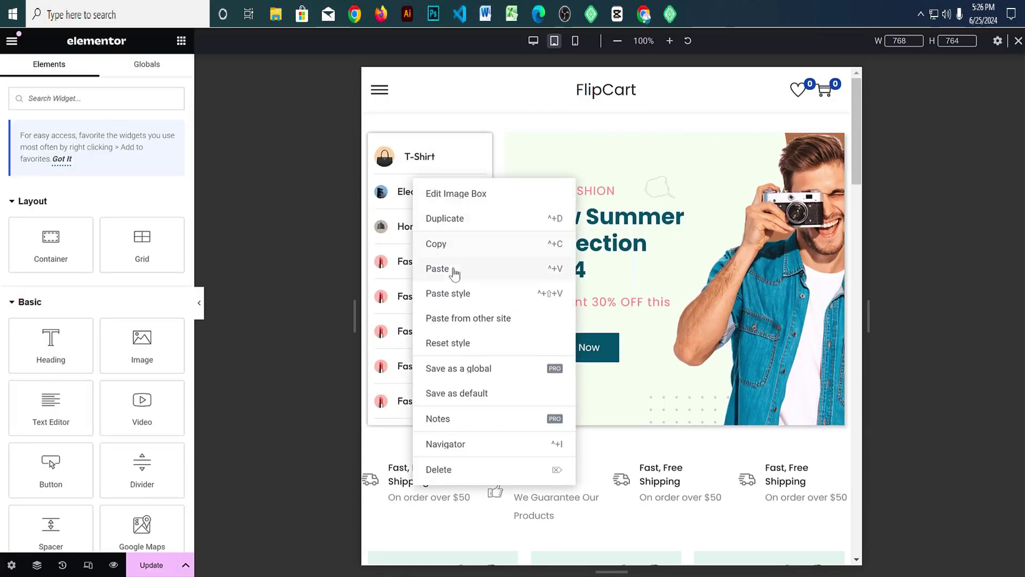
{"action": "left_click", "coordinate": [455, 293]}
{"action": "right_click", "coordinate": [424, 231]}
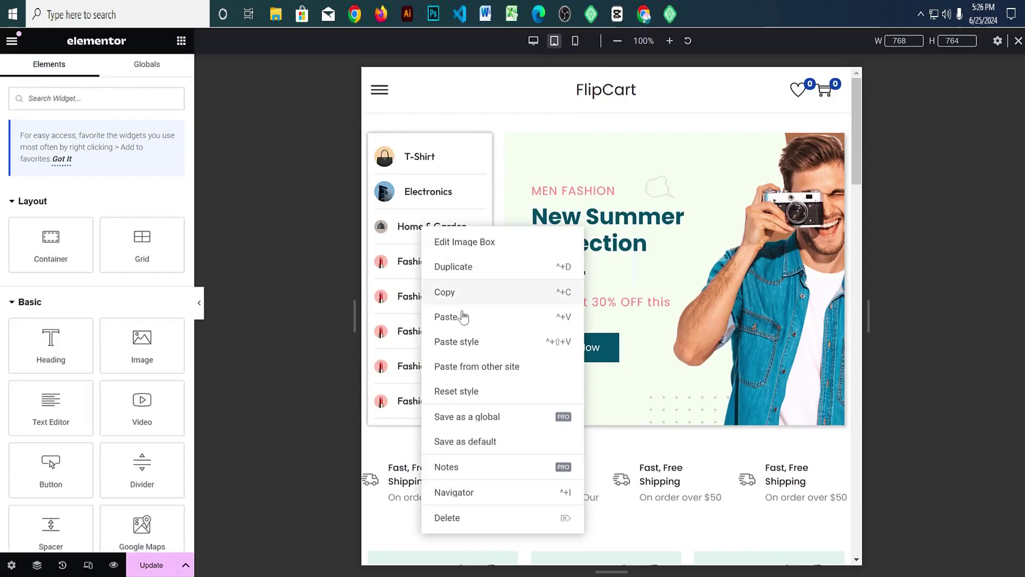
Step: Paste the copied image box style onto the Home & Garden item and the five Fashion items in the category list
{"action": "left_click", "coordinate": [468, 340]}
{"action": "right_click", "coordinate": [421, 260]}
{"action": "left_click", "coordinate": [466, 372]}
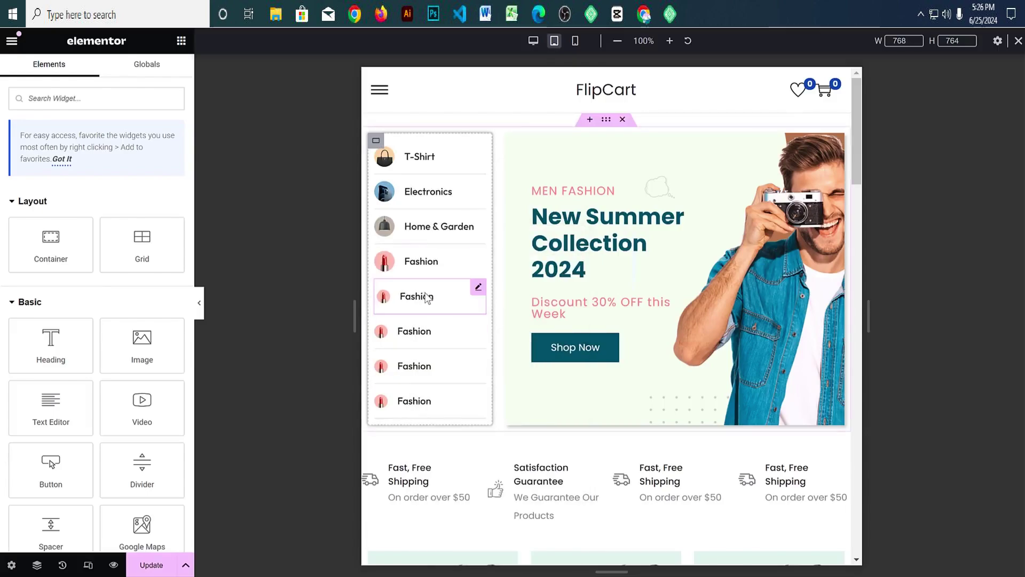
{"action": "right_click", "coordinate": [426, 295]}
{"action": "left_click", "coordinate": [473, 395]}
{"action": "right_click", "coordinate": [418, 329]}
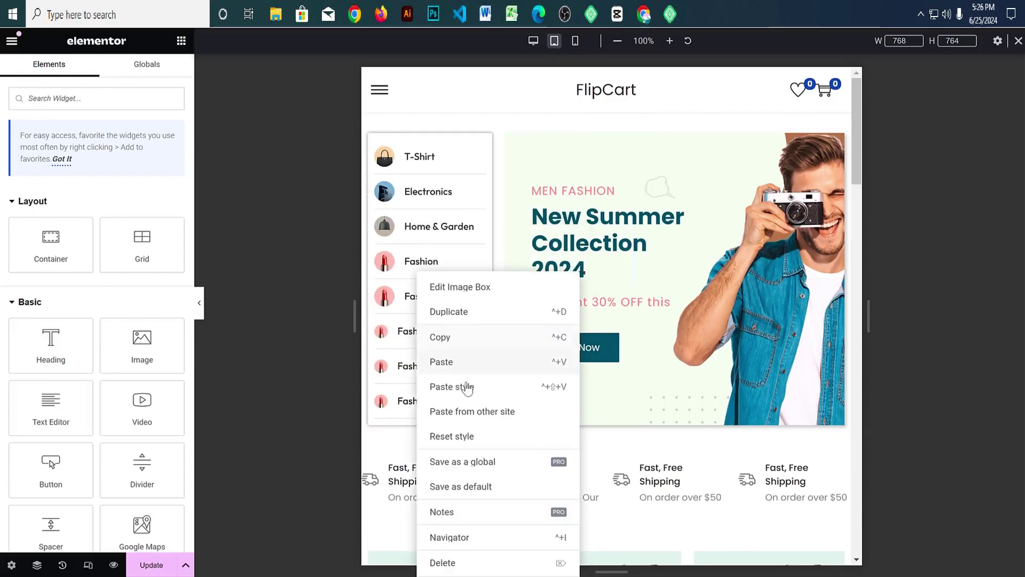
{"action": "left_click", "coordinate": [463, 389]}
{"action": "right_click", "coordinate": [431, 370]}
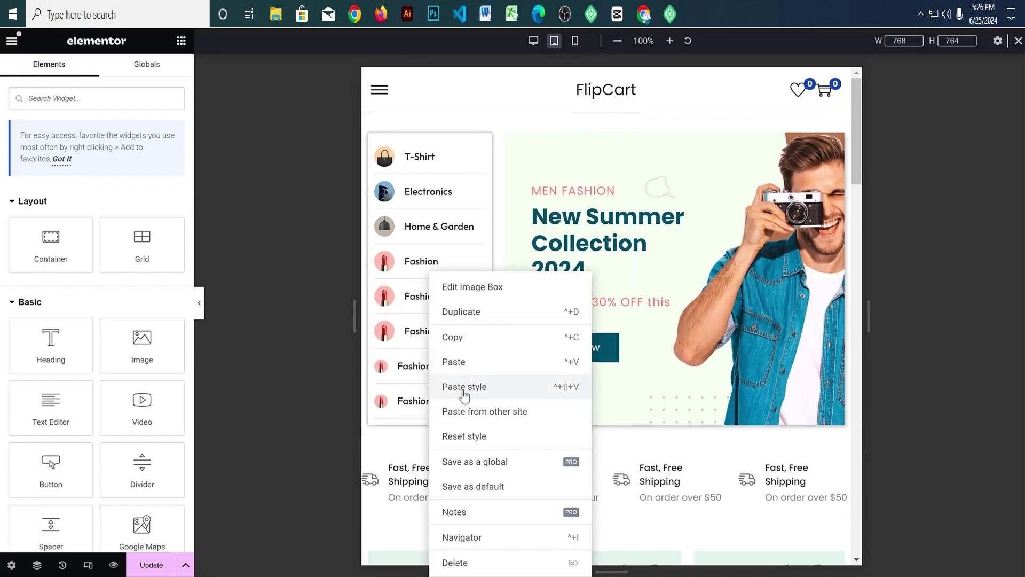
{"action": "left_click", "coordinate": [468, 387]}
{"action": "right_click", "coordinate": [424, 400]}
{"action": "left_click", "coordinate": [474, 389]}
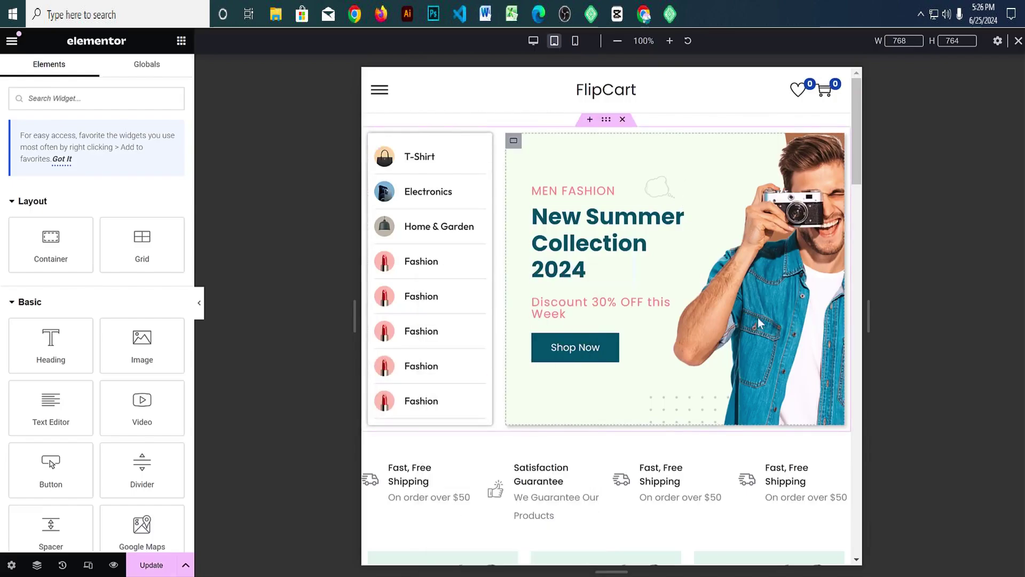
Step: Set the tablet padding of the shipping and guarantee features container to 30 top, 10 right, 30 bottom and 10 left
{"action": "scroll", "coordinate": [710, 366], "scroll_direction": "down", "scroll_amount": 5}
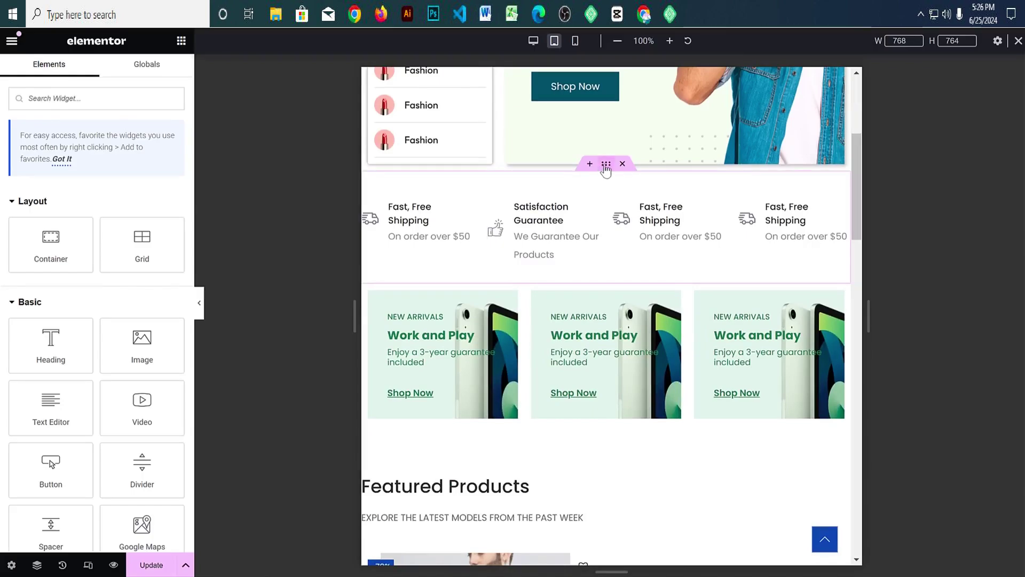
{"action": "left_click", "coordinate": [606, 164]}
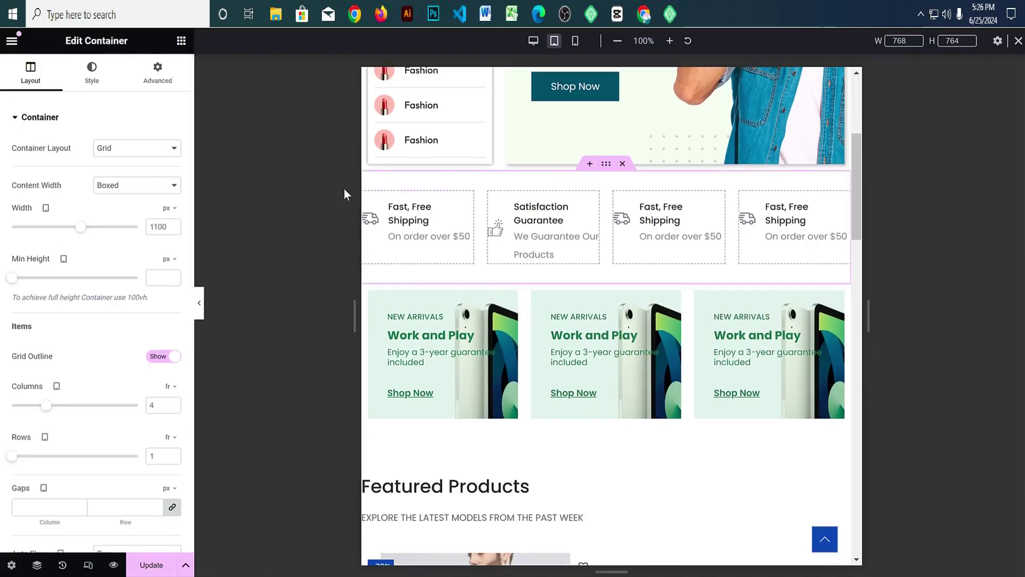
{"action": "left_click", "coordinate": [158, 72]}
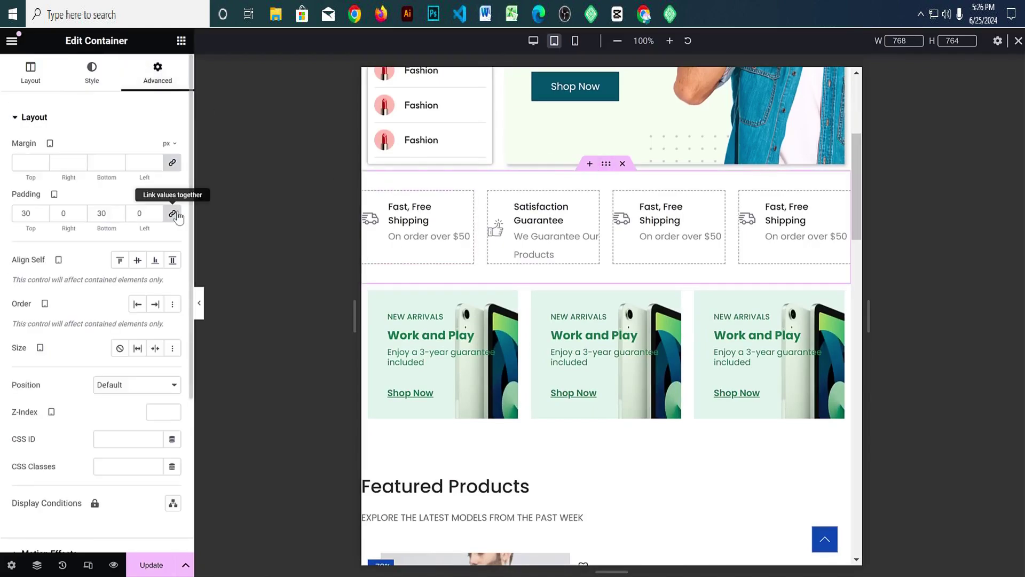
{"action": "left_click", "coordinate": [26, 213]}
{"action": "type", "text": "30"}
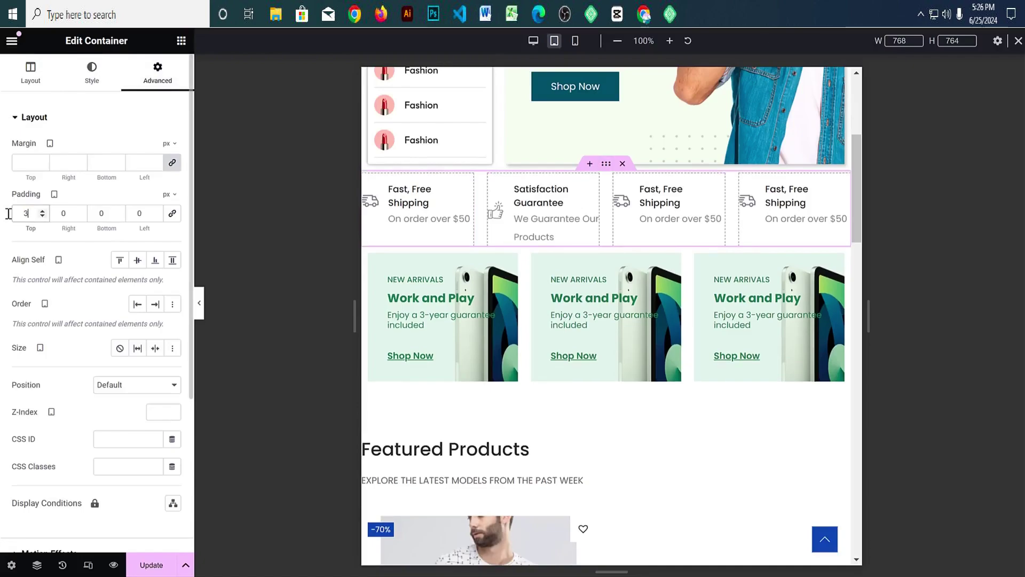
{"action": "key", "text": "Tab"}
{"action": "type", "text": "10"}
{"action": "key", "text": "Tab"}
{"action": "type", "text": "30"}
{"action": "key", "text": "Tab"}
{"action": "type", "text": "10"}
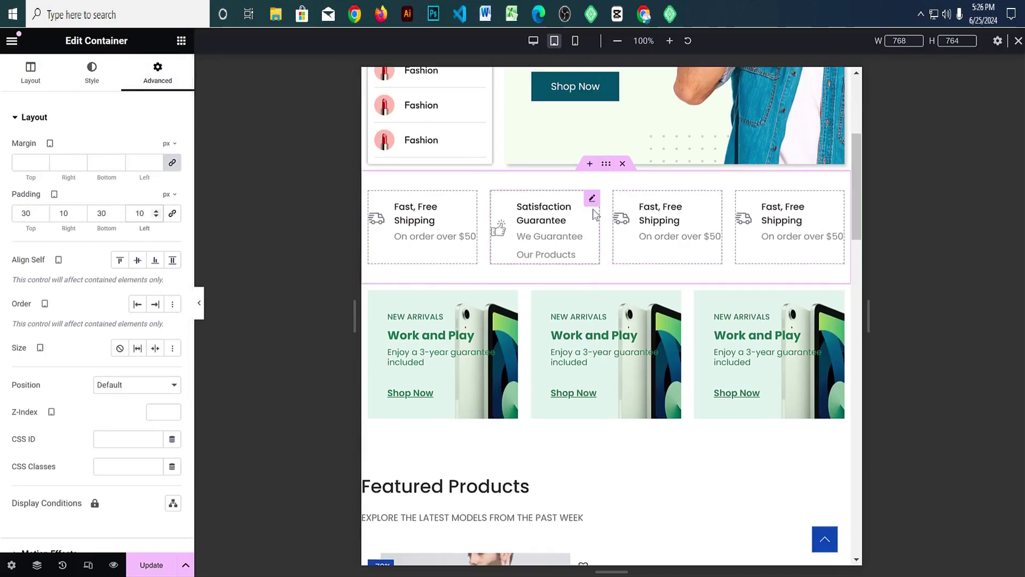
Step: Set the tablet padding of the first Work and Play card container to 20 px on all sides
{"action": "scroll", "coordinate": [614, 299], "scroll_direction": "down", "scroll_amount": 3}
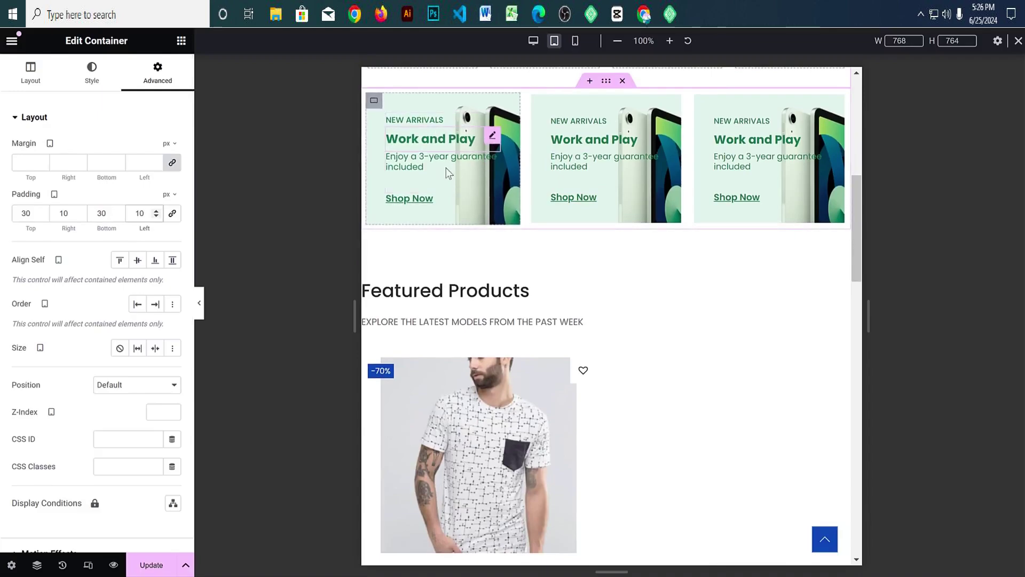
{"action": "left_click", "coordinate": [374, 101]}
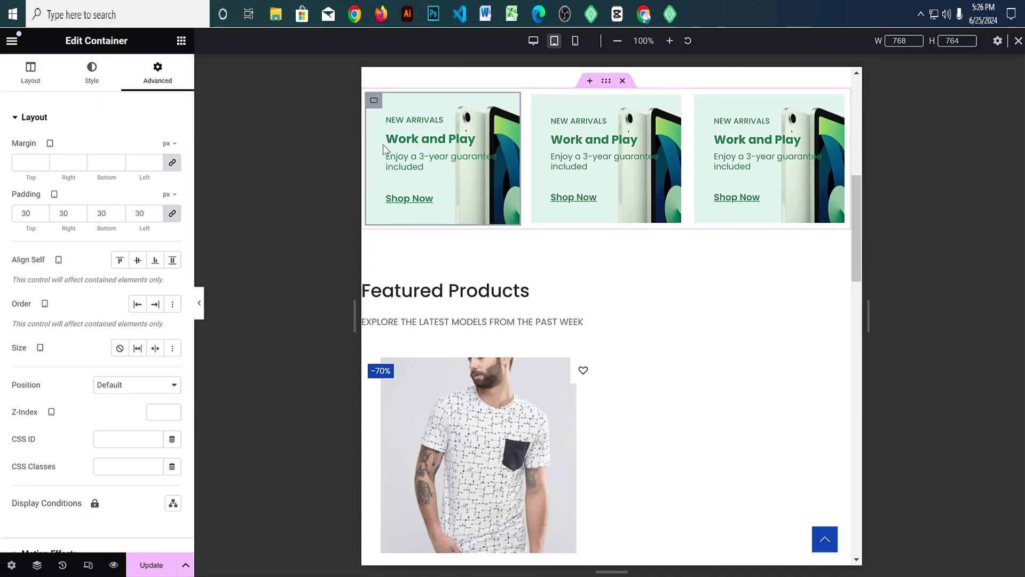
{"action": "double_click", "coordinate": [22, 212]}
{"action": "type", "text": "10"}
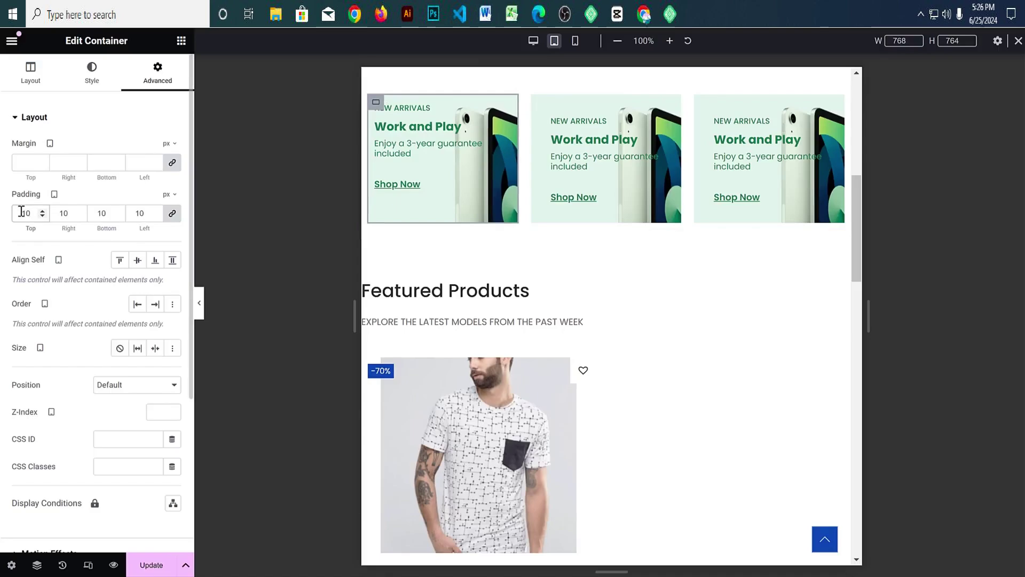
{"action": "type", "text": "20"}
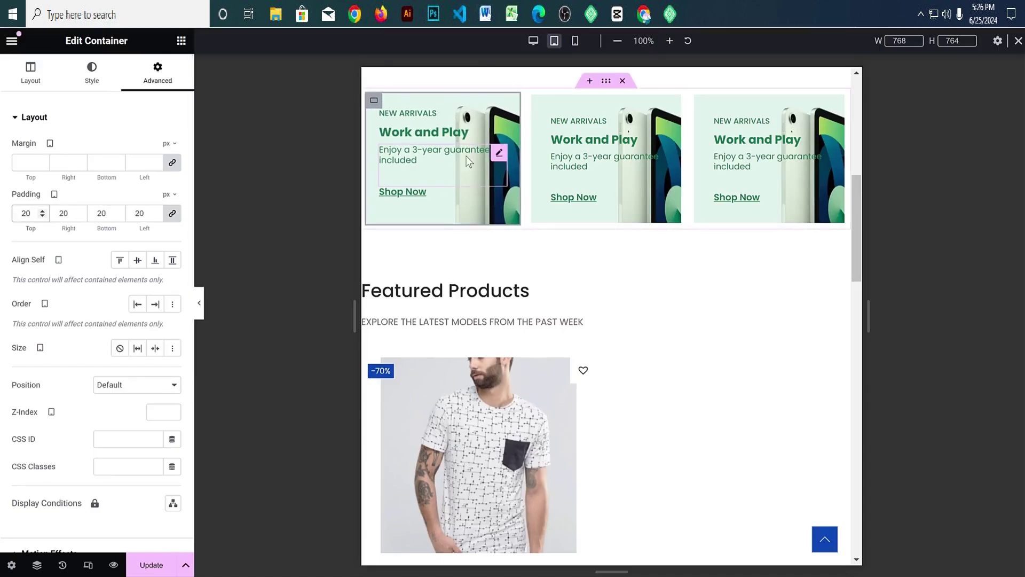
Step: Copy the first Work and Play card's container style and paste it onto the second and third cards
{"action": "right_click", "coordinate": [375, 100]}
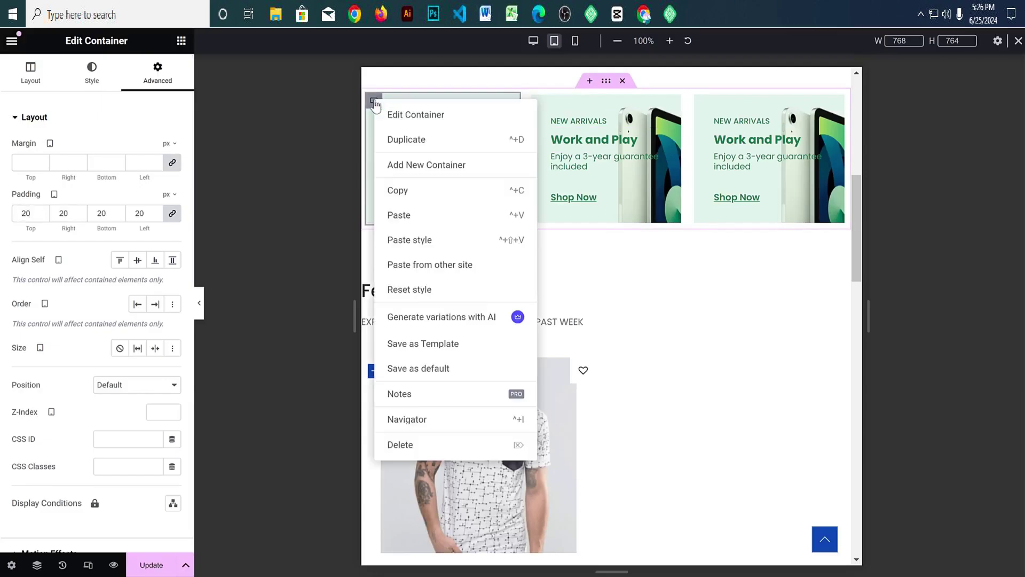
{"action": "left_click", "coordinate": [398, 190]}
{"action": "right_click", "coordinate": [538, 101]}
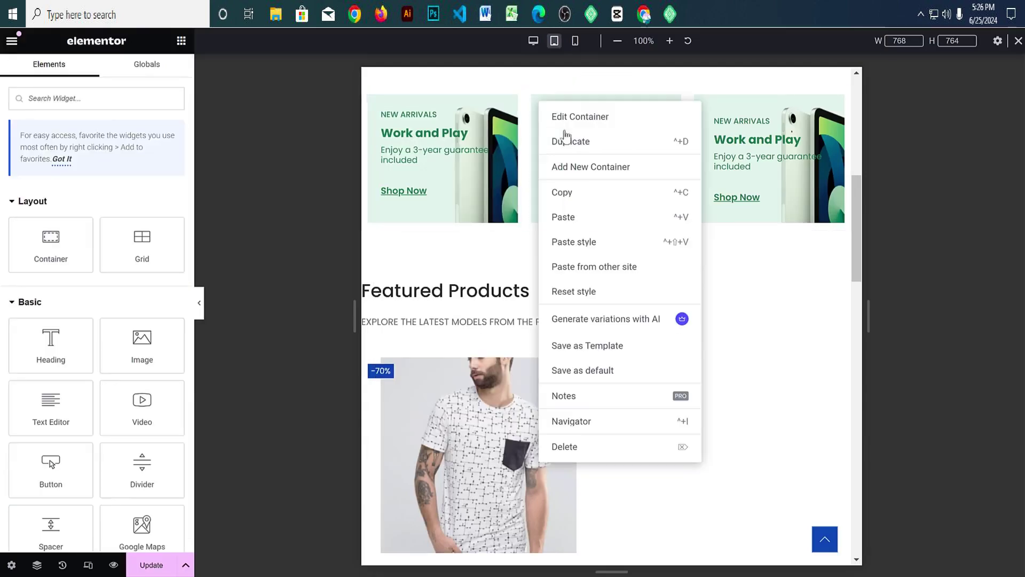
{"action": "left_click", "coordinate": [587, 241]}
{"action": "right_click", "coordinate": [703, 102]}
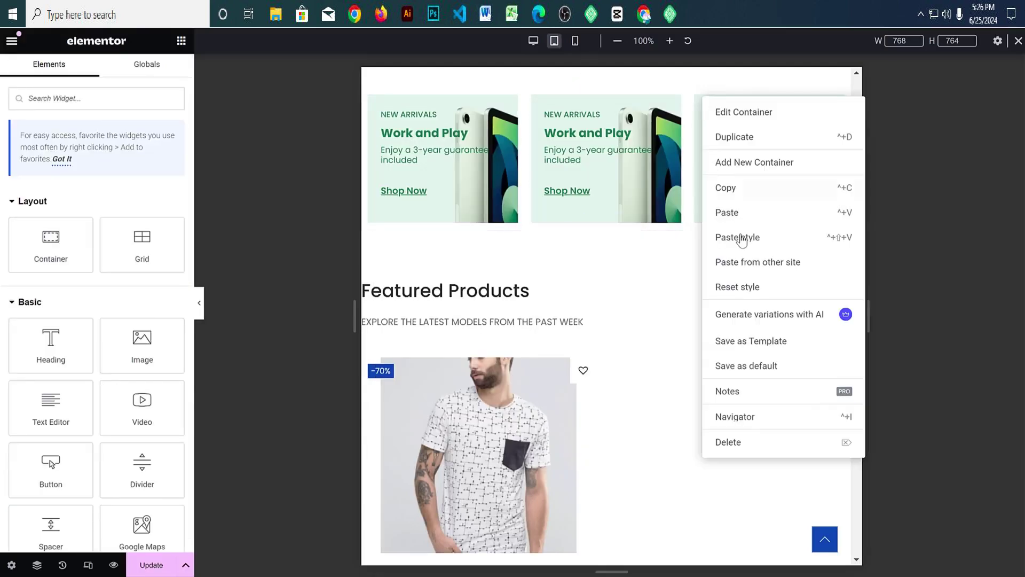
{"action": "left_click", "coordinate": [739, 236]}
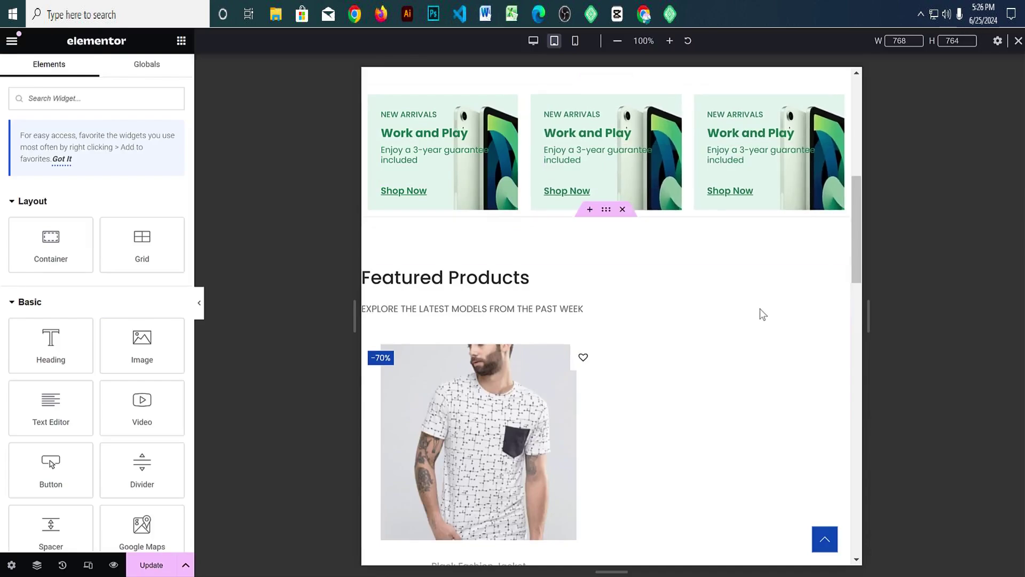
Step: Check the rest of the tablet layout, close the responsive preview and update the page
{"action": "scroll", "coordinate": [747, 314], "scroll_direction": "up", "scroll_amount": 1}
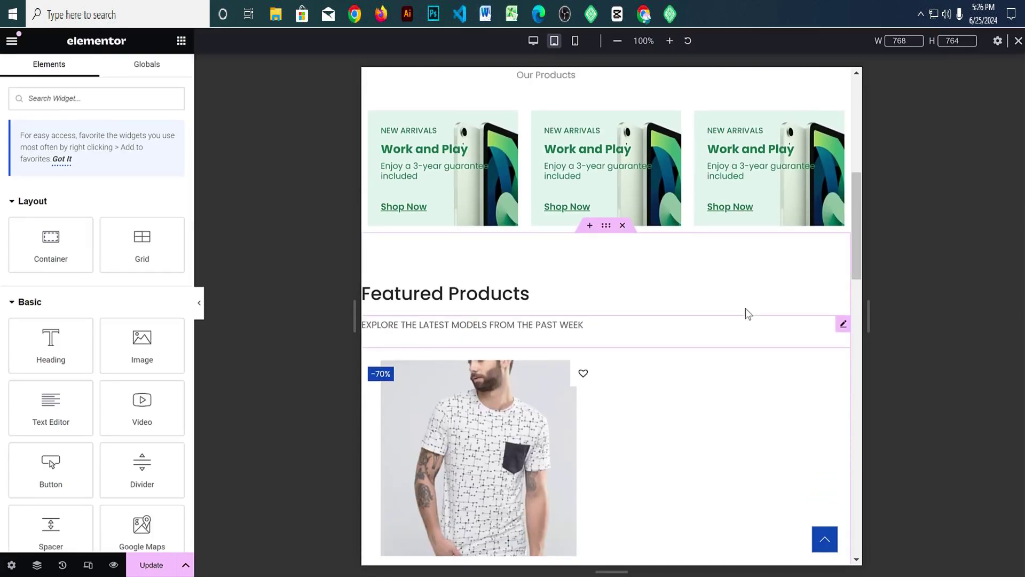
{"action": "scroll", "coordinate": [746, 314], "scroll_direction": "down", "scroll_amount": 4}
{"action": "scroll", "coordinate": [737, 339], "scroll_direction": "down", "scroll_amount": 1}
{"action": "scroll", "coordinate": [603, 303], "scroll_direction": "down", "scroll_amount": 15}
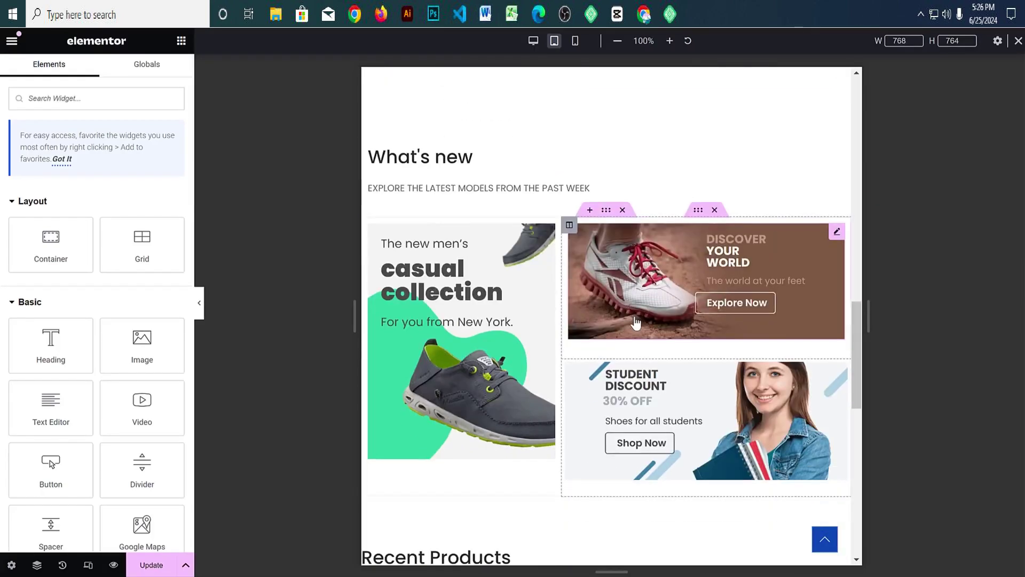
{"action": "left_click", "coordinate": [836, 549]}
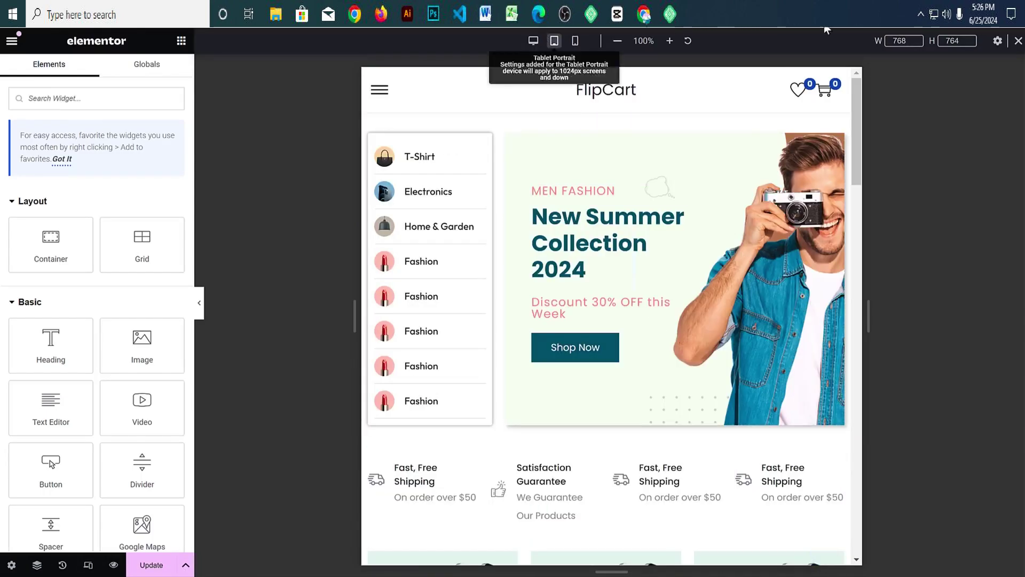
{"action": "left_click", "coordinate": [1019, 41]}
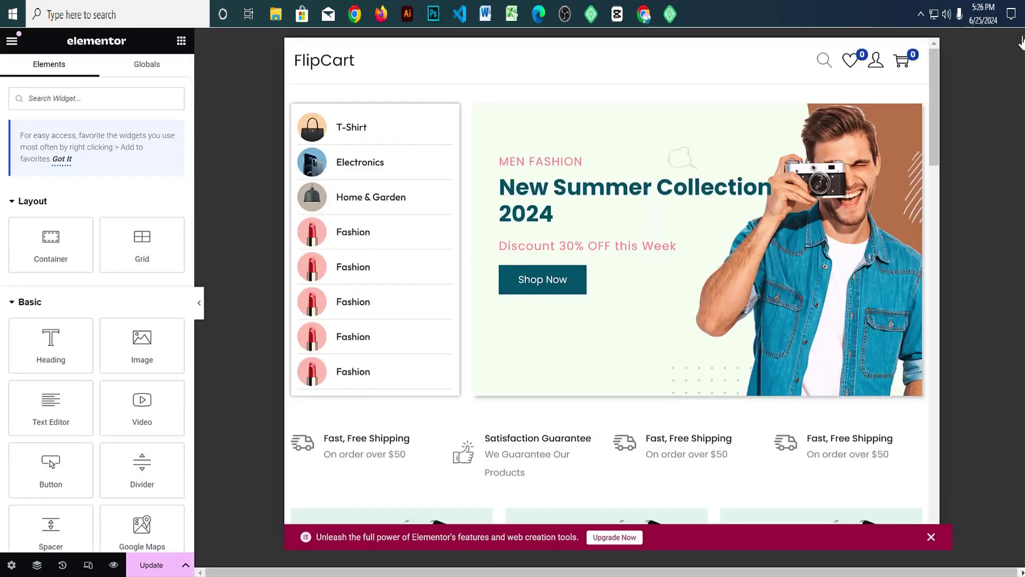
{"action": "left_click", "coordinate": [144, 567]}
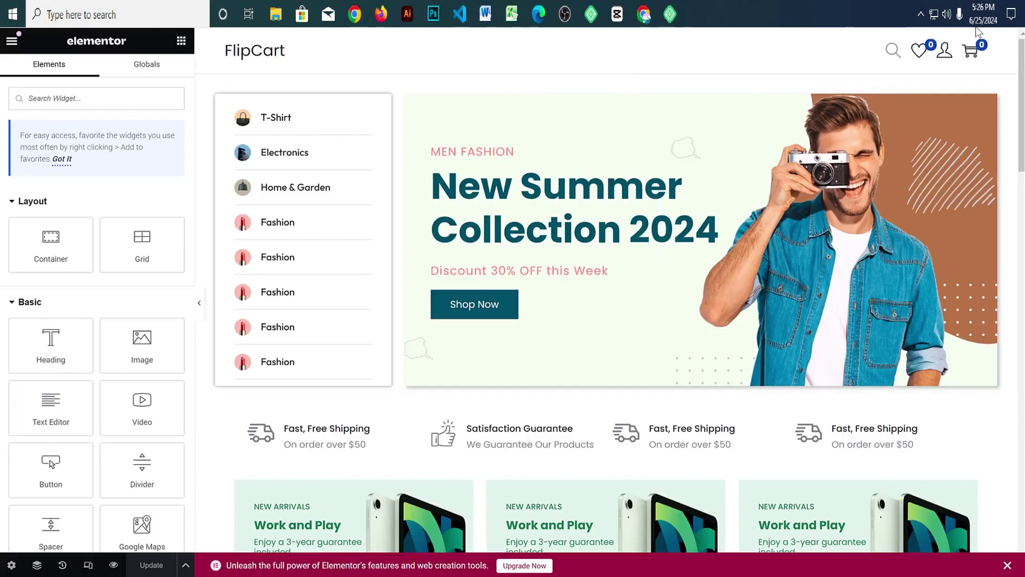
Step: Look through the demo shop's home page and blog listing, and open its "5 Best Summer Dresses" post
{"action": "key", "text": "ctrl+l"}
{"action": "key", "text": "Escape"}
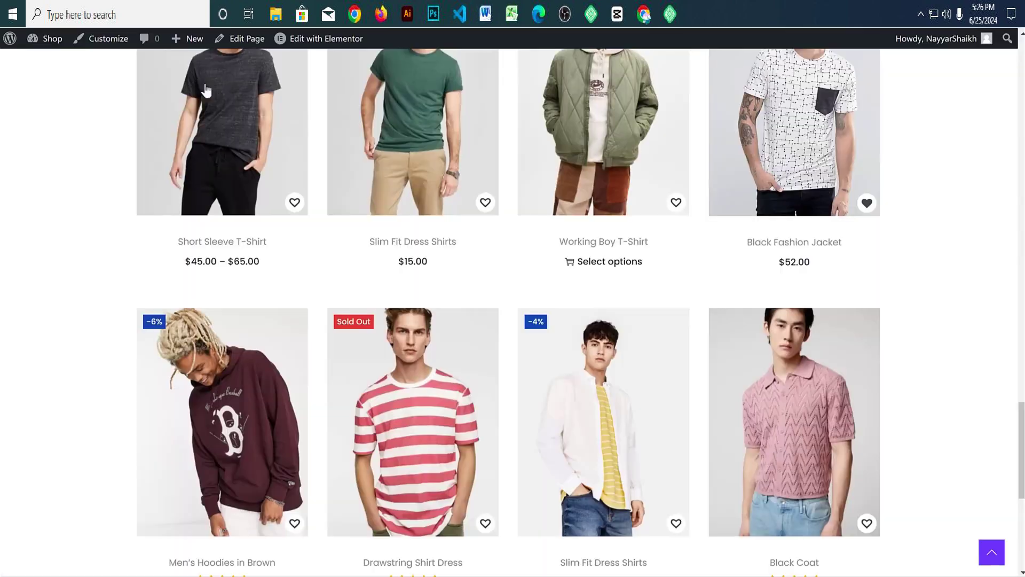
{"action": "scroll", "coordinate": [546, 251], "scroll_direction": "up", "scroll_amount": 5}
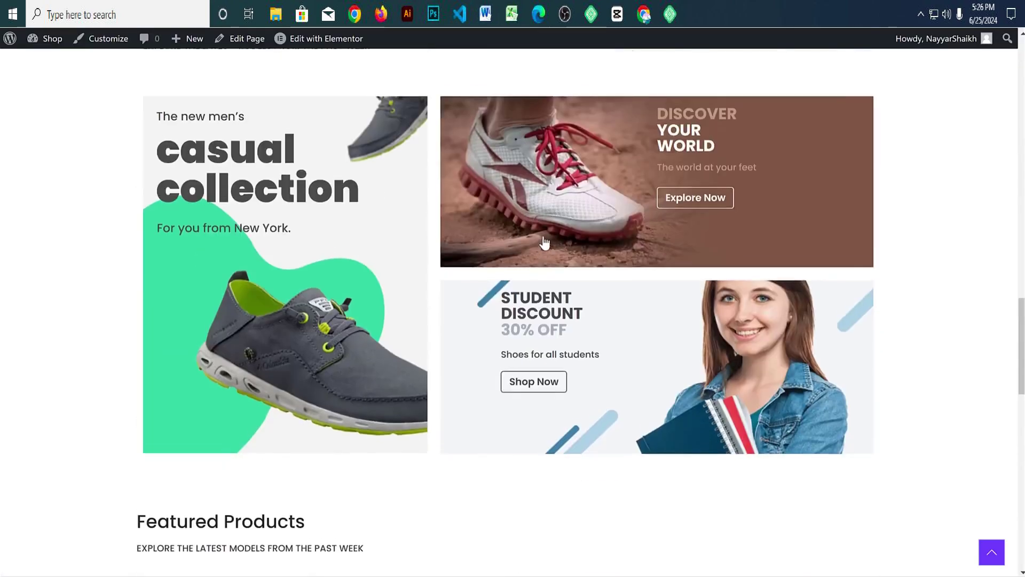
{"action": "scroll", "coordinate": [546, 251], "scroll_direction": "down", "scroll_amount": 10}
{"action": "scroll", "coordinate": [547, 253], "scroll_direction": "up", "scroll_amount": 10}
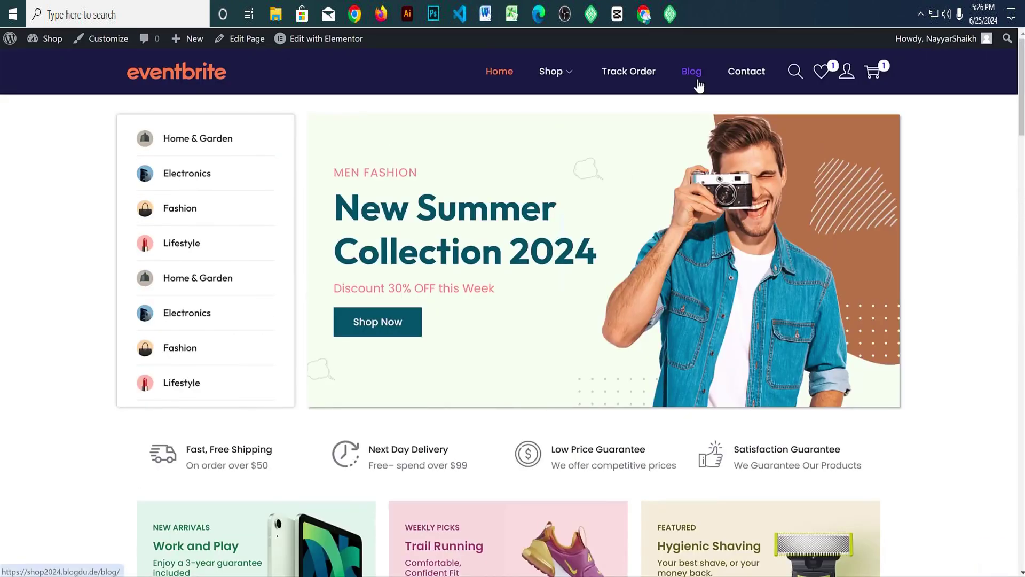
{"action": "left_click", "coordinate": [692, 72]}
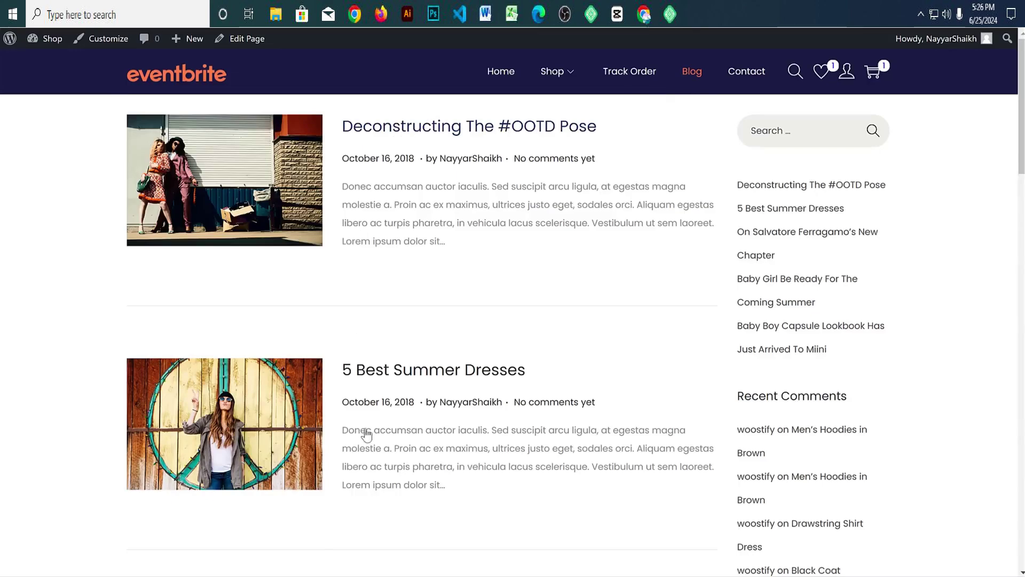
{"action": "scroll", "coordinate": [609, 352], "scroll_direction": "down", "scroll_amount": 7}
{"action": "scroll", "coordinate": [609, 352], "scroll_direction": "up", "scroll_amount": 7}
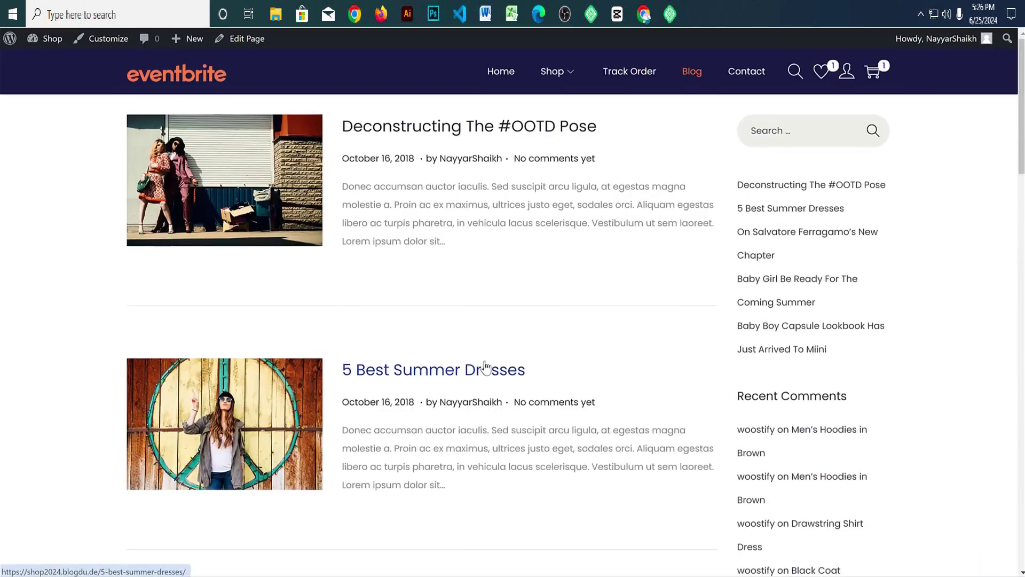
{"action": "scroll", "coordinate": [585, 357], "scroll_direction": "down", "scroll_amount": 5}
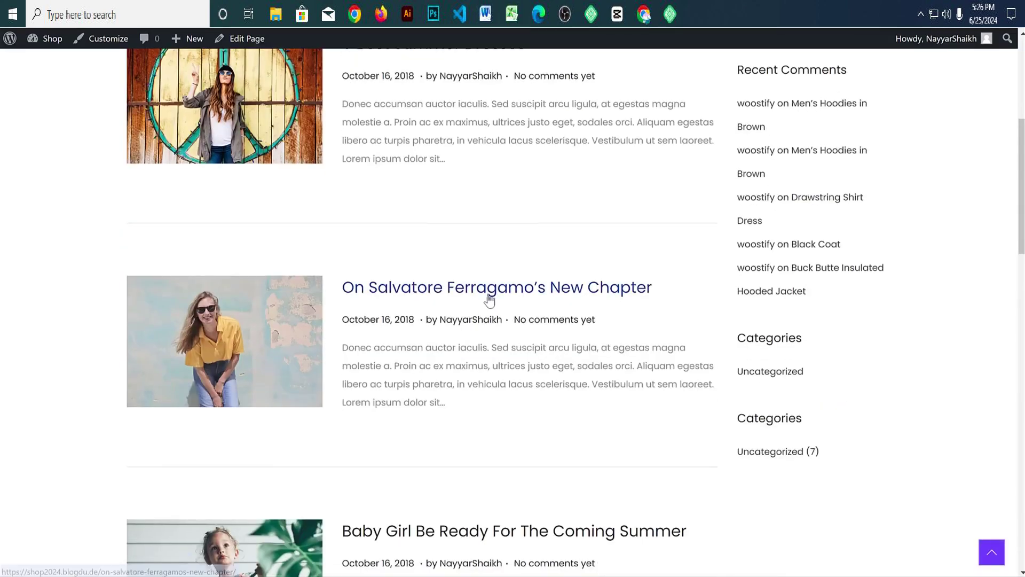
{"action": "scroll", "coordinate": [488, 267], "scroll_direction": "up", "scroll_amount": 2}
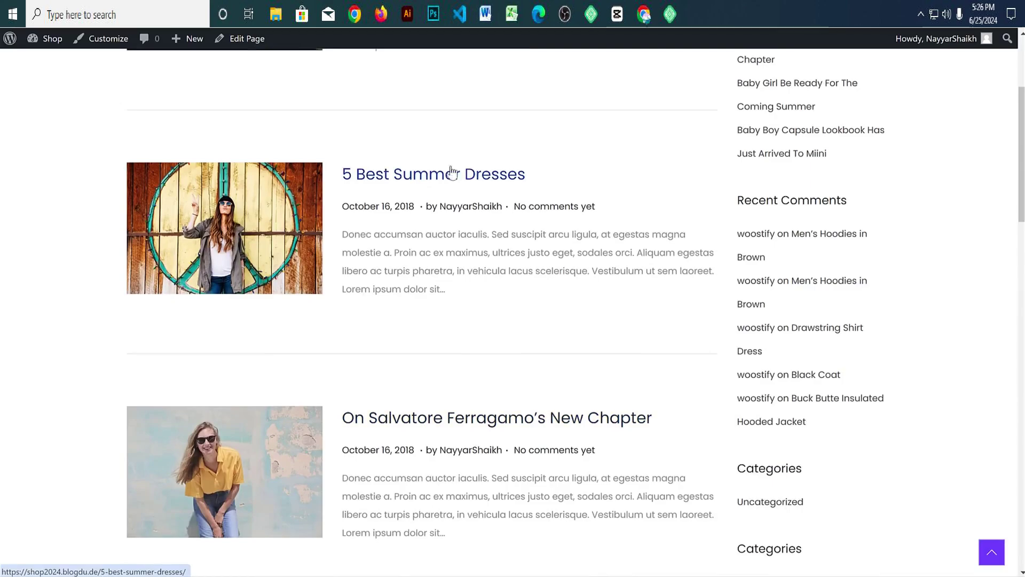
{"action": "left_click", "coordinate": [433, 180]}
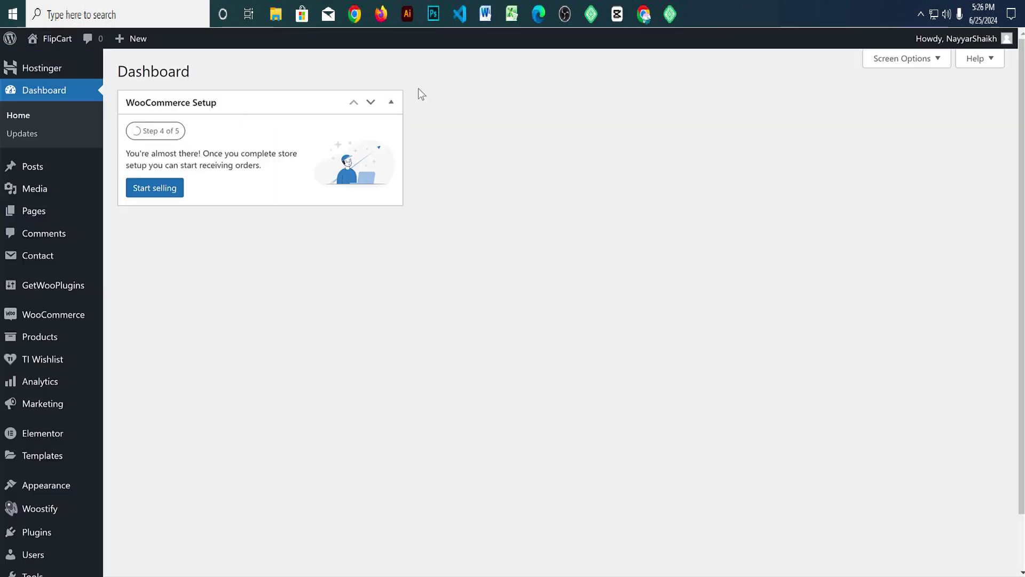
Step: Open the FlipCart site's posts list and move the "Hello world!" post to the trash
{"action": "left_click", "coordinate": [49, 177]}
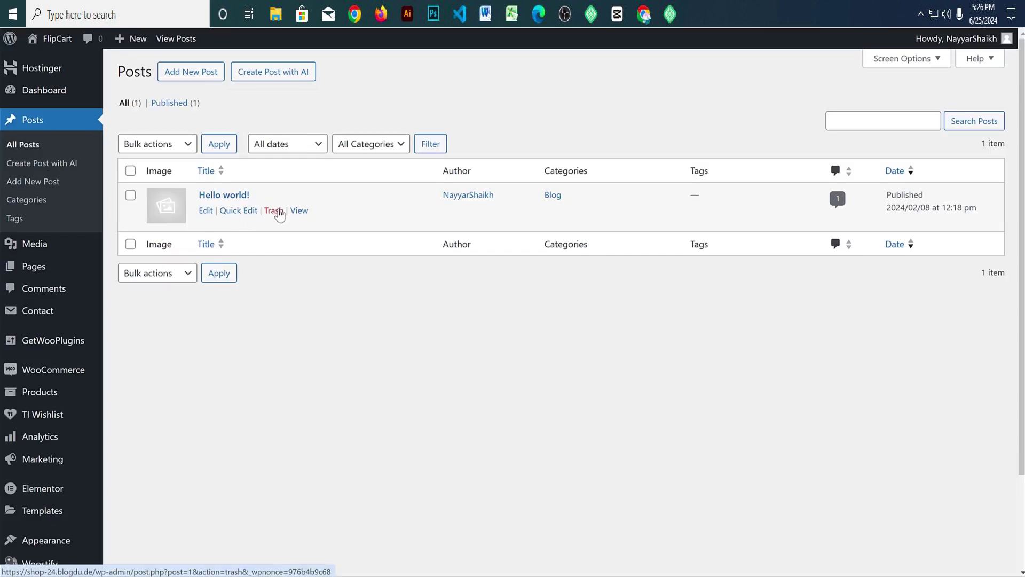
{"action": "left_click", "coordinate": [274, 211]}
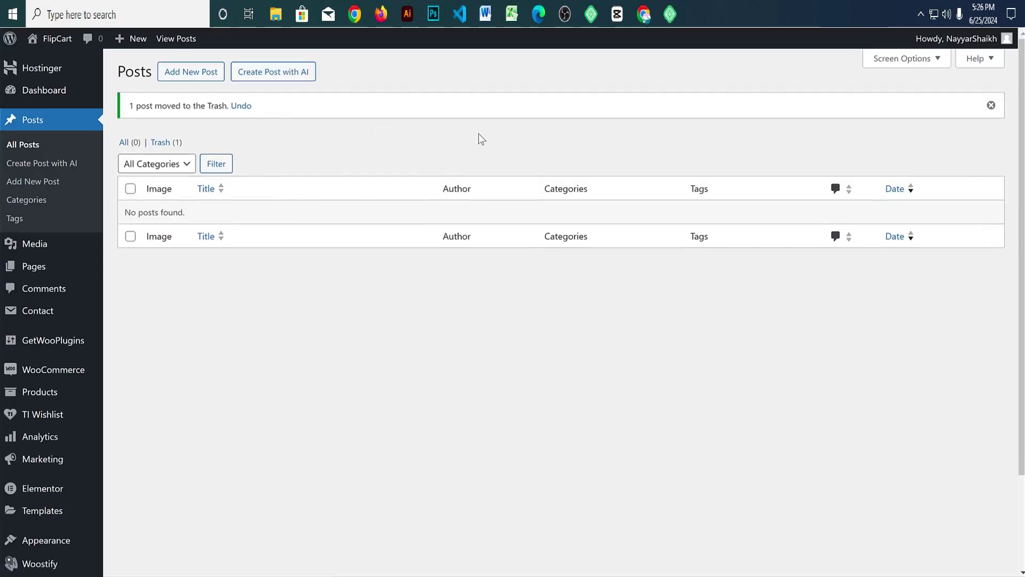
Step: Copy the demo post's title and enter "5 Best Summer Dresses" as the title of a new post on the FlipCart site
{"action": "left_click", "coordinate": [176, 39]}
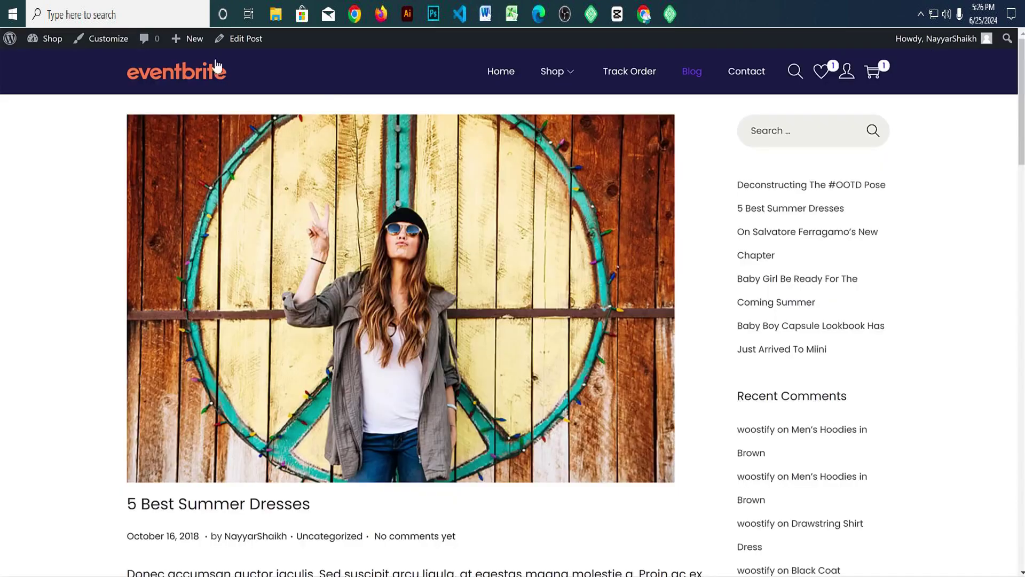
{"action": "scroll", "coordinate": [423, 259], "scroll_direction": "down", "scroll_amount": 5}
{"action": "left_click_drag", "start_coordinate": [333, 240], "coordinate": [133, 246]}
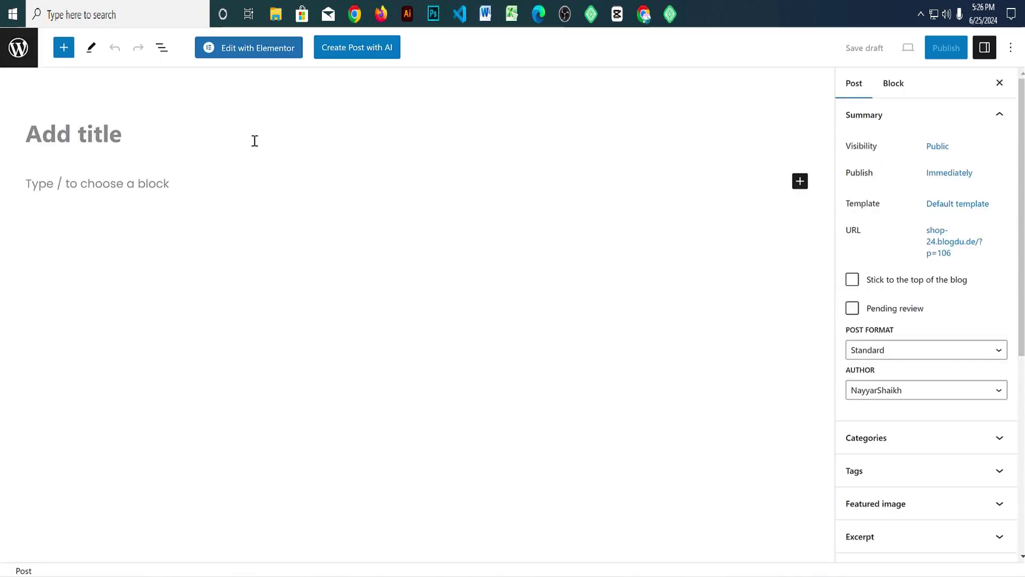
{"action": "type", "text": "5 Best Summer Dresses"}
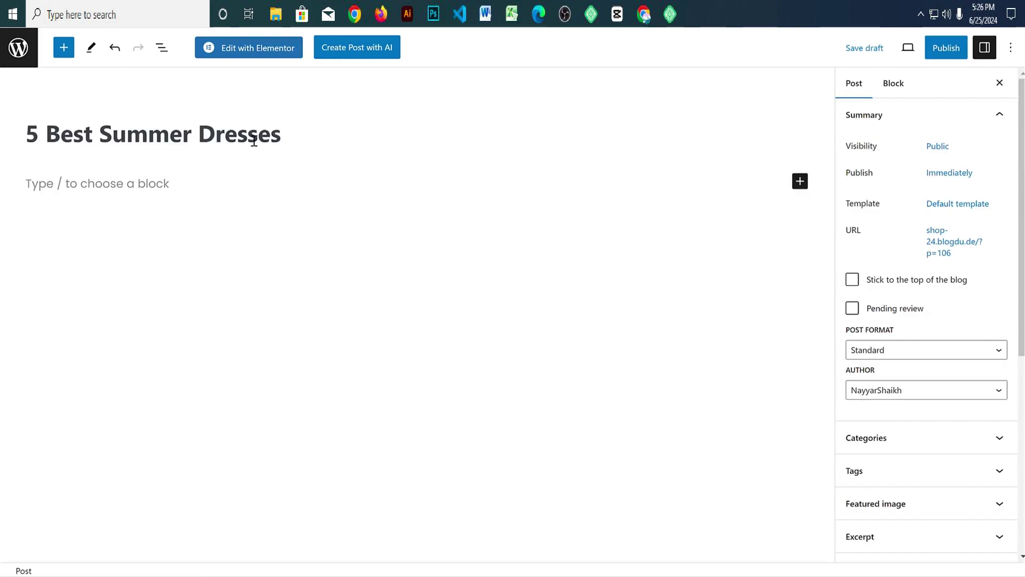
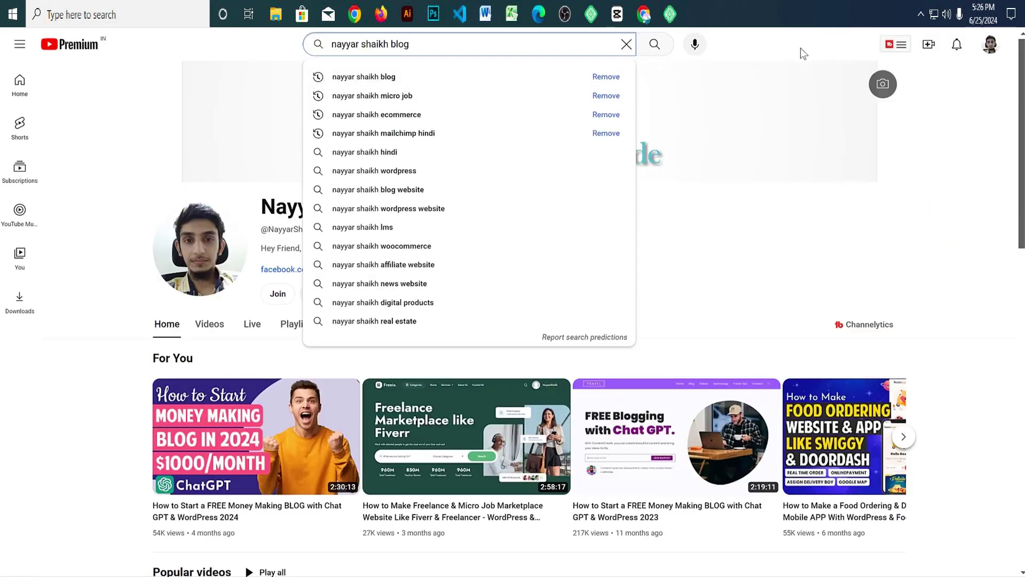
Step: Look over the tutorial author's YouTube channel, search YouTube for their blog tutorials and browse the results
{"action": "left_click", "coordinate": [828, 82]}
{"action": "scroll", "coordinate": [894, 149], "scroll_direction": "down", "scroll_amount": 5}
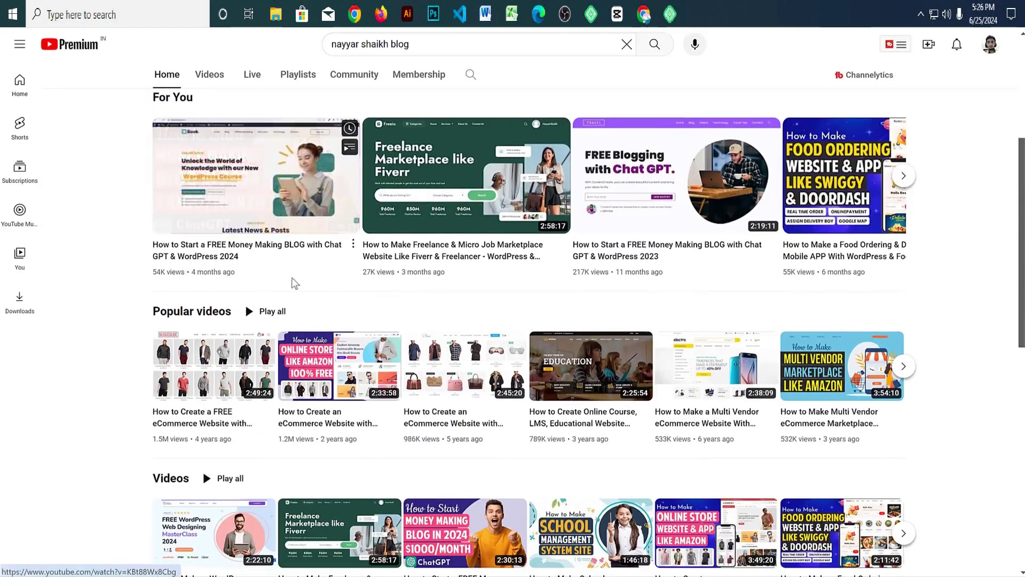
{"action": "scroll", "coordinate": [306, 282], "scroll_direction": "up", "scroll_amount": 5}
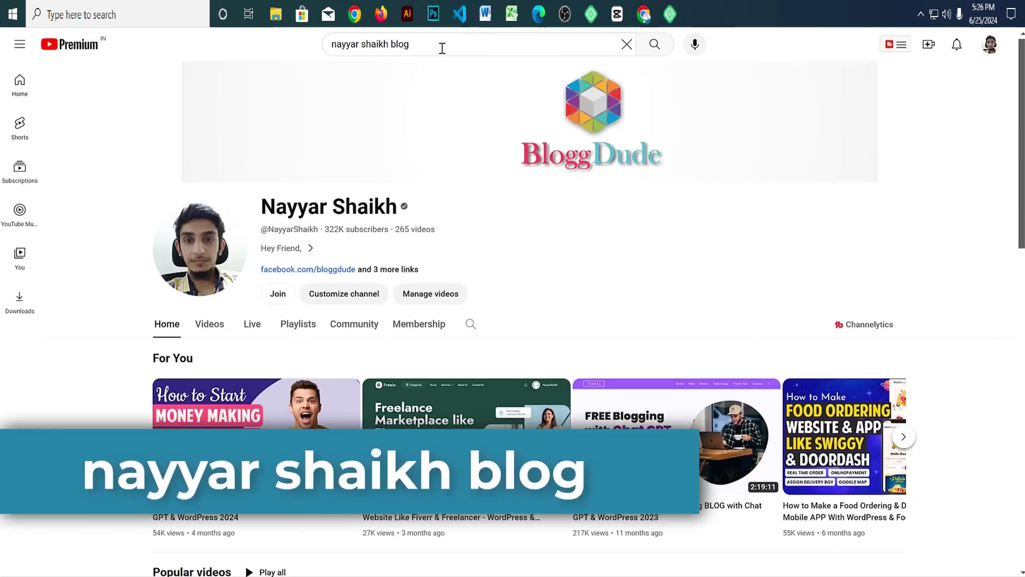
{"action": "left_click", "coordinate": [434, 46]}
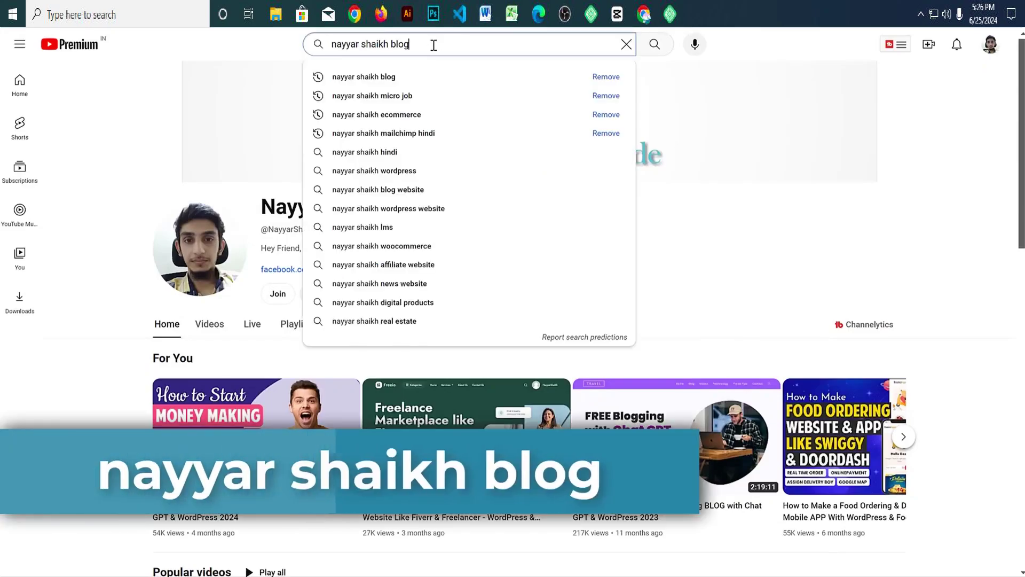
{"action": "key", "text": "Return"}
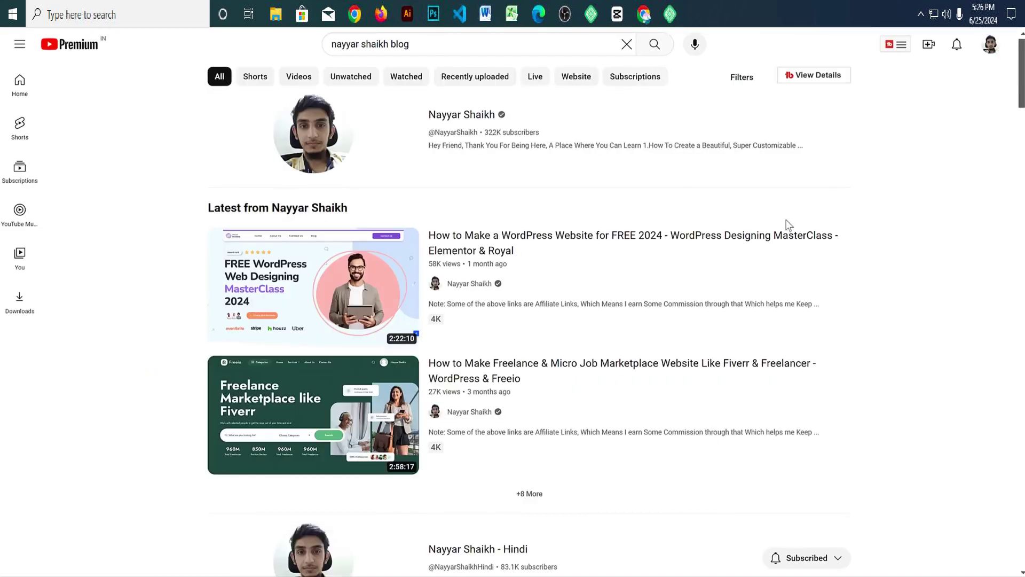
{"action": "scroll", "coordinate": [903, 222], "scroll_direction": "down", "scroll_amount": 7}
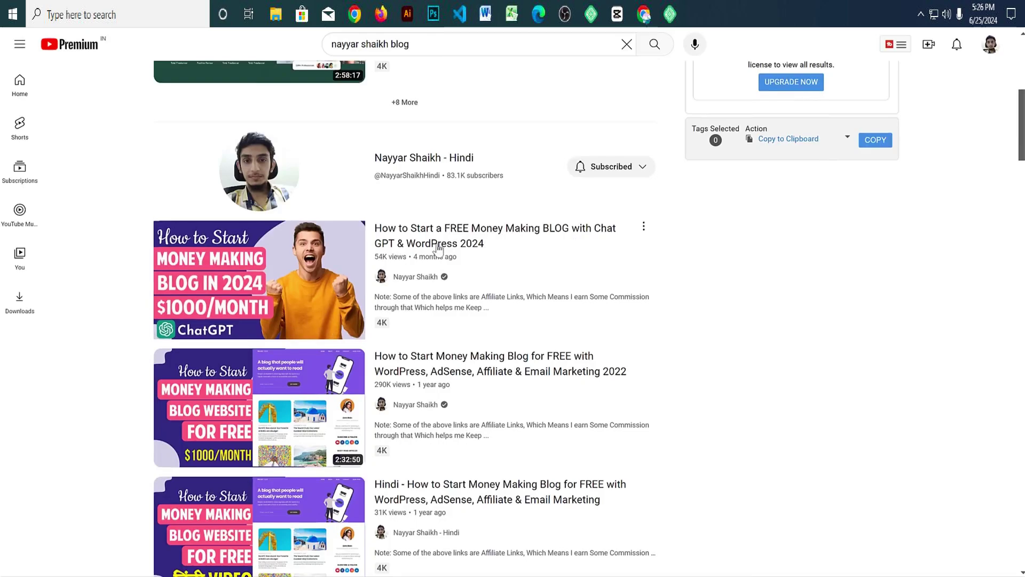
{"action": "mouse_move", "coordinate": [454, 248]}
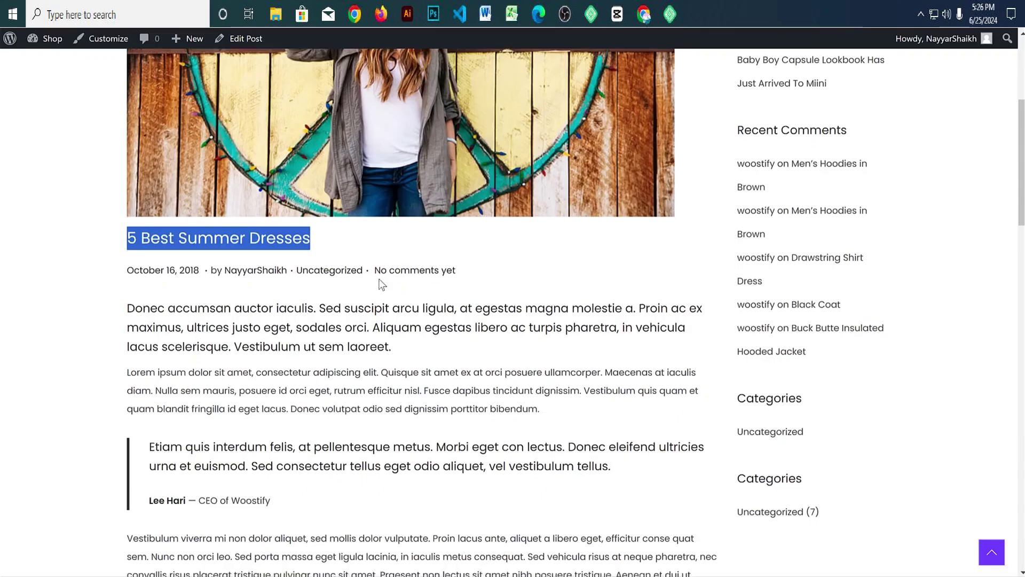
Step: Copy the demo post's whole body and paste it with its original formatting and image into the new FlipCart post
{"action": "scroll", "coordinate": [446, 282], "scroll_direction": "down", "scroll_amount": 2}
{"action": "left_click", "coordinate": [418, 222]}
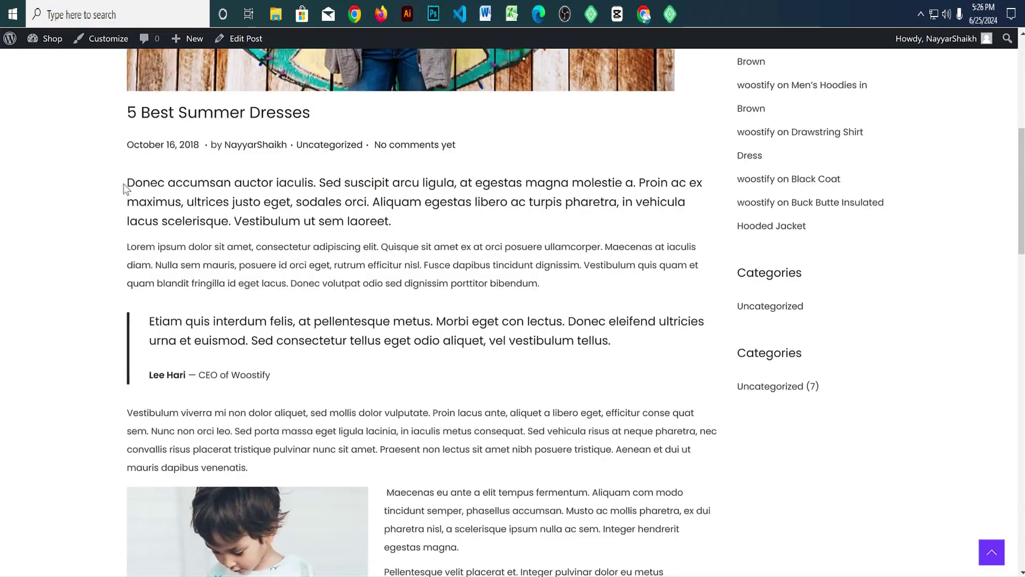
{"action": "left_click_drag", "start_coordinate": [124, 188], "coordinate": [478, 367]}
{"action": "scroll", "coordinate": [459, 492], "scroll_direction": "down", "scroll_amount": 7}
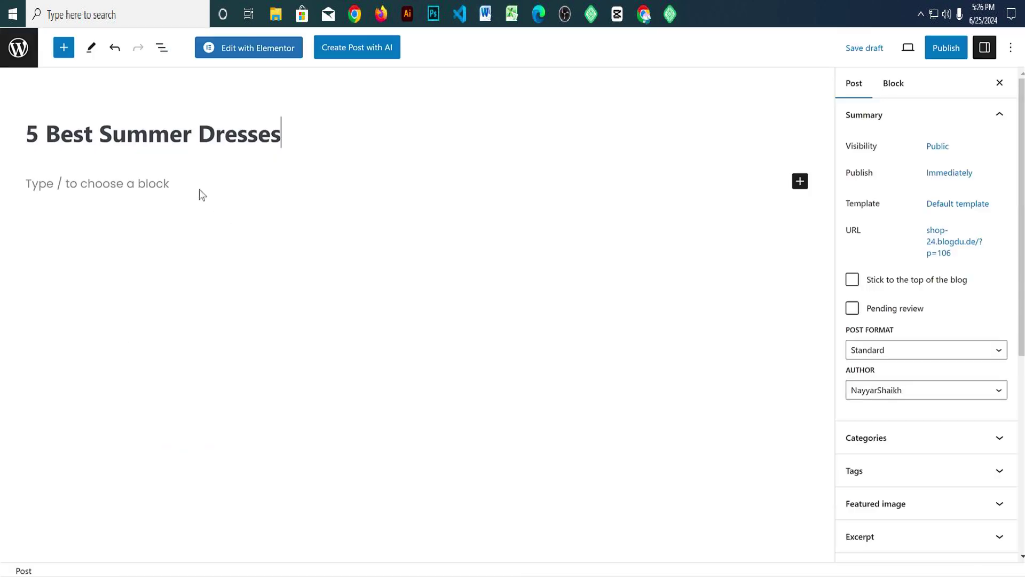
{"action": "left_click", "coordinate": [199, 187]}
{"action": "key", "text": "ctrl+v"}
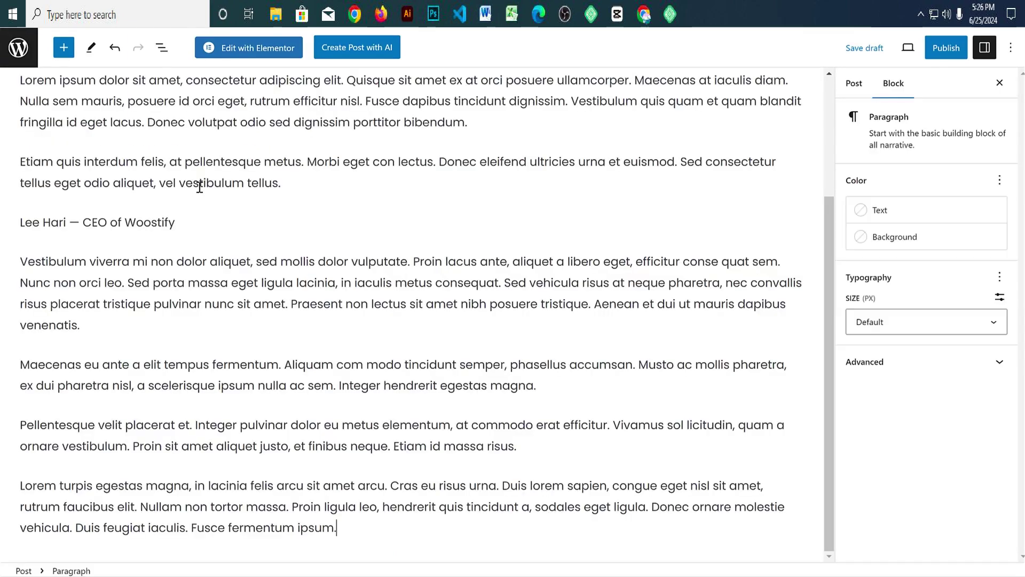
{"action": "key", "text": "ctrl+z"}
{"action": "key", "text": "ctrl+v"}
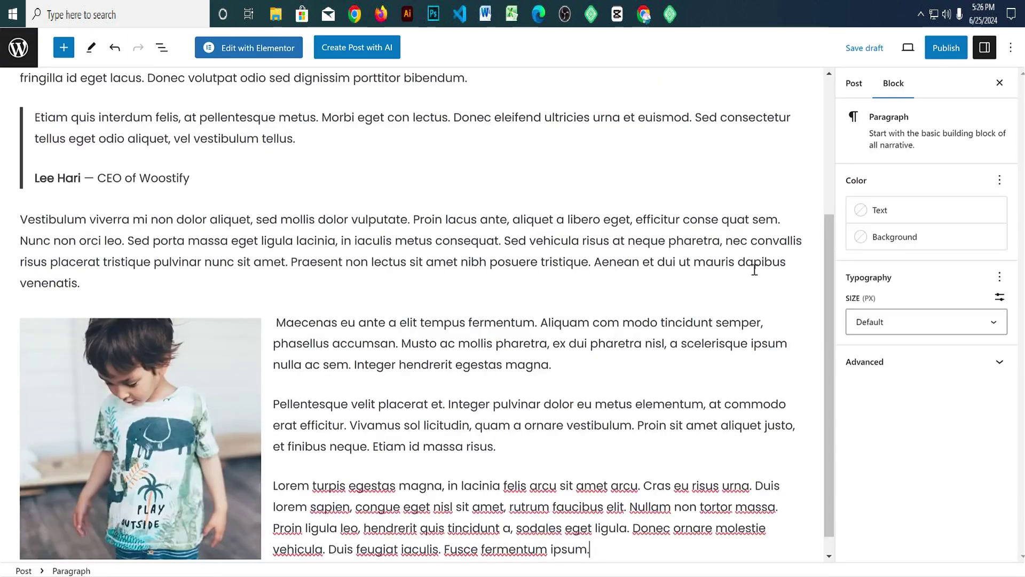
Step: Create a new category named "Fashion" and assign it to the post
{"action": "scroll", "coordinate": [754, 269], "scroll_direction": "up", "scroll_amount": 4}
{"action": "left_click", "coordinate": [856, 95]}
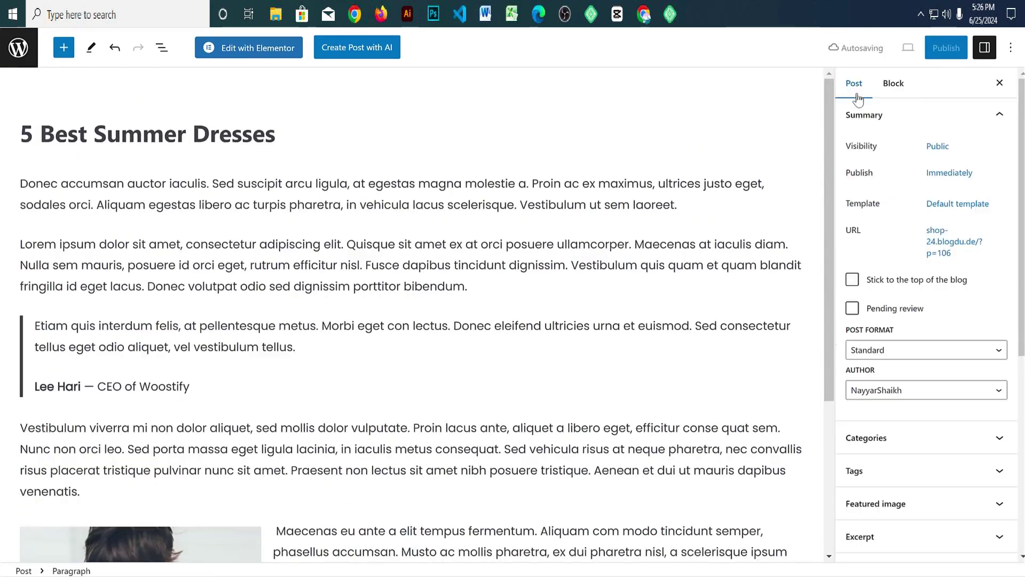
{"action": "scroll", "coordinate": [961, 267], "scroll_direction": "down", "scroll_amount": 6}
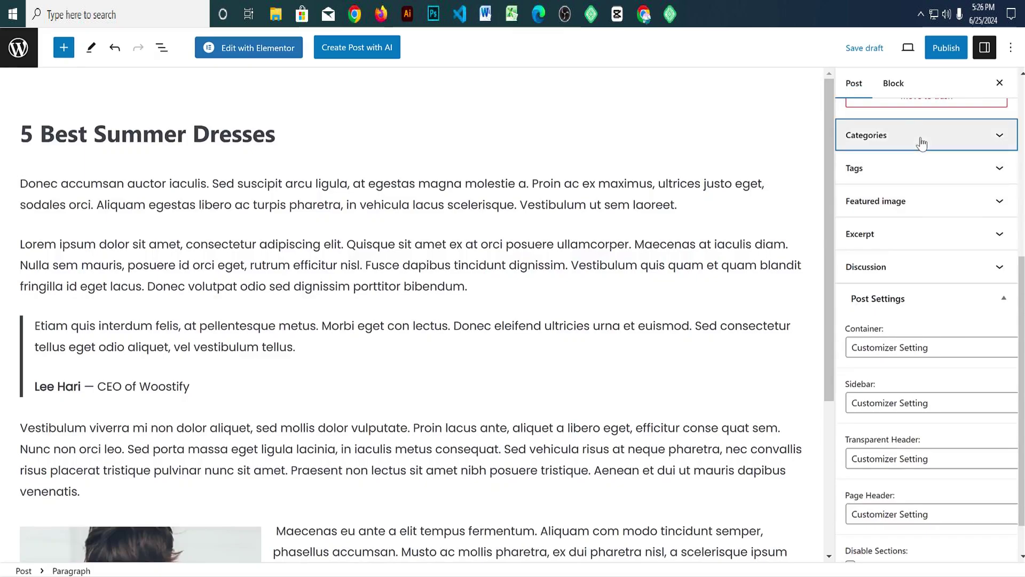
{"action": "left_click", "coordinate": [923, 143]}
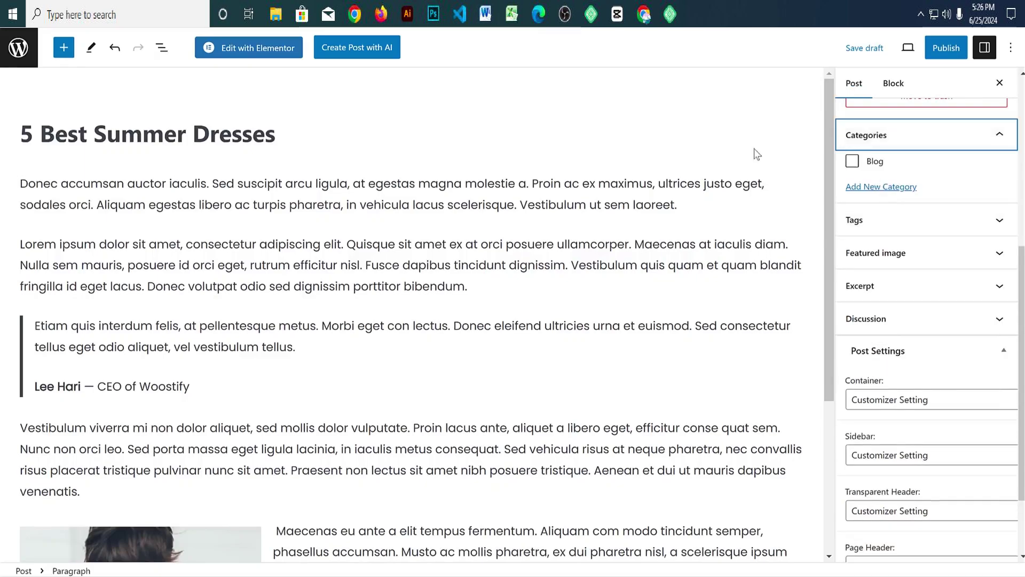
{"action": "left_click", "coordinate": [880, 187]}
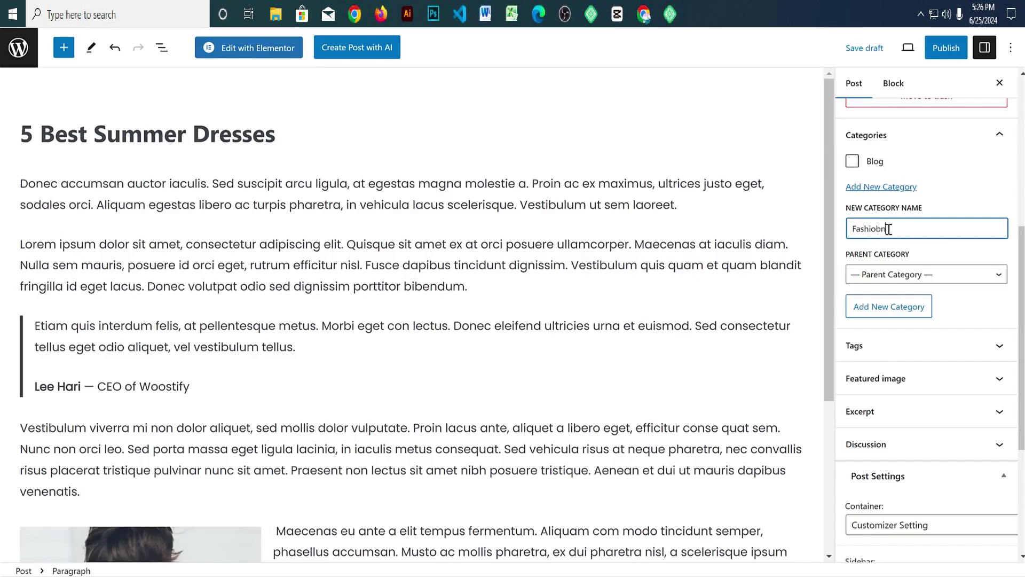
{"action": "left_click", "coordinate": [914, 308]}
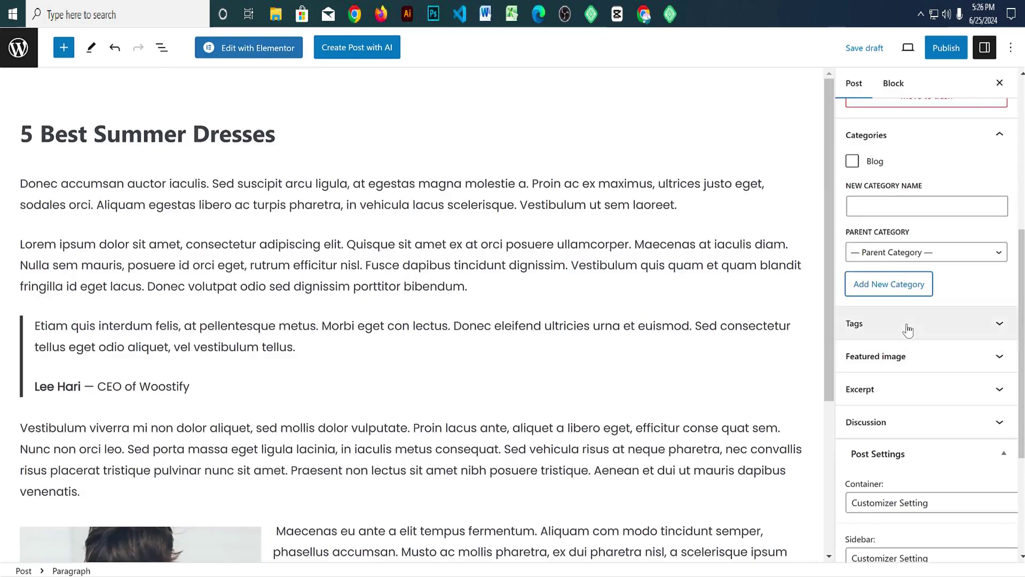
{"action": "scroll", "coordinate": [898, 250], "scroll_direction": "down", "scroll_amount": 2}
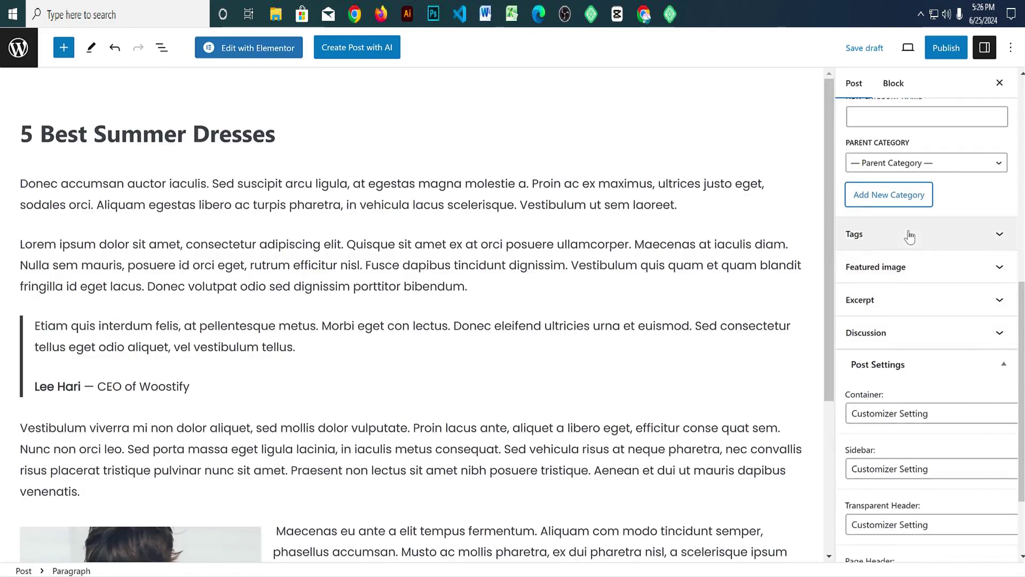
{"action": "scroll", "coordinate": [904, 256], "scroll_direction": "up", "scroll_amount": 3}
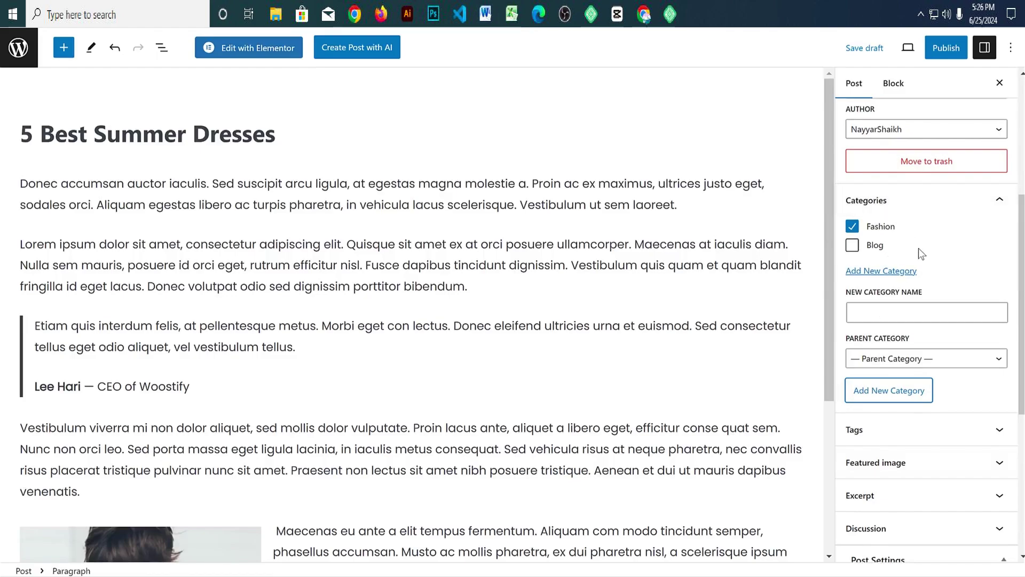
Step: Set shop-cat-3-1.jpg, the woman holding books, from the media library as the post's featured image
{"action": "scroll", "coordinate": [918, 247], "scroll_direction": "down", "scroll_amount": 5}
{"action": "left_click", "coordinate": [916, 203]}
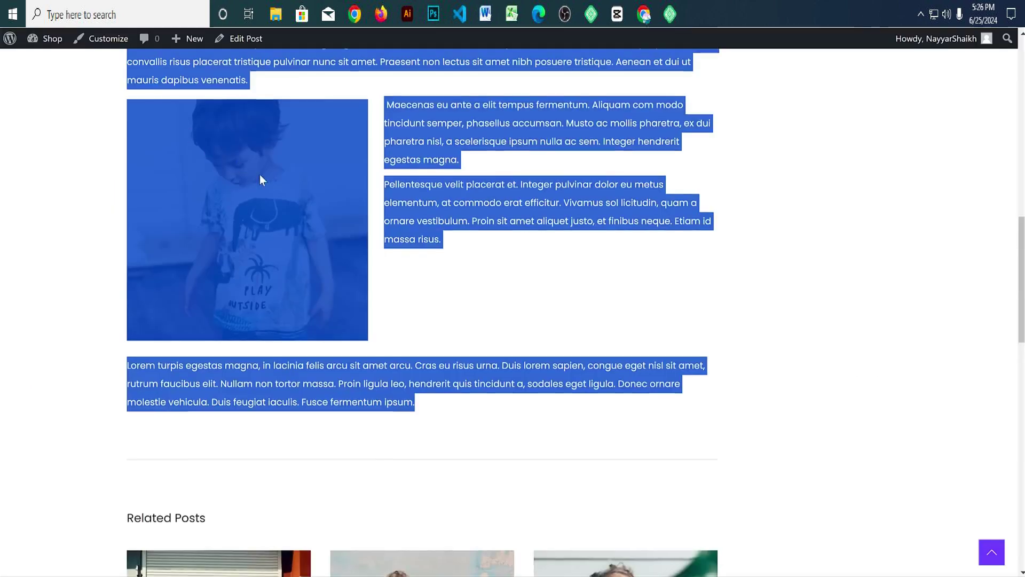
{"action": "scroll", "coordinate": [322, 200], "scroll_direction": "up", "scroll_amount": 10}
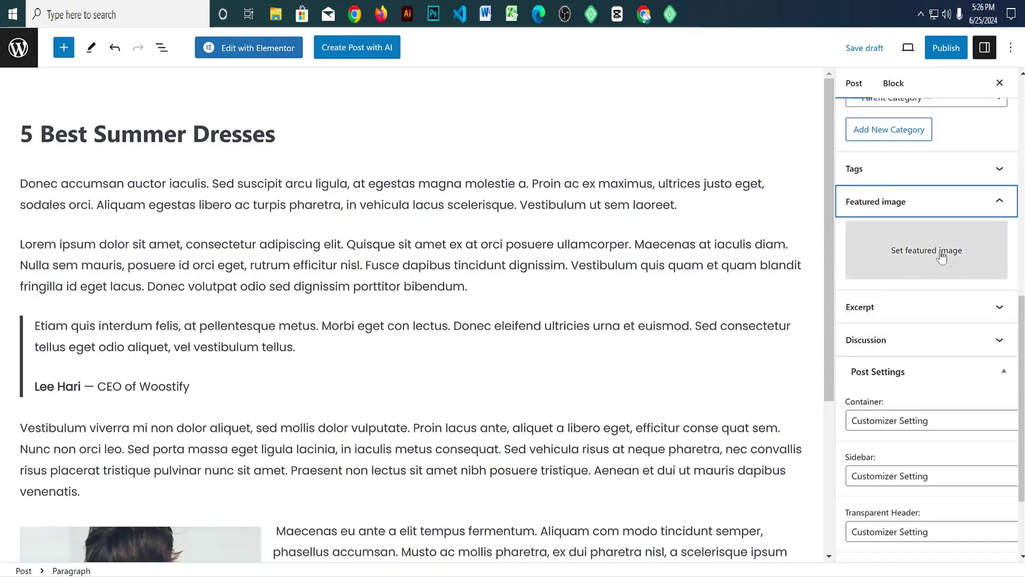
{"action": "left_click", "coordinate": [812, 255]}
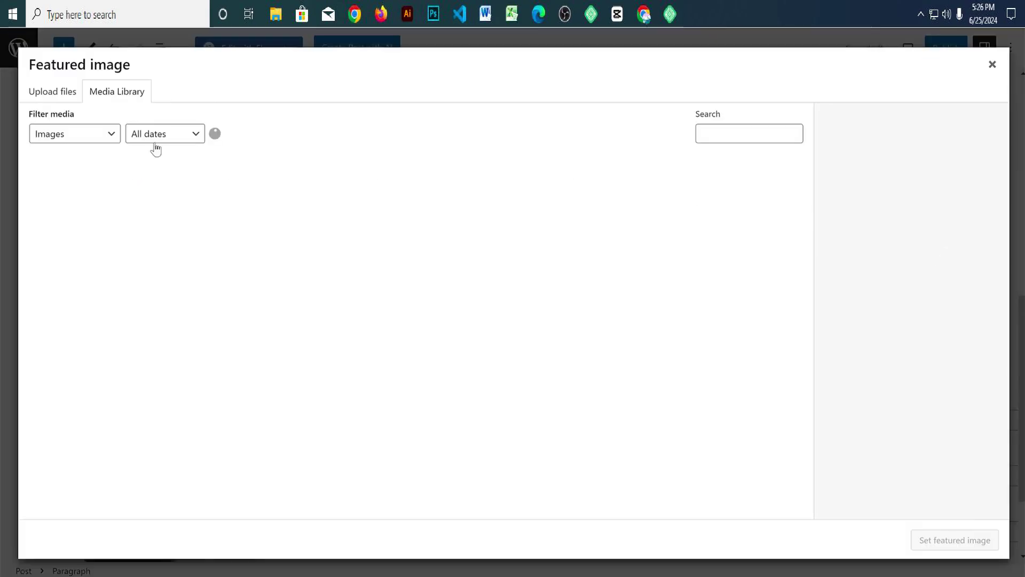
{"action": "left_click", "coordinate": [52, 208]}
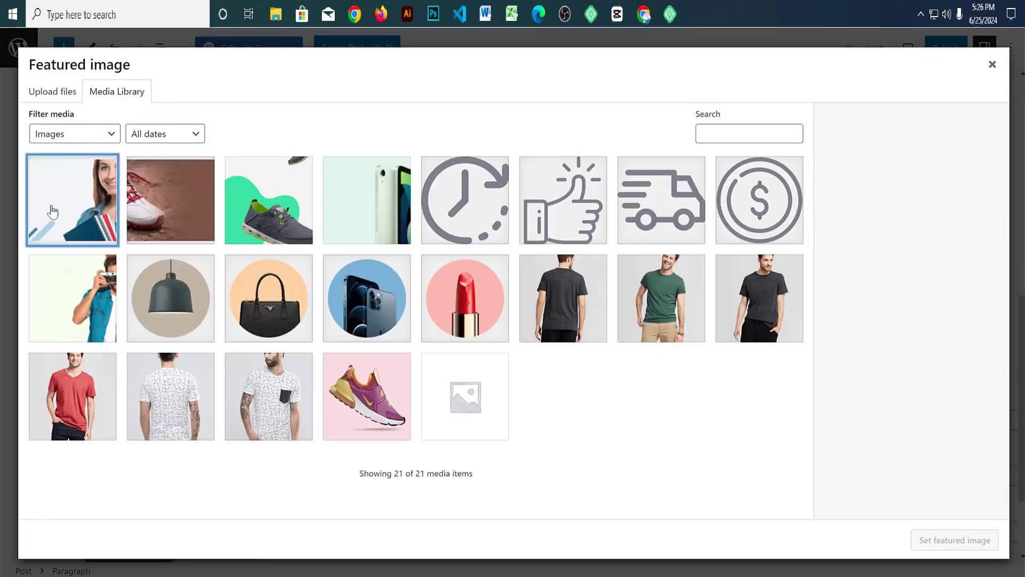
{"action": "left_click", "coordinate": [140, 207]}
{"action": "left_click", "coordinate": [238, 208]}
{"action": "left_click", "coordinate": [194, 210]}
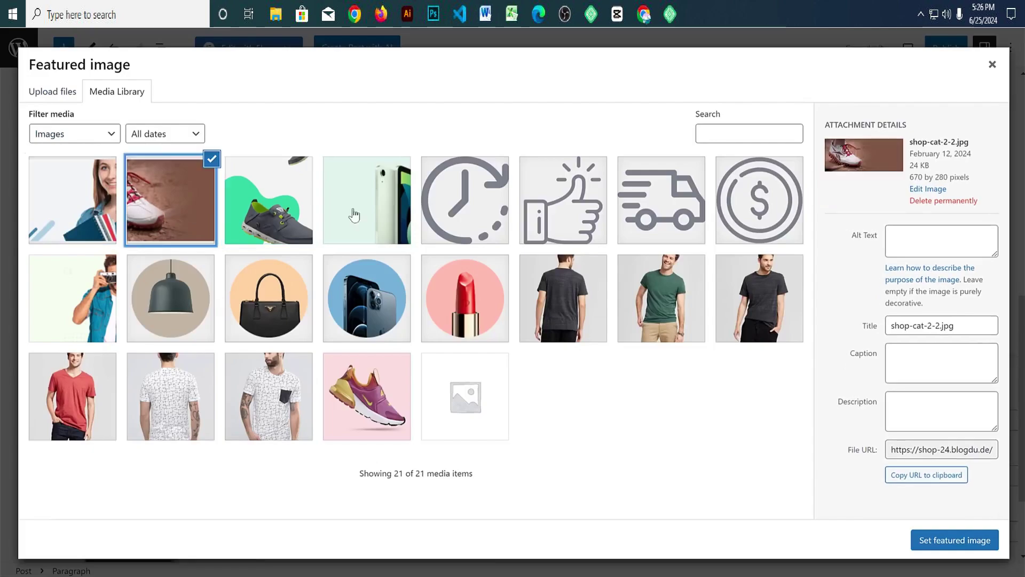
{"action": "left_click", "coordinate": [377, 214]}
{"action": "left_click", "coordinate": [96, 209]}
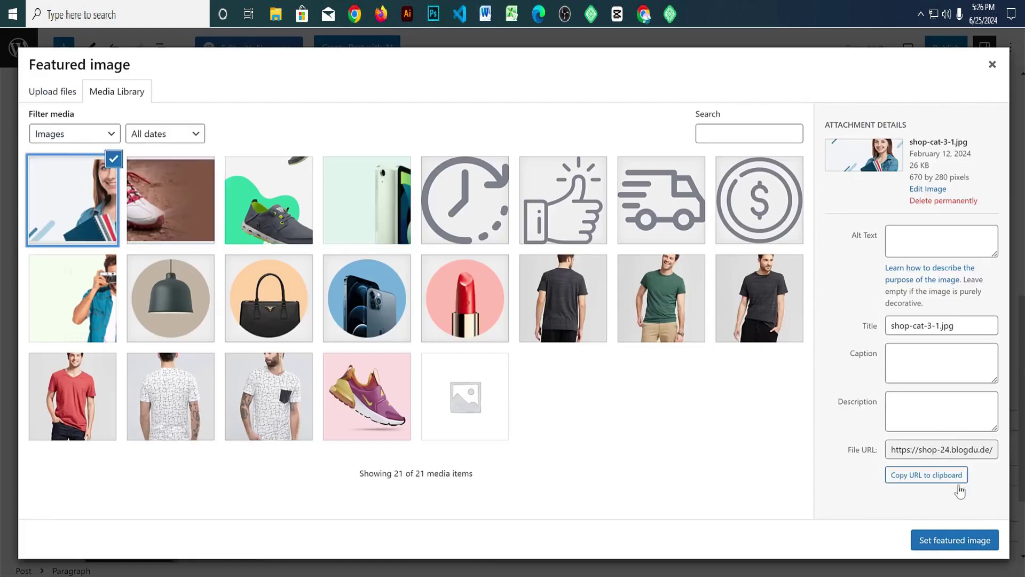
{"action": "left_click", "coordinate": [955, 541]}
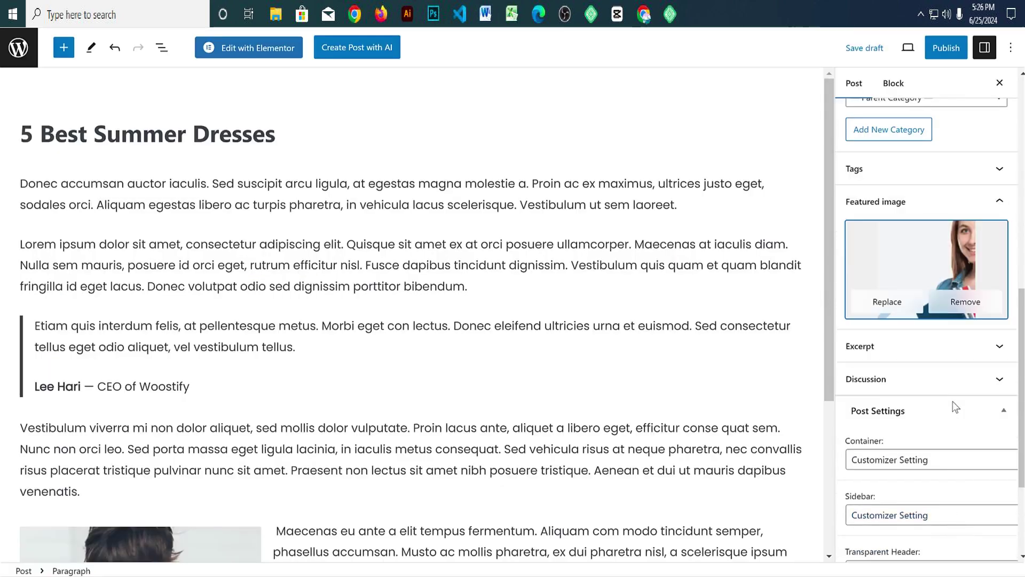
Step: Publish the "5 Best Summer Dresses" post and look it over
{"action": "scroll", "coordinate": [953, 402], "scroll_direction": "down", "scroll_amount": 3}
{"action": "scroll", "coordinate": [953, 408], "scroll_direction": "up", "scroll_amount": 5}
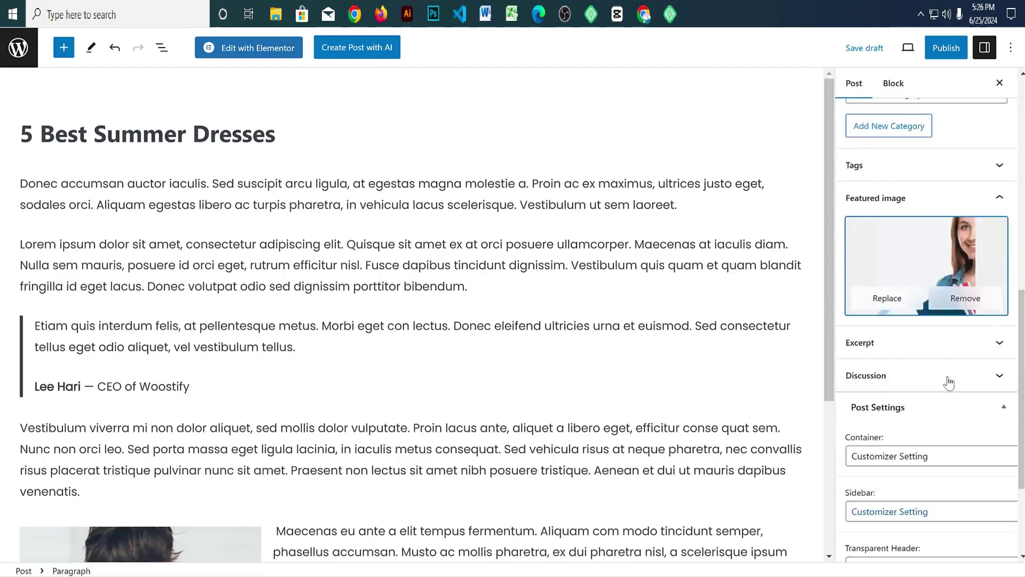
{"action": "left_click", "coordinate": [946, 48]}
{"action": "left_click", "coordinate": [893, 47]}
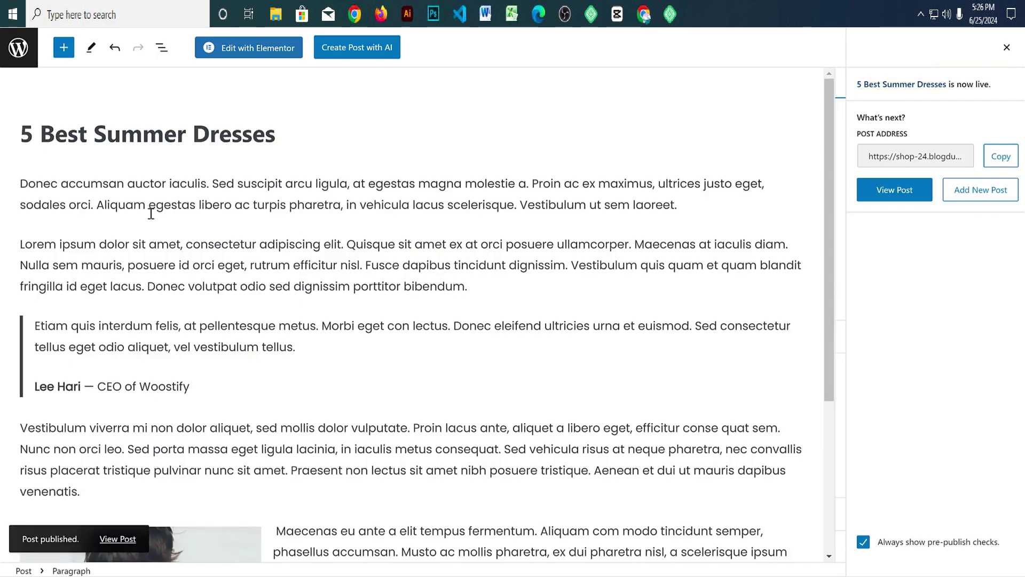
{"action": "scroll", "coordinate": [355, 289], "scroll_direction": "down", "scroll_amount": 3}
{"action": "scroll", "coordinate": [293, 274], "scroll_direction": "up", "scroll_amount": 3}
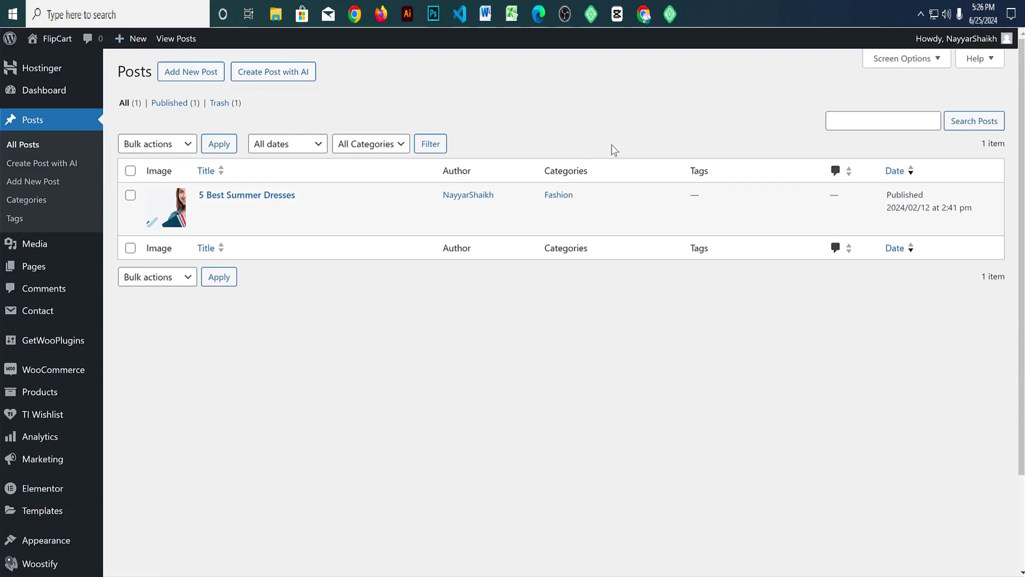
Step: Open the site's draft "Refund and Returns Policy" page for editing and read through its content
{"action": "left_click", "coordinate": [56, 270]}
{"action": "scroll", "coordinate": [480, 237], "scroll_direction": "down", "scroll_amount": 2}
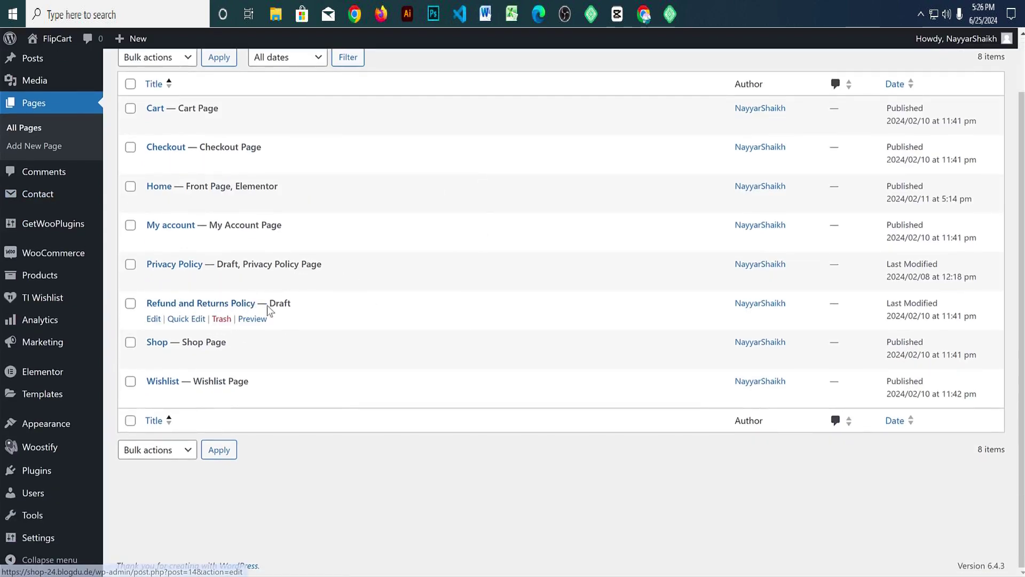
{"action": "left_click", "coordinate": [154, 319]}
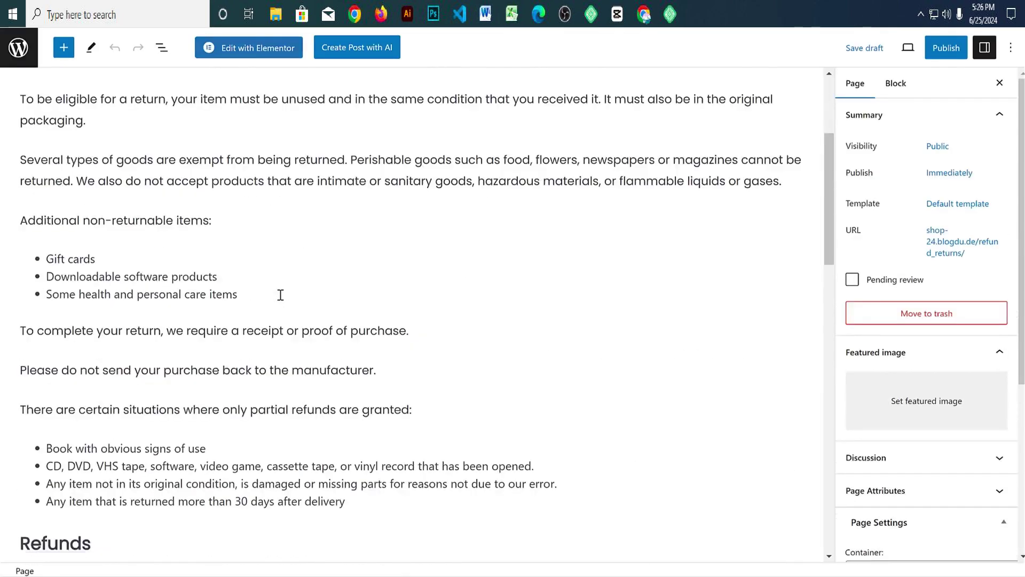
{"action": "scroll", "coordinate": [525, 344], "scroll_direction": "down", "scroll_amount": 5}
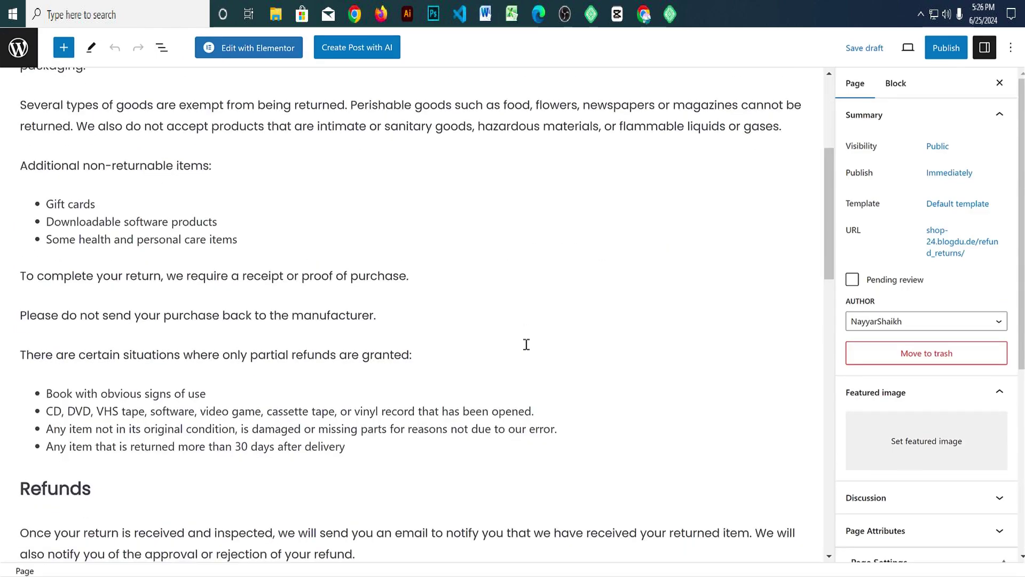
{"action": "scroll", "coordinate": [198, 225], "scroll_direction": "down", "scroll_amount": 6}
{"action": "scroll", "coordinate": [197, 230], "scroll_direction": "up", "scroll_amount": 6}
{"action": "scroll", "coordinate": [259, 411], "scroll_direction": "up", "scroll_amount": 5}
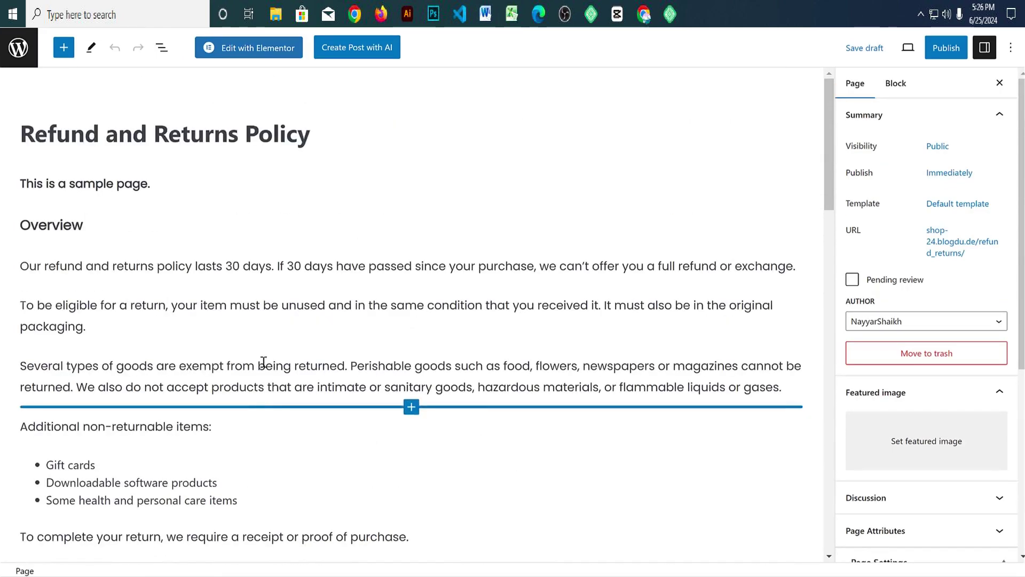
Step: Delete the "This is a sample page." paragraph from the Refund and Returns Policy page
{"action": "scroll", "coordinate": [255, 256], "scroll_direction": "down", "scroll_amount": 1}
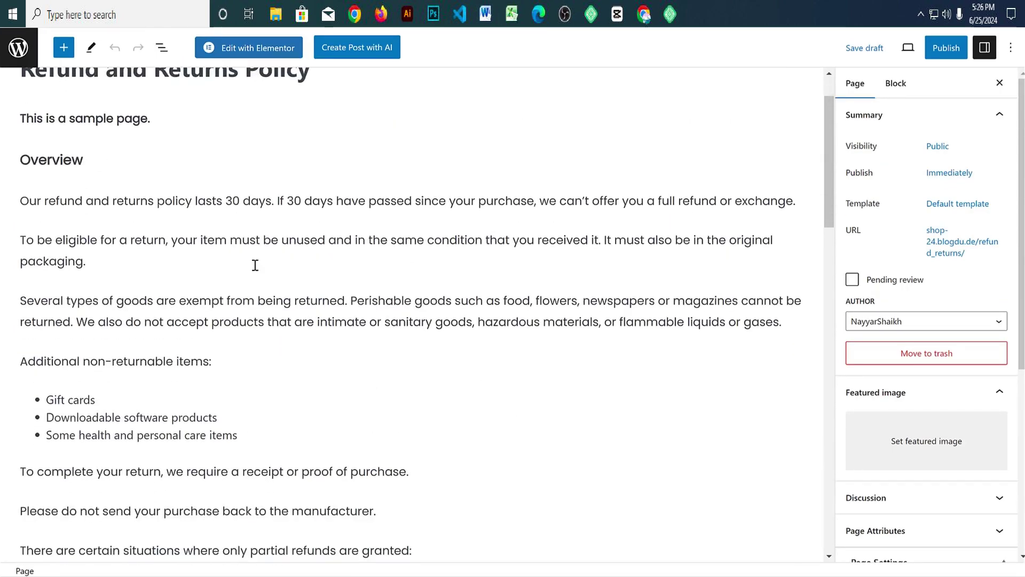
{"action": "triple_click", "coordinate": [135, 118]}
{"action": "left_click", "coordinate": [265, 158]}
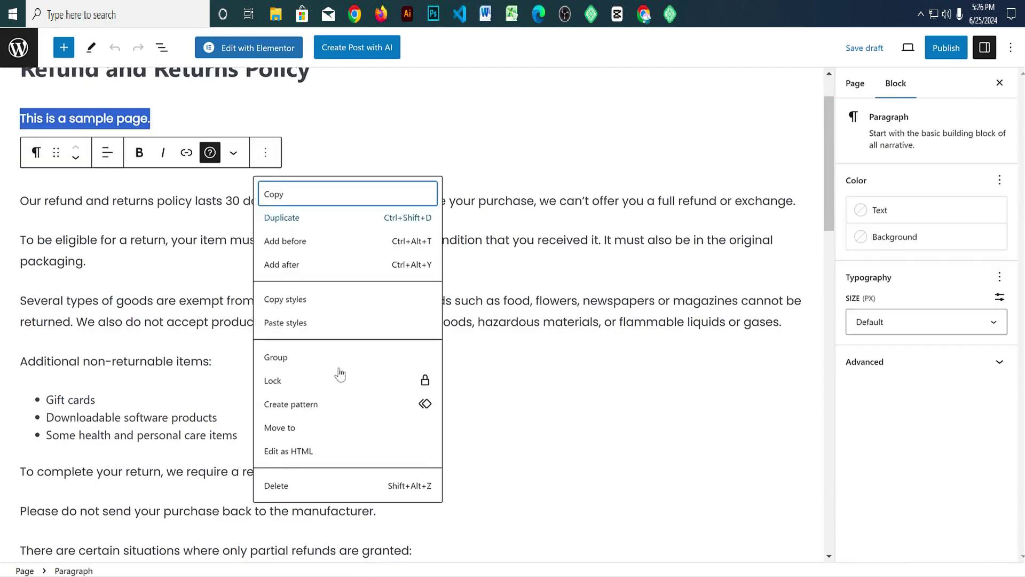
{"action": "left_click", "coordinate": [320, 487]}
{"action": "scroll", "coordinate": [163, 199], "scroll_direction": "down", "scroll_amount": 12}
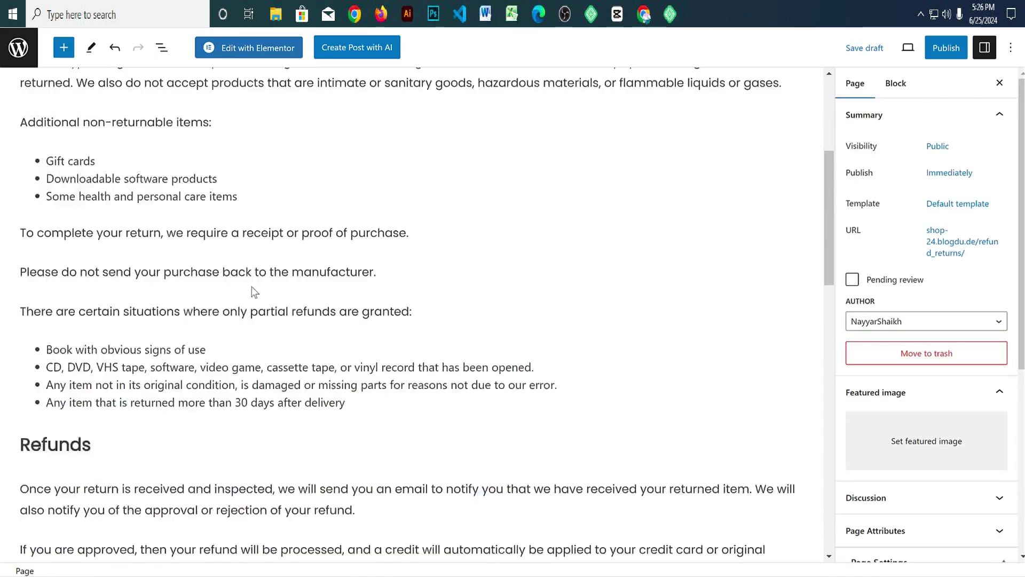
Step: Publish the Refund and Returns Policy page and return to the list of all pages
{"action": "scroll", "coordinate": [300, 481], "scroll_direction": "down", "scroll_amount": 5}
{"action": "scroll", "coordinate": [300, 486], "scroll_direction": "up", "scroll_amount": 15}
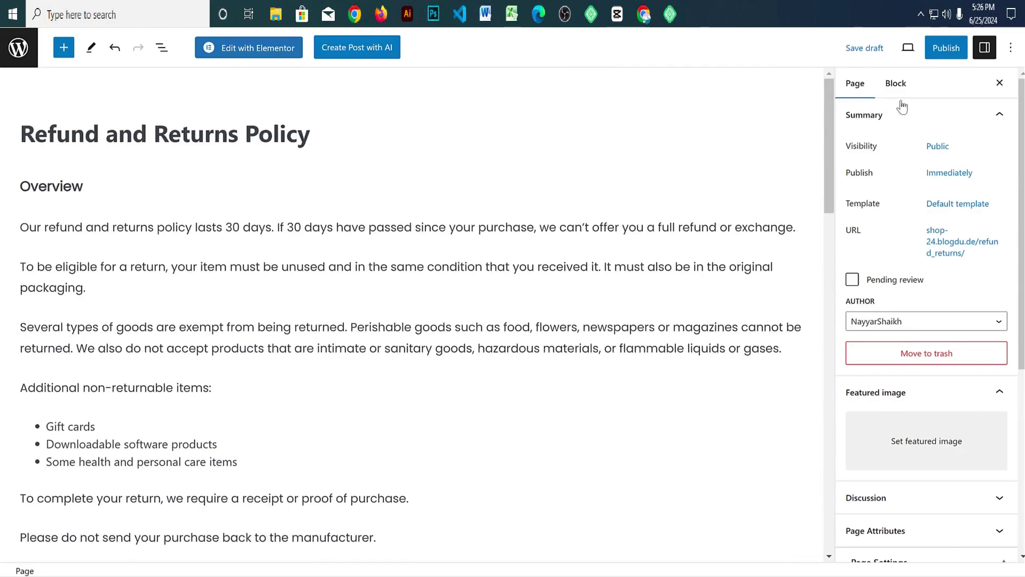
{"action": "left_click", "coordinate": [946, 47]}
{"action": "left_click", "coordinate": [868, 49]}
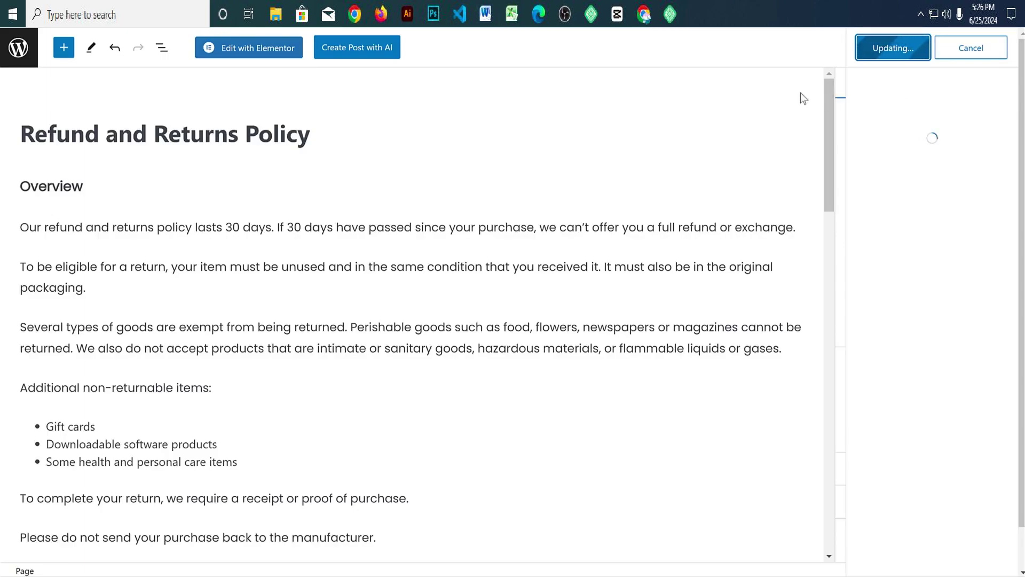
{"action": "left_click", "coordinate": [19, 49]}
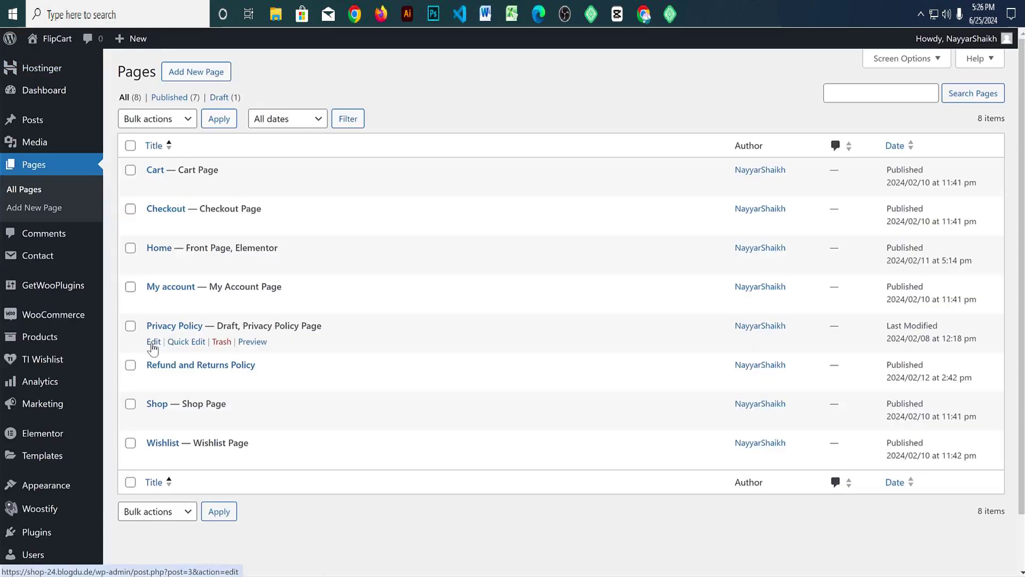
Step: Open the draft Privacy Policy page for editing and read through its suggested text sections
{"action": "left_click", "coordinate": [153, 342]}
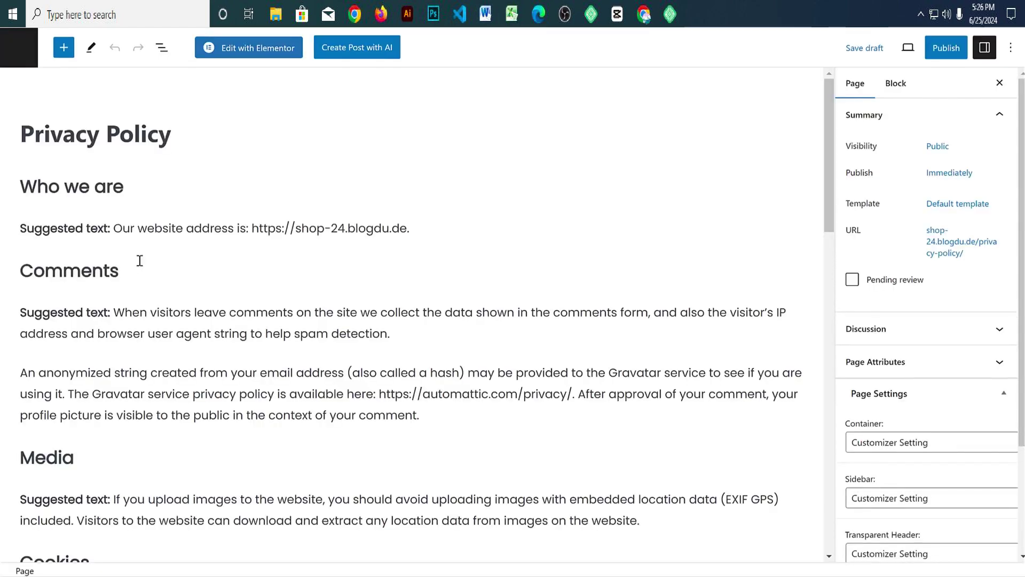
{"action": "left_click_drag", "start_coordinate": [410, 228], "coordinate": [115, 228]}
{"action": "left_click", "coordinate": [98, 226]}
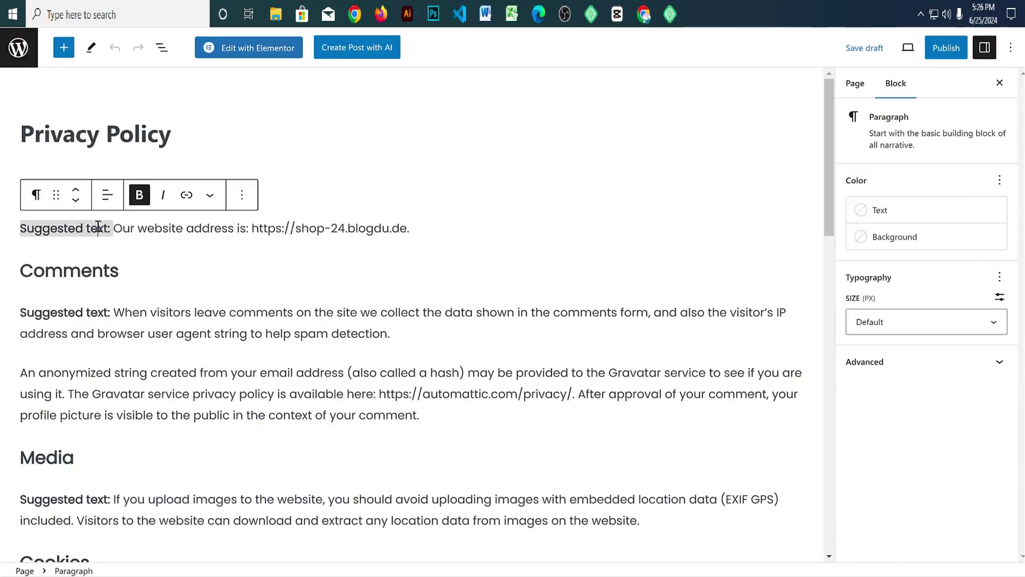
{"action": "left_click", "coordinate": [132, 262]}
{"action": "scroll", "coordinate": [141, 336], "scroll_direction": "down", "scroll_amount": 10}
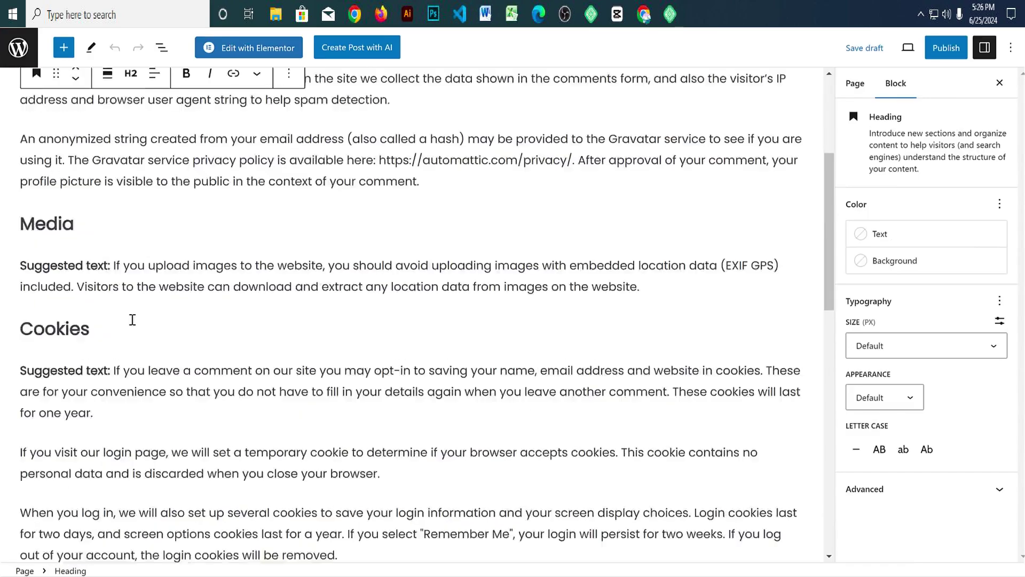
{"action": "scroll", "coordinate": [141, 337], "scroll_direction": "down", "scroll_amount": 7}
{"action": "scroll", "coordinate": [370, 368], "scroll_direction": "up", "scroll_amount": 13}
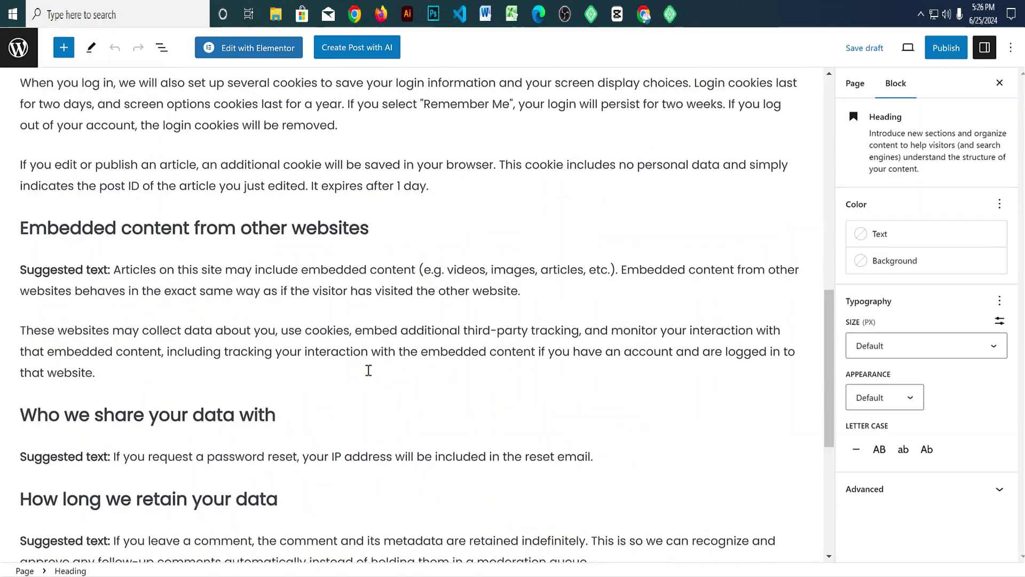
{"action": "scroll", "coordinate": [369, 374], "scroll_direction": "up", "scroll_amount": 5}
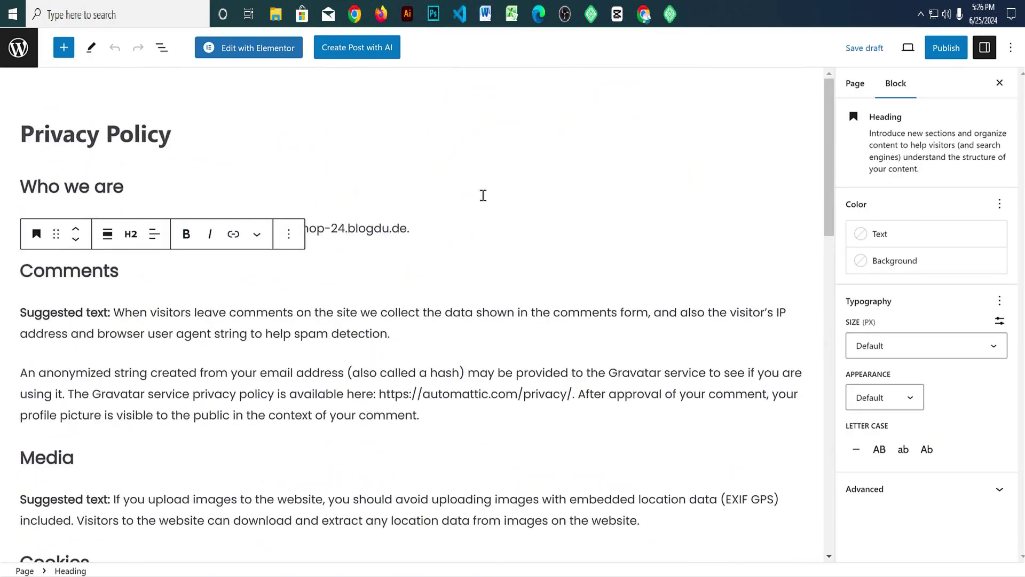
Step: Publish the Privacy Policy page and go back to the pages list
{"action": "left_click", "coordinate": [955, 51]}
{"action": "left_click", "coordinate": [901, 50]}
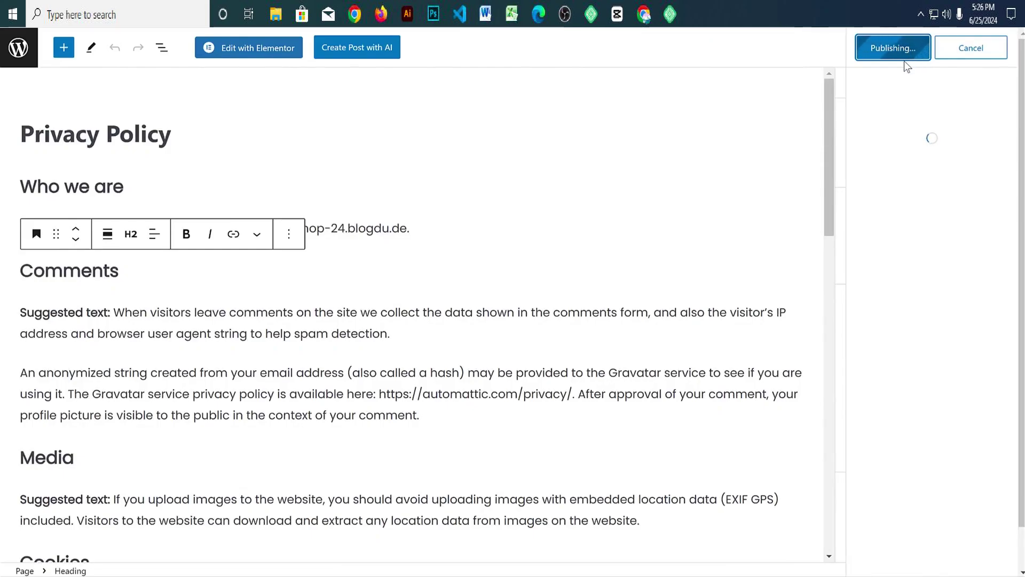
{"action": "left_click", "coordinate": [24, 59]}
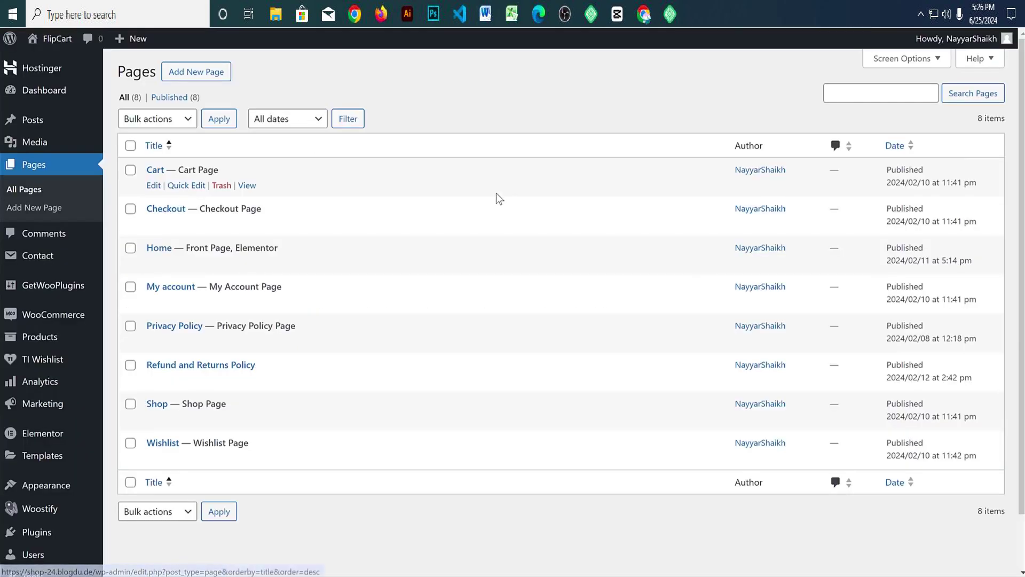
Step: Create an empty new page titled "Blog", publish it and return to the pages list
{"action": "left_click", "coordinate": [224, 82]}
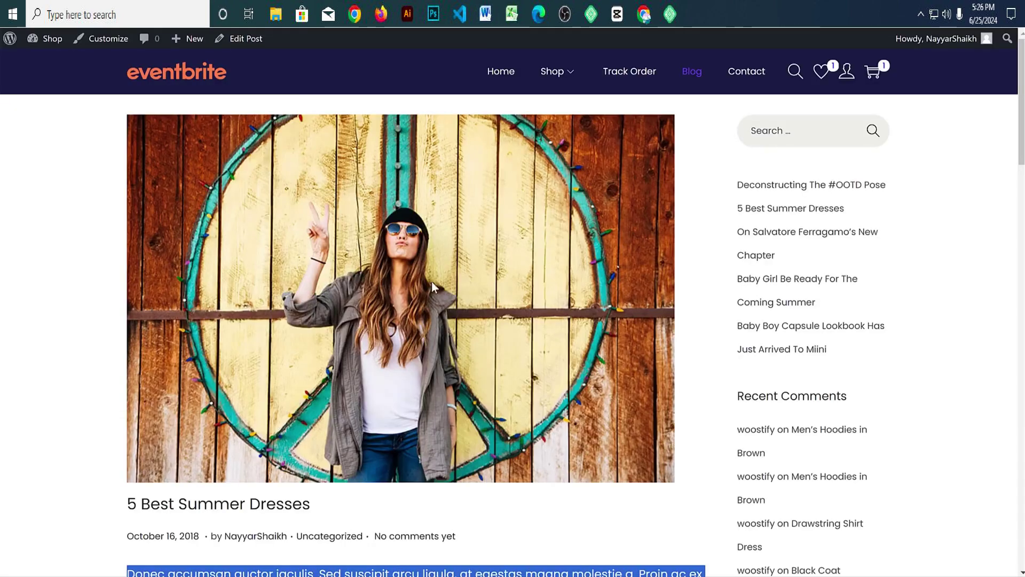
{"action": "key", "text": "alt+Left"}
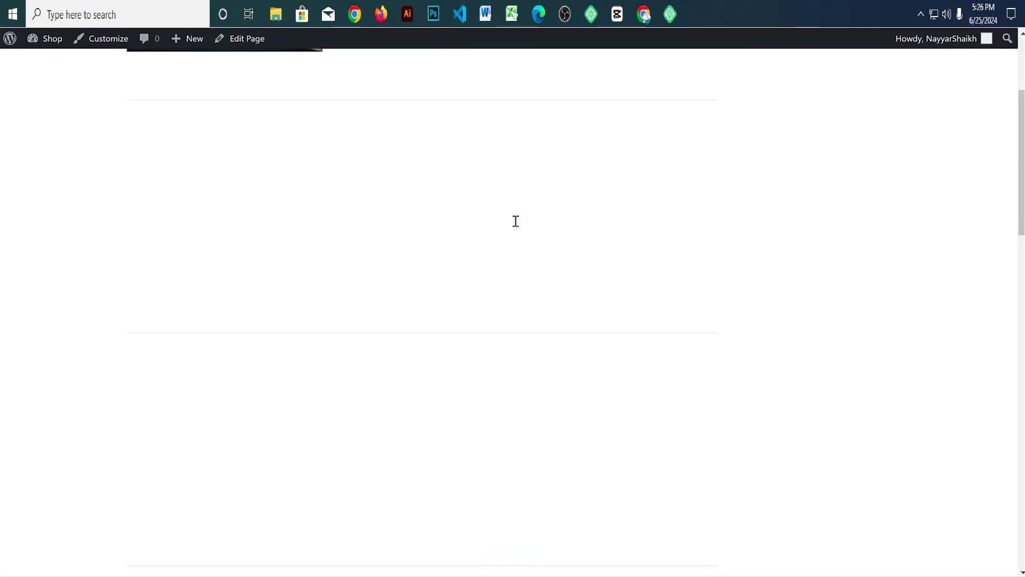
{"action": "scroll", "coordinate": [563, 262], "scroll_direction": "up", "scroll_amount": 4}
{"action": "mouse_move", "coordinate": [188, 39]}
{"action": "left_click", "coordinate": [182, 92]}
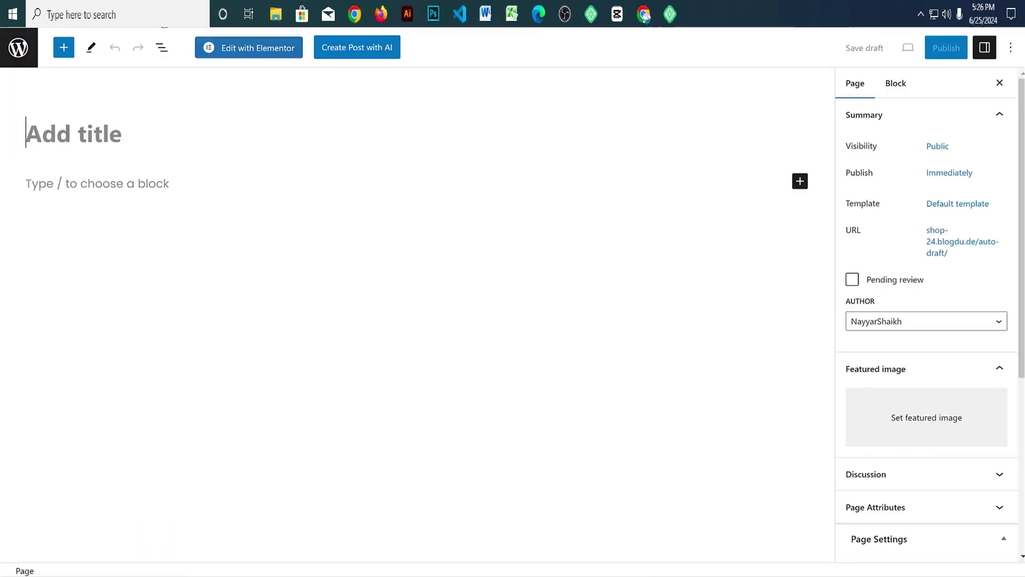
{"action": "type", "text": "Blog"}
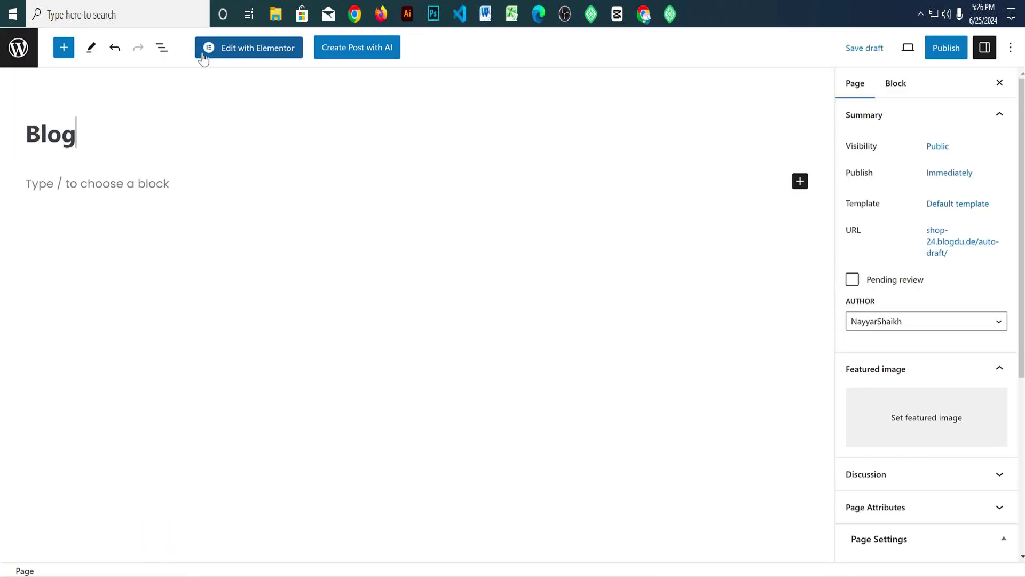
{"action": "left_click", "coordinate": [953, 47]}
{"action": "left_click", "coordinate": [902, 46]}
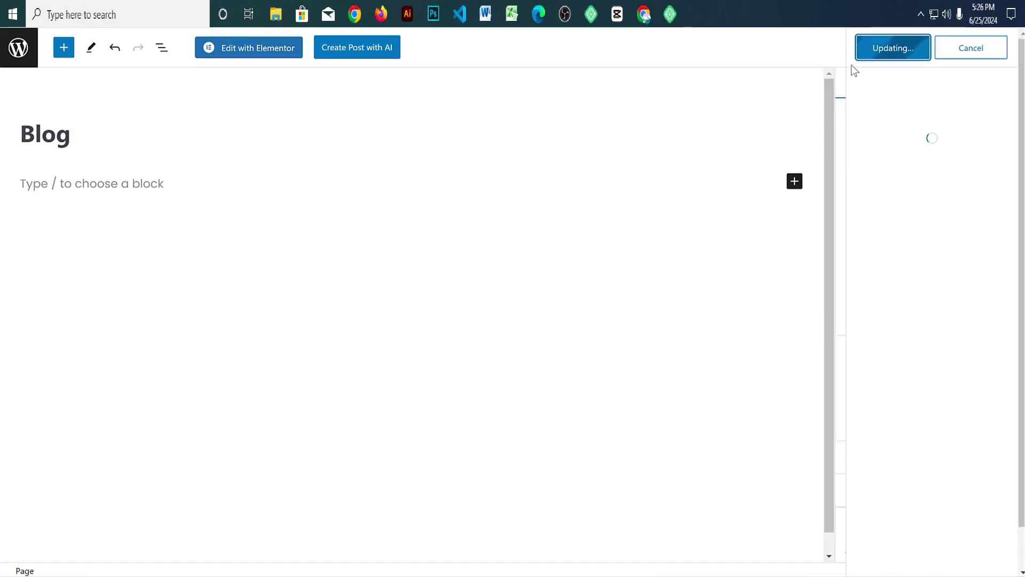
{"action": "left_click", "coordinate": [28, 54]}
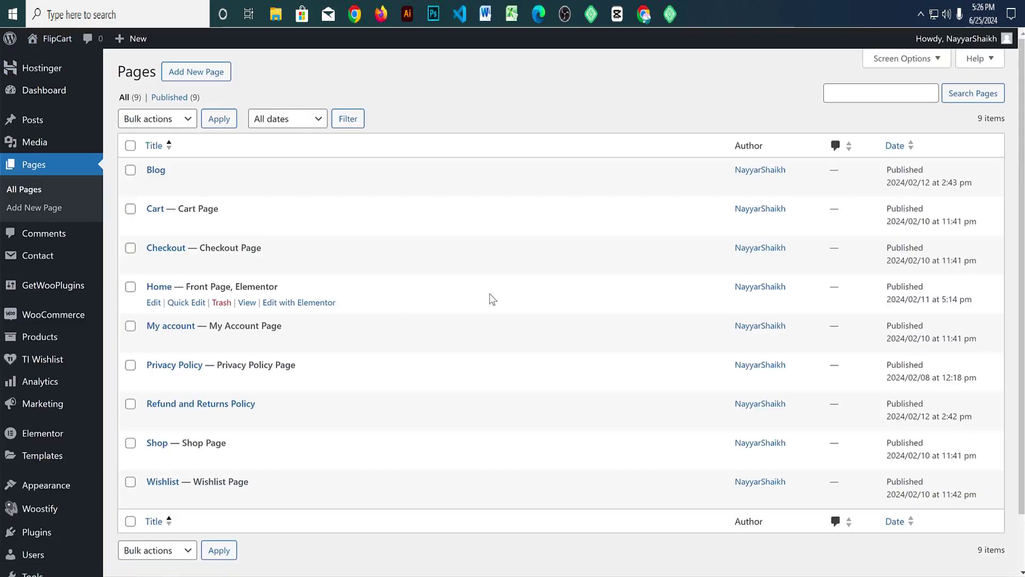
Step: Set Blog as the posts page in the site's Reading Settings and save the changes
{"action": "scroll", "coordinate": [543, 293], "scroll_direction": "down", "scroll_amount": 2}
{"action": "mouse_move", "coordinate": [49, 541]}
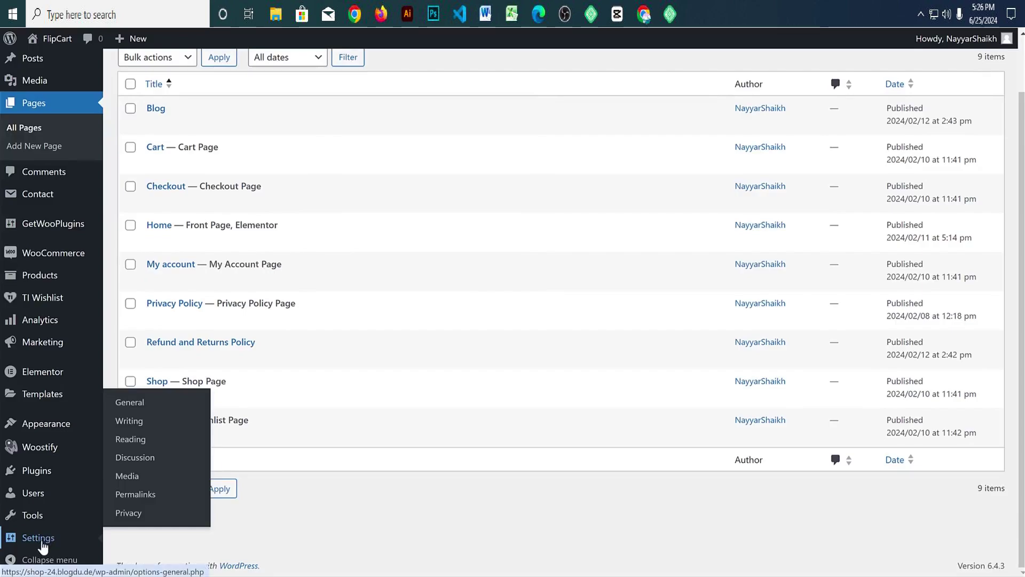
{"action": "left_click", "coordinate": [130, 439]}
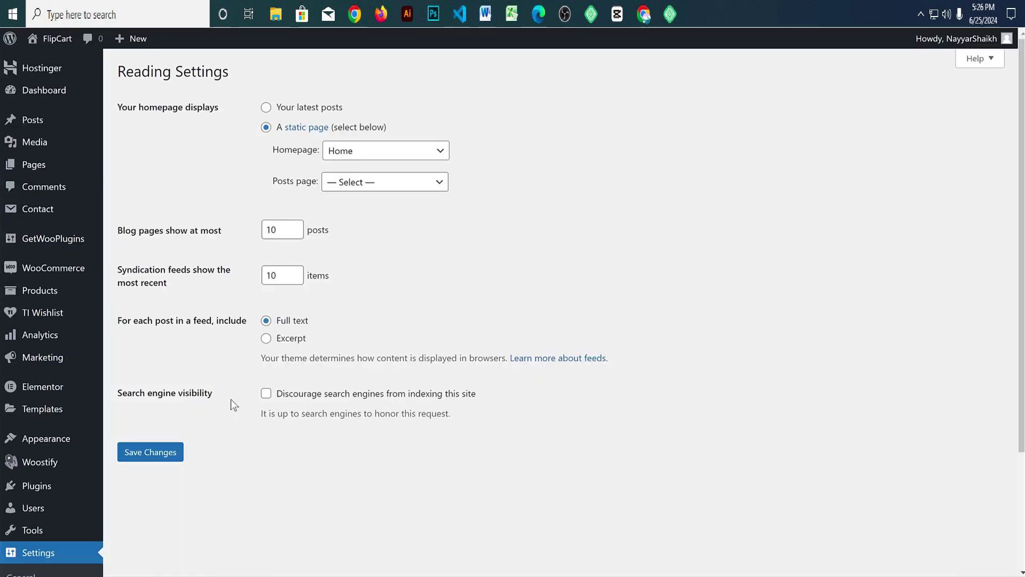
{"action": "left_click_drag", "start_coordinate": [273, 181], "coordinate": [307, 183]}
{"action": "left_click", "coordinate": [344, 184]}
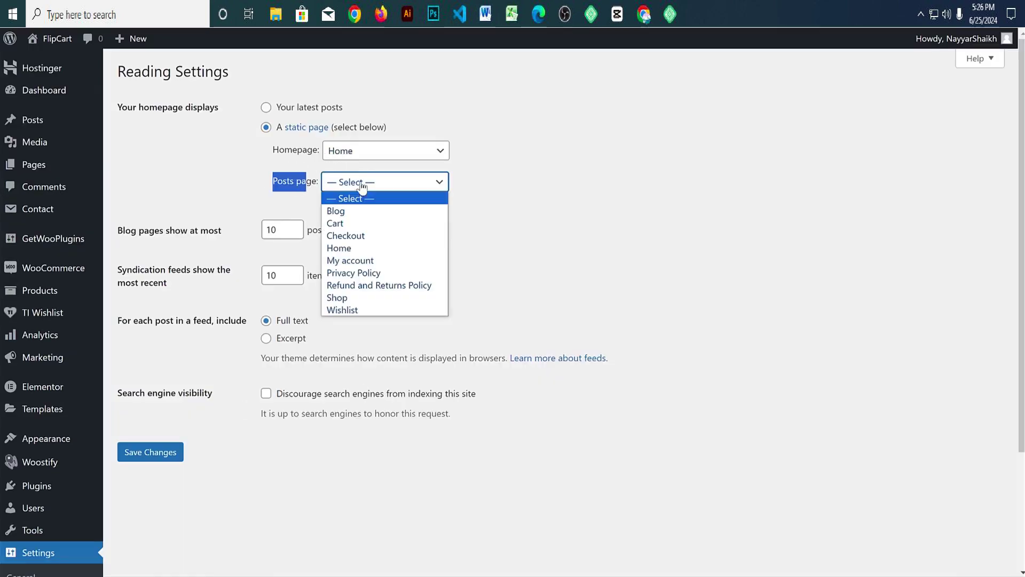
{"action": "left_click", "coordinate": [374, 215]}
{"action": "left_click", "coordinate": [411, 237]}
{"action": "left_click", "coordinate": [152, 454]}
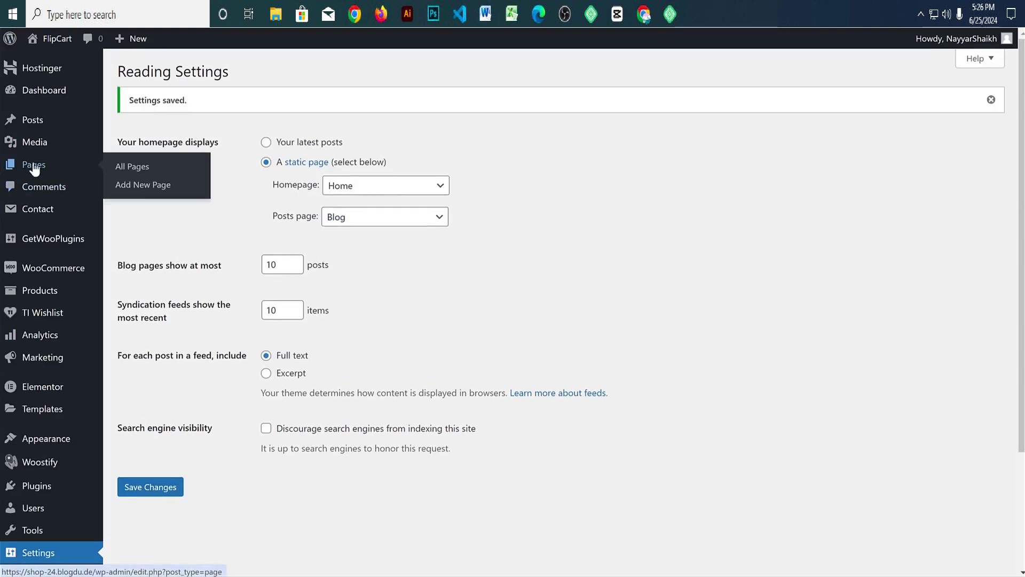
Step: Check how the Blog page is labelled in the list of all pages
{"action": "left_click", "coordinate": [35, 168]}
{"action": "left_click_drag", "start_coordinate": [224, 170], "coordinate": [180, 171]}
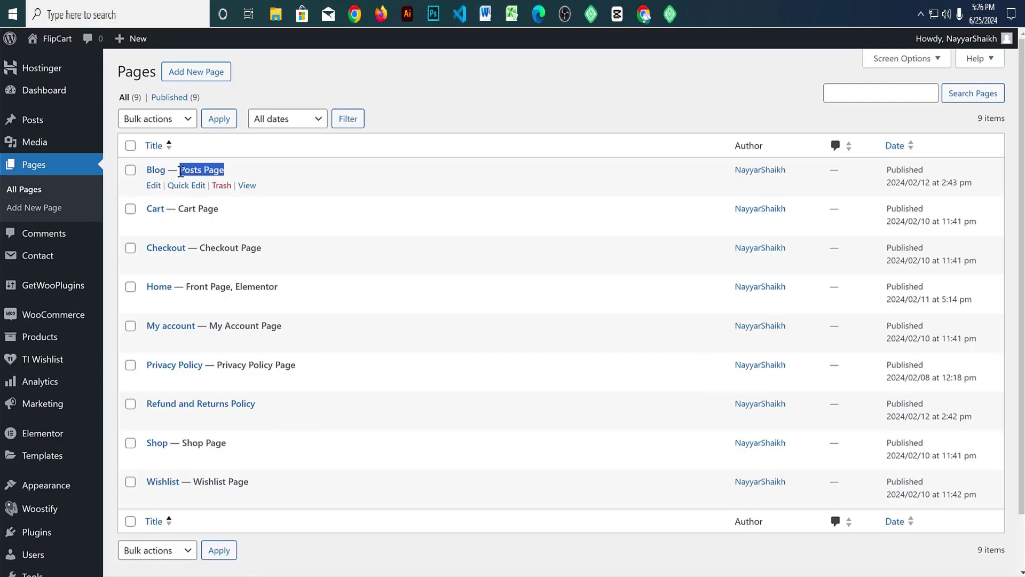
{"action": "left_click", "coordinate": [414, 128]}
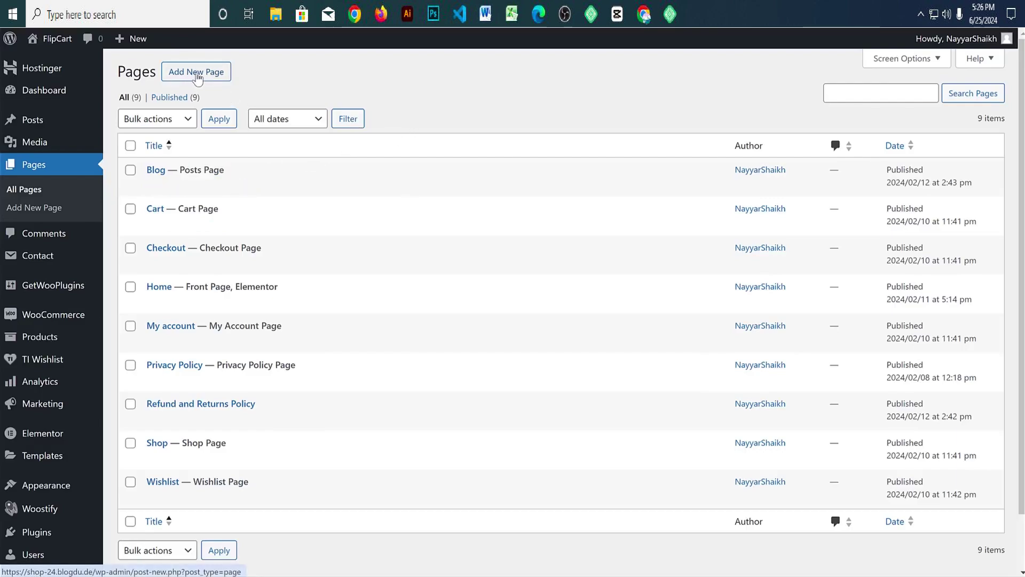
Step: Start a new page and title it "Track Order"
{"action": "left_click", "coordinate": [197, 78]}
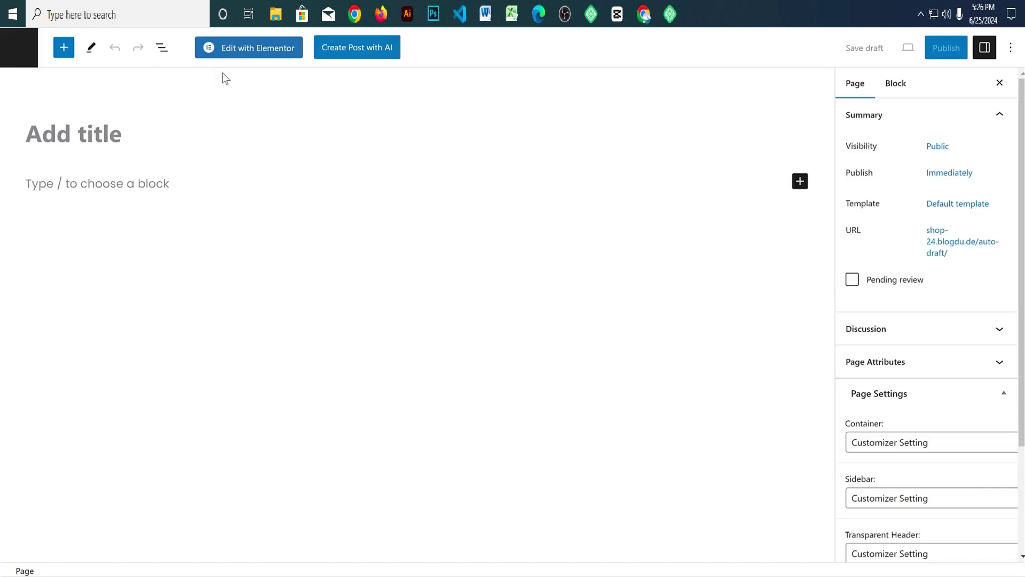
{"action": "type", "text": "Teack Or"}
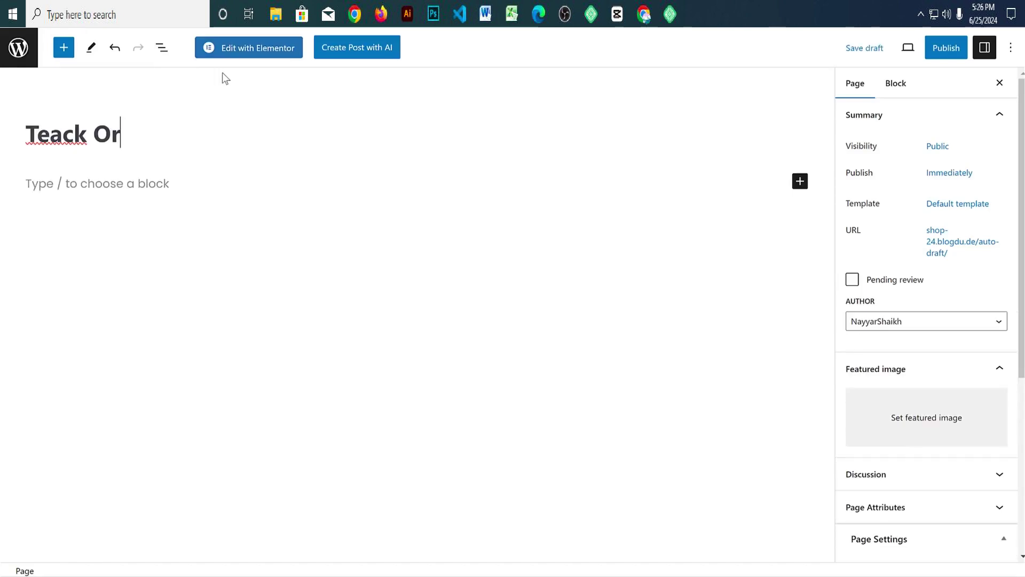
{"action": "type", "text": "der"}
{"action": "key", "text": "Home"}
{"action": "key", "text": "Right"}
{"action": "key", "text": "Right"}
{"action": "key", "text": "BackSpace"}
{"action": "type", "text": "r"}
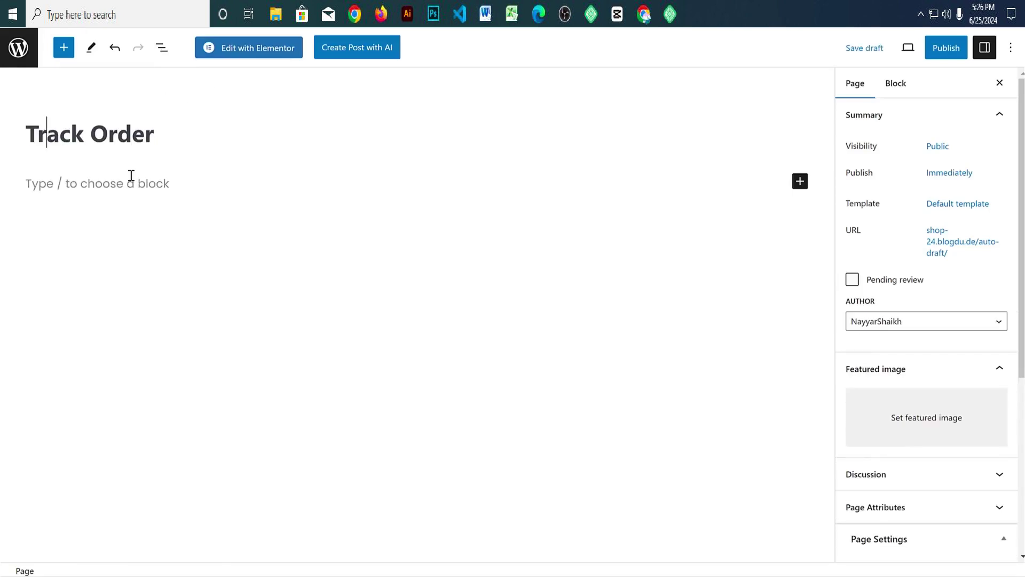
Step: Insert a Shortcode block into the body of the Track Order page
{"action": "left_click", "coordinate": [131, 177]}
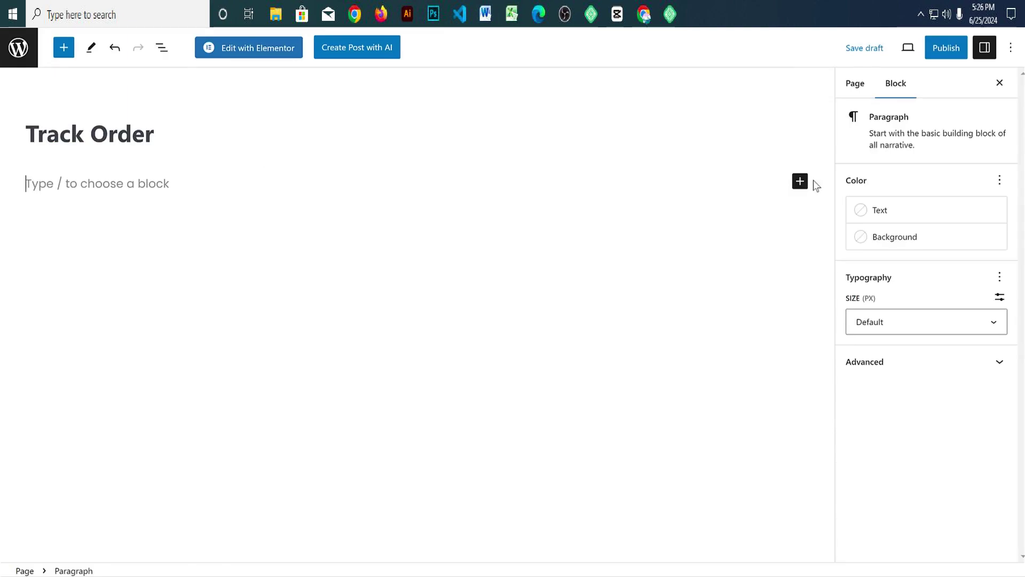
{"action": "left_click", "coordinate": [800, 182]}
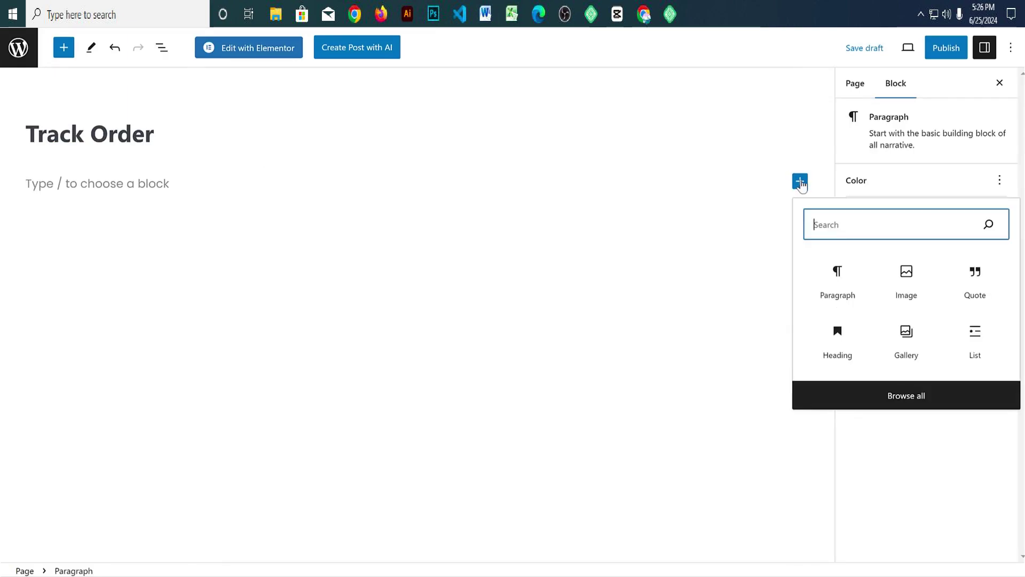
{"action": "type", "text": "sho"}
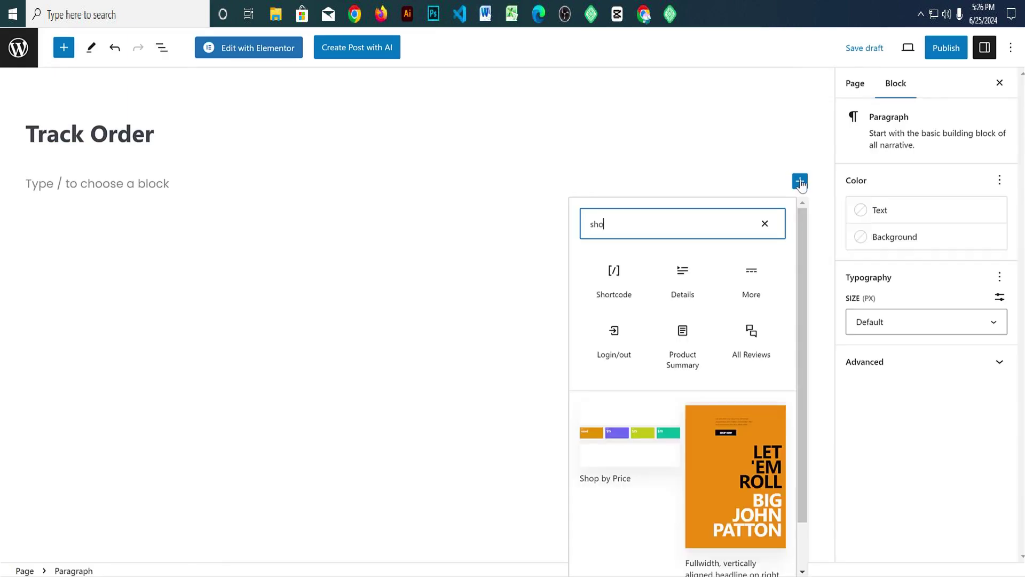
{"action": "left_click", "coordinate": [621, 283]}
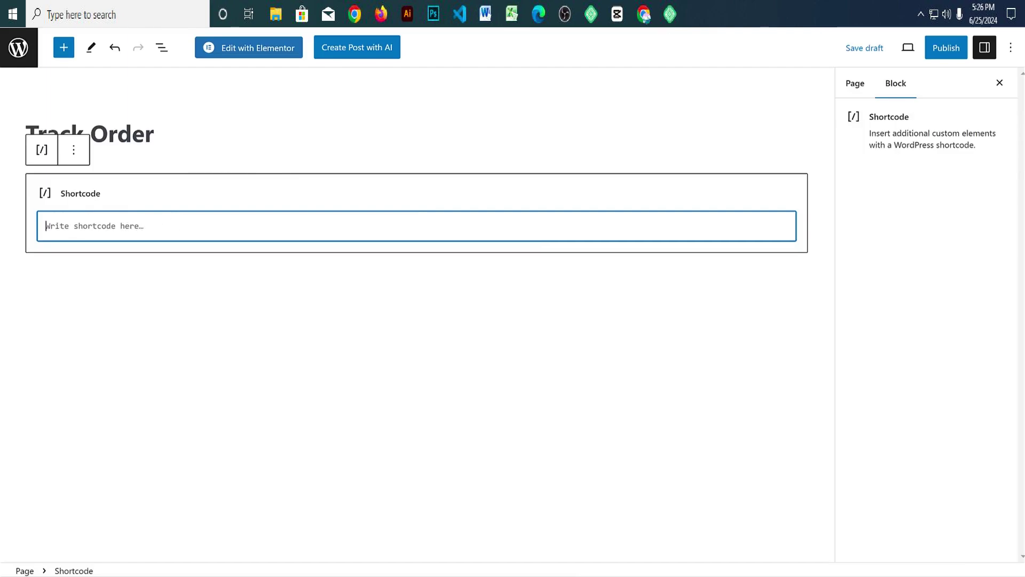
Step: Switch to the WooCommerce shortcodes documentation and copy the [woocommerce_order_tracking] shortcode from its Order Tracking Form section
{"action": "key", "text": "ctrl+Tab"}
{"action": "scroll", "coordinate": [742, 360], "scroll_direction": "up", "scroll_amount": 15}
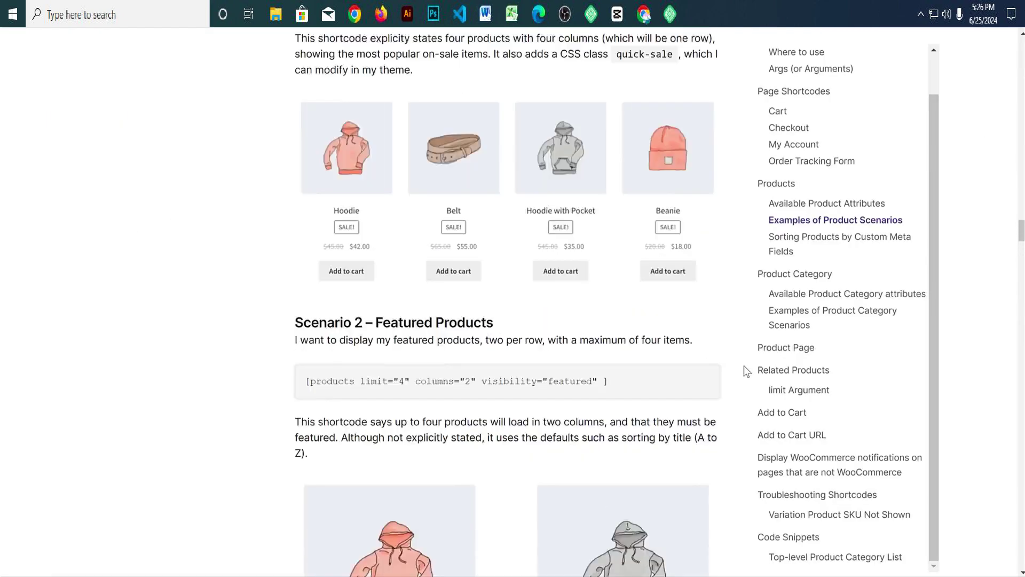
{"action": "scroll", "coordinate": [743, 366], "scroll_direction": "up", "scroll_amount": 15}
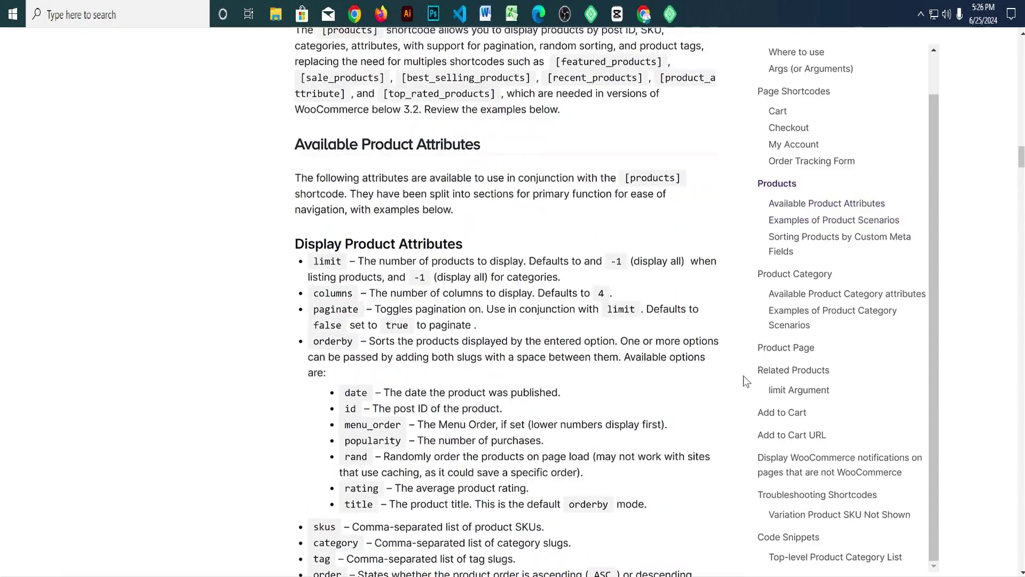
{"action": "scroll", "coordinate": [743, 376], "scroll_direction": "up", "scroll_amount": 12}
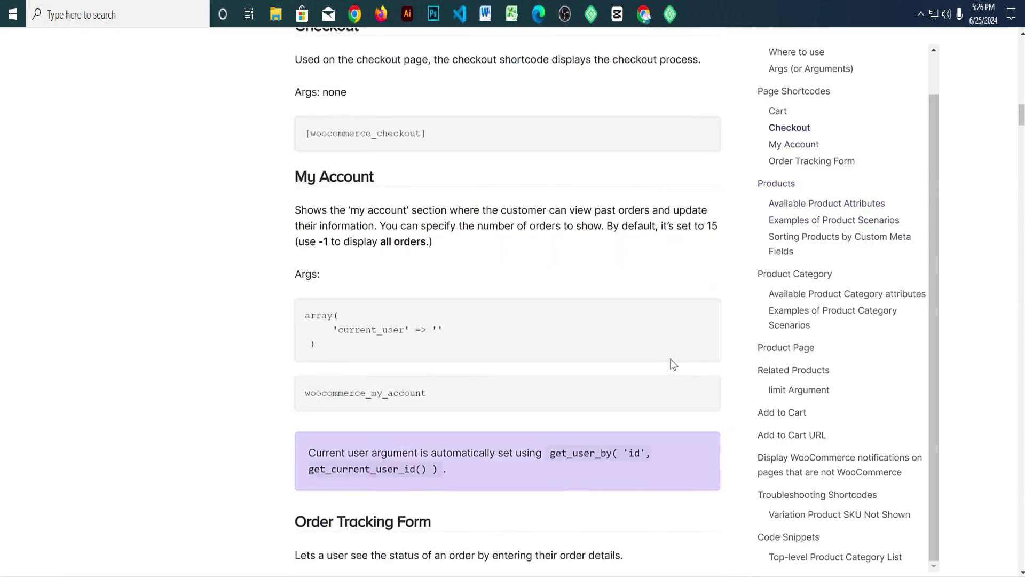
{"action": "scroll", "coordinate": [673, 364], "scroll_direction": "down", "scroll_amount": 6}
{"action": "left_click_drag", "start_coordinate": [293, 195], "coordinate": [445, 196]}
{"action": "triple_click", "coordinate": [414, 304]}
{"action": "right_click", "coordinate": [409, 307]}
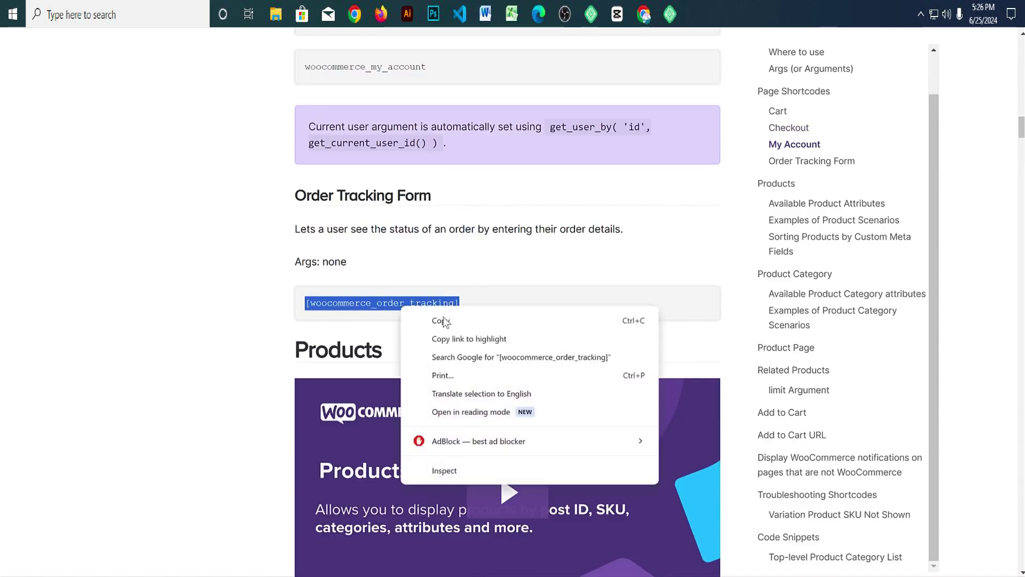
{"action": "left_click", "coordinate": [446, 322]}
Step: Paste [woocommerce_order_tracking] into the Track Order page's Shortcode block and remove the trailing blank line
{"action": "key", "text": "ctrl+Tab"}
{"action": "key", "text": "ctrl+v"}
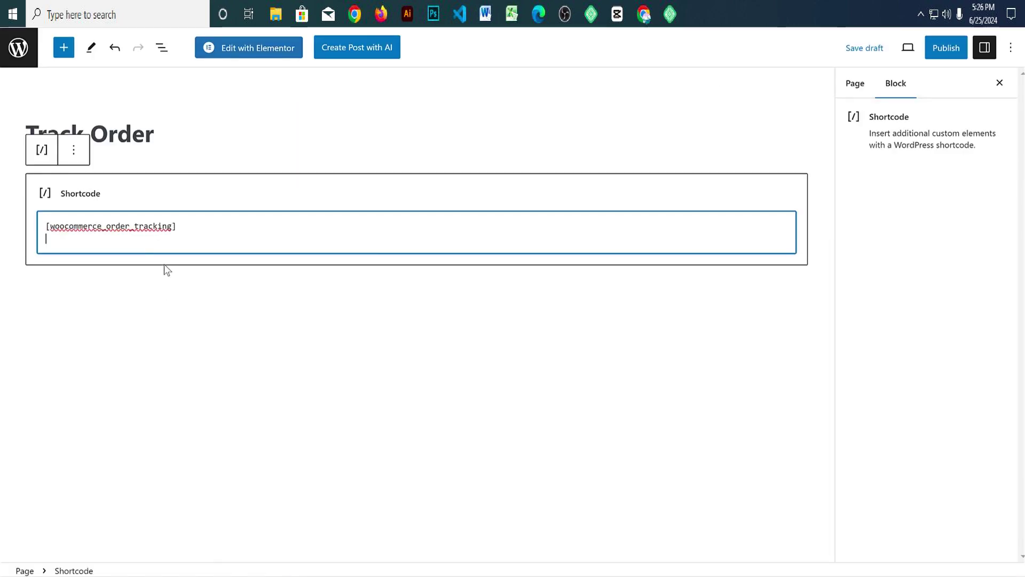
{"action": "key", "text": "BackSpace"}
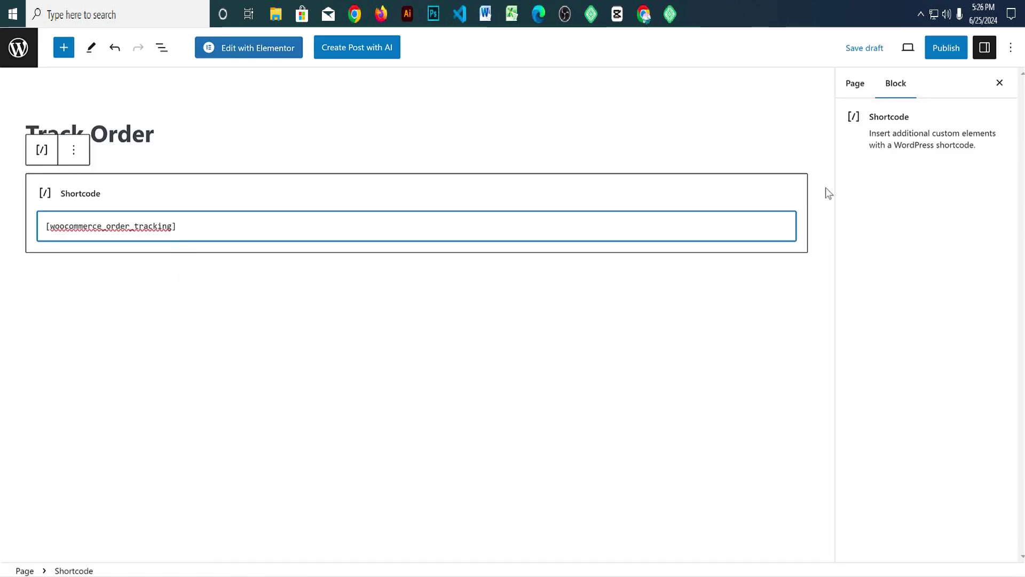
Step: Publish the Track Order page, view the live page in a new tab and close that tab
{"action": "left_click", "coordinate": [933, 47]}
{"action": "left_click", "coordinate": [908, 51]}
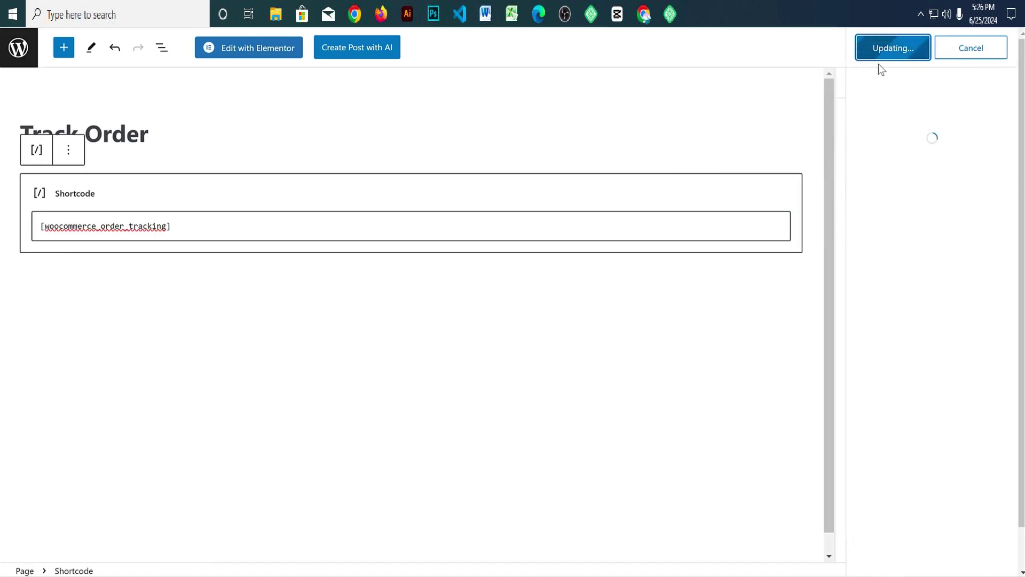
{"action": "right_click", "coordinate": [908, 196]}
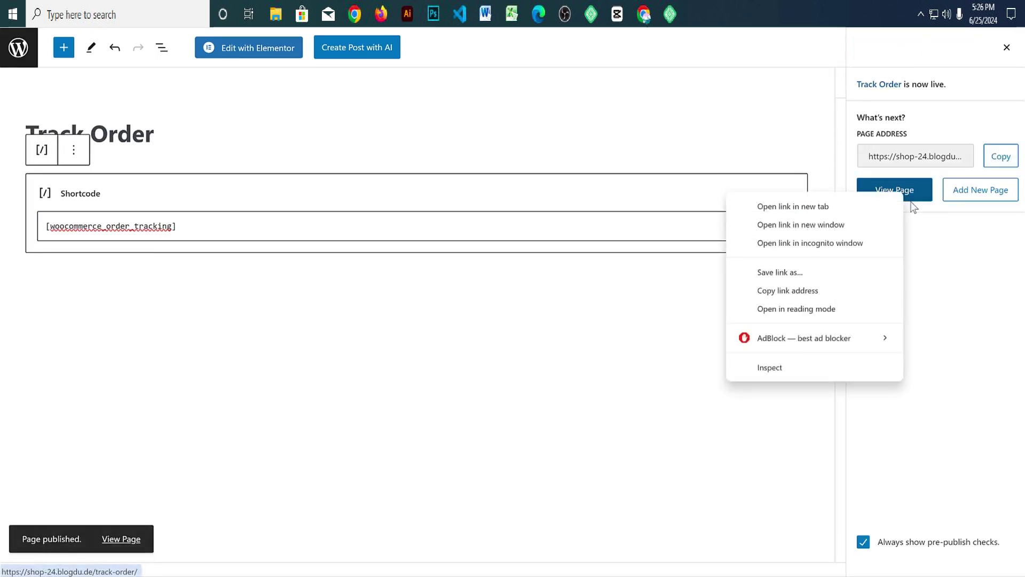
{"action": "left_click", "coordinate": [856, 206]}
{"action": "key", "text": "Return"}
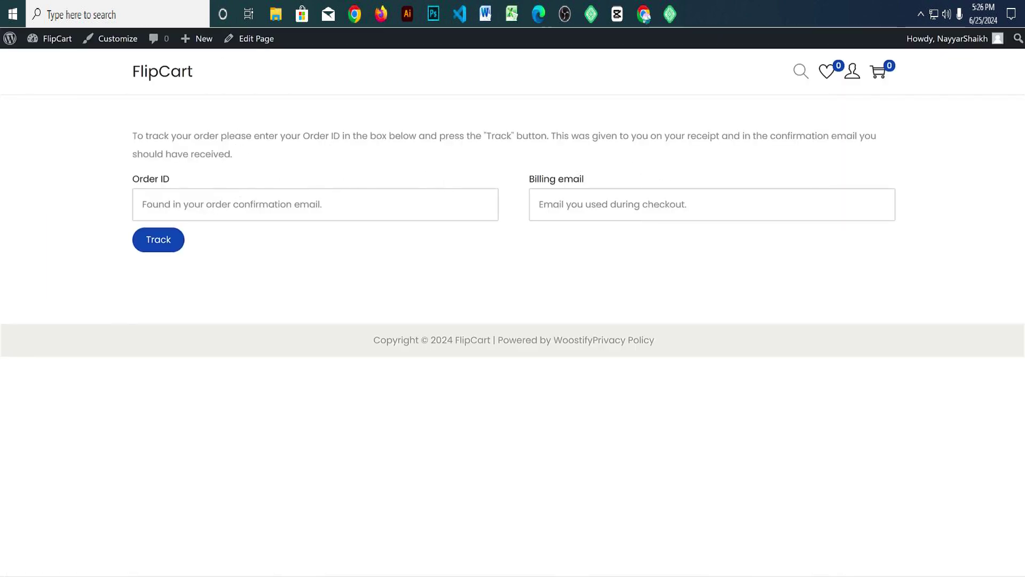
{"action": "key", "text": "ctrl+w"}
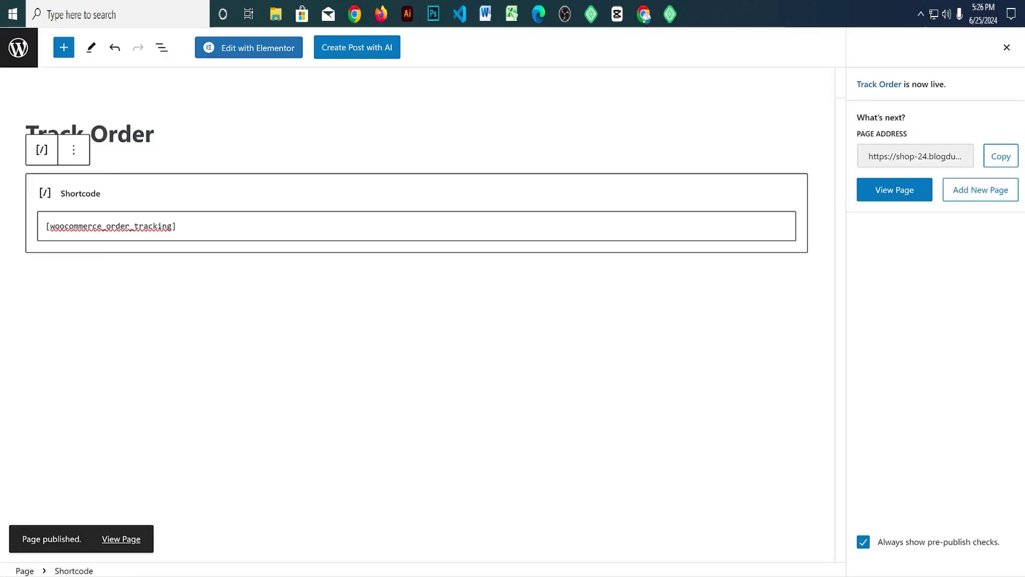
Step: Create and publish a new page titled "Contact", and open it for editing in Elementor
{"action": "left_click", "coordinate": [28, 58]}
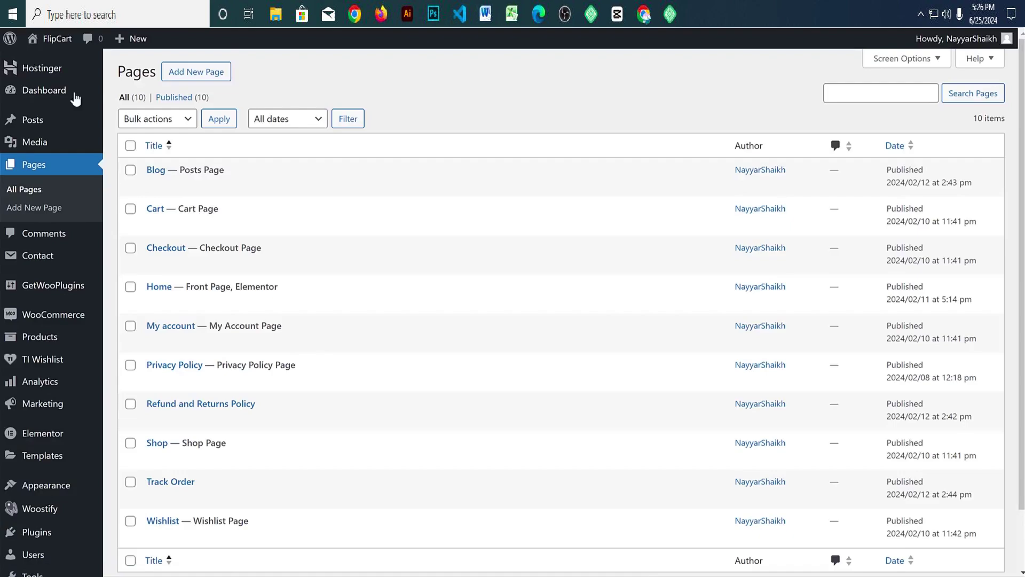
{"action": "left_click", "coordinate": [185, 72]}
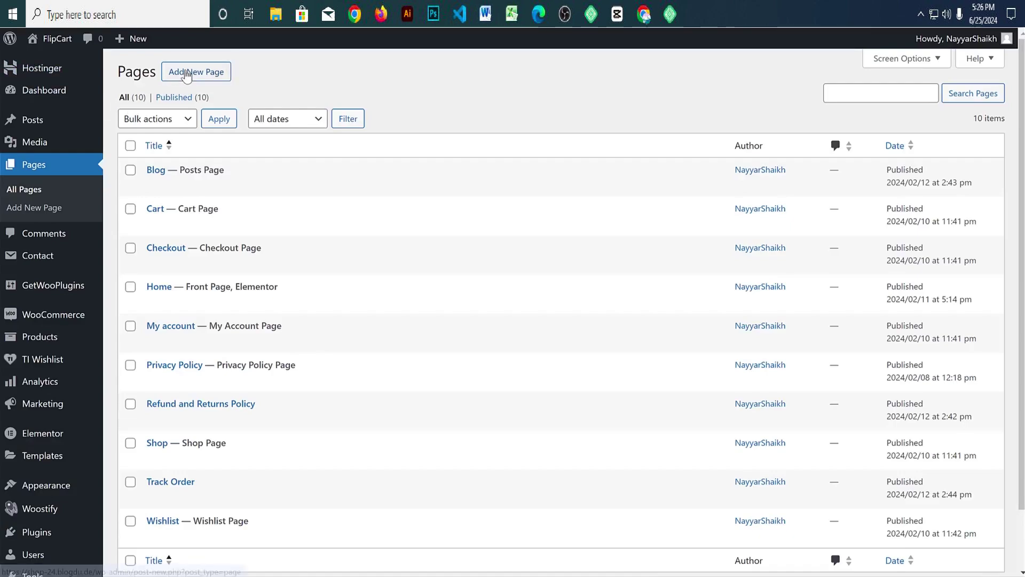
{"action": "type", "text": "Contact"}
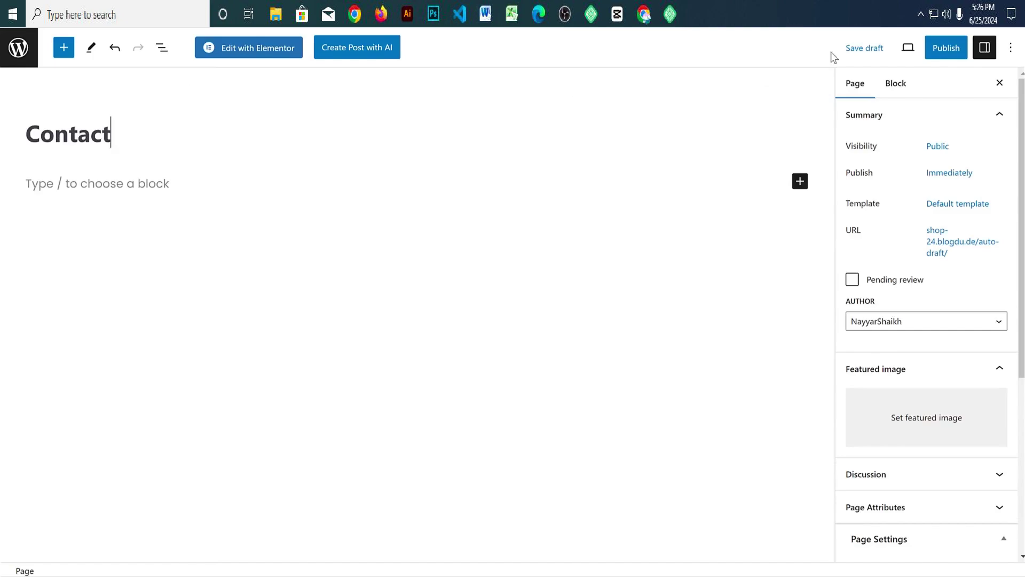
{"action": "left_click", "coordinate": [945, 47]}
{"action": "left_click", "coordinate": [876, 53]}
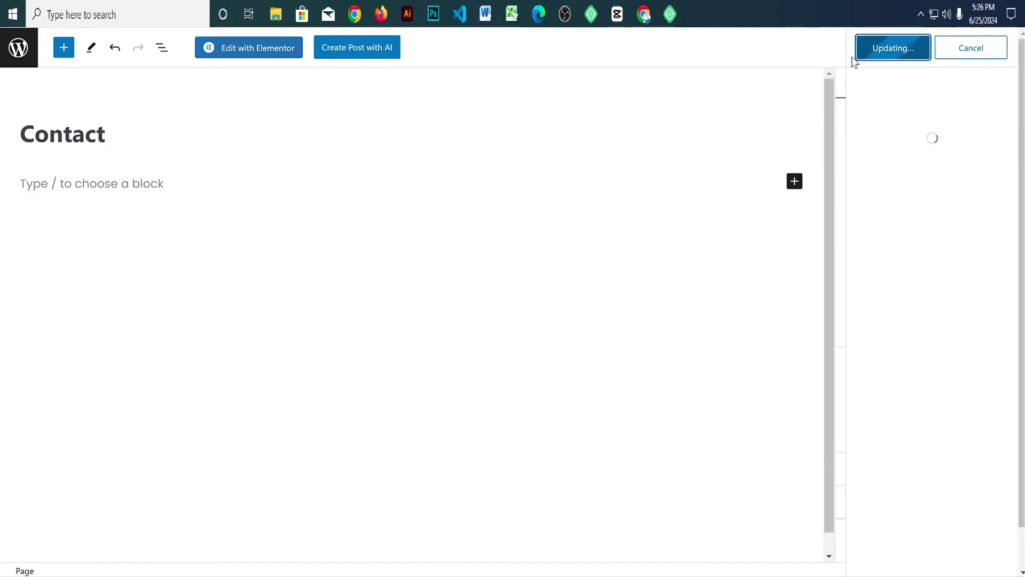
{"action": "left_click", "coordinate": [276, 47]}
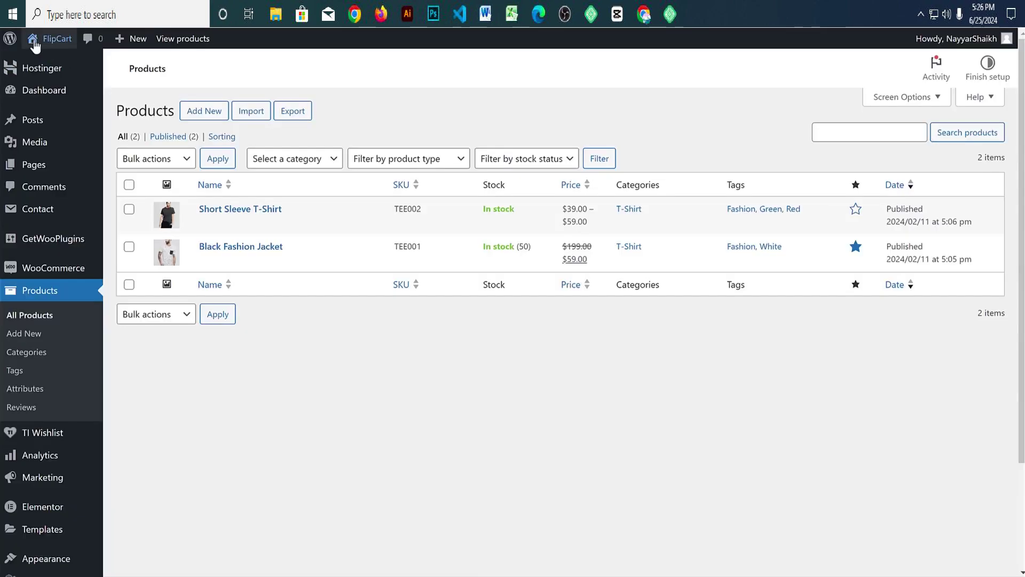
Step: Visit the store's front page and look through its sections down to Recent Products
{"action": "mouse_move", "coordinate": [36, 46]}
{"action": "left_click", "coordinate": [105, 82]}
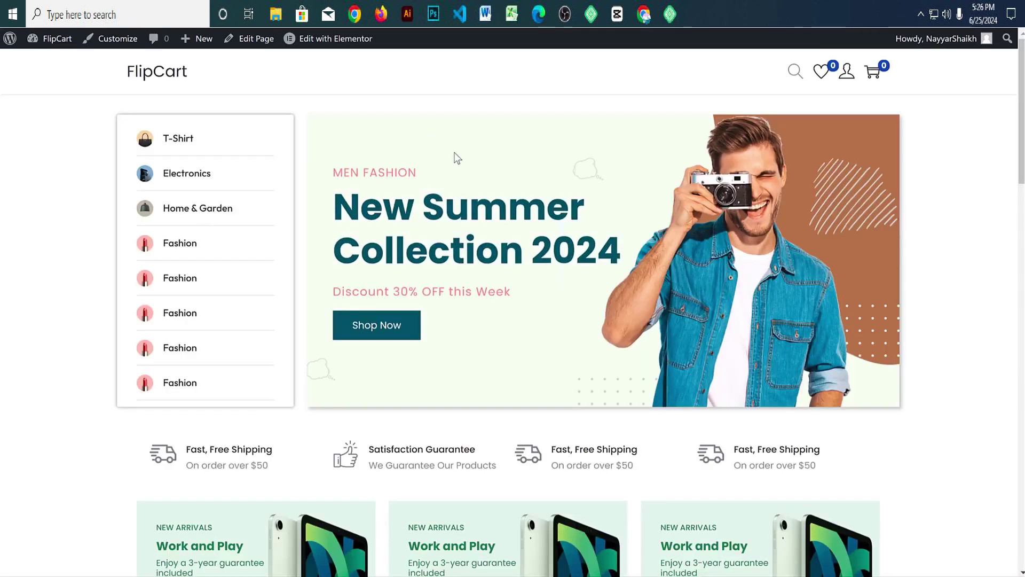
{"action": "scroll", "coordinate": [440, 291], "scroll_direction": "down", "scroll_amount": 20}
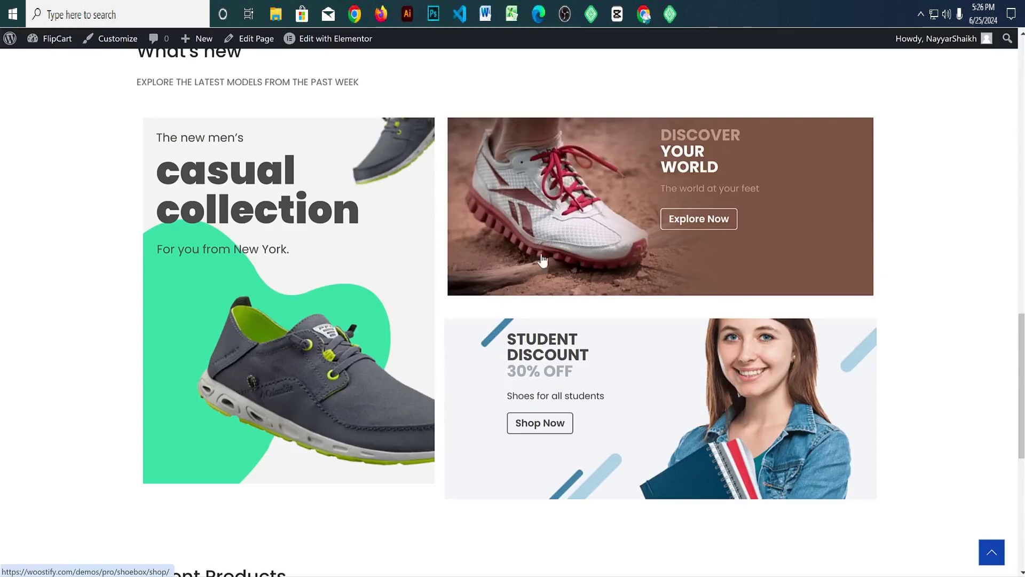
{"action": "scroll", "coordinate": [579, 331], "scroll_direction": "down", "scroll_amount": 7}
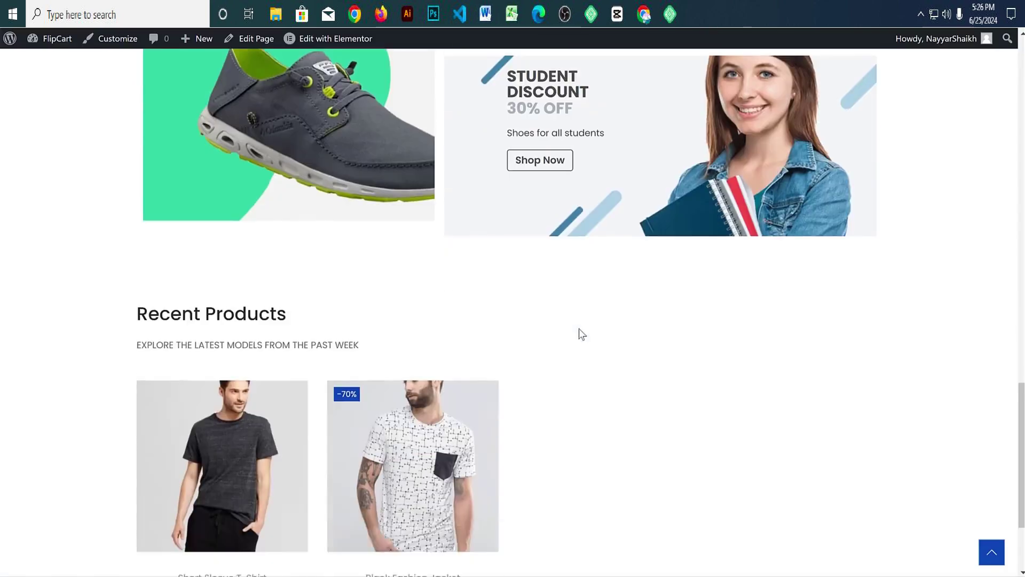
{"action": "scroll", "coordinate": [579, 339], "scroll_direction": "up", "scroll_amount": 15}
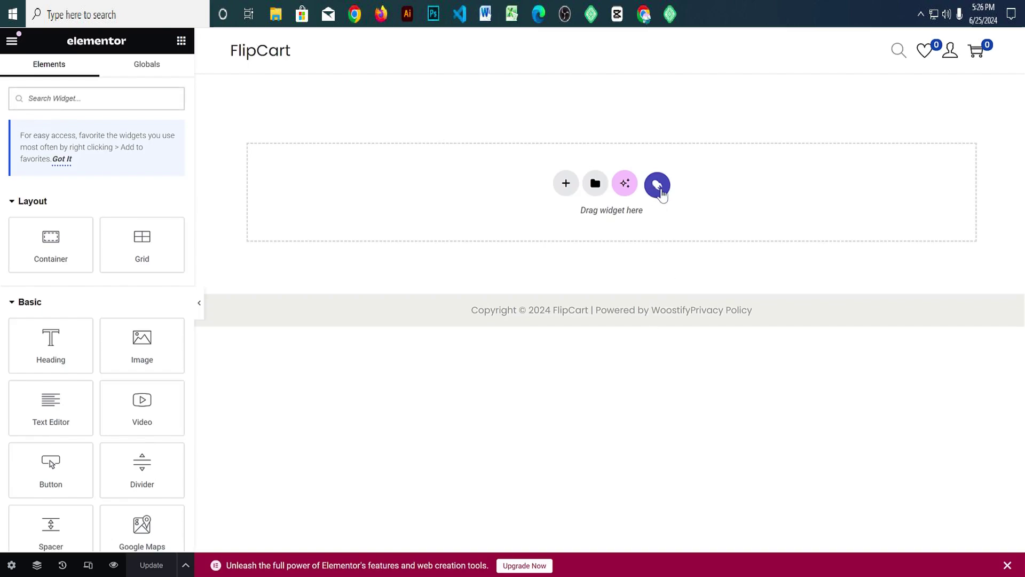
Step: Open the Woostify template library, filter the page templates to Free and open the Fashion template set
{"action": "left_click", "coordinate": [658, 185]}
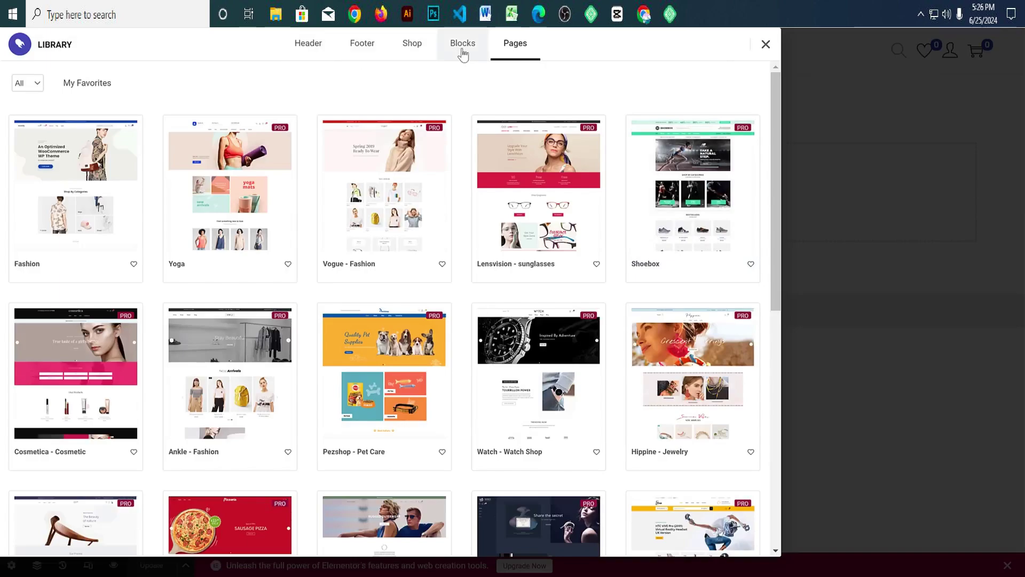
{"action": "left_click", "coordinate": [32, 83]}
{"action": "left_click", "coordinate": [29, 106]}
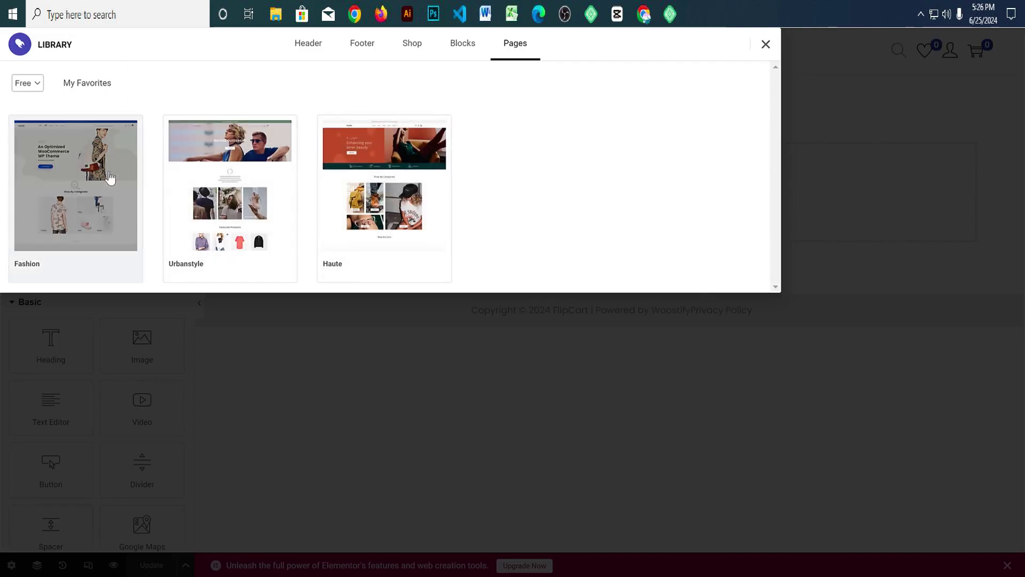
{"action": "left_click", "coordinate": [130, 170]}
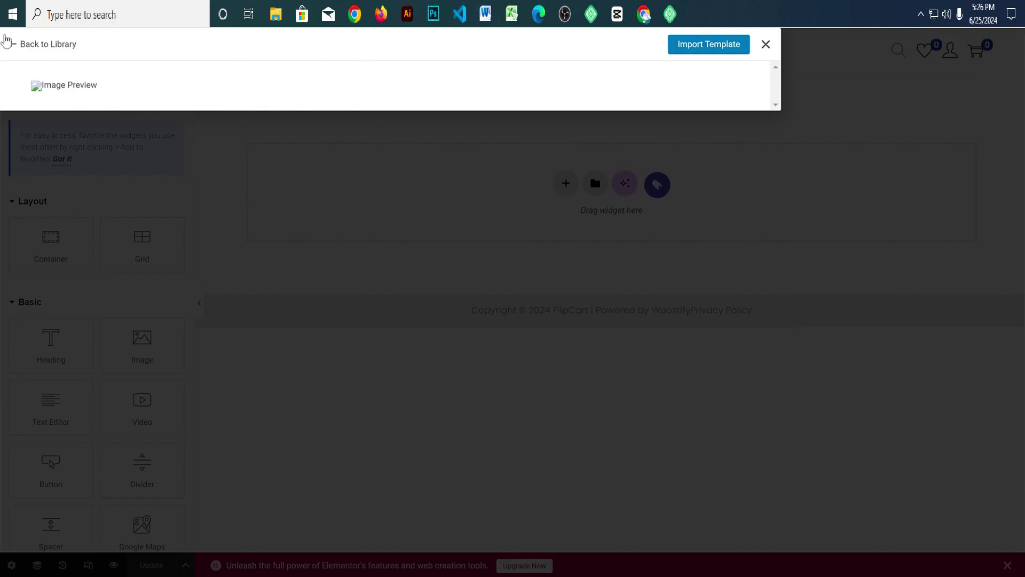
{"action": "left_click", "coordinate": [54, 49]}
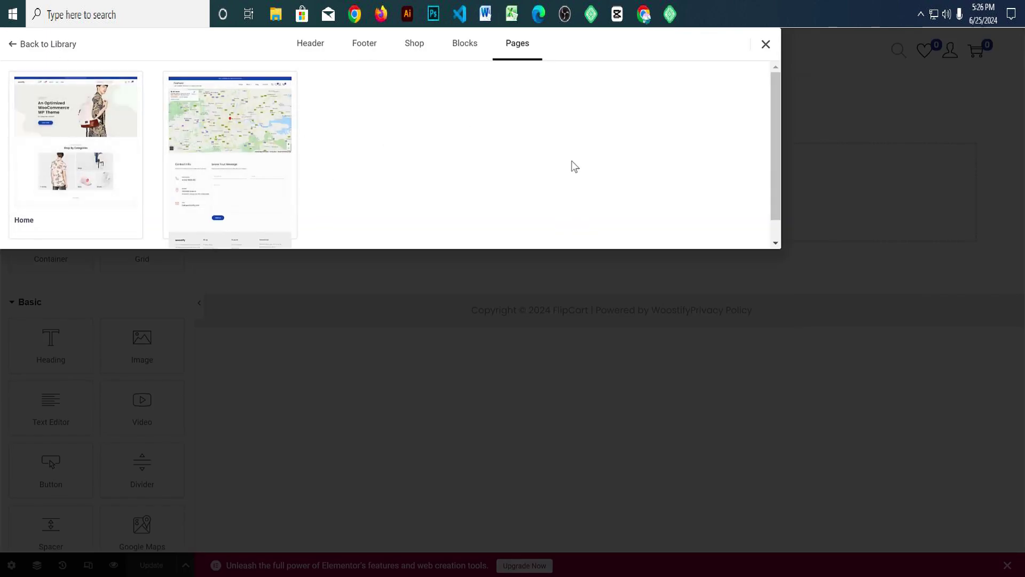
Step: Preview the Fashion set's contact page template with the map and message form, and import it into the Contact page
{"action": "scroll", "coordinate": [190, 177], "scroll_direction": "down", "scroll_amount": 1}
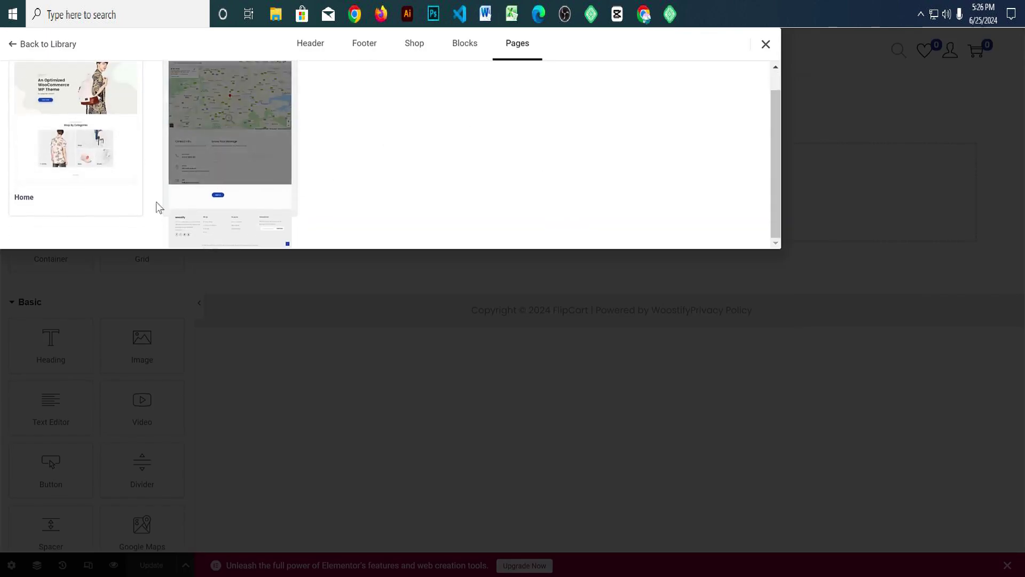
{"action": "left_click", "coordinate": [230, 155]}
{"action": "scroll", "coordinate": [336, 261], "scroll_direction": "down", "scroll_amount": 10}
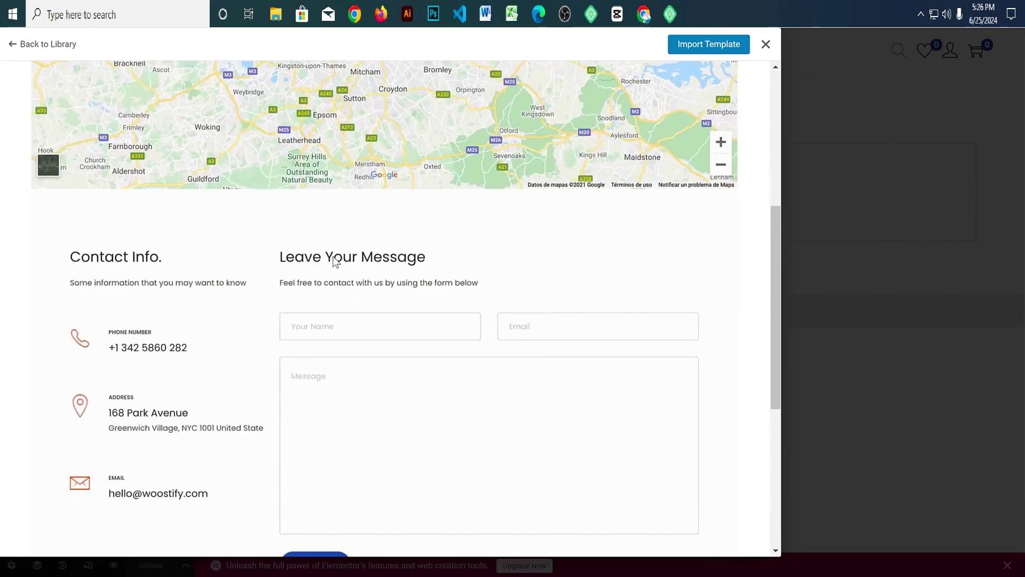
{"action": "scroll", "coordinate": [336, 261], "scroll_direction": "up", "scroll_amount": 6}
{"action": "scroll", "coordinate": [347, 310], "scroll_direction": "down", "scroll_amount": 5}
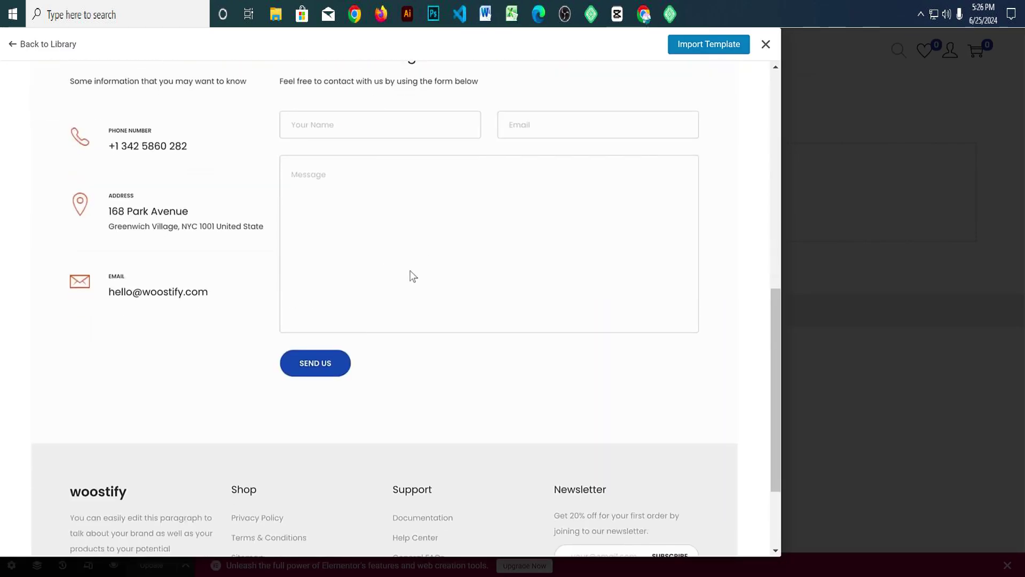
{"action": "scroll", "coordinate": [416, 278], "scroll_direction": "up", "scroll_amount": 7}
{"action": "scroll", "coordinate": [420, 281], "scroll_direction": "up", "scroll_amount": 3}
{"action": "left_click", "coordinate": [734, 50]}
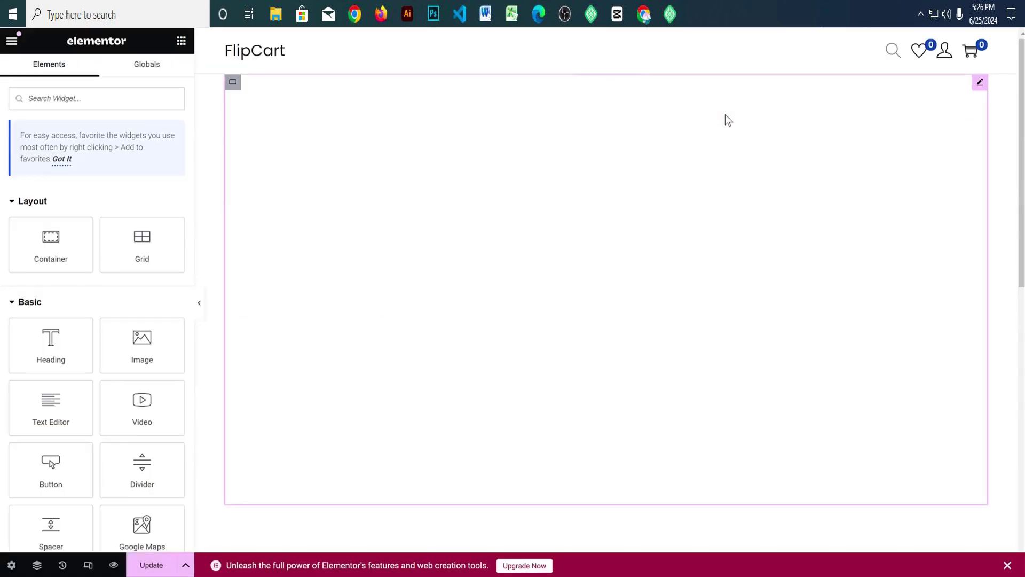
Step: Set the Contact page's Google Maps location to "mumbai" and its zoom to 15
{"action": "scroll", "coordinate": [668, 207], "scroll_direction": "down", "scroll_amount": 4}
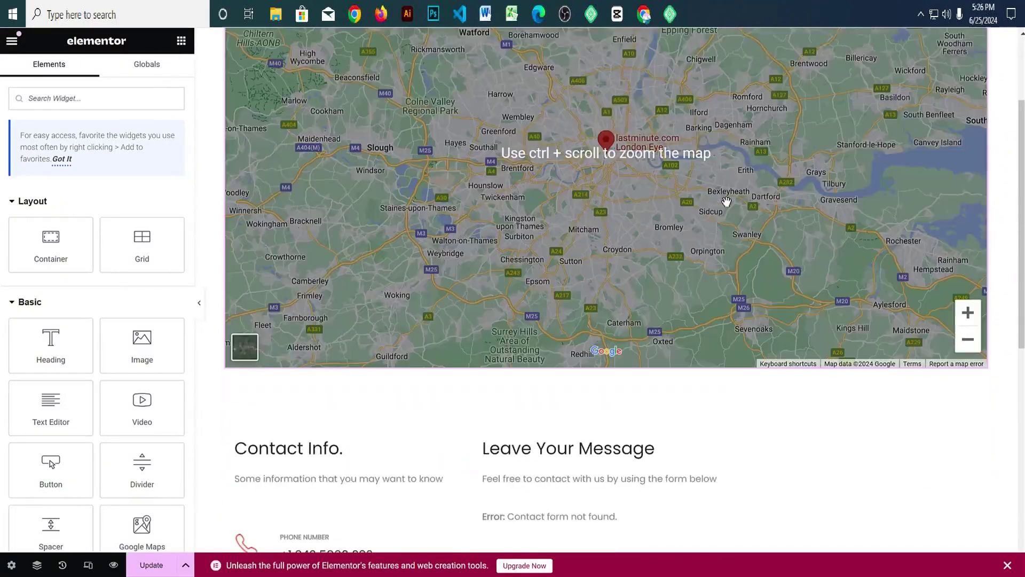
{"action": "scroll", "coordinate": [667, 207], "scroll_direction": "down", "scroll_amount": 5}
{"action": "scroll", "coordinate": [666, 209], "scroll_direction": "up", "scroll_amount": 8}
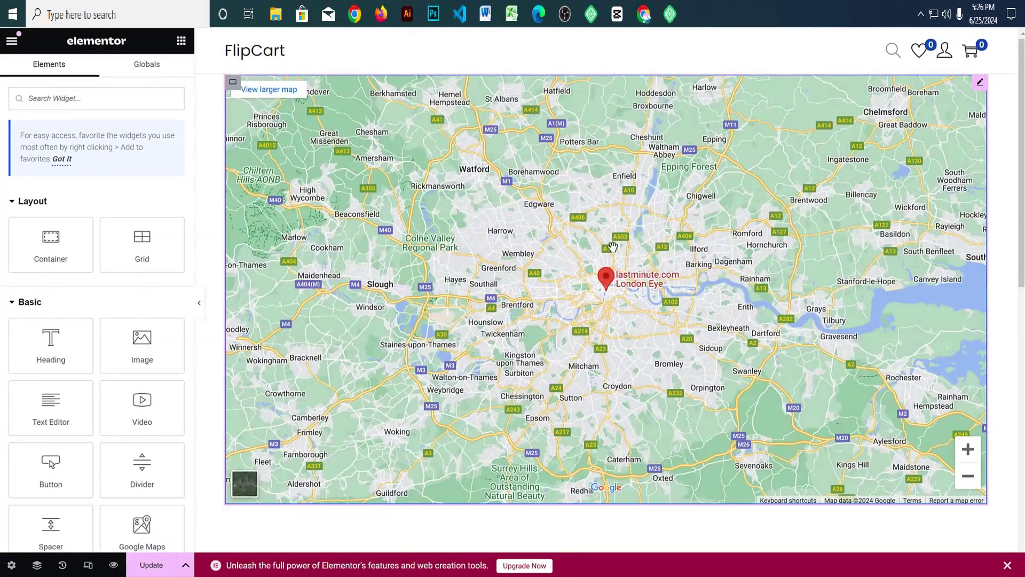
{"action": "left_click", "coordinate": [981, 84]}
{"action": "triple_click", "coordinate": [116, 164]}
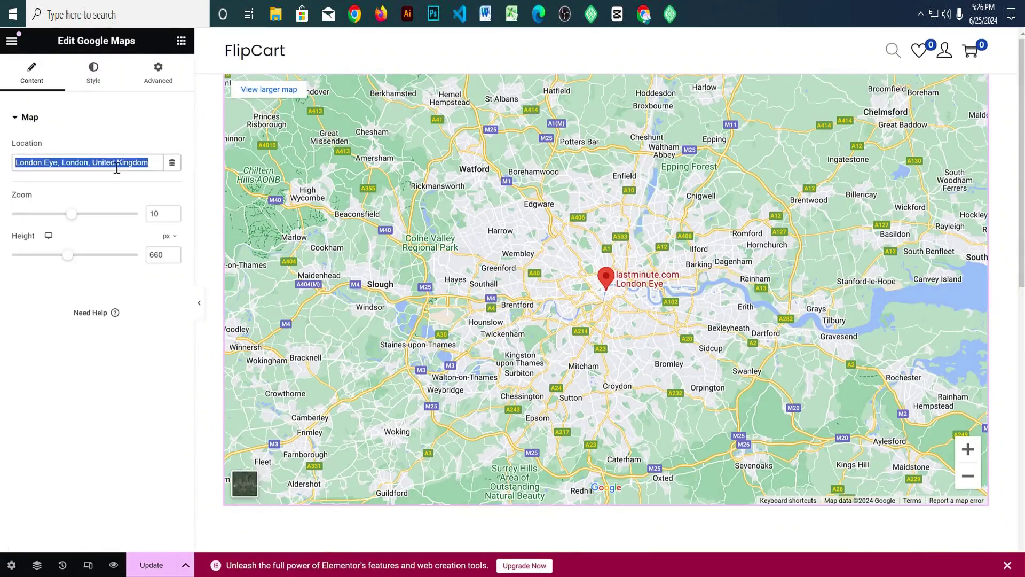
{"action": "type", "text": "mumbai"}
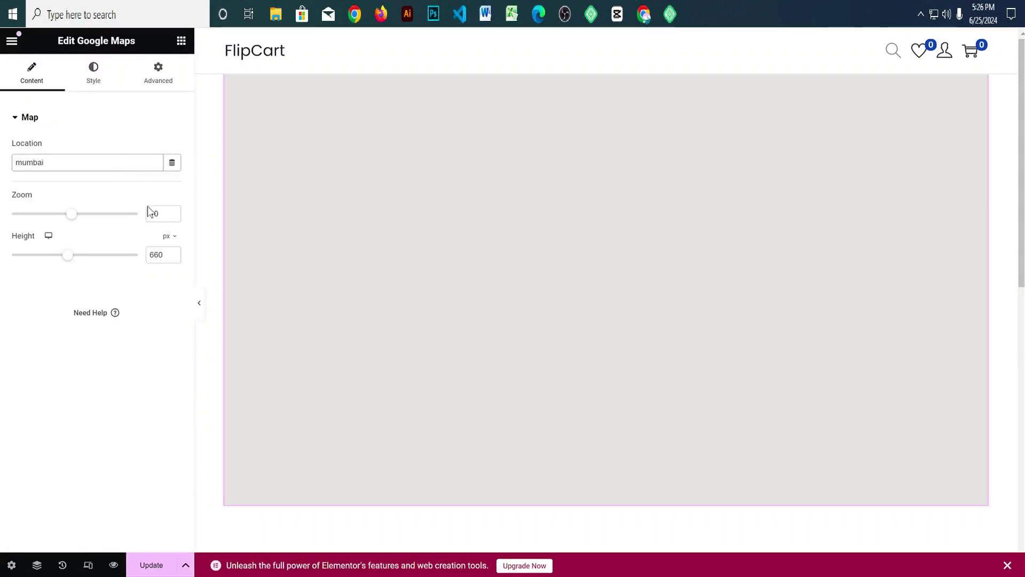
{"action": "left_click", "coordinate": [172, 211]}
{"action": "left_click", "coordinate": [172, 211]}
{"action": "left_click", "coordinate": [172, 212]}
{"action": "left_click", "coordinate": [171, 212]}
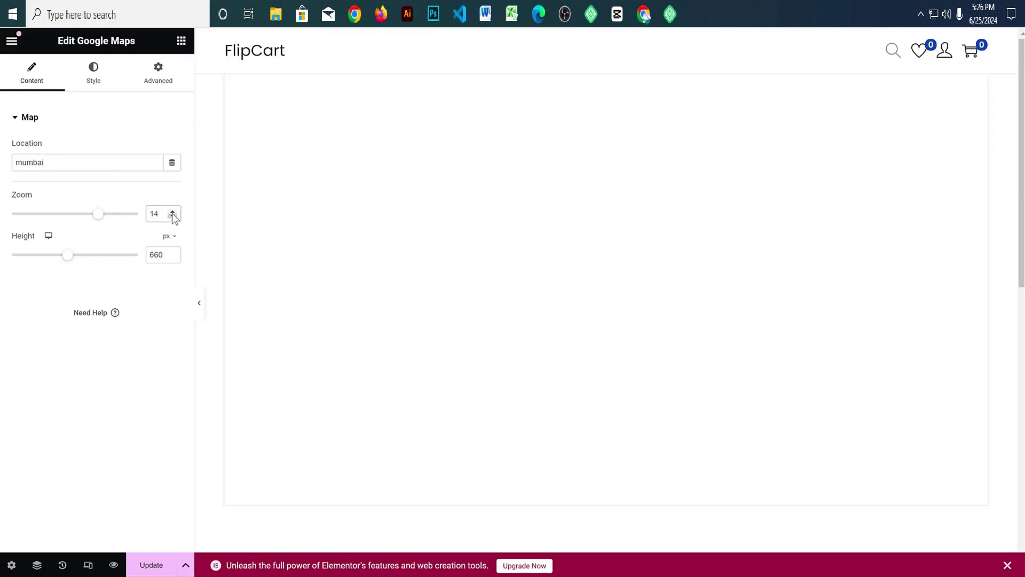
{"action": "left_click", "coordinate": [172, 212]}
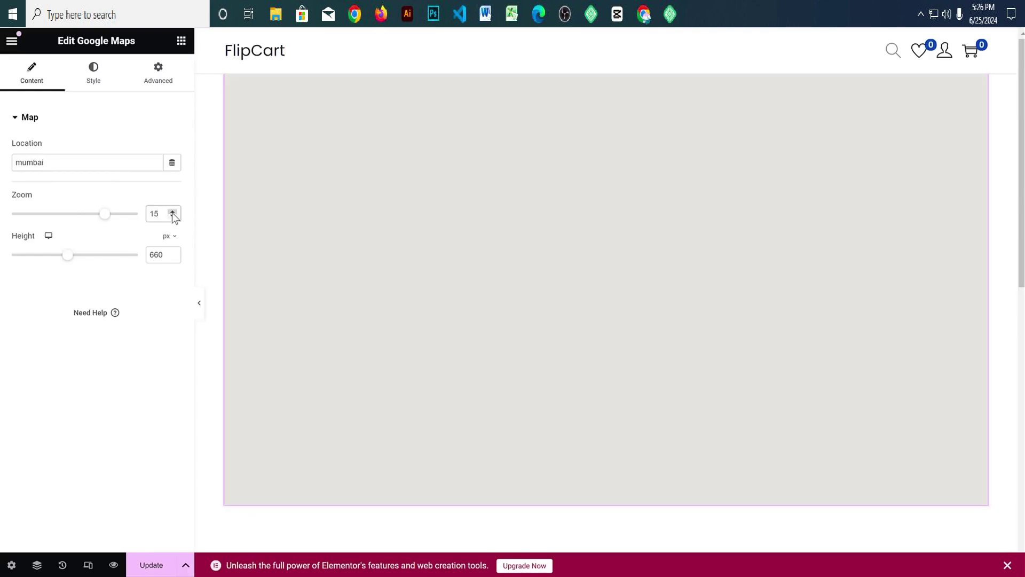
Step: Open the Contact Info text block for editing and select its phone number
{"action": "scroll", "coordinate": [723, 344], "scroll_direction": "down", "scroll_amount": 8}
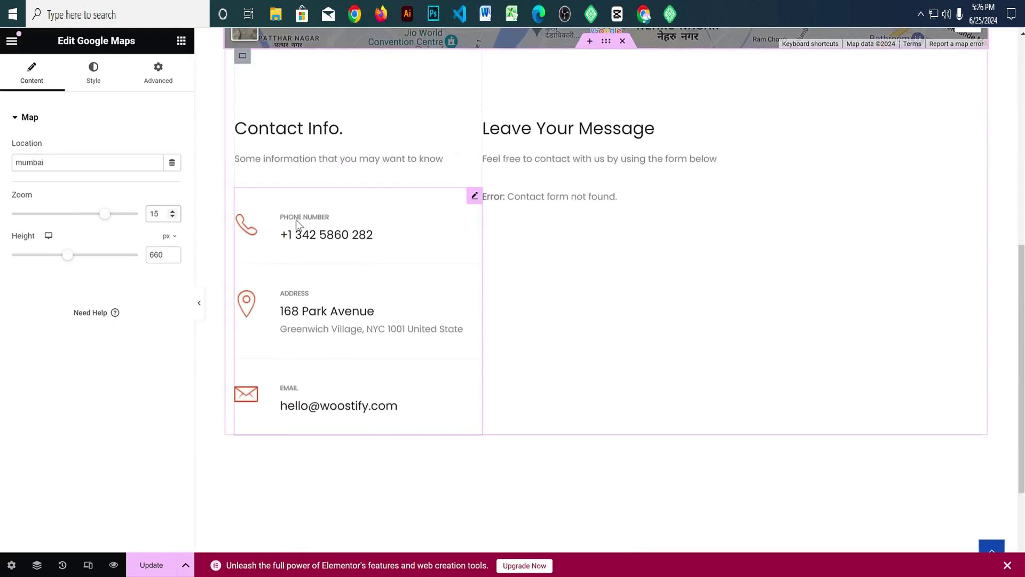
{"action": "left_click", "coordinate": [325, 235]}
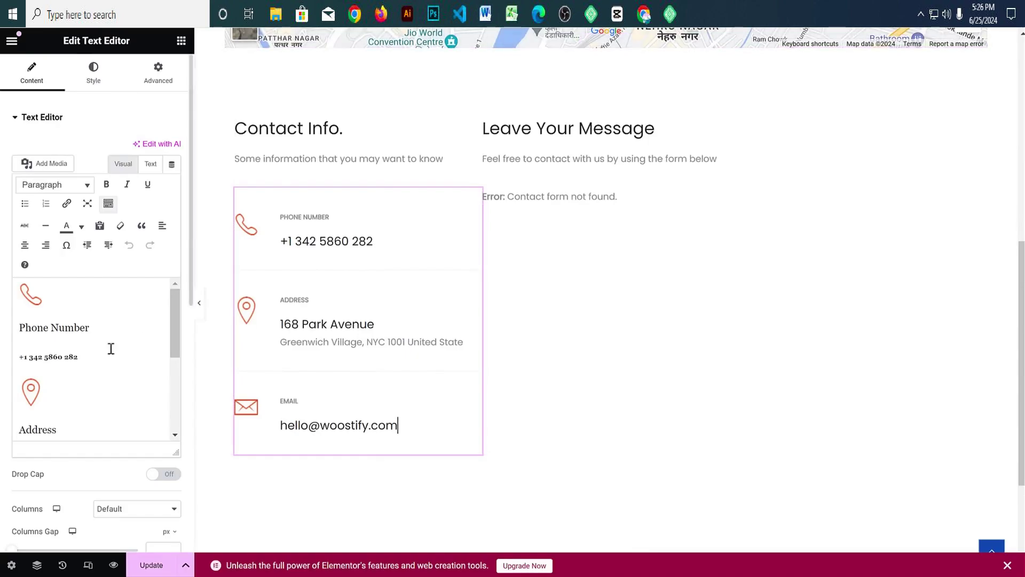
{"action": "left_click_drag", "start_coordinate": [79, 357], "coordinate": [23, 357]}
{"action": "scroll", "coordinate": [364, 272], "scroll_direction": "up", "scroll_amount": 3}
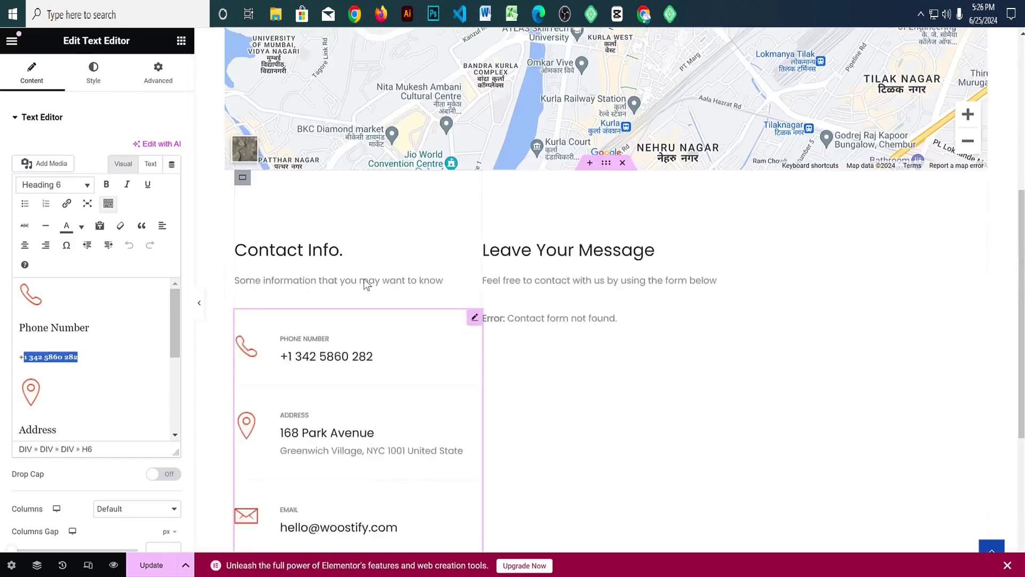
{"action": "scroll", "coordinate": [531, 283], "scroll_direction": "down", "scroll_amount": 3}
Step: Open the Shortcode widget under Leave Your Message and select its existing contact-form-7 shortcode
{"action": "left_click", "coordinate": [566, 168]}
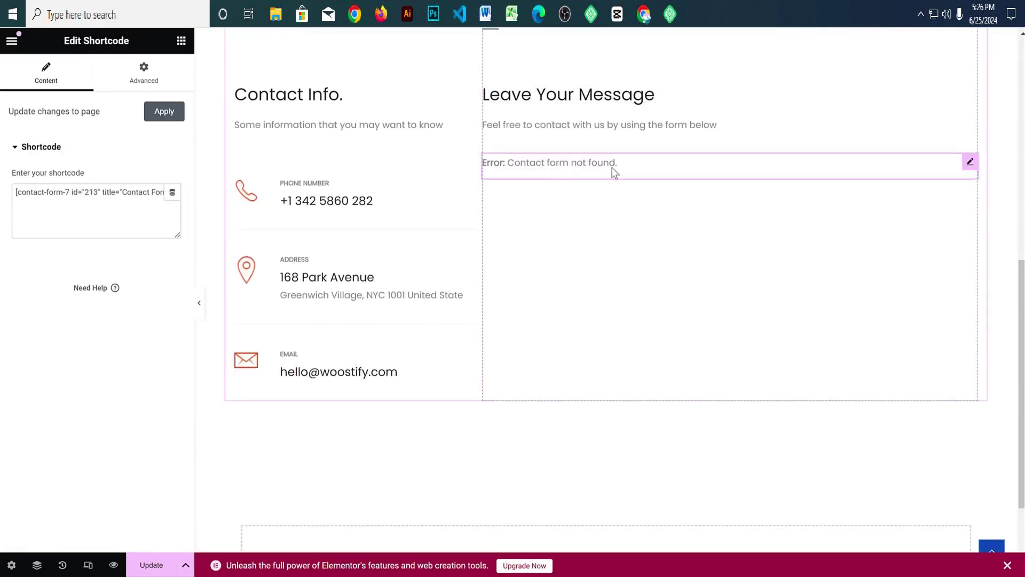
{"action": "triple_click", "coordinate": [71, 193]}
{"action": "key", "text": "ctrl+v"}
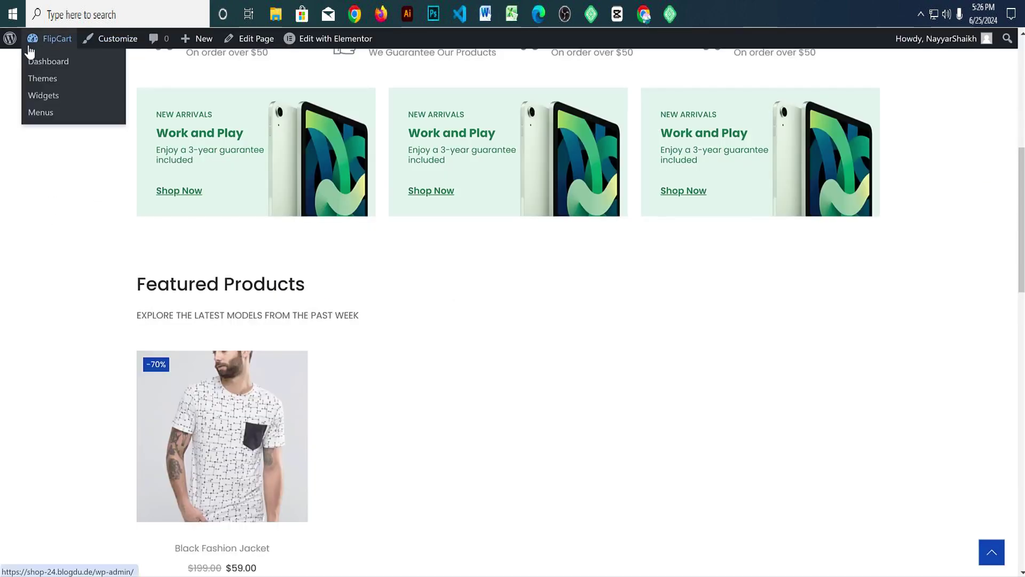
Step: Go to the FlipCart dashboard's contact forms and open Contact form 1 for editing
{"action": "left_click", "coordinate": [30, 55]}
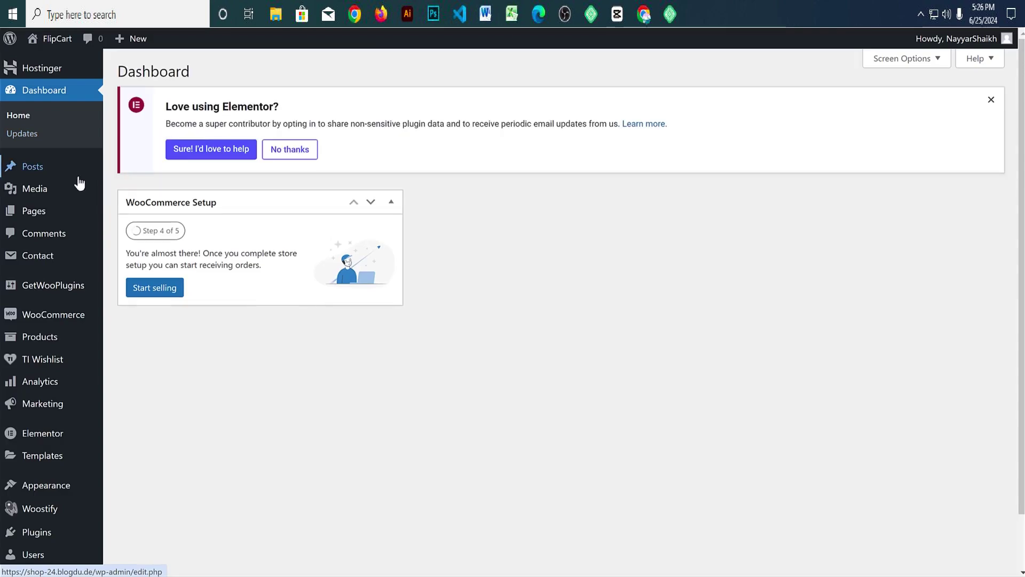
{"action": "scroll", "coordinate": [80, 257], "scroll_direction": "down", "scroll_amount": 2}
{"action": "mouse_move", "coordinate": [80, 257]}
{"action": "mouse_move", "coordinate": [32, 199]}
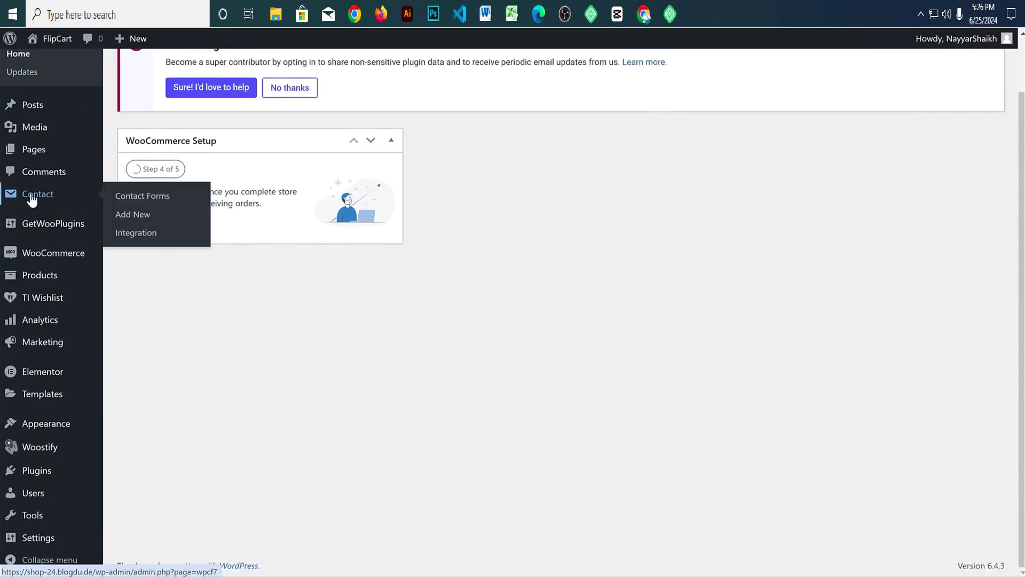
{"action": "left_click", "coordinate": [32, 199]}
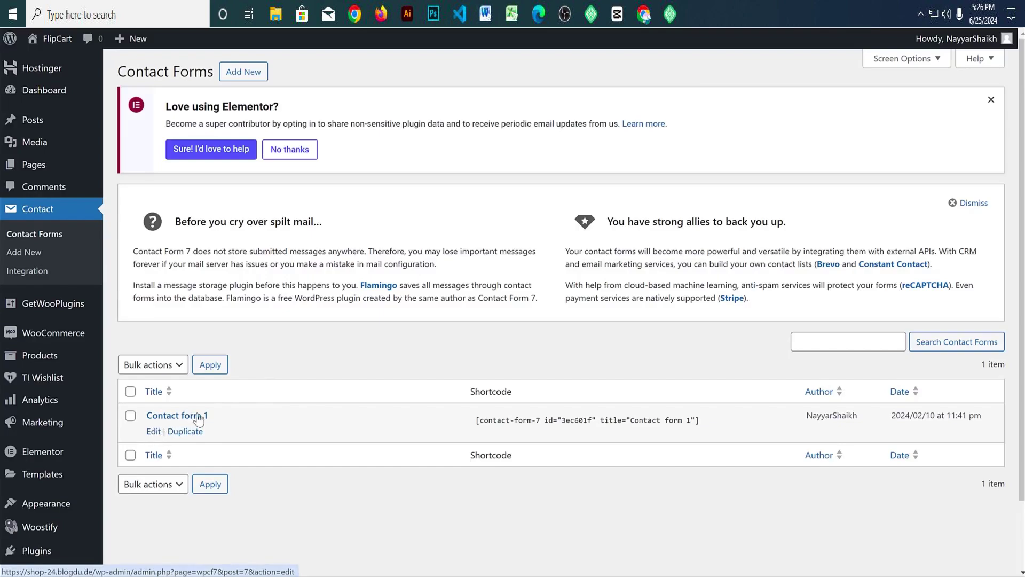
{"action": "left_click", "coordinate": [154, 433]}
Step: Clear the entire existing form template of Contact form 1
{"action": "scroll", "coordinate": [304, 414], "scroll_direction": "down", "scroll_amount": 4}
{"action": "left_click_drag", "start_coordinate": [302, 402], "coordinate": [137, 145]}
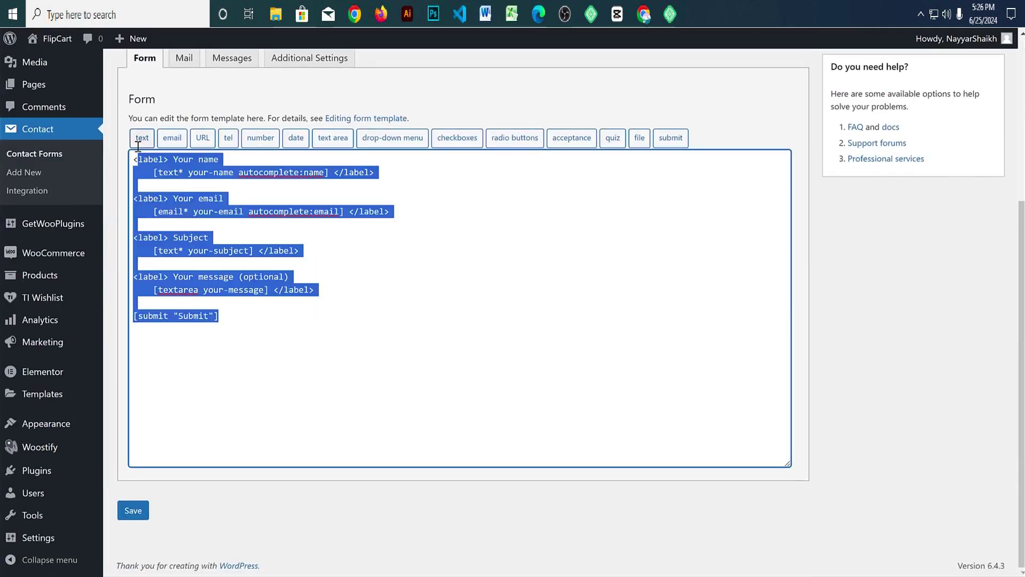
{"action": "key", "text": "BackSpace"}
{"action": "key", "text": "BackSpace"}
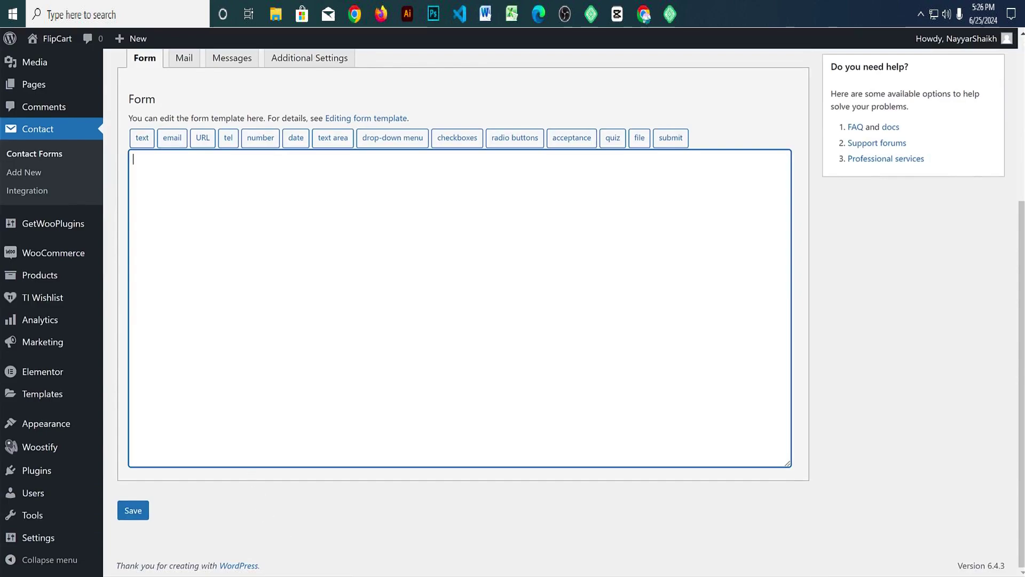
Step: Open the Contact Form text file in File Explorer's eComm Media folder and copy all of its form code
{"action": "key", "text": "alt+Tab"}
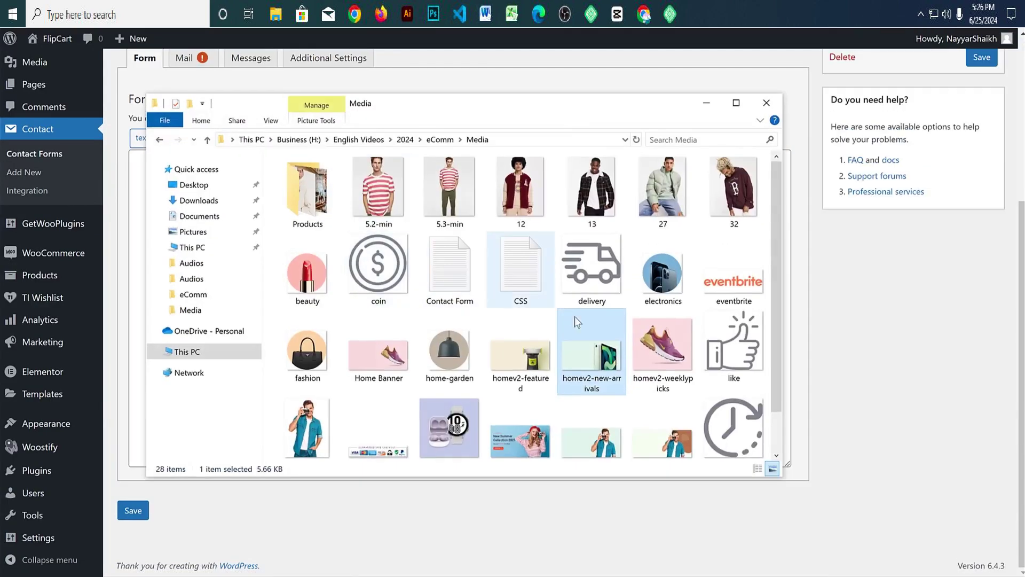
{"action": "scroll", "coordinate": [581, 332], "scroll_direction": "down", "scroll_amount": 1}
{"action": "scroll", "coordinate": [581, 335], "scroll_direction": "up", "scroll_amount": 1}
{"action": "left_click", "coordinate": [461, 310]}
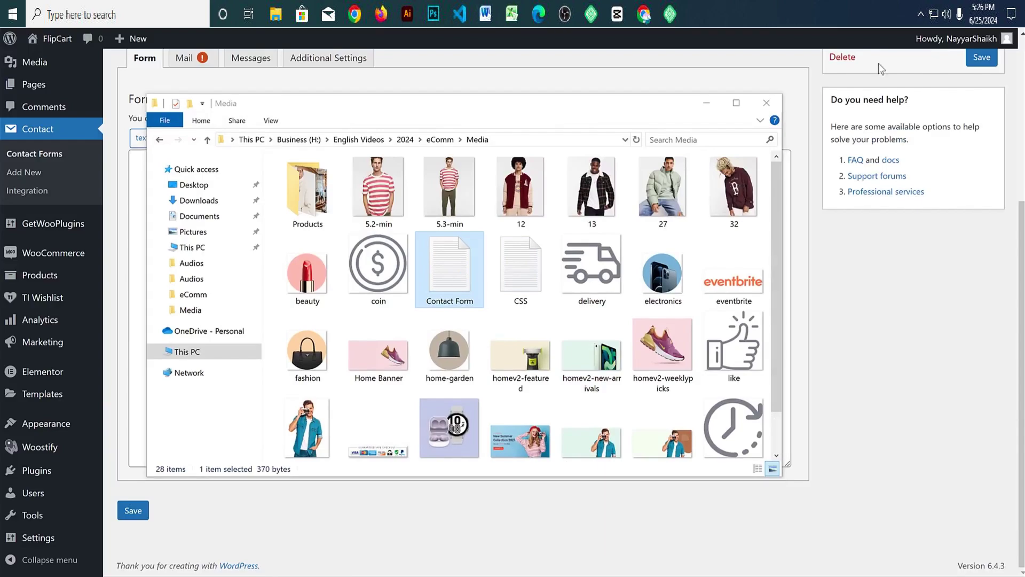
{"action": "double_click", "coordinate": [456, 283]}
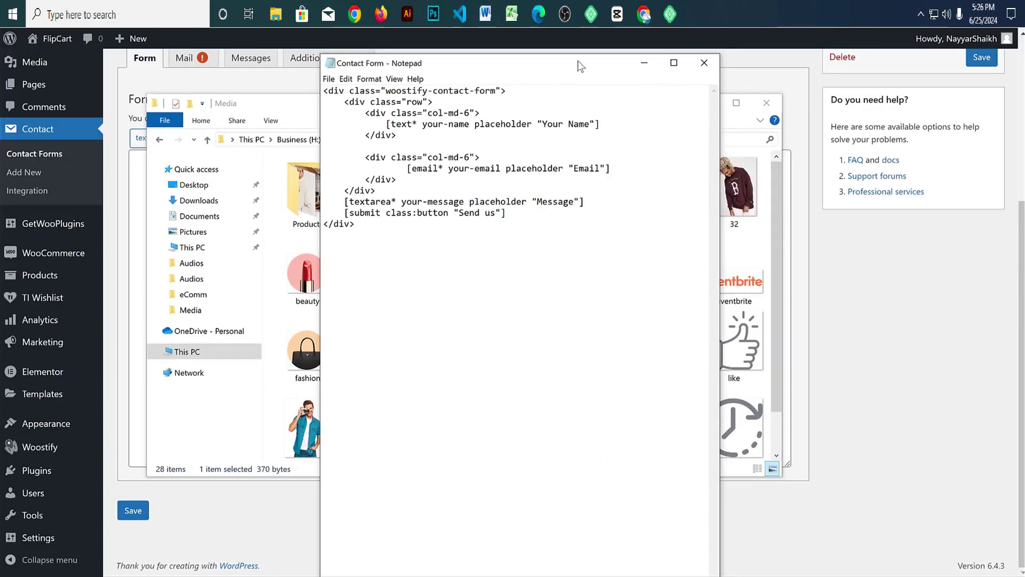
{"action": "left_click_drag", "start_coordinate": [413, 231], "coordinate": [342, 202]}
{"action": "left_click_drag", "start_coordinate": [317, 150], "coordinate": [300, 86]}
{"action": "right_click", "coordinate": [365, 94]}
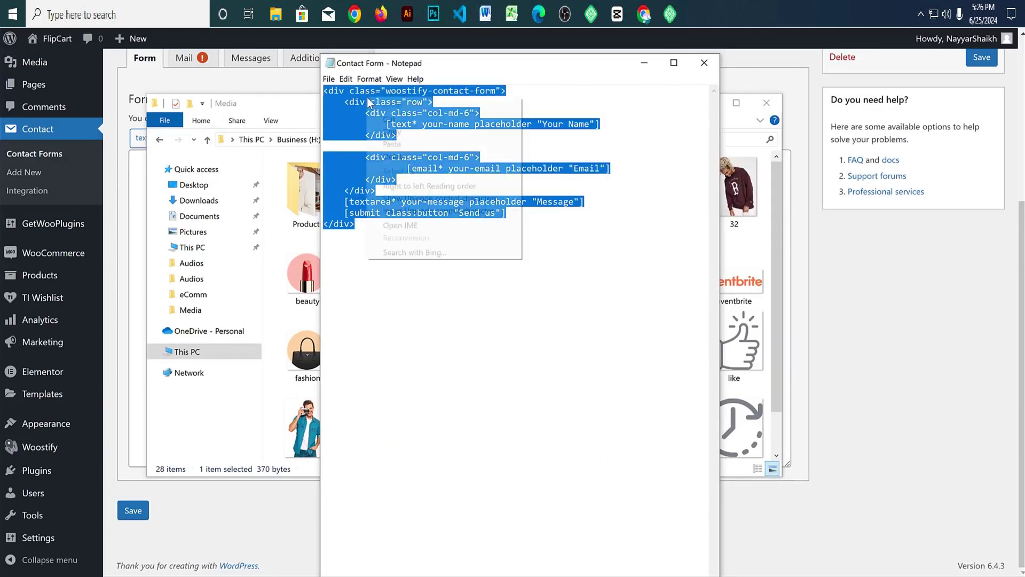
{"action": "left_click", "coordinate": [388, 131]}
{"action": "left_click", "coordinate": [731, 62]}
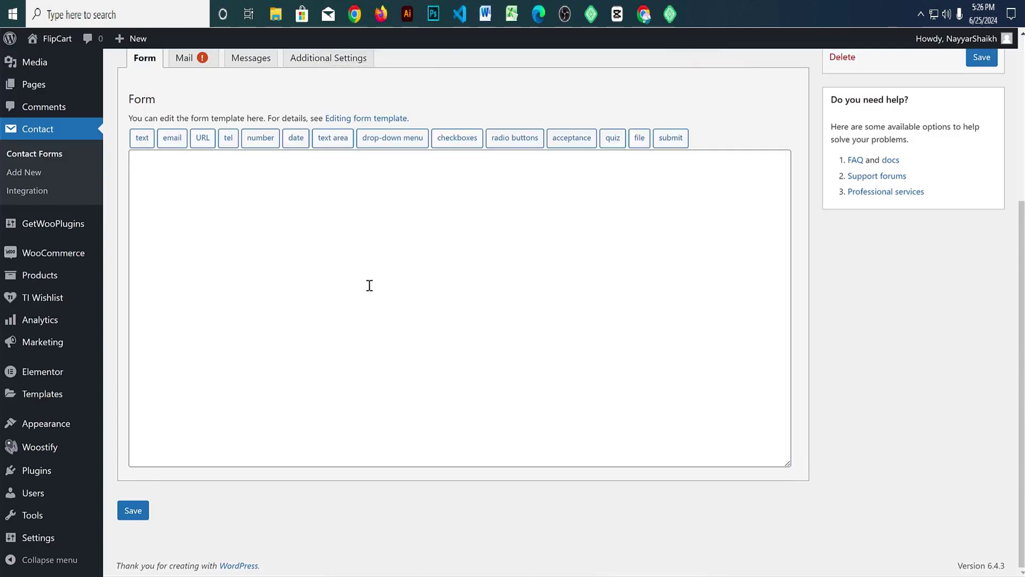
Step: Paste the copied form code into the empty template of Contact form 1 and save the form
{"action": "left_click", "coordinate": [367, 286]}
{"action": "key", "text": "ctrl+v"}
{"action": "left_click", "coordinate": [140, 510]}
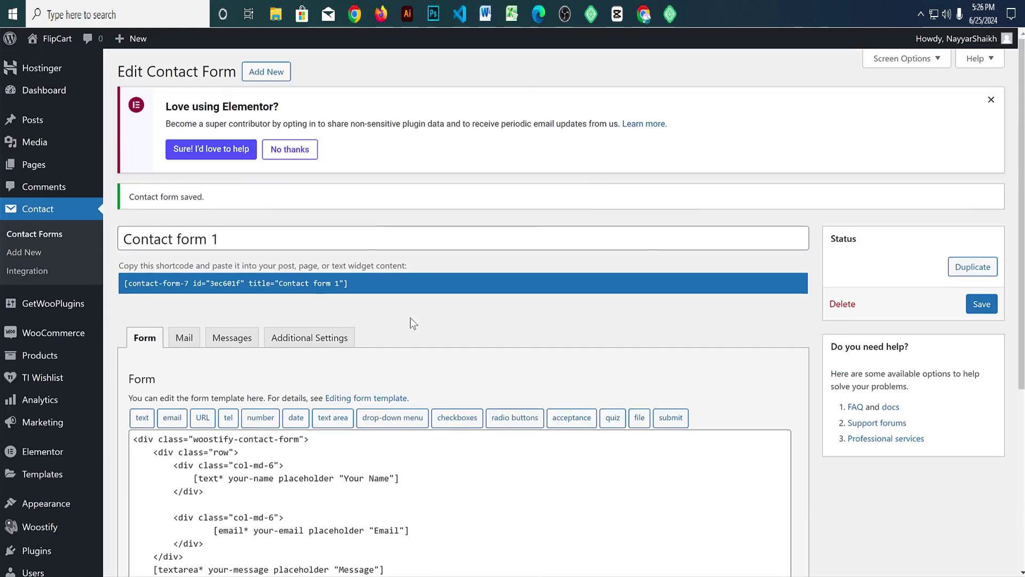
Step: Copy the shortcode of Contact form 1 and paste it into the Contact page's Shortcode widget in Elementor
{"action": "left_click", "coordinate": [299, 283]}
{"action": "right_click", "coordinate": [300, 284]}
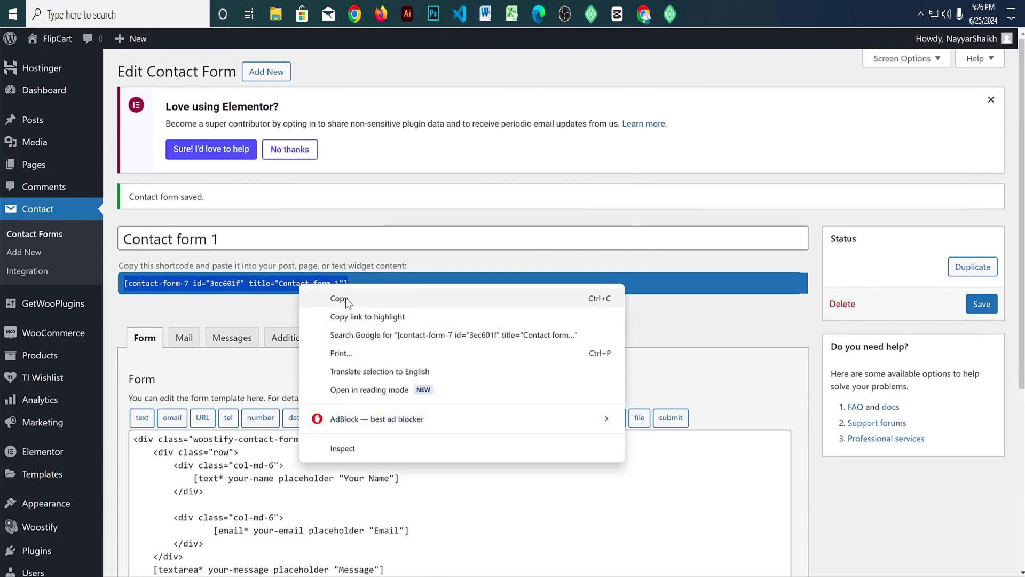
{"action": "left_click", "coordinate": [345, 298]}
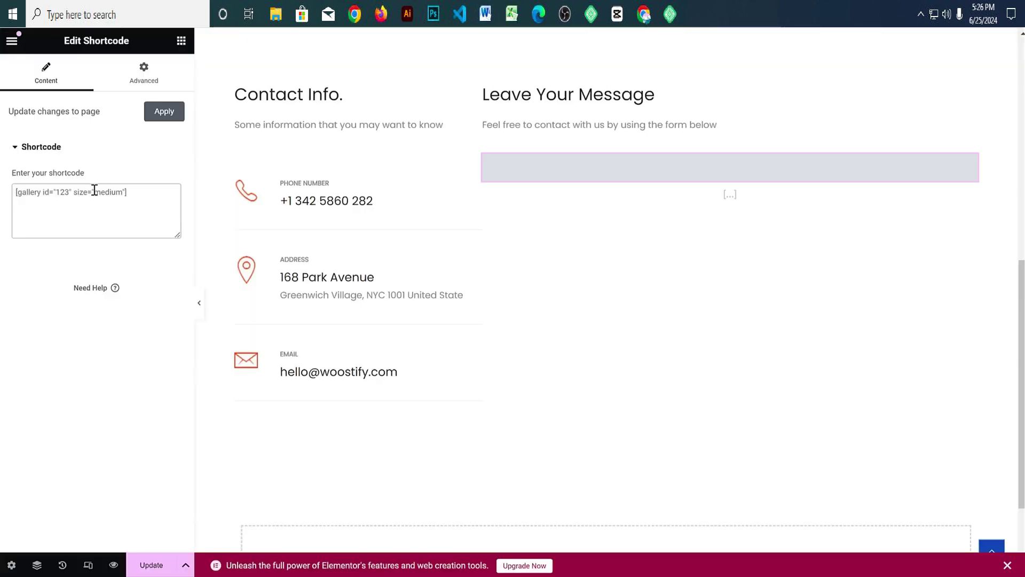
{"action": "left_click", "coordinate": [94, 190]}
{"action": "key", "text": "ctrl+v"}
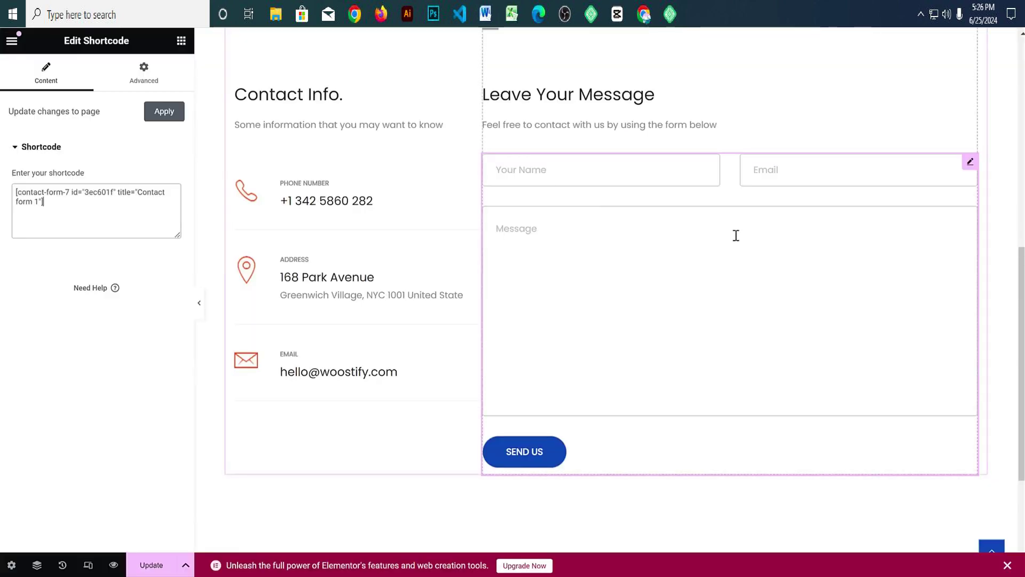
Step: Review the Contact page's form and map, and update the page
{"action": "scroll", "coordinate": [737, 235], "scroll_direction": "down", "scroll_amount": 4}
{"action": "scroll", "coordinate": [737, 240], "scroll_direction": "up", "scroll_amount": 10}
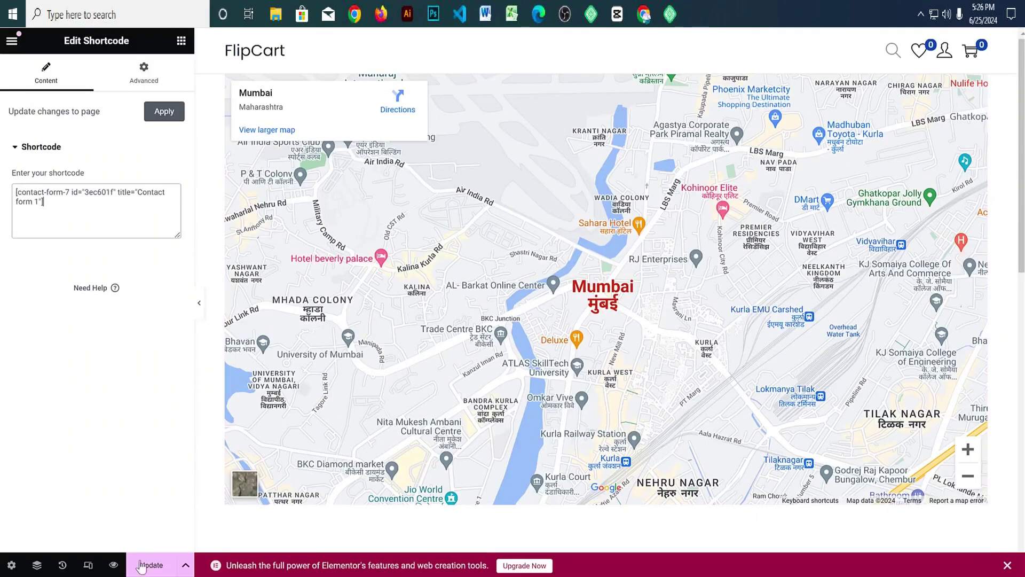
{"action": "left_click", "coordinate": [142, 567]}
{"action": "scroll", "coordinate": [492, 338], "scroll_direction": "up", "scroll_amount": 2}
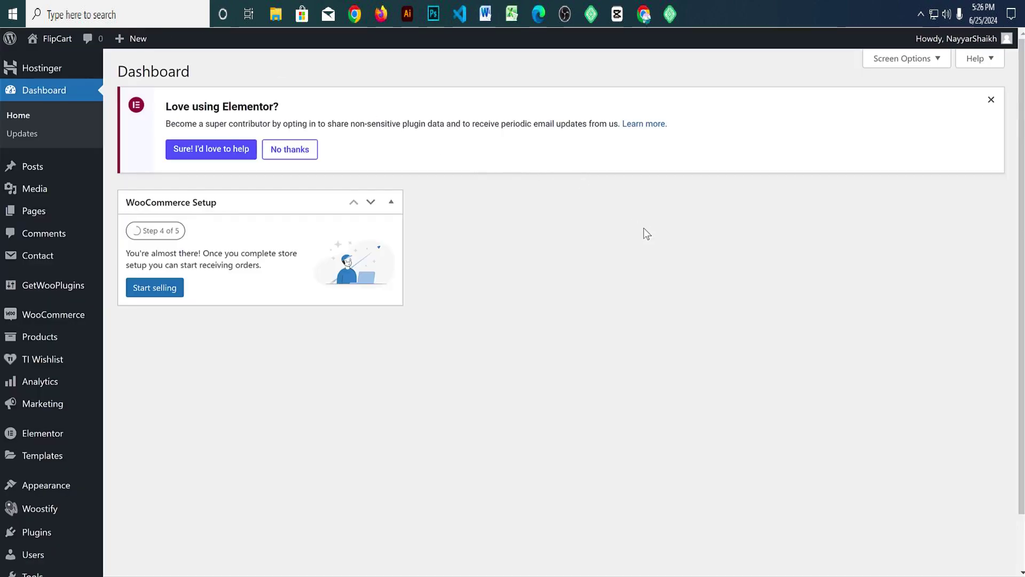
Step: Open the Menus page in the WordPress dashboard and create a menu named Main Menu
{"action": "scroll", "coordinate": [644, 228], "scroll_direction": "down", "scroll_amount": 1}
{"action": "mouse_move", "coordinate": [12, 424]}
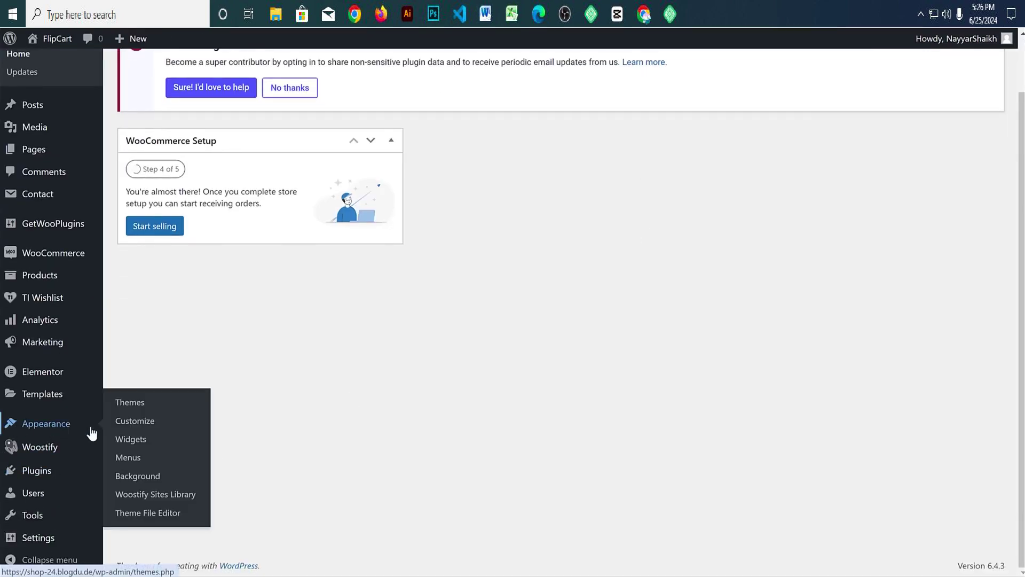
{"action": "left_click", "coordinate": [128, 458]}
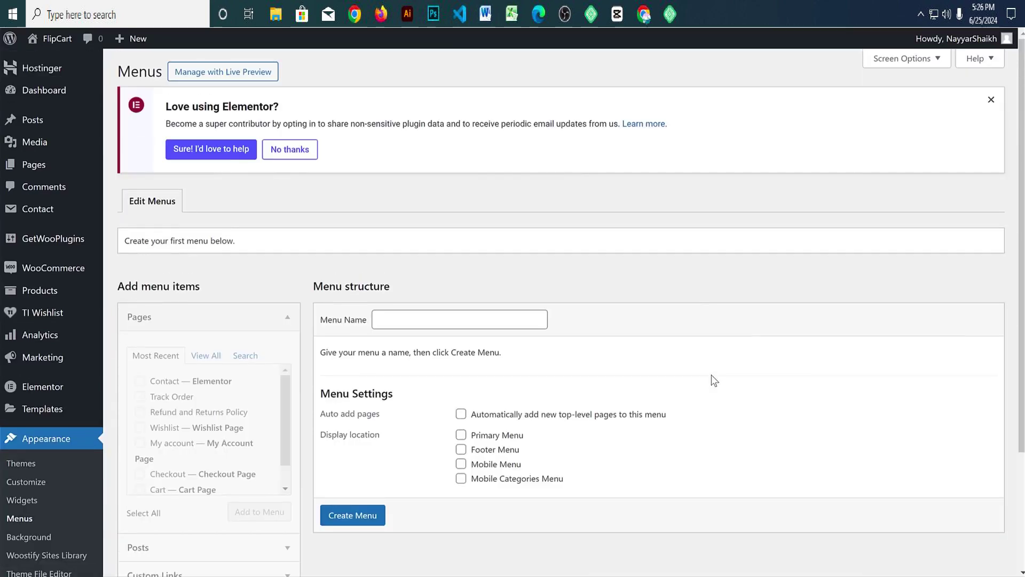
{"action": "left_click", "coordinate": [414, 321]}
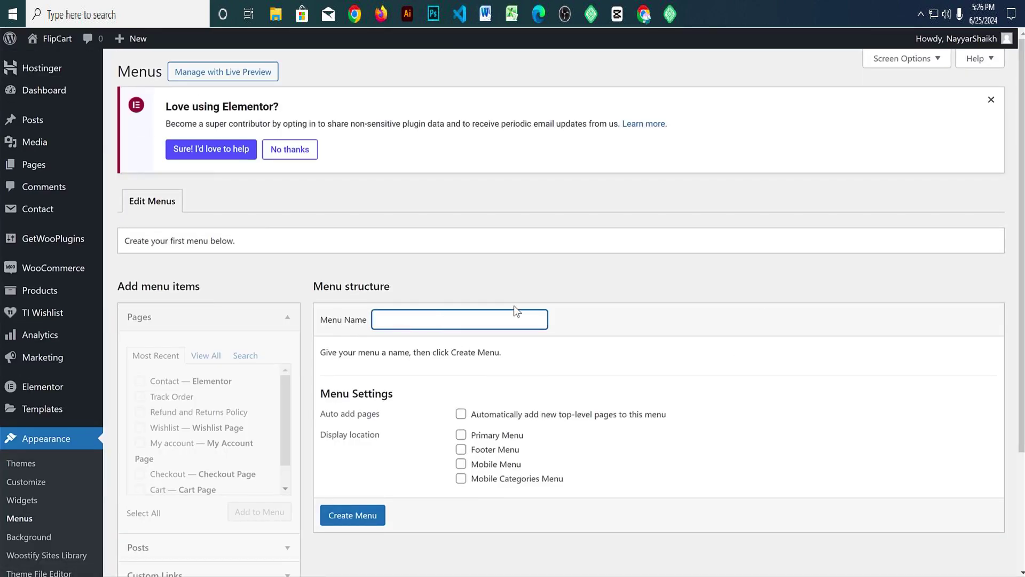
{"action": "type", "text": "Main Menu"}
{"action": "key", "text": "Return"}
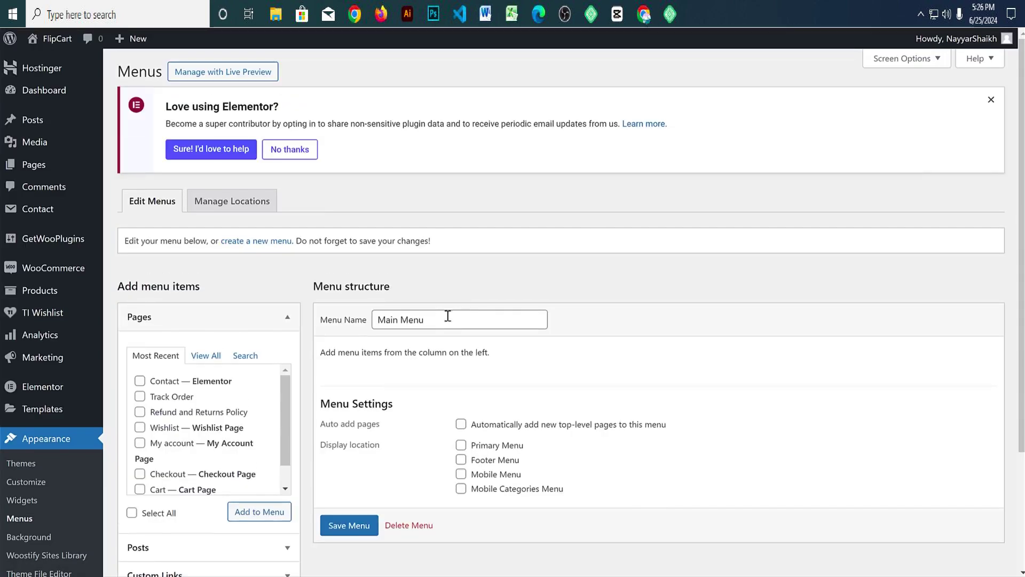
Step: Add the Home, Blog, Shop, Track Order and Contact pages to Main Menu, checking the eventbrite reference site's header
{"action": "scroll", "coordinate": [578, 327], "scroll_direction": "down", "scroll_amount": 3}
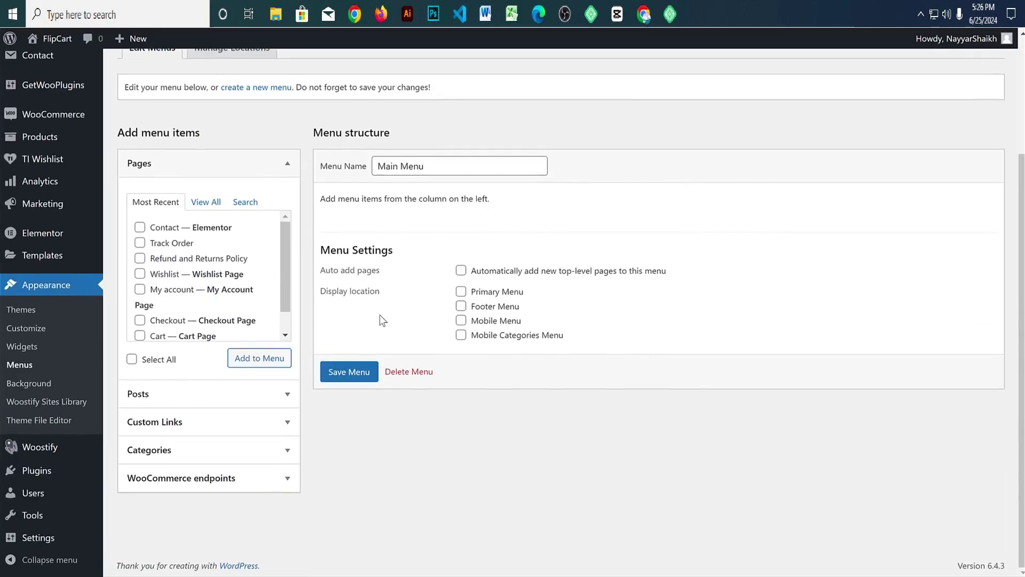
{"action": "left_click", "coordinate": [203, 207]}
{"action": "left_click", "coordinate": [159, 228]}
{"action": "left_click", "coordinate": [157, 246]}
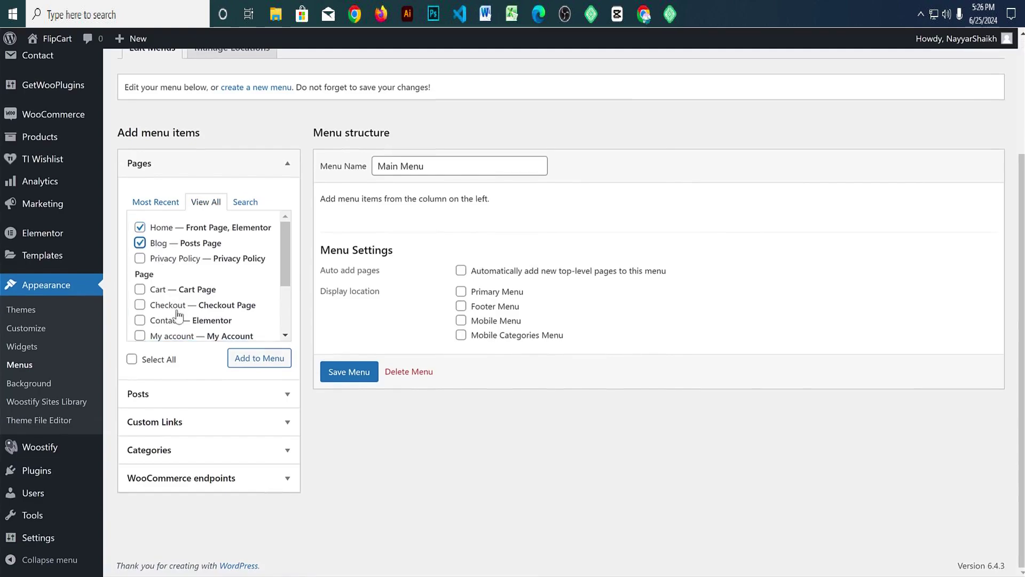
{"action": "scroll", "coordinate": [192, 319], "scroll_direction": "down", "scroll_amount": 2}
{"action": "scroll", "coordinate": [247, 329], "scroll_direction": "down", "scroll_amount": 1}
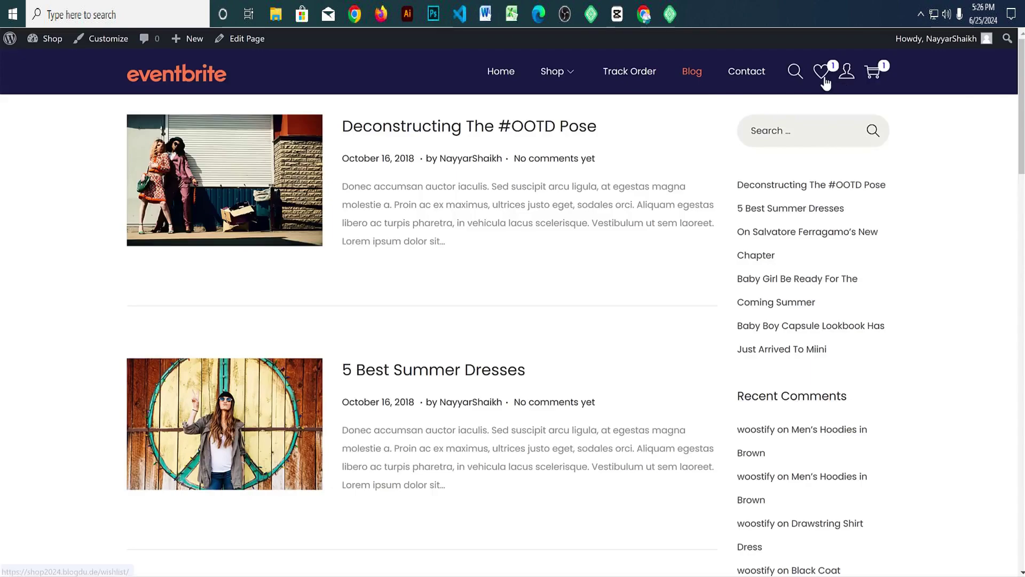
{"action": "left_click", "coordinate": [819, 75]}
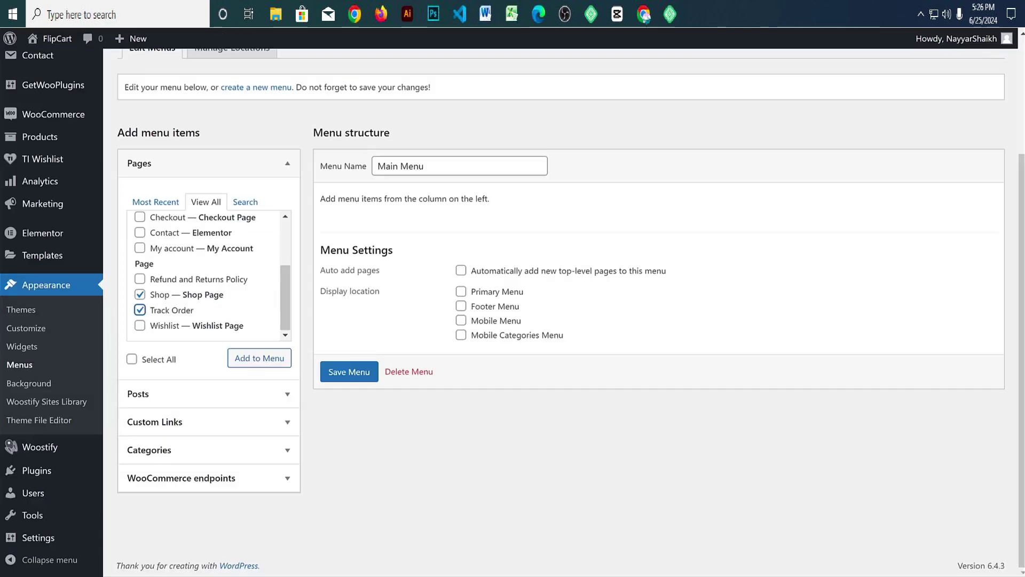
{"action": "scroll", "coordinate": [195, 304], "scroll_direction": "up", "scroll_amount": 2}
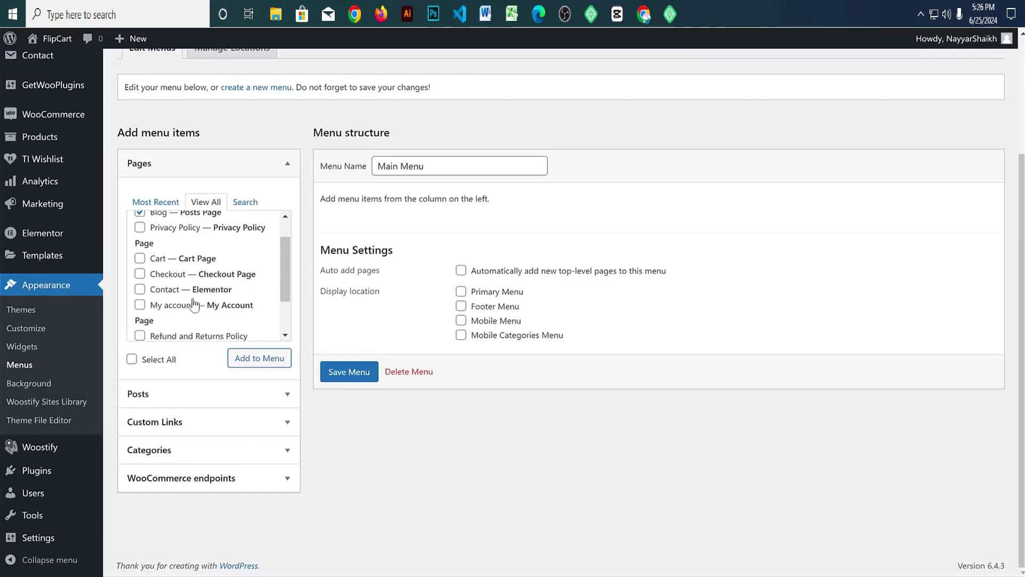
{"action": "left_click", "coordinate": [176, 299]}
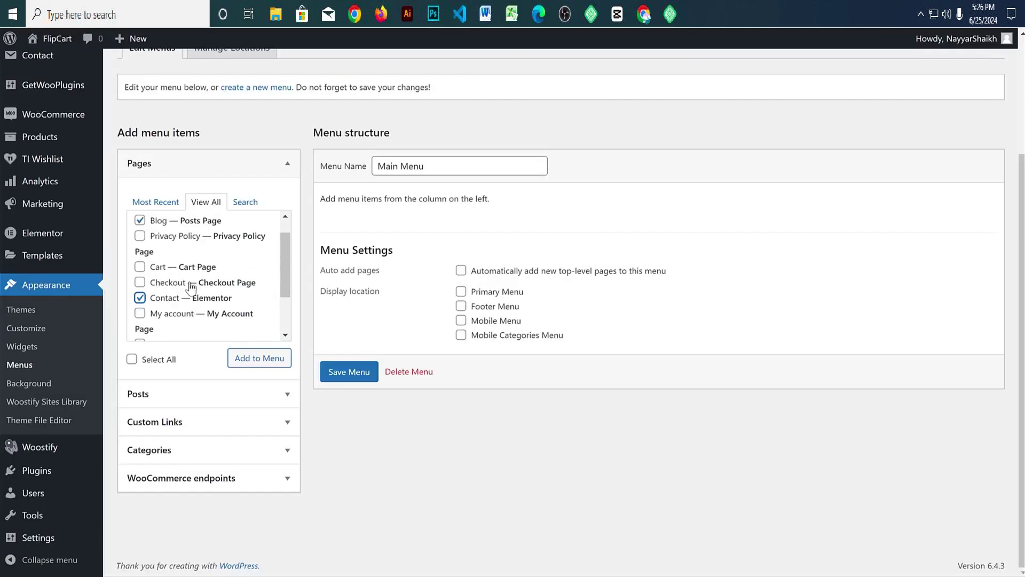
{"action": "scroll", "coordinate": [191, 287], "scroll_direction": "up", "scroll_amount": 1}
{"action": "left_click", "coordinate": [258, 358]}
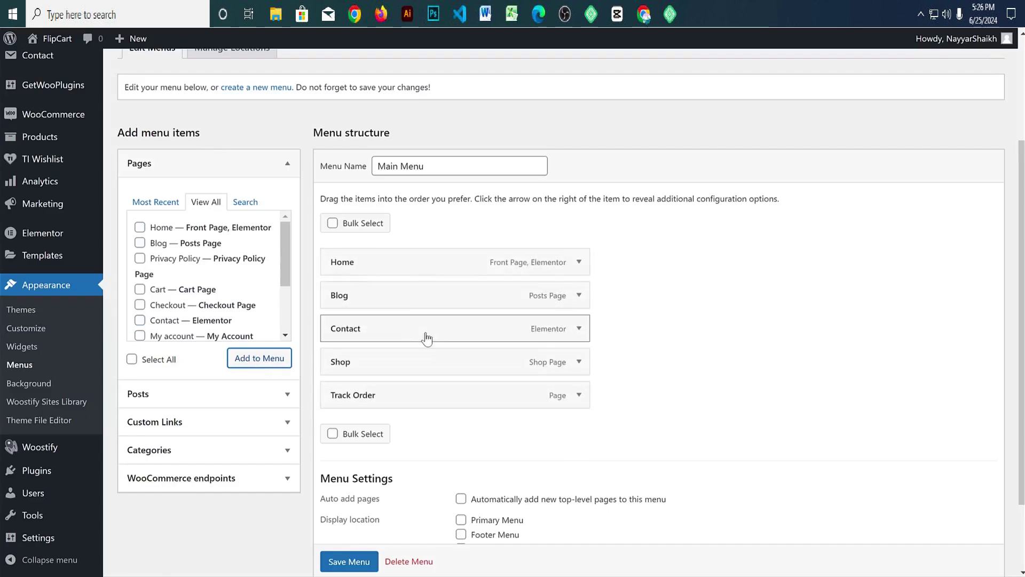
Step: Reorder Main Menu as Home, Shop, Track Order, Blog, Contact
{"action": "left_click_drag", "start_coordinate": [400, 362], "coordinate": [398, 299]}
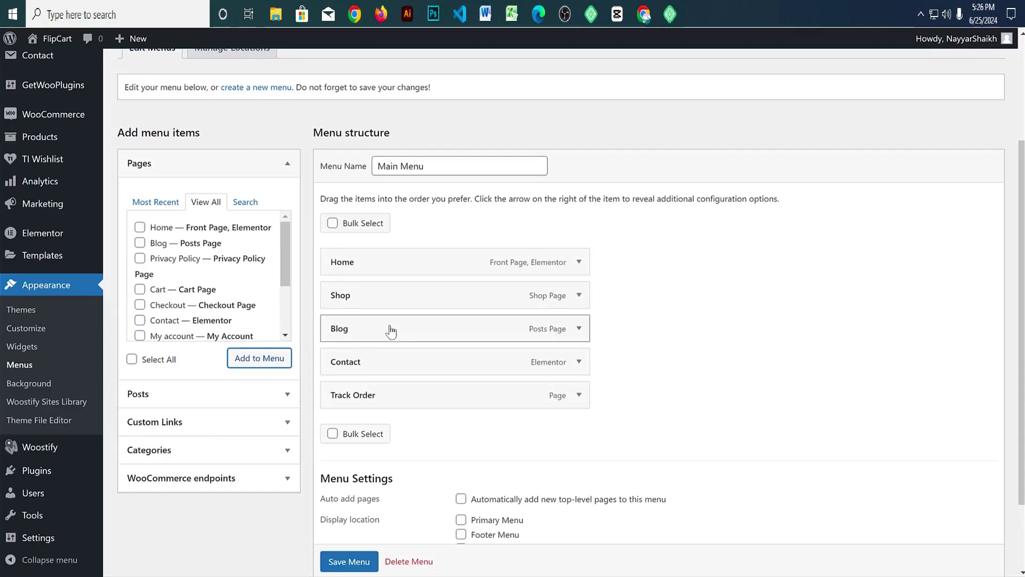
{"action": "left_click_drag", "start_coordinate": [401, 383], "coordinate": [414, 318]}
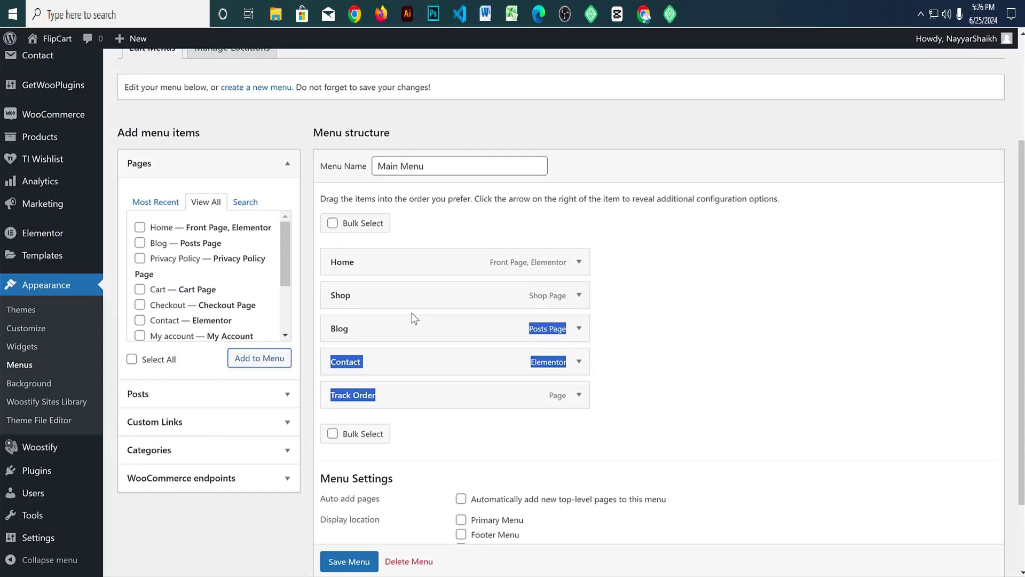
{"action": "left_click_drag", "start_coordinate": [378, 401], "coordinate": [378, 337]}
Step: Check the Shop dropdown in the eventbrite reference site's header, and enable Product categories in the Menus page's screen elements
{"action": "scroll", "coordinate": [735, 324], "scroll_direction": "down", "scroll_amount": 2}
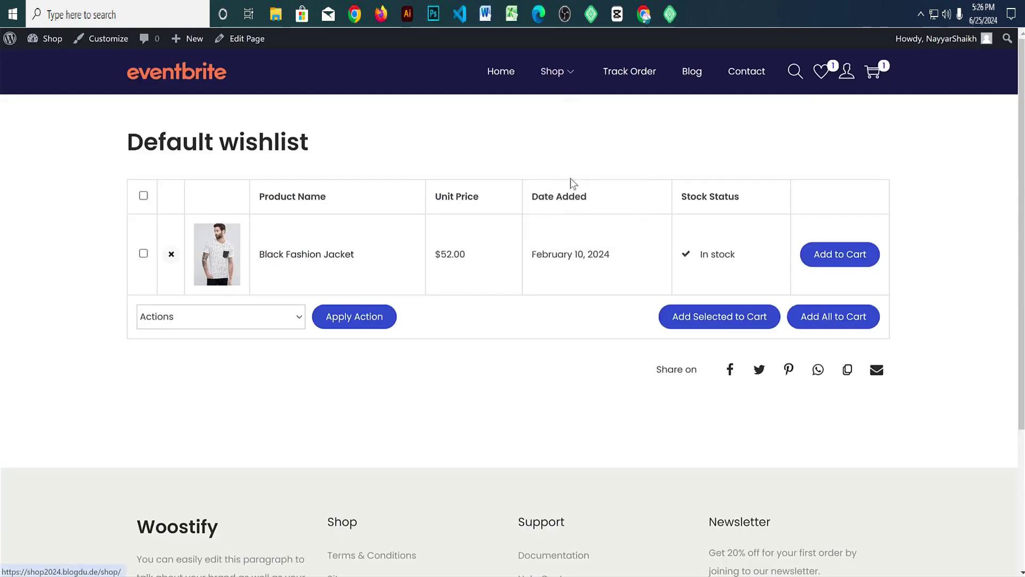
{"action": "mouse_move", "coordinate": [553, 81]}
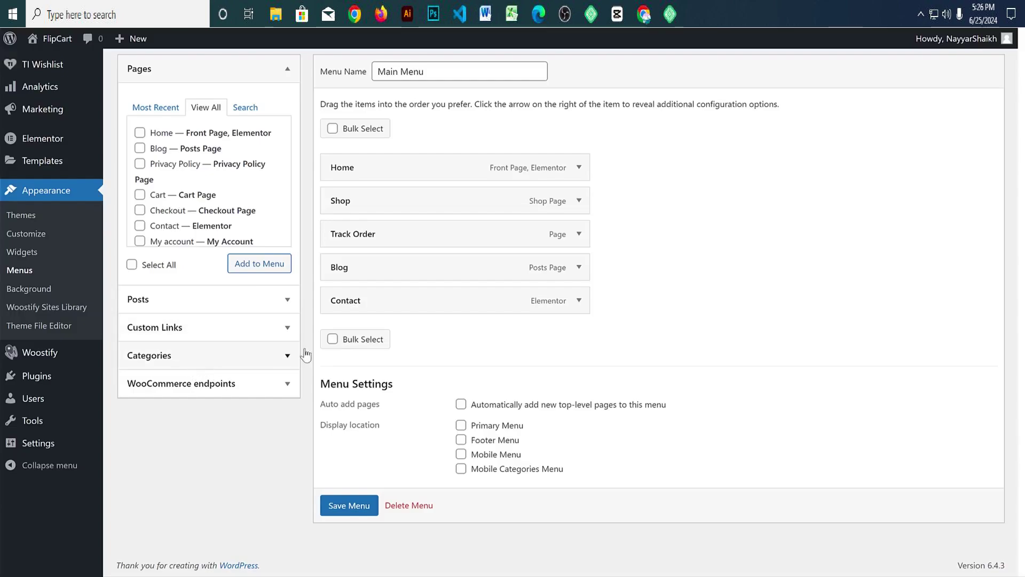
{"action": "scroll", "coordinate": [501, 273], "scroll_direction": "up", "scroll_amount": 1}
{"action": "left_click", "coordinate": [287, 131]}
{"action": "scroll", "coordinate": [567, 222], "scroll_direction": "up", "scroll_amount": 4}
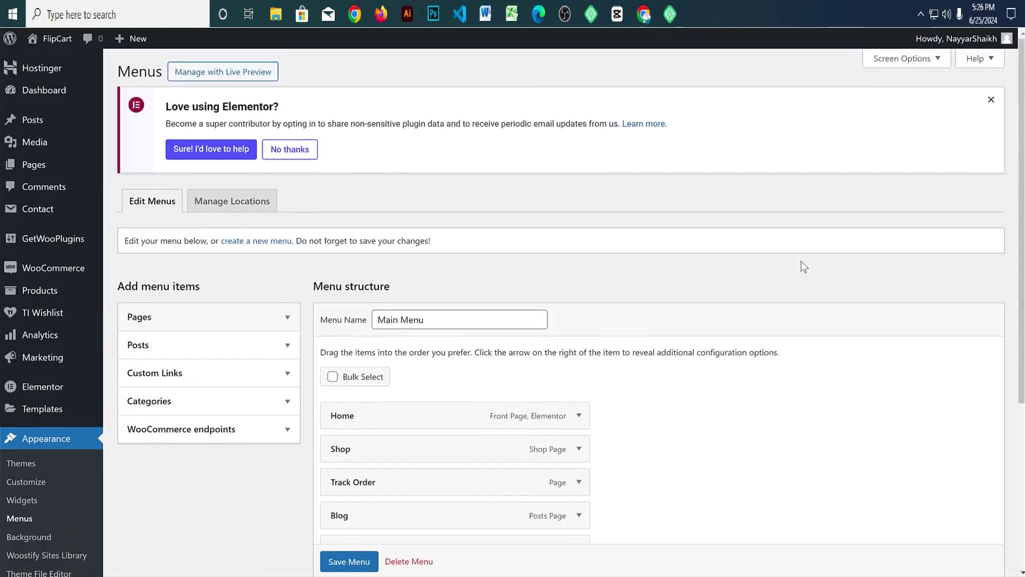
{"action": "left_click", "coordinate": [206, 407]}
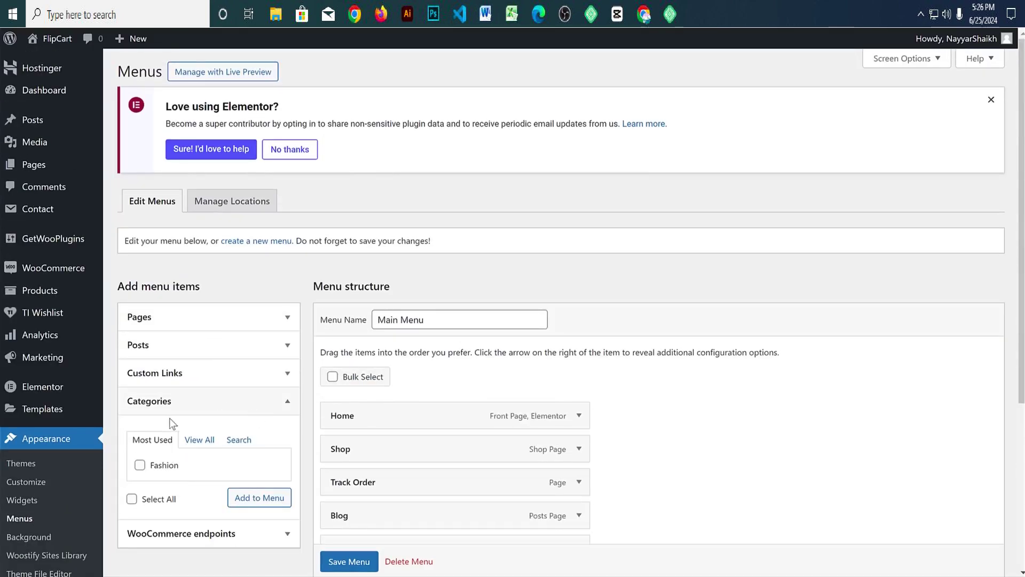
{"action": "left_click", "coordinate": [206, 405]}
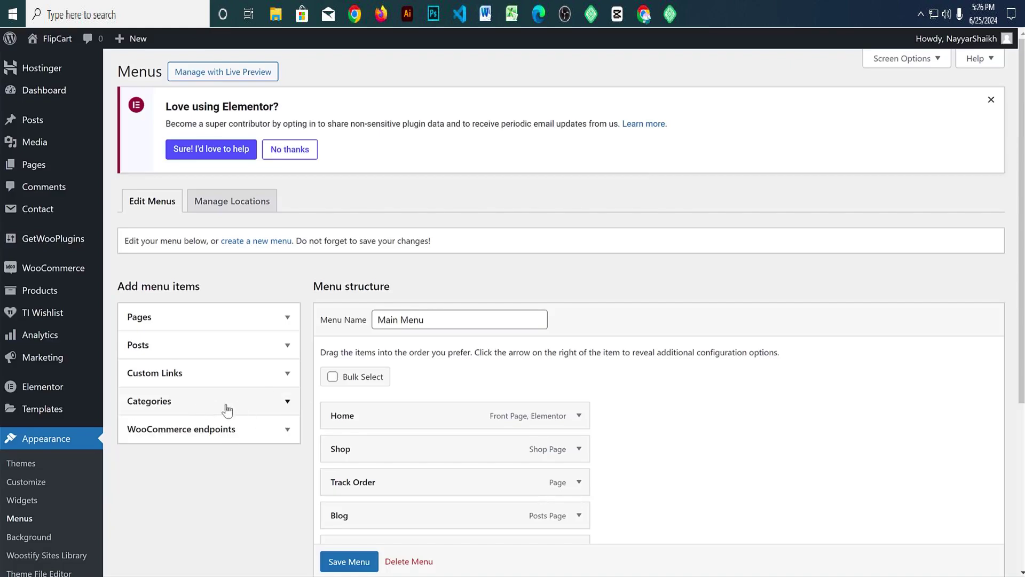
{"action": "left_click", "coordinate": [905, 61]}
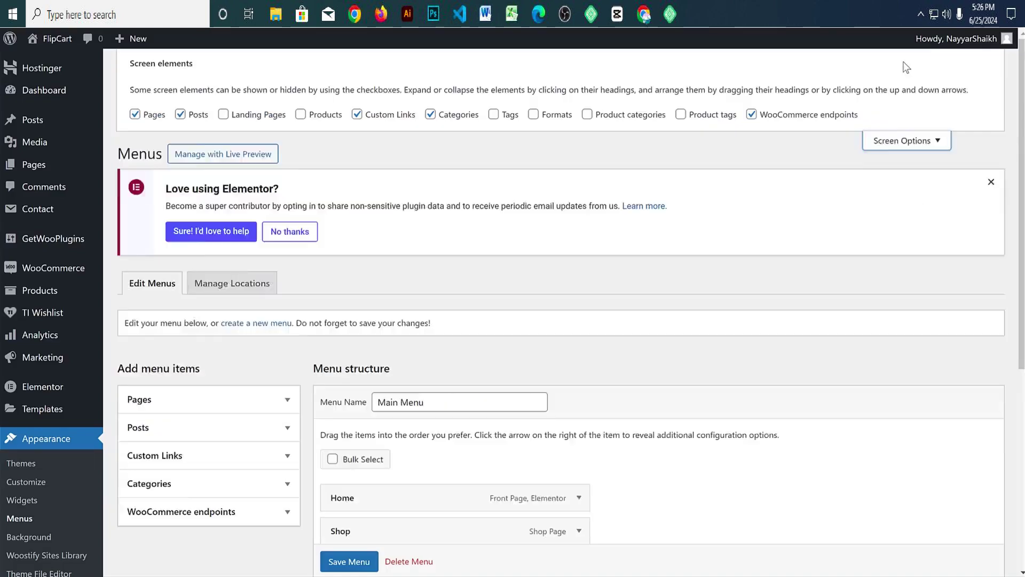
{"action": "left_click", "coordinate": [604, 117]}
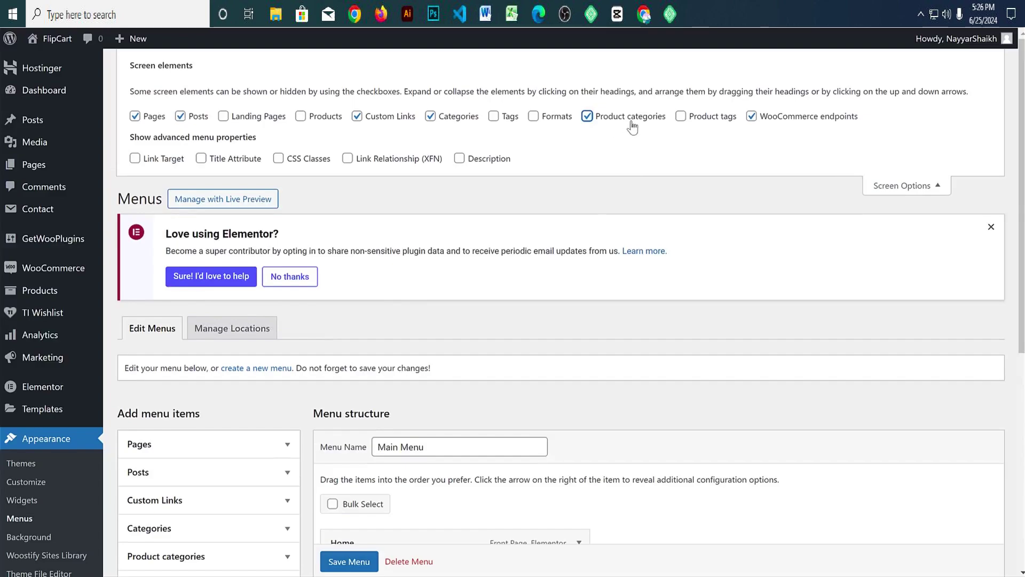
{"action": "left_click", "coordinate": [886, 183]}
{"action": "scroll", "coordinate": [748, 240], "scroll_direction": "down", "scroll_amount": 3}
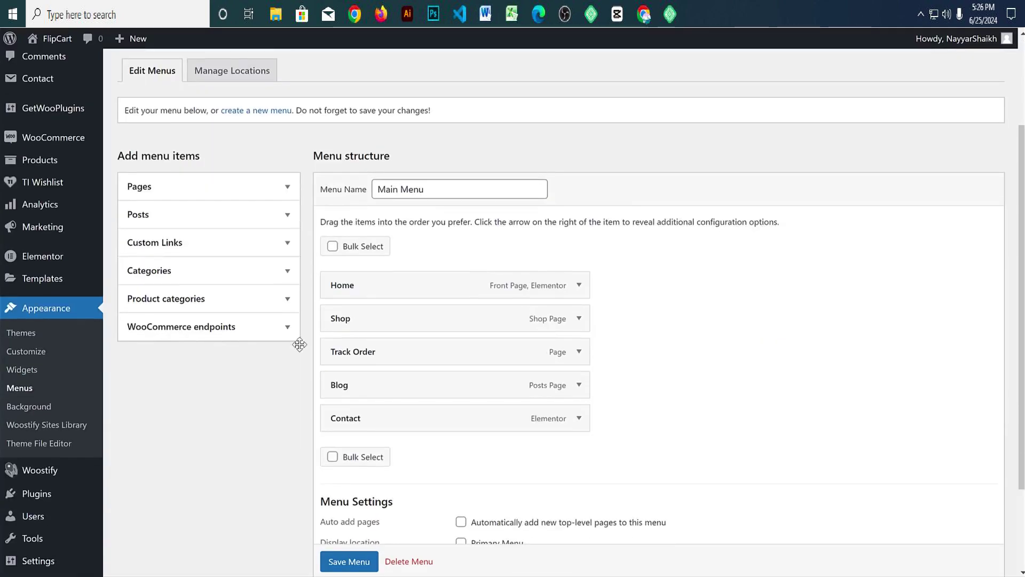
Step: Add the T-Shirt product category to Main Menu and nest it as a sub item under Shop
{"action": "left_click", "coordinate": [211, 298]}
{"action": "left_click", "coordinate": [199, 337]}
{"action": "left_click", "coordinate": [139, 362]}
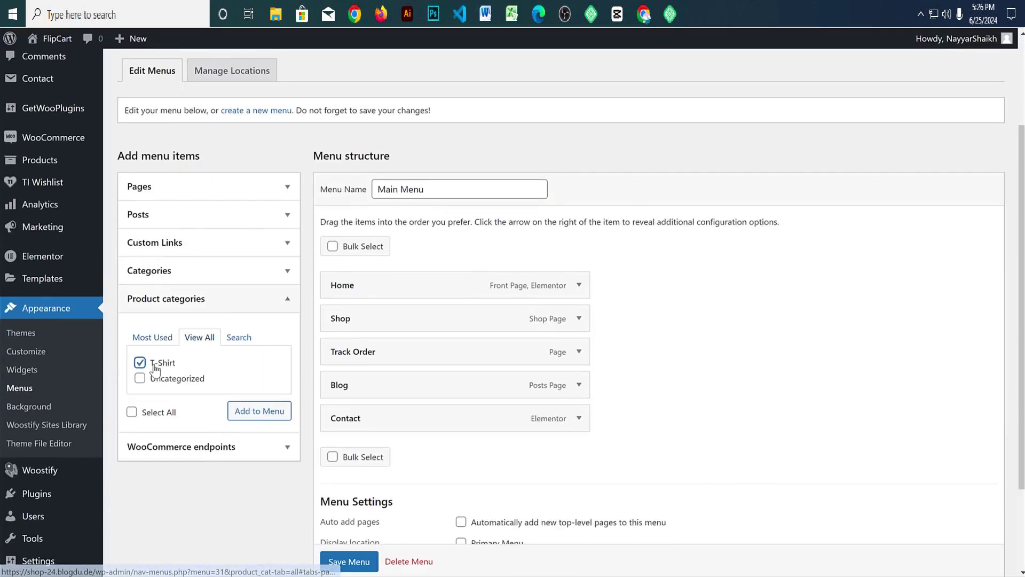
{"action": "left_click", "coordinate": [258, 411]}
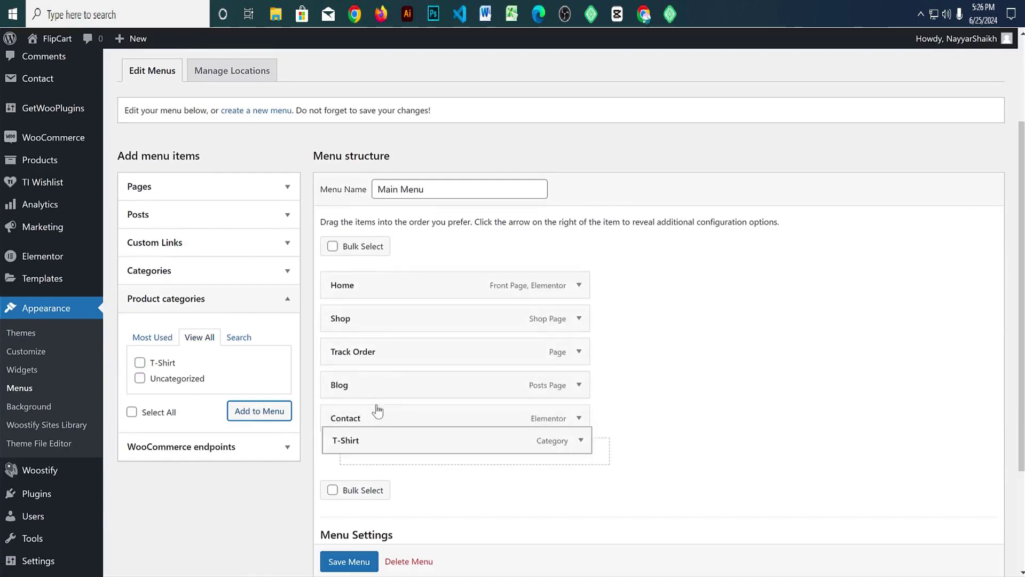
{"action": "left_click_drag", "start_coordinate": [376, 450], "coordinate": [389, 358]}
Step: Assign Main Menu to the Primary Menu location, save it, and reload the FlipCart product page to check the header
{"action": "scroll", "coordinate": [639, 374], "scroll_direction": "down", "scroll_amount": 3}
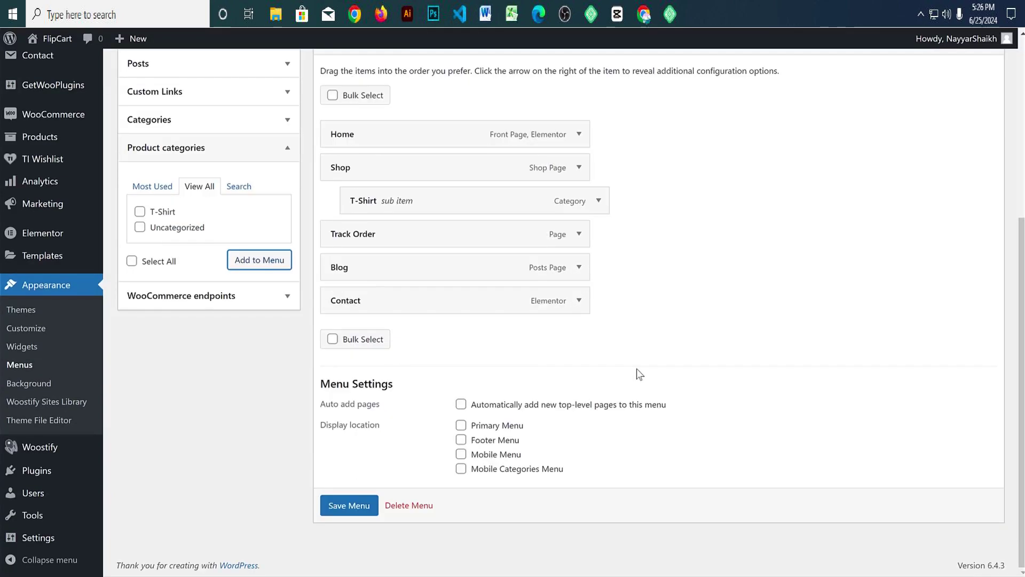
{"action": "left_click", "coordinate": [494, 427]}
{"action": "left_click_drag", "start_coordinate": [544, 428], "coordinate": [478, 430]}
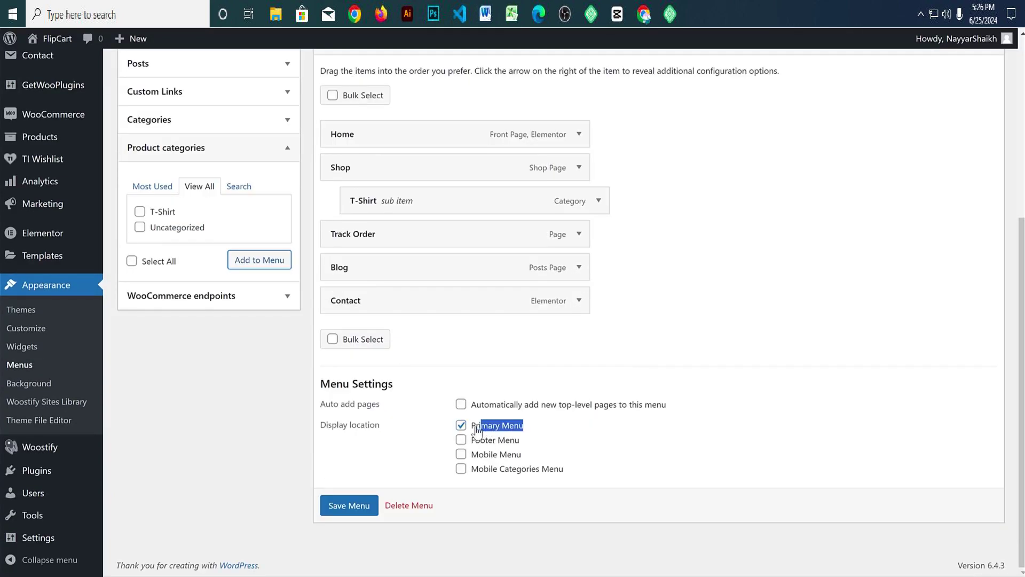
{"action": "left_click", "coordinate": [349, 508]}
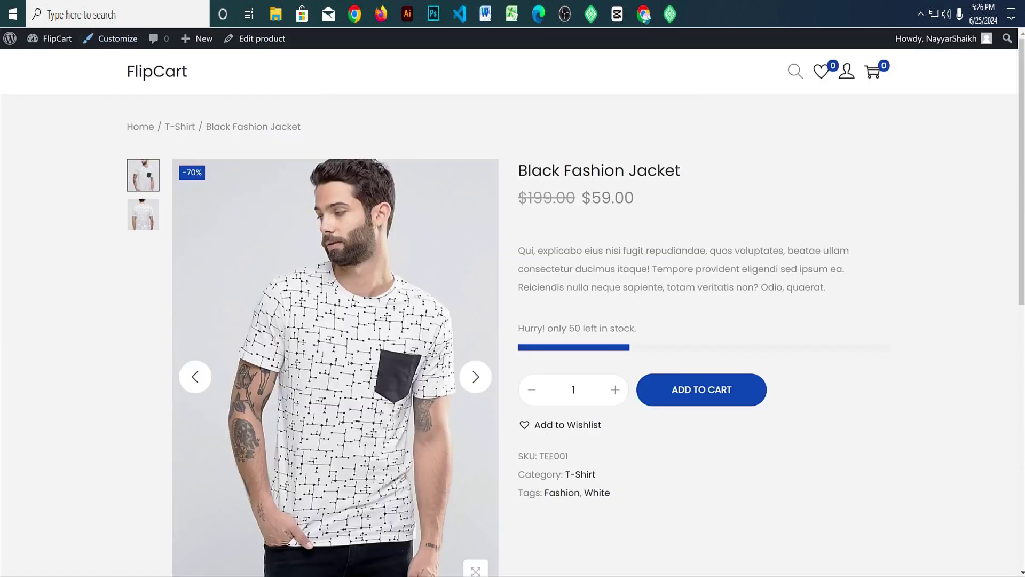
{"action": "key", "text": "F5"}
{"action": "mouse_move", "coordinate": [543, 90]}
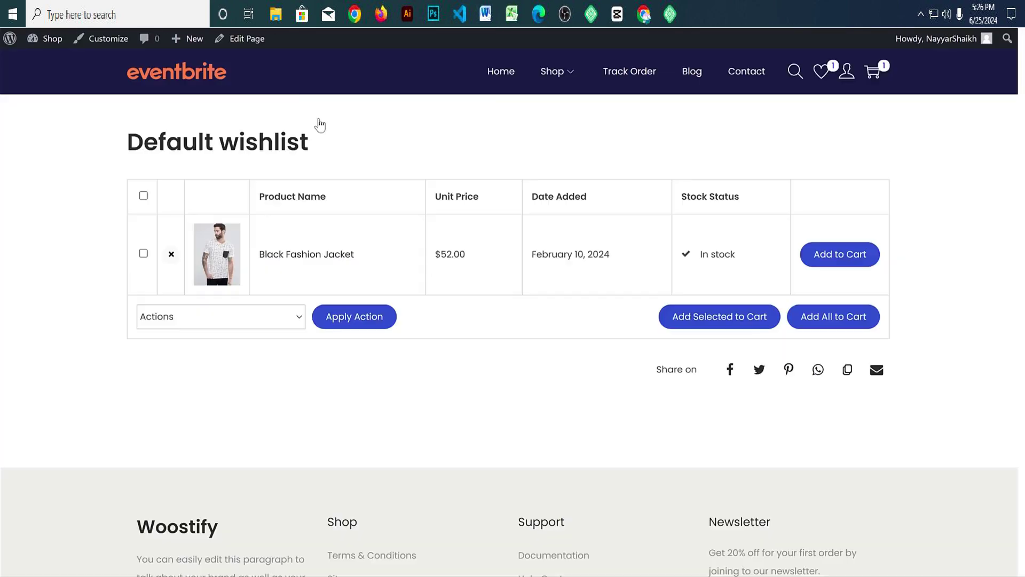
Step: Check the link columns in the eventbrite reference site's footer, and create a new menu named Support
{"action": "scroll", "coordinate": [614, 365], "scroll_direction": "down", "scroll_amount": 3}
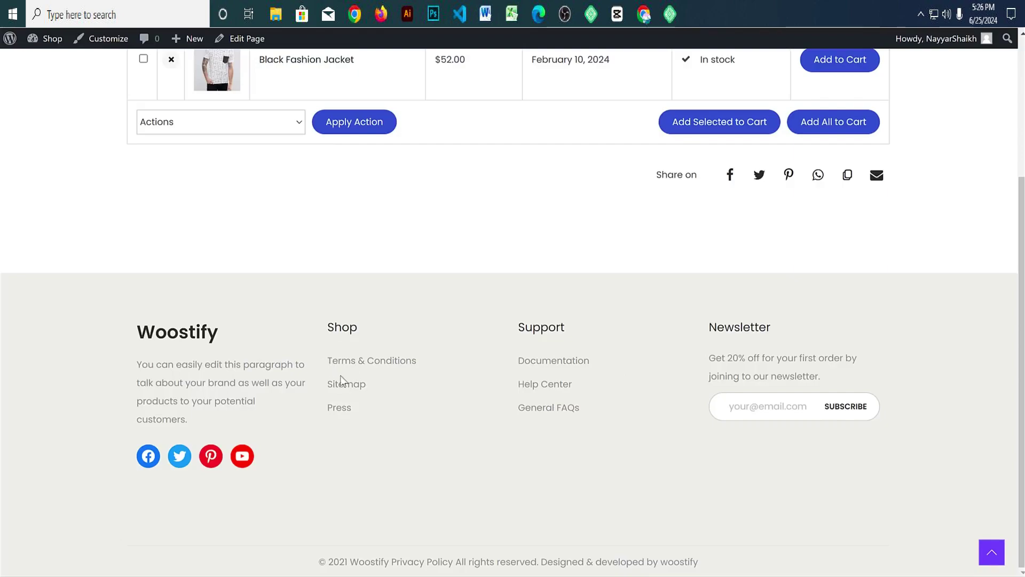
{"action": "left_click_drag", "start_coordinate": [367, 404], "coordinate": [373, 424]}
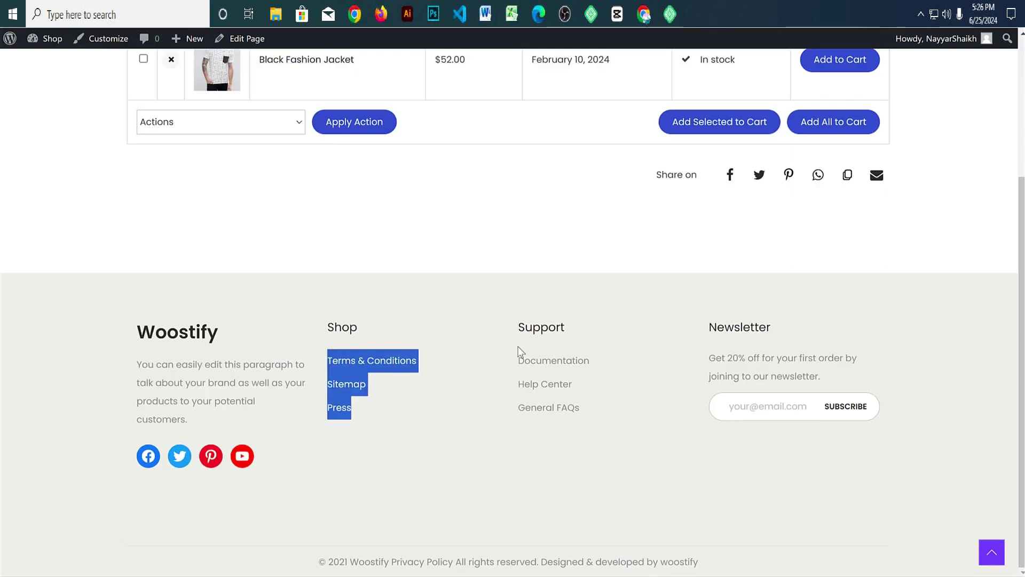
{"action": "triple_click", "coordinate": [580, 360]}
{"action": "left_click", "coordinate": [615, 398]}
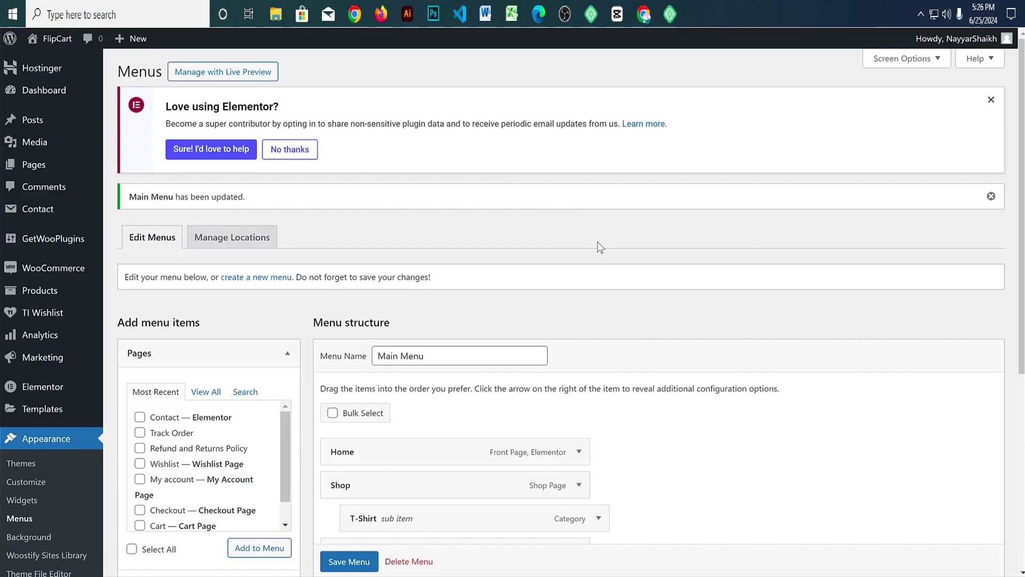
{"action": "scroll", "coordinate": [595, 256], "scroll_direction": "down", "scroll_amount": 5}
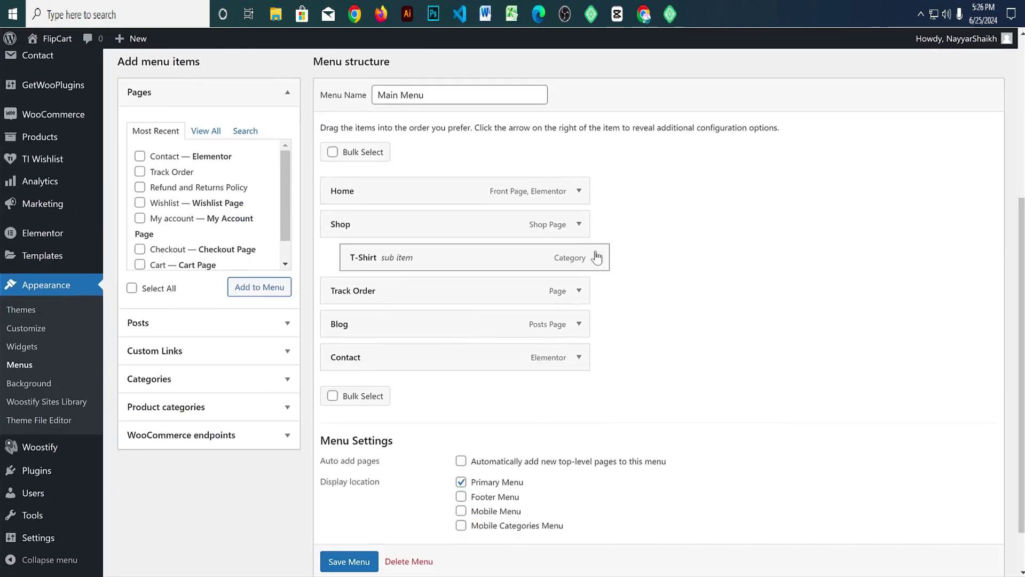
{"action": "scroll", "coordinate": [582, 227], "scroll_direction": "up", "scroll_amount": 5}
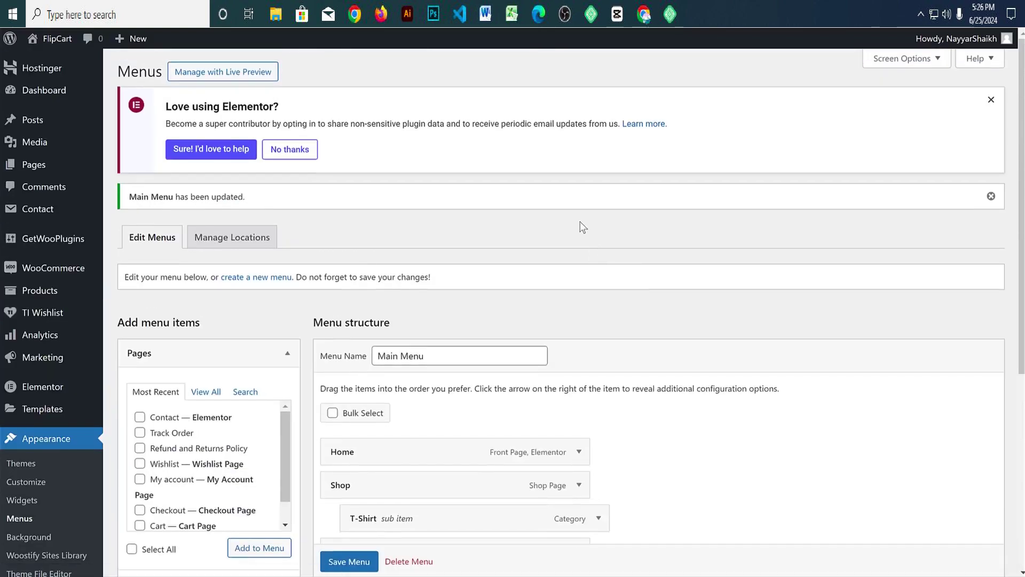
{"action": "left_click", "coordinate": [240, 279]}
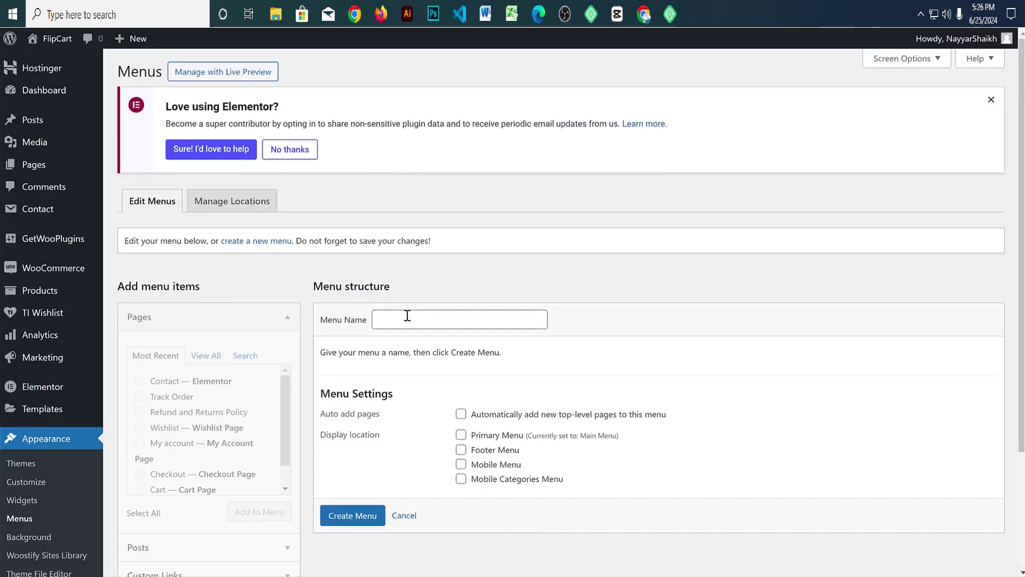
{"action": "left_click", "coordinate": [410, 316]}
{"action": "type", "text": "Support"}
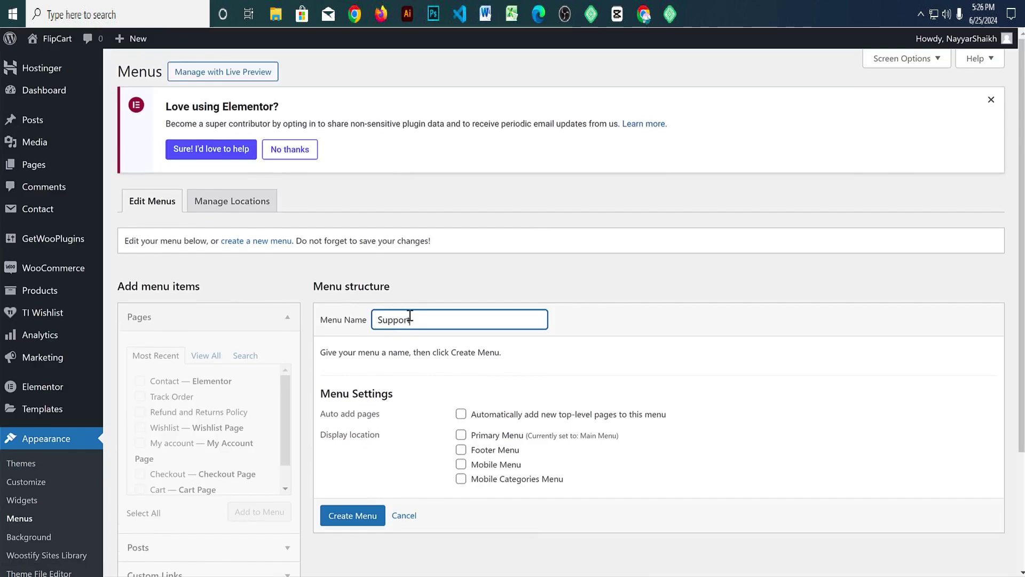
{"action": "left_click", "coordinate": [337, 519]}
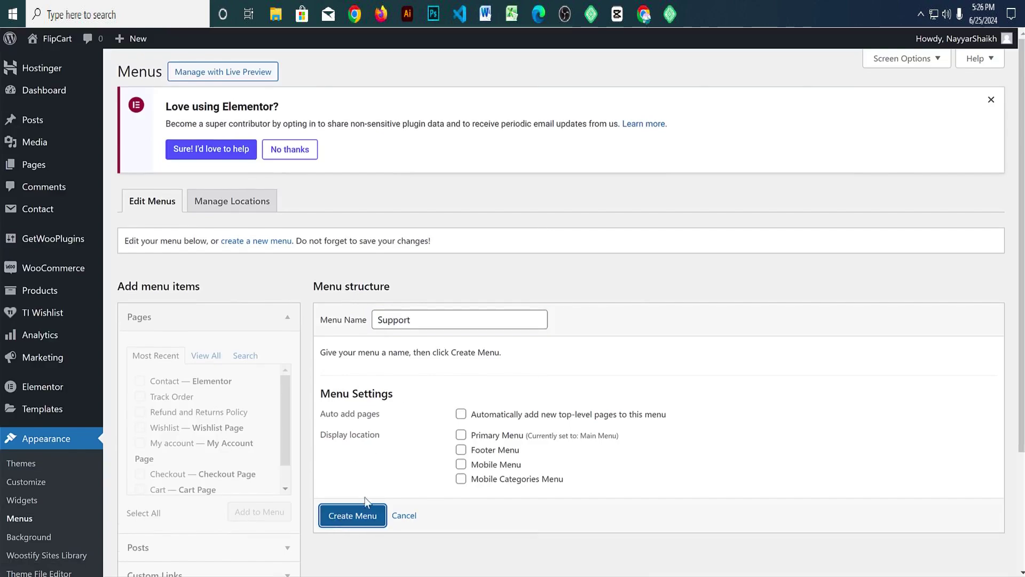
Step: Add the Contact, Refund and Returns Policy and Privacy Policy pages to the Support menu
{"action": "left_click", "coordinate": [206, 365]}
{"action": "scroll", "coordinate": [219, 437], "scroll_direction": "down", "scroll_amount": 2}
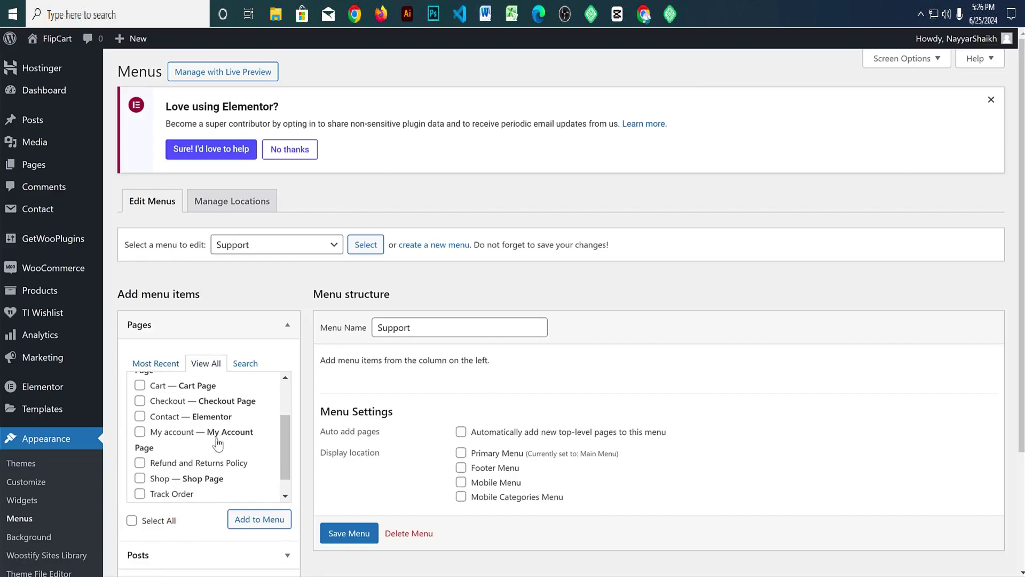
{"action": "left_click", "coordinate": [169, 417]}
{"action": "scroll", "coordinate": [206, 427], "scroll_direction": "down", "scroll_amount": 1}
{"action": "left_click", "coordinate": [186, 441]}
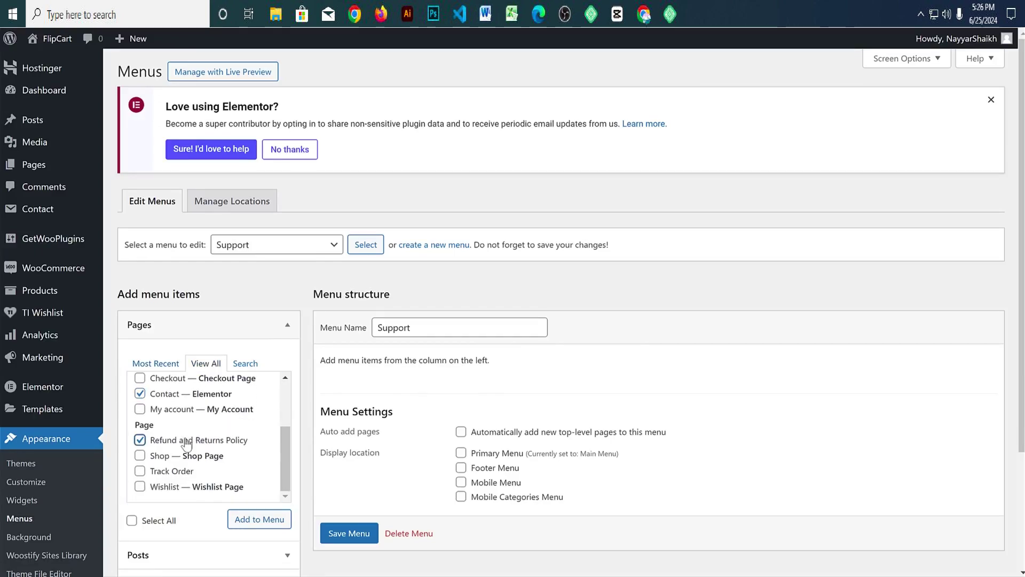
{"action": "scroll", "coordinate": [182, 453], "scroll_direction": "up", "scroll_amount": 2}
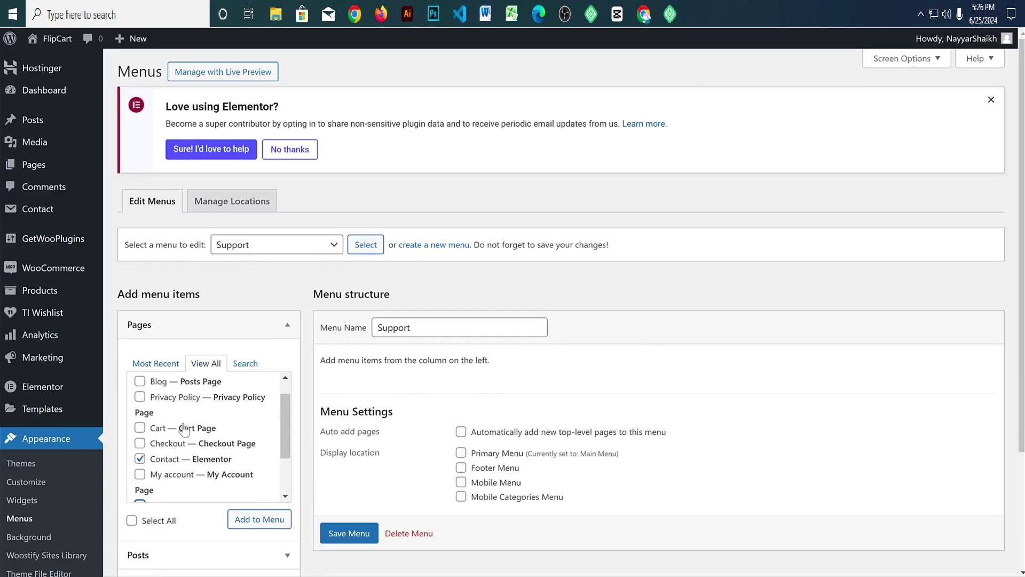
{"action": "left_click", "coordinate": [178, 399]}
{"action": "left_click", "coordinate": [259, 525]}
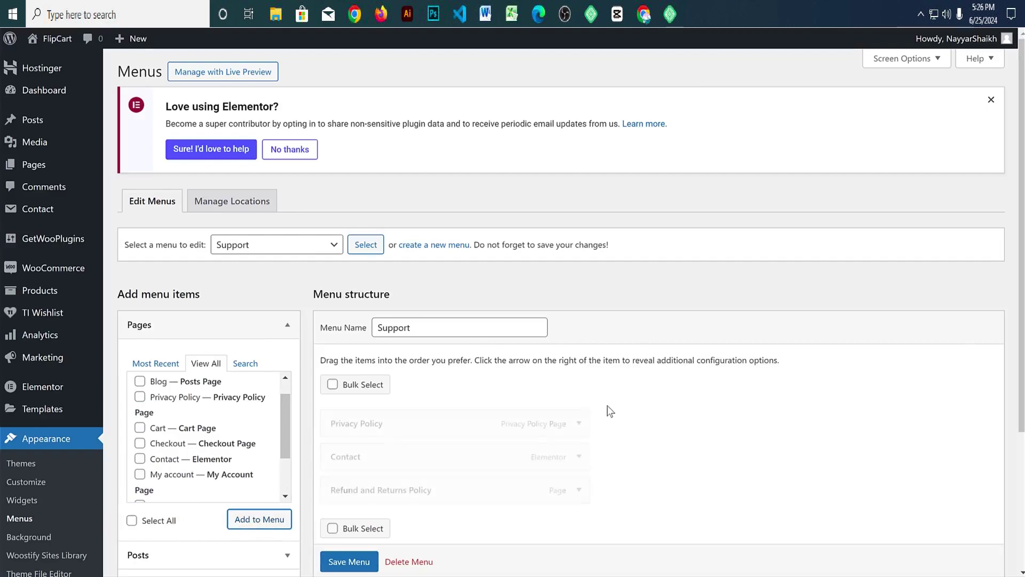
Step: Move Contact above Privacy Policy in the Support menu and save the menu
{"action": "scroll", "coordinate": [607, 406], "scroll_direction": "down", "scroll_amount": 1}
{"action": "left_click_drag", "start_coordinate": [425, 395], "coordinate": [422, 354]}
{"action": "scroll", "coordinate": [552, 383], "scroll_direction": "down", "scroll_amount": 3}
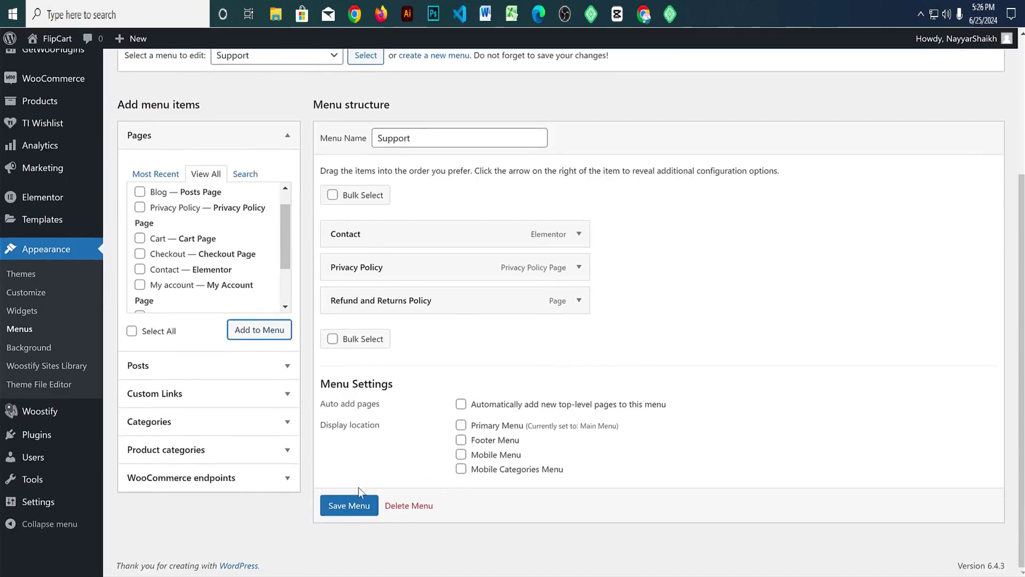
{"action": "left_click", "coordinate": [345, 505]}
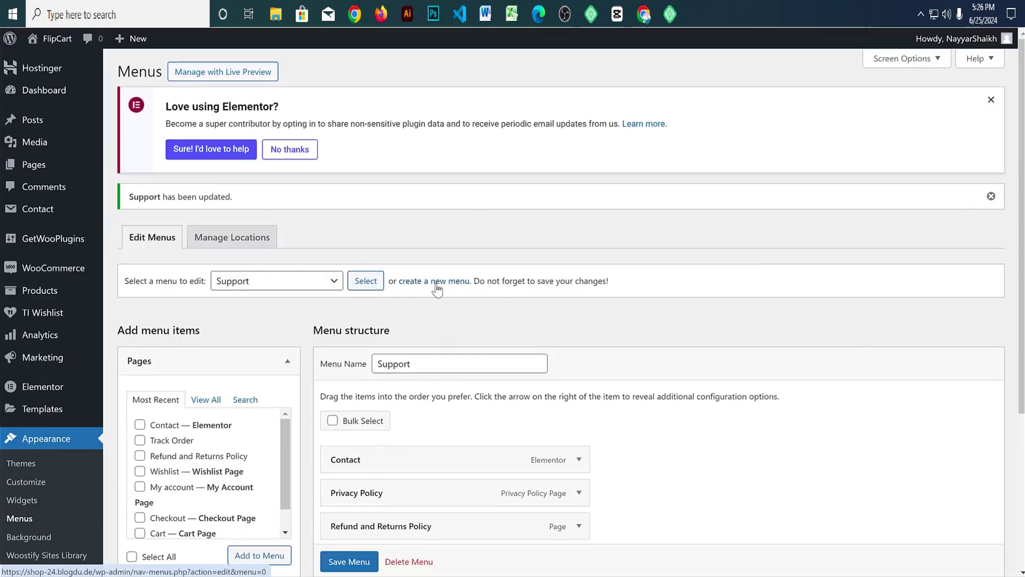
Step: Create another menu named Pages
{"action": "left_click", "coordinate": [437, 289]}
{"action": "left_click", "coordinate": [423, 324]}
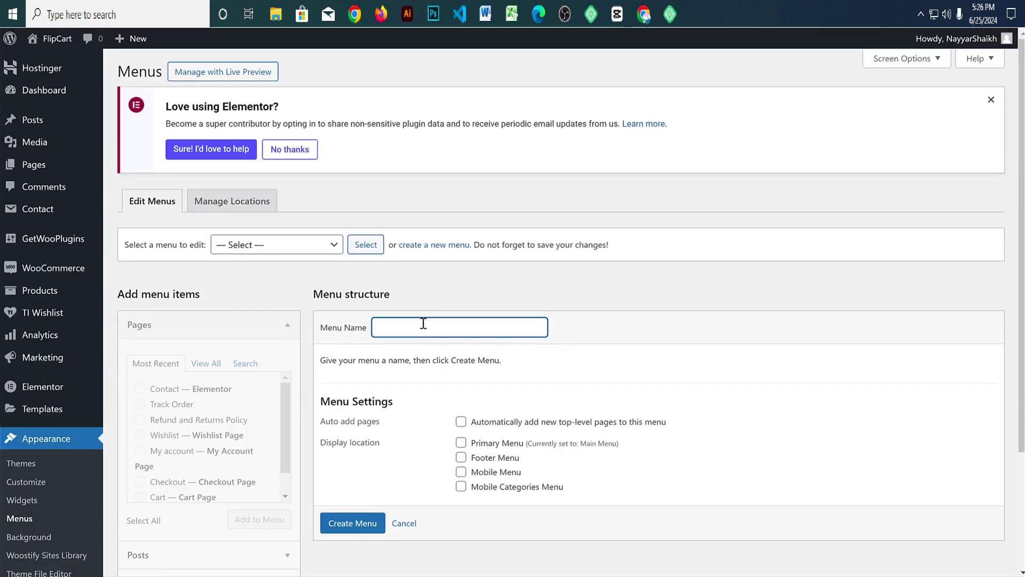
{"action": "type", "text": "Pages"}
{"action": "key", "text": "ctrl+a"}
{"action": "scroll", "coordinate": [427, 373], "scroll_direction": "down", "scroll_amount": 2}
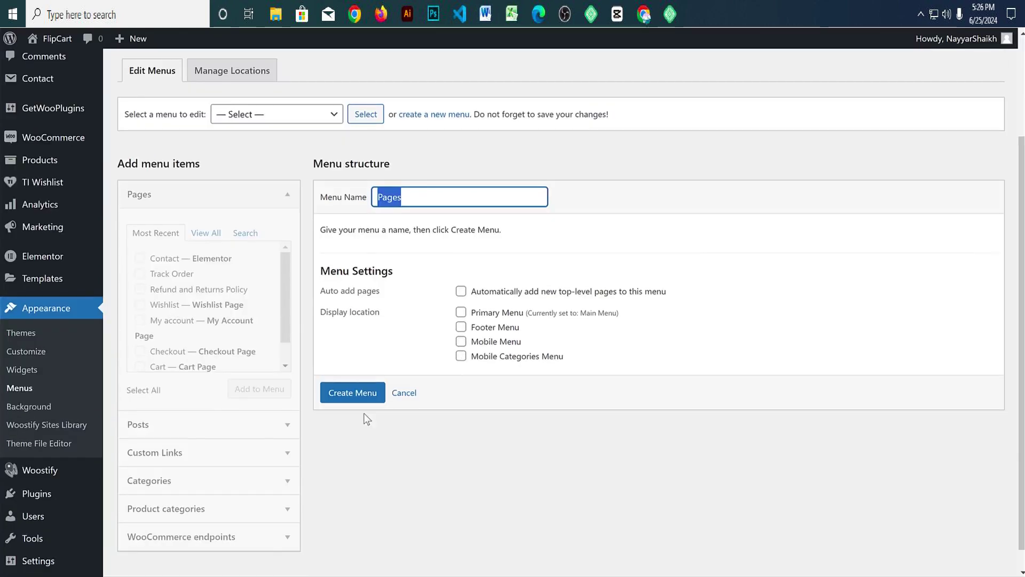
{"action": "left_click", "coordinate": [354, 394]}
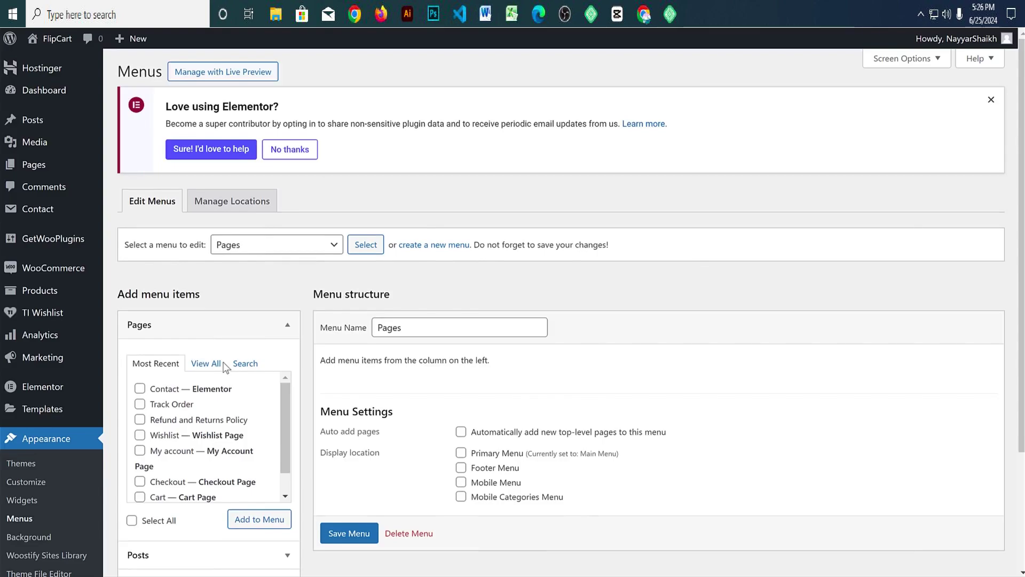
Step: Add the Home, Blog and Contact pages to the Pages menu and save it
{"action": "left_click", "coordinate": [222, 363]}
{"action": "scroll", "coordinate": [322, 366], "scroll_direction": "down", "scroll_amount": 2}
{"action": "left_click", "coordinate": [160, 260]}
{"action": "left_click", "coordinate": [160, 274]}
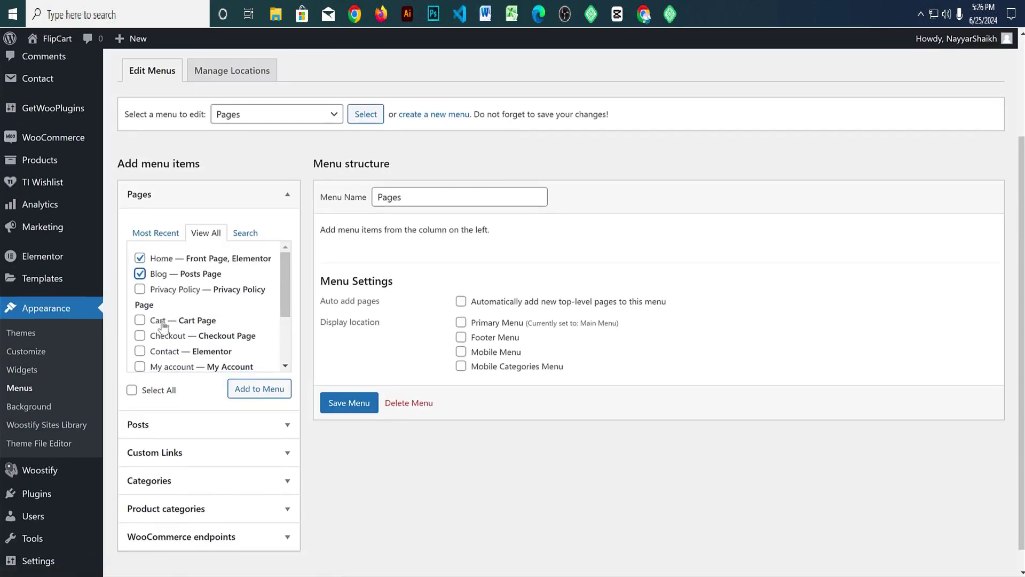
{"action": "left_click", "coordinate": [167, 351]}
{"action": "left_click", "coordinate": [257, 392]}
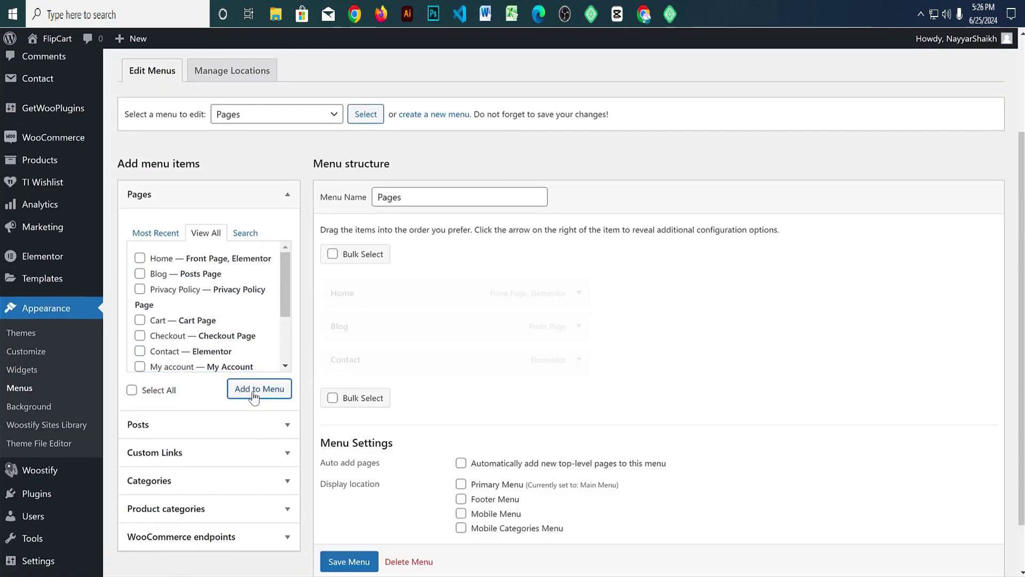
{"action": "scroll", "coordinate": [343, 557], "scroll_direction": "down", "scroll_amount": 1}
{"action": "left_click", "coordinate": [361, 528]}
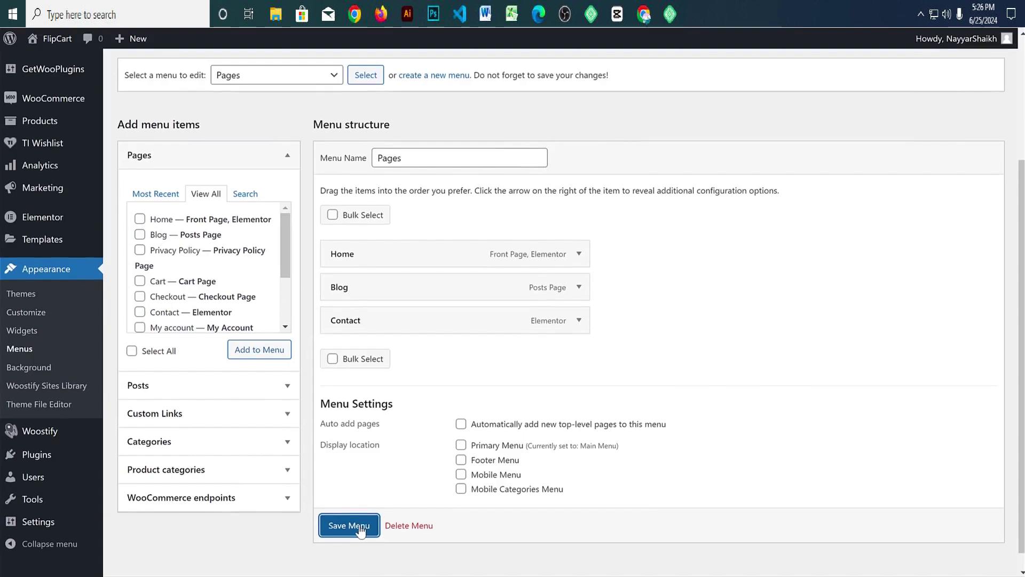
{"action": "scroll", "coordinate": [400, 190], "scroll_direction": "down", "scroll_amount": 3}
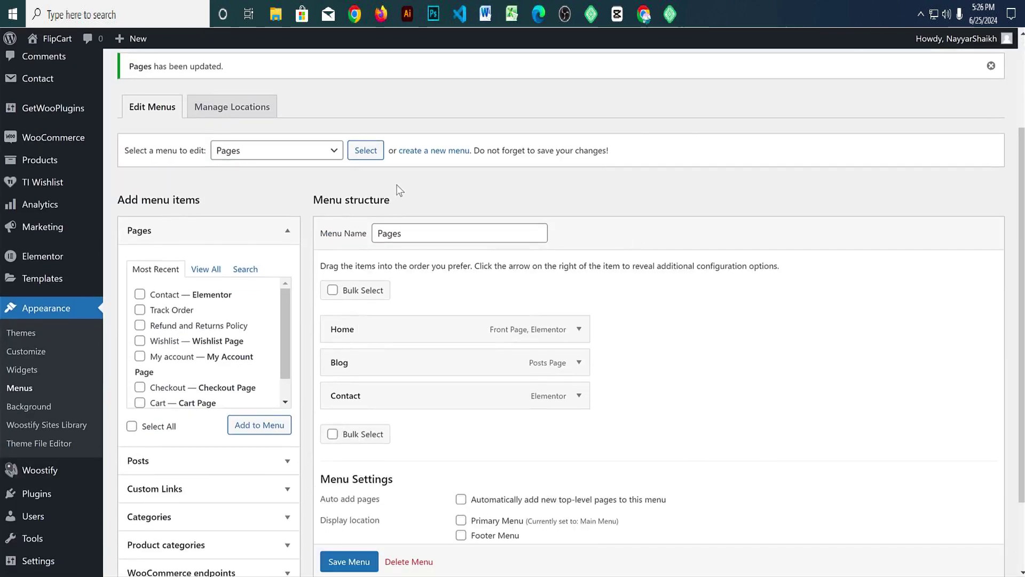
Step: Create another menu named Customer
{"action": "left_click", "coordinate": [408, 158]}
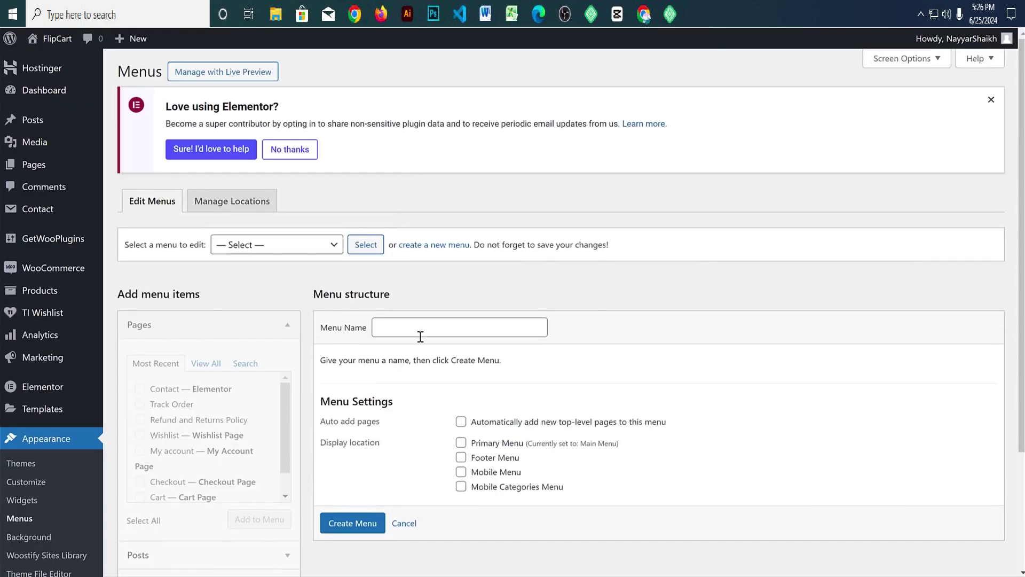
{"action": "left_click", "coordinate": [421, 335]}
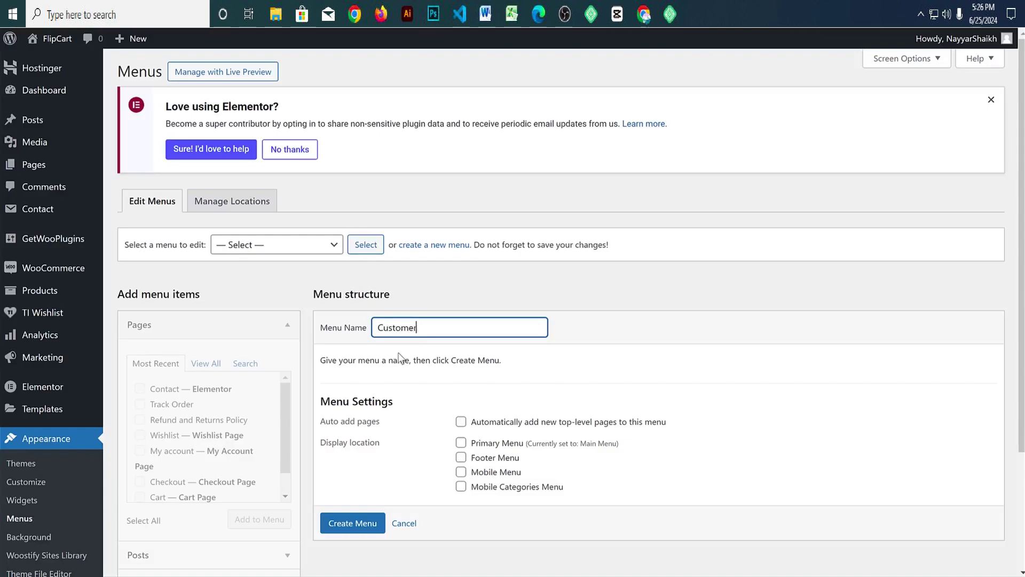
{"action": "left_click", "coordinate": [361, 526]}
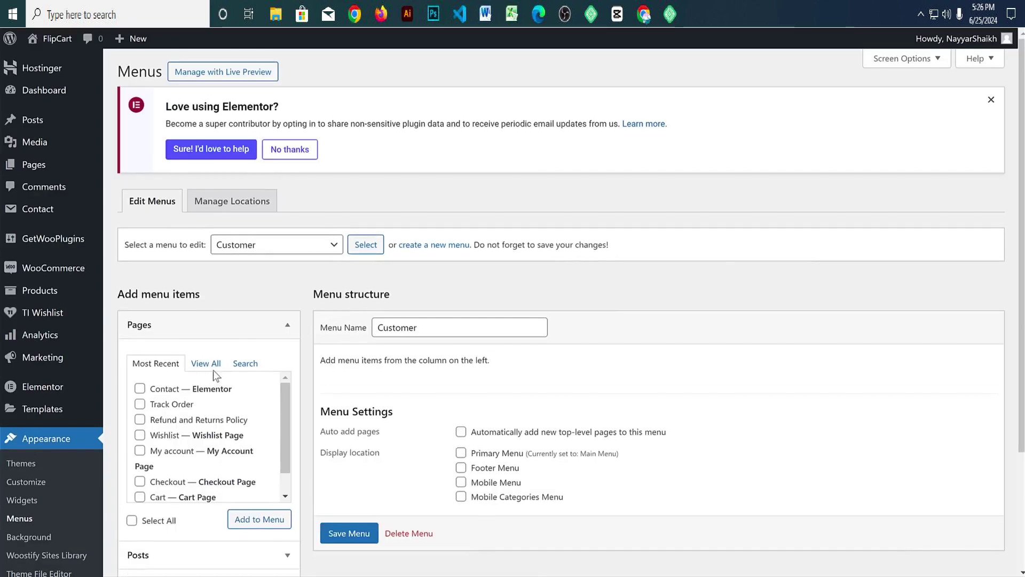
Step: Add the My account, Track Order and Wishlist pages to the Customer menu and save it
{"action": "left_click", "coordinate": [211, 368]}
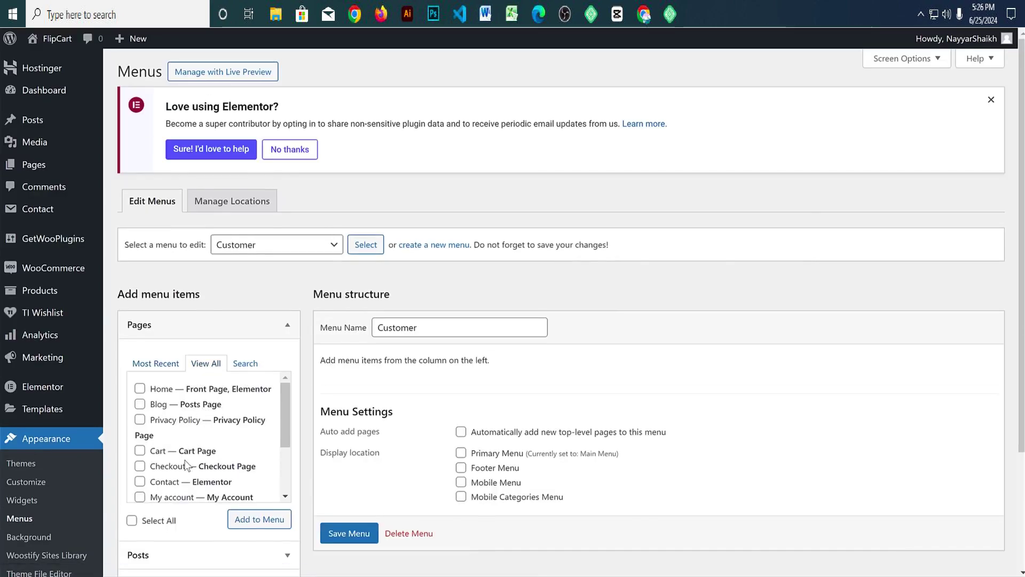
{"action": "scroll", "coordinate": [197, 460], "scroll_direction": "down", "scroll_amount": 2}
{"action": "left_click", "coordinate": [188, 433]}
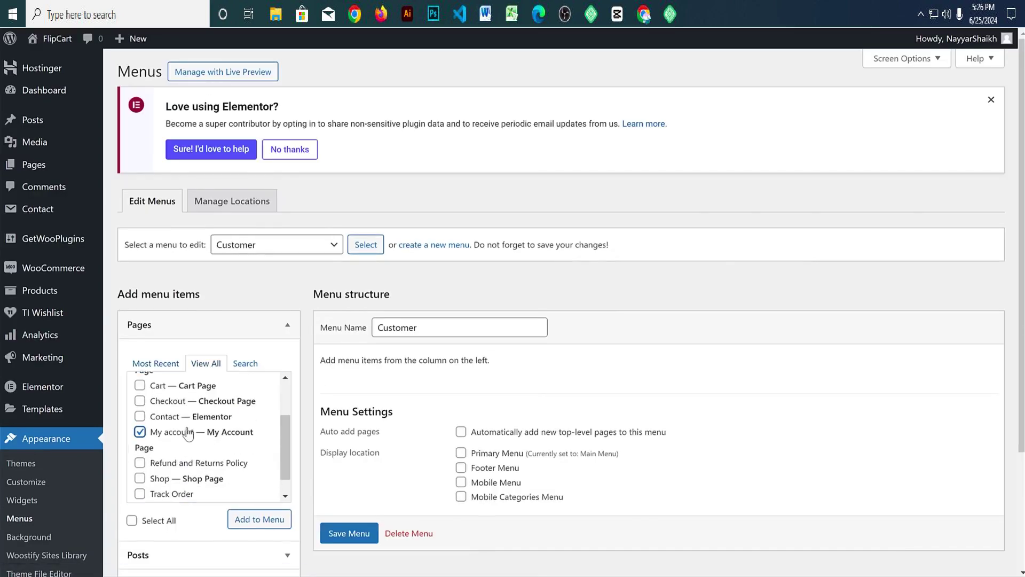
{"action": "left_click", "coordinate": [177, 493]}
{"action": "scroll", "coordinate": [207, 489], "scroll_direction": "down", "scroll_amount": 1}
{"action": "left_click", "coordinate": [142, 486]}
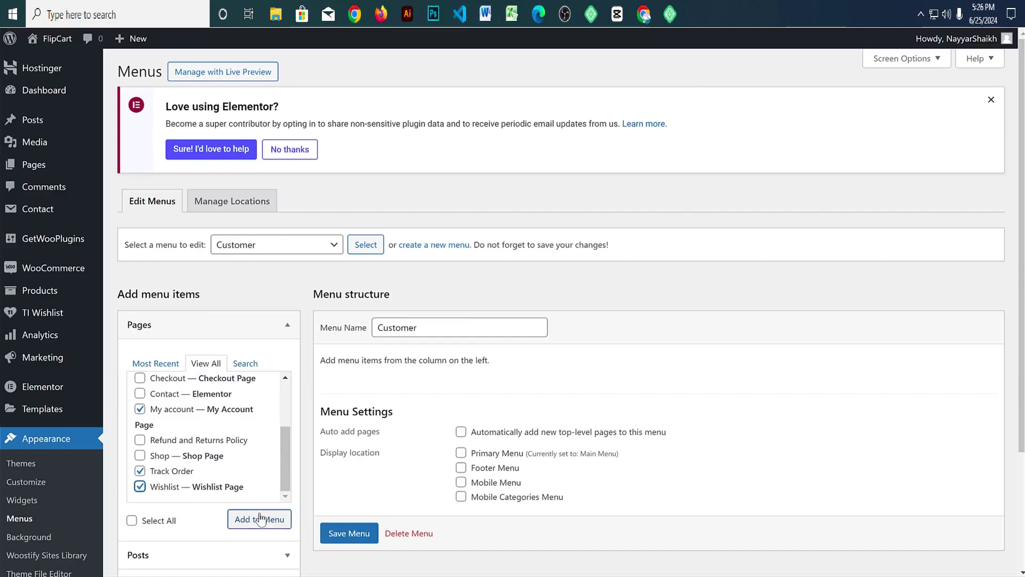
{"action": "left_click", "coordinate": [267, 519]}
{"action": "scroll", "coordinate": [435, 366], "scroll_direction": "down", "scroll_amount": 4}
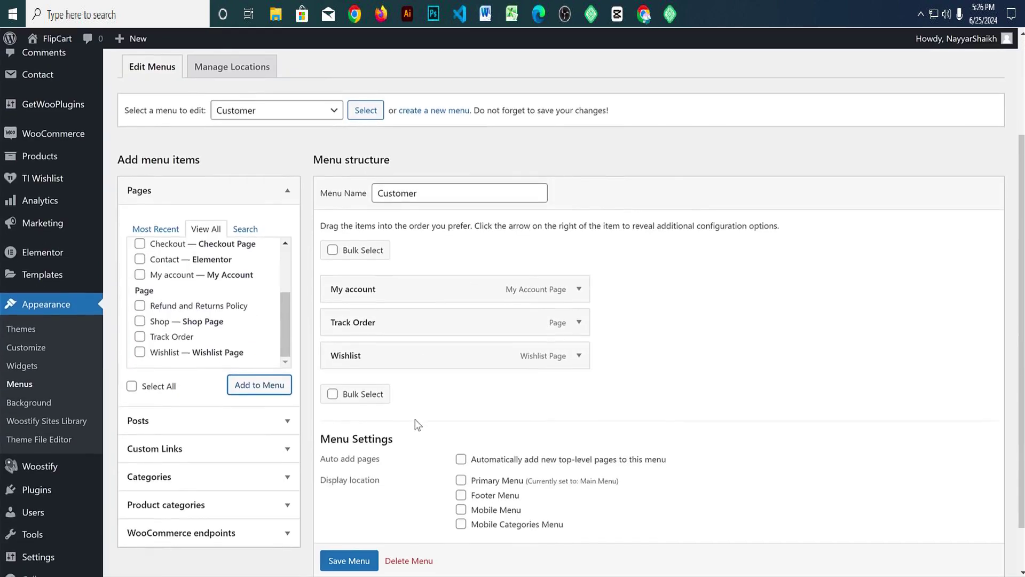
{"action": "left_click", "coordinate": [348, 510]}
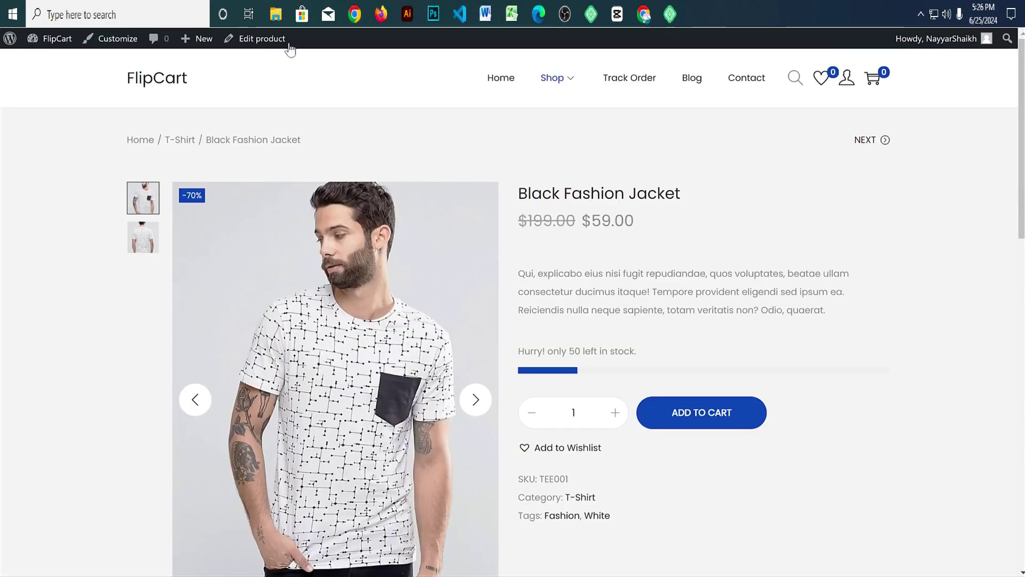
Step: Check the footer of the Black Fashion Jacket product page and open the theme customizer for the site
{"action": "scroll", "coordinate": [488, 285], "scroll_direction": "down", "scroll_amount": 15}
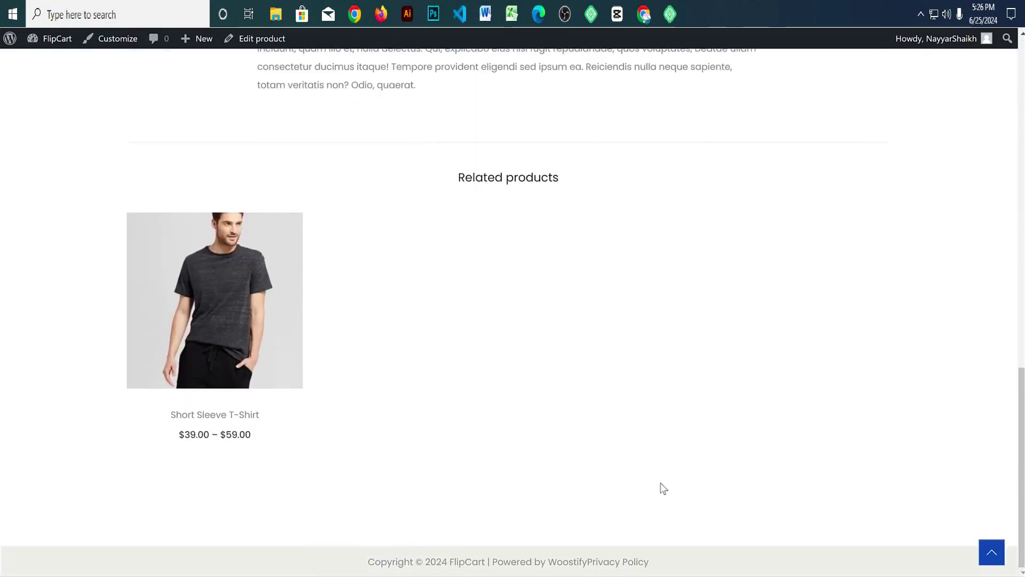
{"action": "scroll", "coordinate": [339, 468], "scroll_direction": "up", "scroll_amount": 15}
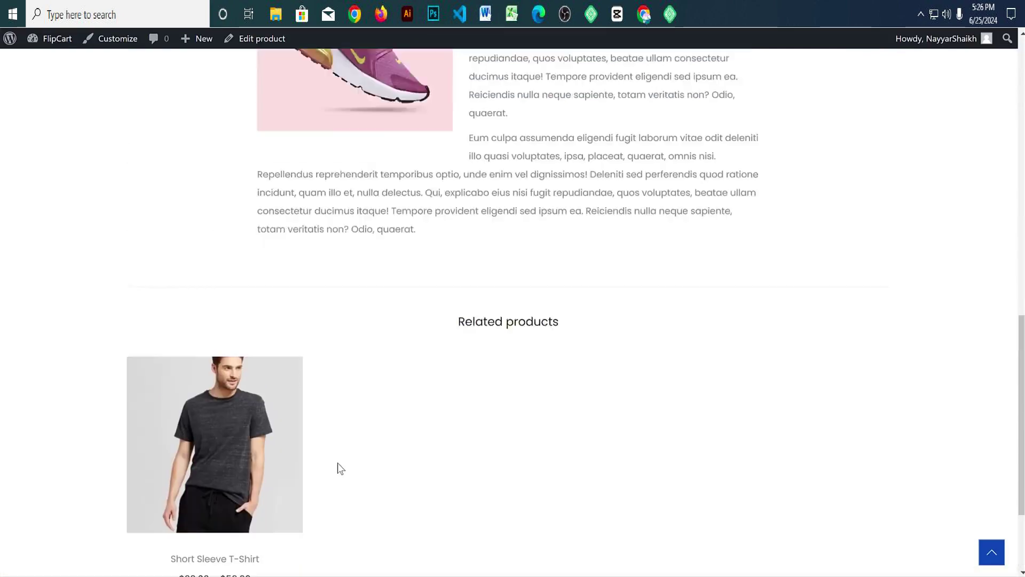
{"action": "scroll", "coordinate": [339, 468], "scroll_direction": "down", "scroll_amount": 7}
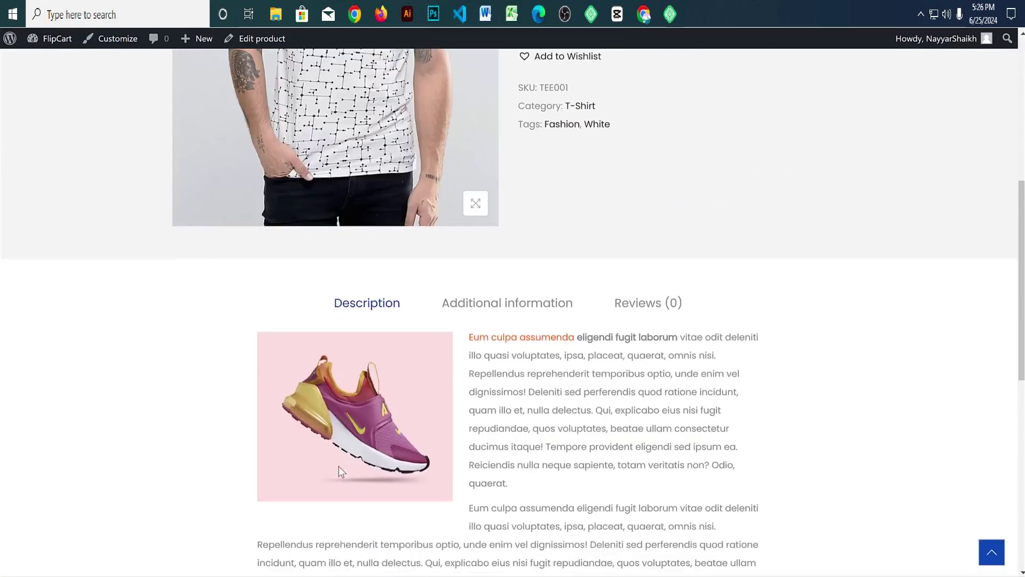
{"action": "scroll", "coordinate": [339, 465], "scroll_direction": "up", "scroll_amount": 7}
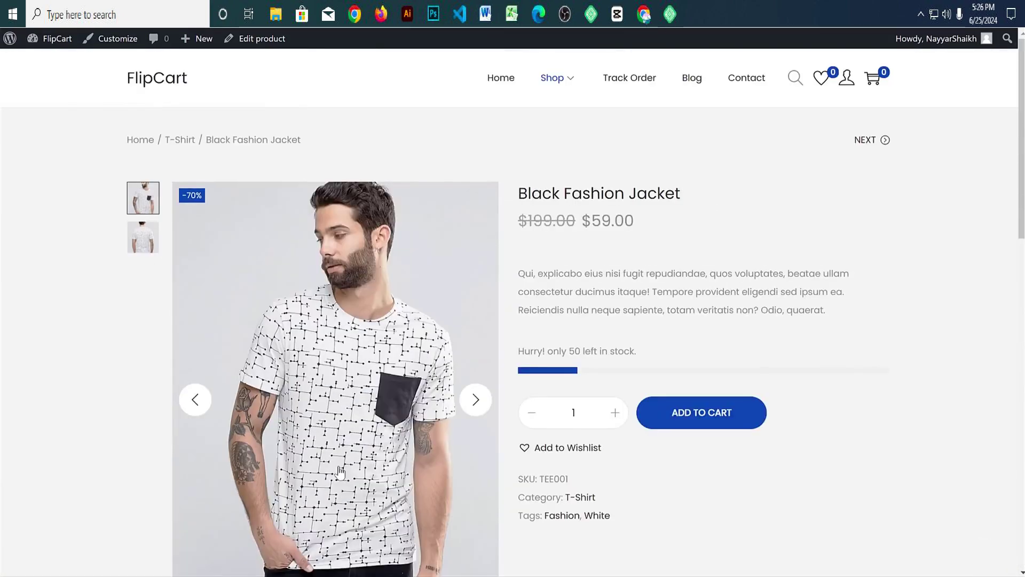
{"action": "left_click", "coordinate": [119, 41]}
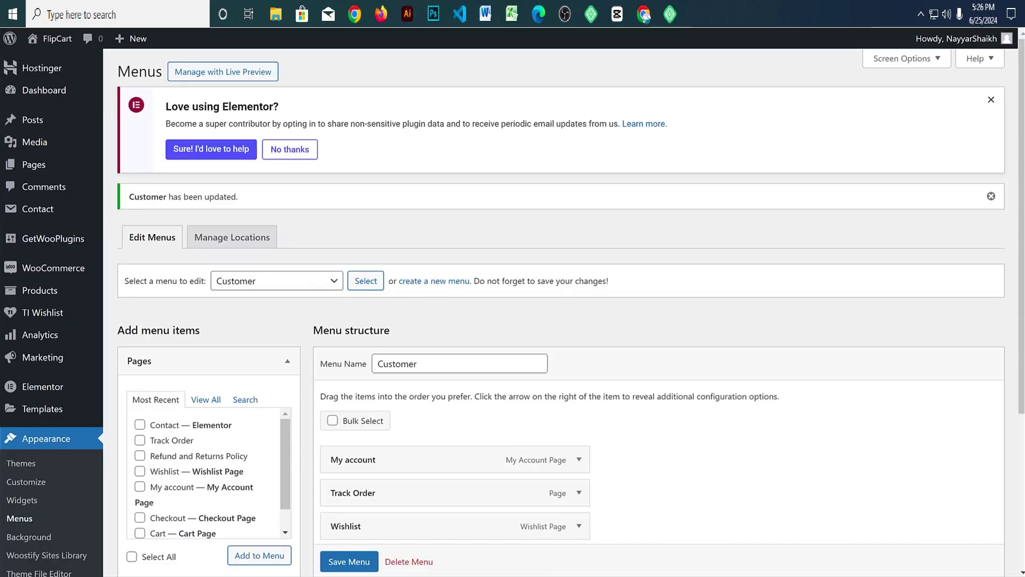
{"action": "scroll", "coordinate": [209, 347], "scroll_direction": "down", "scroll_amount": 1}
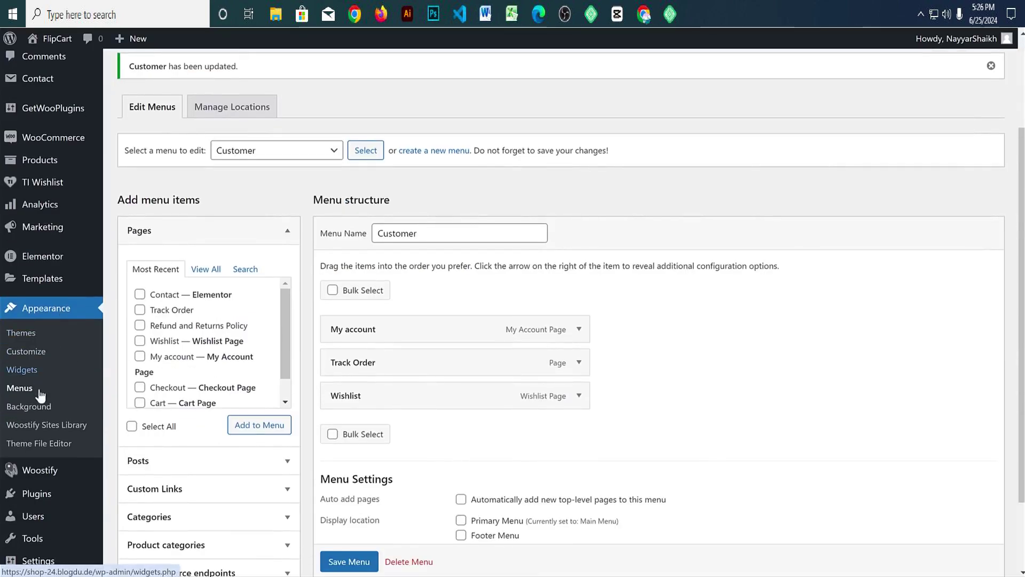
{"action": "left_click", "coordinate": [27, 351]}
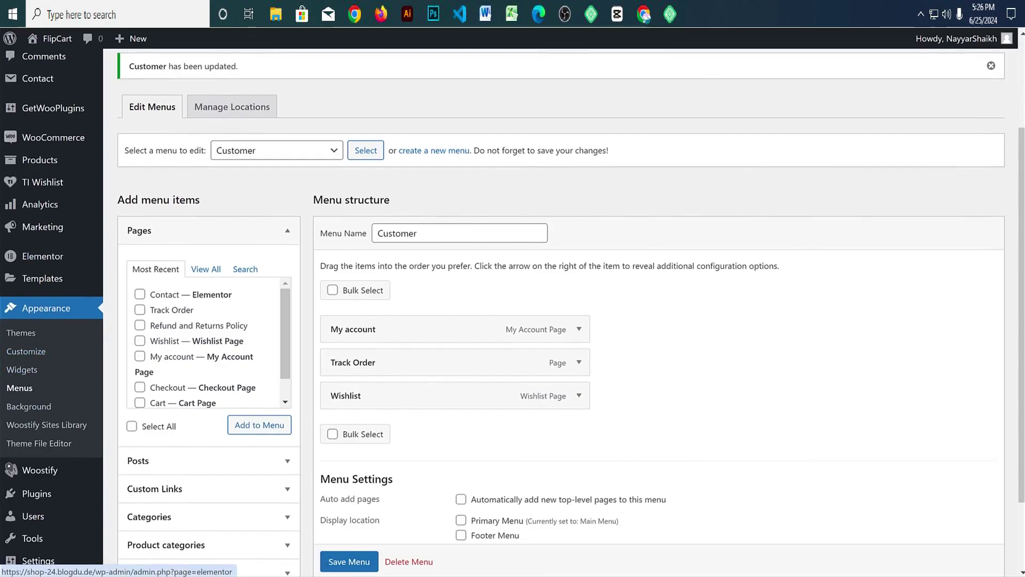
{"action": "scroll", "coordinate": [783, 298], "scroll_direction": "down", "scroll_amount": 10}
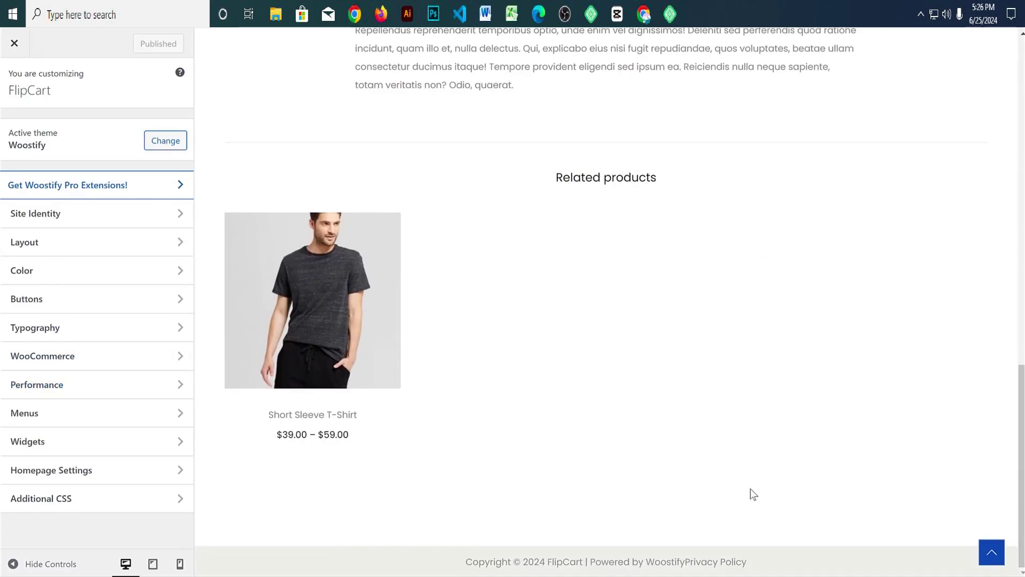
Step: Set the number of widget columns in the footer layout to 4
{"action": "left_click", "coordinate": [42, 252]}
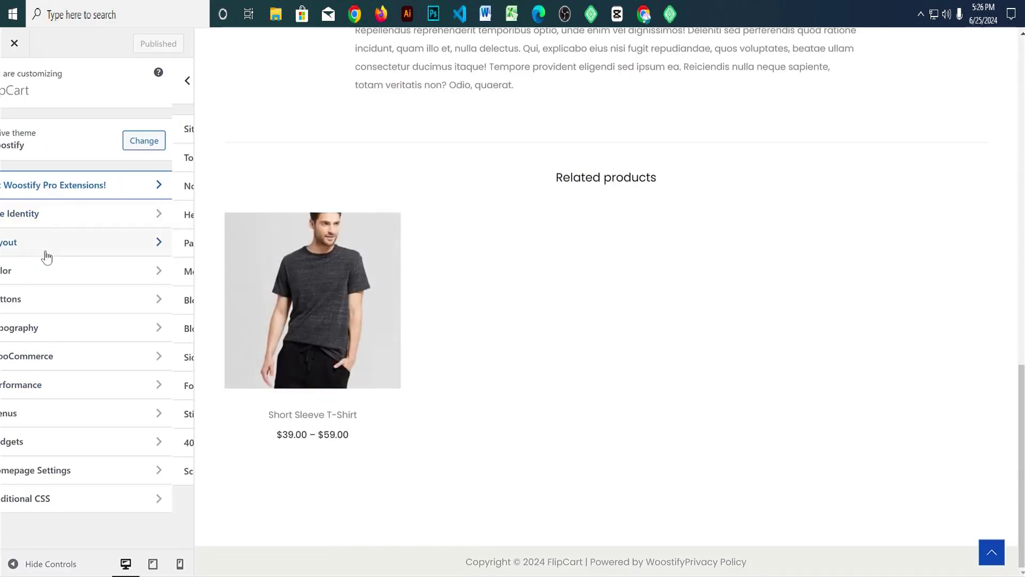
{"action": "left_click", "coordinate": [64, 392]}
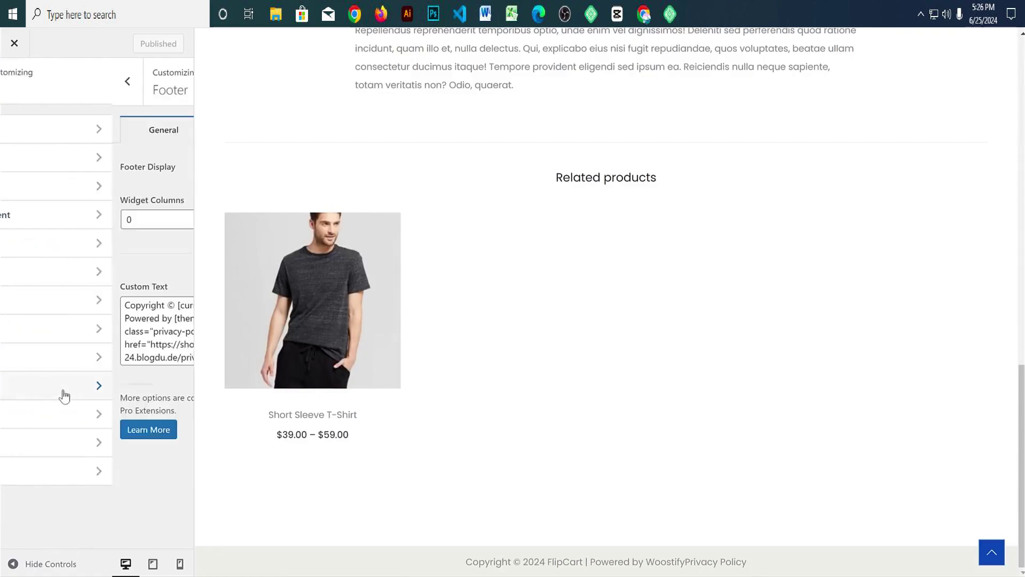
{"action": "left_click_drag", "start_coordinate": [2, 202], "coordinate": [69, 201]}
{"action": "left_click", "coordinate": [69, 221]}
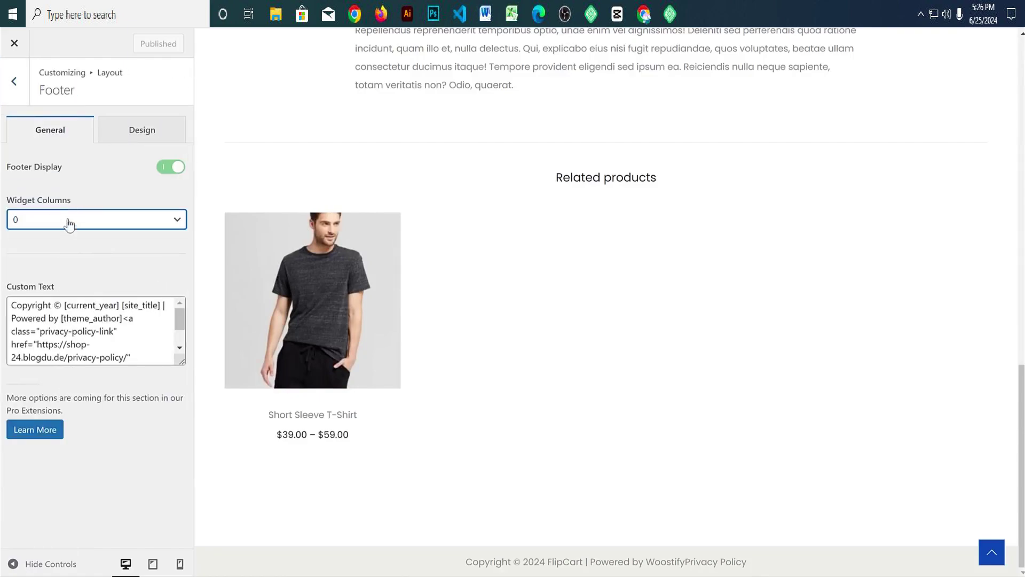
{"action": "left_click", "coordinate": [53, 290]}
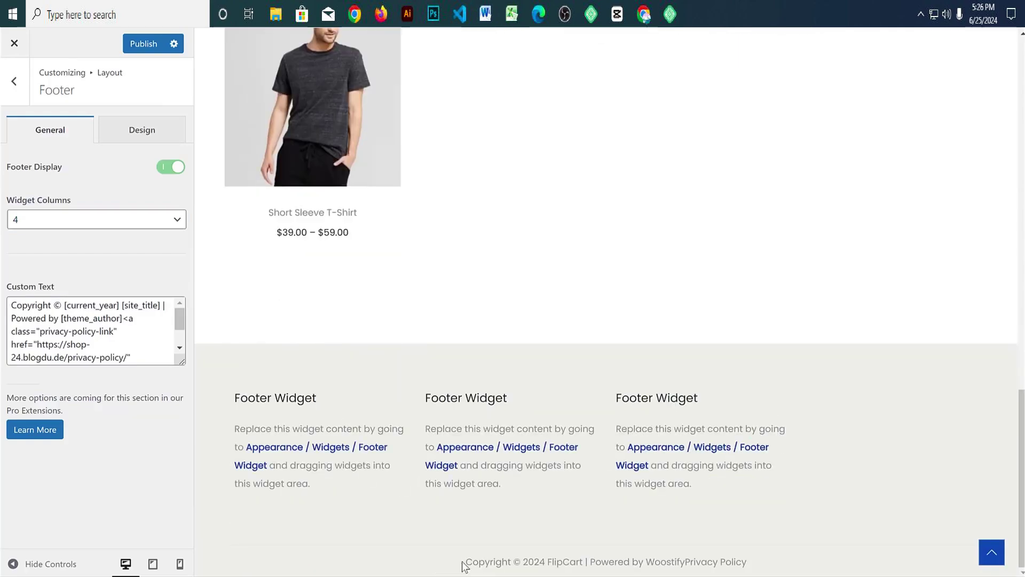
Step: Remove "Powered by [theme_author]" from the footer's custom copyright text
{"action": "left_click_drag", "start_coordinate": [462, 563], "coordinate": [776, 570]}
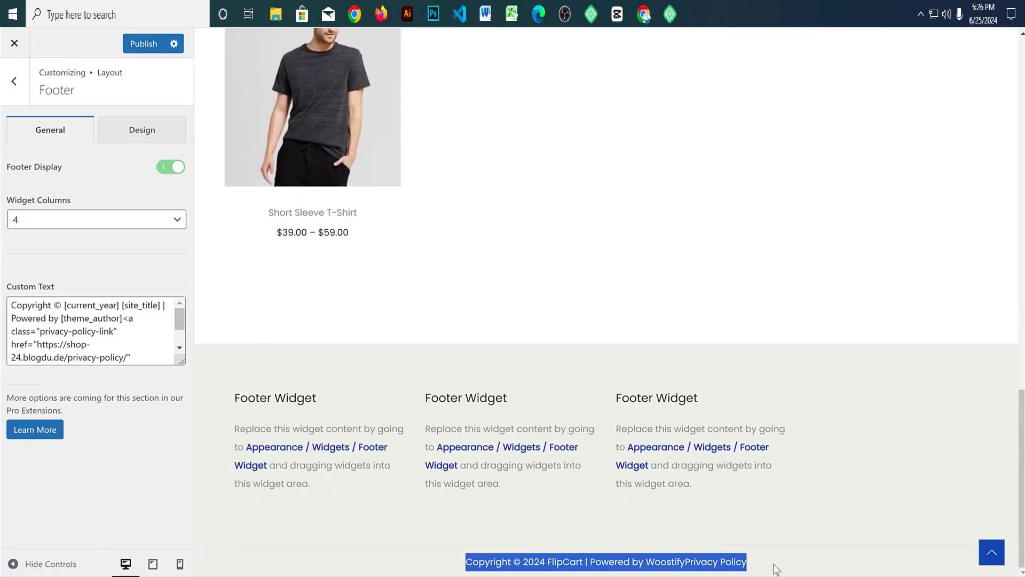
{"action": "left_click", "coordinate": [775, 568]}
{"action": "left_click", "coordinate": [184, 363]}
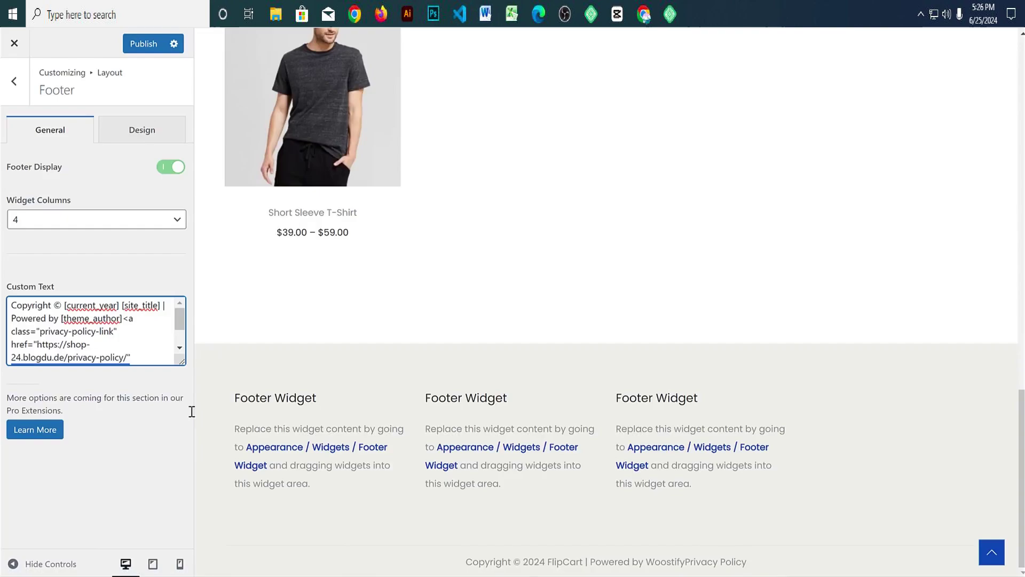
{"action": "left_click", "coordinate": [142, 342]}
{"action": "left_click_drag", "start_coordinate": [443, 561], "coordinate": [578, 566]}
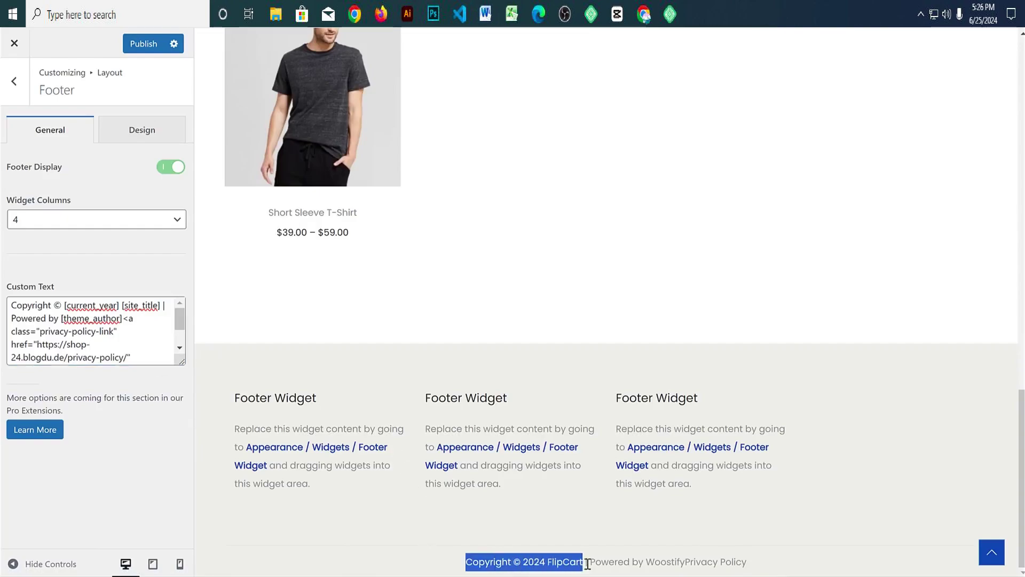
{"action": "left_click_drag", "start_coordinate": [182, 362], "coordinate": [183, 447]}
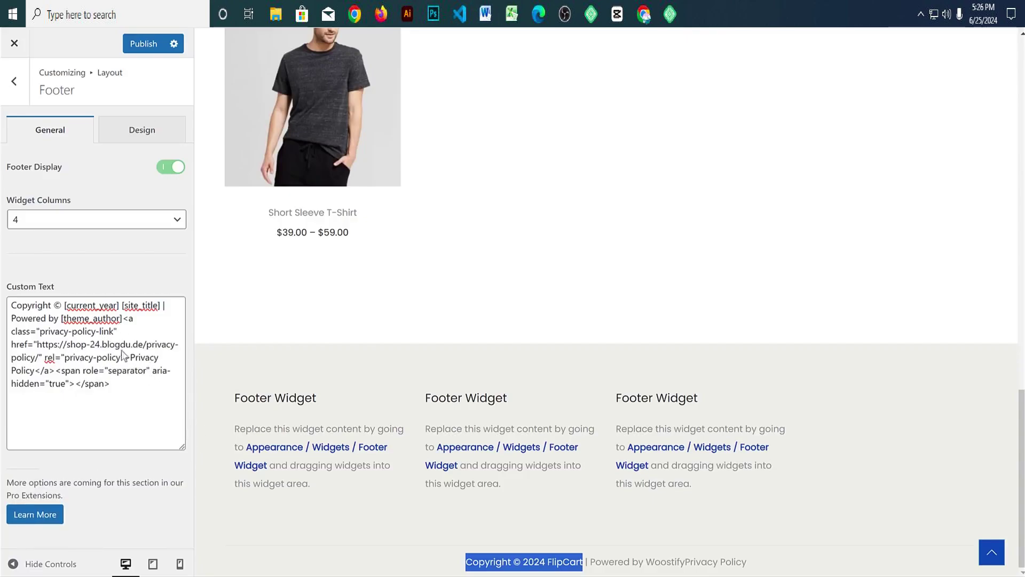
{"action": "left_click_drag", "start_coordinate": [11, 317], "coordinate": [123, 322]}
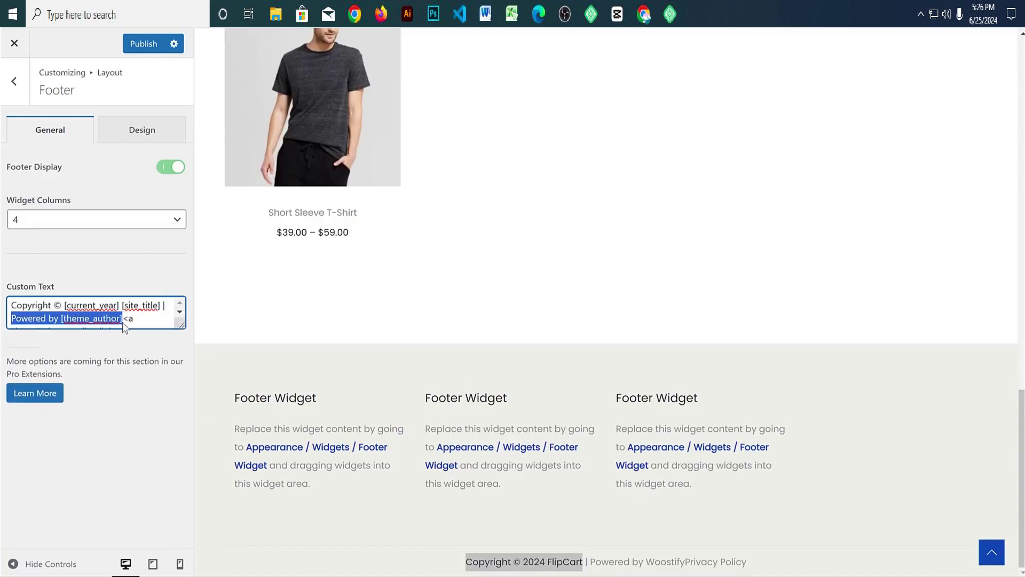
{"action": "key", "text": "BackSpace"}
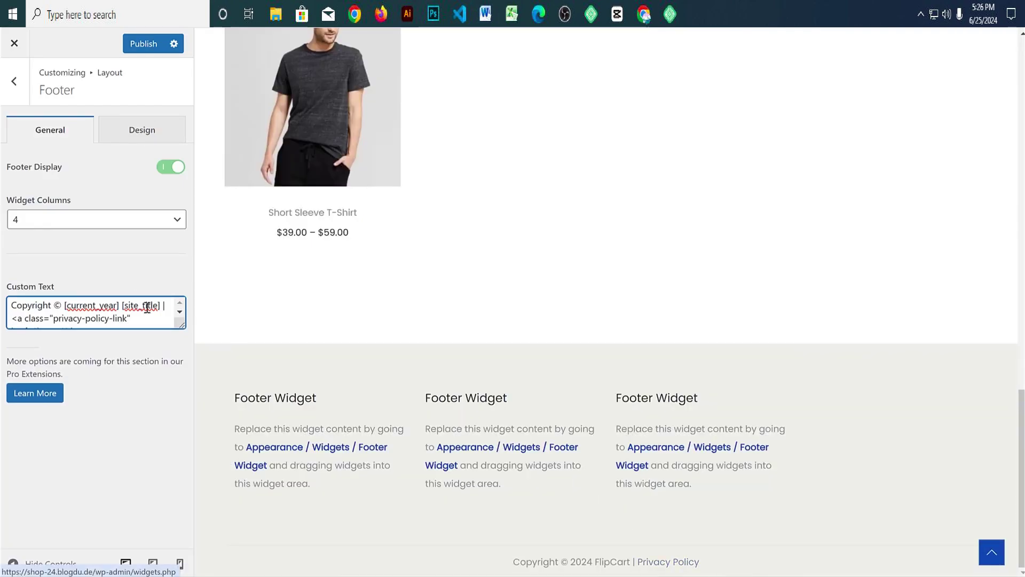
Step: Append "| Made by" and the site author's name to the footer's custom text and publish the changes
{"action": "left_click_drag", "start_coordinate": [182, 321], "coordinate": [182, 440]}
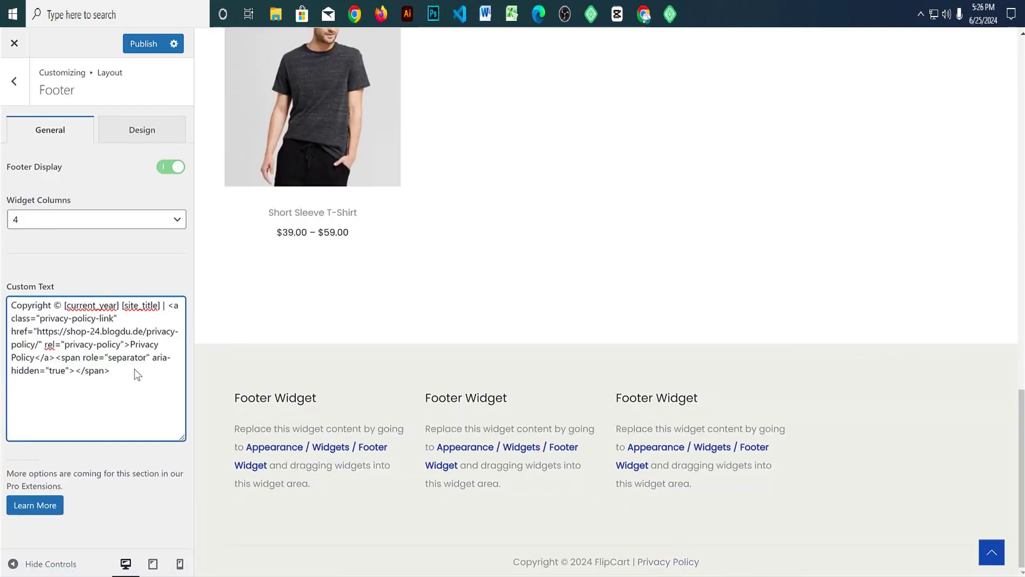
{"action": "type", "text": "Made"}
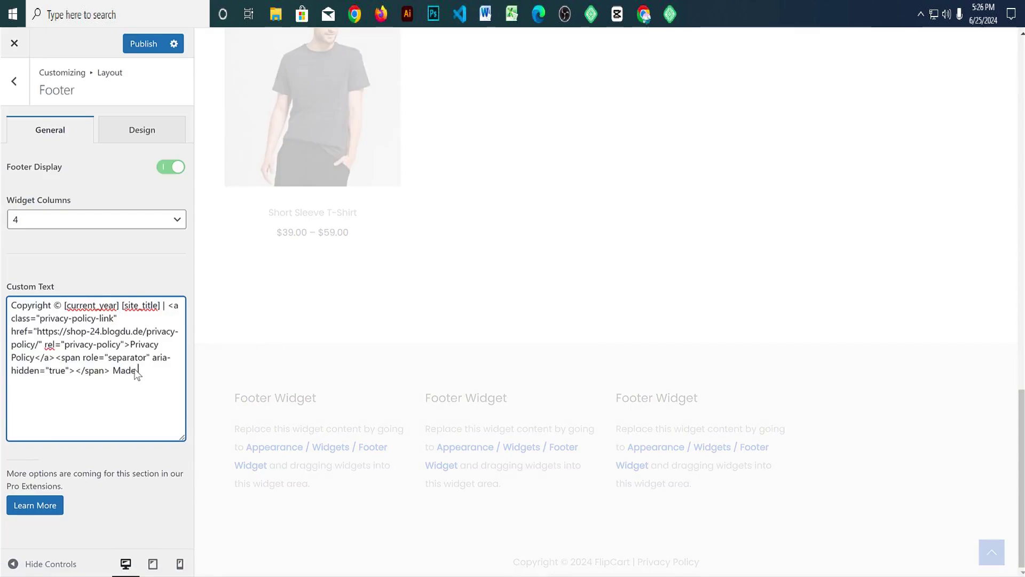
{"action": "type", "text": " by Nayyar Shaikh"}
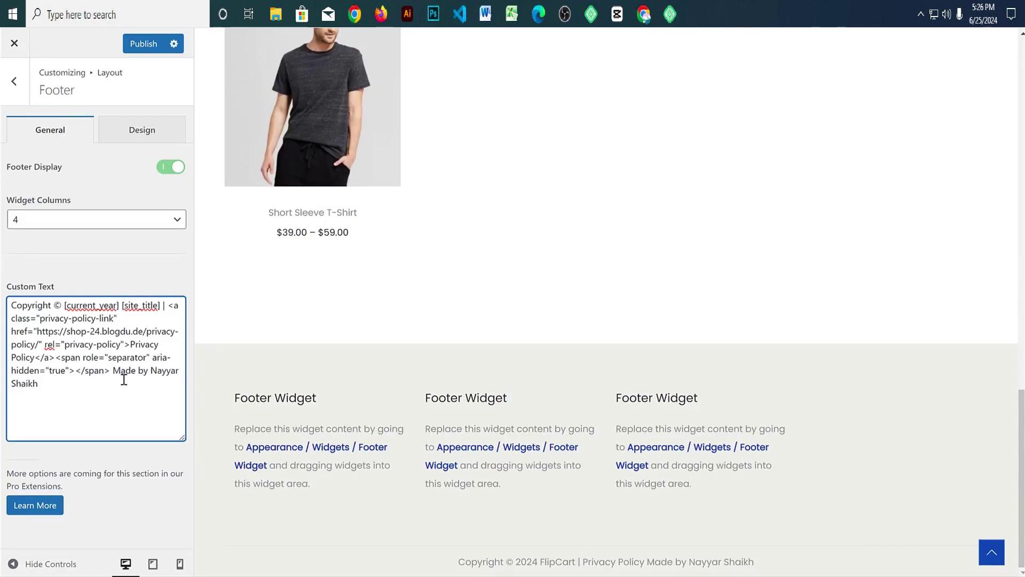
{"action": "type", "text": "|"}
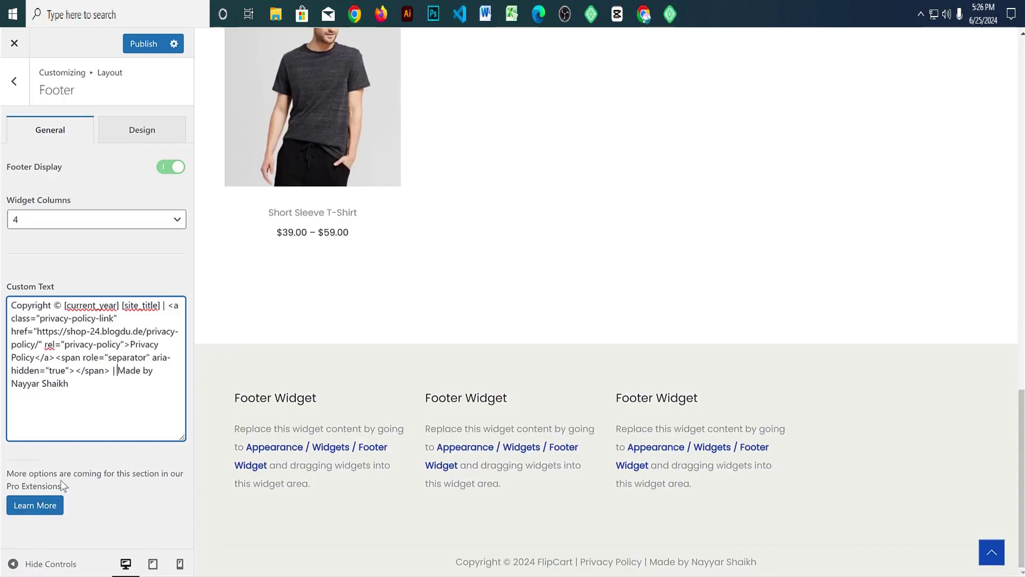
{"action": "left_click", "coordinate": [143, 44]}
Step: Examine the published footer columns and copyright line on the live home page
{"action": "left_click", "coordinate": [379, 121]}
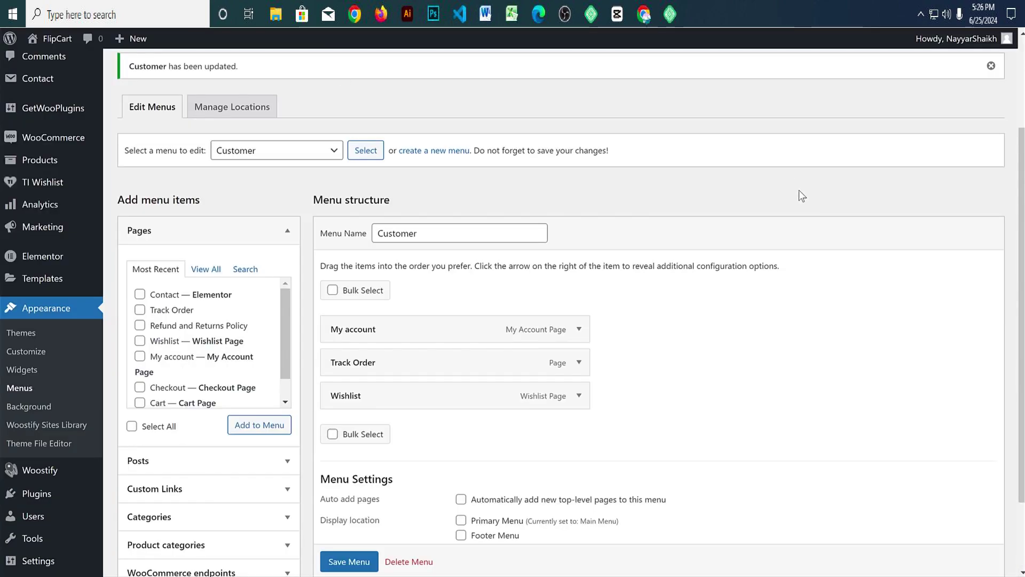
{"action": "scroll", "coordinate": [799, 190], "scroll_direction": "up", "scroll_amount": 3}
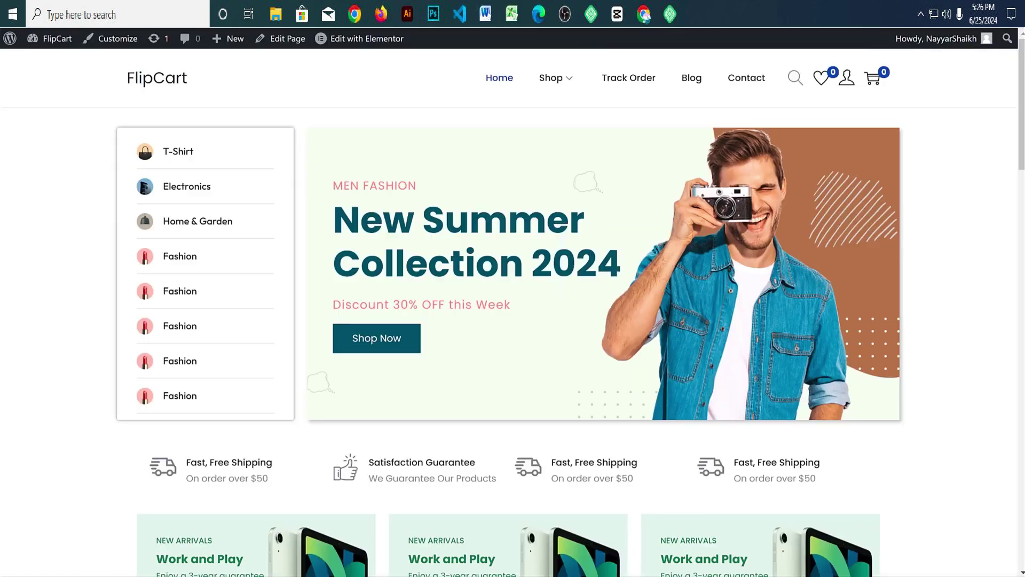
{"action": "scroll", "coordinate": [661, 283], "scroll_direction": "down", "scroll_amount": 15}
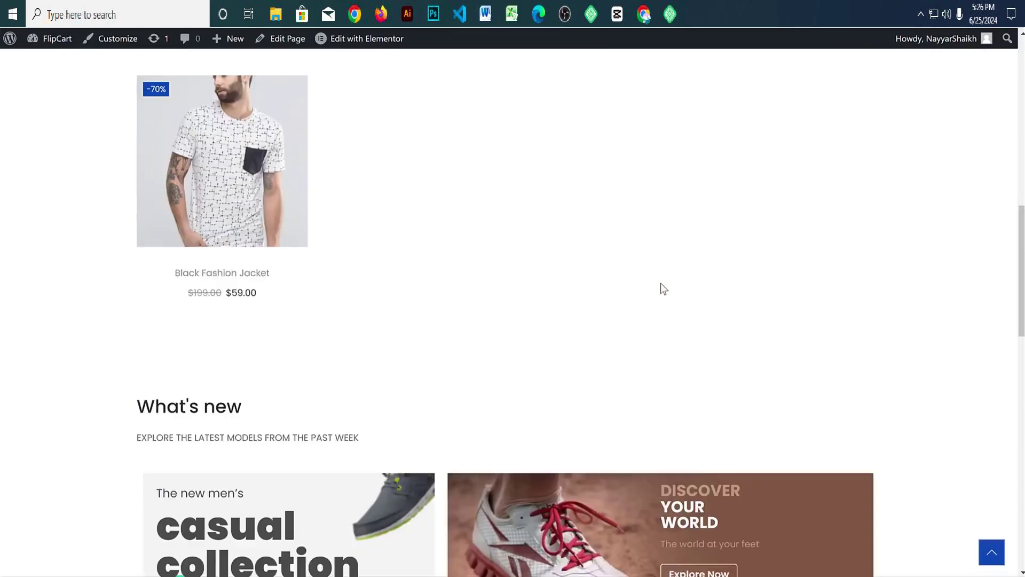
{"action": "scroll", "coordinate": [661, 291], "scroll_direction": "down", "scroll_amount": 3}
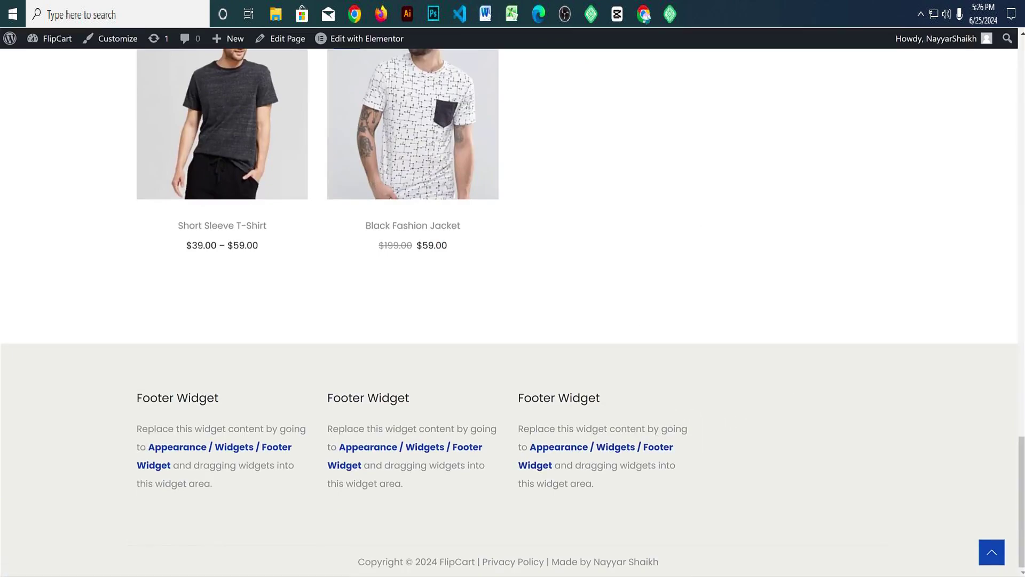
Step: Open the WordPress Widgets editor and dismiss its welcome guide
{"action": "key", "text": "ctrl+Tab"}
{"action": "scroll", "coordinate": [601, 235], "scroll_direction": "down", "scroll_amount": 4}
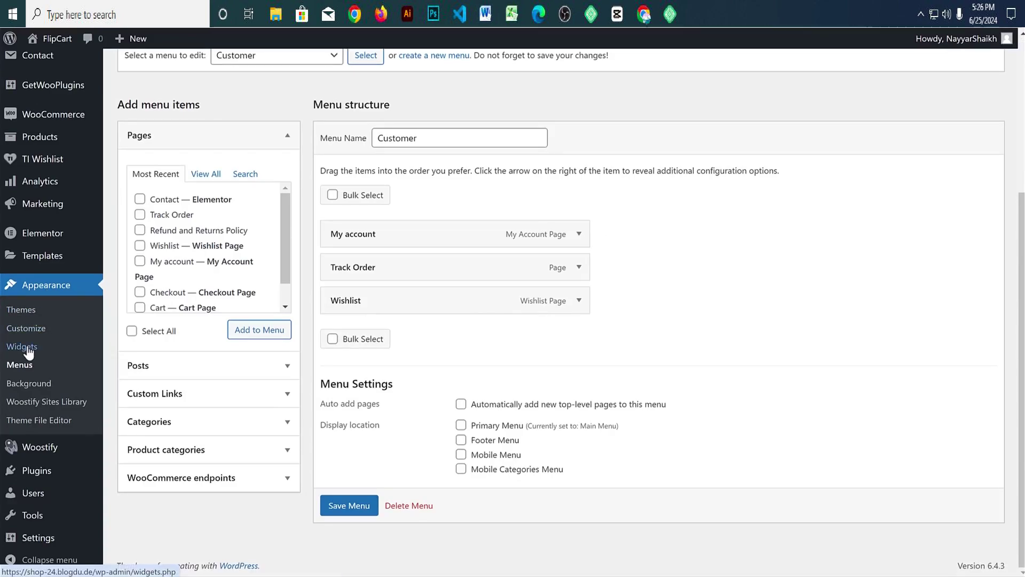
{"action": "left_click", "coordinate": [99, 353]}
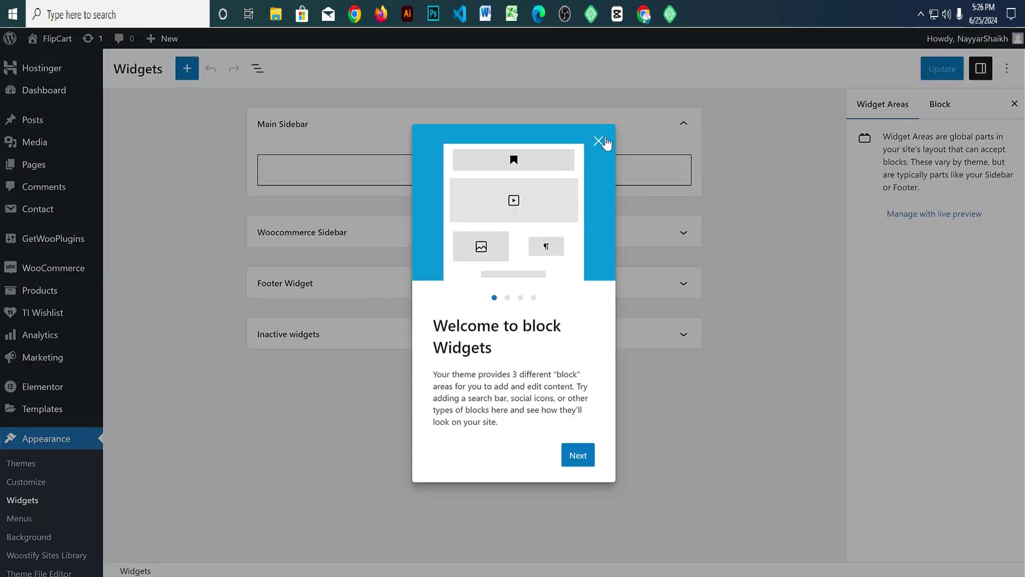
{"action": "left_click", "coordinate": [599, 141]}
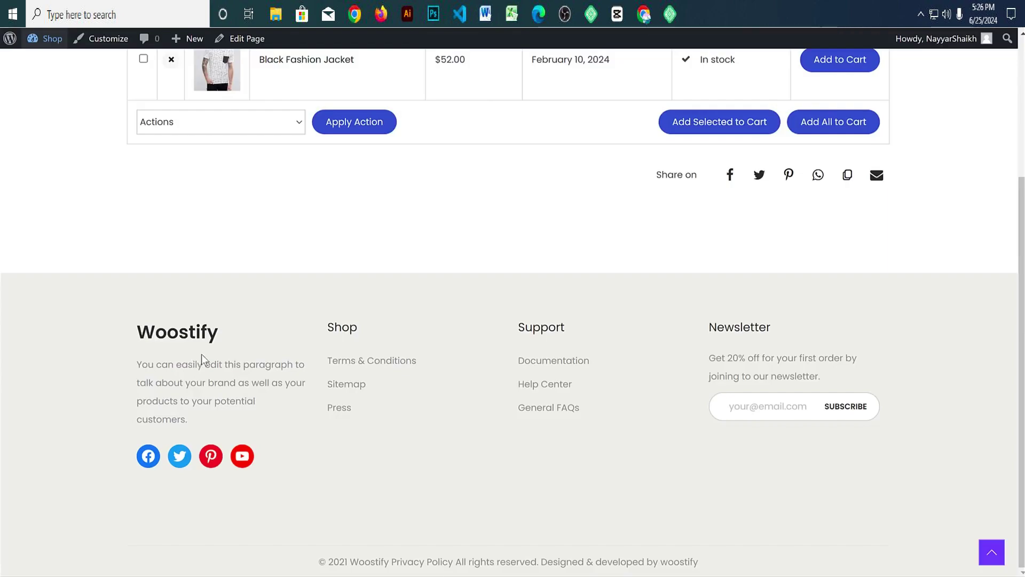
{"action": "left_click_drag", "start_coordinate": [135, 332], "coordinate": [254, 409]}
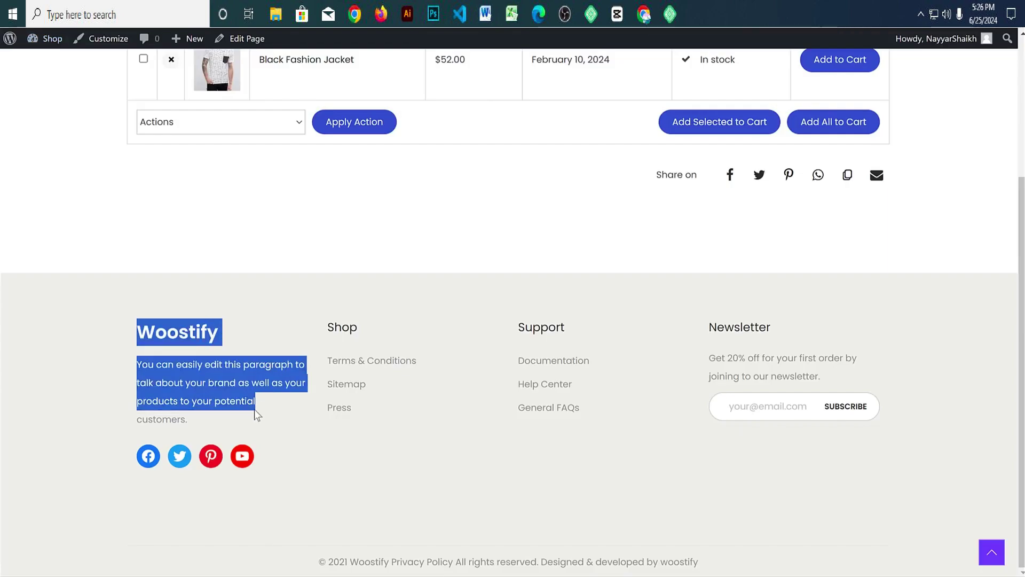
{"action": "left_click_drag", "start_coordinate": [137, 325], "coordinate": [231, 336]}
{"action": "key", "text": "ctrl+c"}
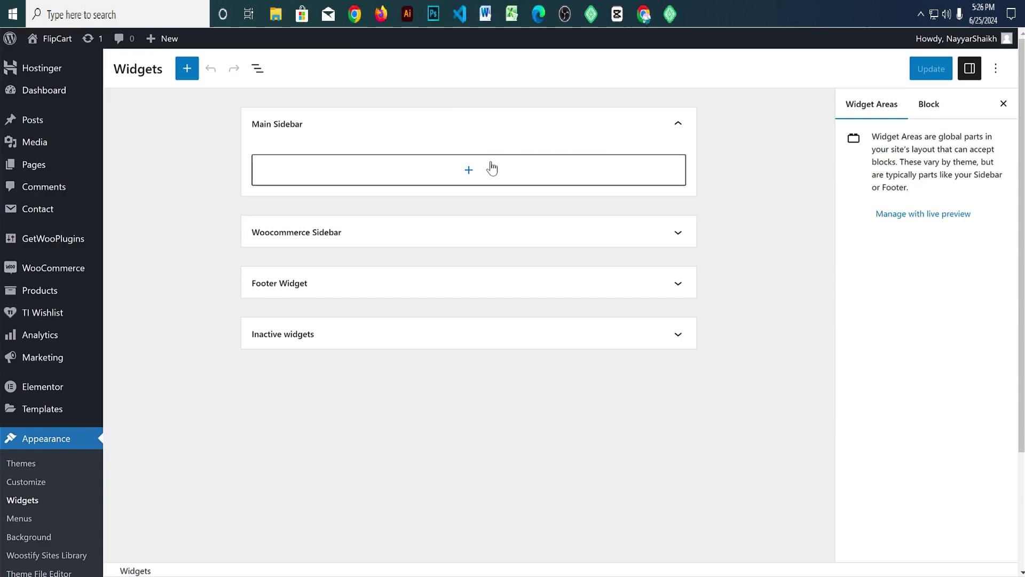
{"action": "left_click", "coordinate": [490, 169]}
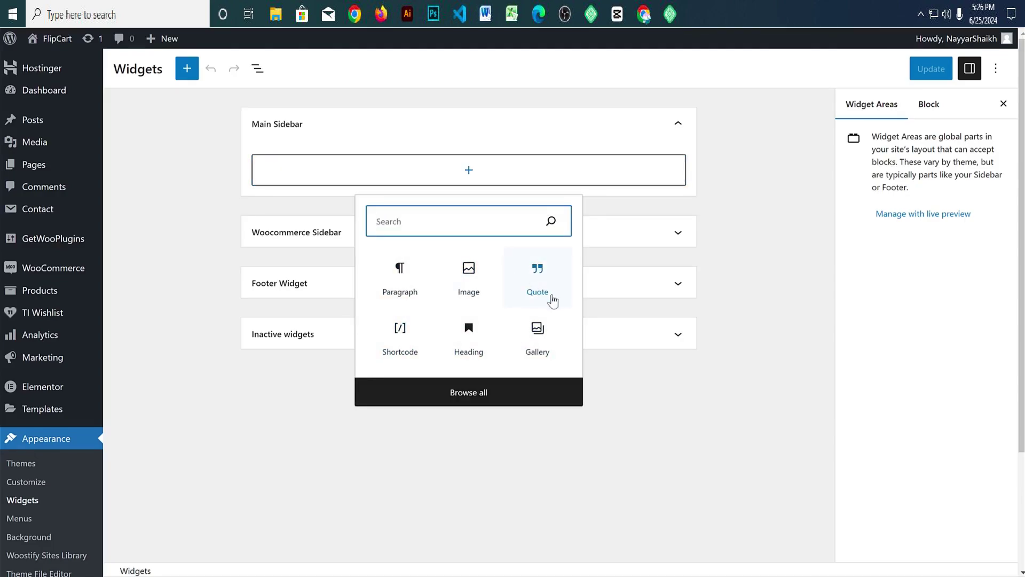
{"action": "left_click", "coordinate": [477, 353]}
{"action": "left_click", "coordinate": [477, 352]}
{"action": "key", "text": "ctrl+v"}
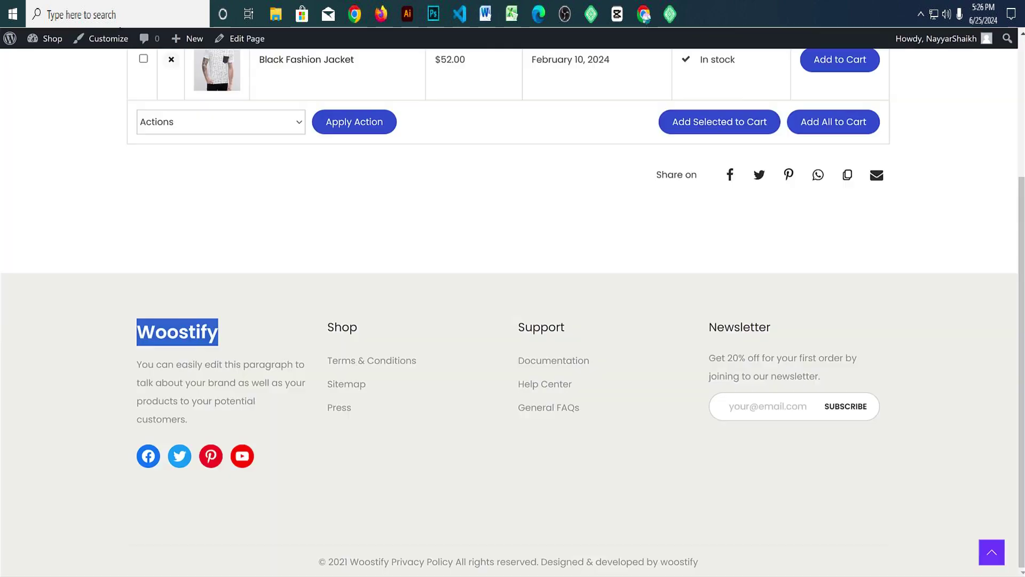
{"action": "left_click", "coordinate": [142, 382]}
{"action": "left_click_drag", "start_coordinate": [137, 364], "coordinate": [213, 425]}
{"action": "key", "text": "ctrl+c"}
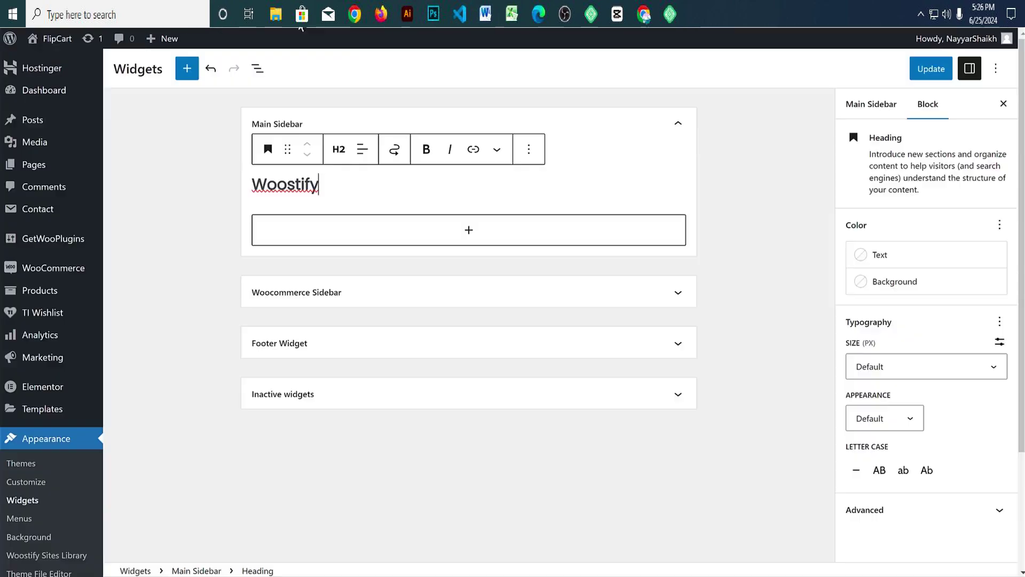
{"action": "left_click", "coordinate": [398, 230]}
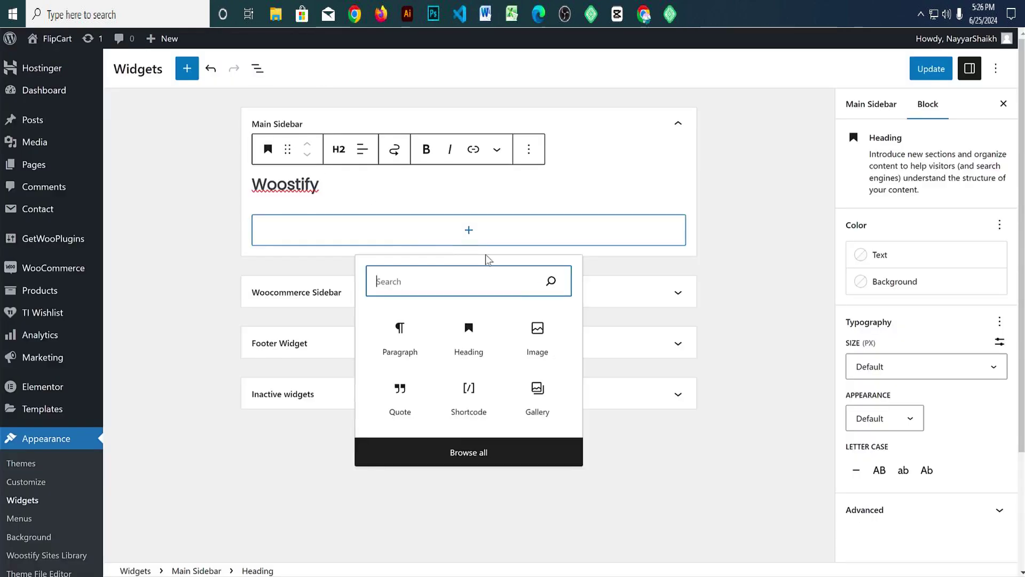
{"action": "left_click", "coordinate": [410, 348]}
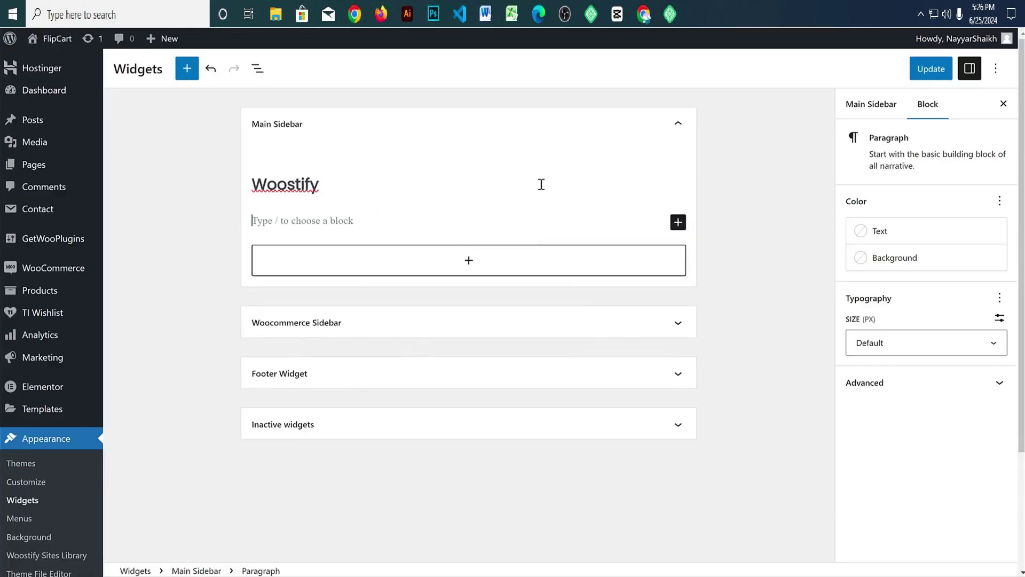
{"action": "left_click", "coordinate": [357, 178]}
{"action": "left_click", "coordinate": [531, 158]}
{"action": "left_click", "coordinate": [575, 484]}
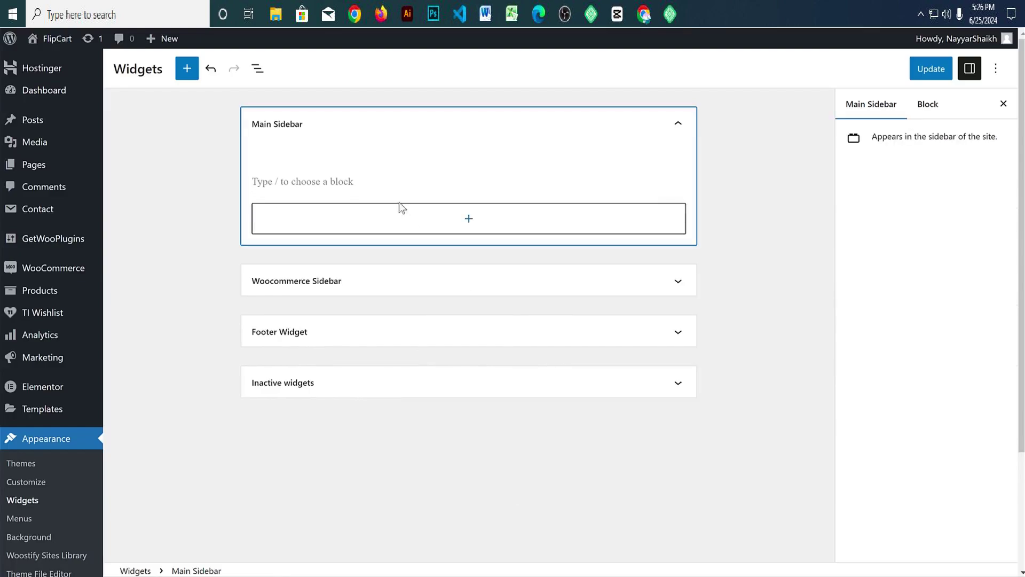
{"action": "left_click", "coordinate": [387, 182]}
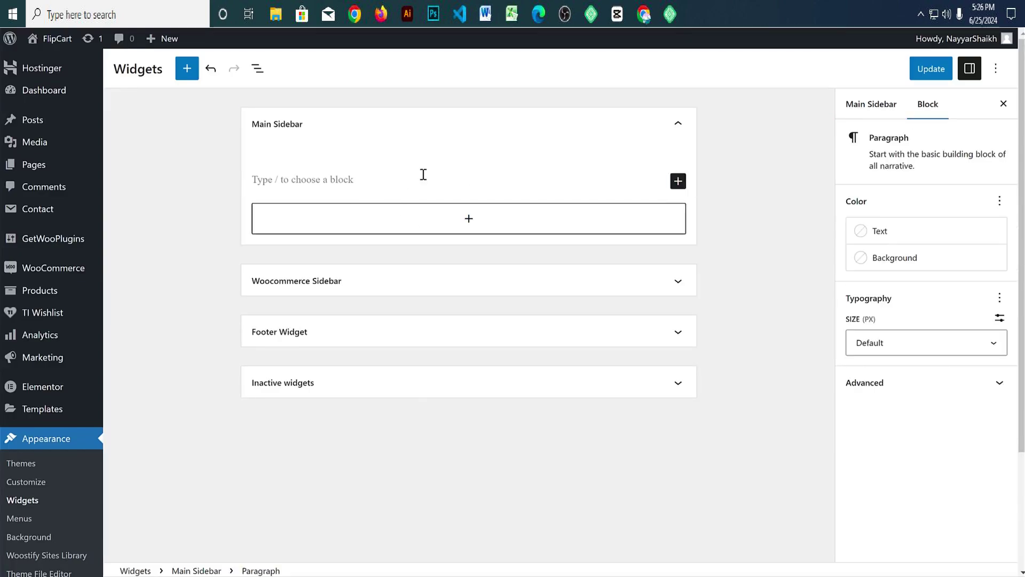
{"action": "key", "text": "BackSpace"}
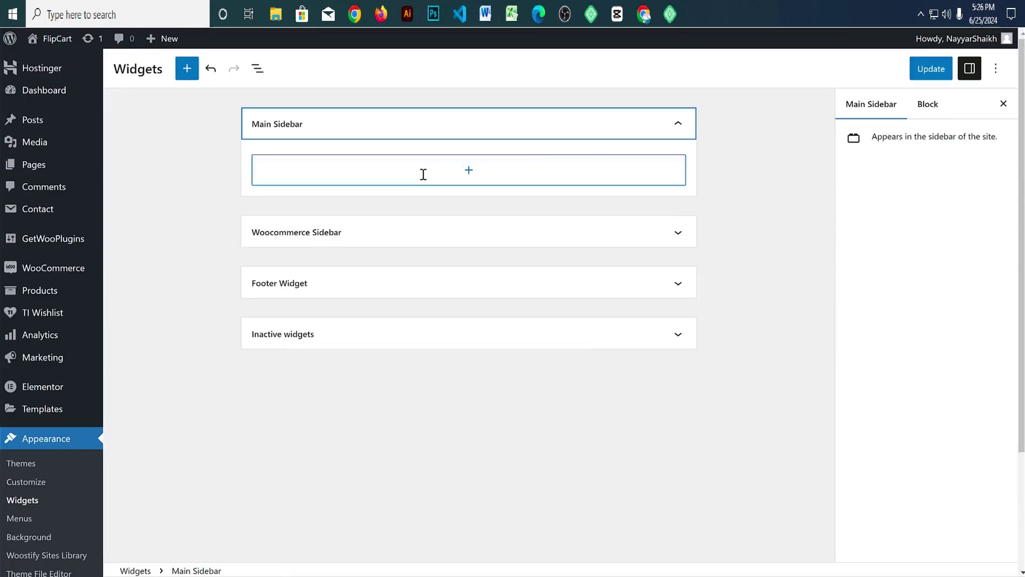
{"action": "left_click", "coordinate": [698, 207]}
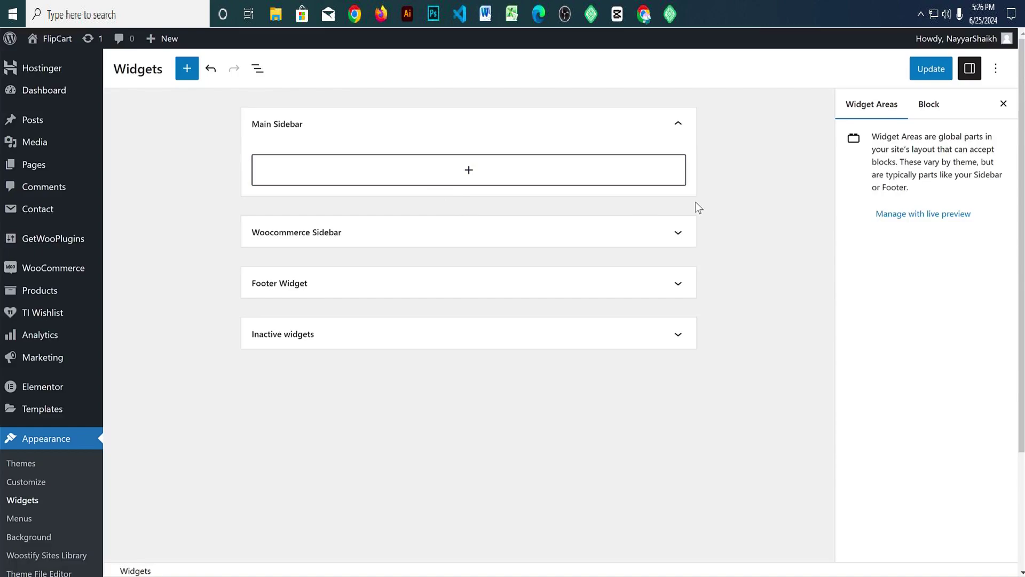
Step: Insert a Columns block with a single full-width column in the Main Sidebar widget area
{"action": "left_click", "coordinate": [455, 183]}
{"action": "type", "text": "c"}
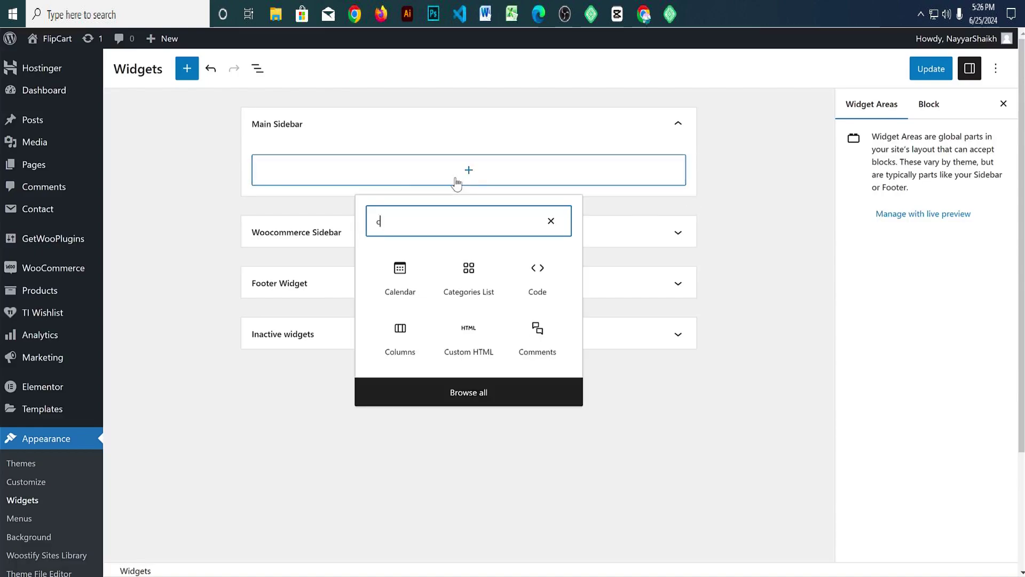
{"action": "type", "text": "ol"}
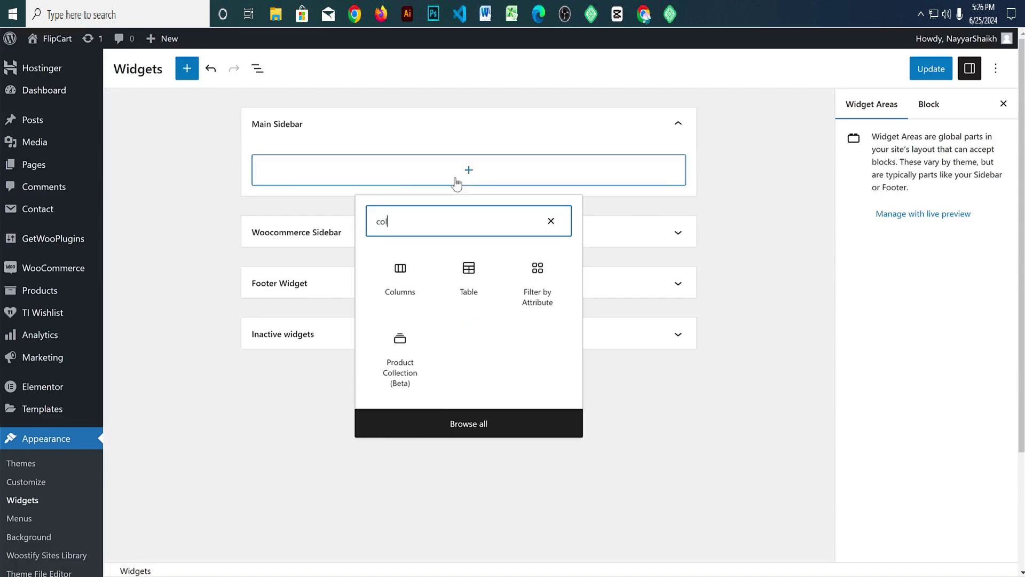
{"action": "left_click", "coordinate": [384, 291]}
{"action": "left_click", "coordinate": [287, 267]}
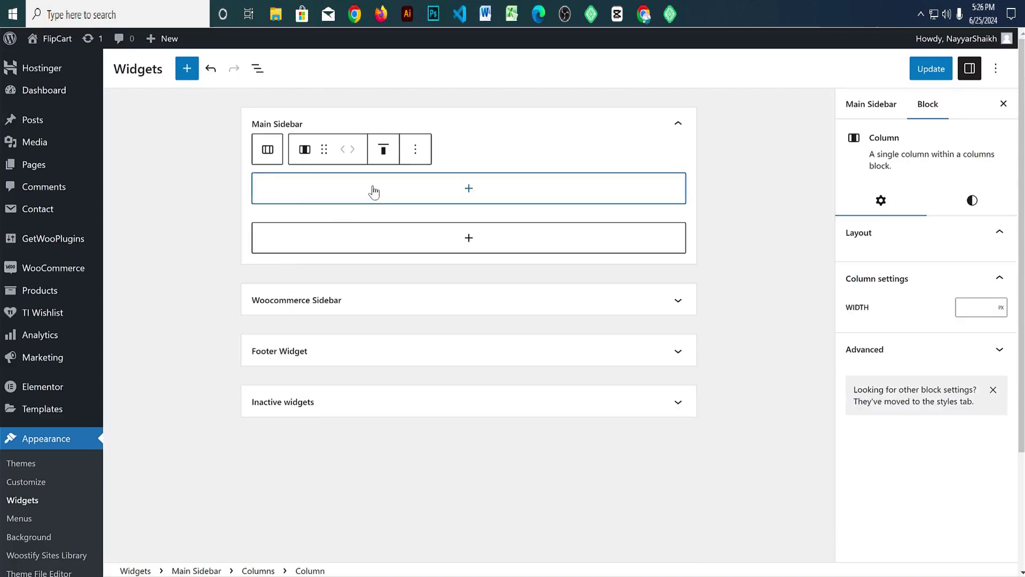
Step: Add a heading block inside the column with the text "Woostify" copied from the demo shop's footer
{"action": "left_click", "coordinate": [373, 190]}
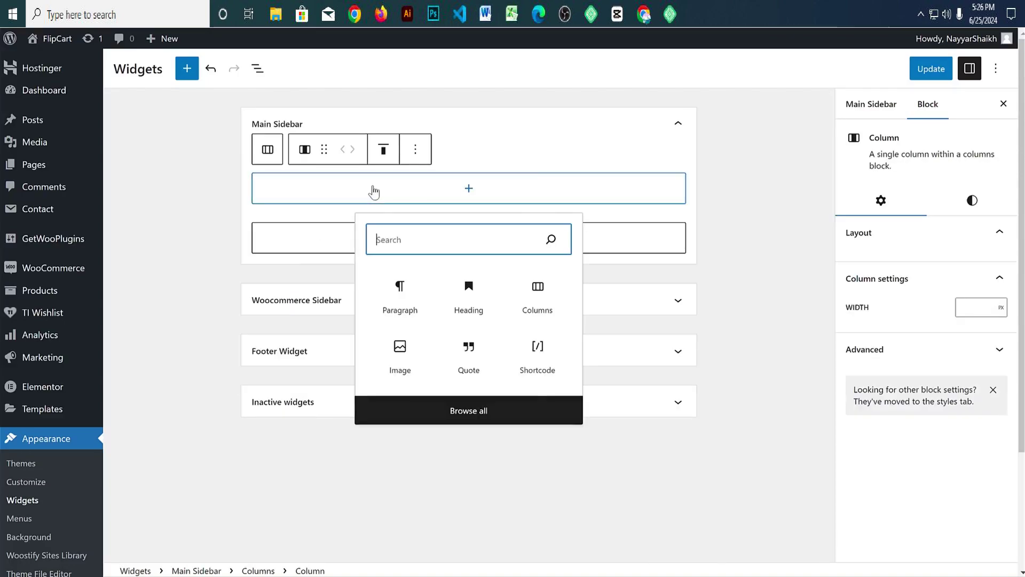
{"action": "left_click", "coordinate": [462, 292]}
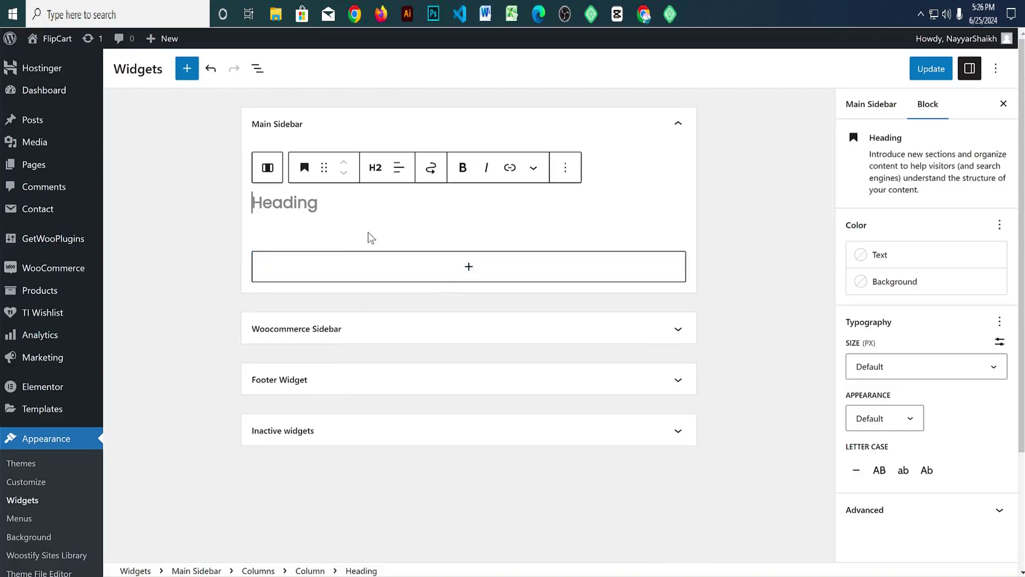
{"action": "key", "text": "ctrl+v"}
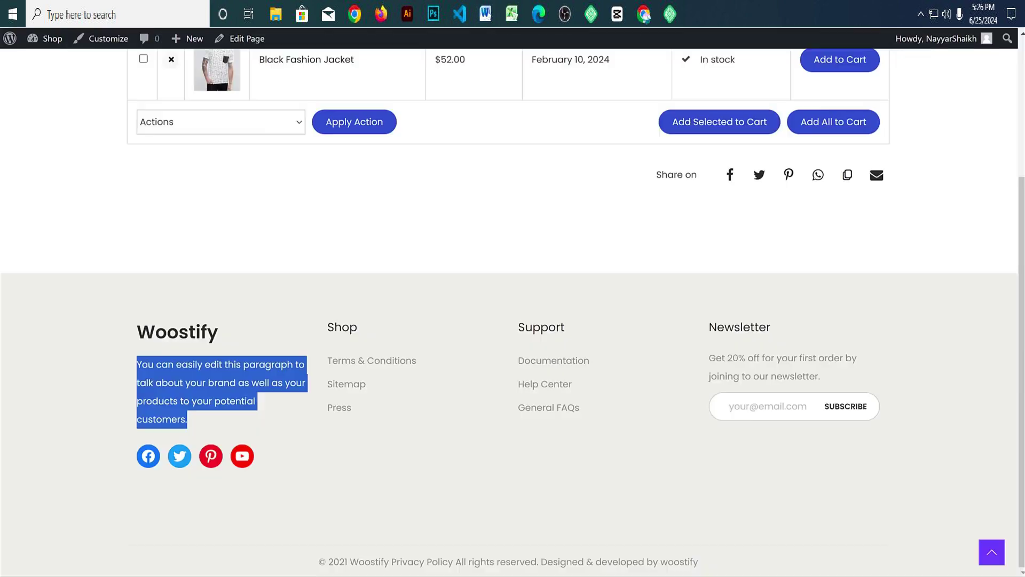
{"action": "left_click", "coordinate": [208, 356]}
{"action": "double_click", "coordinate": [199, 332]}
{"action": "key", "text": "ctrl+c"}
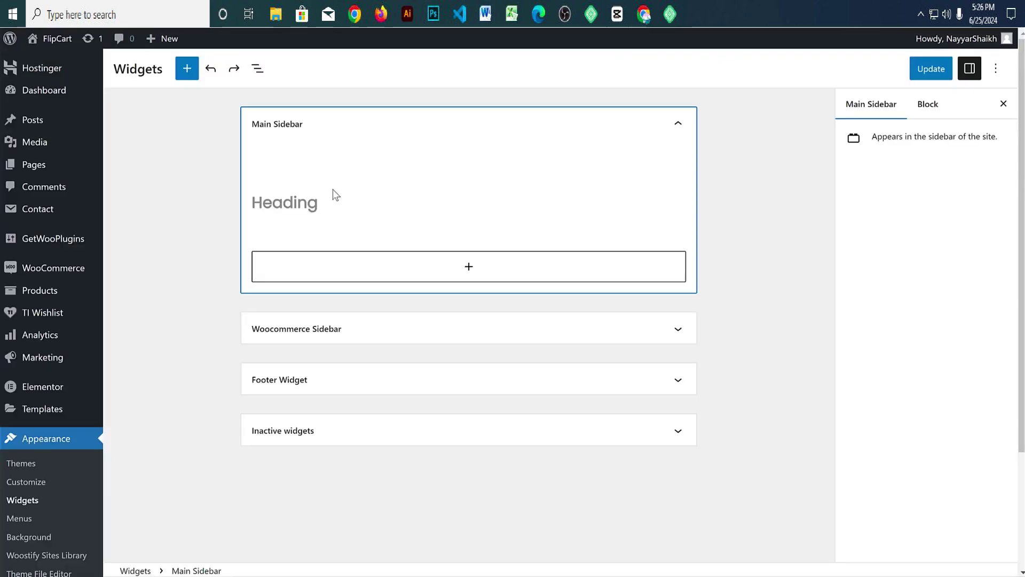
{"action": "left_click", "coordinate": [320, 202]}
{"action": "key", "text": "ctrl+v"}
Step: Add the demo footer's "You can easily edit this paragraph" text below the heading and remove the empty list item after it
{"action": "key", "text": "Return"}
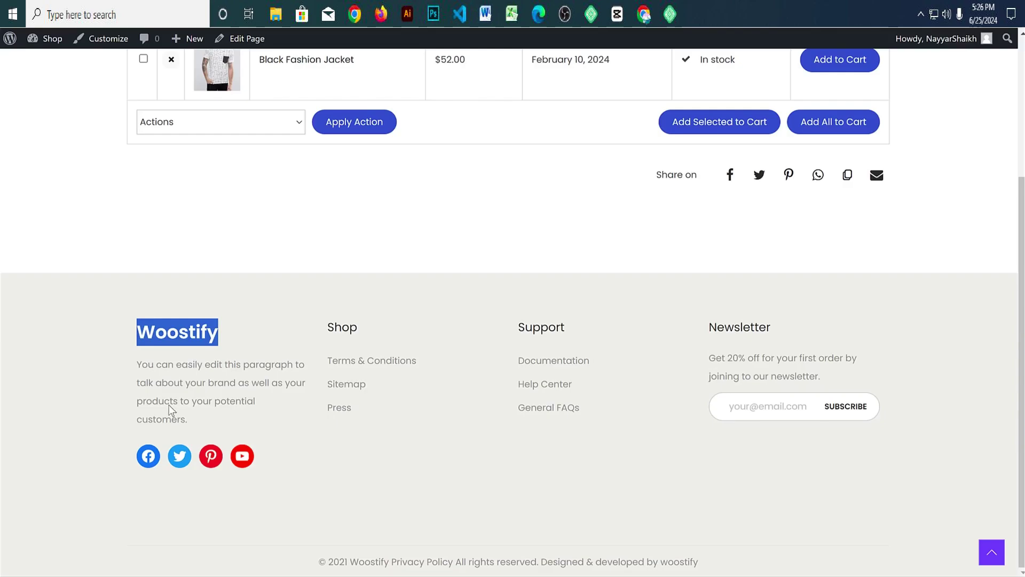
{"action": "left_click_drag", "start_coordinate": [188, 419], "coordinate": [137, 363]}
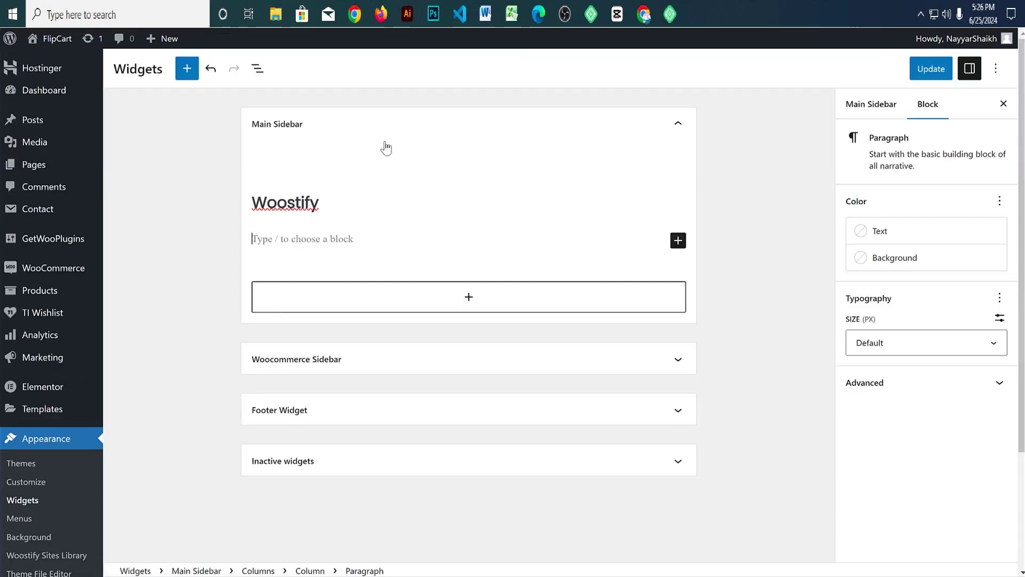
{"action": "type", "text": "You can easily edit this paragraph to talk about your brand as well as your products to your potential customers."}
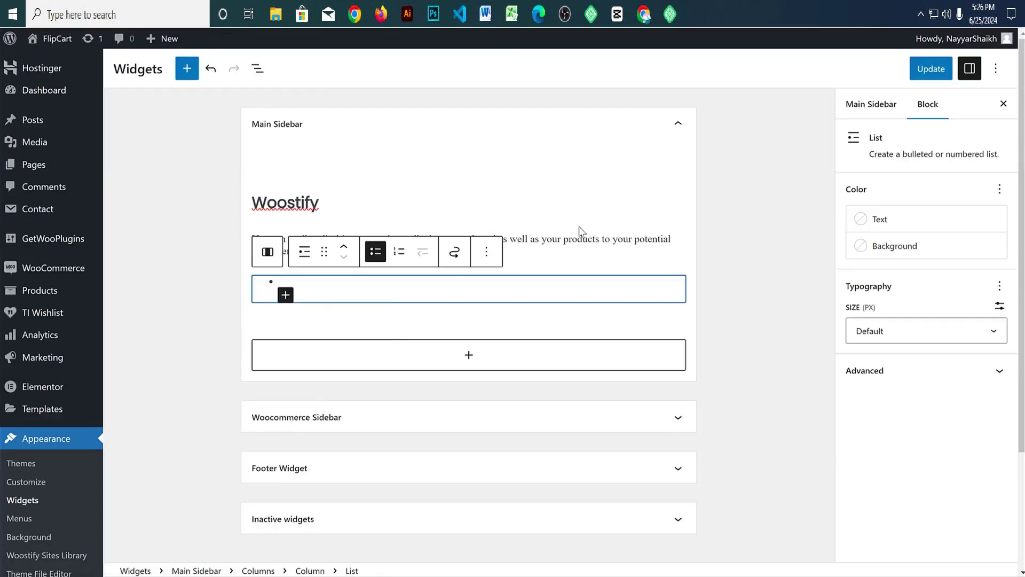
{"action": "left_click", "coordinate": [571, 238]}
{"action": "left_click", "coordinate": [334, 285]}
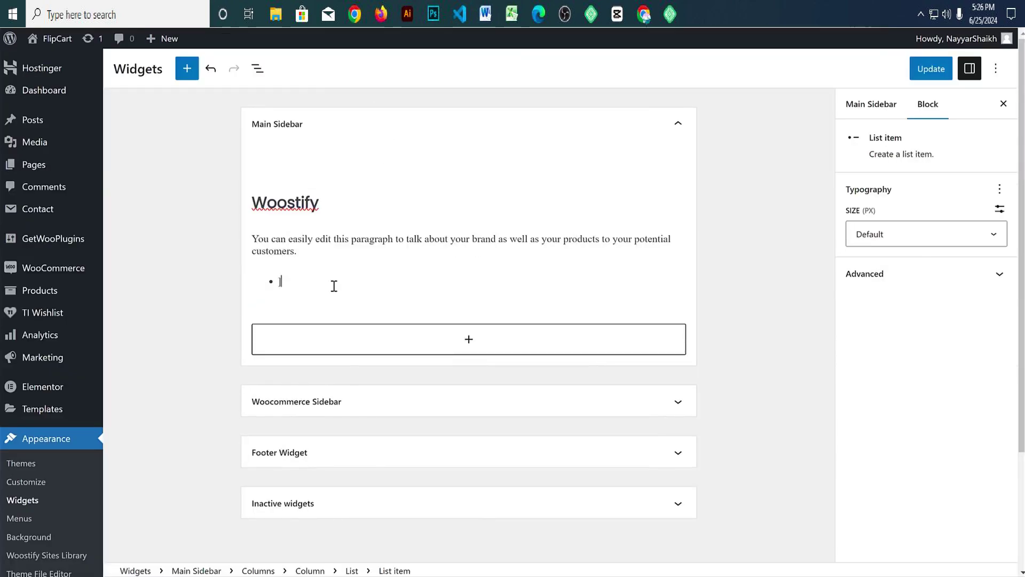
{"action": "key", "text": "BackSpace"}
{"action": "key", "text": "Return"}
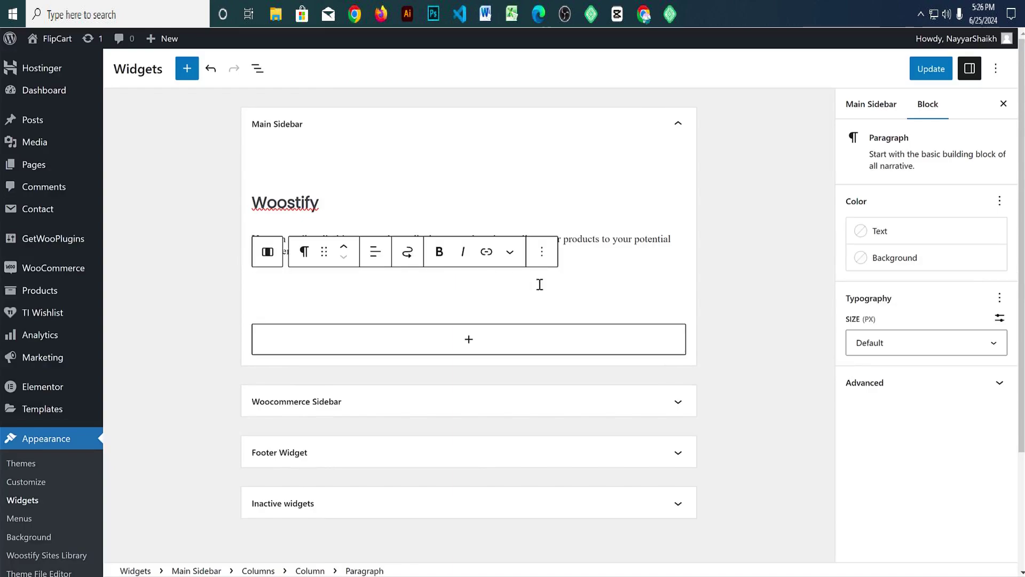
{"action": "key", "text": "BackSpace"}
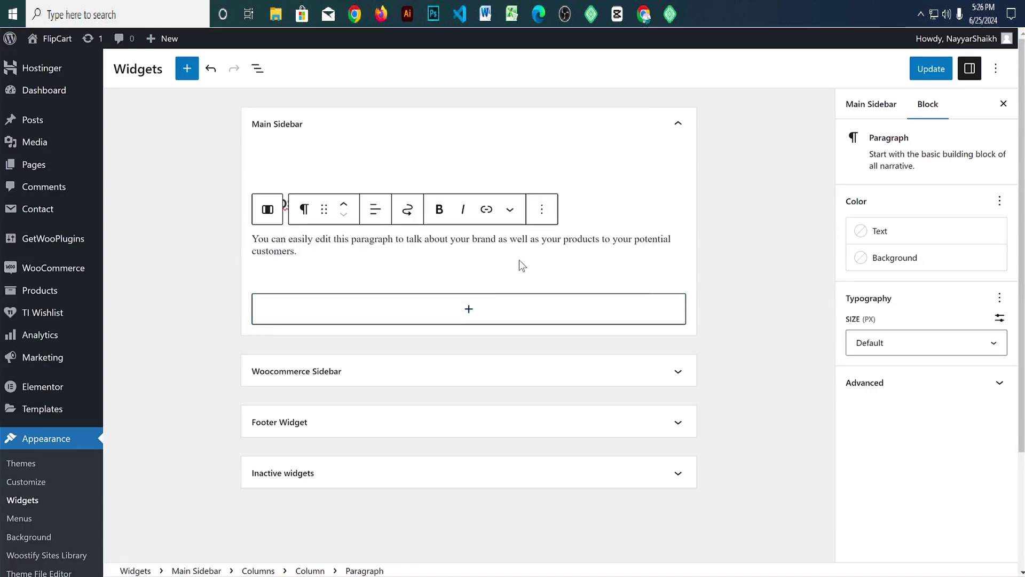
Step: Insert a Social Icons block at the end of the column, below the paragraph
{"action": "left_click", "coordinate": [537, 277]}
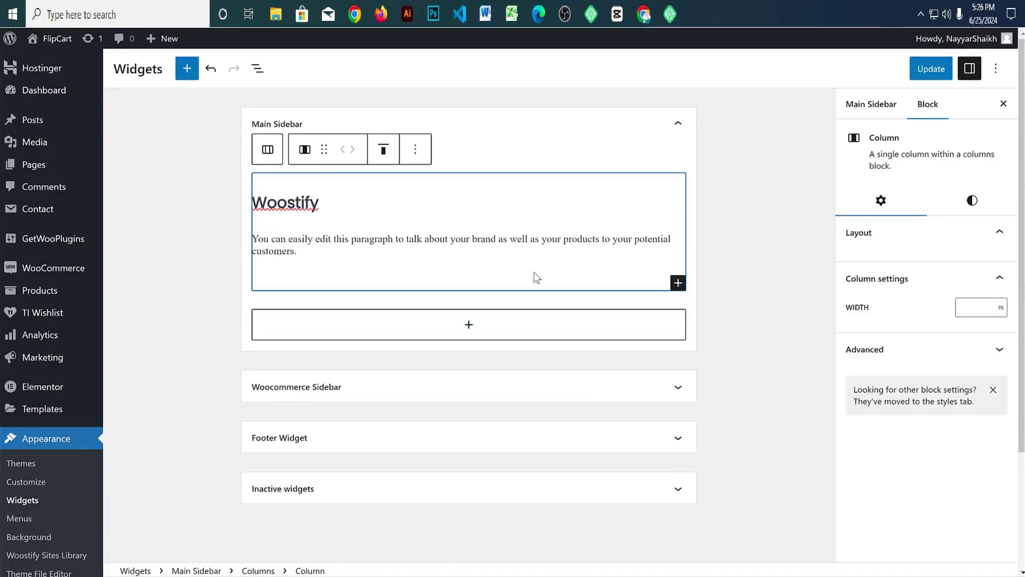
{"action": "left_click", "coordinate": [678, 284]}
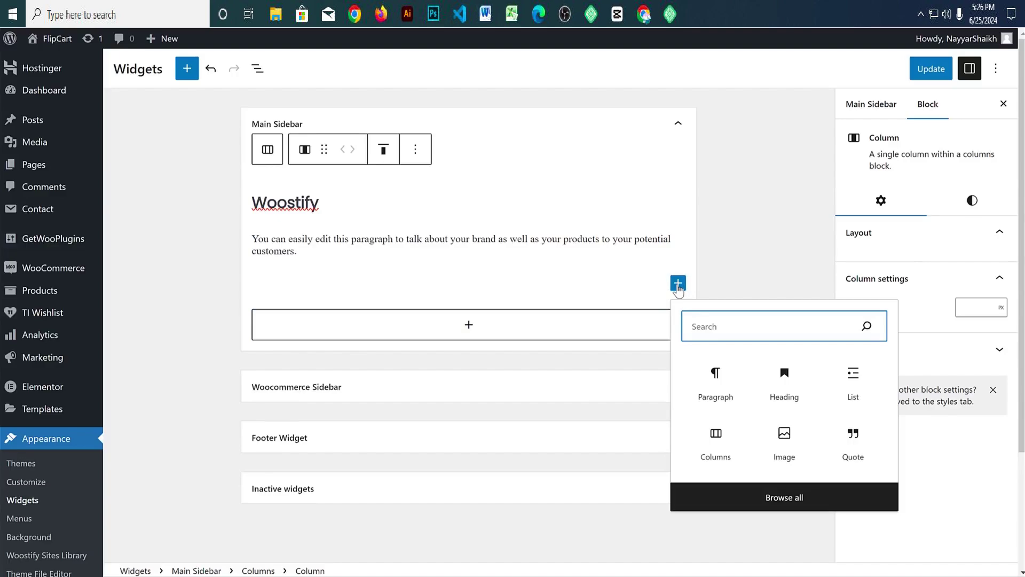
{"action": "type", "text": "soci"}
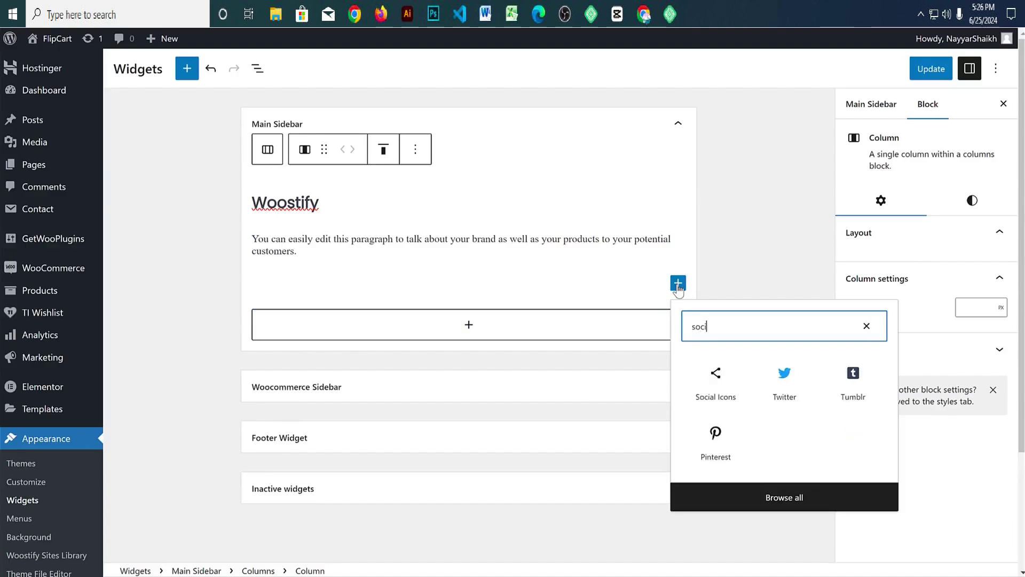
{"action": "left_click", "coordinate": [715, 398]}
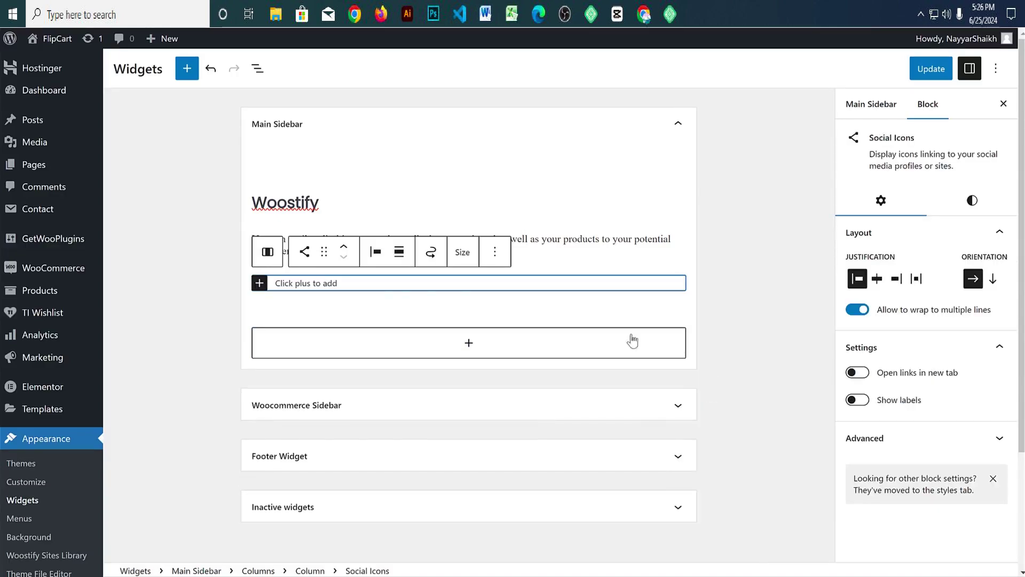
Step: Add a WordPress icon to the Social Icons block and paste its link address
{"action": "left_click", "coordinate": [260, 283]}
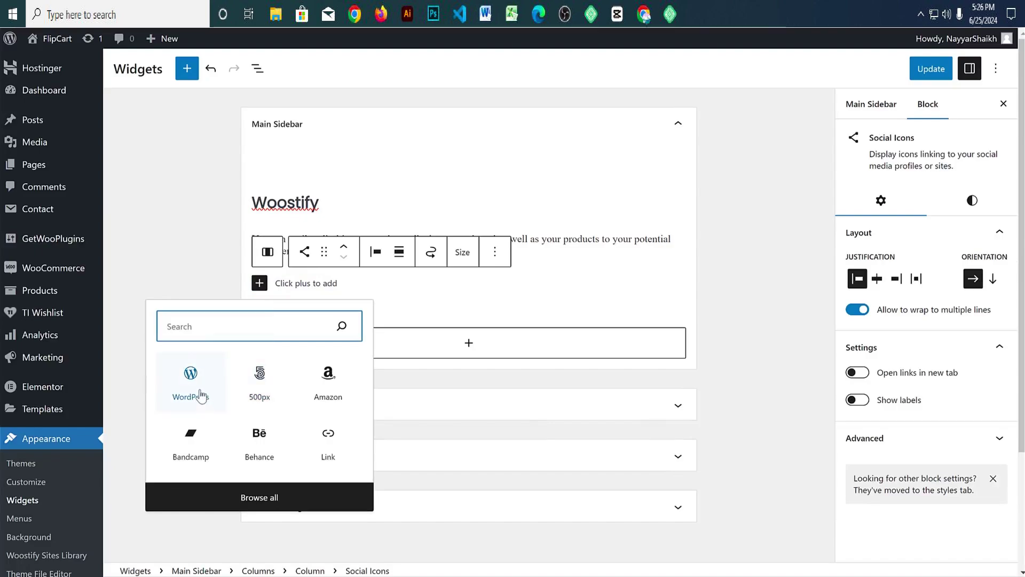
{"action": "left_click", "coordinate": [198, 394]}
{"action": "left_click", "coordinate": [265, 292]}
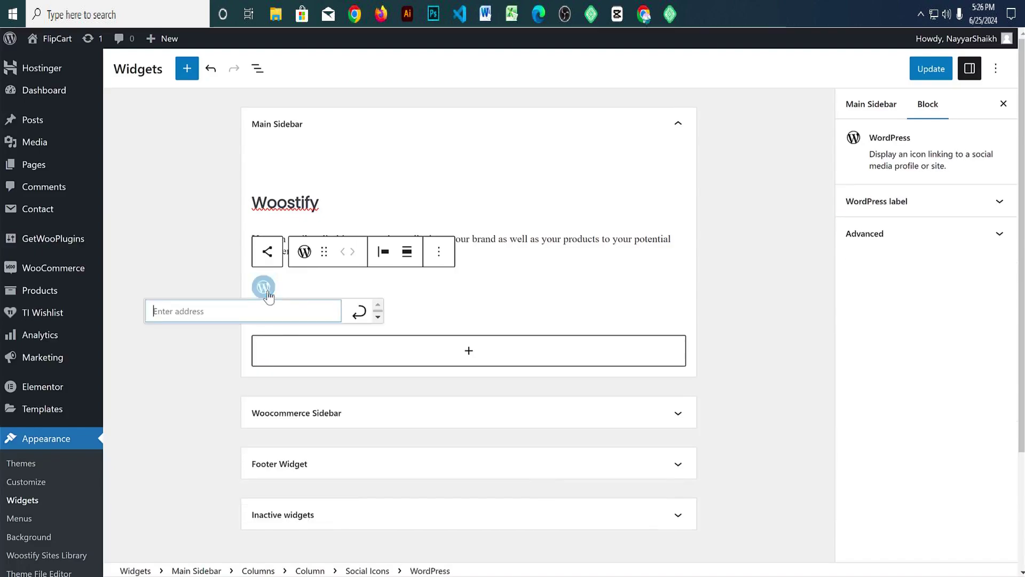
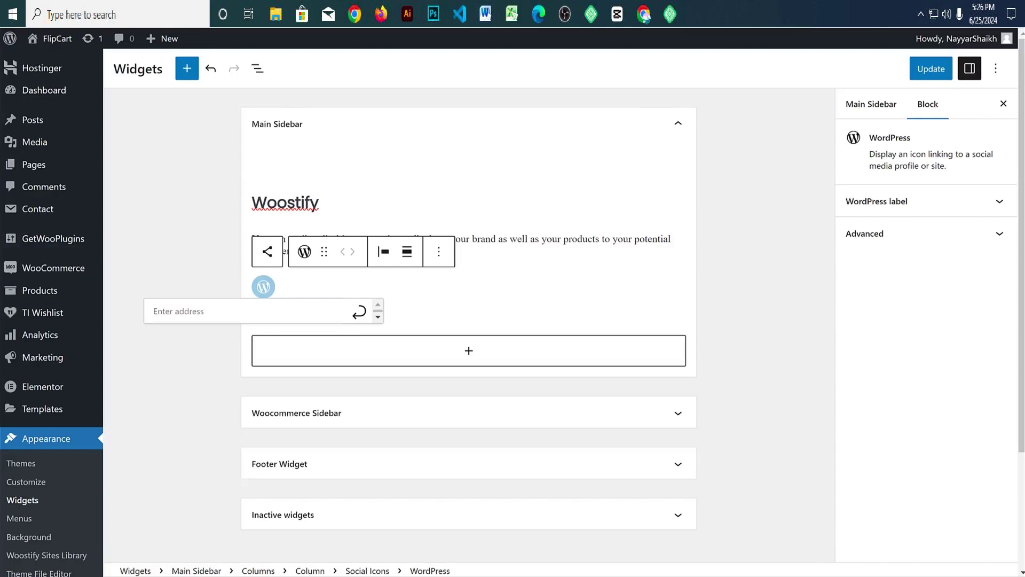
{"action": "left_click", "coordinate": [202, 314]}
{"action": "key", "text": "ctrl+v"}
{"action": "left_click", "coordinate": [300, 293]}
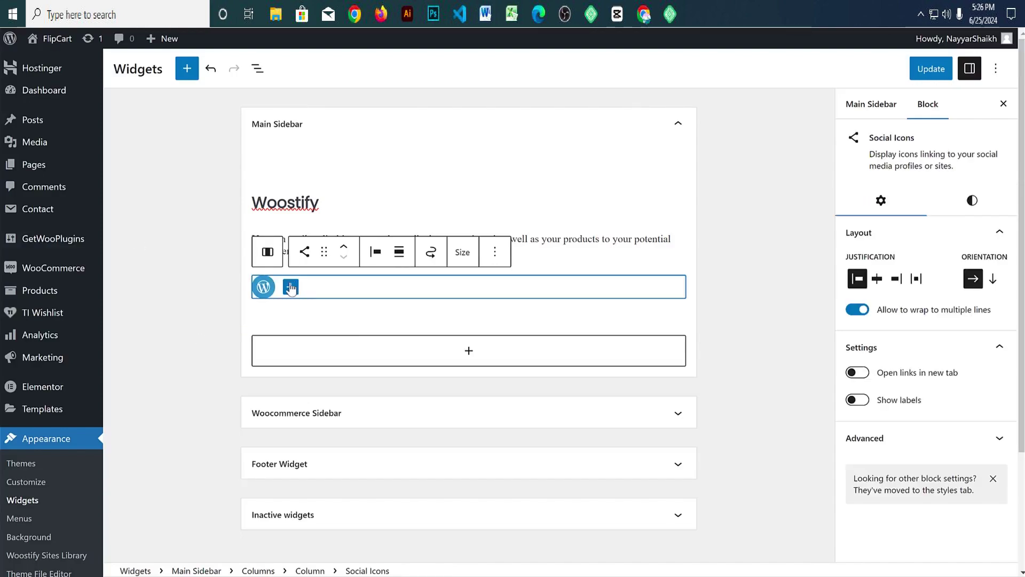
Step: Add a Facebook icon after the WordPress icon in the Social Icons block and paste the copied link address into it
{"action": "left_click", "coordinate": [291, 287]}
{"action": "type", "text": "fac"}
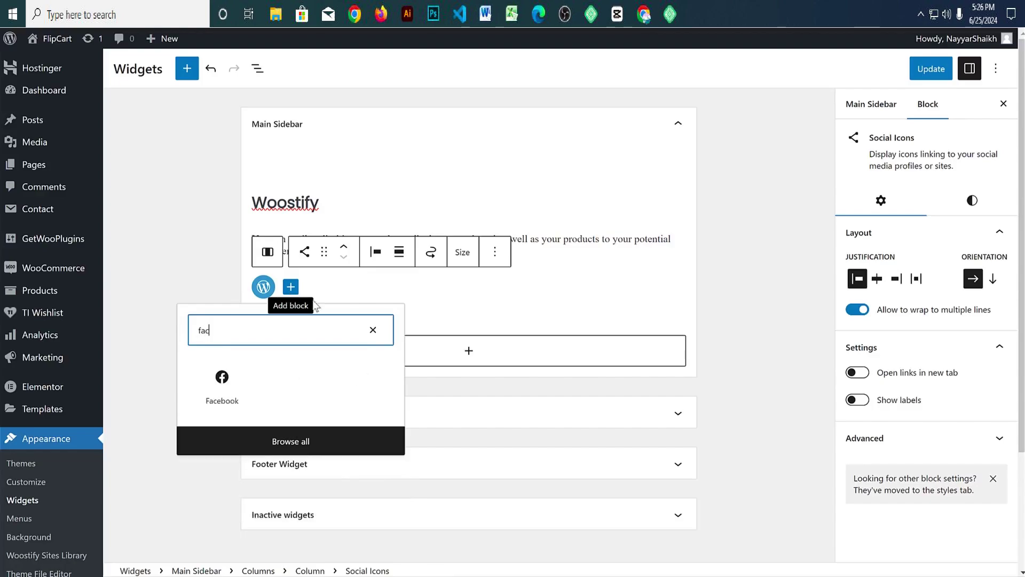
{"action": "left_click", "coordinate": [220, 378]}
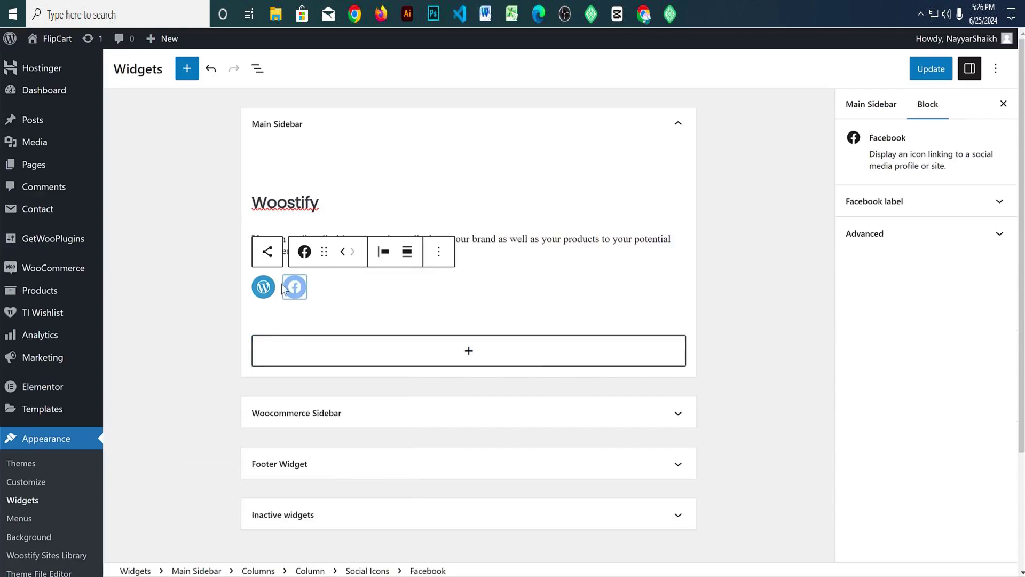
{"action": "key", "text": "ctrl+v"}
{"action": "left_click", "coordinate": [338, 279]}
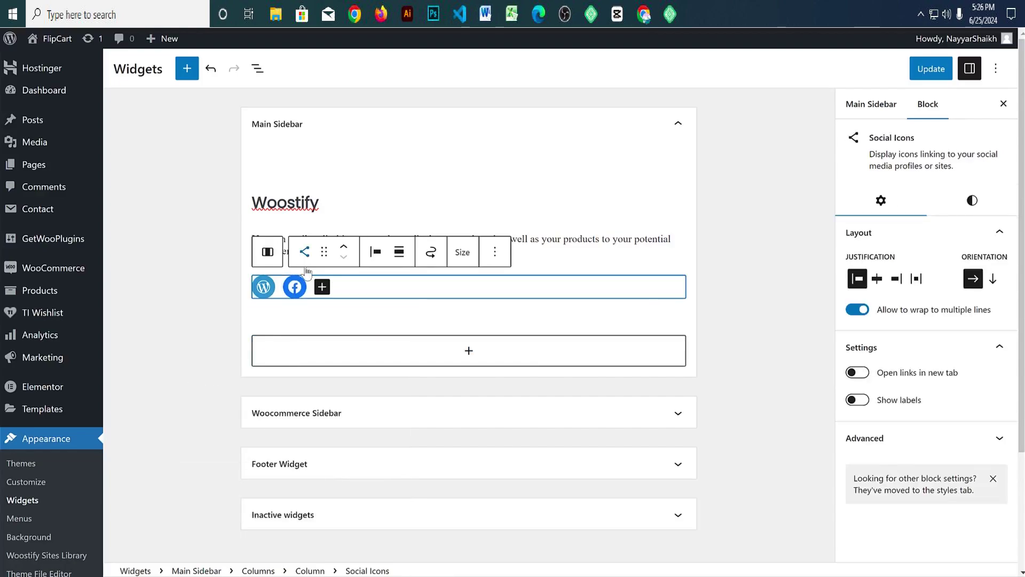
{"action": "left_click", "coordinate": [322, 288]}
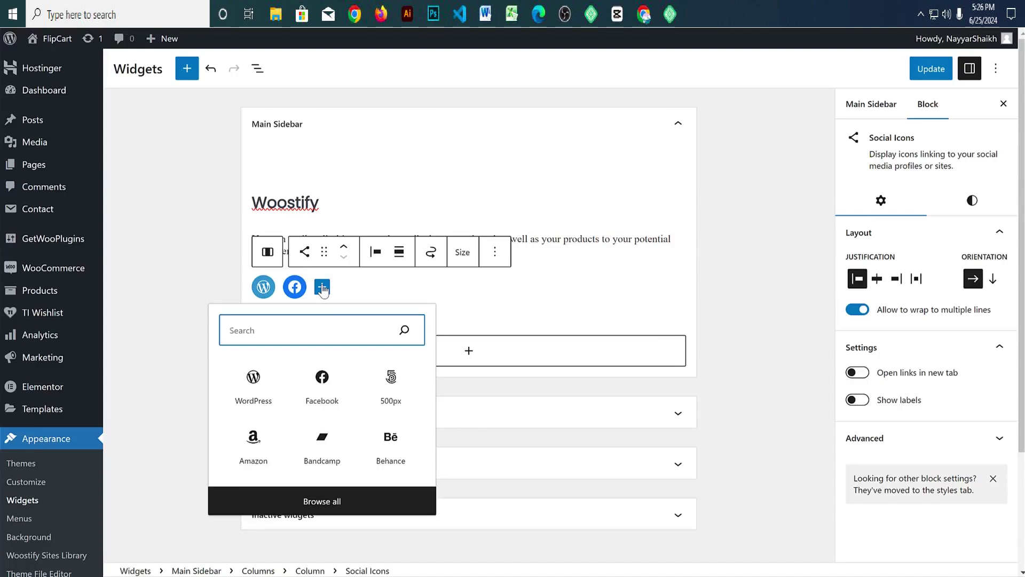
{"action": "type", "text": "tw"}
{"action": "left_click", "coordinate": [322, 397]}
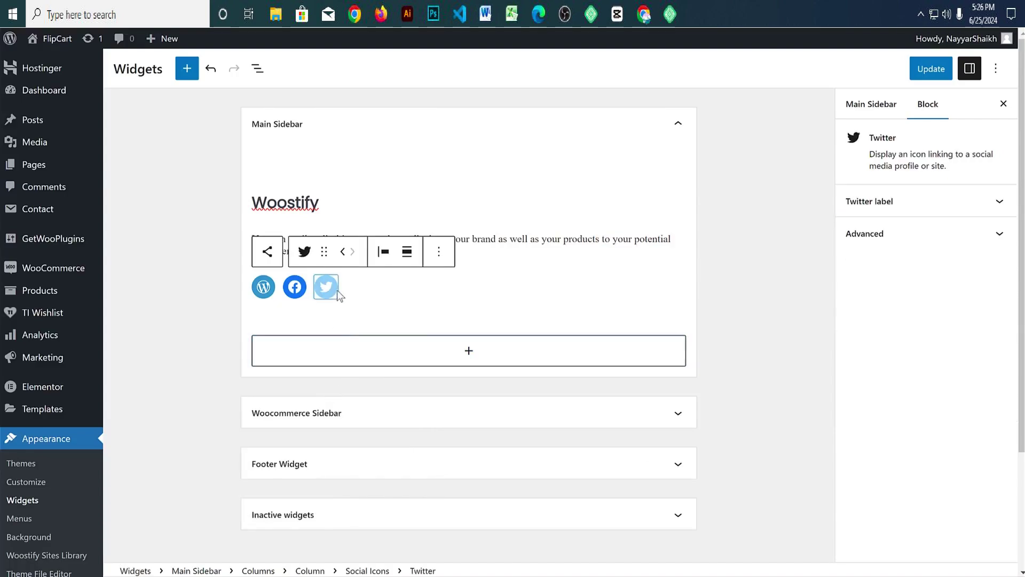
{"action": "left_click", "coordinate": [327, 294]}
{"action": "type", "text": "https://shop-24.blogdu.de/"}
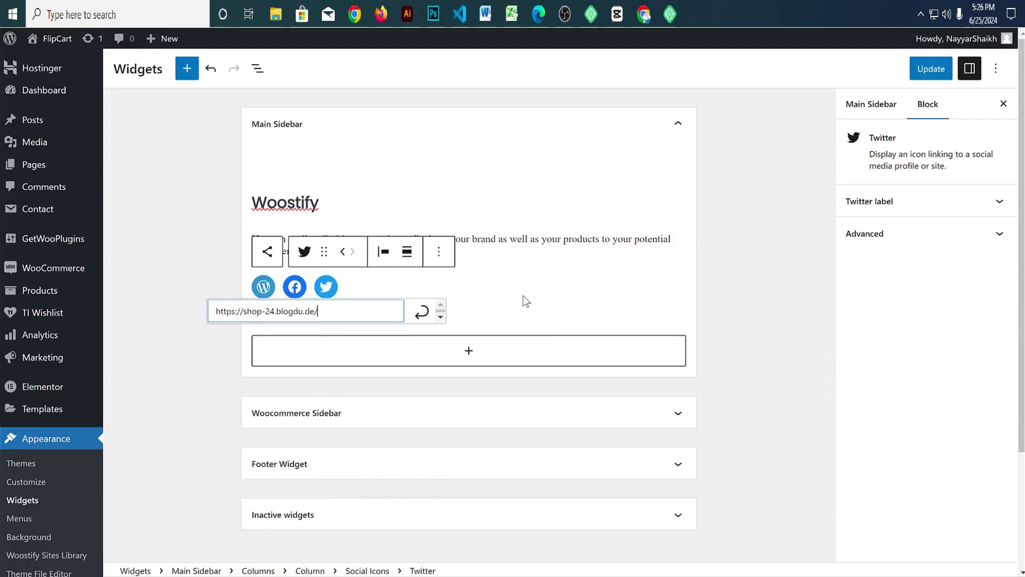
{"action": "left_click", "coordinate": [523, 296]}
{"action": "left_click", "coordinate": [671, 203]}
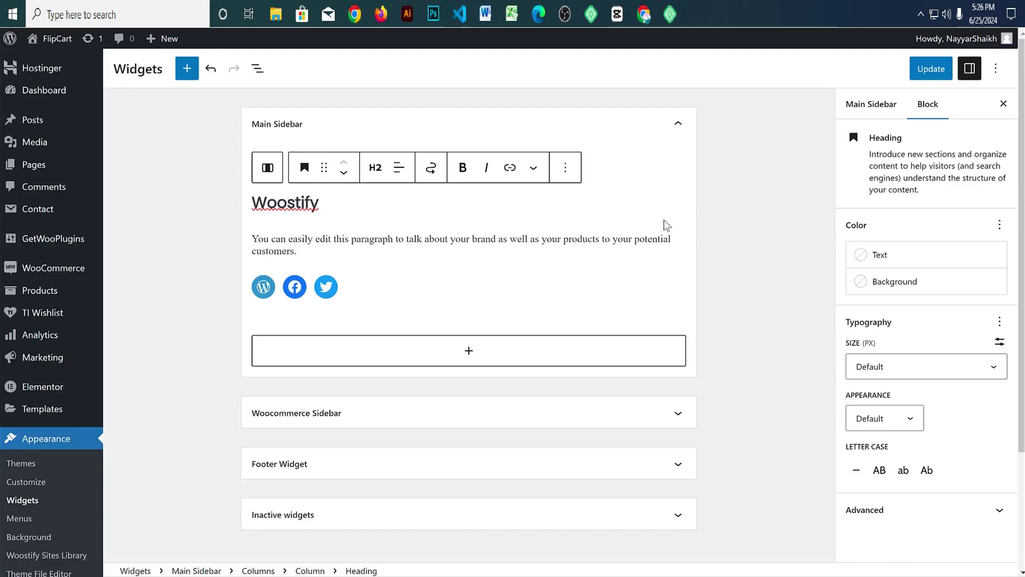
{"action": "left_click", "coordinate": [746, 234]}
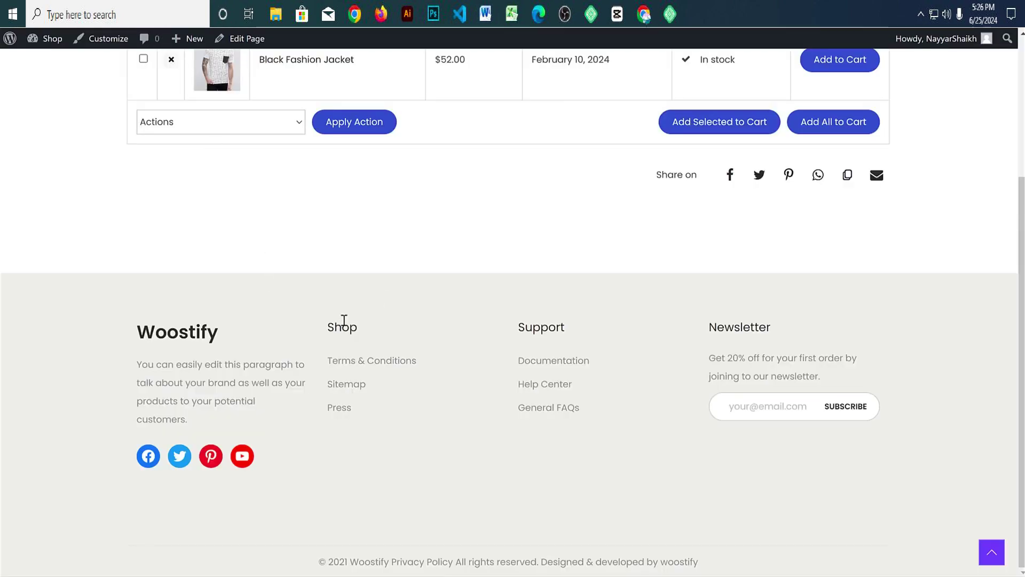
Step: Copy the "Shop" heading from the demo shop's footer and insert a Navigation Menu widget below the columns in Main Sidebar
{"action": "double_click", "coordinate": [347, 327]}
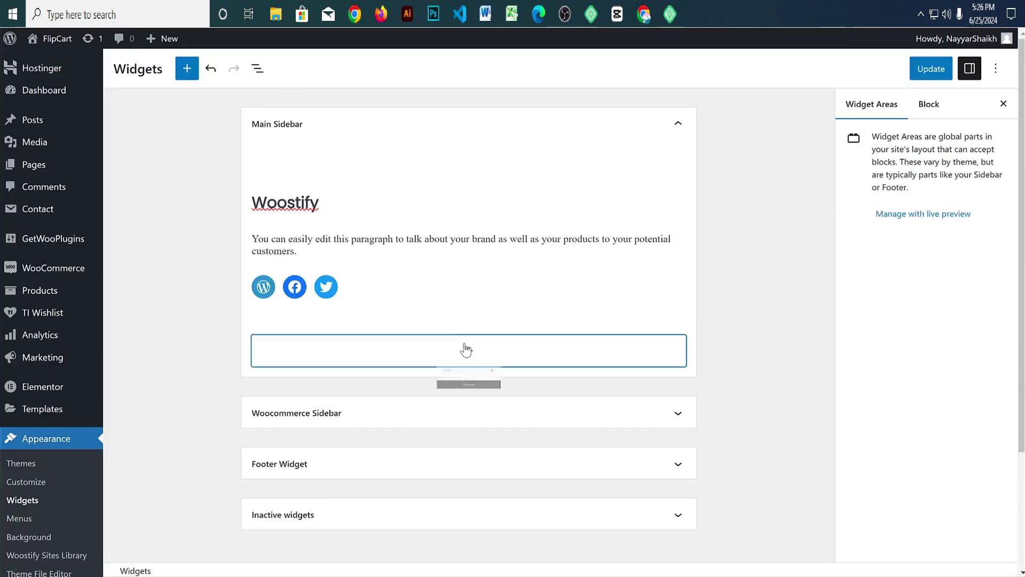
{"action": "left_click", "coordinate": [467, 349]}
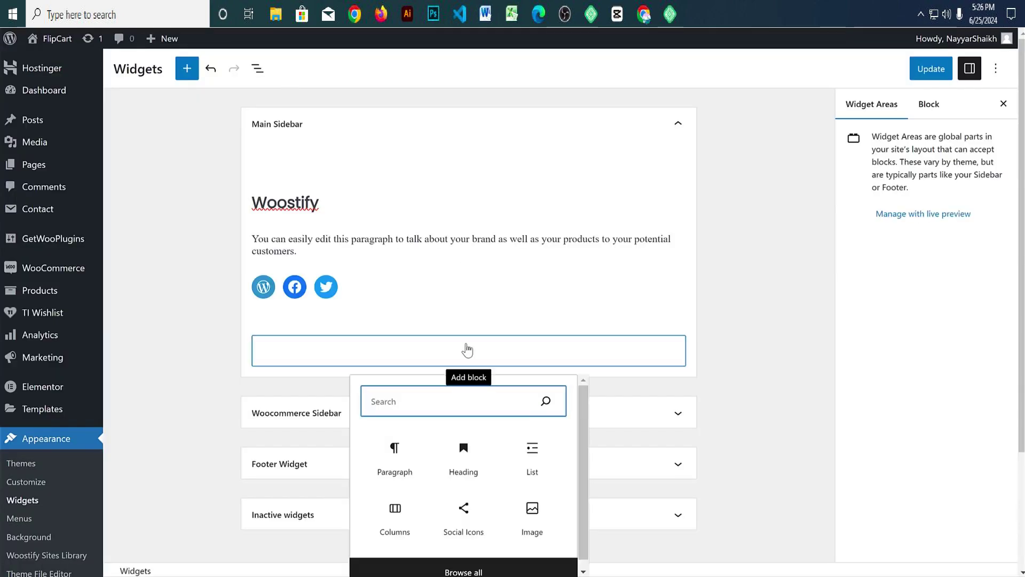
{"action": "type", "text": "nav"}
{"action": "left_click", "coordinate": [412, 455]}
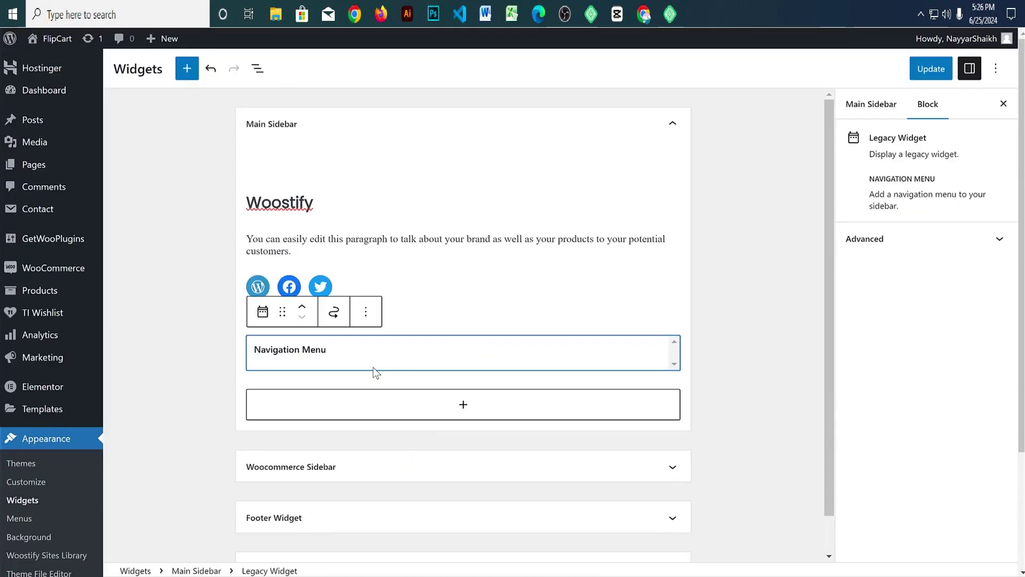
Step: Title the Navigation Menu widget "Support" and assign the Support menu to it
{"action": "left_click", "coordinate": [296, 389]}
{"action": "left_click", "coordinate": [317, 442]}
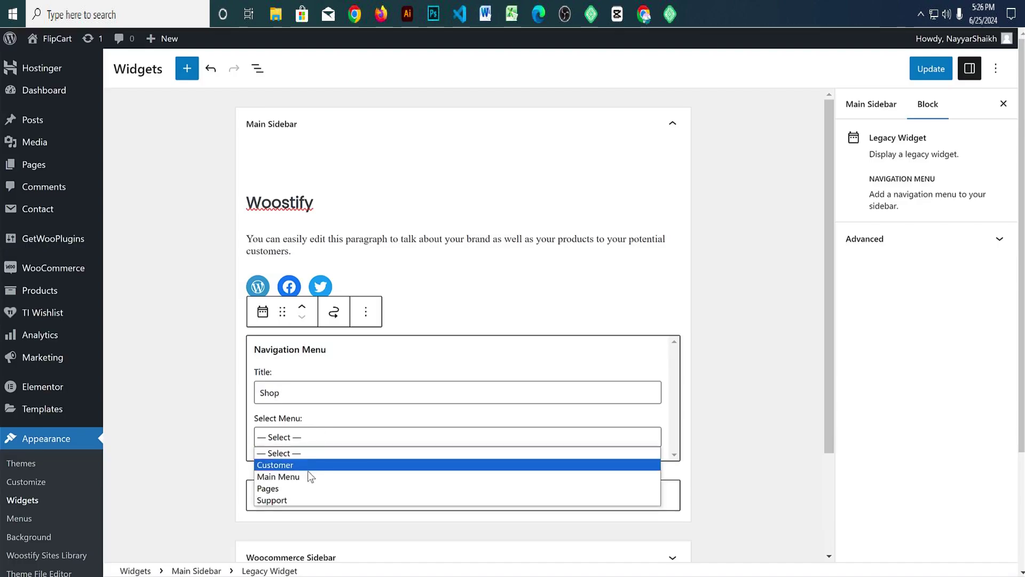
{"action": "left_click", "coordinate": [308, 385]}
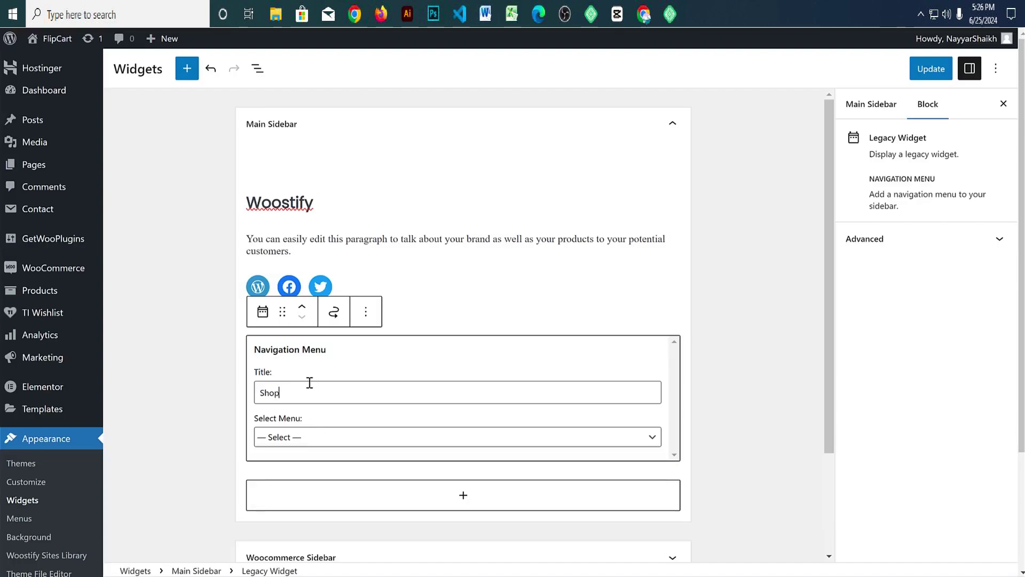
{"action": "type", "text": "S"}
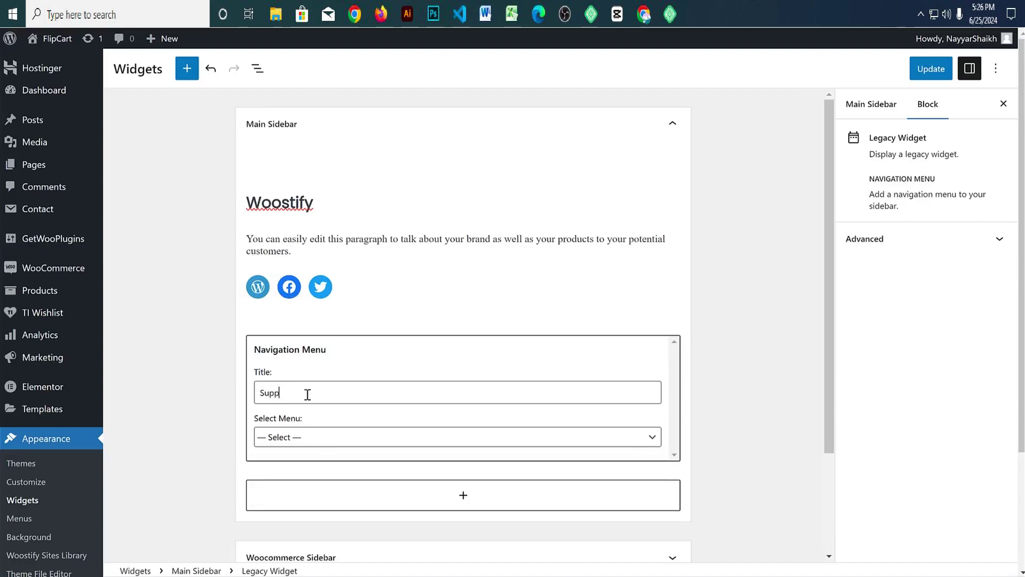
{"action": "left_click", "coordinate": [327, 439]}
{"action": "left_click", "coordinate": [316, 499]}
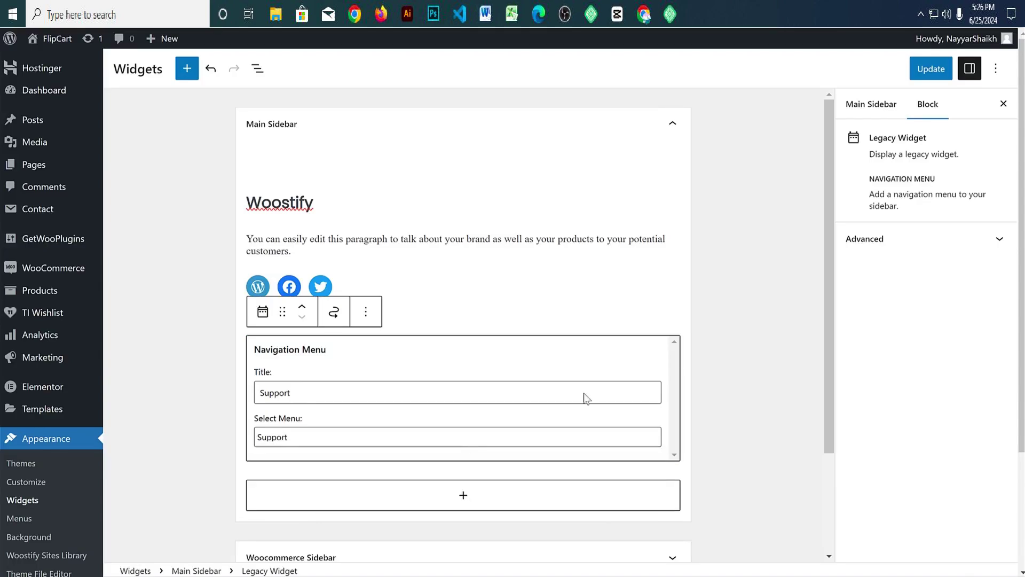
{"action": "left_click", "coordinate": [777, 329]}
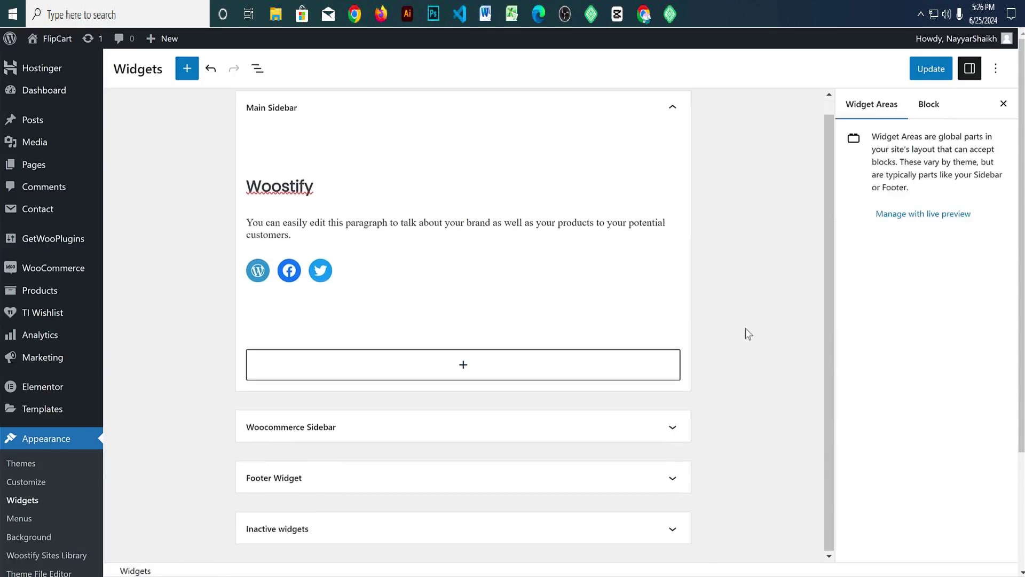
Step: Add a second Navigation Menu widget below Support, titled "Customer" and using the Customer menu
{"action": "scroll", "coordinate": [470, 383], "scroll_direction": "down", "scroll_amount": 2}
{"action": "left_click", "coordinate": [469, 378]}
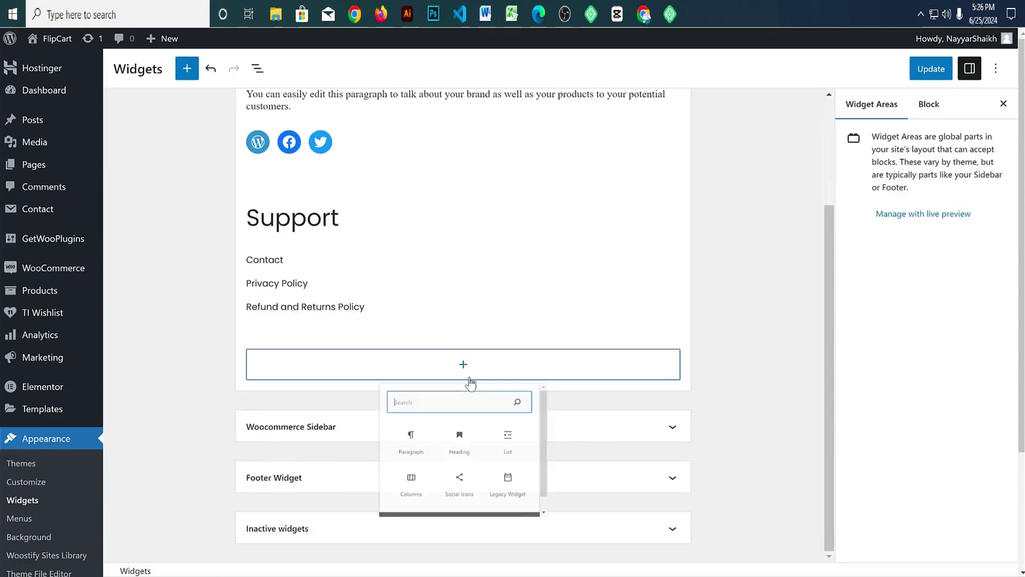
{"action": "type", "text": "nav"}
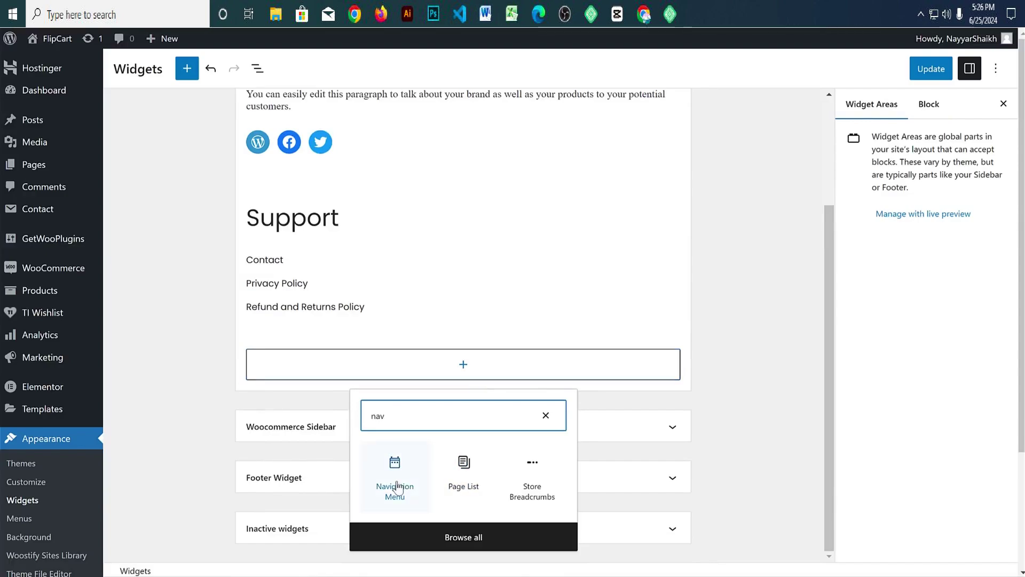
{"action": "left_click", "coordinate": [396, 483]}
{"action": "left_click", "coordinate": [321, 406]}
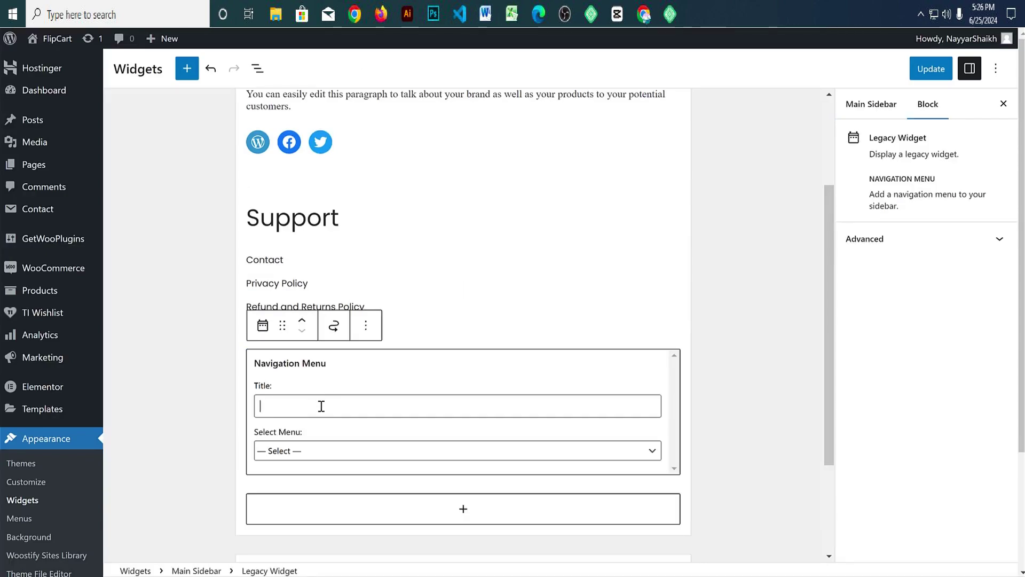
{"action": "type", "text": "customer"}
{"action": "left_click", "coordinate": [329, 453]}
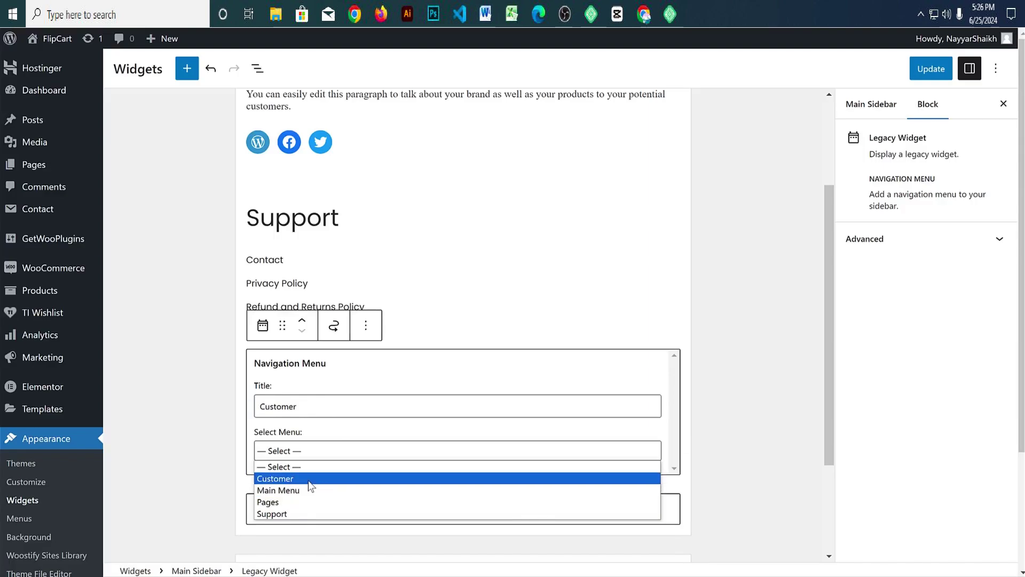
{"action": "left_click", "coordinate": [308, 479]}
{"action": "left_click", "coordinate": [765, 400]}
Step: Add a third Navigation Menu widget below Customer, titled "Pages" and using the Pages menu
{"action": "scroll", "coordinate": [641, 417], "scroll_direction": "down", "scroll_amount": 1}
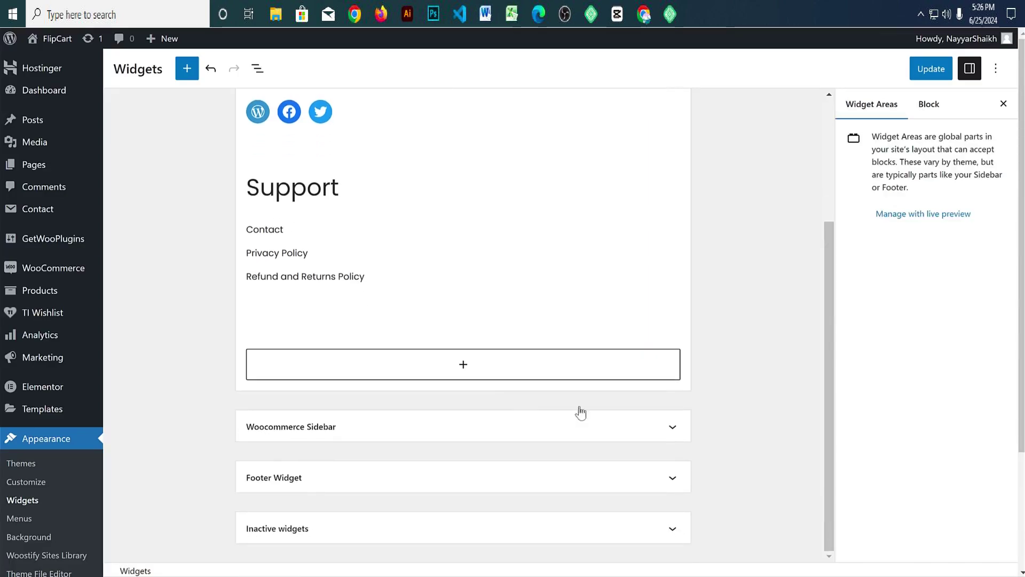
{"action": "scroll", "coordinate": [491, 392], "scroll_direction": "down", "scroll_amount": 3}
{"action": "left_click", "coordinate": [471, 373]}
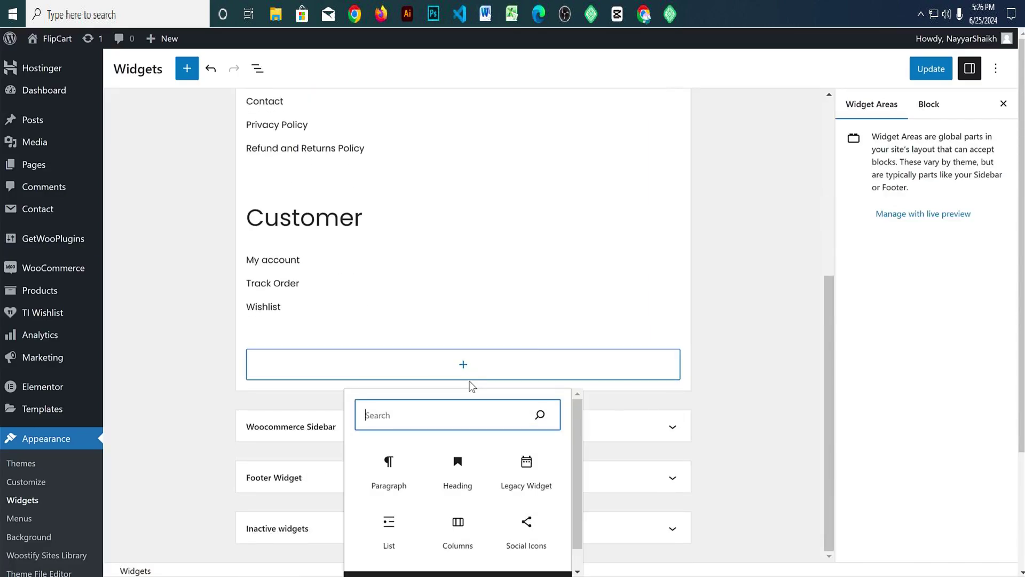
{"action": "type", "text": "nav"}
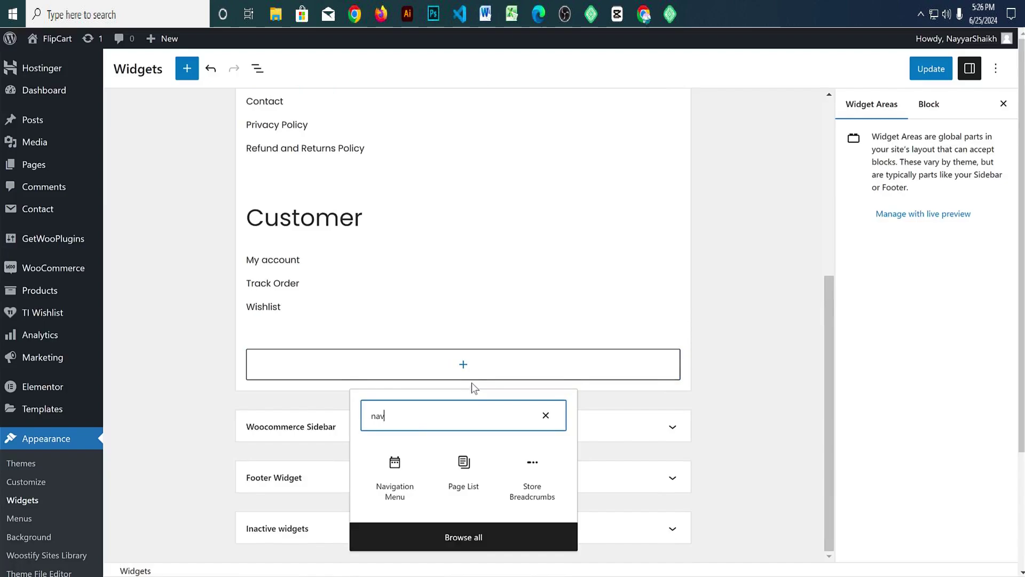
{"action": "left_click", "coordinate": [375, 474]}
{"action": "left_click", "coordinate": [352, 407]}
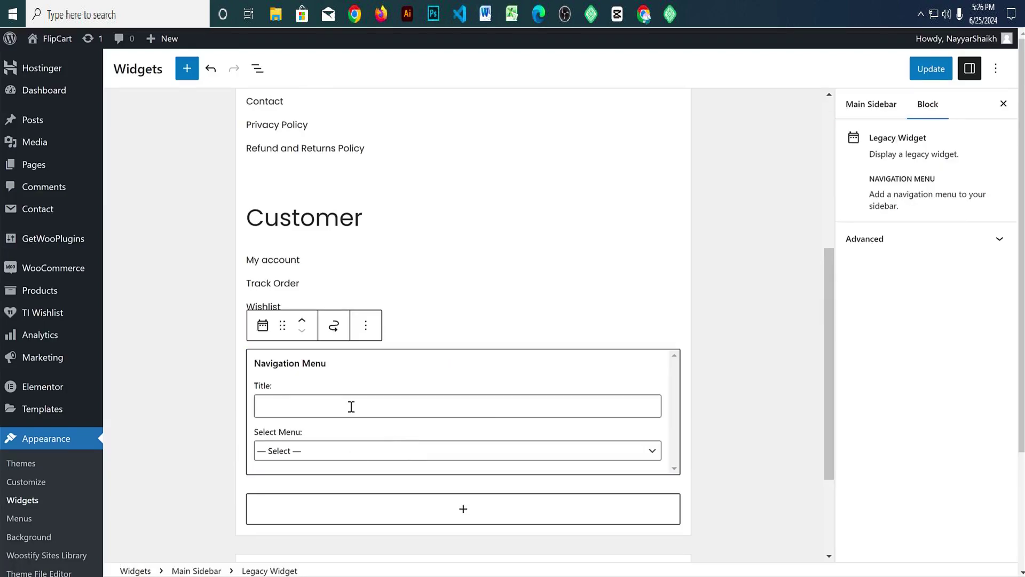
{"action": "type", "text": "Pages"}
{"action": "left_click", "coordinate": [355, 452]}
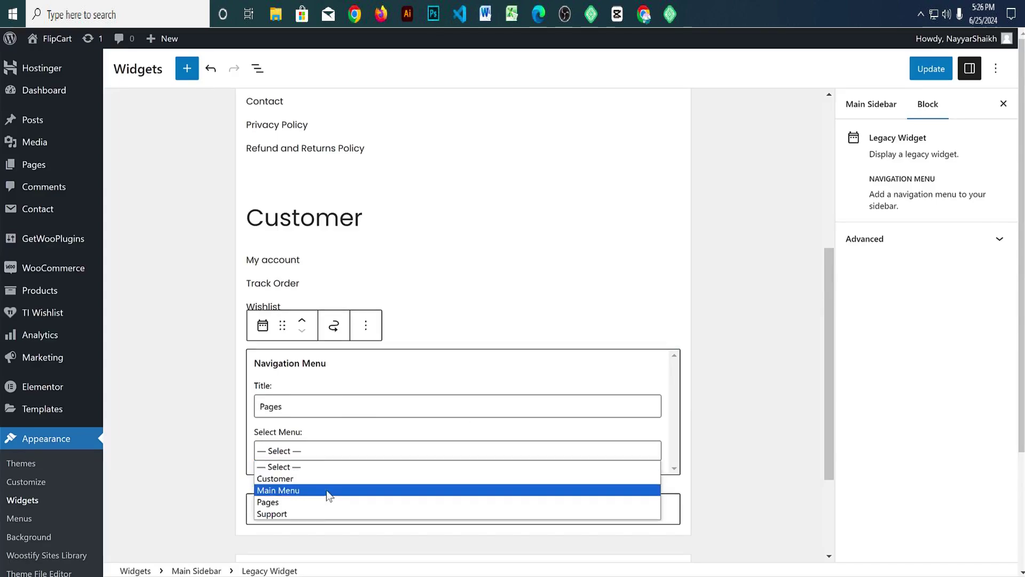
{"action": "left_click", "coordinate": [320, 503]}
{"action": "left_click", "coordinate": [720, 320]}
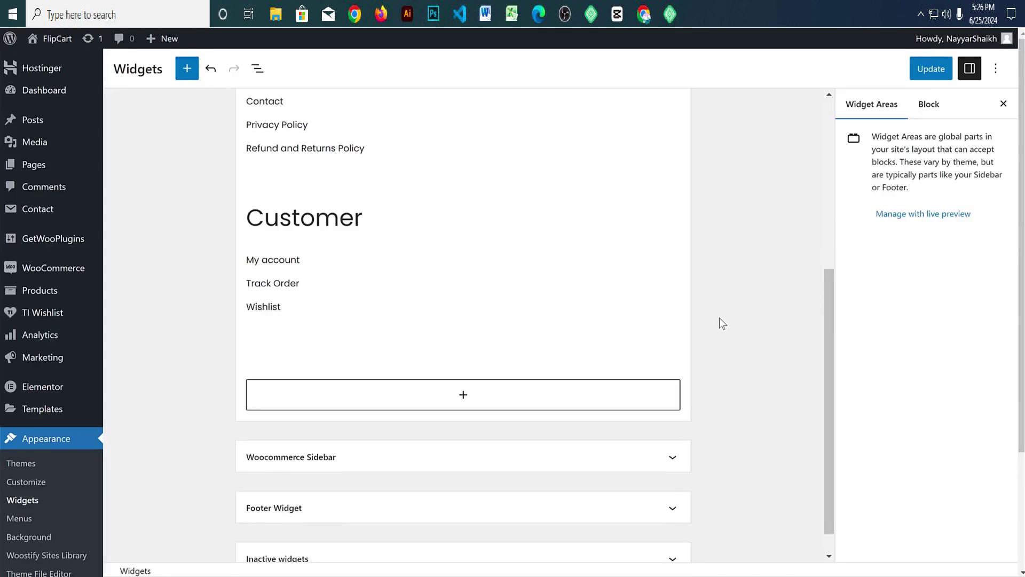
Step: Save the widget changes and check the footer on the FlipCart site
{"action": "scroll", "coordinate": [465, 282], "scroll_direction": "up", "scroll_amount": 5}
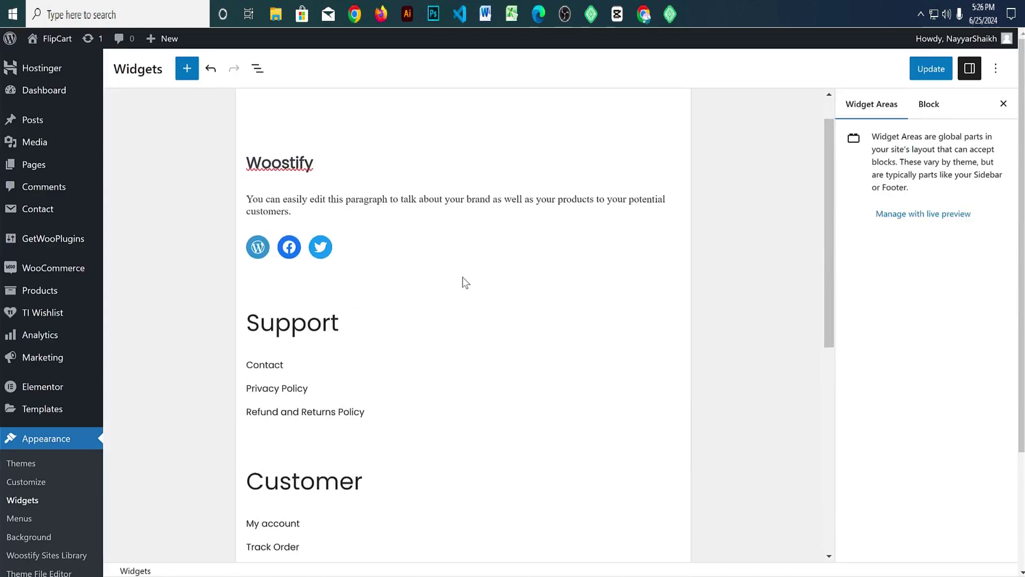
{"action": "left_click", "coordinate": [931, 68]}
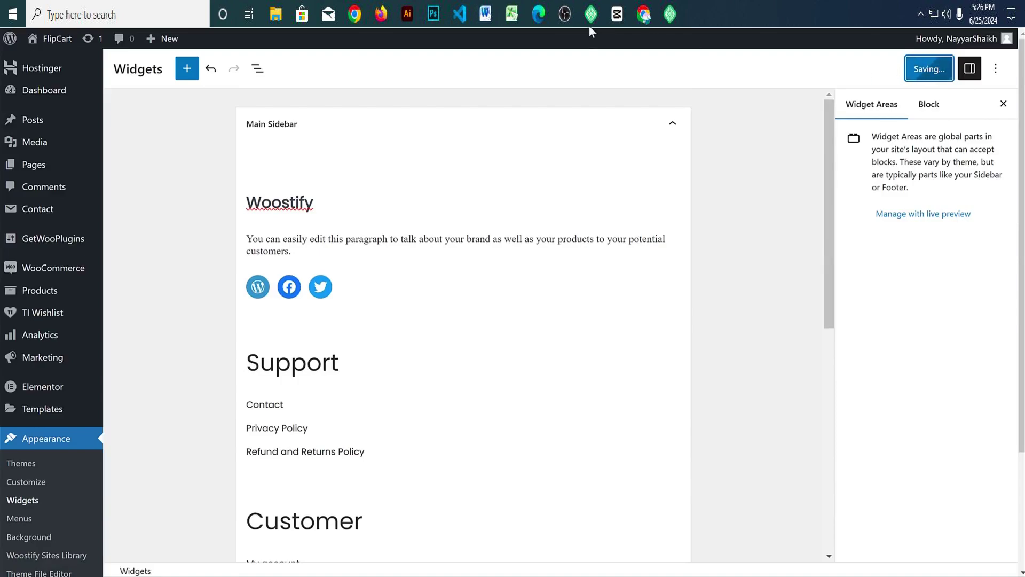
{"action": "key", "text": "ctrl+Tab"}
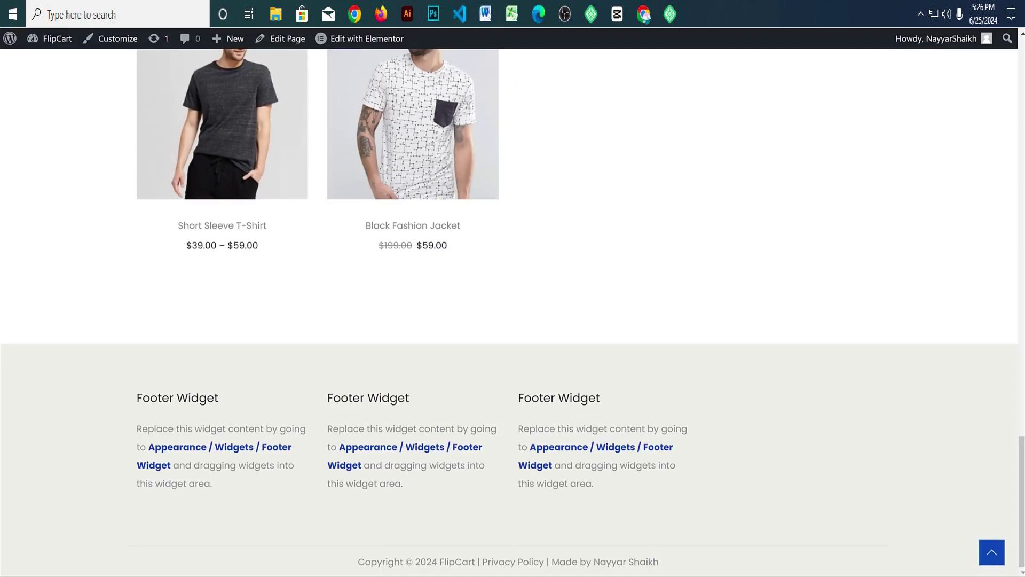
{"action": "key", "text": "ctrl+Tab"}
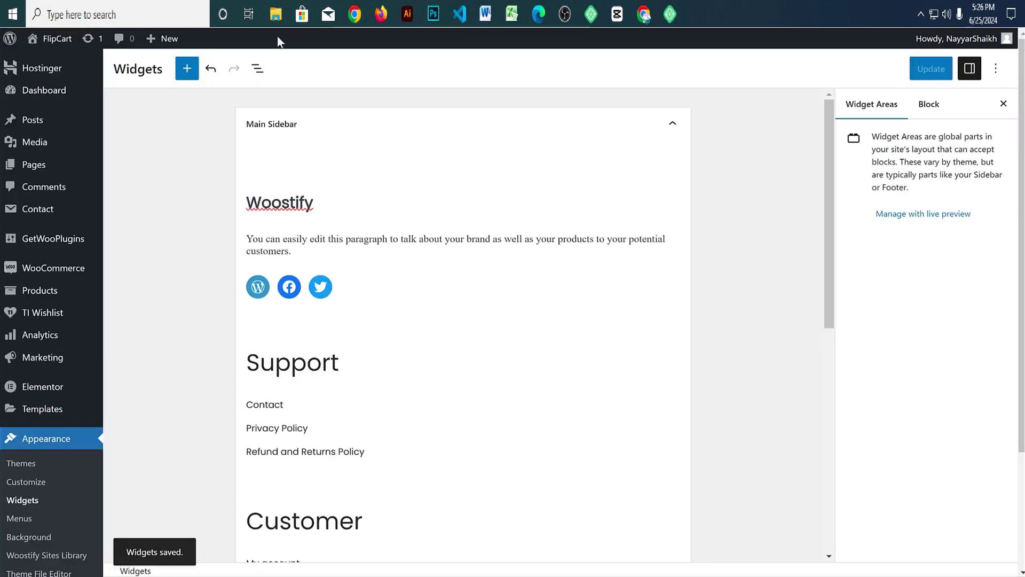
Step: Copy the column block containing the Woostify heading, brand paragraph and social icons from the Main Sidebar area
{"action": "left_click", "coordinate": [310, 133]}
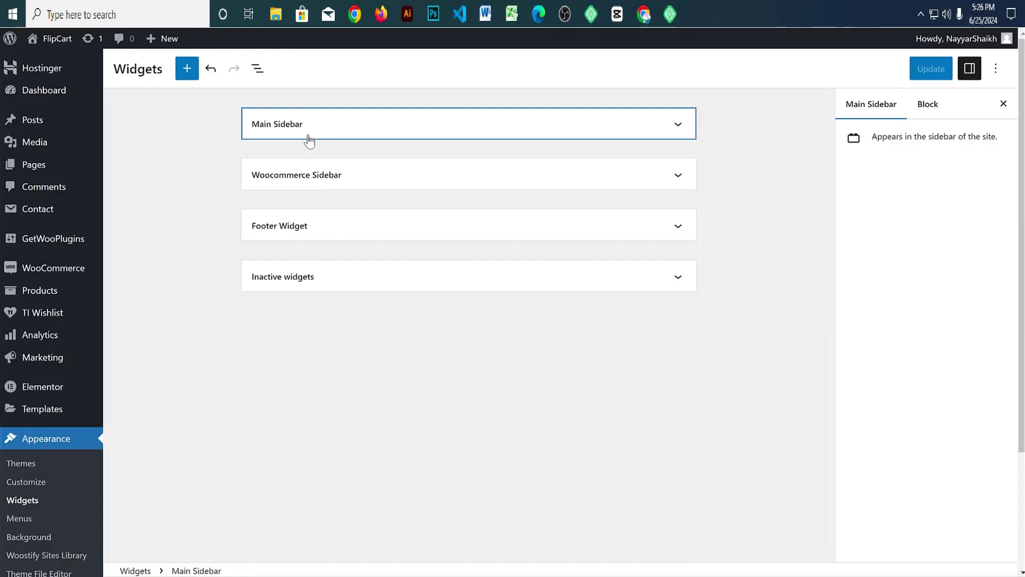
{"action": "left_click", "coordinate": [311, 139]}
{"action": "left_click", "coordinate": [336, 190]}
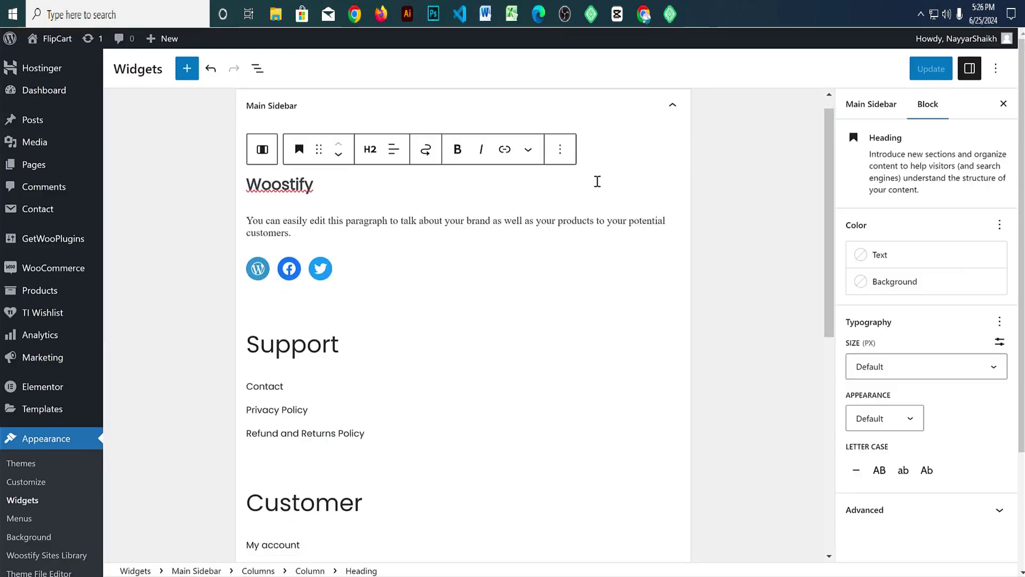
{"action": "left_click", "coordinate": [618, 271]}
{"action": "left_click", "coordinate": [655, 183]}
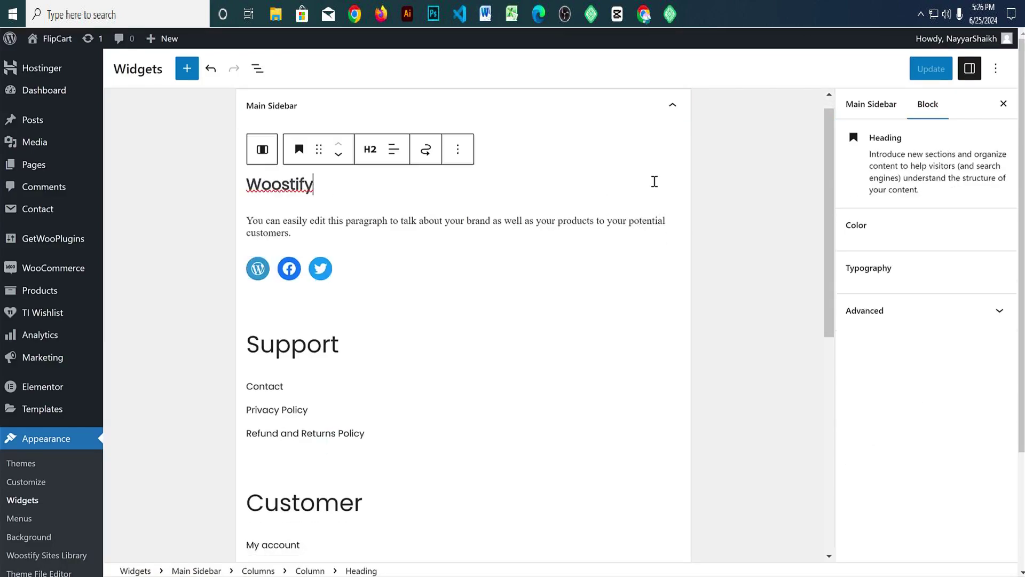
{"action": "left_click", "coordinate": [368, 233]}
{"action": "left_click", "coordinate": [450, 271]}
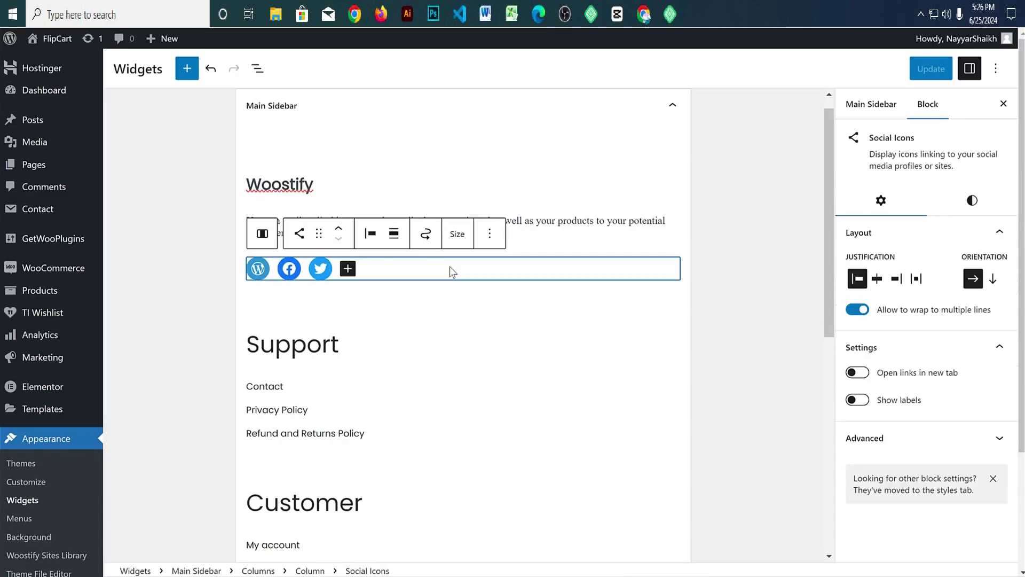
{"action": "left_click", "coordinate": [288, 175]}
{"action": "left_click", "coordinate": [409, 134]}
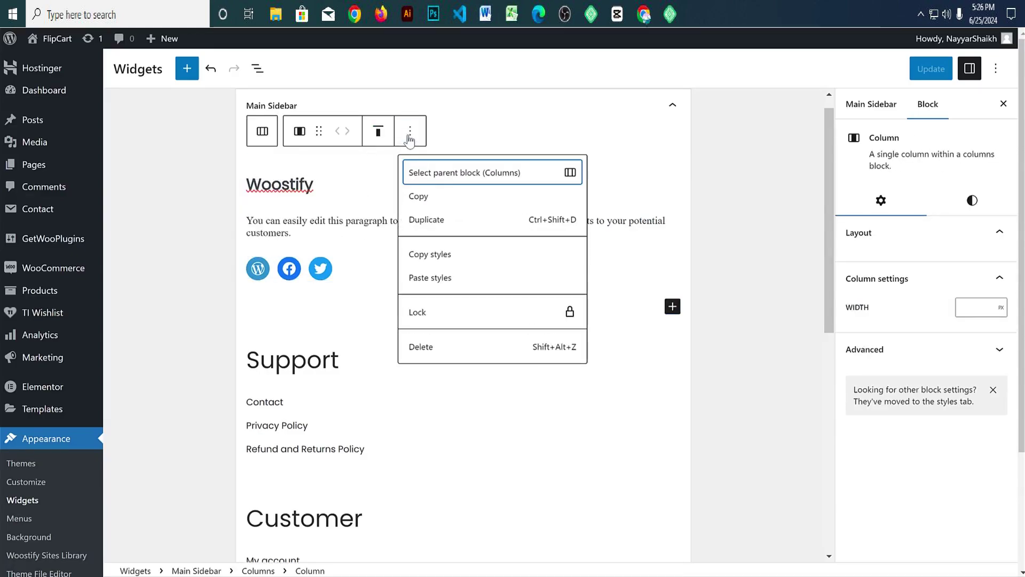
{"action": "left_click", "coordinate": [450, 198]}
{"action": "scroll", "coordinate": [455, 315], "scroll_direction": "down", "scroll_amount": 3}
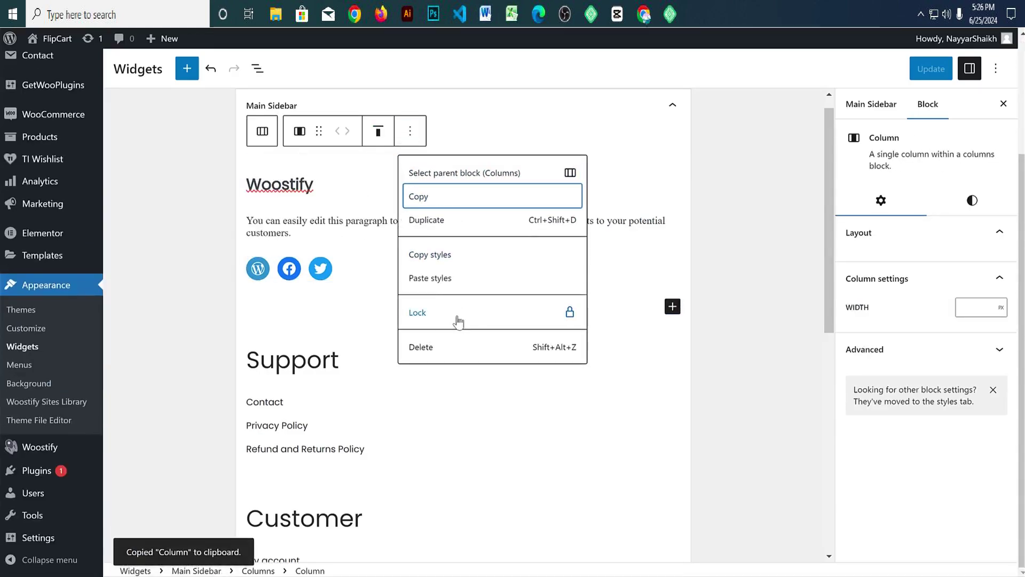
{"action": "left_click", "coordinate": [759, 368]}
Step: Expand the Footer Widget area and add a Columns block with a single column to it
{"action": "scroll", "coordinate": [740, 350], "scroll_direction": "down", "scroll_amount": 8}
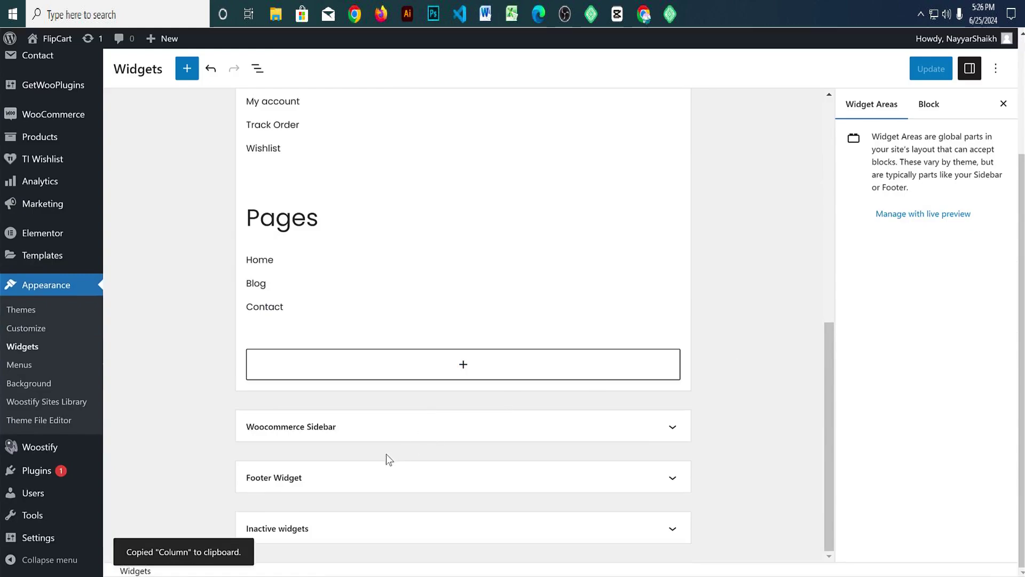
{"action": "left_click", "coordinate": [350, 476]}
{"action": "scroll", "coordinate": [423, 424], "scroll_direction": "down", "scroll_amount": 2}
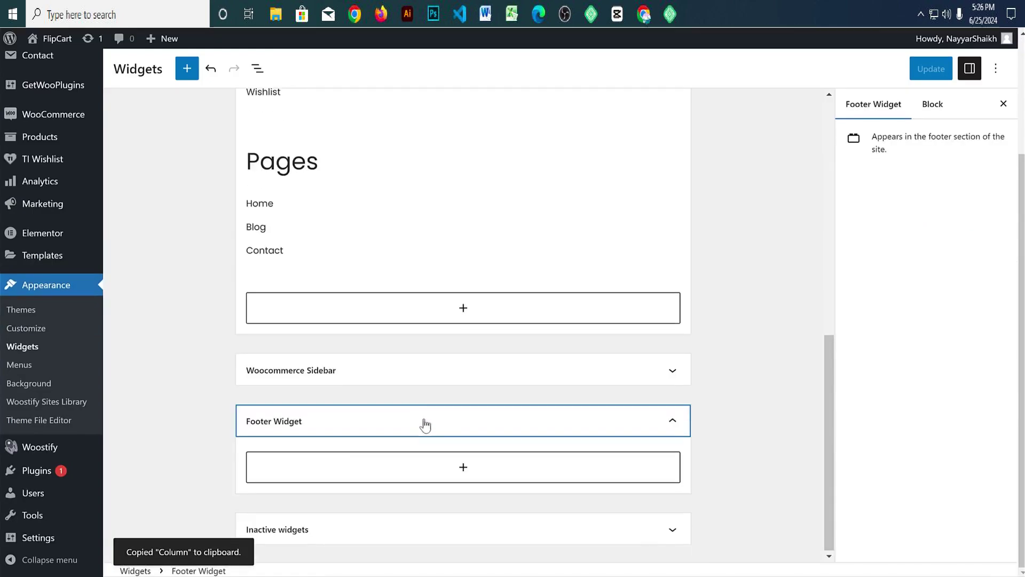
{"action": "left_click", "coordinate": [428, 465]}
{"action": "right_click", "coordinate": [428, 466]}
{"action": "left_click", "coordinate": [725, 359]}
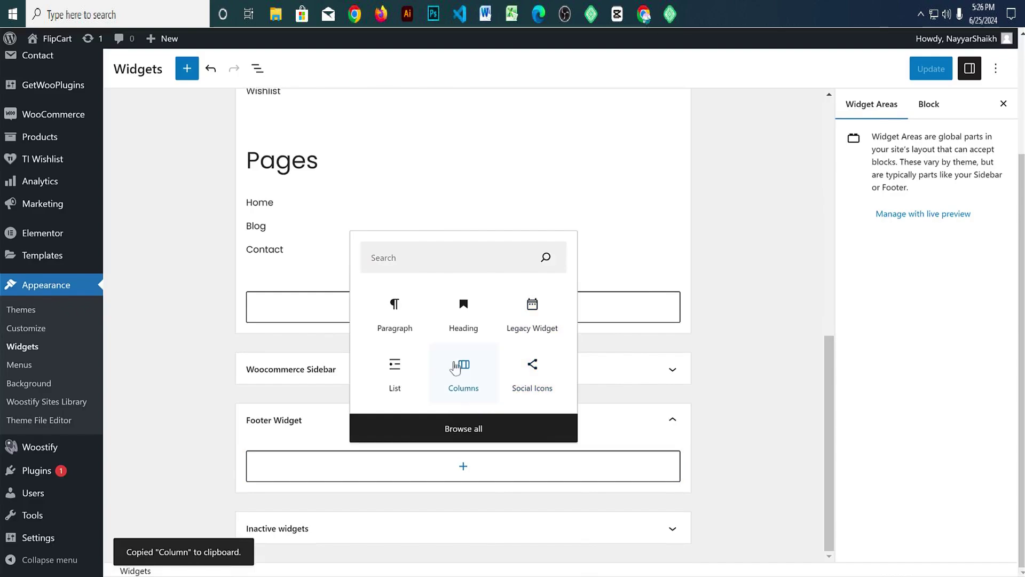
{"action": "left_click", "coordinate": [479, 384]}
{"action": "left_click", "coordinate": [348, 368]}
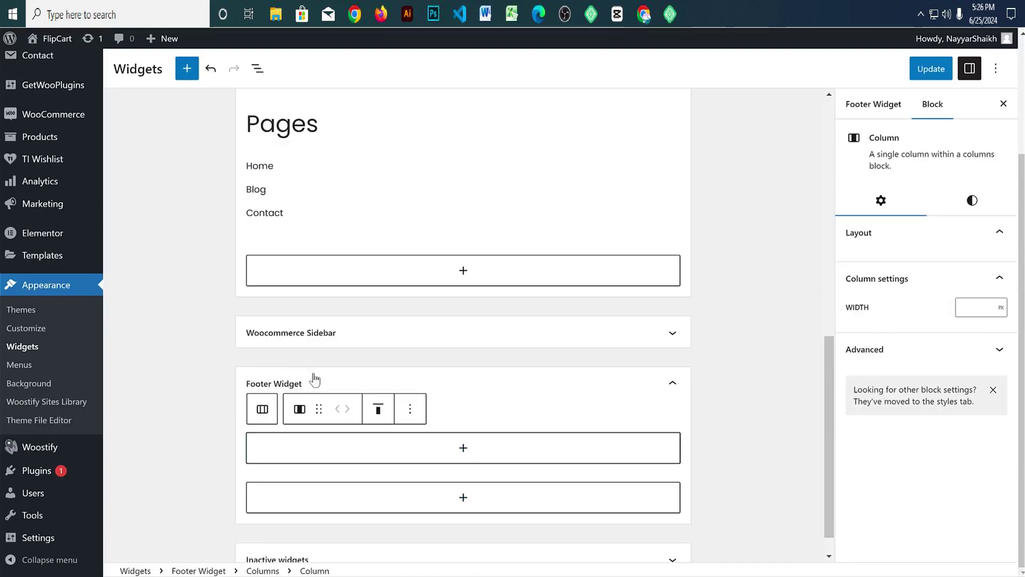
Step: Copy the Woostify heading and brand paragraph from the demo shop's footer into the new column of the Footer Widget area
{"action": "scroll", "coordinate": [361, 367], "scroll_direction": "up", "scroll_amount": 8}
{"action": "scroll", "coordinate": [362, 366], "scroll_direction": "down", "scroll_amount": 8}
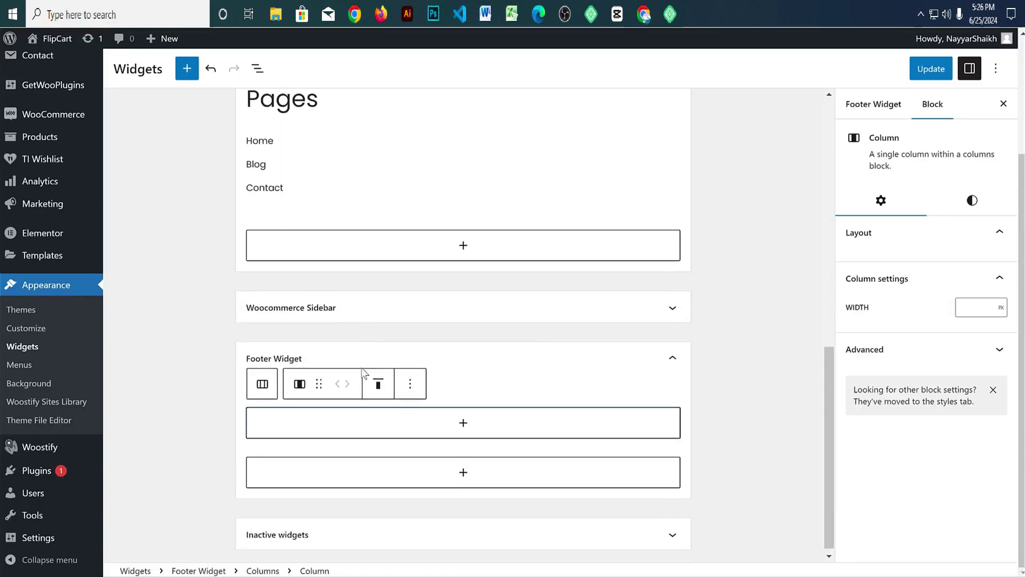
{"action": "left_click", "coordinate": [381, 417]}
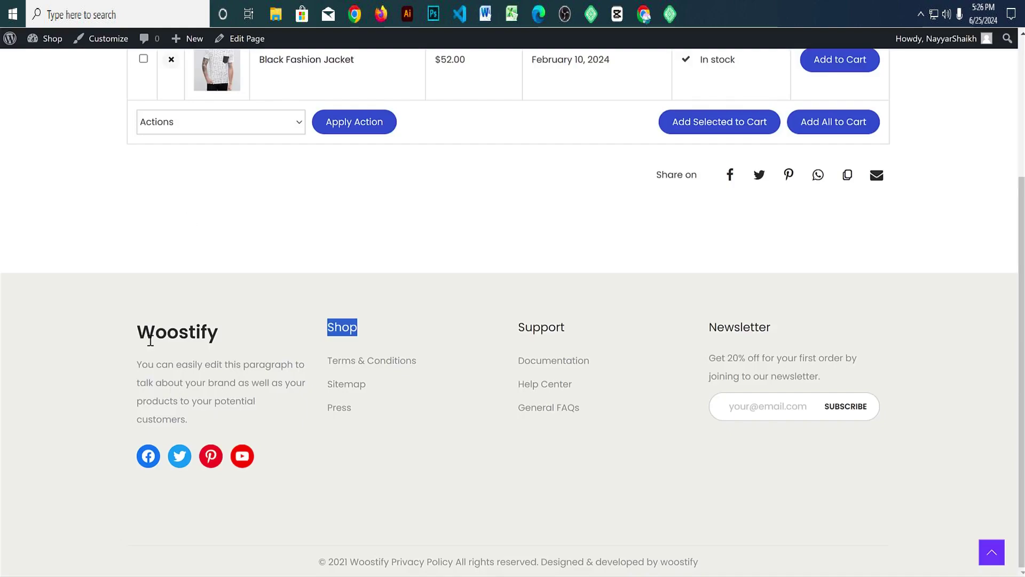
{"action": "left_click_drag", "start_coordinate": [150, 341], "coordinate": [212, 377]}
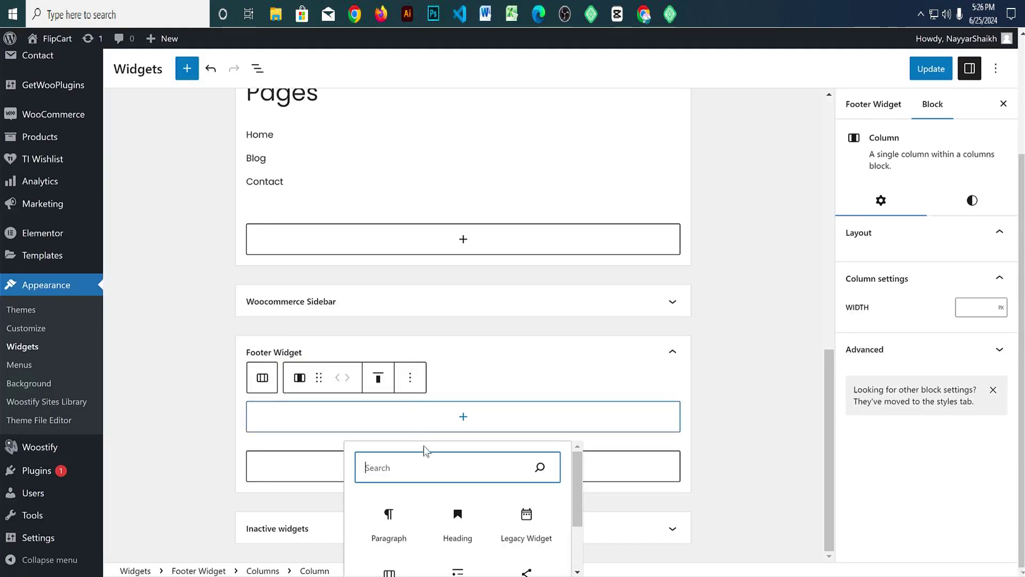
{"action": "left_click", "coordinate": [365, 421]}
{"action": "key", "text": "ctrl+v"}
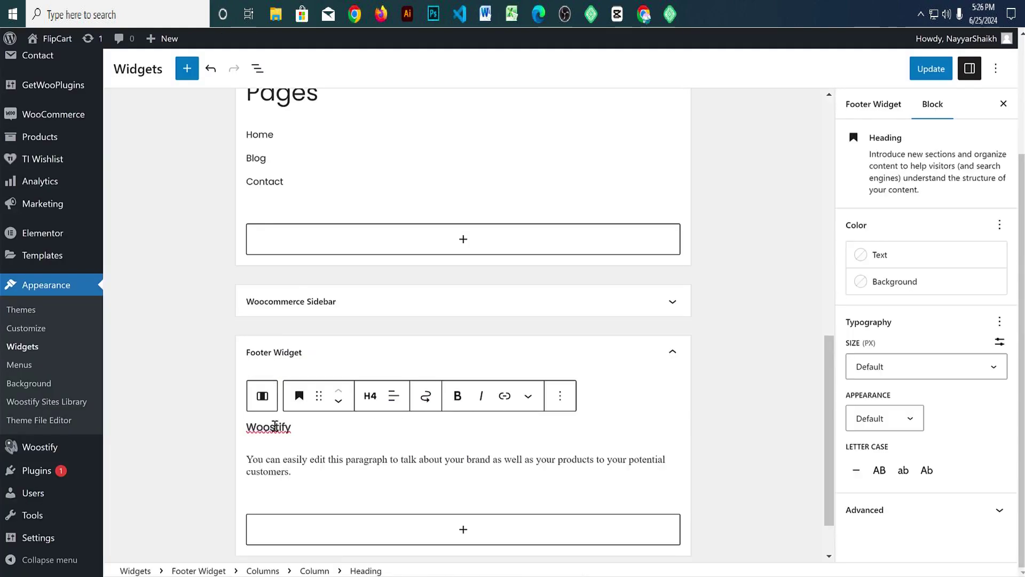
{"action": "left_click", "coordinate": [316, 470]}
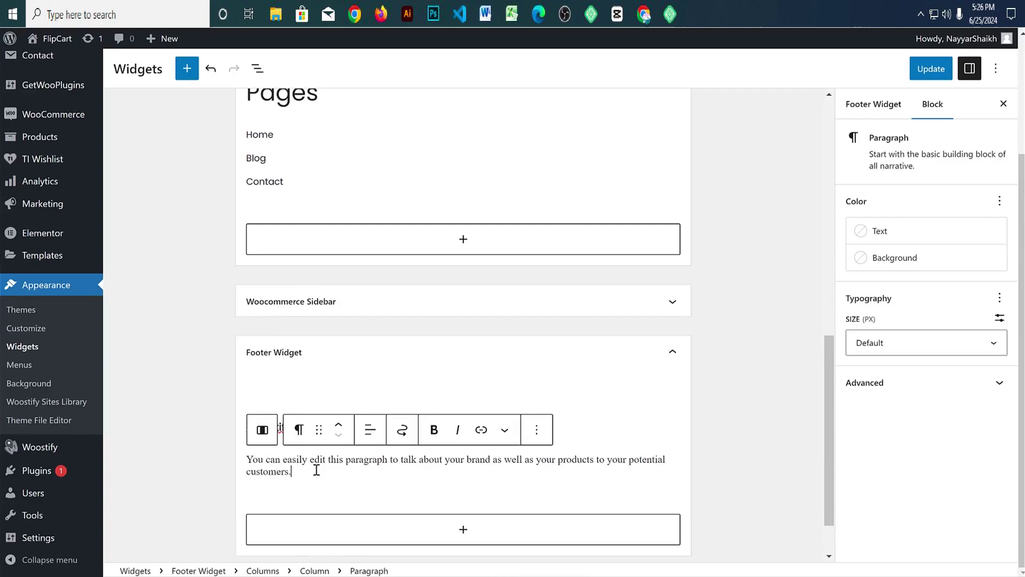
Step: Add a Social Icons block below the brand paragraph in the footer column
{"action": "left_click", "coordinate": [639, 482]}
{"action": "left_click", "coordinate": [673, 505]}
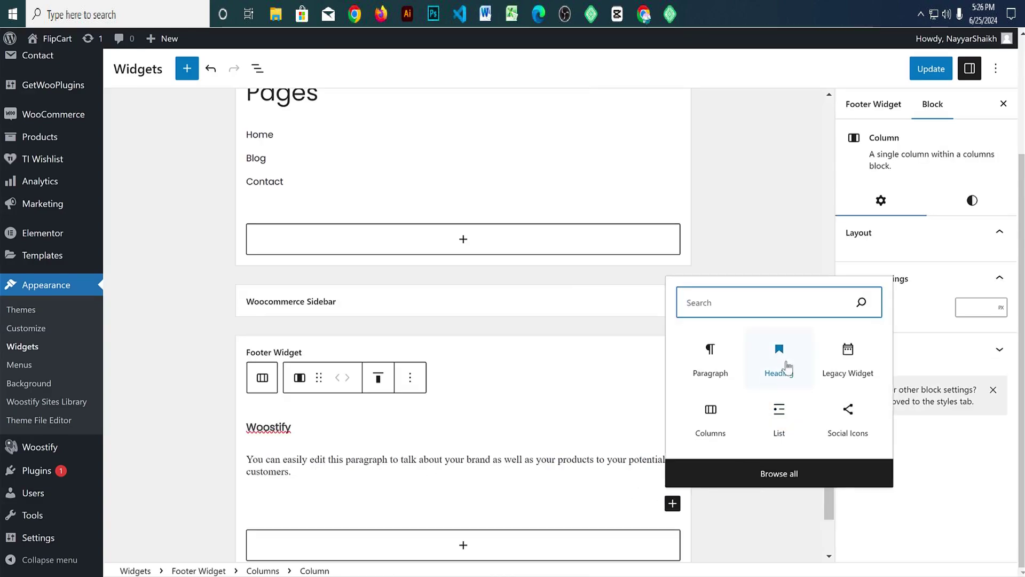
{"action": "type", "text": "soc"}
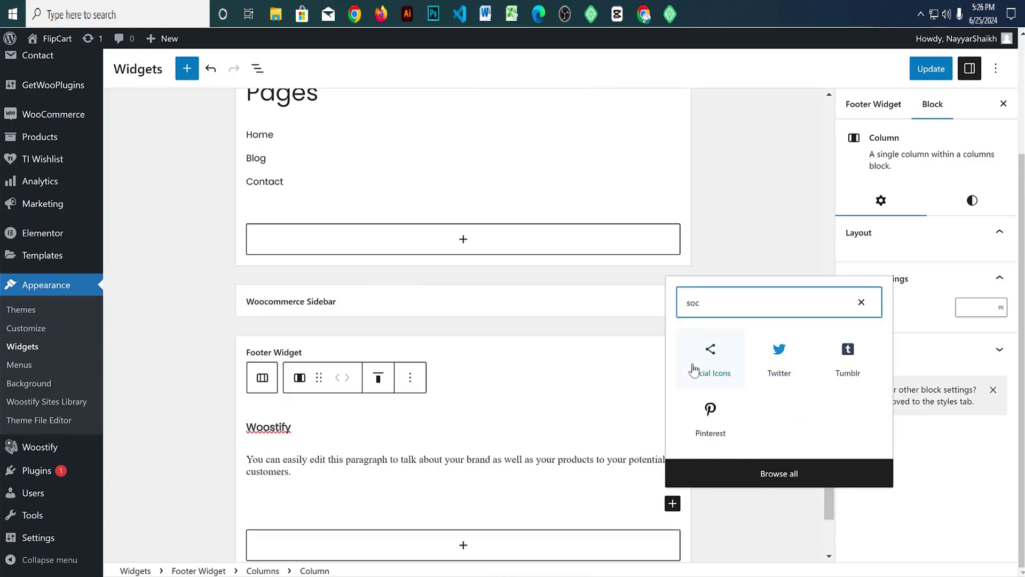
{"action": "left_click", "coordinate": [694, 369]}
{"action": "scroll", "coordinate": [373, 449], "scroll_direction": "down", "scroll_amount": 2}
Step: Add a WordPress icon to the footer's Social Icons block and give it a link address
{"action": "left_click", "coordinate": [253, 406]}
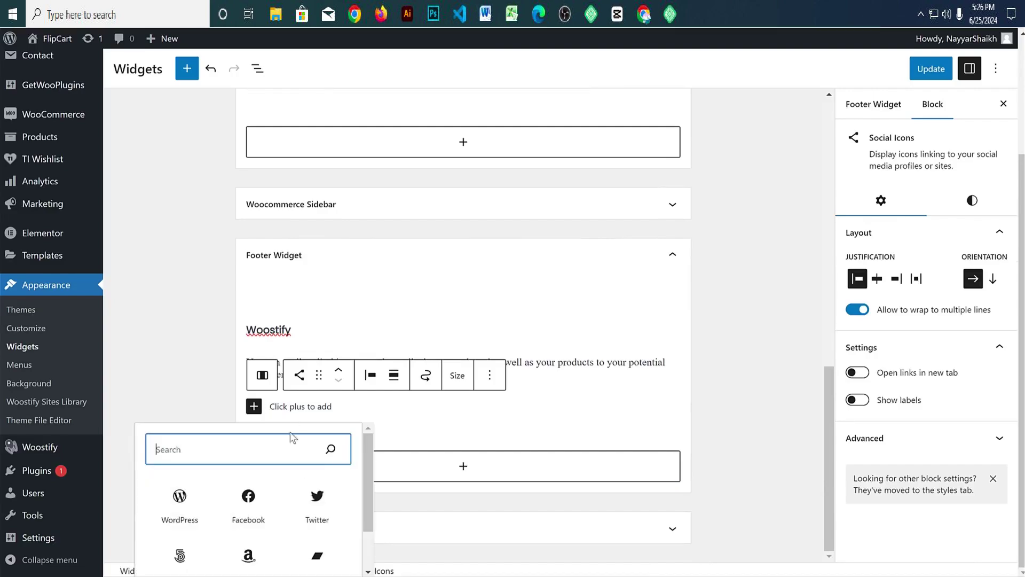
{"action": "left_click", "coordinate": [180, 505]}
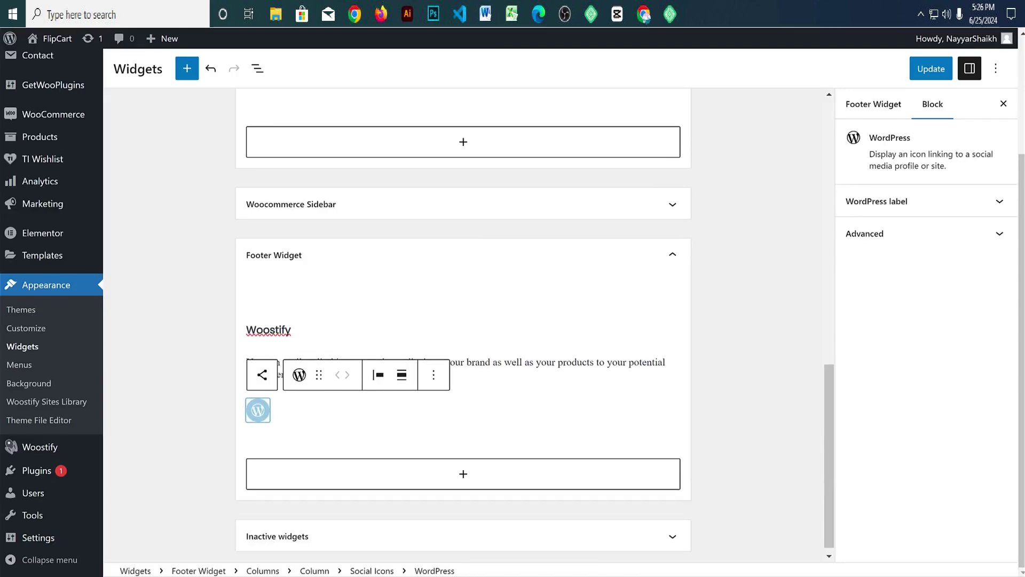
{"action": "left_click", "coordinate": [258, 410]}
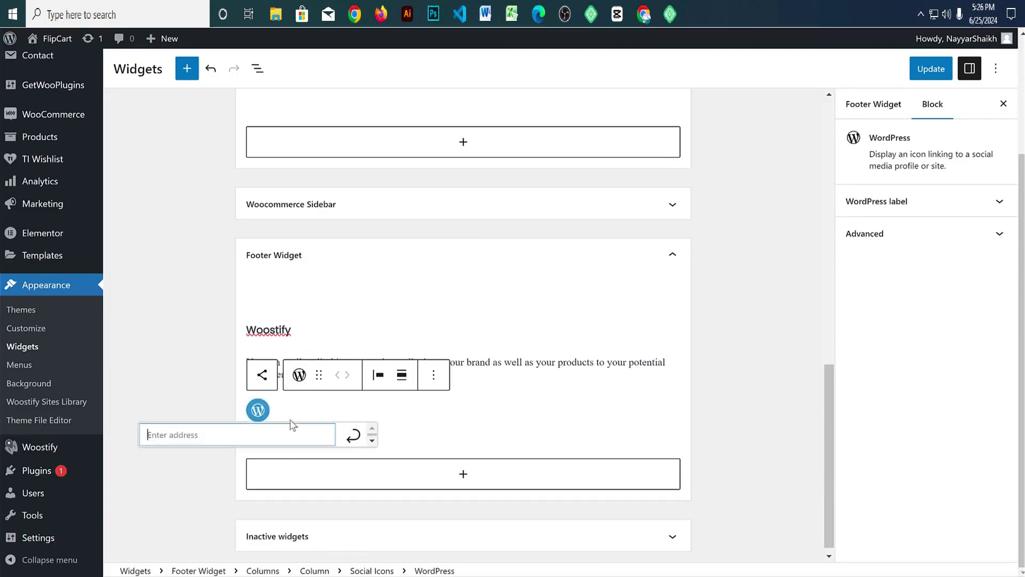
{"action": "key", "text": "ctrl+v"}
{"action": "left_click", "coordinate": [290, 424]}
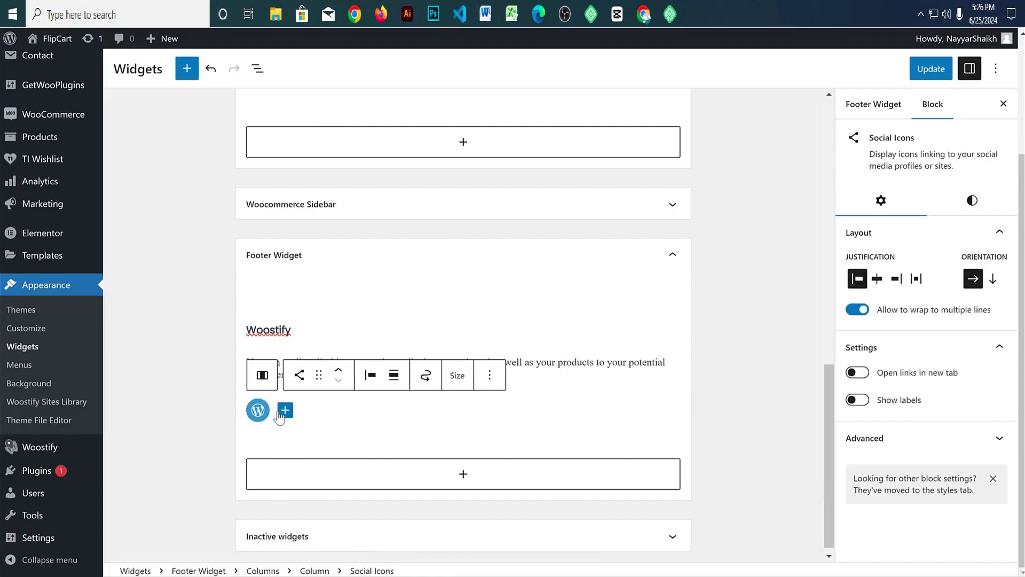
Step: Add Facebook and Twitter icons after the WordPress icon in the footer, each with a link address
{"action": "left_click", "coordinate": [285, 410]}
{"action": "left_click", "coordinate": [280, 437]}
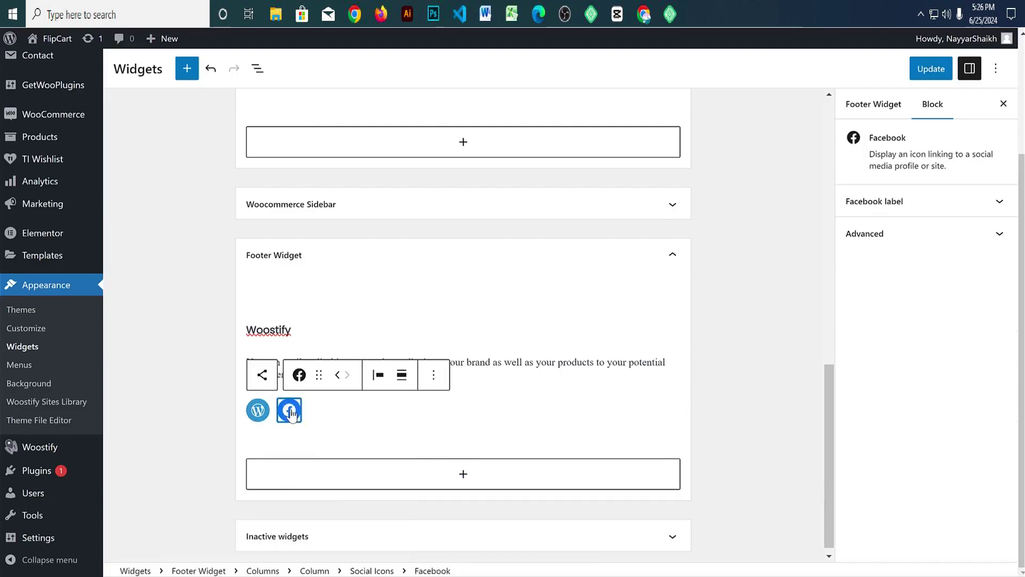
{"action": "left_click", "coordinate": [290, 414]}
{"action": "key", "text": "ctrl+v"}
{"action": "left_click", "coordinate": [305, 415]}
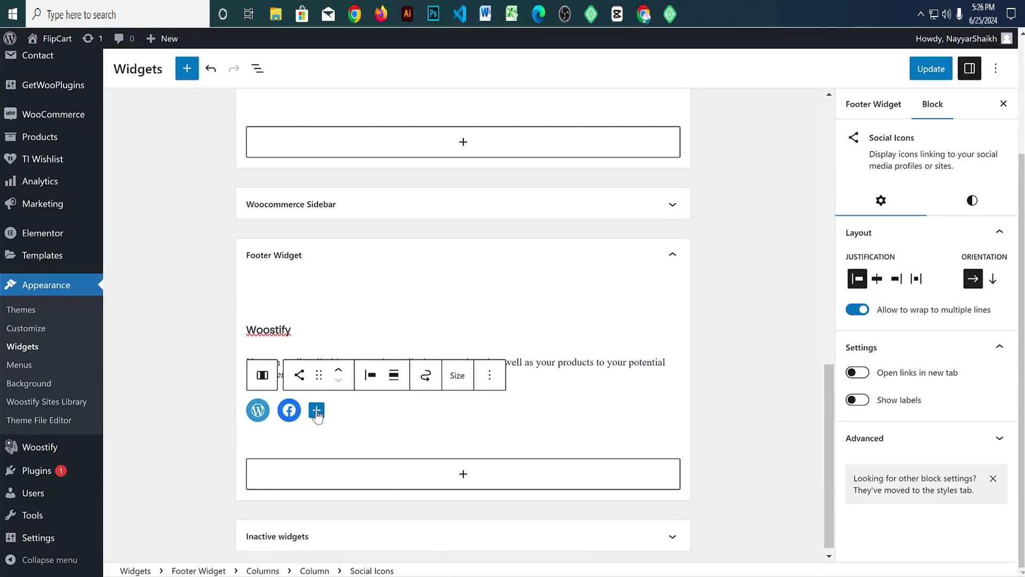
{"action": "left_click", "coordinate": [316, 410]}
{"action": "left_click", "coordinate": [378, 487]}
{"action": "left_click", "coordinate": [320, 410]}
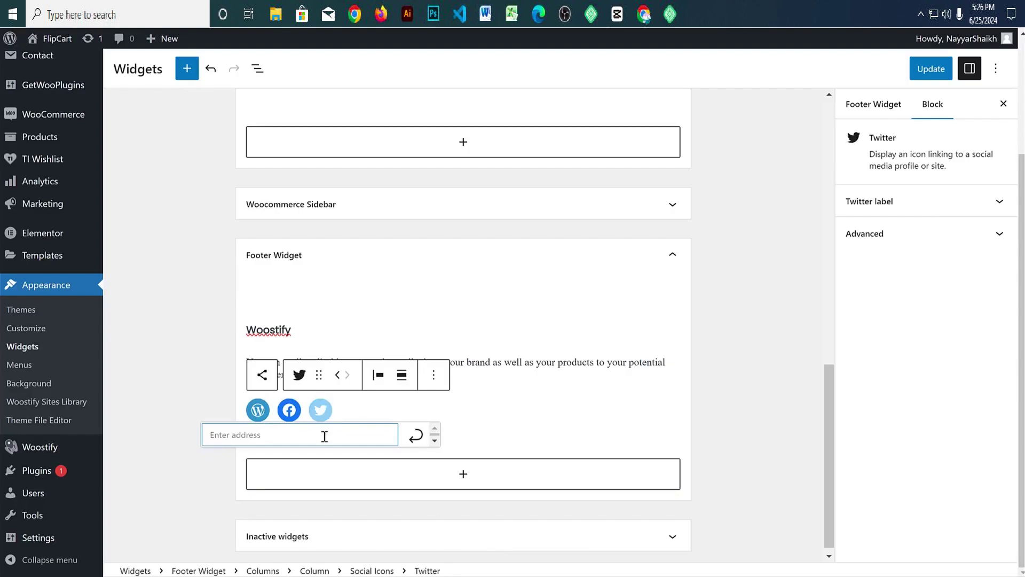
{"action": "left_click", "coordinate": [593, 426]}
{"action": "left_click", "coordinate": [737, 416]}
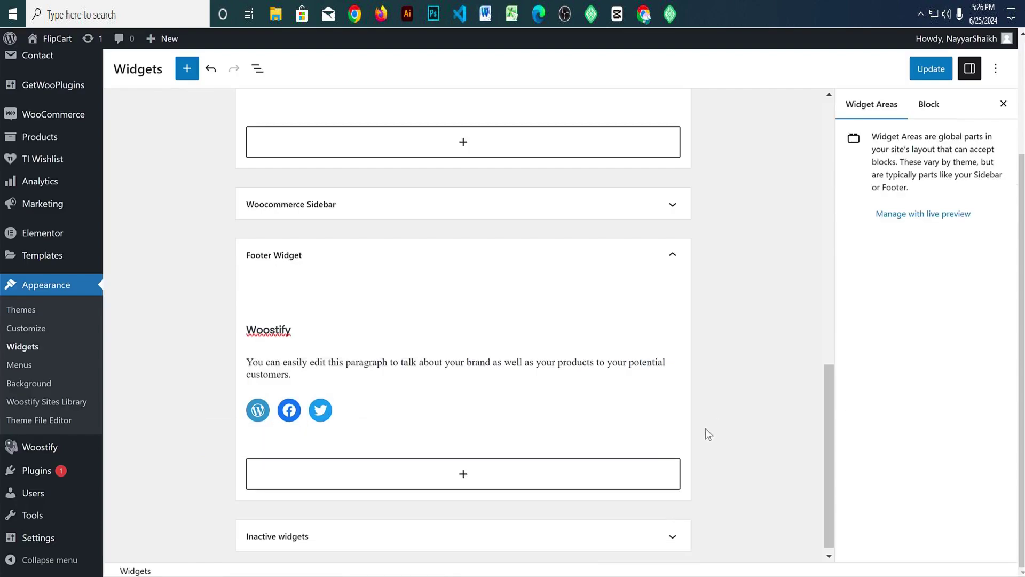
Step: Add a Navigation Menu widget below the column in the Footer Widget area, titled "Support" and using the Support menu
{"action": "left_click", "coordinate": [474, 462]}
{"action": "type", "text": "nav"}
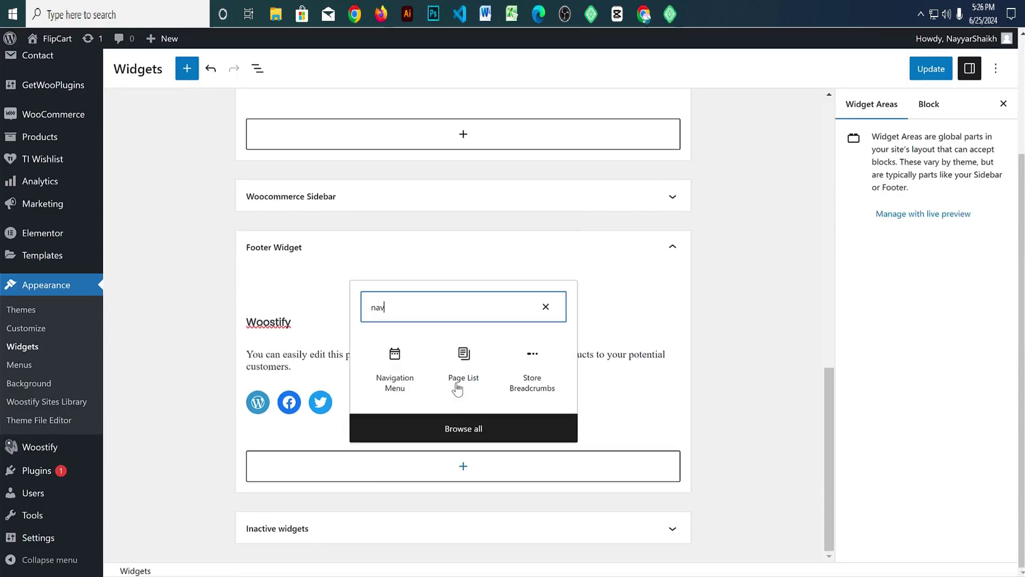
{"action": "left_click", "coordinate": [407, 369]}
{"action": "scroll", "coordinate": [320, 414], "scroll_direction": "down", "scroll_amount": 1}
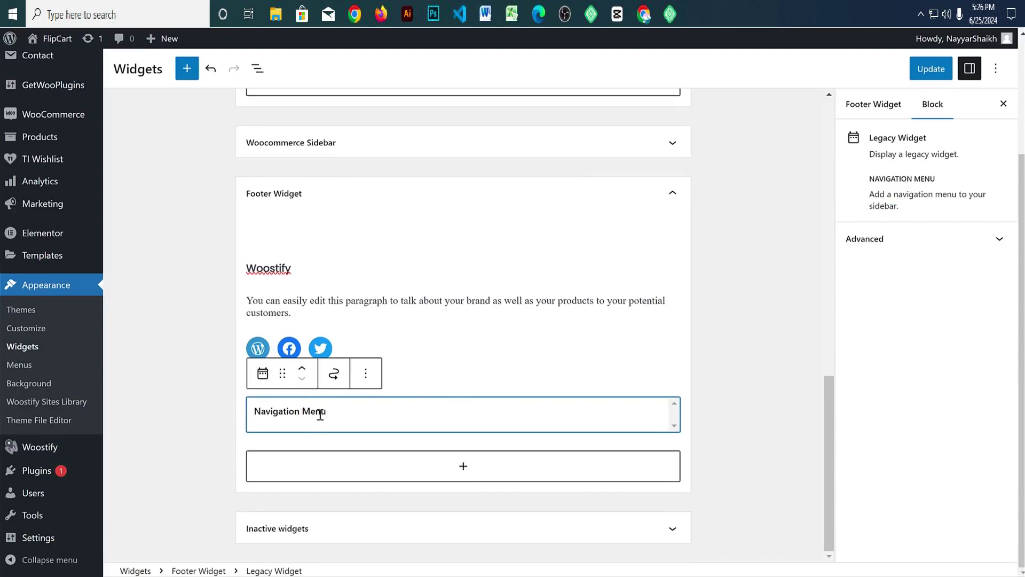
{"action": "left_click", "coordinate": [299, 453]}
{"action": "type", "text": "Support"}
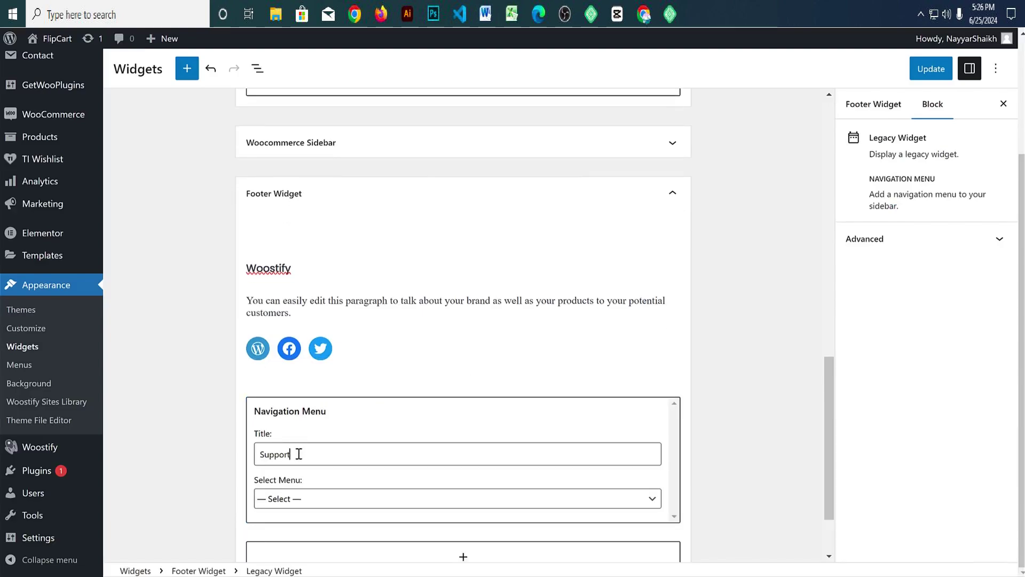
{"action": "left_click", "coordinate": [354, 500]}
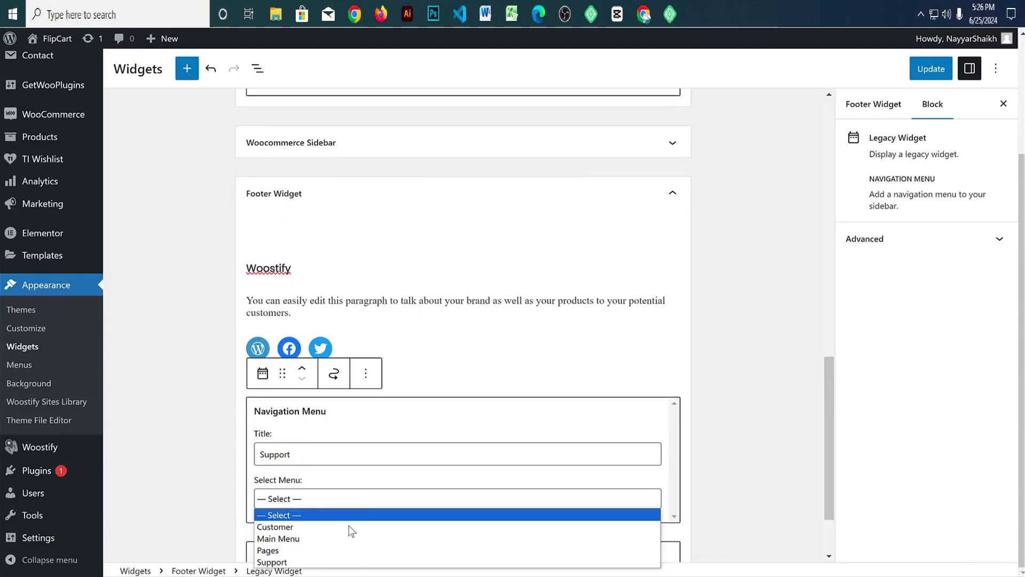
{"action": "left_click", "coordinate": [322, 557]}
{"action": "left_click", "coordinate": [732, 419]}
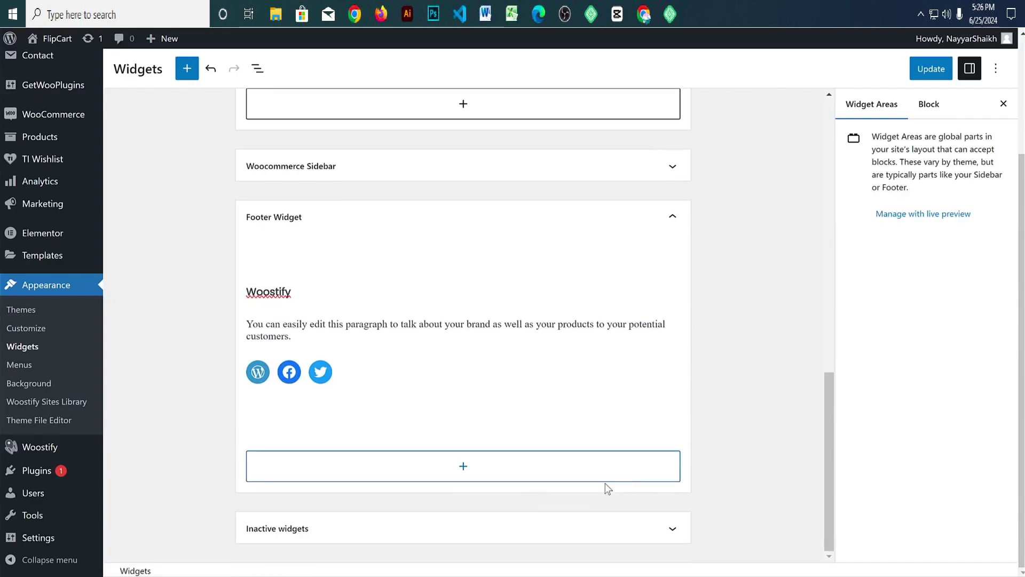
Step: Add a Navigation Menu widget below the Support menu in the Footer Widget area, titled "Customer" and using the Customer menu
{"action": "left_click", "coordinate": [607, 474]}
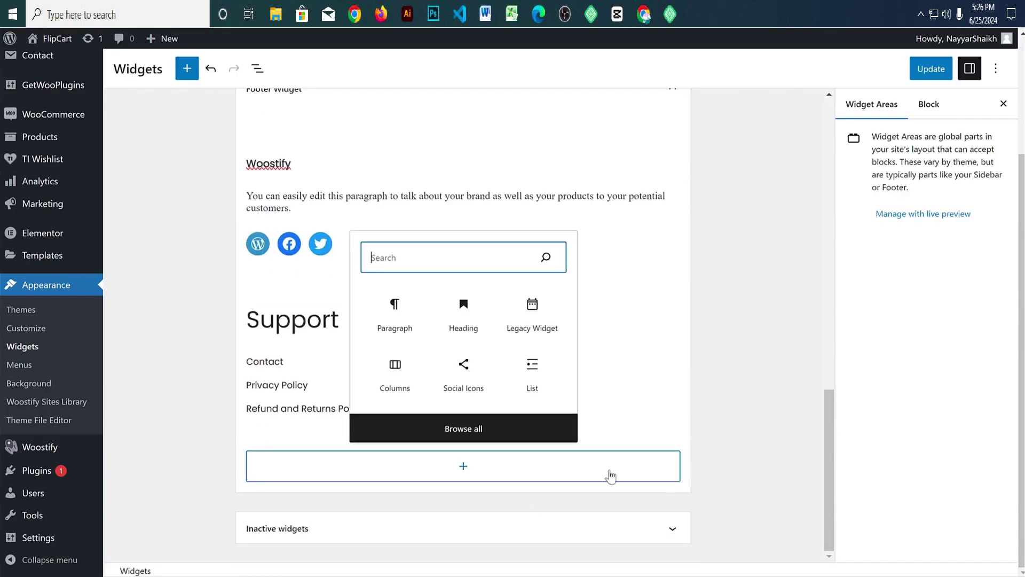
{"action": "type", "text": "nav"}
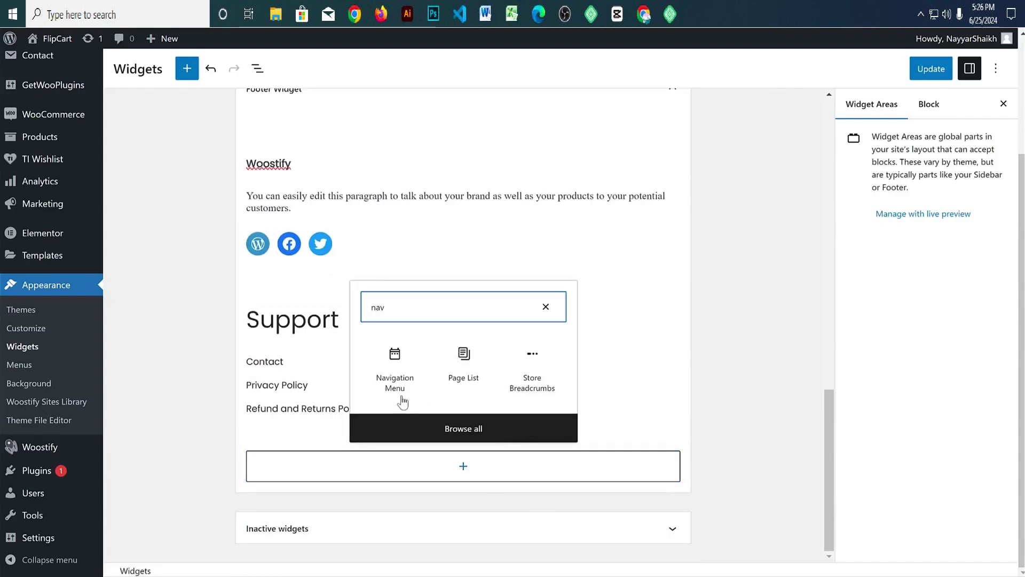
{"action": "left_click", "coordinate": [396, 380]}
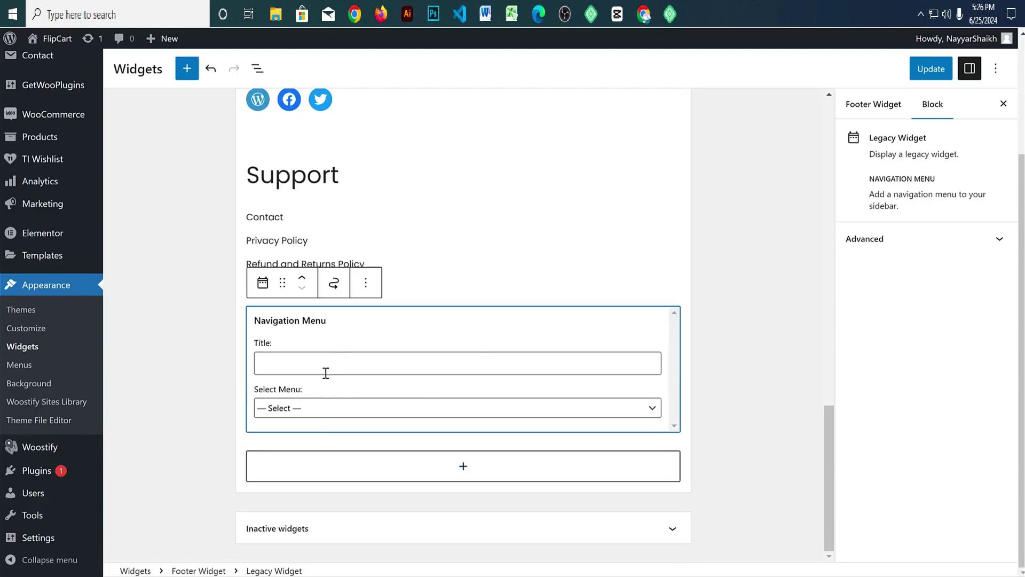
{"action": "left_click", "coordinate": [345, 362]}
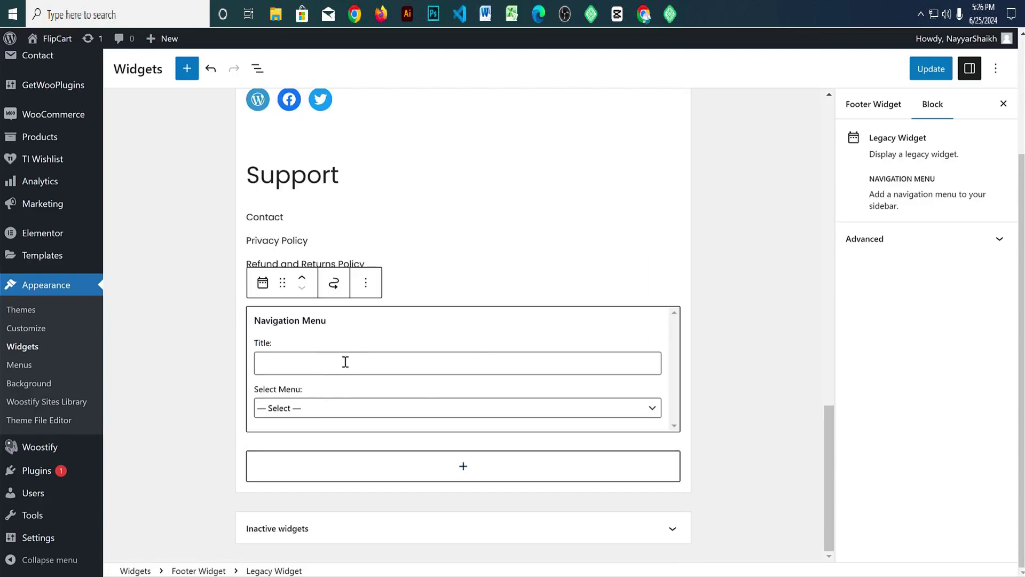
{"action": "type", "text": "Customer"}
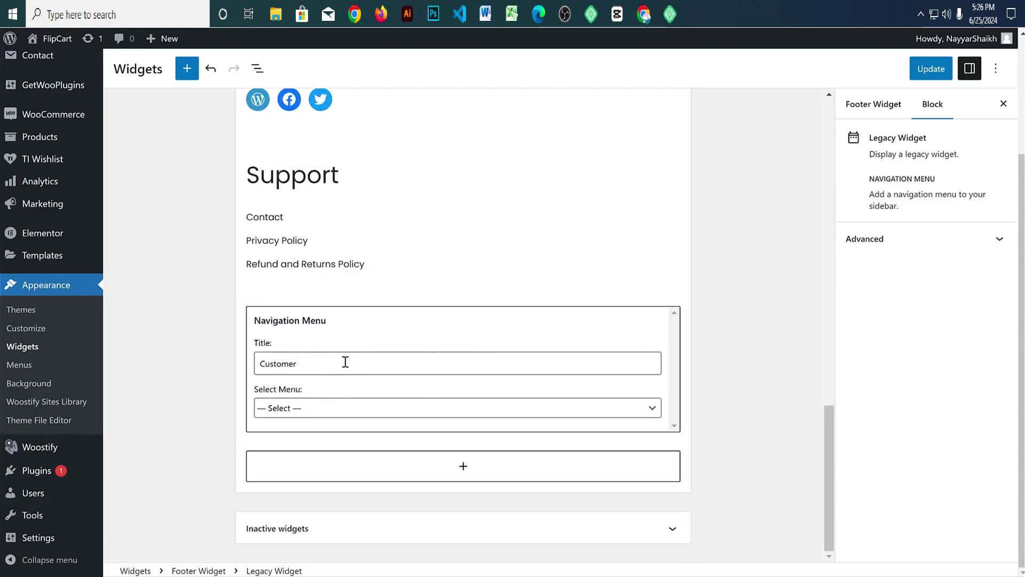
{"action": "left_click", "coordinate": [331, 407]}
{"action": "left_click", "coordinate": [347, 434]}
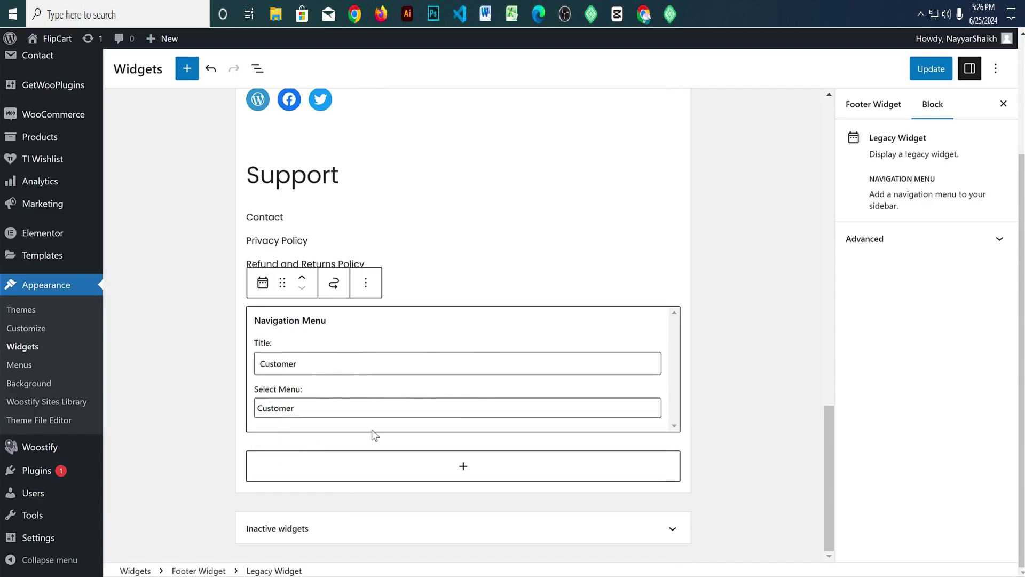
{"action": "left_click", "coordinate": [724, 394]}
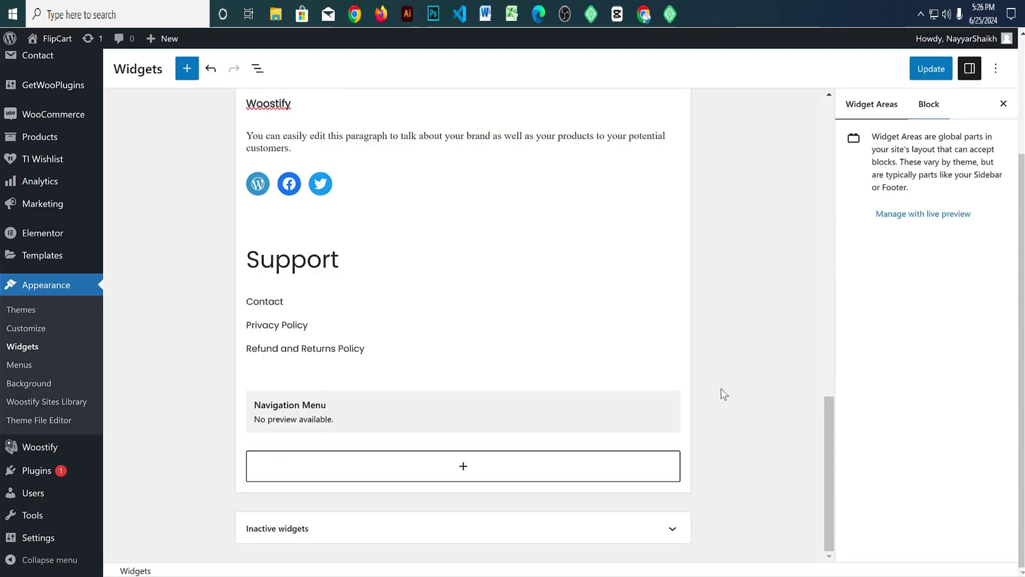
Step: Add a Navigation Menu widget below the Customer menu in the Footer Widget area, titled "Pages" and using the Pages menu
{"action": "left_click", "coordinate": [515, 480]}
{"action": "scroll", "coordinate": [735, 444], "scroll_direction": "down", "scroll_amount": 1}
{"action": "type", "text": "nav"}
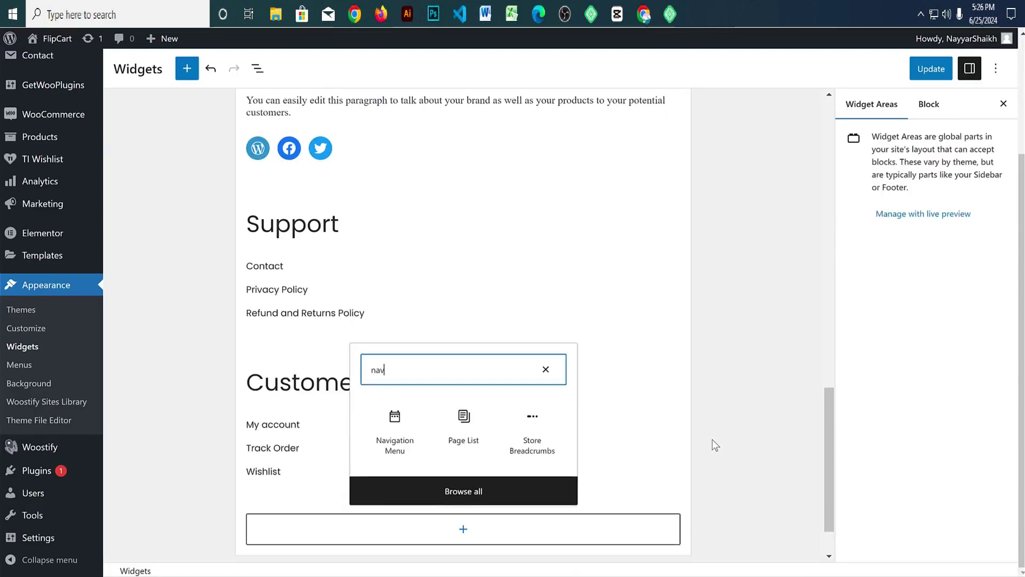
{"action": "left_click", "coordinate": [409, 433]}
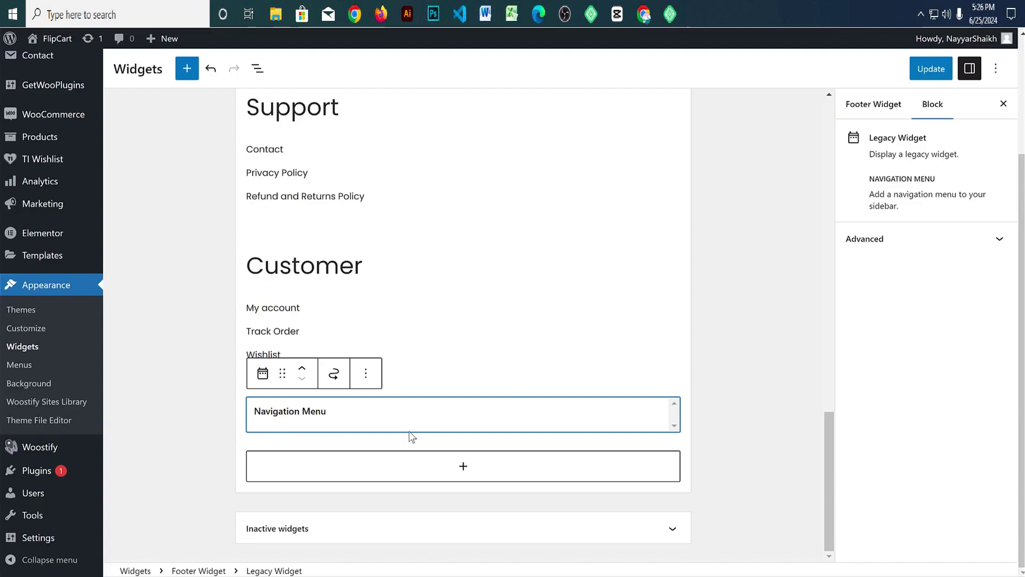
{"action": "left_click", "coordinate": [344, 458]}
{"action": "type", "text": "Pages"}
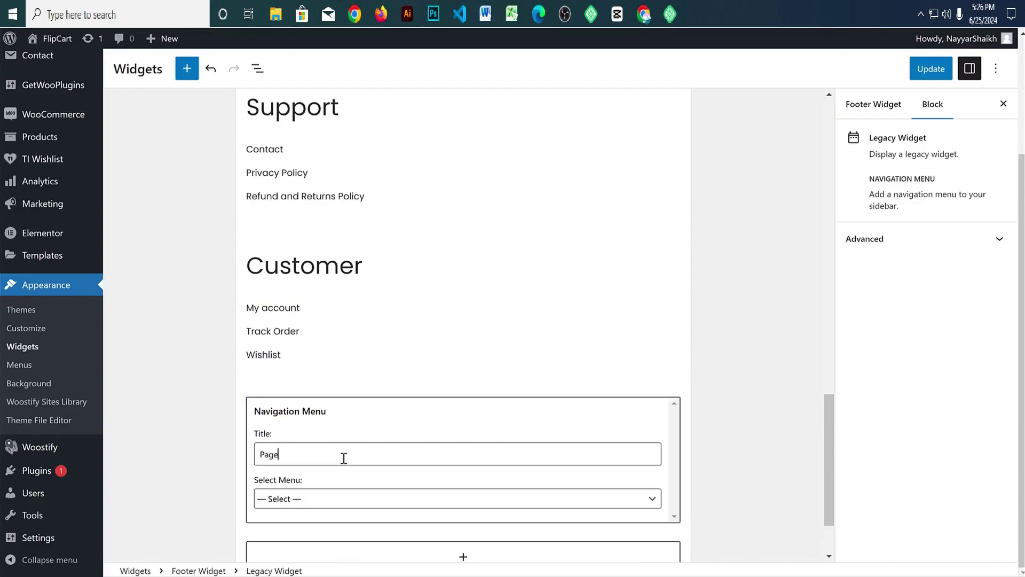
{"action": "left_click", "coordinate": [338, 500]}
{"action": "left_click", "coordinate": [309, 549]}
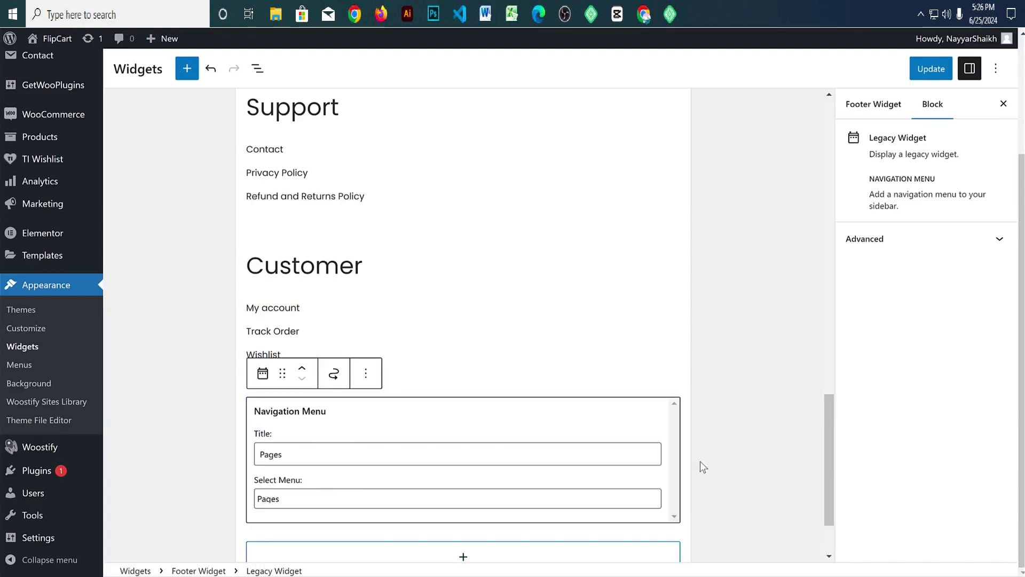
{"action": "left_click", "coordinate": [743, 436]}
Step: Save the widgets and reload the FlipCart storefront page to check the new footer
{"action": "scroll", "coordinate": [736, 444], "scroll_direction": "up", "scroll_amount": 5}
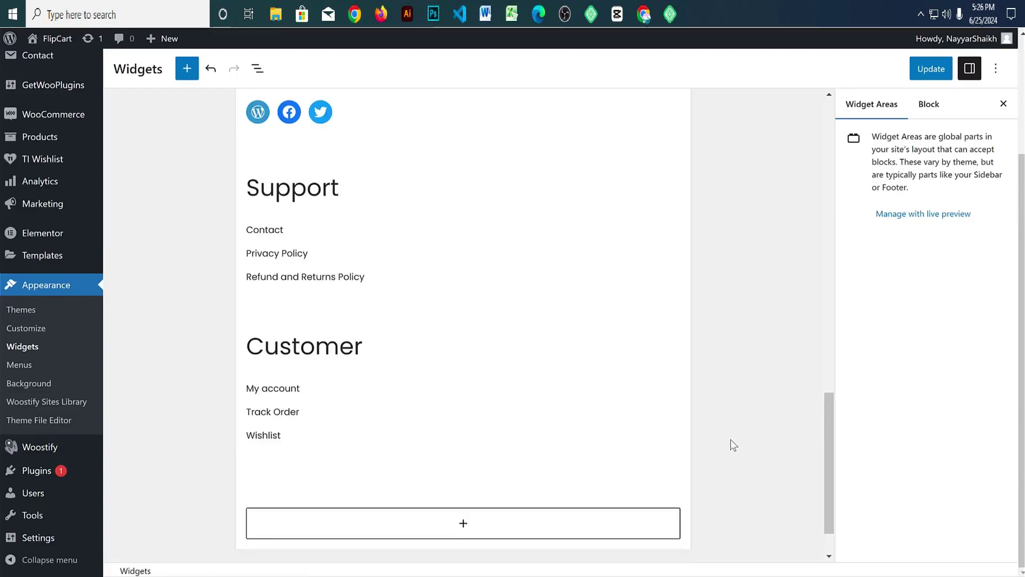
{"action": "scroll", "coordinate": [547, 377], "scroll_direction": "up", "scroll_amount": 3}
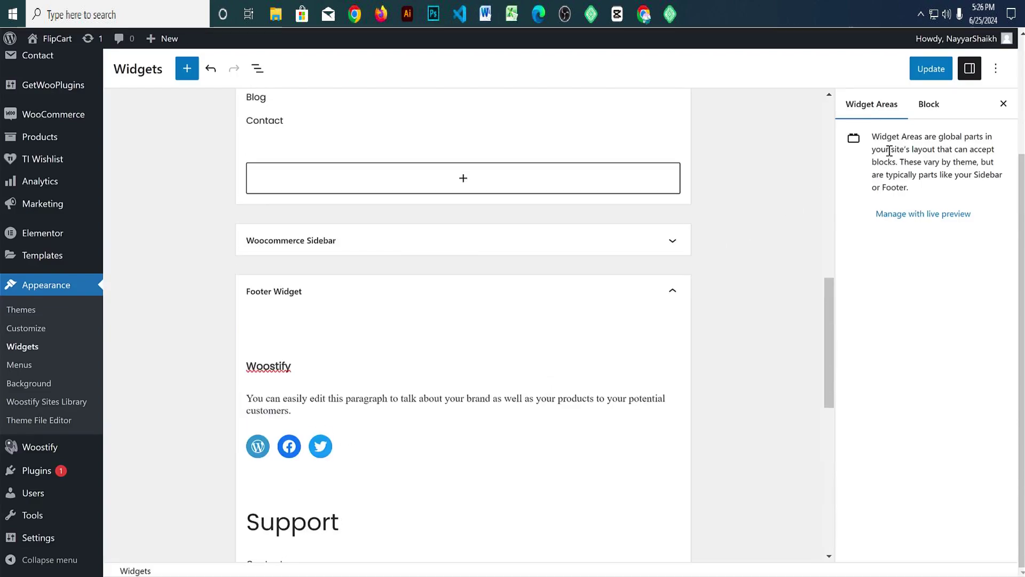
{"action": "left_click", "coordinate": [931, 68]}
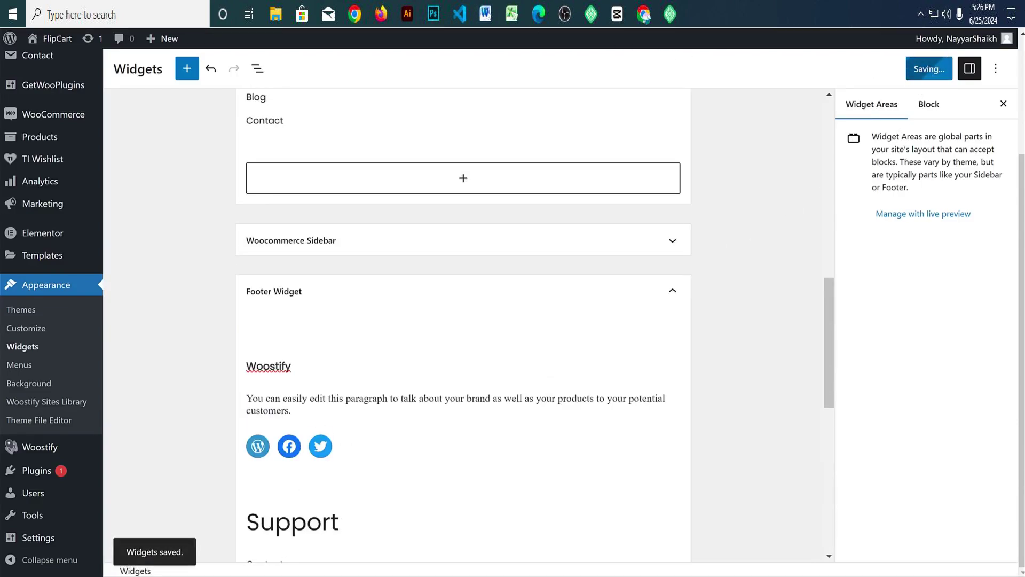
{"action": "key", "text": "ctrl+Tab"}
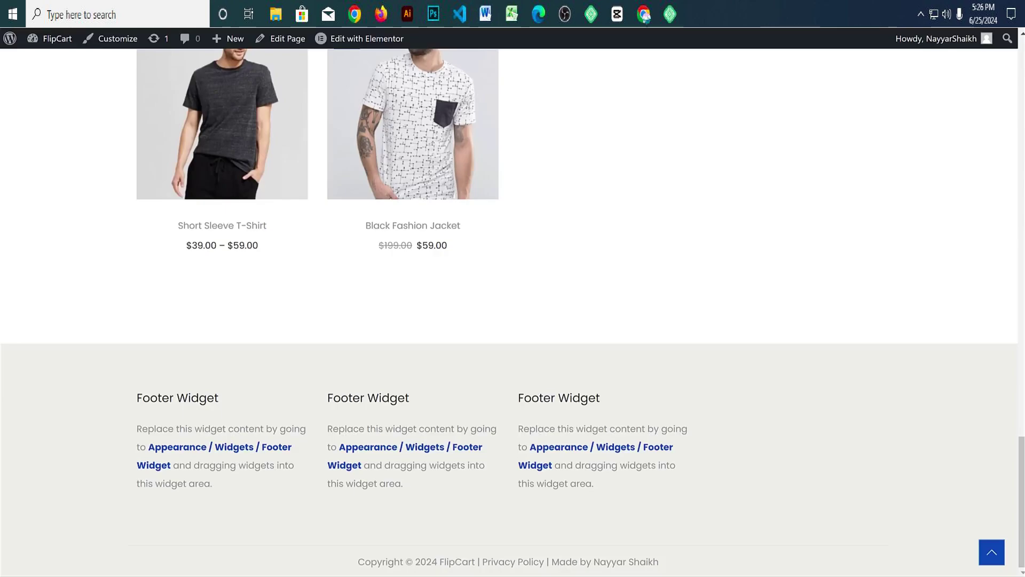
{"action": "key", "text": "F5"}
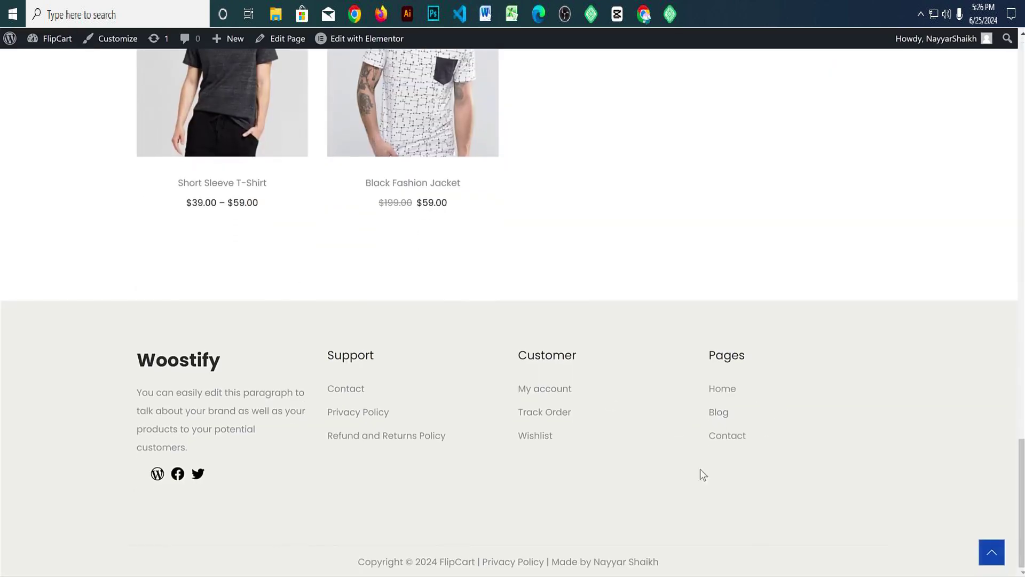
{"action": "scroll", "coordinate": [396, 464], "scroll_direction": "up", "scroll_amount": 10}
Step: Back in the widgets editor, collapse the Footer Widget area and delete the Columns block with the Woostify branding from the Main Sidebar
{"action": "key", "text": "ctrl+shift+Tab"}
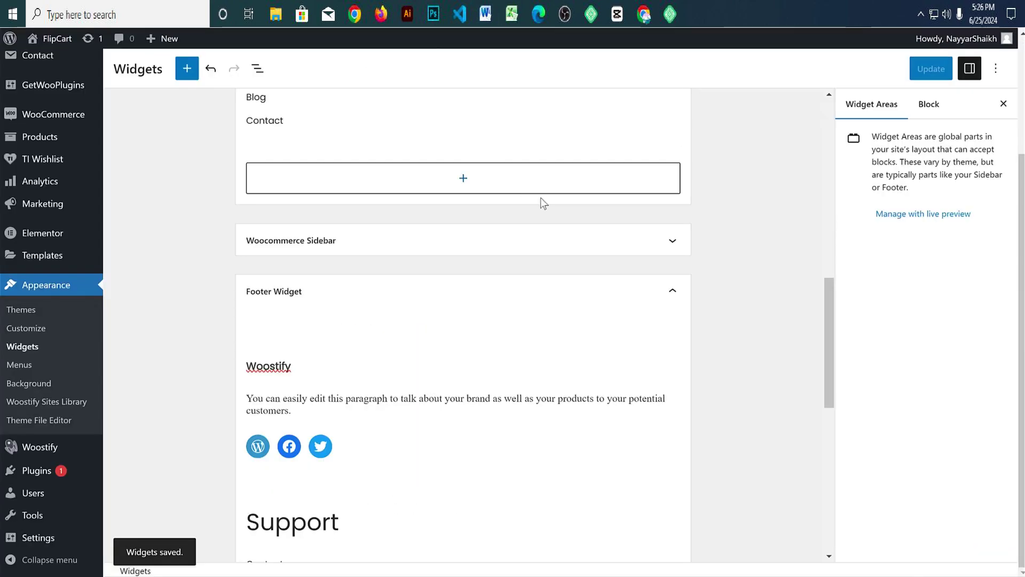
{"action": "left_click", "coordinate": [673, 288]}
{"action": "scroll", "coordinate": [662, 295], "scroll_direction": "up", "scroll_amount": 8}
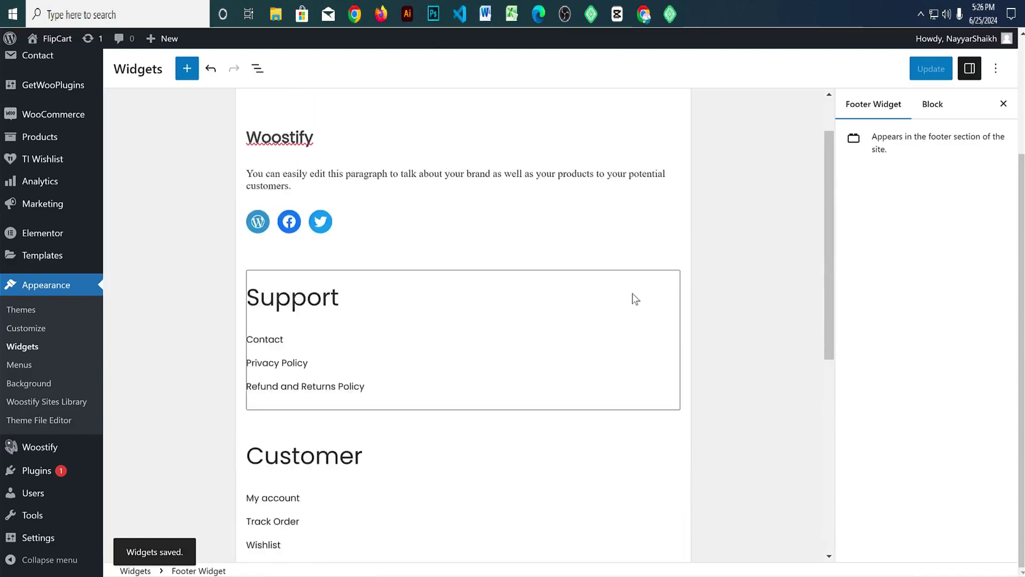
{"action": "left_click", "coordinate": [378, 201]}
{"action": "double_click", "coordinate": [378, 200]}
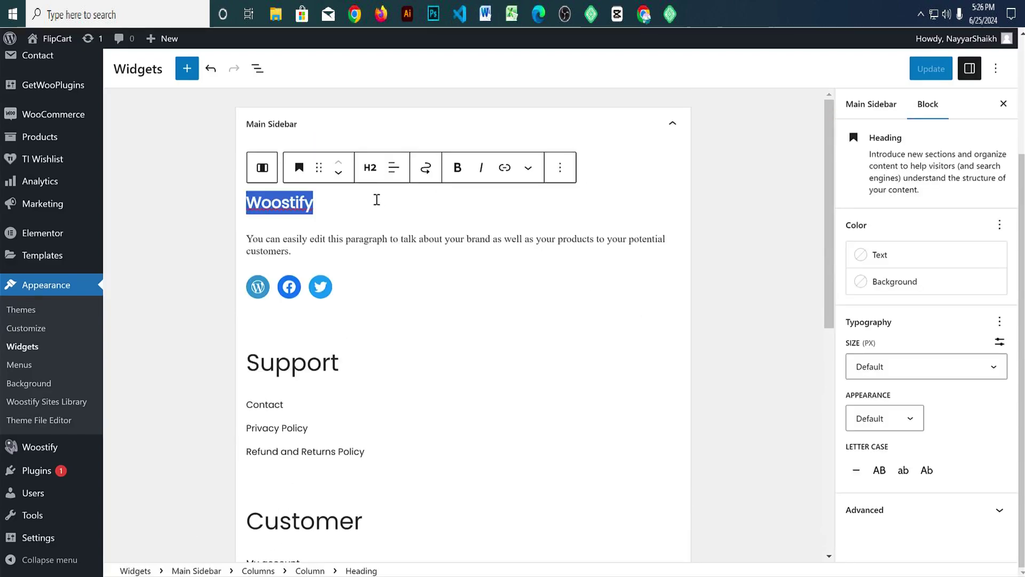
{"action": "key", "text": "BackSpace"}
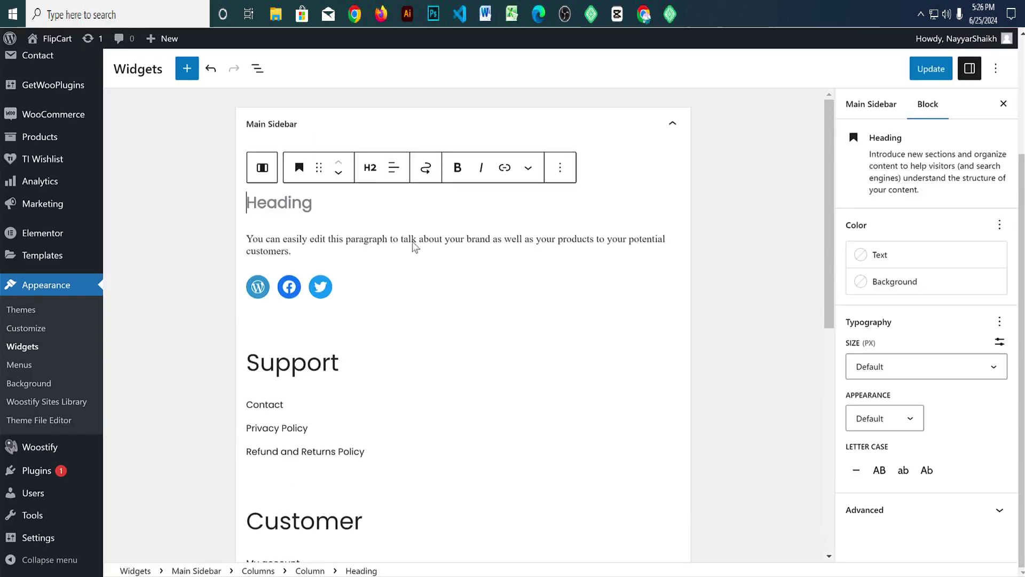
{"action": "left_click", "coordinate": [569, 187]}
{"action": "key", "text": "Delete"}
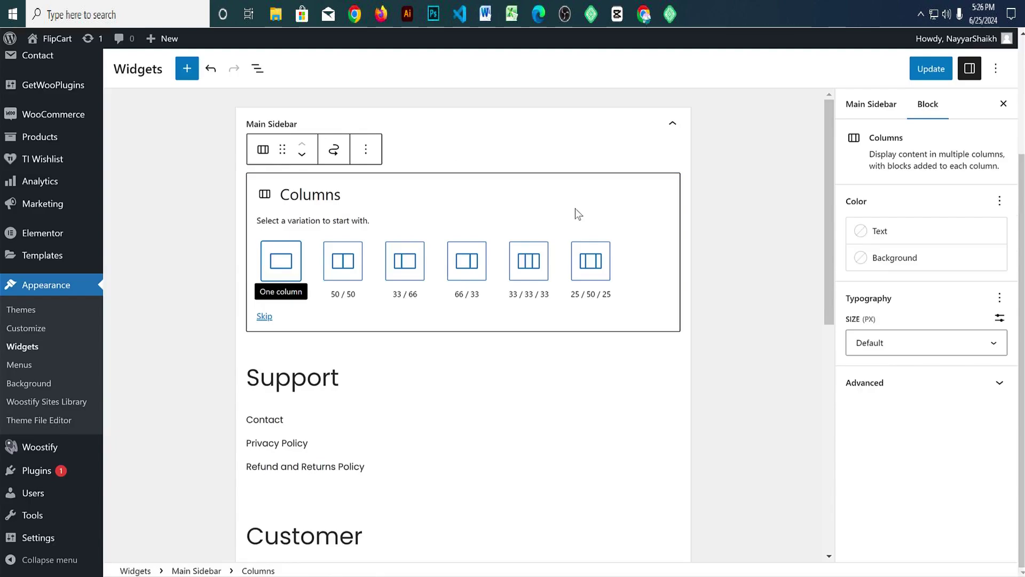
{"action": "key", "text": "Delete"}
Step: Delete the Support, Customer and Pages menu widgets from the Main Sidebar
{"action": "left_click", "coordinate": [488, 224]}
{"action": "key", "text": "Delete"}
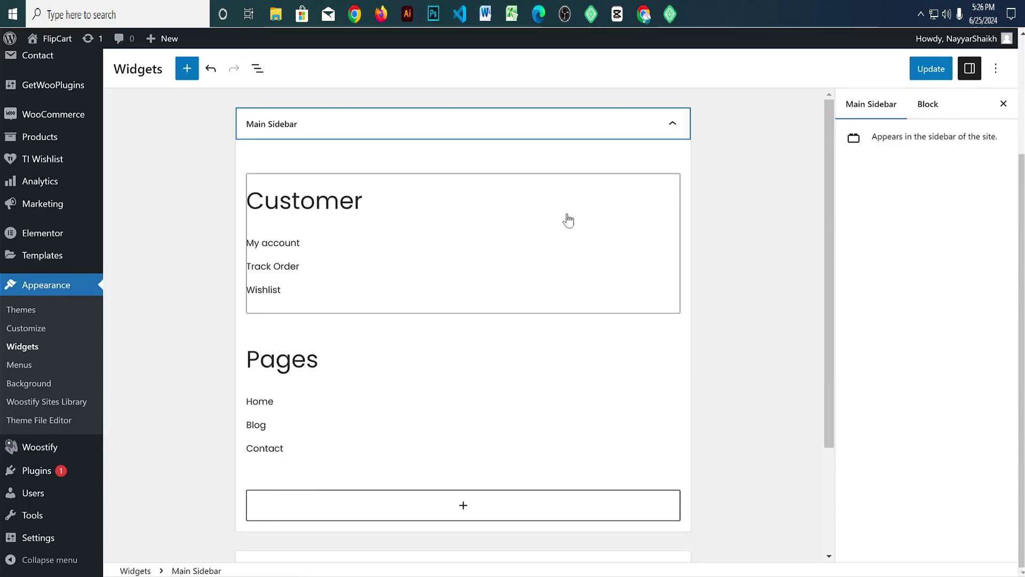
{"action": "left_click", "coordinate": [569, 220]}
{"action": "key", "text": "Delete"}
{"action": "left_click", "coordinate": [569, 220]}
{"action": "key", "text": "Delete"}
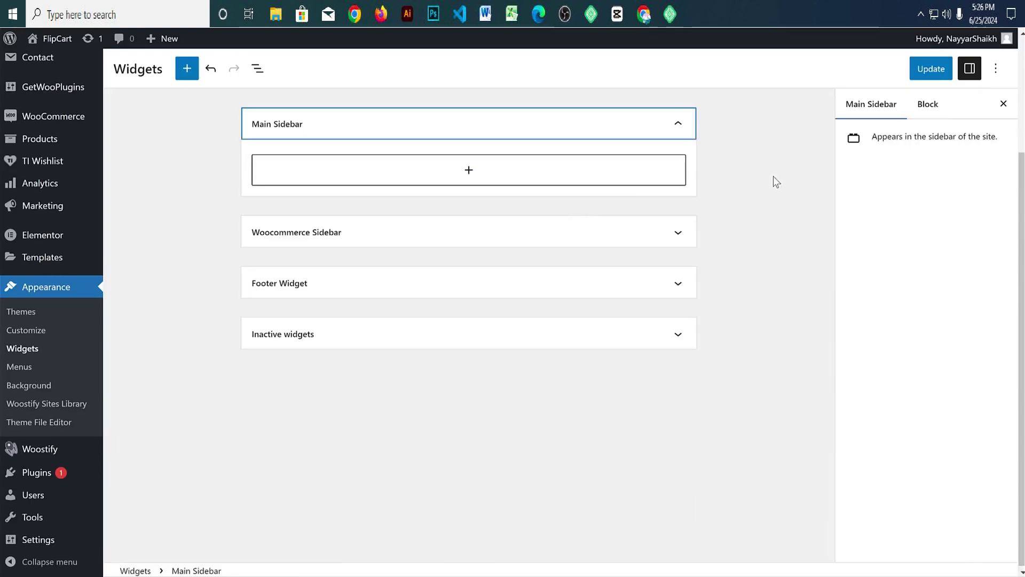
{"action": "left_click", "coordinate": [747, 171]}
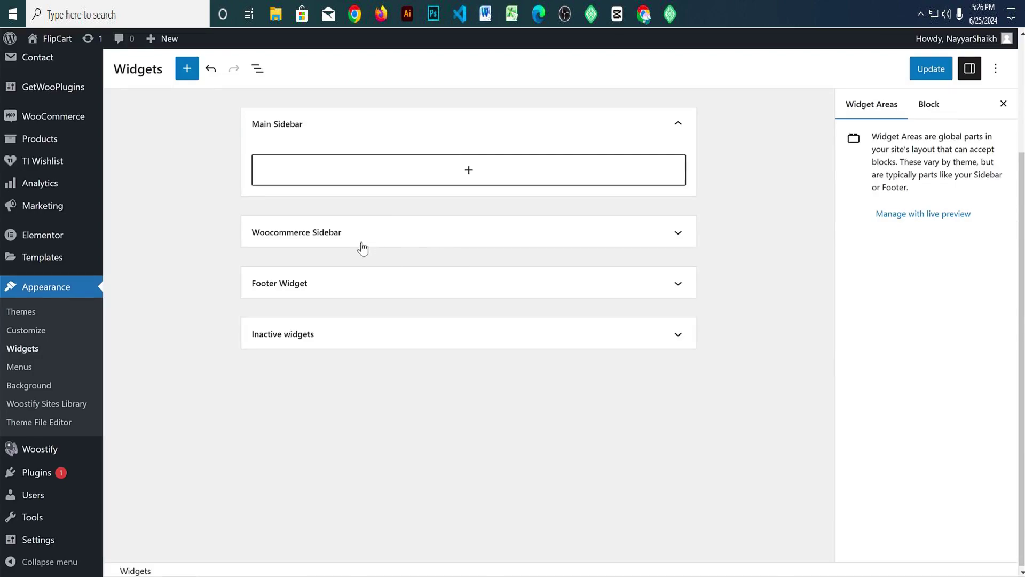
Step: Open the demo shop's Blog page and examine which widgets its sidebar contains
{"action": "left_click", "coordinate": [344, 177]}
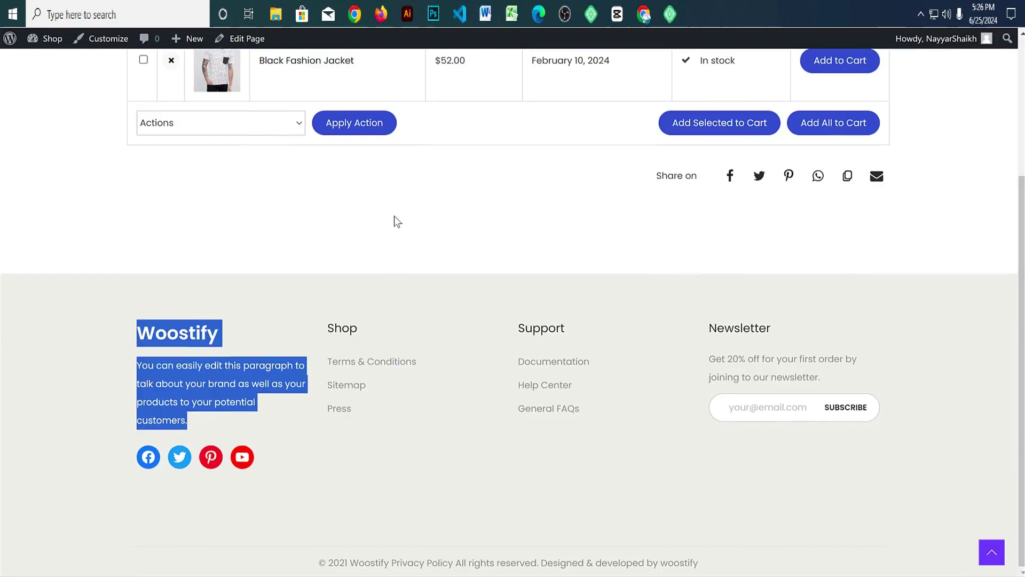
{"action": "scroll", "coordinate": [503, 171], "scroll_direction": "up", "scroll_amount": 3}
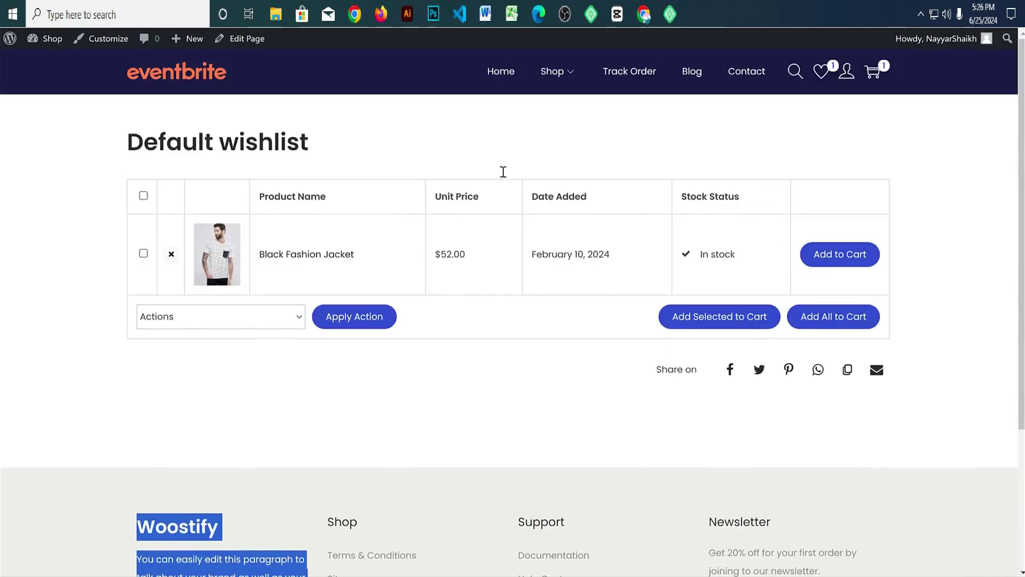
{"action": "left_click", "coordinate": [689, 80]}
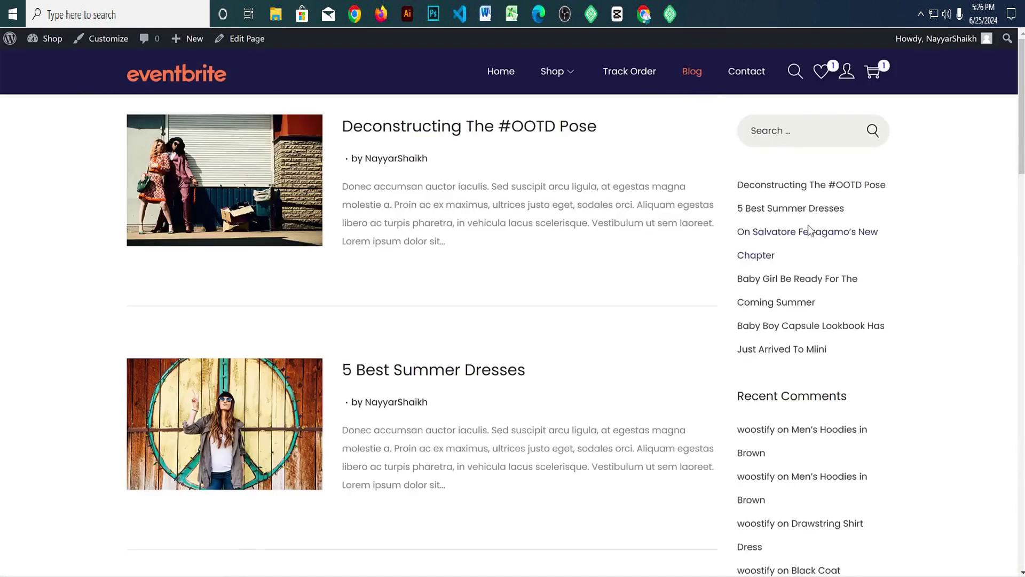
{"action": "scroll", "coordinate": [790, 256], "scroll_direction": "down", "scroll_amount": 3}
{"action": "scroll", "coordinate": [806, 288], "scroll_direction": "down", "scroll_amount": 4}
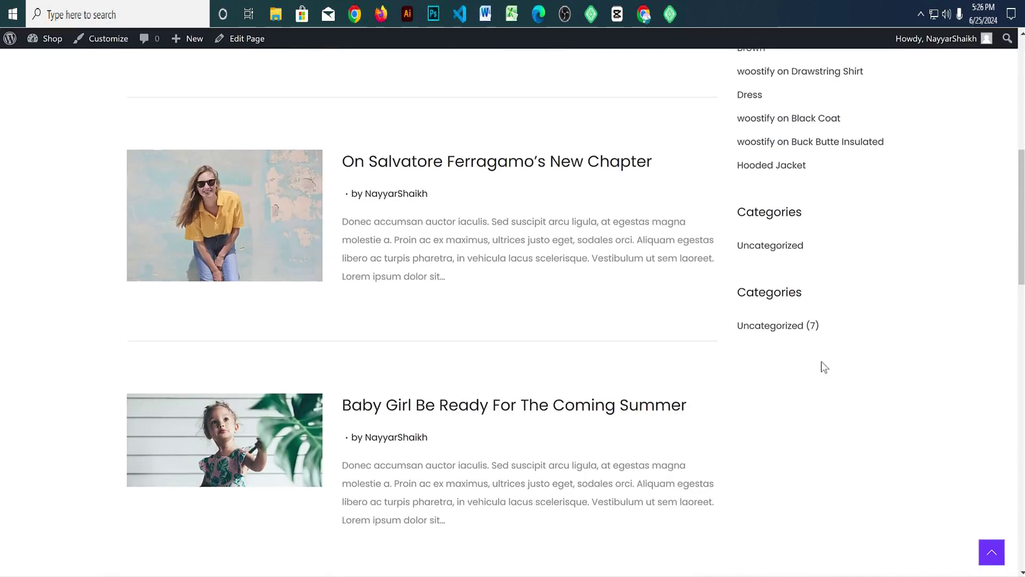
{"action": "scroll", "coordinate": [824, 363], "scroll_direction": "up", "scroll_amount": 7}
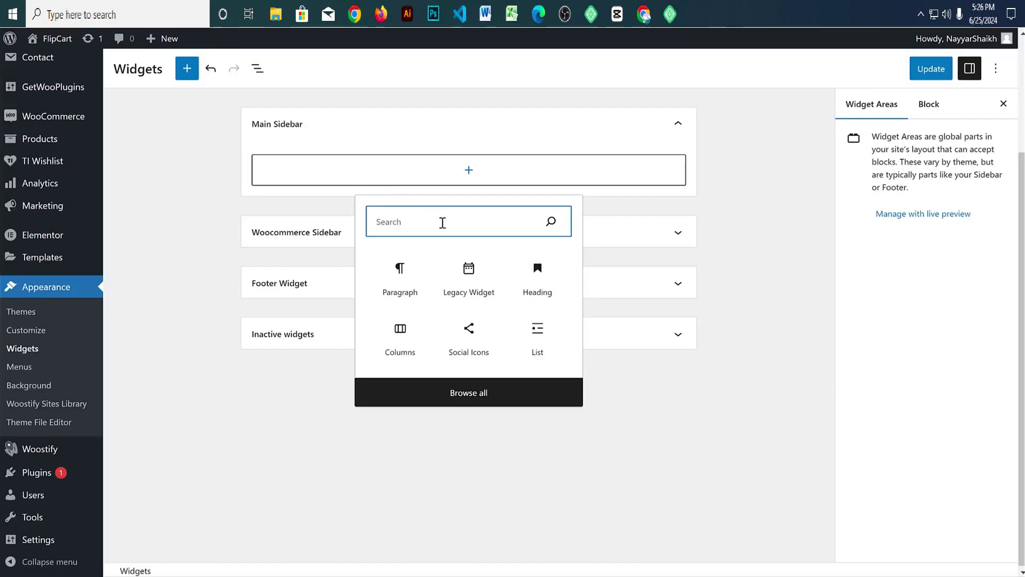
Step: Add a Search block and a Latest Posts block below it to the Main Sidebar
{"action": "type", "text": "sear"}
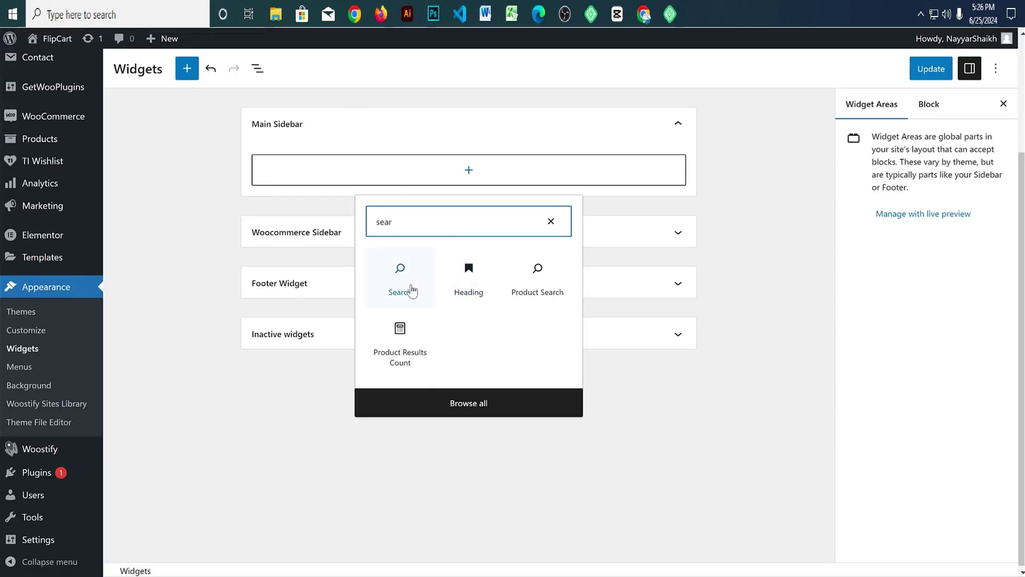
{"action": "left_click", "coordinate": [398, 281]}
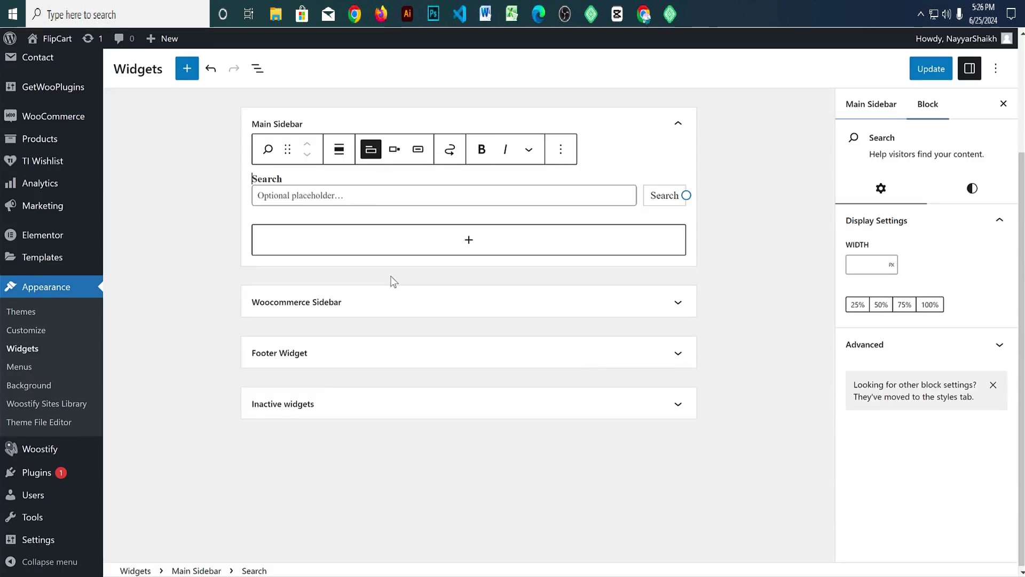
{"action": "left_click", "coordinate": [403, 249]}
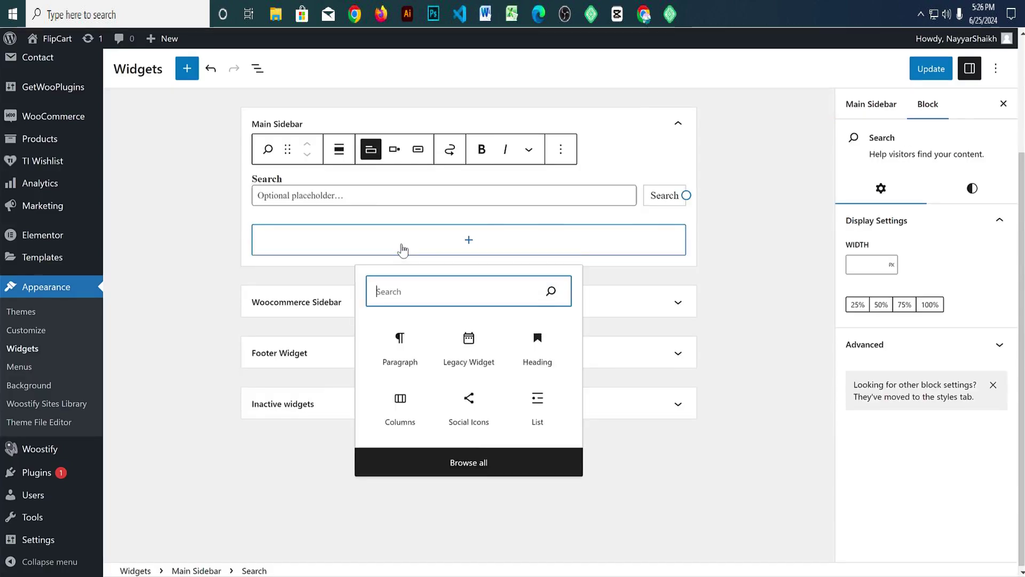
{"action": "type", "text": "rec"}
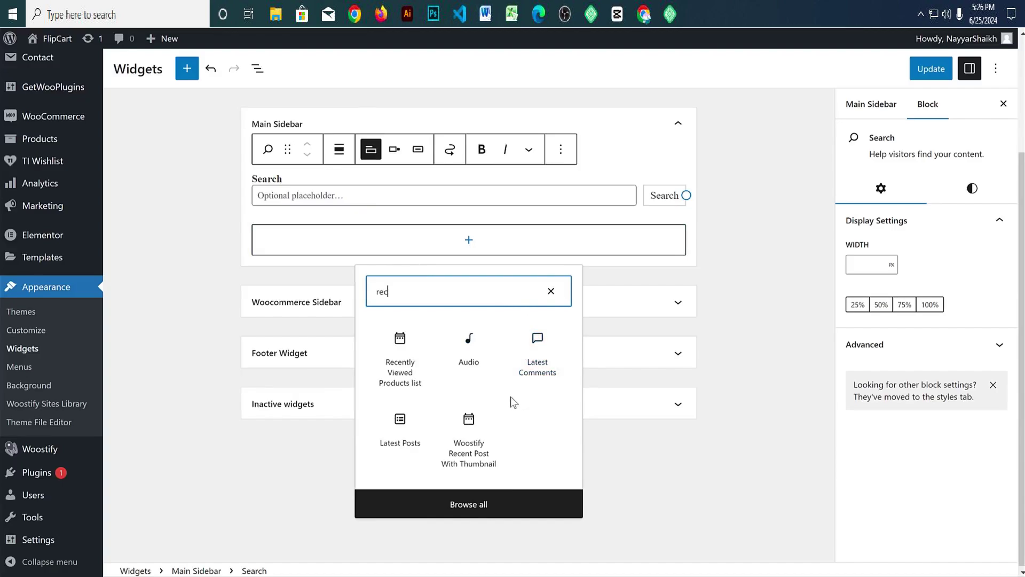
{"action": "left_click", "coordinate": [397, 430]}
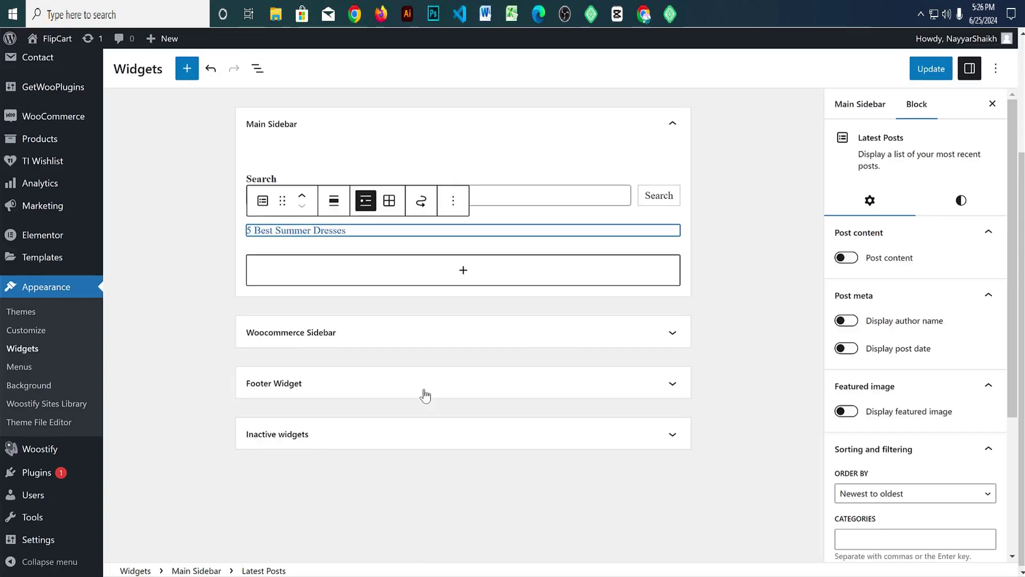
Step: Add a Latest Comments block below the Latest Posts block in the Main Sidebar
{"action": "left_click", "coordinate": [497, 280]}
{"action": "type", "text": "comm"}
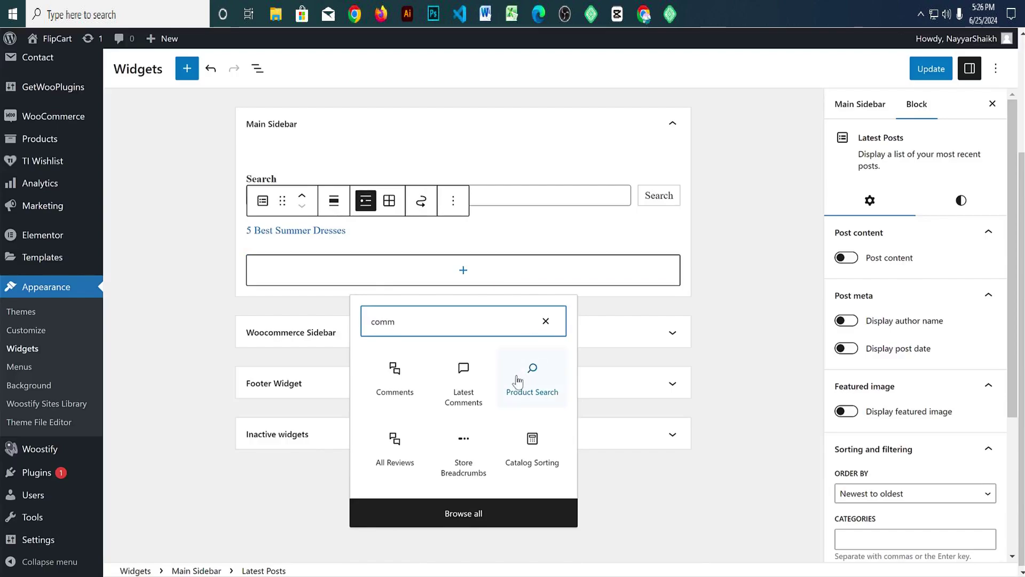
{"action": "left_click", "coordinate": [464, 384]}
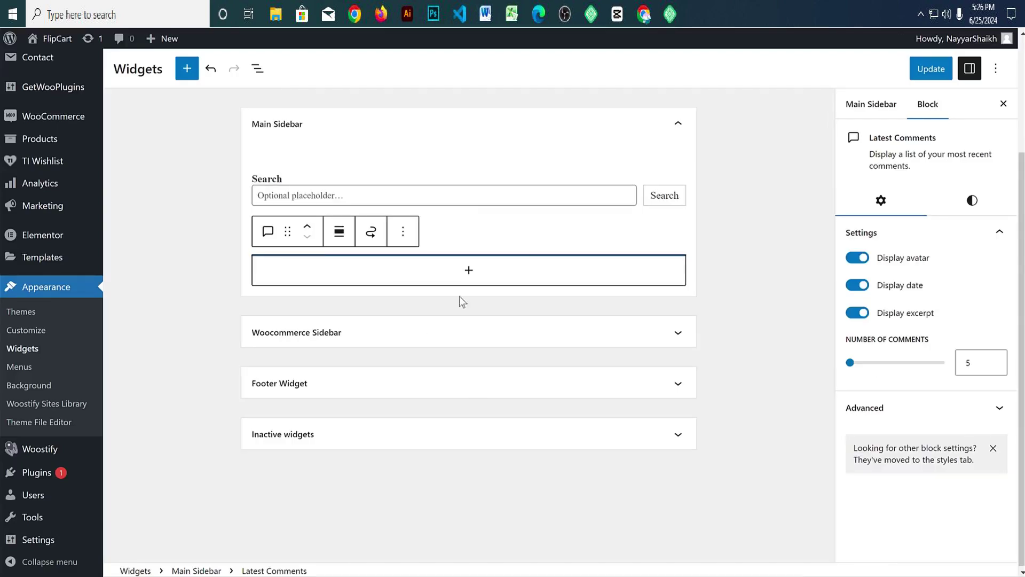
{"action": "left_click", "coordinate": [735, 273]}
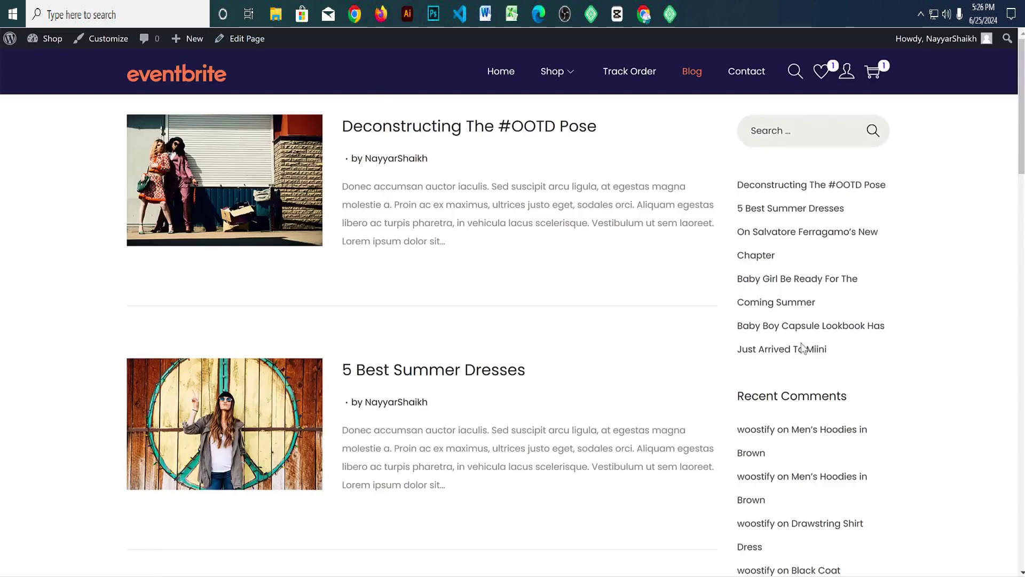
Step: Compare with the demo blog's sidebar, add a Categories List block below the comments in the Main Sidebar, and collapse that area
{"action": "scroll", "coordinate": [803, 348], "scroll_direction": "down", "scroll_amount": 7}
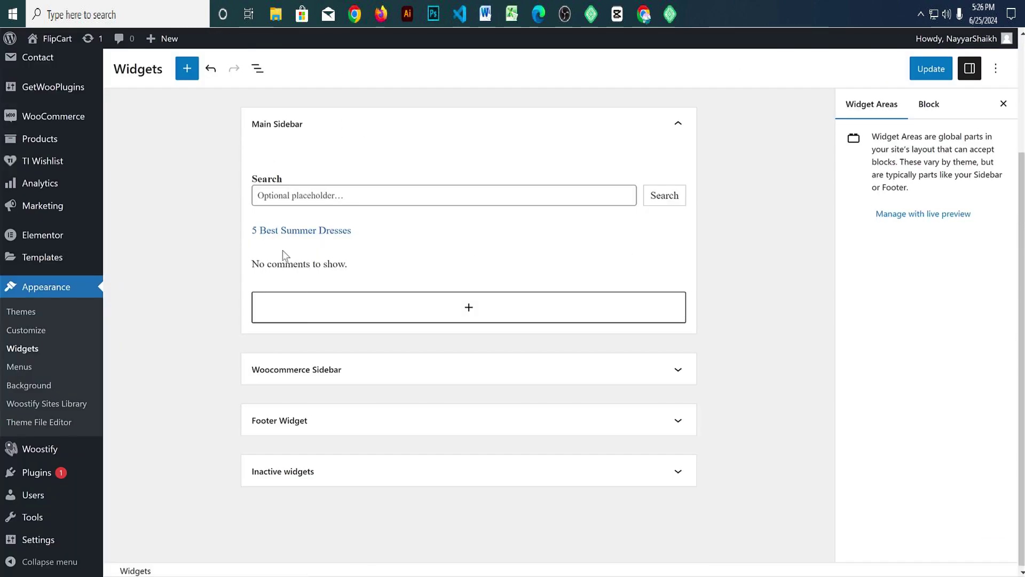
{"action": "left_click", "coordinate": [339, 321]}
{"action": "left_click", "coordinate": [339, 320]}
{"action": "type", "text": "ca"}
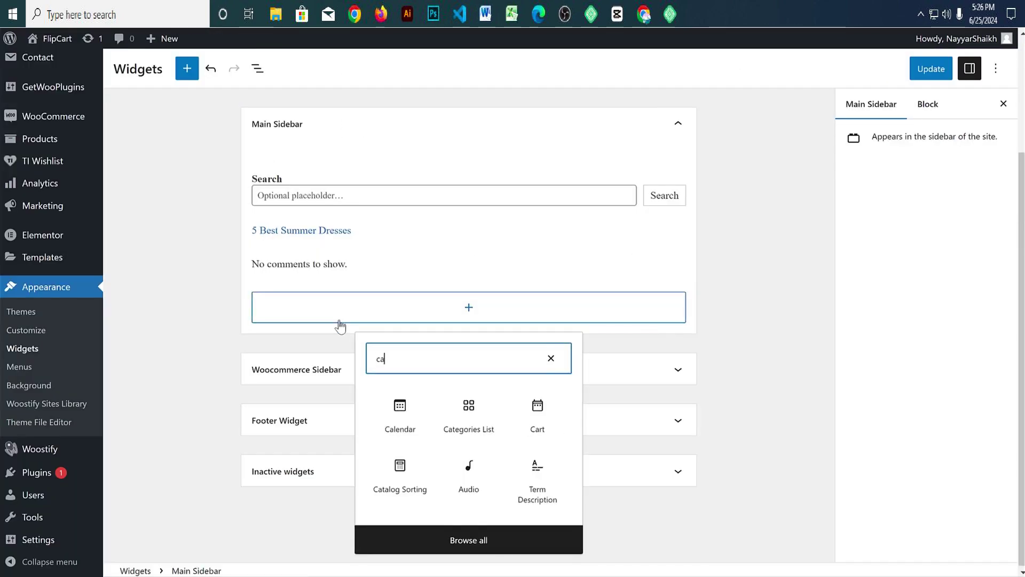
{"action": "type", "text": "teg"}
{"action": "left_click", "coordinate": [411, 411]}
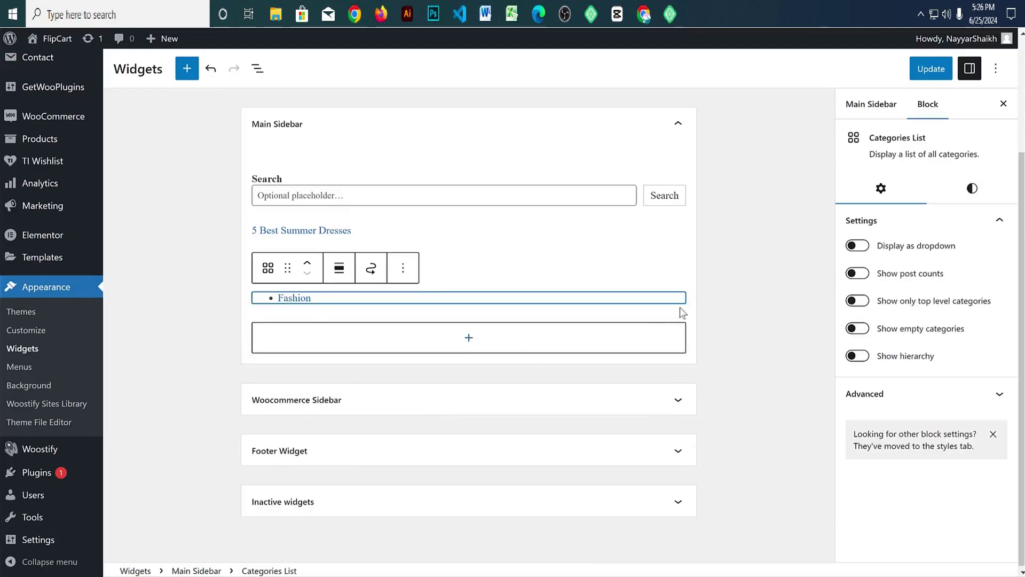
{"action": "left_click", "coordinate": [725, 248]}
{"action": "left_click", "coordinate": [628, 140]}
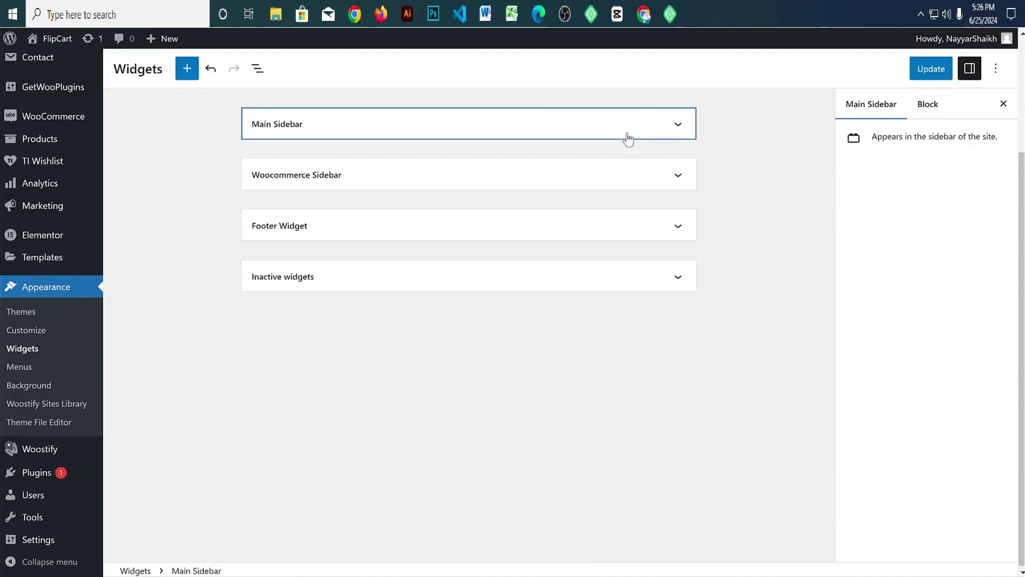
Step: Expand the Woocommerce Sidebar area and examine which widgets the sidebar of the demo shop's product page contains
{"action": "left_click", "coordinate": [395, 176]}
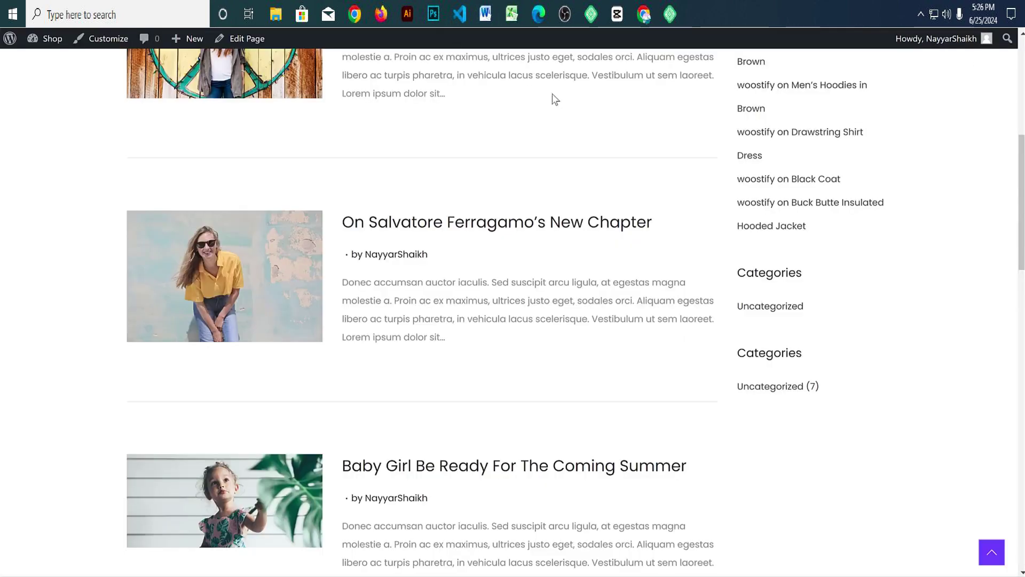
{"action": "scroll", "coordinate": [552, 96], "scroll_direction": "up", "scroll_amount": 10}
{"action": "mouse_move", "coordinate": [553, 88]}
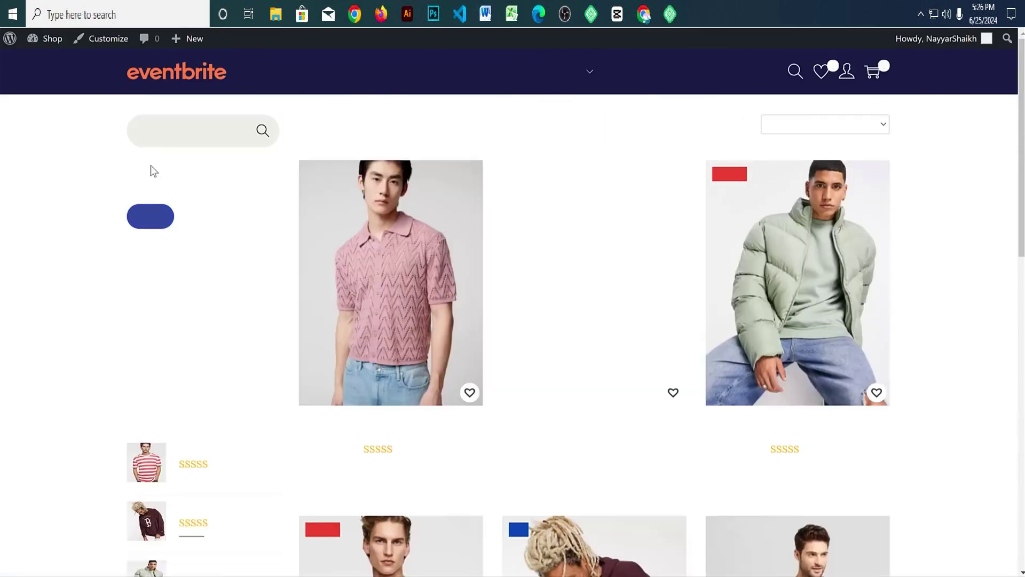
{"action": "left_click", "coordinate": [181, 132]}
{"action": "scroll", "coordinate": [171, 218], "scroll_direction": "down", "scroll_amount": 8}
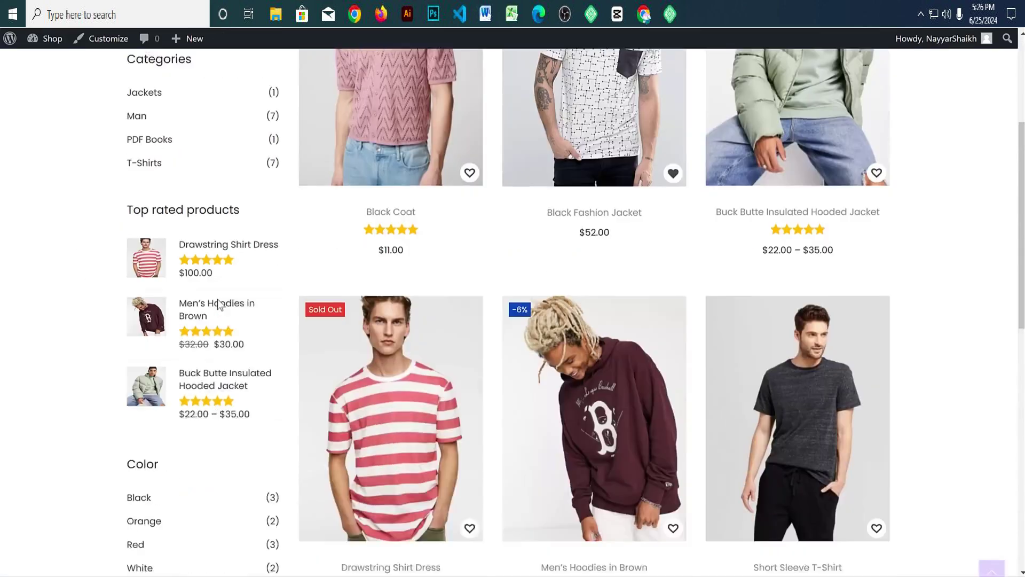
{"action": "scroll", "coordinate": [213, 316], "scroll_direction": "up", "scroll_amount": 8}
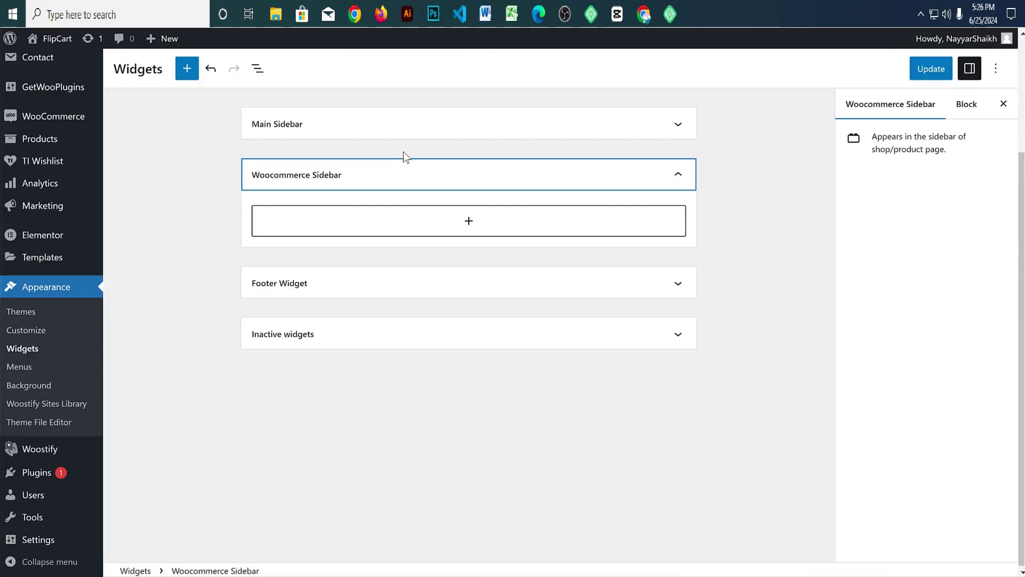
Step: Add a Product Search block to the Woocommerce Sidebar and check the demo shop's sidebar for the widget that follows it
{"action": "left_click", "coordinate": [431, 213]}
{"action": "type", "text": "pro"}
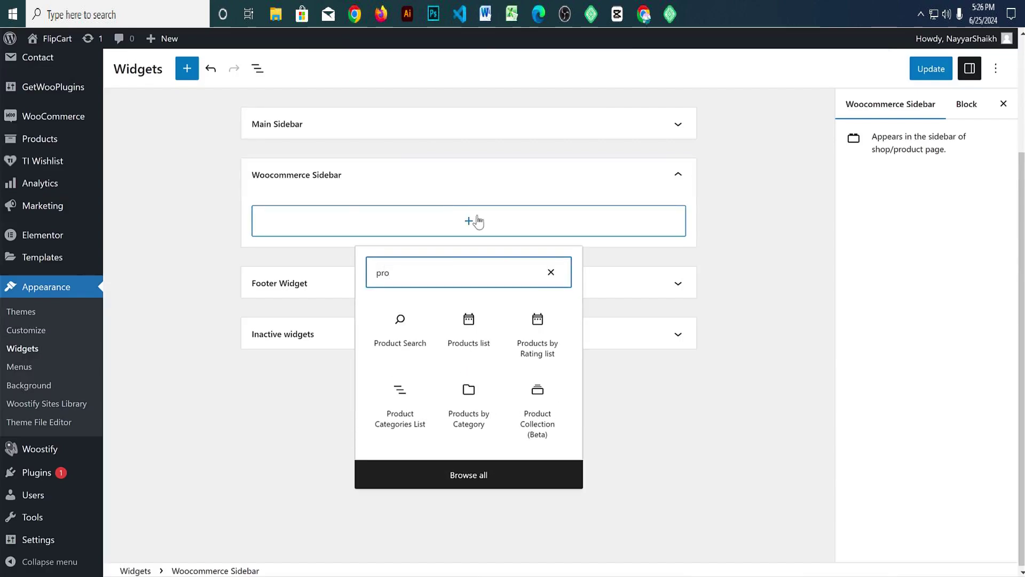
{"action": "left_click", "coordinate": [409, 333]}
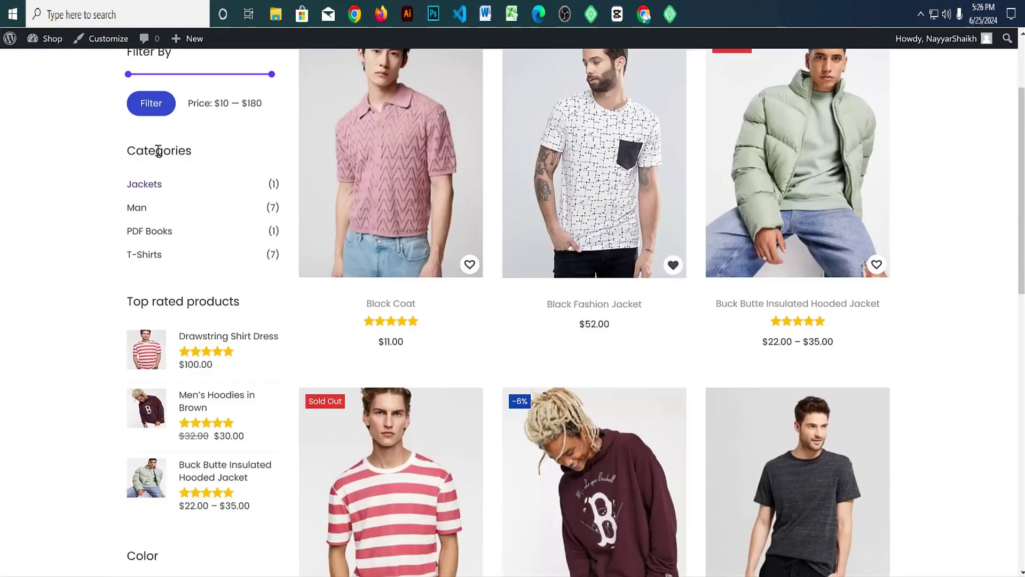
{"action": "scroll", "coordinate": [158, 151], "scroll_direction": "up", "scroll_amount": 1}
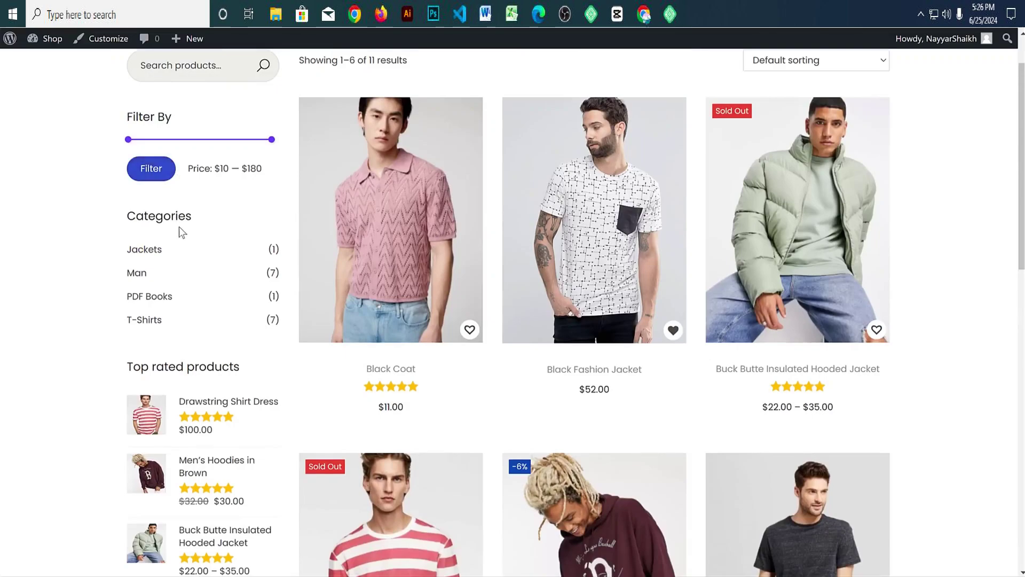
{"action": "scroll", "coordinate": [179, 228], "scroll_direction": "up", "scroll_amount": 1}
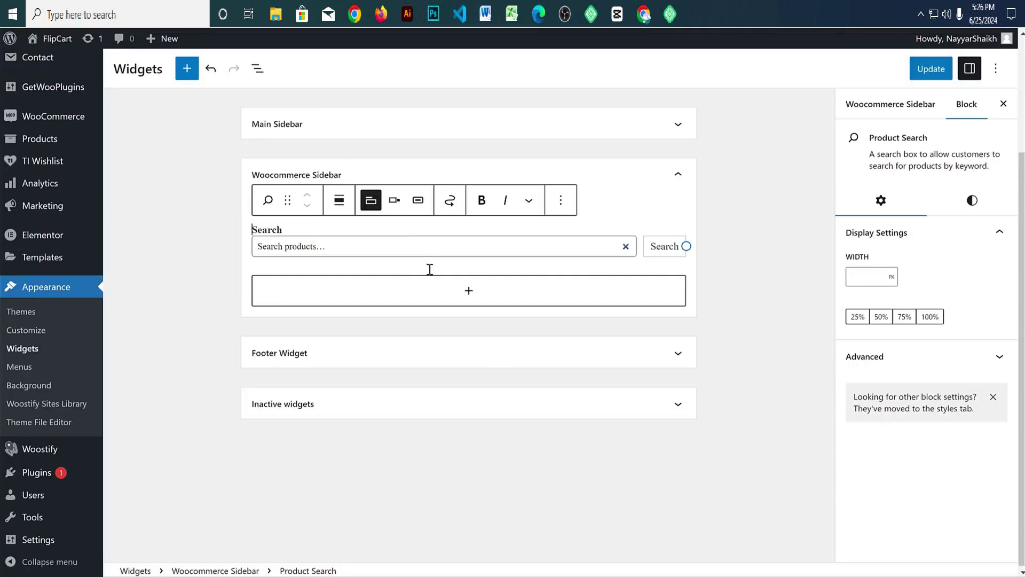
Step: Try a Filter by Attribute block with the Color attribute below the product search, and delete it
{"action": "left_click", "coordinate": [362, 297]}
{"action": "type", "text": "prio"}
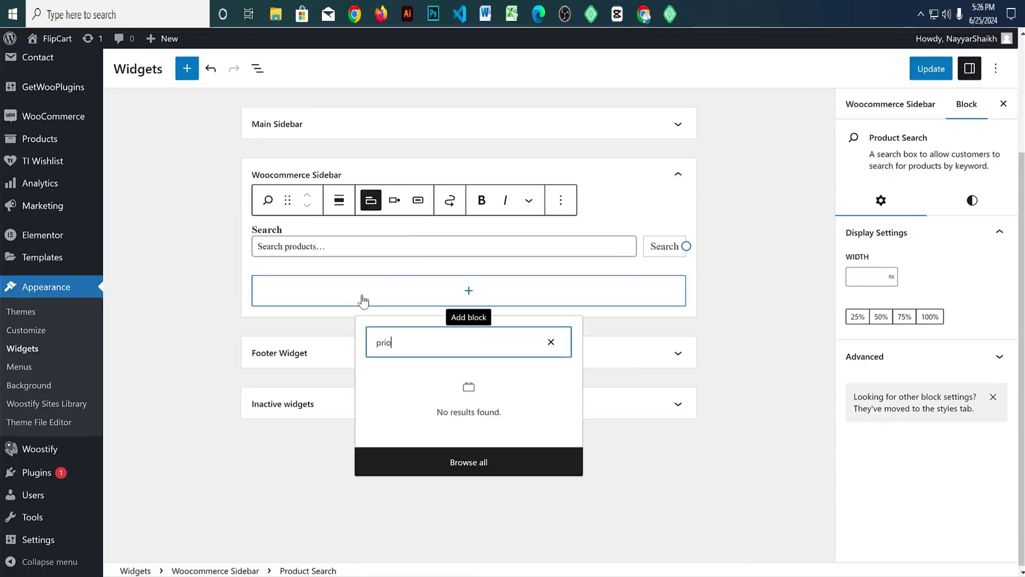
{"action": "key", "text": "BackSpace"}
{"action": "type", "text": "c"}
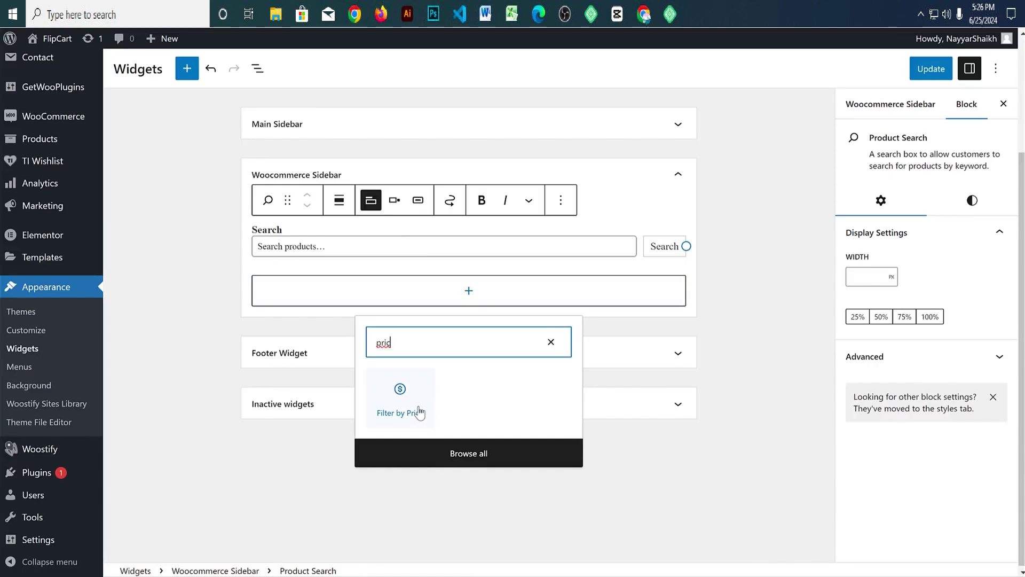
{"action": "type", "text": "fil"}
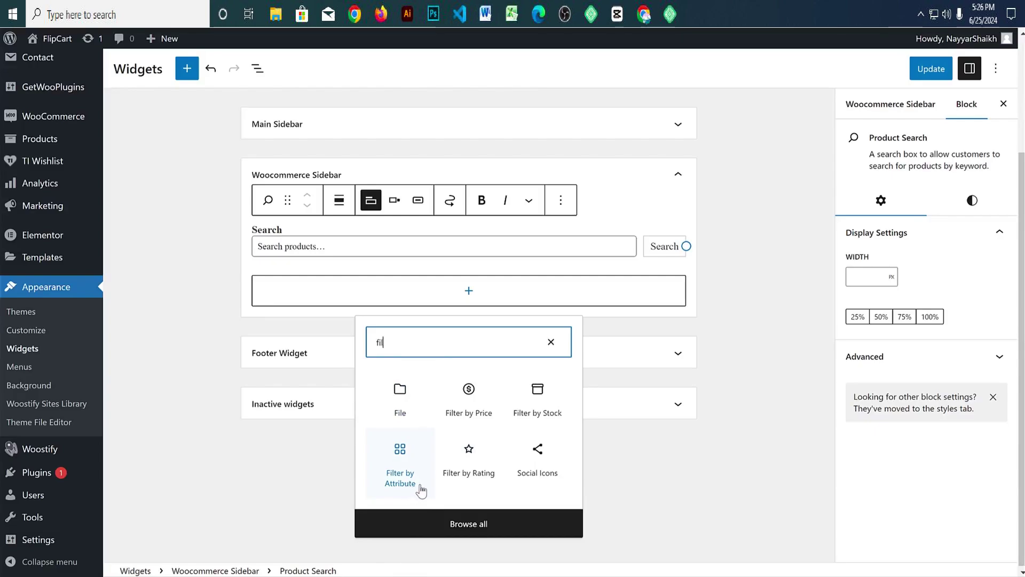
{"action": "left_click", "coordinate": [421, 490]}
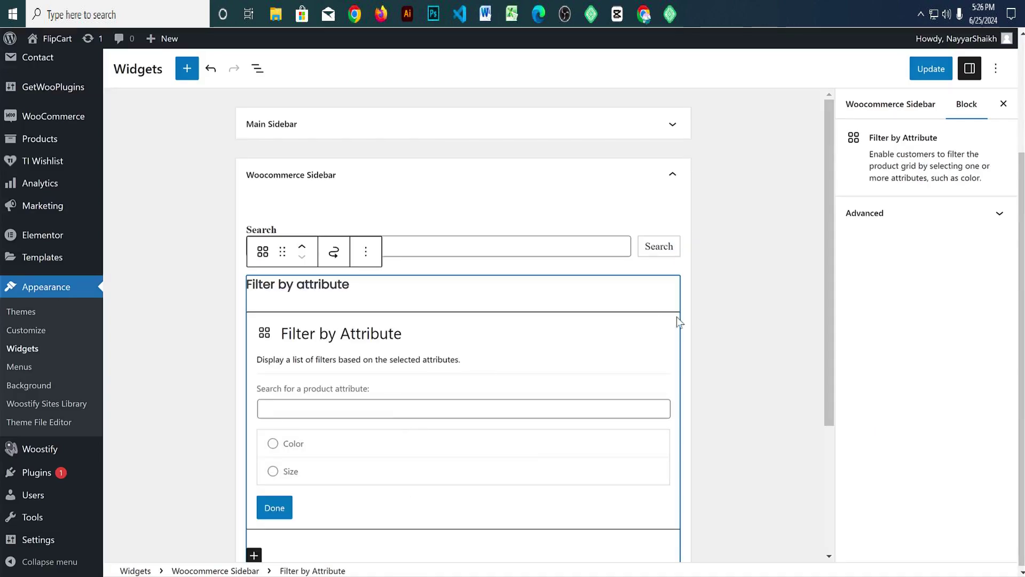
{"action": "left_click", "coordinate": [574, 320]}
{"action": "scroll", "coordinate": [460, 321], "scroll_direction": "down", "scroll_amount": 2}
{"action": "left_click", "coordinate": [273, 360]}
{"action": "left_click", "coordinate": [366, 168]}
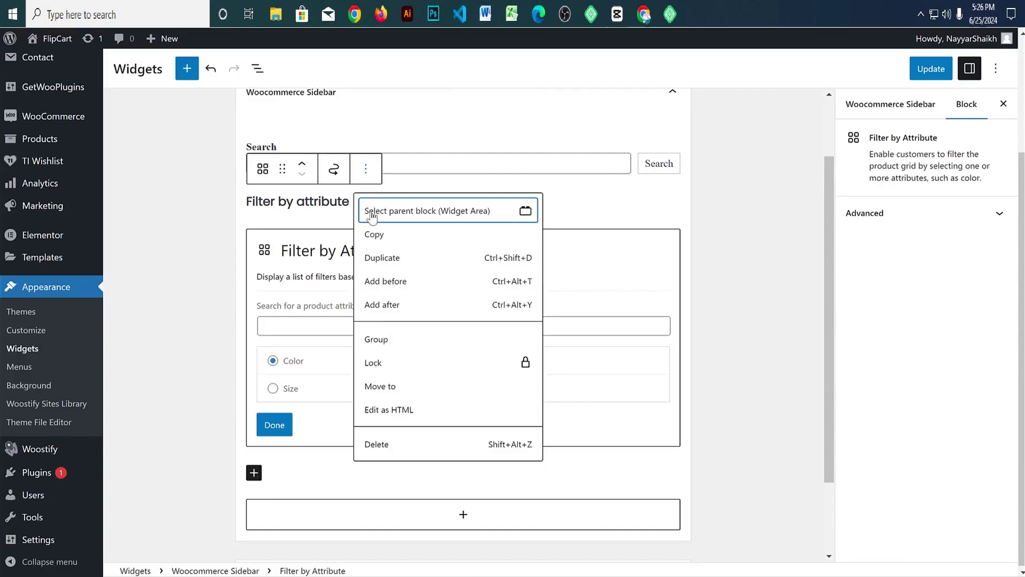
{"action": "left_click", "coordinate": [398, 454]}
Step: Add a Filter by Price block below the Product Search block in the Woocommerce Sidebar
{"action": "left_click", "coordinate": [418, 305]}
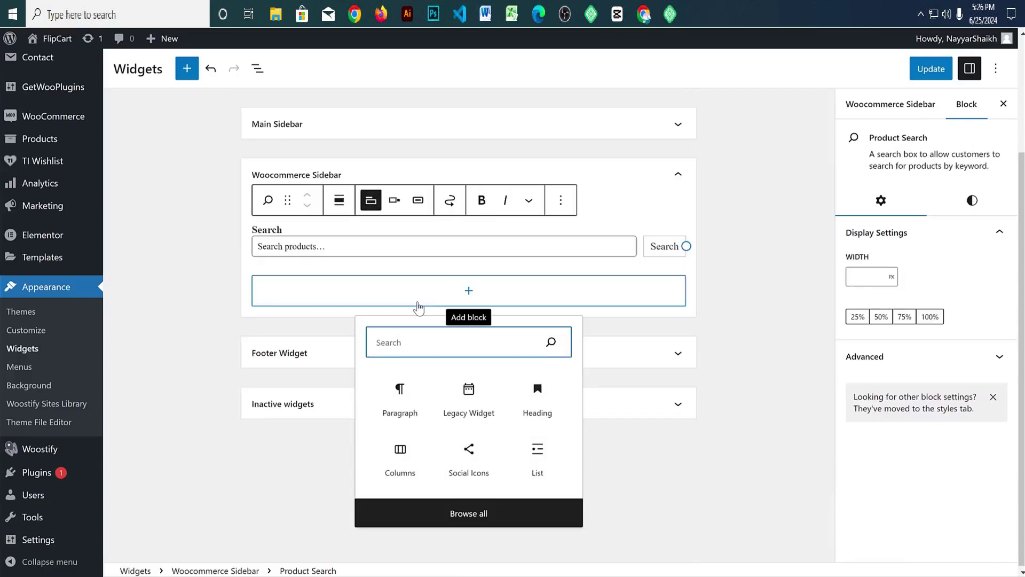
{"action": "type", "text": "pri"}
{"action": "left_click", "coordinate": [398, 389]}
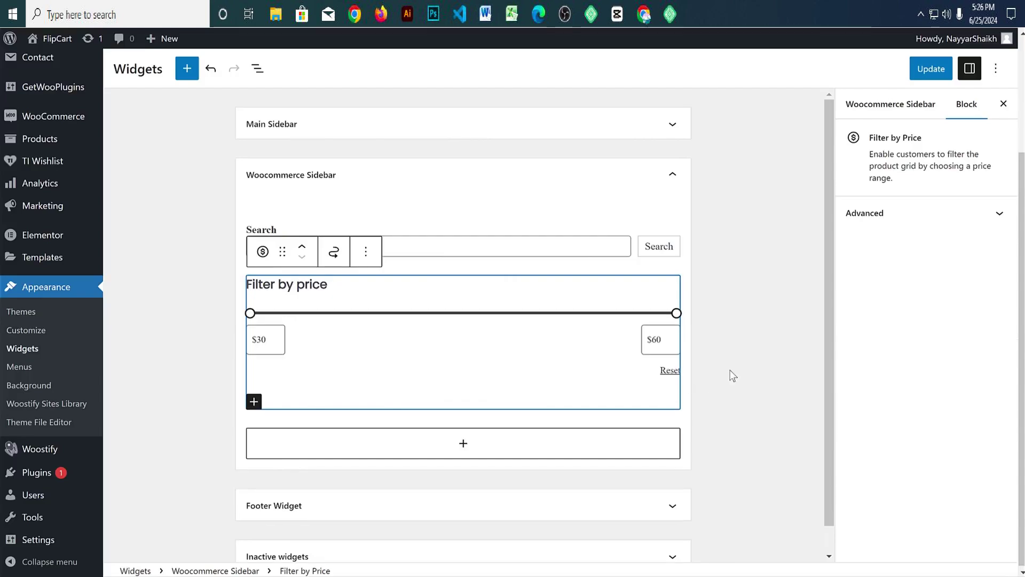
{"action": "left_click", "coordinate": [747, 338]}
{"action": "left_click", "coordinate": [495, 411]}
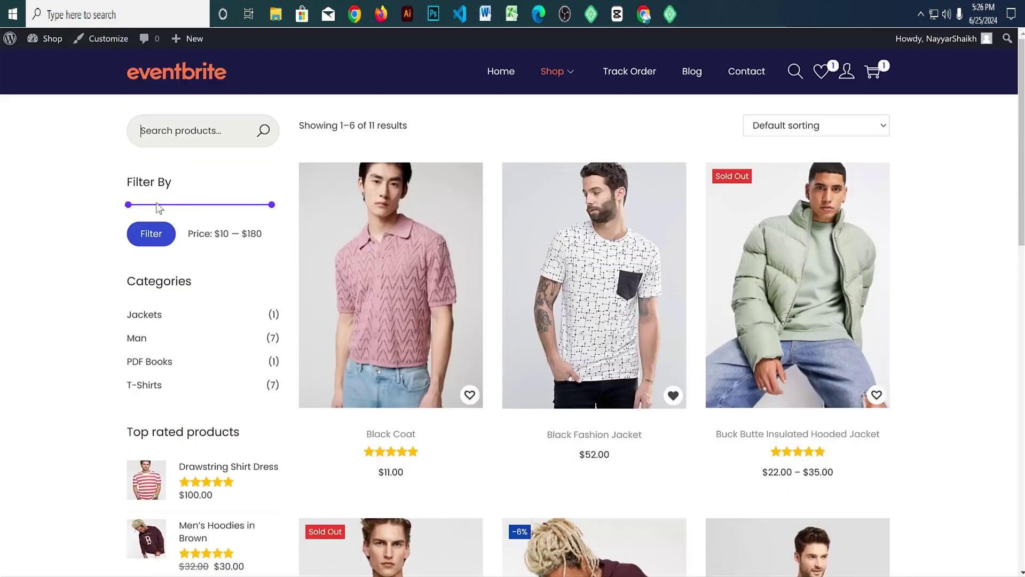
{"action": "scroll", "coordinate": [162, 215], "scroll_direction": "down", "scroll_amount": 1}
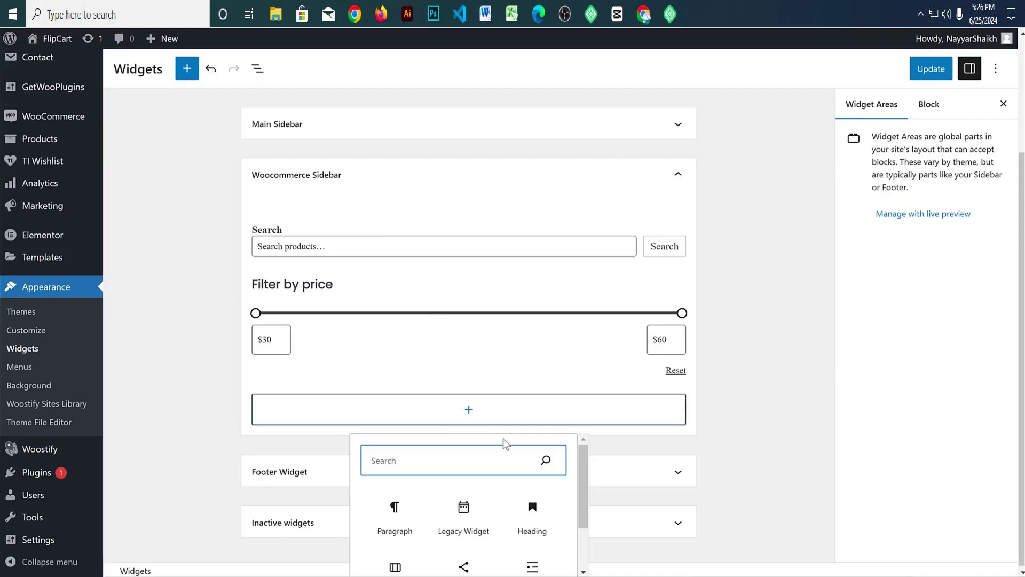
{"action": "scroll", "coordinate": [534, 443], "scroll_direction": "down", "scroll_amount": 2}
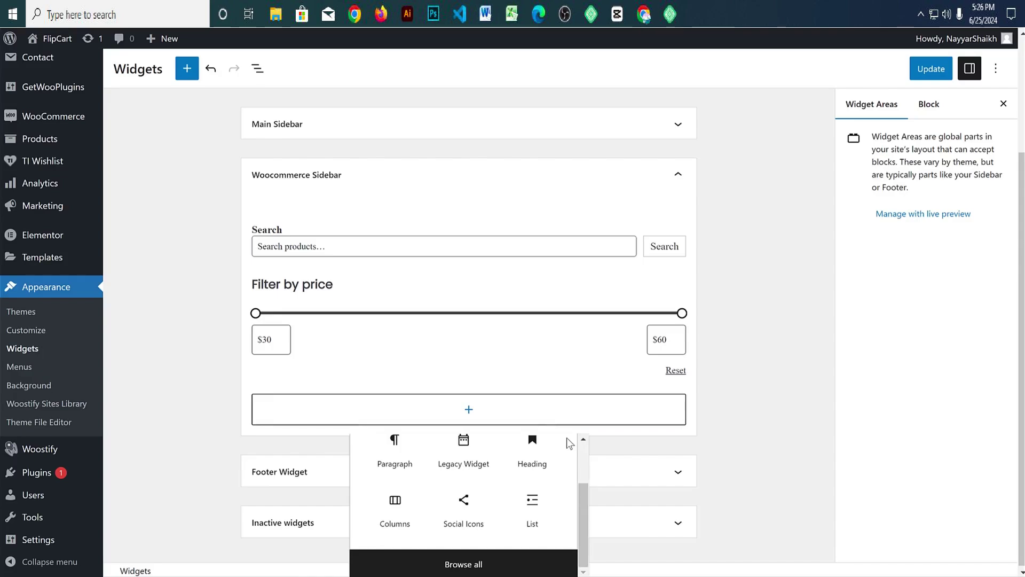
{"action": "type", "text": "prod"}
{"action": "scroll", "coordinate": [569, 443], "scroll_direction": "down", "scroll_amount": 3}
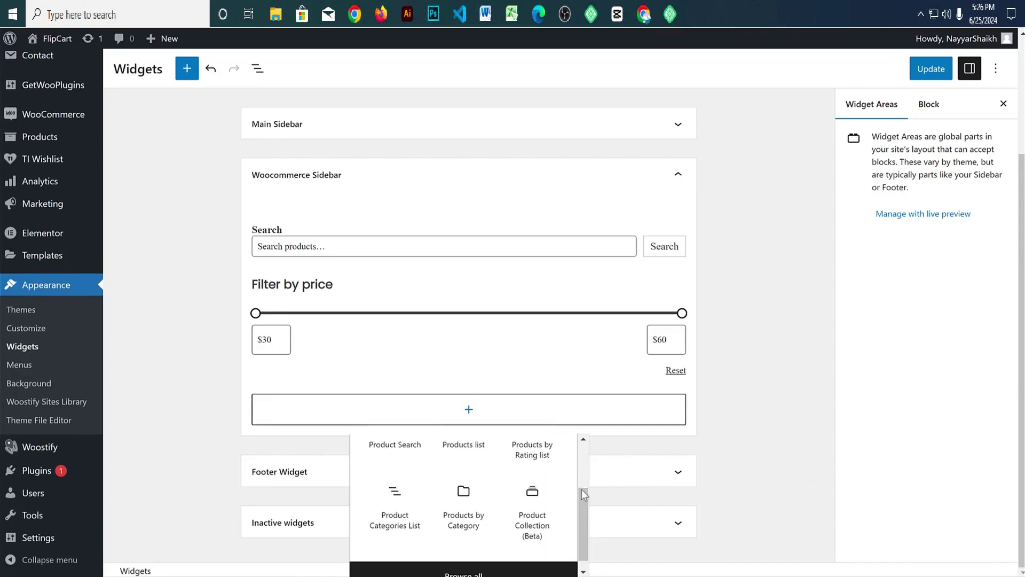
{"action": "left_click", "coordinate": [458, 481]}
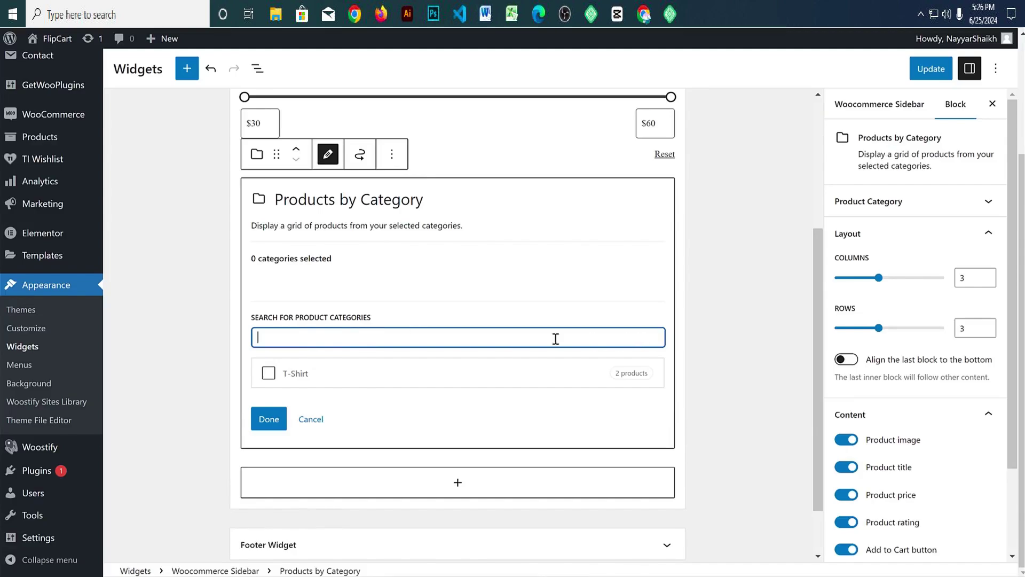
{"action": "left_click", "coordinate": [392, 154]}
{"action": "left_click", "coordinate": [441, 407]}
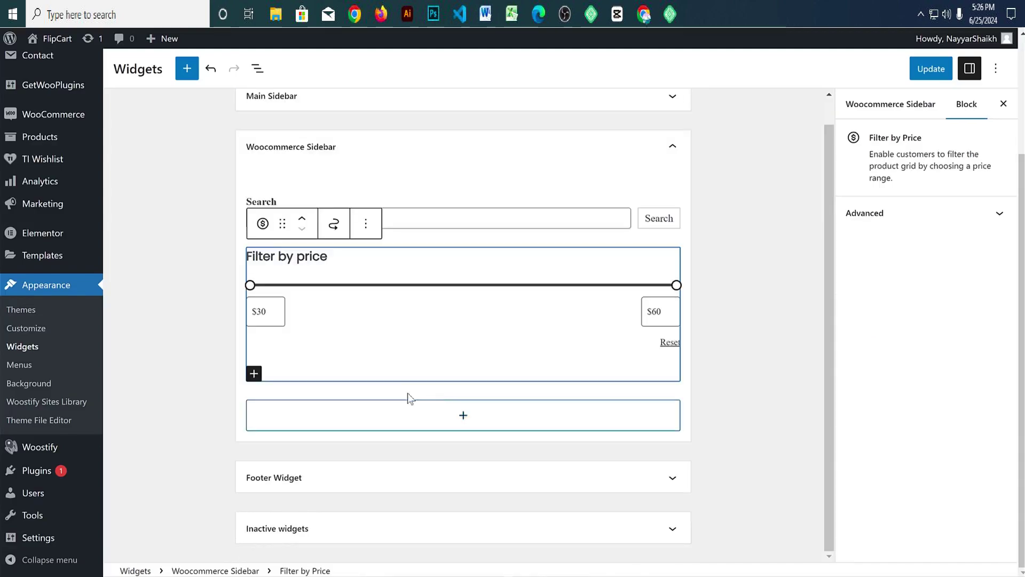
Step: Add a Product Categories List block below the price filter in the Woocommerce Sidebar
{"action": "left_click", "coordinate": [412, 419]}
{"action": "type", "text": "produ"}
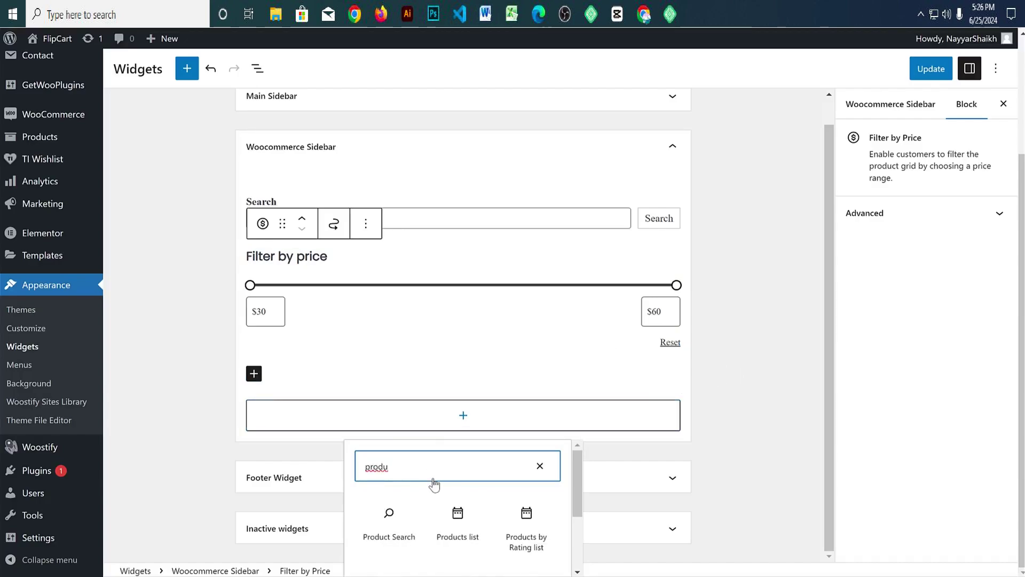
{"action": "scroll", "coordinate": [435, 483], "scroll_direction": "down", "scroll_amount": 3}
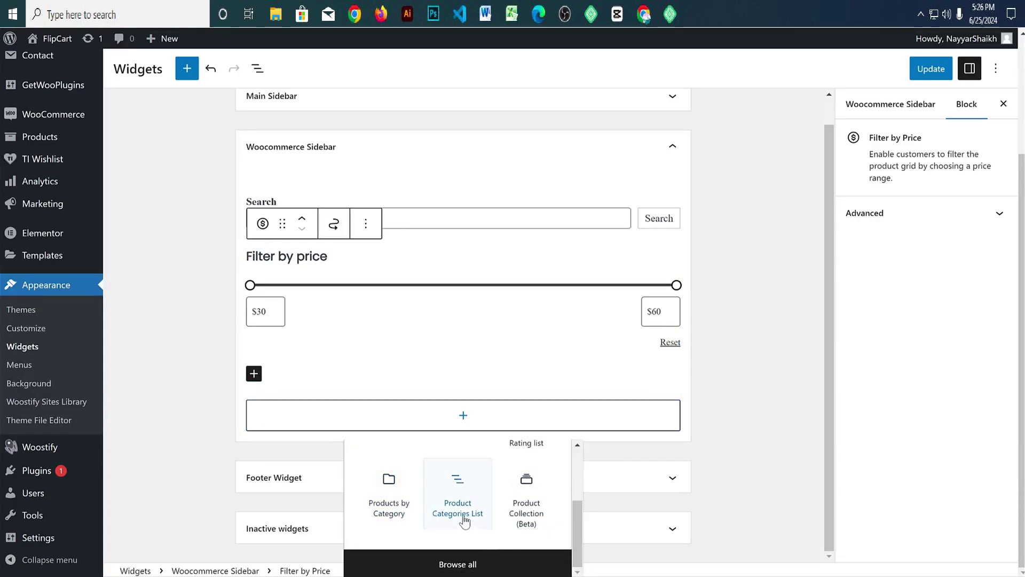
{"action": "left_click", "coordinate": [458, 508]}
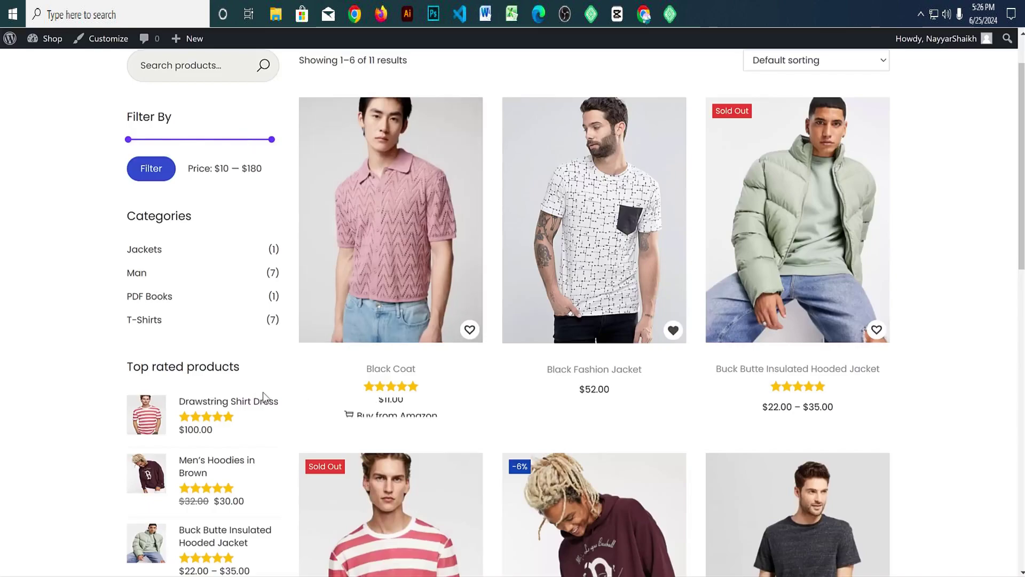
Step: Add a Products by Rating list widget below the product categories list in the Woocommerce Sidebar
{"action": "scroll", "coordinate": [247, 179], "scroll_direction": "down", "scroll_amount": 3}
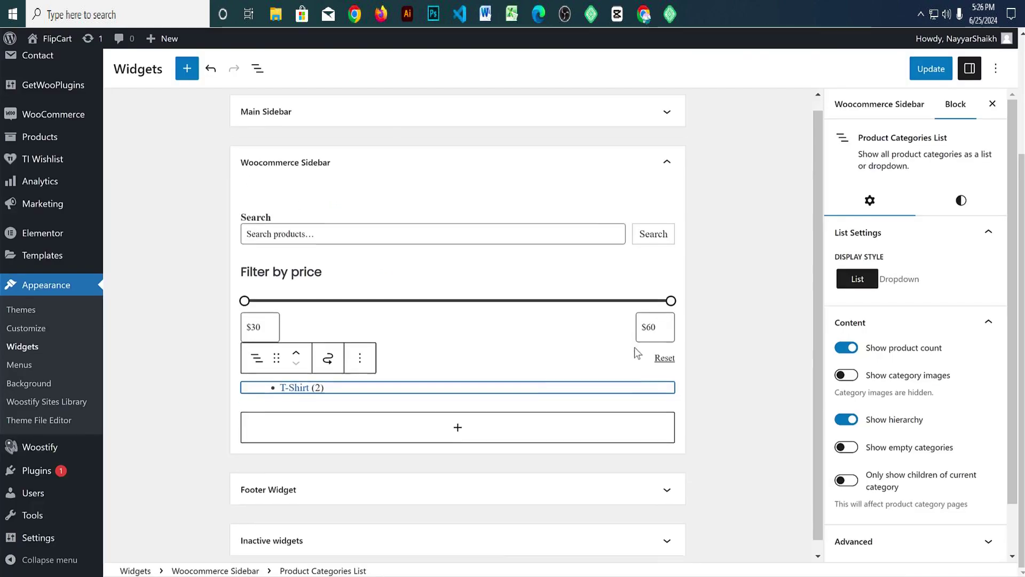
{"action": "scroll", "coordinate": [635, 347], "scroll_direction": "down", "scroll_amount": 1}
{"action": "left_click", "coordinate": [695, 371]}
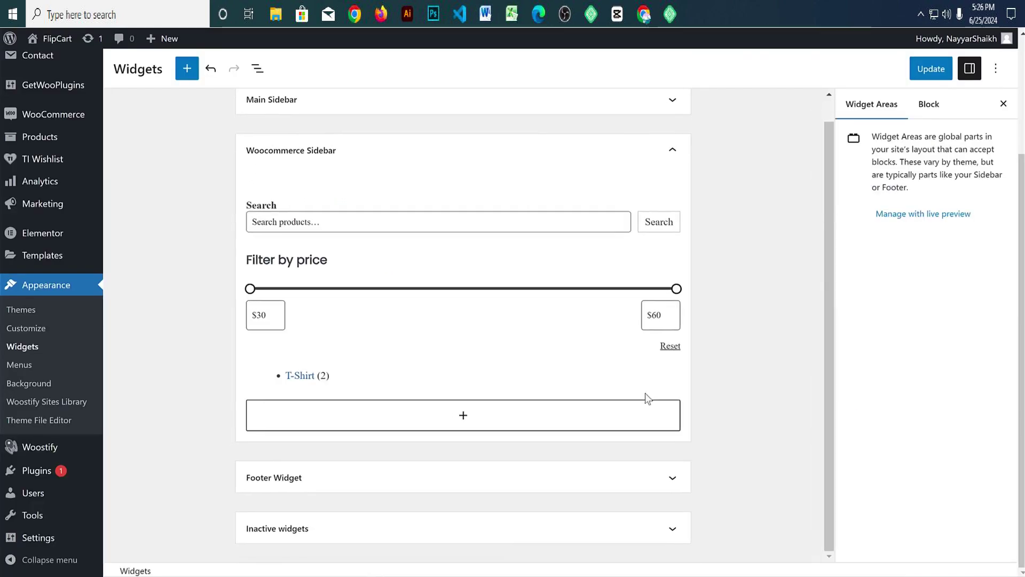
{"action": "left_click", "coordinate": [508, 425]}
{"action": "type", "text": "rat"}
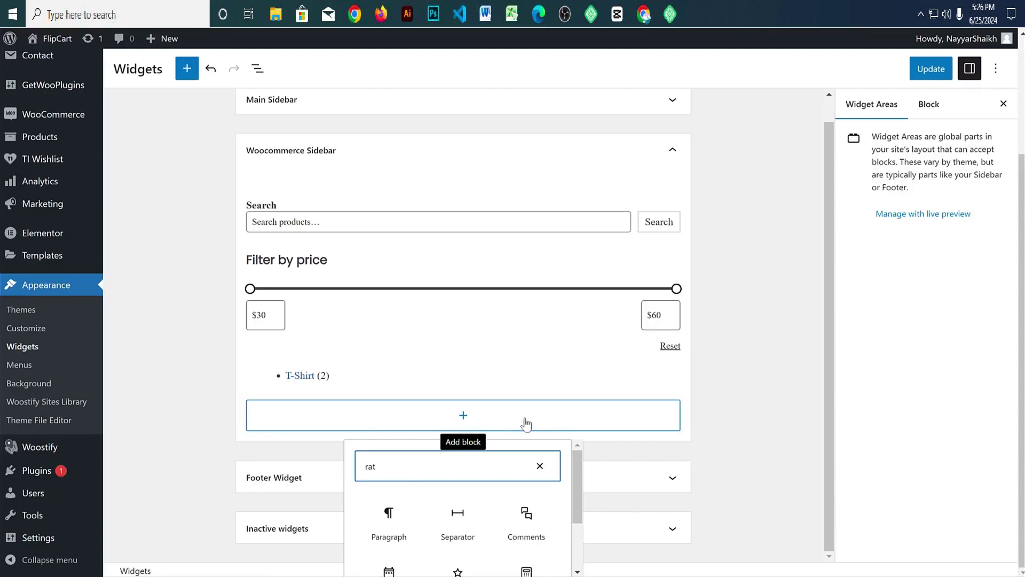
{"action": "scroll", "coordinate": [555, 502], "scroll_direction": "down", "scroll_amount": 2}
{"action": "scroll", "coordinate": [534, 521], "scroll_direction": "up", "scroll_amount": 2}
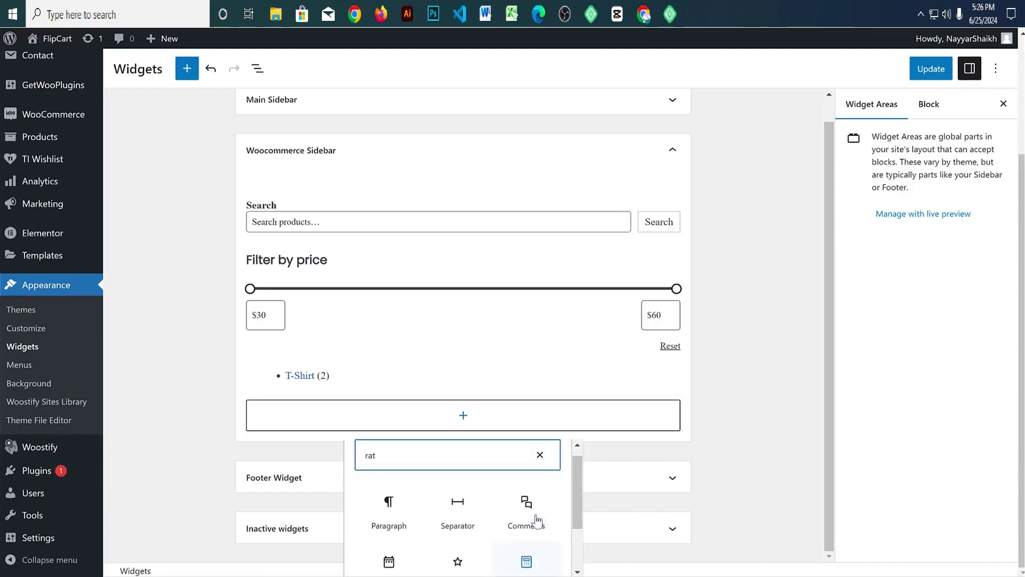
{"action": "scroll", "coordinate": [537, 521], "scroll_direction": "down", "scroll_amount": 2}
{"action": "left_click", "coordinate": [398, 516]}
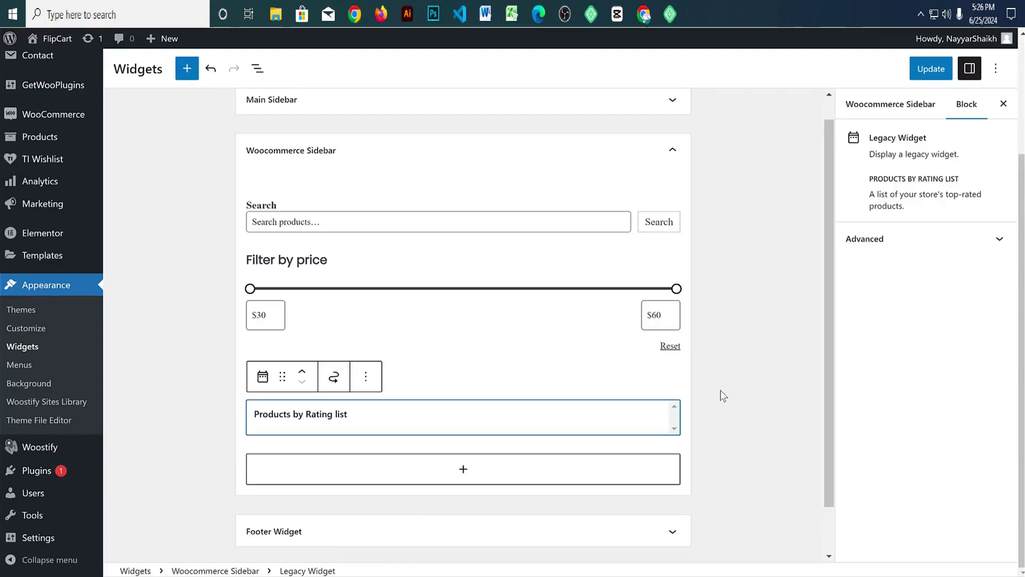
{"action": "left_click", "coordinate": [701, 381]}
Step: Add a Products by Attribute block below the top rated products in the Woocommerce Sidebar
{"action": "scroll", "coordinate": [508, 172], "scroll_direction": "down", "scroll_amount": 1}
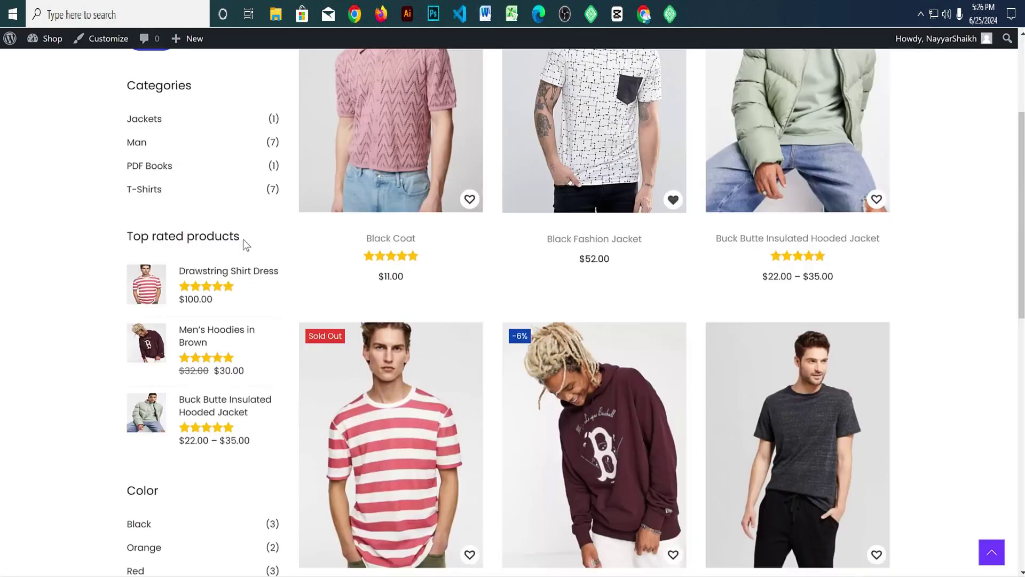
{"action": "scroll", "coordinate": [125, 196], "scroll_direction": "down", "scroll_amount": 3}
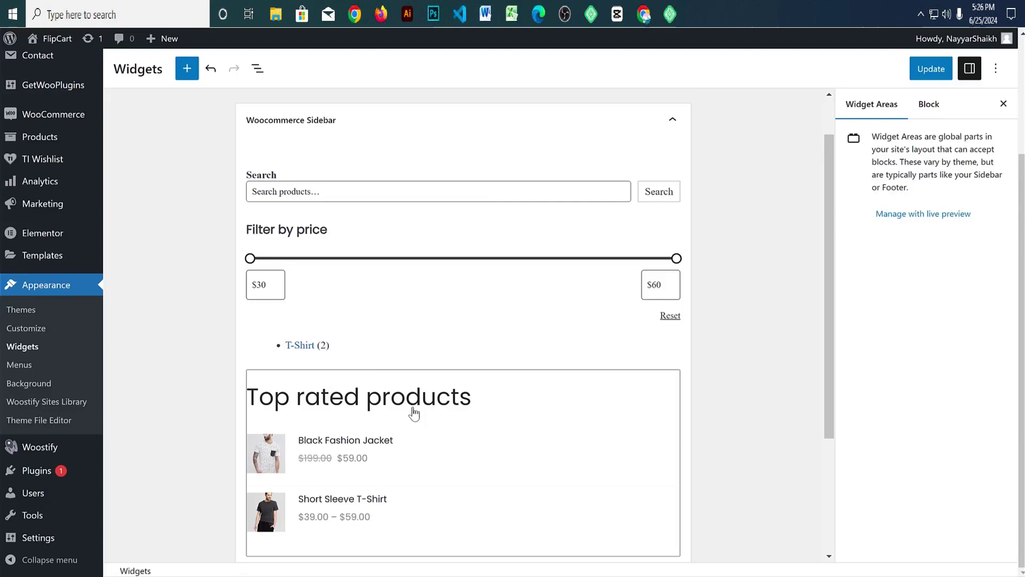
{"action": "scroll", "coordinate": [414, 415], "scroll_direction": "down", "scroll_amount": 3}
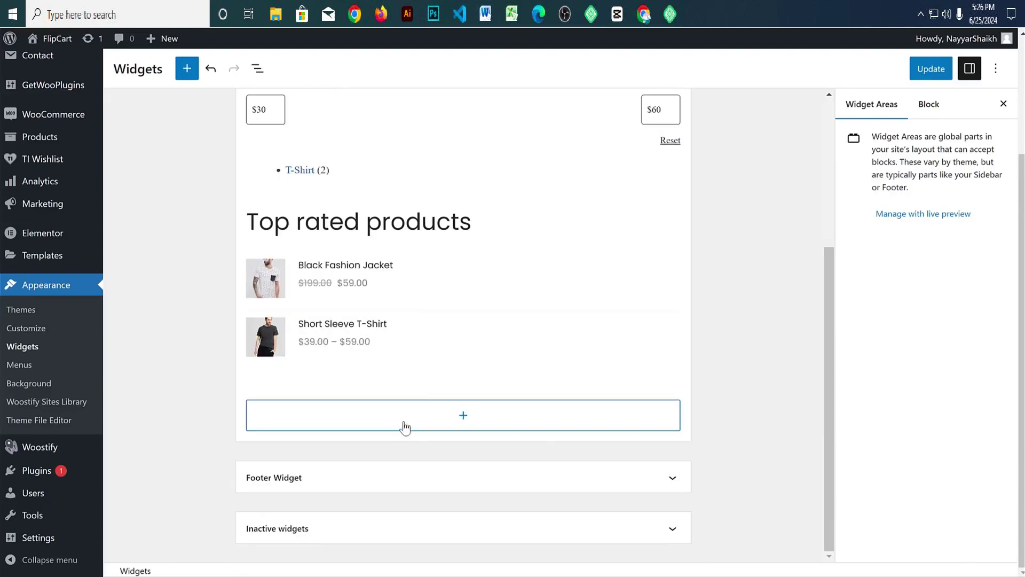
{"action": "left_click", "coordinate": [411, 421]}
{"action": "type", "text": "a"}
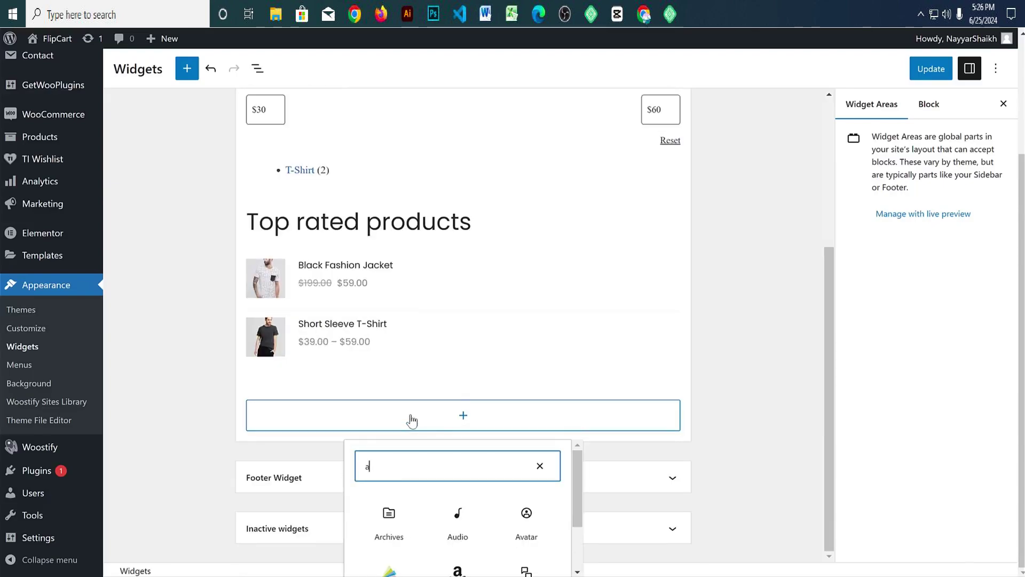
{"action": "key", "text": "BackSpace"}
{"action": "type", "text": "attr"}
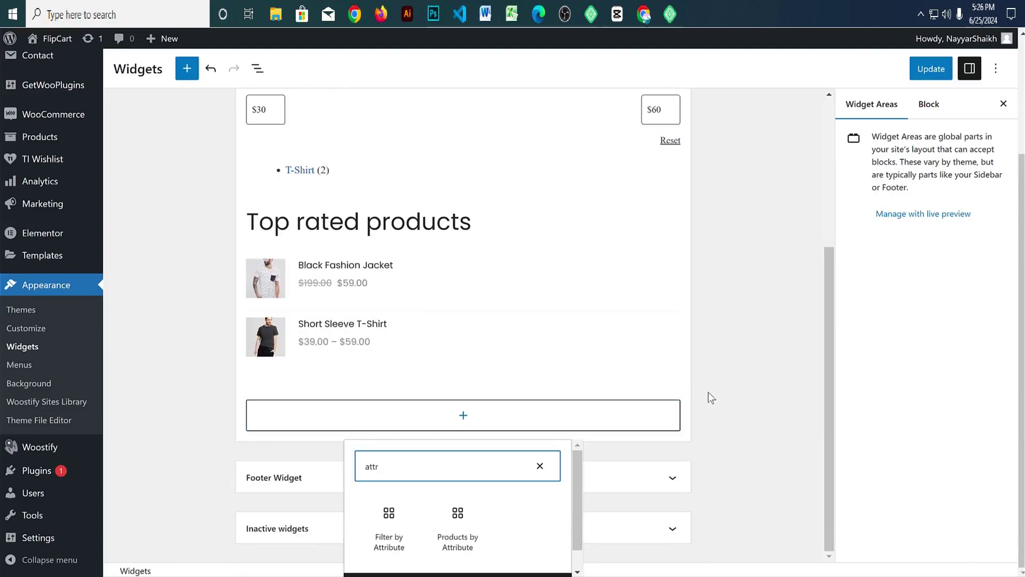
{"action": "scroll", "coordinate": [552, 477], "scroll_direction": "down", "scroll_amount": 1}
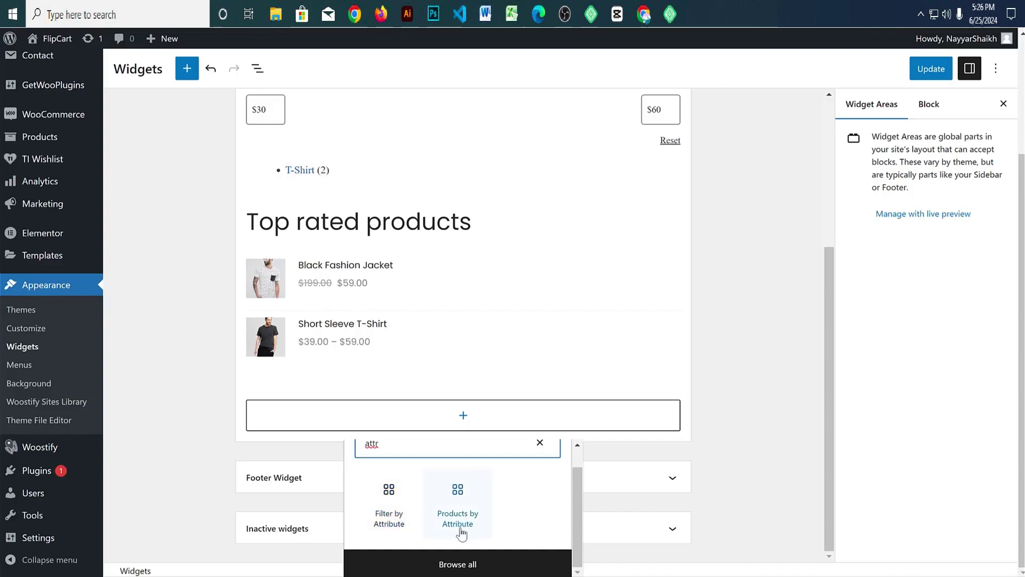
{"action": "left_click", "coordinate": [457, 501]}
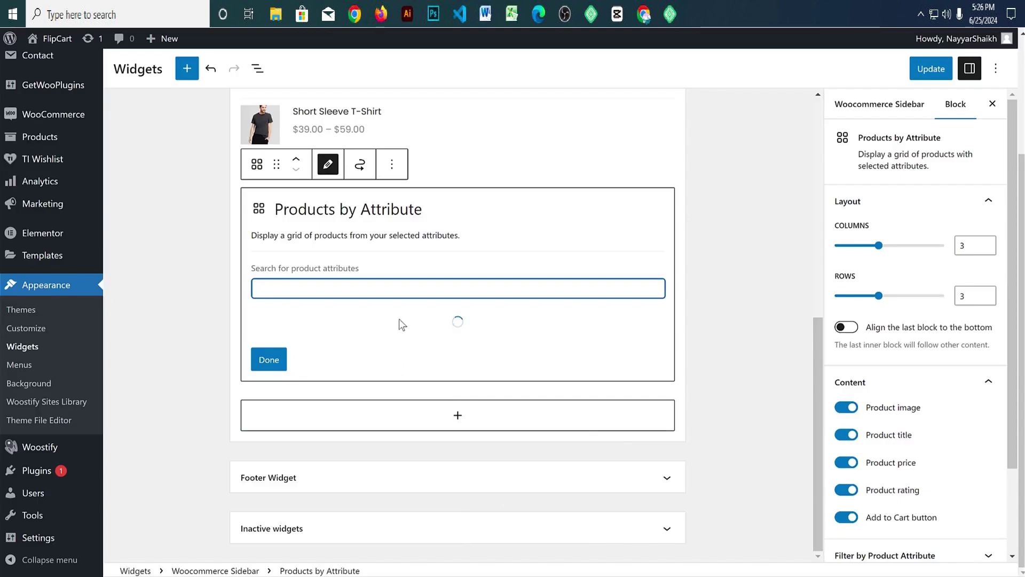
Step: Select the Color and Size attributes for the Products by Attribute block, finish its setup and save the widgets
{"action": "left_click", "coordinate": [269, 325]}
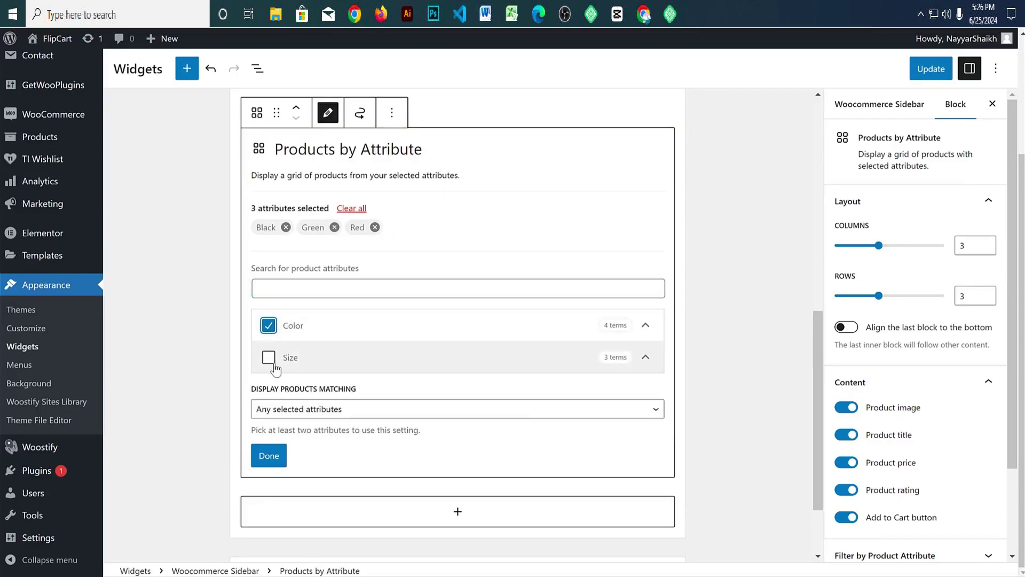
{"action": "left_click", "coordinate": [269, 357]}
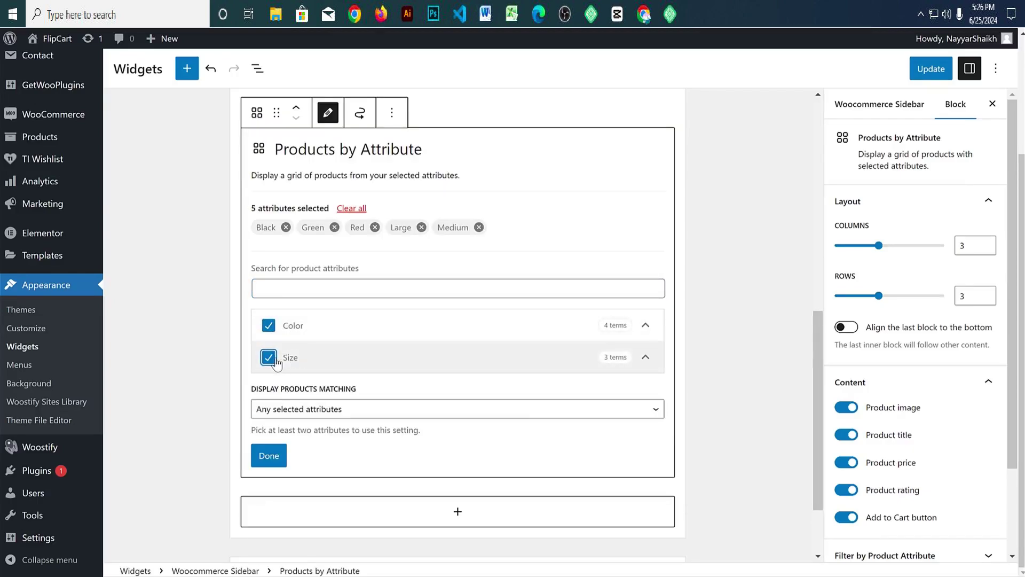
{"action": "left_click", "coordinate": [273, 363]}
{"action": "left_click", "coordinate": [268, 456]}
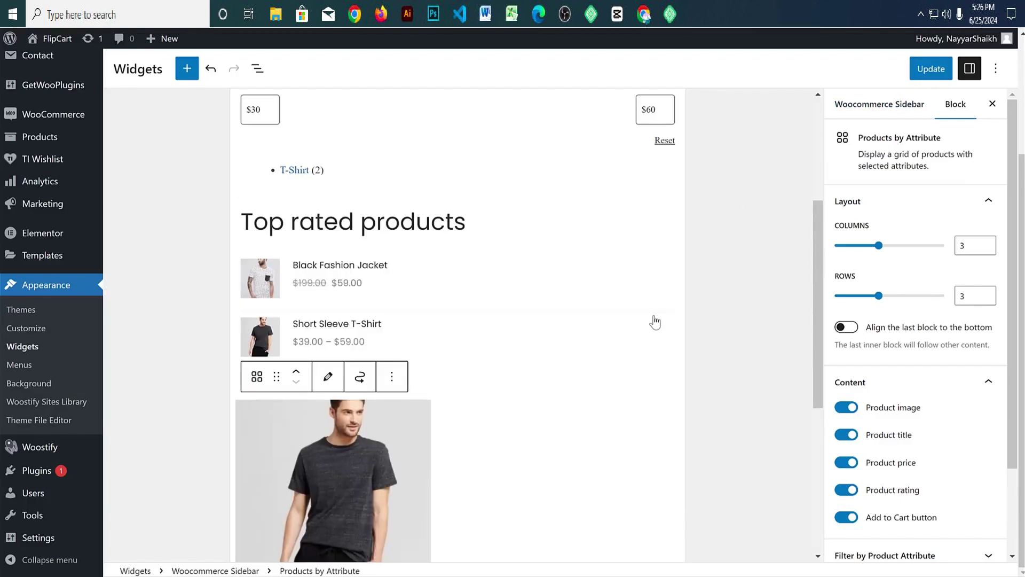
{"action": "scroll", "coordinate": [652, 320], "scroll_direction": "down", "scroll_amount": 5}
{"action": "left_click", "coordinate": [931, 69]}
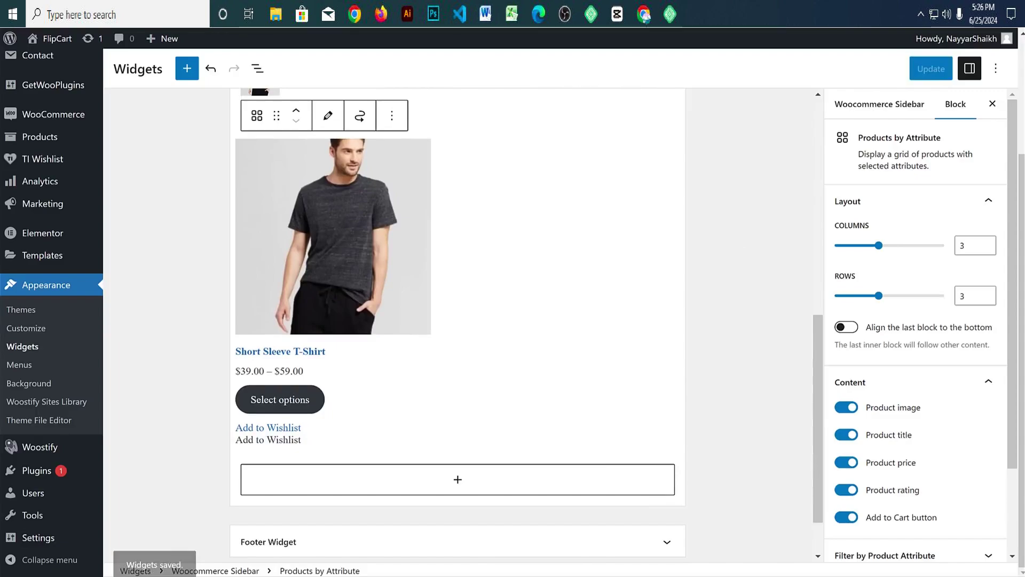
Step: Open the live FlipCart Shop page and examine its sidebar widgets
{"action": "key", "text": "ctrl+Tab"}
{"action": "scroll", "coordinate": [356, 159], "scroll_direction": "up", "scroll_amount": 10}
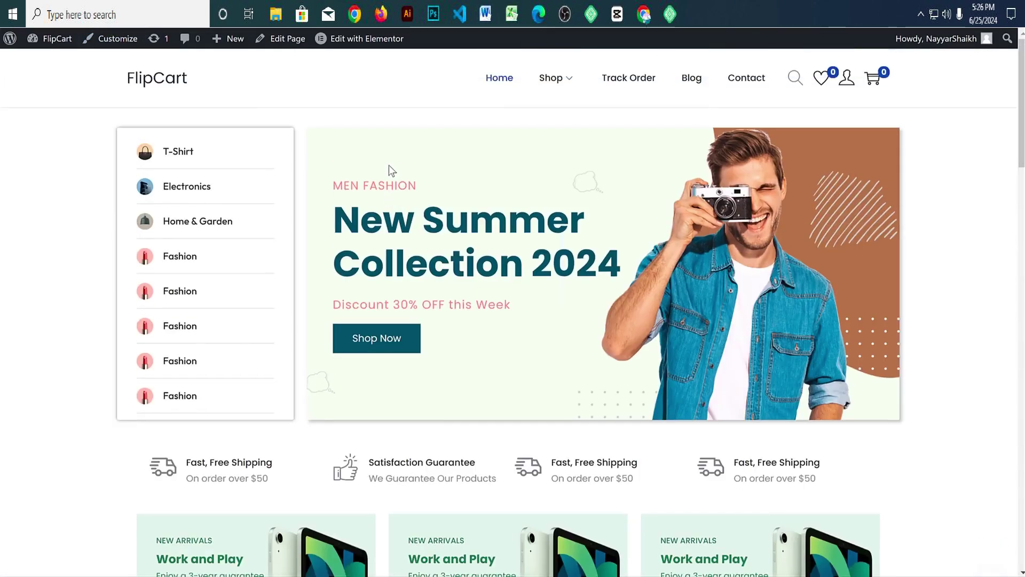
{"action": "mouse_move", "coordinate": [544, 91]}
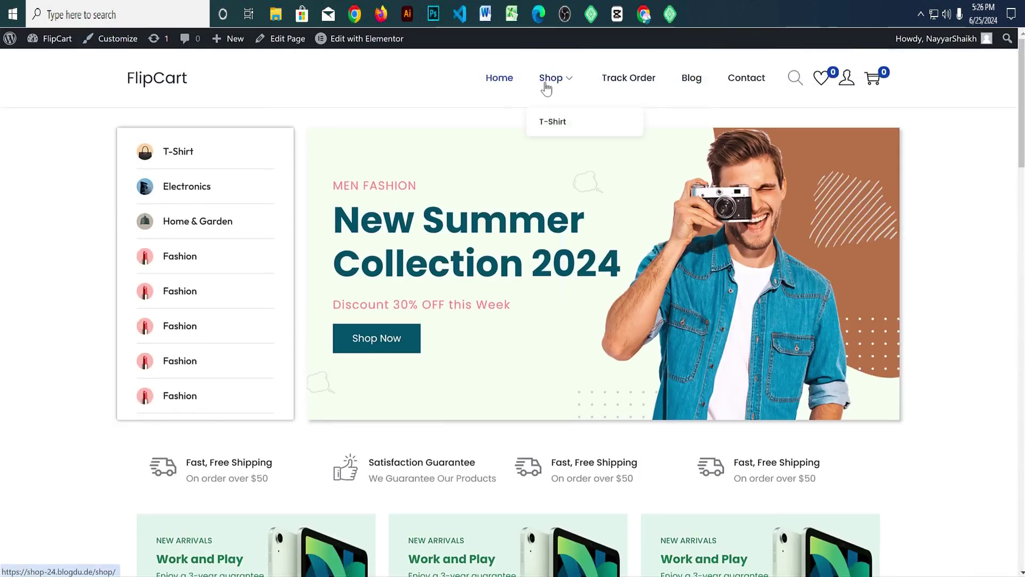
{"action": "left_click", "coordinate": [548, 80]}
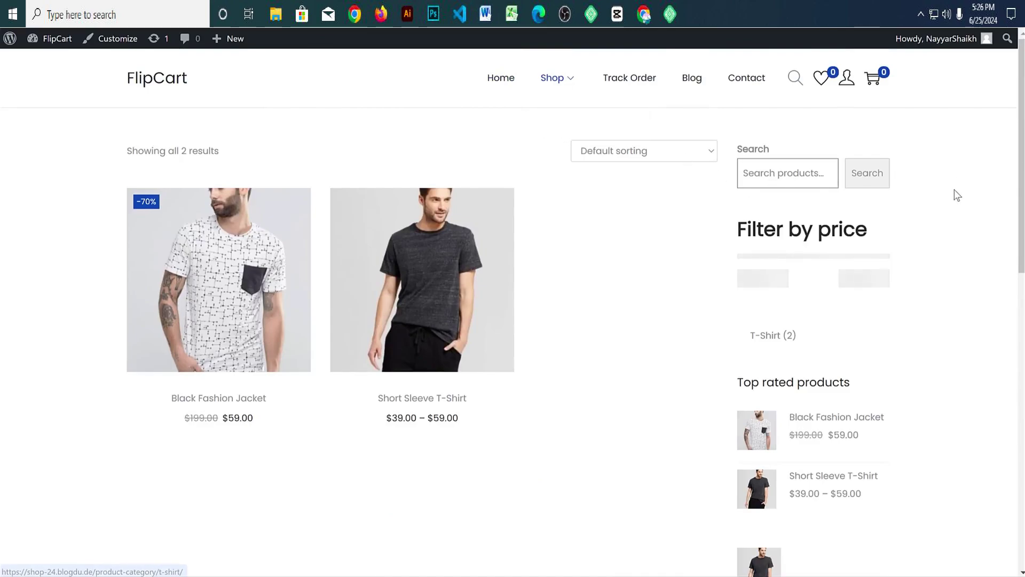
{"action": "scroll", "coordinate": [931, 202], "scroll_direction": "down", "scroll_amount": 7}
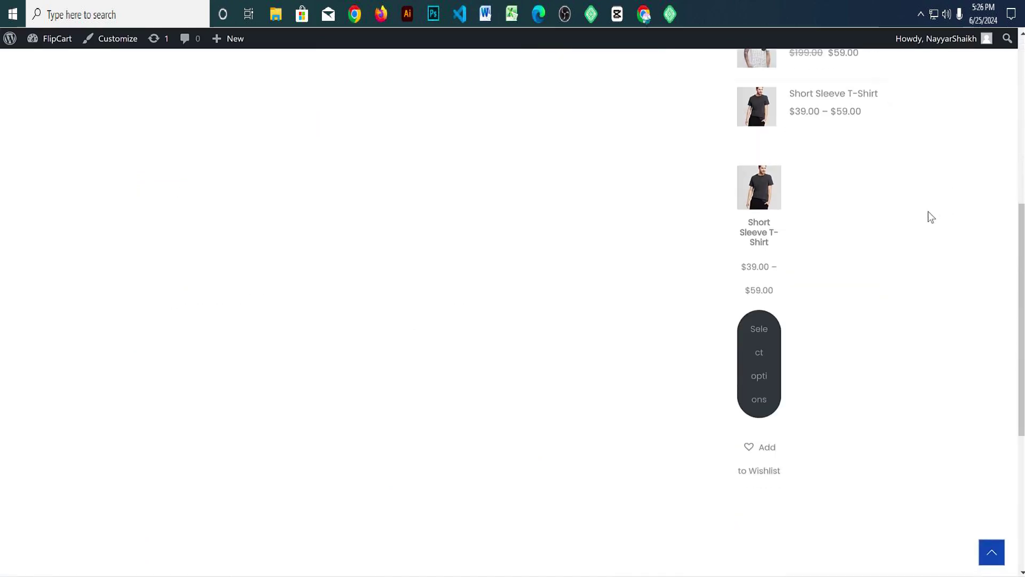
{"action": "scroll", "coordinate": [814, 245], "scroll_direction": "up", "scroll_amount": 7}
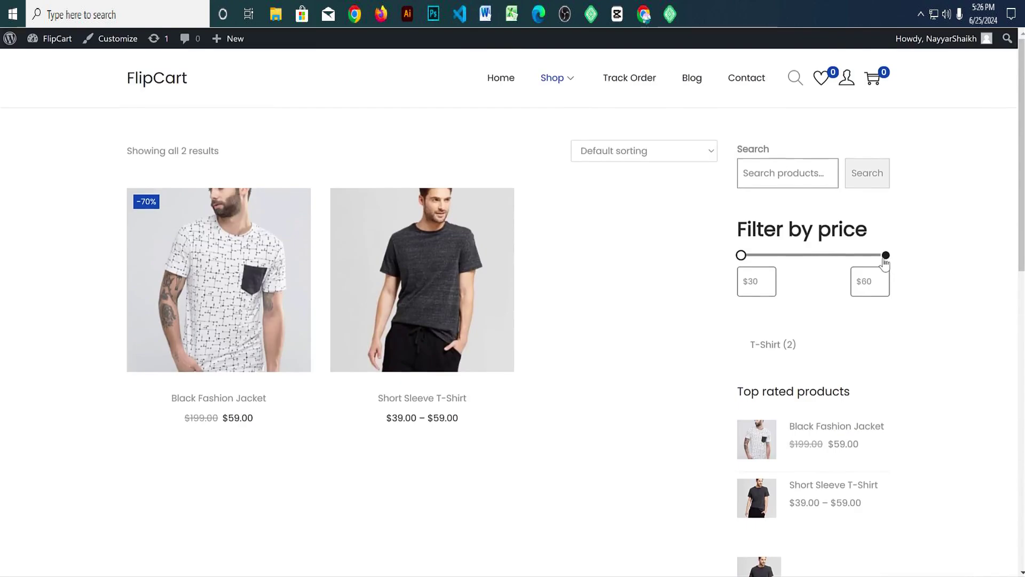
Step: Install and activate the Classic Widgets plugin from the WordPress plugin directory
{"action": "key", "text": "ctrl+Tab"}
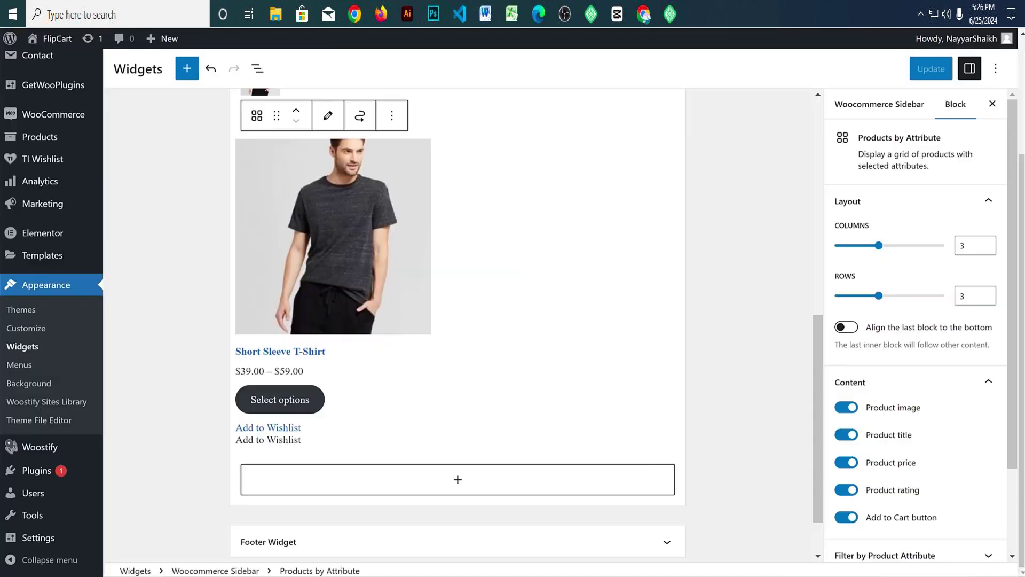
{"action": "mouse_move", "coordinate": [38, 482]}
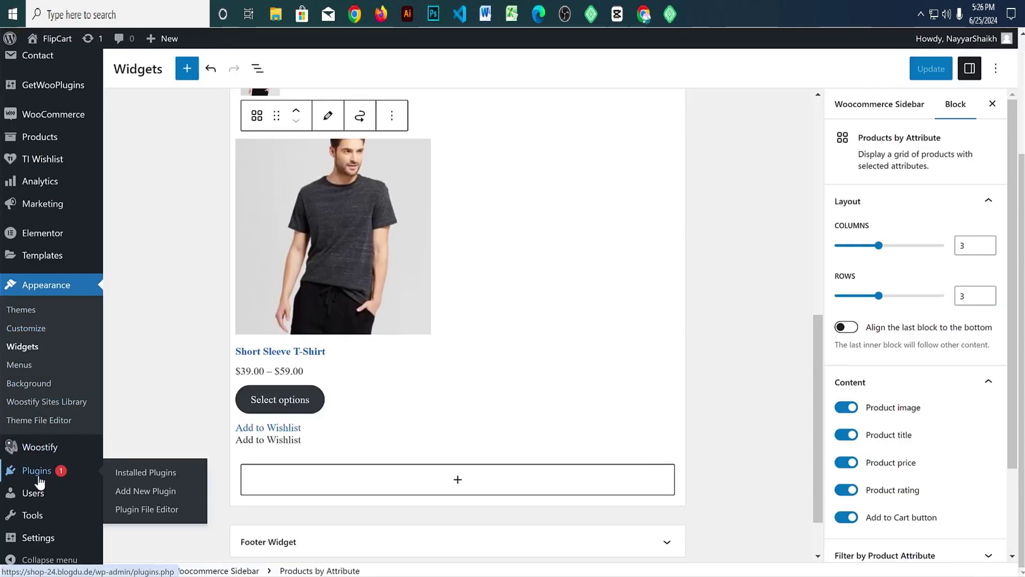
{"action": "left_click", "coordinate": [38, 471]}
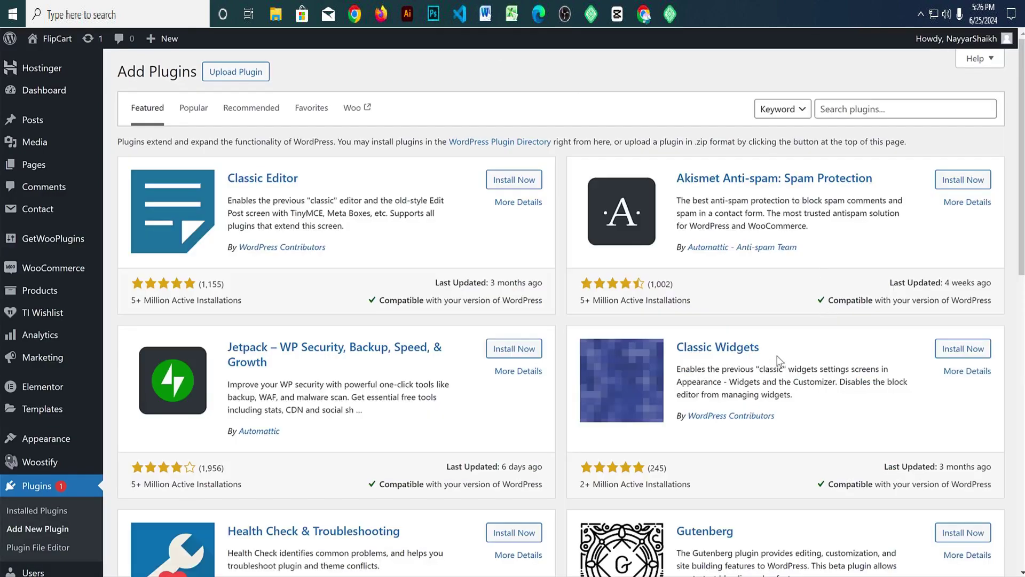
{"action": "left_click", "coordinate": [733, 346]}
{"action": "left_click", "coordinate": [778, 58]}
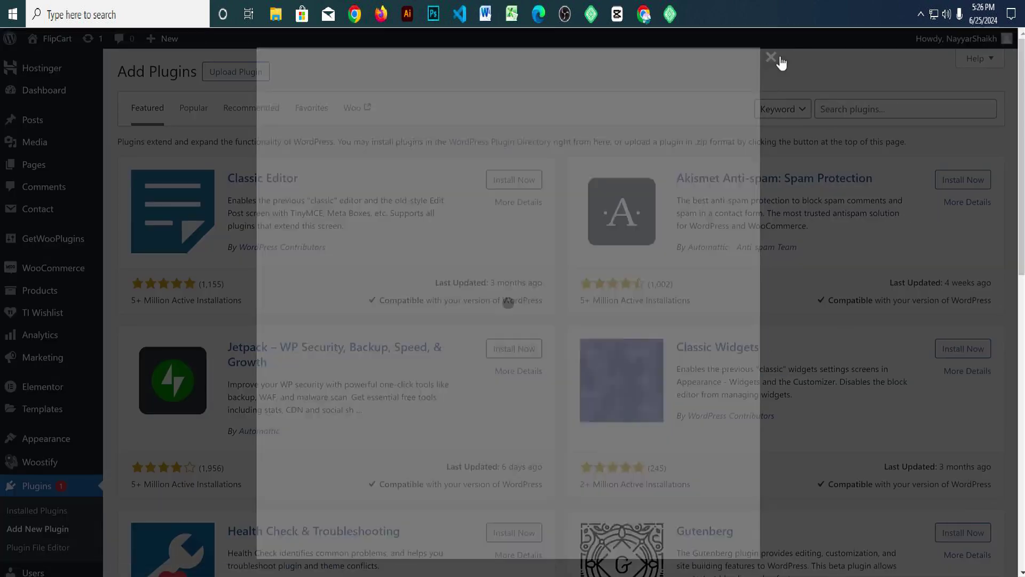
{"action": "left_click", "coordinate": [960, 349]}
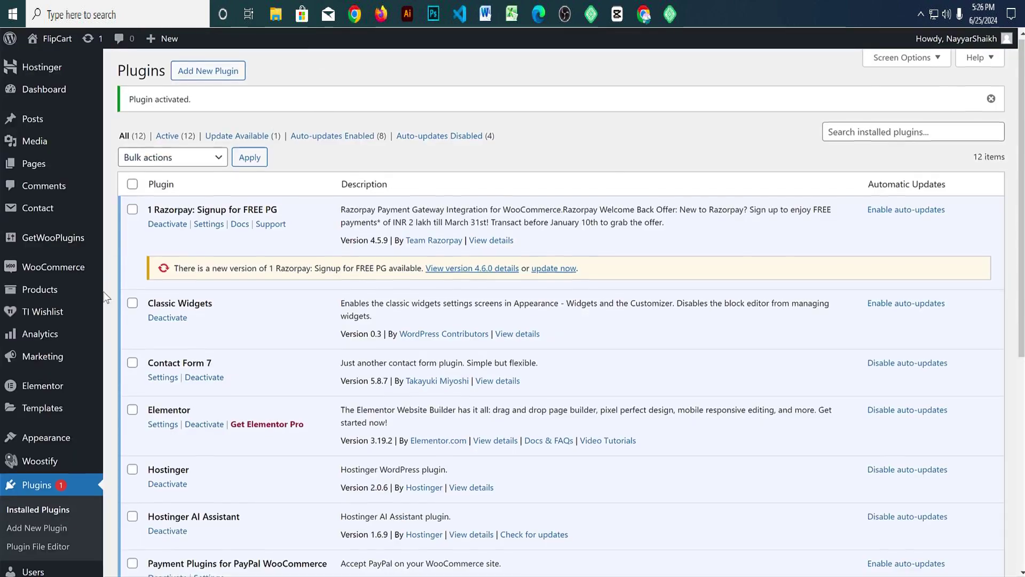
Step: Open the classic Widgets screen and remove all existing widgets from the Woocommerce Sidebar
{"action": "scroll", "coordinate": [321, 321], "scroll_direction": "down", "scroll_amount": 5}
{"action": "mouse_move", "coordinate": [89, 376]}
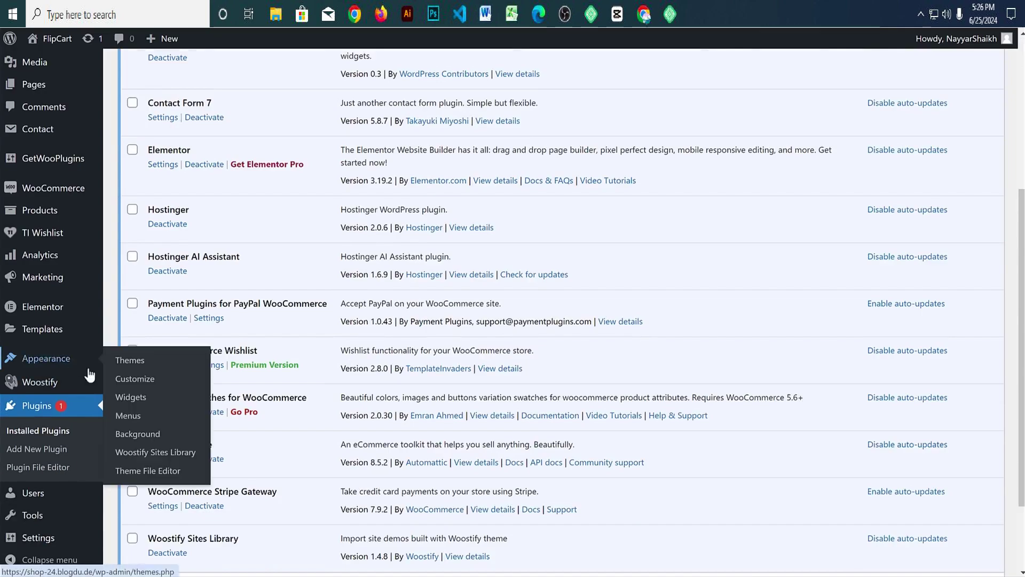
{"action": "left_click", "coordinate": [131, 397]}
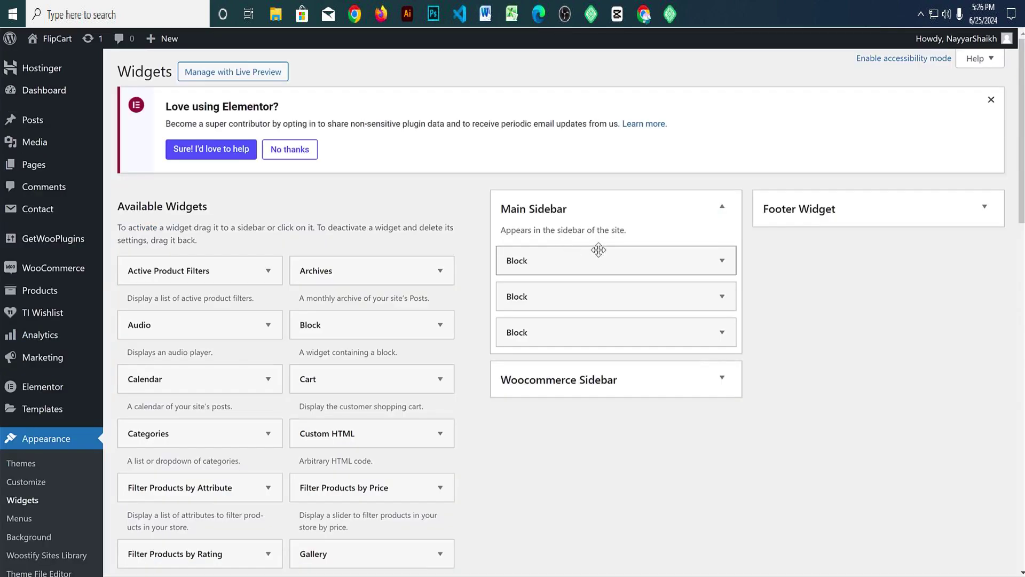
{"action": "left_click", "coordinate": [647, 212]}
{"action": "left_click", "coordinate": [622, 272]}
{"action": "left_click", "coordinate": [611, 303]}
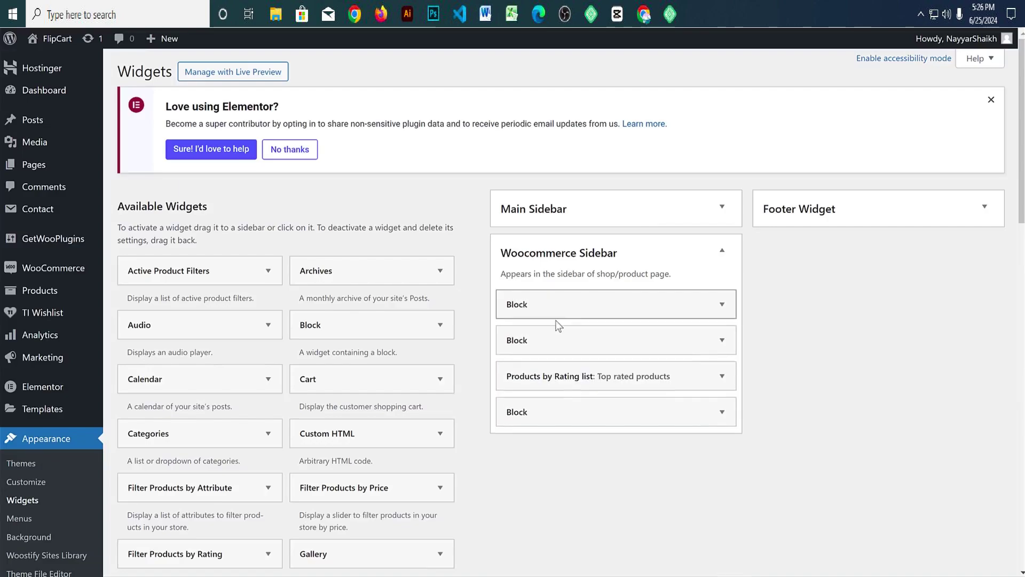
{"action": "left_click", "coordinate": [555, 308]}
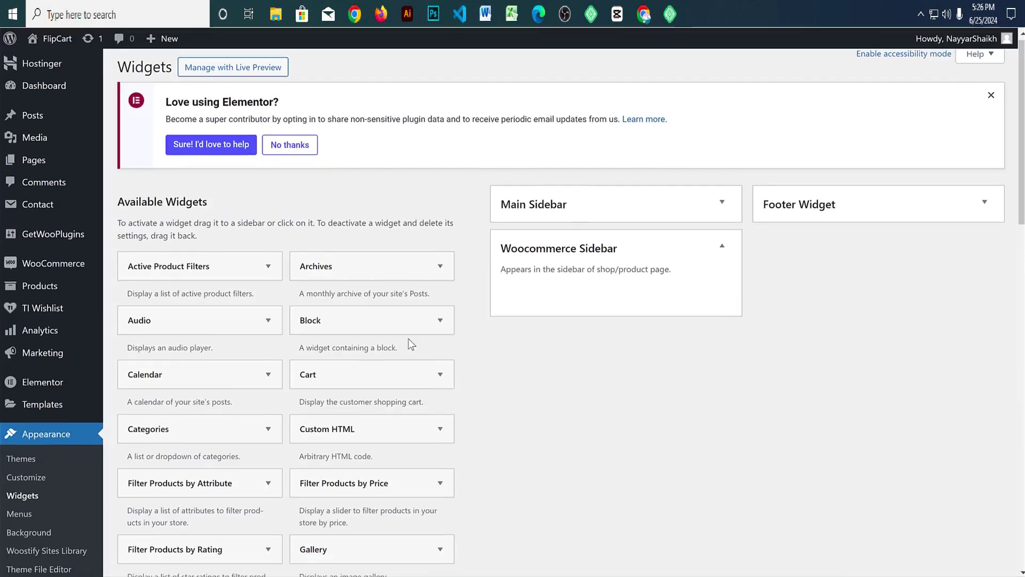
Step: Add a Product Search widget without a title to the Woocommerce Sidebar and collapse its settings
{"action": "scroll", "coordinate": [411, 345], "scroll_direction": "down", "scroll_amount": 2}
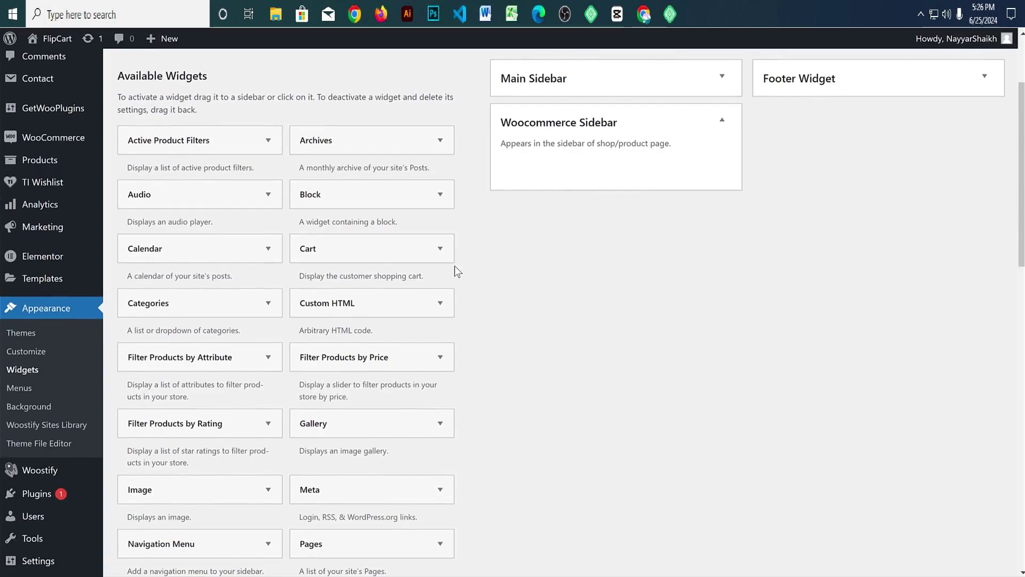
{"action": "scroll", "coordinate": [457, 269], "scroll_direction": "down", "scroll_amount": 6}
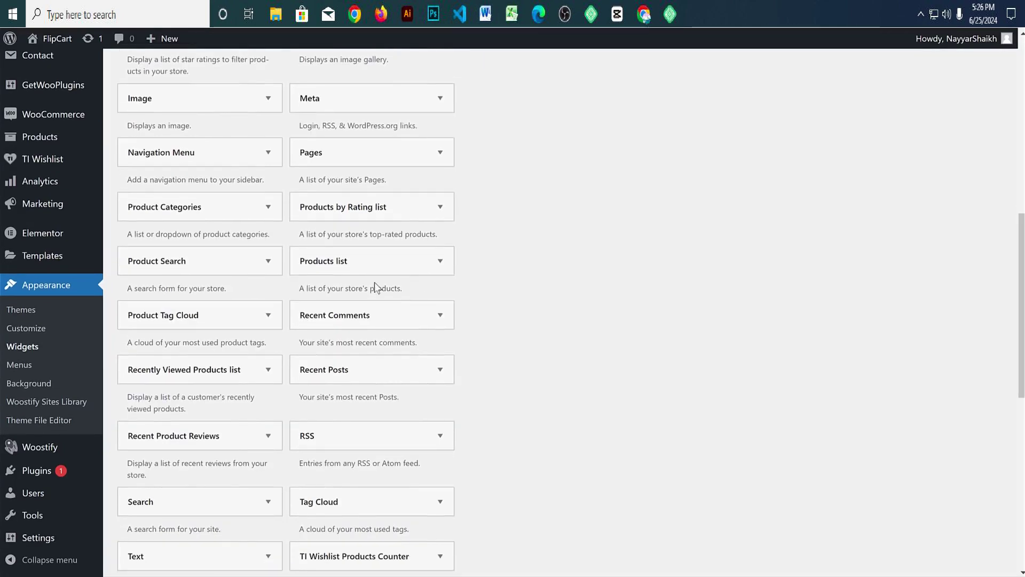
{"action": "left_click", "coordinate": [152, 261]}
{"action": "left_click", "coordinate": [214, 342]}
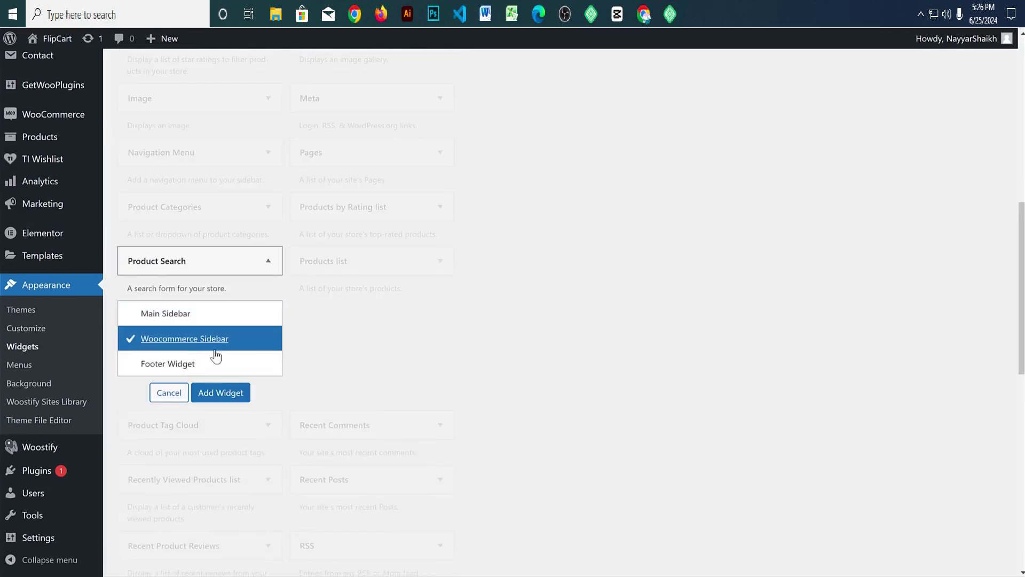
{"action": "left_click", "coordinate": [220, 394]}
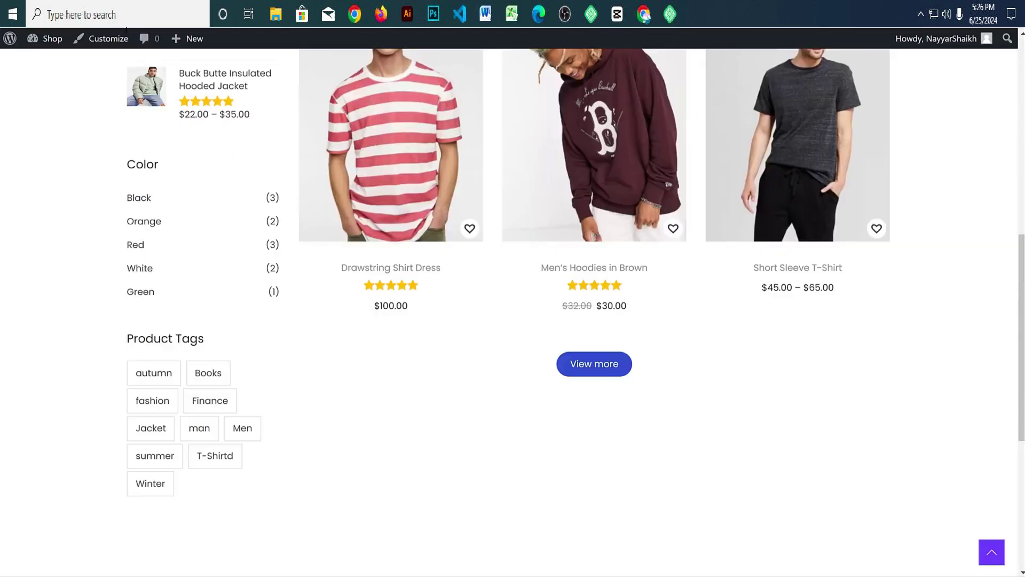
{"action": "scroll", "coordinate": [286, 213], "scroll_direction": "up", "scroll_amount": 10}
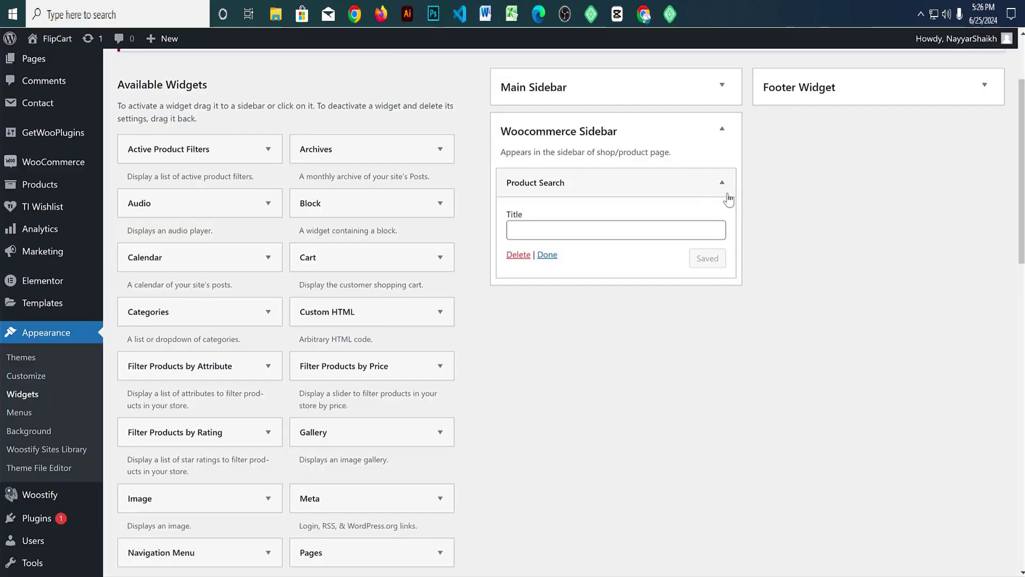
{"action": "left_click", "coordinate": [728, 195]}
Step: Add a Filter Products by Price widget to the Woocommerce Sidebar below the product search and collapse its settings
{"action": "scroll", "coordinate": [746, 259], "scroll_direction": "down", "scroll_amount": 4}
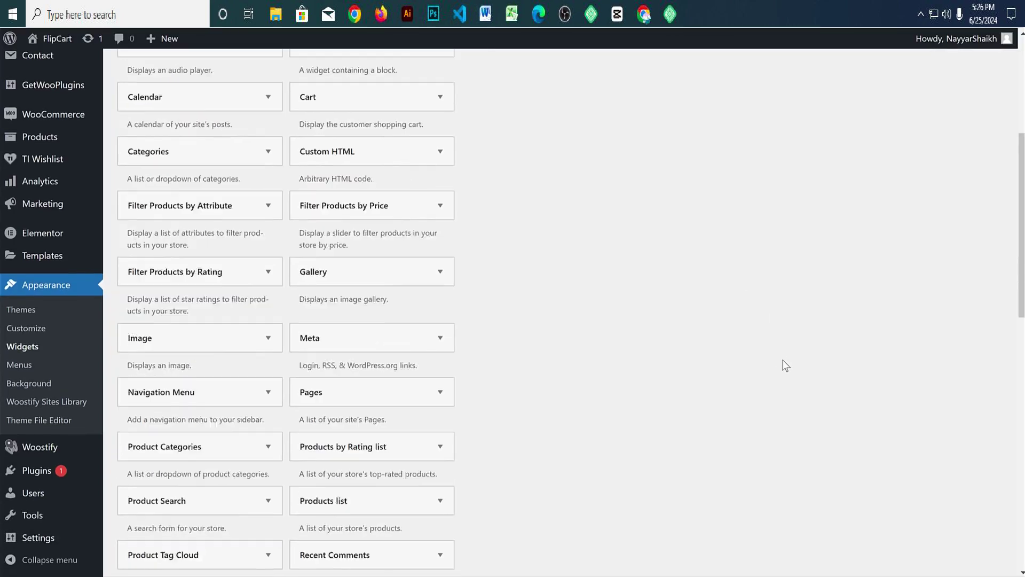
{"action": "left_click", "coordinate": [382, 176]}
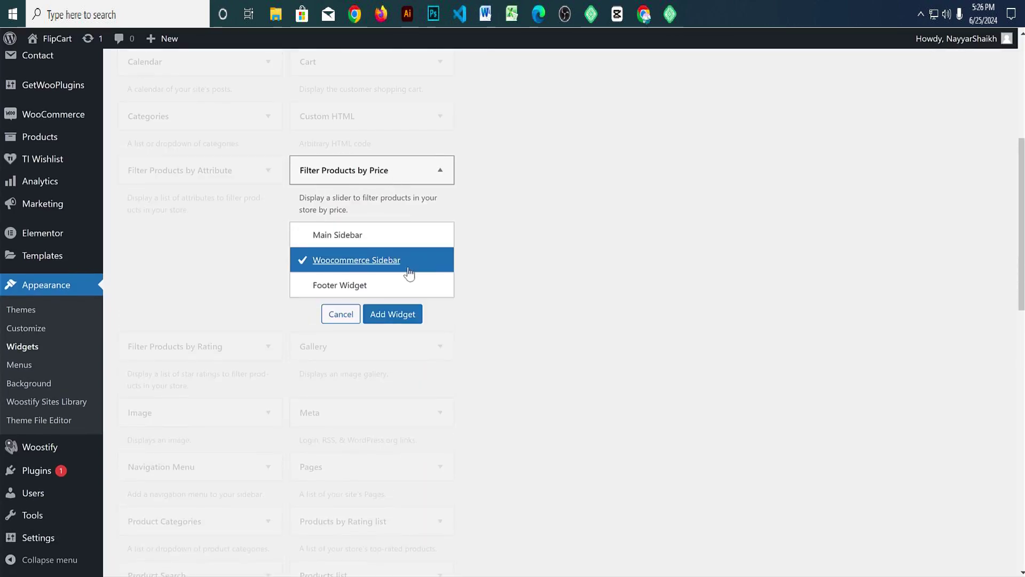
{"action": "left_click", "coordinate": [398, 317]}
{"action": "scroll", "coordinate": [830, 363], "scroll_direction": "up", "scroll_amount": 3}
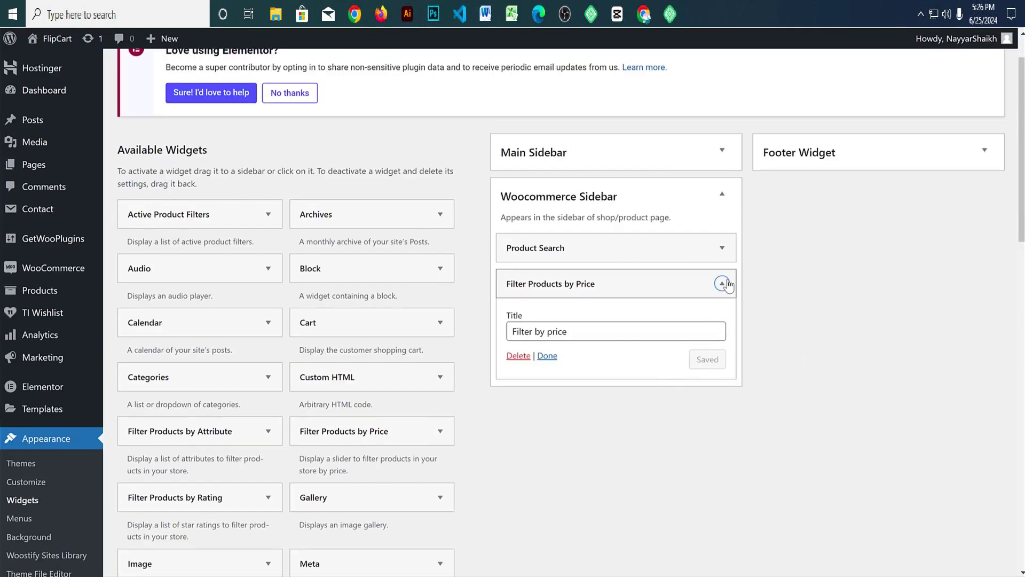
{"action": "left_click", "coordinate": [723, 281]}
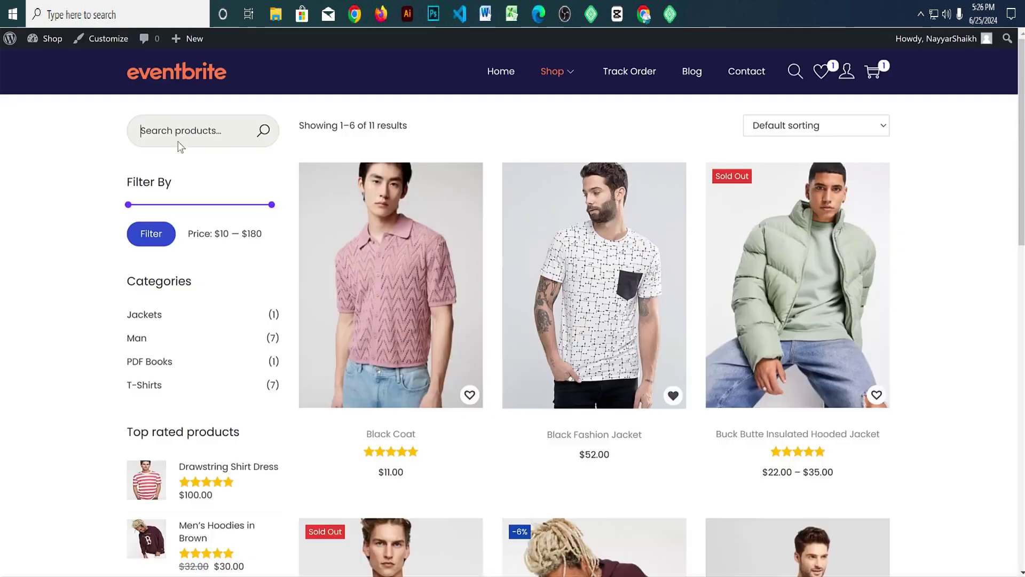
Step: Add a Product Categories widget below the price filter in the Woocommerce Sidebar and collapse its settings
{"action": "scroll", "coordinate": [191, 319], "scroll_direction": "down", "scroll_amount": 3}
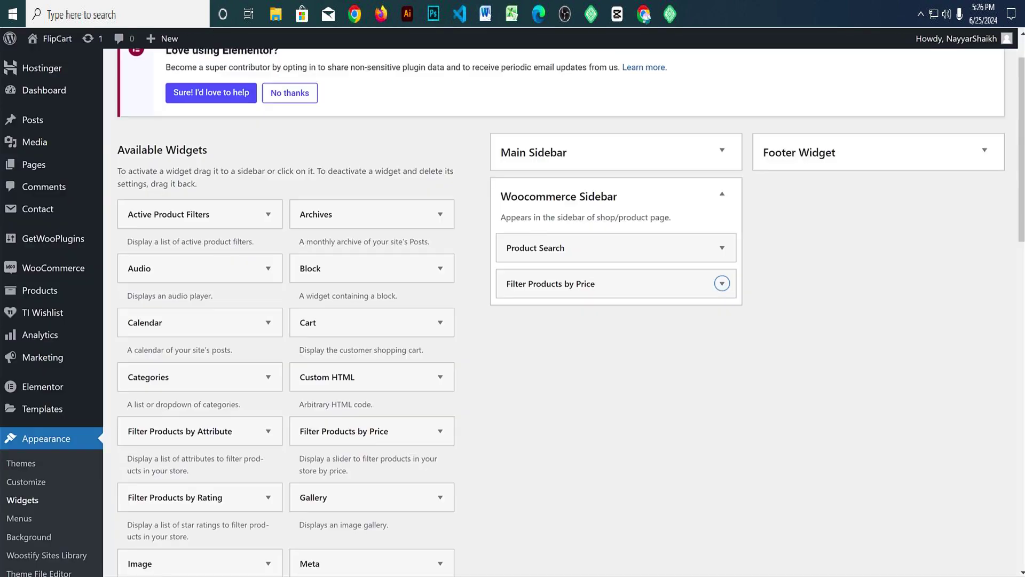
{"action": "scroll", "coordinate": [536, 324], "scroll_direction": "down", "scroll_amount": 2}
{"action": "scroll", "coordinate": [533, 319], "scroll_direction": "down", "scroll_amount": 5}
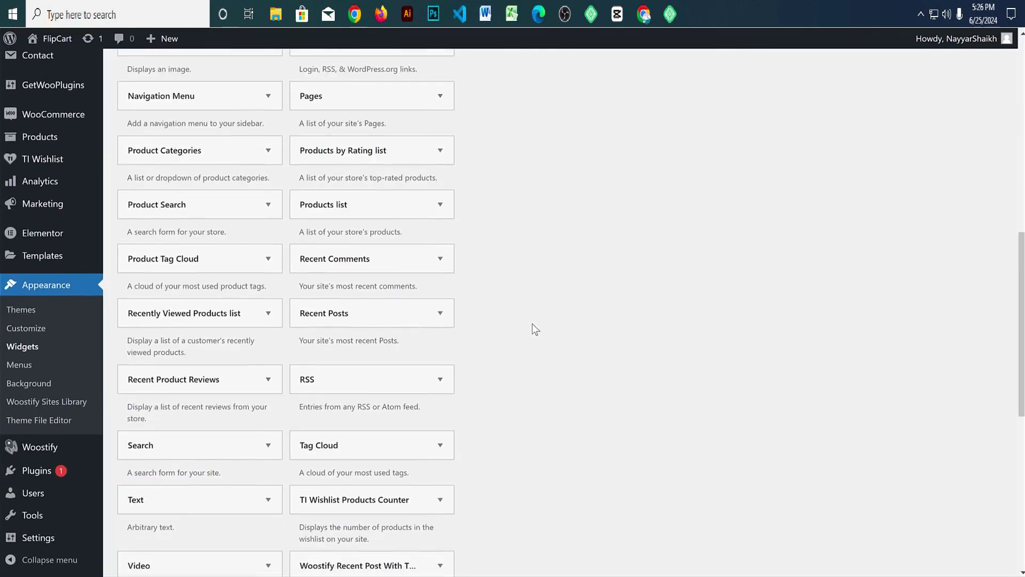
{"action": "left_click", "coordinate": [207, 156]}
{"action": "left_click", "coordinate": [220, 282]}
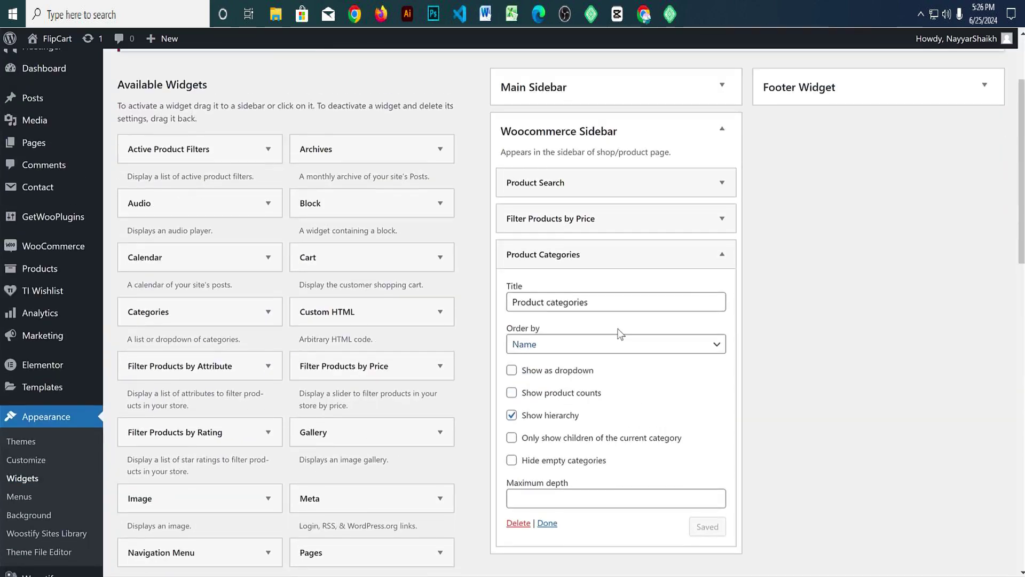
{"action": "left_click", "coordinate": [617, 255]}
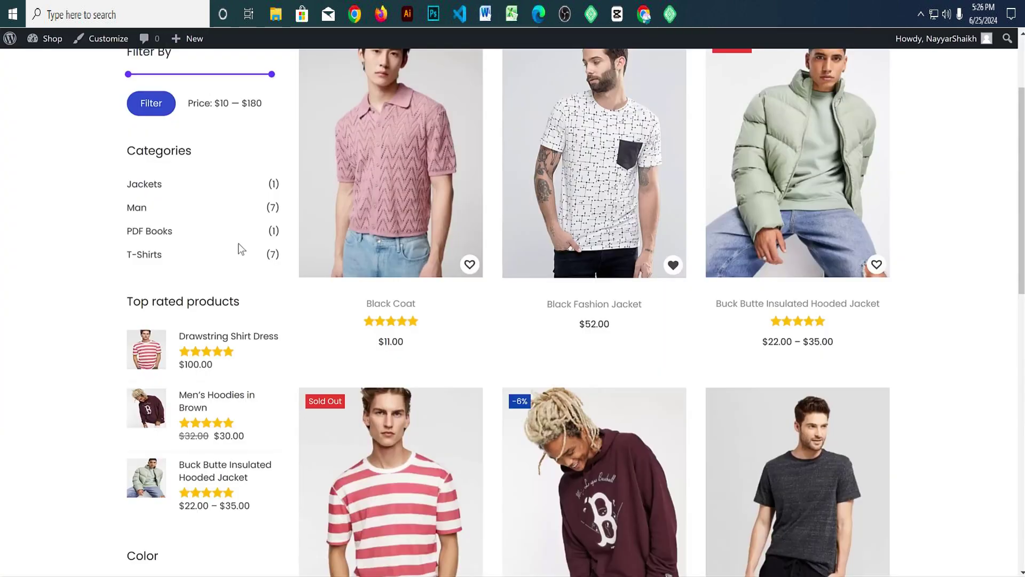
Step: Add a Filter Products by Rating widget below the product categories in the Woocommerce Sidebar and collapse its settings
{"action": "scroll", "coordinate": [160, 241], "scroll_direction": "down", "scroll_amount": 2}
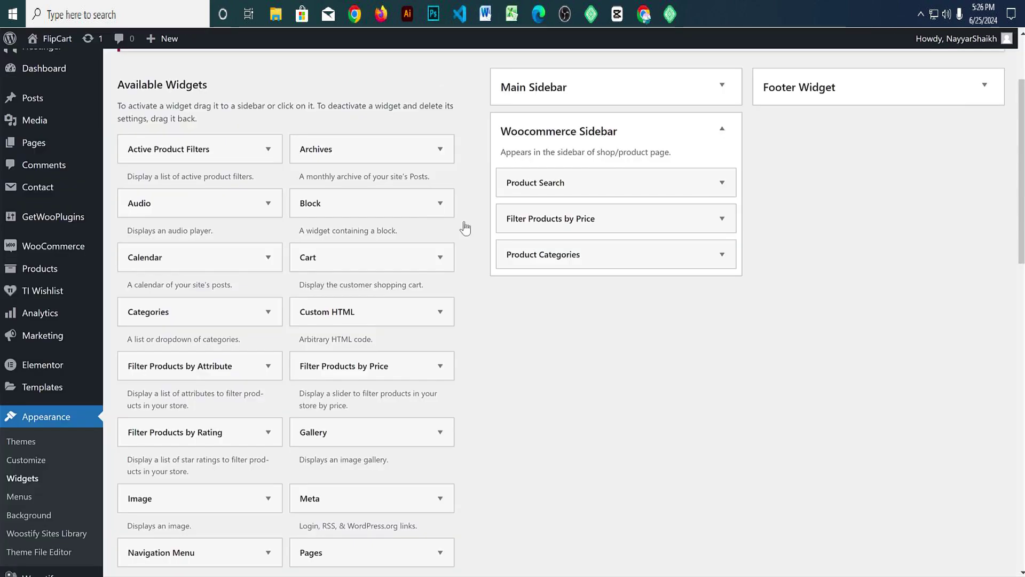
{"action": "scroll", "coordinate": [517, 303], "scroll_direction": "down", "scroll_amount": 2}
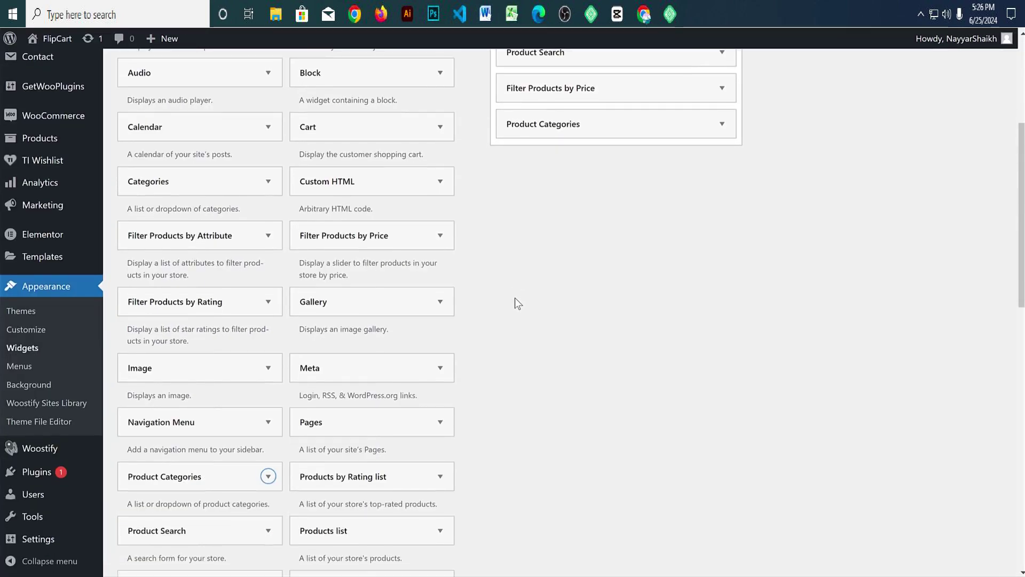
{"action": "left_click", "coordinate": [200, 315]}
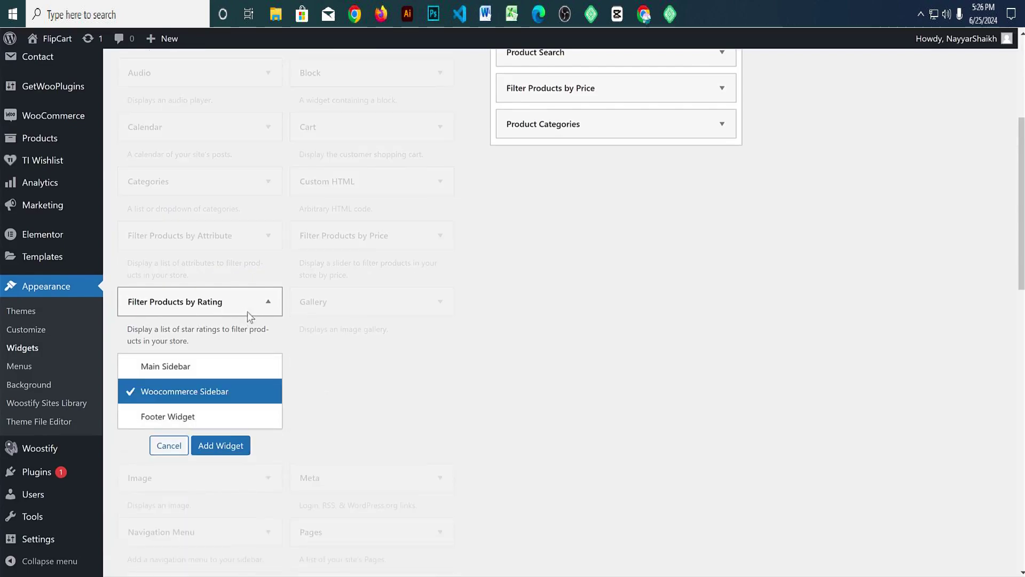
{"action": "left_click", "coordinate": [225, 316]}
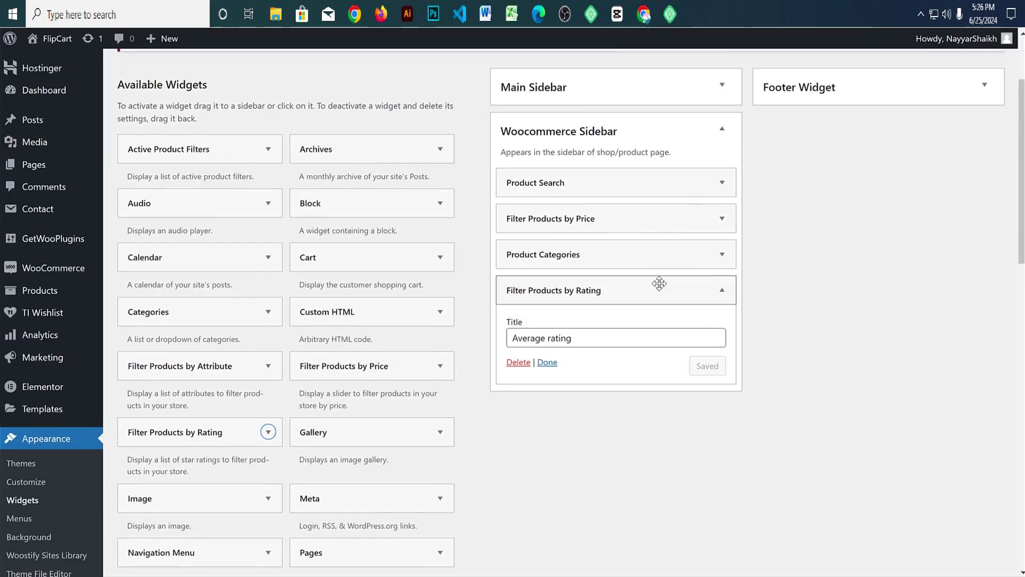
{"action": "left_click", "coordinate": [679, 283]}
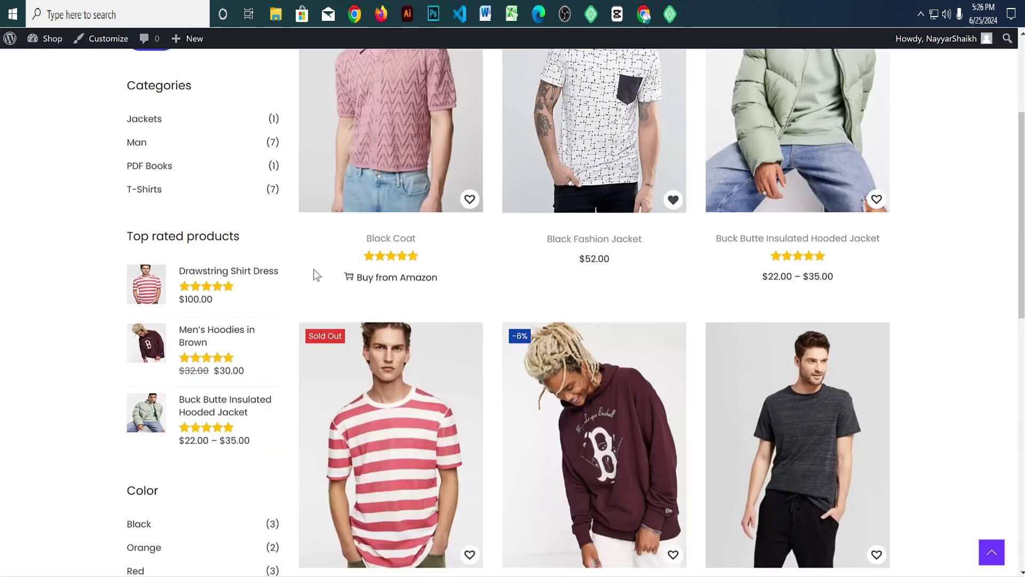
Step: Add a Filter Products by Attribute widget for color below the rating filter in the Woocommerce Sidebar
{"action": "scroll", "coordinate": [314, 273], "scroll_direction": "down", "scroll_amount": 5}
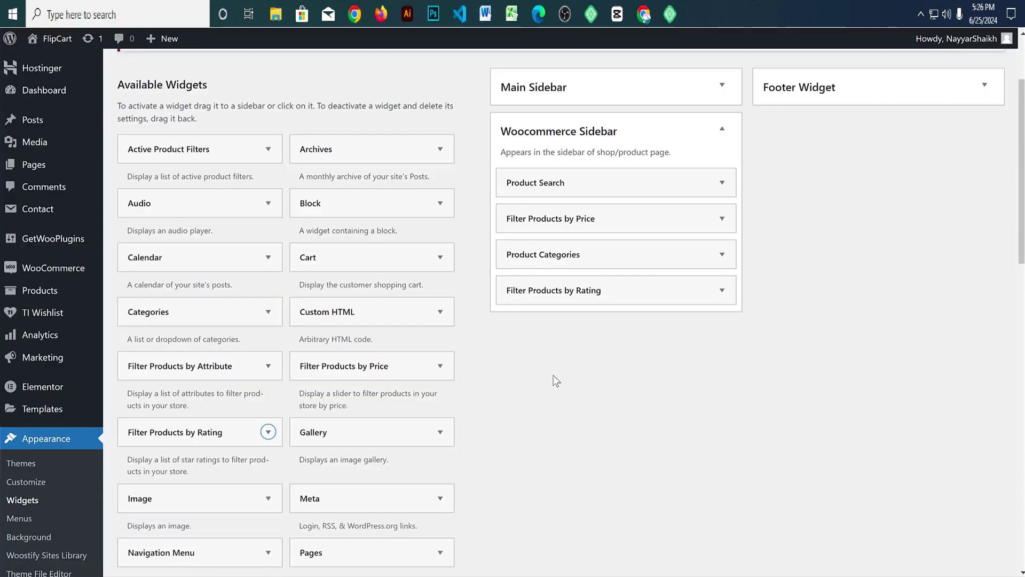
{"action": "scroll", "coordinate": [335, 386], "scroll_direction": "down", "scroll_amount": 1}
{"action": "scroll", "coordinate": [335, 386], "scroll_direction": "down", "scroll_amount": 2}
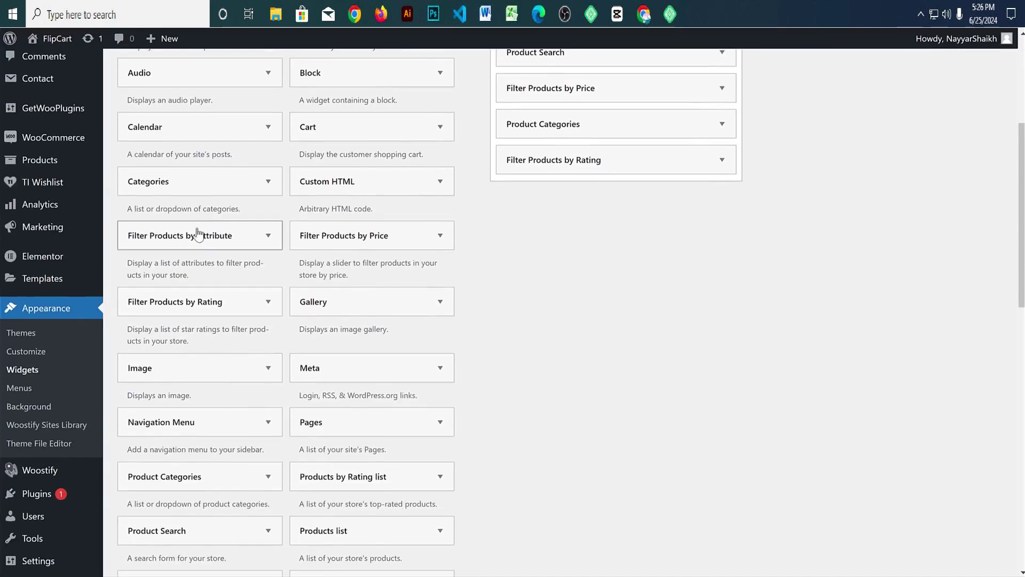
{"action": "left_click", "coordinate": [203, 241]}
{"action": "left_click", "coordinate": [225, 378]}
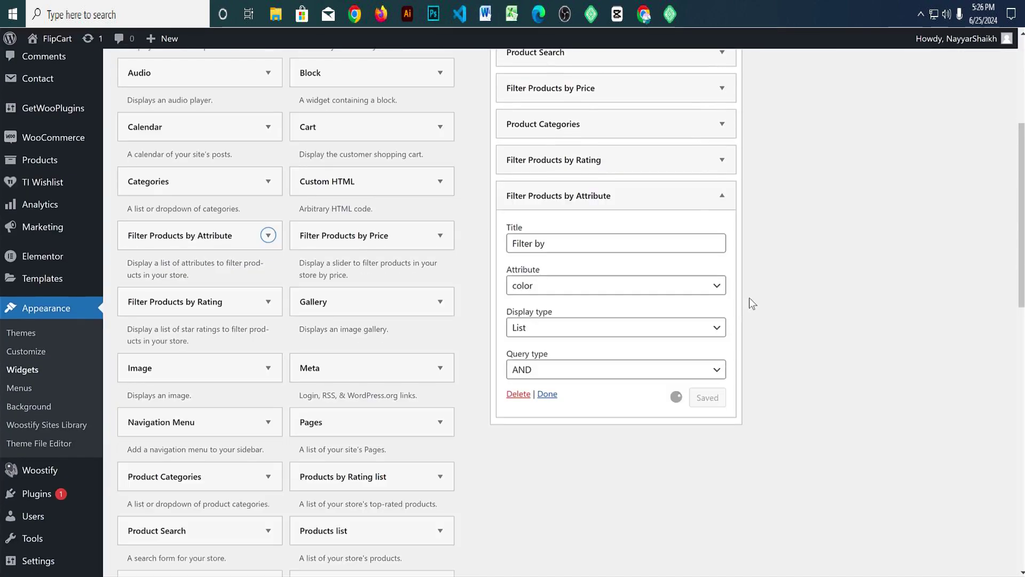
{"action": "left_click", "coordinate": [722, 195]}
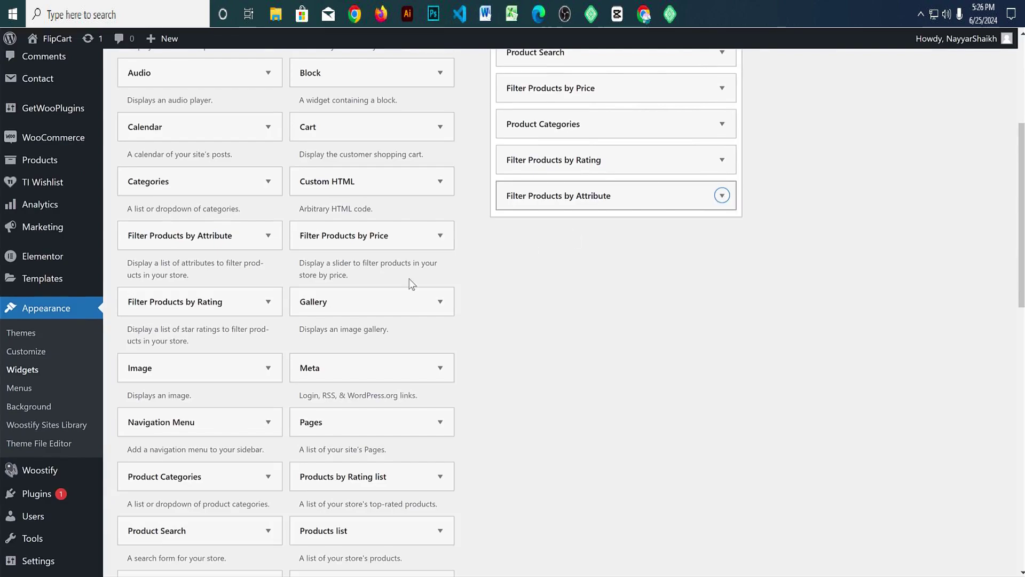
{"action": "left_click", "coordinate": [238, 301]}
{"action": "left_click", "coordinate": [215, 446]}
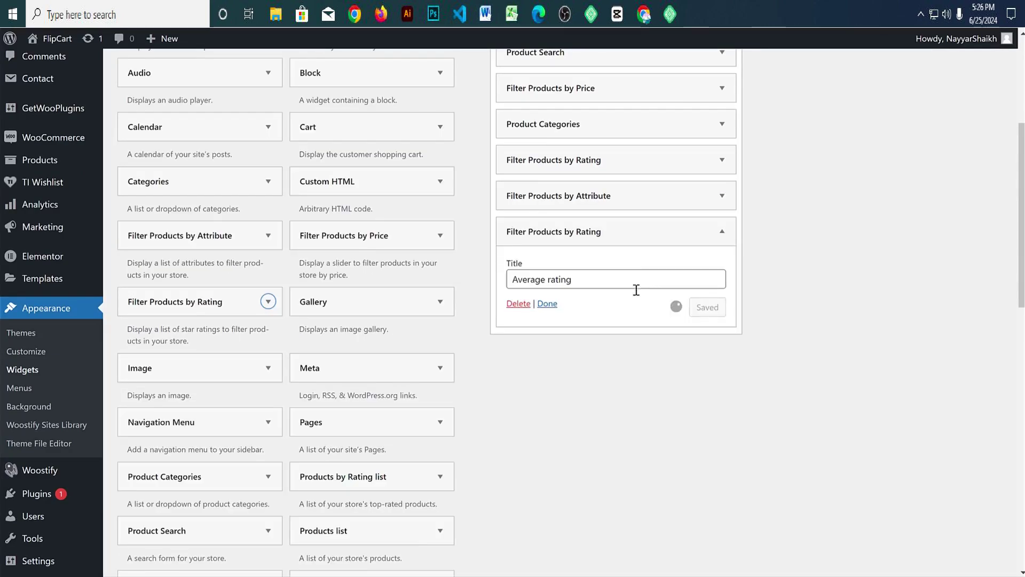
{"action": "left_click", "coordinate": [517, 303]}
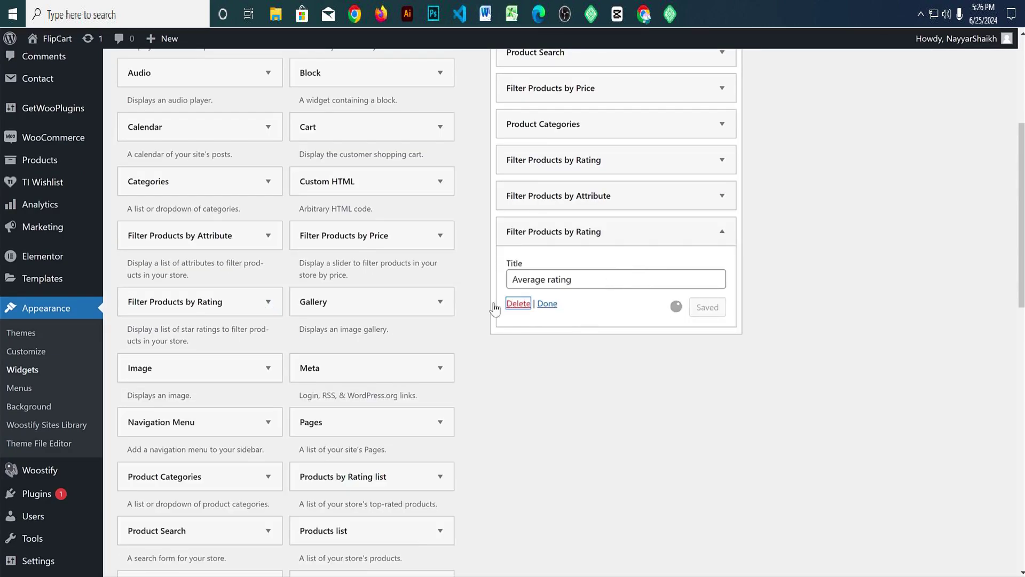
Step: Add a second Filter Products by Attribute widget using the size attribute, title it "Filter by Size" and save it
{"action": "left_click", "coordinate": [222, 243]}
{"action": "left_click", "coordinate": [209, 382]}
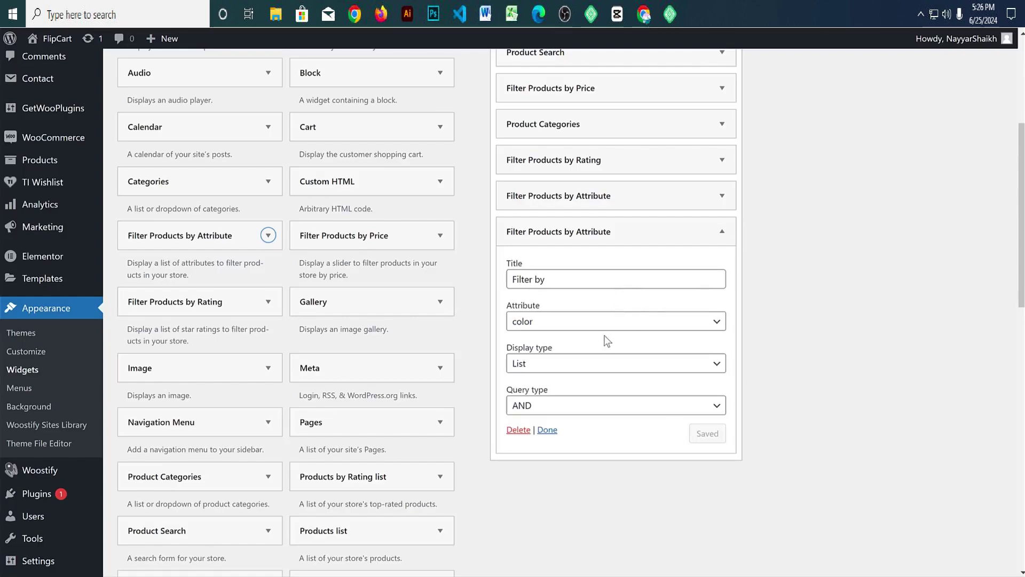
{"action": "left_click", "coordinate": [585, 321]}
{"action": "left_click", "coordinate": [555, 351]}
{"action": "left_click", "coordinate": [587, 282]}
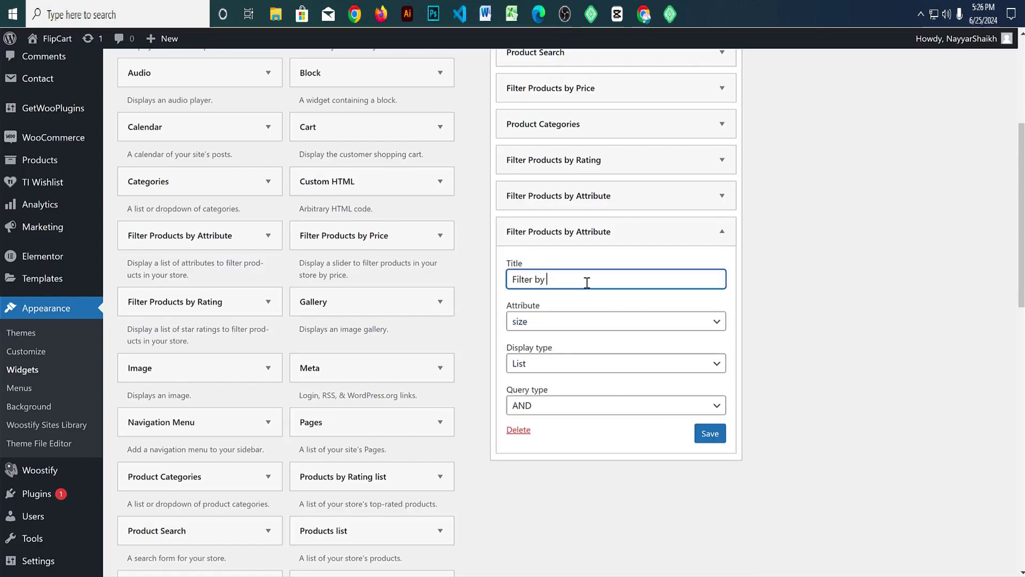
{"action": "type", "text": "Size"}
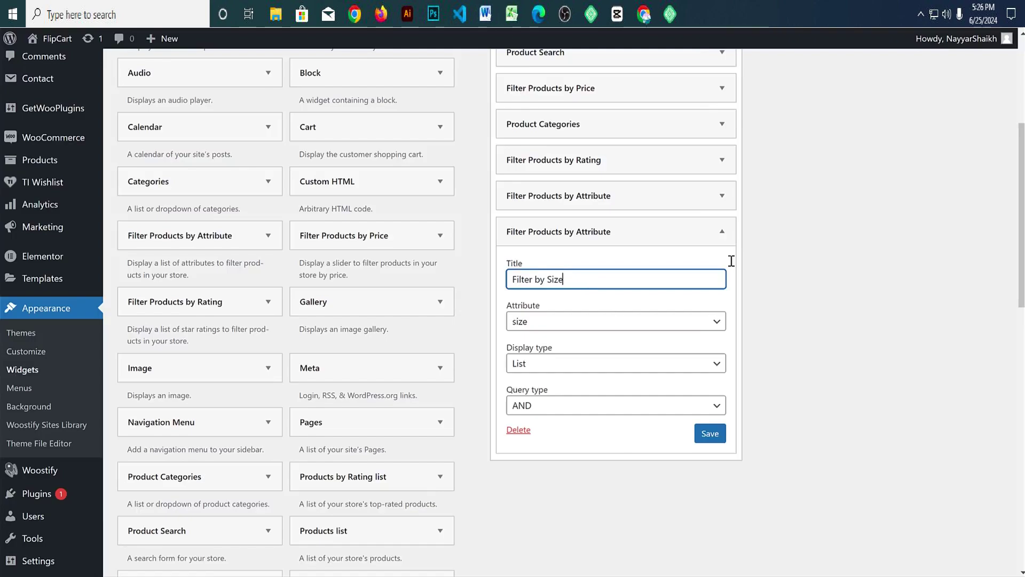
{"action": "left_click", "coordinate": [710, 433]}
Step: Title the color attribute filter widget "Filter by Color", save it and collapse both attribute widgets
{"action": "left_click", "coordinate": [706, 201]}
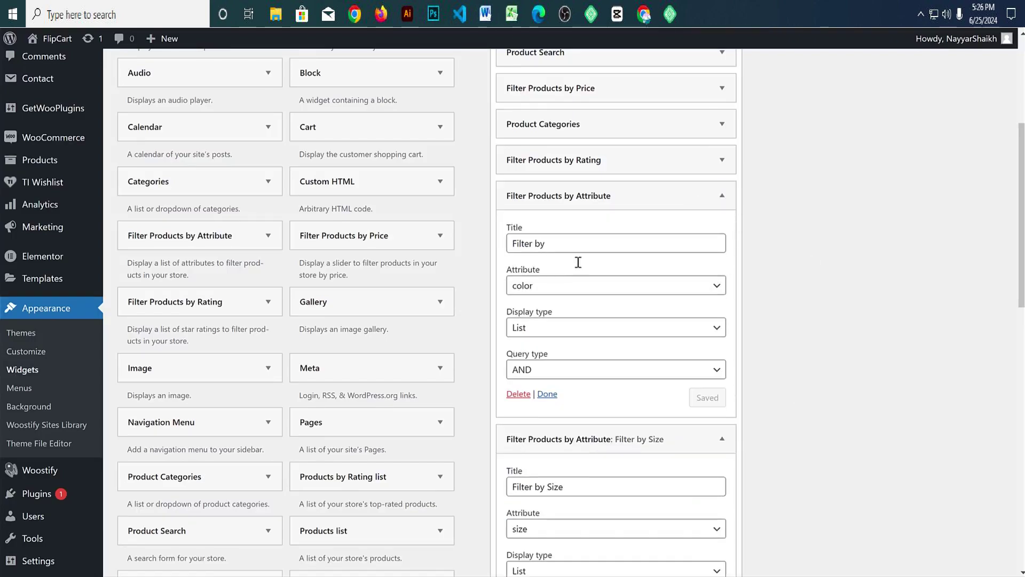
{"action": "left_click", "coordinate": [598, 241]}
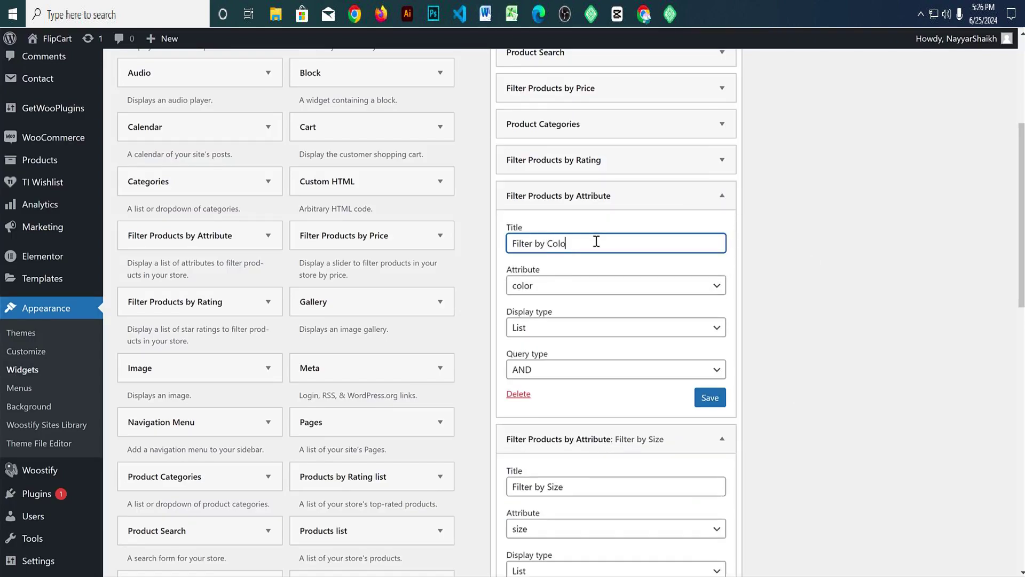
{"action": "left_click", "coordinate": [710, 397]}
{"action": "left_click", "coordinate": [722, 195]}
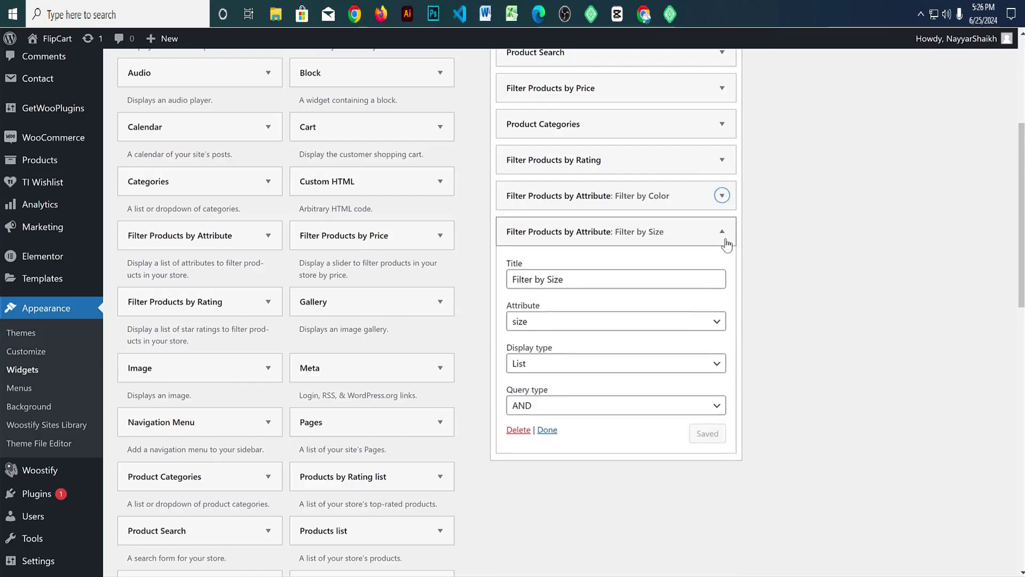
{"action": "left_click", "coordinate": [721, 231]}
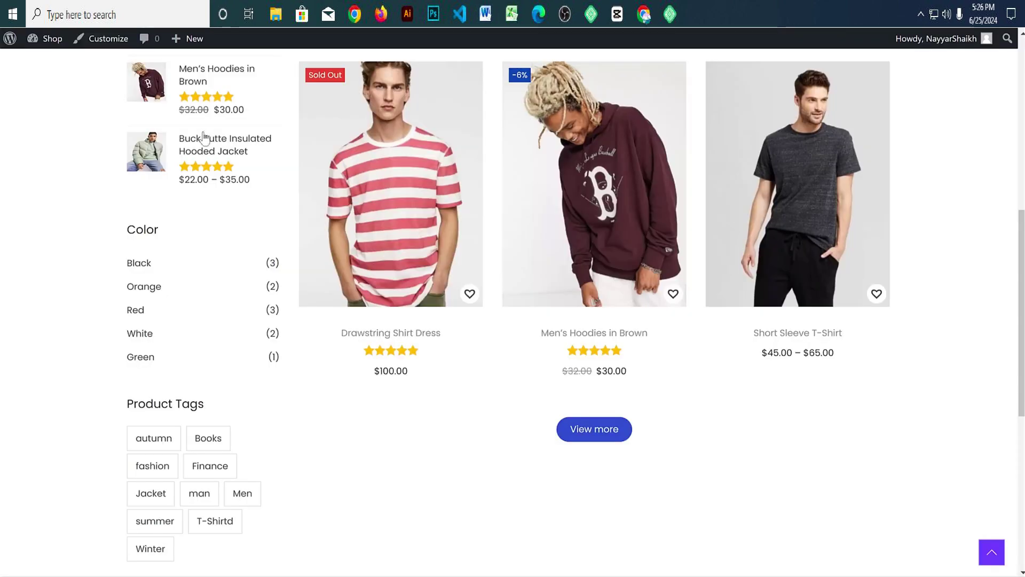
Step: Add a Product Tag Cloud widget to the Woocommerce Sidebar below the size attribute filter
{"action": "scroll", "coordinate": [148, 354], "scroll_direction": "down", "scroll_amount": 2}
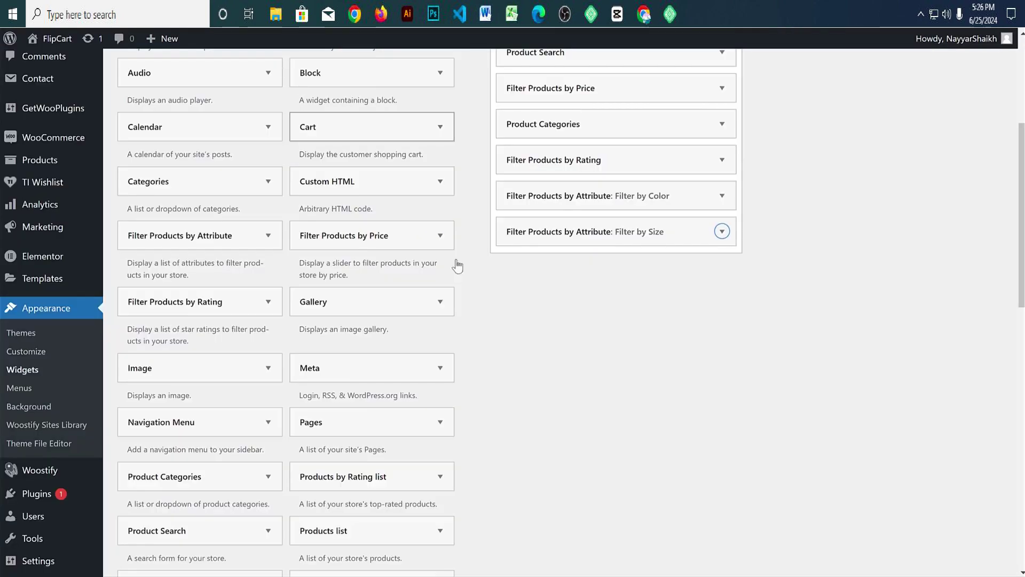
{"action": "scroll", "coordinate": [489, 293], "scroll_direction": "down", "scroll_amount": 6}
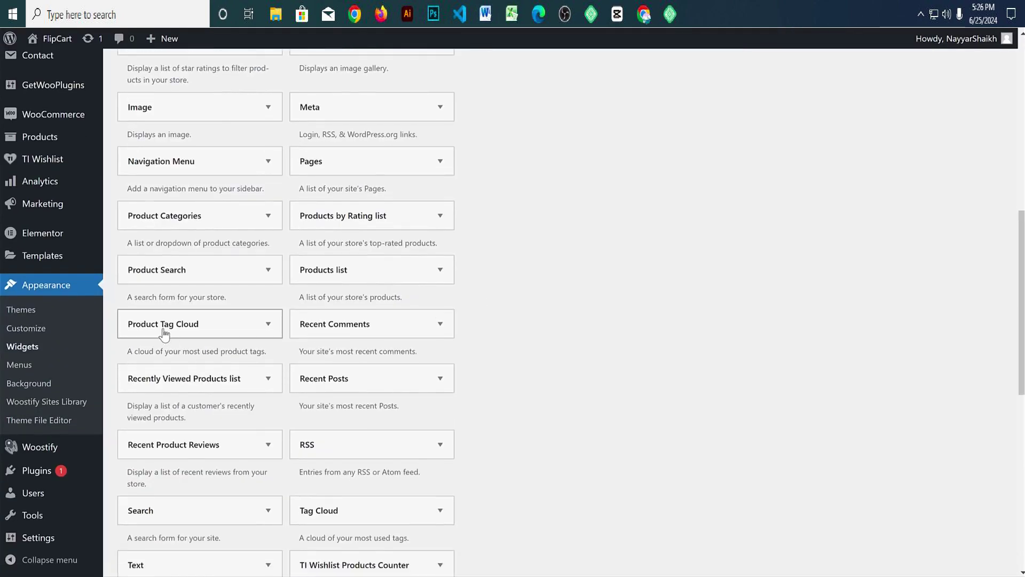
{"action": "left_click", "coordinate": [164, 333]}
{"action": "left_click", "coordinate": [221, 456]}
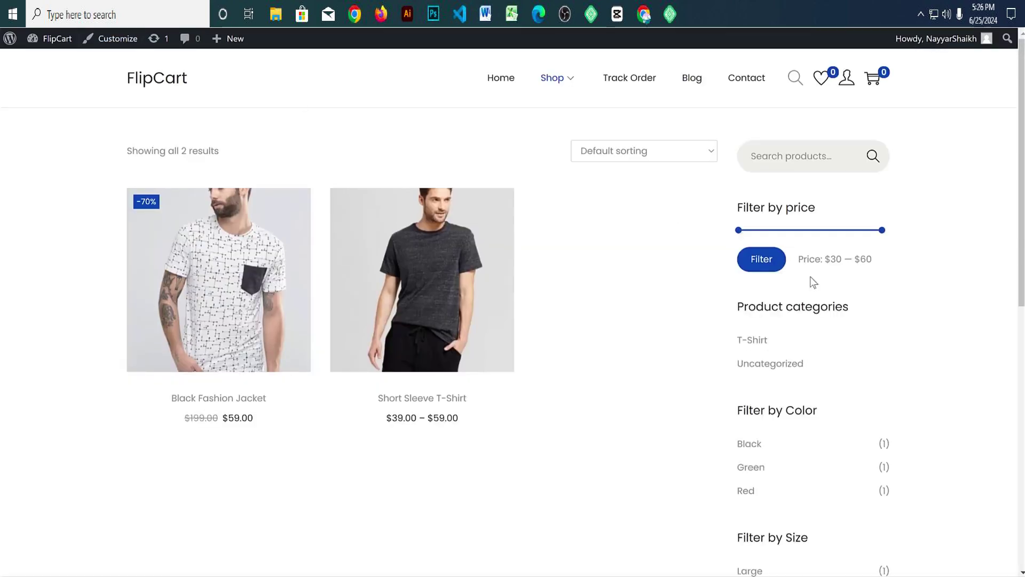
Step: Examine the shop page's sidebar from the search box down to the product tags and footer
{"action": "scroll", "coordinate": [962, 332], "scroll_direction": "down", "scroll_amount": 4}
{"action": "scroll", "coordinate": [955, 339], "scroll_direction": "down", "scroll_amount": 4}
{"action": "scroll", "coordinate": [955, 339], "scroll_direction": "up", "scroll_amount": 7}
{"action": "scroll", "coordinate": [805, 382], "scroll_direction": "down", "scroll_amount": 8}
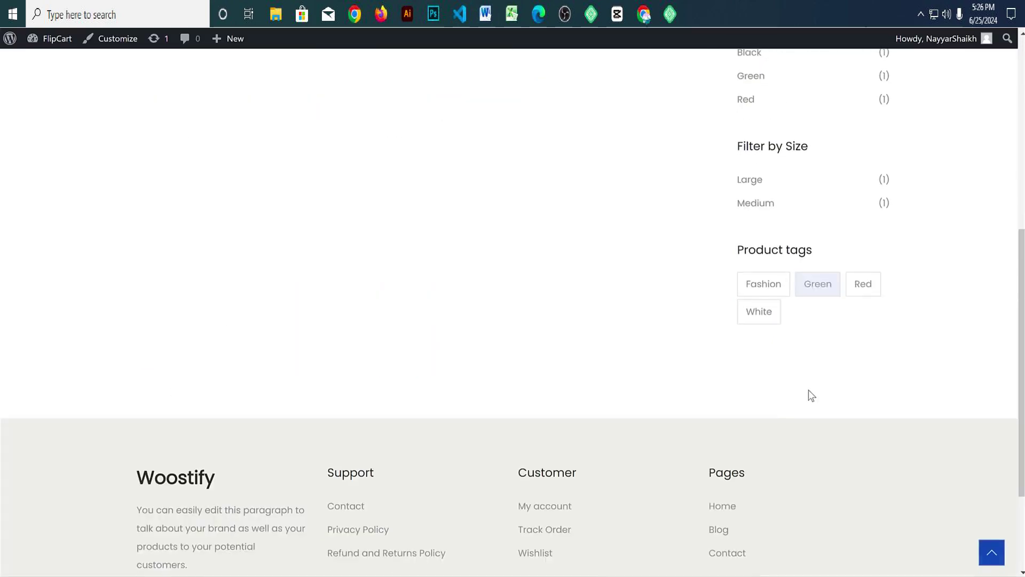
{"action": "scroll", "coordinate": [796, 410], "scroll_direction": "up", "scroll_amount": 1}
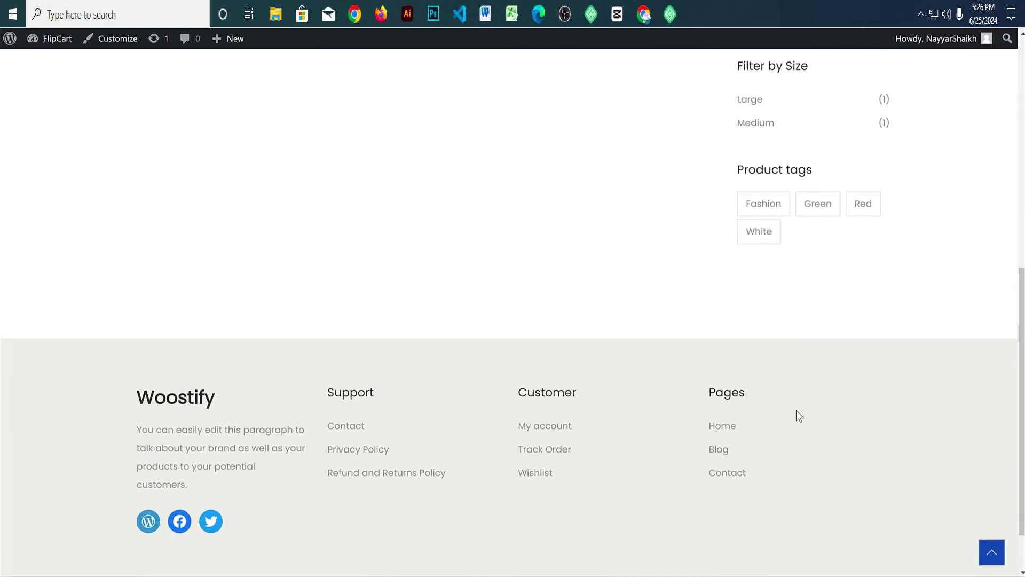
{"action": "scroll", "coordinate": [797, 410], "scroll_direction": "up", "scroll_amount": 7}
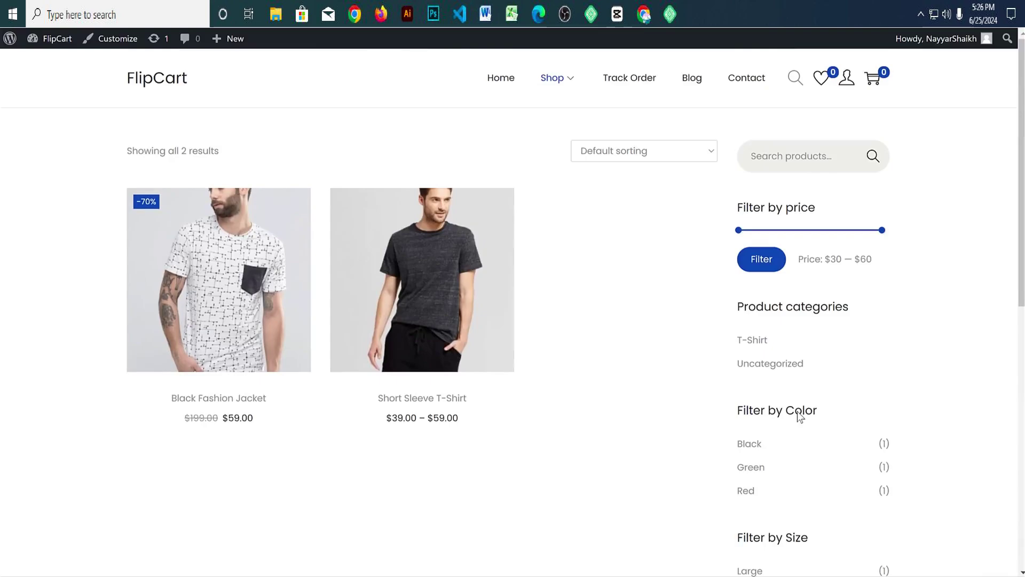
Step: Upload the eventbrite.png image from the Media folder for the site logo in the customizer's Site Identity settings
{"action": "left_click", "coordinate": [118, 41]}
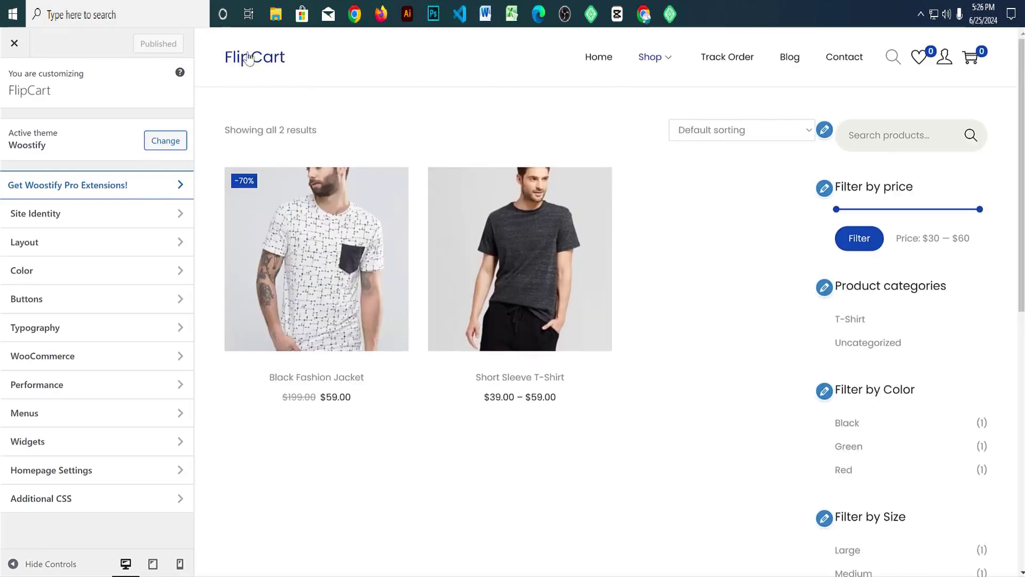
{"action": "left_click", "coordinate": [61, 216]}
{"action": "left_click", "coordinate": [102, 149]}
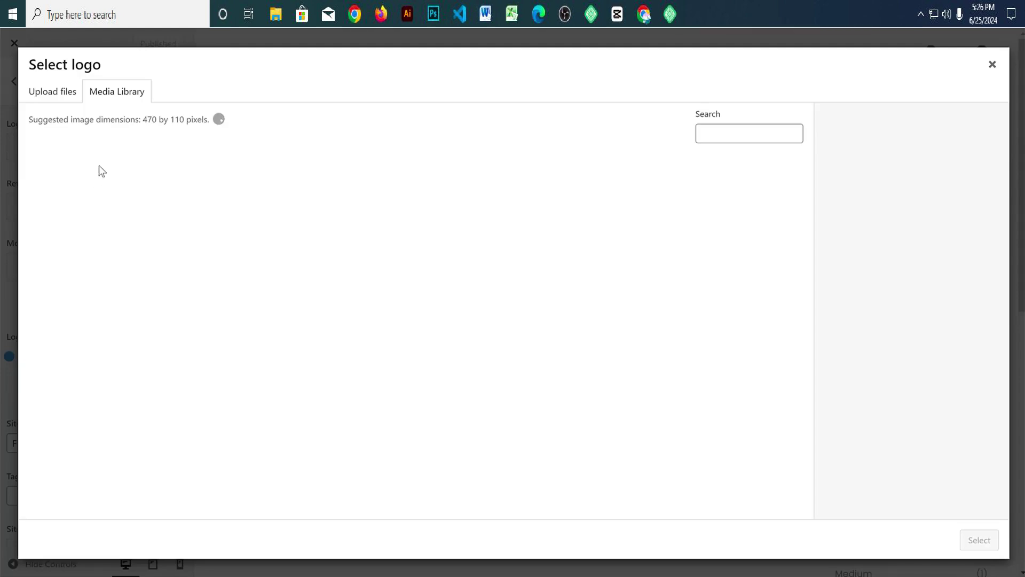
{"action": "left_click", "coordinate": [67, 100]}
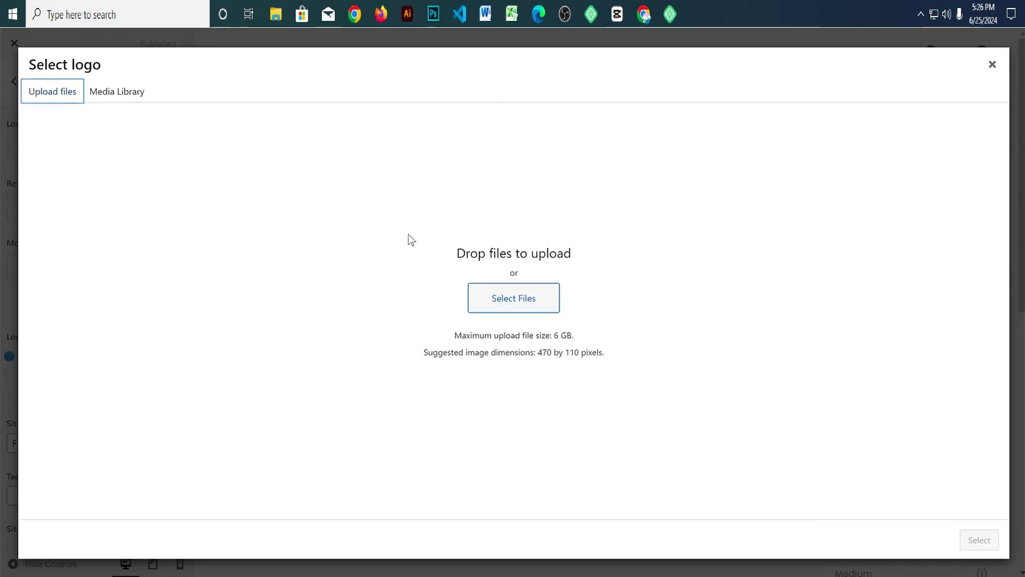
{"action": "left_click", "coordinate": [525, 291]}
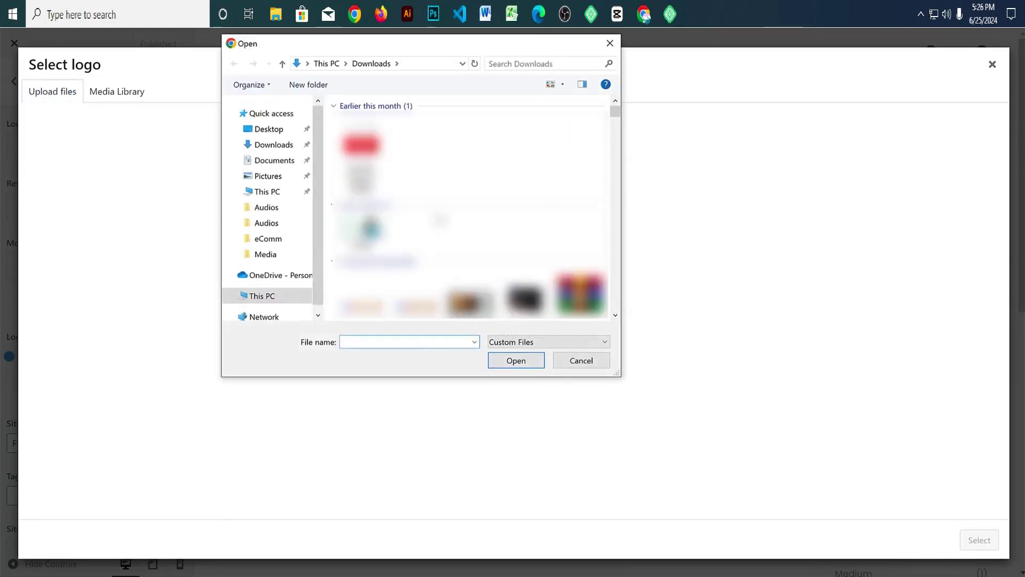
{"action": "left_click", "coordinate": [267, 223]}
{"action": "left_click", "coordinate": [276, 252]}
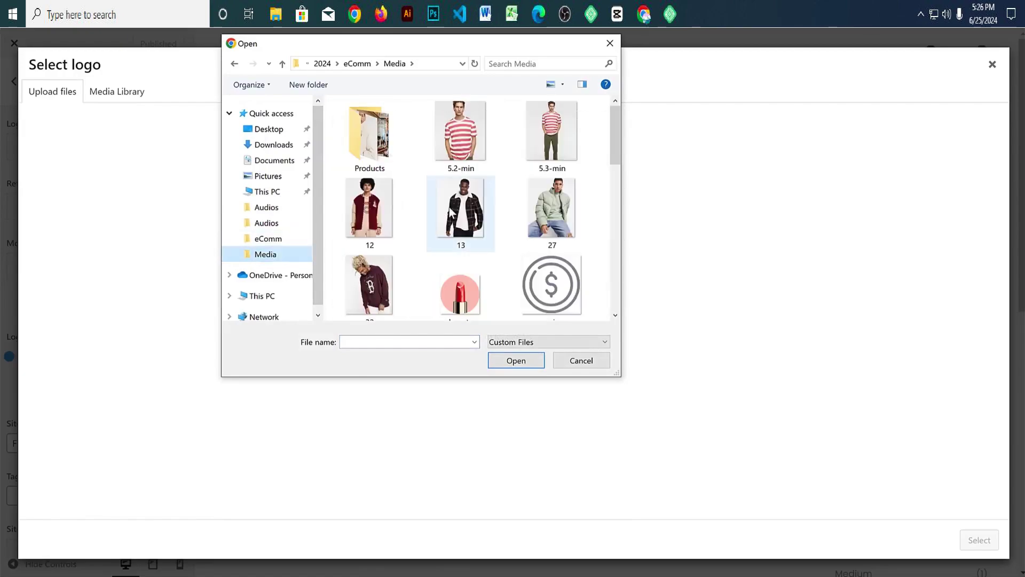
{"action": "scroll", "coordinate": [485, 225], "scroll_direction": "down", "scroll_amount": 5}
{"action": "left_click", "coordinate": [461, 202]}
{"action": "left_click", "coordinate": [512, 364]}
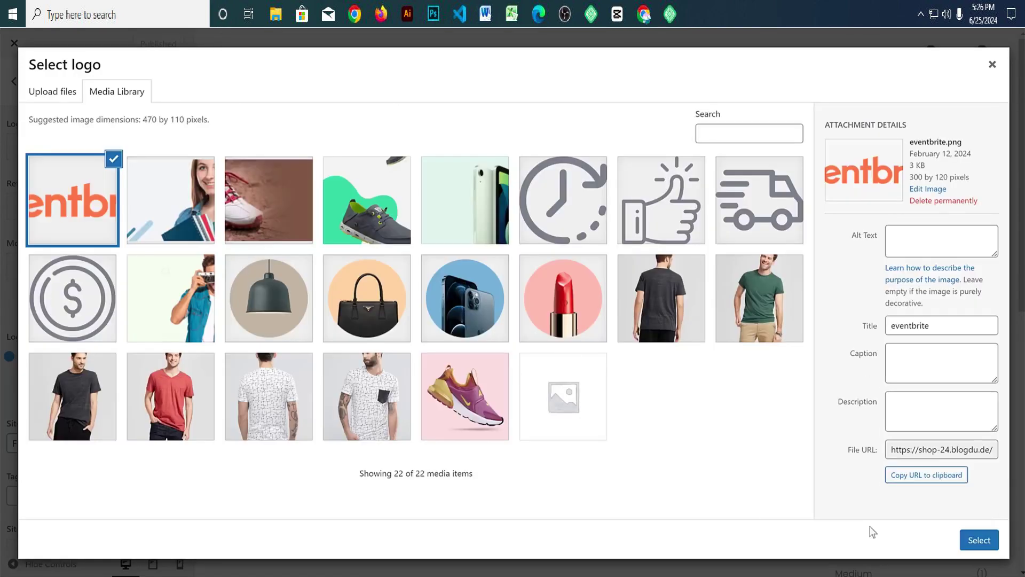
Step: Choose the uploaded eventbrite image as the site logo and crop it to the suggested frame
{"action": "left_click", "coordinate": [979, 540]}
{"action": "left_click_drag", "start_coordinate": [586, 138], "coordinate": [580, 130]}
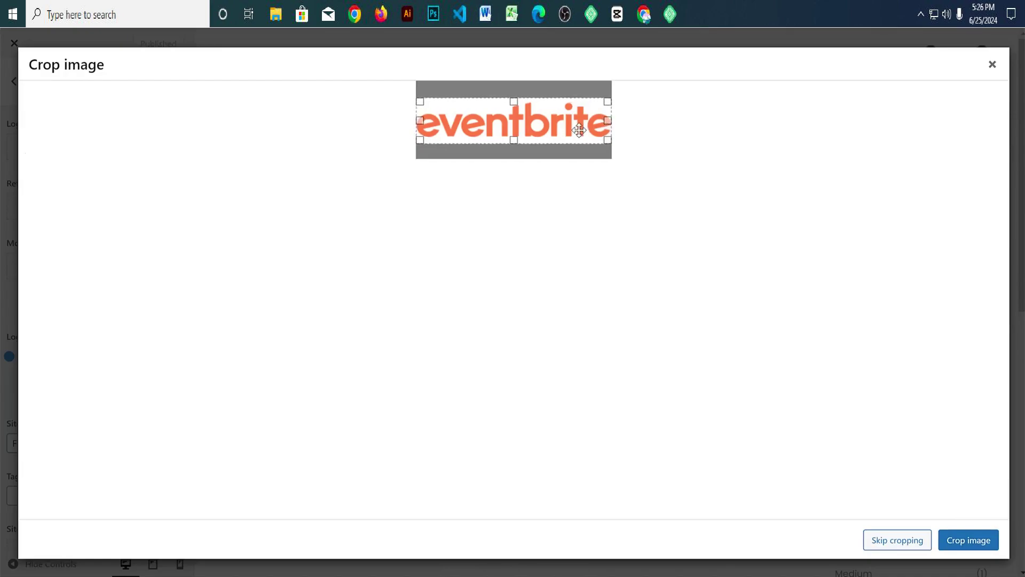
{"action": "left_click", "coordinate": [948, 541]}
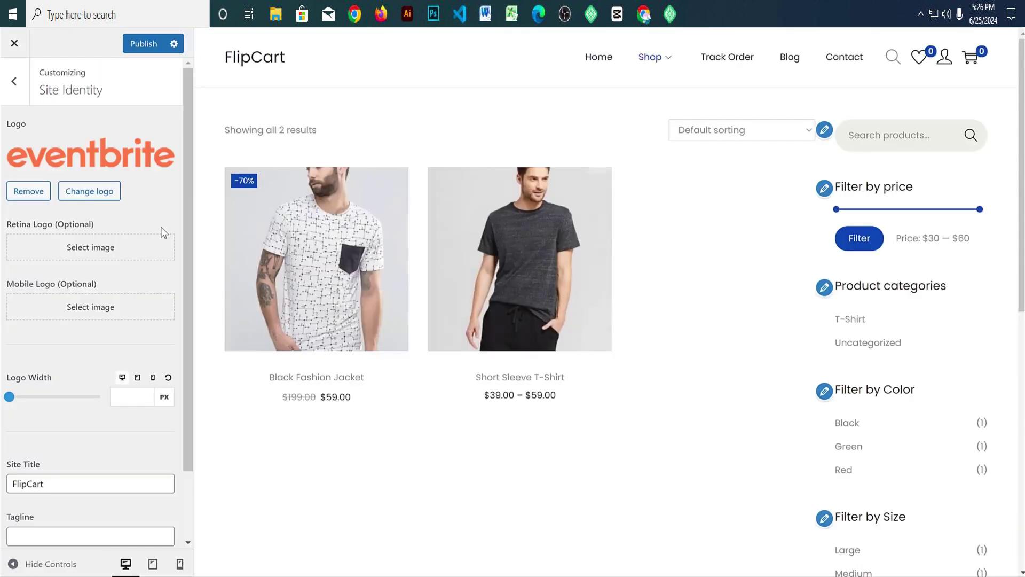
Step: Set the desktop logo width to 125 px and publish the change
{"action": "left_click", "coordinate": [127, 396]}
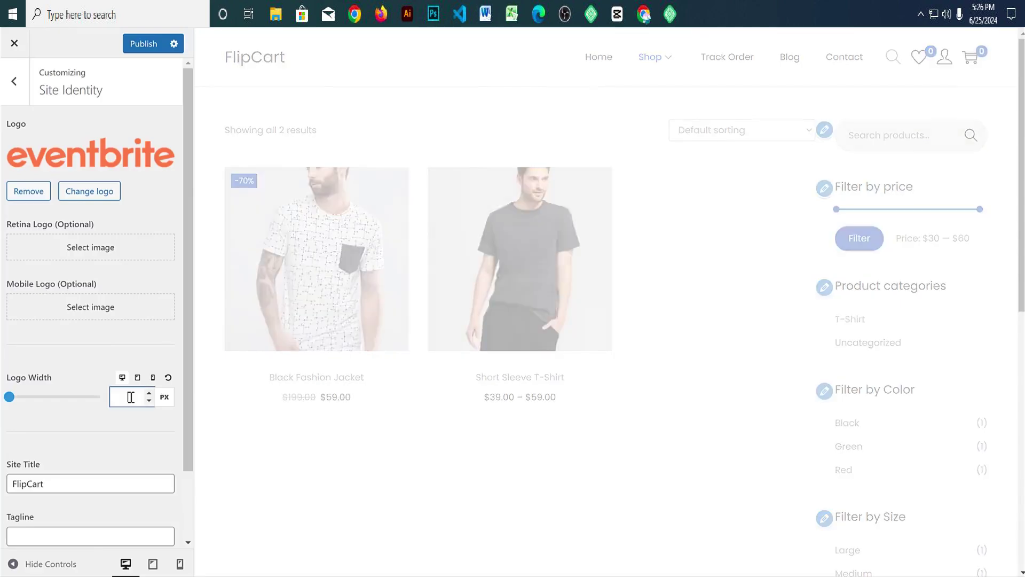
{"action": "type", "text": "120"}
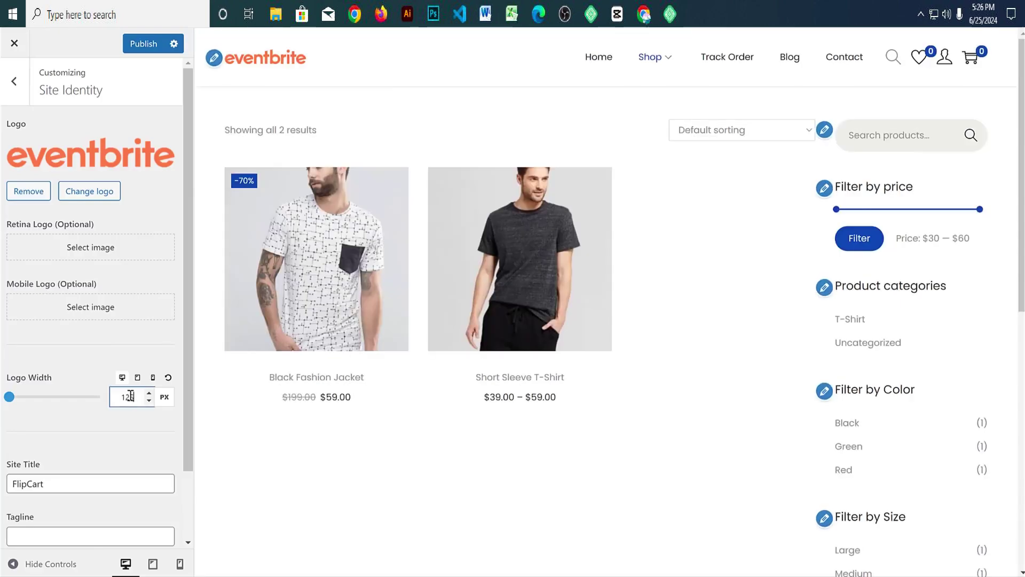
{"action": "left_click", "coordinate": [91, 418]}
{"action": "scroll", "coordinate": [97, 440], "scroll_direction": "down", "scroll_amount": 2}
{"action": "scroll", "coordinate": [97, 439], "scroll_direction": "up", "scroll_amount": 2}
{"action": "left_click", "coordinate": [137, 47]}
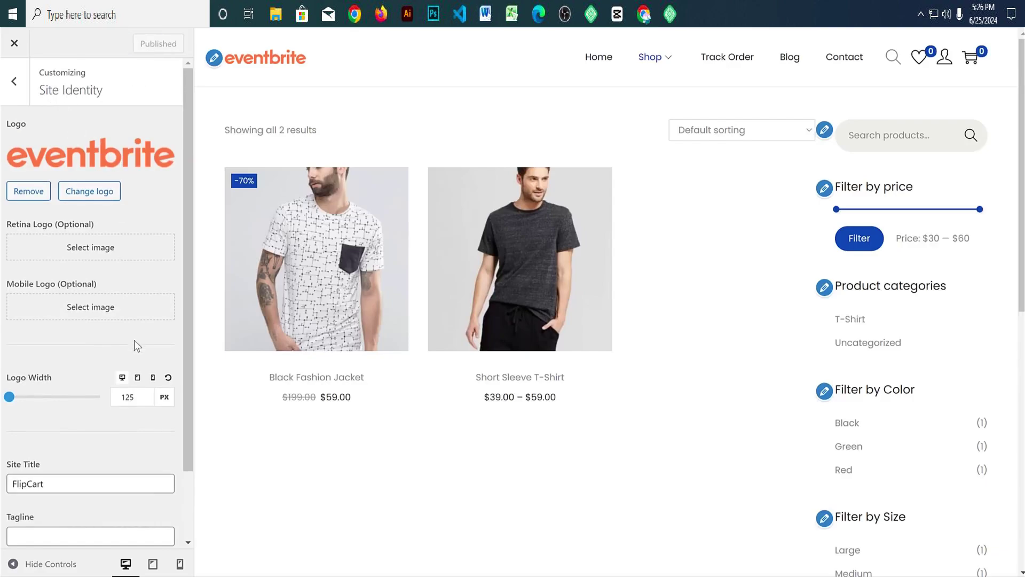
Step: Set the black handbag image from the media library as the site icon, cropped to its full square
{"action": "scroll", "coordinate": [103, 493], "scroll_direction": "down", "scroll_amount": 2}
{"action": "left_click", "coordinate": [72, 515]}
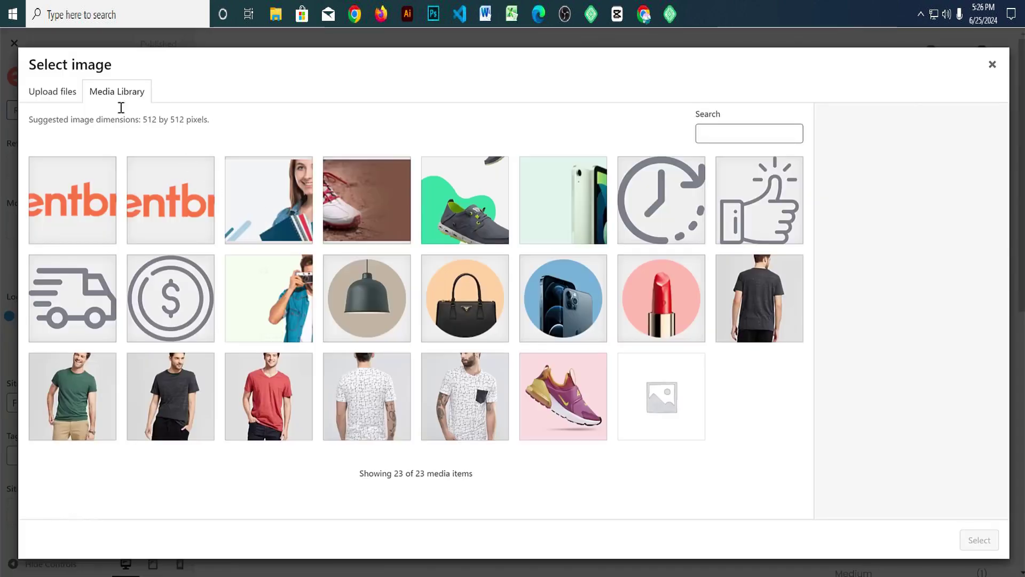
{"action": "left_click", "coordinate": [395, 323]}
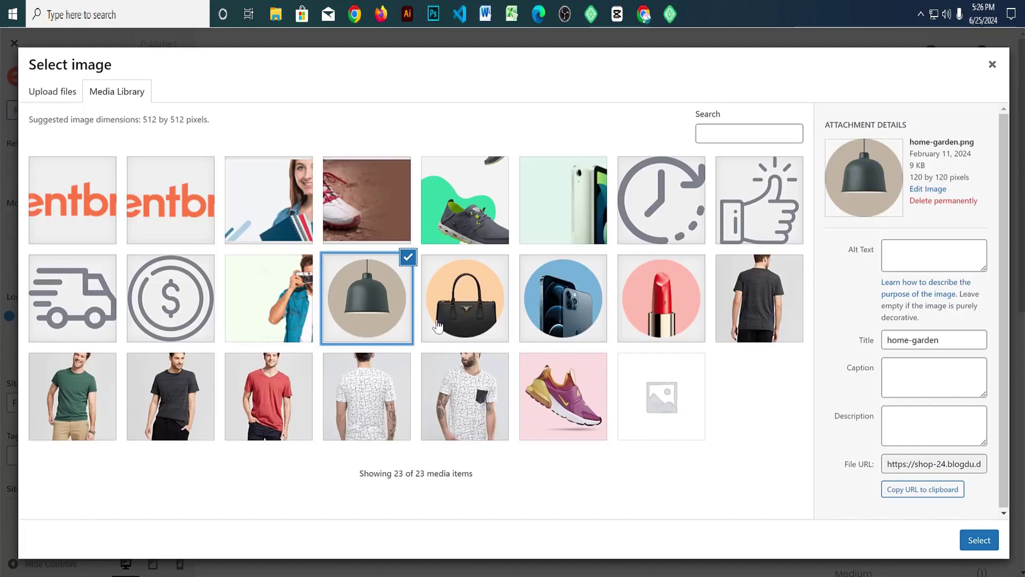
{"action": "left_click", "coordinate": [489, 322]}
{"action": "left_click", "coordinate": [979, 539]}
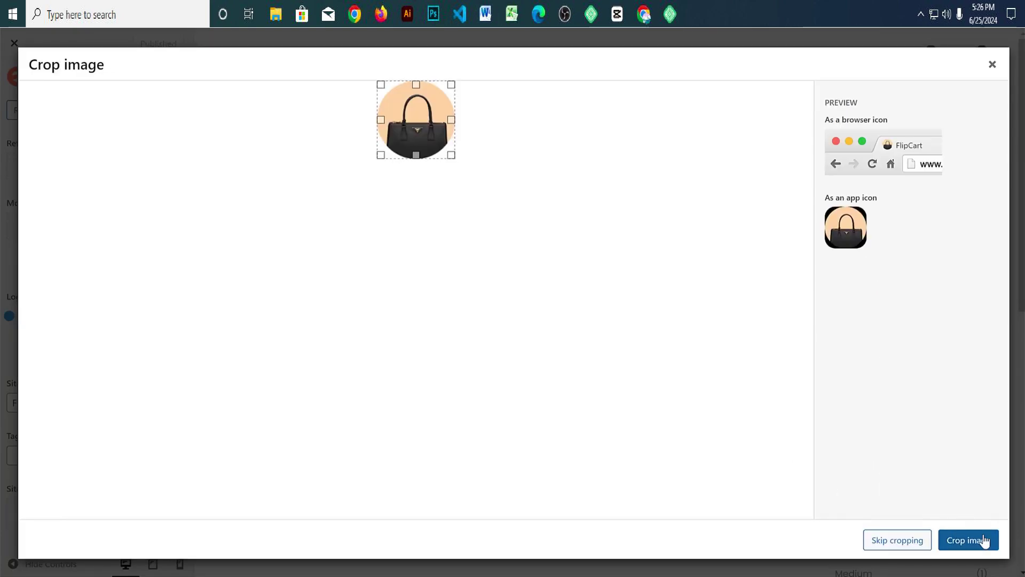
{"action": "left_click", "coordinate": [980, 545]}
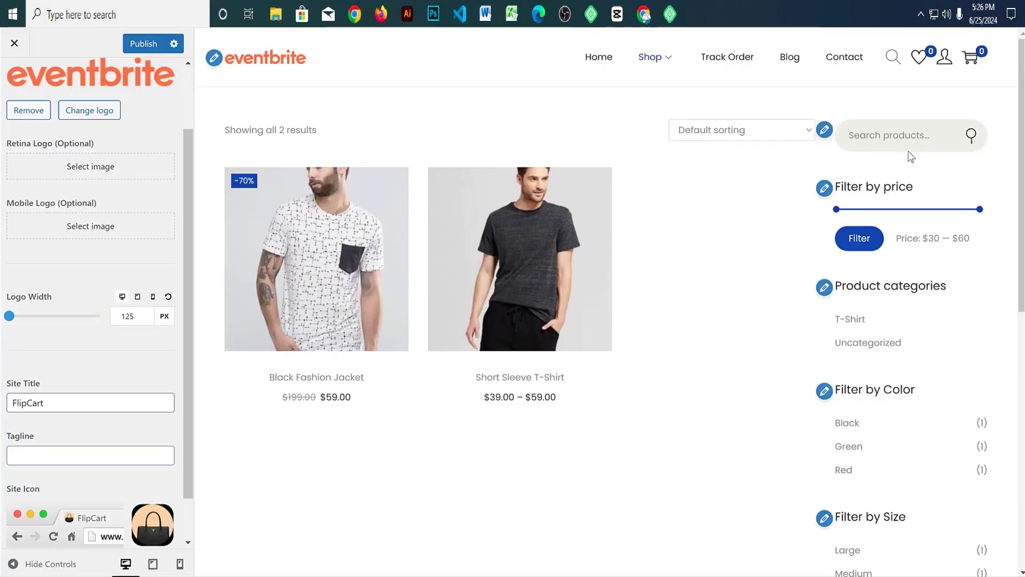
Step: Check the site icon in the browser tab and publish the change
{"action": "scroll", "coordinate": [120, 453], "scroll_direction": "down", "scroll_amount": 1}
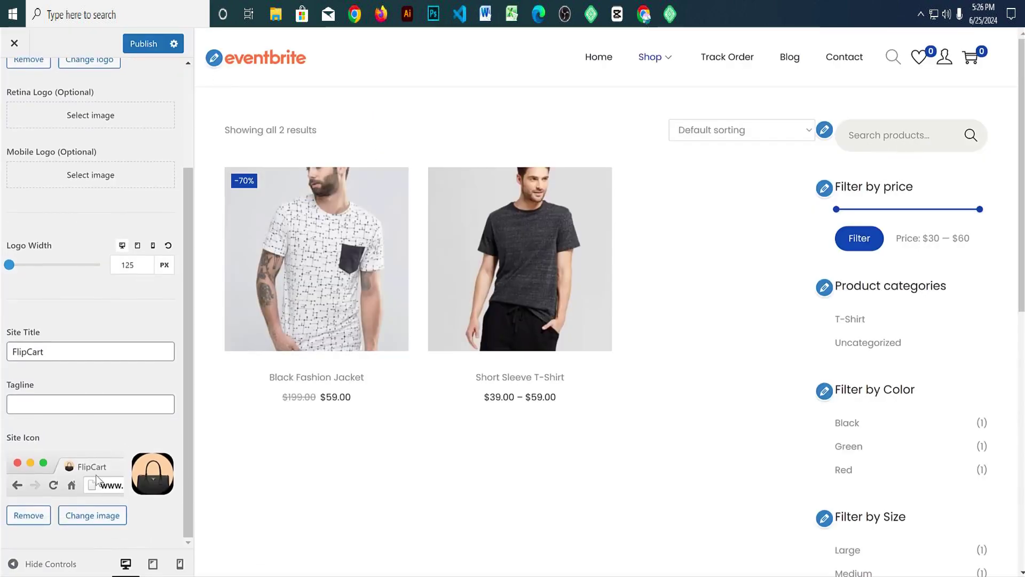
{"action": "key", "text": "F11"}
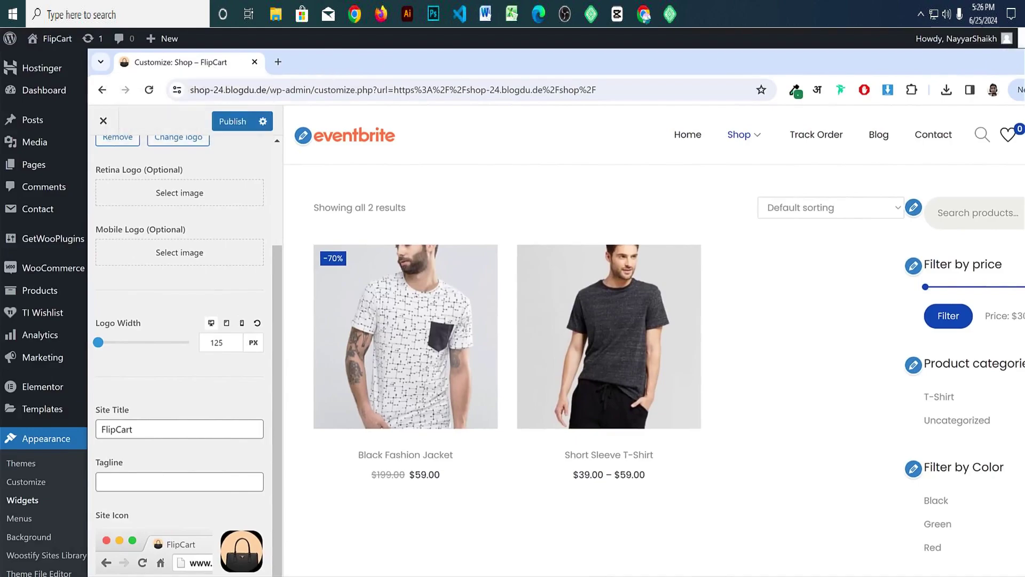
{"action": "key", "text": "F11"}
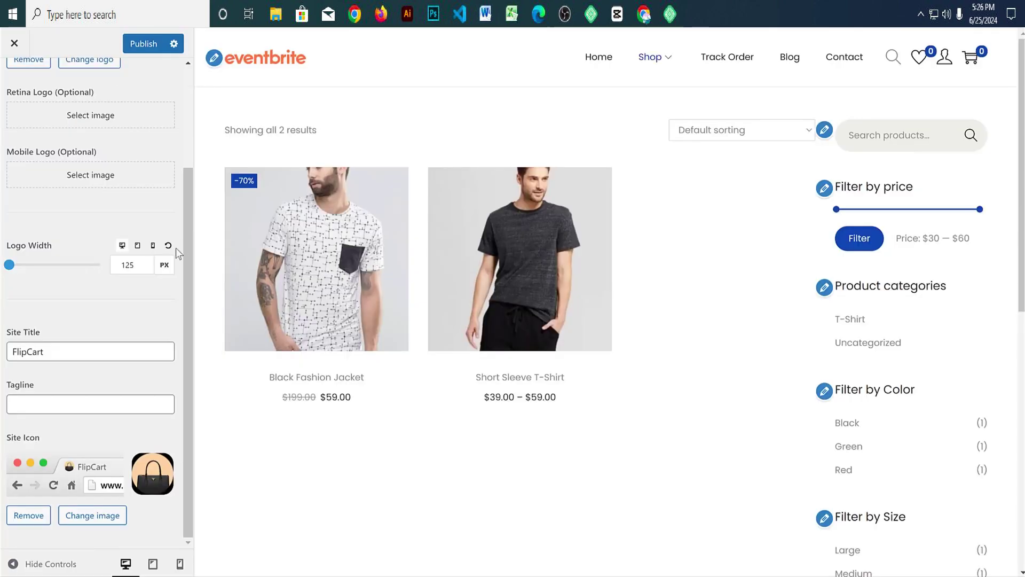
{"action": "left_click", "coordinate": [137, 53]}
{"action": "scroll", "coordinate": [137, 213], "scroll_direction": "up", "scroll_amount": 3}
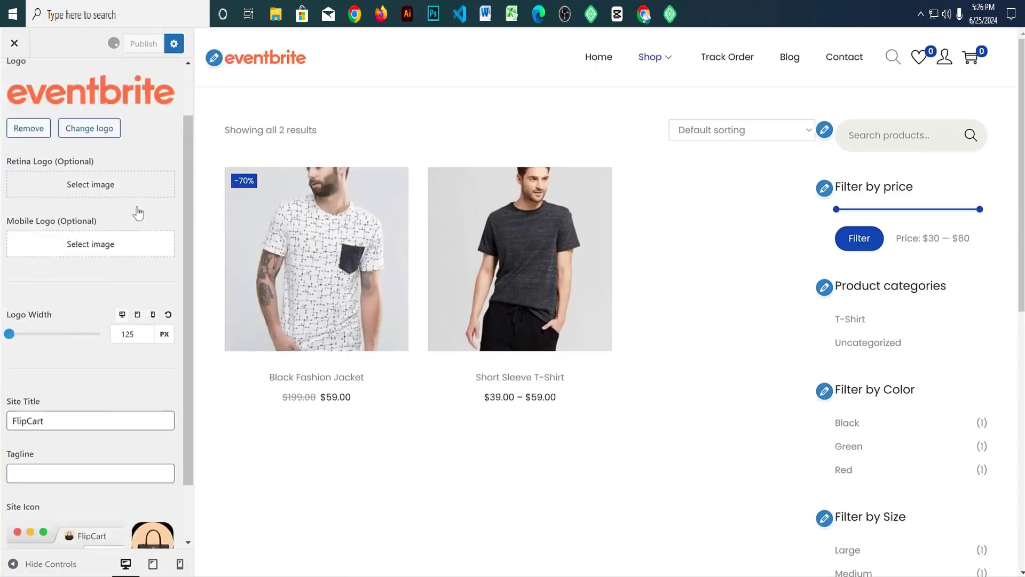
{"action": "left_click", "coordinate": [16, 83]}
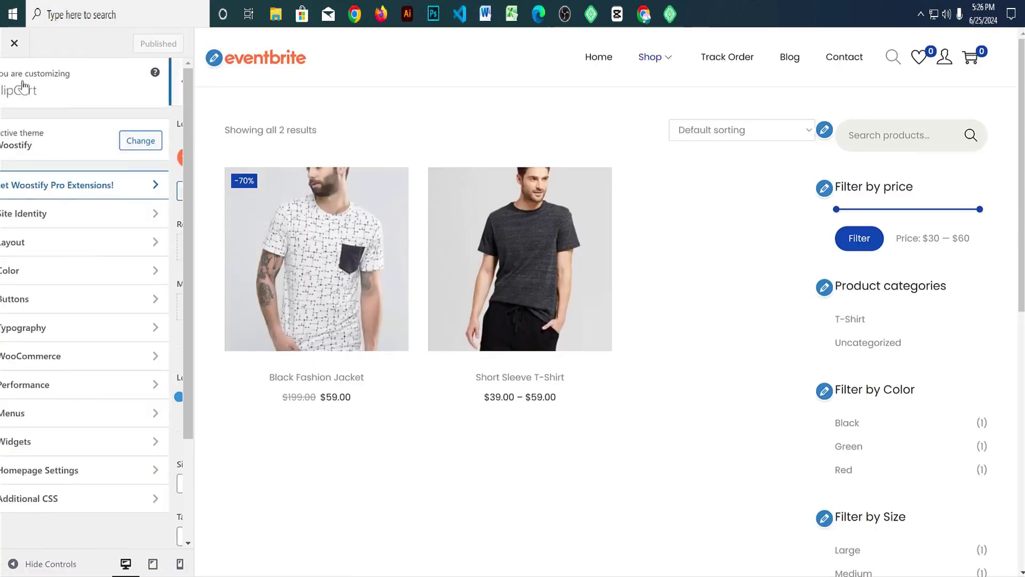
{"action": "left_click", "coordinate": [68, 215]}
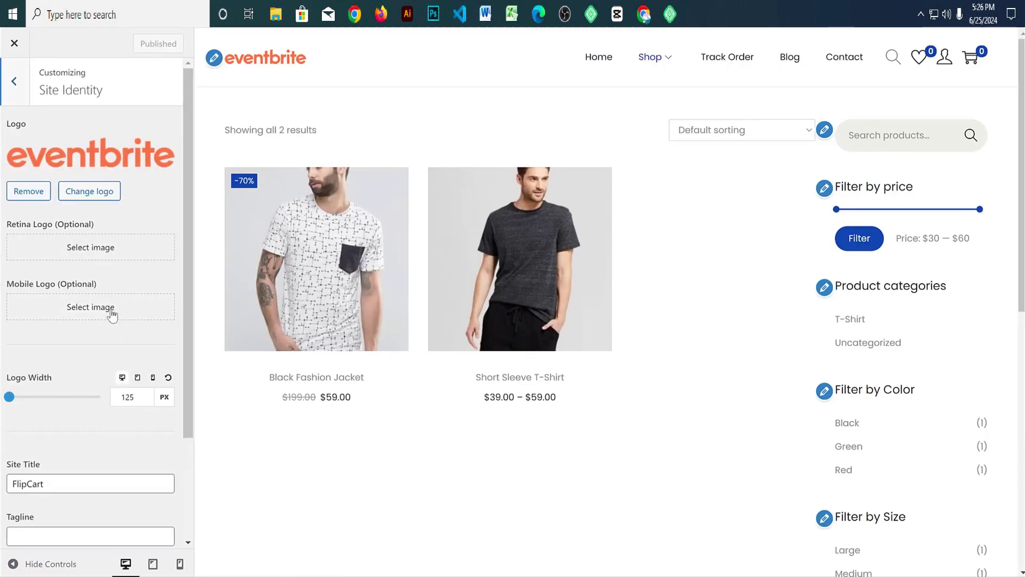
{"action": "left_click", "coordinate": [14, 84]}
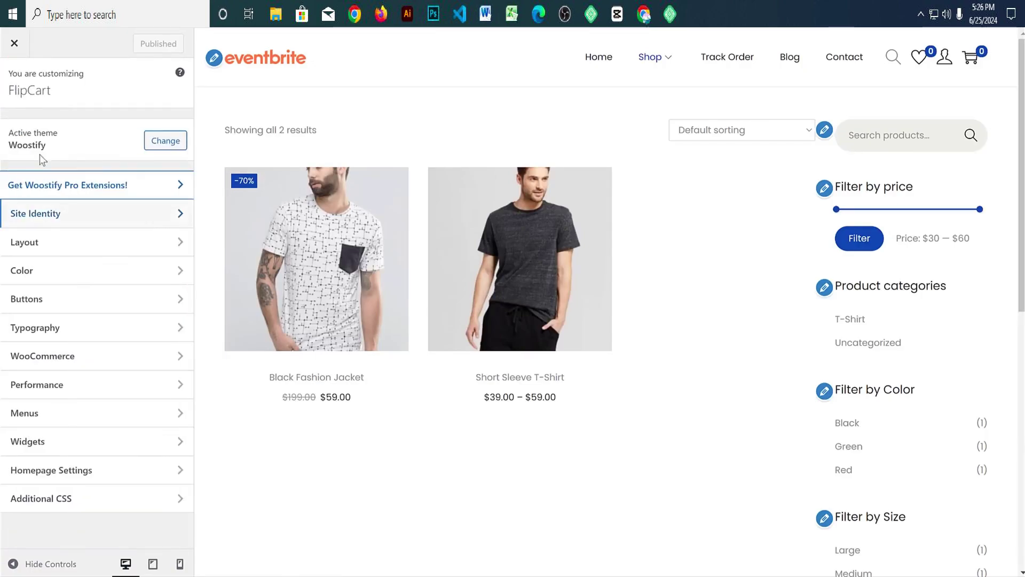
{"action": "left_click", "coordinate": [69, 217]}
Step: Set the logo width for mobile devices to 125 px and publish the change
{"action": "left_click", "coordinate": [180, 565]}
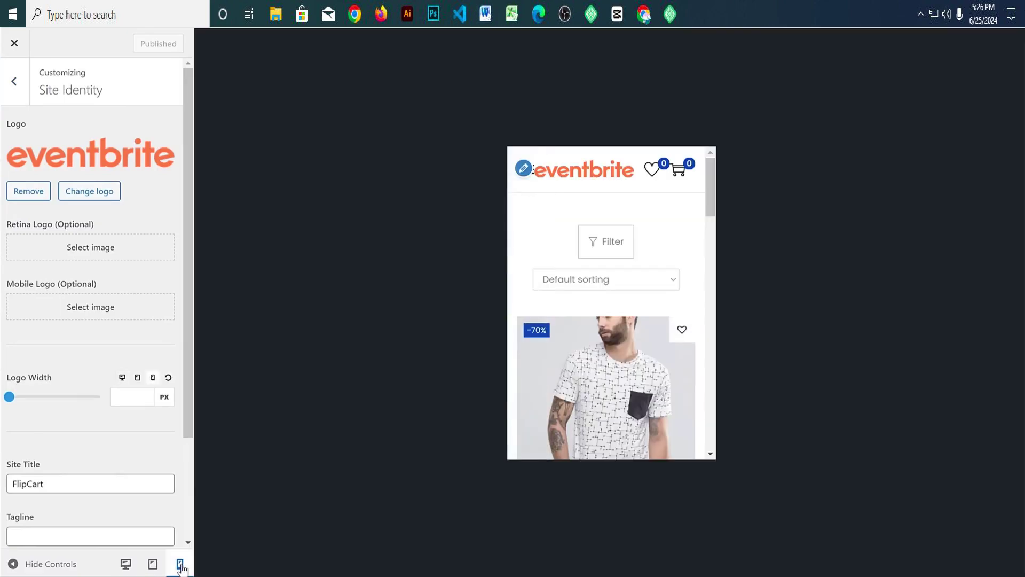
{"action": "left_click", "coordinate": [127, 399]}
{"action": "type", "text": "125"}
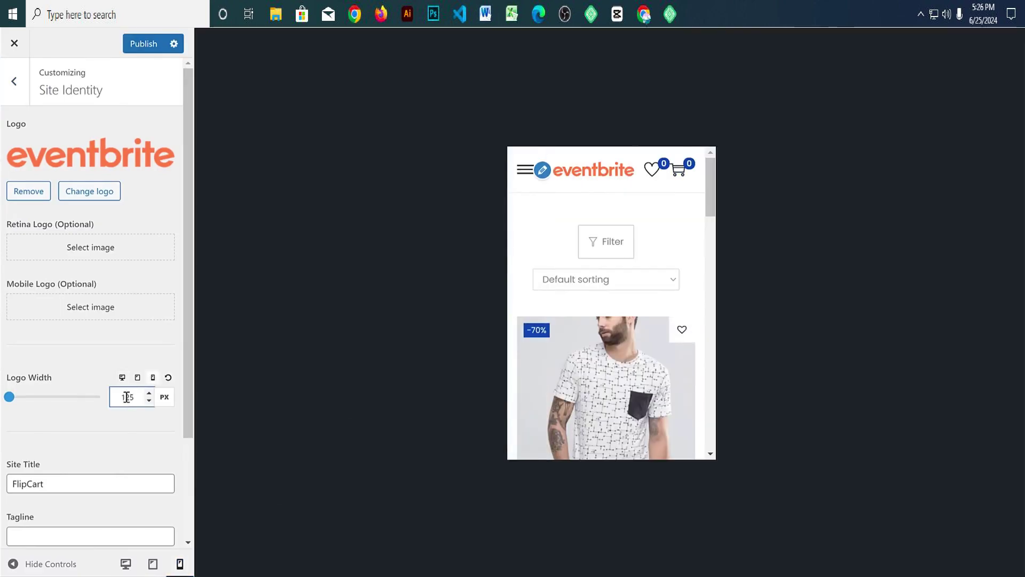
{"action": "left_click", "coordinate": [181, 565]}
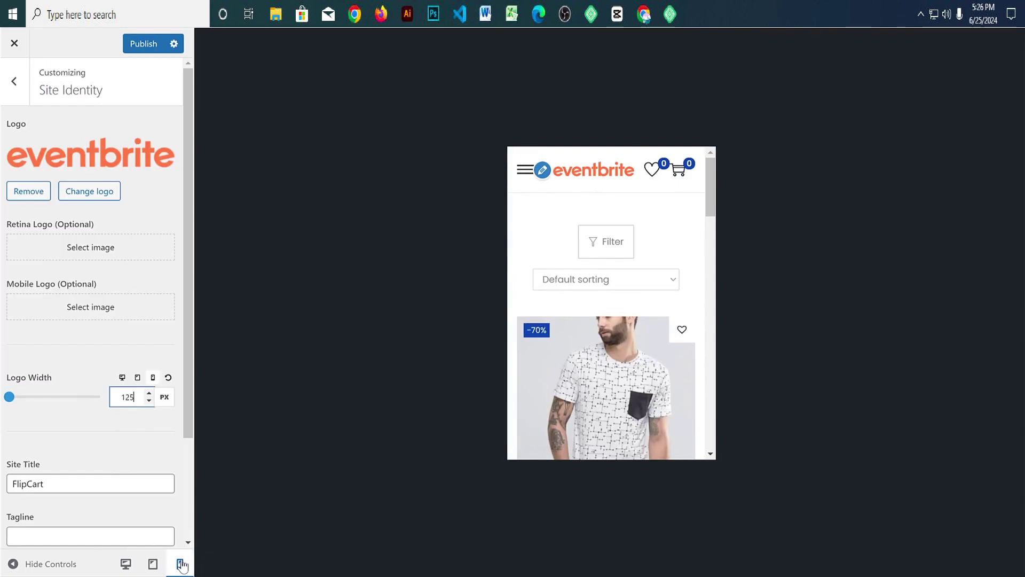
{"action": "left_click", "coordinate": [141, 45]}
{"action": "left_click", "coordinate": [20, 90]}
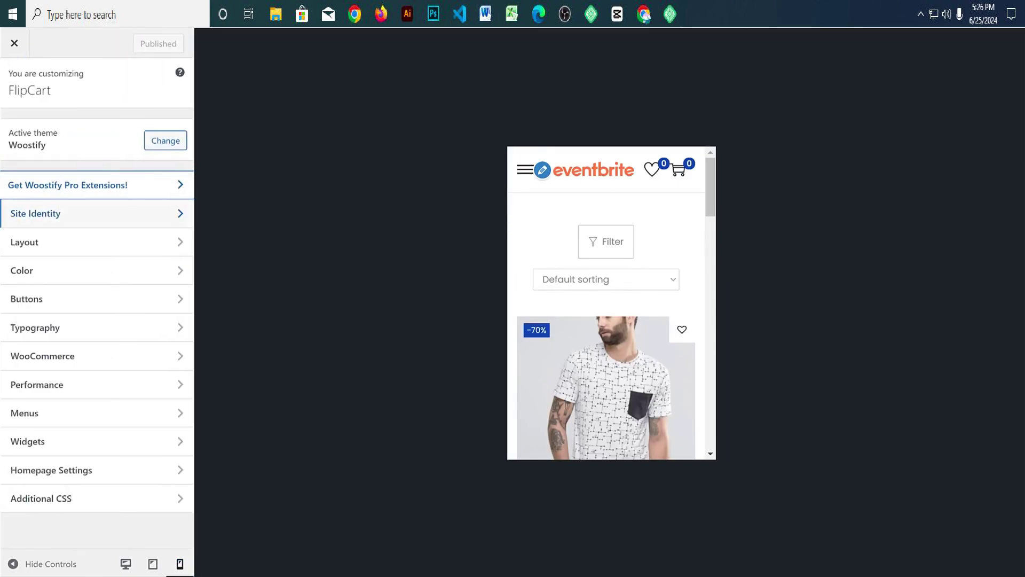
Step: Switch the preview to desktop and set the normal header's background to #1B1A41, sampled from the reference shop's header
{"action": "left_click", "coordinate": [129, 566]}
{"action": "mouse_move", "coordinate": [453, 258]}
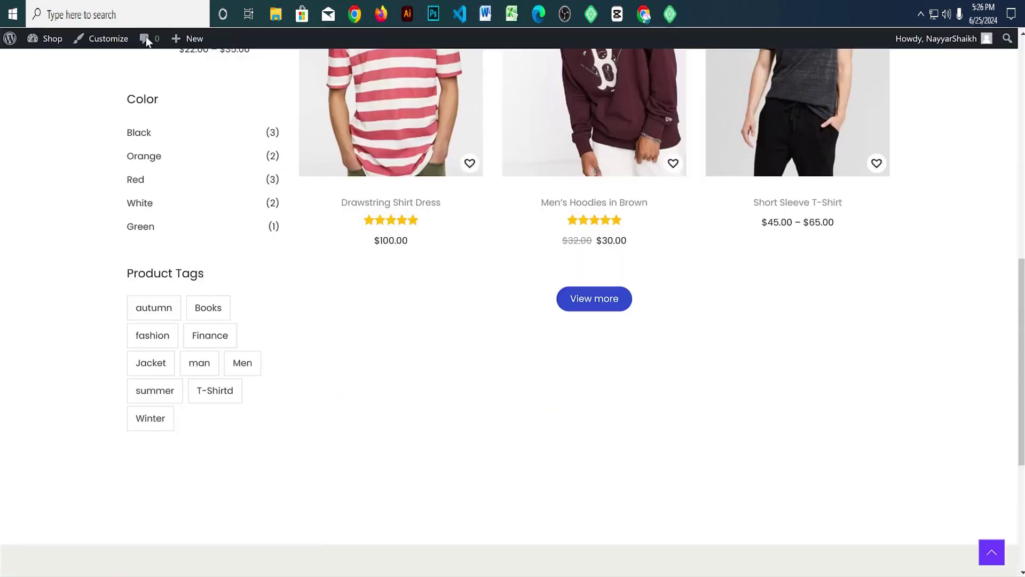
{"action": "scroll", "coordinate": [316, 231], "scroll_direction": "up", "scroll_amount": 10}
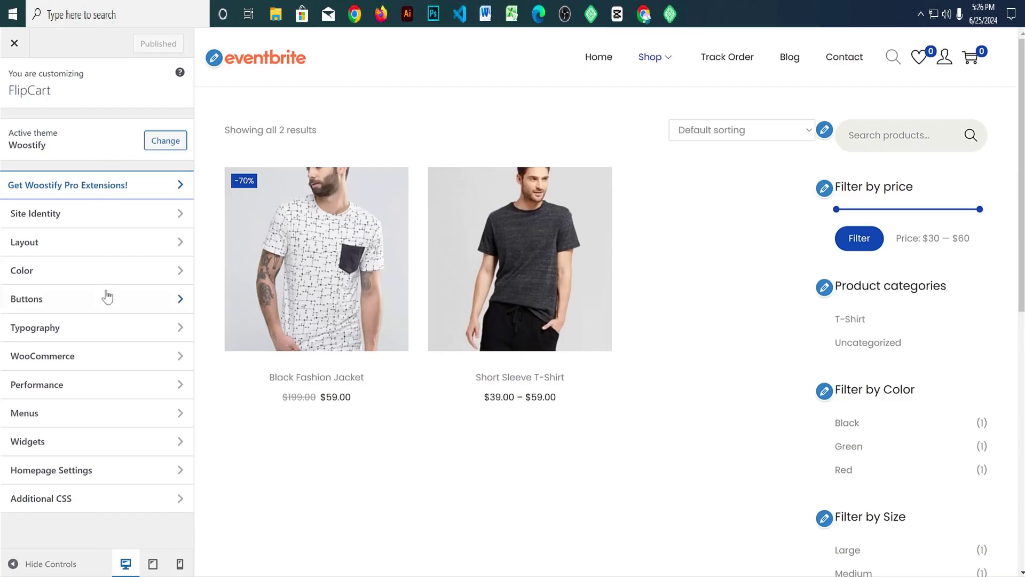
{"action": "left_click", "coordinate": [76, 245]}
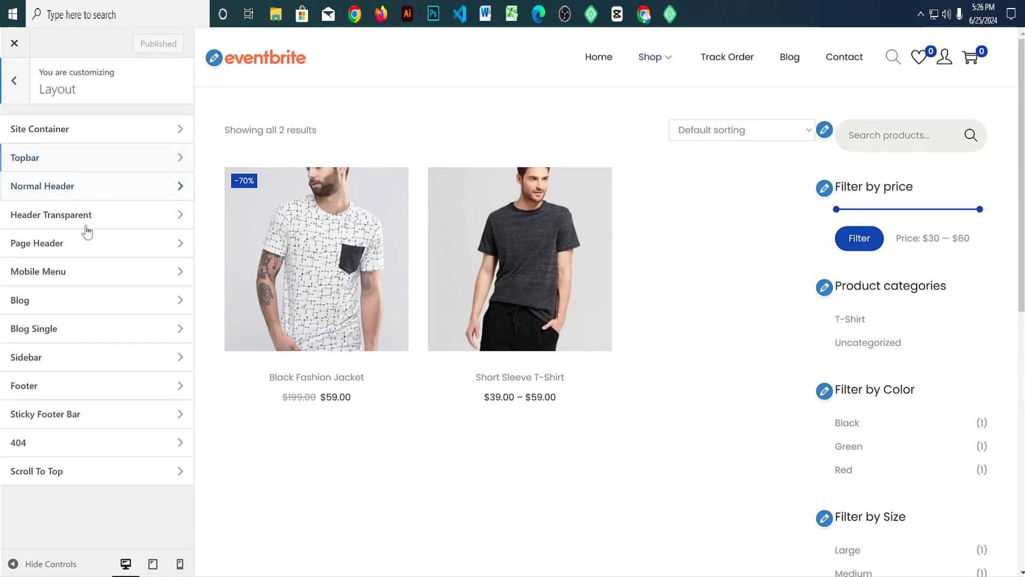
{"action": "left_click", "coordinate": [80, 191]}
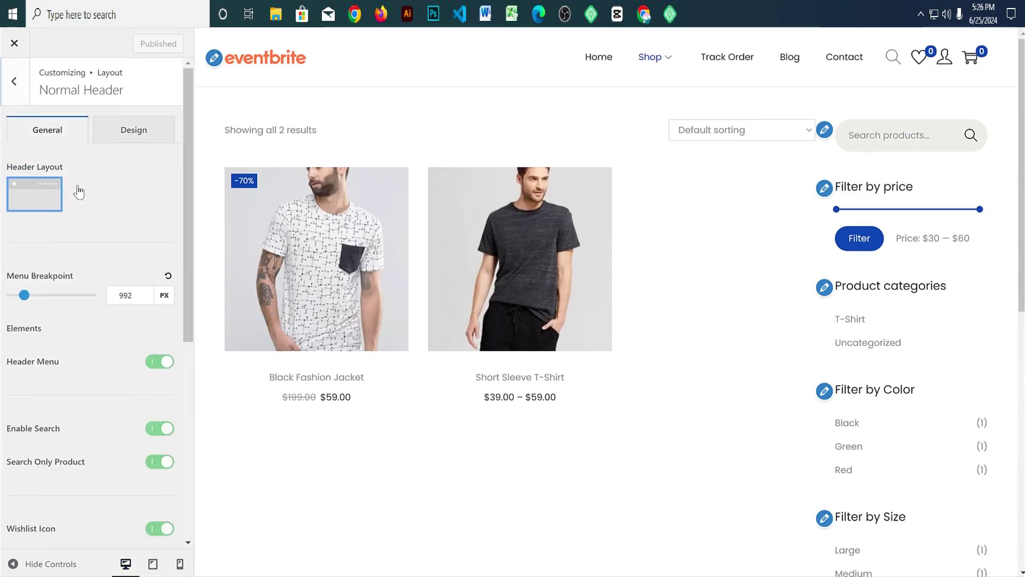
{"action": "left_click", "coordinate": [133, 144]}
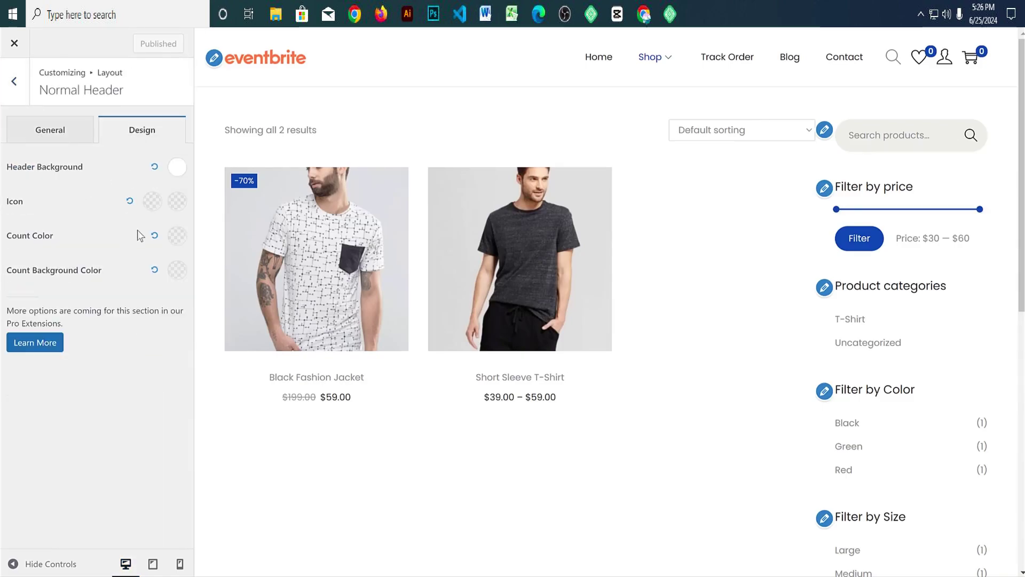
{"action": "left_click", "coordinate": [175, 168]}
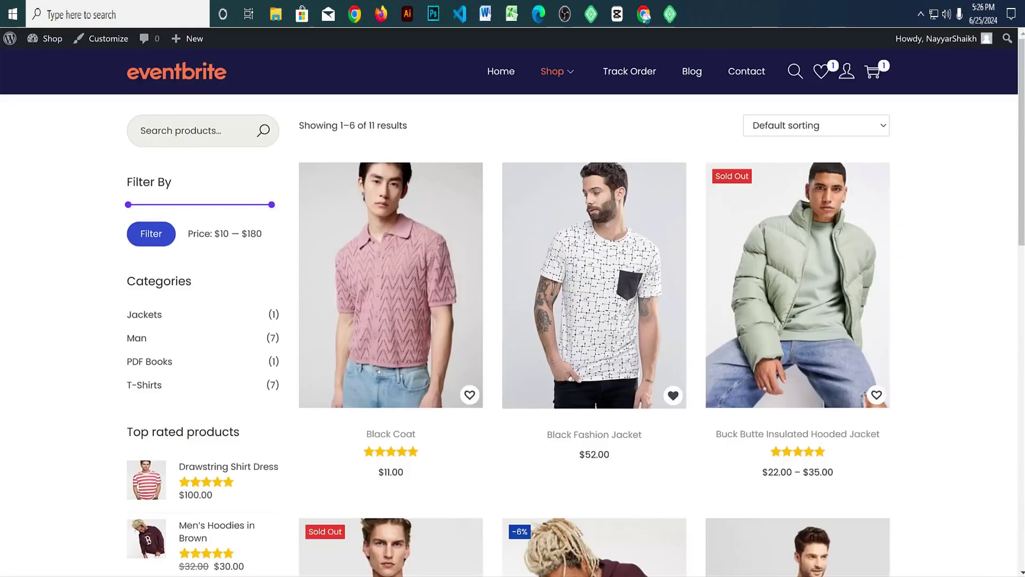
{"action": "key", "text": "alt+shift+z"}
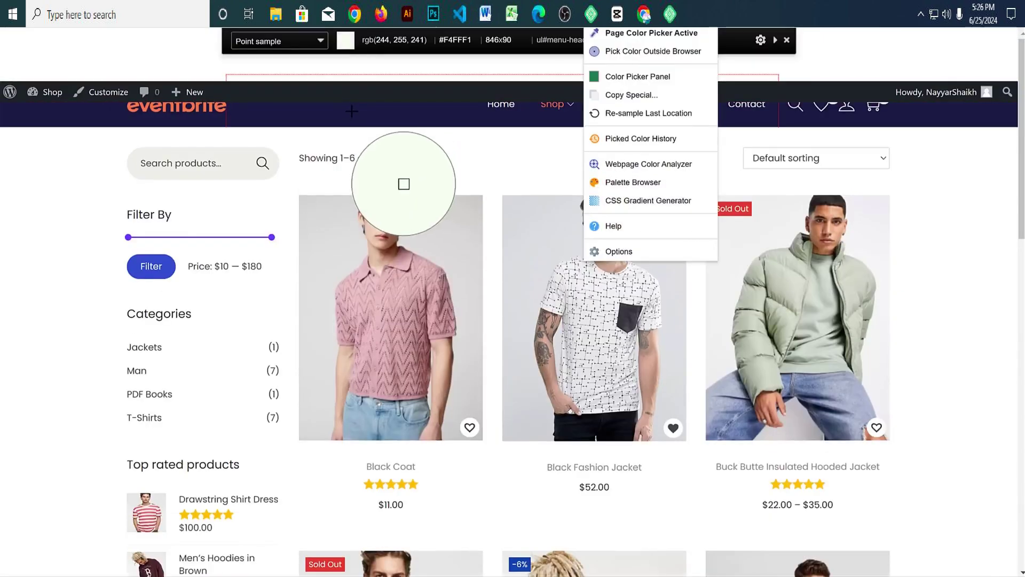
{"action": "left_click", "coordinate": [351, 111]}
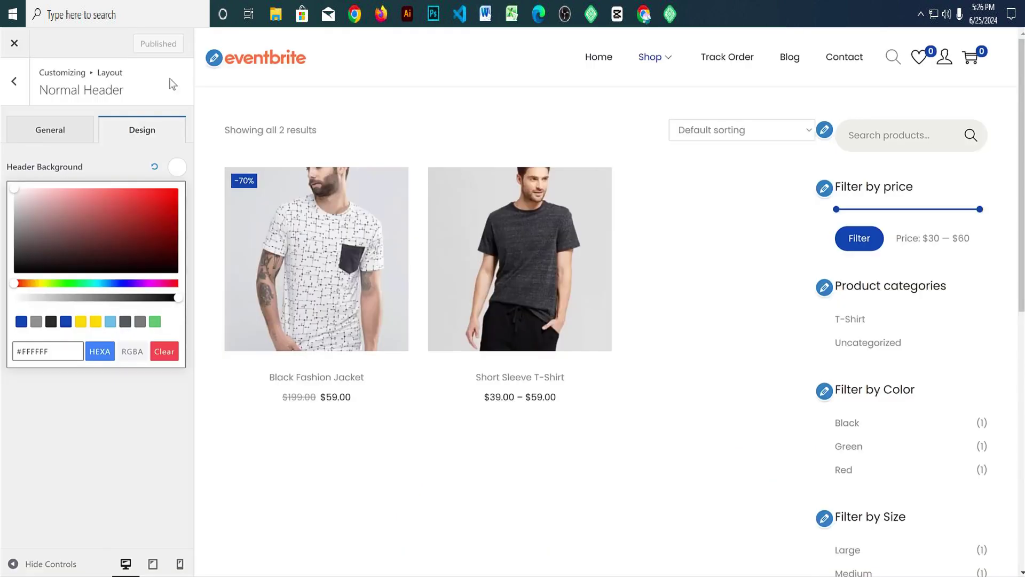
{"action": "triple_click", "coordinate": [61, 357]}
{"action": "type", "text": "#1B1A41"}
{"action": "left_click", "coordinate": [71, 422]}
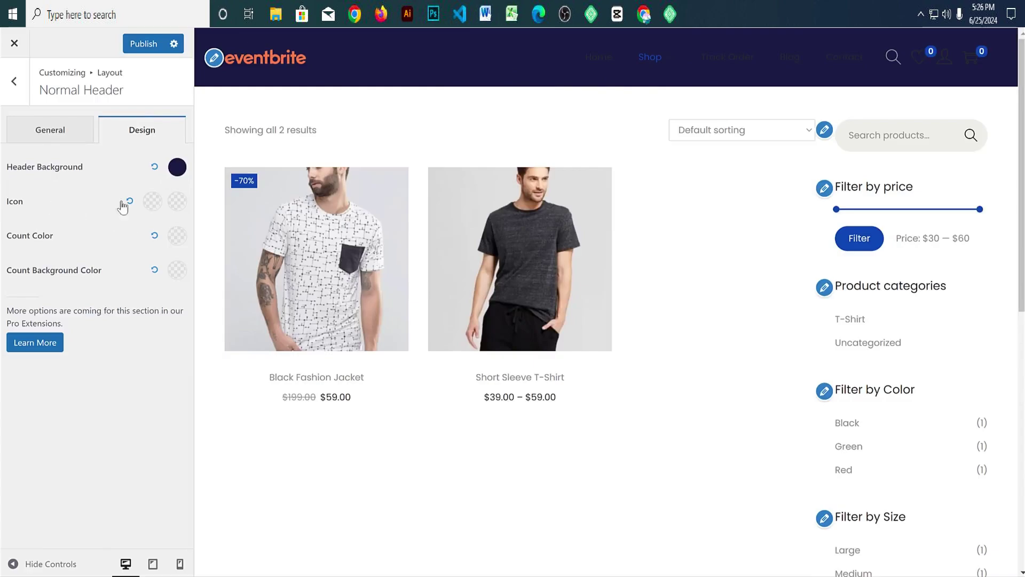
Step: Set the header icons' first colour to fully opaque white, #FFFFFF, and copy its colour code
{"action": "left_click", "coordinate": [152, 200]}
{"action": "left_click", "coordinate": [64, 272]}
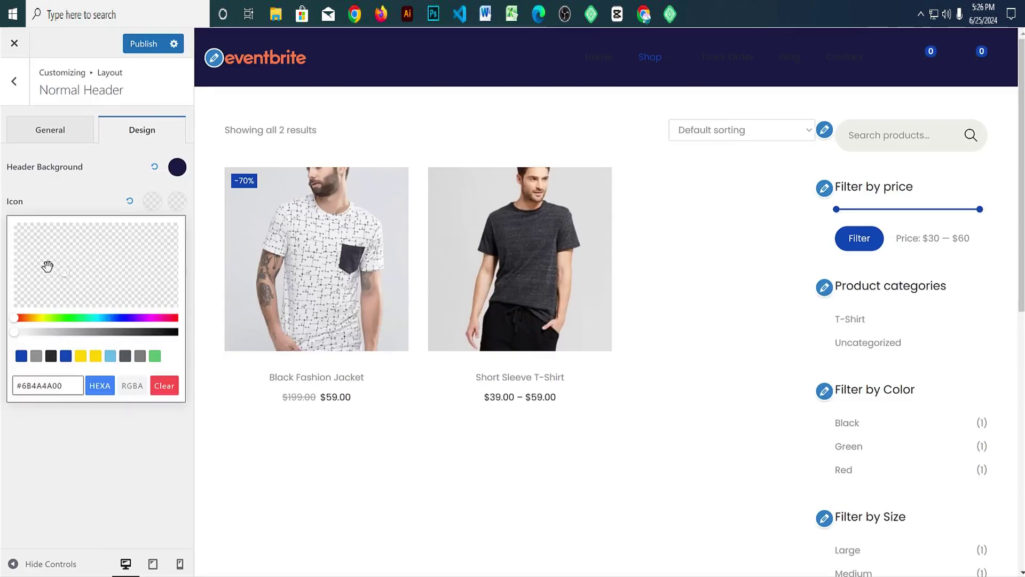
{"action": "left_click_drag", "start_coordinate": [14, 331], "coordinate": [177, 331]}
{"action": "left_click", "coordinate": [28, 246]}
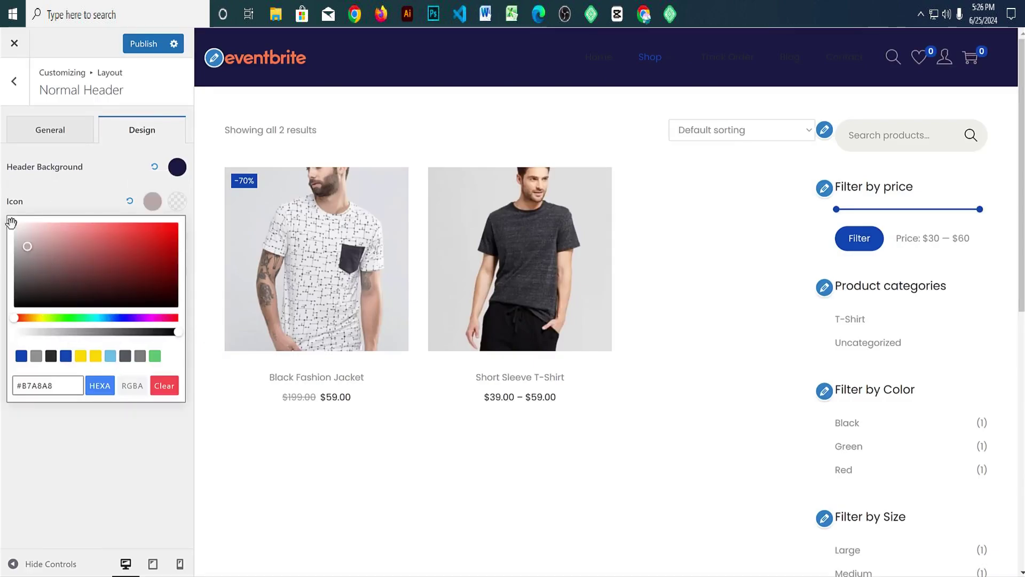
{"action": "left_click", "coordinate": [12, 222]}
{"action": "double_click", "coordinate": [46, 386]}
{"action": "key", "text": "ctrl+c"}
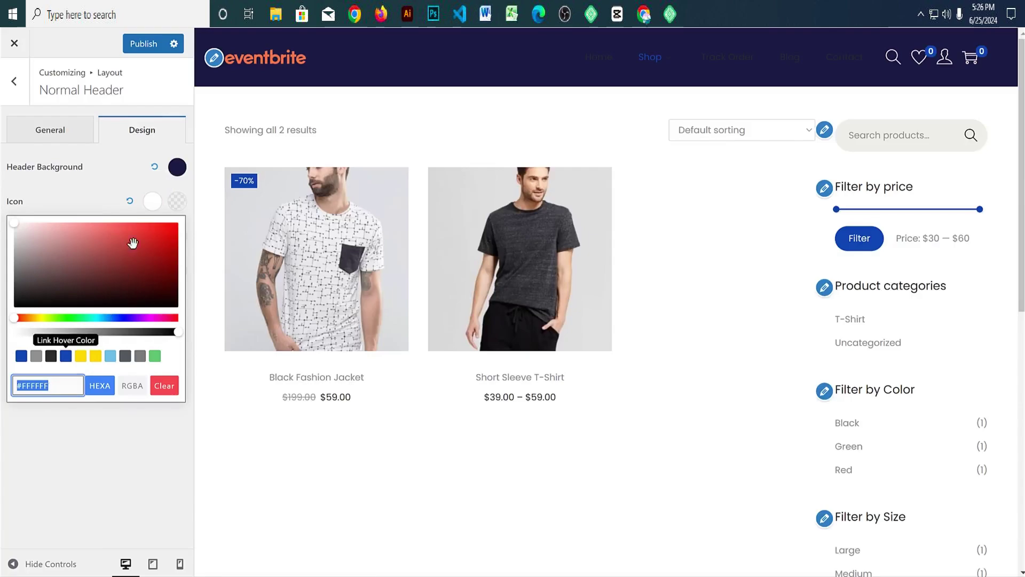
Step: Apply the copied #FFFFFF as the second colour of the header icons
{"action": "left_click", "coordinate": [176, 202]}
{"action": "double_click", "coordinate": [69, 385]}
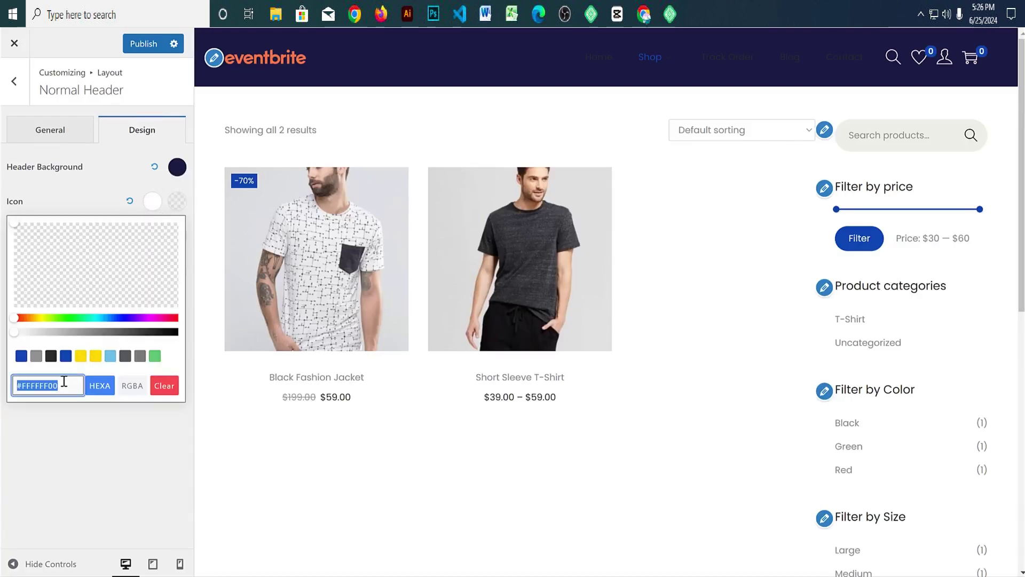
{"action": "key", "text": "ctrl+v"}
{"action": "left_click", "coordinate": [130, 408]}
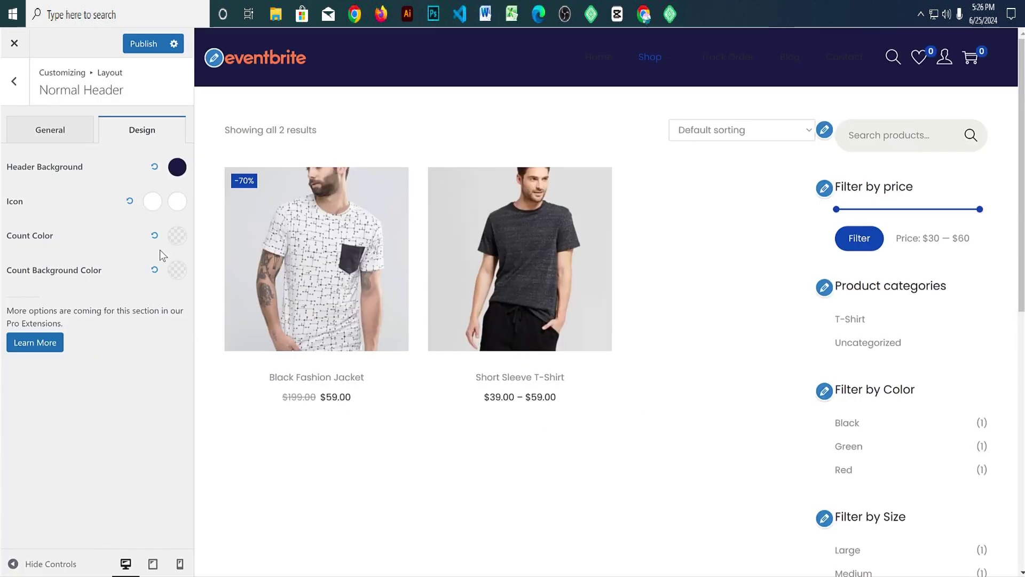
Step: Sample the orange of the reference shop's logo and set the header's count color to #FA6E49
{"action": "left_click", "coordinate": [177, 236]}
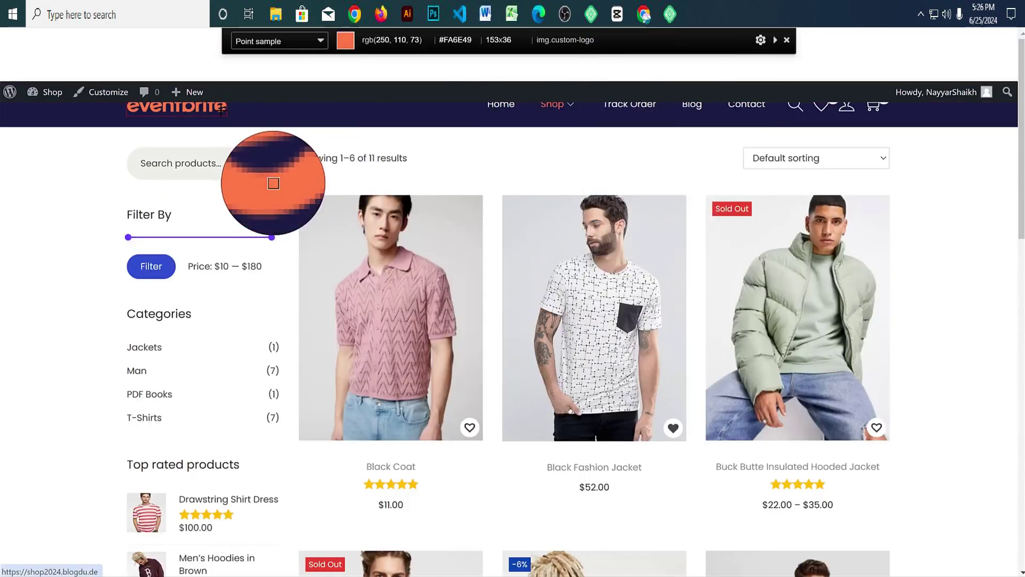
{"action": "left_click", "coordinate": [221, 111]}
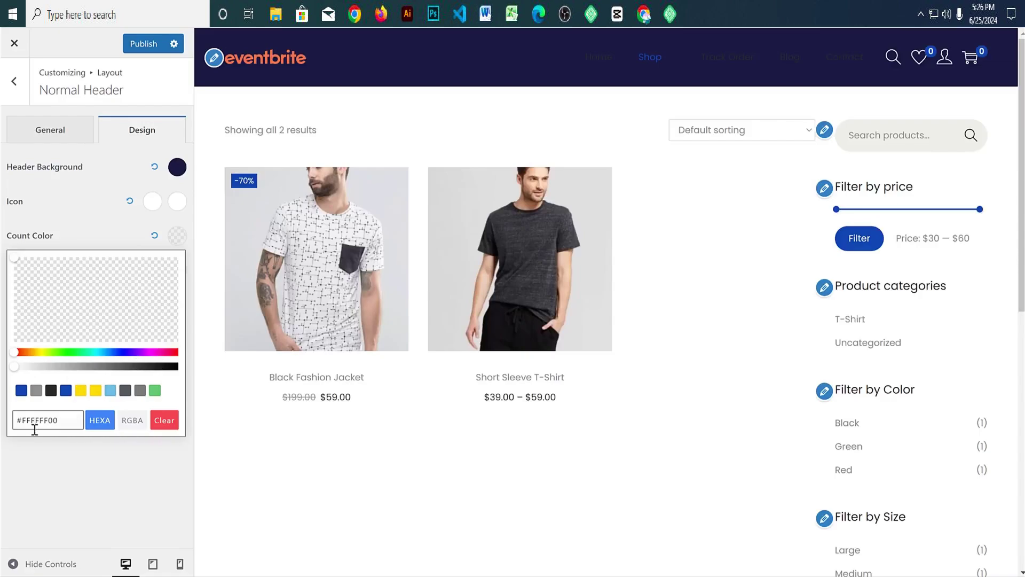
{"action": "triple_click", "coordinate": [34, 427]}
{"action": "key", "text": "ctrl+v"}
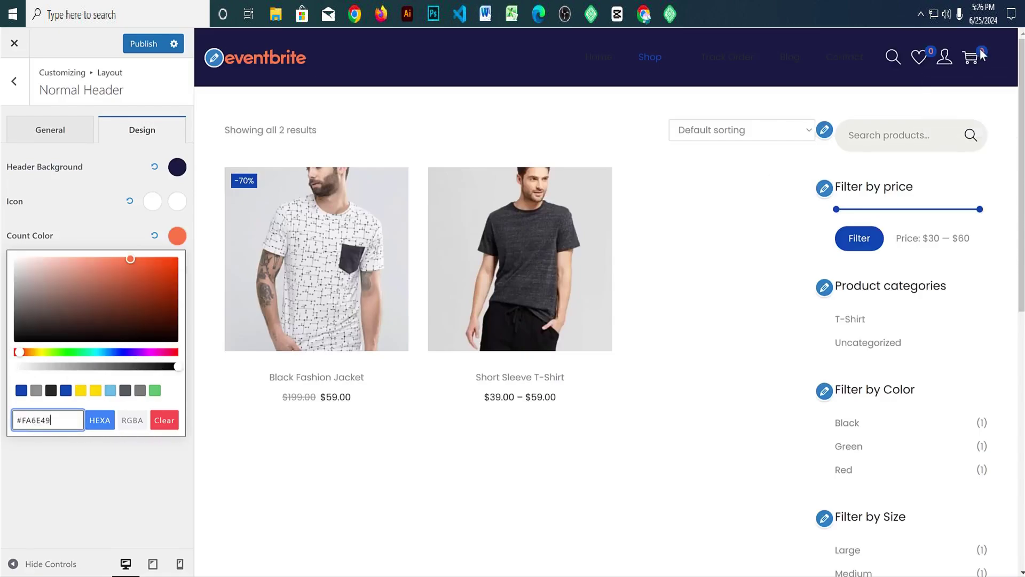
{"action": "left_click", "coordinate": [112, 220]}
Step: Set the header's count background color to opaque #FFFFFF and publish the header changes
{"action": "left_click", "coordinate": [177, 270]}
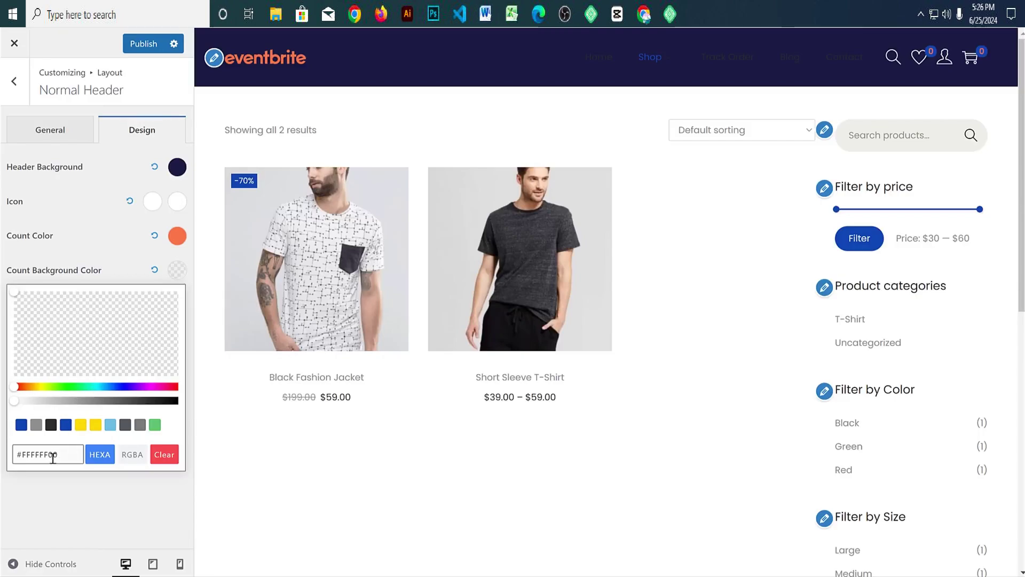
{"action": "left_click", "coordinate": [80, 460]}
{"action": "key", "text": "BackSpace"}
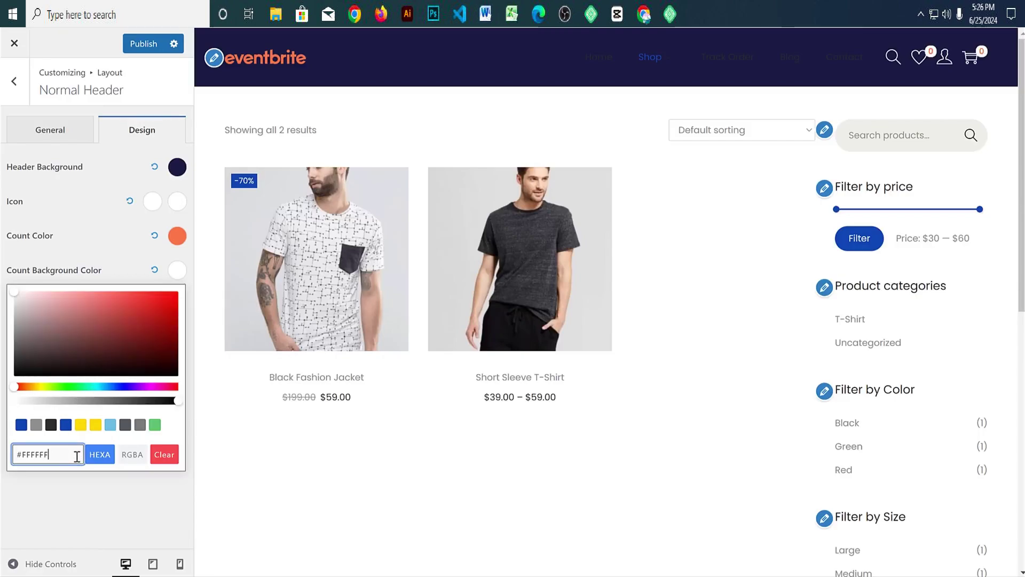
{"action": "left_click", "coordinate": [82, 170]}
{"action": "left_click", "coordinate": [143, 44]}
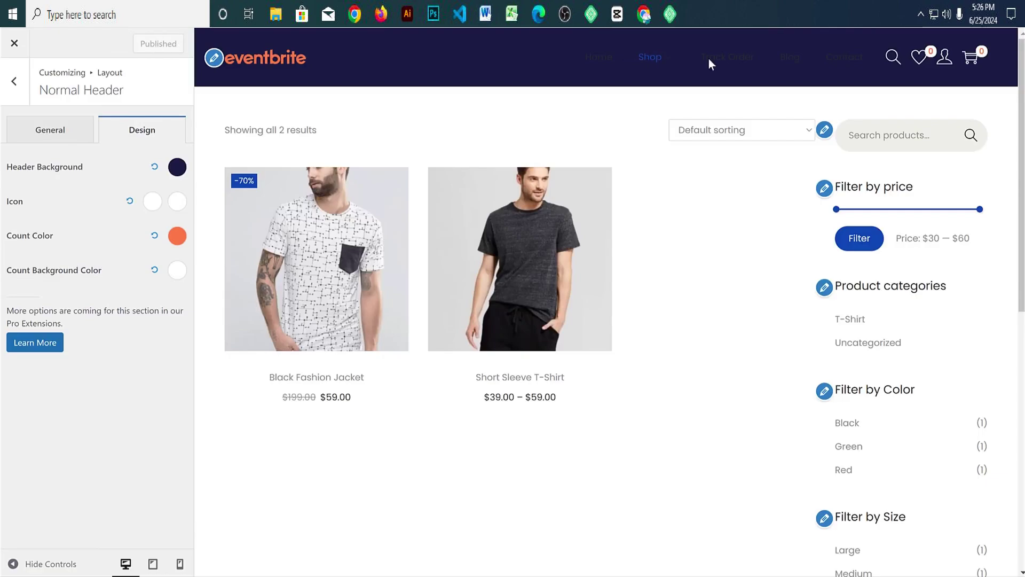
Step: Set the parent menu color in the primary menu typography to #FFFFFF and publish the change
{"action": "left_click", "coordinate": [12, 84]}
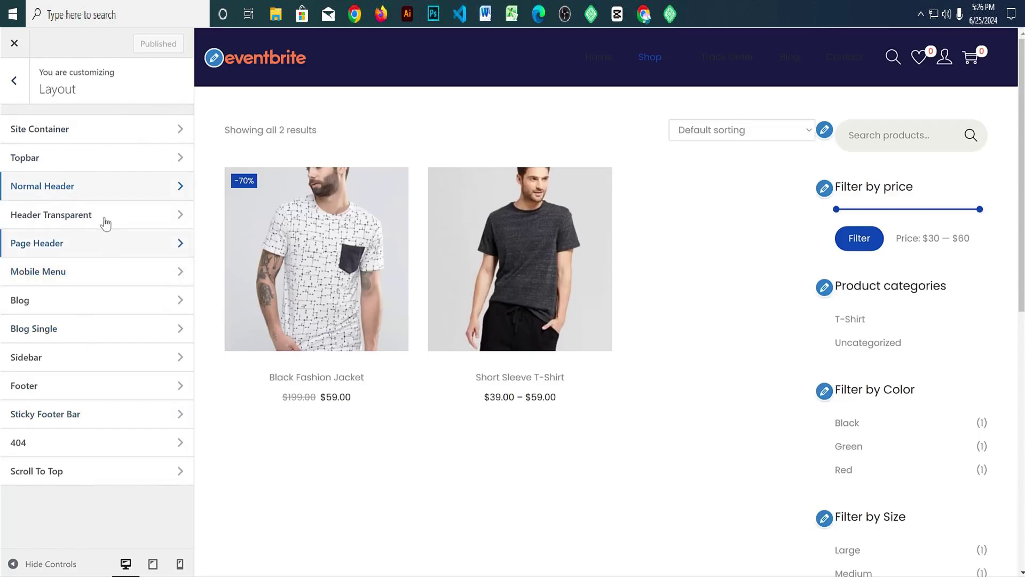
{"action": "left_click", "coordinate": [14, 93]}
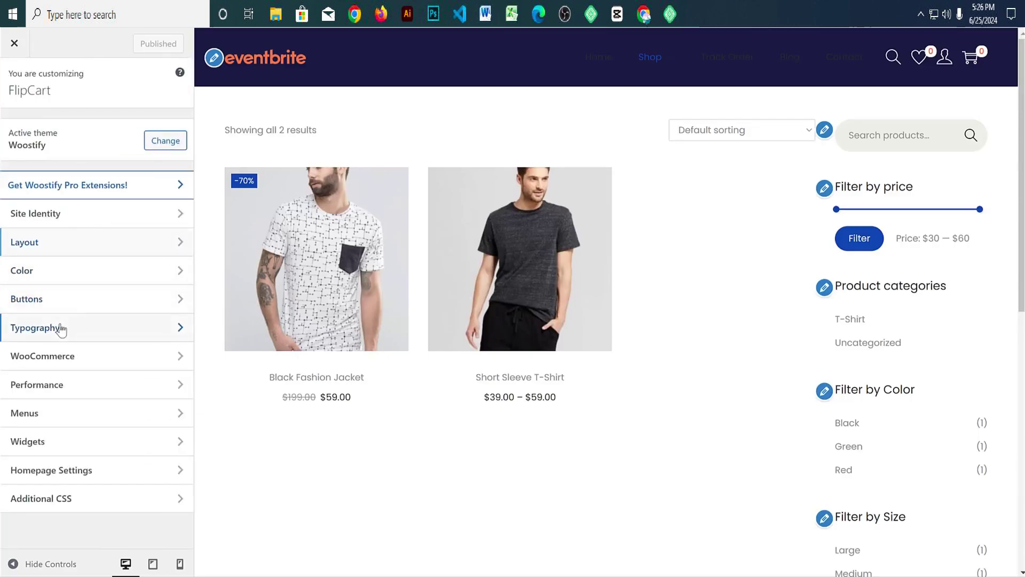
{"action": "left_click", "coordinate": [59, 330]}
{"action": "left_click", "coordinate": [73, 161]}
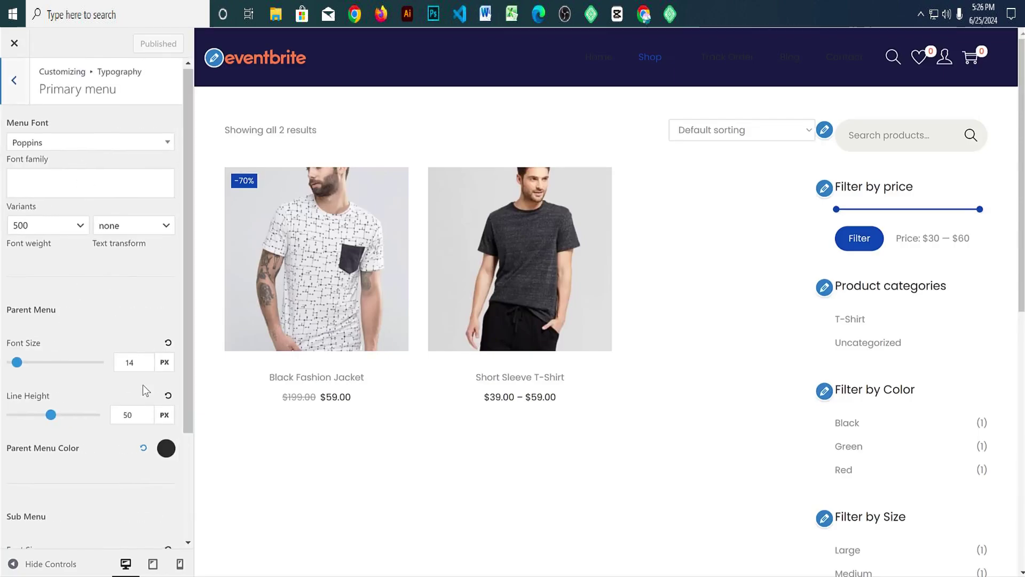
{"action": "scroll", "coordinate": [145, 389], "scroll_direction": "down", "scroll_amount": 3}
{"action": "left_click", "coordinate": [166, 318]}
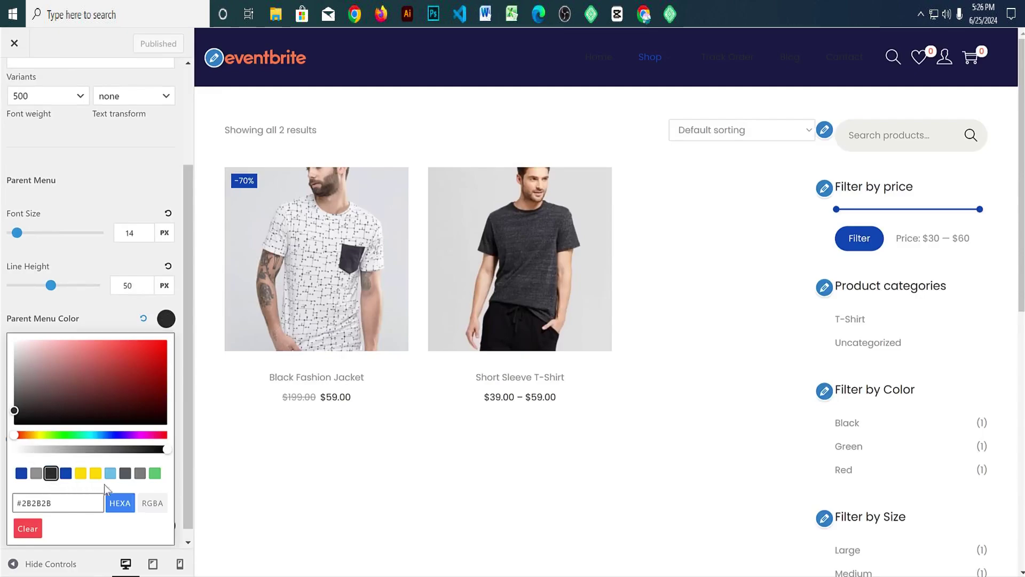
{"action": "left_click_drag", "start_coordinate": [68, 502], "coordinate": [15, 505]}
{"action": "key", "text": "ctrl+v"}
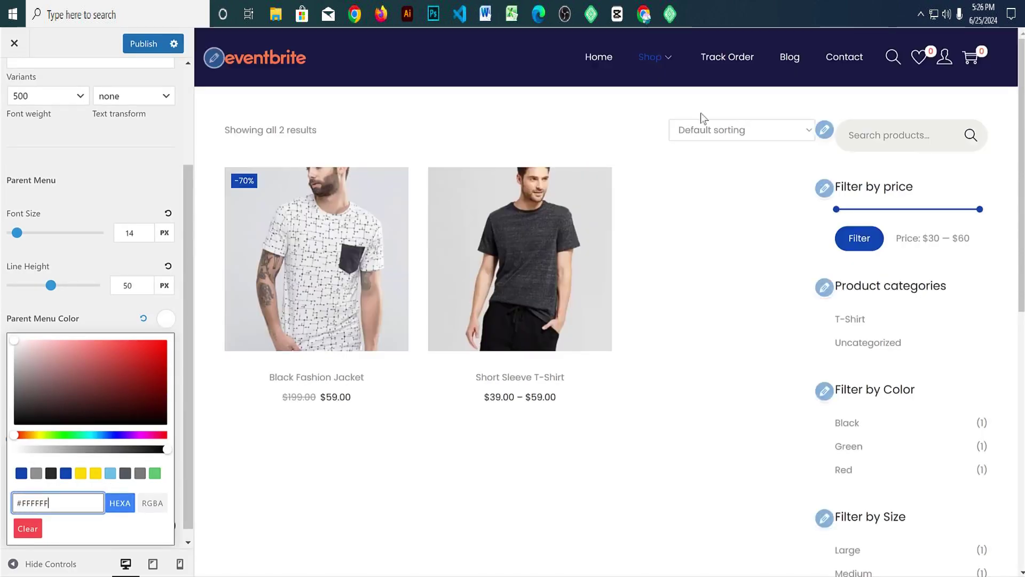
{"action": "left_click", "coordinate": [141, 45]}
{"action": "scroll", "coordinate": [101, 360], "scroll_direction": "down", "scroll_amount": 1}
{"action": "scroll", "coordinate": [101, 360], "scroll_direction": "up", "scroll_amount": 3}
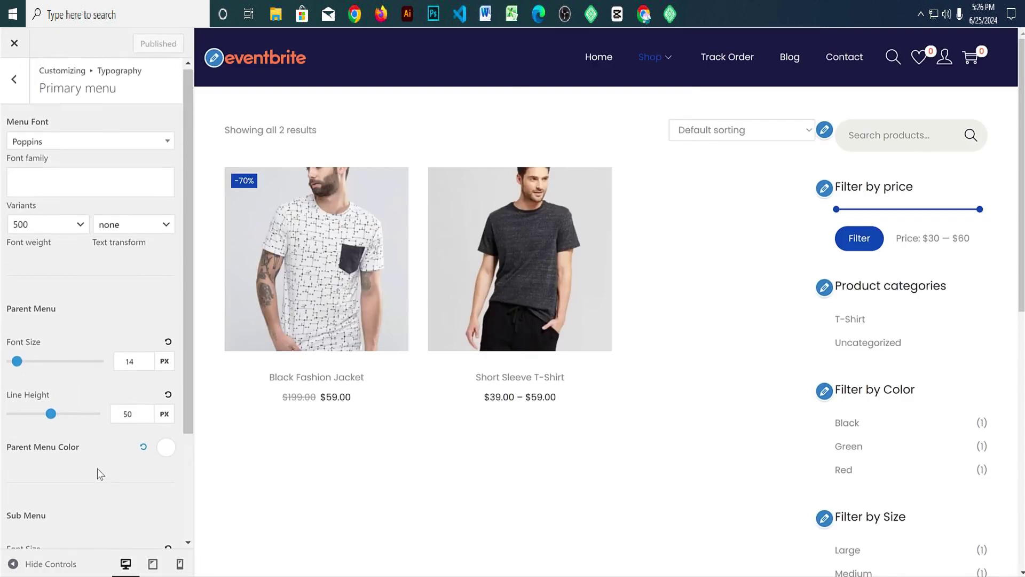
Step: Set the WooCommerce product thumbnail cropping to a custom aspect ratio of 3:4
{"action": "left_click", "coordinate": [9, 91]}
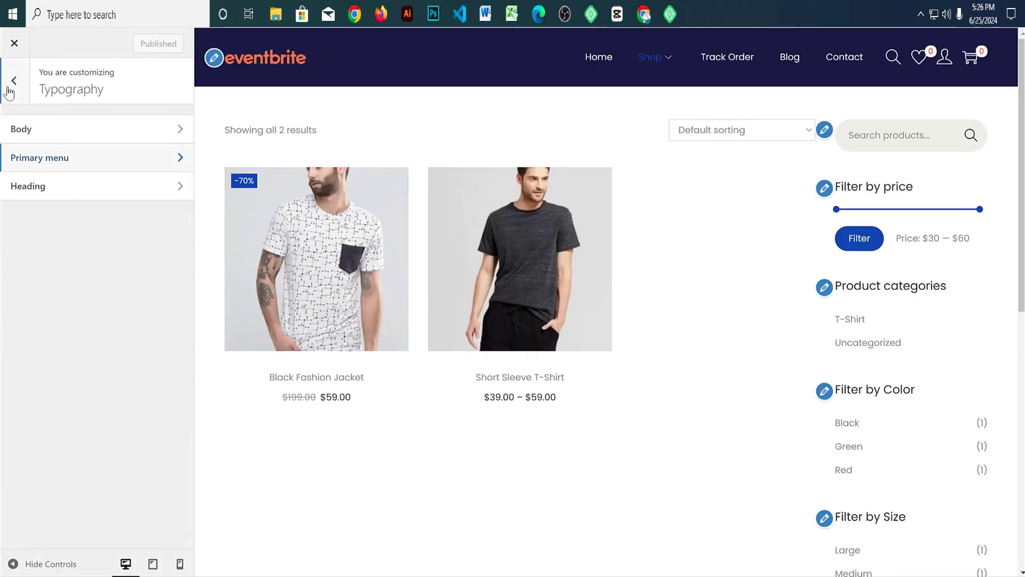
{"action": "scroll", "coordinate": [533, 407], "scroll_direction": "down", "scroll_amount": 10}
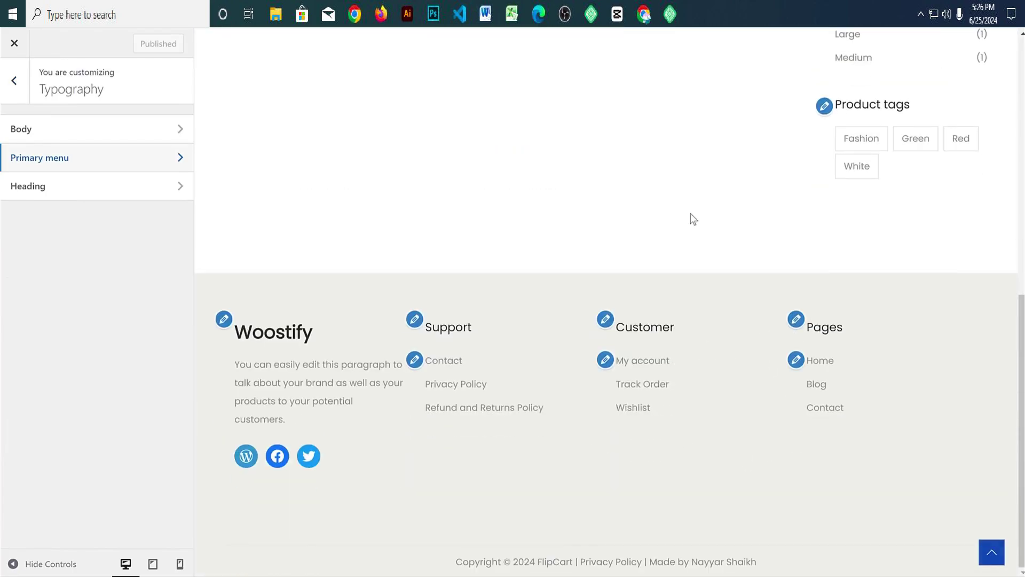
{"action": "scroll", "coordinate": [691, 213], "scroll_direction": "up", "scroll_amount": 10}
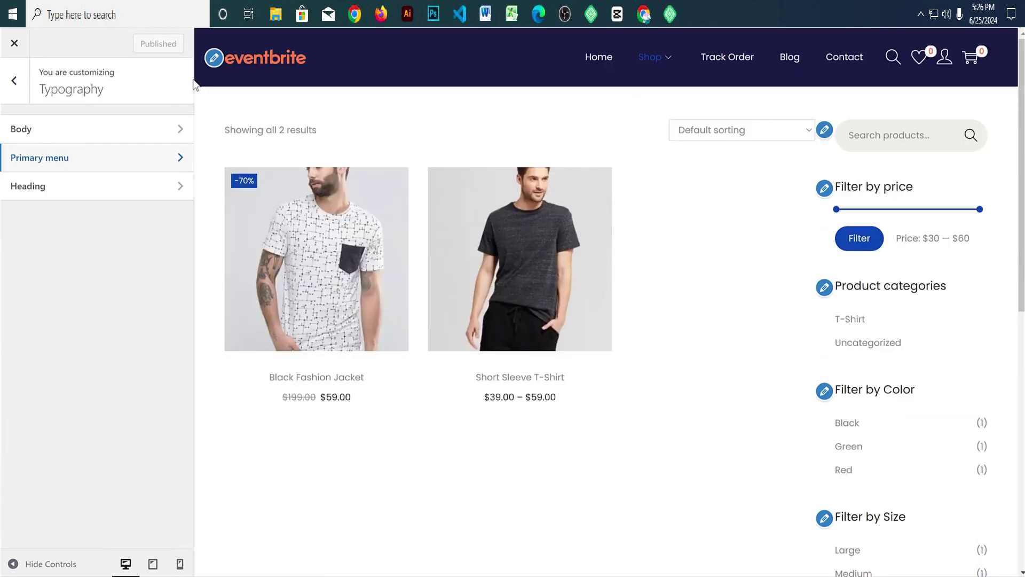
{"action": "left_click", "coordinate": [14, 80]}
{"action": "left_click", "coordinate": [98, 358]}
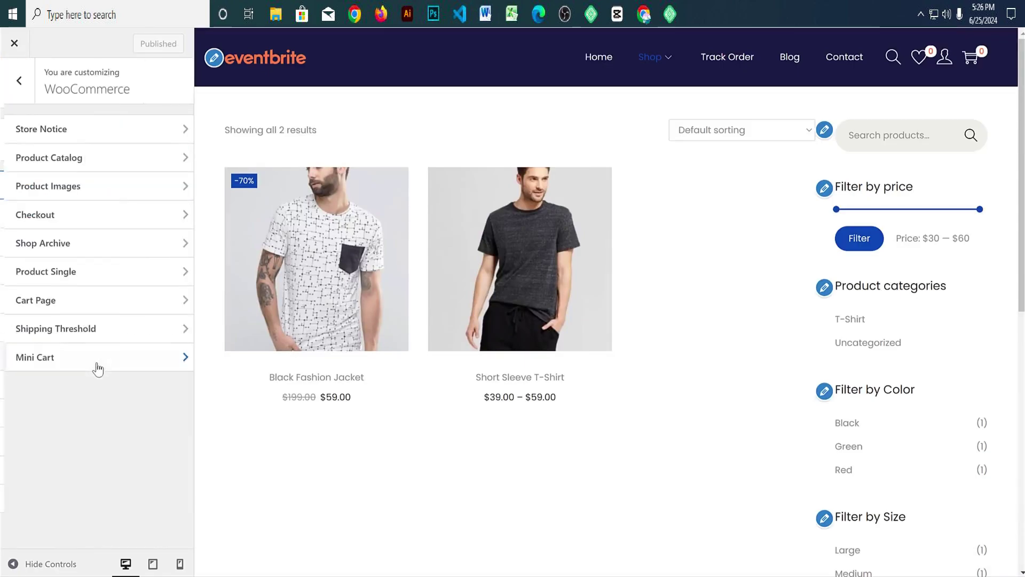
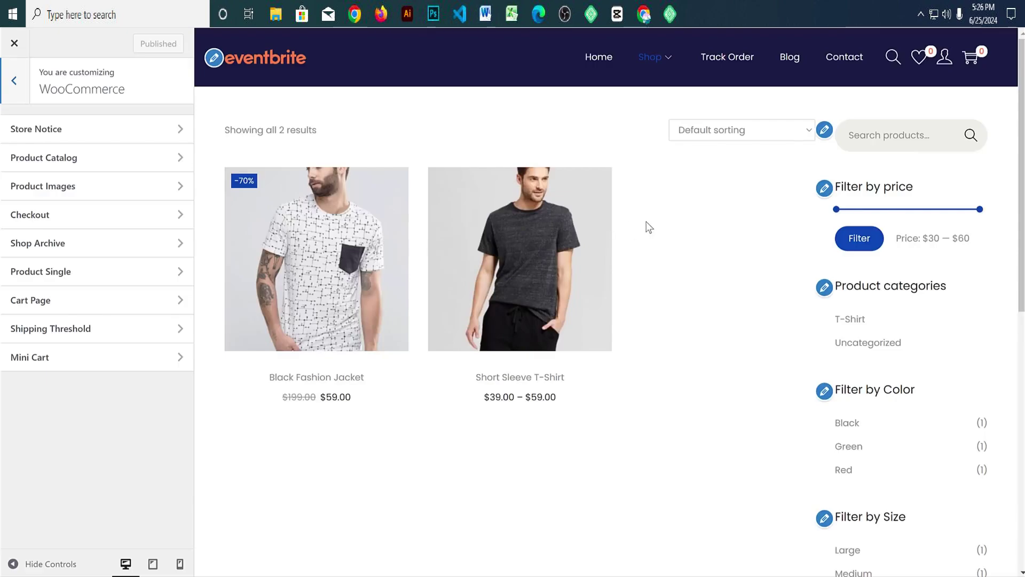
{"action": "left_click", "coordinate": [92, 185]}
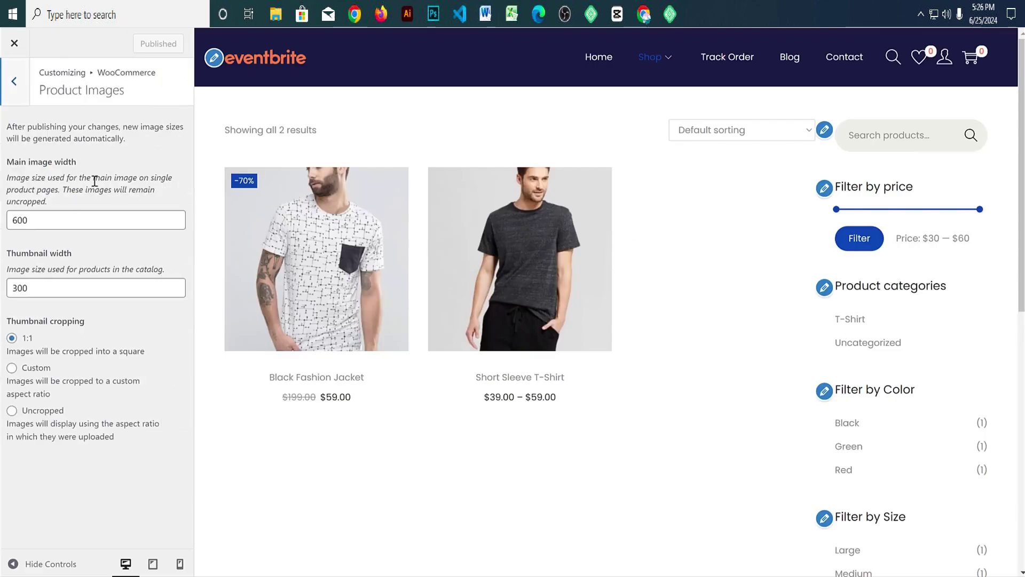
{"action": "left_click", "coordinate": [33, 374]}
{"action": "left_click", "coordinate": [16, 415]}
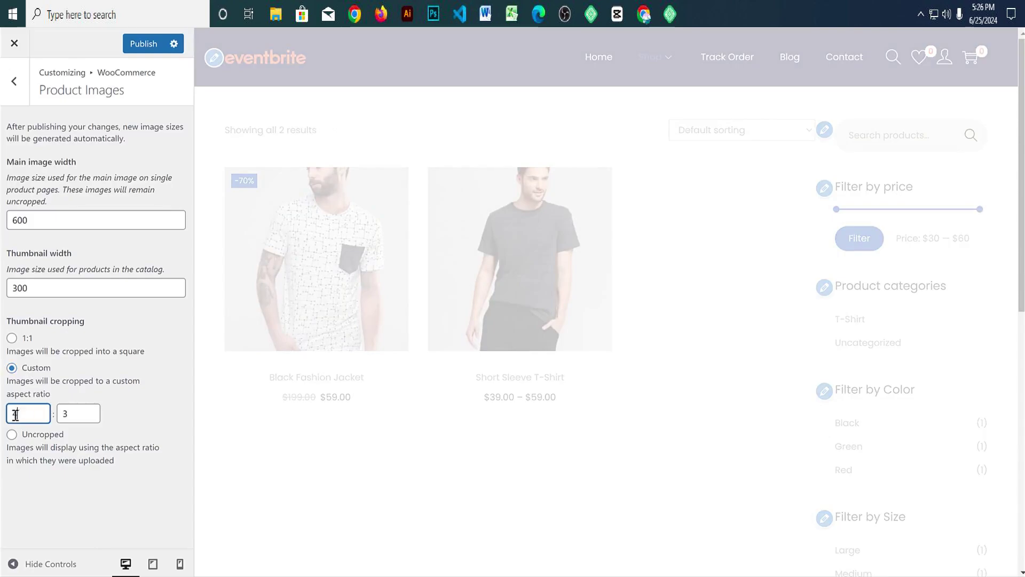
{"action": "key", "text": "BackSpace"}
{"action": "type", "text": "3"}
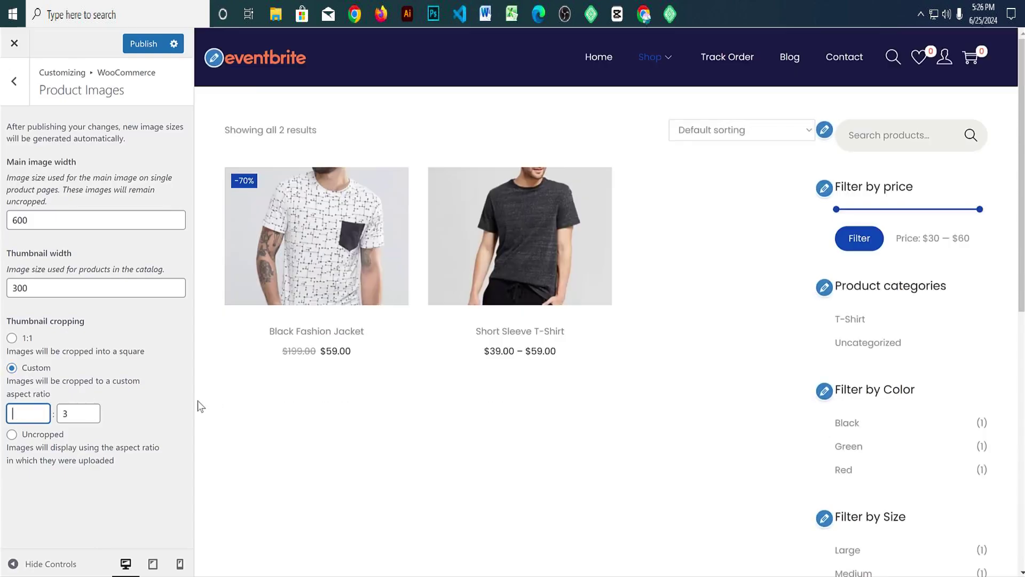
{"action": "key", "text": "Tab"}
{"action": "type", "text": "4"}
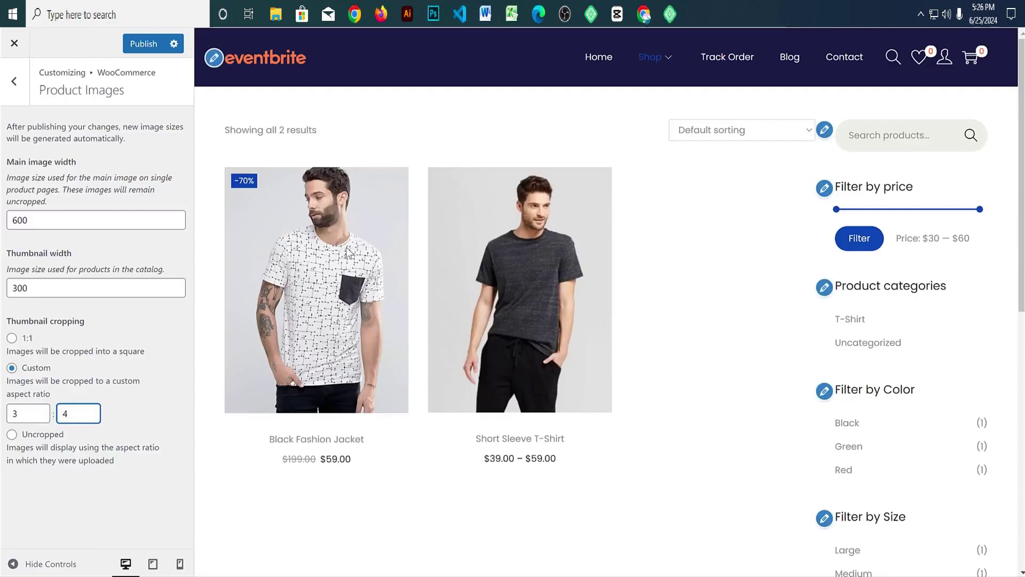
Step: Publish the product image cropping change
{"action": "left_click", "coordinate": [143, 44]}
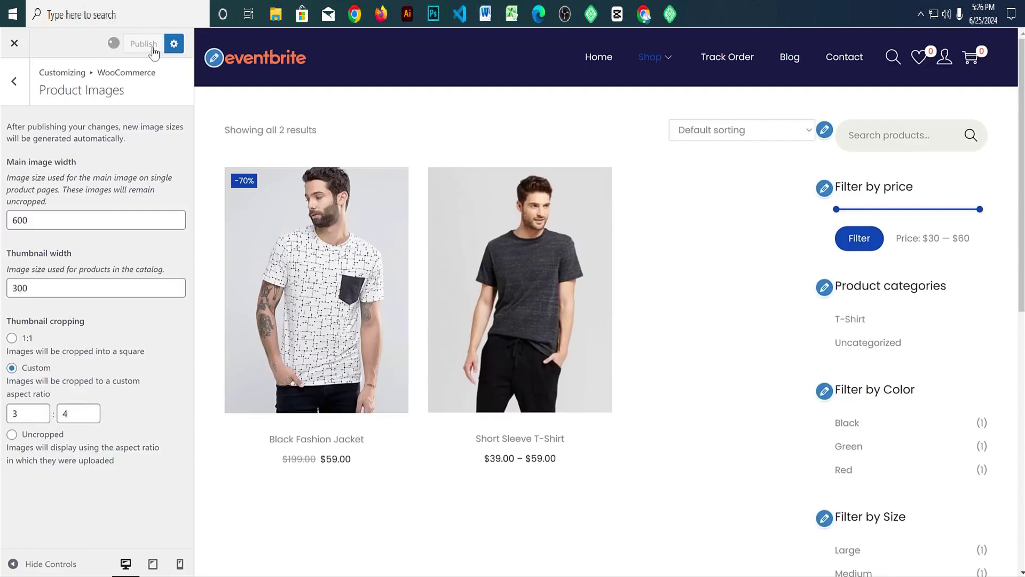
Step: Review the general and infinite scroll settings of the WooCommerce Shop Archive section
{"action": "left_click", "coordinate": [15, 86]}
{"action": "left_click", "coordinate": [84, 249]}
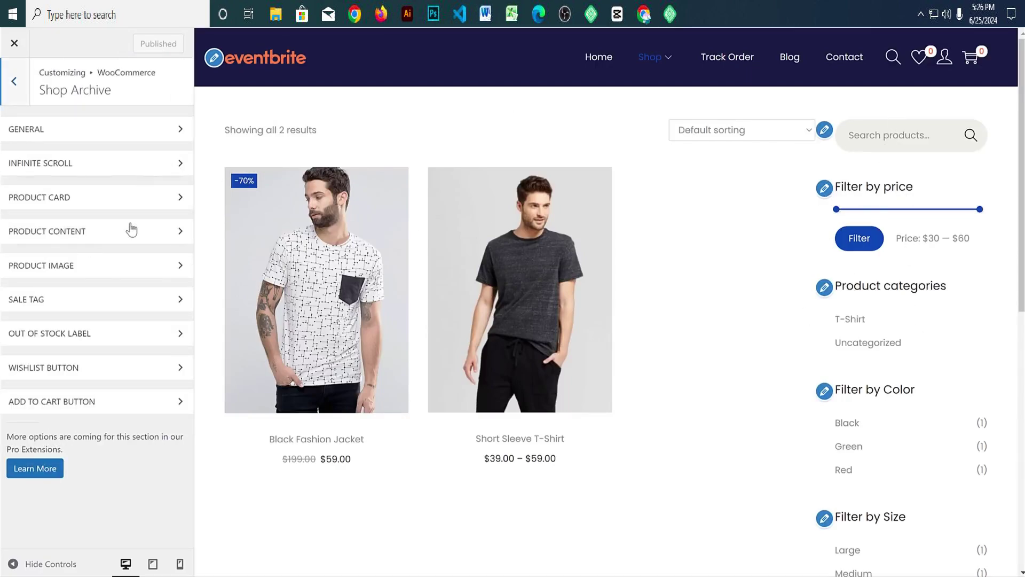
{"action": "left_click", "coordinate": [107, 131]}
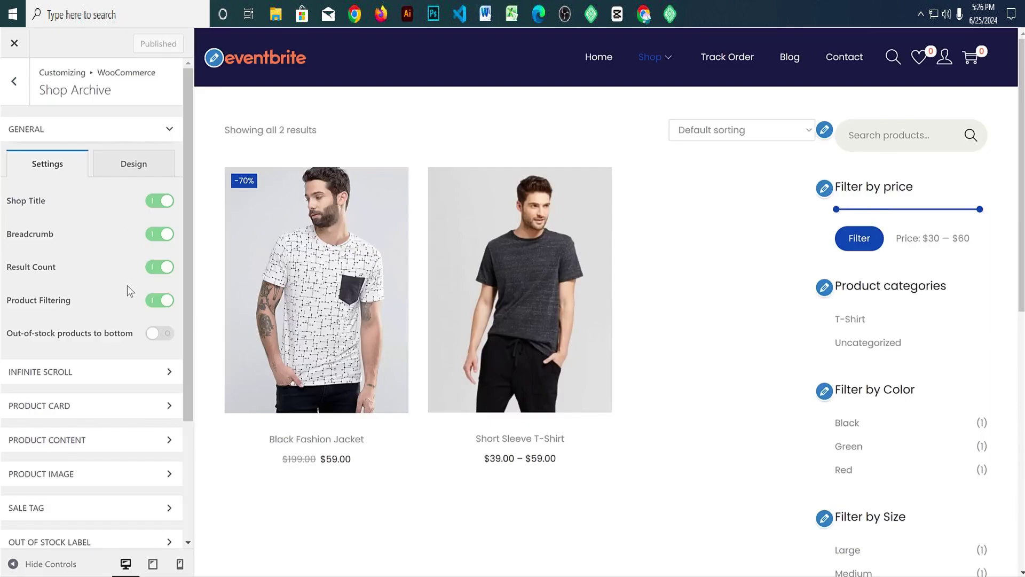
{"action": "left_click", "coordinate": [96, 131]}
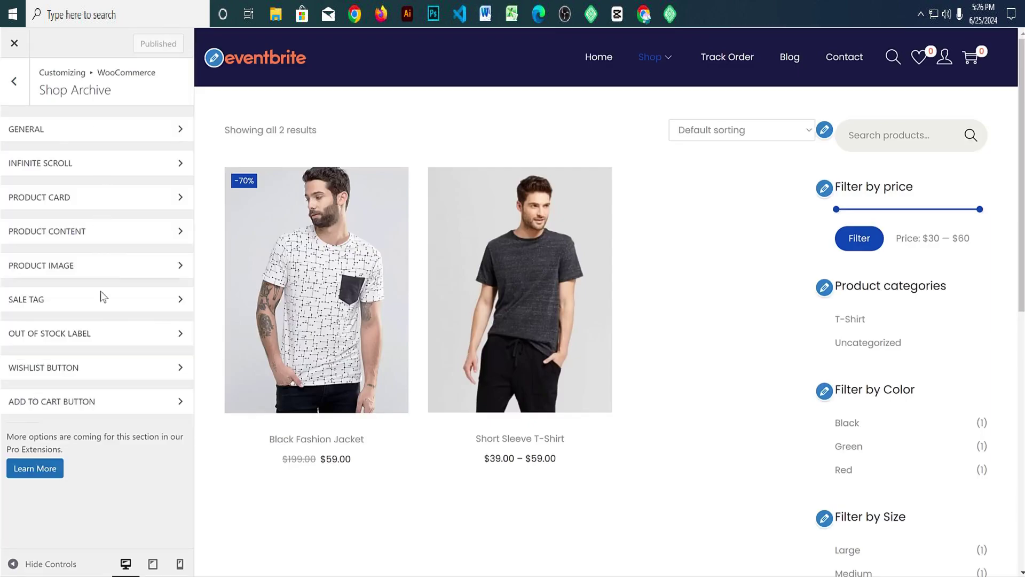
{"action": "left_click", "coordinate": [81, 165]}
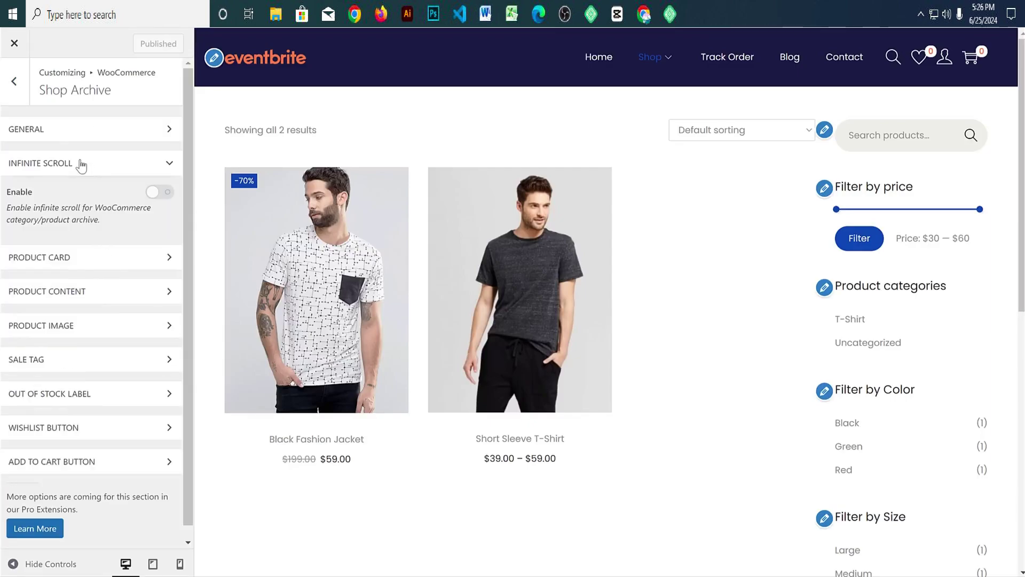
{"action": "left_click", "coordinate": [15, 81]}
{"action": "left_click", "coordinate": [14, 83]}
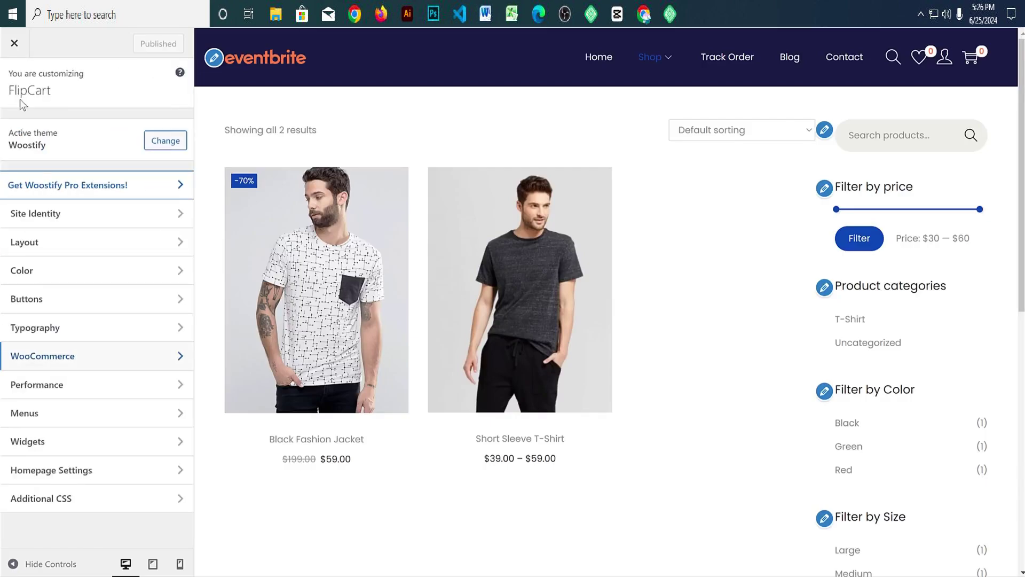
Step: Set the Shop/Product Archive sidebar layout to Left sidebar and publish the change
{"action": "left_click", "coordinate": [51, 247]}
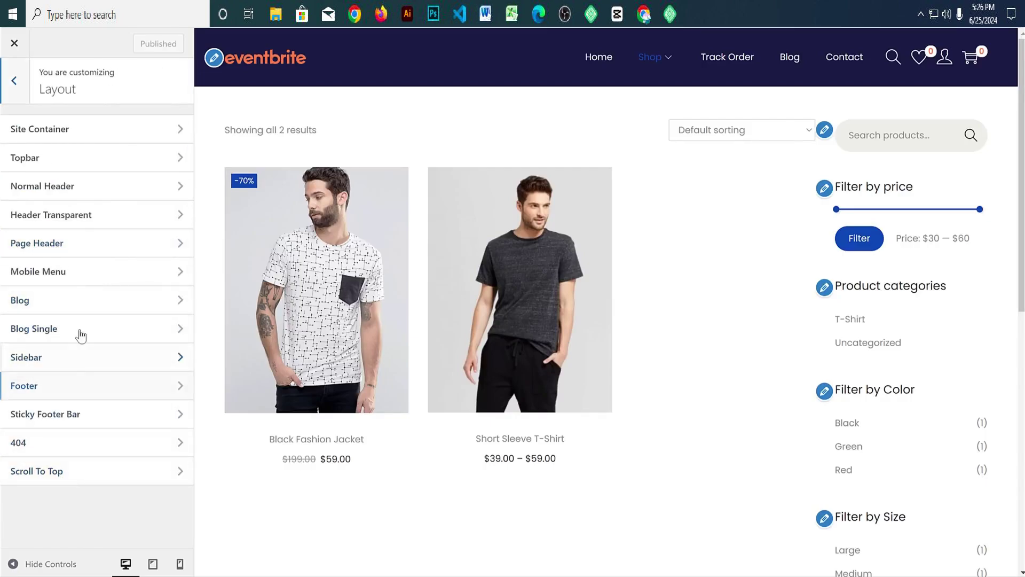
{"action": "left_click", "coordinate": [98, 360]}
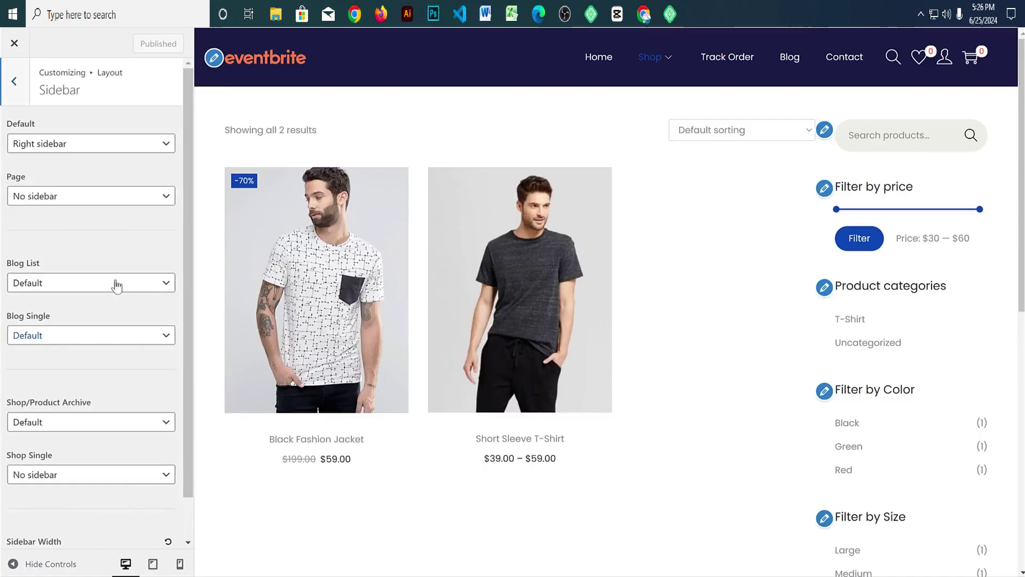
{"action": "scroll", "coordinate": [69, 327], "scroll_direction": "down", "scroll_amount": 1}
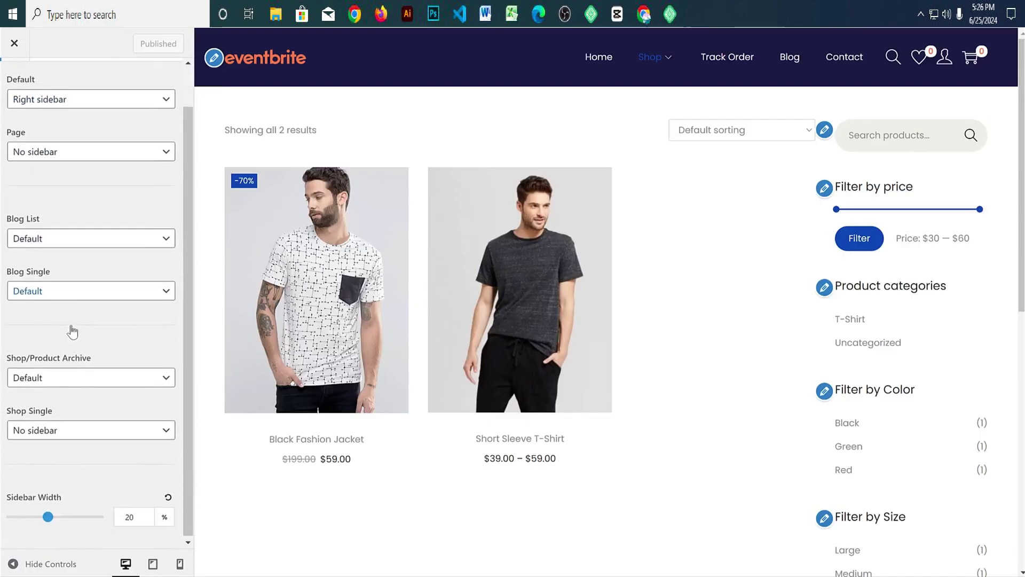
{"action": "left_click", "coordinate": [74, 377]}
{"action": "left_click", "coordinate": [68, 416]}
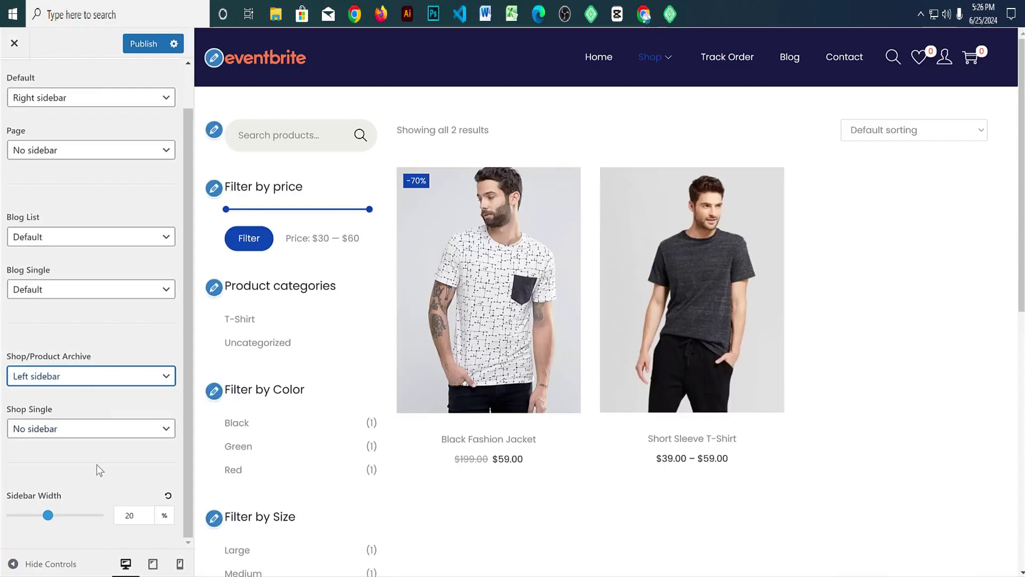
{"action": "scroll", "coordinate": [100, 470], "scroll_direction": "up", "scroll_amount": 1}
{"action": "left_click", "coordinate": [135, 50]}
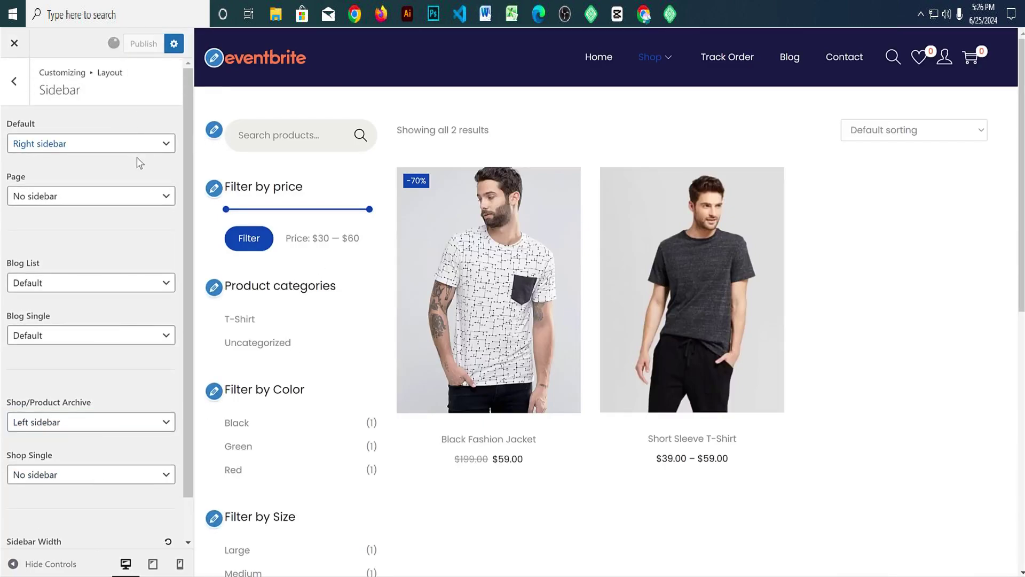
{"action": "left_click", "coordinate": [15, 81]}
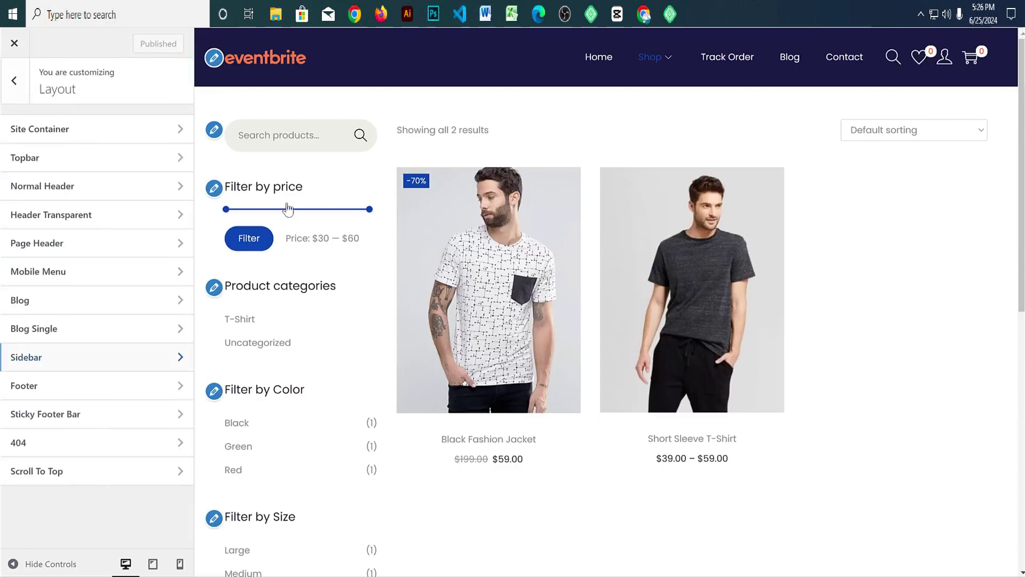
{"action": "left_click", "coordinate": [15, 81]}
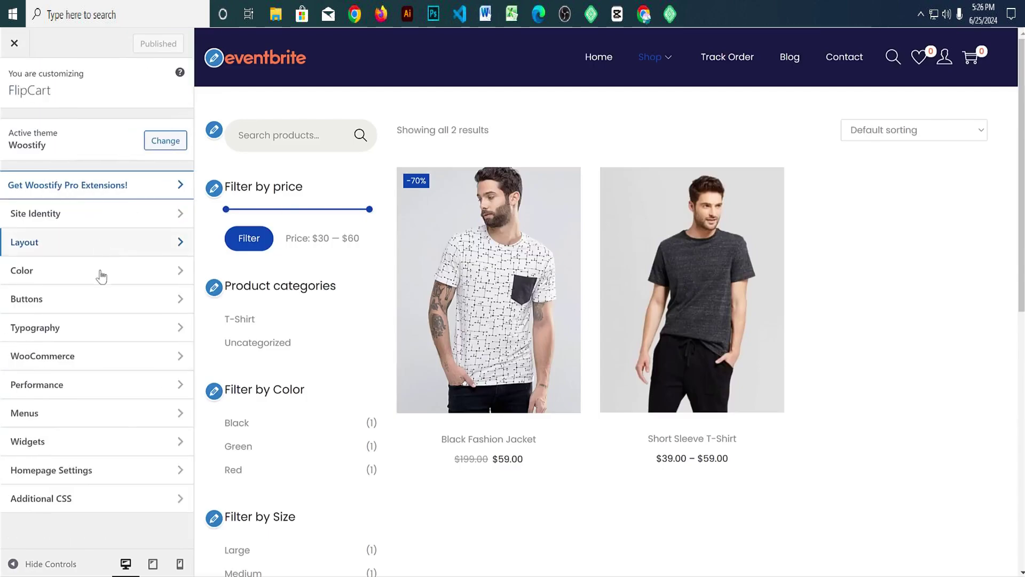
{"action": "left_click", "coordinate": [94, 331]}
{"action": "left_click", "coordinate": [101, 133]}
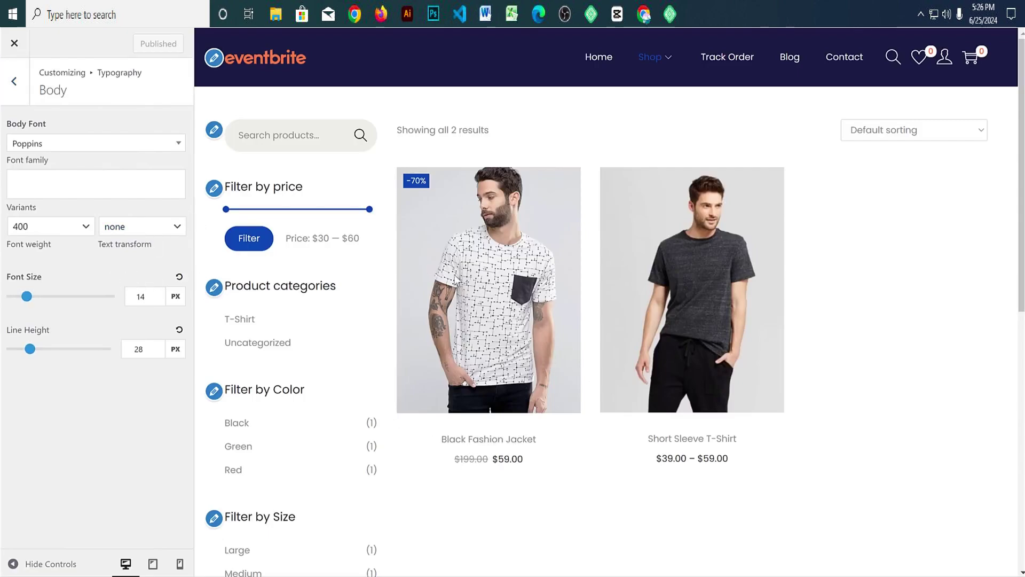
{"action": "left_click", "coordinate": [14, 81]}
{"action": "left_click", "coordinate": [14, 82]}
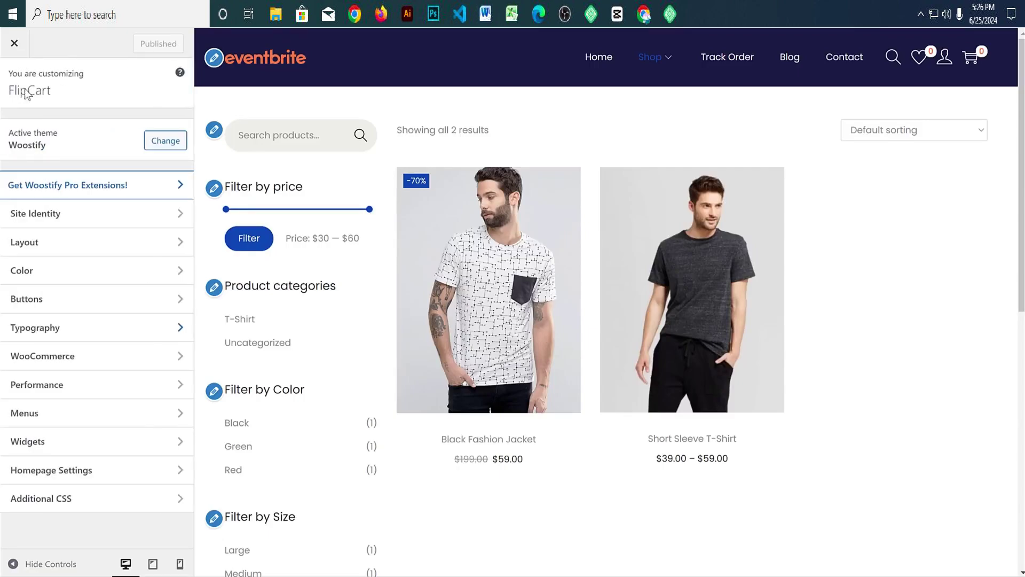
Step: Set the theme's text color to #000000 and publish the change
{"action": "left_click", "coordinate": [53, 283]}
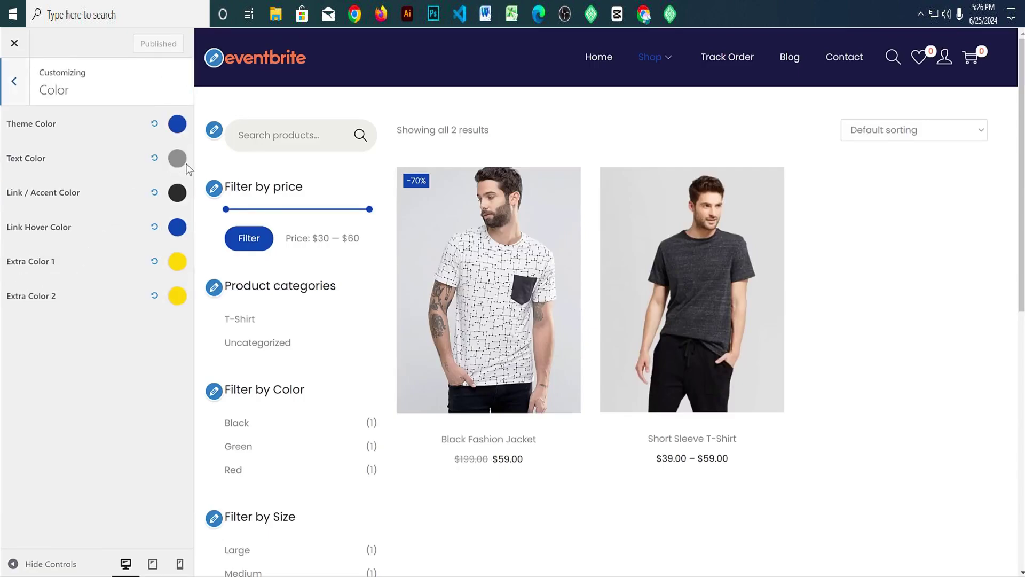
{"action": "left_click", "coordinate": [180, 162]}
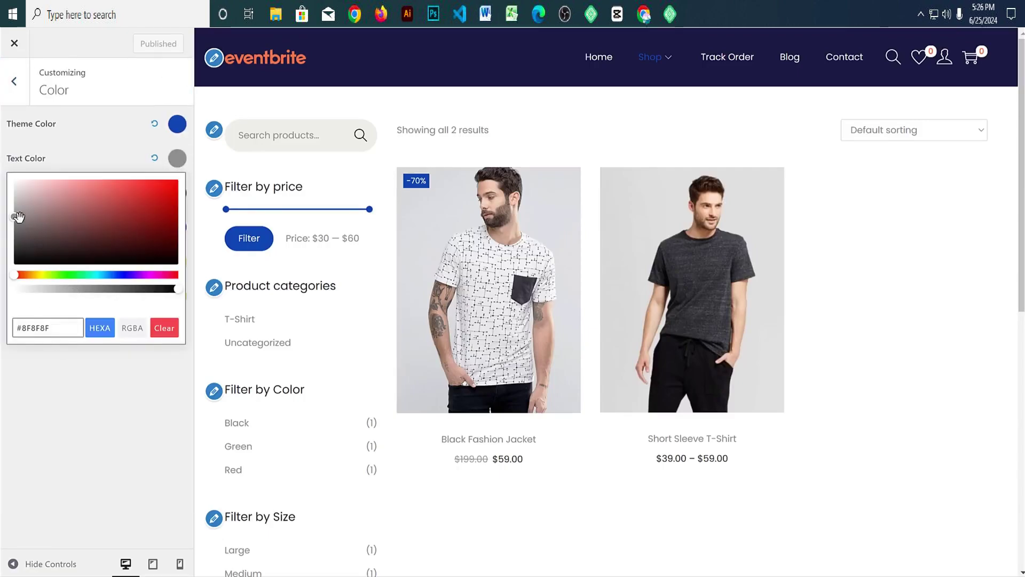
{"action": "left_click_drag", "start_coordinate": [17, 216], "coordinate": [4, 266]}
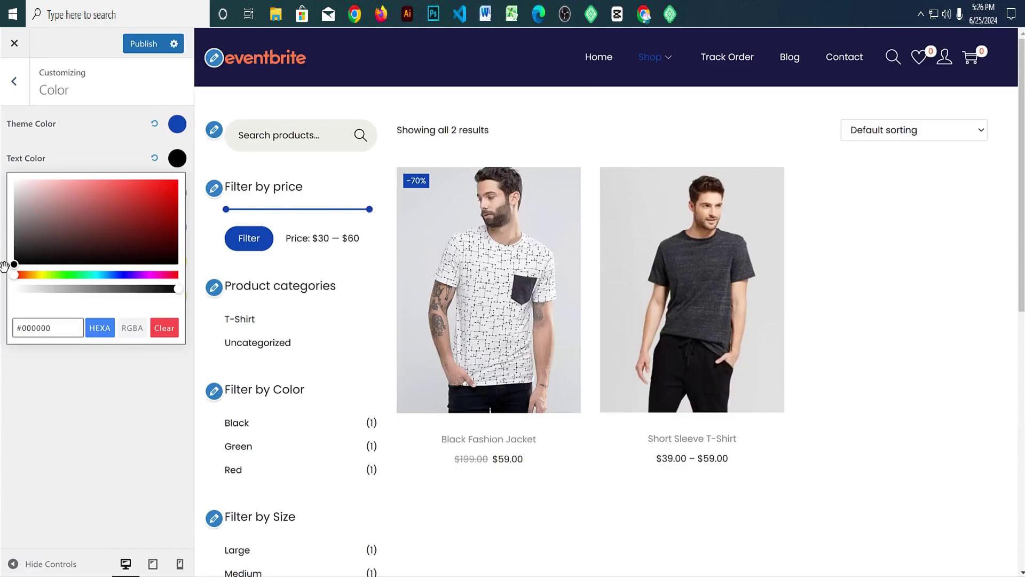
{"action": "left_click", "coordinate": [73, 158]}
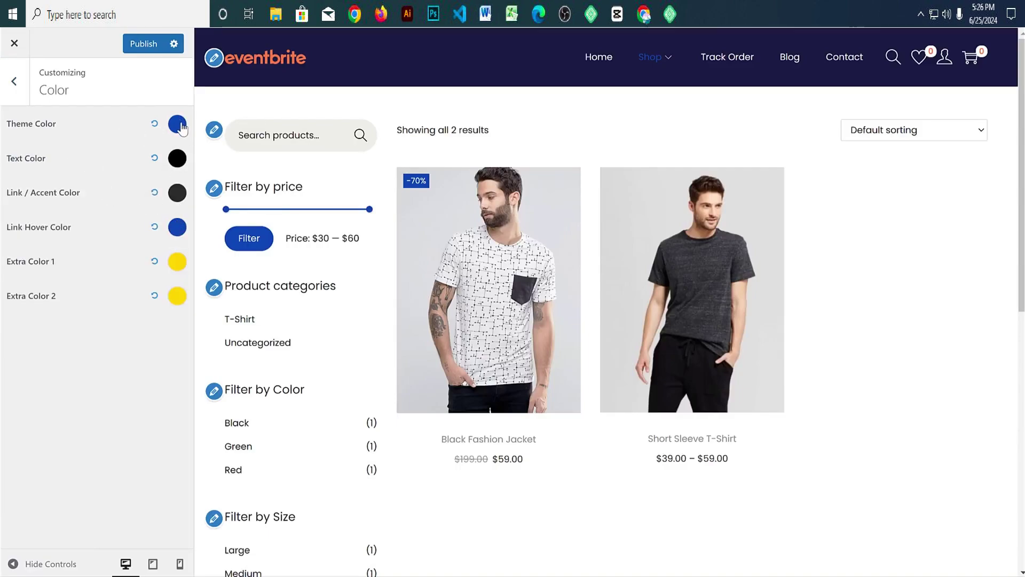
{"action": "left_click", "coordinate": [132, 47]}
{"action": "left_click", "coordinate": [15, 79]}
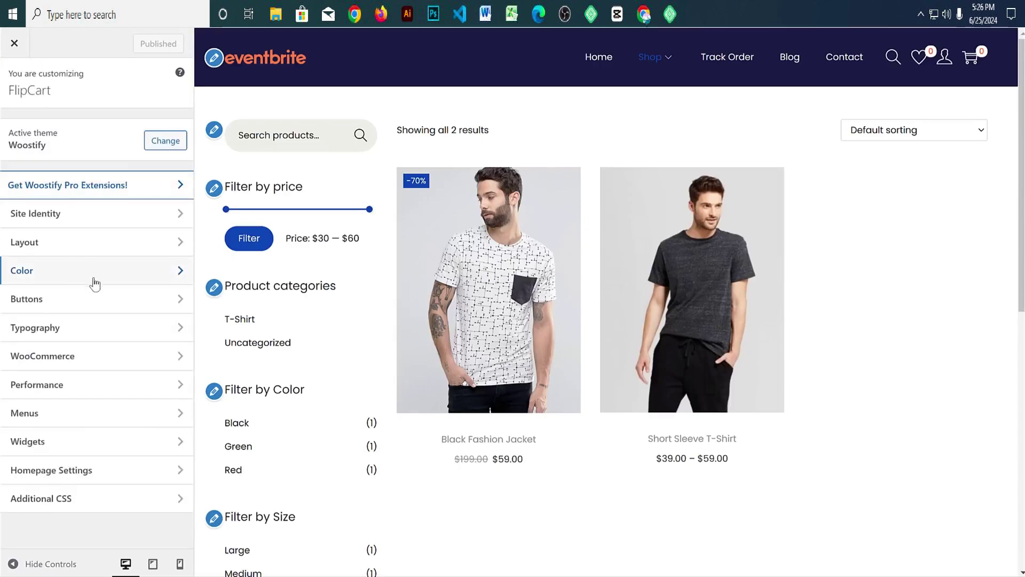
Step: Compare the Black Fashion Jacket product page in the customizer preview with the same product in the reference shop
{"action": "left_click", "coordinate": [55, 302]}
{"action": "scroll", "coordinate": [516, 201], "scroll_direction": "down", "scroll_amount": 4}
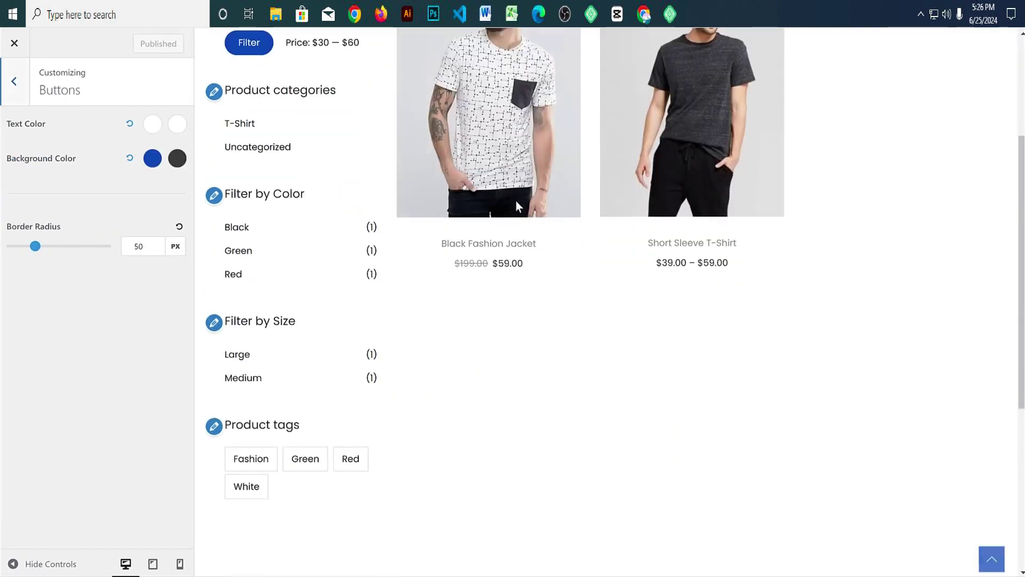
{"action": "left_click", "coordinate": [502, 177]}
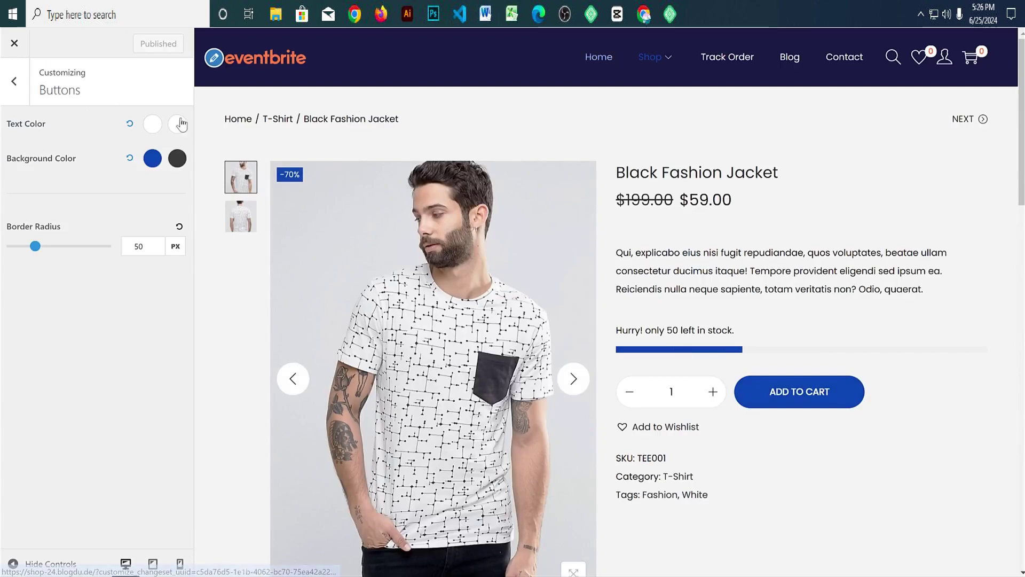
{"action": "scroll", "coordinate": [758, 355], "scroll_direction": "down", "scroll_amount": 4}
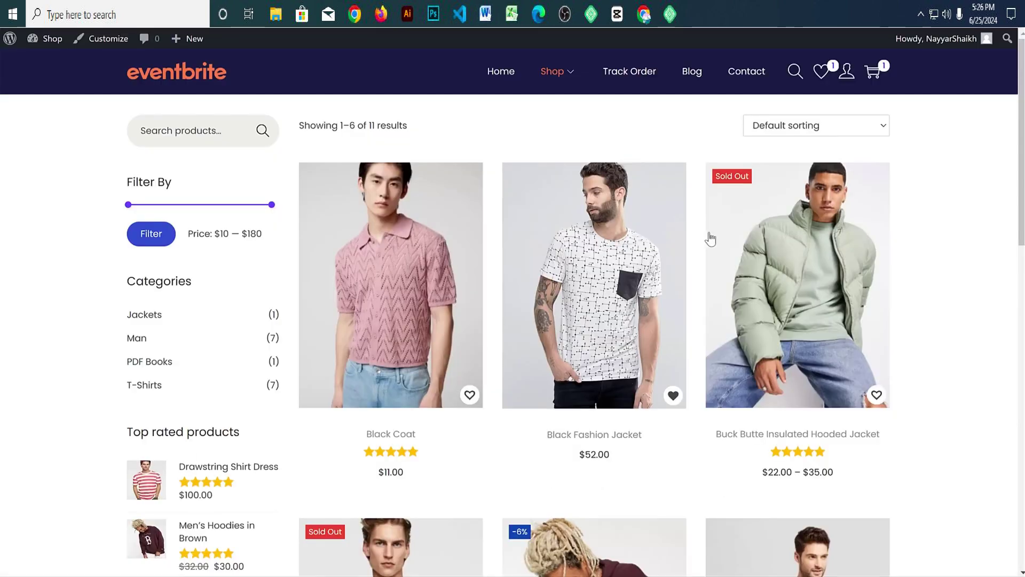
{"action": "scroll", "coordinate": [641, 225], "scroll_direction": "down", "scroll_amount": 1}
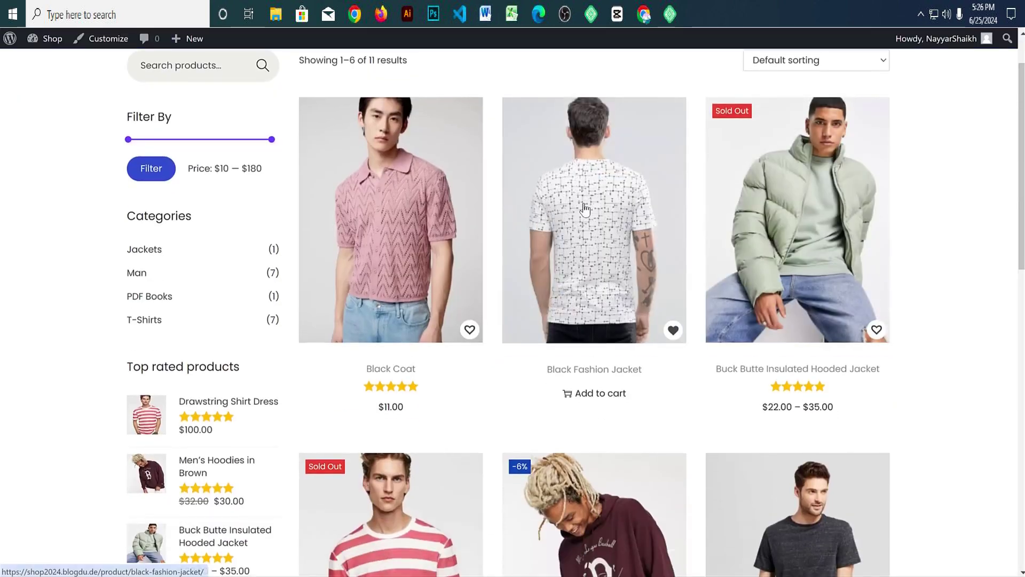
{"action": "left_click", "coordinate": [584, 207]}
{"action": "scroll", "coordinate": [683, 275], "scroll_direction": "down", "scroll_amount": 3}
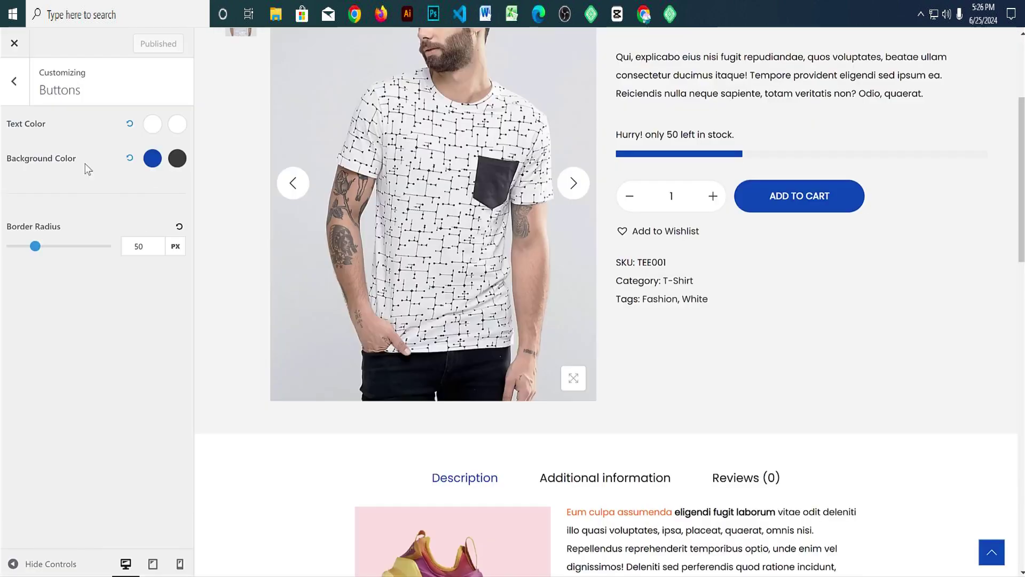
Step: Open the image picker for the trust badge in the general settings of WooCommerce's Product Single section
{"action": "left_click", "coordinate": [14, 81]}
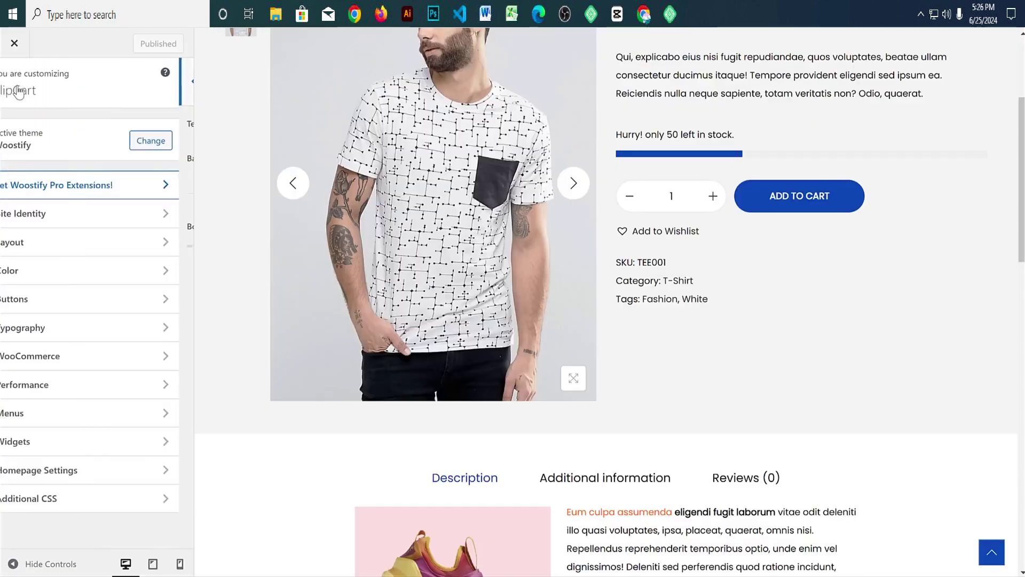
{"action": "left_click", "coordinate": [79, 352]}
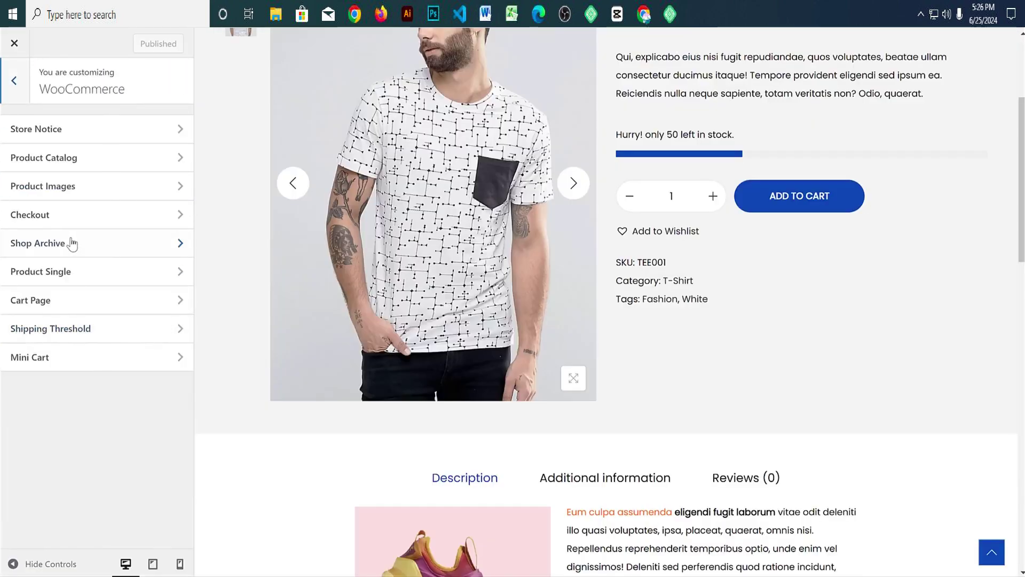
{"action": "left_click", "coordinate": [73, 275]}
{"action": "left_click", "coordinate": [82, 130]}
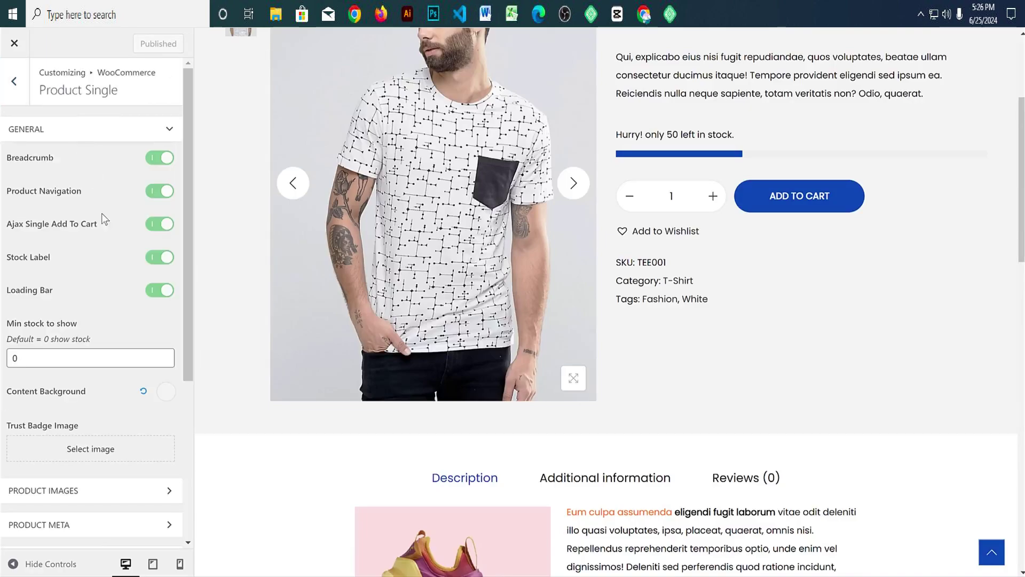
{"action": "scroll", "coordinate": [101, 213], "scroll_direction": "down", "scroll_amount": 3}
{"action": "left_click", "coordinate": [74, 328]}
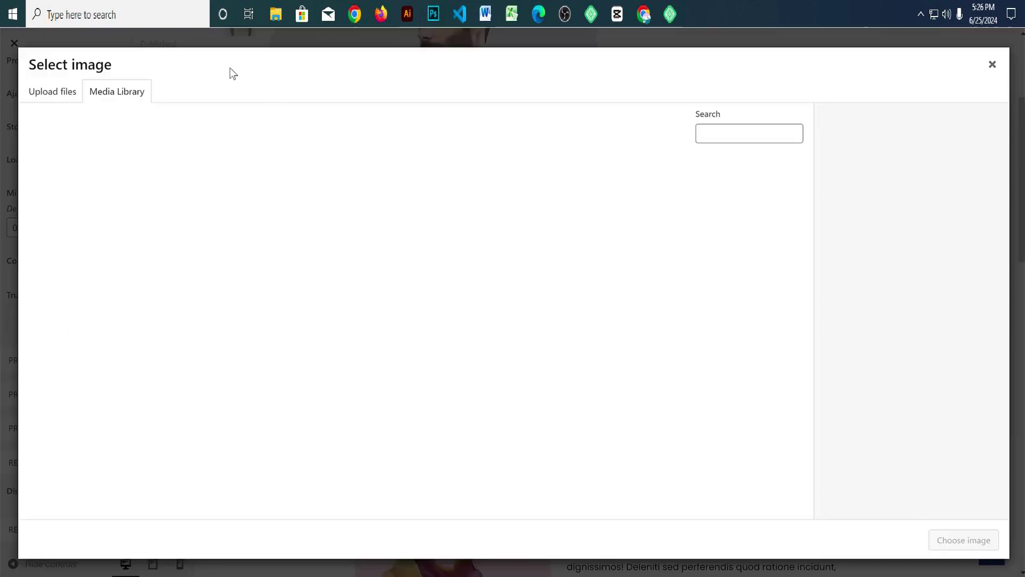
Step: Upload Safecheckout.png from the Media folder as the trust badge image and publish the change
{"action": "left_click", "coordinate": [55, 91]}
{"action": "left_click", "coordinate": [555, 286]}
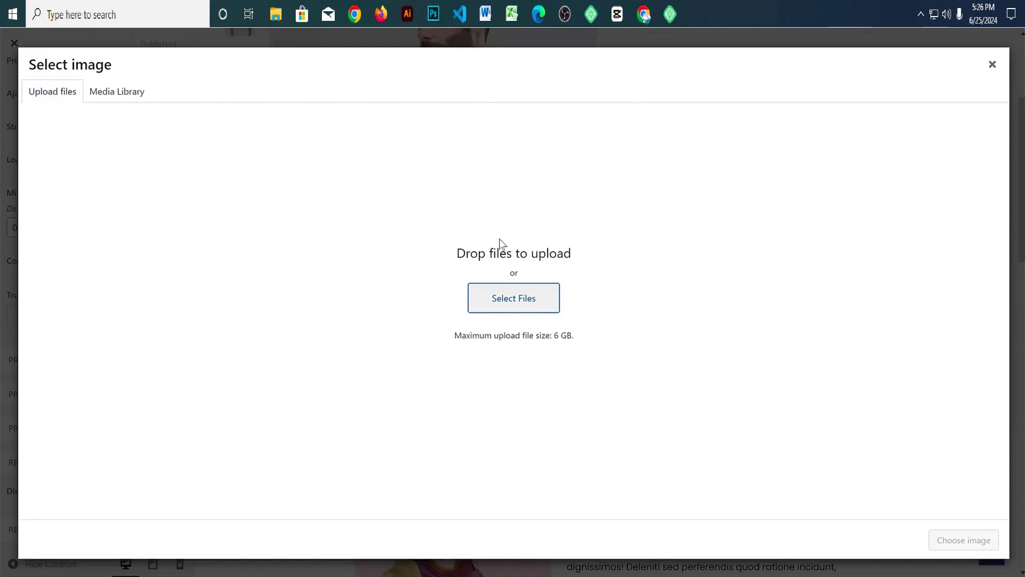
{"action": "scroll", "coordinate": [513, 218], "scroll_direction": "down", "scroll_amount": 8}
{"action": "scroll", "coordinate": [505, 213], "scroll_direction": "down", "scroll_amount": 2}
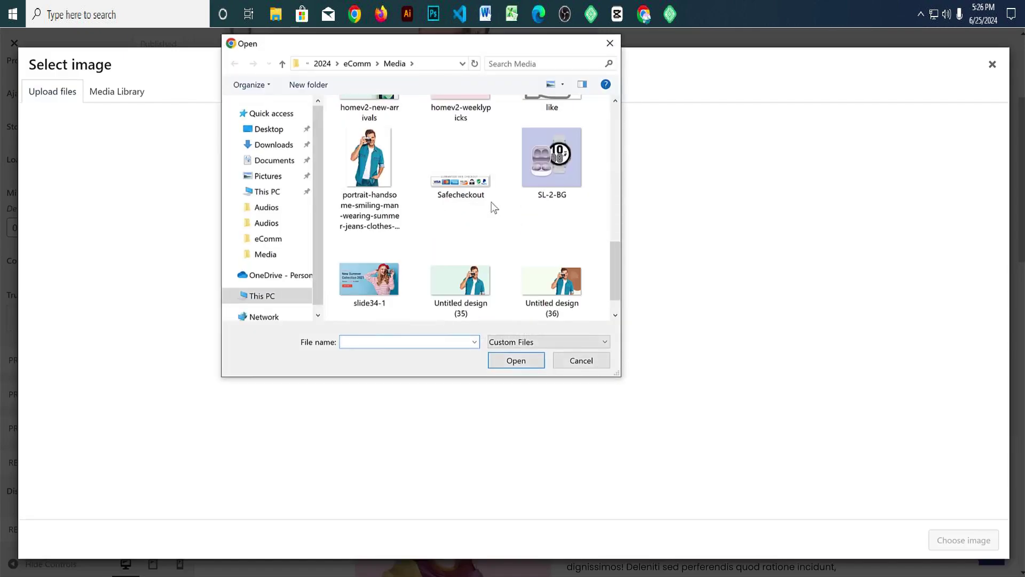
{"action": "left_click", "coordinate": [470, 181]}
{"action": "left_click", "coordinate": [533, 361]}
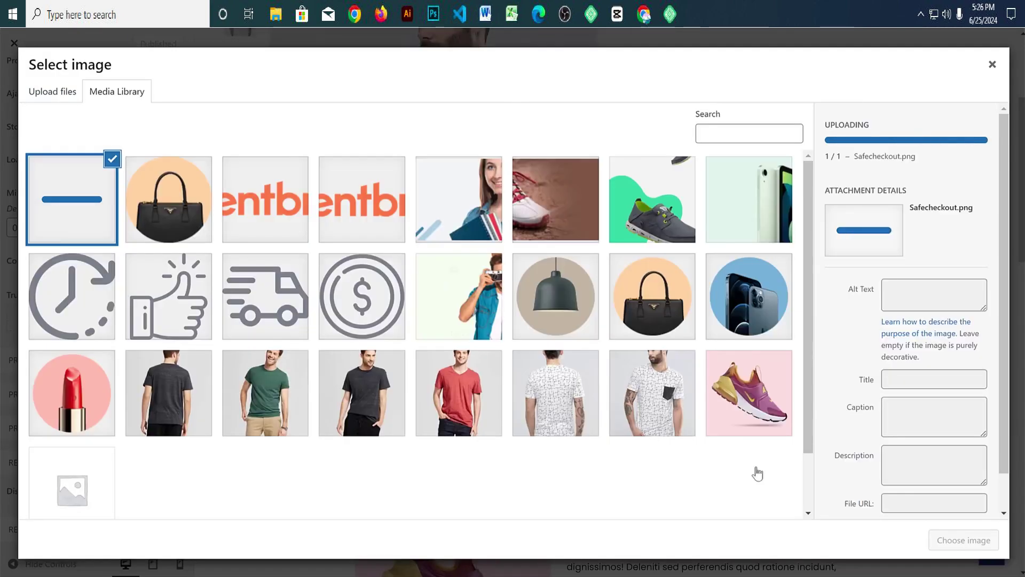
{"action": "left_click", "coordinate": [967, 541]}
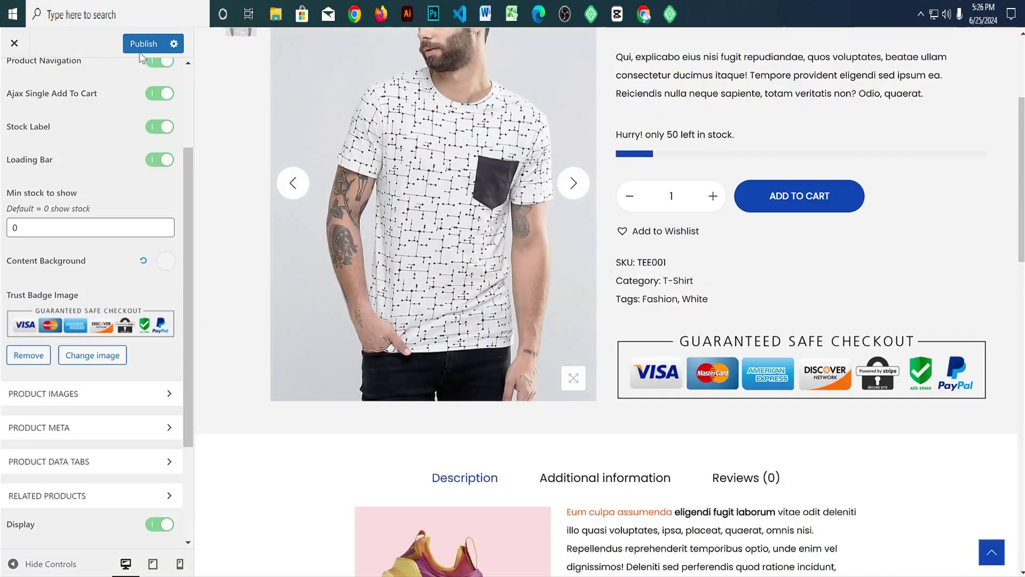
{"action": "left_click", "coordinate": [145, 45]}
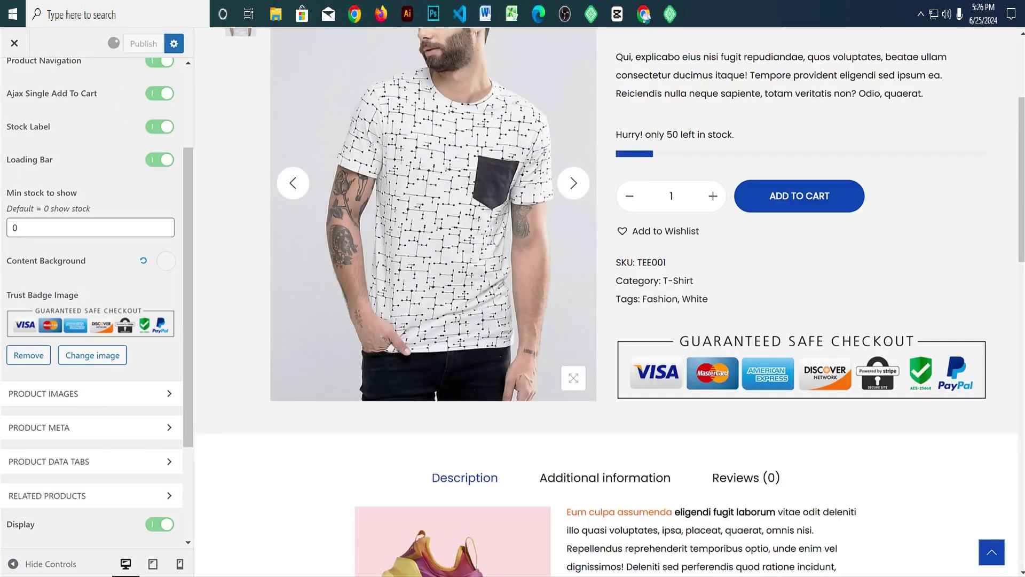
Step: Copy all the code from the CSS text file in the Media folder and close the file
{"action": "key", "text": "alt+Tab"}
{"action": "left_click", "coordinate": [539, 299]}
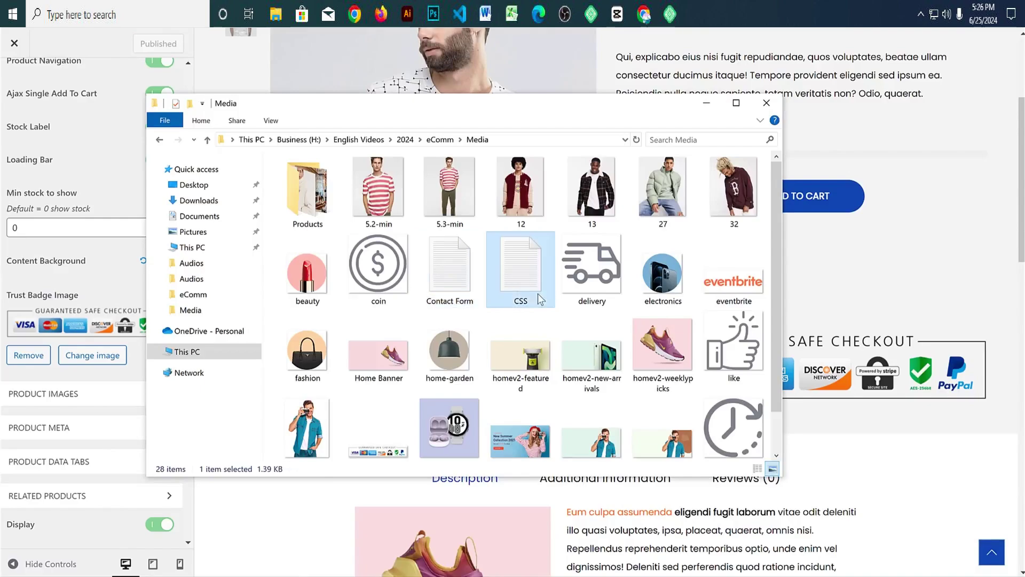
{"action": "double_click", "coordinate": [521, 288]}
{"action": "key", "text": "ctrl+a"}
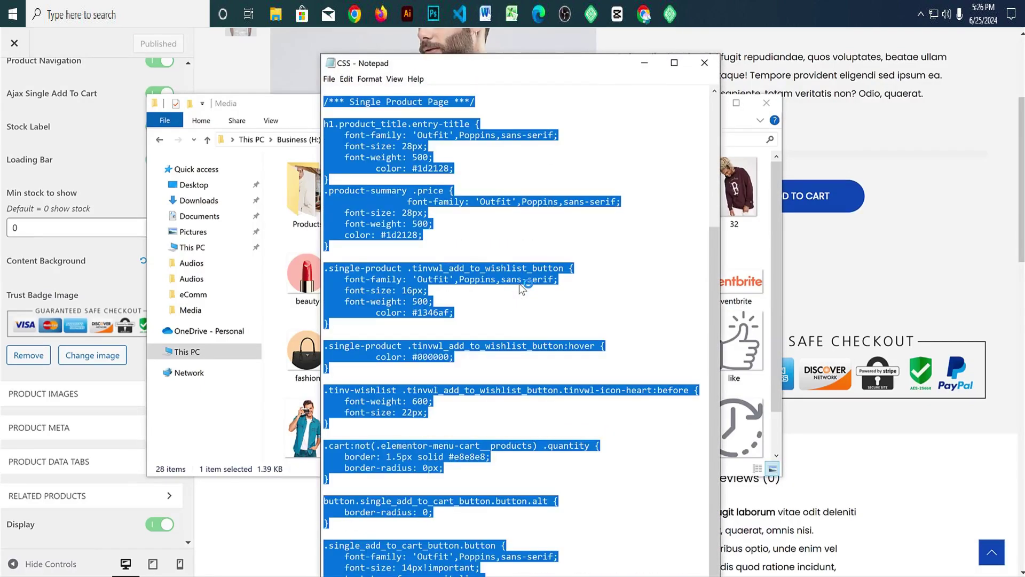
{"action": "left_click", "coordinate": [705, 63]}
{"action": "left_click", "coordinate": [849, 145]}
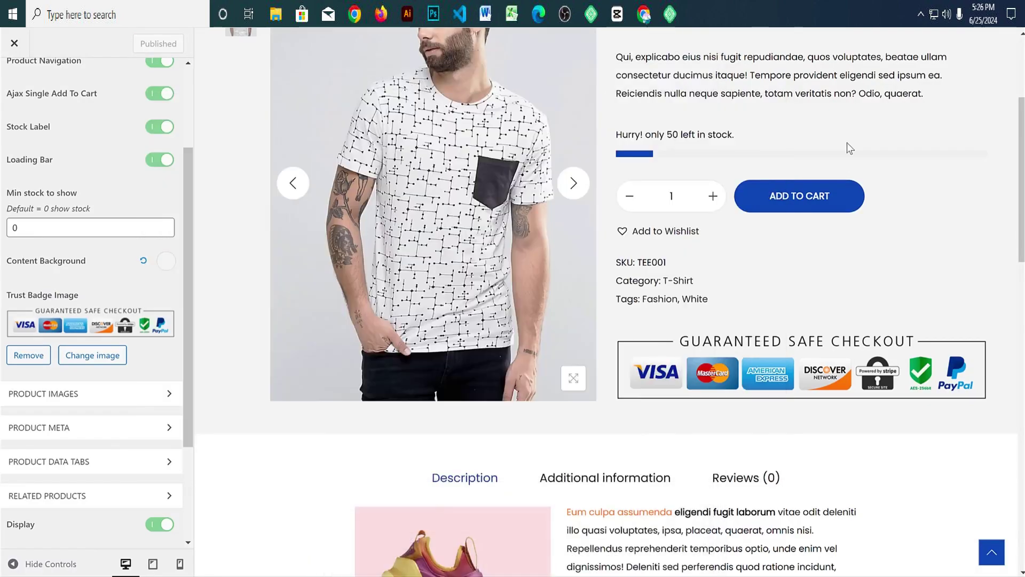
Step: Paste the copied single product page styles into the customizer's Additional CSS editor
{"action": "scroll", "coordinate": [859, 229], "scroll_direction": "up", "scroll_amount": 5}
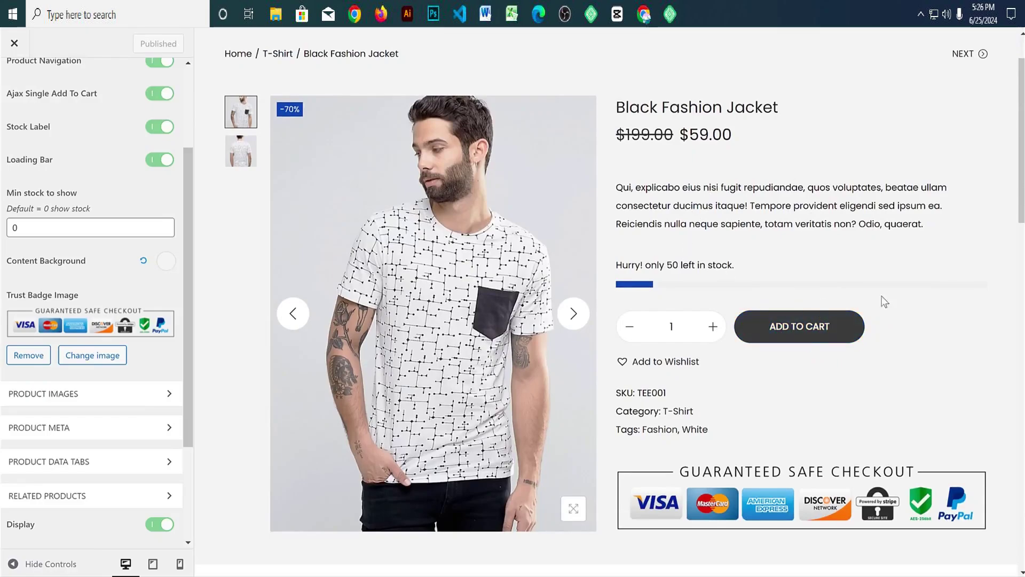
{"action": "scroll", "coordinate": [69, 155], "scroll_direction": "up", "scroll_amount": 3}
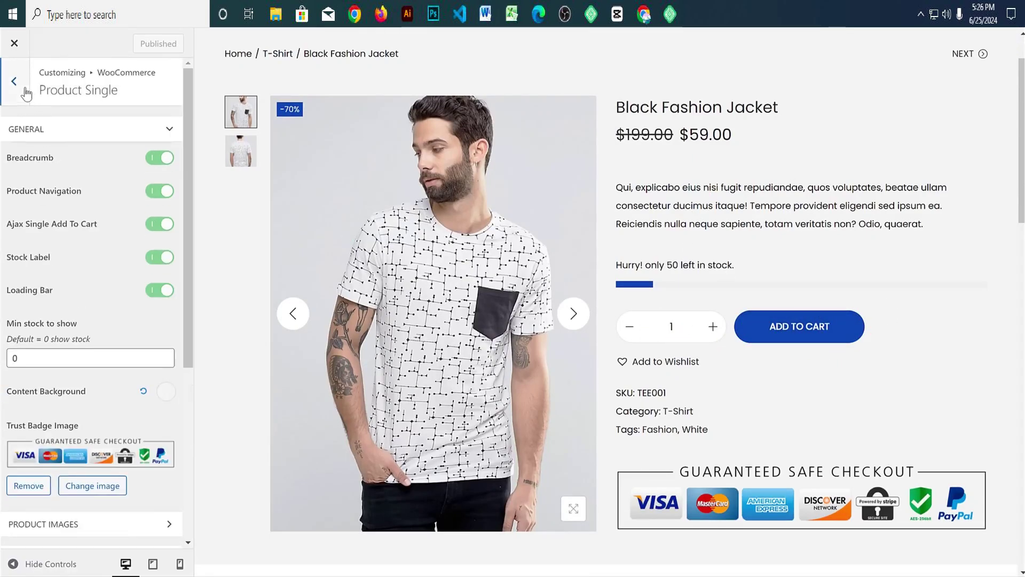
{"action": "left_click", "coordinate": [26, 93]}
{"action": "left_click", "coordinate": [24, 88]}
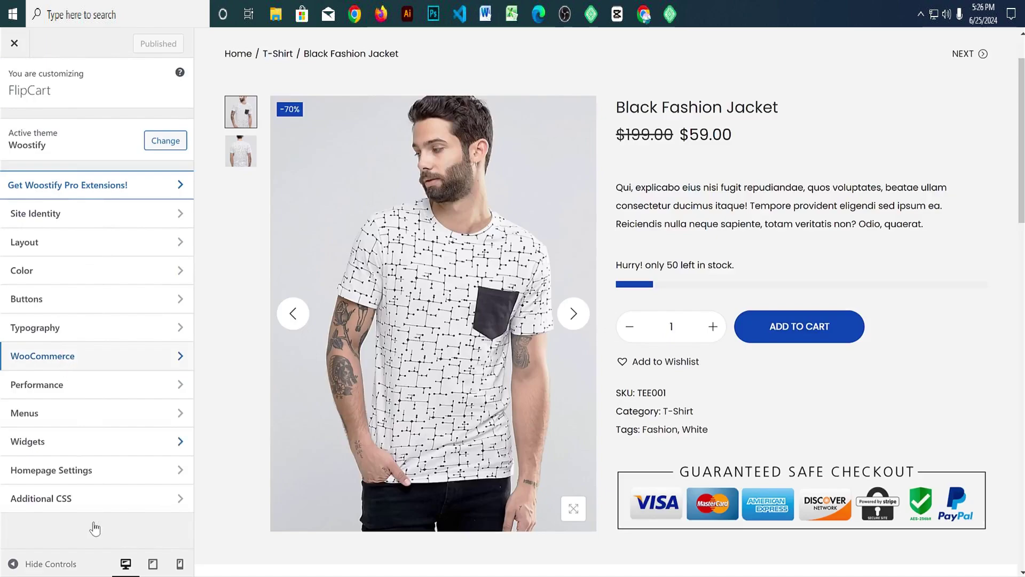
{"action": "left_click", "coordinate": [95, 498]}
{"action": "left_click", "coordinate": [73, 426]}
{"action": "key", "text": "ctrl+v"}
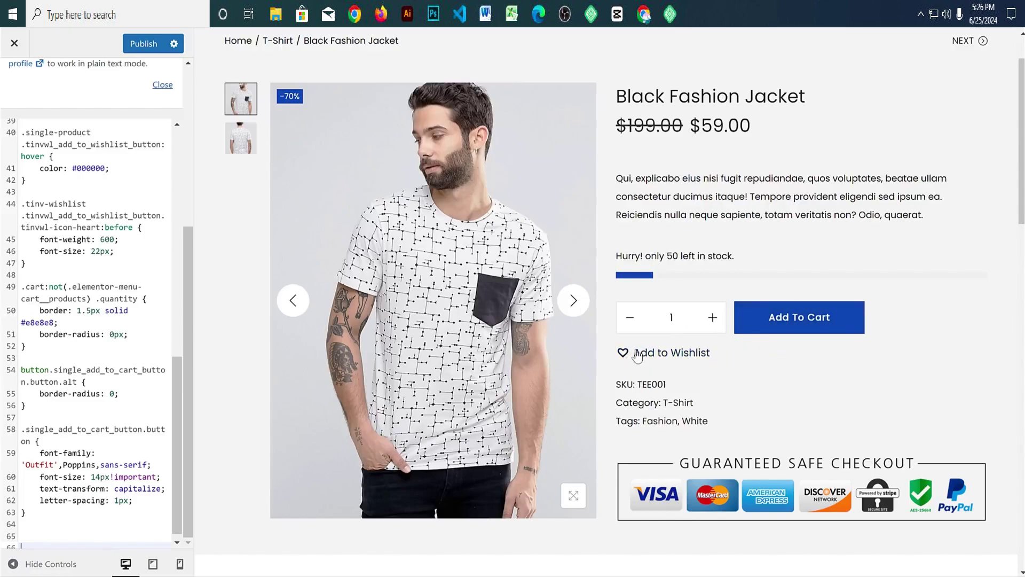
Step: Clear all the custom CSS to compare the product page without it, and undo the deletion
{"action": "left_click", "coordinate": [115, 393]}
{"action": "key", "text": "ctrl+a"}
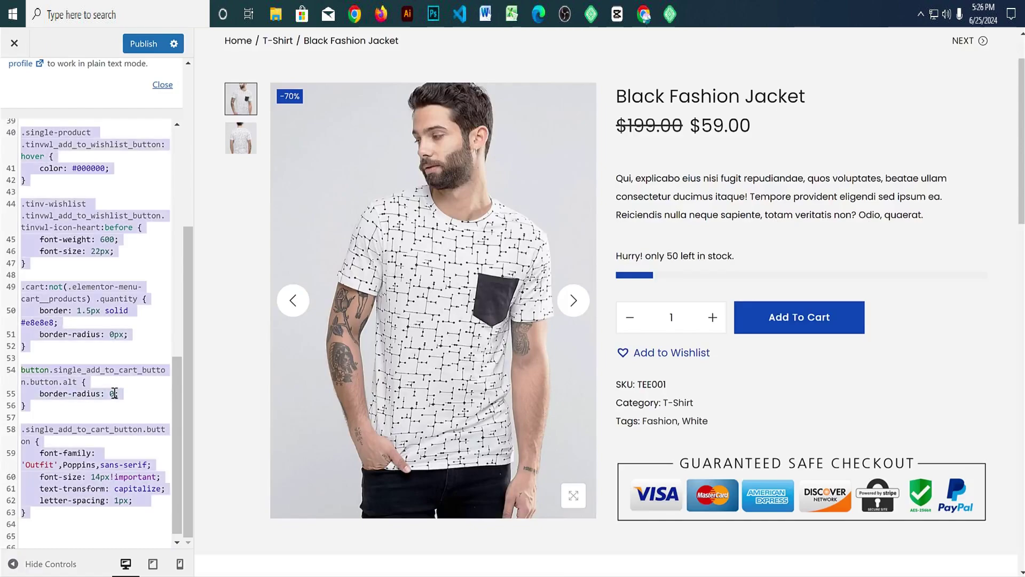
{"action": "key", "text": "BackSpace"}
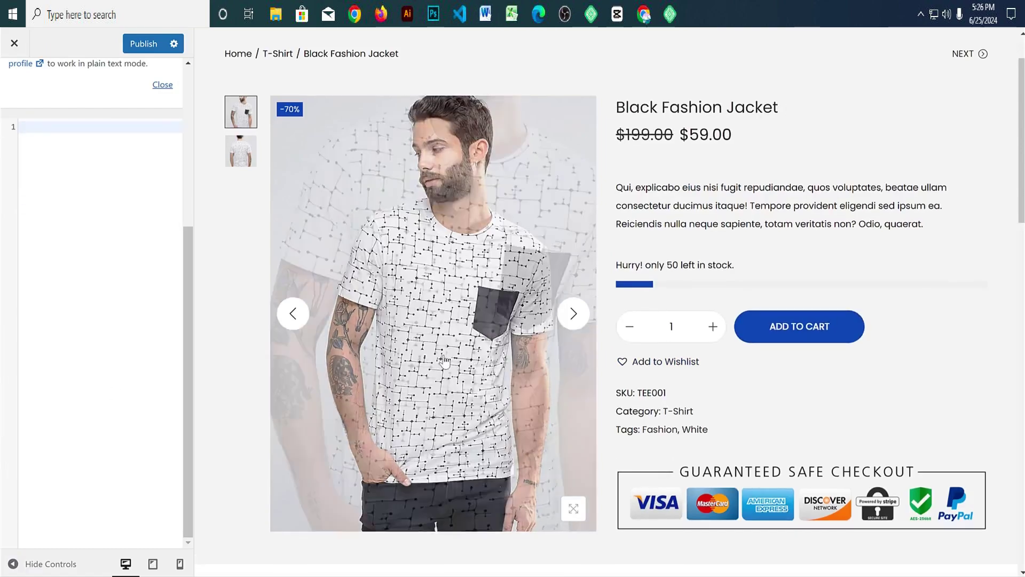
{"action": "key", "text": "ctrl+z"}
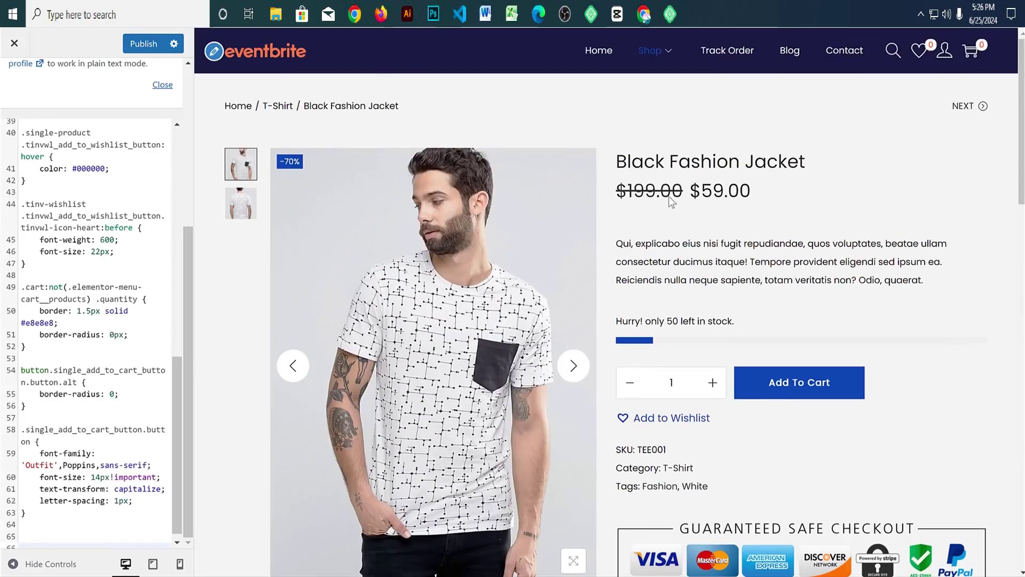
Step: Publish the custom CSS and return to the customizer's main settings list
{"action": "left_click", "coordinate": [143, 46]}
{"action": "scroll", "coordinate": [125, 107], "scroll_direction": "up", "scroll_amount": 5}
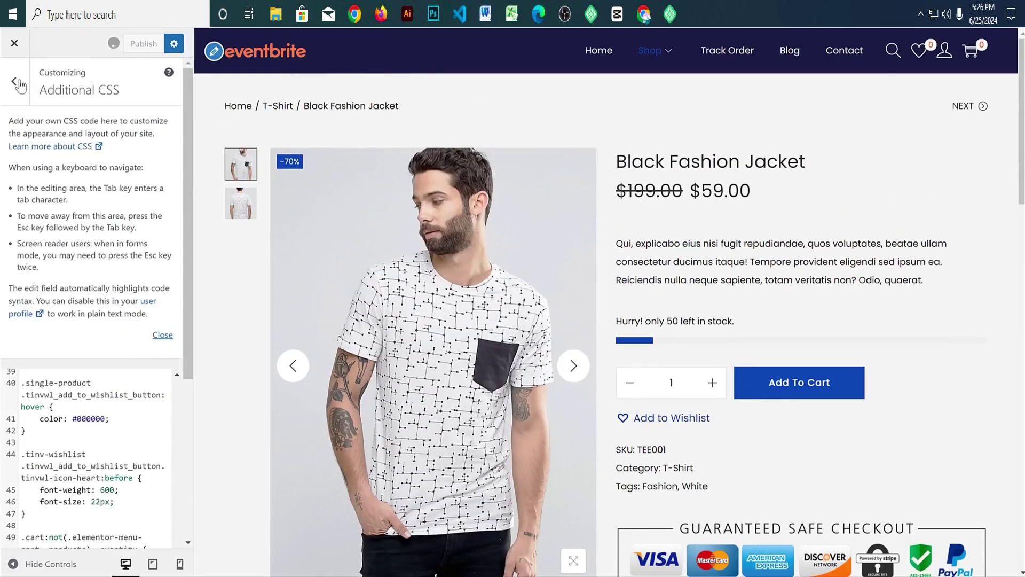
{"action": "left_click", "coordinate": [12, 75]}
Step: Open the Shop page in the preview and compare its product wishlist button with the reference shop
{"action": "left_click", "coordinate": [648, 54]}
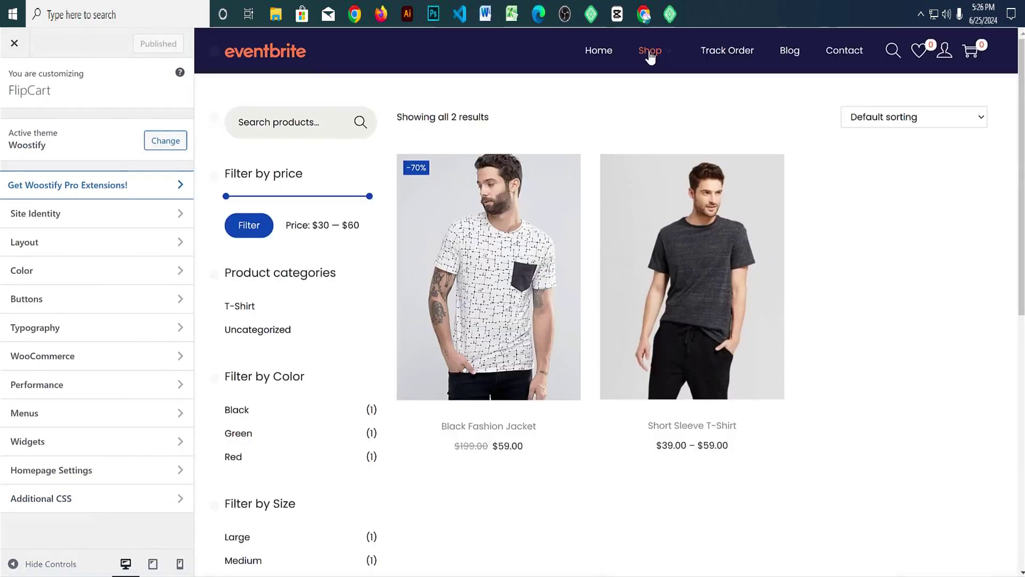
{"action": "mouse_move", "coordinate": [565, 200]}
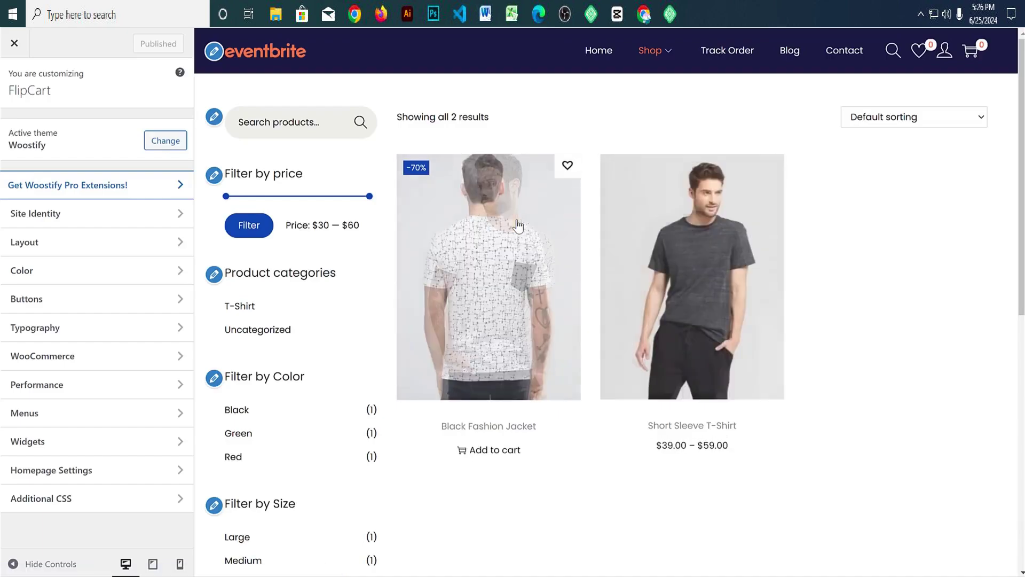
{"action": "left_click", "coordinate": [567, 169]}
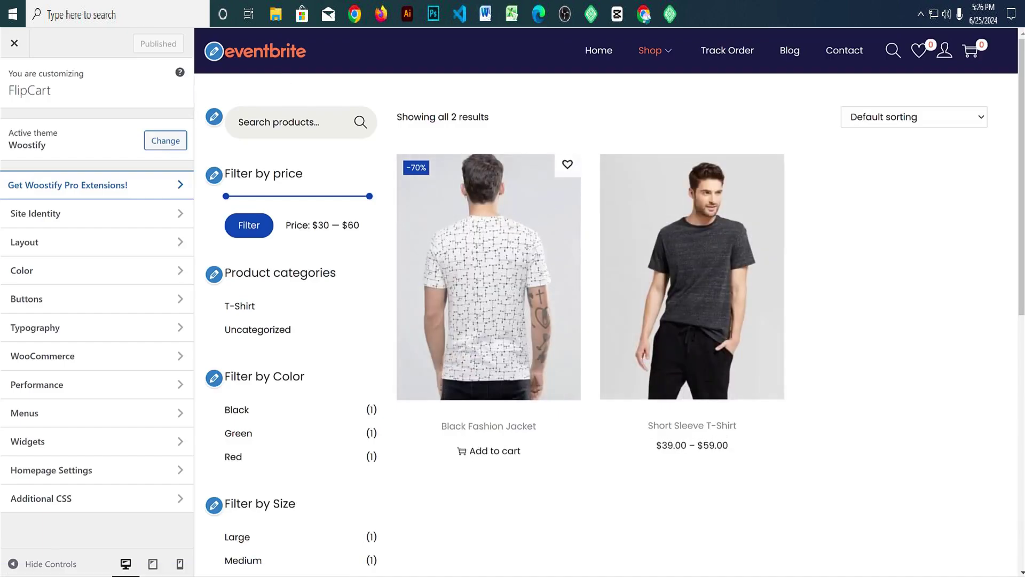
{"action": "left_click", "coordinate": [423, 214]}
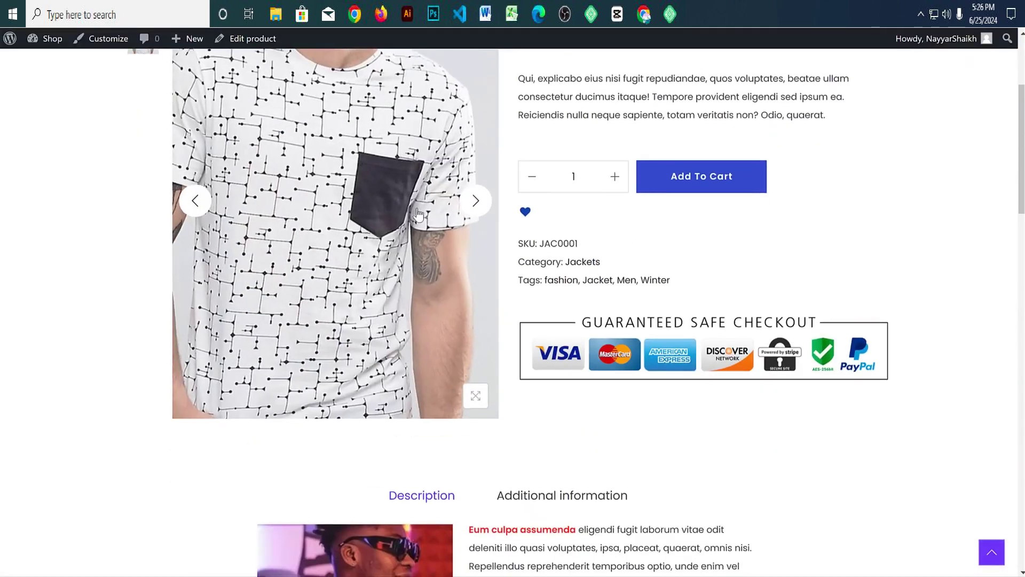
{"action": "scroll", "coordinate": [418, 214], "scroll_direction": "up", "scroll_amount": 3}
{"action": "key", "text": "alt+Left"}
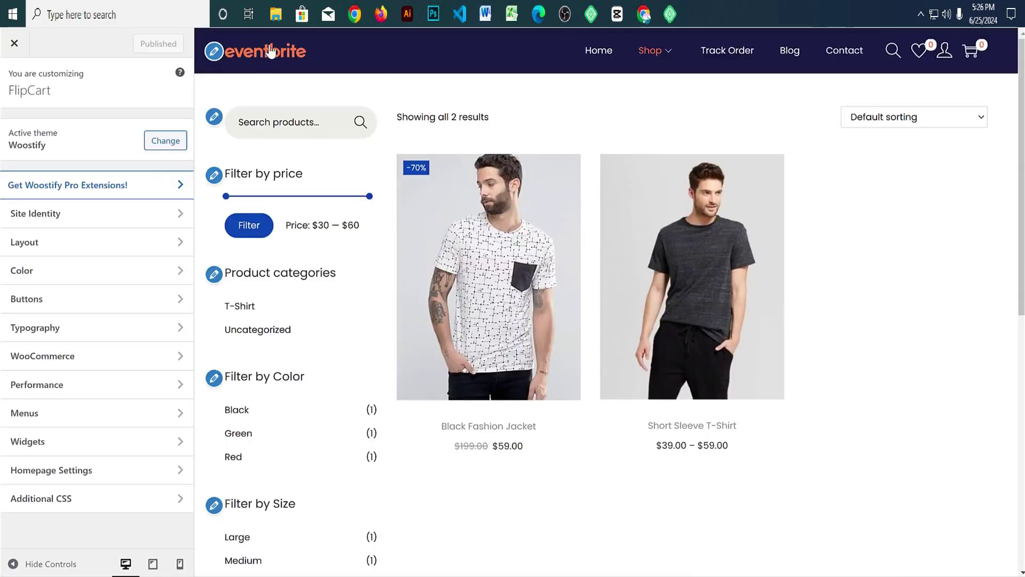
Step: Set the Shop Archive wishlist button position to the lower-right corner of the product image and publish the change
{"action": "left_click", "coordinate": [16, 359]}
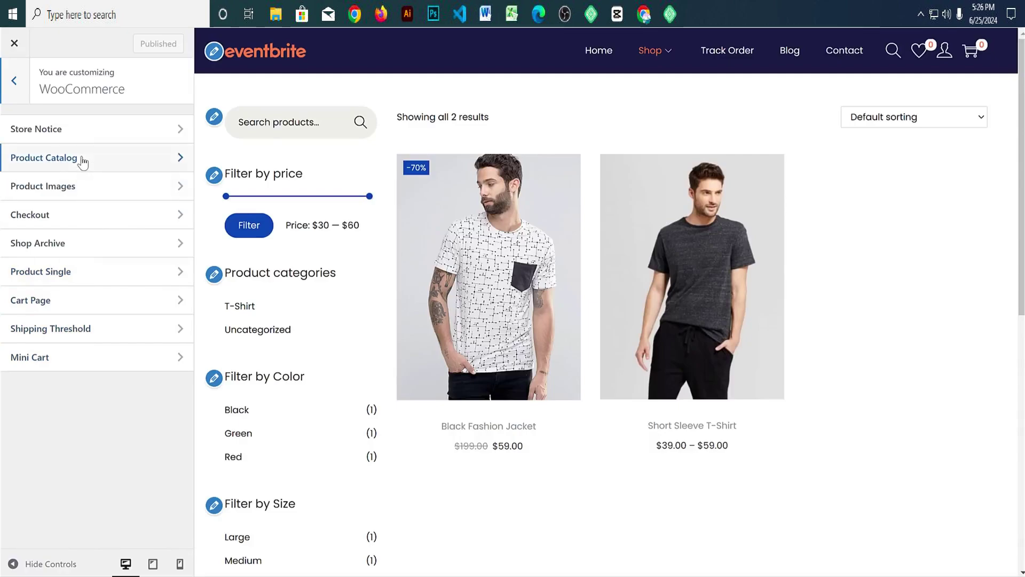
{"action": "left_click", "coordinate": [80, 246]}
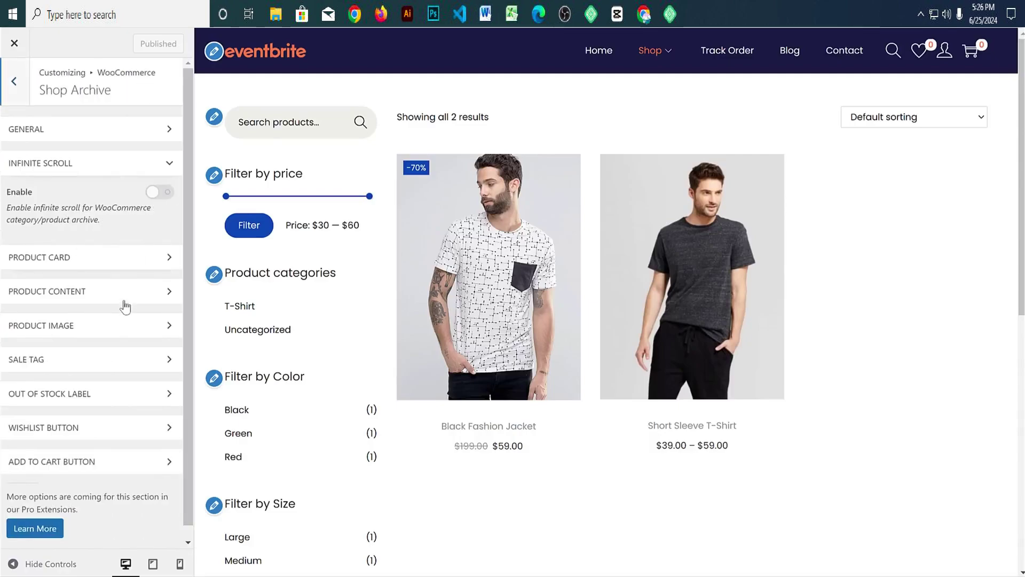
{"action": "scroll", "coordinate": [124, 364], "scroll_direction": "down", "scroll_amount": 1}
{"action": "left_click", "coordinate": [124, 417]}
{"action": "scroll", "coordinate": [139, 417], "scroll_direction": "down", "scroll_amount": 4}
{"action": "left_click", "coordinate": [30, 384]}
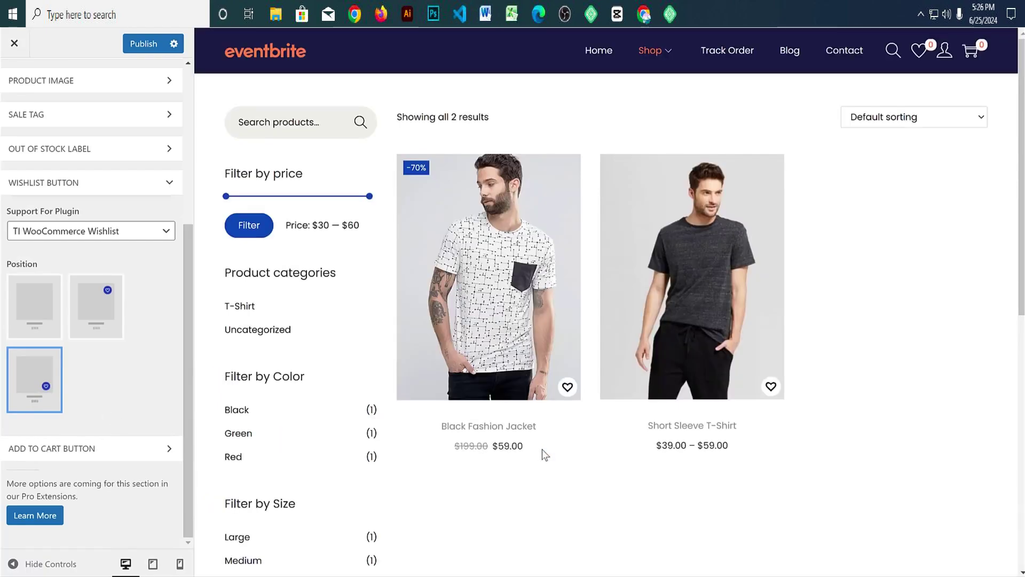
{"action": "left_click", "coordinate": [144, 43]}
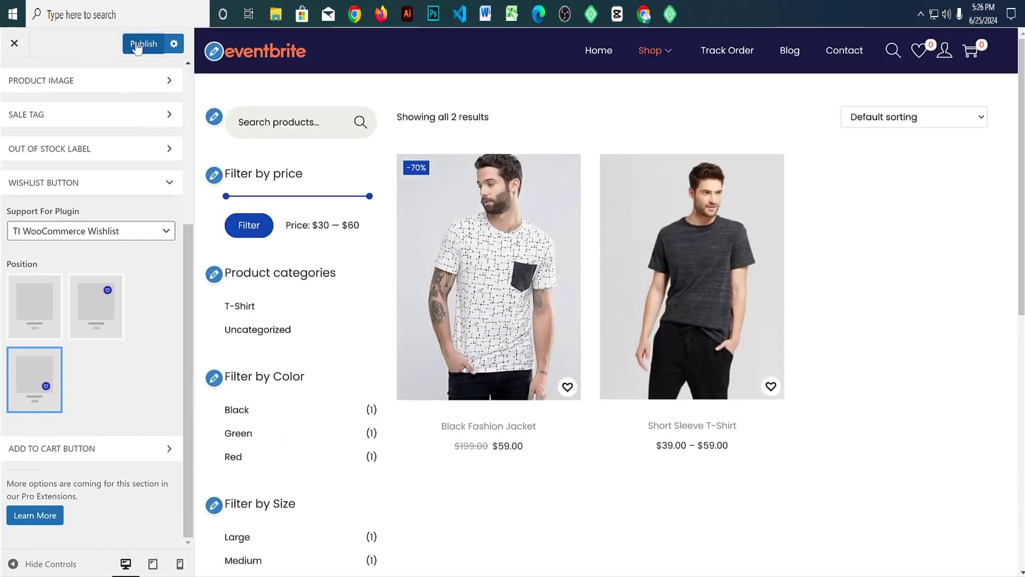
Step: Review the Shop page preview down to the footer and exit the customizer to the live page
{"action": "scroll", "coordinate": [643, 214], "scroll_direction": "down", "scroll_amount": 8}
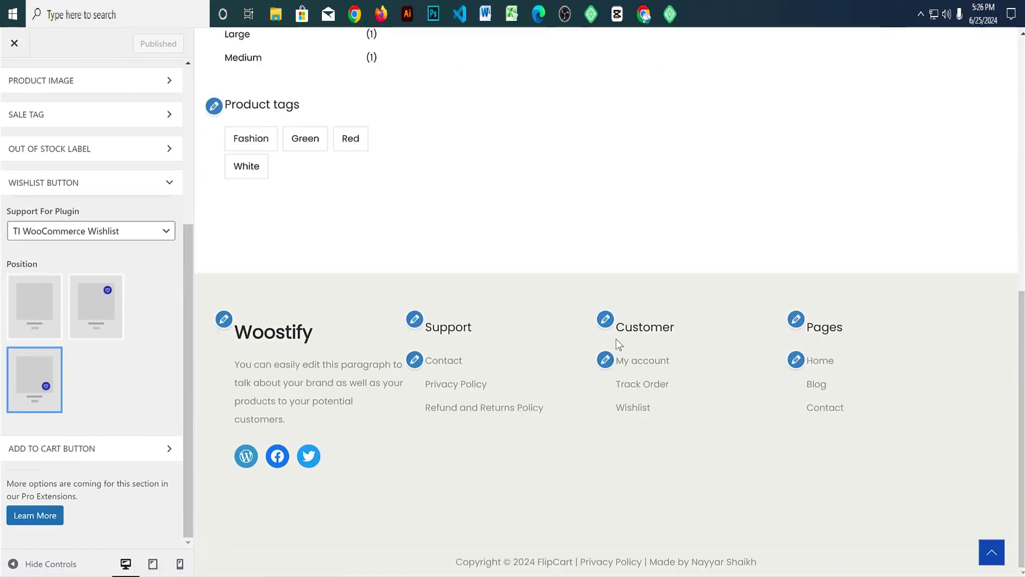
{"action": "scroll", "coordinate": [617, 339], "scroll_direction": "up", "scroll_amount": 10}
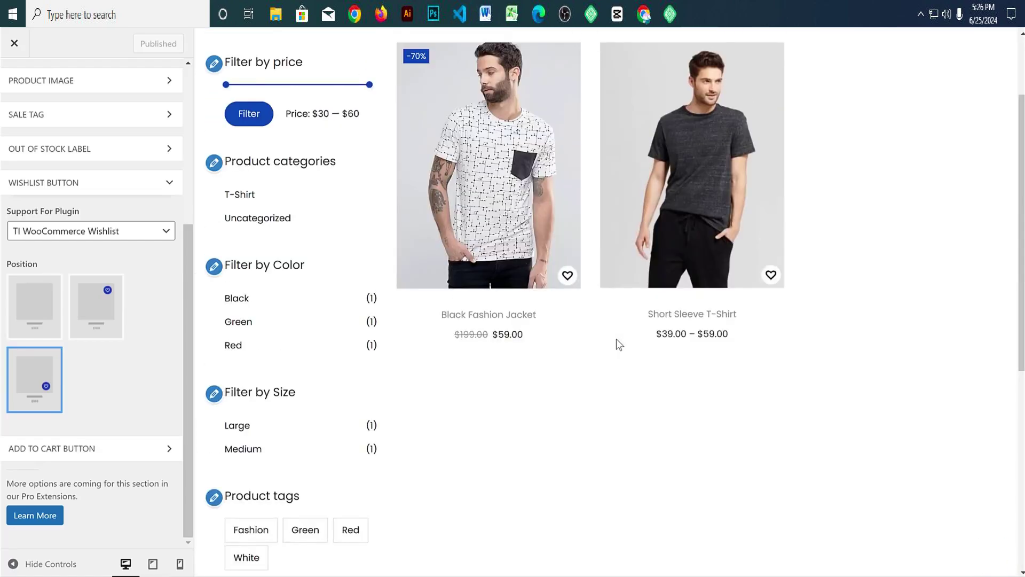
{"action": "scroll", "coordinate": [75, 167], "scroll_direction": "up", "scroll_amount": 5}
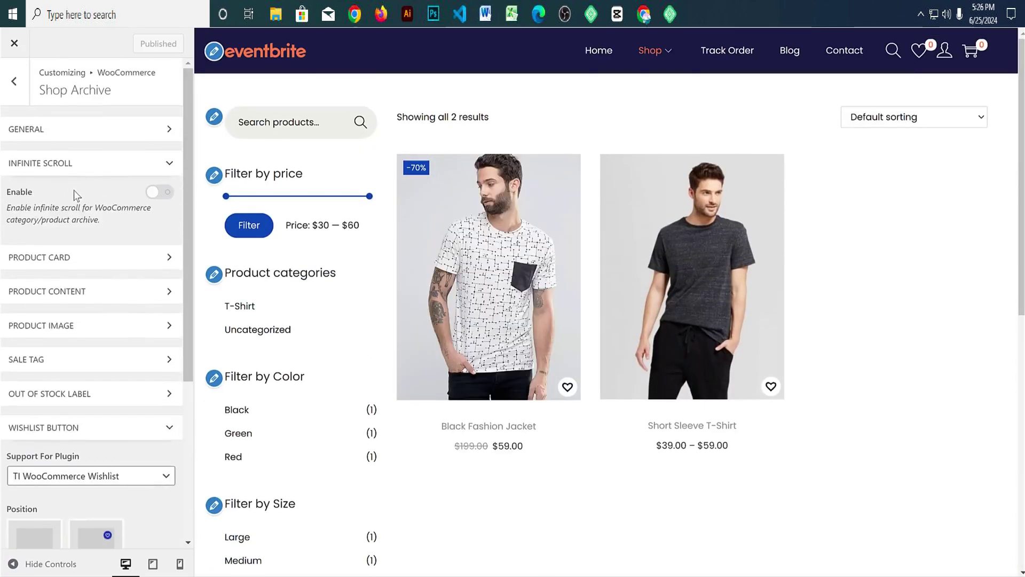
{"action": "left_click", "coordinate": [14, 81]}
{"action": "left_click", "coordinate": [14, 82]}
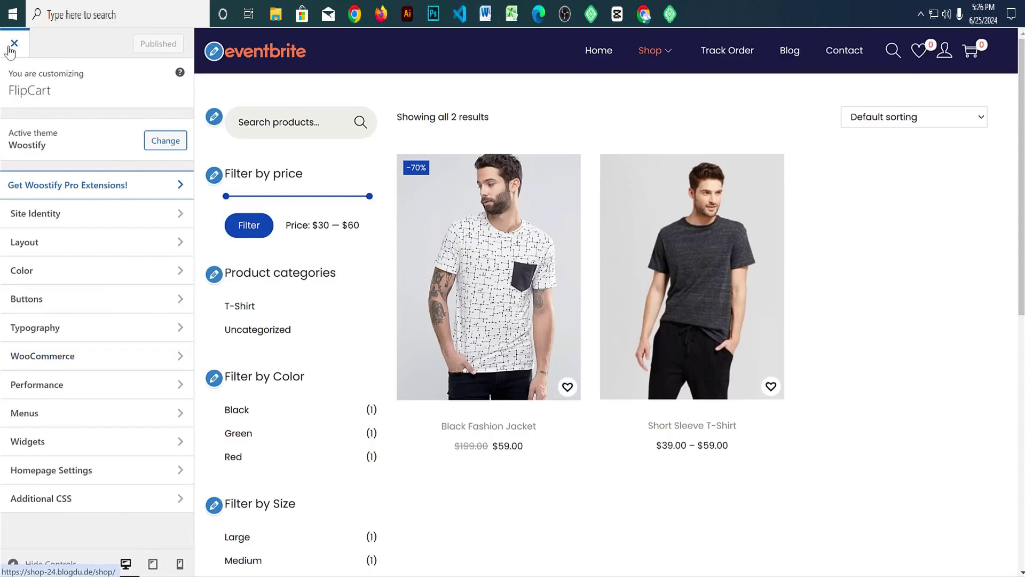
{"action": "left_click", "coordinate": [14, 44]}
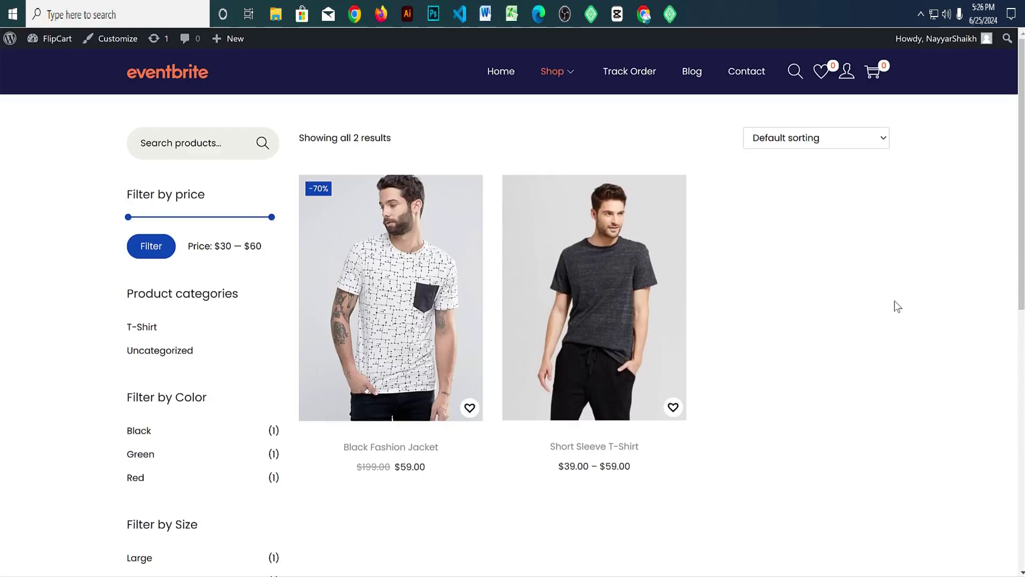
Step: Open the live homepage and examine its banners, Featured Products and Recent Products sections
{"action": "left_click", "coordinate": [193, 87]}
{"action": "scroll", "coordinate": [963, 325], "scroll_direction": "down", "scroll_amount": 8}
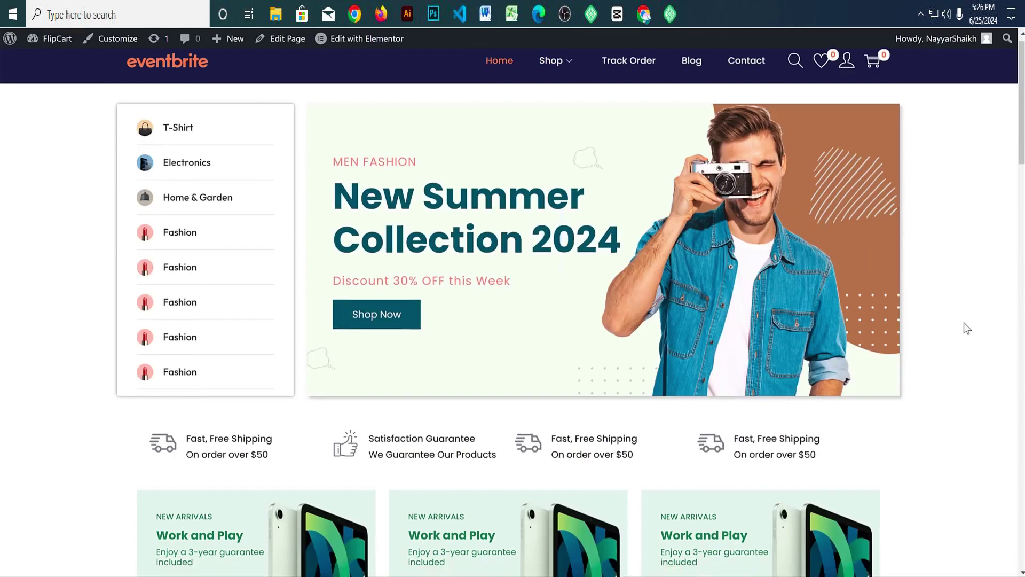
{"action": "scroll", "coordinate": [964, 336], "scroll_direction": "down", "scroll_amount": 10}
{"action": "scroll", "coordinate": [962, 337], "scroll_direction": "up", "scroll_amount": 6}
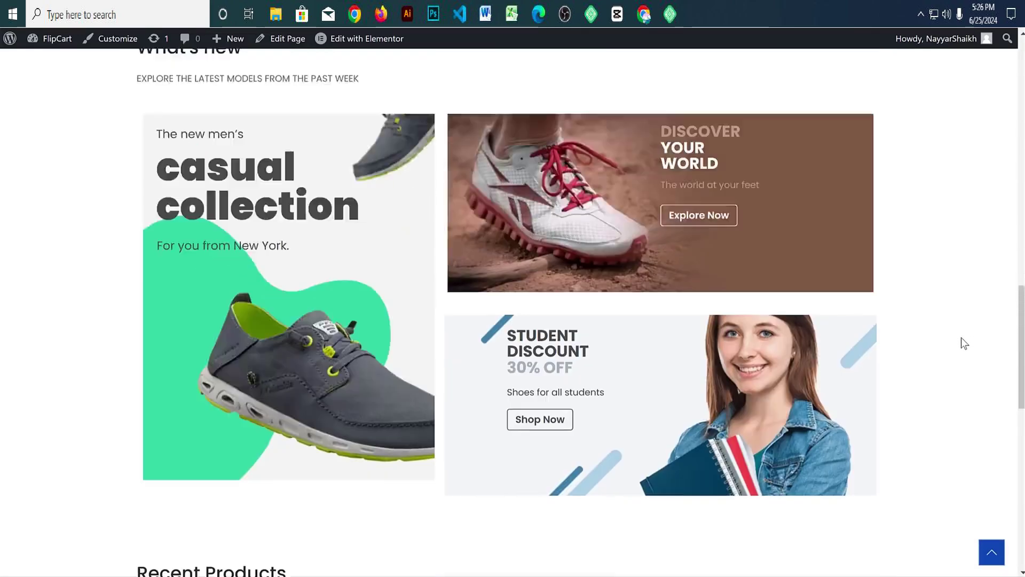
{"action": "scroll", "coordinate": [961, 338], "scroll_direction": "up", "scroll_amount": 1}
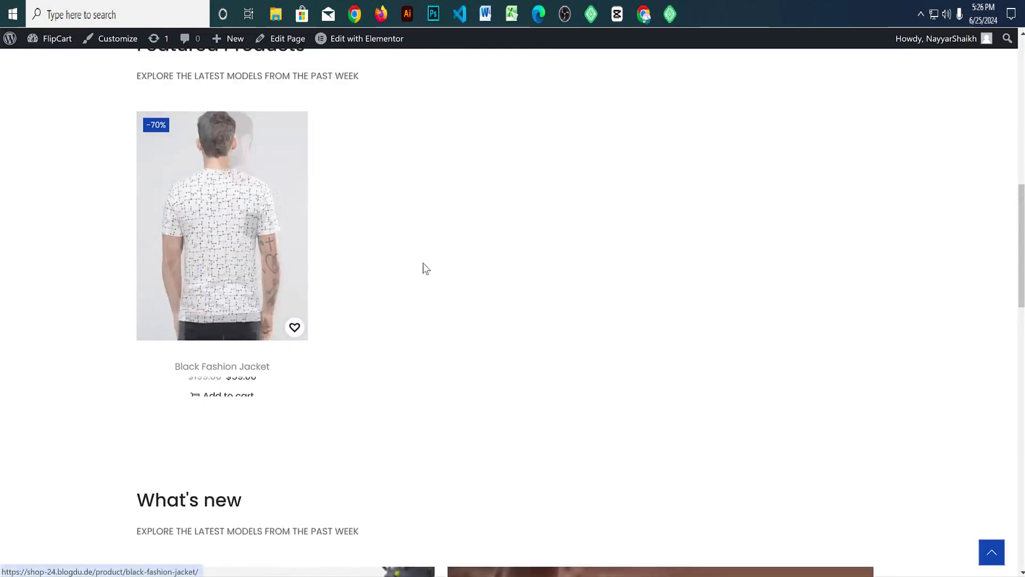
{"action": "scroll", "coordinate": [746, 304], "scroll_direction": "up", "scroll_amount": 2}
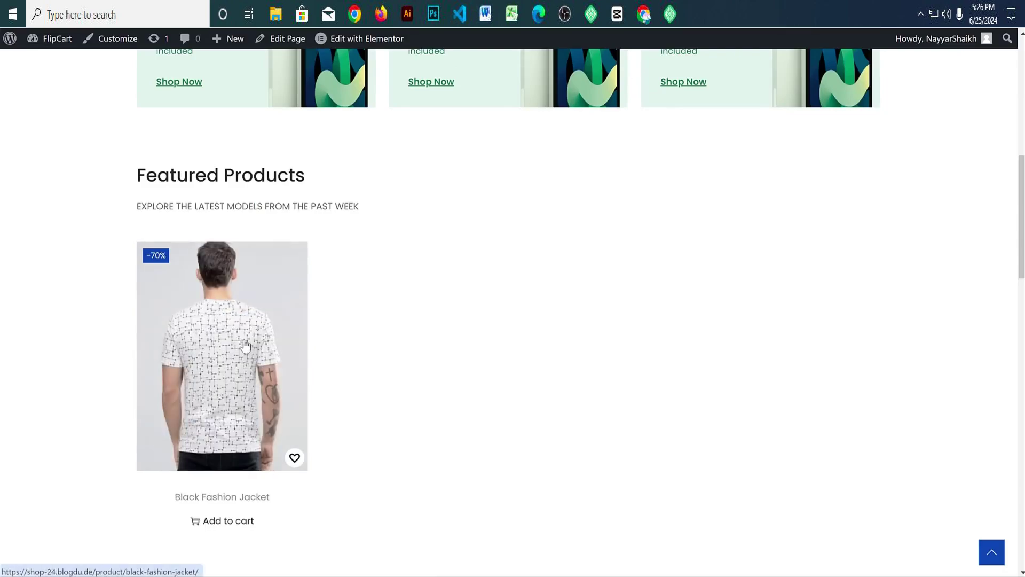
{"action": "scroll", "coordinate": [331, 357], "scroll_direction": "down", "scroll_amount": 13}
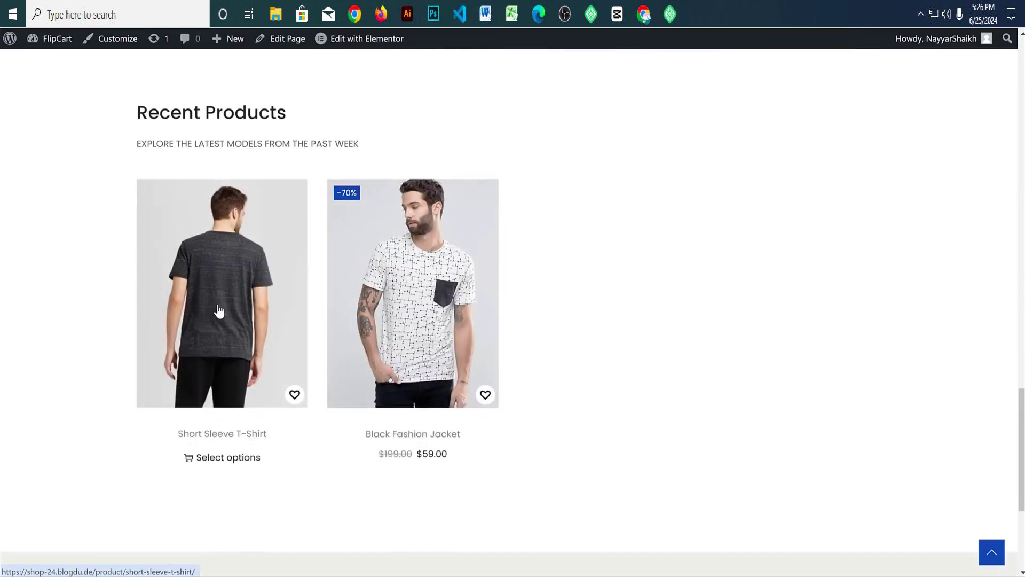
Step: Choose the Medium, Green variation of the Short Sleeve T-Shirt from Recent Products and add it to the cart
{"action": "left_click", "coordinate": [208, 292]}
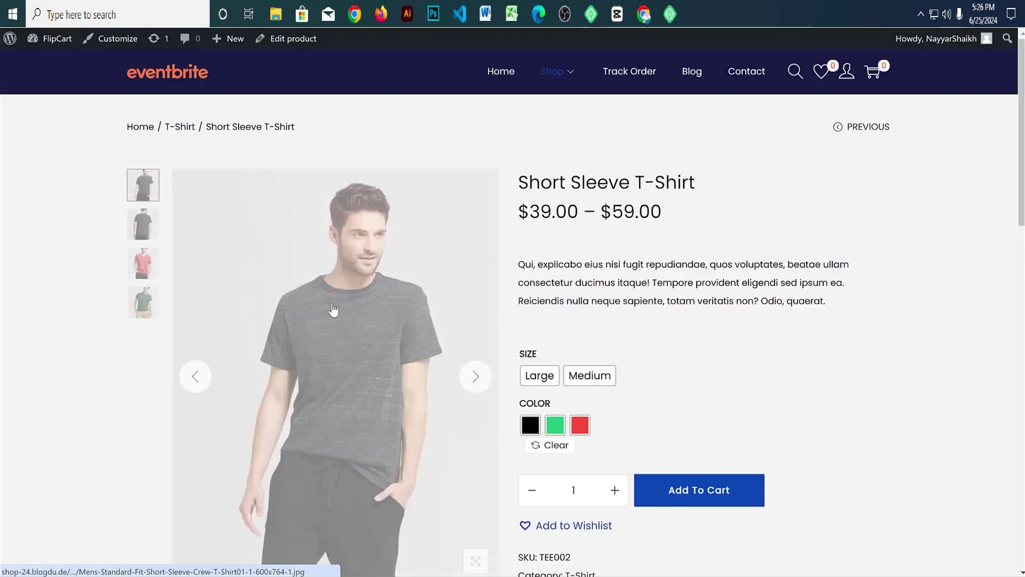
{"action": "scroll", "coordinate": [613, 273], "scroll_direction": "down", "scroll_amount": 2}
{"action": "left_click", "coordinate": [596, 248]}
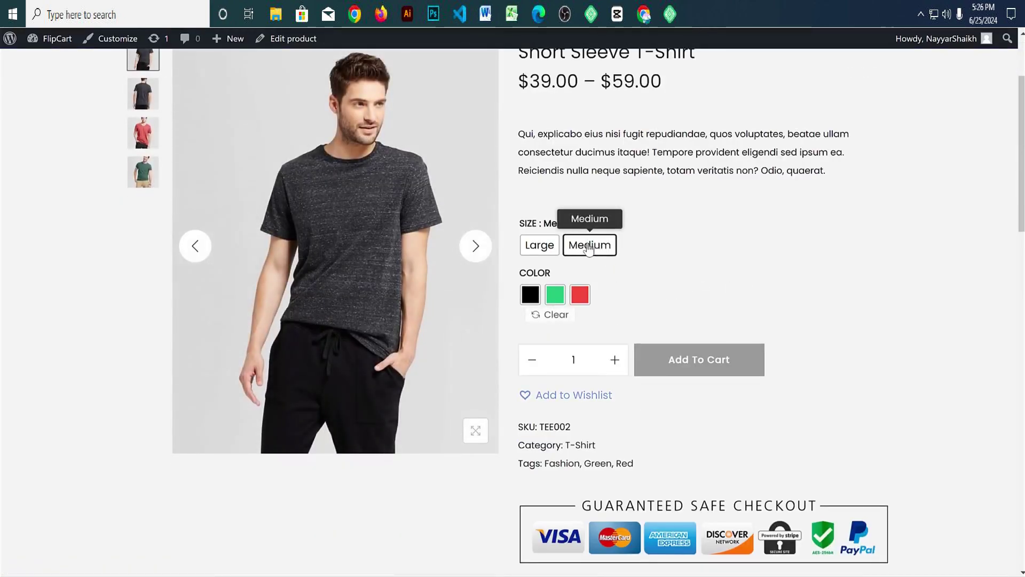
{"action": "left_click", "coordinate": [555, 295]}
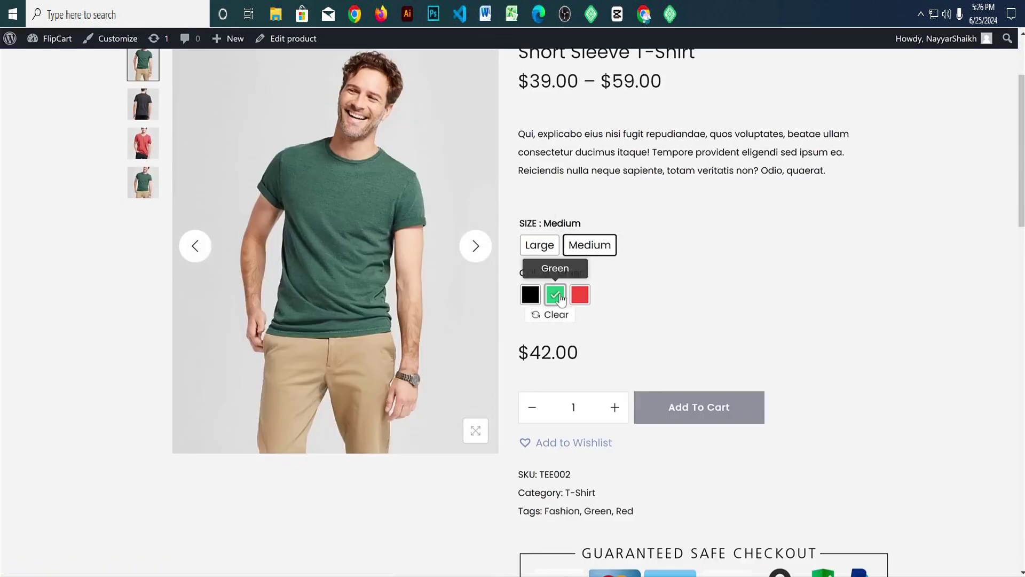
{"action": "left_click_drag", "start_coordinate": [580, 354], "coordinate": [523, 353]}
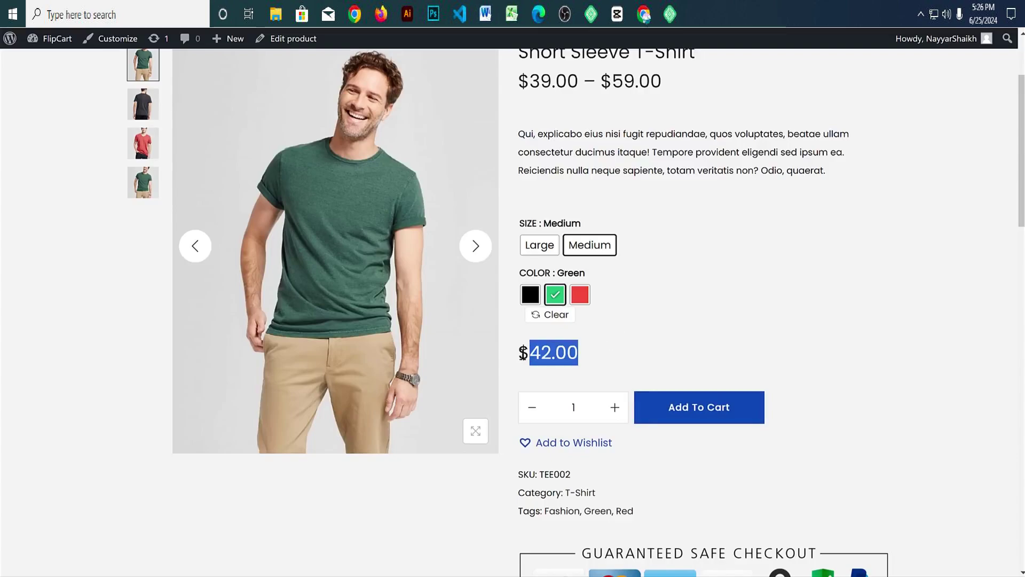
{"action": "left_click", "coordinate": [523, 353]}
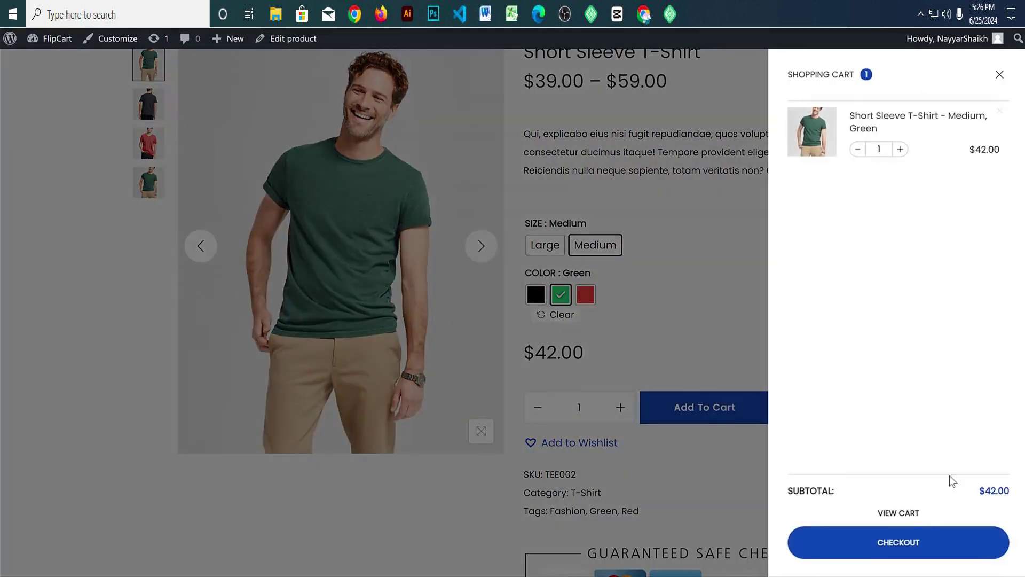
Step: Open the cart page, check the flat-rate shipping and GST charges in the totals, and proceed to checkout
{"action": "left_click", "coordinate": [902, 513]}
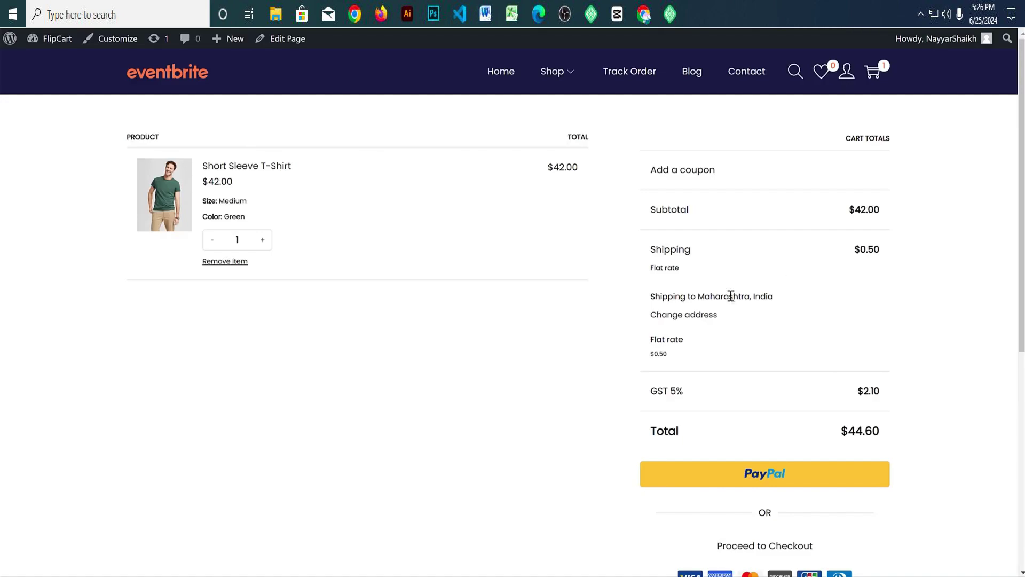
{"action": "left_click_drag", "start_coordinate": [693, 297], "coordinate": [783, 300]}
{"action": "left_click", "coordinate": [860, 268]}
{"action": "left_click", "coordinate": [861, 249]}
{"action": "left_click_drag", "start_coordinate": [699, 403], "coordinate": [636, 396]}
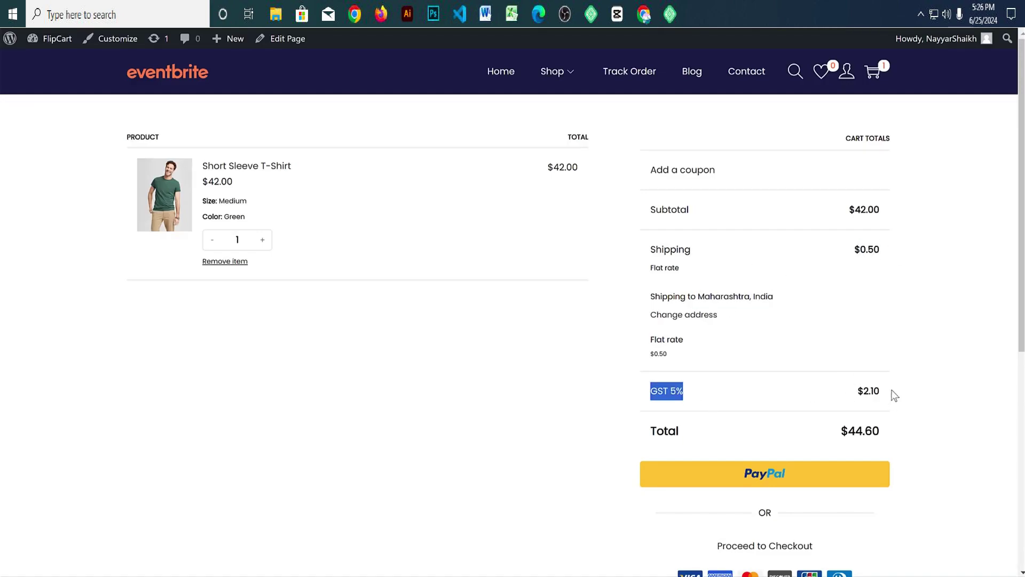
{"action": "scroll", "coordinate": [899, 446], "scroll_direction": "down", "scroll_amount": 4}
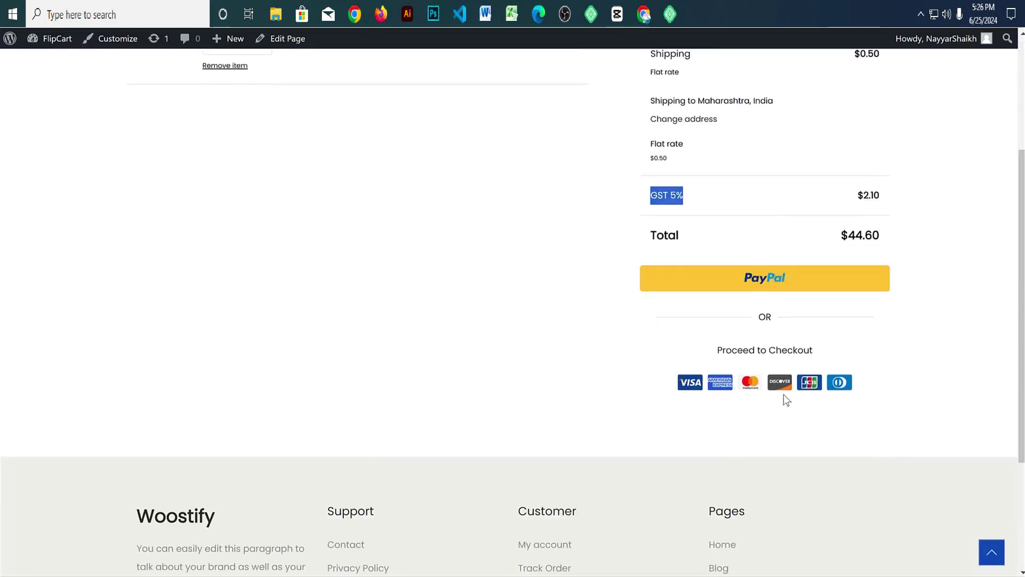
{"action": "left_click", "coordinate": [785, 351]}
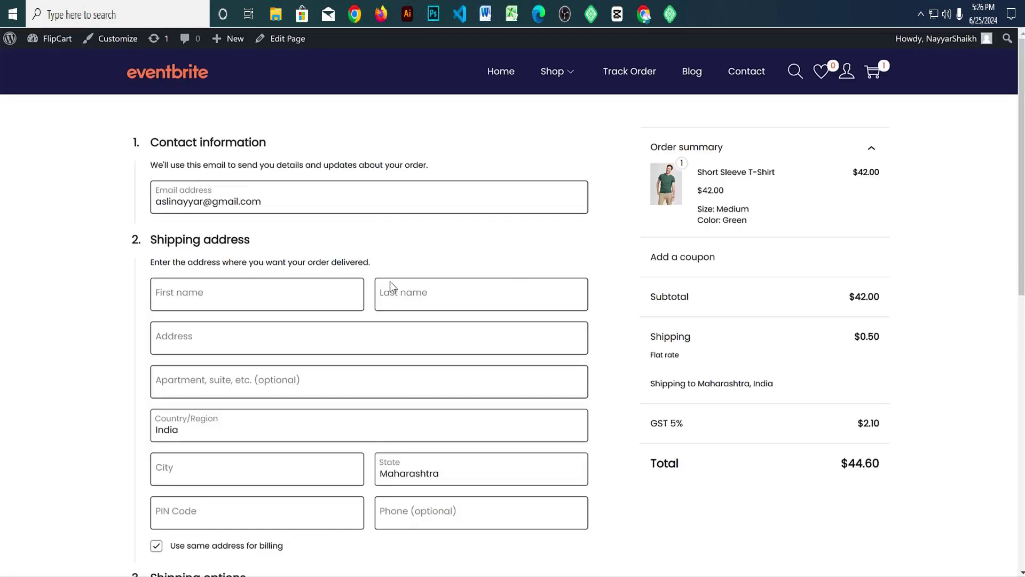
Step: Fill in the checkout shipping address with the customer's name, street address, city, Maharashtra as state, postal code and phone number
{"action": "scroll", "coordinate": [374, 267], "scroll_direction": "down", "scroll_amount": 2}
{"action": "scroll", "coordinate": [432, 236], "scroll_direction": "down", "scroll_amount": 3}
{"action": "scroll", "coordinate": [443, 251], "scroll_direction": "up", "scroll_amount": 4}
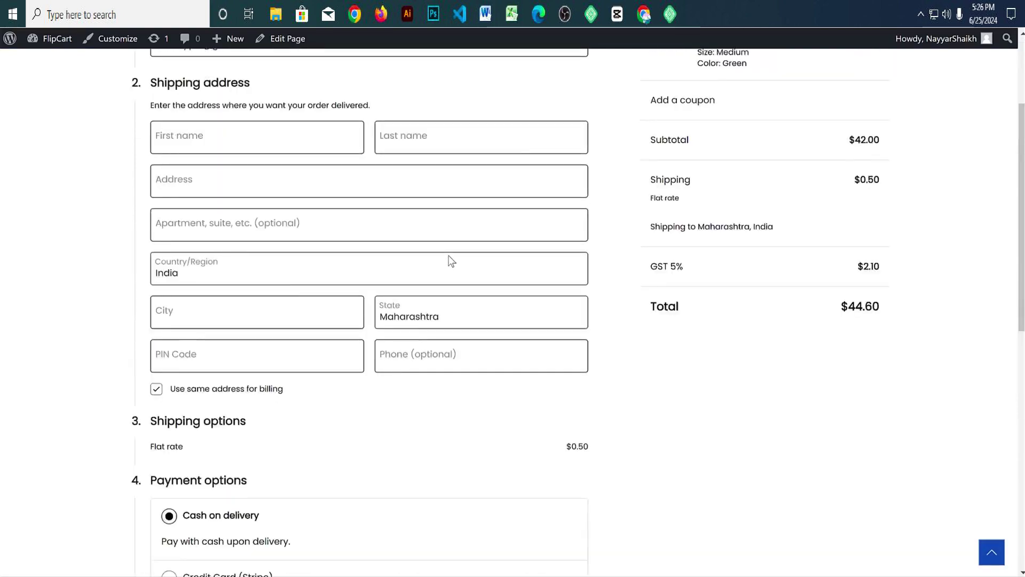
{"action": "left_click", "coordinate": [289, 222]}
{"action": "left_click", "coordinate": [256, 264]}
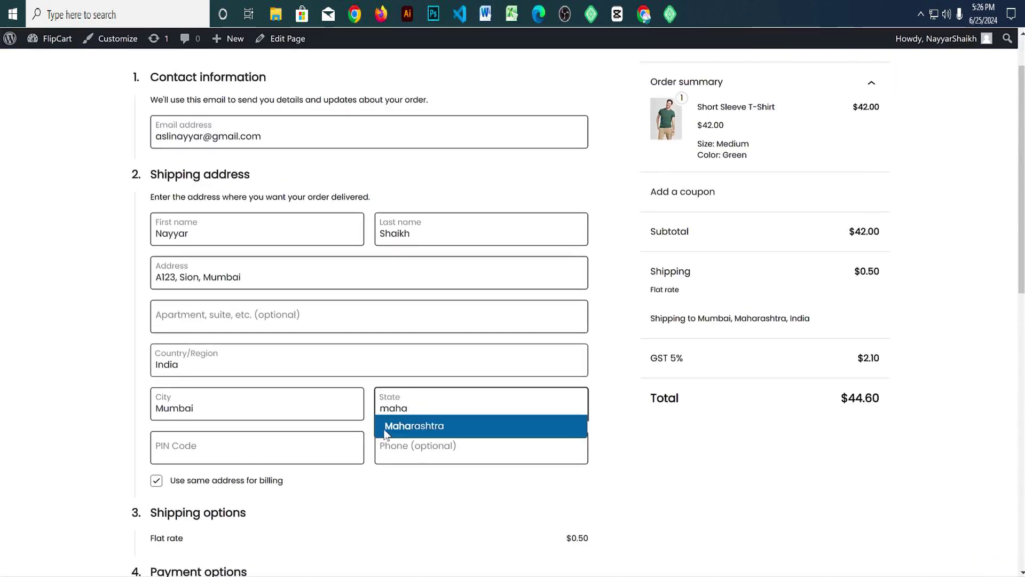
{"action": "left_click", "coordinate": [268, 442]}
{"action": "type", "text": "400001"}
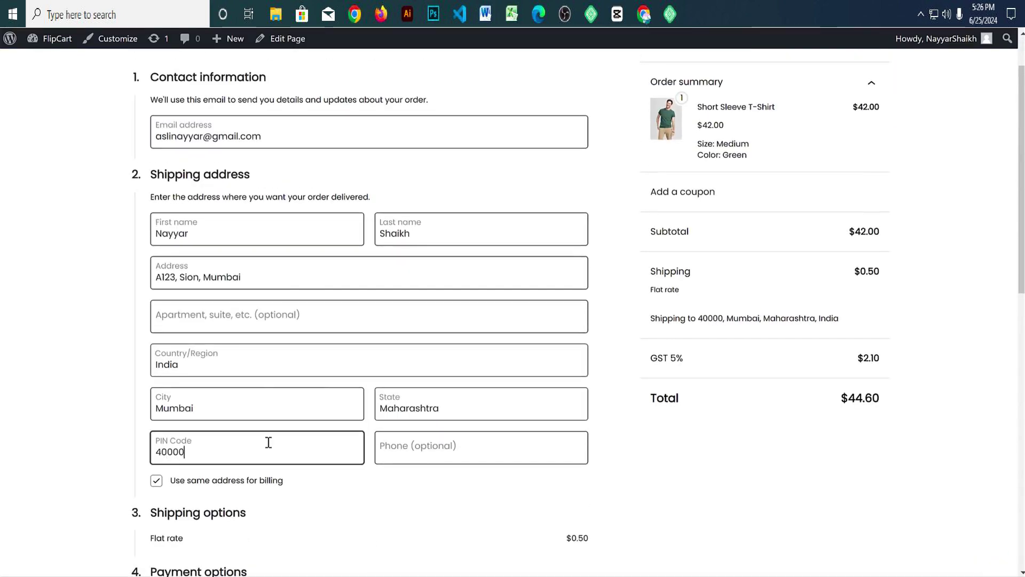
{"action": "left_click", "coordinate": [421, 456]}
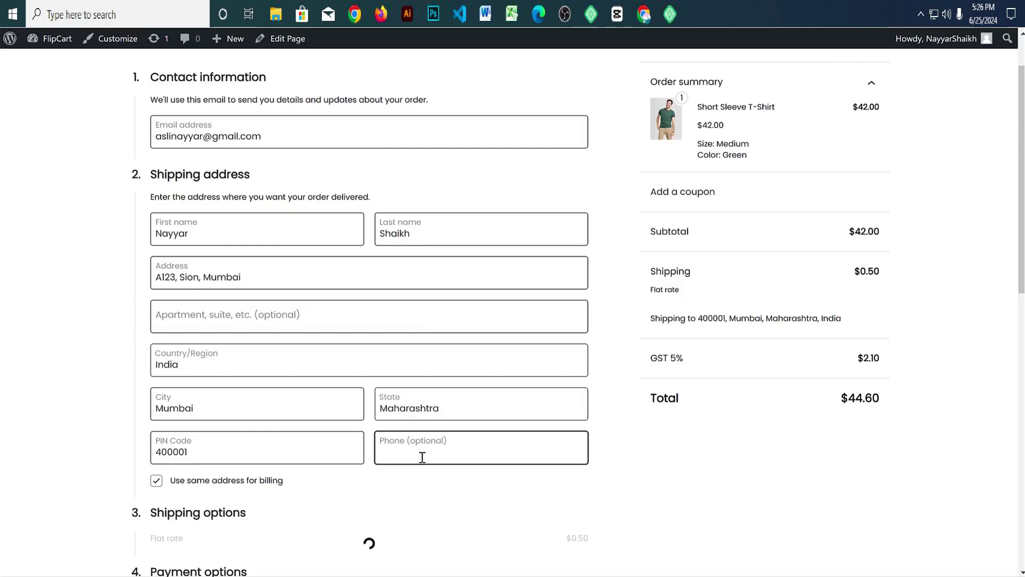
{"action": "type", "text": "78965"}
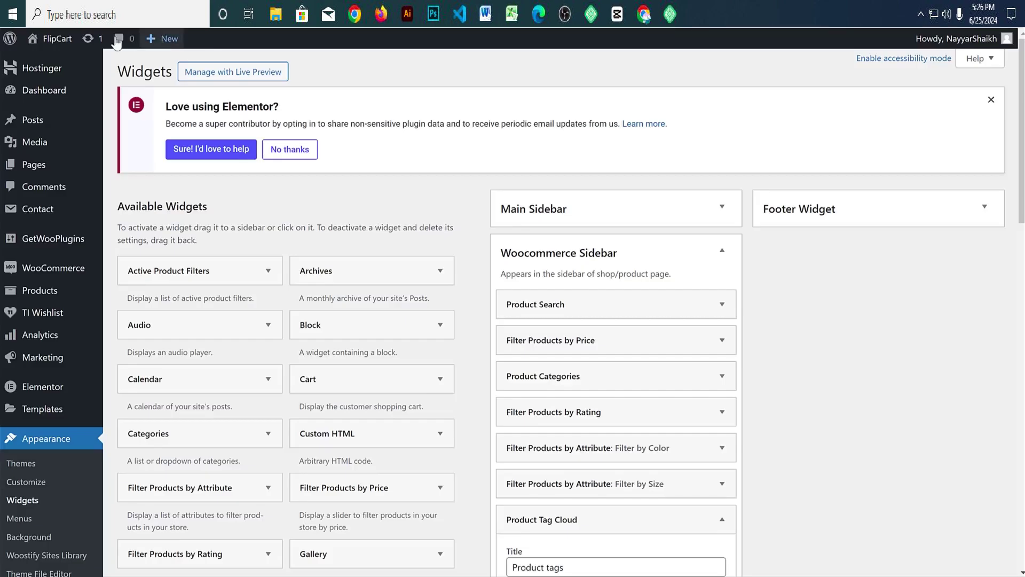
Step: Open the WooCommerce checkout settings in the customizer and check the phone field options, keeping Required selected
{"action": "left_click", "coordinate": [78, 36]}
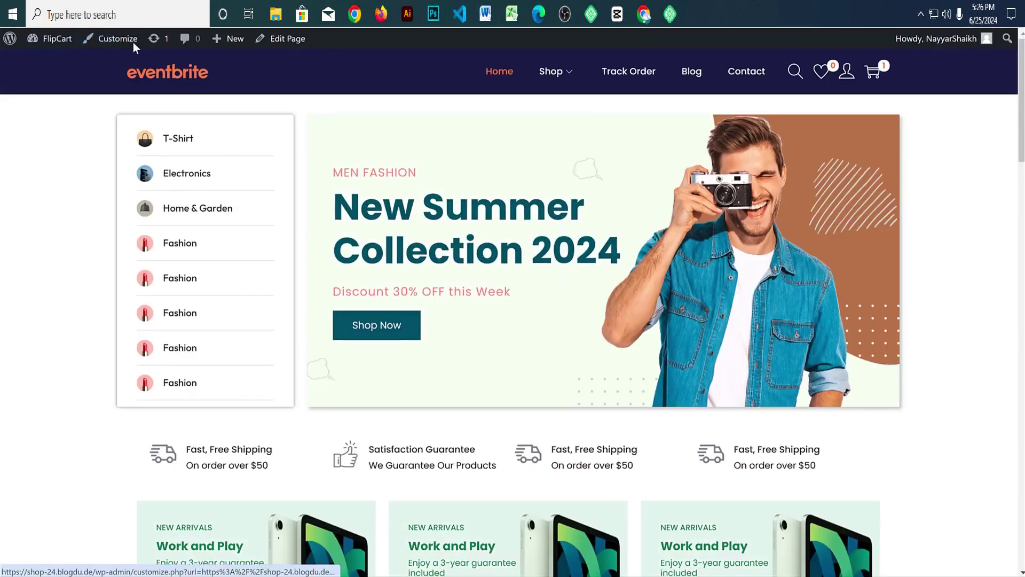
{"action": "left_click", "coordinate": [106, 47]}
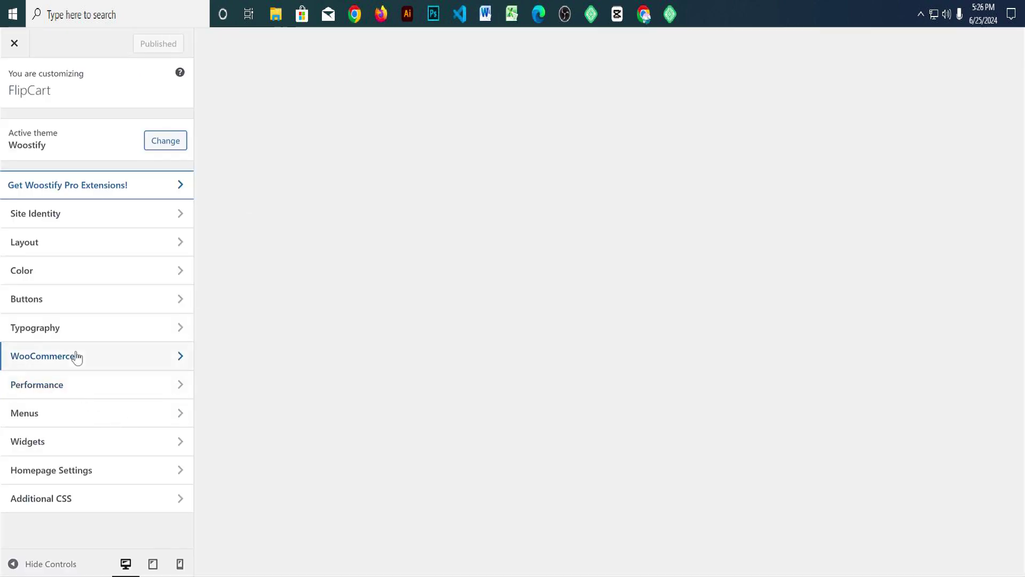
{"action": "left_click", "coordinate": [76, 357]}
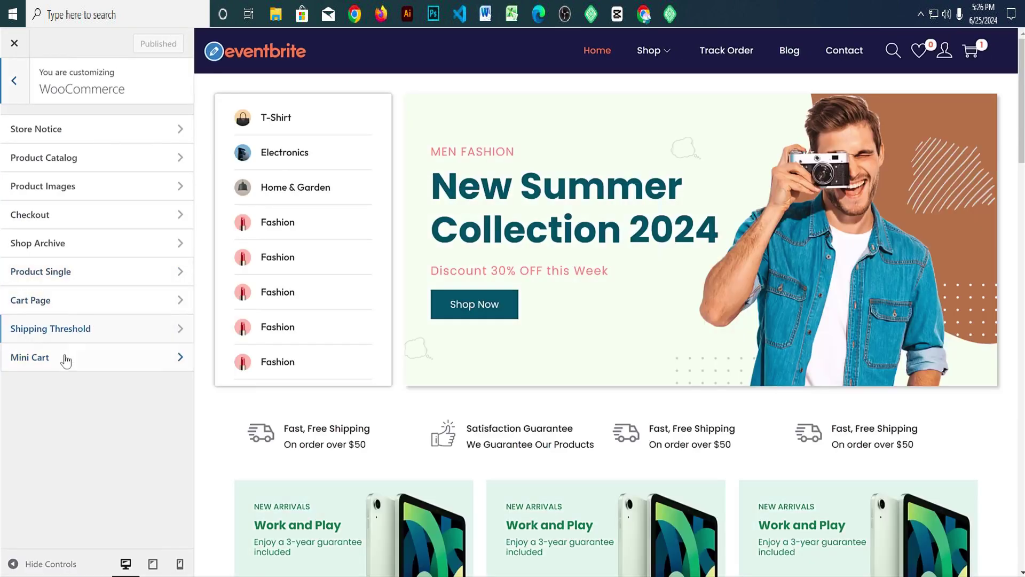
{"action": "left_click", "coordinate": [75, 214]}
{"action": "scroll", "coordinate": [106, 387], "scroll_direction": "down", "scroll_amount": 3}
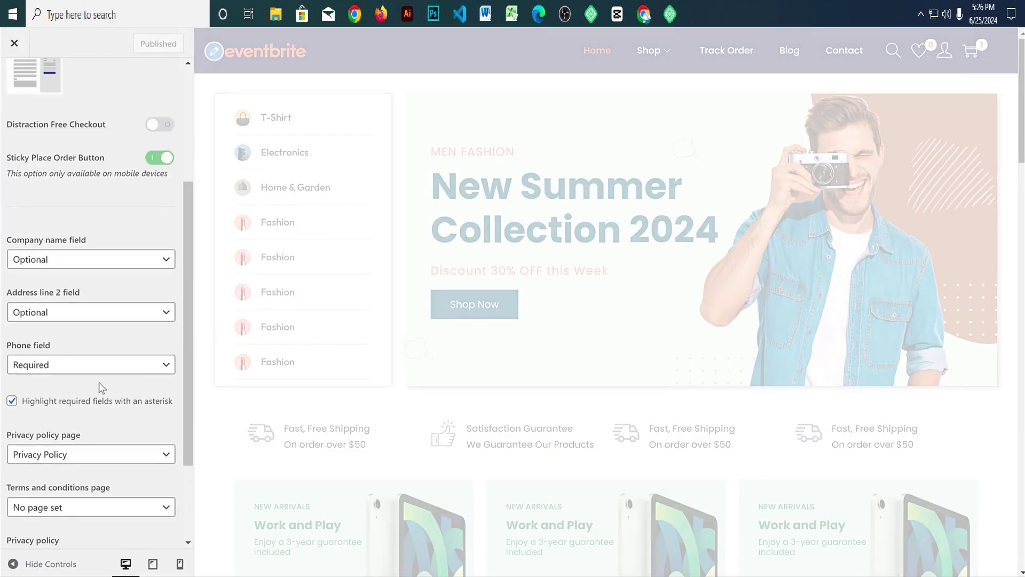
{"action": "left_click", "coordinate": [39, 365]}
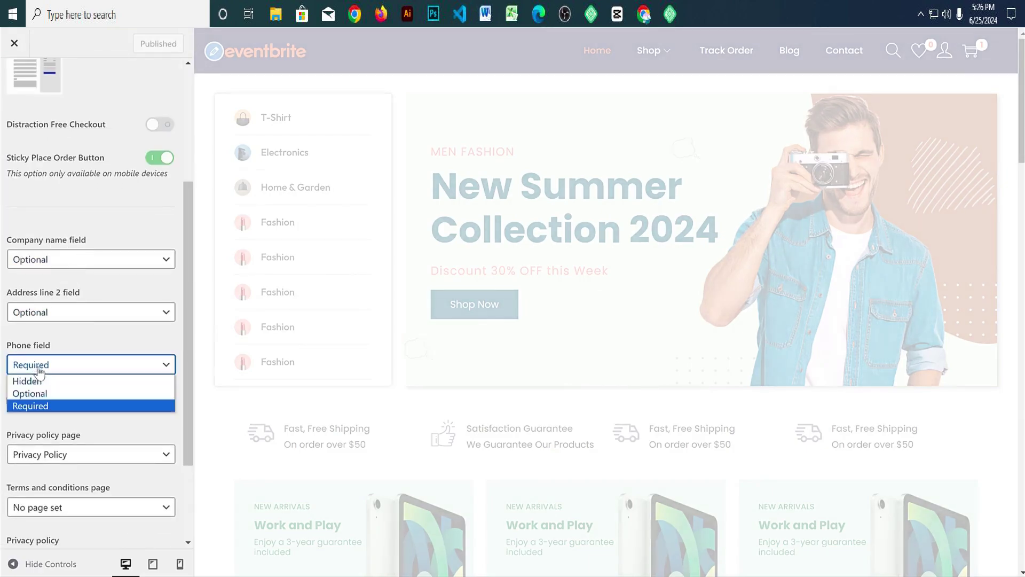
{"action": "left_click", "coordinate": [42, 403]}
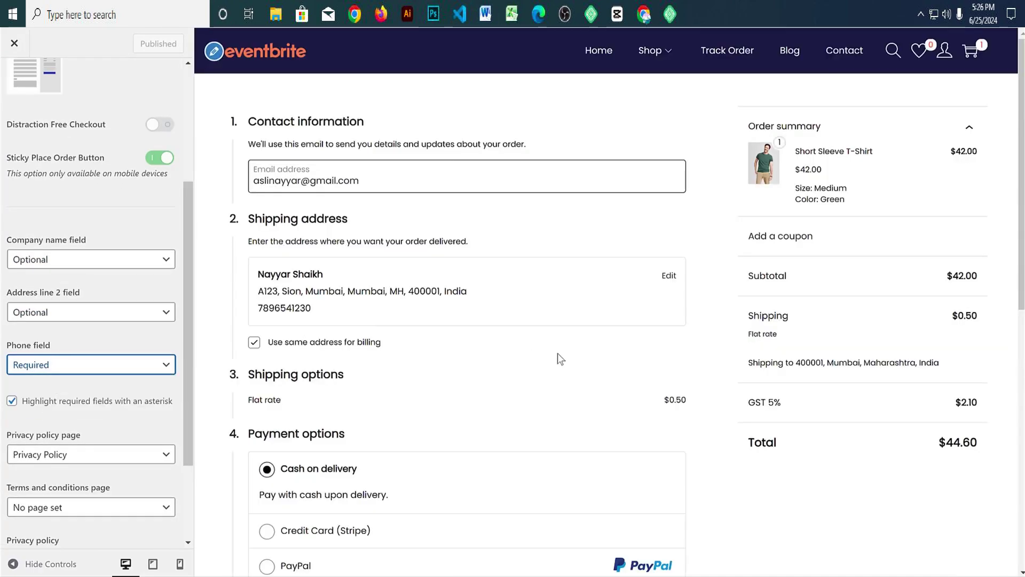
Step: Review the checkout page preview and the remaining checkout settings in the customizer
{"action": "scroll", "coordinate": [558, 354], "scroll_direction": "down", "scroll_amount": 5}
{"action": "scroll", "coordinate": [558, 355], "scroll_direction": "up", "scroll_amount": 4}
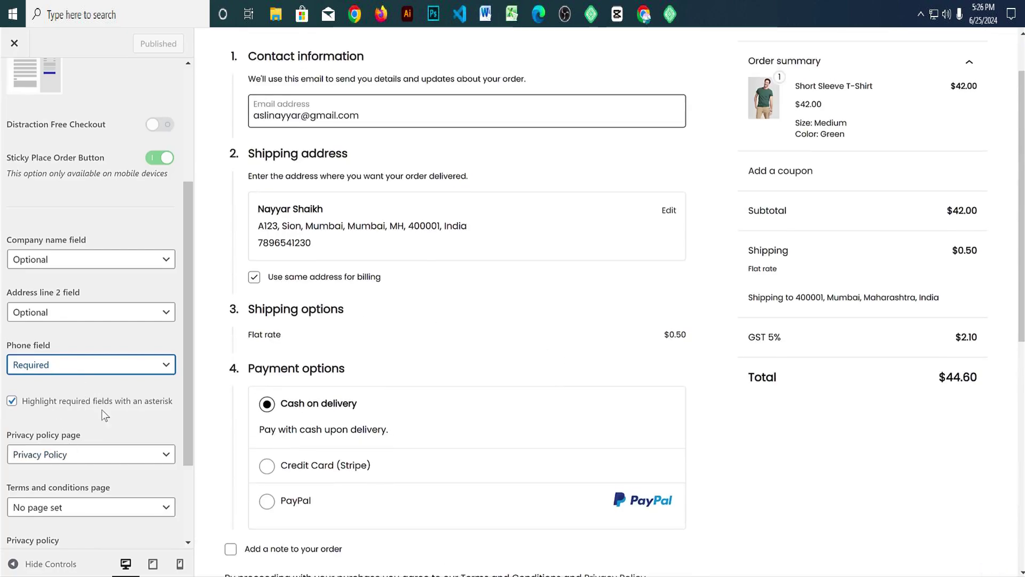
{"action": "scroll", "coordinate": [111, 419], "scroll_direction": "down", "scroll_amount": 3}
{"action": "scroll", "coordinate": [113, 425], "scroll_direction": "up", "scroll_amount": 3}
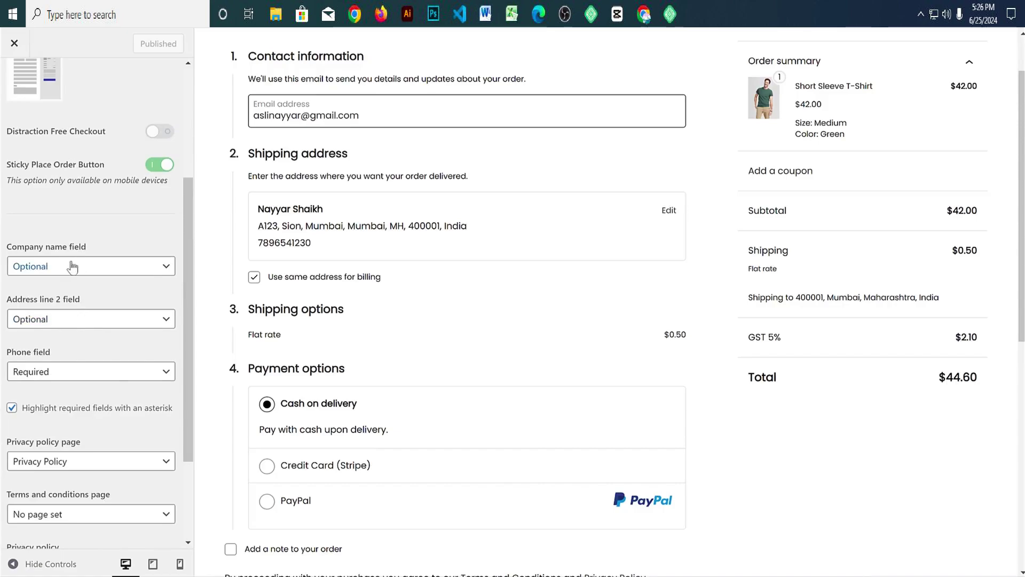
{"action": "scroll", "coordinate": [109, 324], "scroll_direction": "up", "scroll_amount": 3}
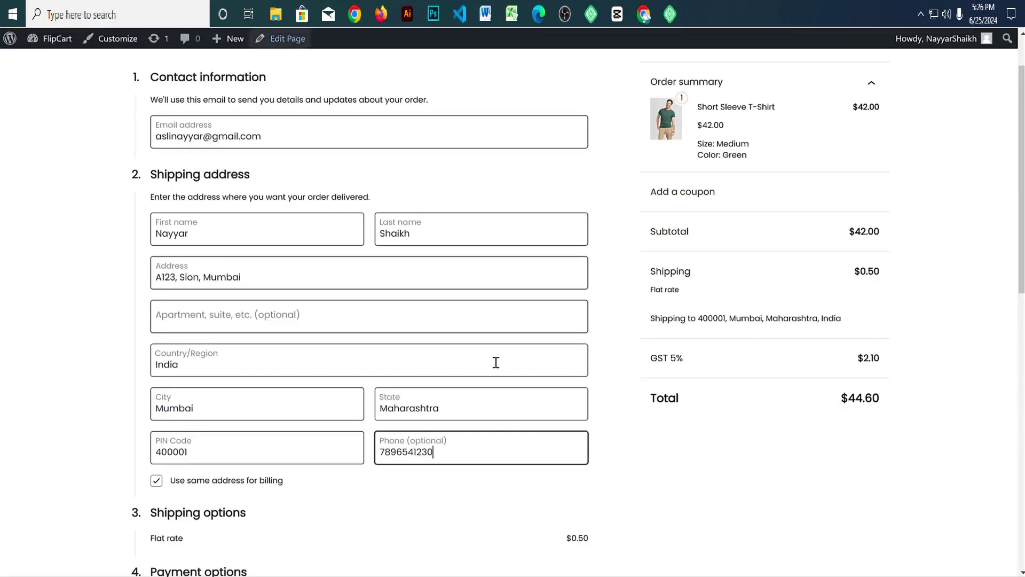
Step: Return to the live checkout page and review the entered address, payment options and order summary
{"action": "scroll", "coordinate": [494, 361], "scroll_direction": "down", "scroll_amount": 7}
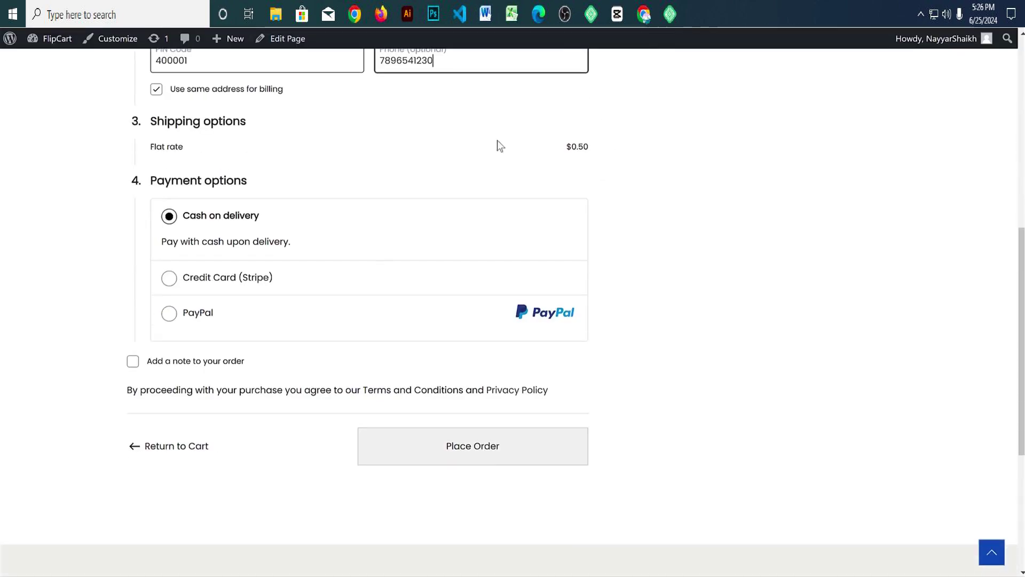
{"action": "scroll", "coordinate": [679, 293], "scroll_direction": "up", "scroll_amount": 5}
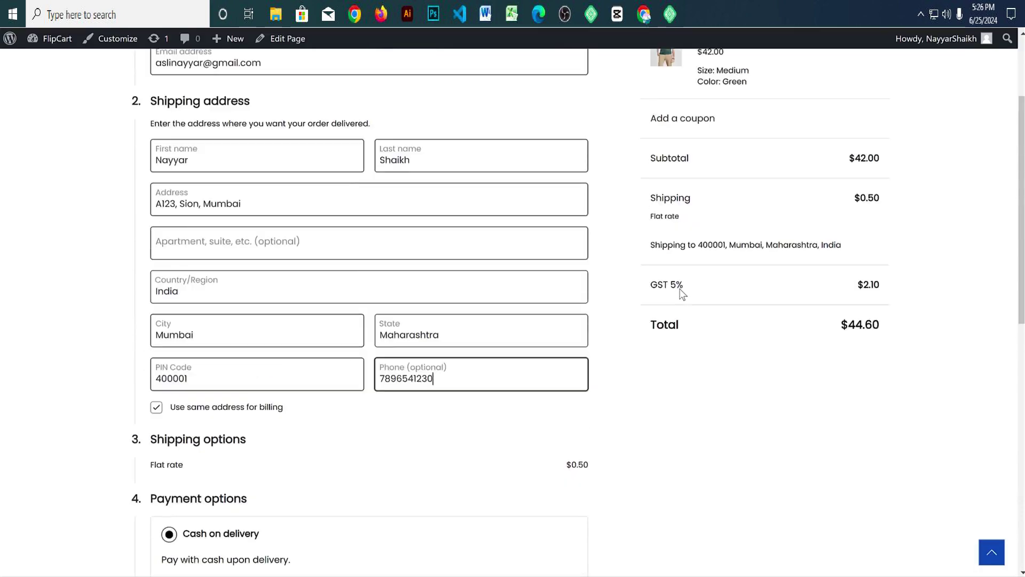
{"action": "scroll", "coordinate": [694, 299], "scroll_direction": "up", "scroll_amount": 2}
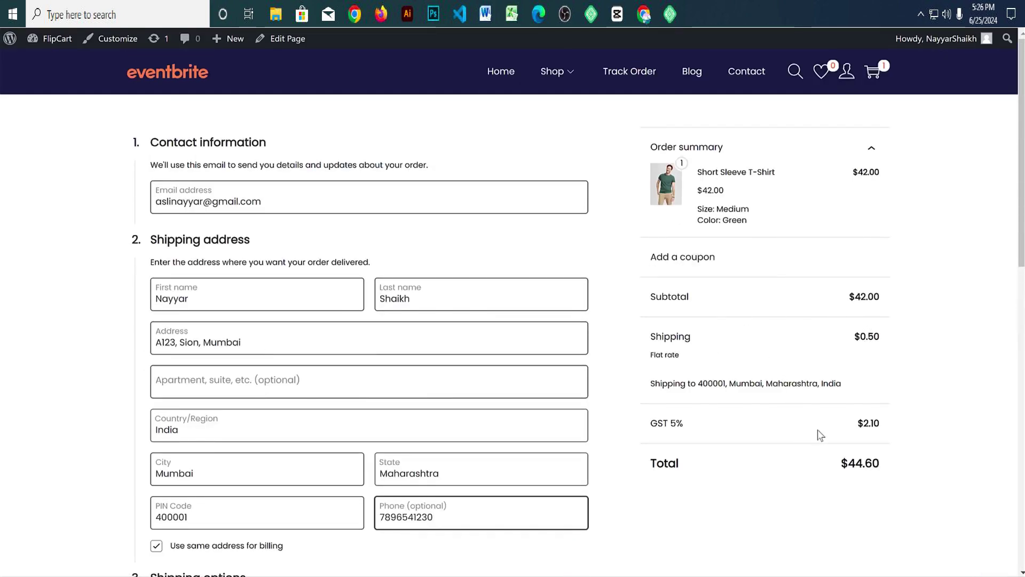
{"action": "scroll", "coordinate": [854, 342], "scroll_direction": "down", "scroll_amount": 8}
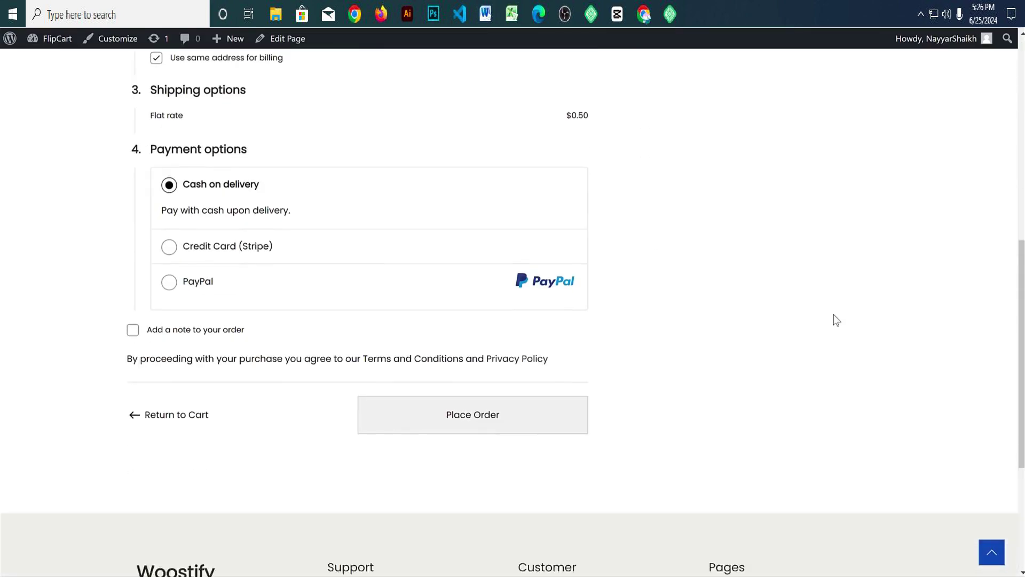
Step: Try the Credit Card (Stripe) and PayPal payment options, then choose Cash on delivery and place the order
{"action": "left_click", "coordinate": [202, 212]}
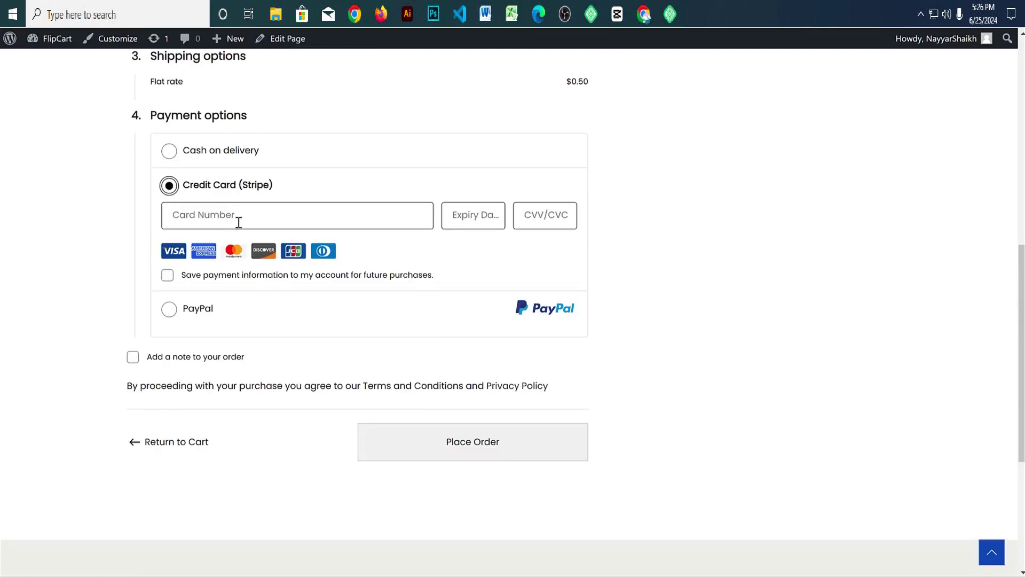
{"action": "left_click", "coordinate": [198, 307]}
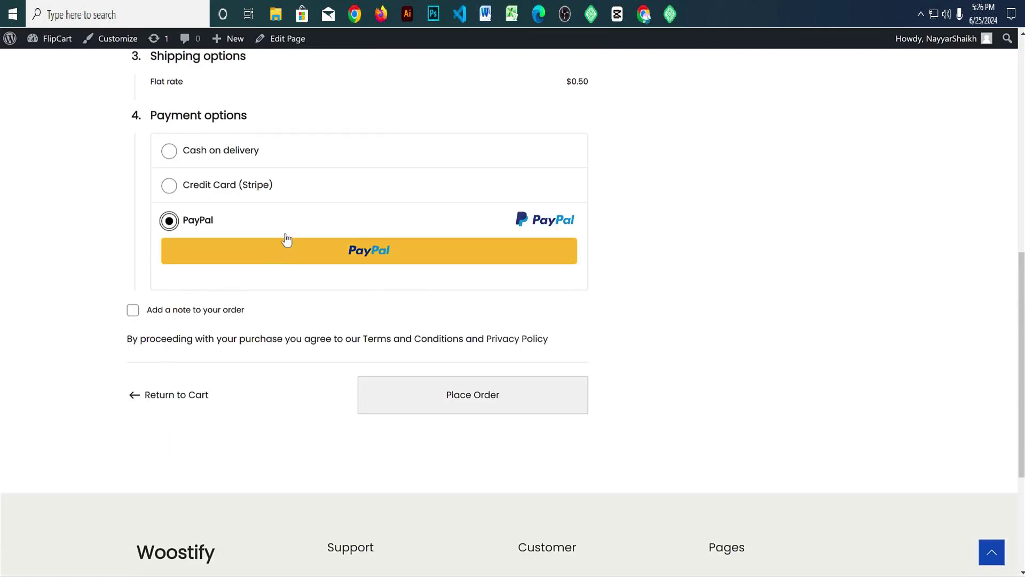
{"action": "left_click", "coordinate": [223, 155]}
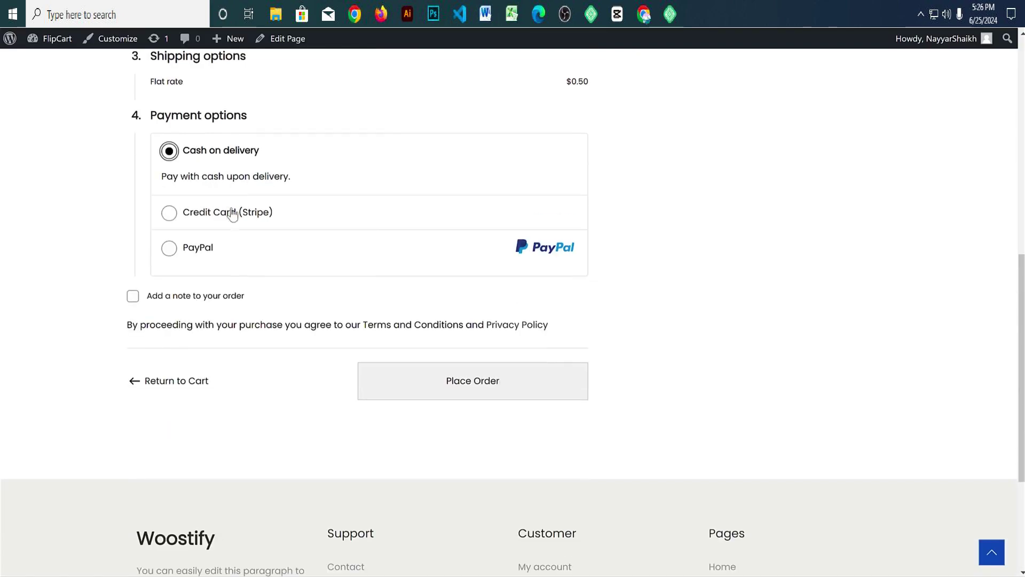
{"action": "left_click", "coordinate": [483, 385]}
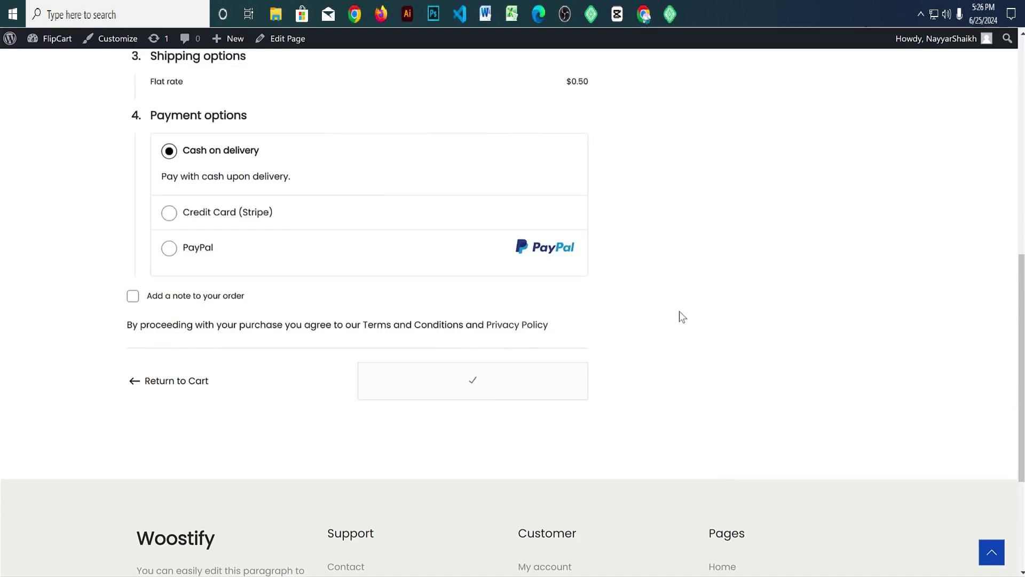
Step: Review the order confirmation page, including the order number, date, item details, payment method and addresses
{"action": "scroll", "coordinate": [686, 332], "scroll_direction": "down", "scroll_amount": 5}
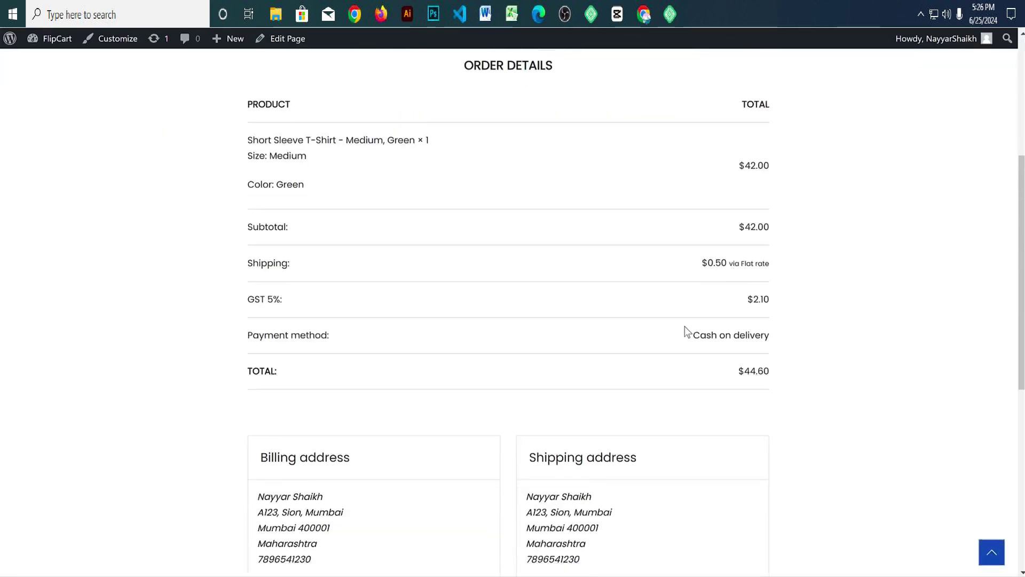
{"action": "scroll", "coordinate": [686, 337], "scroll_direction": "up", "scroll_amount": 2}
{"action": "scroll", "coordinate": [686, 334], "scroll_direction": "up", "scroll_amount": 3}
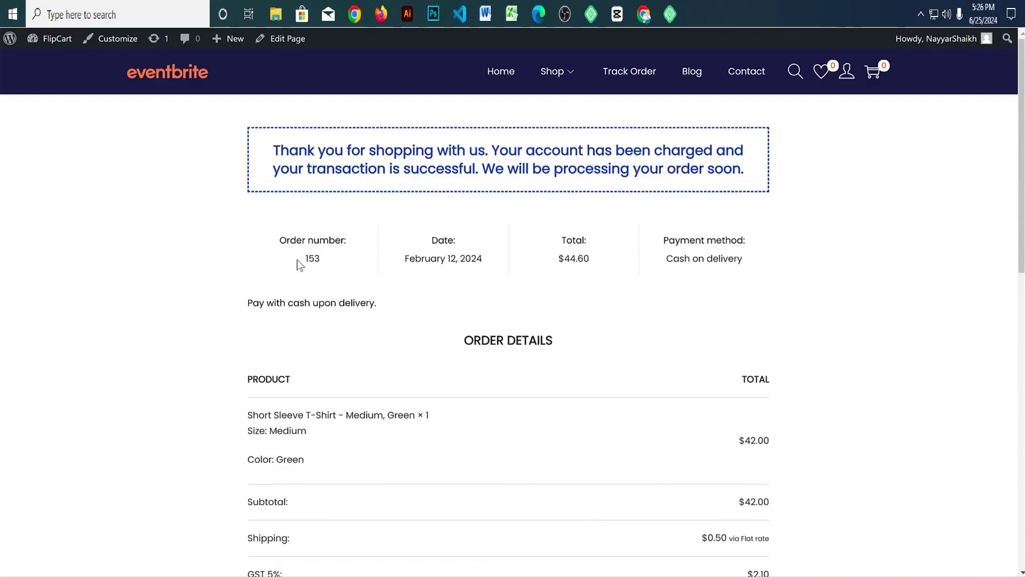
{"action": "double_click", "coordinate": [313, 259]}
{"action": "left_click", "coordinate": [341, 266]}
{"action": "left_click_drag", "start_coordinate": [475, 258], "coordinate": [423, 258]}
{"action": "left_click", "coordinate": [423, 258]}
Step: Open the Orders list in the customer account dashboard and check the status of the placed order
{"action": "mouse_move", "coordinate": [850, 86]}
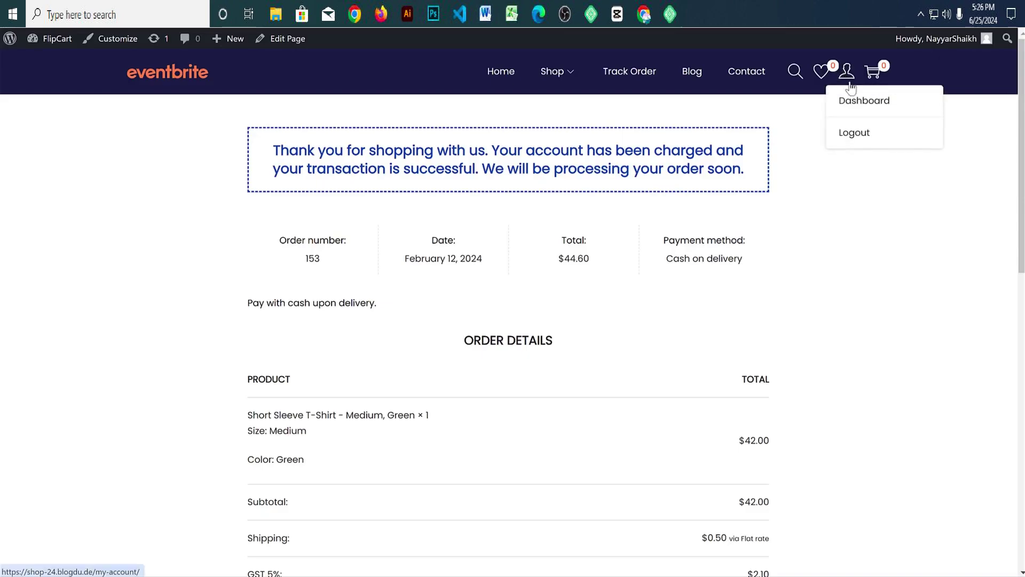
{"action": "left_click", "coordinate": [863, 105]}
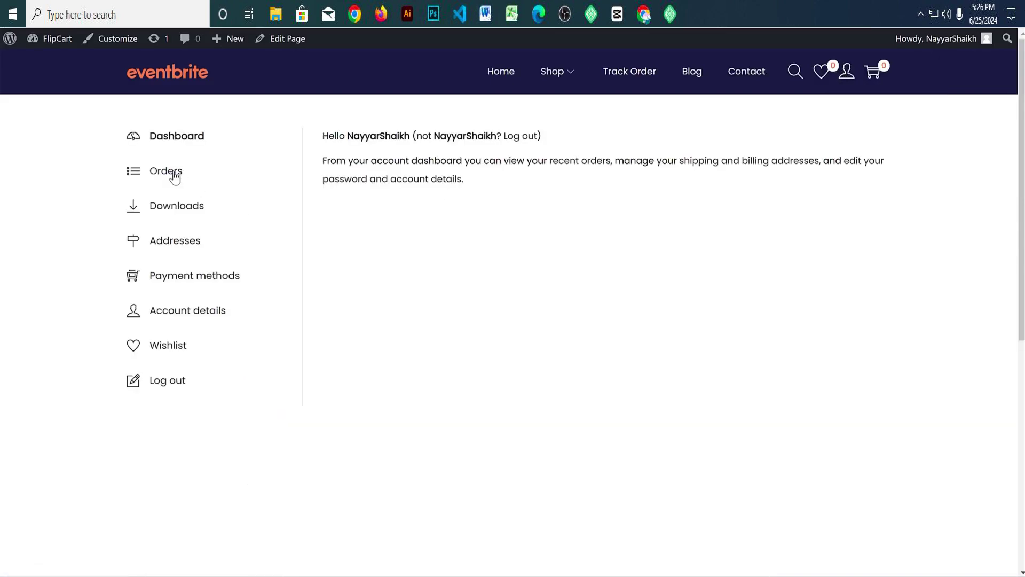
{"action": "left_click", "coordinate": [175, 177]}
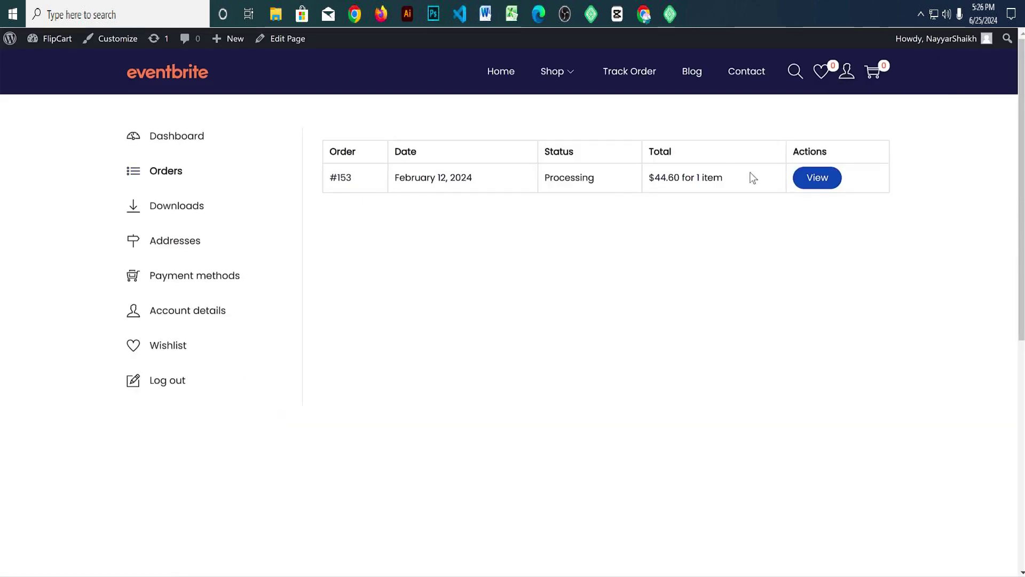
{"action": "left_click_drag", "start_coordinate": [596, 177], "coordinate": [545, 178]}
{"action": "left_click", "coordinate": [546, 177]}
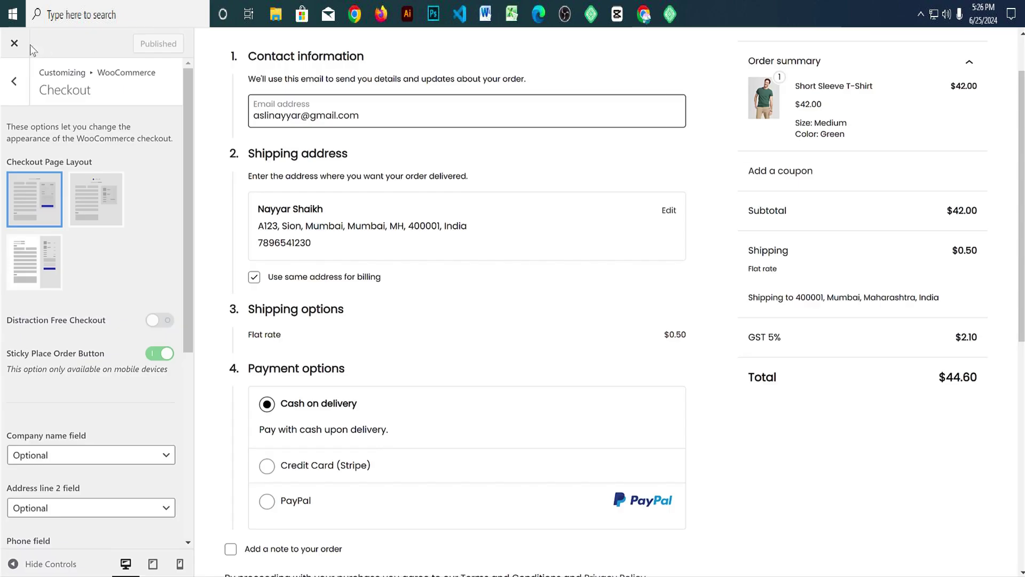
Step: Leave the checkout customizer and open the customer's placed order from the WooCommerce Orders list in the admin dashboard
{"action": "left_click", "coordinate": [31, 56]}
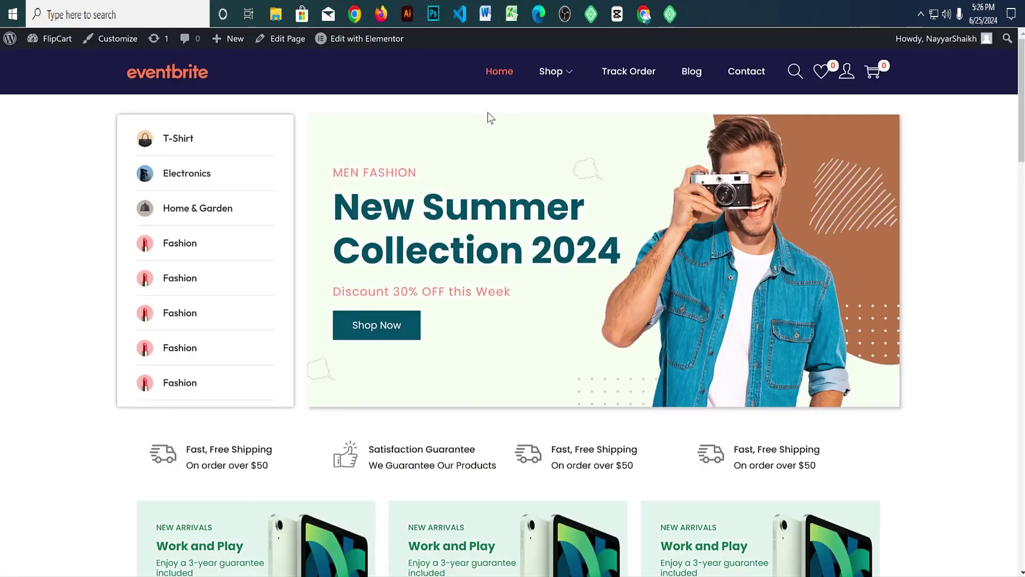
{"action": "left_click", "coordinate": [48, 42]}
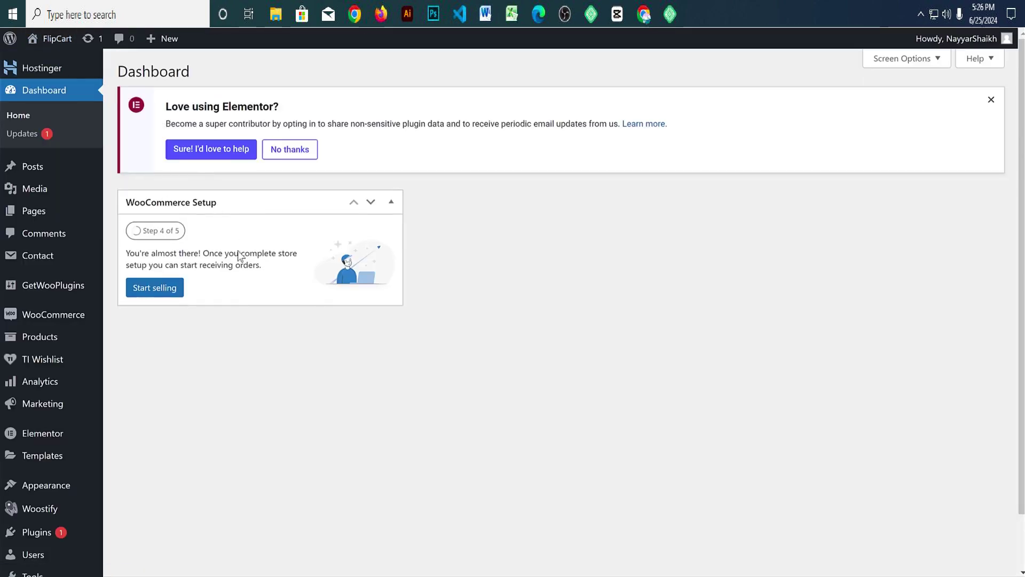
{"action": "scroll", "coordinate": [235, 278], "scroll_direction": "down", "scroll_amount": 1}
{"action": "mouse_move", "coordinate": [41, 263]}
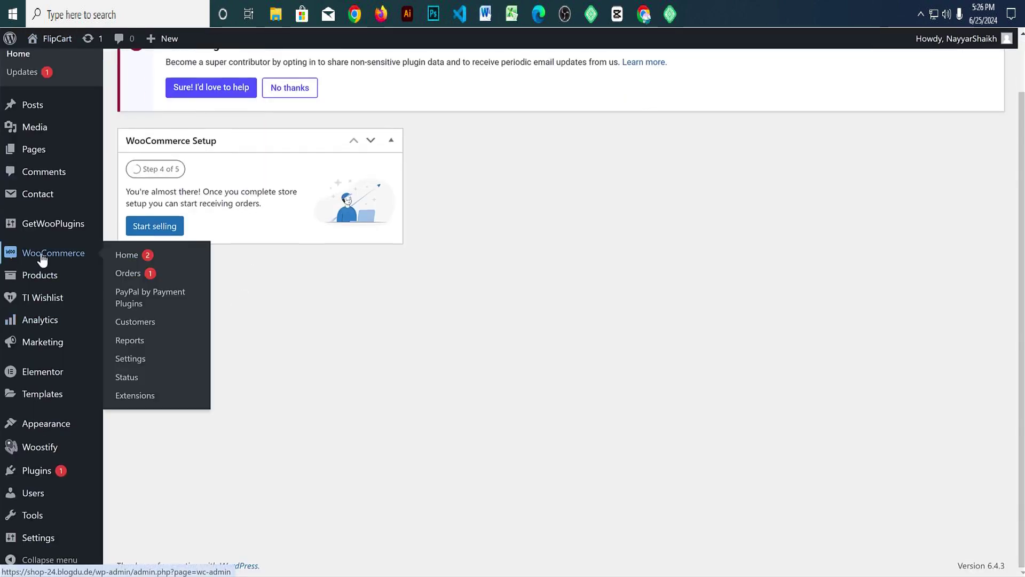
{"action": "left_click", "coordinate": [142, 279]}
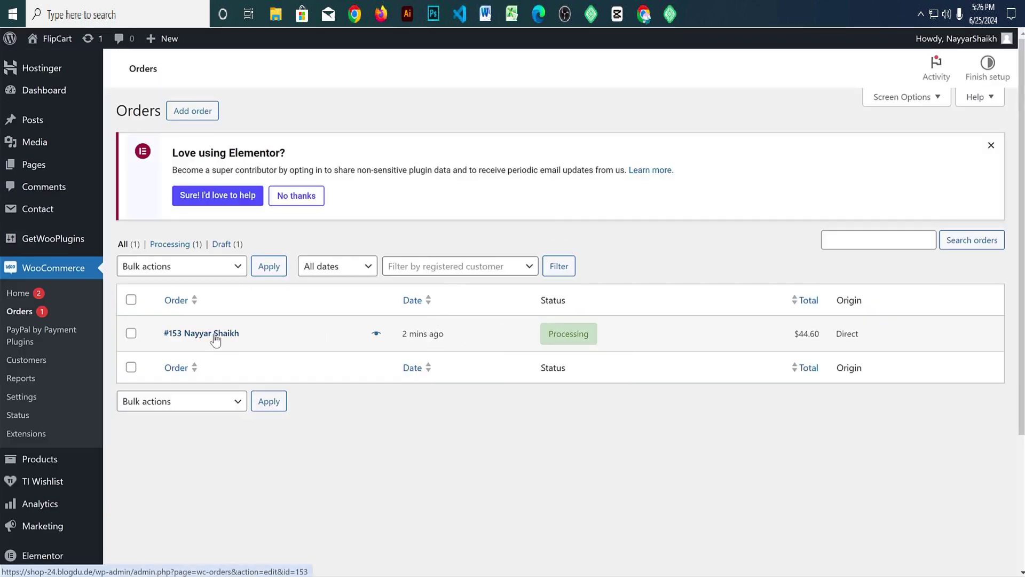
{"action": "left_click", "coordinate": [217, 335]}
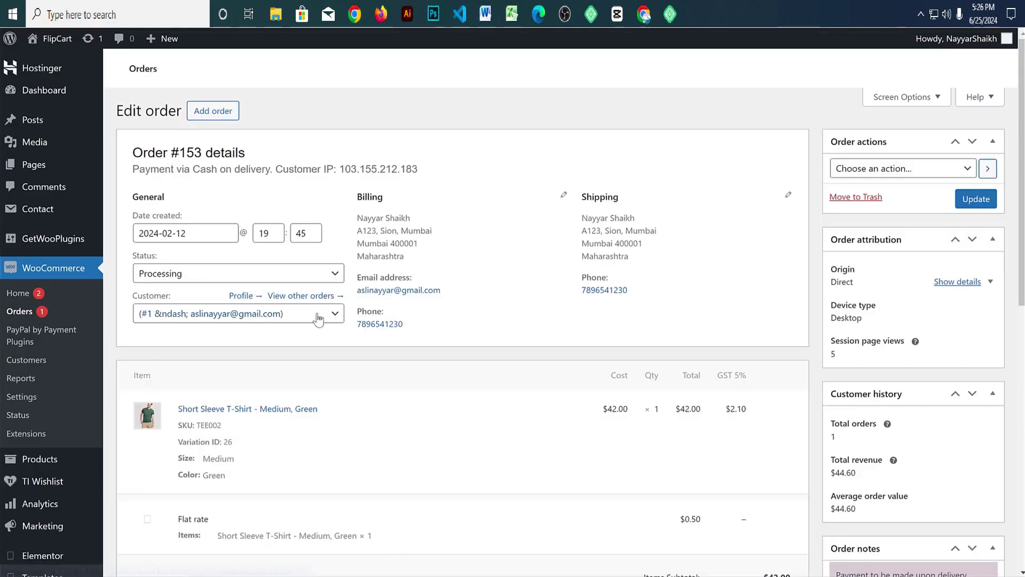
Step: Review the order's billing and shipping details, the T-shirt's size and color, and the order totals
{"action": "scroll", "coordinate": [368, 325], "scroll_direction": "down", "scroll_amount": 4}
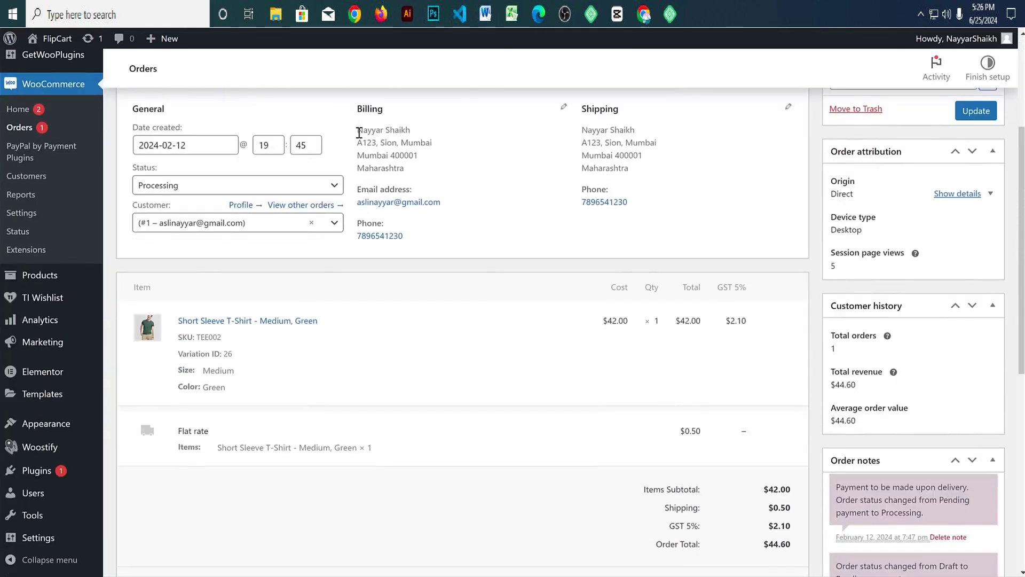
{"action": "left_click_drag", "start_coordinate": [357, 131], "coordinate": [568, 152]}
{"action": "left_click", "coordinate": [616, 154]}
{"action": "scroll", "coordinate": [259, 229], "scroll_direction": "down", "scroll_amount": 3}
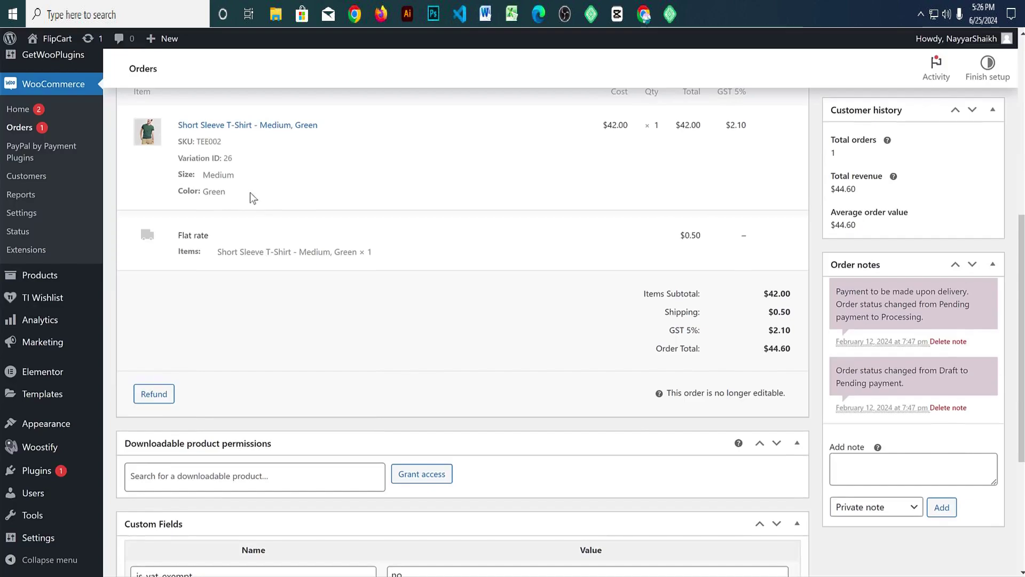
{"action": "left_click_drag", "start_coordinate": [204, 174], "coordinate": [226, 192]}
{"action": "left_click", "coordinate": [235, 195]}
{"action": "scroll", "coordinate": [616, 236], "scroll_direction": "down", "scroll_amount": 2}
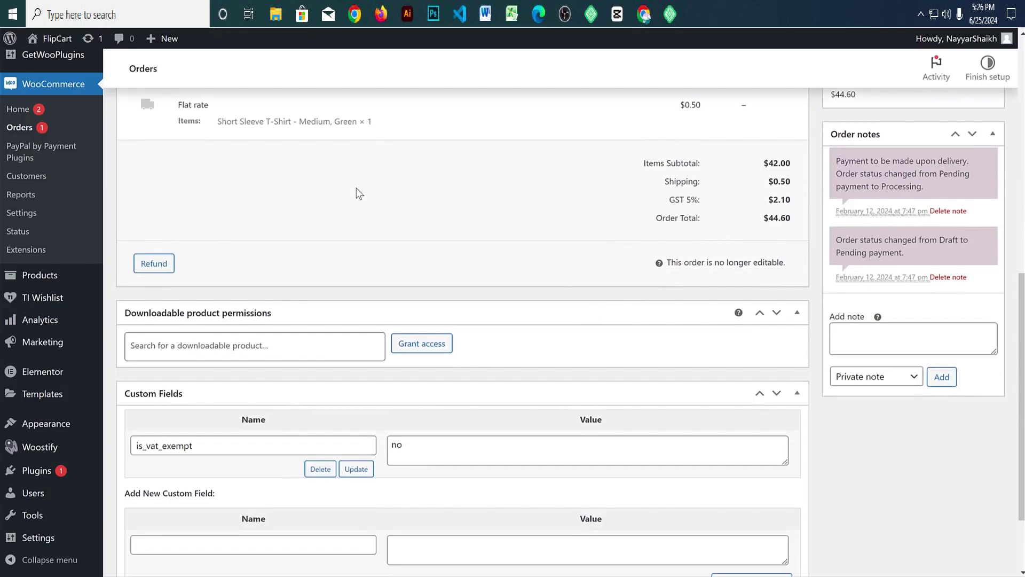
{"action": "scroll", "coordinate": [356, 199], "scroll_direction": "up", "scroll_amount": 1}
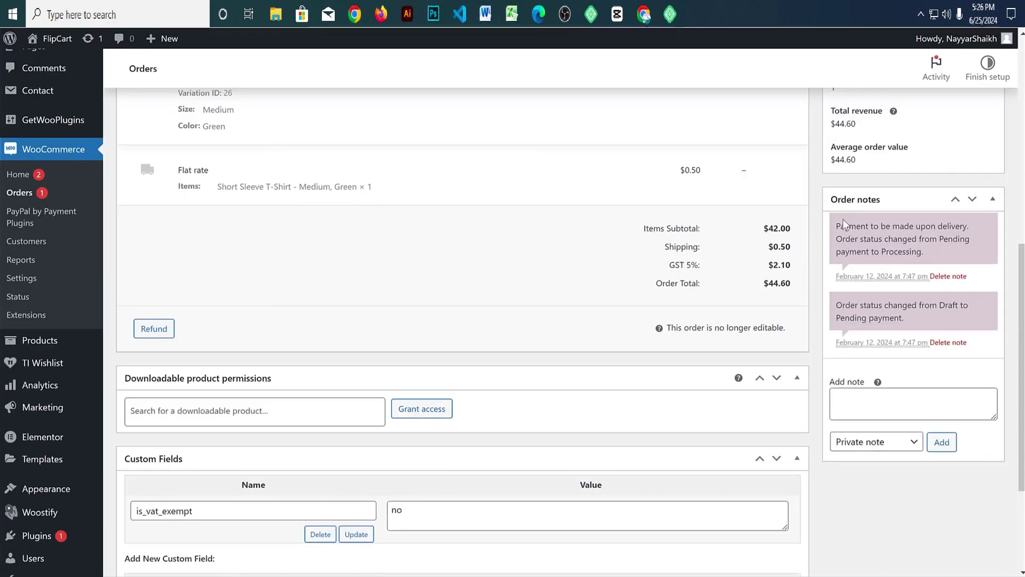
Step: Read the order notes about payment upon delivery and the order status changes
{"action": "left_click_drag", "start_coordinate": [841, 225], "coordinate": [971, 259]}
{"action": "left_click", "coordinate": [906, 249]}
{"action": "left_click_drag", "start_coordinate": [906, 226], "coordinate": [886, 239]}
{"action": "left_click", "coordinate": [917, 250]}
{"action": "scroll", "coordinate": [931, 316], "scroll_direction": "up", "scroll_amount": 4}
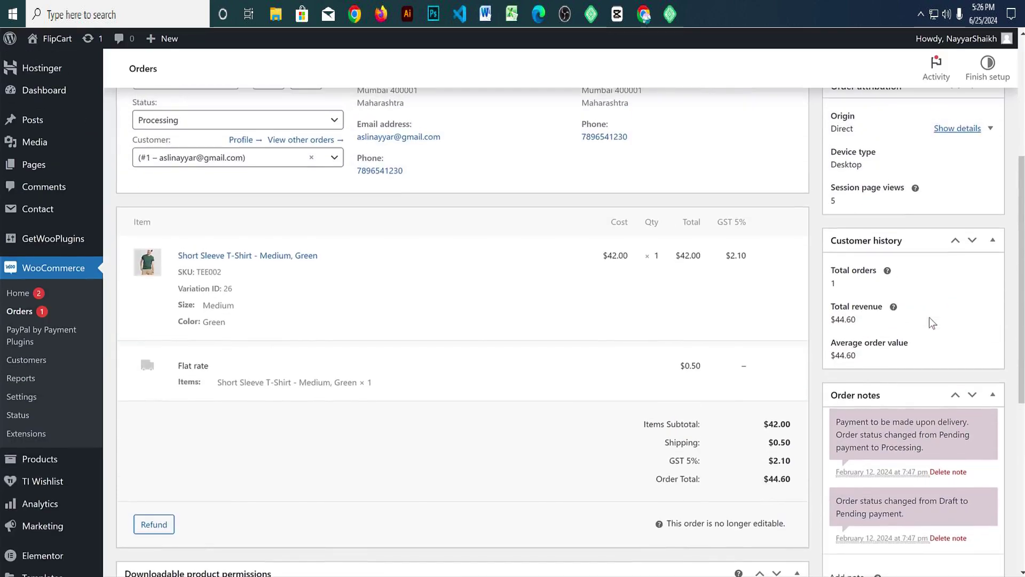
{"action": "scroll", "coordinate": [922, 403], "scroll_direction": "down", "scroll_amount": 1}
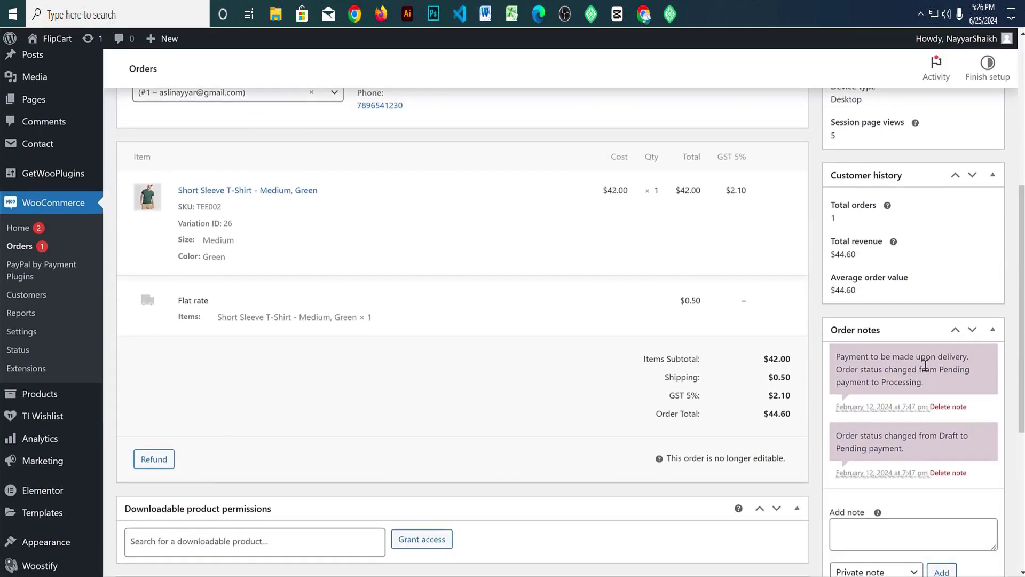
{"action": "left_click_drag", "start_coordinate": [885, 363], "coordinate": [923, 382]}
{"action": "left_click", "coordinate": [924, 383]}
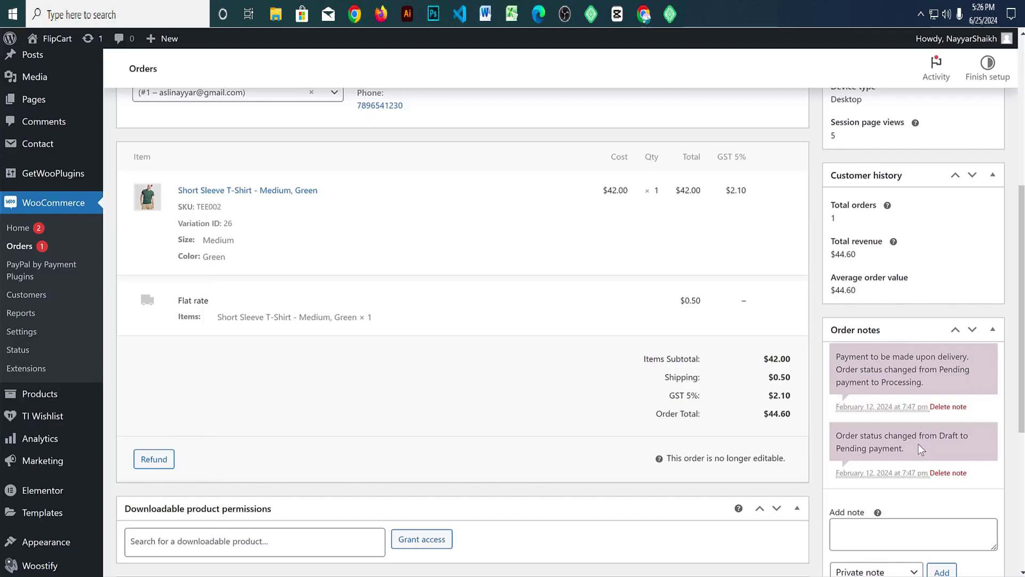
{"action": "left_click_drag", "start_coordinate": [870, 357], "coordinate": [992, 362]}
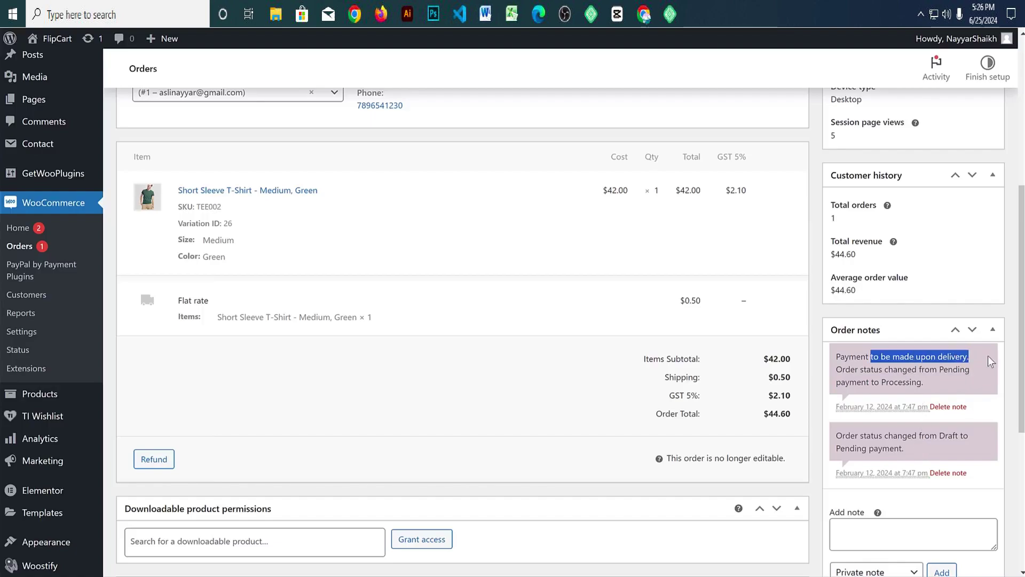
{"action": "left_click", "coordinate": [941, 360]}
{"action": "scroll", "coordinate": [940, 360], "scroll_direction": "up", "scroll_amount": 3}
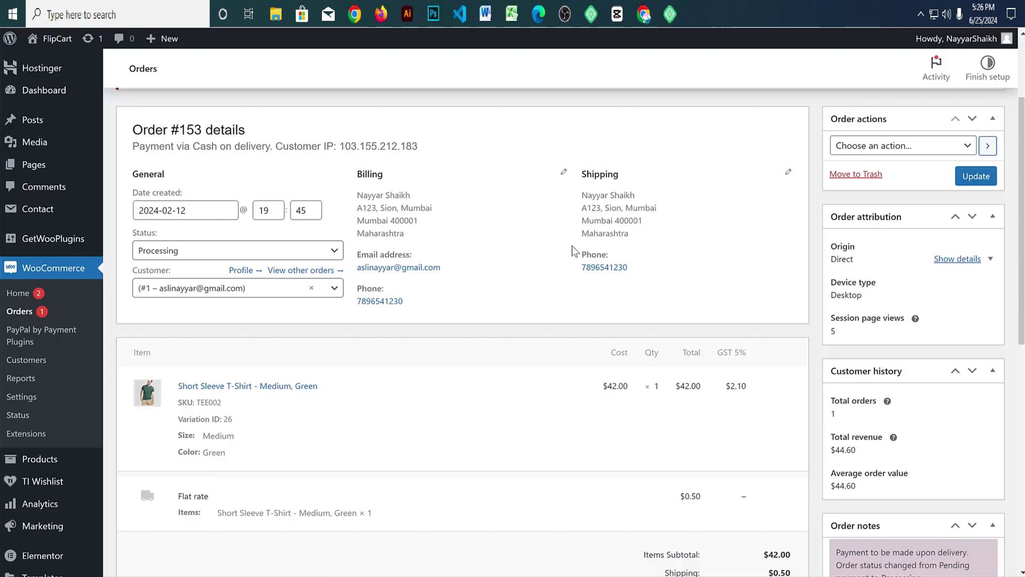
Step: Add the order note "Product Dispatched, Order tracking number" as a Note to customer
{"action": "scroll", "coordinate": [571, 246], "scroll_direction": "down", "scroll_amount": 1}
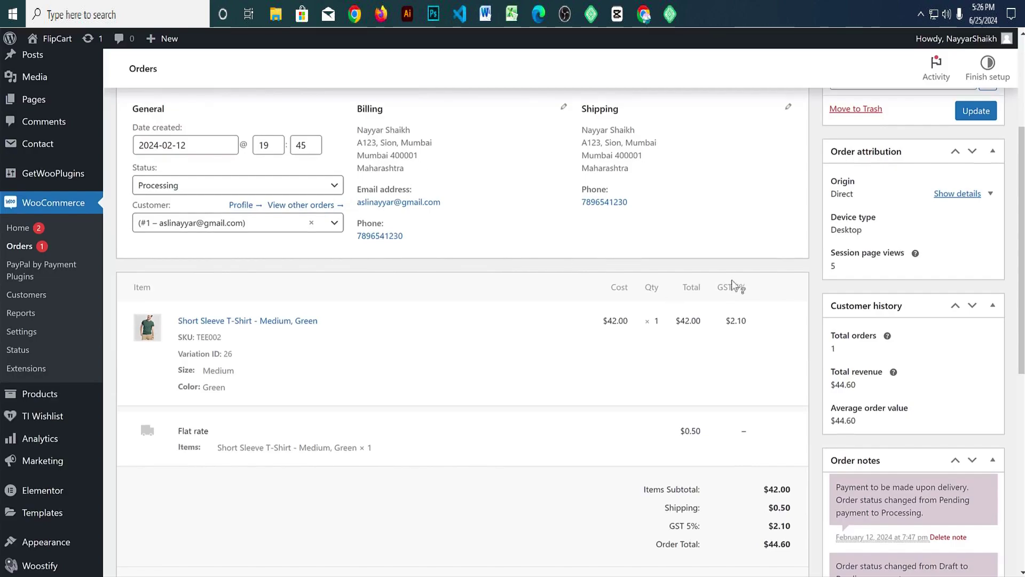
{"action": "scroll", "coordinate": [954, 243], "scroll_direction": "down", "scroll_amount": 4}
{"action": "left_click", "coordinate": [878, 399]}
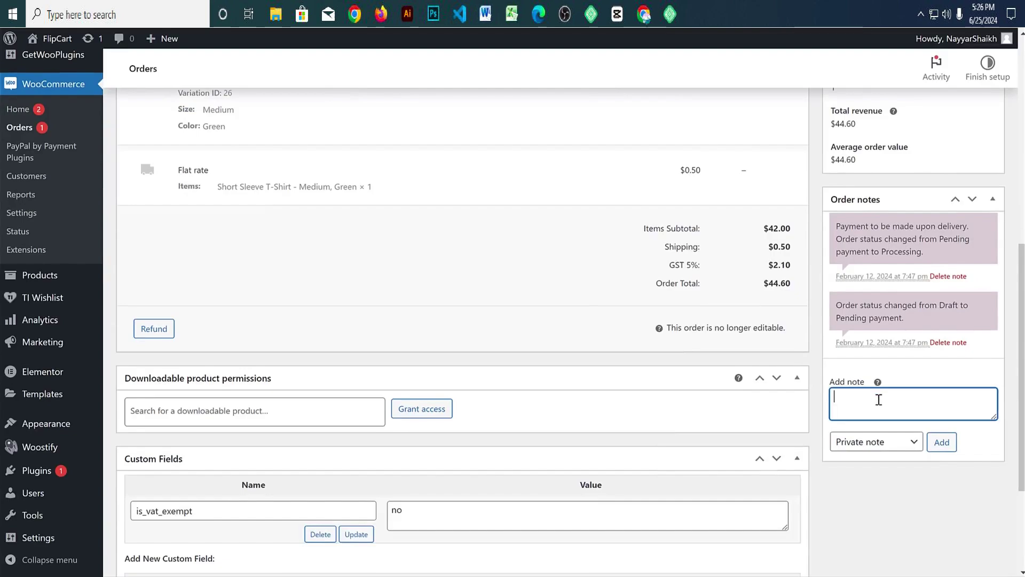
{"action": "type", "text": "Product Dis"}
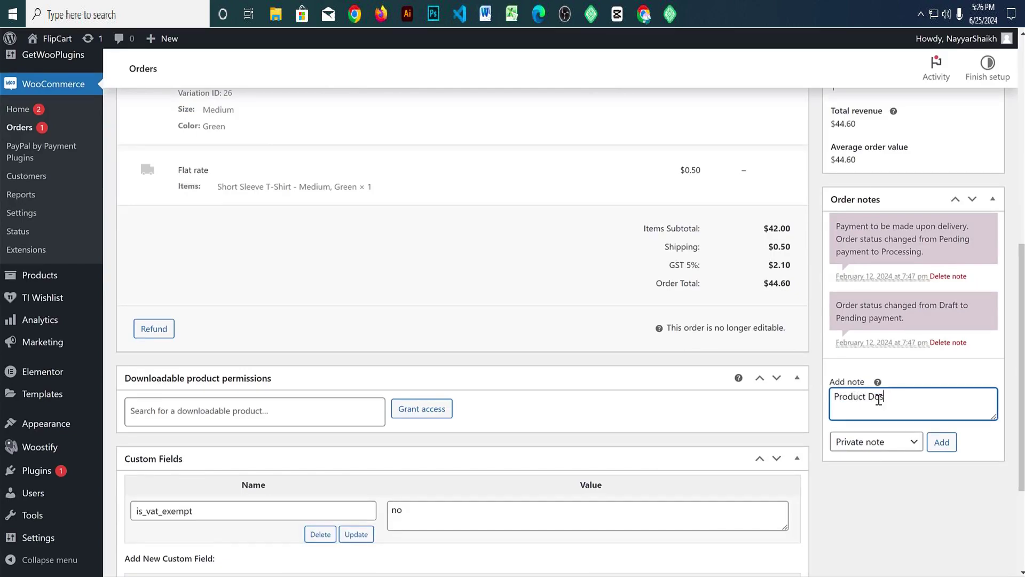
{"action": "type", "text": "patched "}
{"action": "type", "text": " Order tracking"}
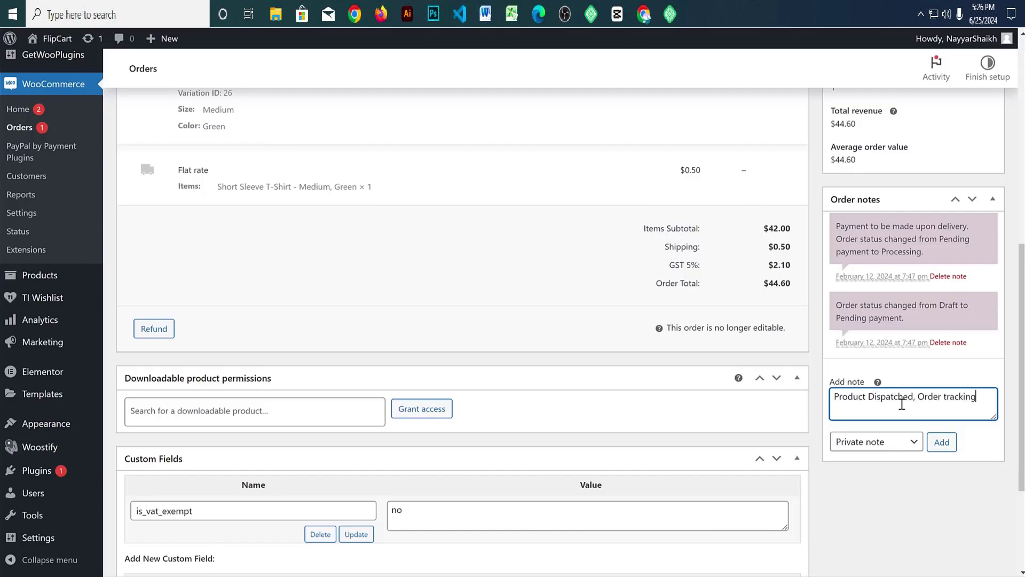
{"action": "type", "text": " number"}
{"action": "left_click", "coordinate": [881, 446]}
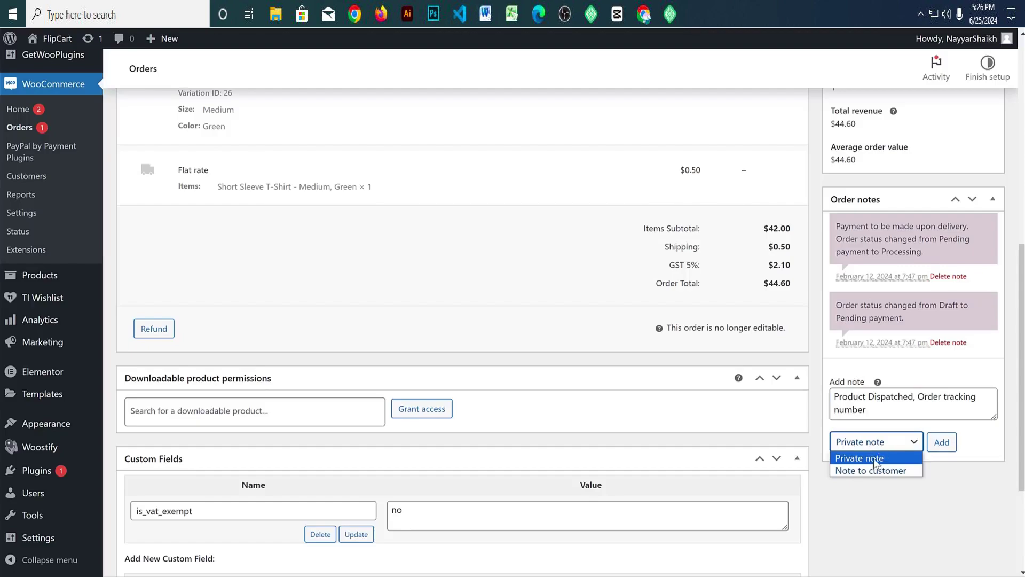
{"action": "left_click", "coordinate": [874, 470]}
{"action": "left_click", "coordinate": [945, 445]}
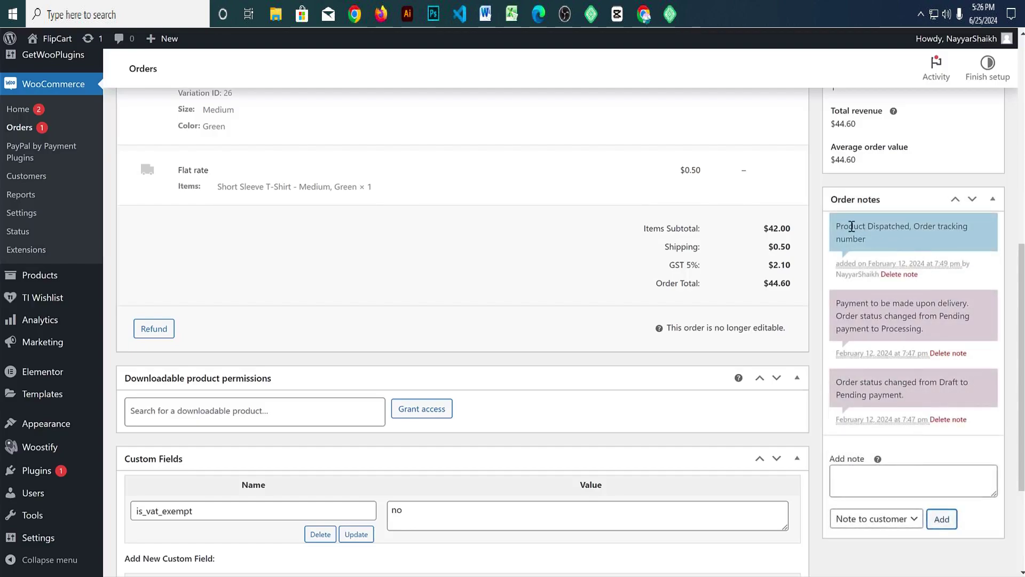
Step: Check the added customer note and look over the order details again
{"action": "left_click_drag", "start_coordinate": [842, 226], "coordinate": [902, 245]}
{"action": "left_click", "coordinate": [908, 293]}
{"action": "scroll", "coordinate": [913, 376], "scroll_direction": "up", "scroll_amount": 4}
{"action": "scroll", "coordinate": [914, 376], "scroll_direction": "up", "scroll_amount": 1}
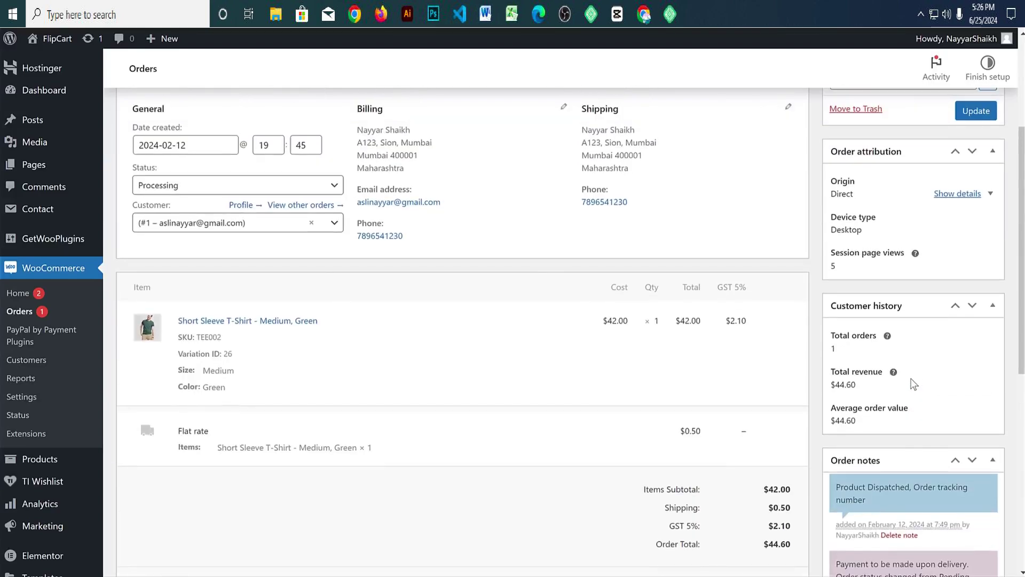
{"action": "scroll", "coordinate": [911, 381], "scroll_direction": "up", "scroll_amount": 1}
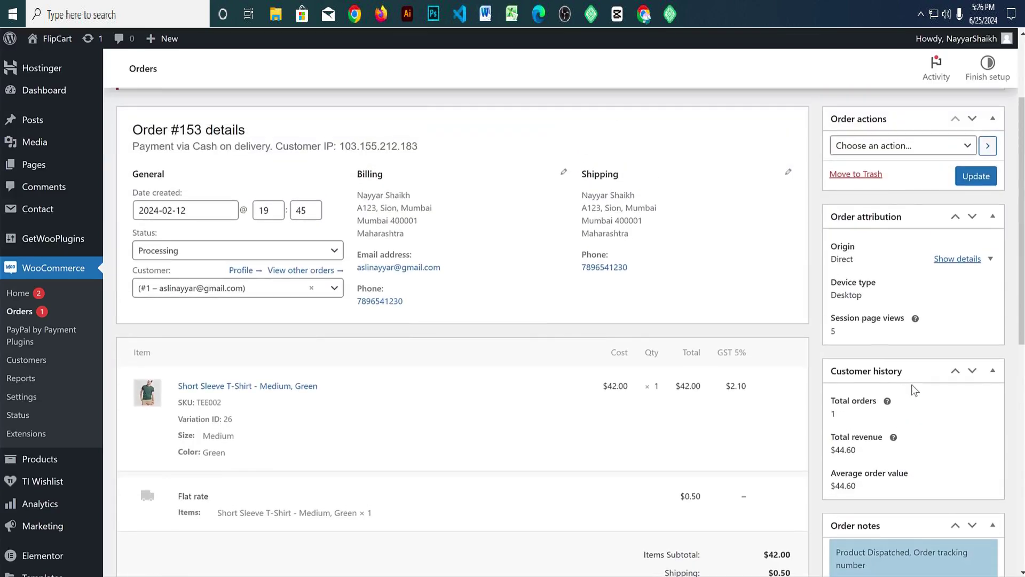
{"action": "scroll", "coordinate": [912, 383], "scroll_direction": "down", "scroll_amount": 5}
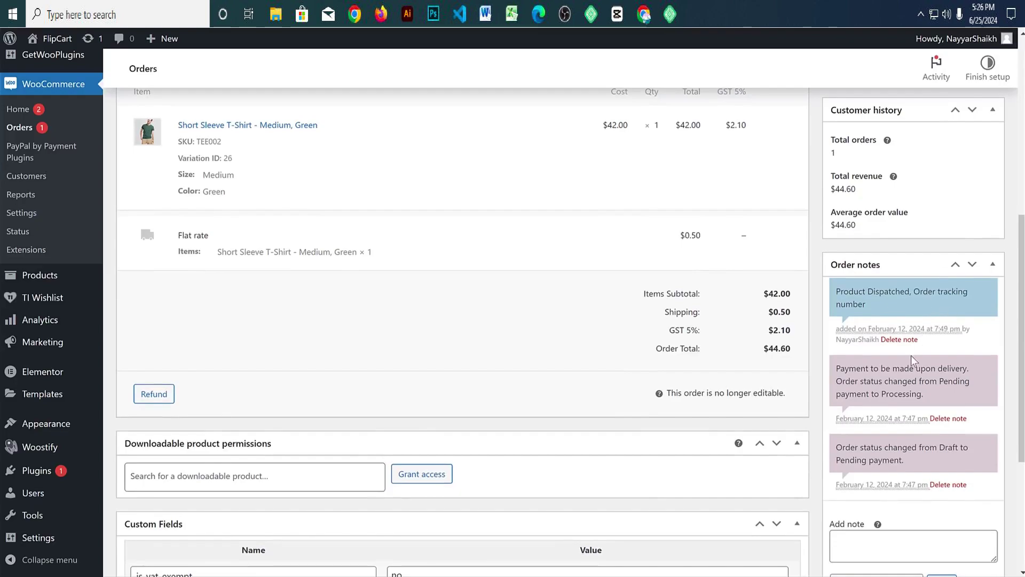
{"action": "scroll", "coordinate": [911, 354], "scroll_direction": "up", "scroll_amount": 5}
{"action": "scroll", "coordinate": [438, 331], "scroll_direction": "up", "scroll_amount": 3}
{"action": "scroll", "coordinate": [678, 339], "scroll_direction": "down", "scroll_amount": 3}
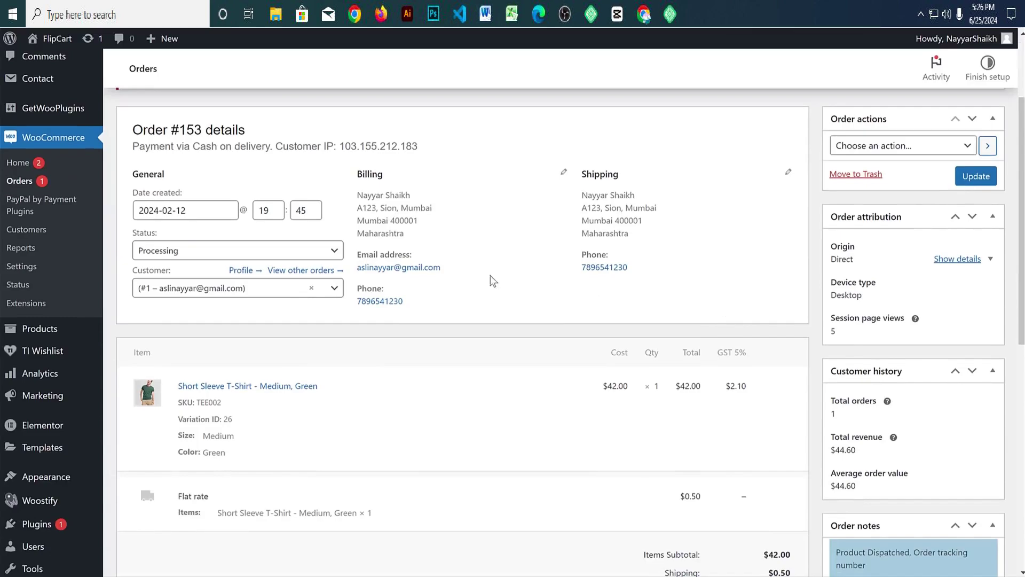
Step: Set the order status to Completed, update the order, and return to the Orders list
{"action": "left_click", "coordinate": [178, 257]}
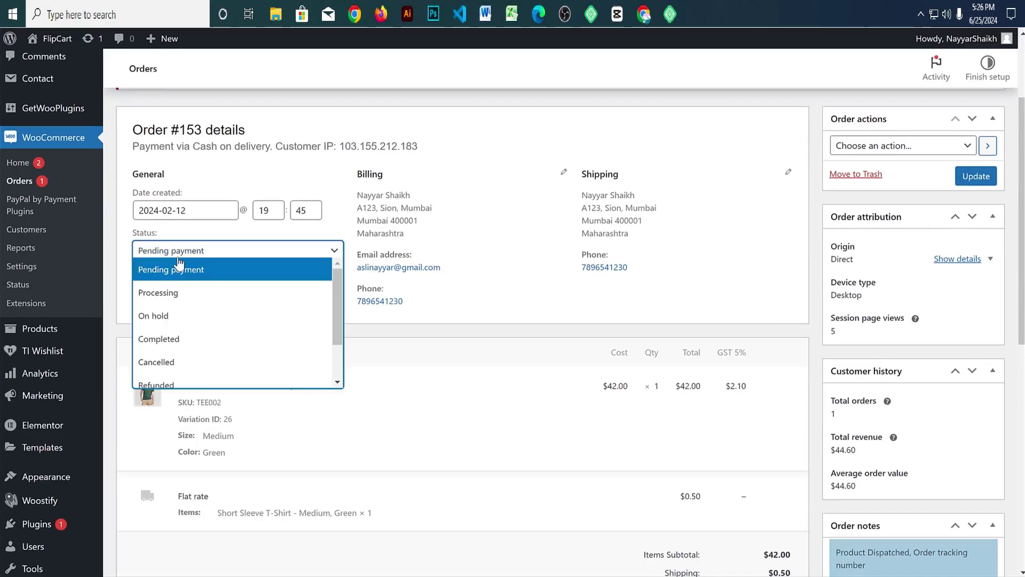
{"action": "left_click", "coordinate": [180, 341]}
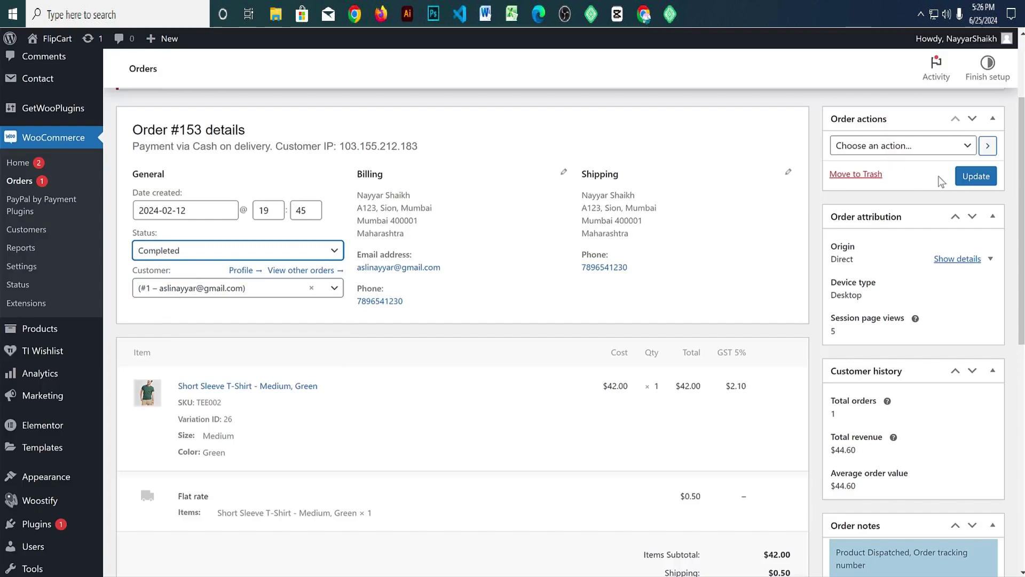
{"action": "left_click", "coordinate": [990, 183]}
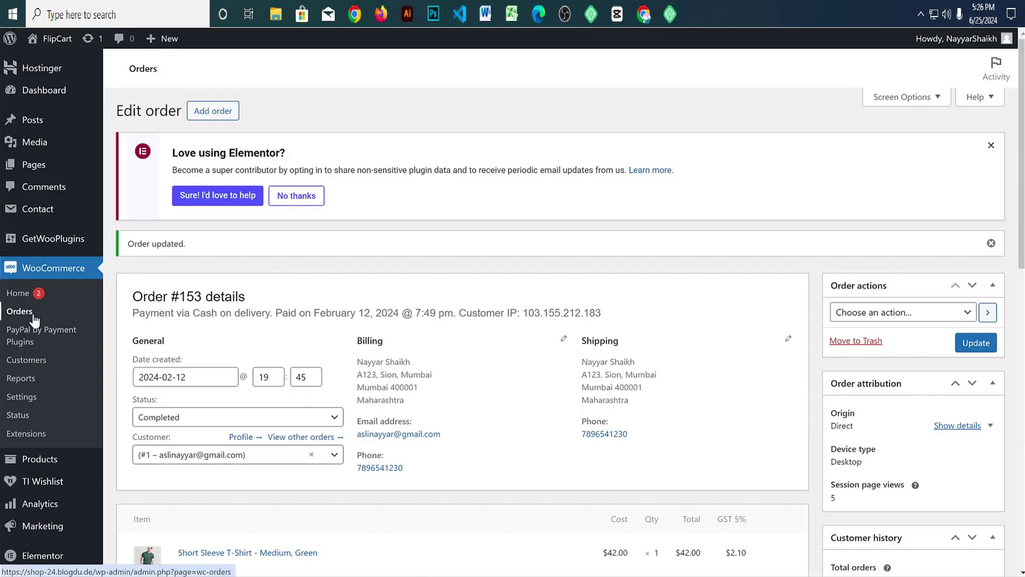
{"action": "left_click", "coordinate": [34, 319]}
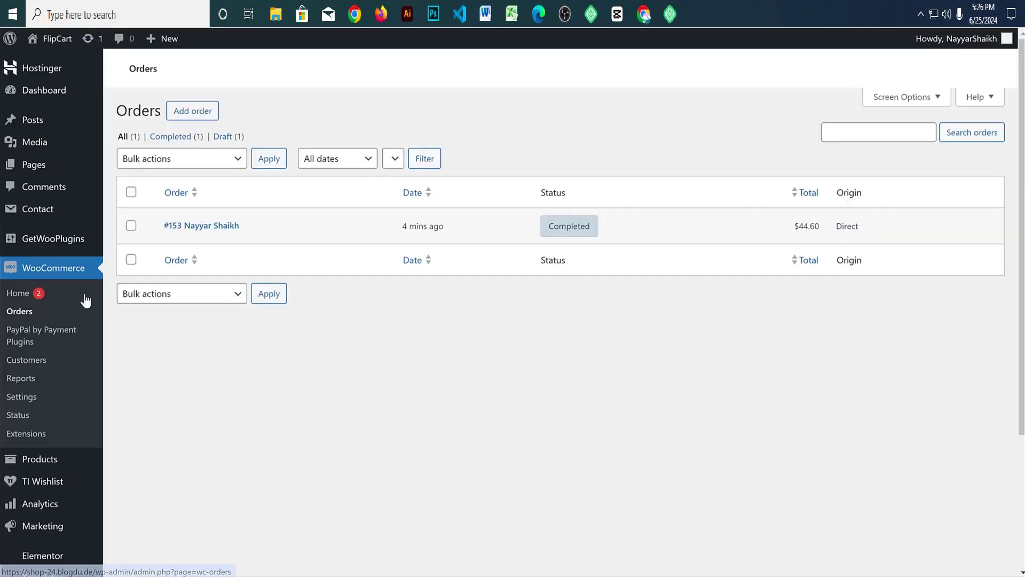
Step: Search the new plugins for "wapppress" and install the WappPress mobile app builder plugin
{"action": "left_click", "coordinate": [58, 49]}
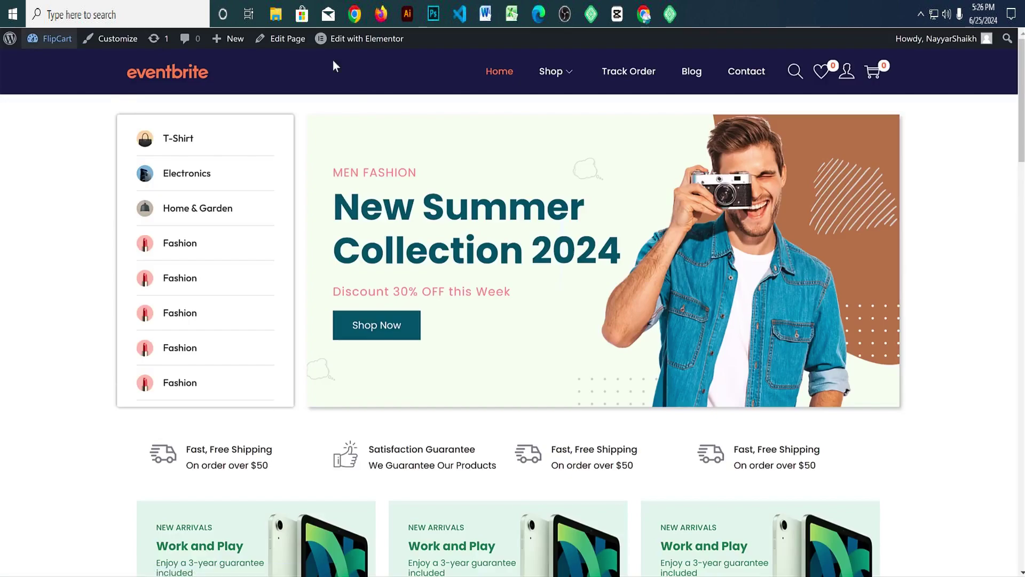
{"action": "scroll", "coordinate": [623, 251], "scroll_direction": "down", "scroll_amount": 1}
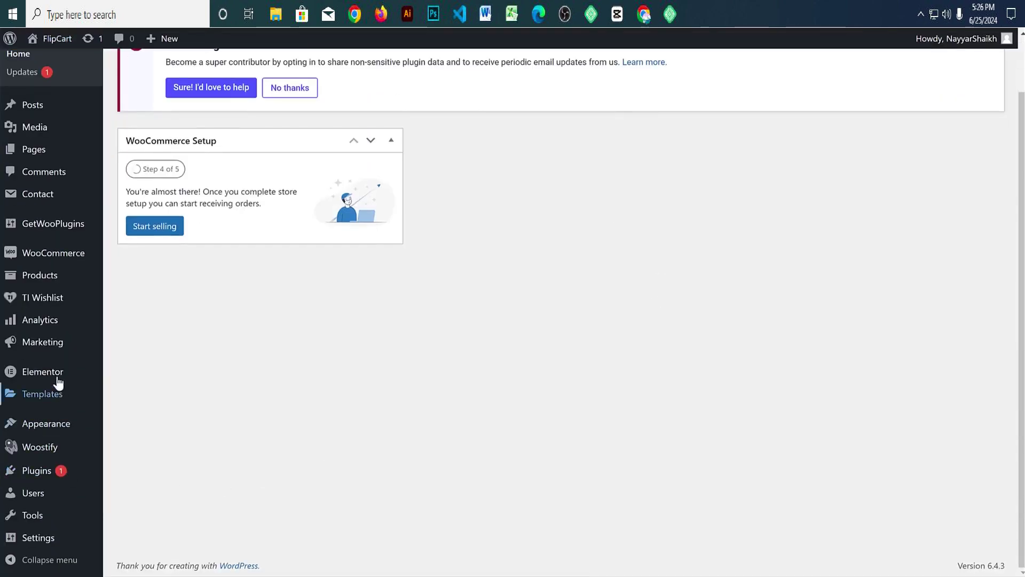
{"action": "mouse_move", "coordinate": [57, 471]}
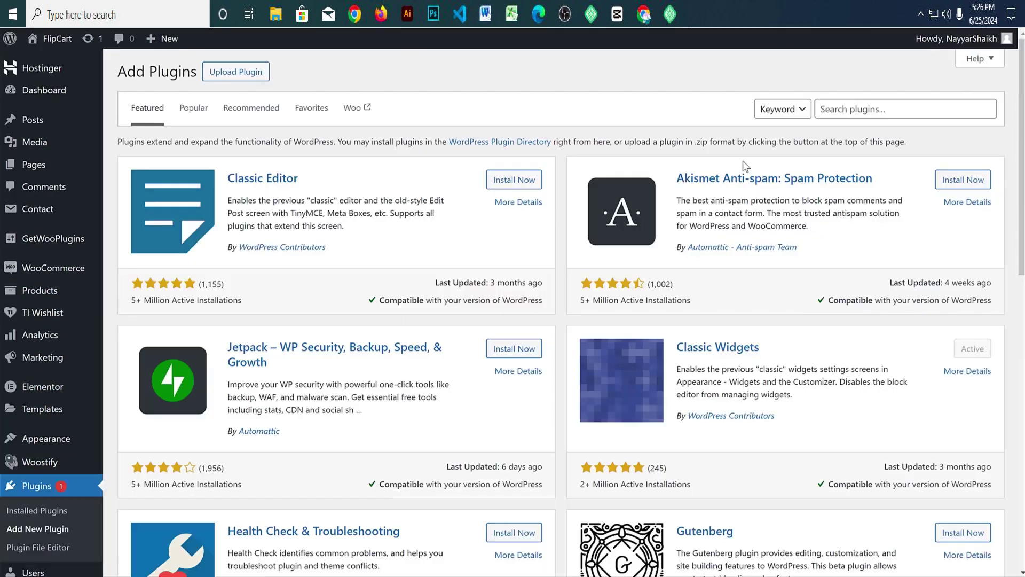
{"action": "left_click", "coordinate": [861, 109]}
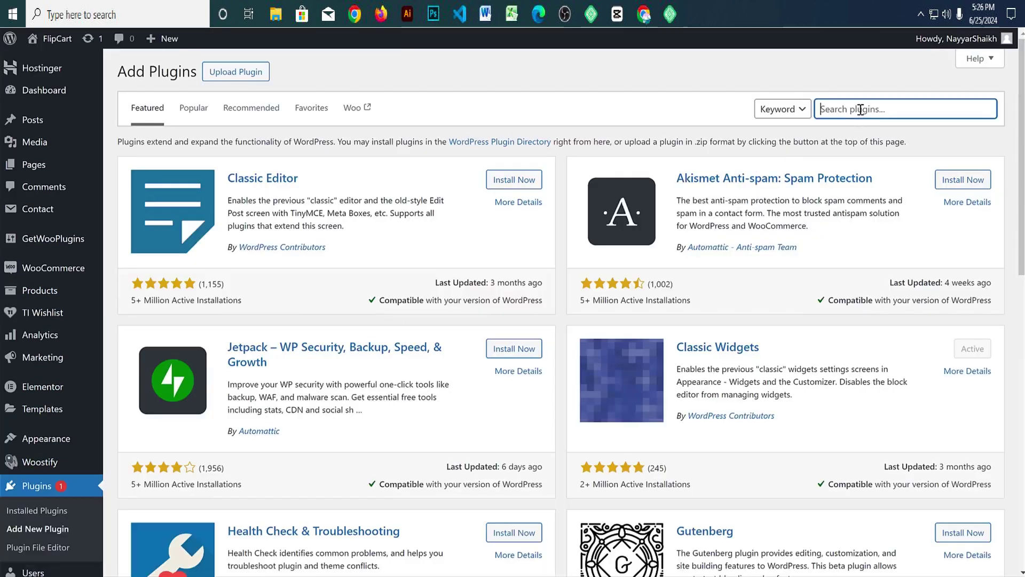
{"action": "type", "text": "wa"}
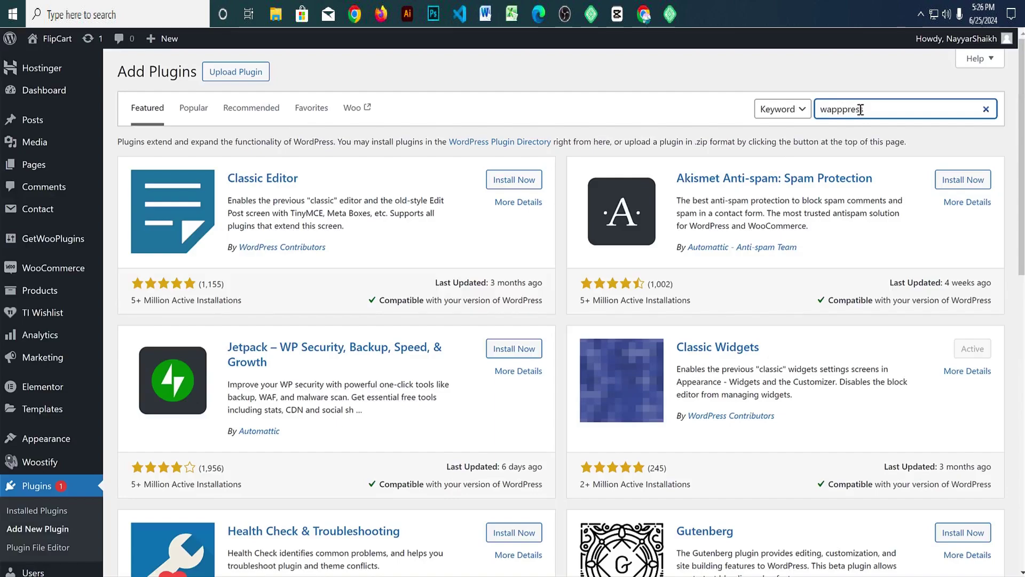
{"action": "type", "text": "pppress"}
{"action": "left_click_drag", "start_coordinate": [831, 109], "coordinate": [847, 111]}
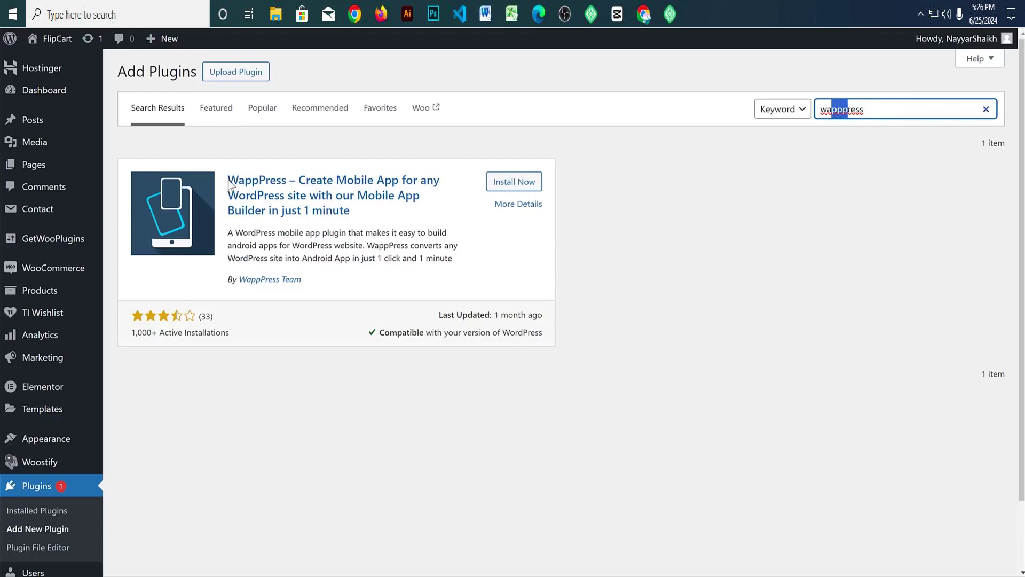
{"action": "left_click_drag", "start_coordinate": [229, 182], "coordinate": [272, 184]}
{"action": "left_click", "coordinate": [515, 187]}
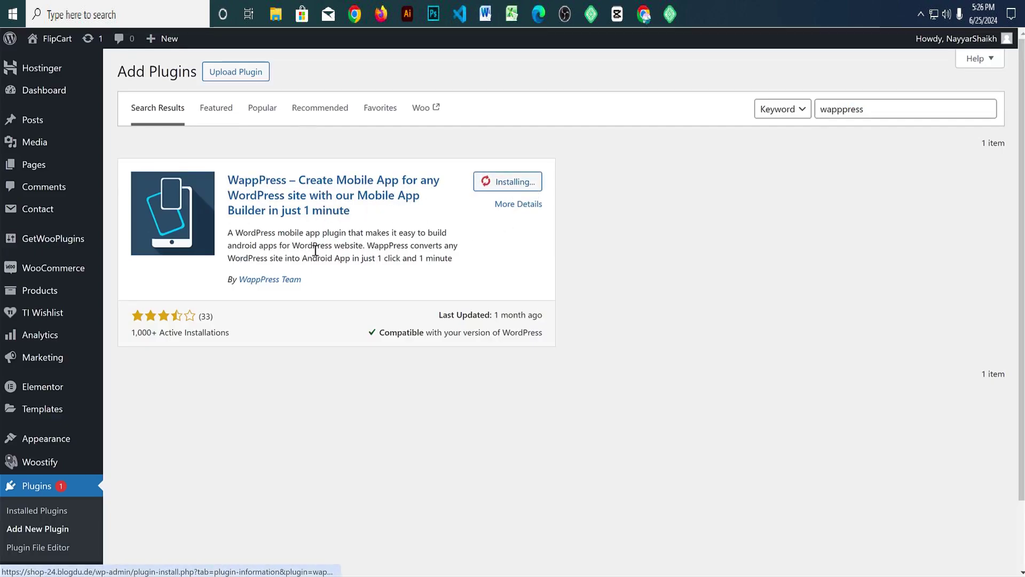
Step: Activate the installed WappPress plugin and open its Settings page
{"action": "left_click_drag", "start_coordinate": [315, 285], "coordinate": [230, 295]}
{"action": "left_click", "coordinate": [387, 282]}
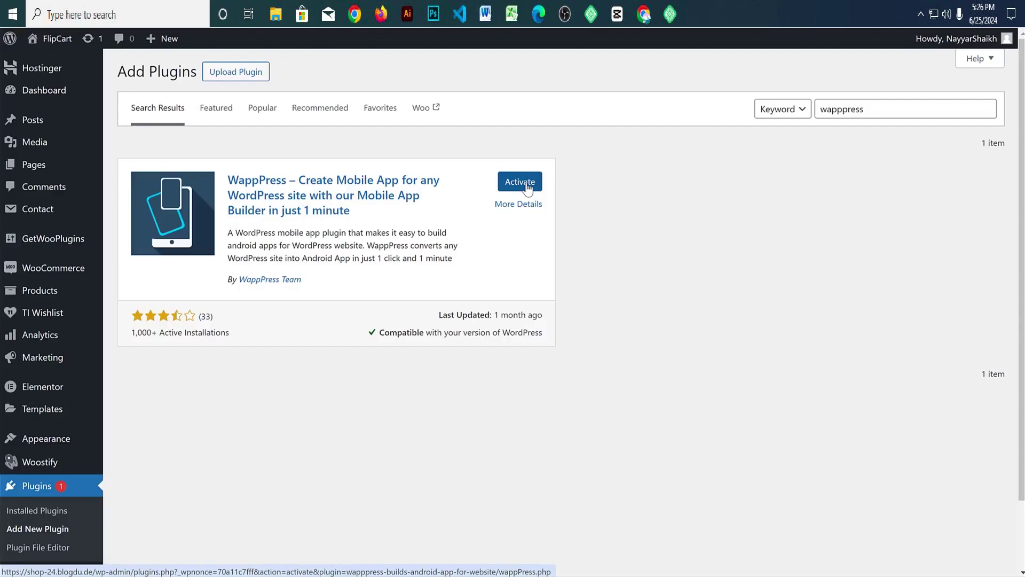
{"action": "left_click", "coordinate": [550, 185]}
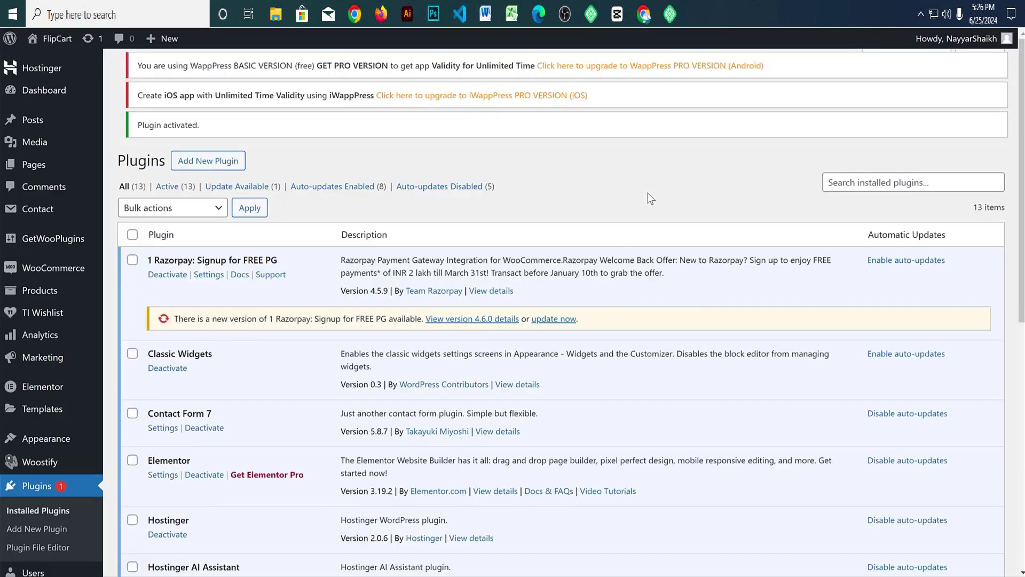
{"action": "scroll", "coordinate": [658, 315], "scroll_direction": "down", "scroll_amount": 5}
{"action": "scroll", "coordinate": [658, 313], "scroll_direction": "down", "scroll_amount": 5}
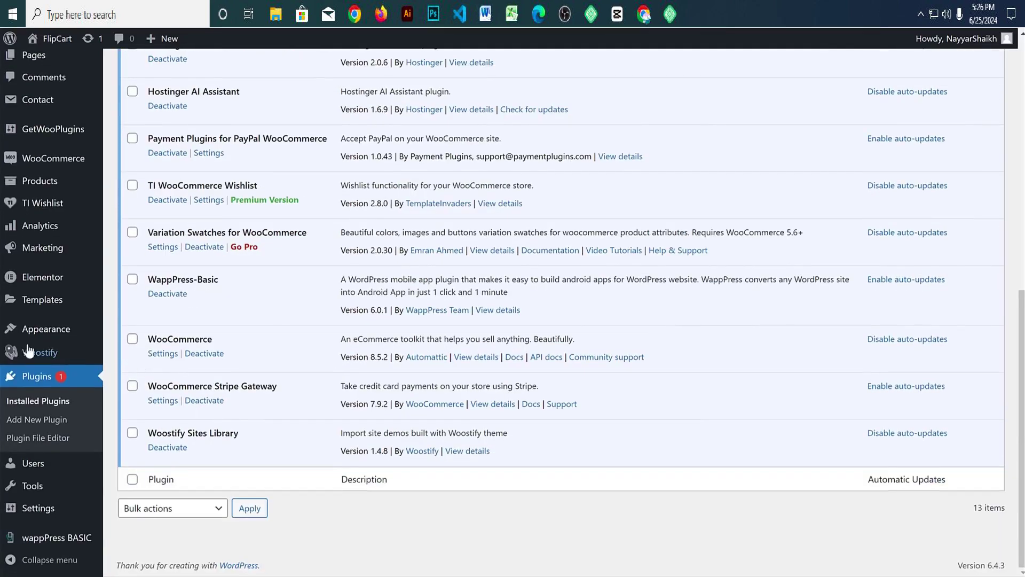
{"action": "mouse_move", "coordinate": [50, 545]}
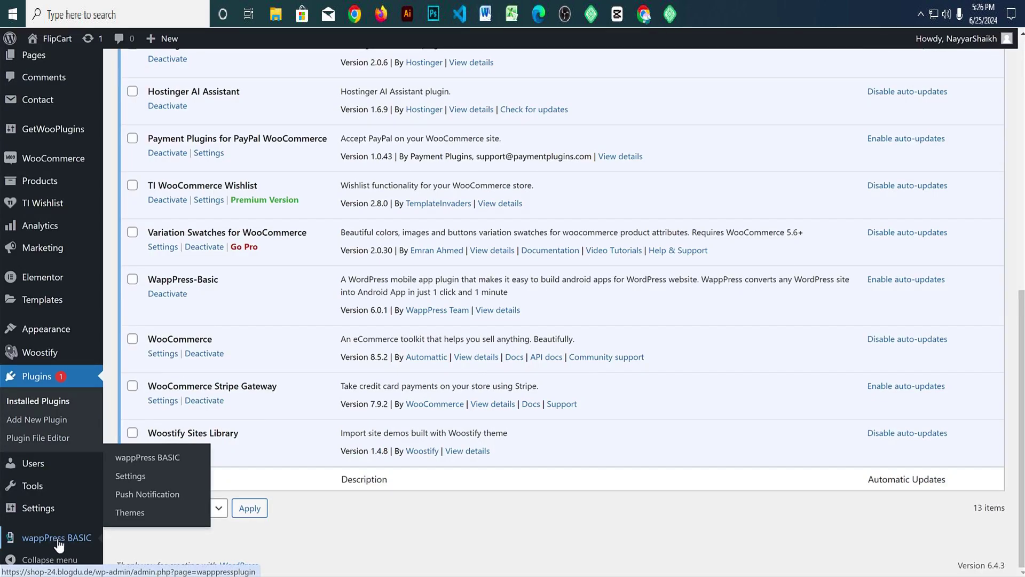
{"action": "left_click", "coordinate": [124, 479]}
{"action": "scroll", "coordinate": [401, 198], "scroll_direction": "down", "scroll_amount": 5}
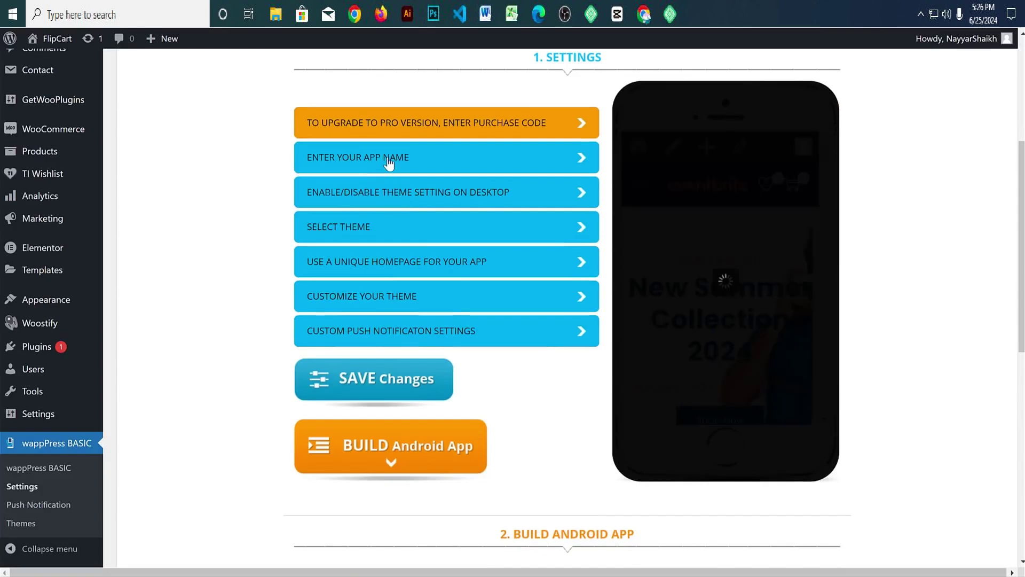
Step: Look through the store in the phone preview and enter "FlipCart" as the app name
{"action": "left_click", "coordinate": [391, 160]}
{"action": "left_click", "coordinate": [396, 202]}
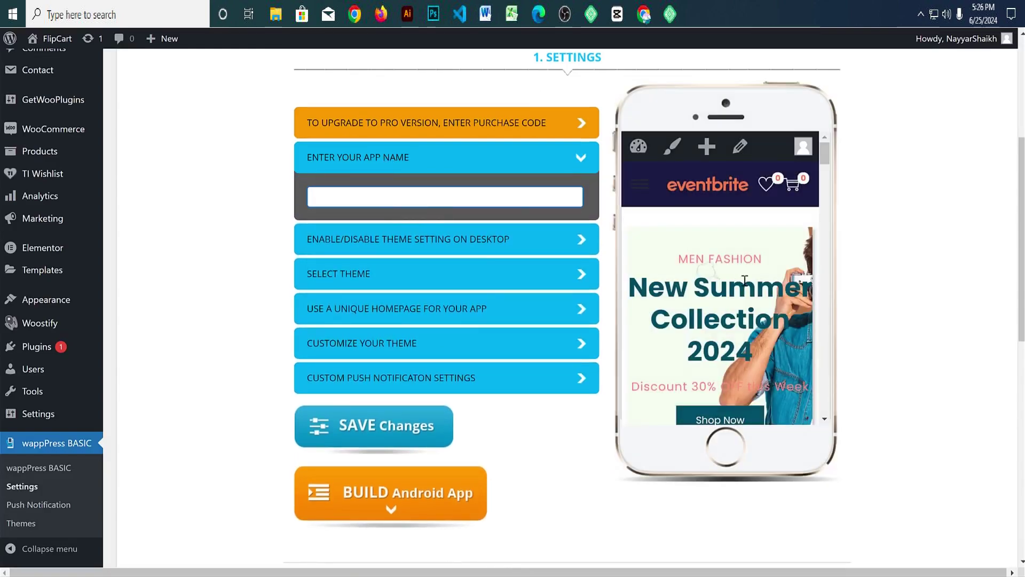
{"action": "scroll", "coordinate": [745, 280], "scroll_direction": "down", "scroll_amount": 10}
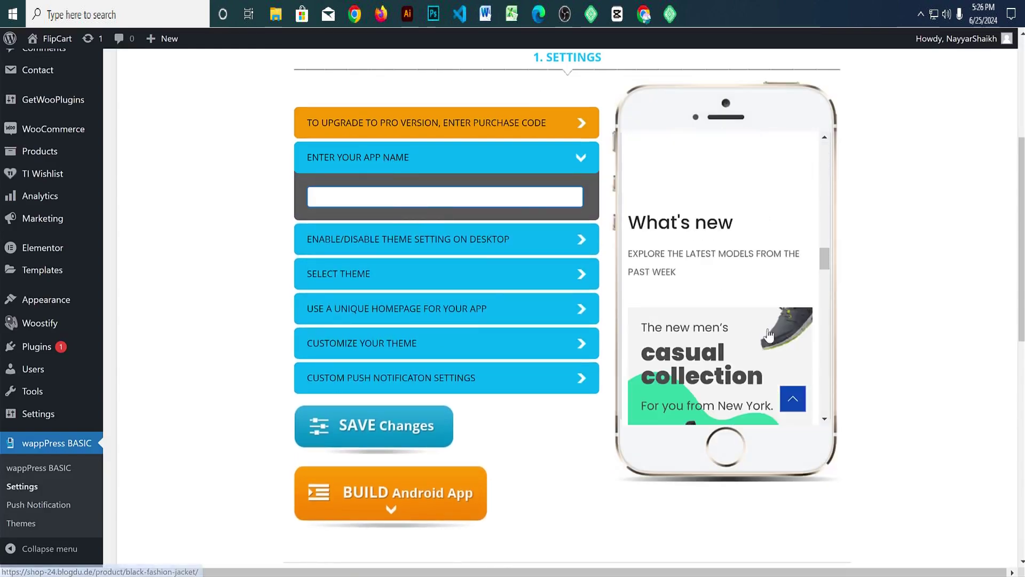
{"action": "scroll", "coordinate": [769, 335], "scroll_direction": "up", "scroll_amount": 10}
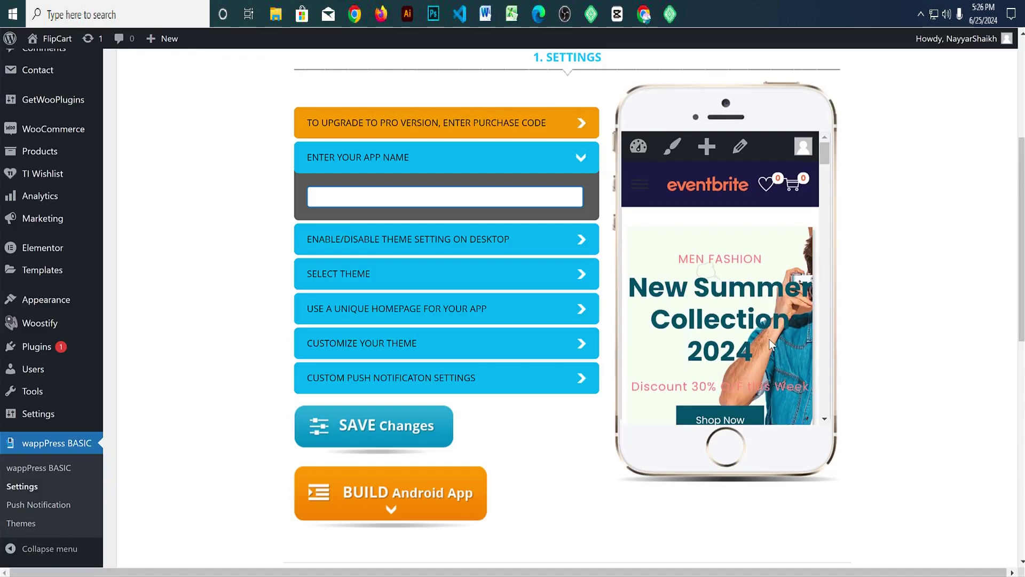
{"action": "scroll", "coordinate": [769, 338], "scroll_direction": "down", "scroll_amount": 10}
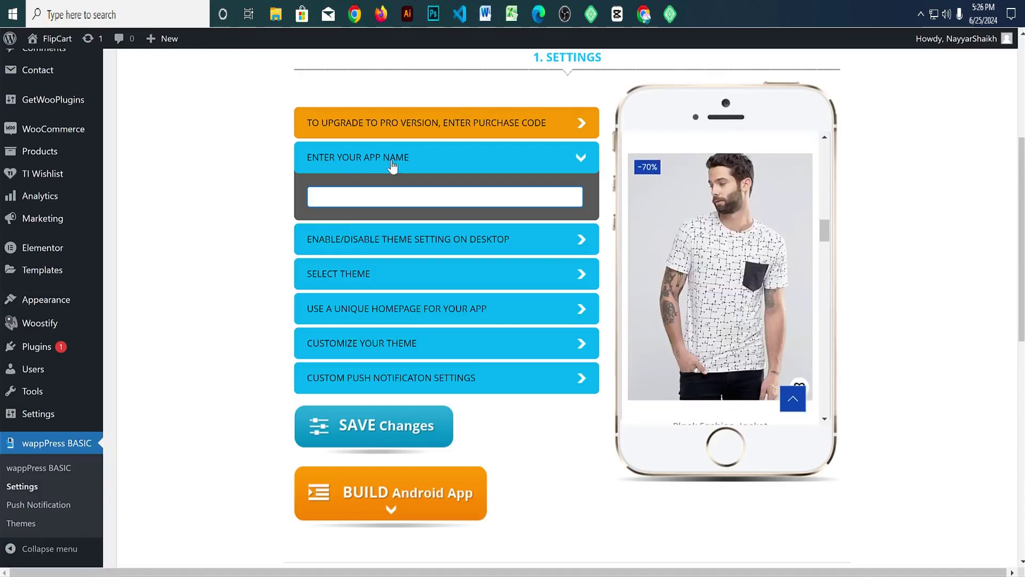
{"action": "left_click", "coordinate": [350, 201]}
{"action": "scroll", "coordinate": [700, 282], "scroll_direction": "up", "scroll_amount": 10}
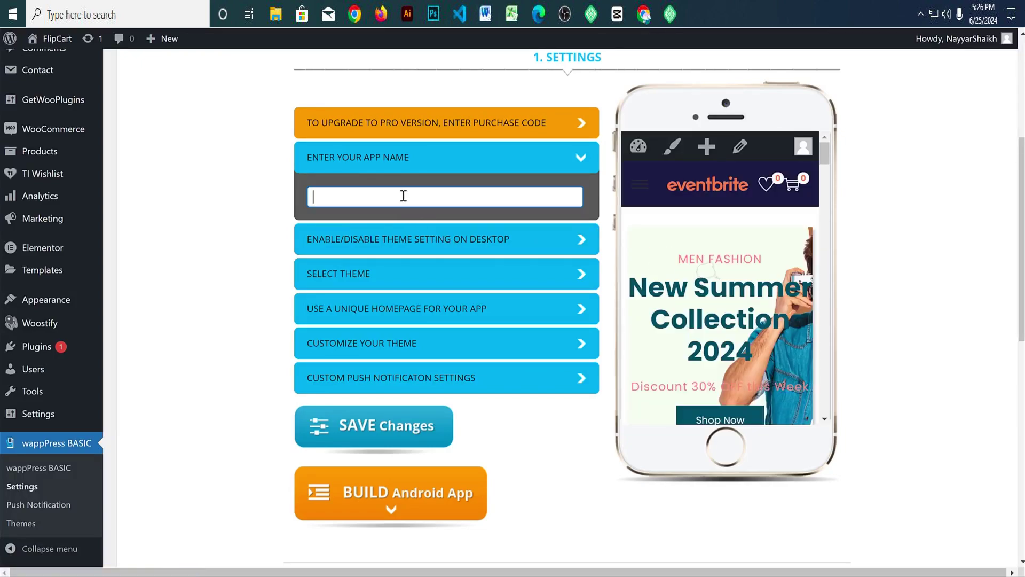
{"action": "type", "text": "FlipCart"}
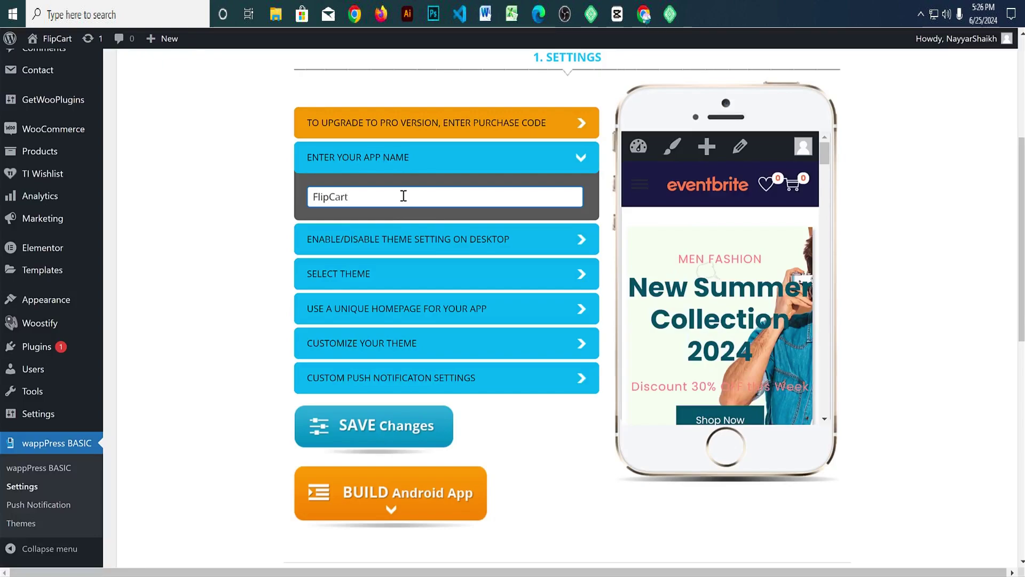
Step: Choose Woostify as the app theme, checking it against the site's active theme, and save the WappPress settings
{"action": "left_click", "coordinate": [375, 274]}
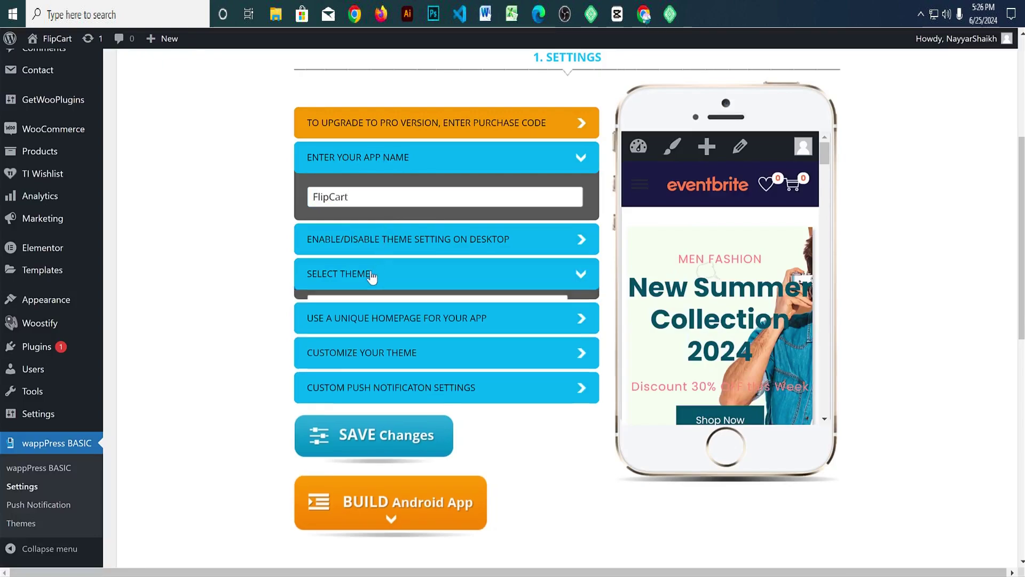
{"action": "left_click", "coordinate": [375, 318]}
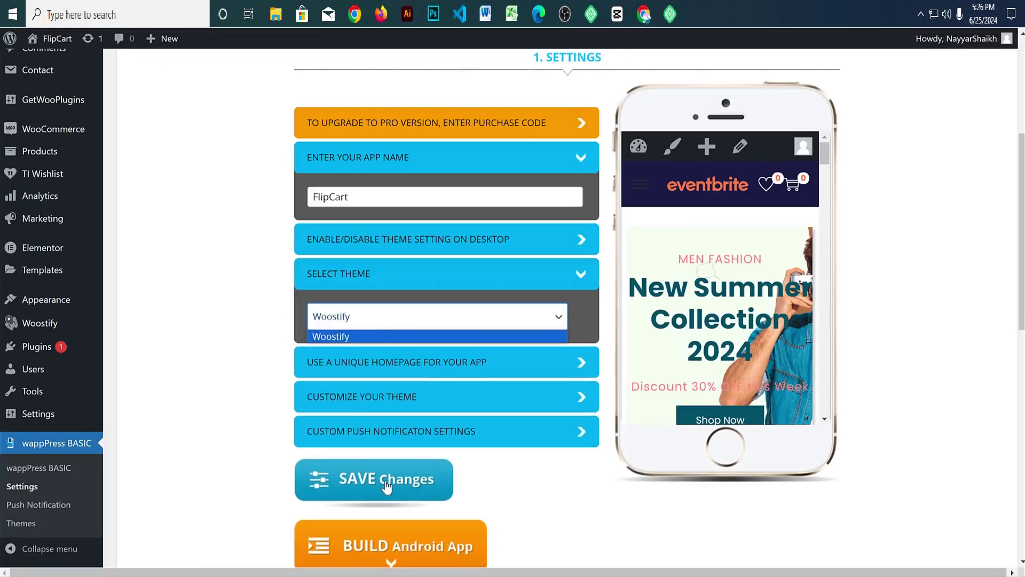
{"action": "right_click", "coordinate": [69, 304]}
{"action": "key", "text": "Escape"}
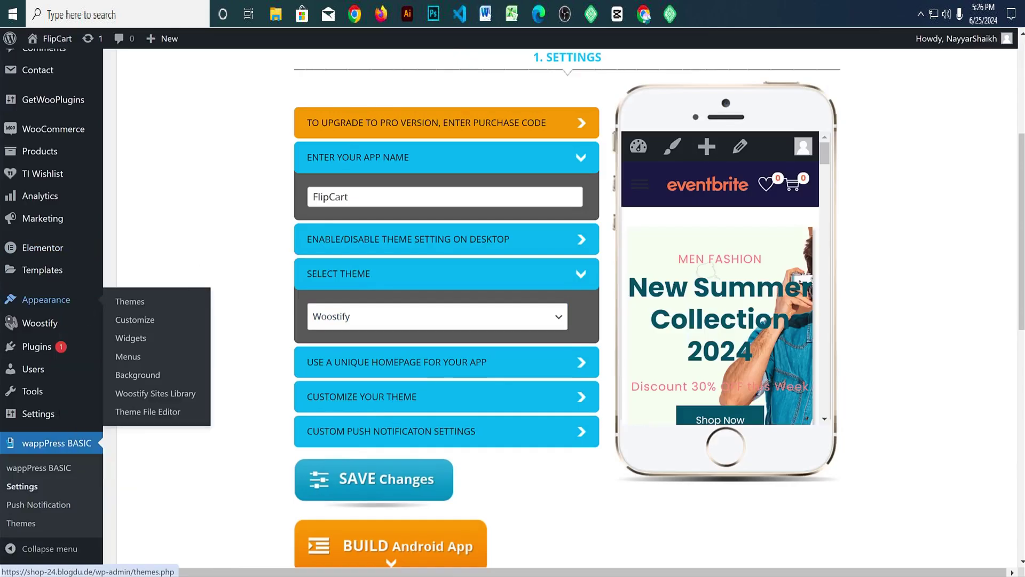
{"action": "left_click", "coordinate": [130, 301]}
{"action": "scroll", "coordinate": [647, 270], "scroll_direction": "down", "scroll_amount": 3}
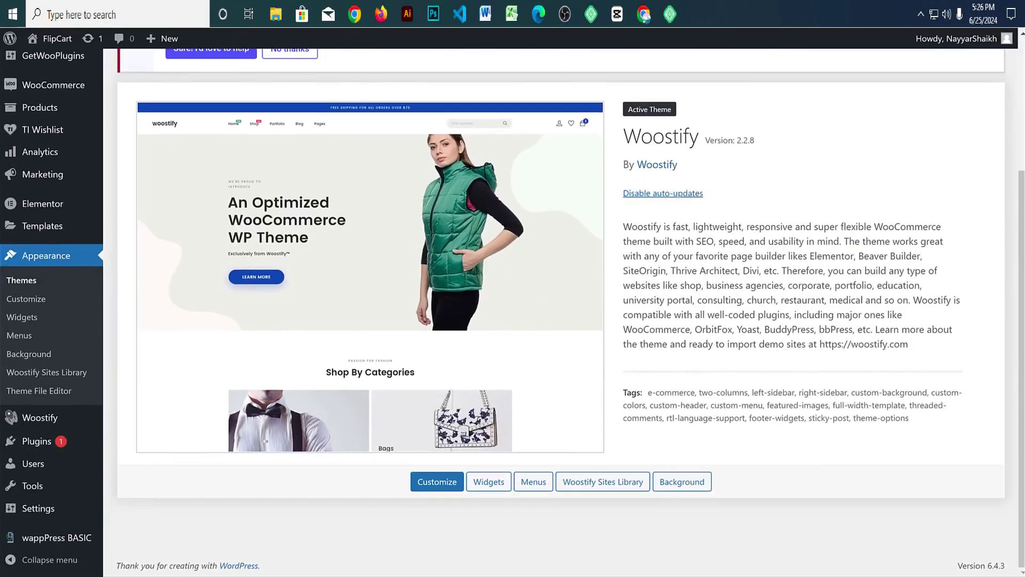
{"action": "key", "text": "alt+Left"}
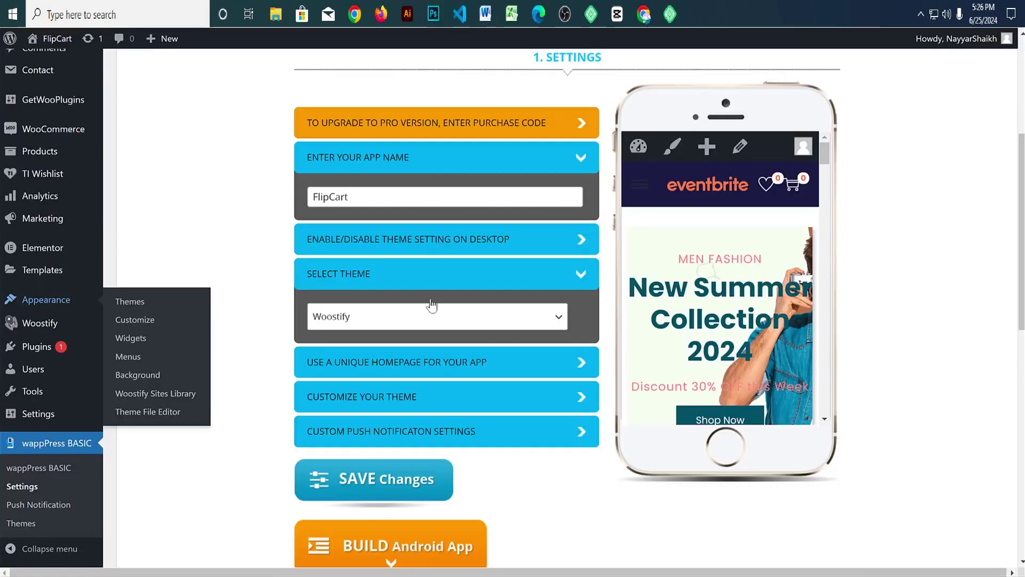
{"action": "left_click", "coordinate": [402, 487]}
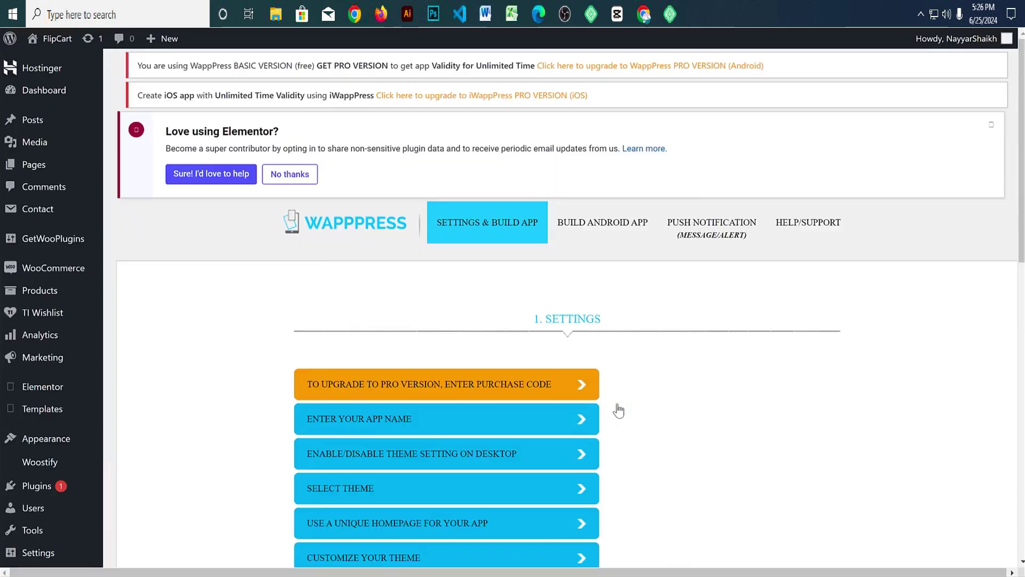
Step: Check the store's navigation menu in the WappPress phone preview
{"action": "scroll", "coordinate": [854, 361], "scroll_direction": "down", "scroll_amount": 2}
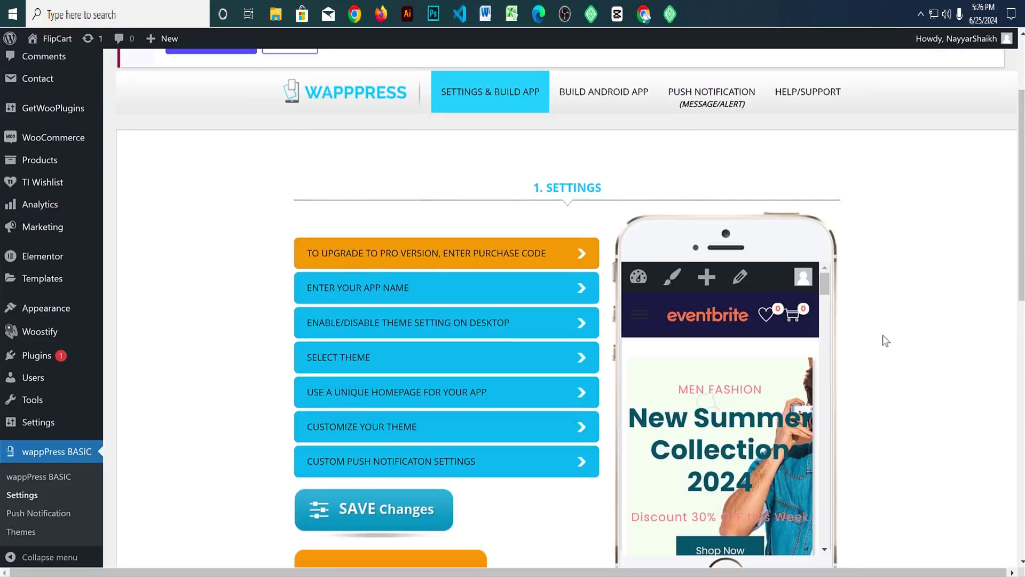
{"action": "scroll", "coordinate": [883, 340], "scroll_direction": "down", "scroll_amount": 1}
{"action": "scroll", "coordinate": [884, 336], "scroll_direction": "down", "scroll_amount": 1}
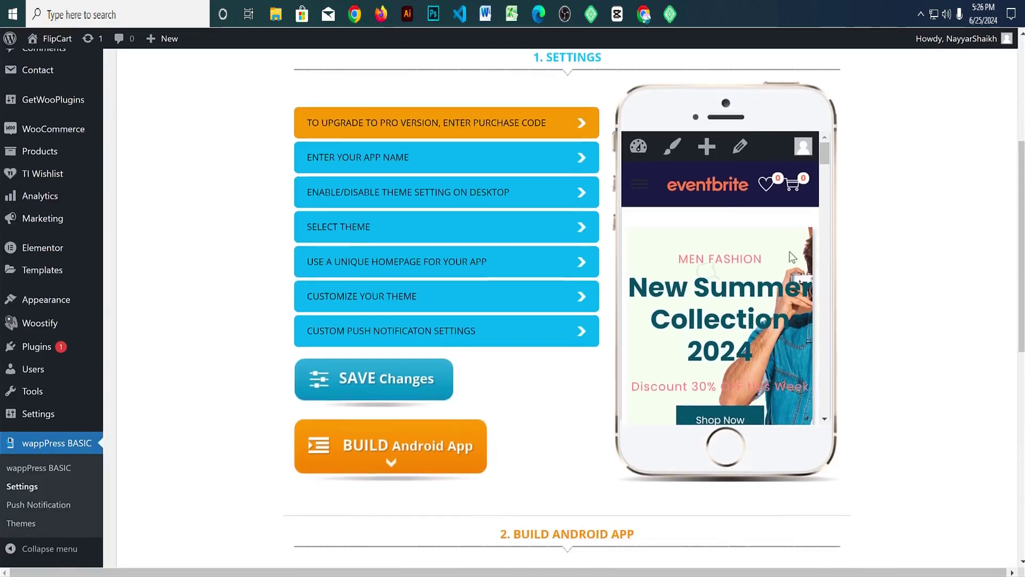
{"action": "left_click", "coordinate": [642, 187]}
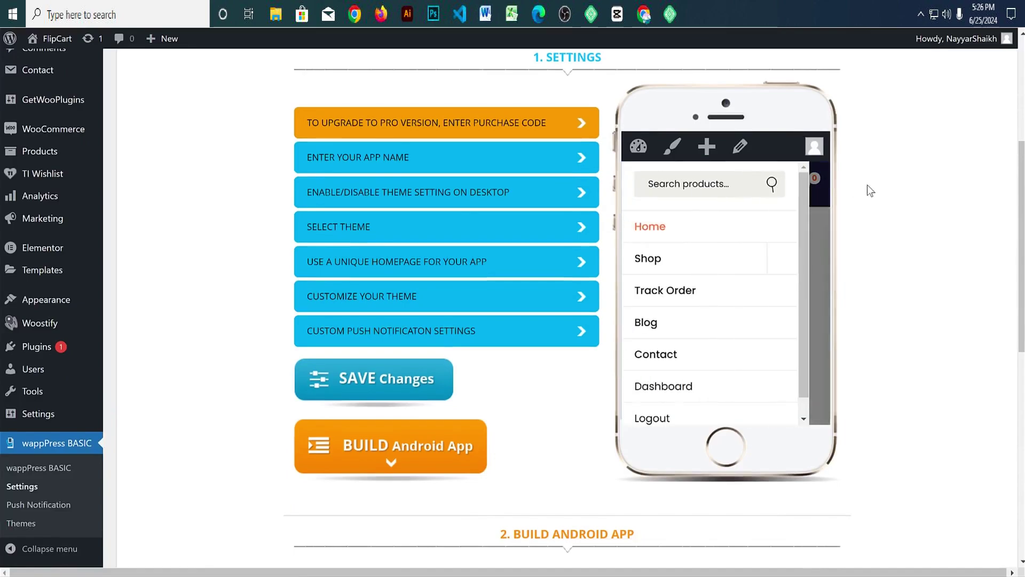
{"action": "left_click", "coordinate": [810, 220]}
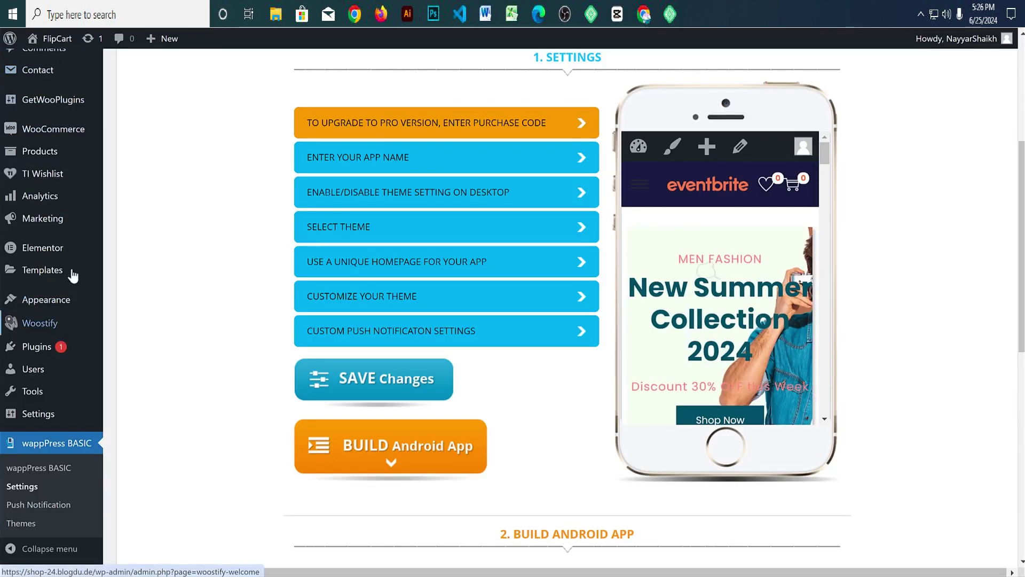
Step: Open the store in a new tab, start the Customizer, and check the navigation menu in its mobile preview
{"action": "right_click", "coordinate": [49, 35]}
{"action": "left_click", "coordinate": [175, 65]}
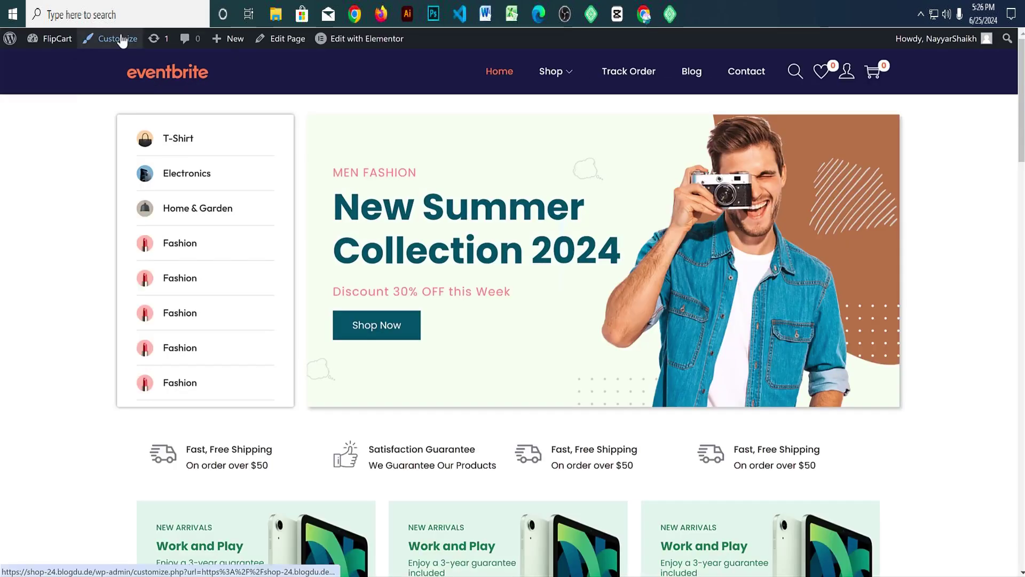
{"action": "left_click", "coordinate": [117, 38]}
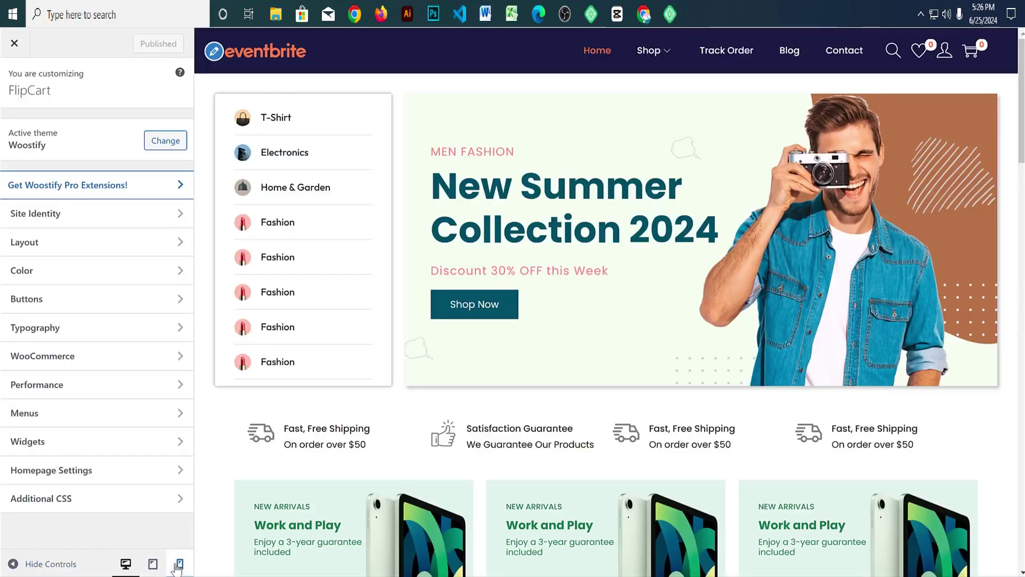
{"action": "left_click", "coordinate": [180, 563]}
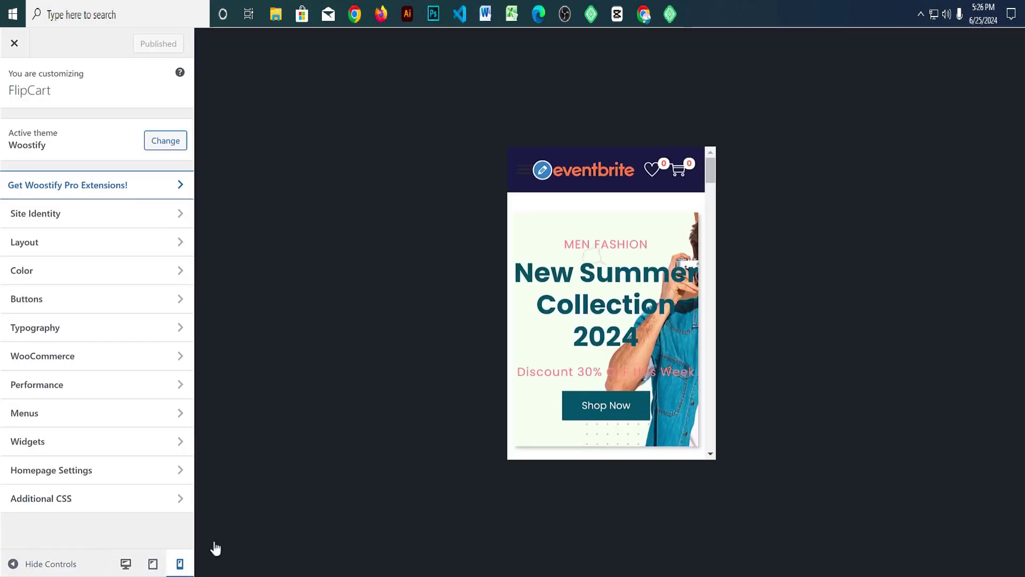
{"action": "left_click", "coordinate": [524, 171]}
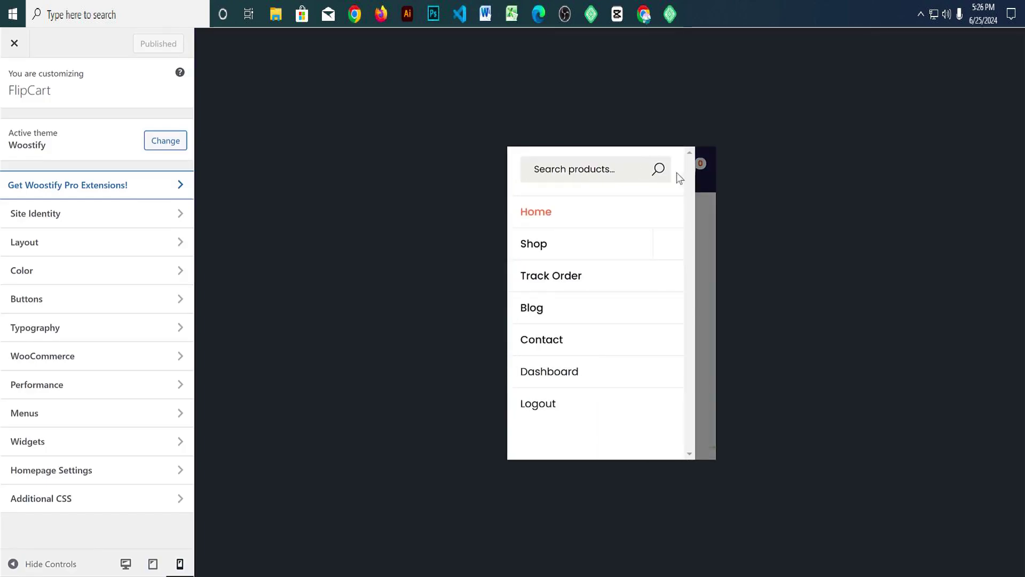
{"action": "left_click", "coordinate": [703, 188]}
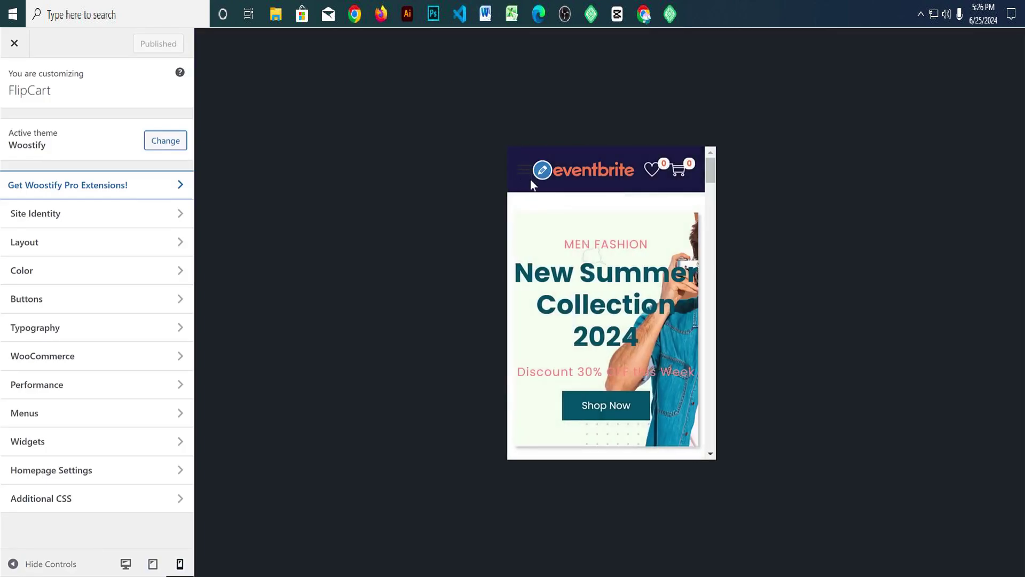
Step: Set the hamburger icon color to #FFFFFF in the Mobile Menu layout design and publish the change
{"action": "left_click", "coordinate": [63, 255]}
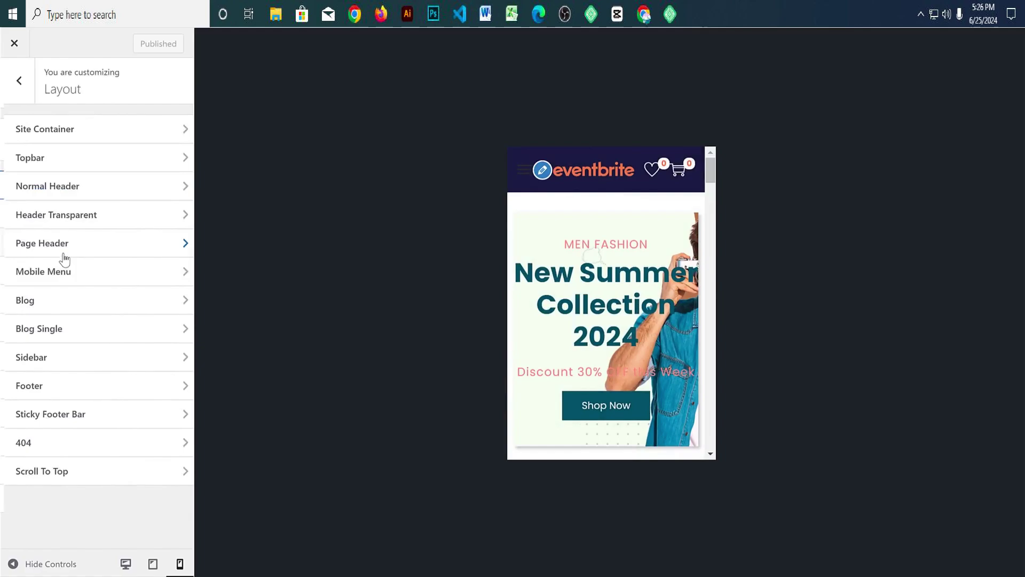
{"action": "left_click", "coordinate": [110, 194]}
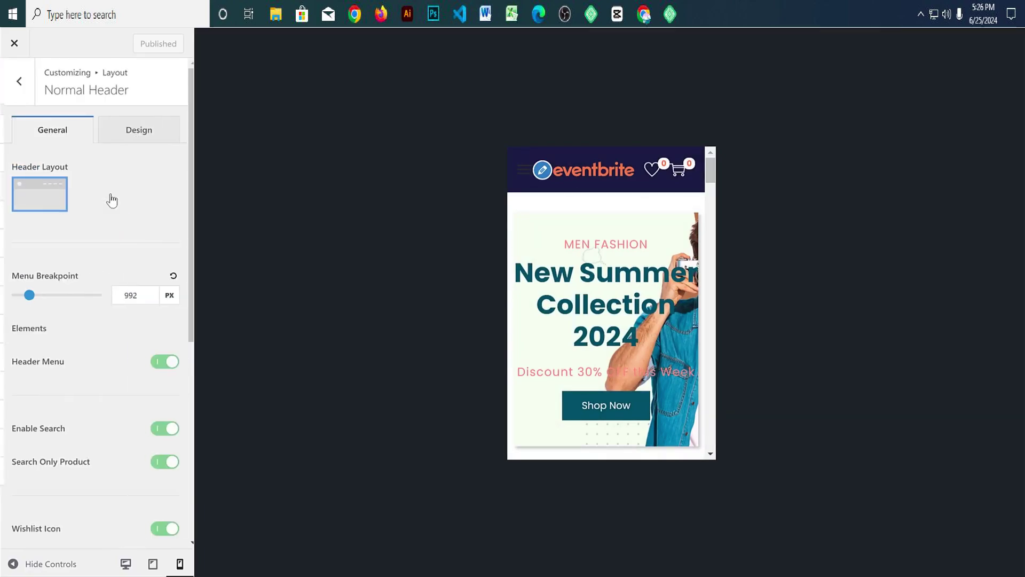
{"action": "left_click", "coordinate": [20, 102]}
{"action": "left_click", "coordinate": [76, 274]}
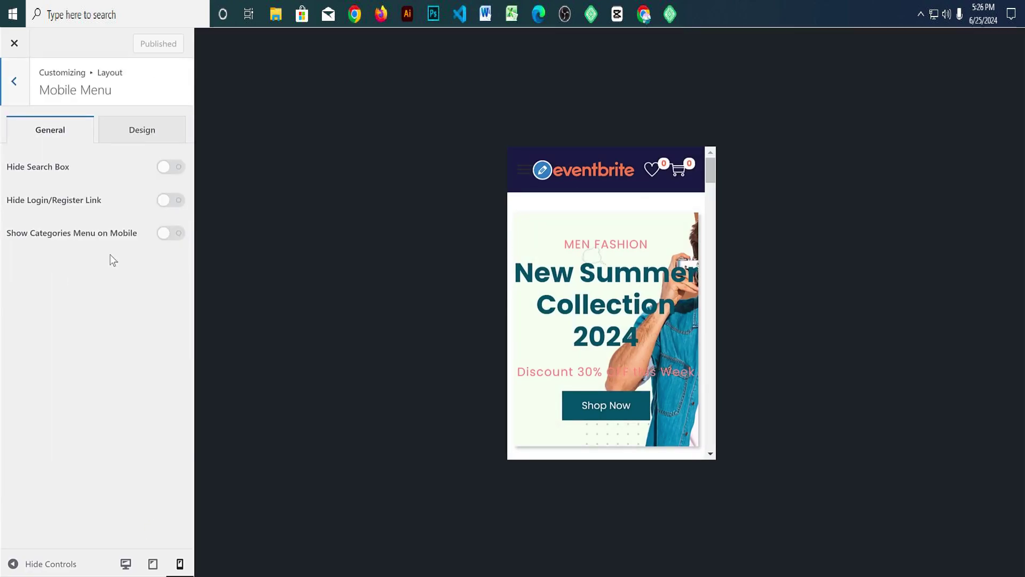
{"action": "left_click", "coordinate": [142, 131]}
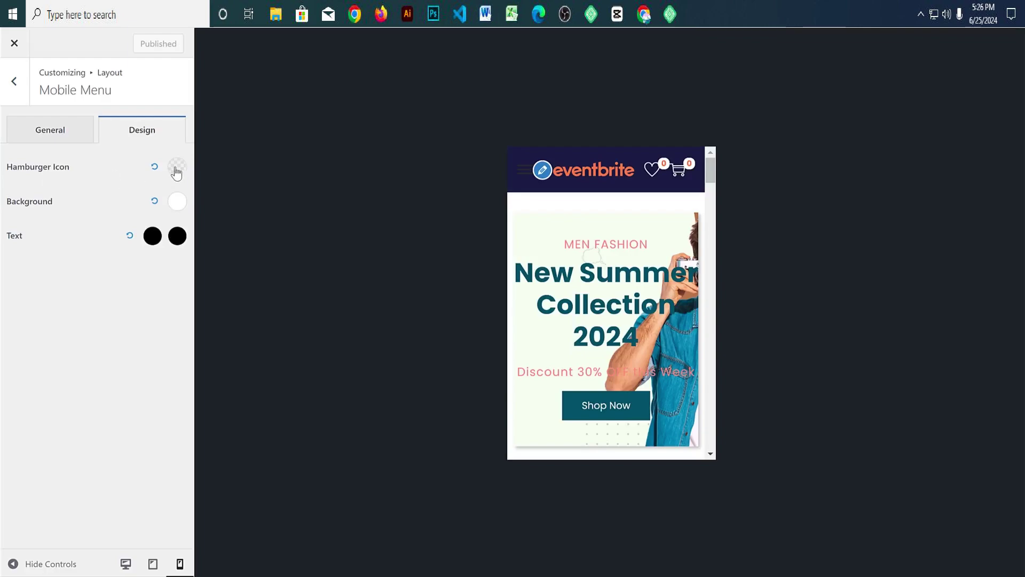
{"action": "left_click", "coordinate": [176, 168]}
{"action": "left_click", "coordinate": [83, 352]}
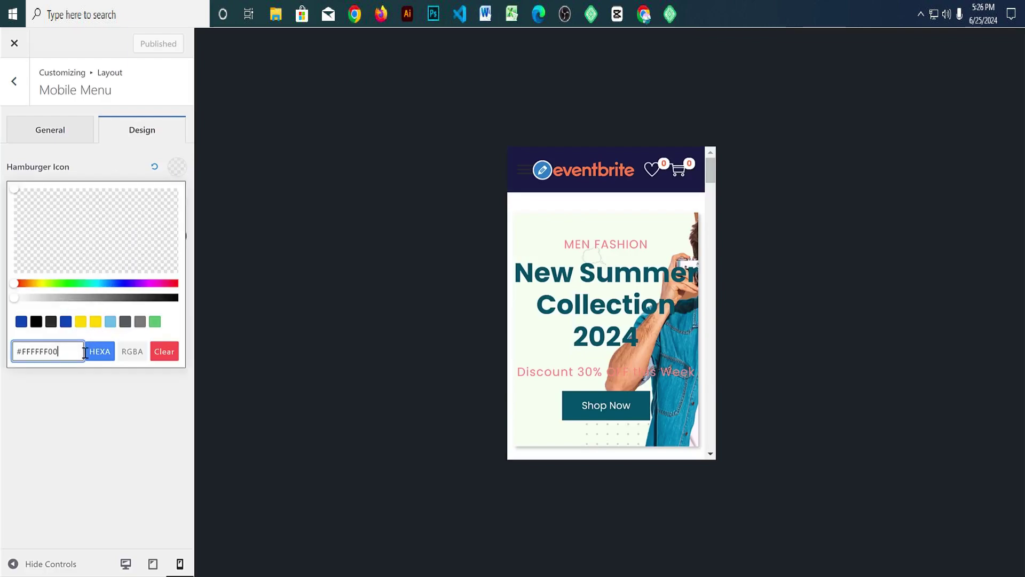
{"action": "key", "text": "BackSpace"}
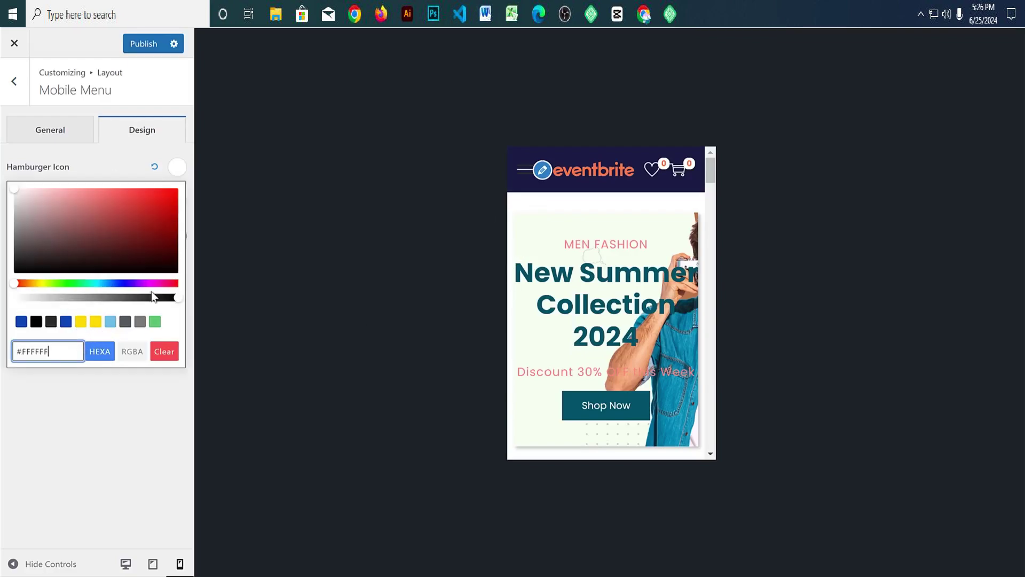
{"action": "left_click", "coordinate": [66, 430]}
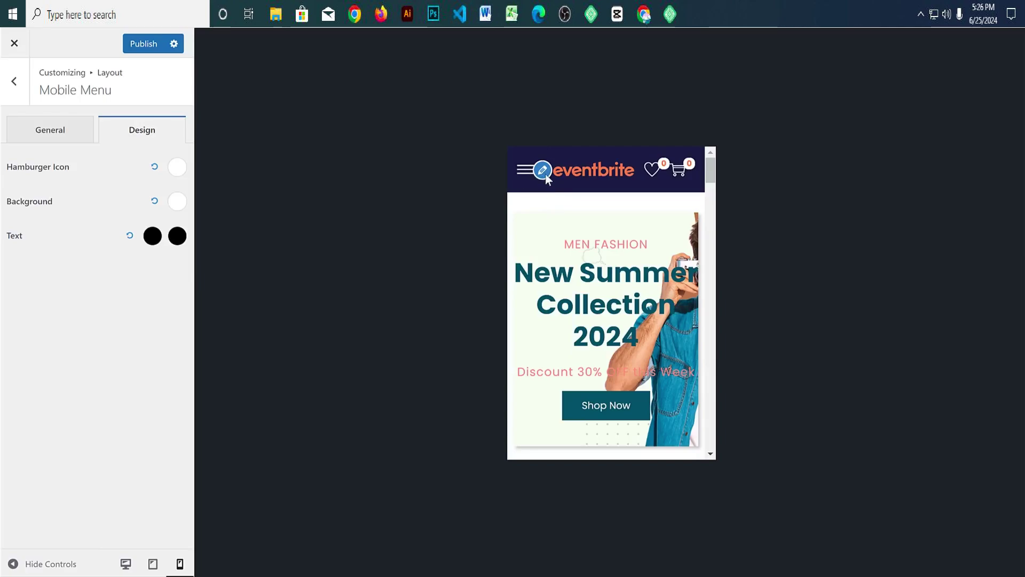
{"action": "left_click", "coordinate": [141, 45]}
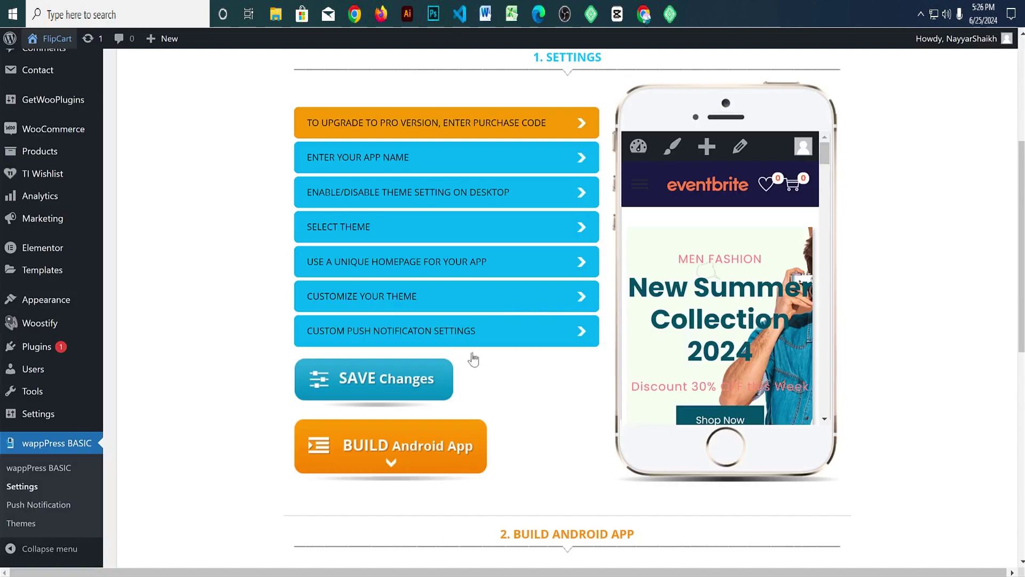
Step: Review the Build Android App form, including the requirements for the launcher icon and splash screen image
{"action": "scroll", "coordinate": [466, 413], "scroll_direction": "down", "scroll_amount": 5}
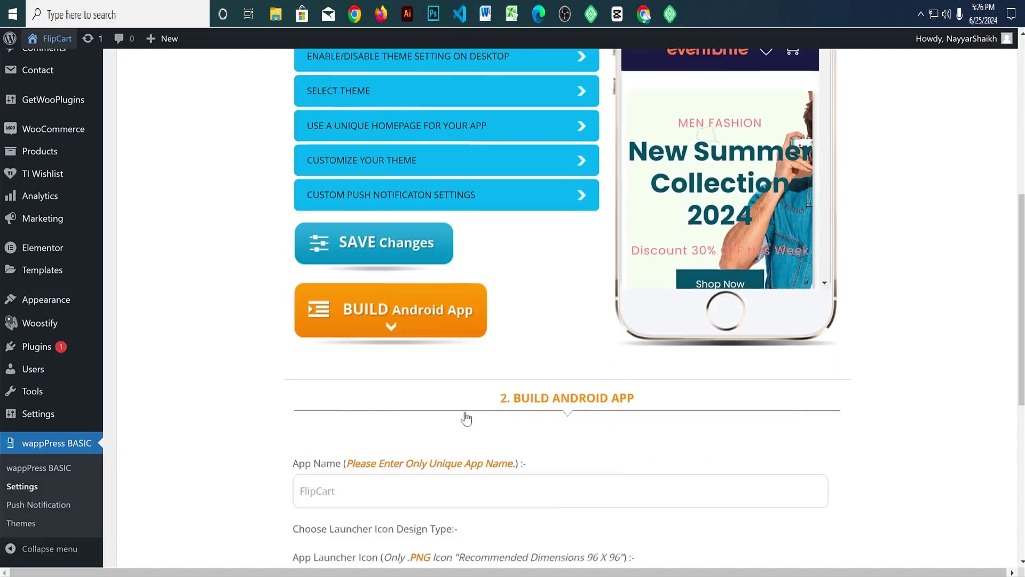
{"action": "scroll", "coordinate": [470, 413], "scroll_direction": "down", "scroll_amount": 3}
{"action": "scroll", "coordinate": [422, 319], "scroll_direction": "down", "scroll_amount": 1}
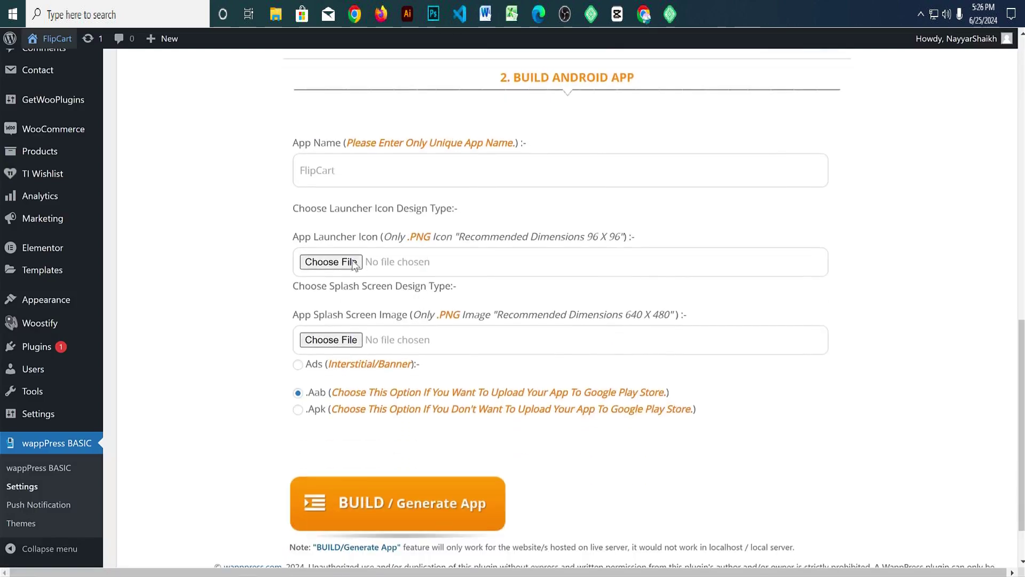
{"action": "scroll", "coordinate": [339, 183], "scroll_direction": "up", "scroll_amount": 5}
{"action": "scroll", "coordinate": [408, 197], "scroll_direction": "down", "scroll_amount": 1}
{"action": "scroll", "coordinate": [463, 334], "scroll_direction": "down", "scroll_amount": 3}
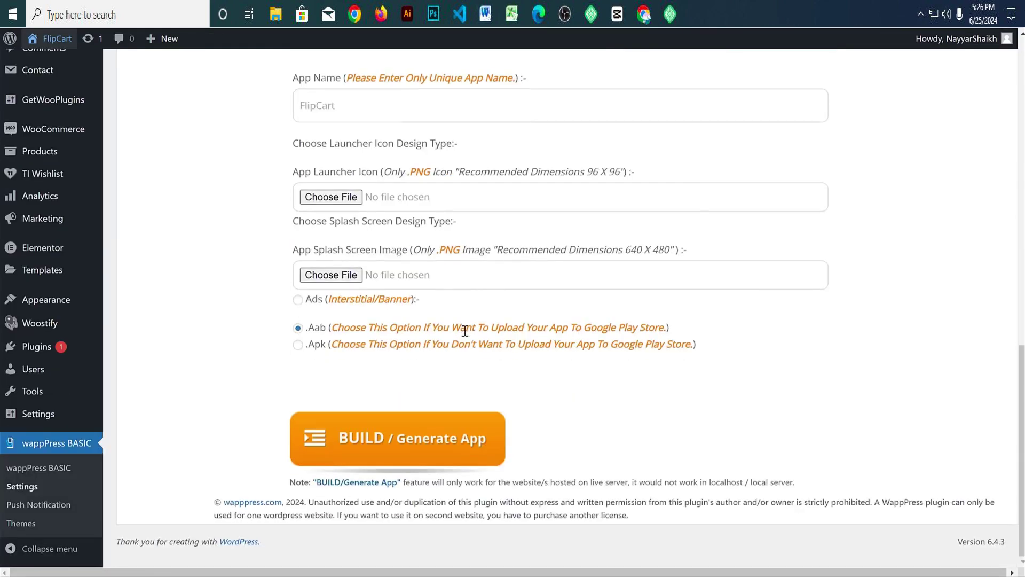
{"action": "scroll", "coordinate": [470, 273], "scroll_direction": "up", "scroll_amount": 2}
{"action": "scroll", "coordinate": [473, 276], "scroll_direction": "down", "scroll_amount": 1}
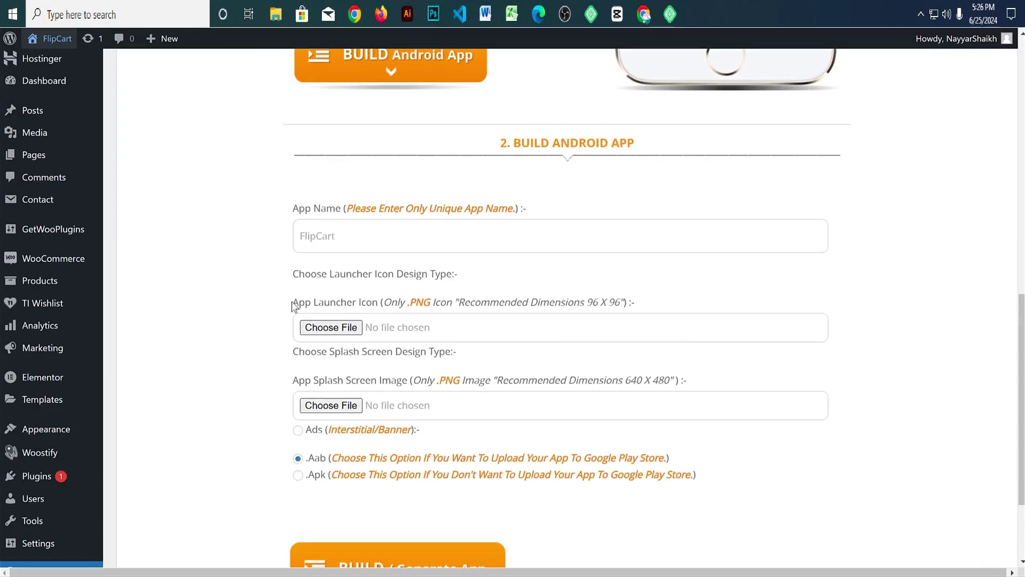
{"action": "left_click_drag", "start_coordinate": [293, 304], "coordinate": [400, 309]}
{"action": "left_click", "coordinate": [400, 309]}
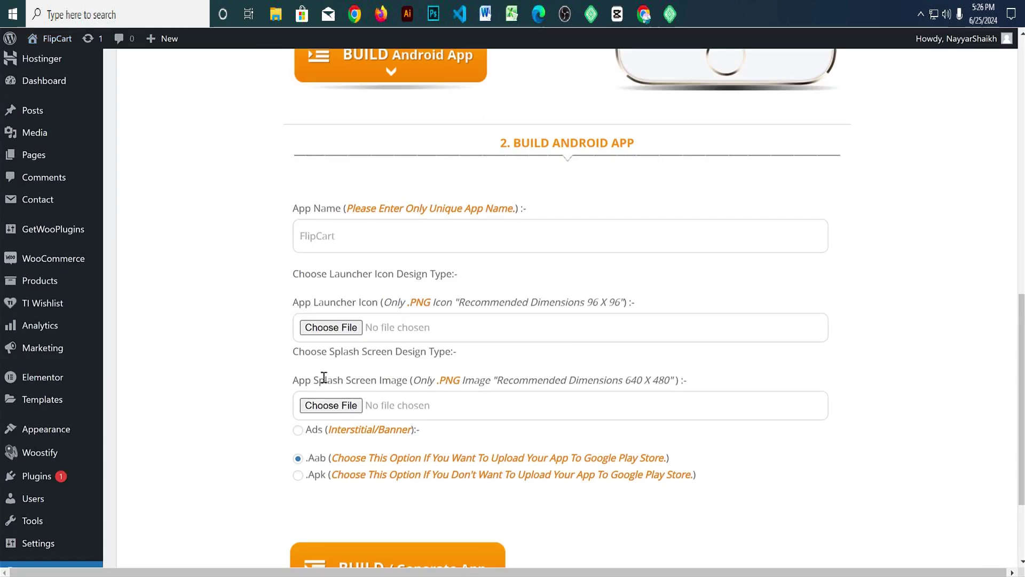
{"action": "left_click_drag", "start_coordinate": [294, 380], "coordinate": [380, 380]}
{"action": "left_click", "coordinate": [387, 384]}
{"action": "scroll", "coordinate": [393, 392], "scroll_direction": "up", "scroll_amount": 4}
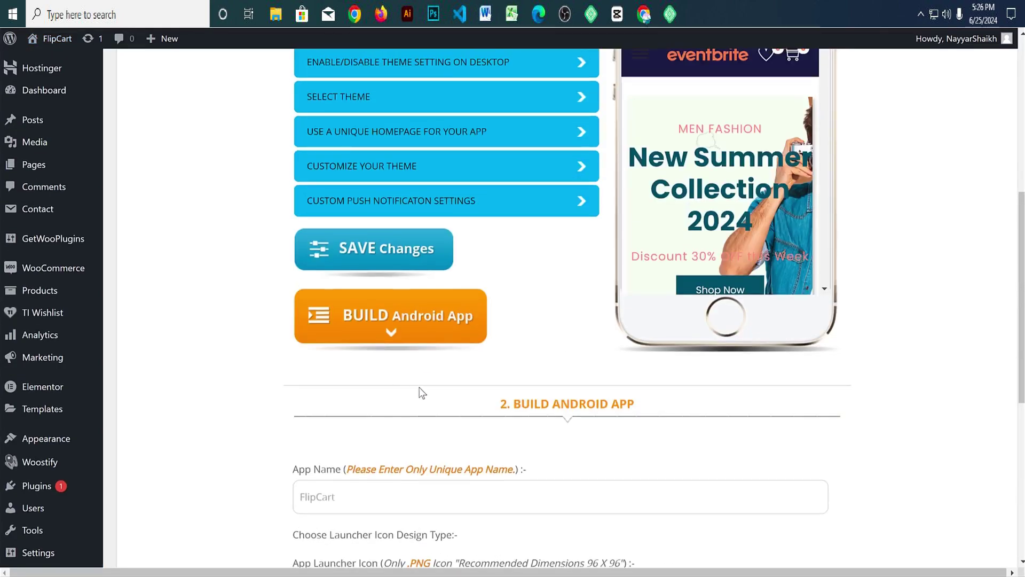
{"action": "scroll", "coordinate": [425, 392], "scroll_direction": "down", "scroll_amount": 4}
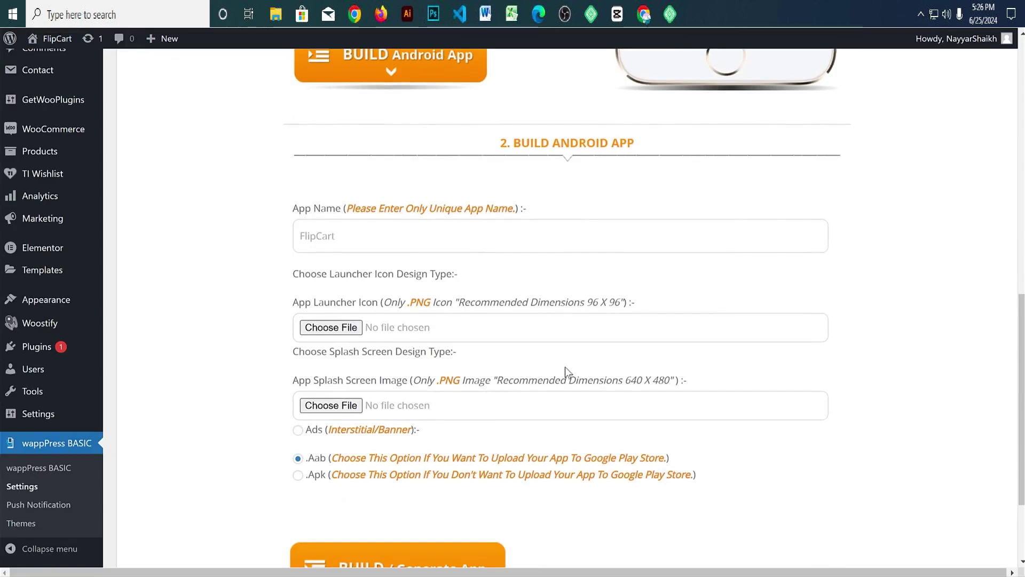
Step: Choose fashion.png from the Media folder as the app launcher icon
{"action": "left_click", "coordinate": [342, 327]}
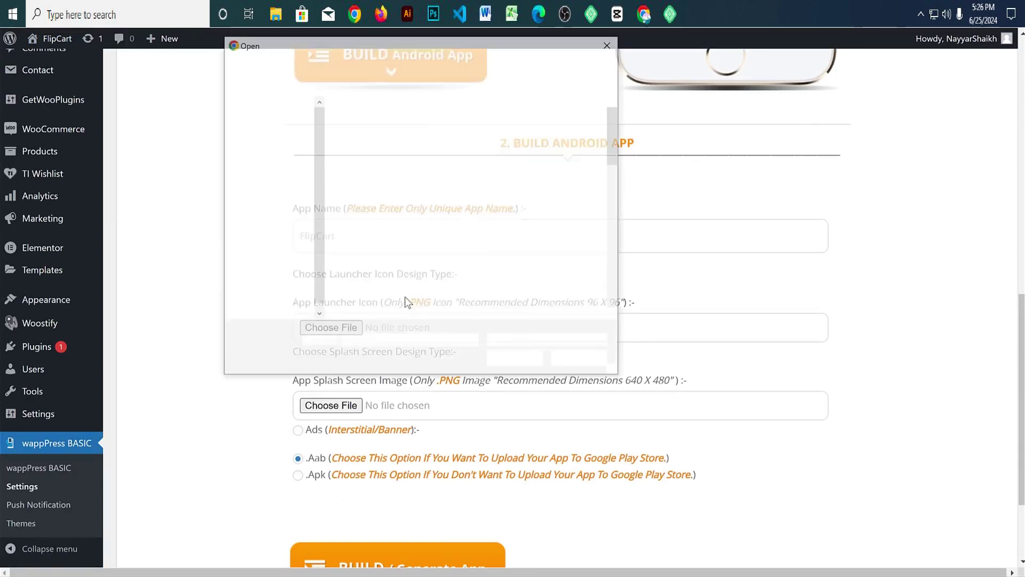
{"action": "scroll", "coordinate": [537, 269], "scroll_direction": "down", "scroll_amount": 2}
{"action": "scroll", "coordinate": [539, 272], "scroll_direction": "down", "scroll_amount": 3}
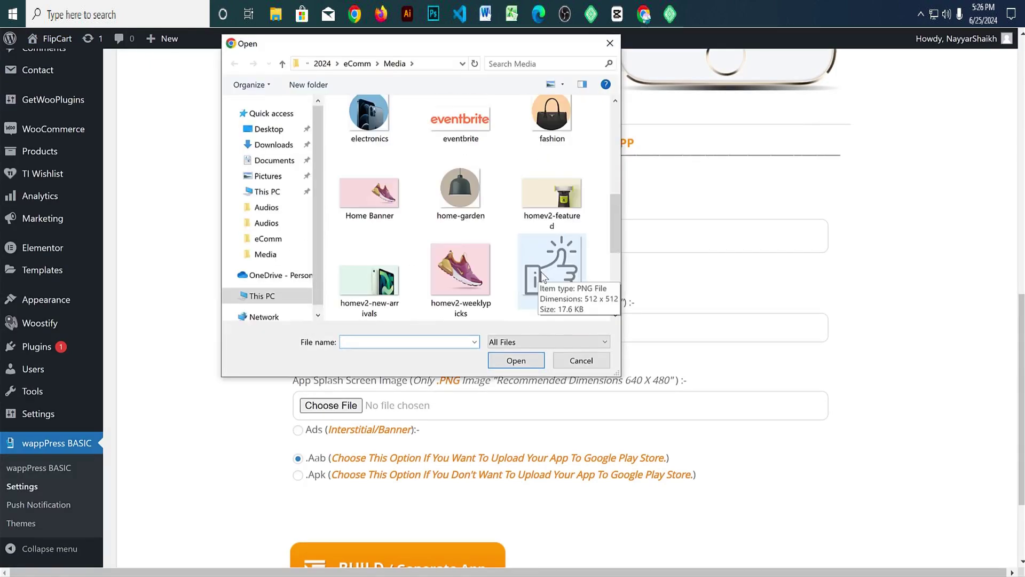
{"action": "left_click", "coordinate": [551, 118]}
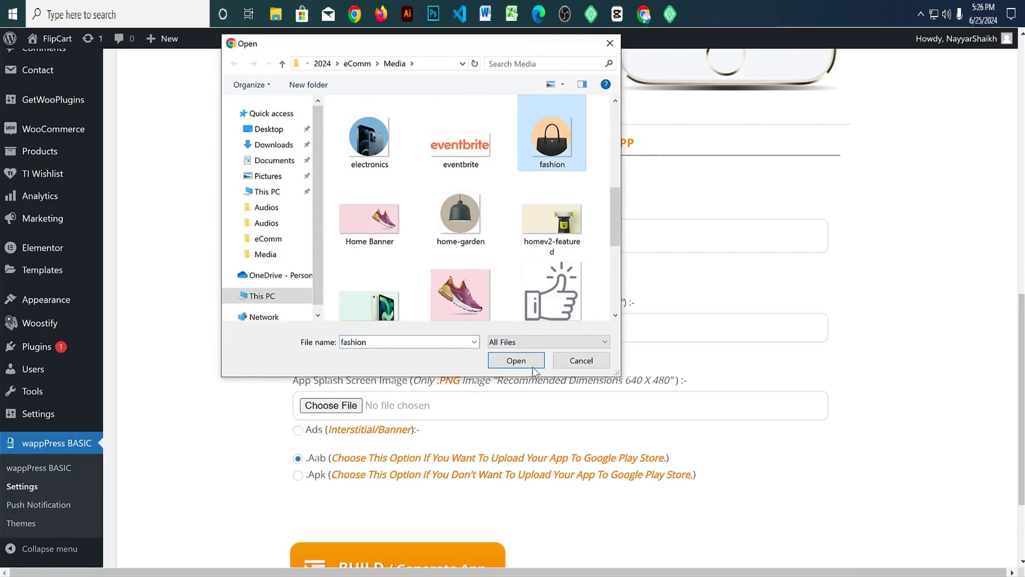
{"action": "left_click", "coordinate": [516, 360]}
{"action": "scroll", "coordinate": [588, 349], "scroll_direction": "down", "scroll_amount": 2}
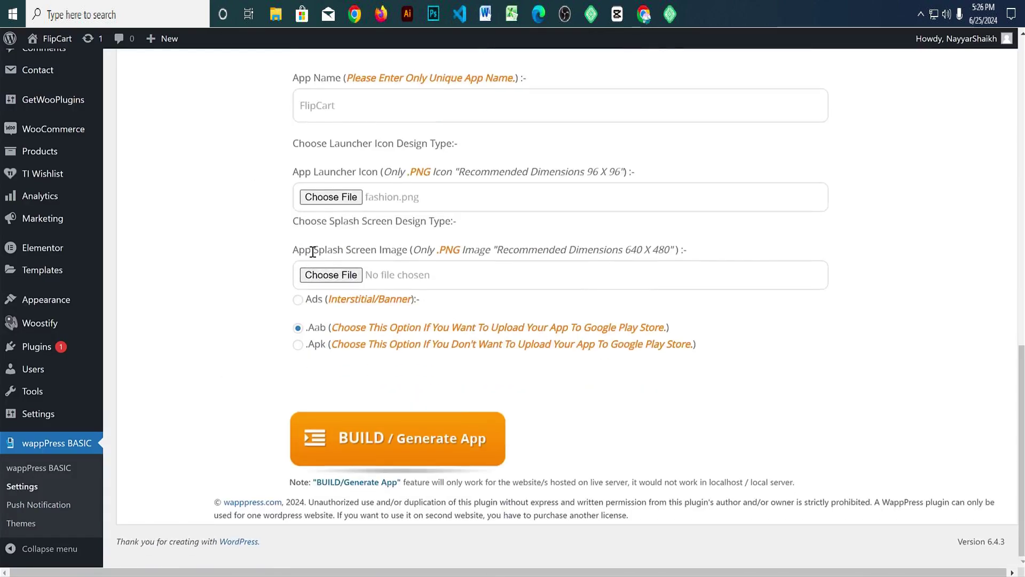
Step: Choose 6_1.jpg from the Products folder inside Media as the app splash screen image
{"action": "left_click", "coordinate": [337, 281]}
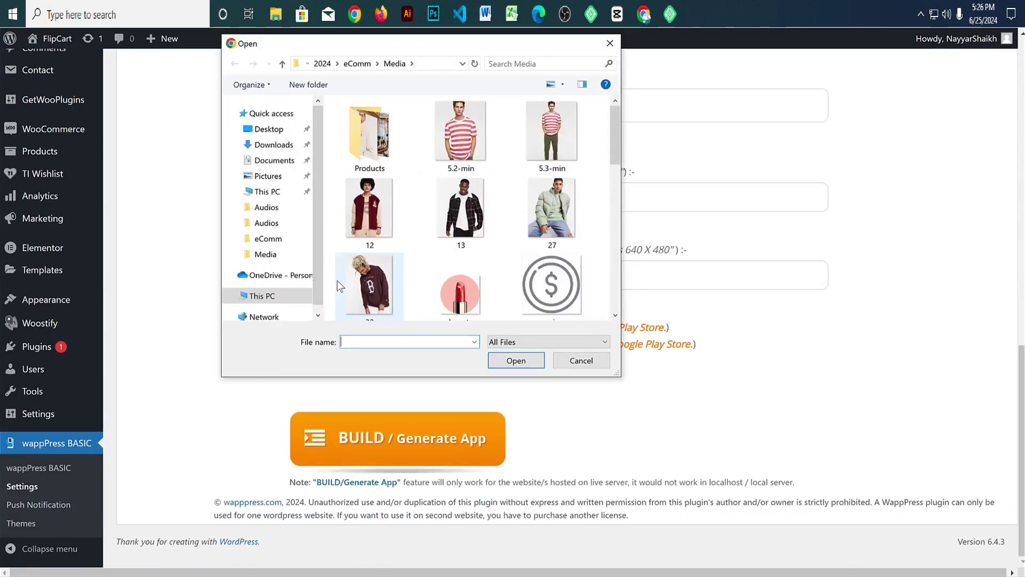
{"action": "left_click", "coordinate": [479, 148]}
{"action": "left_click", "coordinate": [545, 138]}
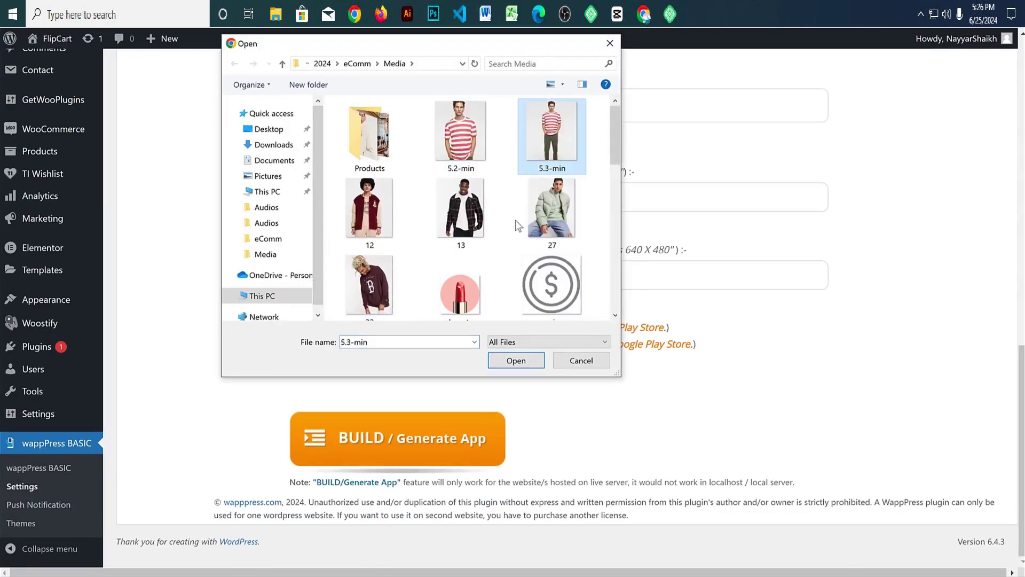
{"action": "scroll", "coordinate": [515, 223], "scroll_direction": "down", "scroll_amount": 5}
{"action": "scroll", "coordinate": [515, 226], "scroll_direction": "down", "scroll_amount": 3}
{"action": "scroll", "coordinate": [515, 226], "scroll_direction": "up", "scroll_amount": 2}
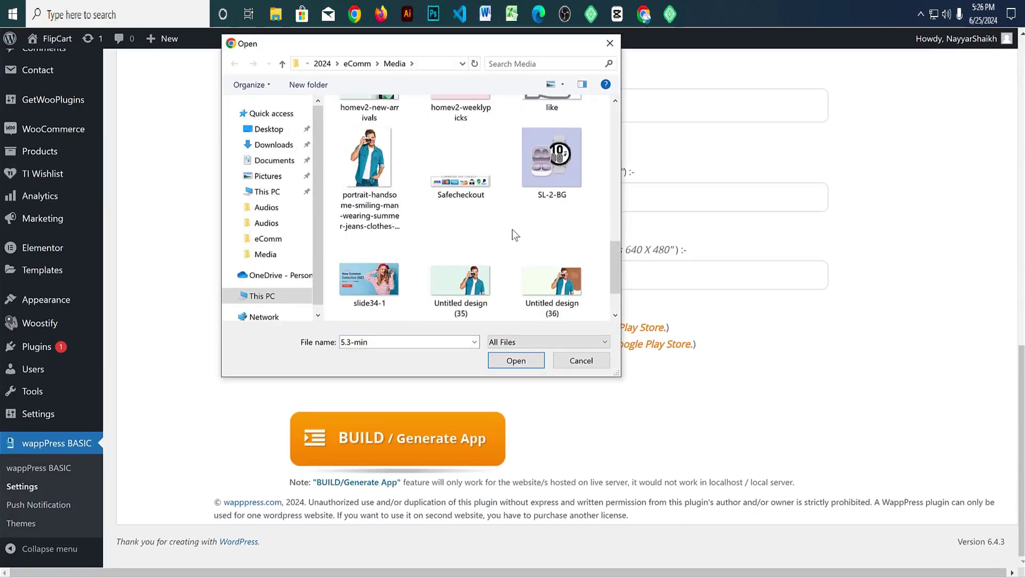
{"action": "scroll", "coordinate": [511, 229], "scroll_direction": "down", "scroll_amount": 2}
{"action": "scroll", "coordinate": [507, 245], "scroll_direction": "up", "scroll_amount": 3}
{"action": "scroll", "coordinate": [508, 245], "scroll_direction": "up", "scroll_amount": 5}
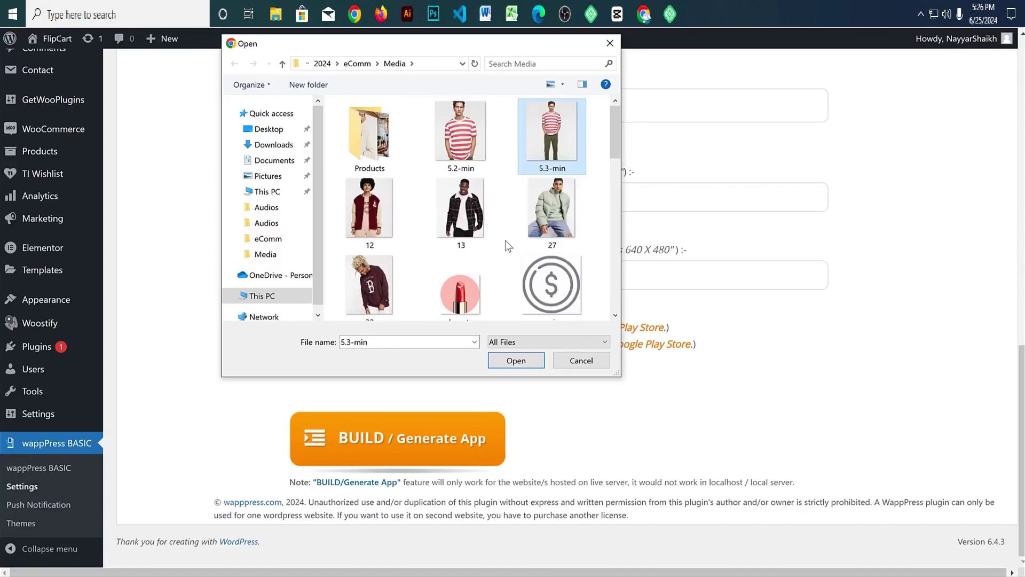
{"action": "double_click", "coordinate": [382, 153]}
{"action": "scroll", "coordinate": [499, 215], "scroll_direction": "down", "scroll_amount": 6}
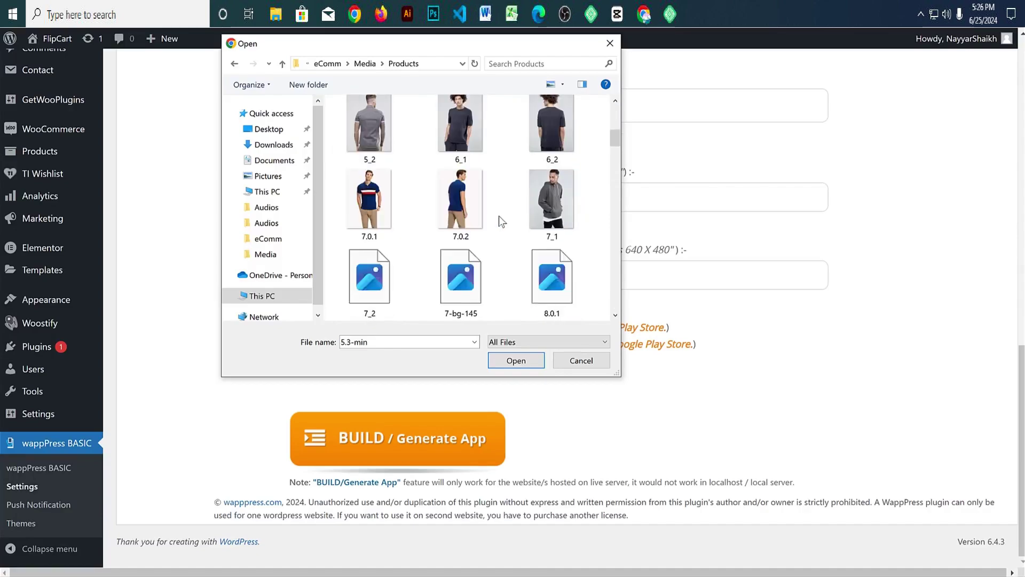
{"action": "left_click", "coordinate": [469, 128]}
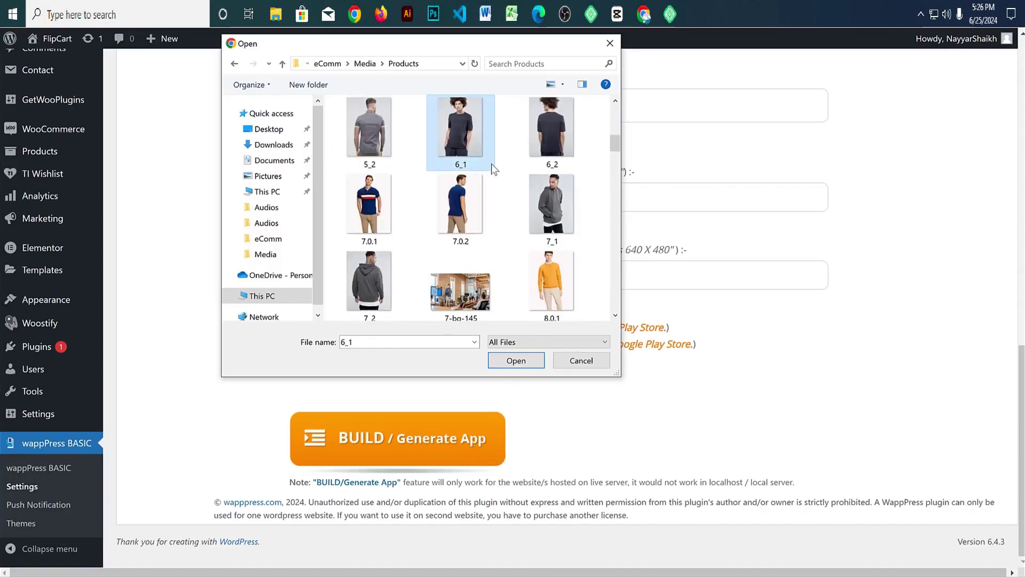
{"action": "left_click", "coordinate": [517, 362]}
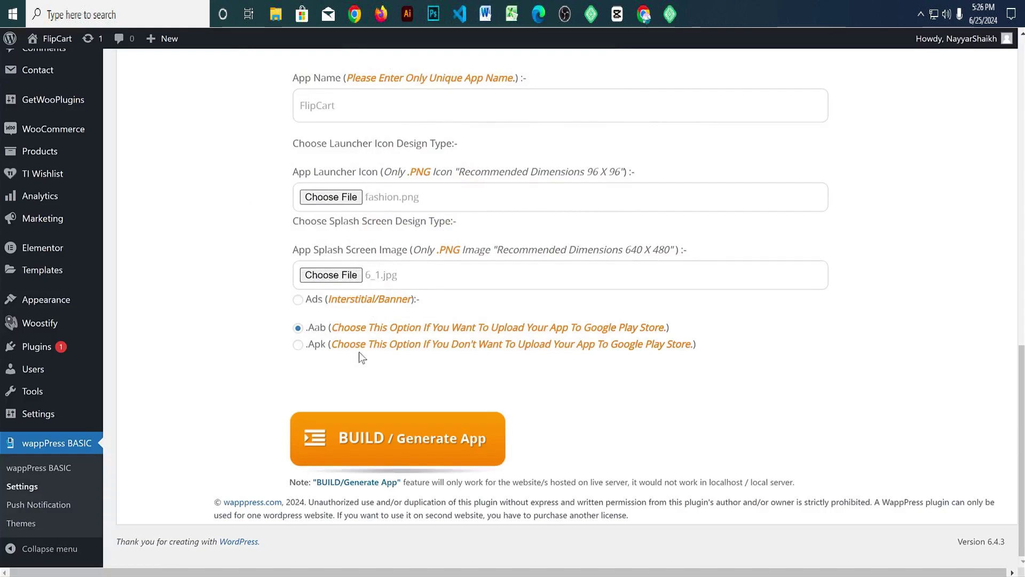
Step: Select the .Apk output format and start building the app
{"action": "left_click", "coordinate": [298, 345]}
{"action": "left_click_drag", "start_coordinate": [309, 347], "coordinate": [329, 345]}
{"action": "left_click", "coordinate": [375, 437]}
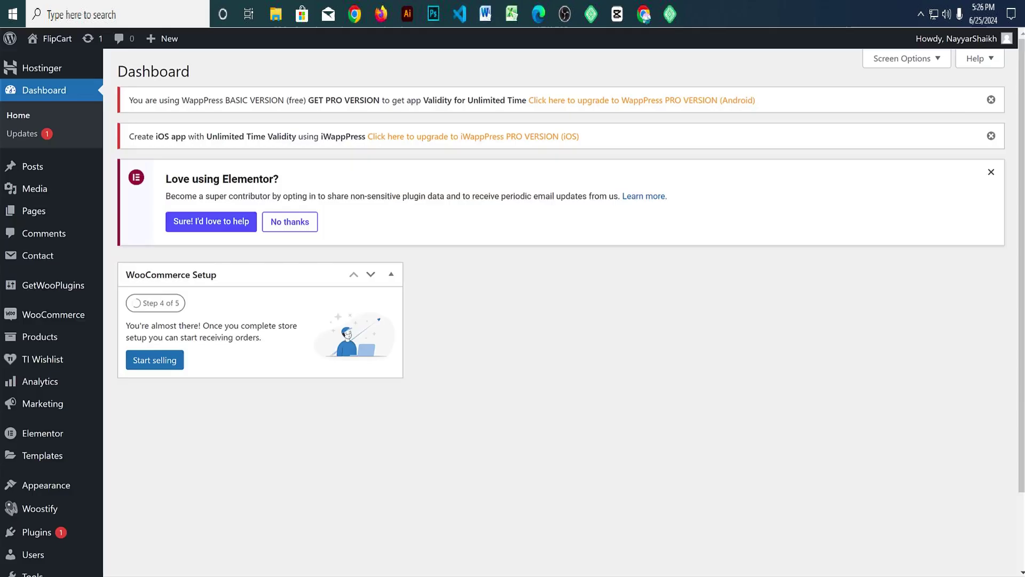
Step: Reopen the WappPress settings from the dashboard and check the store's menu icon in the phone preview
{"action": "scroll", "coordinate": [289, 277], "scroll_direction": "down", "scroll_amount": 3}
{"action": "scroll", "coordinate": [290, 280], "scroll_direction": "up", "scroll_amount": 3}
{"action": "scroll", "coordinate": [290, 281], "scroll_direction": "down", "scroll_amount": 3}
{"action": "mouse_move", "coordinate": [54, 538]}
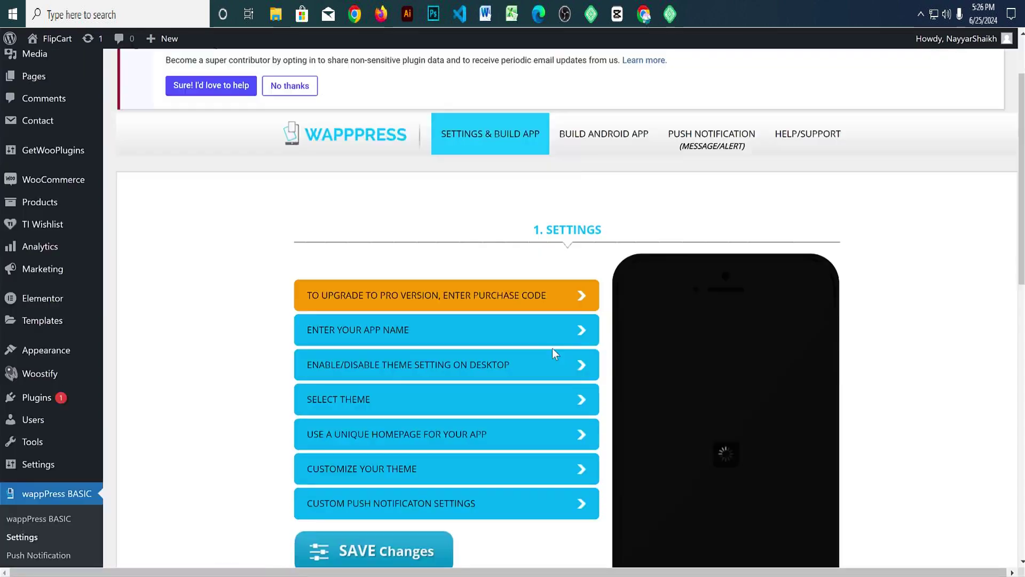
{"action": "scroll", "coordinate": [552, 348], "scroll_direction": "down", "scroll_amount": 4}
{"action": "left_click", "coordinate": [353, 155]}
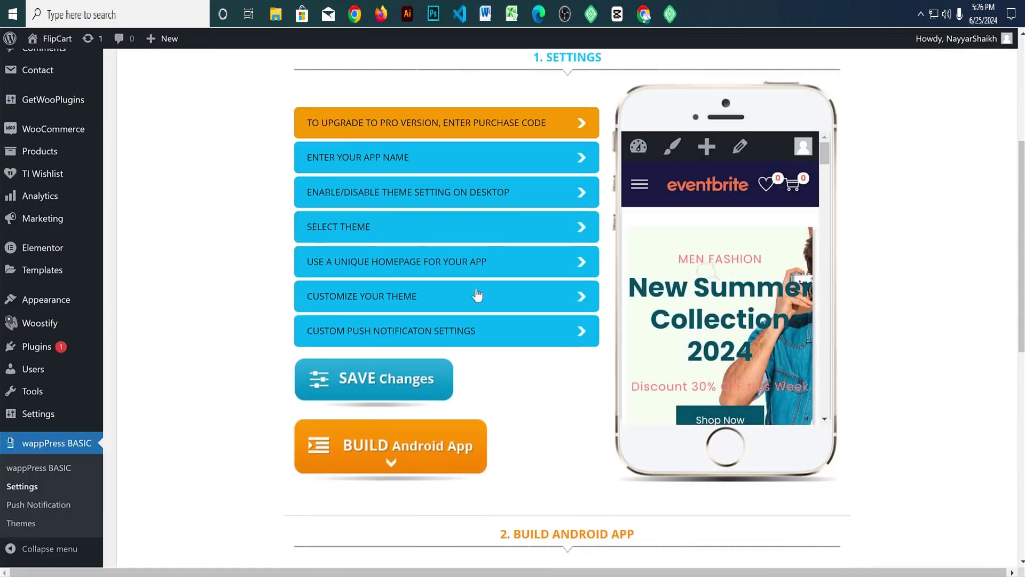
Step: Generate the FlipCart app in .Apk format and download the built file
{"action": "scroll", "coordinate": [471, 297], "scroll_direction": "down", "scroll_amount": 10}
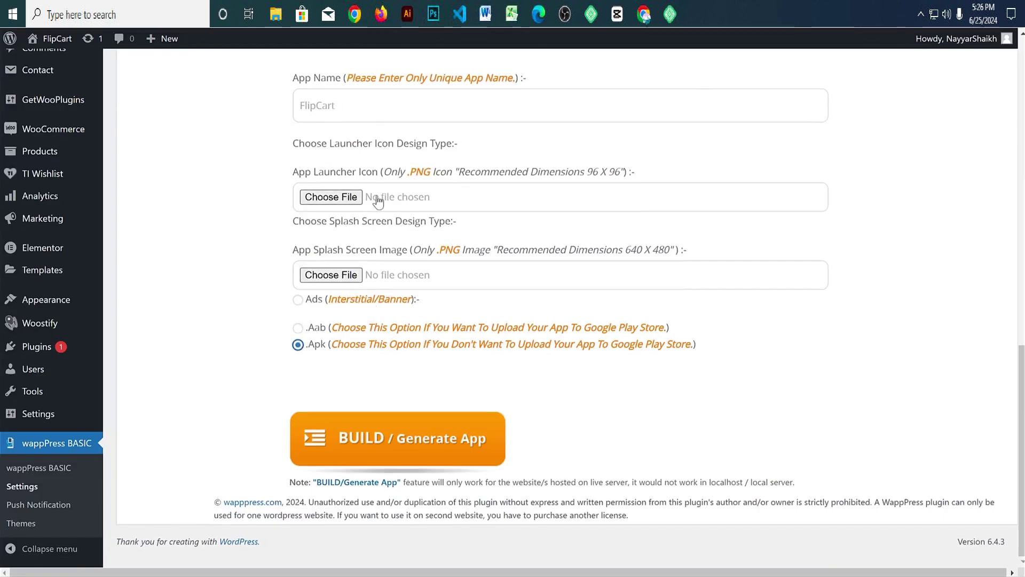
{"action": "left_click", "coordinate": [398, 446]}
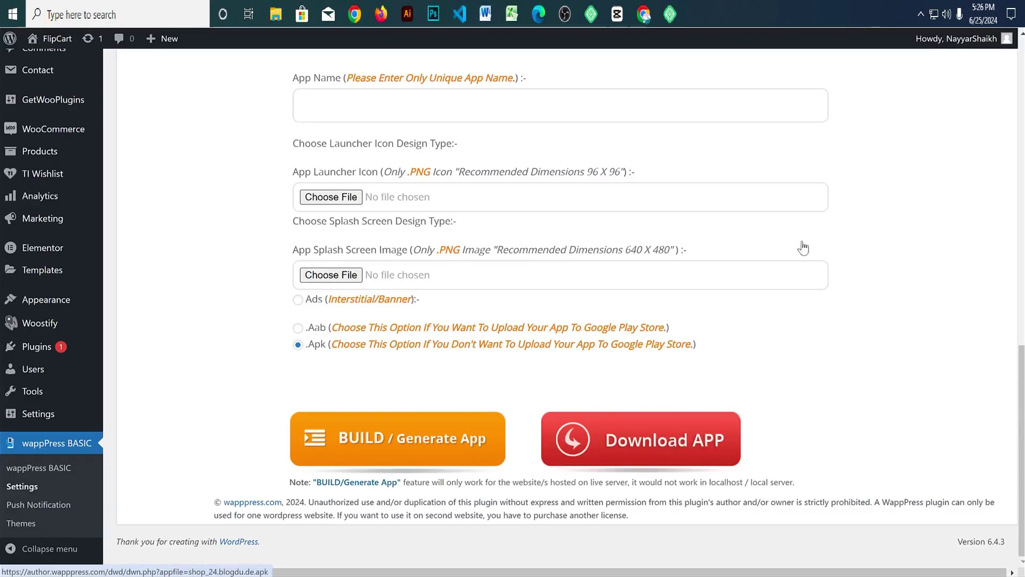
{"action": "left_click", "coordinate": [662, 444]}
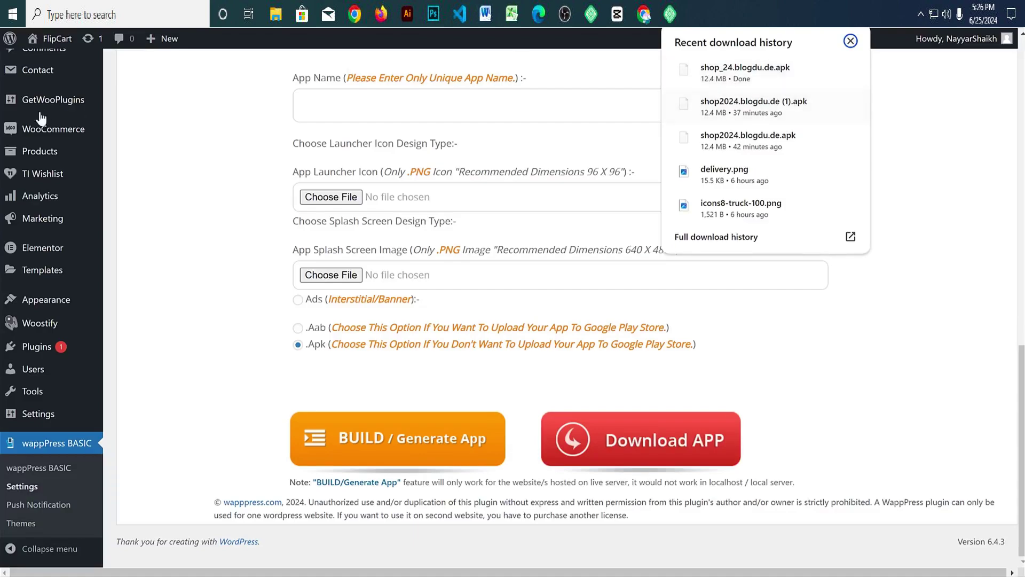
{"action": "scroll", "coordinate": [65, 196], "scroll_direction": "up", "scroll_amount": 5}
{"action": "left_click", "coordinate": [124, 145]}
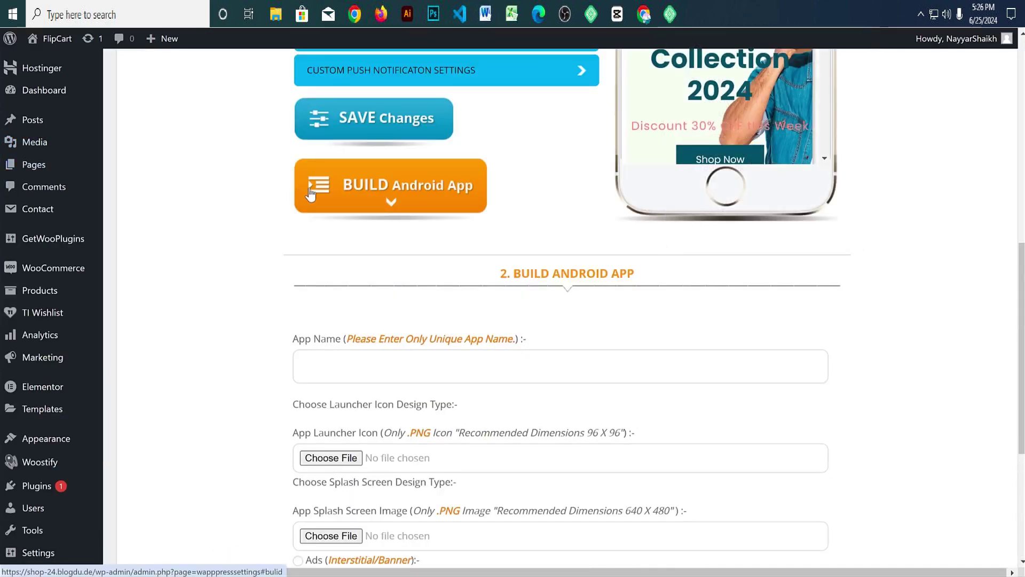
{"action": "left_click", "coordinate": [441, 170]}
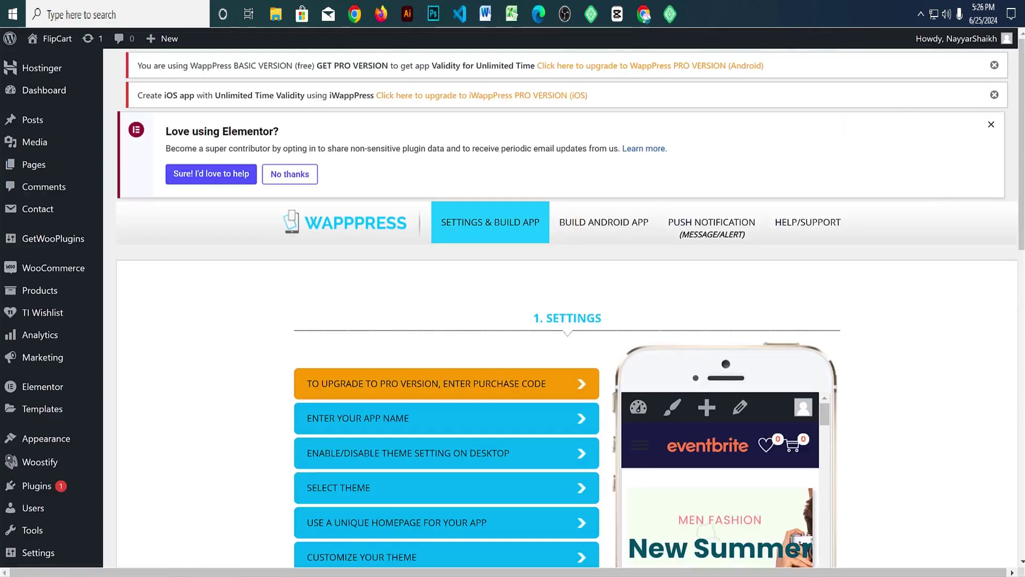
Step: Switch to the Hostinger panel and open the management dashboard of the blogdu.de website
{"action": "key", "text": "ctrl+Tab"}
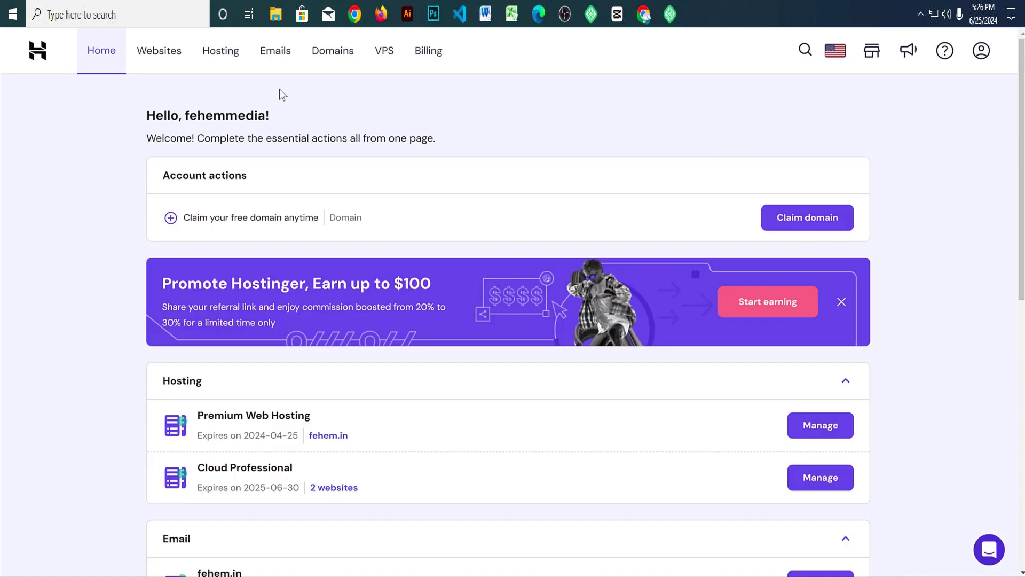
{"action": "left_click", "coordinate": [156, 55]}
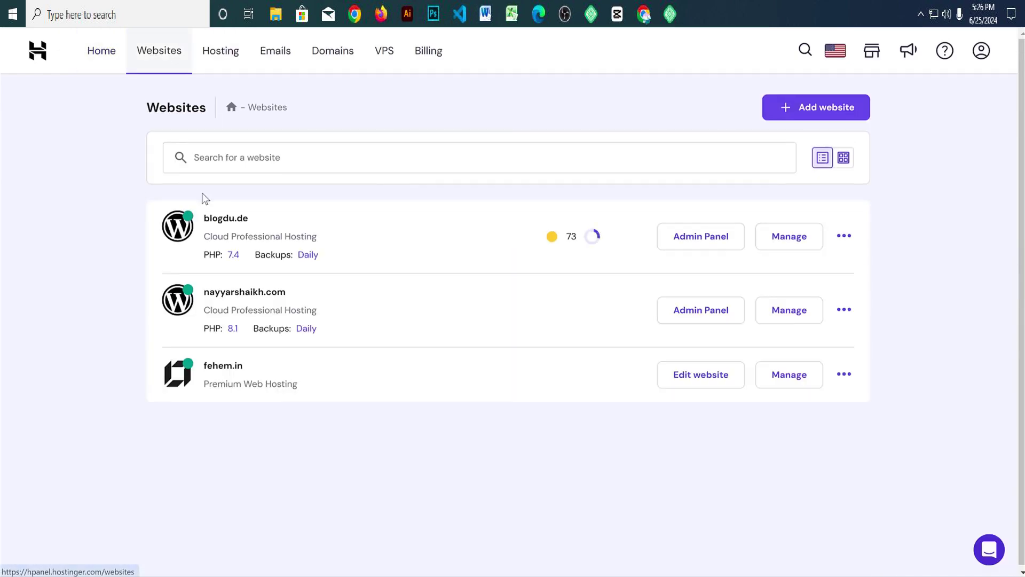
{"action": "left_click_drag", "start_coordinate": [204, 218], "coordinate": [264, 221]}
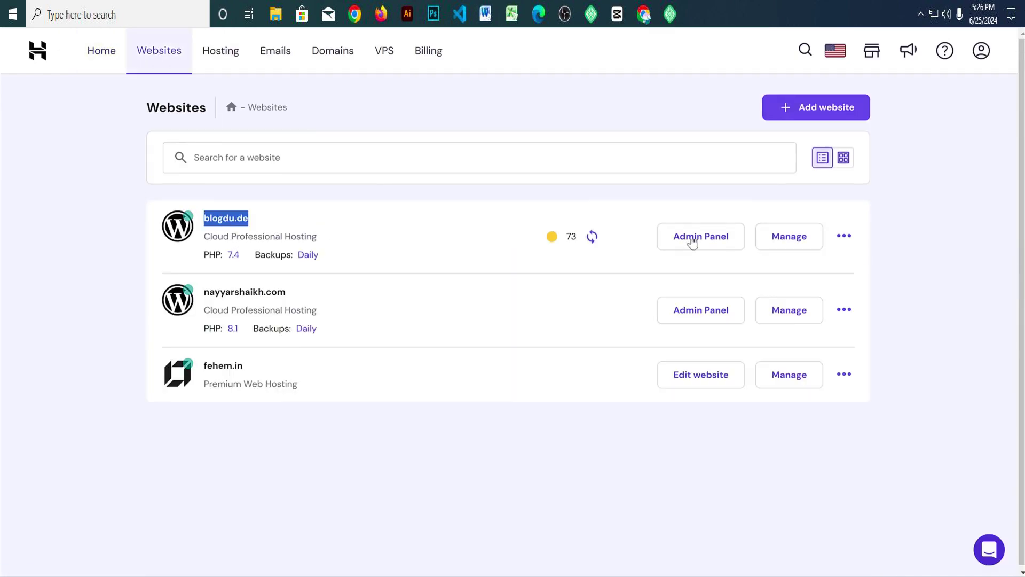
{"action": "left_click", "coordinate": [795, 240]}
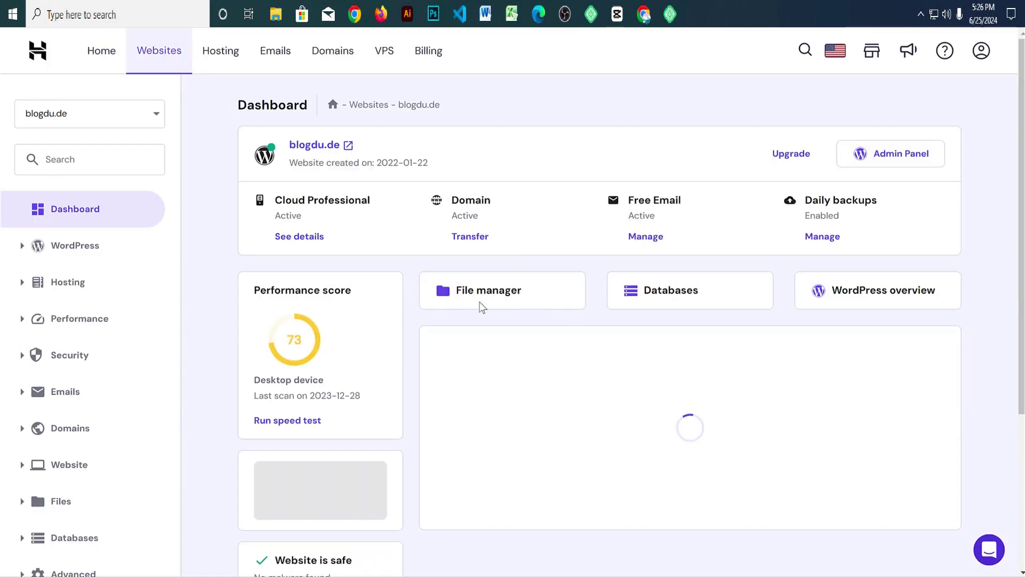
Step: Search the site's tools for "file", and open the public_html folder in the file manager
{"action": "left_click", "coordinate": [66, 165]}
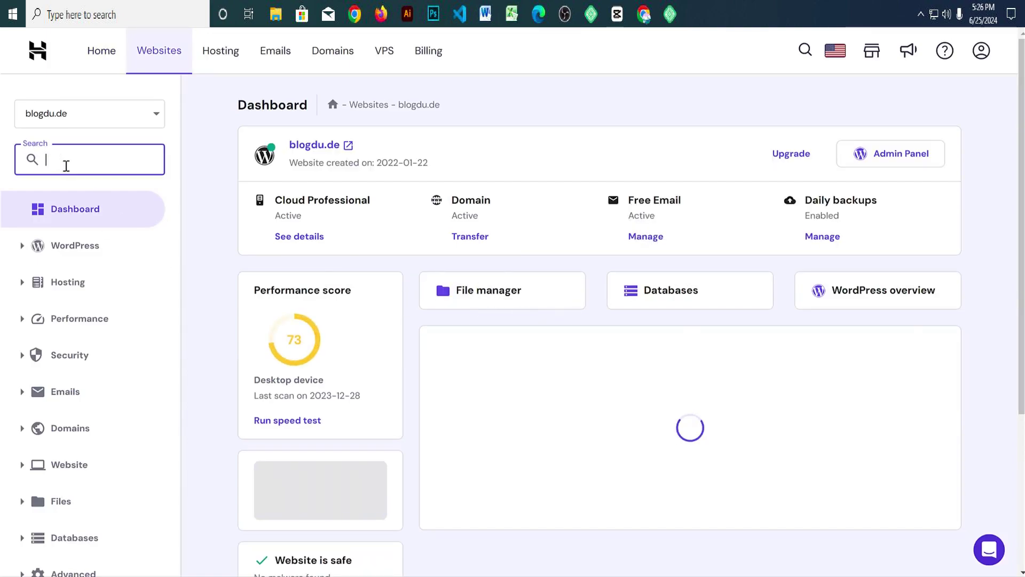
{"action": "type", "text": "file"}
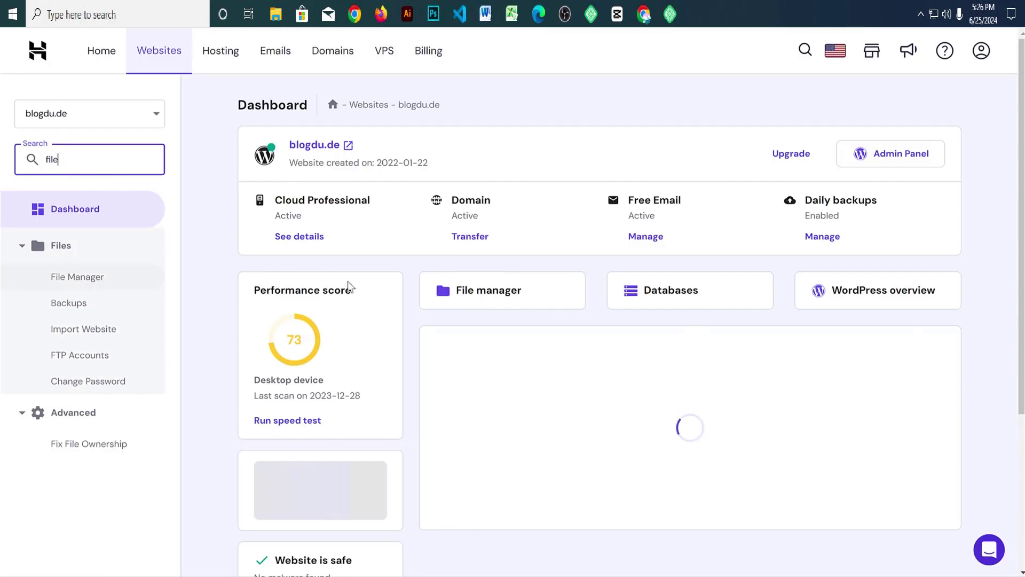
{"action": "left_click", "coordinate": [487, 289]}
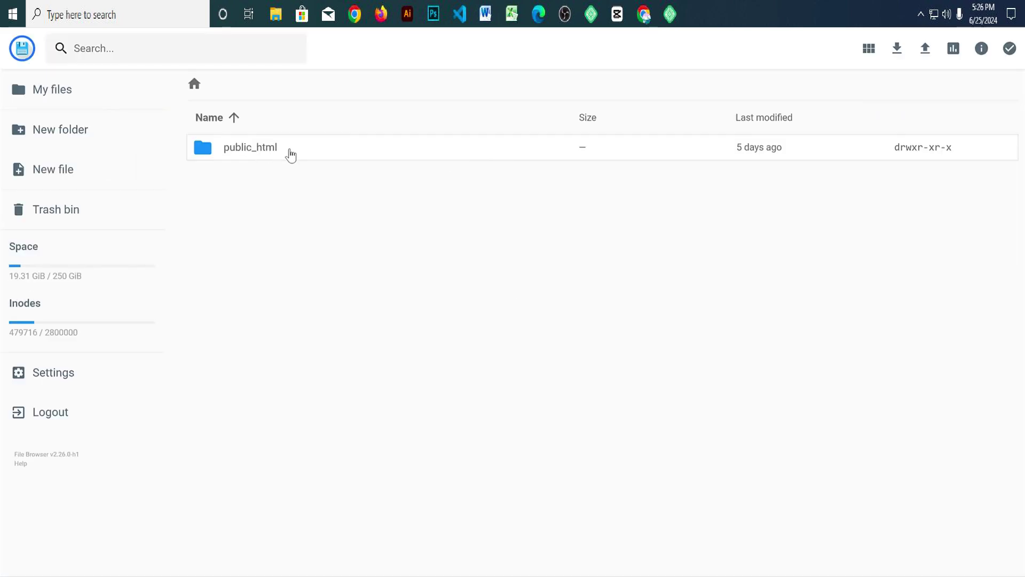
{"action": "double_click", "coordinate": [290, 154]}
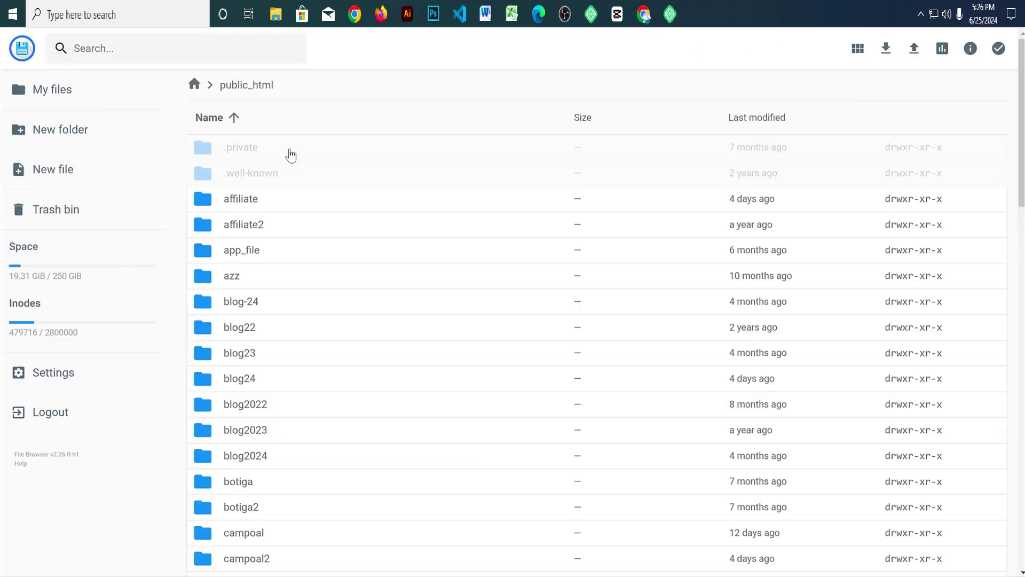
Step: Find the shop-24 folder inside public_html and open it
{"action": "scroll", "coordinate": [372, 352], "scroll_direction": "down", "scroll_amount": 12}
{"action": "scroll", "coordinate": [373, 355], "scroll_direction": "down", "scroll_amount": 20}
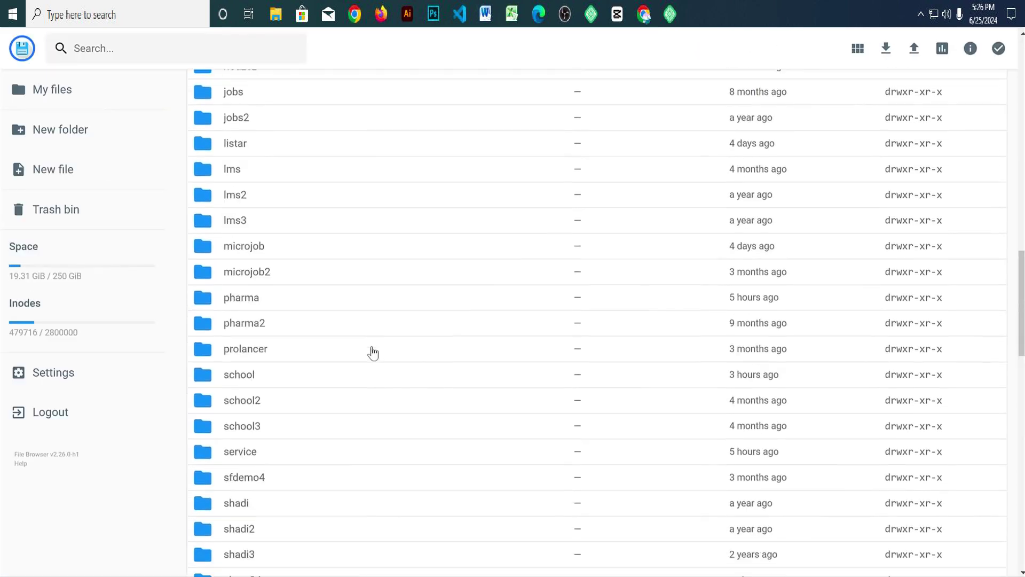
{"action": "scroll", "coordinate": [345, 441], "scroll_direction": "down", "scroll_amount": 1}
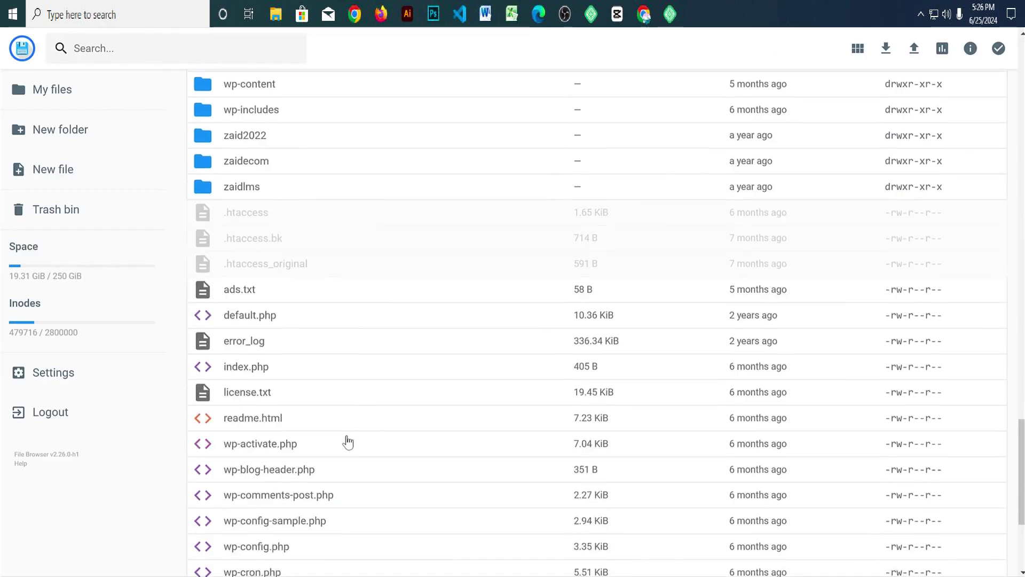
{"action": "scroll", "coordinate": [350, 451], "scroll_direction": "up", "scroll_amount": 5}
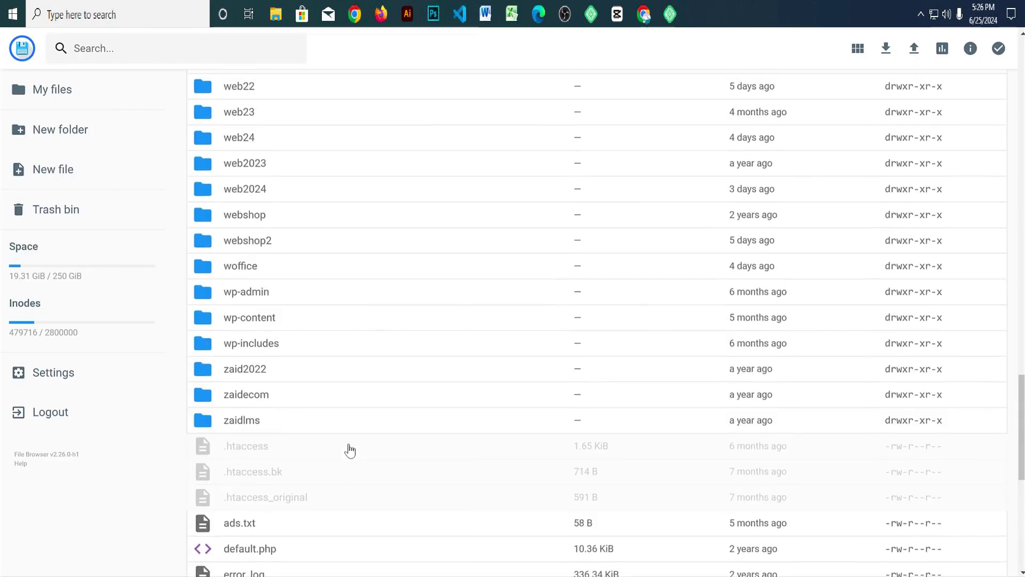
{"action": "scroll", "coordinate": [347, 398], "scroll_direction": "up", "scroll_amount": 1}
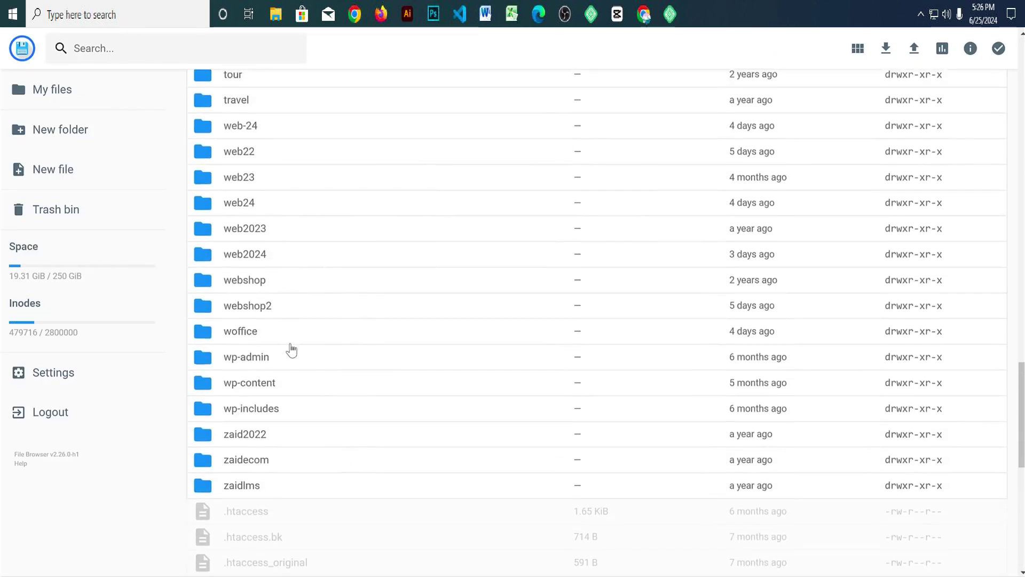
{"action": "scroll", "coordinate": [291, 350], "scroll_direction": "up", "scroll_amount": 3}
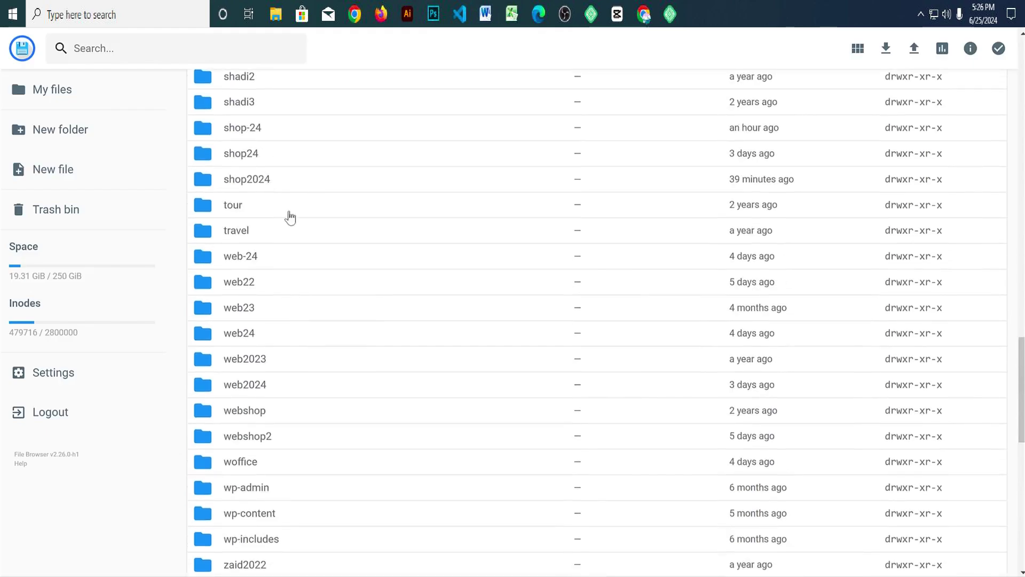
{"action": "double_click", "coordinate": [283, 135]}
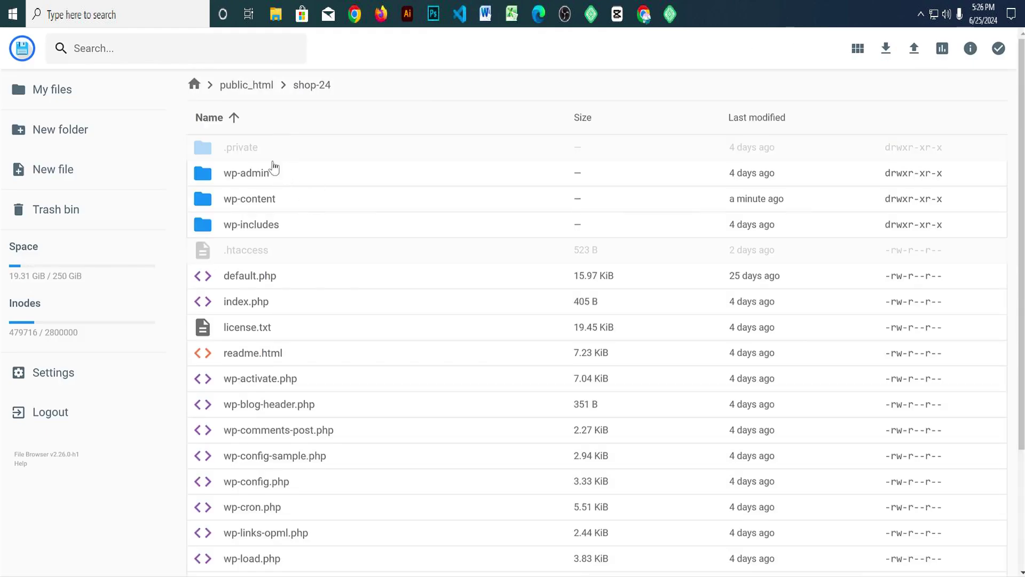
{"action": "scroll", "coordinate": [337, 435], "scroll_direction": "down", "scroll_amount": 3}
{"action": "scroll", "coordinate": [338, 443], "scroll_direction": "up", "scroll_amount": 3}
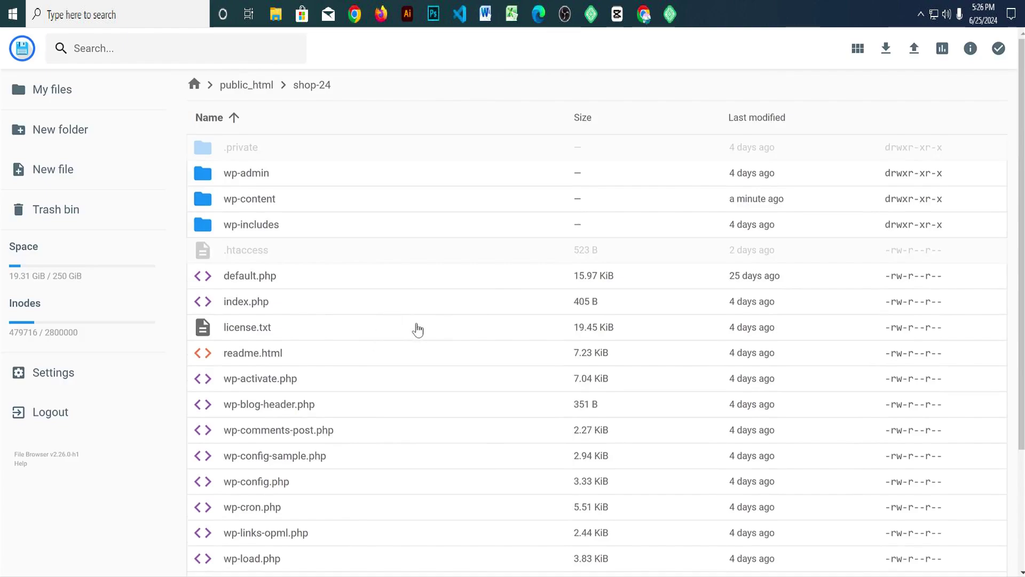
Step: Create a new folder named app inside the shop-24 folder
{"action": "left_click", "coordinate": [88, 167]}
{"action": "left_click", "coordinate": [75, 140]}
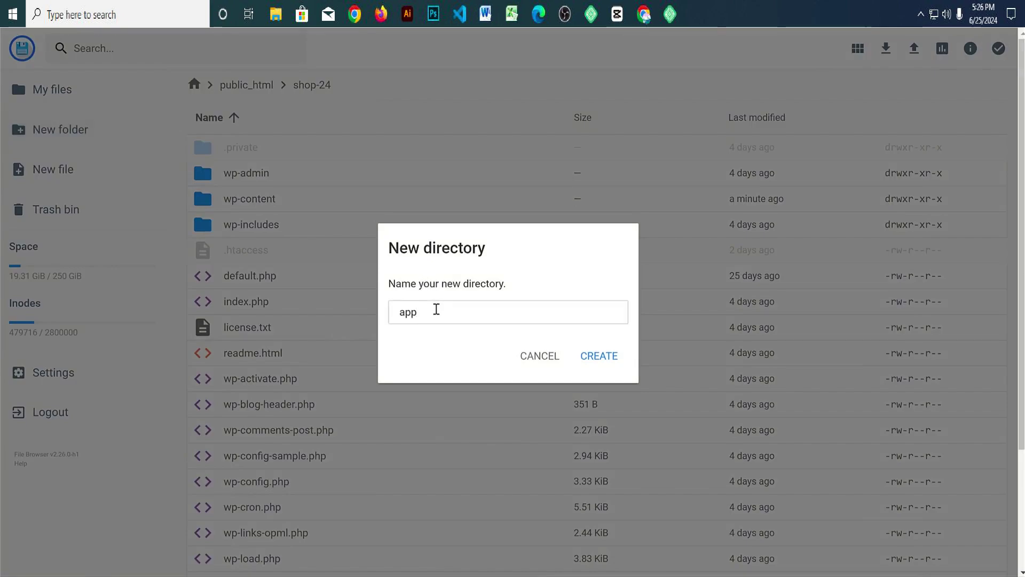
{"action": "left_click", "coordinate": [605, 359]}
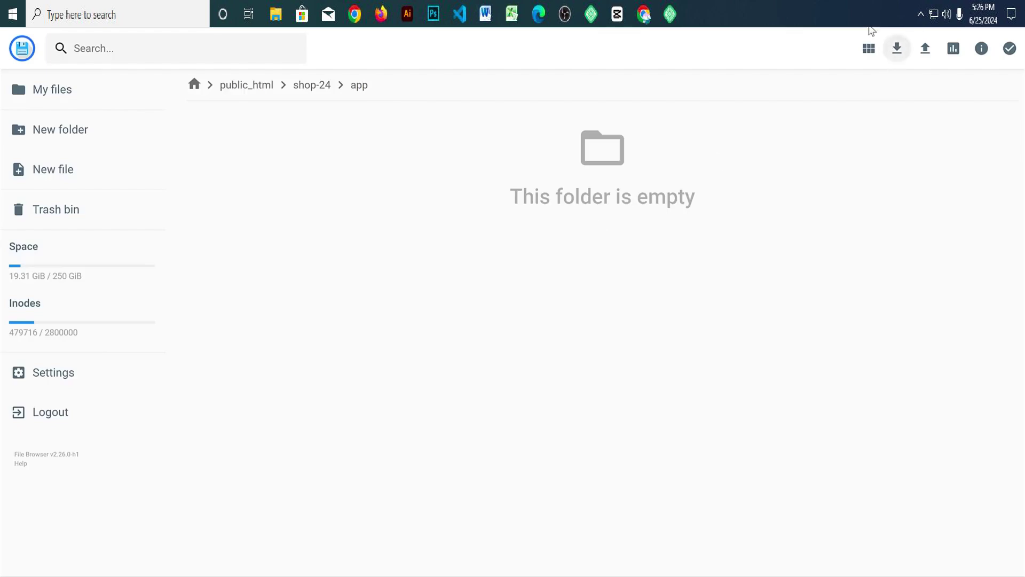
Step: Upload the downloaded shop_24.blogdu.de.apk file into the empty app folder
{"action": "left_click", "coordinate": [897, 48]}
{"action": "left_click_drag", "start_coordinate": [772, 71], "coordinate": [478, 188]}
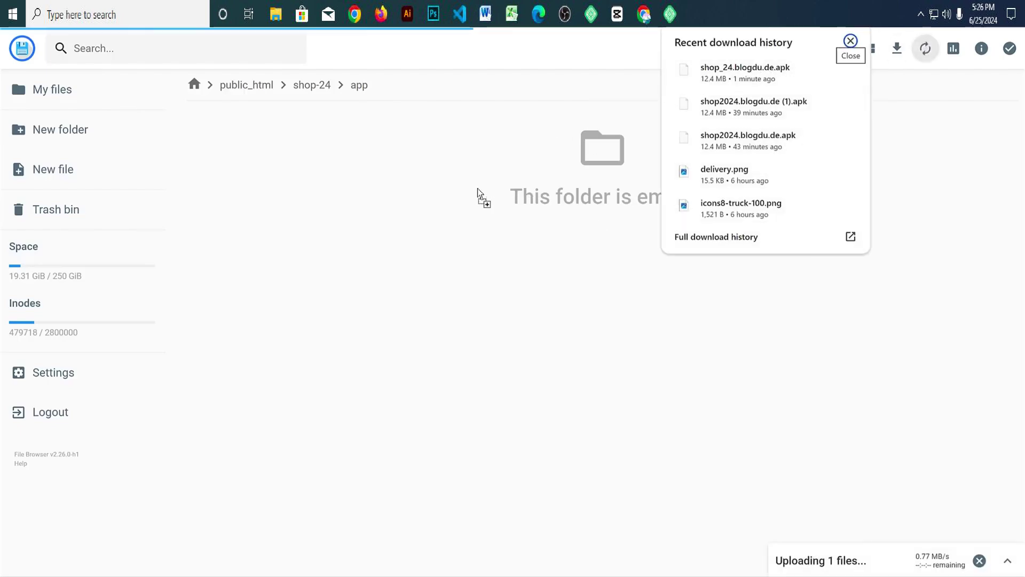
{"action": "left_click", "coordinate": [478, 188]}
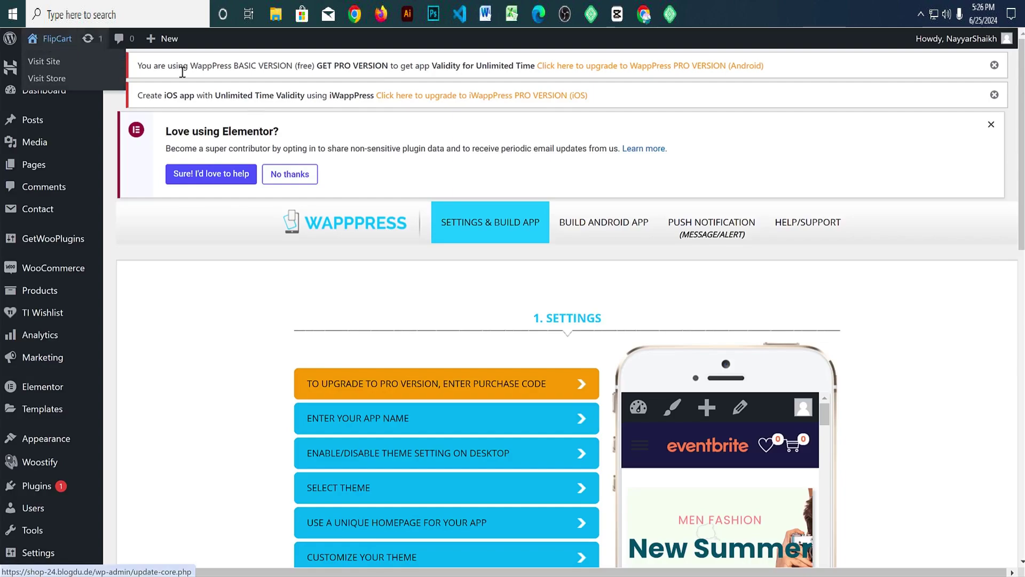
Step: Switch to the FlipCart WordPress site and view the store's home page
{"action": "left_click", "coordinate": [69, 39]}
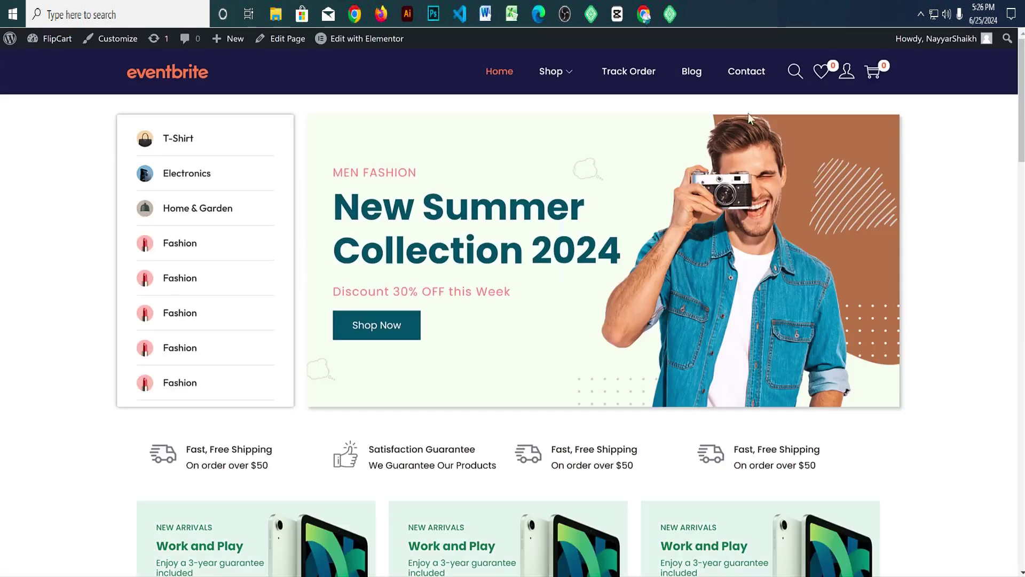
{"action": "right_click", "coordinate": [63, 49]}
{"action": "key", "text": "Escape"}
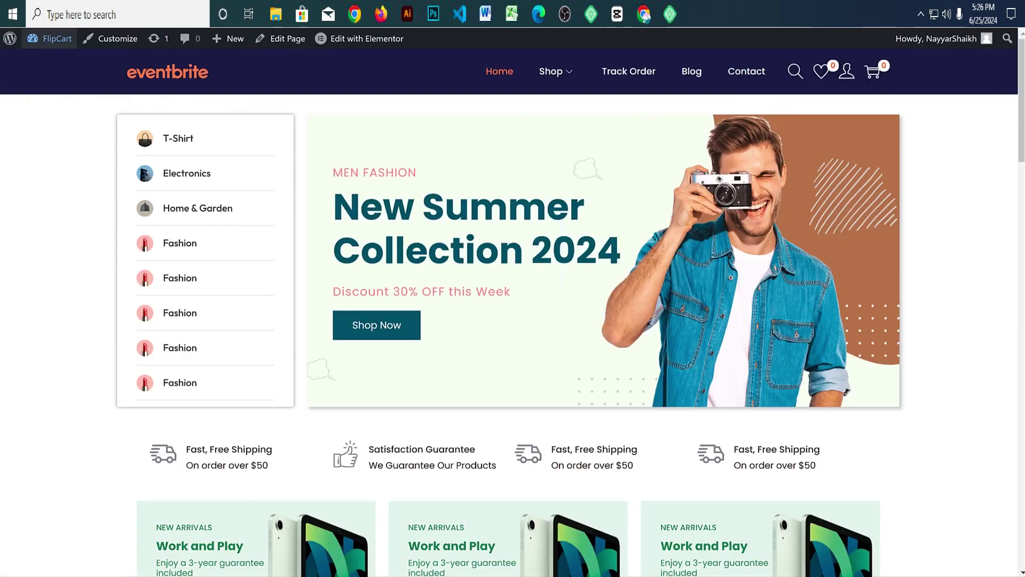
Step: Open the WordPress menu editor from the dashboard and load Main Menu (Primary Menu) for editing
{"action": "left_click", "coordinate": [53, 39]}
{"action": "scroll", "coordinate": [92, 426], "scroll_direction": "down", "scroll_amount": 3}
{"action": "mouse_move", "coordinate": [43, 397]}
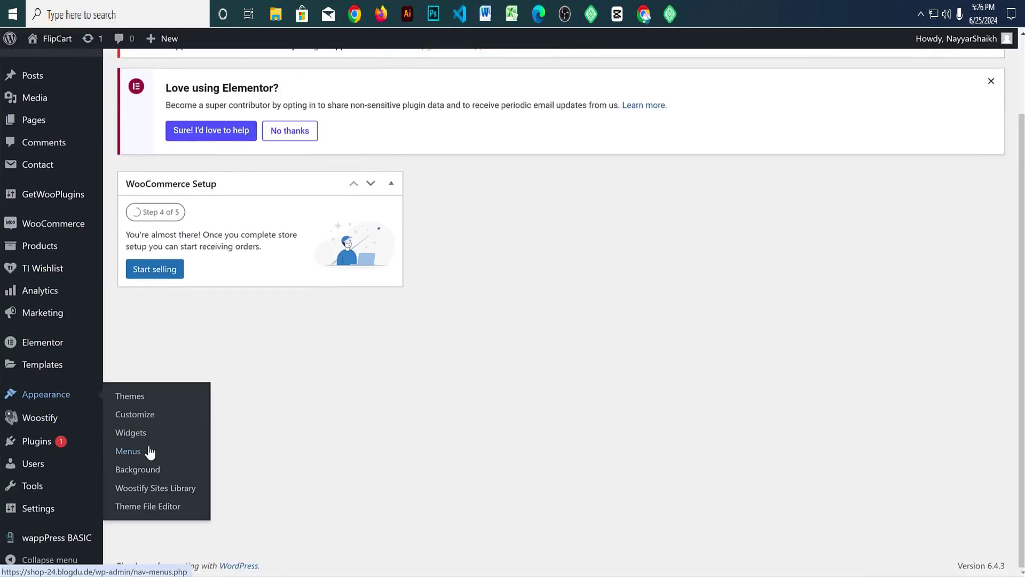
{"action": "left_click", "coordinate": [203, 450]}
{"action": "scroll", "coordinate": [607, 343], "scroll_direction": "down", "scroll_amount": 3}
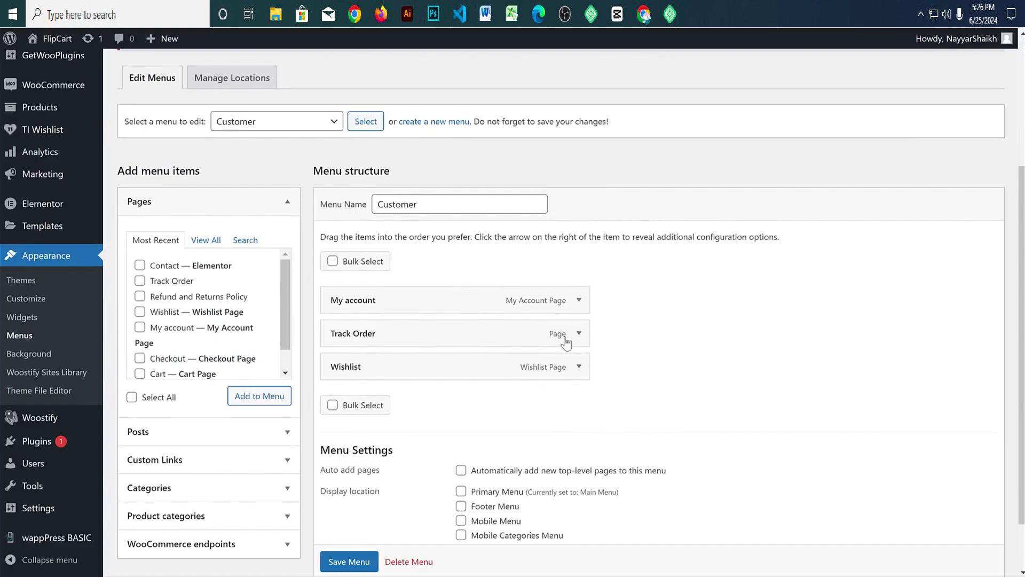
{"action": "left_click", "coordinate": [255, 122]}
{"action": "left_click", "coordinate": [264, 150]}
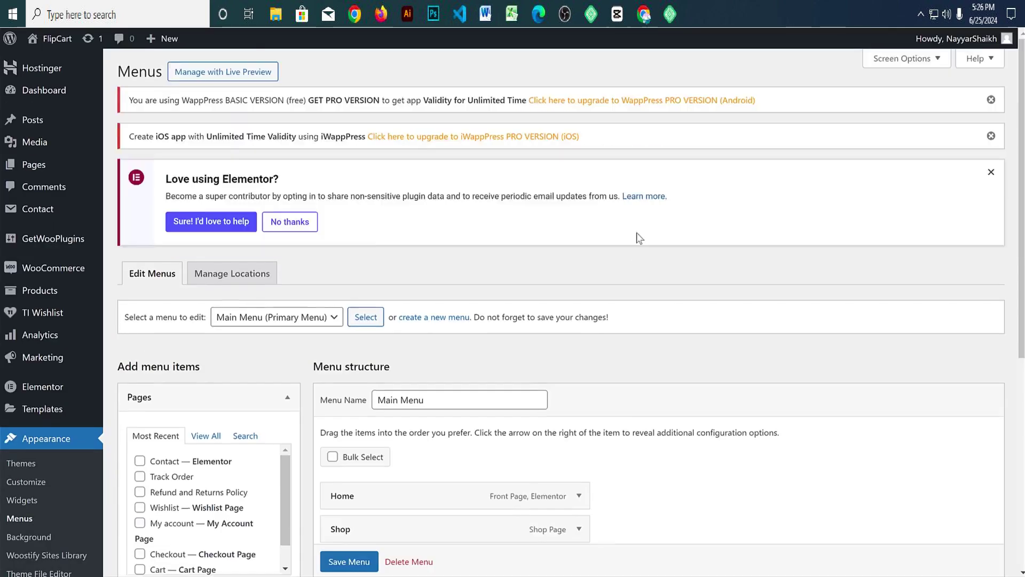
Step: Start a custom link for the Main Menu with the link text Download APP
{"action": "scroll", "coordinate": [636, 232], "scroll_direction": "down", "scroll_amount": 8}
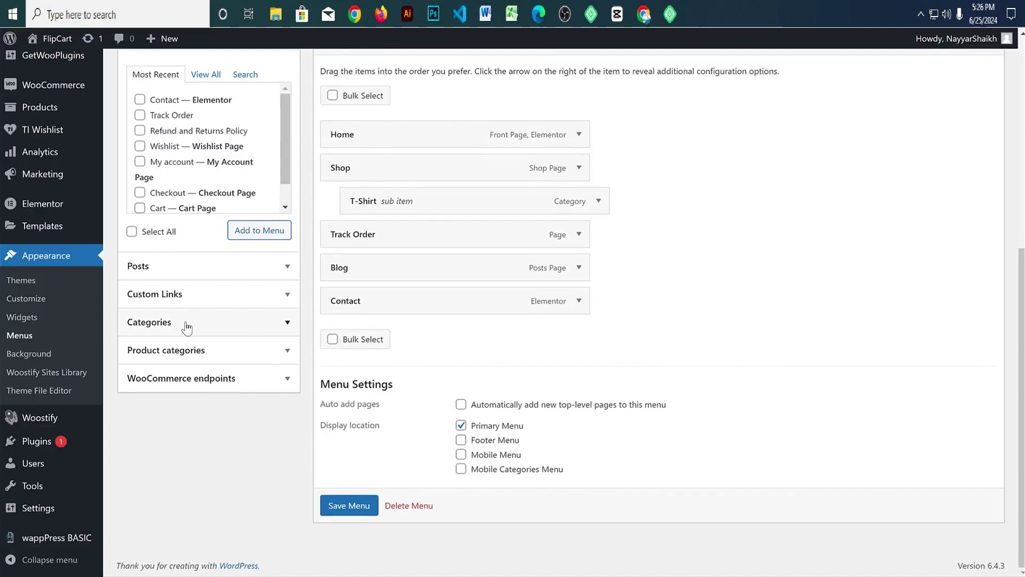
{"action": "left_click", "coordinate": [192, 294]}
{"action": "left_click", "coordinate": [205, 166]}
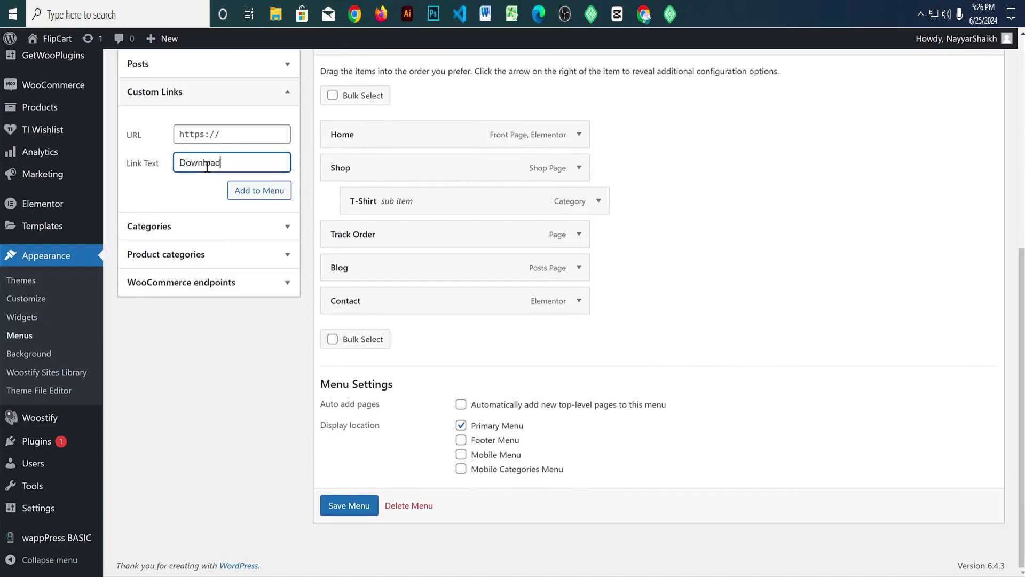
{"action": "type", "text": "Download APP"}
{"action": "left_click", "coordinate": [214, 134]}
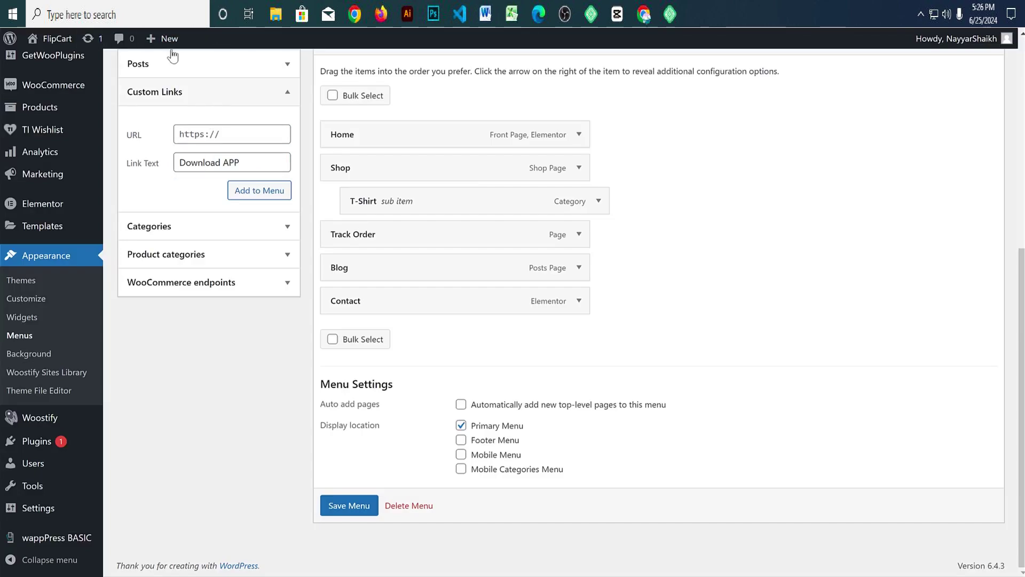
{"action": "key", "text": "ctrl+t"}
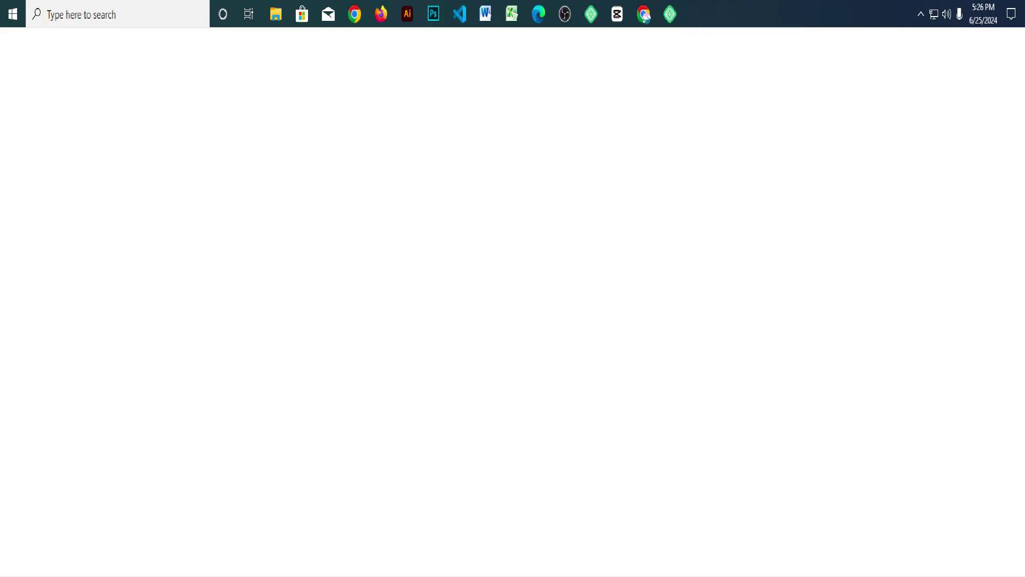
{"action": "type", "text": "https://shop-24.blogdu.de"}
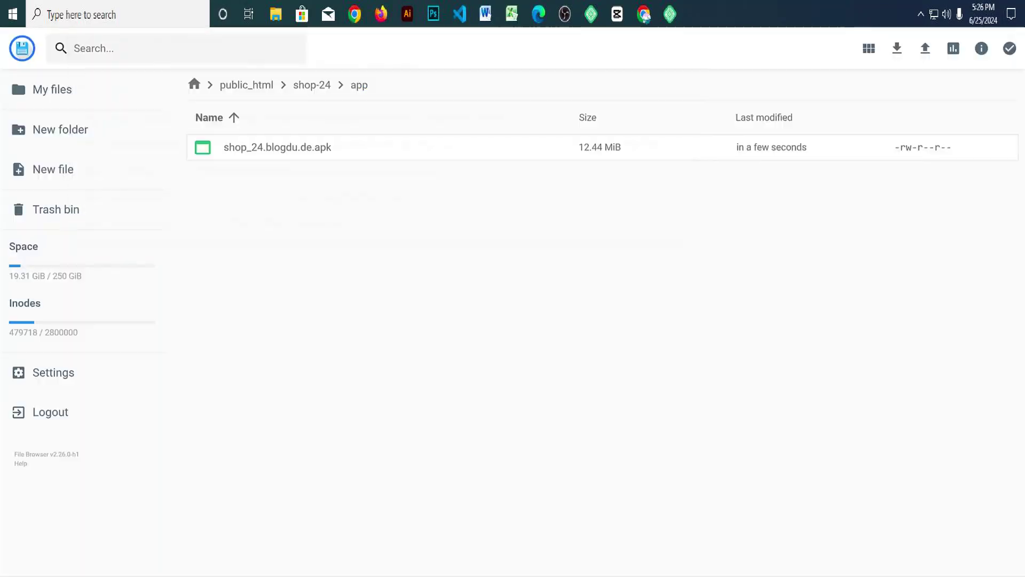
{"action": "right_click", "coordinate": [259, 152]}
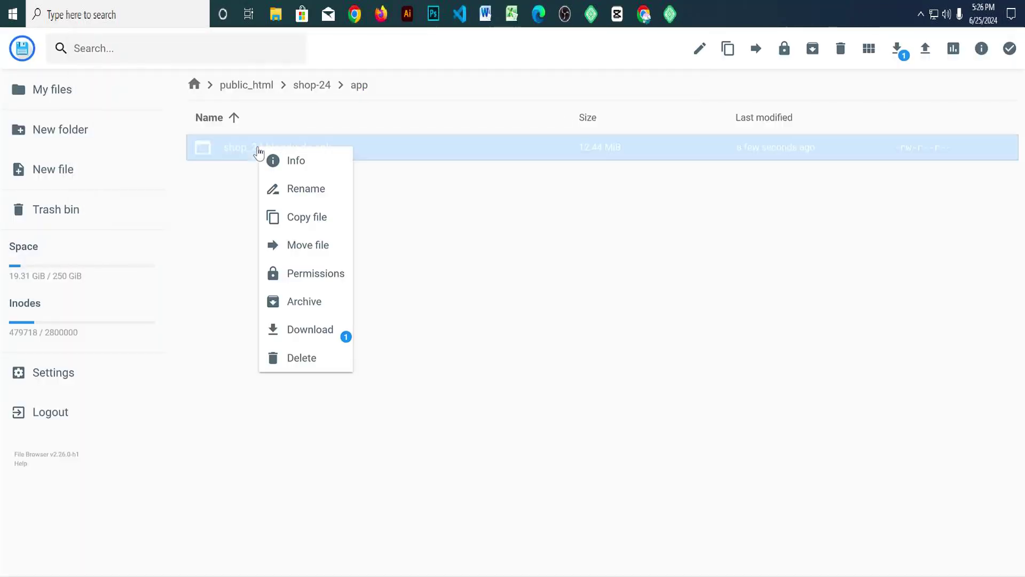
{"action": "left_click", "coordinate": [297, 162]}
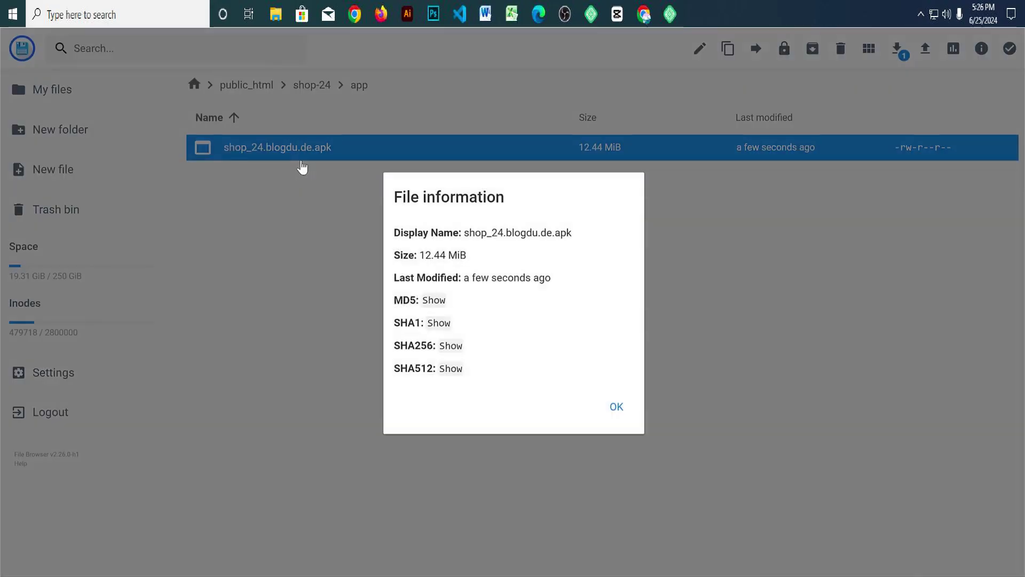
{"action": "left_click", "coordinate": [616, 405]}
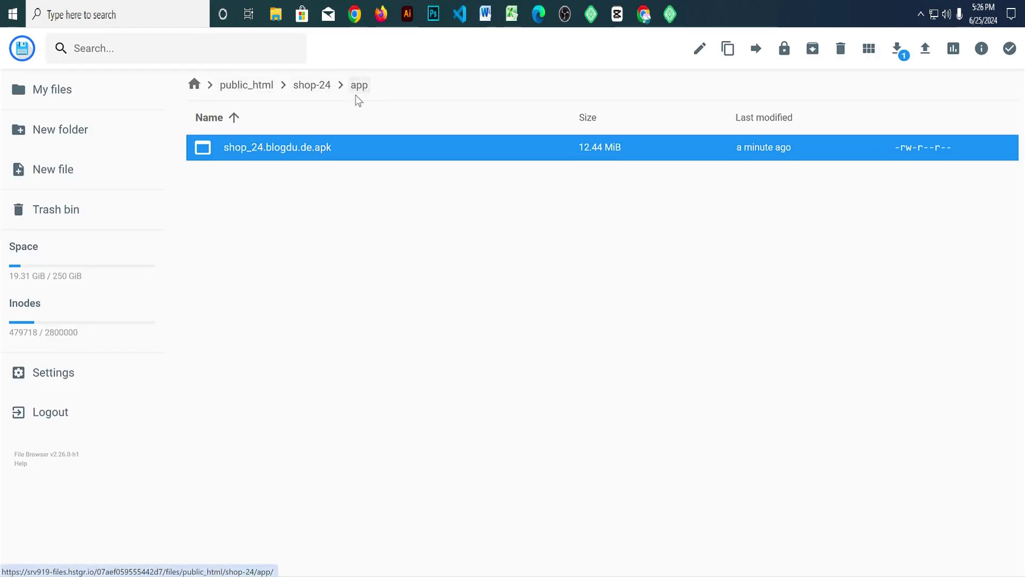
{"action": "key", "text": "ctrl+t"}
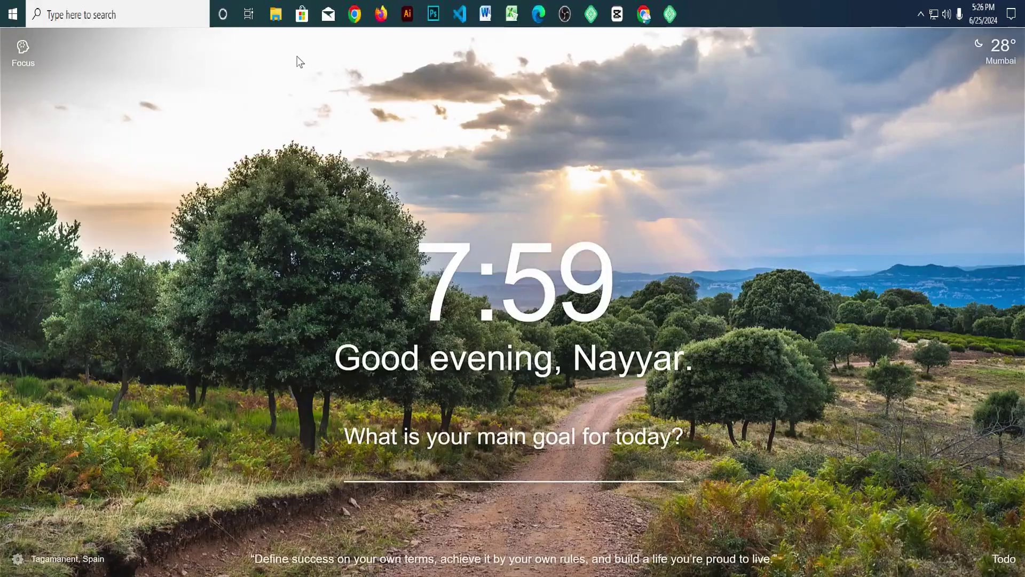
{"action": "type", "text": "https://shop-24.blogdu.de/app"}
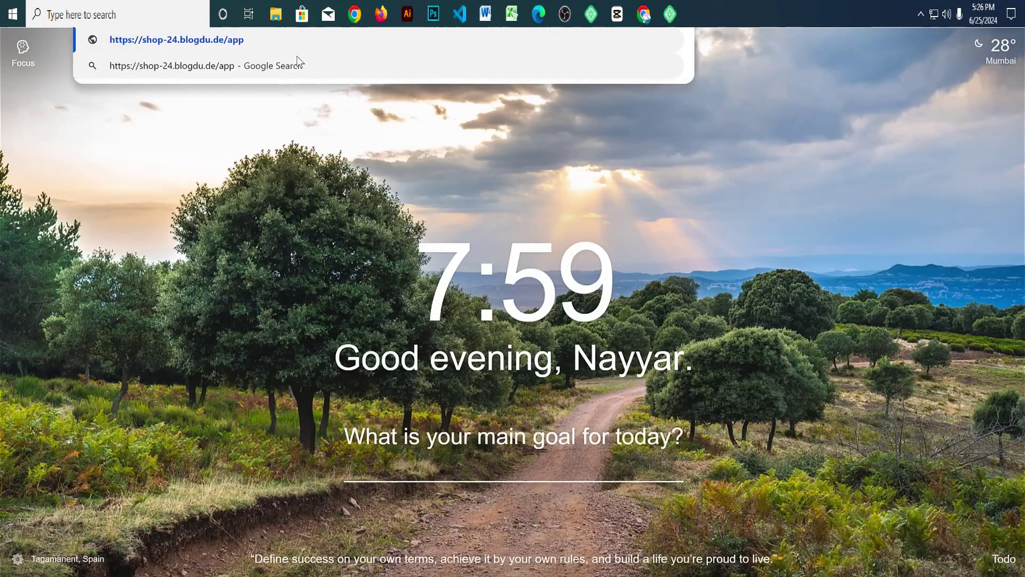
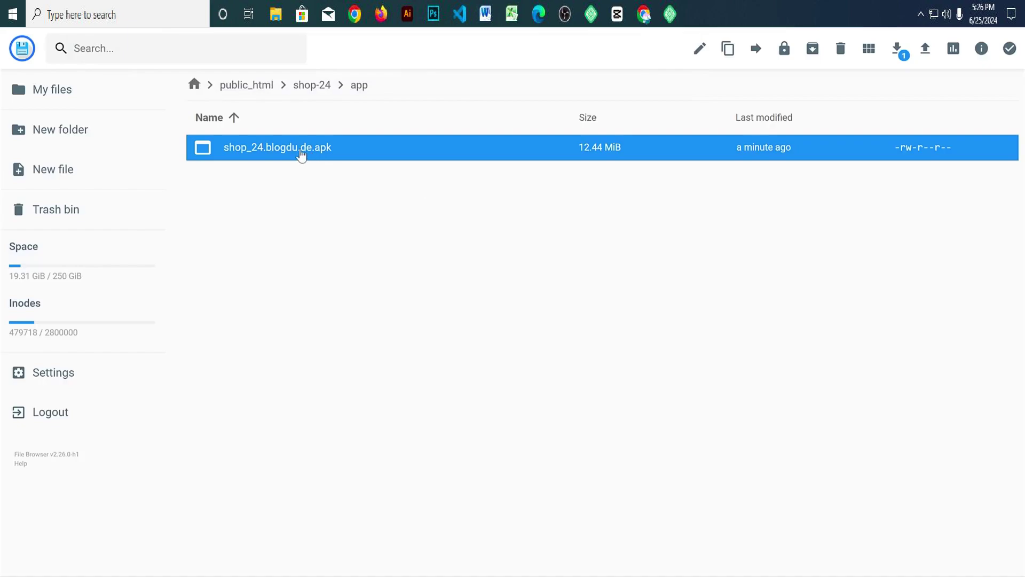
{"action": "right_click", "coordinate": [301, 151]}
{"action": "left_click", "coordinate": [339, 163]}
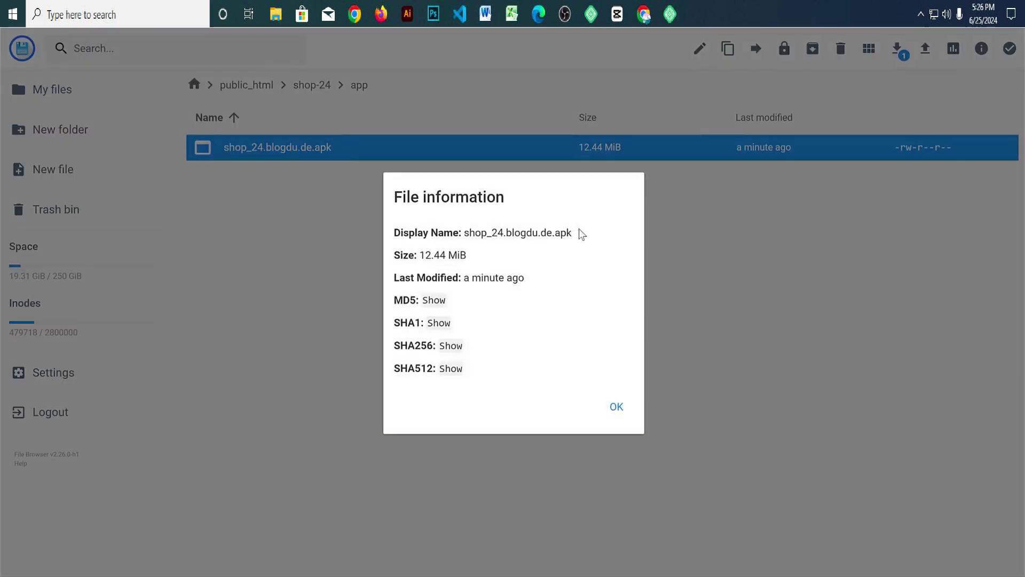
{"action": "left_click_drag", "start_coordinate": [582, 235], "coordinate": [467, 233]}
{"action": "right_click", "coordinate": [494, 238]}
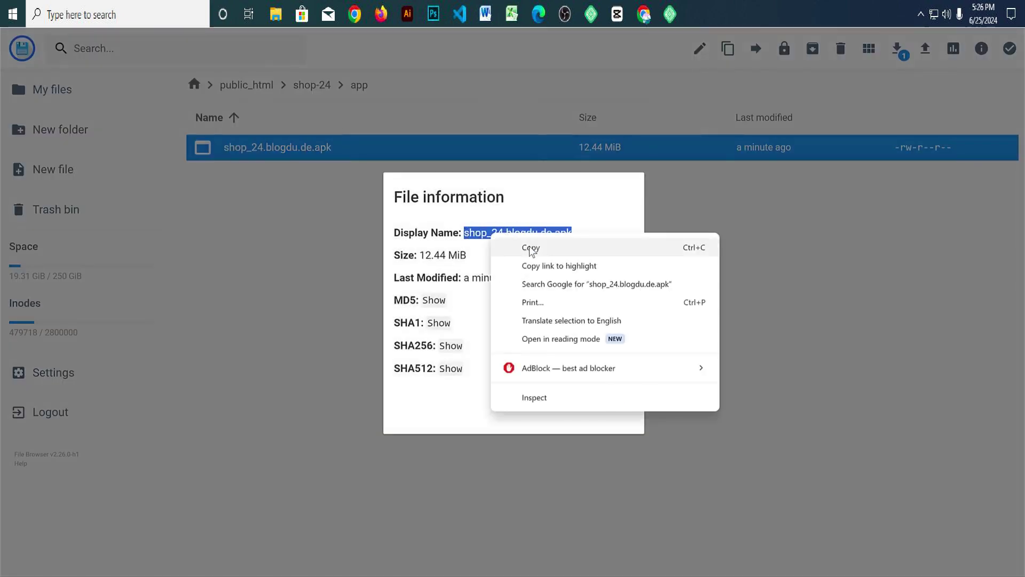
{"action": "left_click", "coordinate": [531, 251]}
{"action": "key", "text": "ctrl+t"}
{"action": "key", "text": "ctrl+v"}
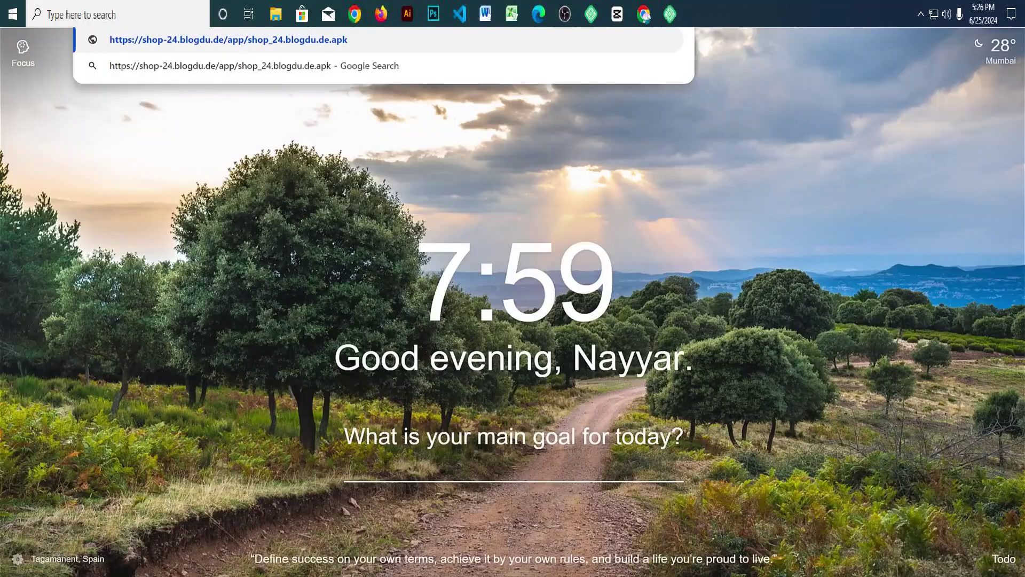
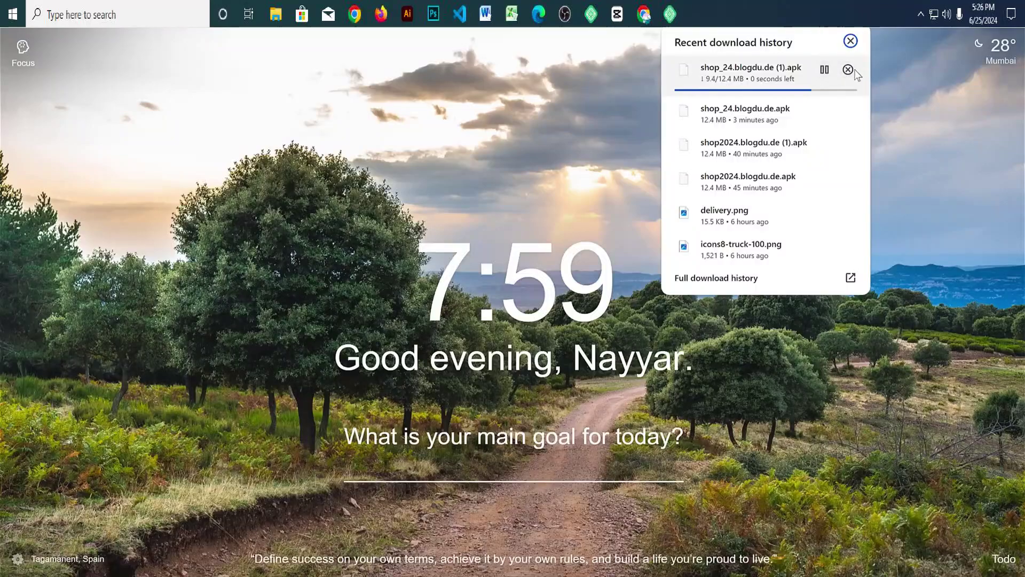
Step: Cancel the test download of the APK, close its browser tab and return to the WordPress menu editor
{"action": "left_click", "coordinate": [849, 73]}
{"action": "key", "text": "ctrl+w"}
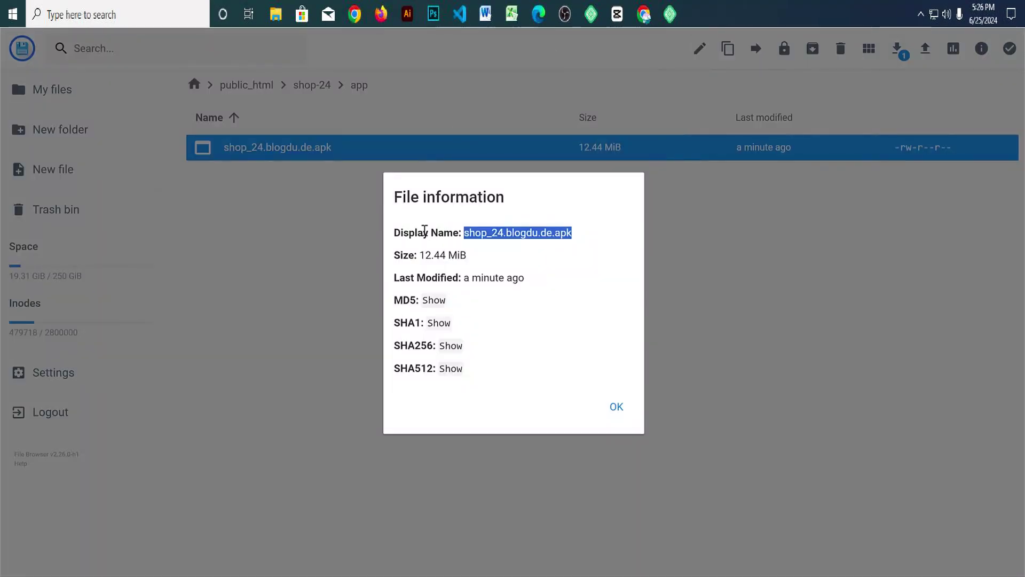
{"action": "key", "text": "ctrl+c"}
{"action": "key", "text": "ctrl+Tab"}
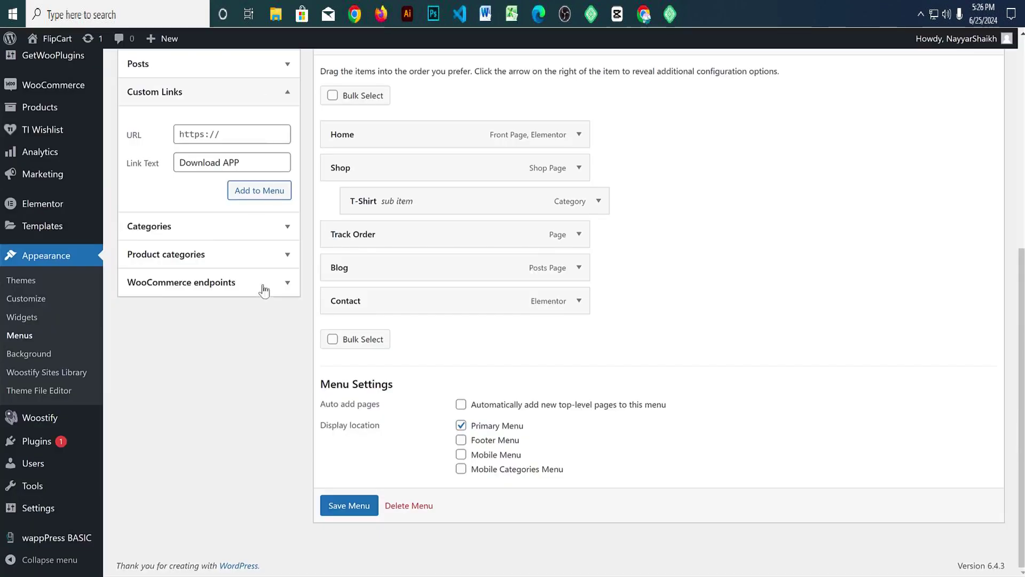
{"action": "left_click", "coordinate": [212, 134]}
{"action": "key", "text": "ctrl+a"}
{"action": "key", "text": "ctrl+v"}
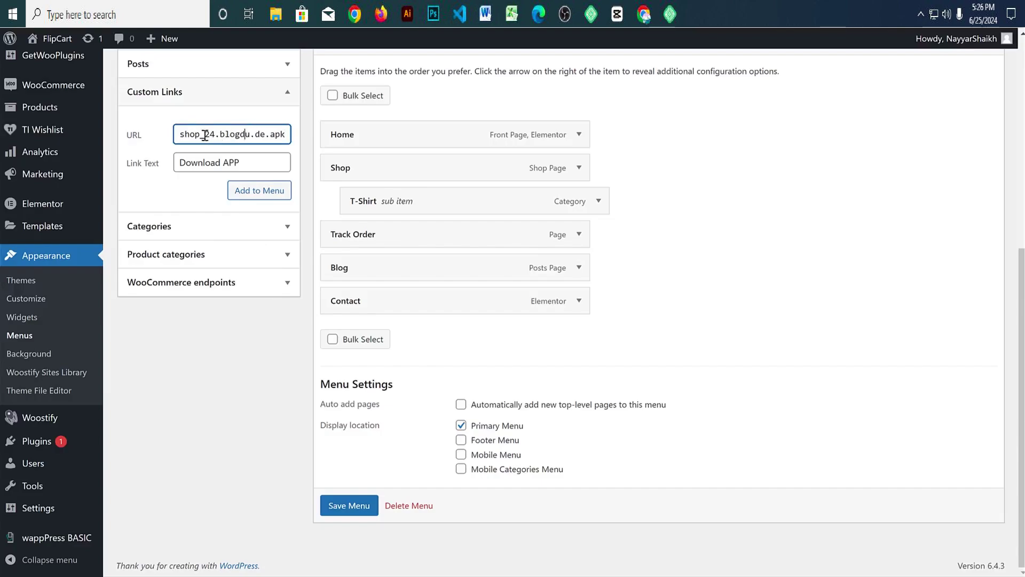
{"action": "key", "text": "ctrl+z"}
{"action": "left_click", "coordinate": [251, 190]}
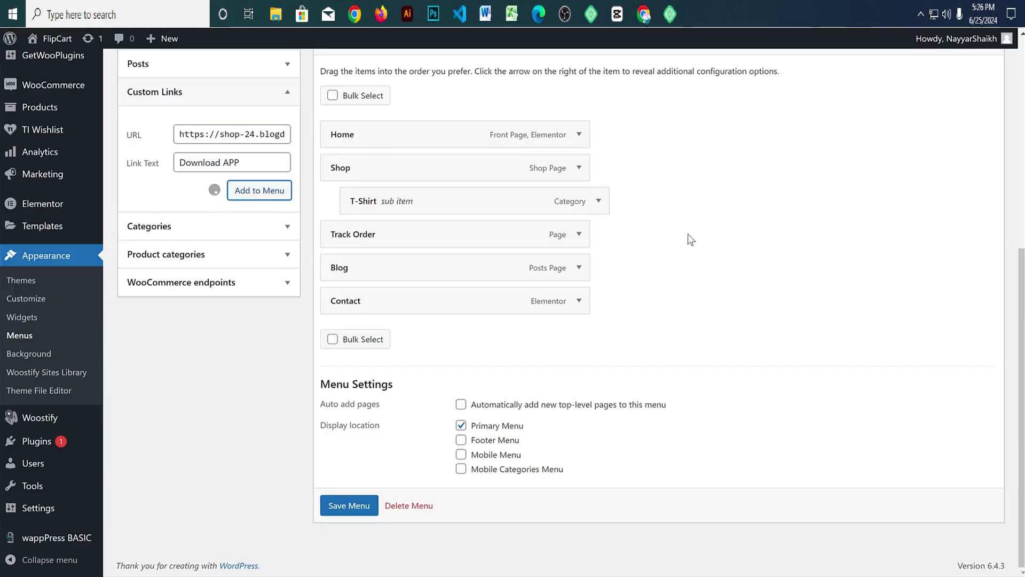
{"action": "scroll", "coordinate": [347, 555], "scroll_direction": "down", "scroll_amount": 1}
{"action": "left_click", "coordinate": [363, 525]}
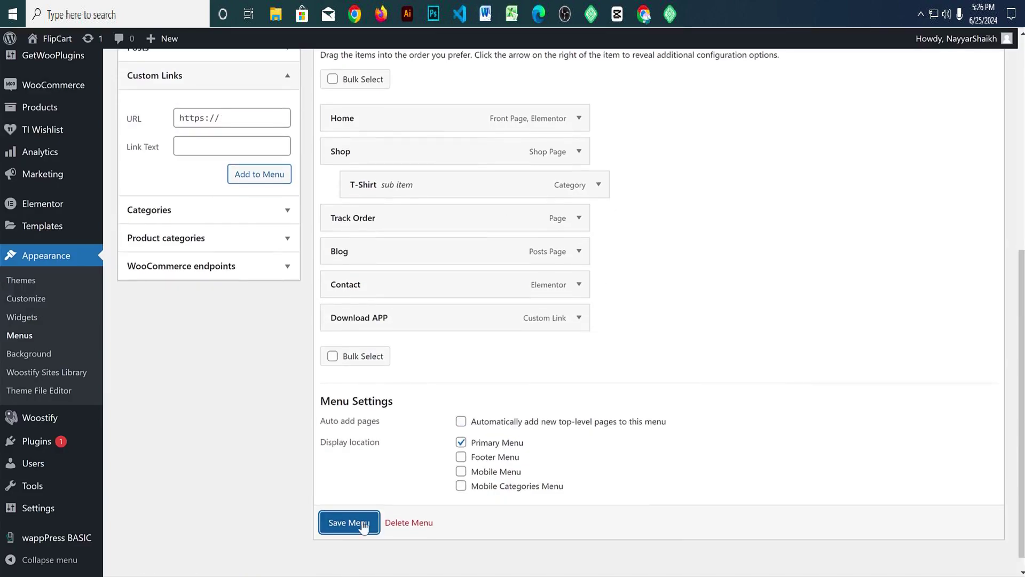
Step: Reload the storefront home page and test the APK download through the Download APP item in its header menu
{"action": "key", "text": "ctrl+Tab"}
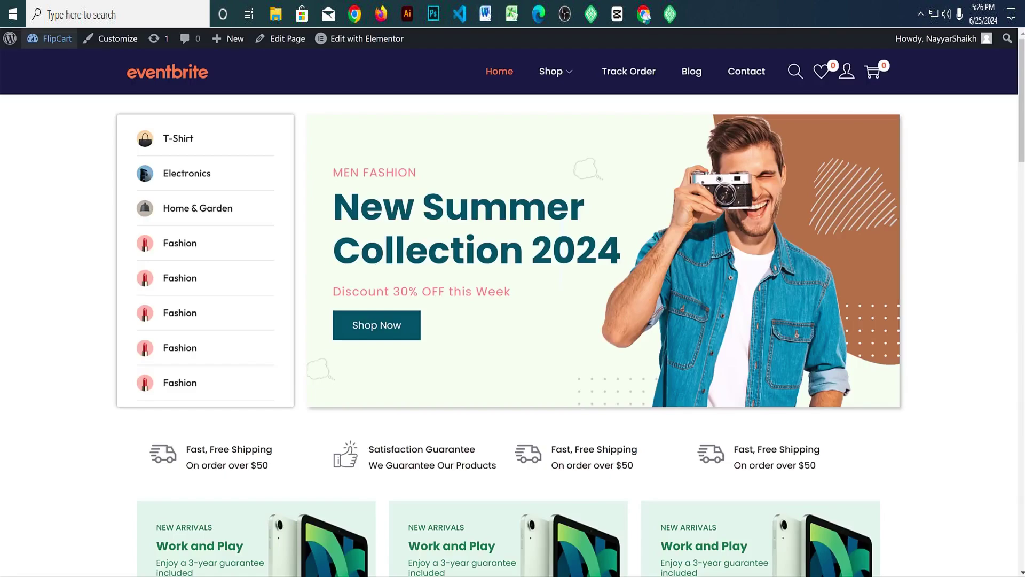
{"action": "key", "text": "F5"}
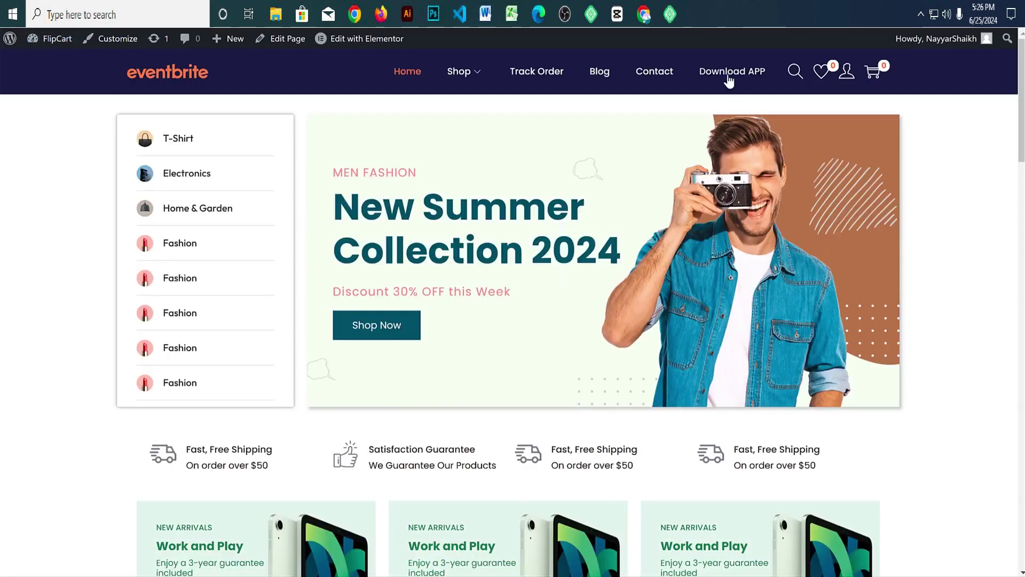
{"action": "left_click", "coordinate": [729, 78]}
{"action": "left_click", "coordinate": [850, 43]}
Step: Set the WooCommerce product catalog's products per row for mobile to 2 in the site customizer and publish the change
{"action": "left_click", "coordinate": [109, 53]}
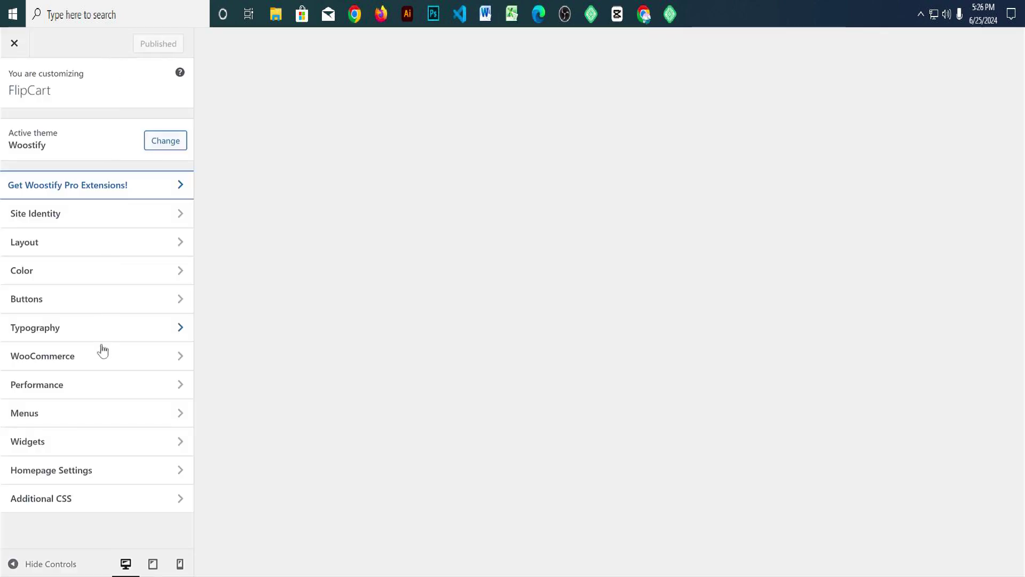
{"action": "left_click", "coordinate": [95, 358]}
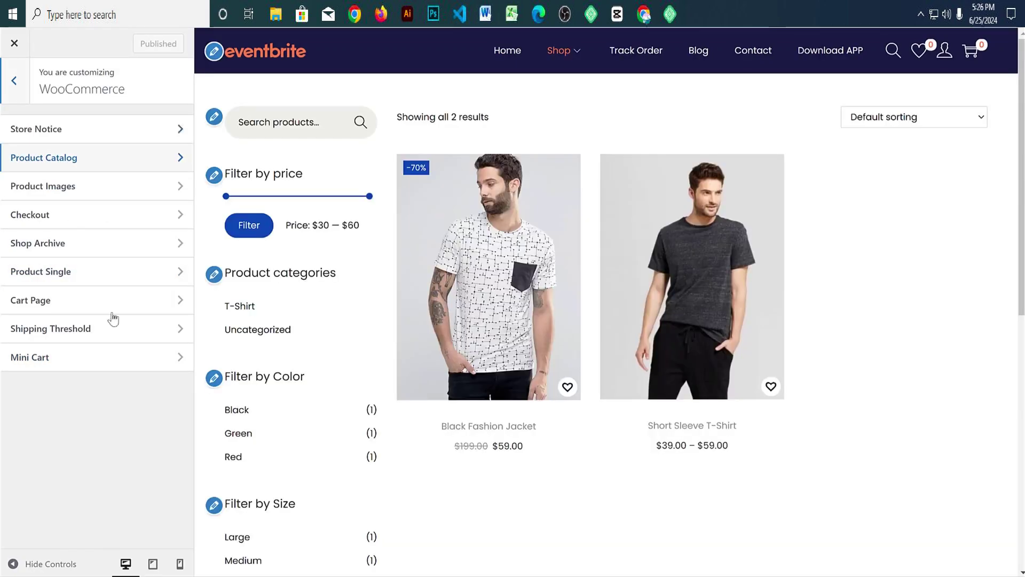
{"action": "left_click", "coordinate": [95, 158]}
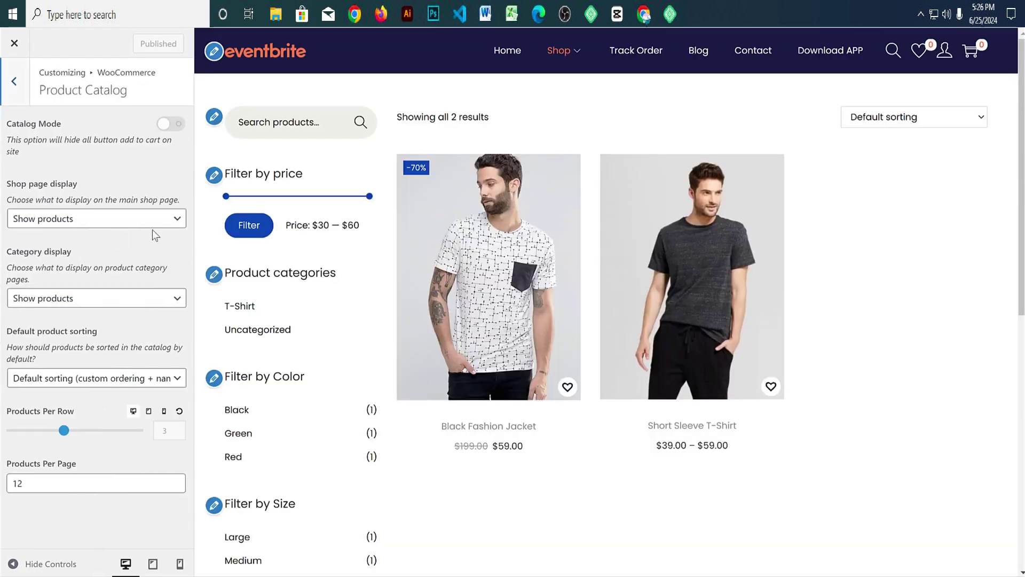
{"action": "left_click", "coordinate": [164, 412]}
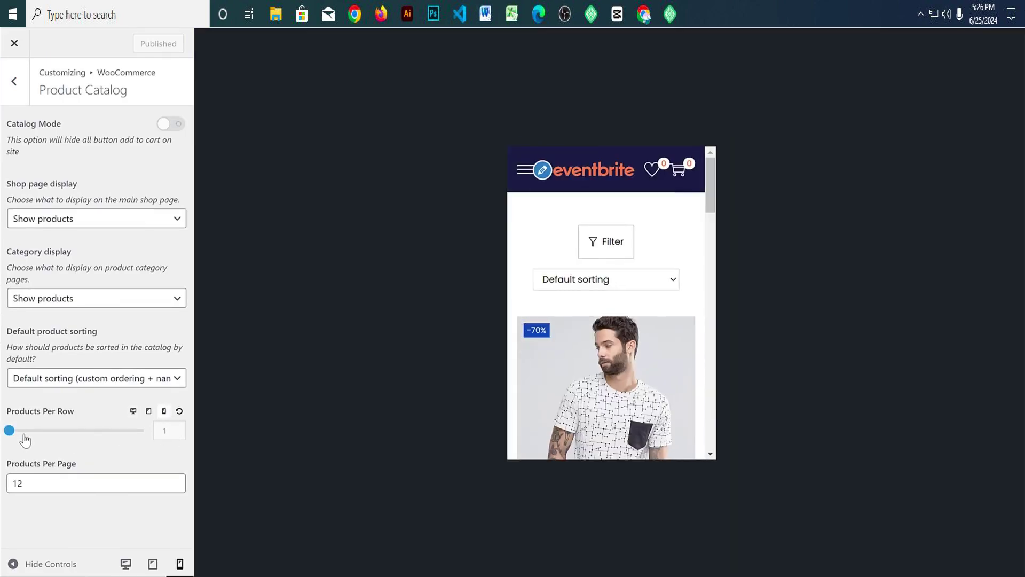
{"action": "left_click", "coordinate": [57, 436]}
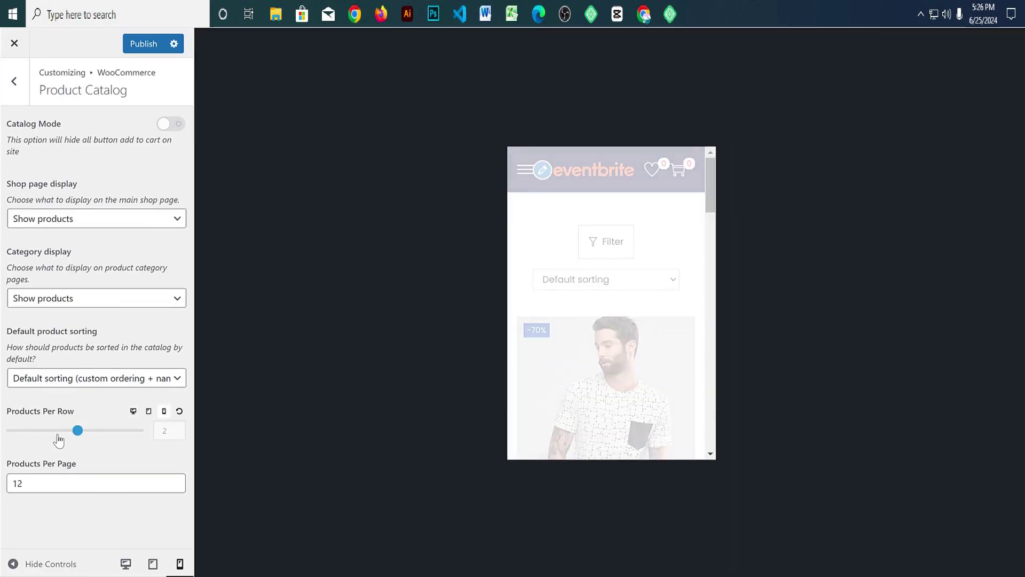
{"action": "scroll", "coordinate": [610, 337], "scroll_direction": "down", "scroll_amount": 3}
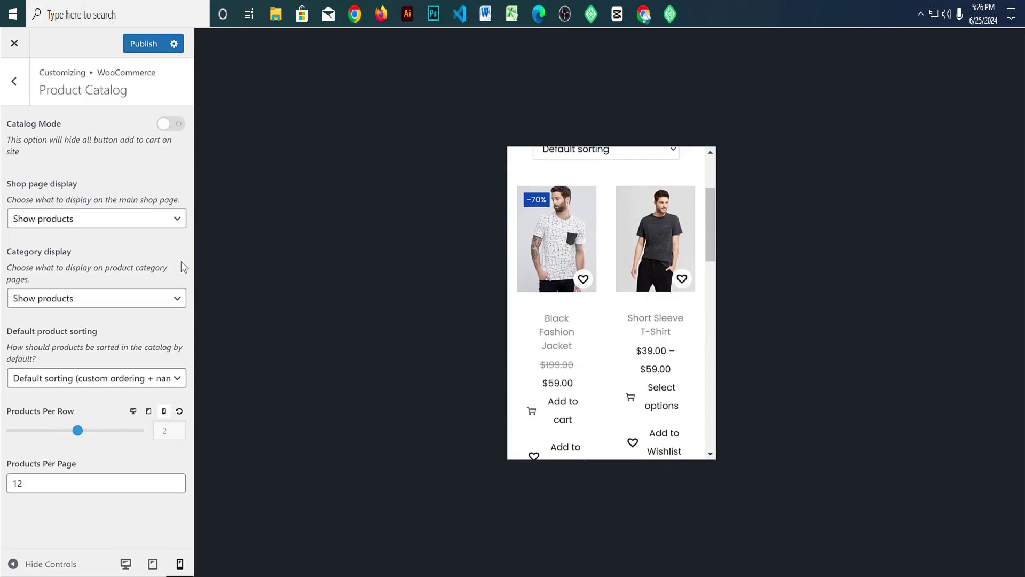
{"action": "left_click", "coordinate": [150, 49]}
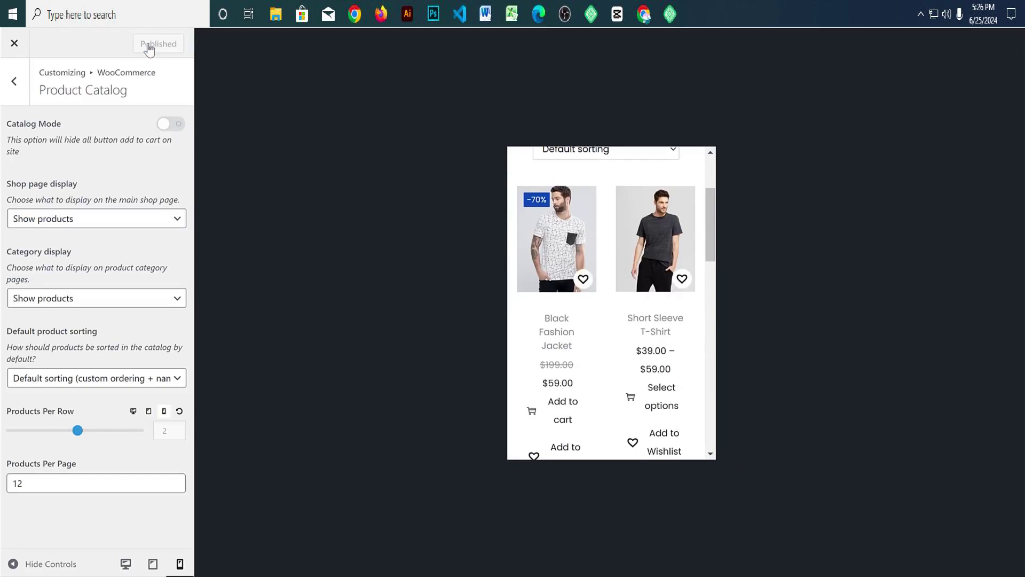